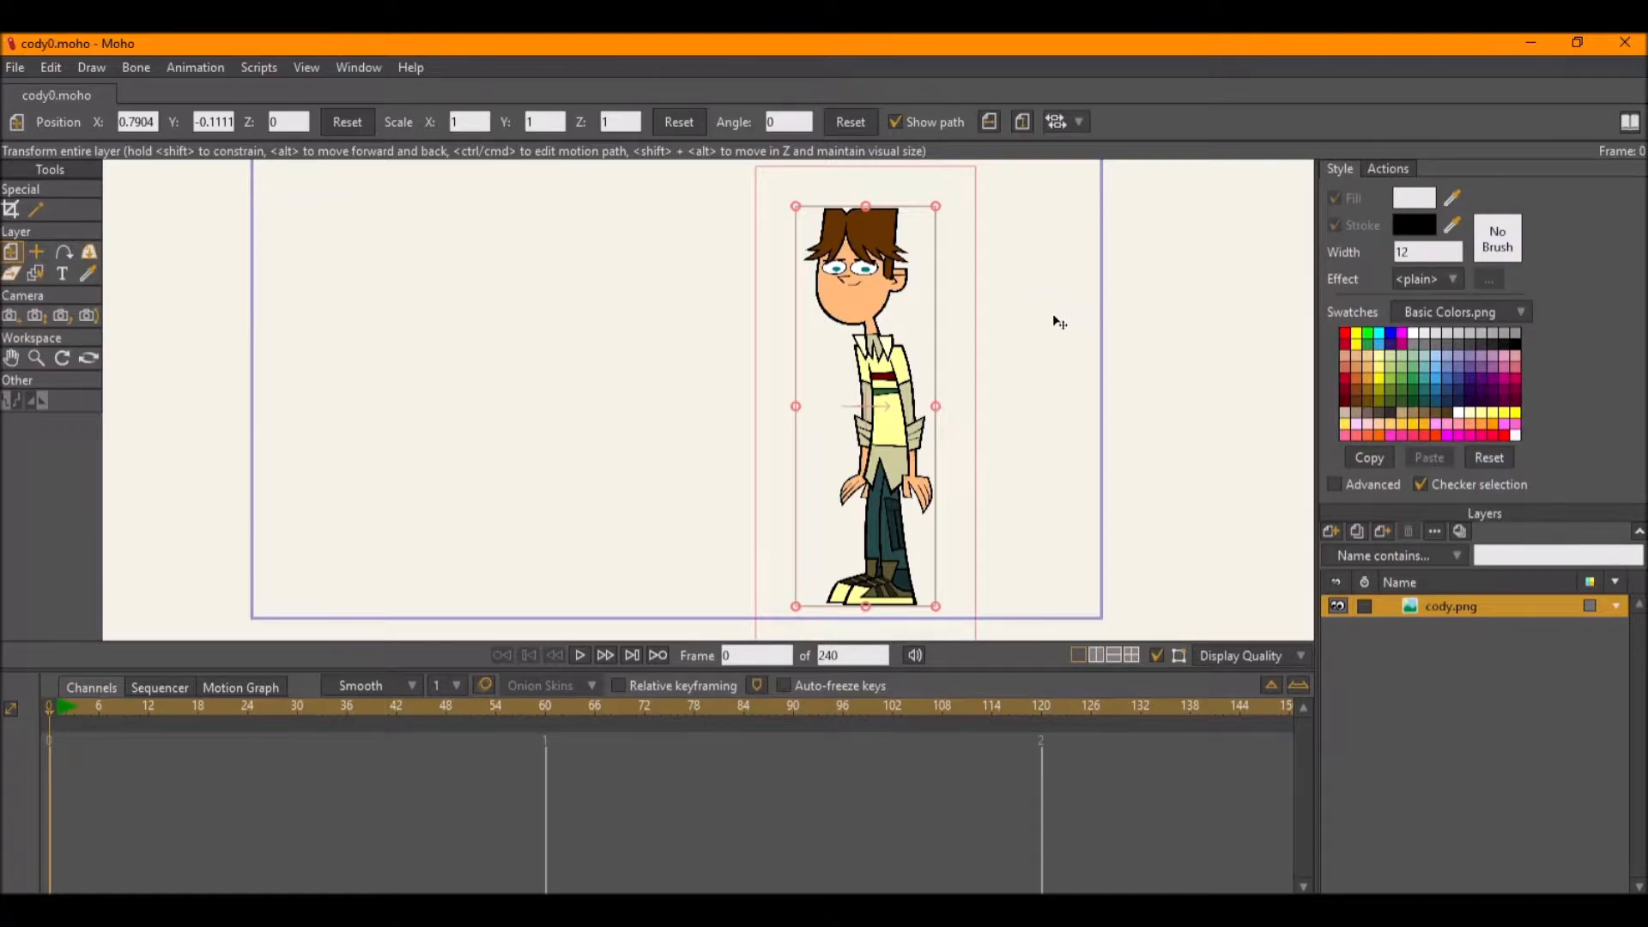
drag(1111, 361, 1120, 327)
drag(1103, 427, 1109, 321)
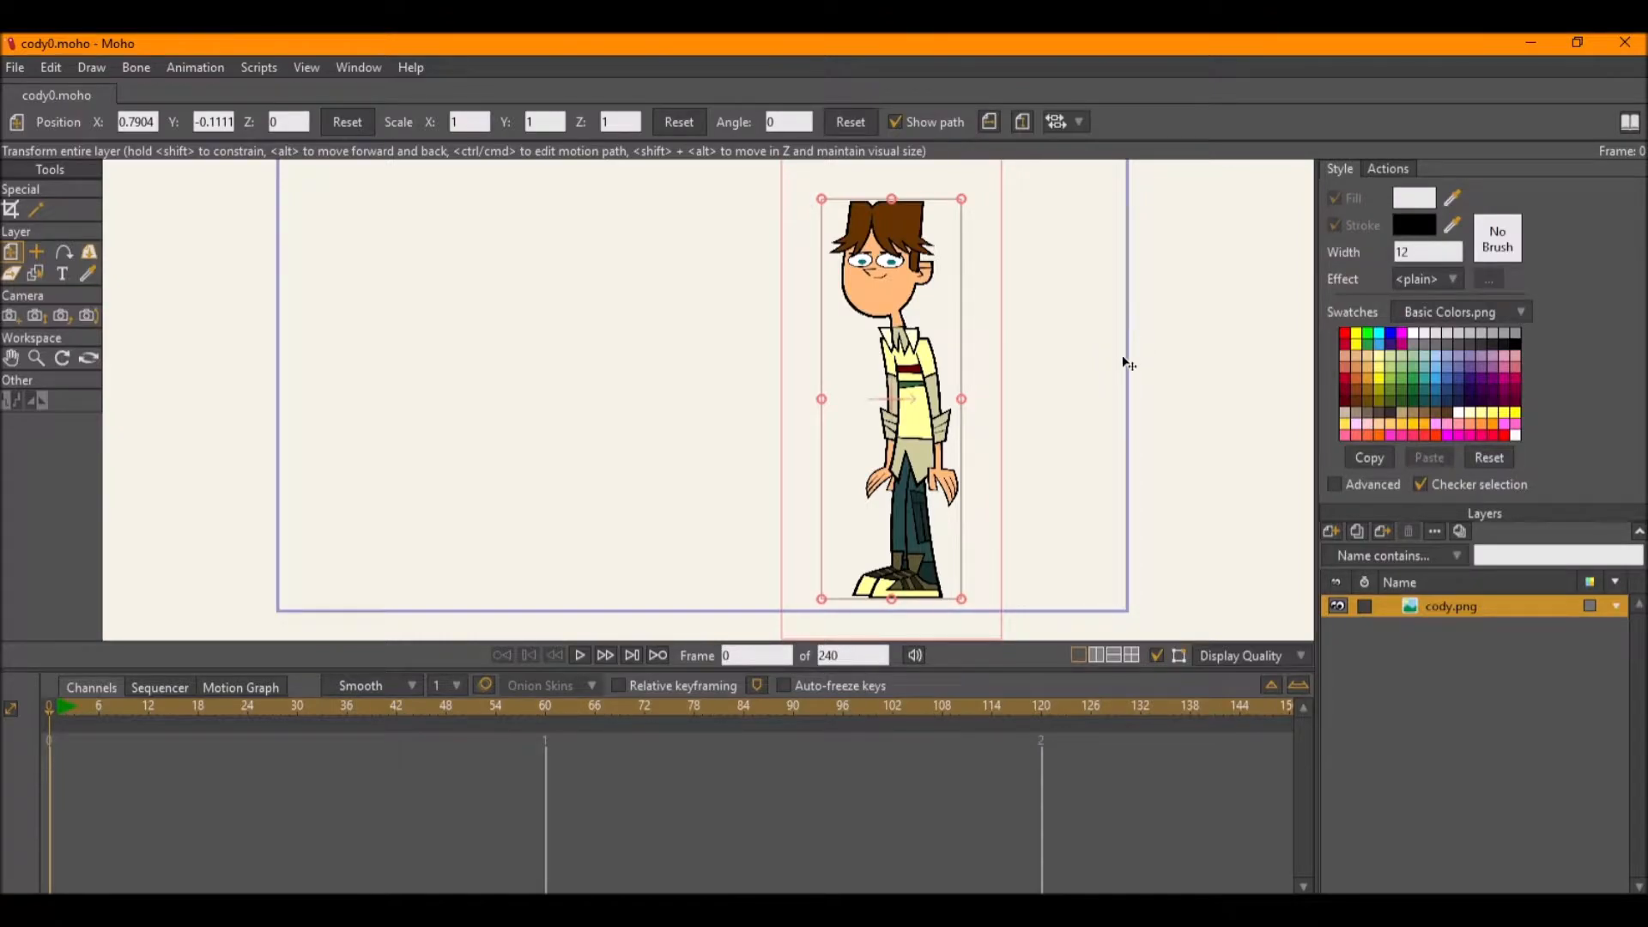
drag(1124, 362, 1126, 345)
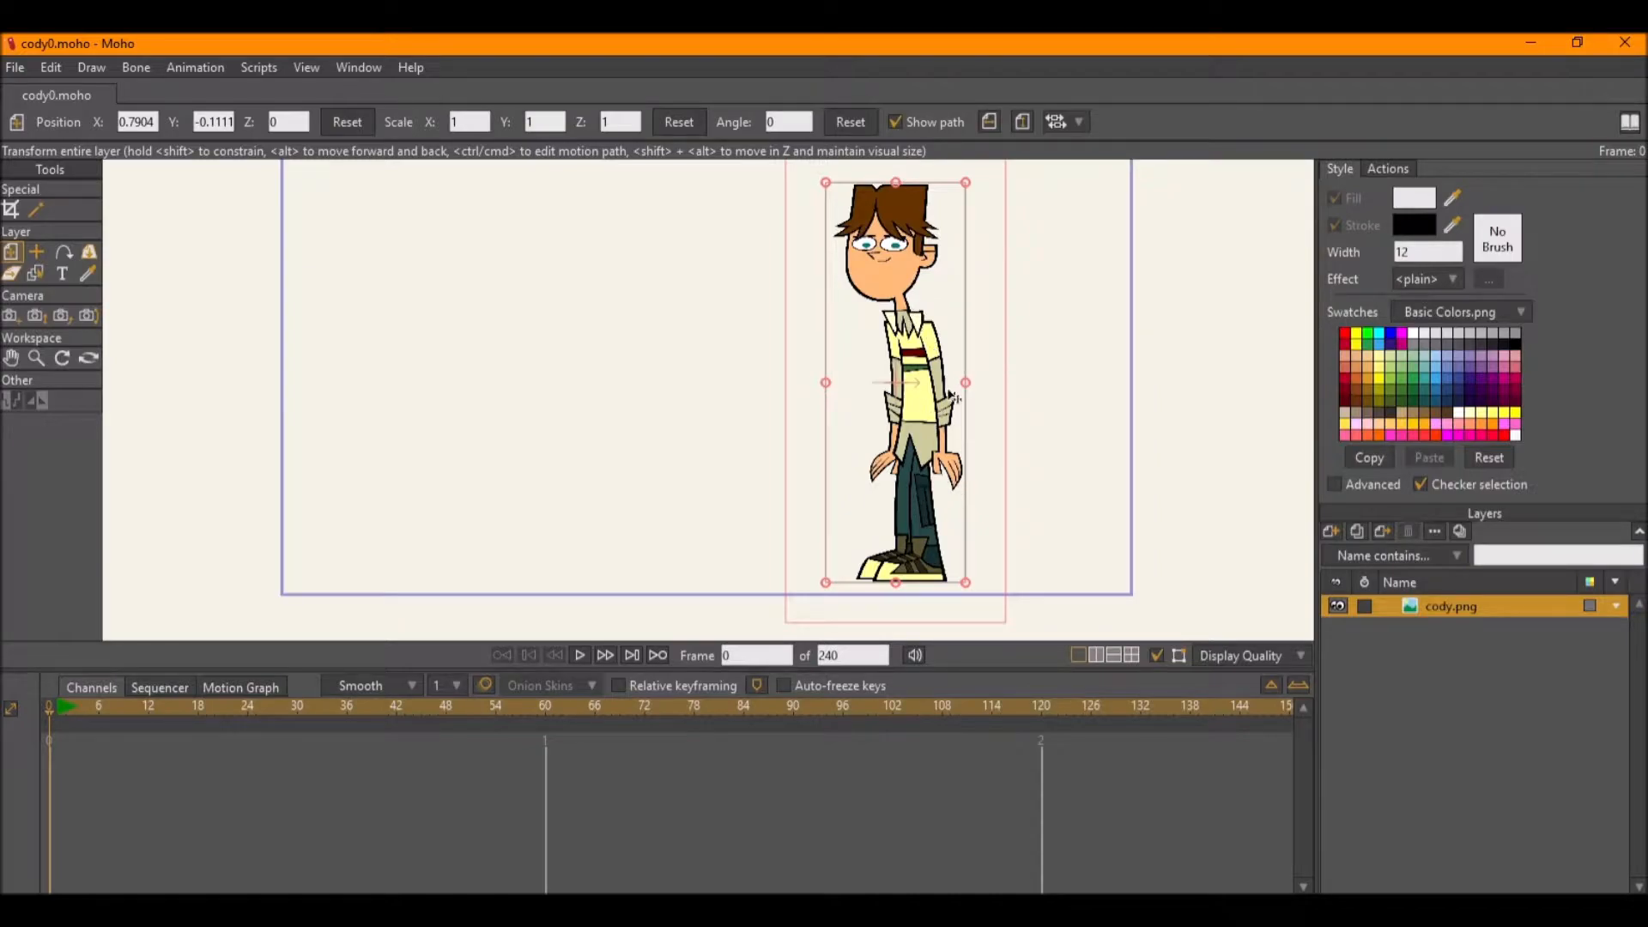
drag(866, 211, 839, 282)
scroll(844, 326, up, 5)
scroll(865, 379, down, 6)
drag(867, 384, 841, 355)
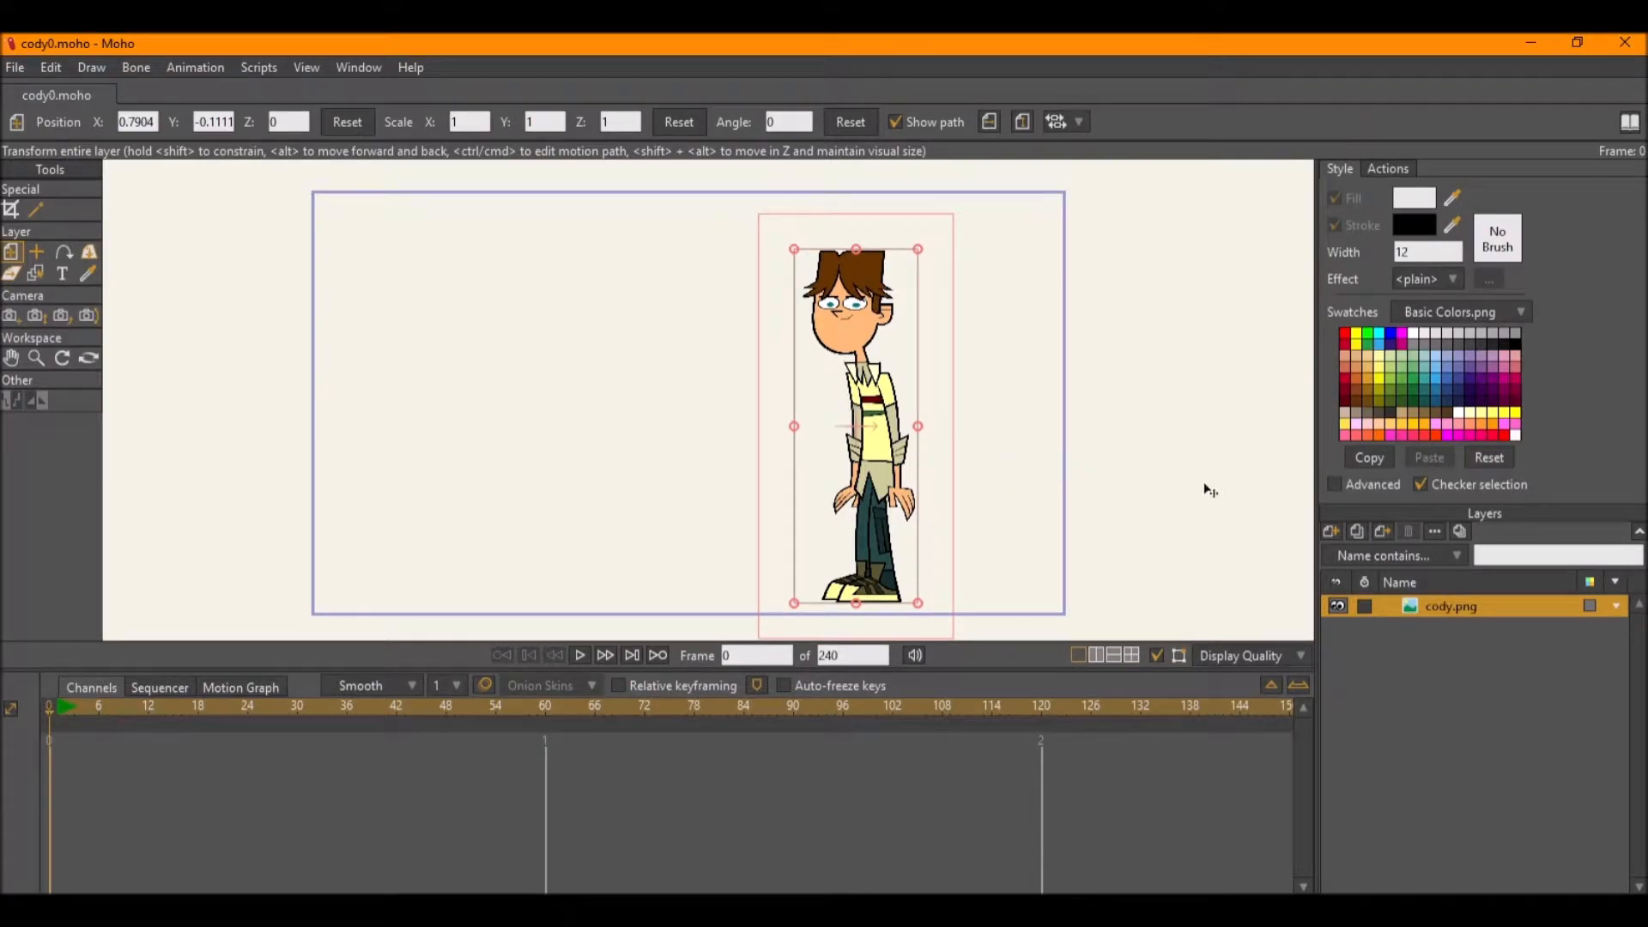
scroll(861, 303, up, 5)
scroll(938, 377, down, 2)
drag(994, 342, 1007, 247)
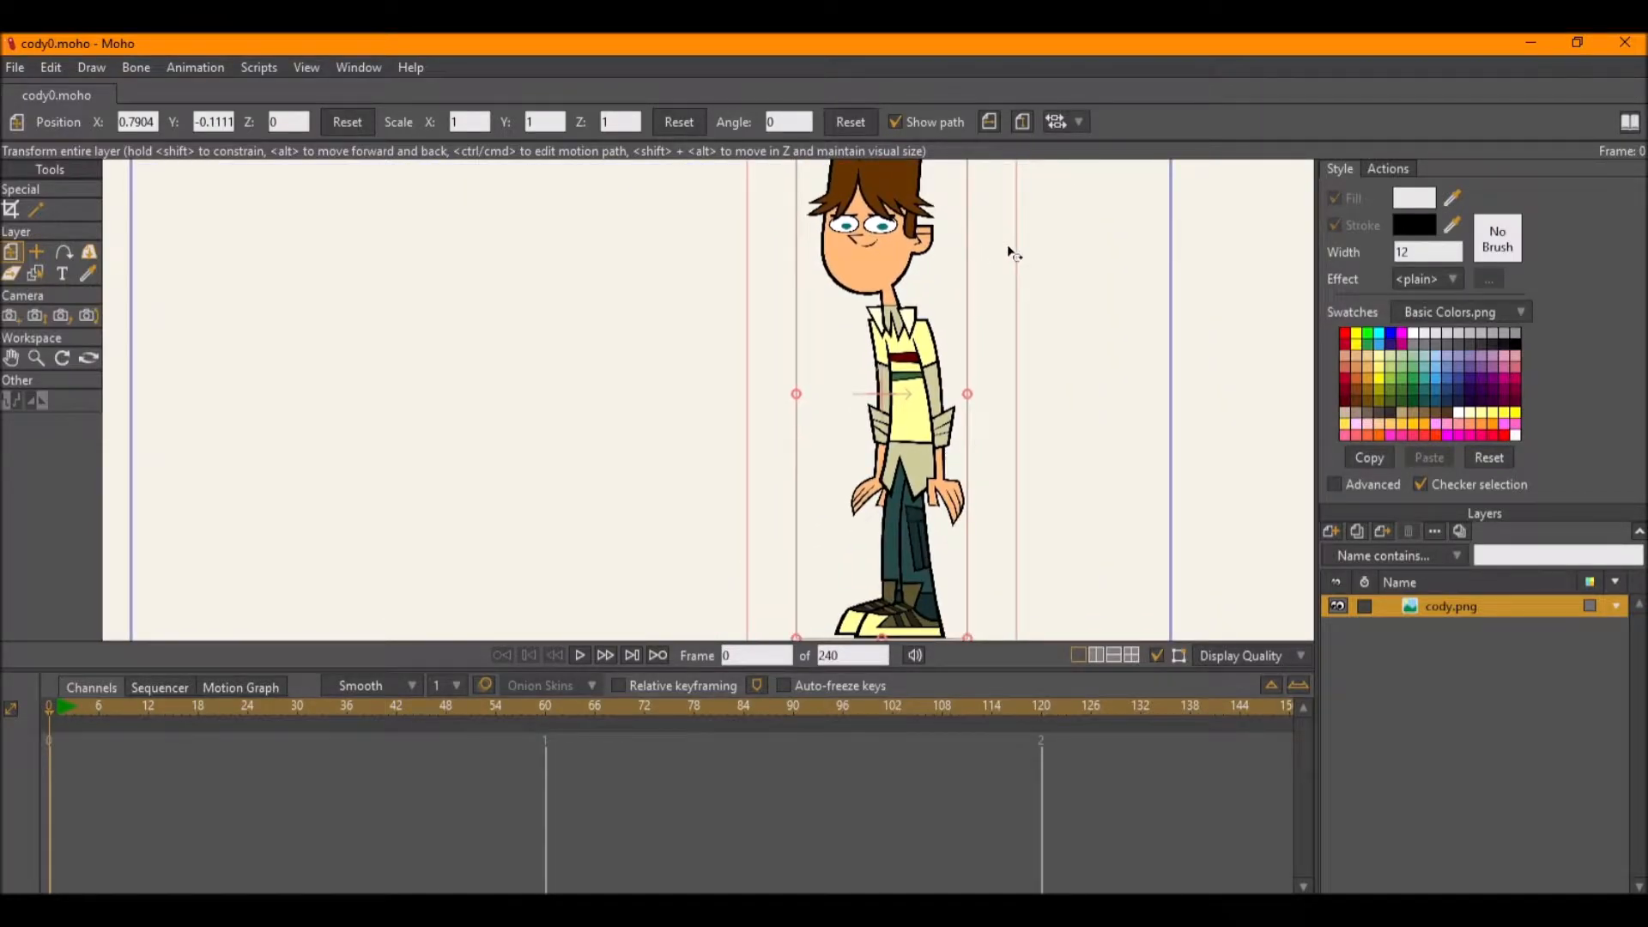
Add a new vector layer above the character image and name it "head".
click(1322, 530)
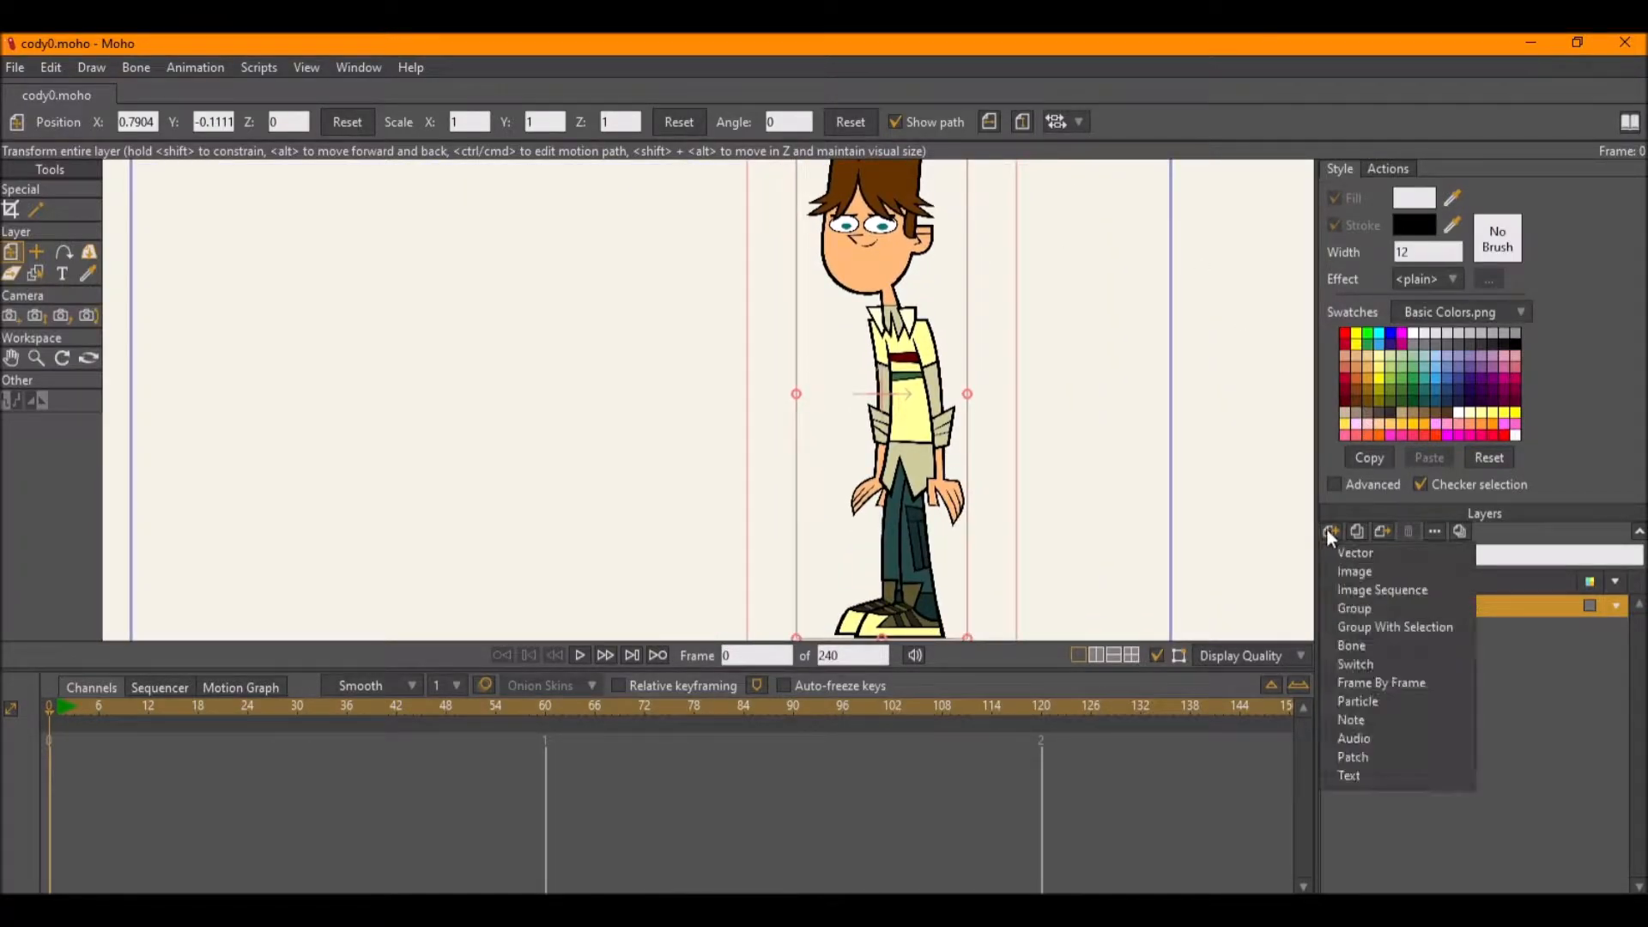
click(1333, 548)
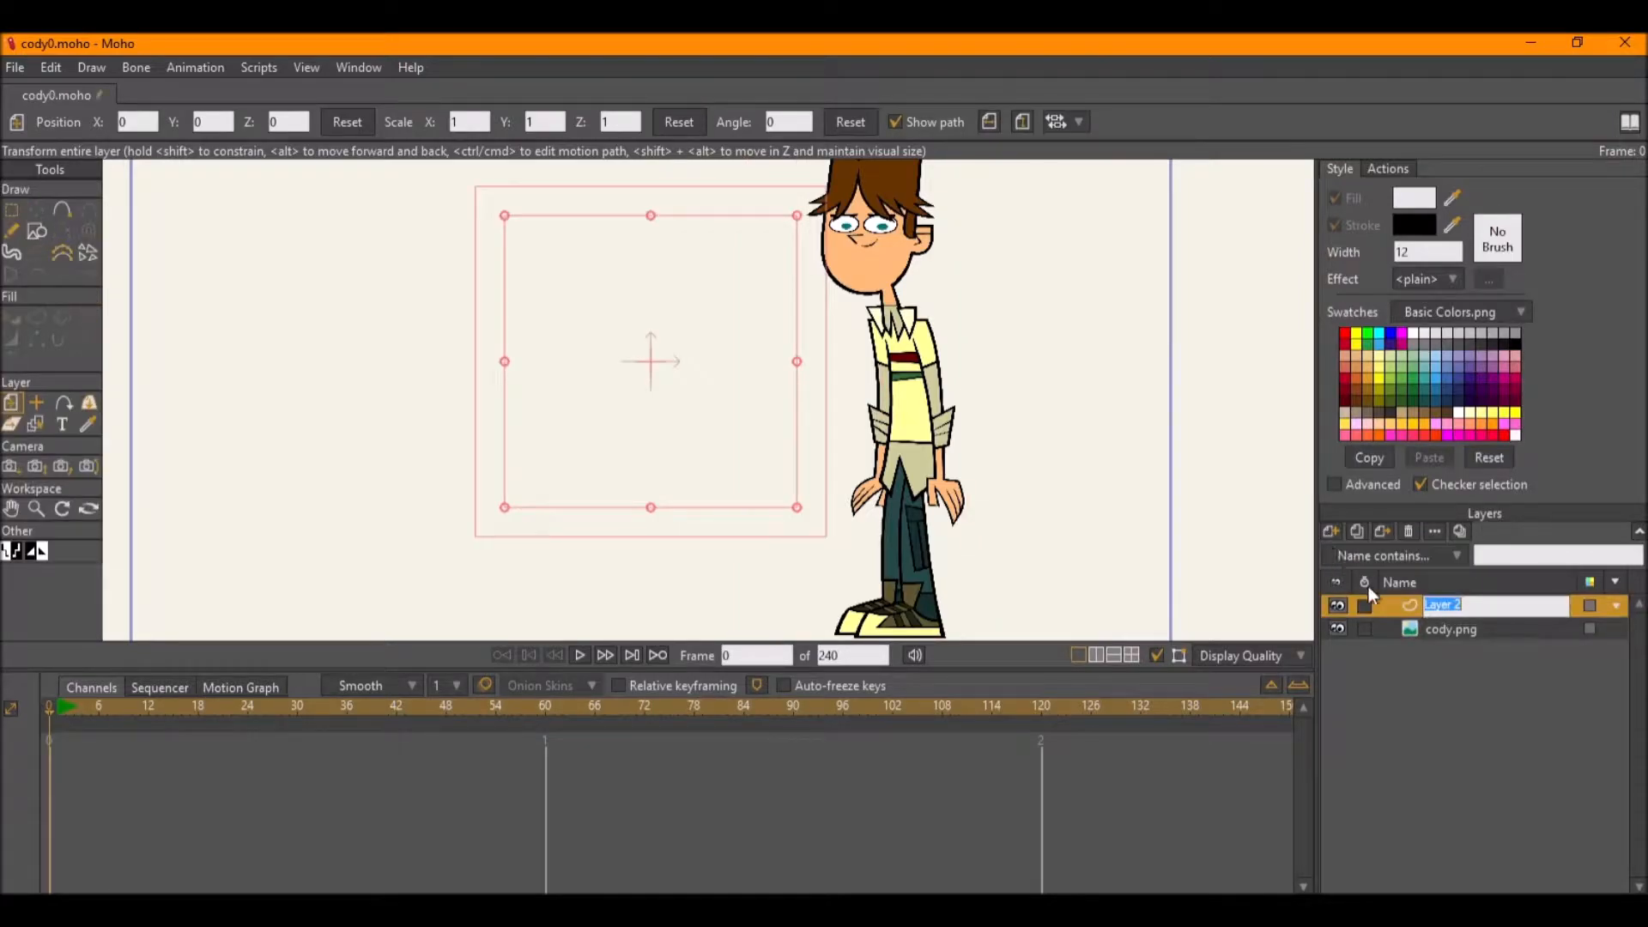
text(head)
key(Return)
scroll(877, 284, up, 3)
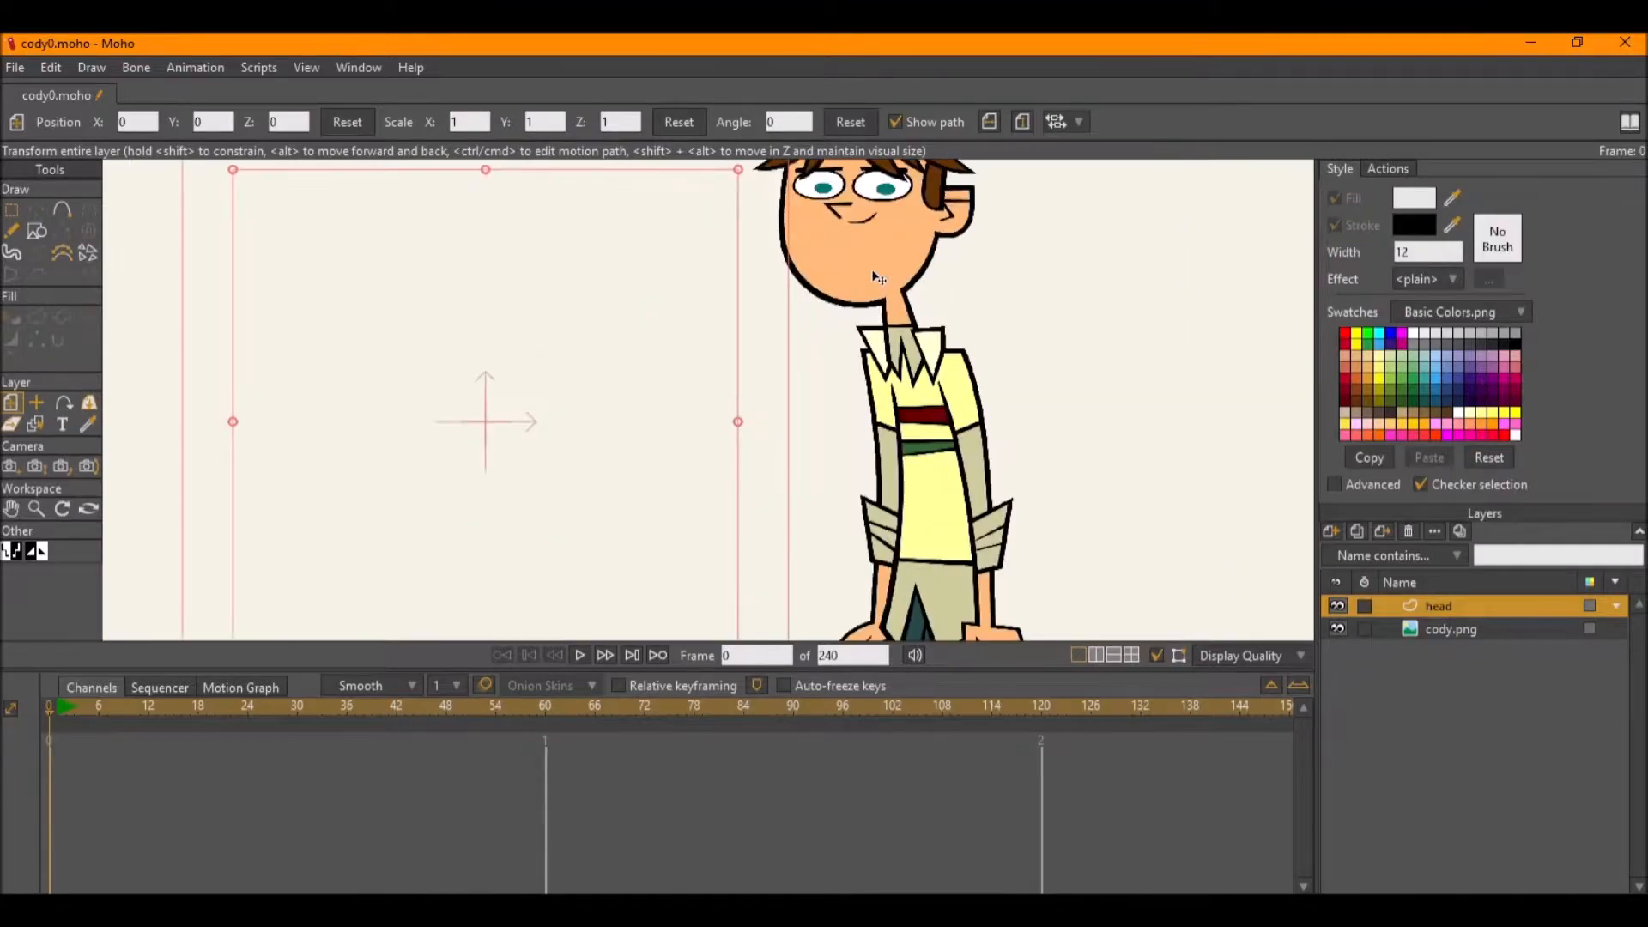
drag(878, 283, 908, 384)
Place the head vector layer inside a new group and name the group "head".
right_click(1463, 610)
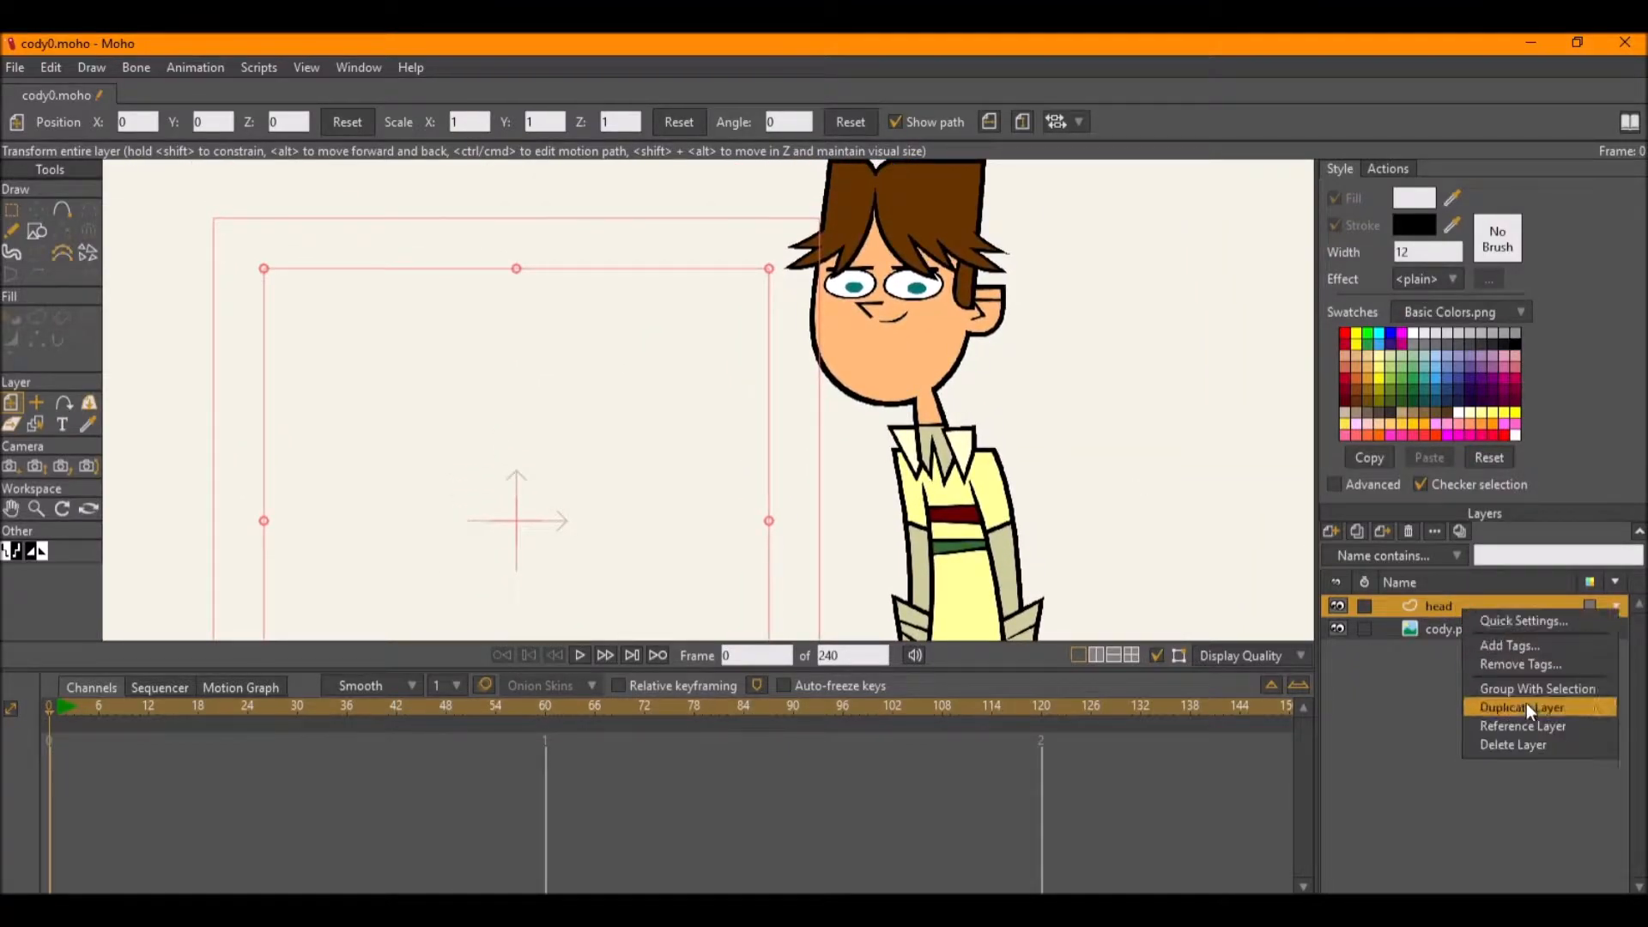
click(1517, 686)
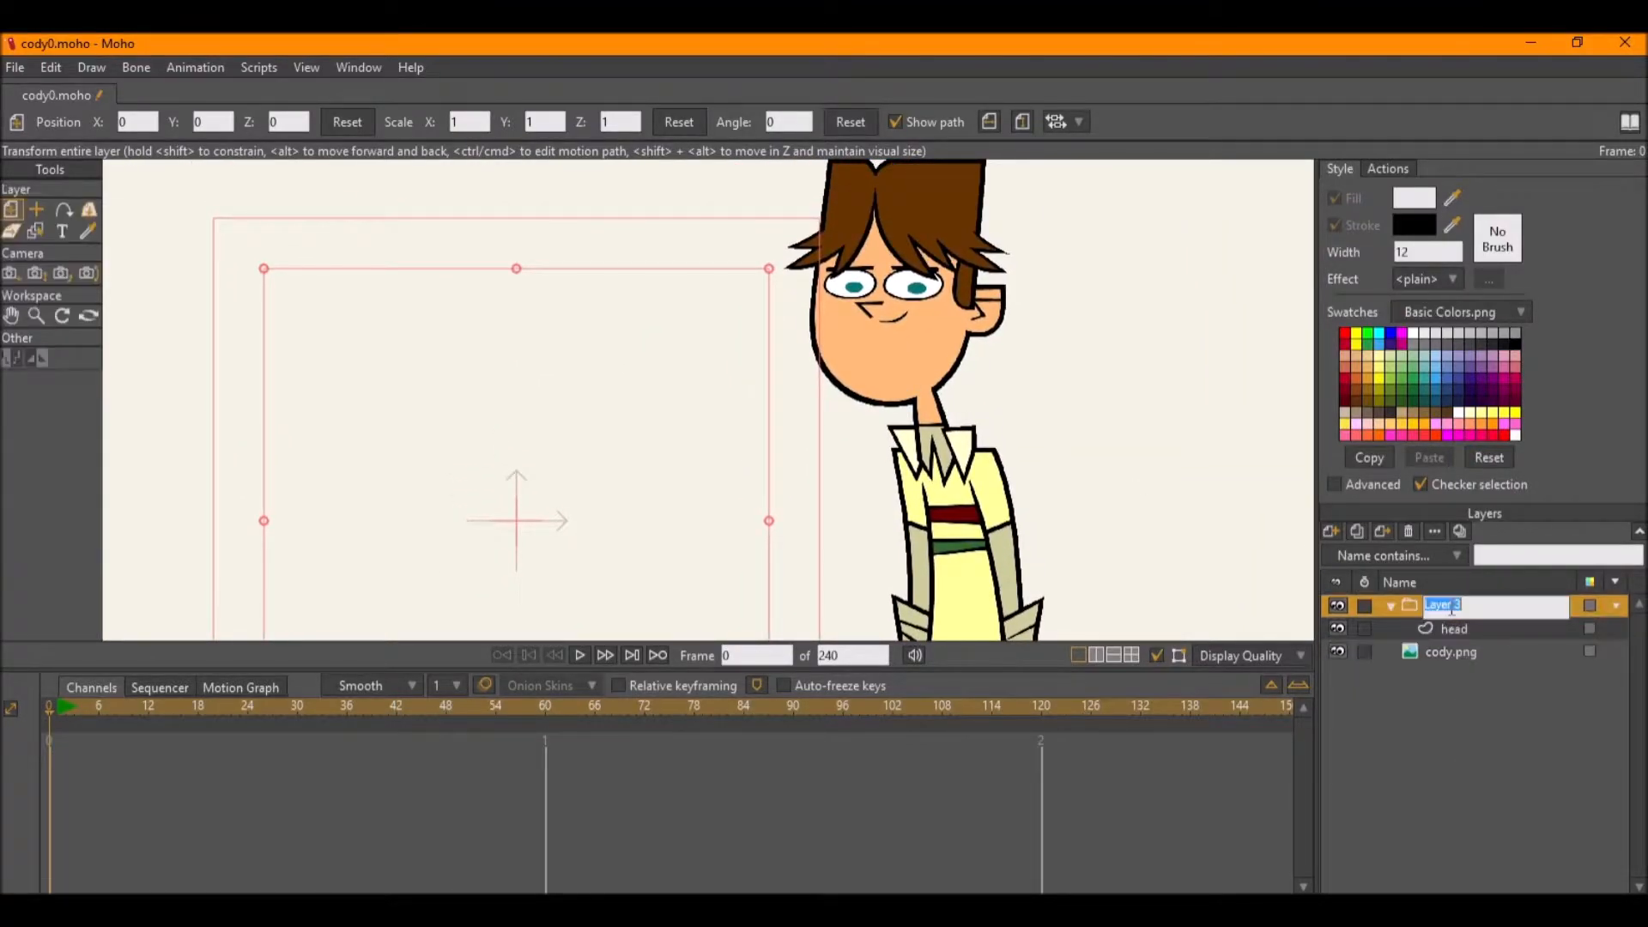
text(head)
key(Return)
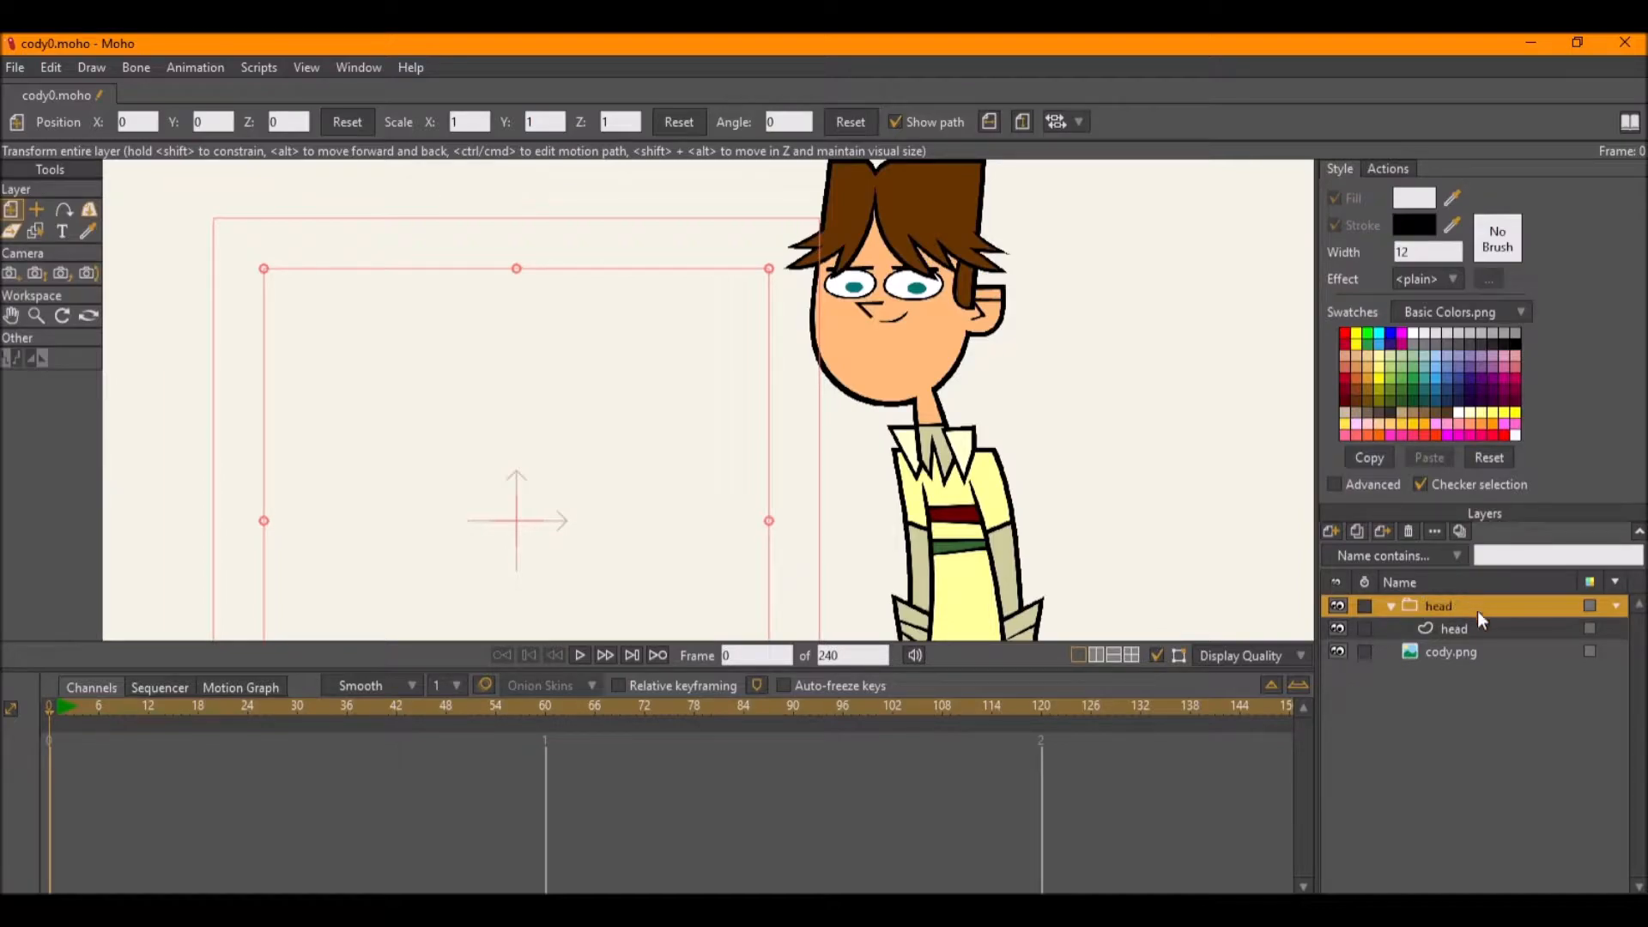
On the head vector layer, draw a rectangle over the character's head with auto-fill and auto-stroke disabled.
click(1476, 627)
drag(1449, 199, 894, 336)
drag(928, 283, 900, 395)
click(36, 230)
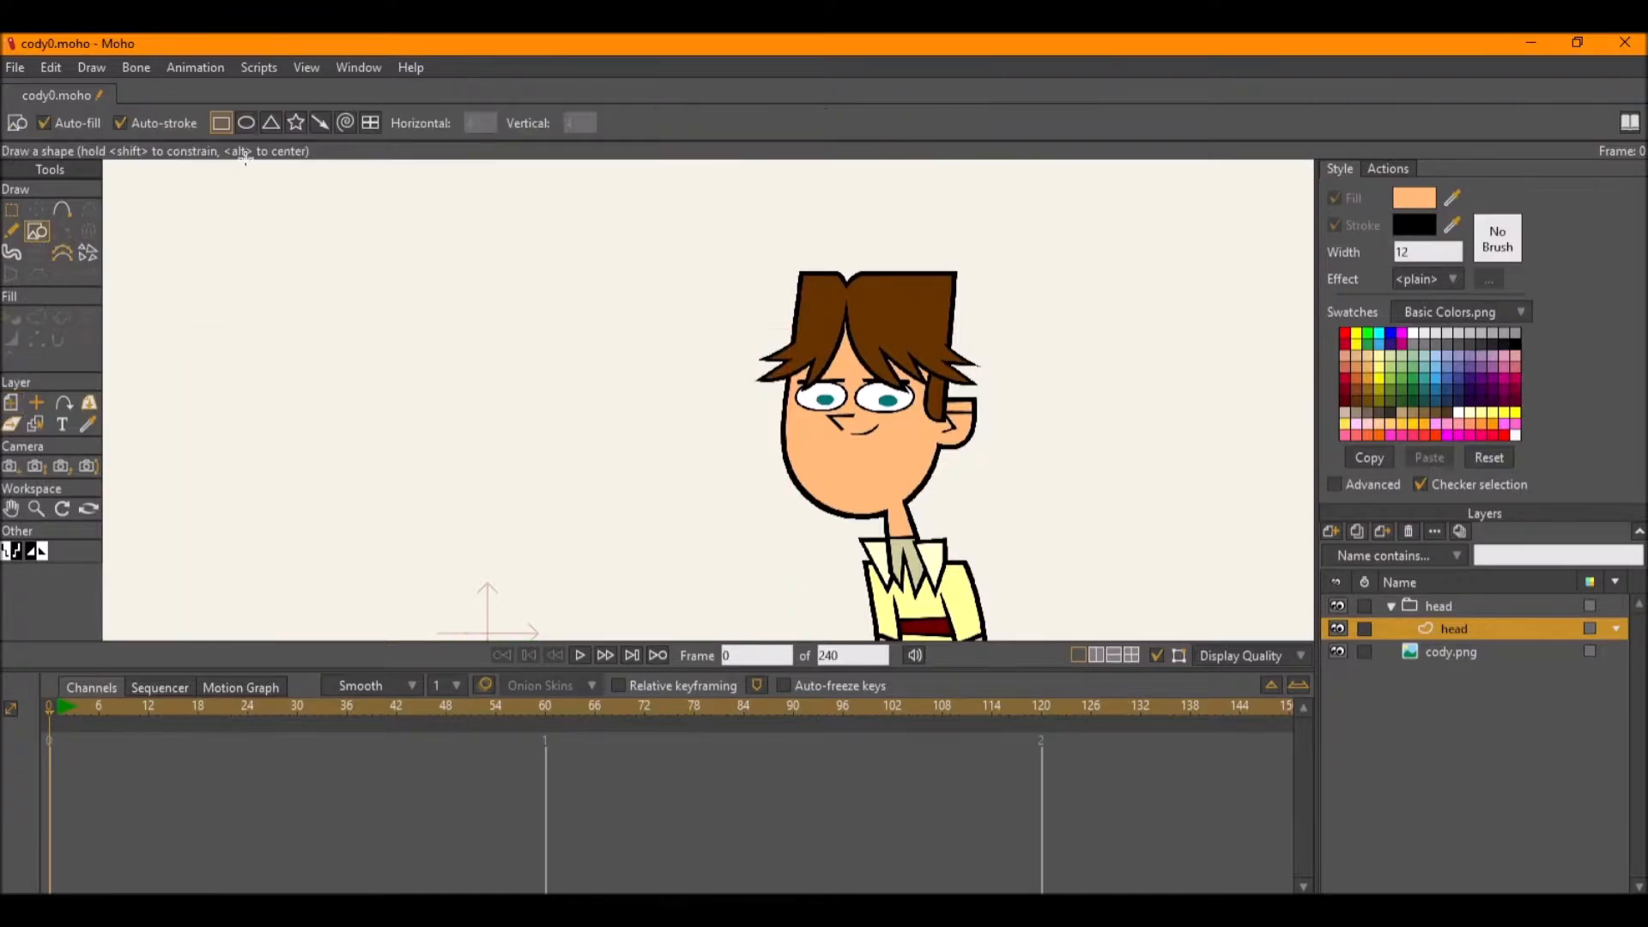
scroll(905, 387, up, 2)
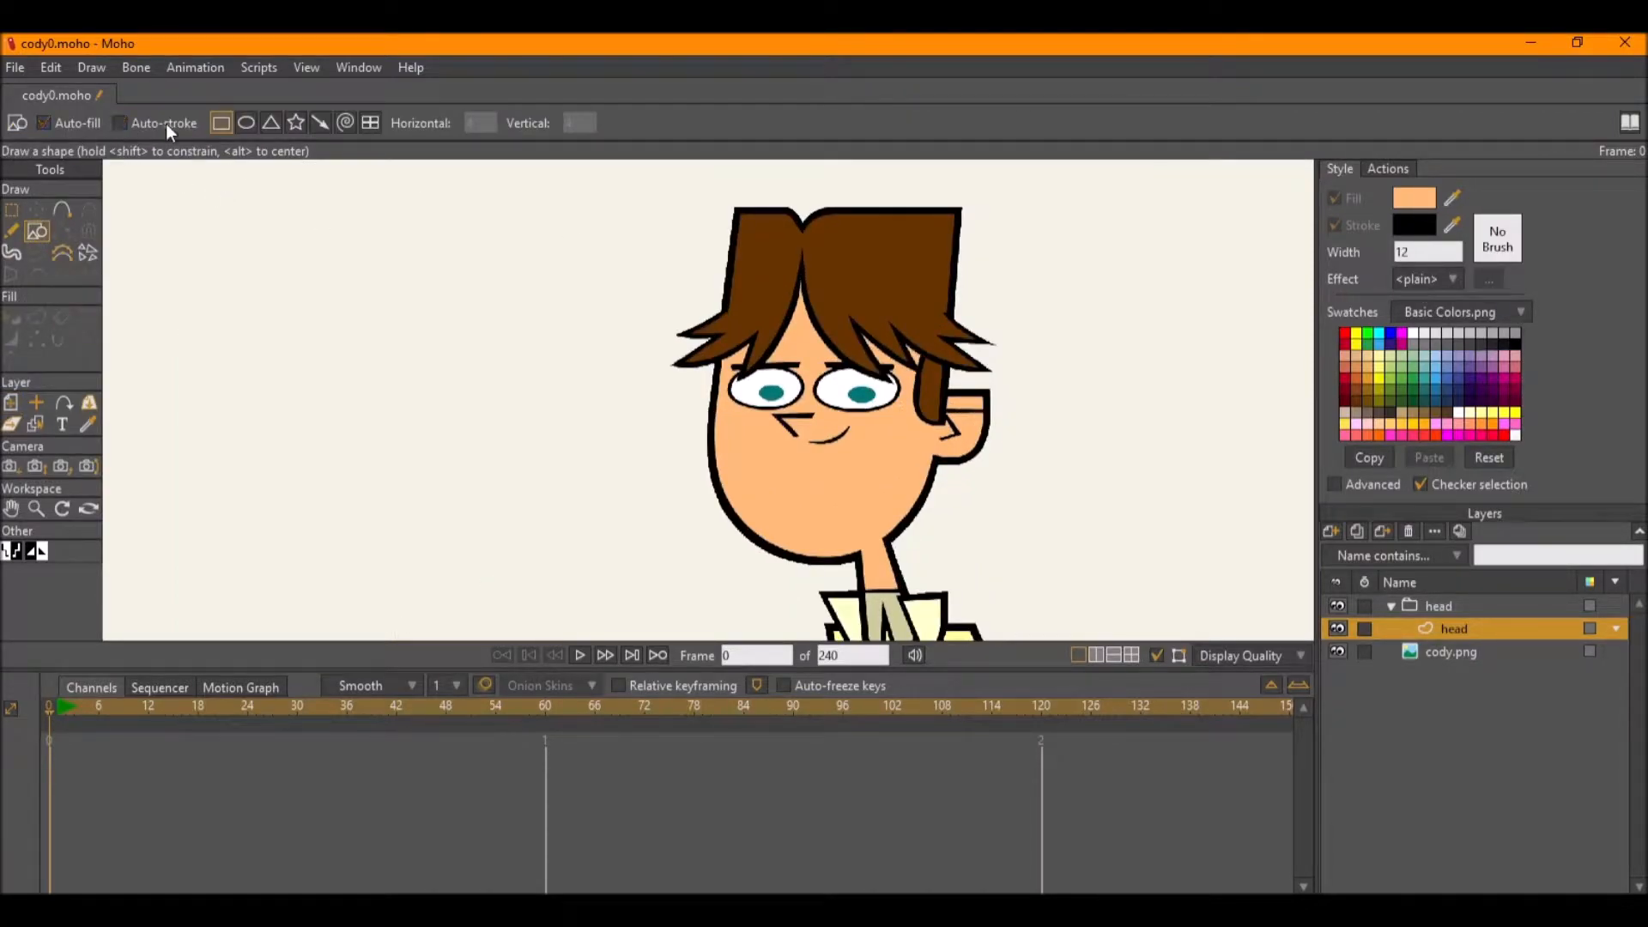
drag(735, 228, 928, 552)
Move the rectangle's corner points so its sides follow the character's head and jaw.
key(t)
drag(929, 230, 963, 258)
scroll(731, 549, up, 2)
drag(741, 569, 754, 516)
drag(1143, 567, 1115, 489)
scroll(1115, 489, down, 2)
Round the two lower corners of the head outline and adjust them to trace the jaw.
key(c)
drag(890, 507, 1171, 691)
drag(955, 433, 911, 442)
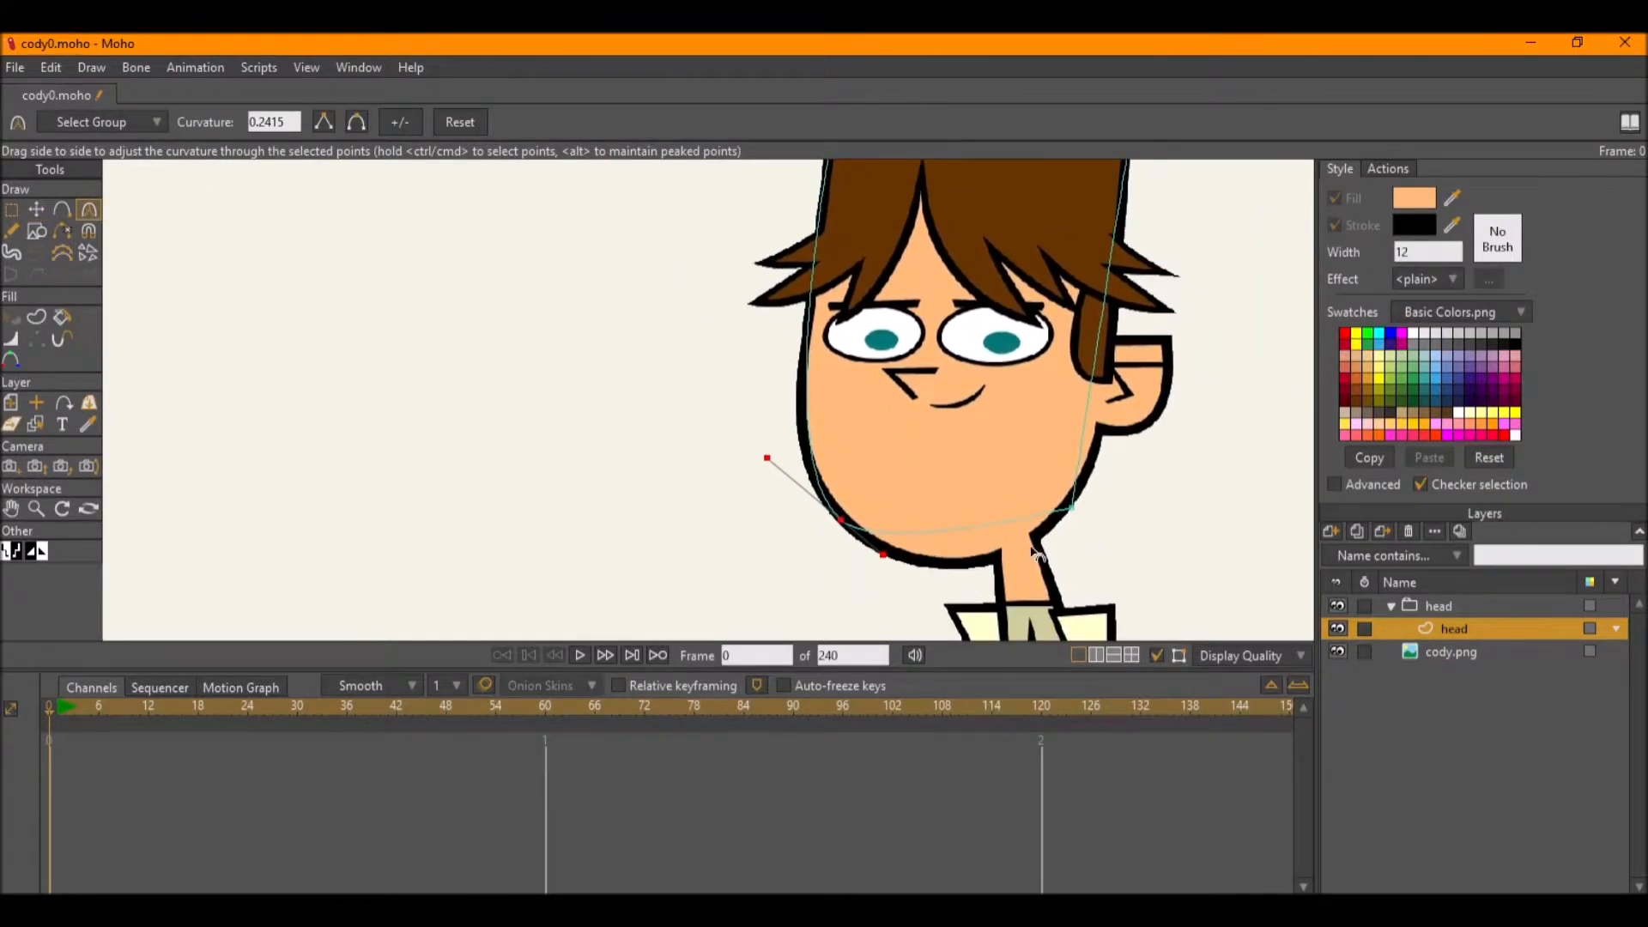
drag(1088, 506, 991, 605)
scroll(1105, 387, up, 3)
drag(1131, 513, 1147, 503)
drag(1061, 585, 1036, 483)
key(t)
key(c)
drag(911, 580, 898, 612)
key(t)
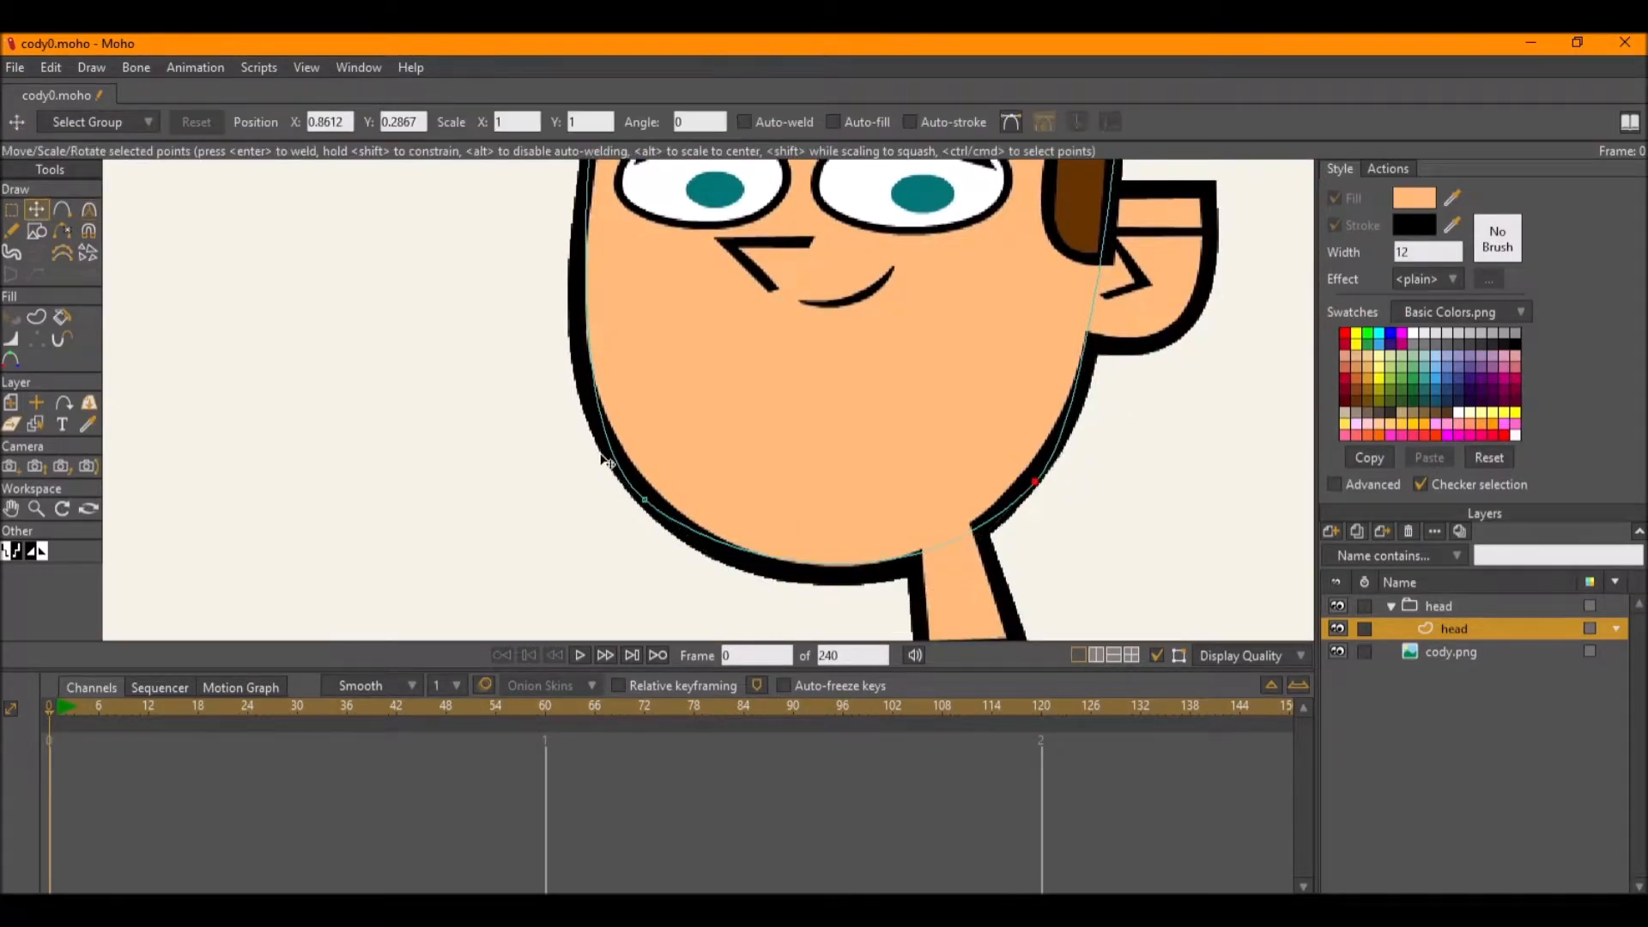
Delete the lower-right point of the head outline.
key(g)
click(643, 498)
click(1036, 486)
key(Delete)
scroll(917, 518, down, 2)
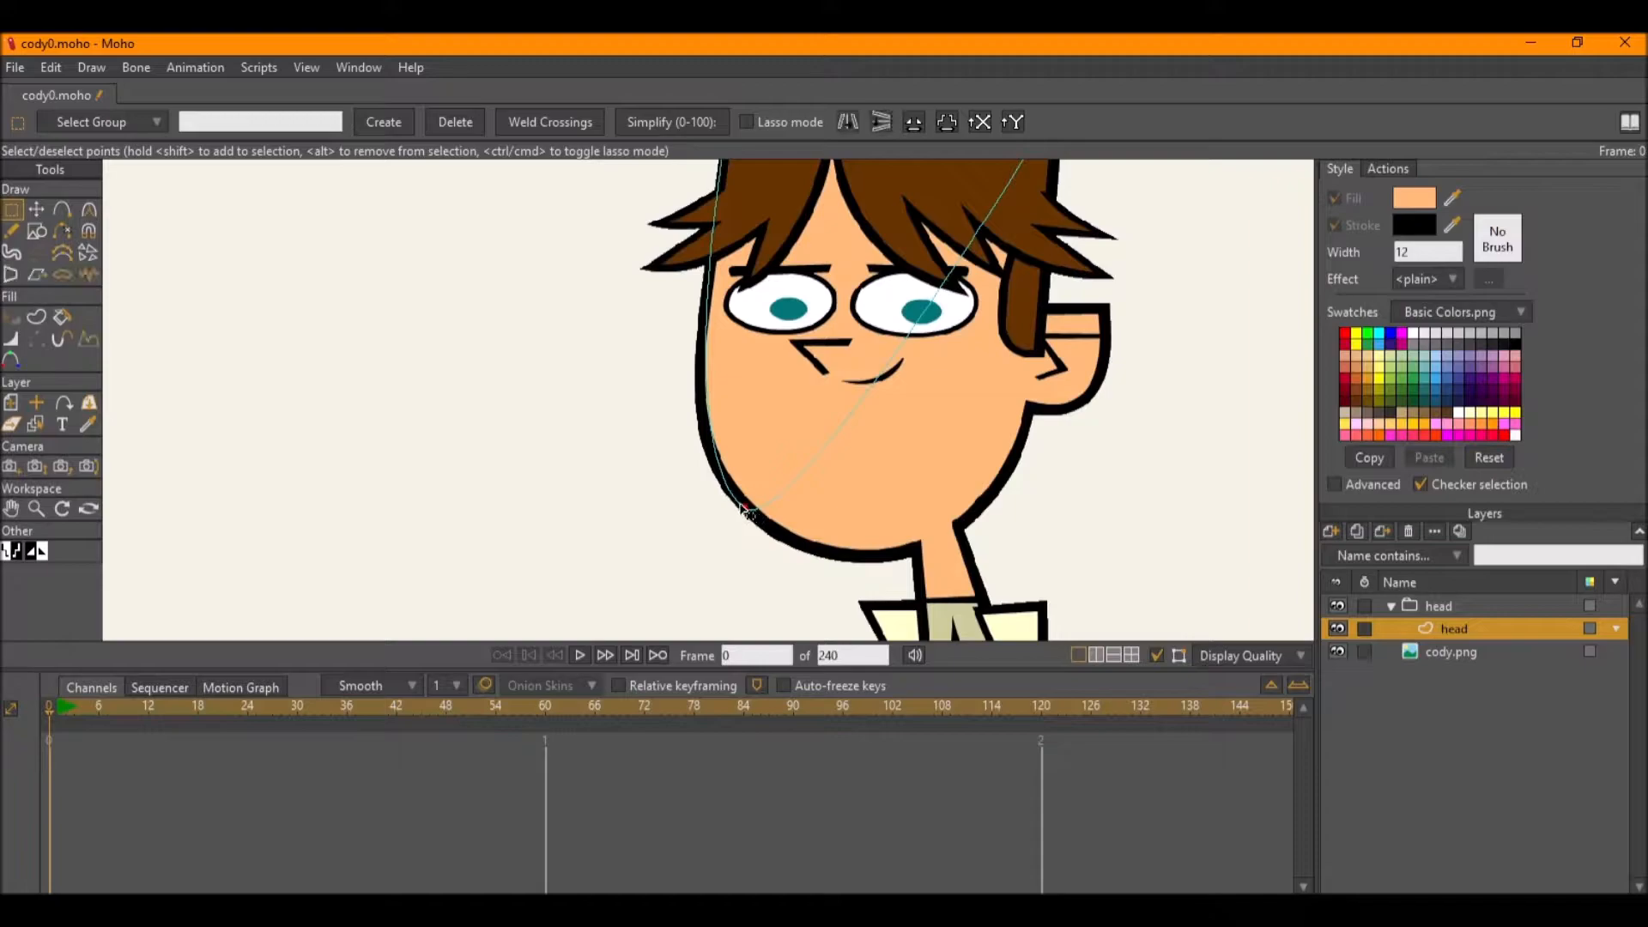
Move the remaining lower point to the base of the chin and set its curvature to about 0.51.
drag(788, 547, 698, 471)
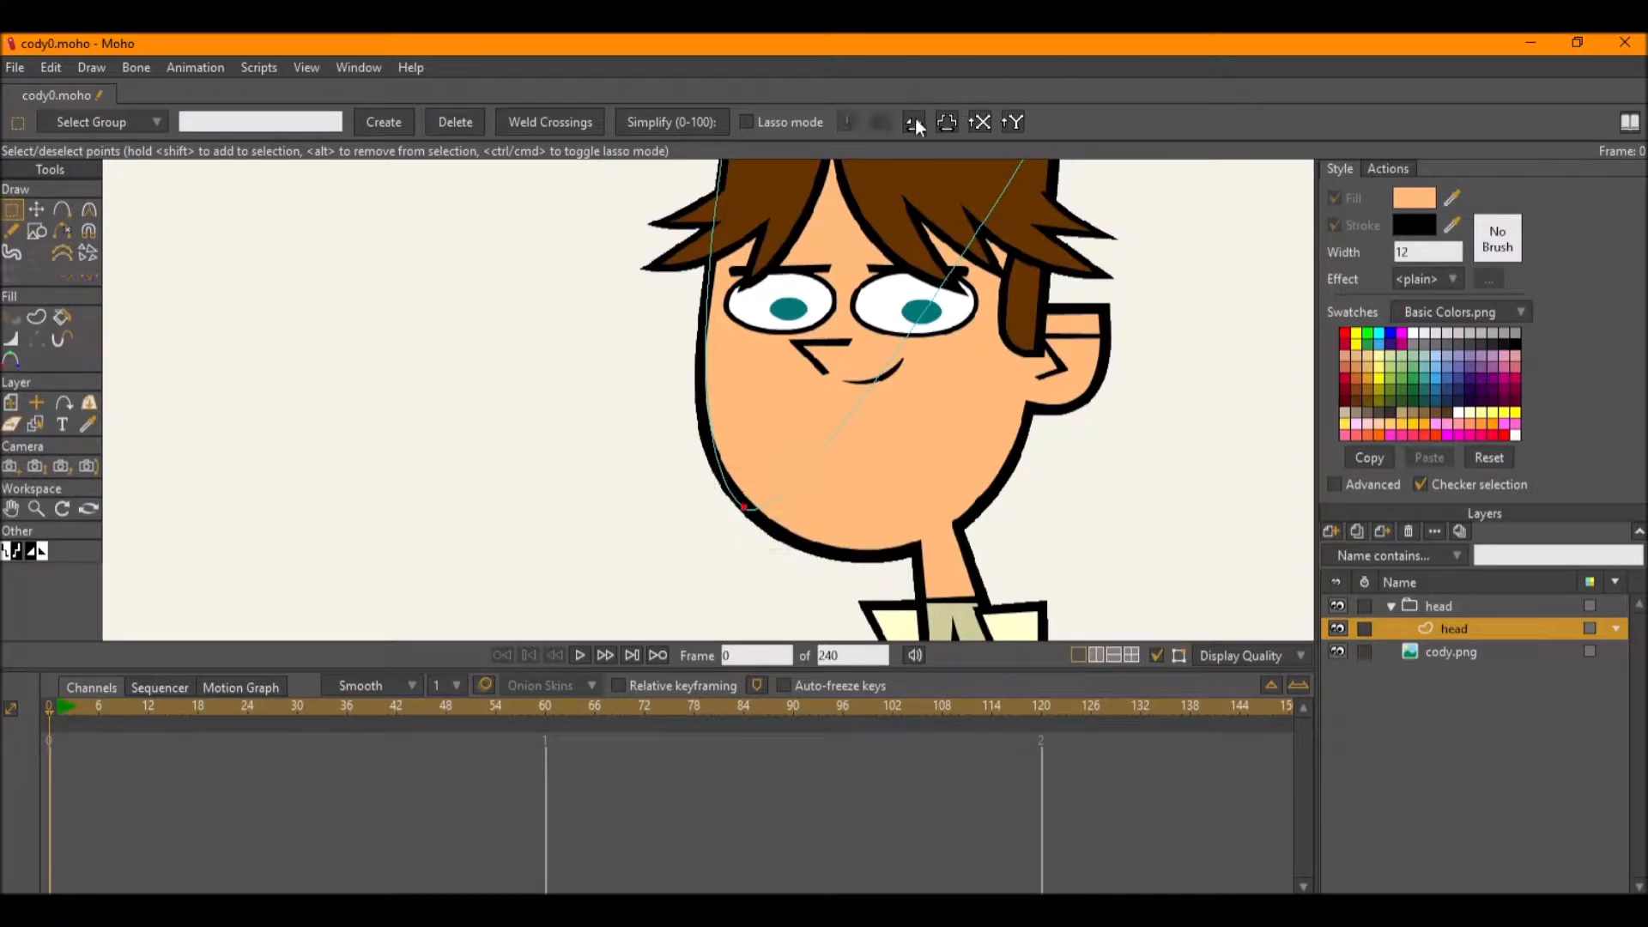
key(c)
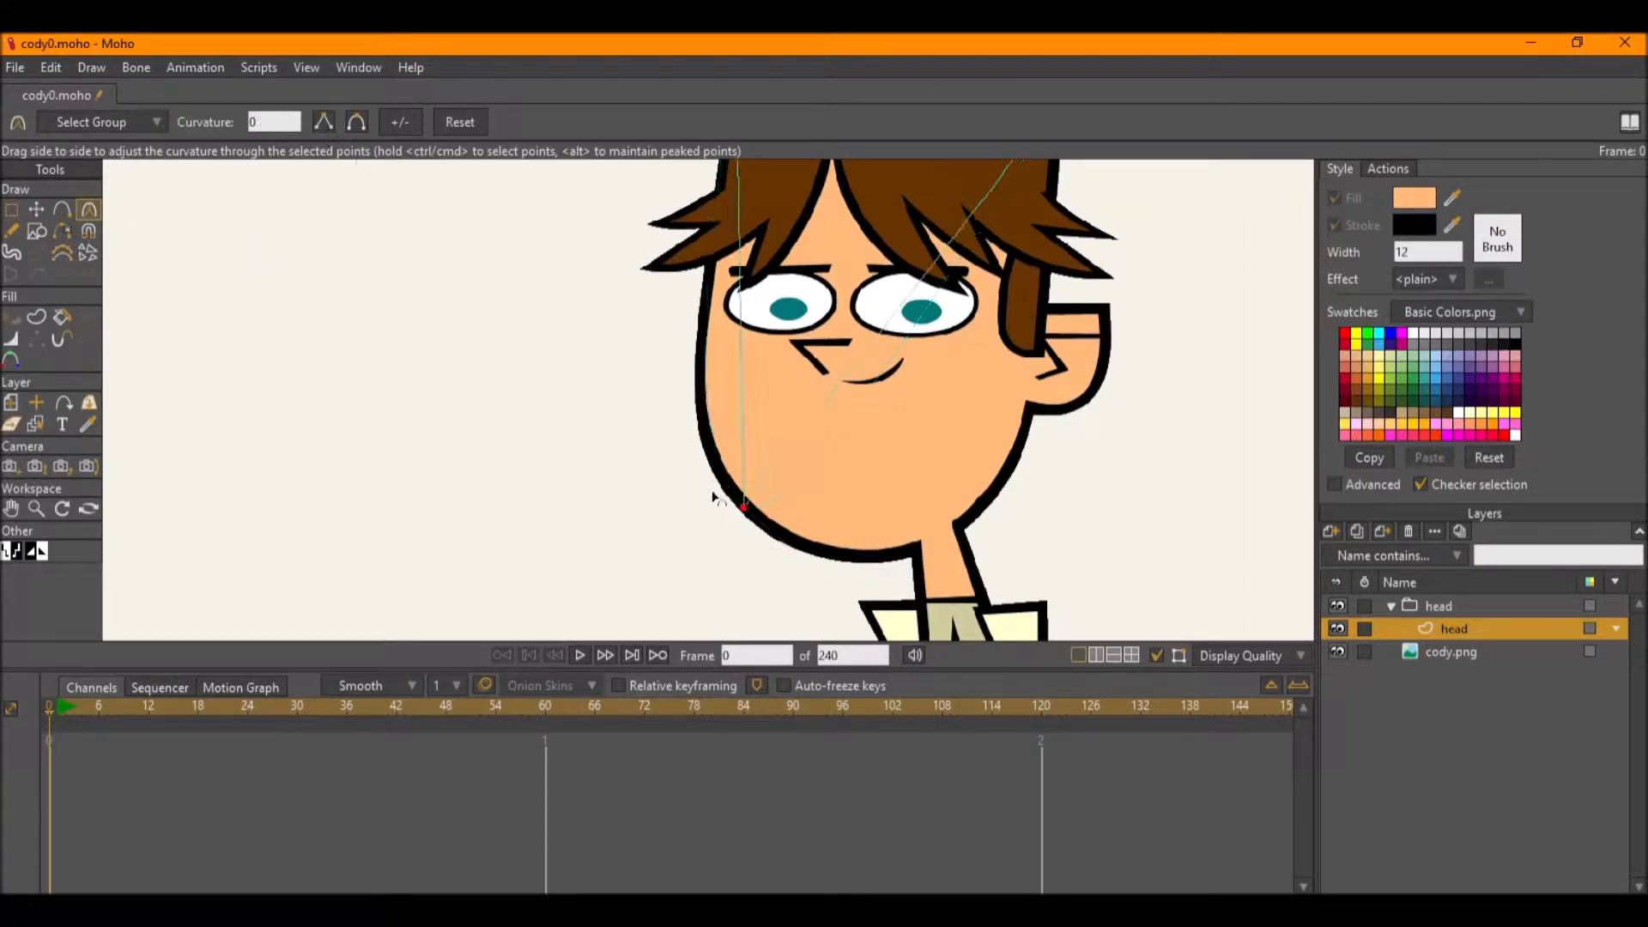
key(t)
drag(745, 507, 1460, 699)
key(c)
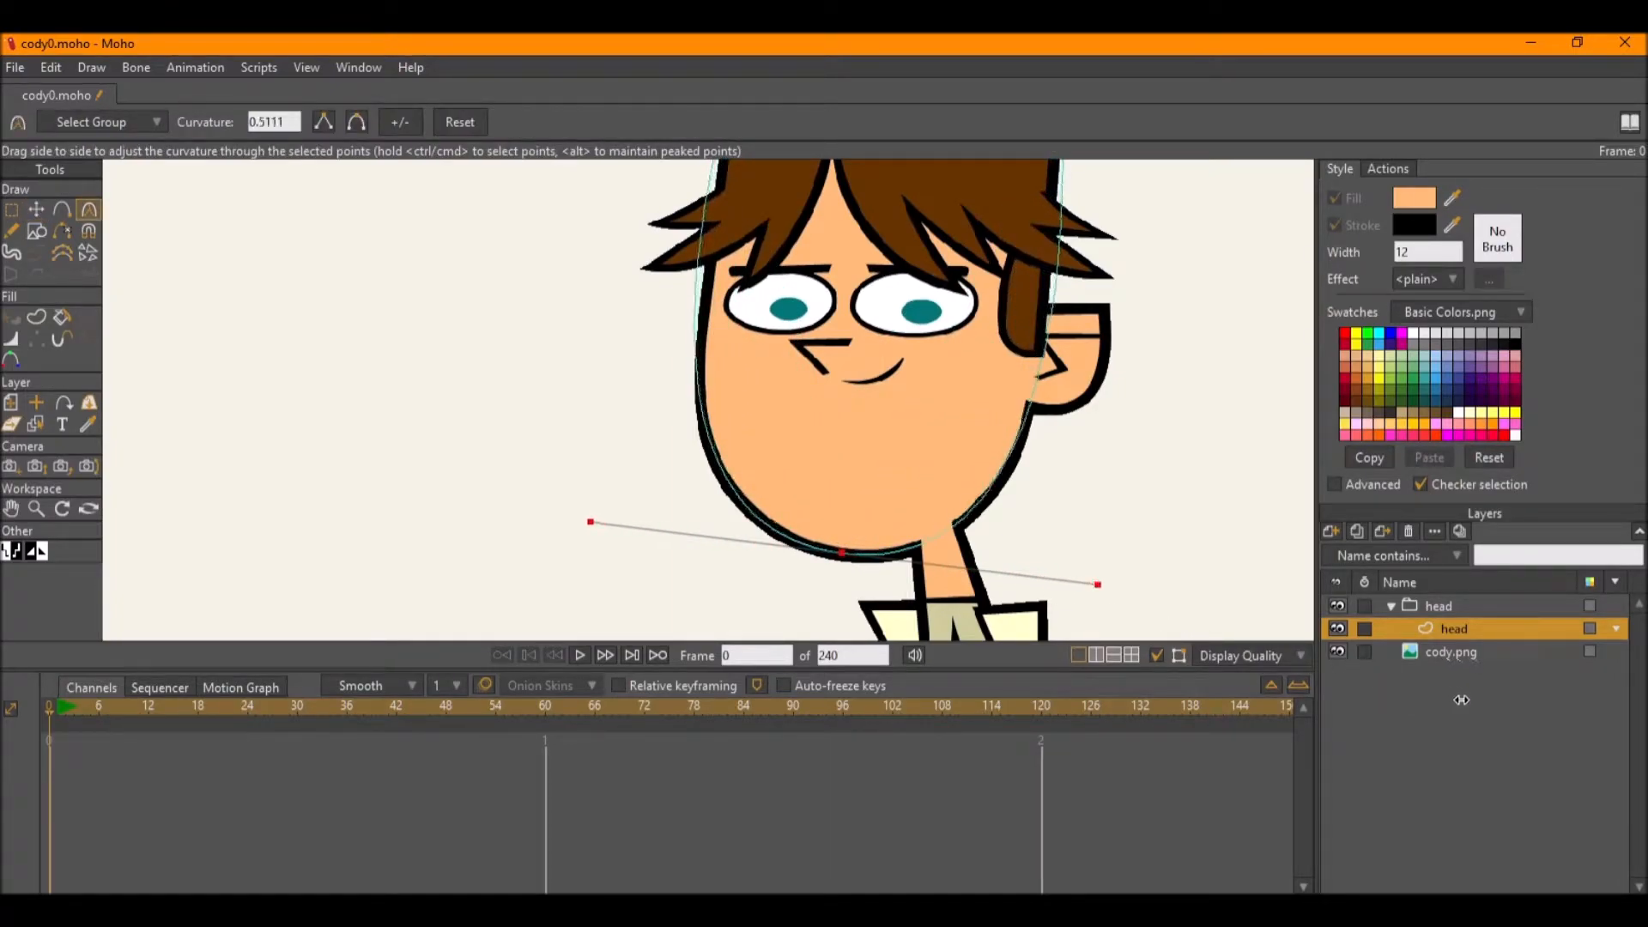
Refine the chin curve and move the outline's upper-left point inward, keeping that corner sharp with zero curvature.
drag(800, 371, 807, 502)
drag(647, 584, 678, 506)
mouse_move(577, 571)
mouse_down()
mouse_move(607, 554)
mouse_move(582, 572)
mouse_up()
drag(611, 505, 588, 613)
click(749, 231)
drag(700, 356, 649, 353)
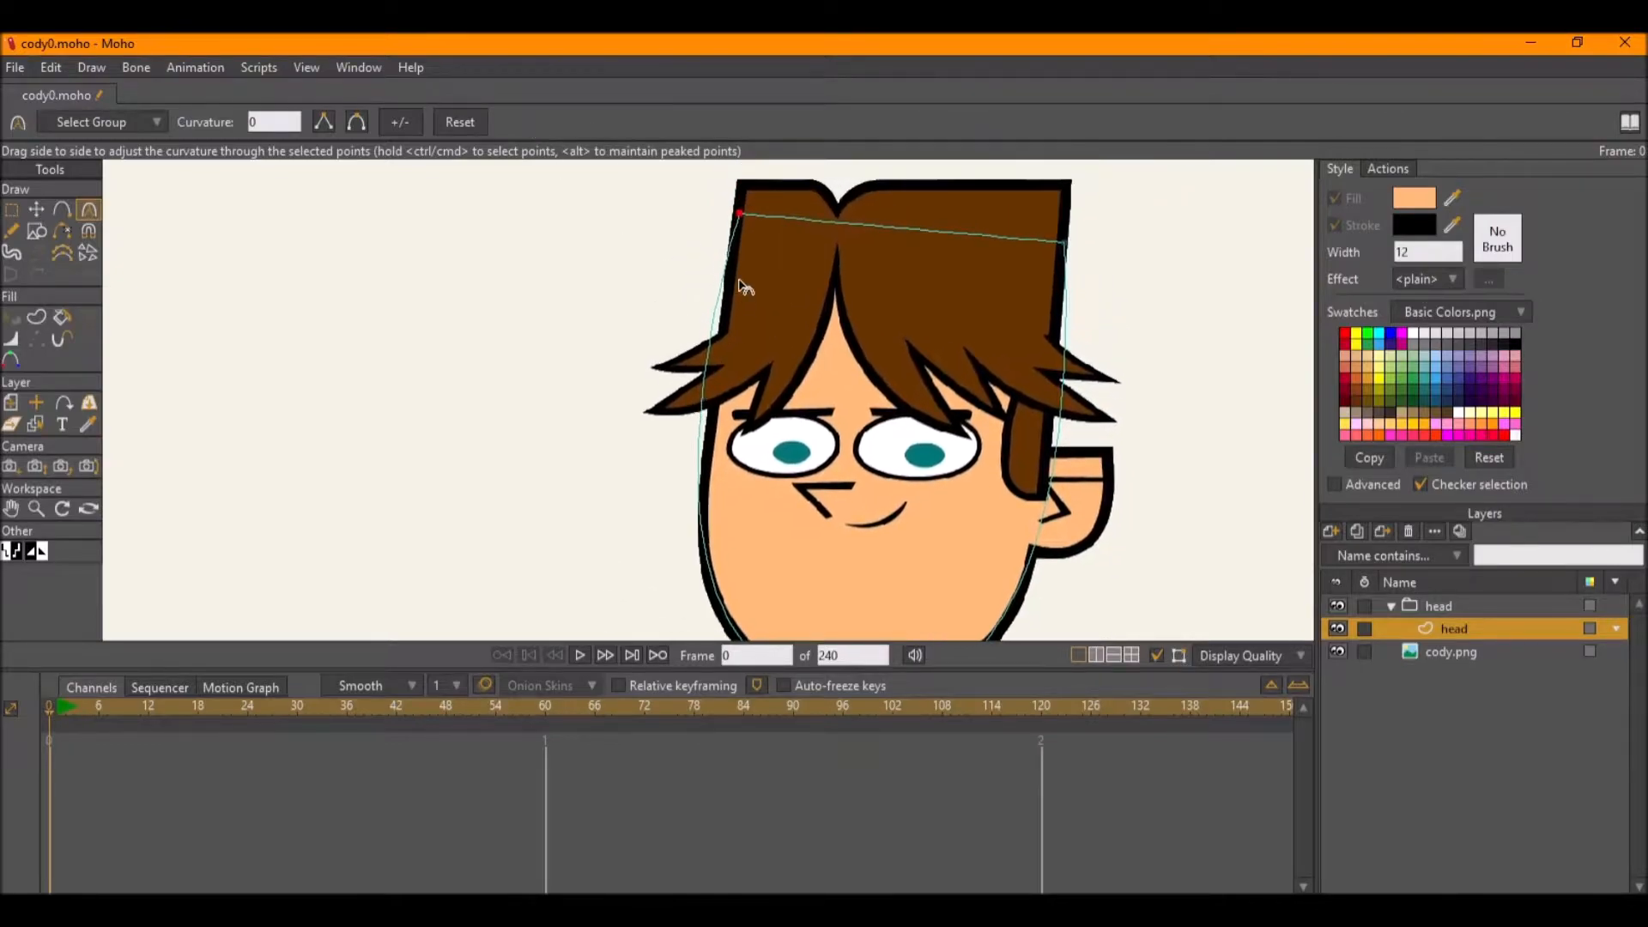
key(t)
mouse_move(733, 214)
mouse_down()
mouse_move(748, 229)
mouse_move(755, 192)
mouse_move(761, 215)
mouse_up()
drag(761, 227, 757, 163)
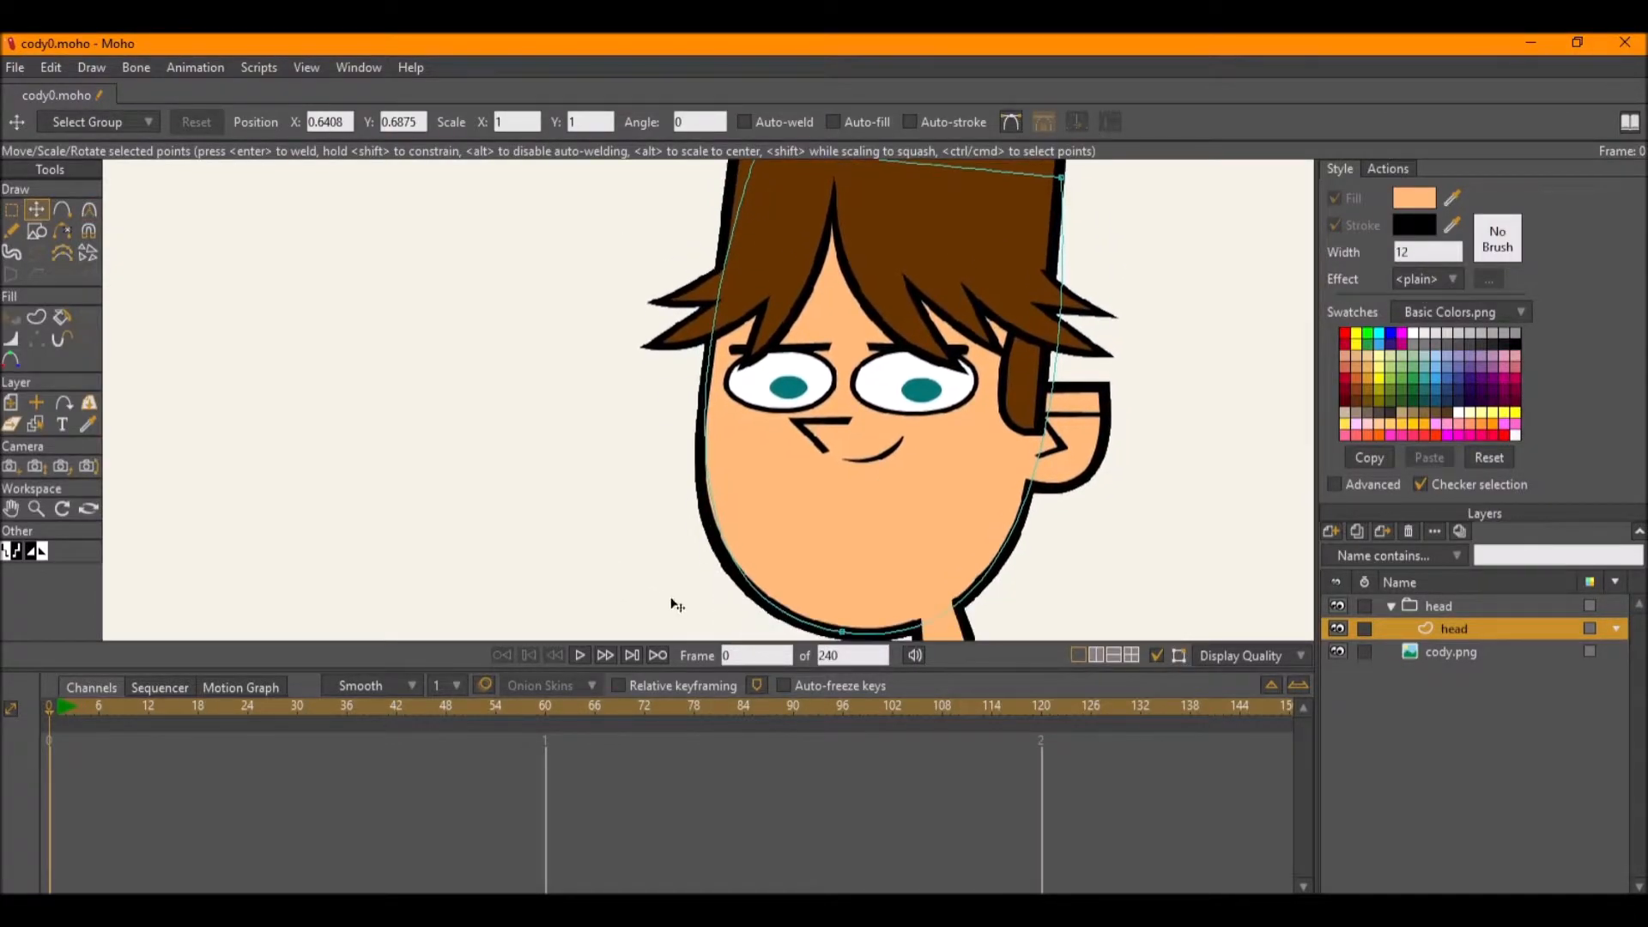
Move the outline's upper-right point inward to align with the side of the character's head.
drag(672, 603, 696, 488)
key(e)
drag(913, 569, 611, 513)
key(c)
drag(1143, 387, 1064, 451)
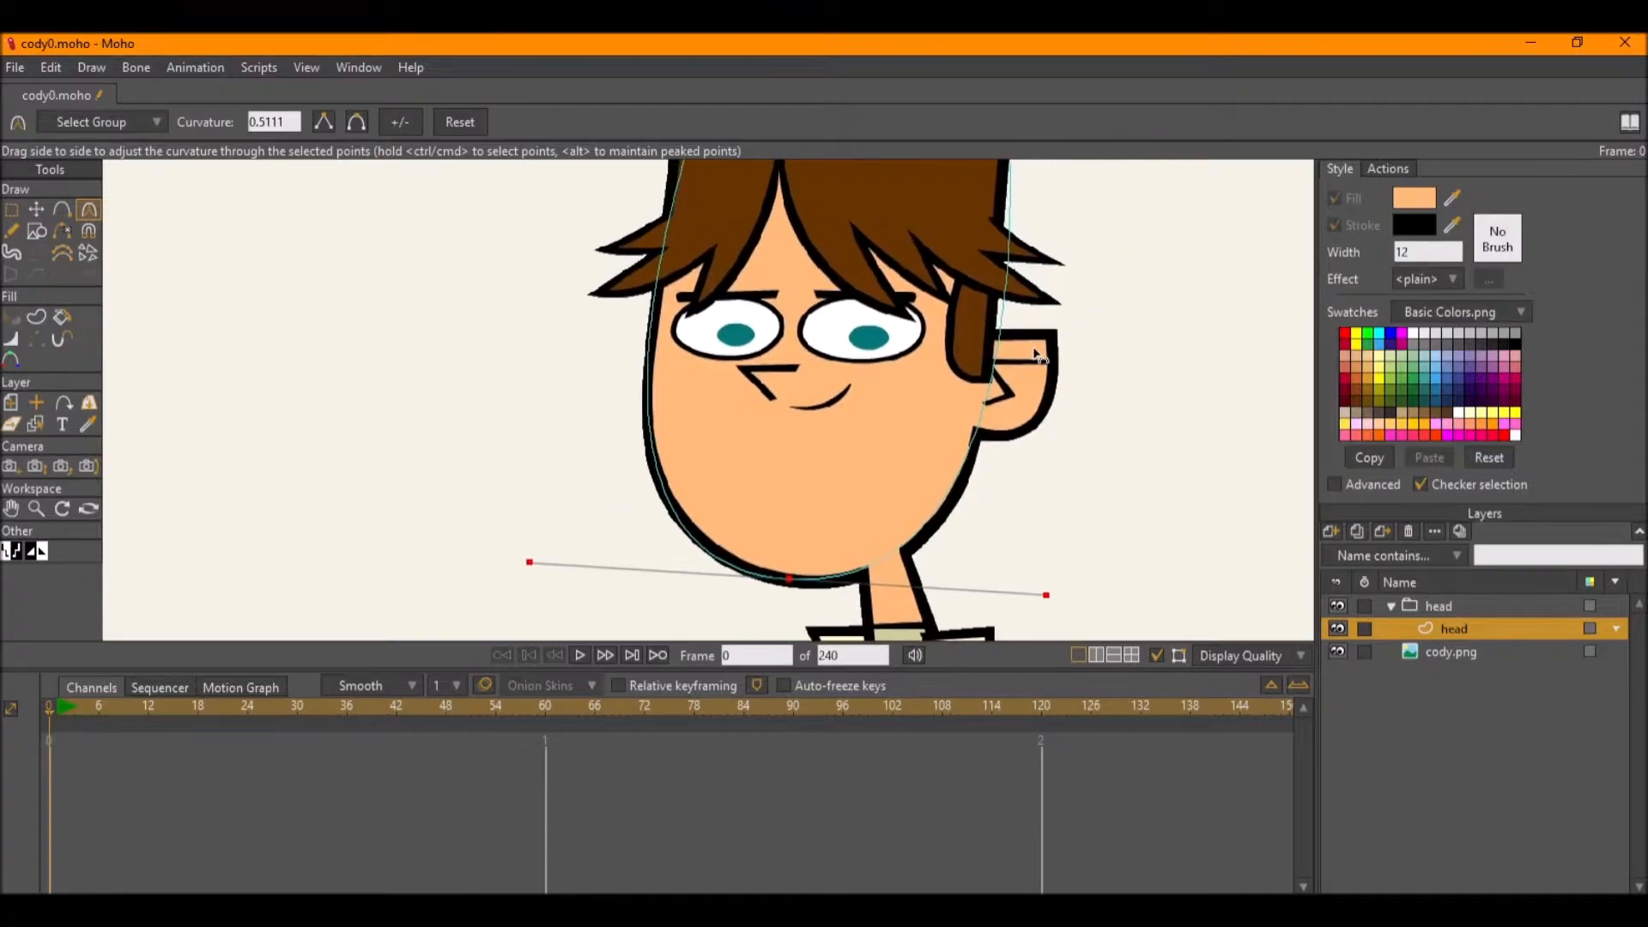
drag(1041, 357, 1014, 431)
key(t)
drag(976, 199, 963, 200)
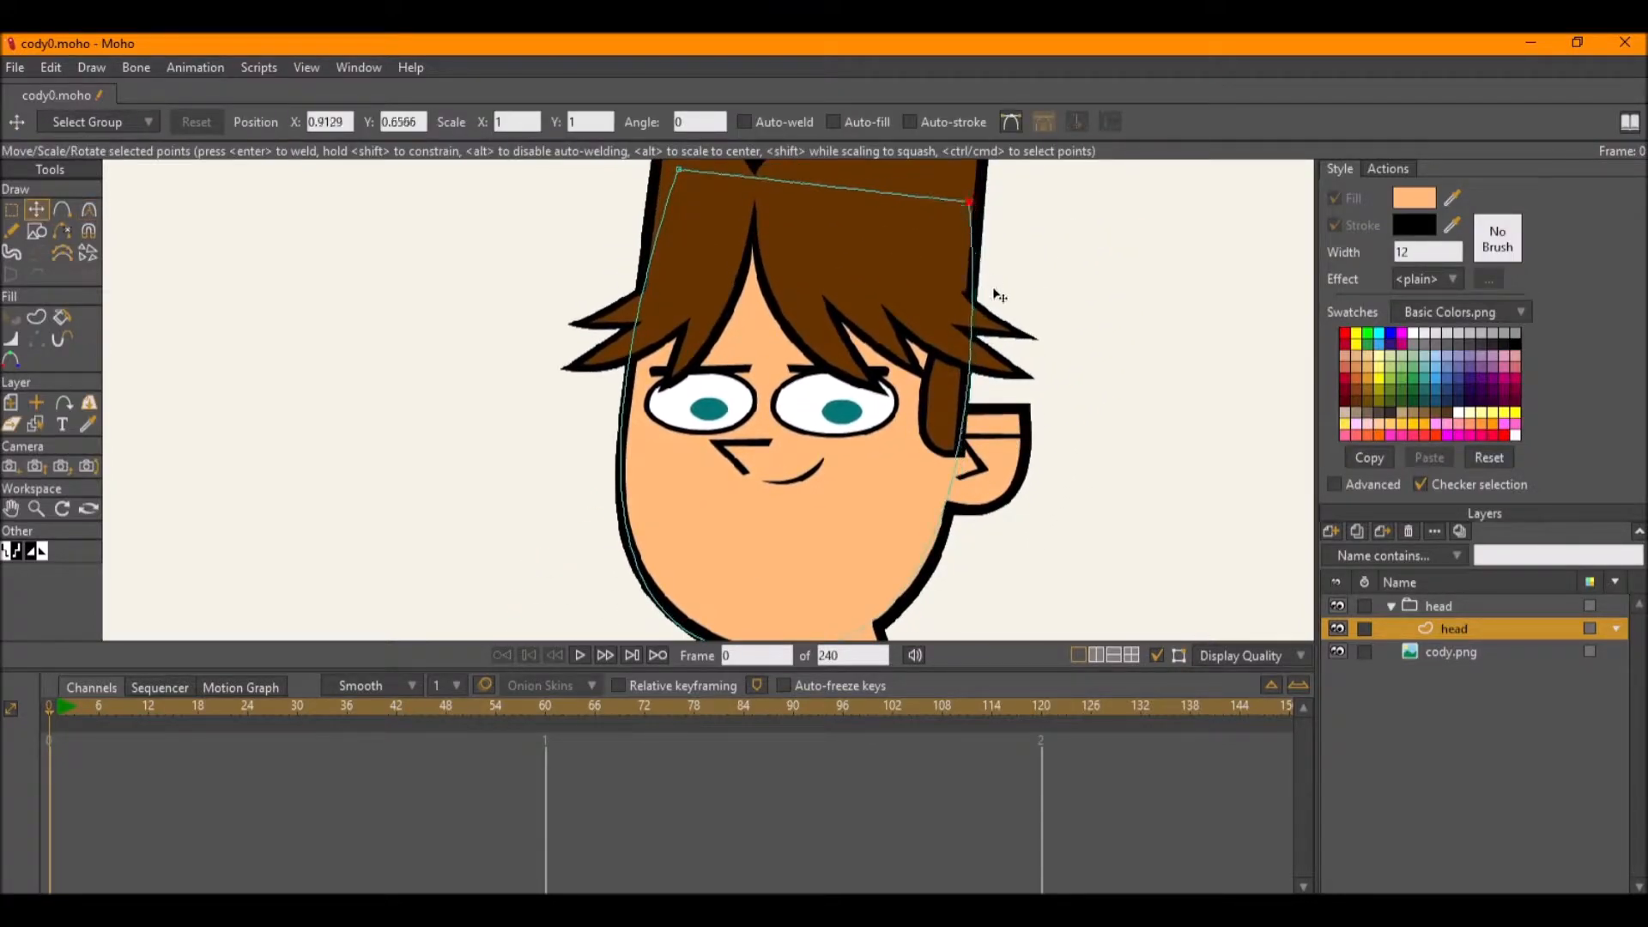
Tilt the chin point's right curve handle downward so the outline follows the jaw, and save the project.
drag(973, 509, 939, 383)
click(730, 529)
key(c)
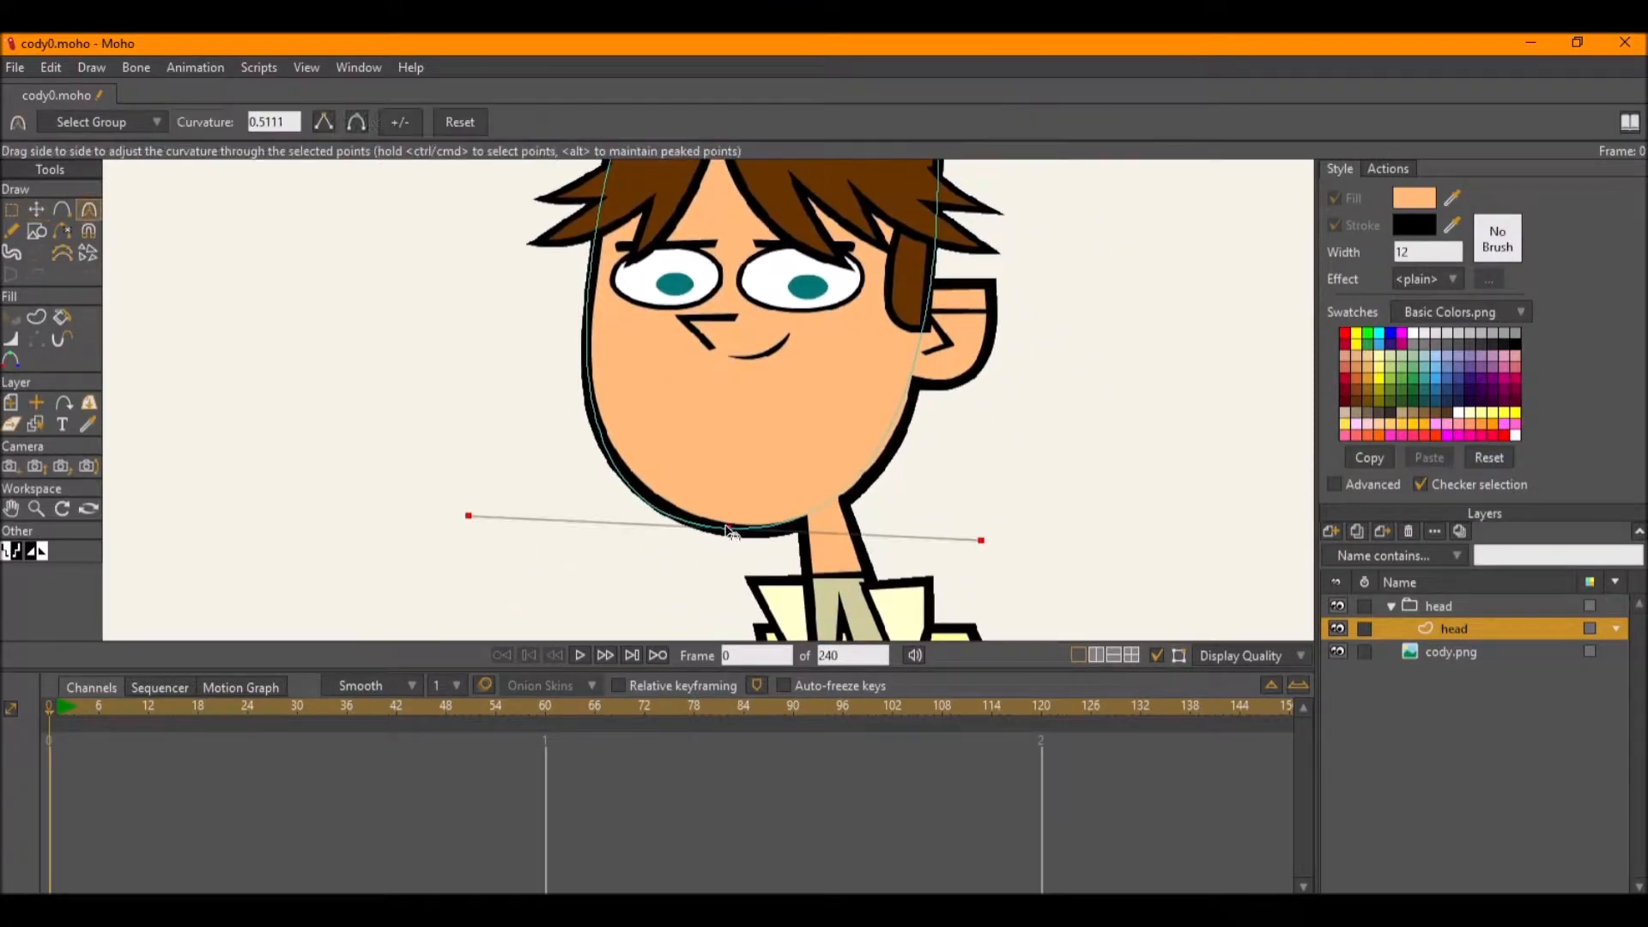
drag(982, 541, 1000, 575)
mouse_move(744, 397)
mouse_down()
mouse_move(748, 448)
mouse_move(776, 416)
mouse_up()
key(ctrl+s)
Fine-tune the chin point's left curve handle to match the left jawline of the reference drawing.
scroll(747, 466, up, 2)
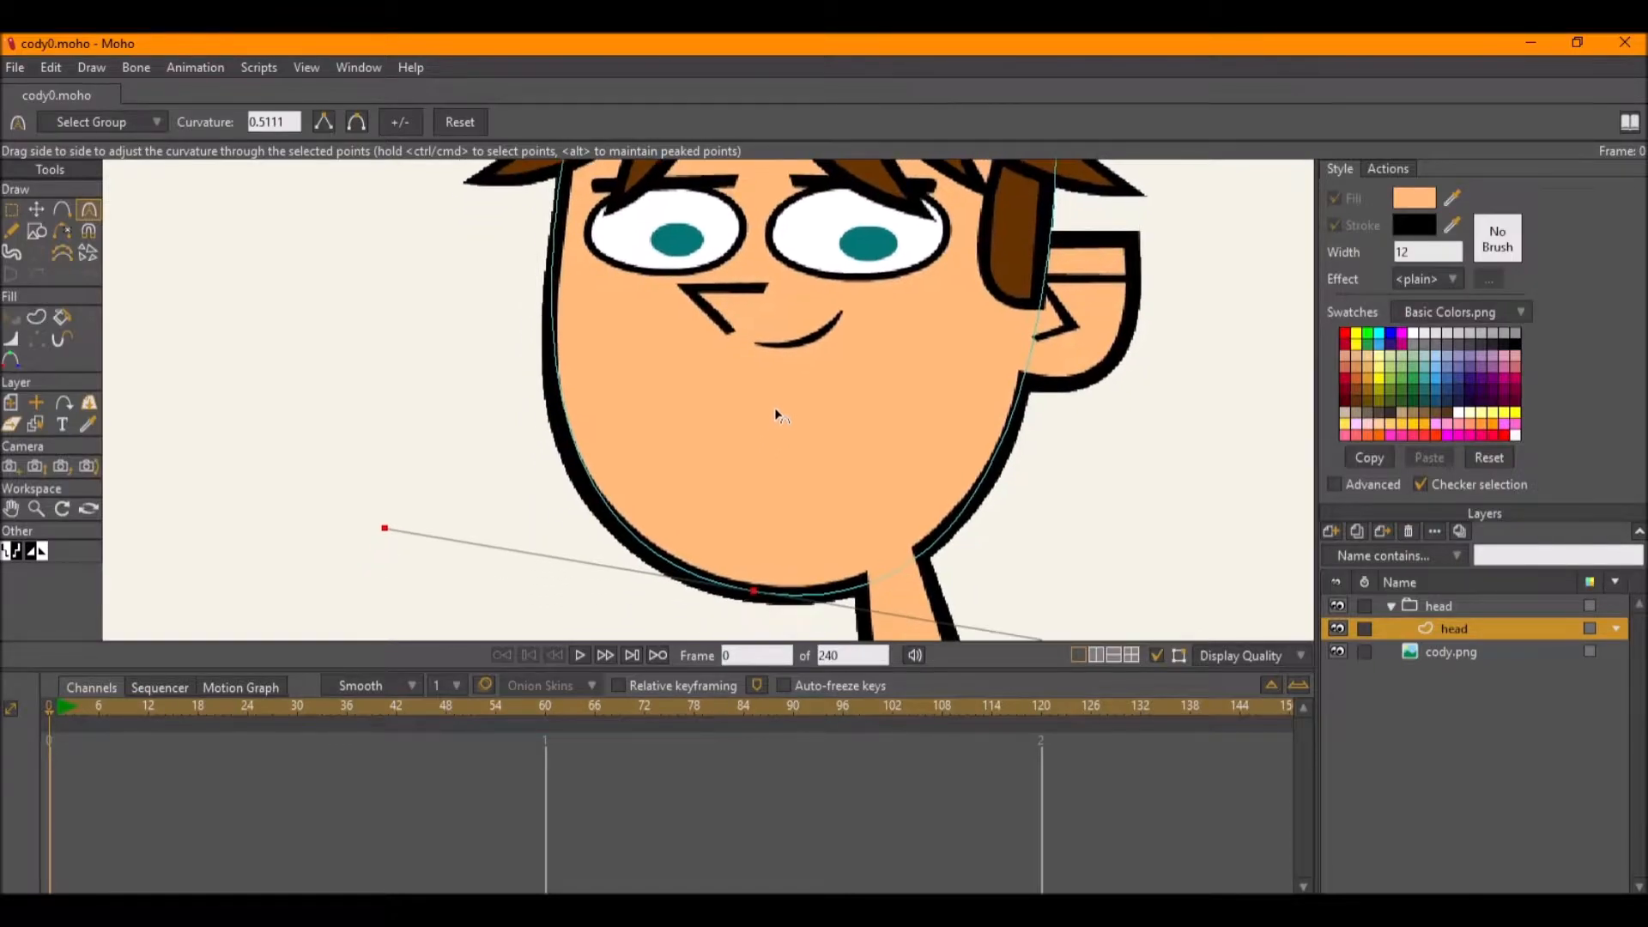
drag(347, 519, 334, 533)
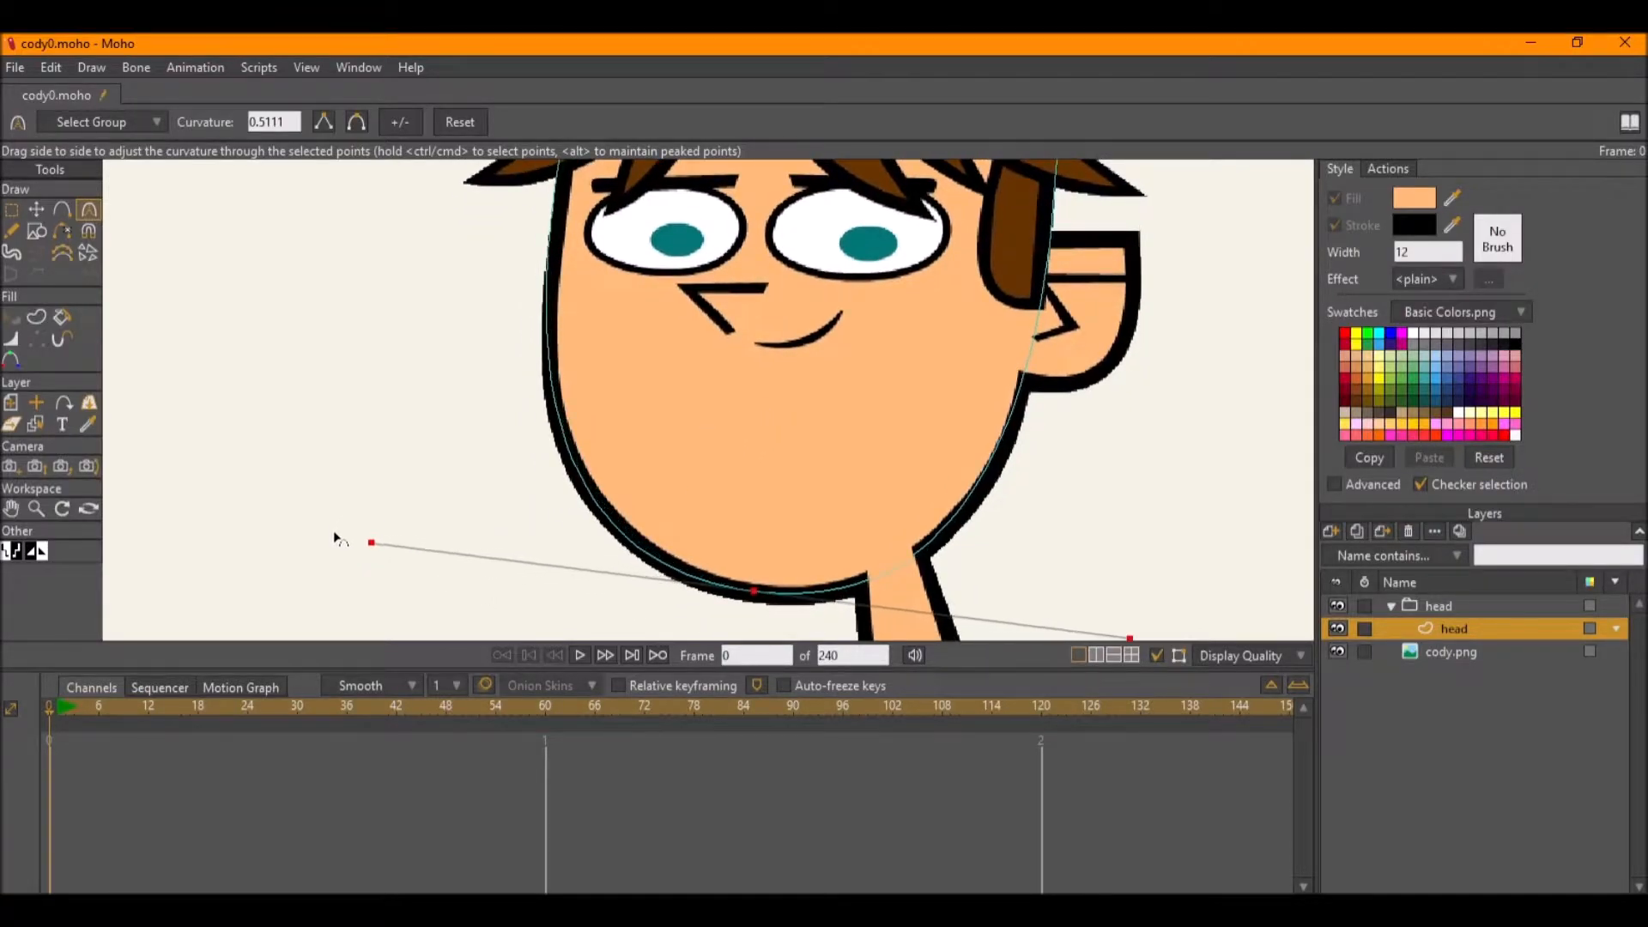
scroll(515, 391, down, 2)
drag(515, 391, 517, 546)
scroll(637, 276, down, 2)
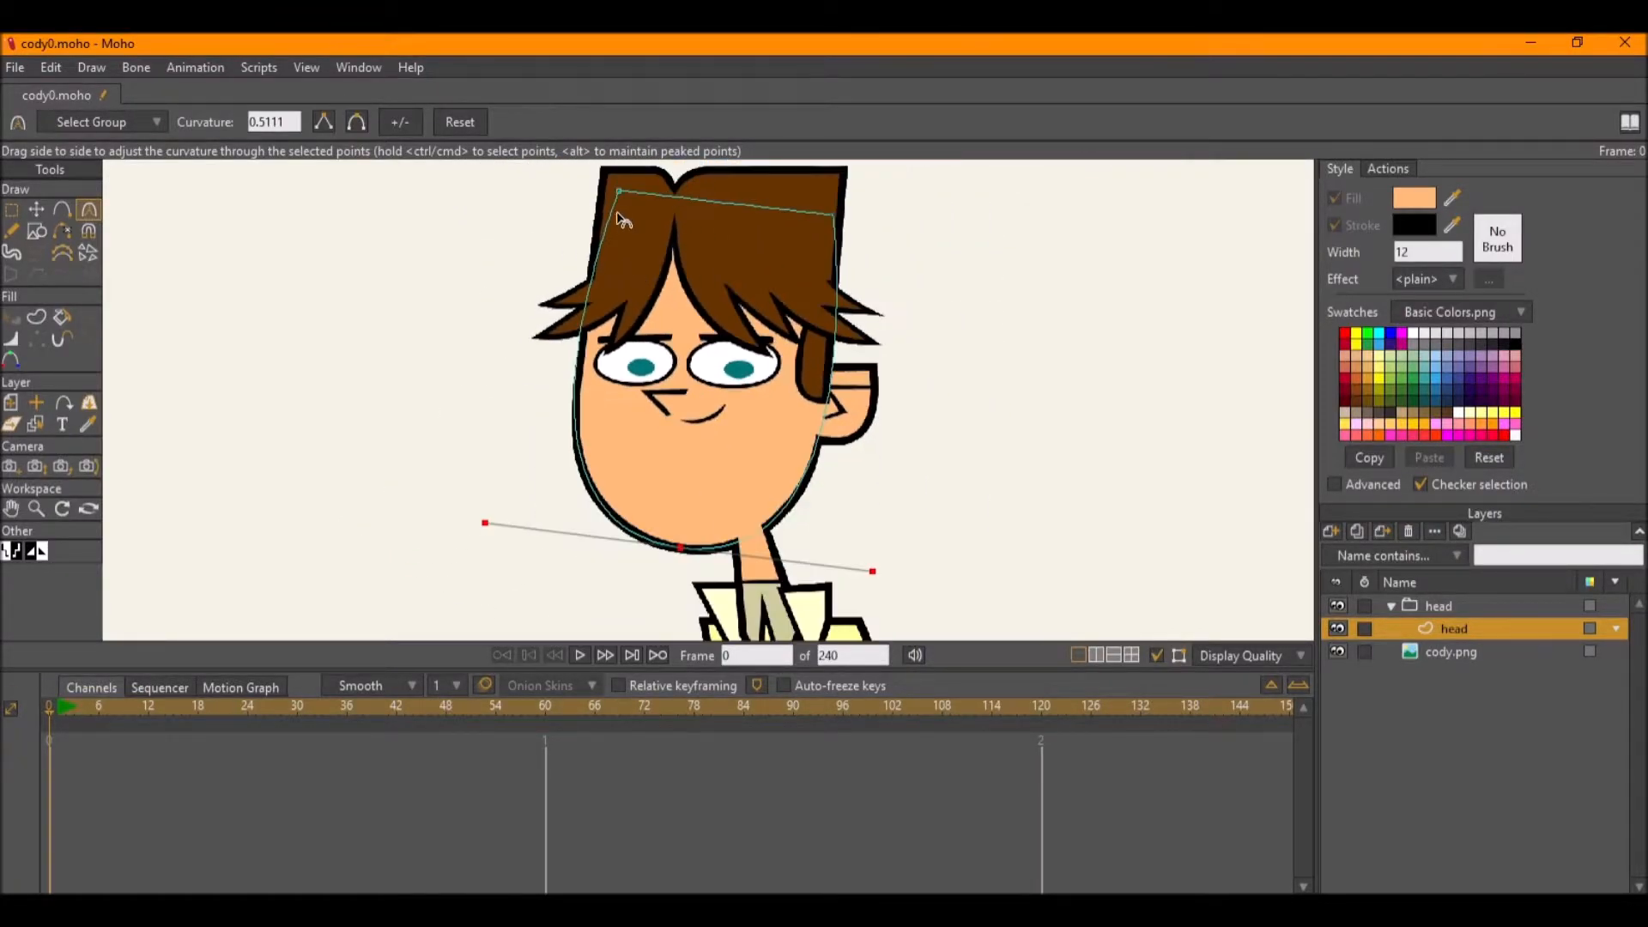
key(t)
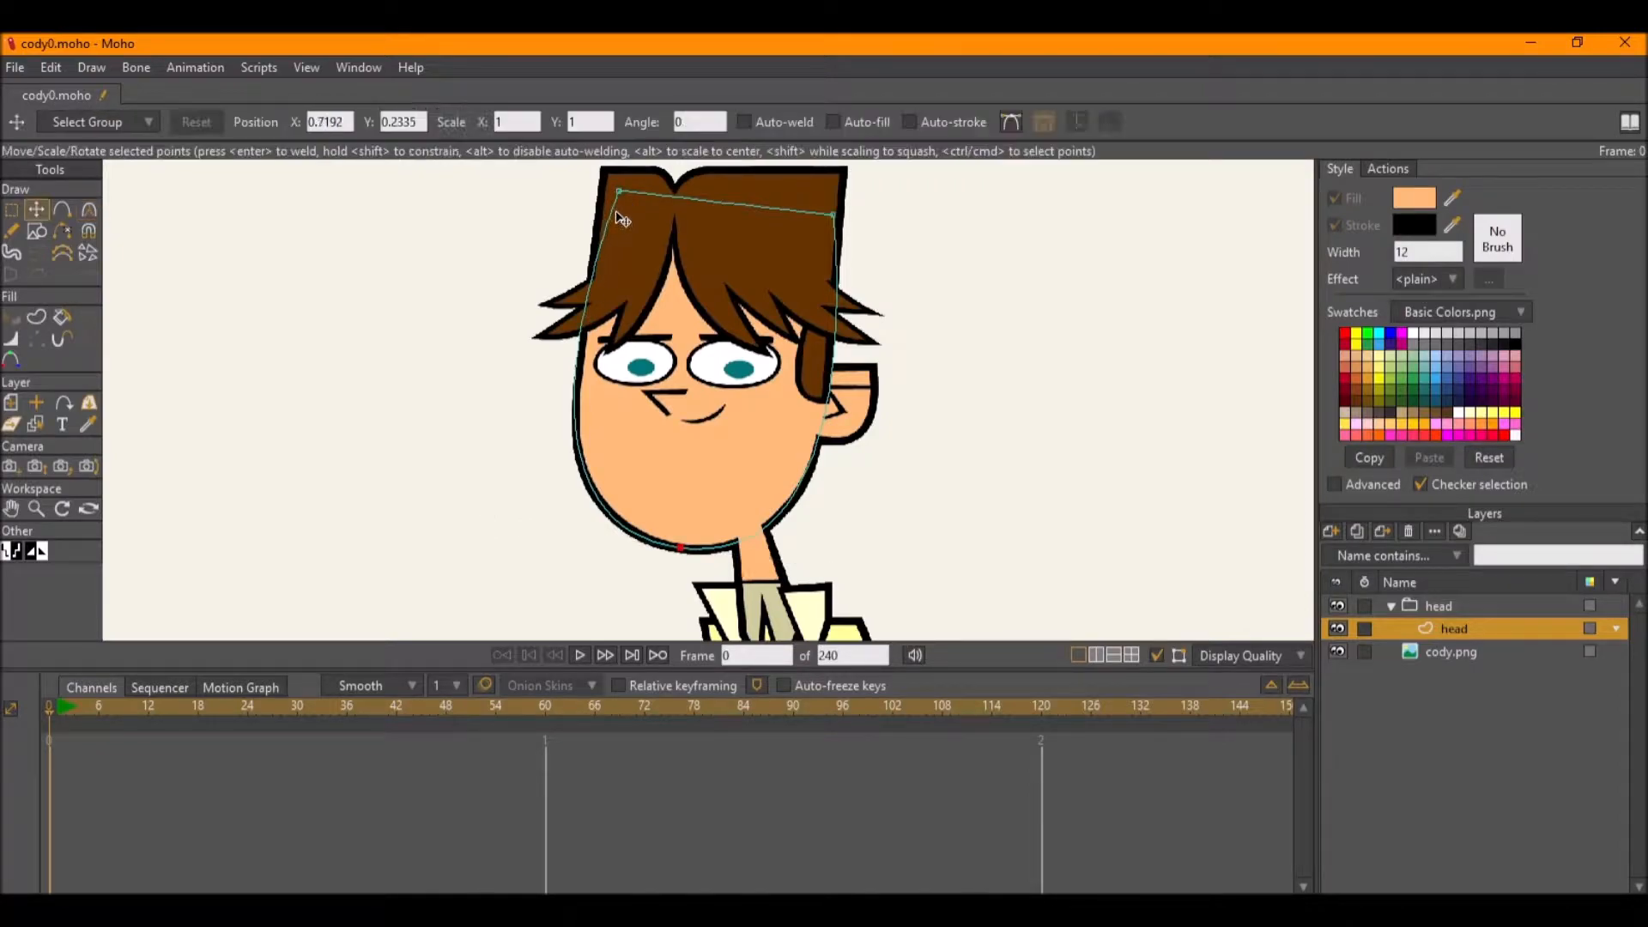
Create a shape from the closed head outline with a skin-tone fill and a black stroke of width 12.
click(36, 317)
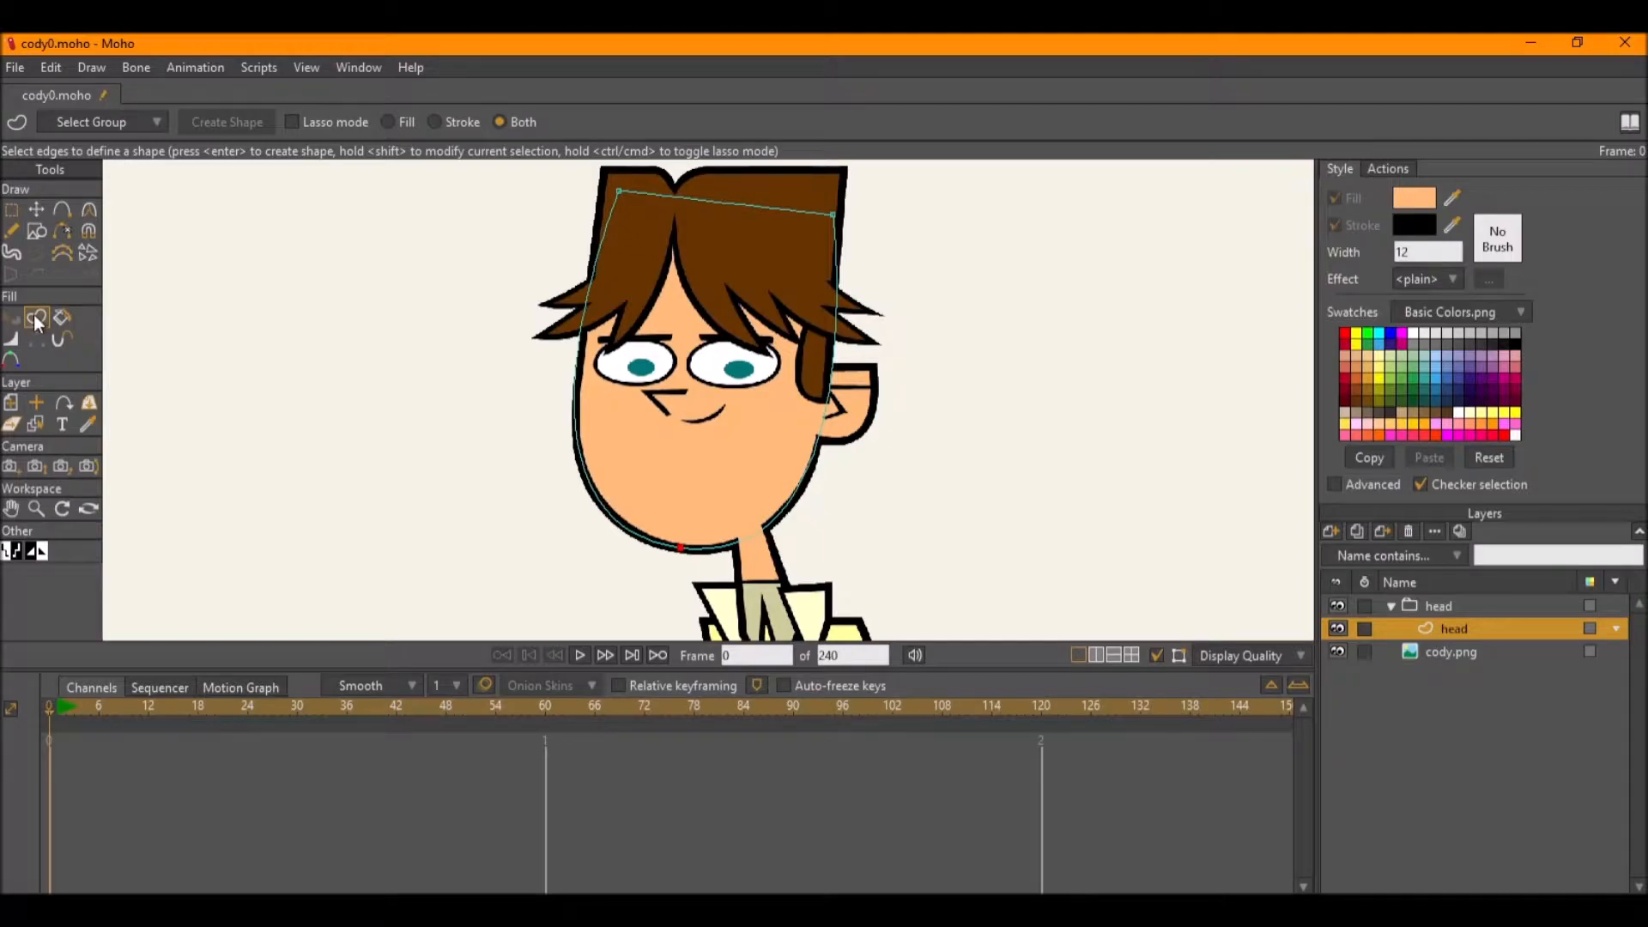
click(618, 509)
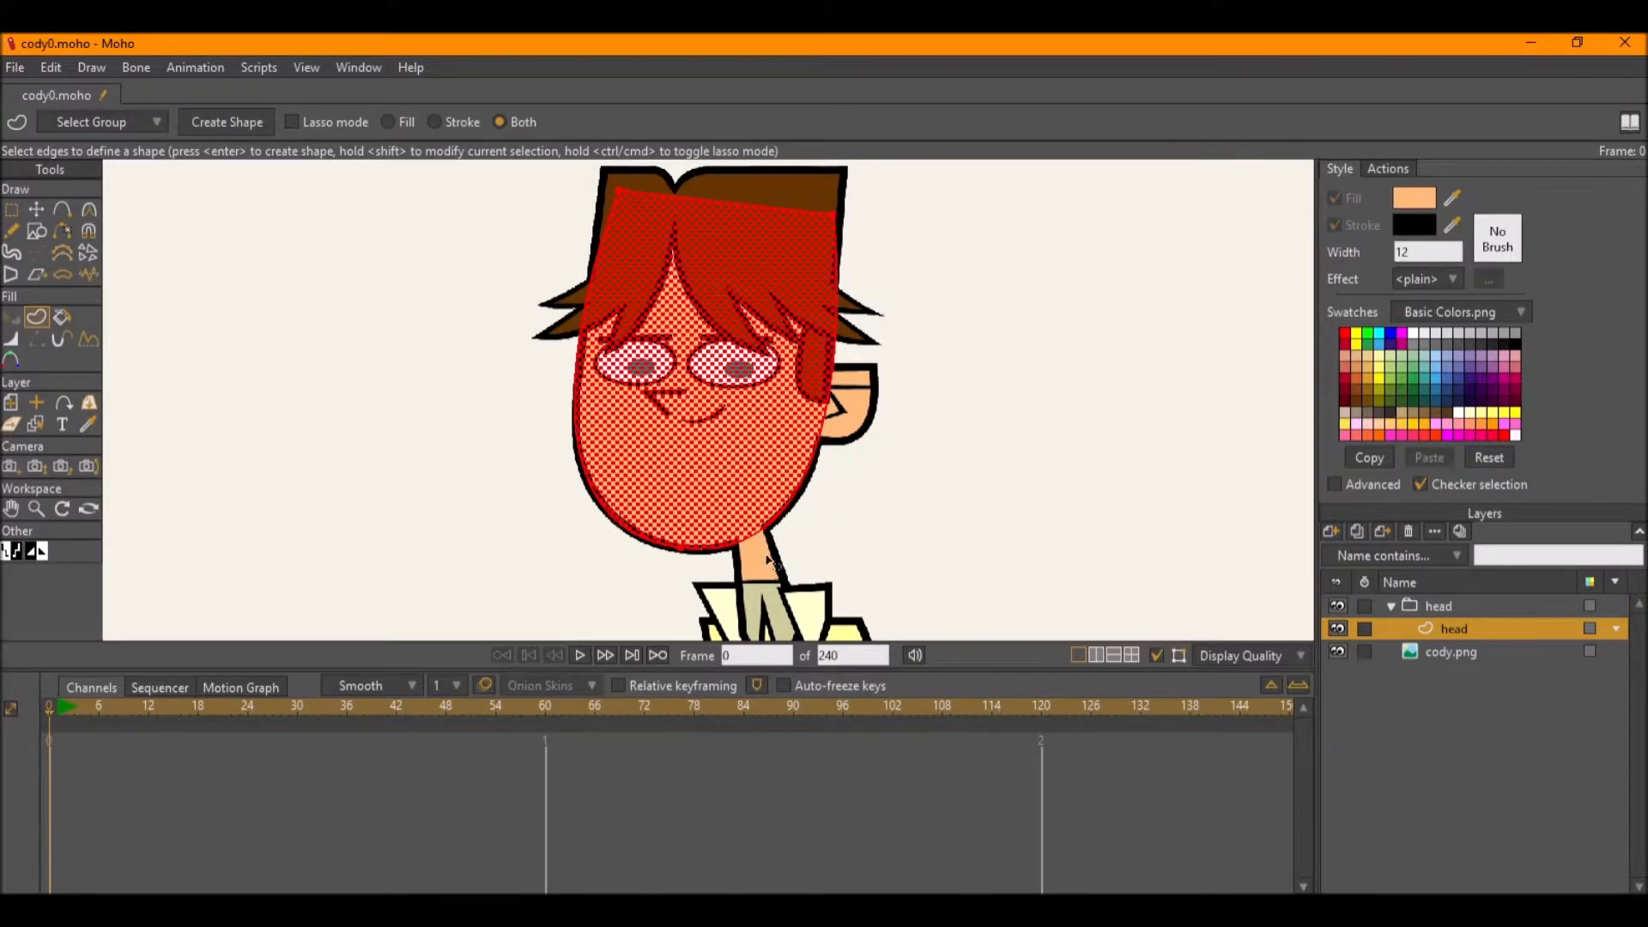
click(1452, 197)
click(247, 121)
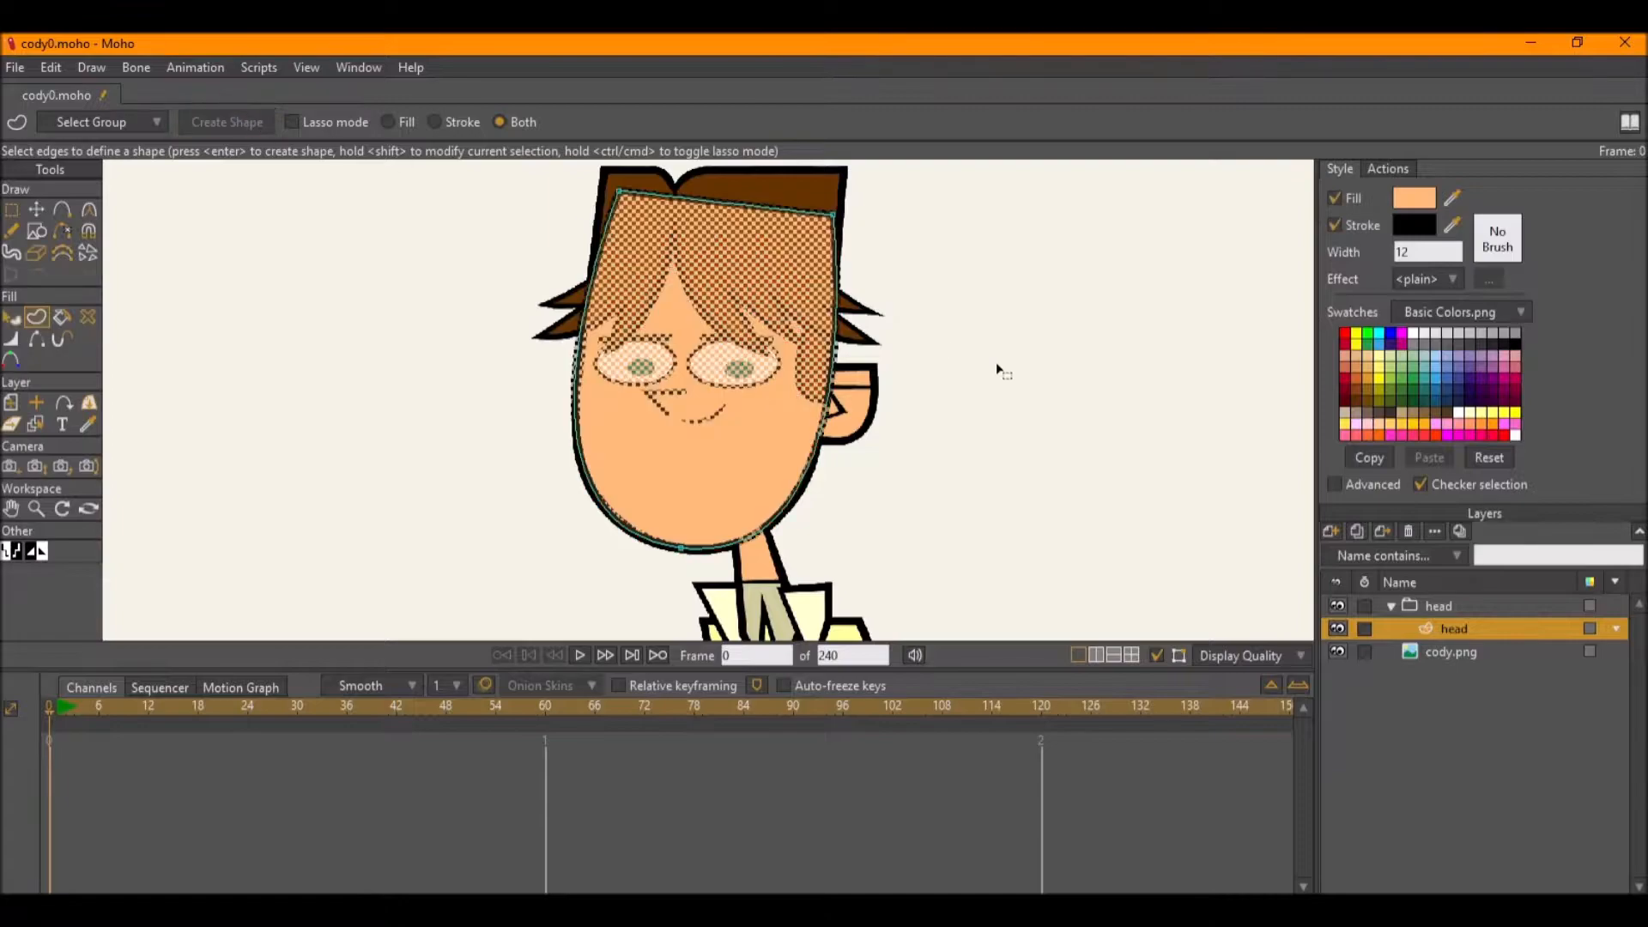
scroll(689, 429, up, 2)
scroll(807, 496, down, 2)
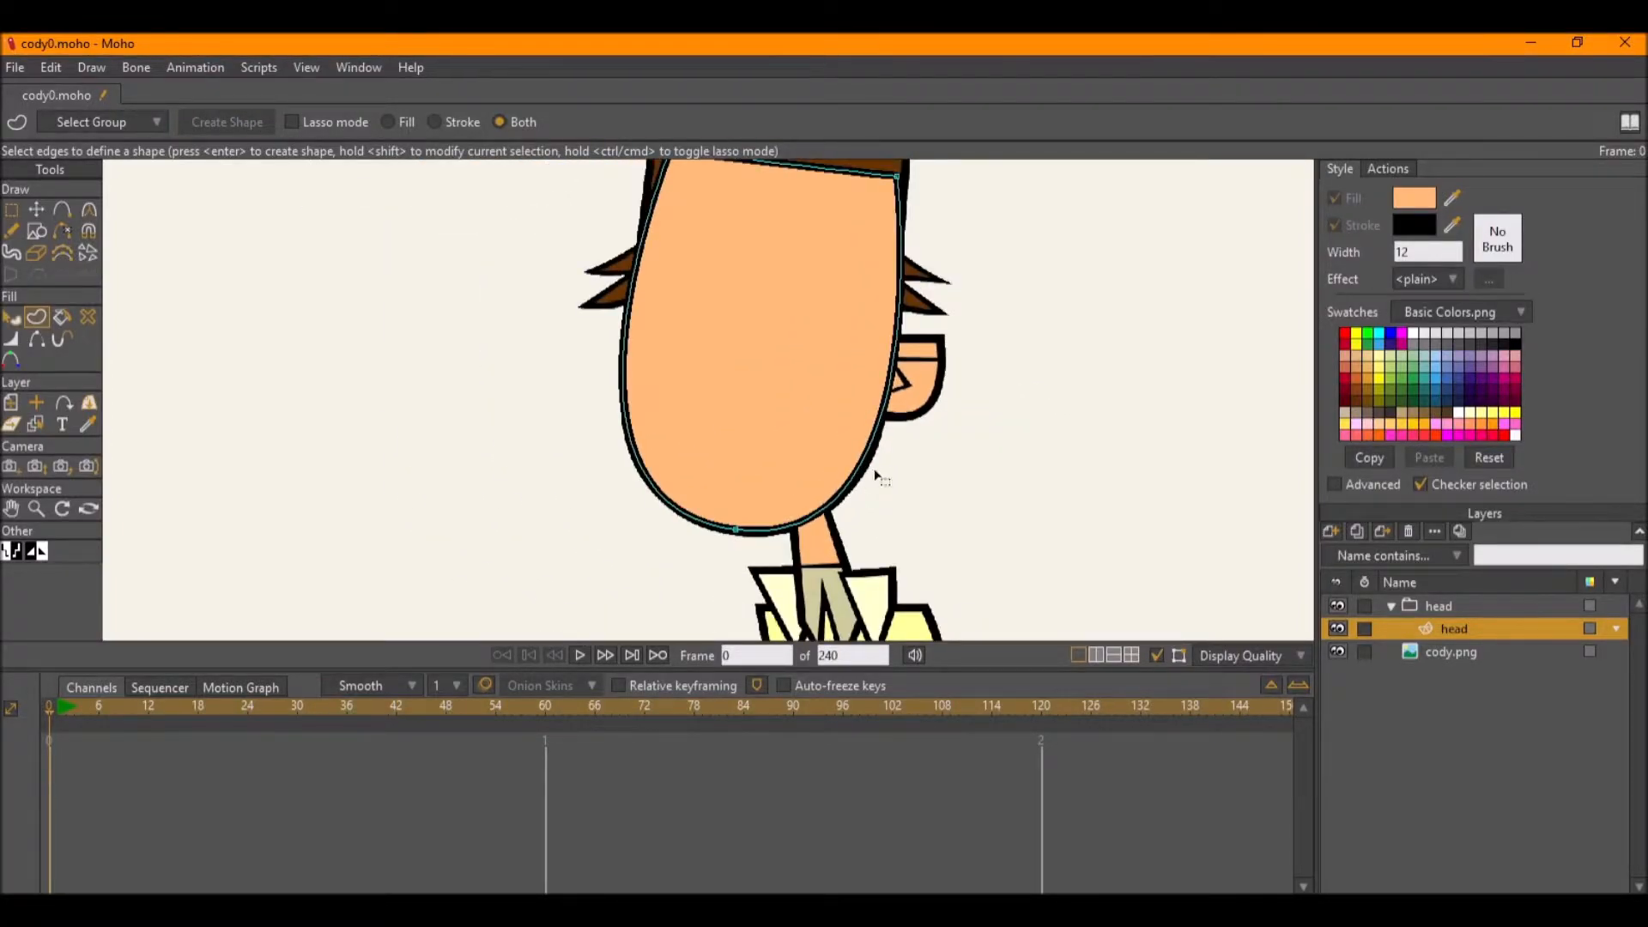
Compare the head shape with the reference image and turn off the shape's fill, keeping its stroke.
drag(865, 467, 851, 529)
click(1337, 651)
click(1337, 652)
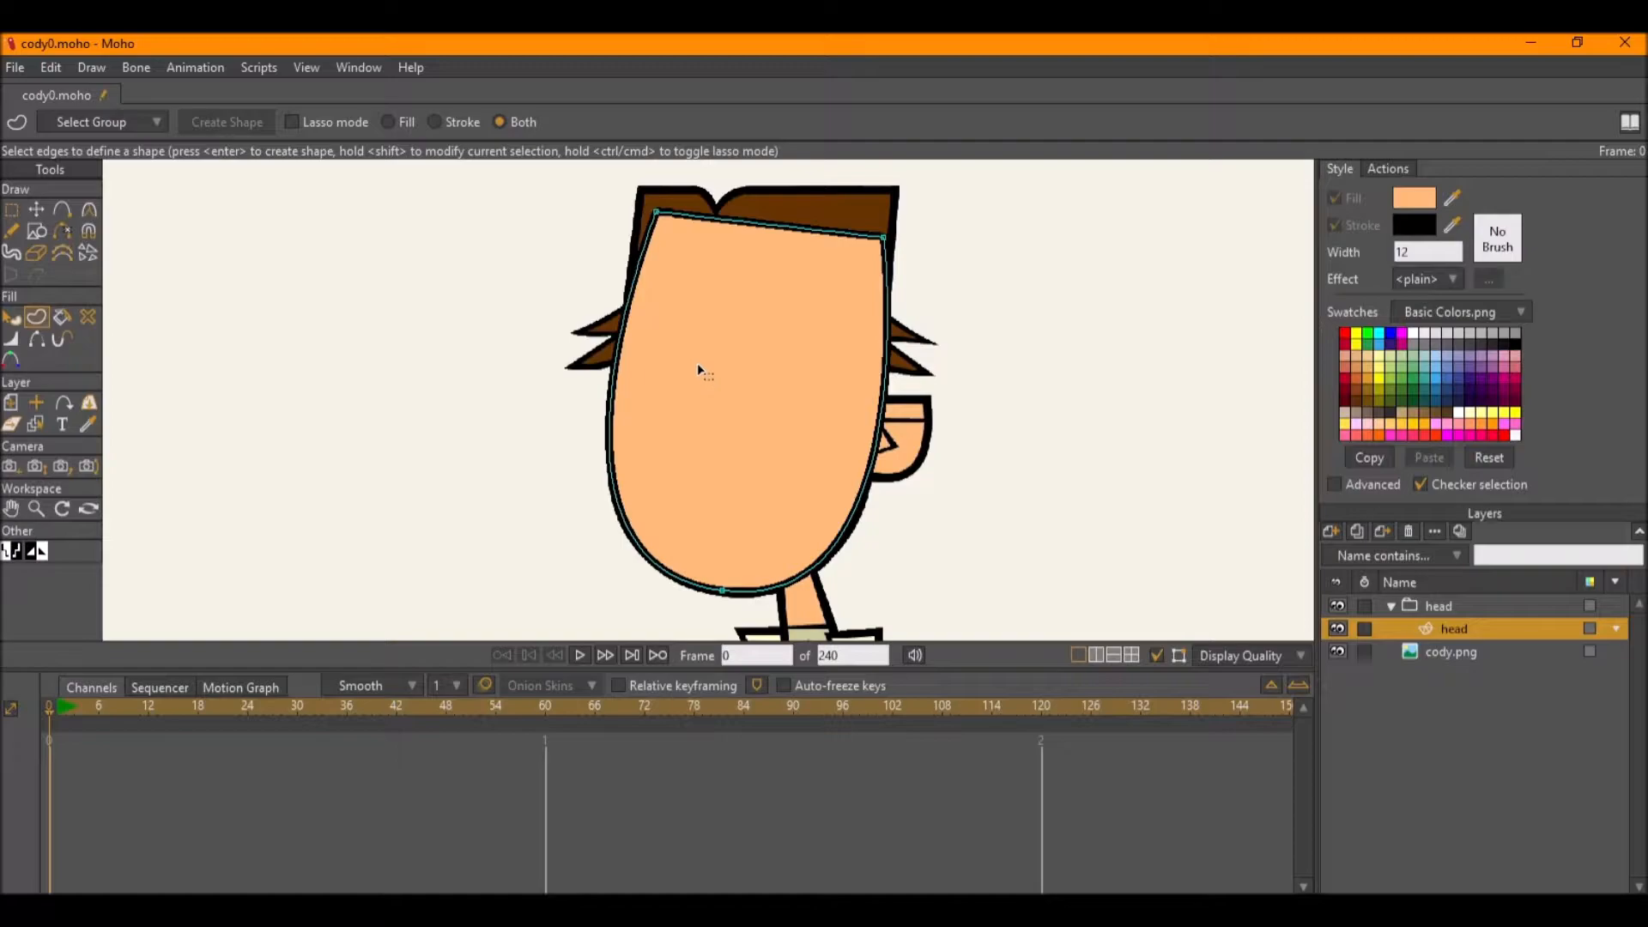
key(Return)
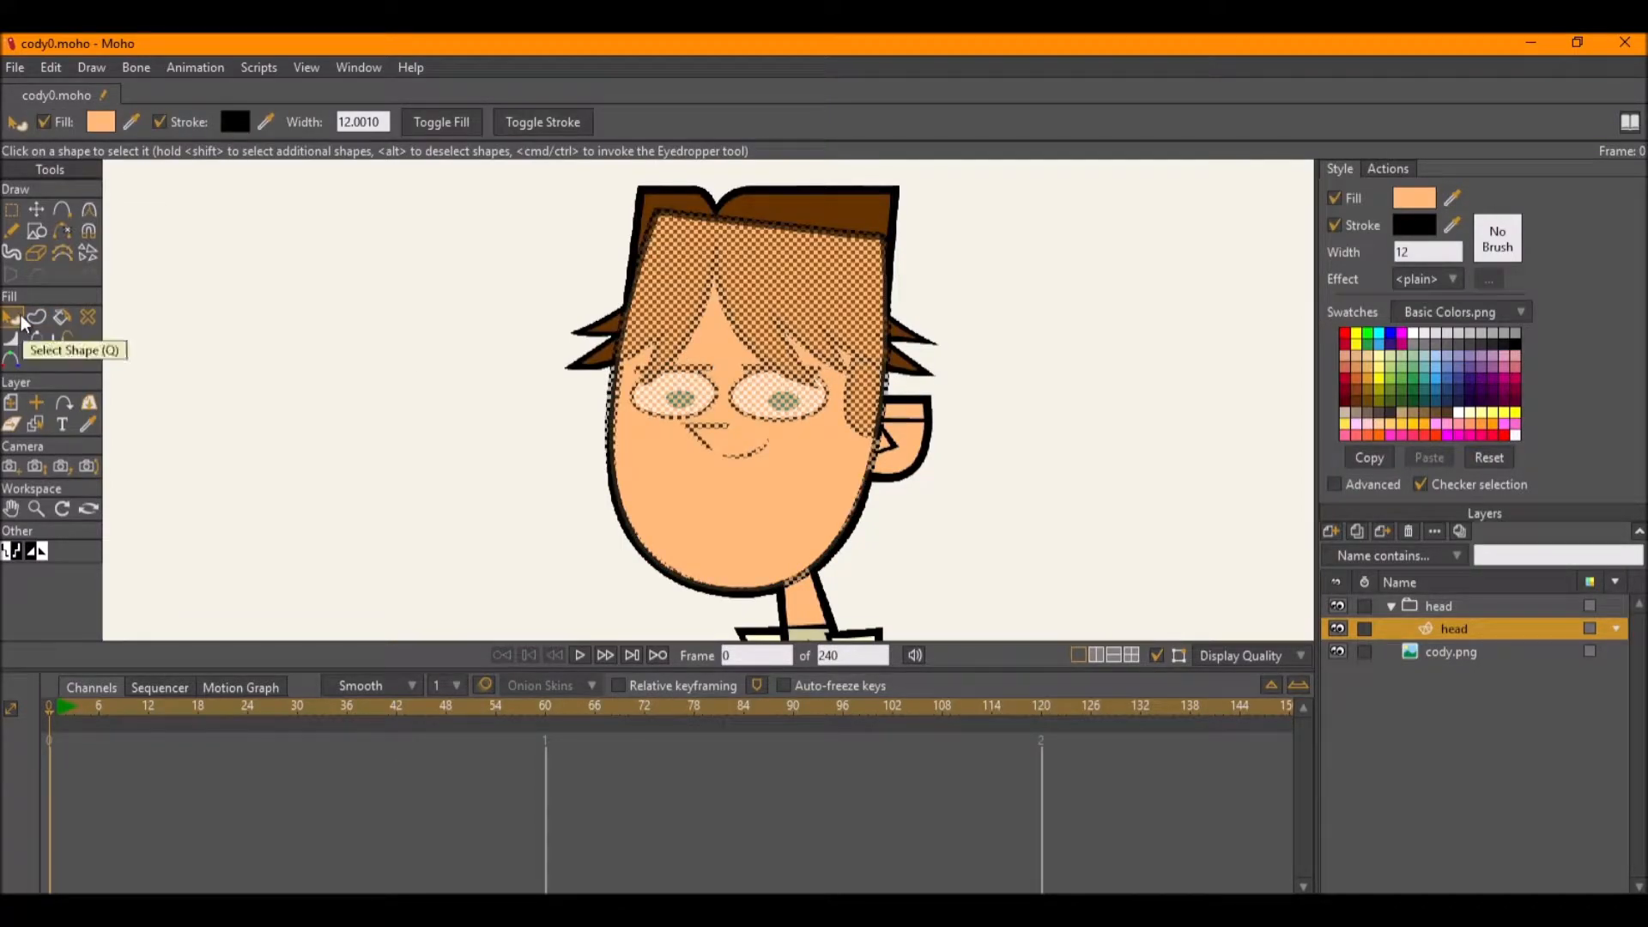
click(46, 123)
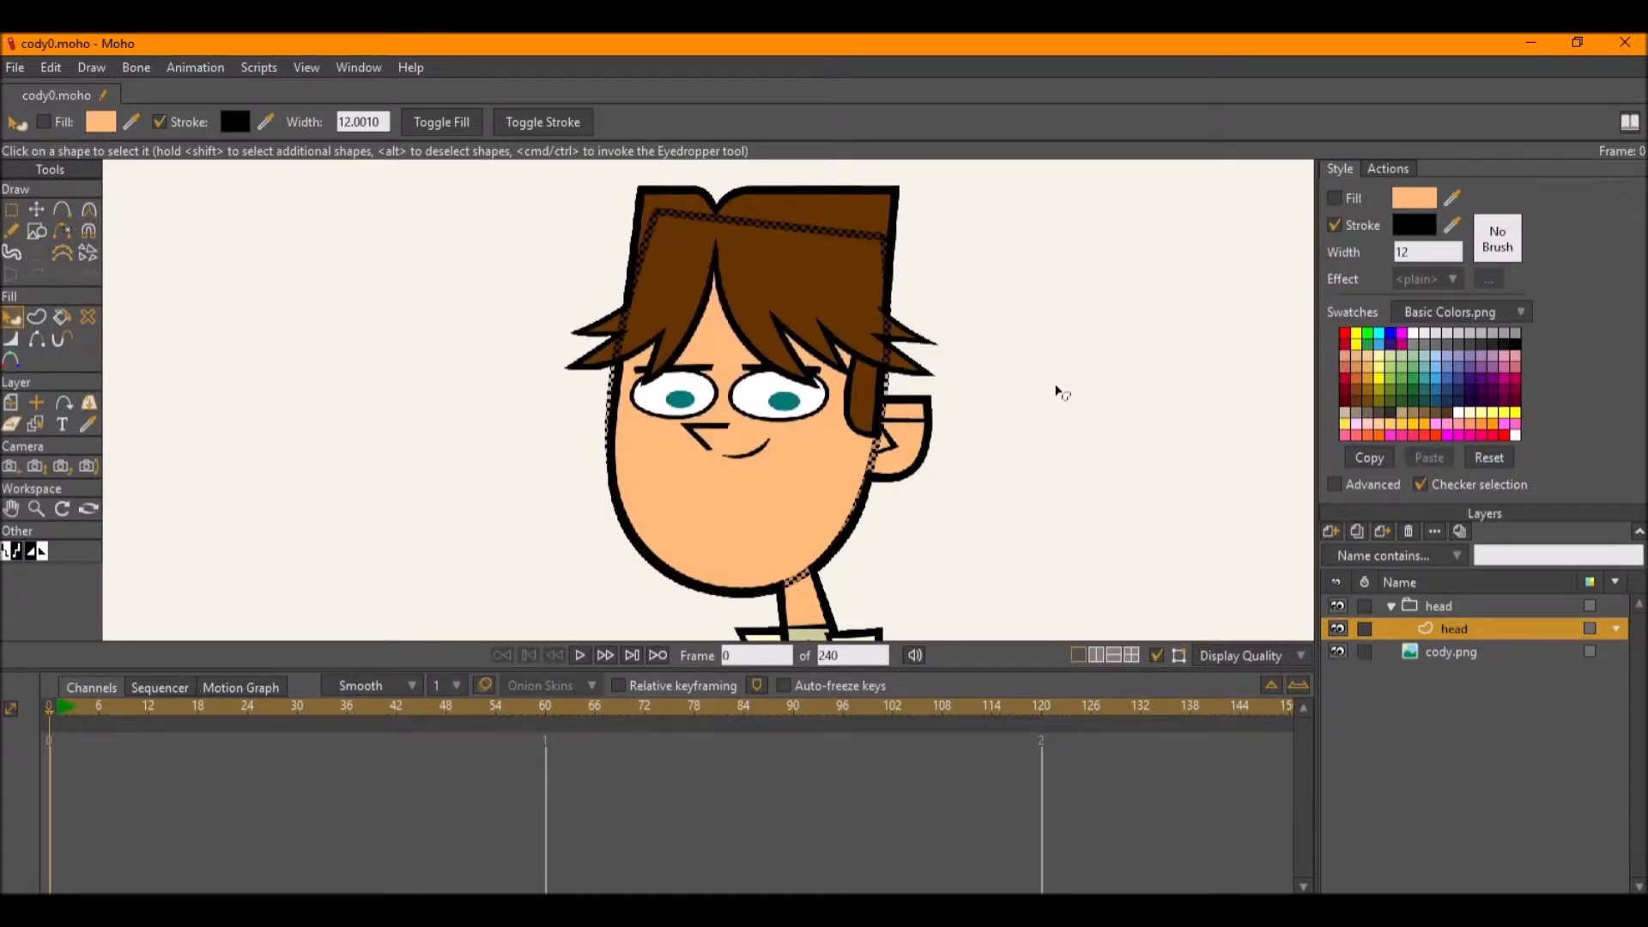
Add a new vector layer inside the head group and name it hair.
click(1355, 533)
click(1343, 555)
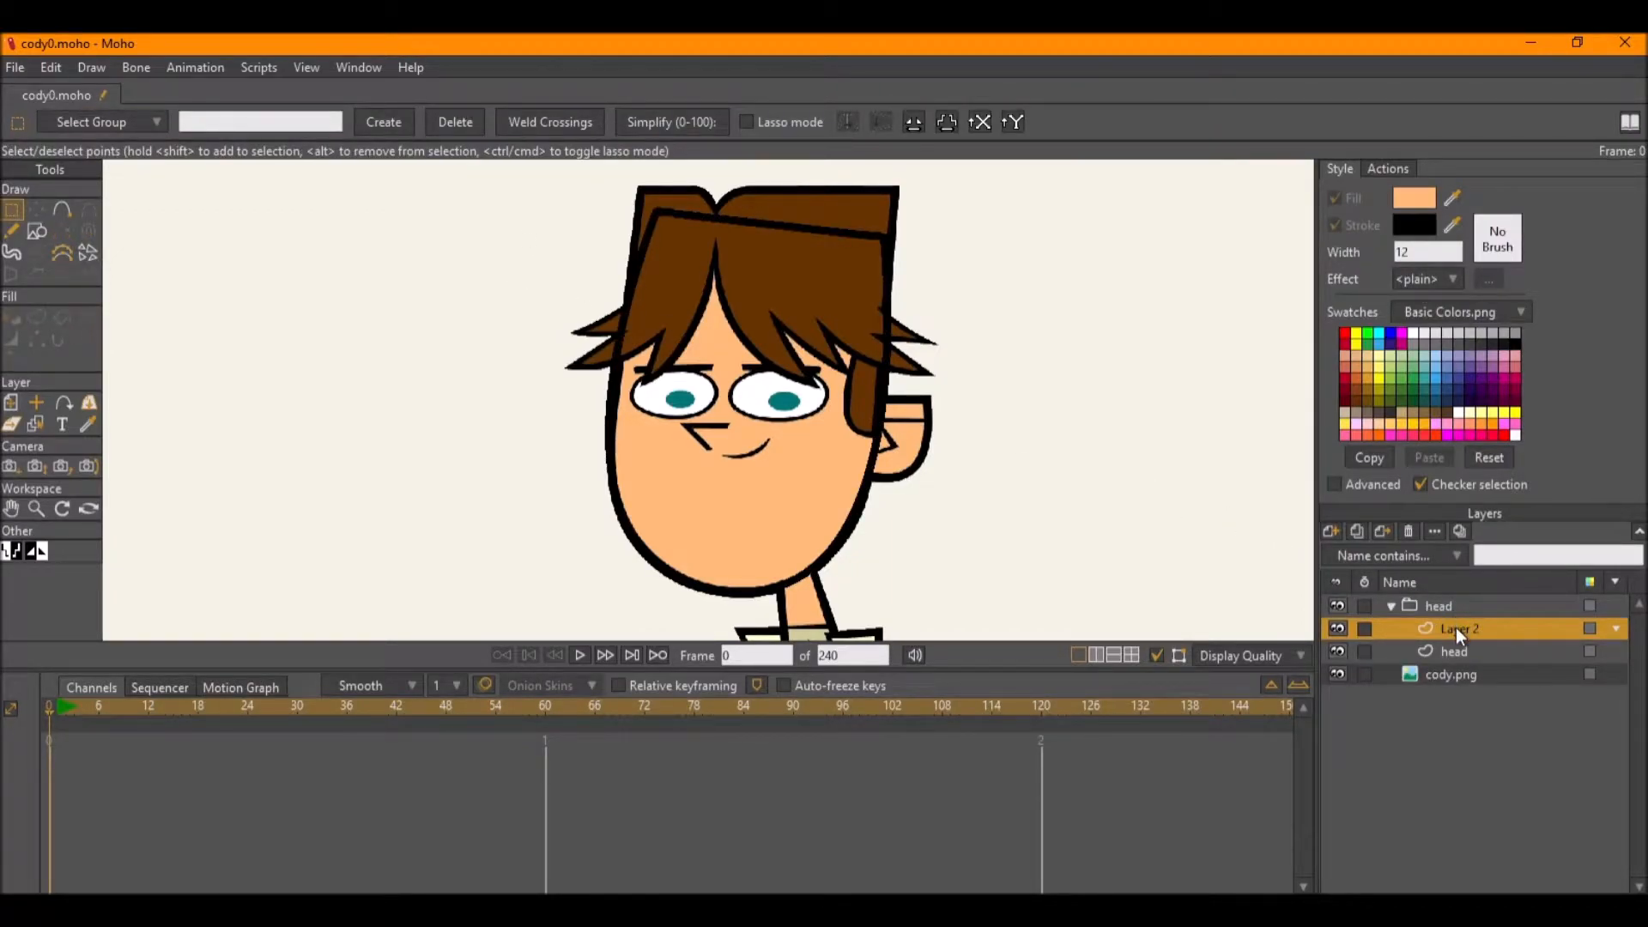
double_click(1455, 629)
text(ha)
Draw a rectangle over the main block of hair and move its lower-left corner to where the left tufts begin.
scroll(650, 233, up, 2)
click(36, 230)
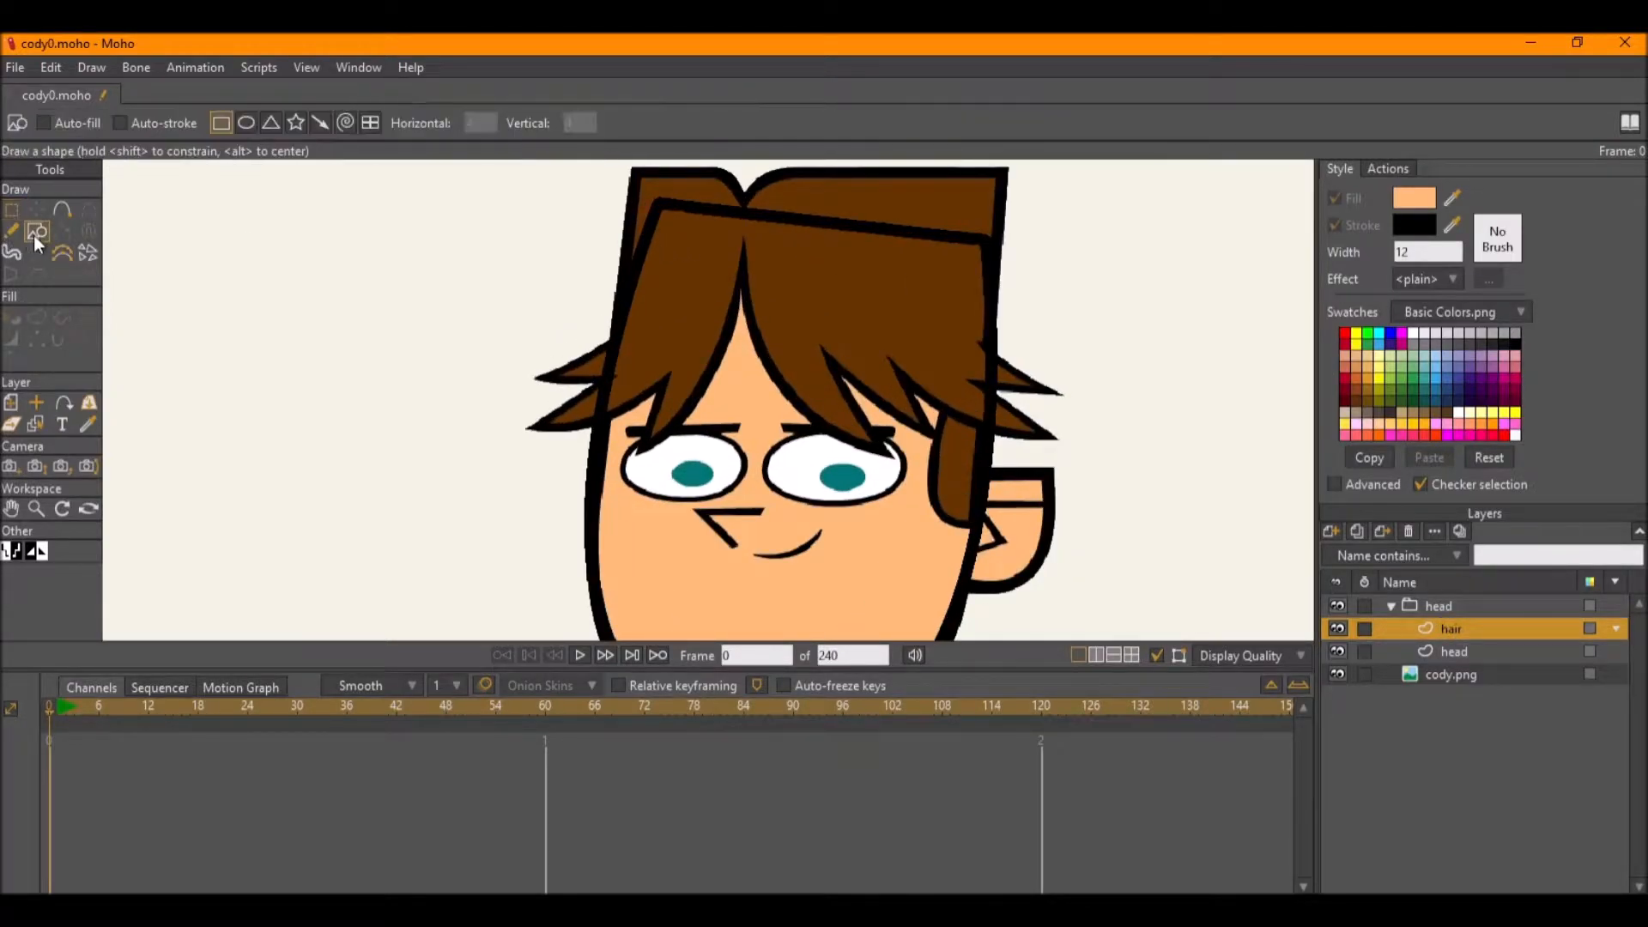
scroll(656, 317, up, 2)
drag(656, 317, 602, 245)
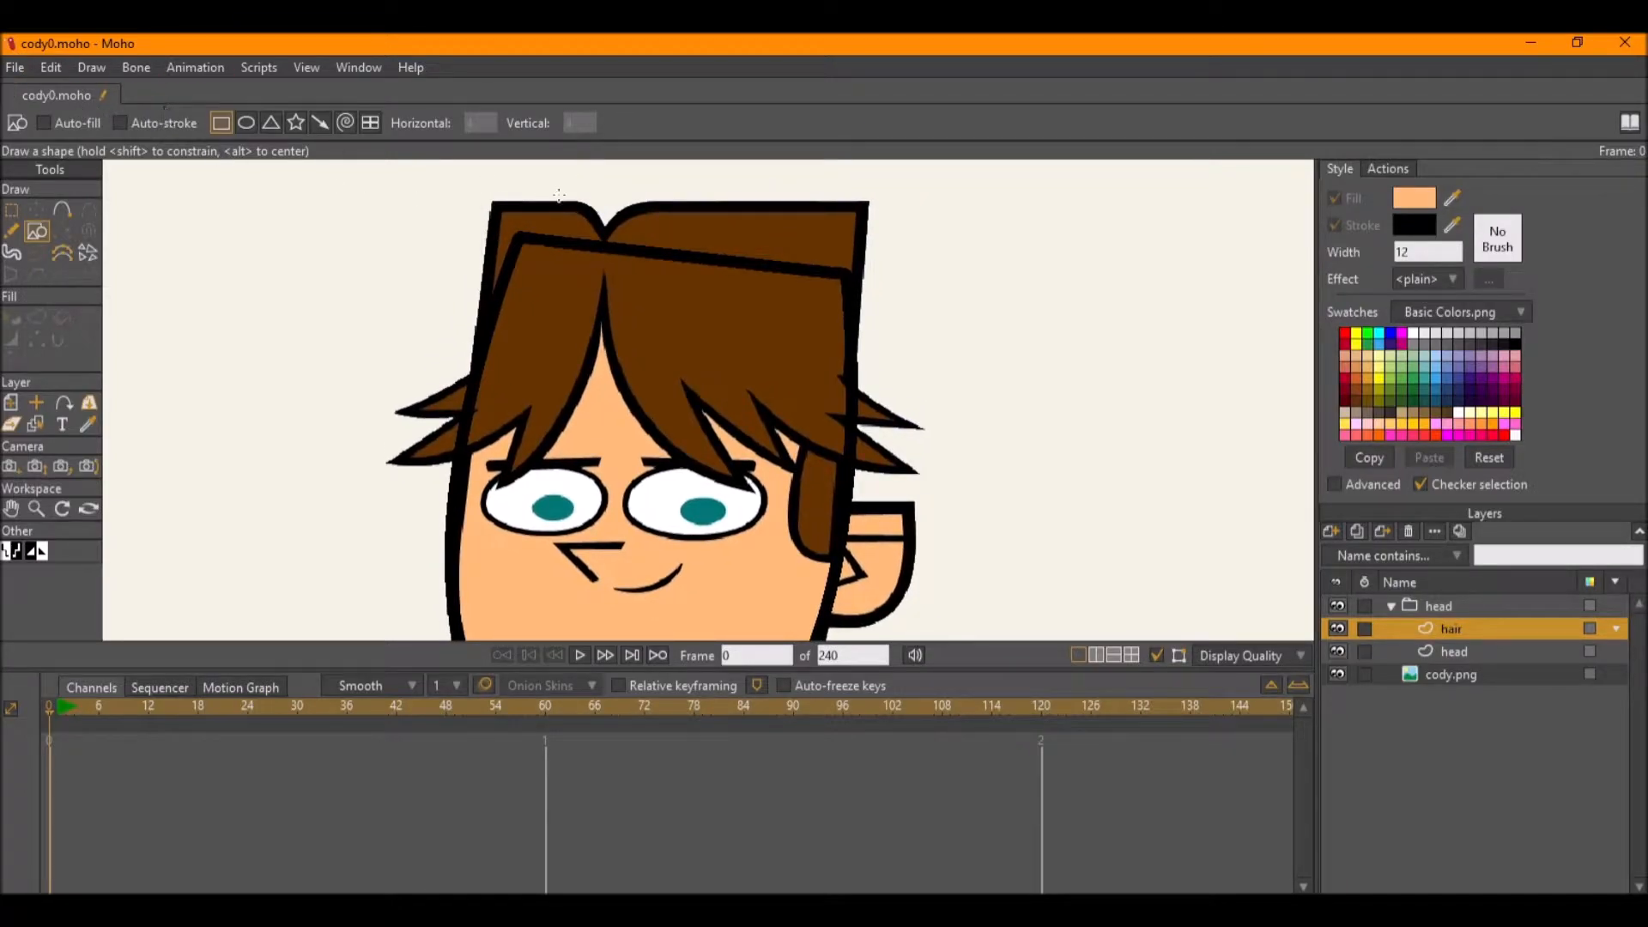
drag(494, 202, 865, 469)
key(t)
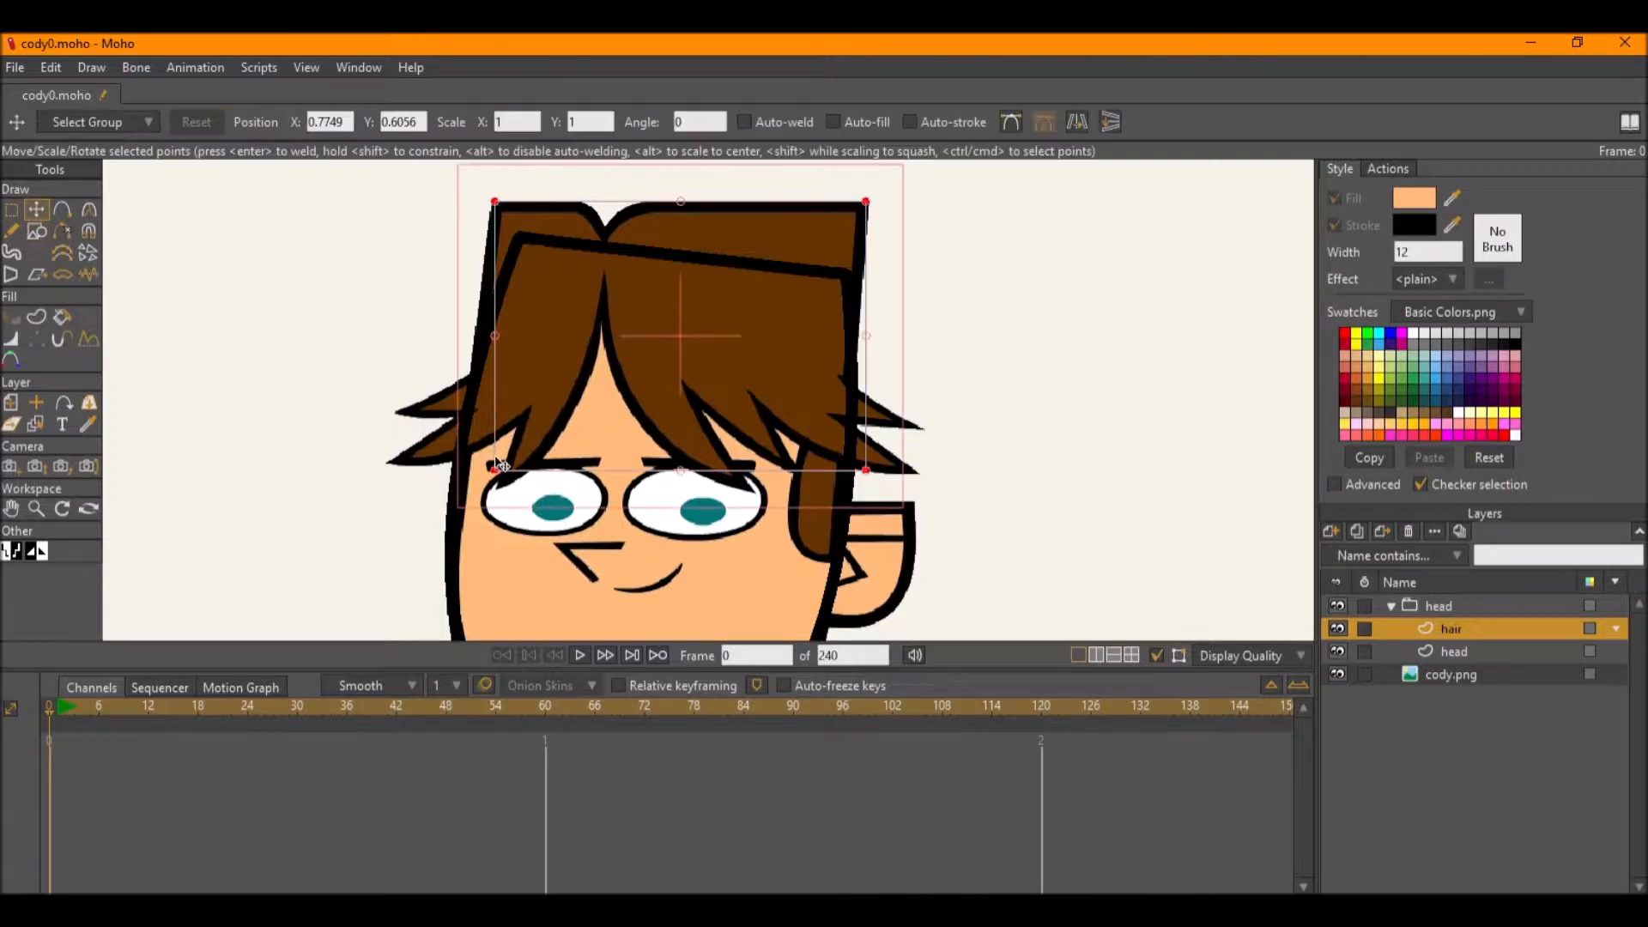
mouse_move(494, 469)
mouse_down()
mouse_move(464, 390)
mouse_move(476, 375)
mouse_up()
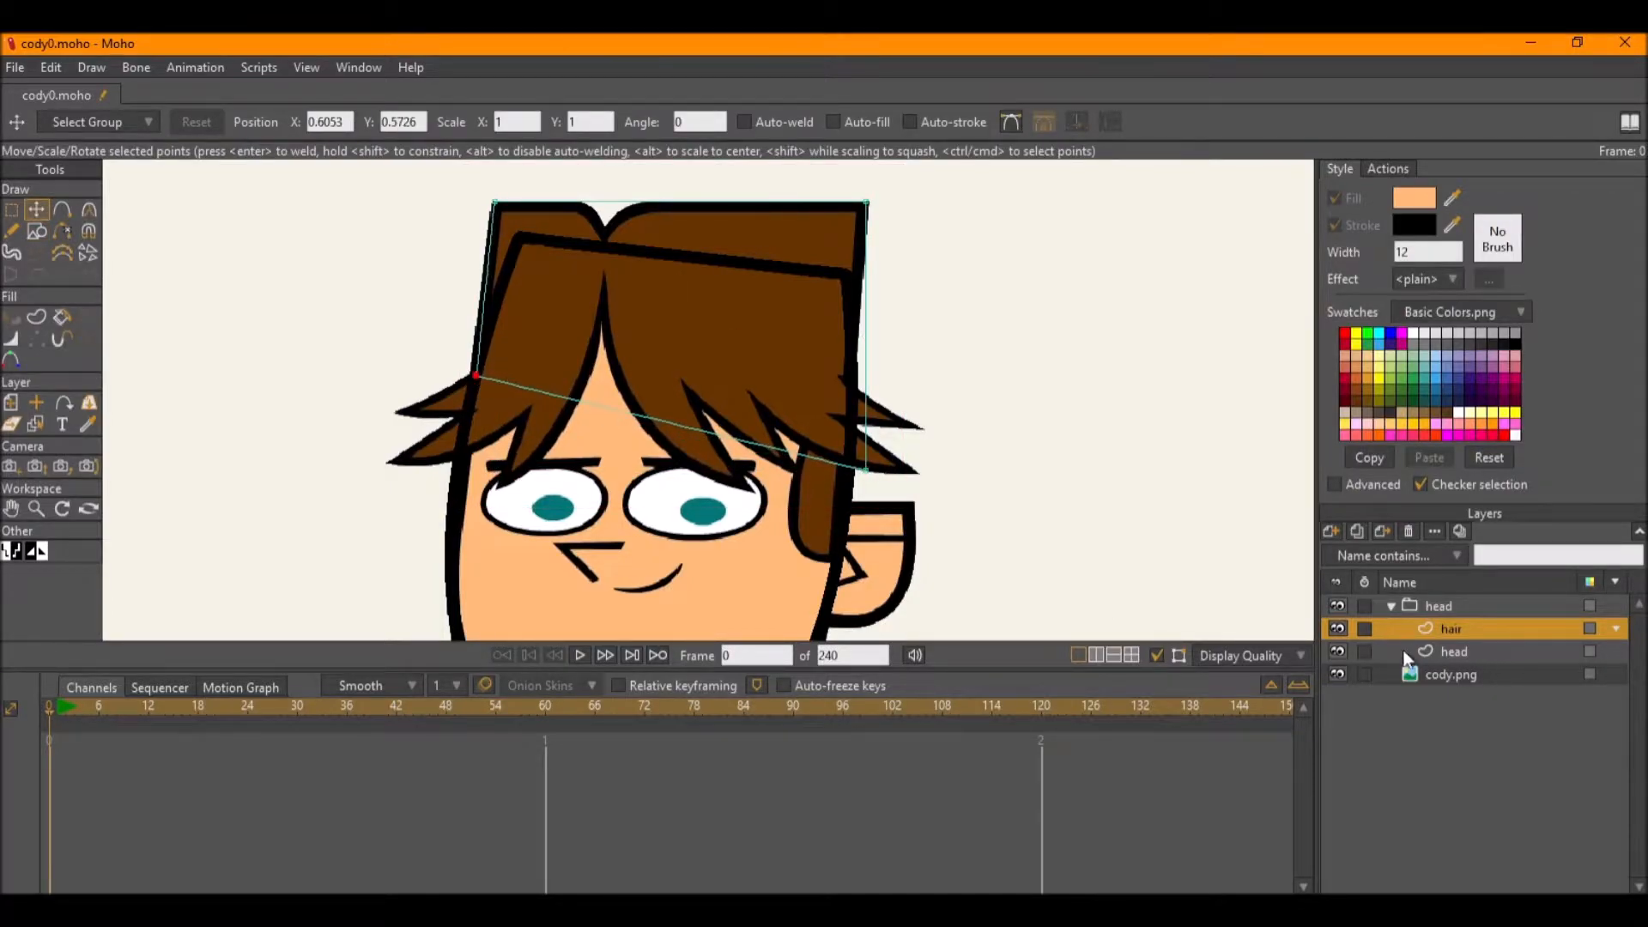
Hide the head layer and add outline points along the left hair tufts up to the fringe's centre parting.
click(1337, 652)
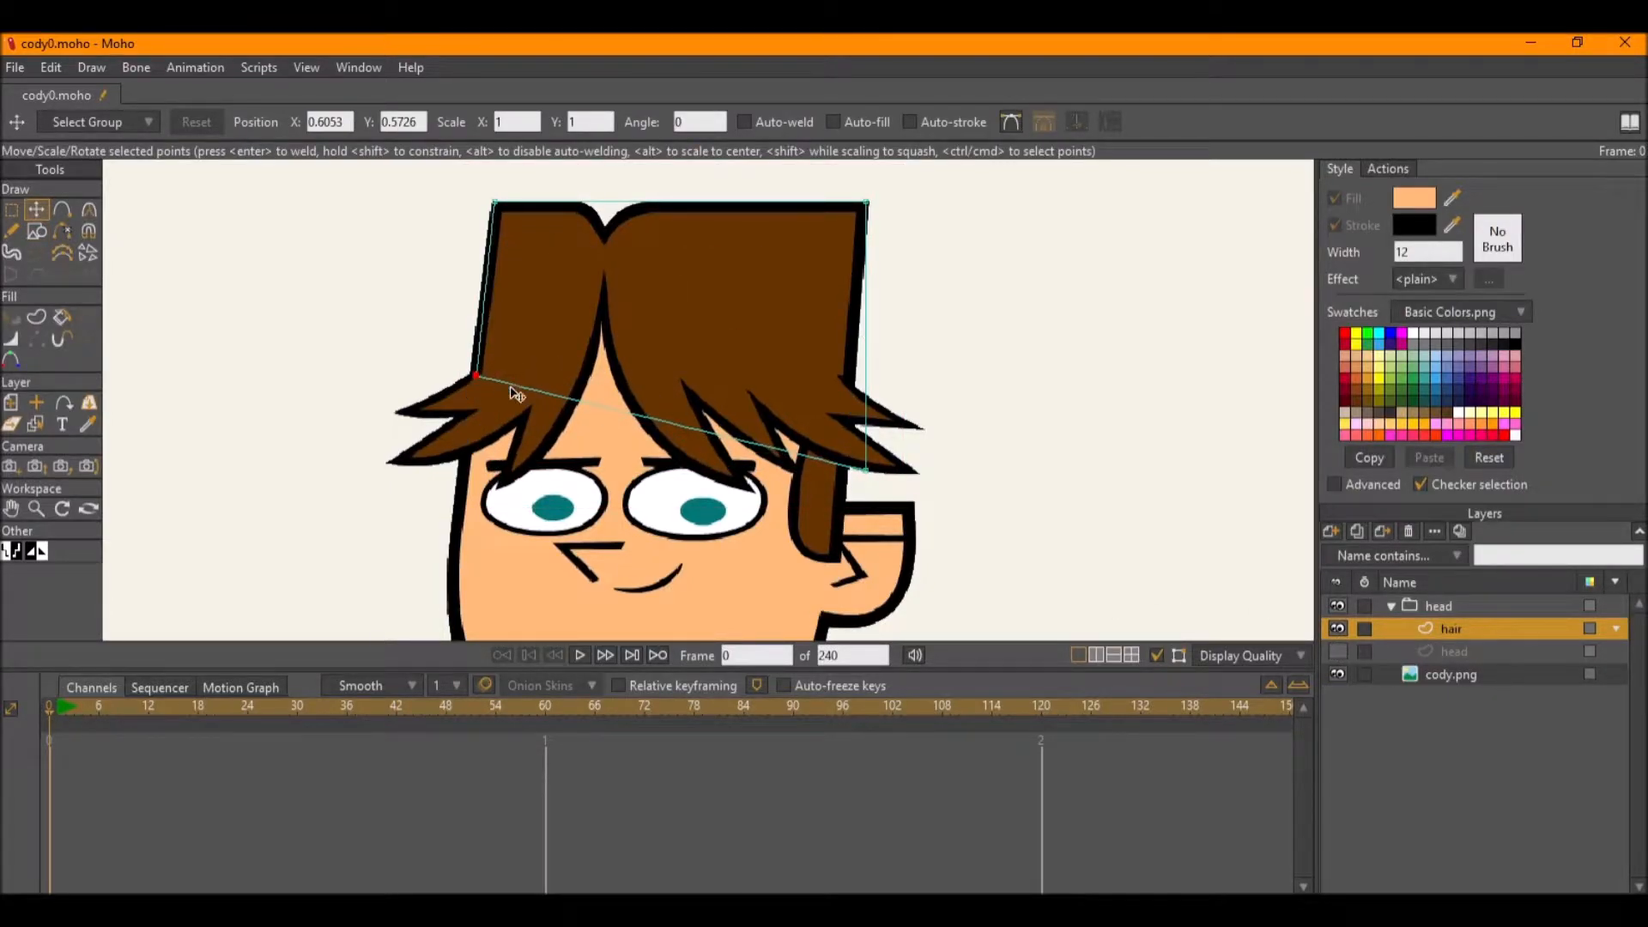
key(a)
drag(532, 389, 386, 464)
click(470, 412)
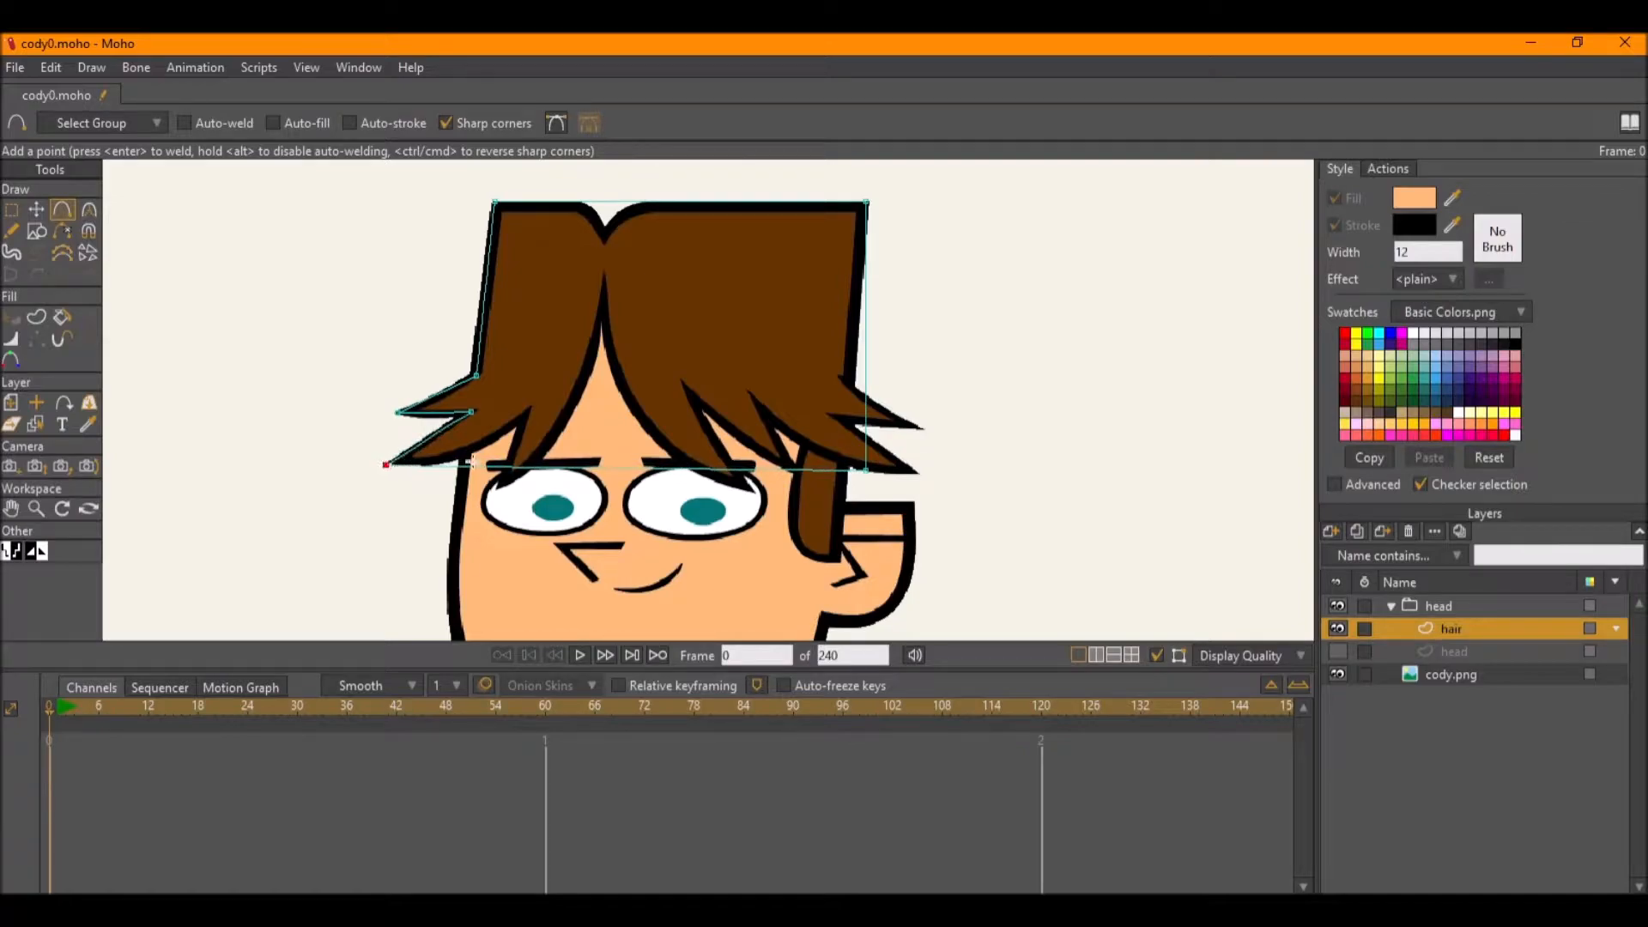
drag(530, 407, 603, 279)
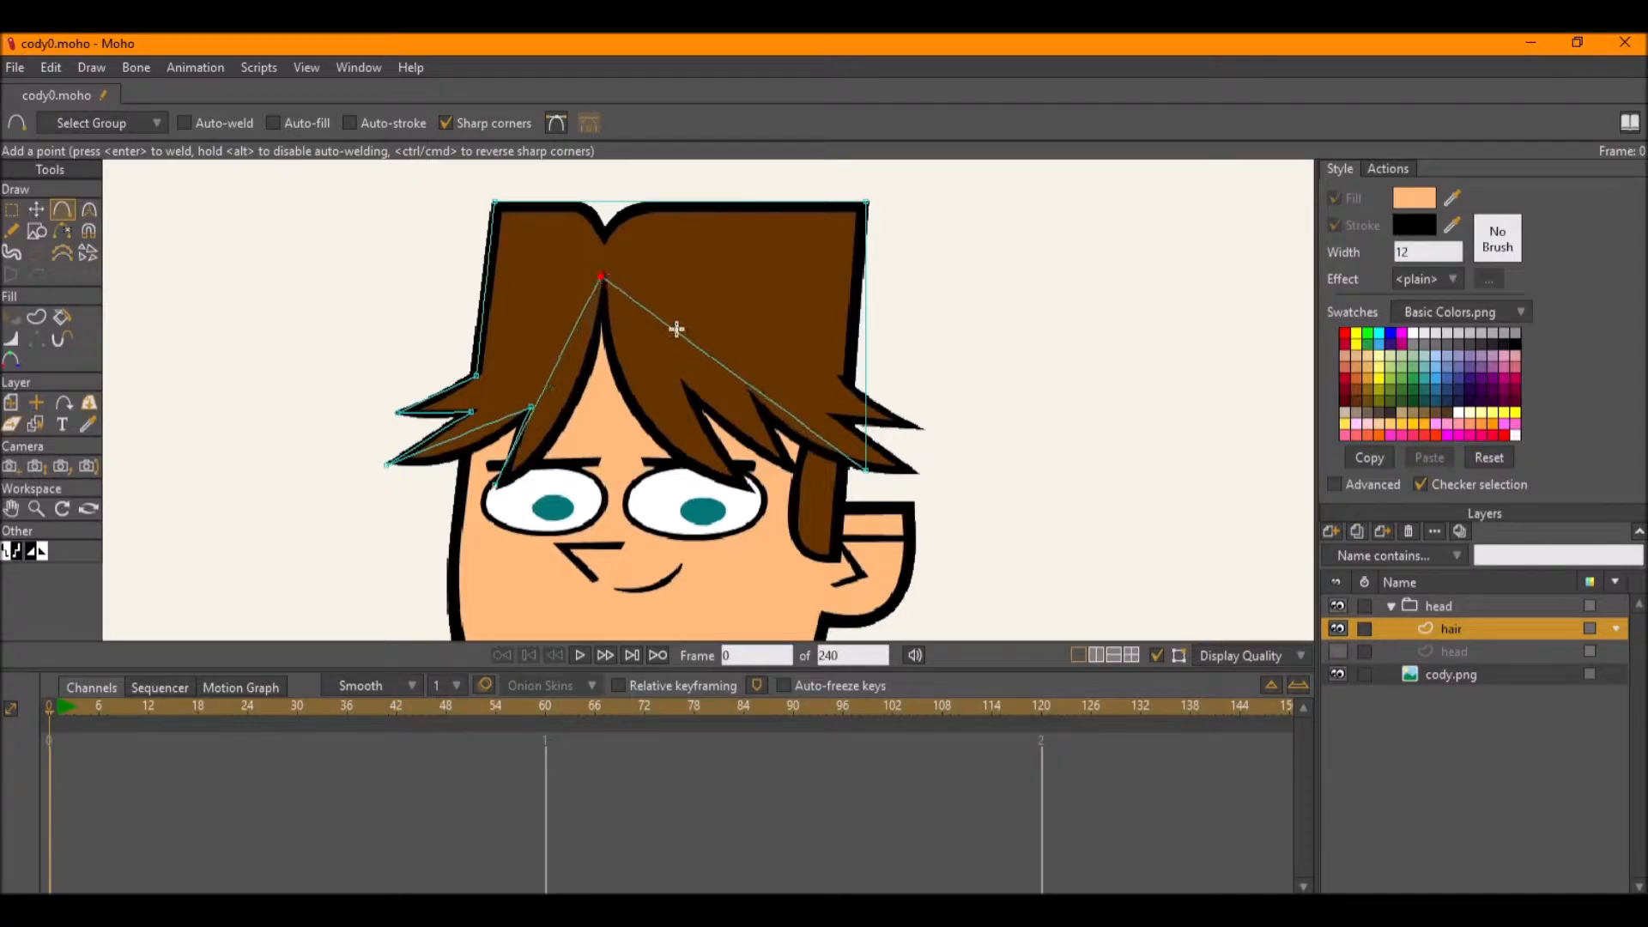
Continue adding outline points from the centre parting along the right fringe spikes to the tufts on the right edge.
drag(693, 364, 635, 409)
drag(544, 386, 571, 411)
drag(692, 402, 678, 395)
drag(752, 433, 792, 467)
drag(750, 391, 763, 401)
drag(869, 469, 846, 383)
Add mid-edge points on the right tufts and right fringe spikes, placing them on the reference's black outline.
scroll(865, 400, up, 8)
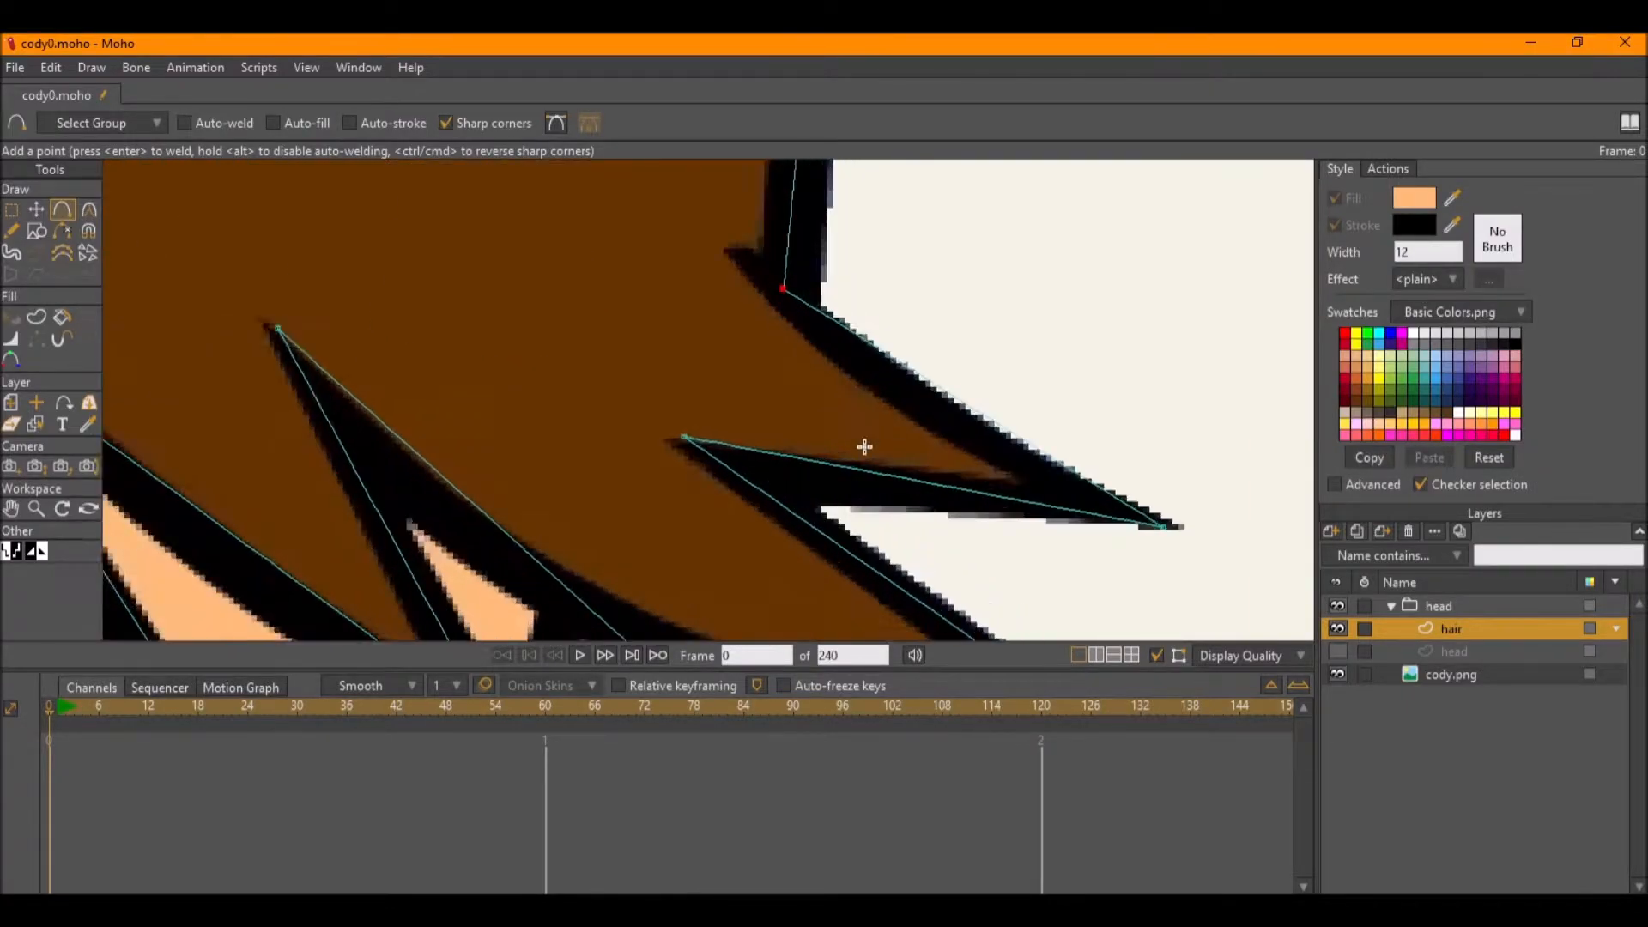
click(936, 398)
drag(865, 470, 864, 497)
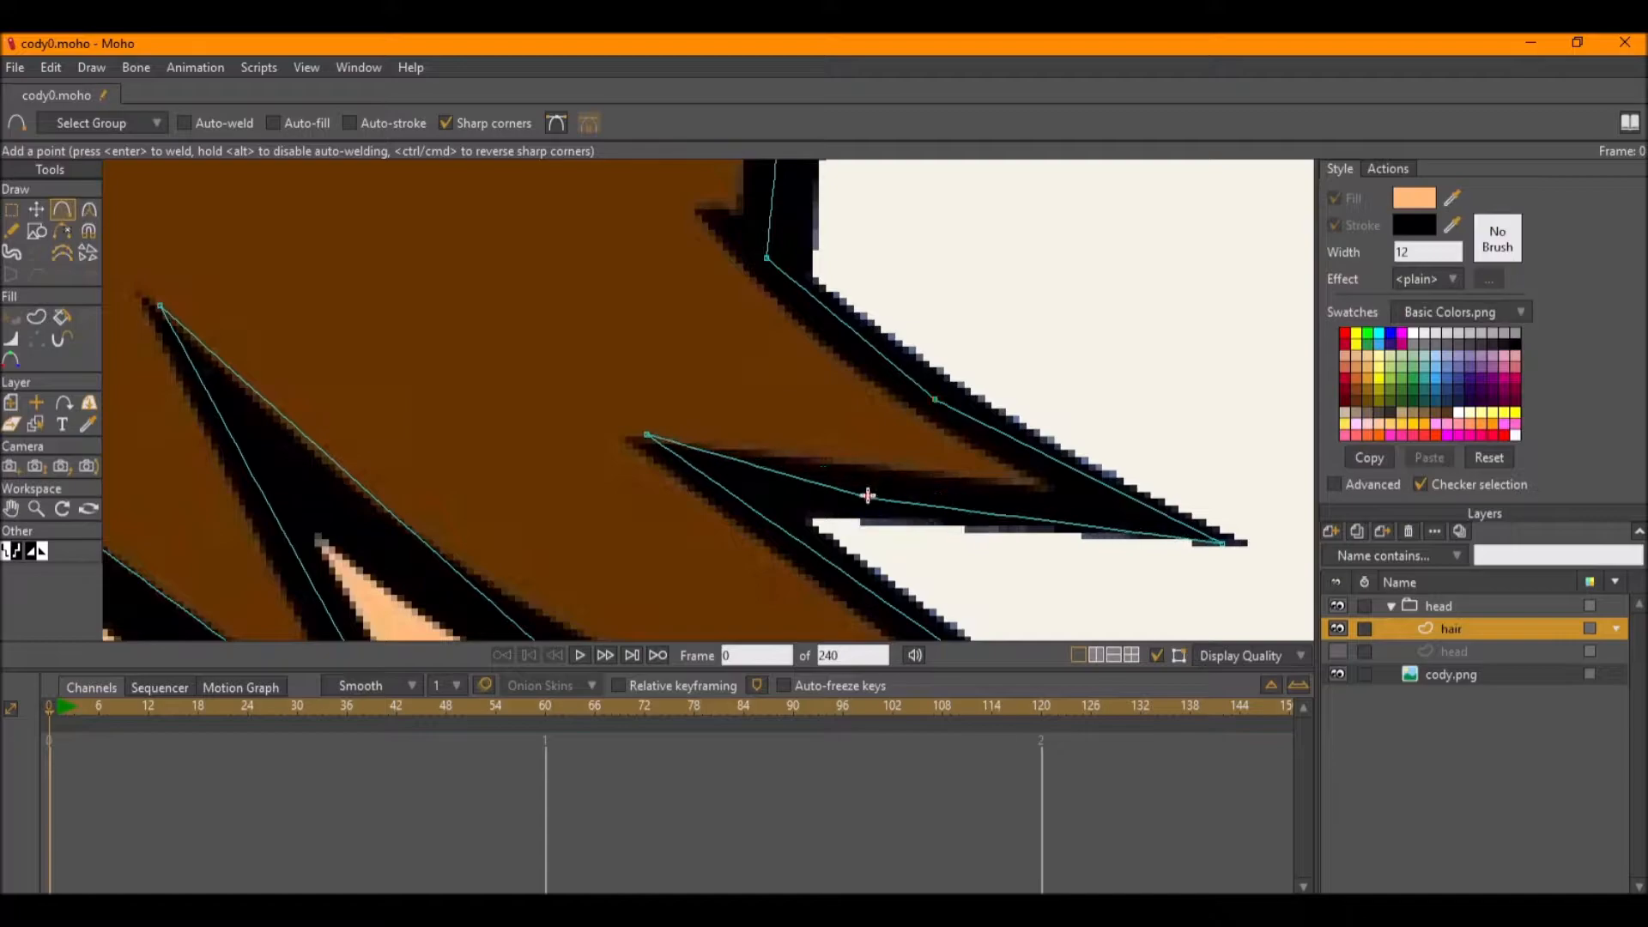
scroll(865, 497, down, 4)
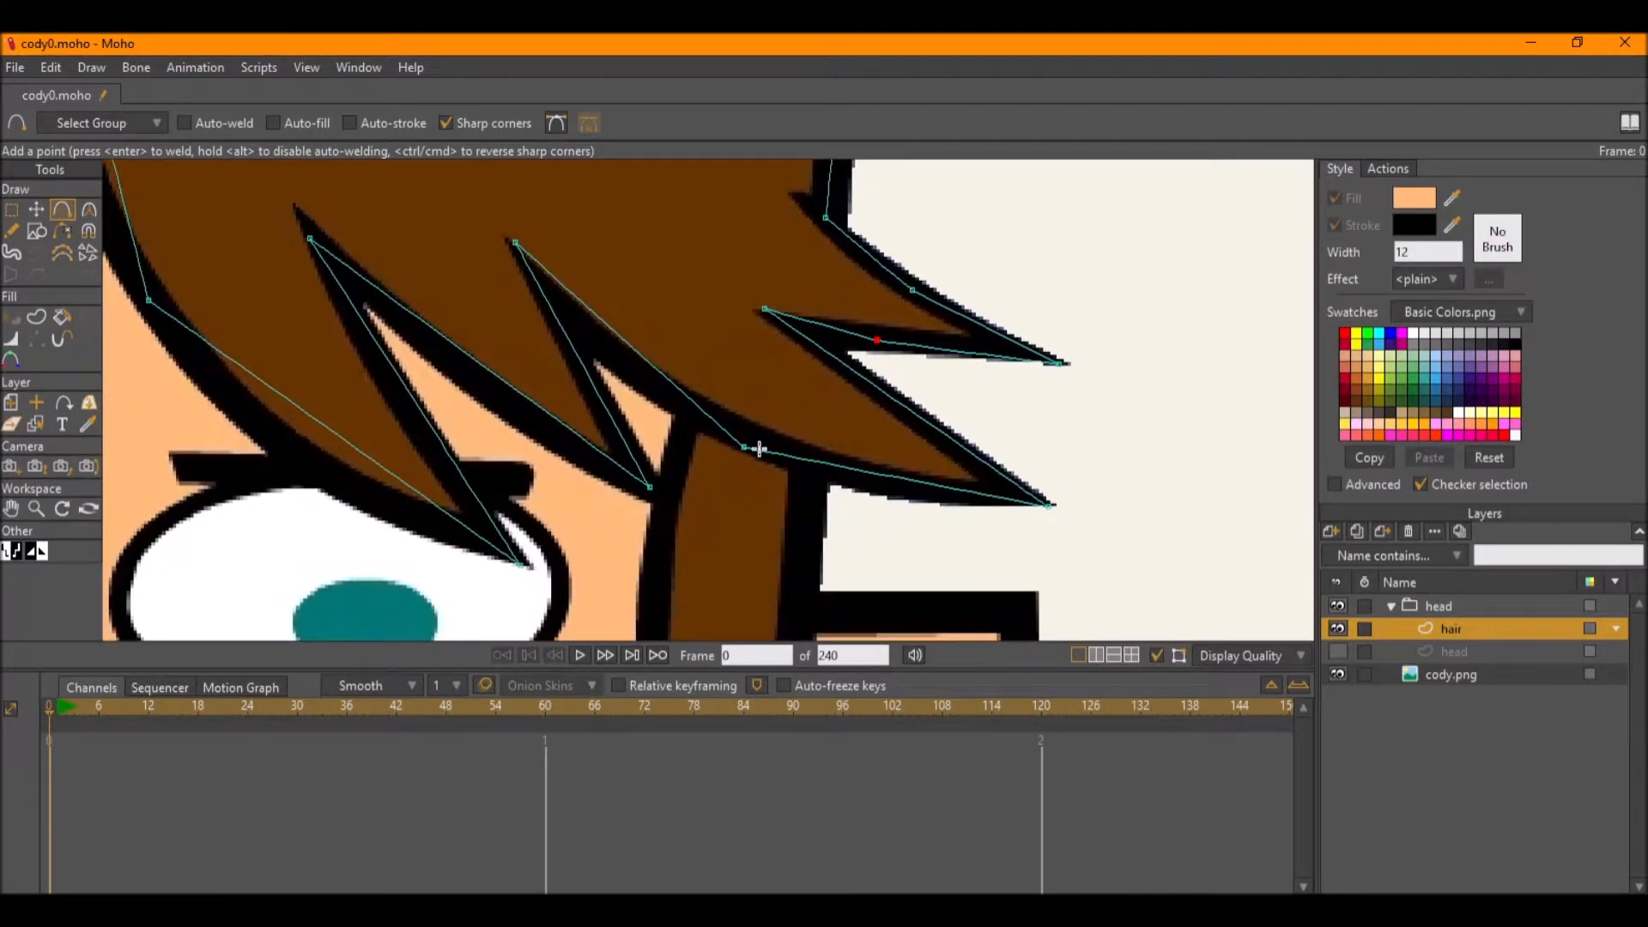
drag(528, 394, 479, 395)
drag(581, 363, 571, 363)
key(t)
scroll(626, 420, down, 5)
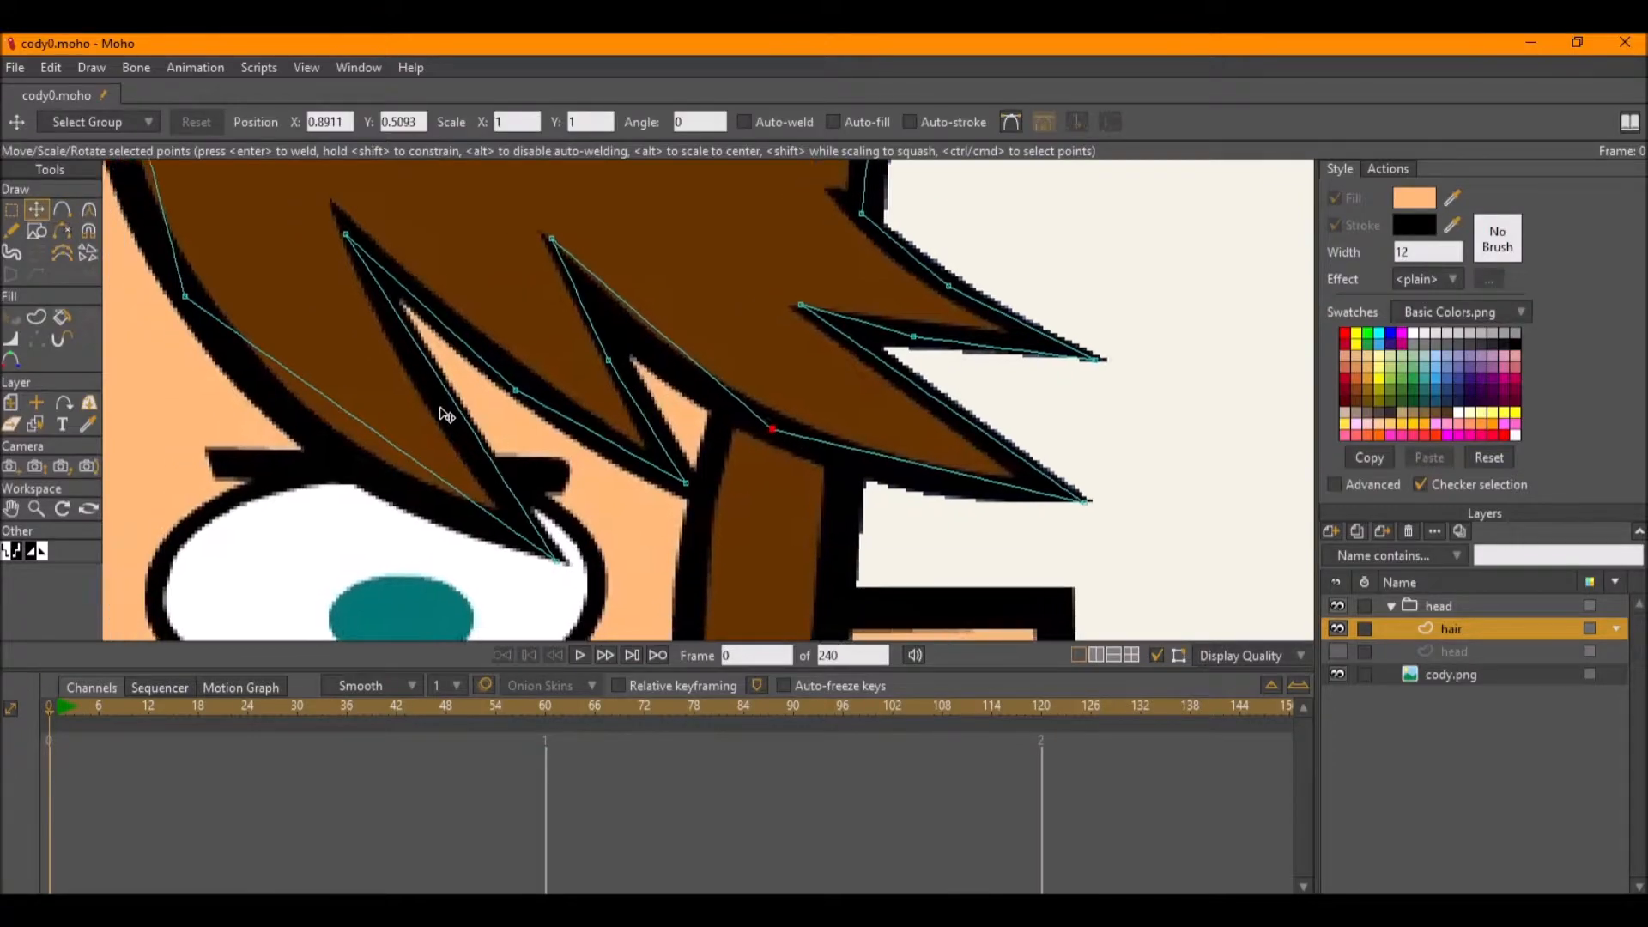
key(a)
click(746, 404)
Add mid-edge points to the two left hair tufts, following the reference outline.
drag(259, 398, 269, 428)
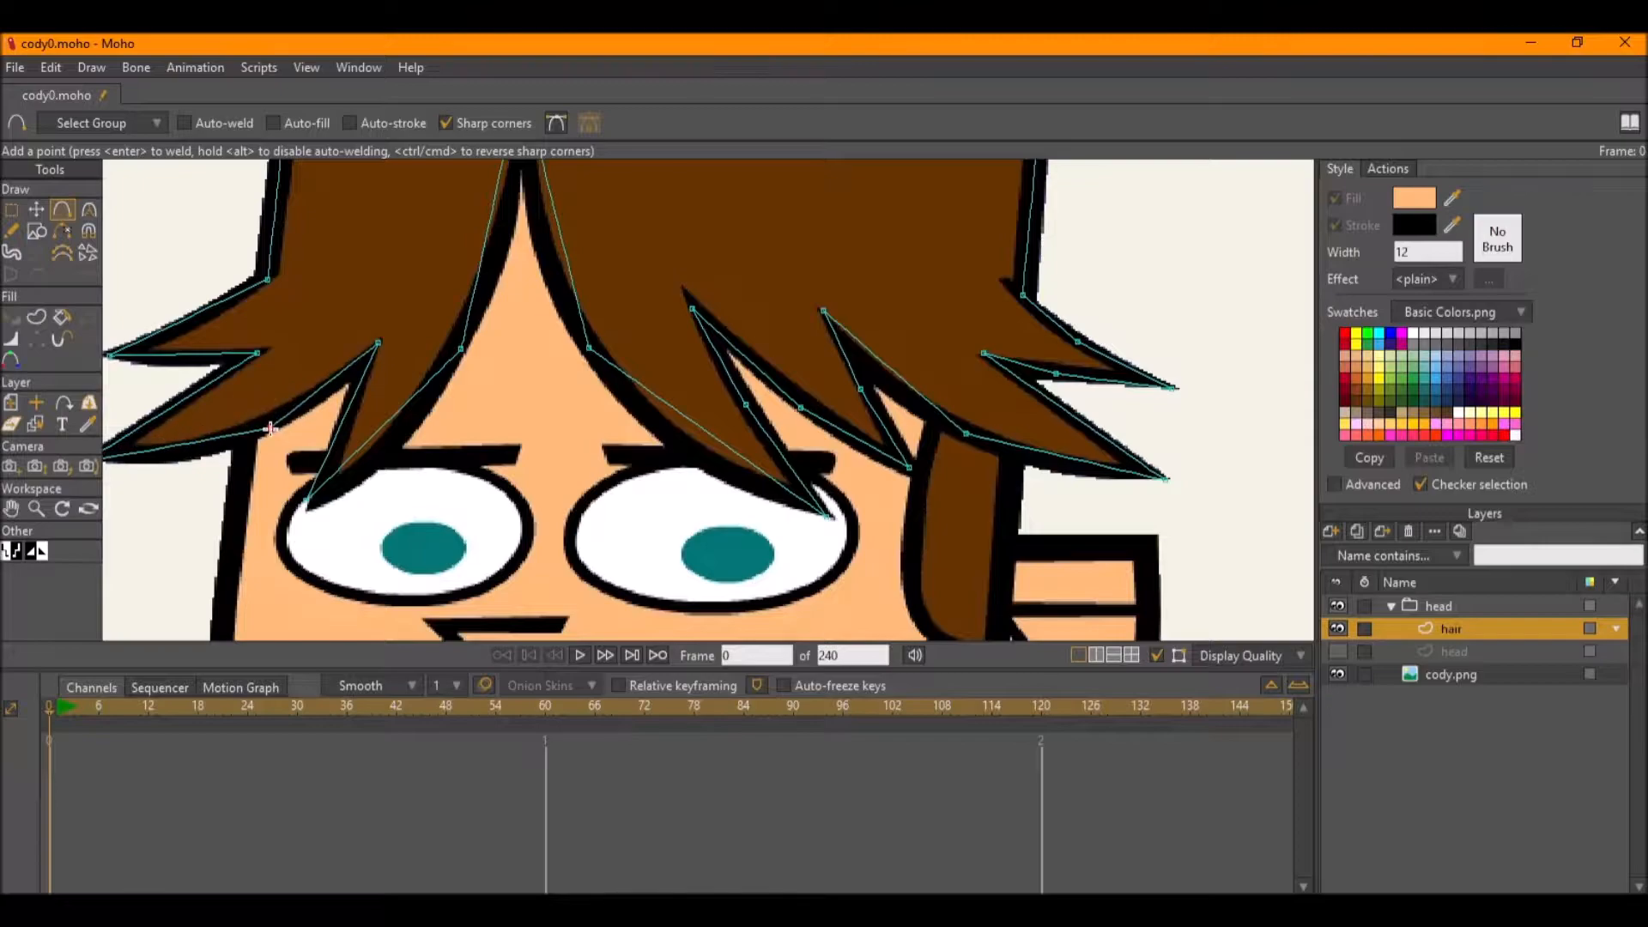
drag(240, 346, 358, 386)
click(355, 415)
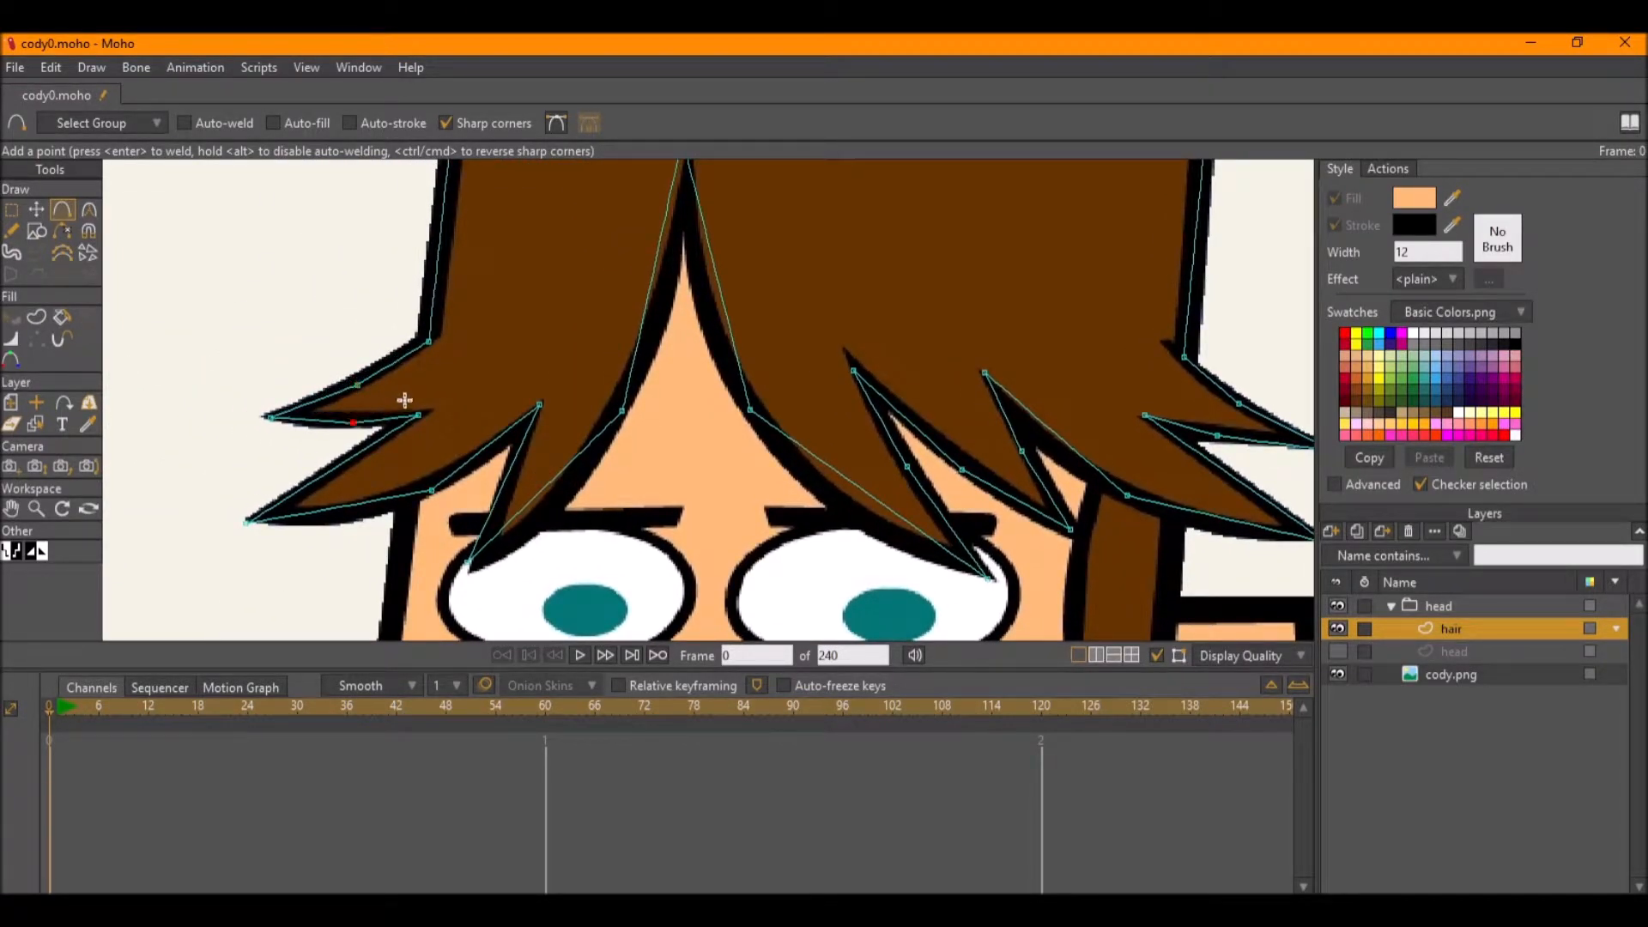
scroll(398, 397, down, 2)
scroll(362, 470, up, 2)
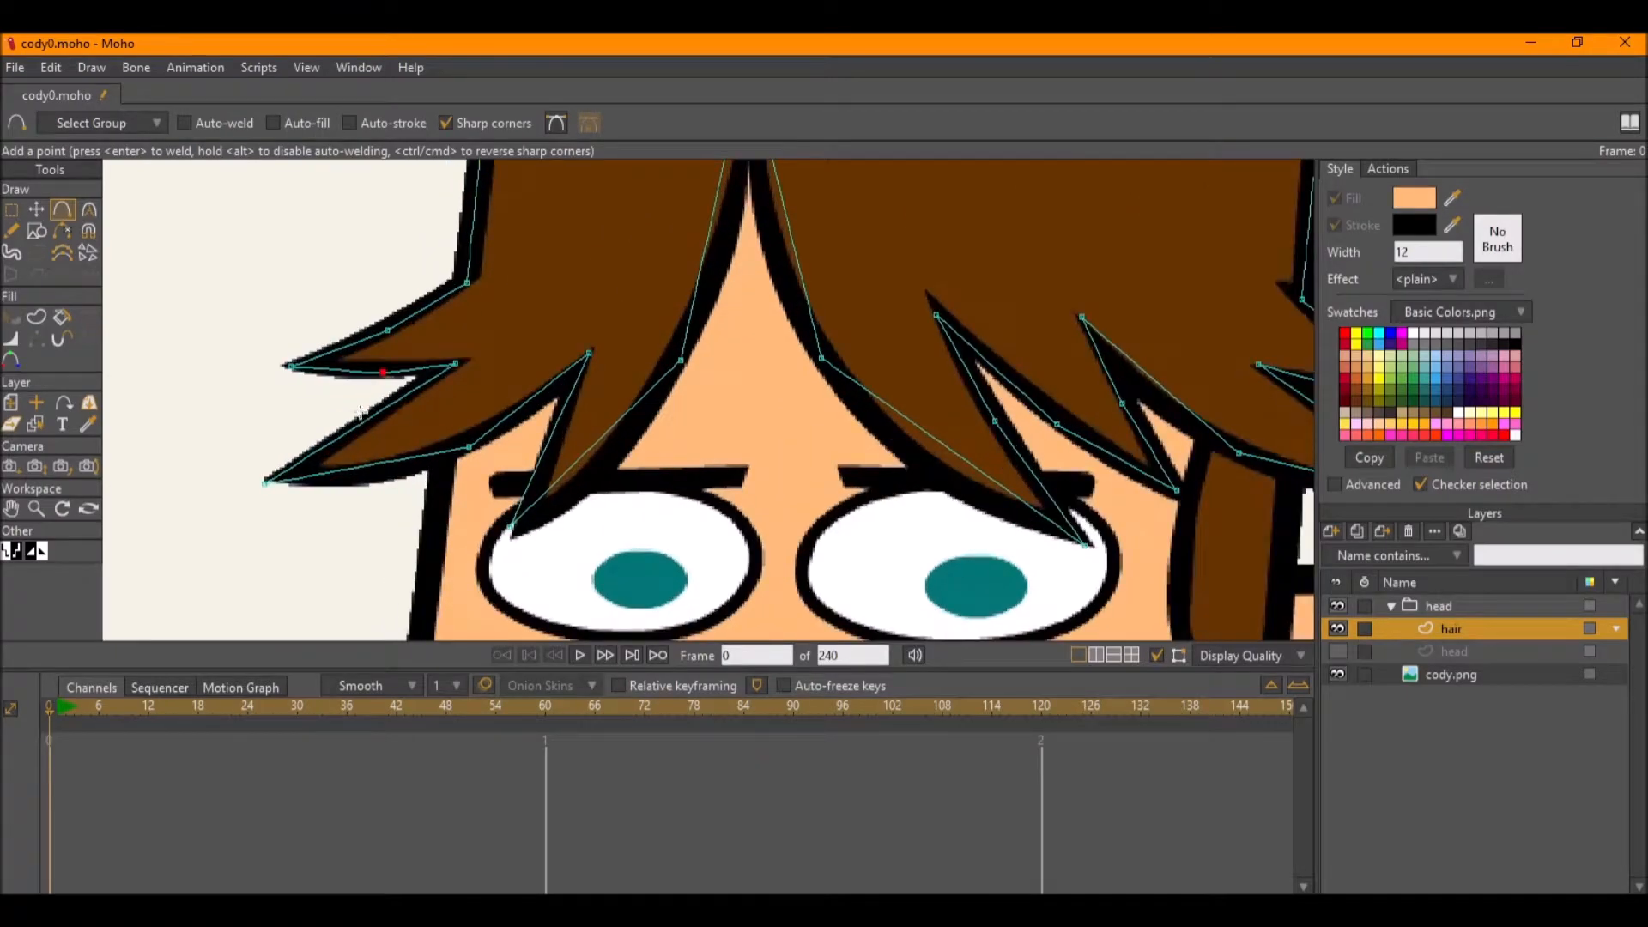
Curve the mid-edge points of the left hair tufts to follow the reference.
key(c)
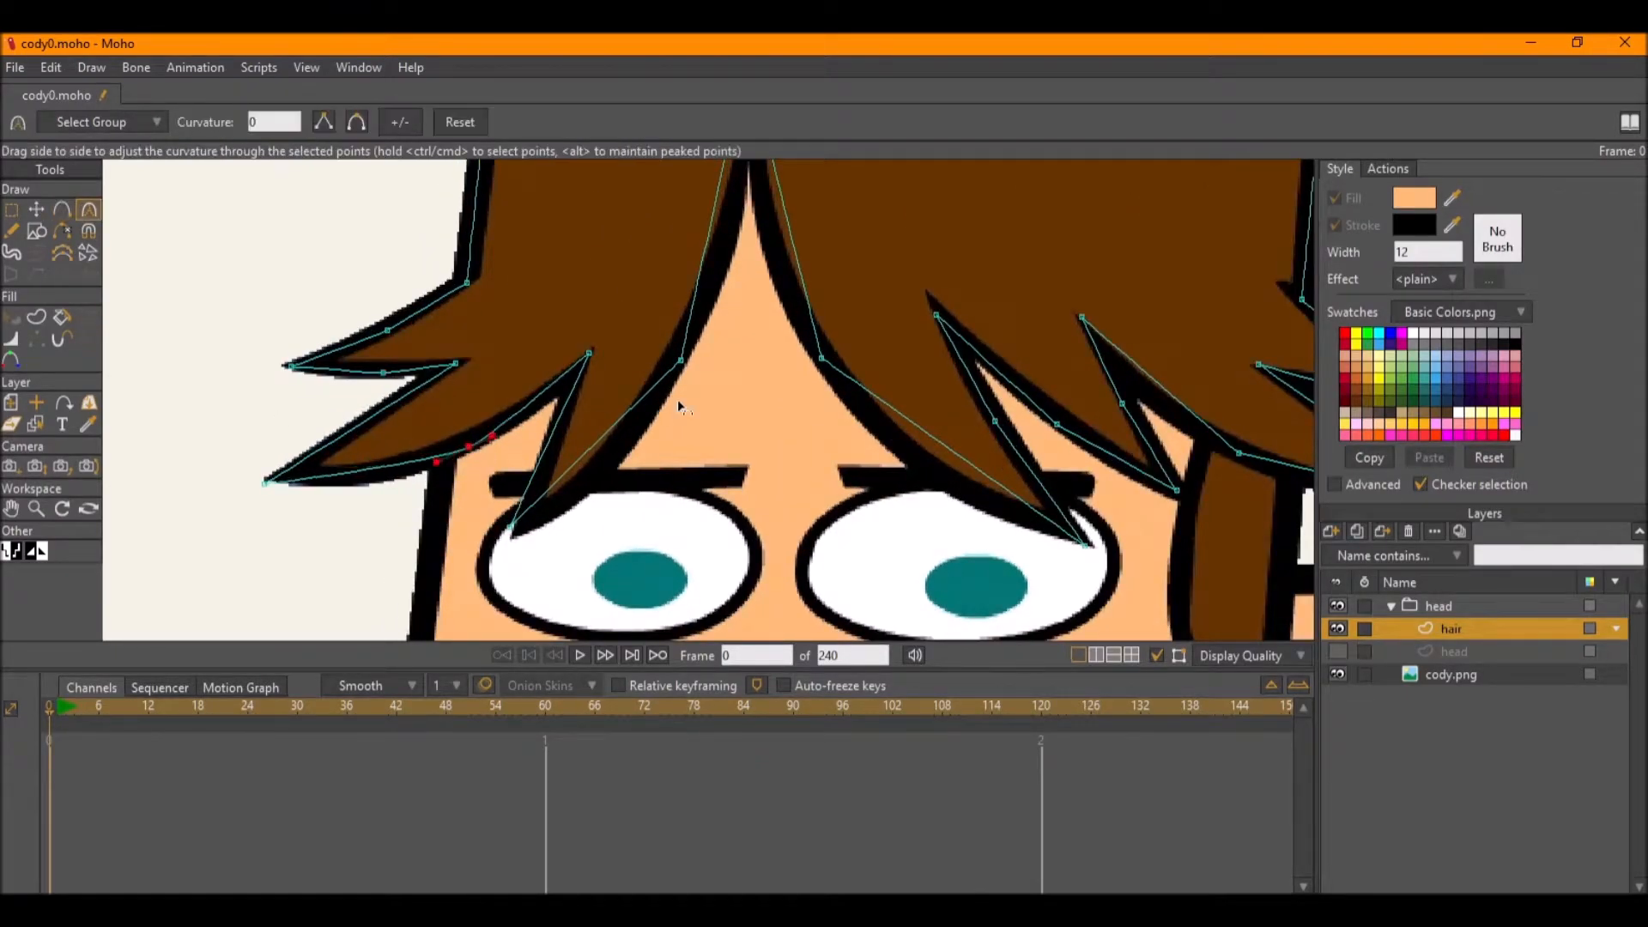
drag(383, 372, 624, 368)
drag(387, 329, 612, 303)
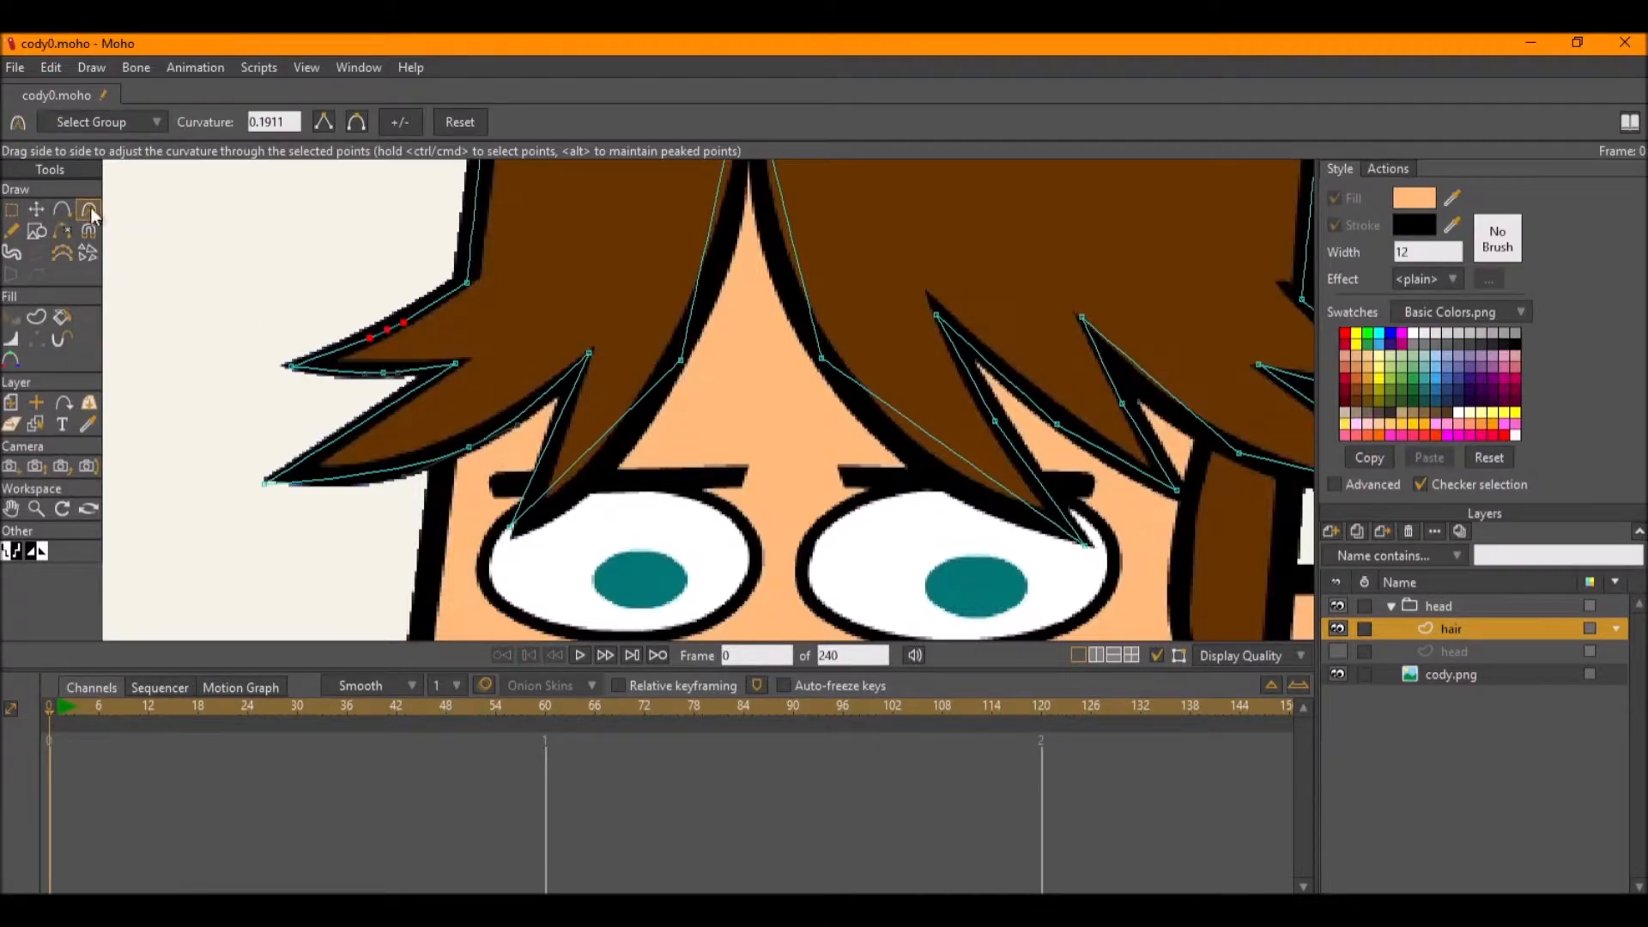
Curve the left fringe lock, adding and bending a point on its outer edge, and adjust the lock's tip.
drag(681, 359, 632, 412)
key(a)
click(552, 451)
key(c)
drag(553, 451, 1008, 236)
key(t)
drag(512, 529, 515, 532)
Curve the outline points along the right half of the fringe and beneath the lower right tuft.
drag(926, 436, 780, 481)
key(a)
key(c)
drag(686, 405, 871, 496)
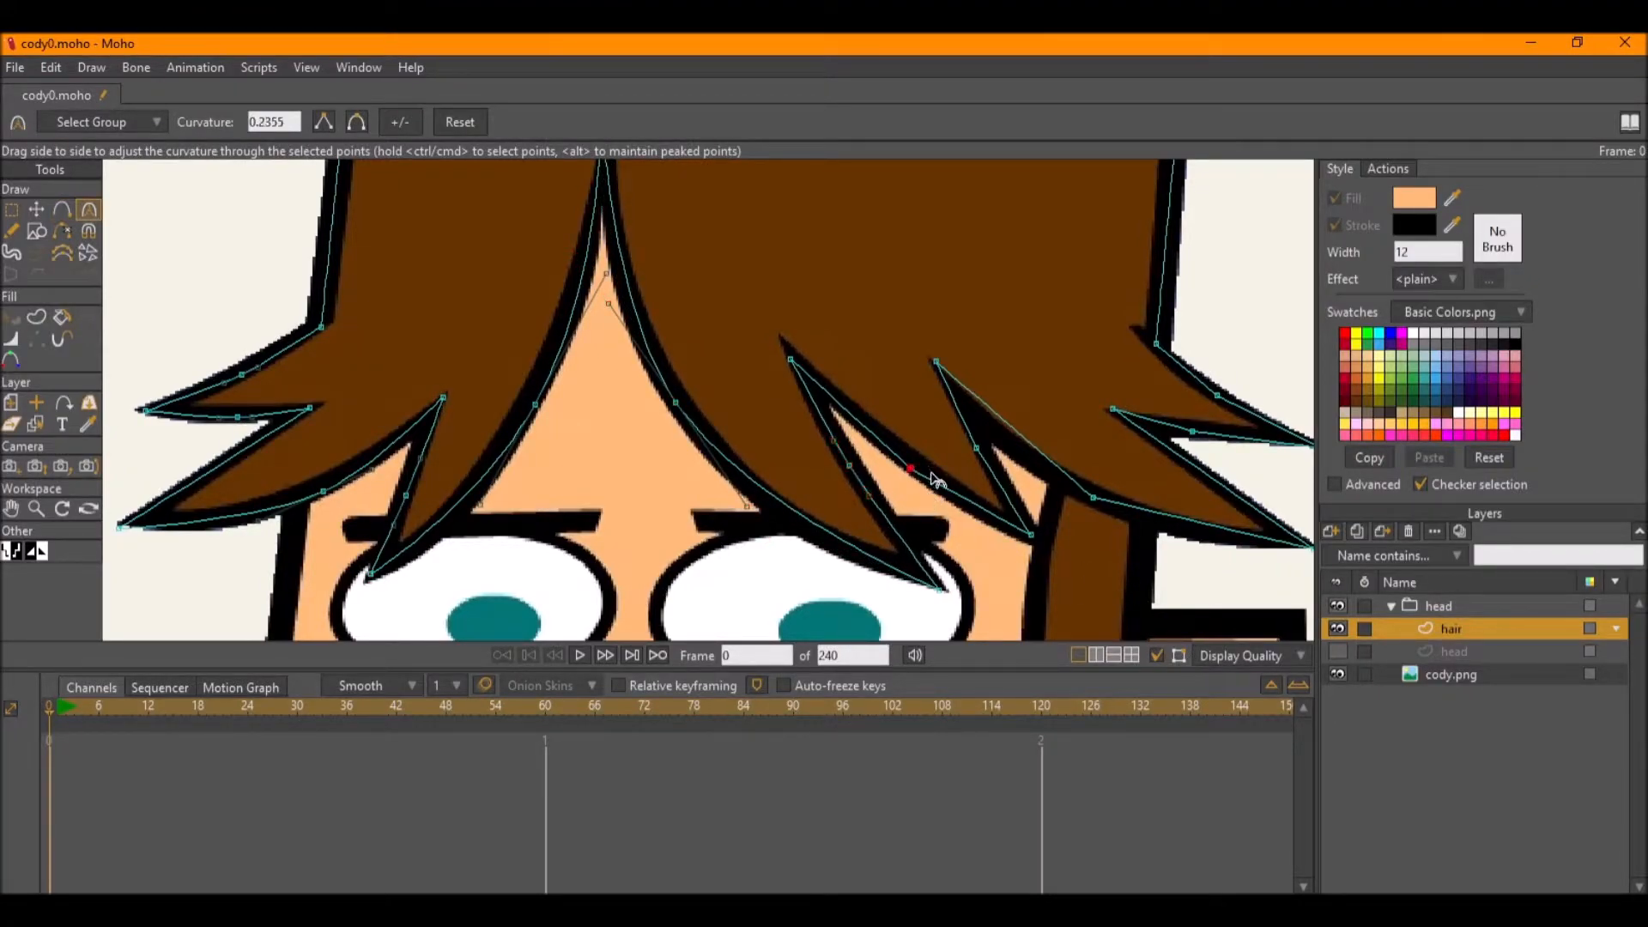
click(976, 446)
drag(1092, 497, 1125, 481)
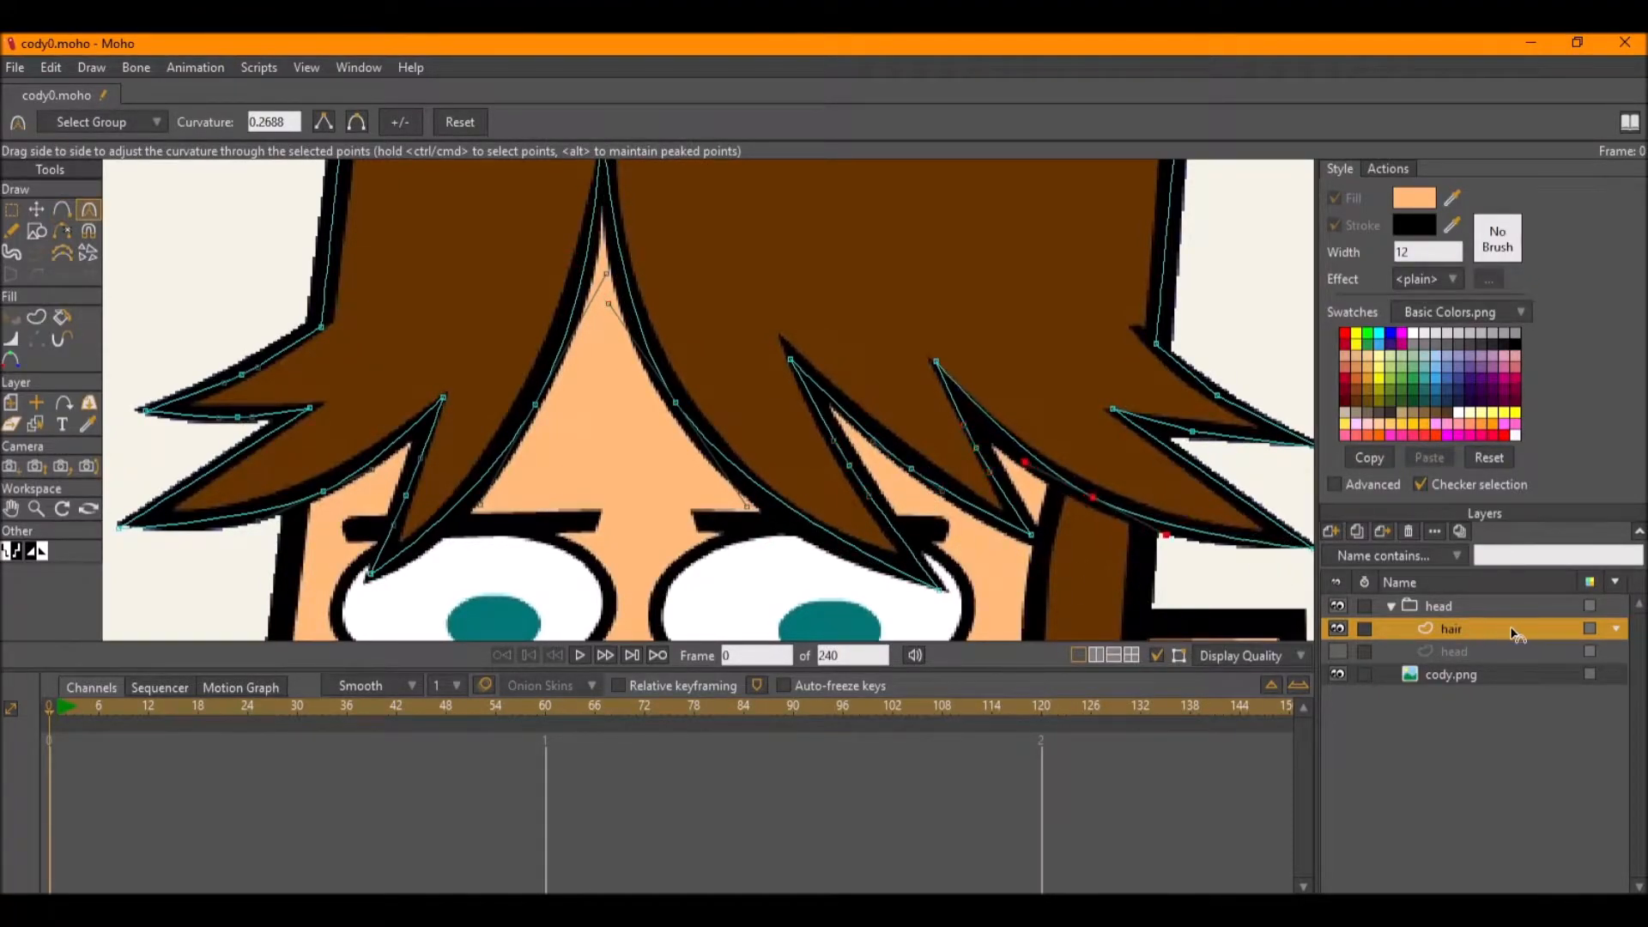
Adjust the inner point between the right tufts and refine the curvature of the upper tuft edges on both sides.
scroll(1125, 444, right, 3)
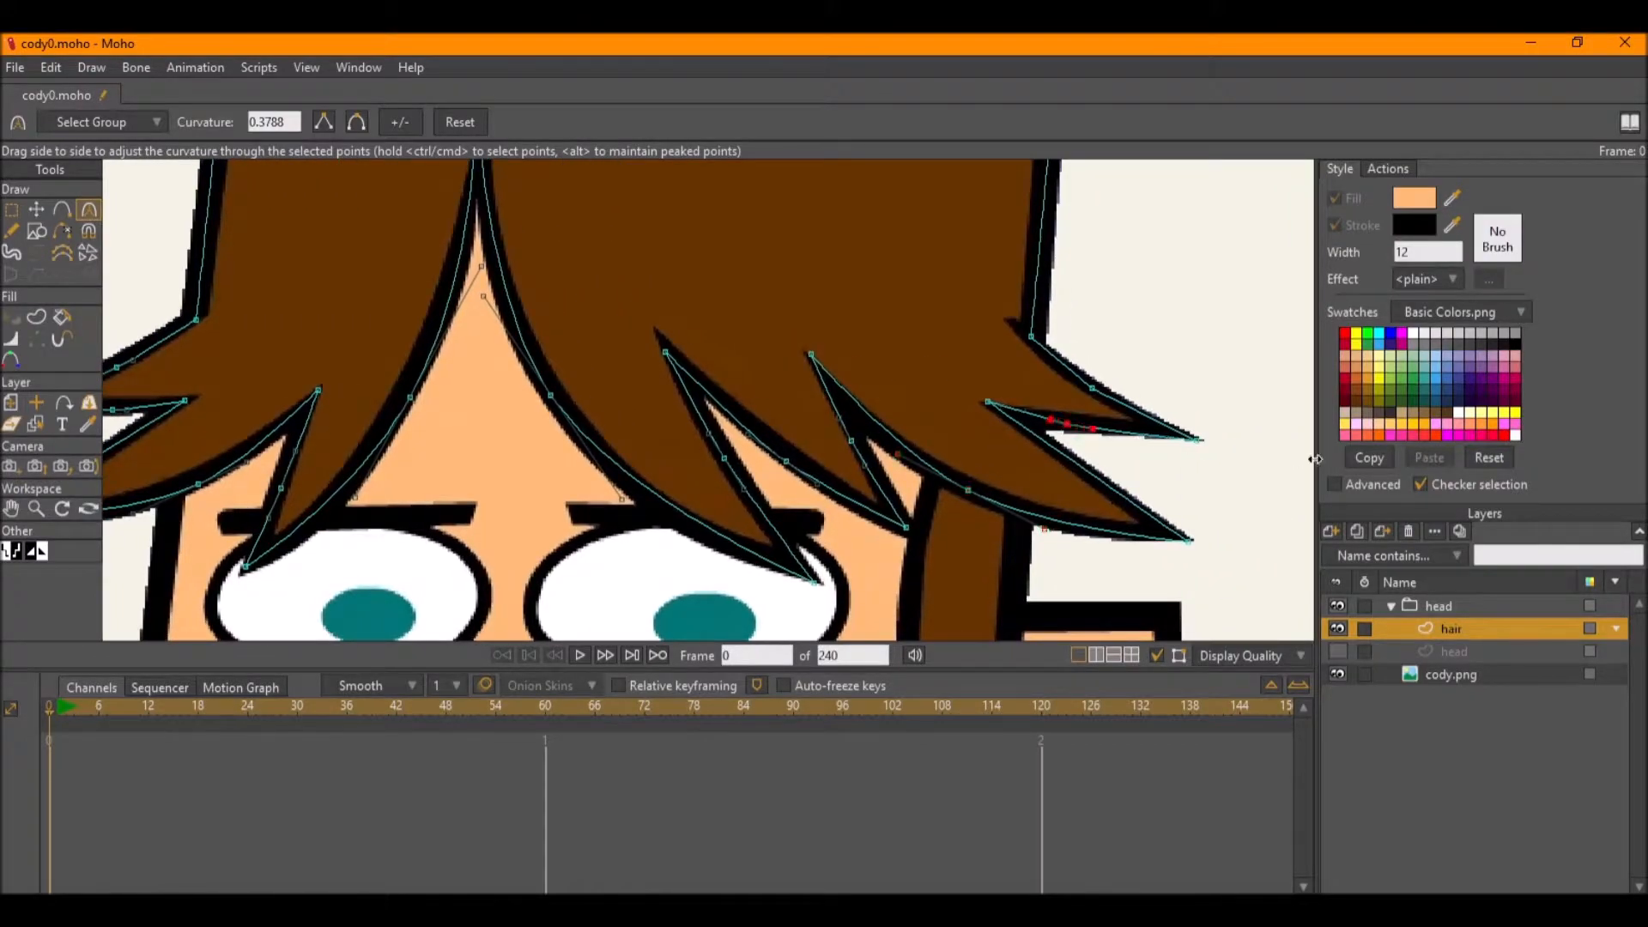
key(t)
click(987, 405)
key(c)
drag(1093, 389, 1040, 397)
drag(155, 342, 590, 500)
scroll(746, 470, down, 4)
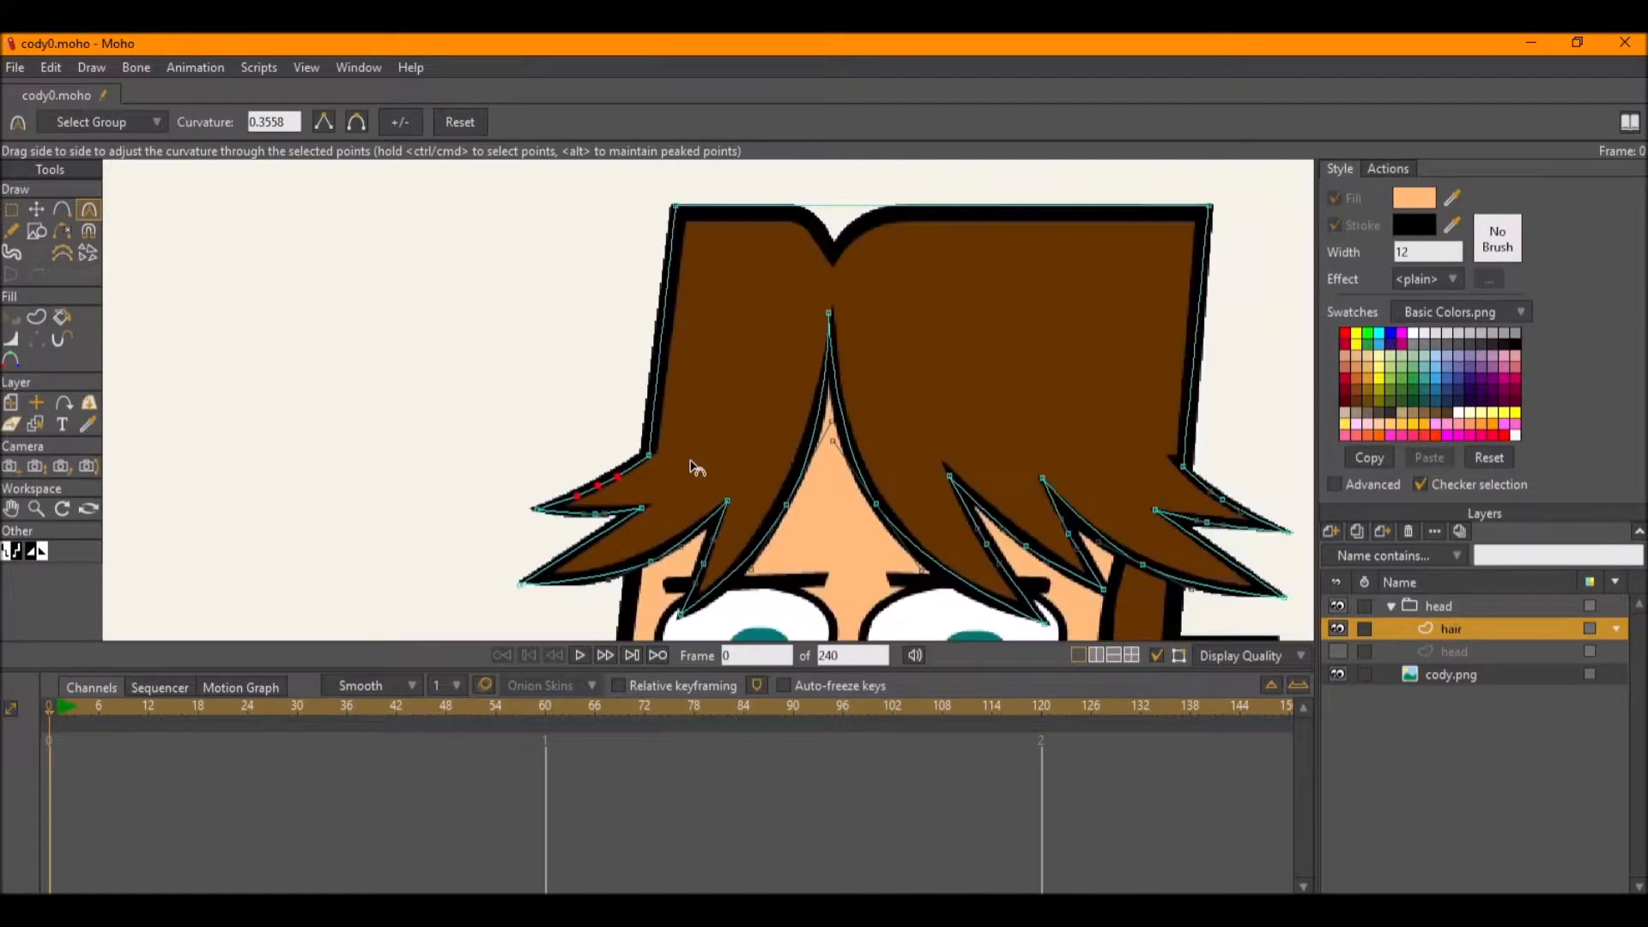
Add points to the hair's top edge to form the V-shaped notch and curve both of its sides.
scroll(791, 211, up, 6)
key(a)
drag(791, 210, 731, 340)
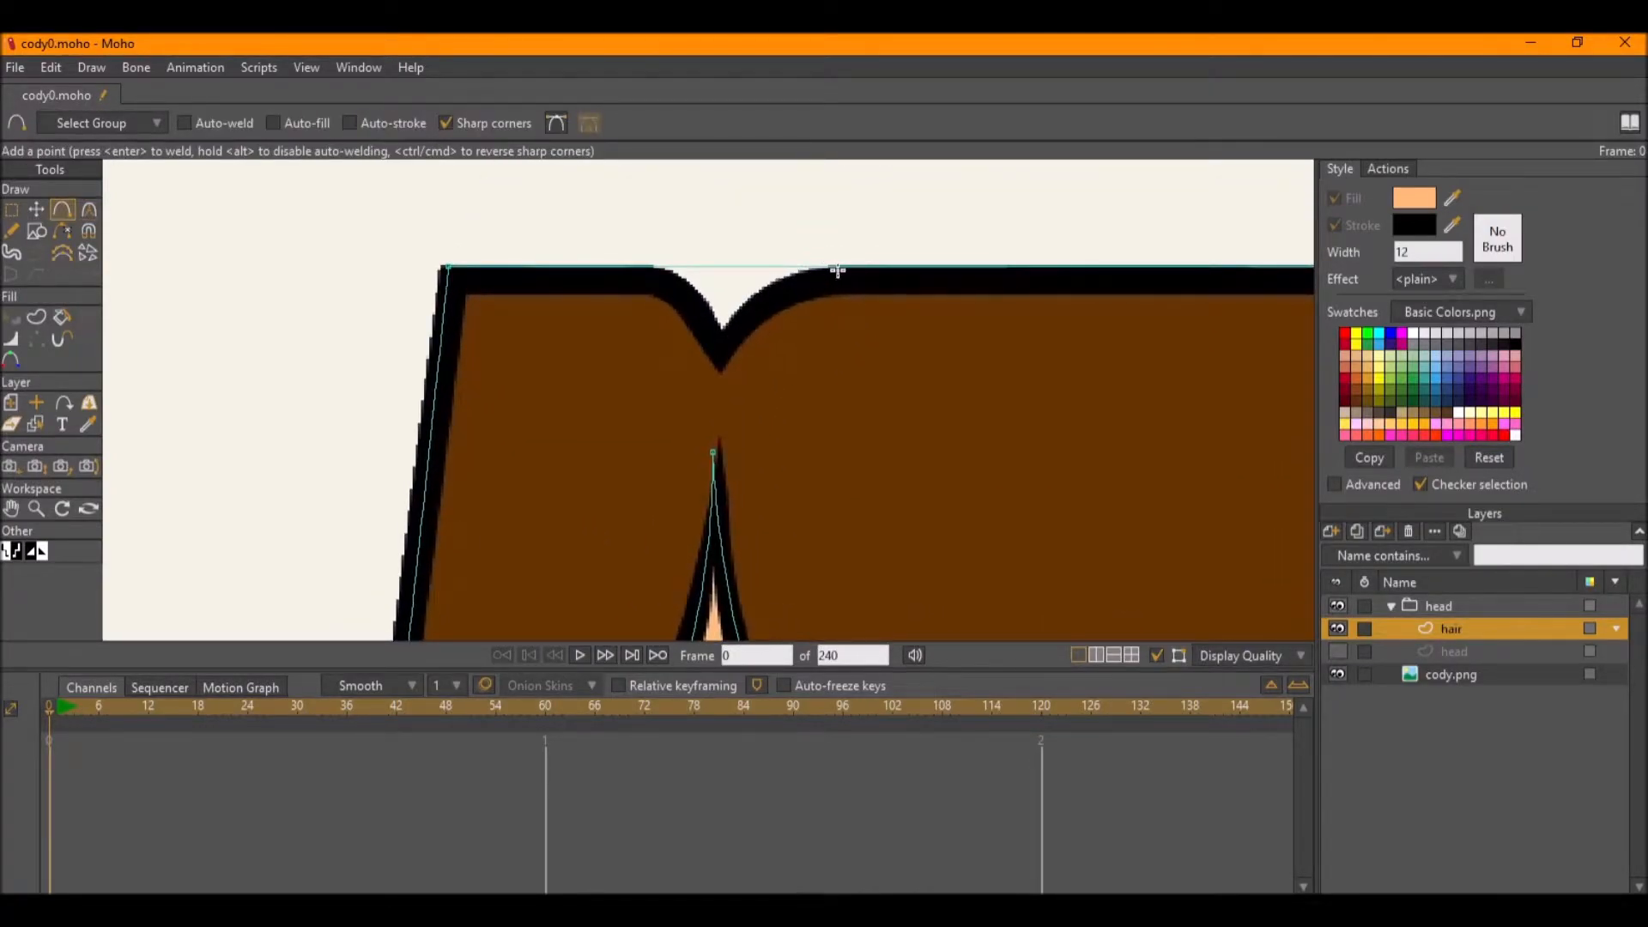
drag(730, 270, 751, 300)
click(706, 310)
key(c)
drag(1060, 257, 1123, 254)
ctrl+click(706, 310)
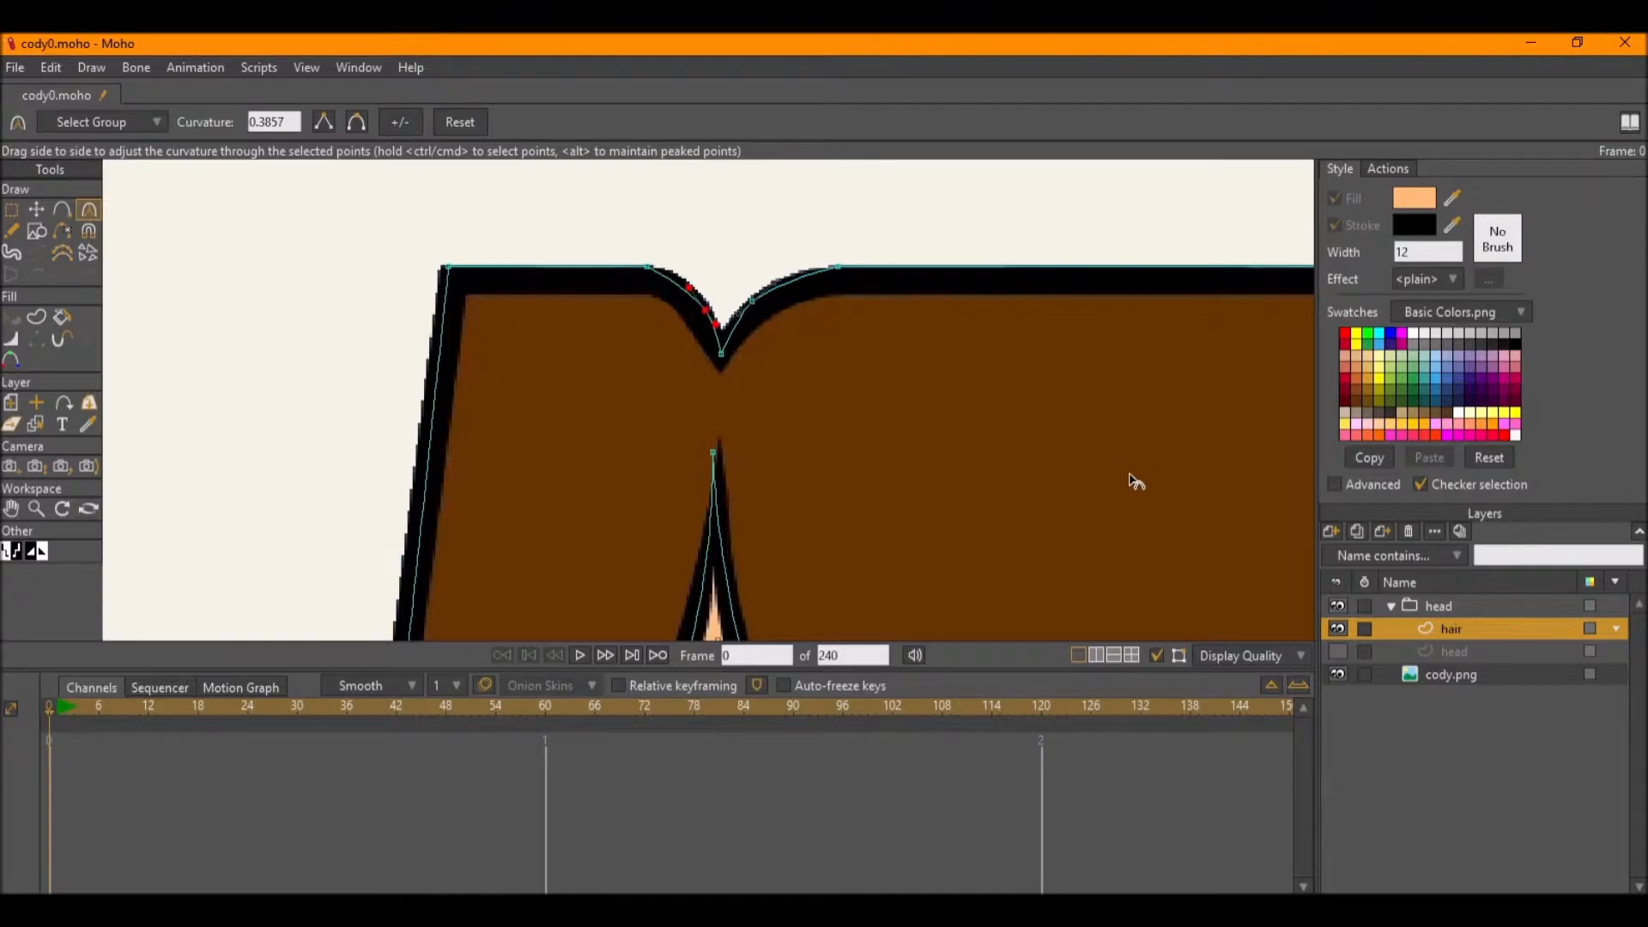
Nudge the fringe's centre parting point onto the reference's black line and save the project.
scroll(870, 382, down, 4)
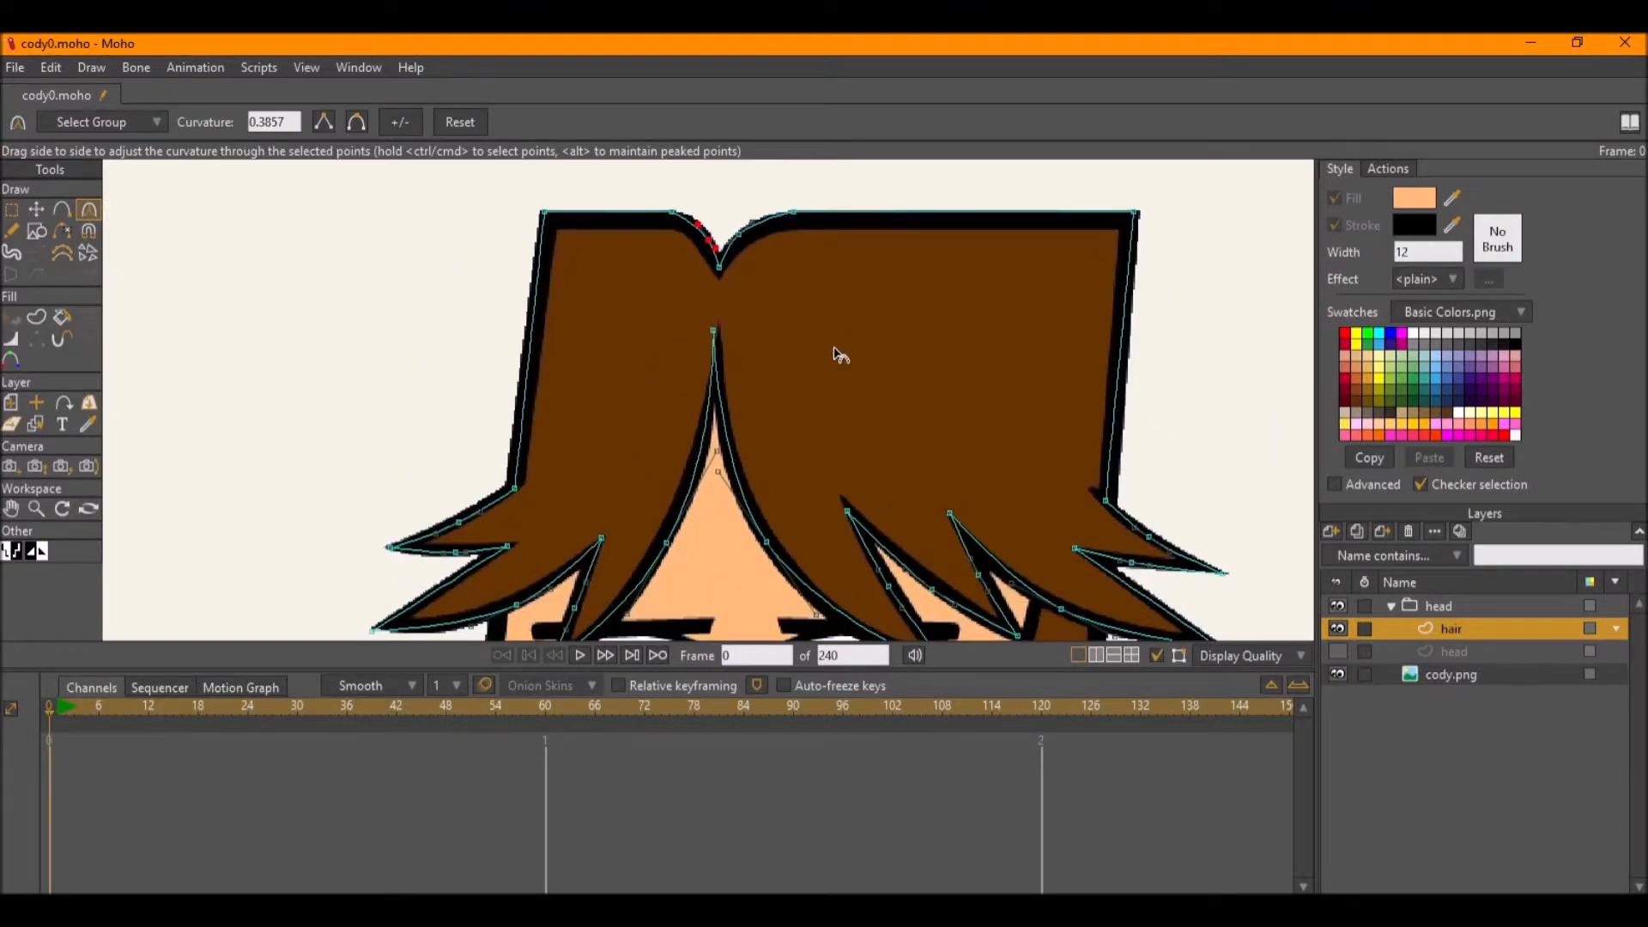
key(t)
drag(714, 336, 719, 337)
key(ctrl+s)
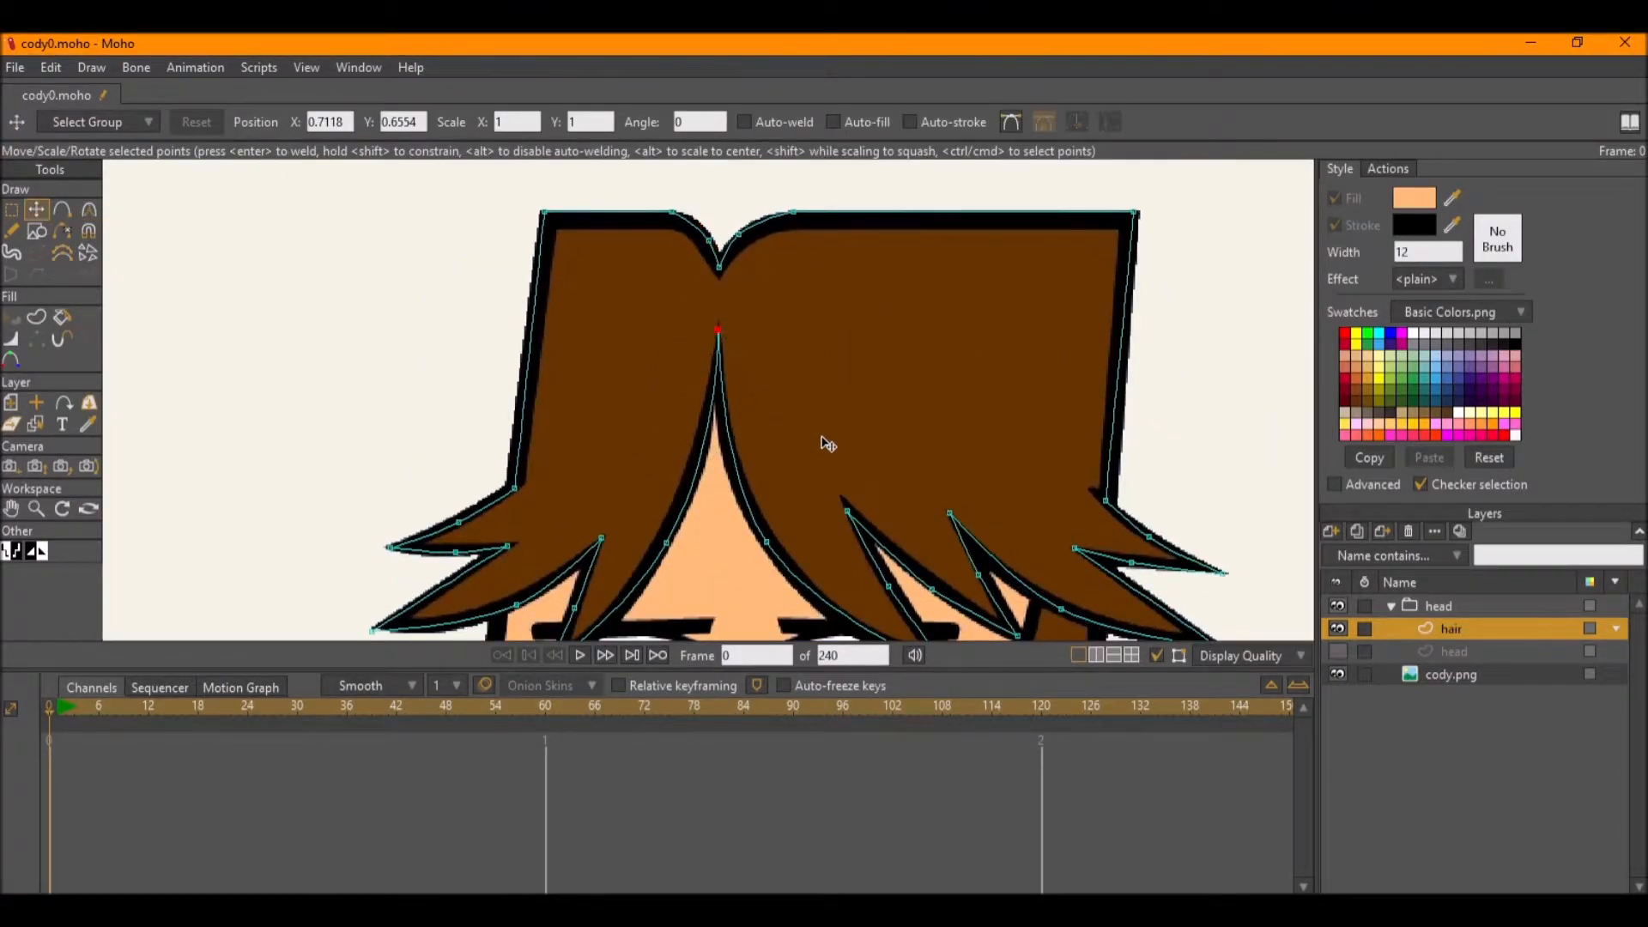
Draw a rectangle over the sideburn beside the ear and align its upper-right corner with the hair's right edge.
drag(824, 437, 773, 236)
scroll(789, 274, down, 3)
drag(880, 348, 855, 353)
scroll(983, 395, up, 4)
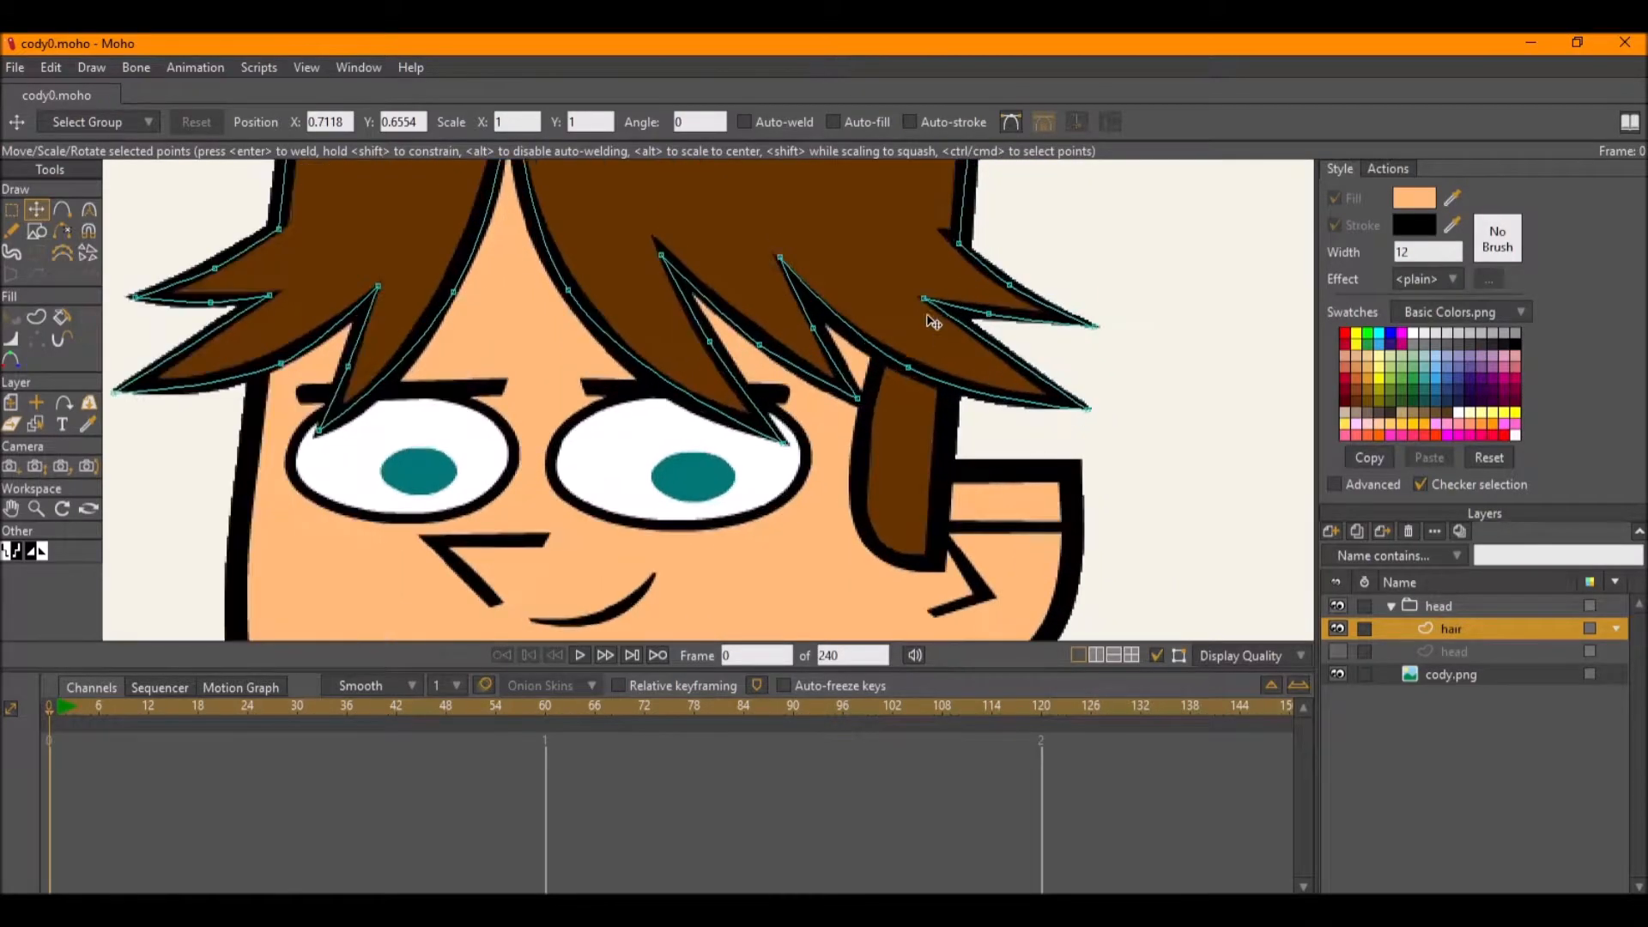
scroll(739, 277, down, 4)
drag(739, 277, 772, 329)
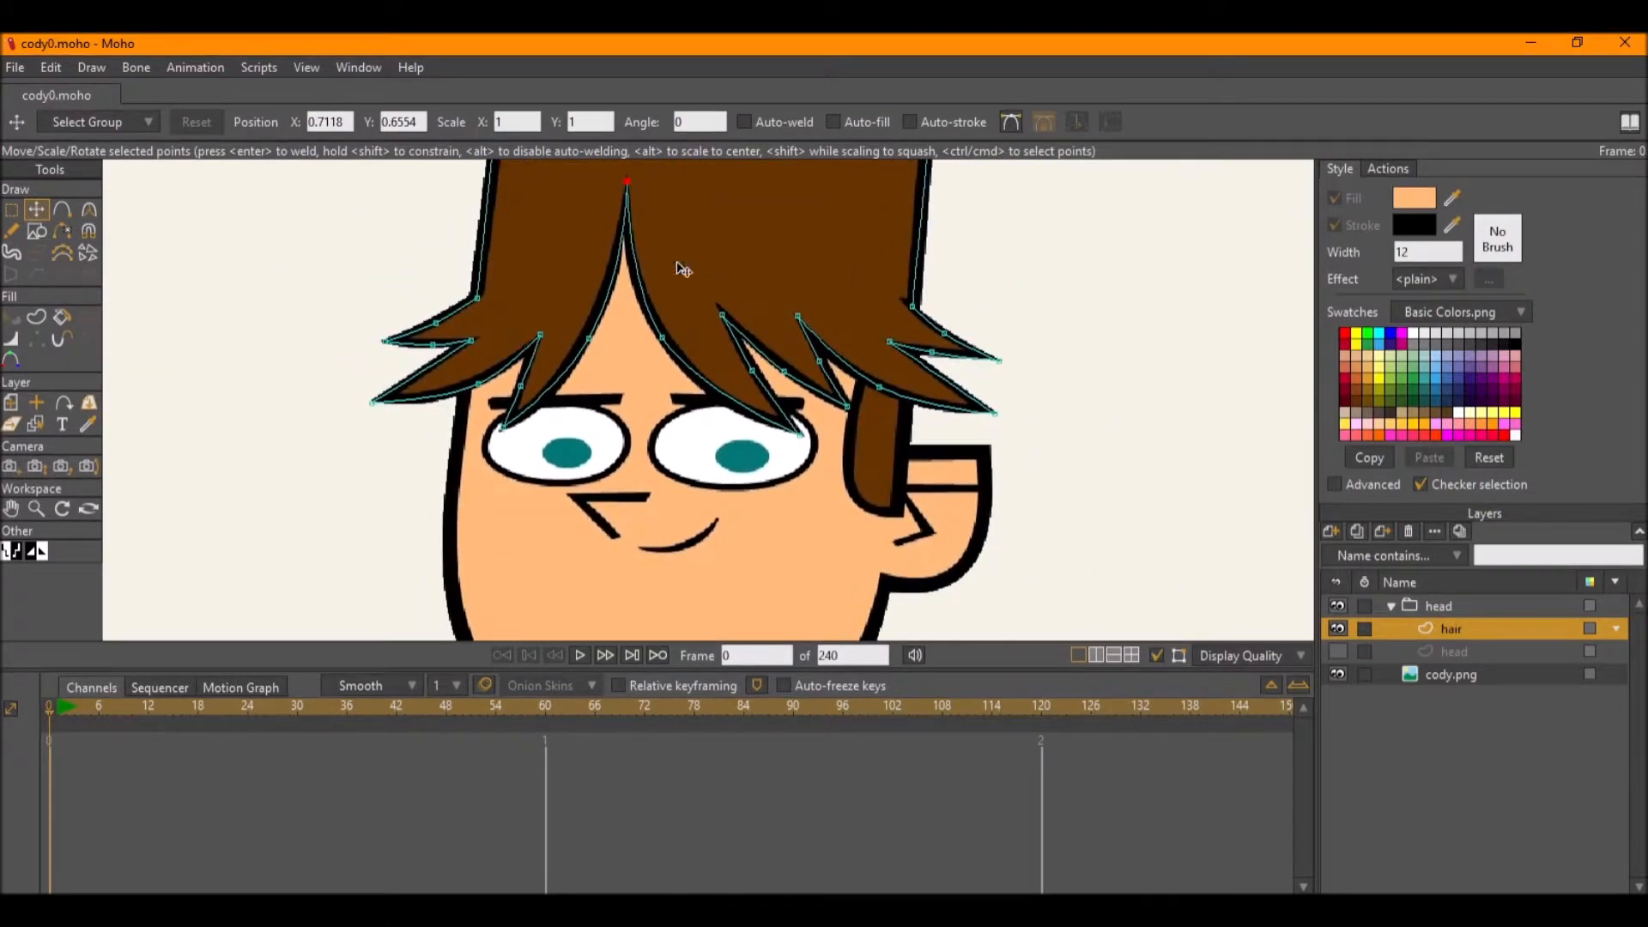
drag(912, 363, 896, 400)
scroll(897, 404, up, 3)
drag(822, 456, 791, 394)
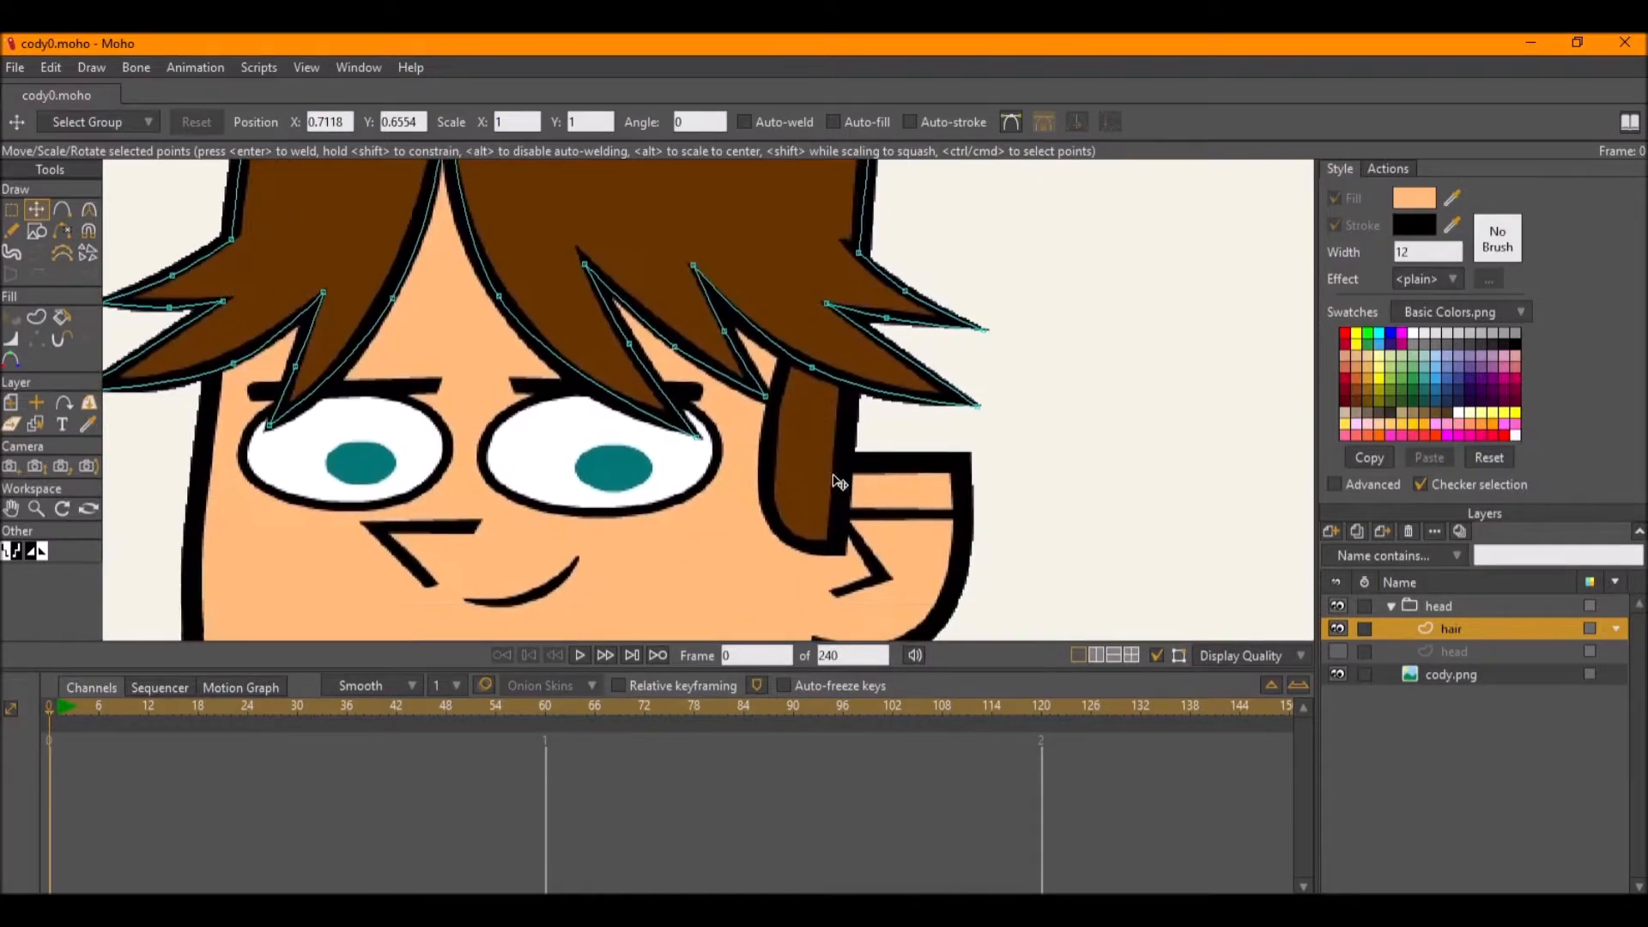
click(33, 235)
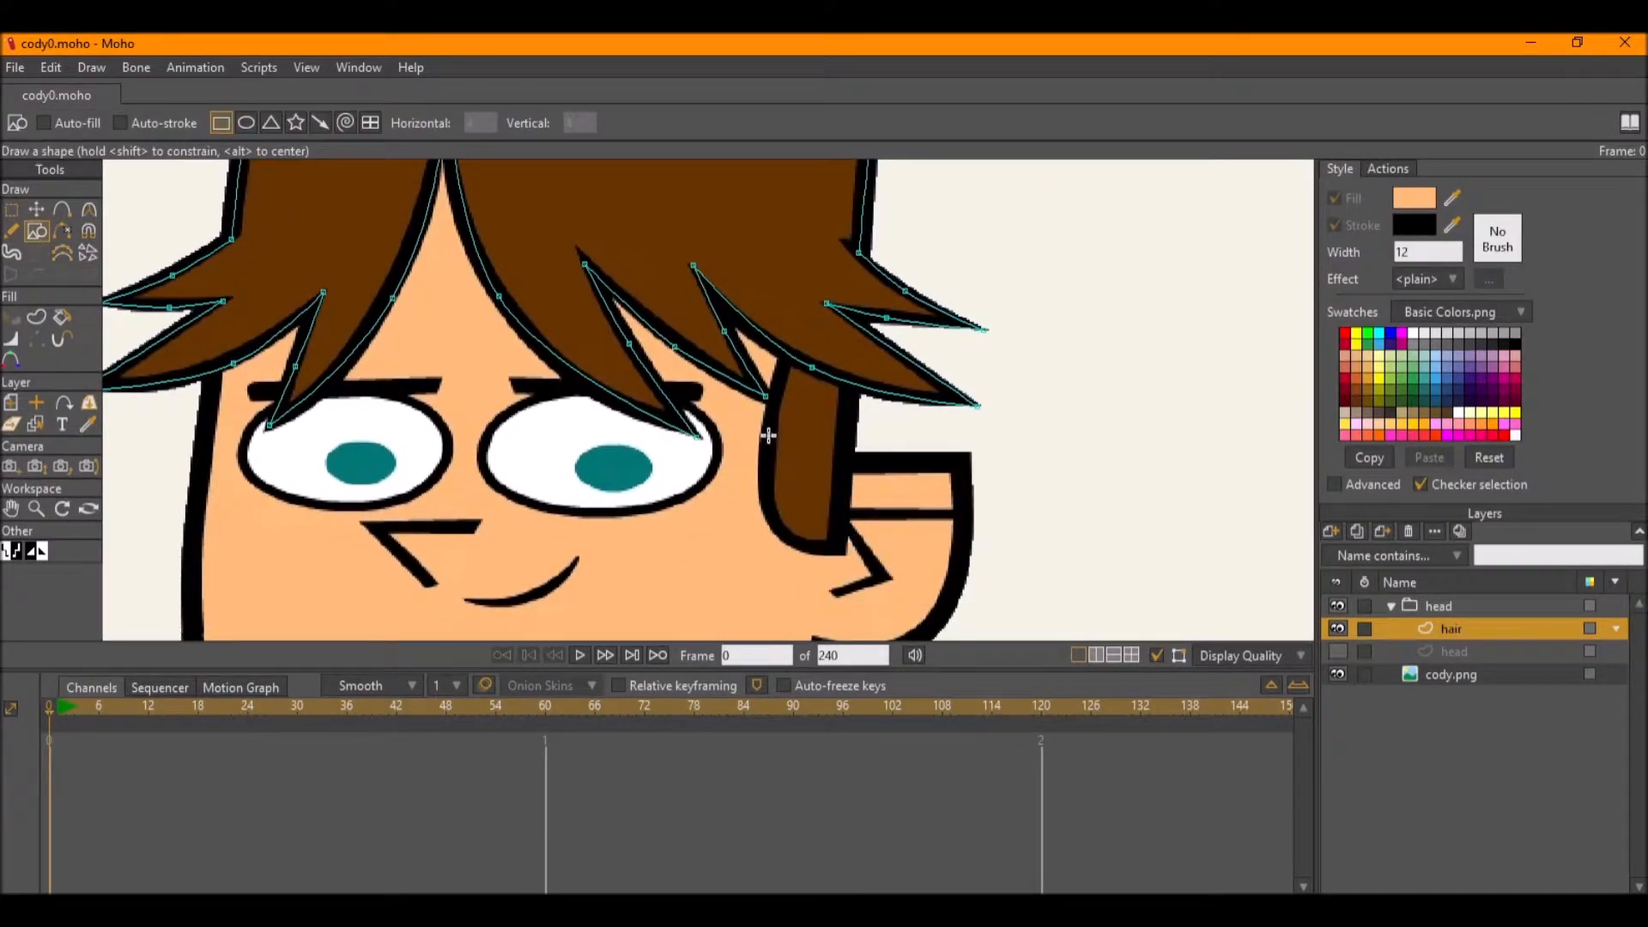
mouse_move(846, 554)
mouse_down()
mouse_move(795, 268)
mouse_move(862, 285)
mouse_up()
key(t)
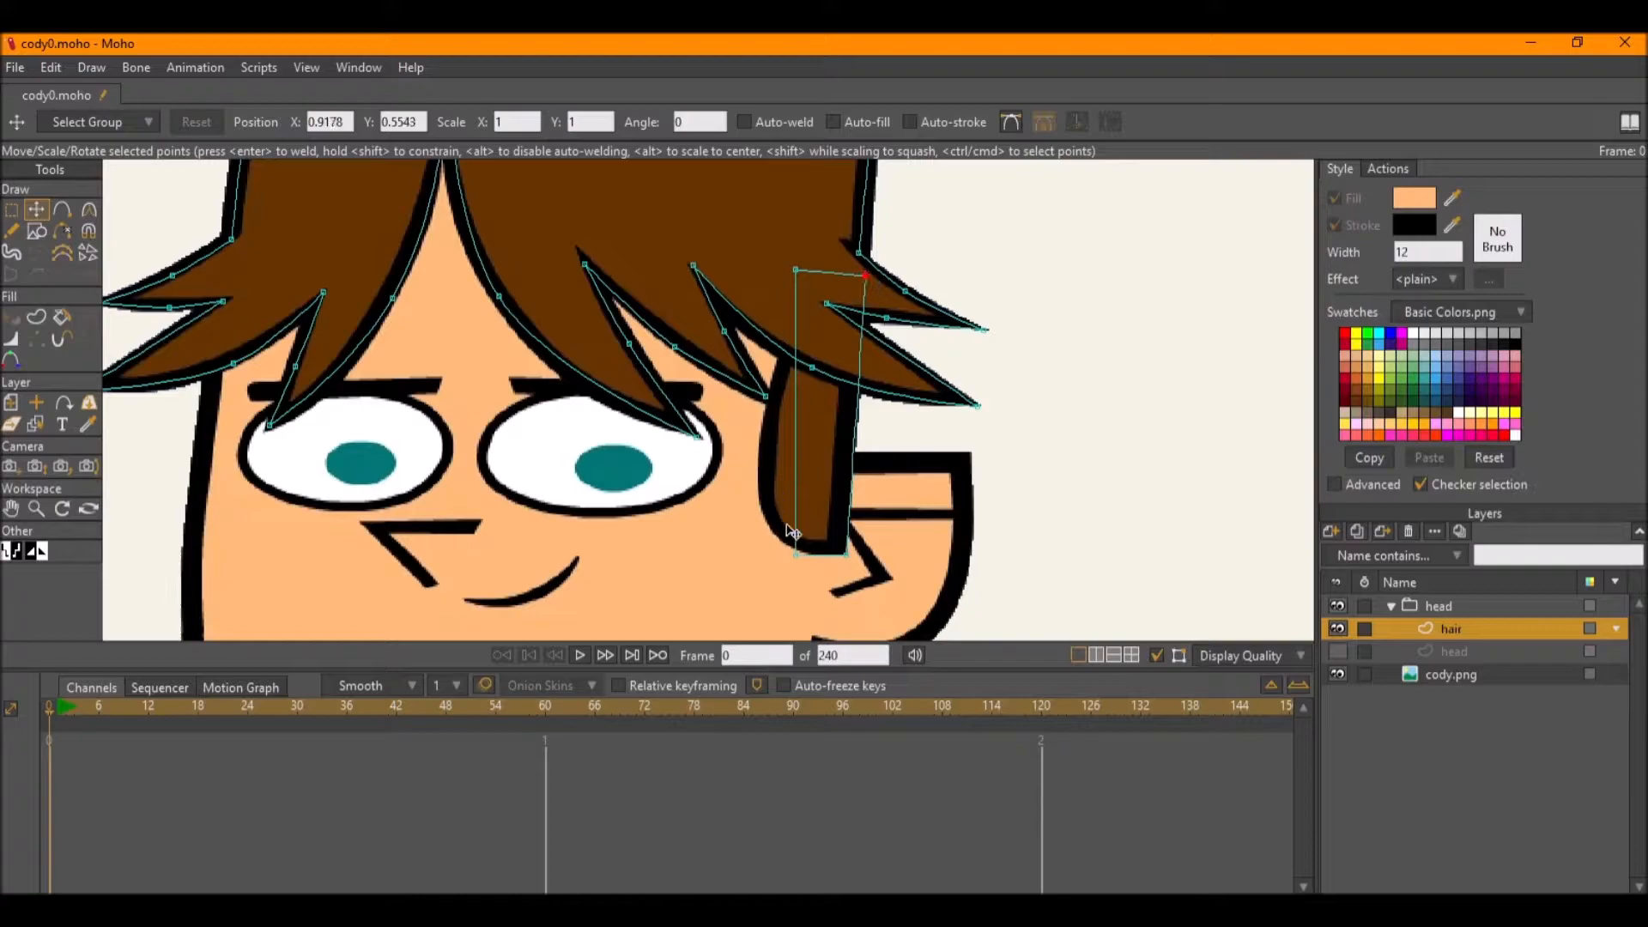
Round the sideburn's lower-left corner and reposition its points to match the reference sideburn.
drag(795, 555, 1184, 564)
key(c)
key(t)
drag(765, 488, 780, 530)
drag(797, 273, 826, 273)
drag(842, 556, 835, 549)
scroll(640, 438, down, 1)
drag(563, 383, 562, 409)
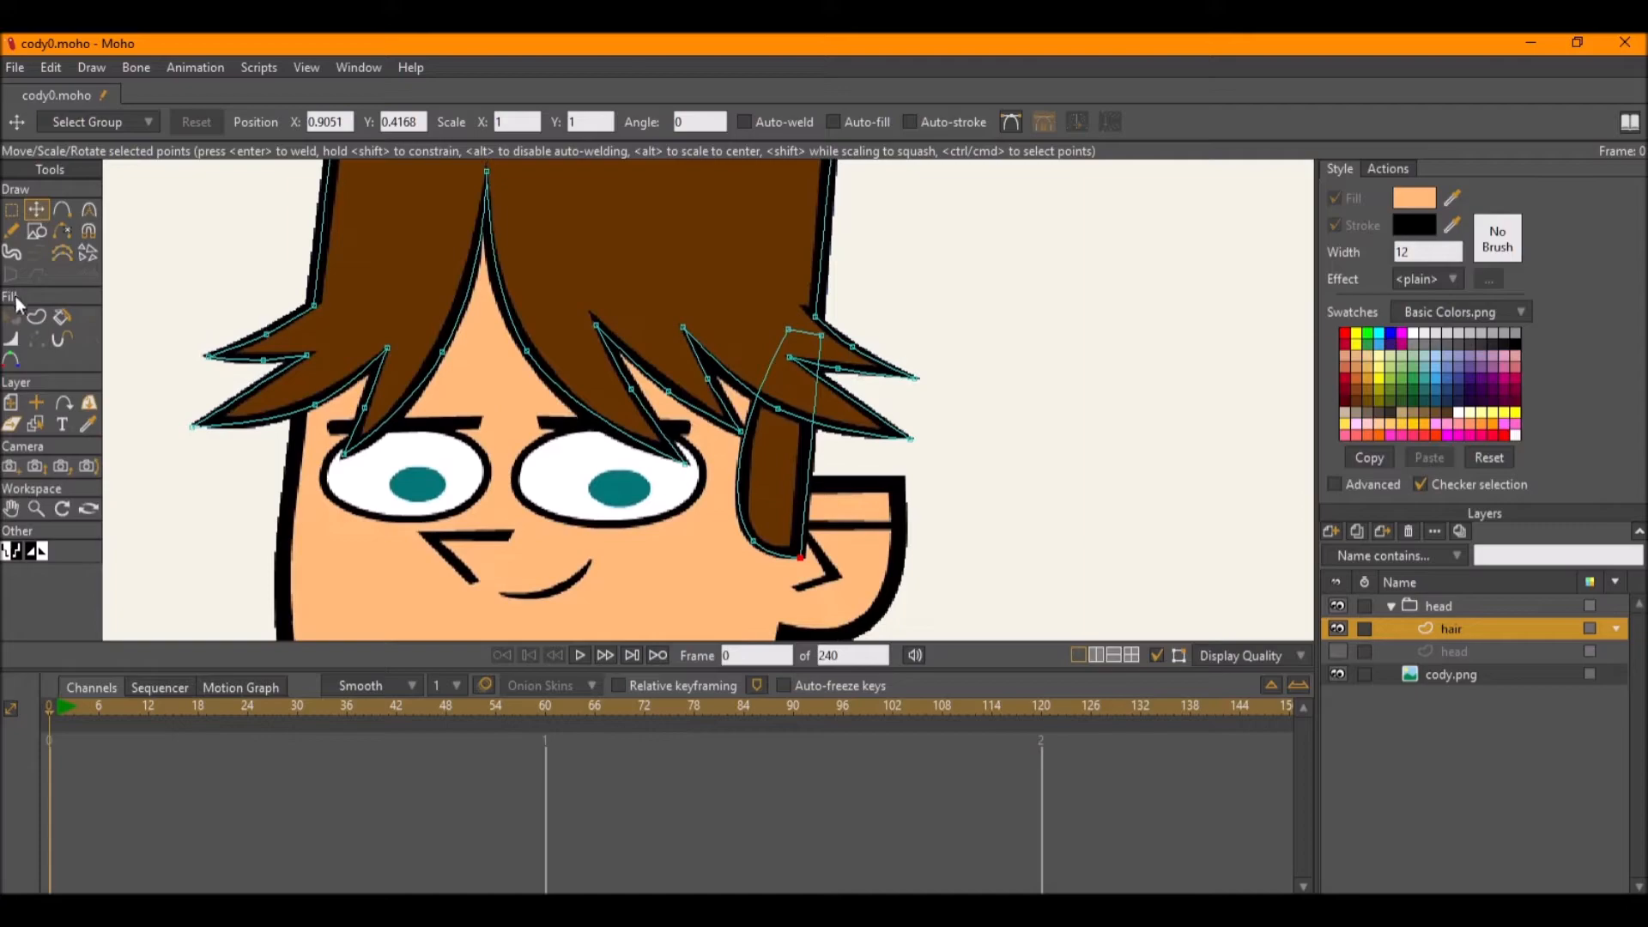
Create a shape from the sideburn outline with brown fill sampled from the reference hair and a black stroke of width 12.
click(36, 318)
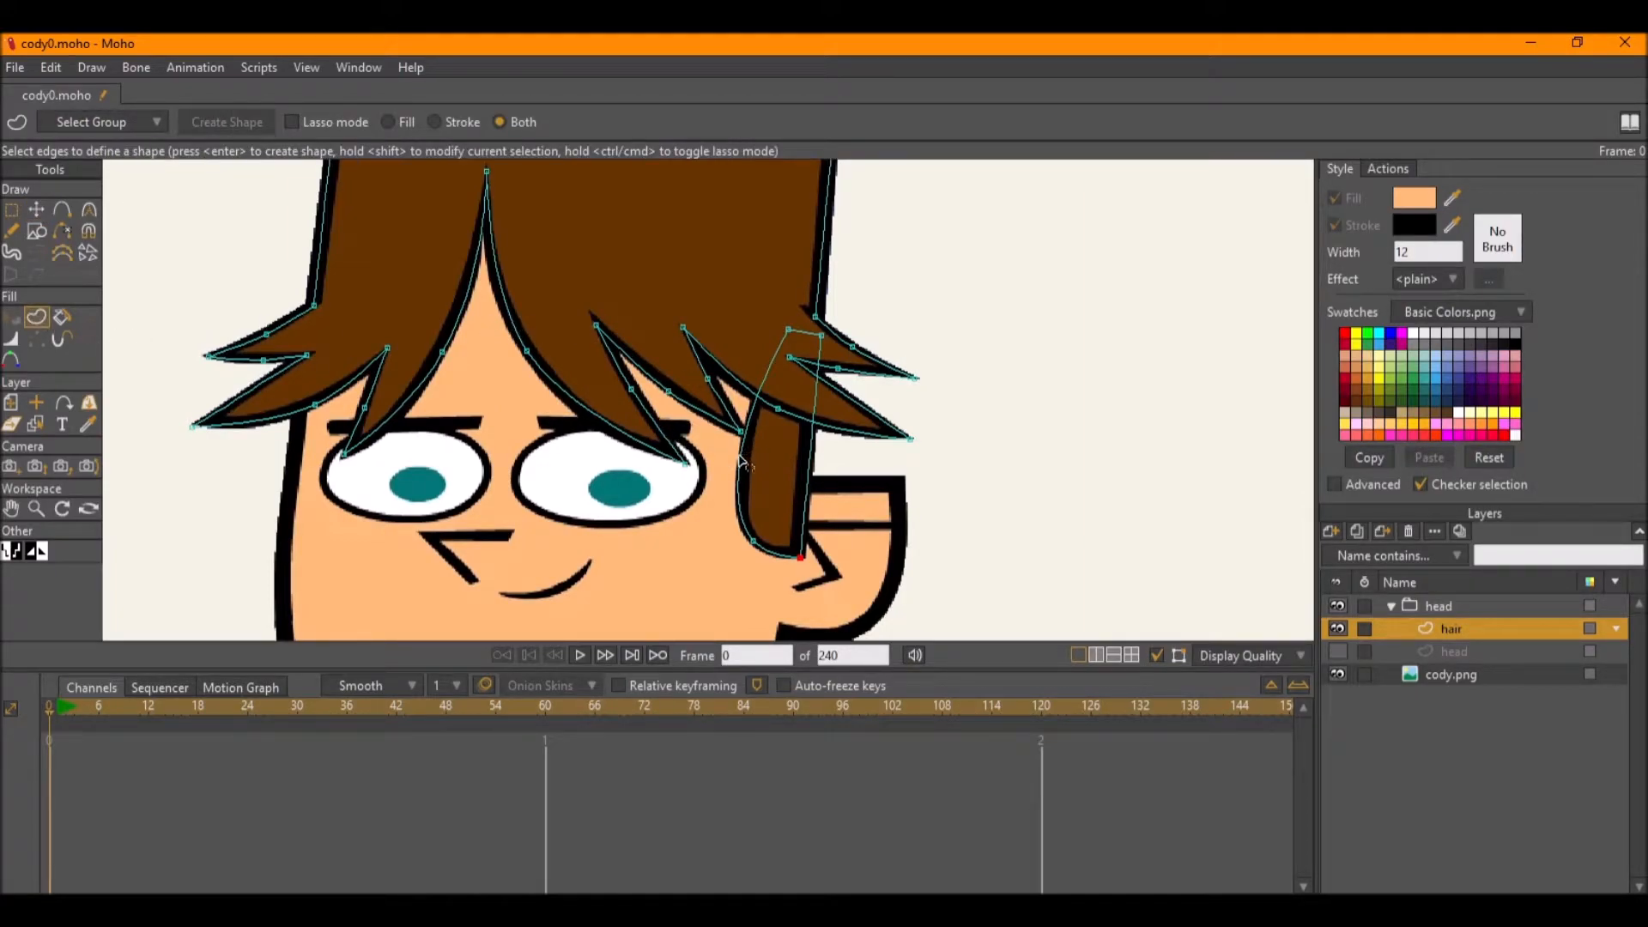
click(775, 407)
click(705, 286)
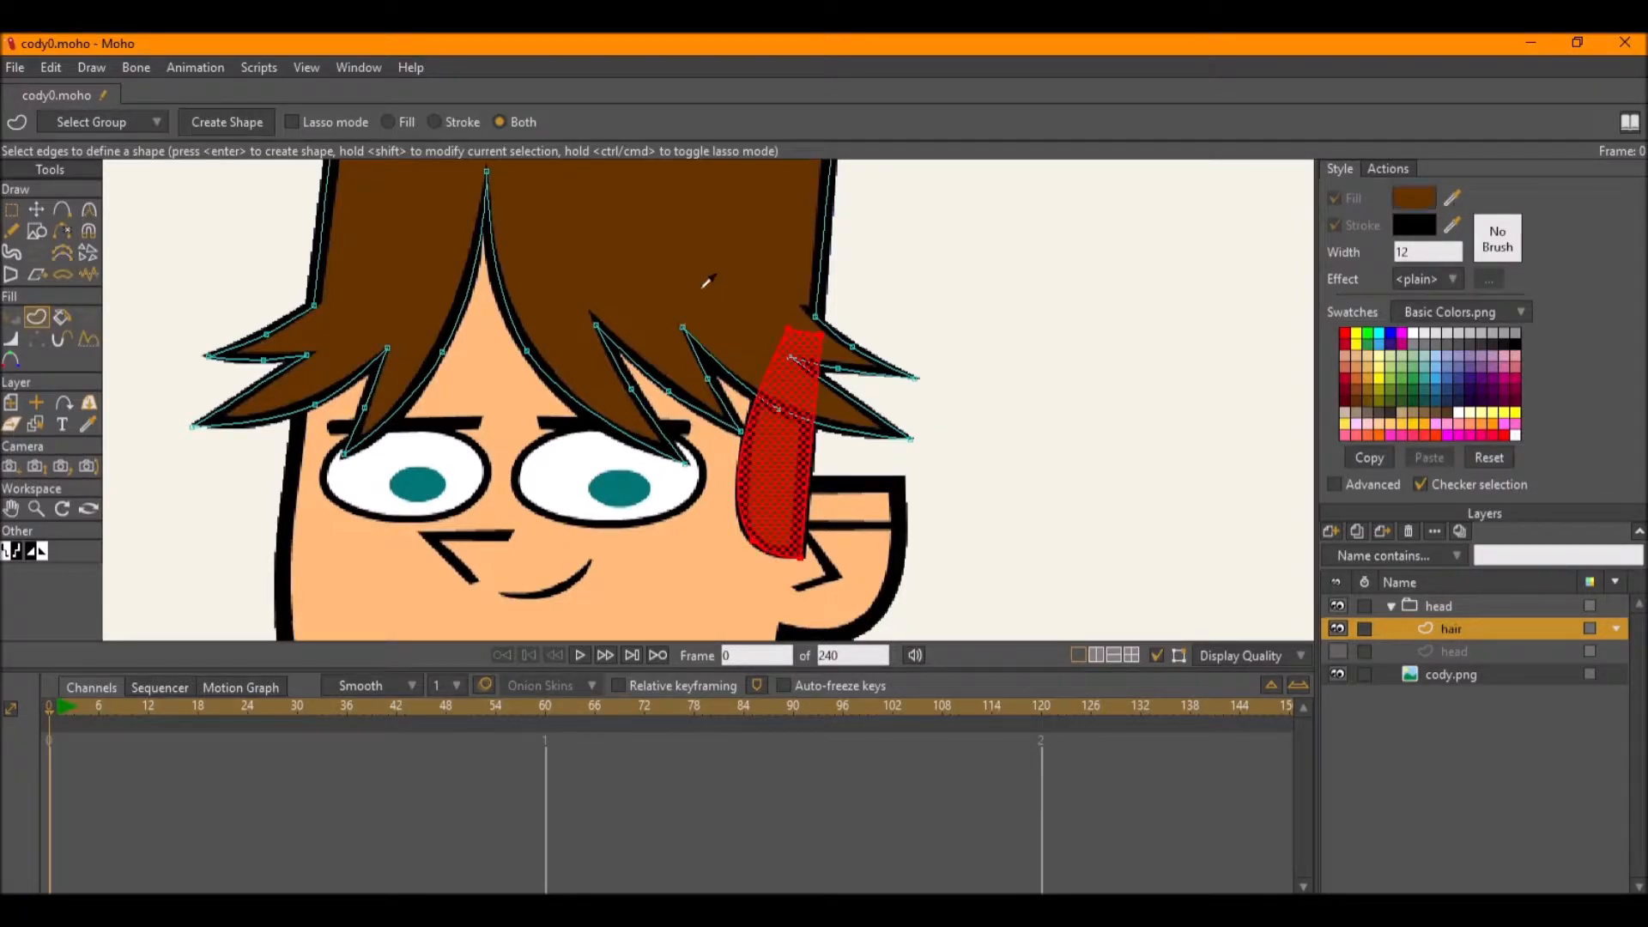
click(230, 123)
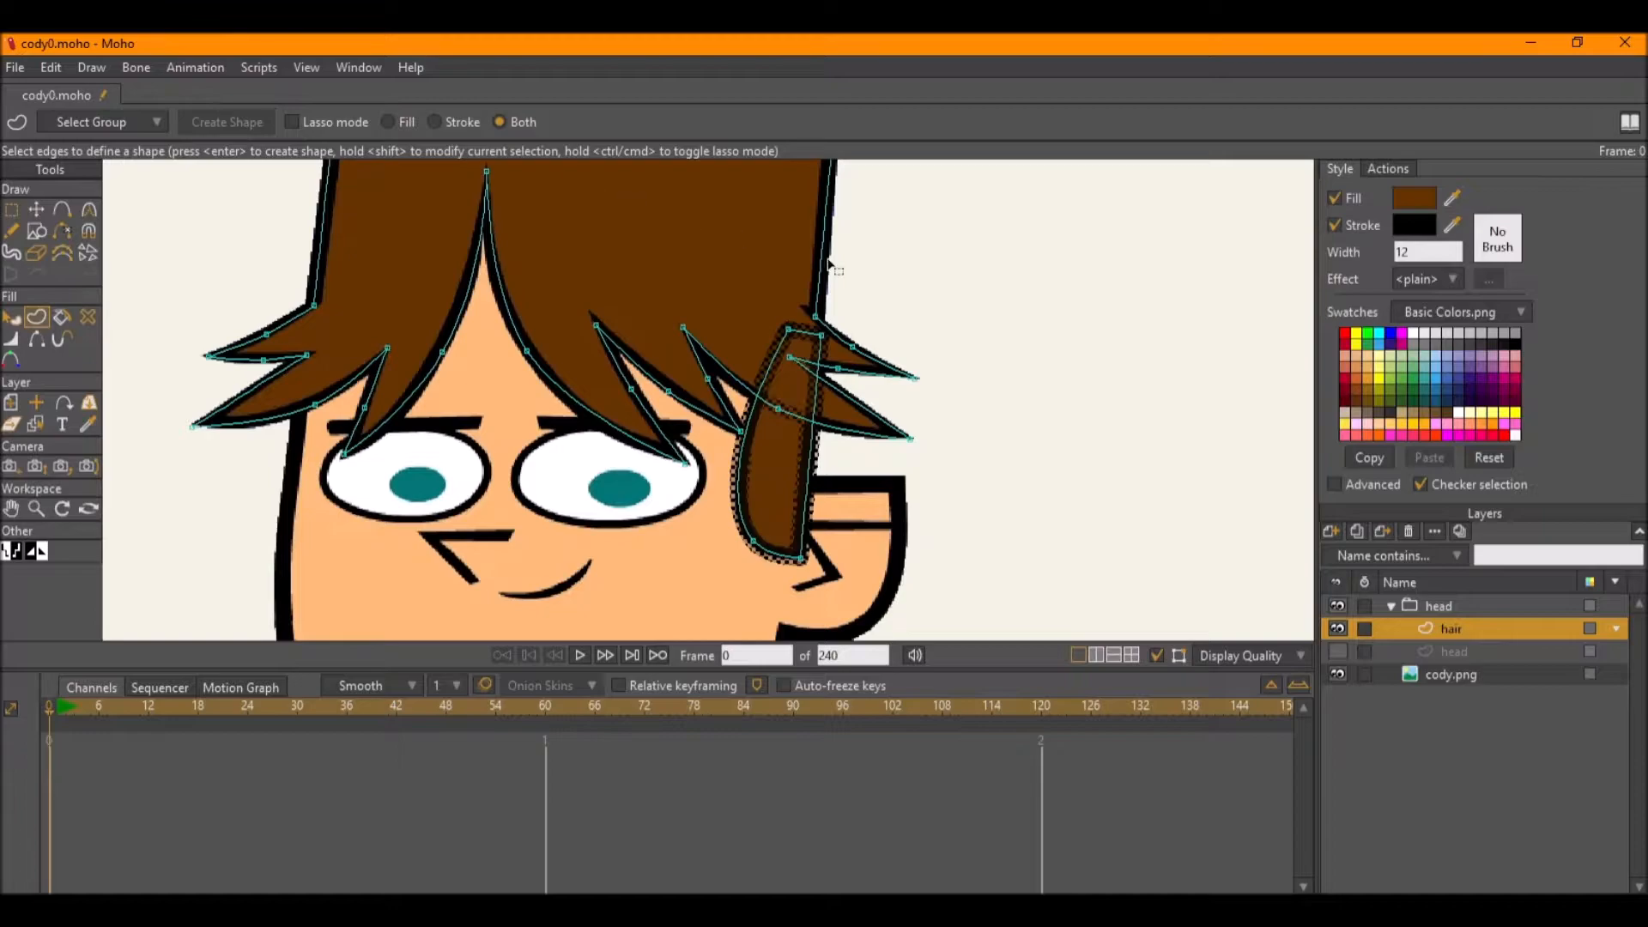
Create a shape with brown fill and black stroke from the main hair outline.
click(659, 382)
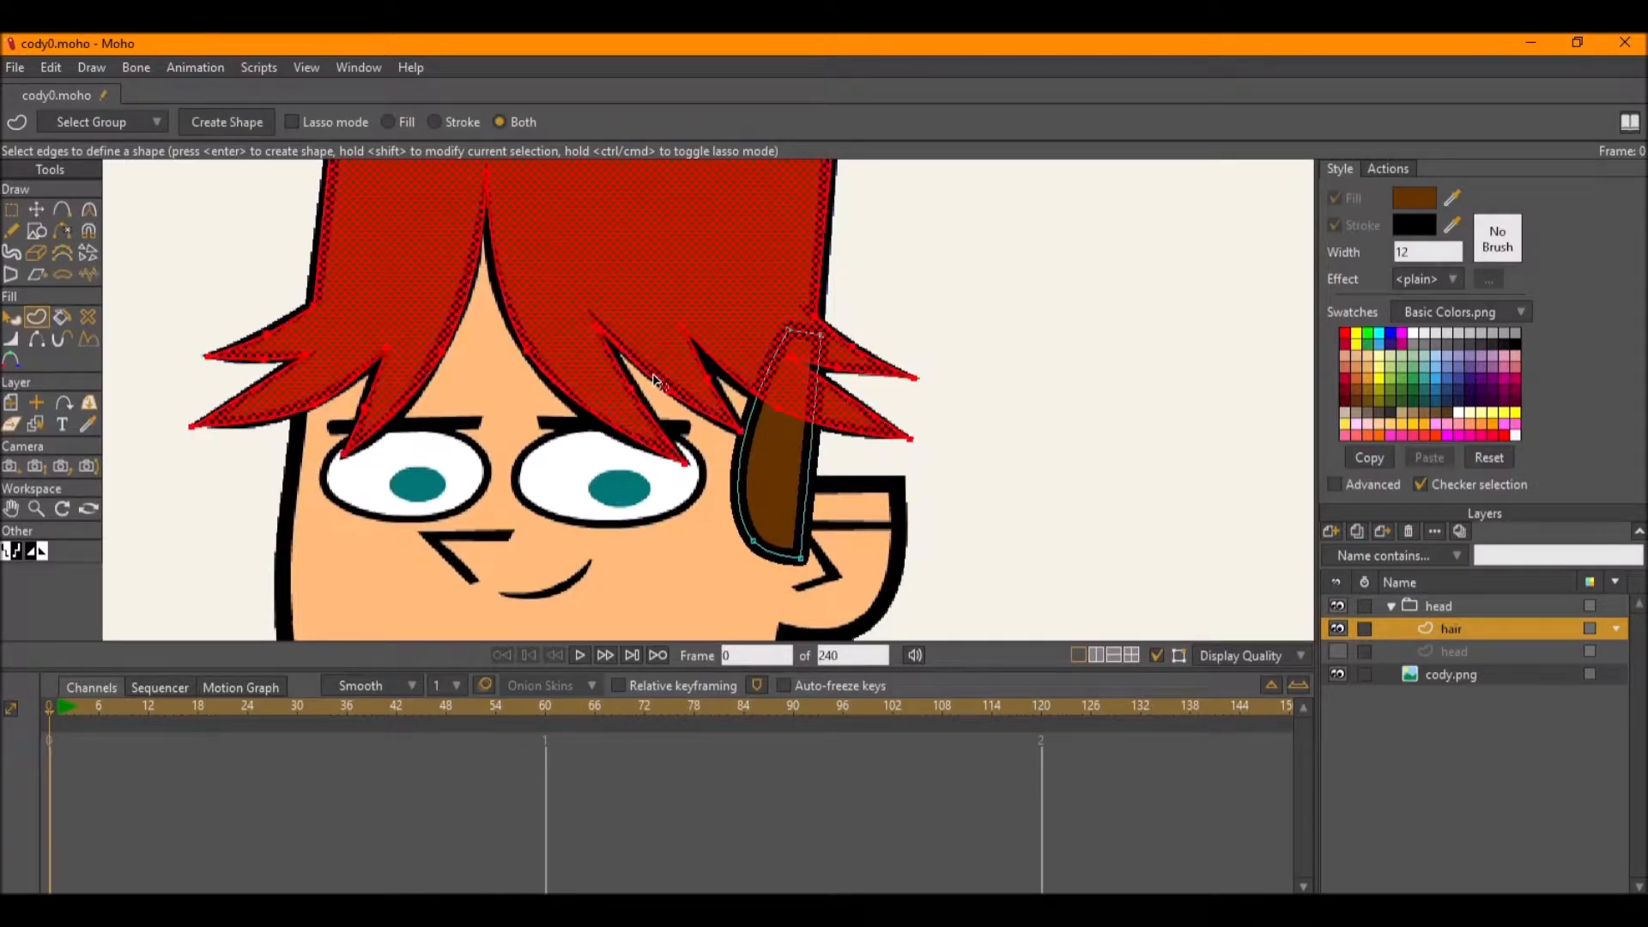
click(243, 131)
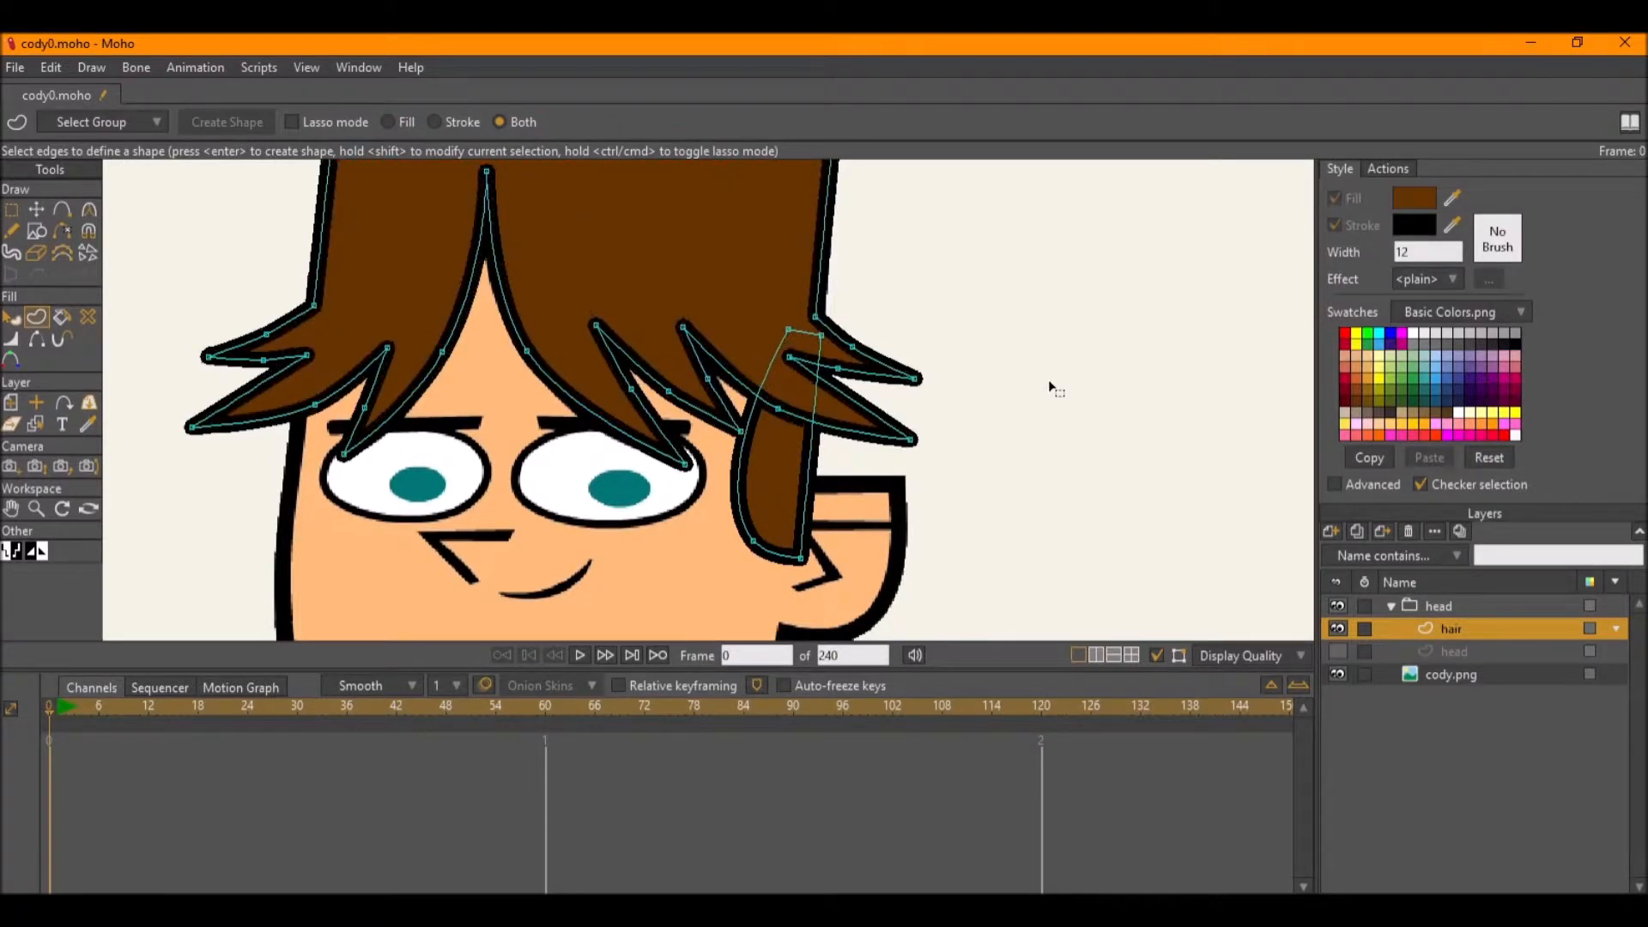
scroll(1055, 386, down, 2)
key(q)
click(706, 312)
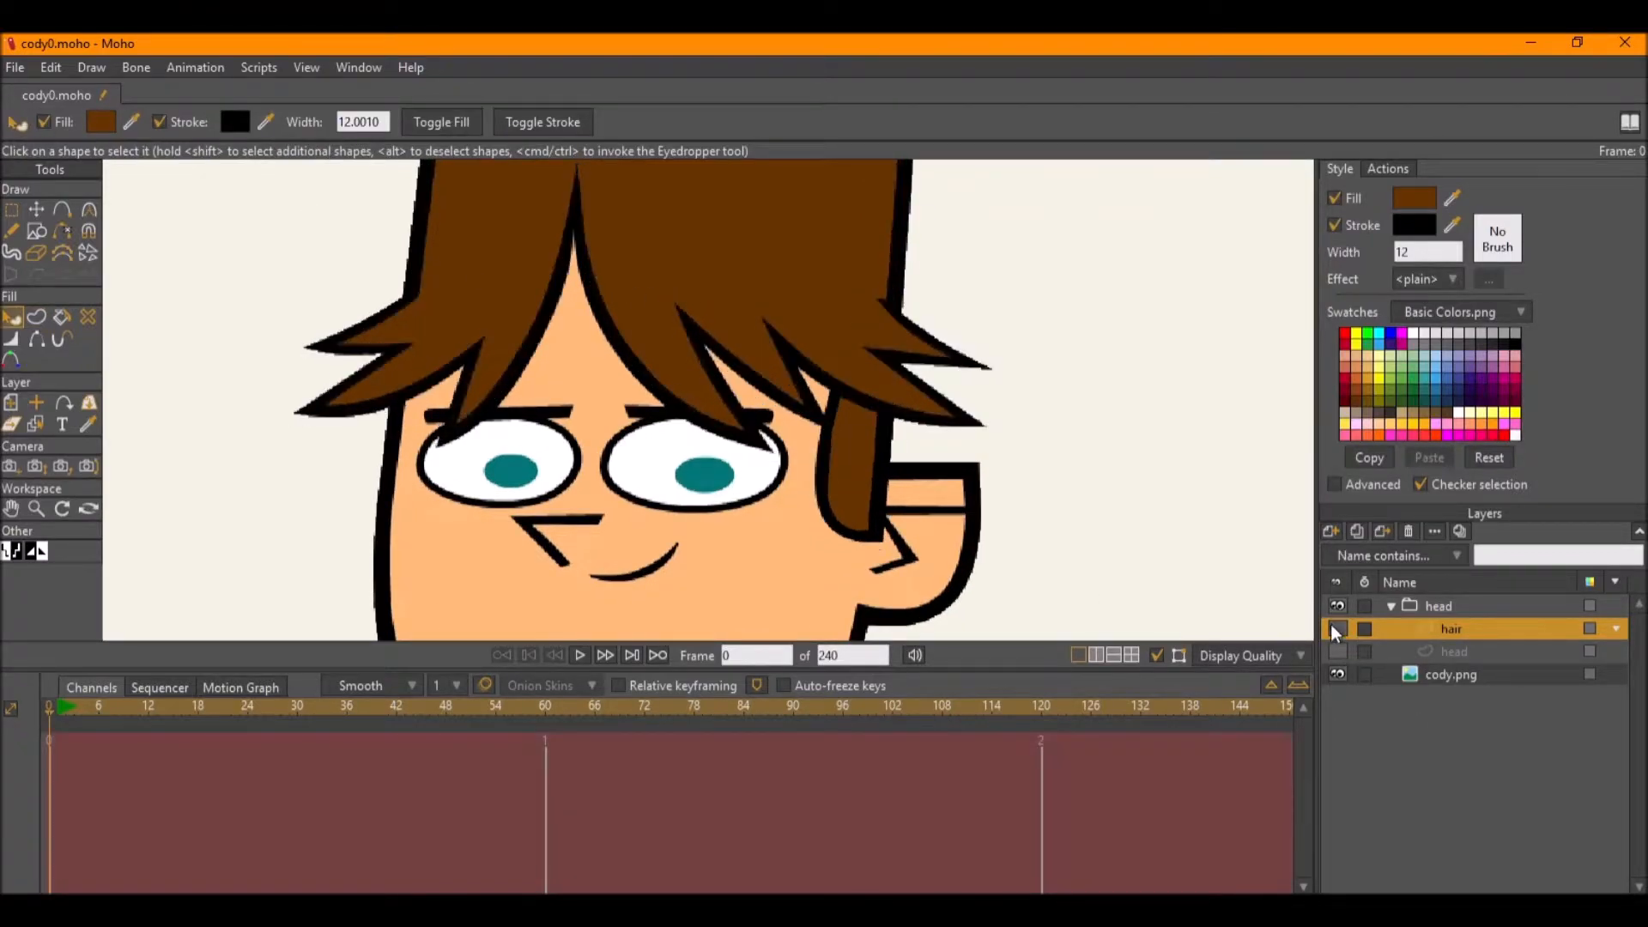
Taper the lower-left hair tip by narrowing its line width to 34 percent.
key(g)
scroll(302, 424, up, 2)
click(257, 440)
drag(220, 448, 335, 375)
key(w)
drag(302, 410, 254, 411)
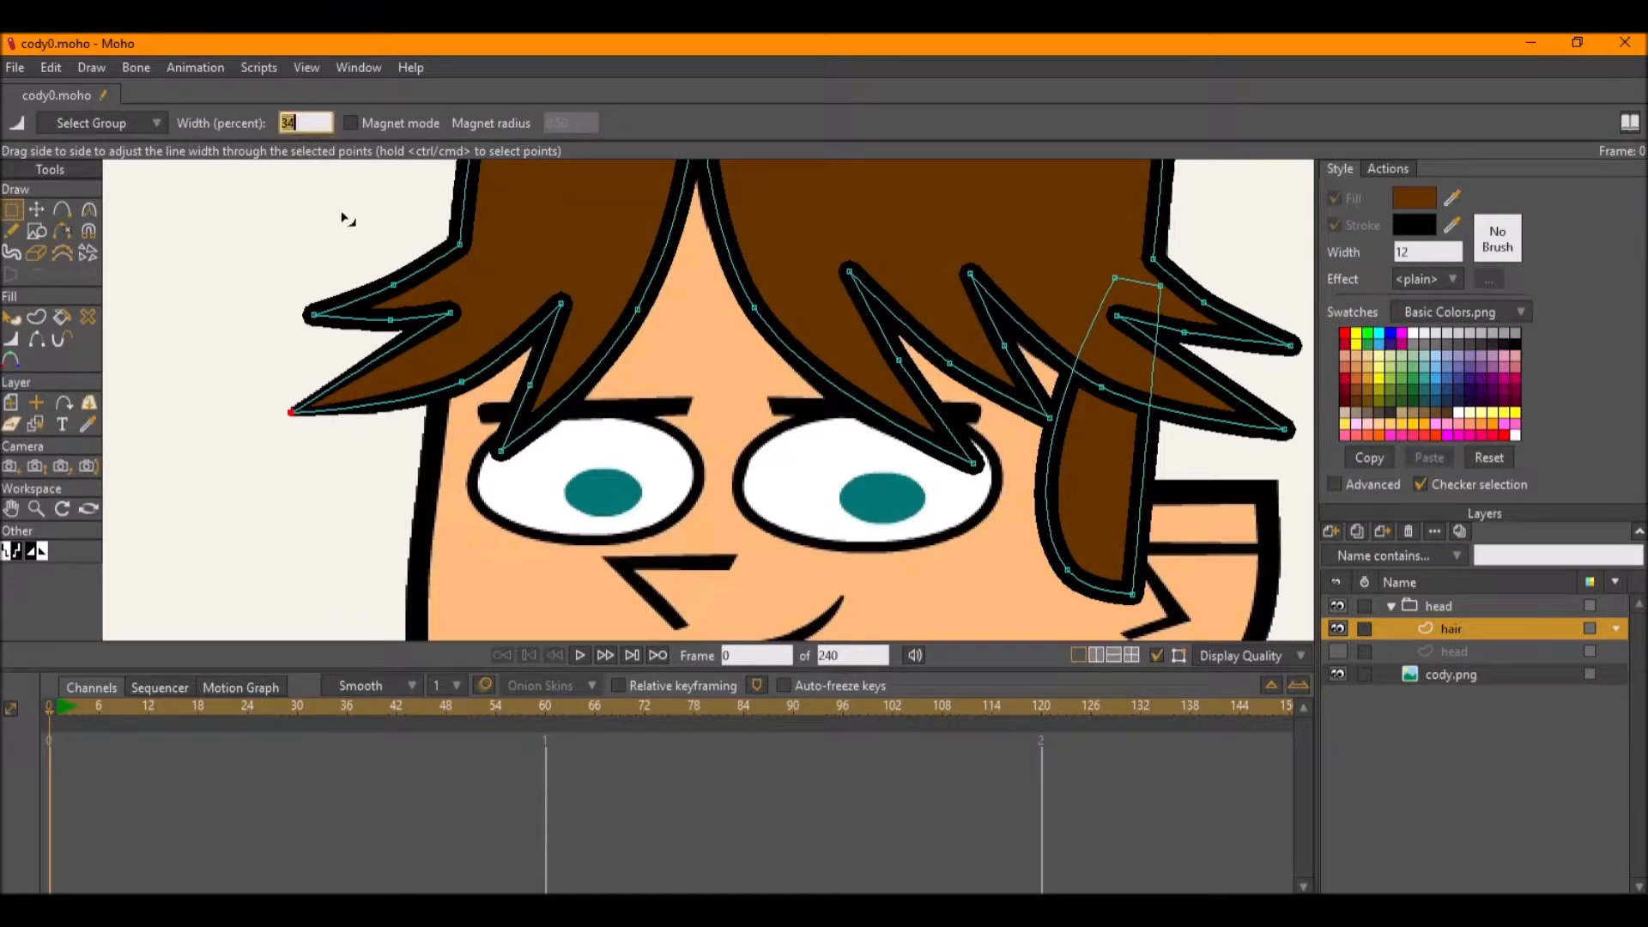
Set the line width to 34 percent at the fringe tip overlapping the left eye.
click(522, 488)
double_click(296, 122)
text(34)
key(Return)
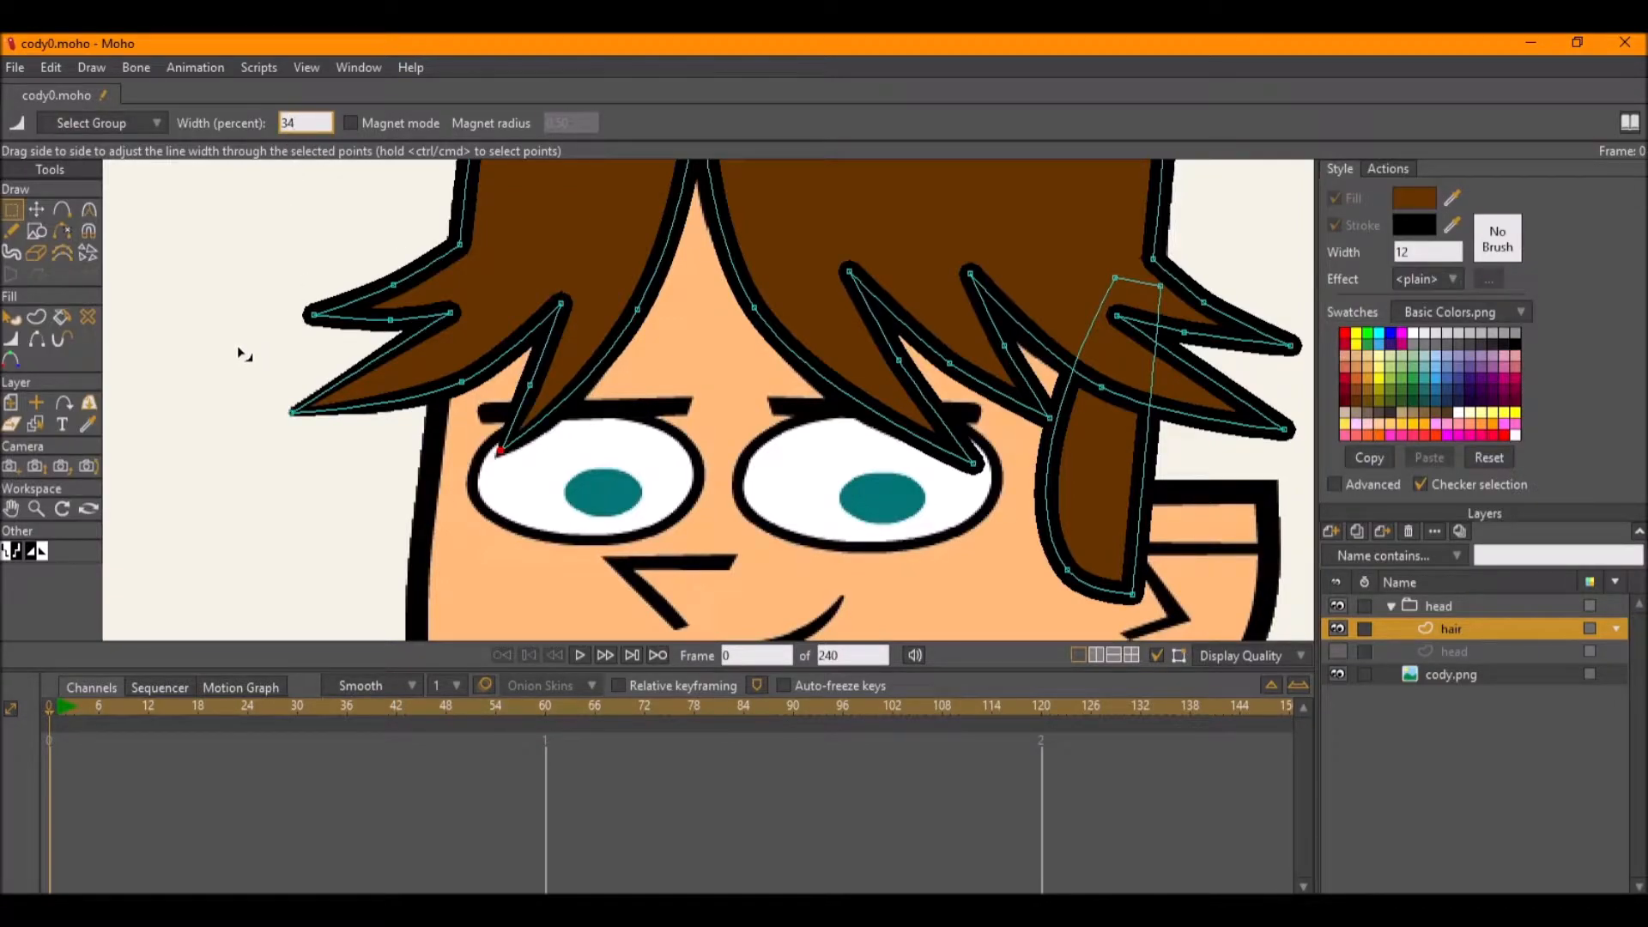
Set the line width to 34 percent at the upper-left hair tip, the two right fringe tips and the two right side tips.
key(g)
click(313, 314)
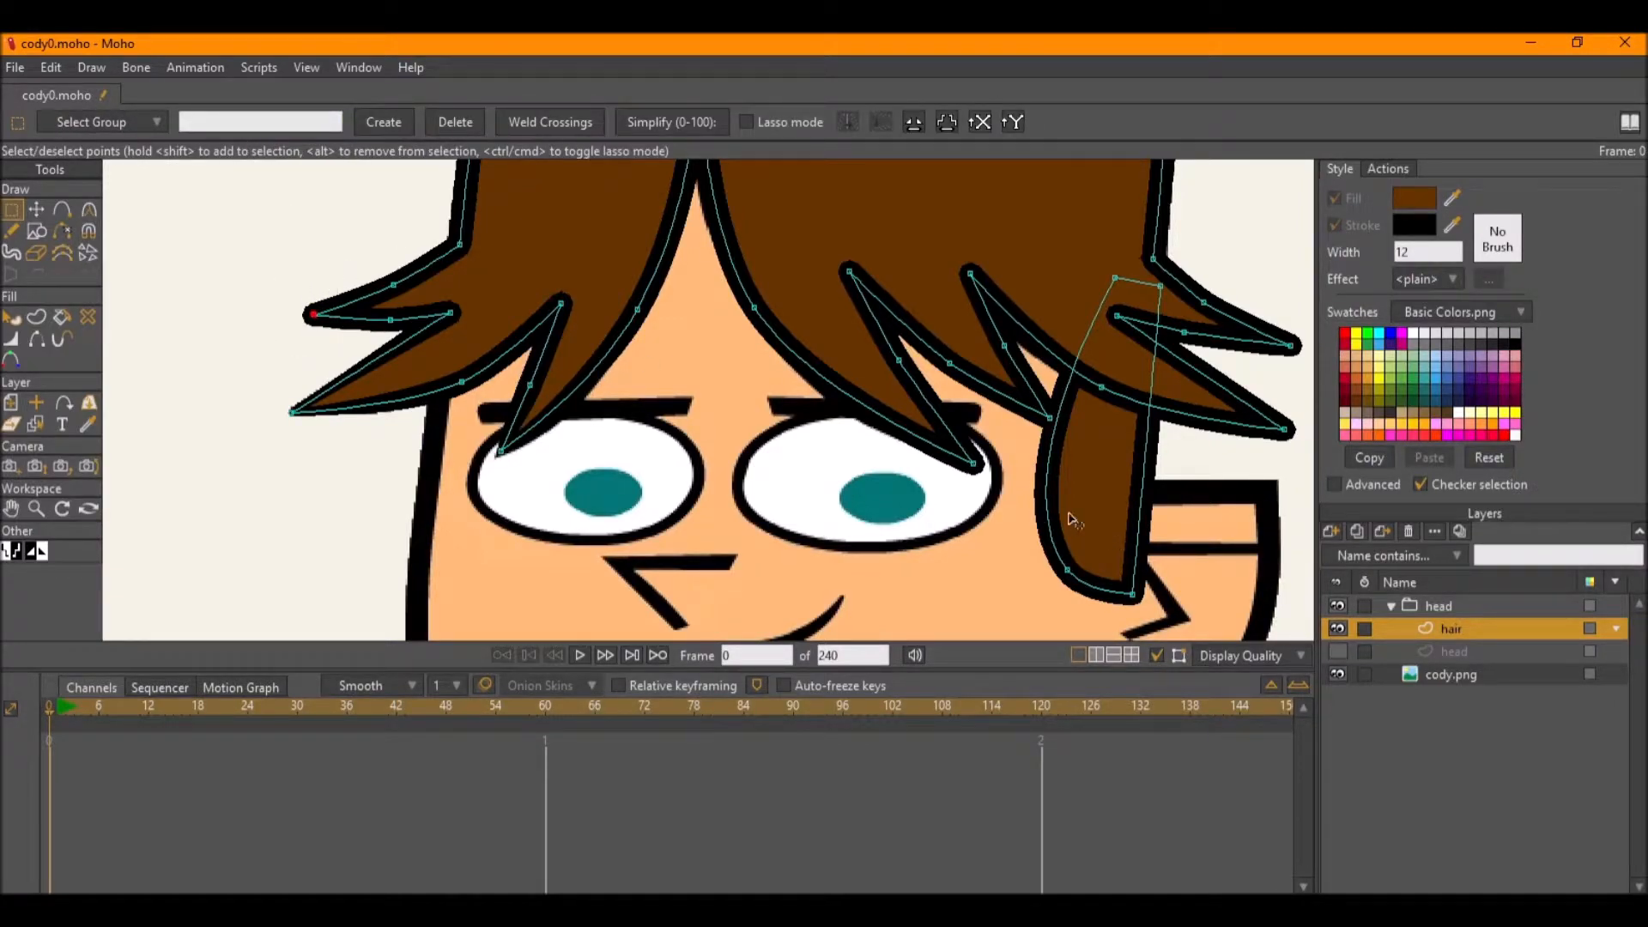
shift+click(973, 464)
shift+click(1049, 418)
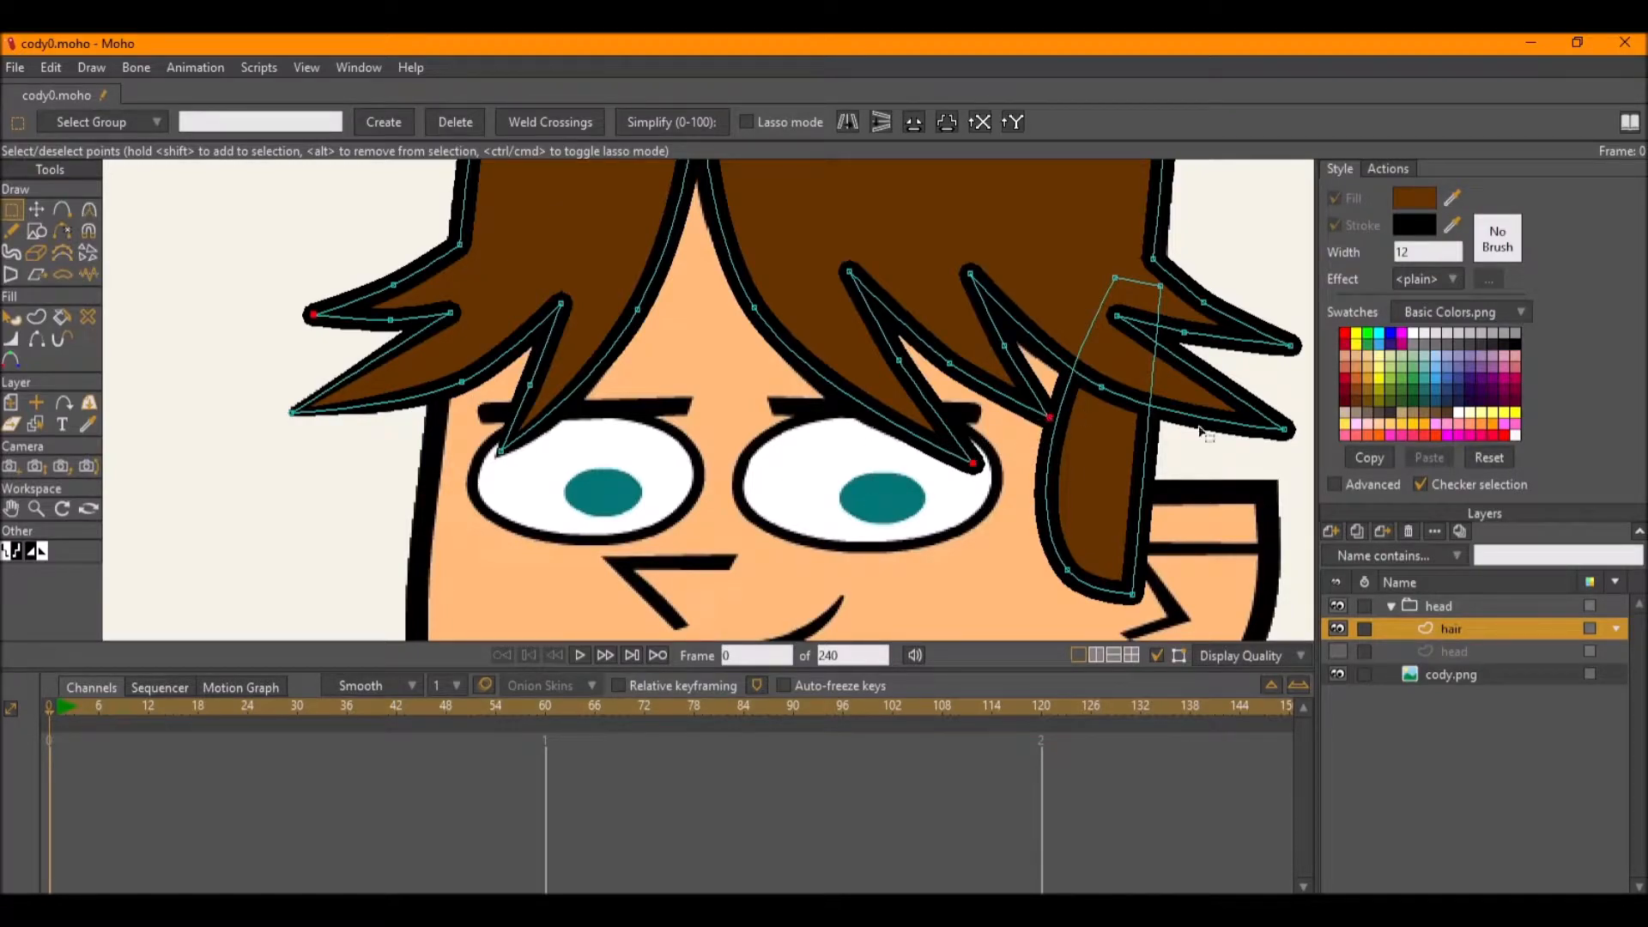
shift+click(1285, 429)
shift+click(1291, 345)
key(w)
double_click(296, 124)
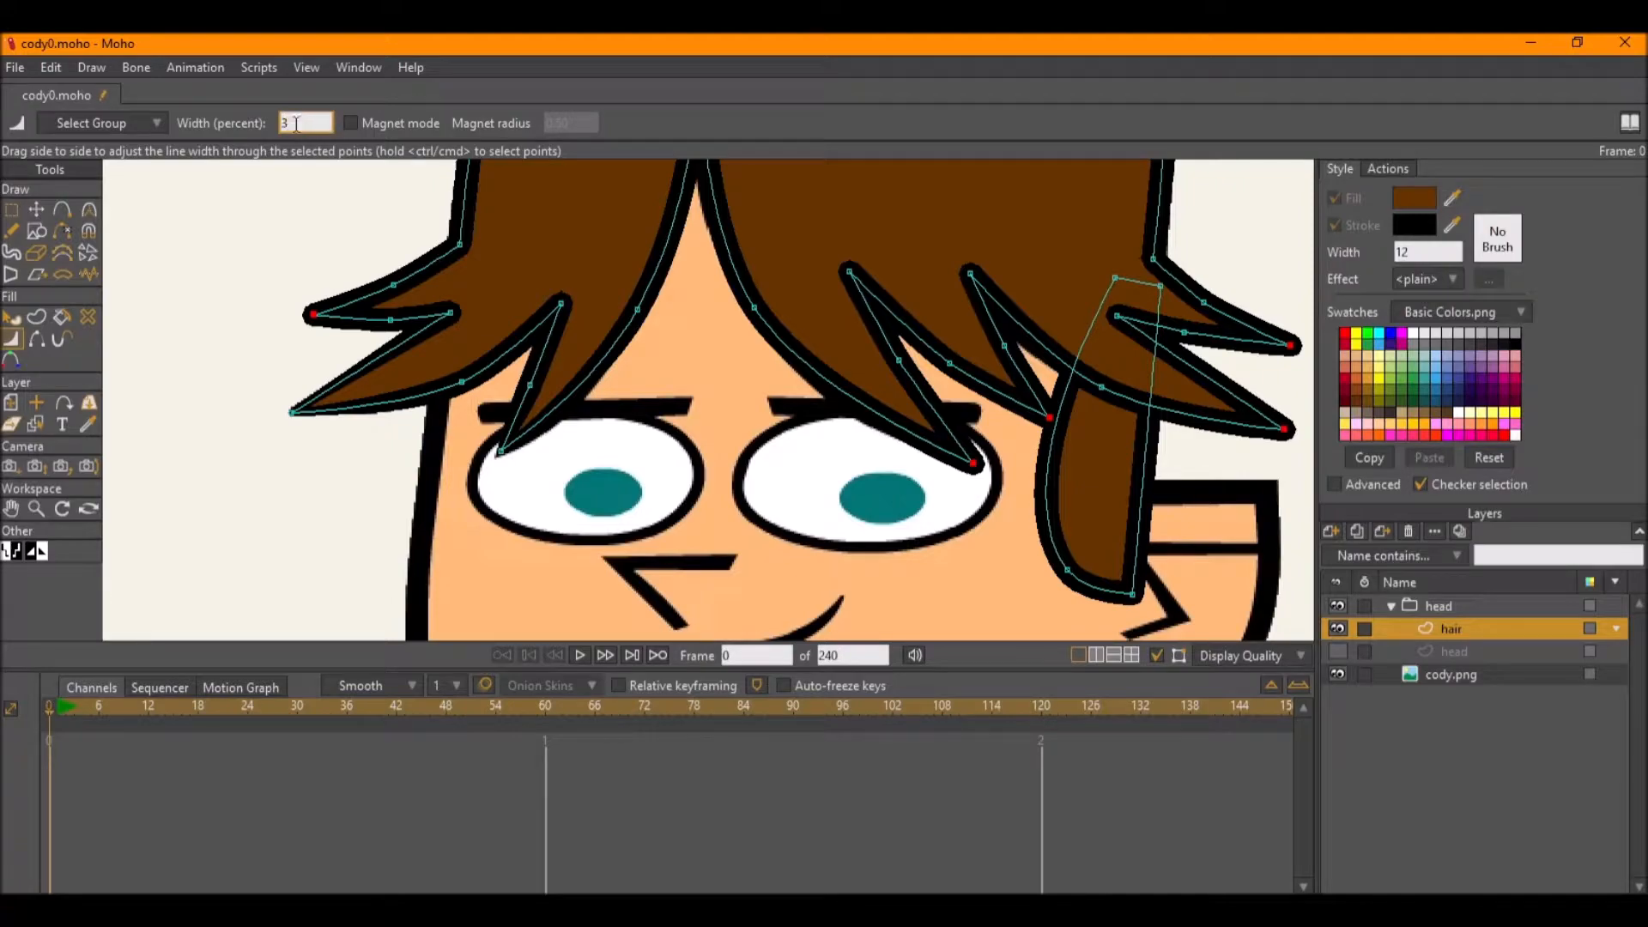
key(Return)
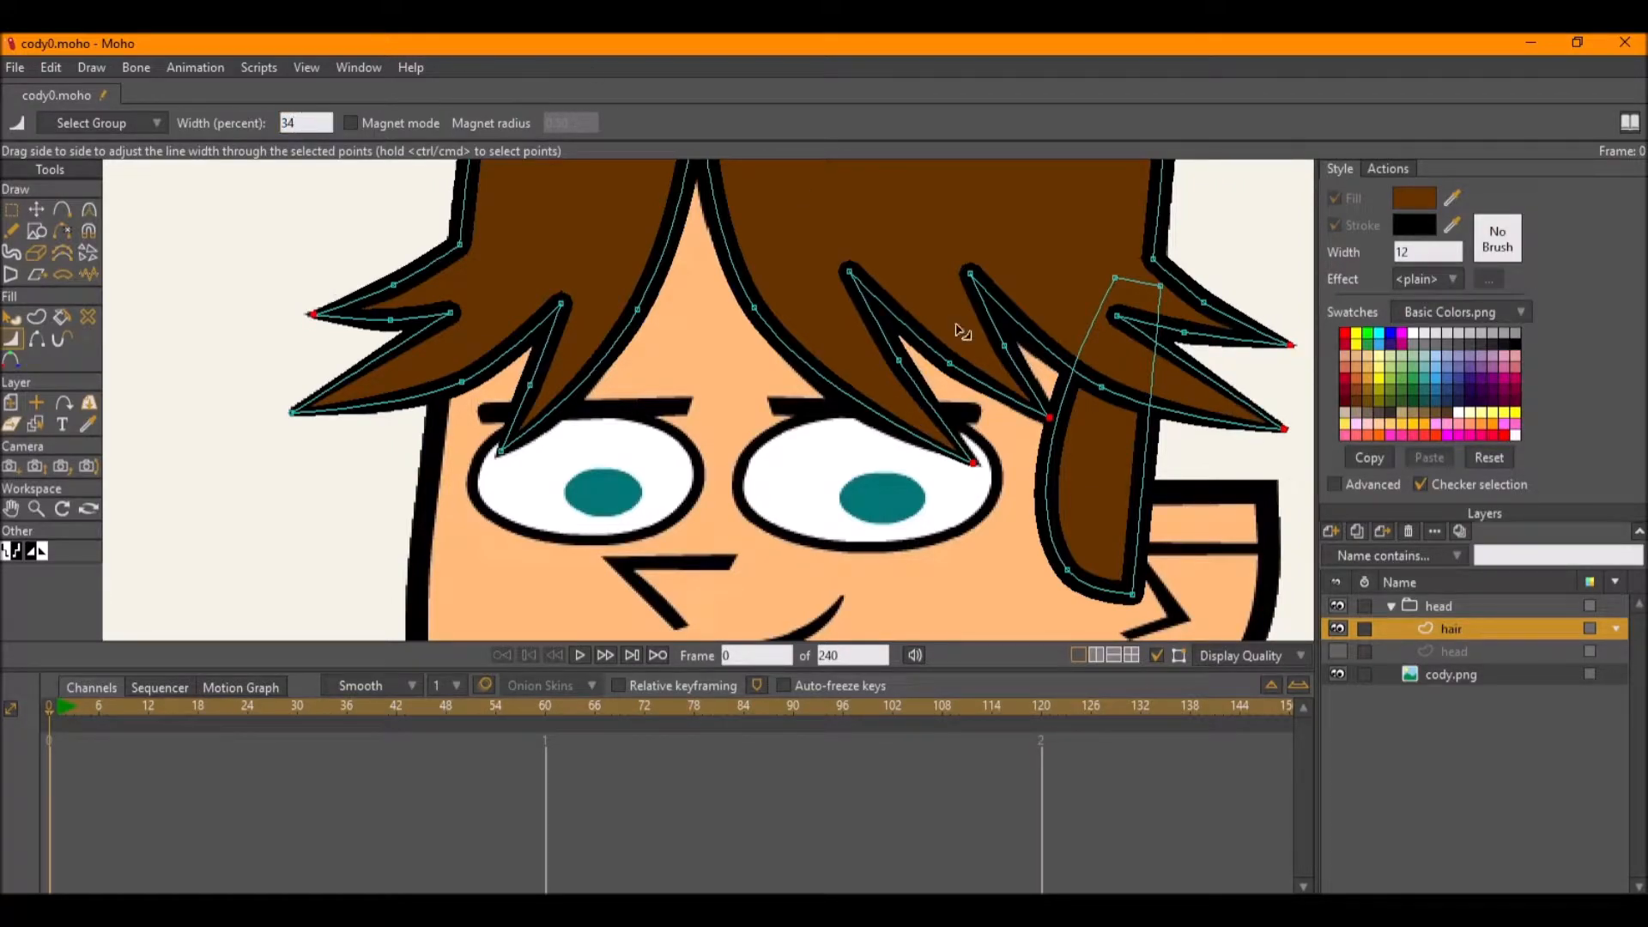
Set the line width to 34 percent at the notch on top of the hair and at the fringe's parting point.
click(1454, 652)
scroll(695, 390, down, 3)
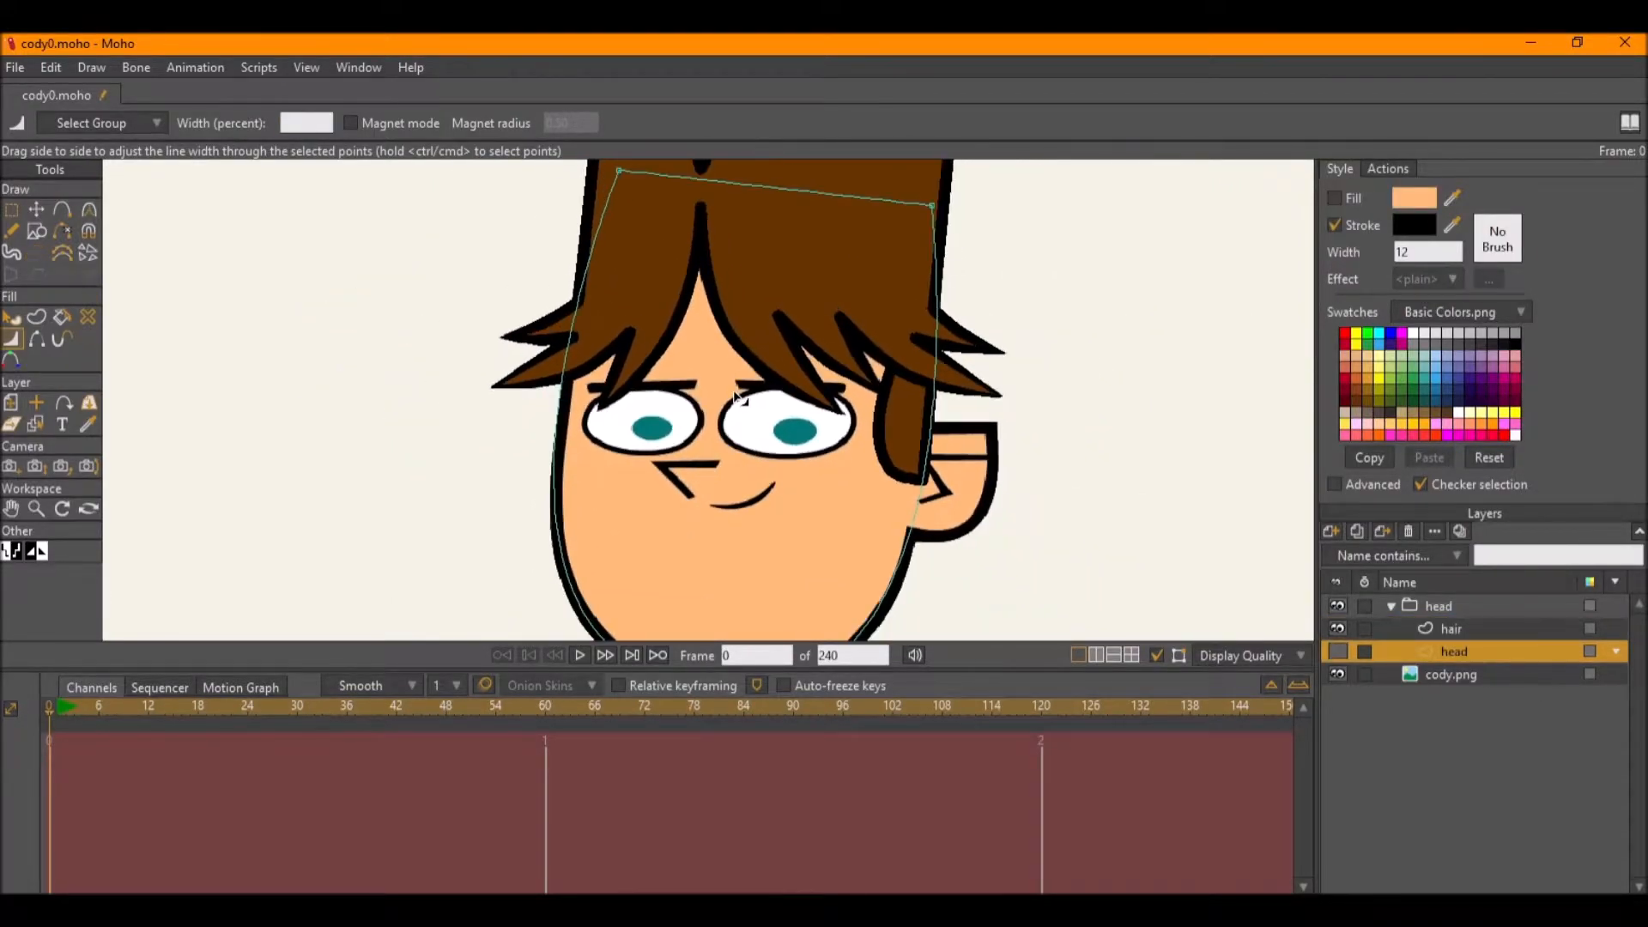
scroll(696, 391, up, 4)
alt+right_click(698, 239)
drag(704, 244, 642, 233)
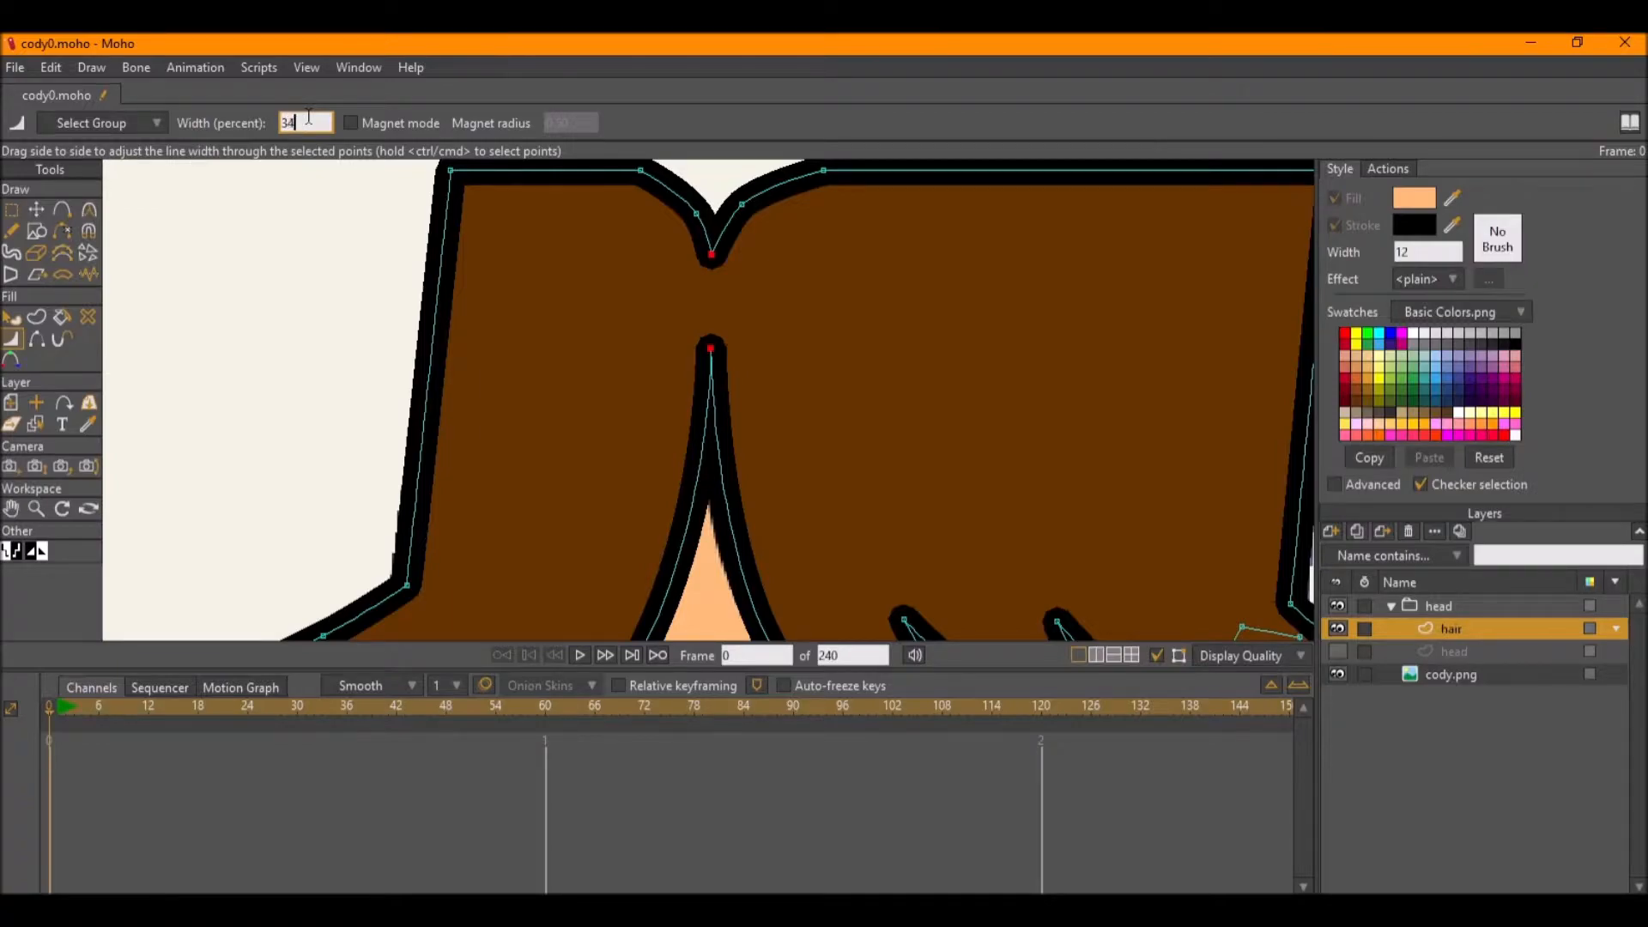
key(Return)
key(g)
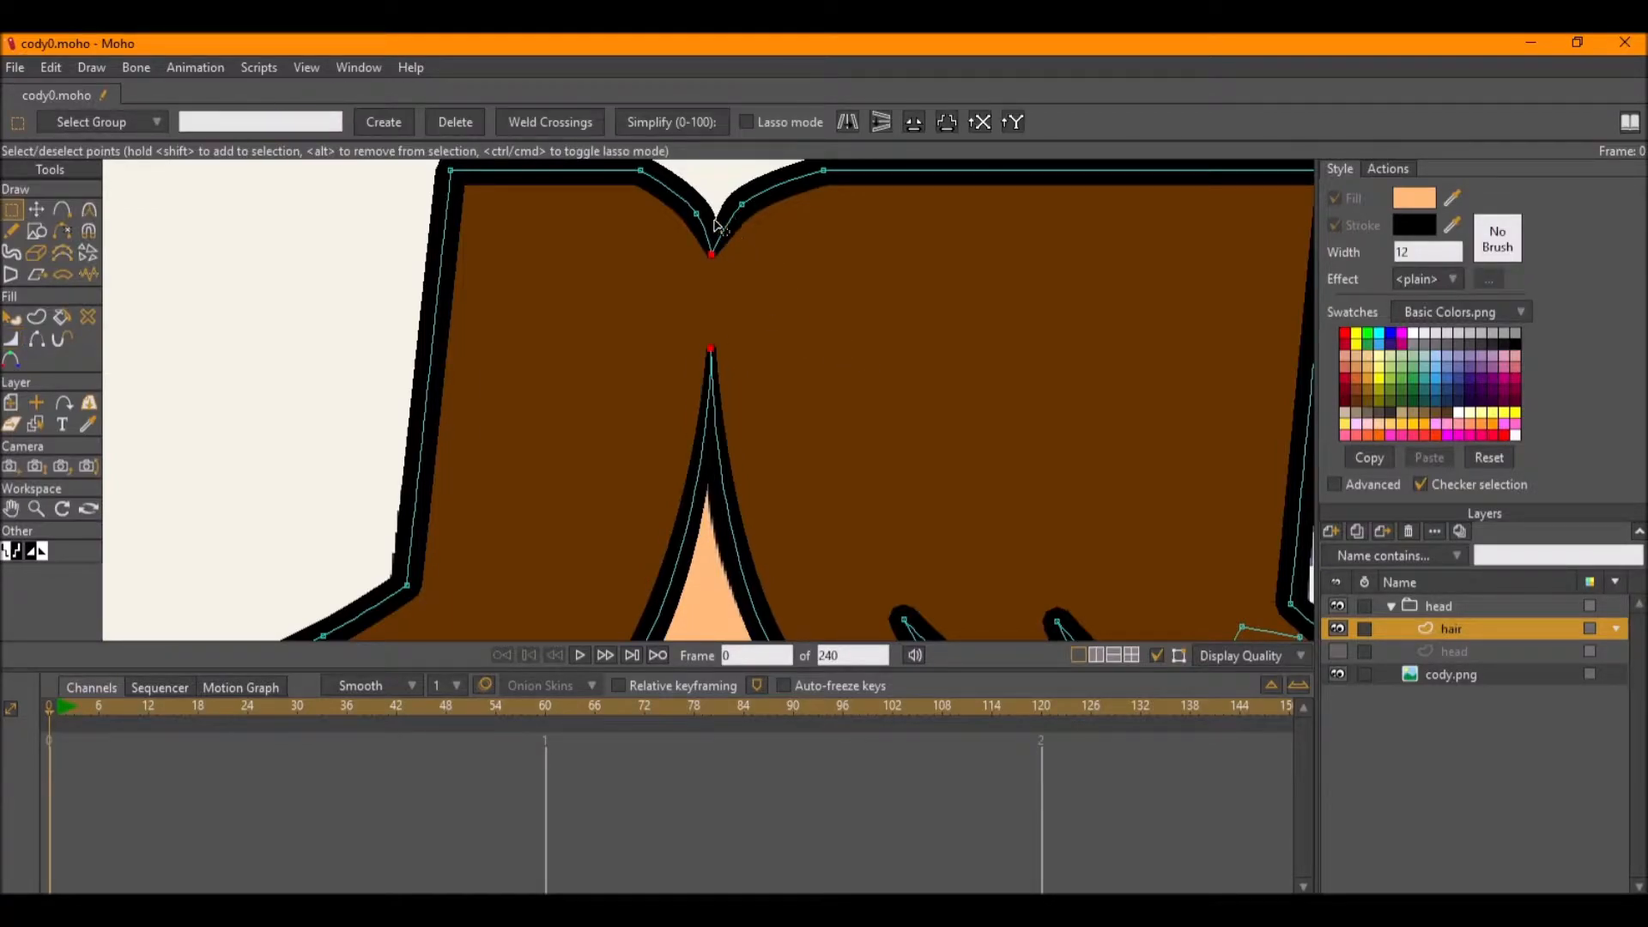
Deselect the hair points and save the project.
key(t)
scroll(720, 233, down, 4)
key(g)
click(1040, 363)
key(ctrl+s)
Make the head layer visible again and compare it with the reference around the jaw and ear.
drag(1224, 634, 1213, 464)
click(1326, 656)
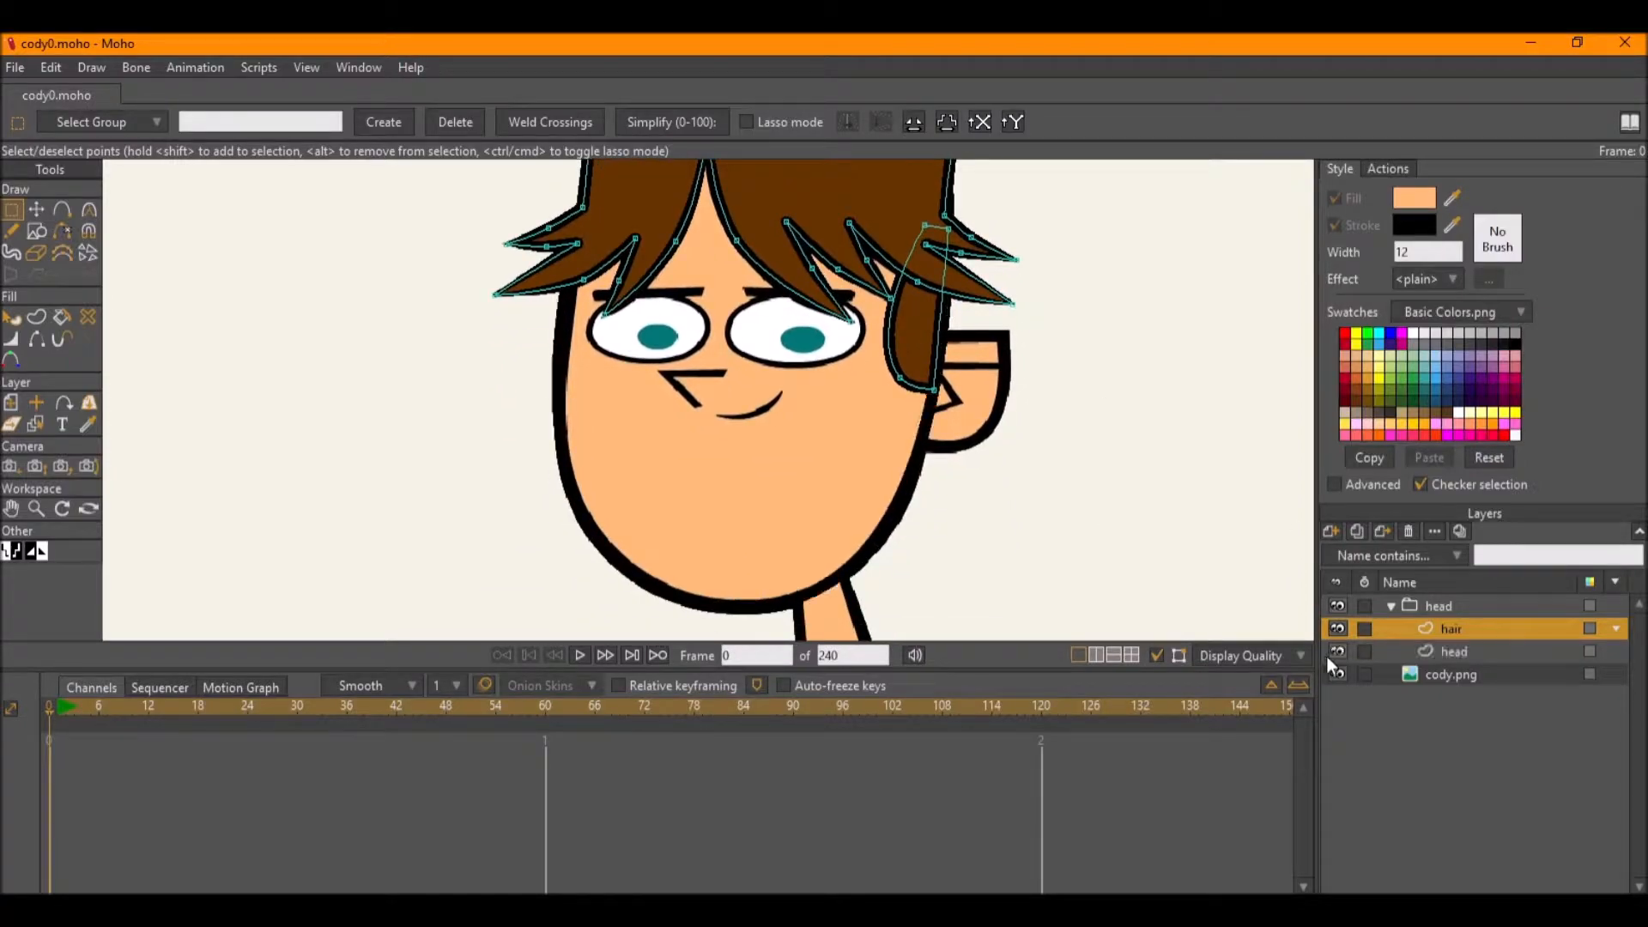
click(1336, 654)
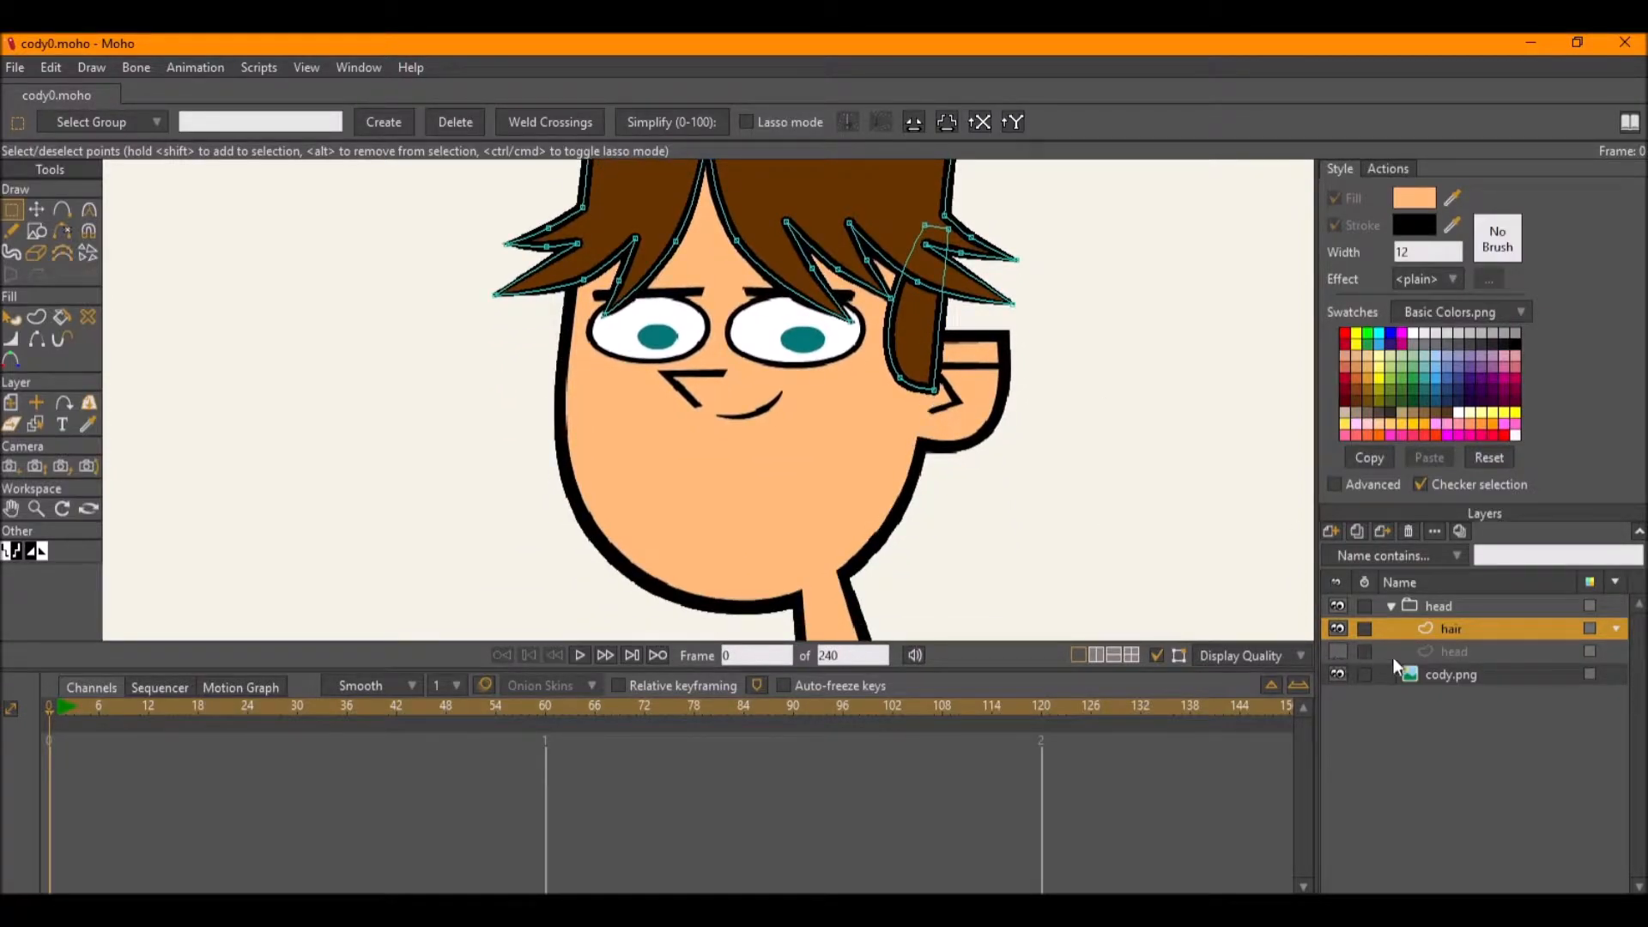
click(1339, 654)
scroll(848, 295, up, 3)
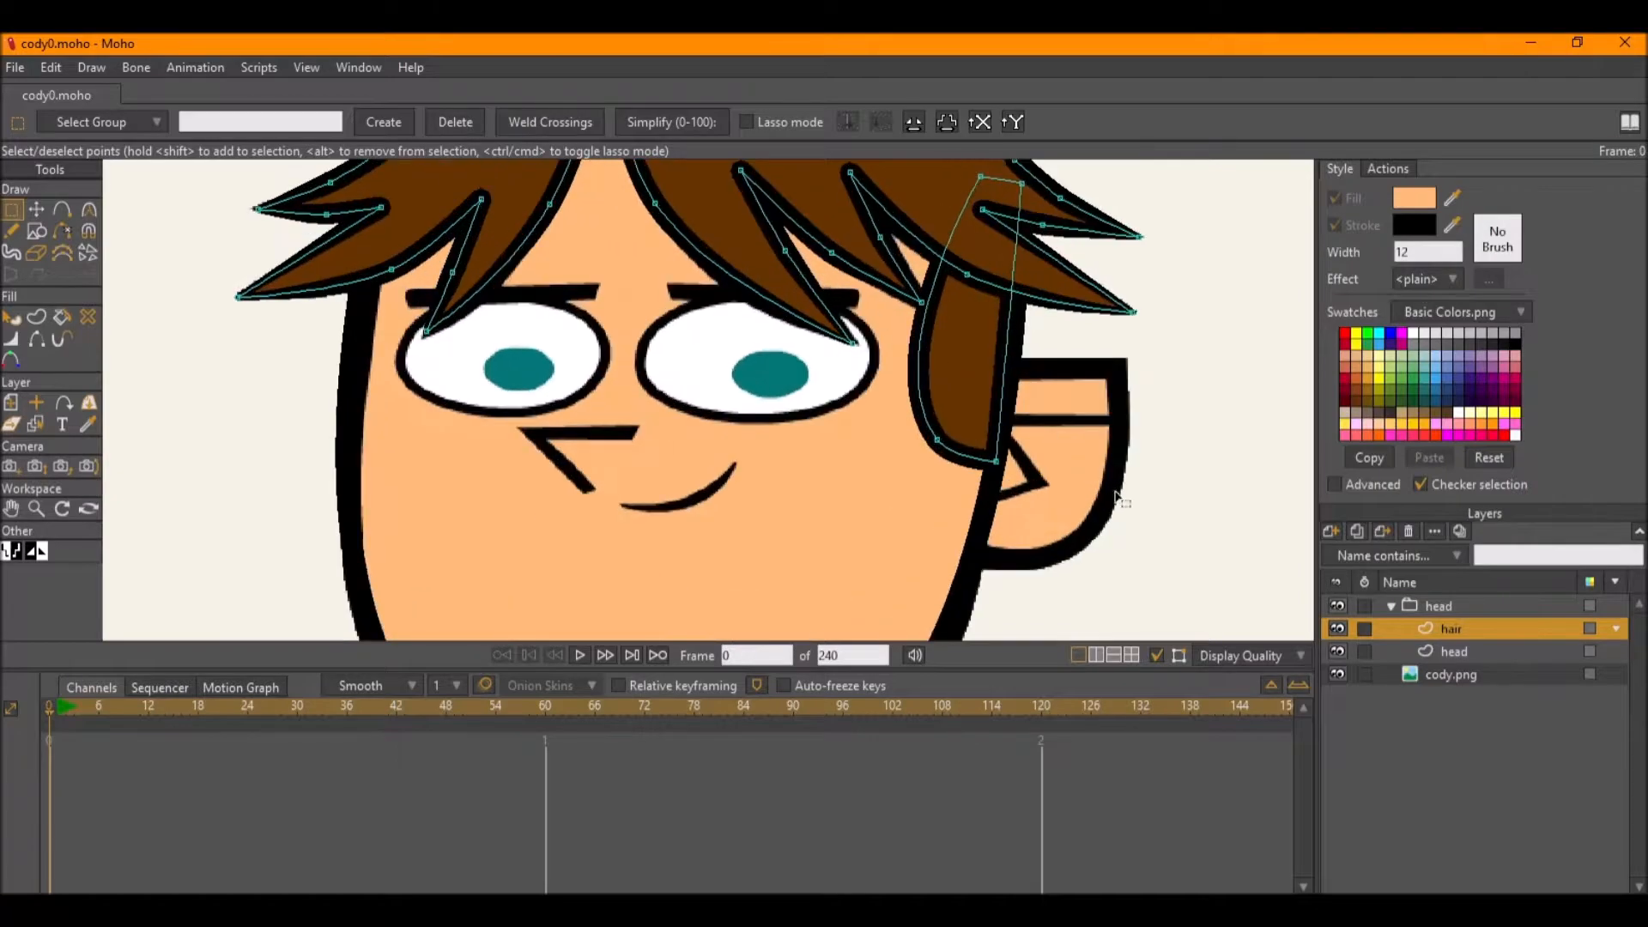
click(1338, 652)
click(1335, 652)
drag(1115, 541, 963, 463)
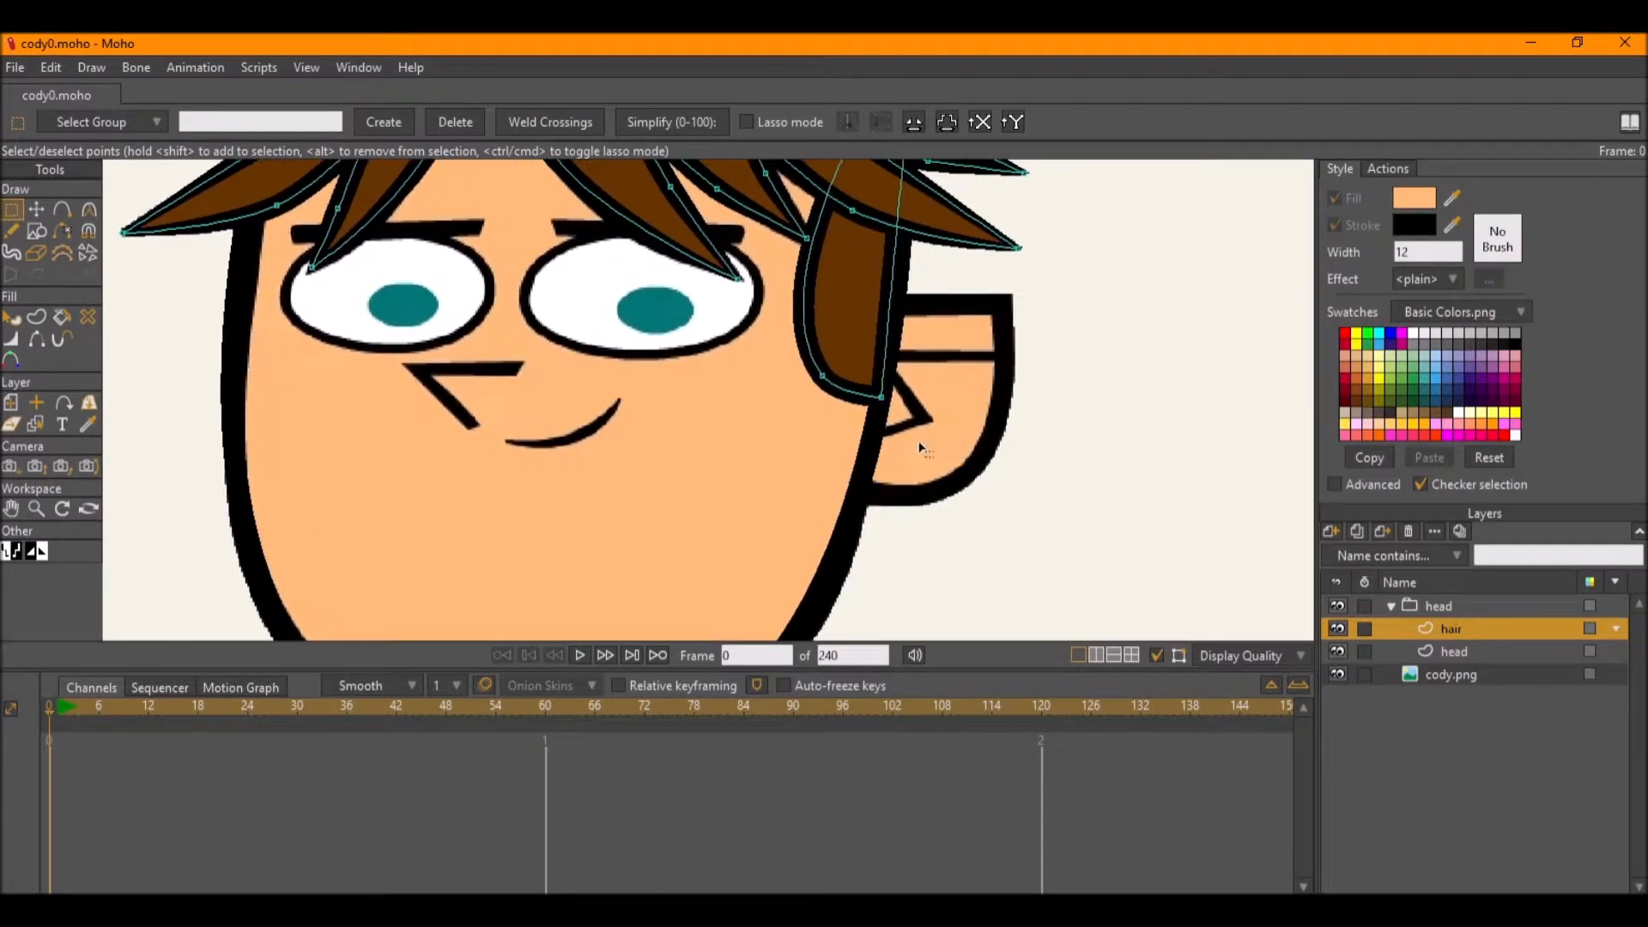
Draw a rectangle over the reference ear on the head vector layer.
click(36, 230)
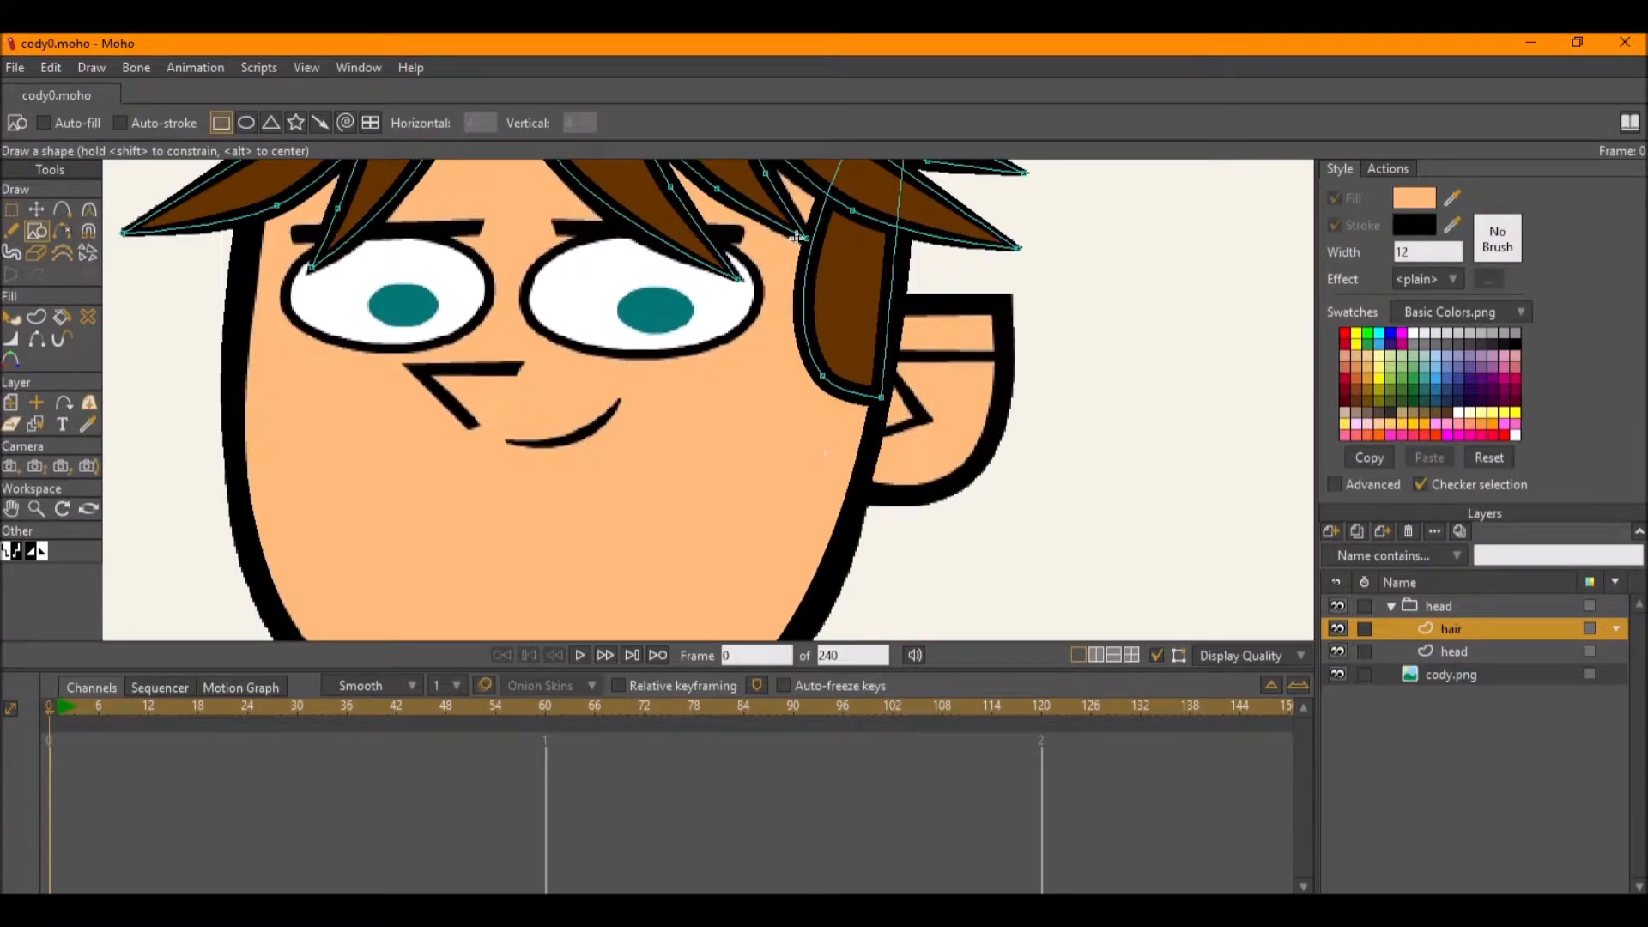
click(1449, 655)
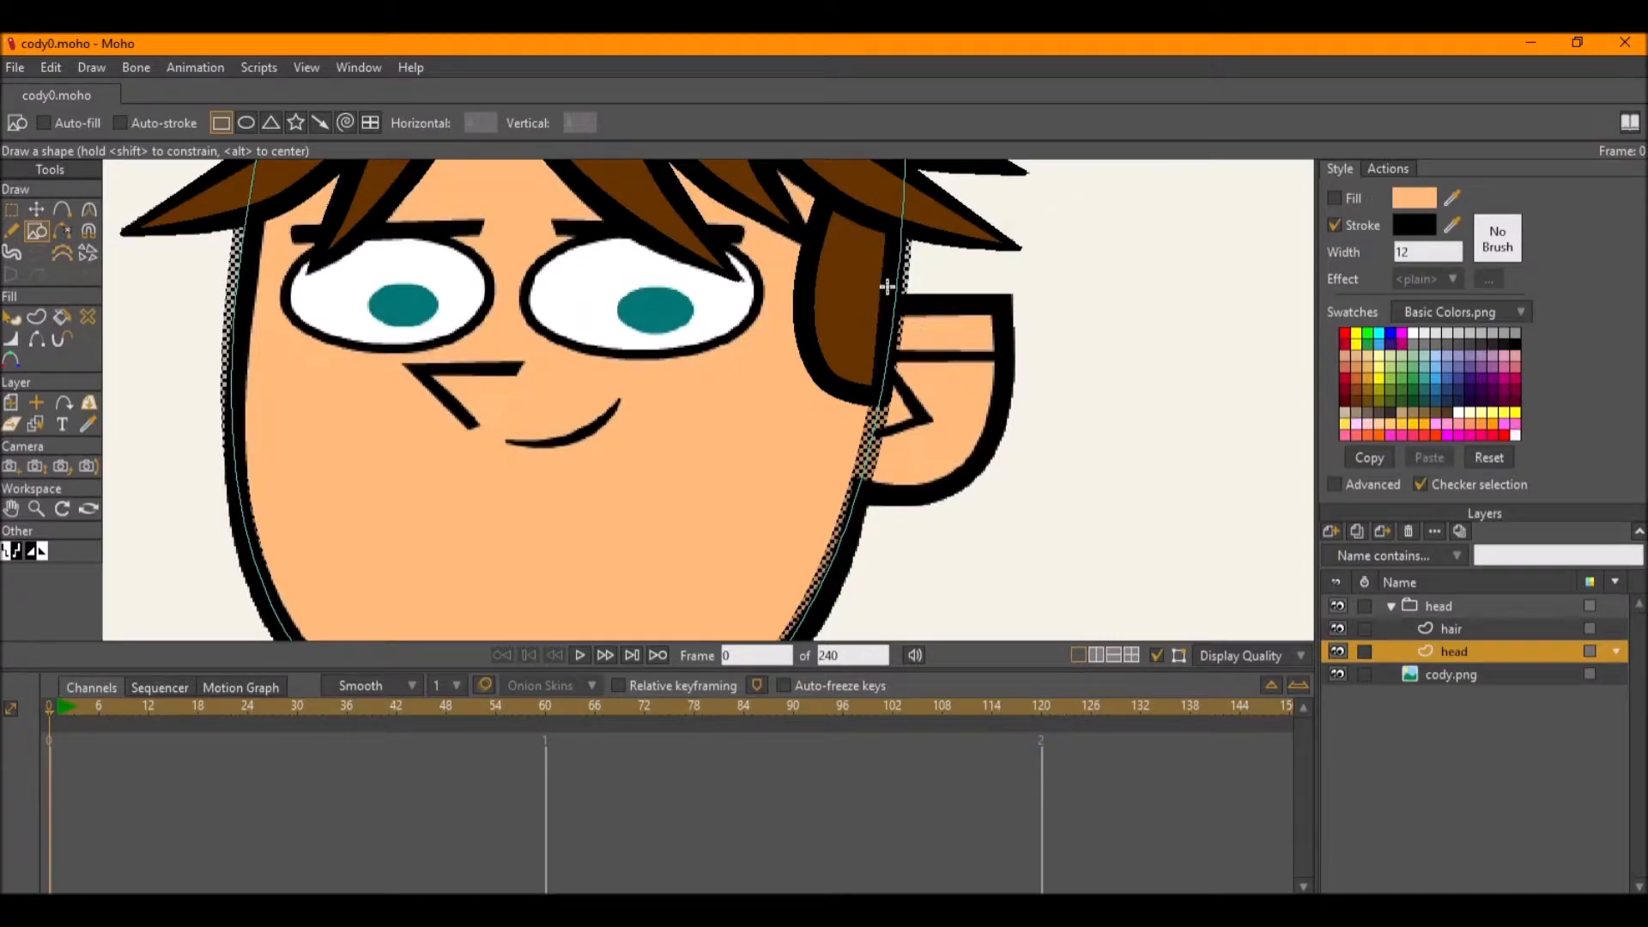
mouse_move(862, 298)
mouse_down()
mouse_move(964, 478)
mouse_move(1007, 499)
mouse_up()
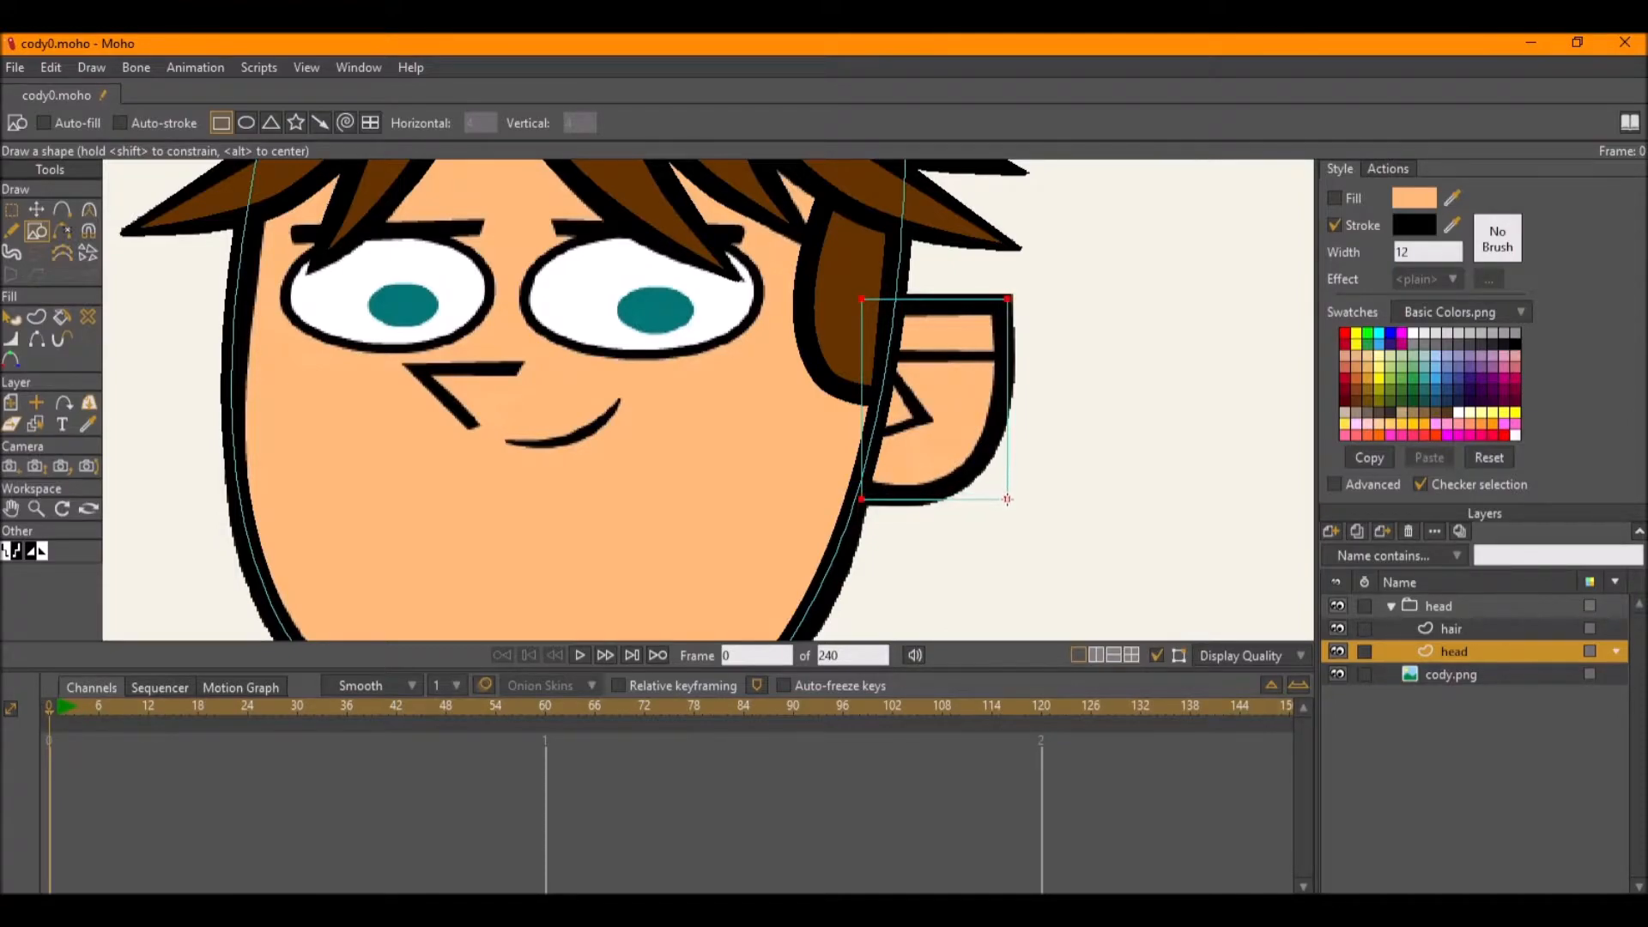
Move the ear rectangle's lower-left corner onto the head outline and reshape the lower-right corner into a curve matching the reference ear.
key(t)
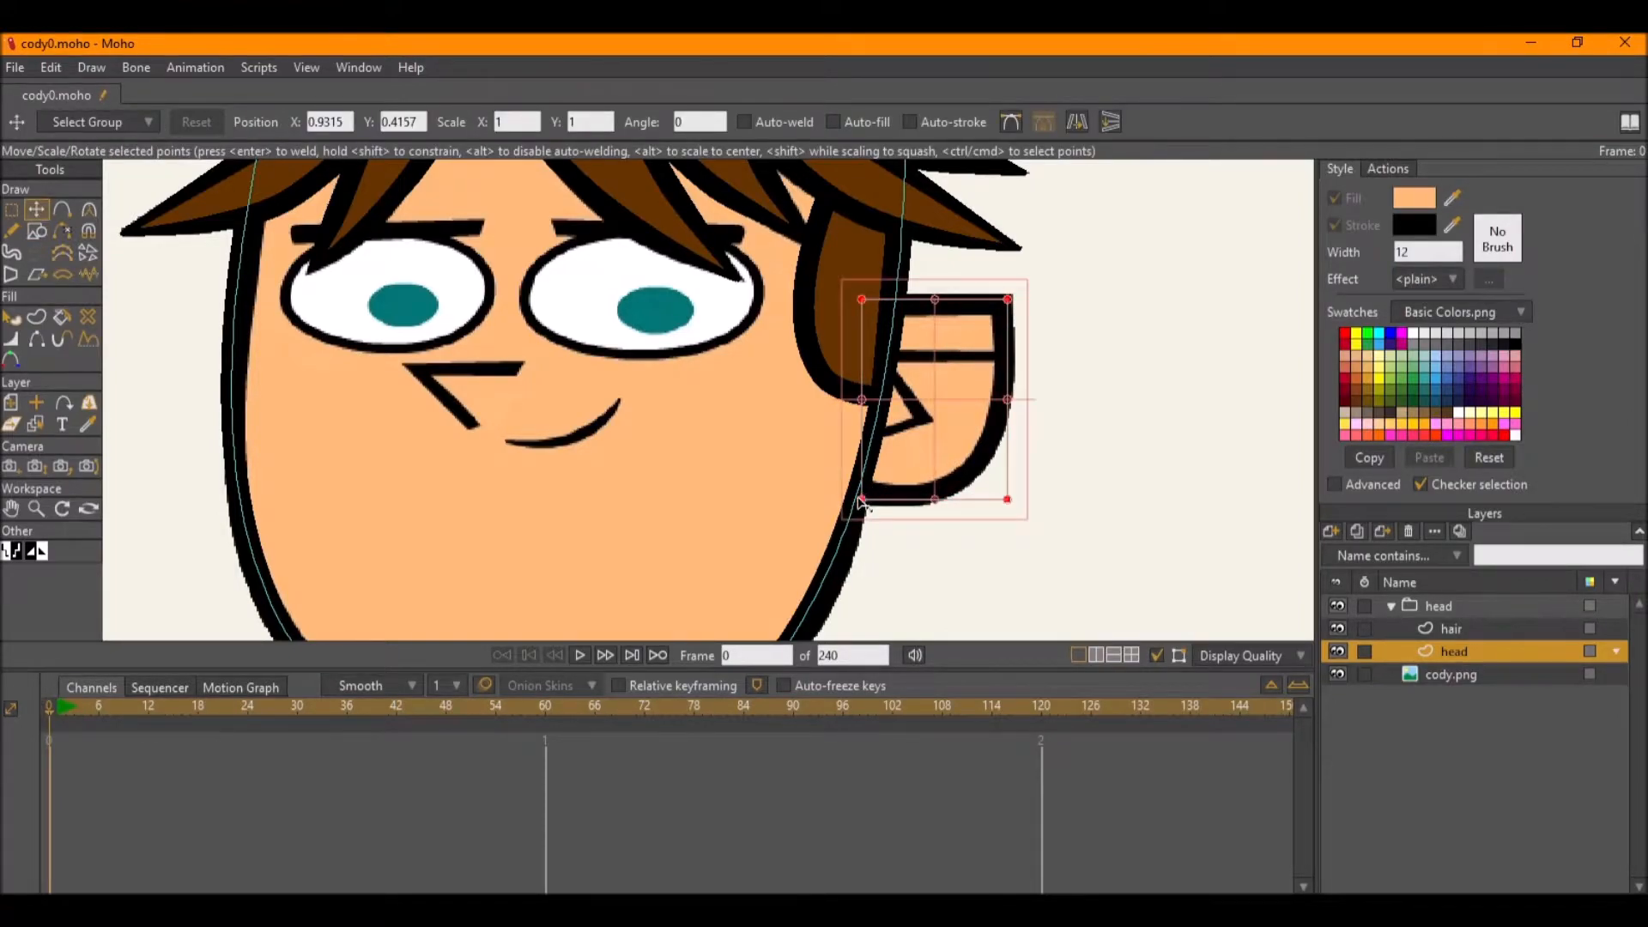
click(858, 503)
drag(857, 501, 846, 496)
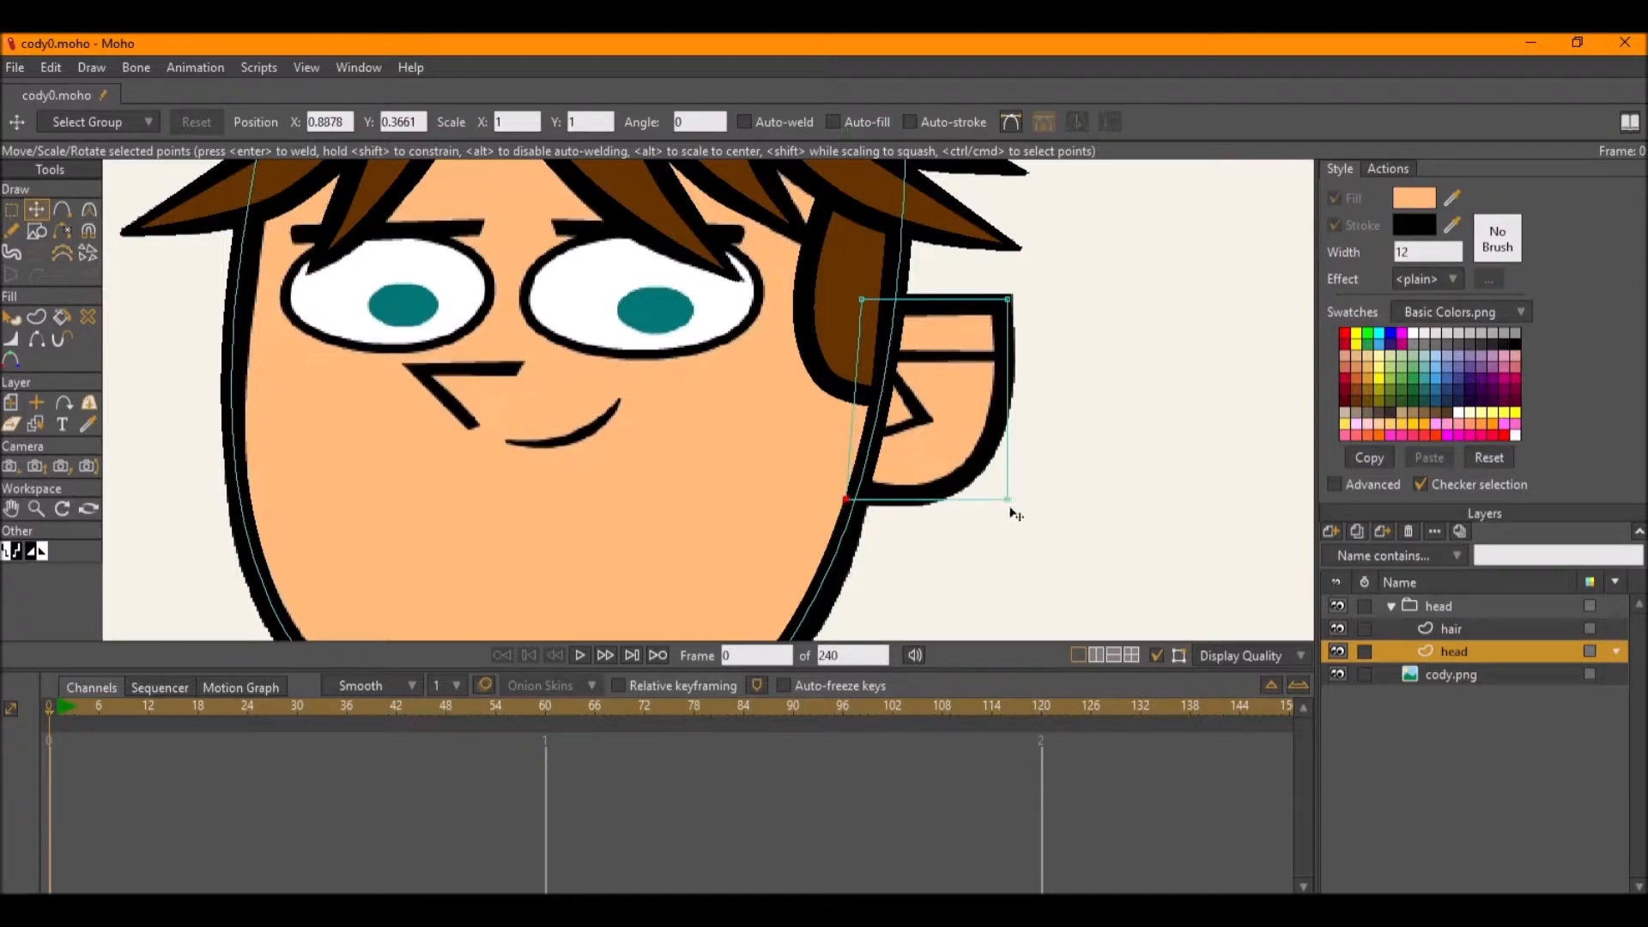
drag(1009, 505, 928, 527)
key(c)
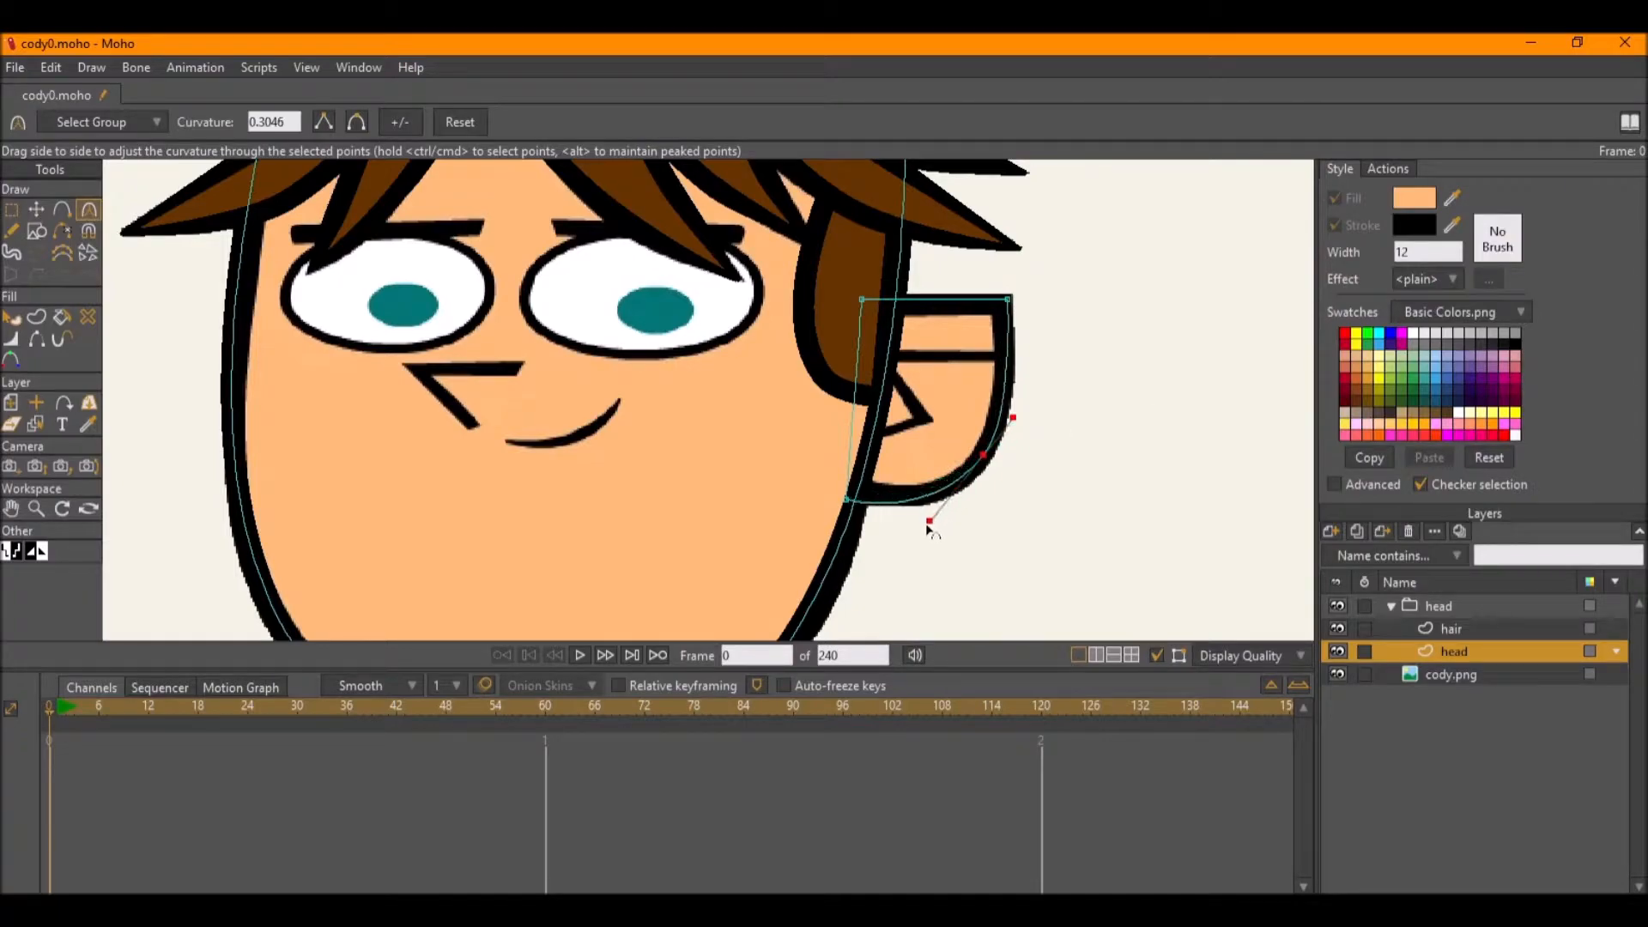
Create a shape with skin-coloured fill and black stroke from the ear outline and hide its inner edge.
click(36, 317)
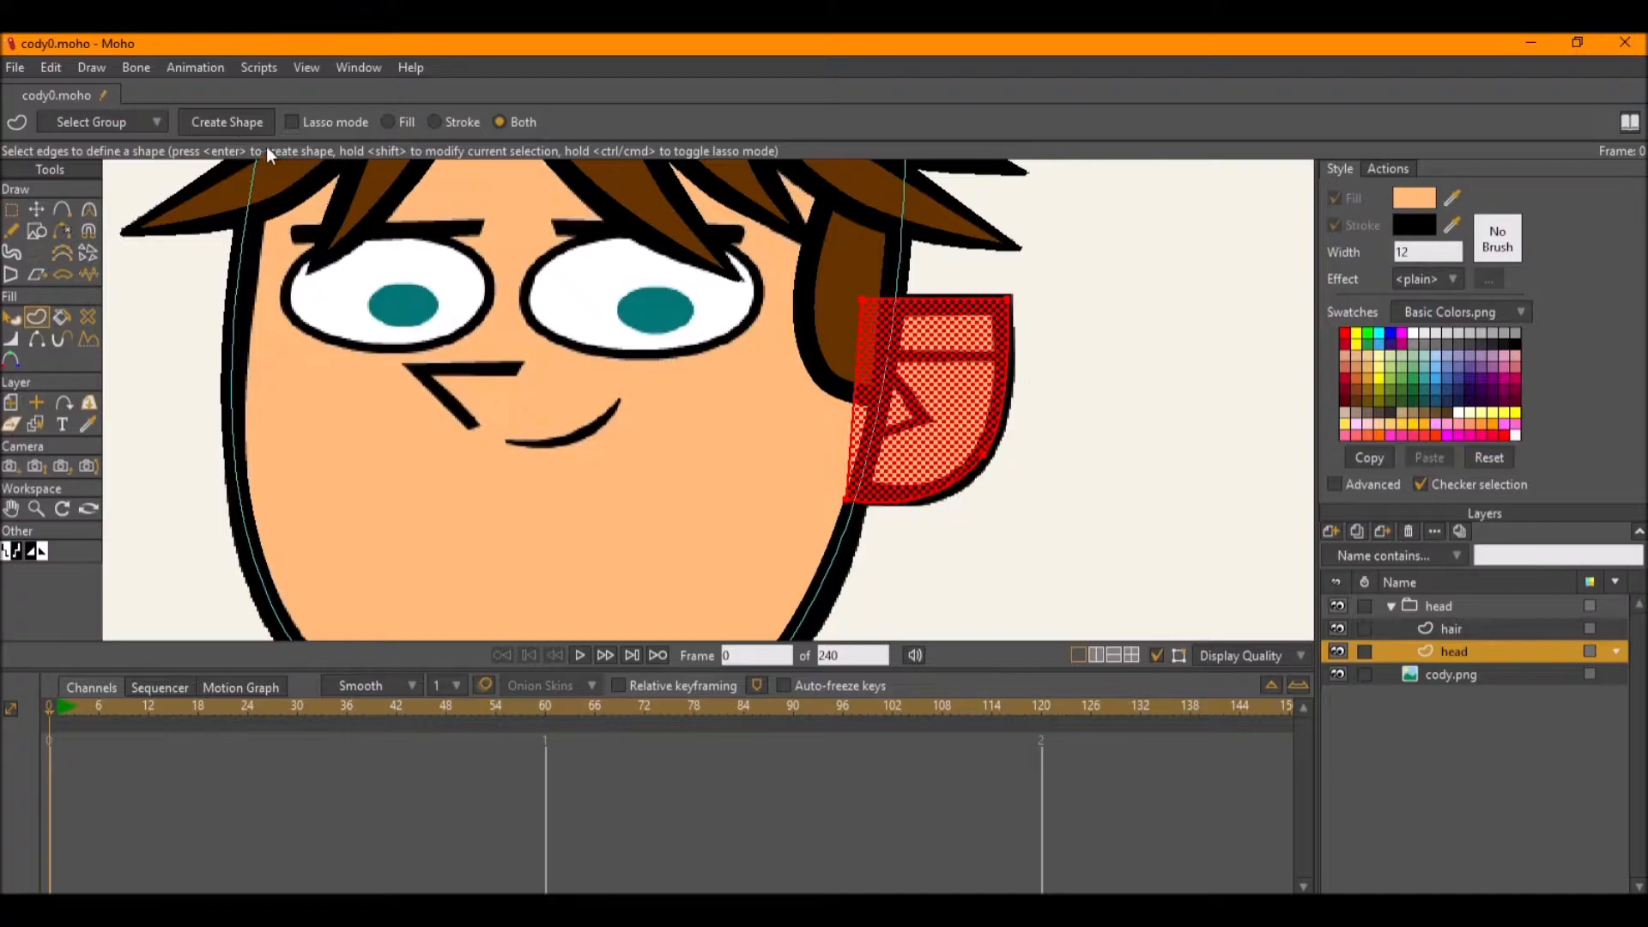
click(258, 122)
key(h)
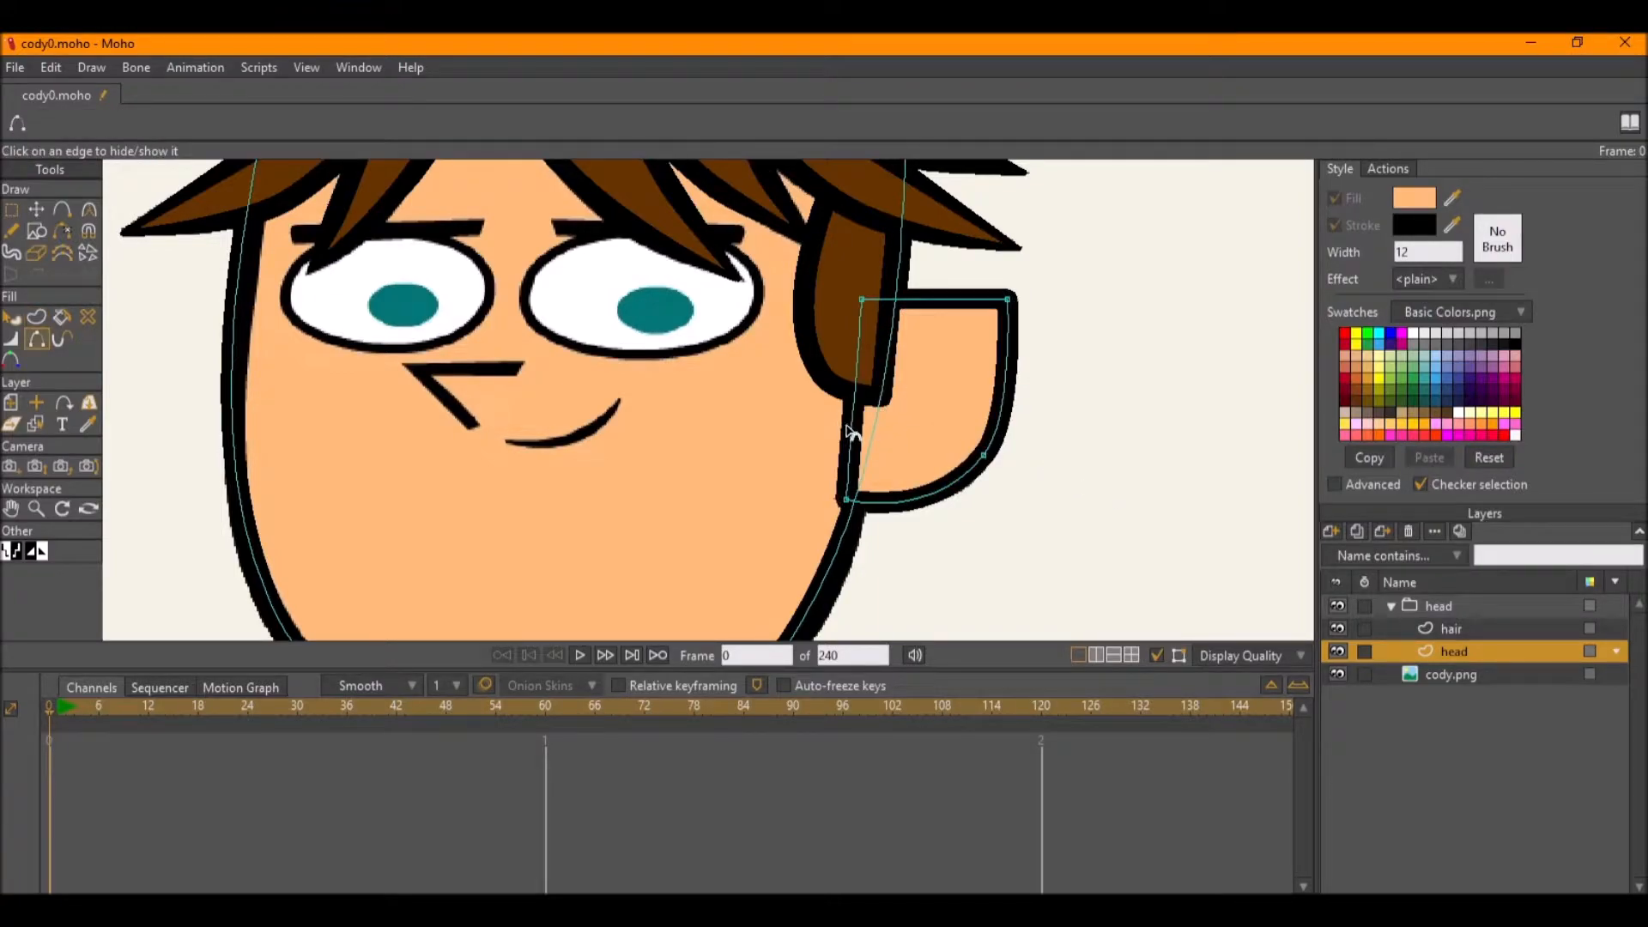
Taper the ear's lower-left point to about 26 percent line width and nudge it onto the jaw line.
key(t)
scroll(848, 498, up, 3)
click(848, 499)
key(w)
drag(849, 501, 815, 504)
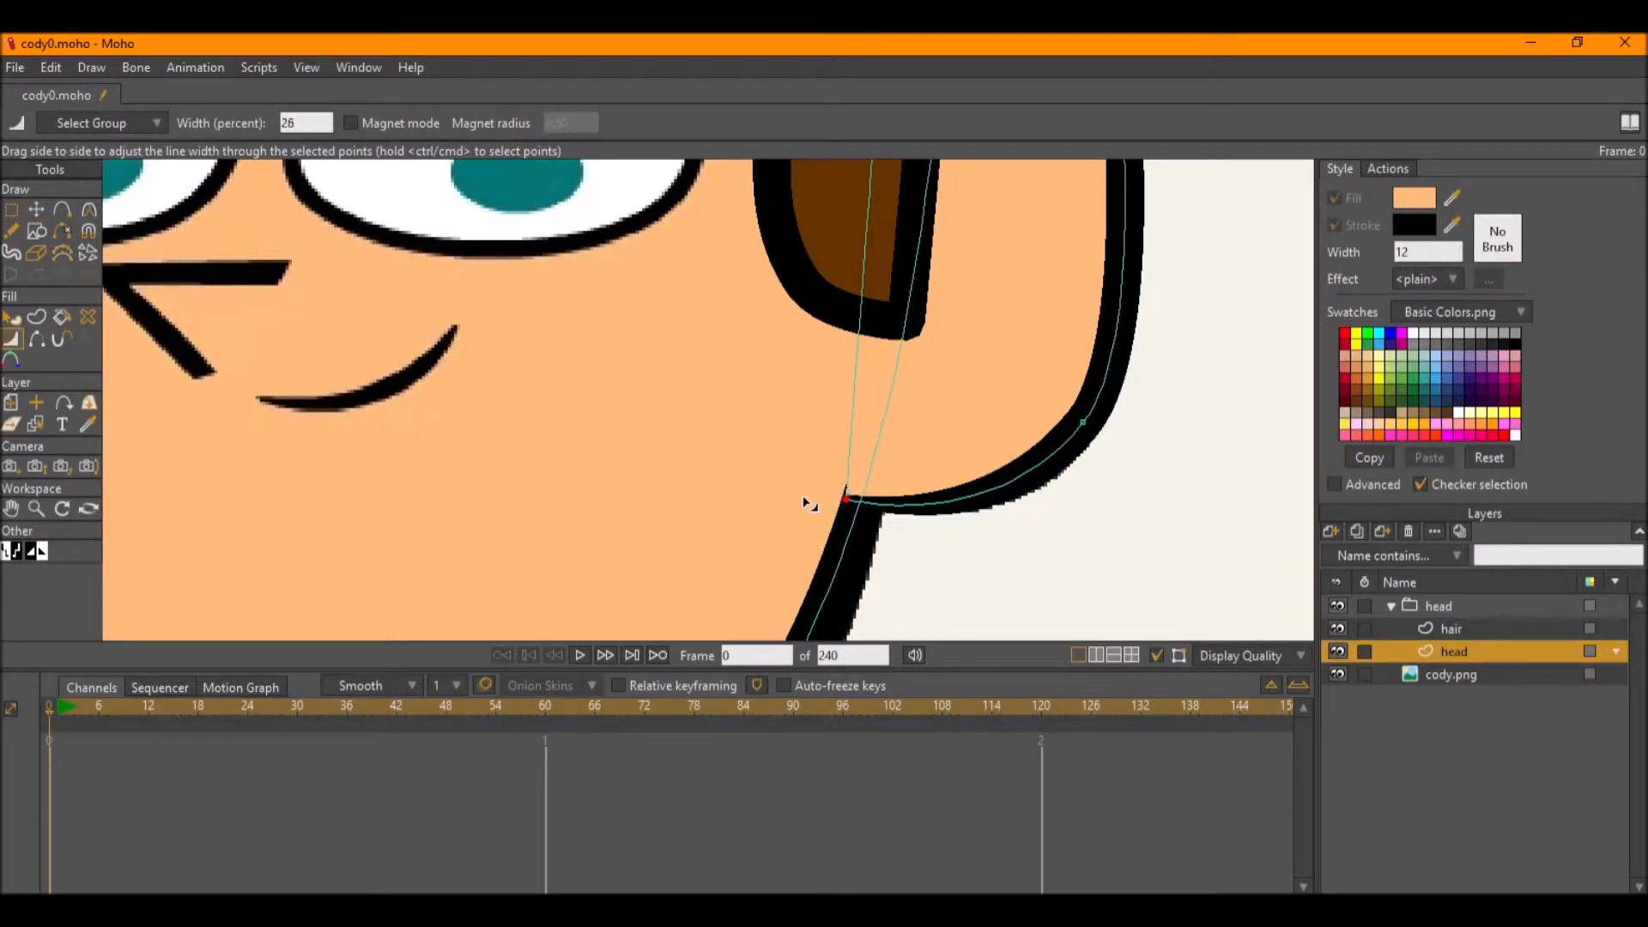
scroll(876, 511, up, 3)
key(t)
drag(821, 492, 813, 490)
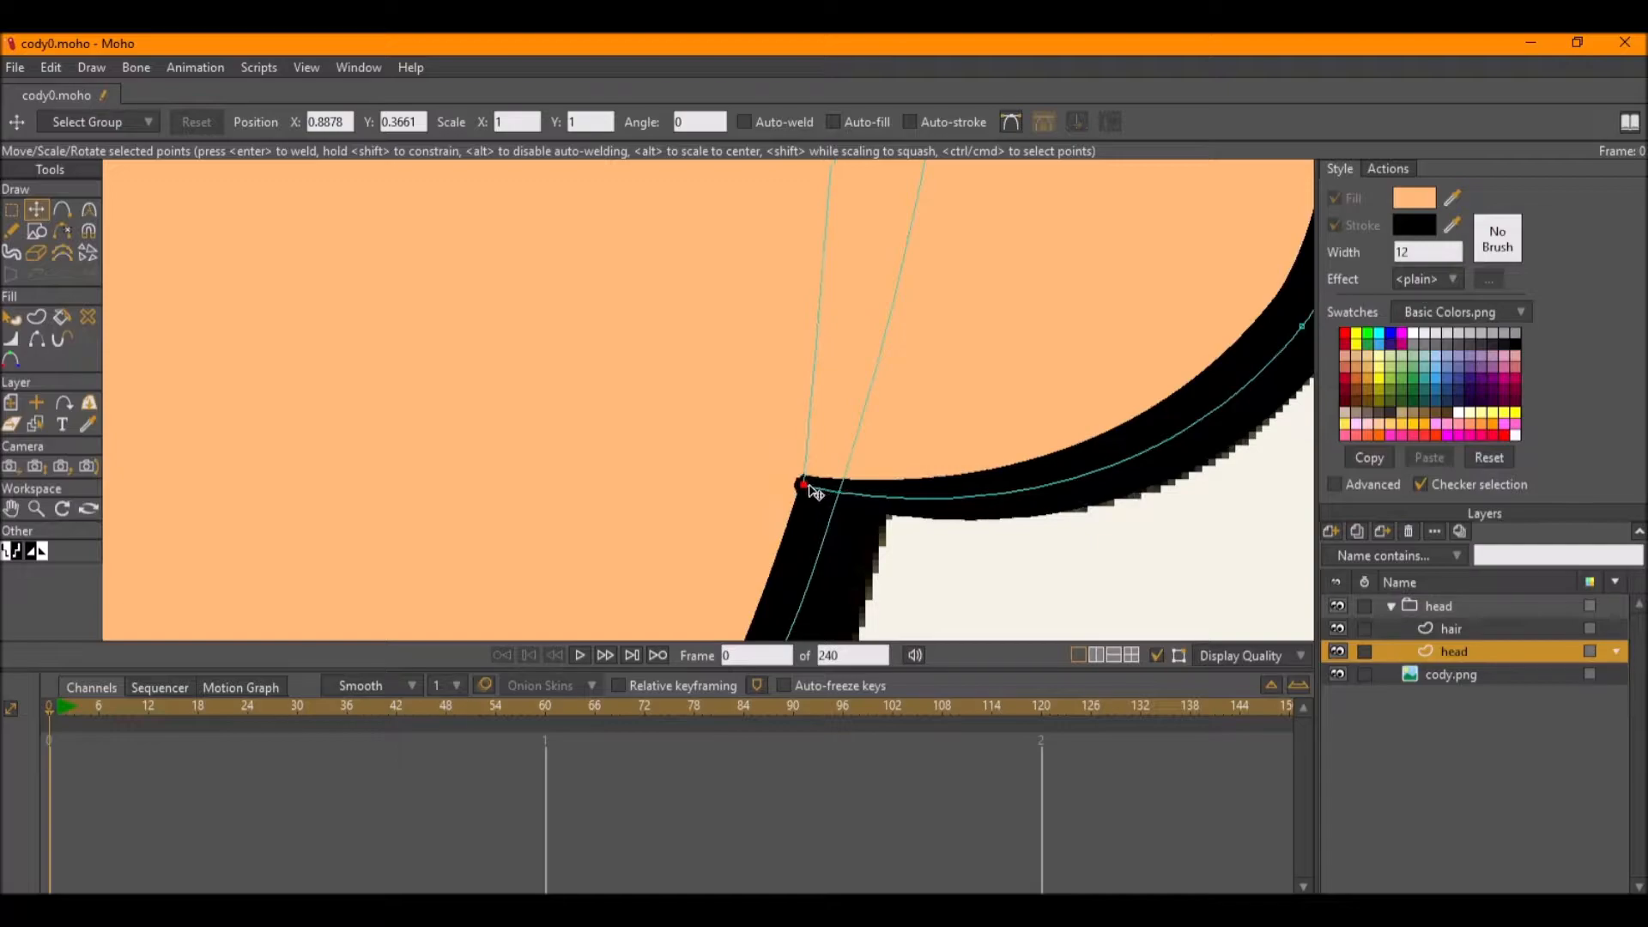
Compare the drawn ear with the reference by toggling the head layer's visibility, and save the project.
scroll(811, 494, down, 3)
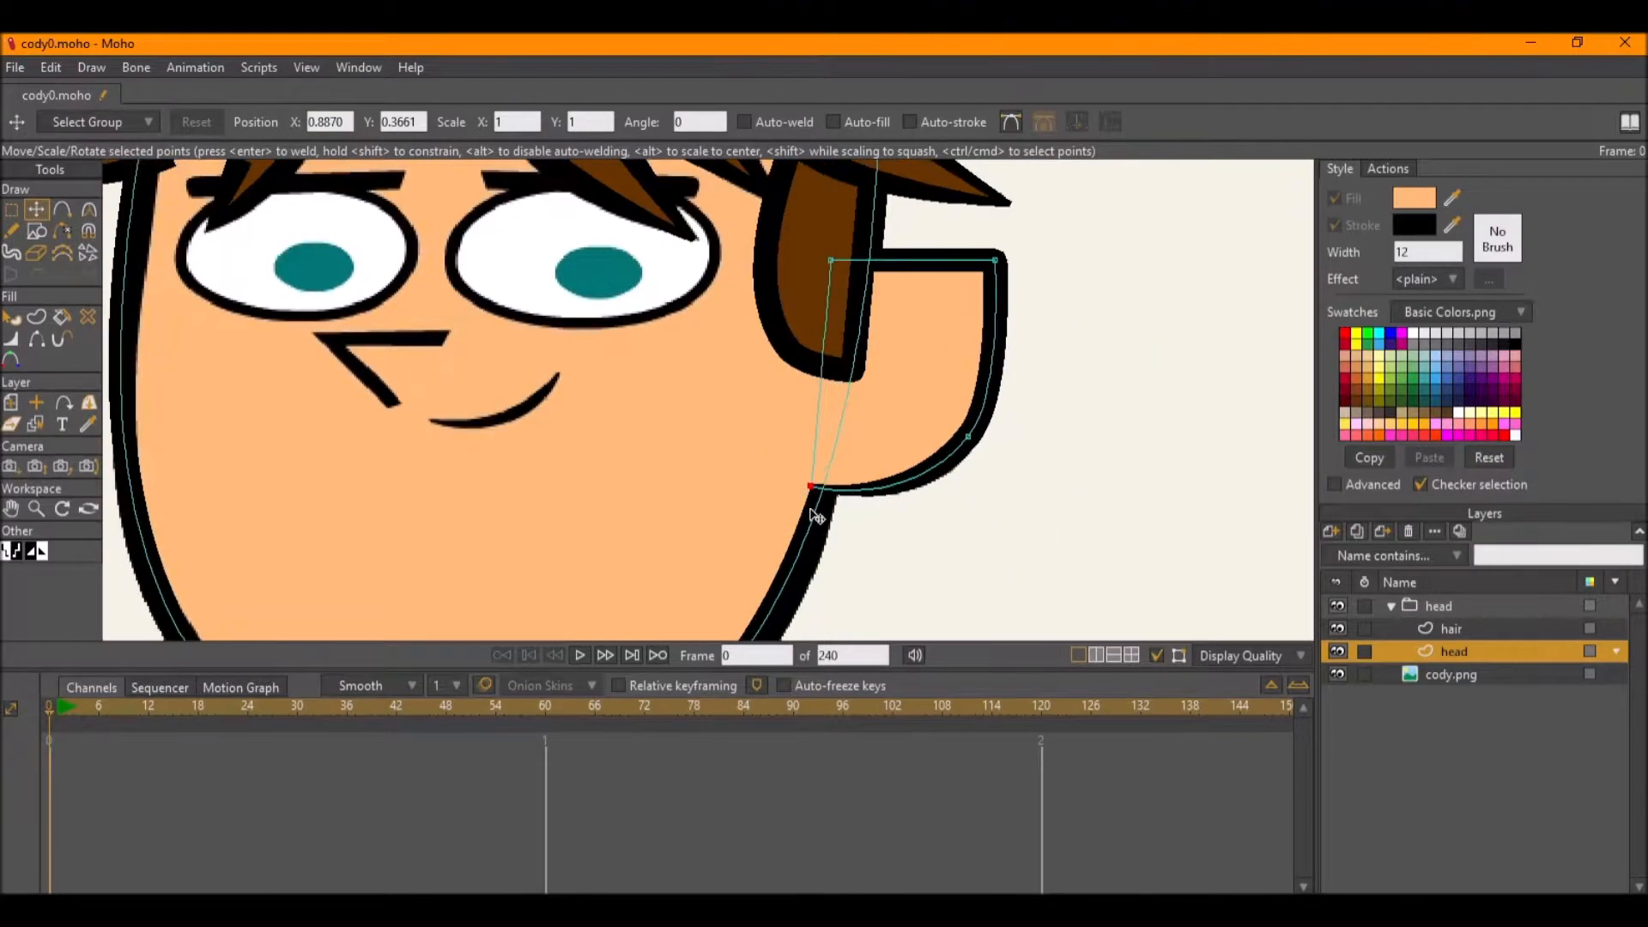
click(1339, 652)
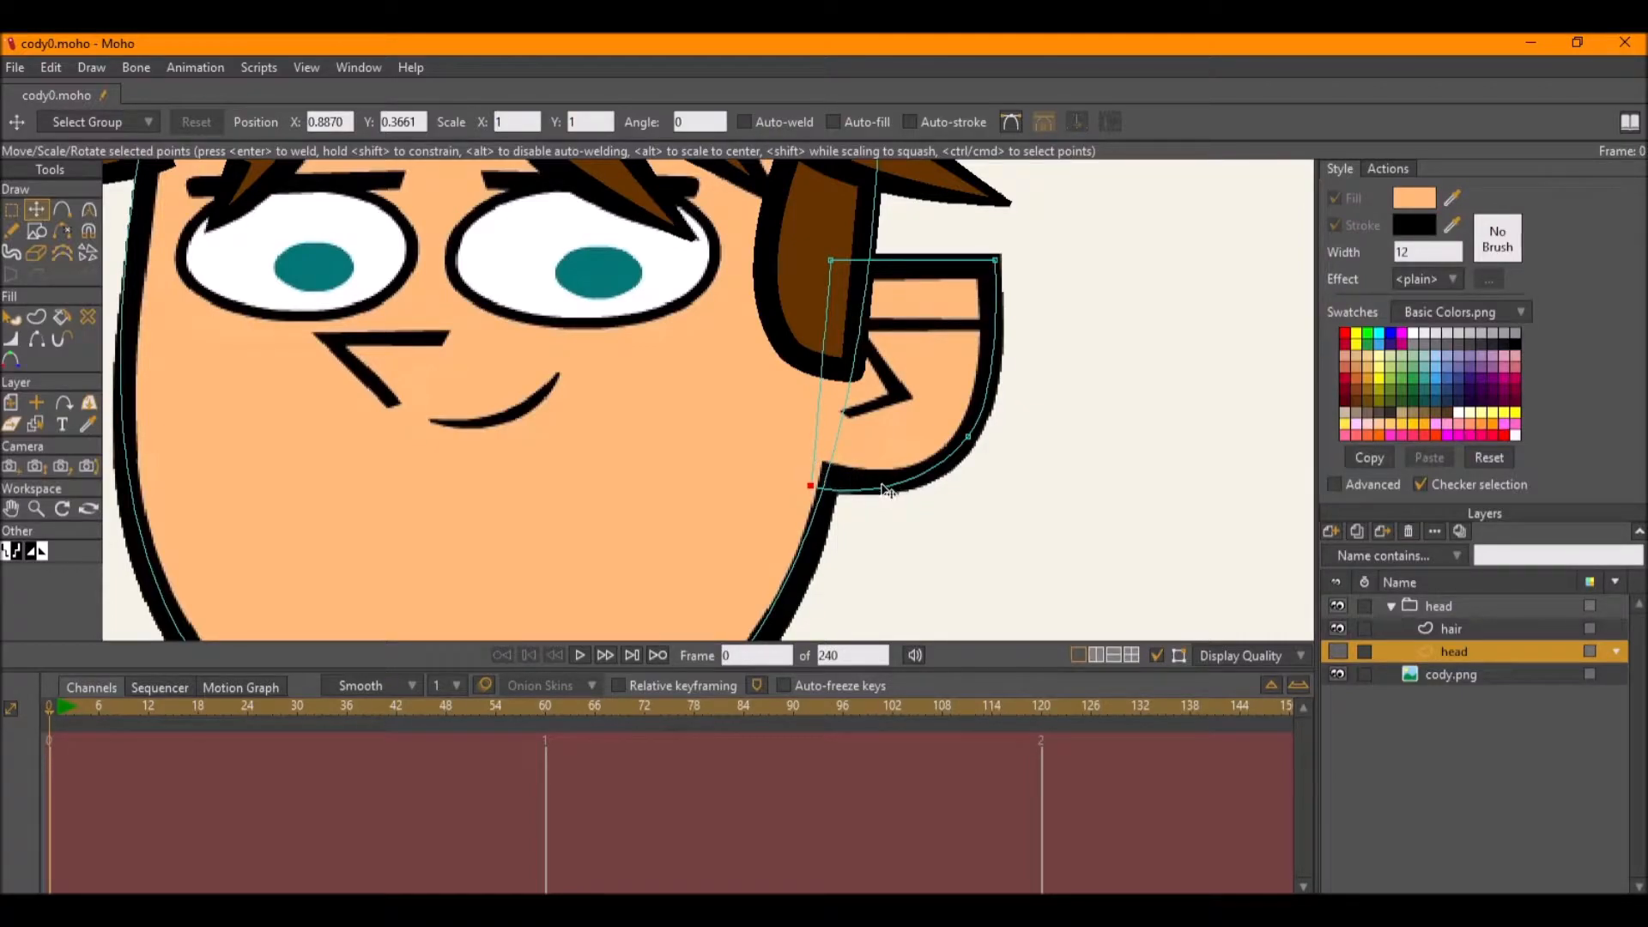
click(1338, 652)
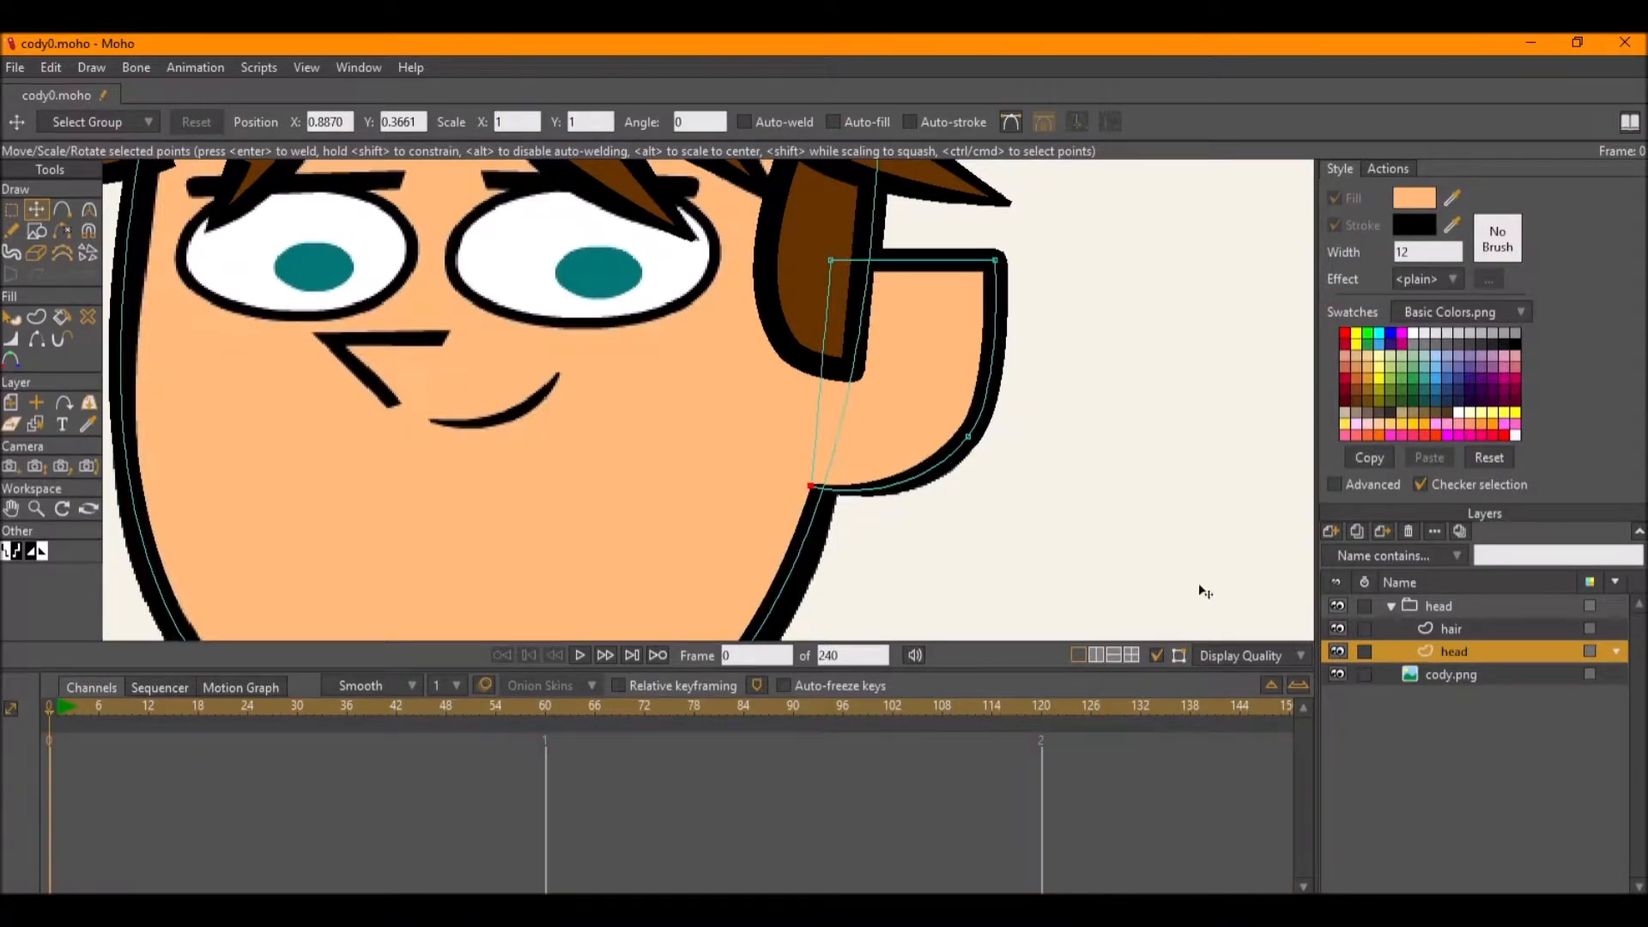
scroll(982, 504, down, 4)
mouse_move(924, 455)
mouse_down()
mouse_move(961, 454)
mouse_move(908, 455)
mouse_up()
key(ctrl+s)
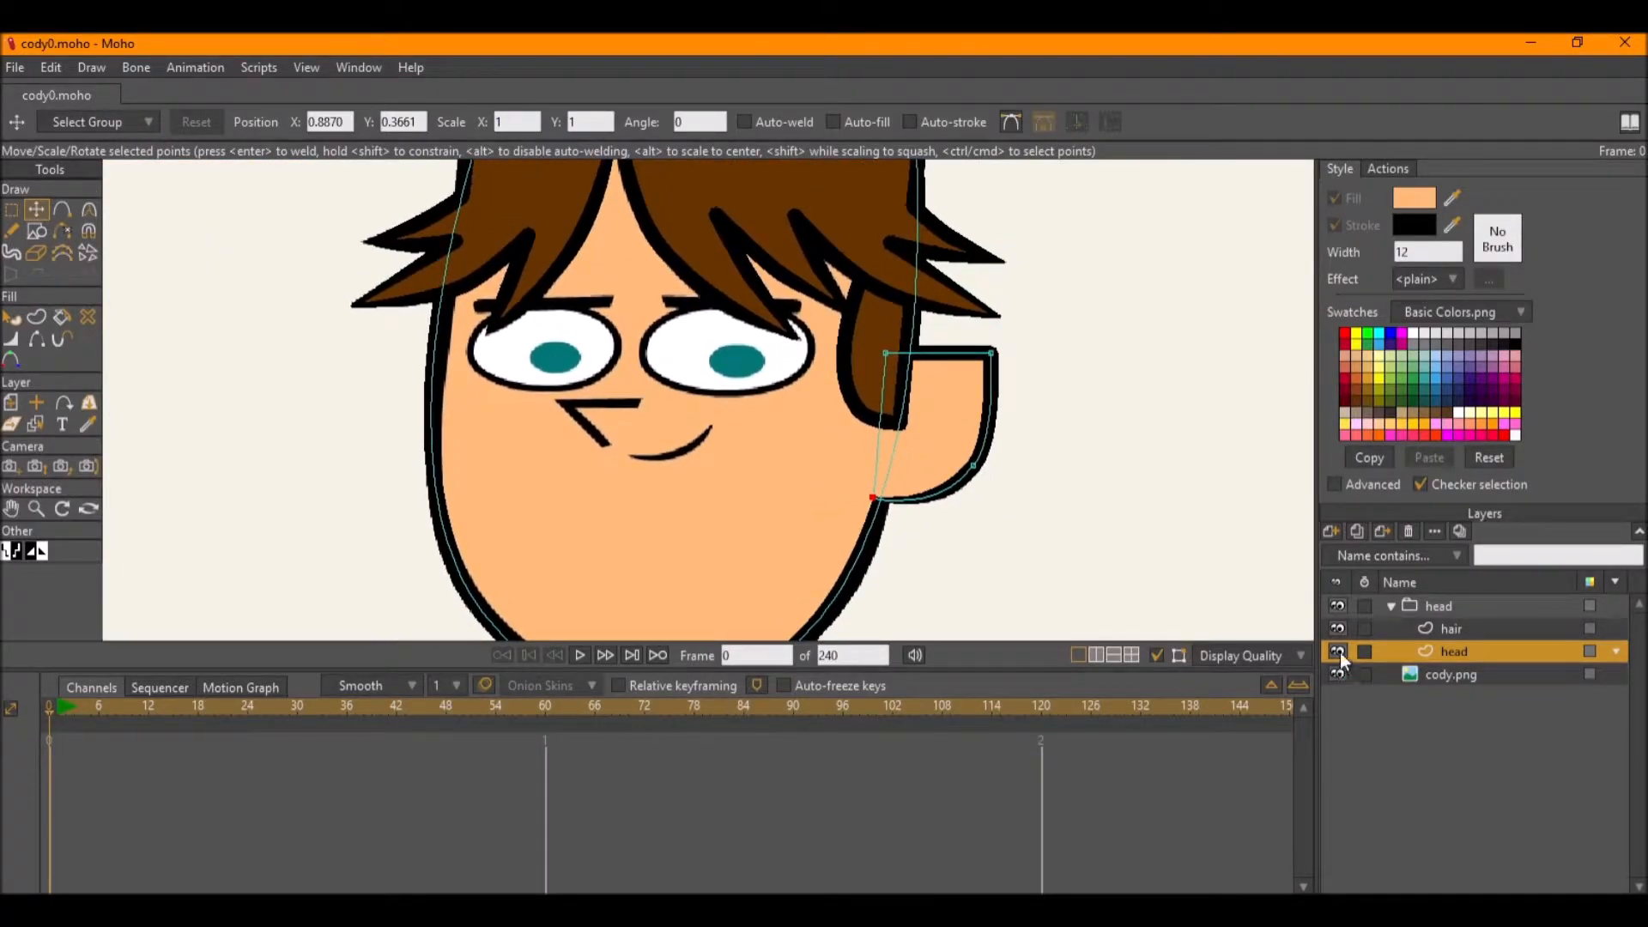
Hide the head layer to expose the reference's inner-ear lines and activate the Add Point tool.
click(1338, 651)
scroll(1045, 491, up, 3)
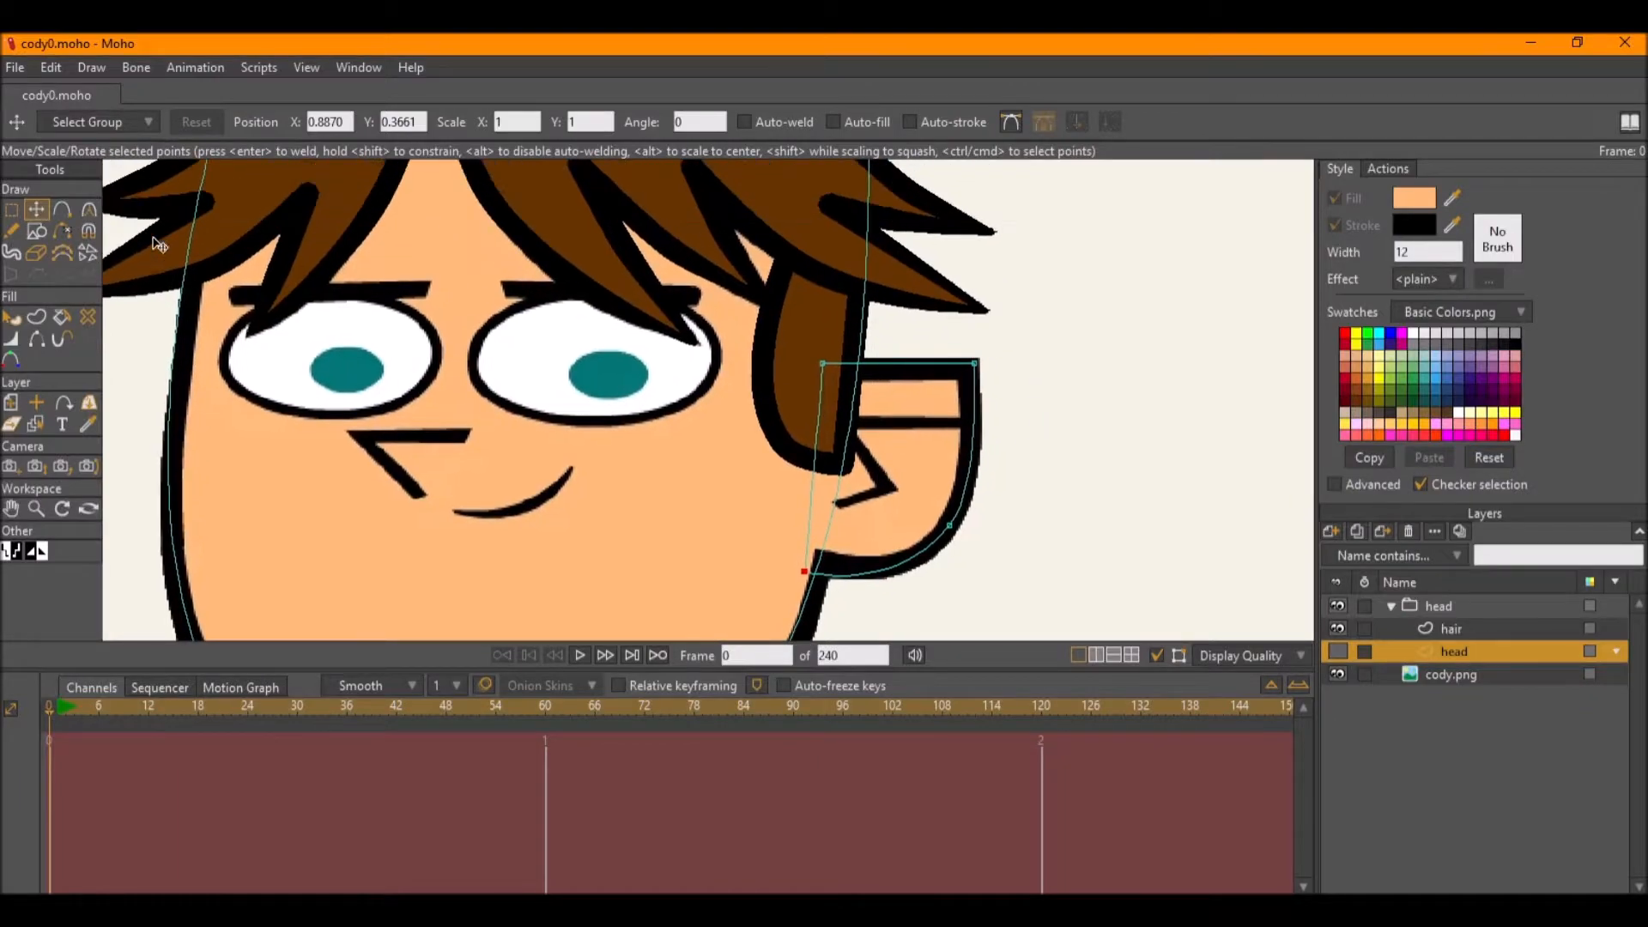
click(61, 209)
scroll(824, 438, up, 3)
drag(840, 541, 917, 510)
key(ctrl+z)
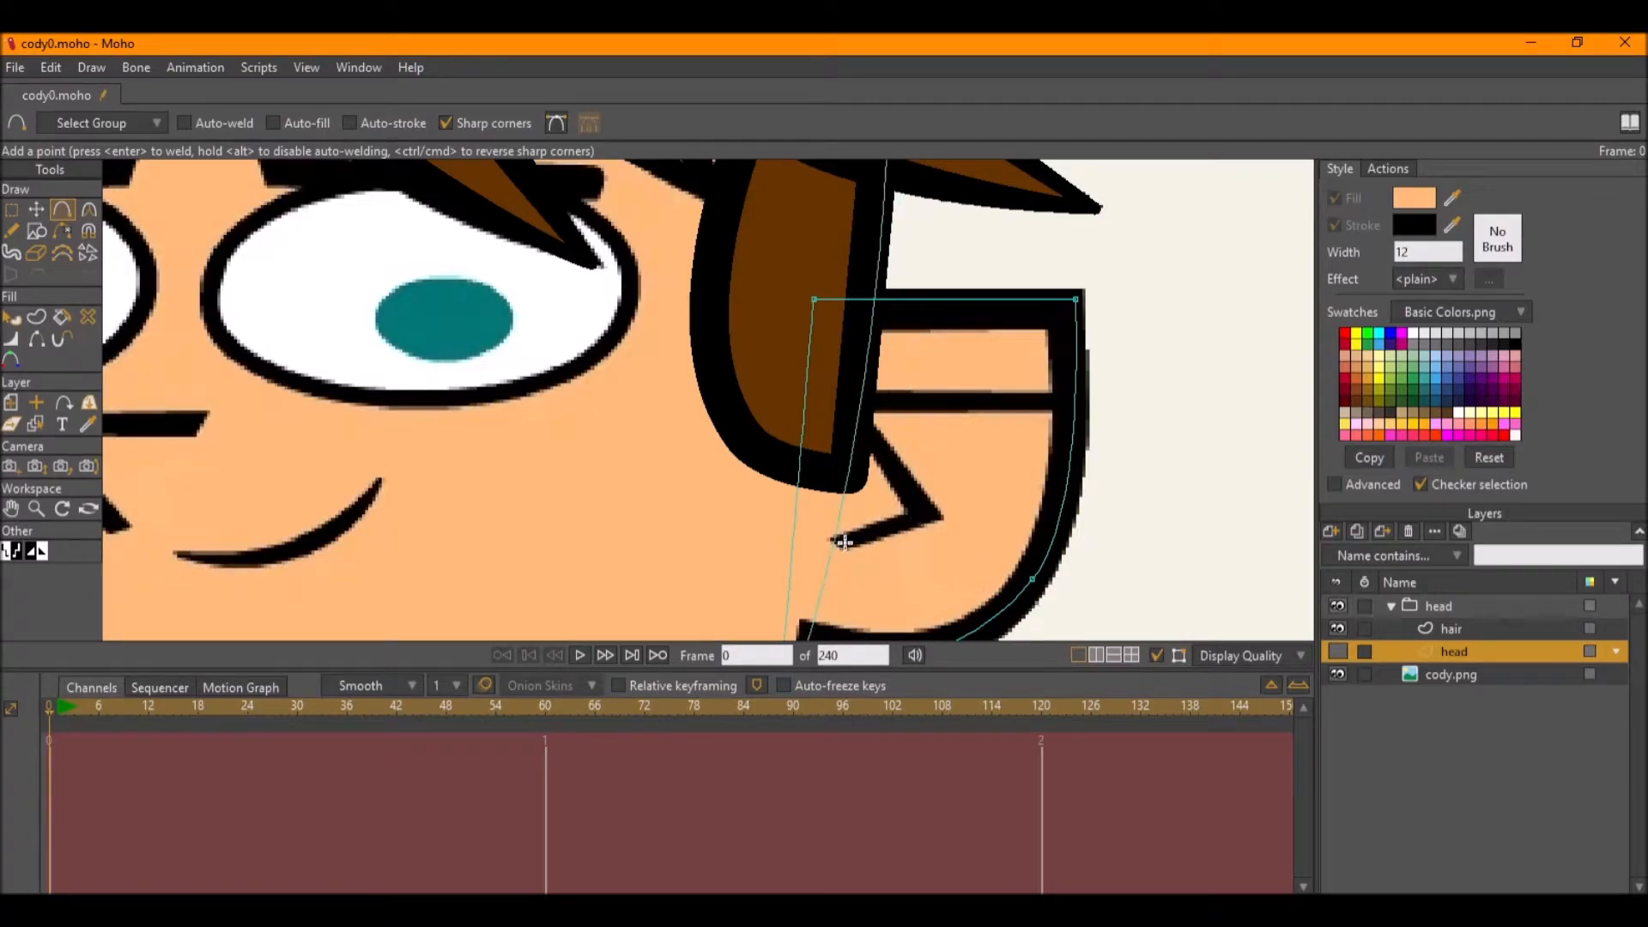
drag(839, 544, 913, 514)
key(ctrl+z)
Trace the inner-ear zigzag from the ear's outer edge to its lower tip and create a stroke-only shape from the line.
mouse_move(1062, 400)
mouse_down()
mouse_move(816, 386)
mouse_move(842, 389)
mouse_move(931, 517)
mouse_move(850, 543)
mouse_up()
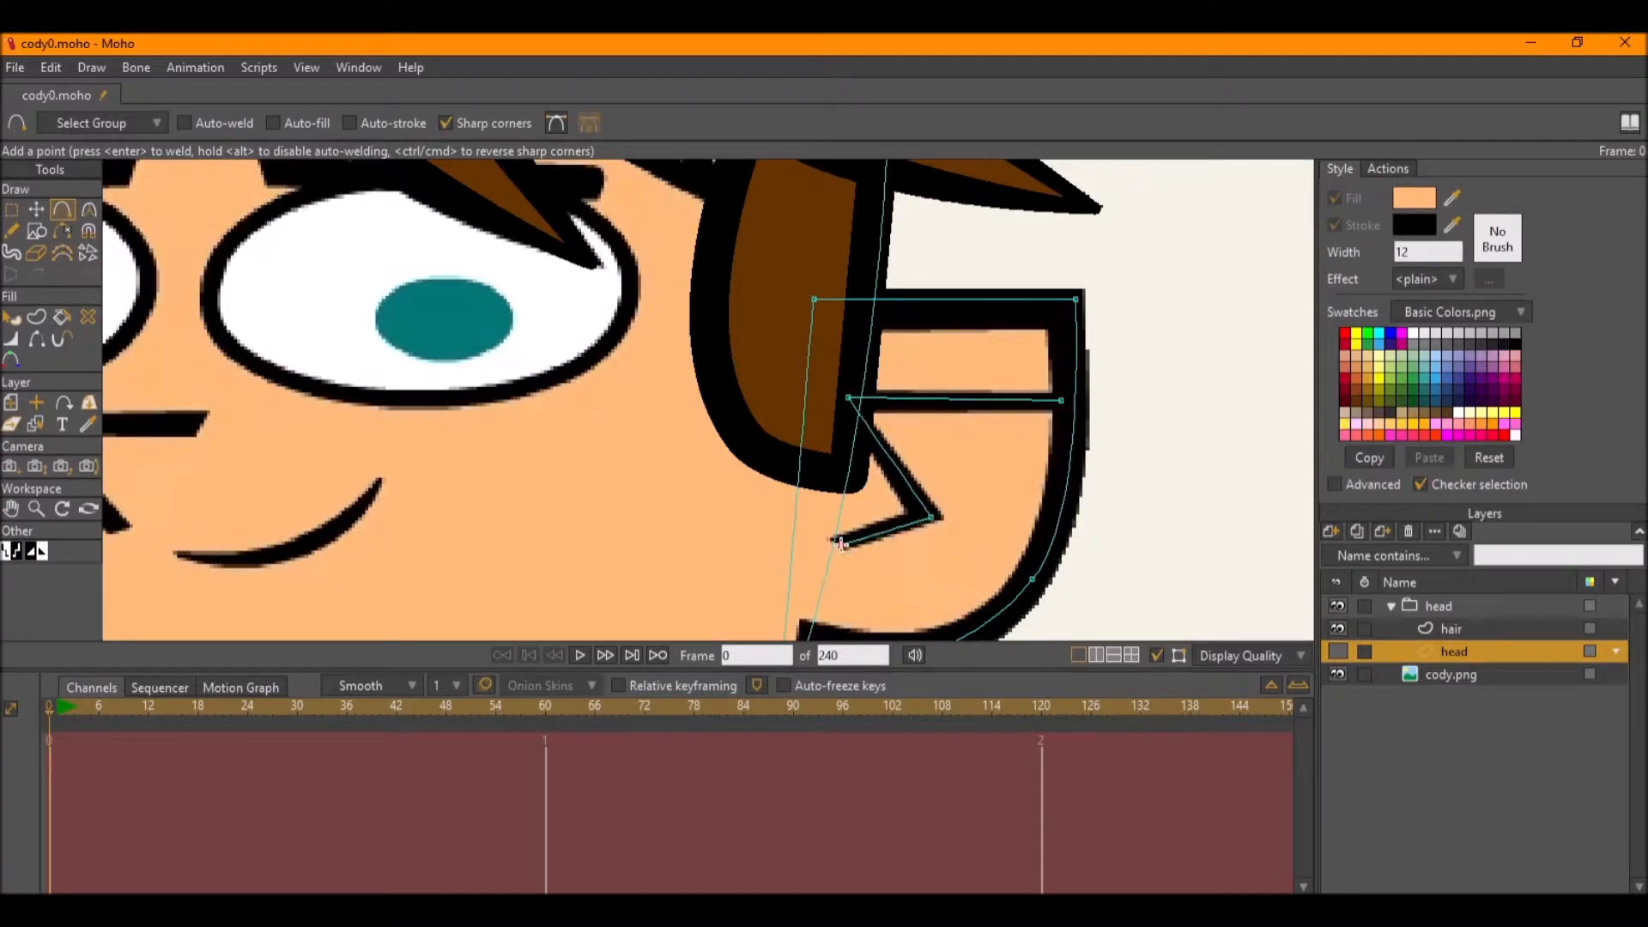
click(36, 317)
click(1007, 401)
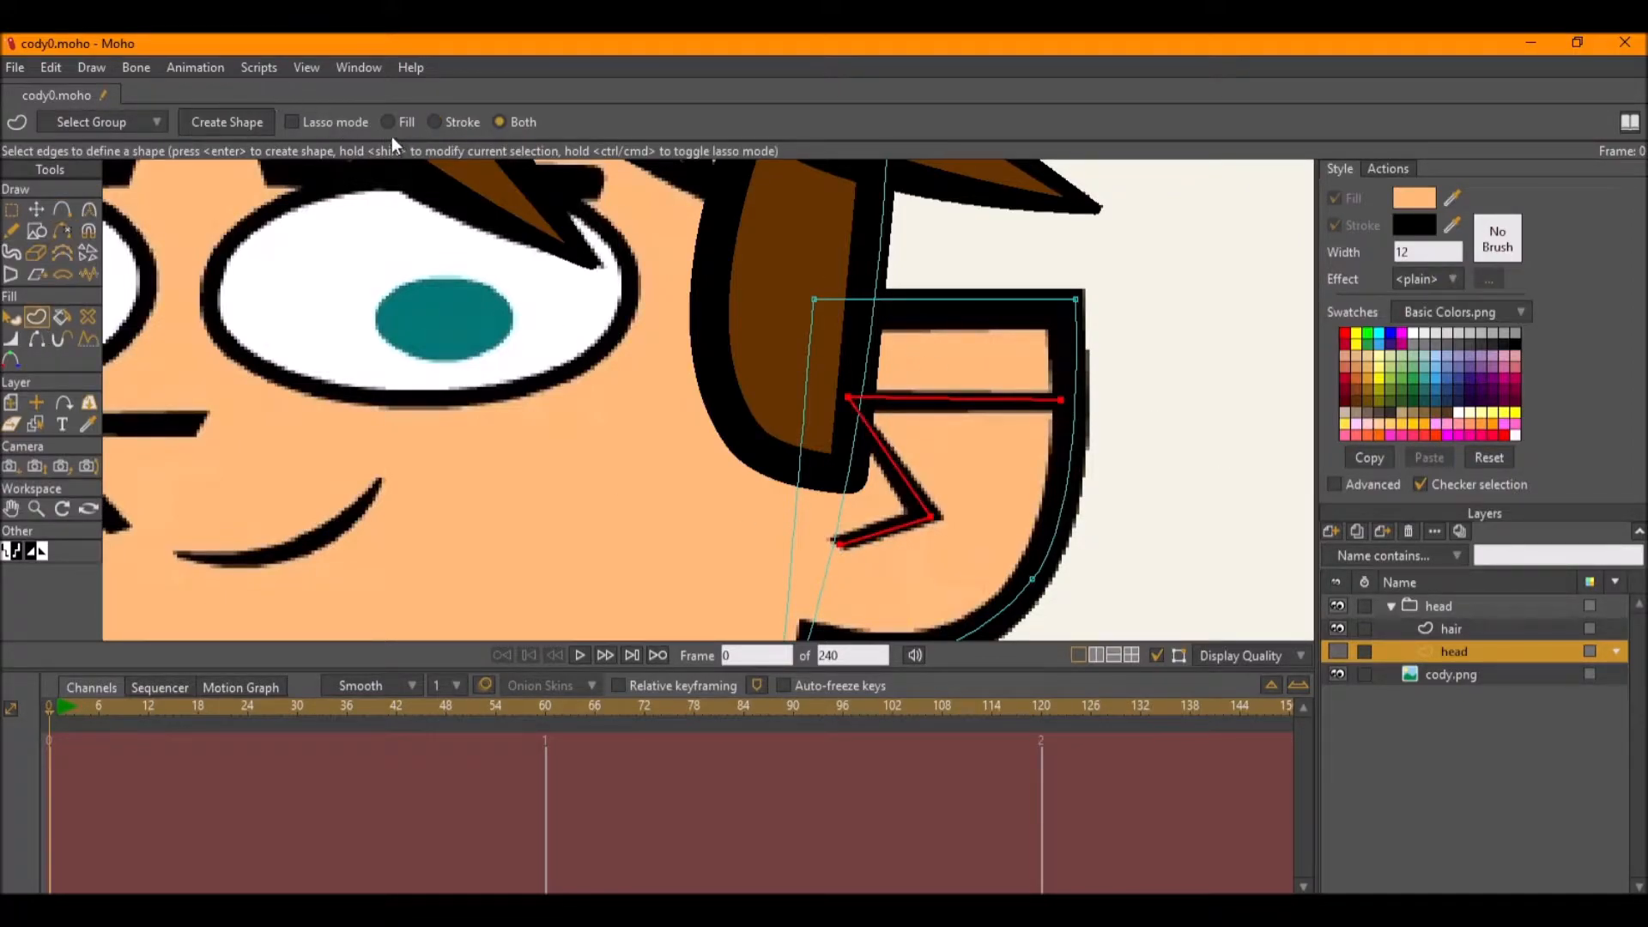
click(243, 120)
scroll(1116, 474, down, 4)
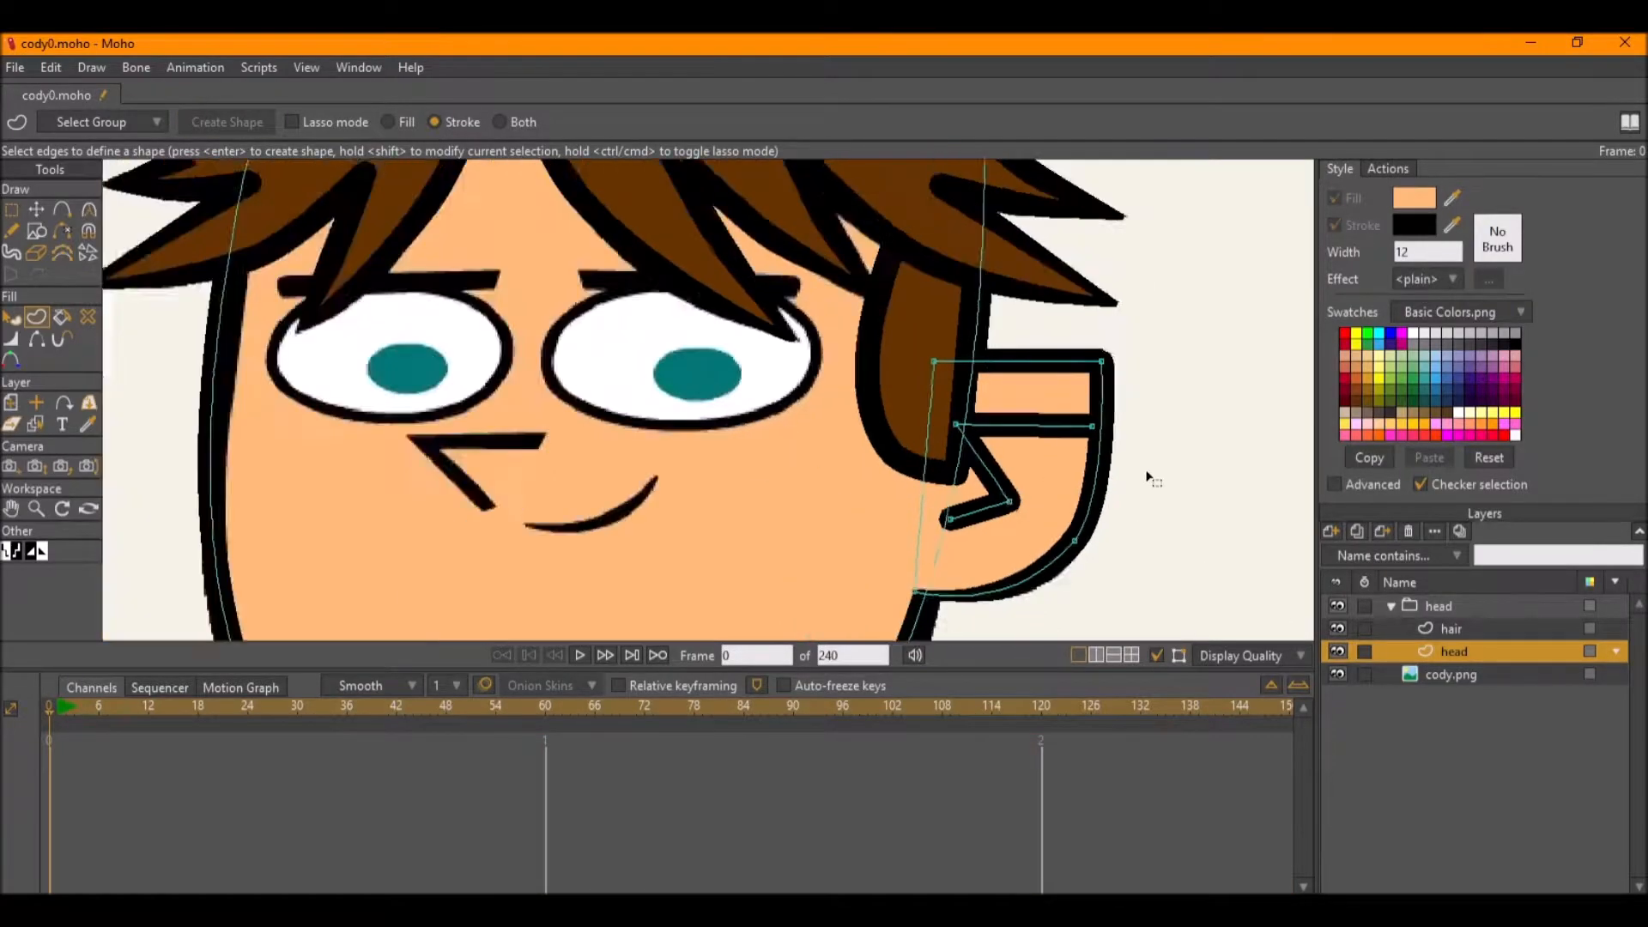
Taper the lower tip of the inner-ear zigzag to 40 percent line width.
scroll(1007, 517, up, 5)
key(g)
click(1339, 653)
click(1339, 654)
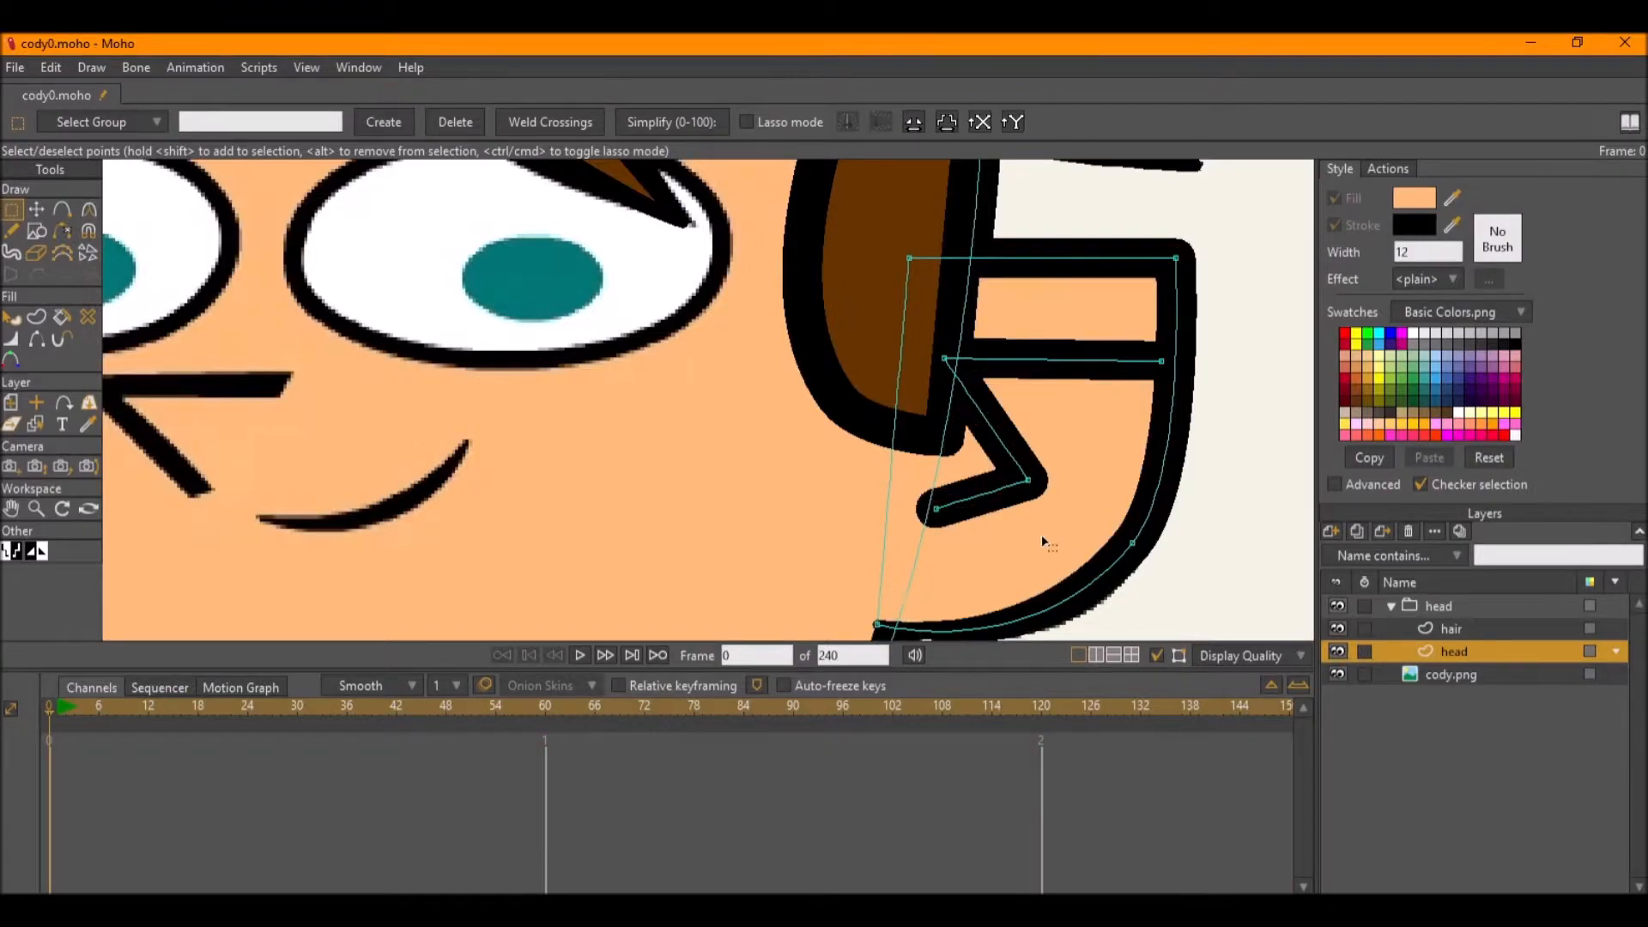
key(w)
drag(938, 513, 923, 515)
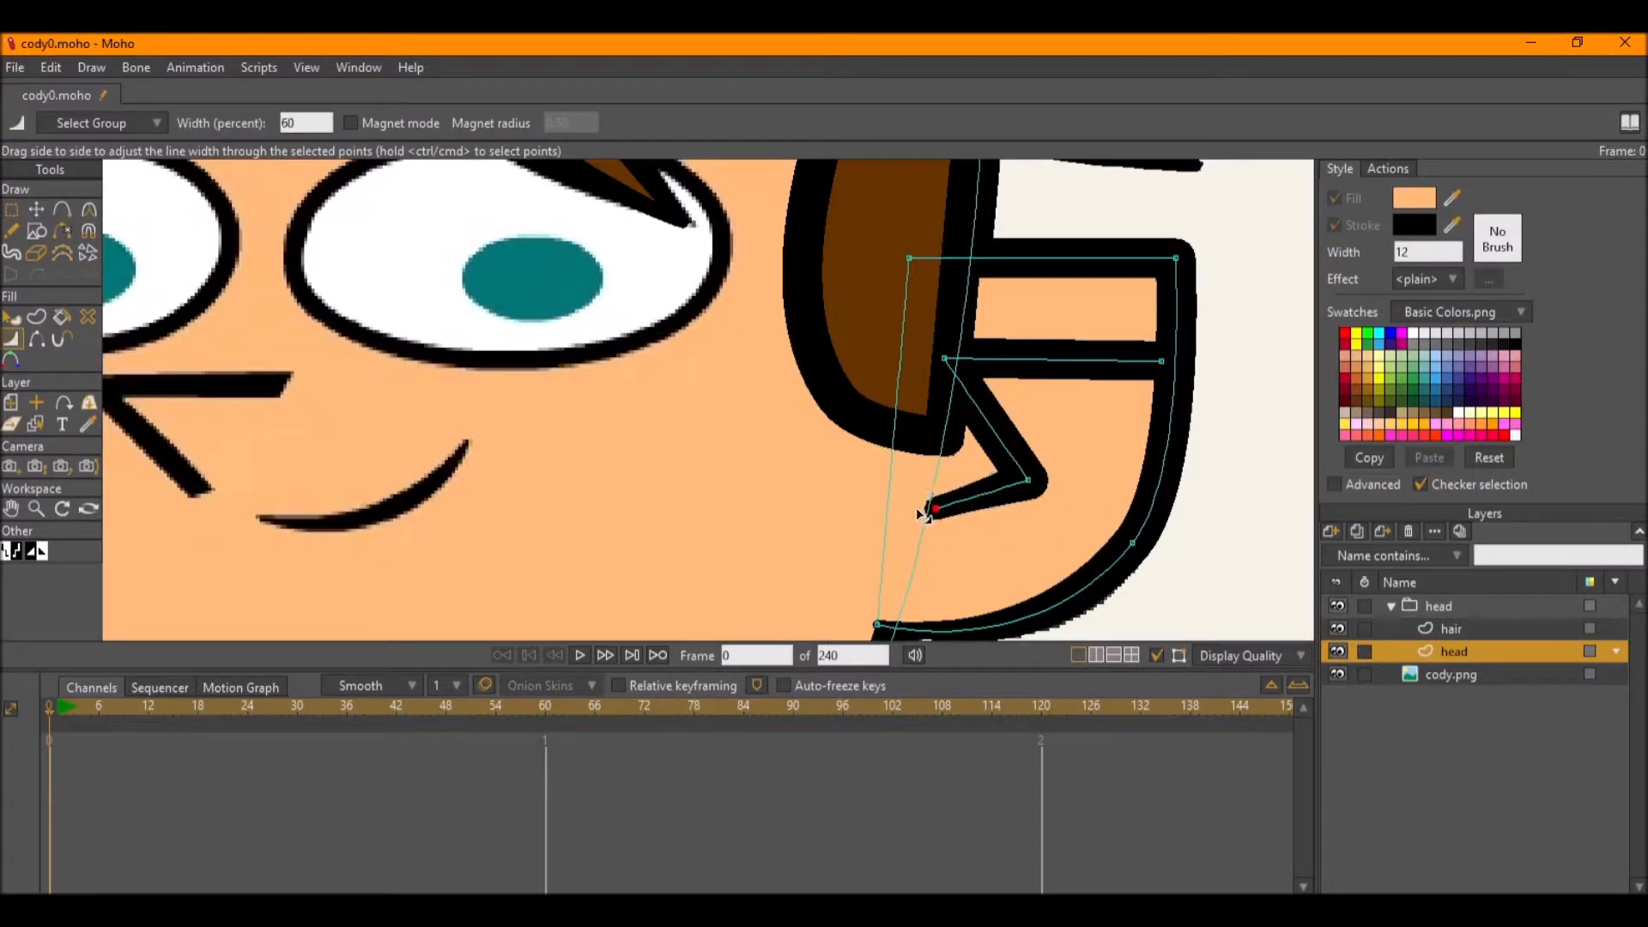
mouse_move(1061, 489)
mouse_down()
mouse_move(1037, 472)
mouse_move(938, 507)
mouse_up()
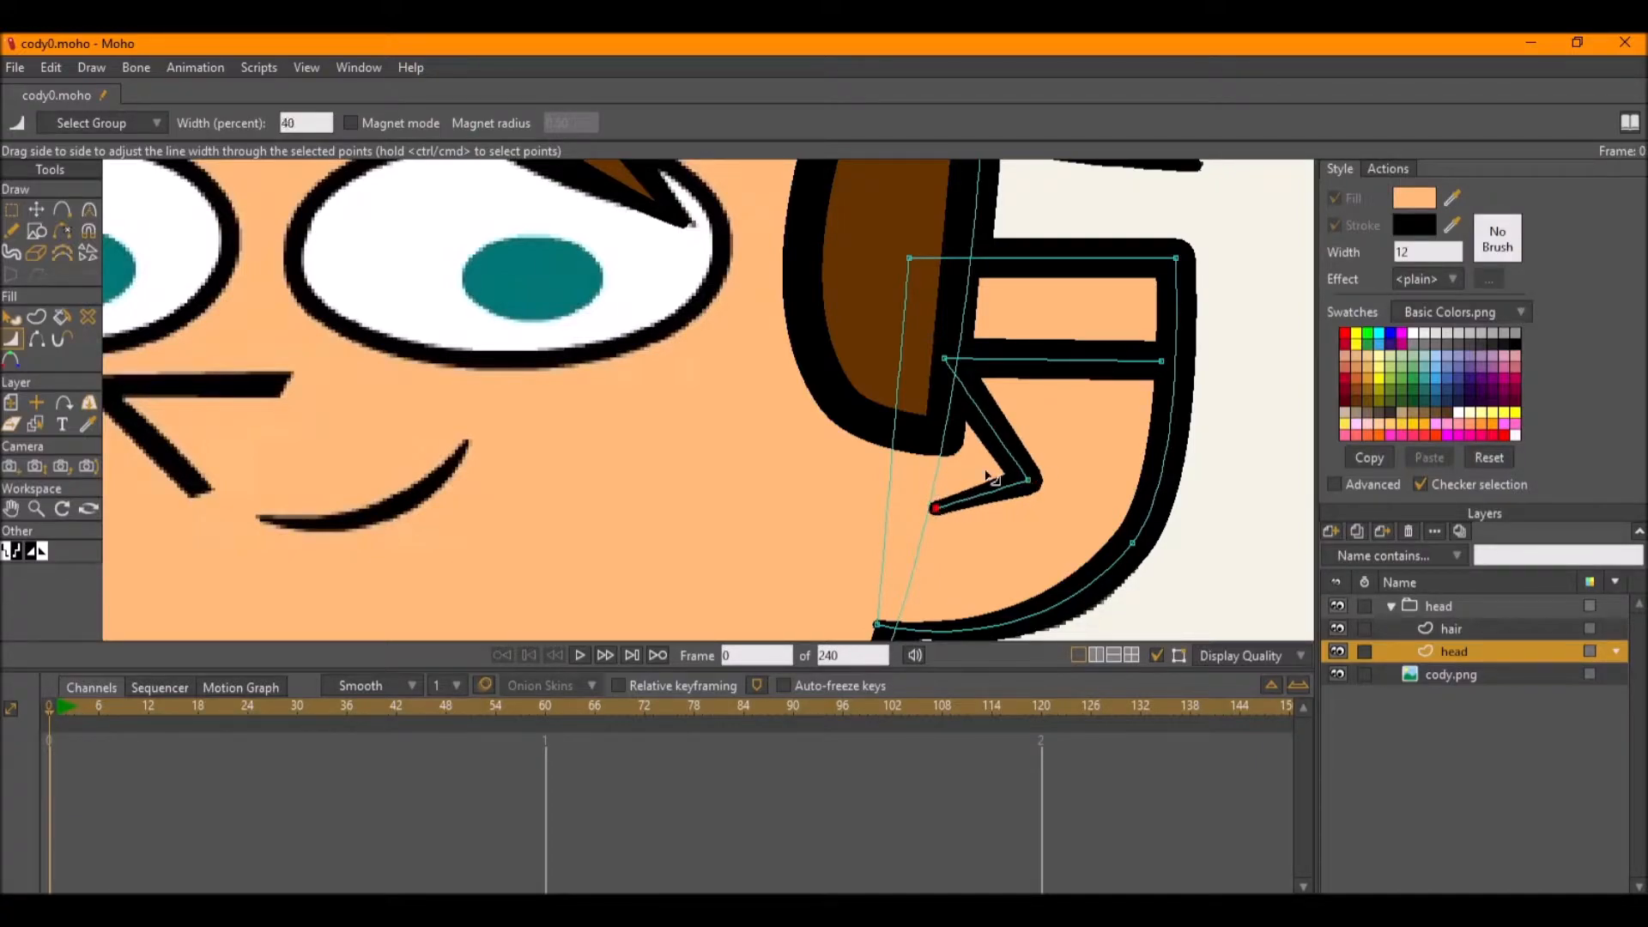
scroll(1219, 498, down, 6)
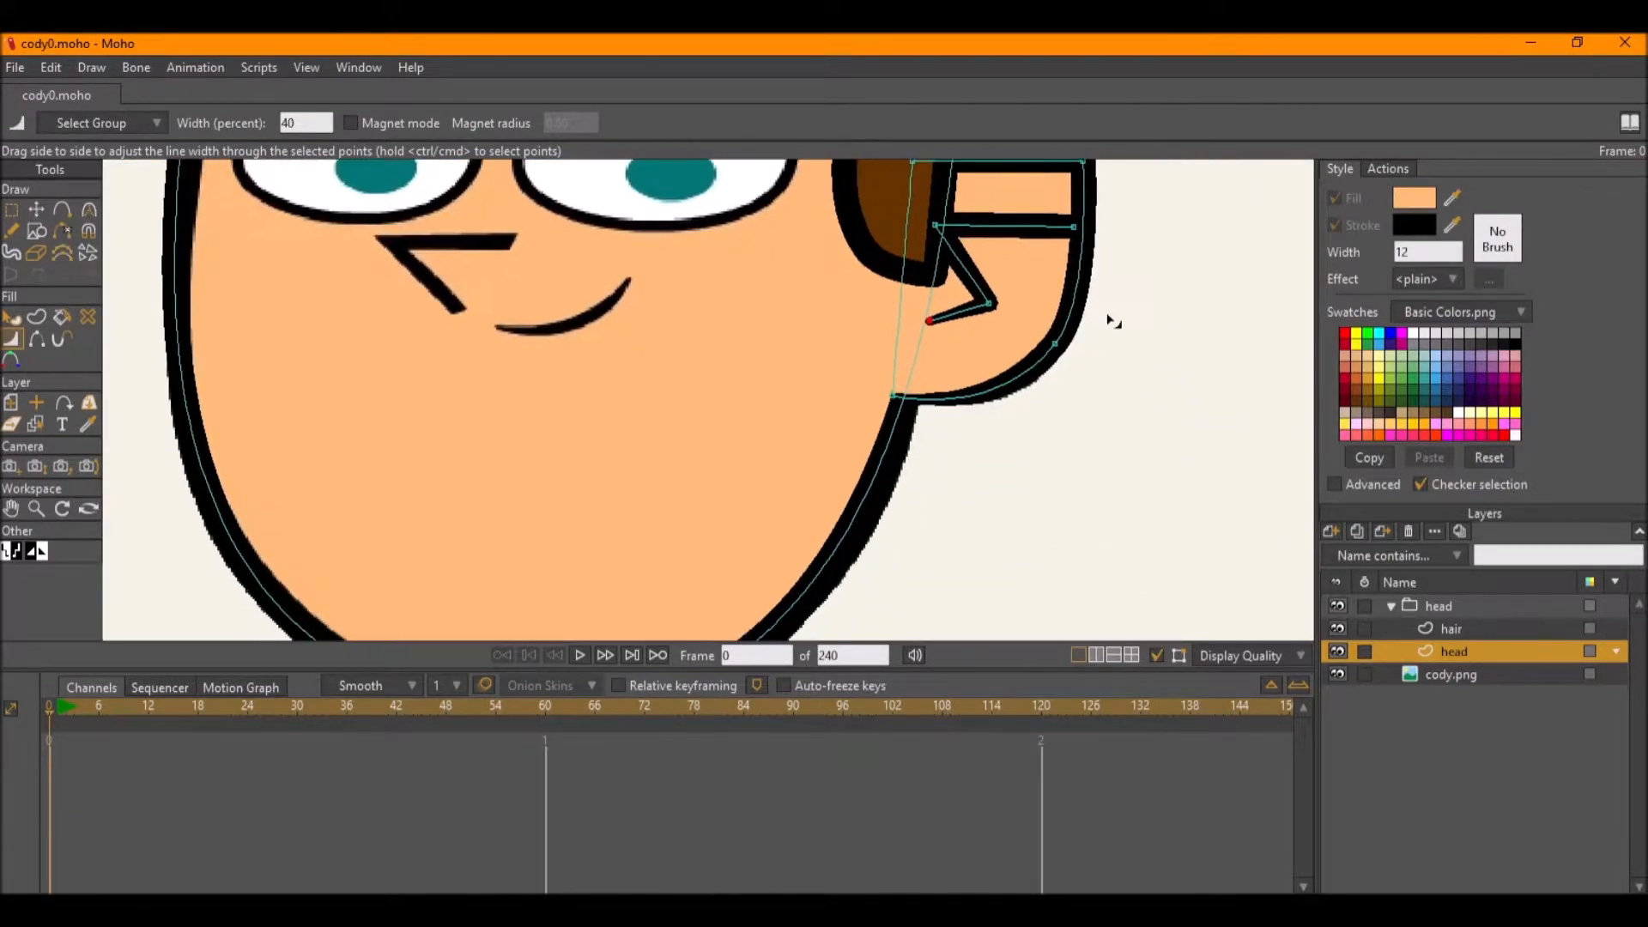
Check the drawn head and its shapes against the reference by toggling the cody.png layer's visibility.
click(1332, 675)
click(1336, 675)
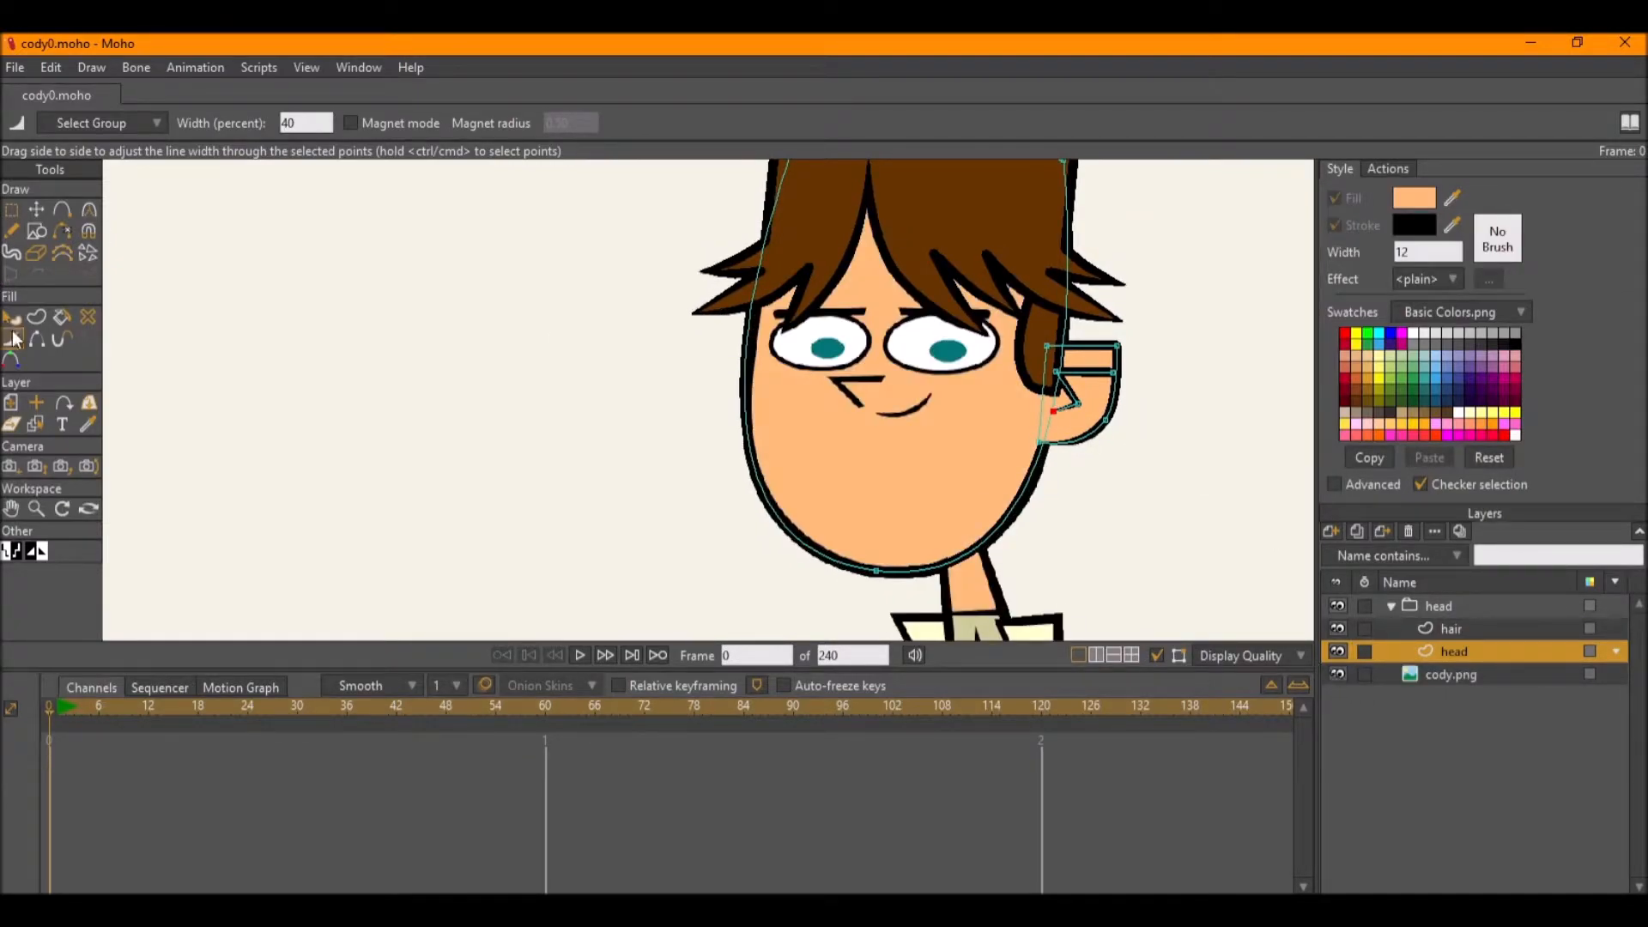
click(36, 317)
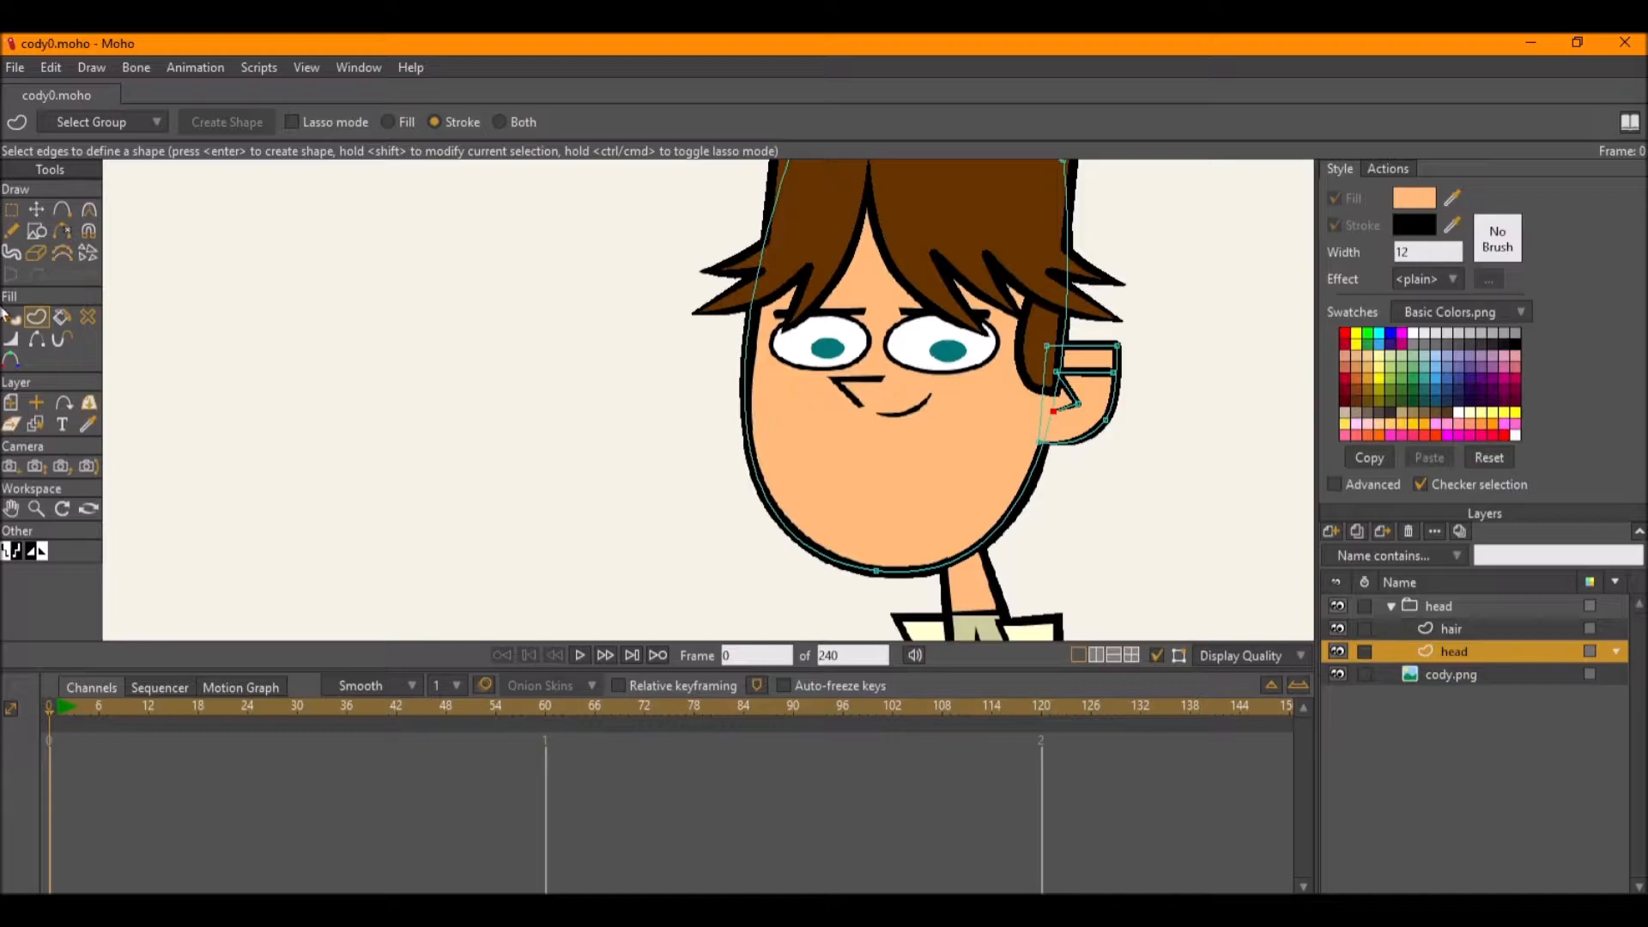
click(9, 317)
click(756, 399)
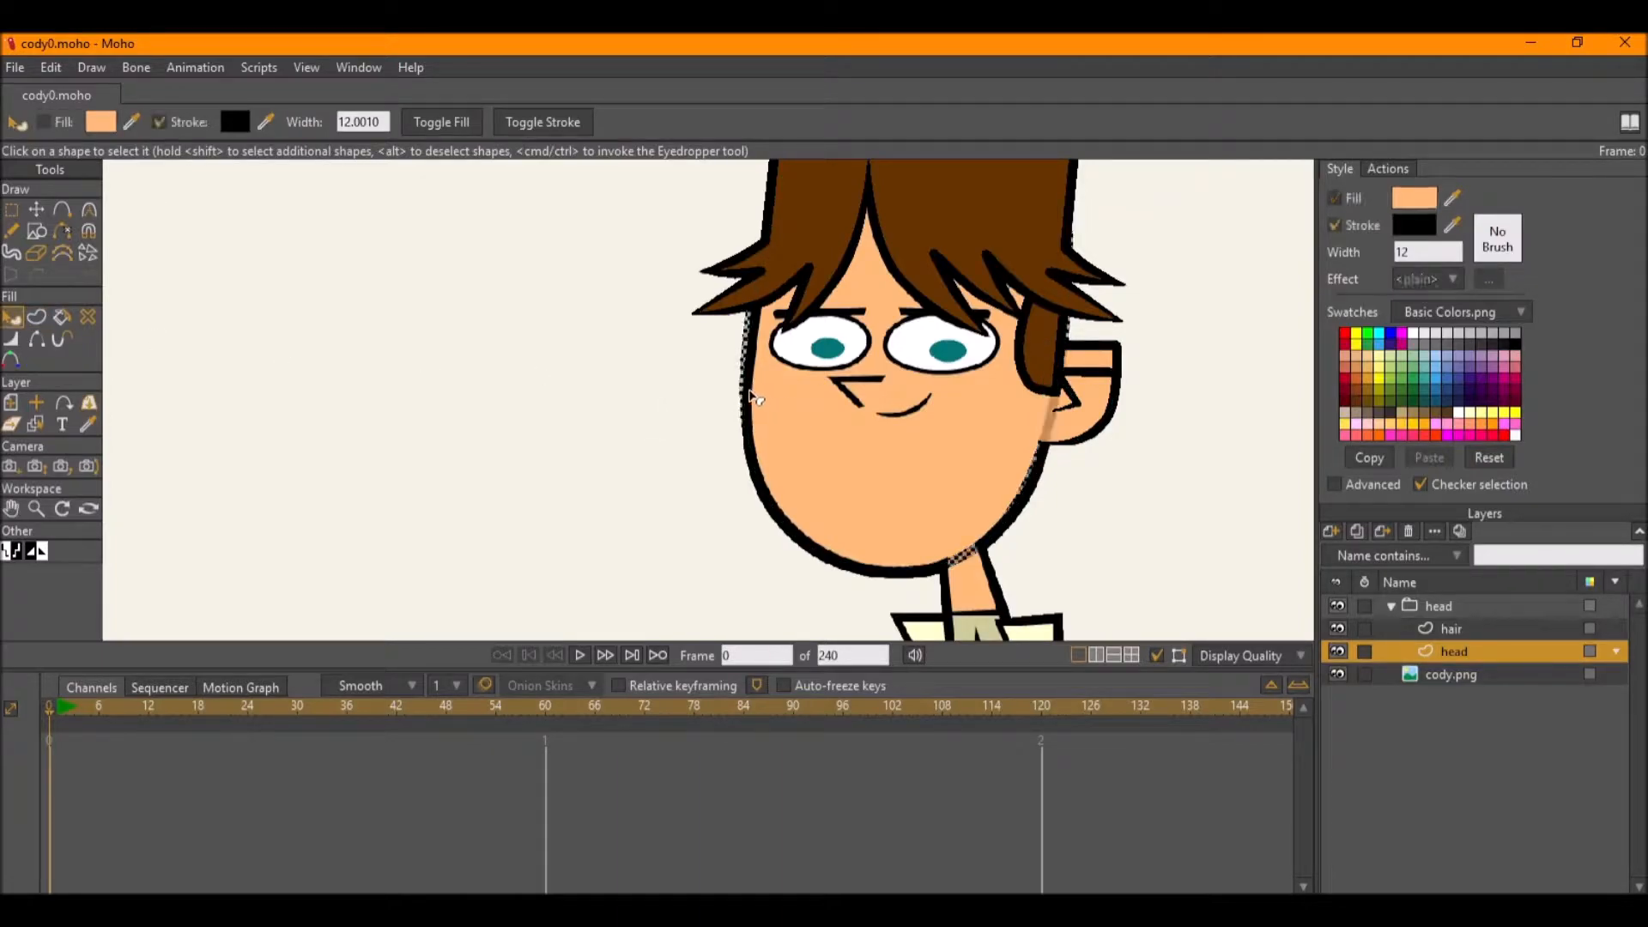
key(ctrl+a)
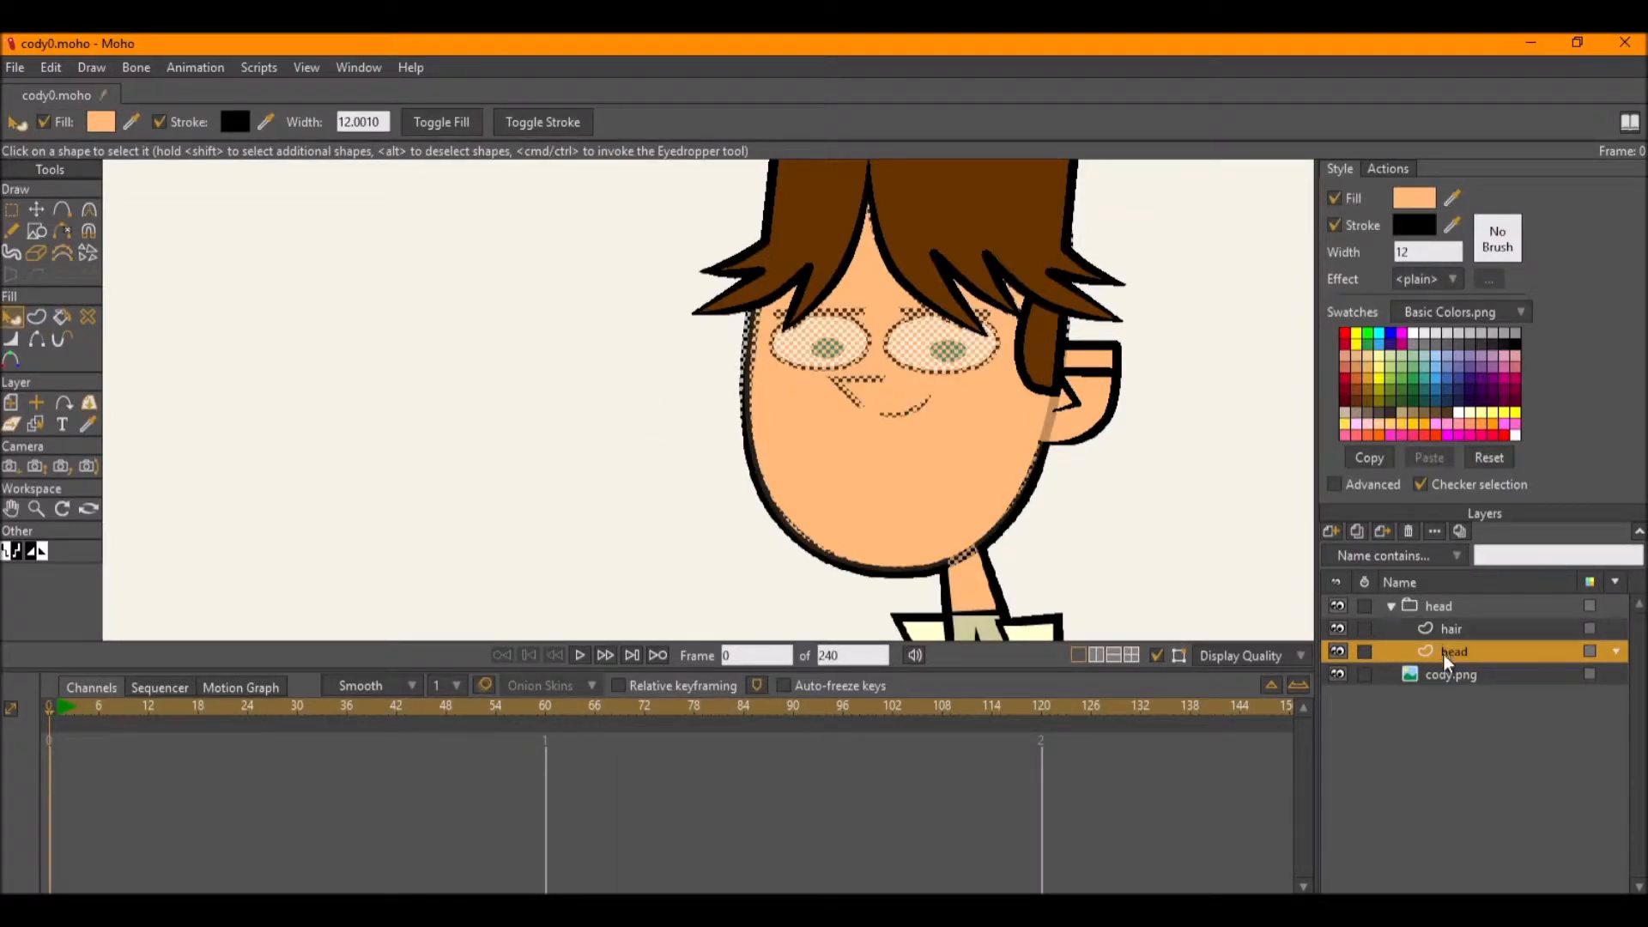
click(1338, 675)
click(1145, 529)
scroll(1143, 526, down, 2)
drag(1141, 518, 1094, 465)
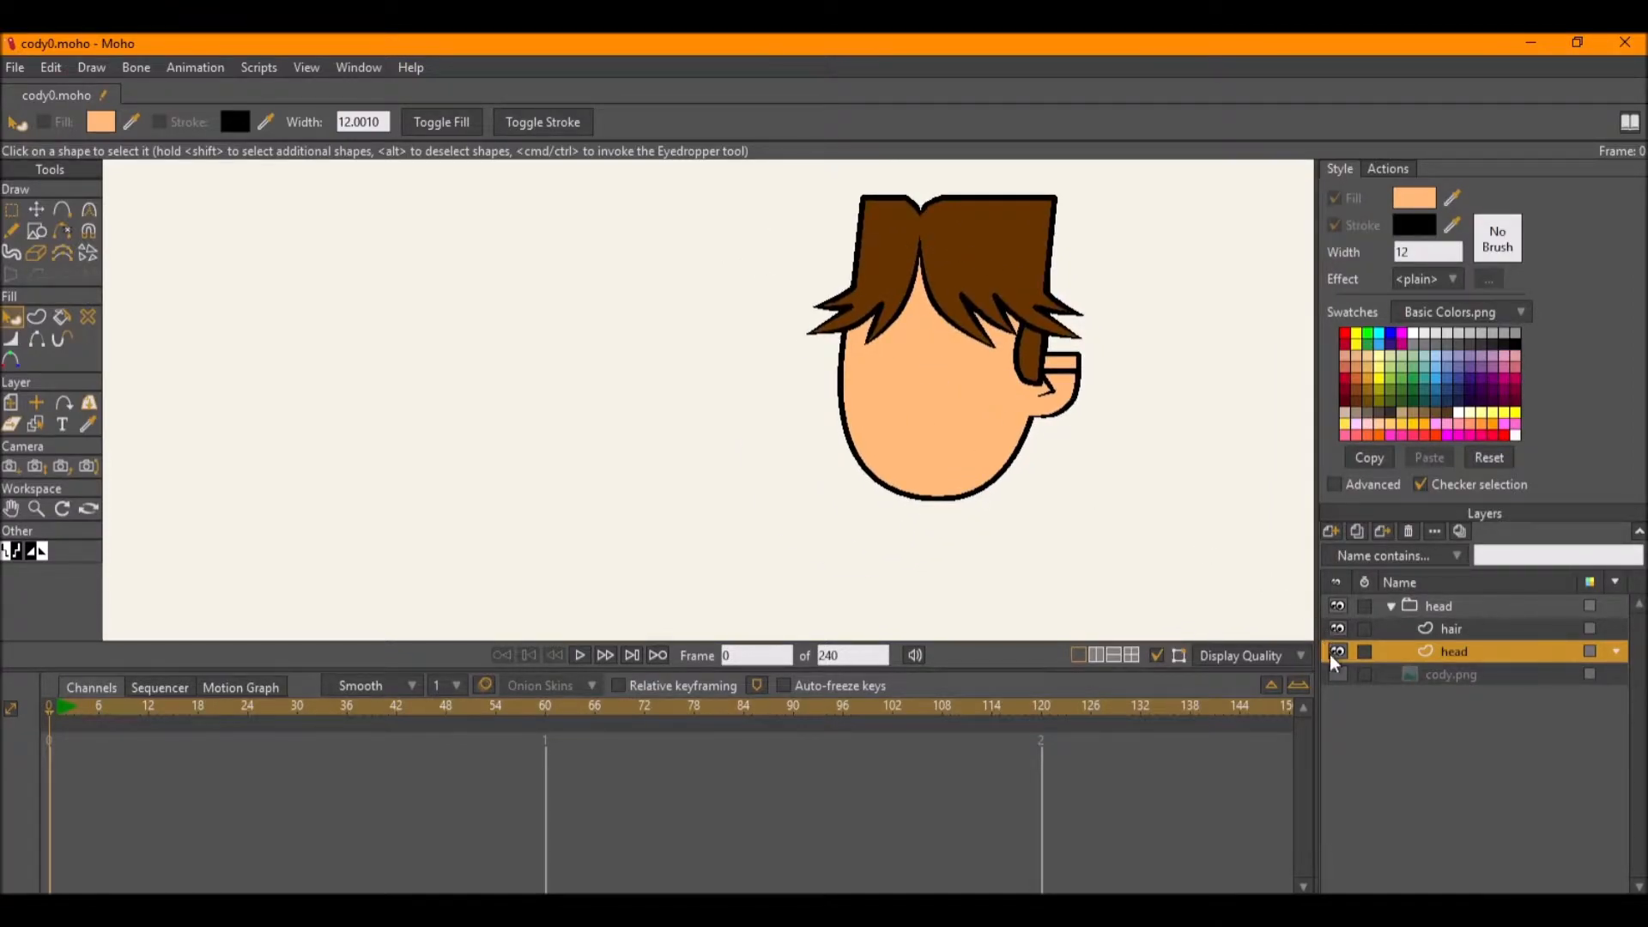
click(1338, 675)
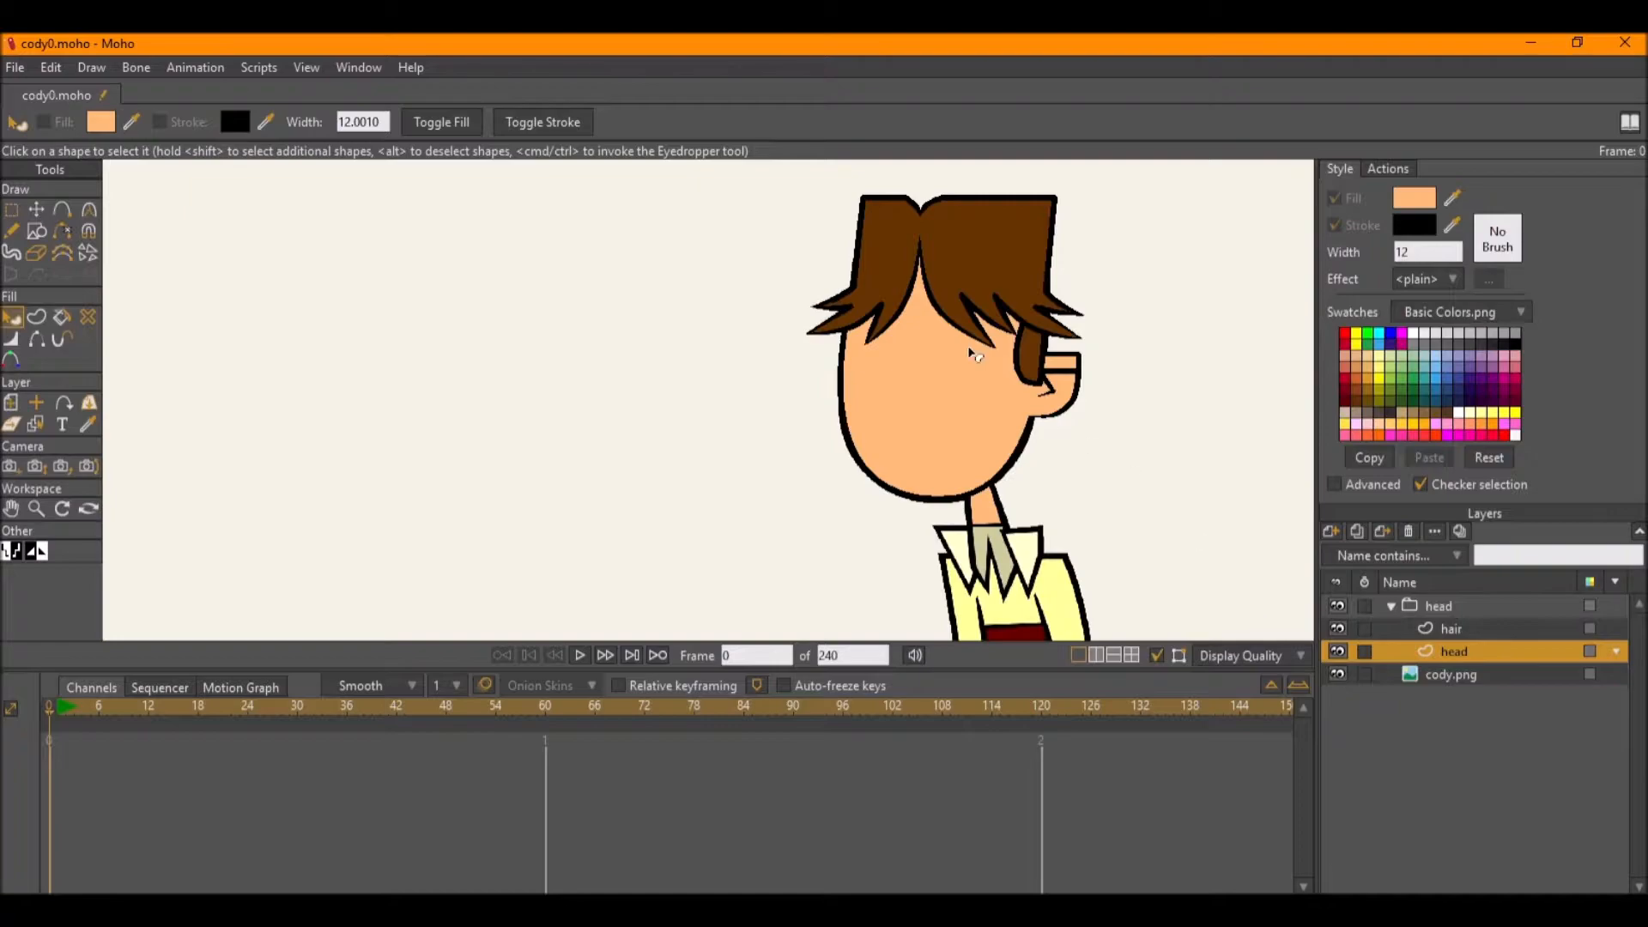
Hide the head vector layer and add a group layer named "eyes" directly above it.
scroll(976, 355, up, 2)
click(1337, 652)
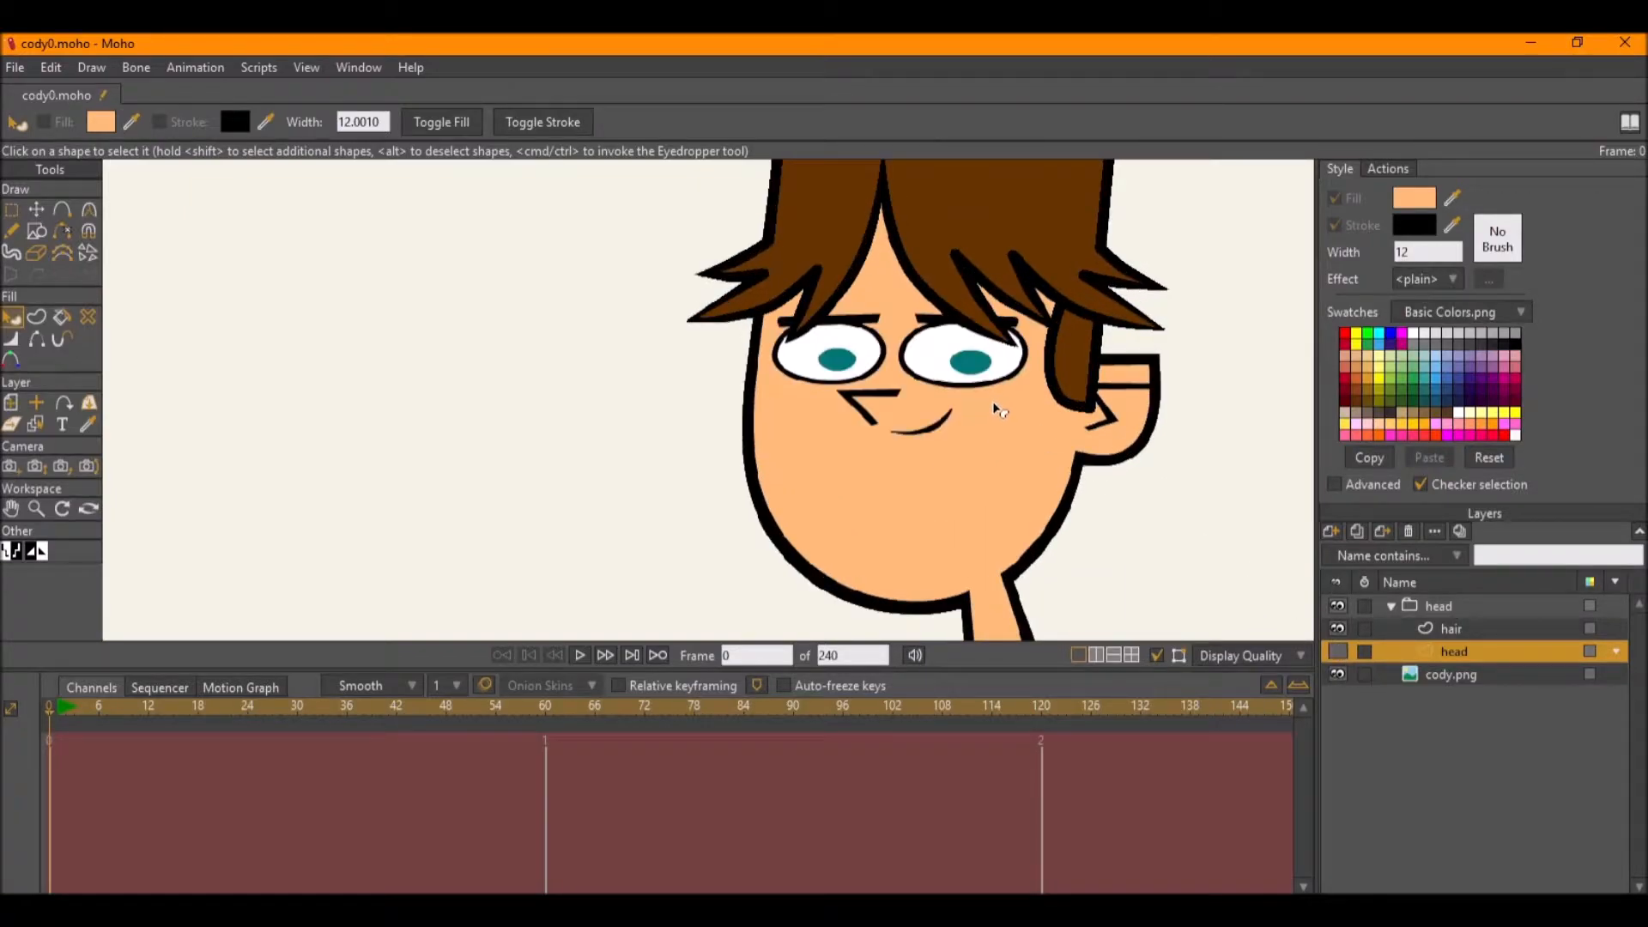
scroll(929, 359, up, 2)
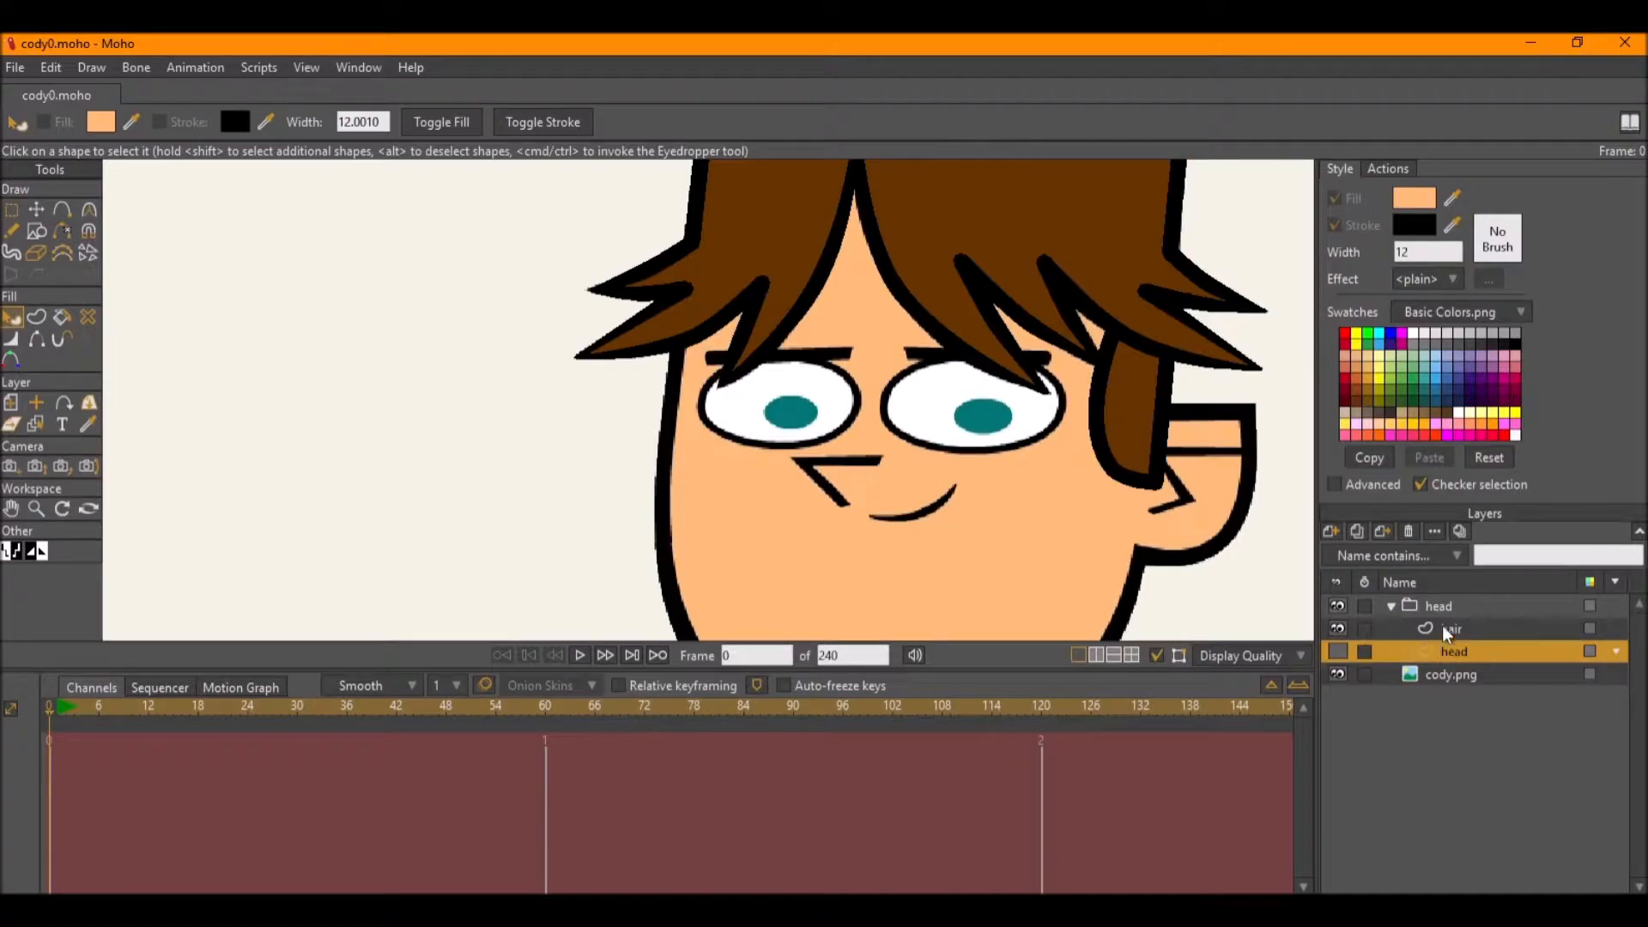
click(1330, 530)
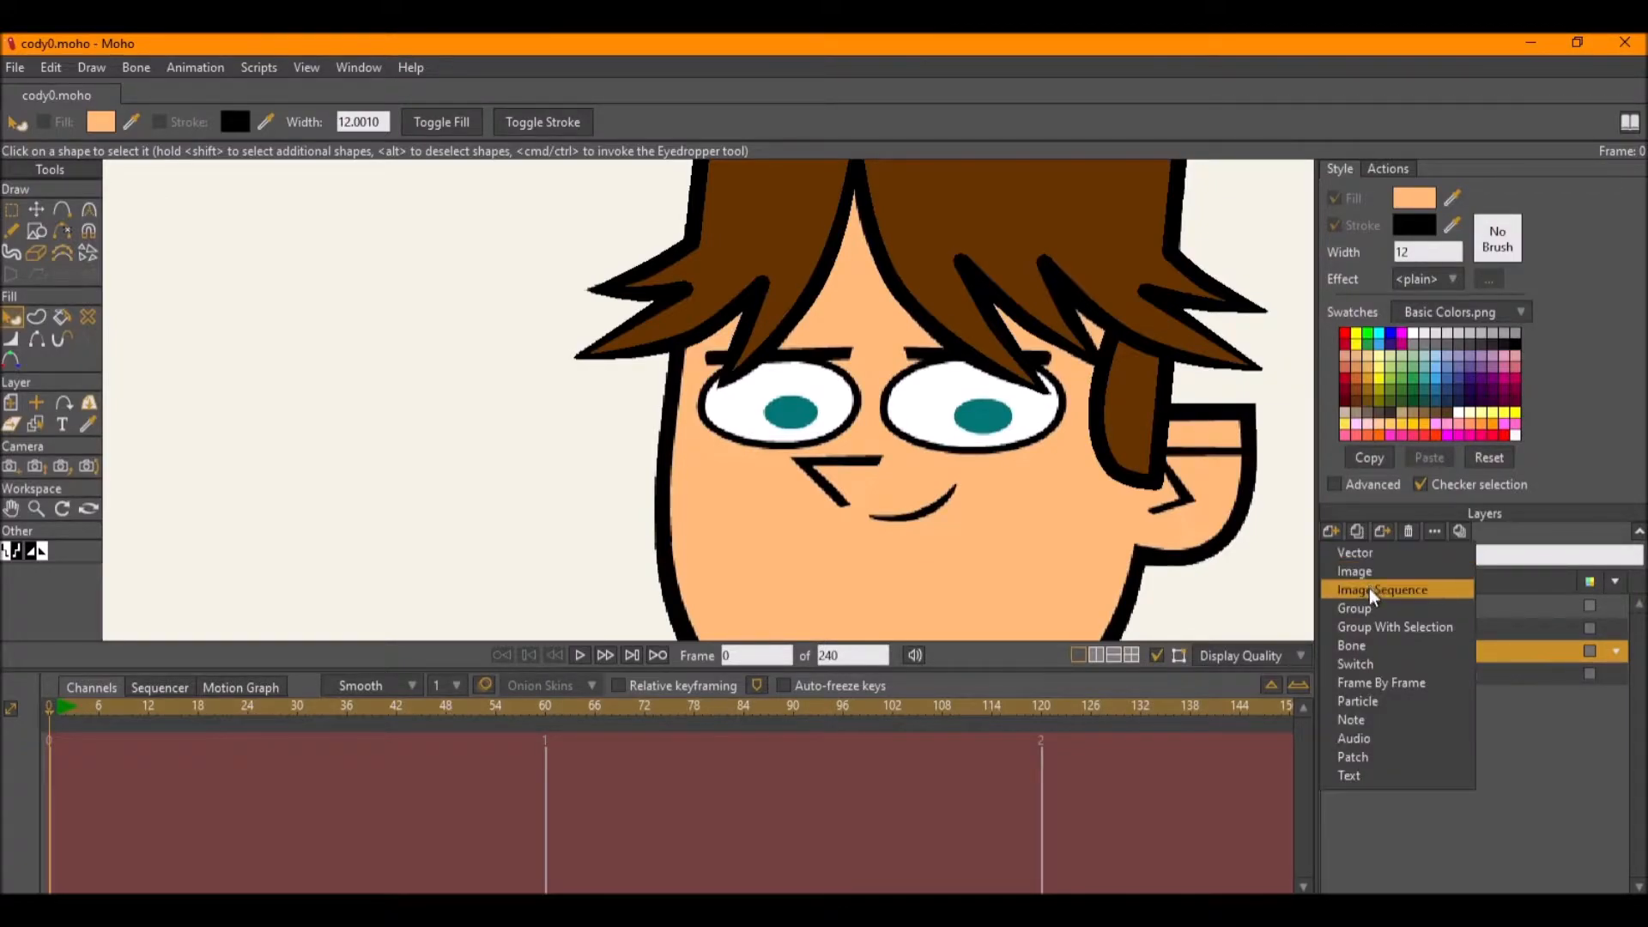
click(994, 440)
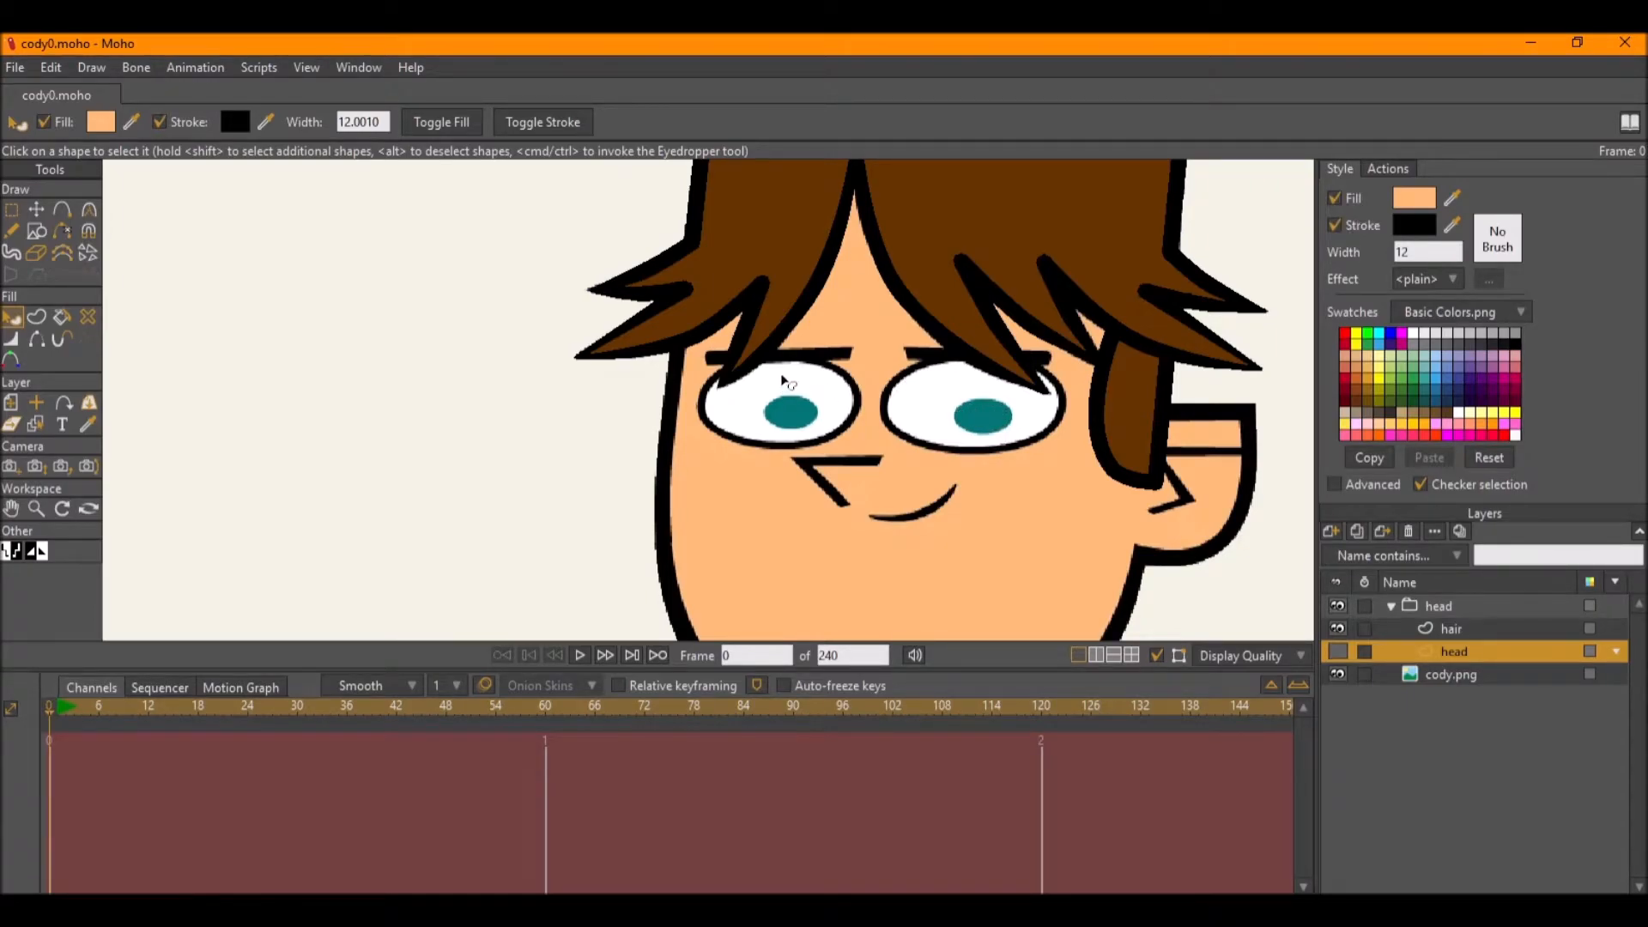
click(1327, 532)
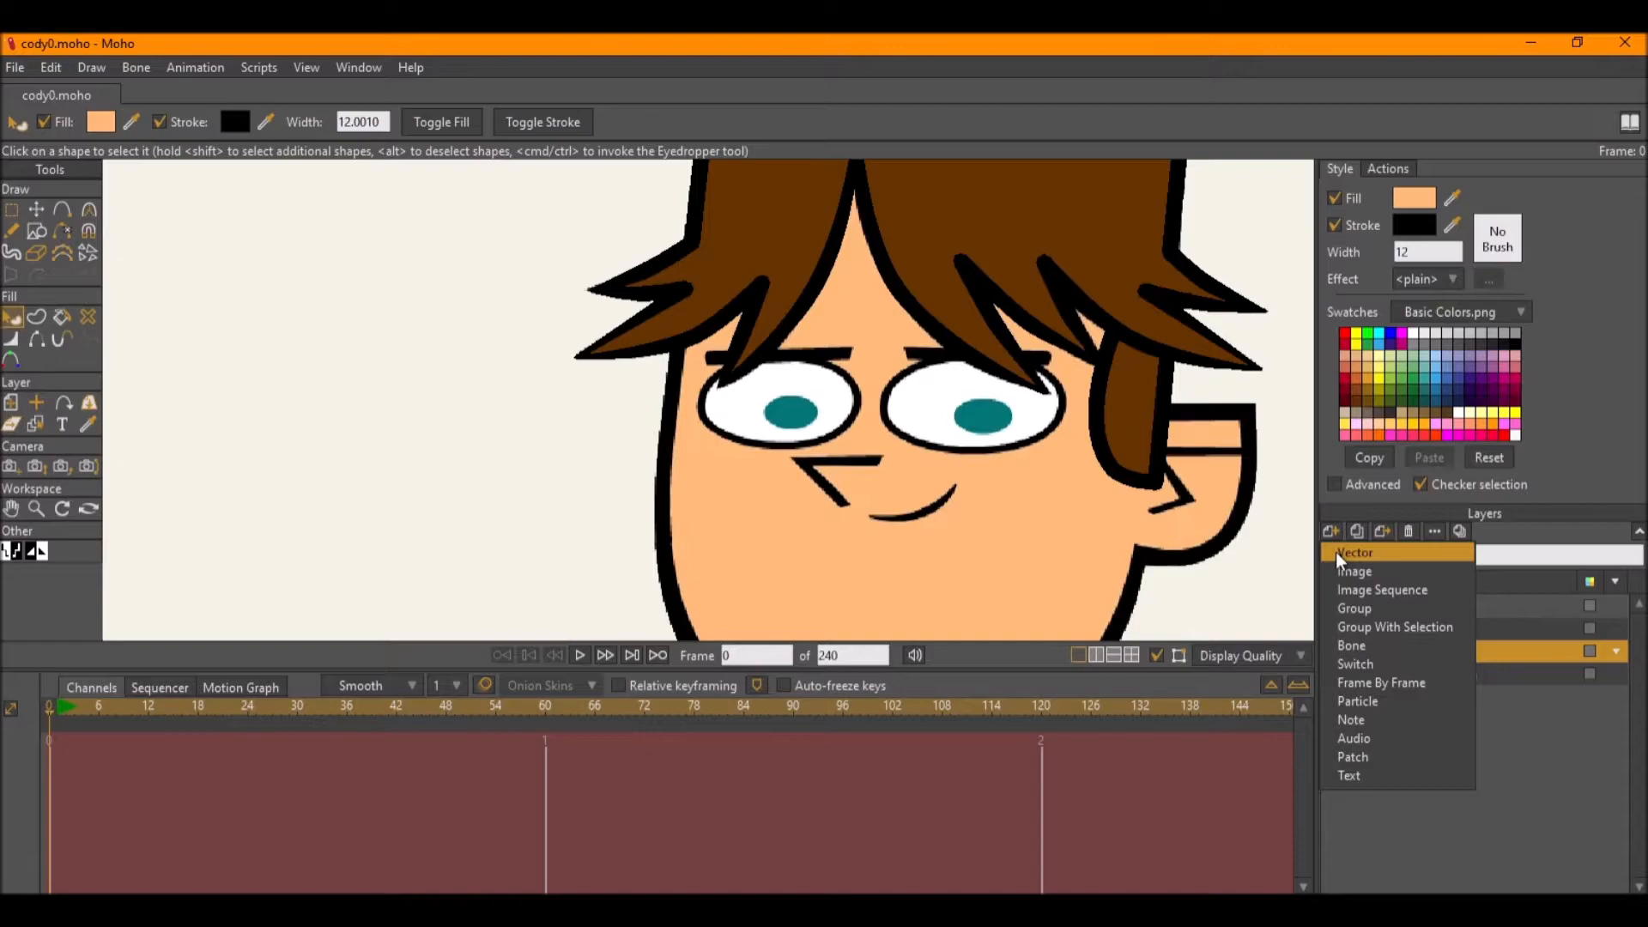
click(1356, 607)
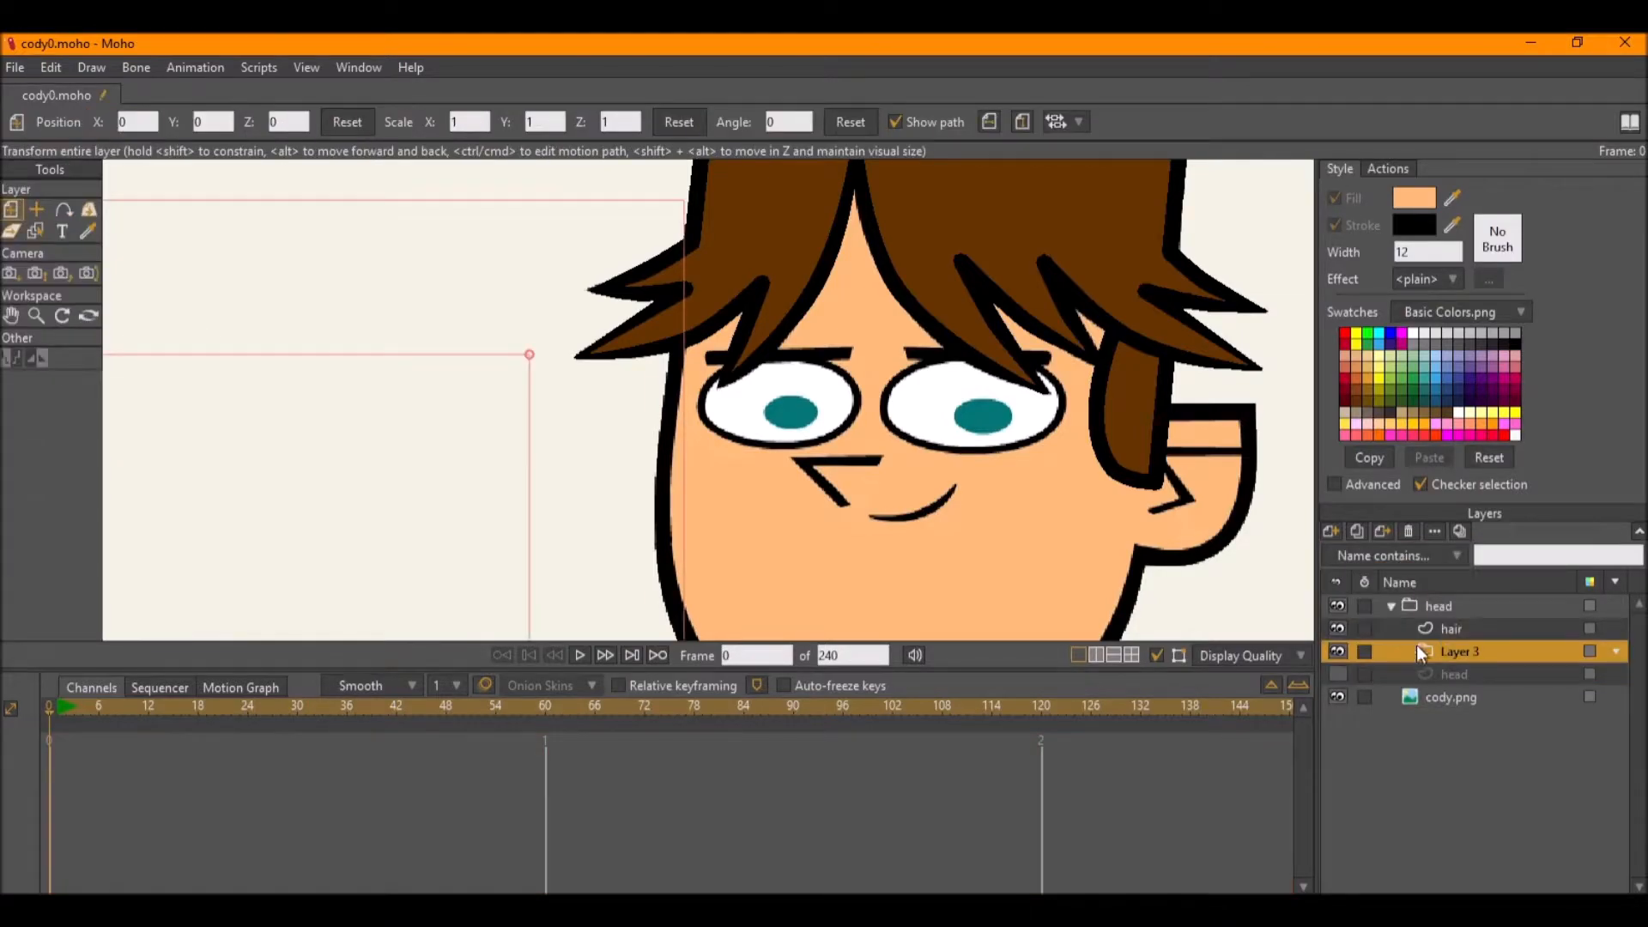
double_click(1463, 651)
text(eyes)
key(Return)
right_click(1465, 653)
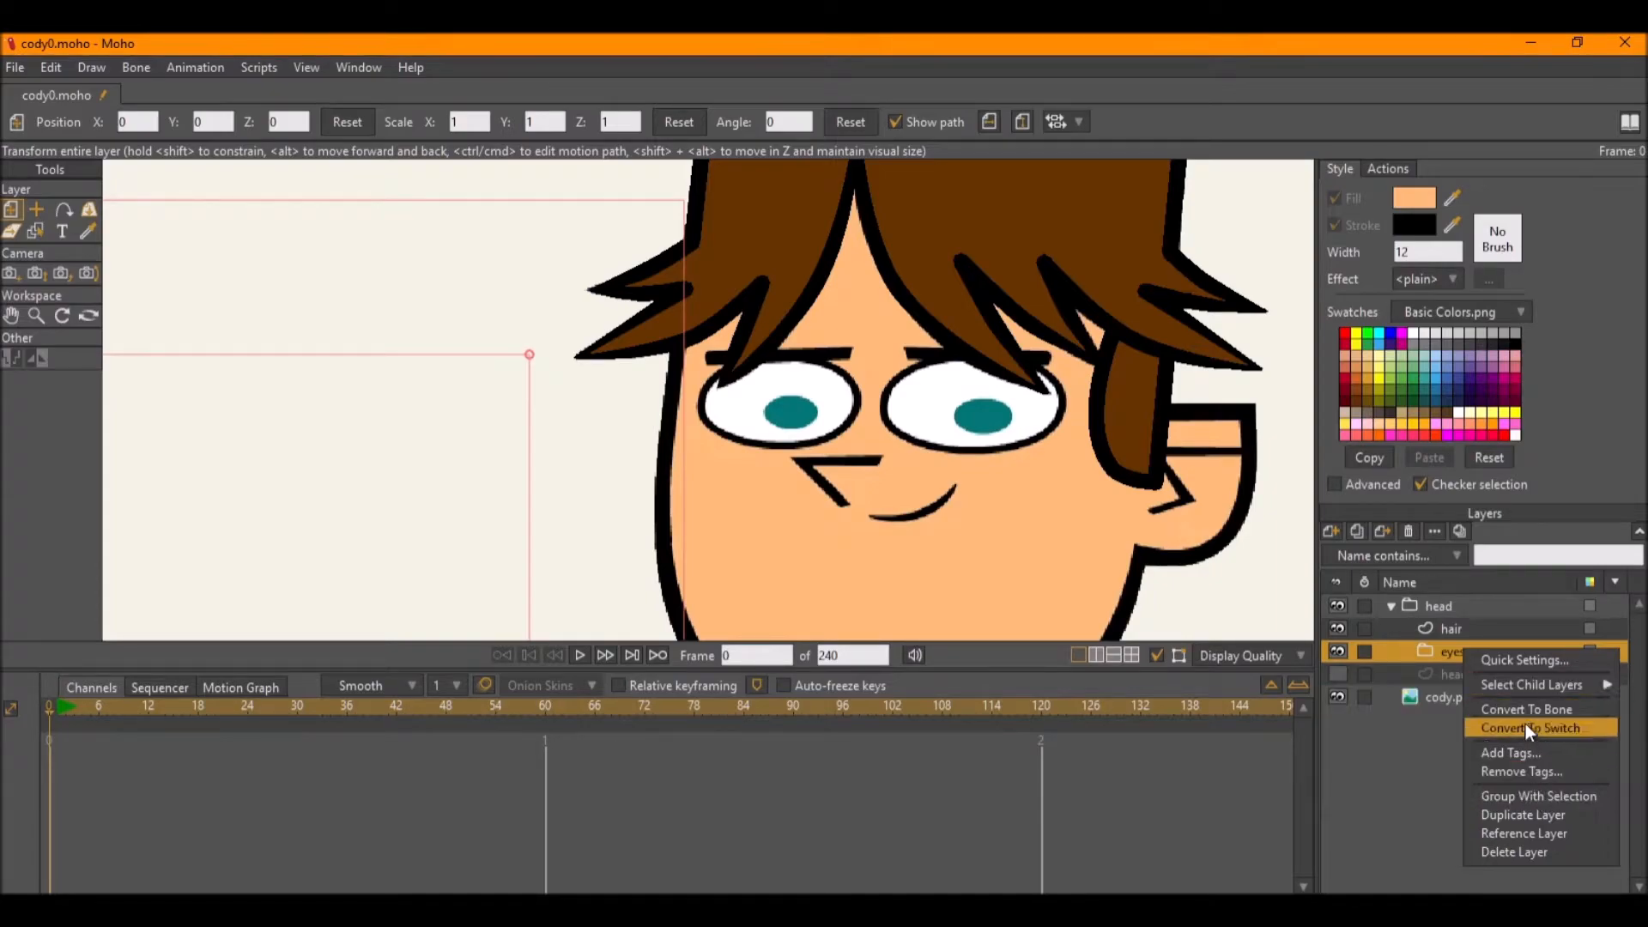
Add a vector layer inside the eyes group and name it "eyes".
click(1329, 536)
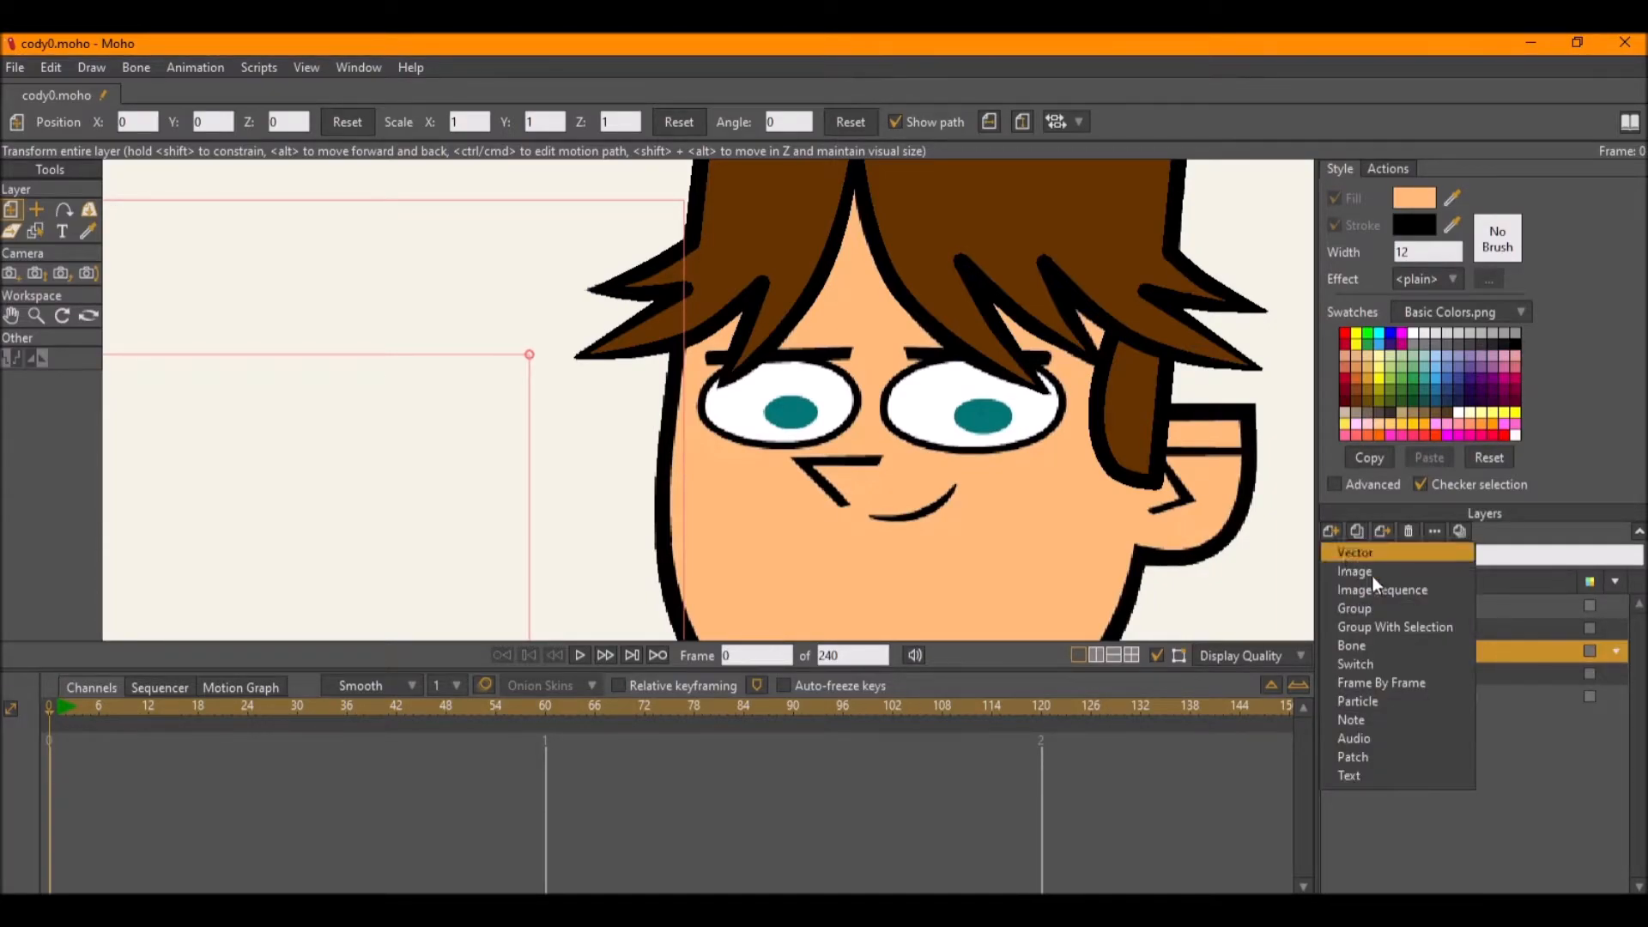
click(1360, 554)
drag(1452, 671, 1456, 673)
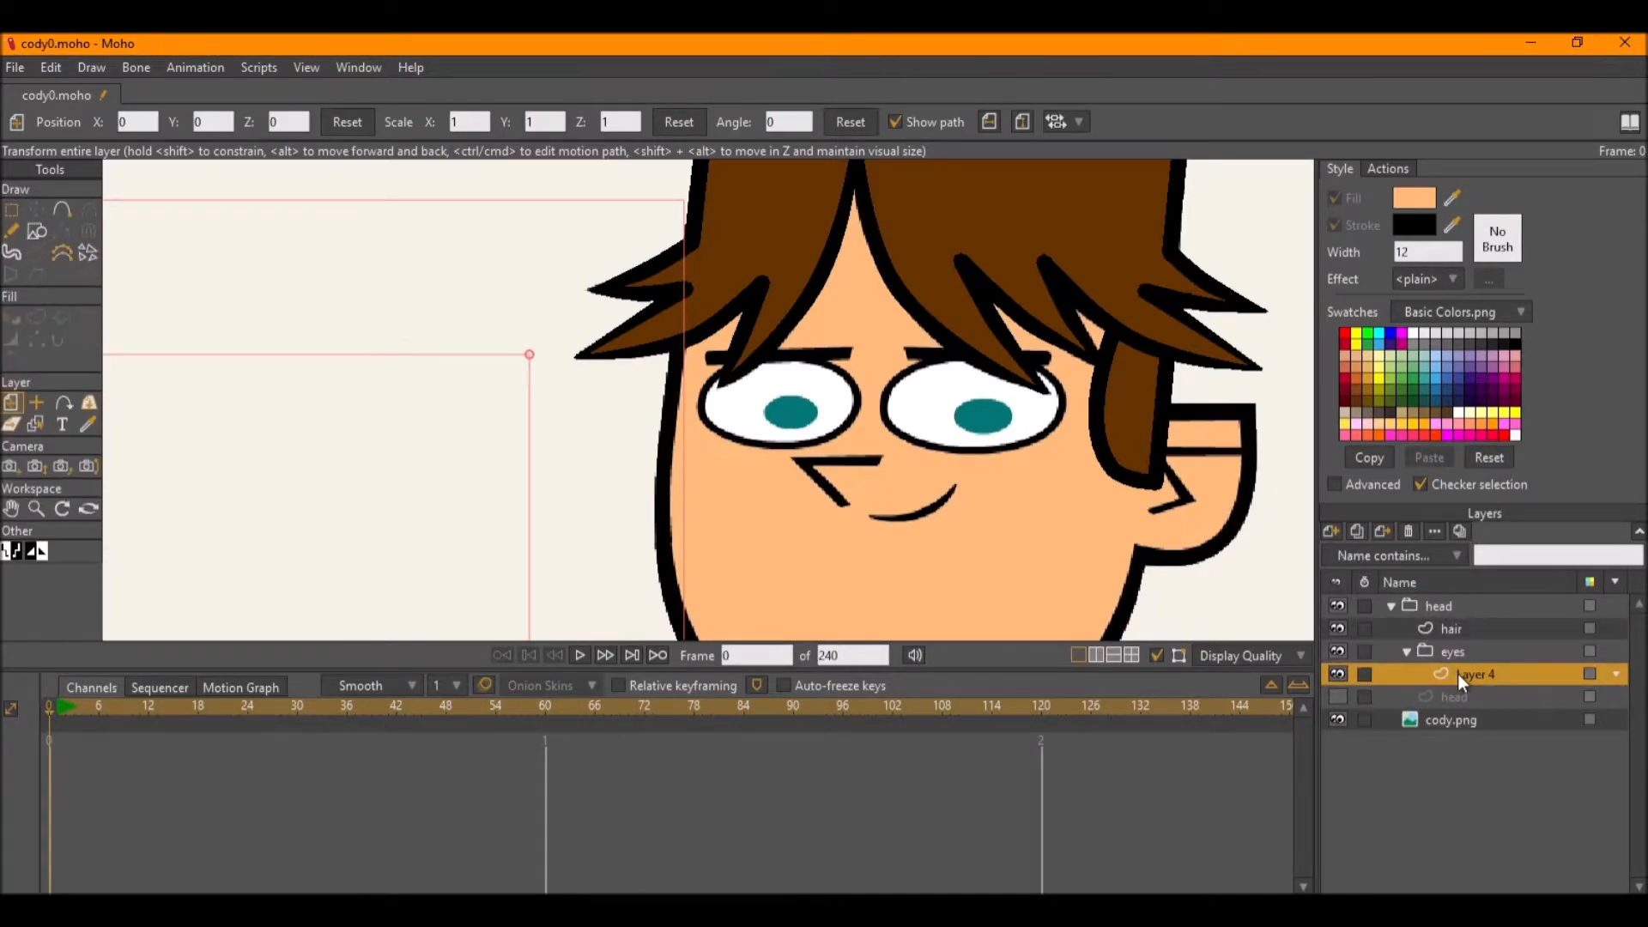
double_click(1458, 673)
text(eyes)
key(Return)
Sample the reference eye's white as the fill colour and draw an oval around the character's left-hand eye.
click(1451, 201)
click(927, 400)
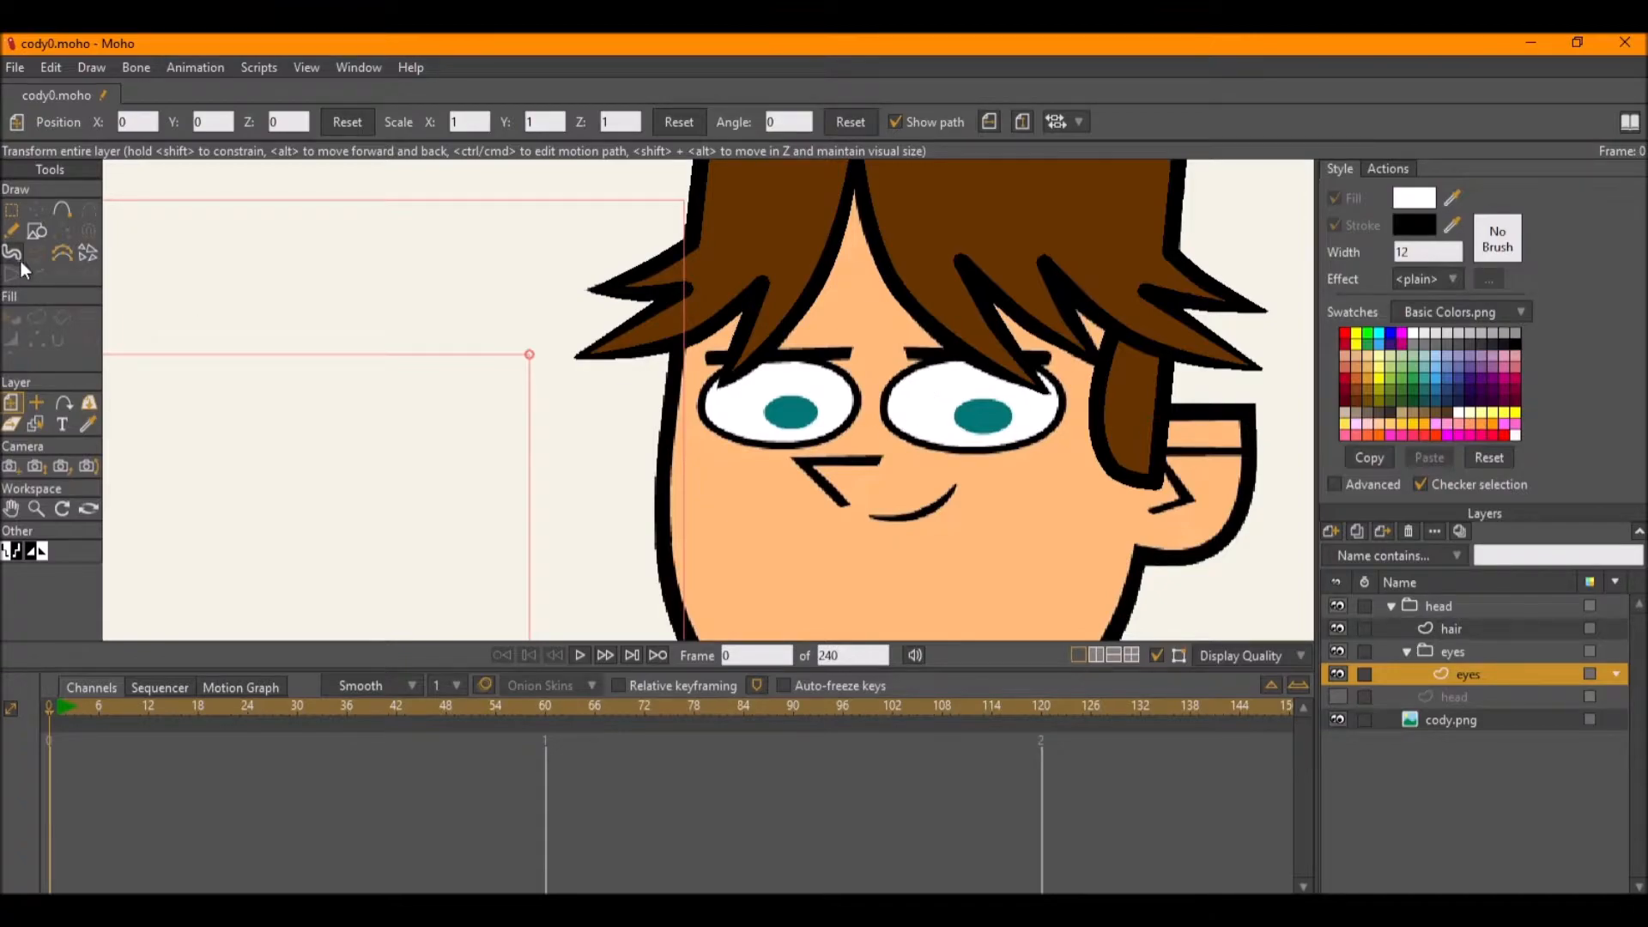
click(36, 232)
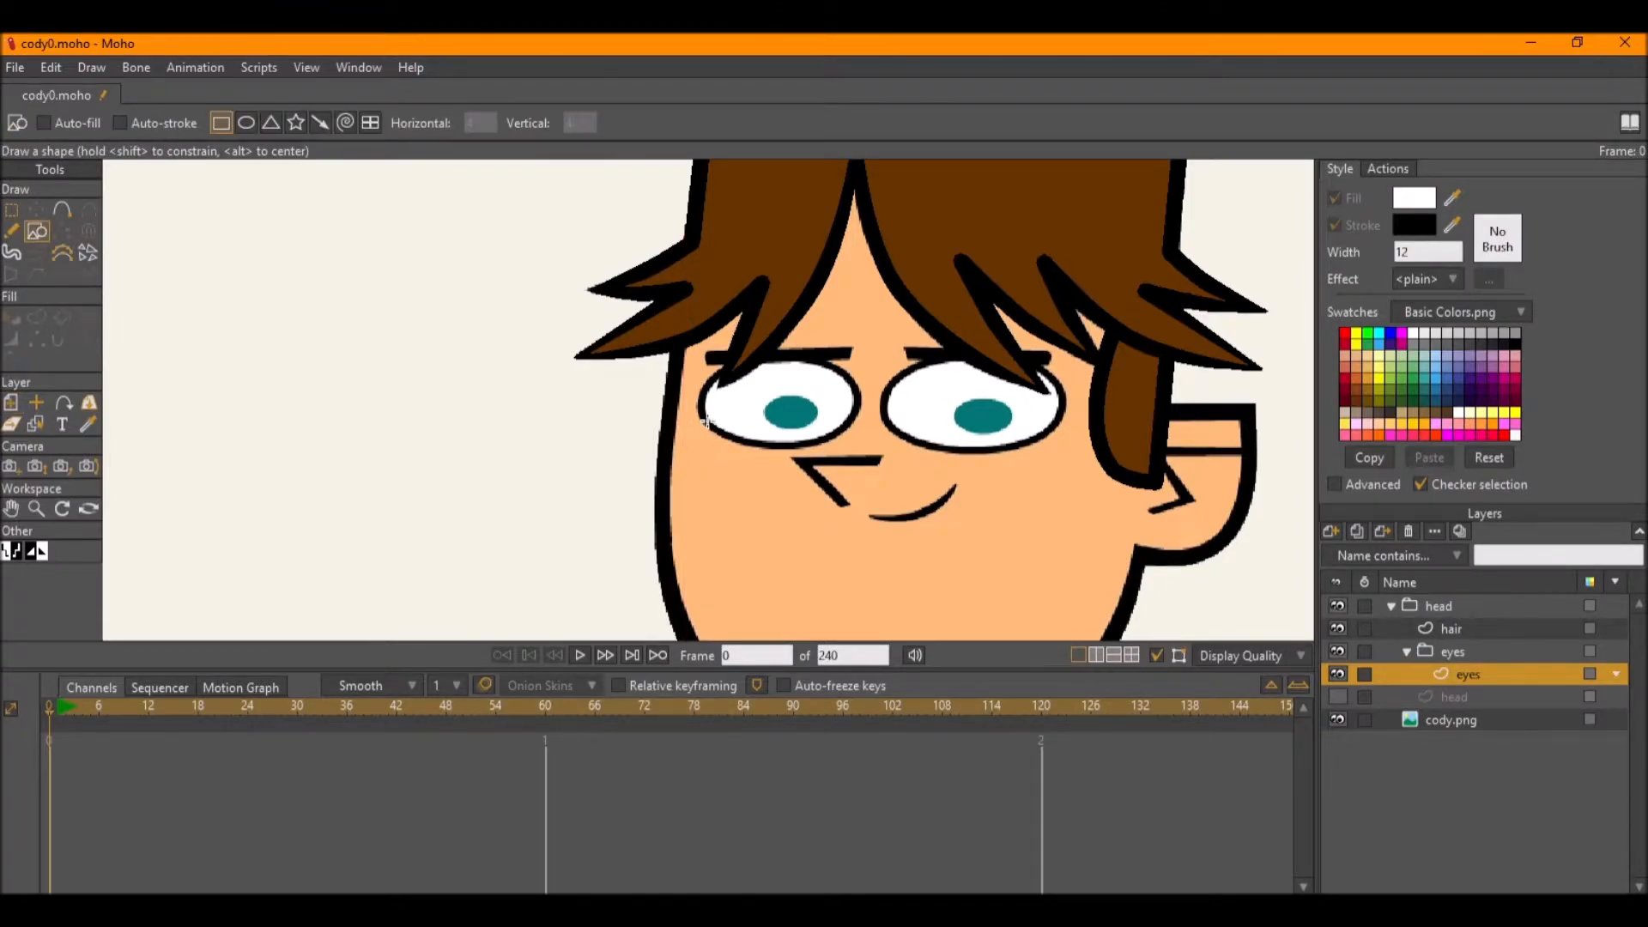
click(245, 123)
drag(697, 448, 860, 357)
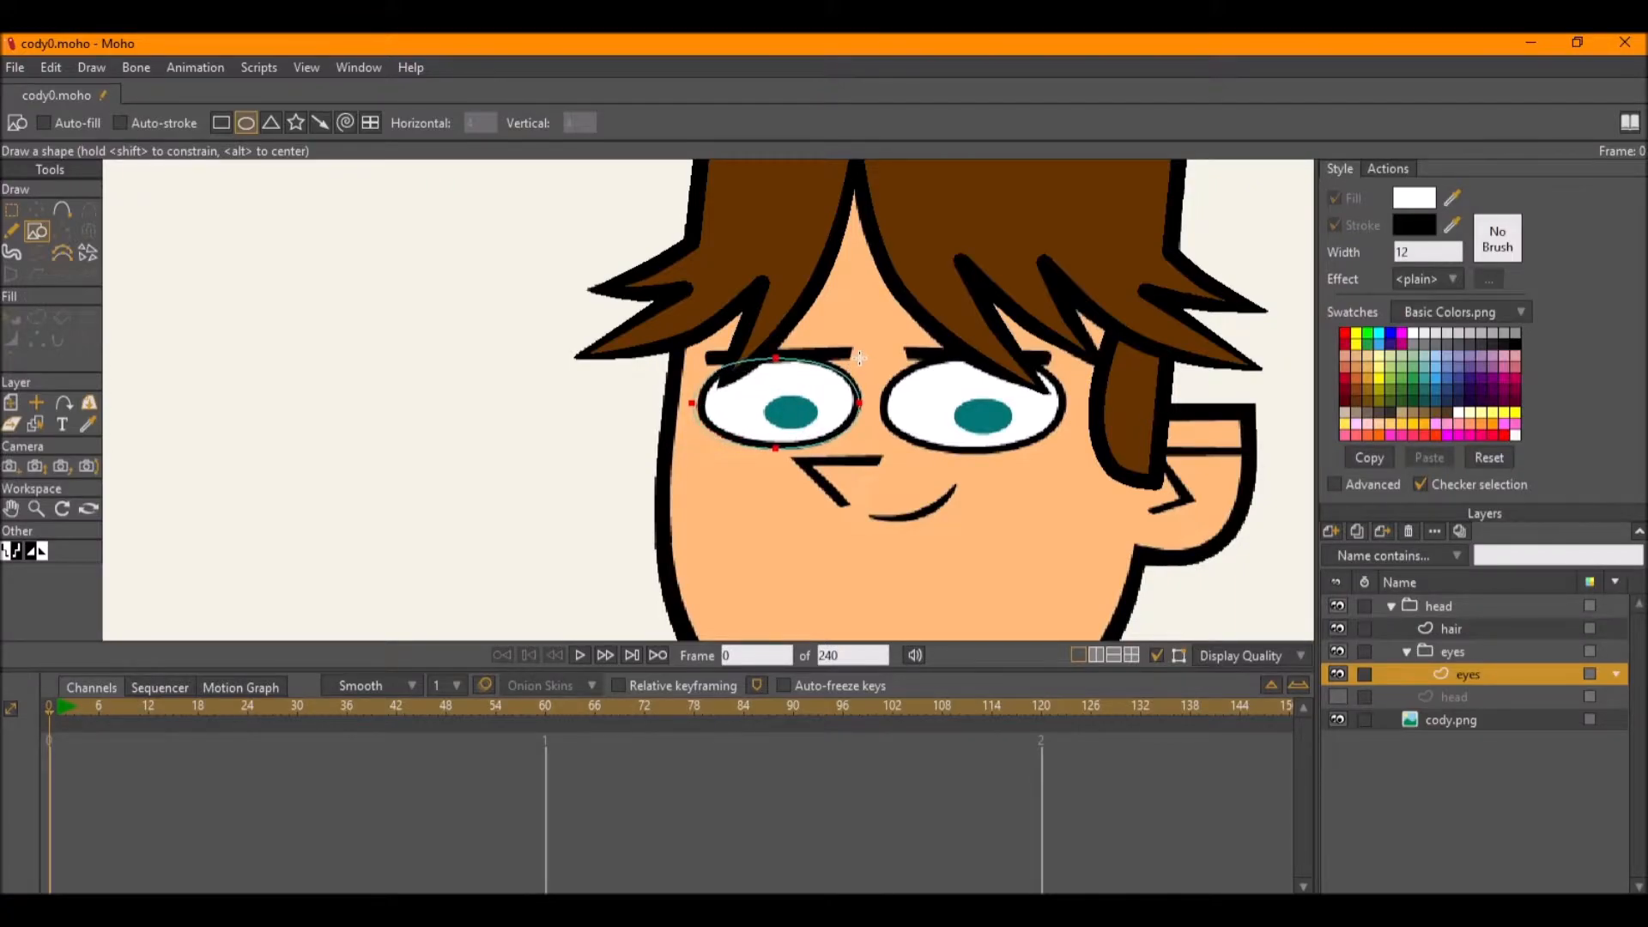
Align the eye oval with the reference and scale it down to sit within the eye's black outline.
scroll(777, 403, up, 5)
key(t)
drag(813, 416, 821, 415)
drag(1006, 528, 1001, 518)
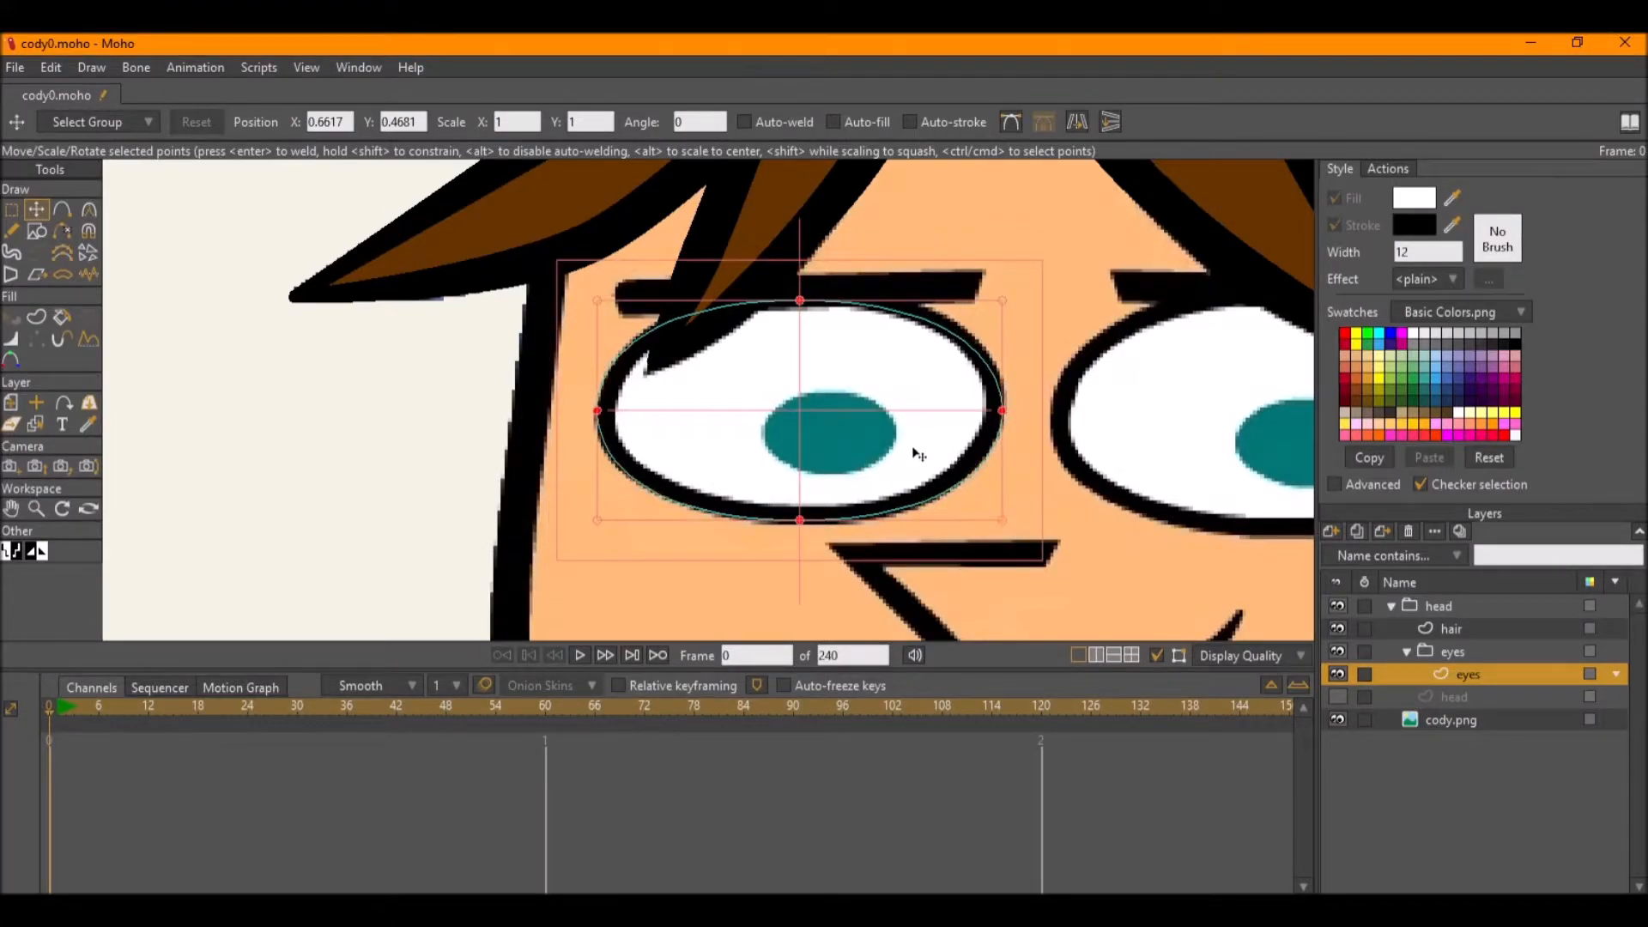
scroll(911, 452, down, 3)
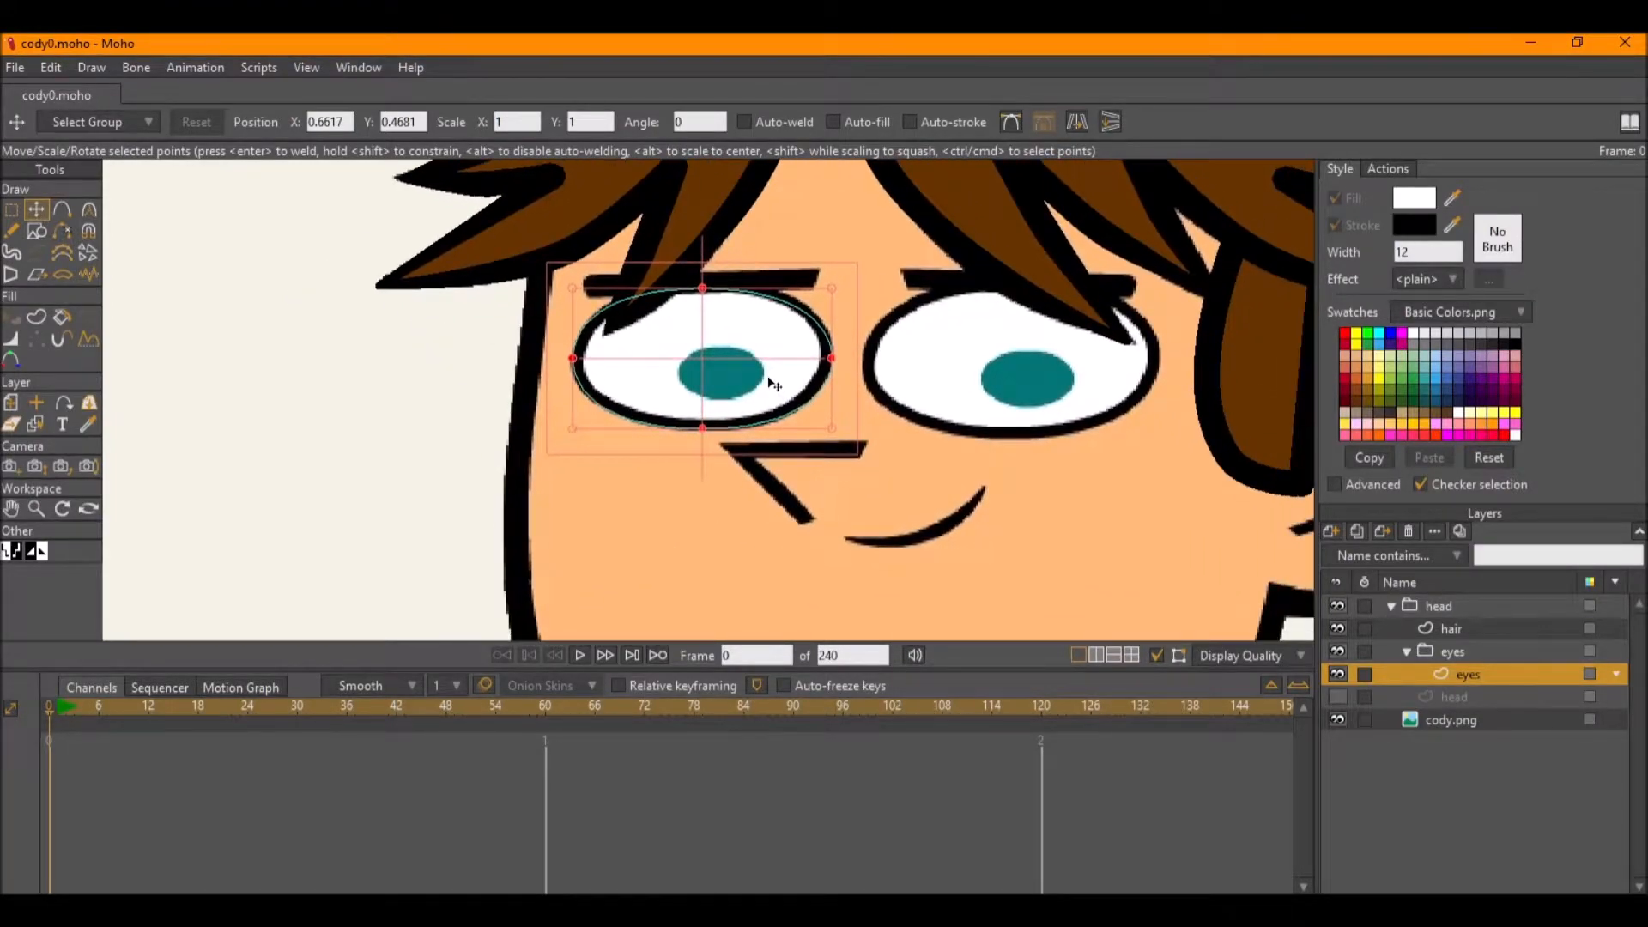
scroll(755, 379, up, 2)
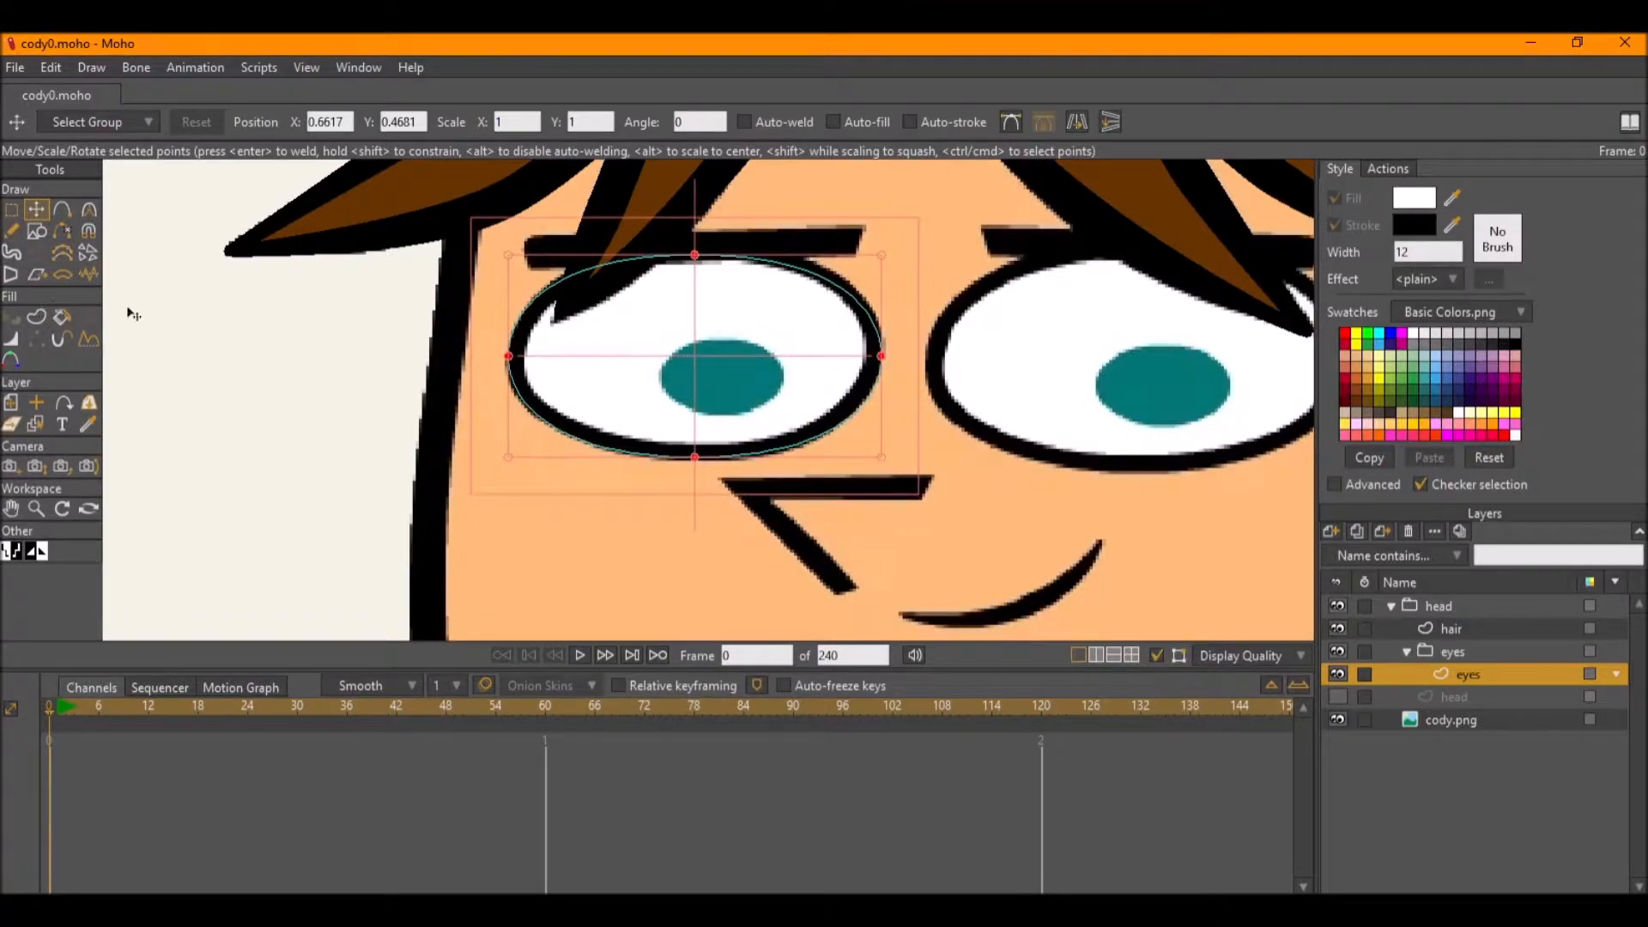
drag(880, 457, 816, 408)
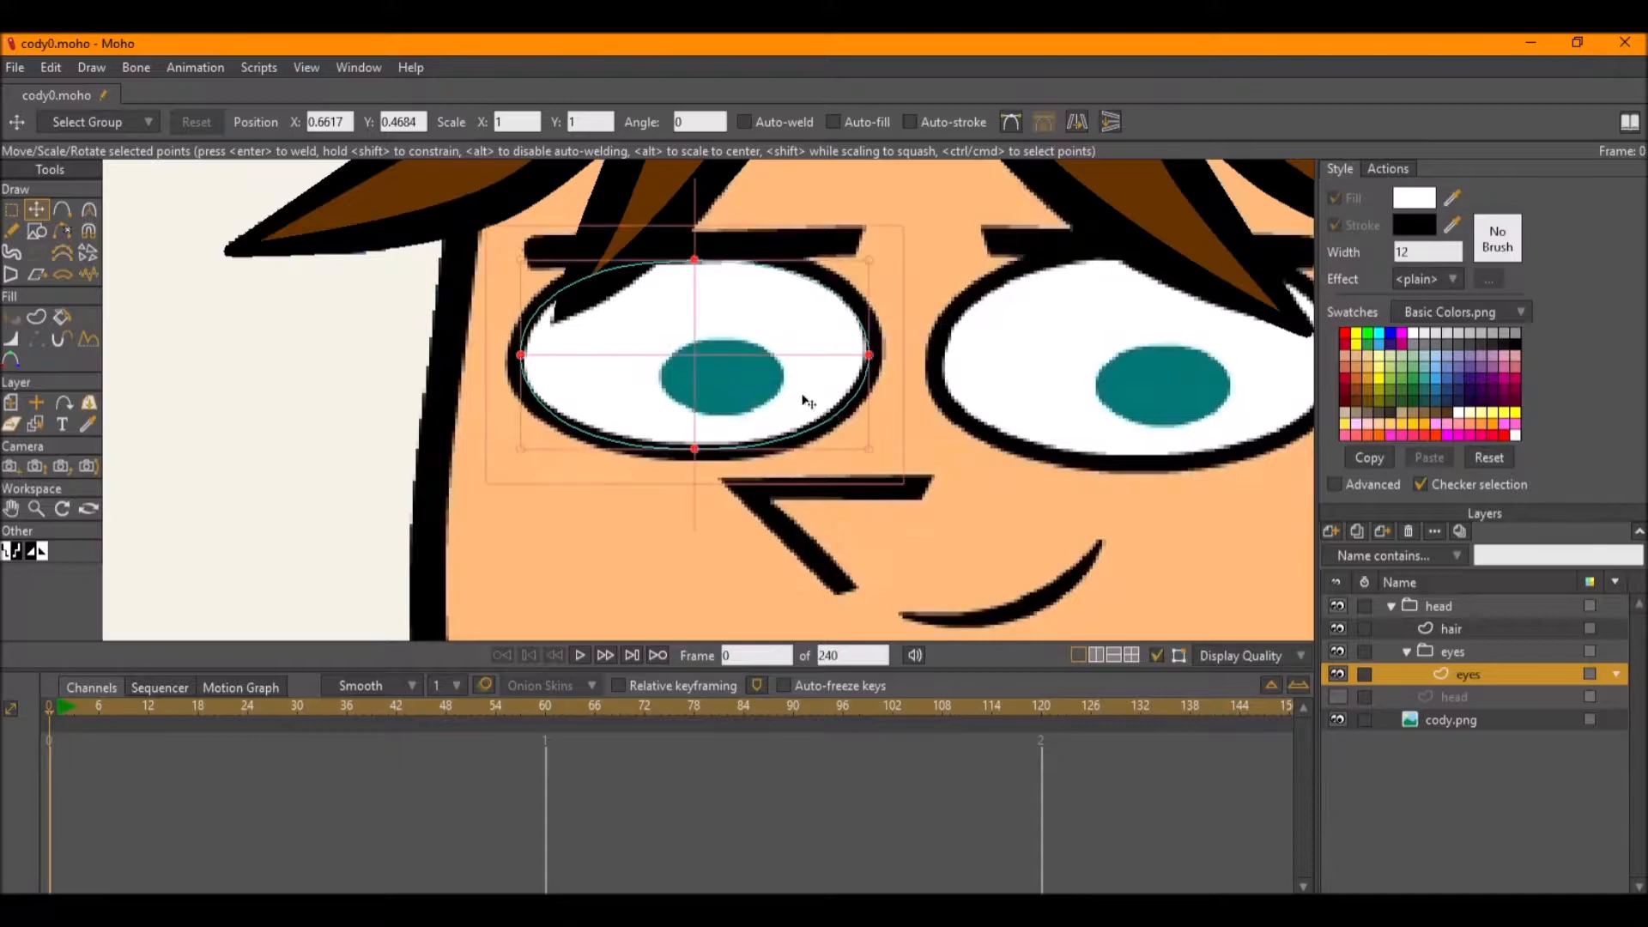
scroll(817, 408, down, 3)
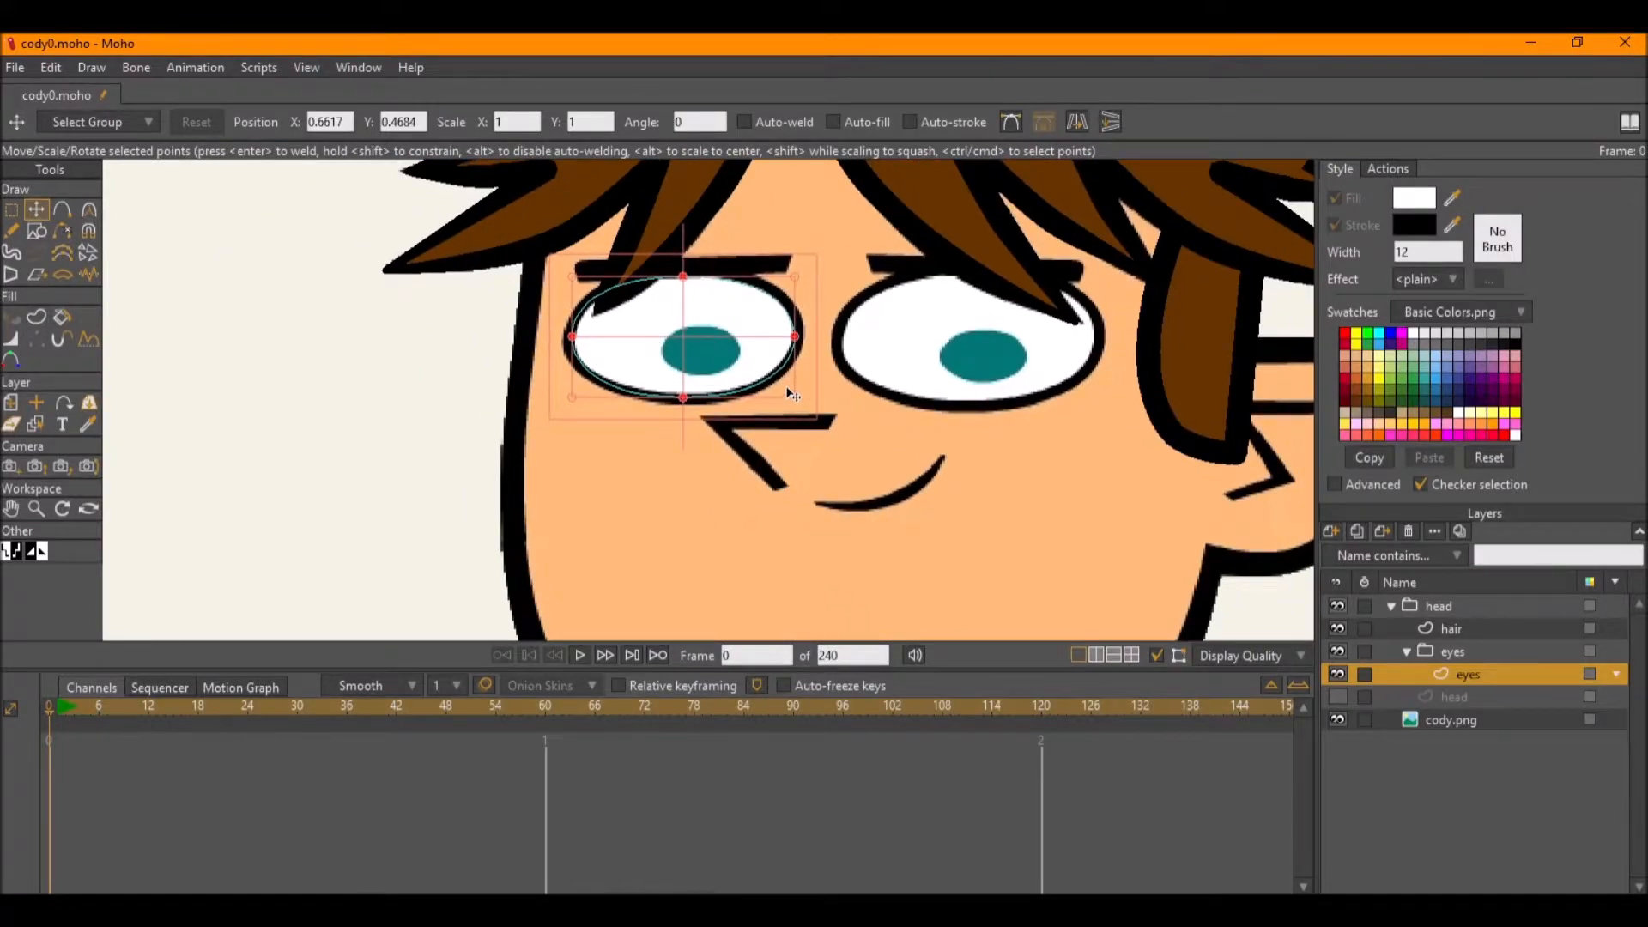
scroll(743, 370, up, 2)
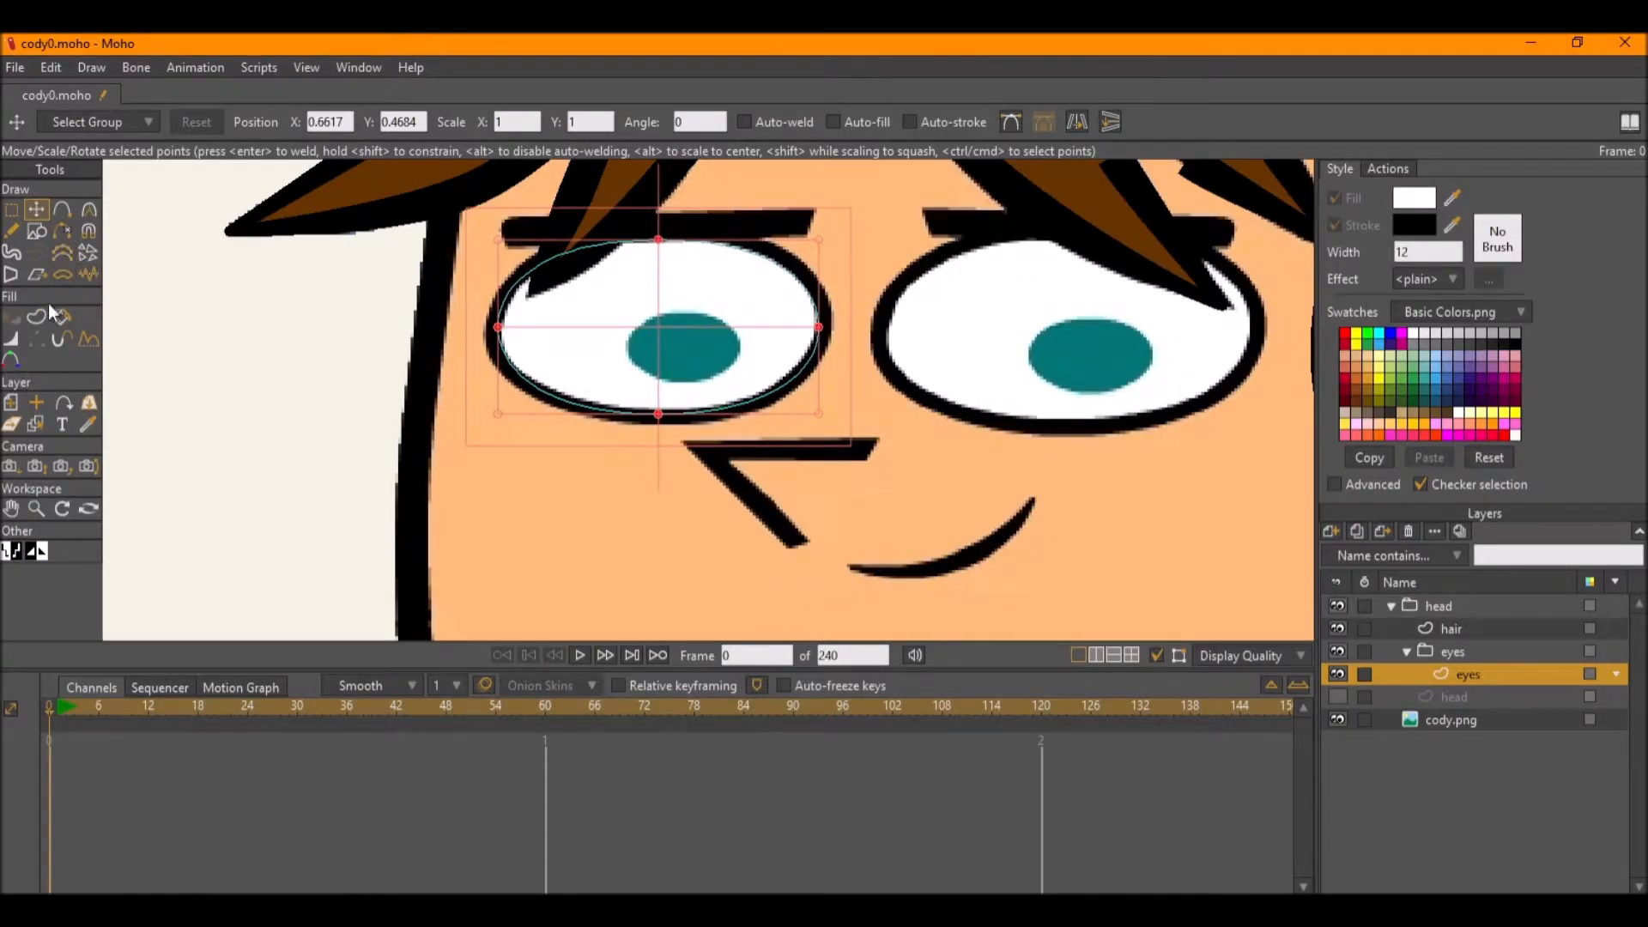
Draw a smaller oval over the teal iris of the same eye and nudge its top point onto the iris edge.
click(38, 231)
mouse_move(616, 316)
mouse_down()
mouse_move(726, 386)
mouse_move(695, 358)
mouse_up()
key(t)
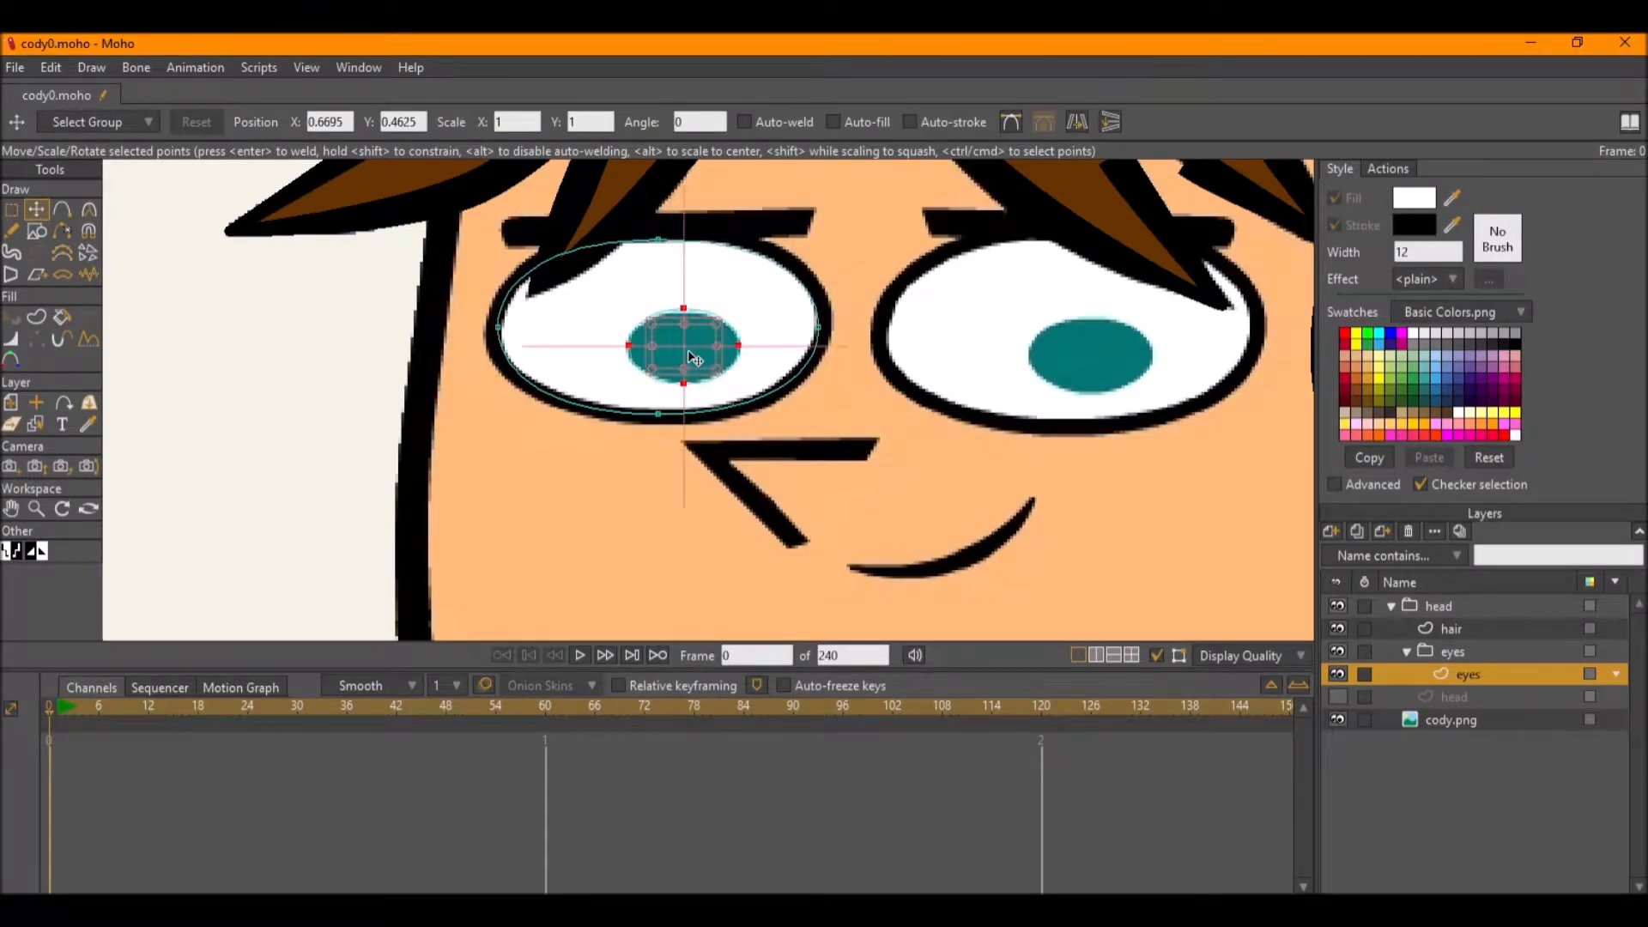
click(686, 313)
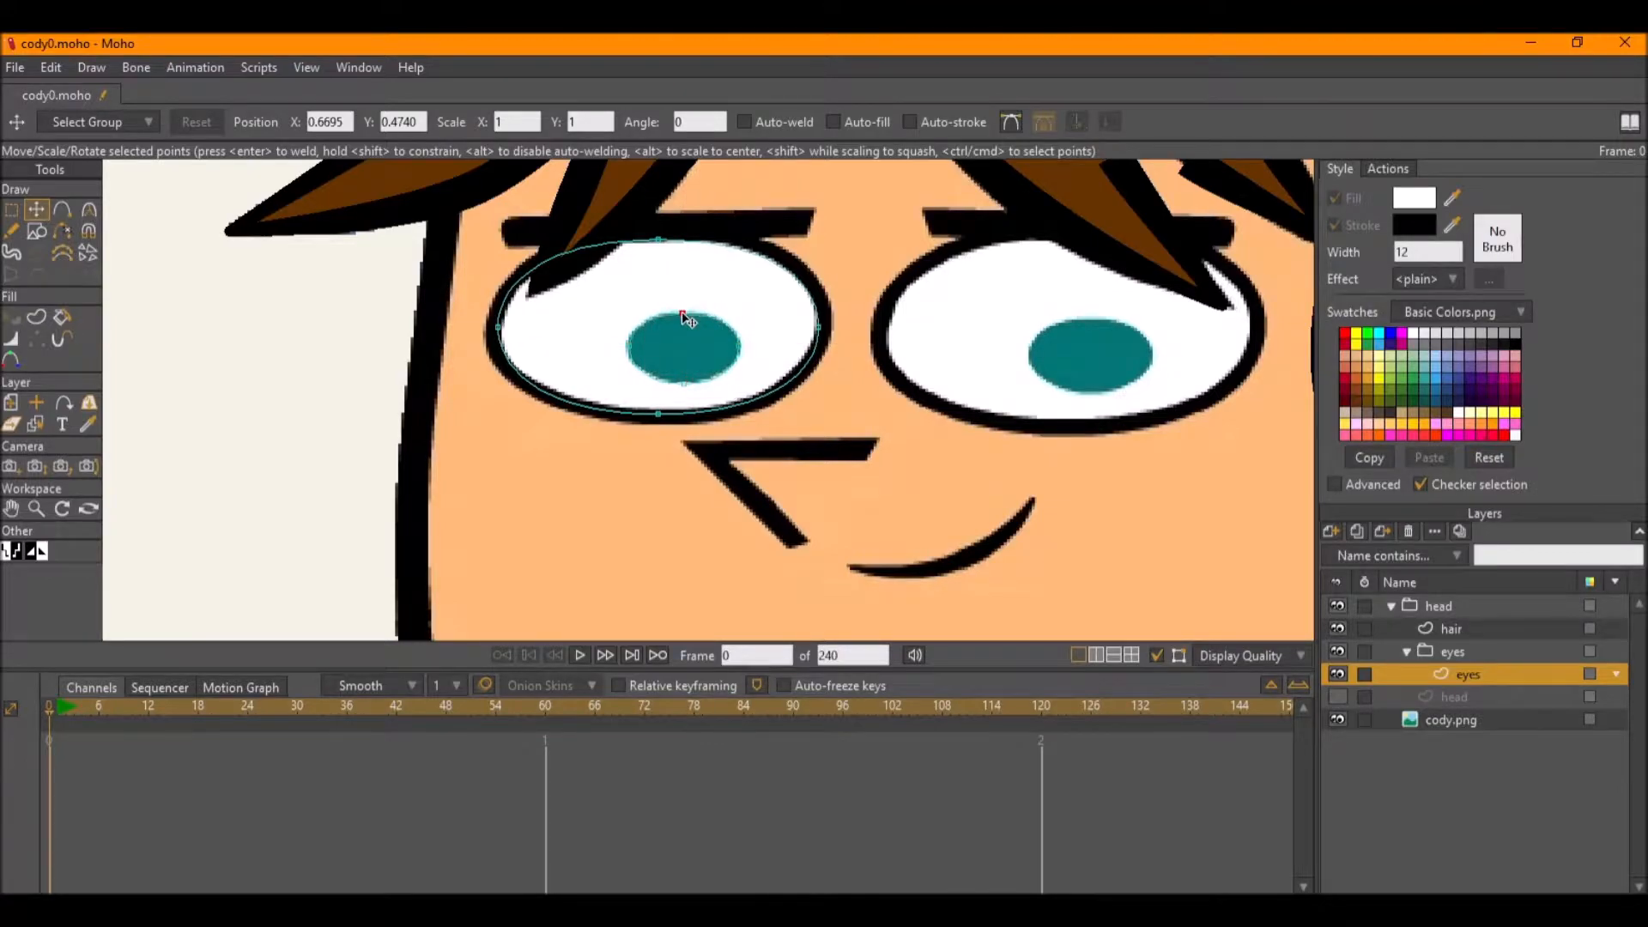
scroll(684, 313, up, 5)
drag(684, 292, 680, 307)
scroll(680, 307, down, 3)
scroll(683, 313, down, 3)
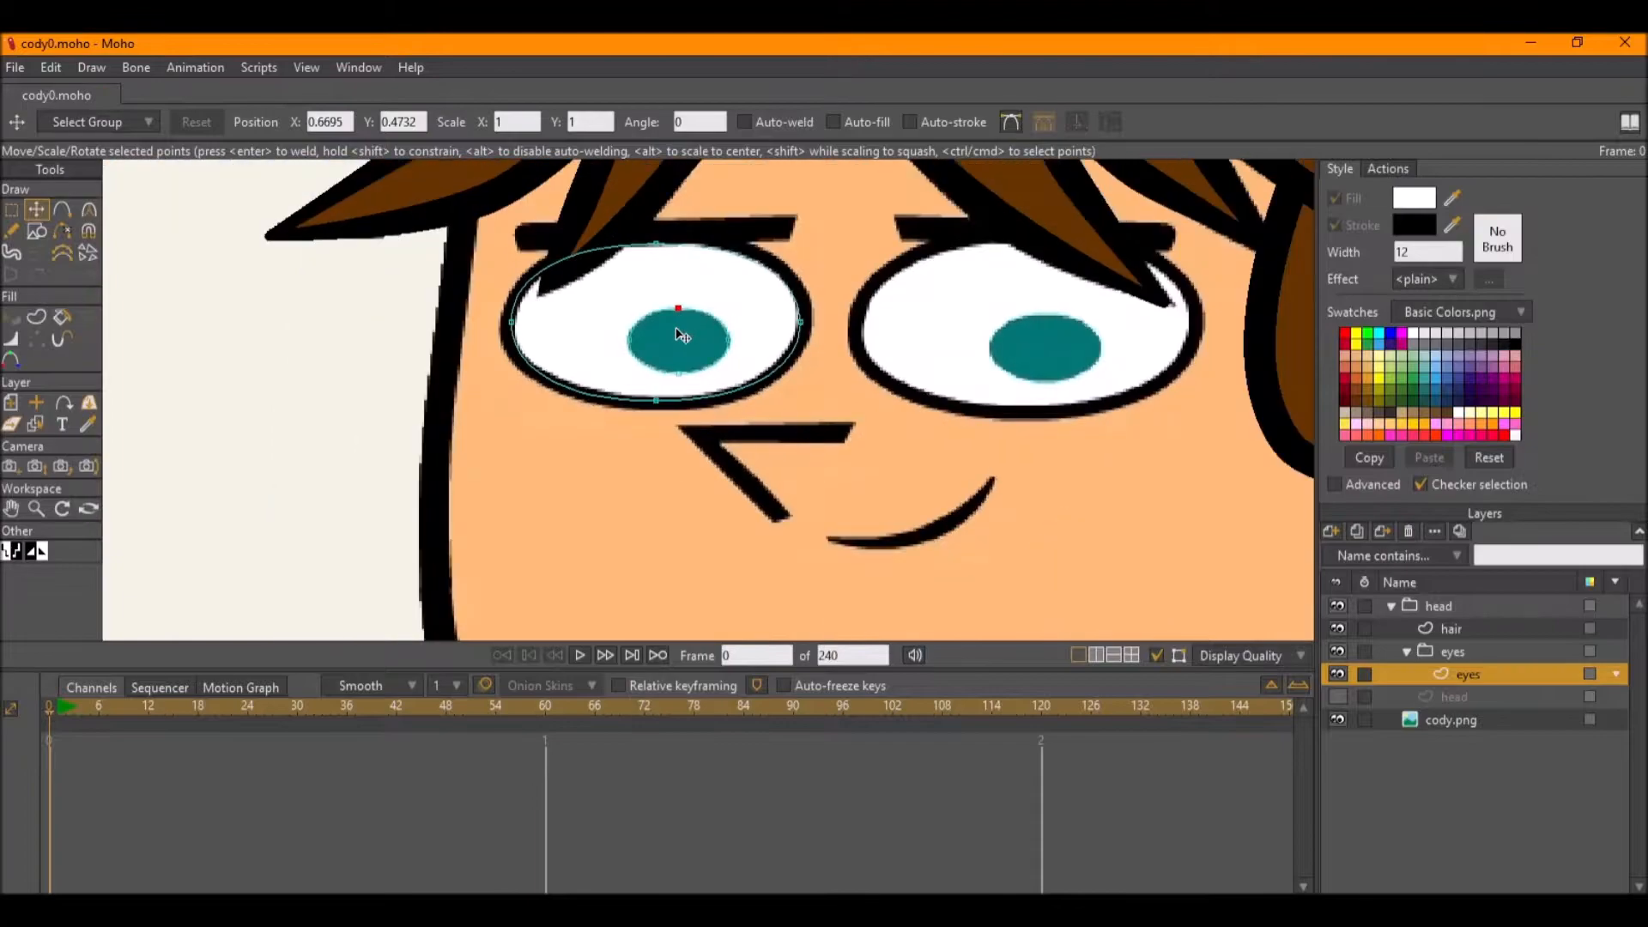
Create a white shape with a black stroke from the outer eye oval, using both fill and stroke.
click(35, 317)
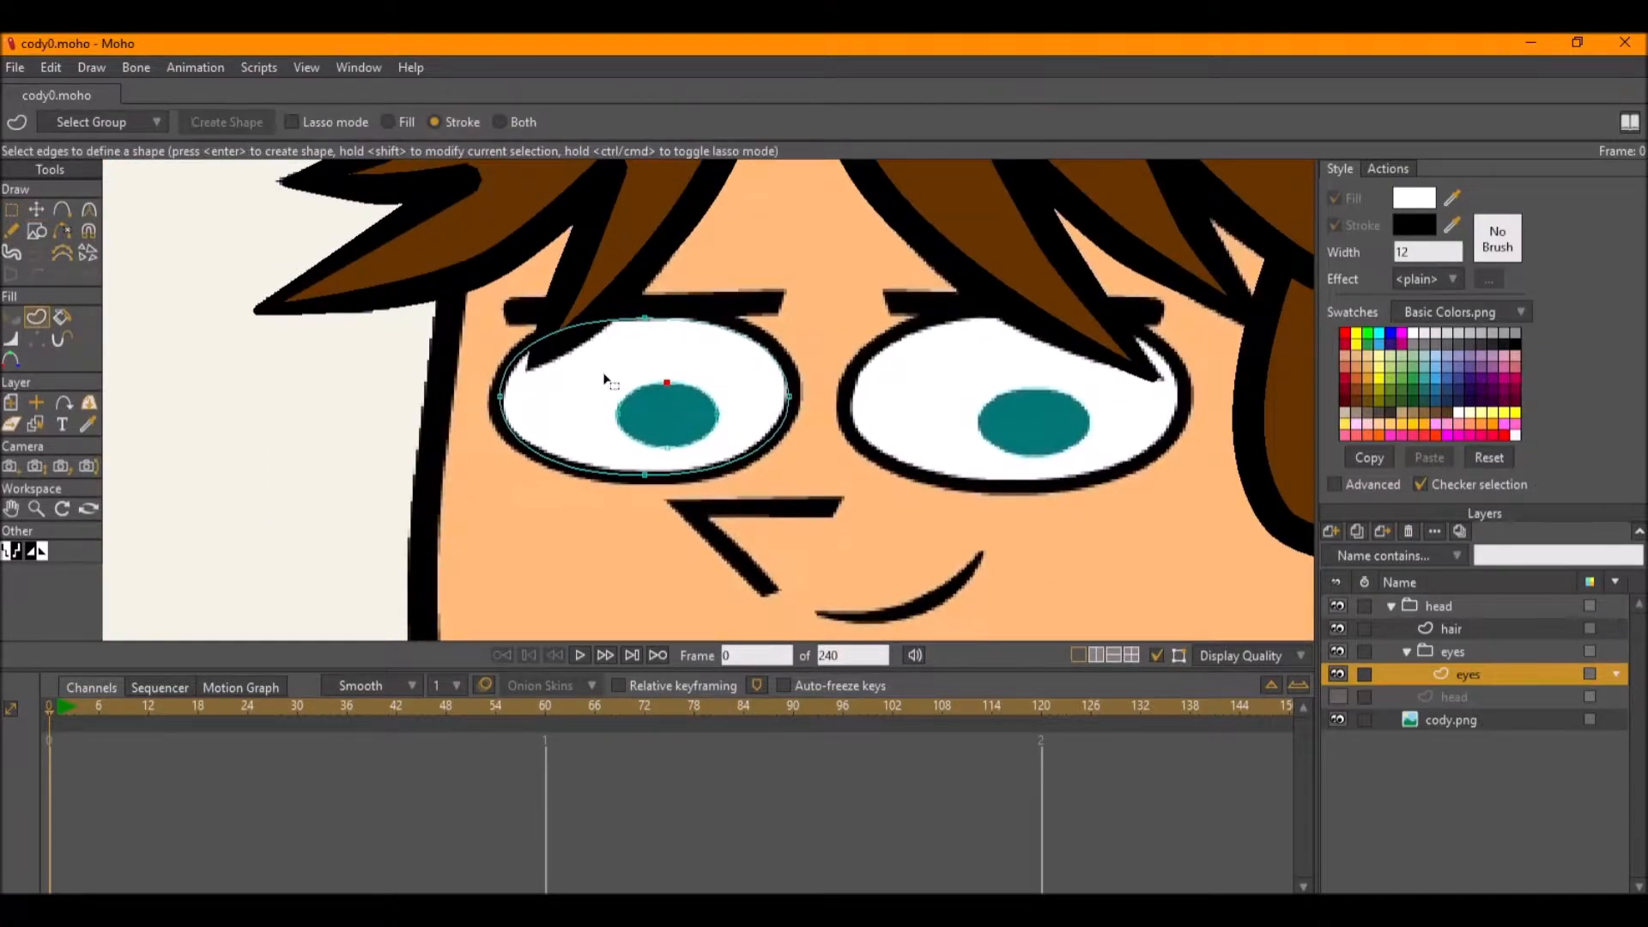
click(501, 419)
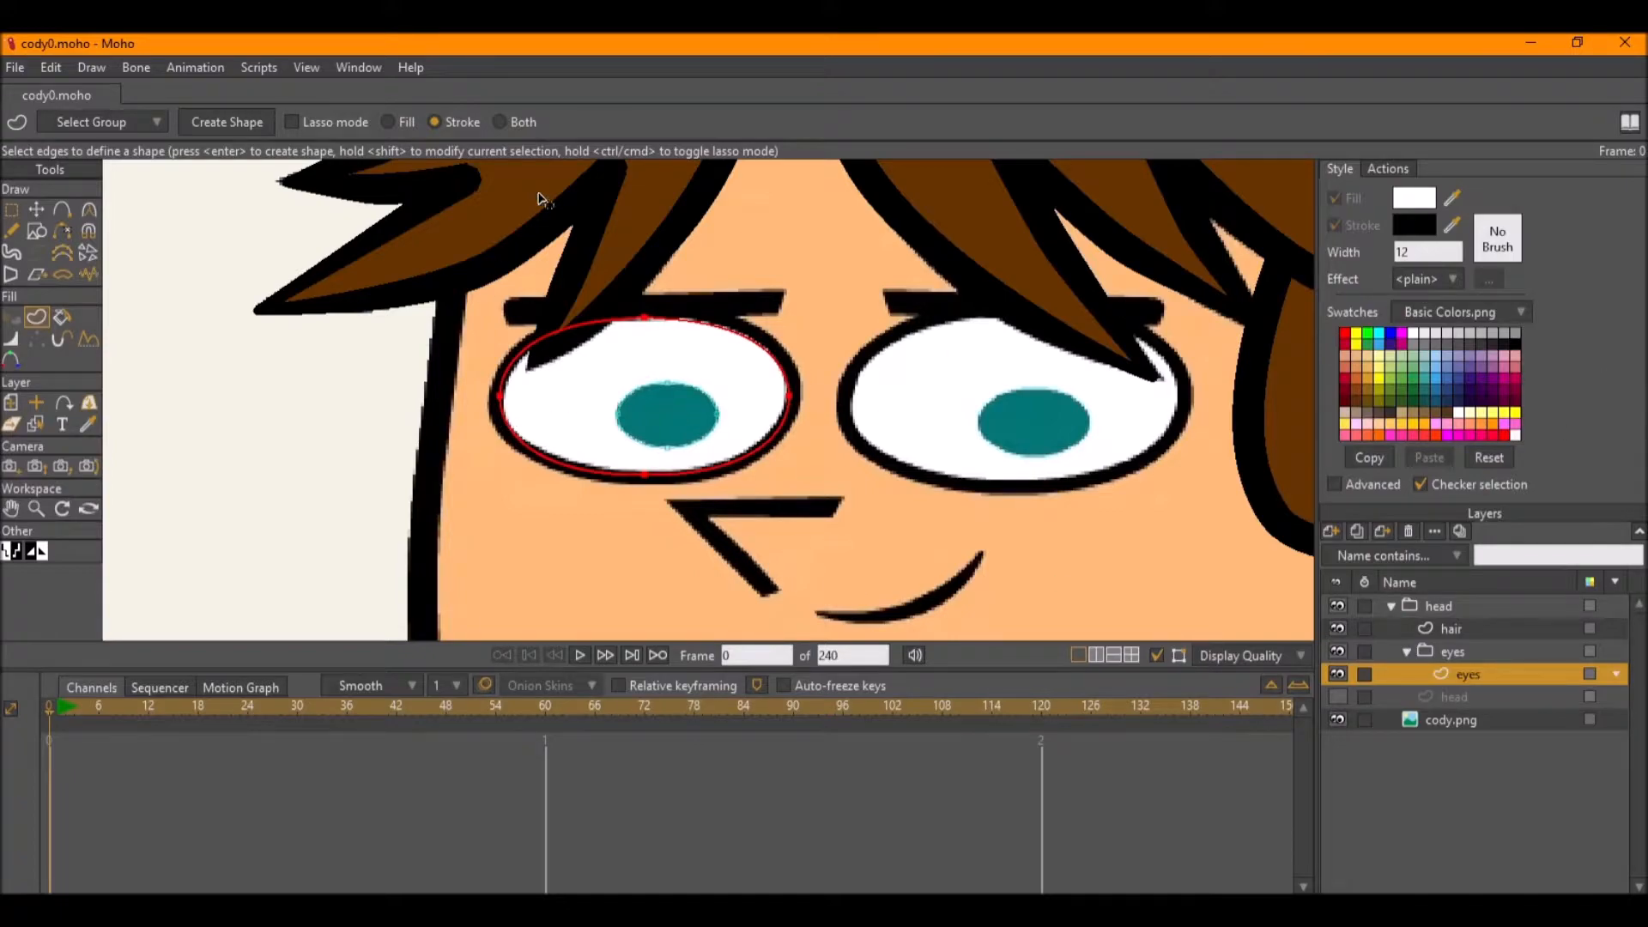
click(500, 124)
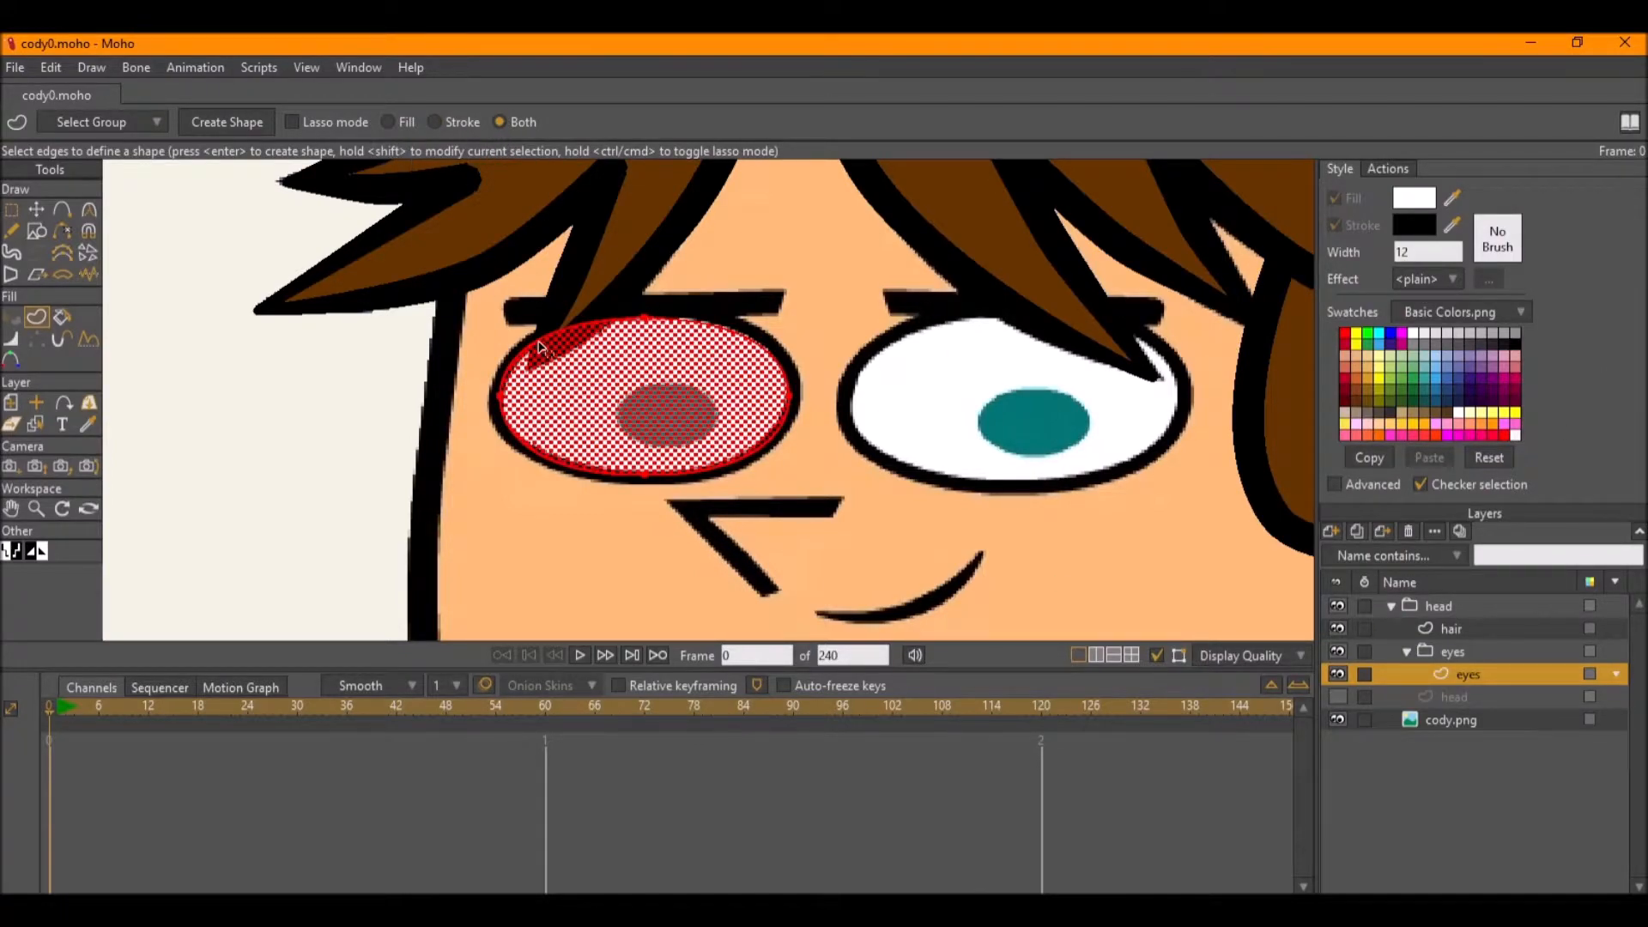
click(214, 131)
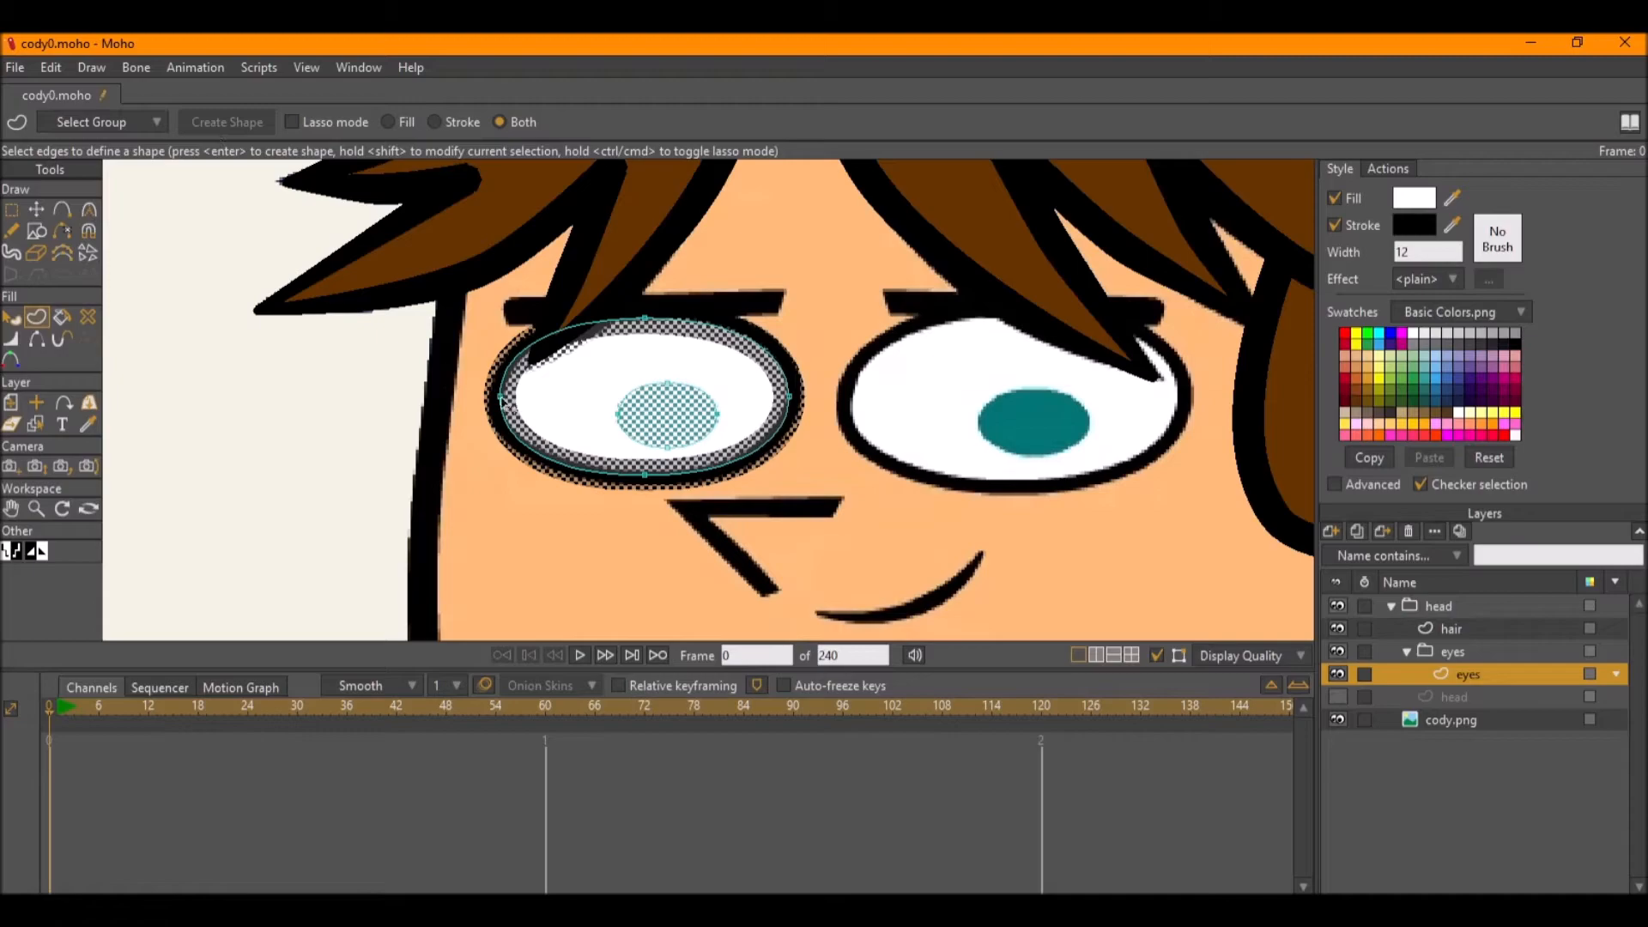
Create a fill-only shape from the iris oval, using the teal sampled from the reference iris.
key(g)
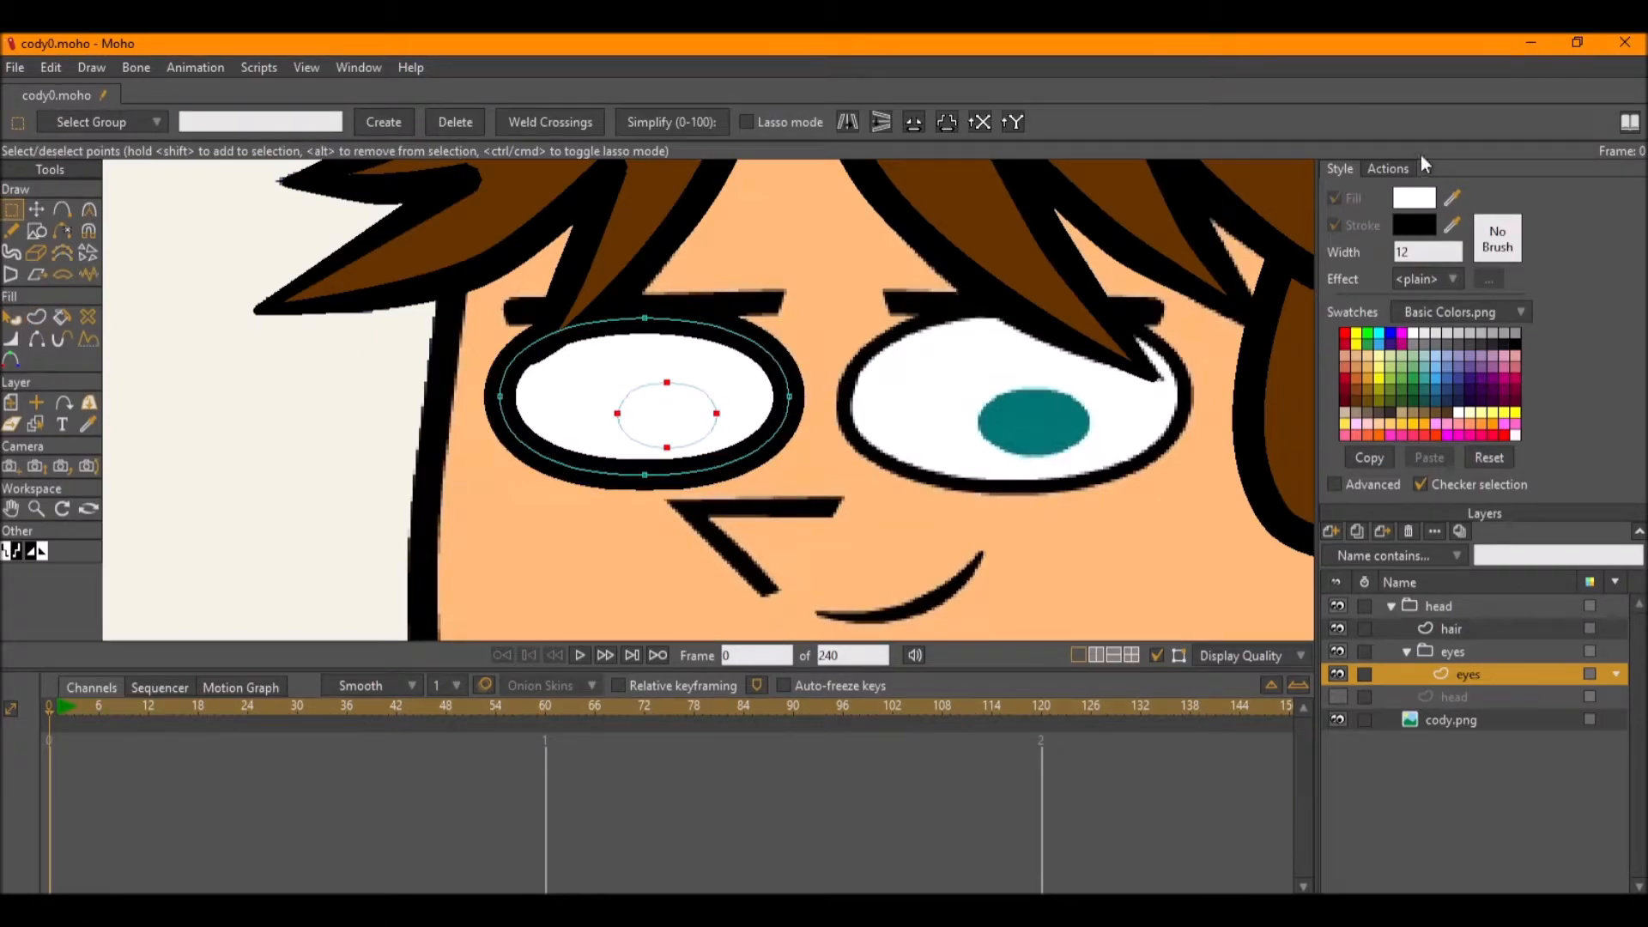
click(13, 319)
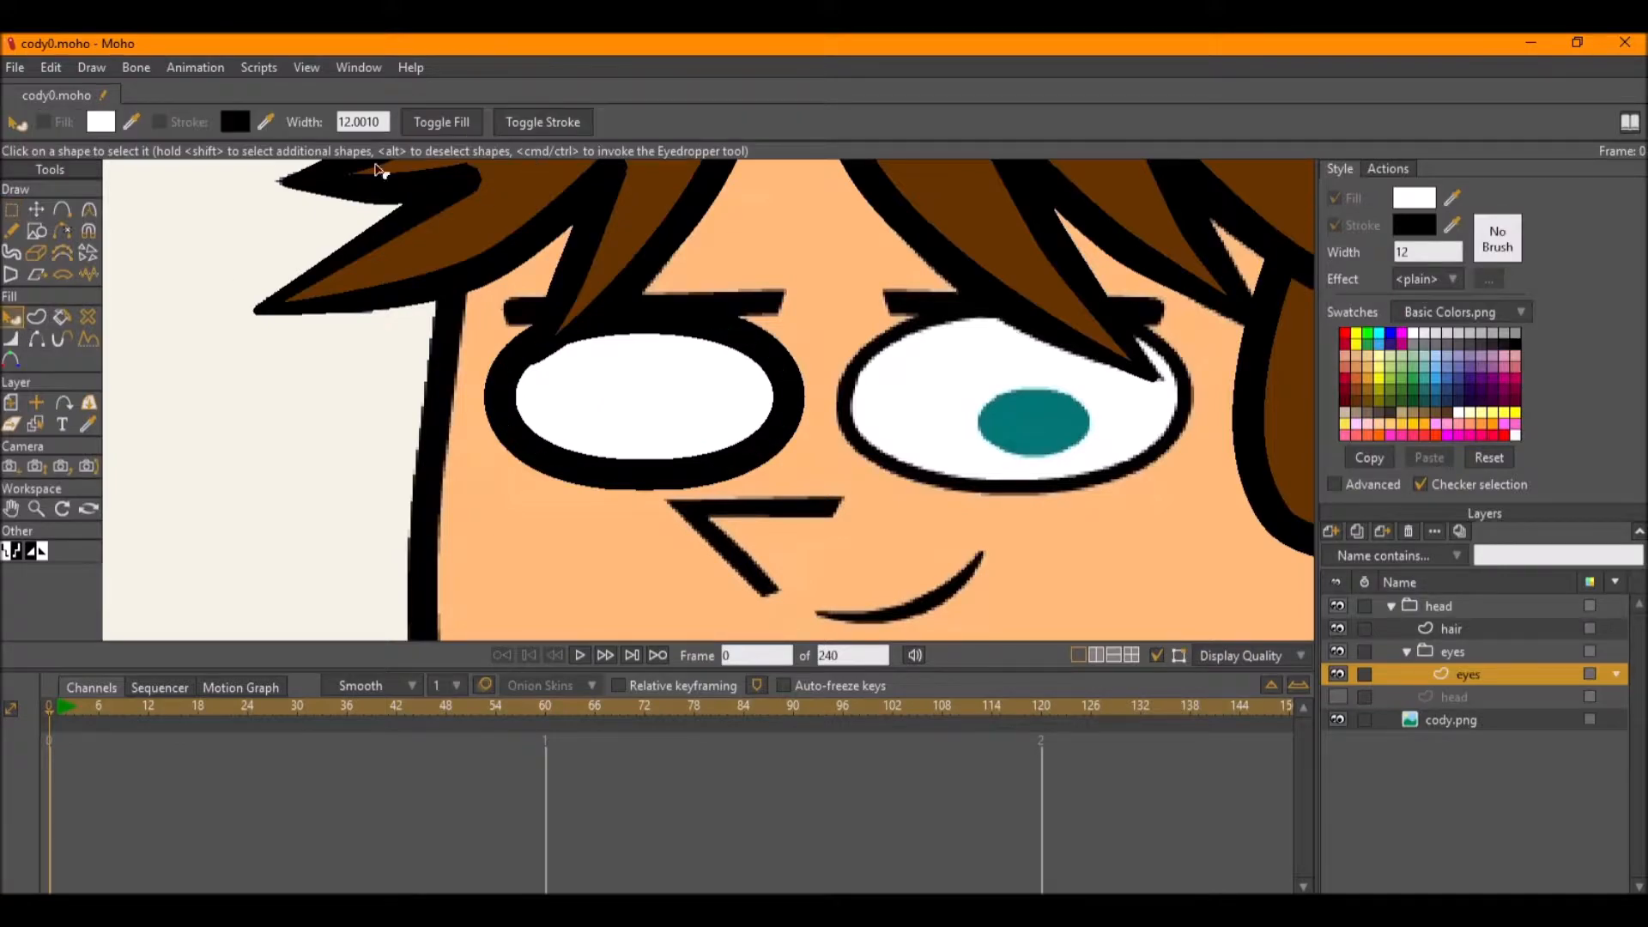
click(31, 321)
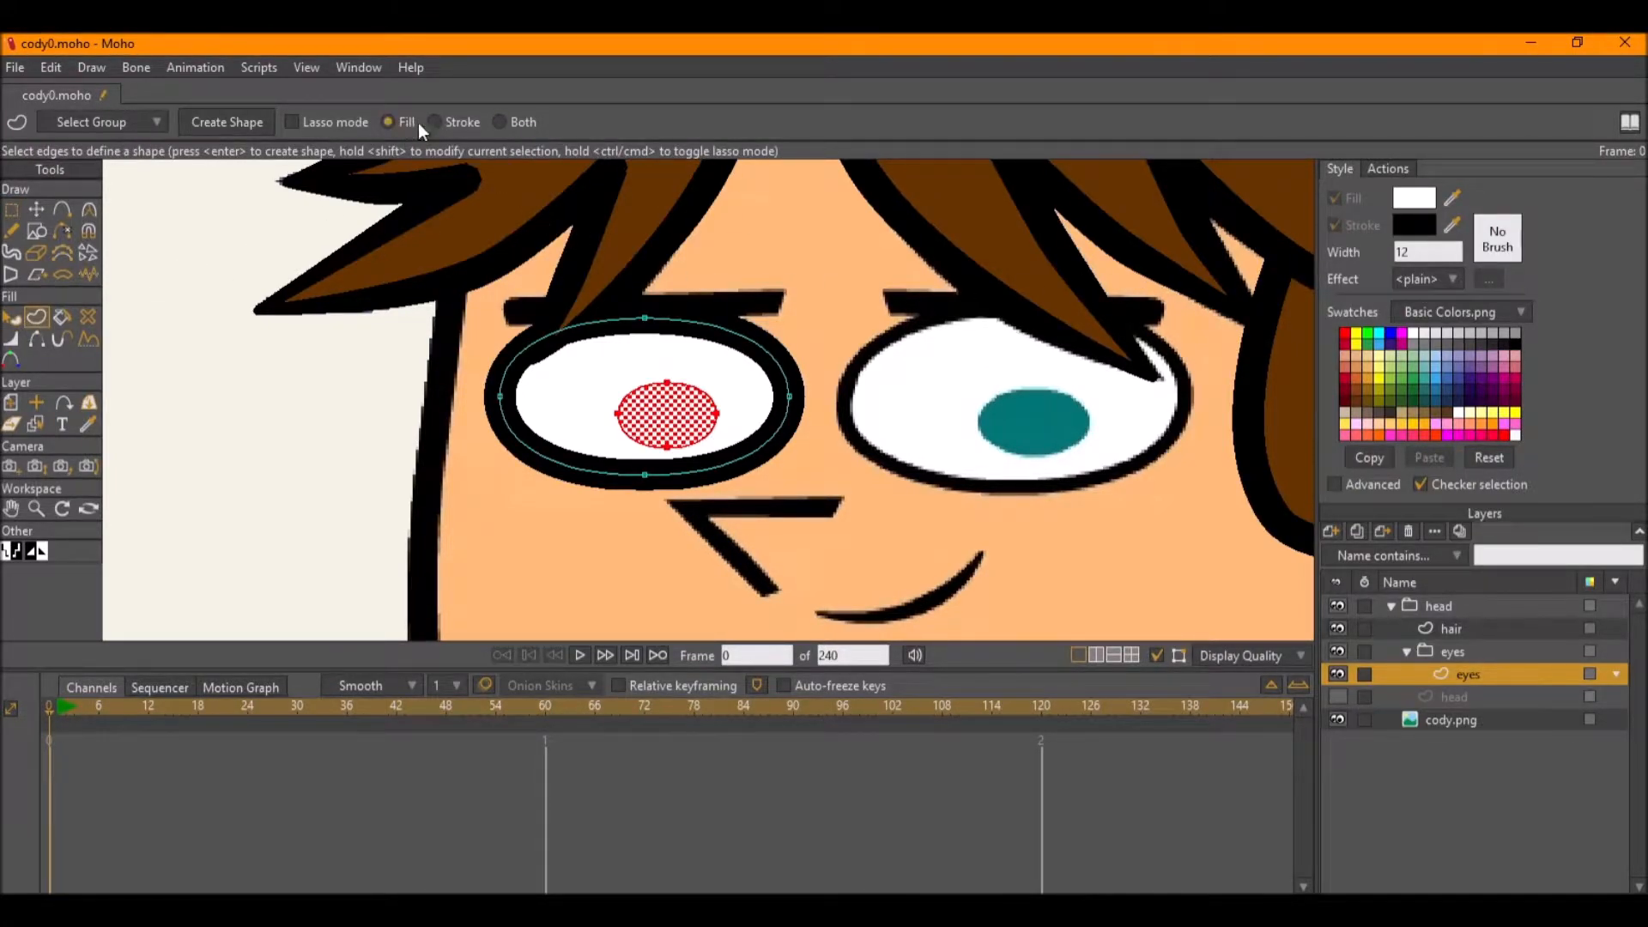
click(1453, 198)
click(244, 122)
scroll(837, 533, down, 2)
scroll(829, 515, down, 1)
scroll(739, 434, up, 2)
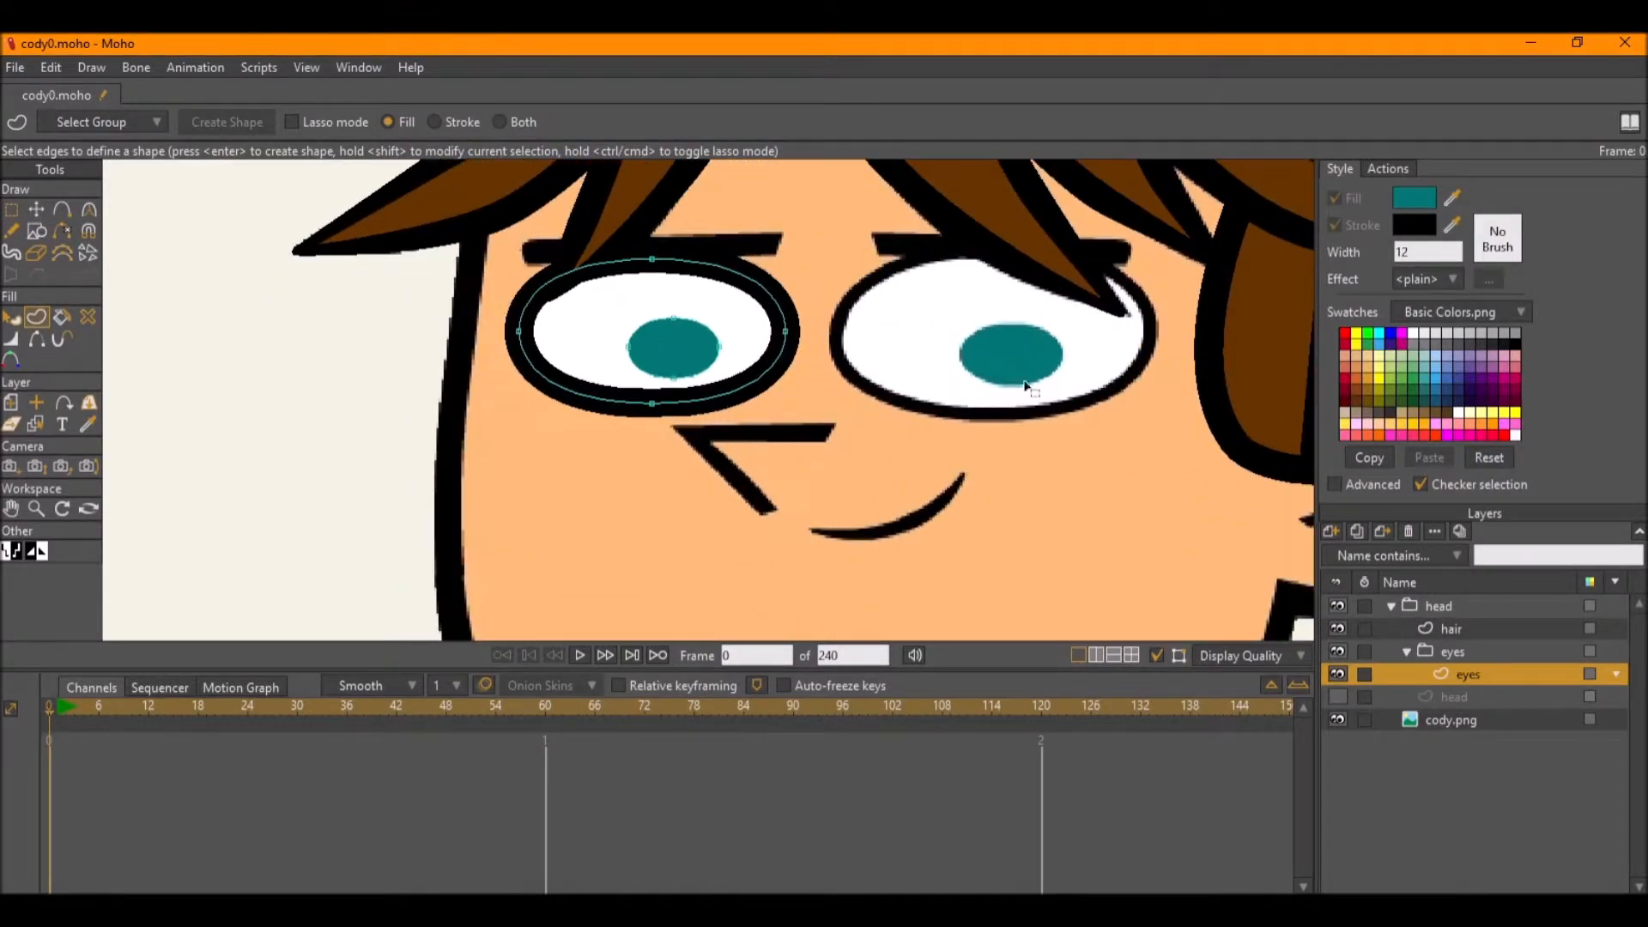
key(Return)
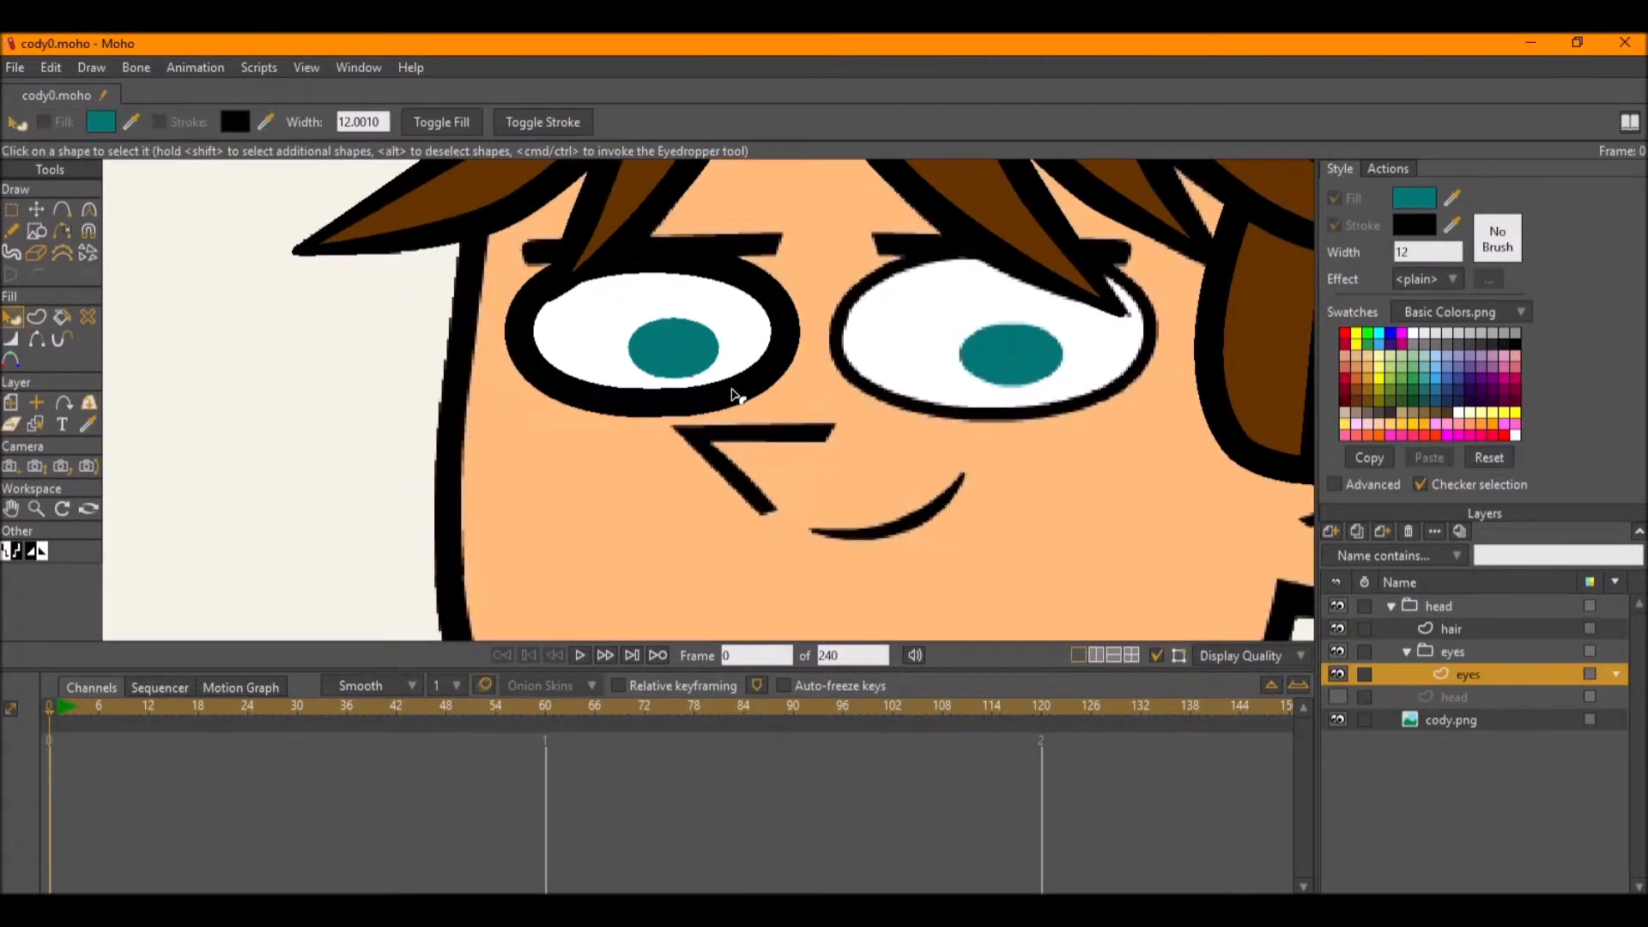
Set the stroke width of the white outer eye shape to 6.
click(738, 388)
double_click(368, 122)
text(7)
key(Return)
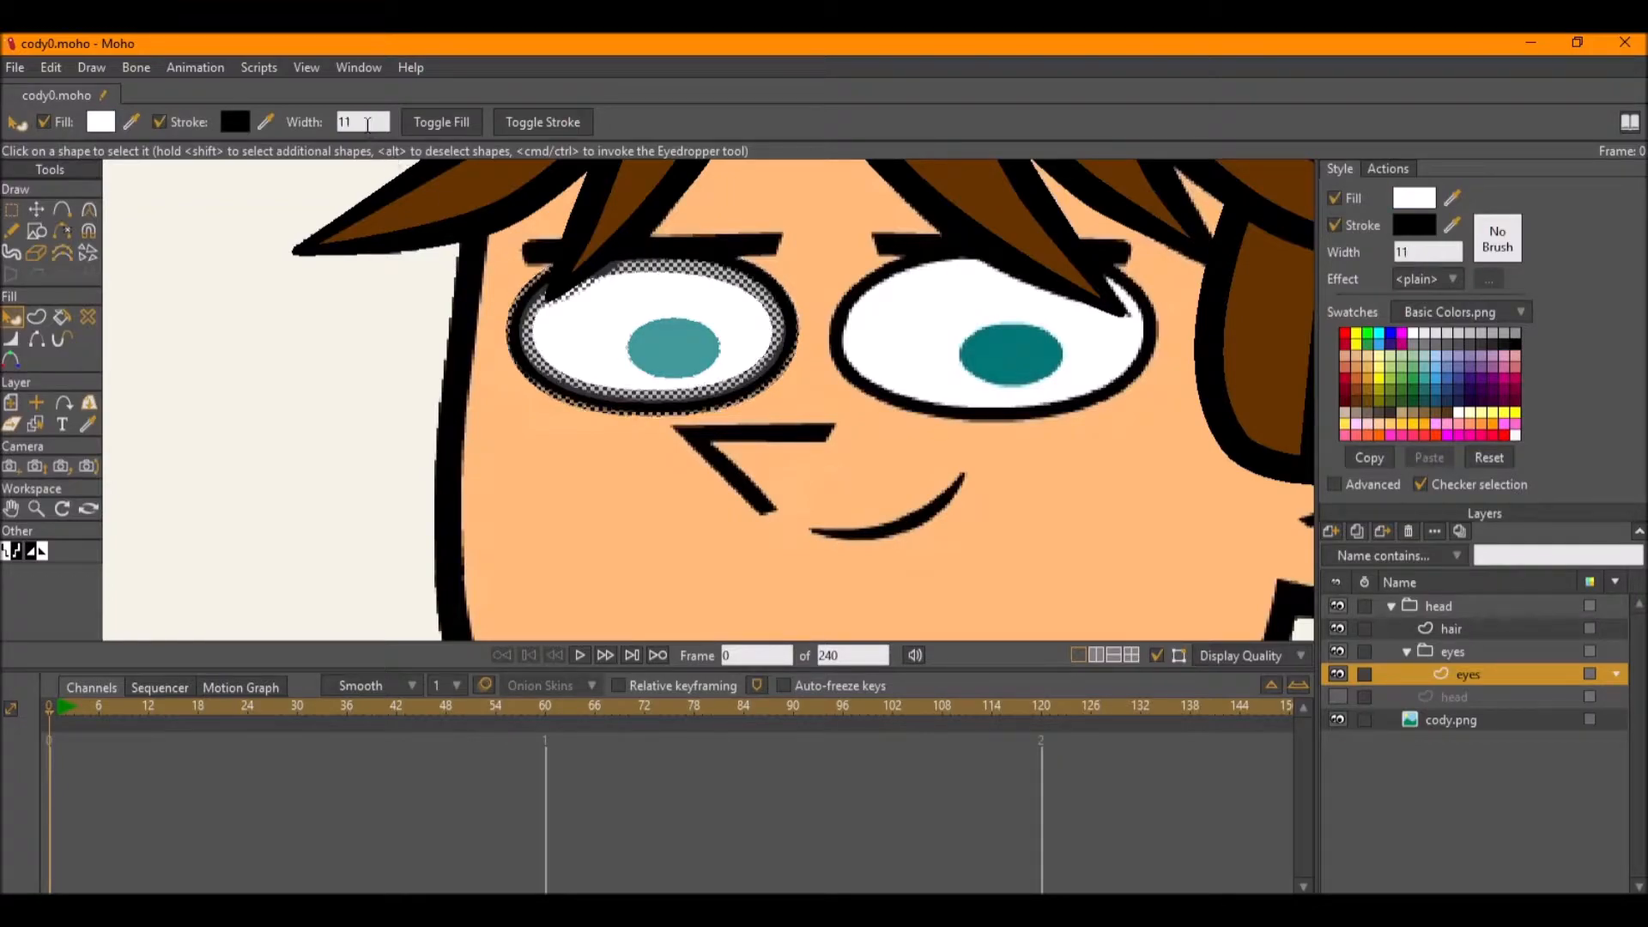
double_click(367, 122)
text(6)
key(Return)
key(g)
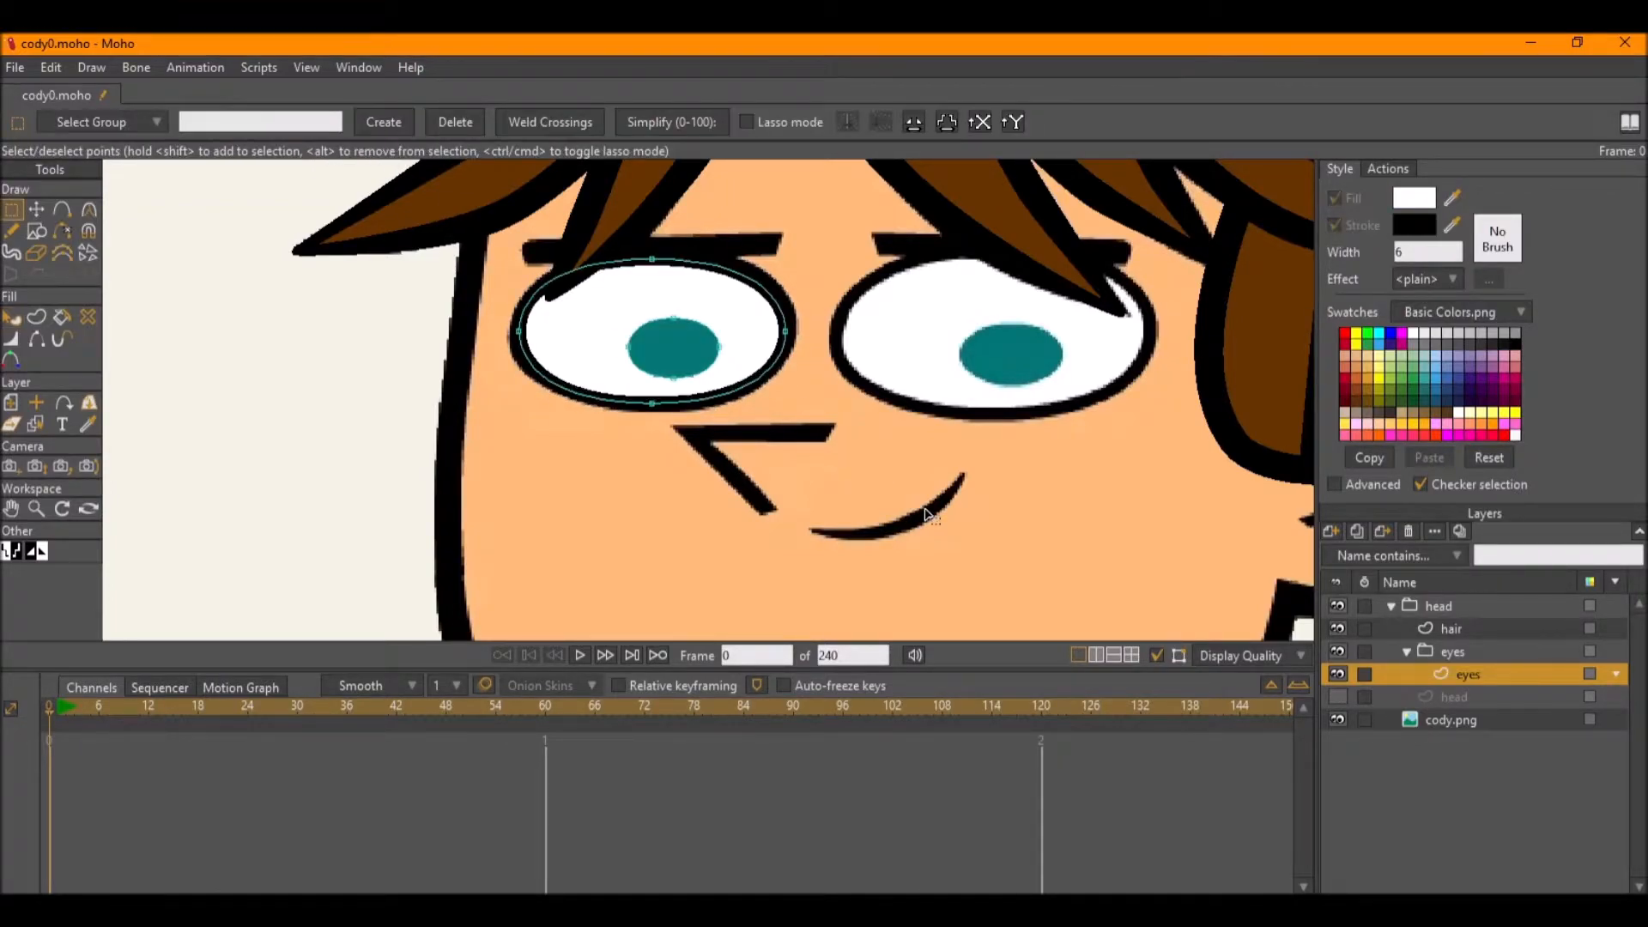
Compare the drawn eye with the head layer and the cody.png reference by toggling their visibility.
click(1337, 696)
click(1337, 719)
click(1337, 718)
scroll(1039, 546, down, 3)
scroll(676, 282, up, 2)
scroll(676, 281, up, 3)
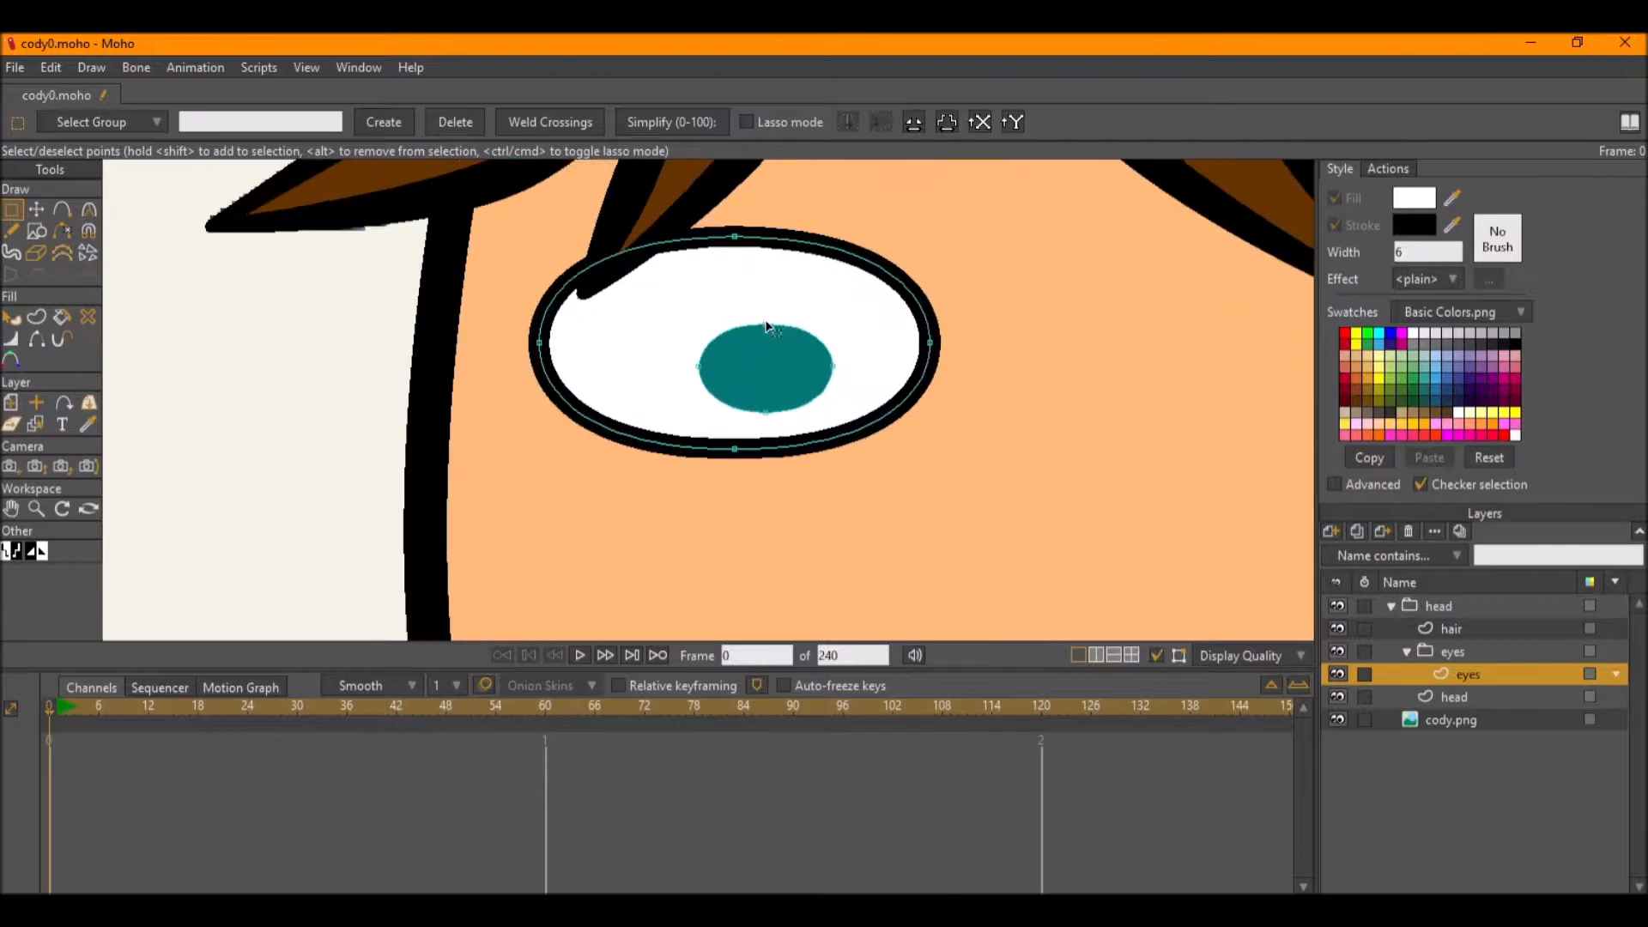
click(1337, 696)
scroll(859, 397, down, 2)
scroll(773, 371, up, 2)
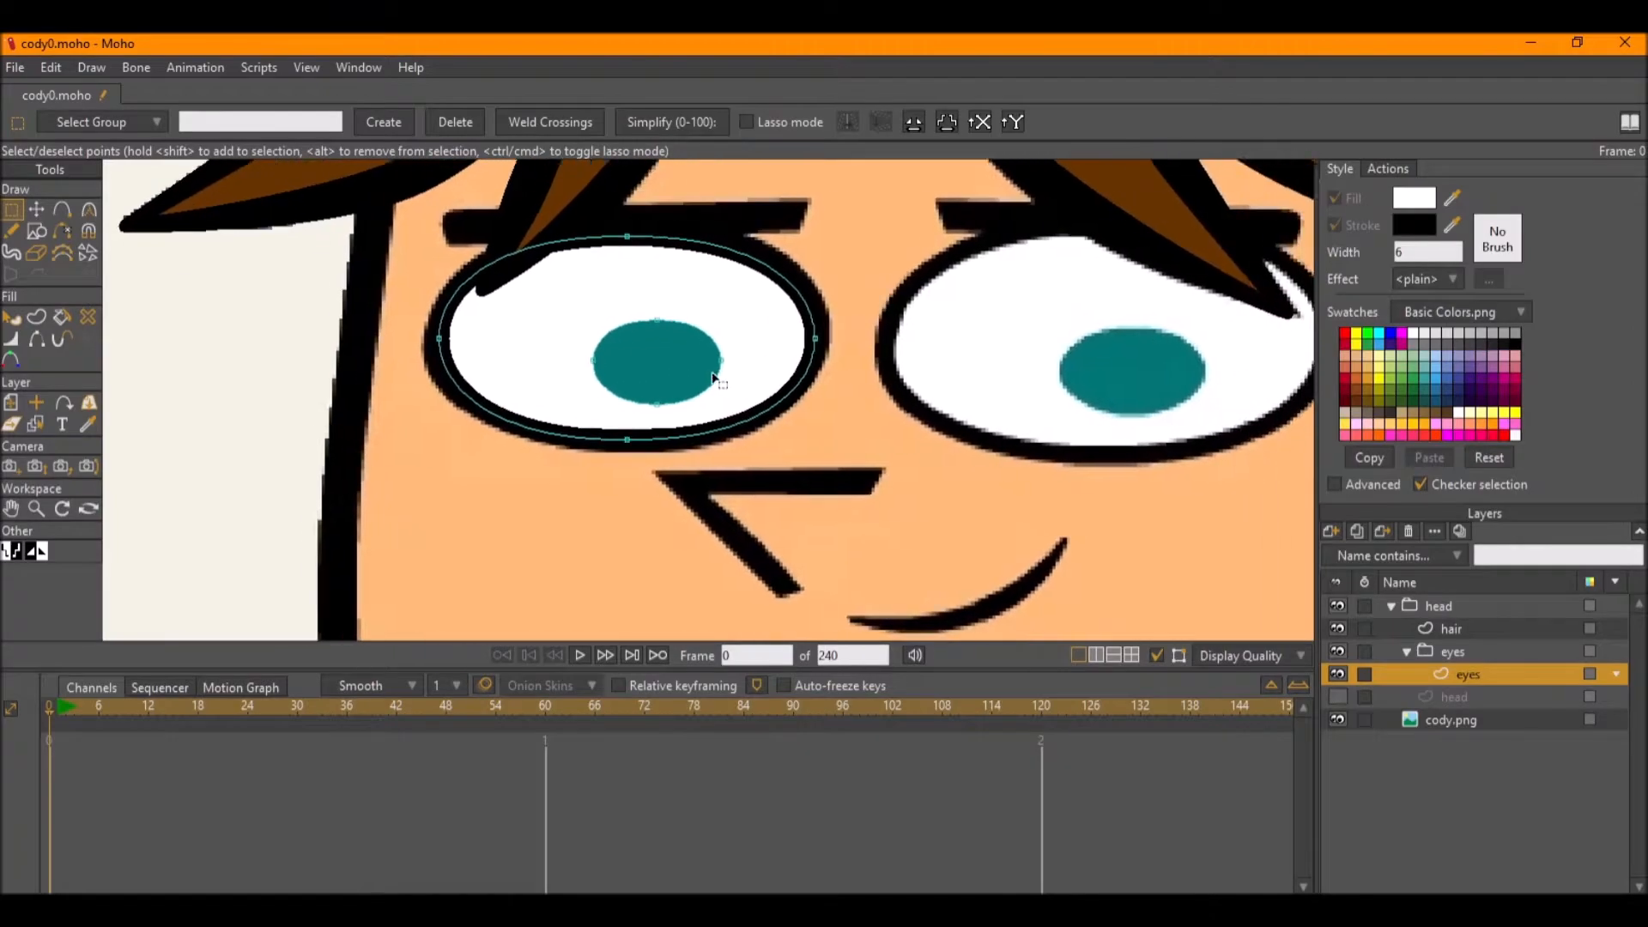
Duplicate the finished eye's outer oval and iris and place the copy over the character's right-hand eye.
scroll(897, 506, down, 2)
drag(892, 558, 403, 249)
key(t)
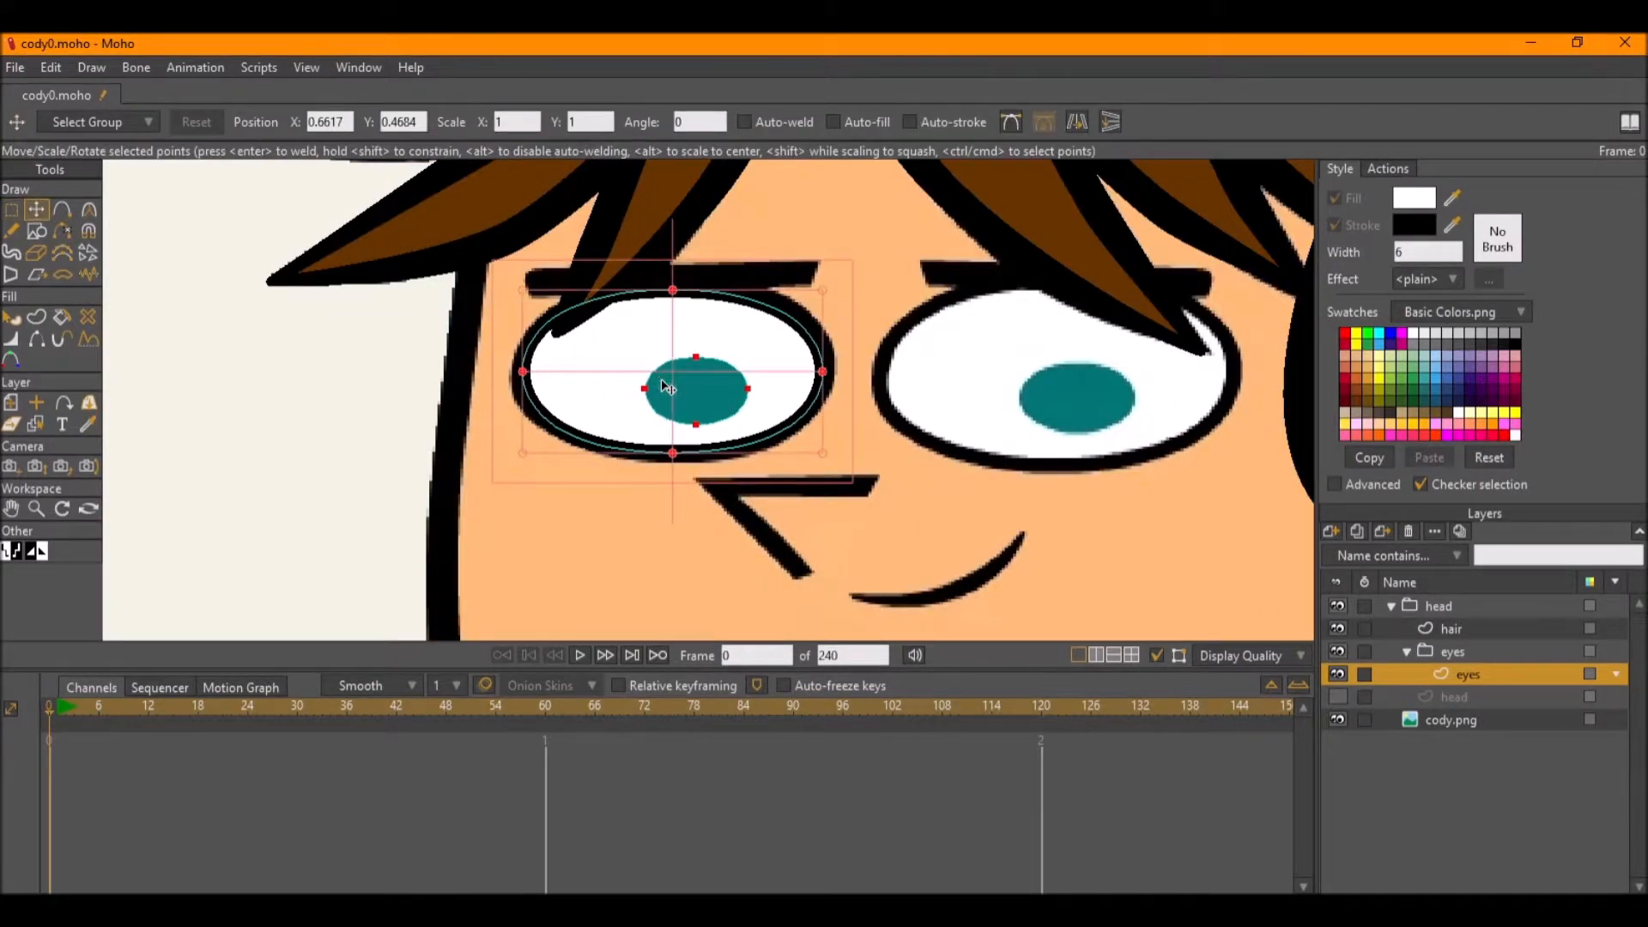
drag(673, 388, 1079, 436)
click(1621, 826)
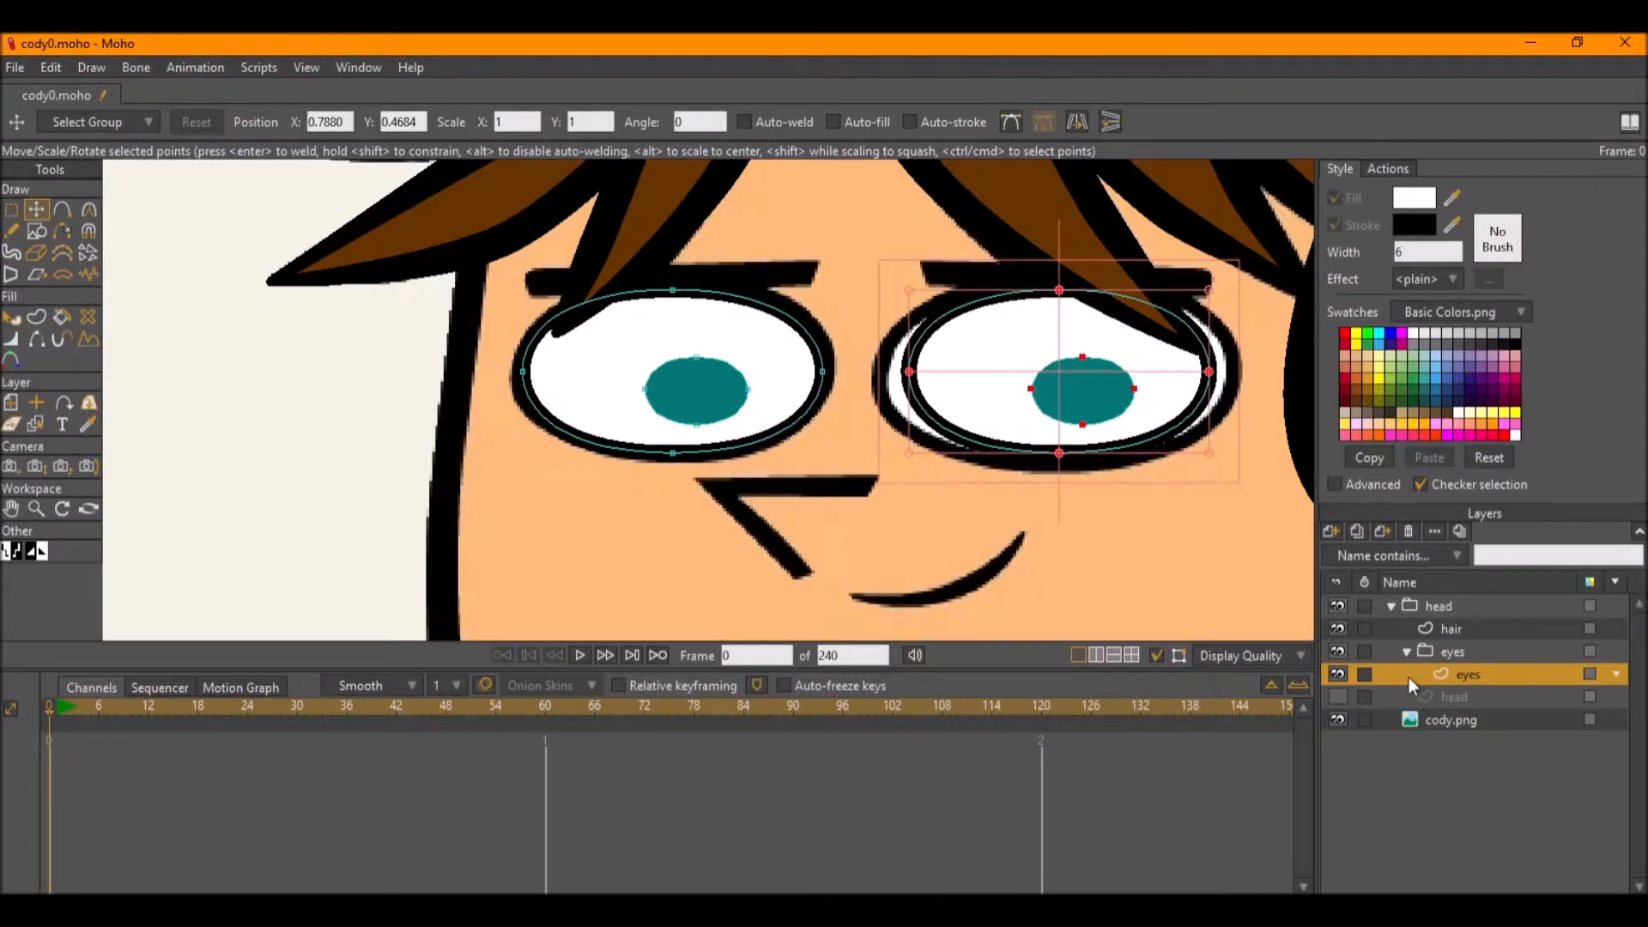
click(1337, 674)
click(1337, 675)
Widen the copied eye's outer oval to match the reference's broader right-hand eye, undoing a misfit scaling attempt.
drag(1041, 515, 912, 489)
key(g)
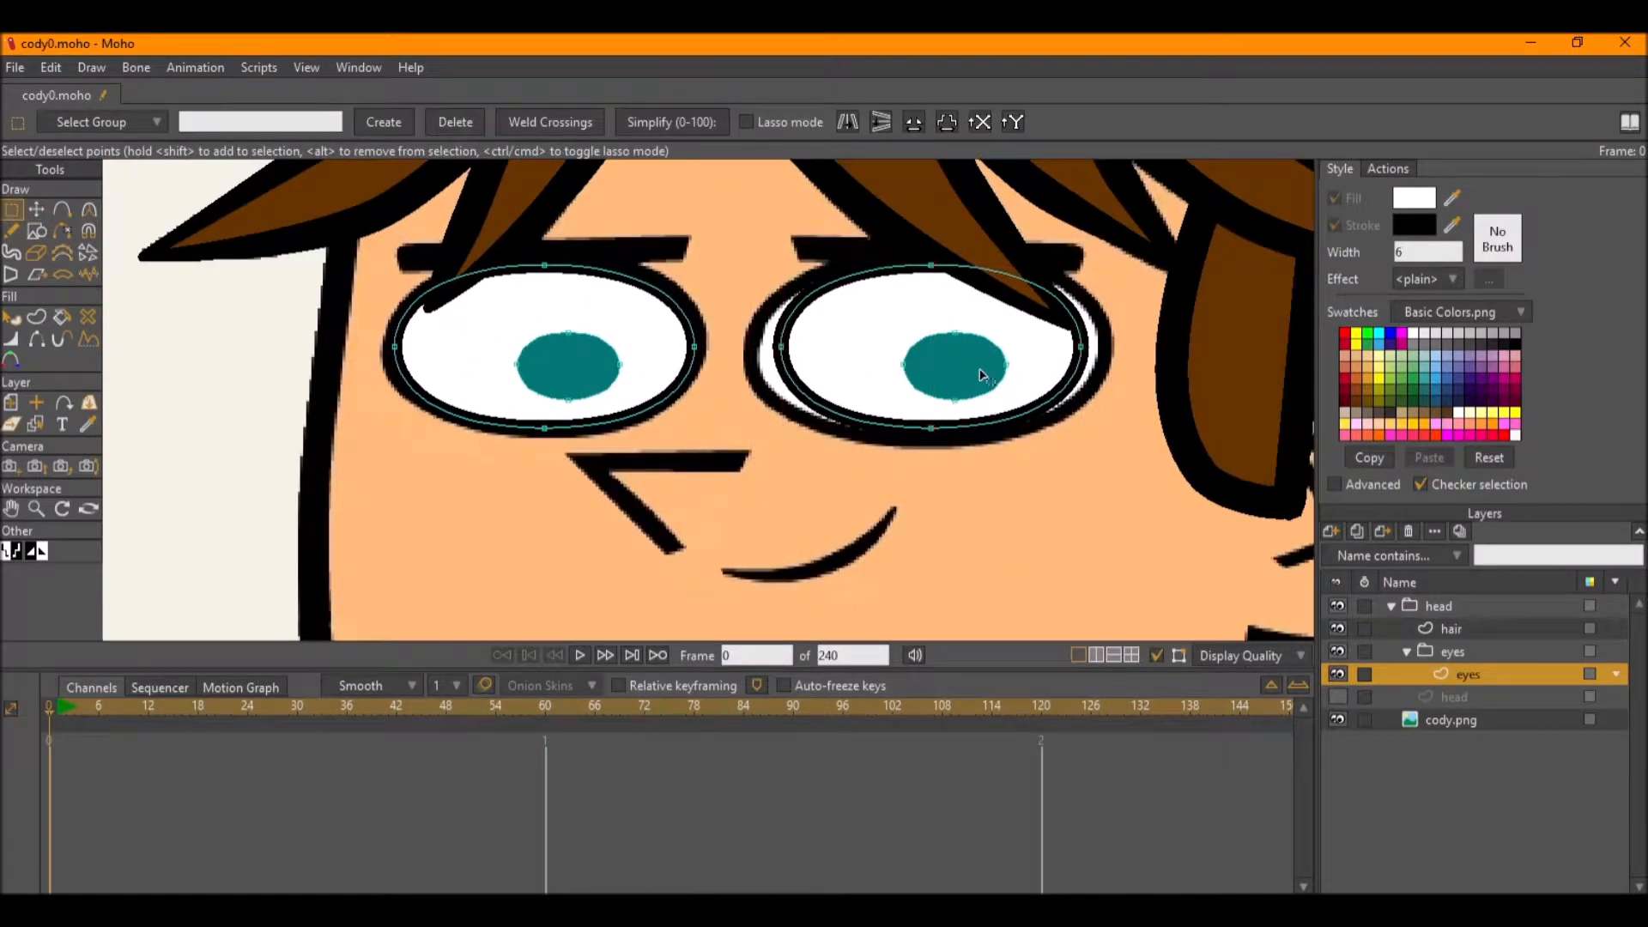
click(1034, 344)
key(t)
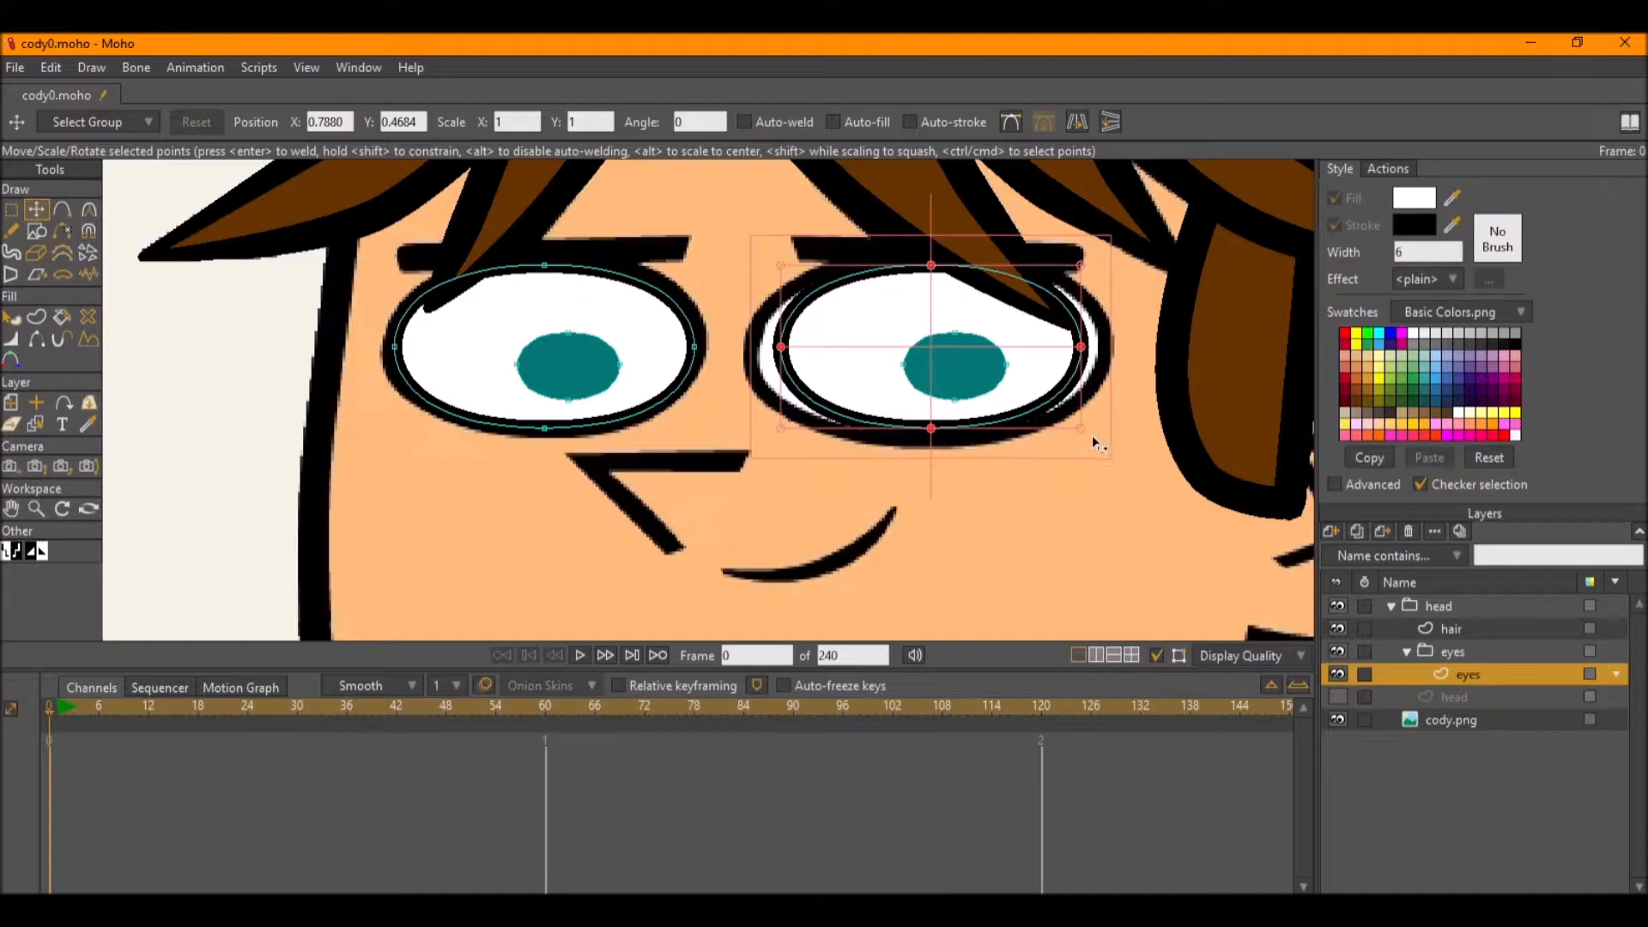
drag(1083, 430, 1049, 333)
key(ctrl+z)
key(g)
drag(802, 402, 730, 311)
key(t)
drag(1081, 347, 1103, 352)
scroll(1032, 372, down, 5)
scroll(996, 364, up, 6)
Inspect the copied iris and outer oval in turn and compare their fit with the reference.
double_click(994, 386)
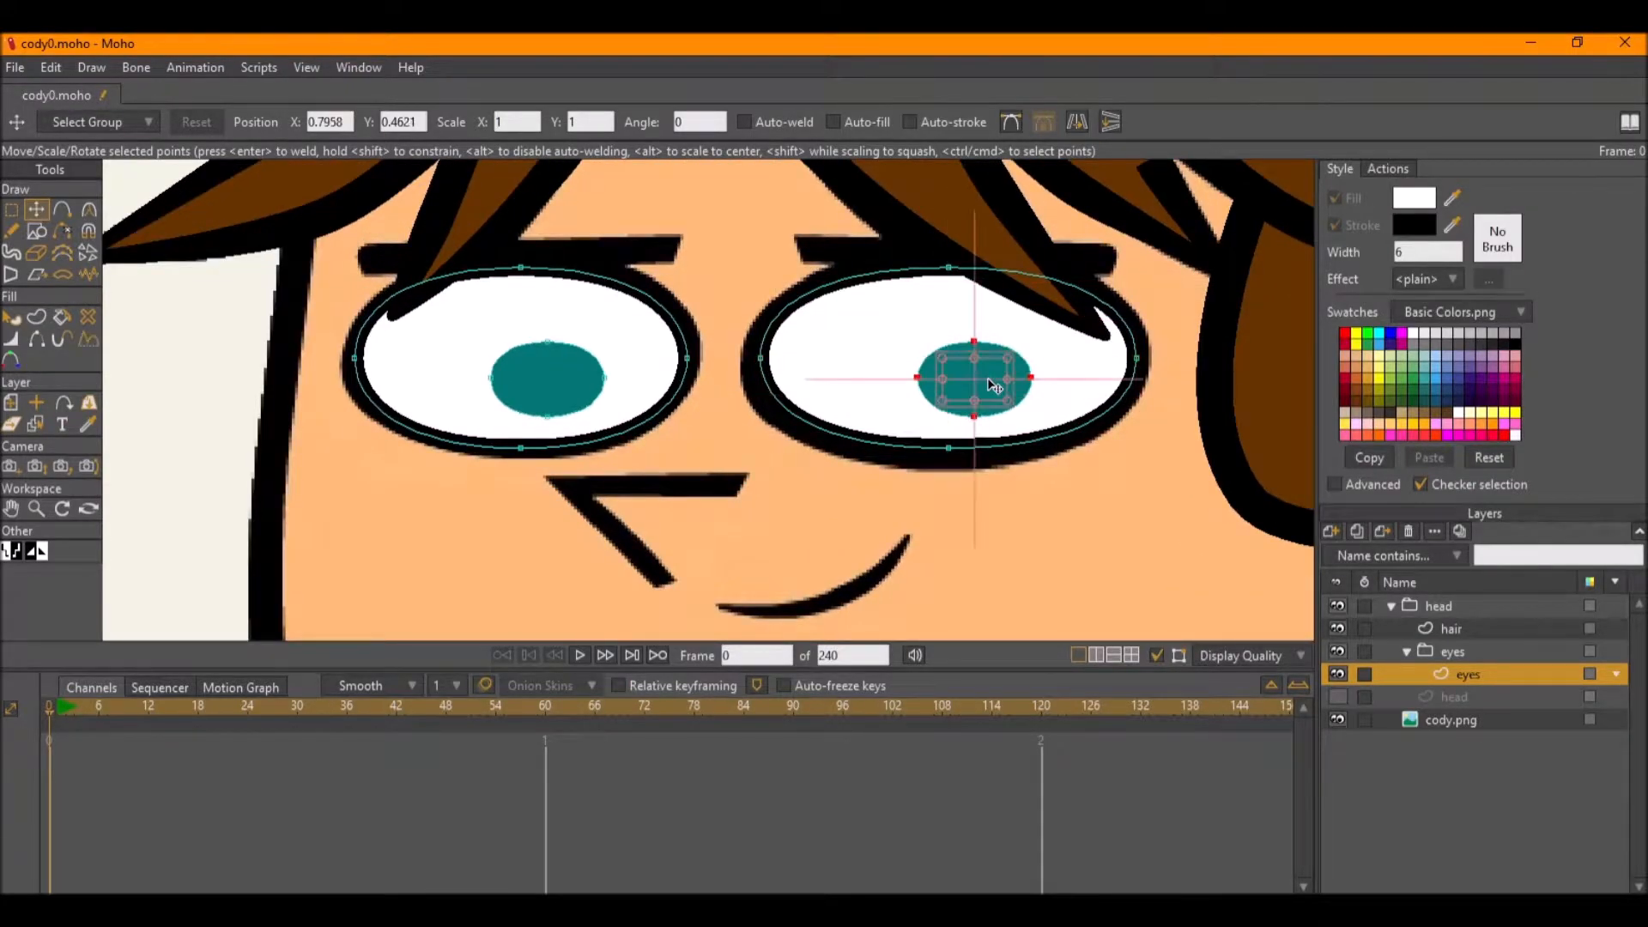
double_click(784, 379)
key(g)
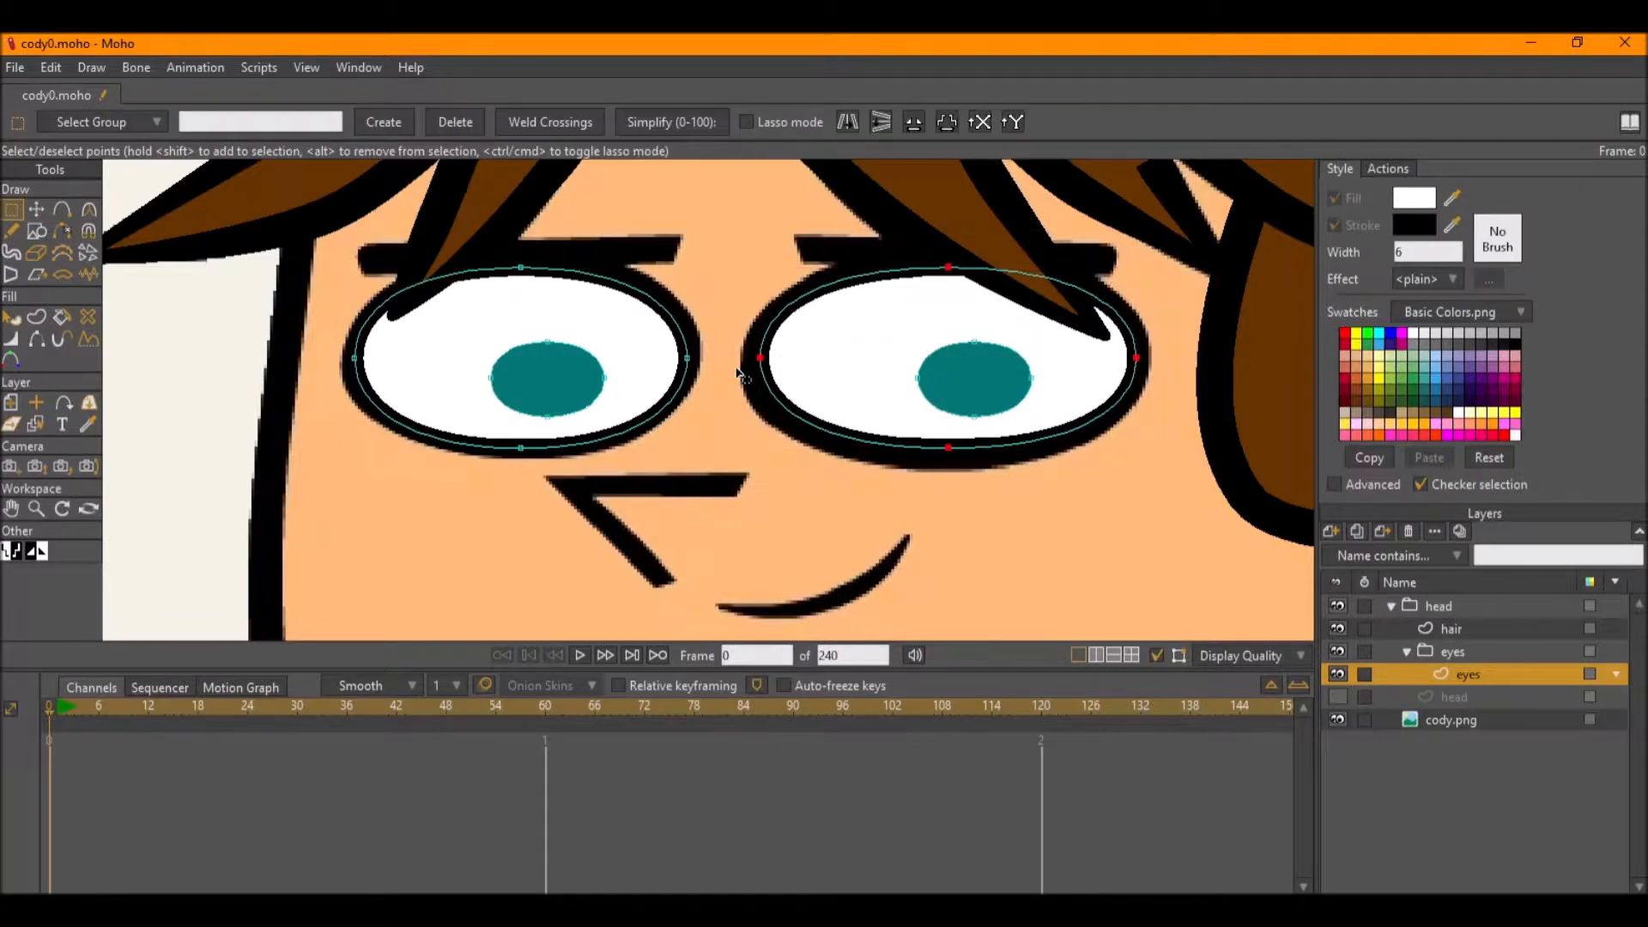
click(801, 333)
double_click(960, 378)
scroll(902, 379, down, 4)
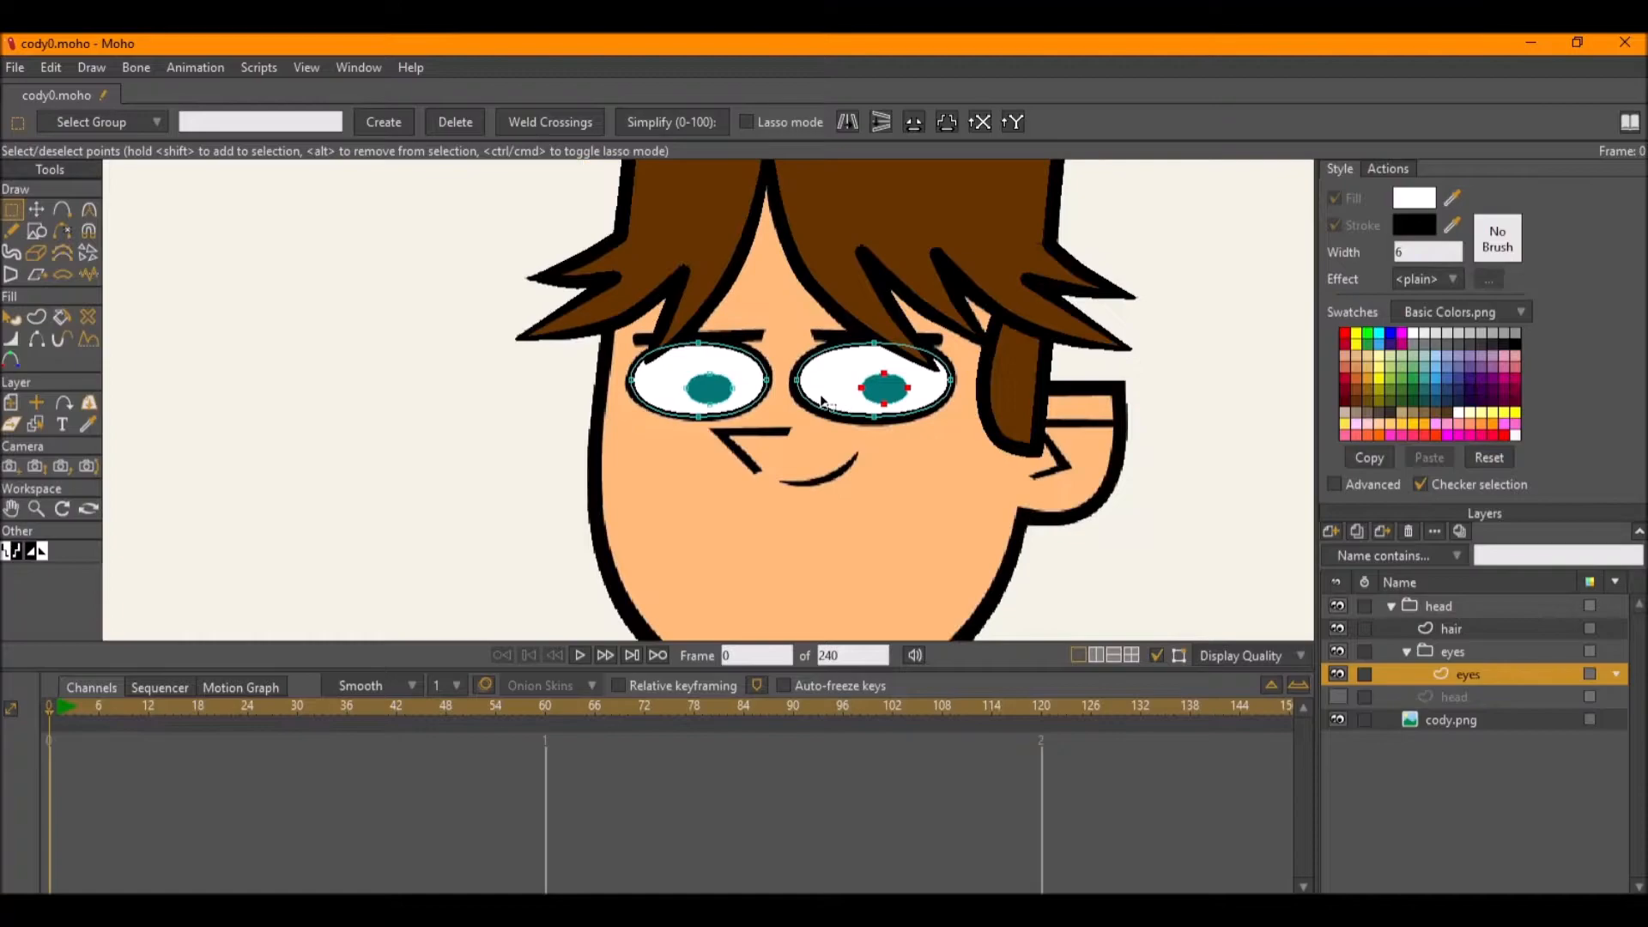
scroll(822, 401, up, 4)
Preview both eyes over the drawn head with the cody.png reference hidden, and restore the tracing view.
key(q)
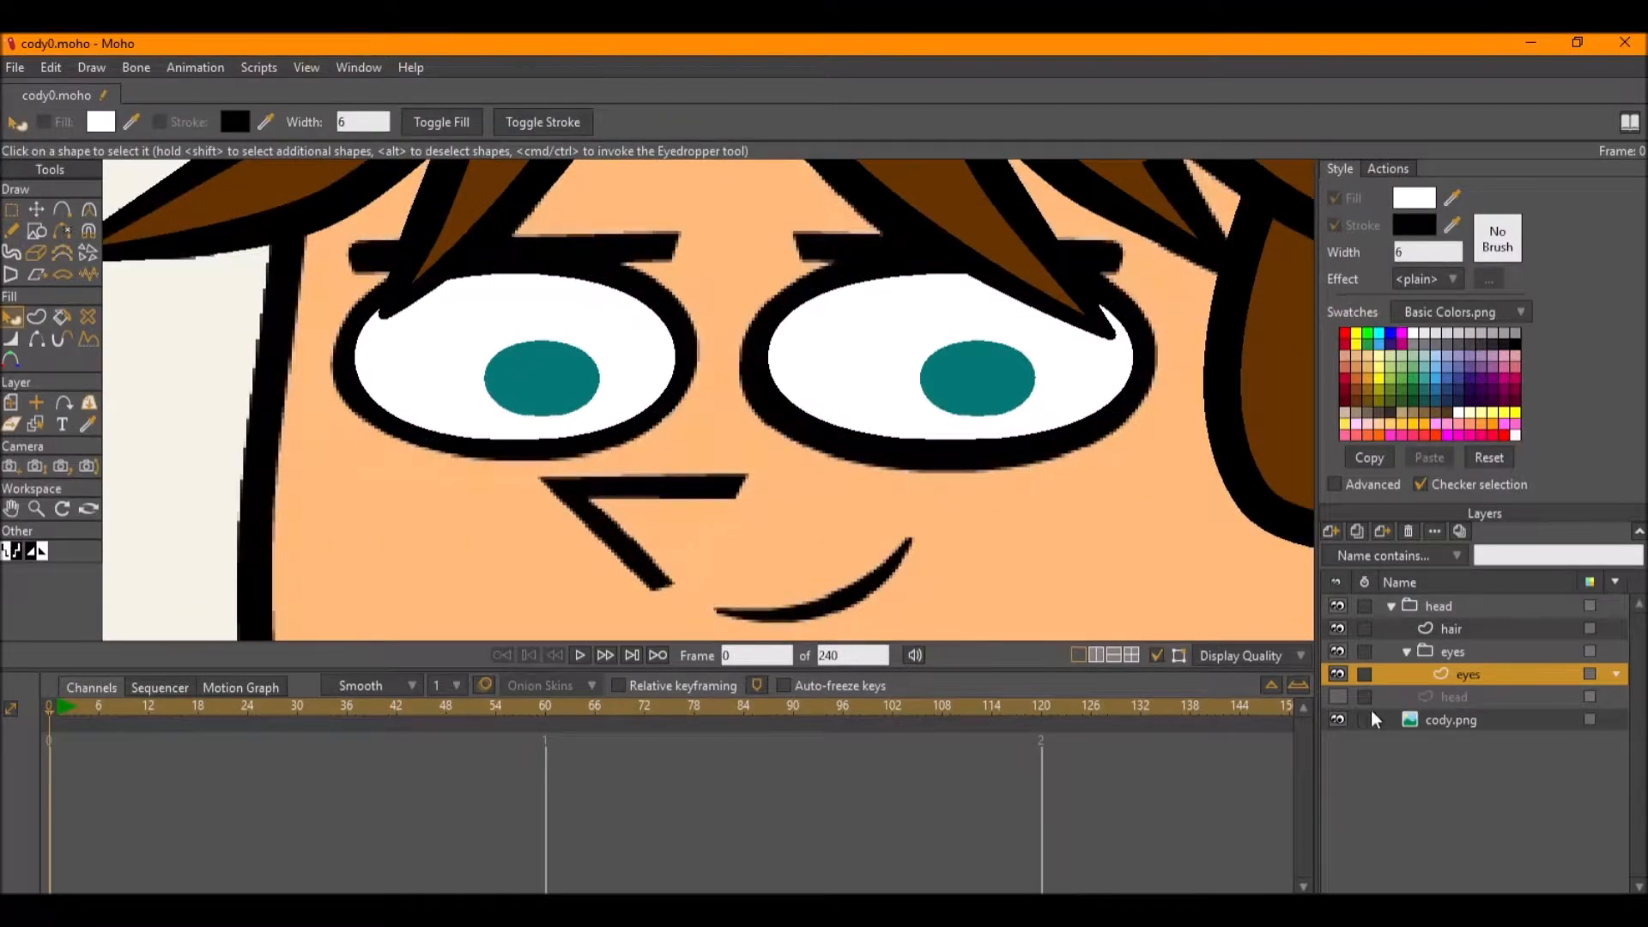
click(1337, 696)
scroll(887, 460, down, 4)
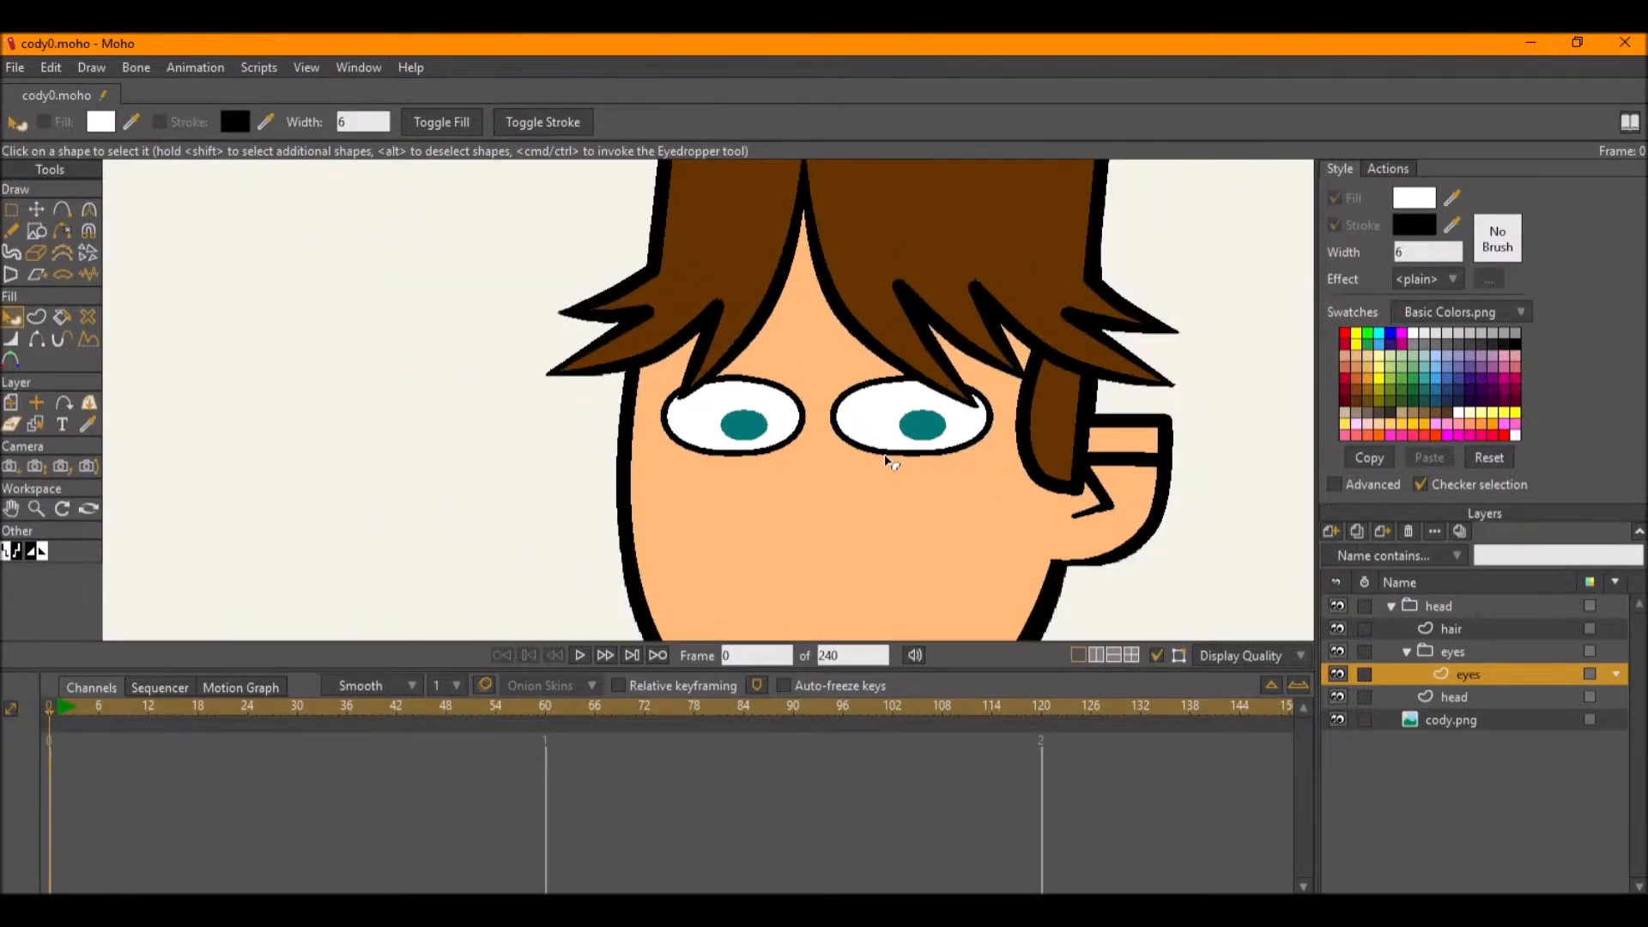
scroll(891, 461, up, 4)
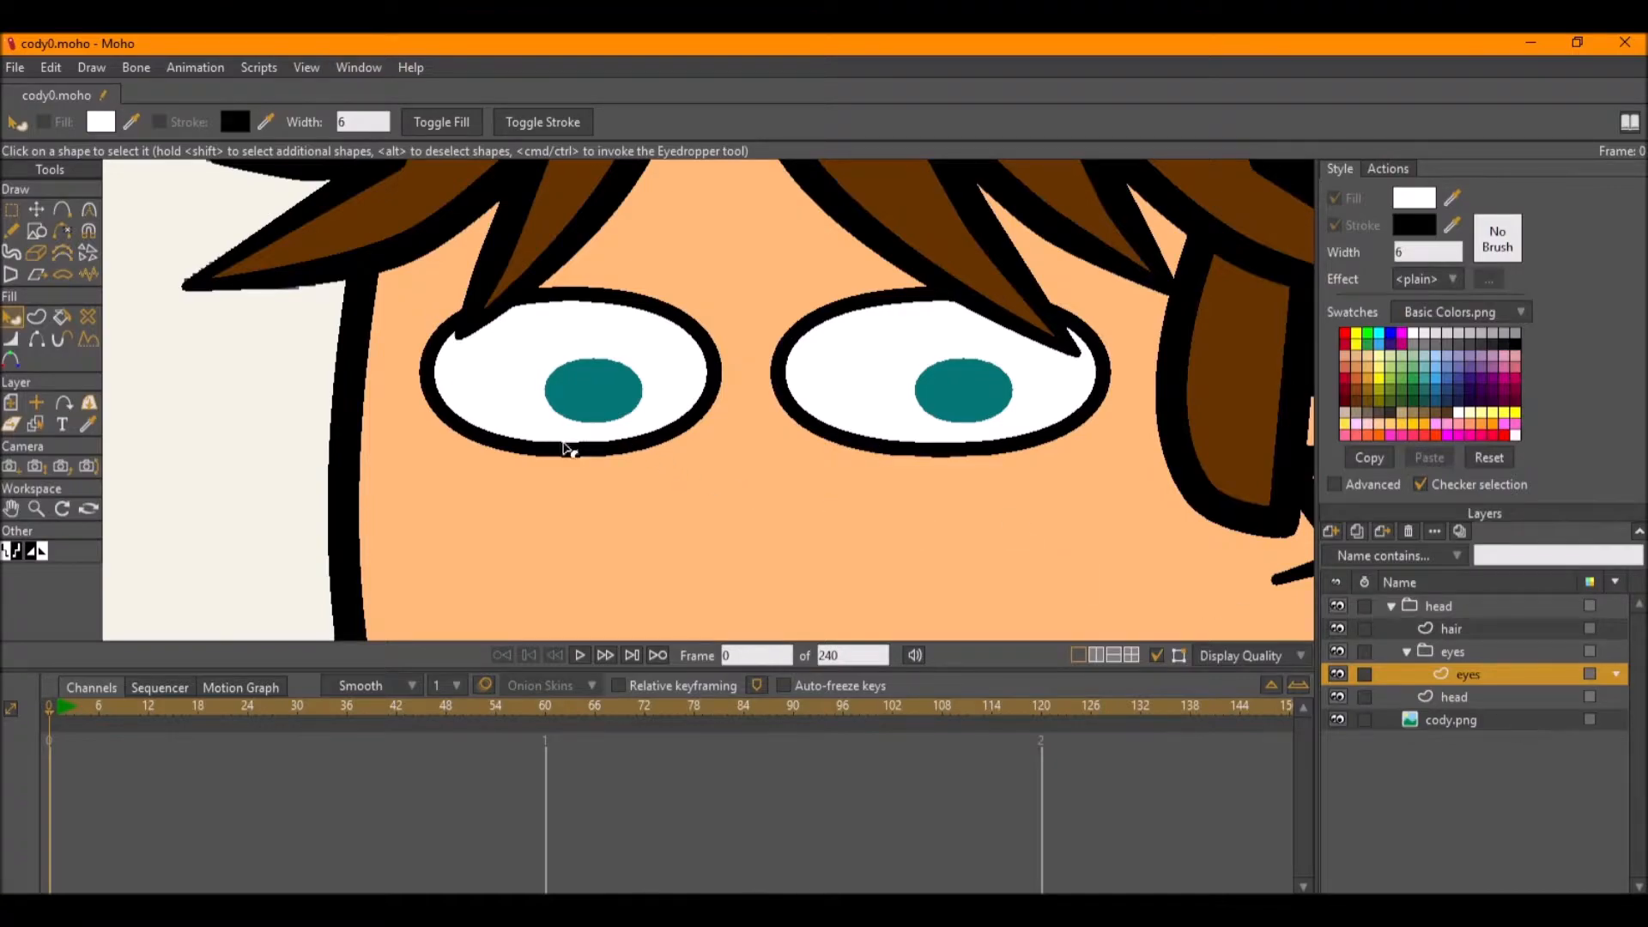
click(1338, 721)
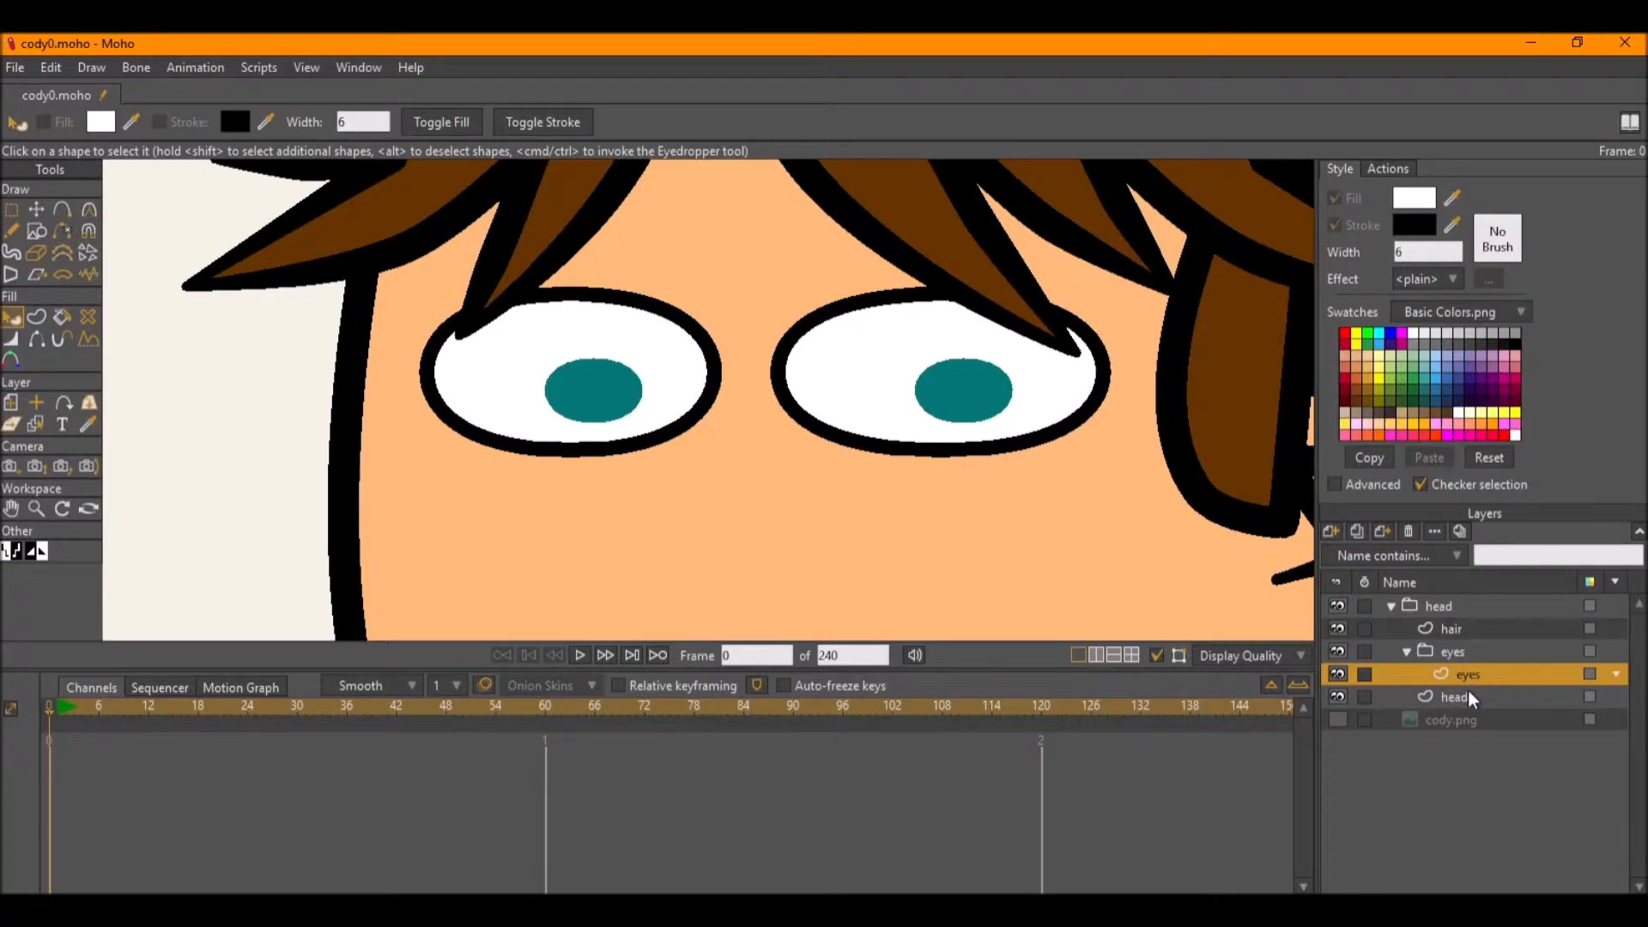
click(1338, 697)
click(1338, 722)
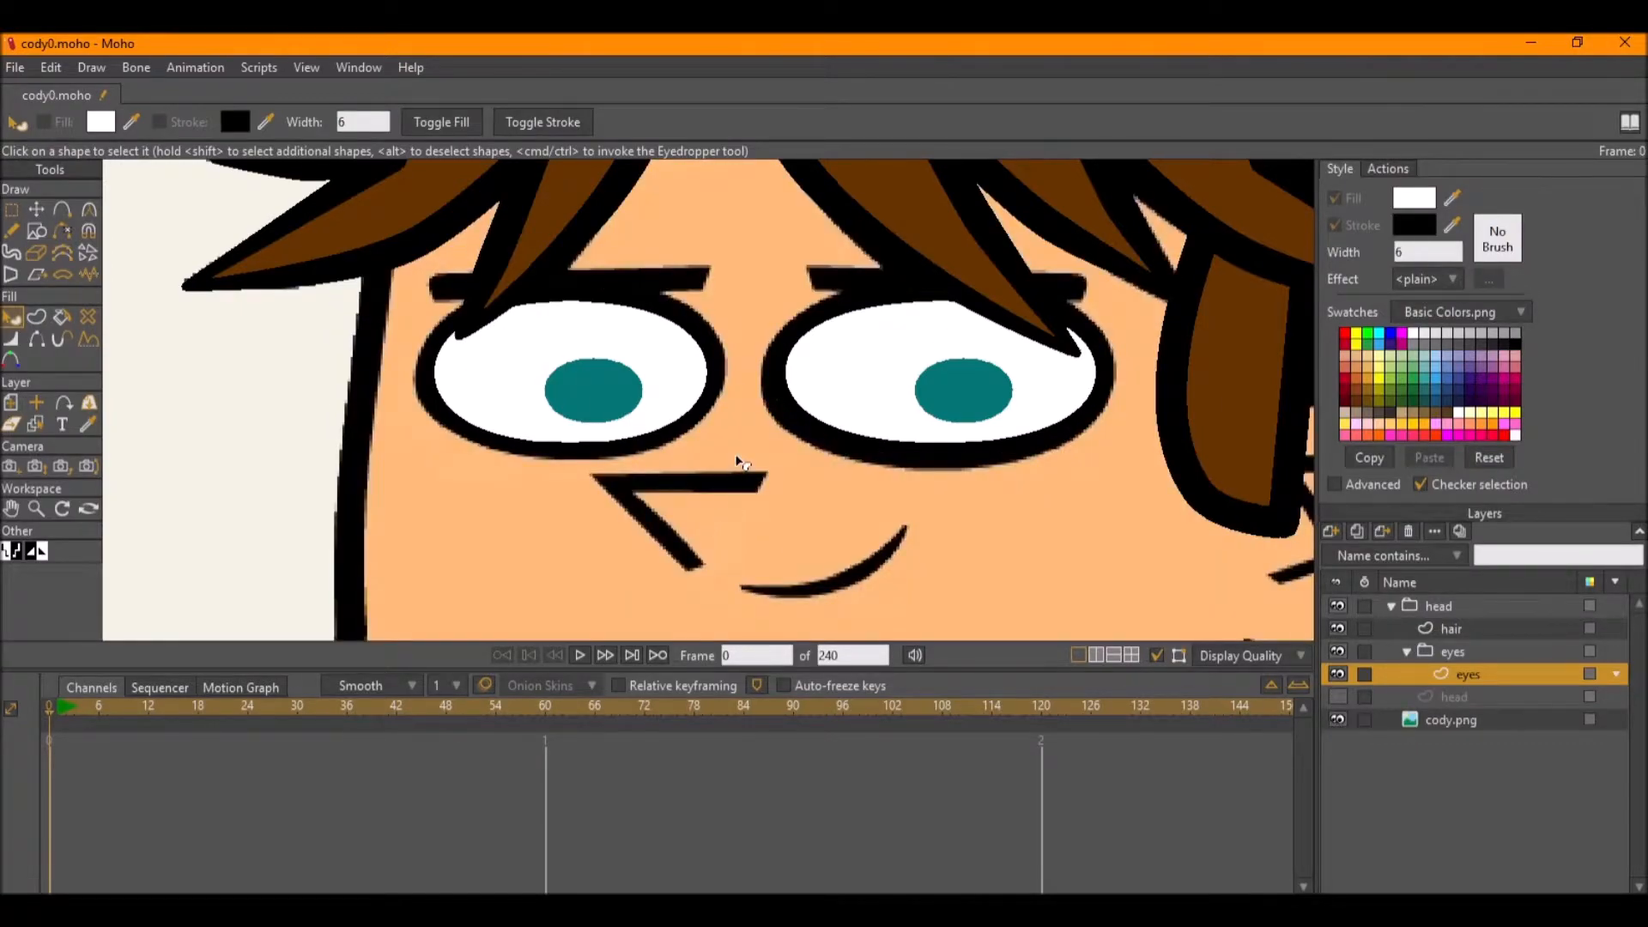
Add a vector layer named eyebrows above the eyes layer inside the eyes group.
click(1330, 532)
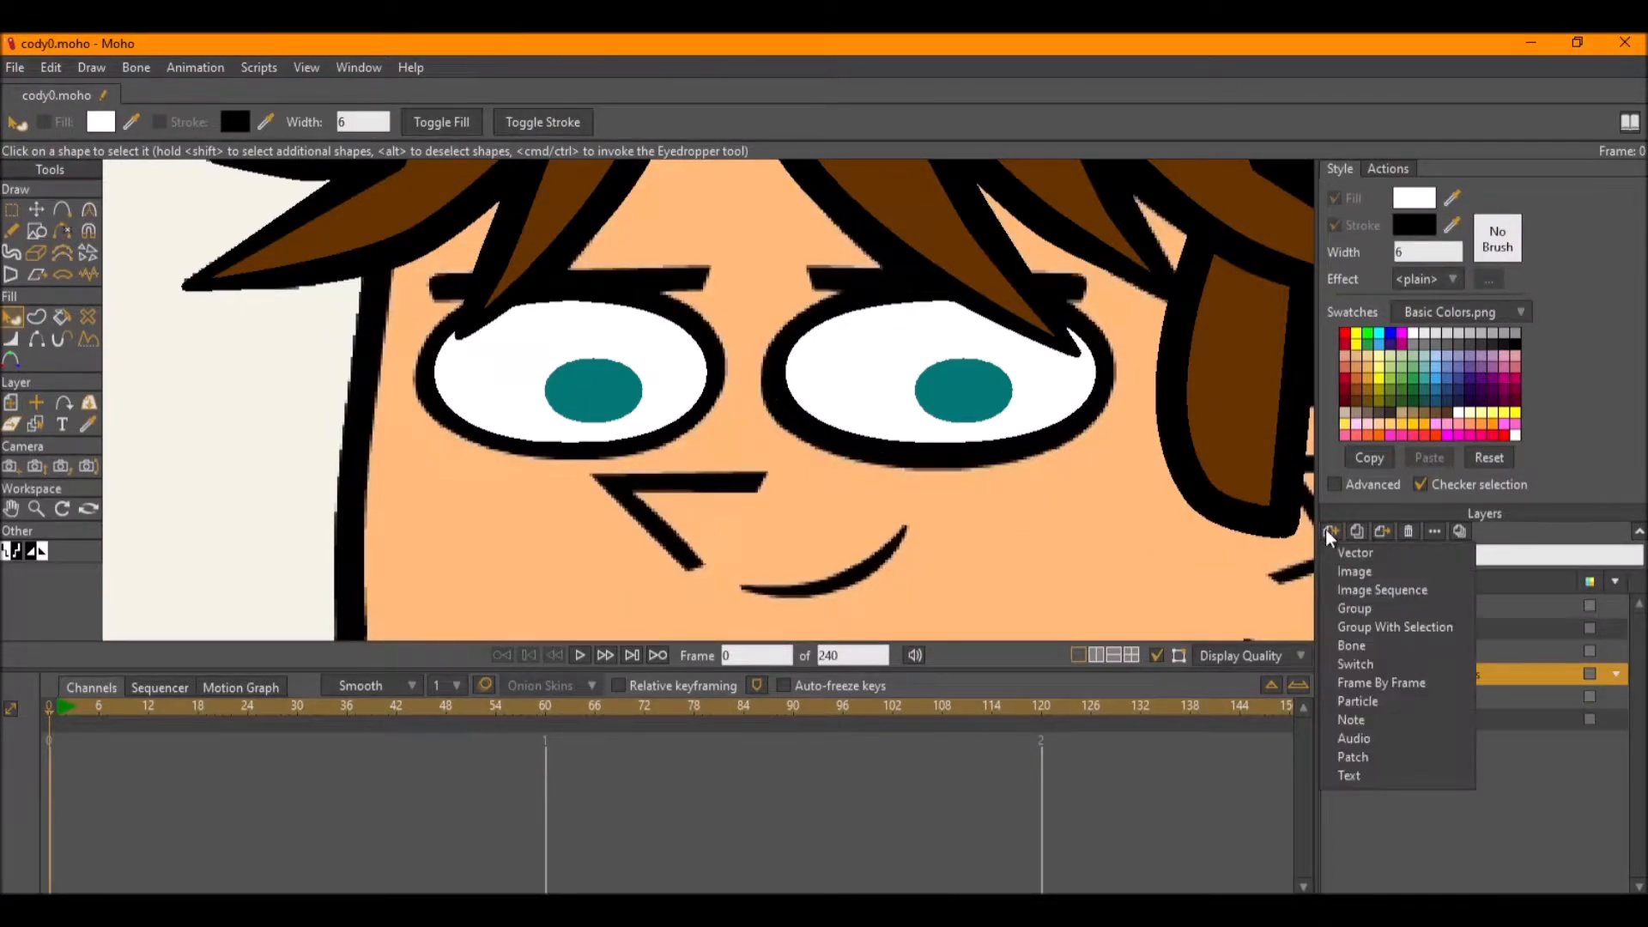
click(1341, 552)
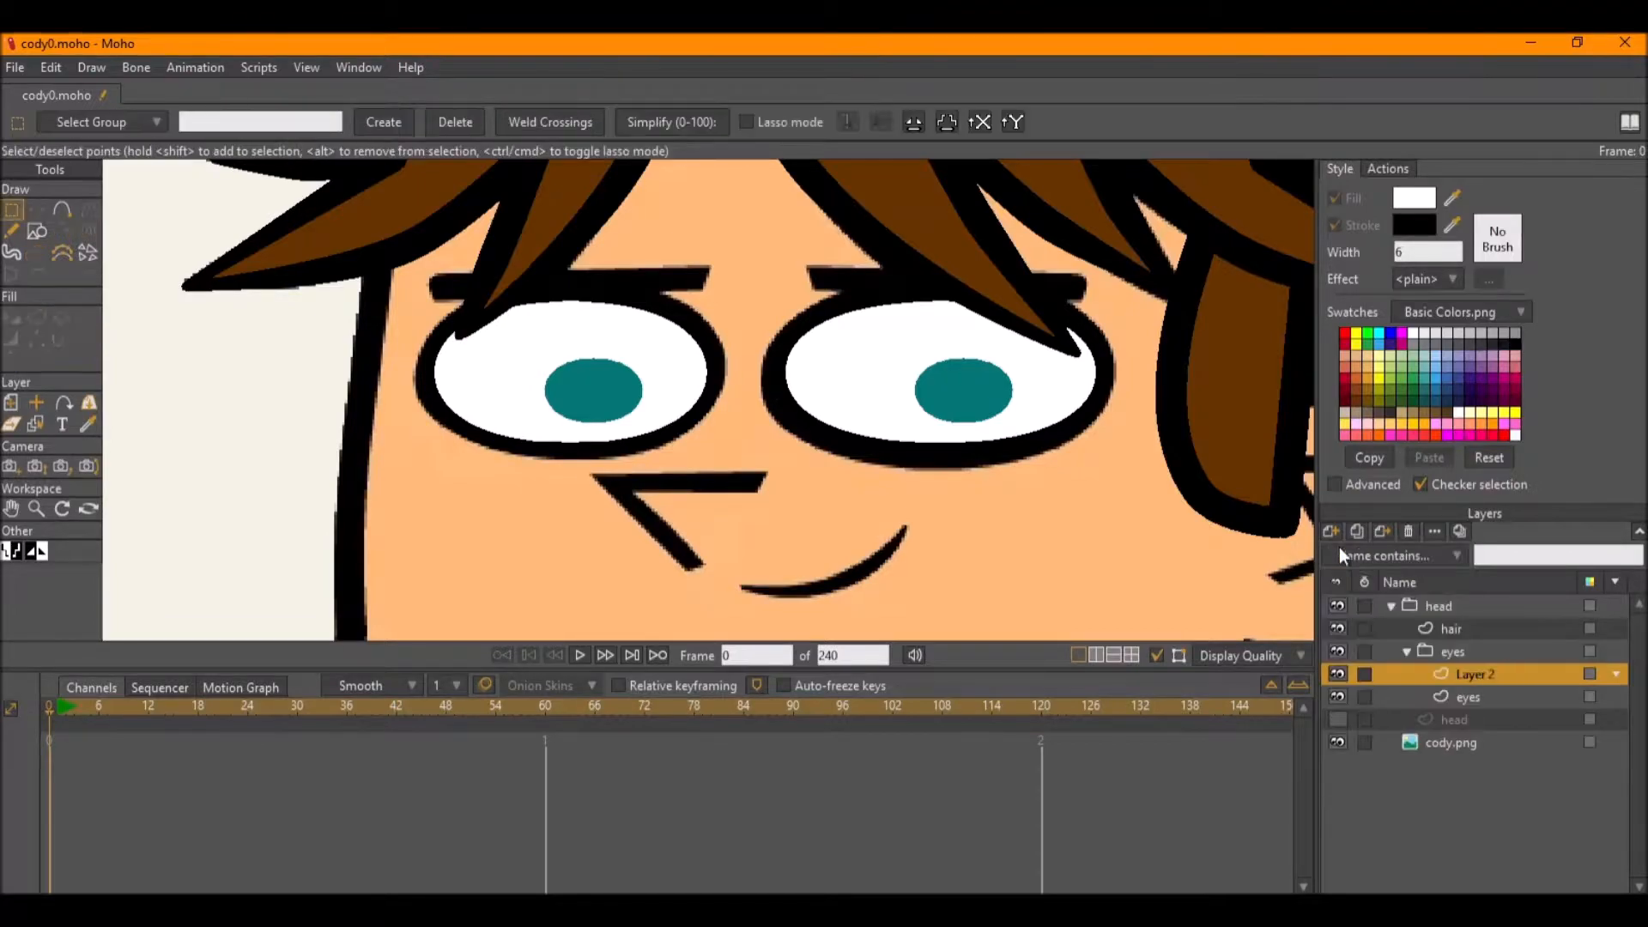
double_click(1483, 674)
text(e)
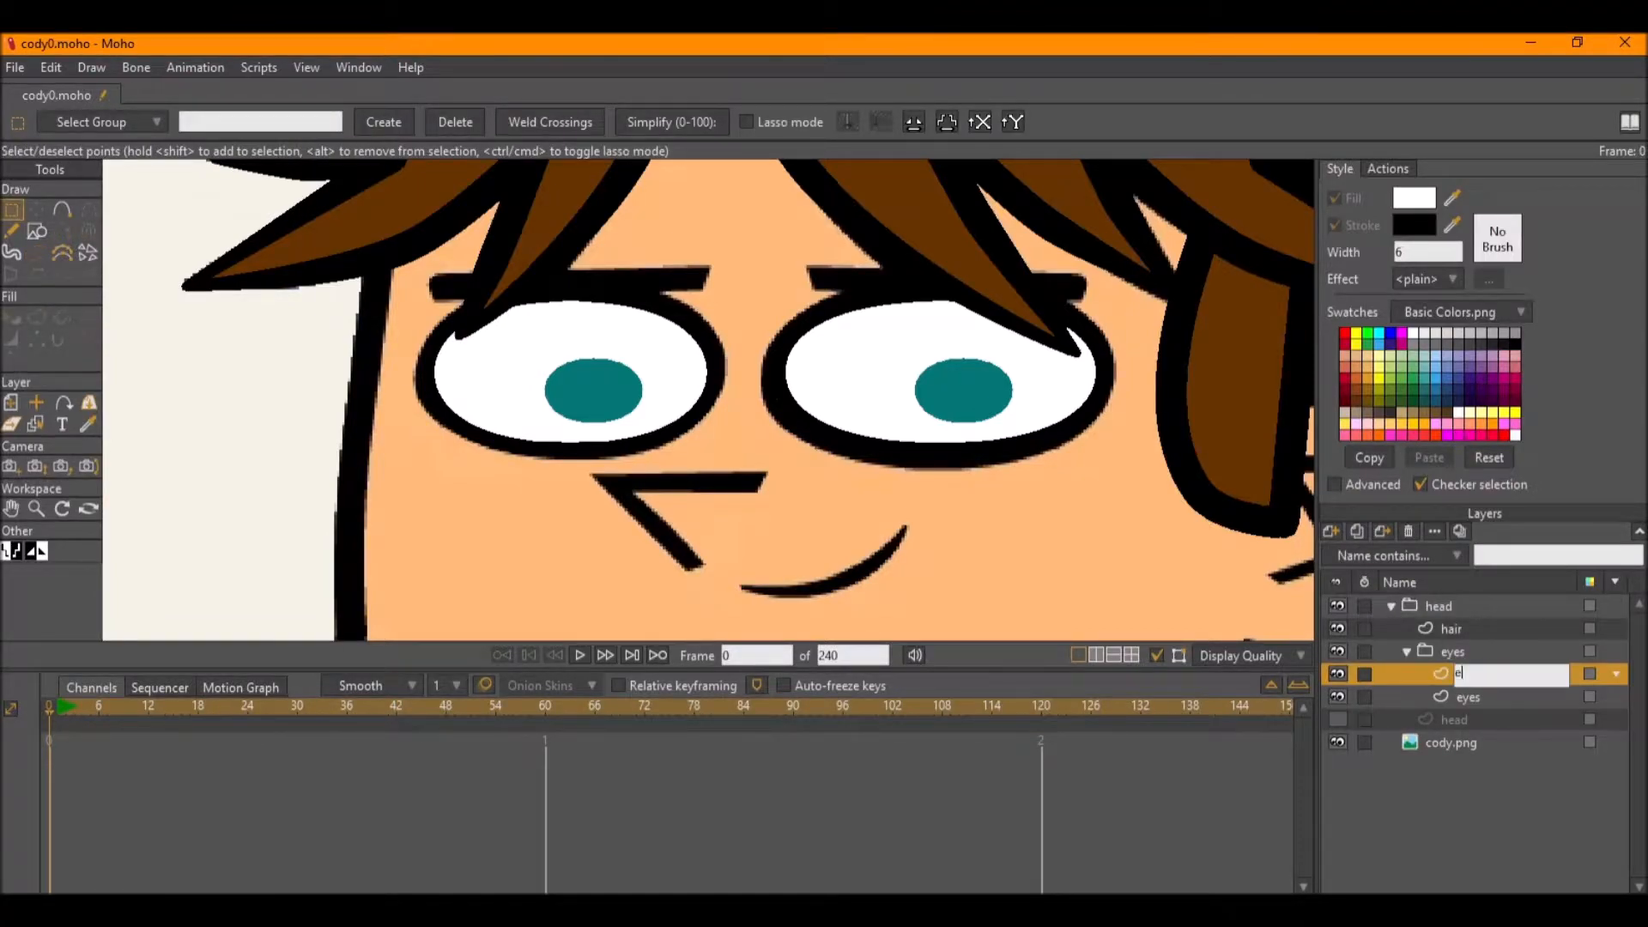
text(yebrows)
key(Return)
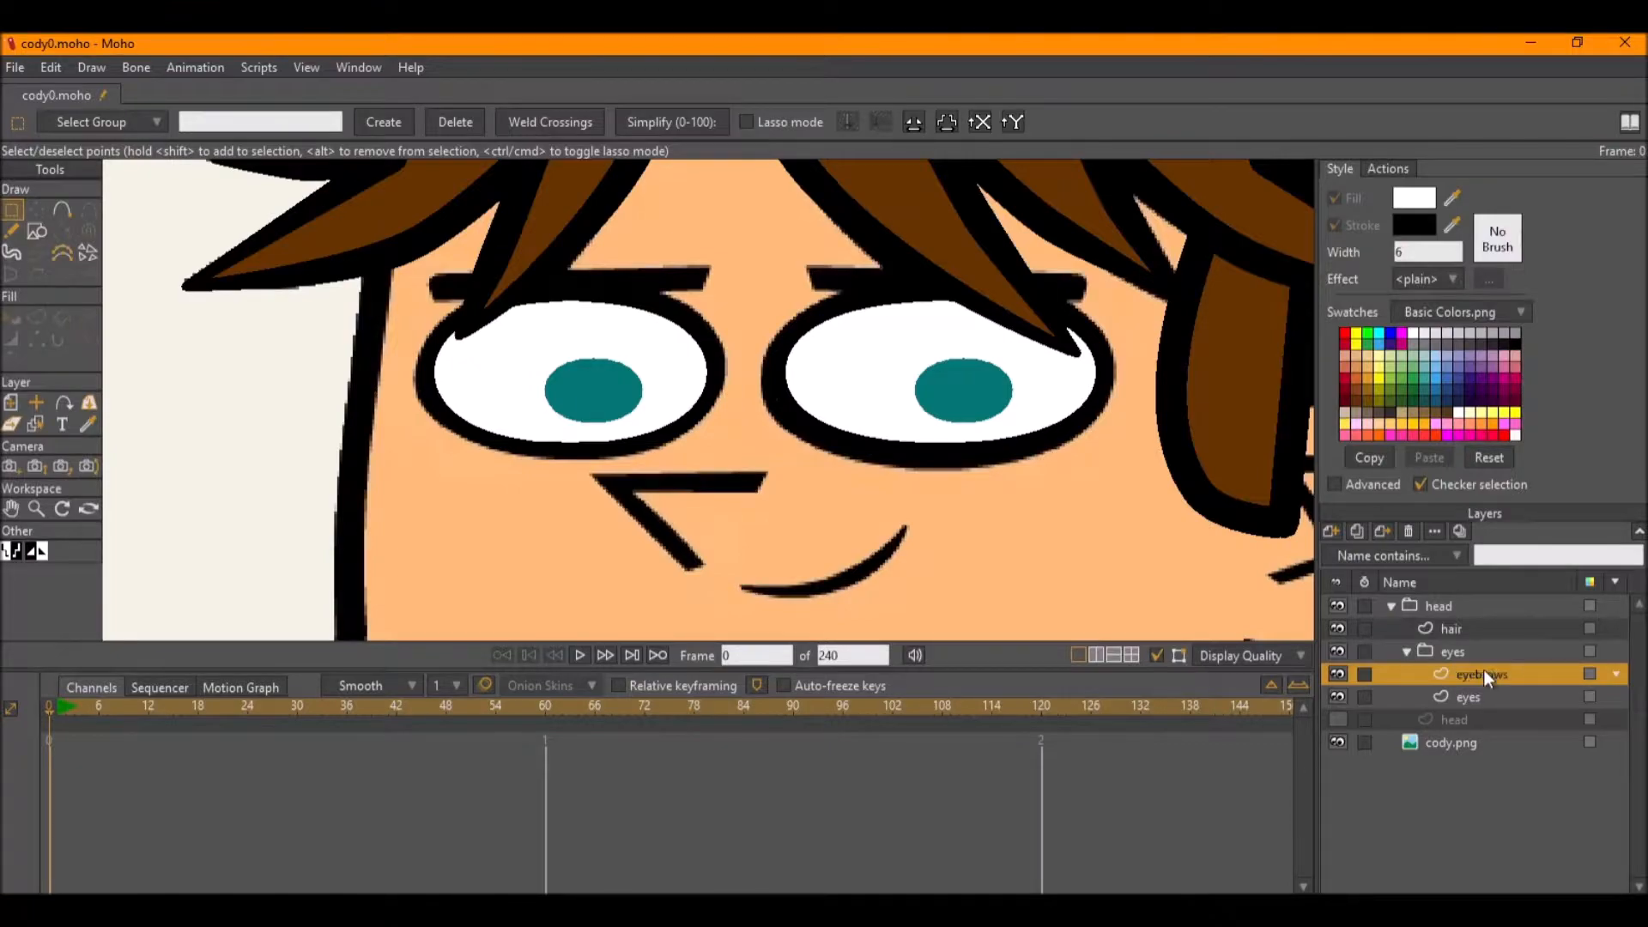
Draw a straight line along the reference's left-hand eyebrow and create a black stroke shape from it.
click(36, 232)
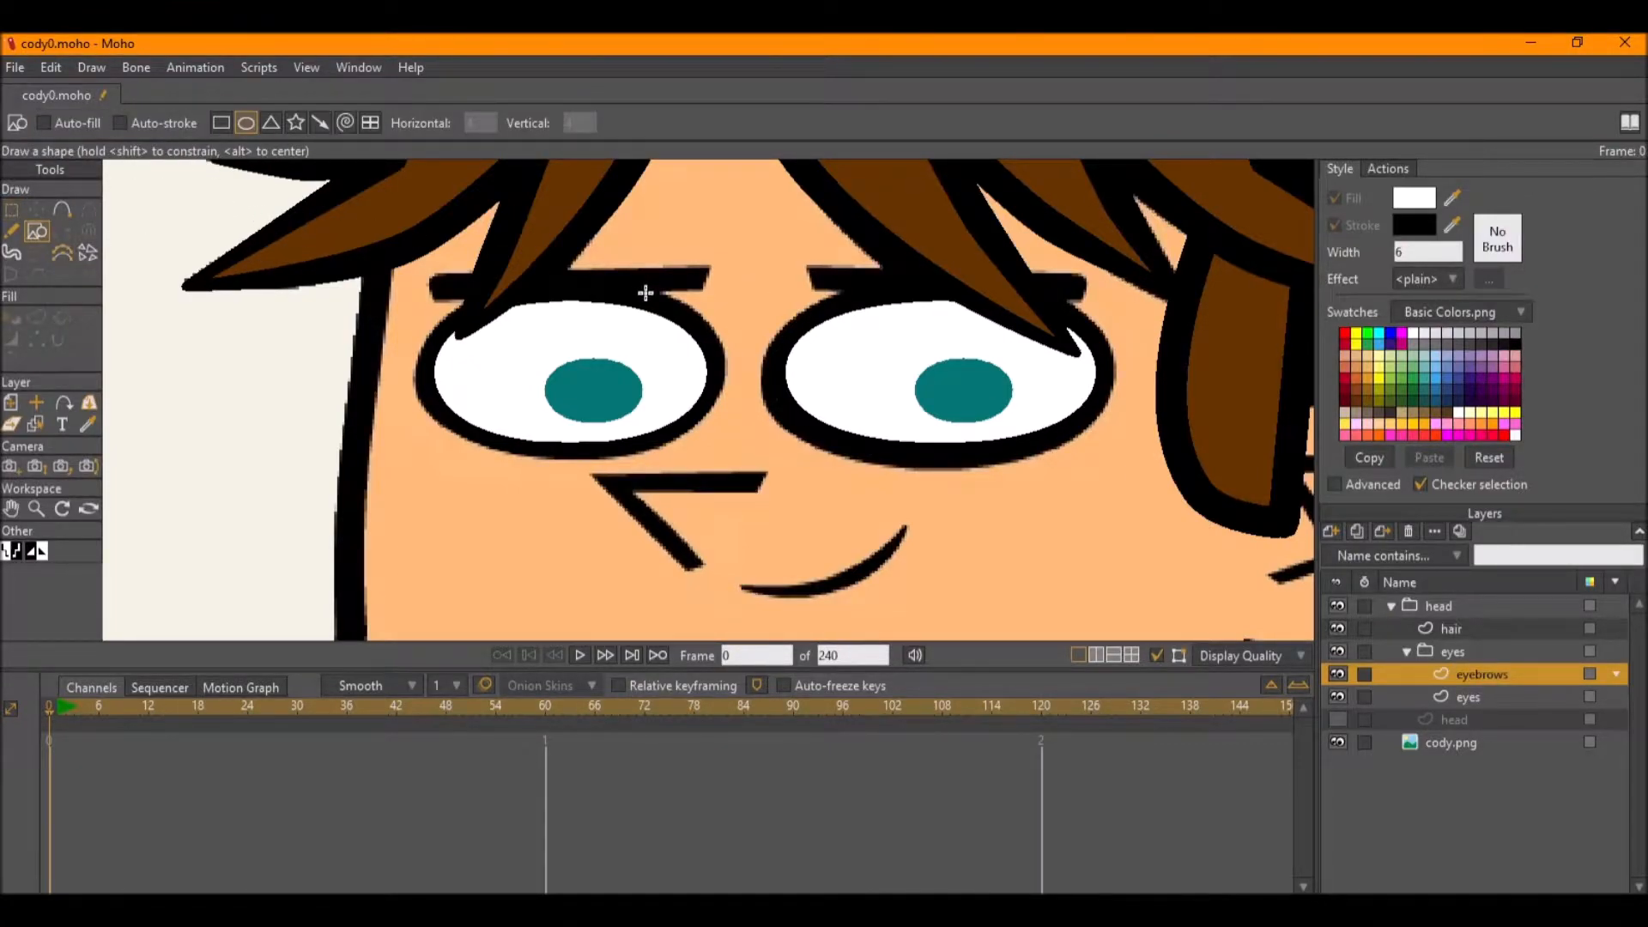
click(62, 209)
drag(429, 287, 705, 278)
click(36, 316)
click(663, 281)
click(225, 123)
drag(763, 312, 367, 230)
key(w)
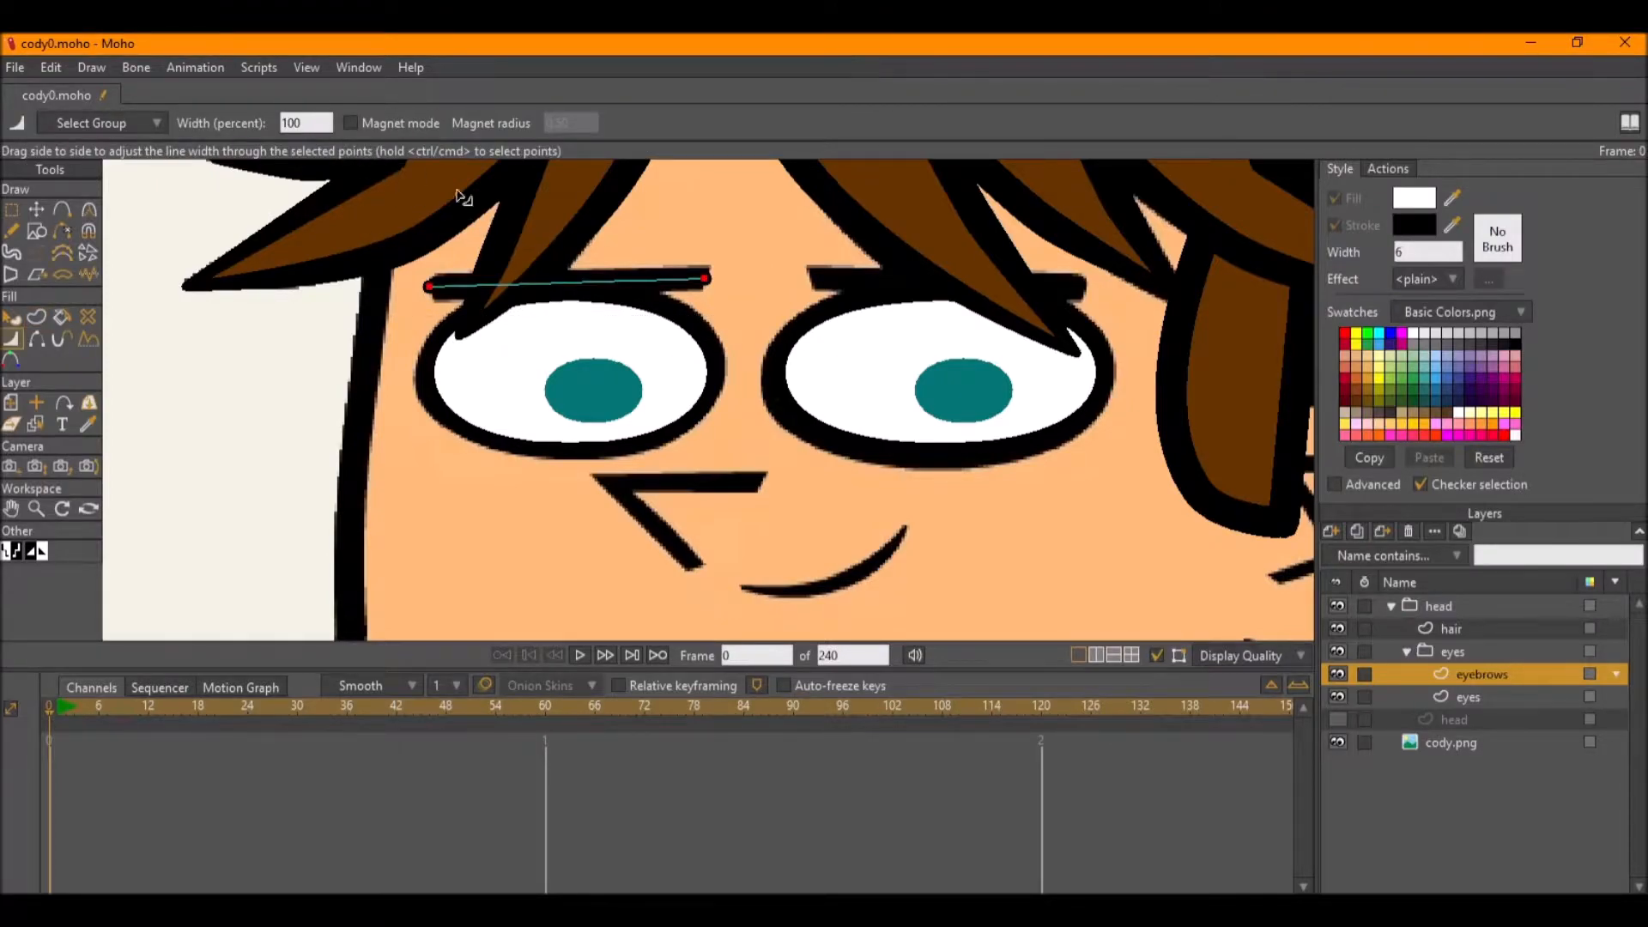
Set the default stroke width to 12 and the eyebrow shape's own stroke width to 11.
double_click(1399, 250)
text(12)
click(11, 317)
click(599, 290)
double_click(362, 121)
text(11)
key(Return)
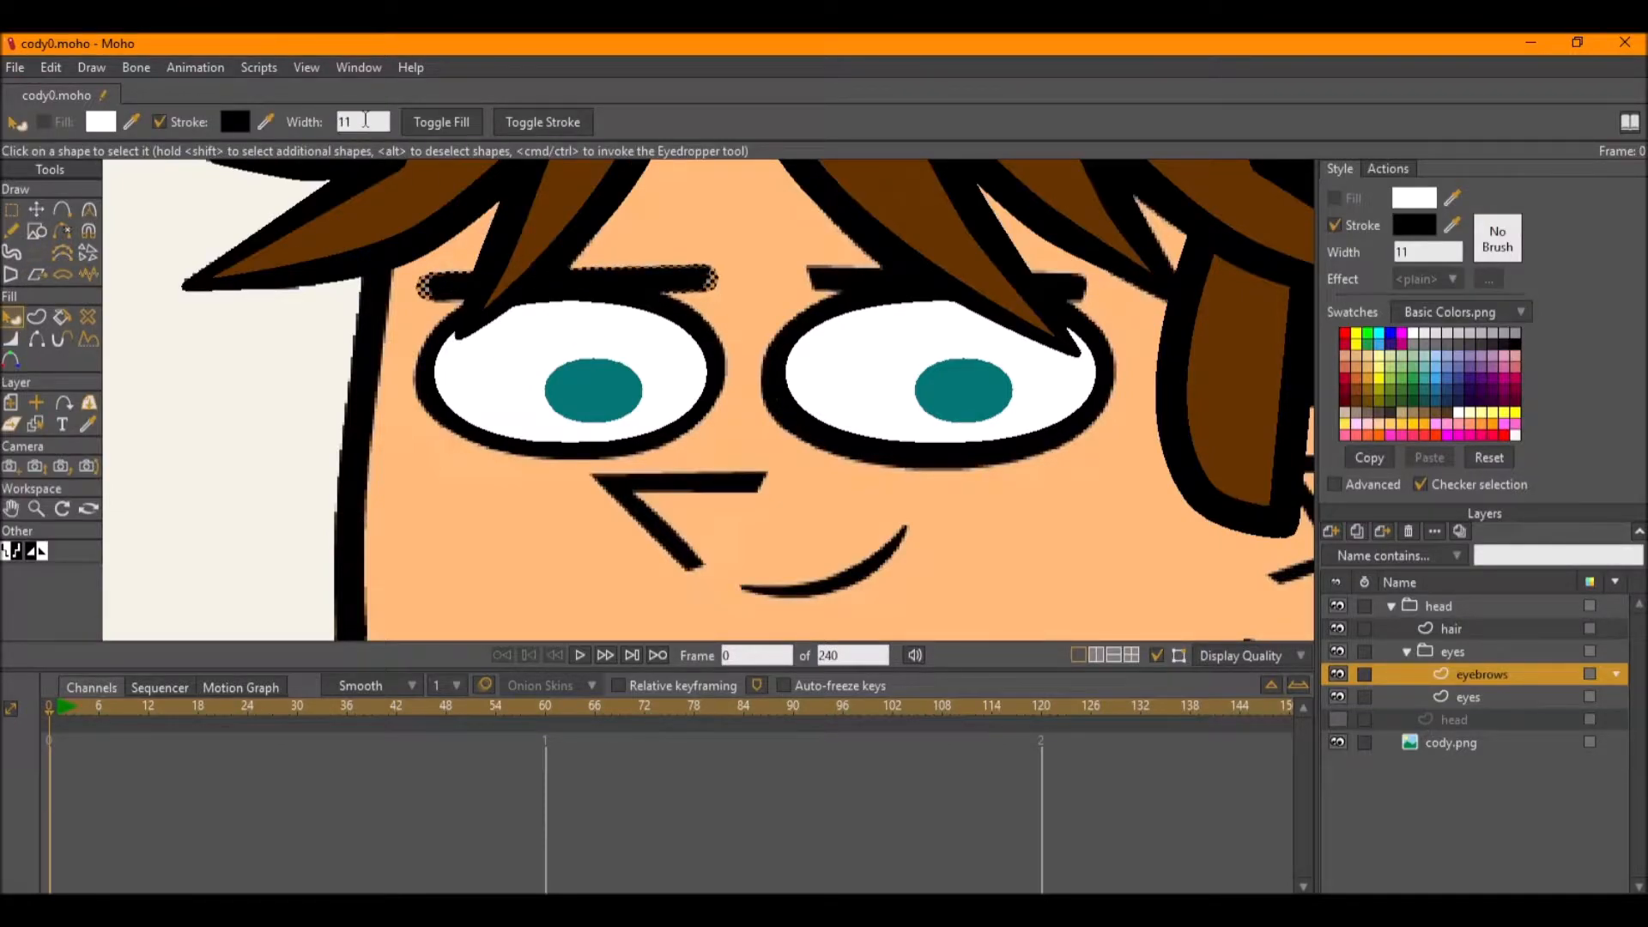
scroll(365, 120, down, 1)
scroll(365, 121, up, 2)
Duplicate the eyebrow, flip the copy horizontally and align it with the reference's right-hand eyebrow.
key(g)
key(t)
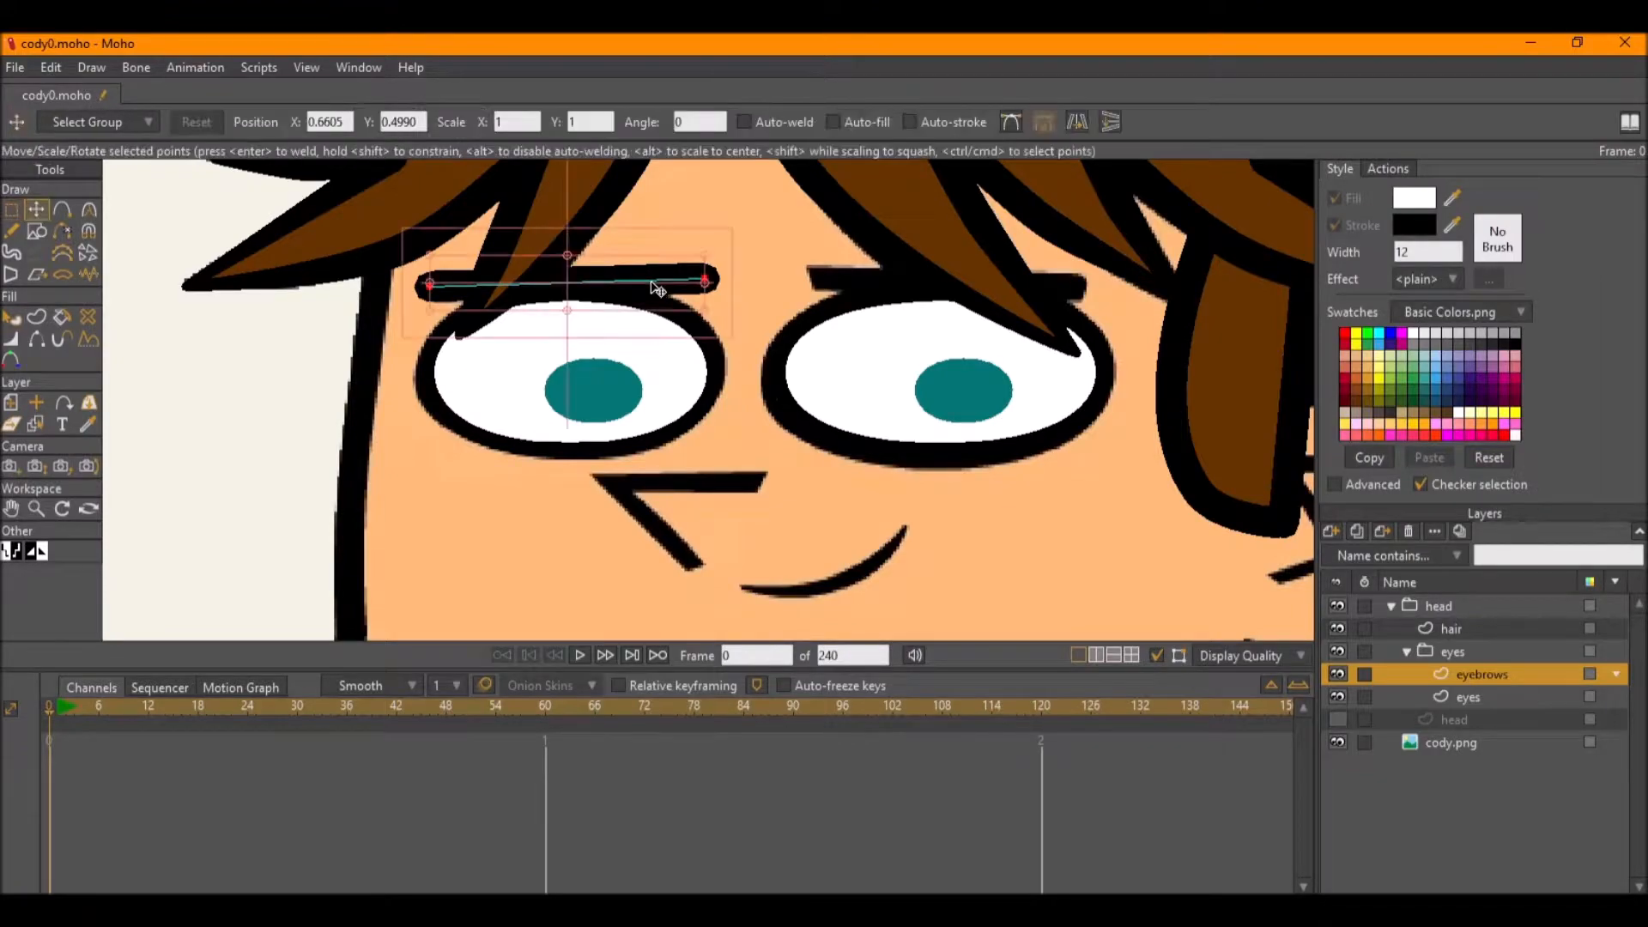
click(1071, 122)
drag(631, 316, 1017, 314)
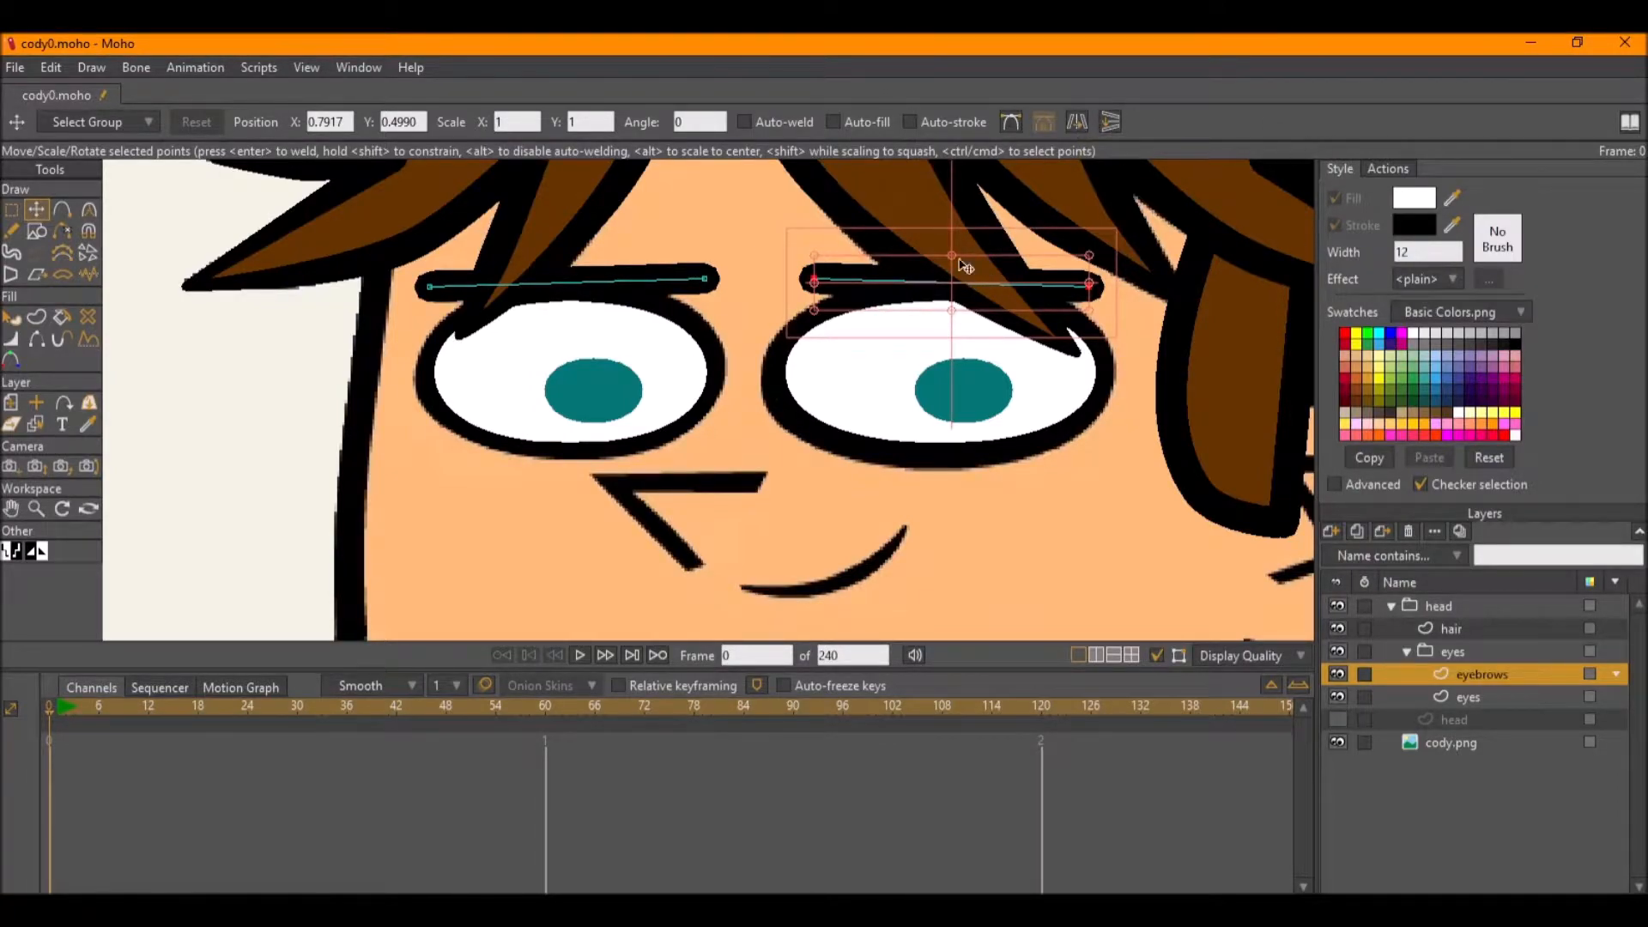
drag(923, 289, 914, 289)
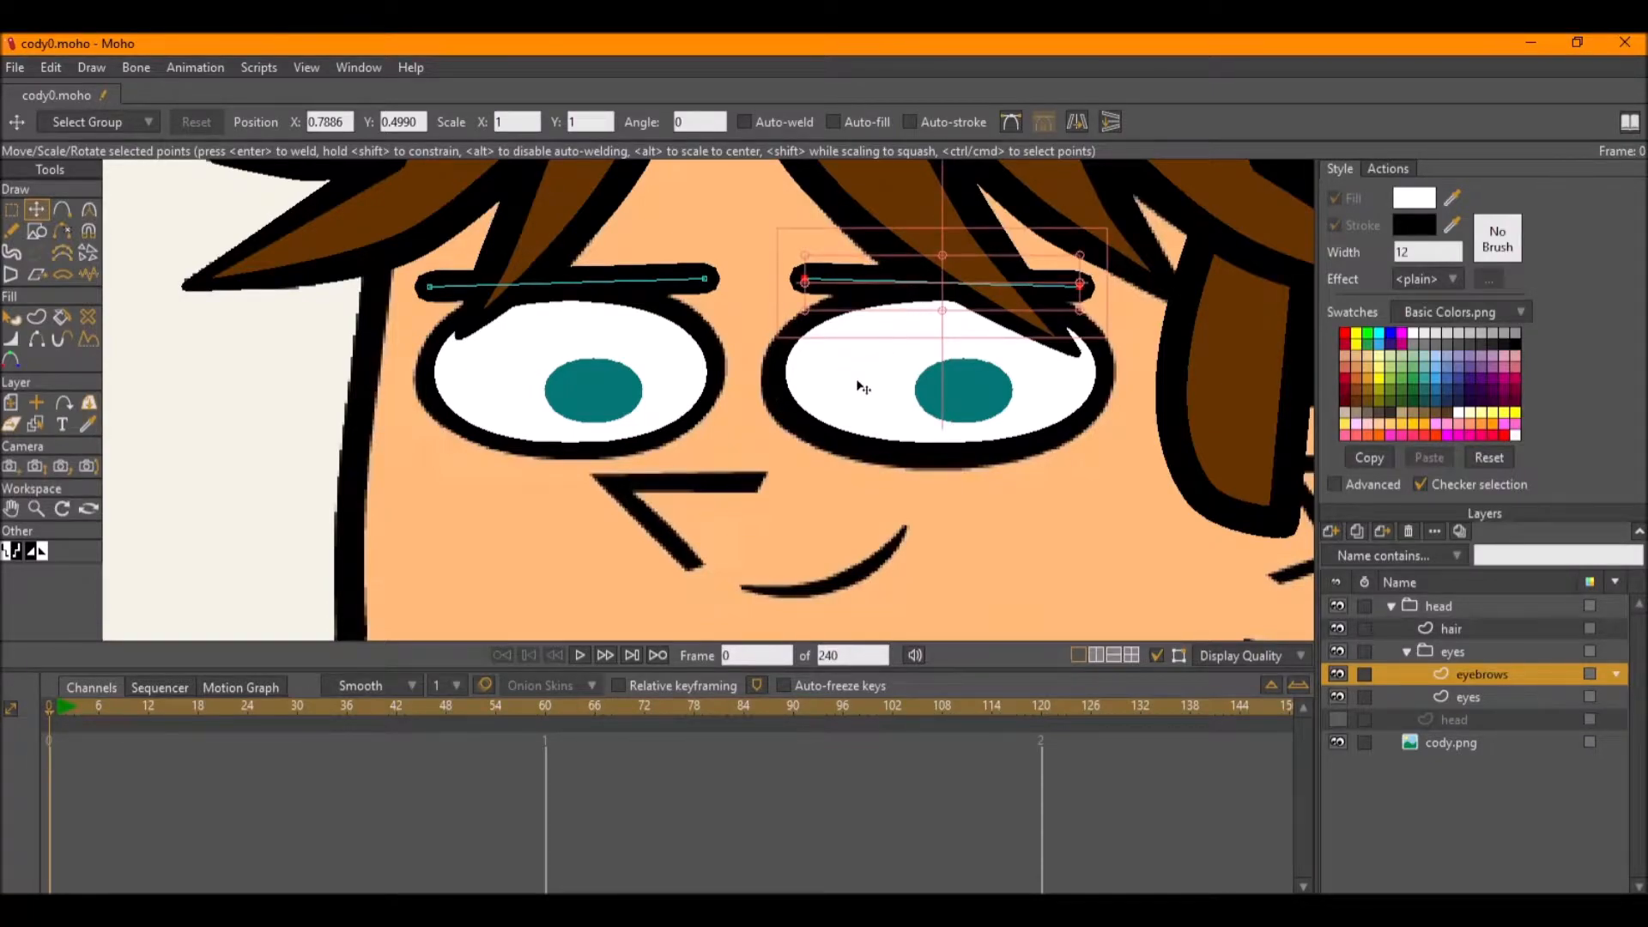
drag(858, 384, 879, 344)
drag(860, 284, 730, 315)
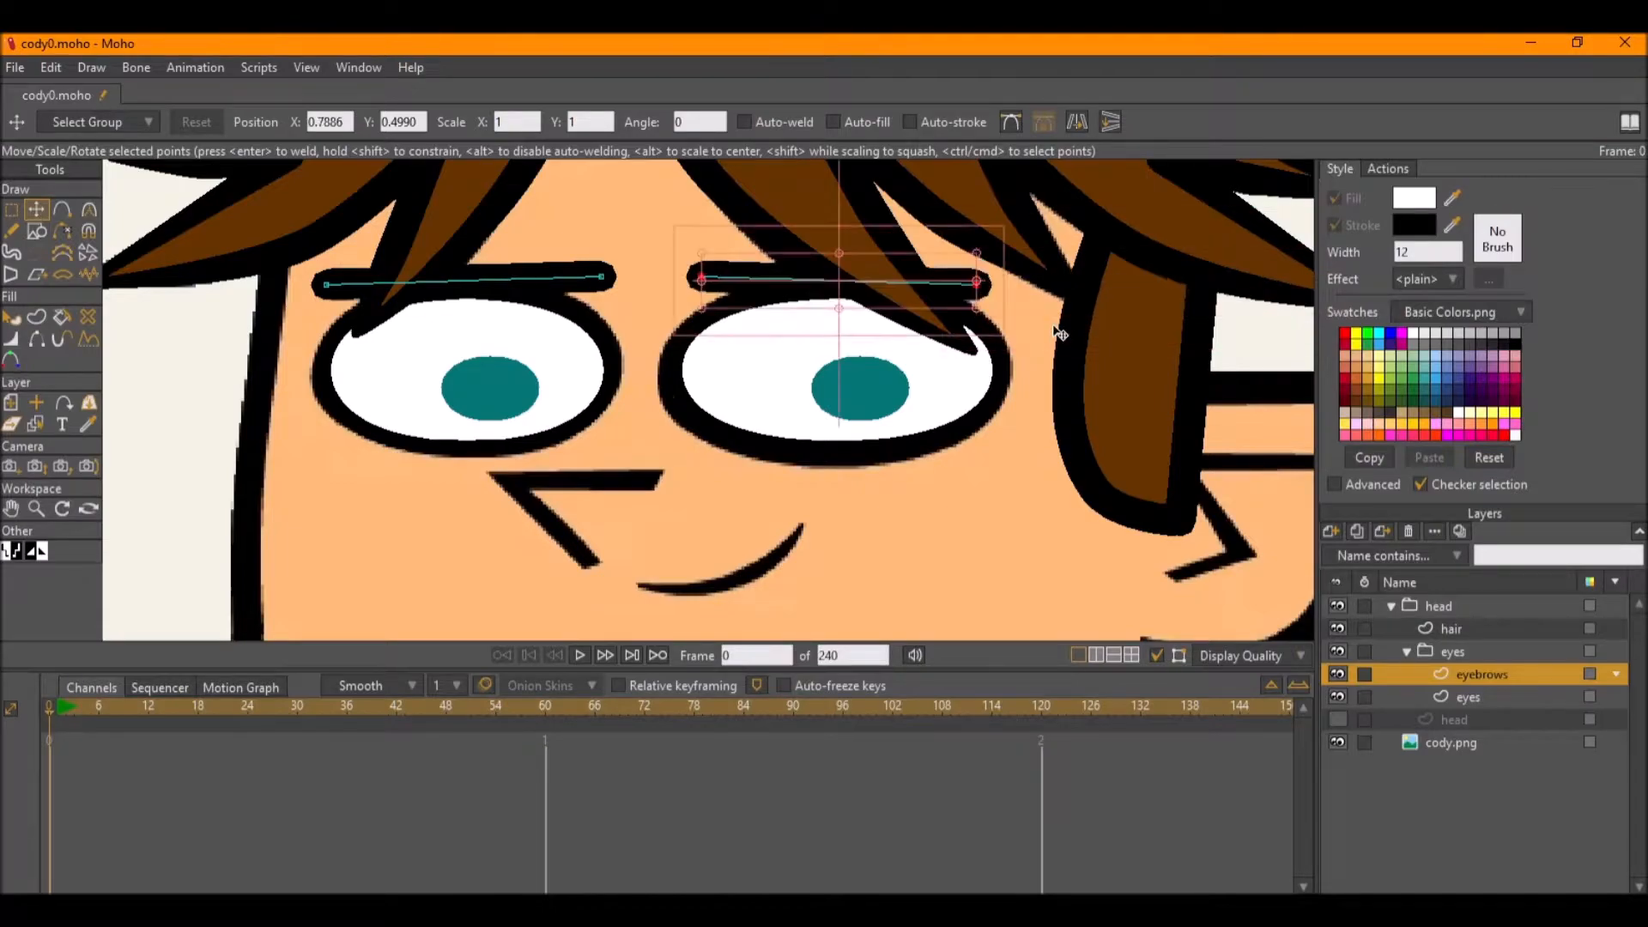
key(g)
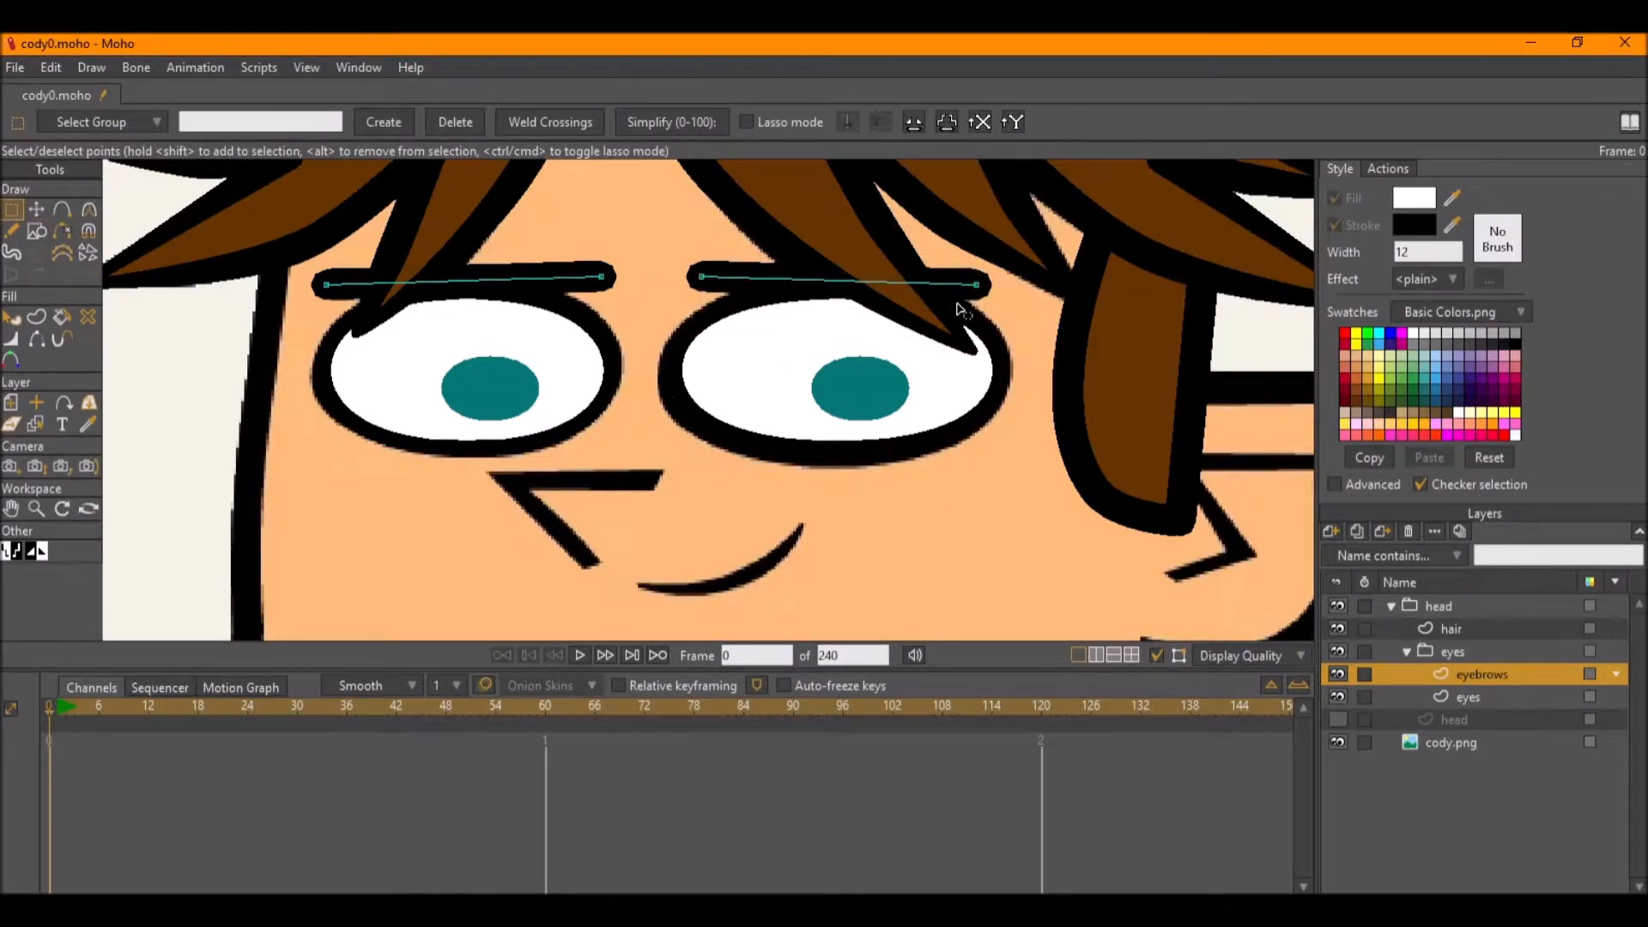
scroll(591, 457, down, 4)
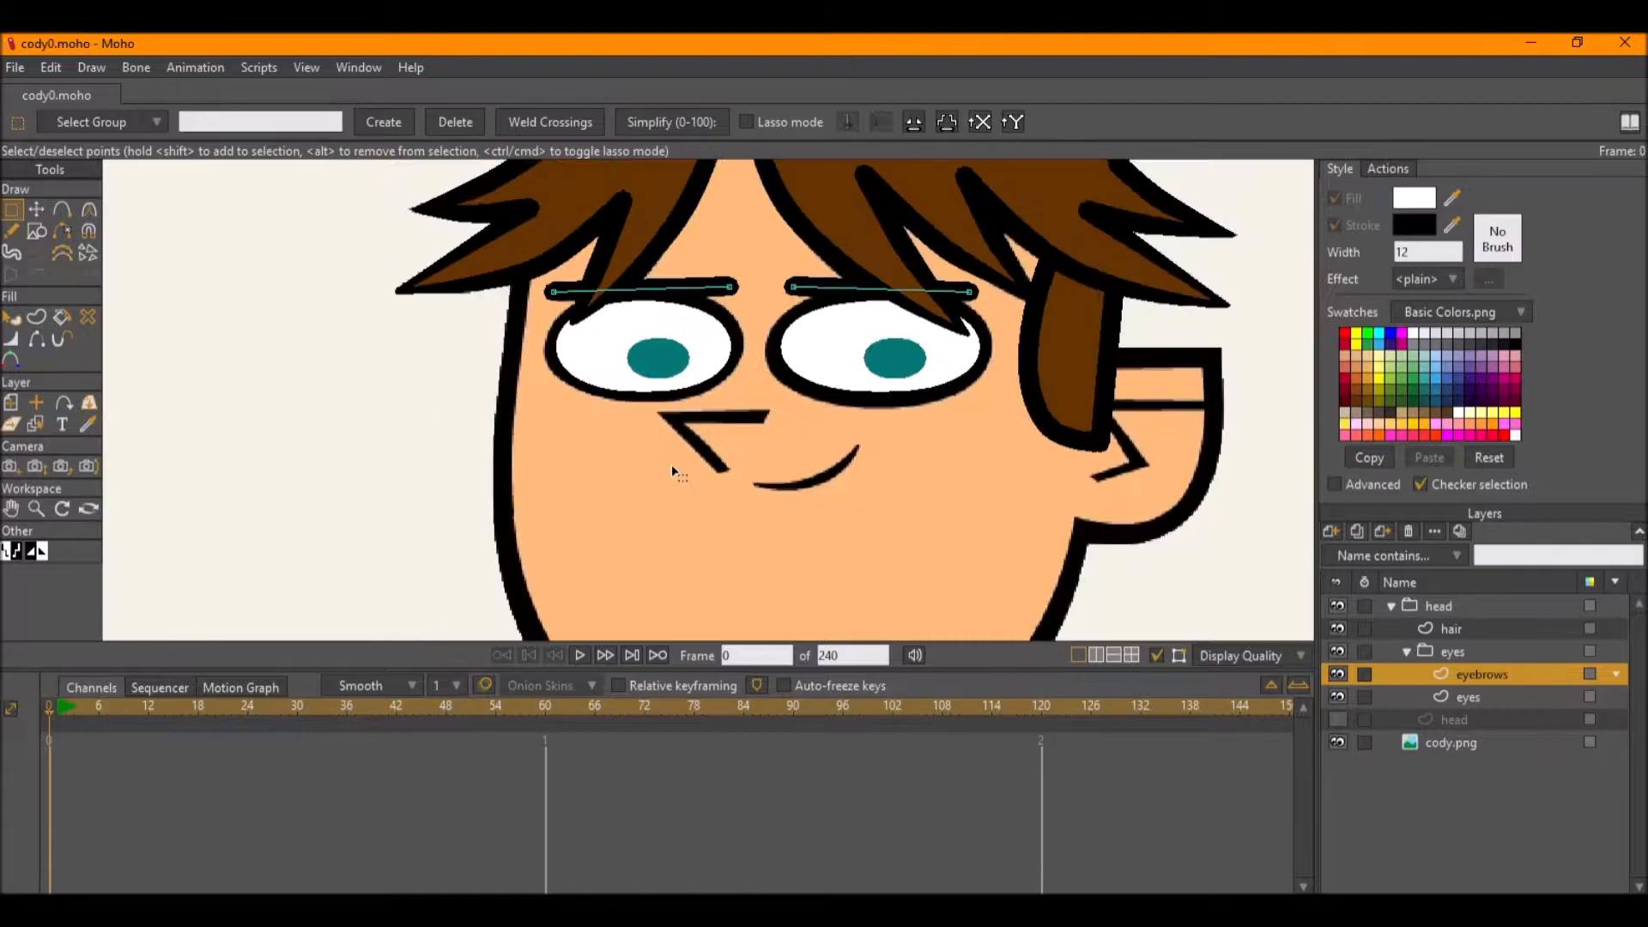
drag(703, 446, 691, 472)
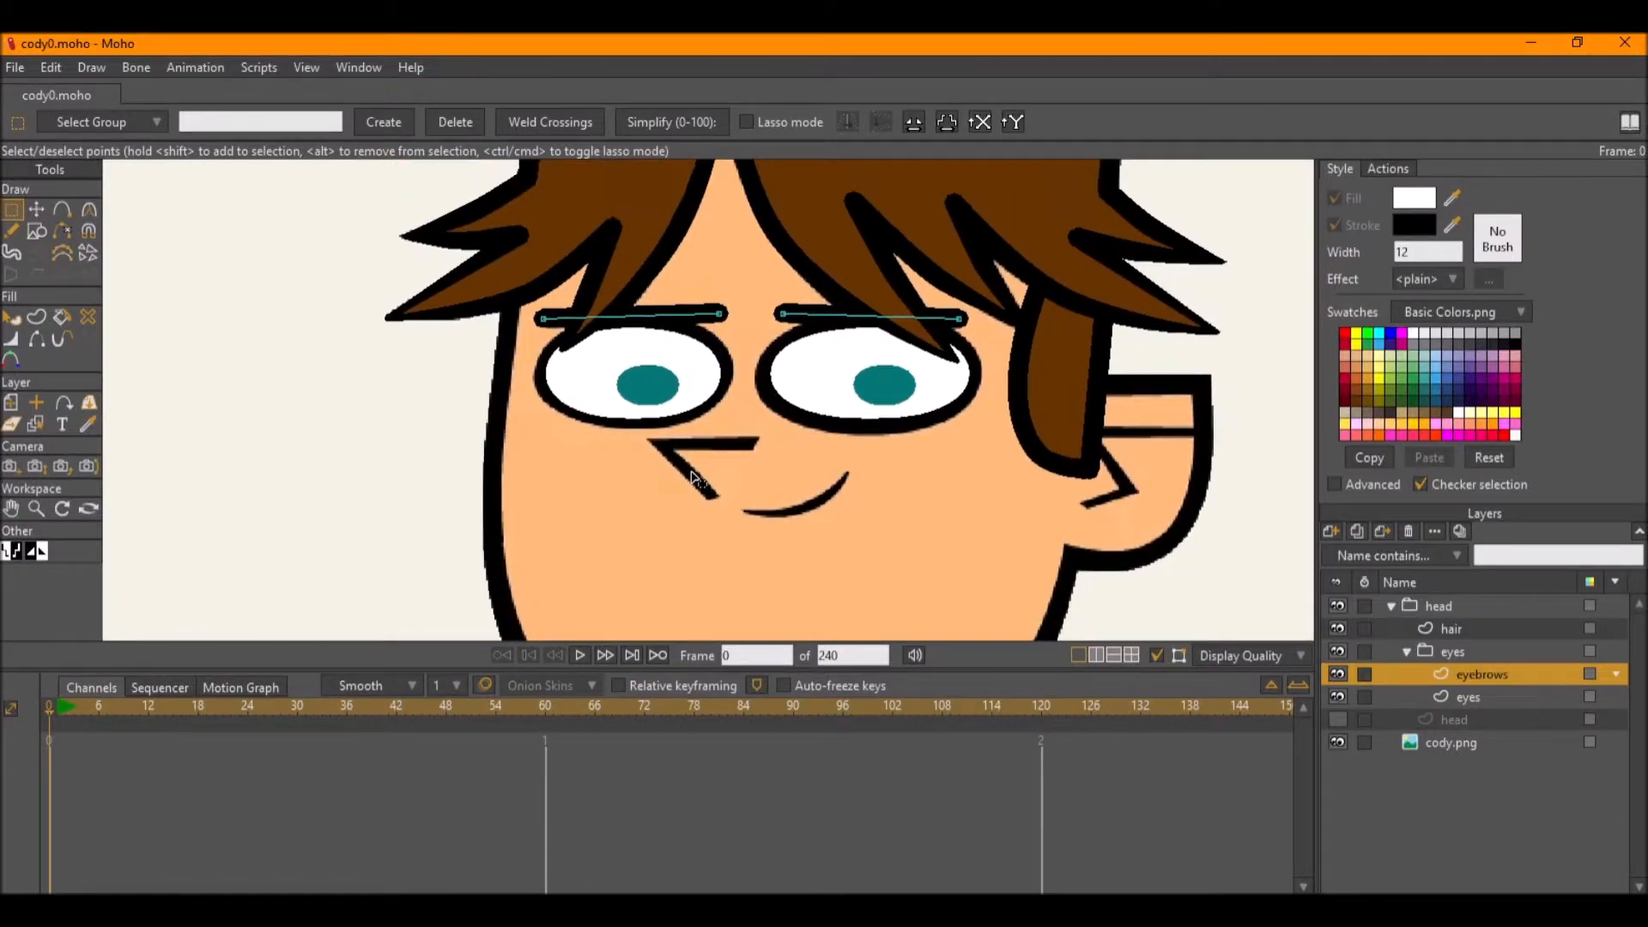
Convert the eyes group into a bone layer.
click(1502, 654)
right_click(1503, 651)
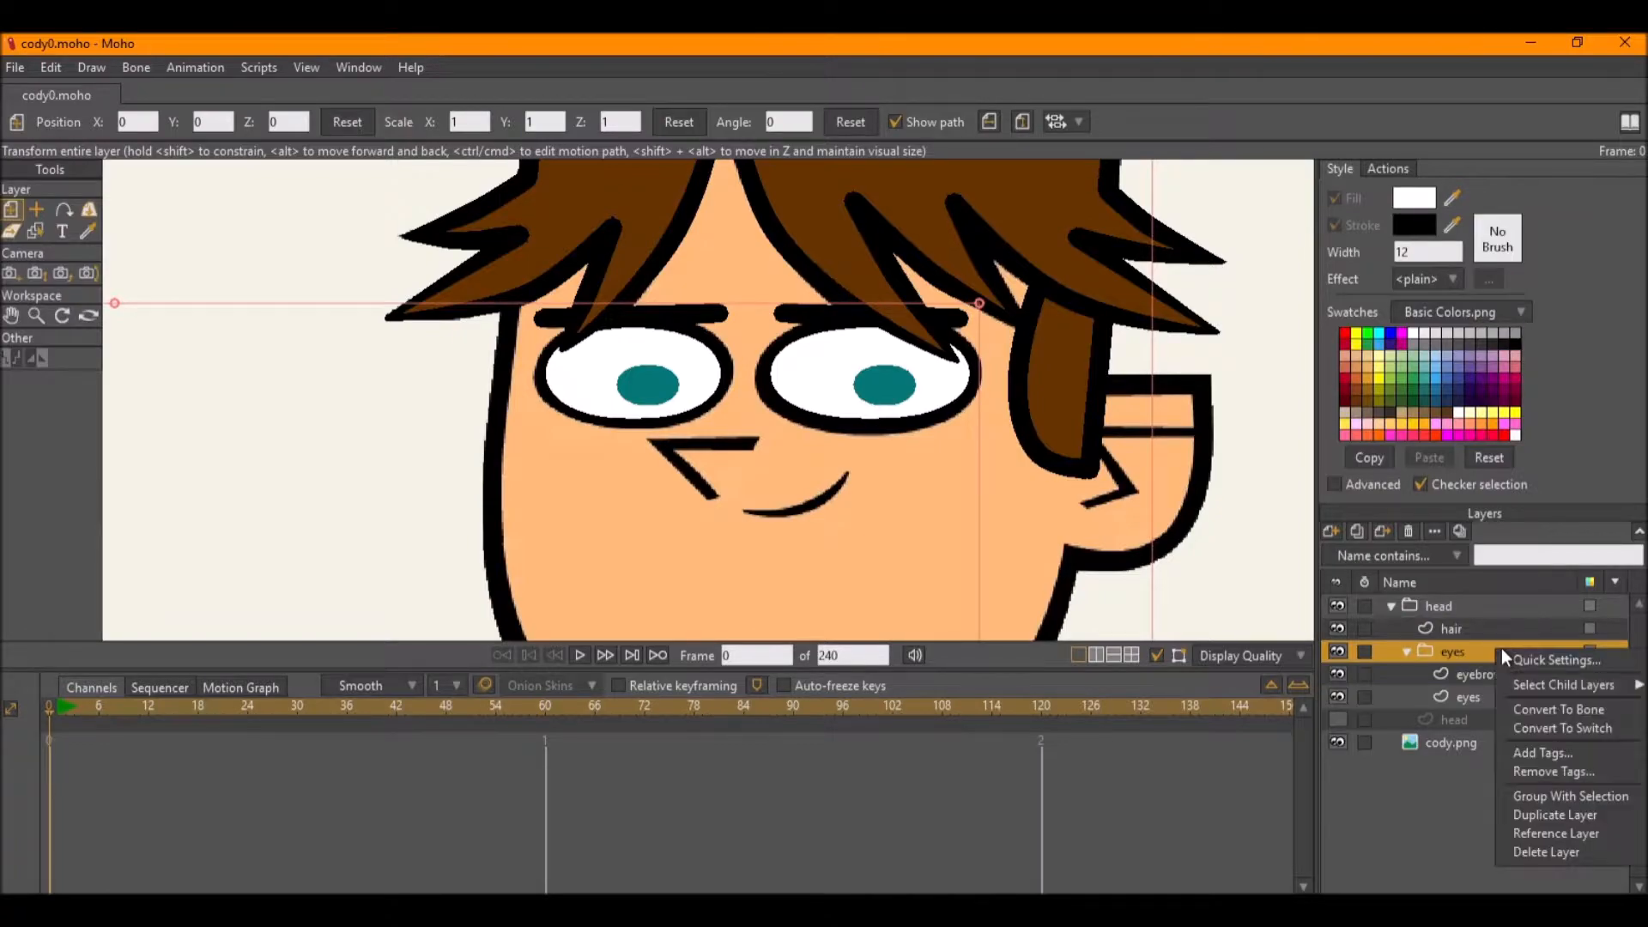
click(1516, 715)
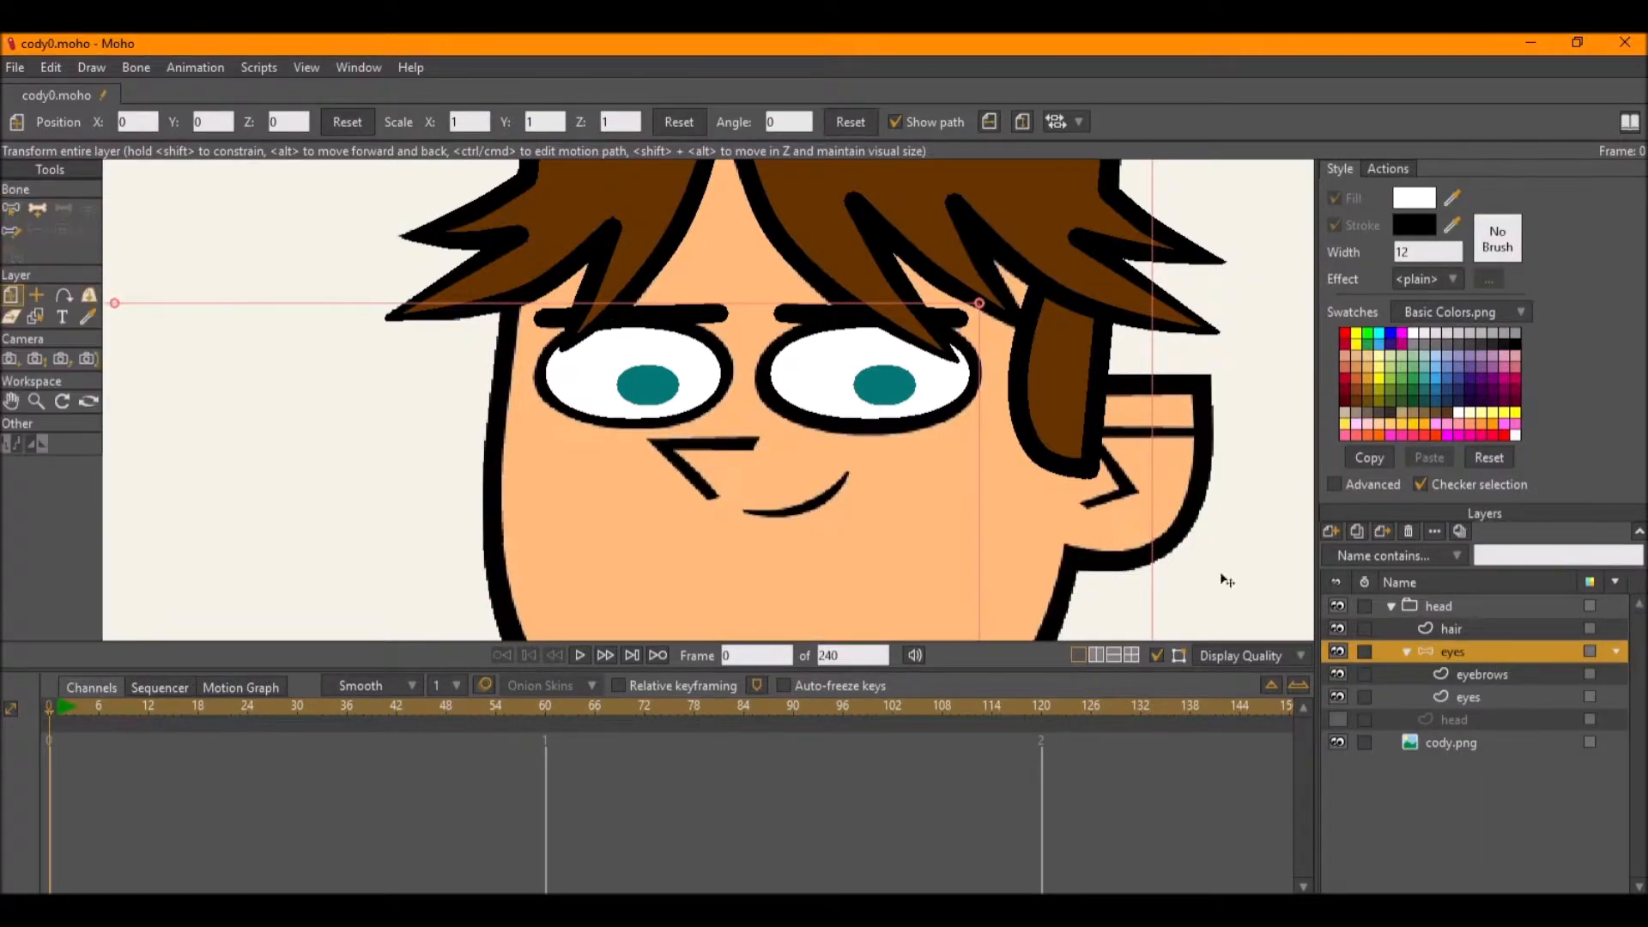
Set the eyes bone layer's origin to the Center preset.
scroll(571, 306, up, 3)
scroll(642, 330, down, 5)
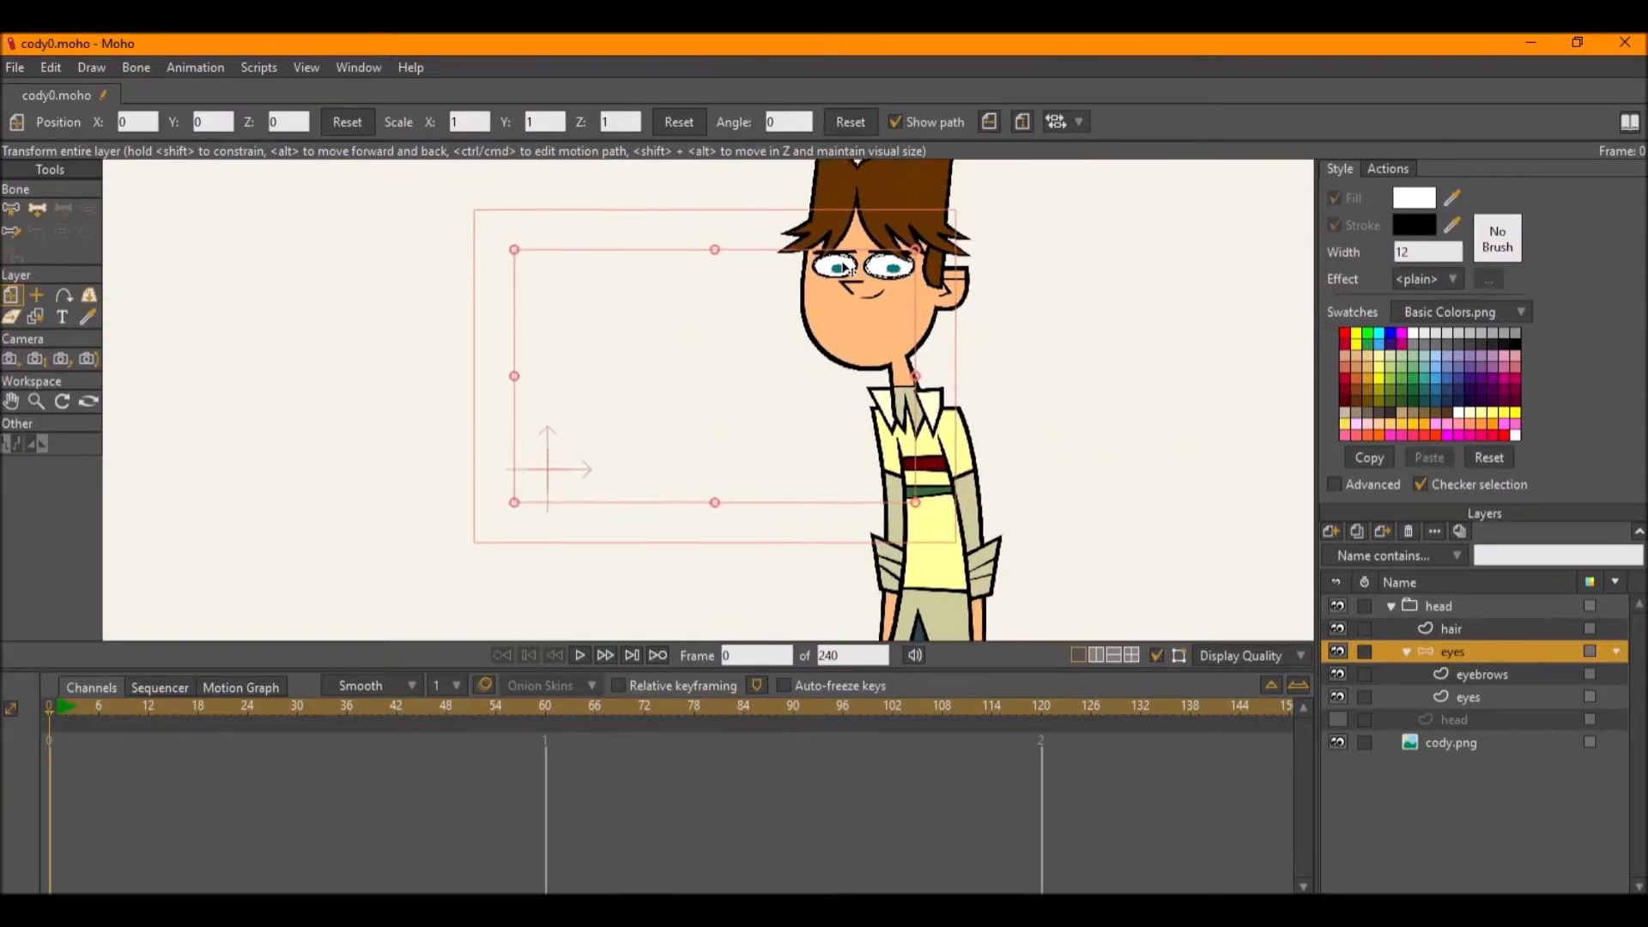
click(43, 298)
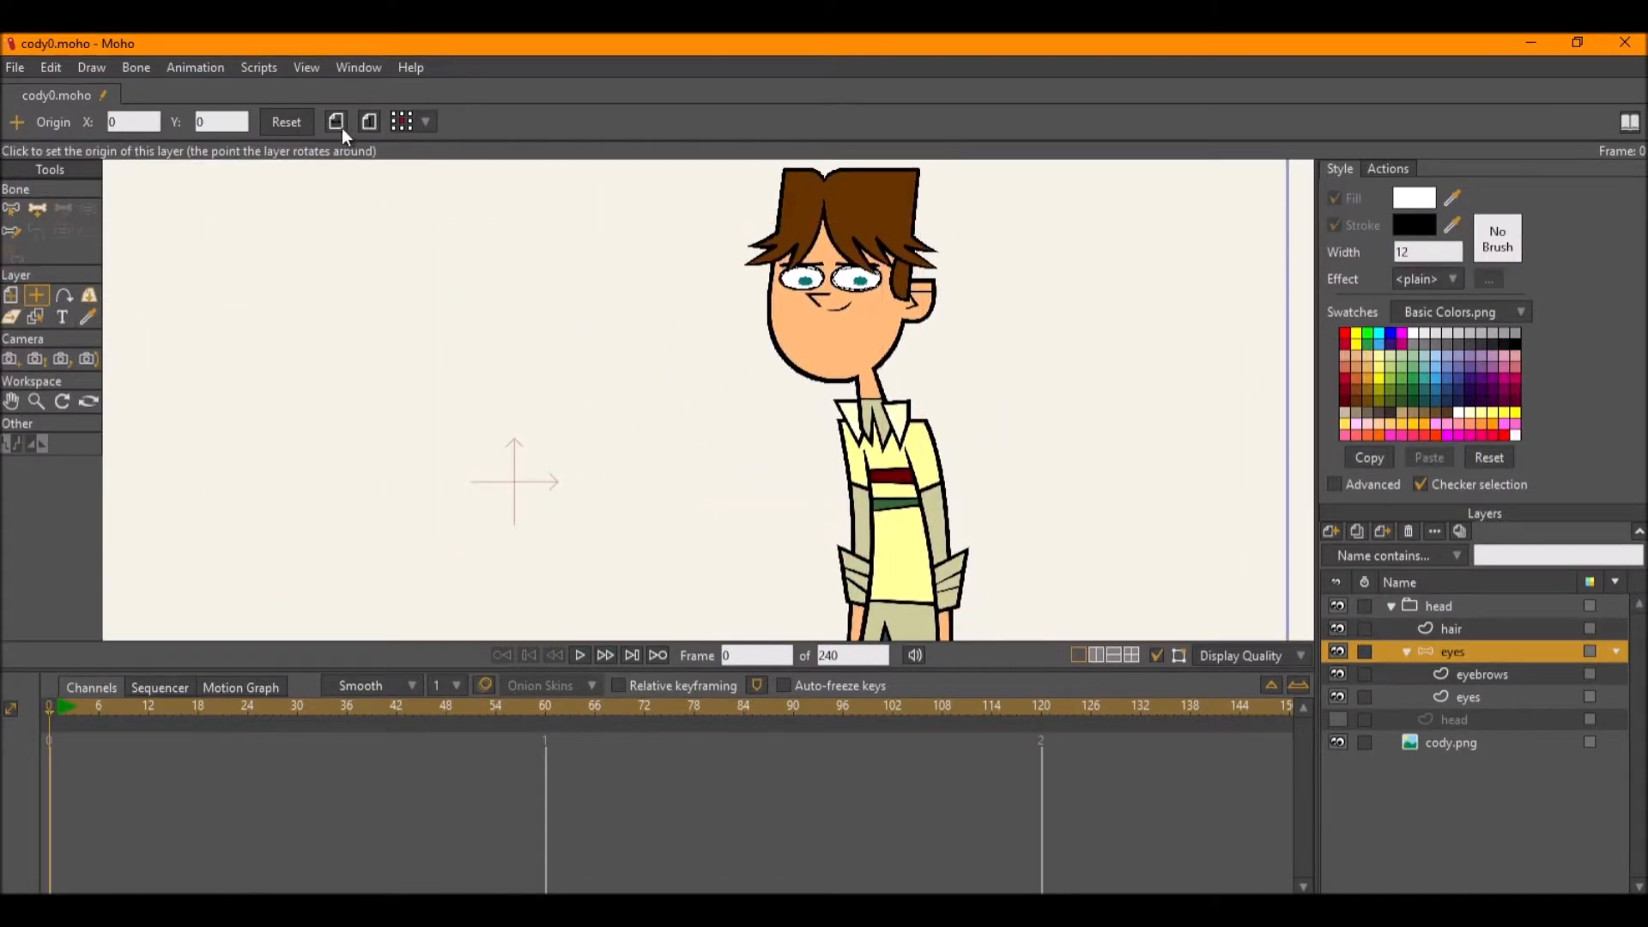
click(410, 127)
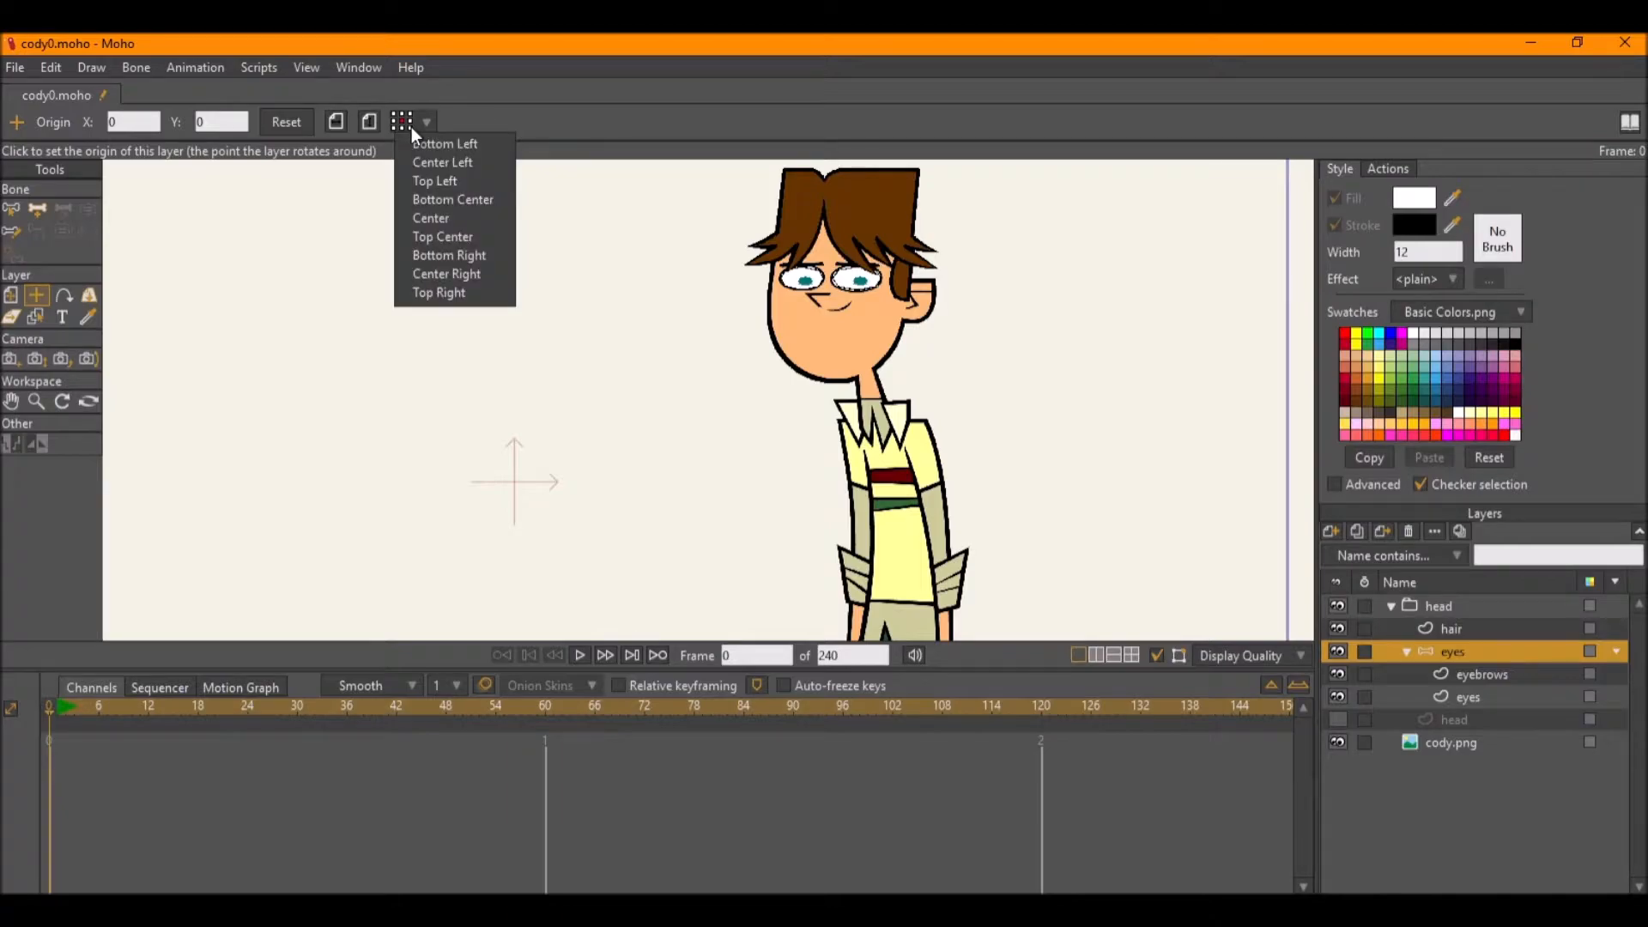
click(441, 216)
scroll(699, 244, up, 2)
click(660, 353)
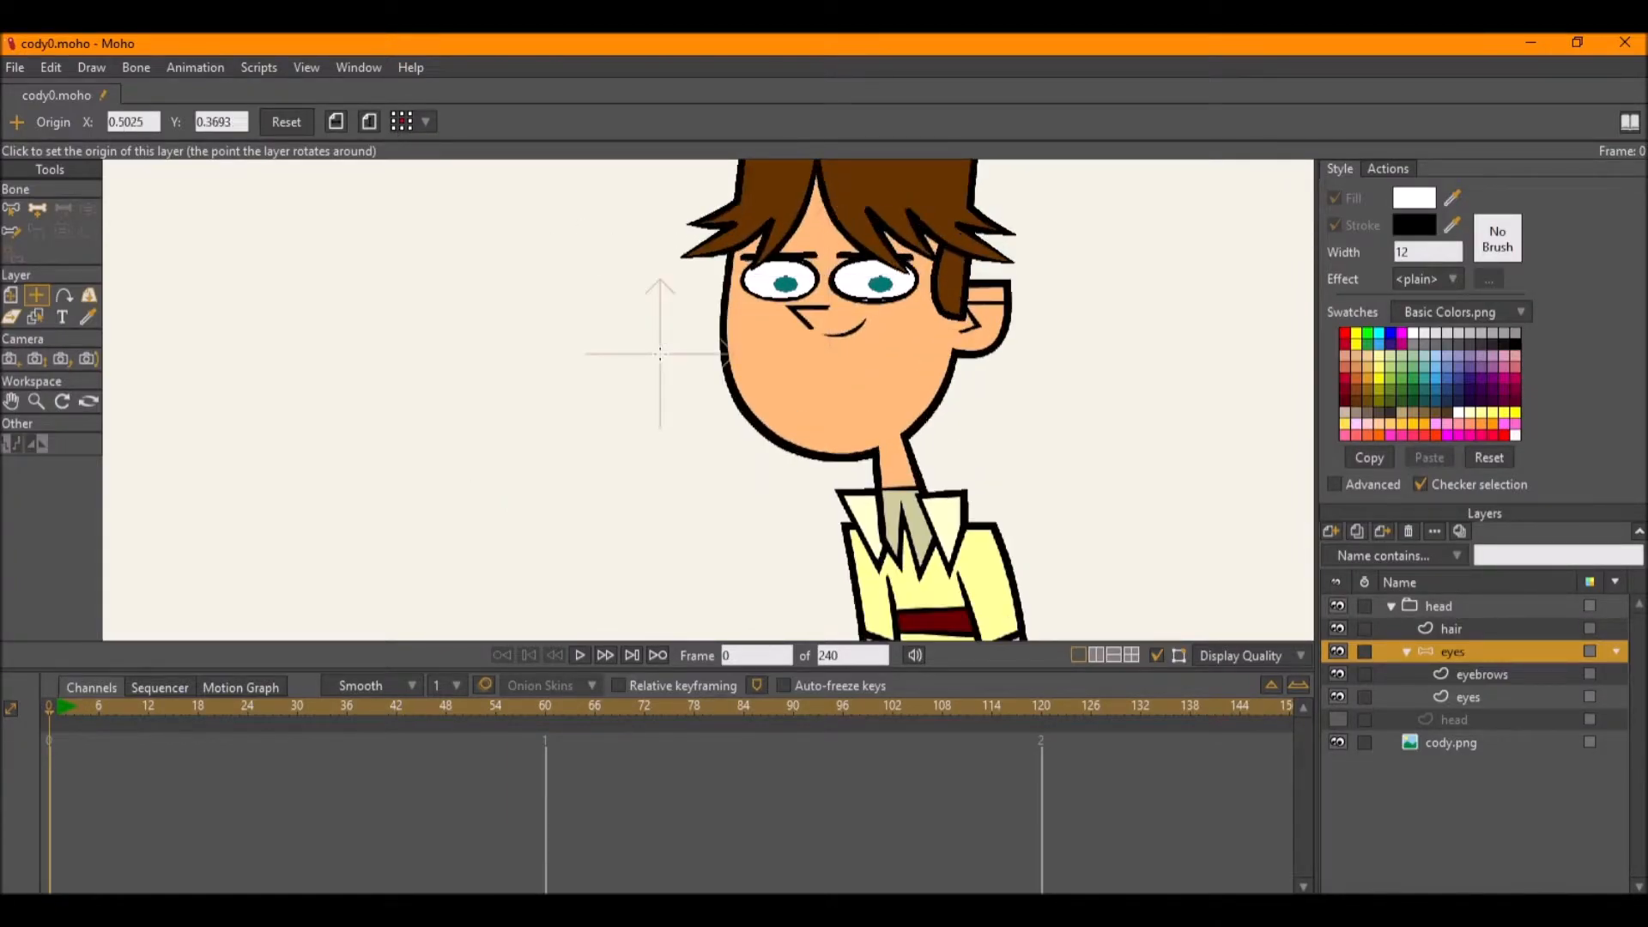
key(ctrl+z)
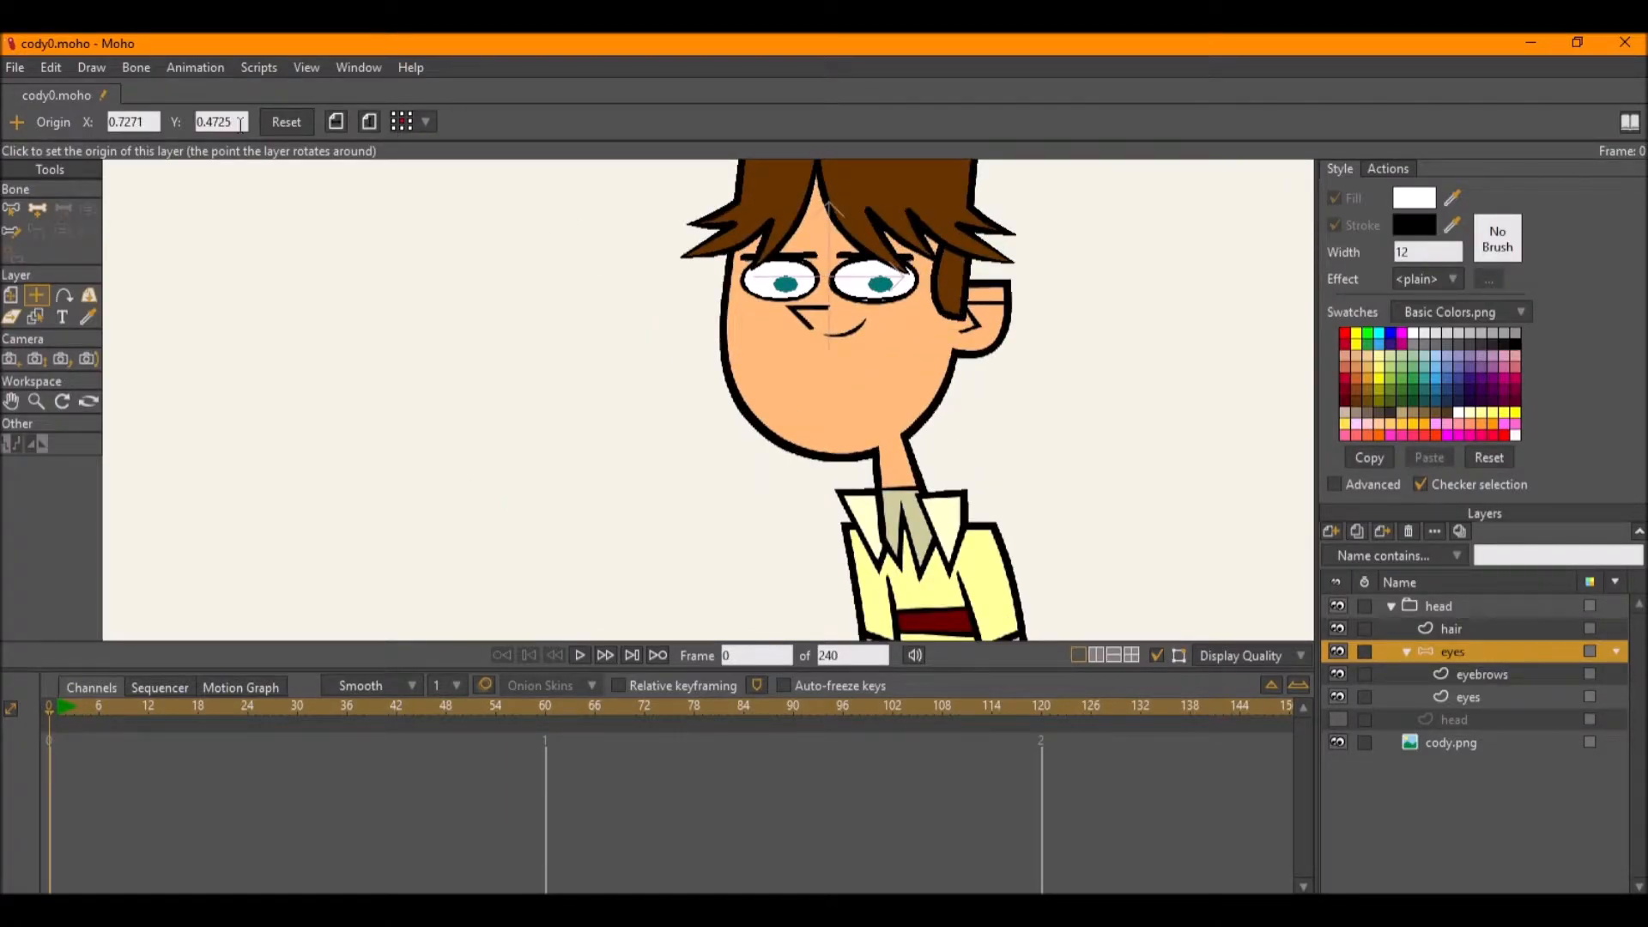
click(392, 122)
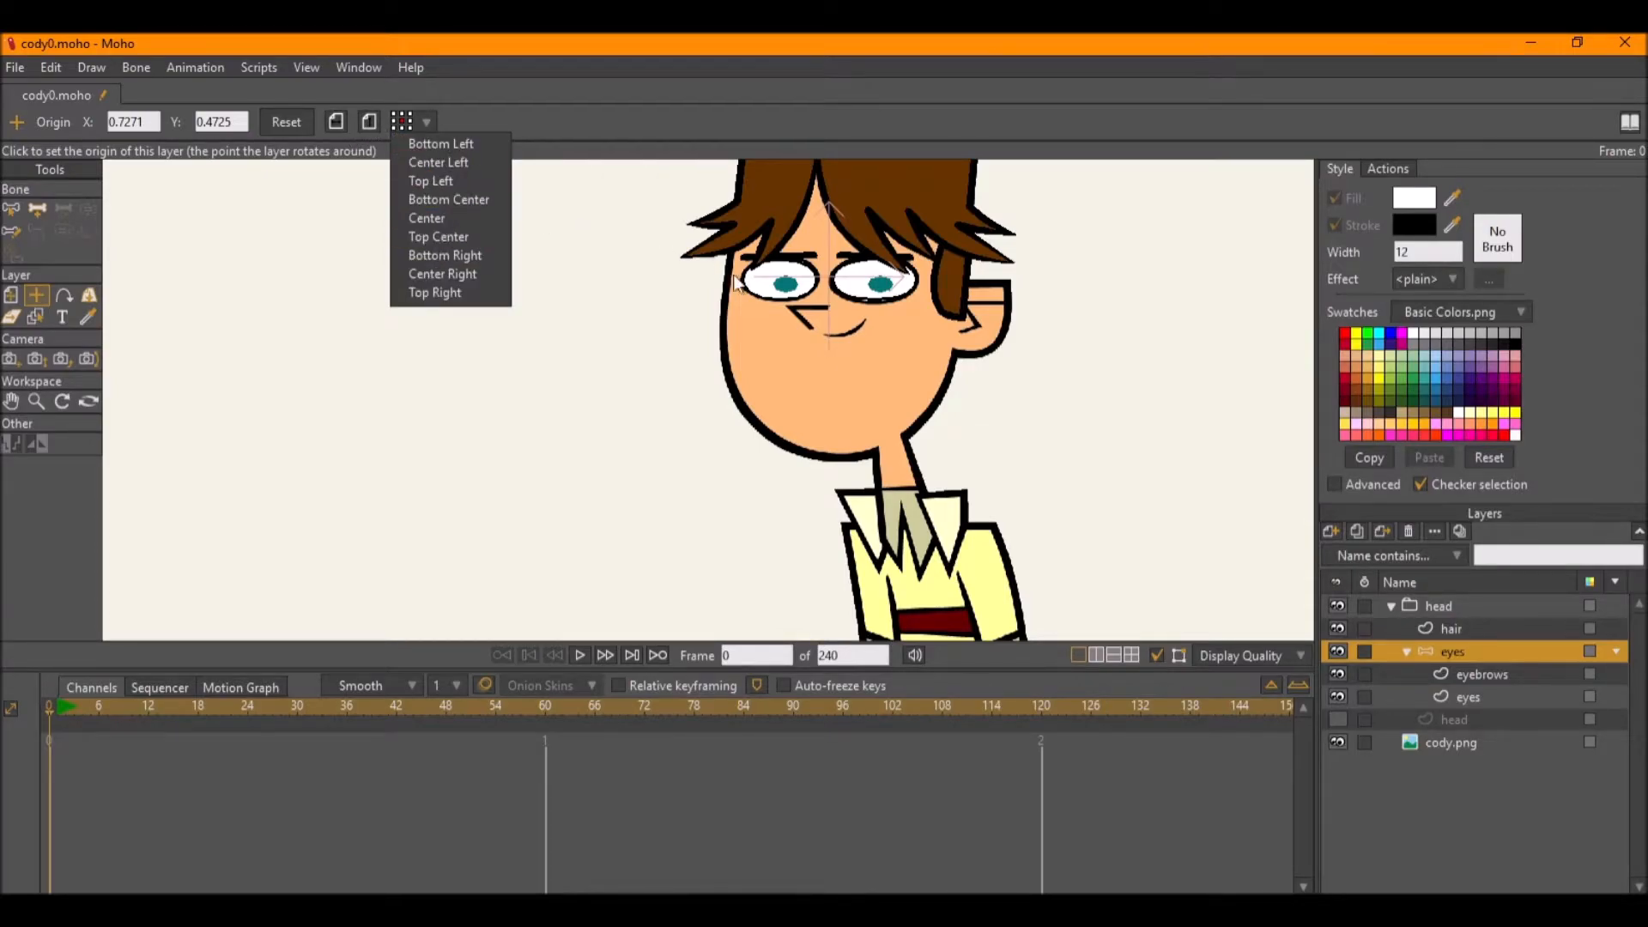
click(757, 340)
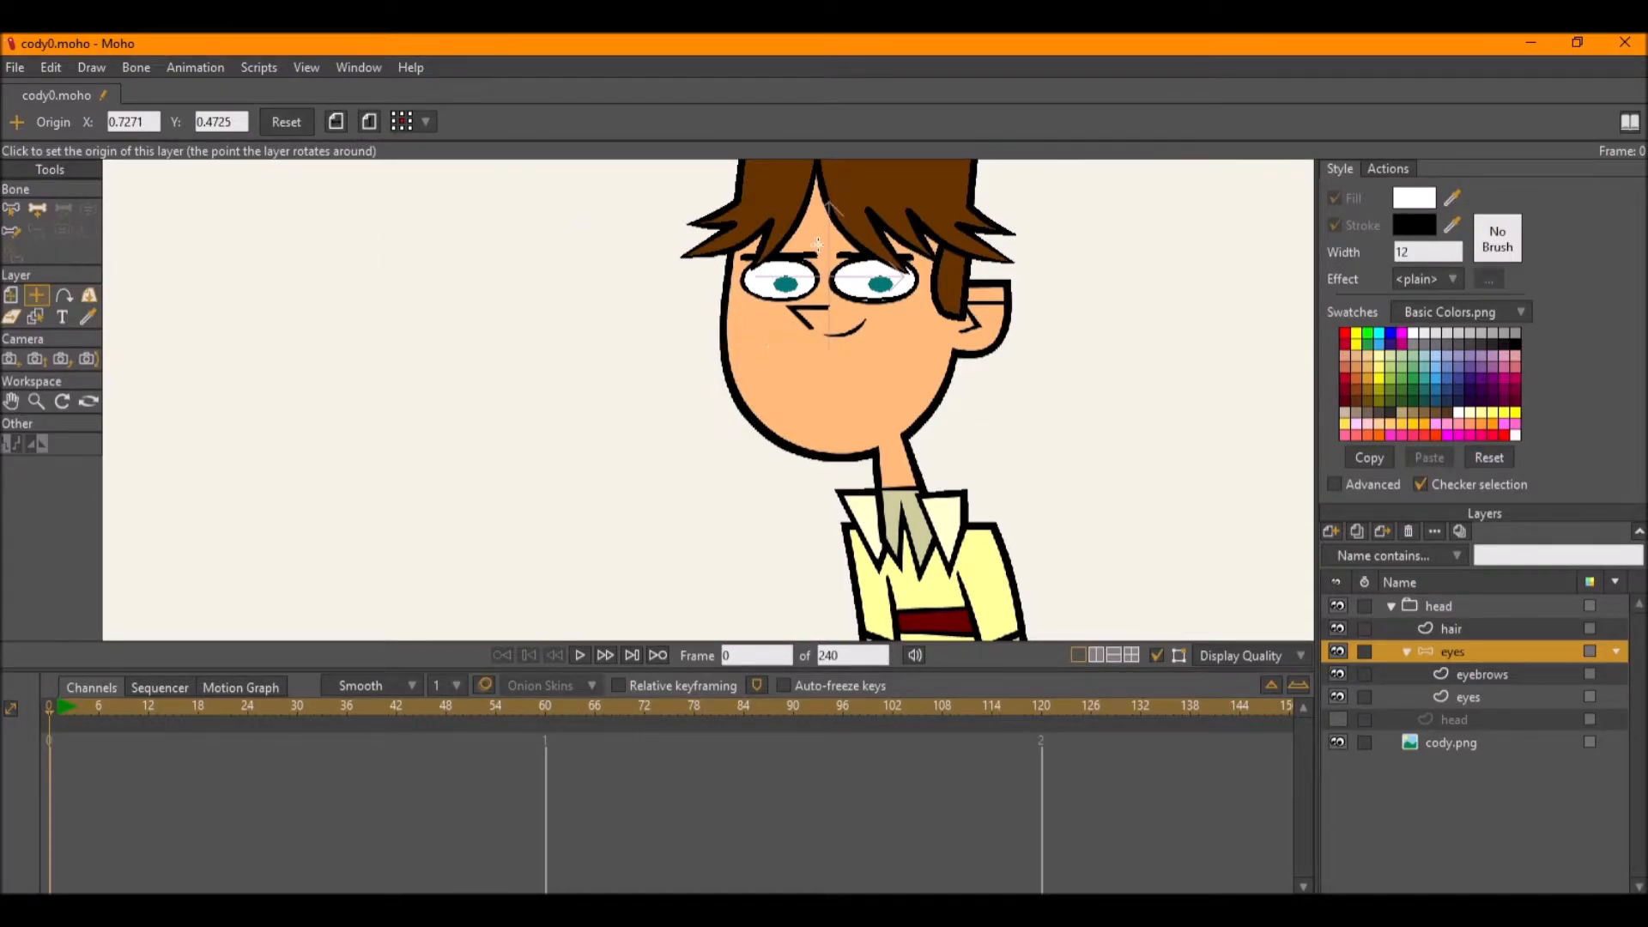
Try moving the whole eyes bone layer across the face, and undo the move.
scroll(816, 249, up, 2)
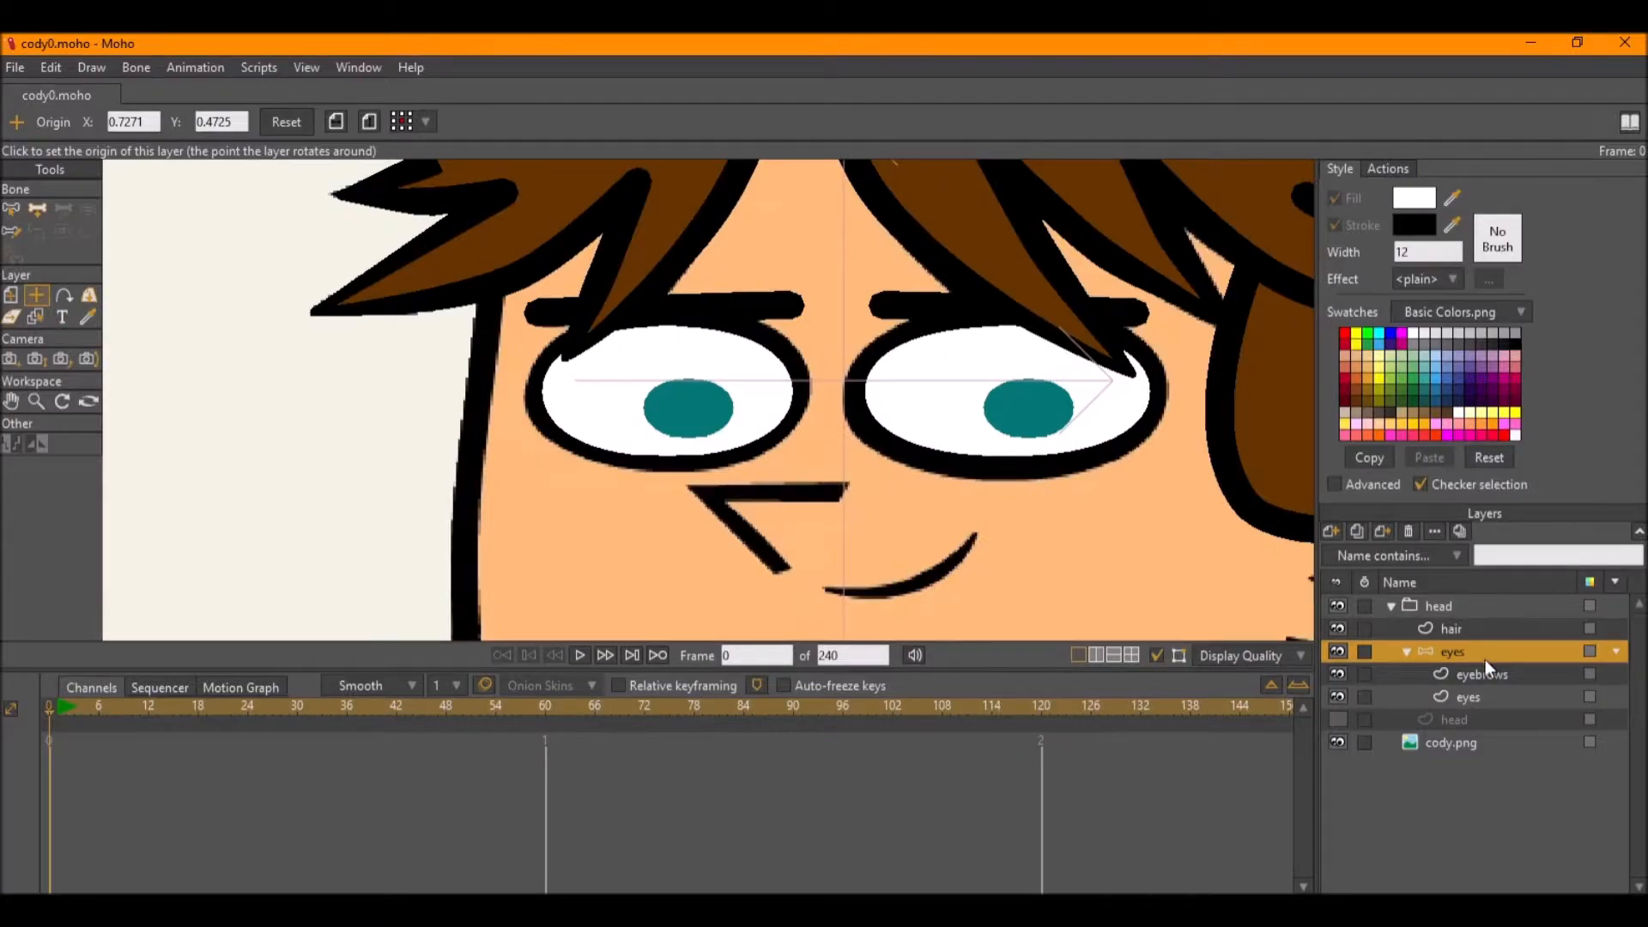
click(1485, 672)
click(1488, 699)
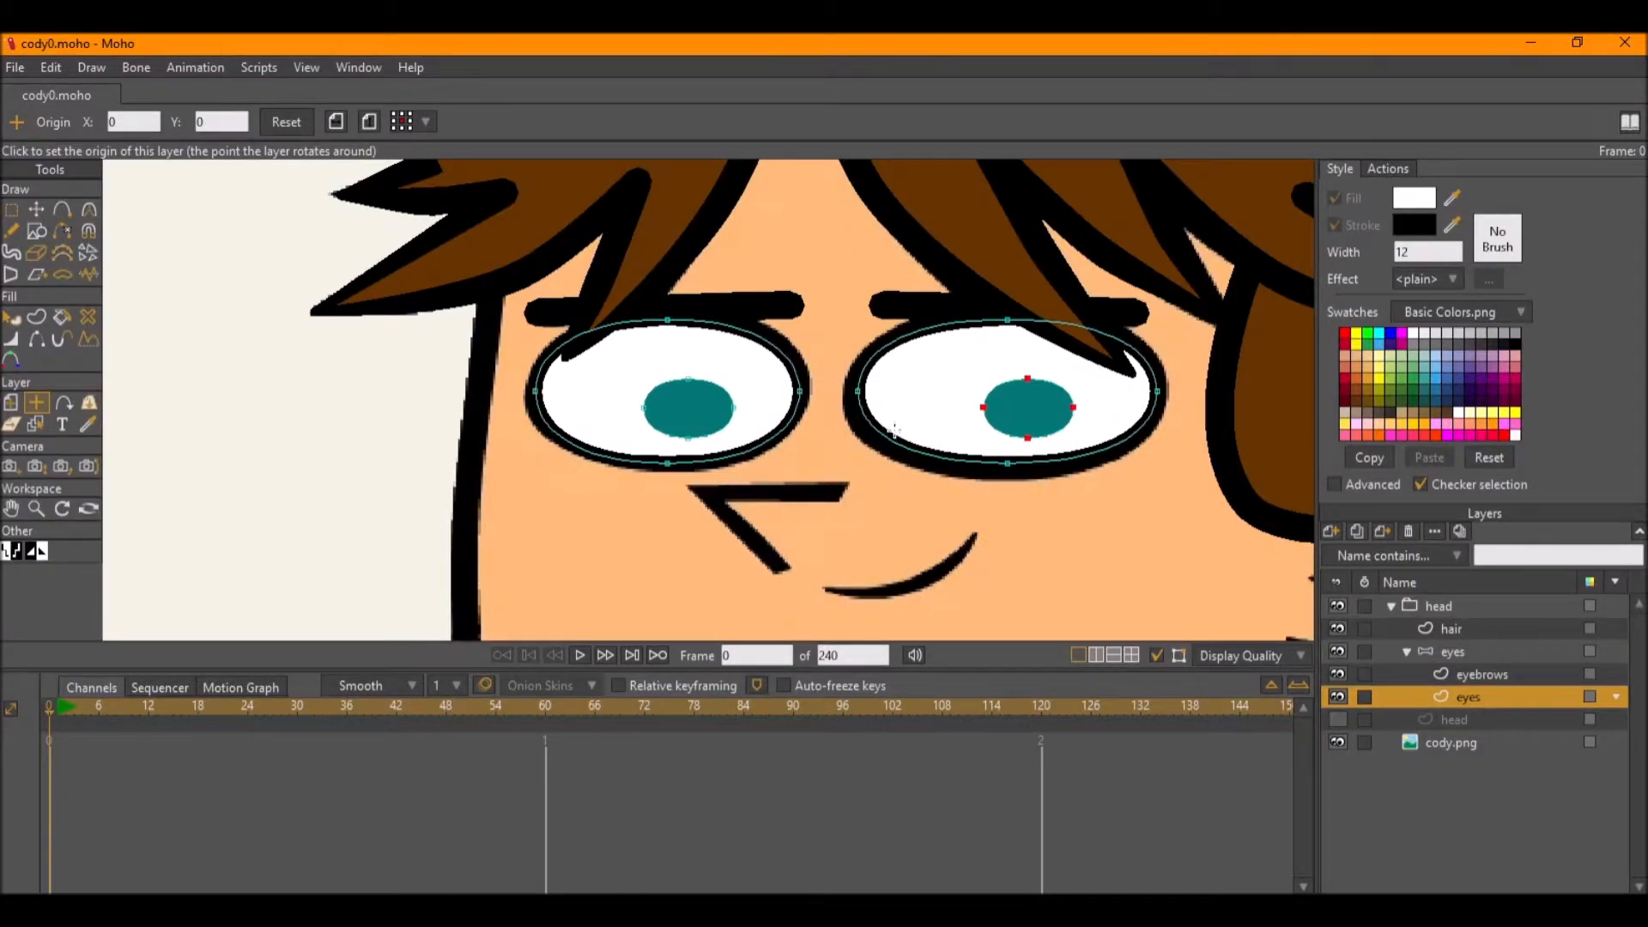
click(1461, 655)
scroll(718, 345, down, 6)
click(12, 296)
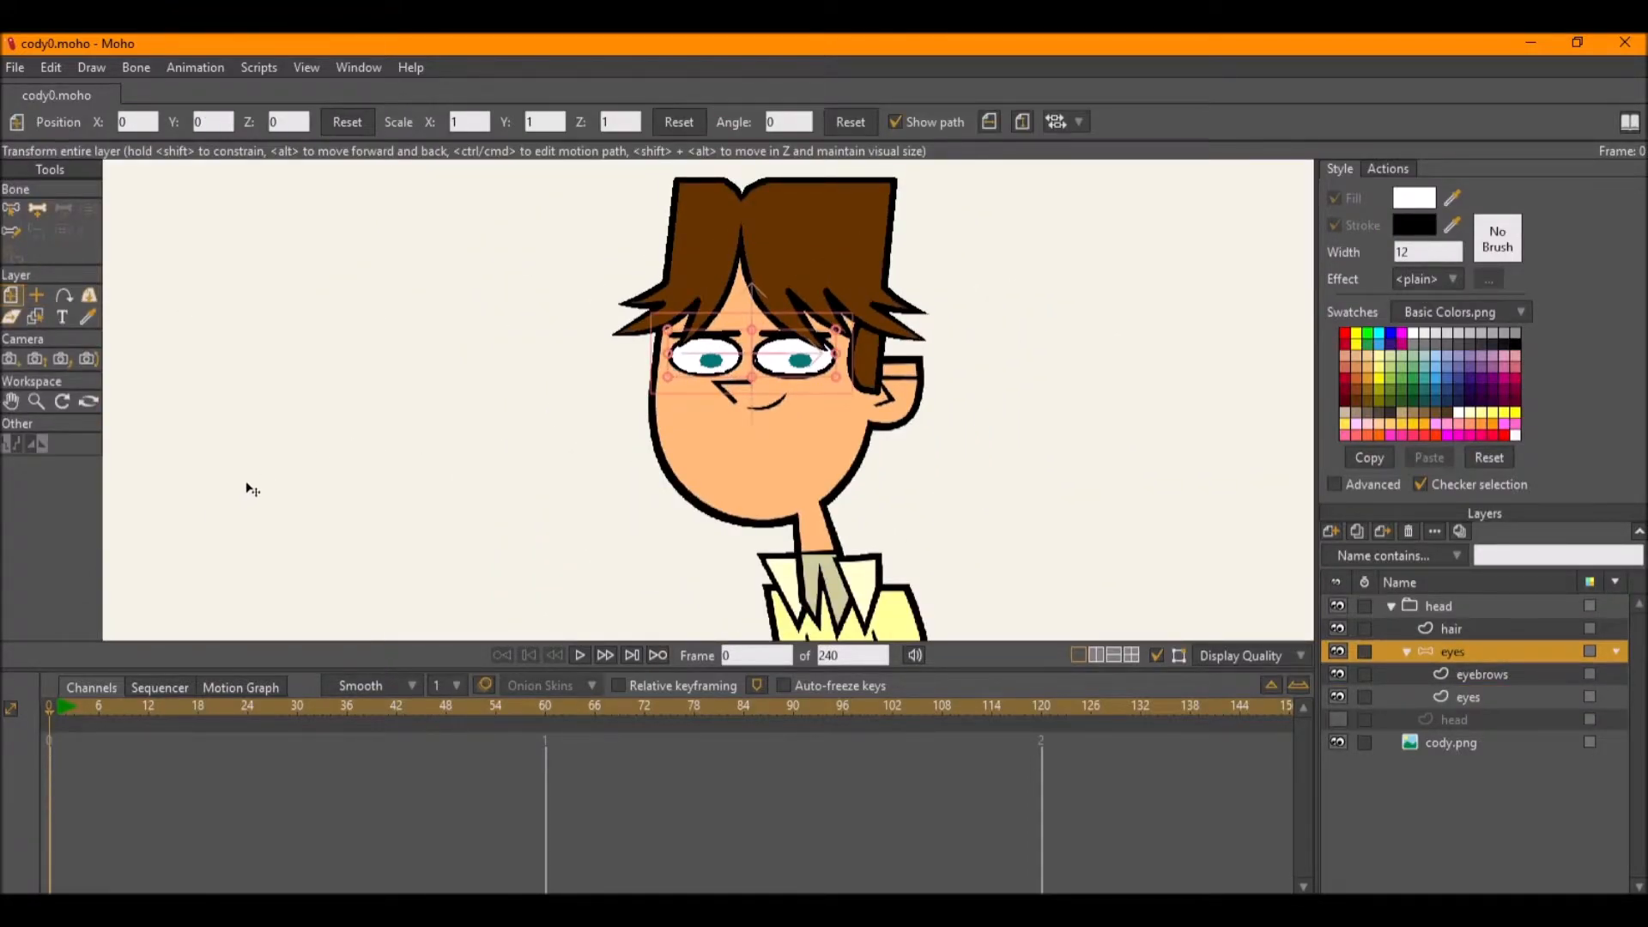
drag(748, 364, 657, 383)
key(ctrl+z)
scroll(694, 346, up, 5)
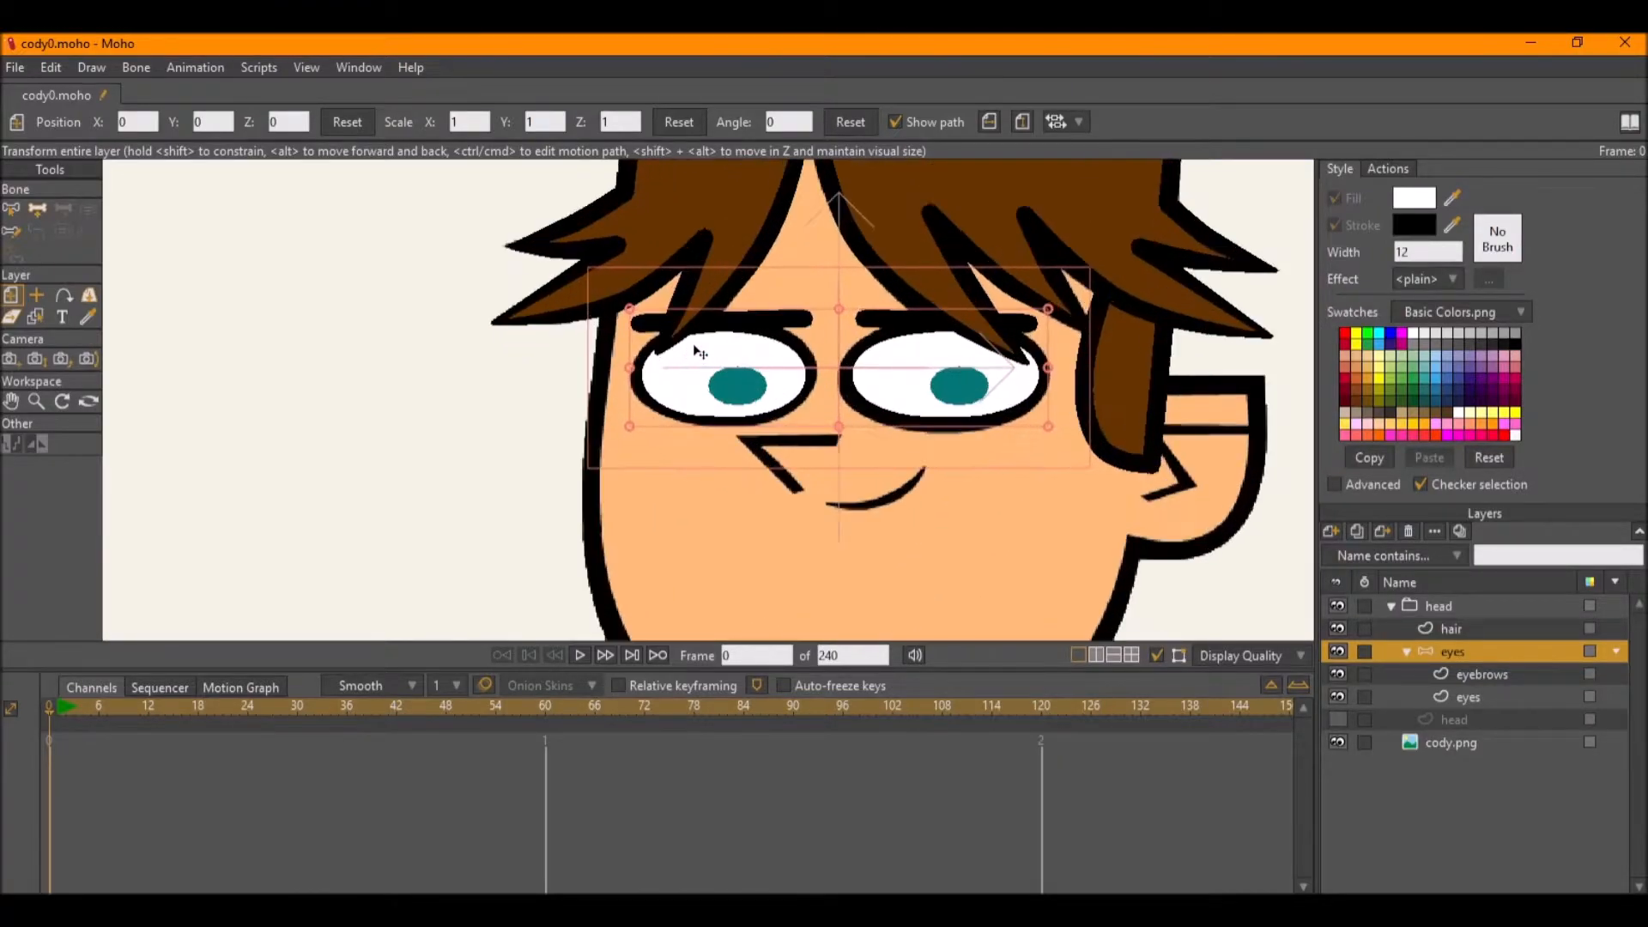
scroll(884, 405, up, 3)
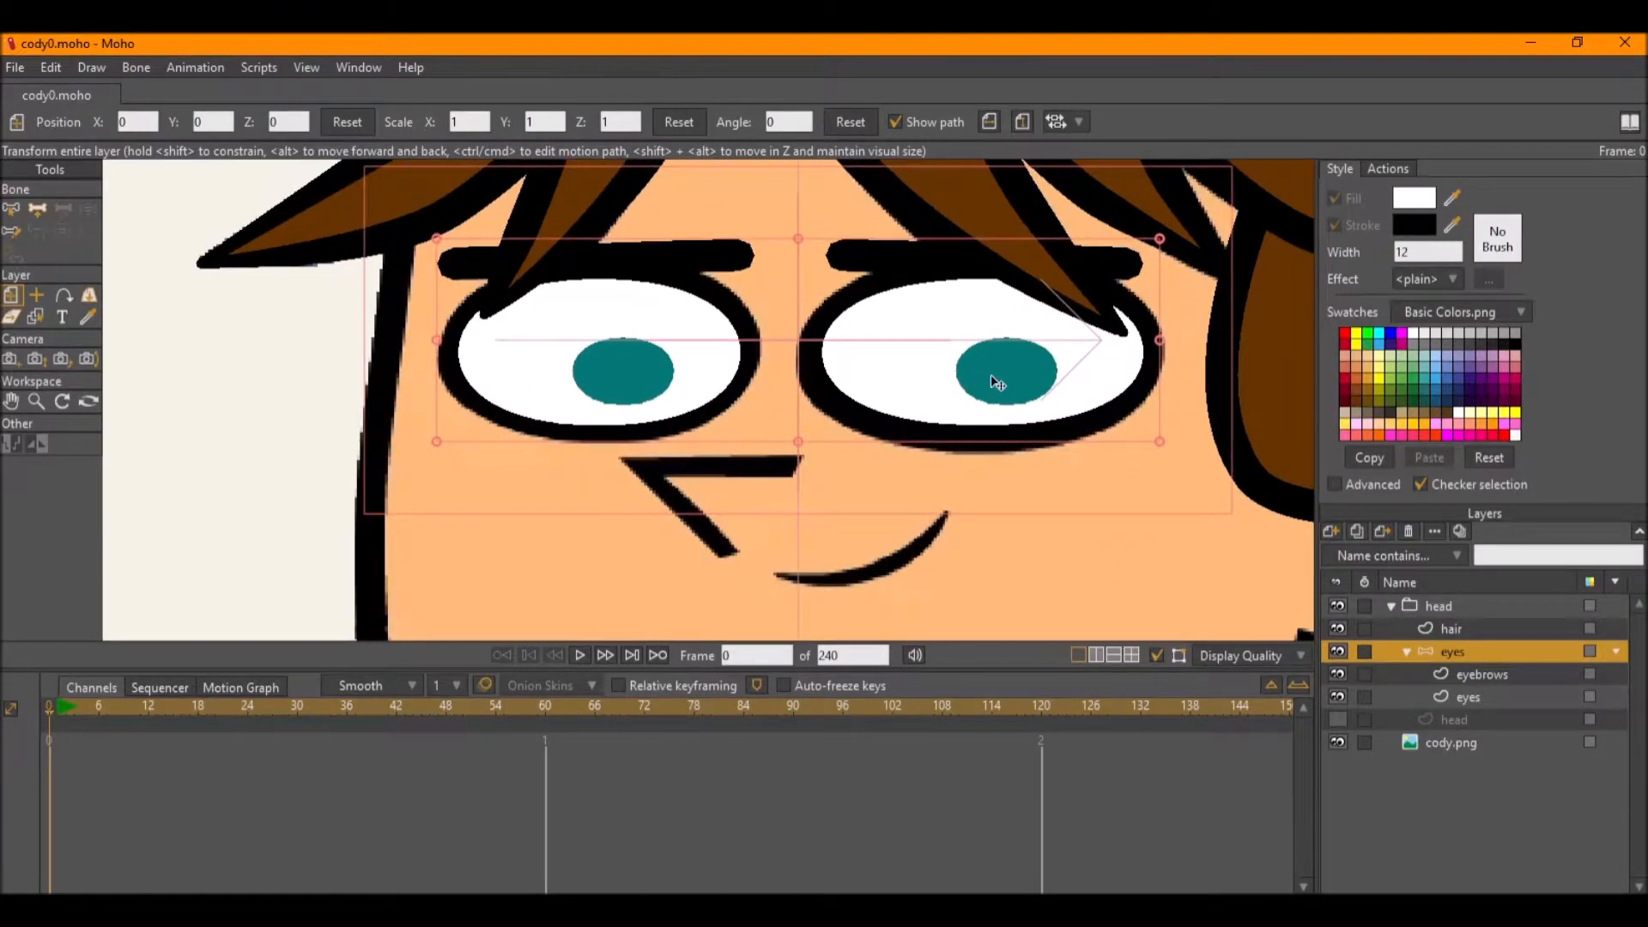
Move both irises together up to the middle of the eyes, at about X 0.7266, Y 0.4685, and save the project.
click(1468, 697)
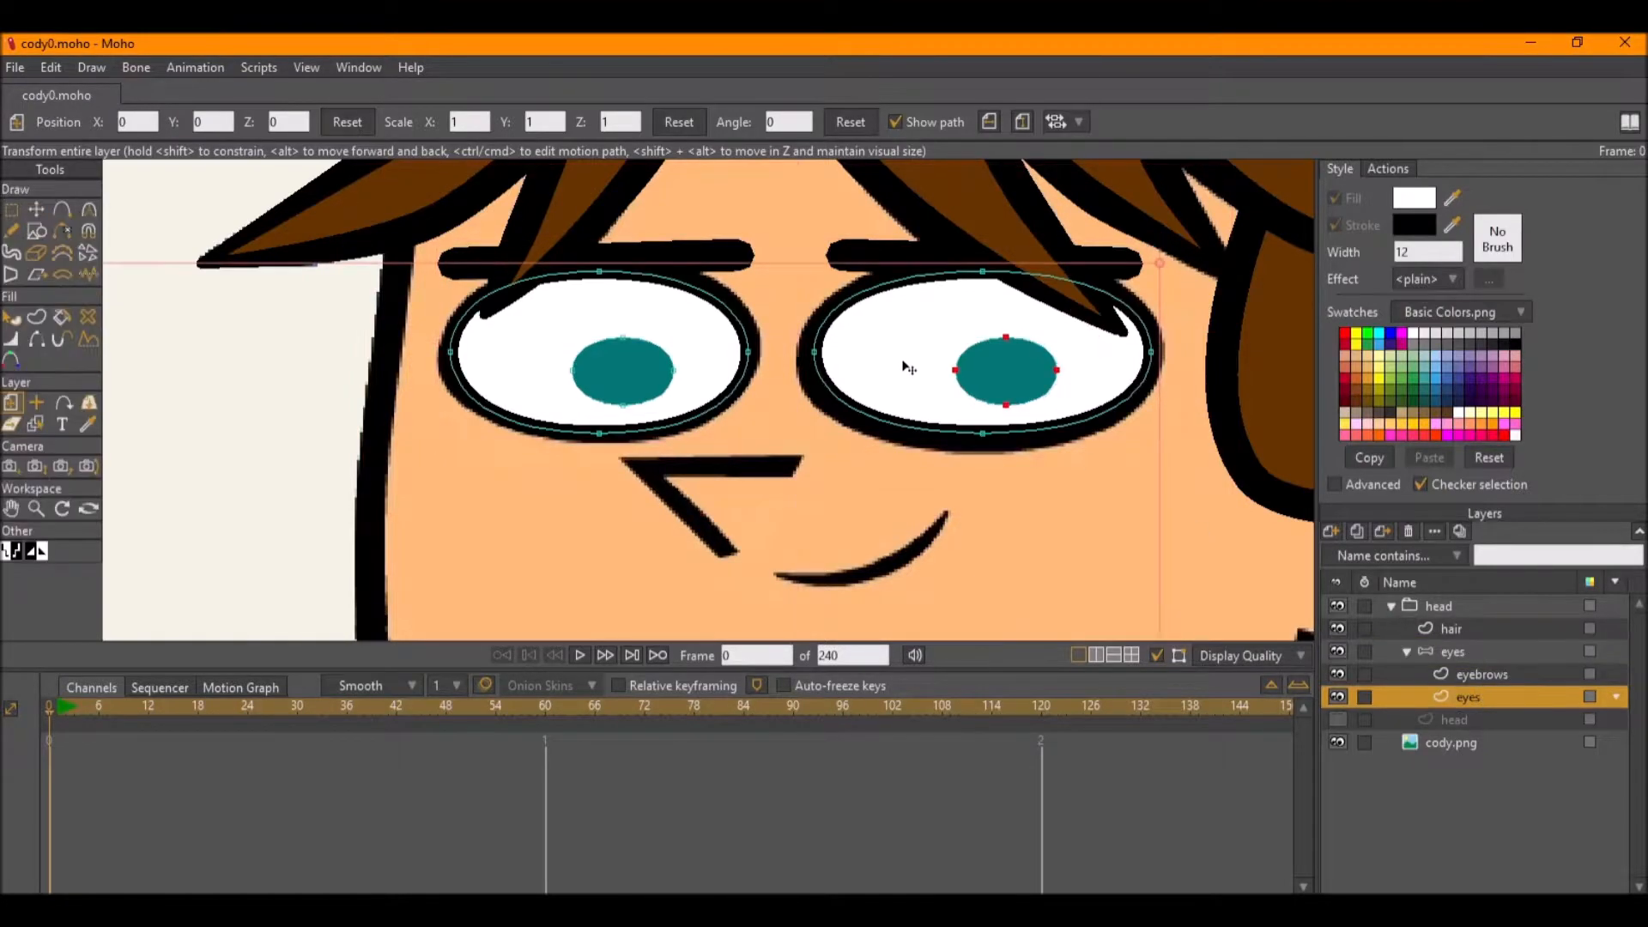
key(g)
key(ctrl+r)
scroll(622, 359, up, 3)
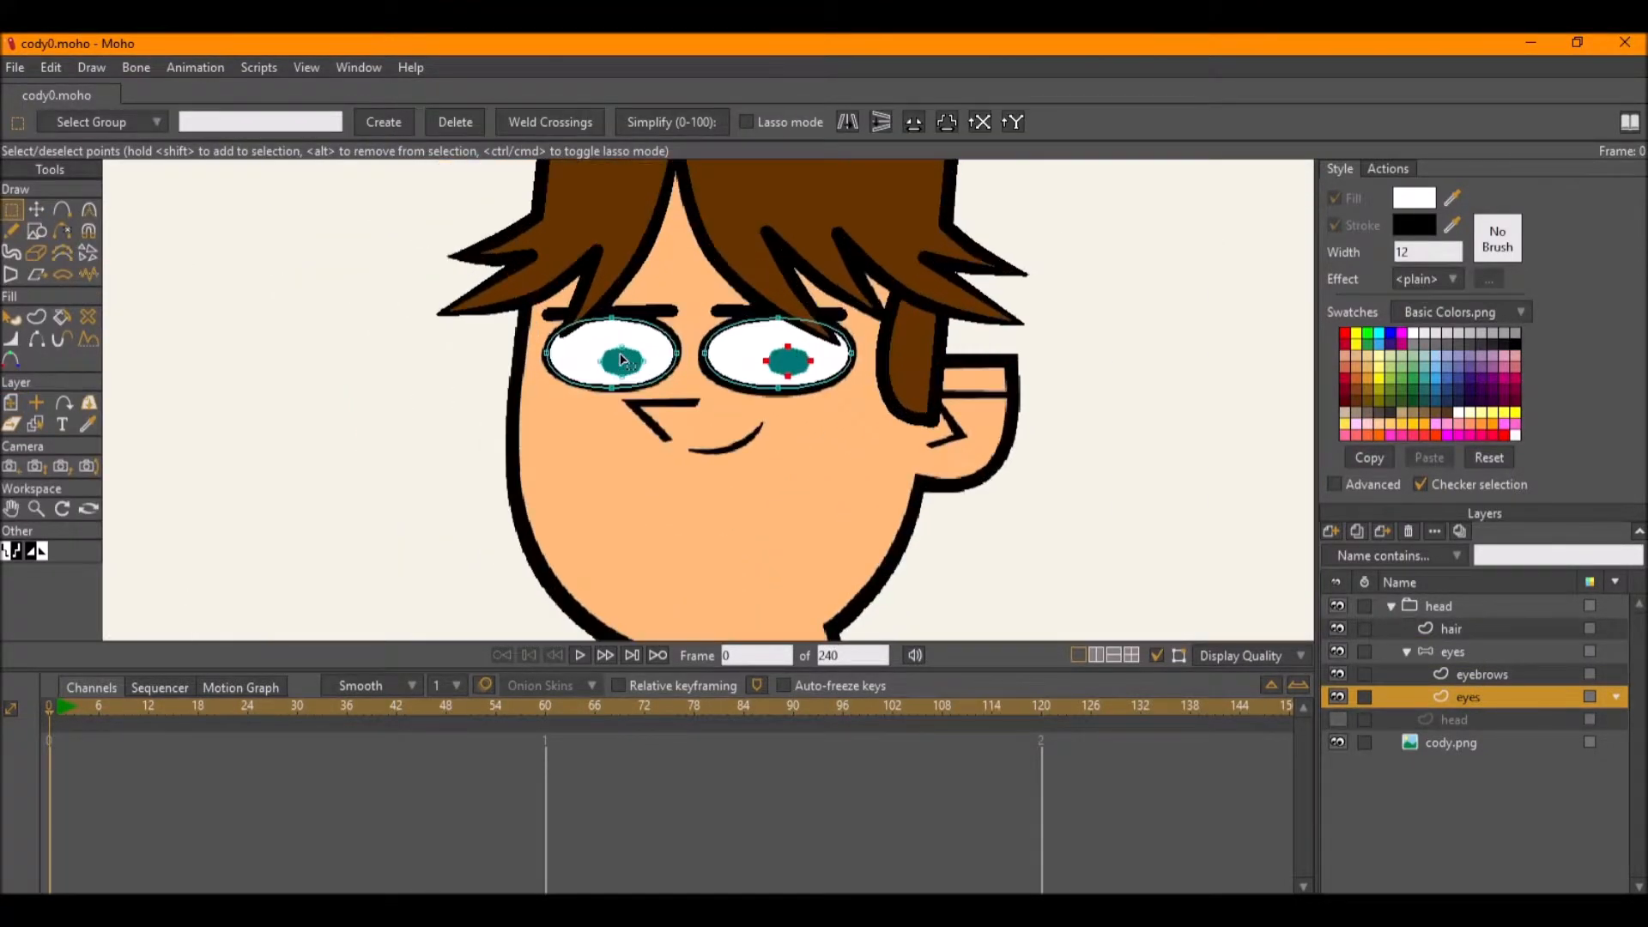
click(621, 353)
key(t)
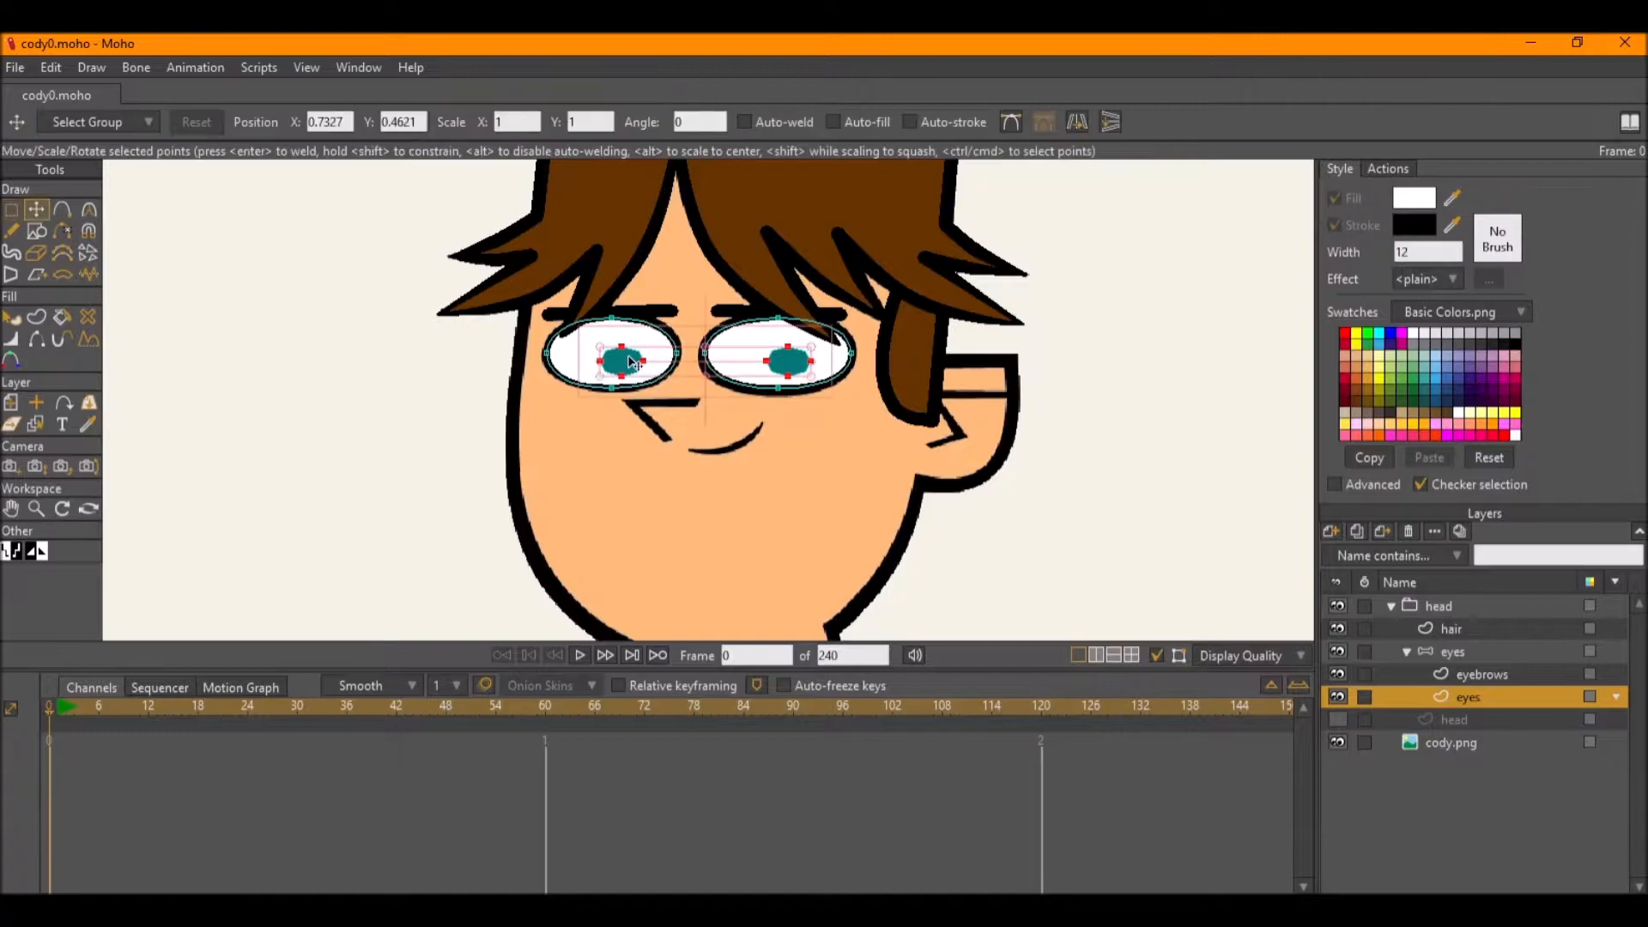
scroll(621, 354, up, 2)
drag(617, 344, 617, 345)
key(ctrl+s)
scroll(622, 352, down, 4)
scroll(618, 352, up, 4)
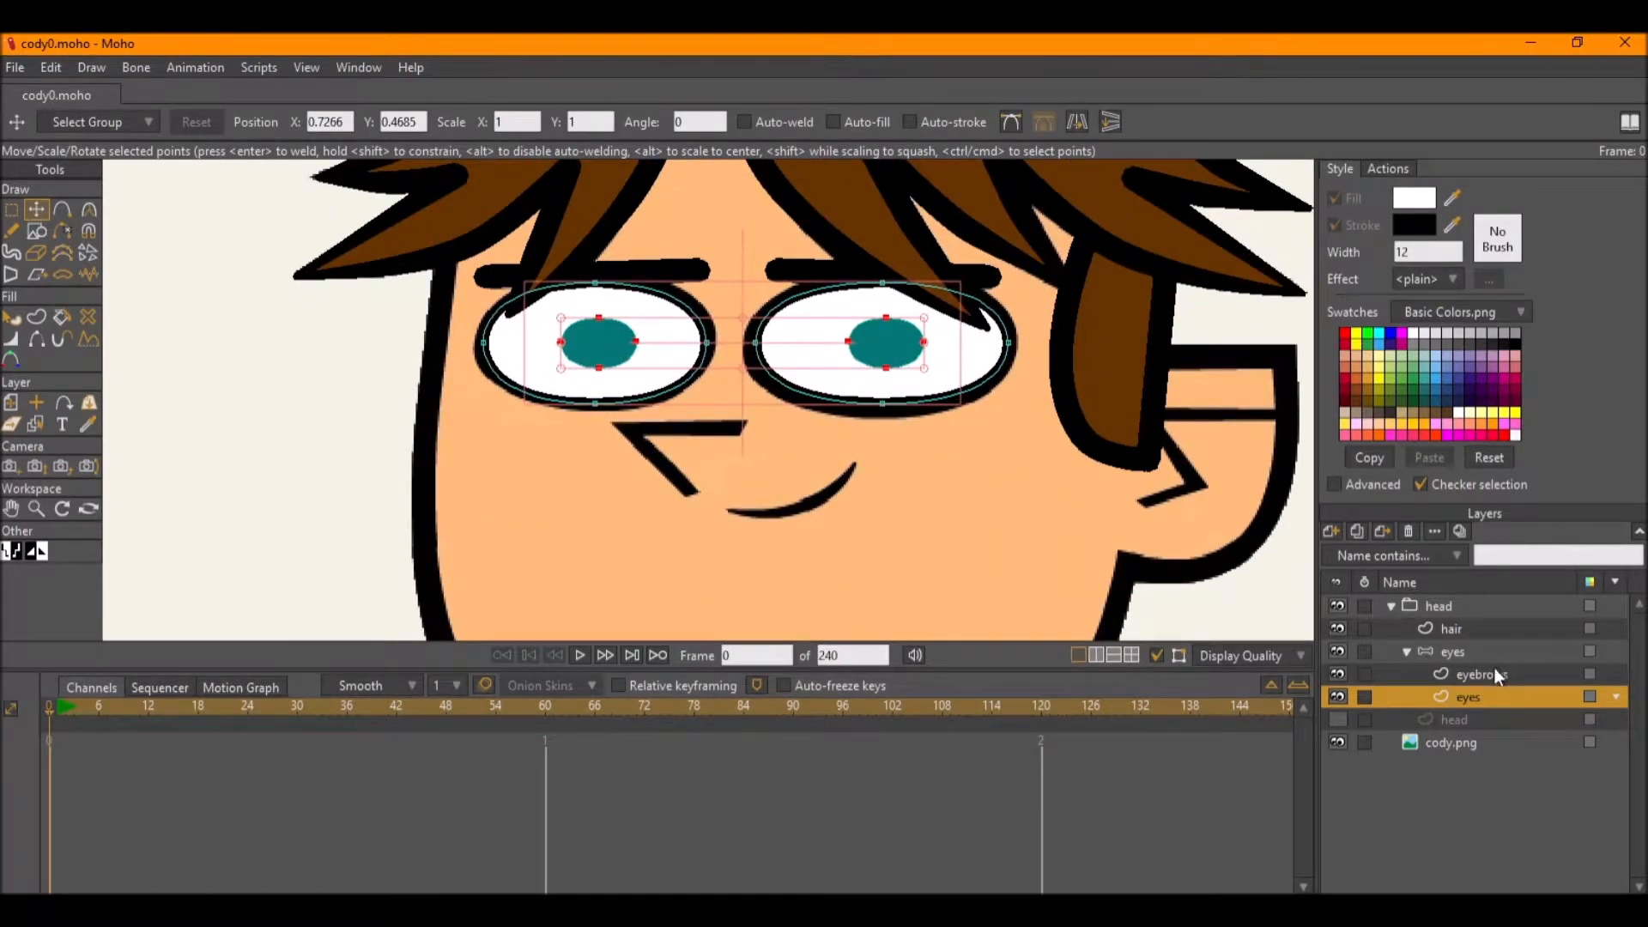
Draw a short horizontal bone between the two eyes in the eyes bone layer.
click(1468, 650)
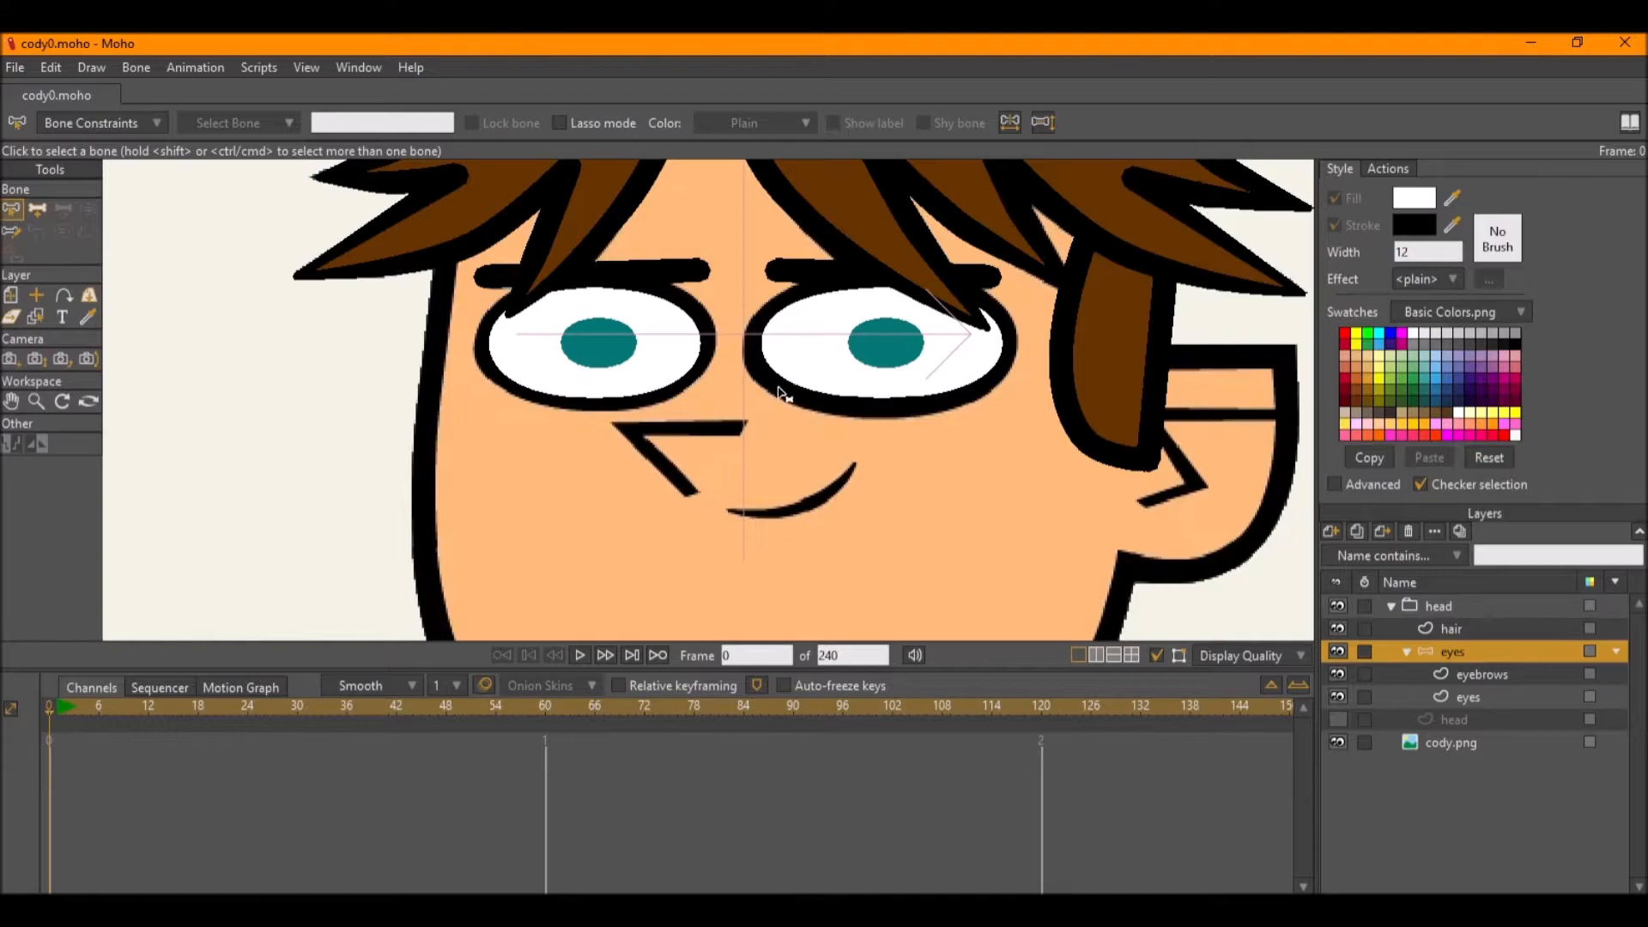
click(38, 209)
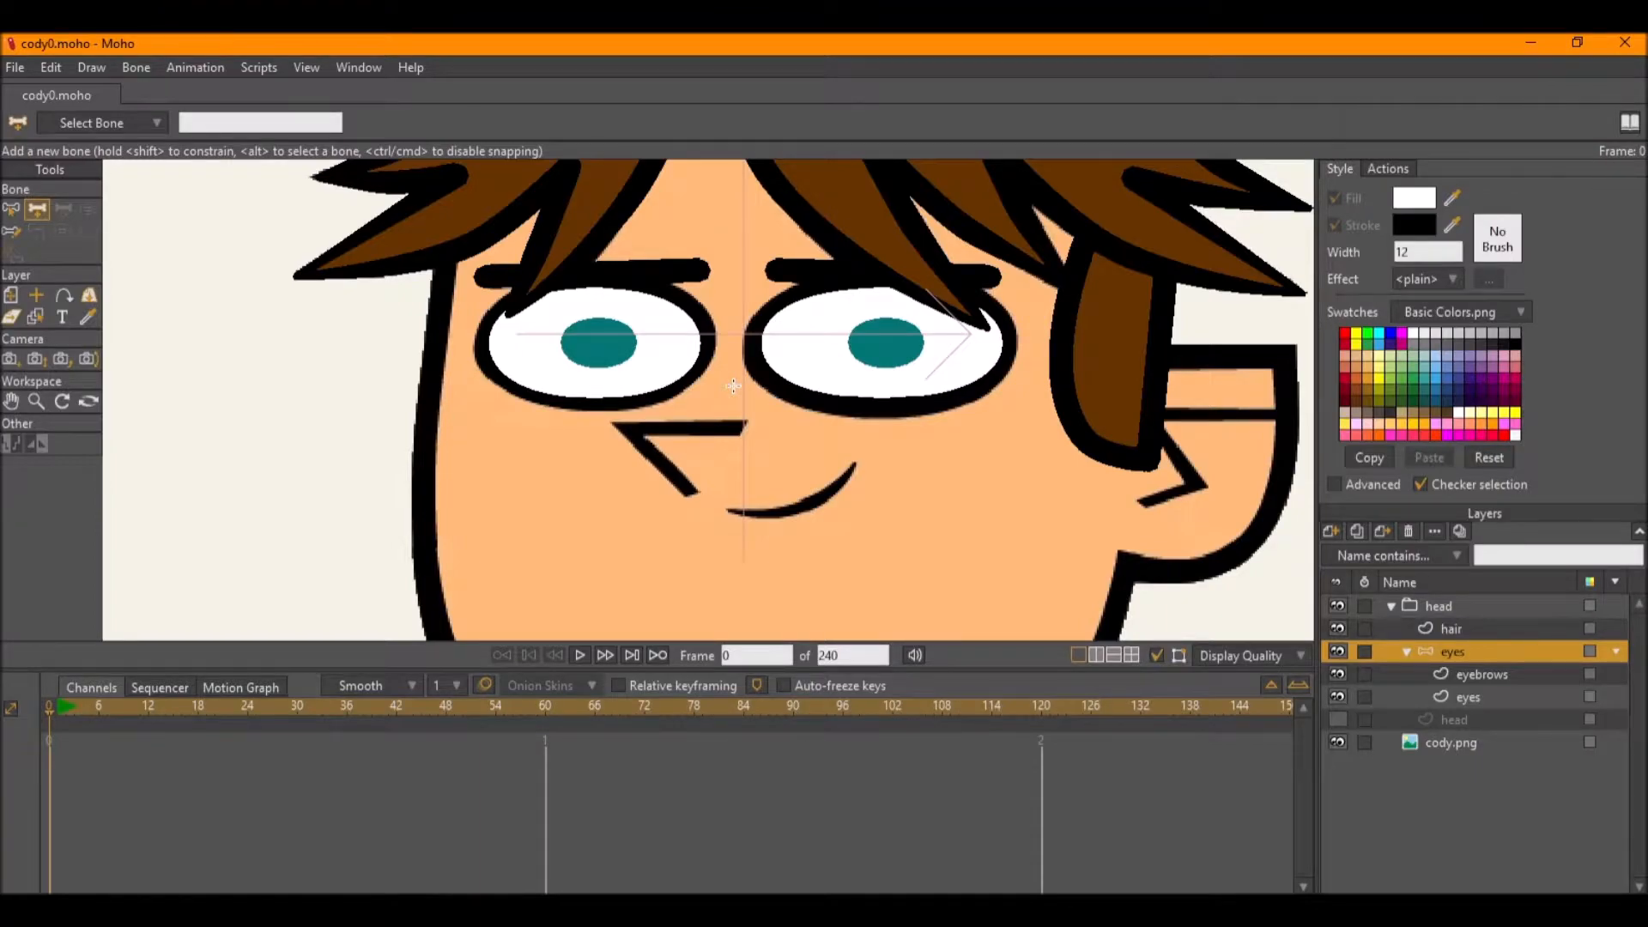
scroll(721, 395, up, 2)
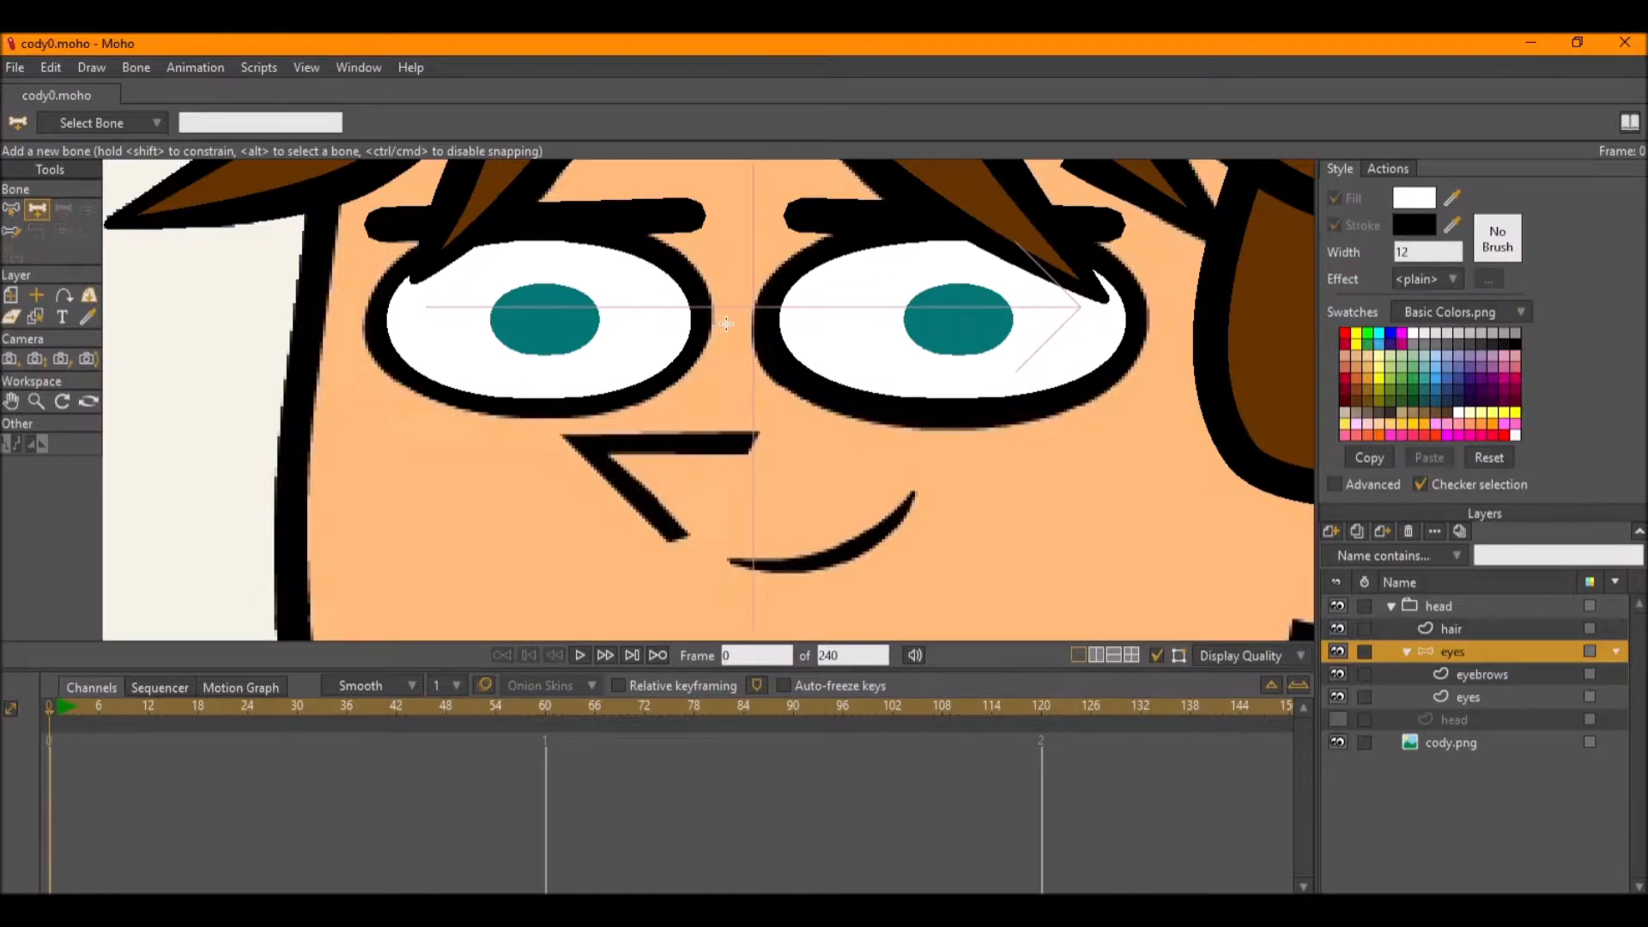
drag(731, 323, 797, 329)
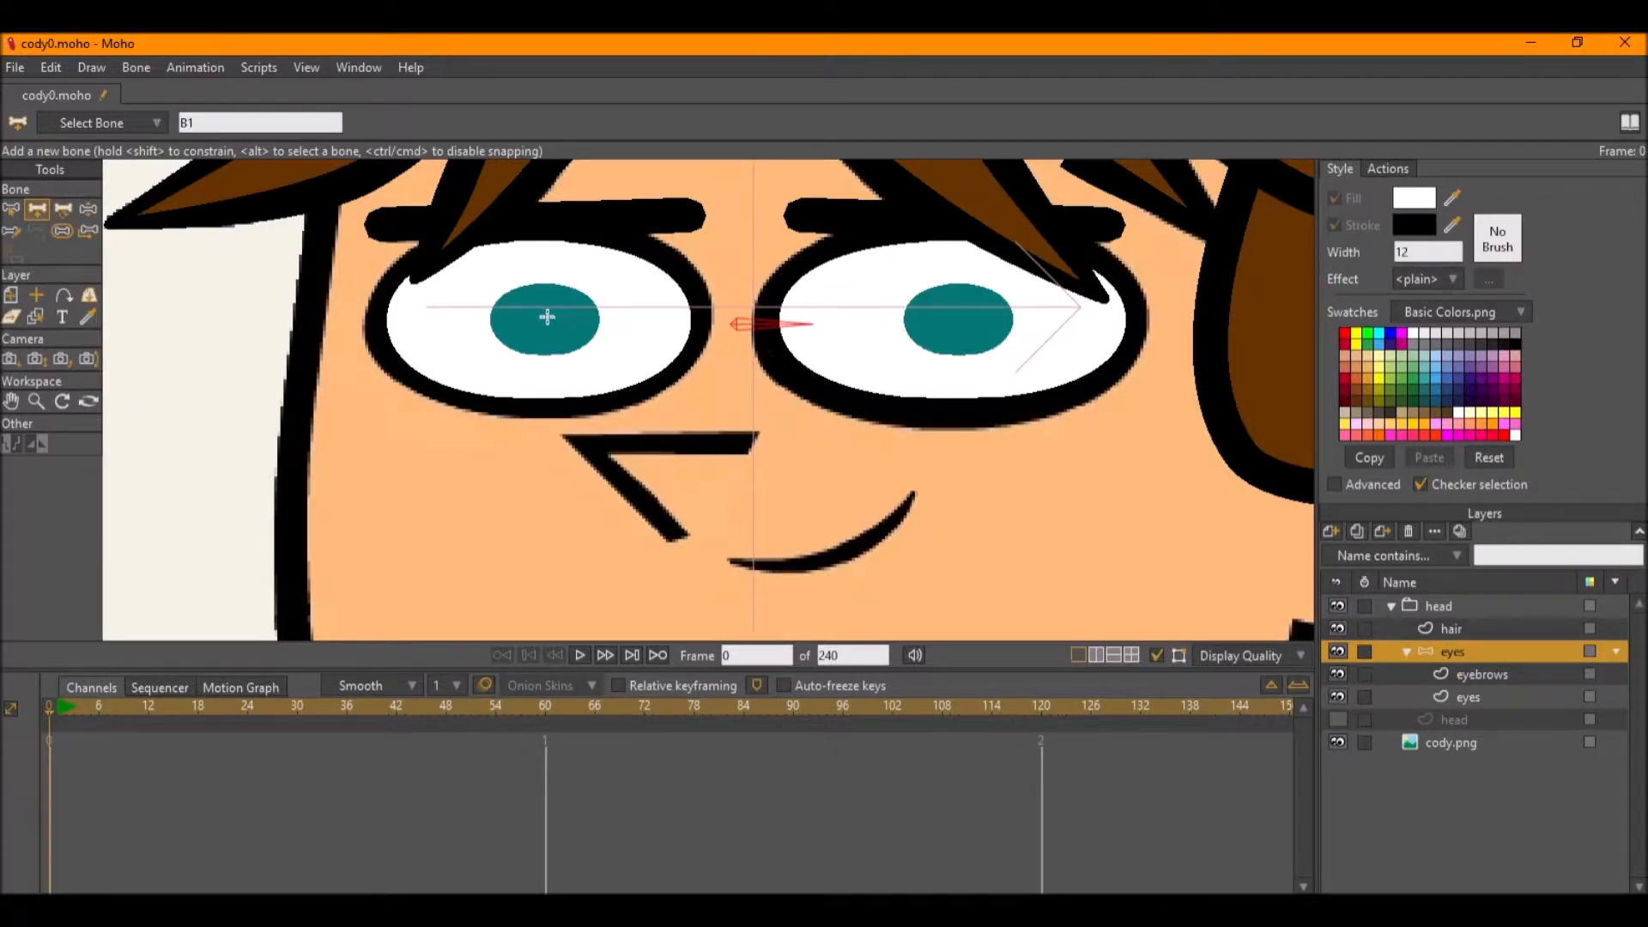
Add a short upright bone at the centre of each iris and parent the right-hand one to the horizontal bone.
drag(543, 316, 543, 261)
key(z)
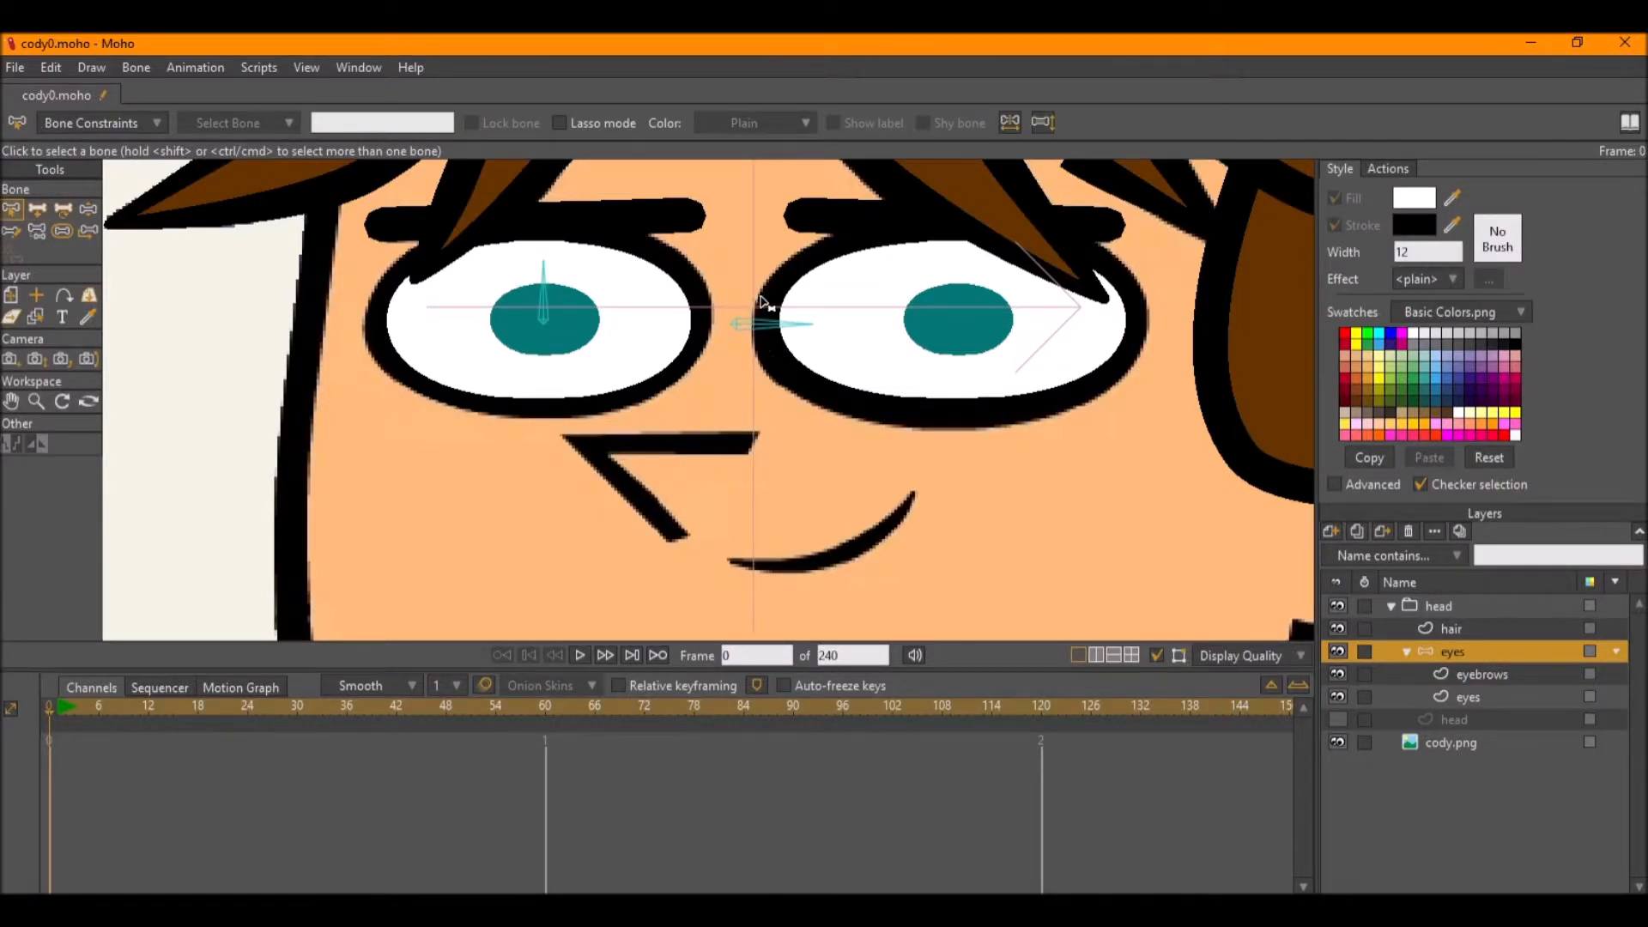
click(40, 210)
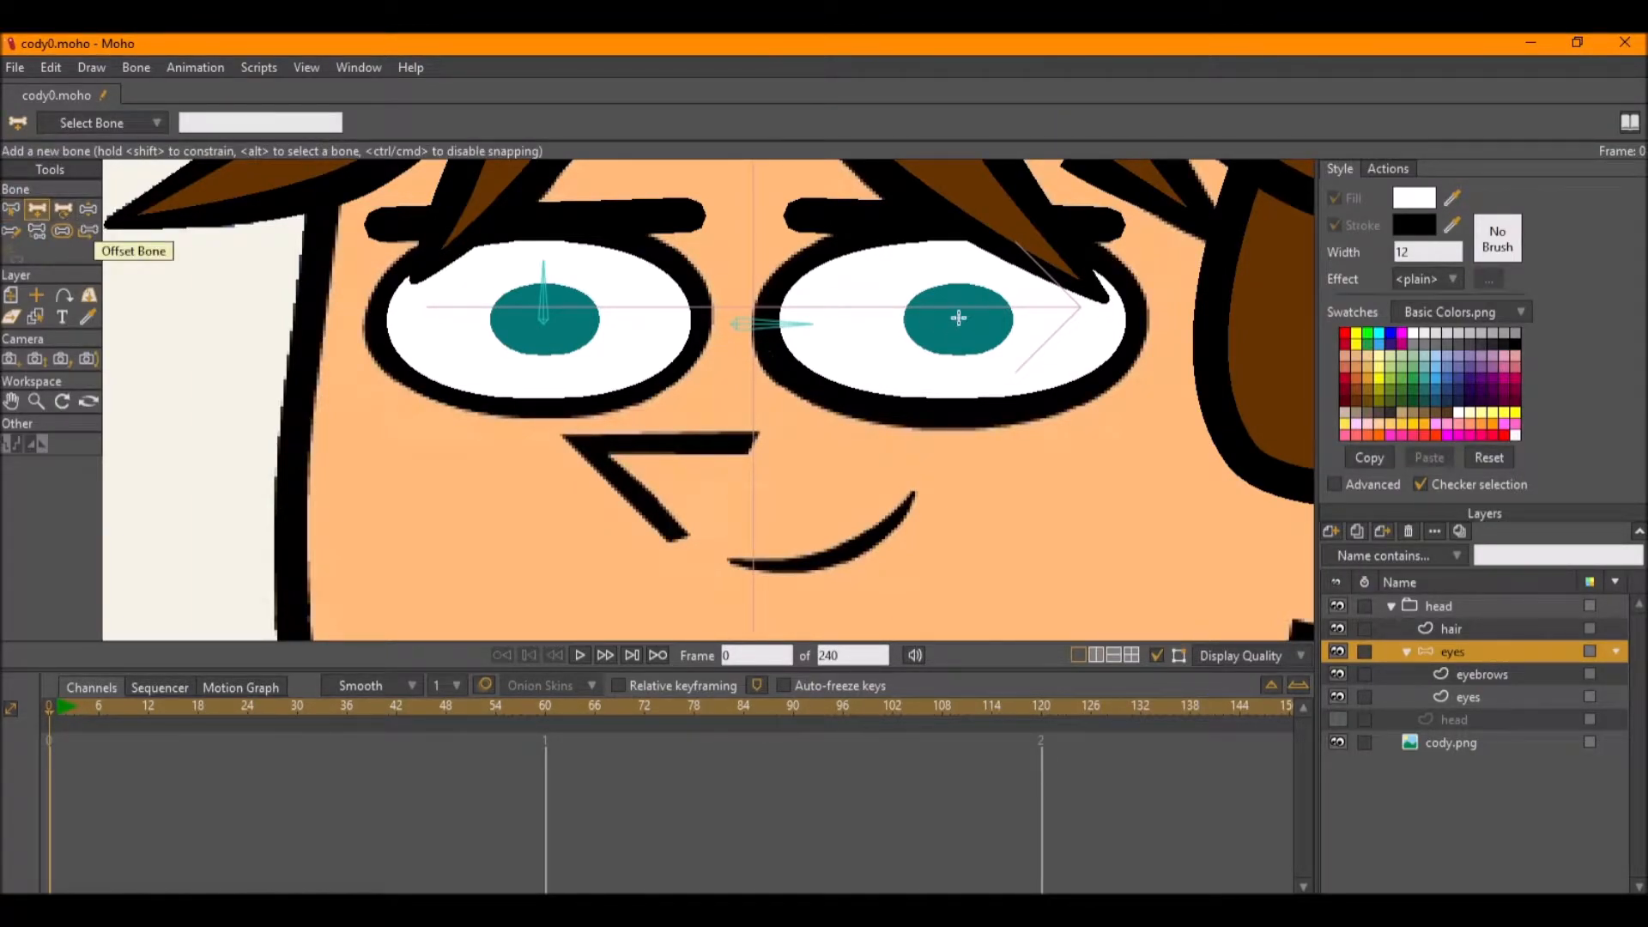
drag(959, 317, 961, 260)
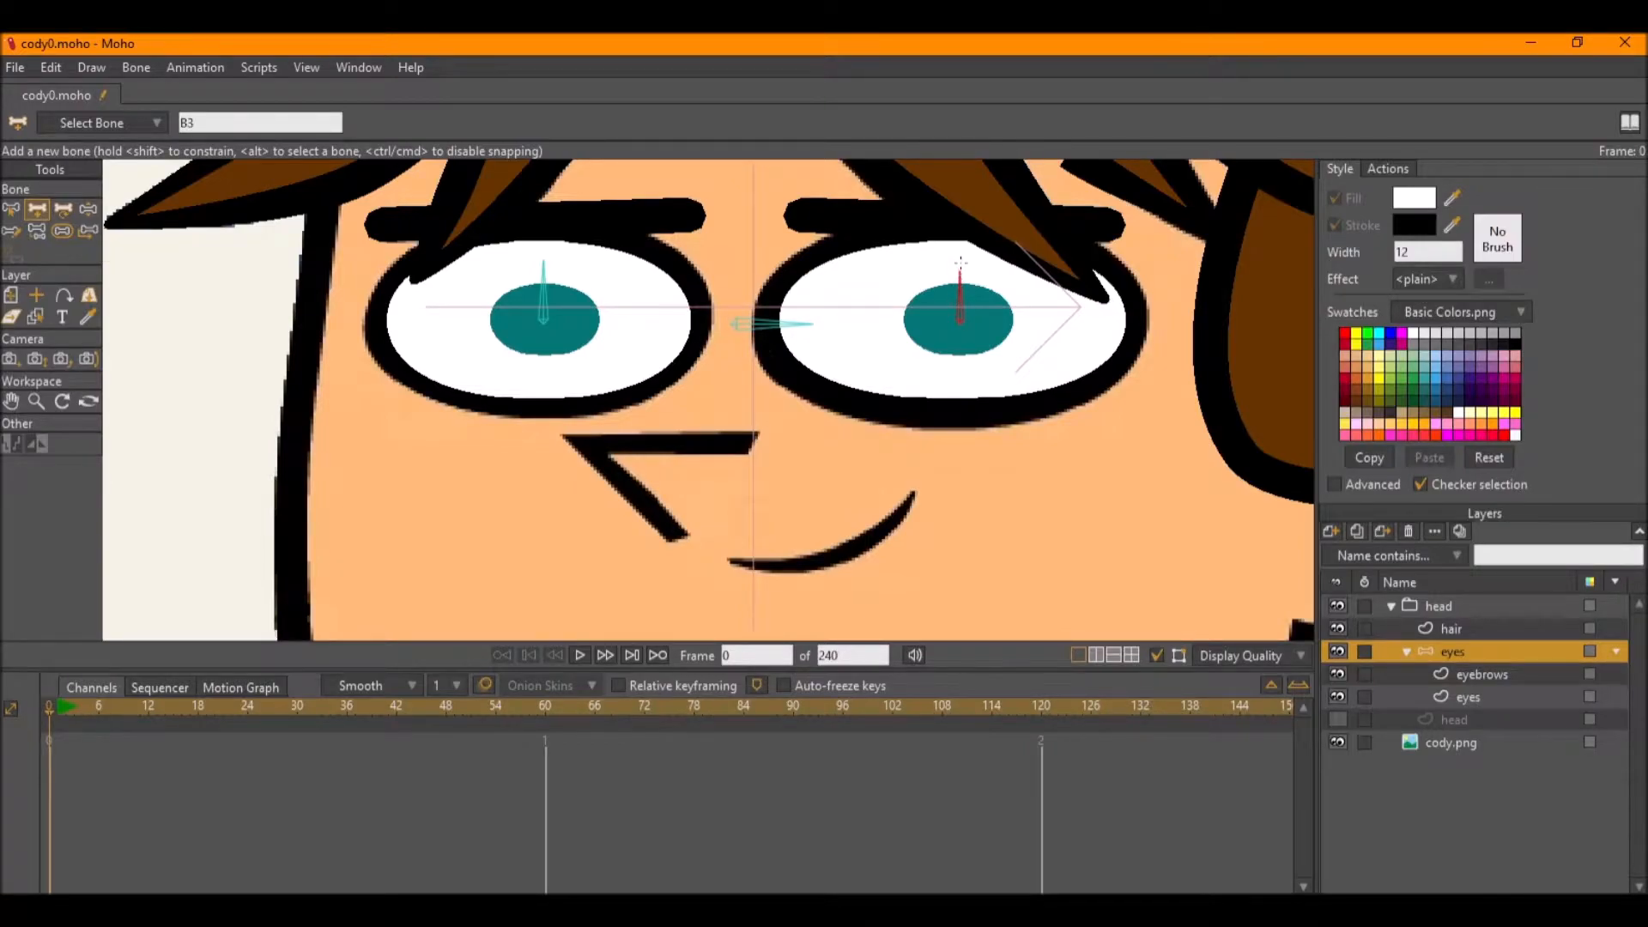
key(p)
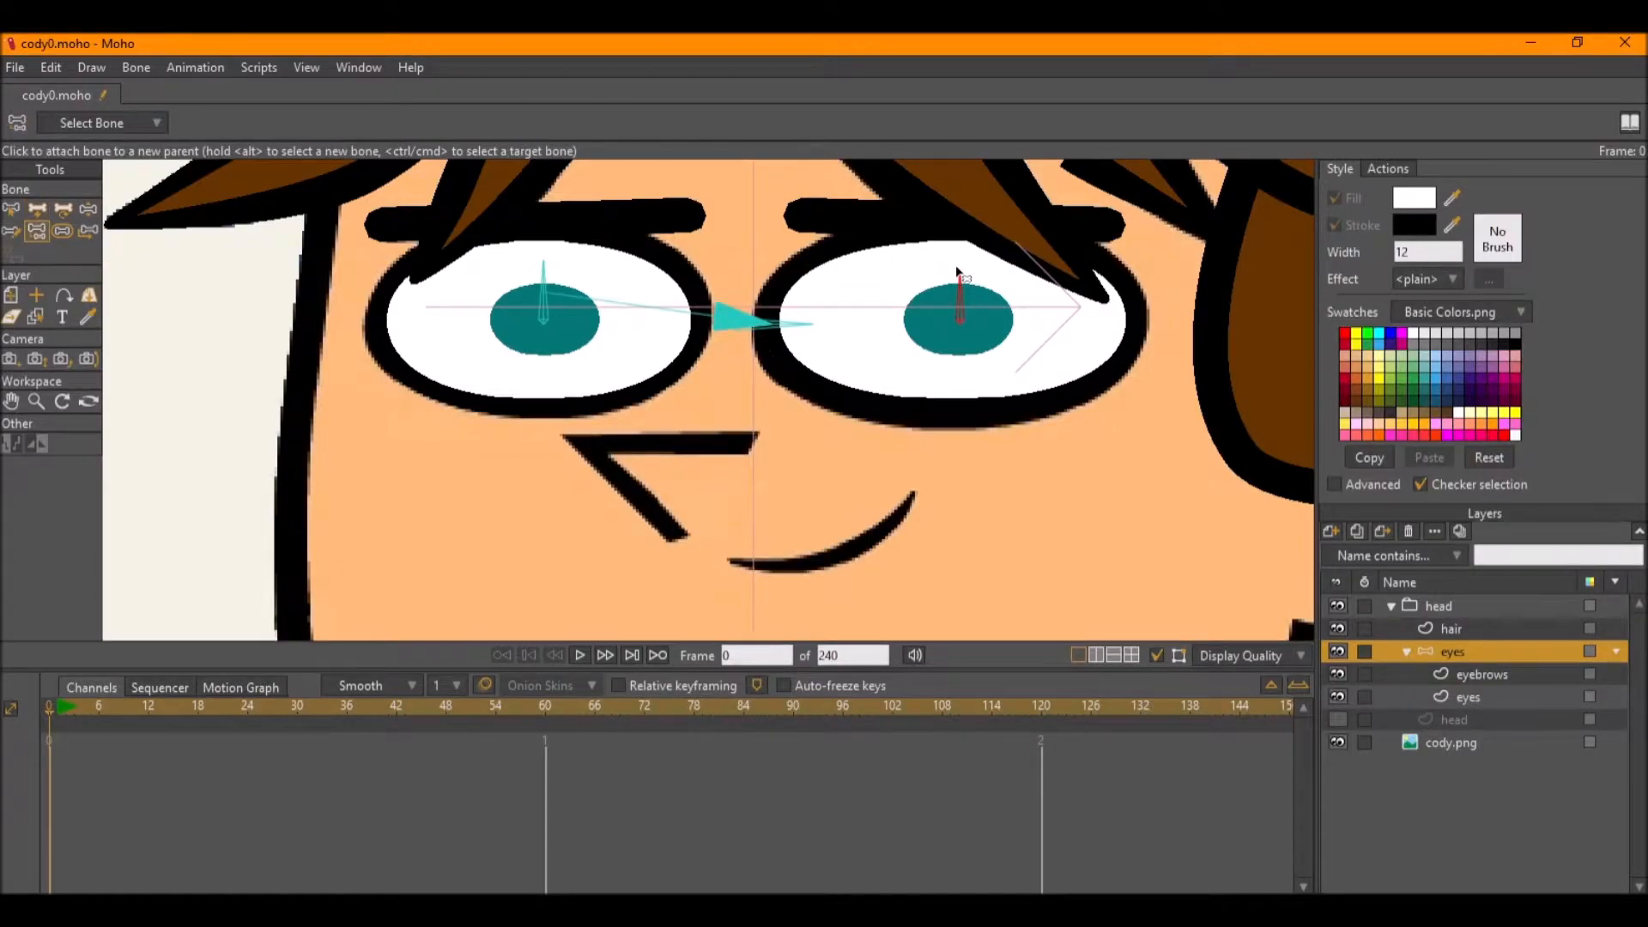
click(782, 320)
Test the bones by manipulating the central and left-hand iris bones, and undo the change.
click(86, 210)
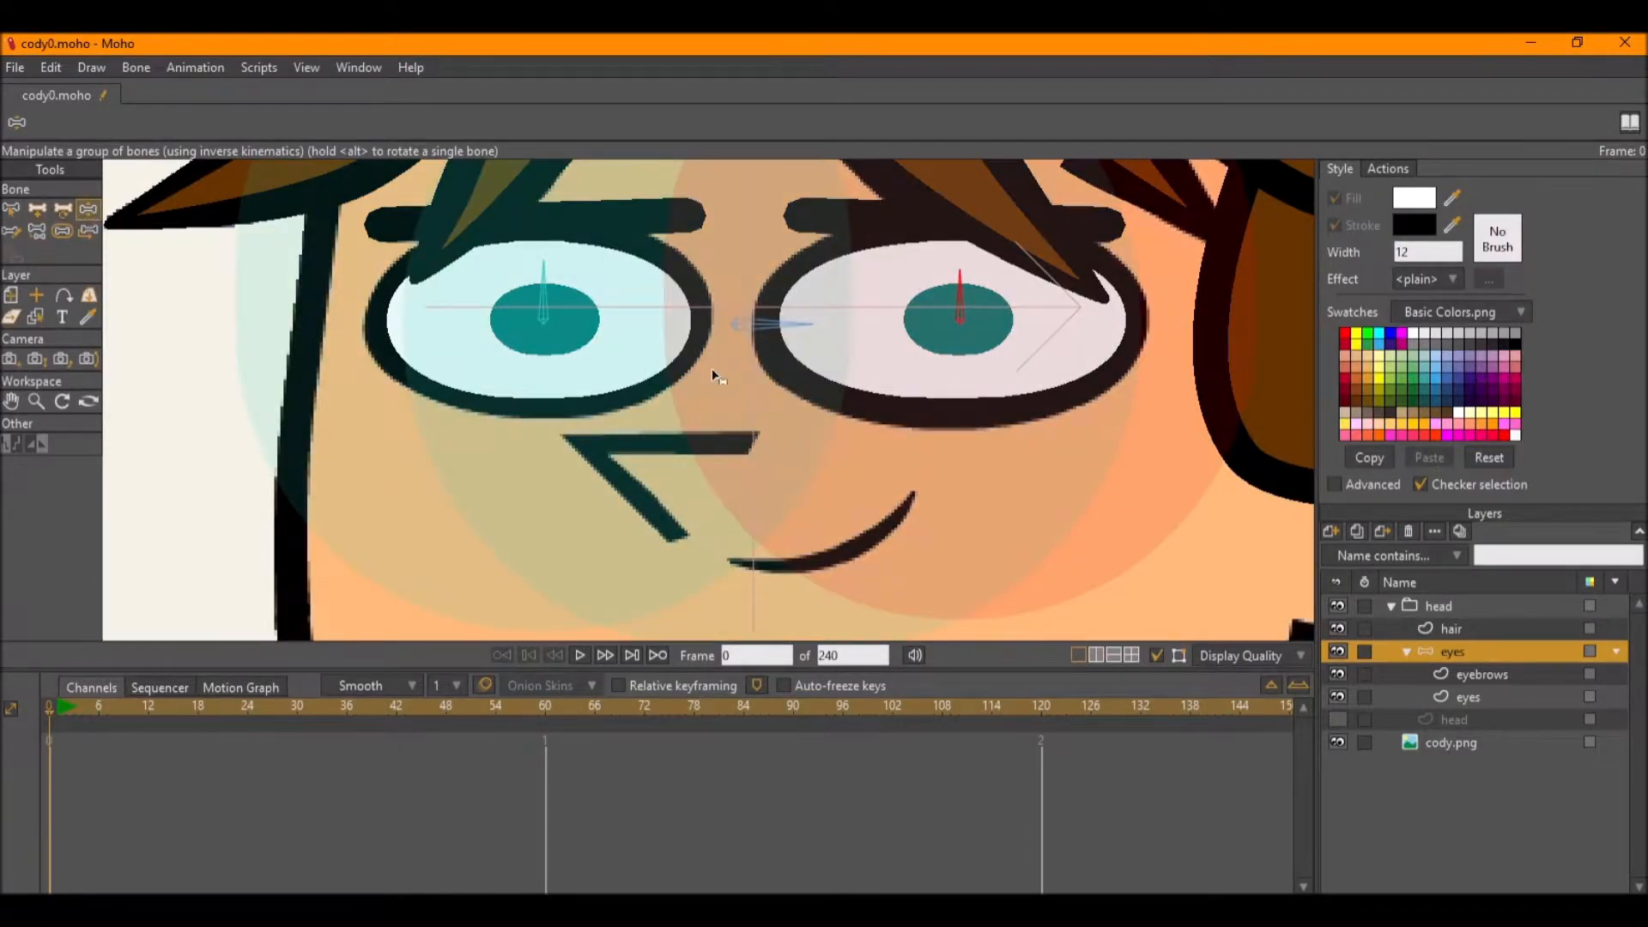
key(s)
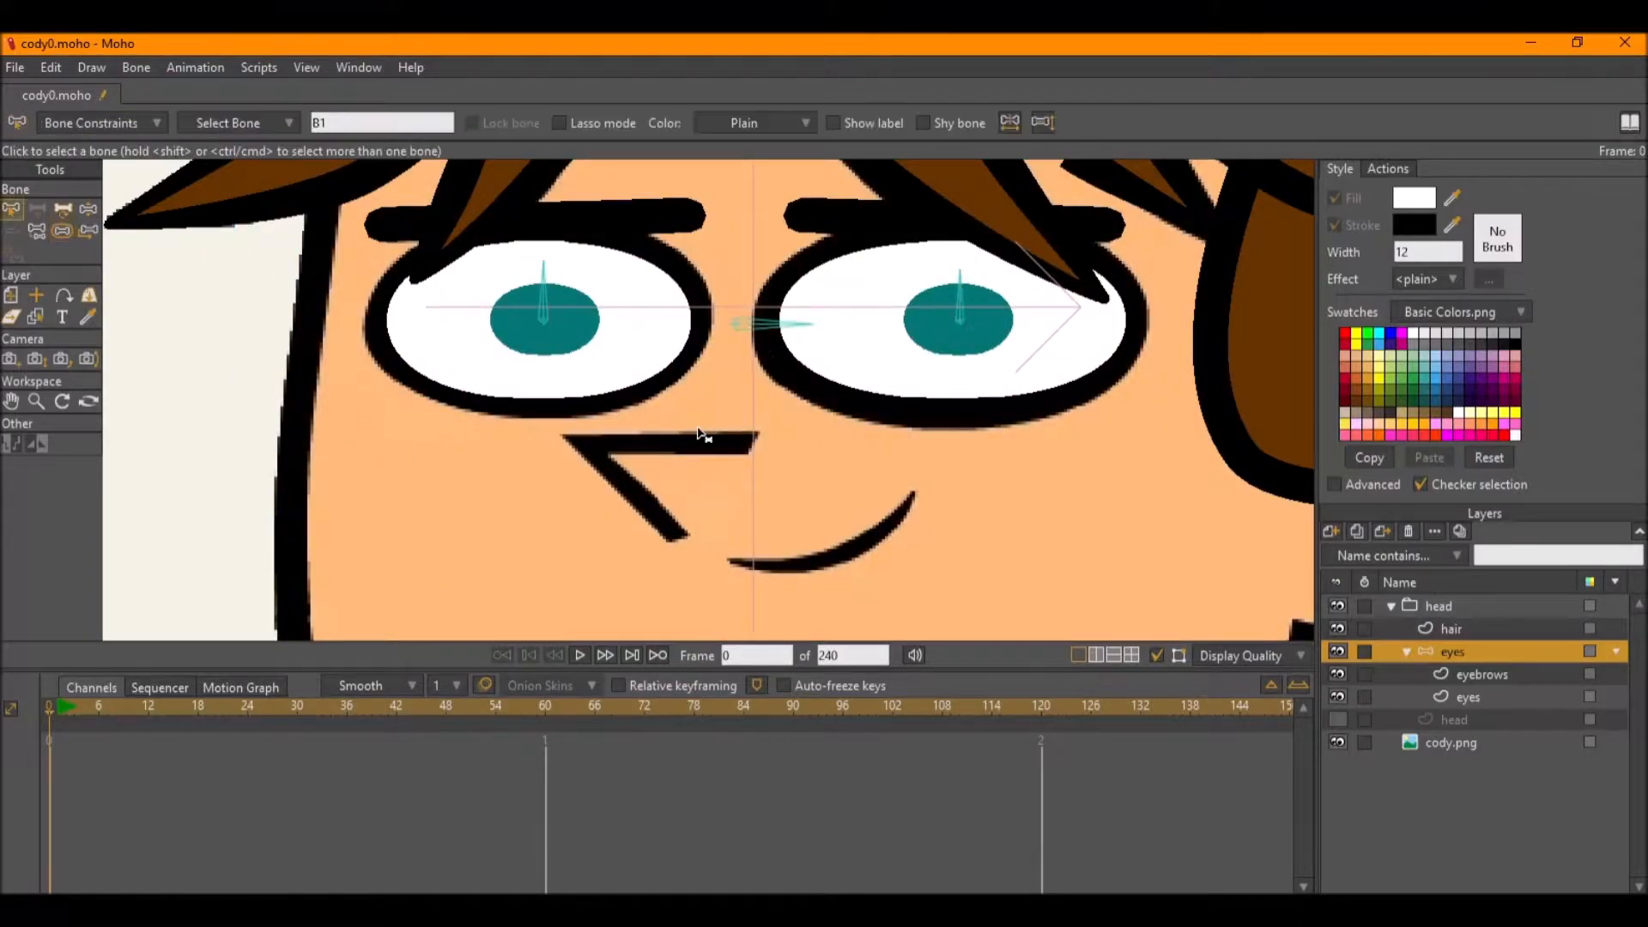
click(87, 210)
mouse_move(722, 345)
mouse_down()
mouse_move(707, 347)
mouse_move(738, 342)
mouse_up()
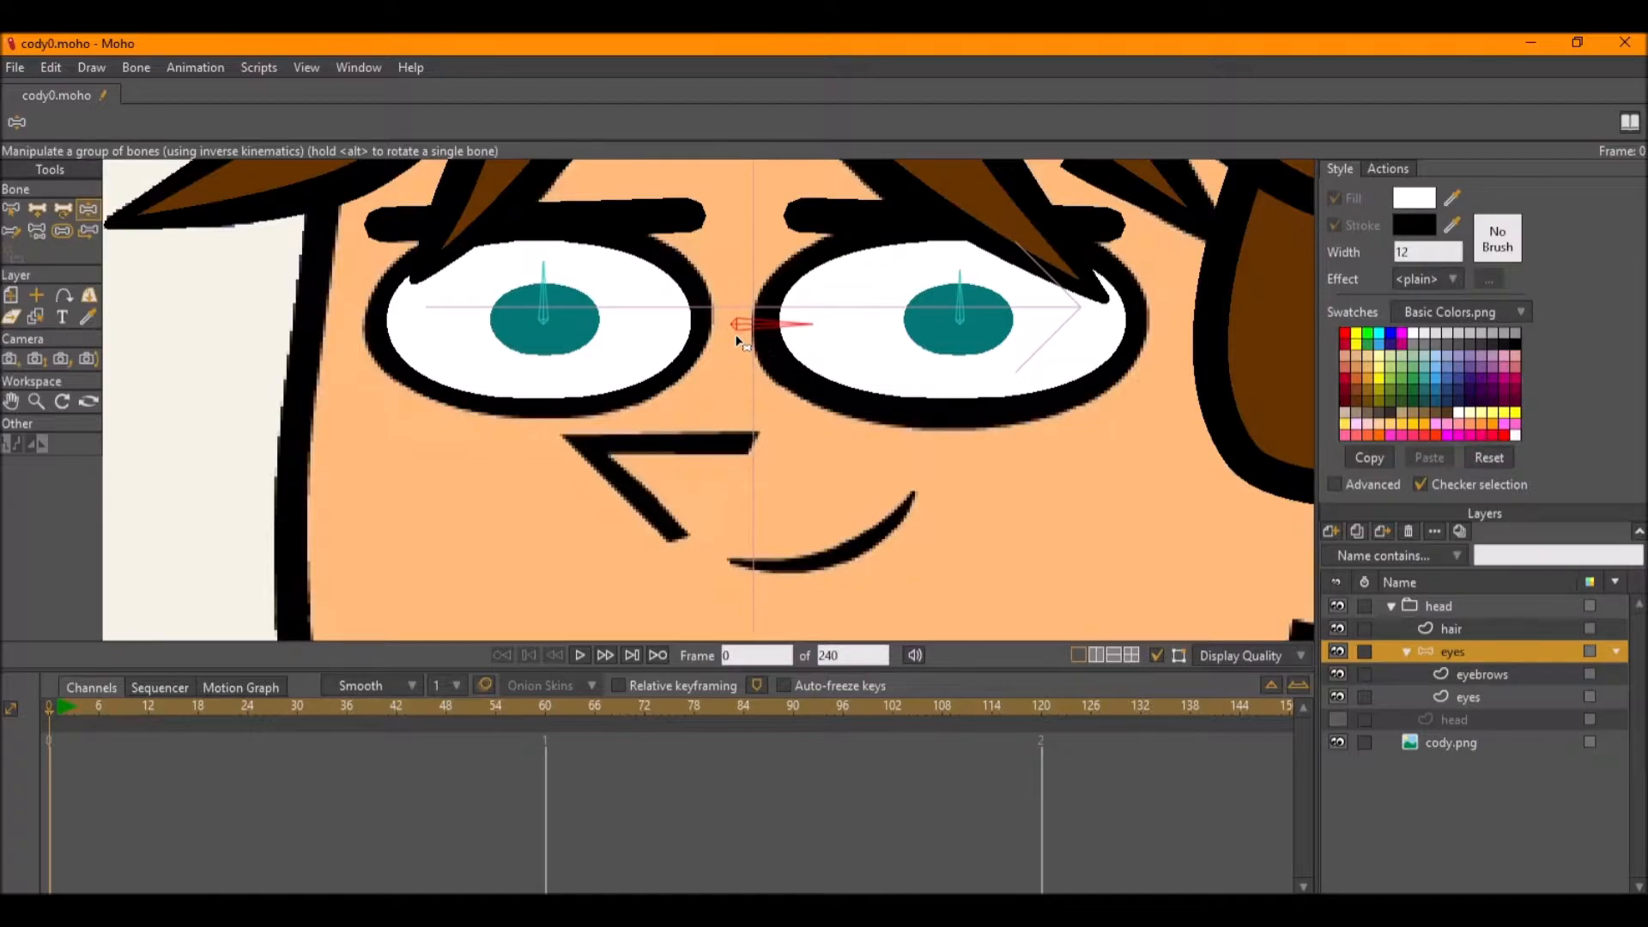
mouse_move(591, 322)
mouse_down()
mouse_move(522, 264)
mouse_move(575, 301)
mouse_up()
key(ctrl+z)
Bind the left-hand iris points on the inner eyes vector layer to the upright bone B2.
click(1472, 697)
key(g)
click(553, 310)
key(b)
click(543, 307)
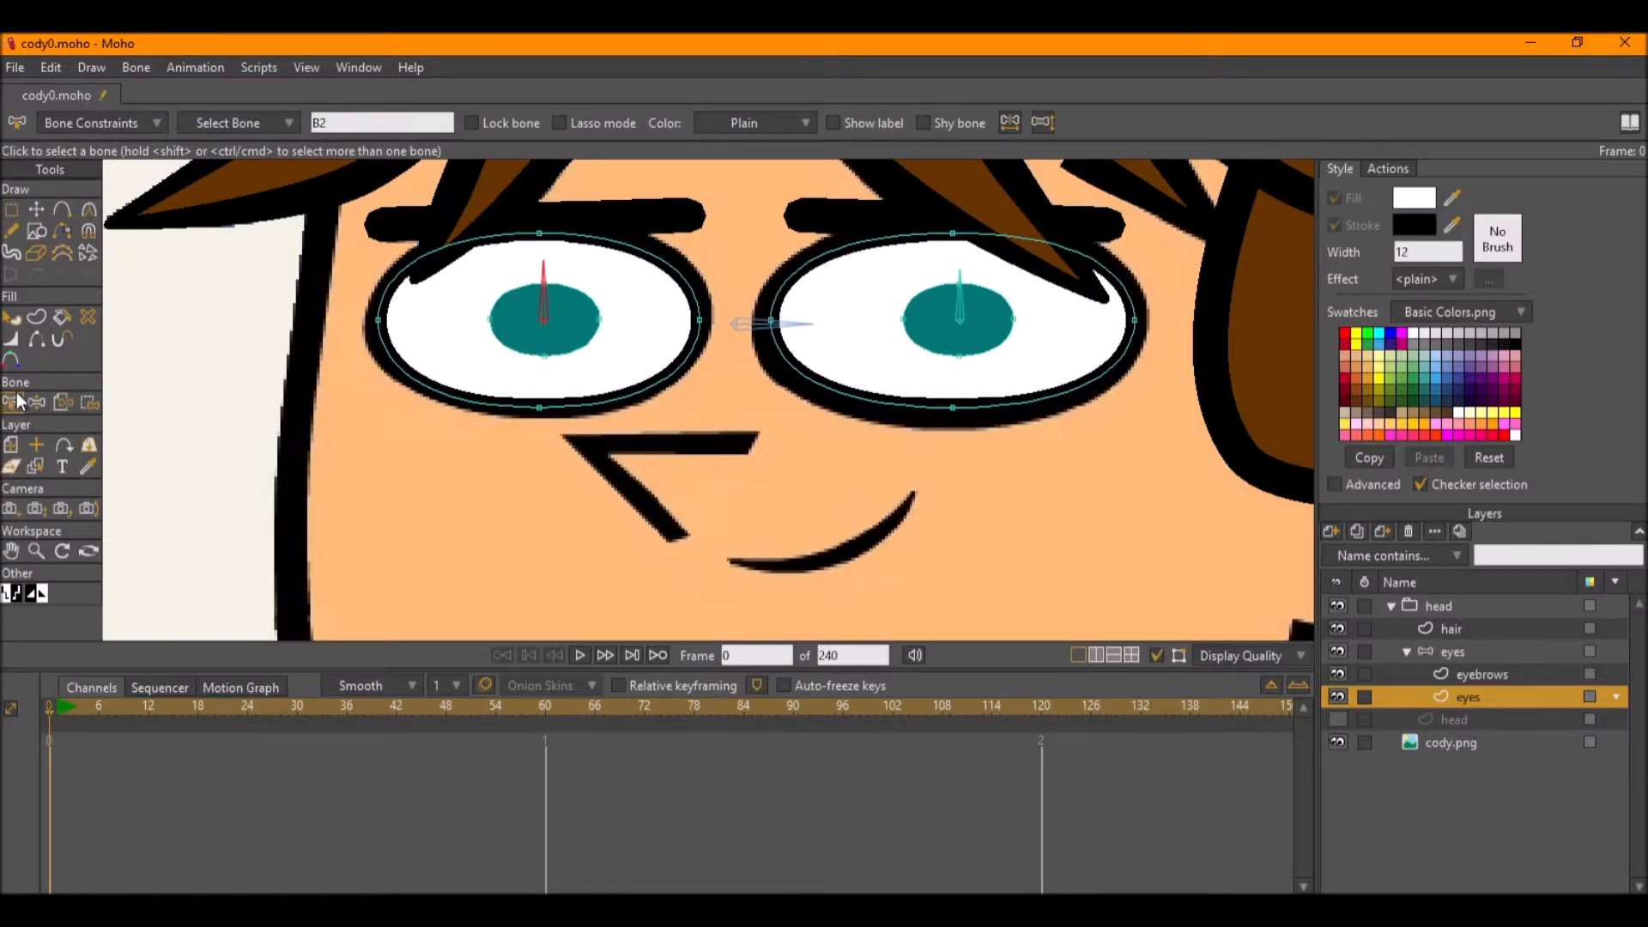
key(g)
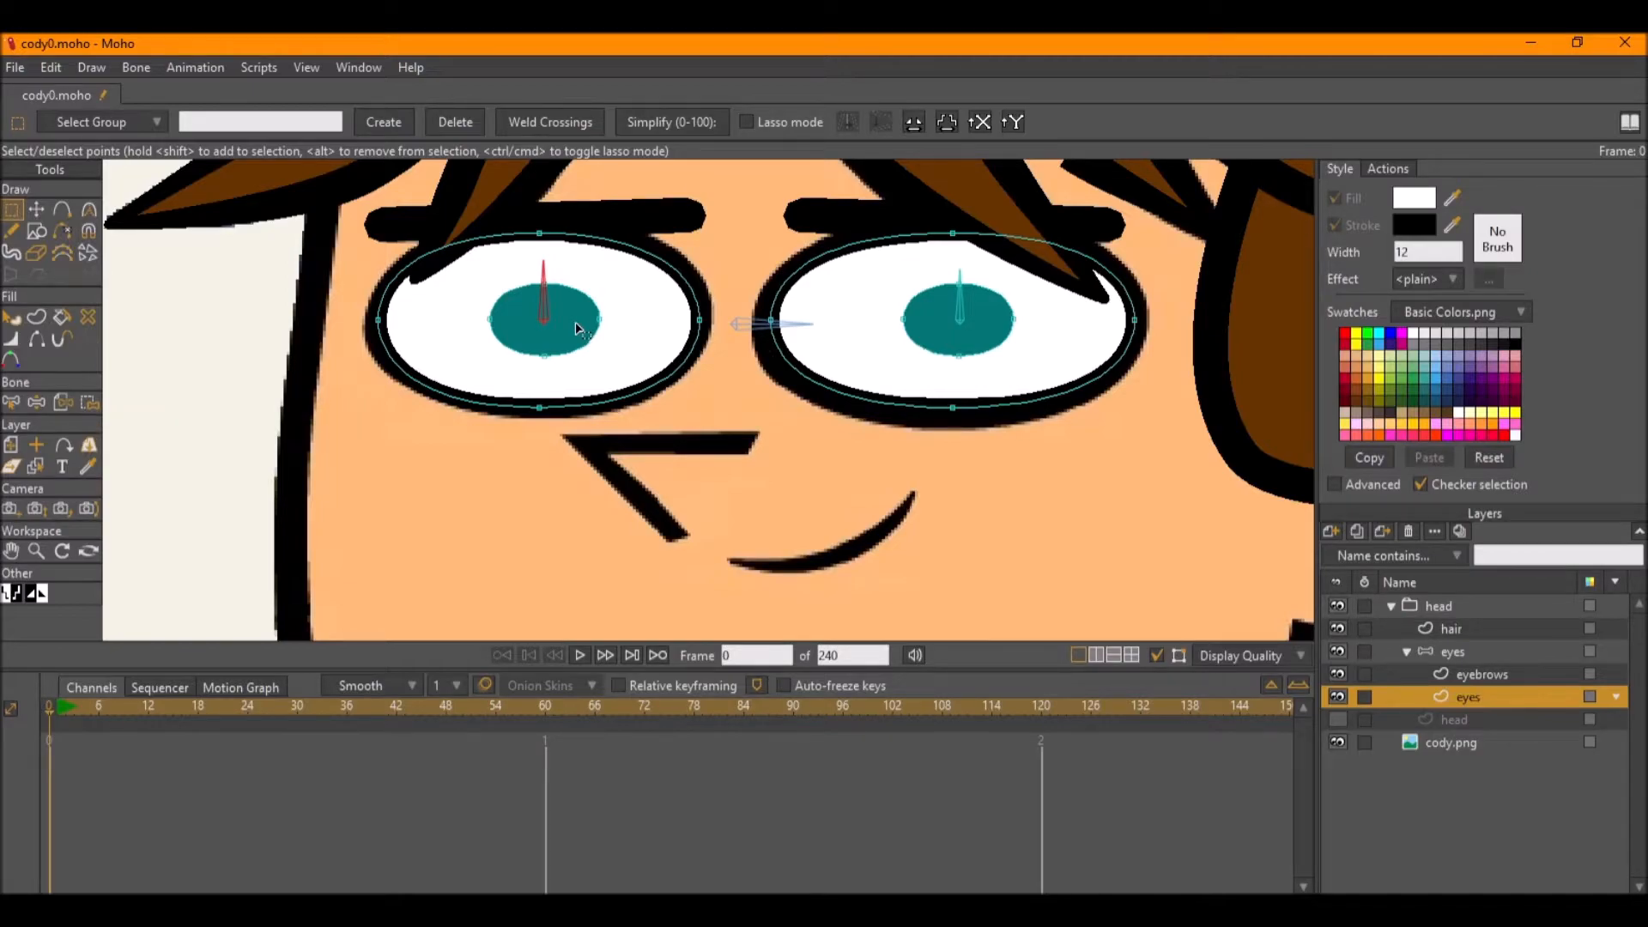
click(577, 329)
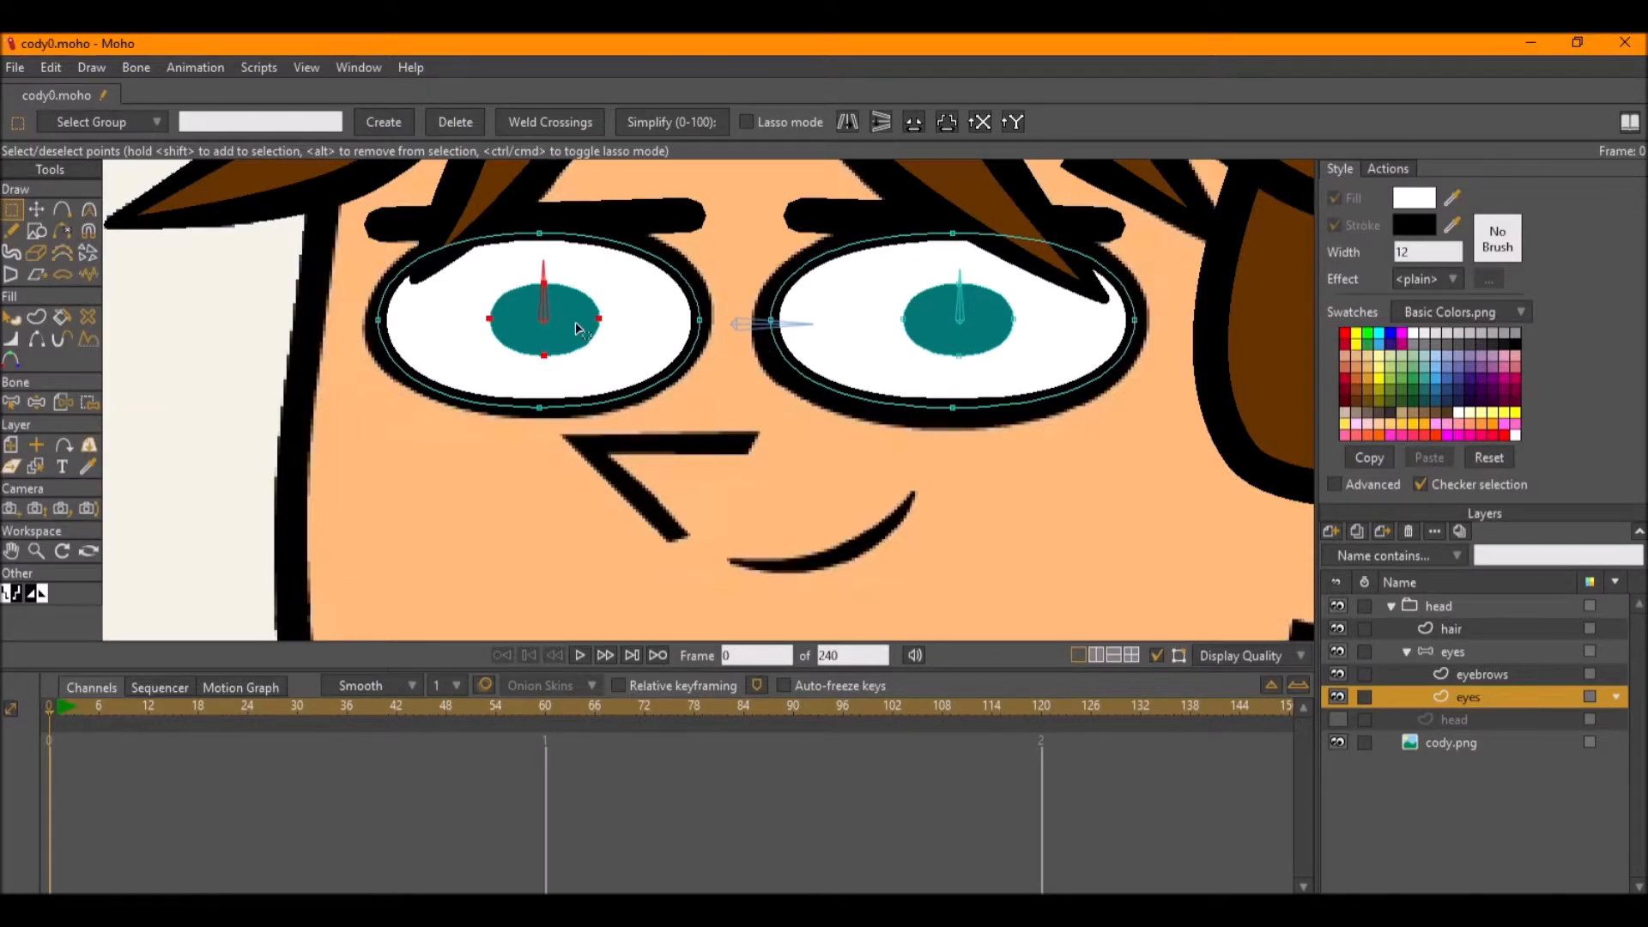
key(i)
click(370, 123)
Bind the right-hand iris points to the upright bone B3.
key(b)
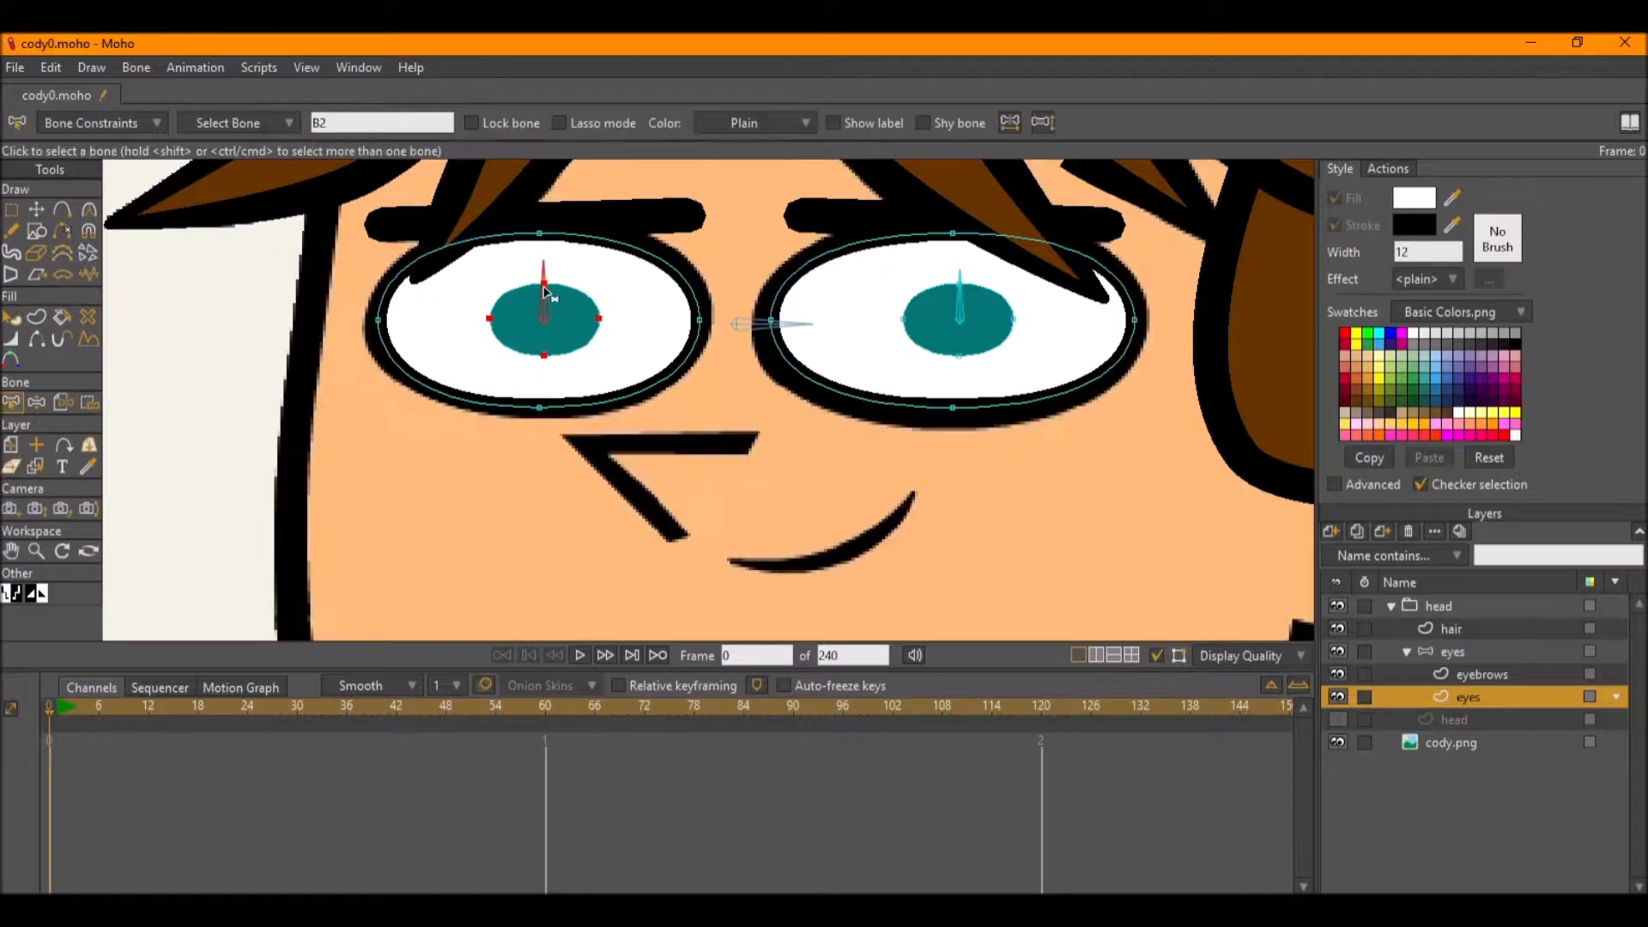
click(962, 307)
key(g)
click(941, 321)
key(i)
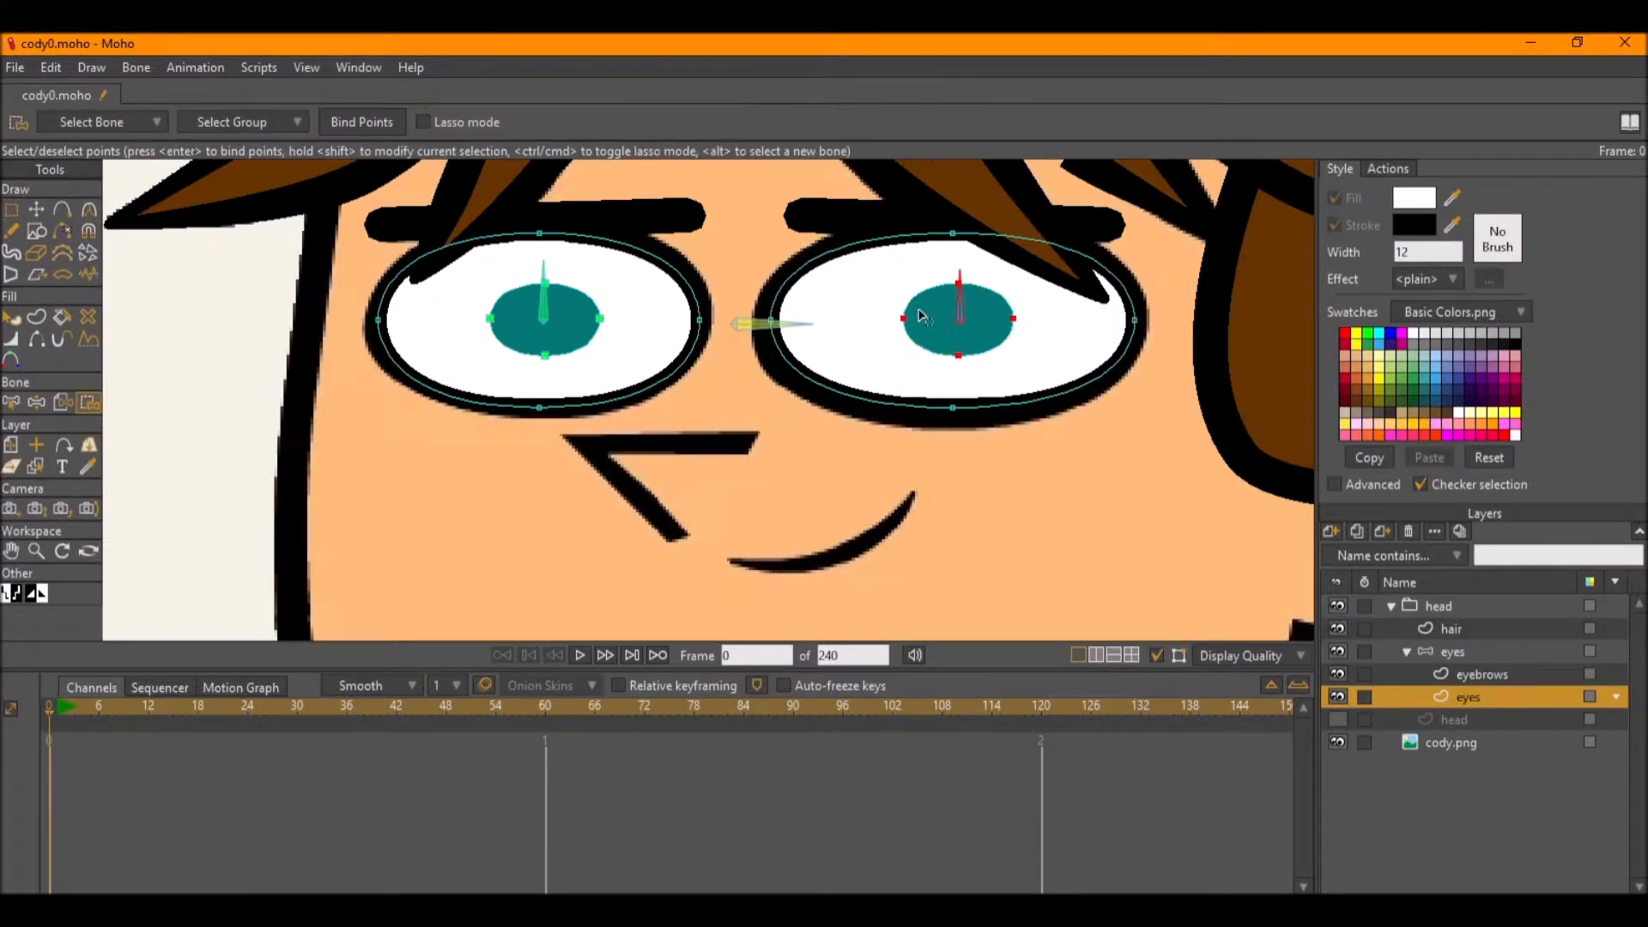
click(345, 120)
Test the bound irises by manipulating the central bone and the right-hand iris bone, and undo the pose.
key(b)
key(z)
drag(755, 324, 715, 313)
drag(940, 299, 957, 295)
key(ctrl+z)
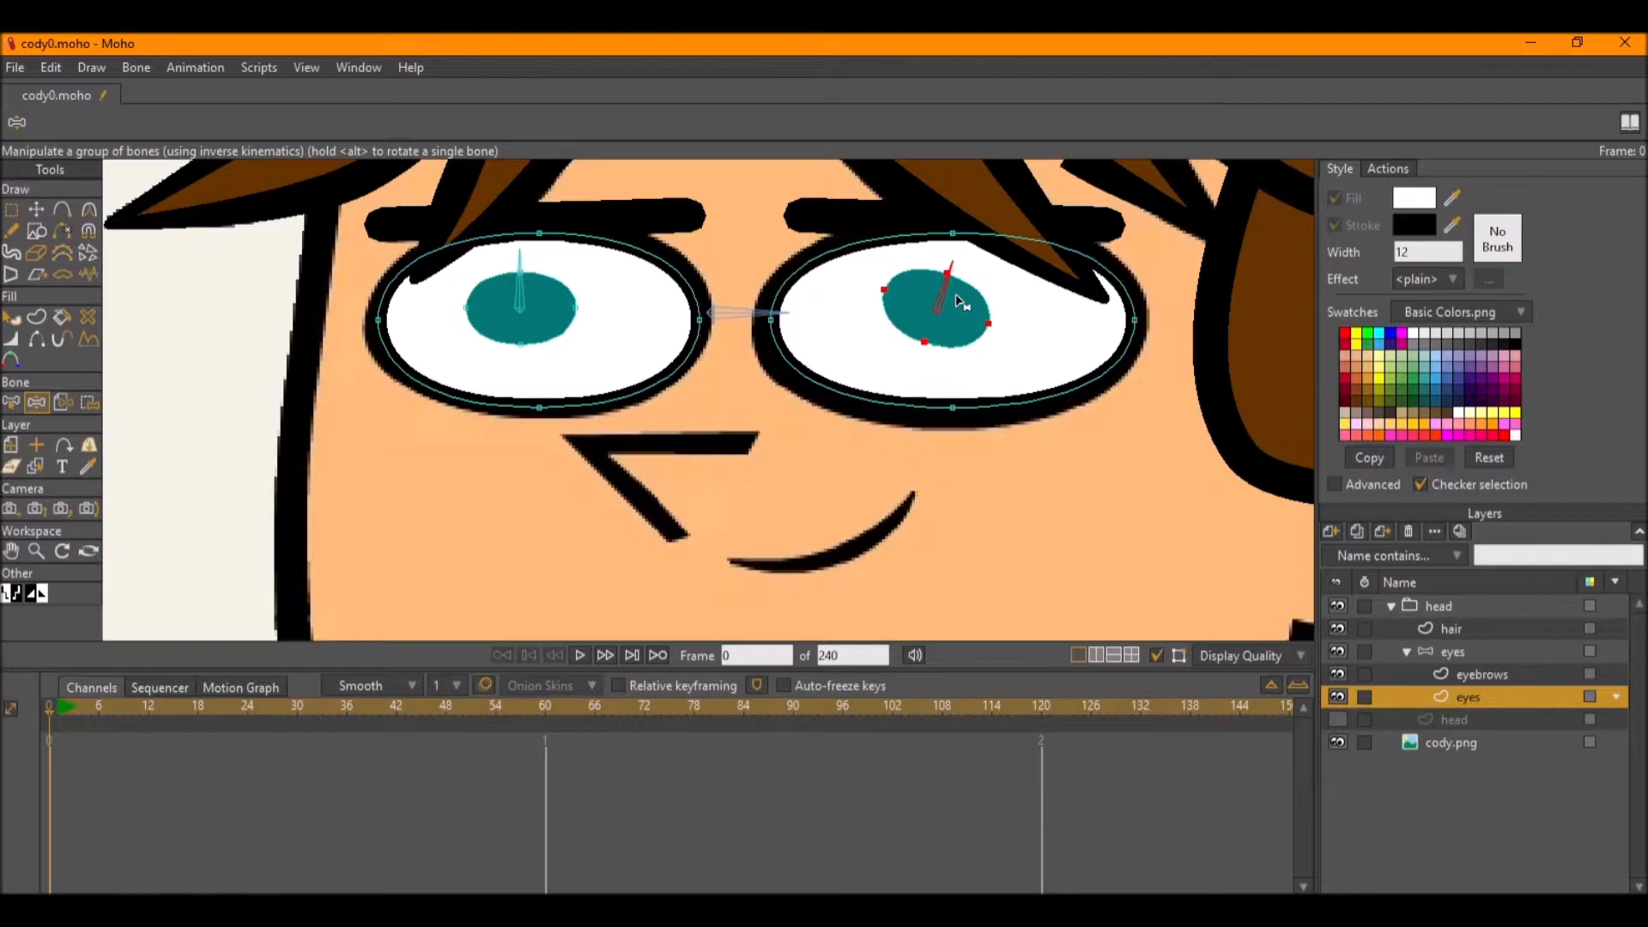
Try moving the right-hand iris bone on the eyes bone layer at frame 2, and clear the test keyframes.
key(ctrl+z)
click(64, 704)
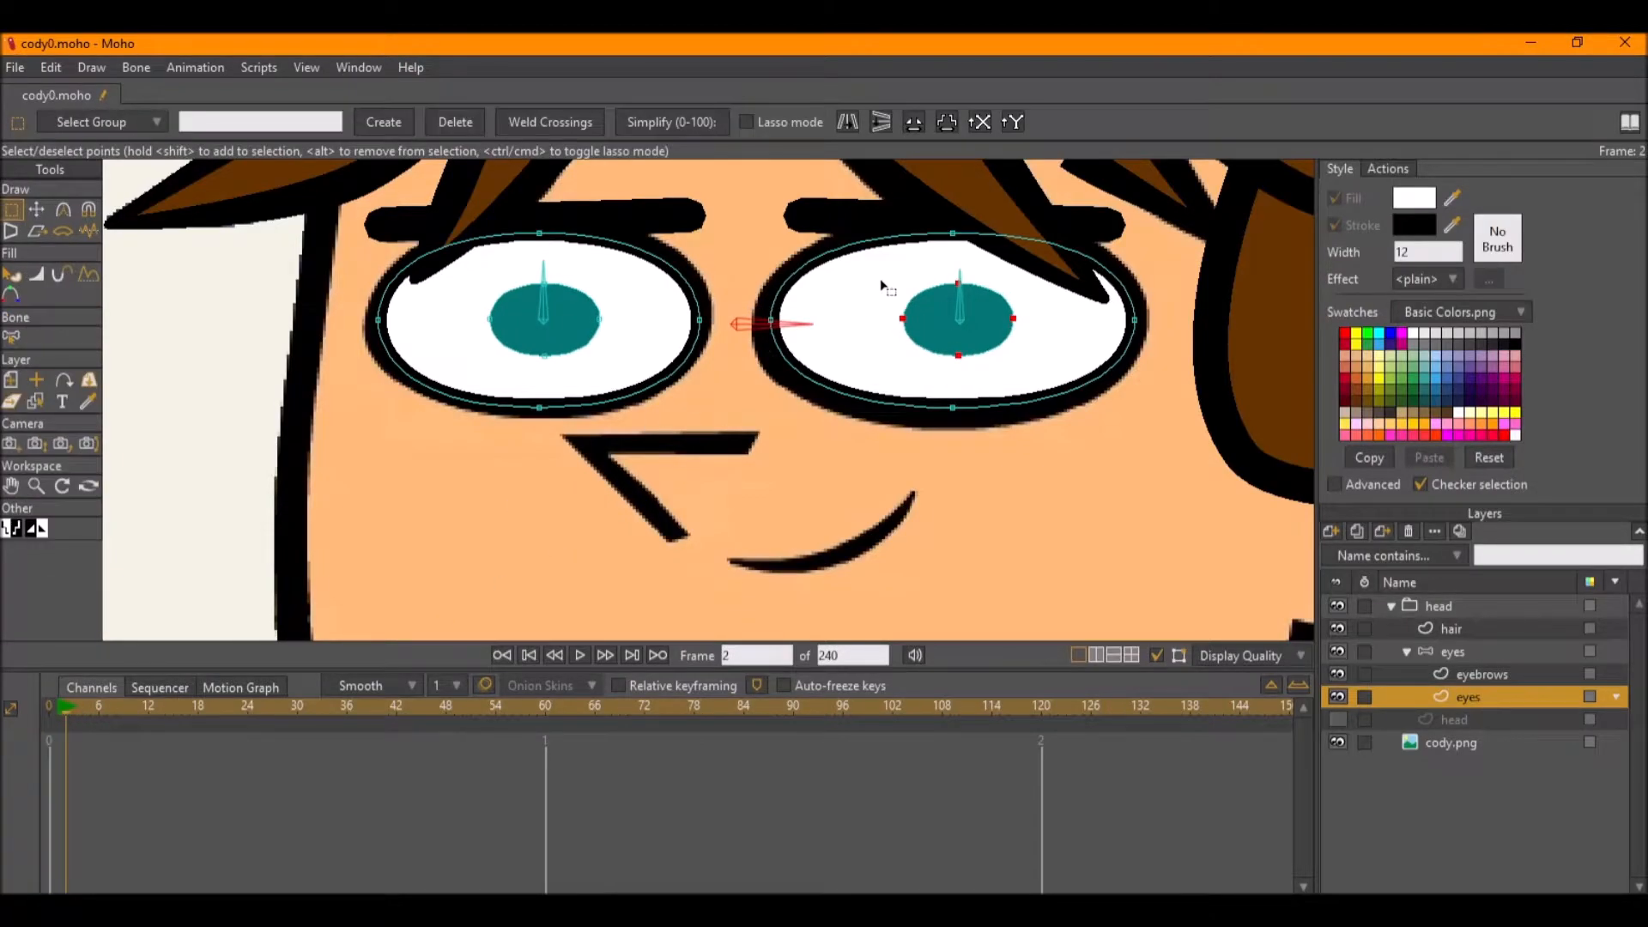
click(979, 302)
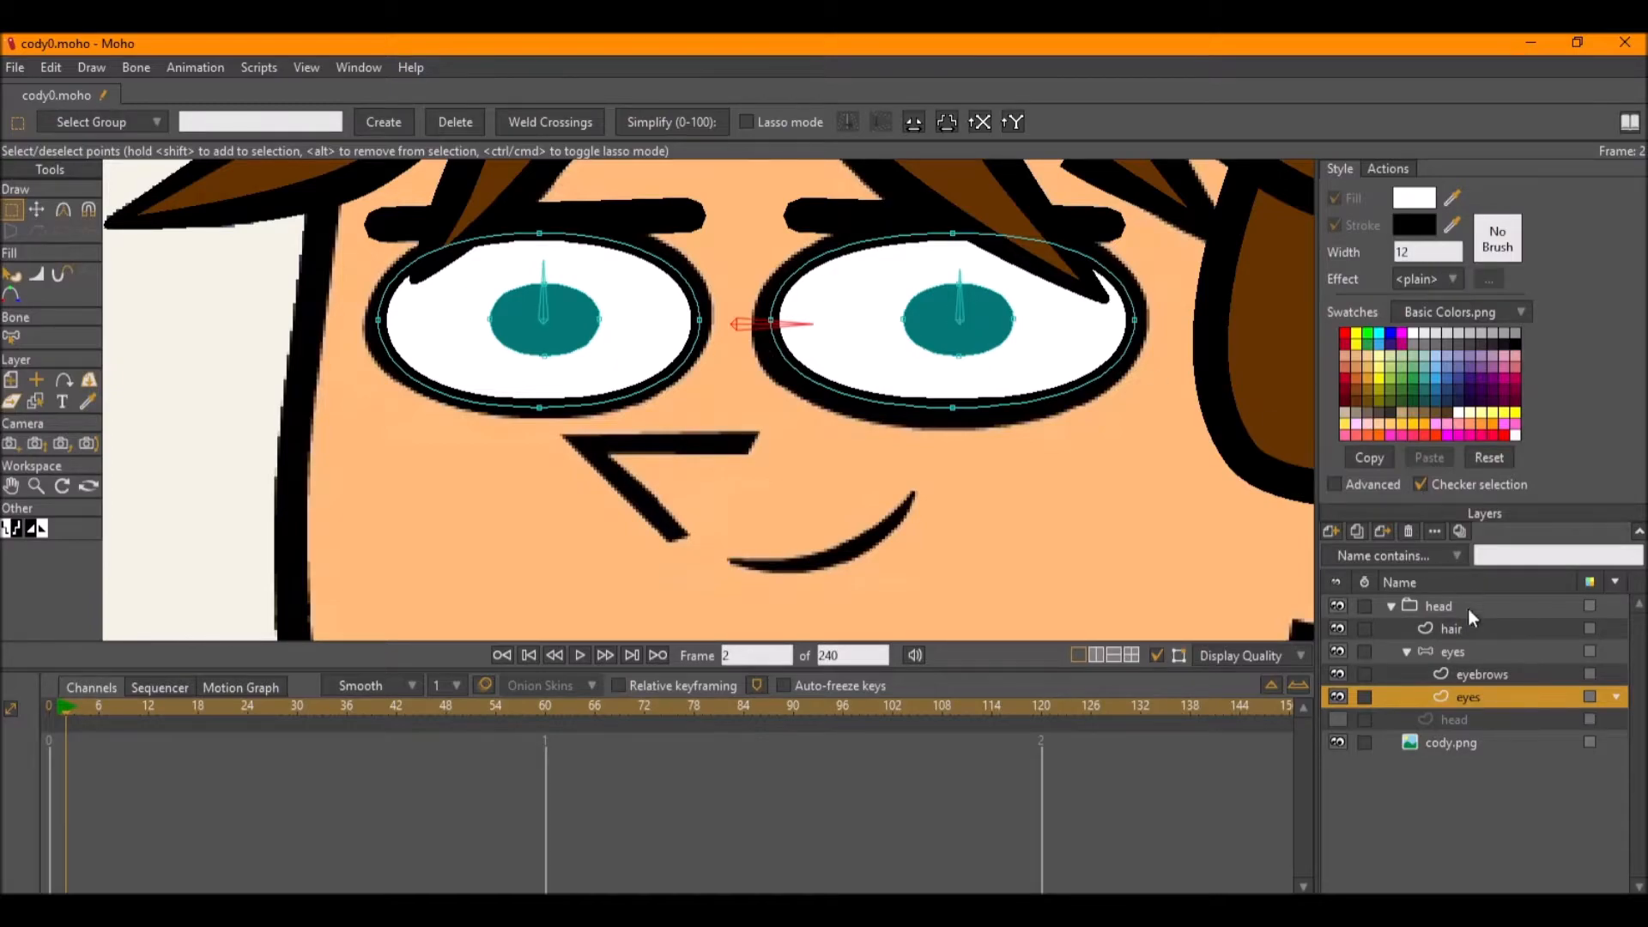
click(1476, 652)
drag(971, 313, 979, 308)
key(ctrl+z)
click(40, 212)
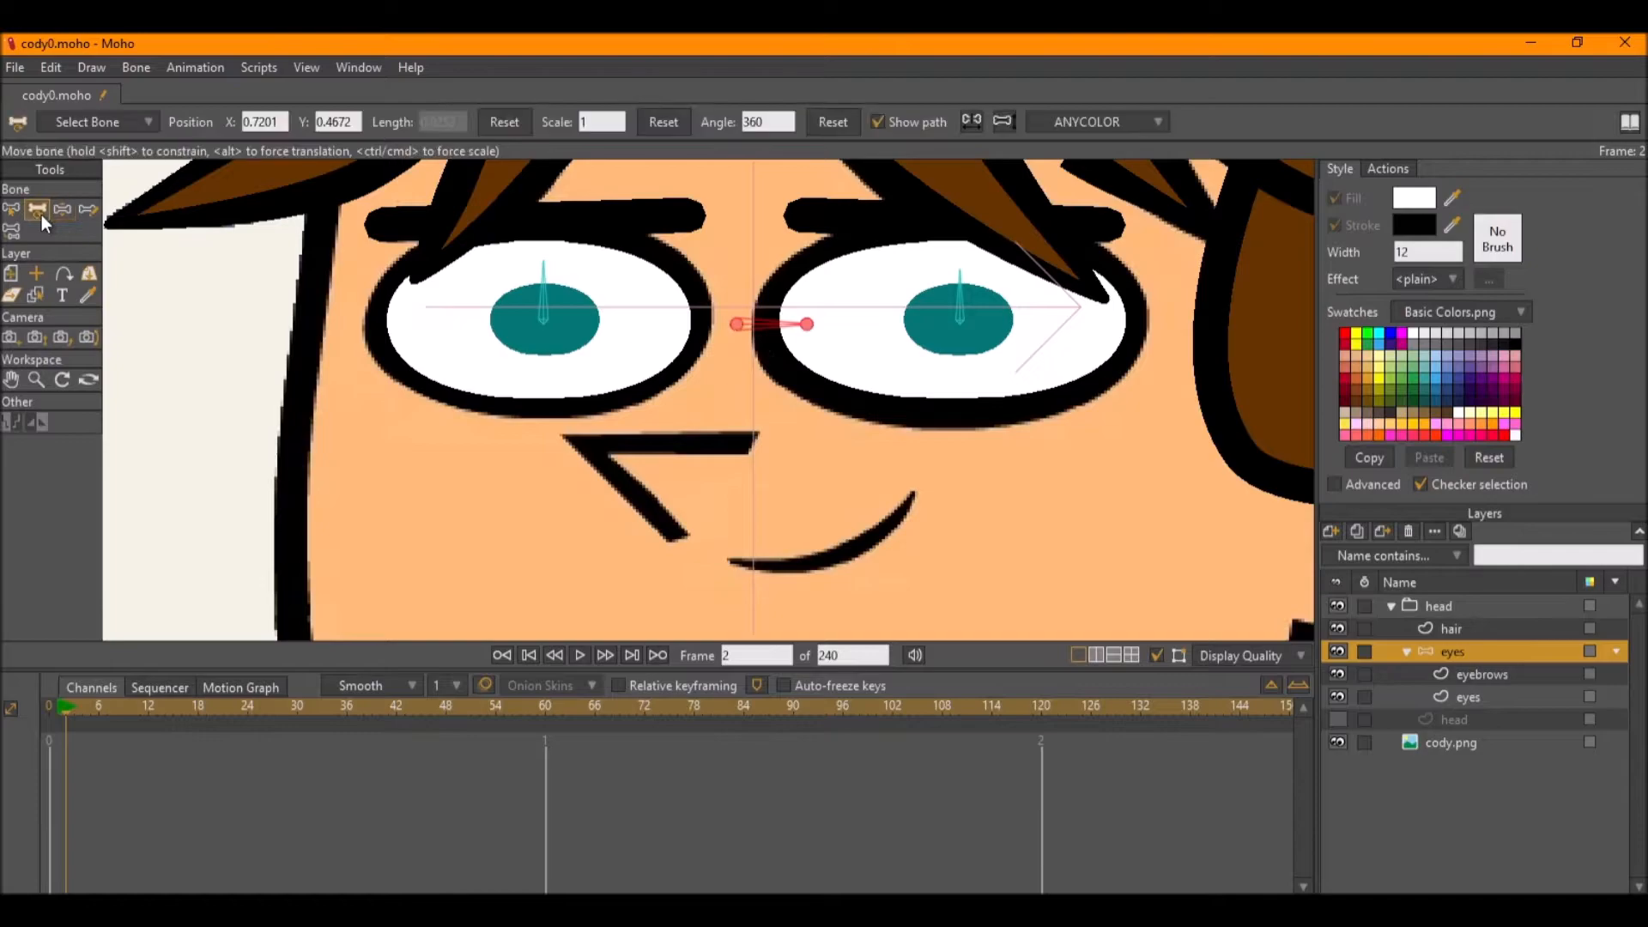
click(962, 322)
mouse_move(957, 320)
mouse_down()
mouse_move(984, 303)
mouse_move(950, 312)
mouse_up()
drag(137, 820, 66, 735)
key(Delete)
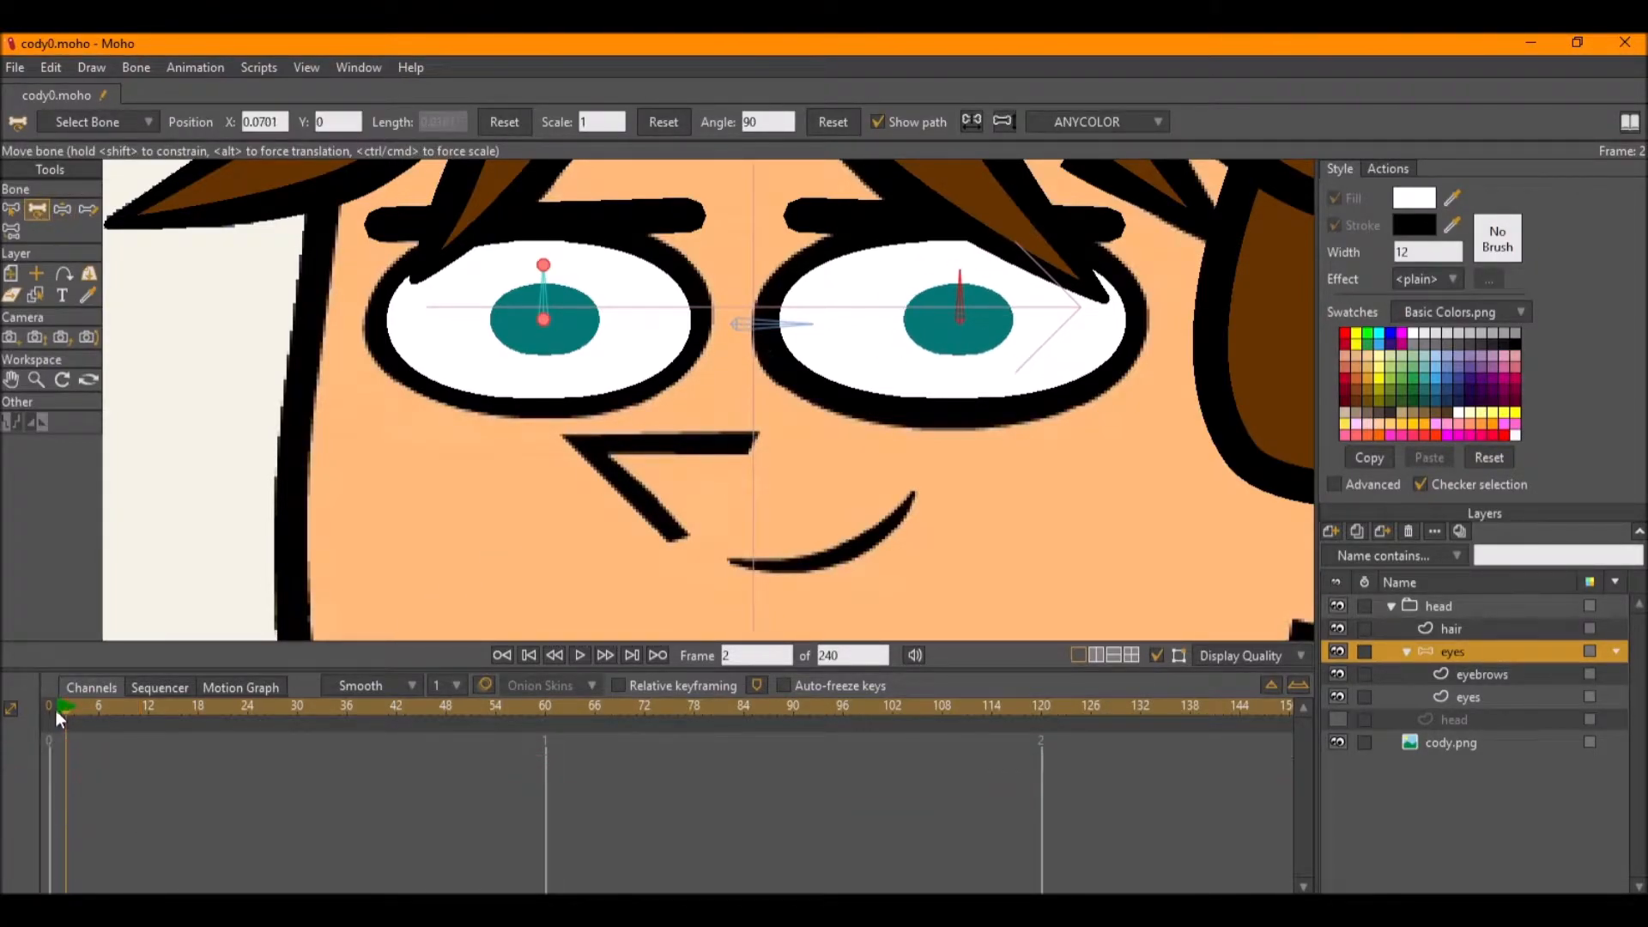
Add a short horizontal control bone between the eyebrows on the eyes bone layer at frame 0.
click(48, 705)
drag(775, 233, 771, 329)
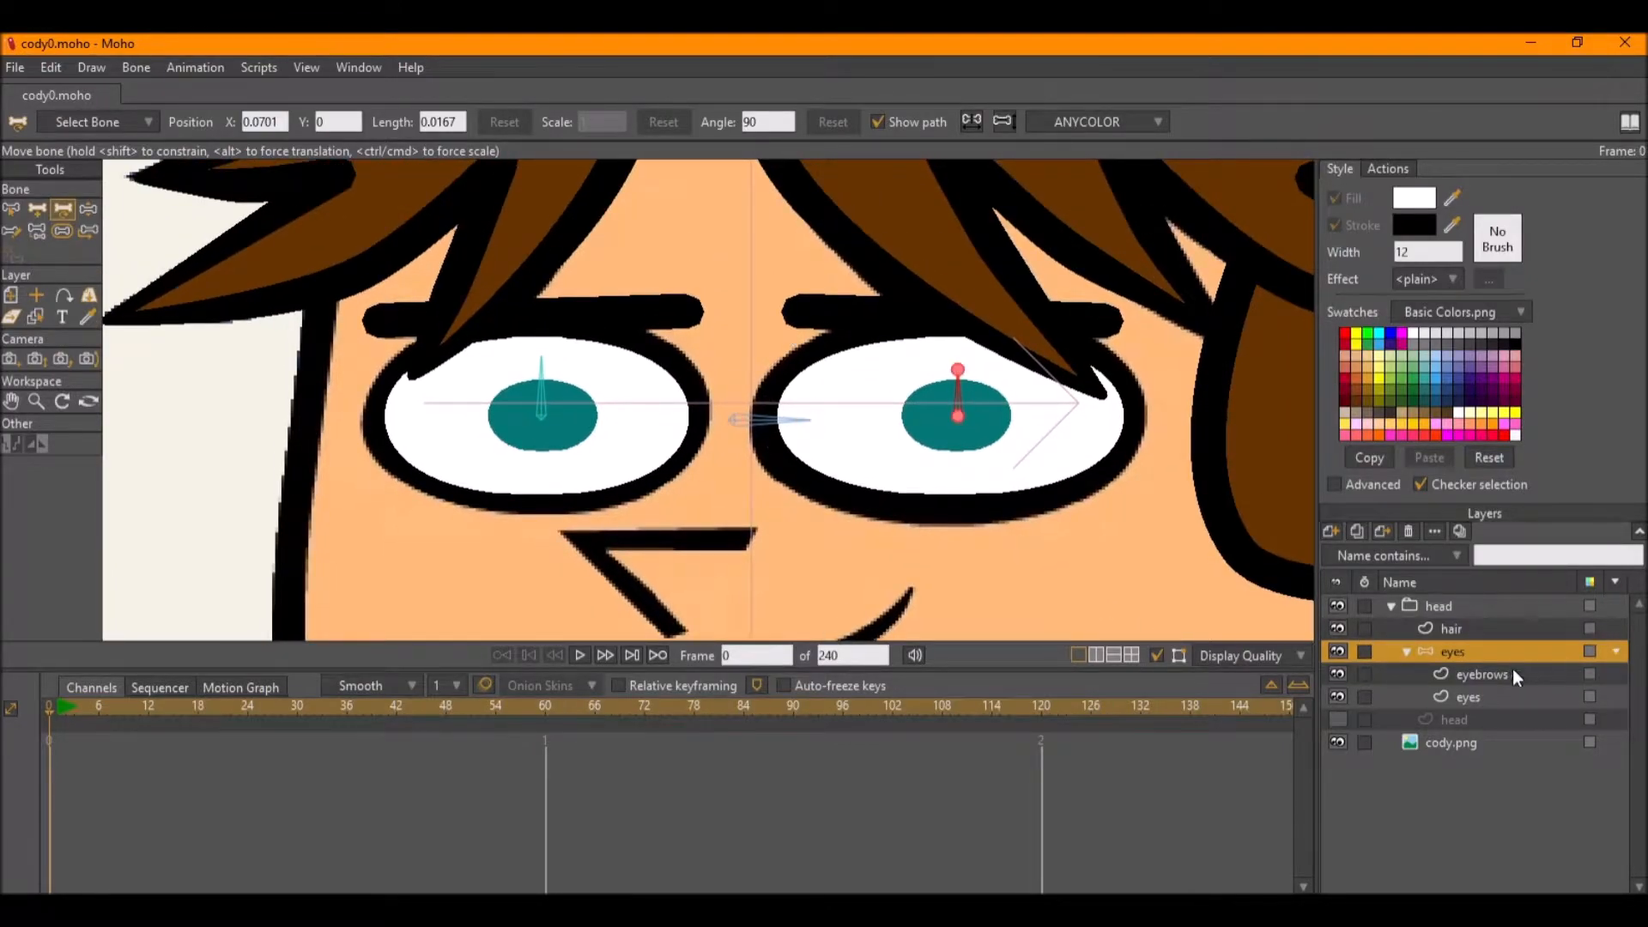
click(1491, 673)
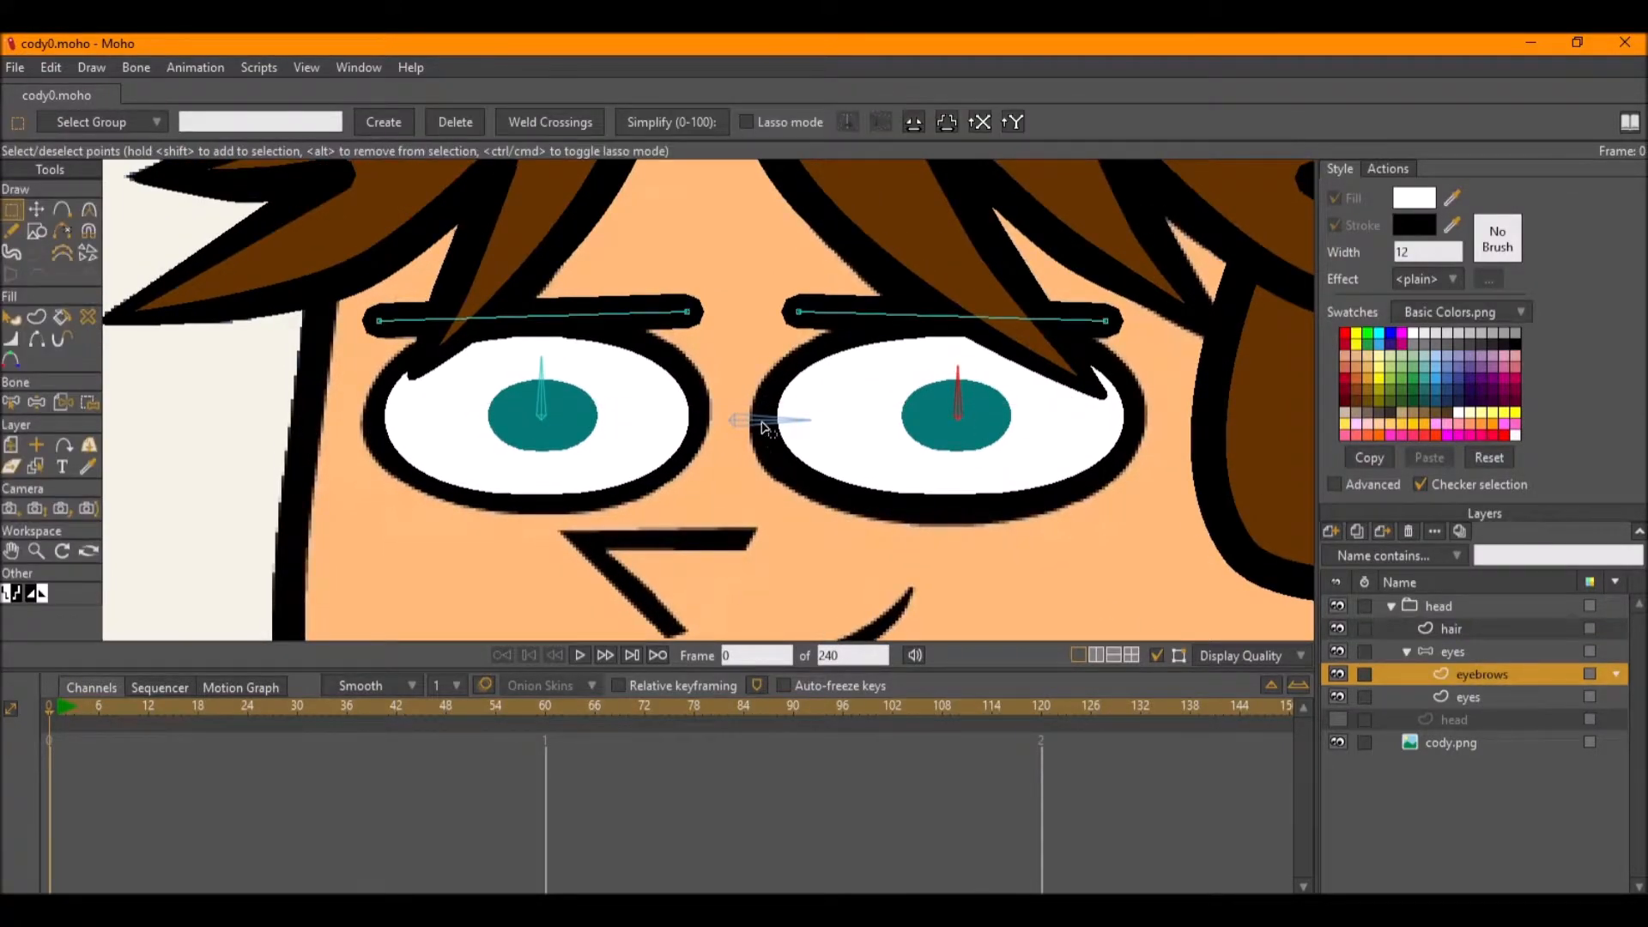
click(1503, 651)
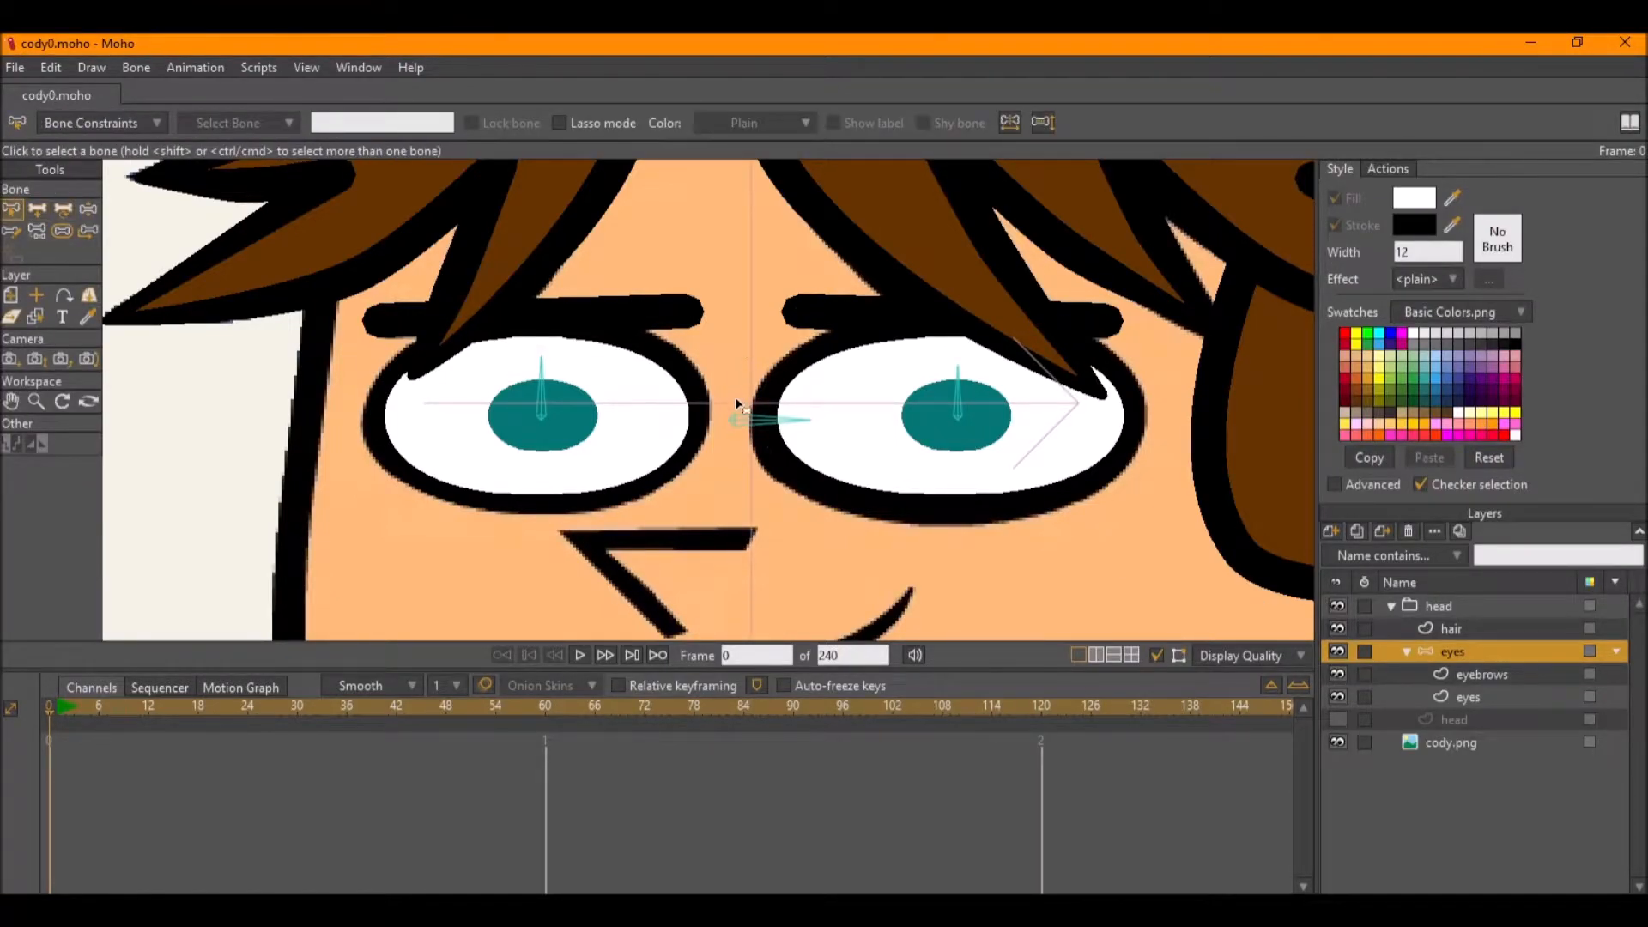
key(a)
drag(726, 345, 816, 342)
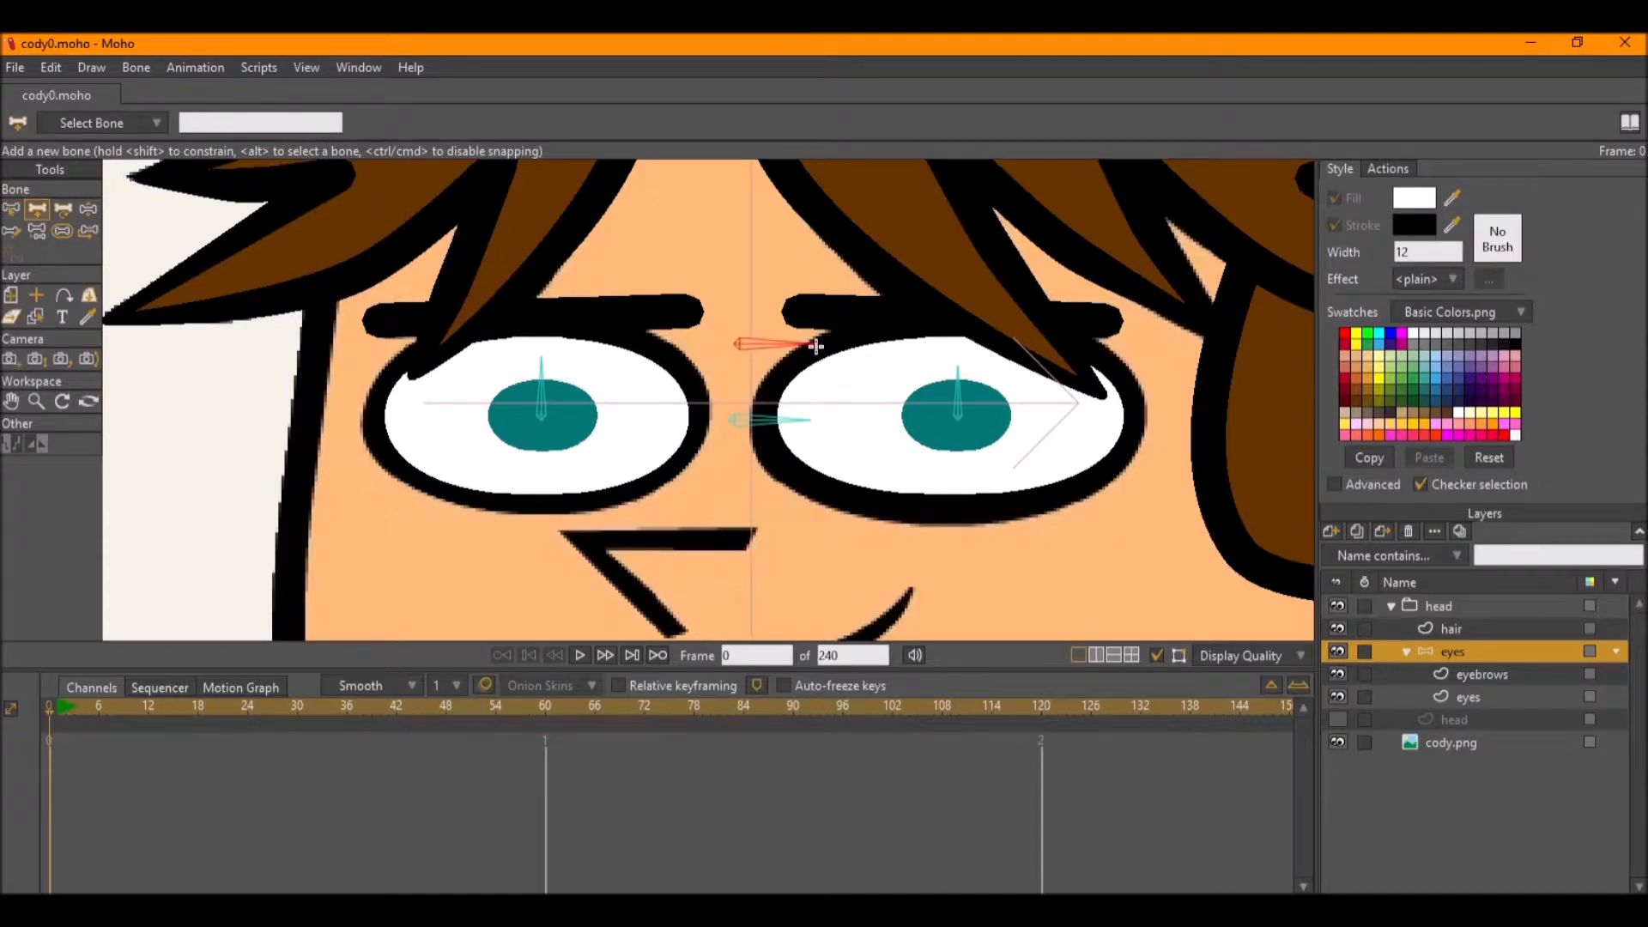
drag(544, 312, 552, 217)
drag(550, 302, 693, 313)
key(ctrl+z)
key(ctrl+z)
Add a point at the middle of each eyebrow curve on the eyebrows layer.
click(1497, 679)
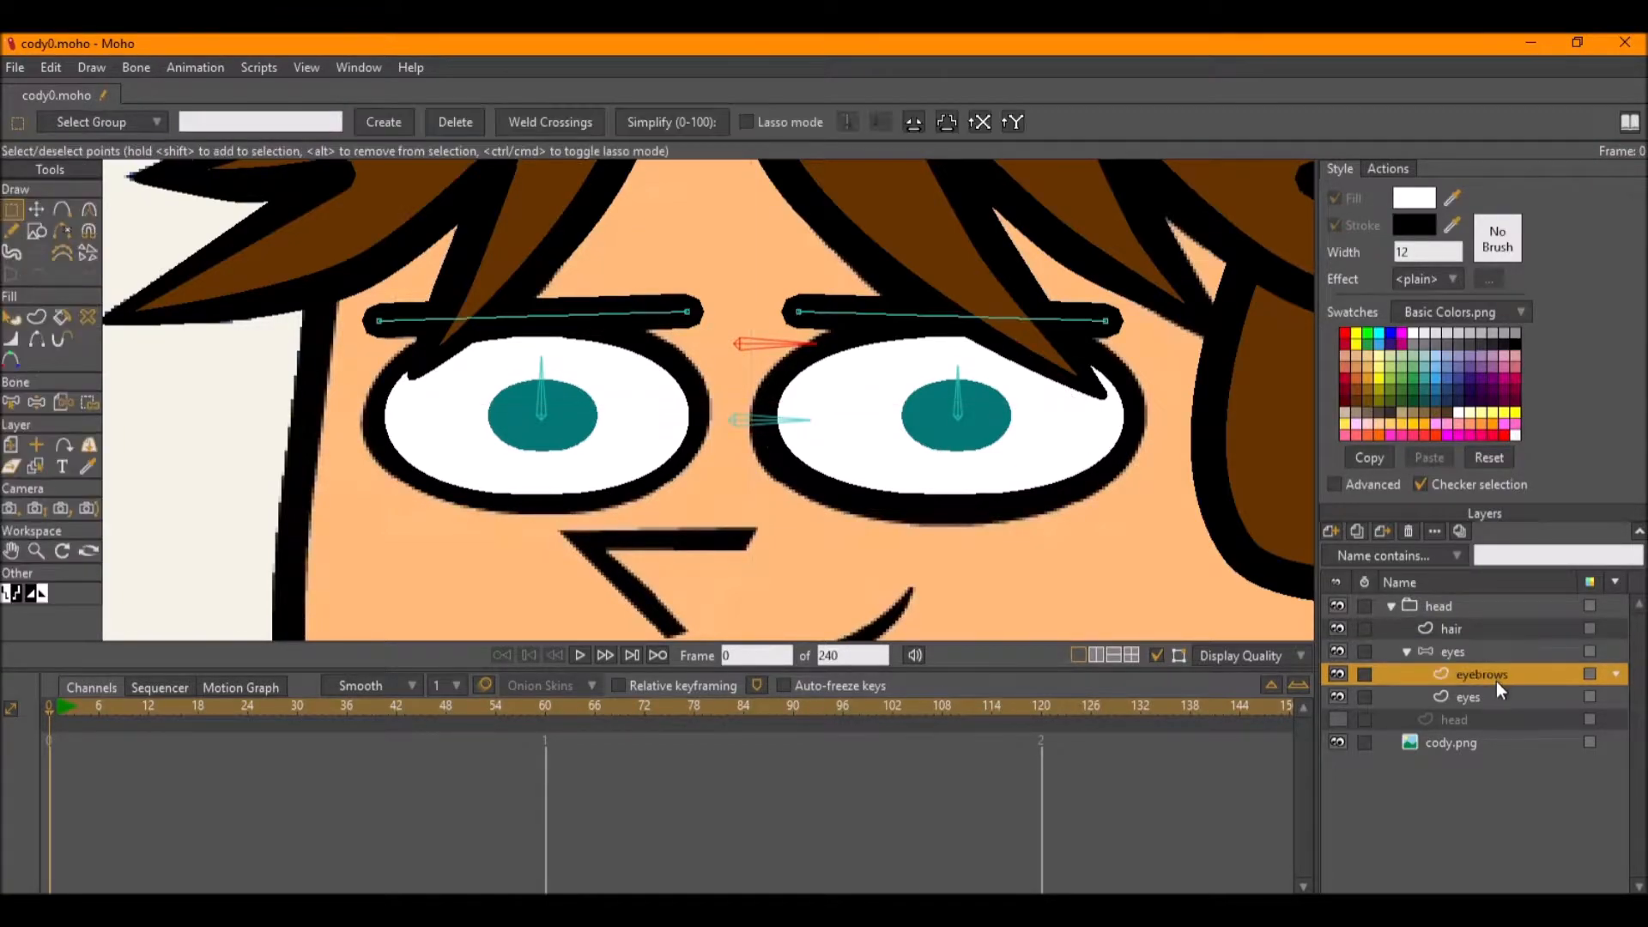
key(a)
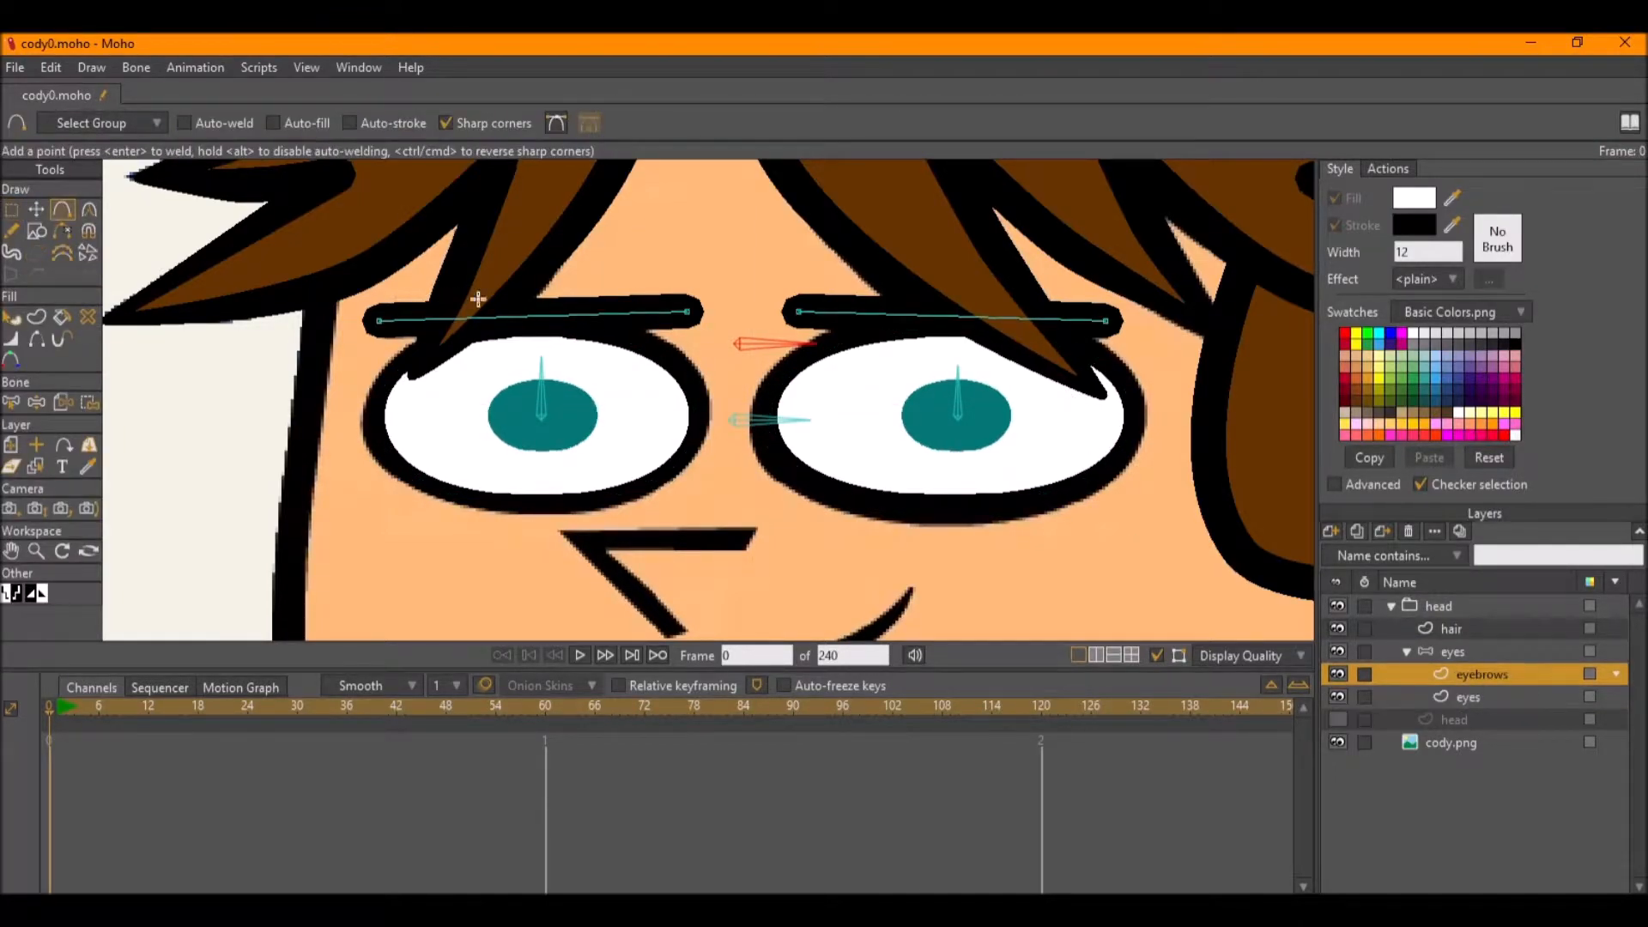
click(538, 314)
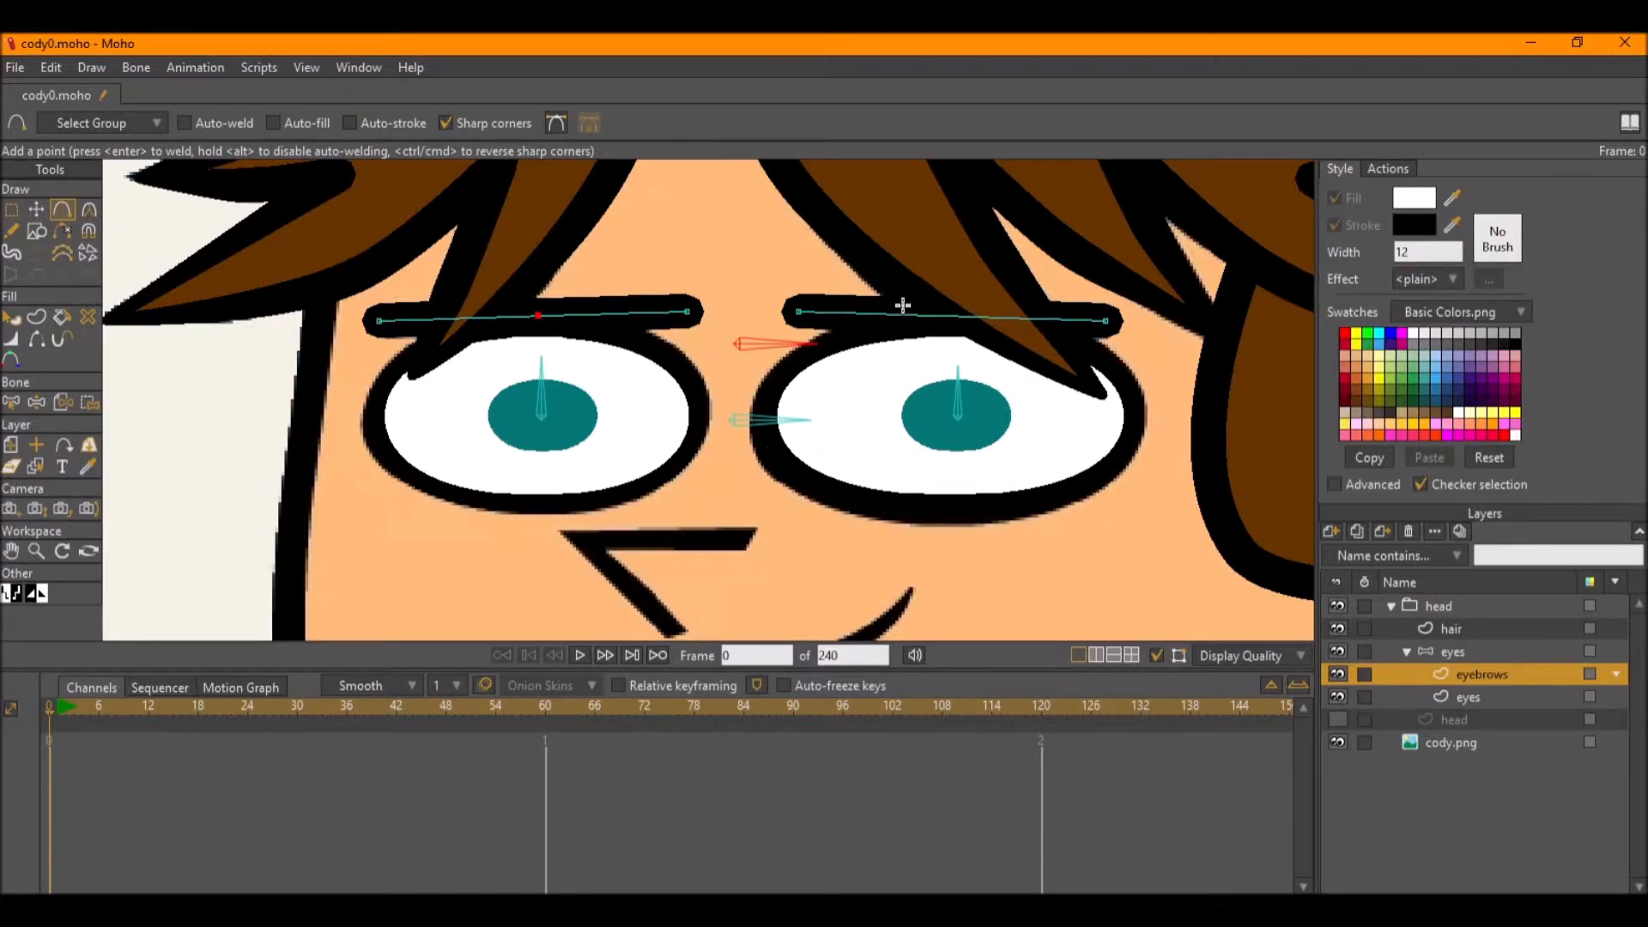
click(961, 314)
Add an upright bone at the left-hand eyebrow's middle on the eyes bone layer, with child bones reaching to both eyebrow ends.
click(1456, 651)
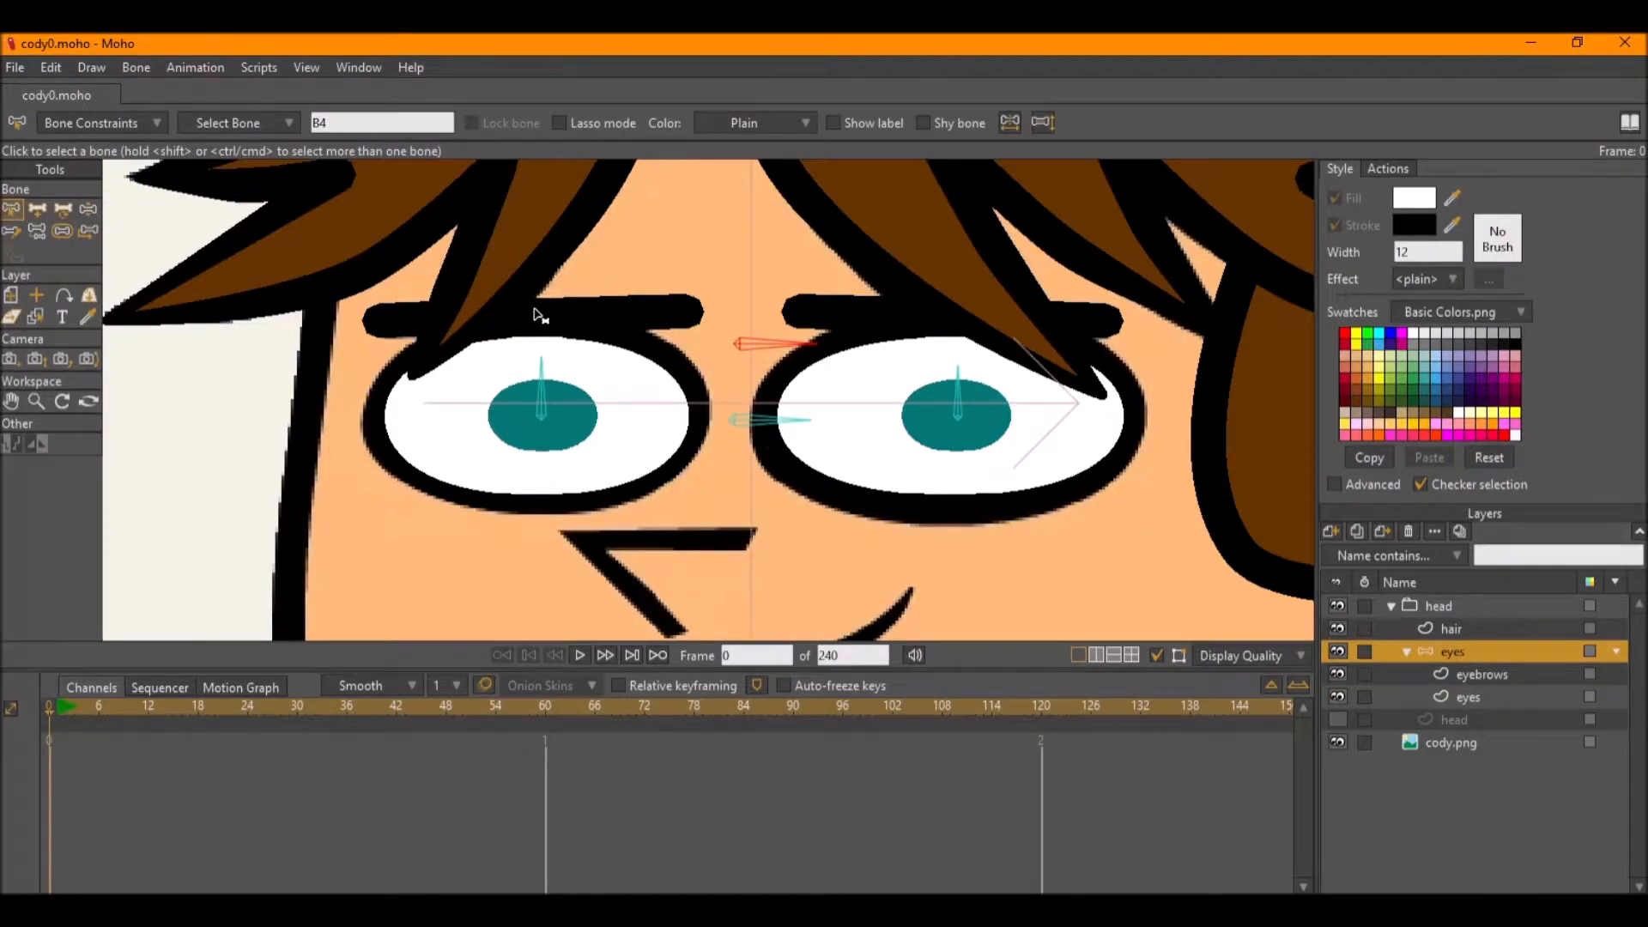
drag(538, 313, 541, 213)
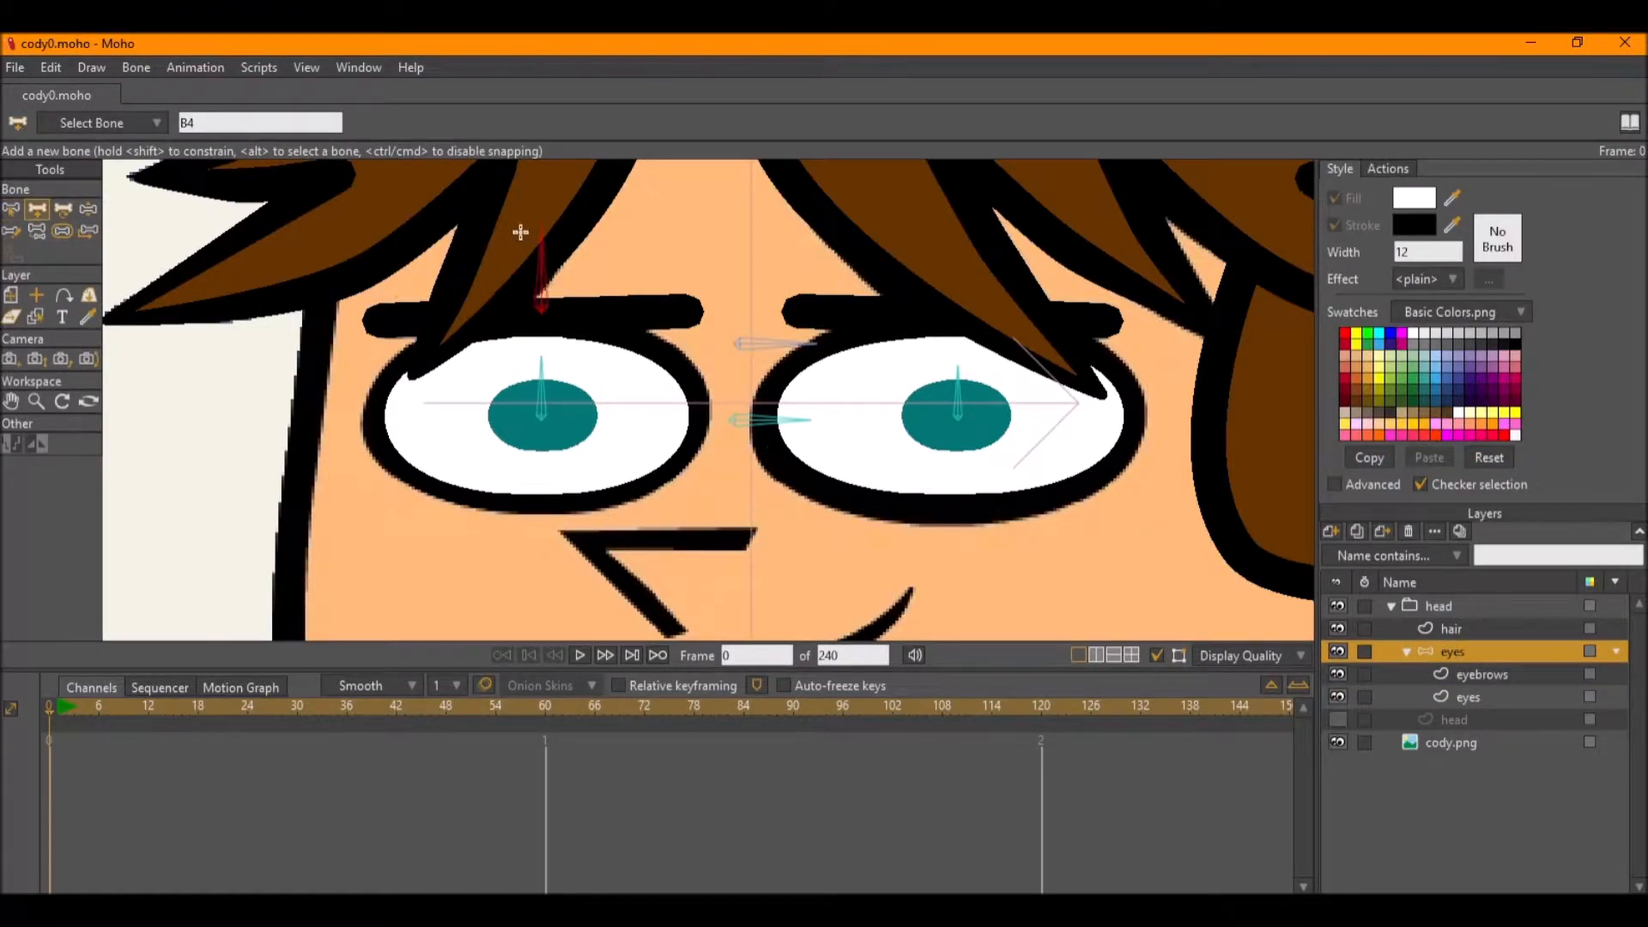
drag(541, 311, 699, 311)
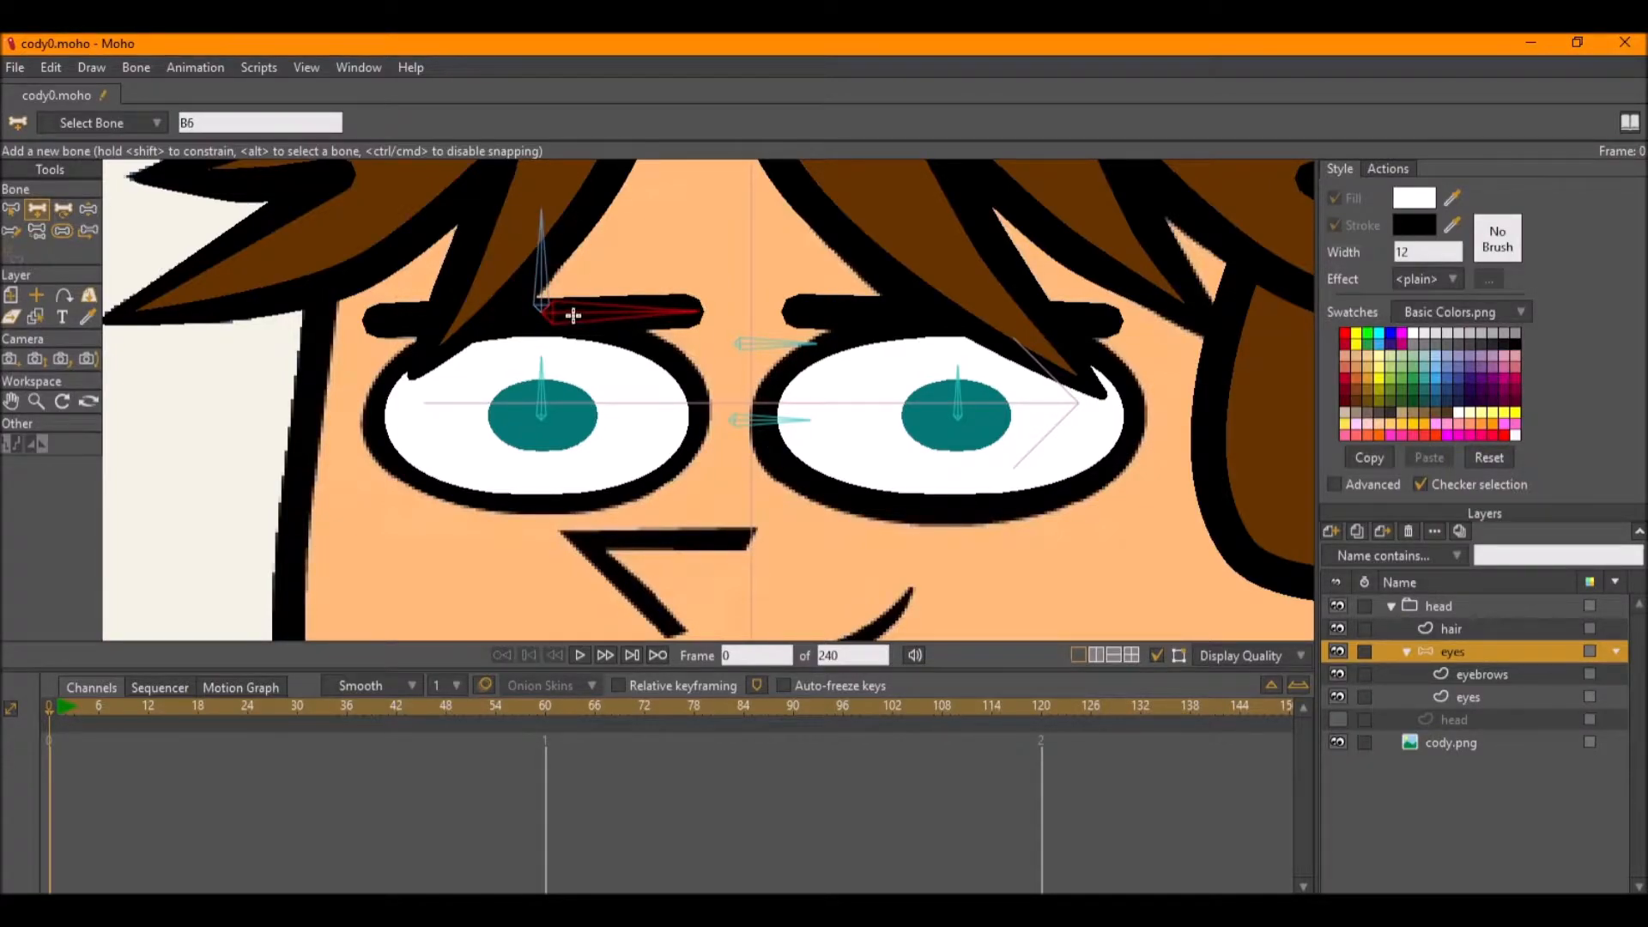
alt+click(536, 309)
drag(539, 312, 361, 319)
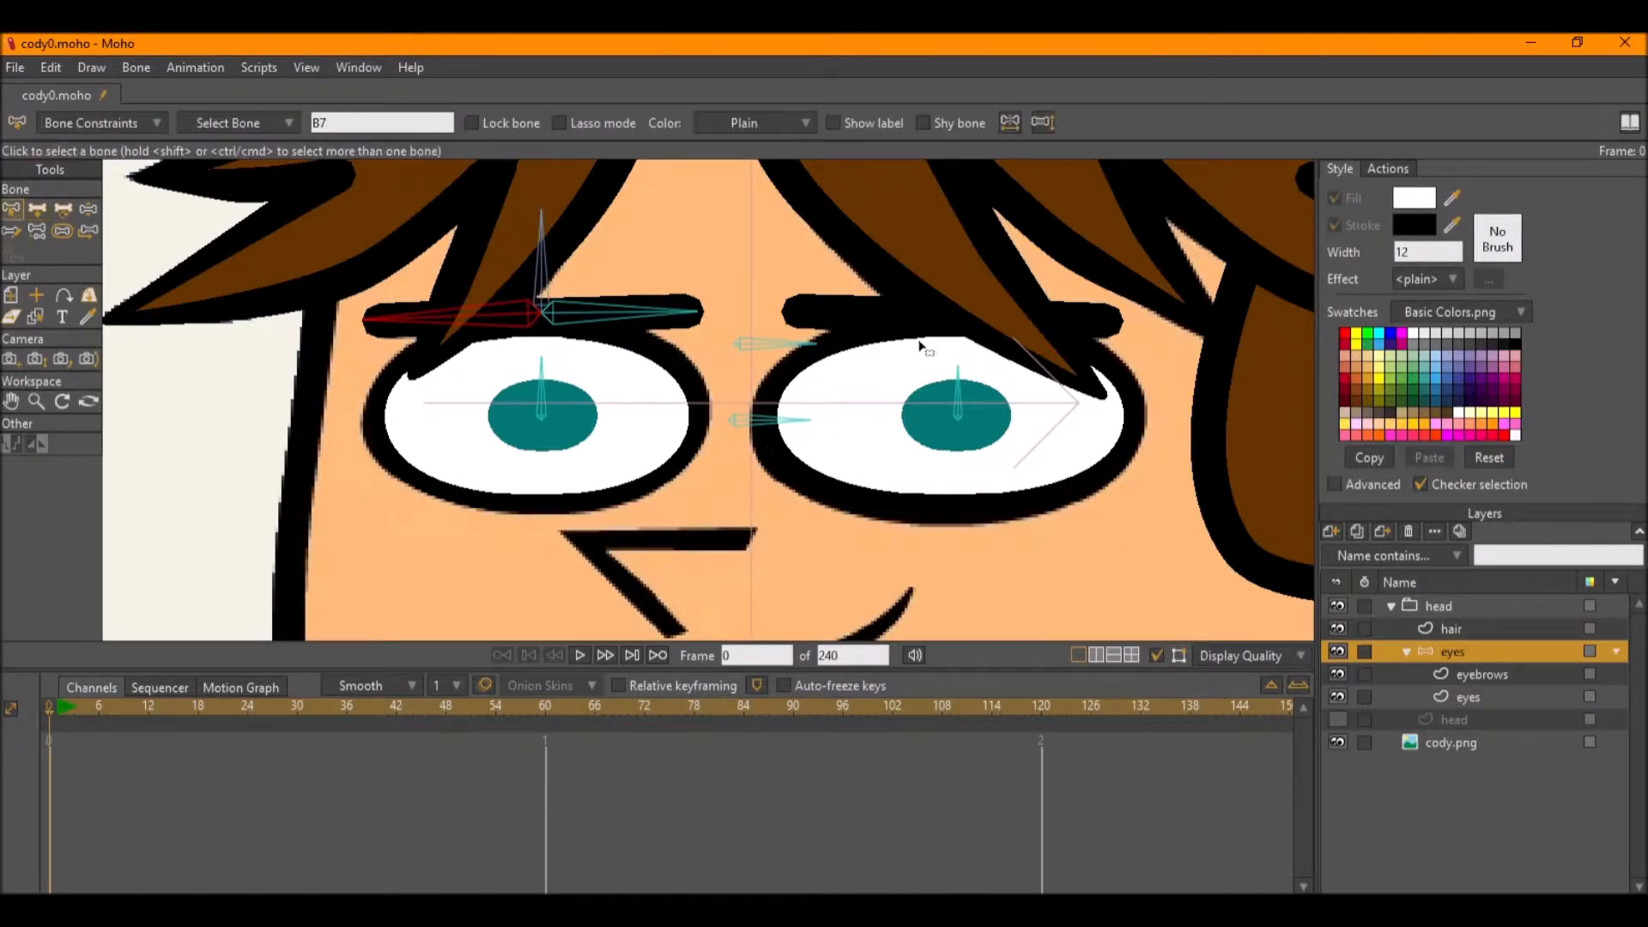
Add an upright bone at the right-hand eyebrow's middle as a child of the central eyebrow bone, with child bones to both eyebrow ends.
alt+click(777, 343)
drag(962, 317, 963, 220)
drag(953, 314, 787, 316)
alt+click(961, 297)
mouse_move(962, 314)
mouse_down()
mouse_move(1121, 325)
mouse_move(969, 327)
mouse_up()
key(s)
key(z)
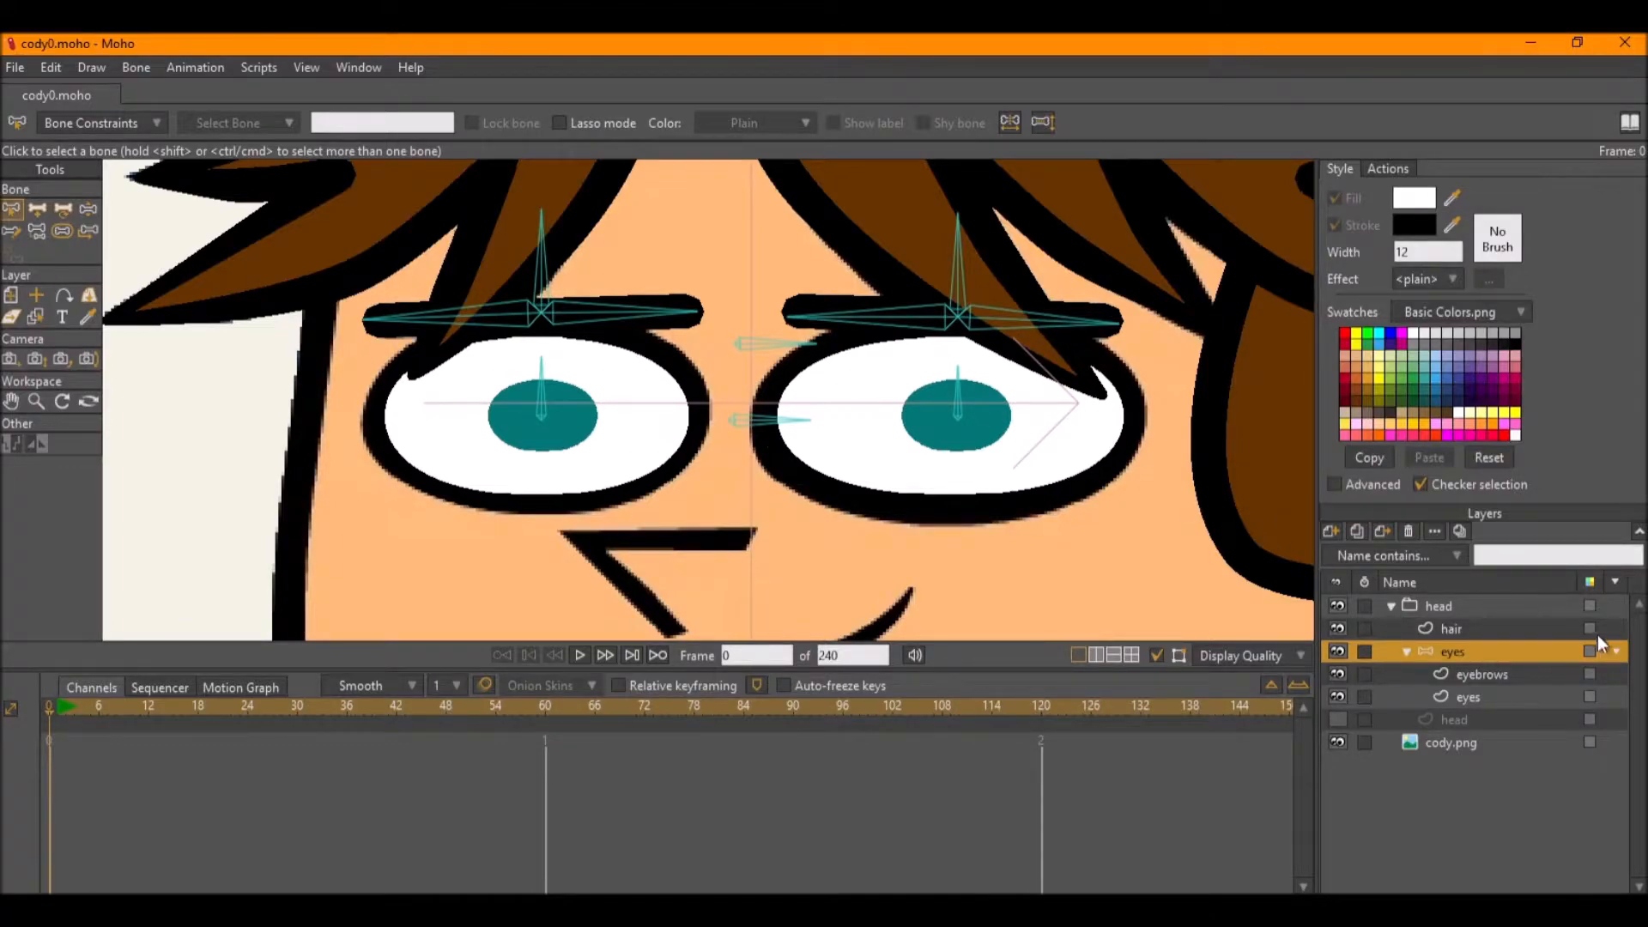
Bind the left-hand eyebrow's middle point on the eyebrows layer to its upright bone.
click(1518, 675)
click(546, 289)
key(g)
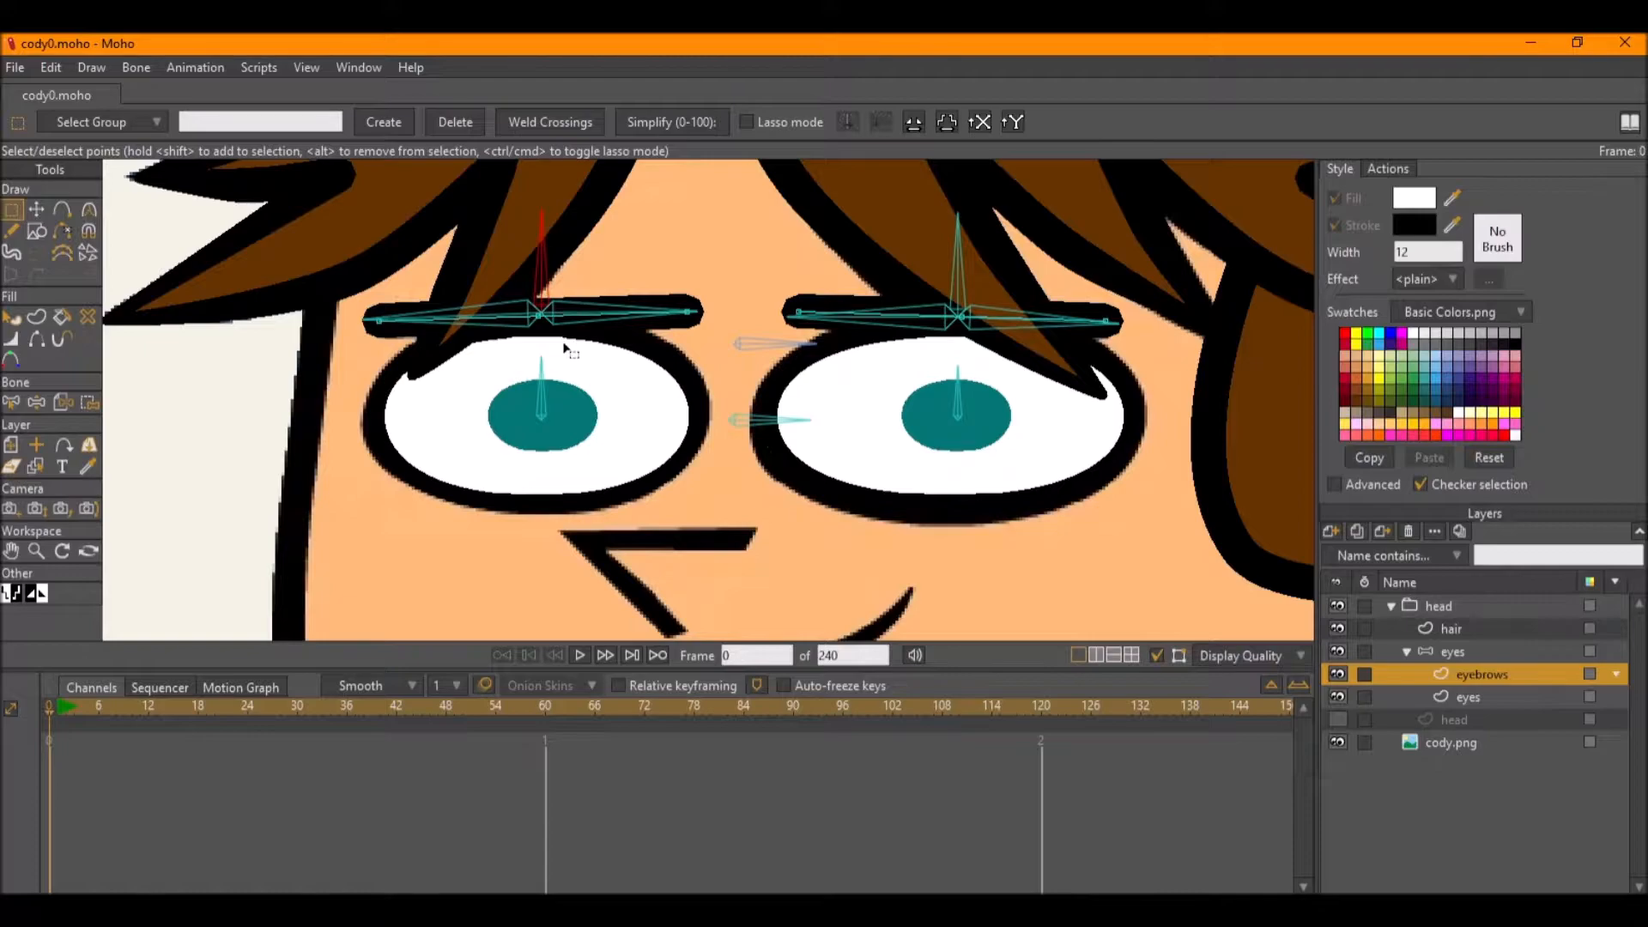
drag(565, 352, 520, 319)
key(b)
key(g)
drag(571, 349, 479, 252)
key(i)
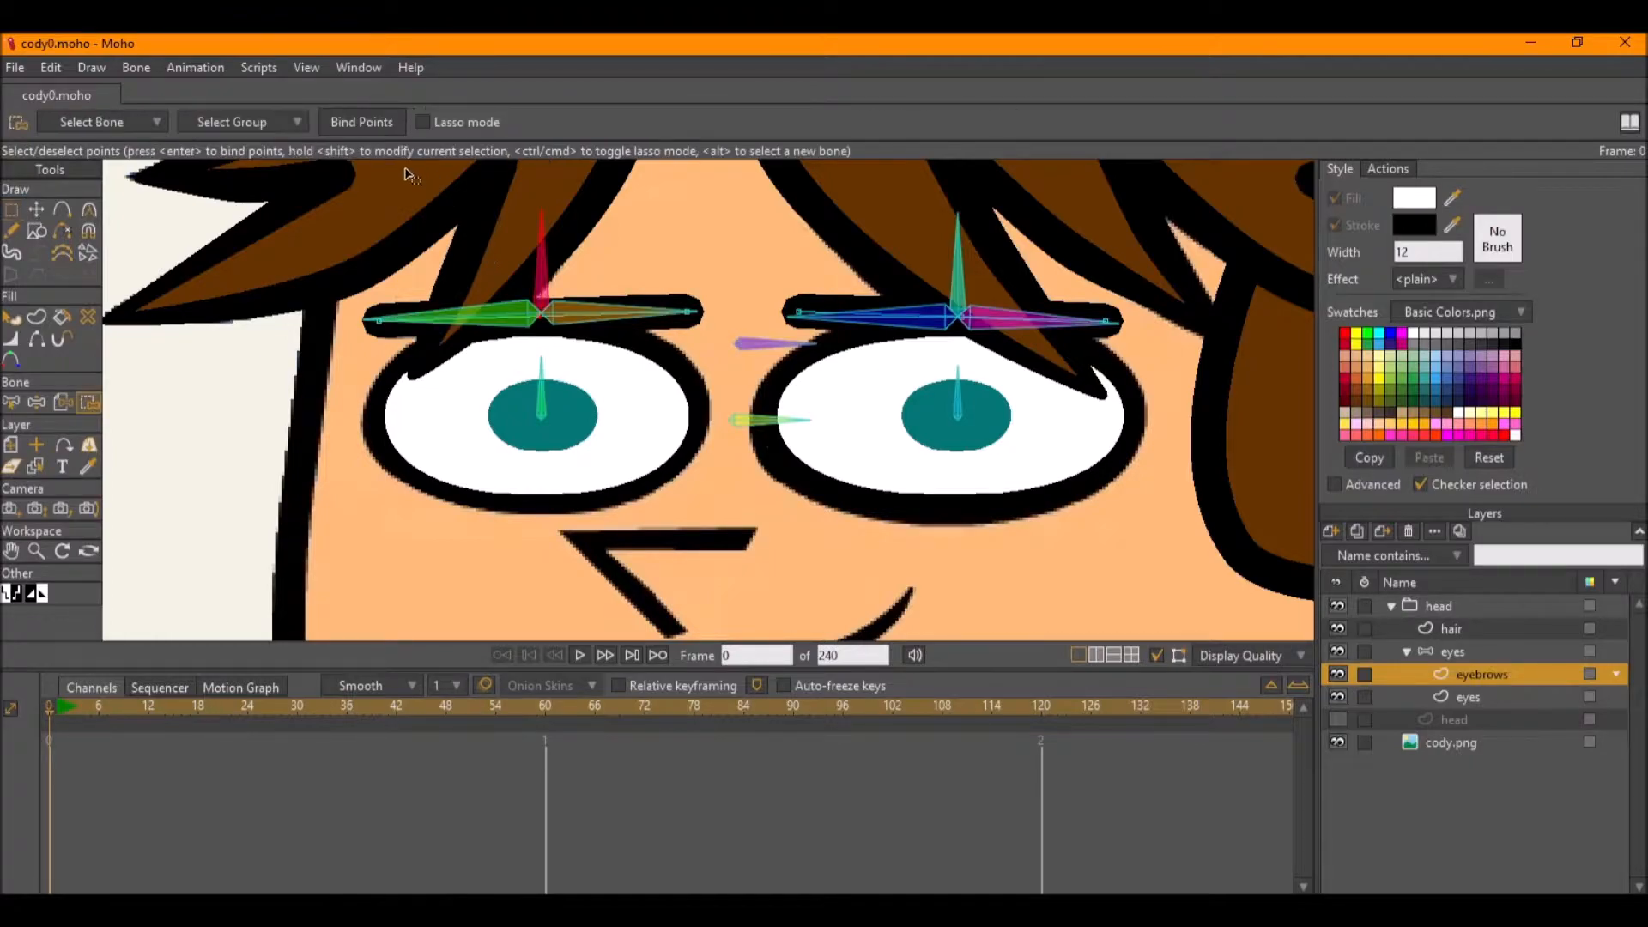
click(362, 122)
Bind the left-hand eyebrow's inner end point to its inner bone.
key(b)
click(578, 312)
key(g)
drag(721, 361, 659, 292)
key(i)
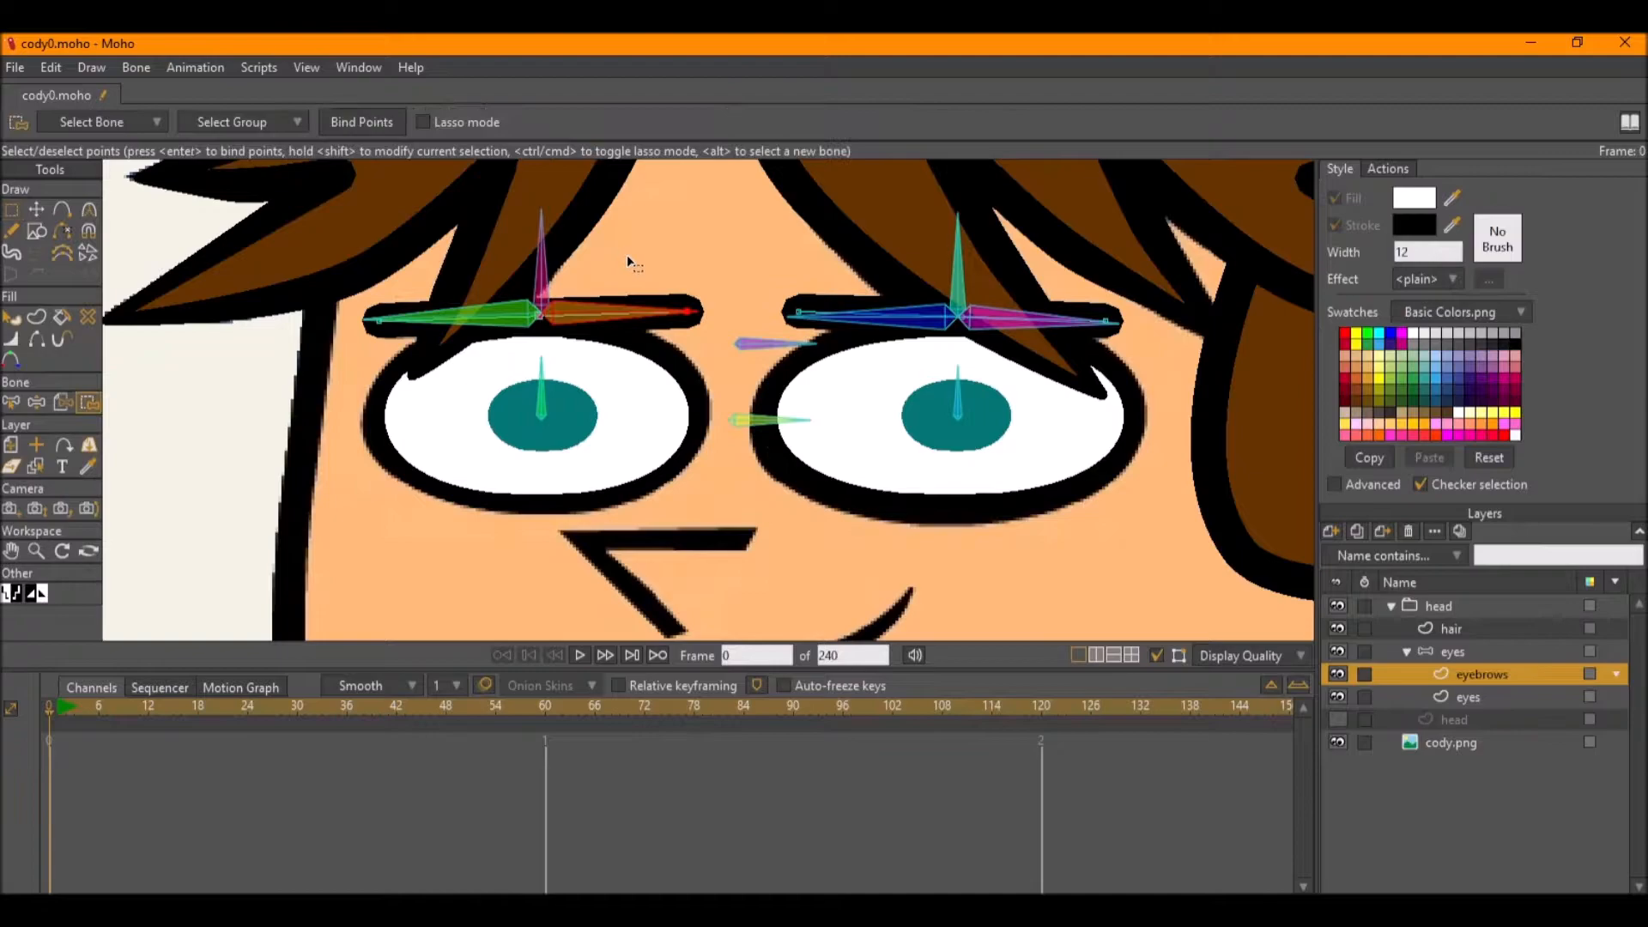
click(356, 121)
Bind the left-hand eyebrow's outer end point to its outer bone.
key(b)
click(453, 320)
key(g)
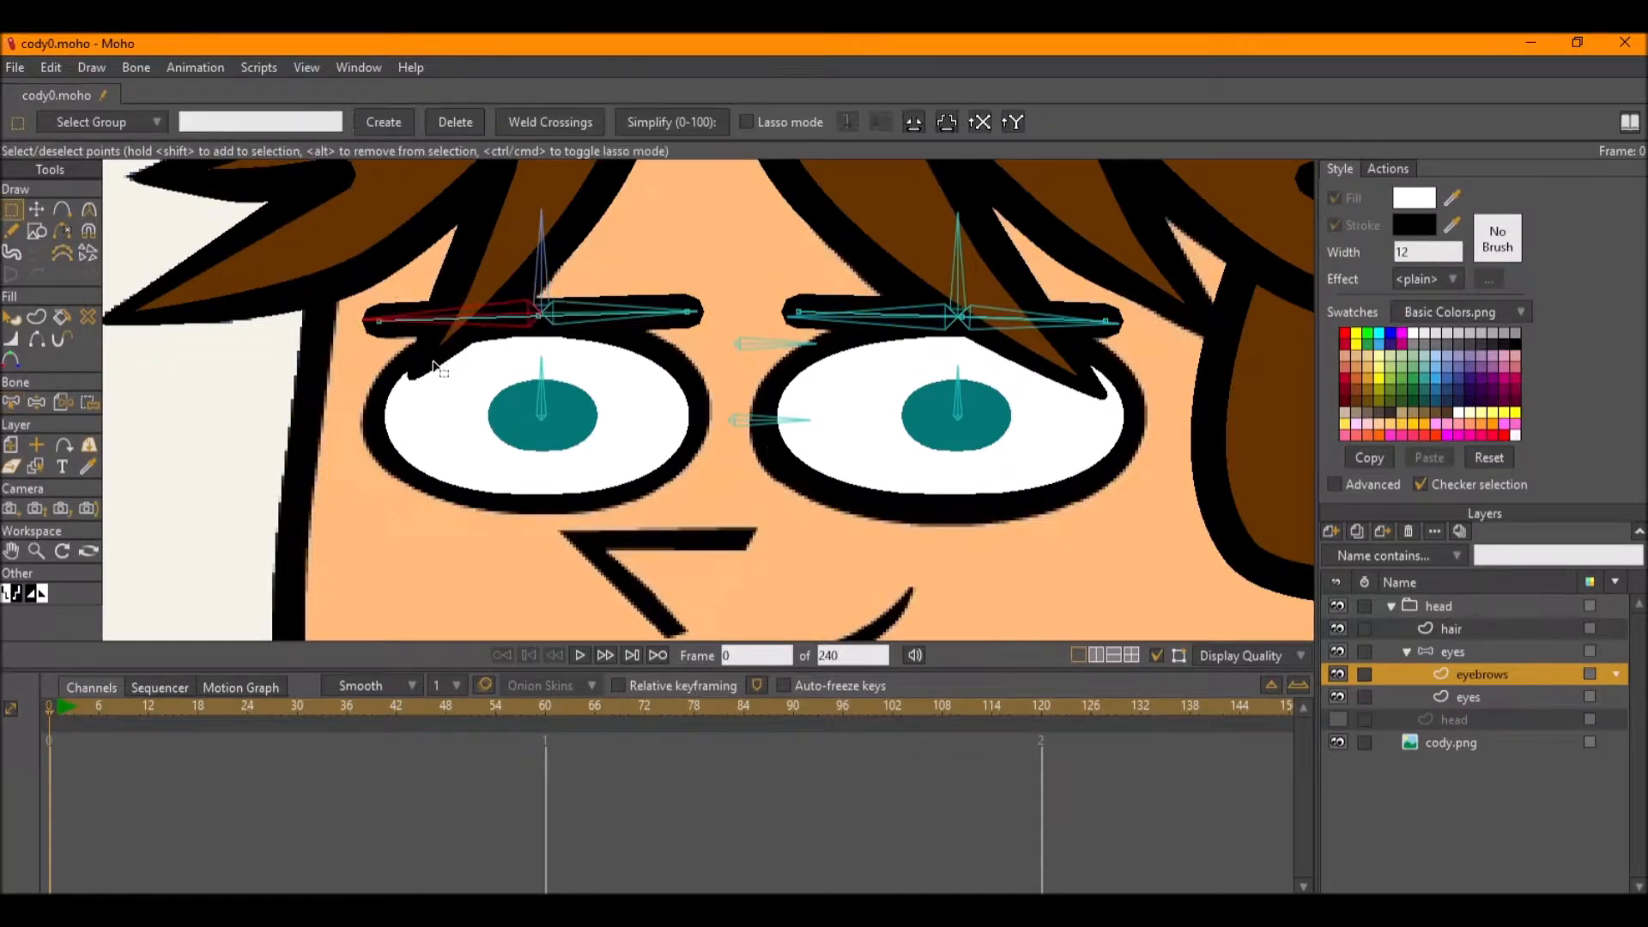
key(i)
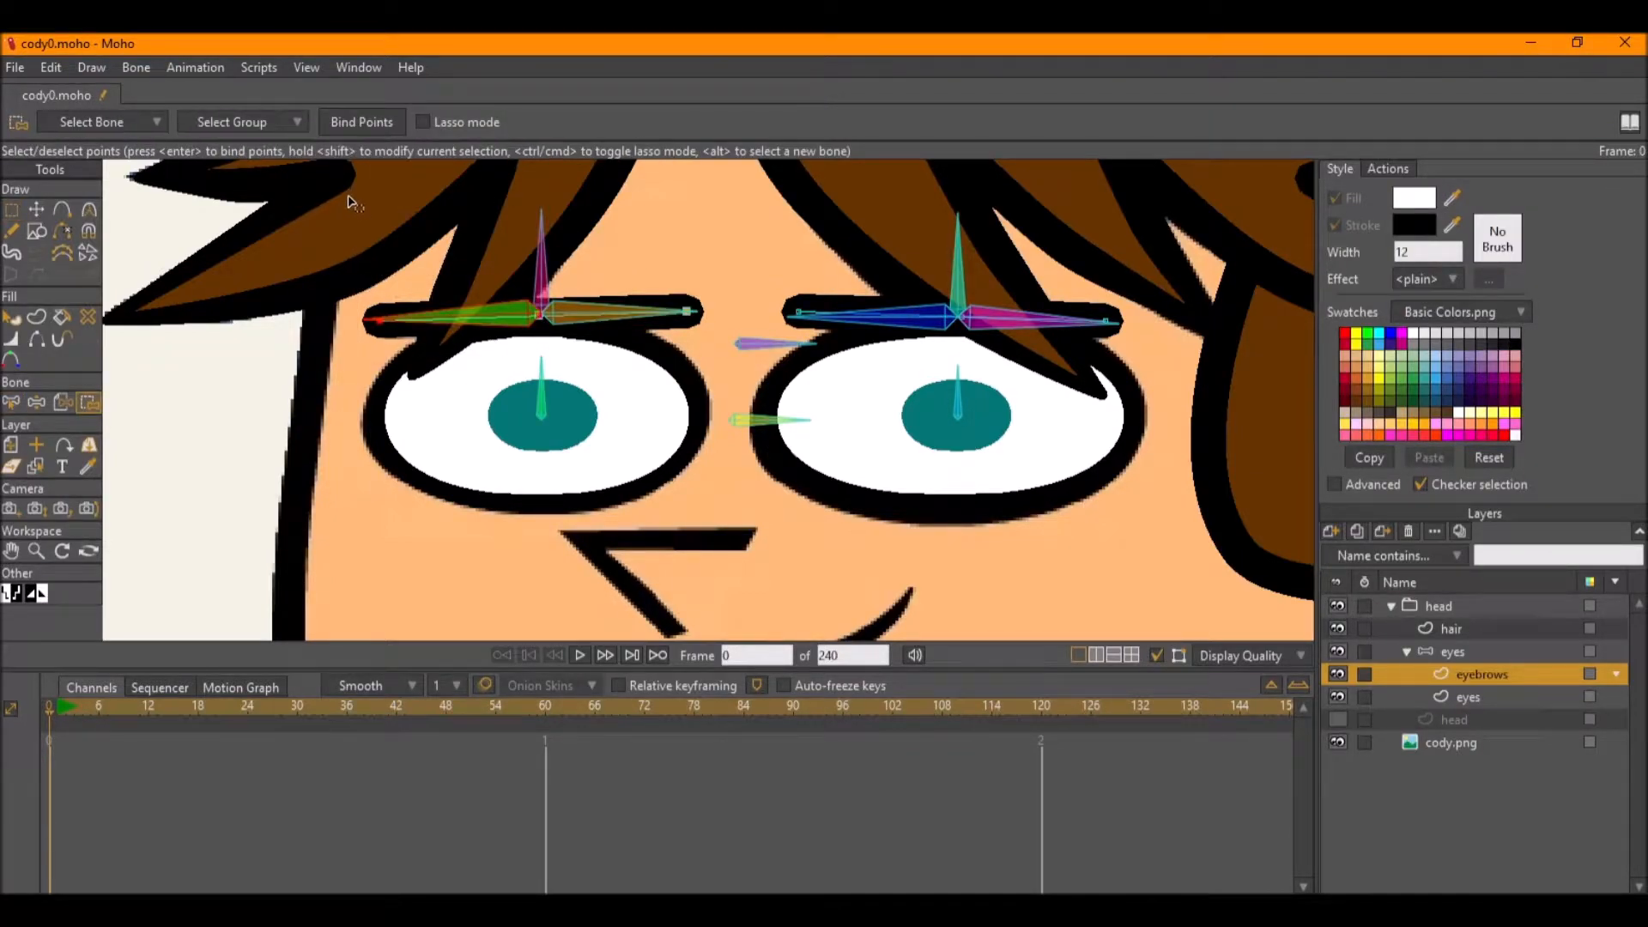
click(350, 124)
Bind the right-hand eyebrow's middle point to its upright bone.
key(b)
click(962, 283)
key(g)
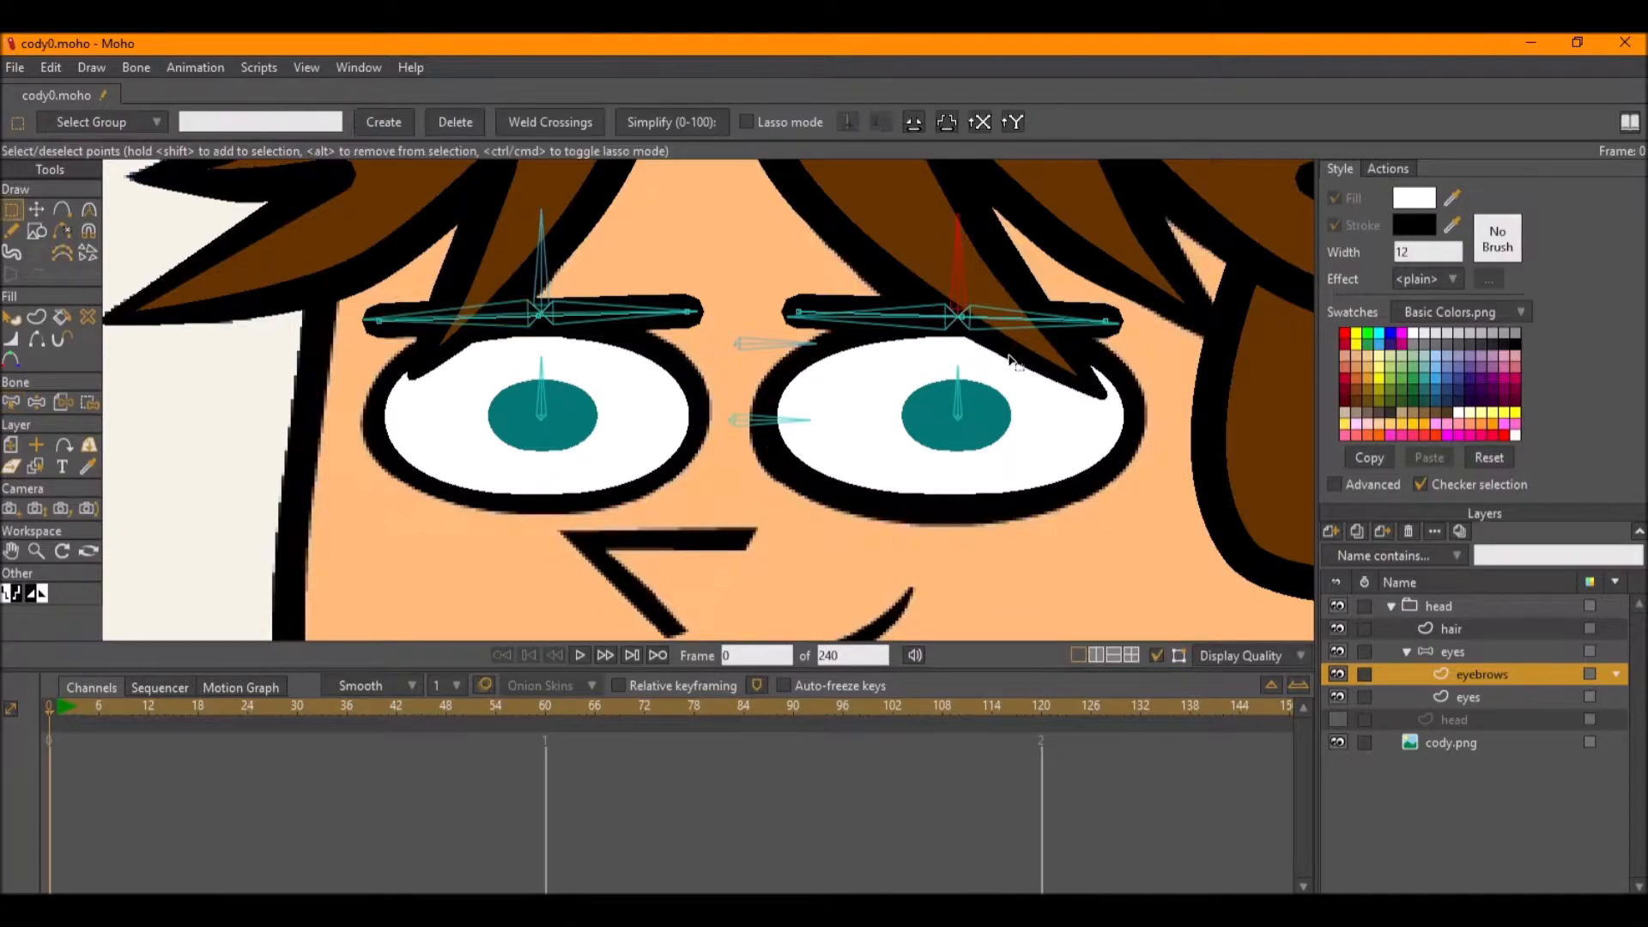
key(i)
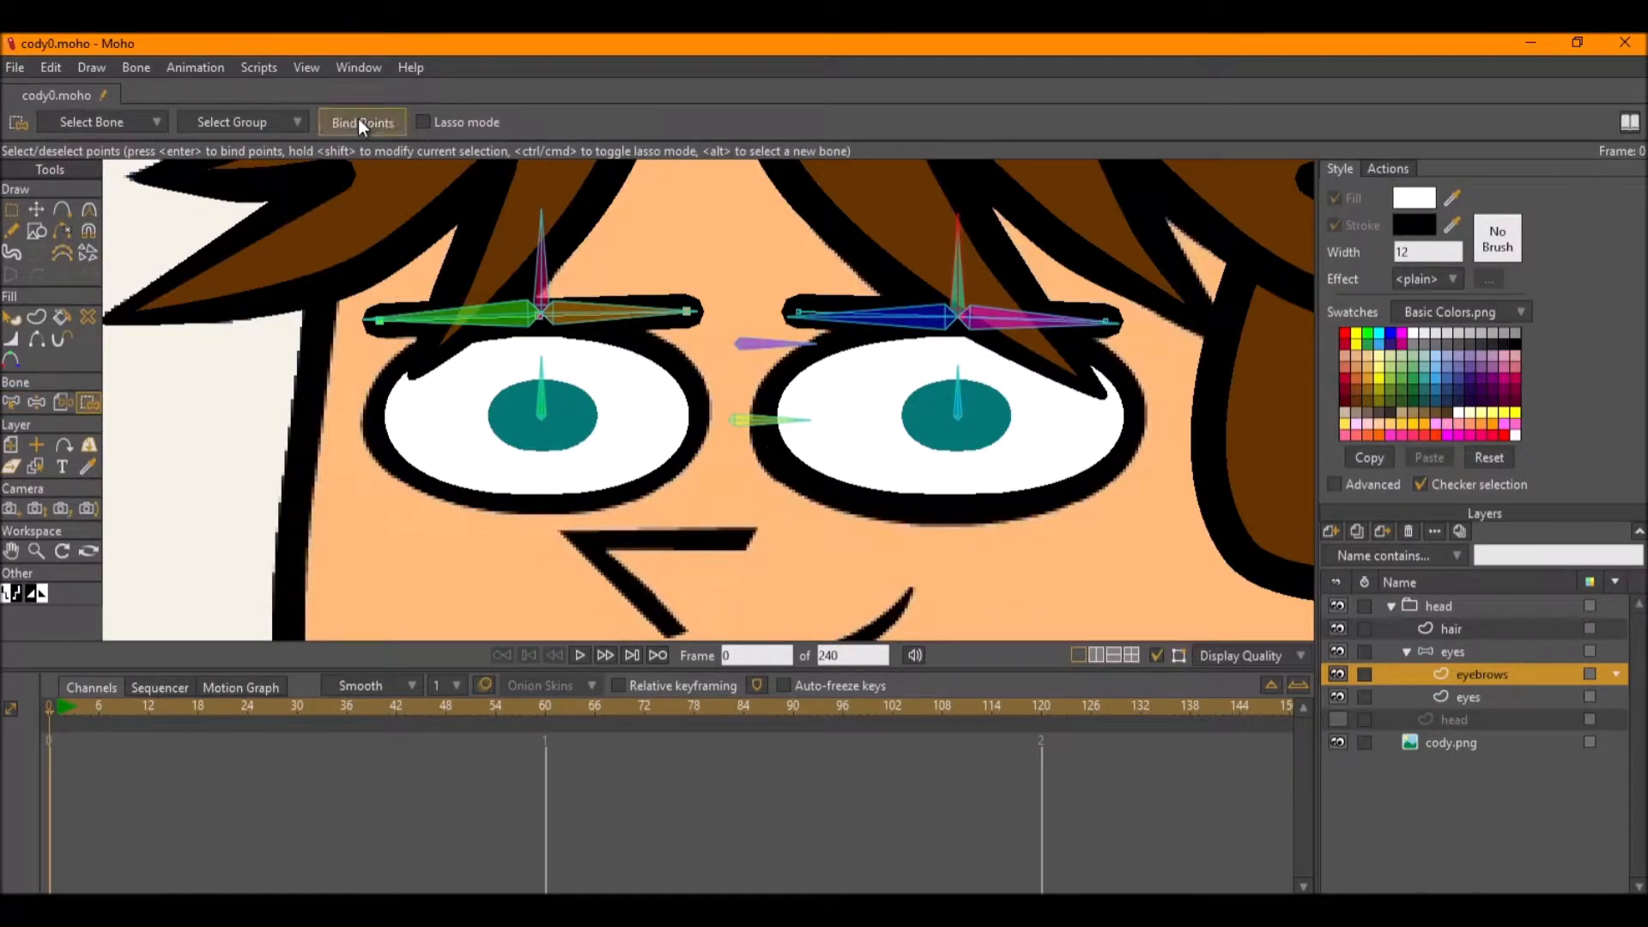
Bind the right-hand eyebrow's inner end point to its inner bone.
key(b)
click(876, 318)
key(g)
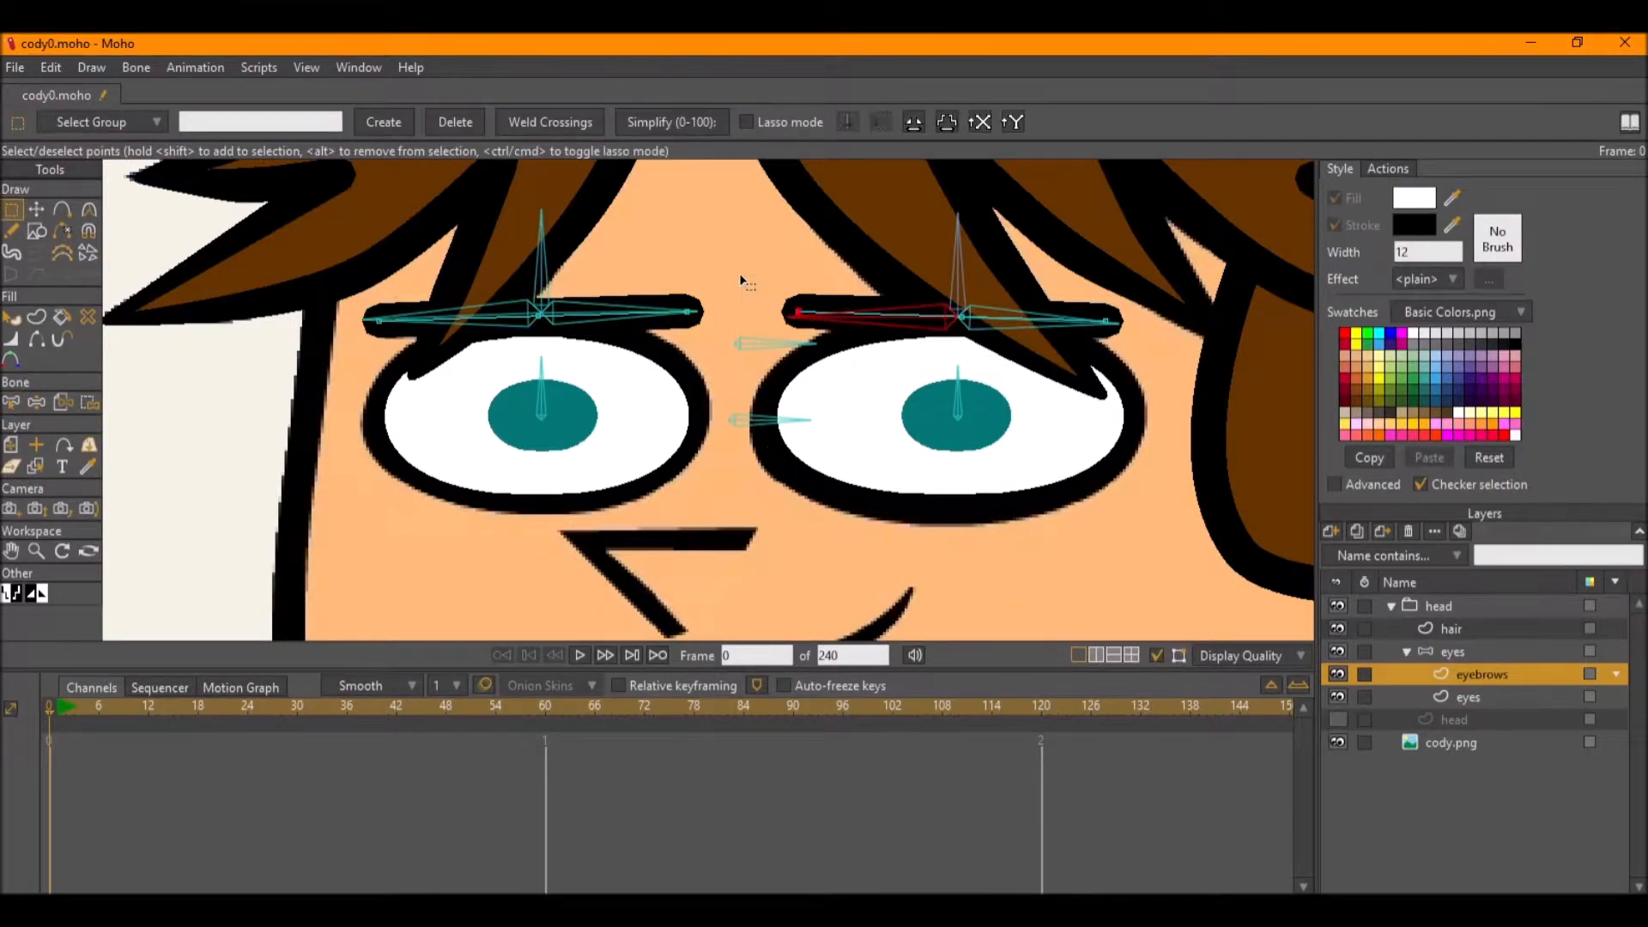
key(i)
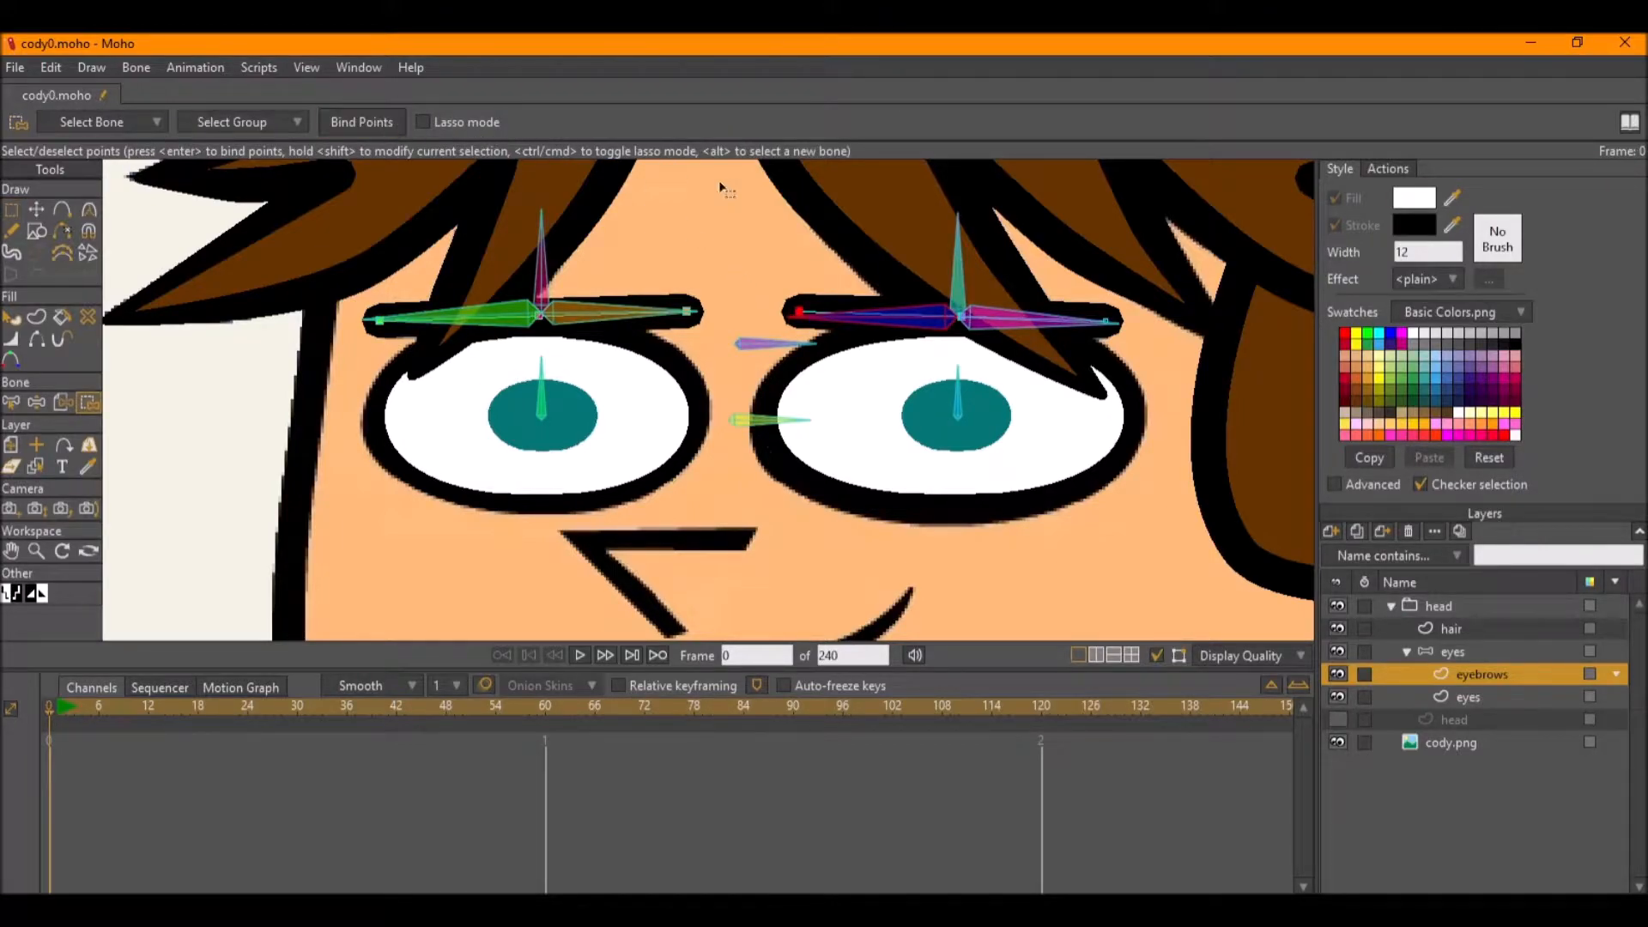
Bind the right-hand eyebrow's outer end point to its outer bone.
key(b)
click(1080, 317)
key(g)
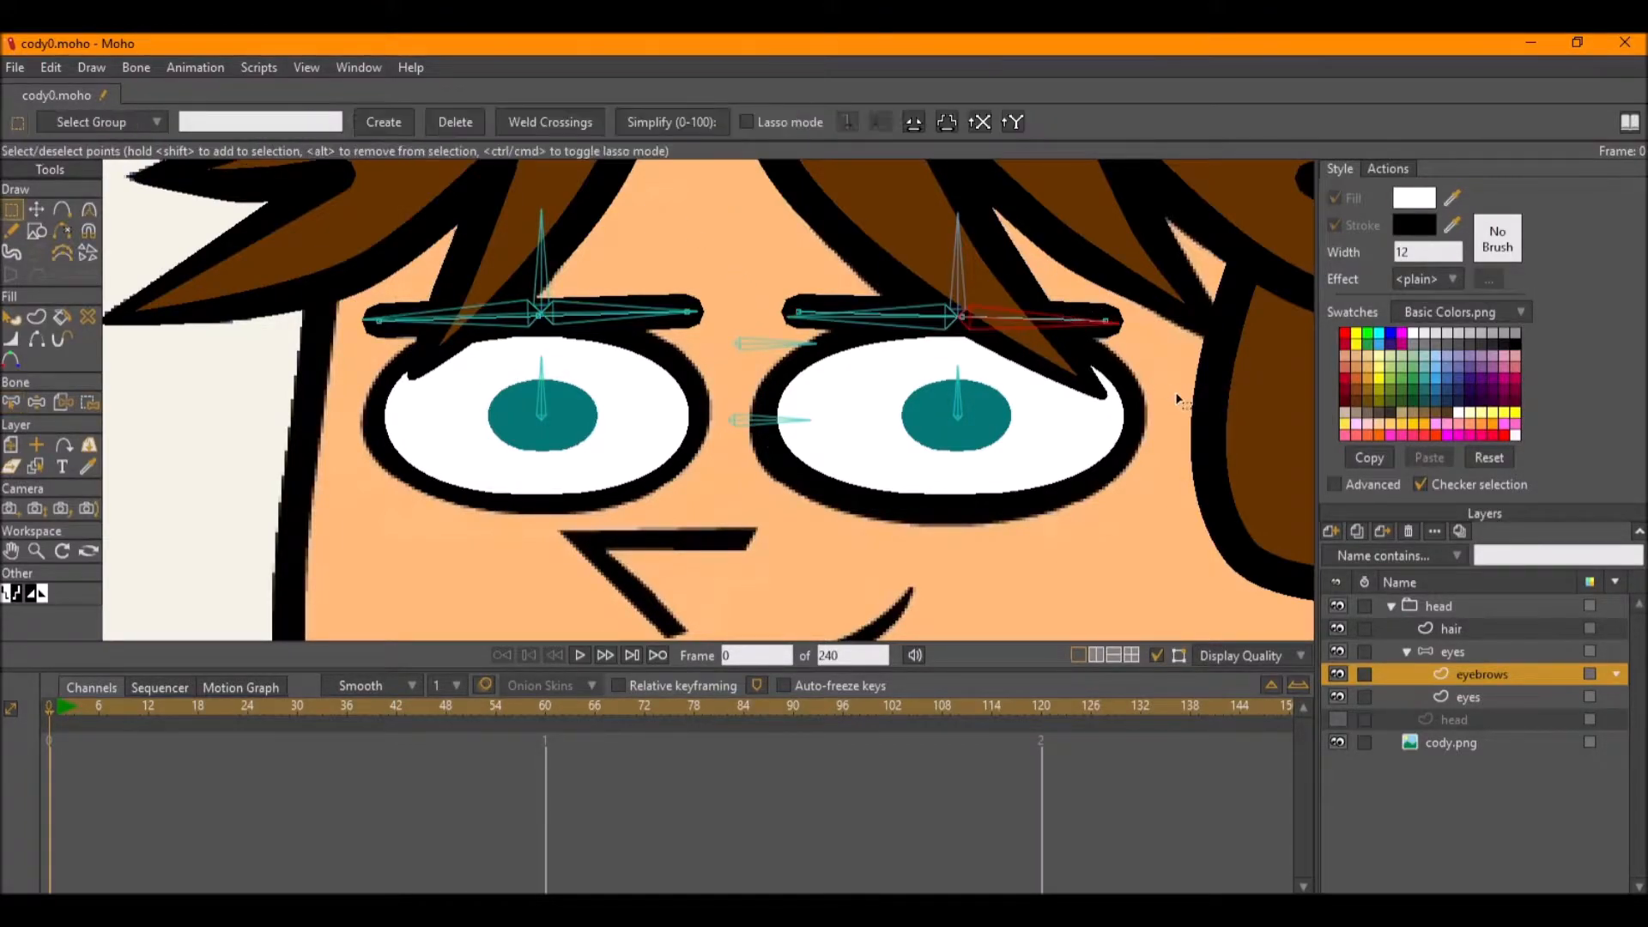
key(i)
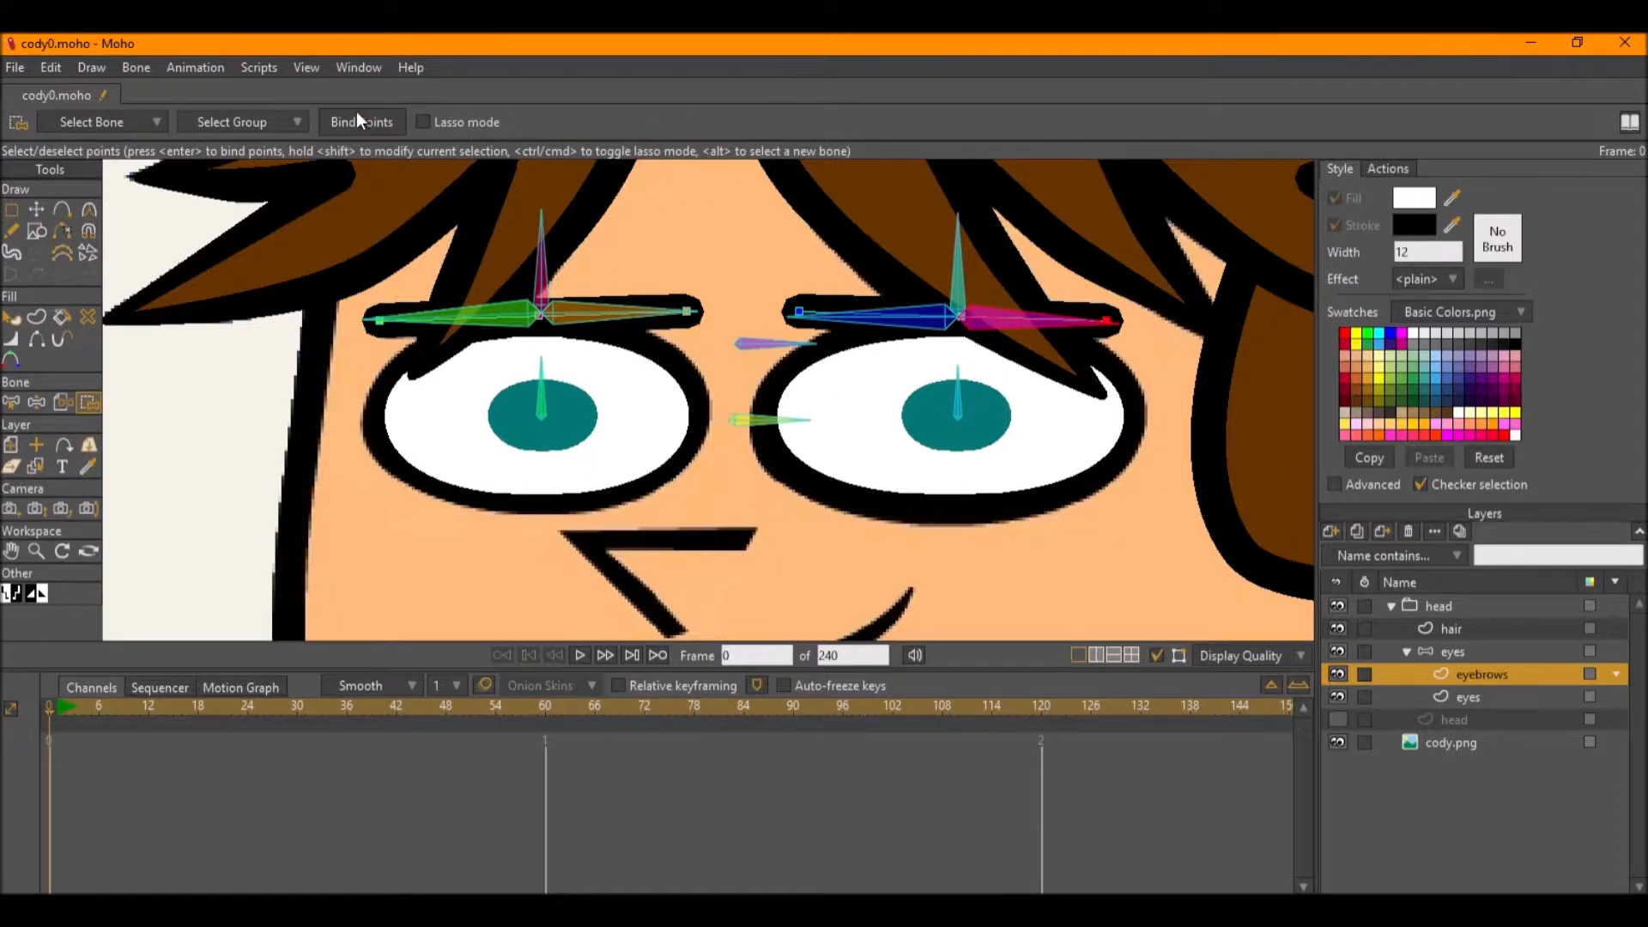
Test the eyebrow bones on the eyes bone layer at frame 1 by manipulating both eyebrows, and undo the poses.
click(59, 706)
click(1485, 652)
key(z)
drag(877, 317, 809, 282)
drag(584, 316, 609, 420)
scroll(498, 296, up, 6)
scroll(763, 374, down, 6)
key(ctrl+z)
drag(913, 490, 758, 441)
key(ctrl+z)
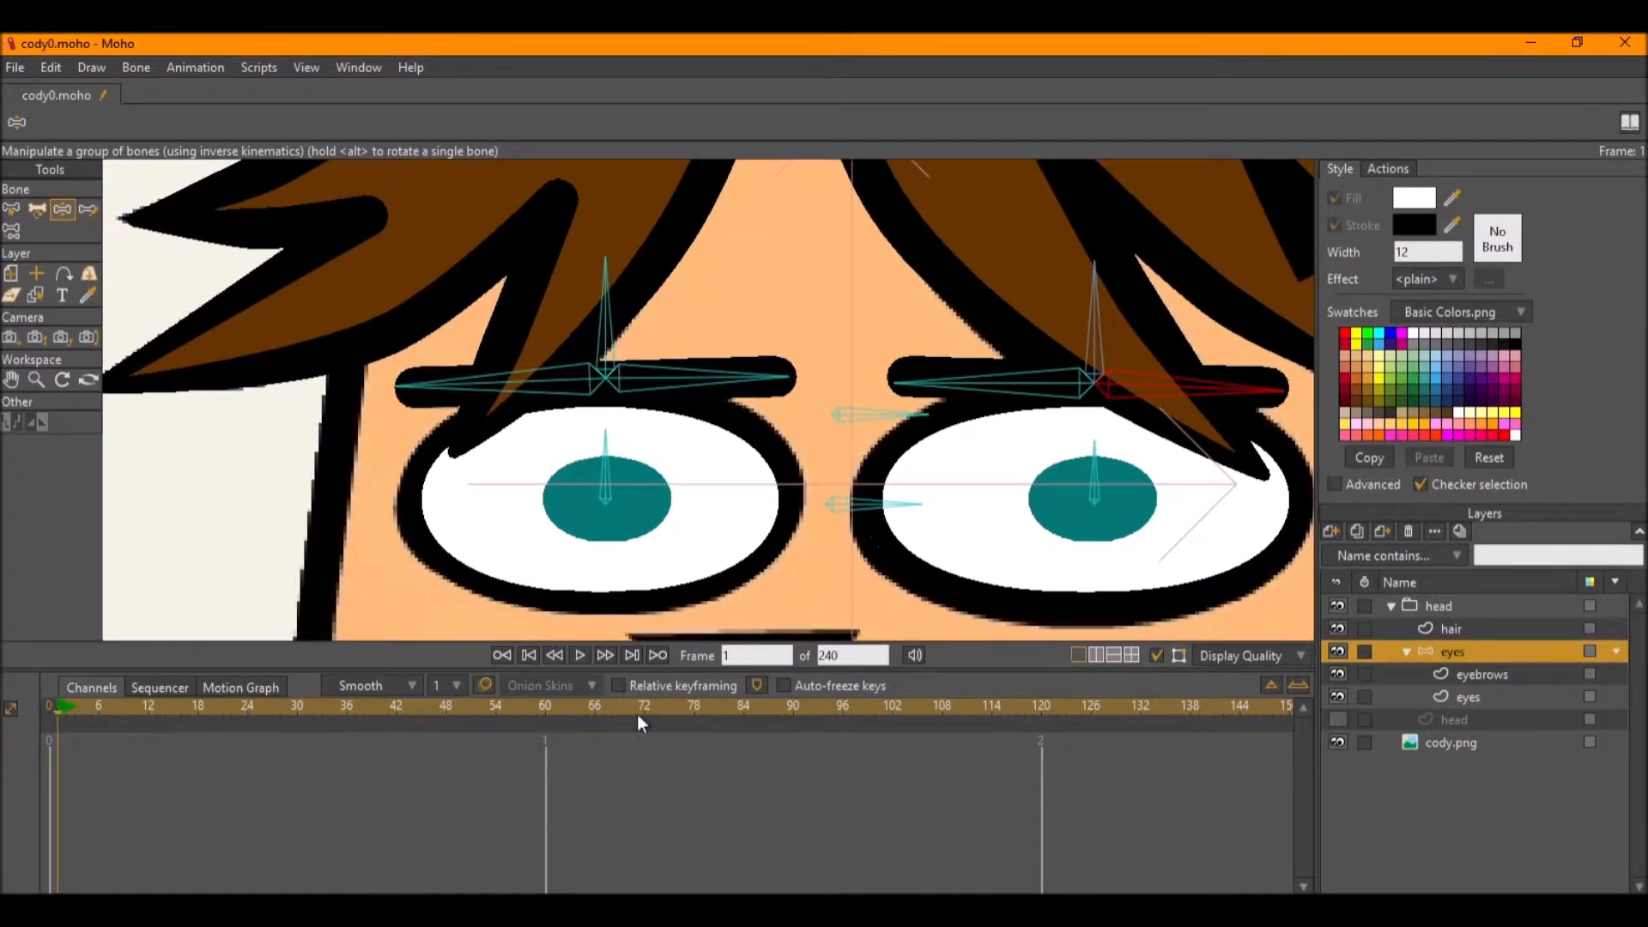
Smooth the curvature of both eyebrows' middle points on the eyebrows layer at frame 0.
click(1450, 674)
click(45, 706)
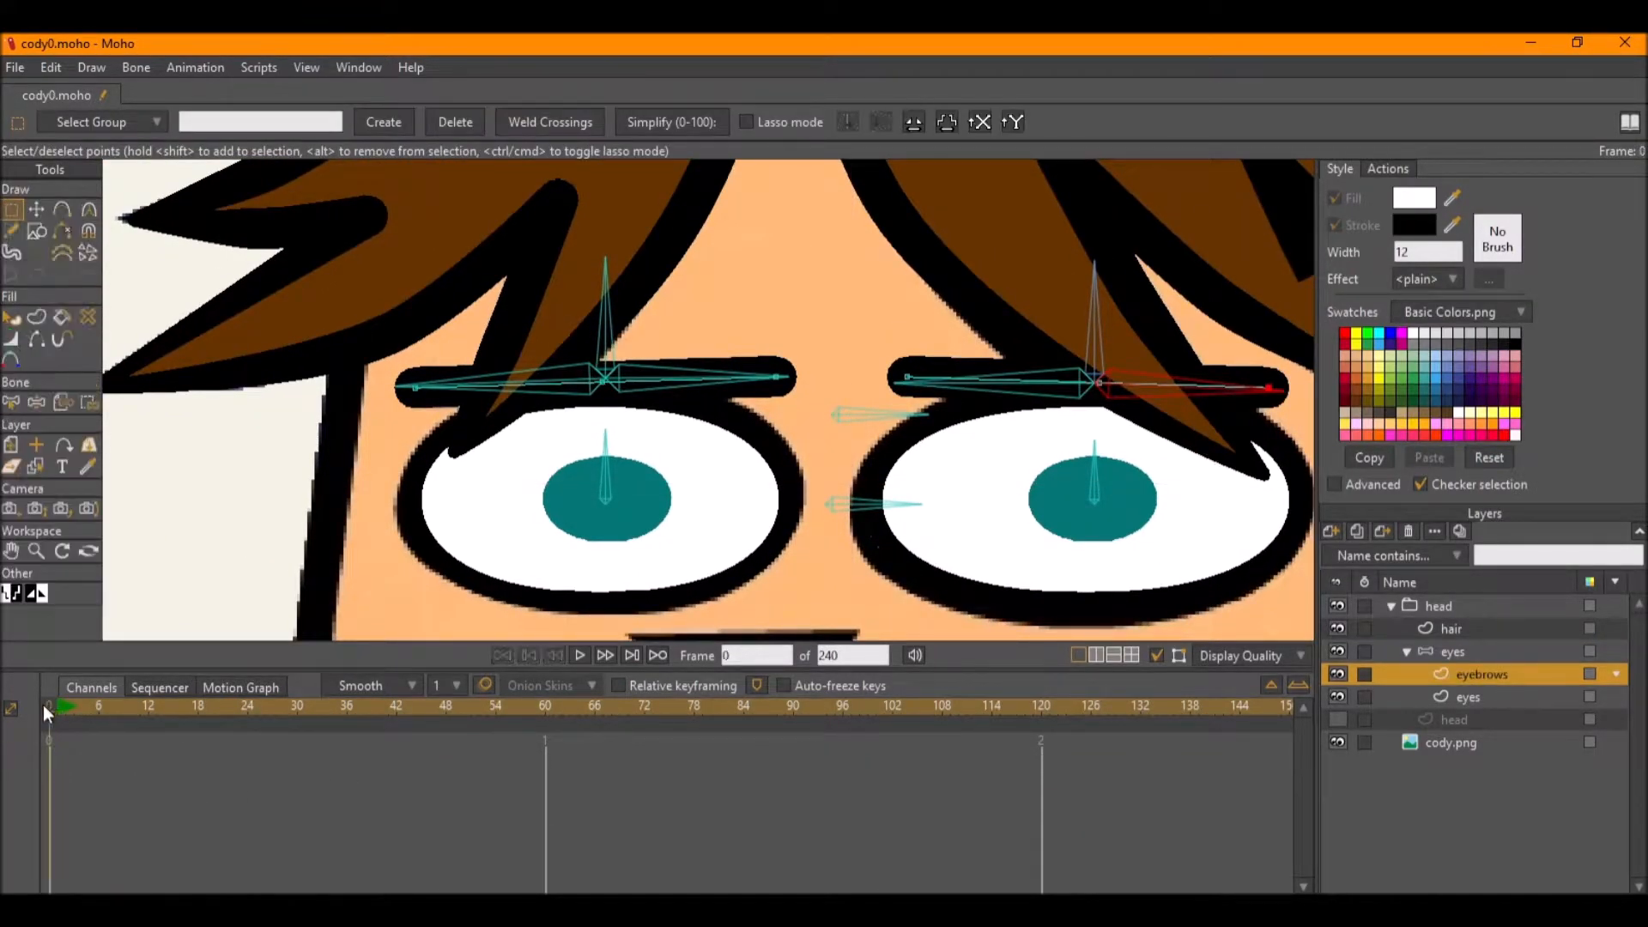
drag(562, 431, 646, 335)
drag(1139, 438, 1047, 328)
key(c)
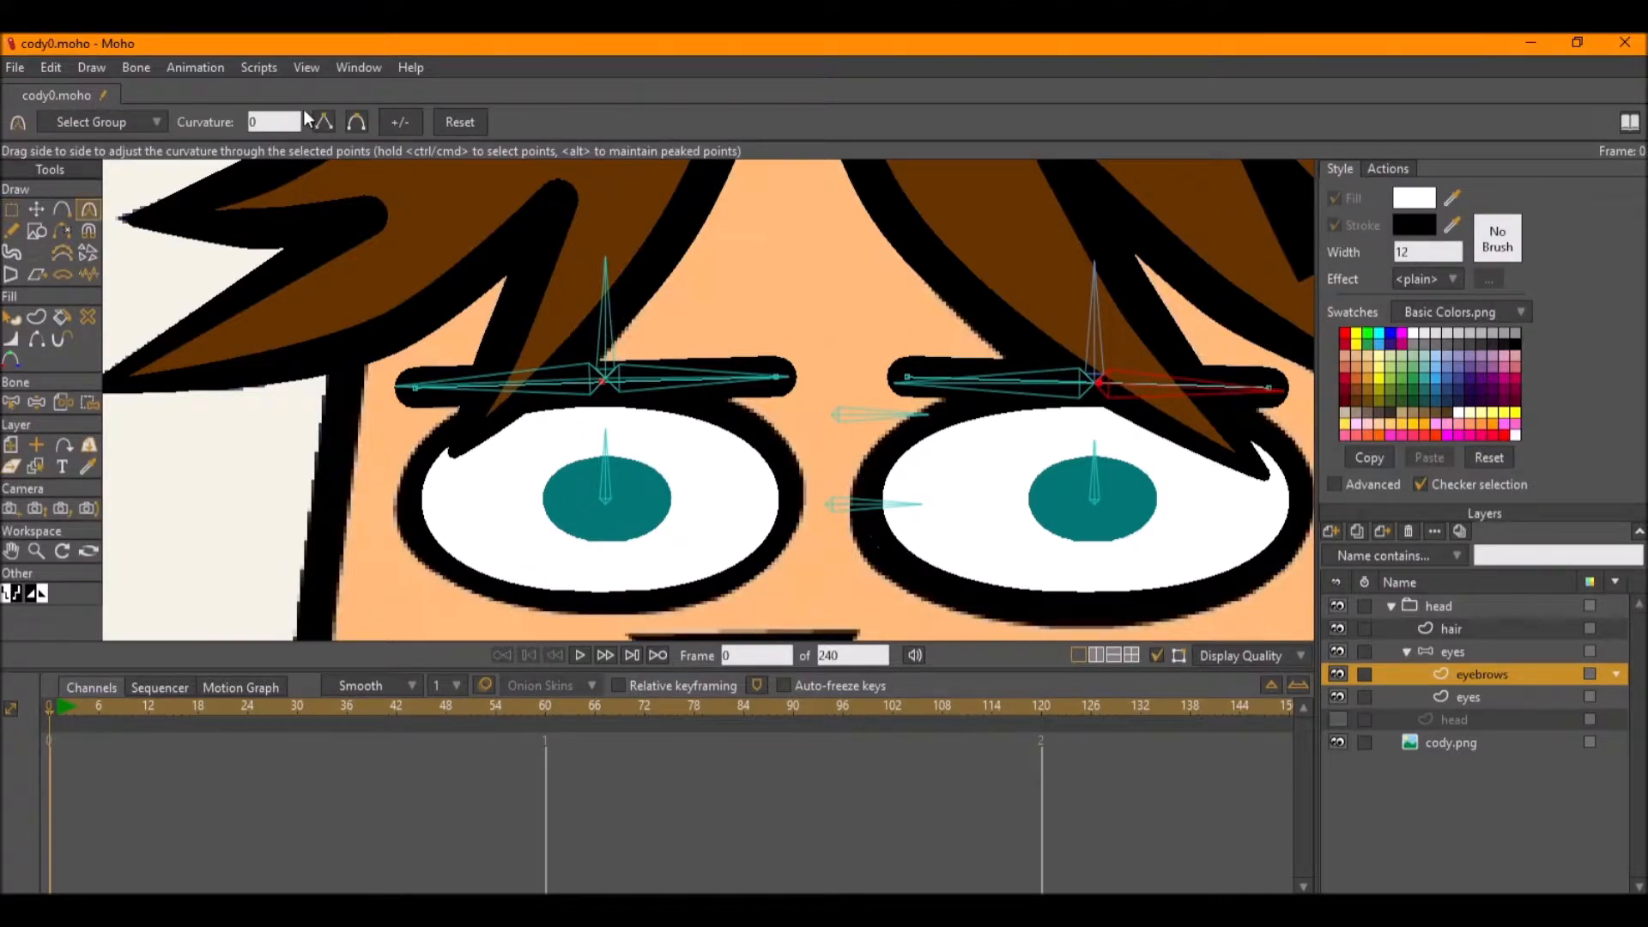
click(364, 122)
Test the right-hand eyebrow's inner bone by swinging it downward, and undo the pose.
key(z)
drag(990, 395, 1039, 498)
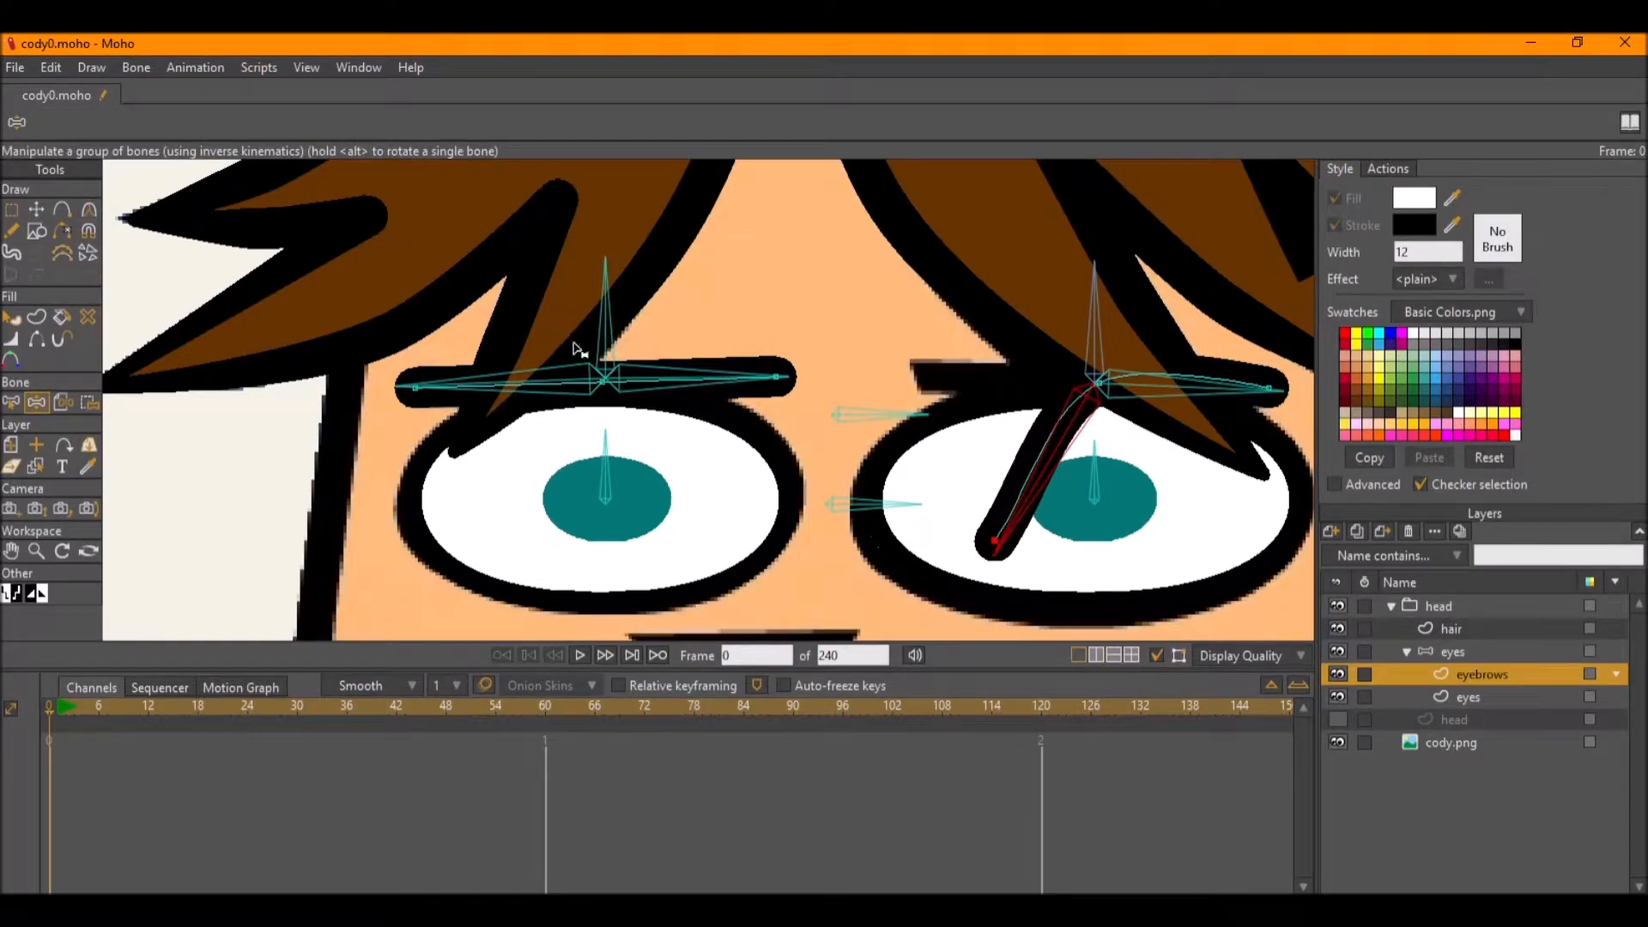
key(ctrl+z)
Check the left-hand eyebrow's bend by manipulating its inner bone downward with the cody.png reference layer hidden.
drag(773, 378, 734, 477)
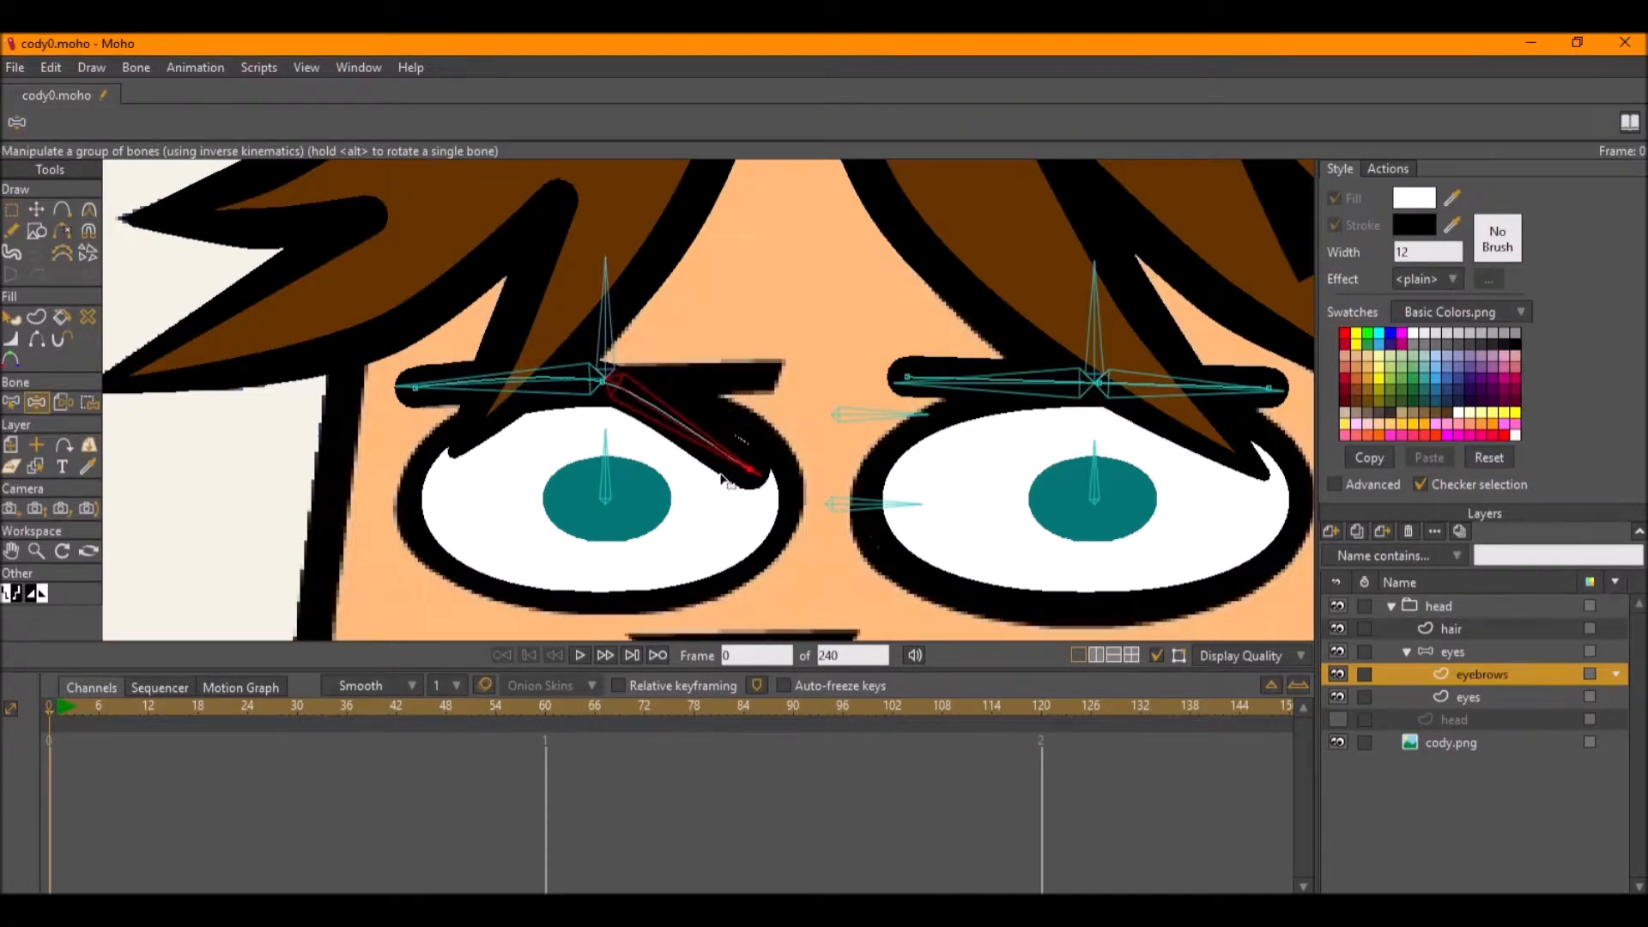
scroll(637, 405, up, 5)
click(1337, 741)
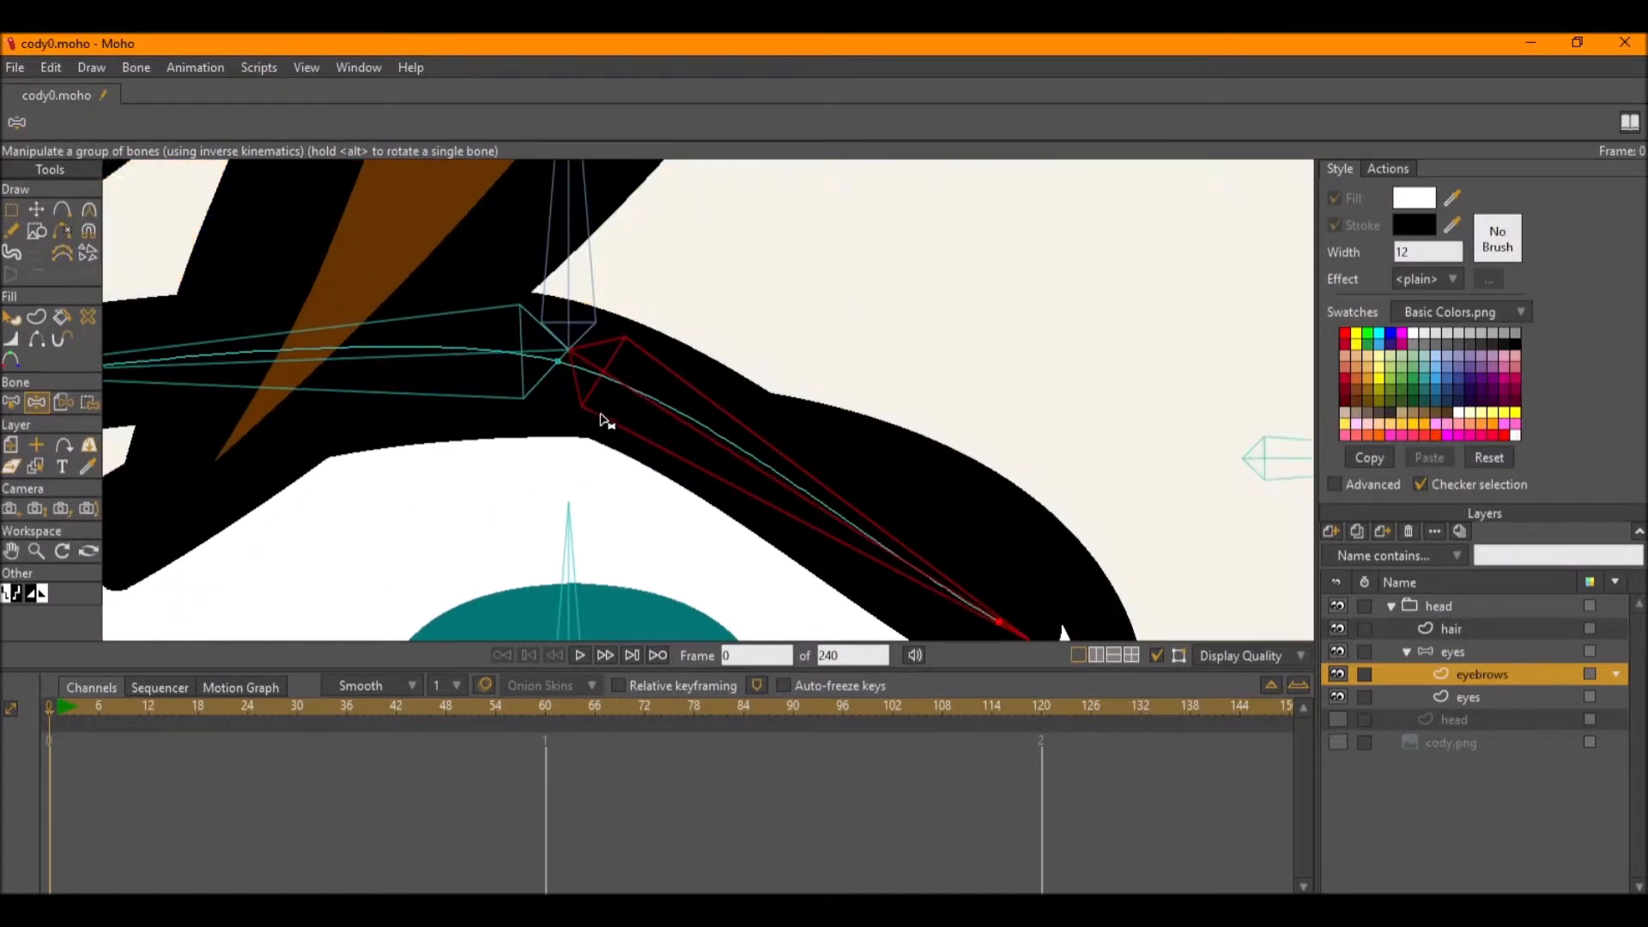
scroll(599, 415, down, 4)
drag(761, 478, 773, 434)
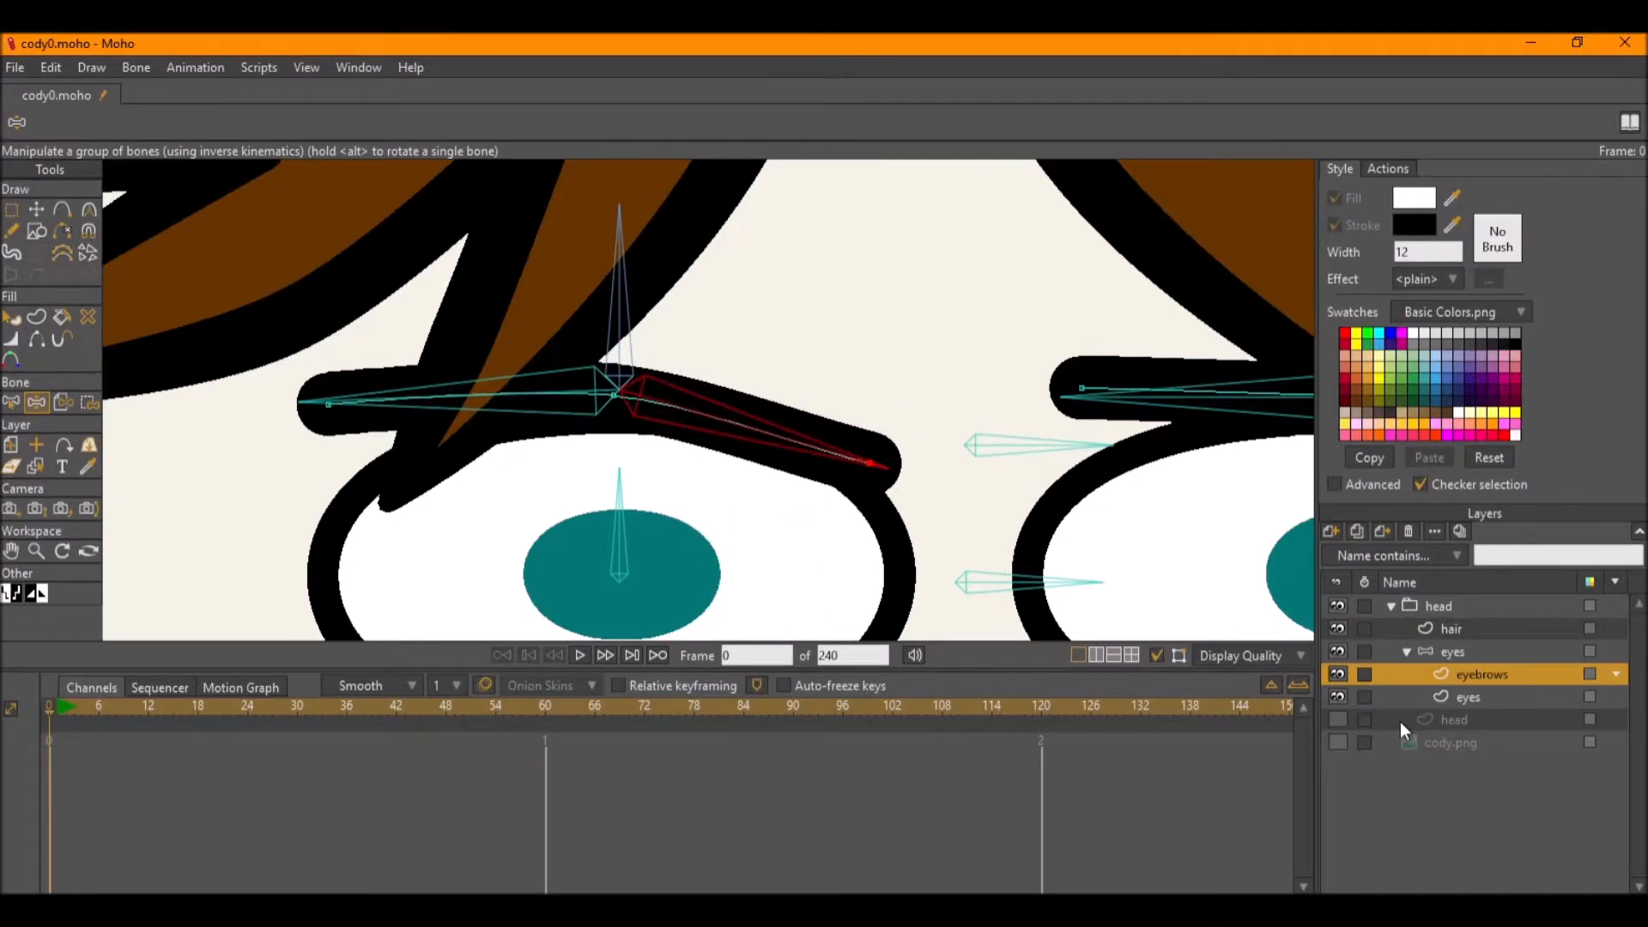
click(1468, 653)
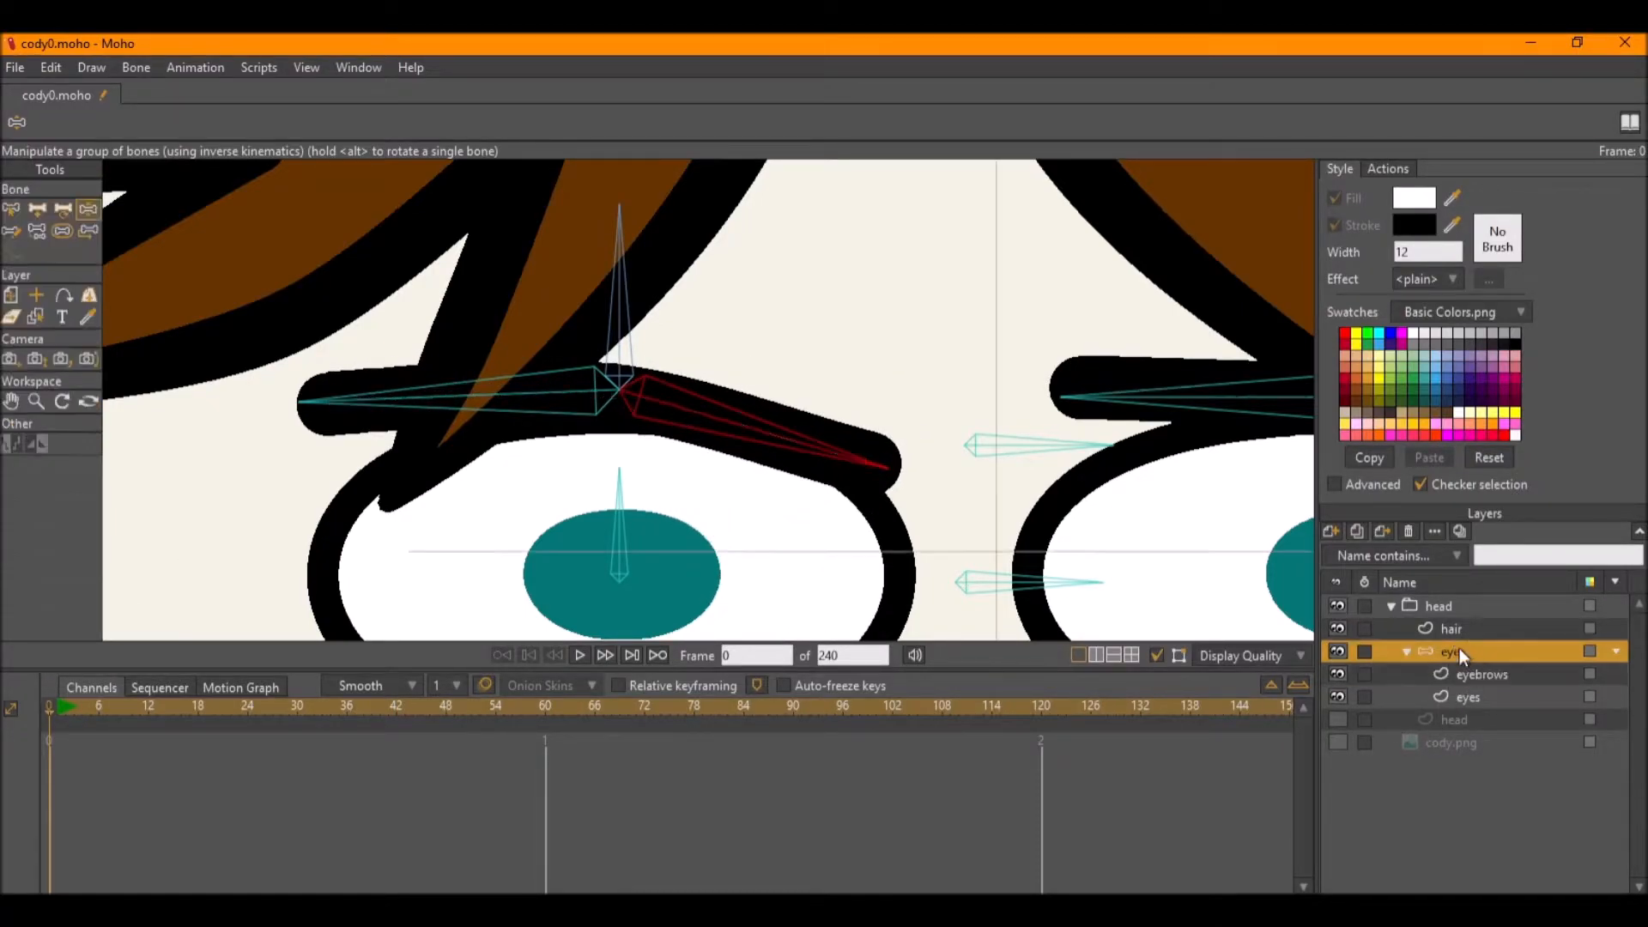
Leave the bone manipulation, show the cody.png reference layer and hide the head layer so the reference nose and mouth are exposed.
click(11, 209)
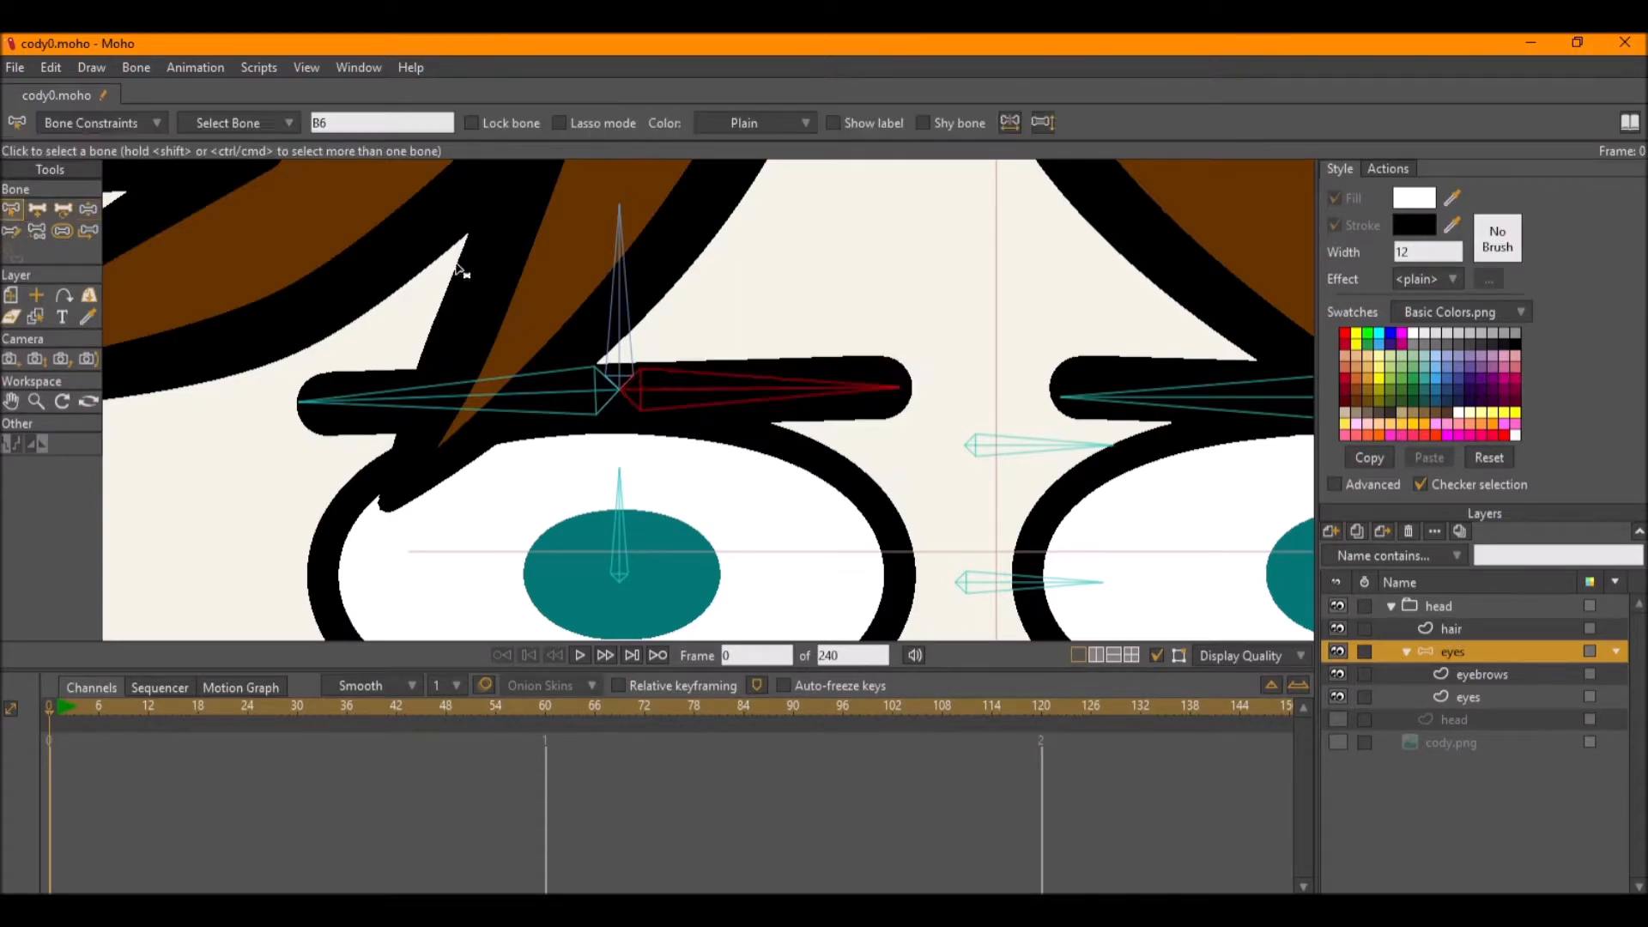
click(1337, 719)
scroll(822, 258, down, 5)
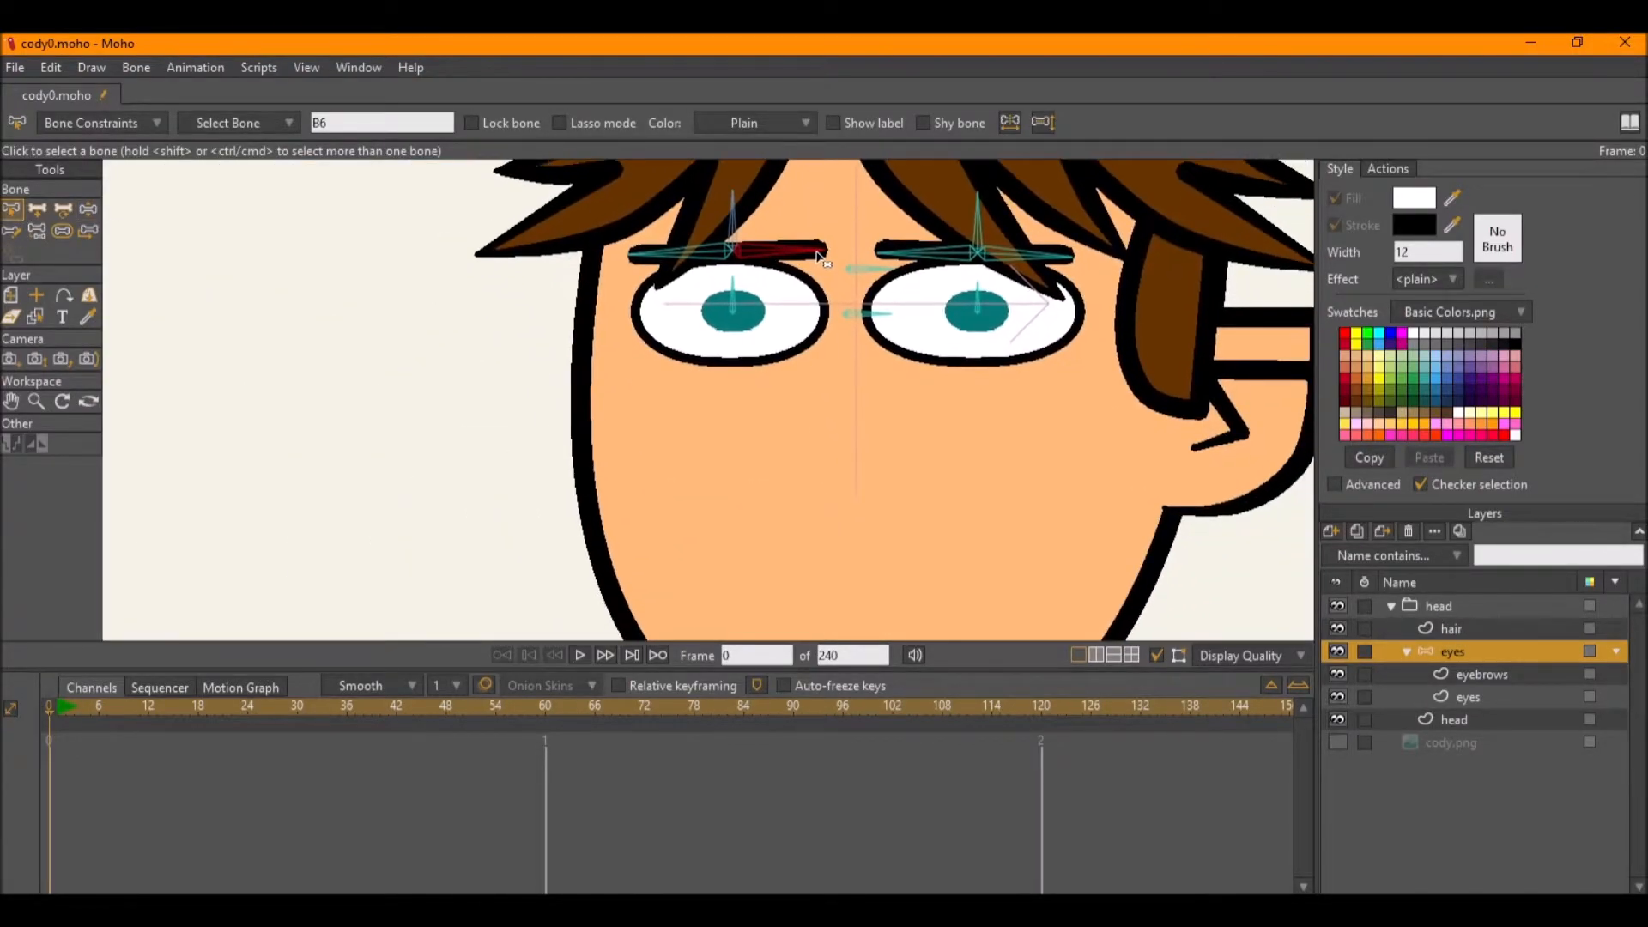
scroll(807, 253, down, 2)
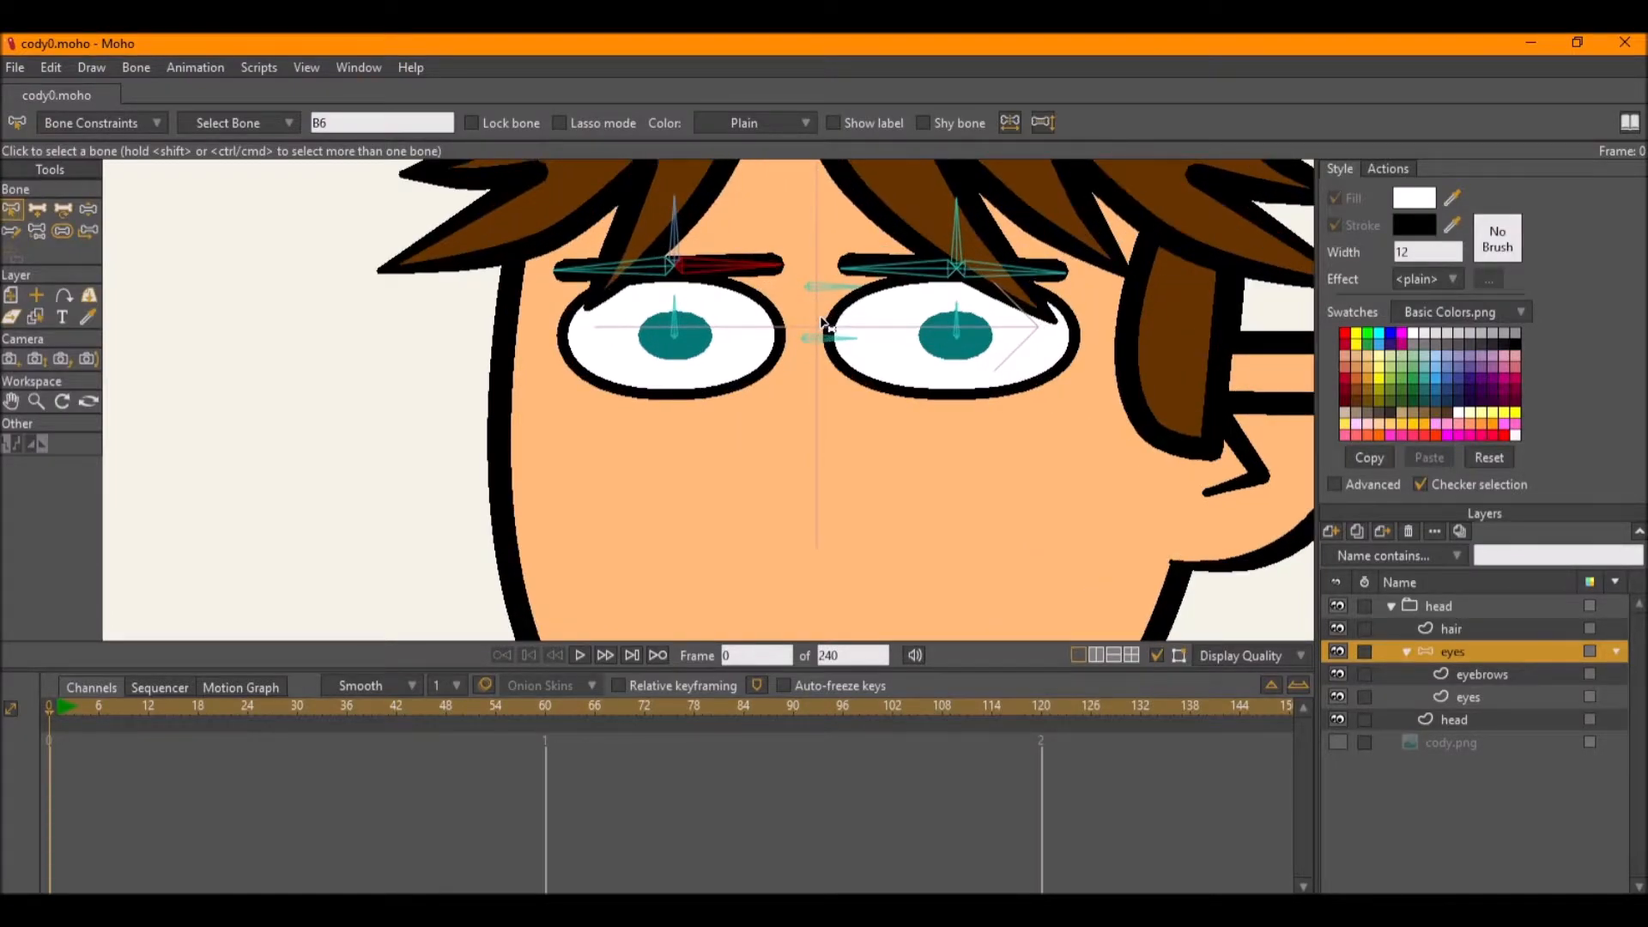
click(1339, 740)
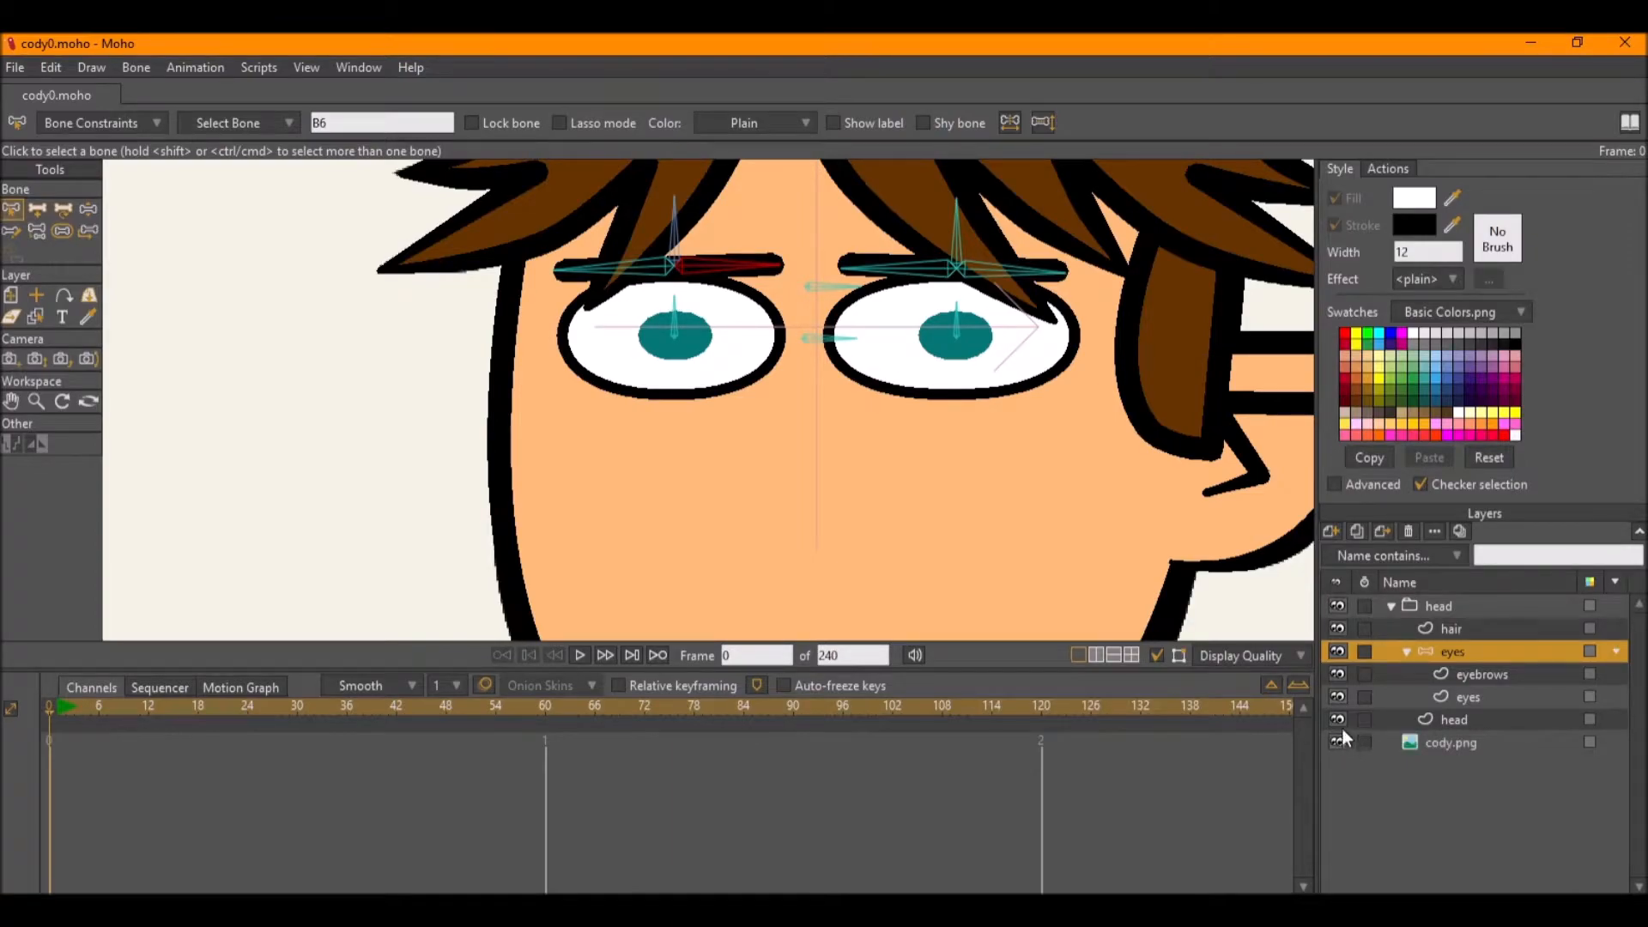
click(1339, 720)
scroll(699, 322, down, 2)
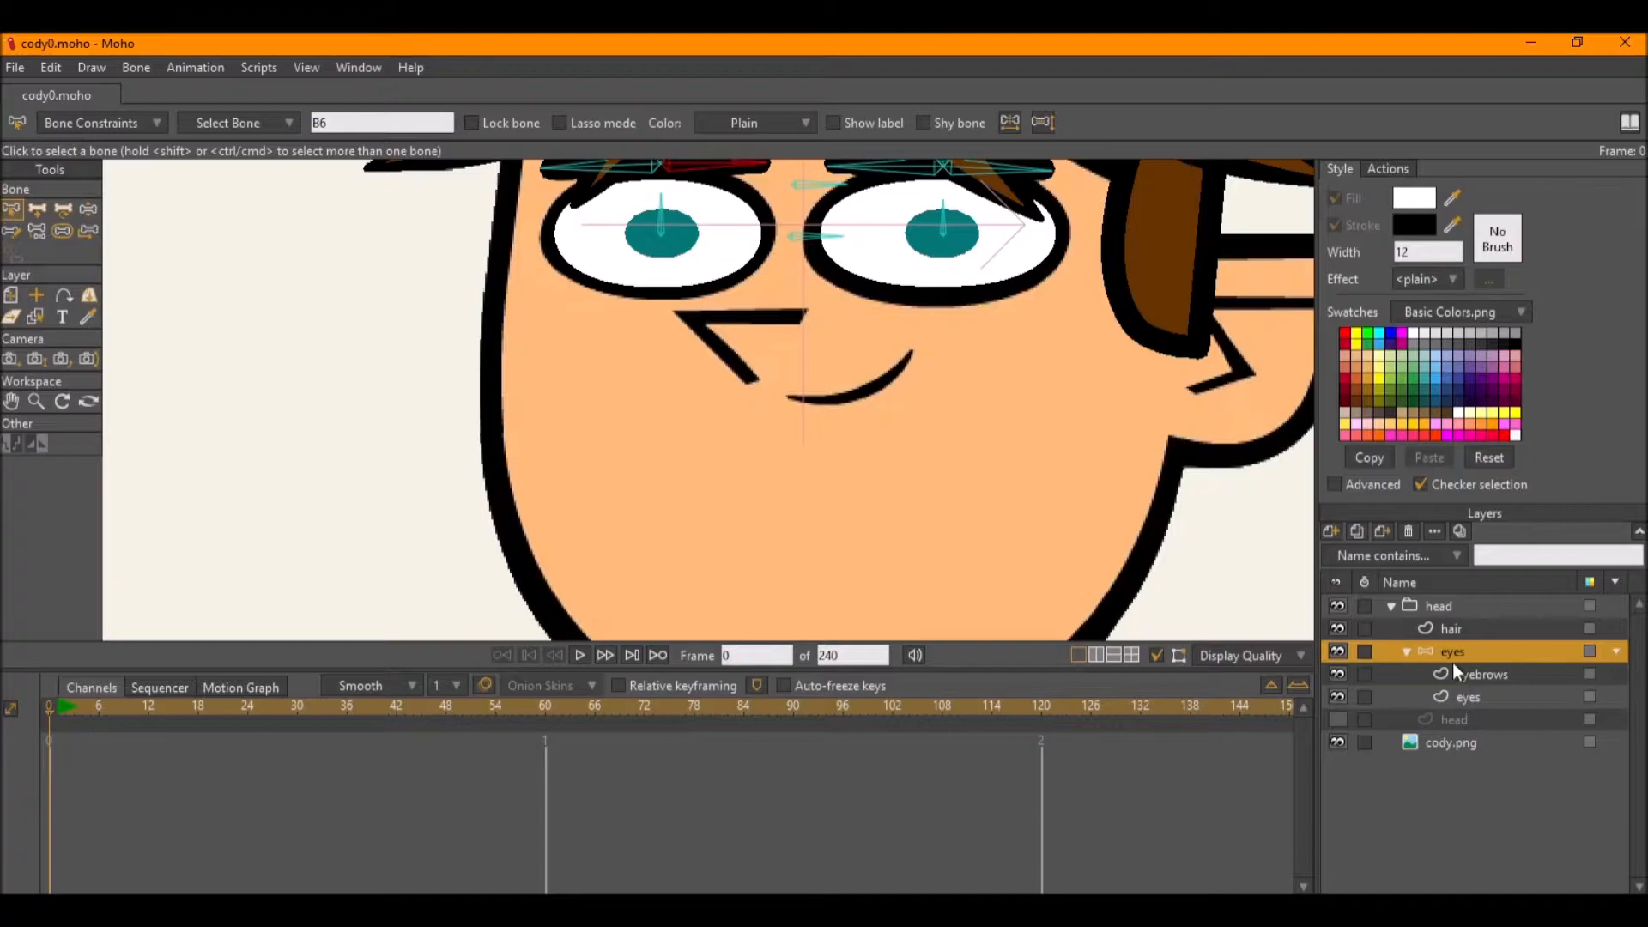
Collapse the eyes bone layer and add a vector layer directly above the head layer.
click(1397, 651)
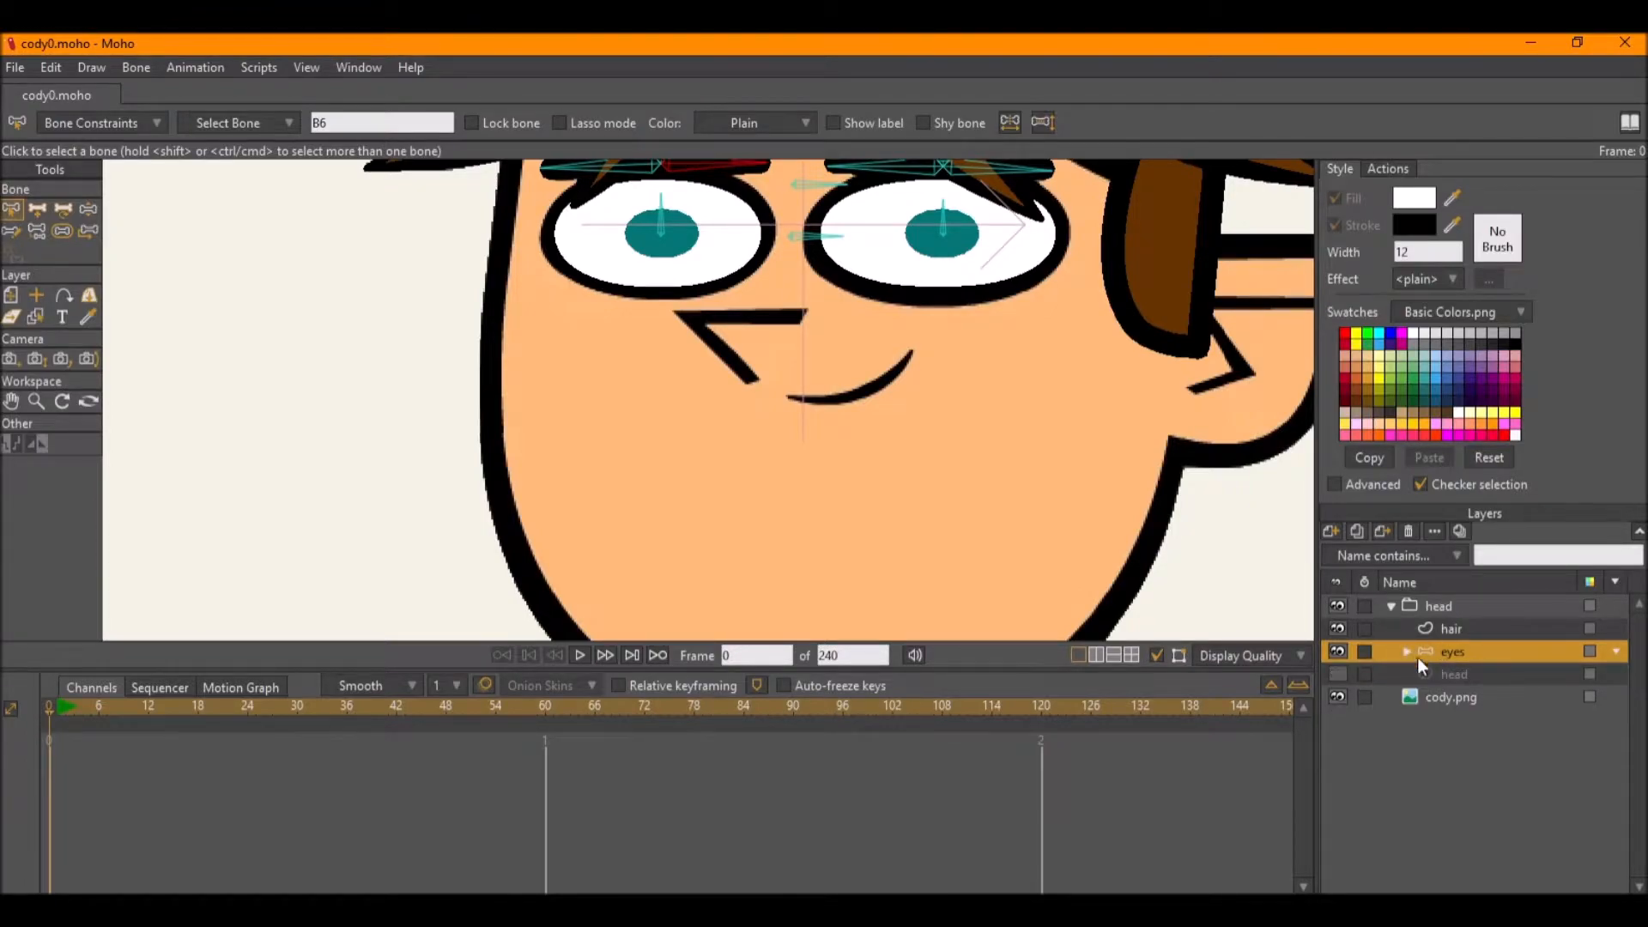
click(1445, 675)
click(1330, 532)
click(1332, 552)
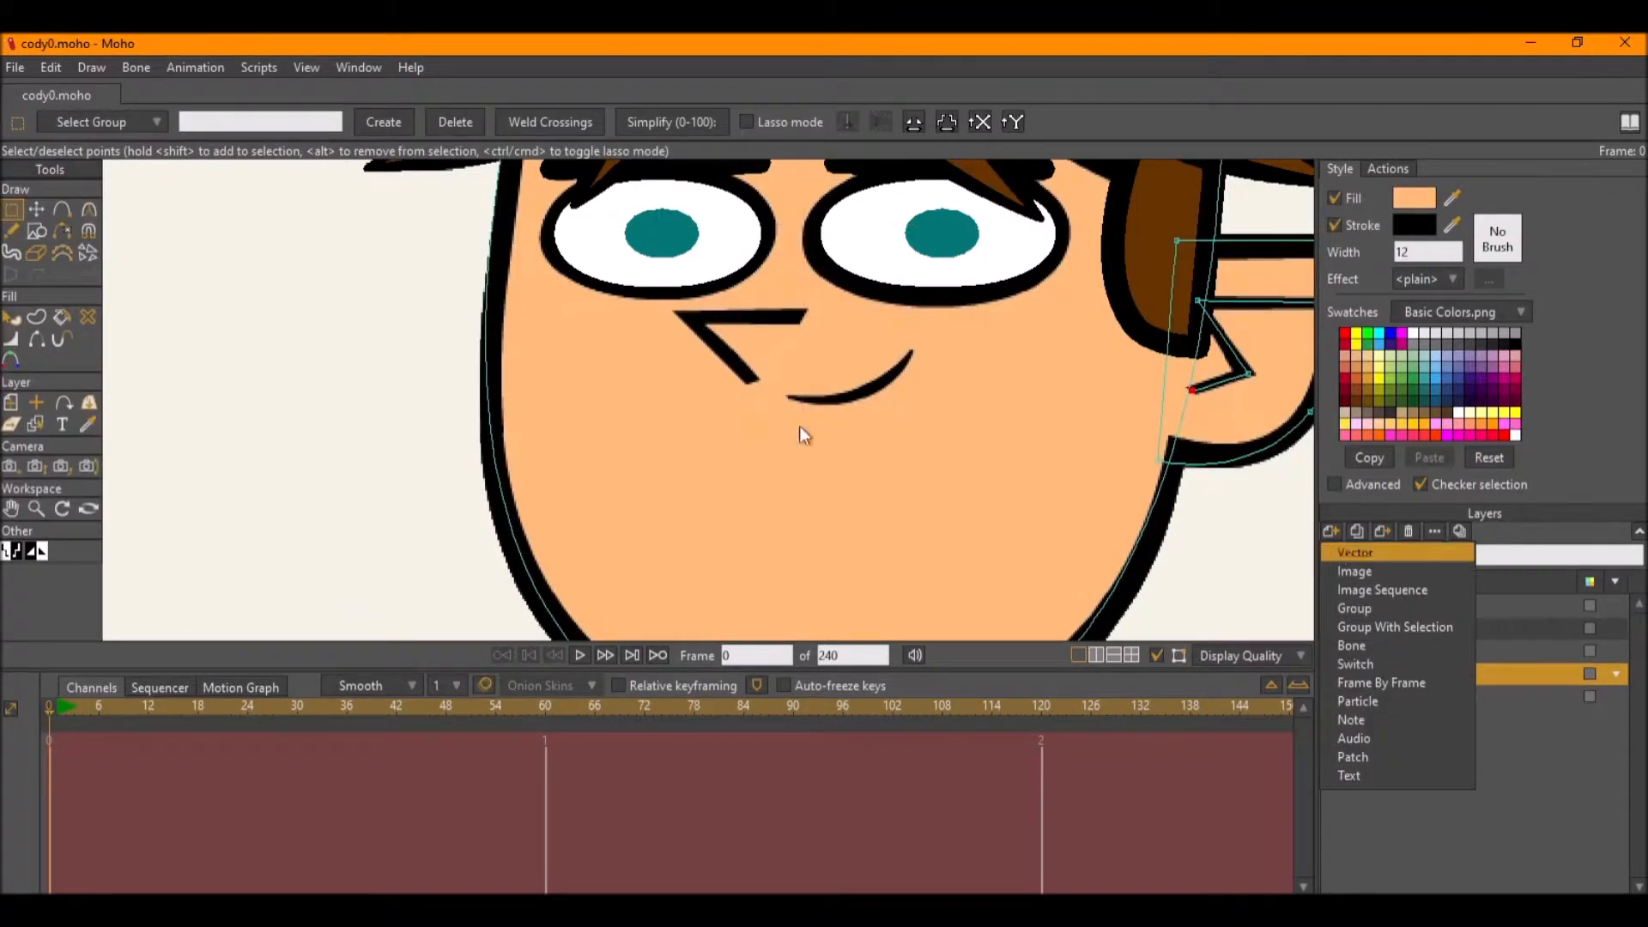
Trace the reference nose as an angled two-segment line with sharp corners and rename its layer nose.
click(62, 209)
scroll(688, 315, up, 3)
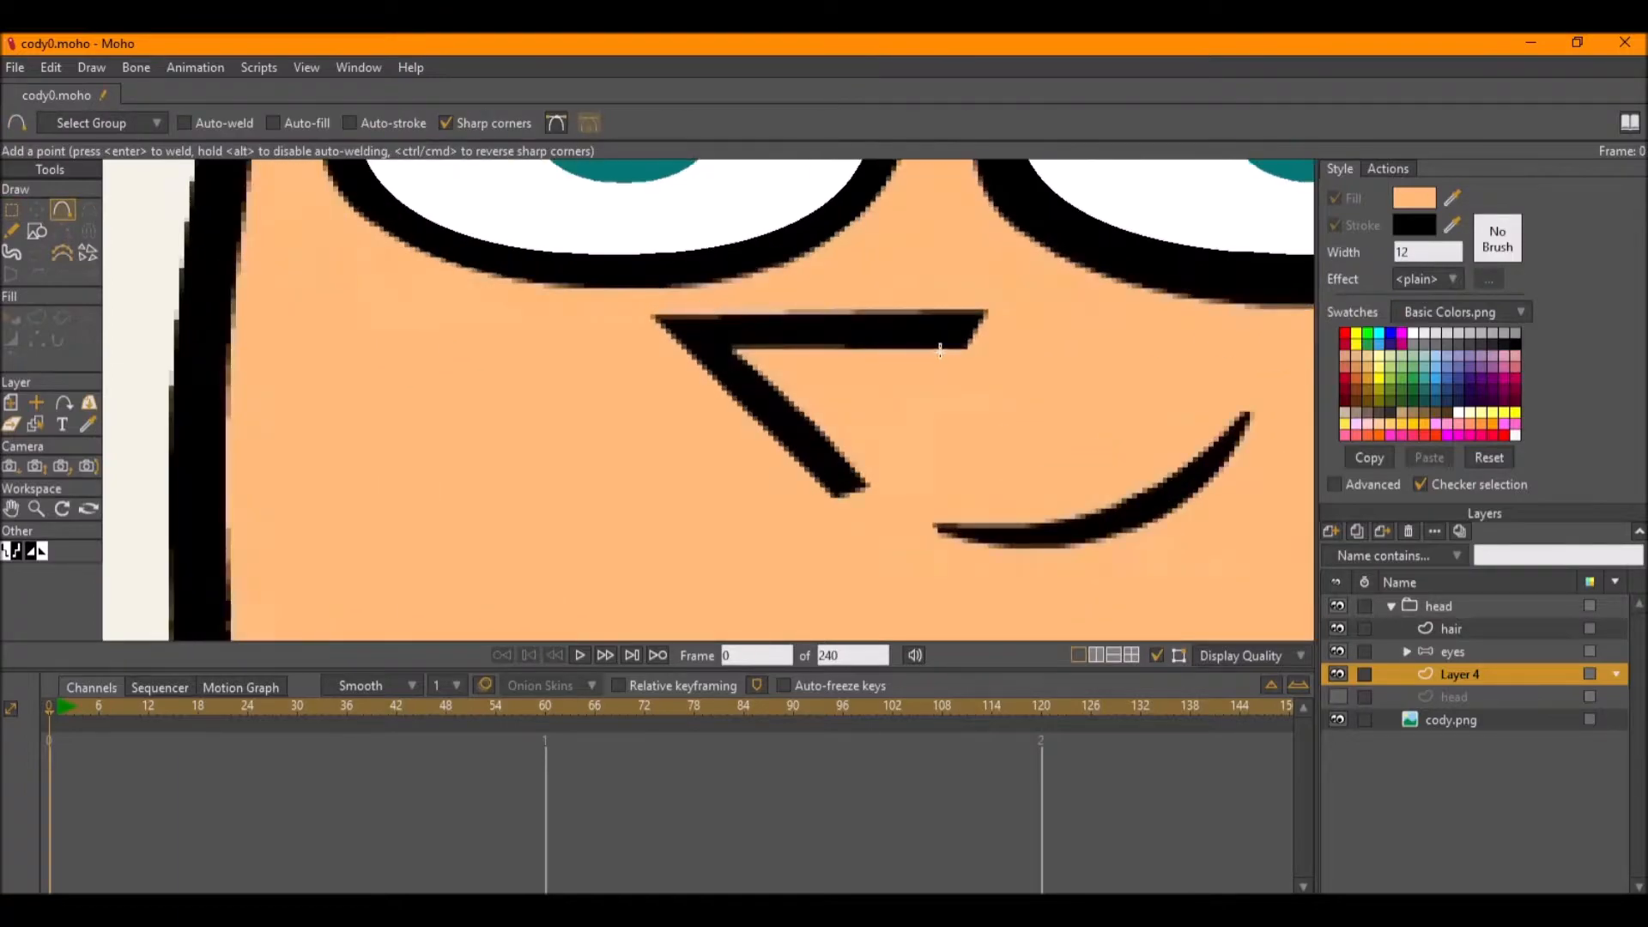
mouse_move(977, 328)
mouse_down()
mouse_move(654, 320)
mouse_move(691, 329)
mouse_move(692, 460)
mouse_move(853, 483)
mouse_up()
scroll(852, 483, down, 2)
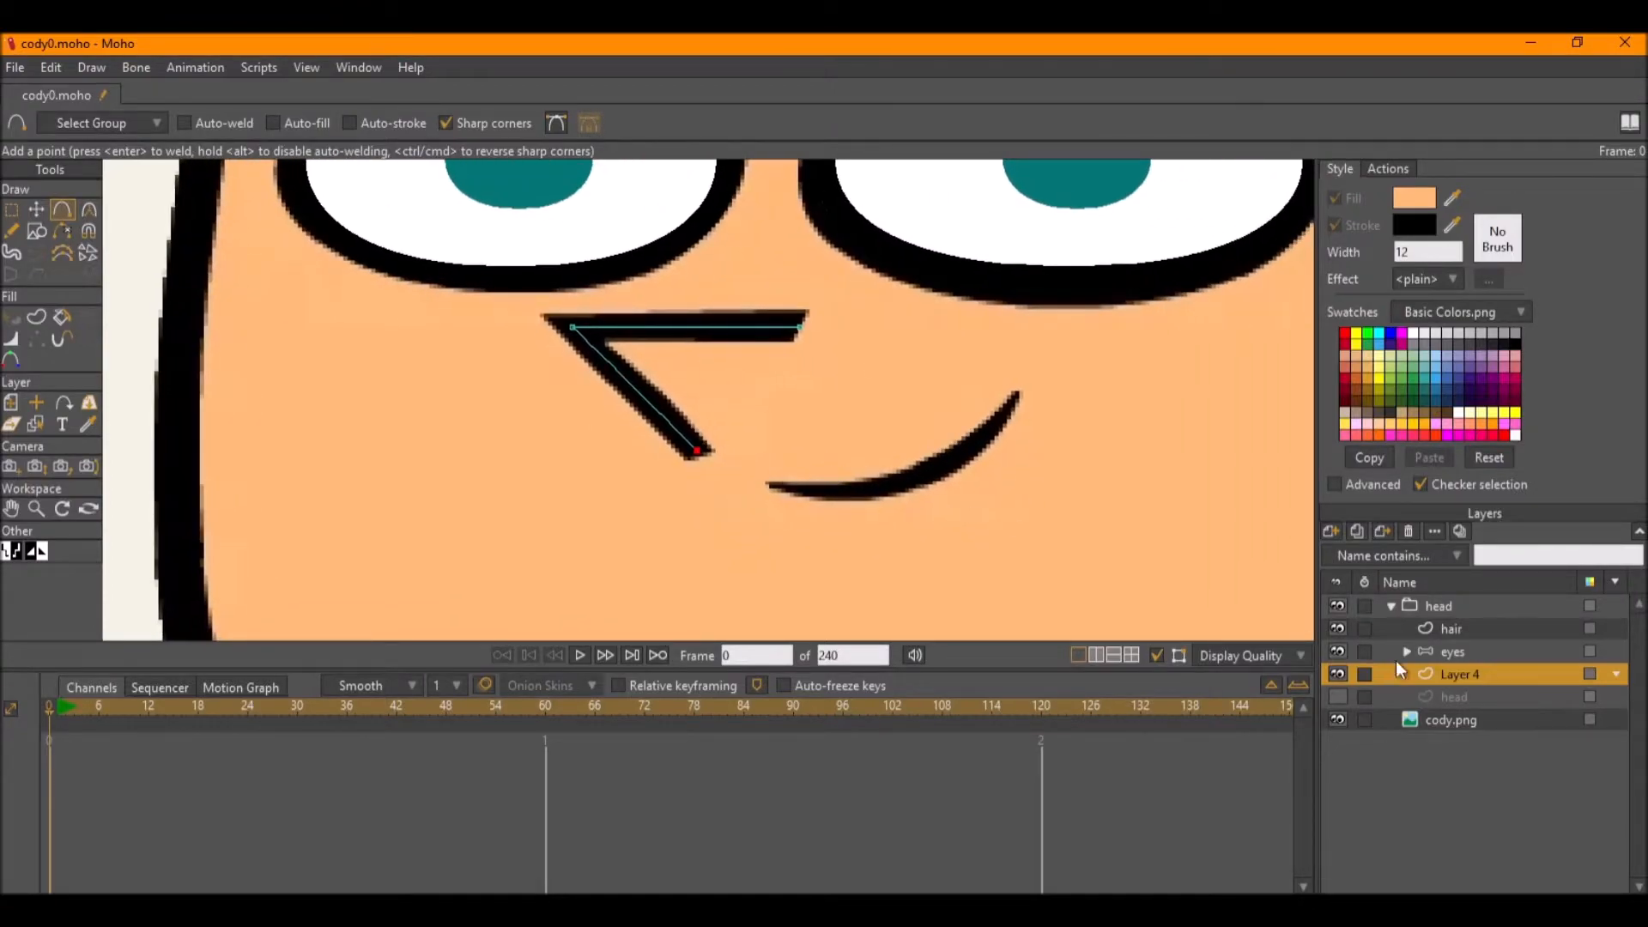
double_click(1455, 674)
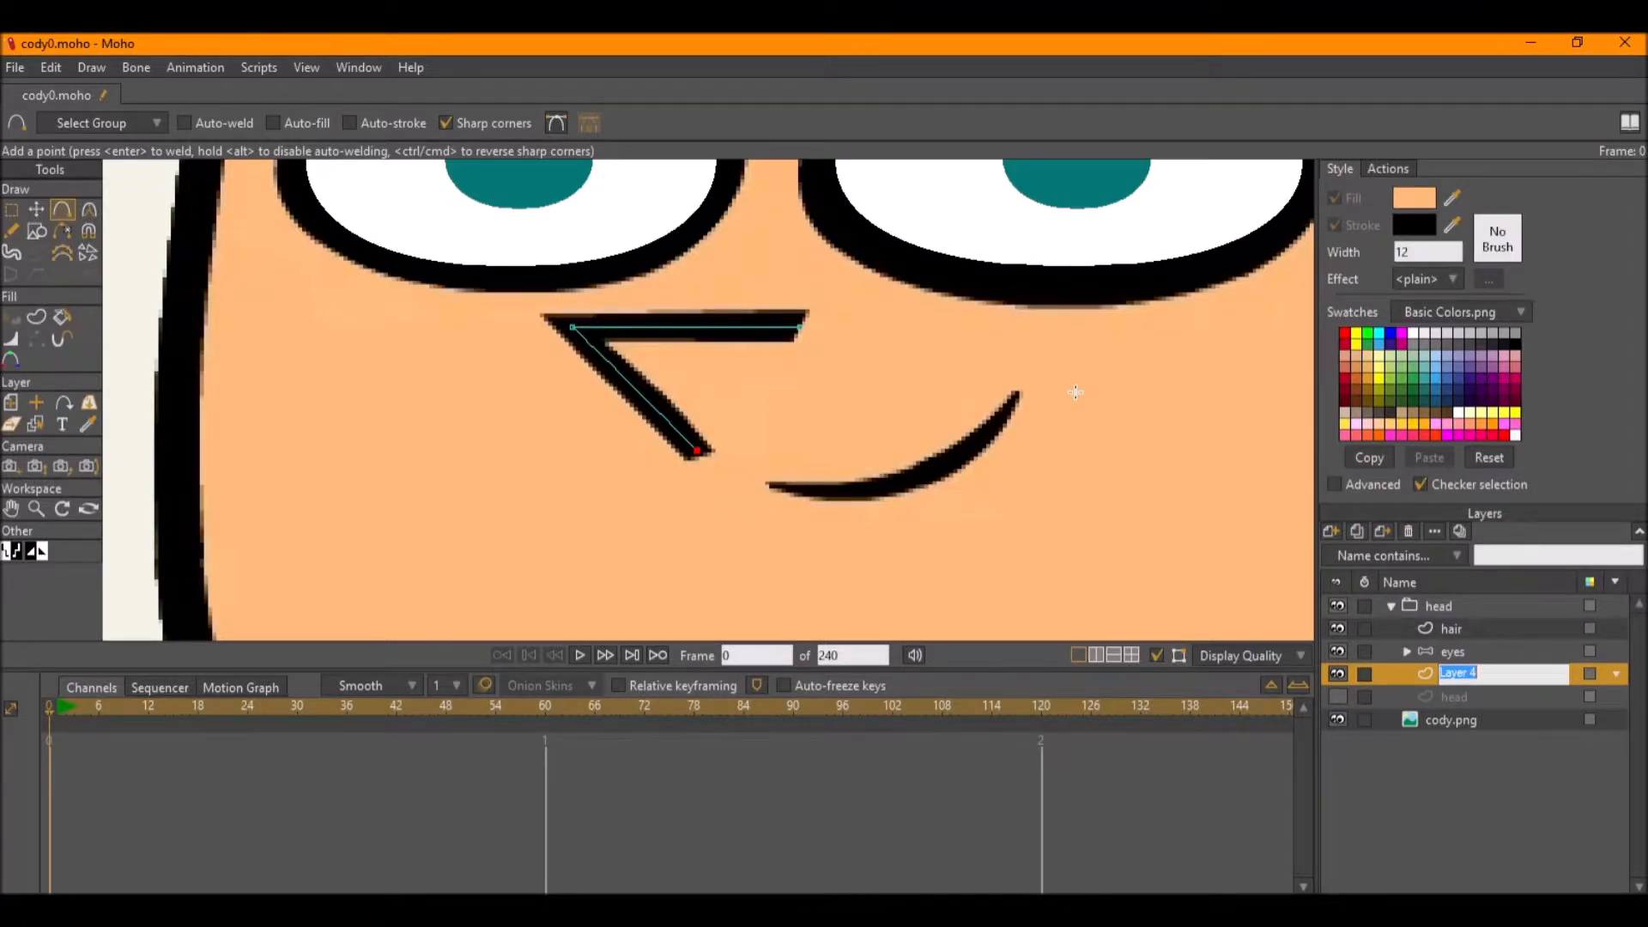
text(sose)
key(Return)
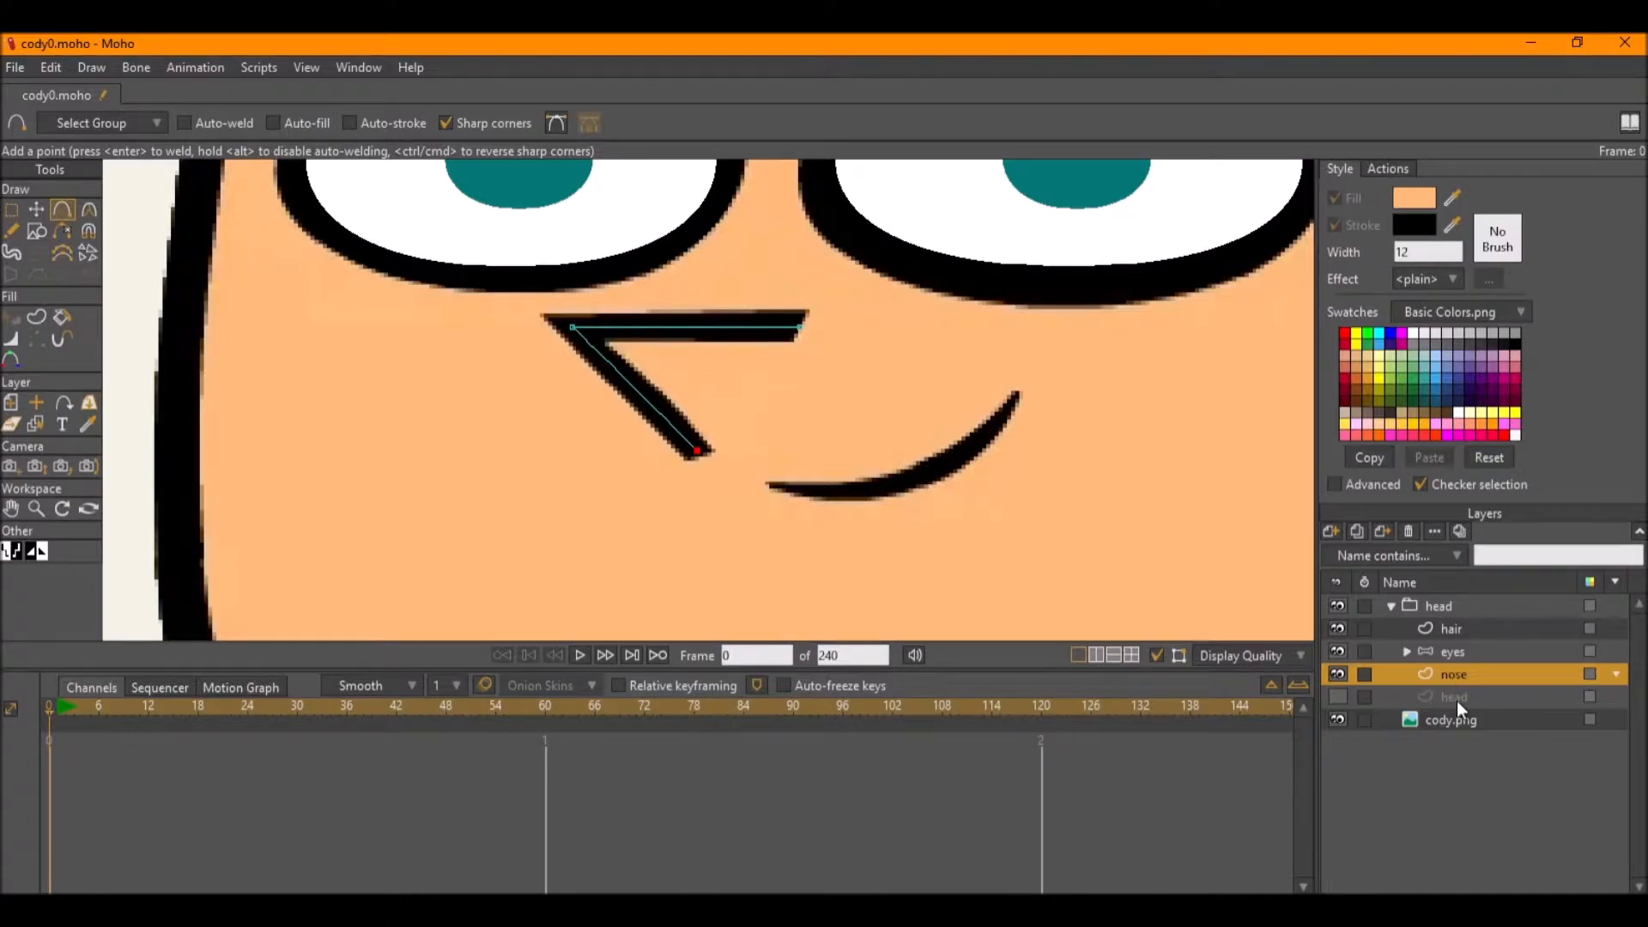
Create a stroke-only shape from the nose line.
click(38, 317)
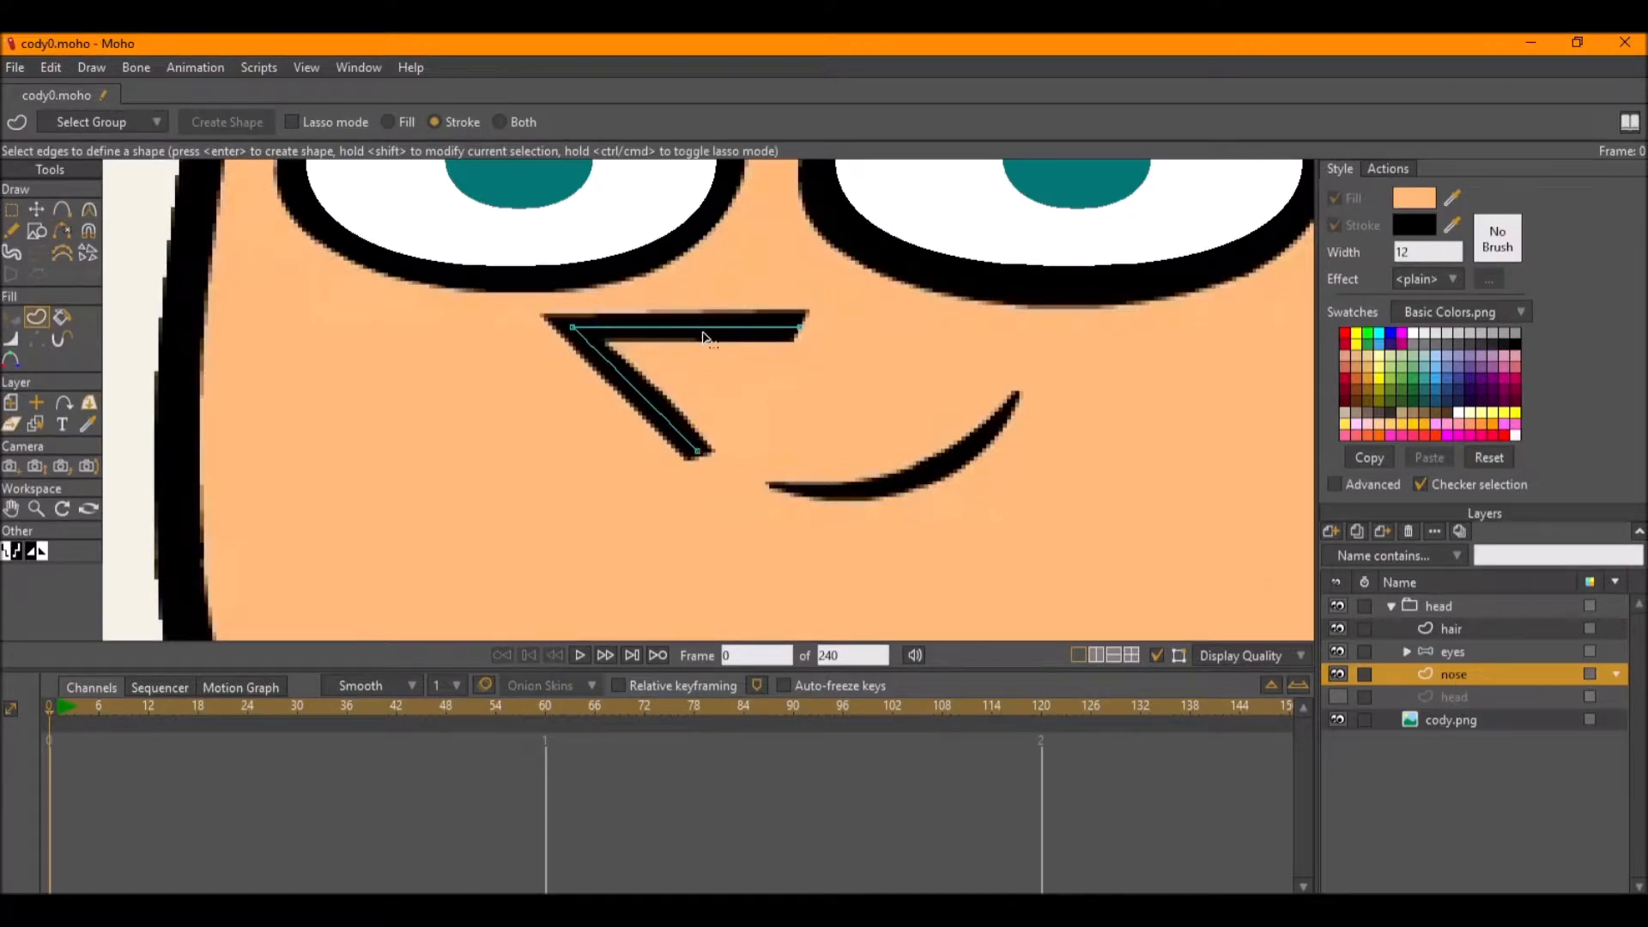
click(702, 337)
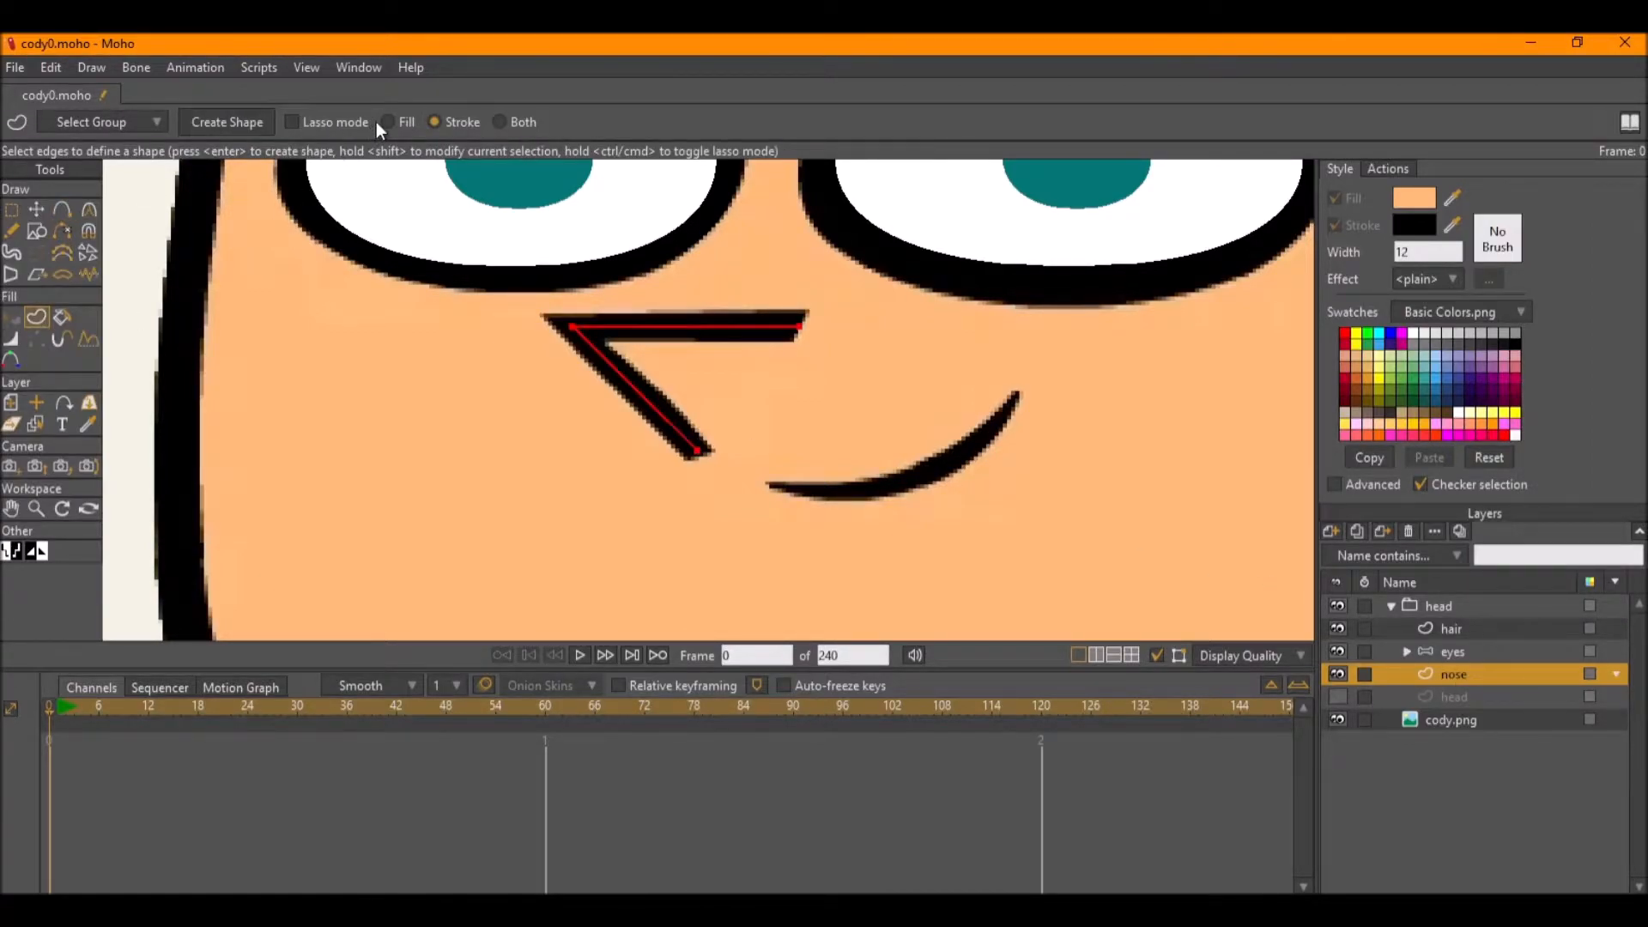
click(221, 122)
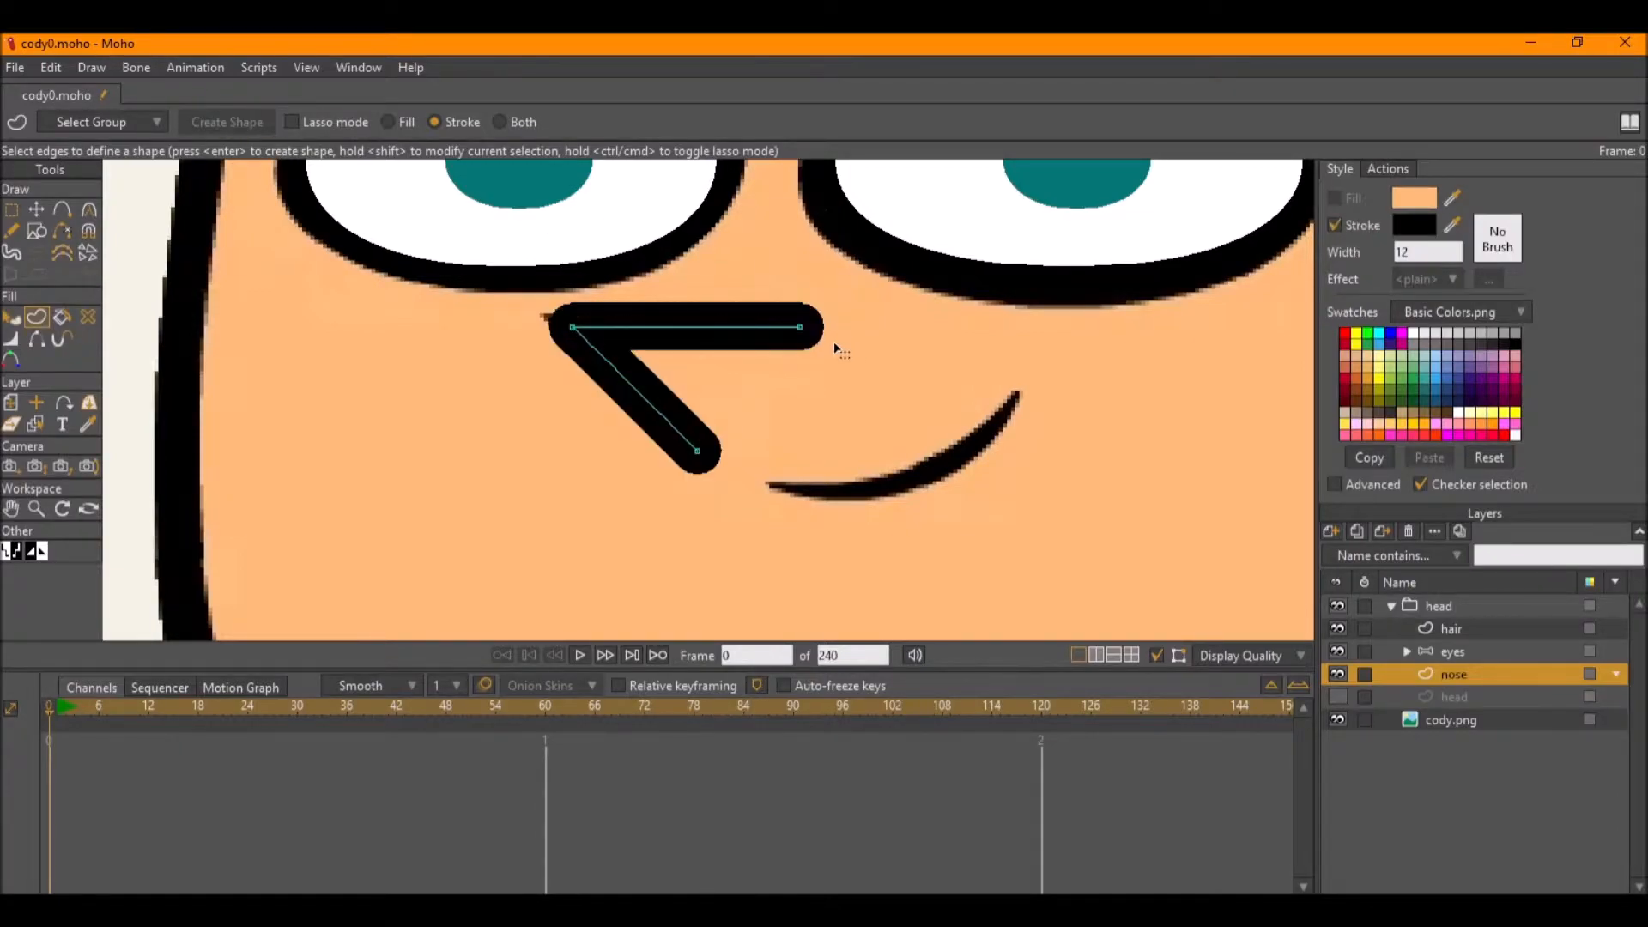
Add another vector layer above the head layer and trace the reference smile with a three-point curved line.
click(1455, 697)
click(1329, 532)
click(1336, 553)
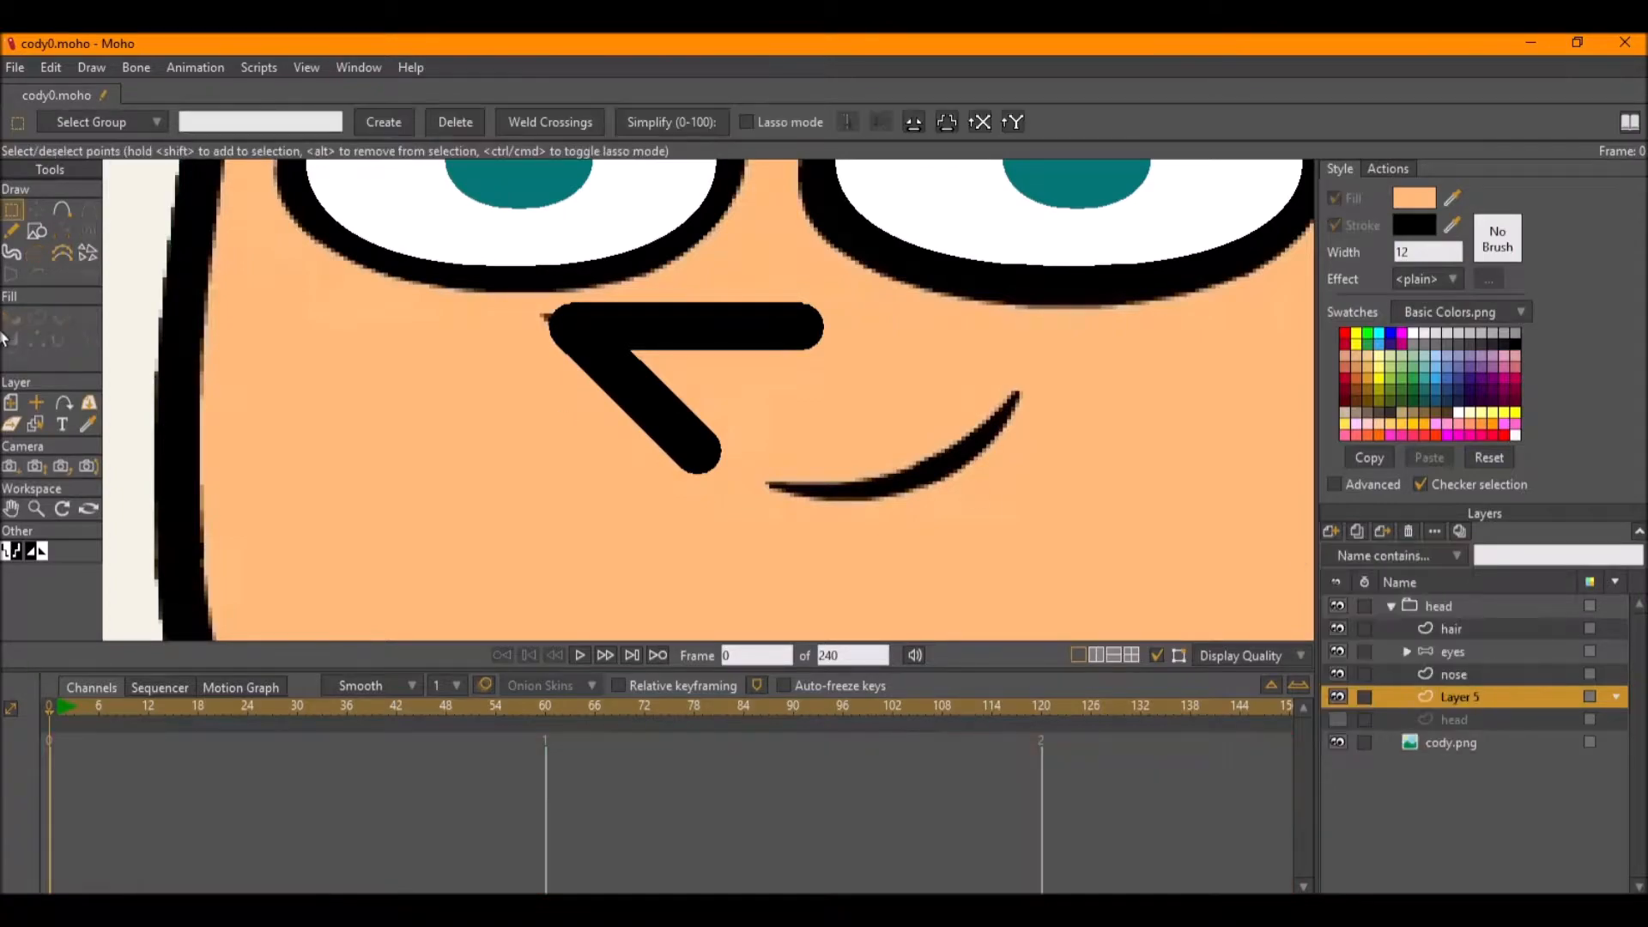
click(61, 211)
drag(768, 484, 1016, 394)
drag(902, 435, 924, 473)
key(c)
drag(929, 476, 1371, 473)
Refine the smile's middle point position and its curvature handles to follow the reference mouth.
scroll(961, 458, up, 5)
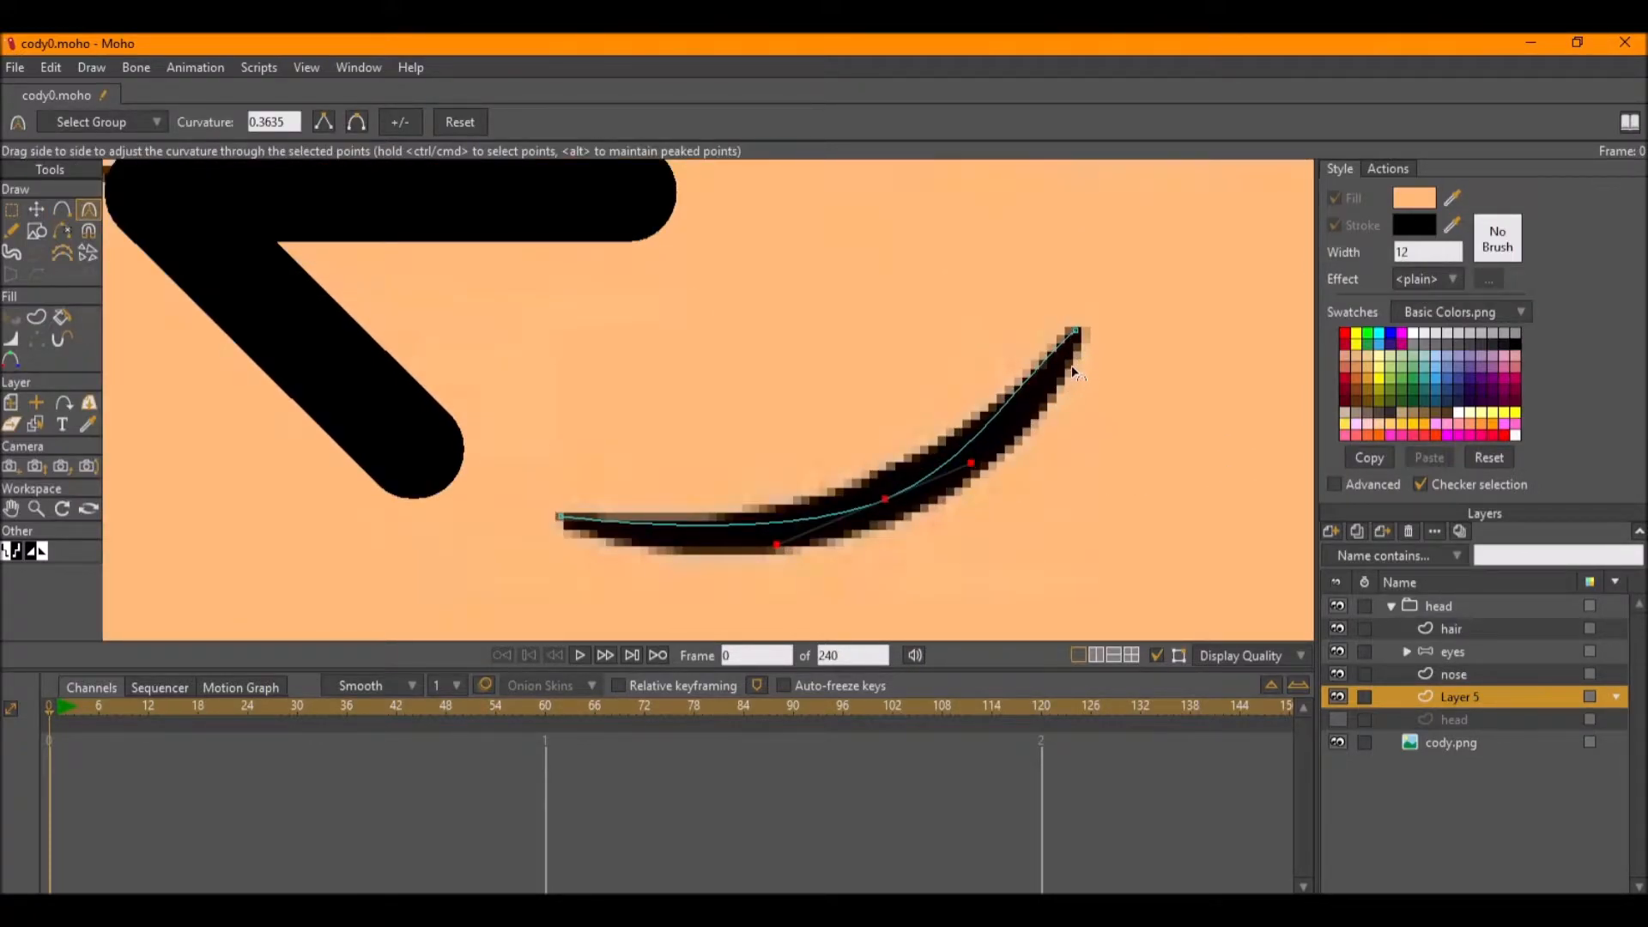
click(1078, 337)
drag(971, 464, 983, 467)
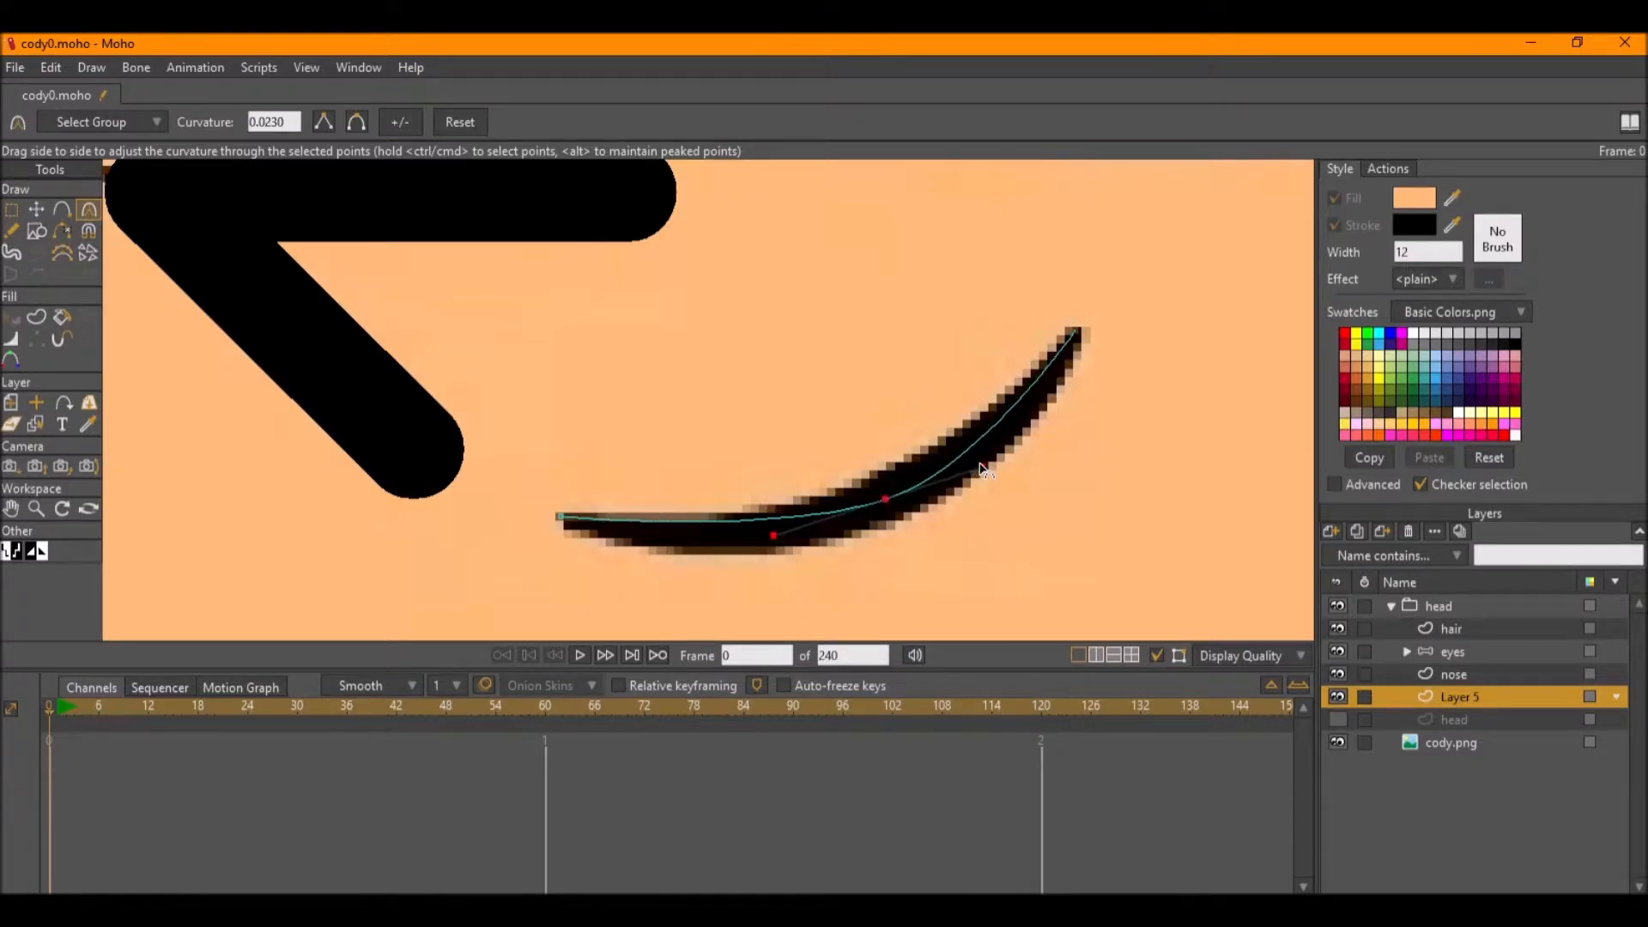
drag(773, 535, 774, 552)
key(t)
drag(887, 501, 897, 514)
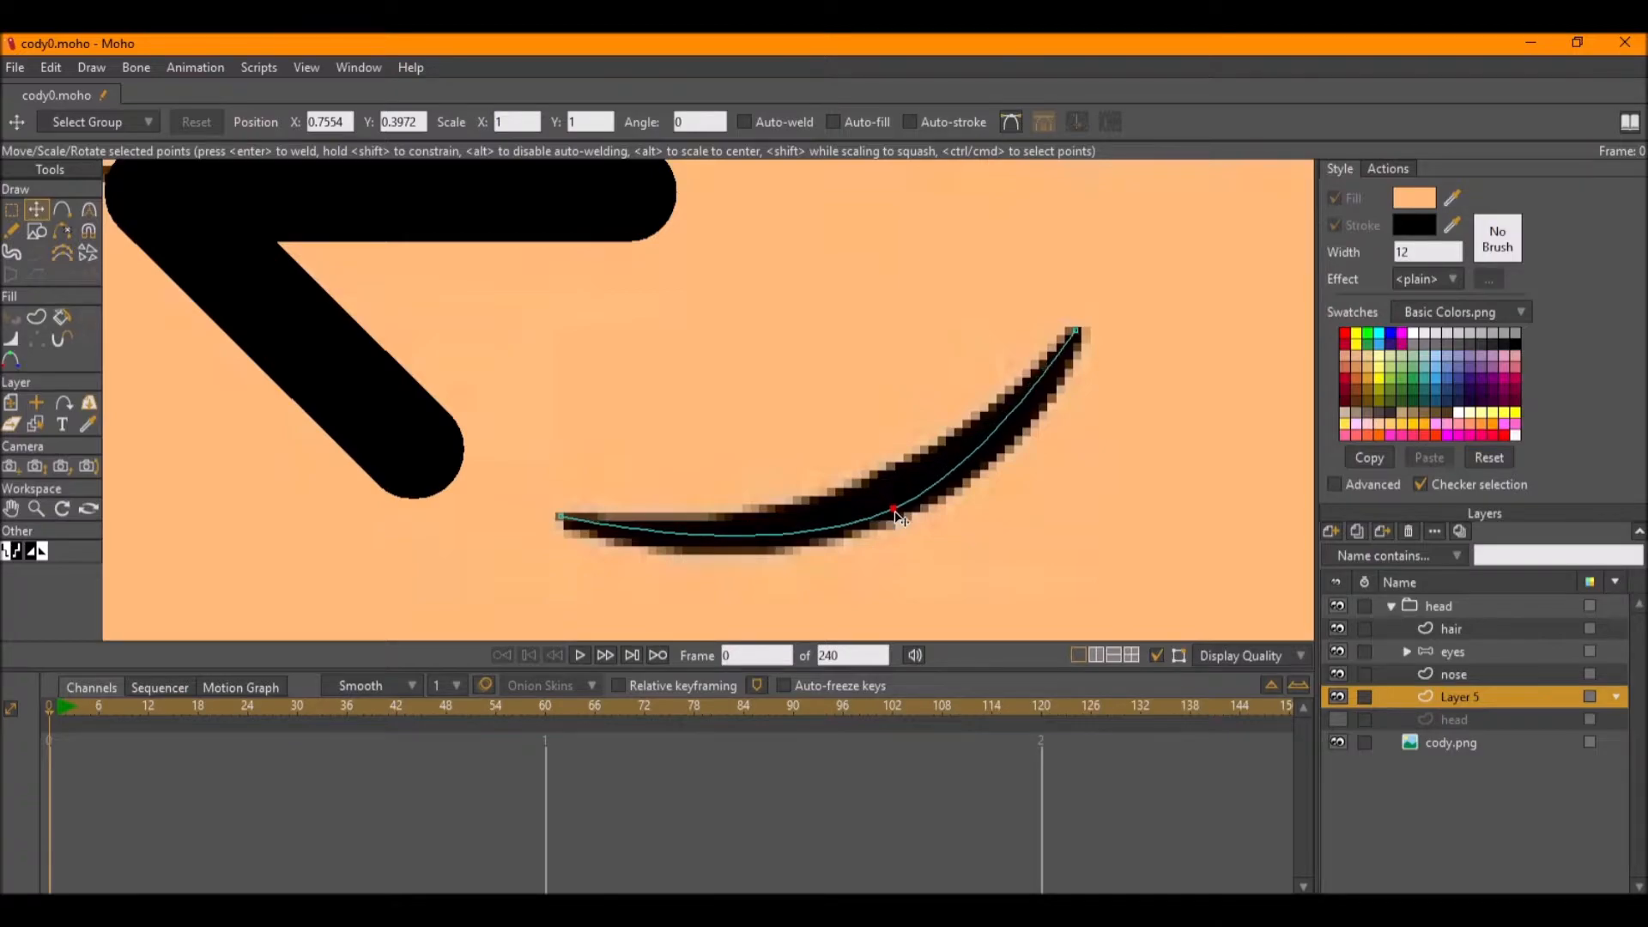
click(38, 322)
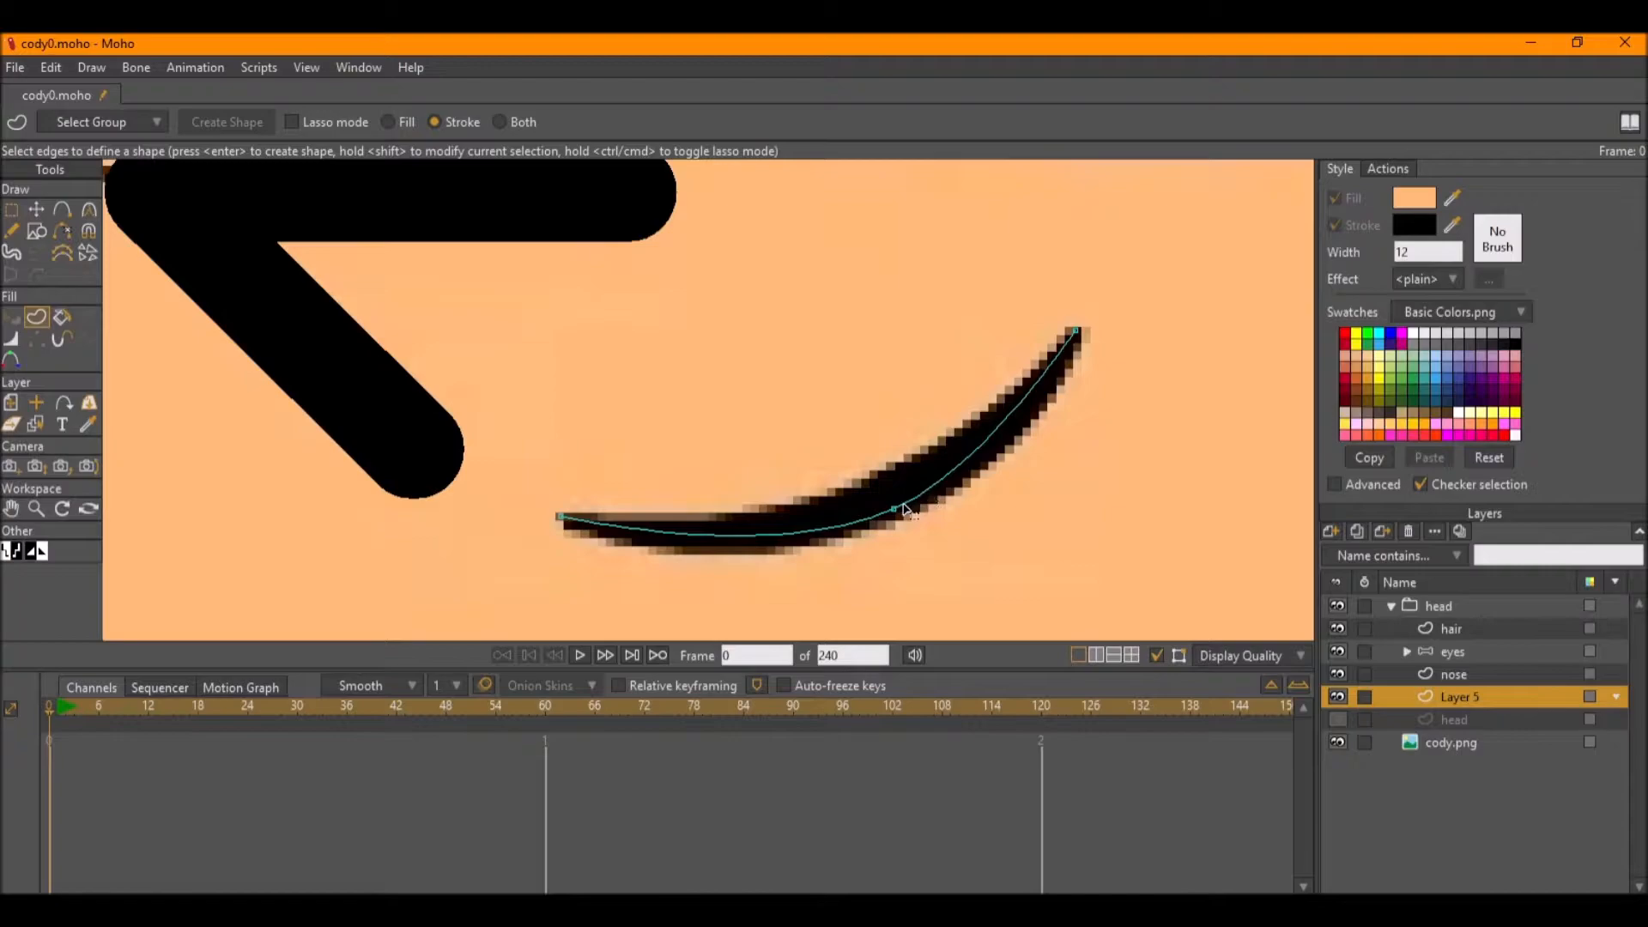
key(t)
Create a stroke-only shape from the smile curve.
click(41, 322)
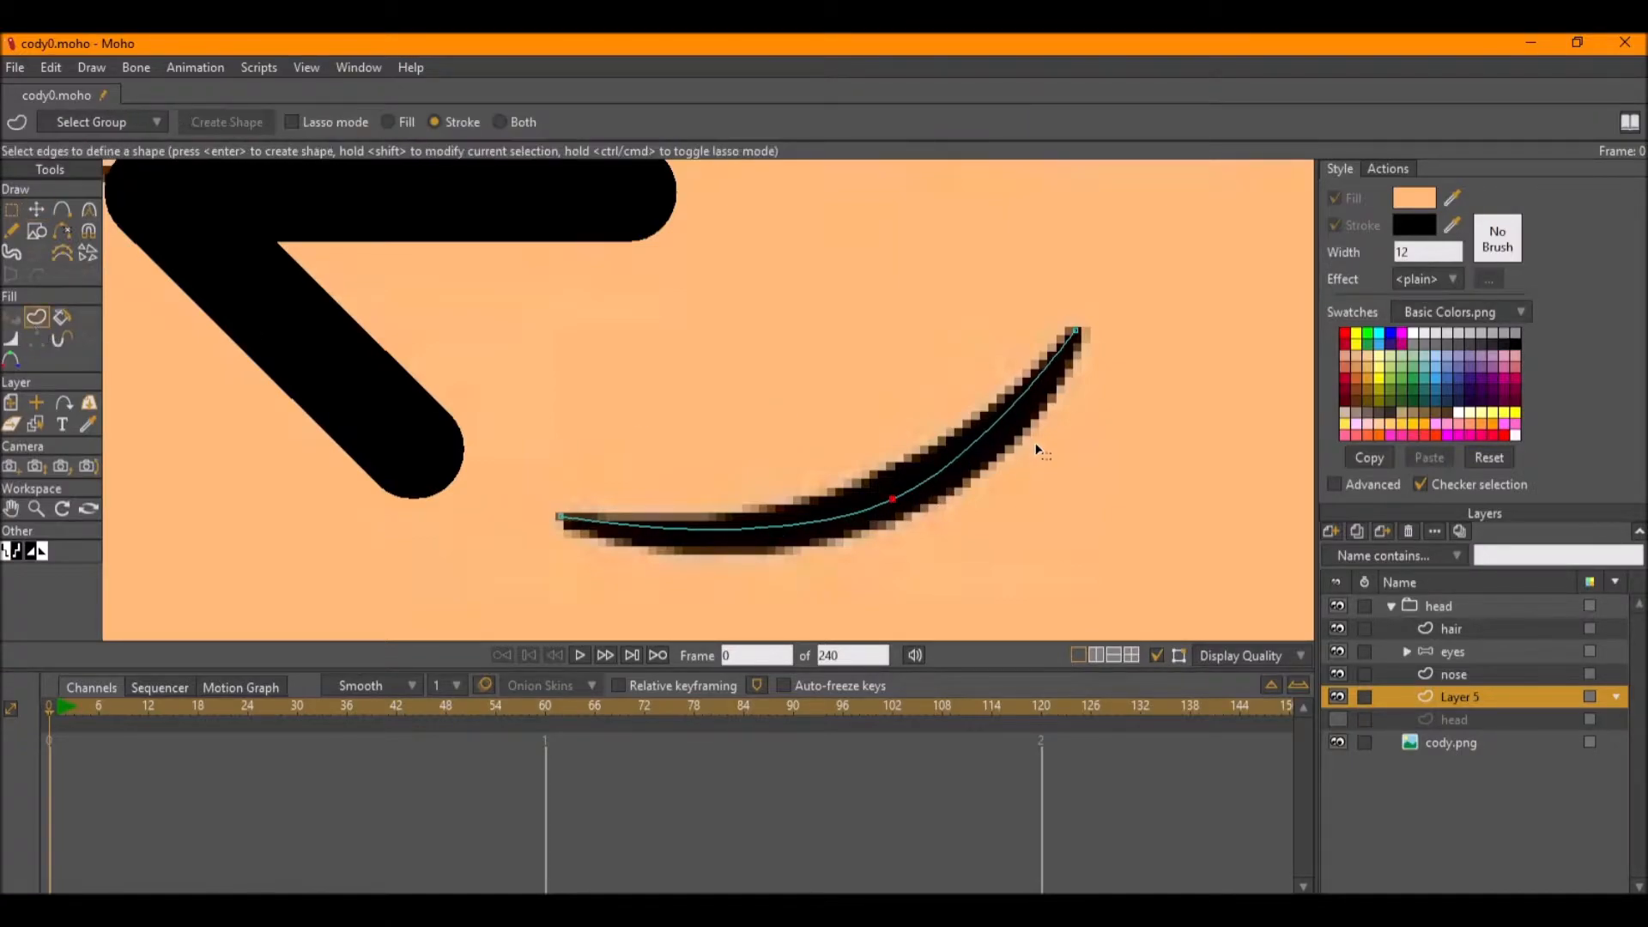
click(978, 436)
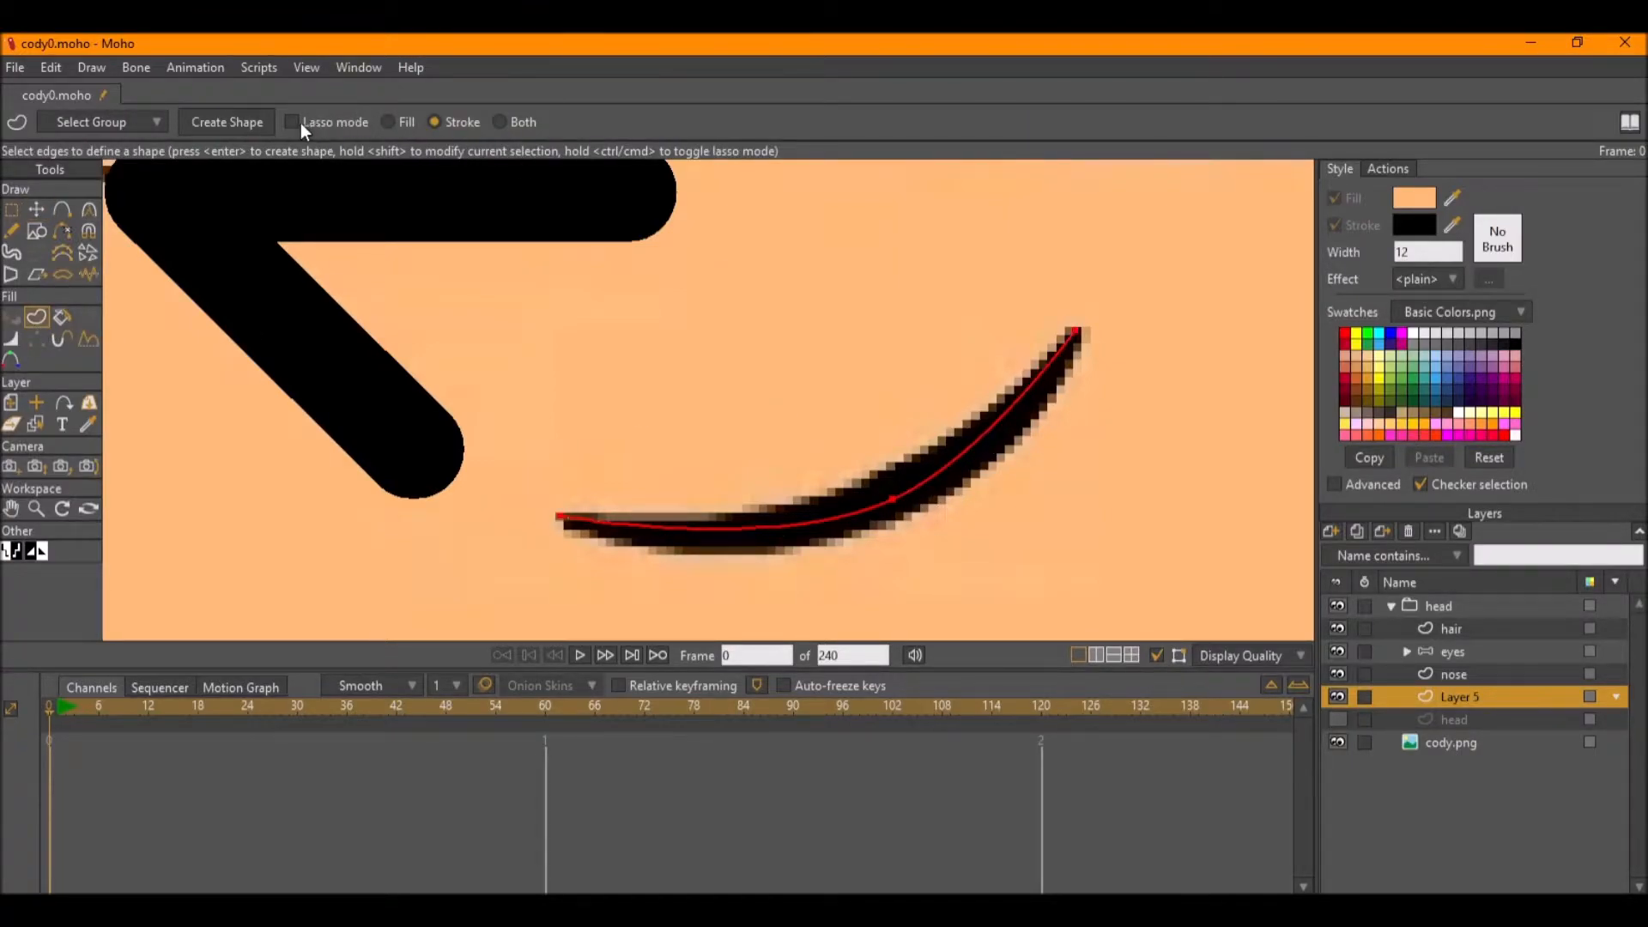
click(241, 122)
Taper the smile's stroke by setting the line width to 0 percent at both ends and 58 percent at the middle point.
key(g)
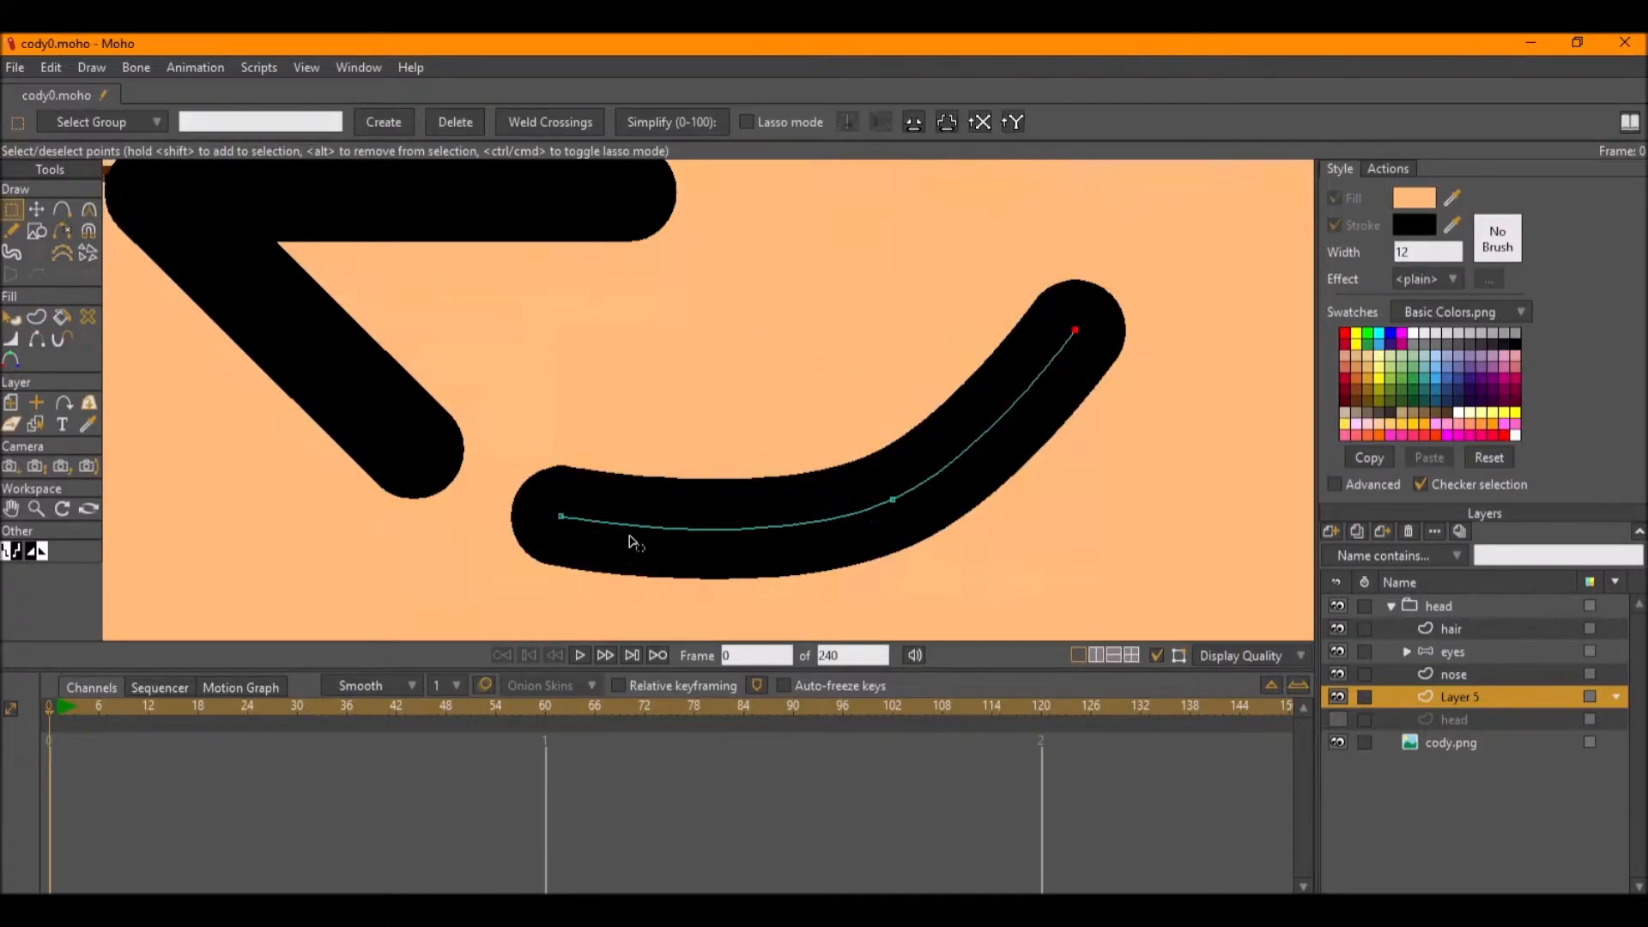
key(w)
drag(612, 506, 464, 528)
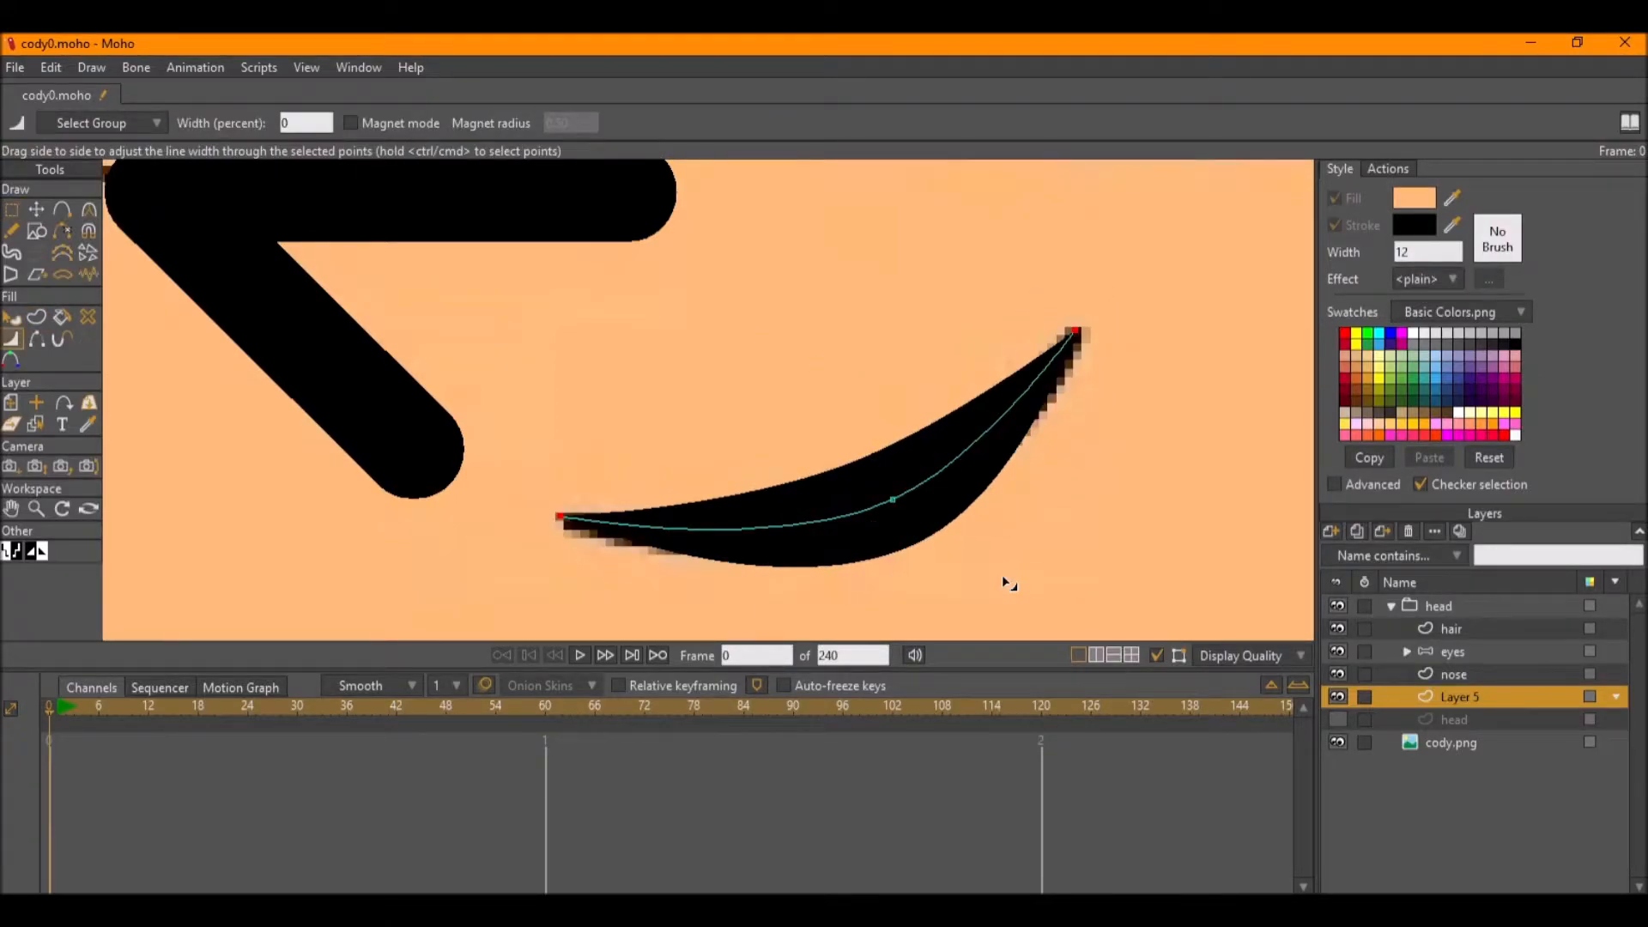
key(g)
click(893, 501)
key(w)
drag(893, 502, 865, 513)
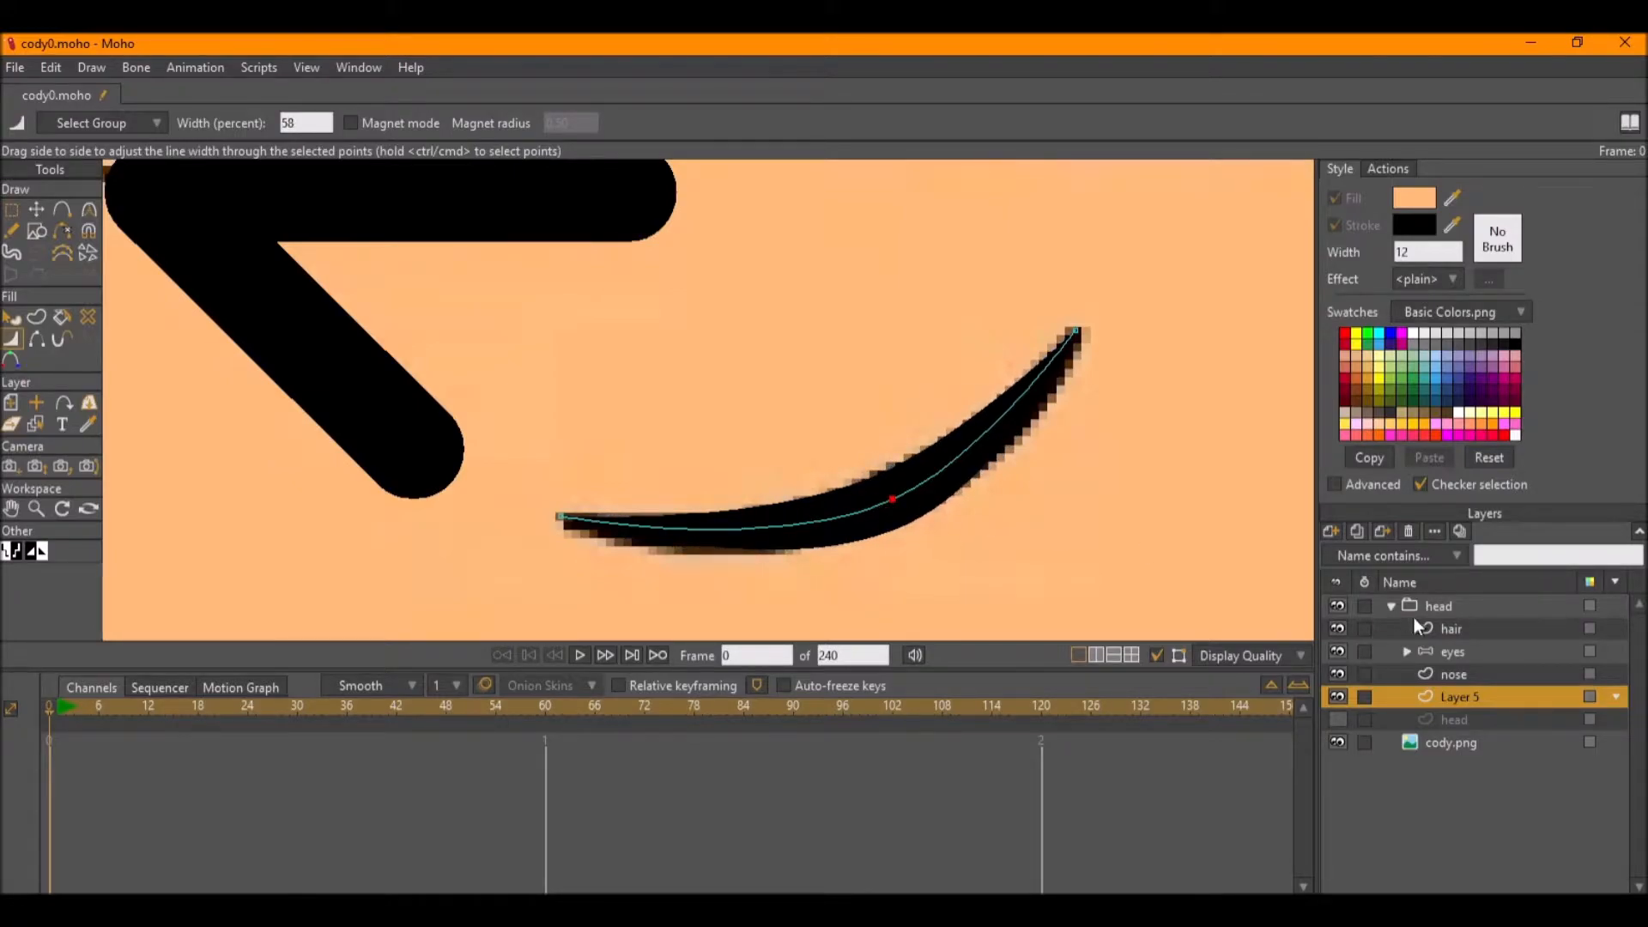
On the nose layer, set the line width to 52 percent at both end points and 78 percent at the corner point.
click(1476, 675)
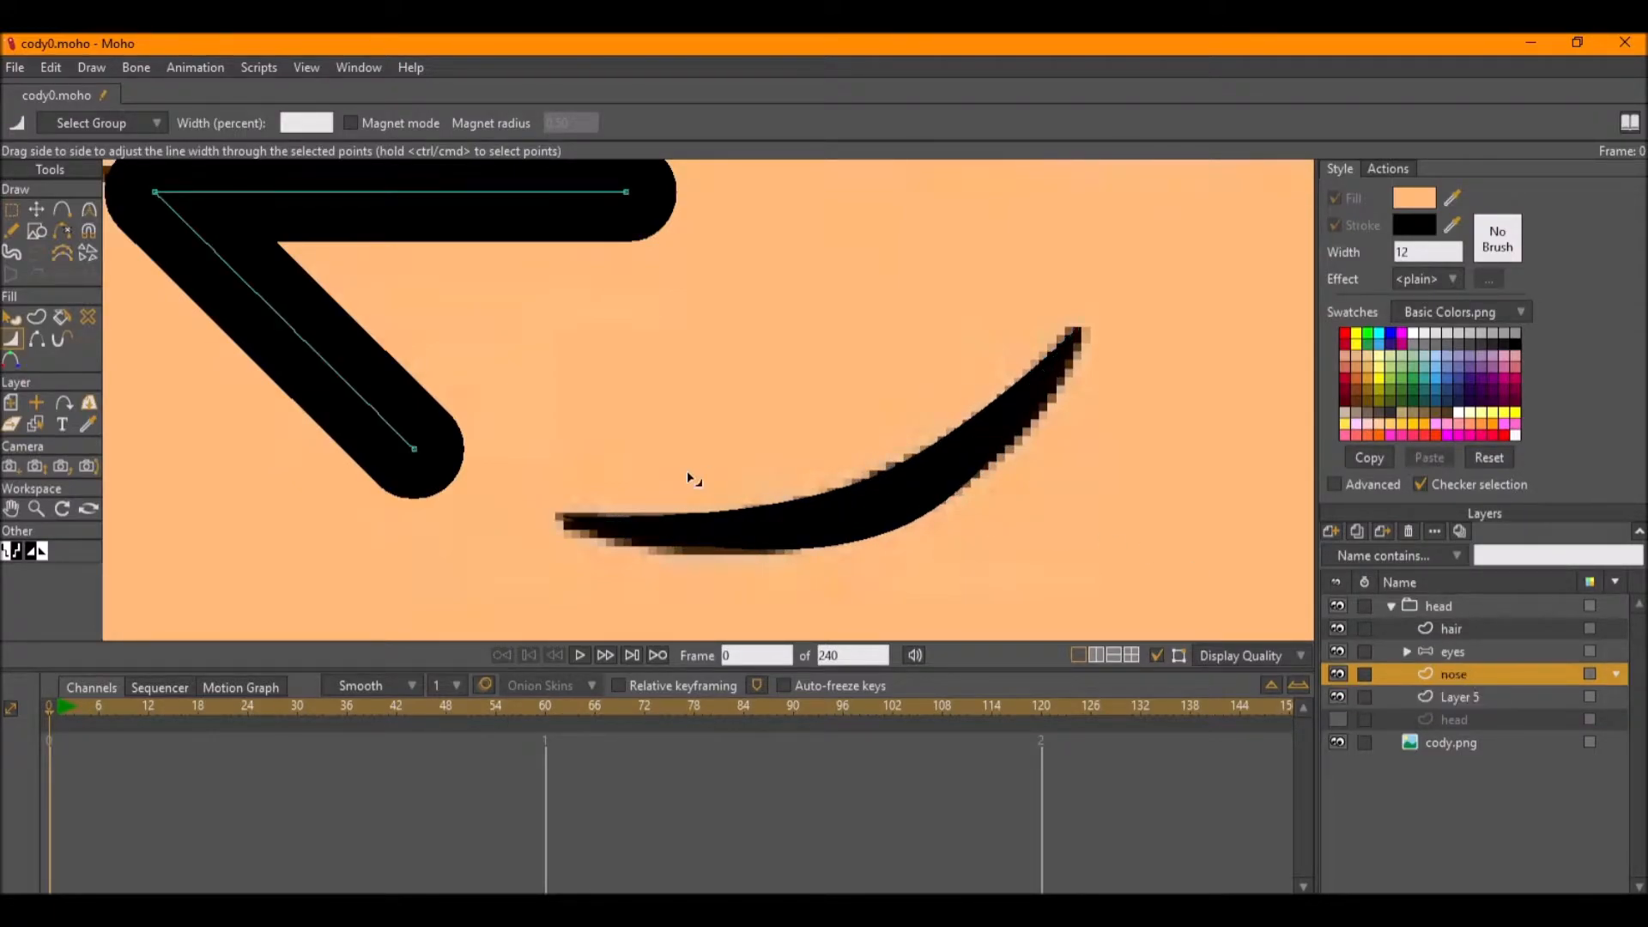
key(g)
drag(587, 570, 411, 437)
scroll(761, 441, down, 1)
drag(734, 399, 579, 215)
key(w)
mouse_move(652, 286)
mouse_down()
mouse_move(594, 287)
mouse_move(661, 303)
mouse_move(635, 300)
mouse_up()
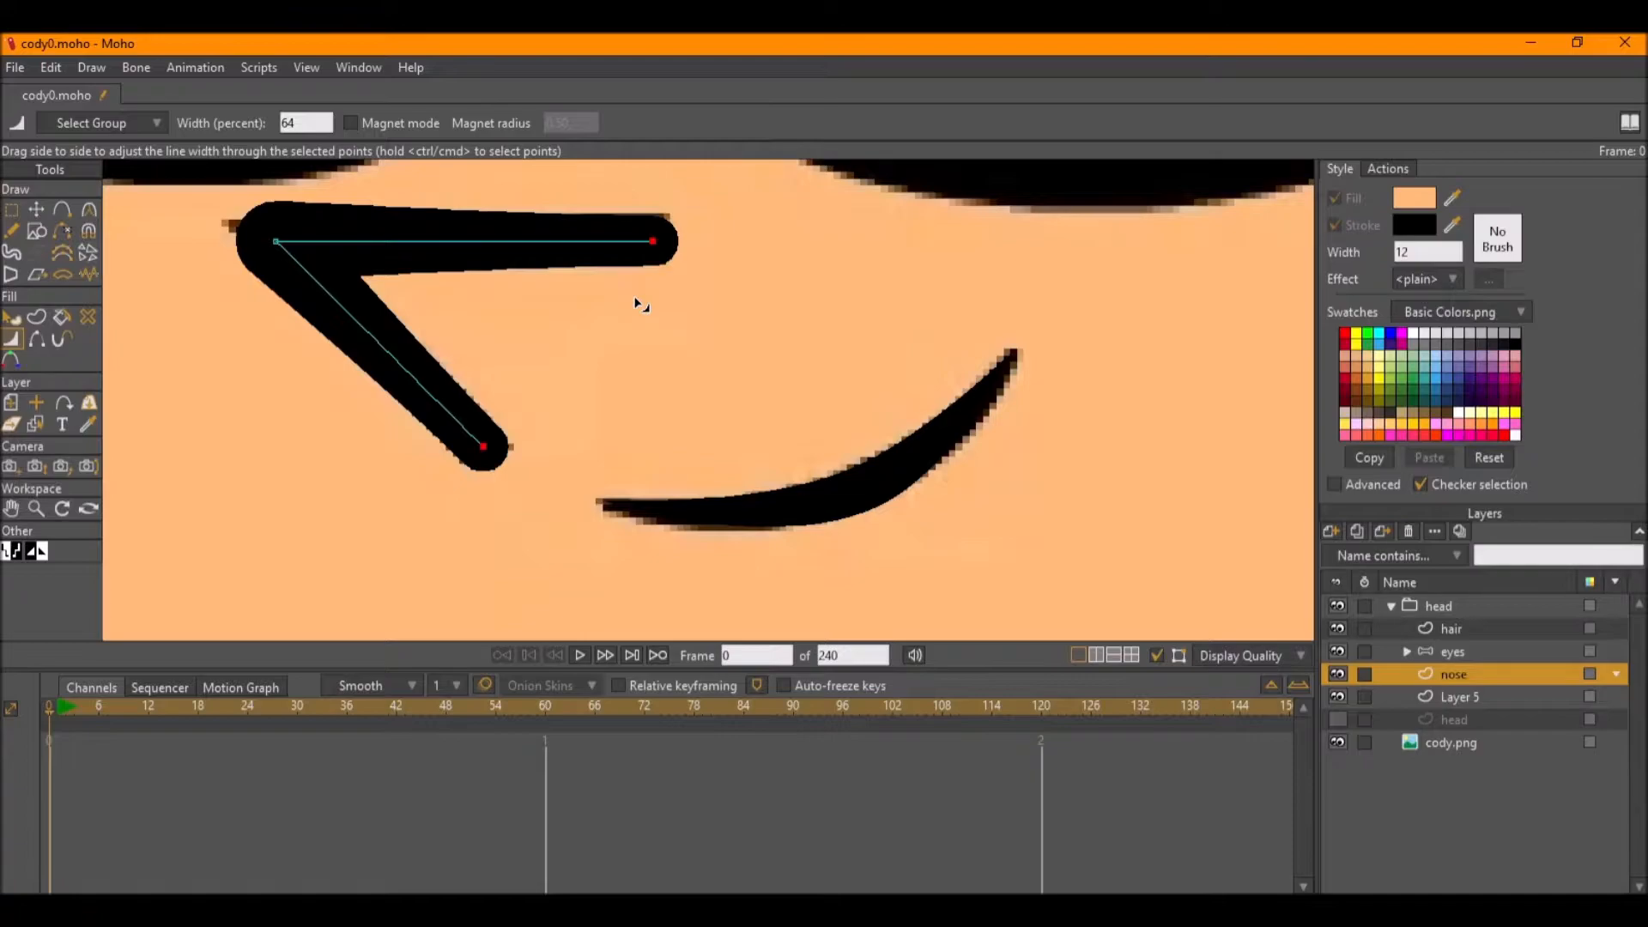
drag(288, 245, 282, 244)
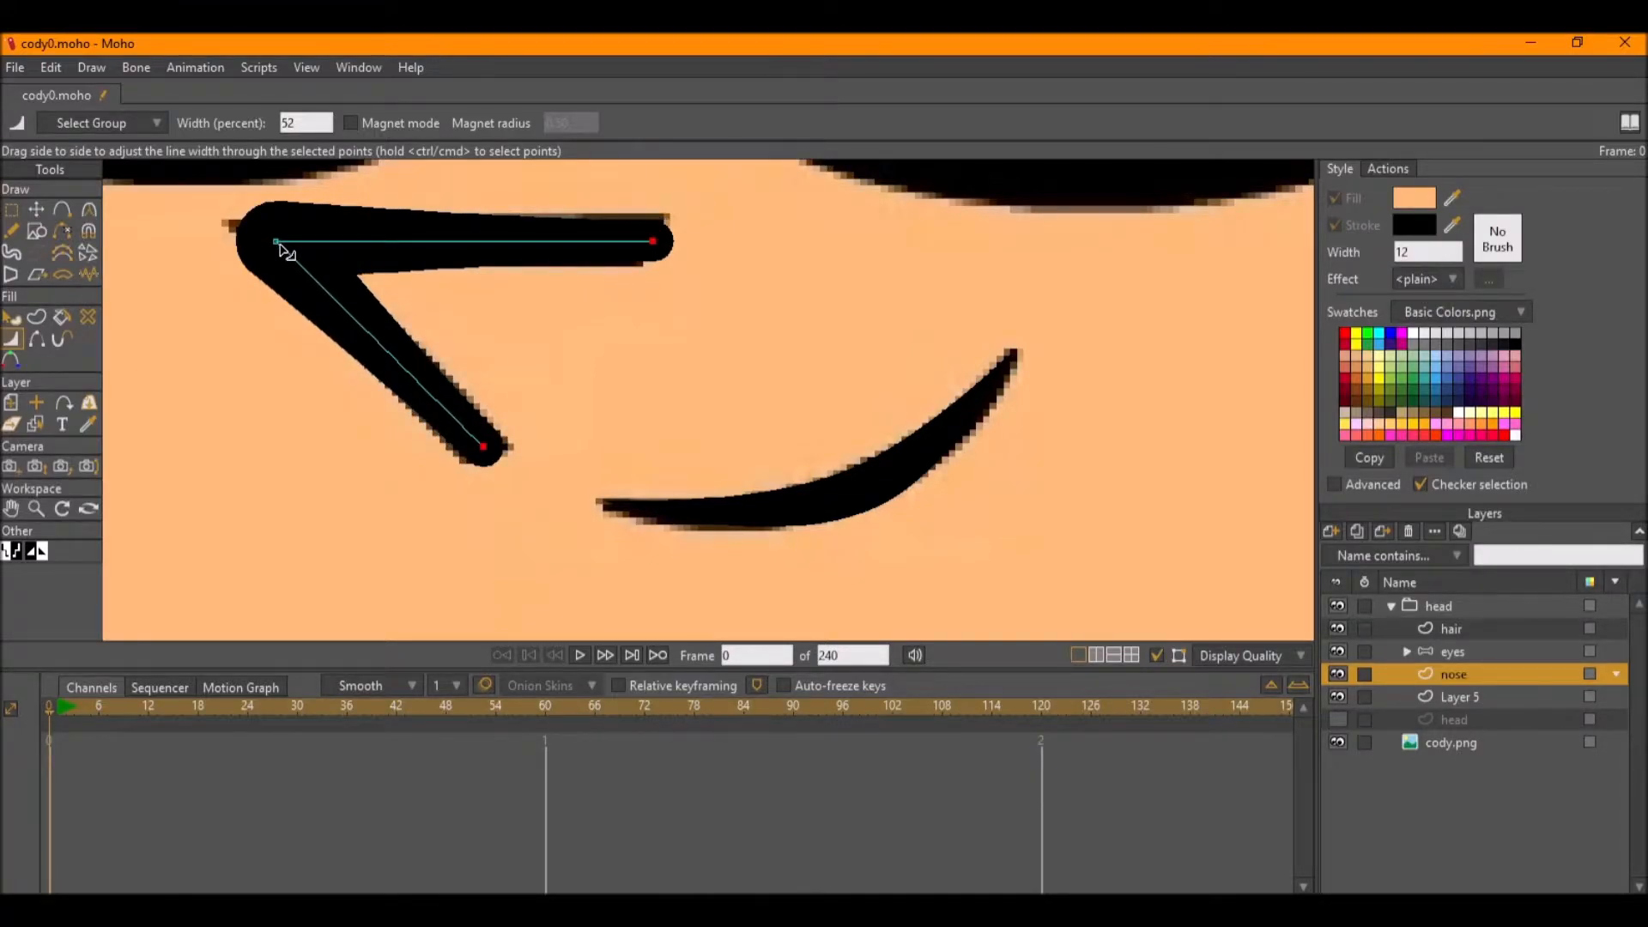
ctrl+click(275, 243)
drag(276, 243, 273, 248)
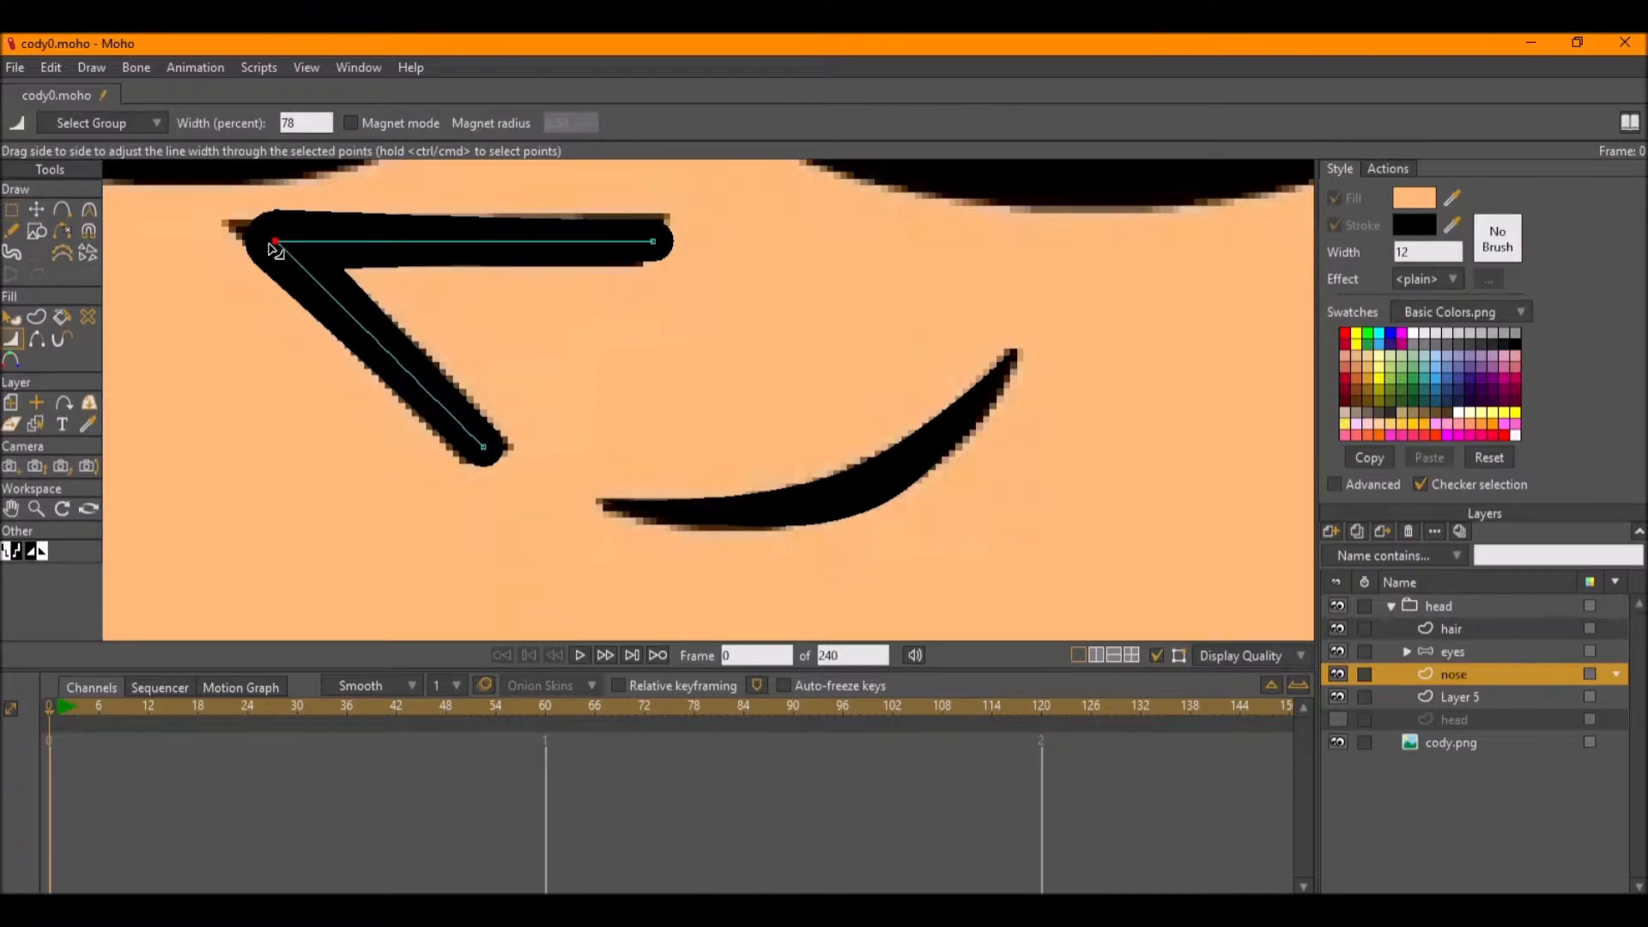
Show the head layer again and select the cody.png reference layer.
scroll(882, 496, down, 2)
click(1335, 718)
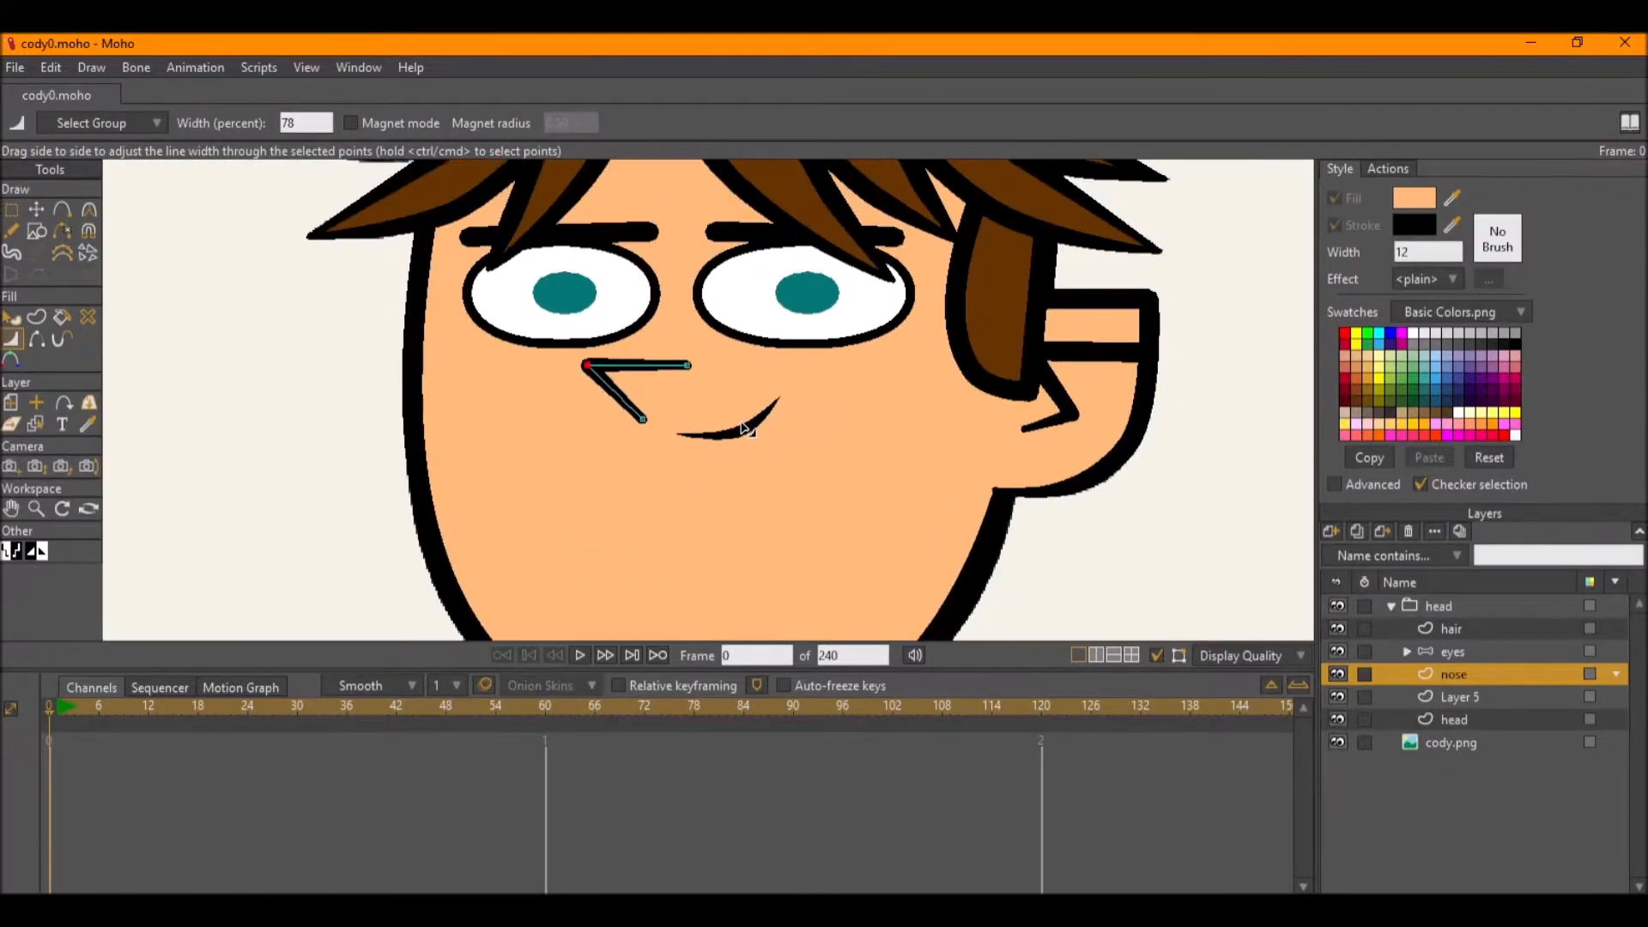
click(1450, 742)
Examine the redrawn face as a whole and the reference body below the head.
scroll(708, 399, down, 3)
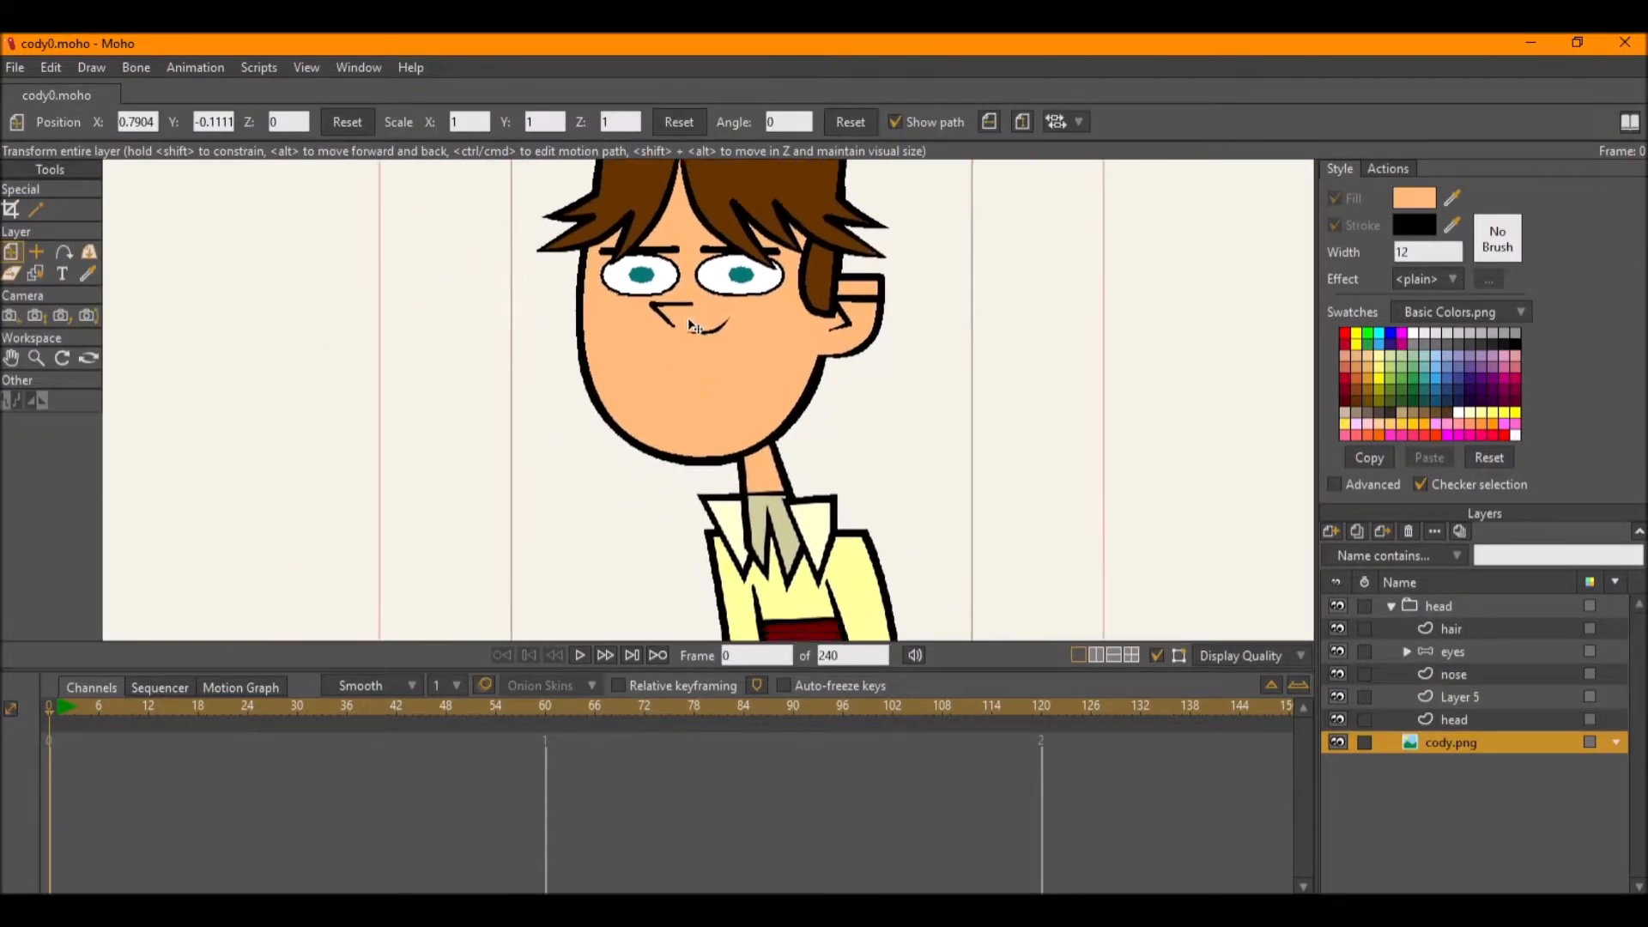
scroll(799, 449, up, 2)
scroll(646, 269, up, 1)
scroll(704, 349, down, 3)
scroll(820, 368, down, 2)
scroll(821, 369, up, 1)
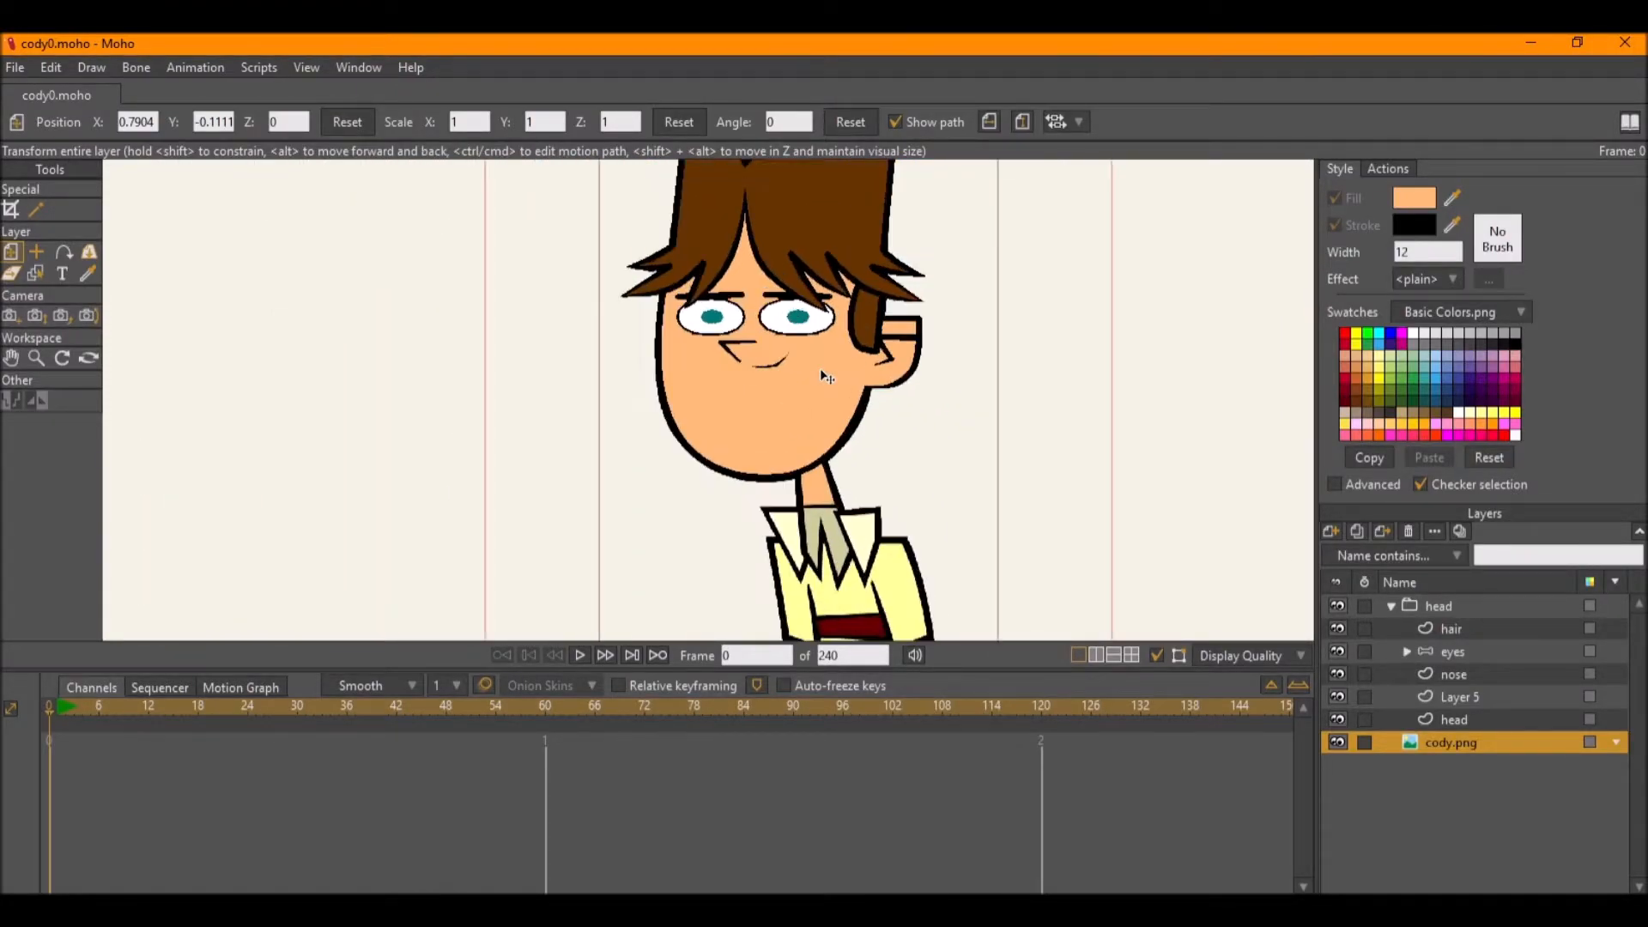
scroll(824, 386, down, 1)
scroll(829, 426, up, 1)
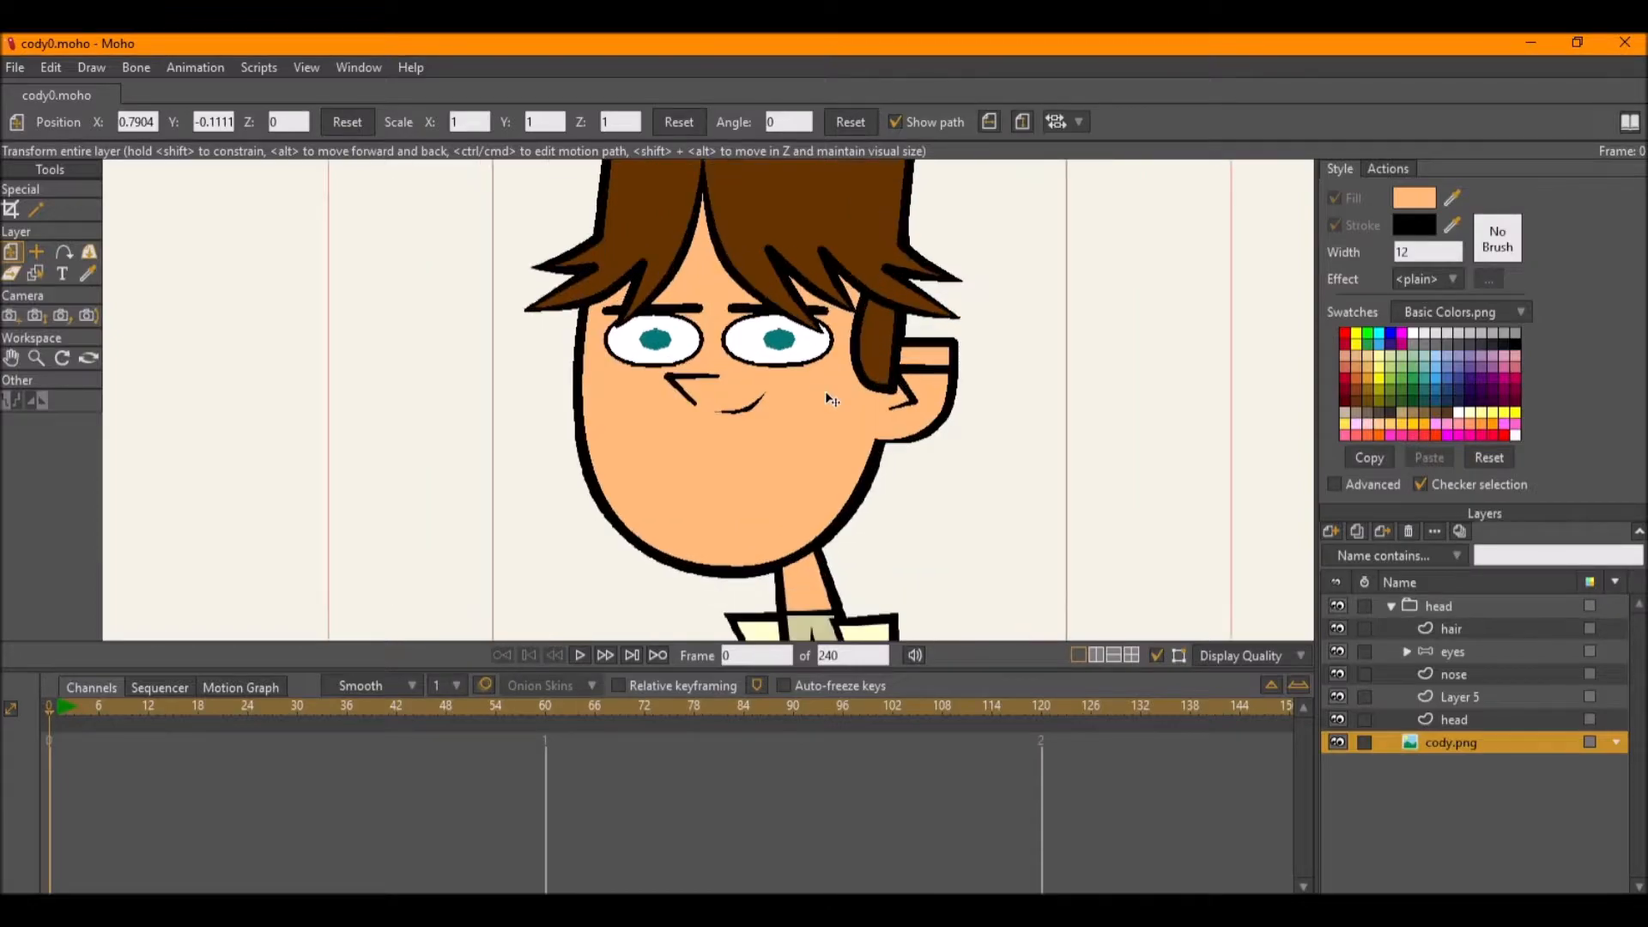
scroll(830, 400, up, 1)
scroll(661, 387, down, 2)
scroll(677, 394, up, 1)
scroll(650, 286, up, 1)
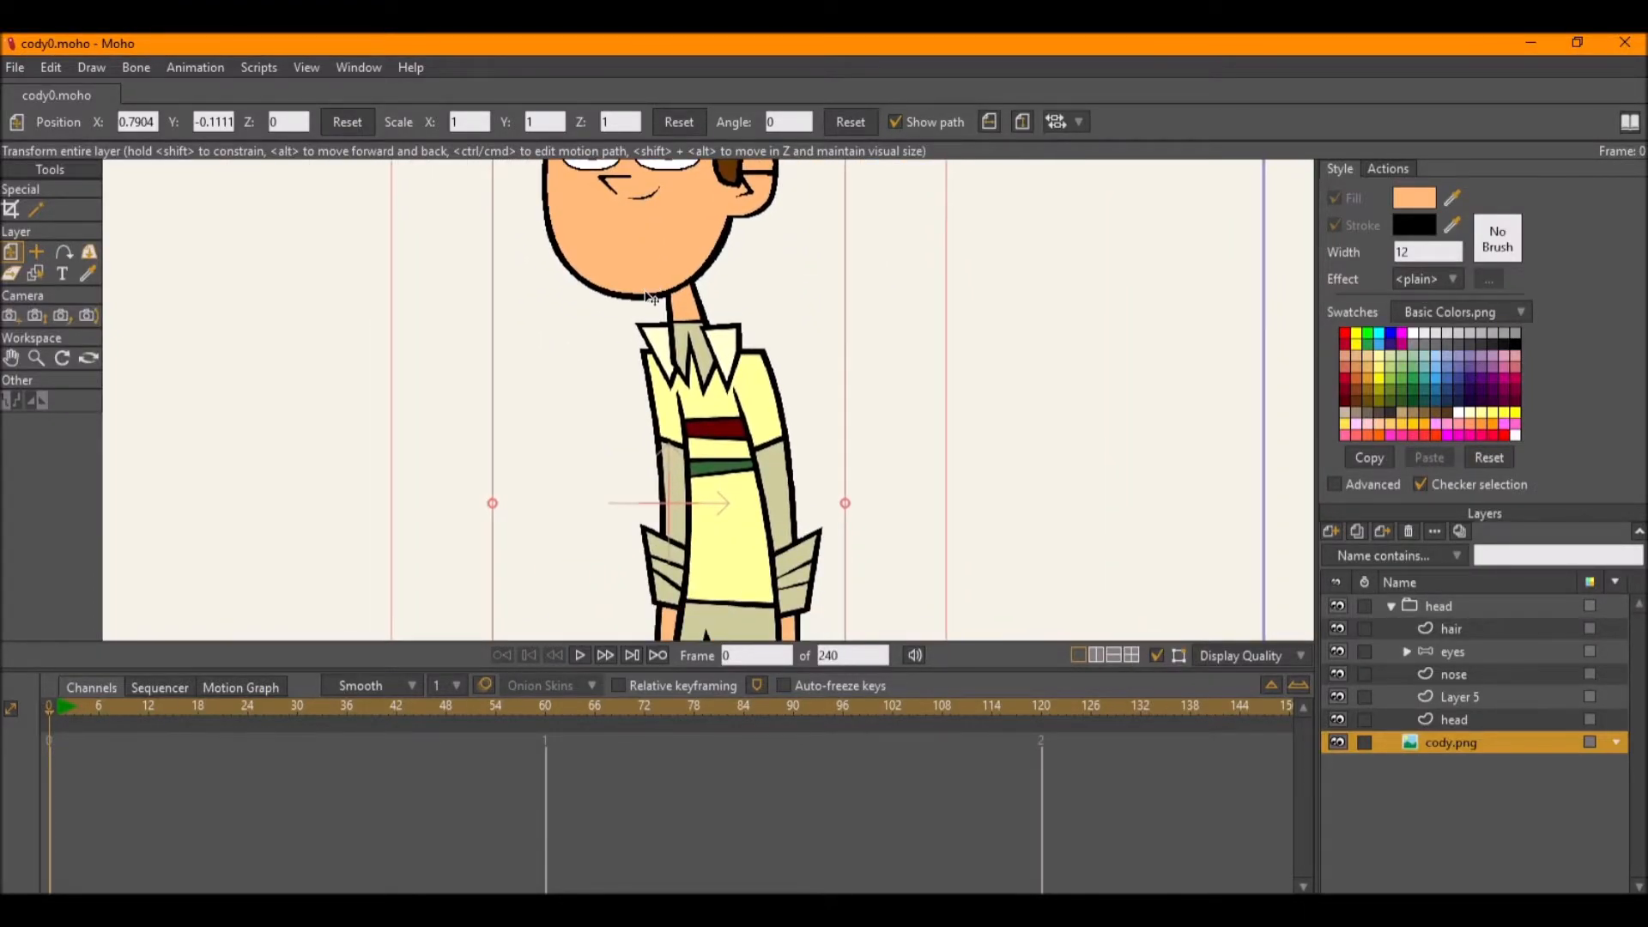
Collapse the head group and add a vector layer between it and cody.png for the reference body.
click(1390, 605)
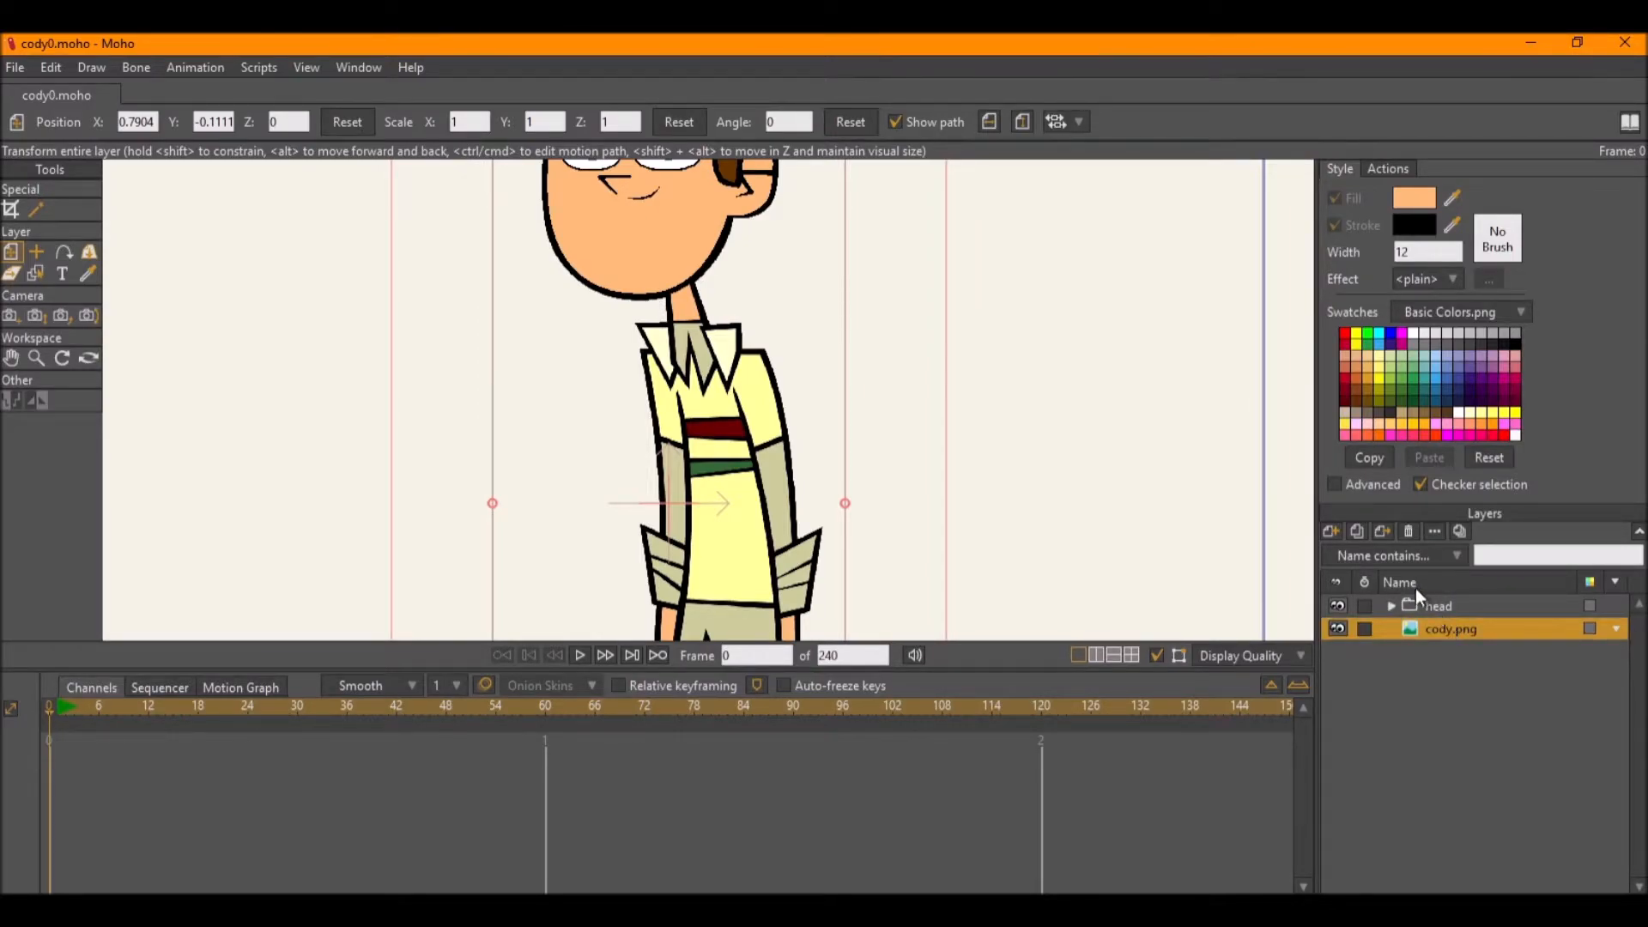
click(1331, 528)
click(1336, 551)
drag(793, 517, 814, 420)
scroll(806, 316, down, 2)
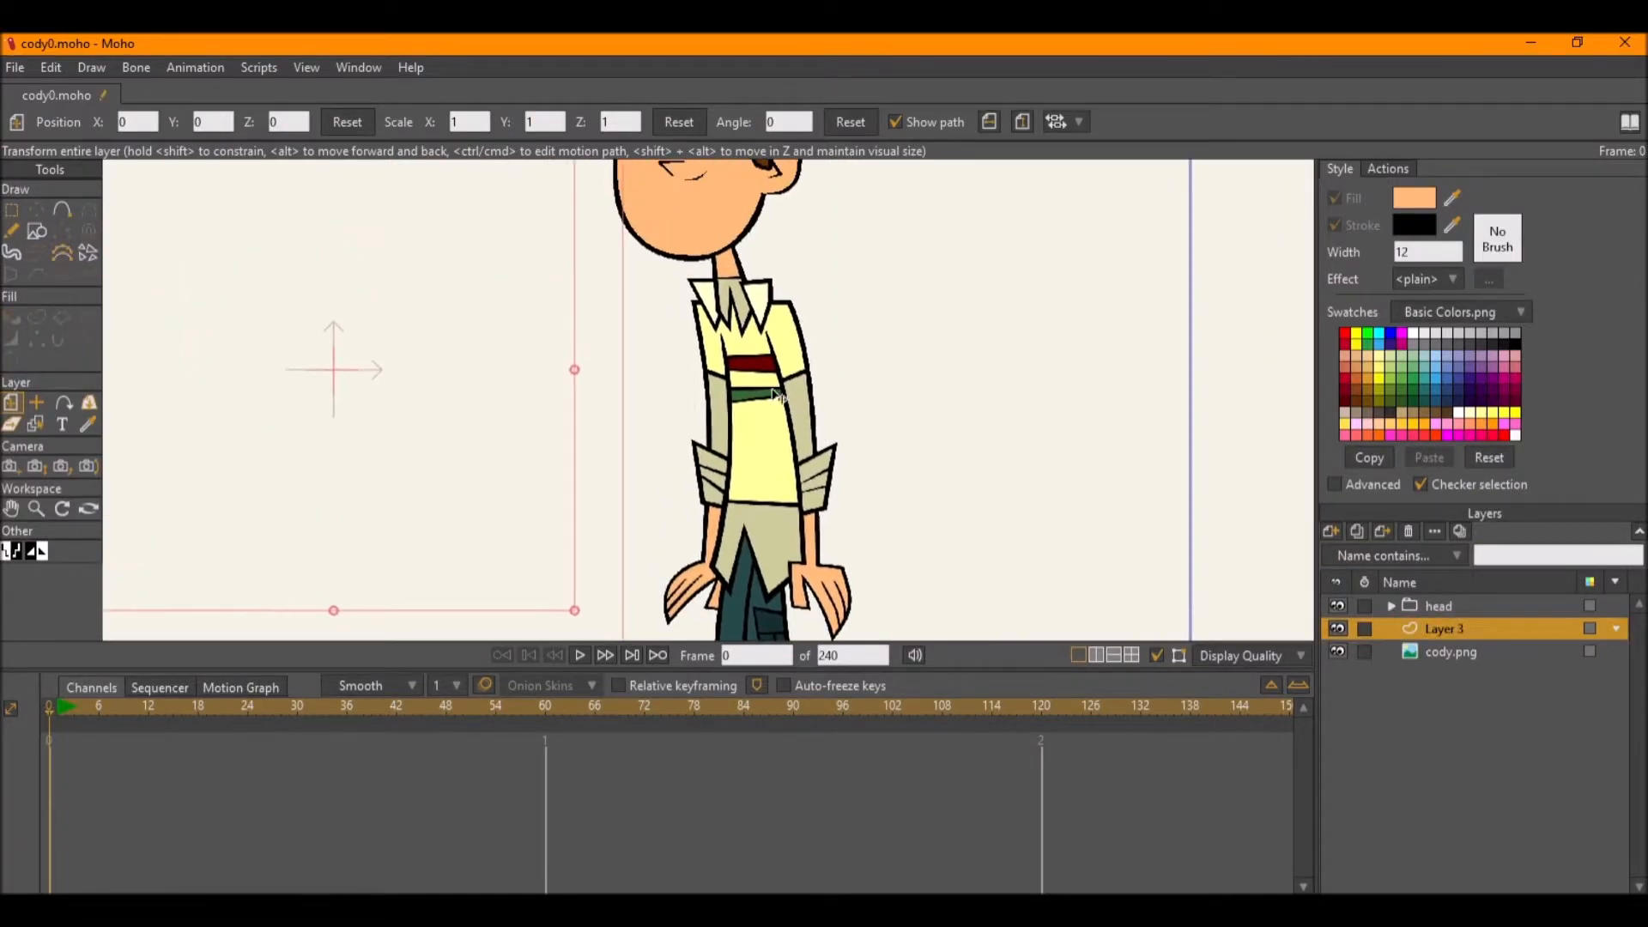
Choose the Draw Shape tool and sample the shirt hem's beige from the reference as the fill colour.
scroll(717, 309, up, 3)
drag(719, 312, 695, 218)
scroll(695, 218, down, 1)
scroll(717, 169, down, 2)
drag(766, 378, 728, 383)
scroll(749, 440, up, 2)
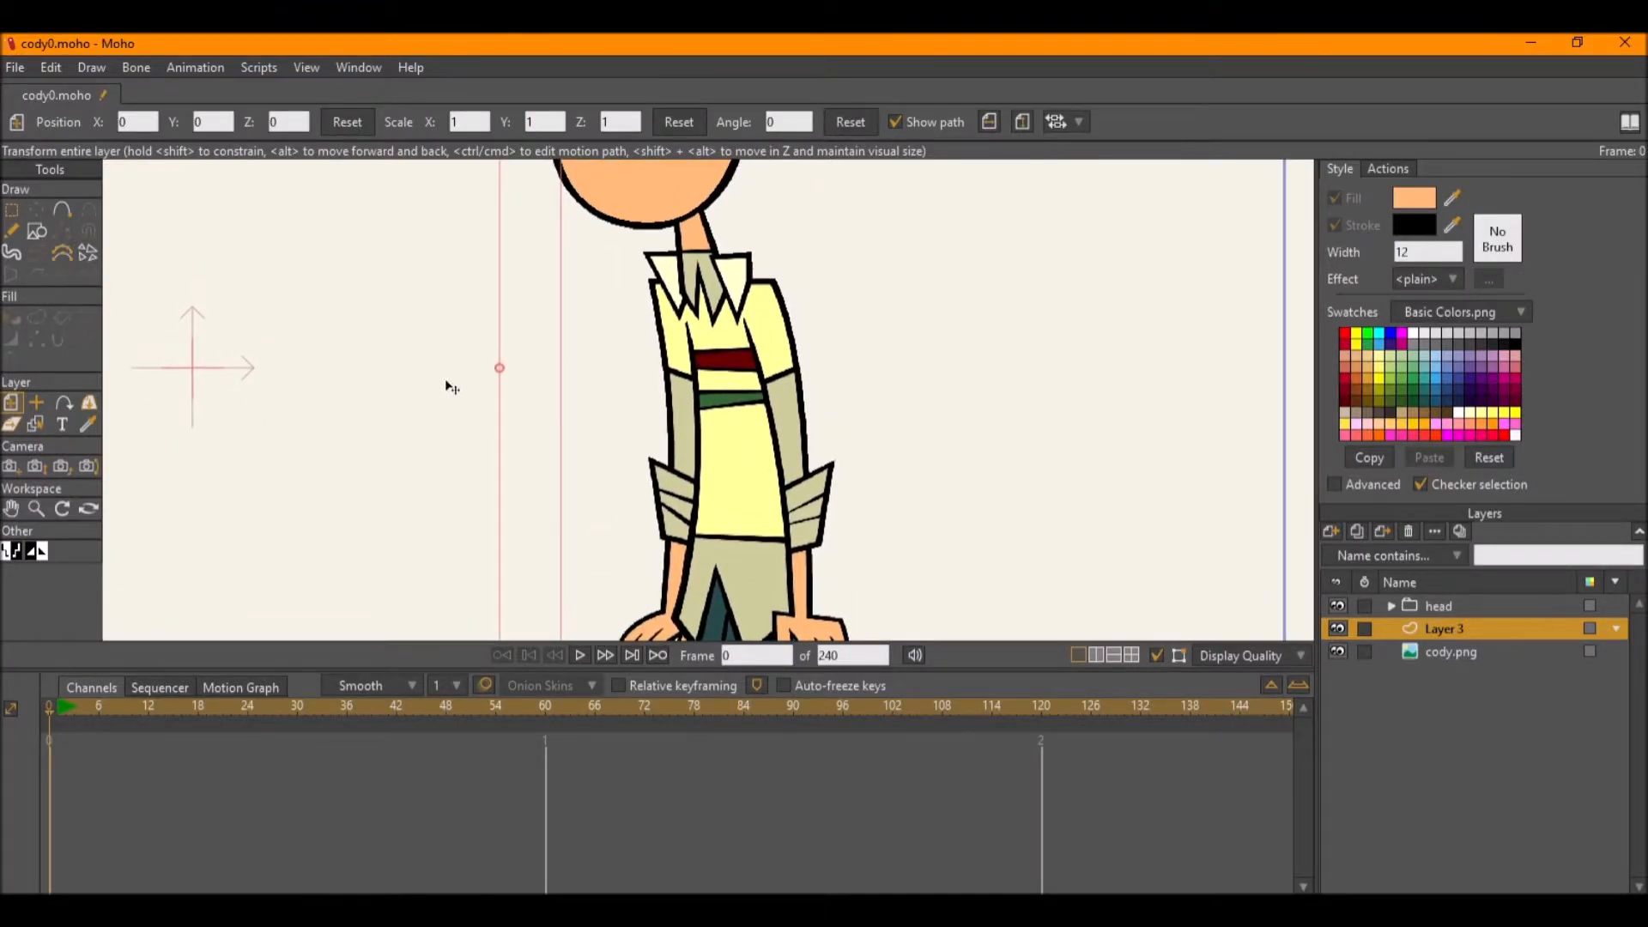
drag(441, 379, 489, 261)
click(37, 230)
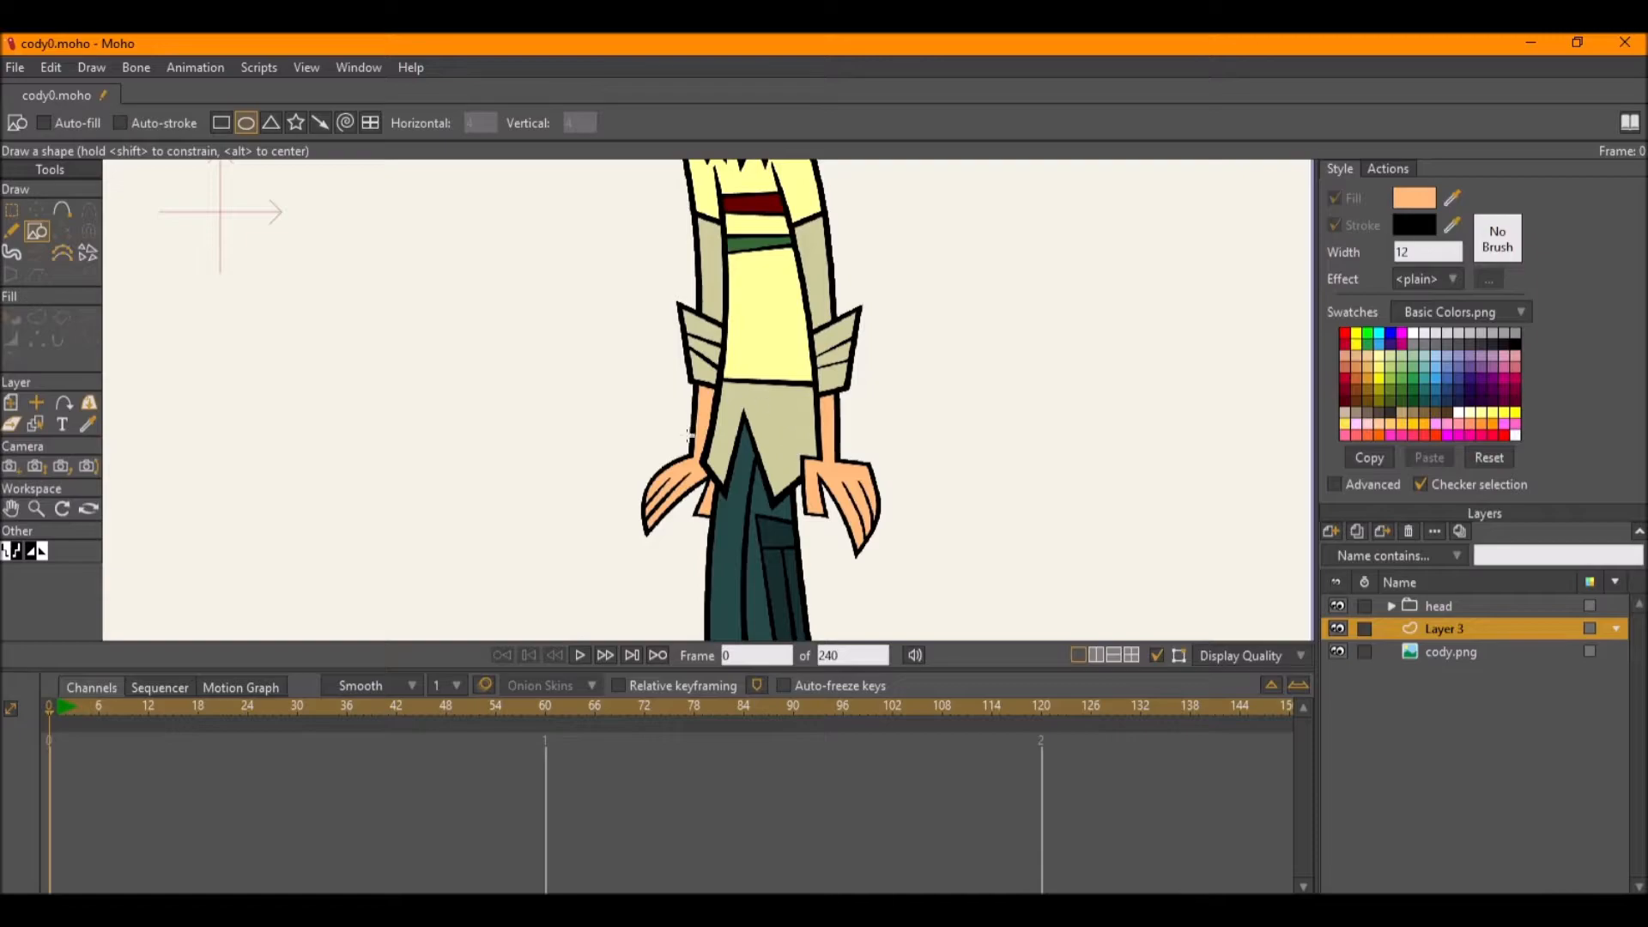
scroll(772, 345, up, 3)
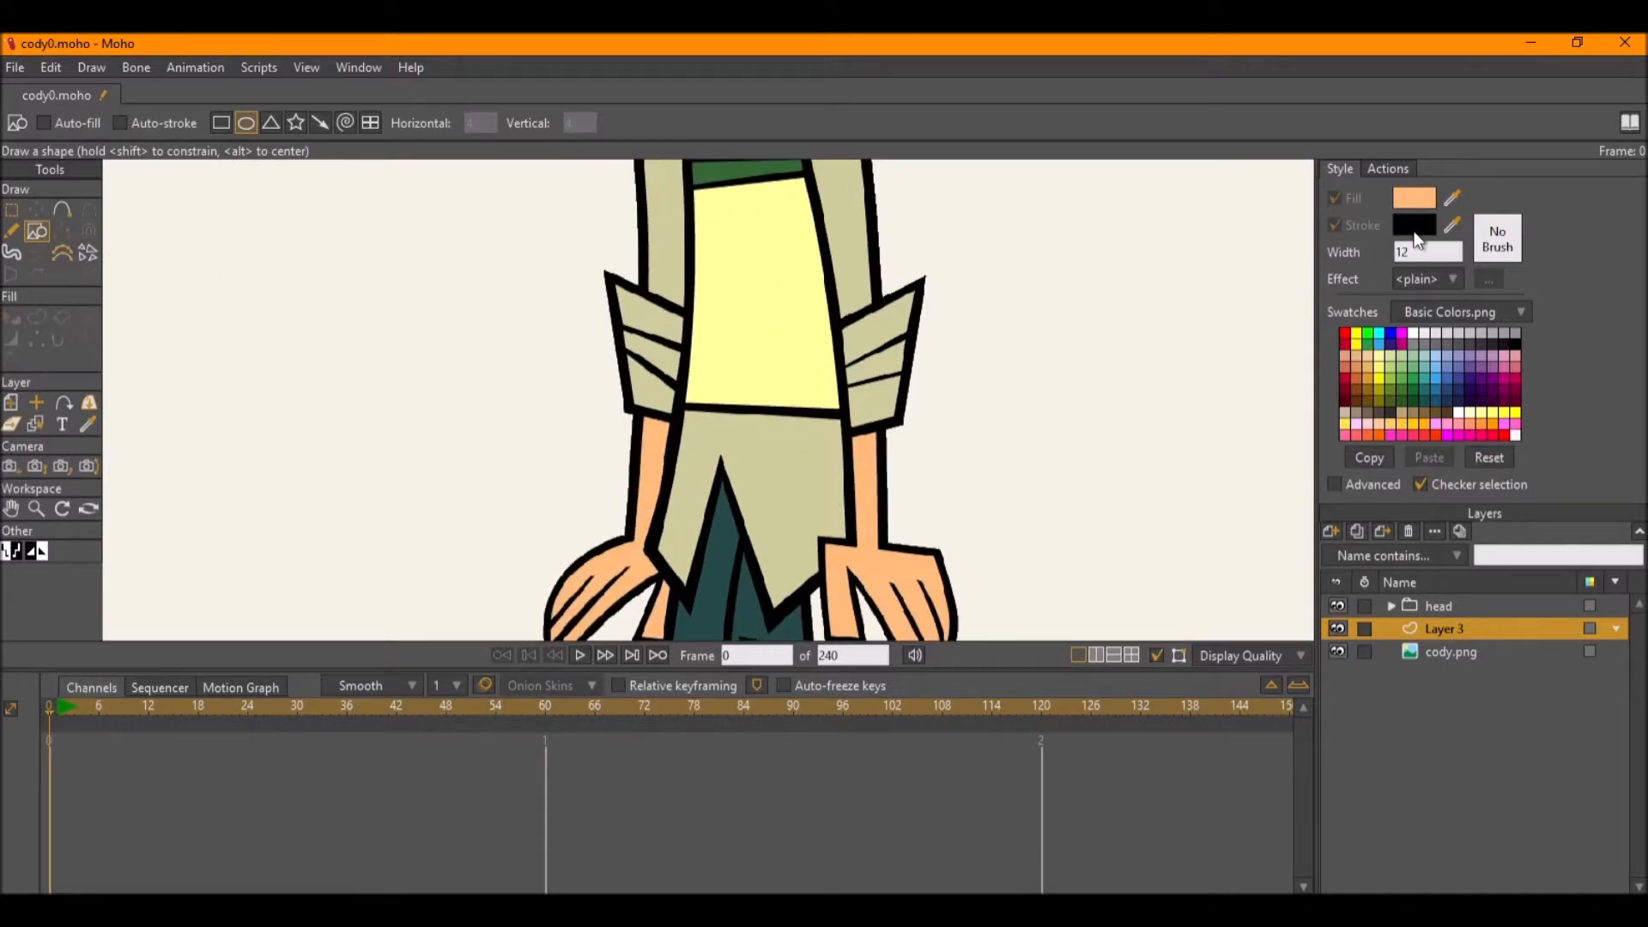
drag(1455, 198, 781, 532)
scroll(780, 463, down, 3)
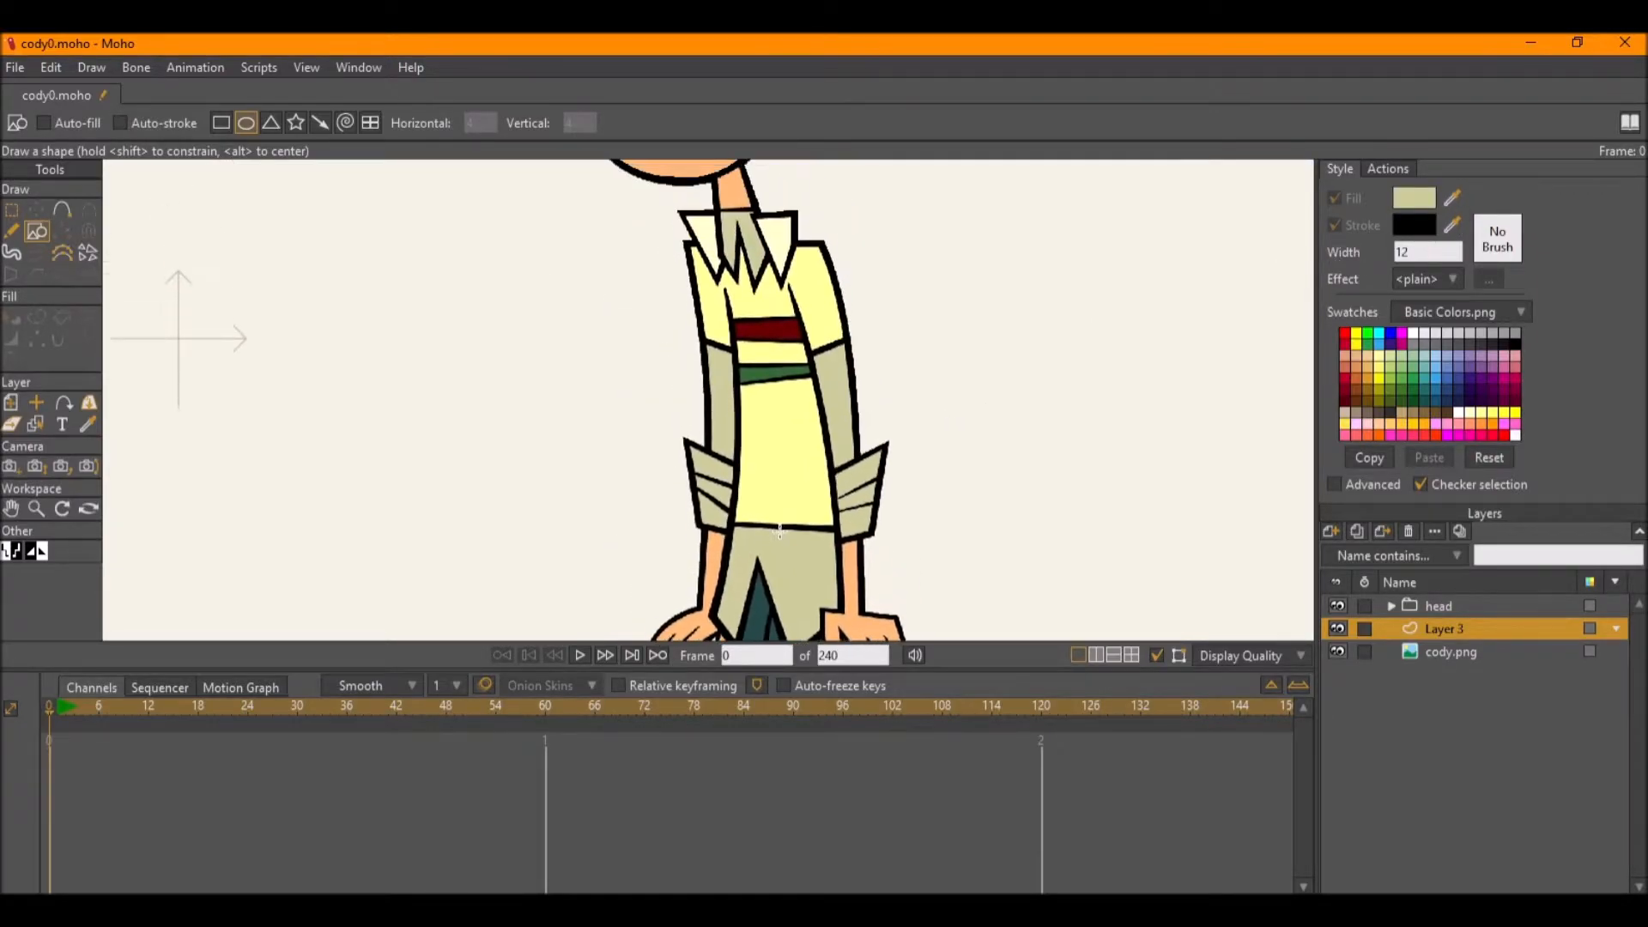
Draw a rectangle over the reference shirt's torso, from the shoulders down to the hem.
scroll(763, 502, down, 2)
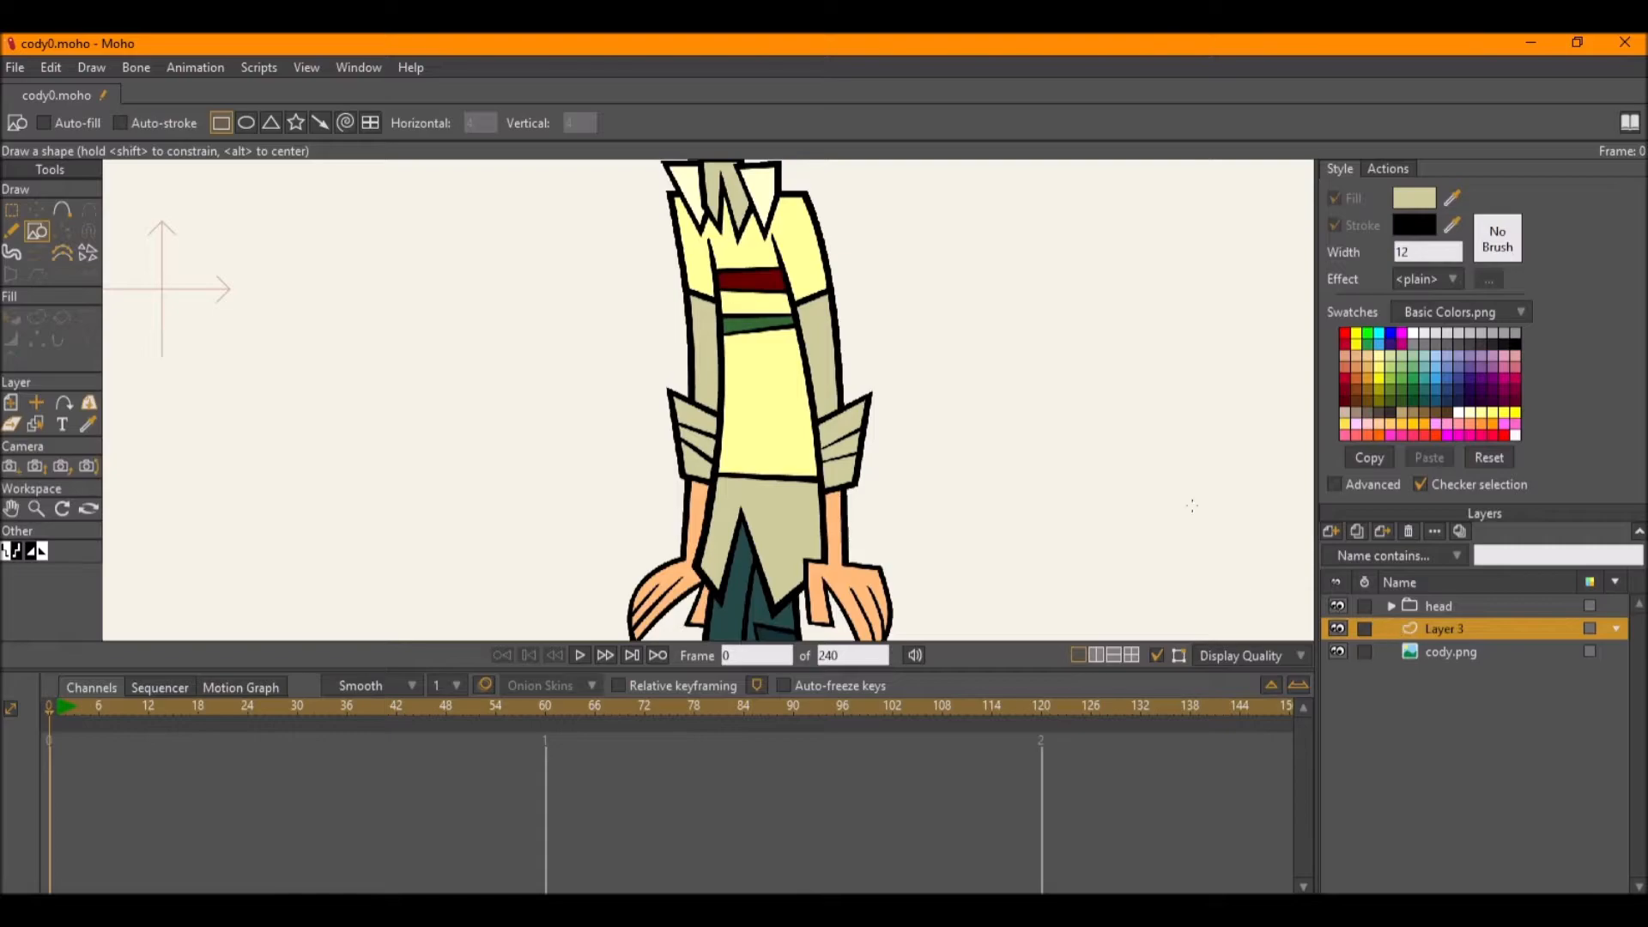
scroll(647, 249, up, 1)
drag(737, 273, 741, 283)
scroll(723, 260, down, 1)
drag(711, 206, 805, 529)
Add points along the rectangle's left edge and curve them at 0.2986 to follow the reference torso.
key(t)
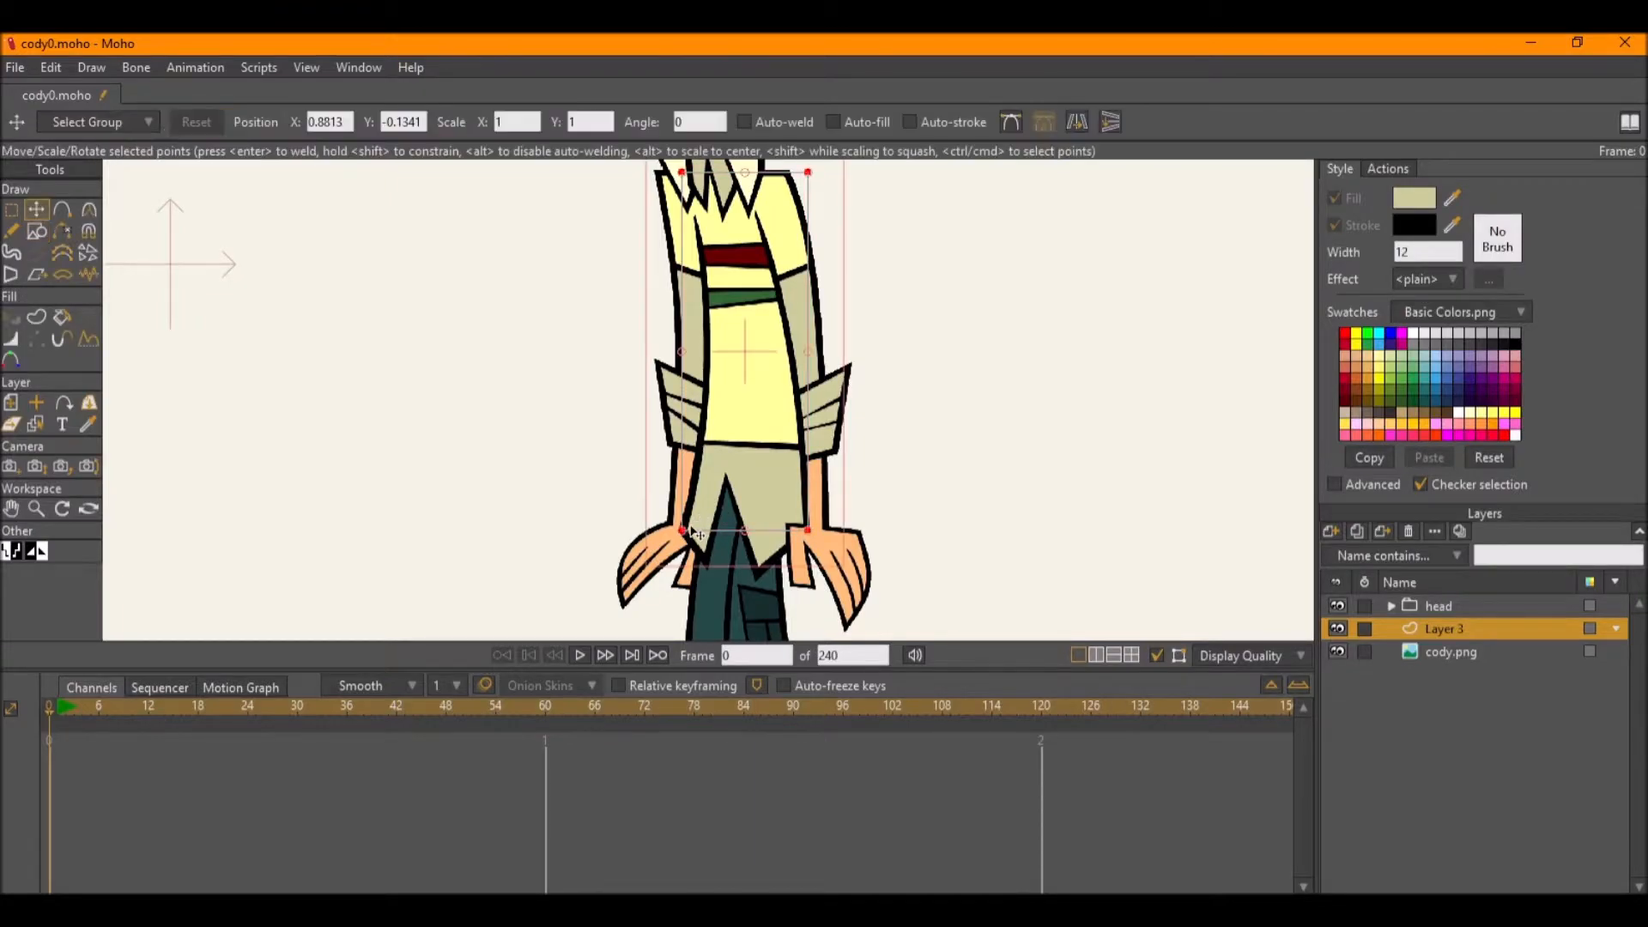
scroll(674, 215, up, 2)
key(a)
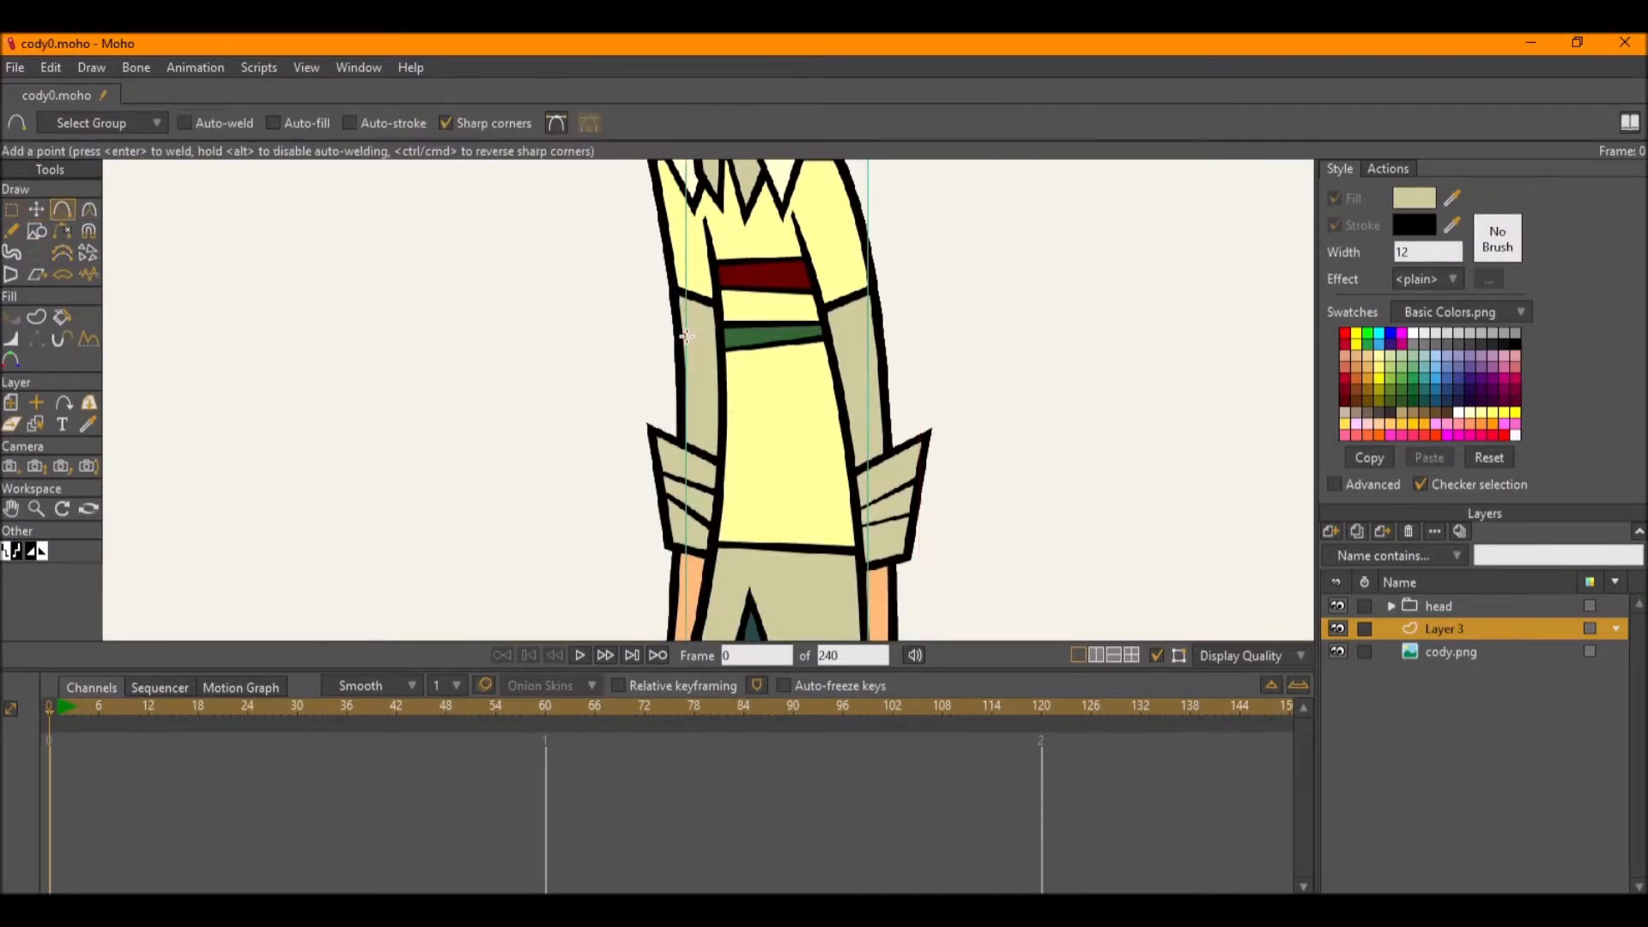
drag(718, 386, 1084, 38)
key(c)
scroll(767, 328, down, 3)
drag(800, 423, 795, 324)
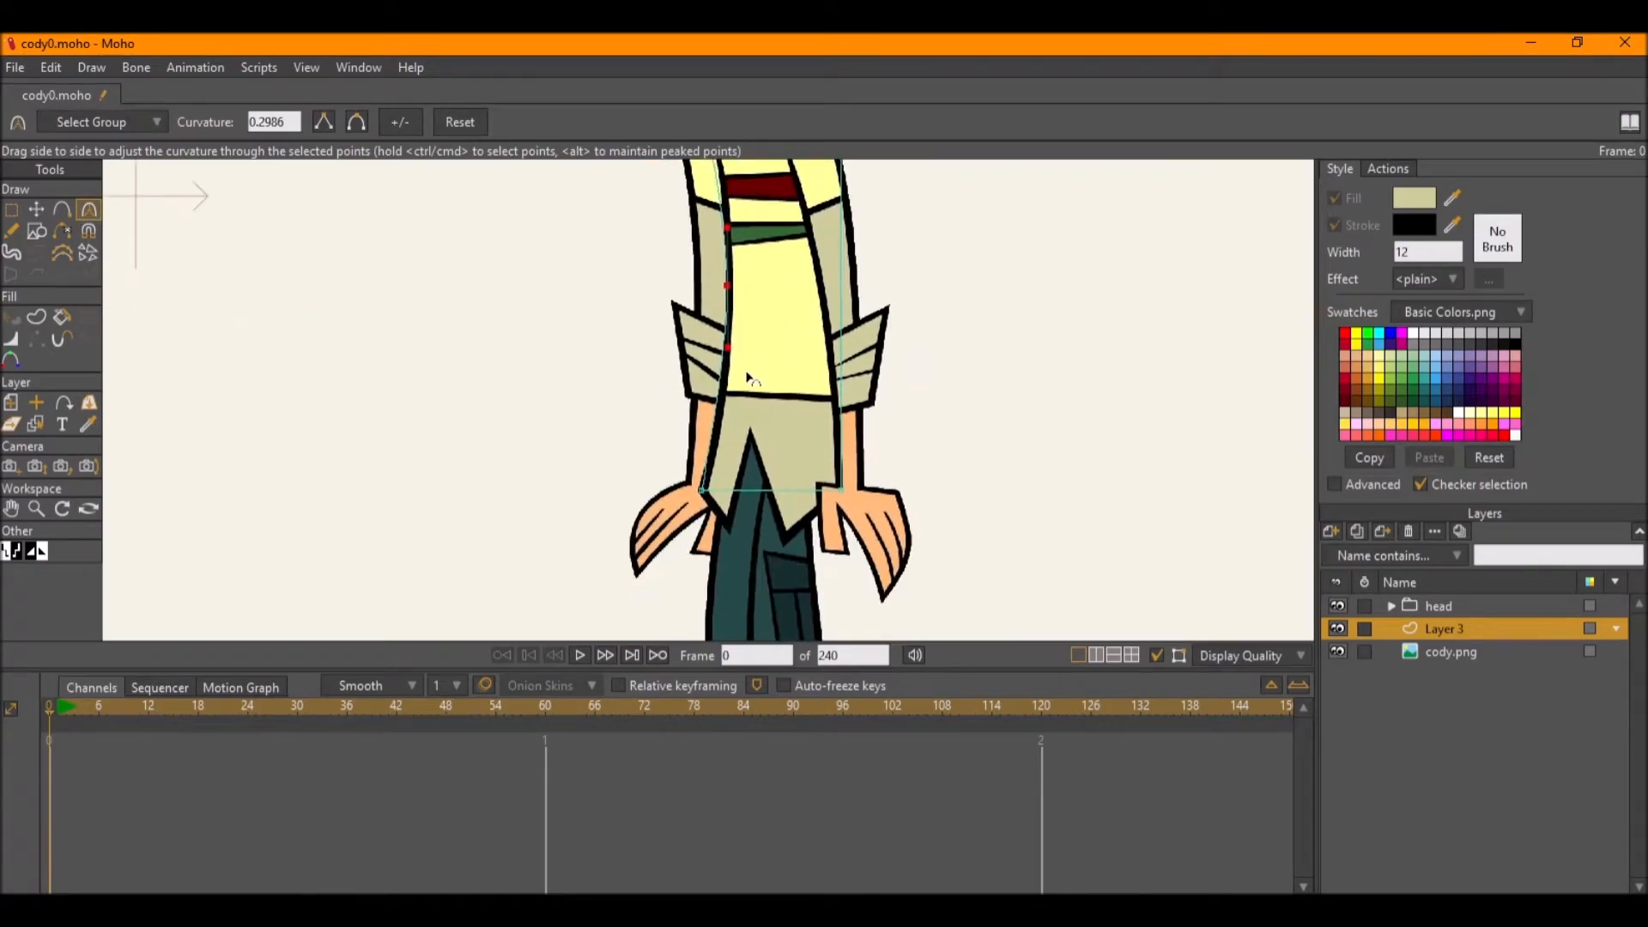
scroll(736, 369, up, 3)
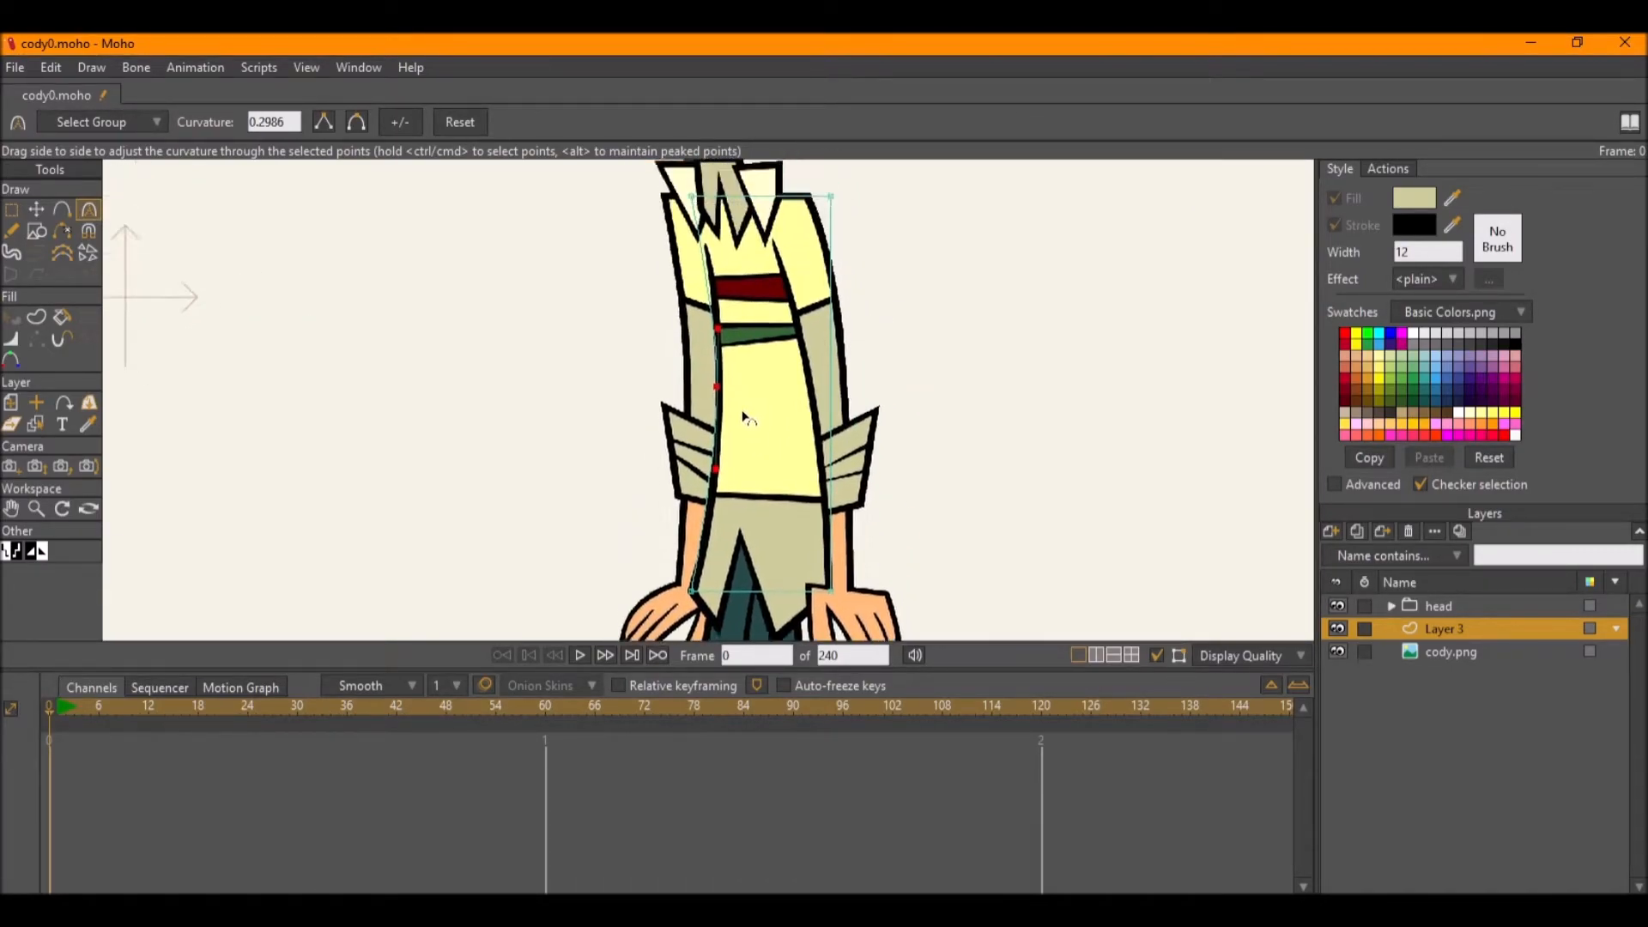
scroll(833, 247, down, 3)
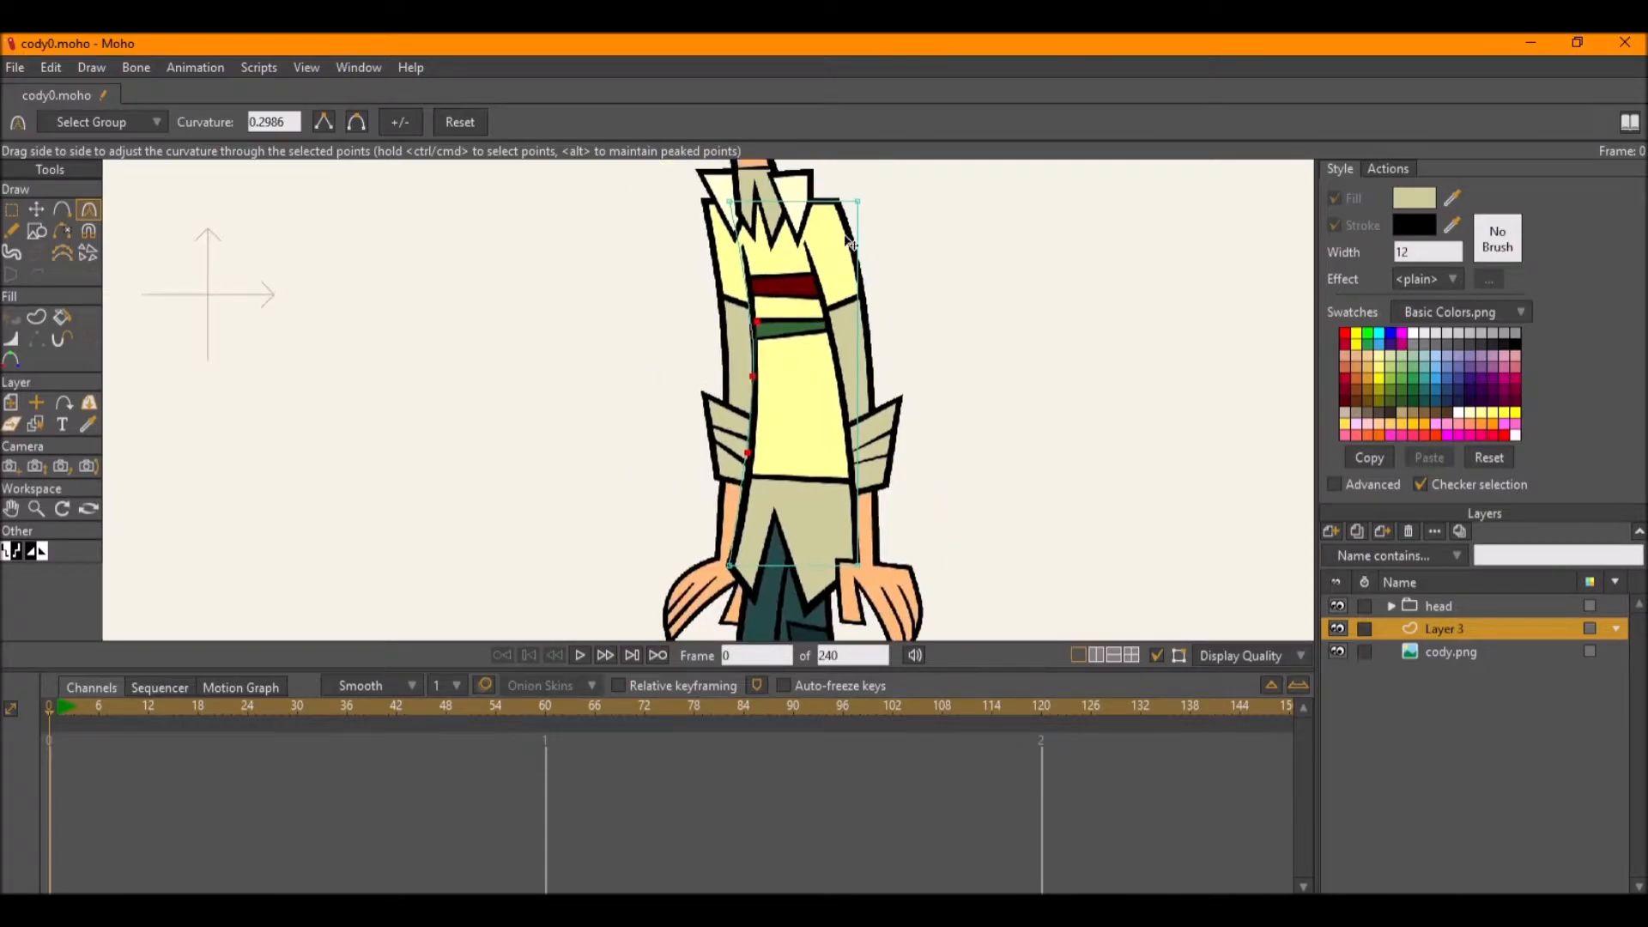
Fit the rectangle's corner points to the reference and add lower-edge points that trace the shirt's jagged hem.
key(t)
drag(833, 200, 837, 202)
drag(844, 557, 734, 498)
scroll(799, 471, up, 3)
key(a)
drag(654, 451, 678, 319)
scroll(726, 412, up, 3)
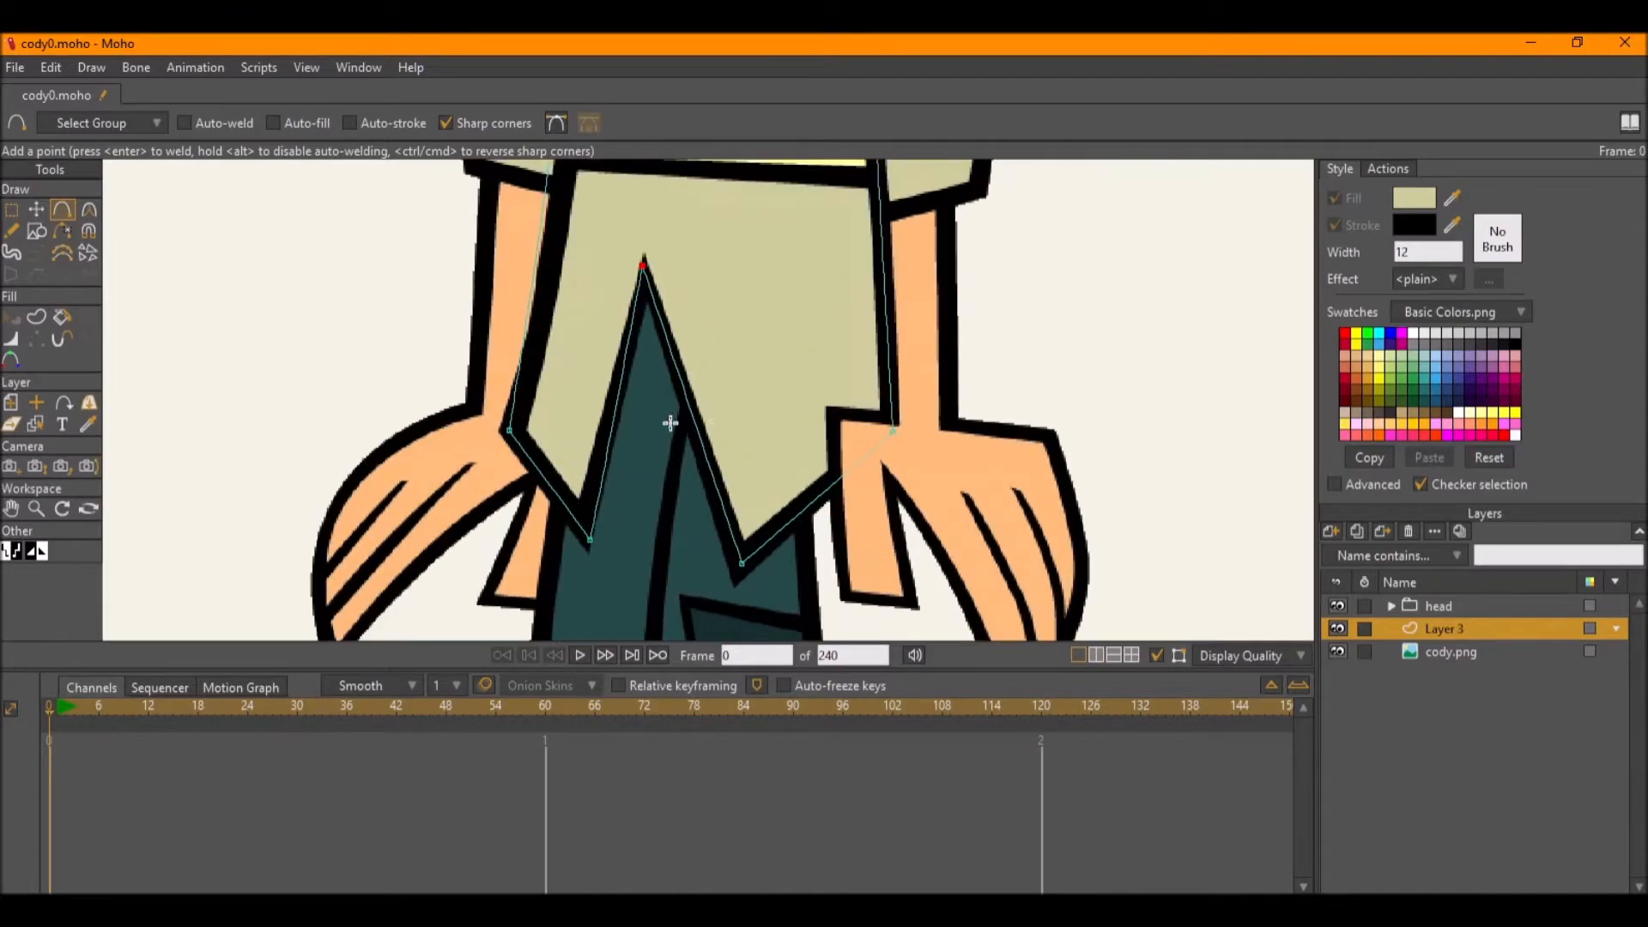
key(t)
click(585, 534)
drag(589, 537, 581, 527)
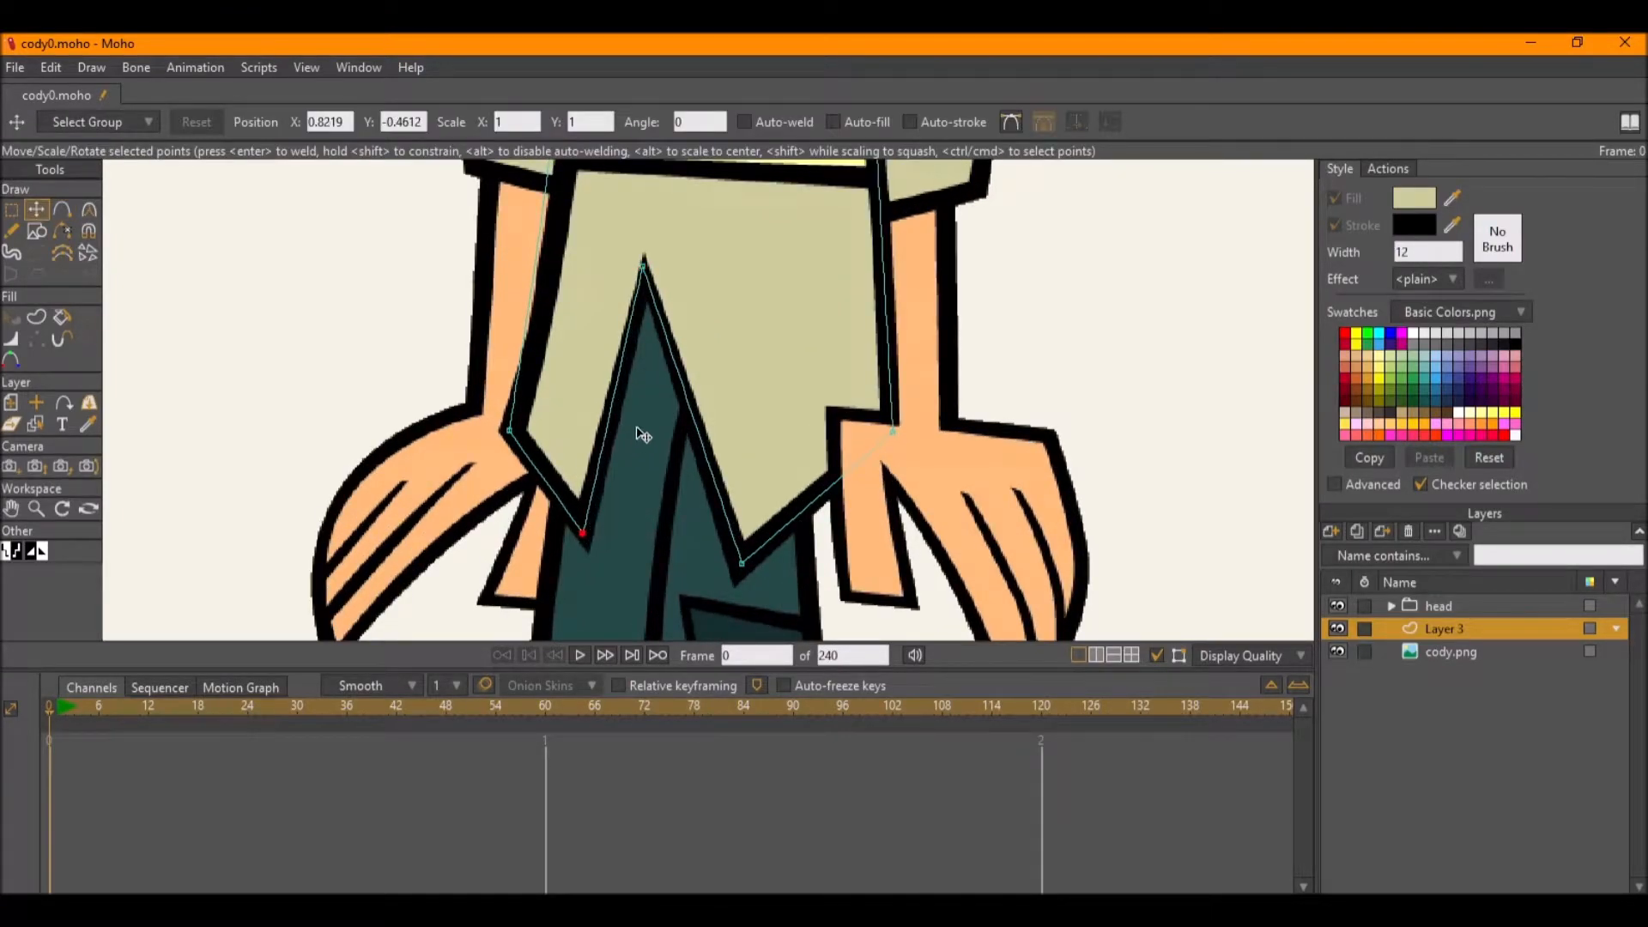
Move the torso shape's upper-left corner point to X 0.7910, Y 0.1409, beneath the reference collar.
scroll(687, 463, down, 3)
drag(650, 307, 647, 459)
scroll(652, 480, up, 5)
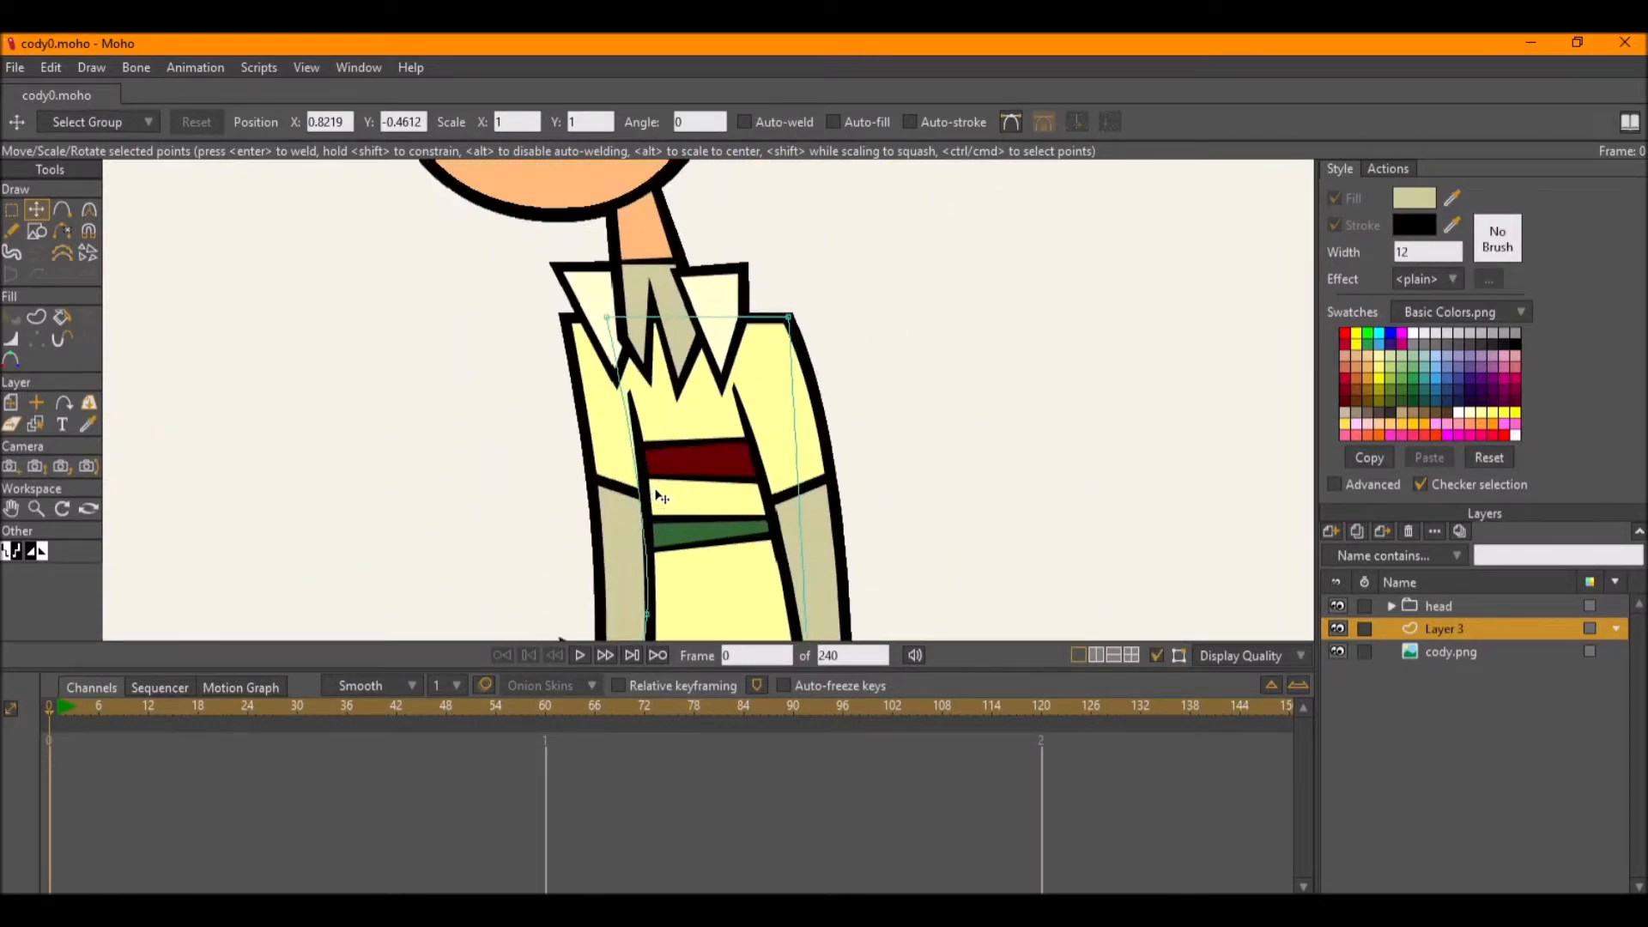
drag(571, 256, 580, 255)
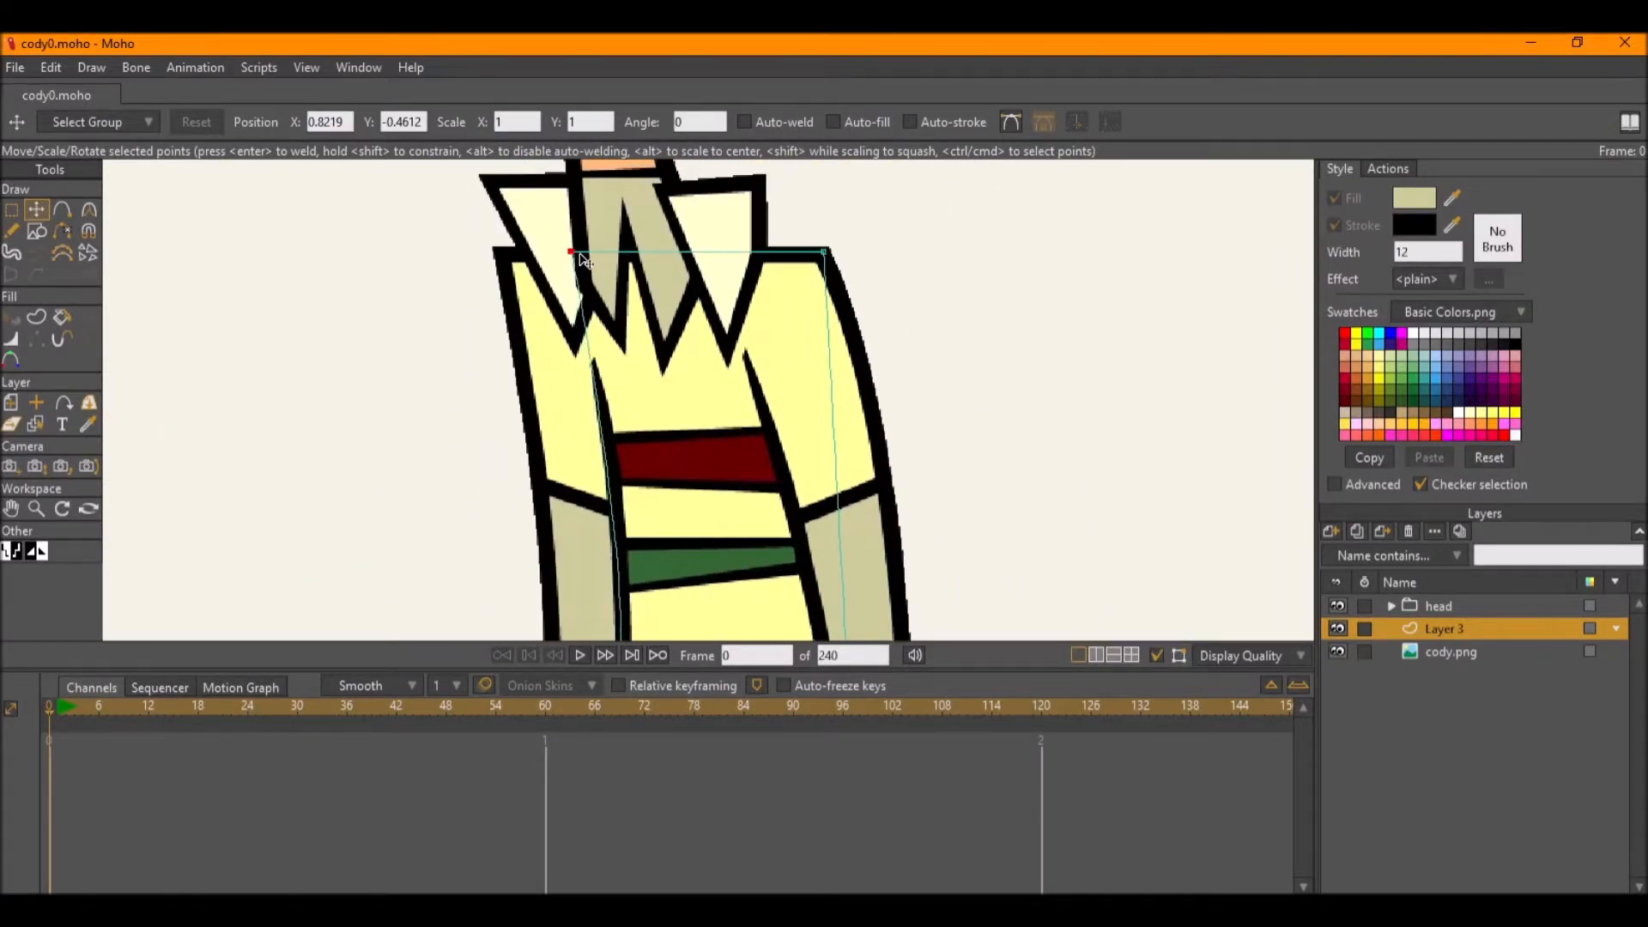
scroll(853, 295, down, 2)
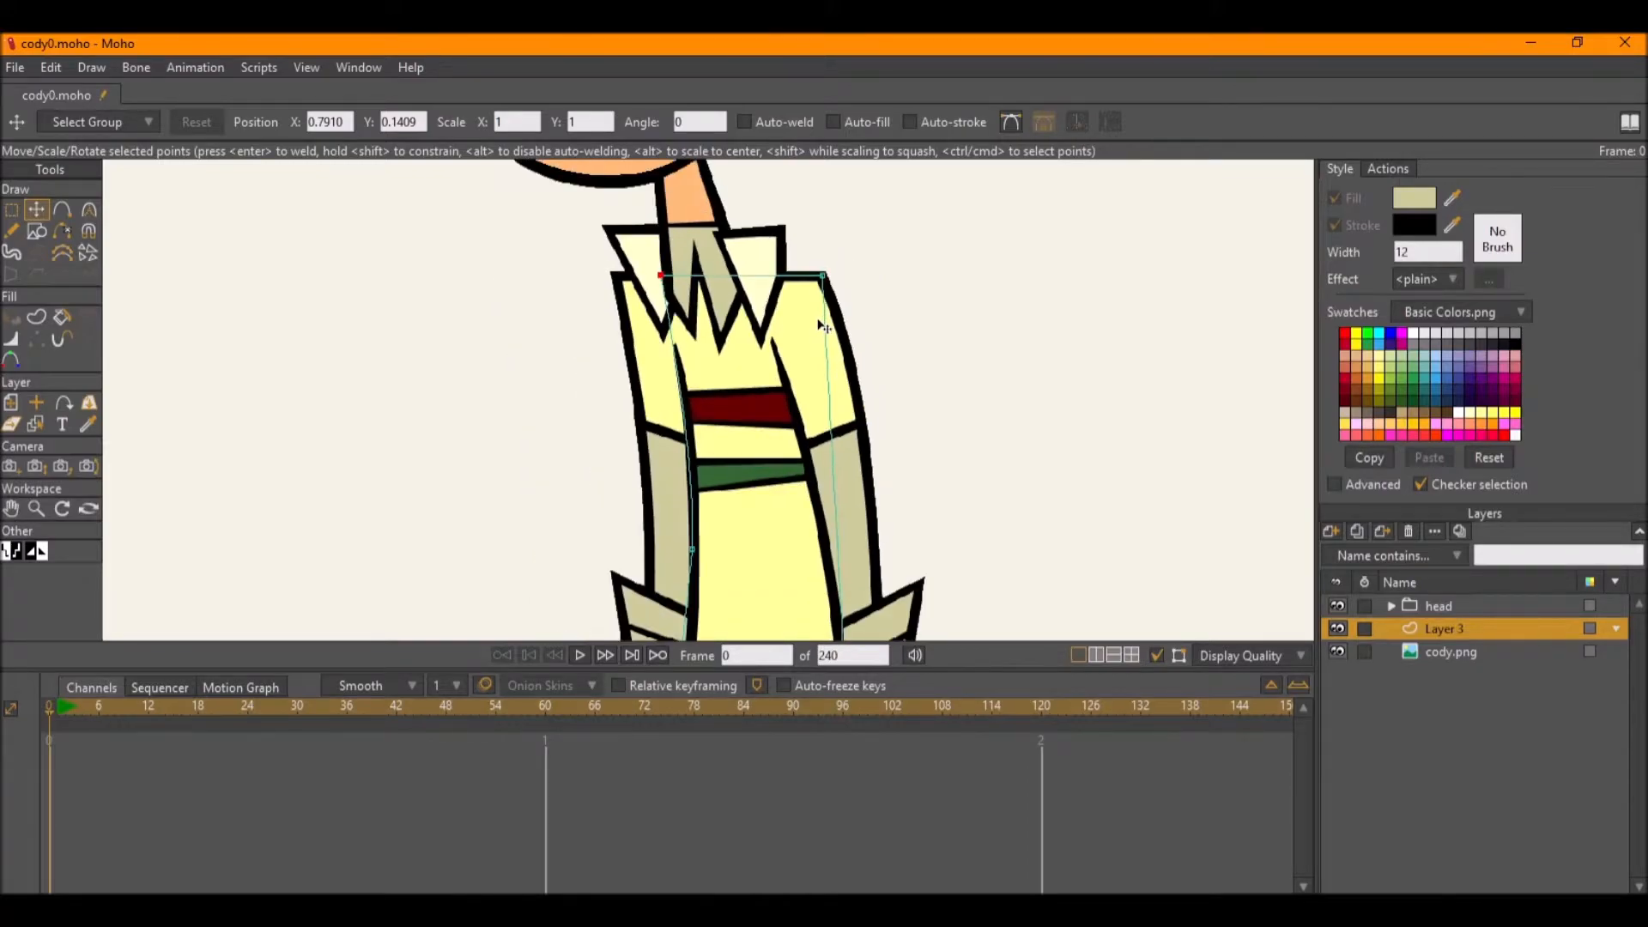
scroll(821, 326, down, 3)
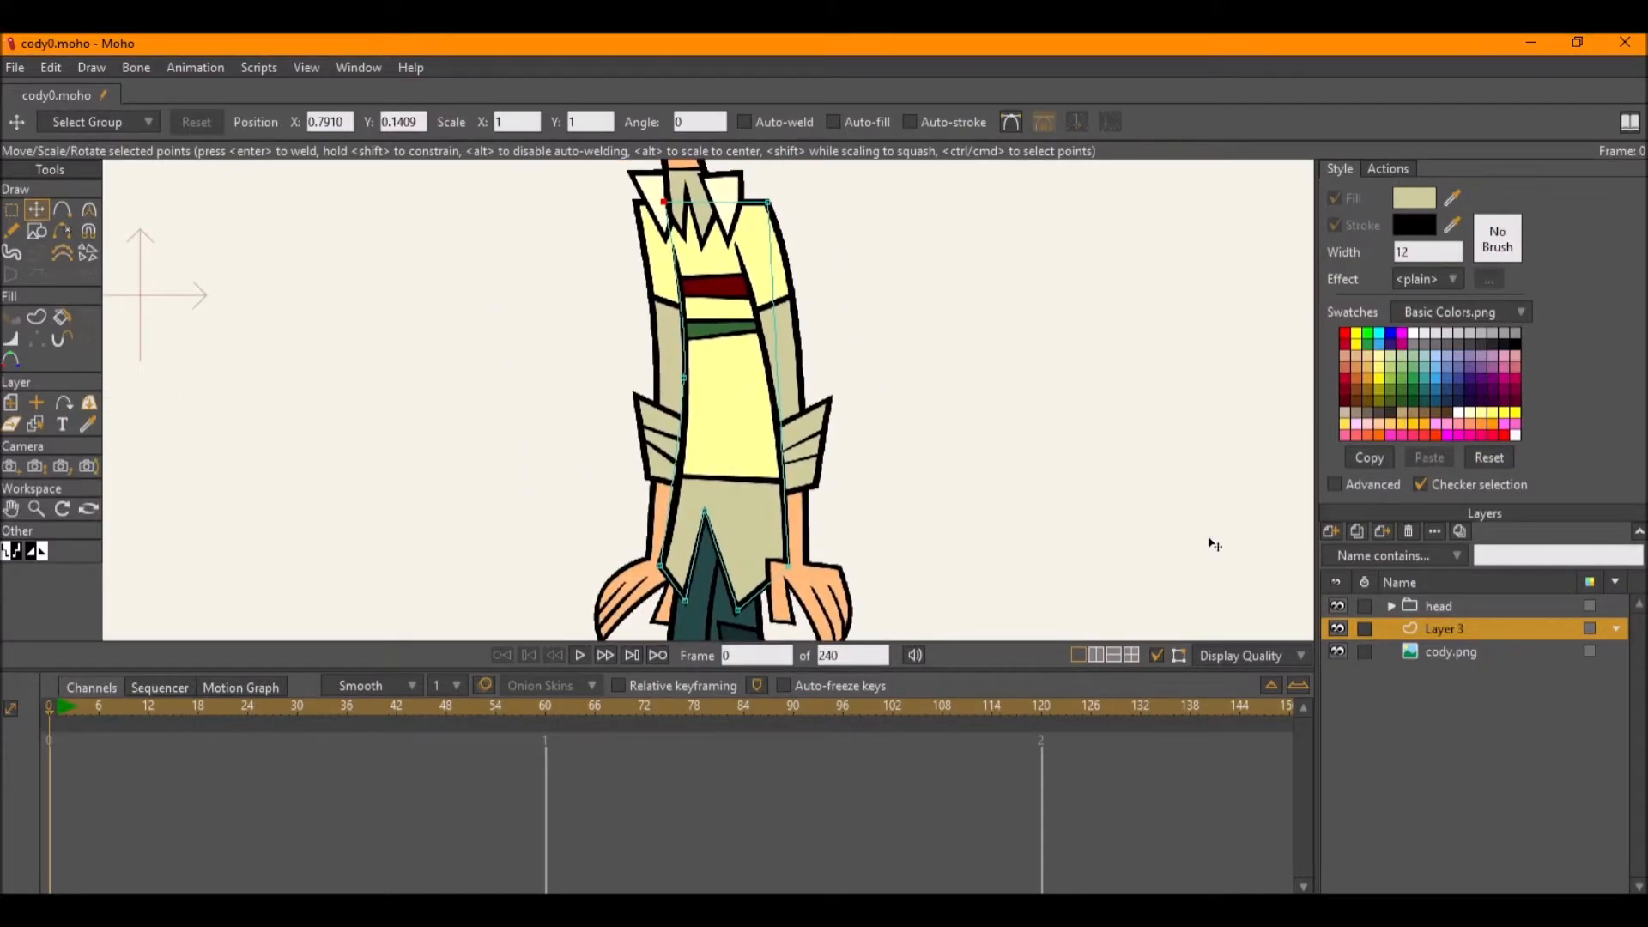
Rename the torso's vector layer as shirt.
right_click(1461, 639)
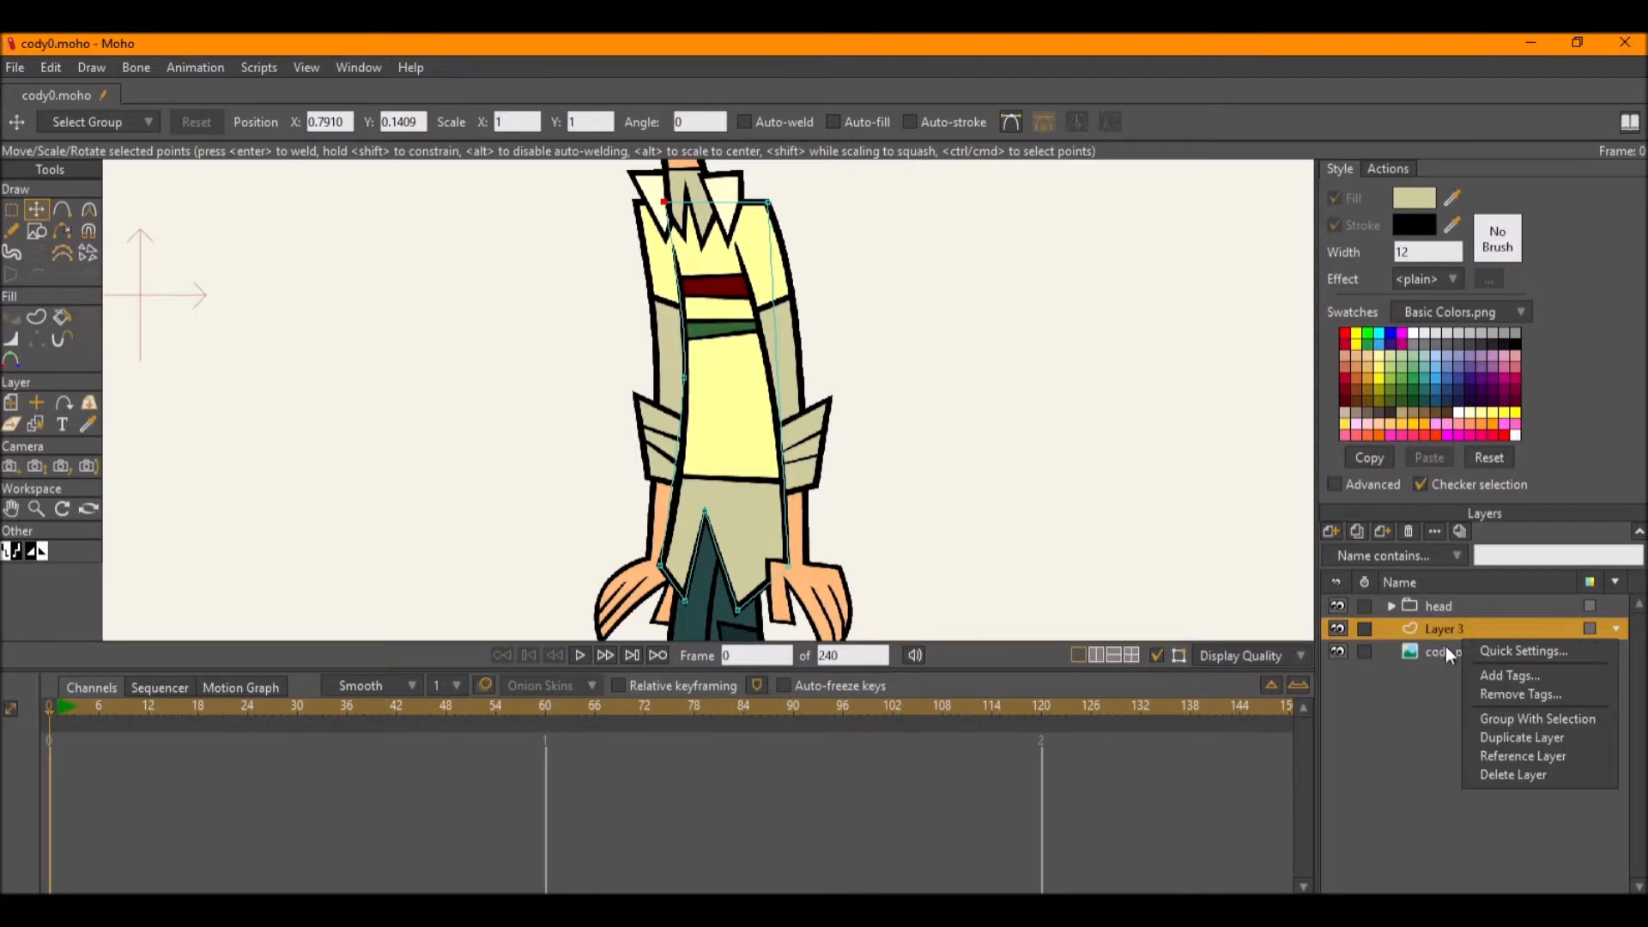
click(1435, 627)
double_click(1435, 626)
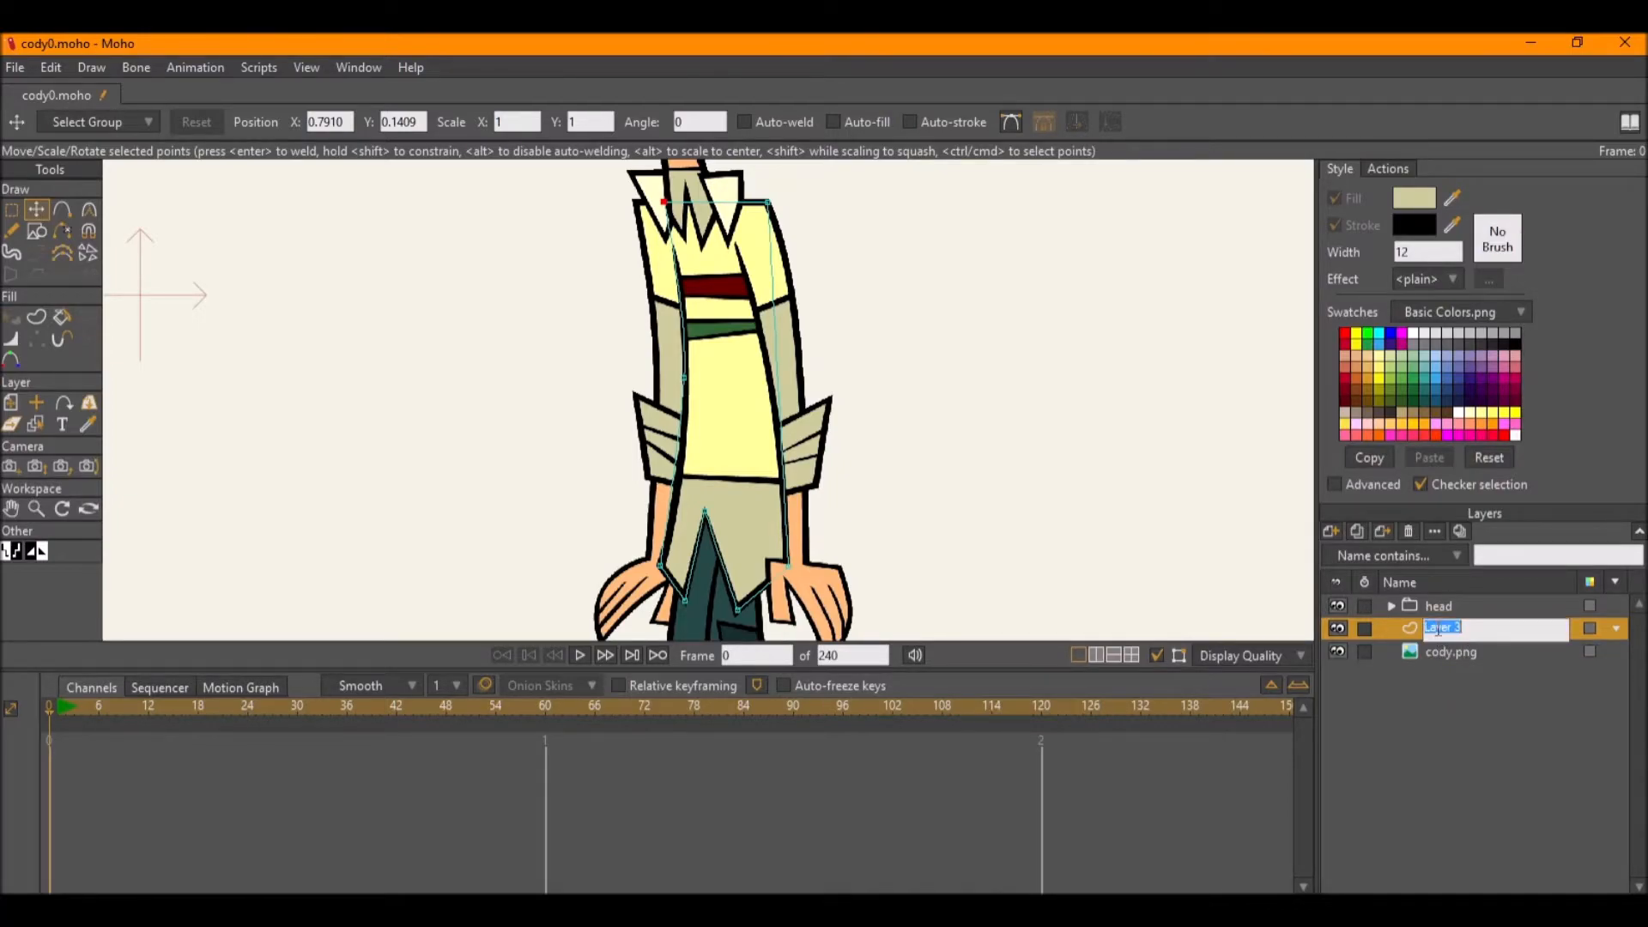
text(shirt)
key(Return)
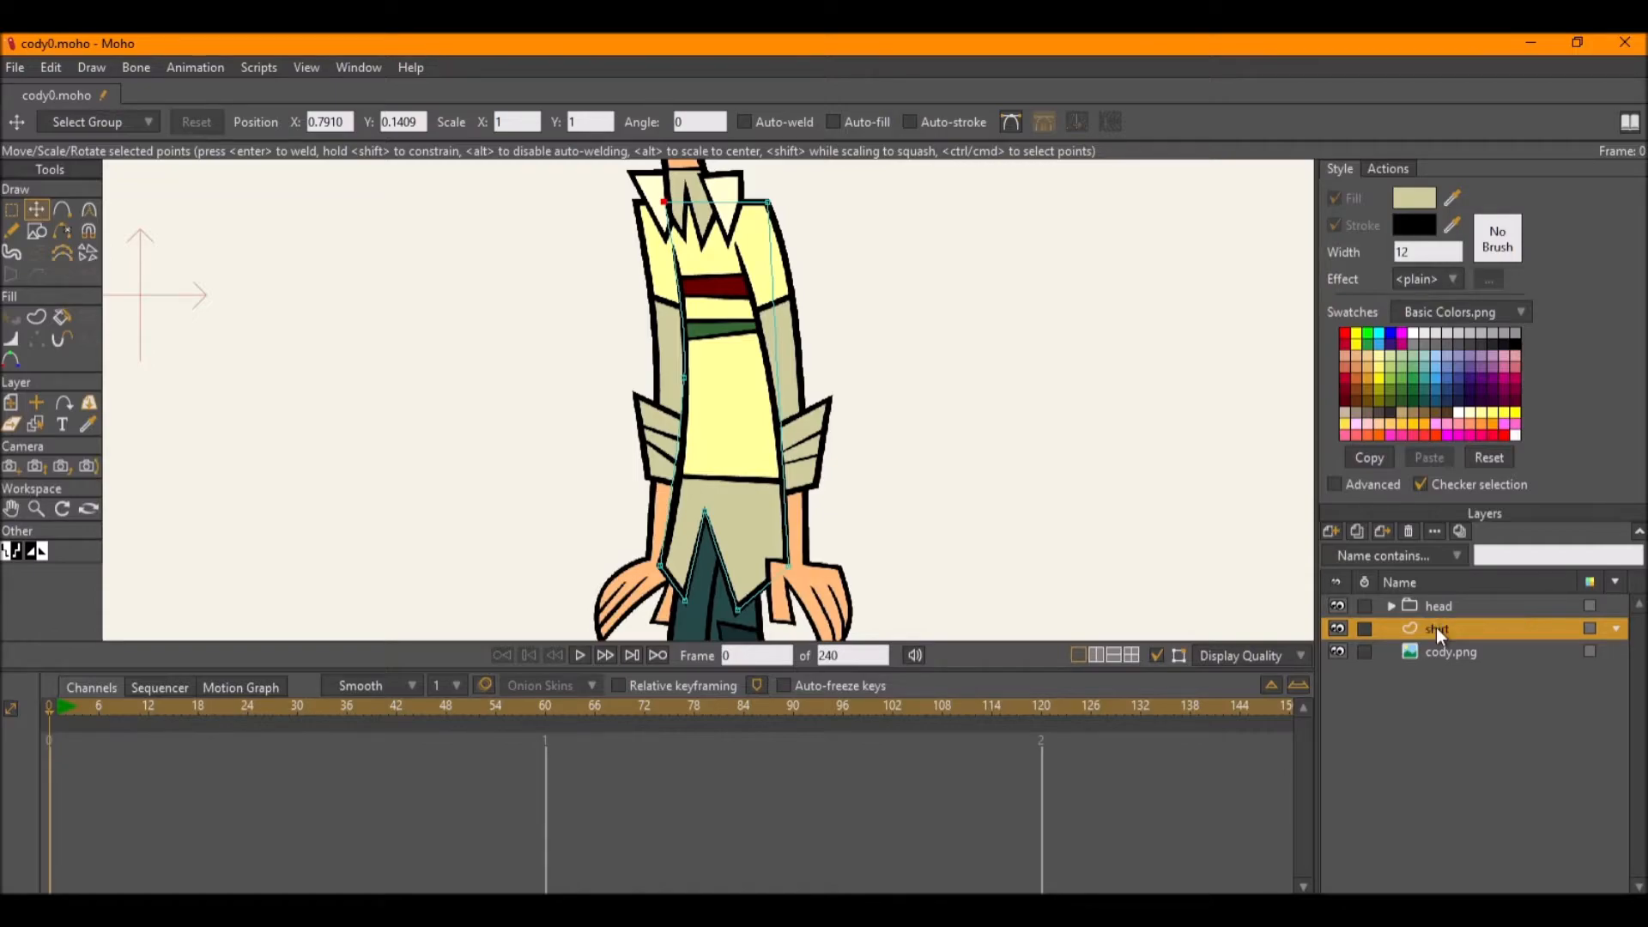
Put the shirt layer into a new group and name the group shirt.
right_click(1435, 626)
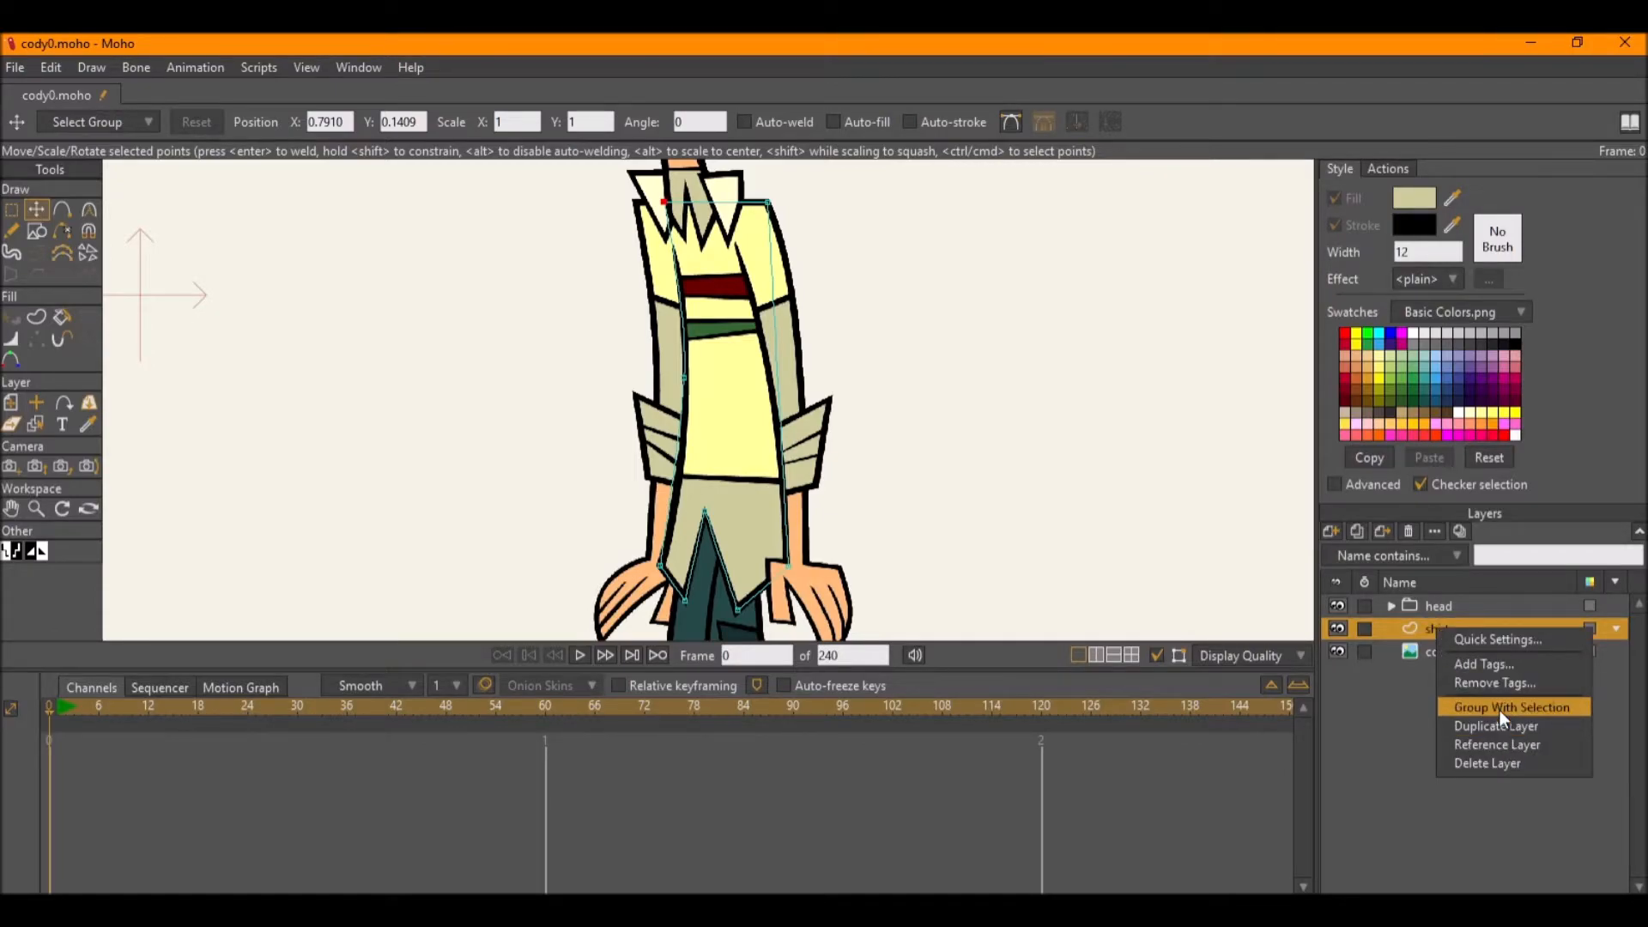
click(1500, 709)
click(1452, 628)
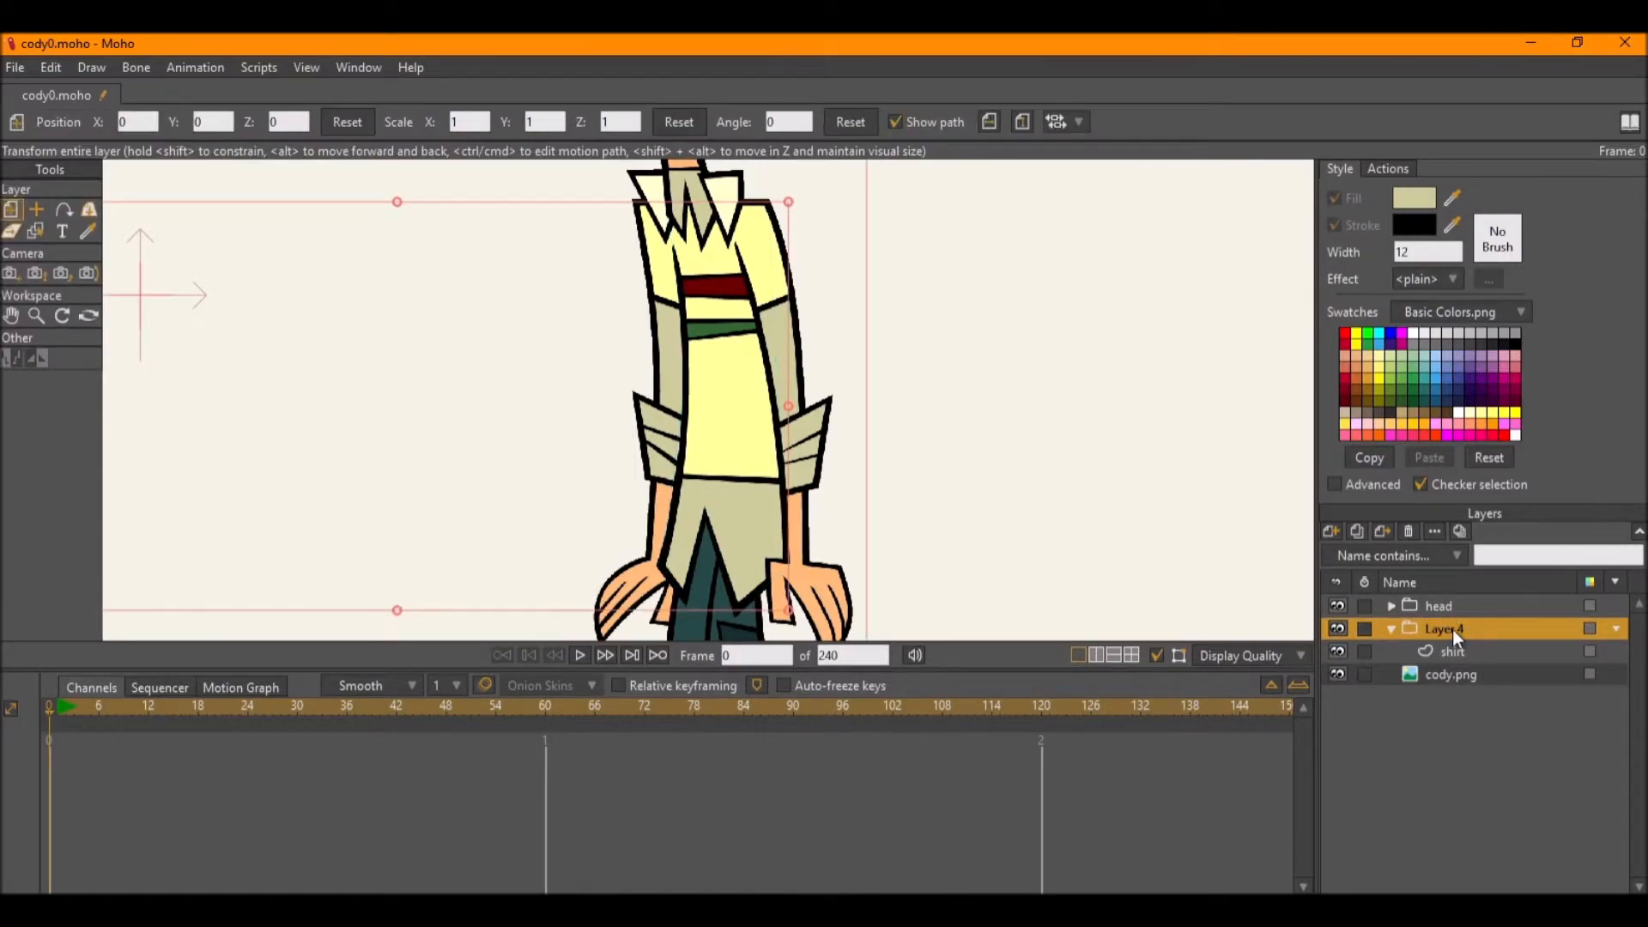
double_click(1452, 630)
text(shirt)
key(Return)
Add a vector layer above the shirt layer inside the shirt group for the reference shirt's inner details.
click(1451, 642)
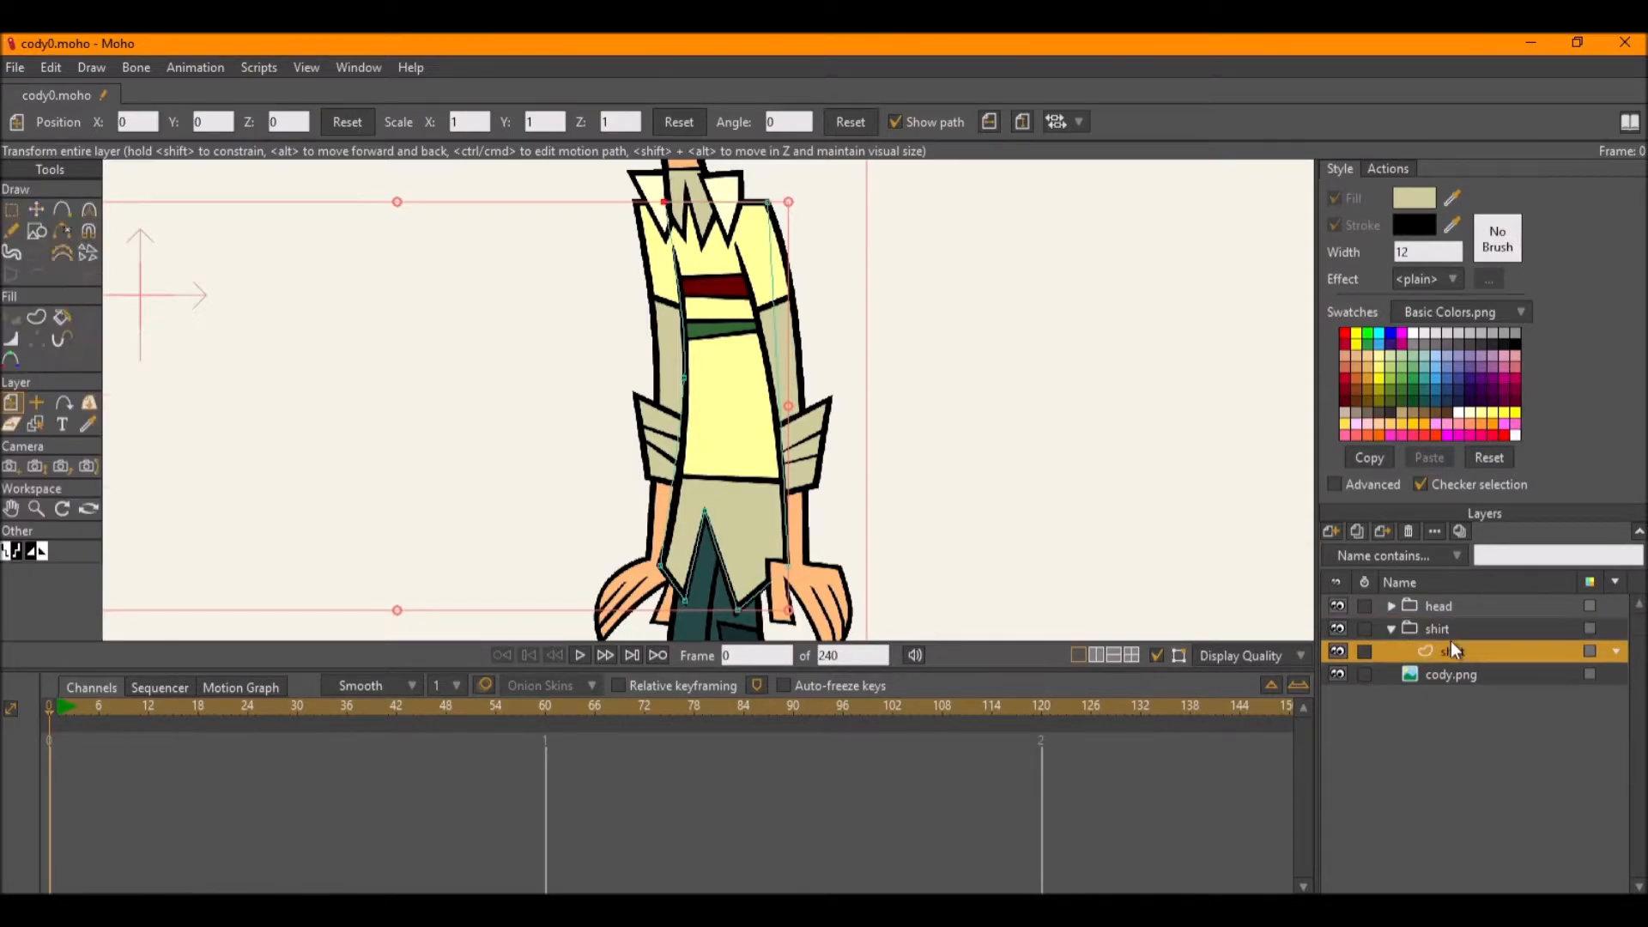
click(1330, 532)
click(1333, 550)
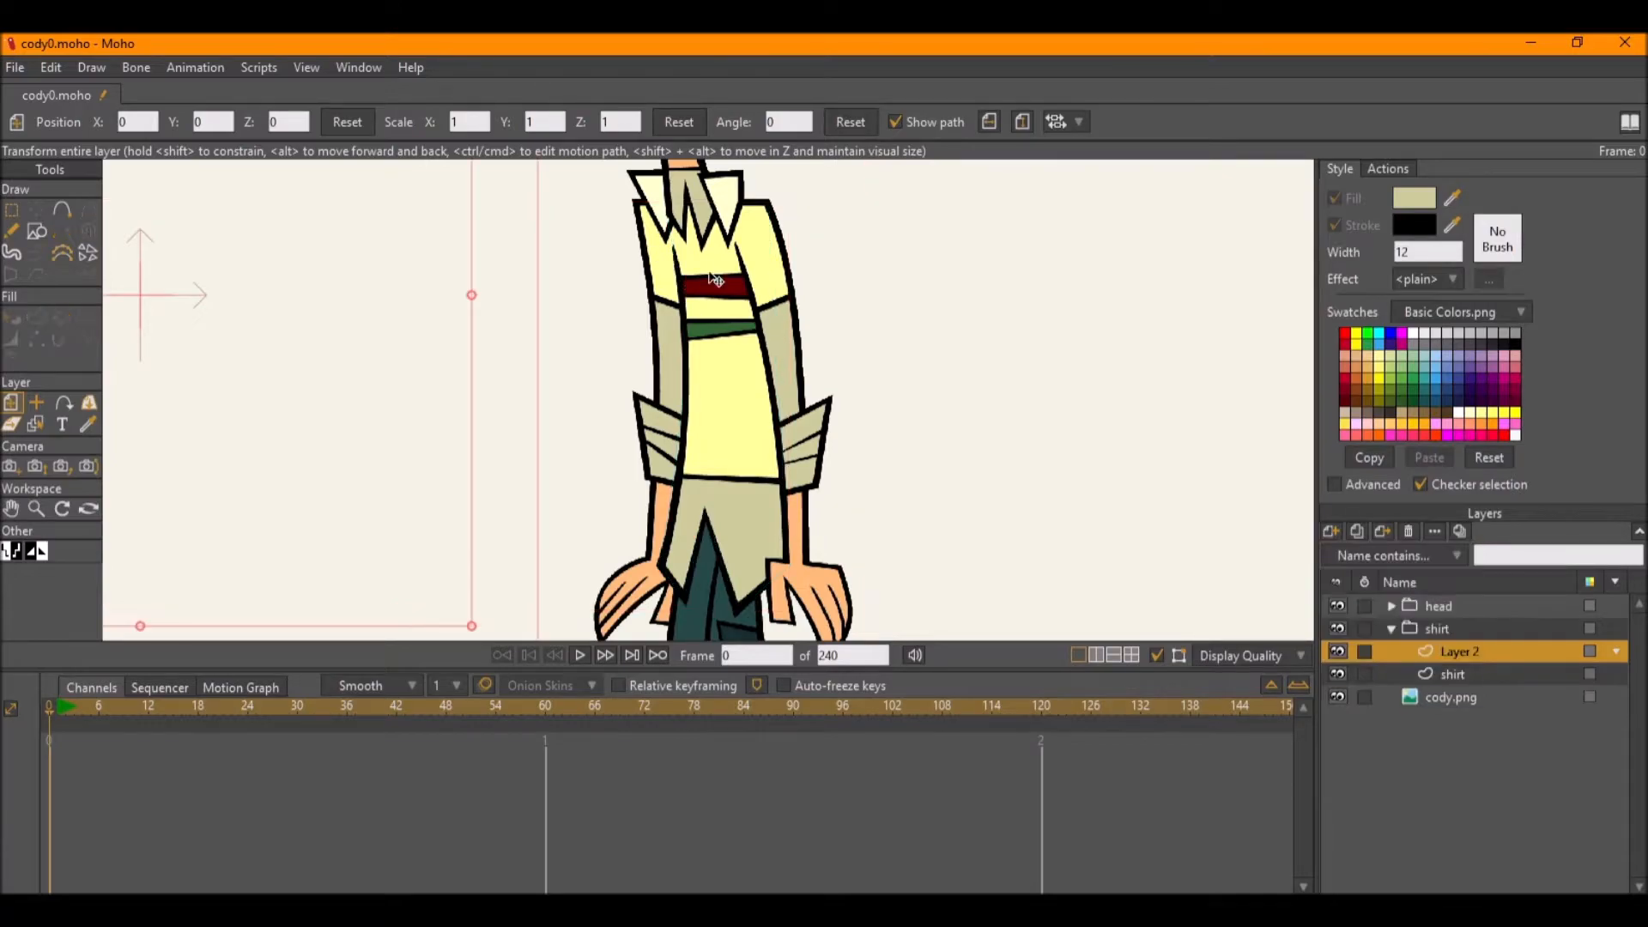
scroll(724, 287, up, 4)
scroll(699, 326, down, 3)
drag(727, 537, 712, 446)
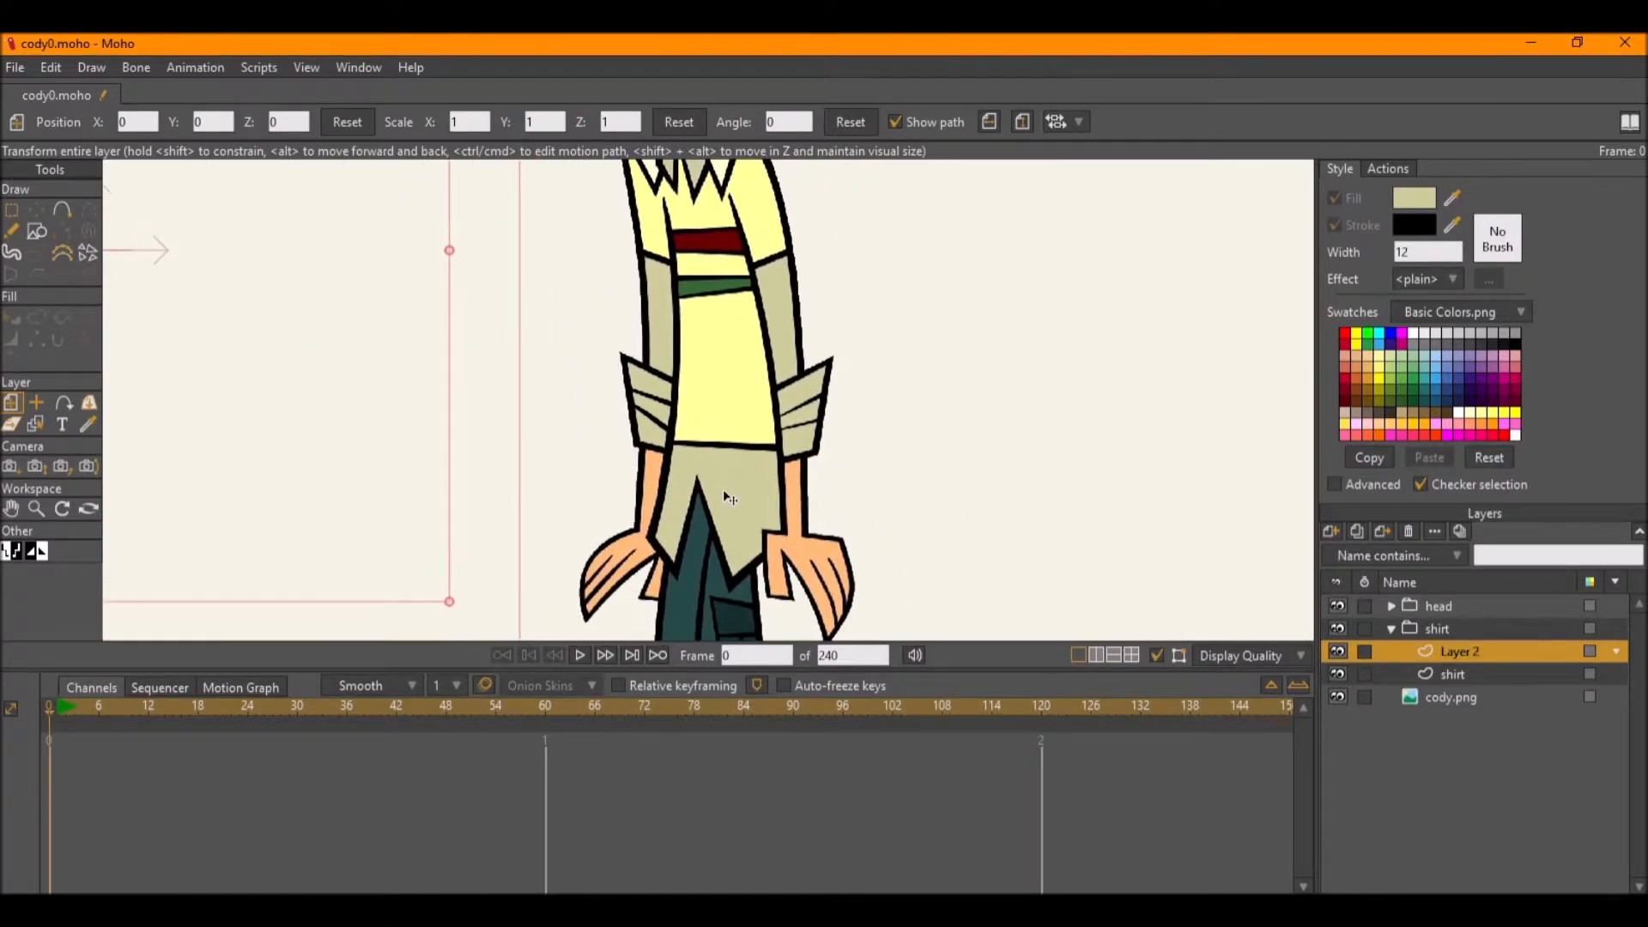
scroll(704, 363, up, 3)
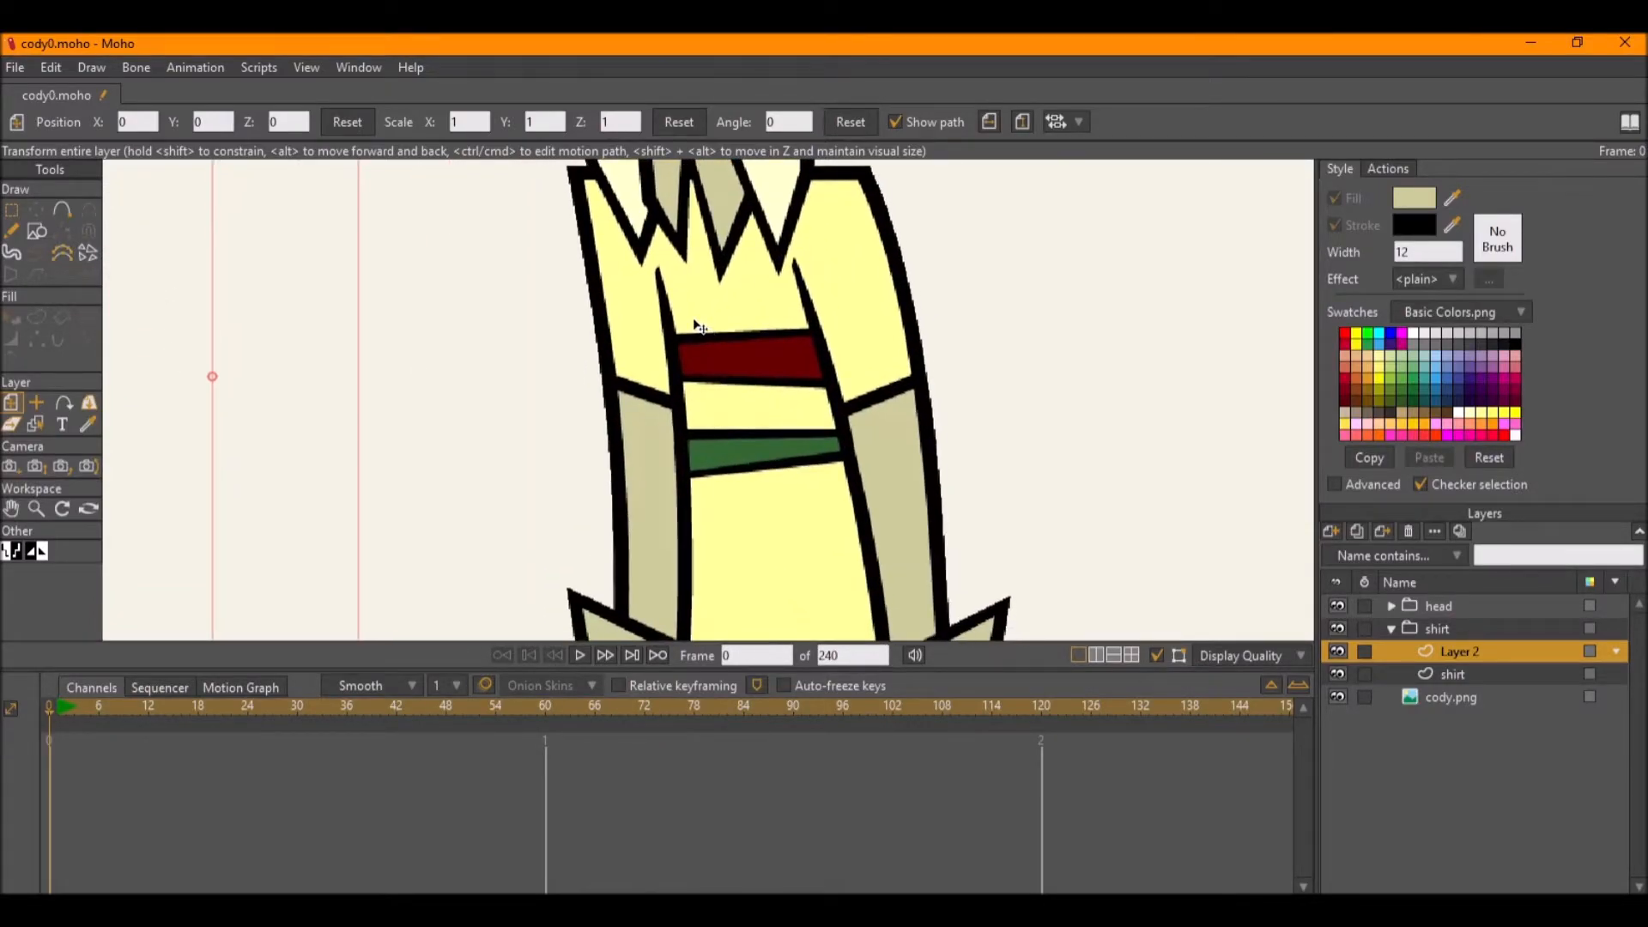
drag(743, 301, 710, 240)
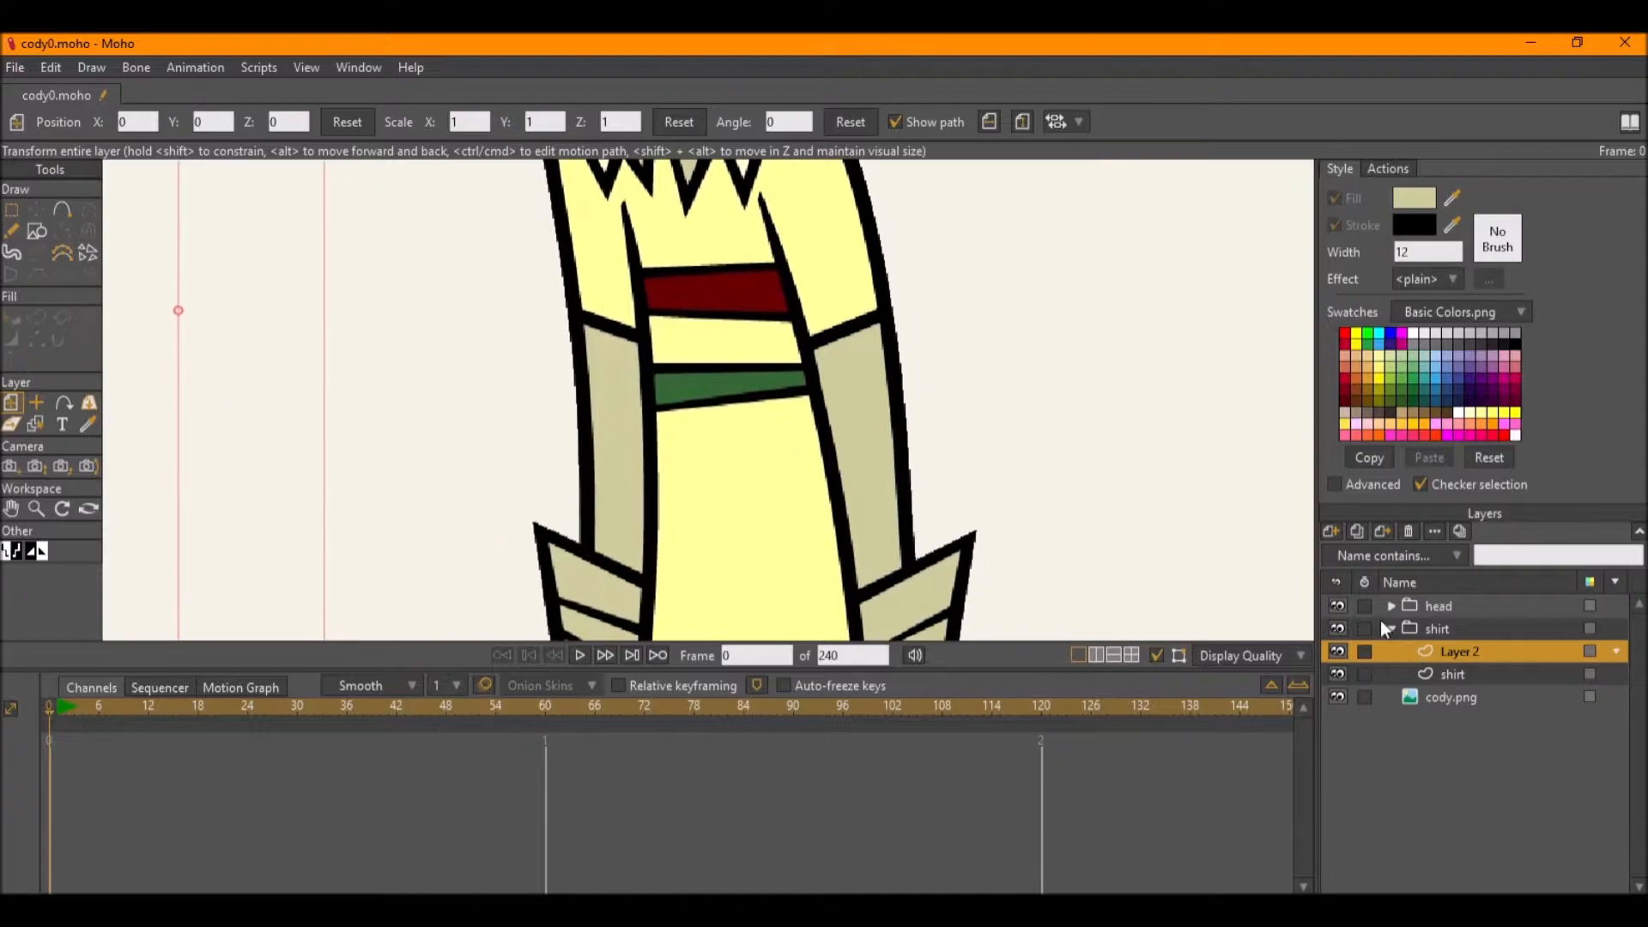
Set the shirt group's masking to Hide all in its layer settings.
double_click(1449, 630)
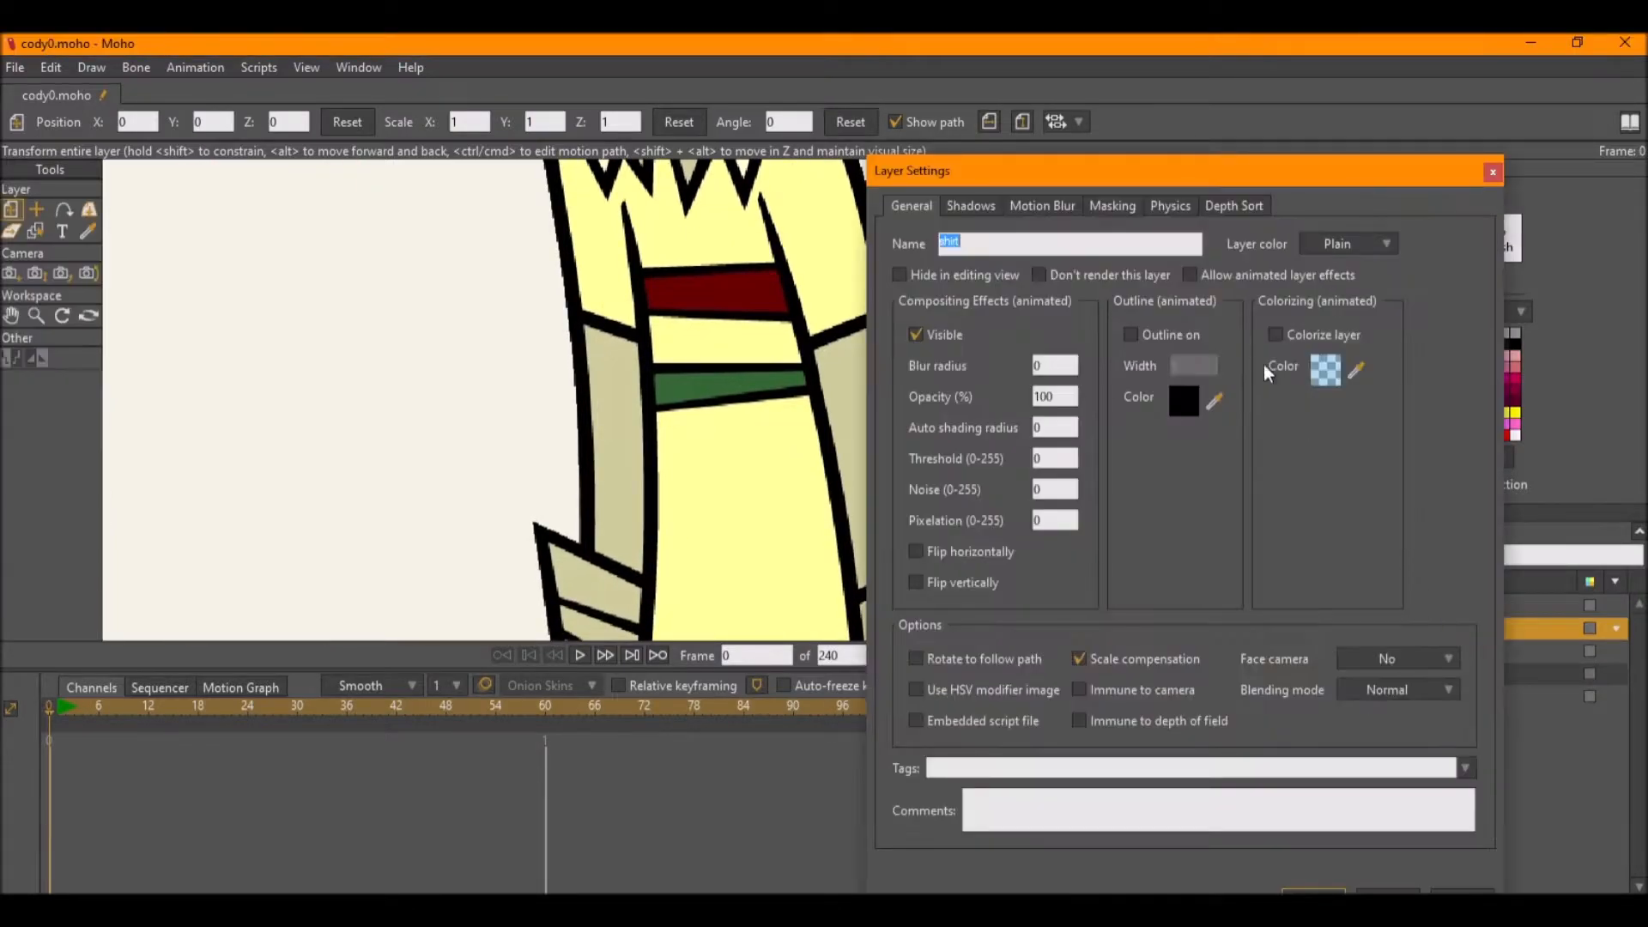
click(1113, 206)
drag(1137, 170, 494, 109)
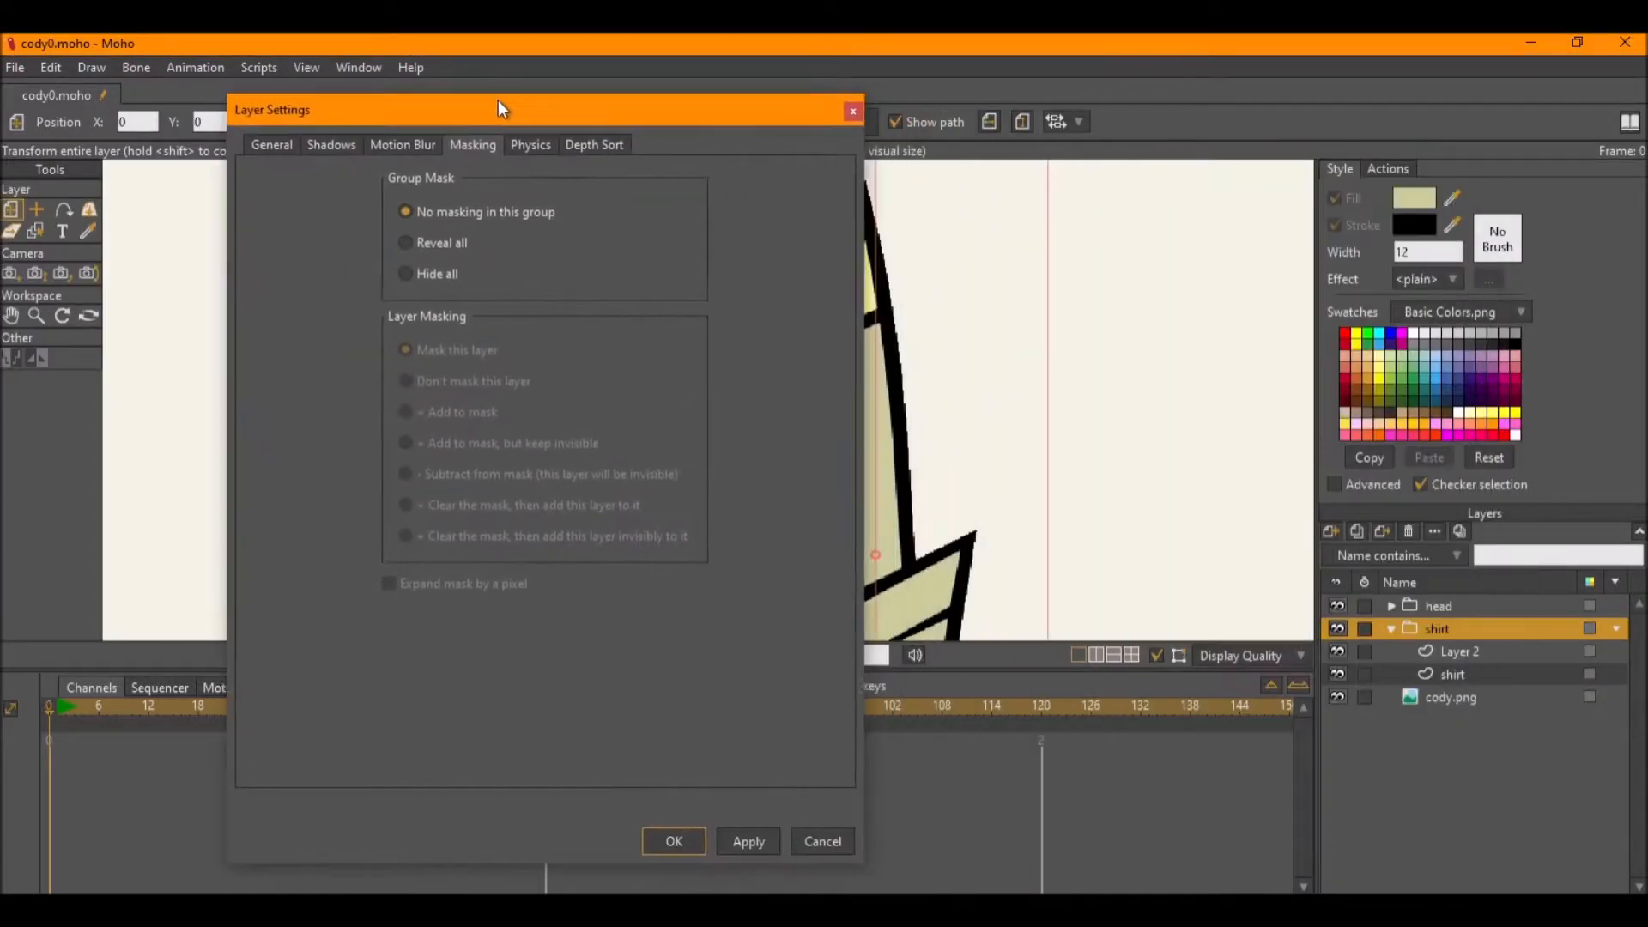
scroll(1063, 447, down, 5)
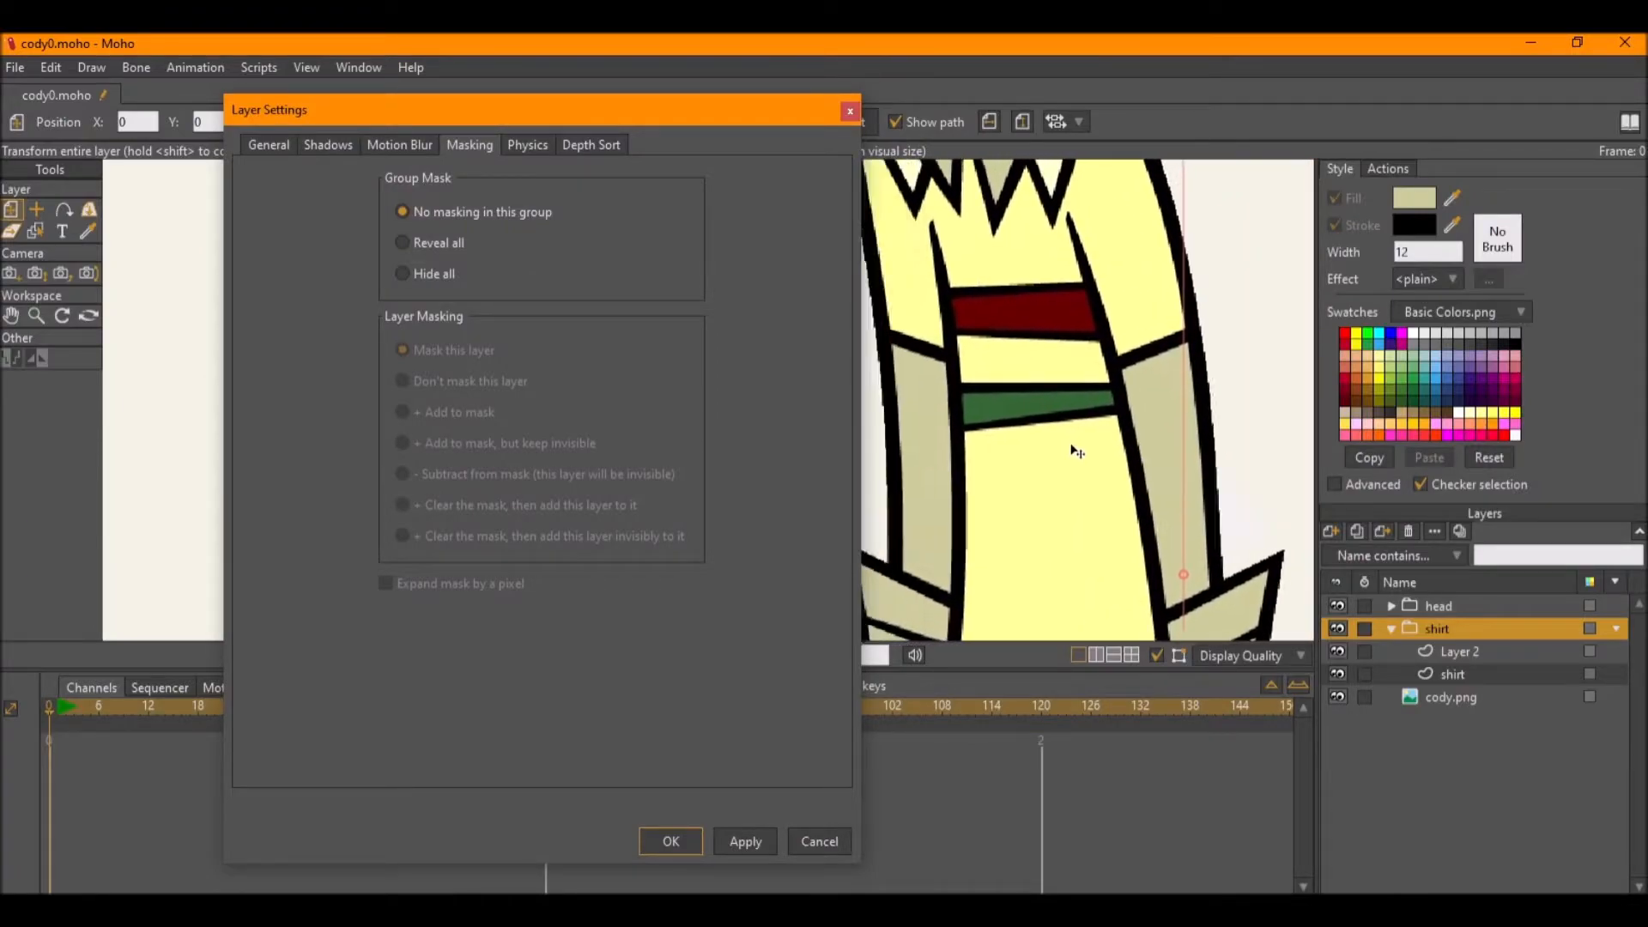
drag(1013, 515, 974, 464)
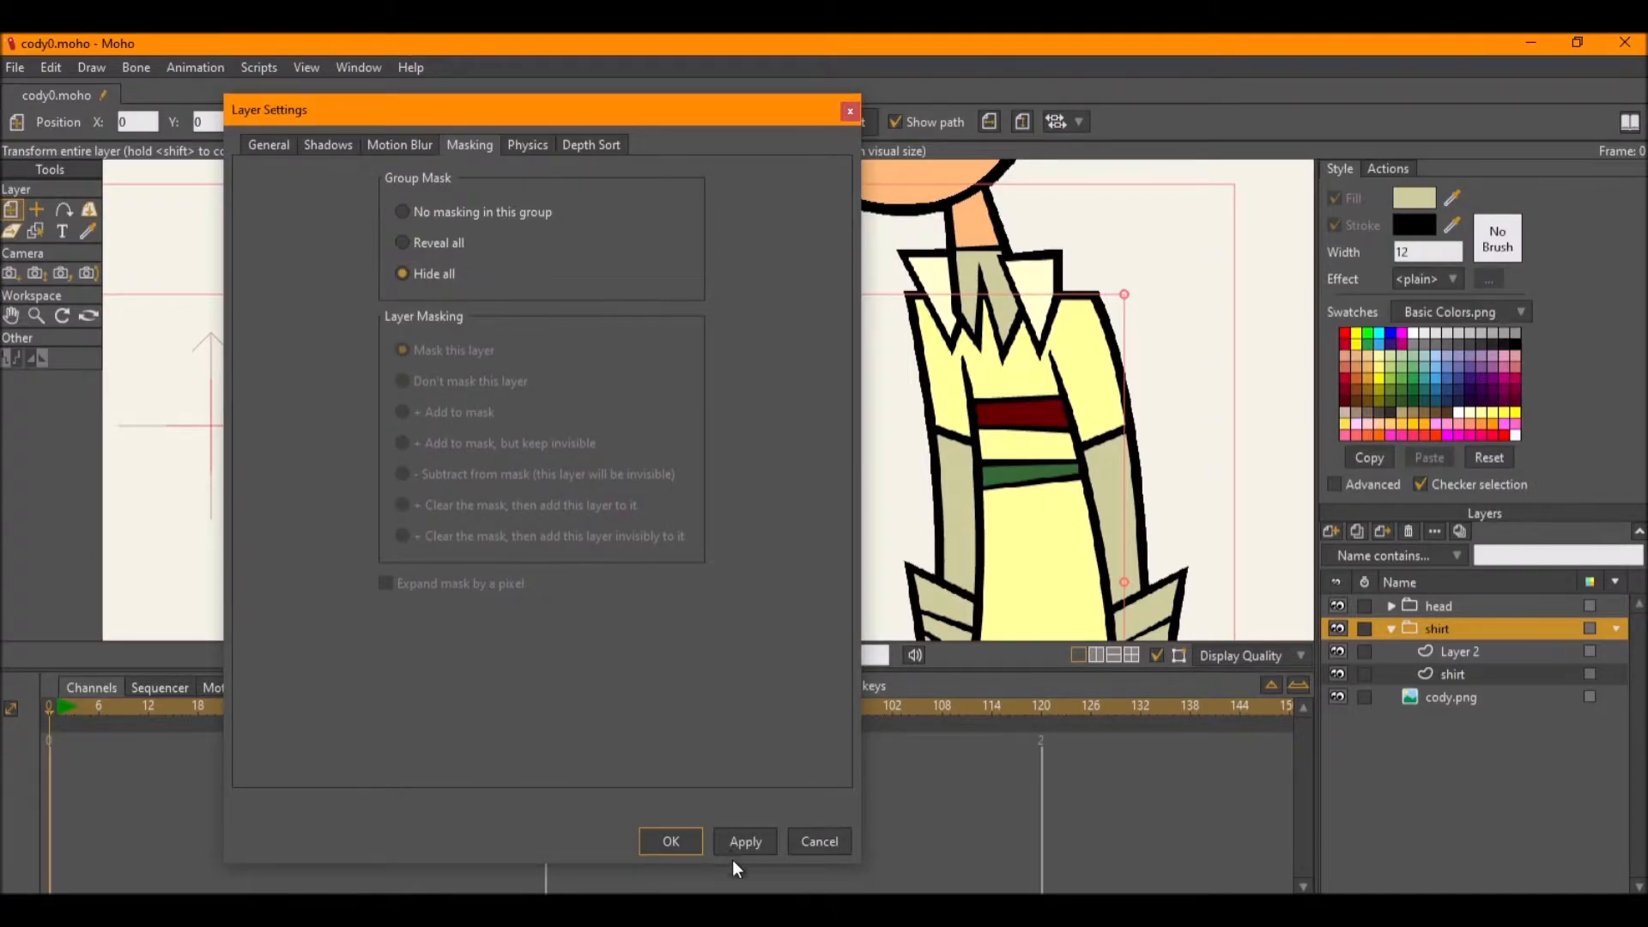
click(844, 113)
On the shirt vector layer, readjust the three points of the torso's left edge to follow the reference outline.
click(1497, 674)
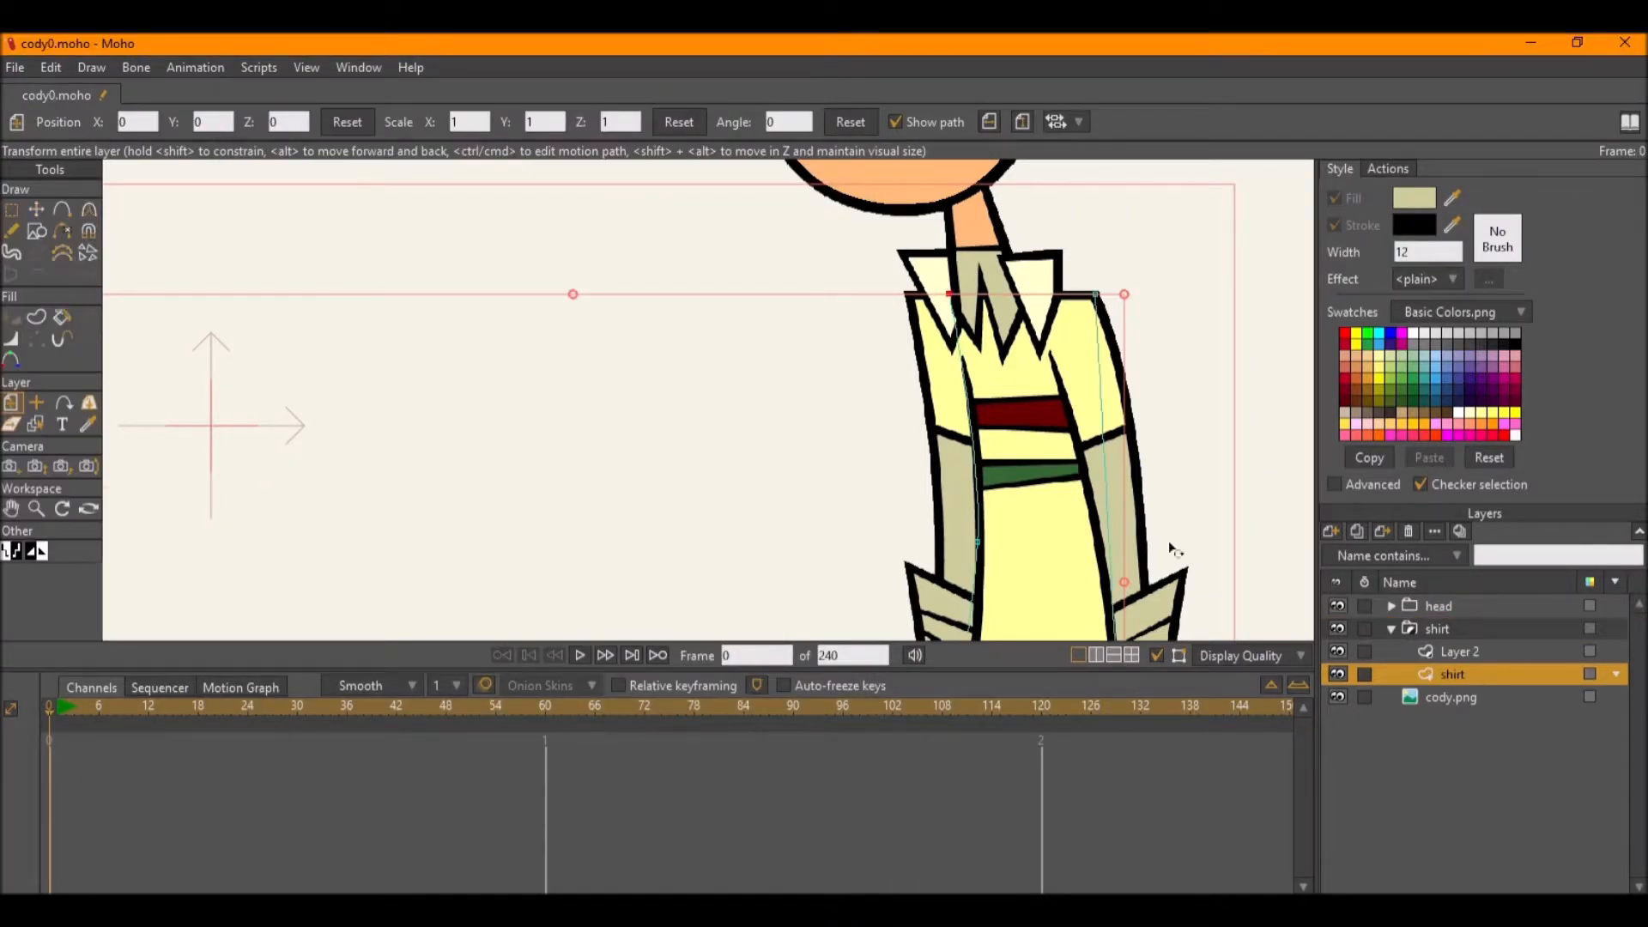
drag(984, 468, 777, 348)
drag(829, 442, 783, 343)
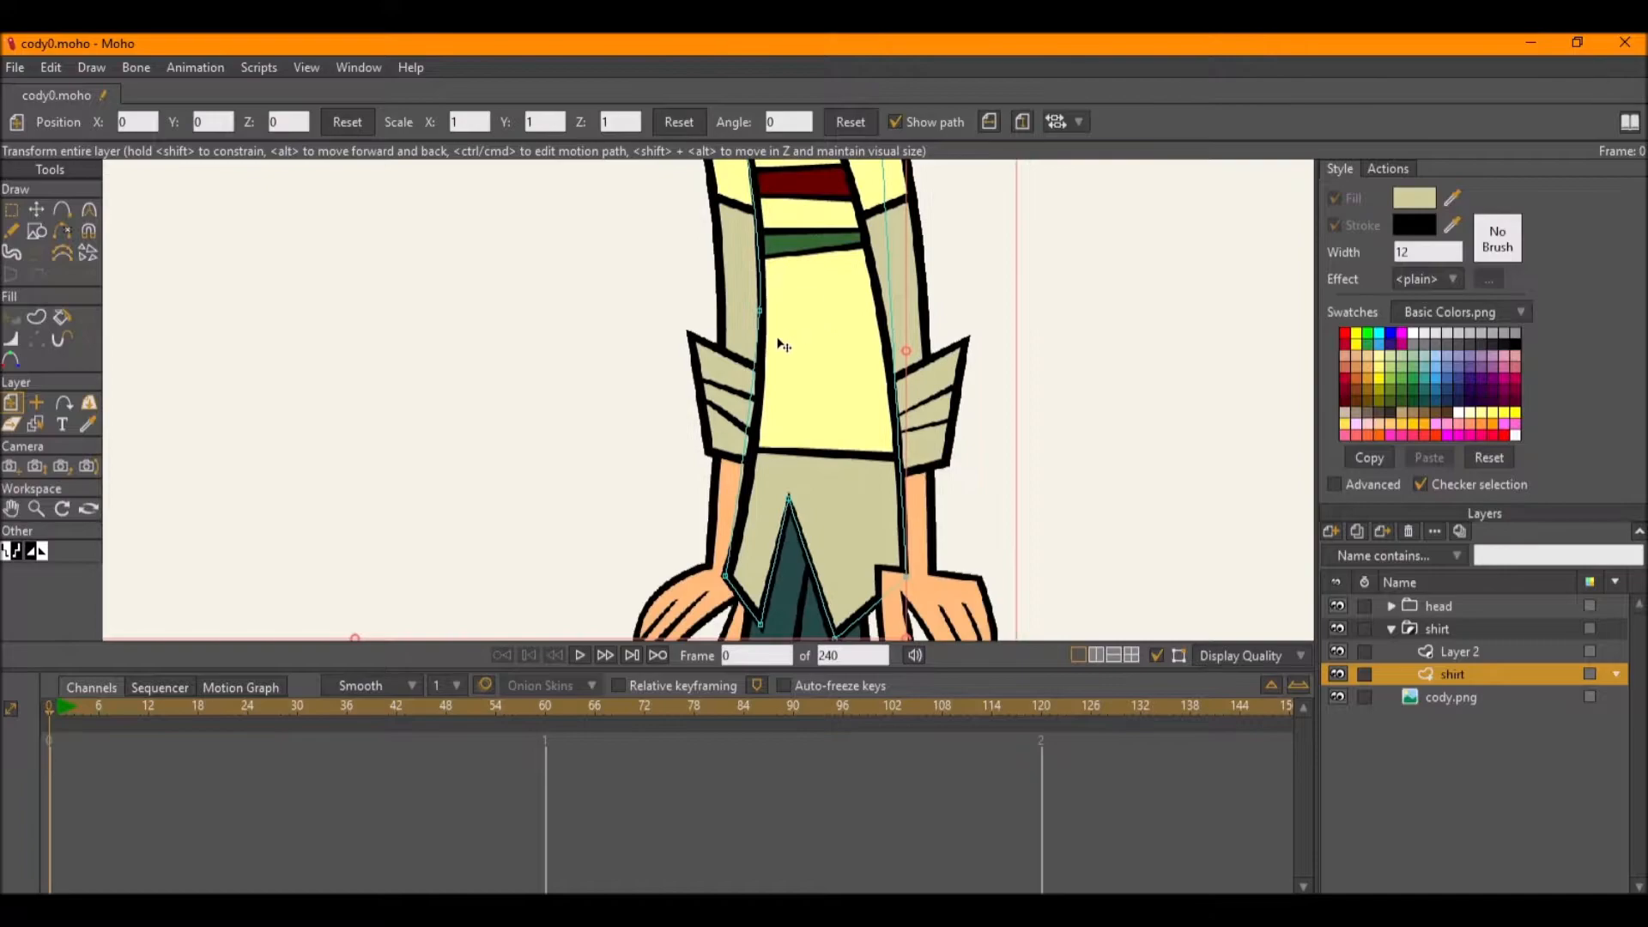
scroll(763, 360, up, 2)
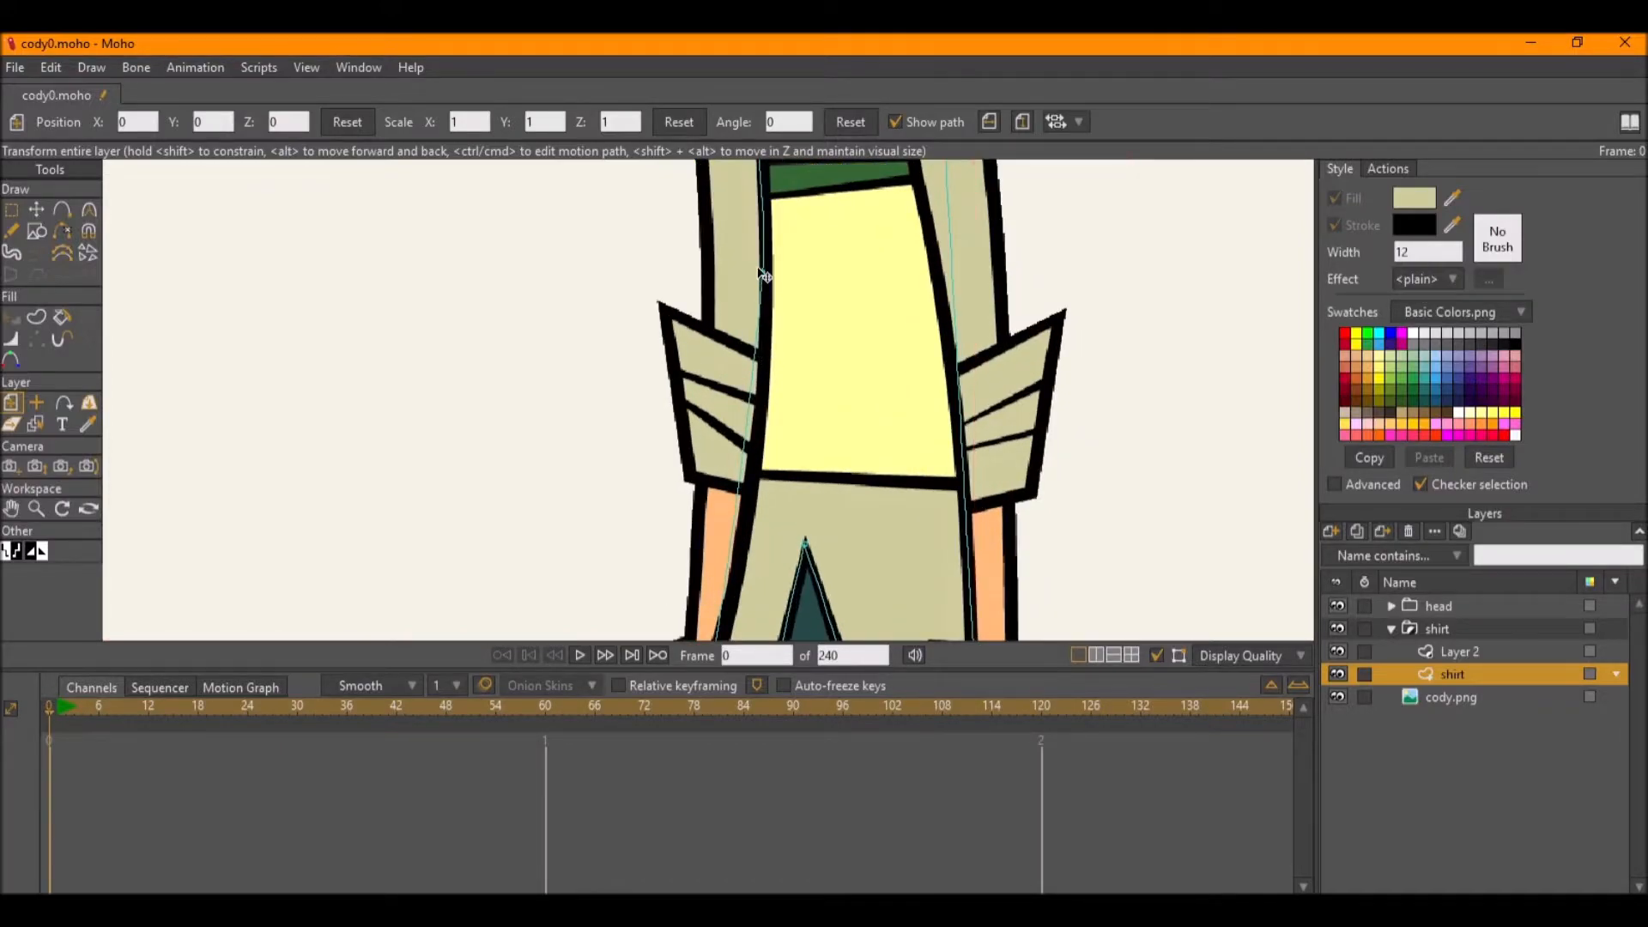
key(g)
drag(803, 365, 729, 227)
key(c)
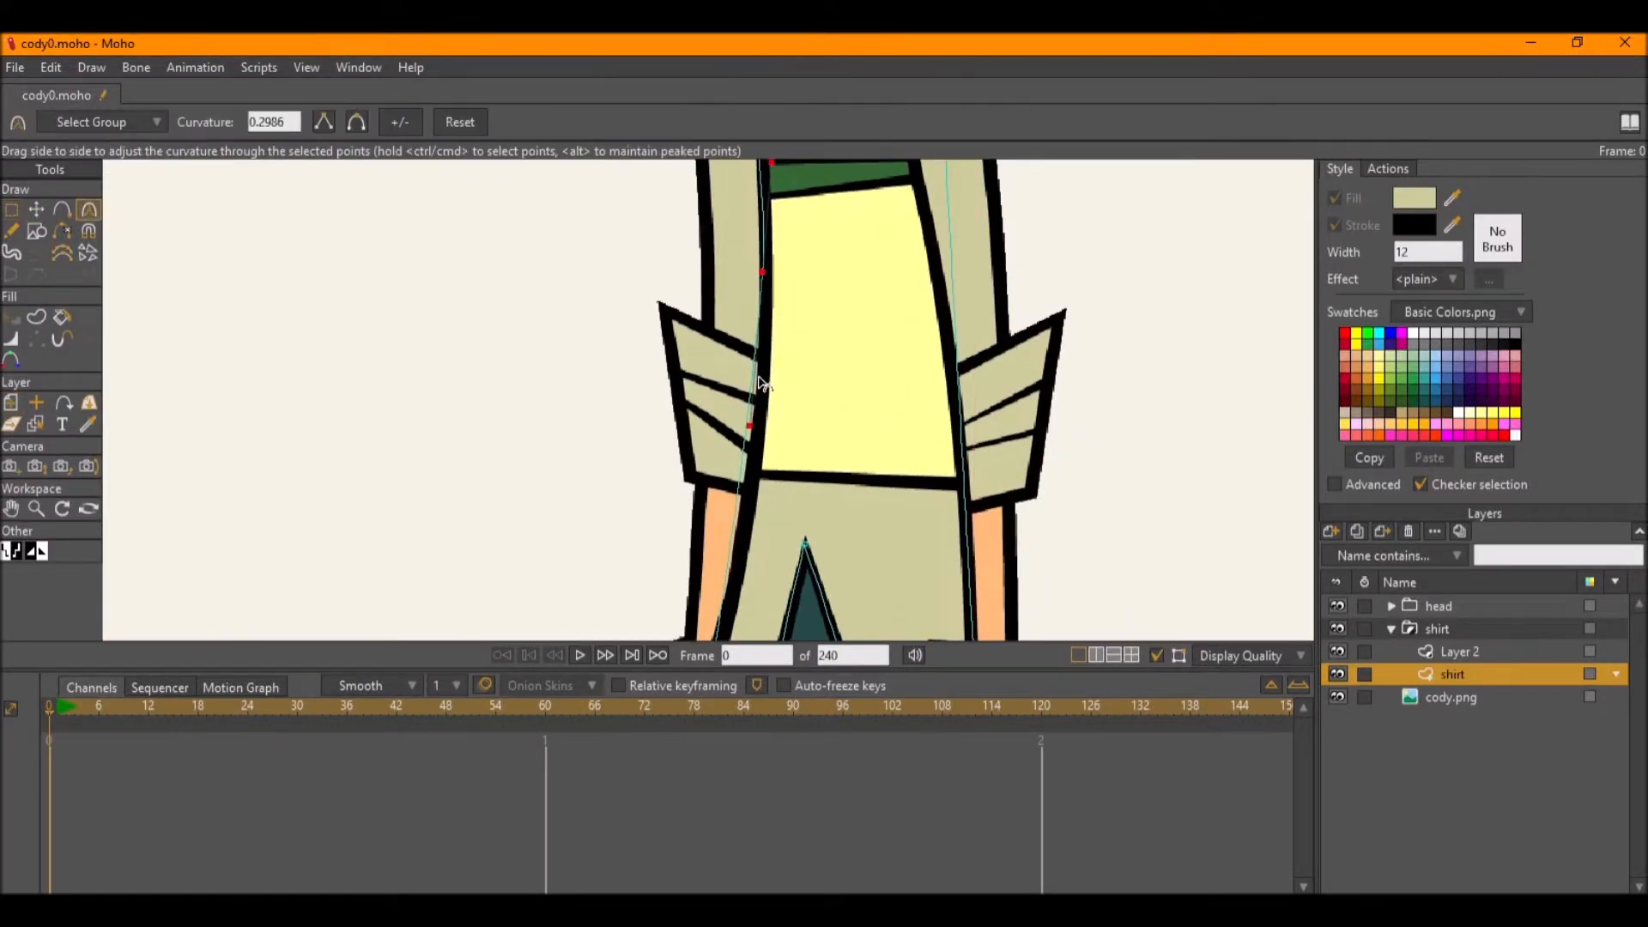
drag(763, 453, 770, 463)
scroll(778, 368, down, 5)
drag(778, 361, 779, 430)
scroll(770, 308, up, 4)
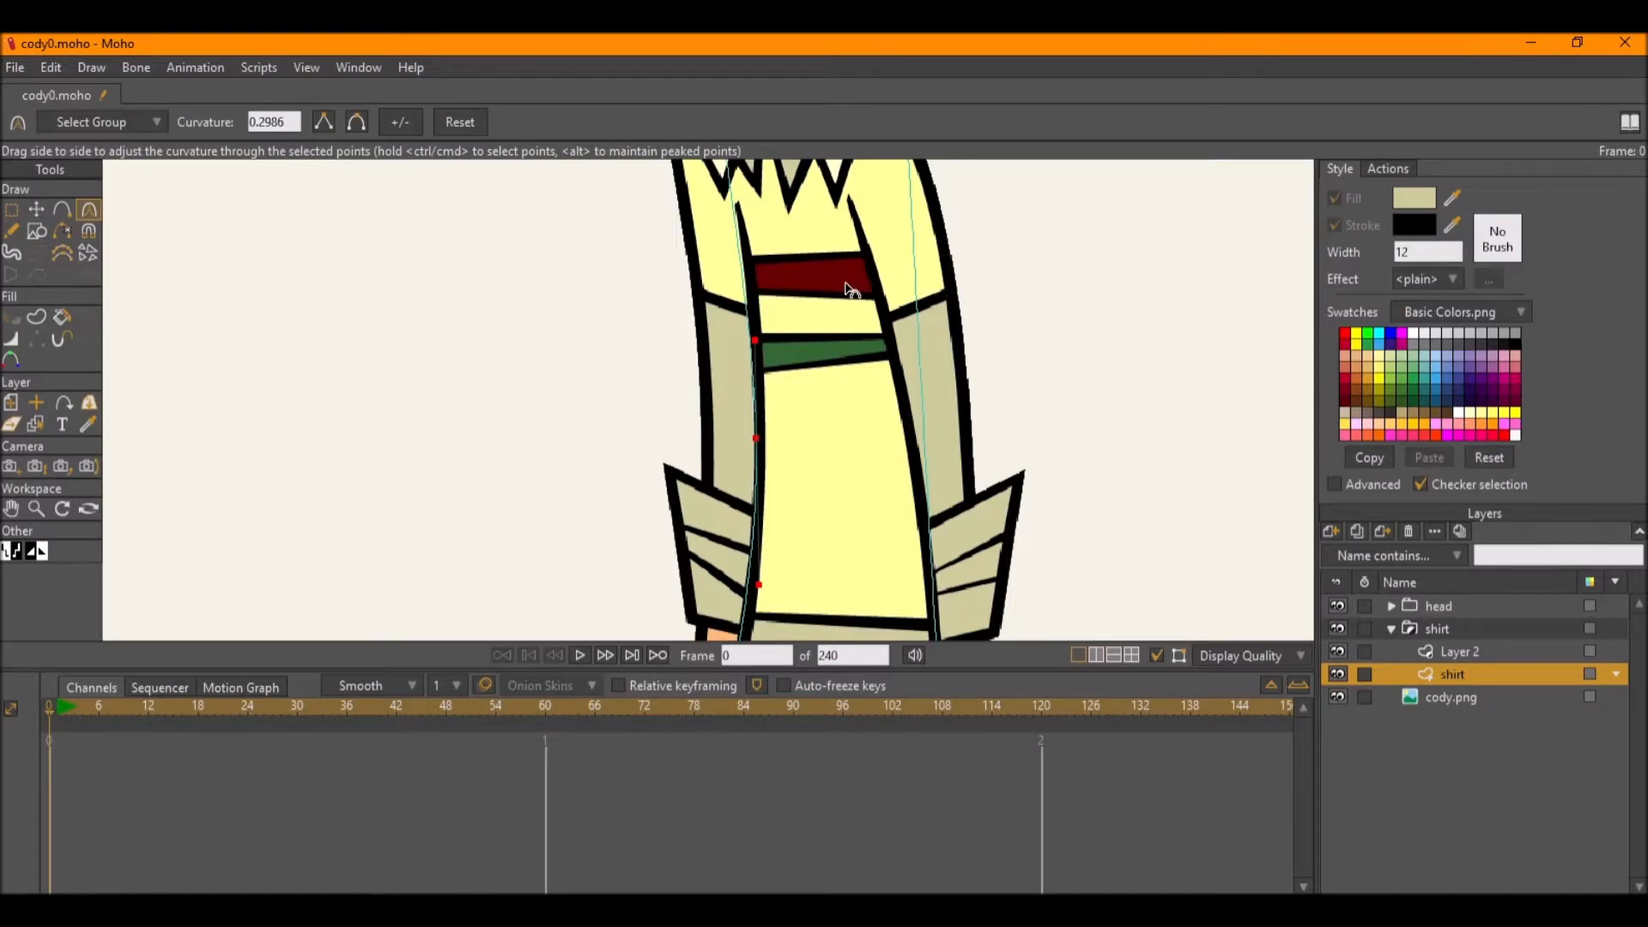
On the shirt vector layer, set the fill to the pale yellow sampled from the reference shirt.
drag(867, 278, 823, 278)
click(1454, 650)
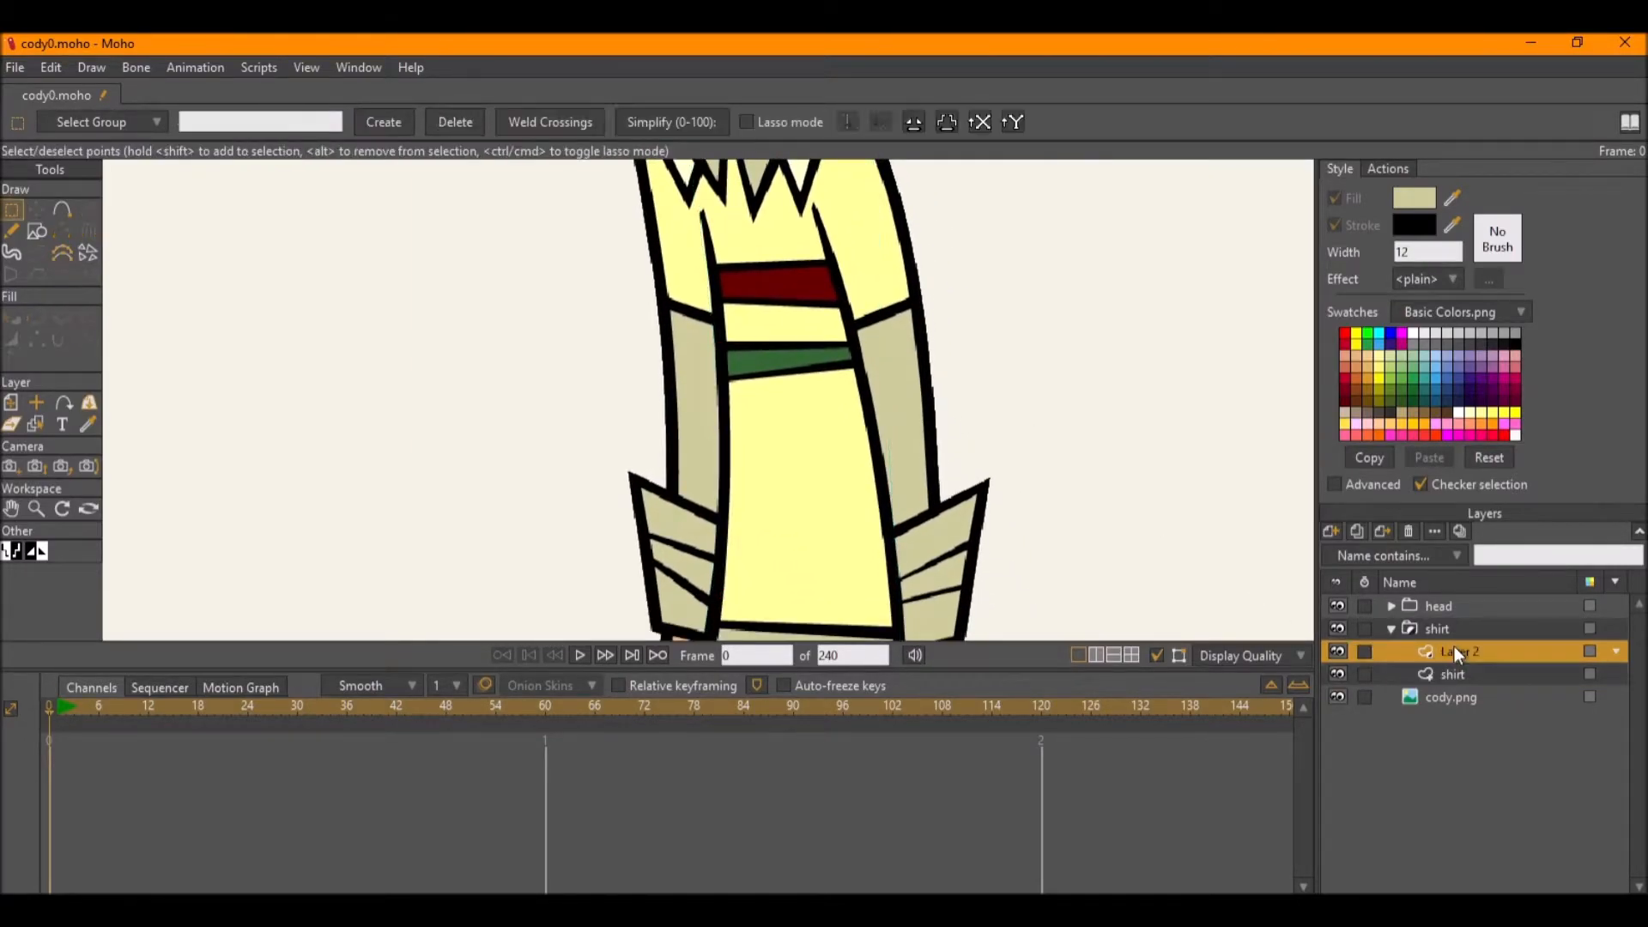
click(1466, 673)
drag(757, 456, 752, 331)
drag(1454, 204, 791, 405)
drag(788, 399, 756, 481)
scroll(741, 475, down, 2)
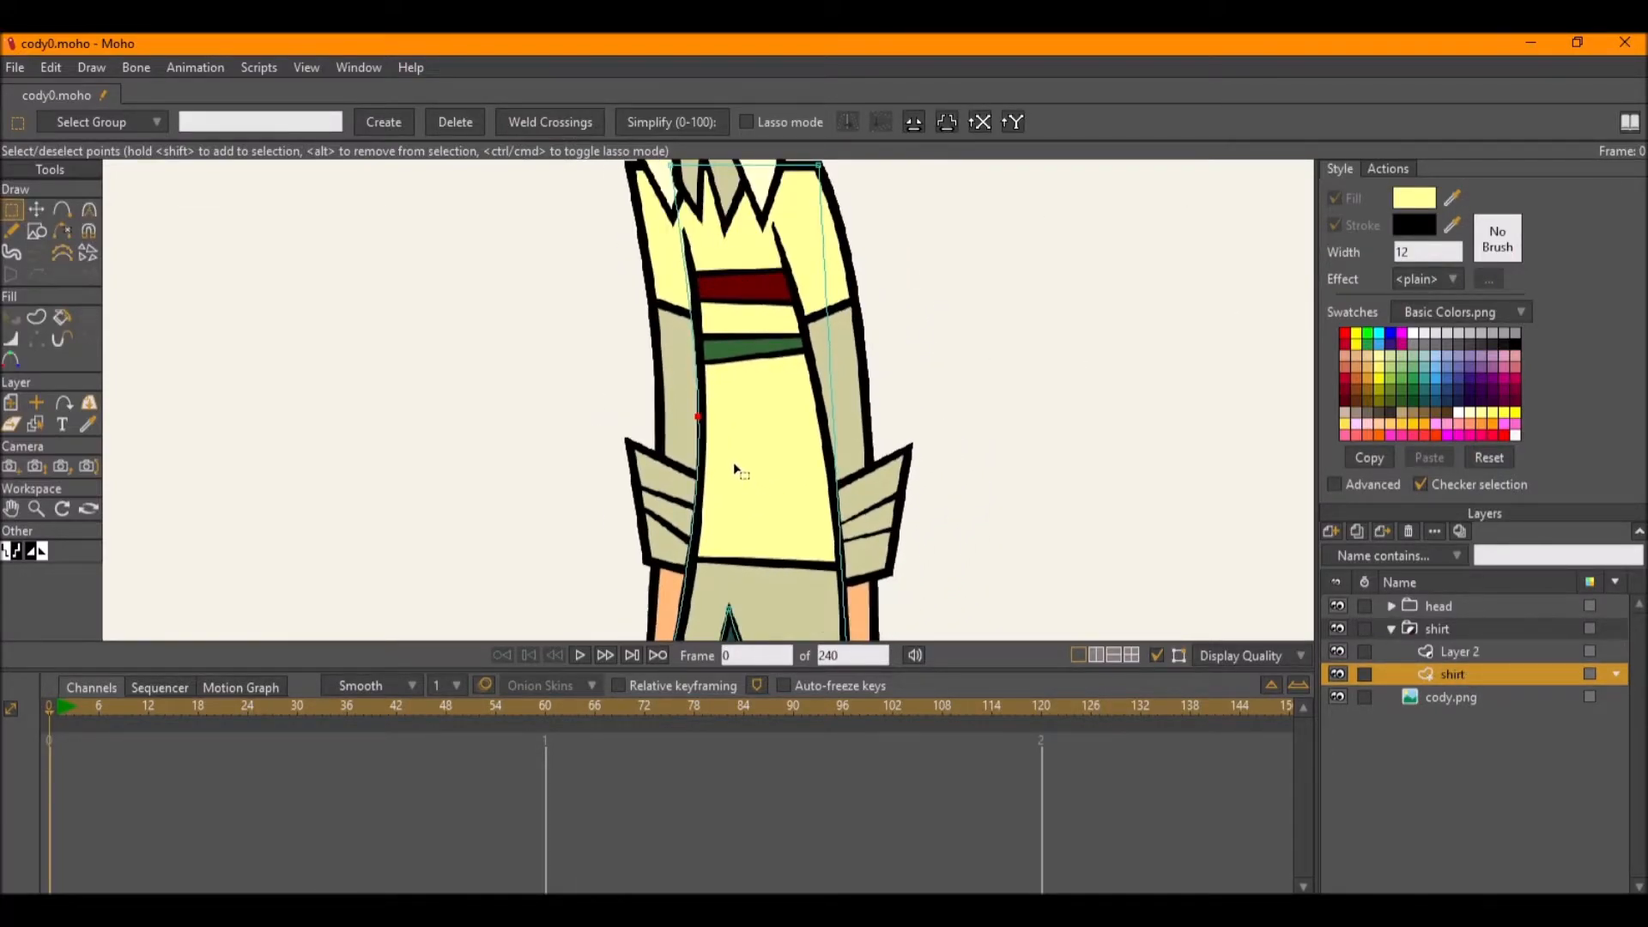
Create a yellow shape with both fill and stroke from the torso outline on the shirt layer, and save the project.
click(36, 317)
click(691, 339)
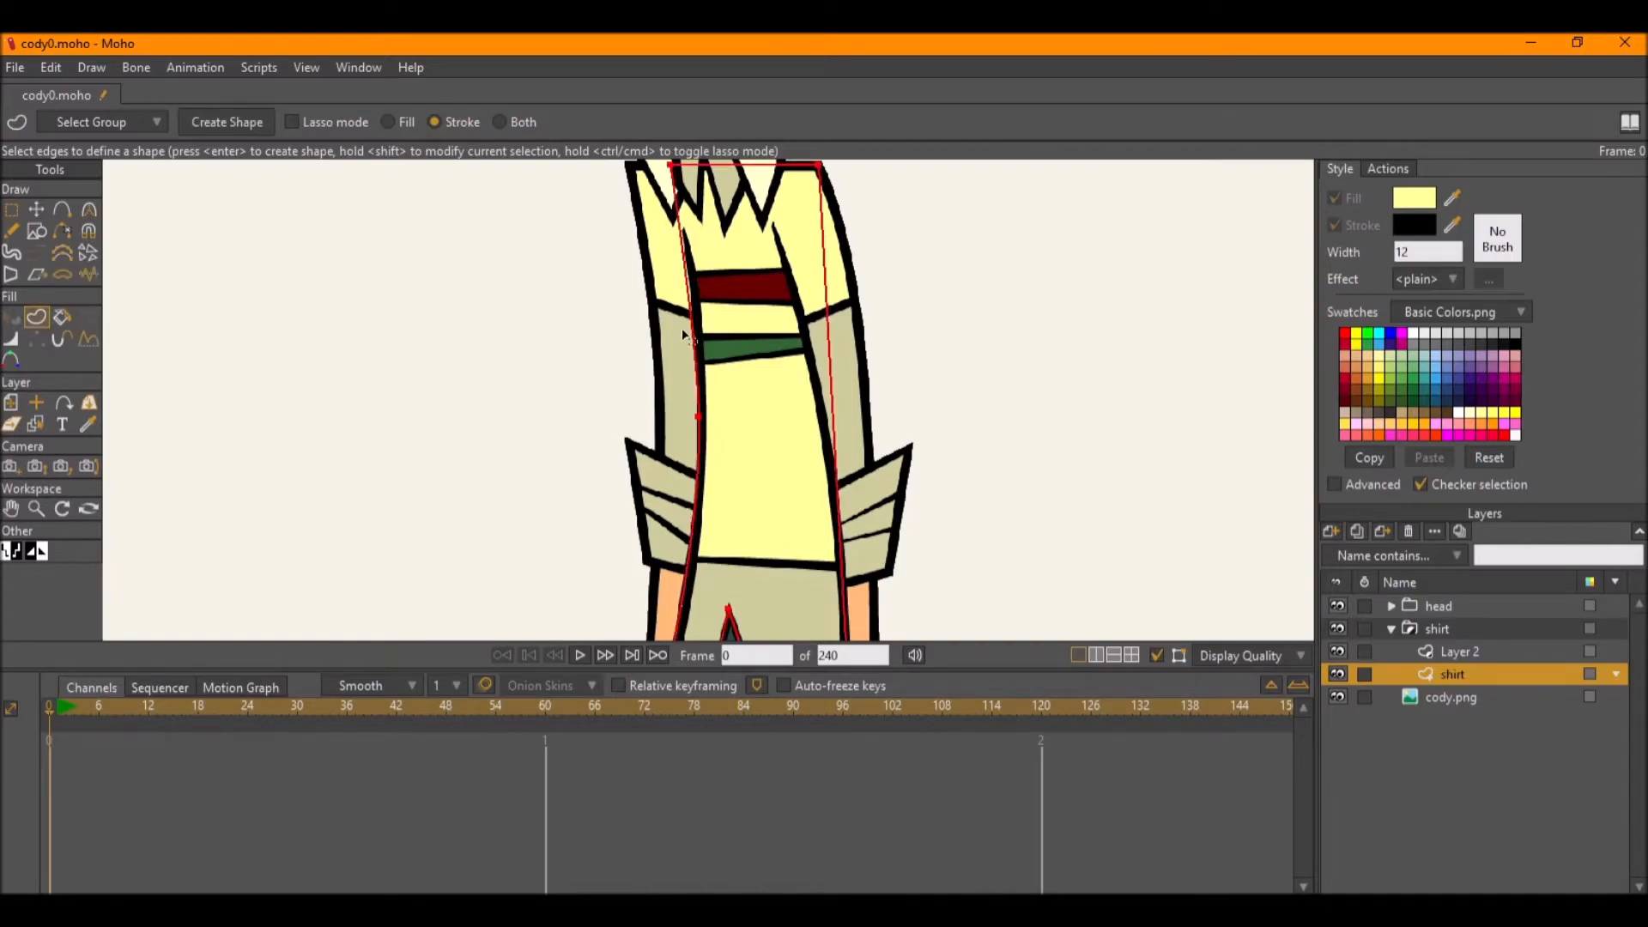
click(516, 122)
click(225, 122)
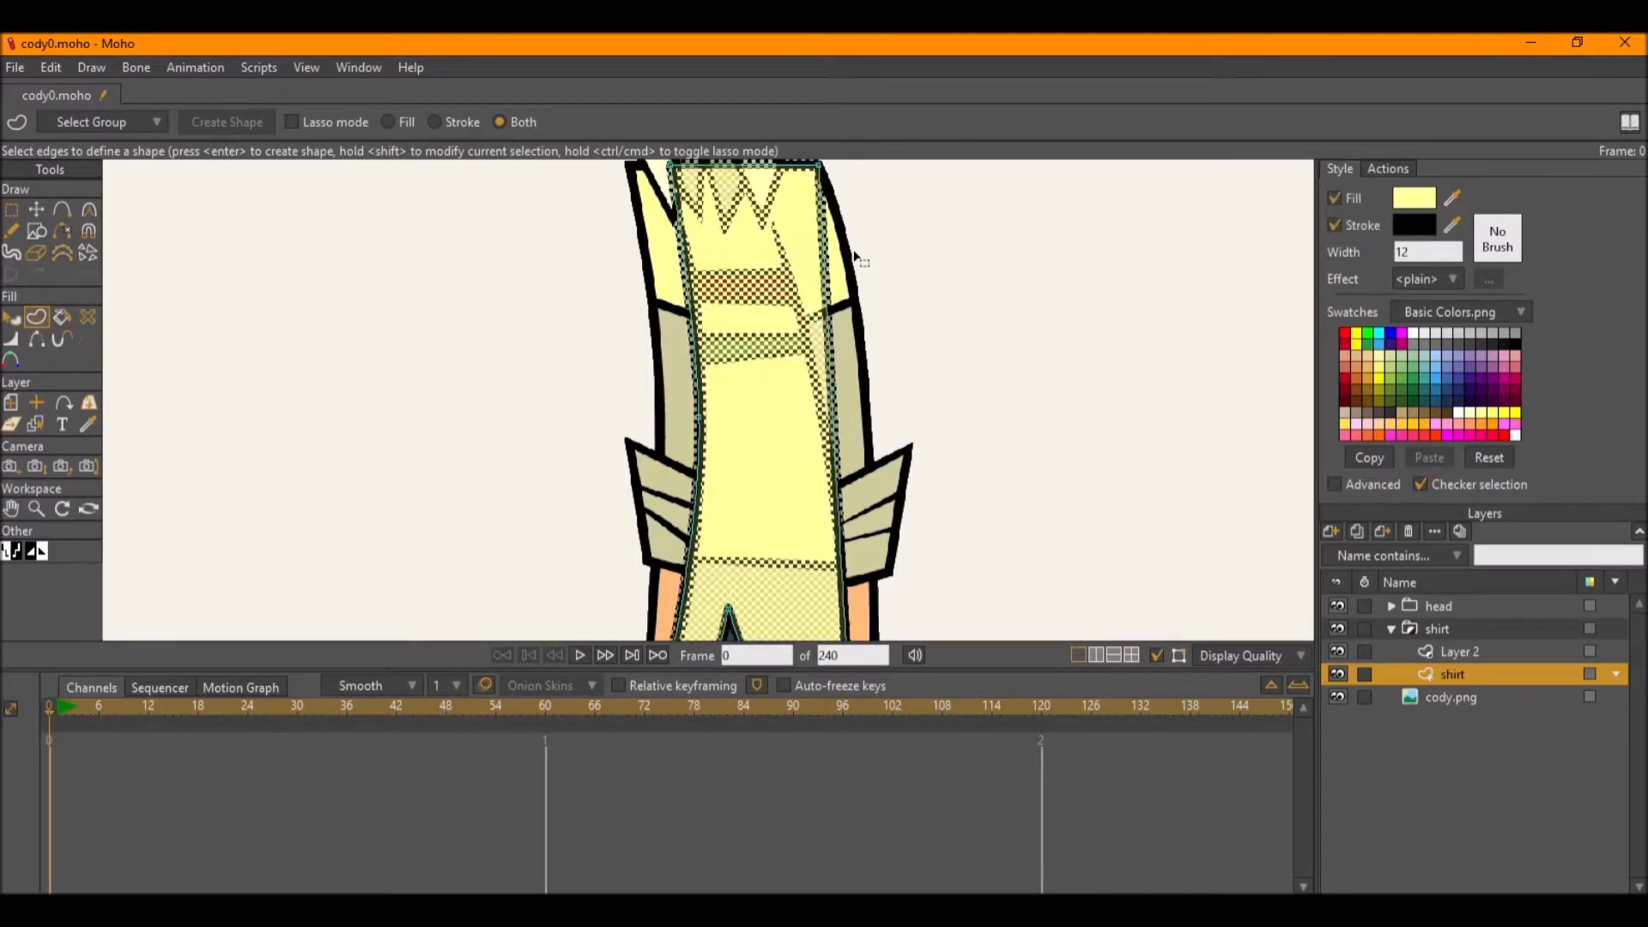
scroll(902, 280, down, 2)
key(ctrl+s)
scroll(858, 485, up, 2)
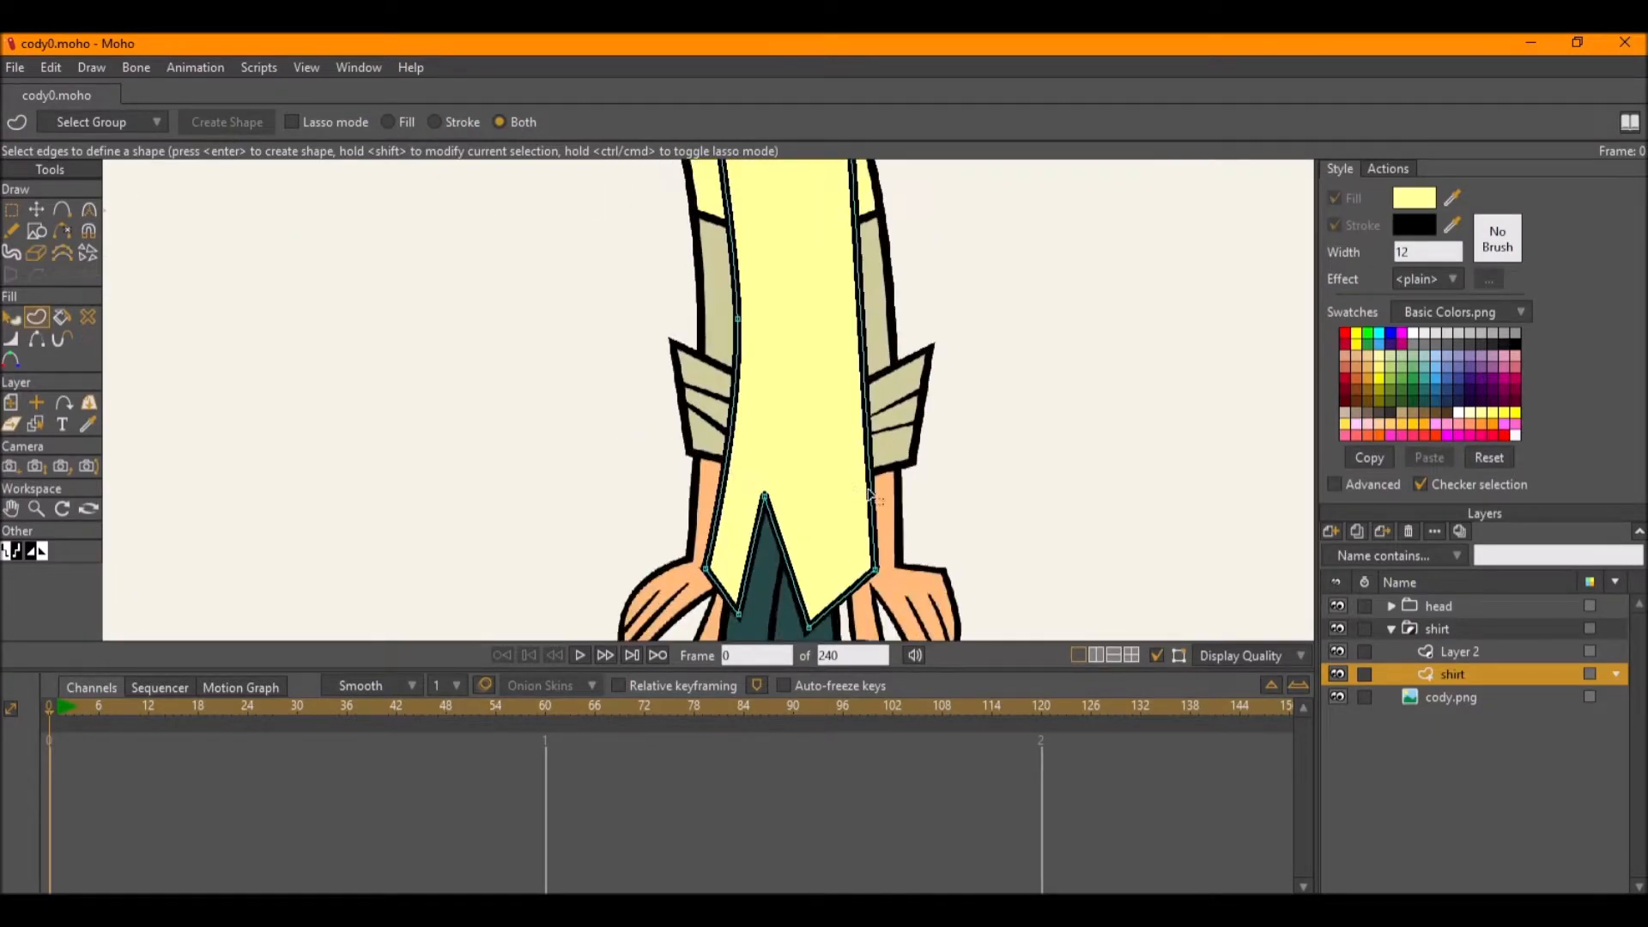
Hide the shirt vector layer and draw a rectangle on Layer 2 across the lower, khaki part of the reference shirt.
click(1338, 674)
click(1482, 653)
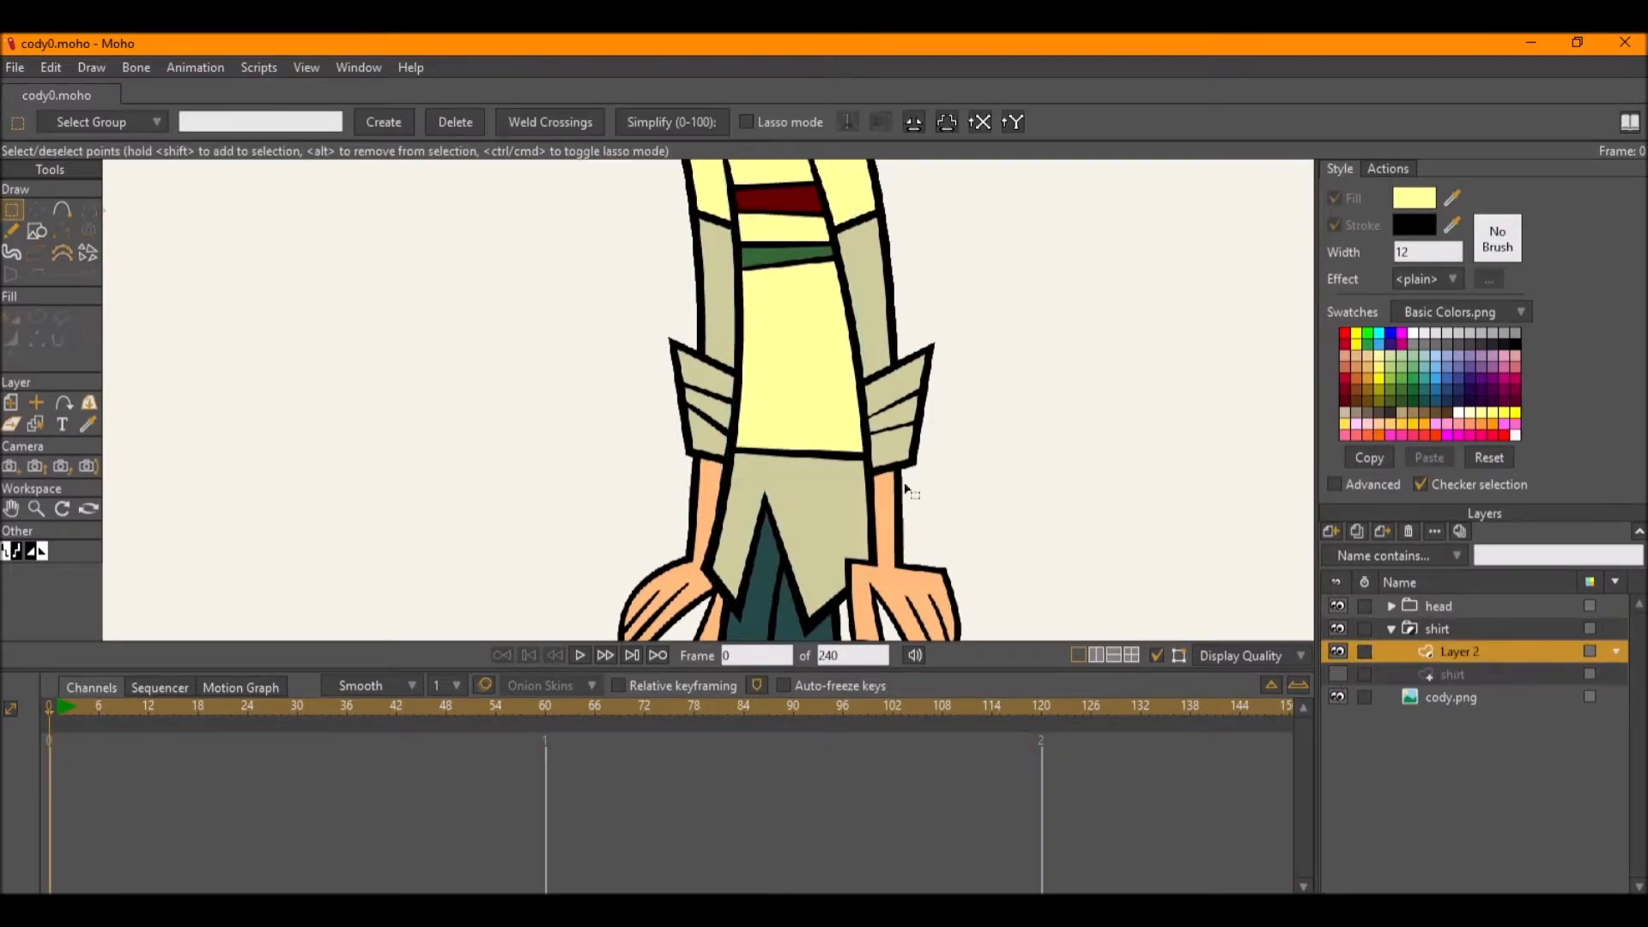
drag(1019, 522, 983, 446)
click(38, 234)
drag(975, 620, 576, 372)
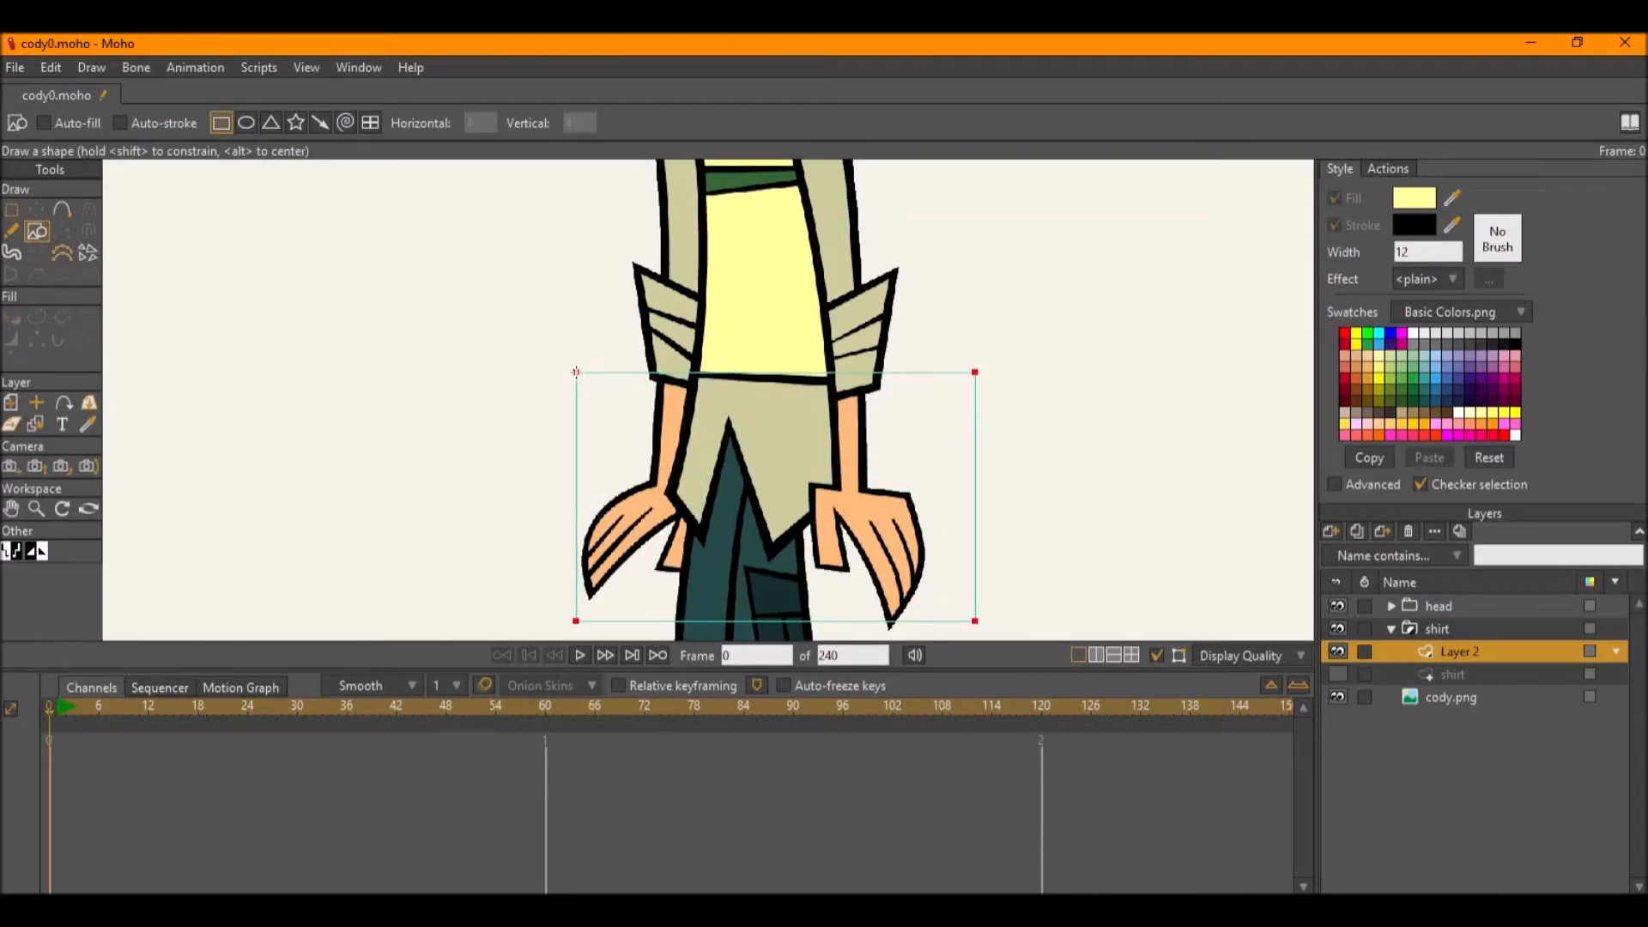
Tilt the rectangle's upper edge to match the reference waistline and move its other corners to the shirt's left side and left hem tip.
scroll(945, 360, up, 3)
key(t)
drag(997, 378, 999, 405)
drag(305, 384, 305, 374)
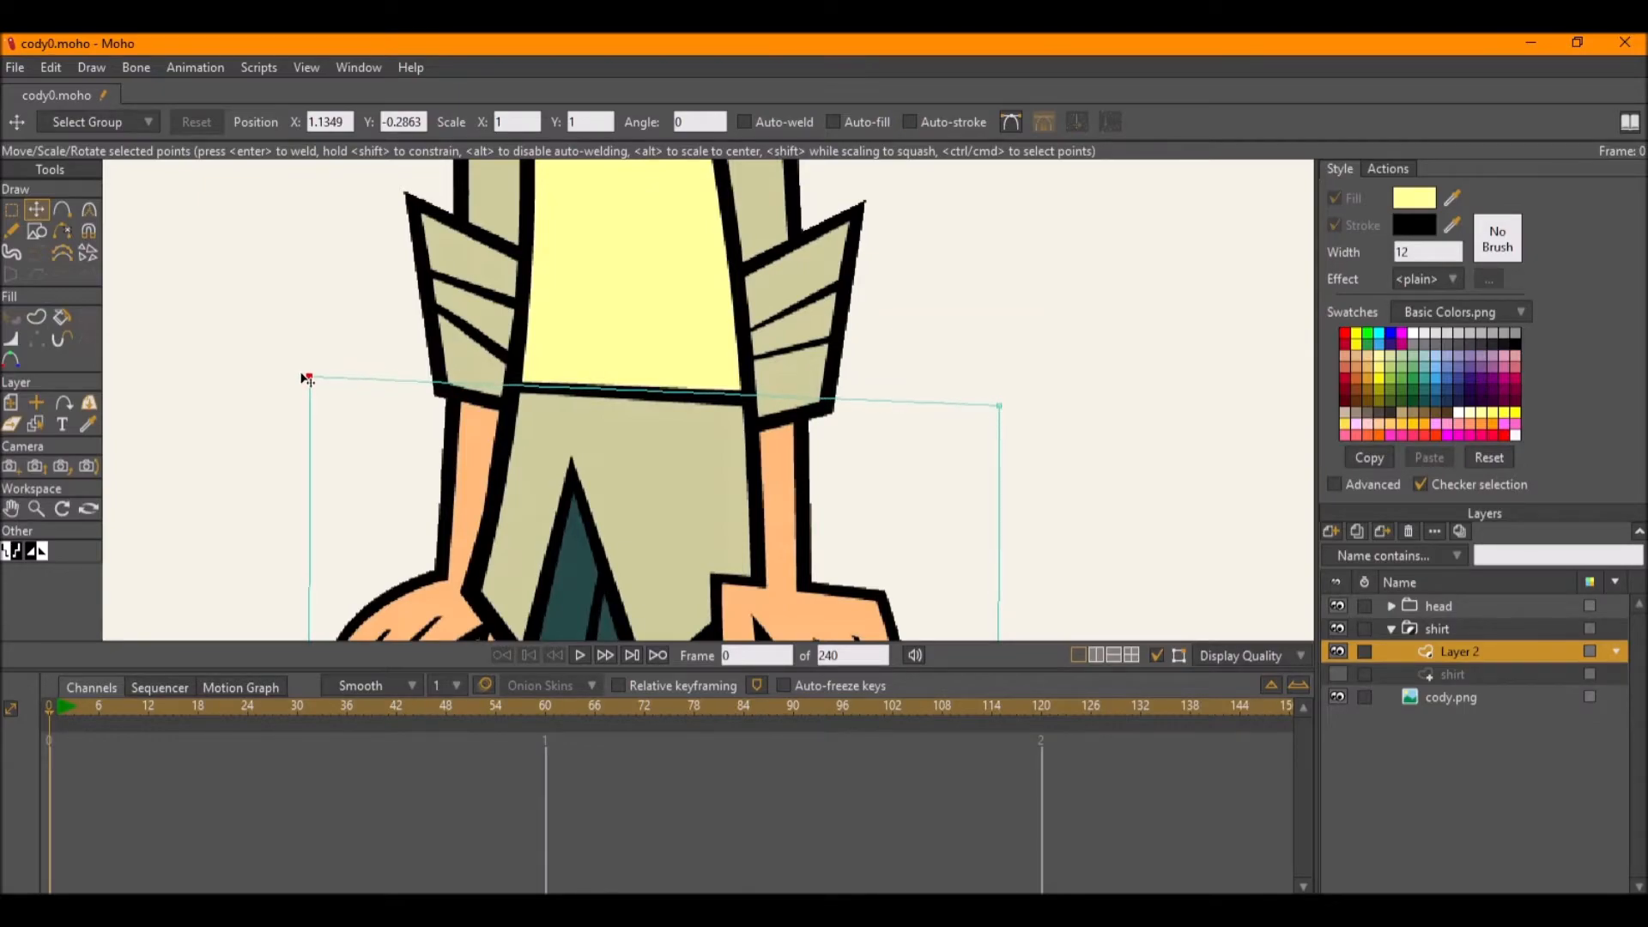
scroll(699, 301, down, 1)
drag(432, 593, 542, 418)
drag(400, 237, 554, 248)
drag(974, 582, 626, 505)
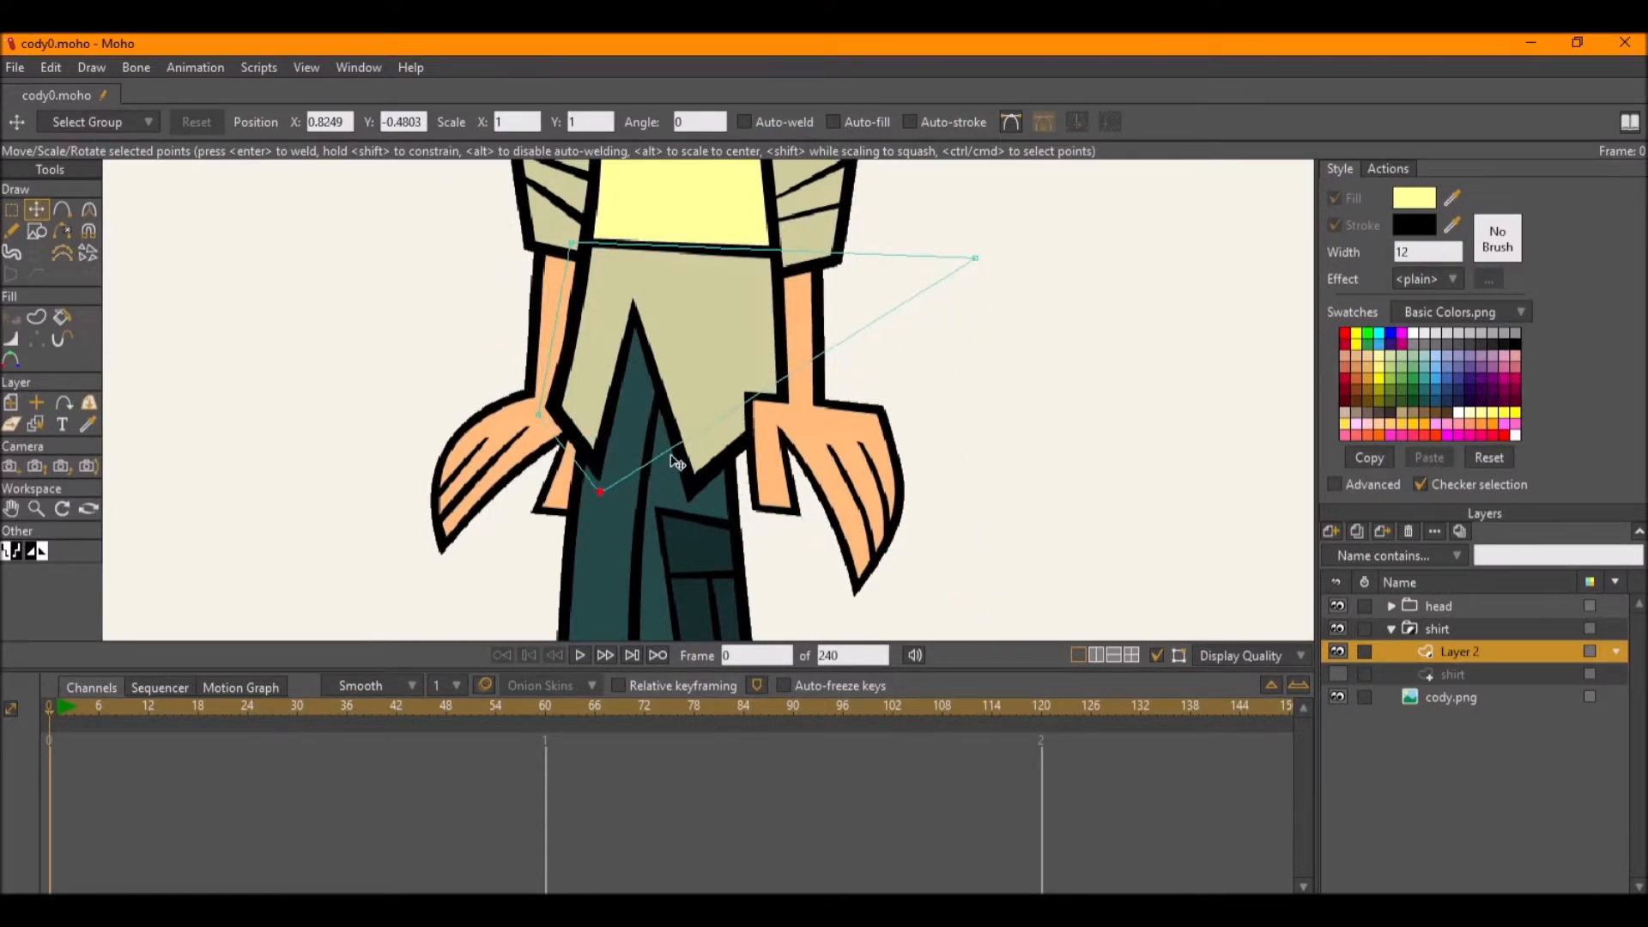
Add points for the hem's V-shaped notch and right tip, and bring the upper-right corner in just past the shirt's right edge.
scroll(627, 505, up, 3)
key(a)
drag(662, 443, 699, 684)
scroll(699, 551, down, 2)
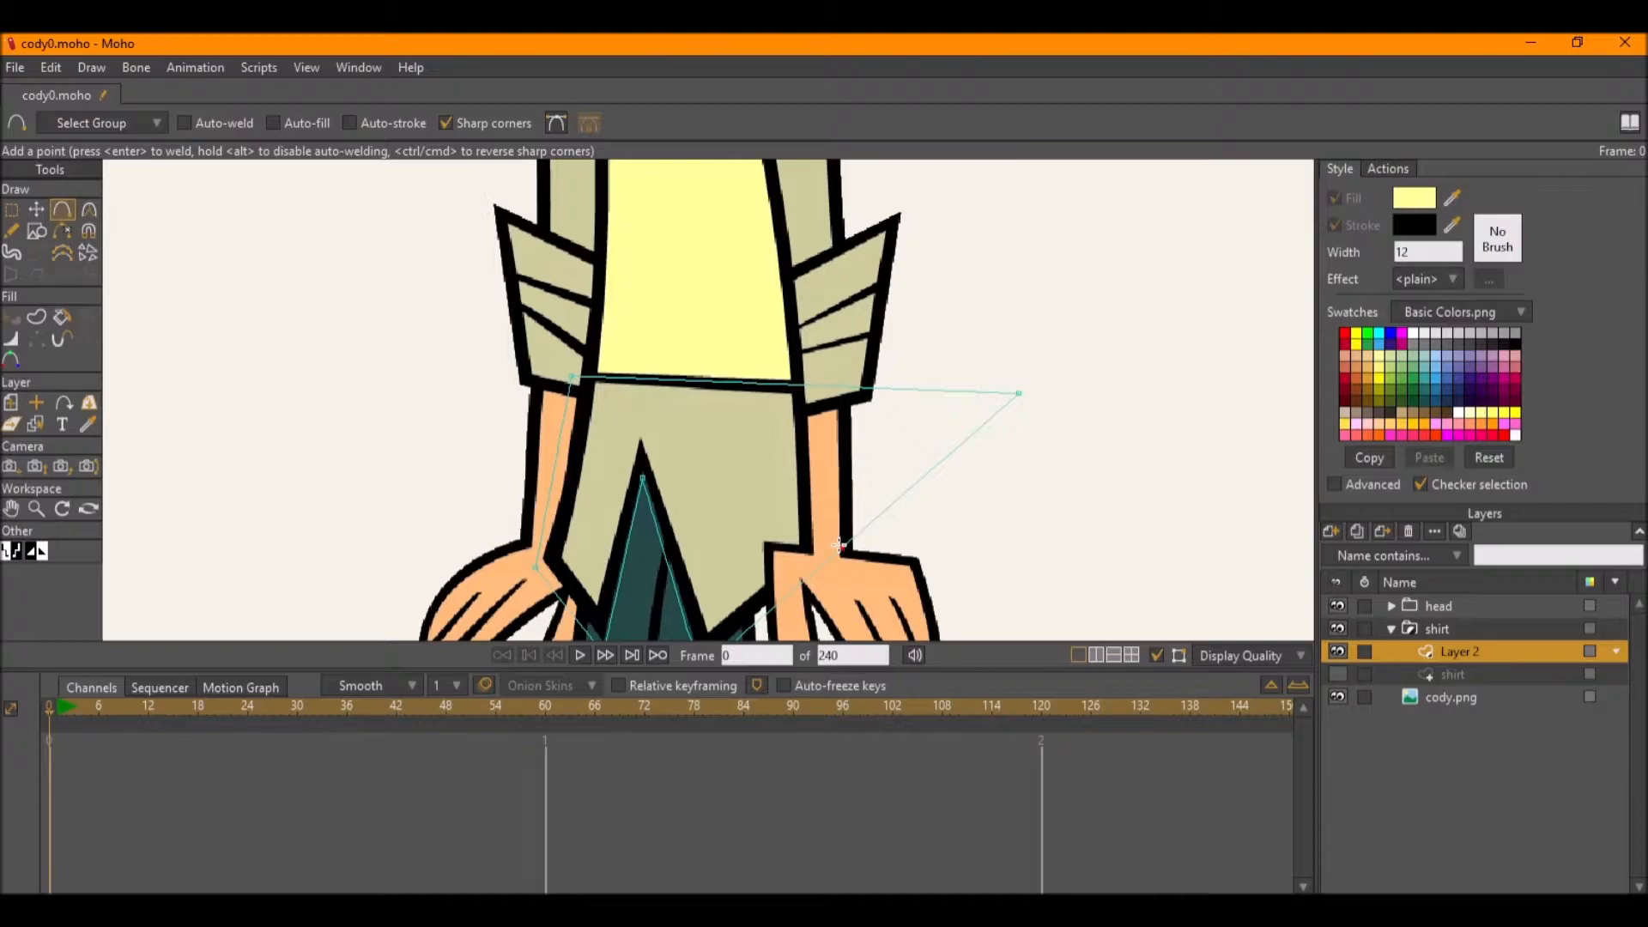
key(t)
drag(1018, 393, 843, 380)
drag(858, 573, 882, 476)
click(1337, 674)
click(1337, 674)
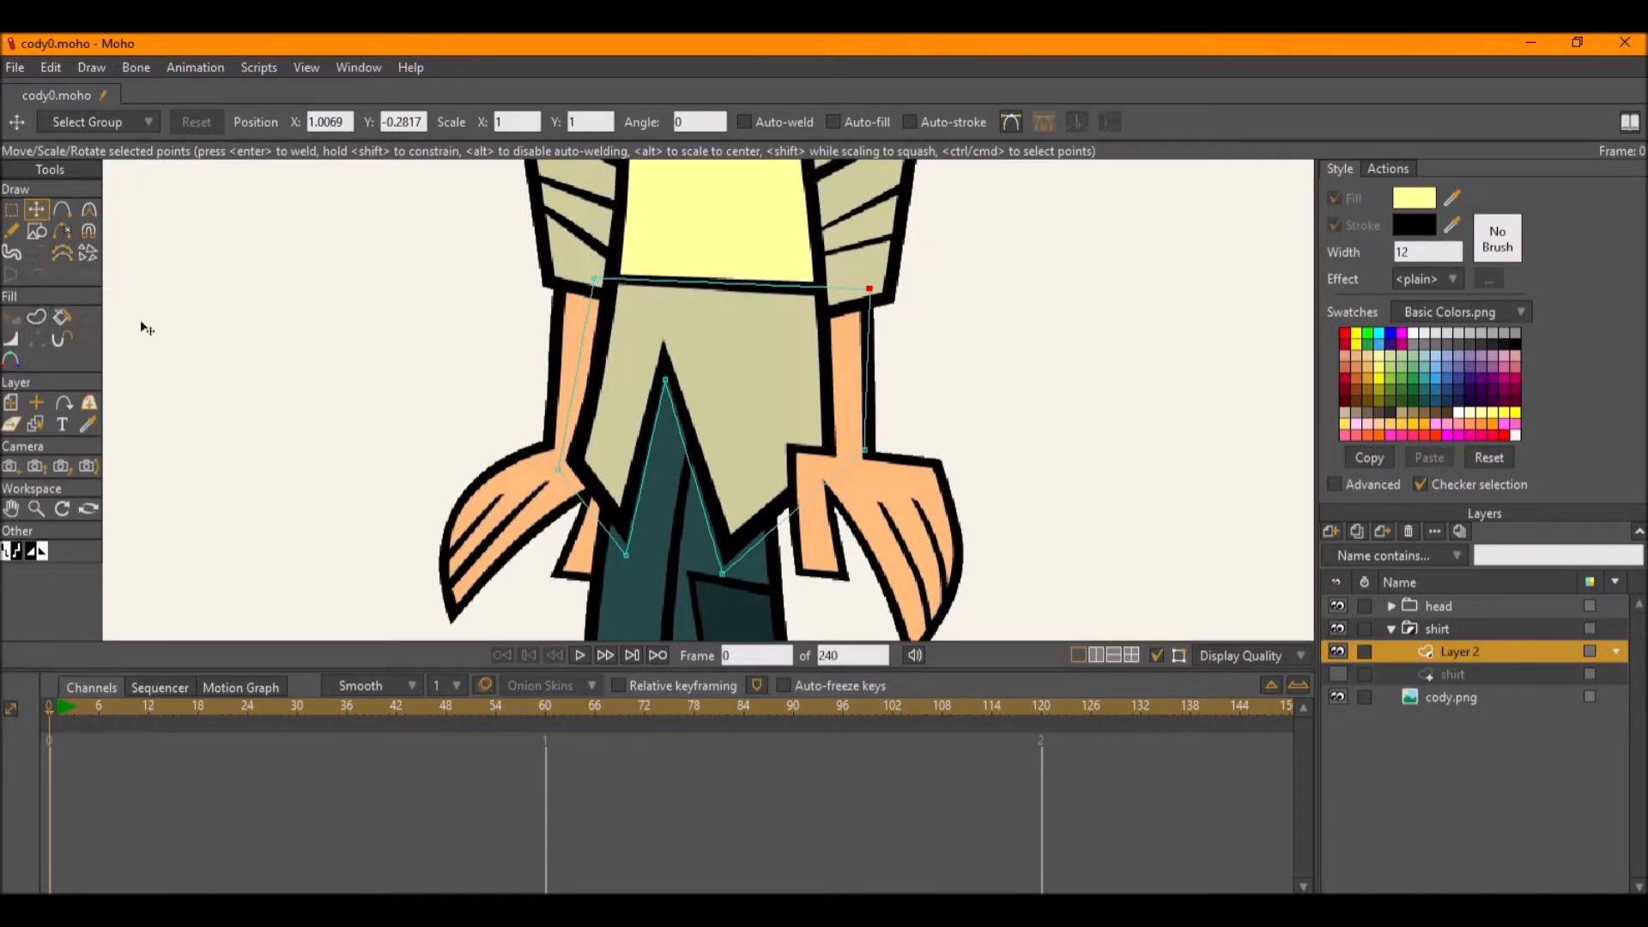
Sample the khaki of the reference's lower shirt as fill and create a filled and stroked shape from the Layer 2 outline.
drag(1451, 201, 719, 418)
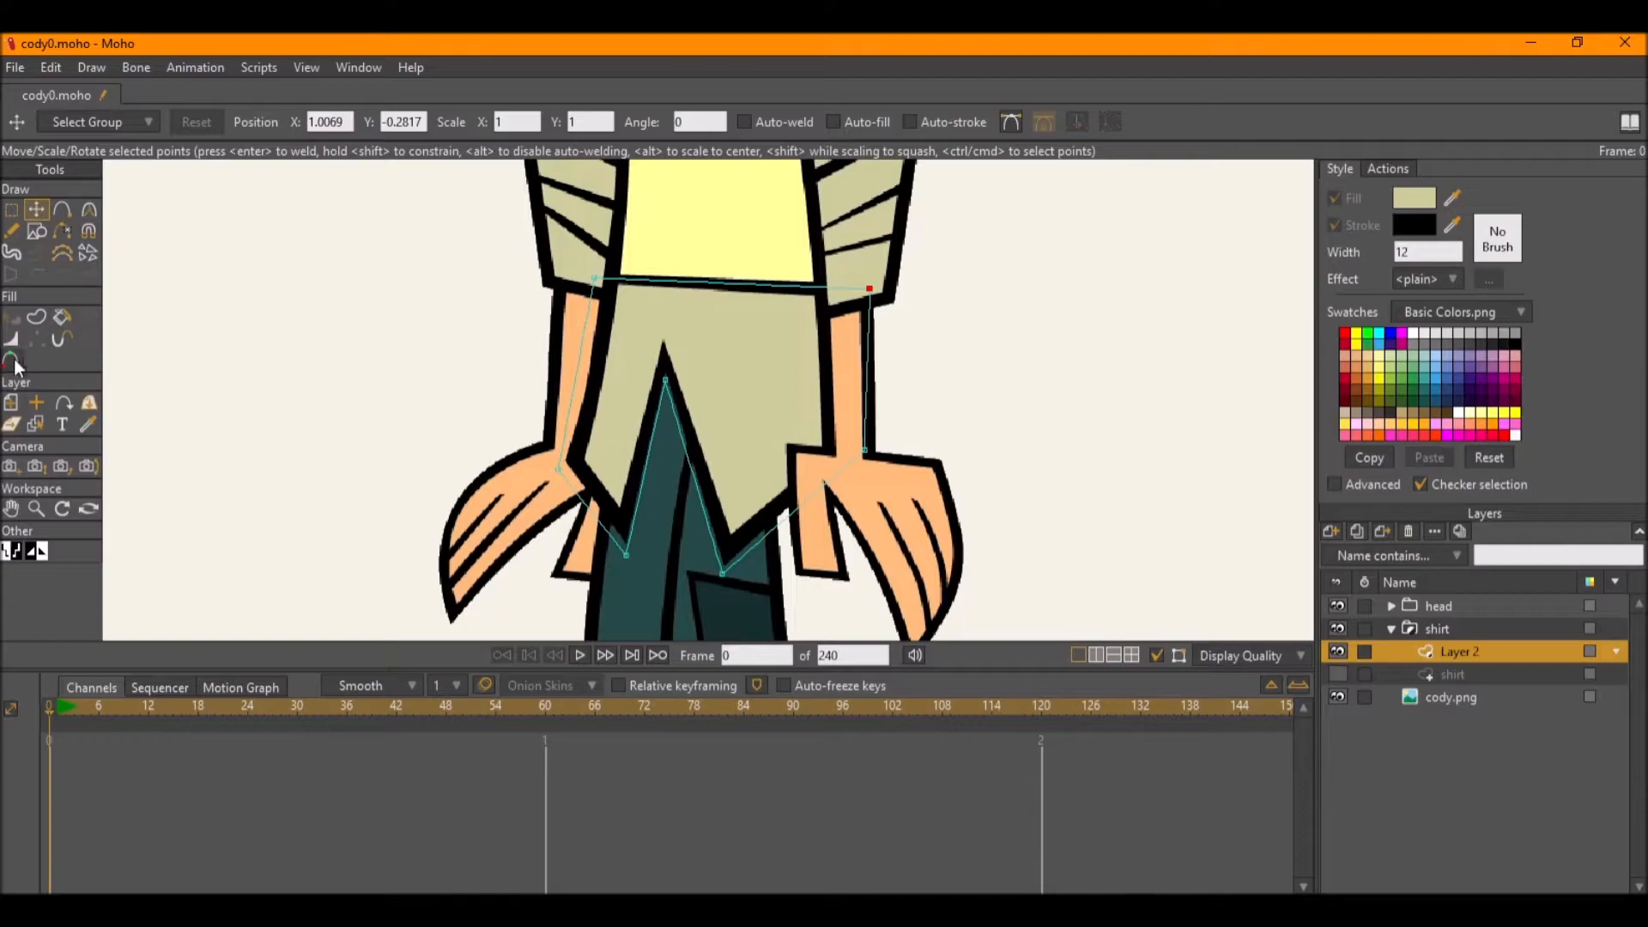
click(36, 316)
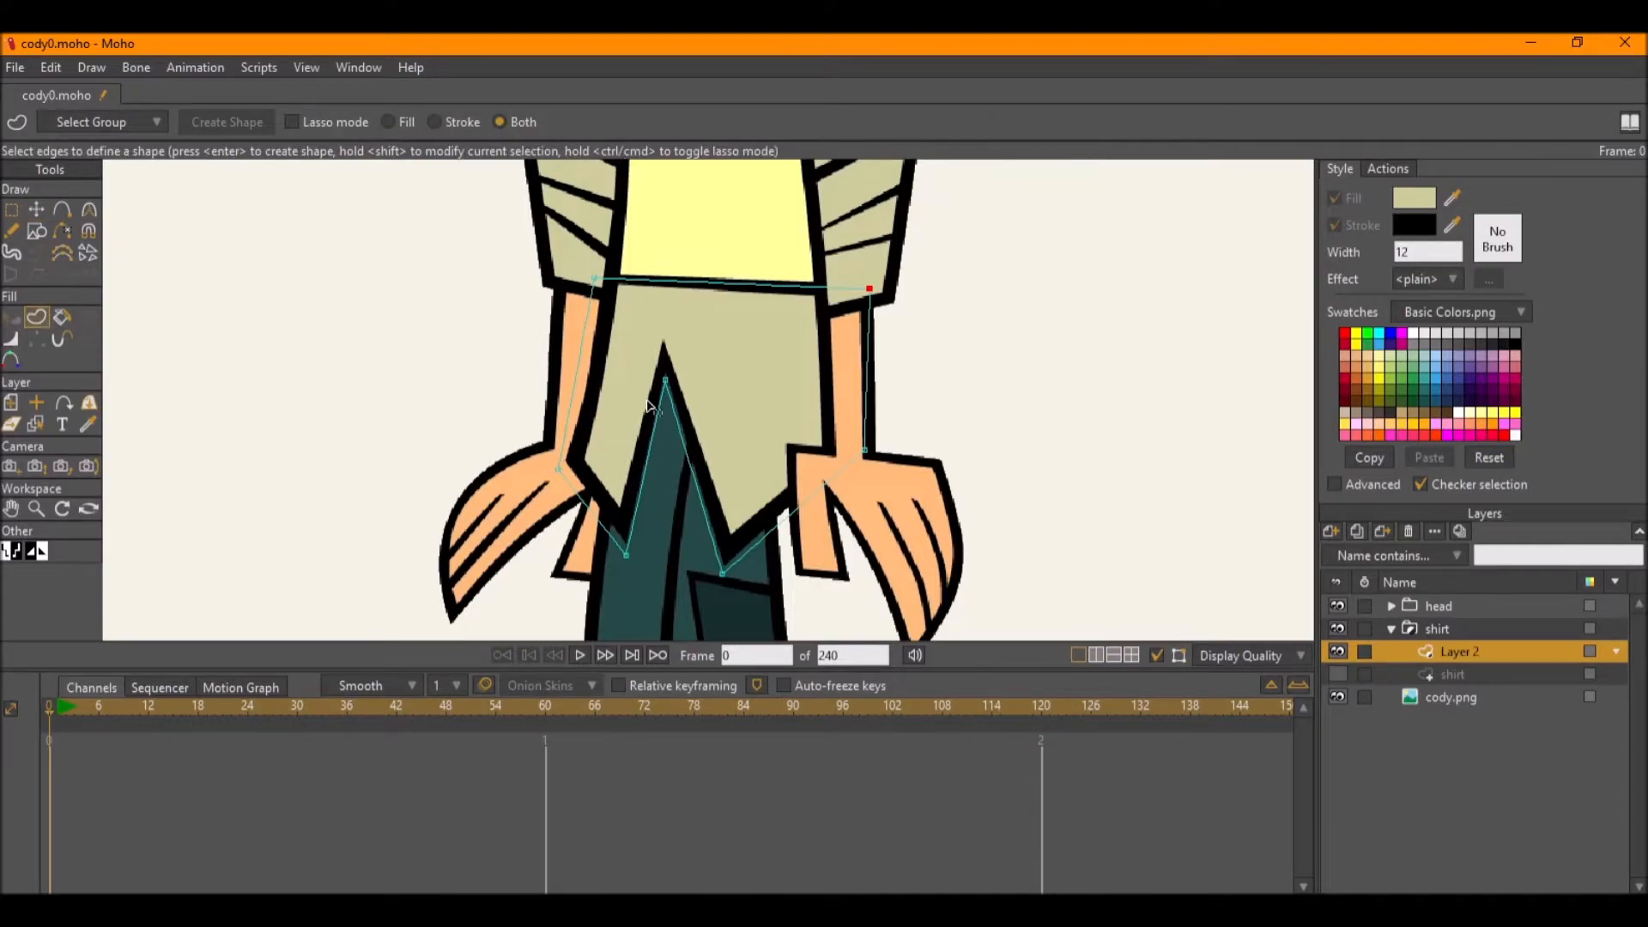
click(584, 368)
click(234, 122)
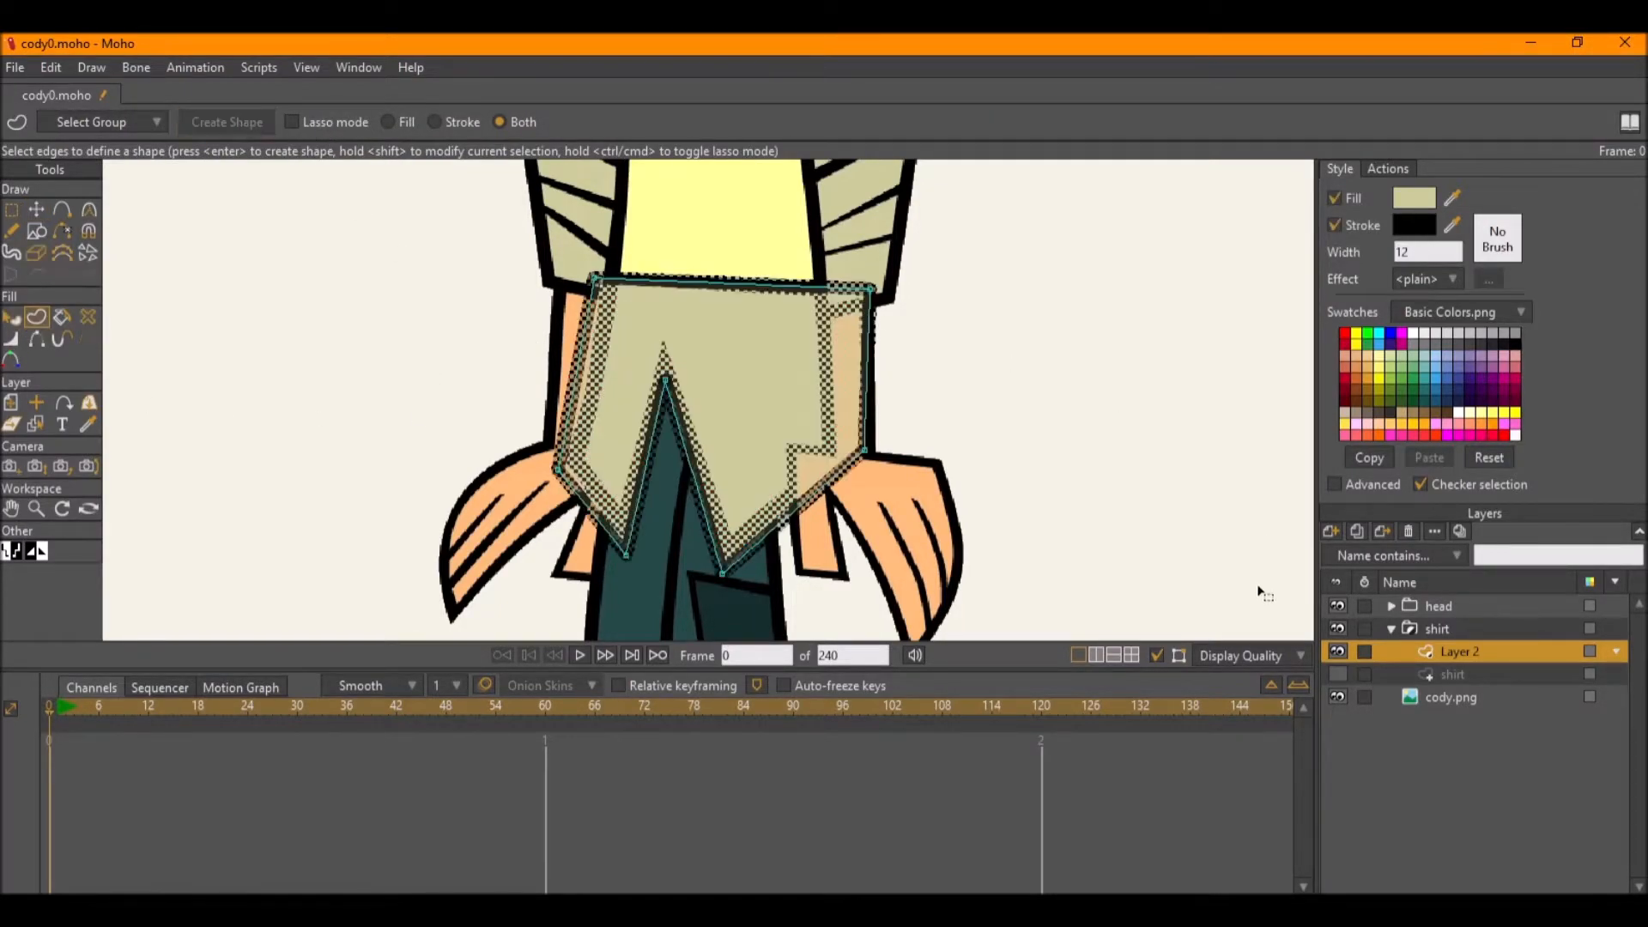
Show the shirt vector layer again, check the masked khaki section along its edges, and hide the cody.png reference.
click(1337, 675)
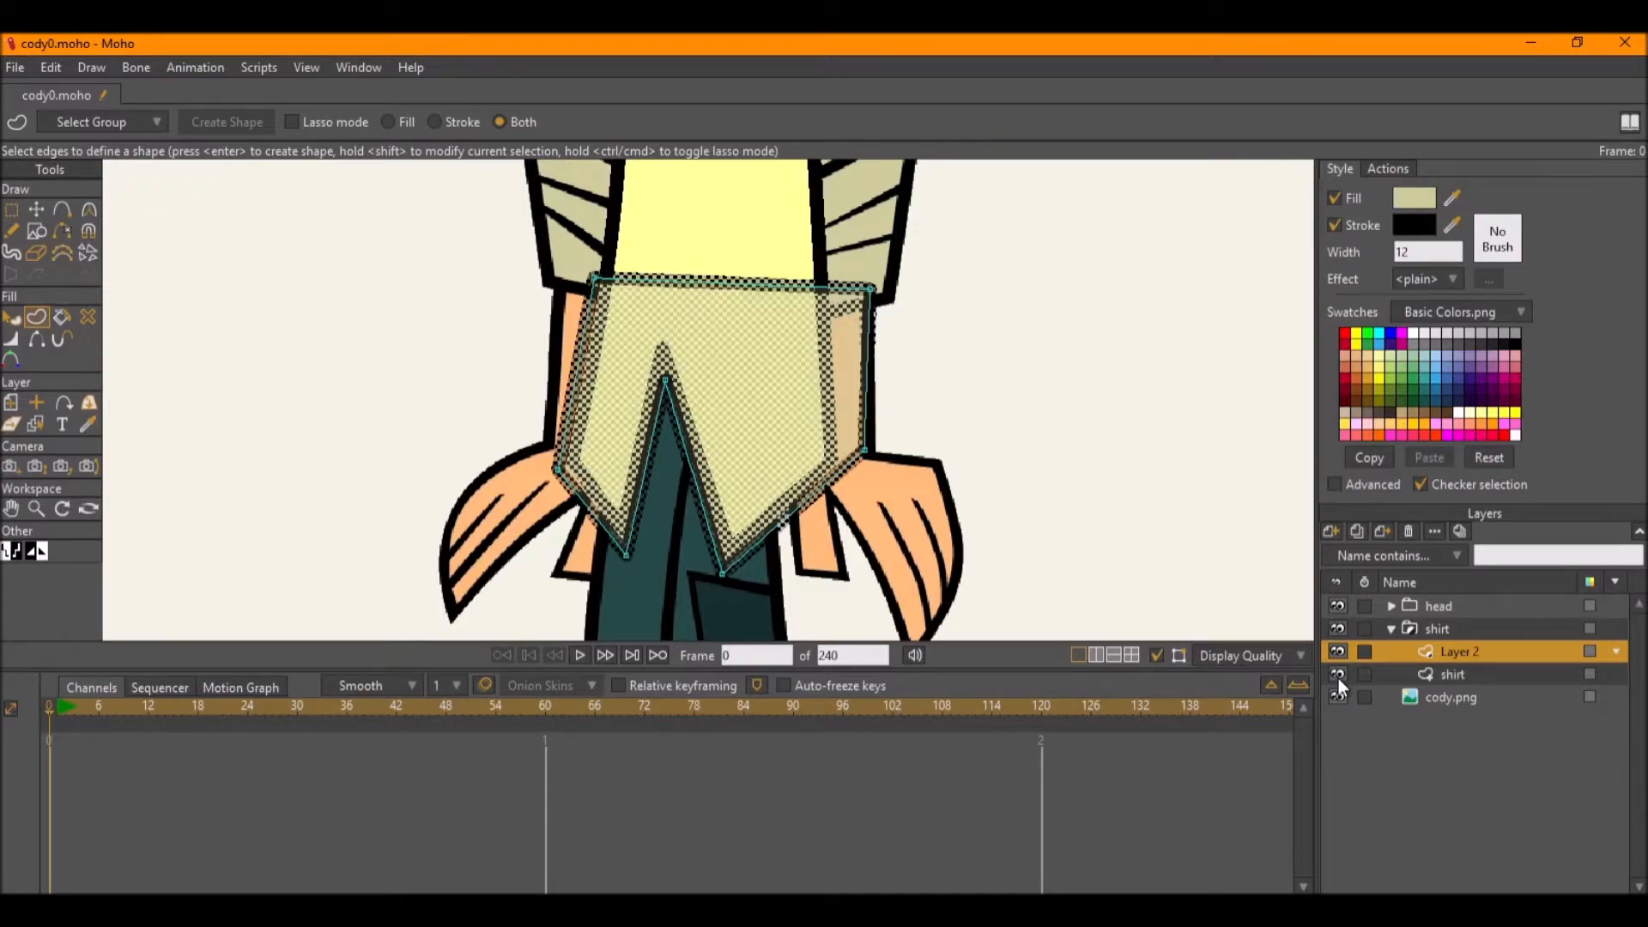
click(1026, 529)
scroll(930, 386, up, 3)
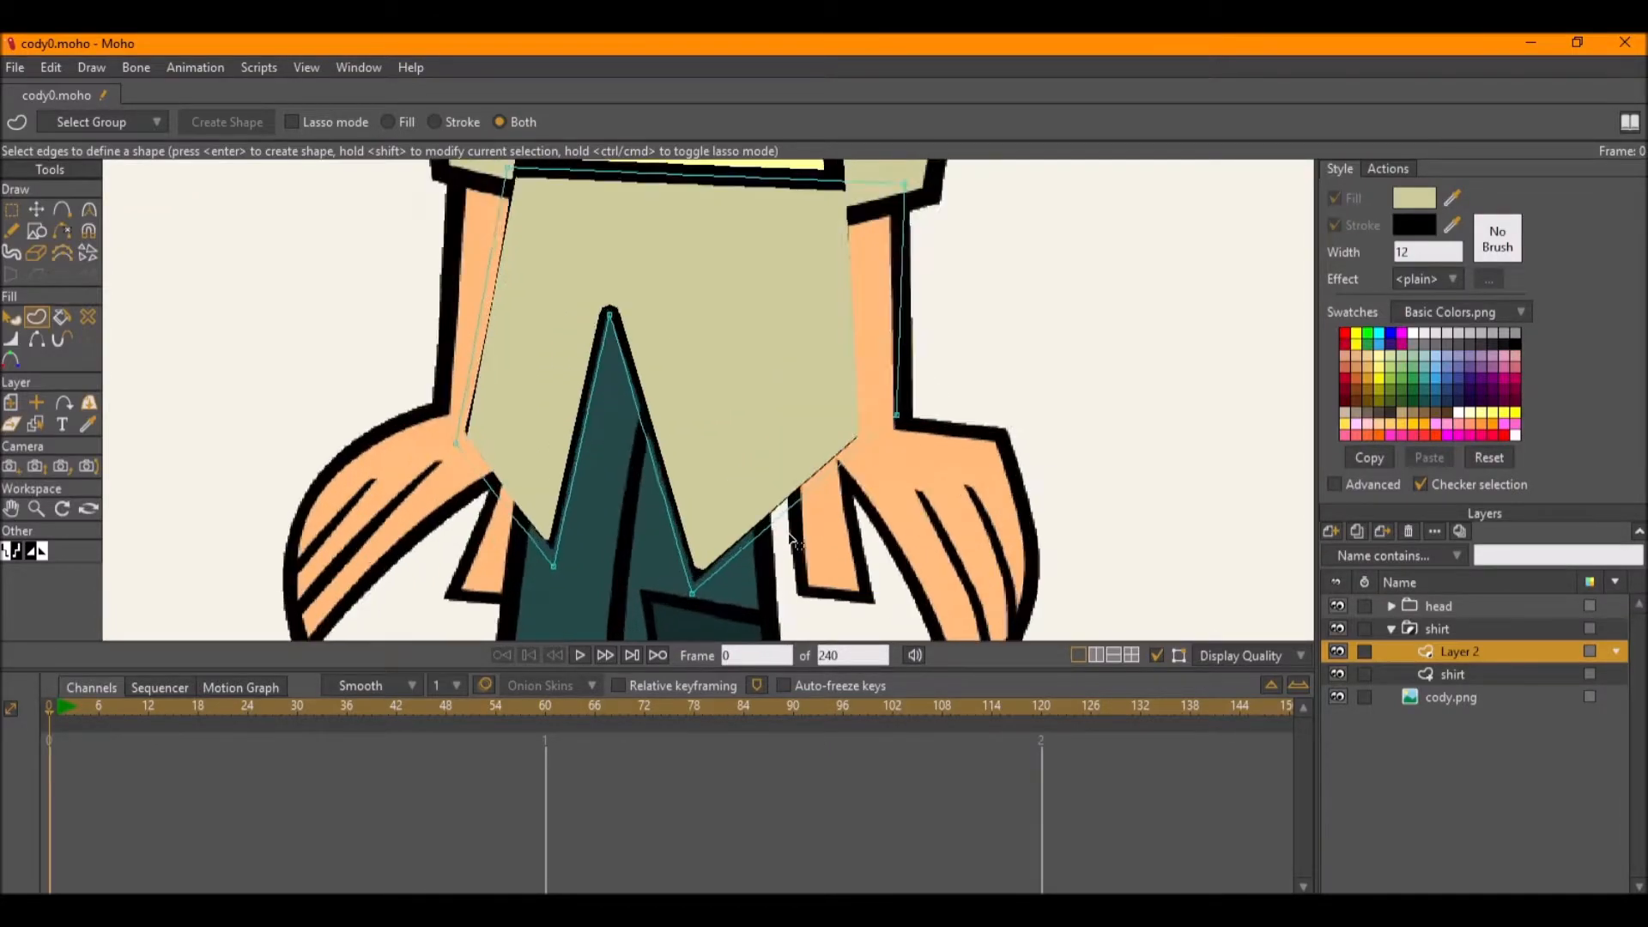
scroll(819, 468, up, 2)
scroll(819, 467, down, 3)
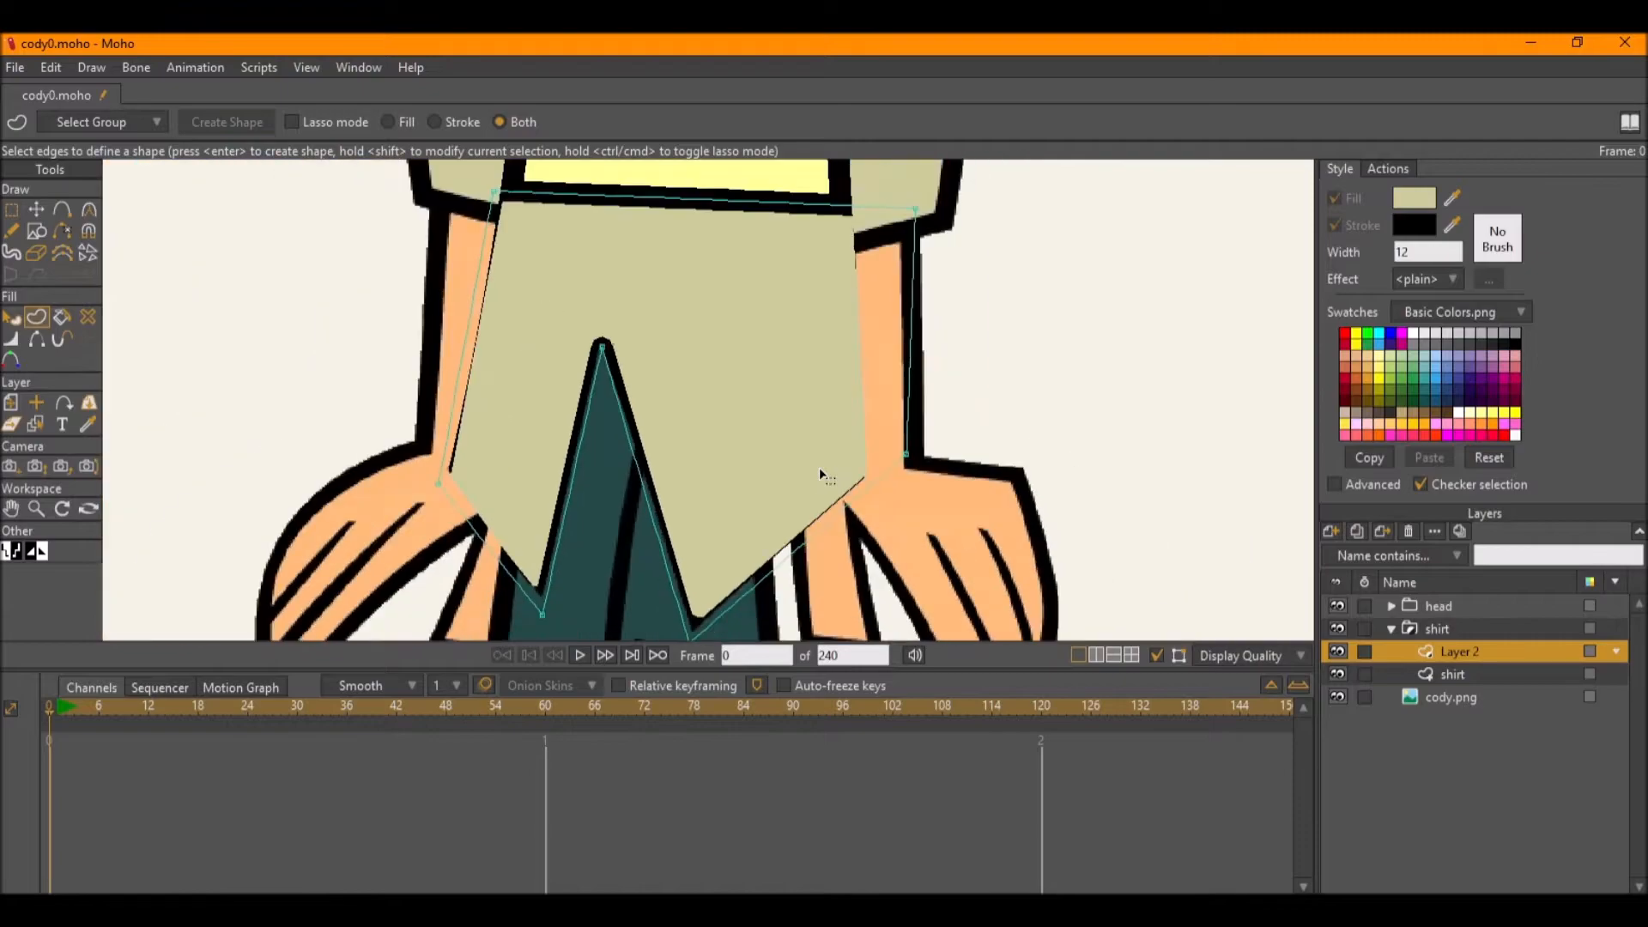
scroll(810, 386, up, 1)
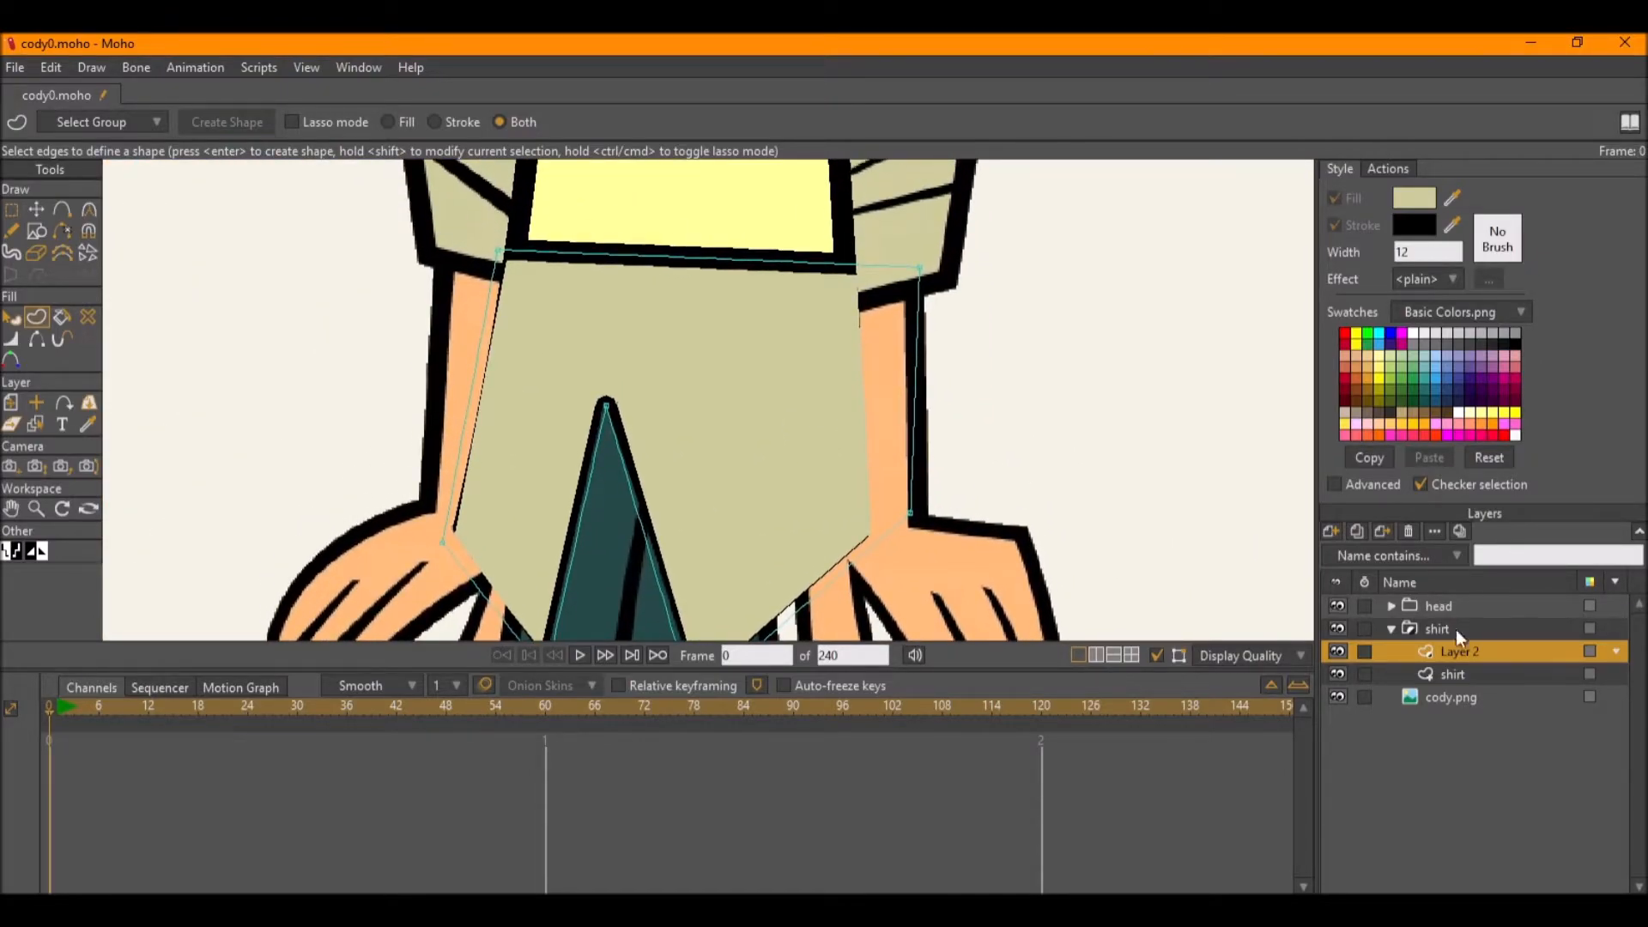
scroll(831, 347, down, 2)
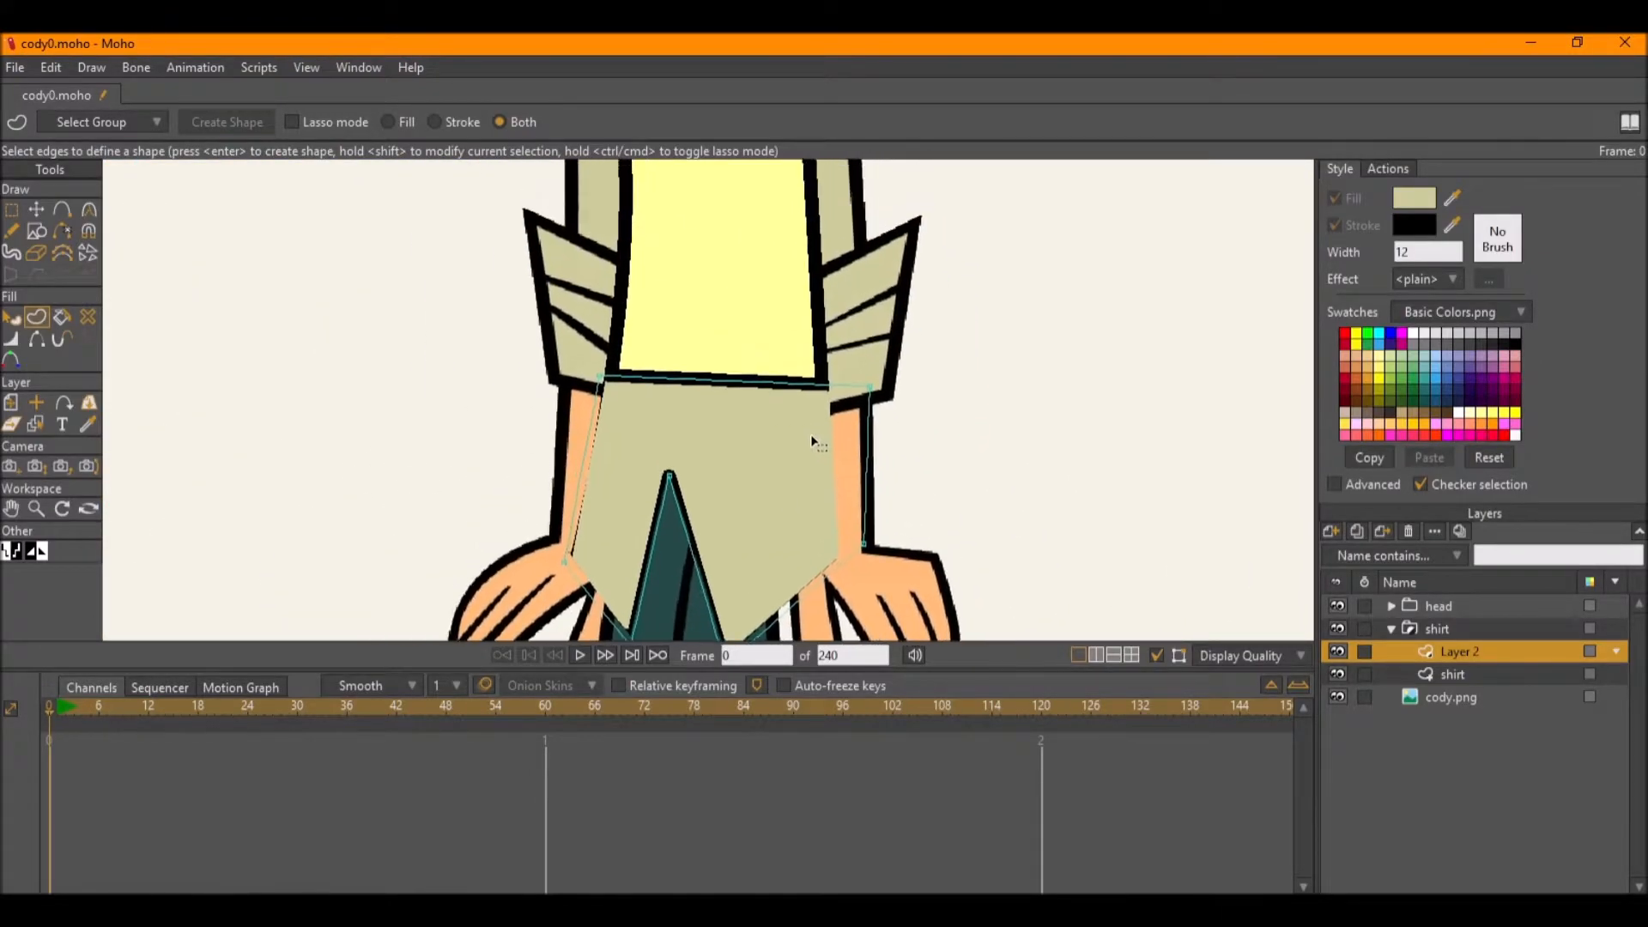
click(1338, 697)
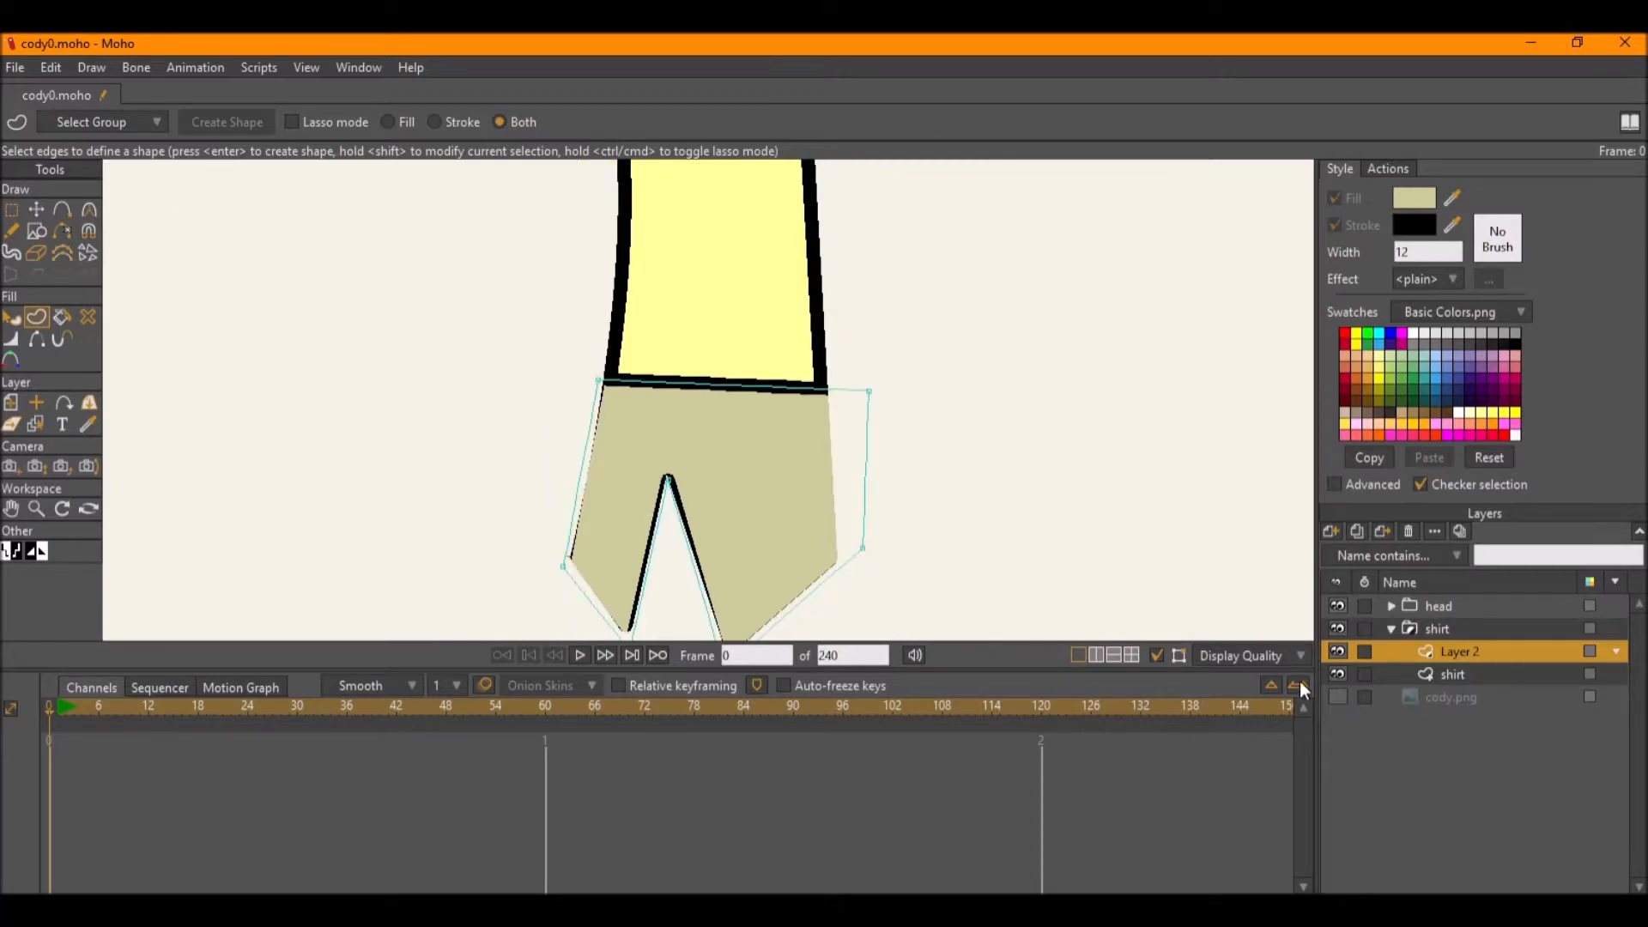
On Layer 2, move the khaki section's notch and hem tip points lower, beyond the shirt mask, to hide their outline.
scroll(682, 496, up, 3)
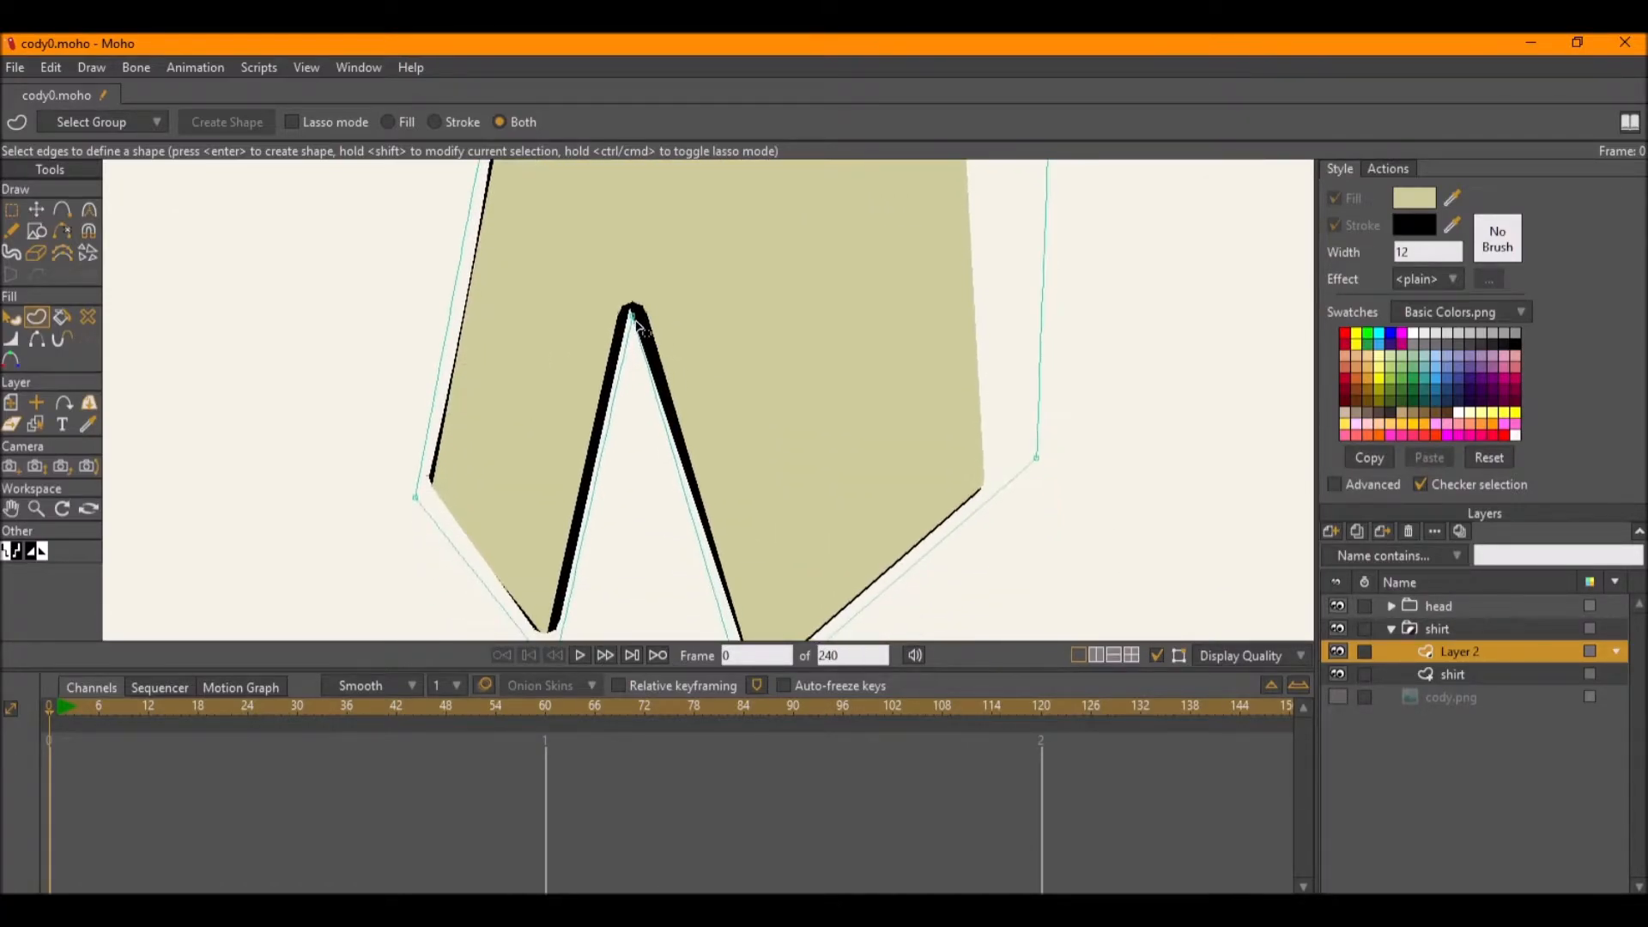
key(t)
click(637, 337)
mouse_move(639, 342)
mouse_down()
mouse_move(632, 324)
mouse_move(630, 370)
mouse_up()
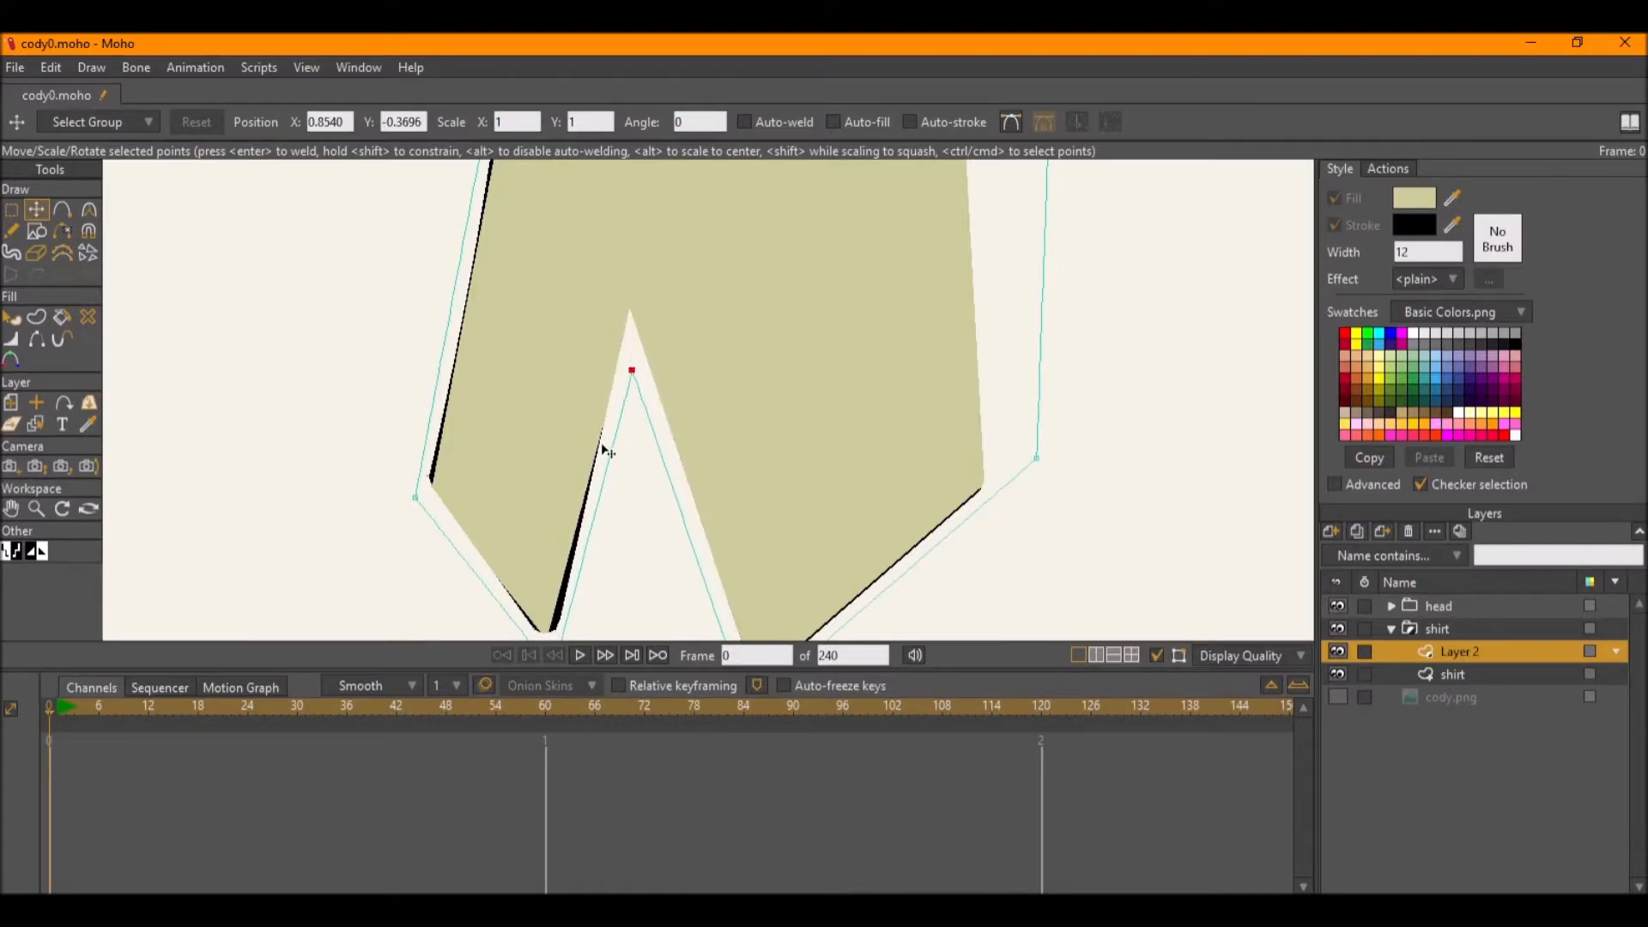
drag(601, 453, 608, 295)
drag(546, 509, 563, 552)
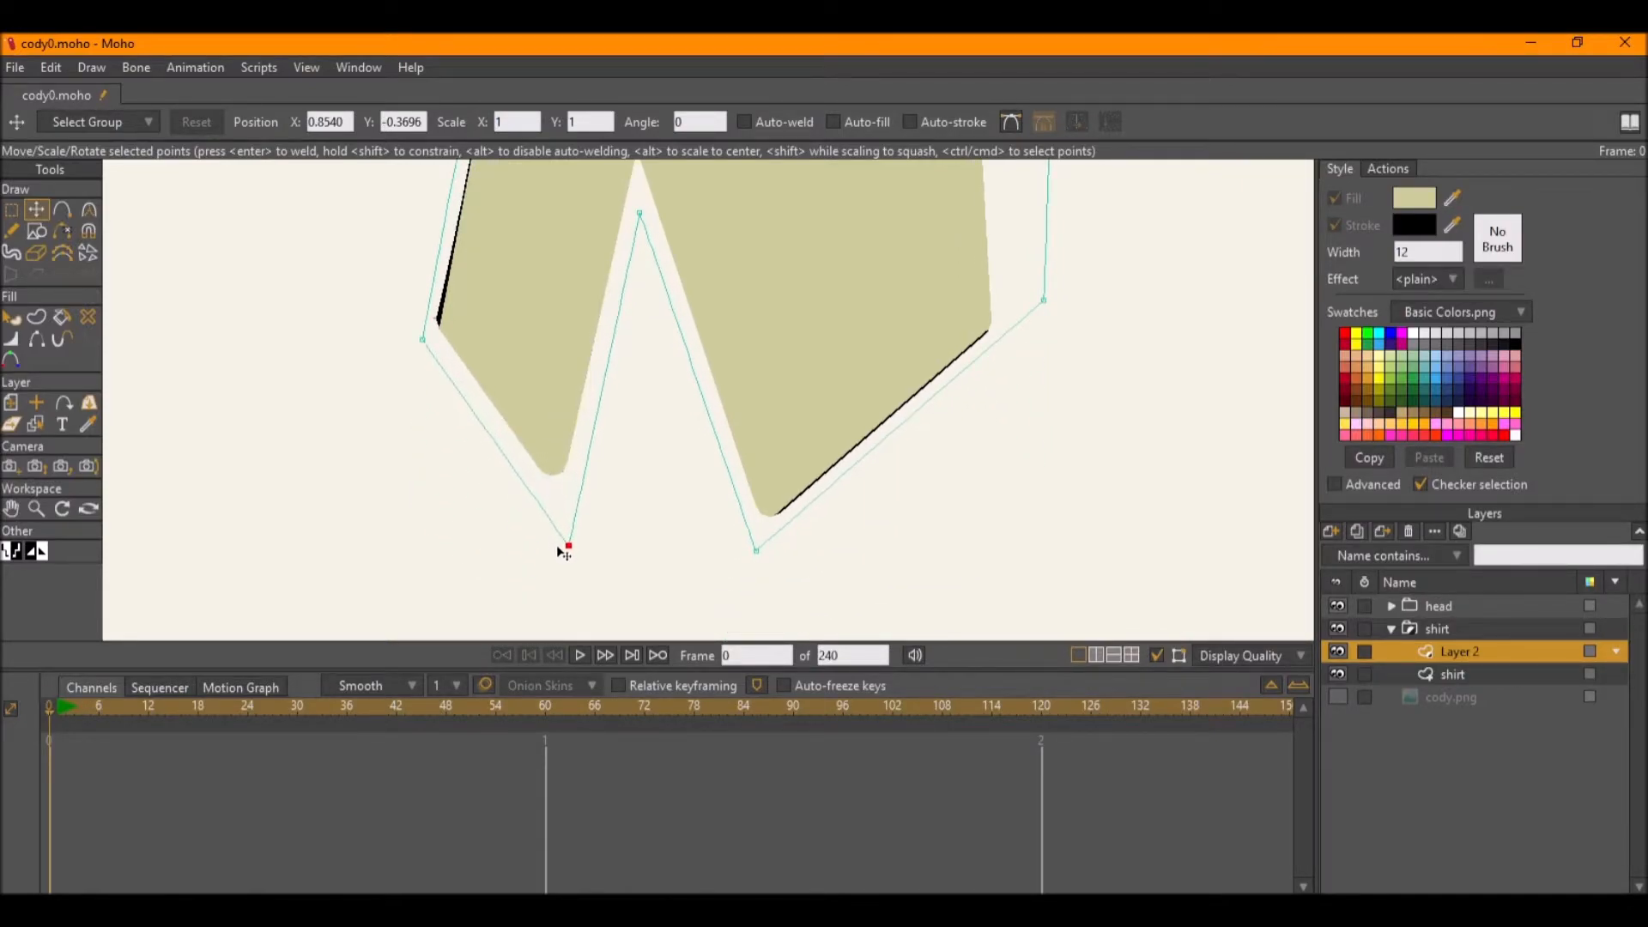
Move the corner points of the tan lower-shirt shape on Layer 2 outward so it extends past the shirt's bottom and side edges.
drag(732, 553, 725, 582)
drag(650, 417, 656, 519)
mouse_move(430, 460)
mouse_down()
mouse_move(418, 454)
mouse_move(452, 464)
mouse_move(450, 481)
mouse_up()
scroll(453, 415, down, 2)
drag(472, 249, 462, 249)
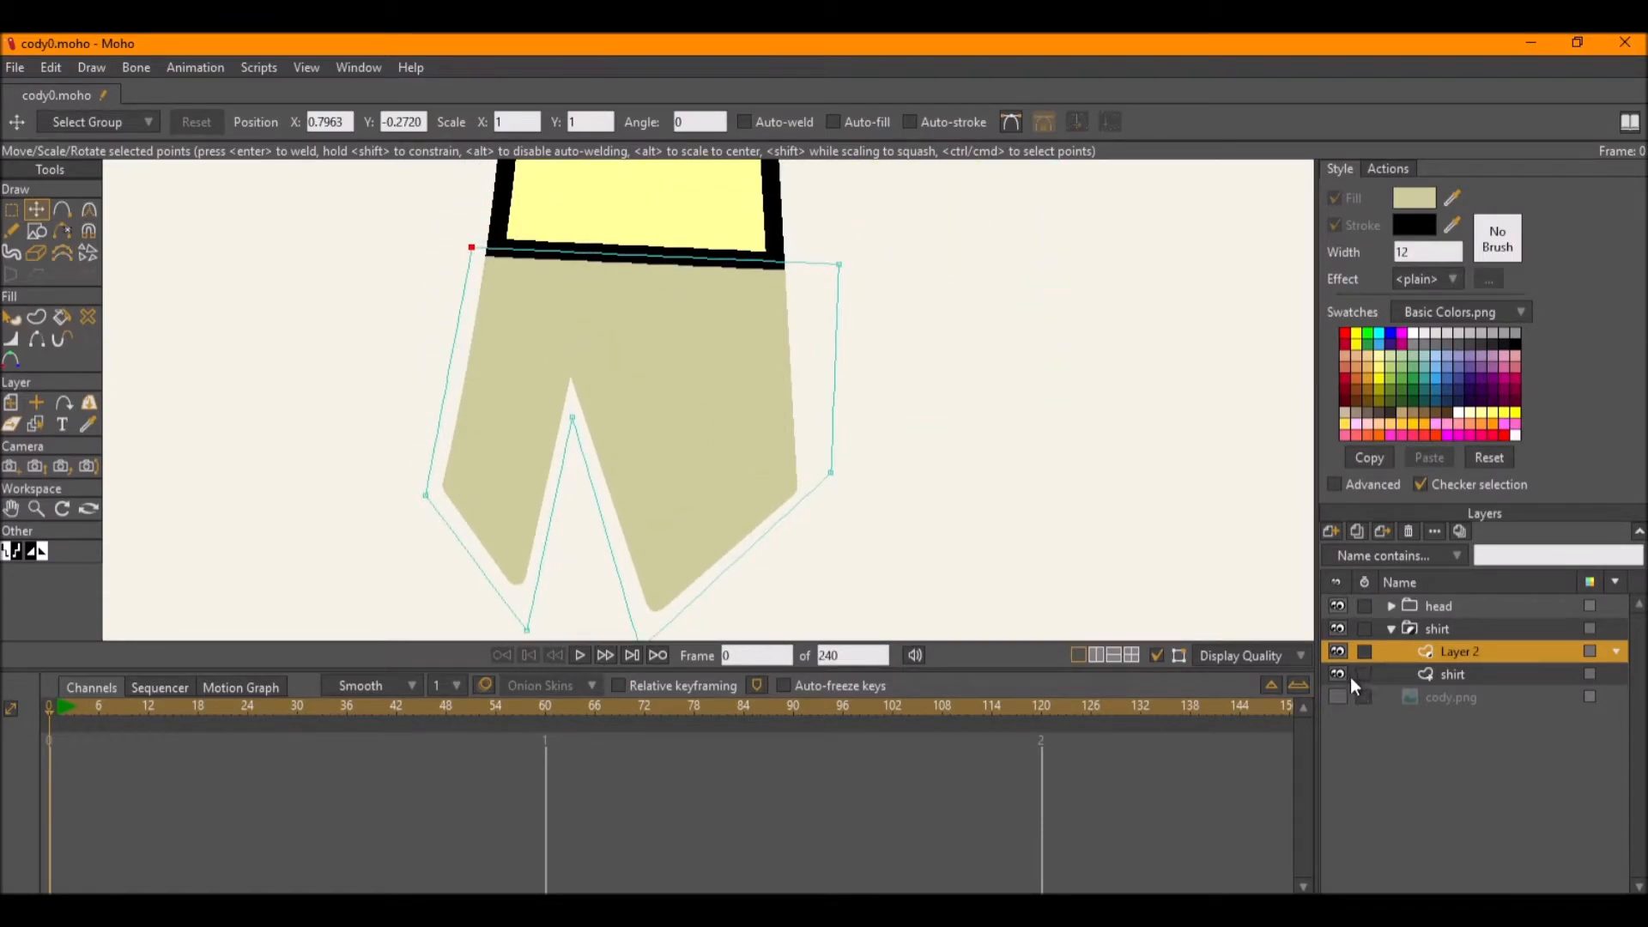
Set the shirt vector layer's masking to exclude strokes while keeping it added to the mask.
double_click(1461, 673)
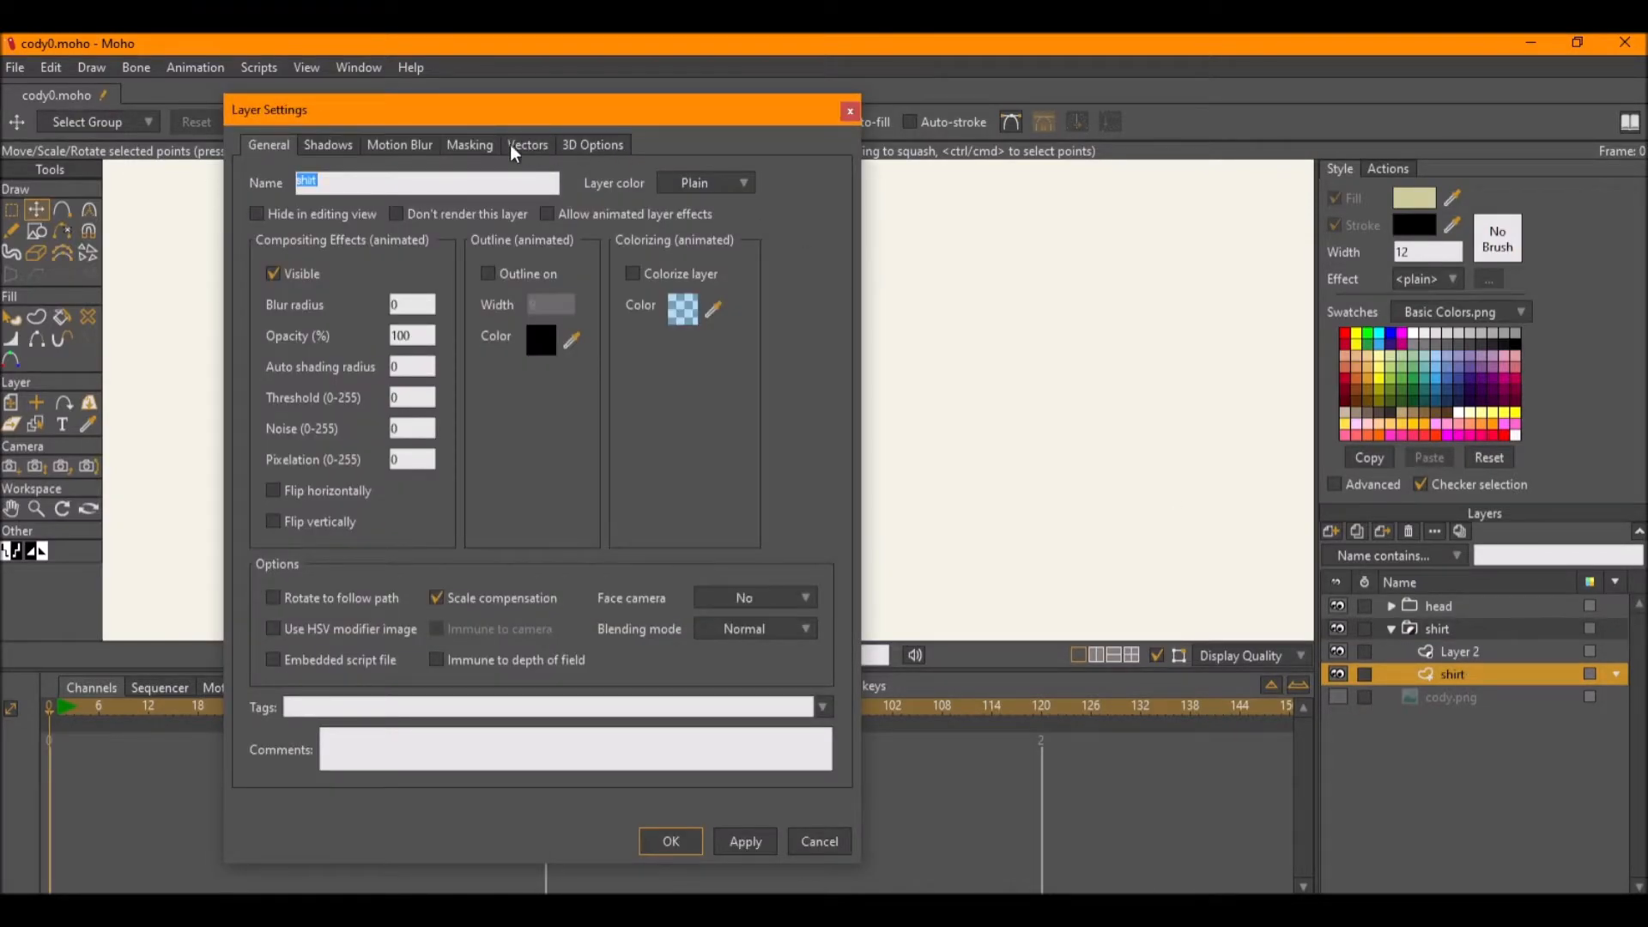
click(472, 145)
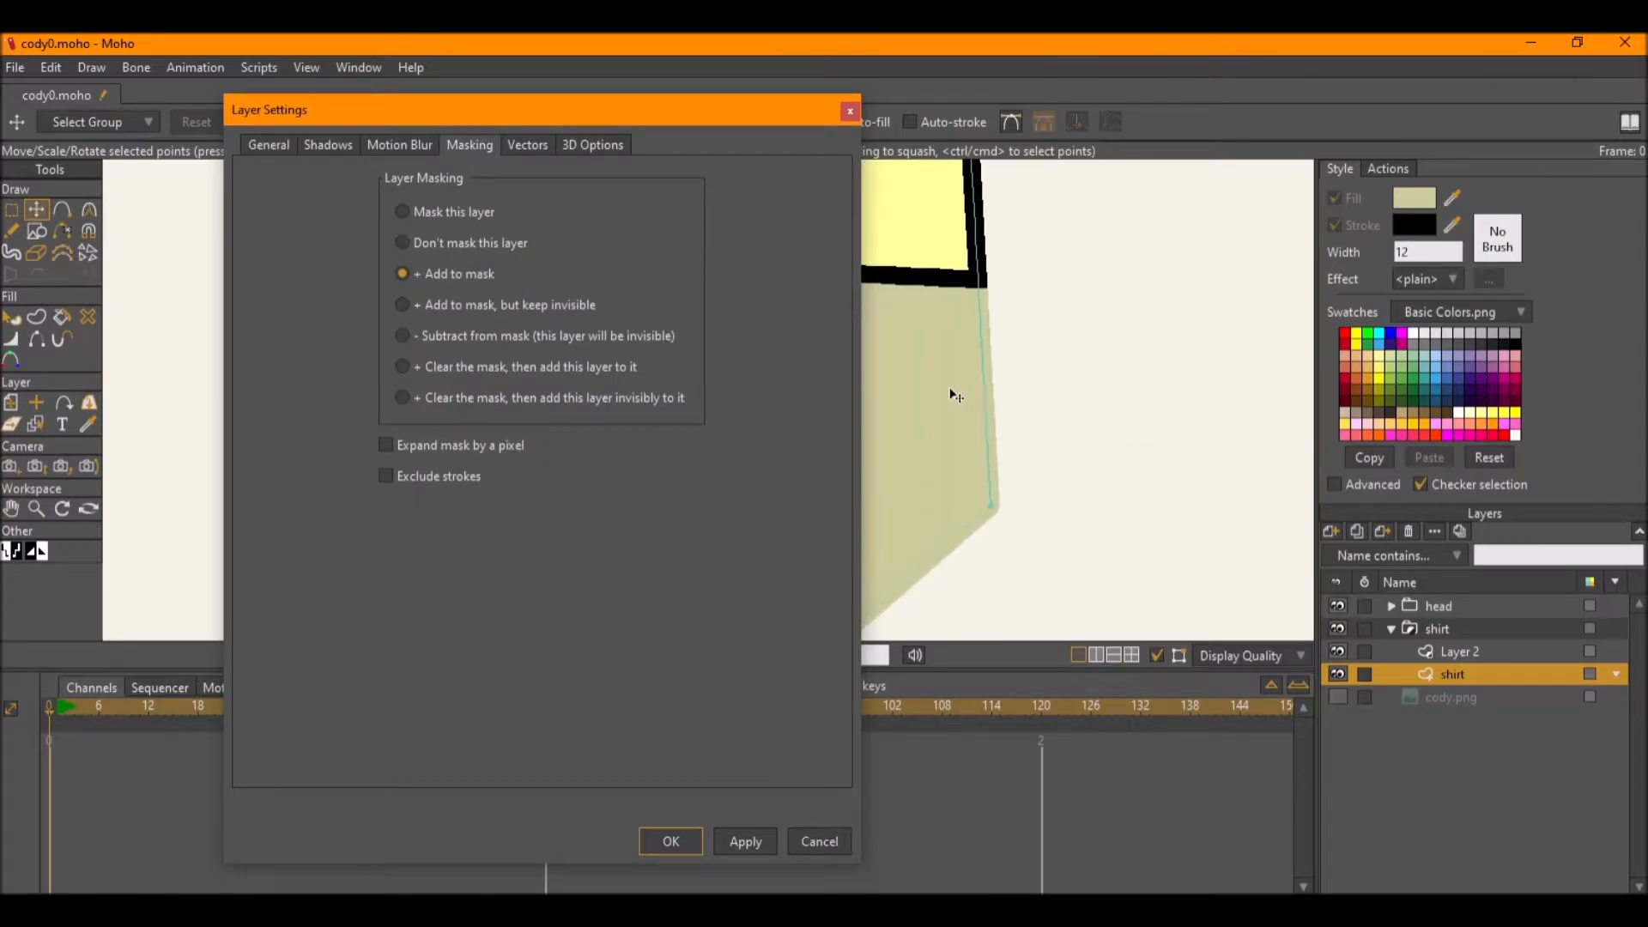
click(752, 846)
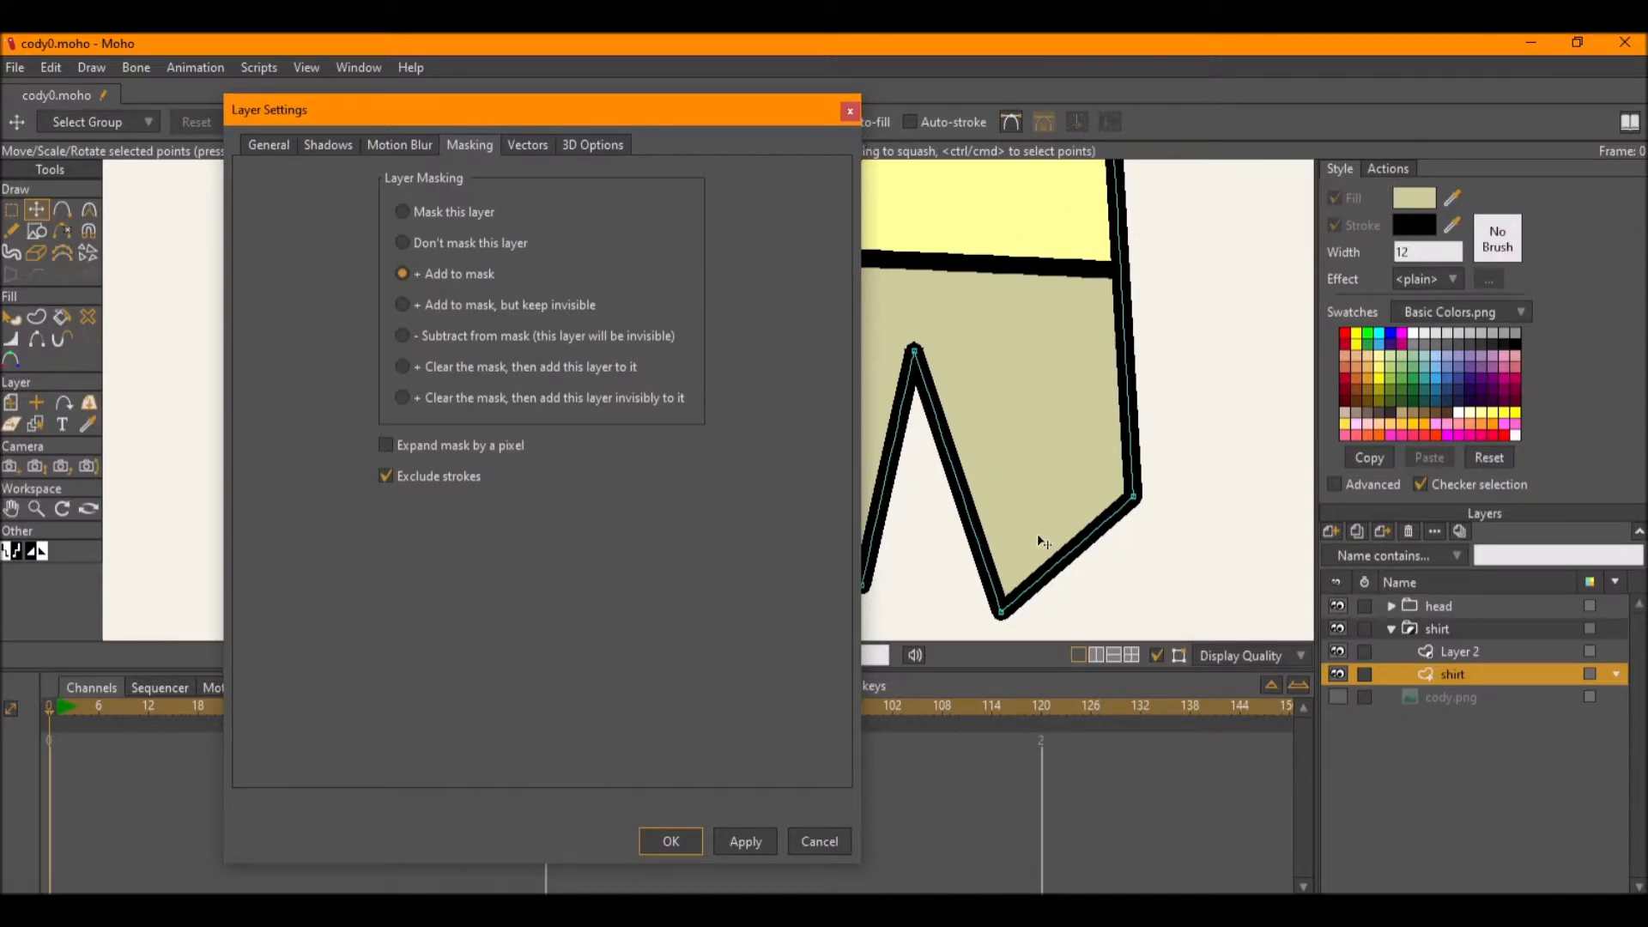
click(1616, 820)
click(768, 850)
click(817, 849)
Show the cody.png reference image and hide the shirt vector layer.
scroll(820, 476, down, 3)
drag(811, 419, 788, 457)
scroll(788, 457, down, 2)
drag(815, 311, 827, 405)
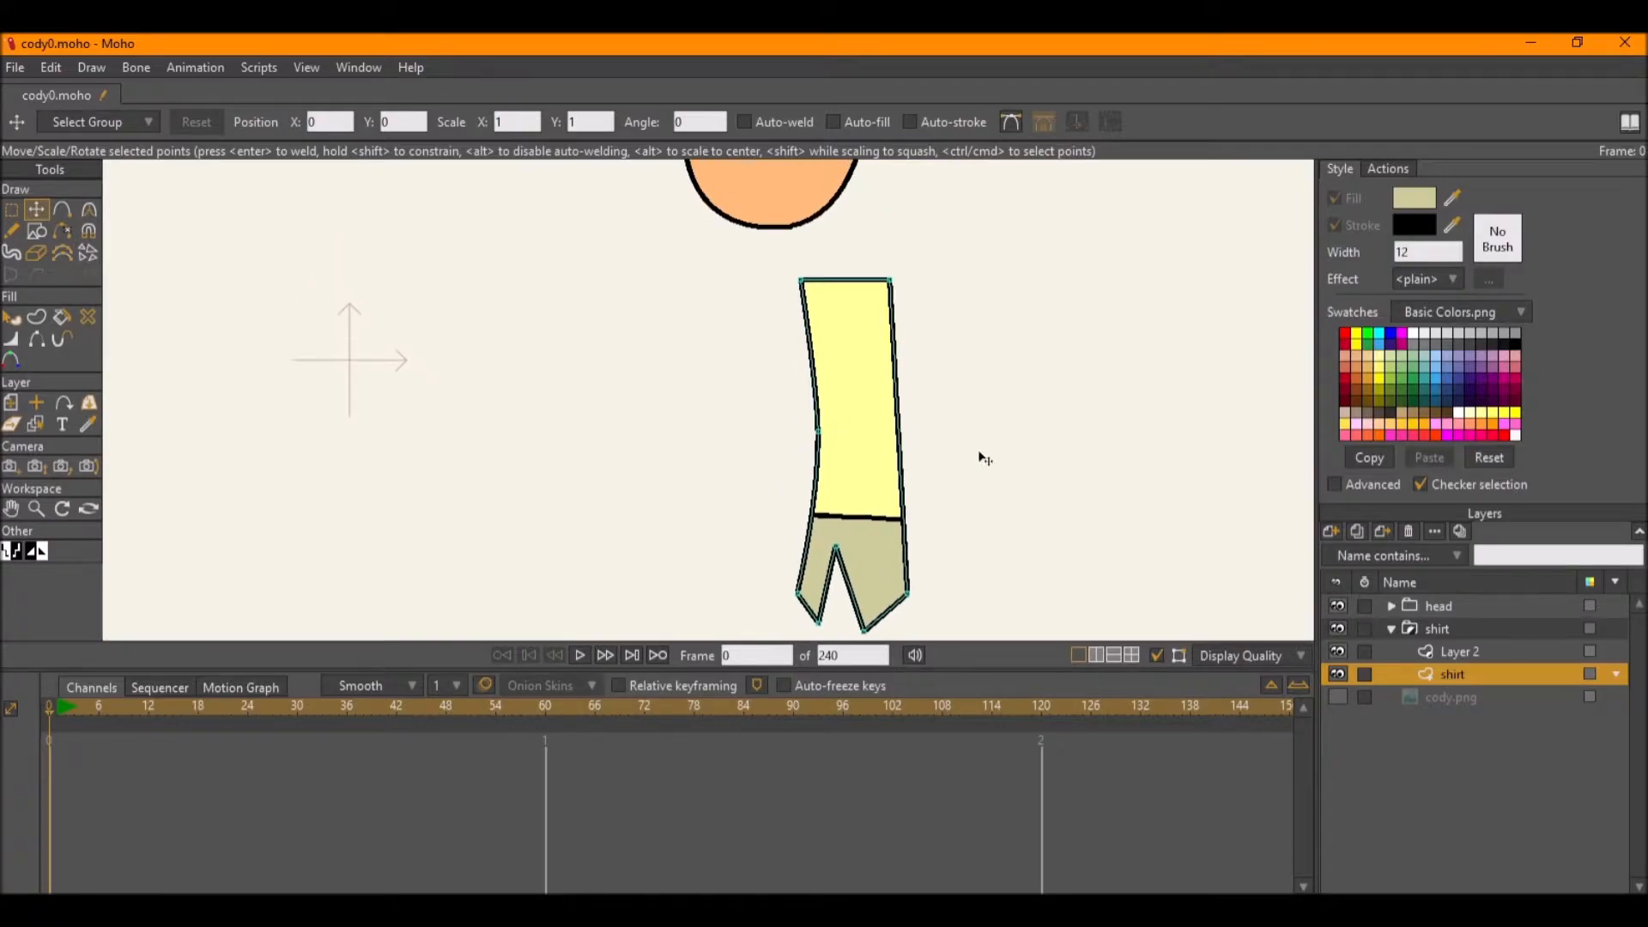
click(1338, 696)
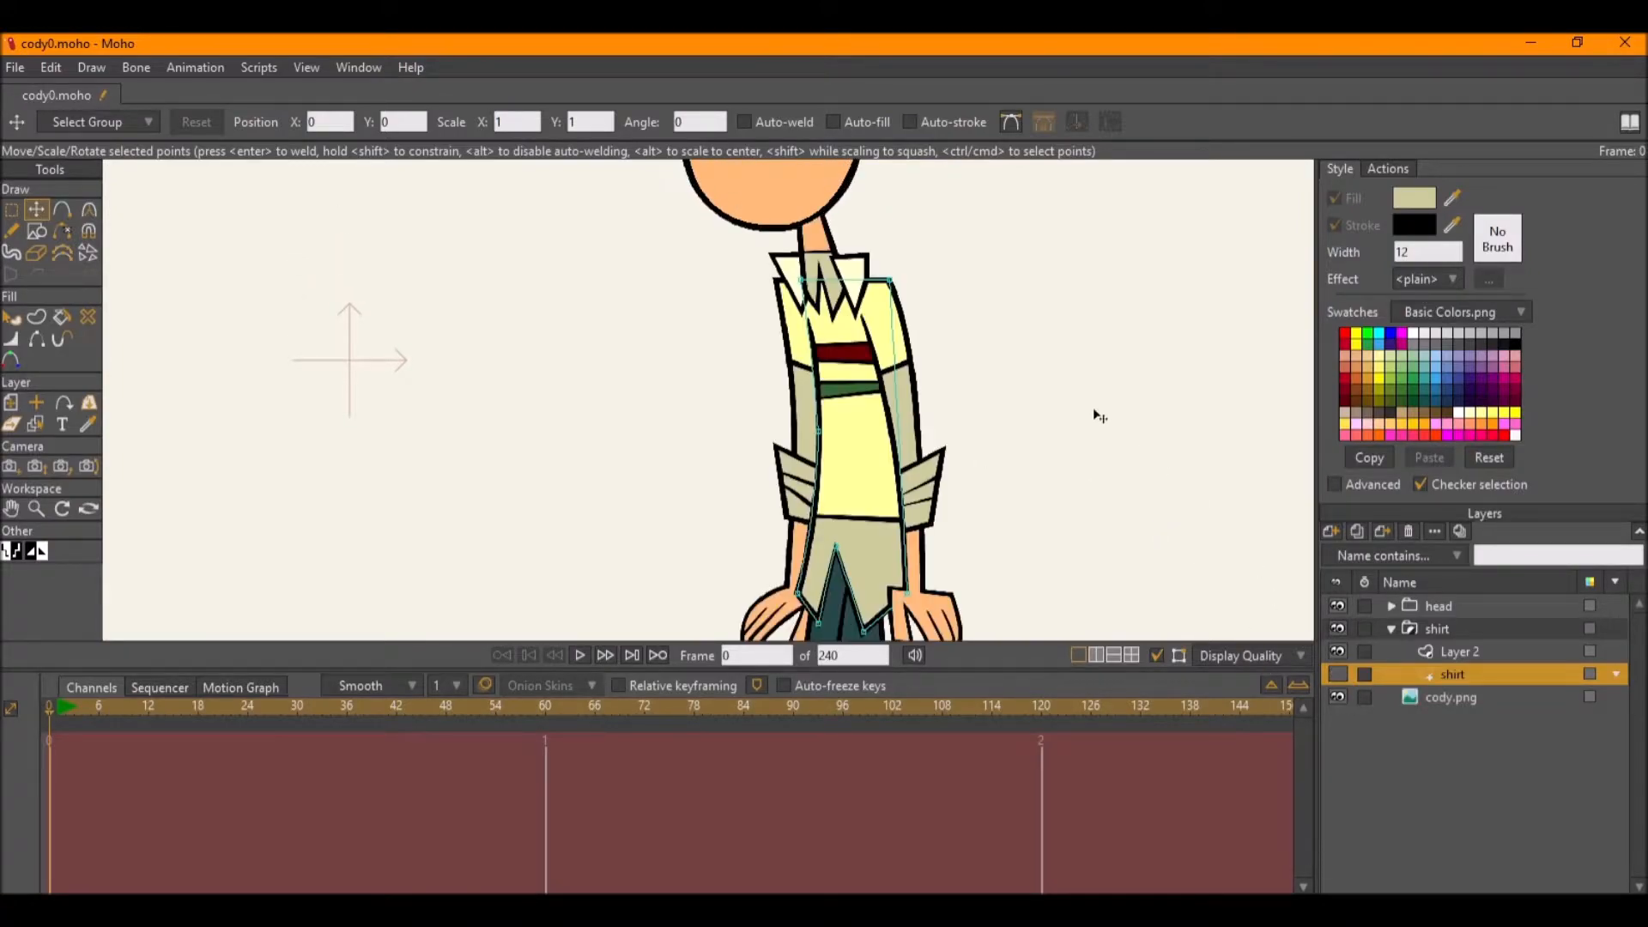
scroll(949, 357, up, 4)
scroll(764, 296, up, 3)
drag(756, 246, 759, 349)
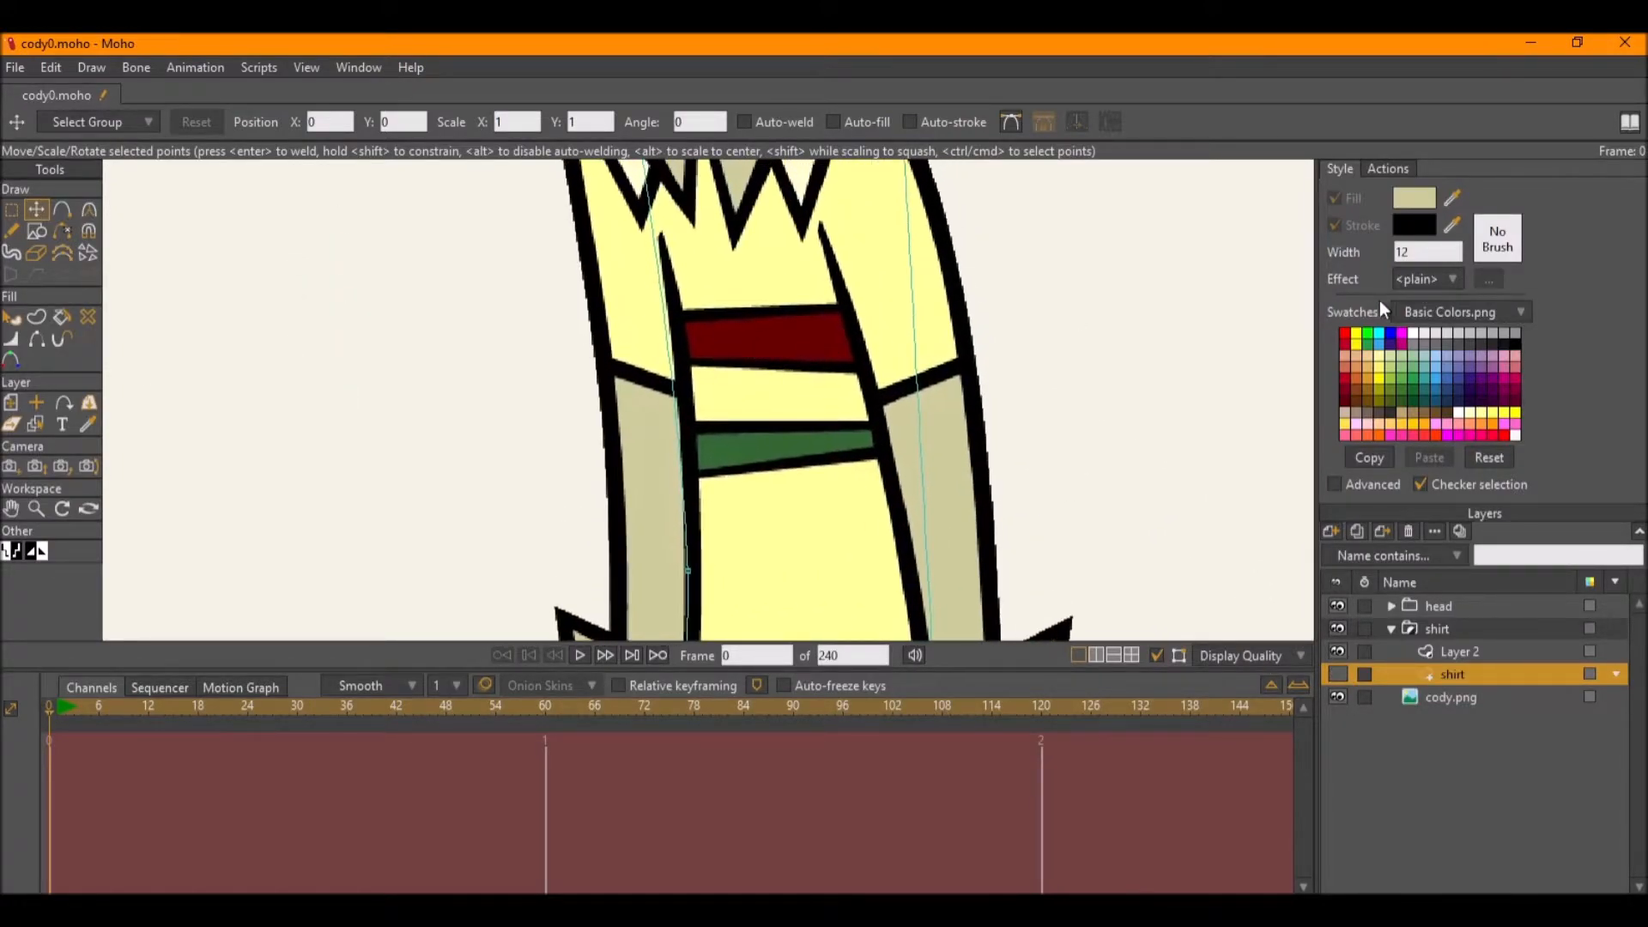
Sample the dark red of the reference's upper shirt stripe as the fill colour and select Layer 2.
click(1455, 224)
click(795, 334)
click(1473, 648)
scroll(802, 489, down, 2)
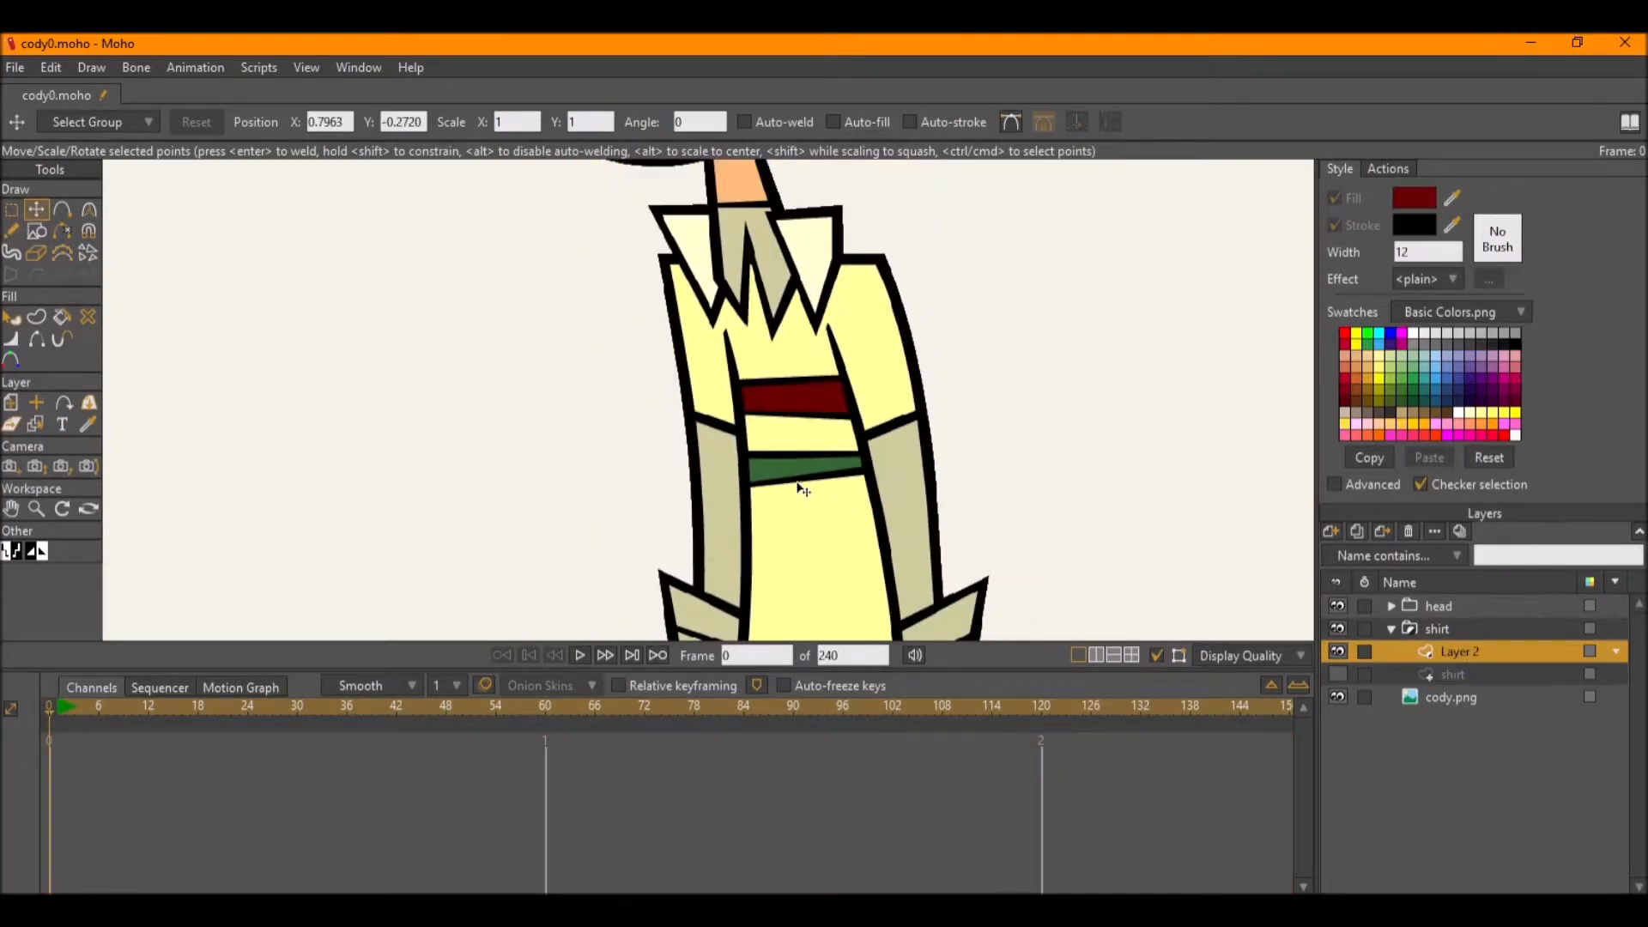
Rename Layer 2 as "shirt details".
drag(802, 489, 756, 222)
scroll(754, 493, down, 1)
drag(629, 315, 645, 419)
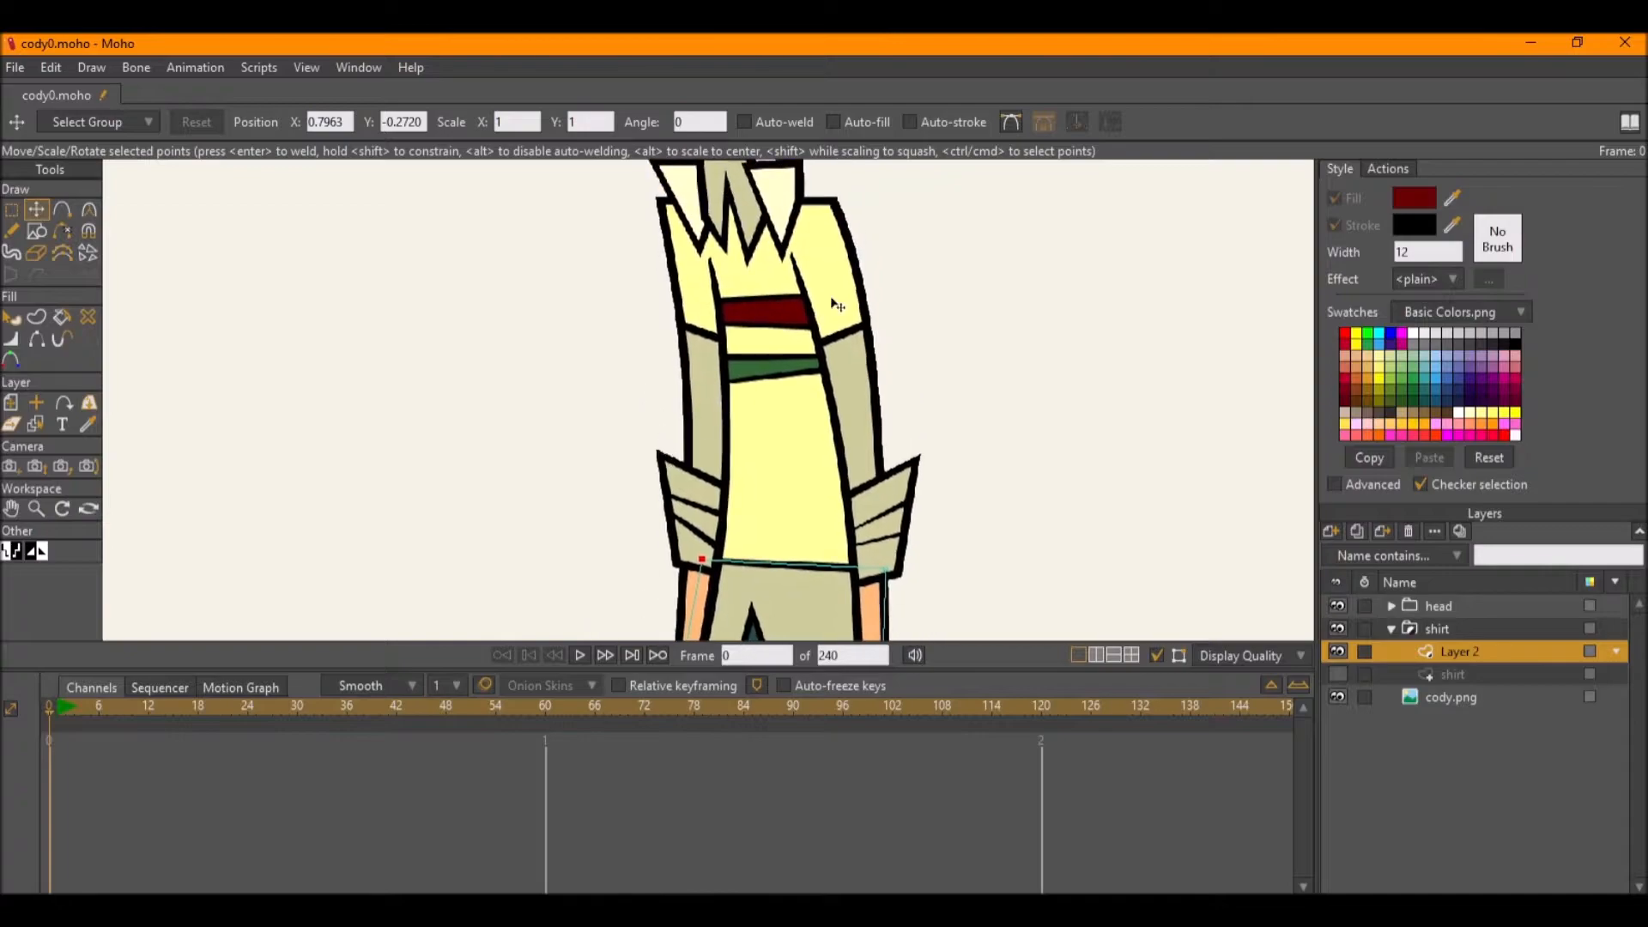
double_click(1518, 651)
text(shirt details)
key(Return)
Draw a rectangle over the reference's dark red chest stripe and adjust its corners to match the stripe's slant.
drag(520, 305, 496, 255)
drag(580, 288, 560, 332)
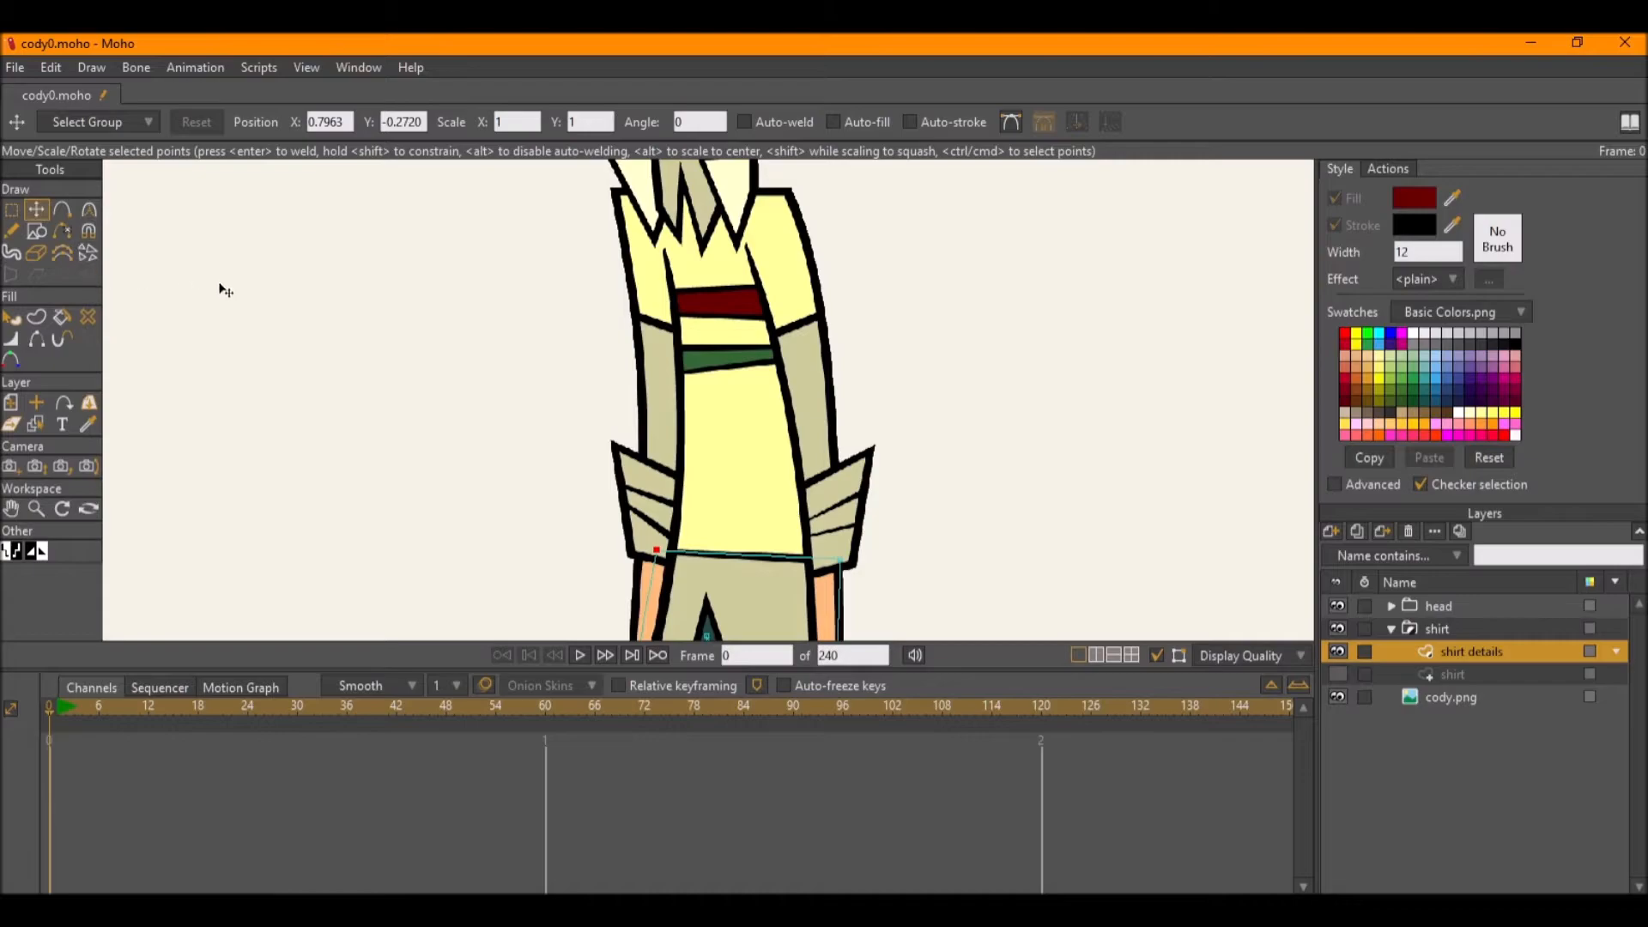
drag(639, 376, 630, 323)
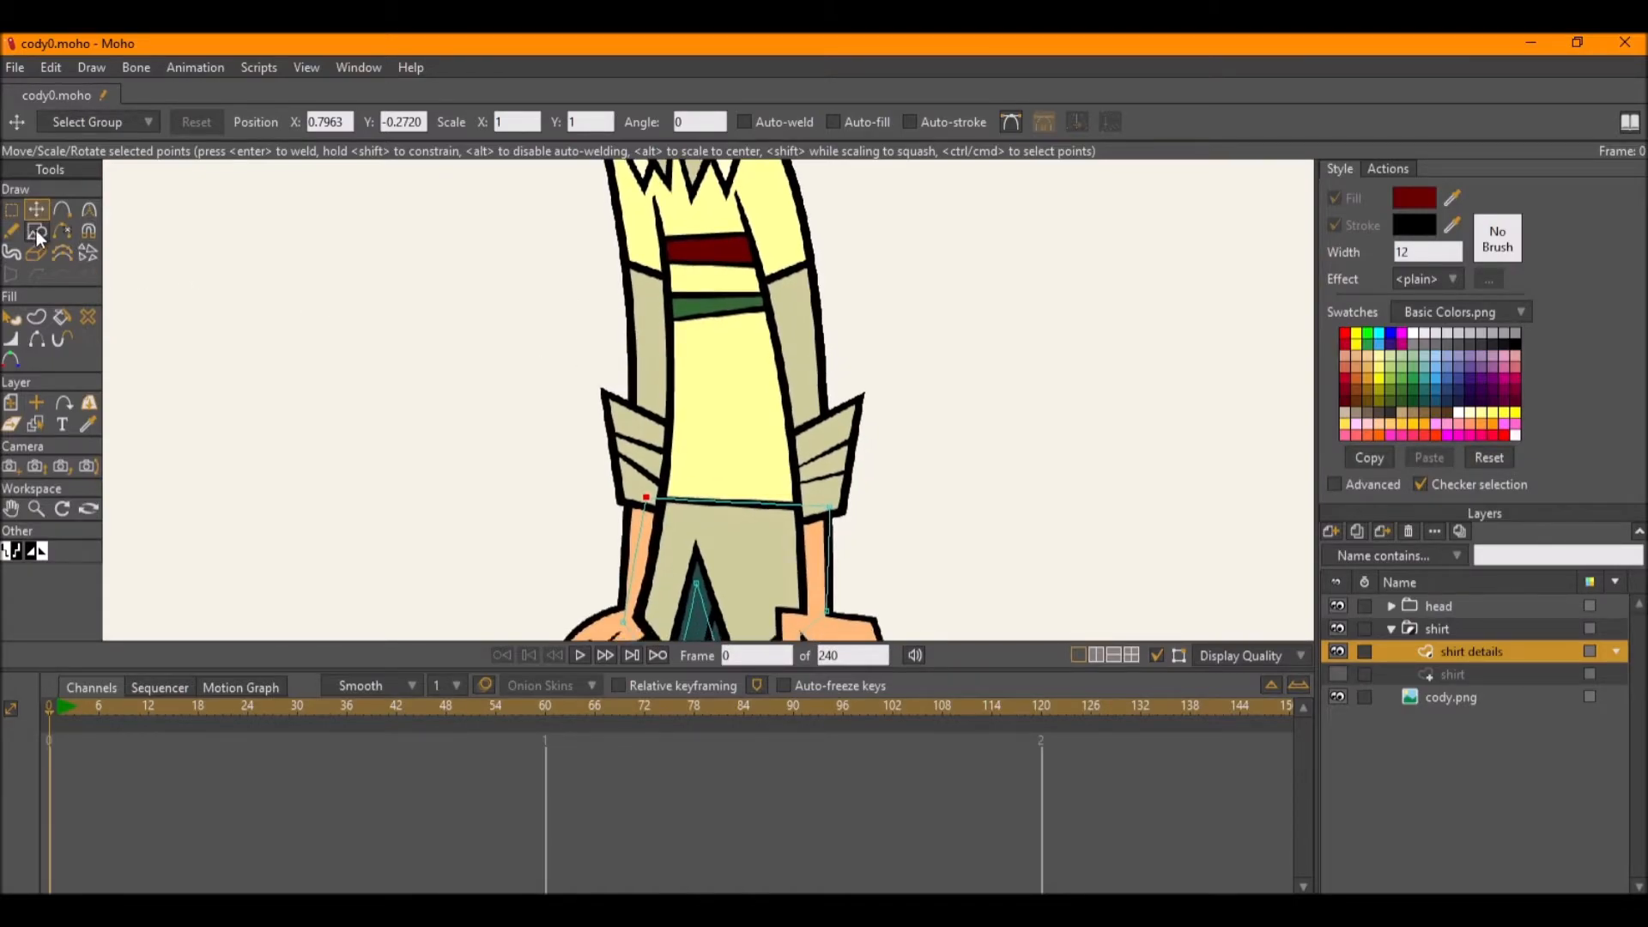
click(36, 230)
scroll(682, 354, up, 3)
drag(659, 303, 933, 371)
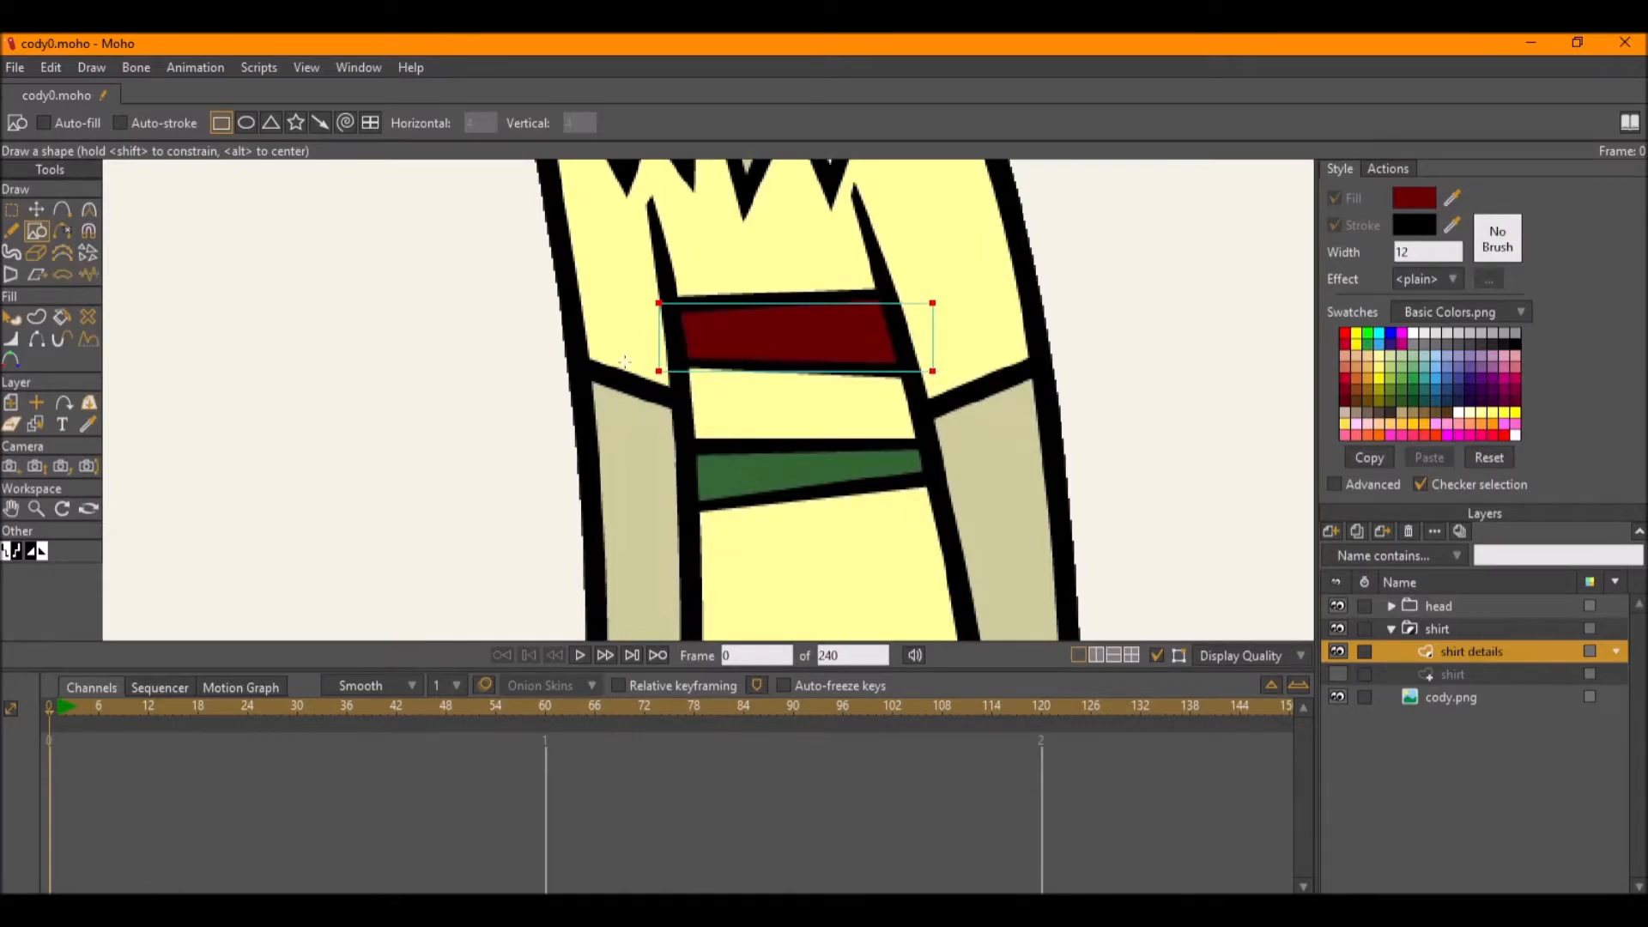
key(t)
click(662, 368)
drag(670, 376, 674, 373)
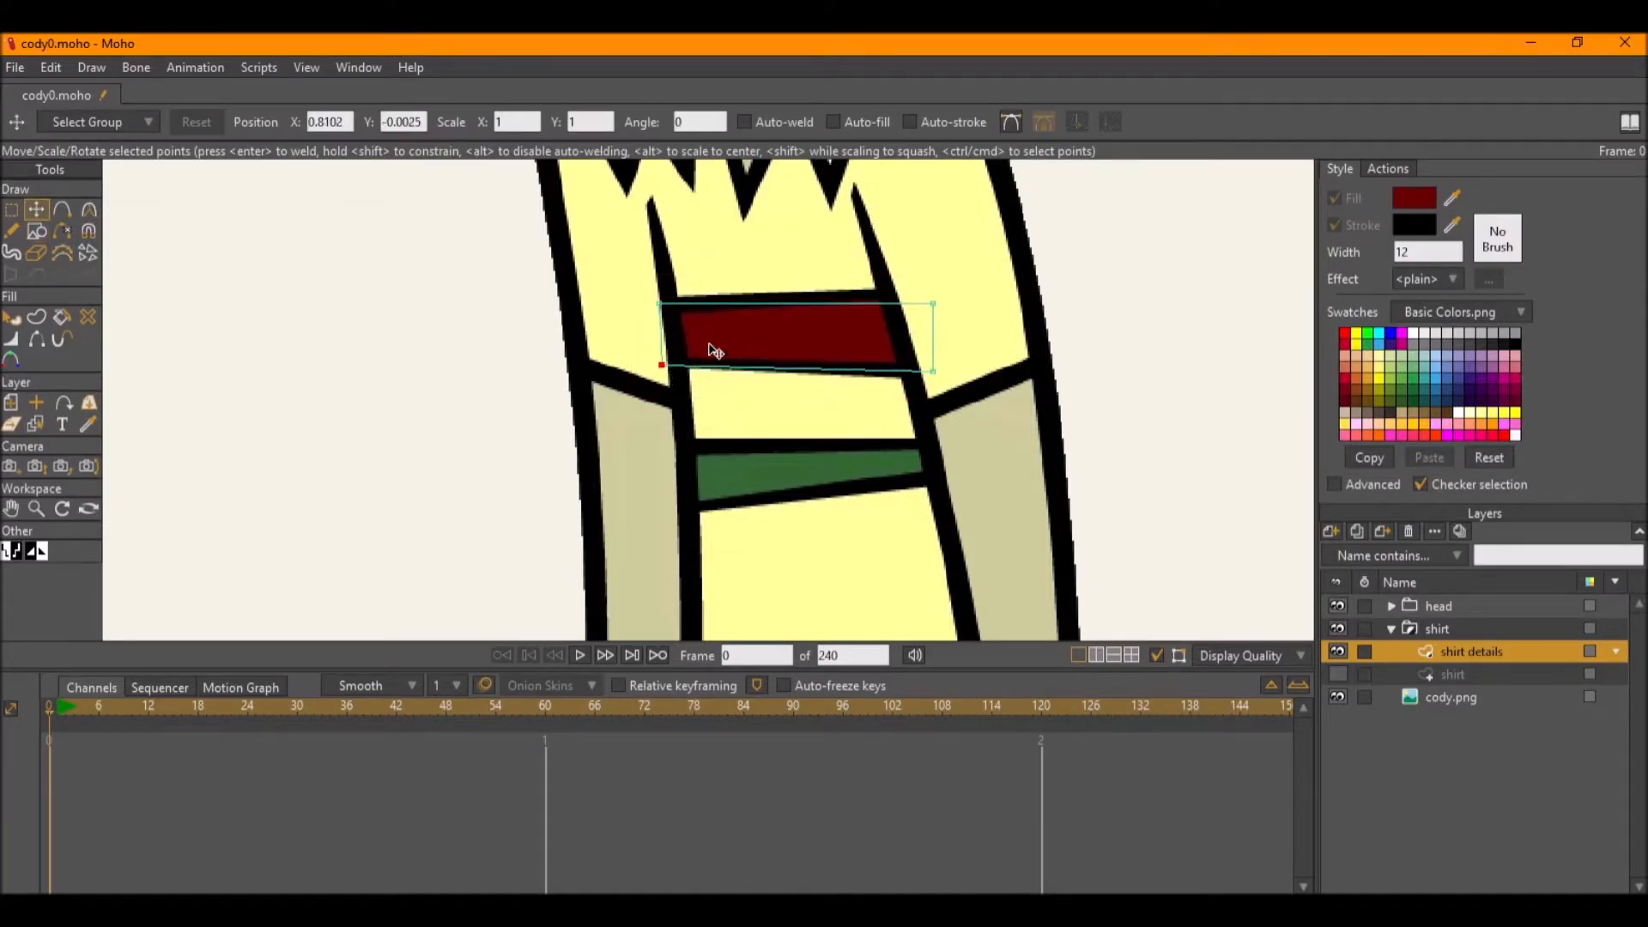
drag(933, 303, 933, 298)
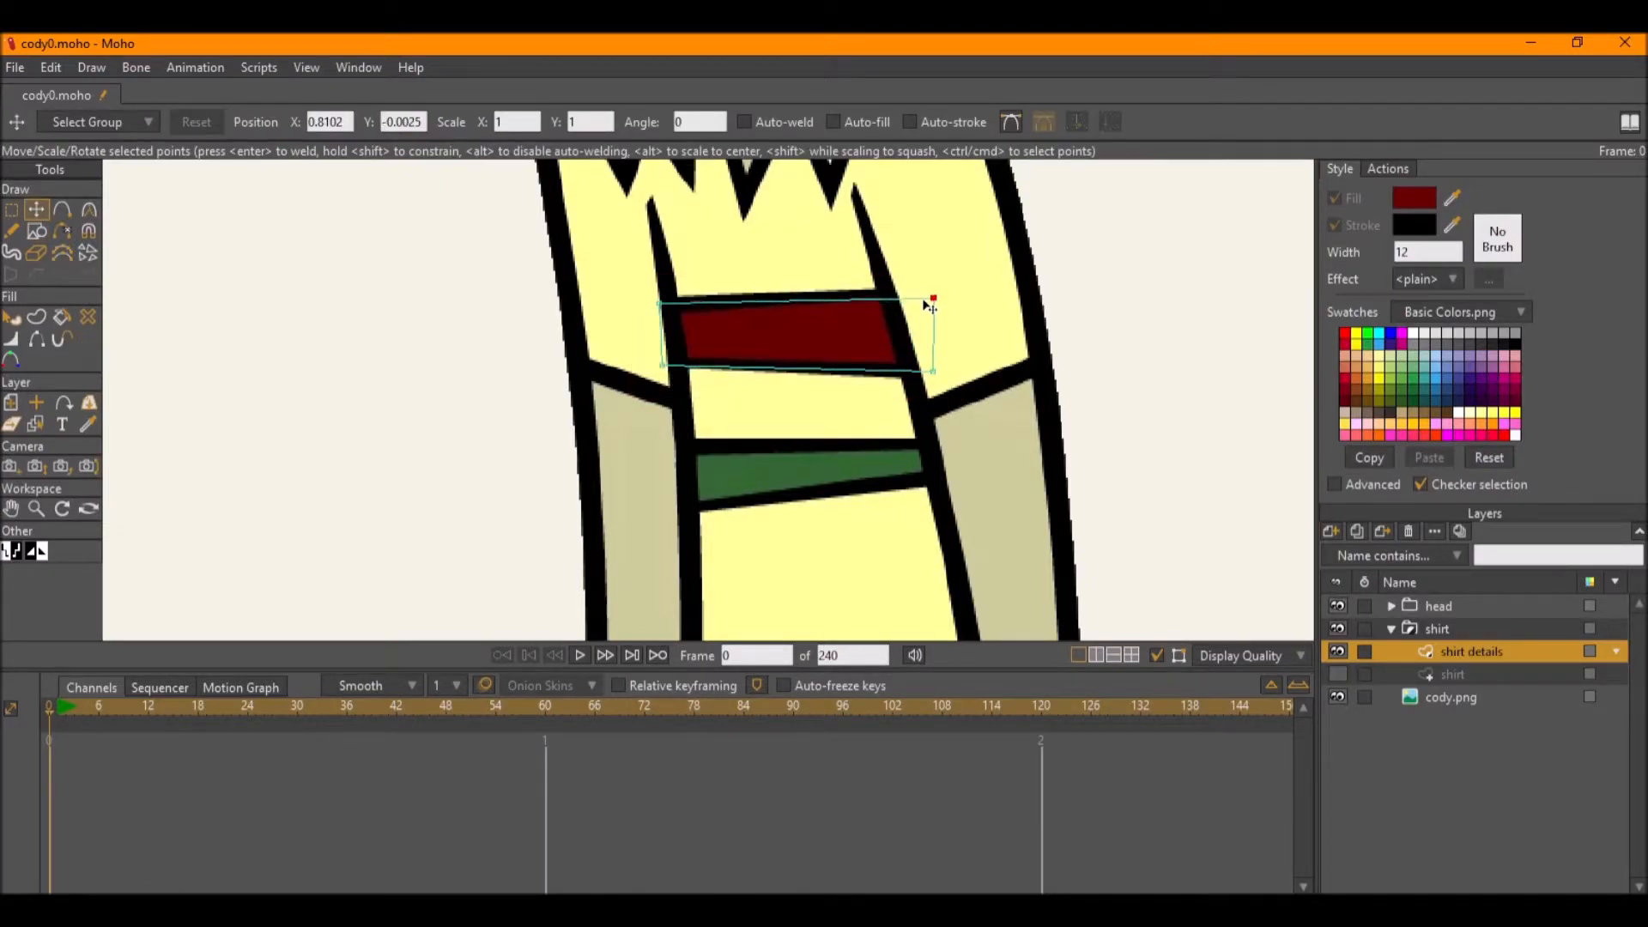
Create a shape with both fill and stroke from the red stripe's outline.
click(36, 314)
click(751, 305)
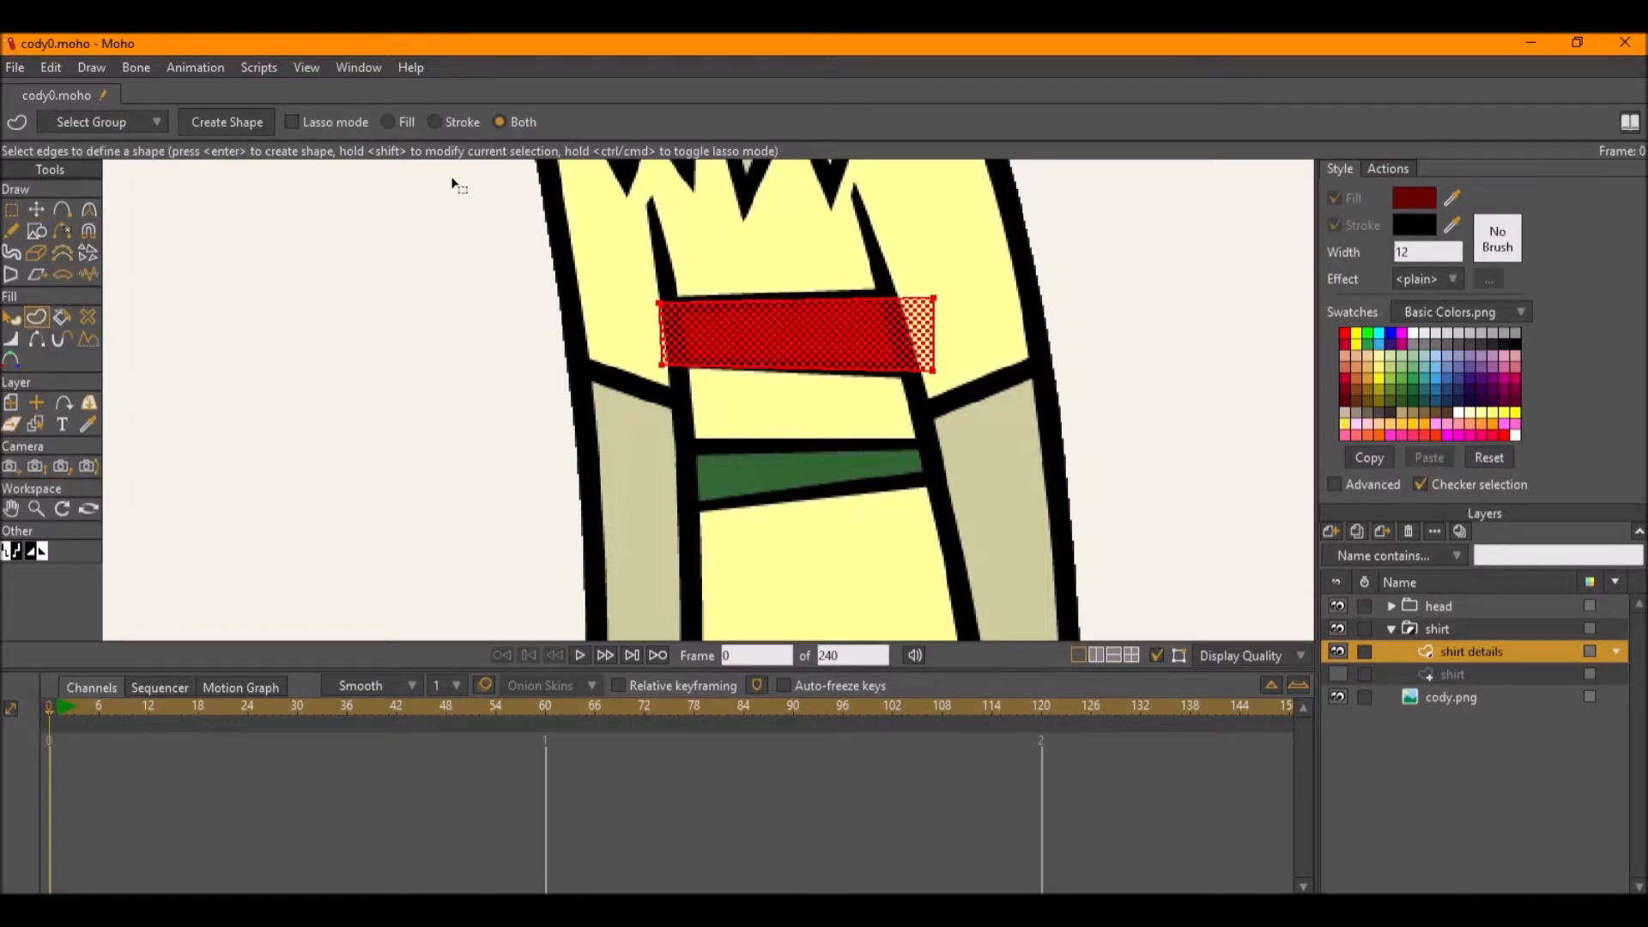
click(256, 122)
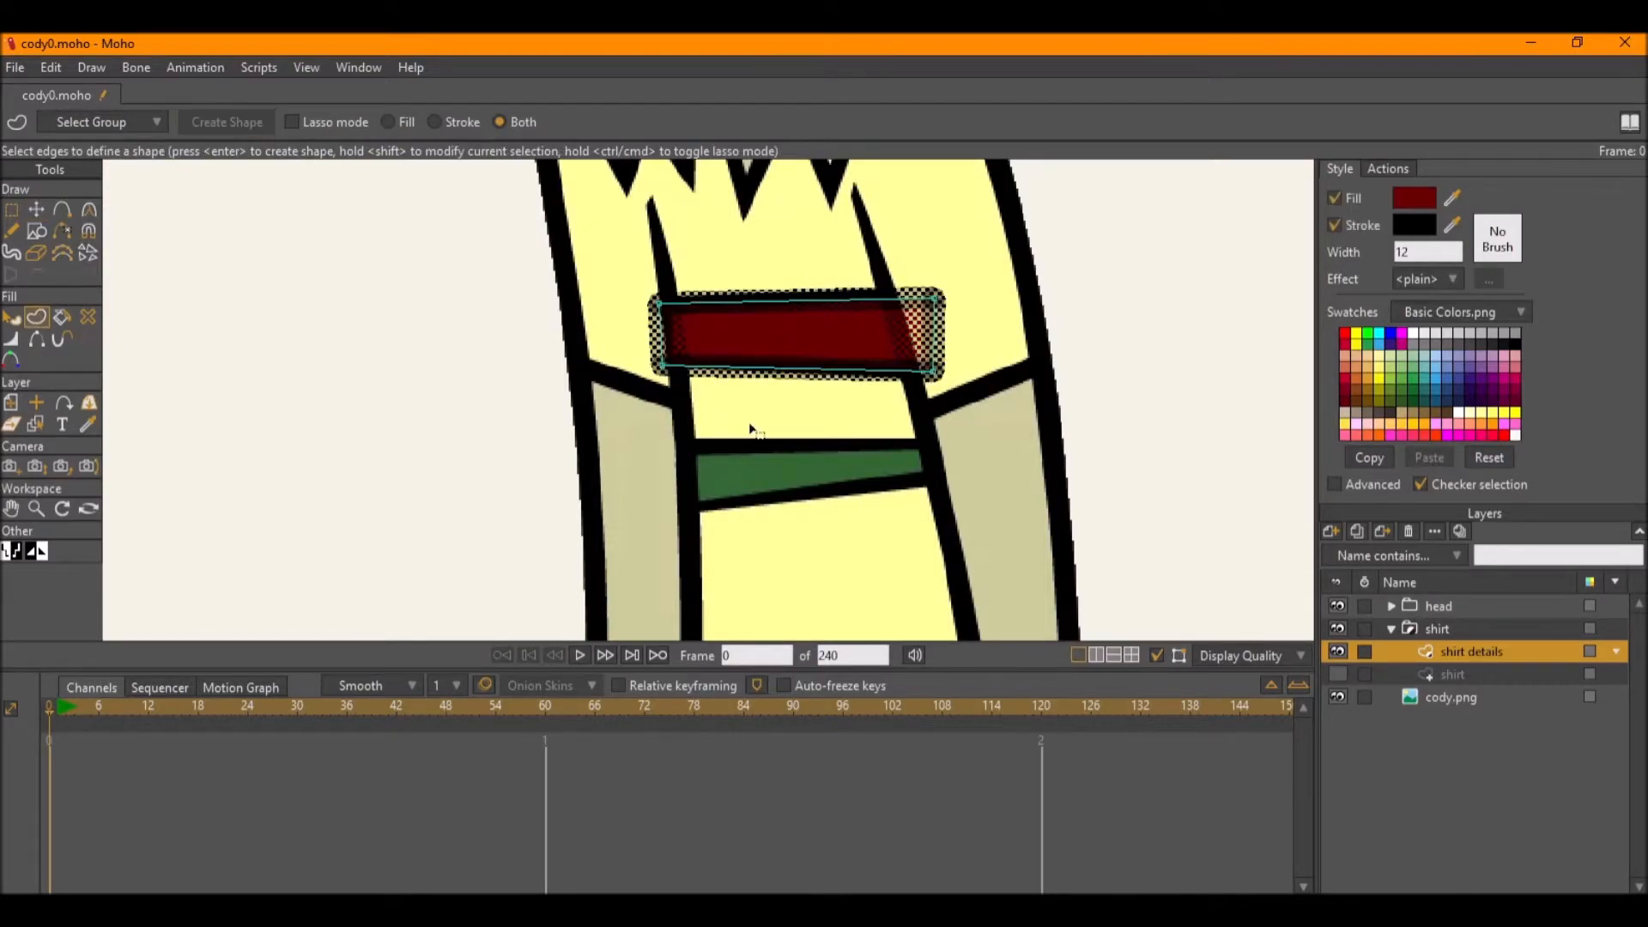
Draw a rectangle for the green stripe, sample its green as the fill colour and fit the corners to the tapered stripe.
click(36, 231)
drag(668, 511, 750, 482)
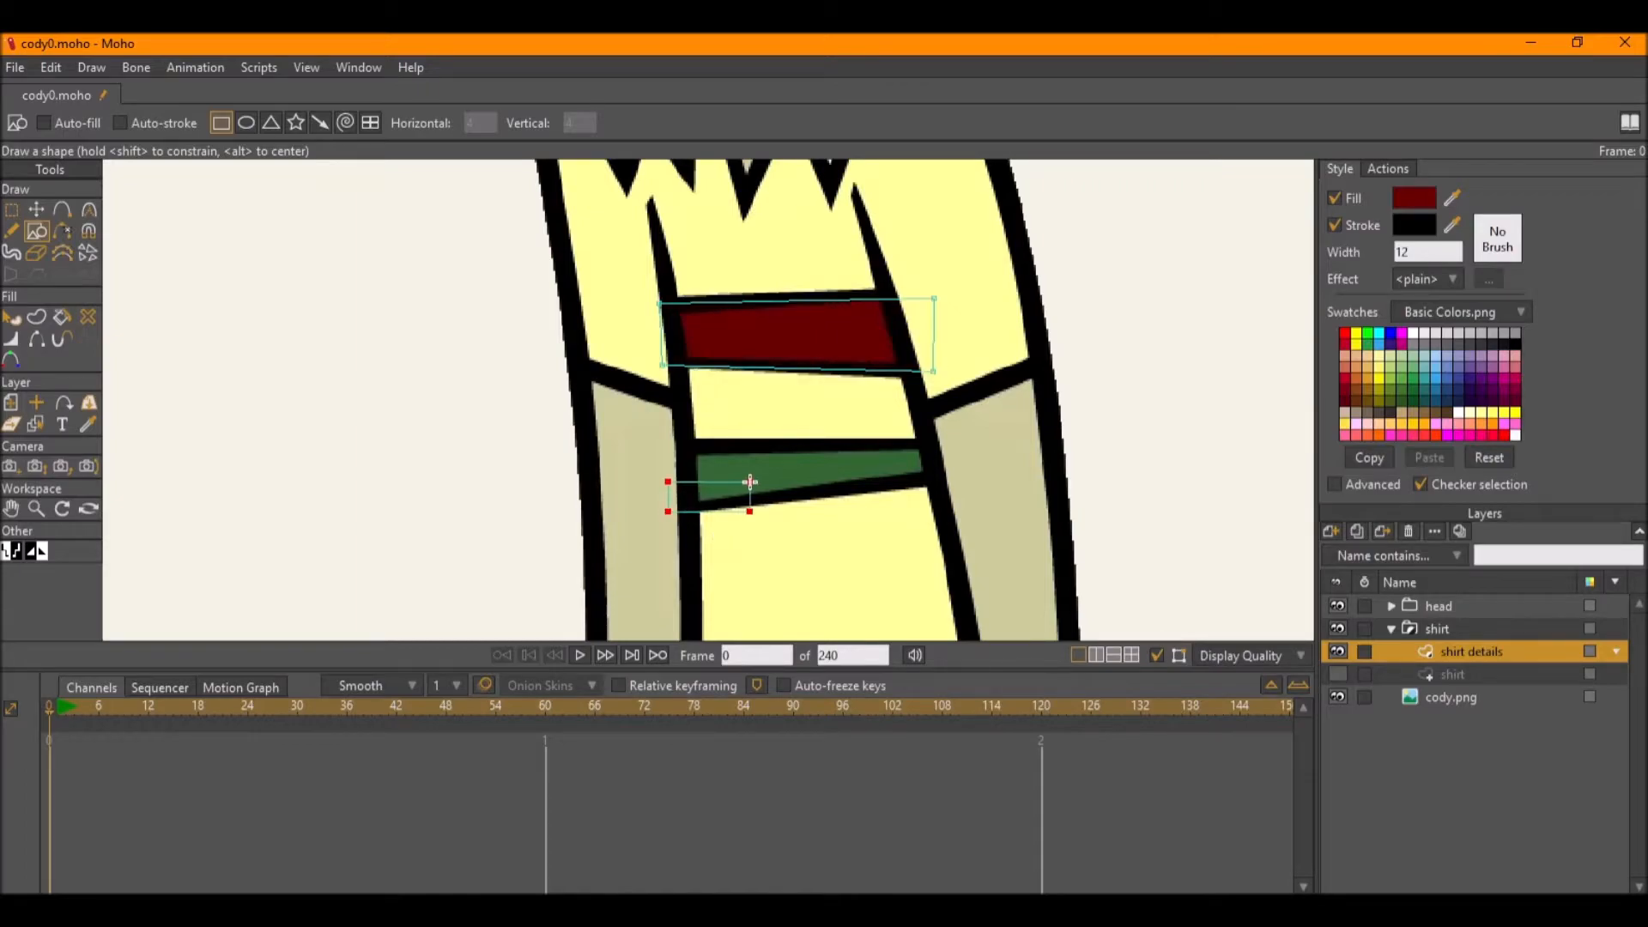
click(1450, 194)
click(823, 469)
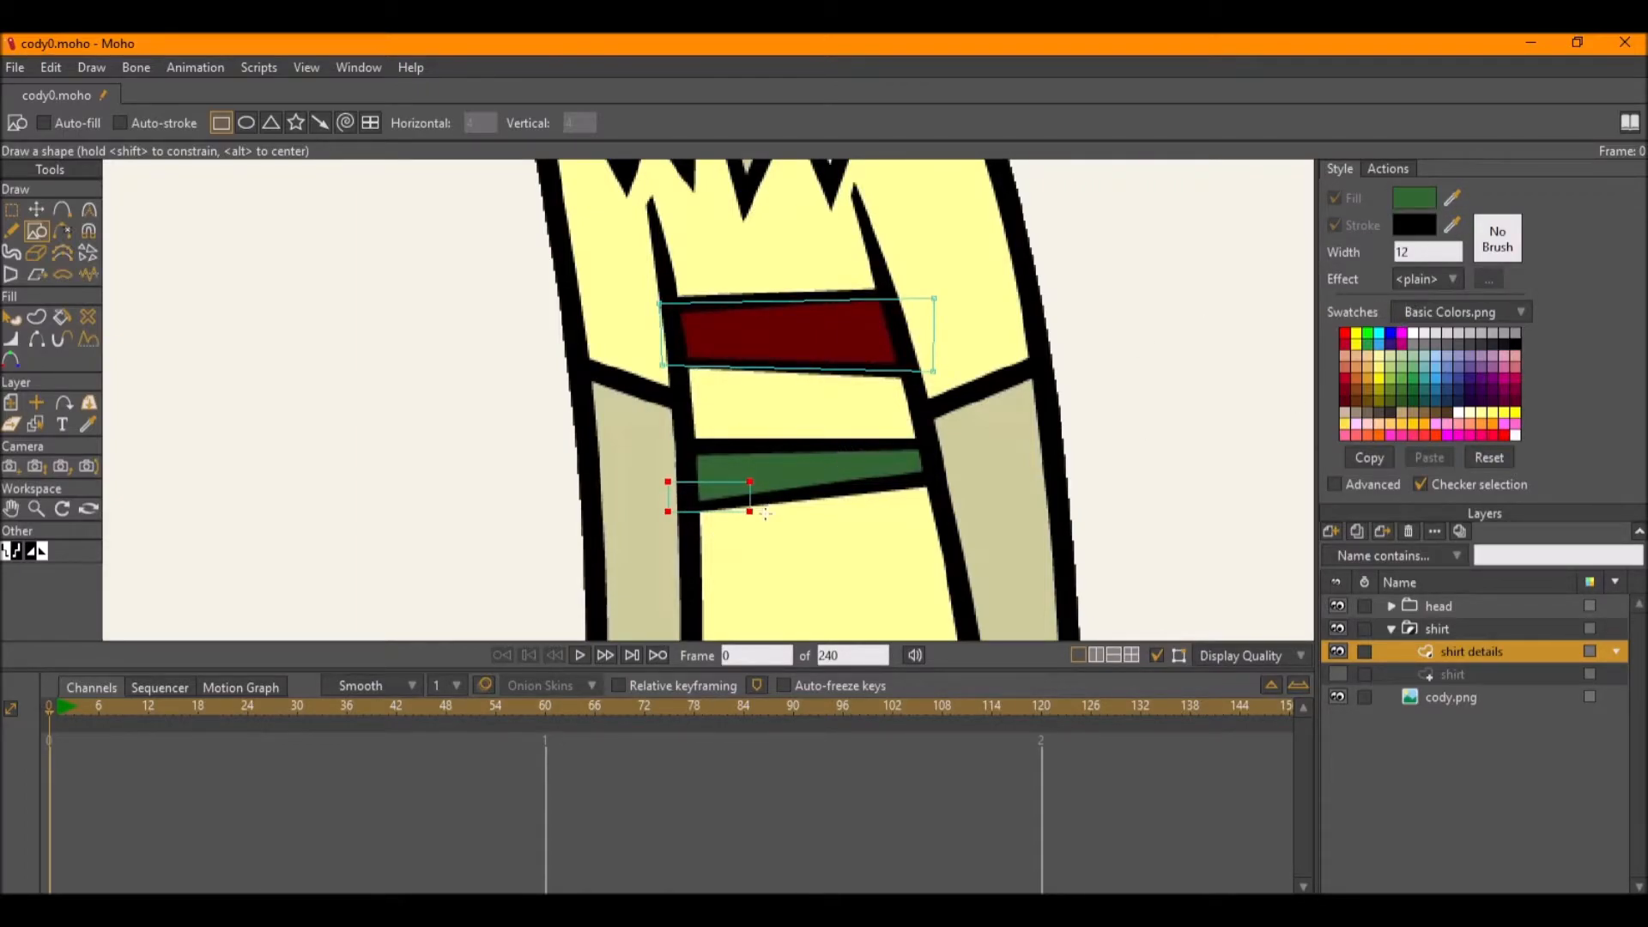
key(t)
drag(750, 481, 931, 443)
drag(757, 518, 830, 507)
drag(669, 482, 668, 447)
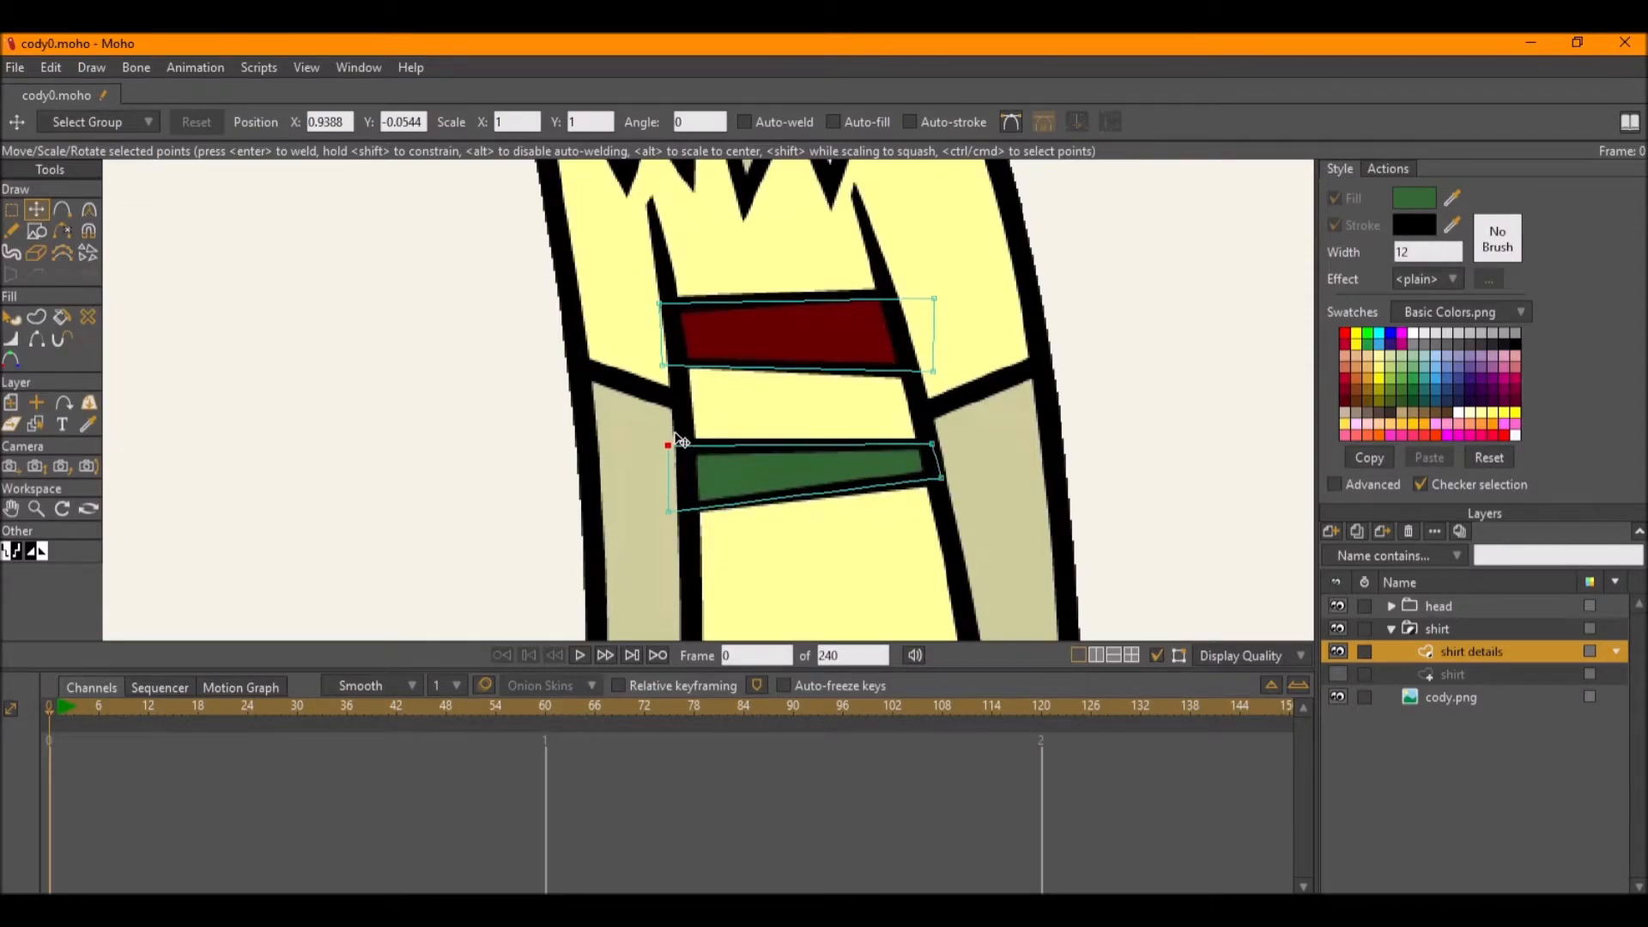
Create a filled and stroked shape from the green stripe's outline and show the shirt vector layer again.
click(38, 317)
click(785, 445)
click(244, 120)
scroll(1067, 369, down, 3)
click(1338, 674)
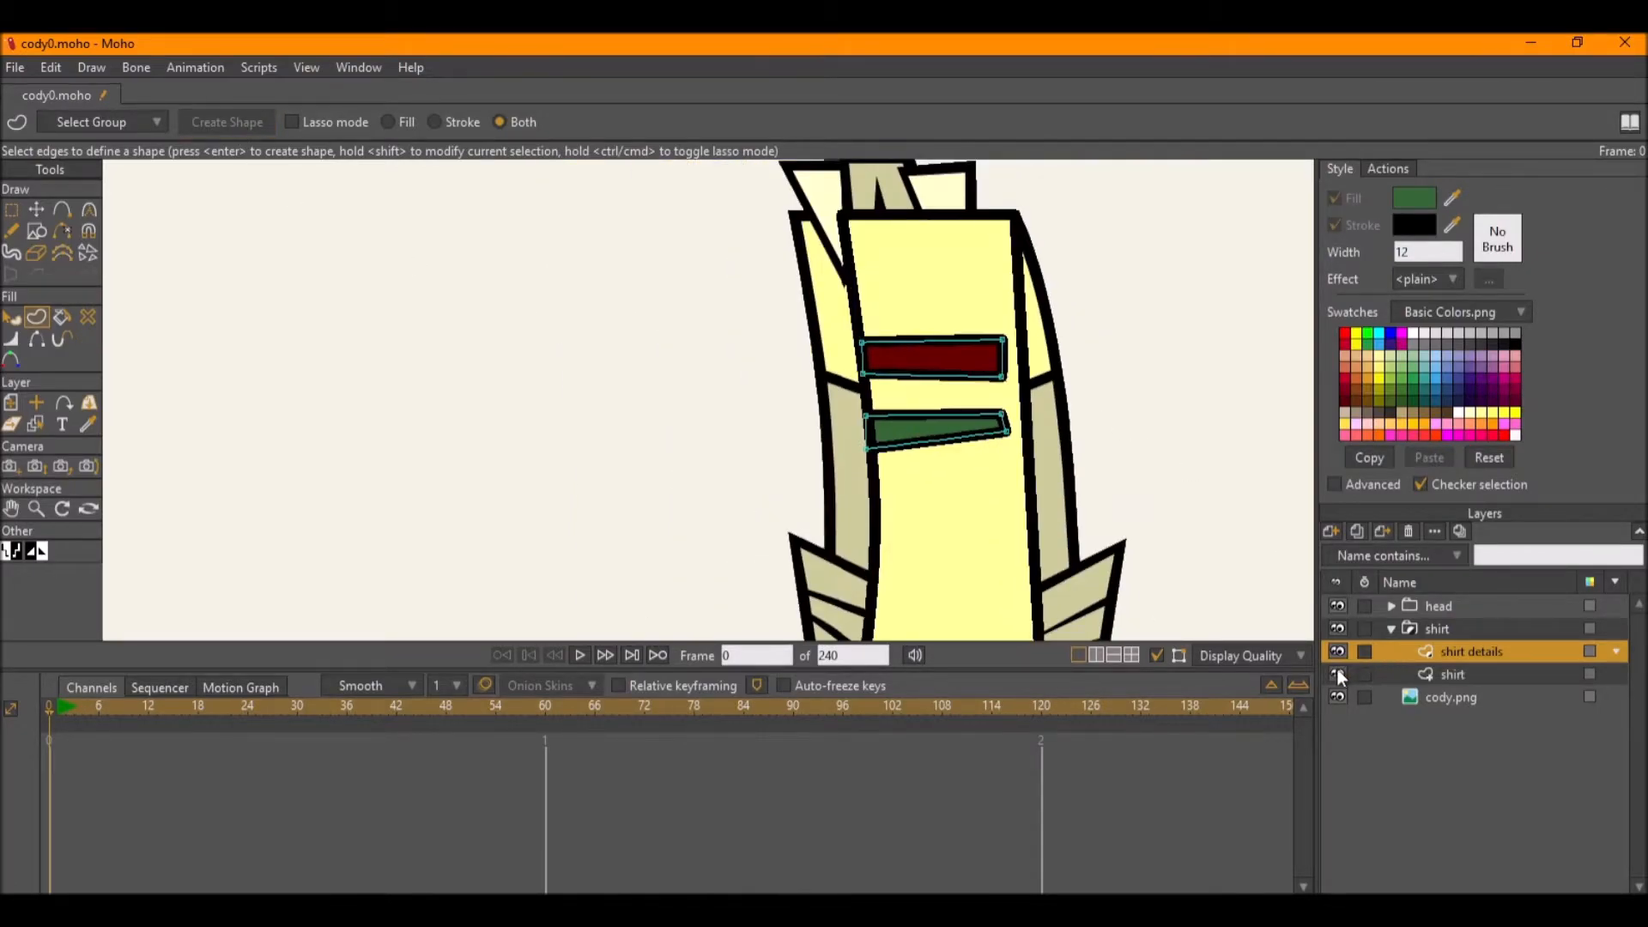
Collapse the shirt group and toggle its visibility to compare the drawn shirt with the reference character.
scroll(905, 412, down, 5)
scroll(949, 407, up, 6)
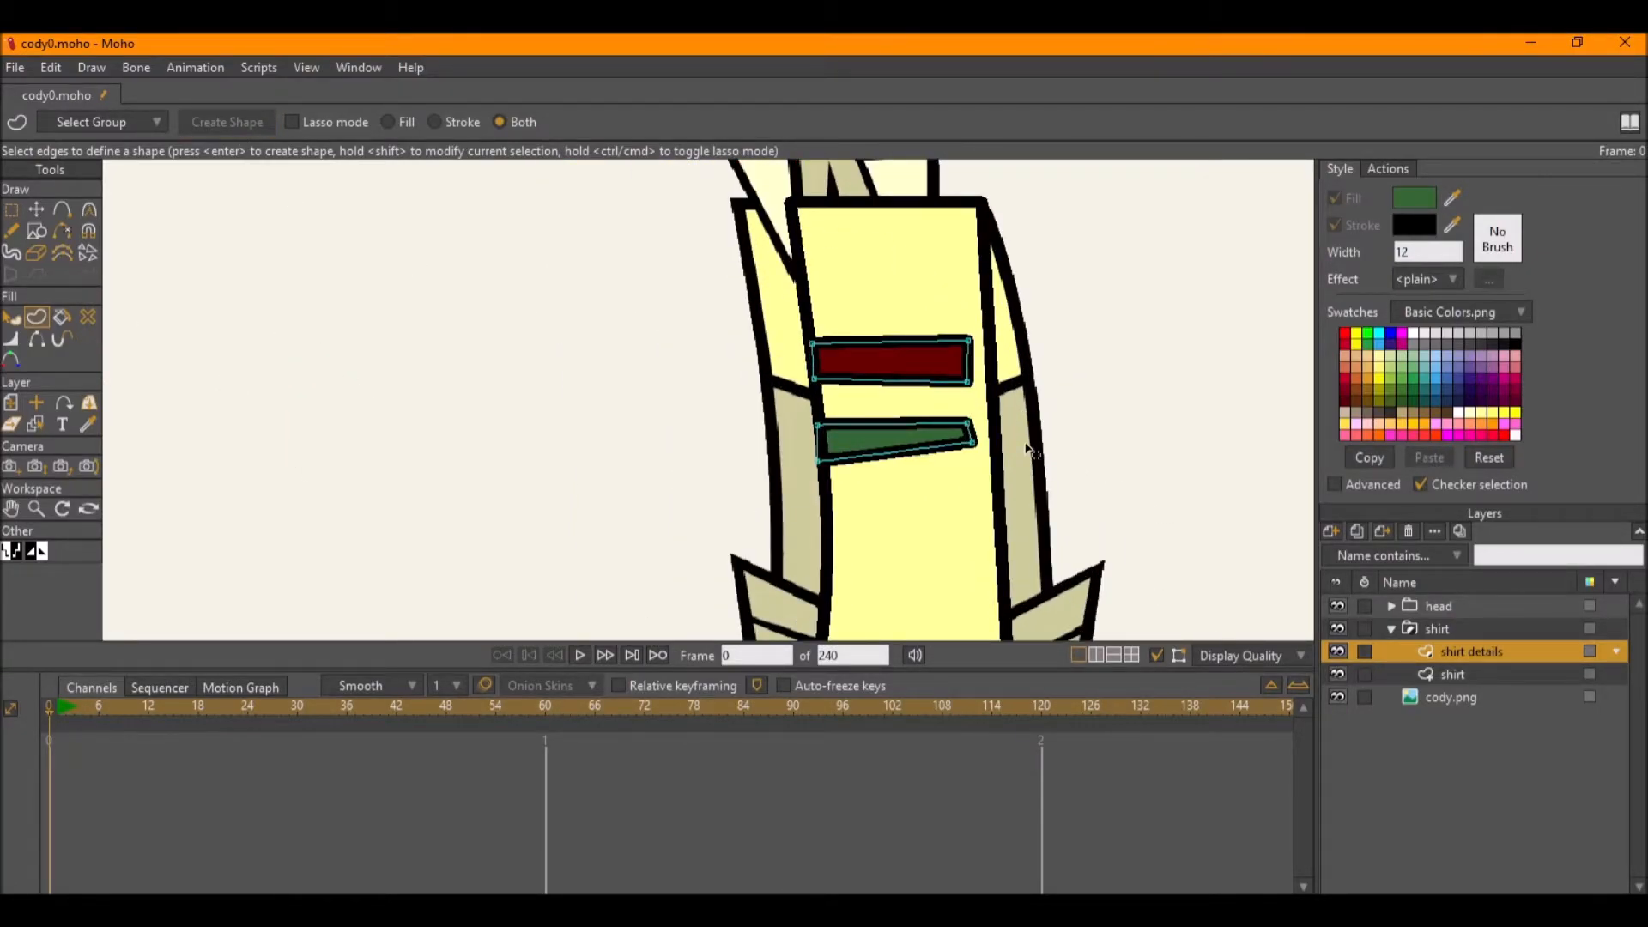
drag(985, 352, 936, 294)
drag(1055, 428, 942, 423)
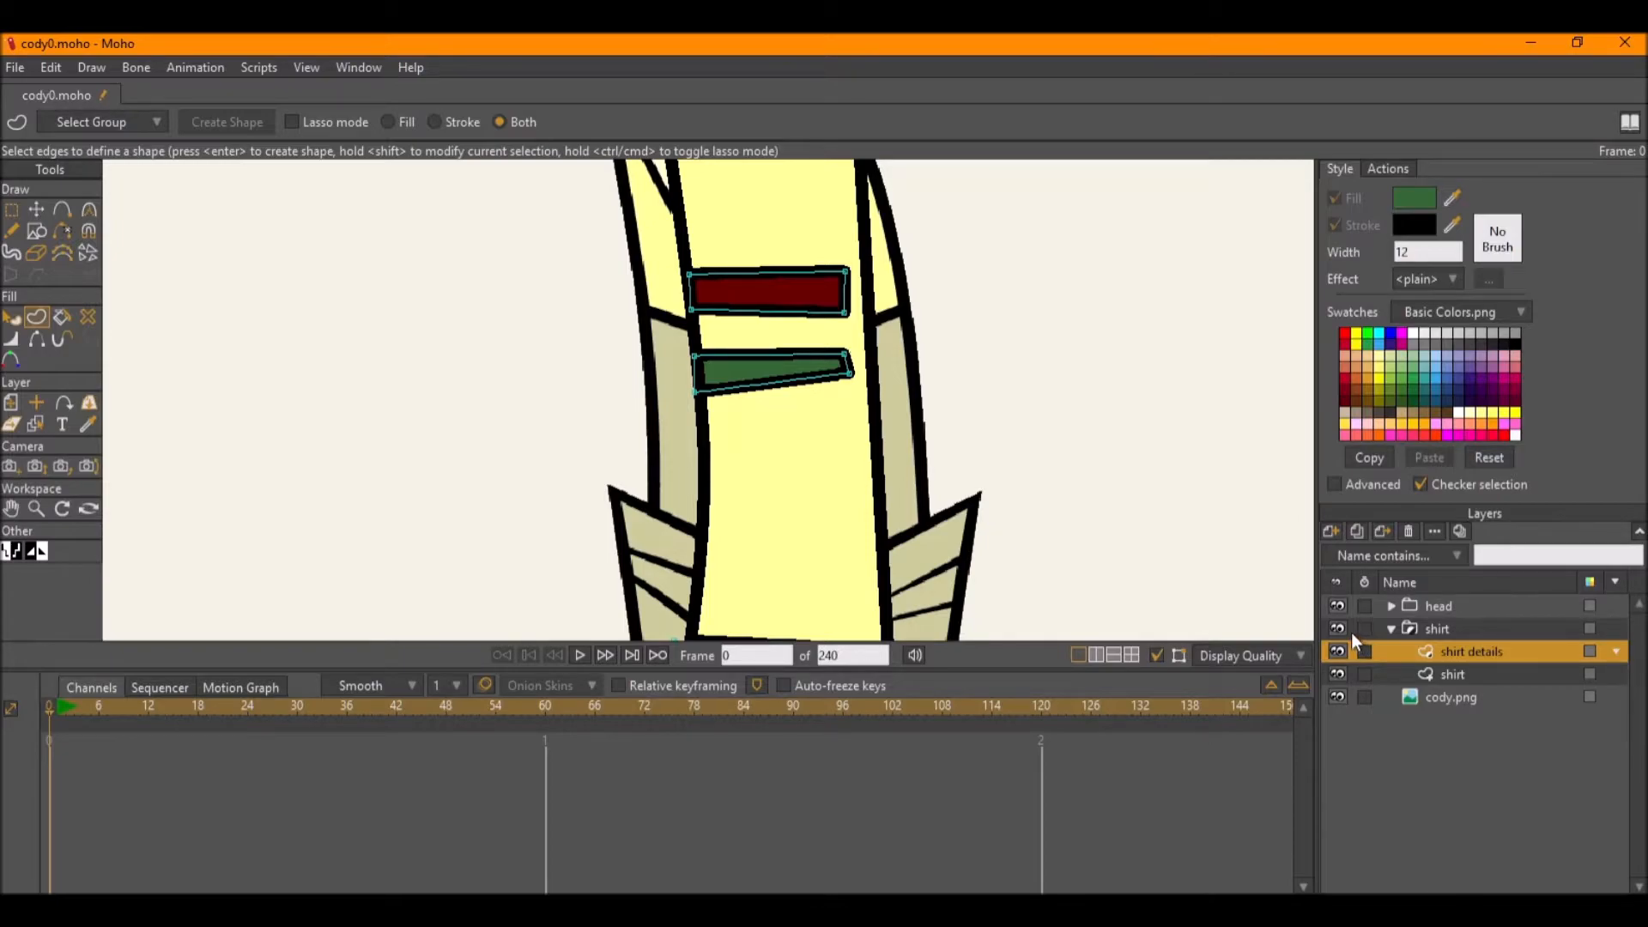
scroll(813, 416, down, 3)
scroll(817, 399, up, 2)
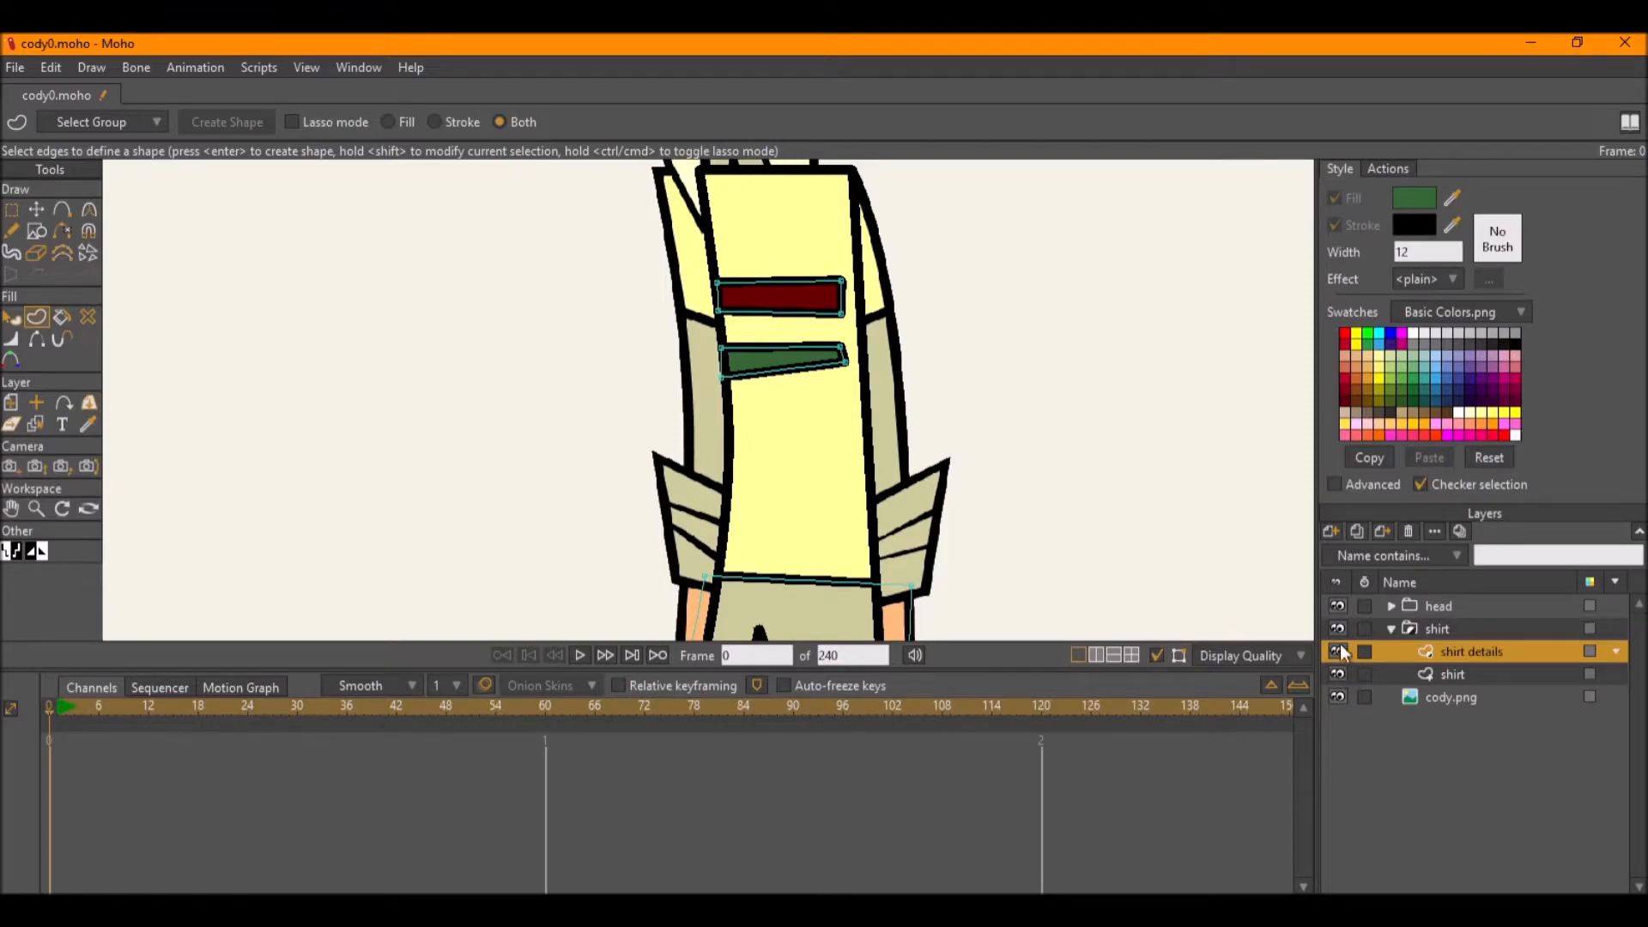
click(1392, 628)
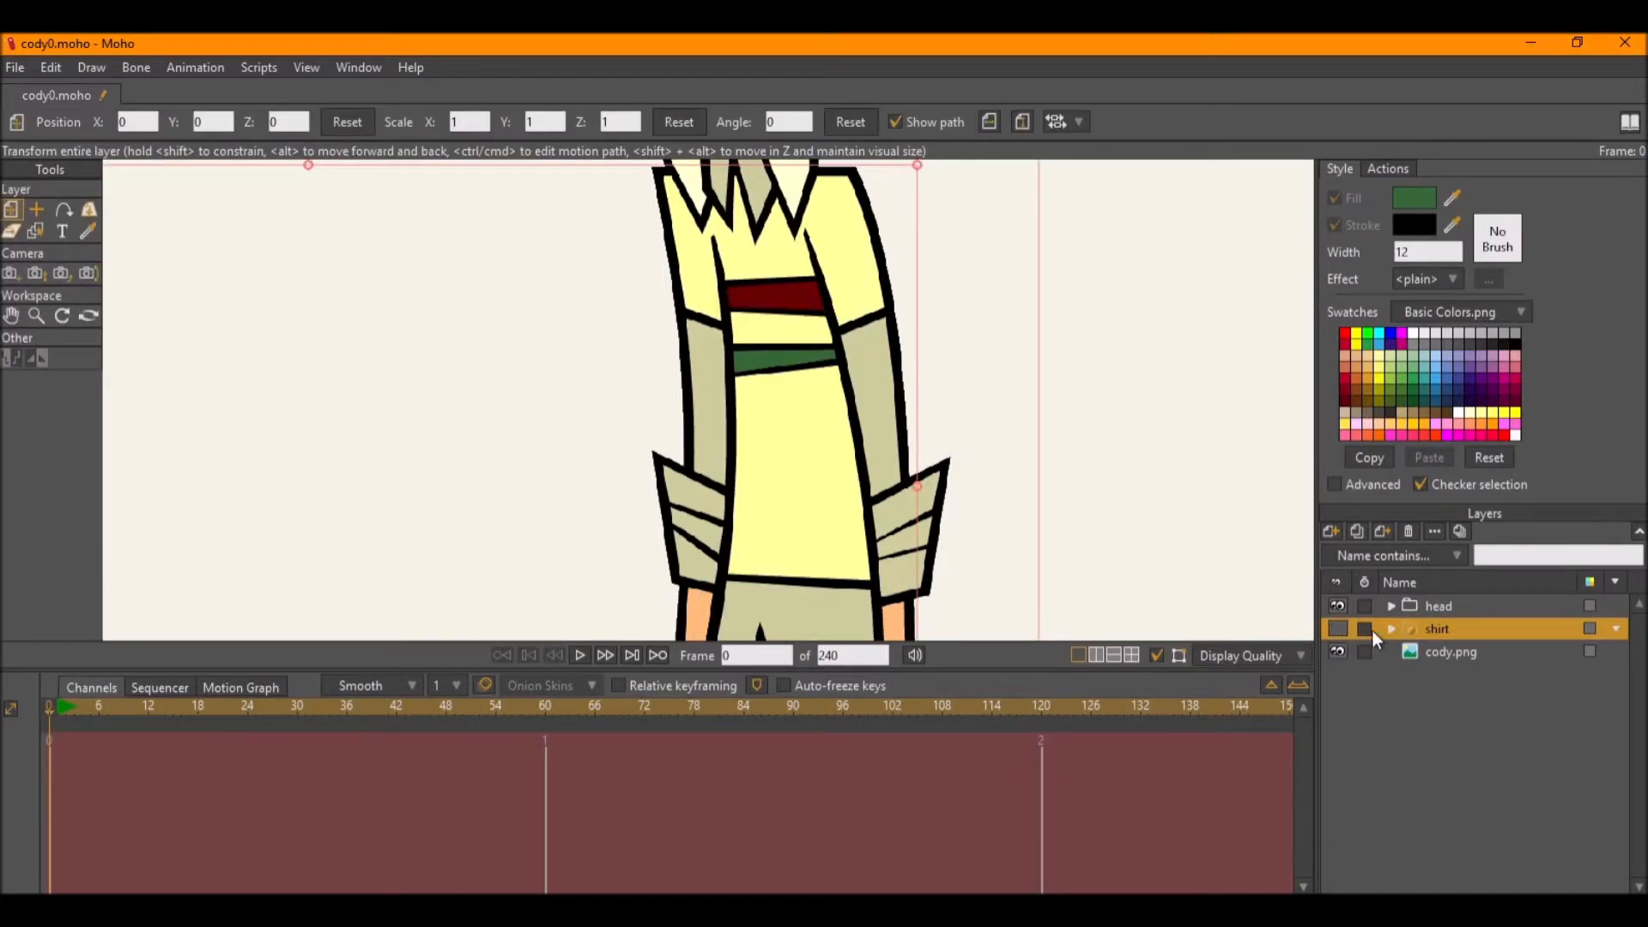
scroll(978, 460, down, 3)
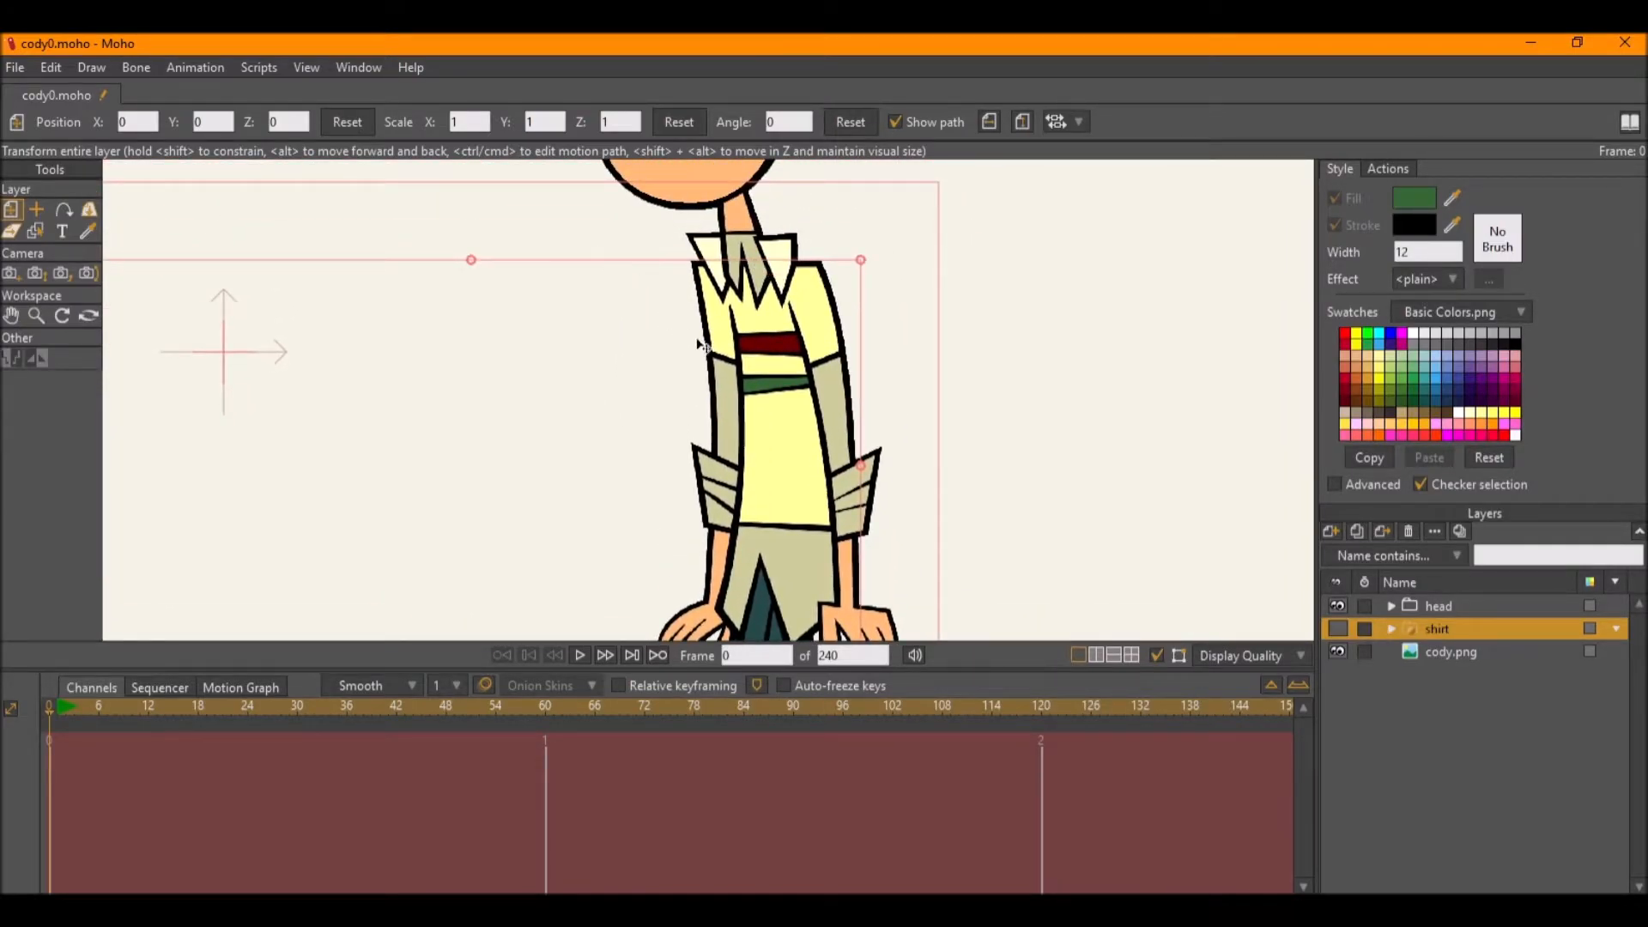
click(1344, 634)
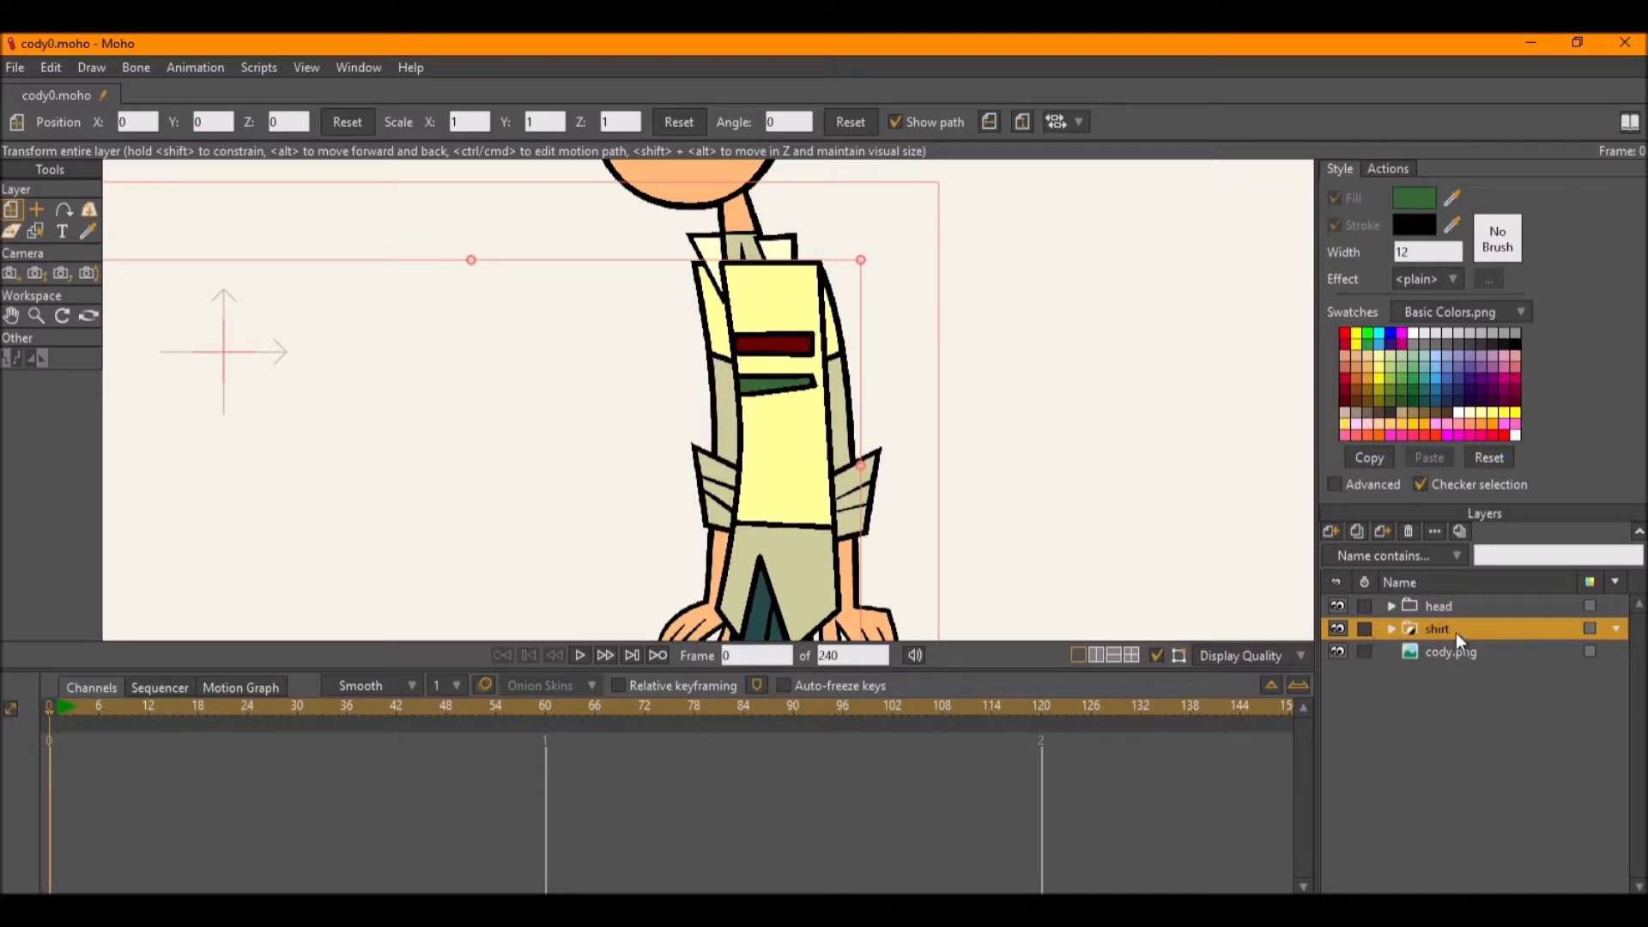
Group the head and shirt groups together under a new group named "Cody".
ctrl+click(1452, 608)
right_click(1452, 608)
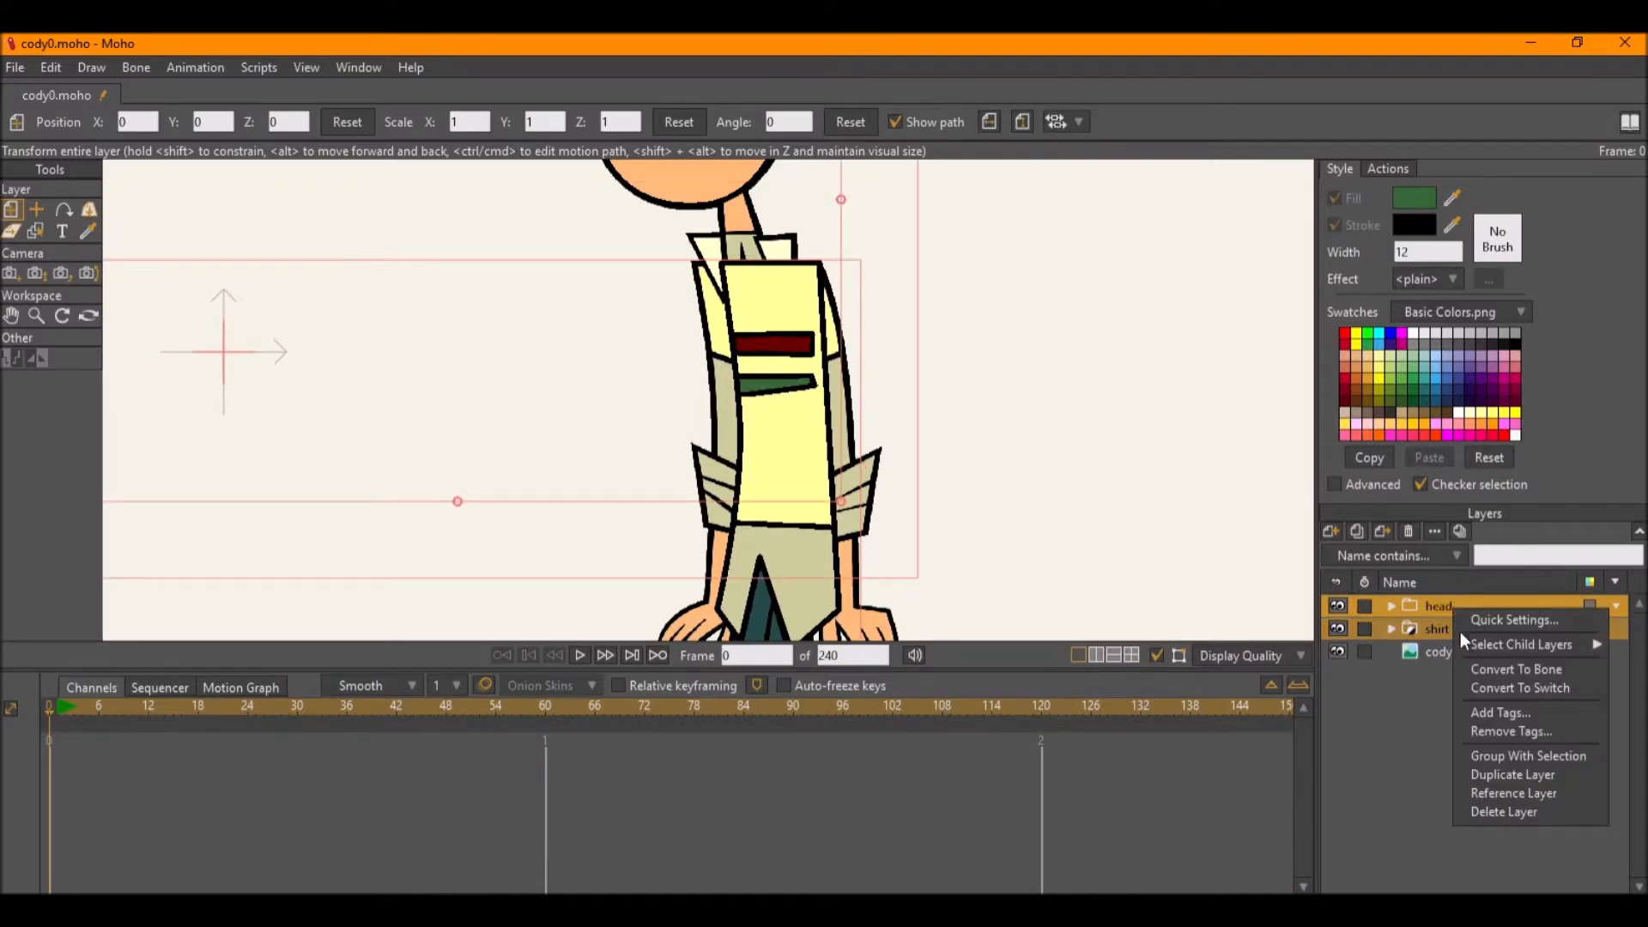
click(1510, 760)
text(Cody)
key(Return)
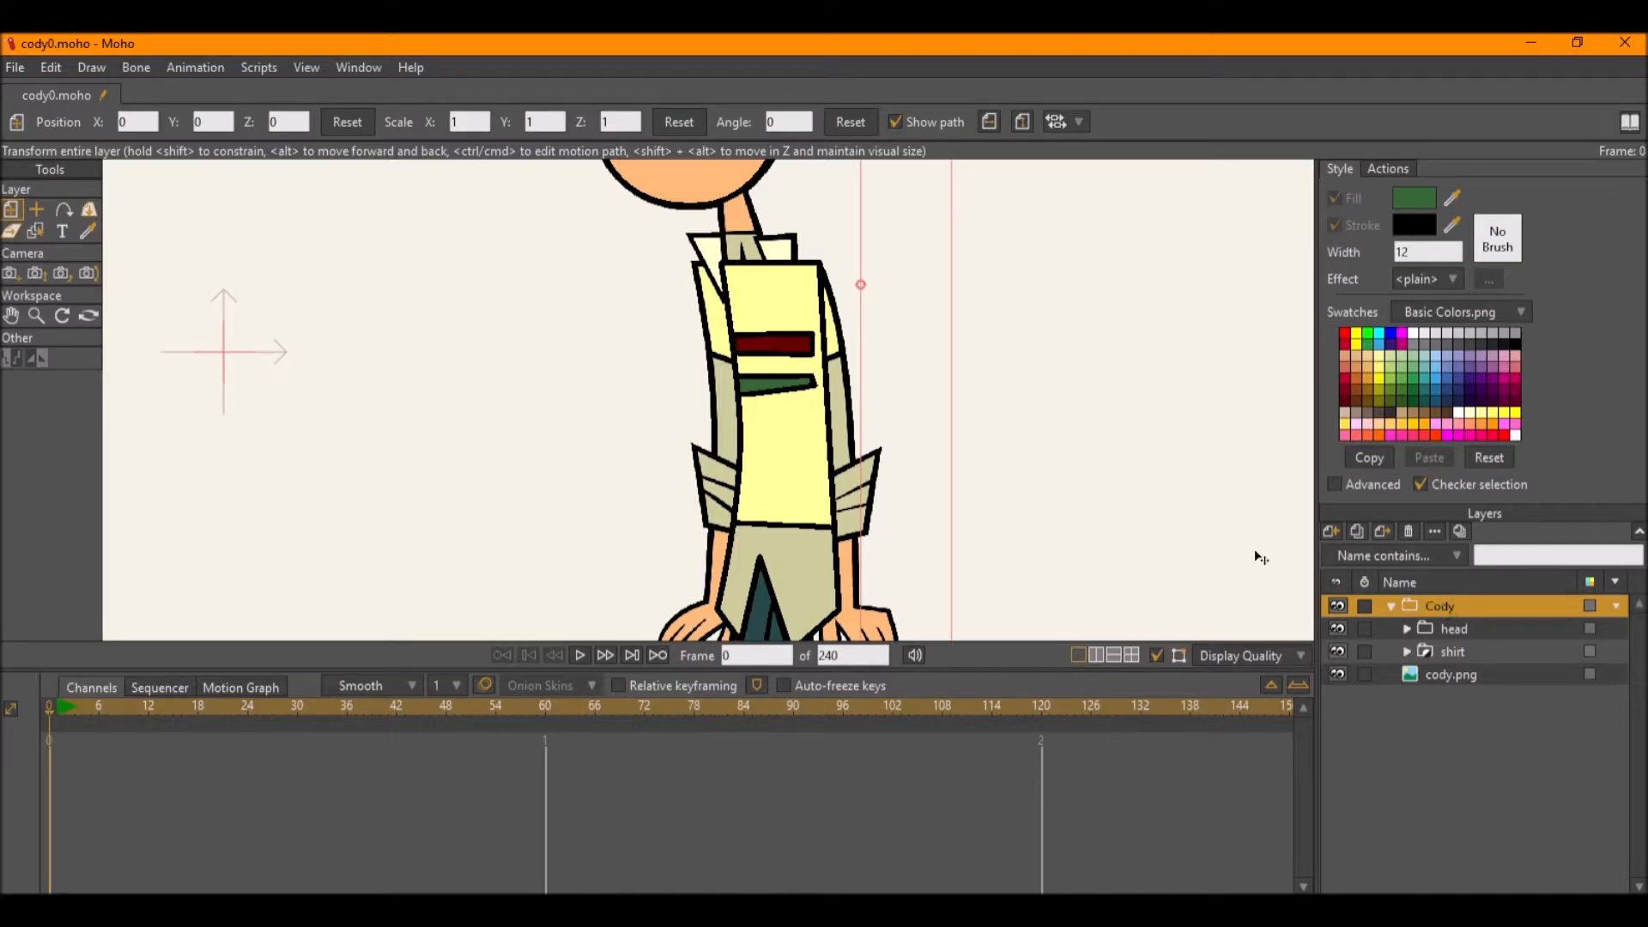
scroll(758, 448, up, 1)
scroll(757, 448, up, 1)
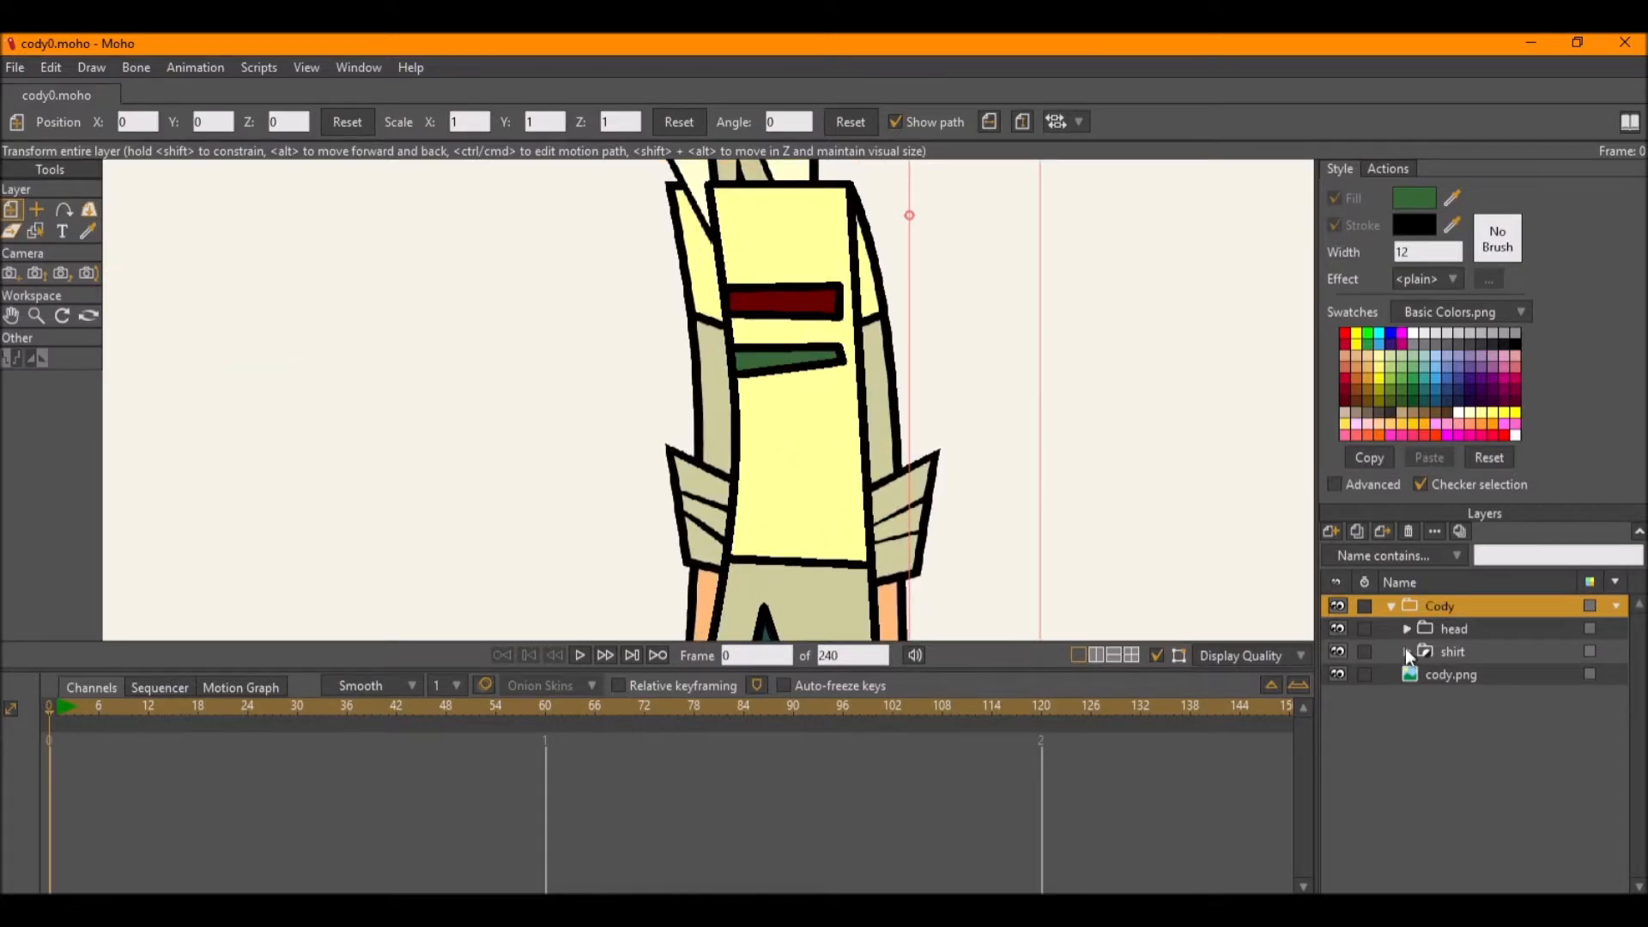
Hide the shirt group and add a new vector layer above the head group inside Cody.
click(1337, 651)
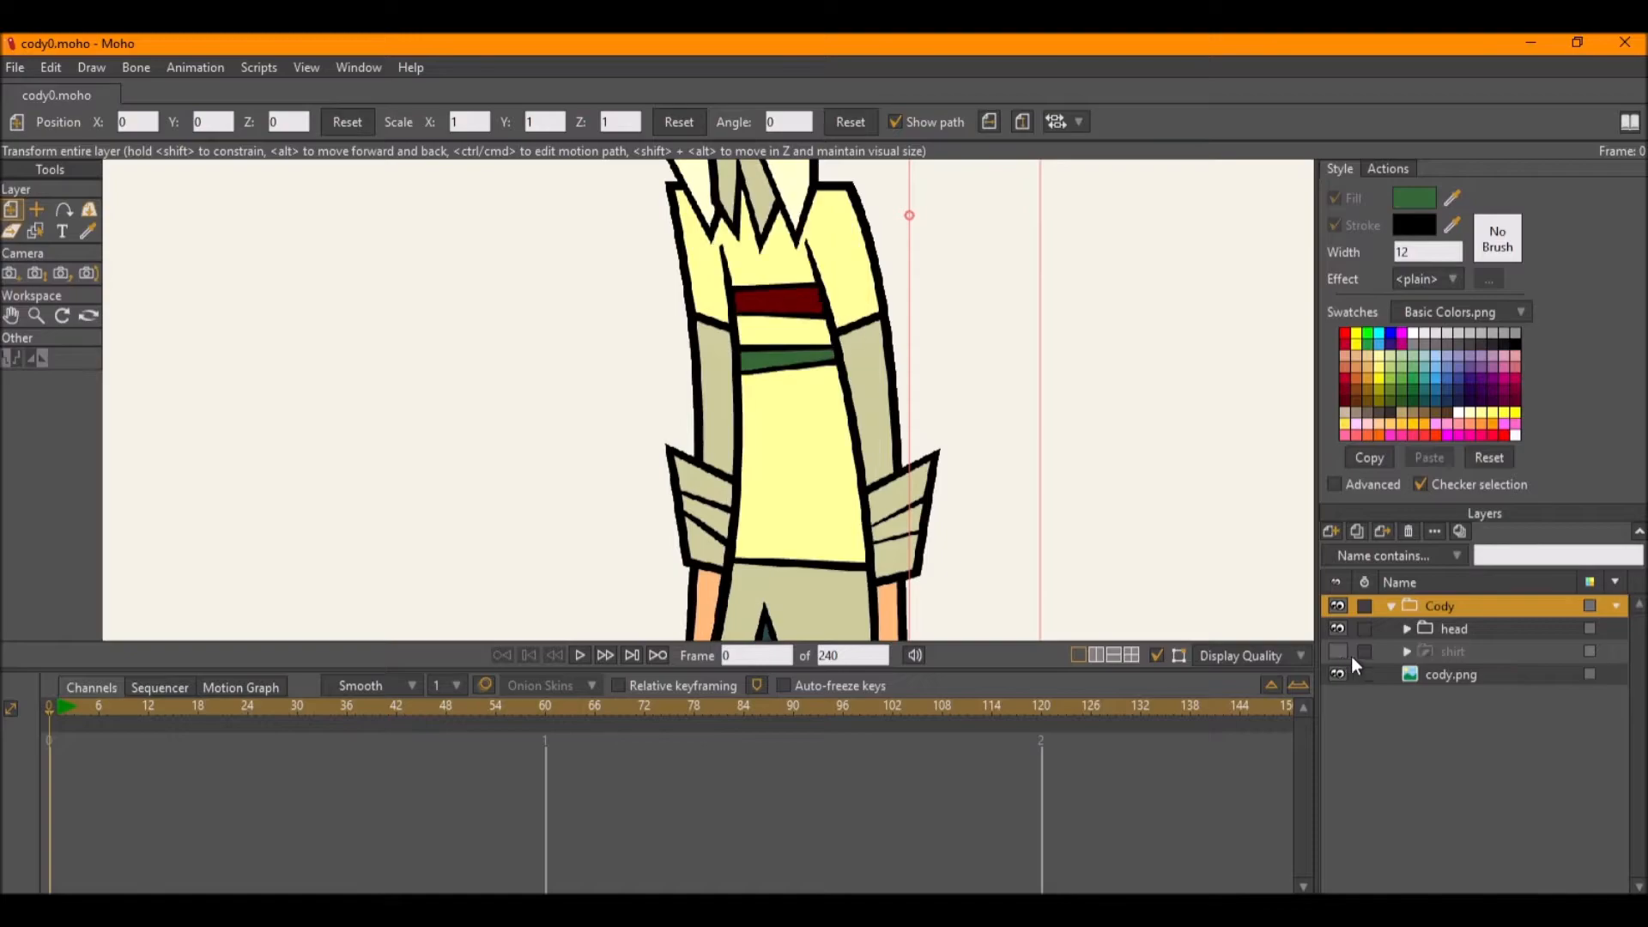
click(1477, 629)
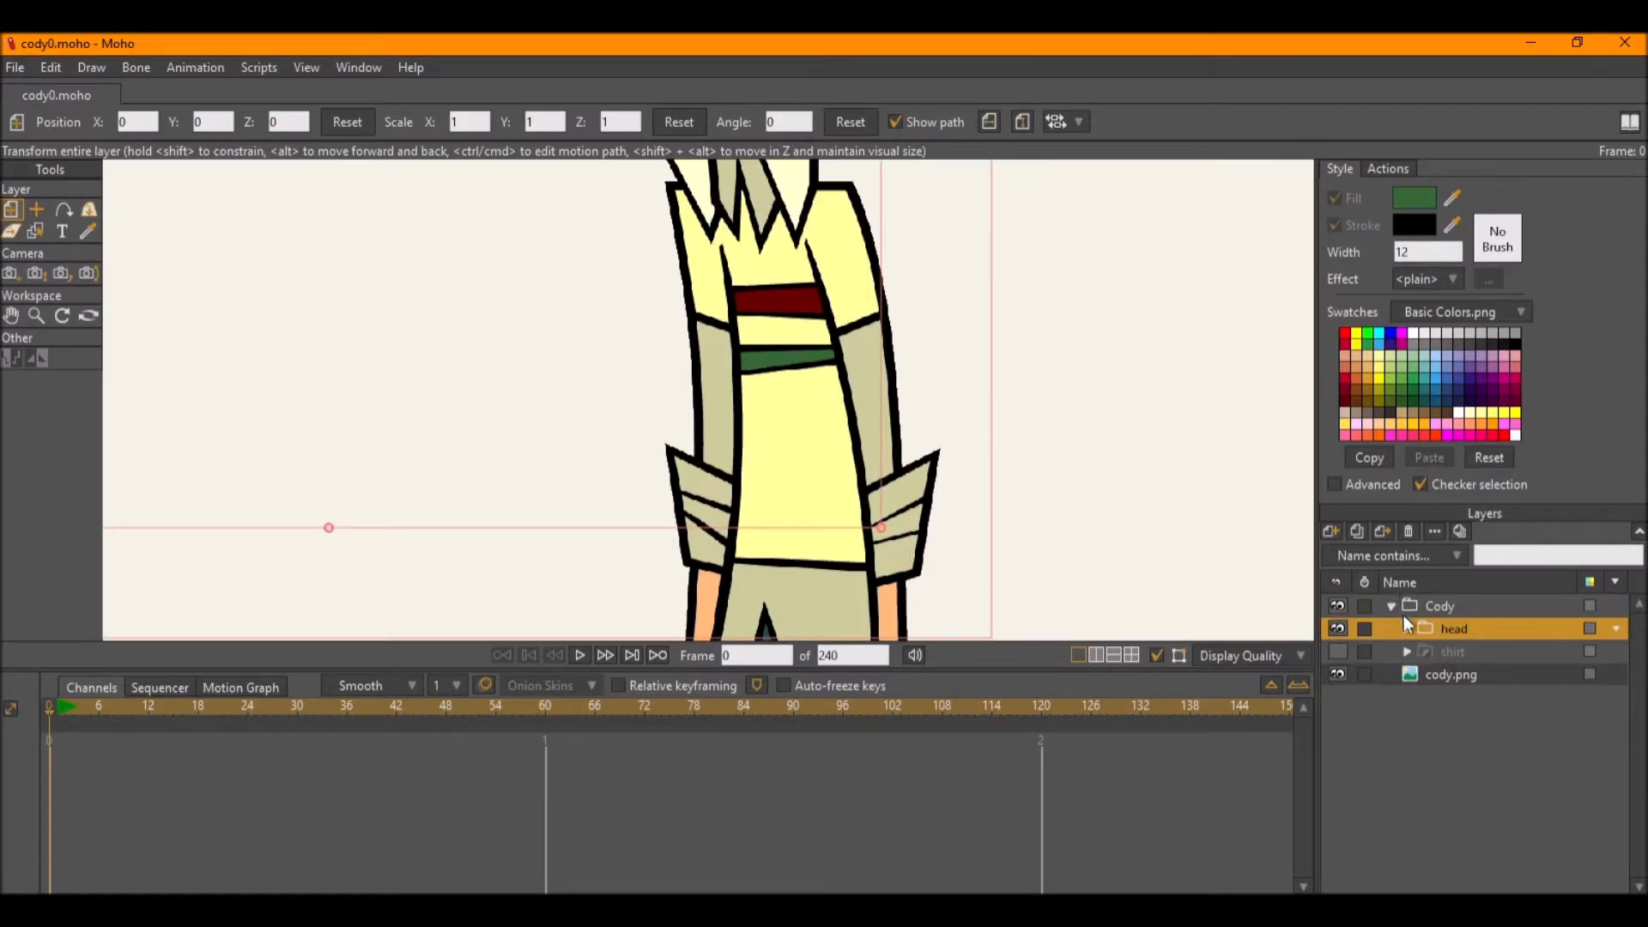
click(1333, 531)
click(1348, 552)
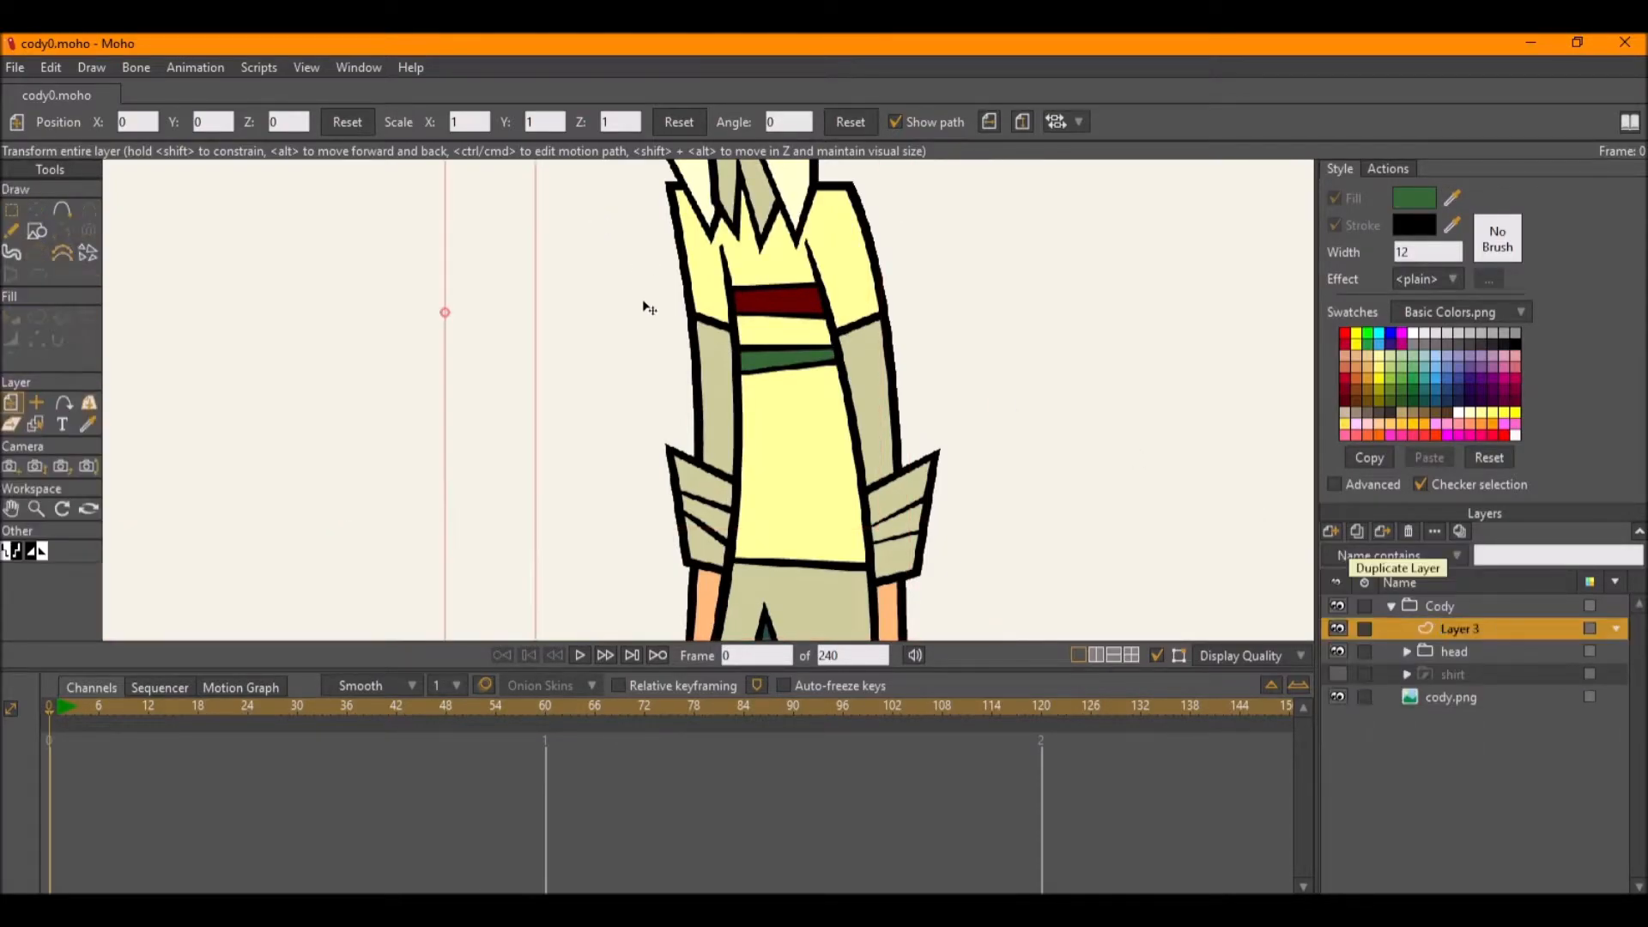
drag(755, 346, 612, 333)
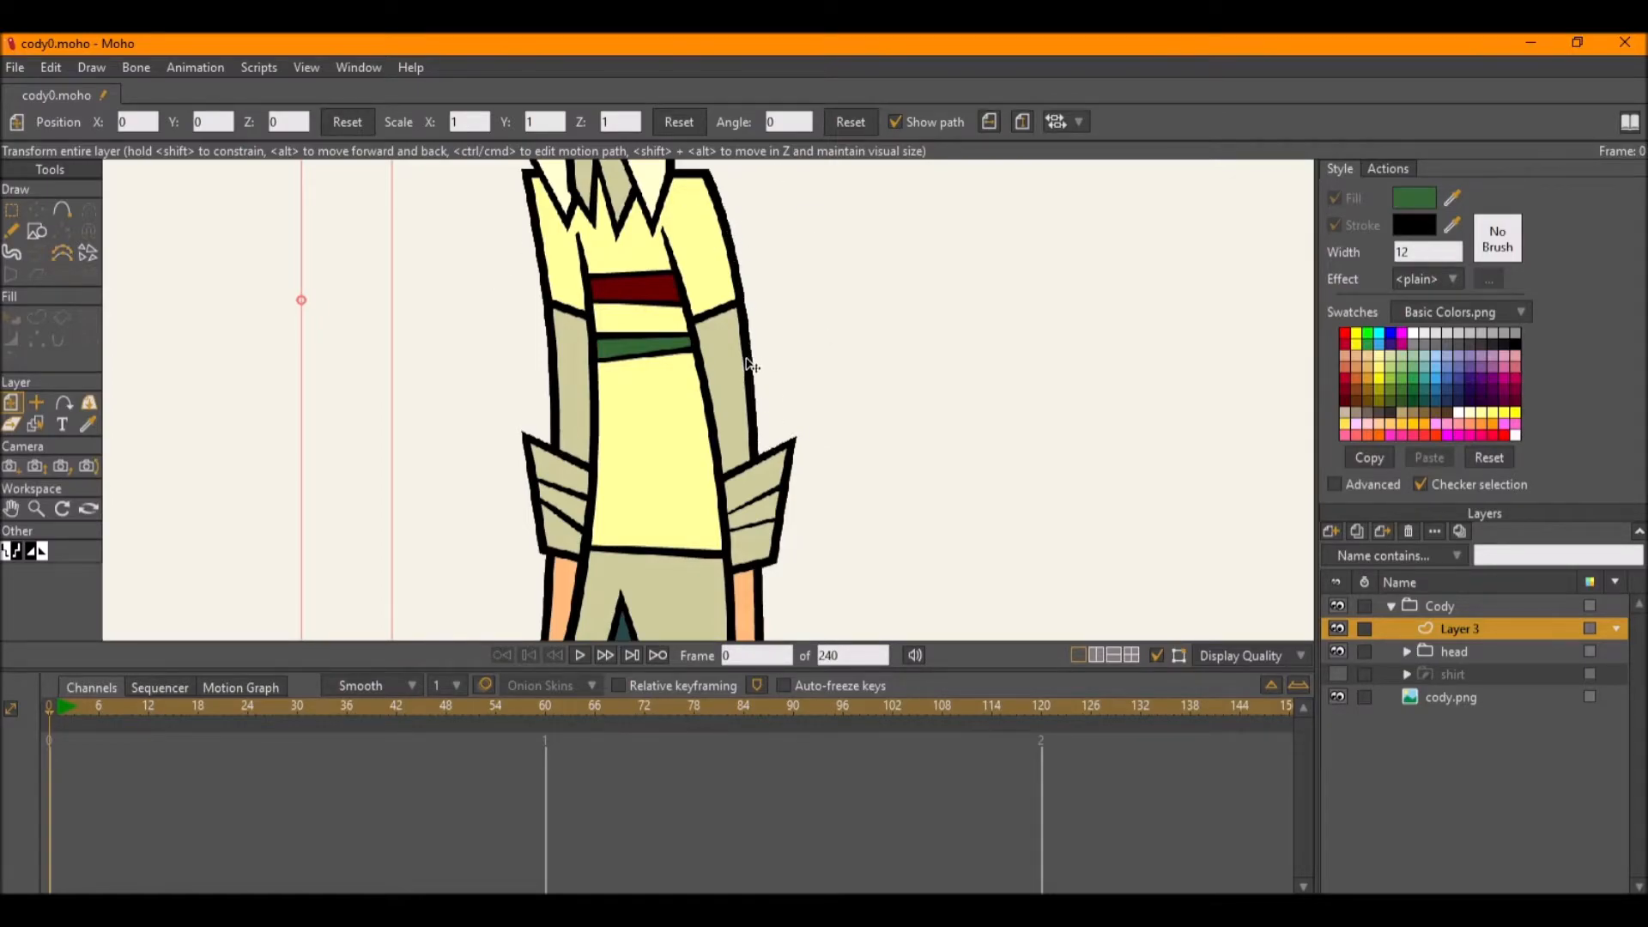
Choose the Draw Shape tool, make the shirt group visible again and expand it to reach its vector layers.
click(36, 231)
scroll(736, 230, up, 2)
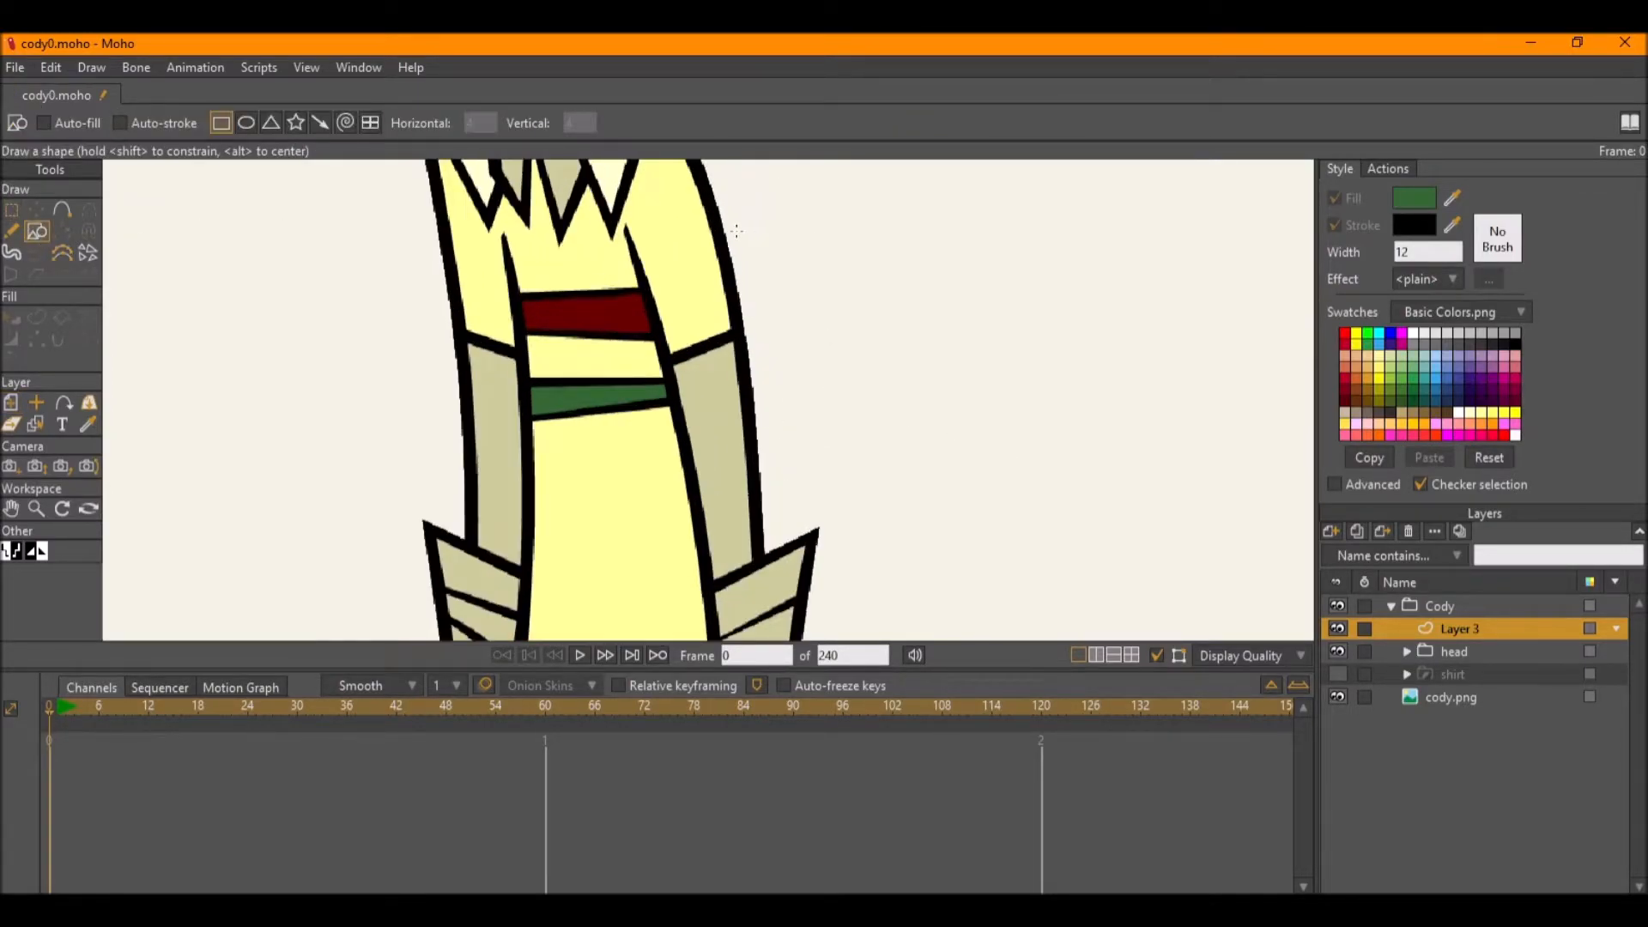
click(1337, 674)
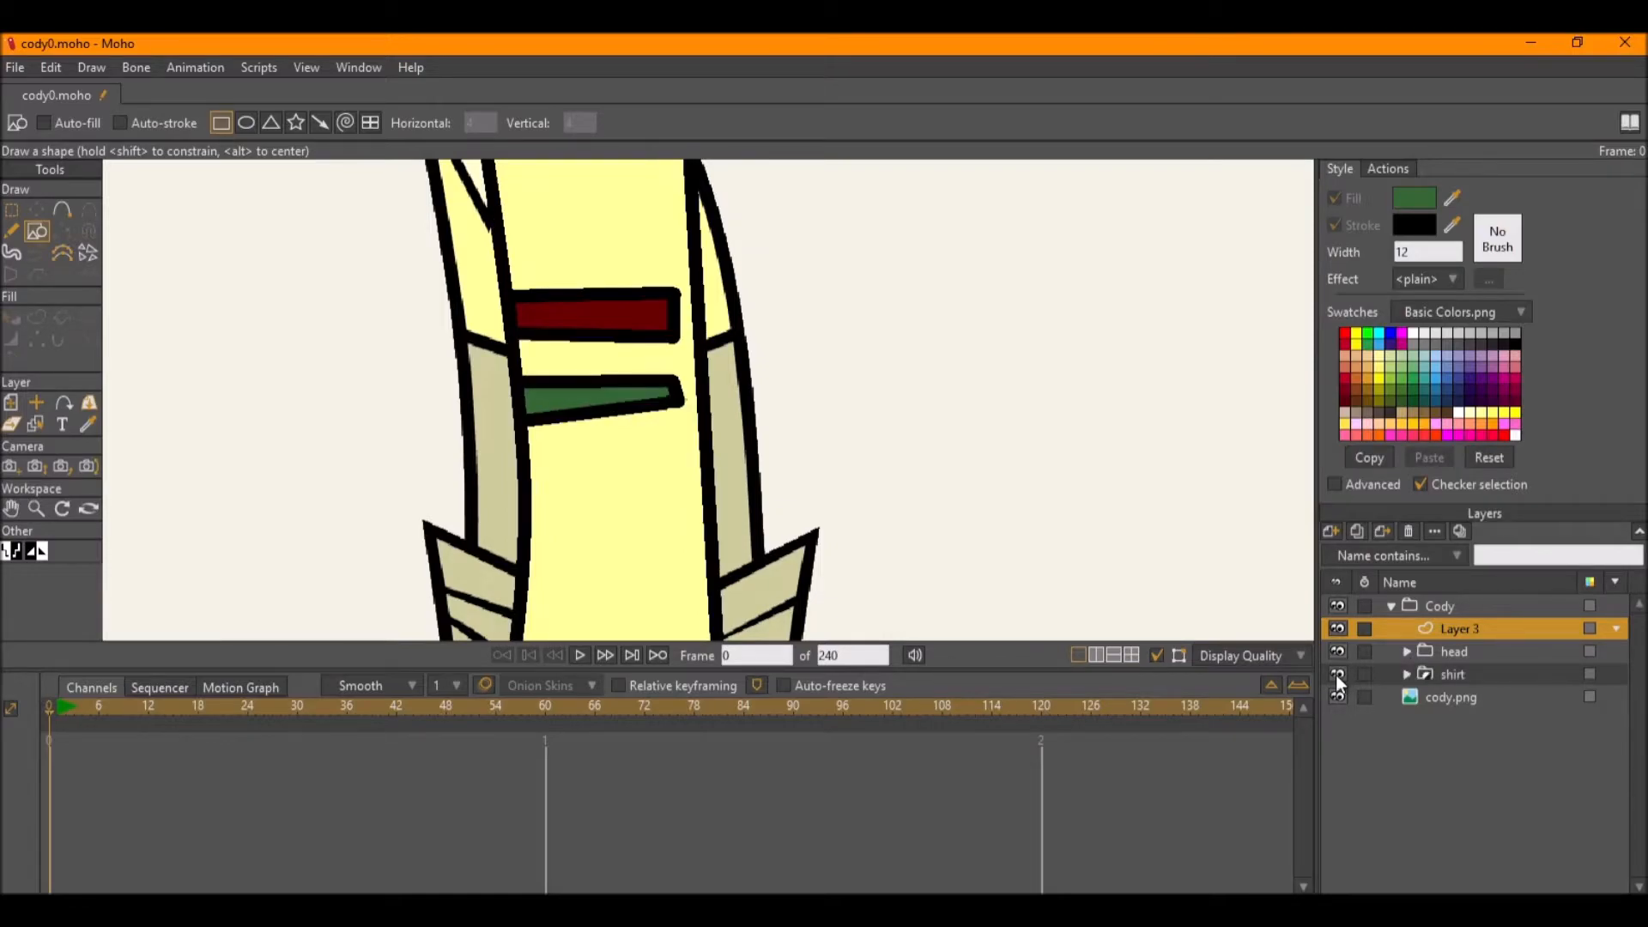
scroll(930, 375, down, 2)
scroll(930, 375, up, 3)
drag(930, 375, 839, 305)
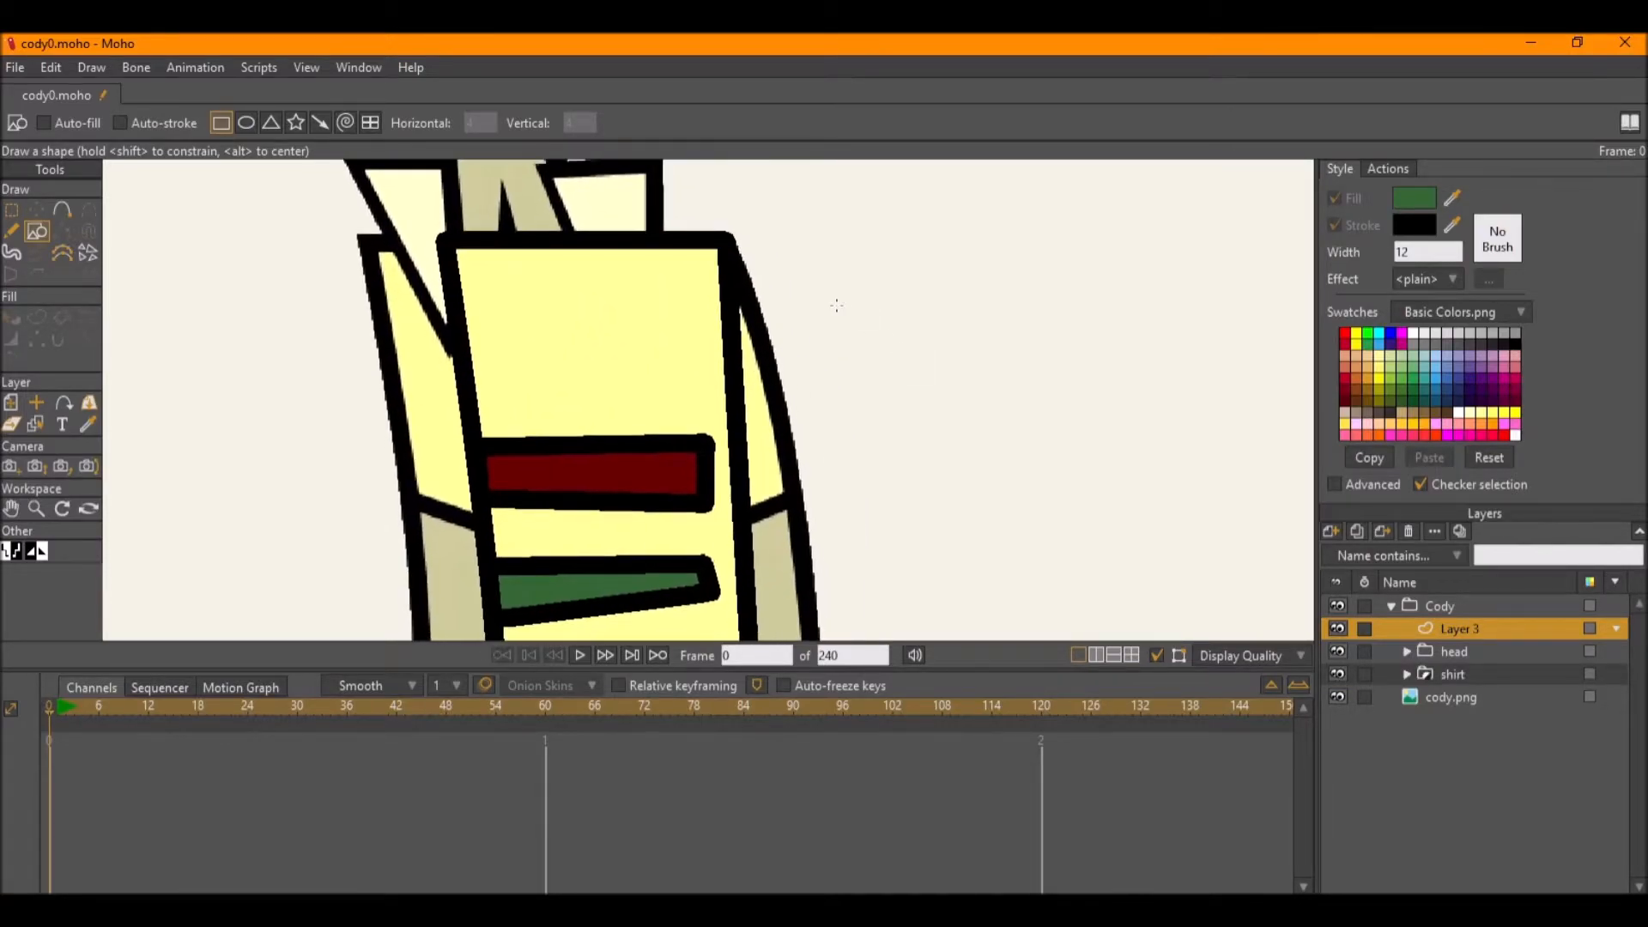
click(1406, 675)
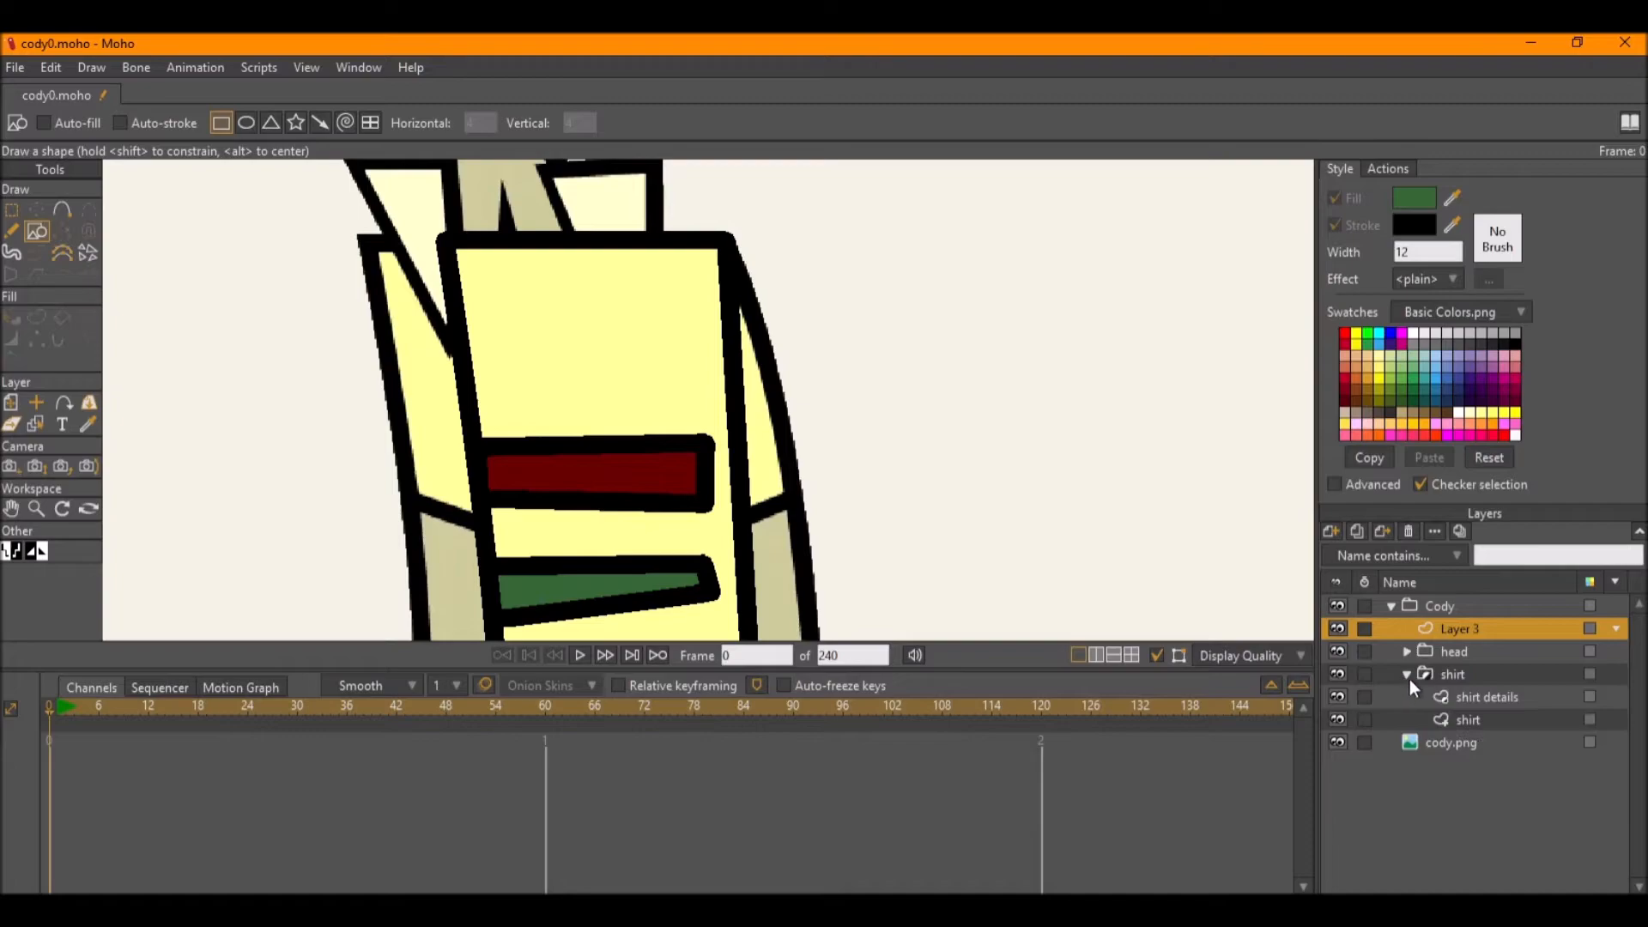
Turn on path display for the shirt vector layer and keep its name as "shirt".
click(1469, 727)
double_click(1478, 725)
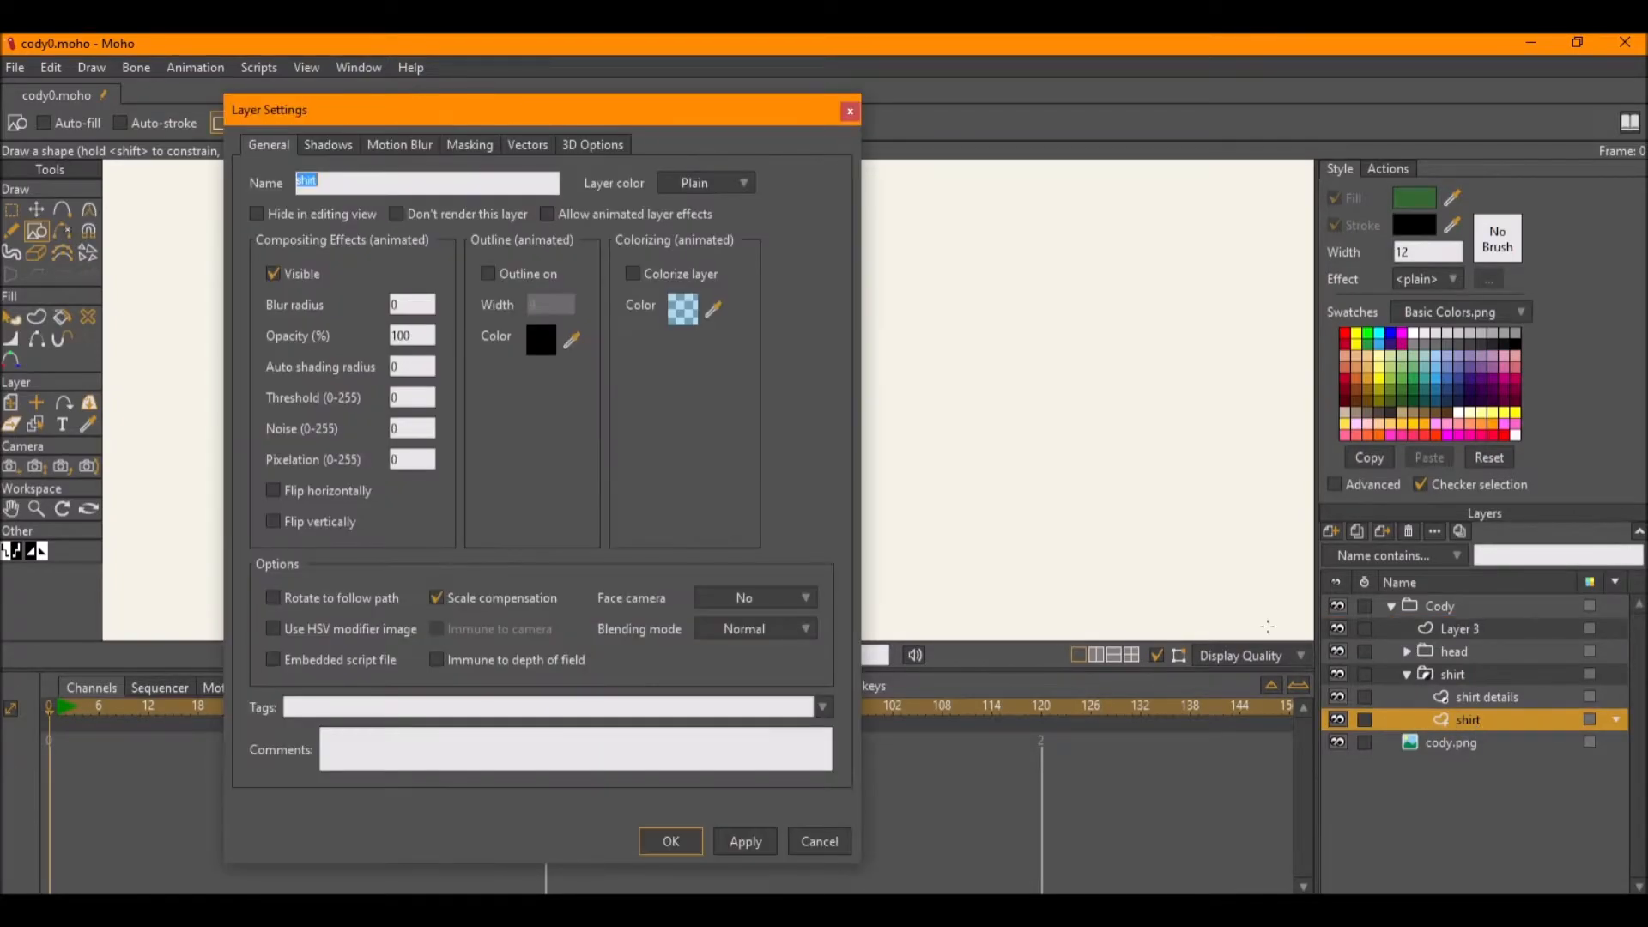
click(848, 113)
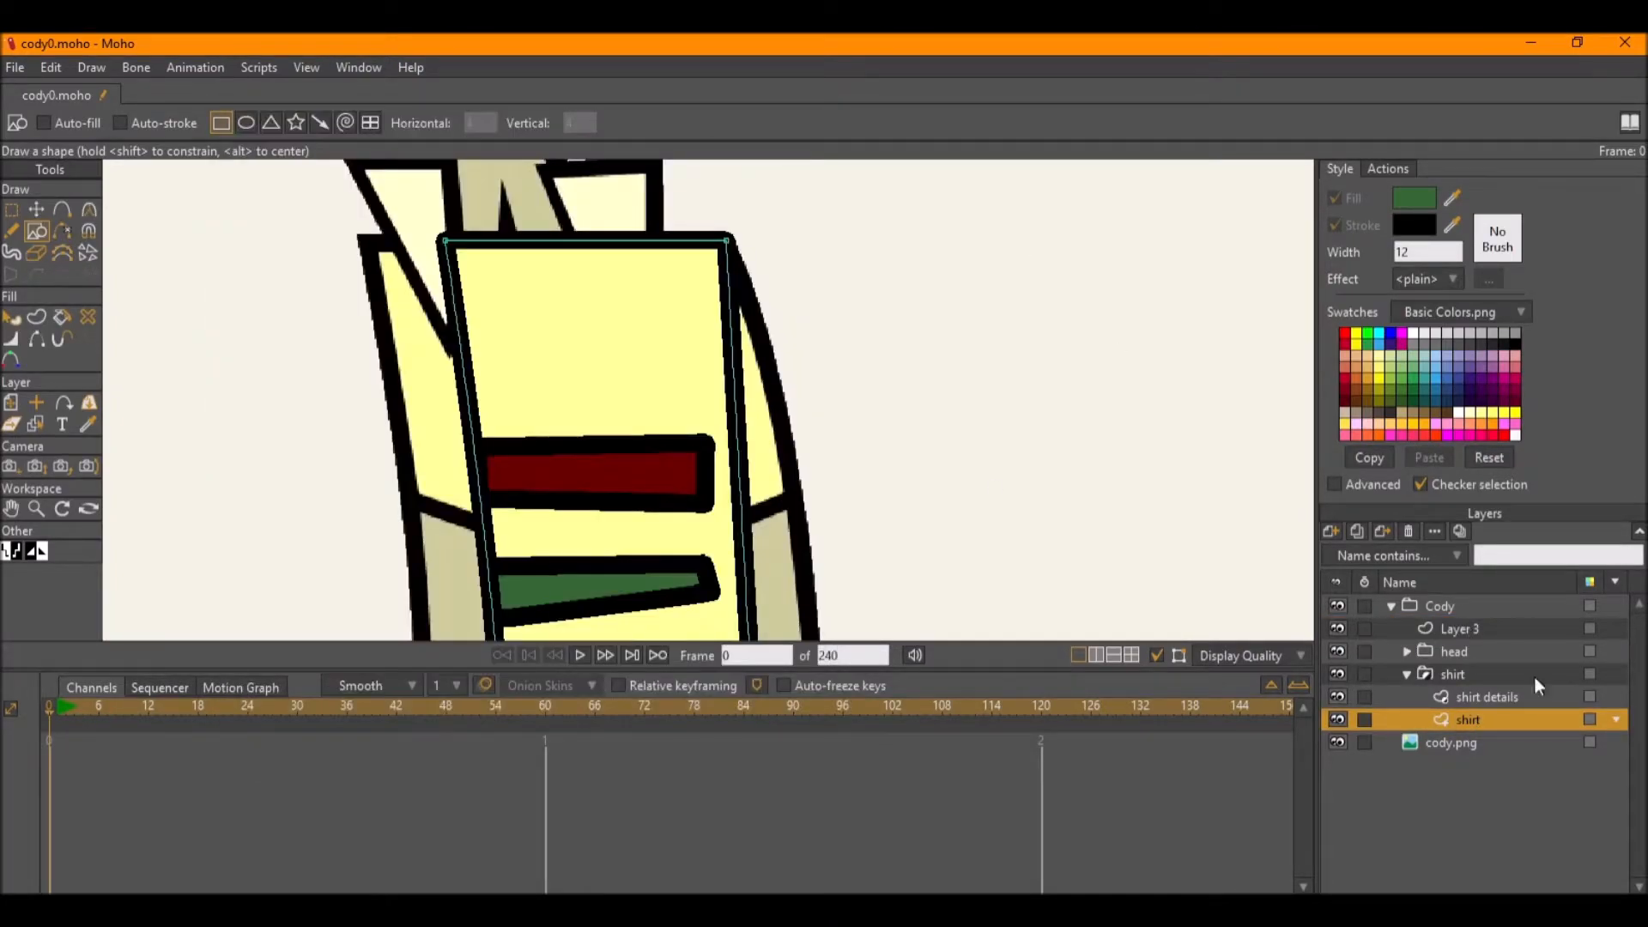
right_click(1513, 719)
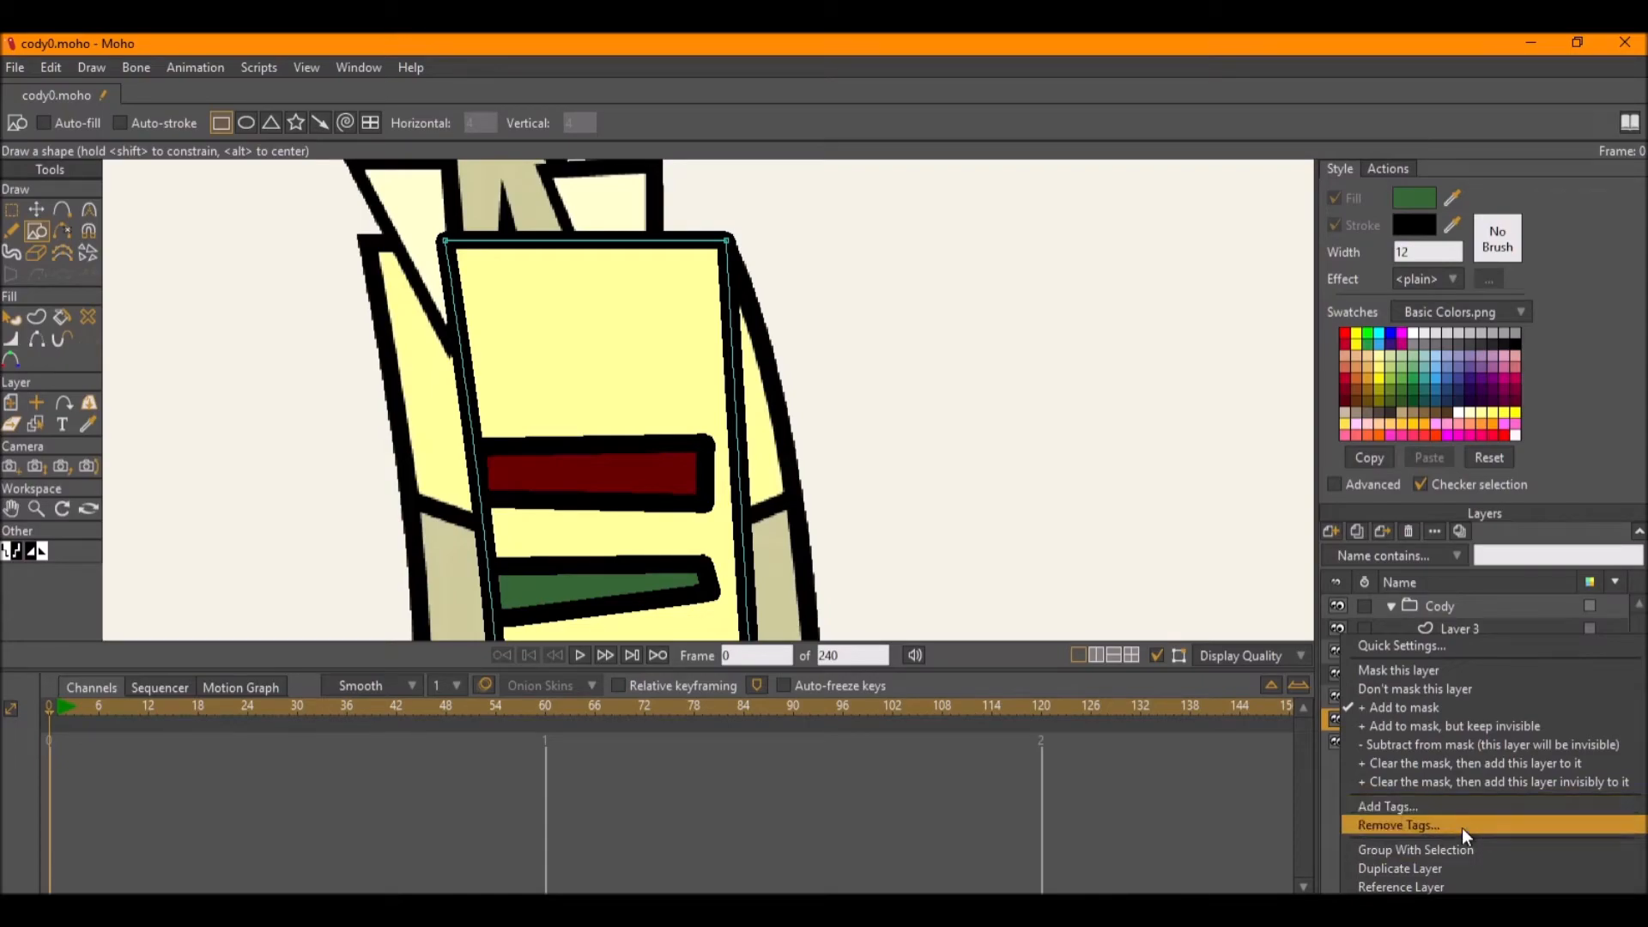
click(1429, 646)
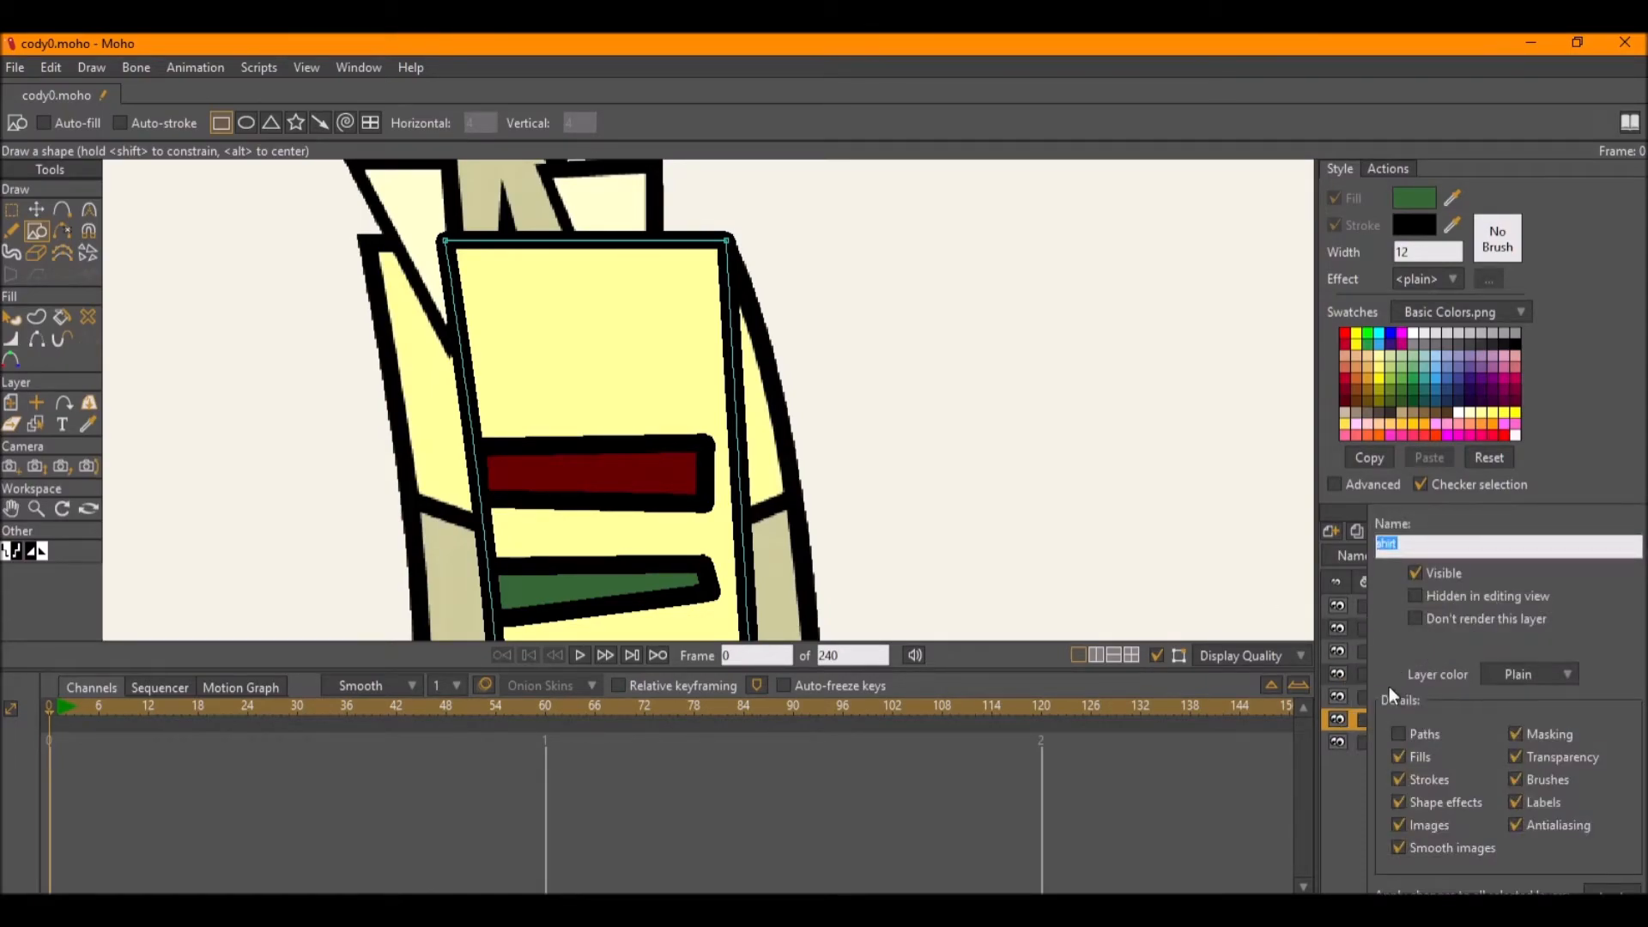
key(BackSpace)
text(shirt)
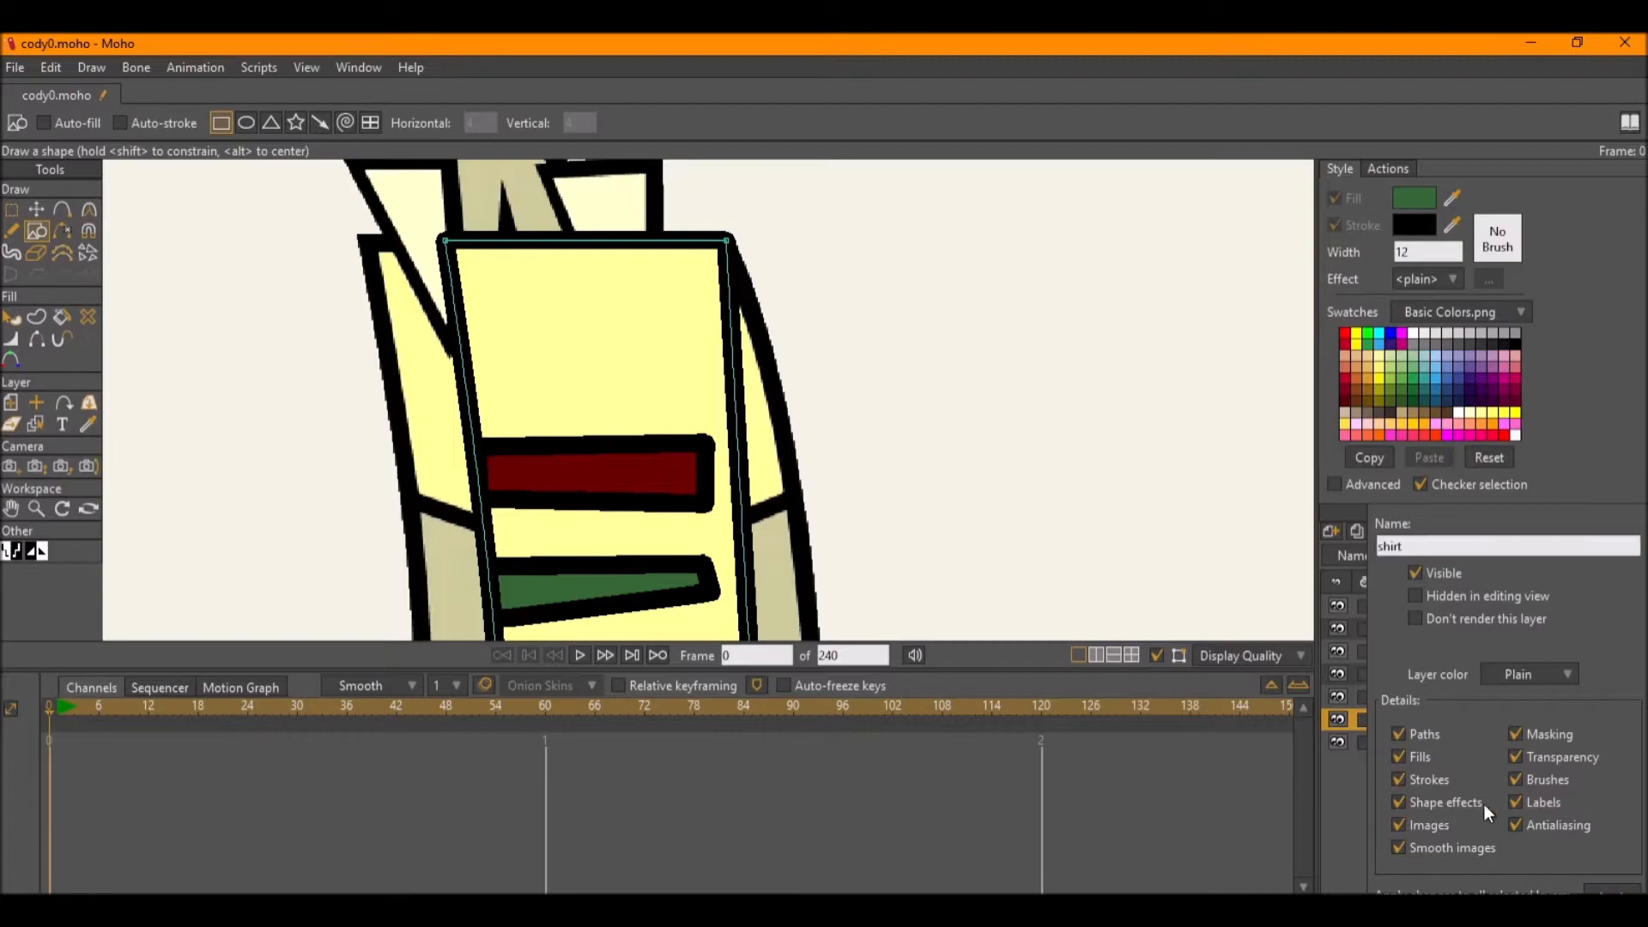
click(1587, 480)
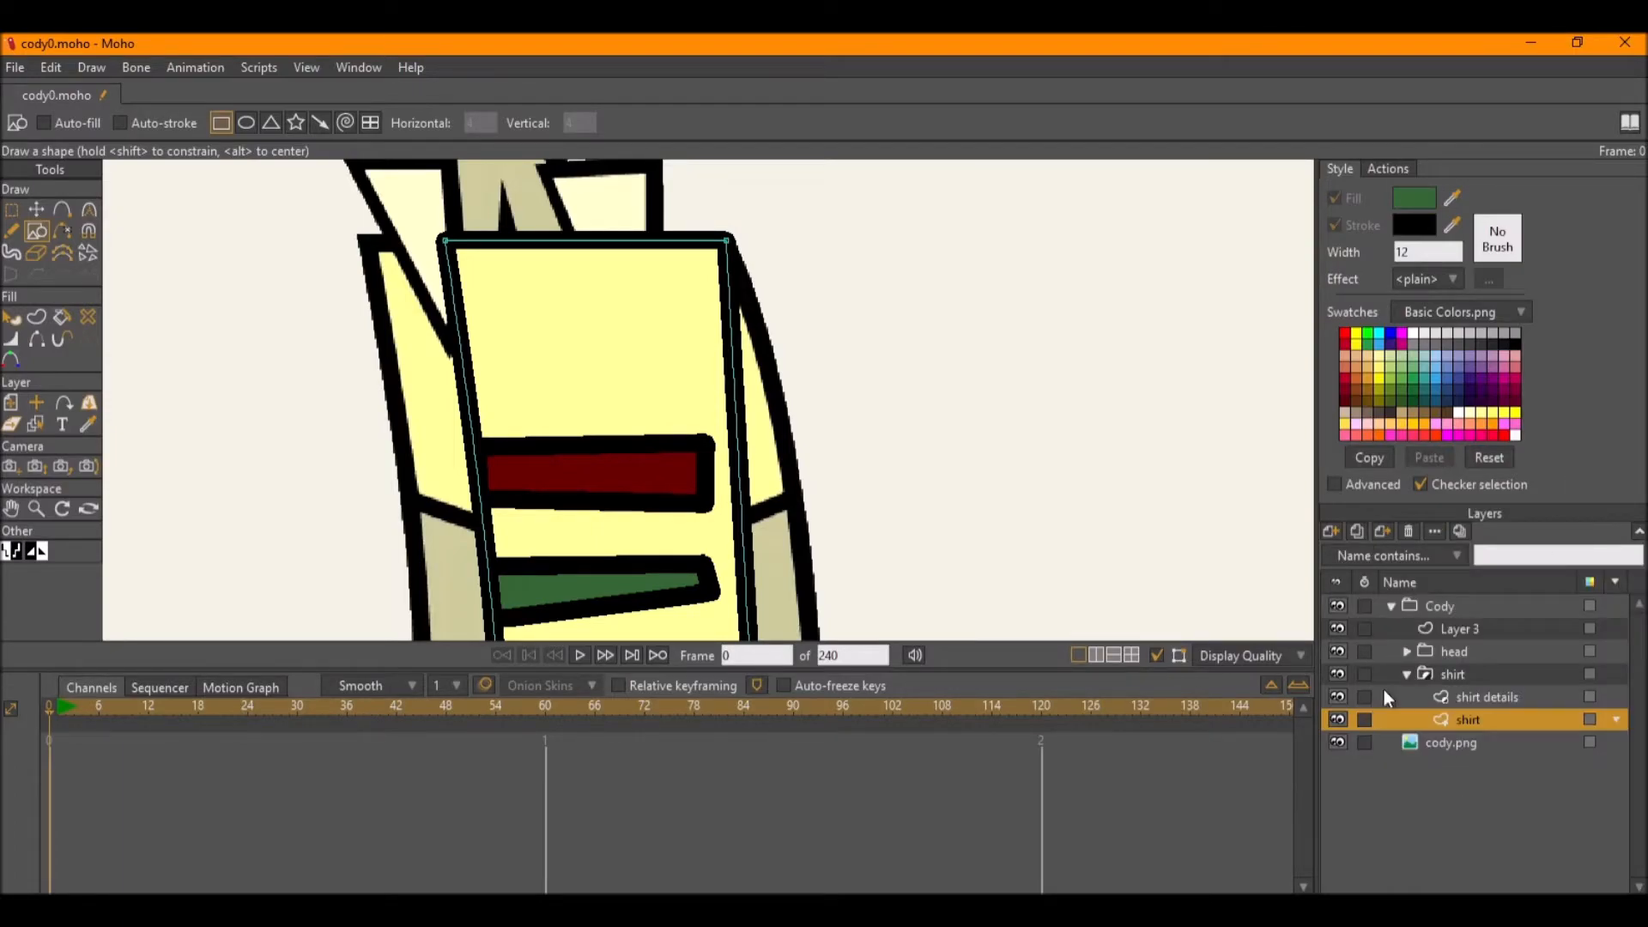
Toggle the visibility of the shirt group and the shirt vector layer to check the path outline against the reference.
click(1459, 629)
scroll(610, 243, up, 2)
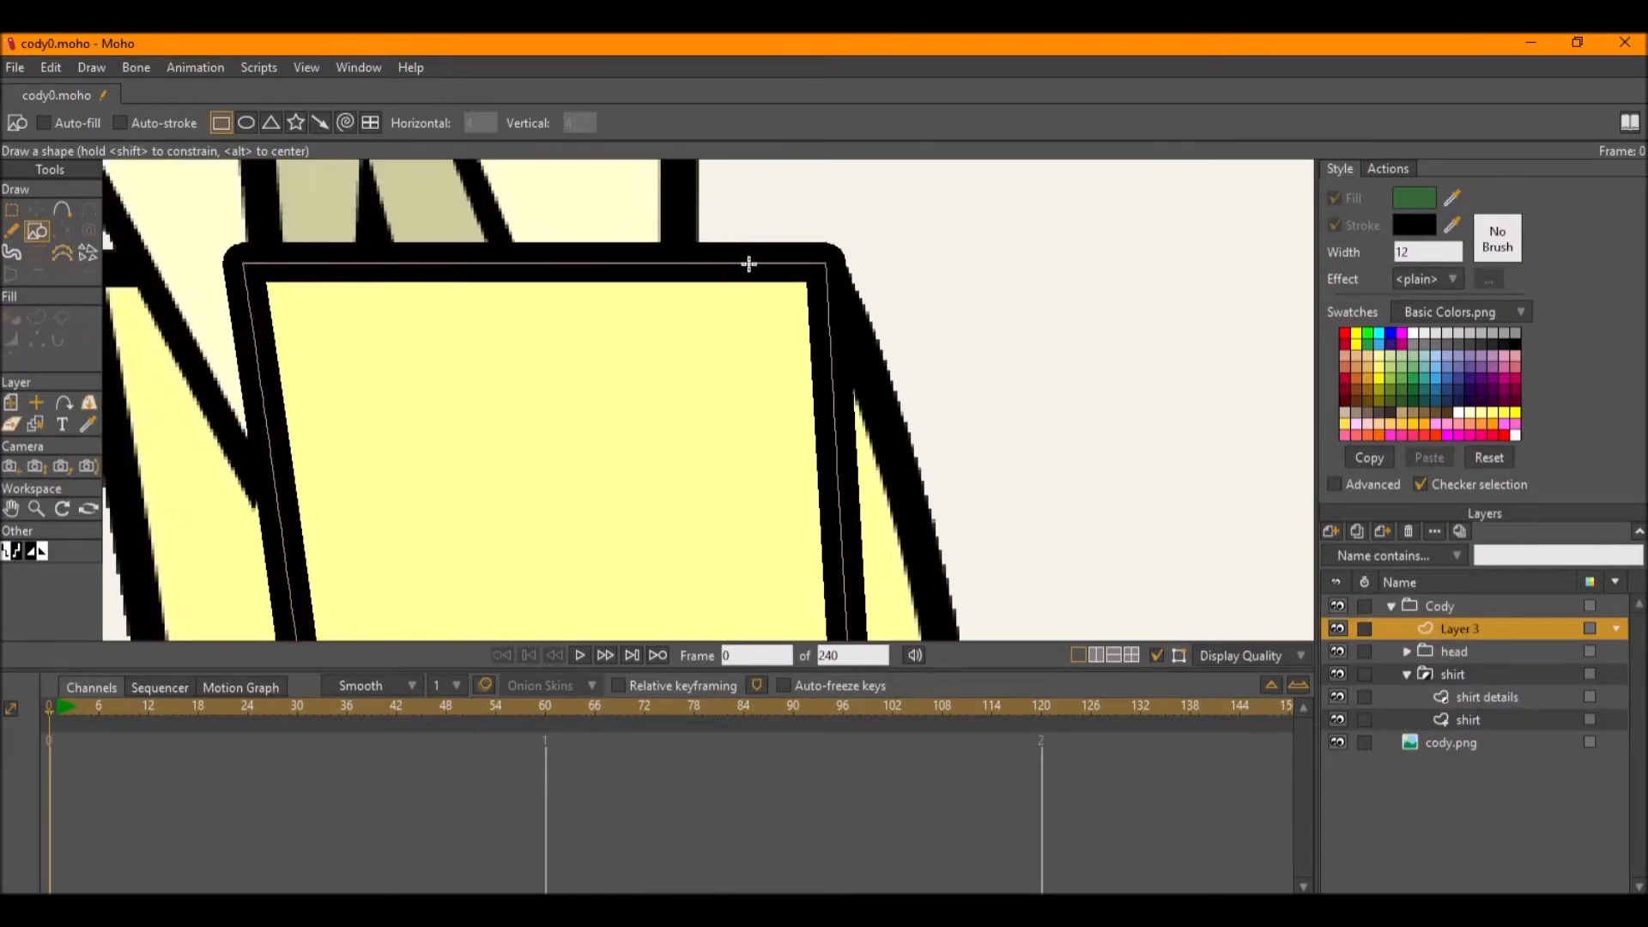
scroll(748, 261, down, 3)
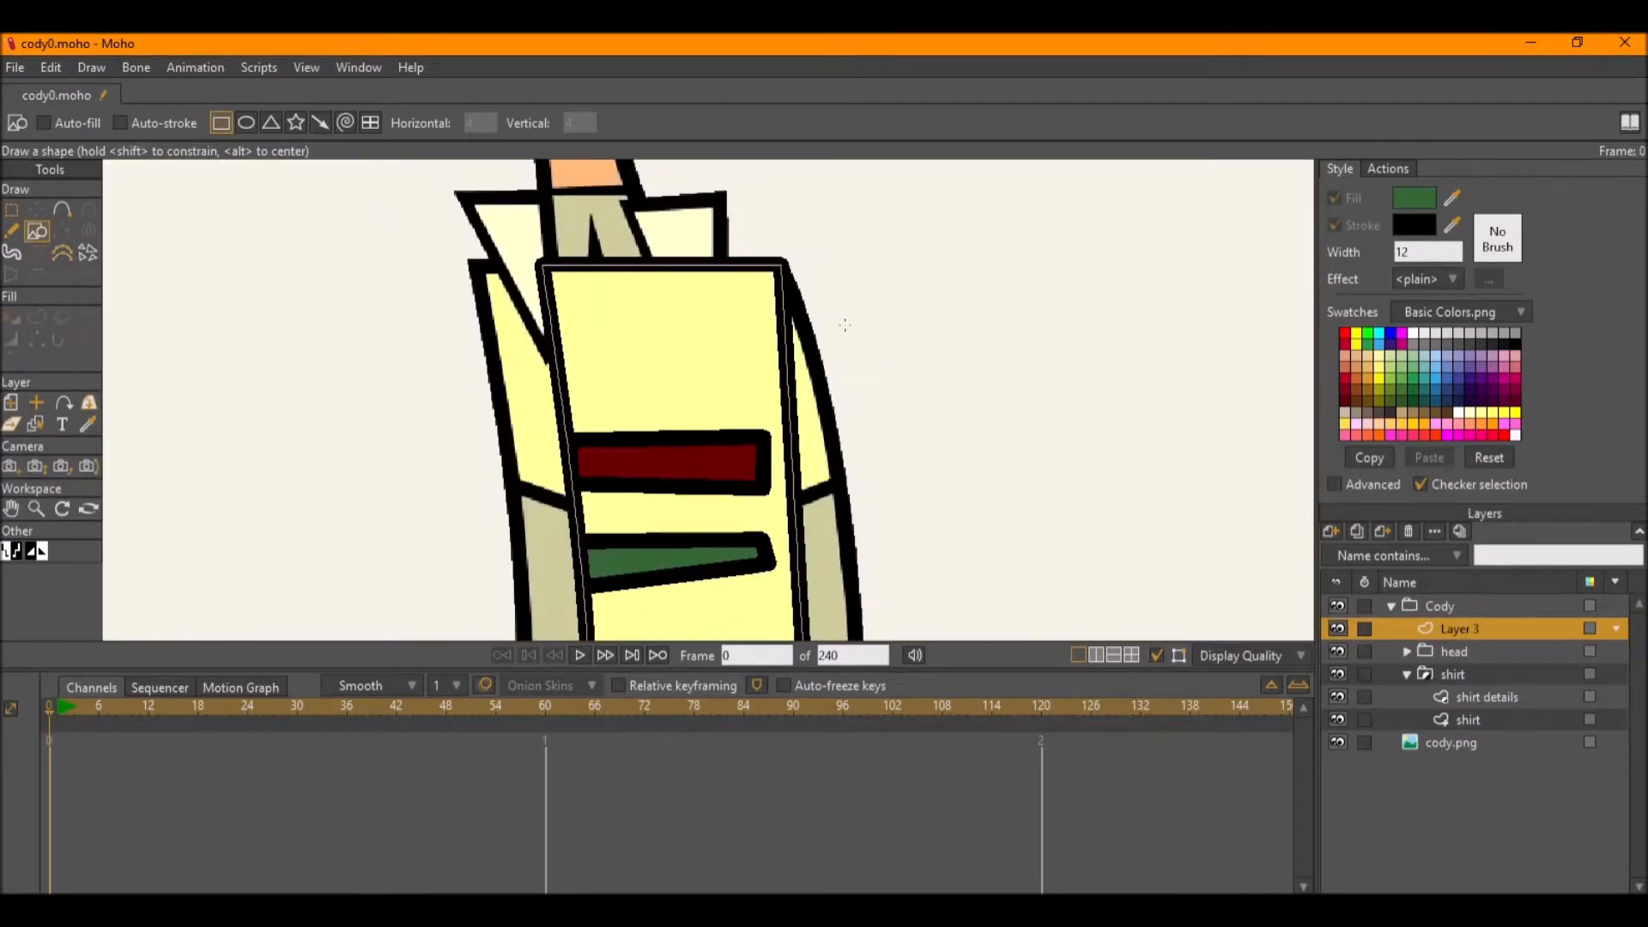
click(1405, 672)
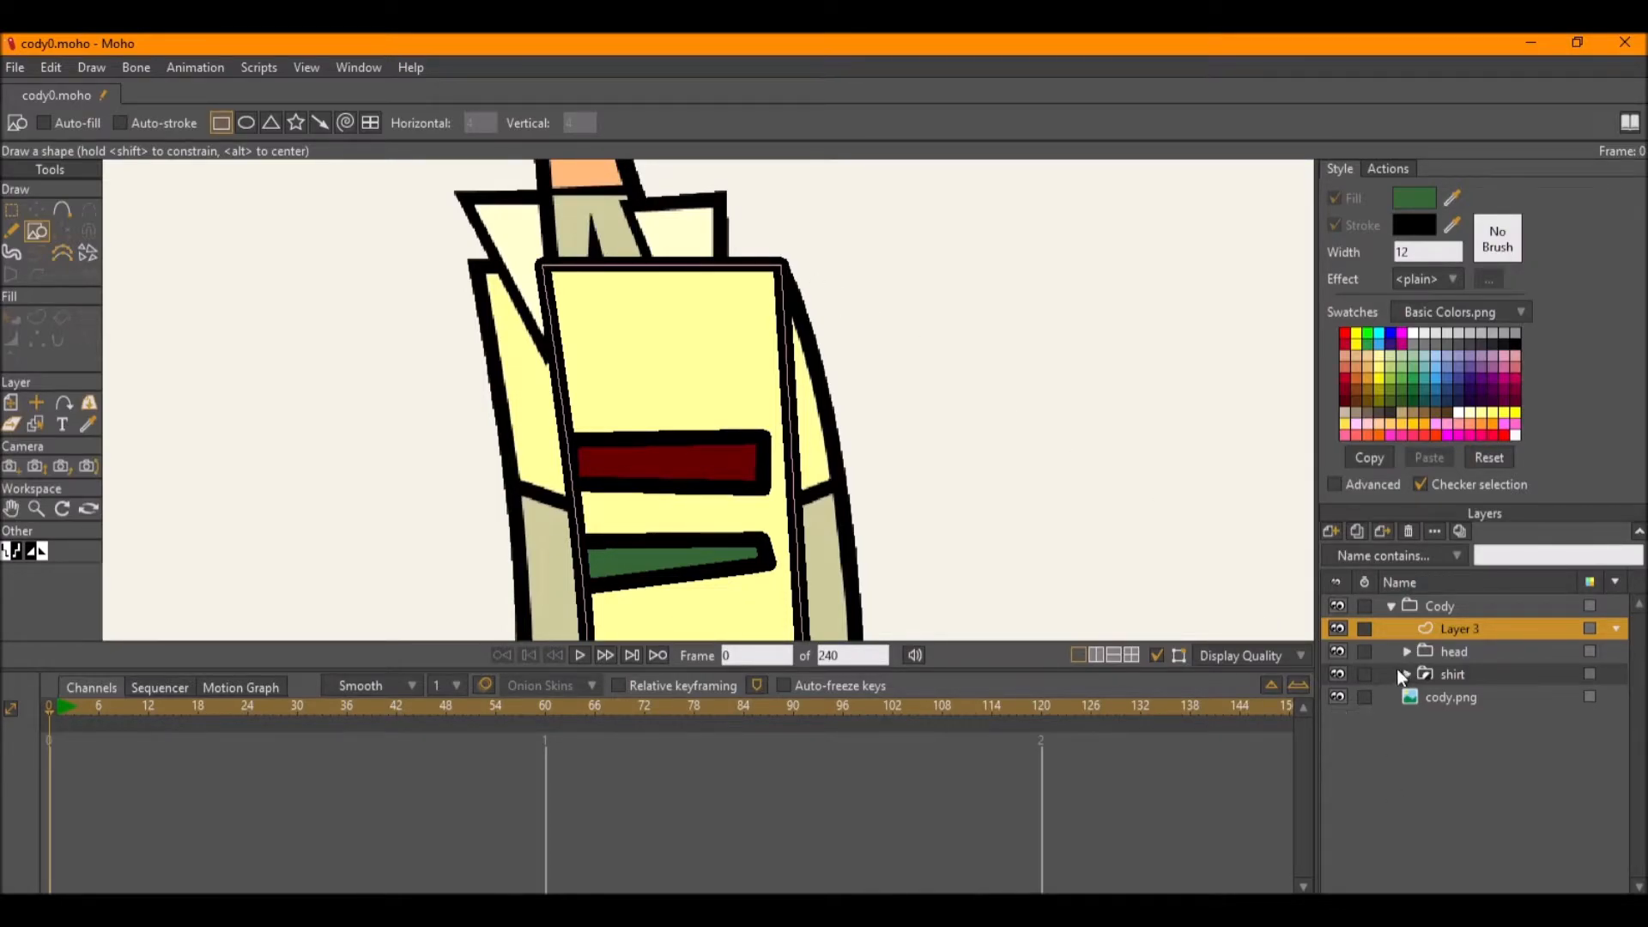
click(1339, 669)
click(1339, 669)
click(1339, 670)
click(1339, 670)
click(1407, 675)
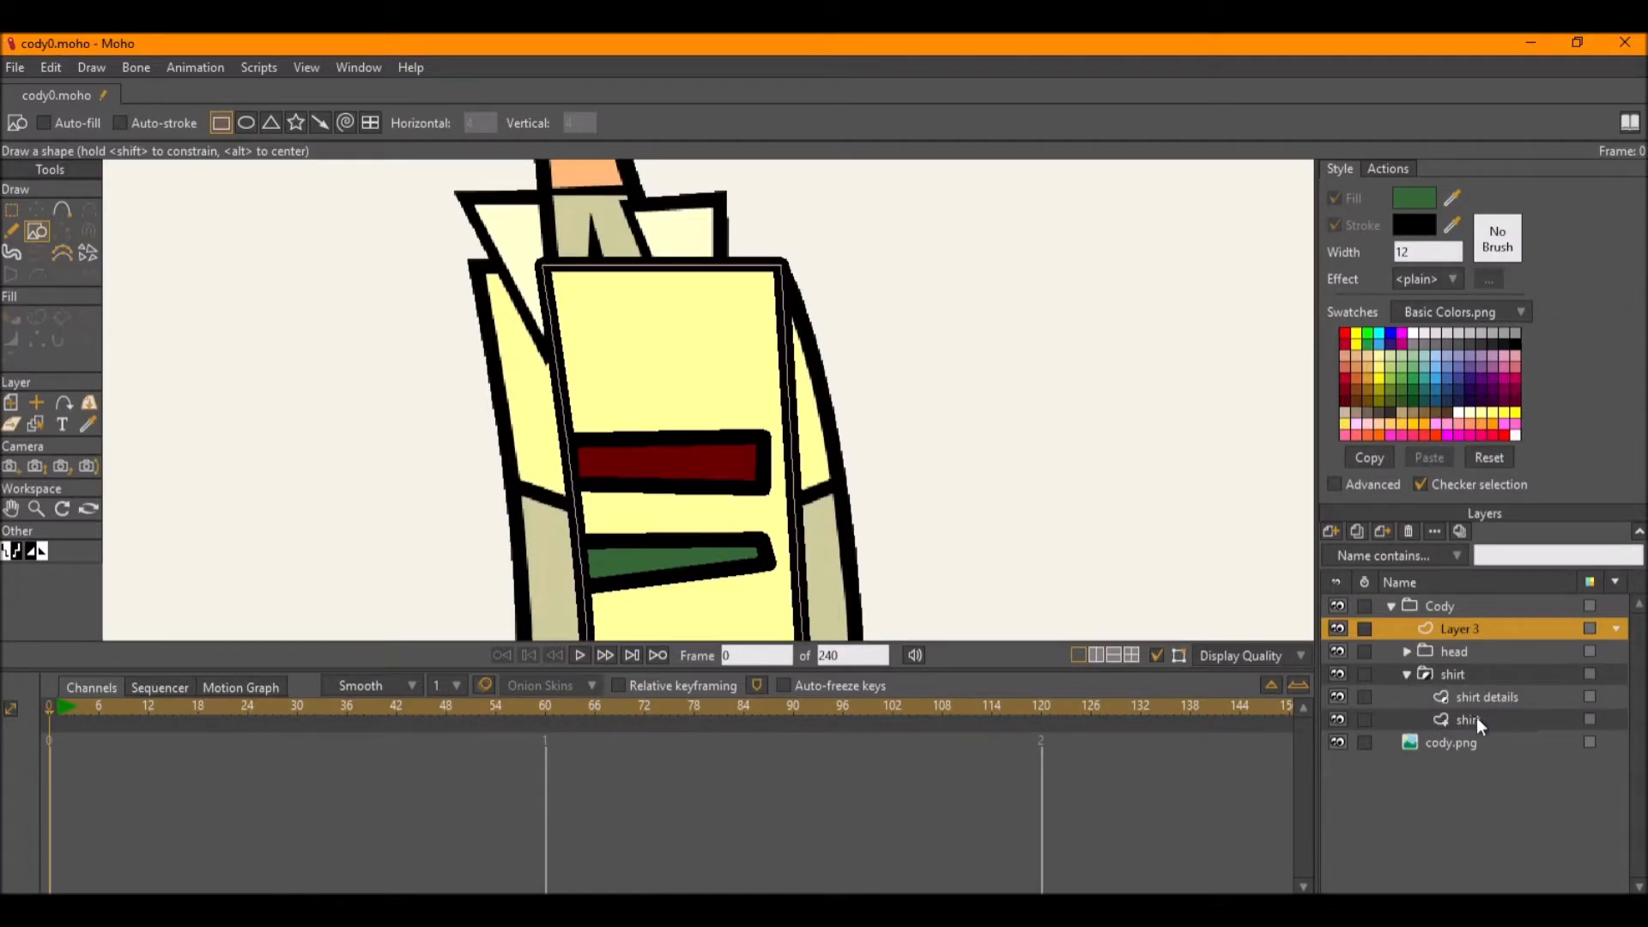
click(1339, 719)
click(1337, 719)
Turn off the shirt vector layer's fill and stroke display, leaving only its path over the reference.
click(1463, 717)
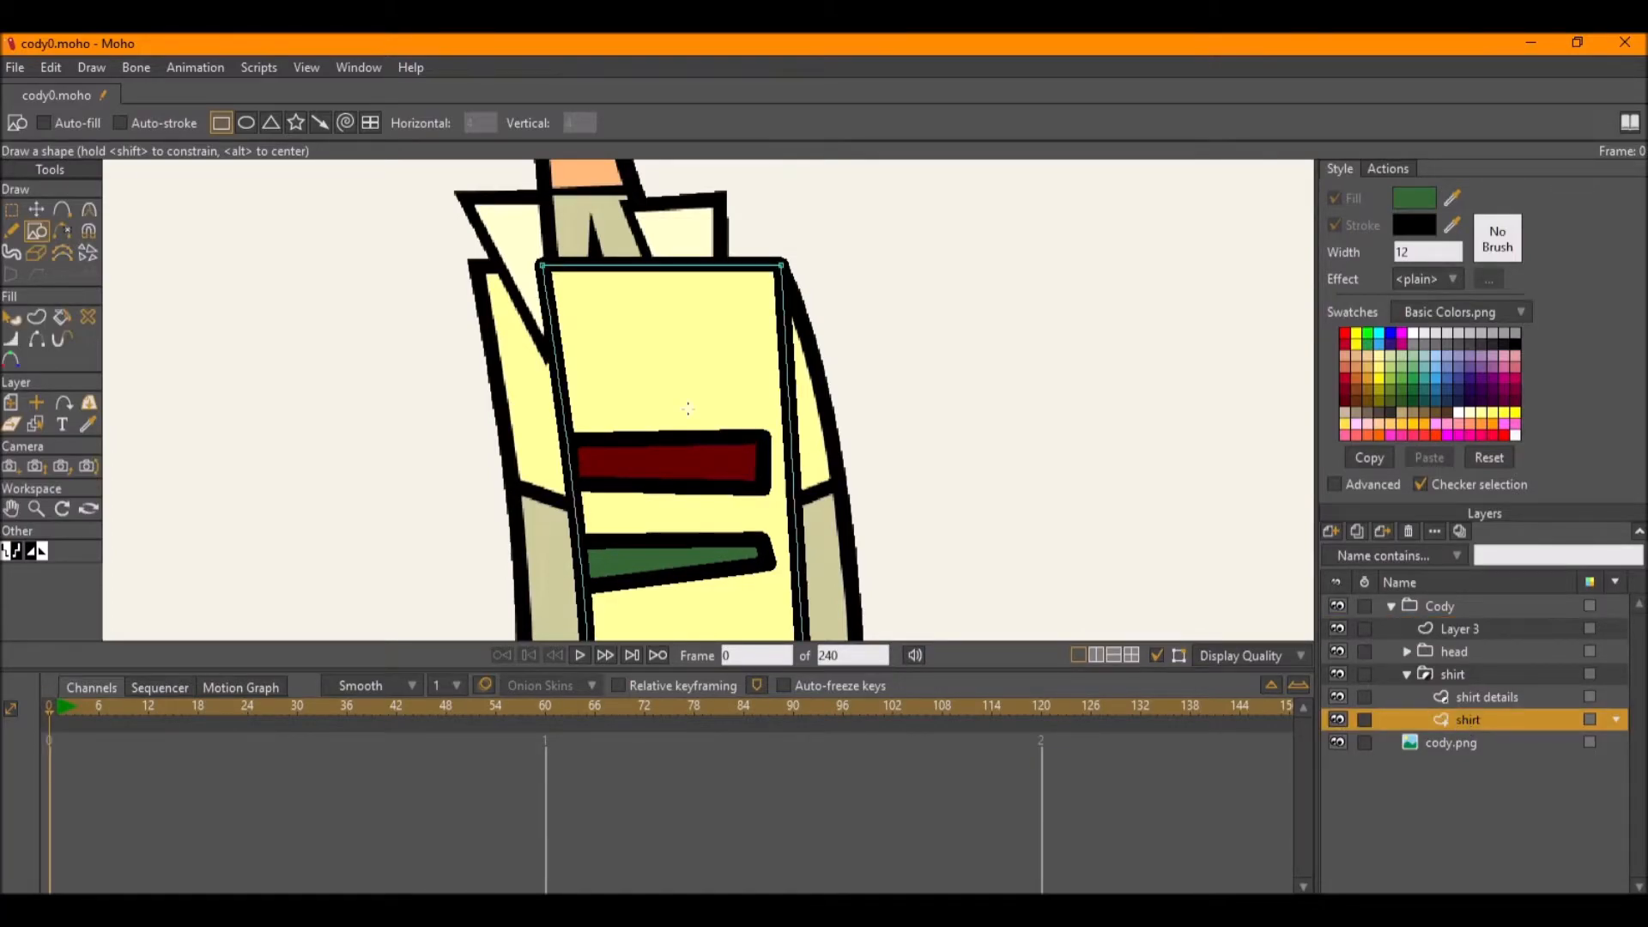
key(g)
key(ctrl+a)
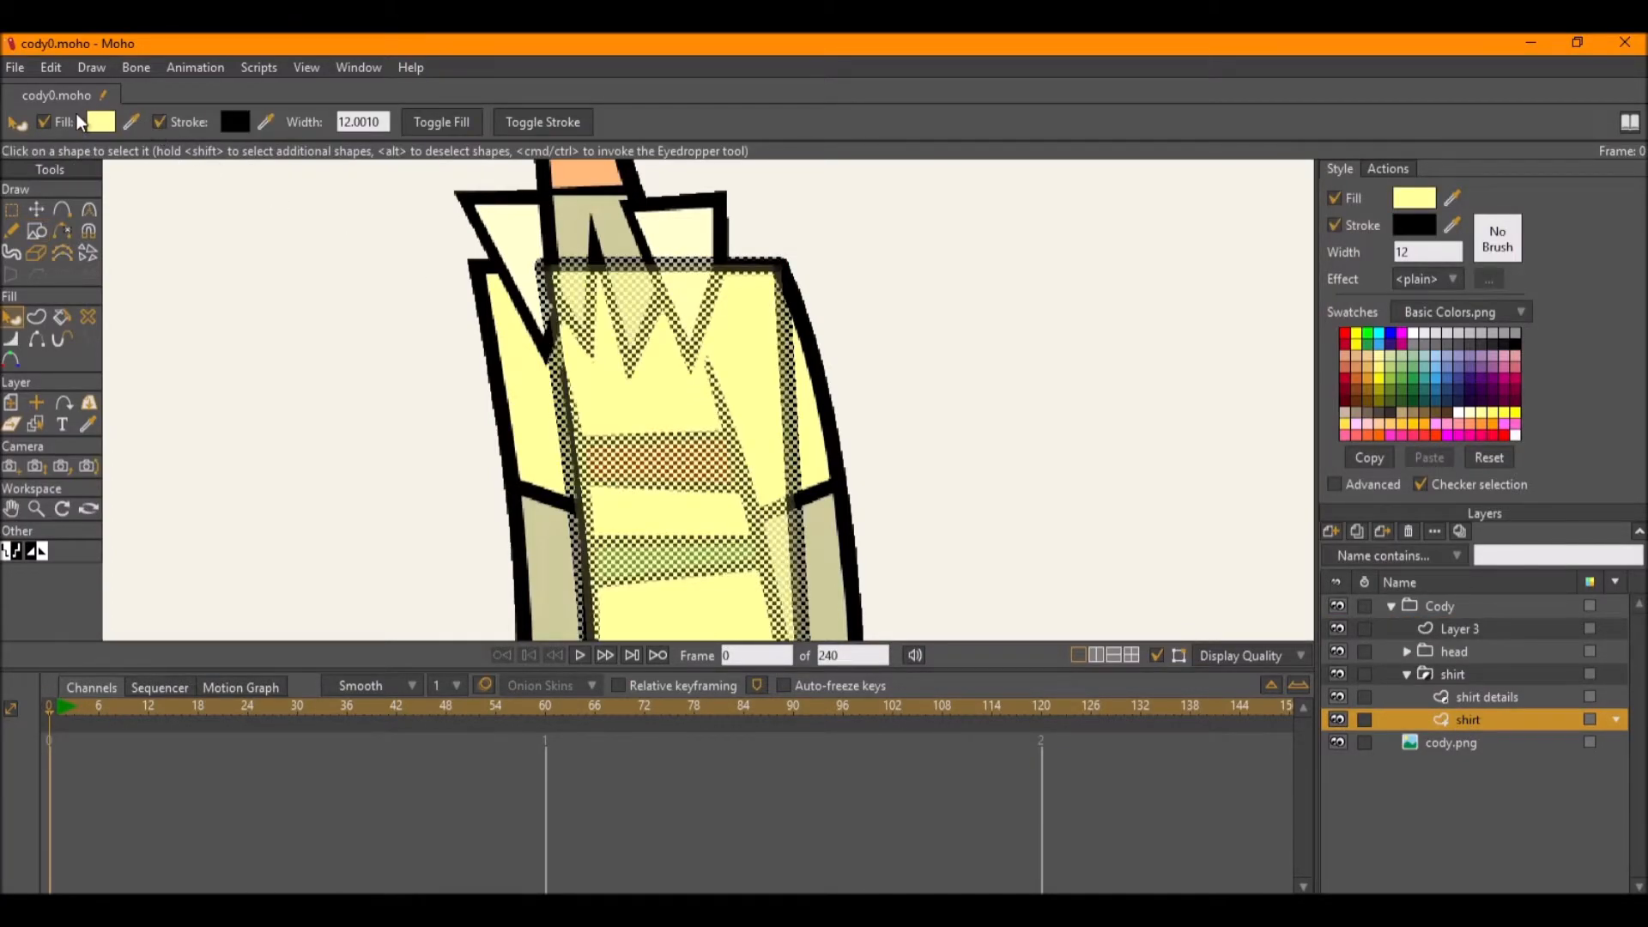
key(ctrl+shift+a)
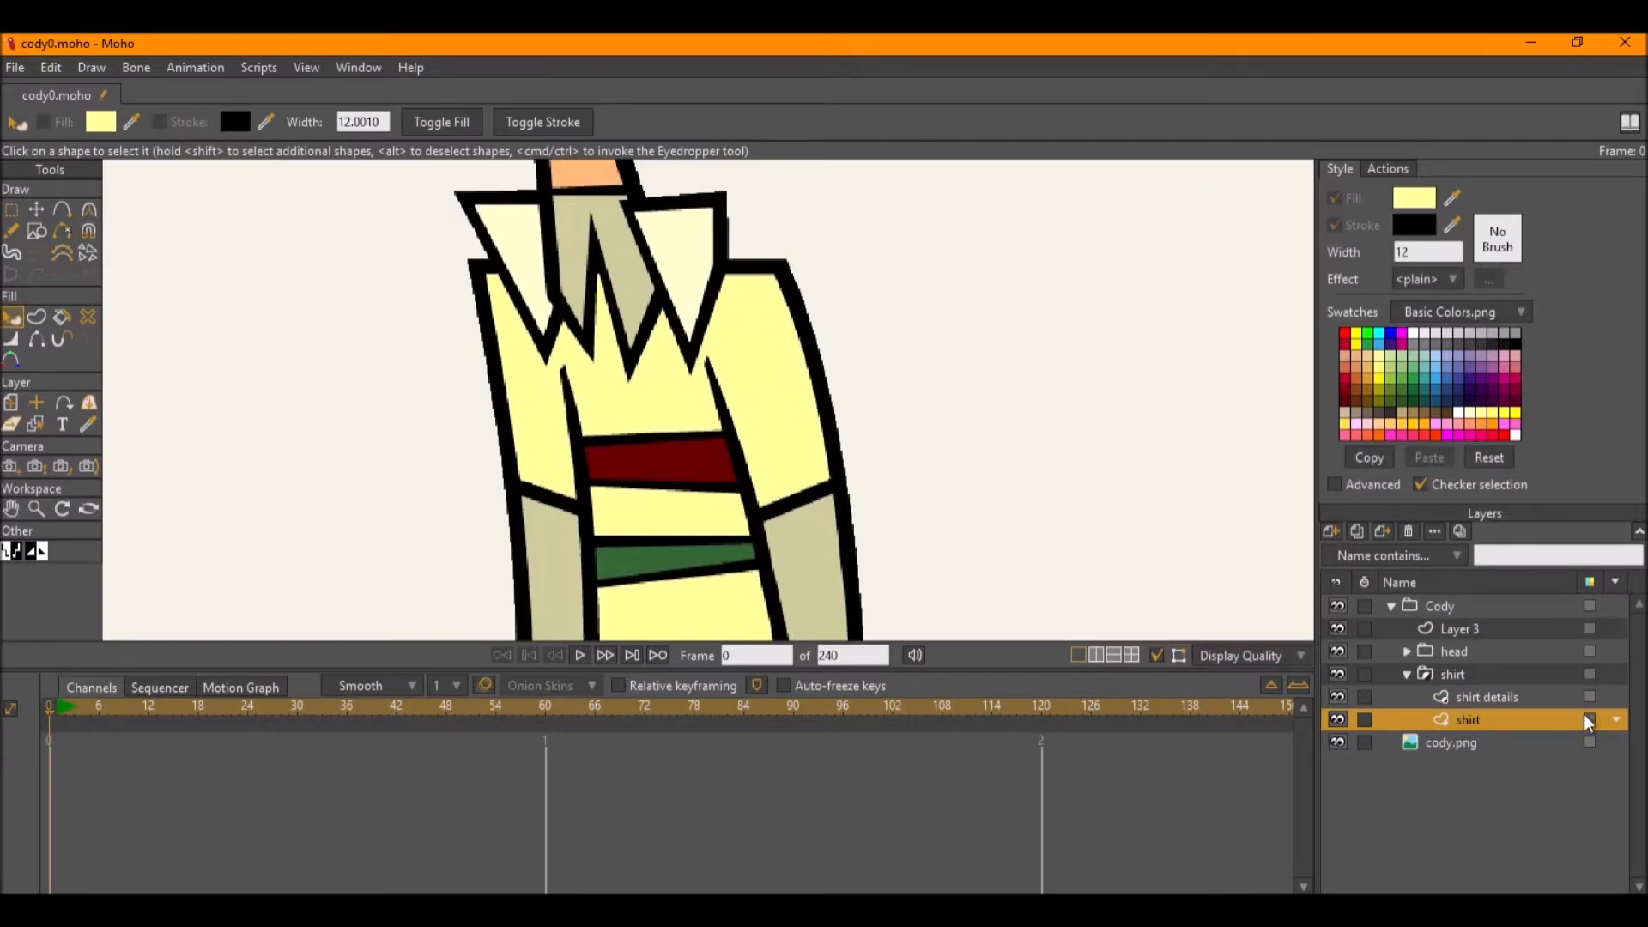
Select the shirt outline's upper outer corner point at the shoulder and read its Y position.
click(1470, 629)
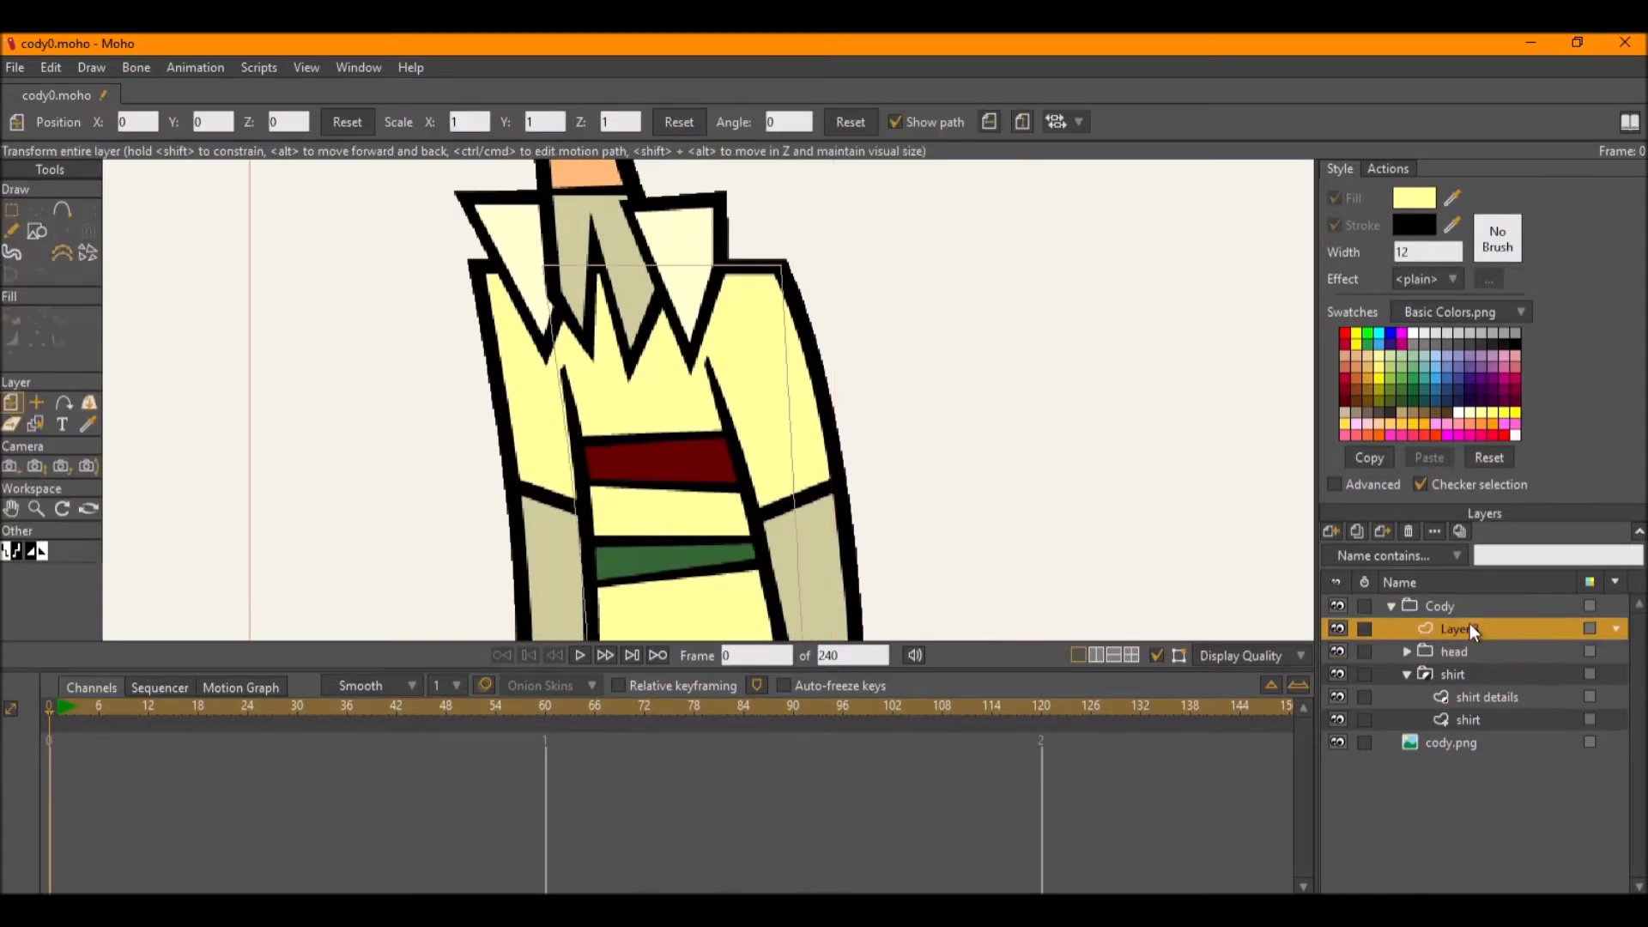
scroll(846, 324, up, 5)
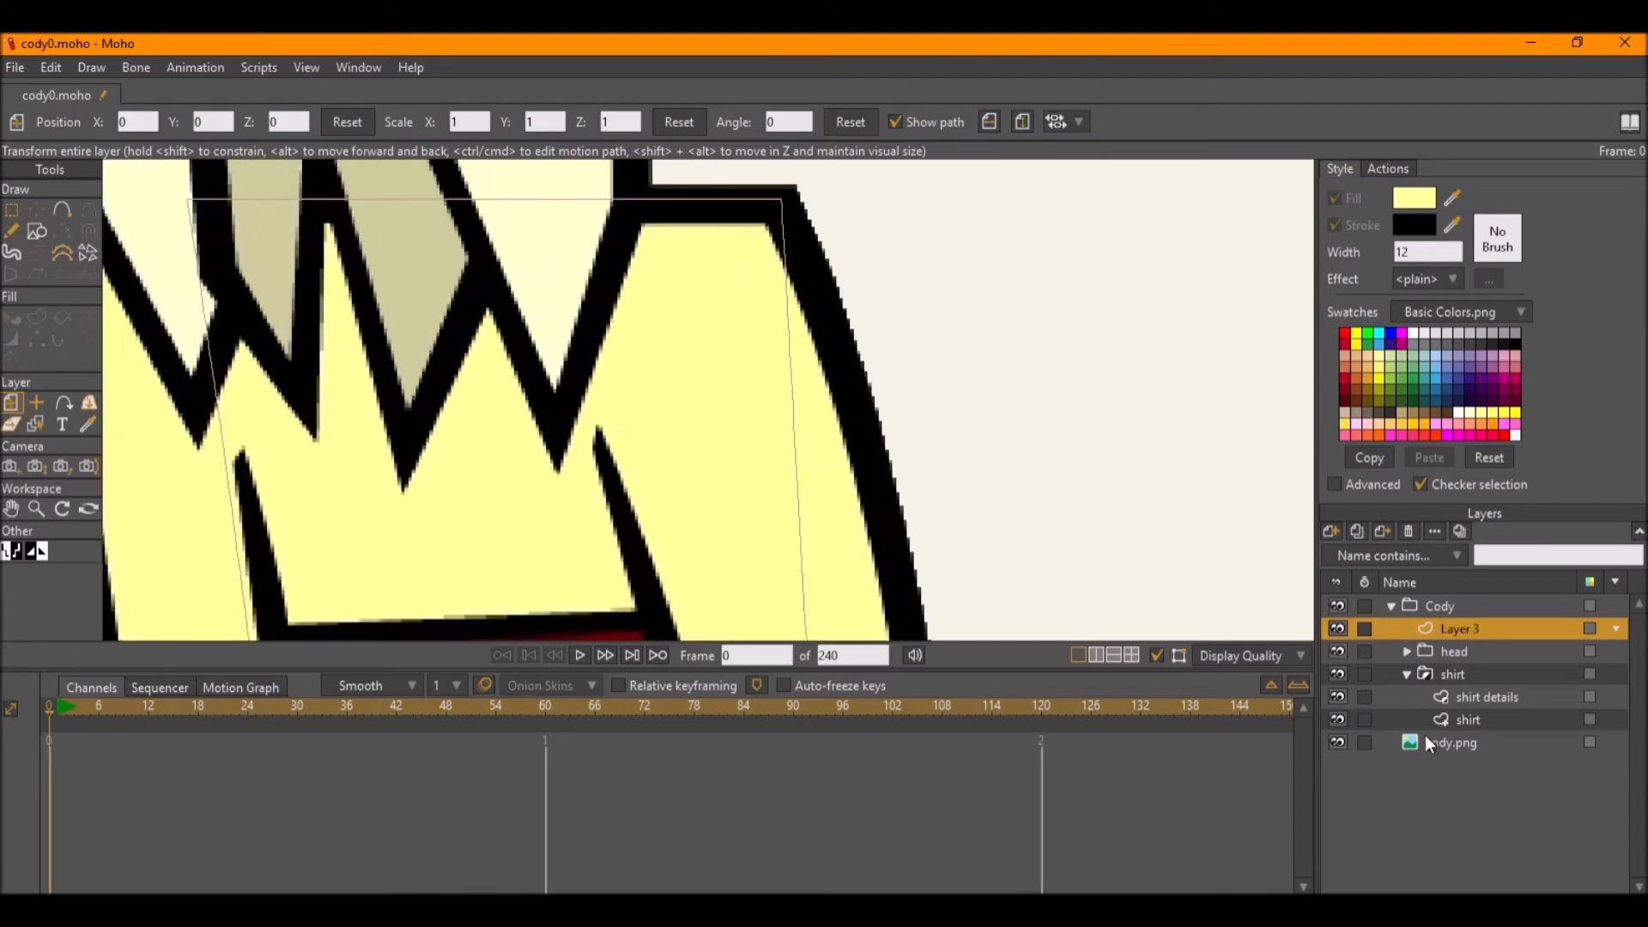
click(1490, 720)
key(w)
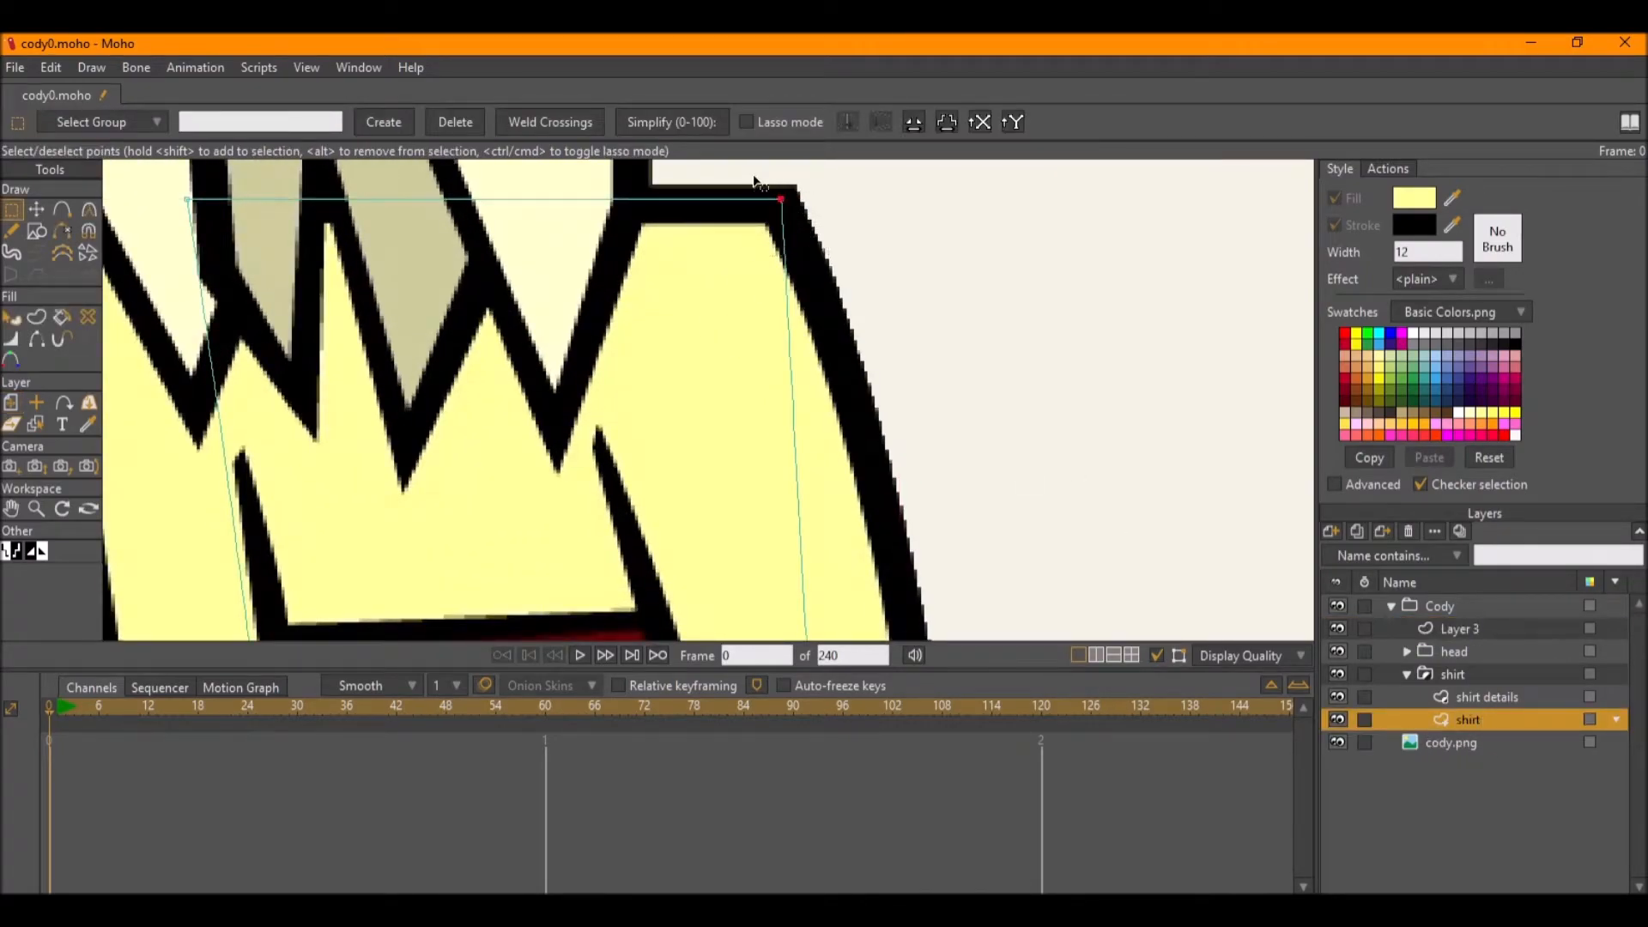
click(33, 210)
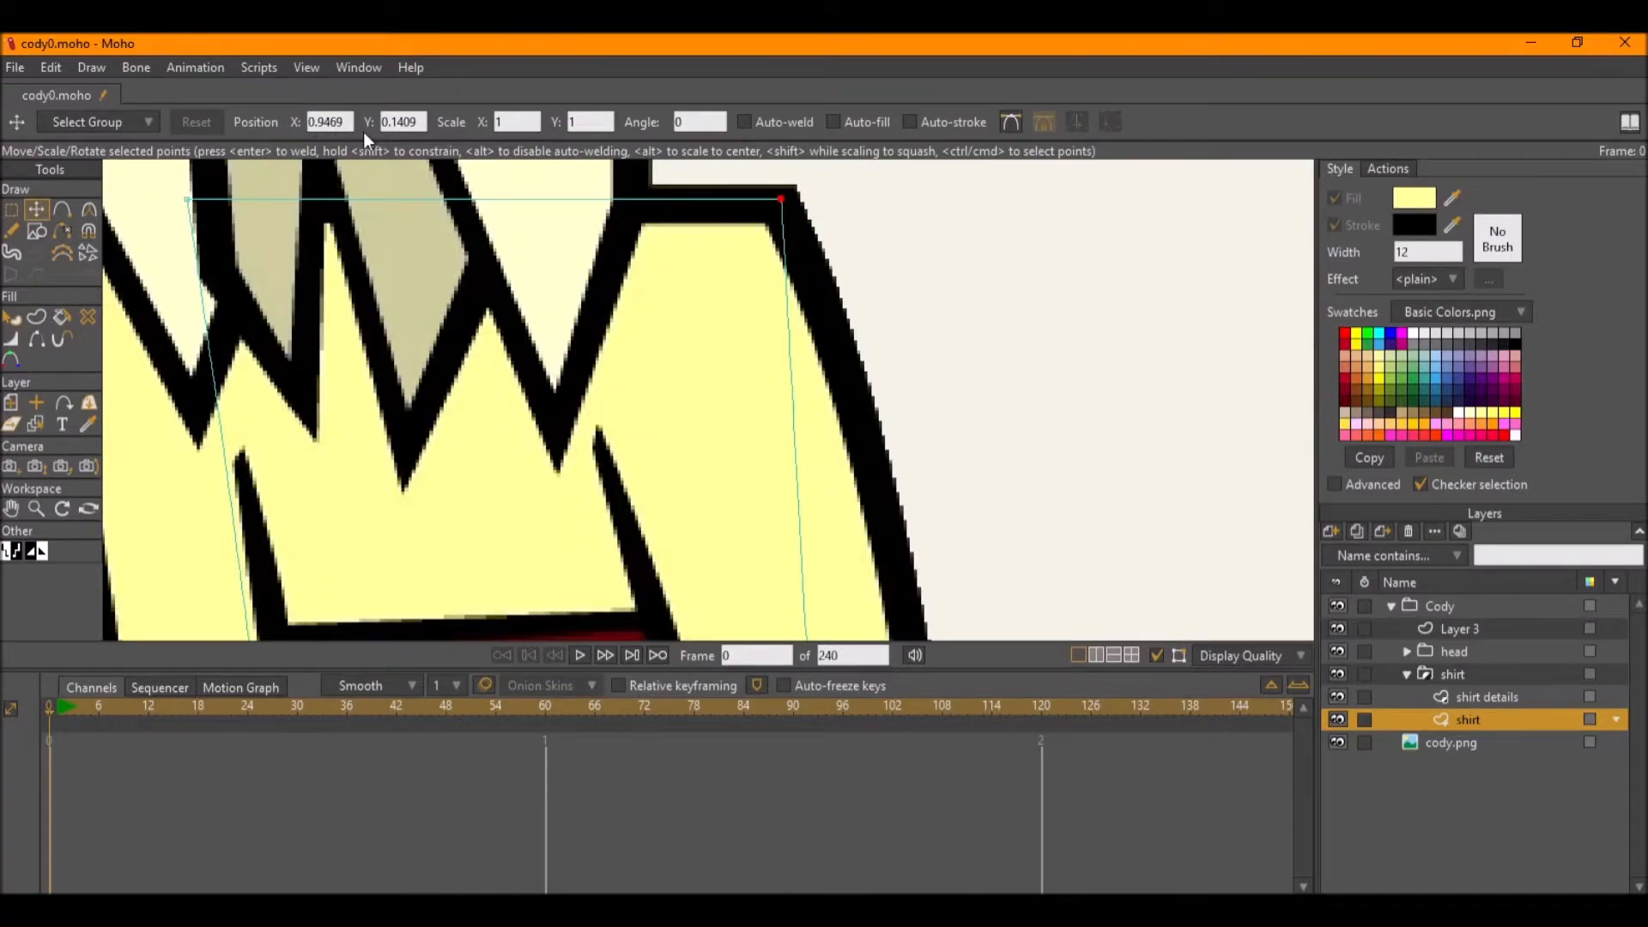
click(397, 124)
scroll(848, 320, down, 2)
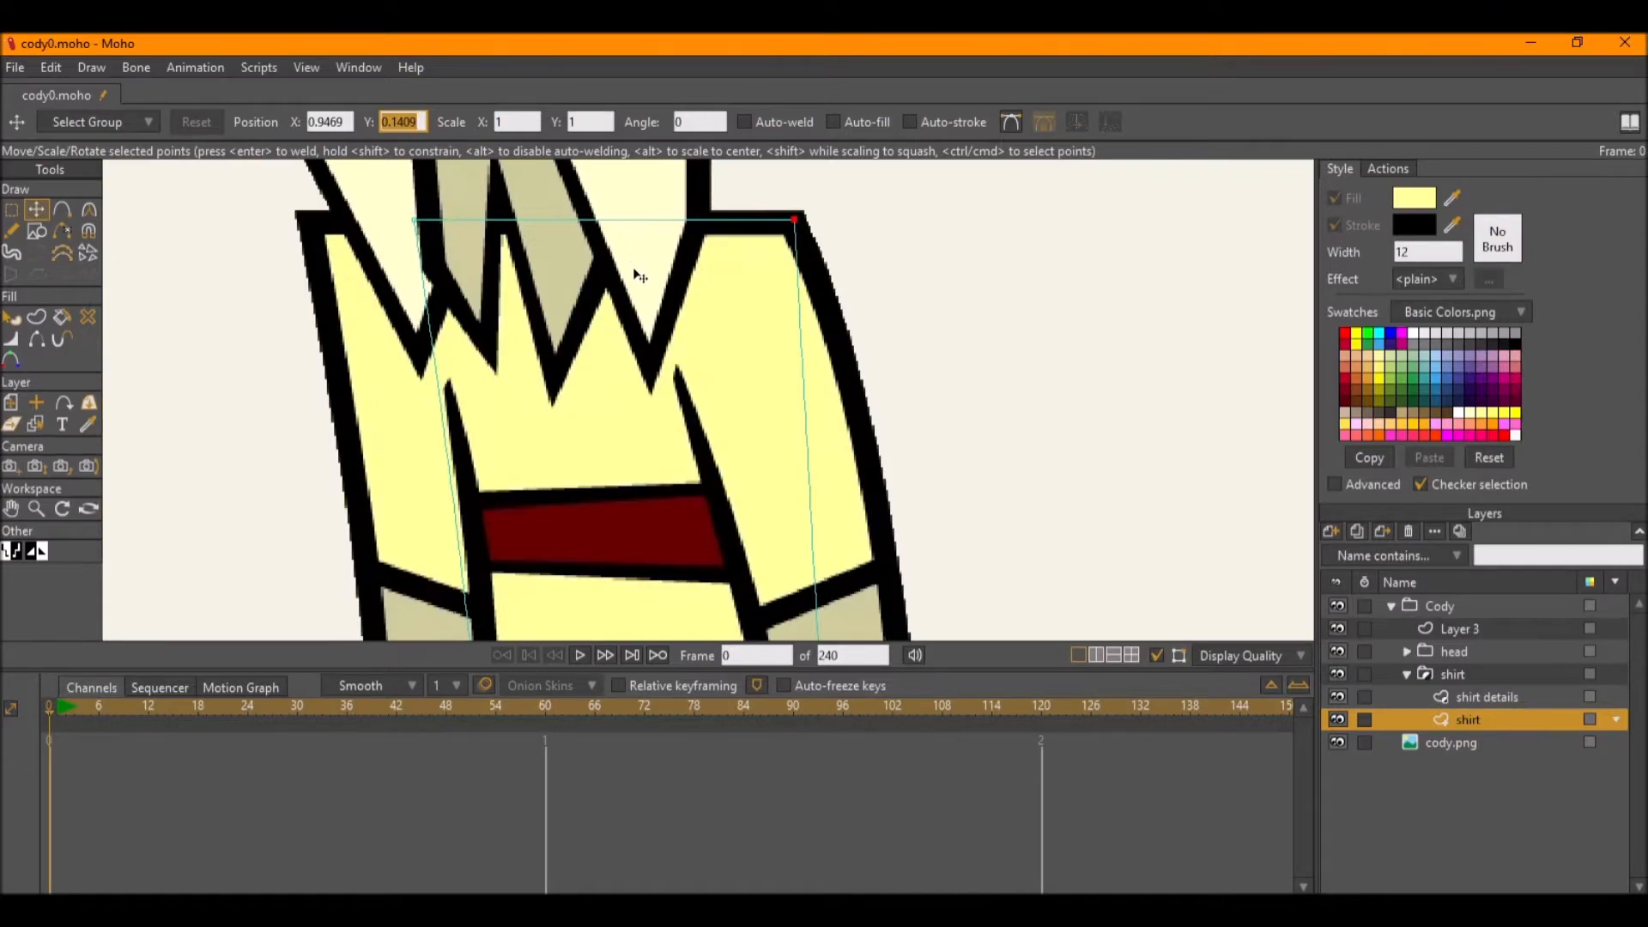
On Layer 3, draw a tall rectangle over the sleeve beside the stripes, from shoulder height down toward the cuff.
click(1460, 627)
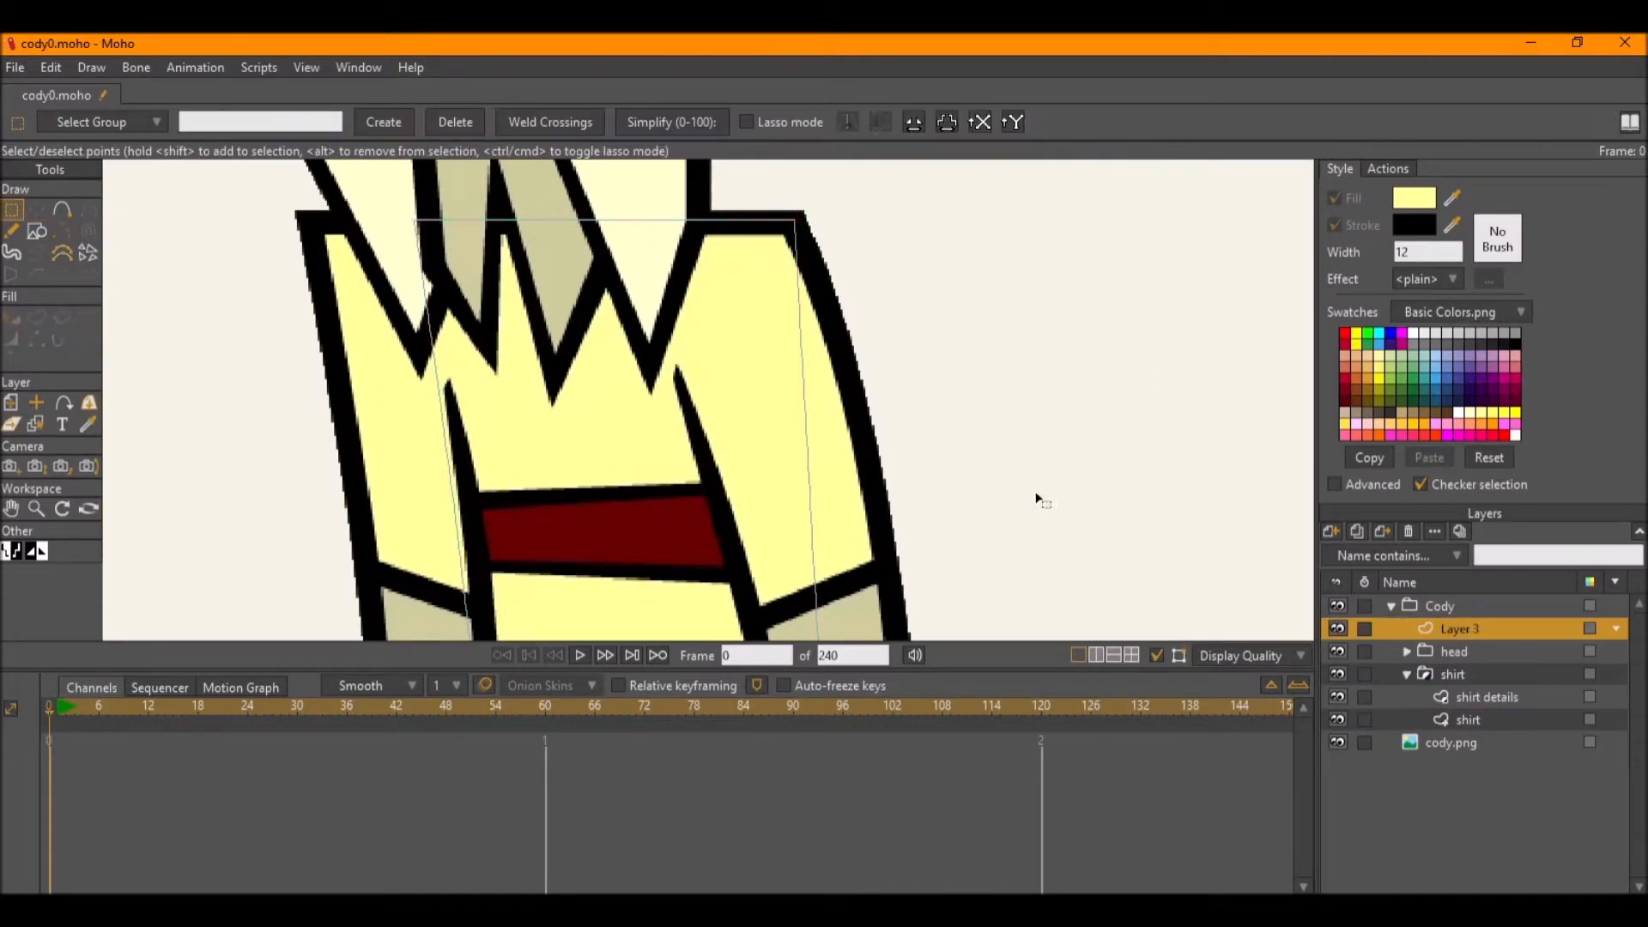
scroll(678, 377, down, 2)
click(34, 232)
scroll(477, 340, down, 2)
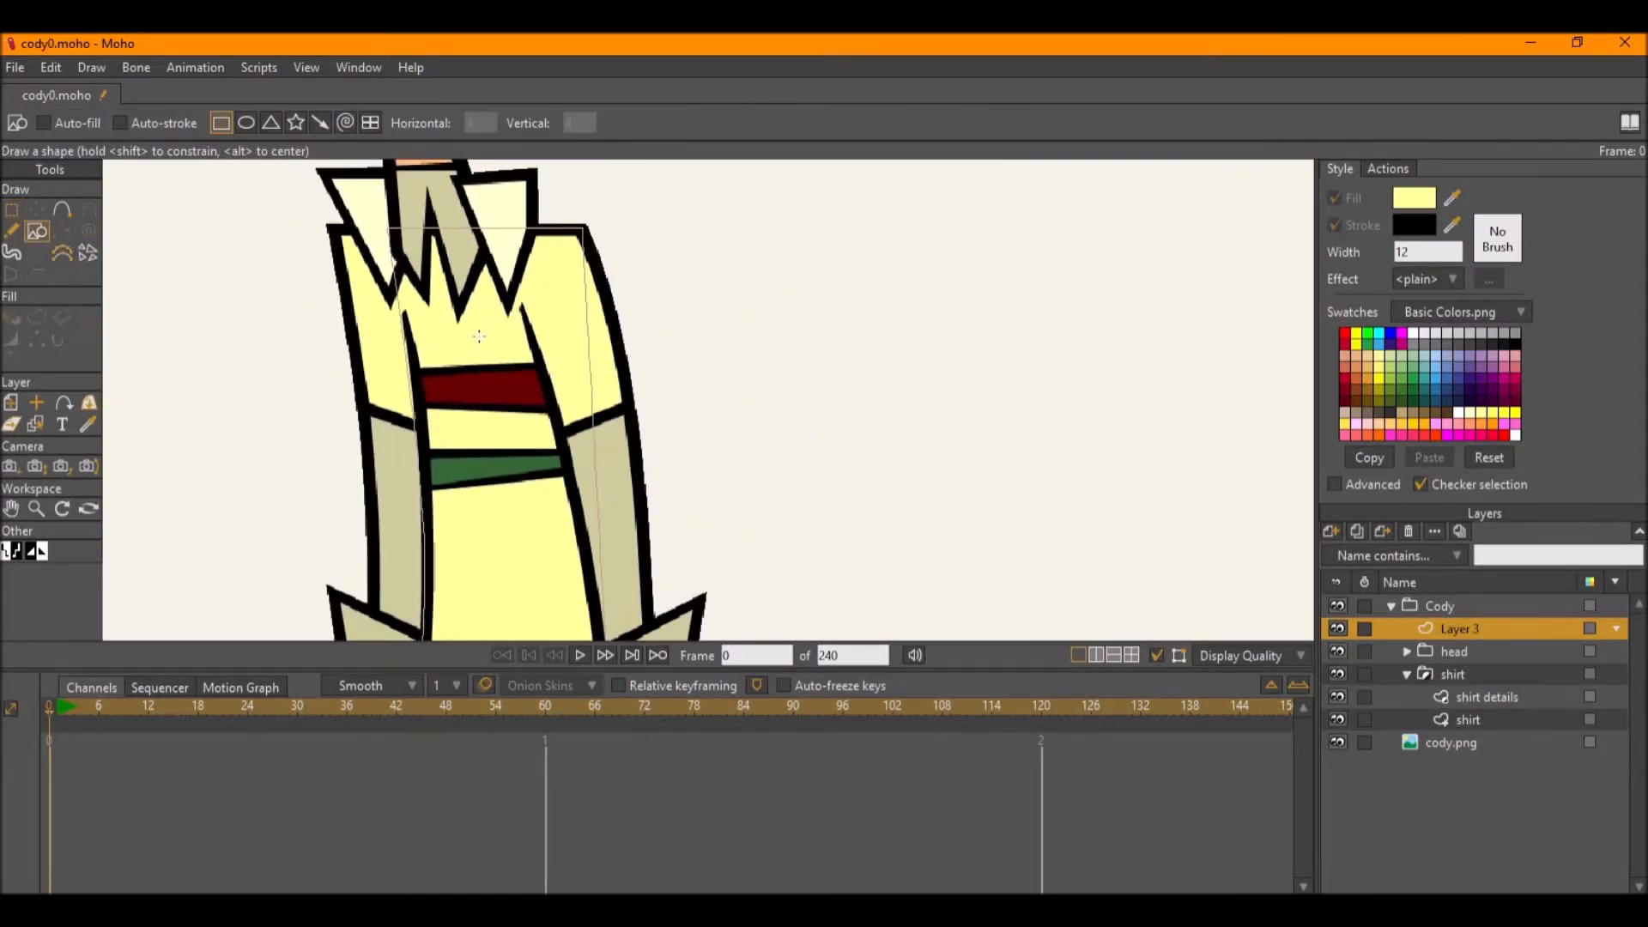
mouse_move(495, 227)
mouse_down()
mouse_move(525, 342)
mouse_move(633, 477)
mouse_move(649, 622)
mouse_move(660, 540)
mouse_move(635, 507)
mouse_up()
scroll(648, 538, down, 7)
scroll(649, 554, up, 4)
scroll(643, 538, up, 3)
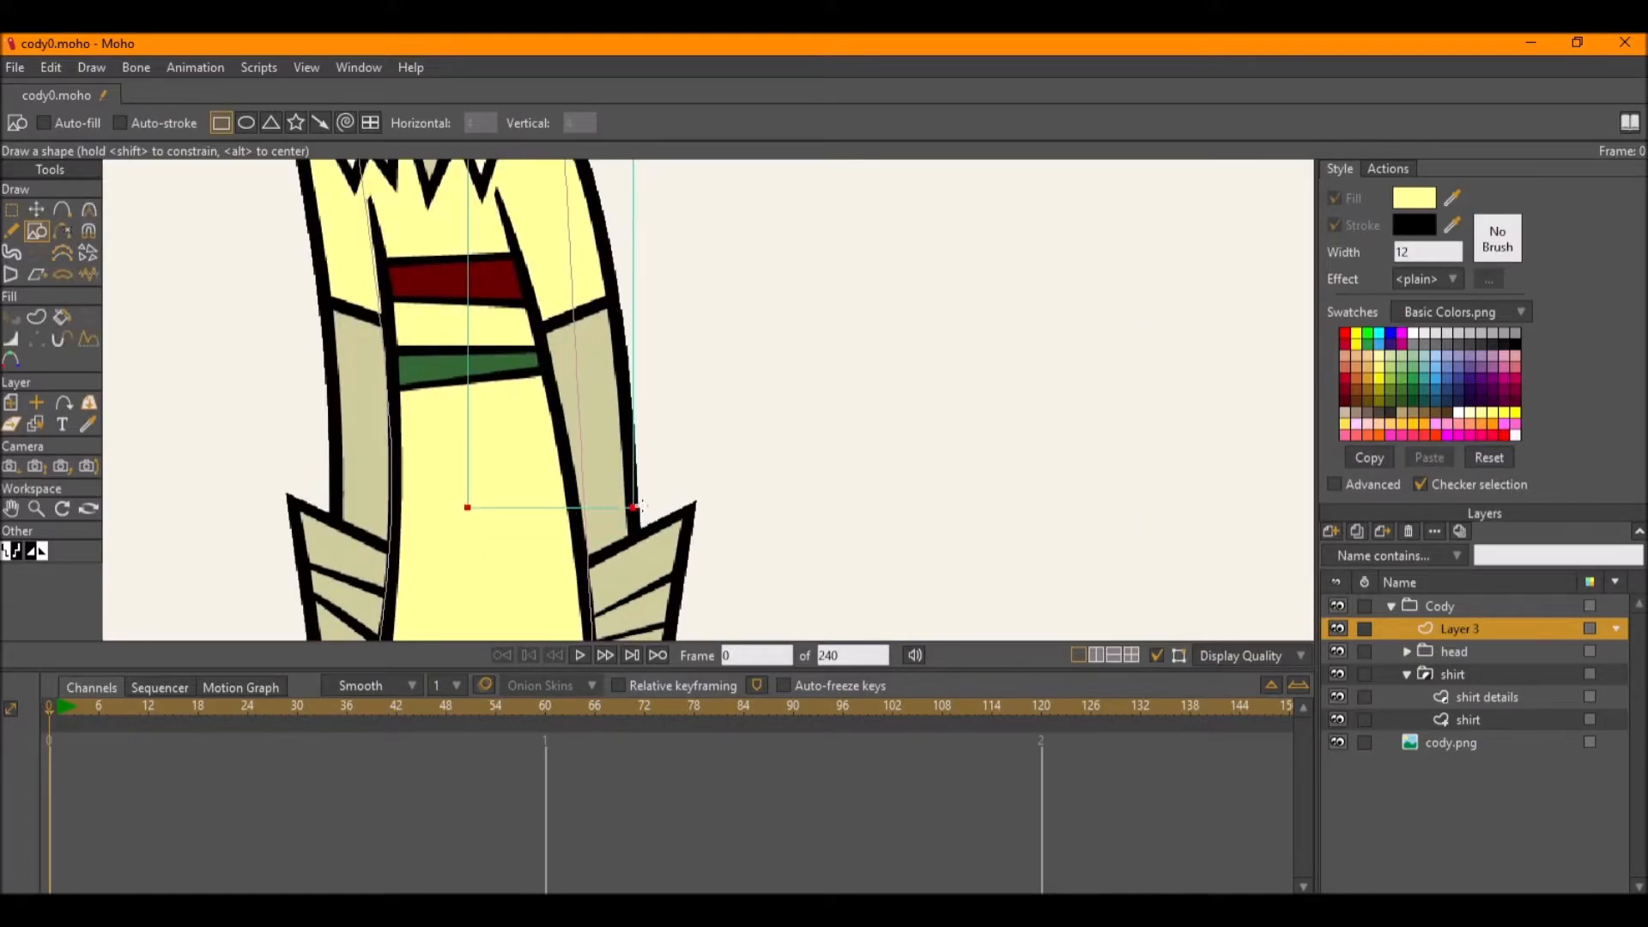
Move the rectangle's lower inner corner onto the sleeve's inner edge just above the cuff.
key(t)
drag(468, 507, 577, 515)
drag(588, 349, 623, 469)
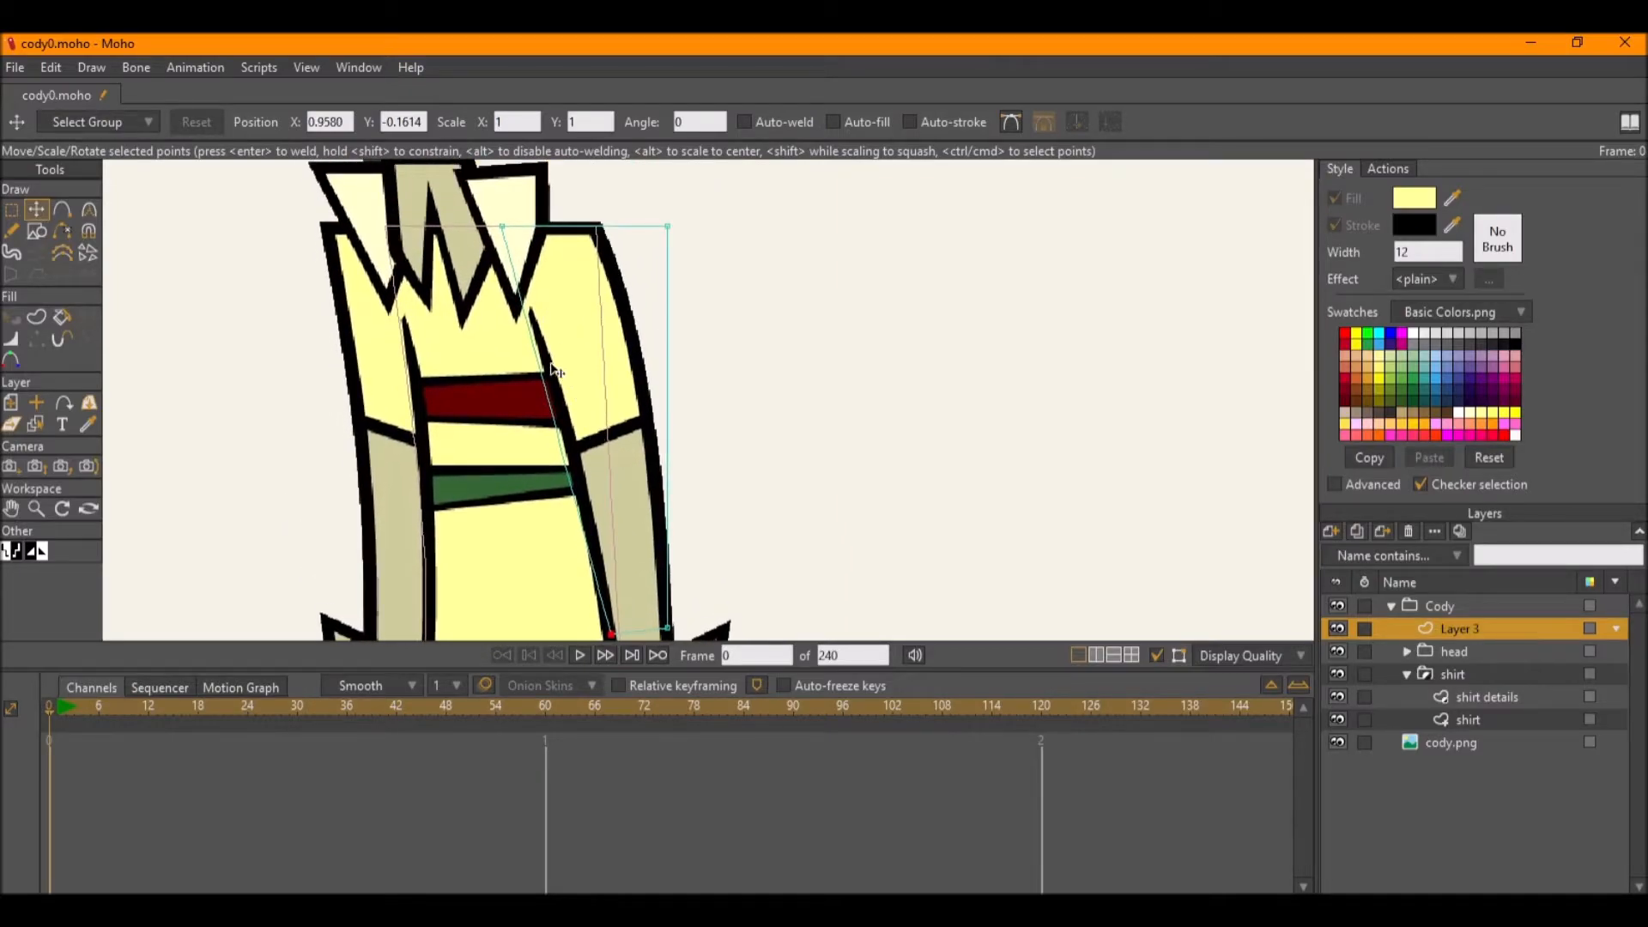
Add a point midway along the sleeve's inner edge and set its curvature to about 0.4932 to follow the reference.
drag(551, 421, 559, 434)
key(a)
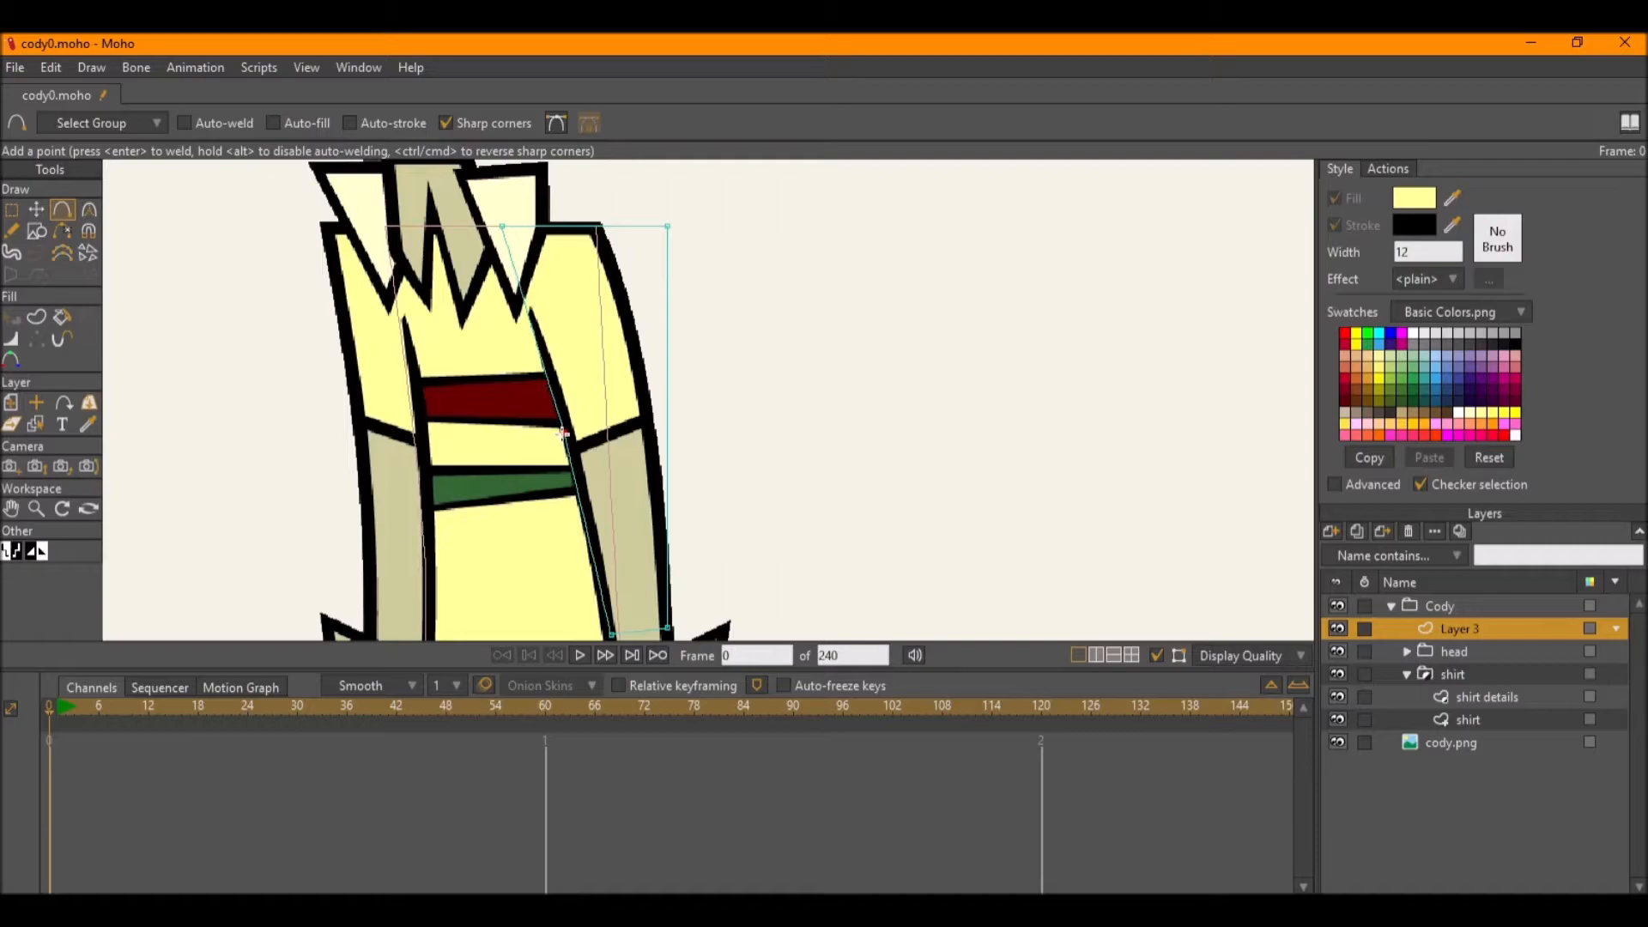
click(567, 432)
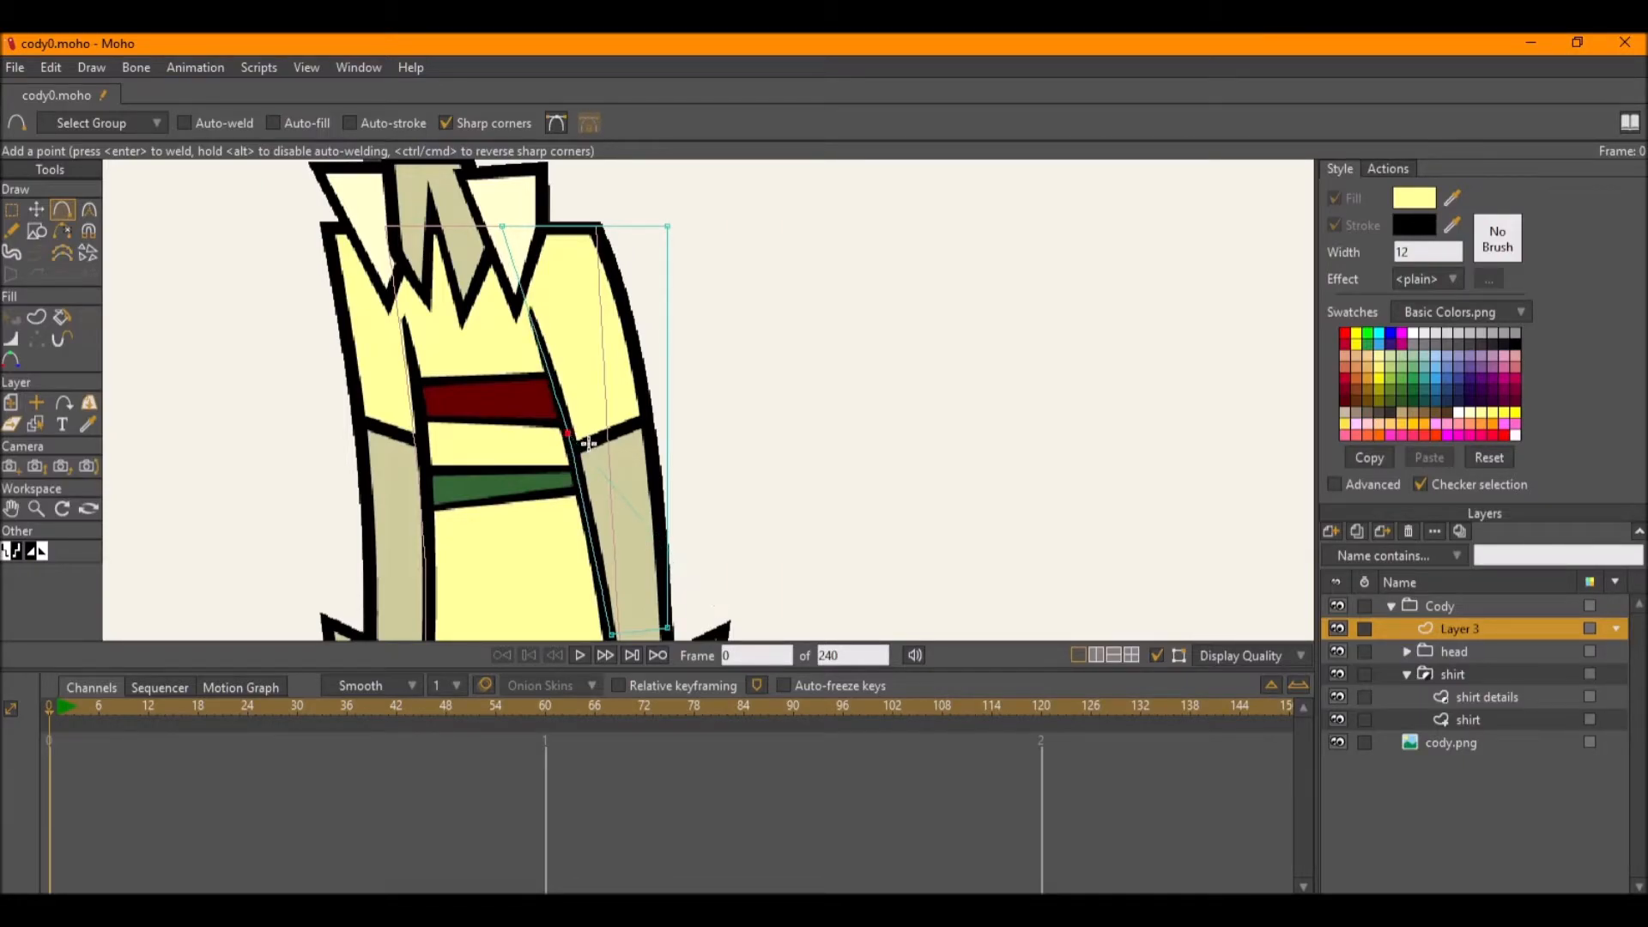
key(c)
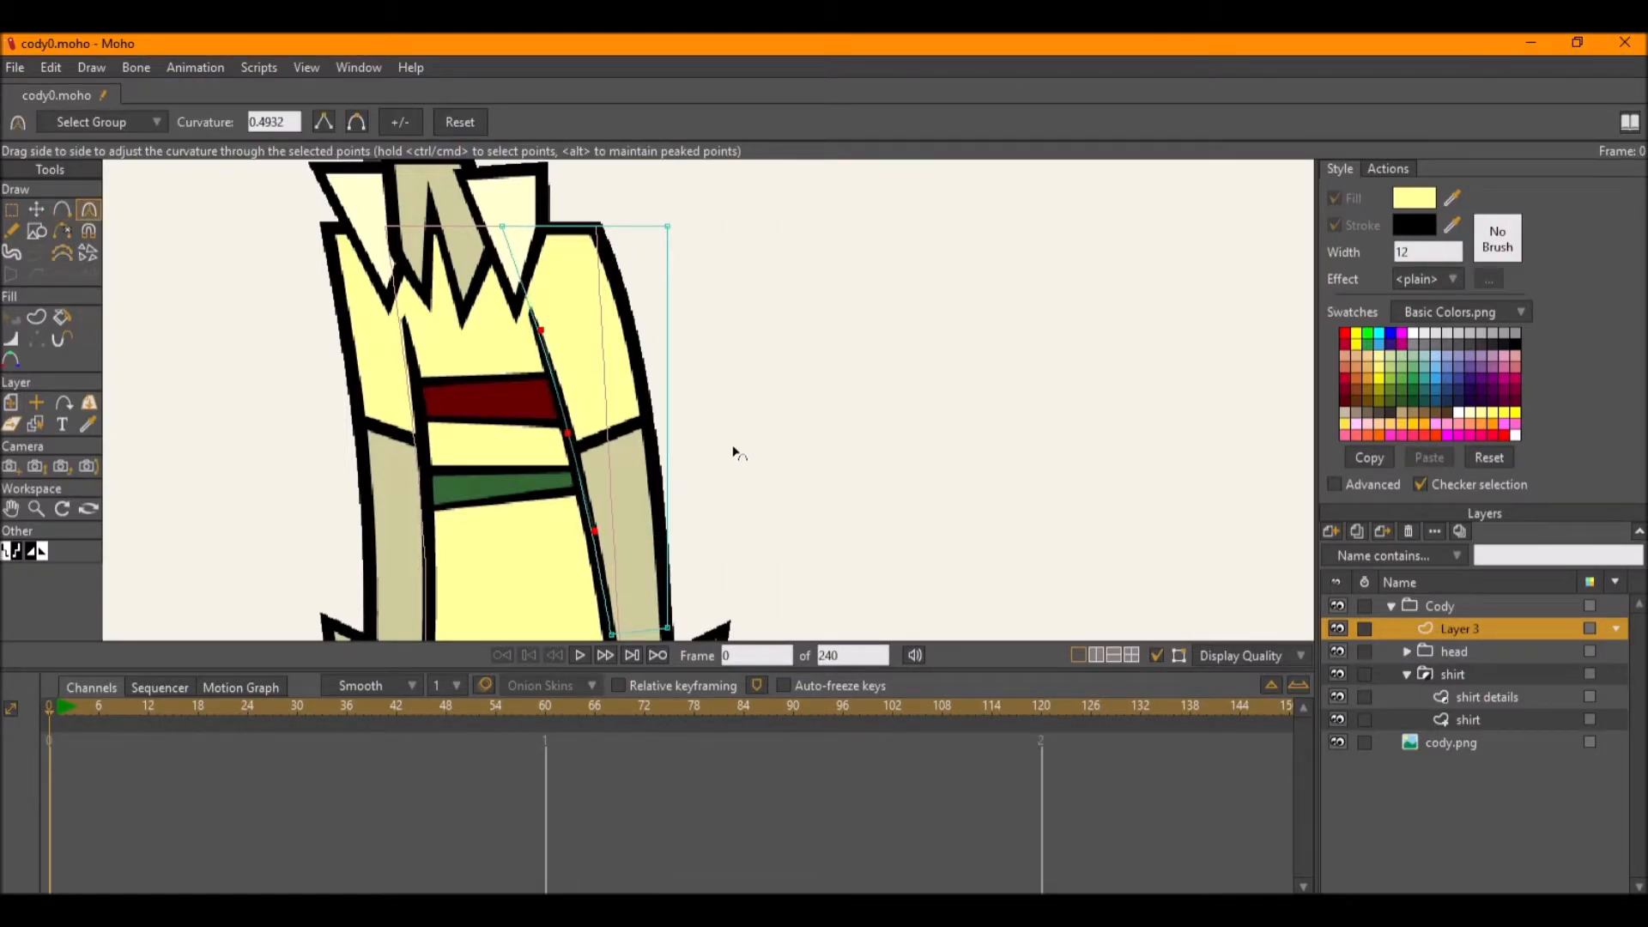
Move the sleeve shape's upper outer corner to the shoulder tip and align its Y position with the shirt's corner.
key(t)
click(601, 229)
drag(599, 230, 594, 228)
scroll(553, 189, up, 4)
click(398, 121)
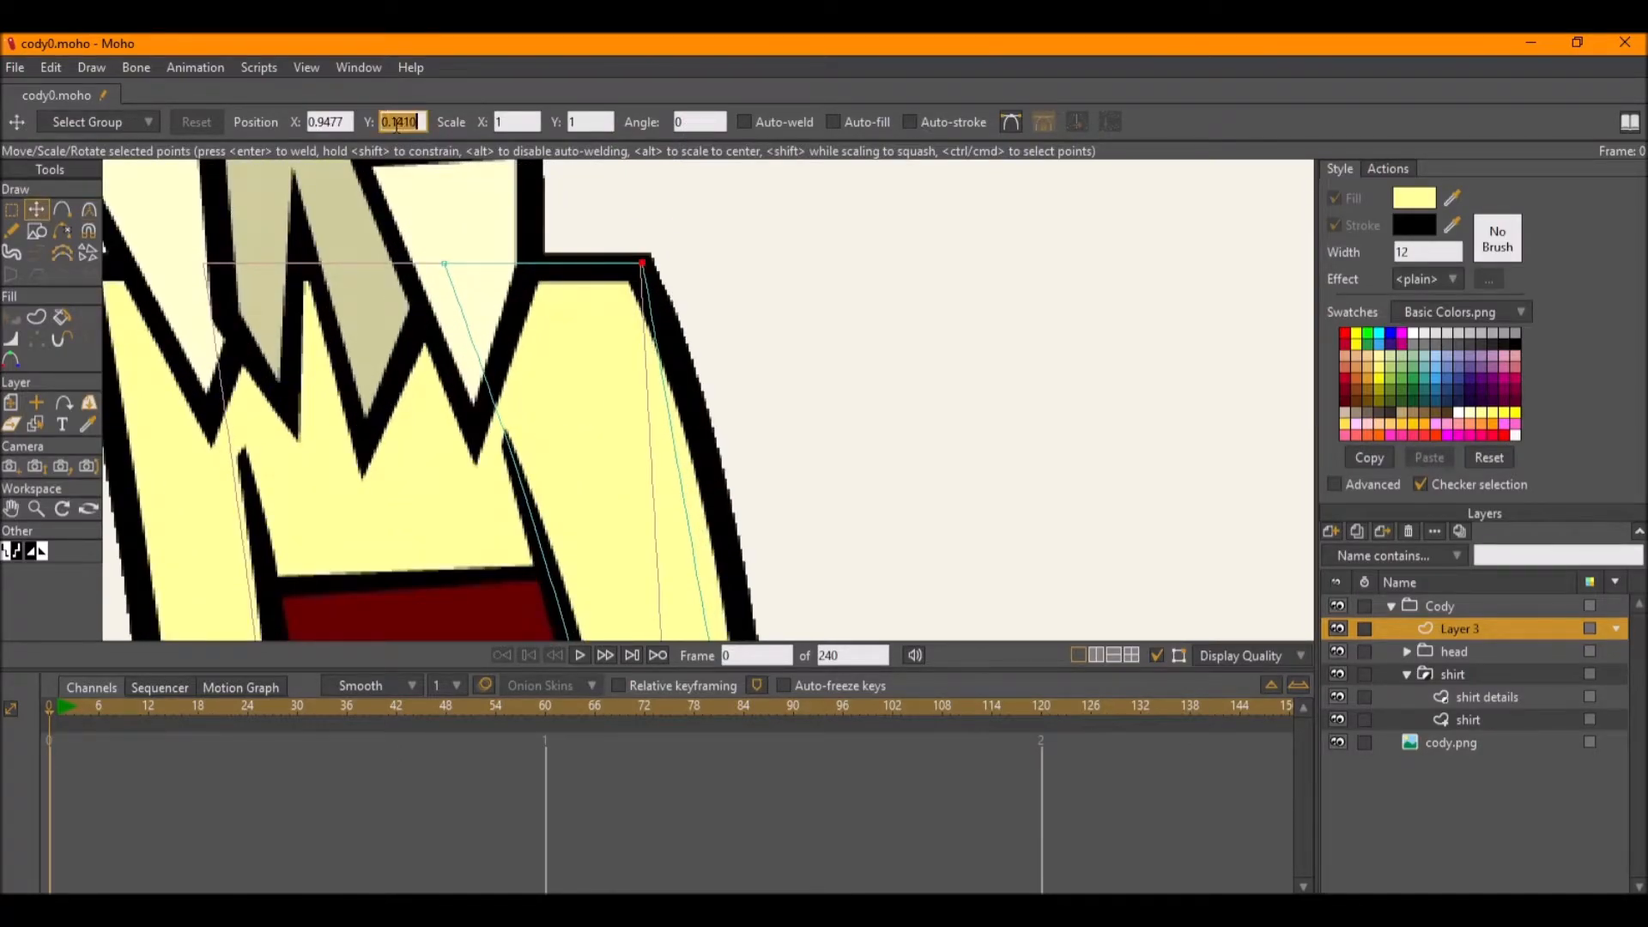
Select the sleeve shape's upper inner corner and match its Y position to the shirt's top edge.
key(g)
click(443, 261)
key(w)
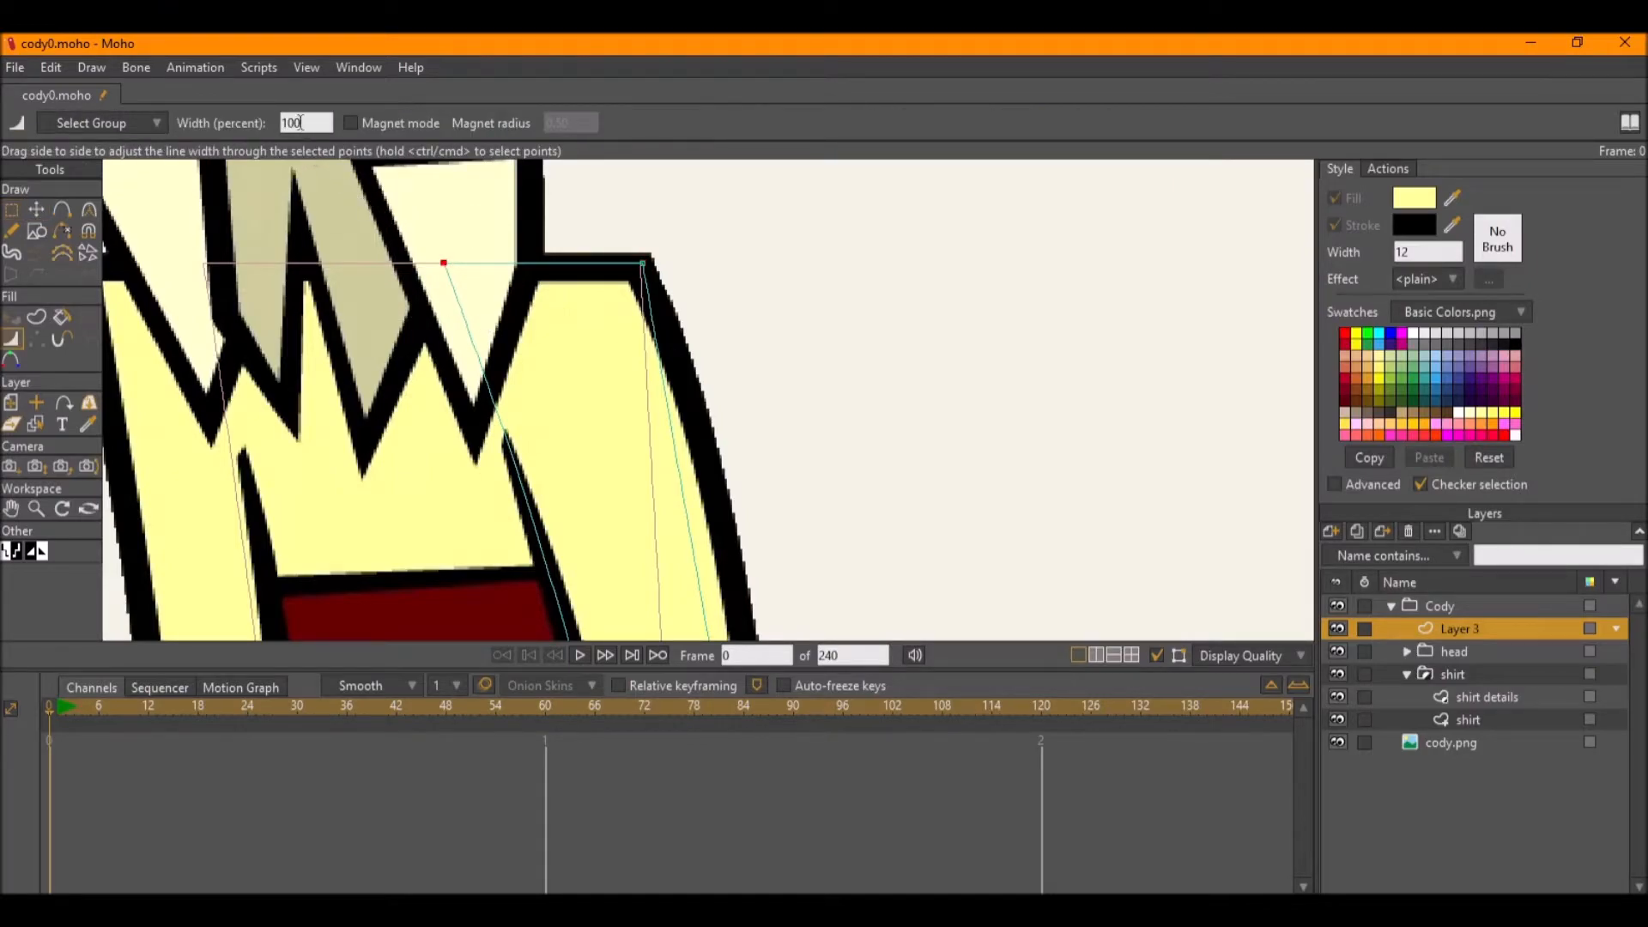
key(t)
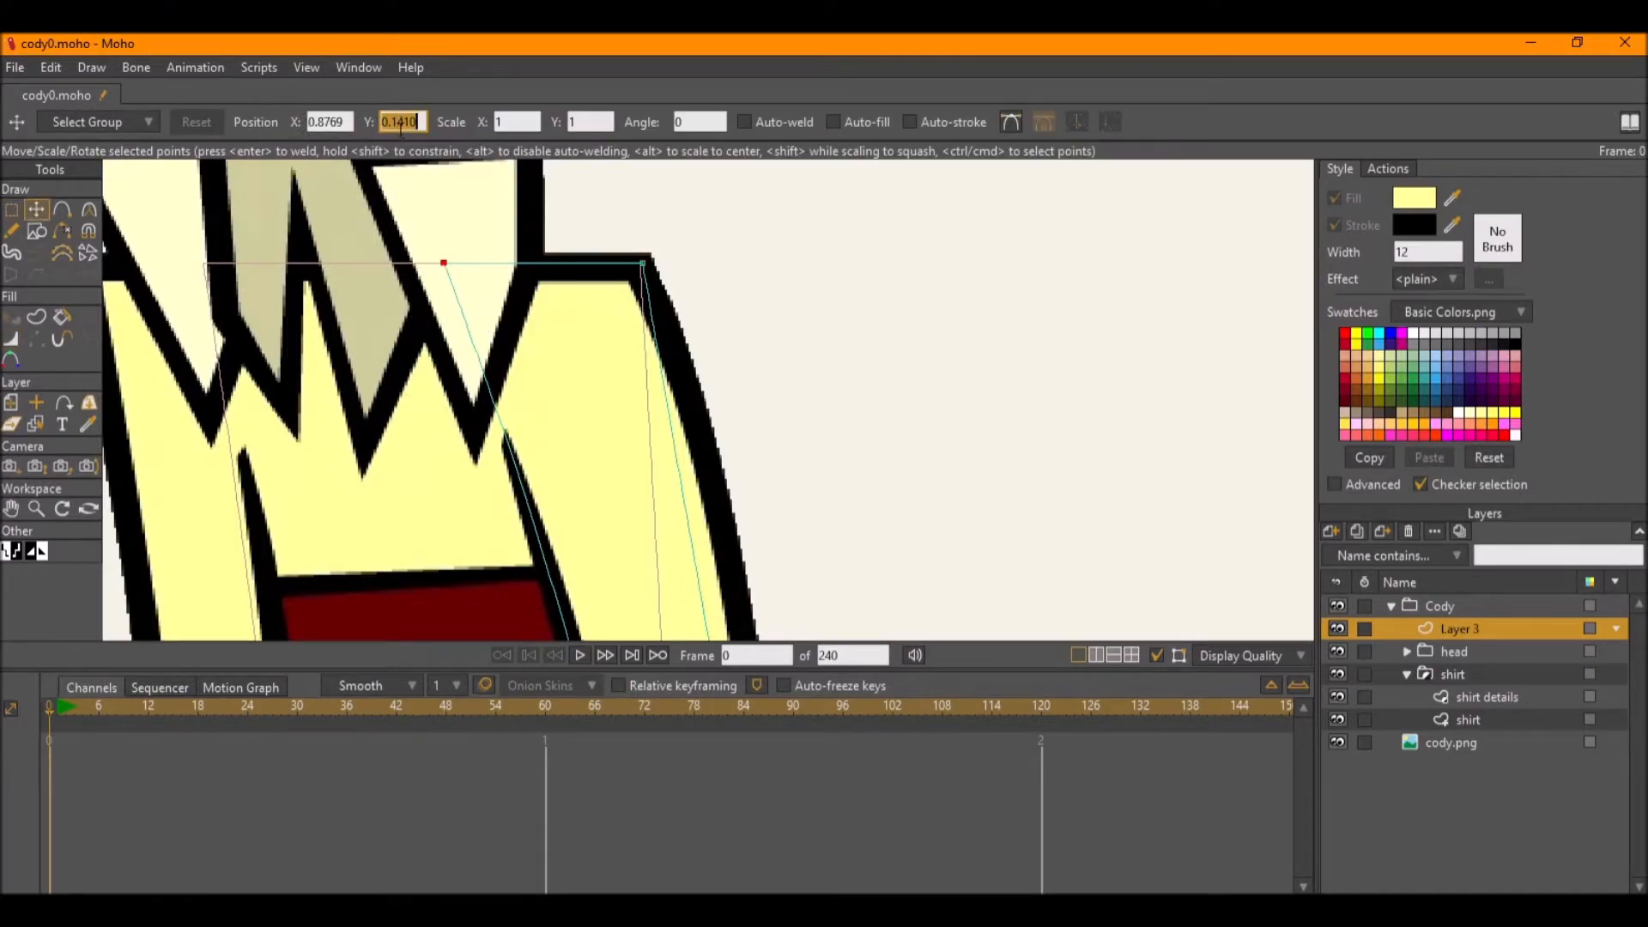
key(g)
Add a point on the sleeve's outer edge and set its curvature to about 0.6049 to follow the reference arm.
scroll(710, 284, down, 3)
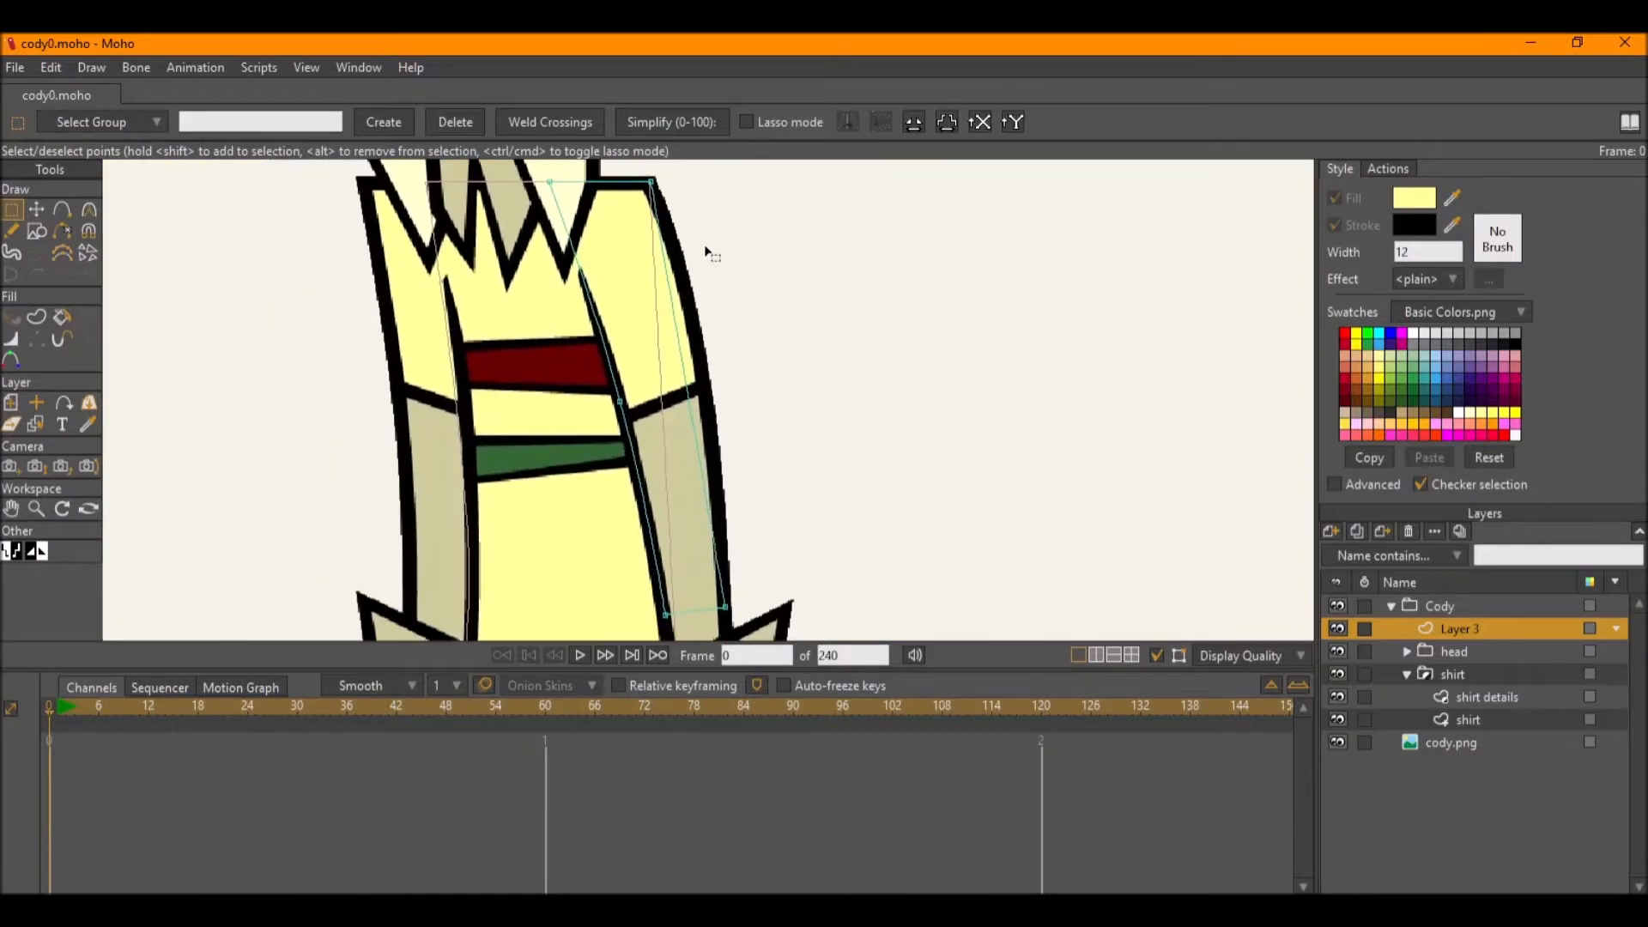
key(a)
drag(685, 369, 701, 360)
key(c)
drag(813, 405, 1420, 782)
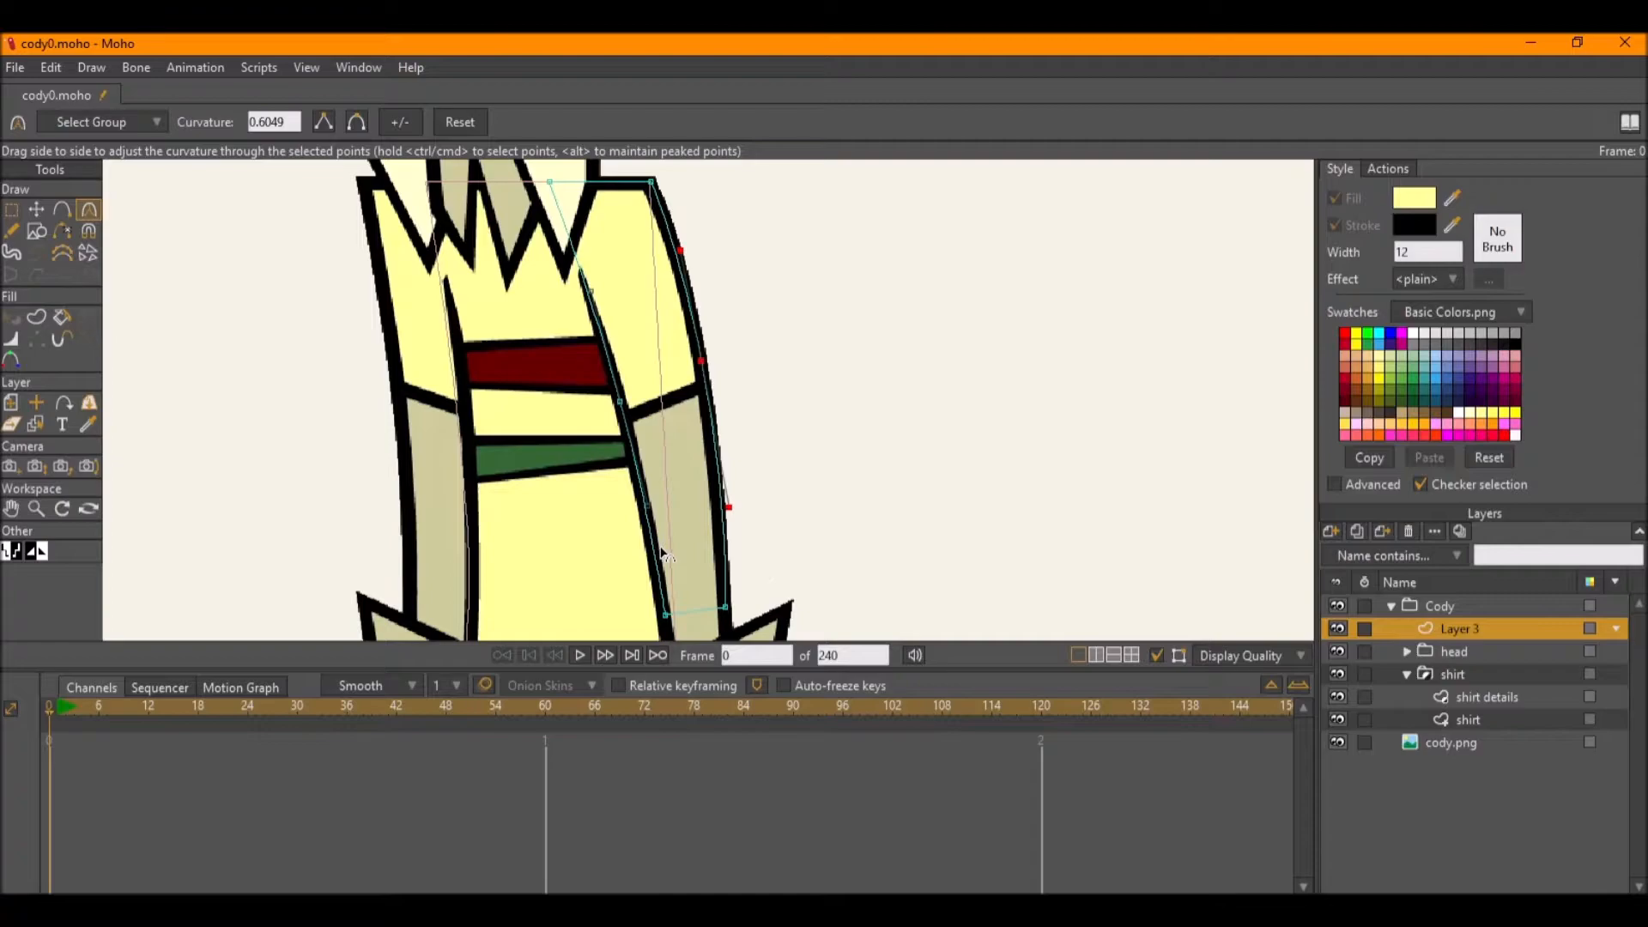
scroll(556, 292, up, 3)
scroll(601, 309, down, 3)
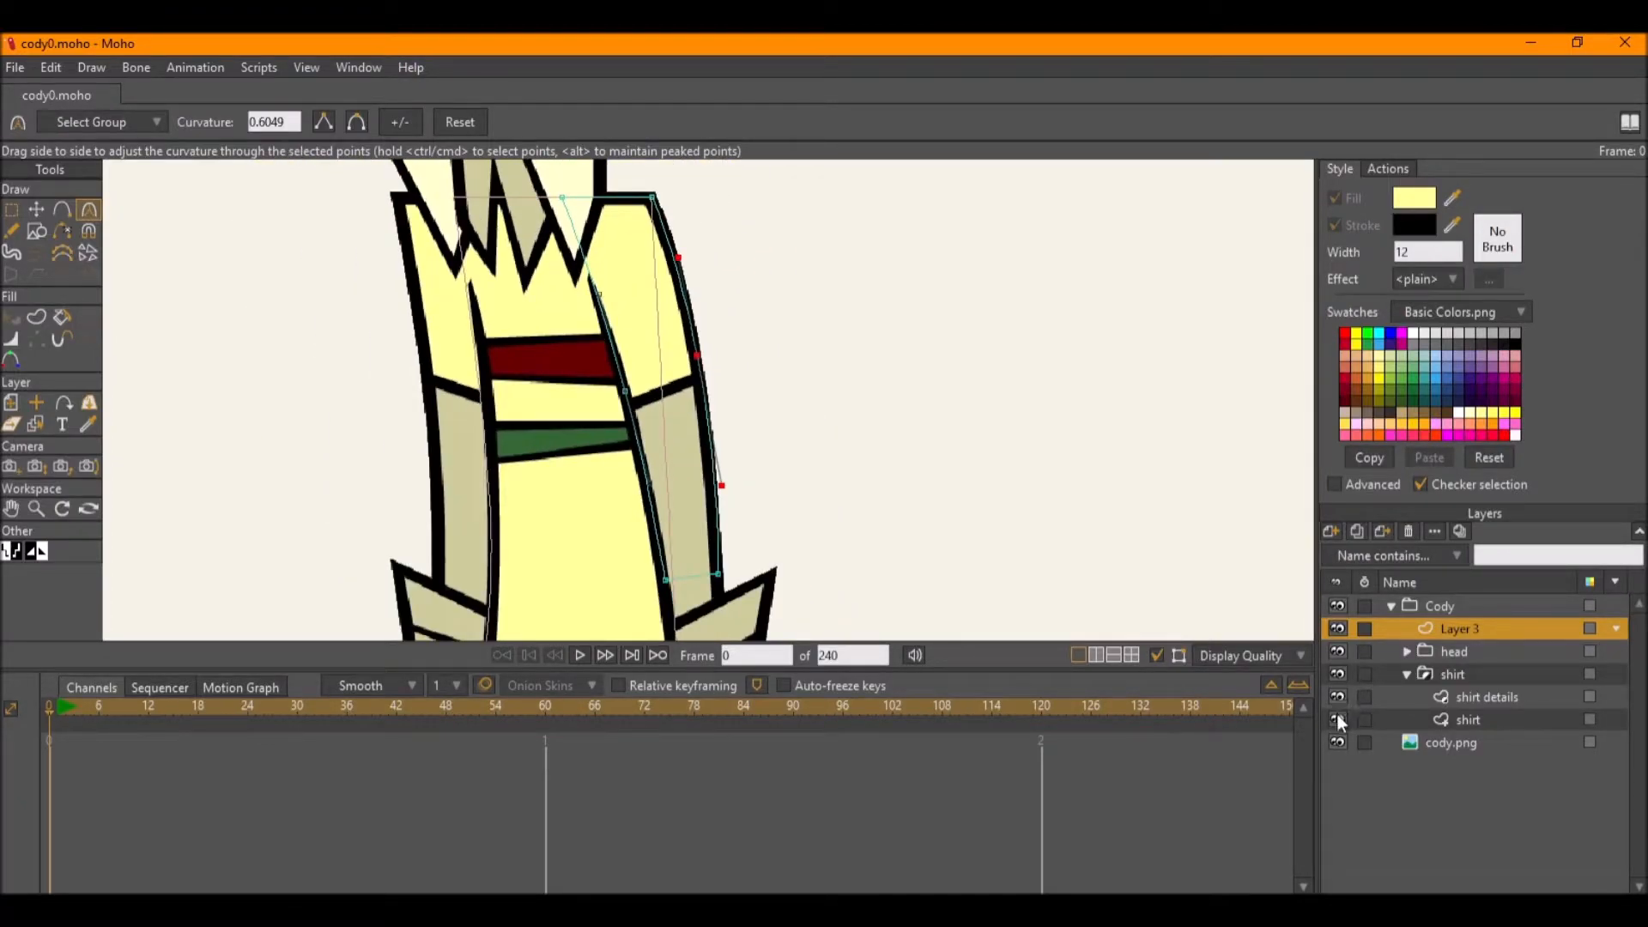
Add a point on the sleeve's inner edge where the jacket's front line begins, just below the collar tip.
scroll(601, 284, up, 5)
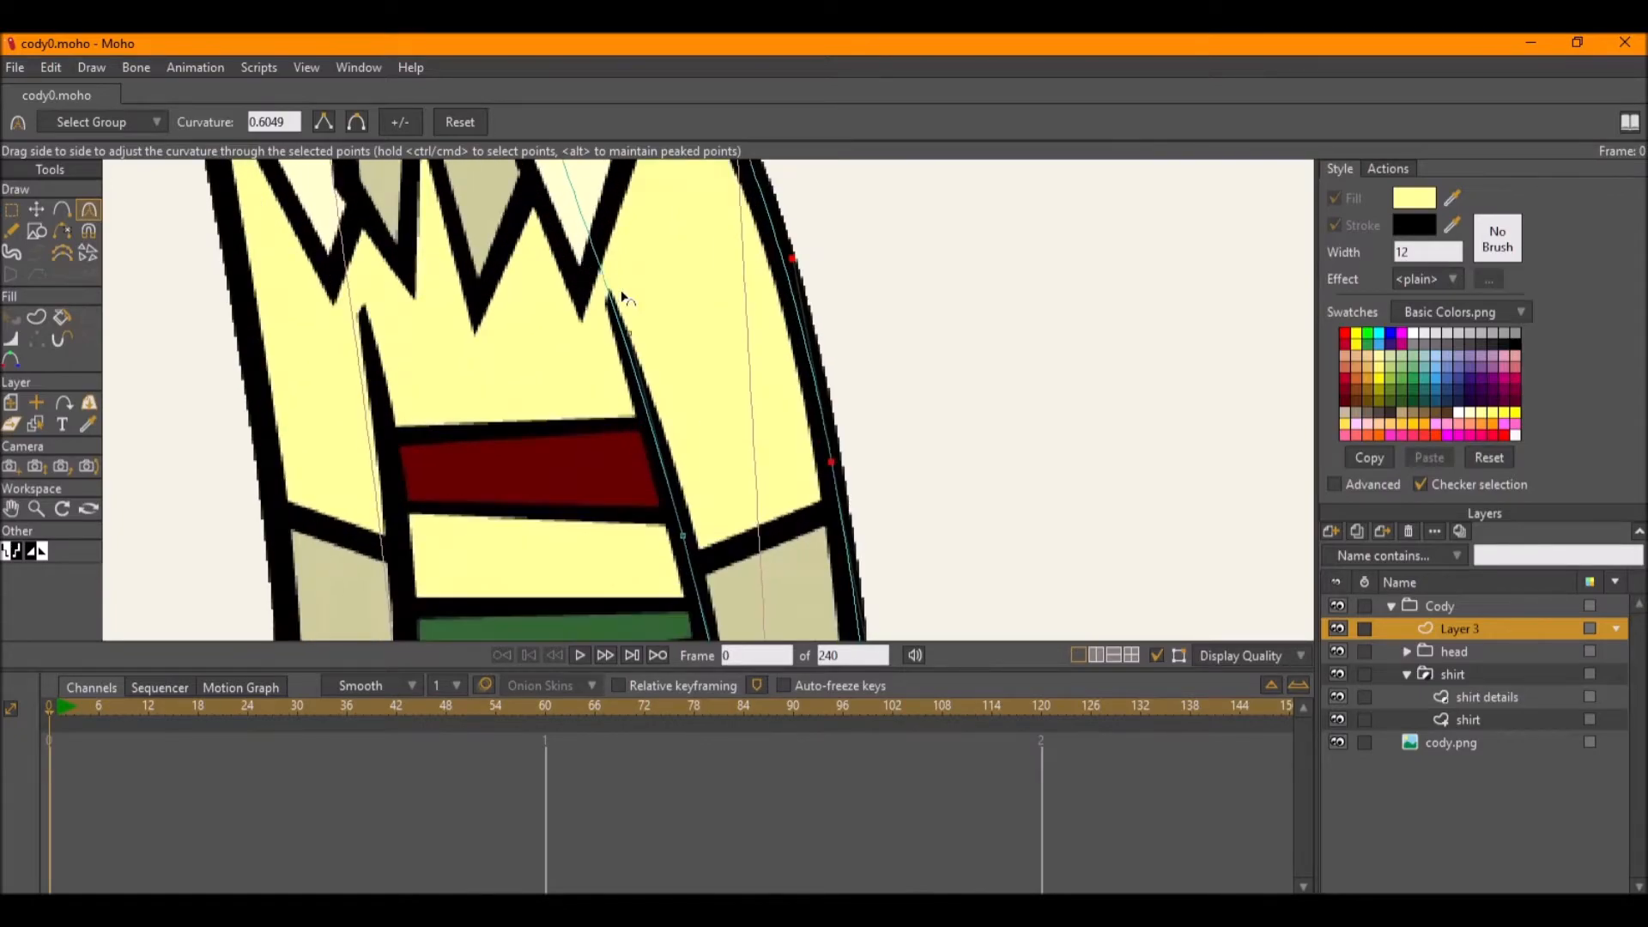
key(a)
click(599, 289)
scroll(601, 288, down, 3)
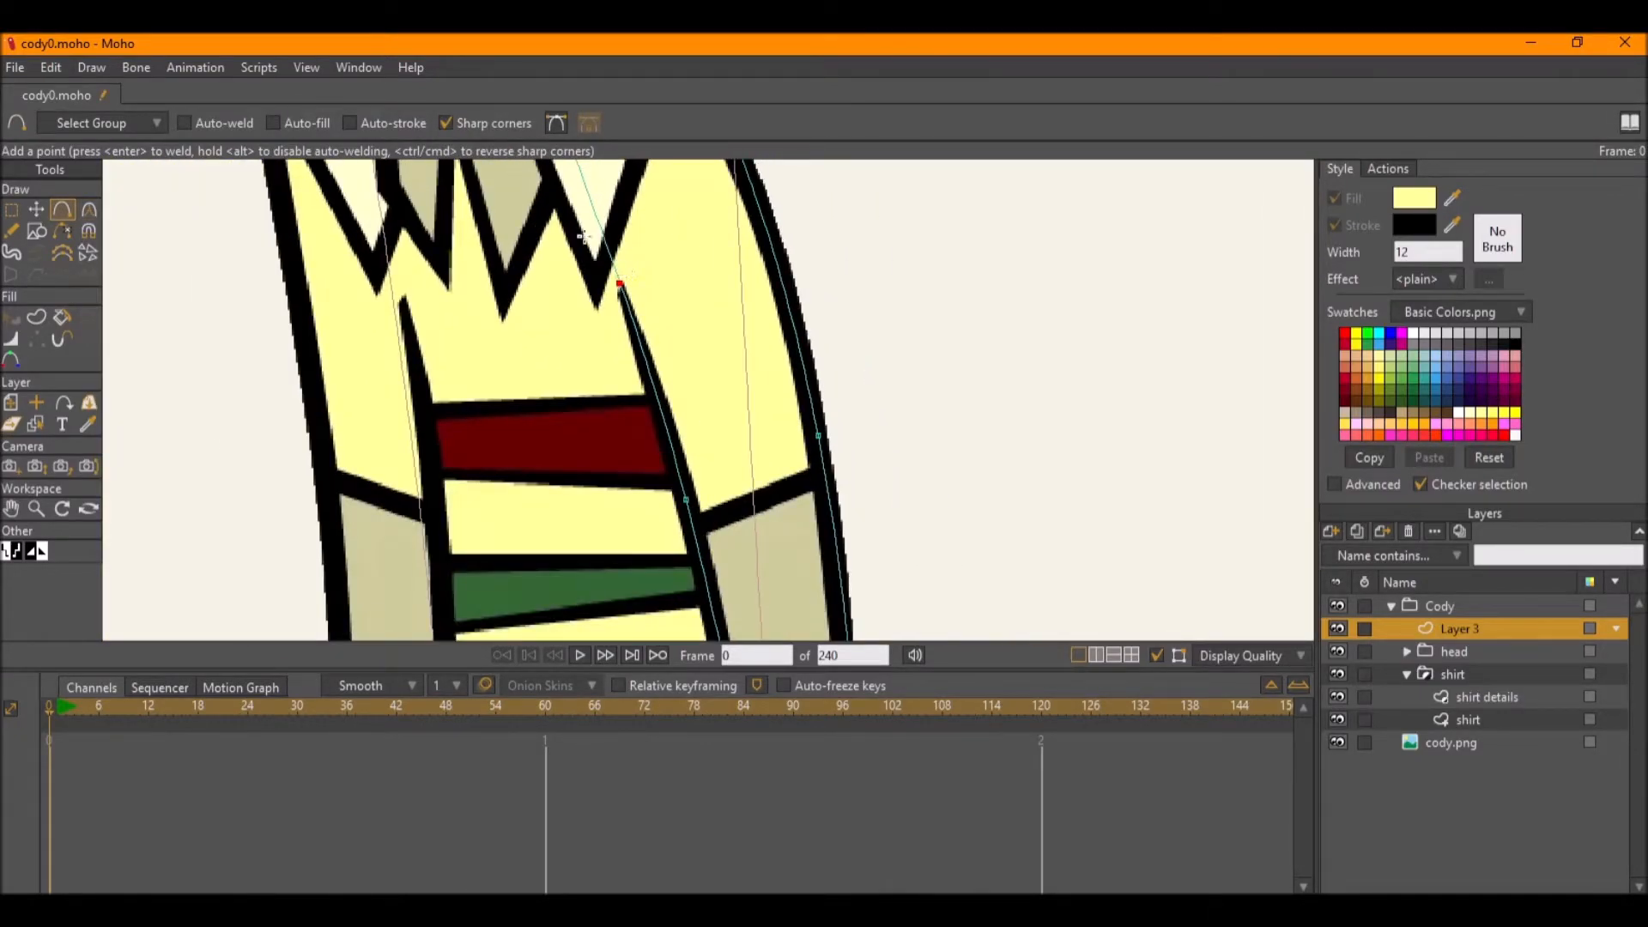
scroll(583, 236, down, 2)
scroll(584, 240, up, 3)
drag(586, 246, 592, 342)
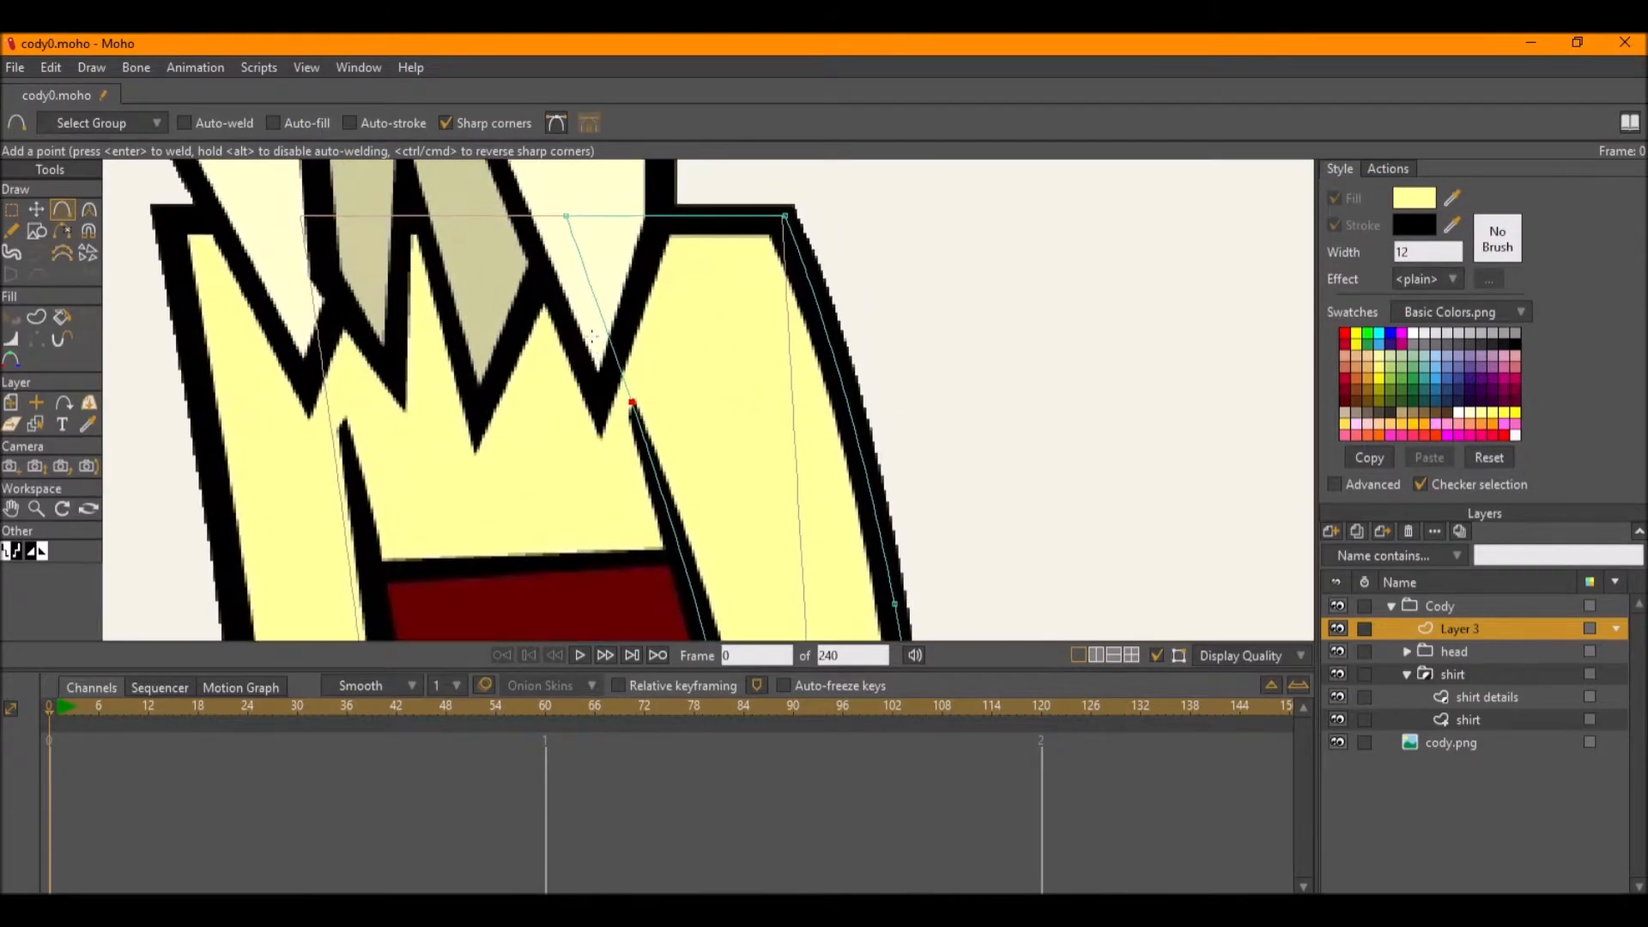
scroll(618, 370, down, 2)
scroll(614, 365, up, 3)
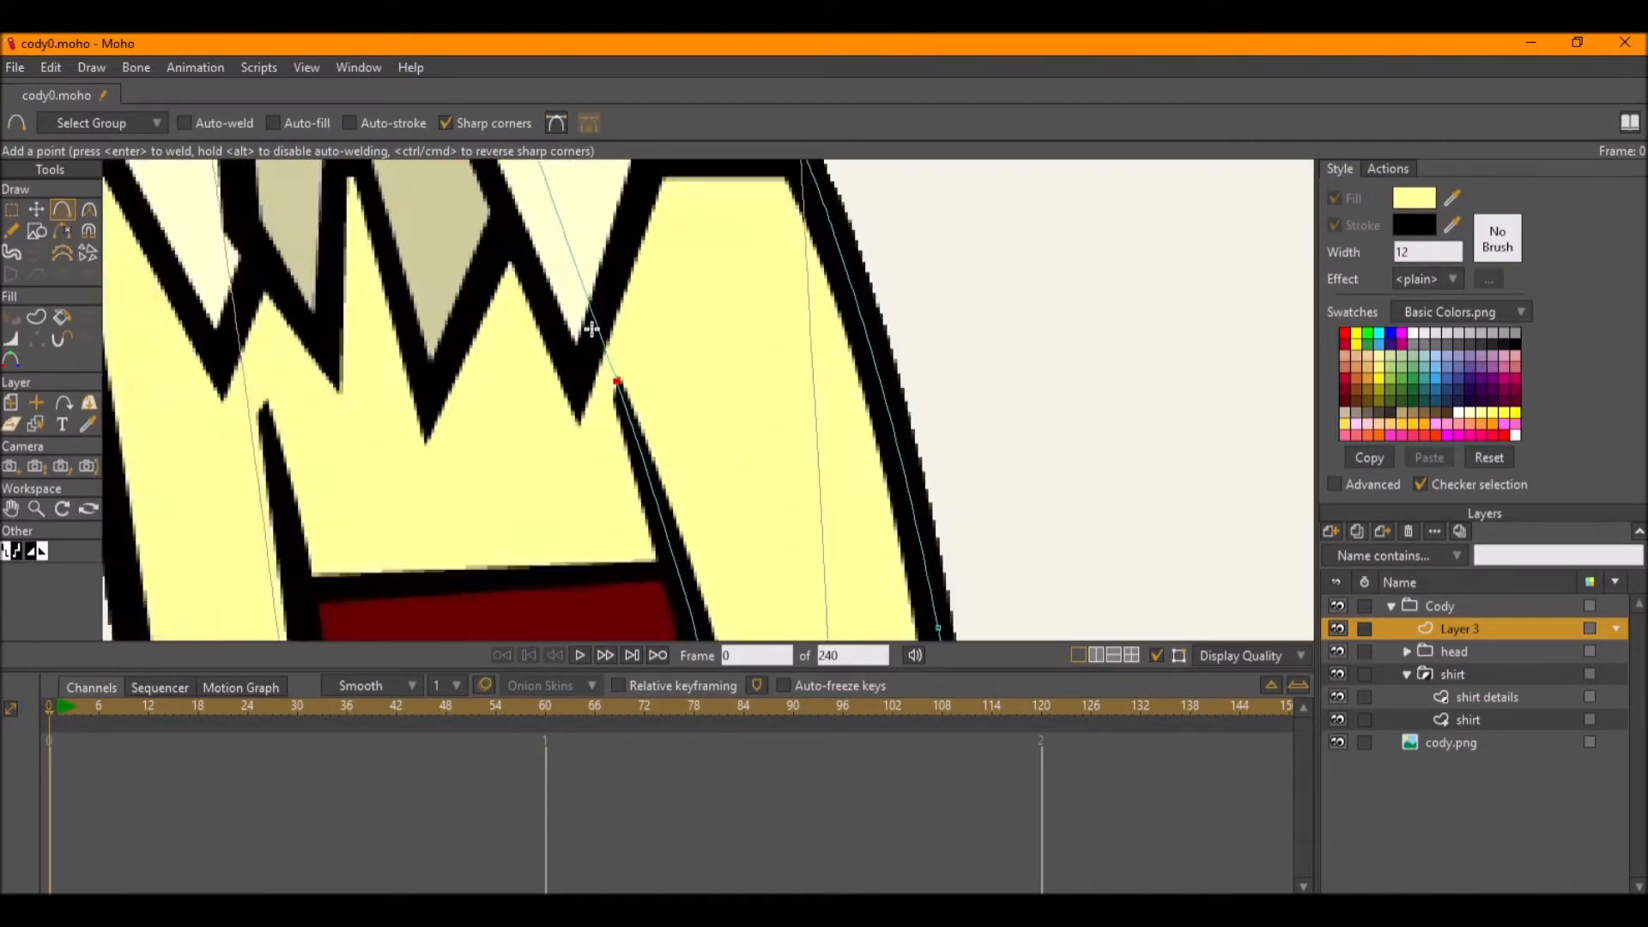
scroll(592, 335, down, 1)
scroll(661, 423, down, 2)
drag(665, 429, 614, 199)
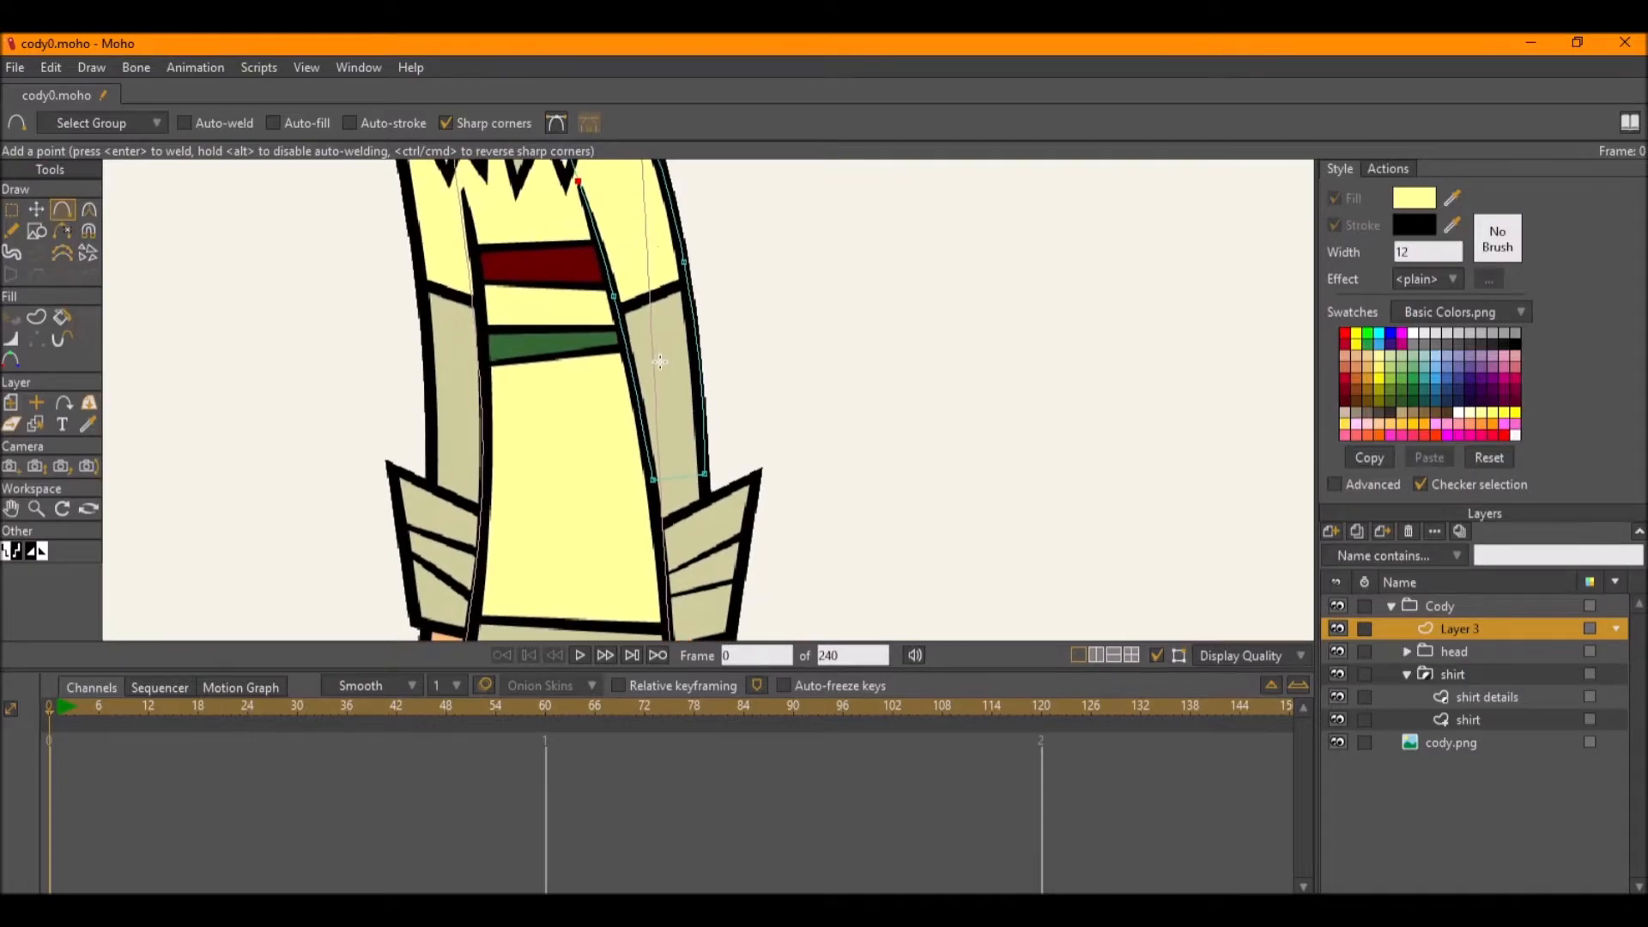
Add a point midway along the sleeve shape's lower edge and round that end with a curvature of about 0.6408.
scroll(669, 446, up, 5)
drag(679, 379, 773, 515)
key(c)
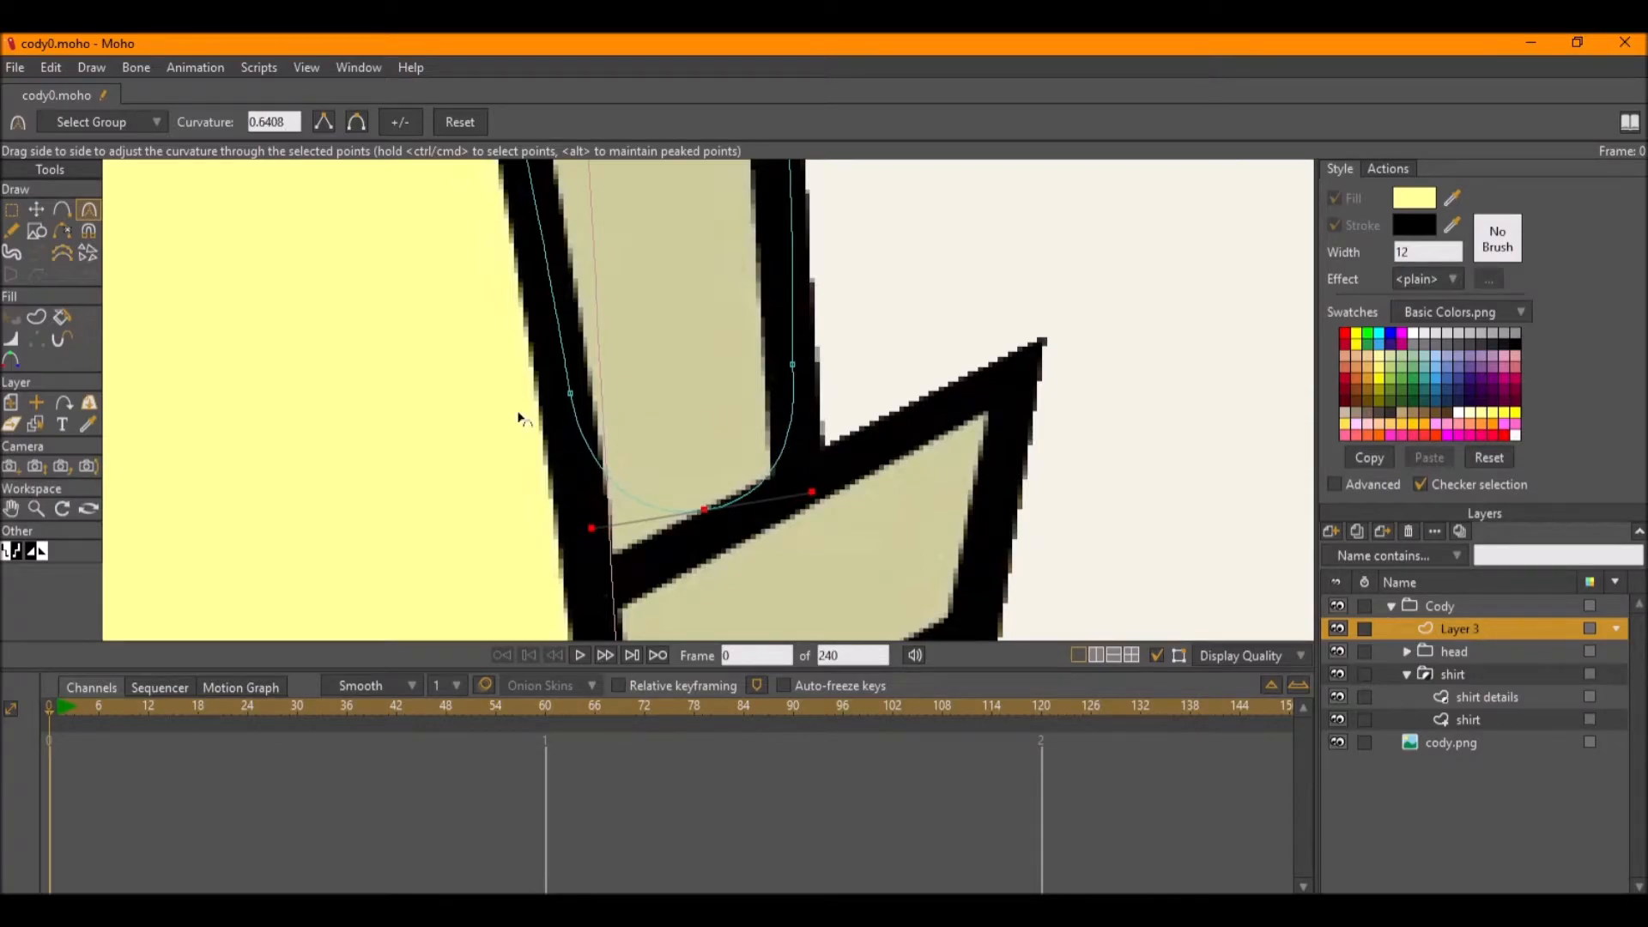
scroll(739, 354, down, 3)
scroll(702, 378, up, 1)
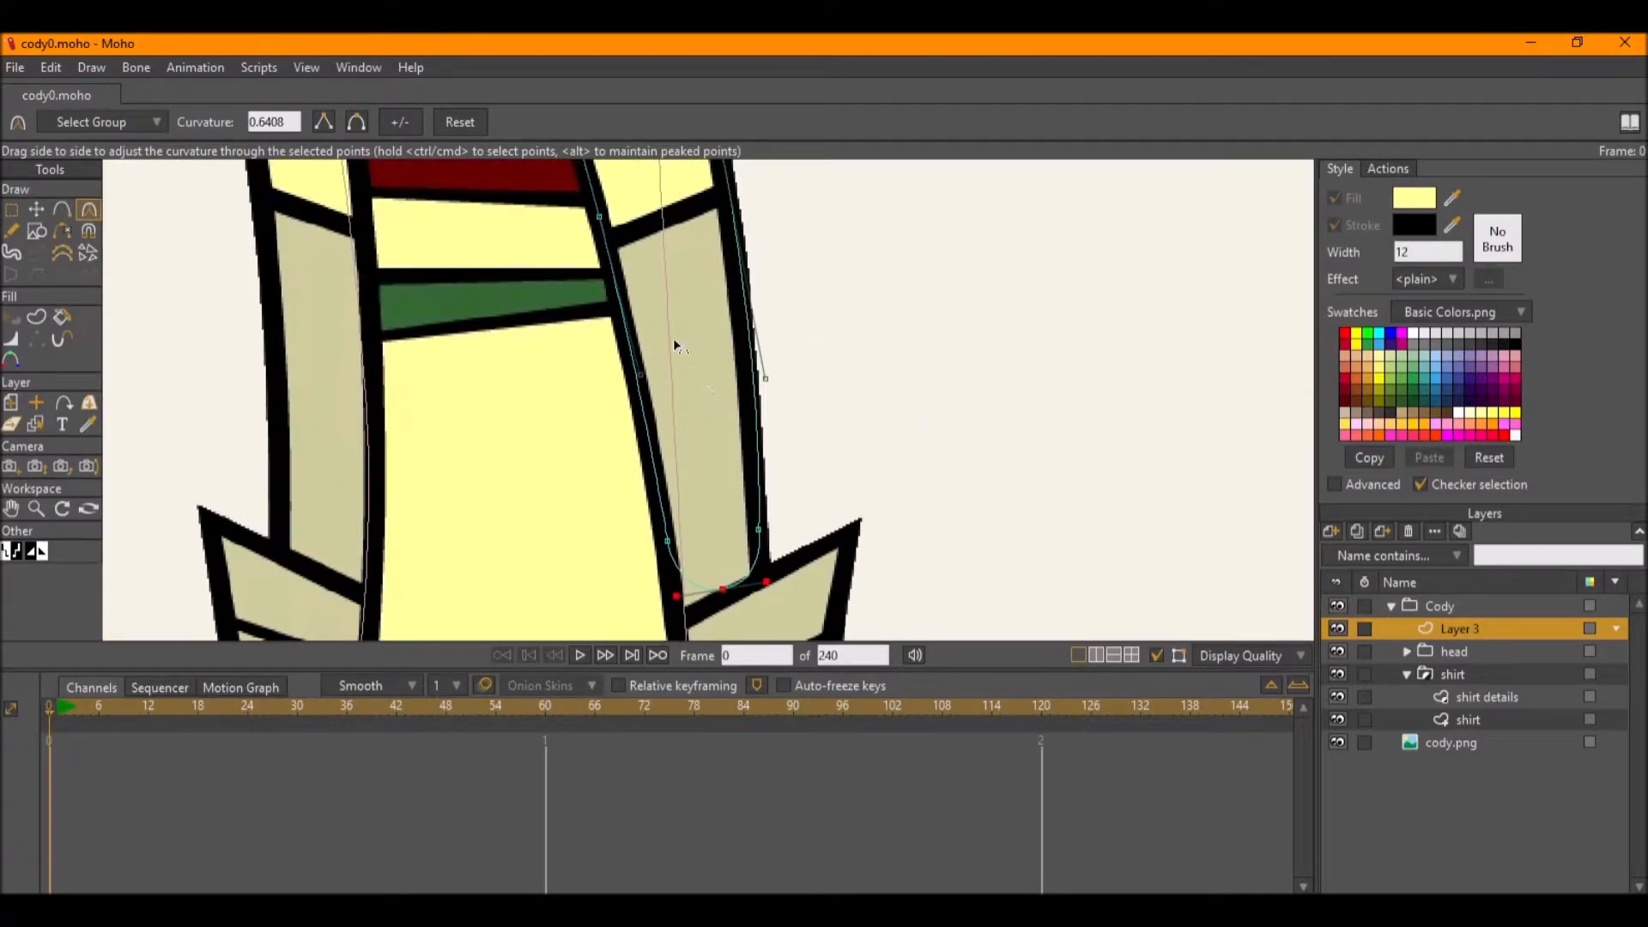
scroll(673, 369, up, 3)
scroll(624, 356, up, 3)
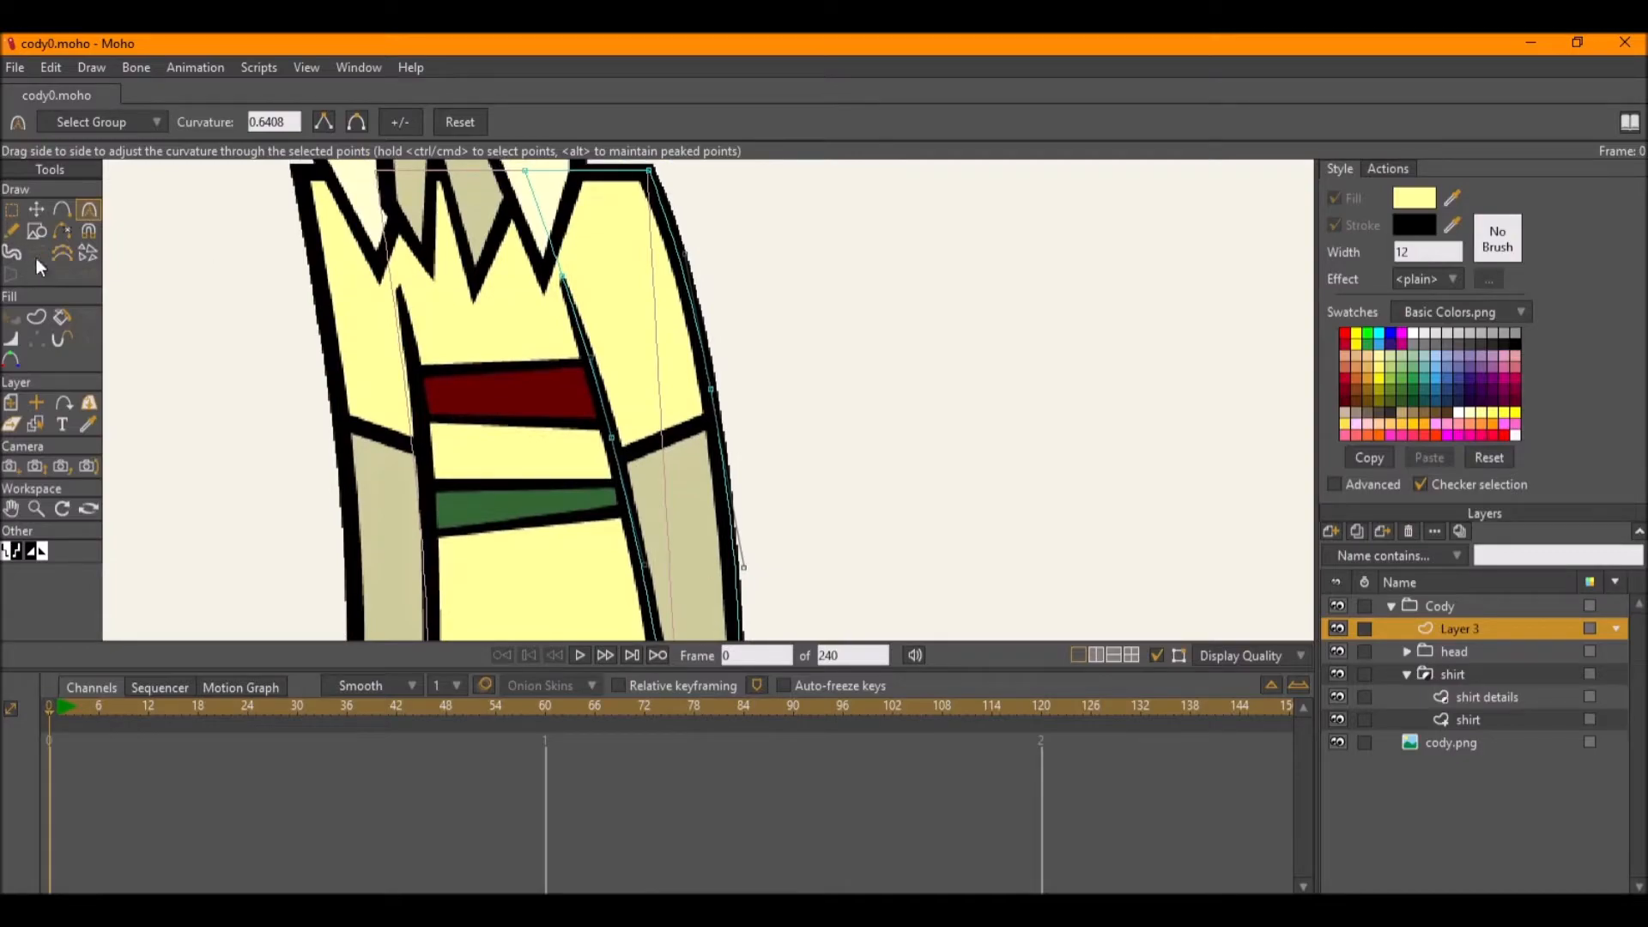
Rename the sleeve's layer as "upper arm left".
click(37, 316)
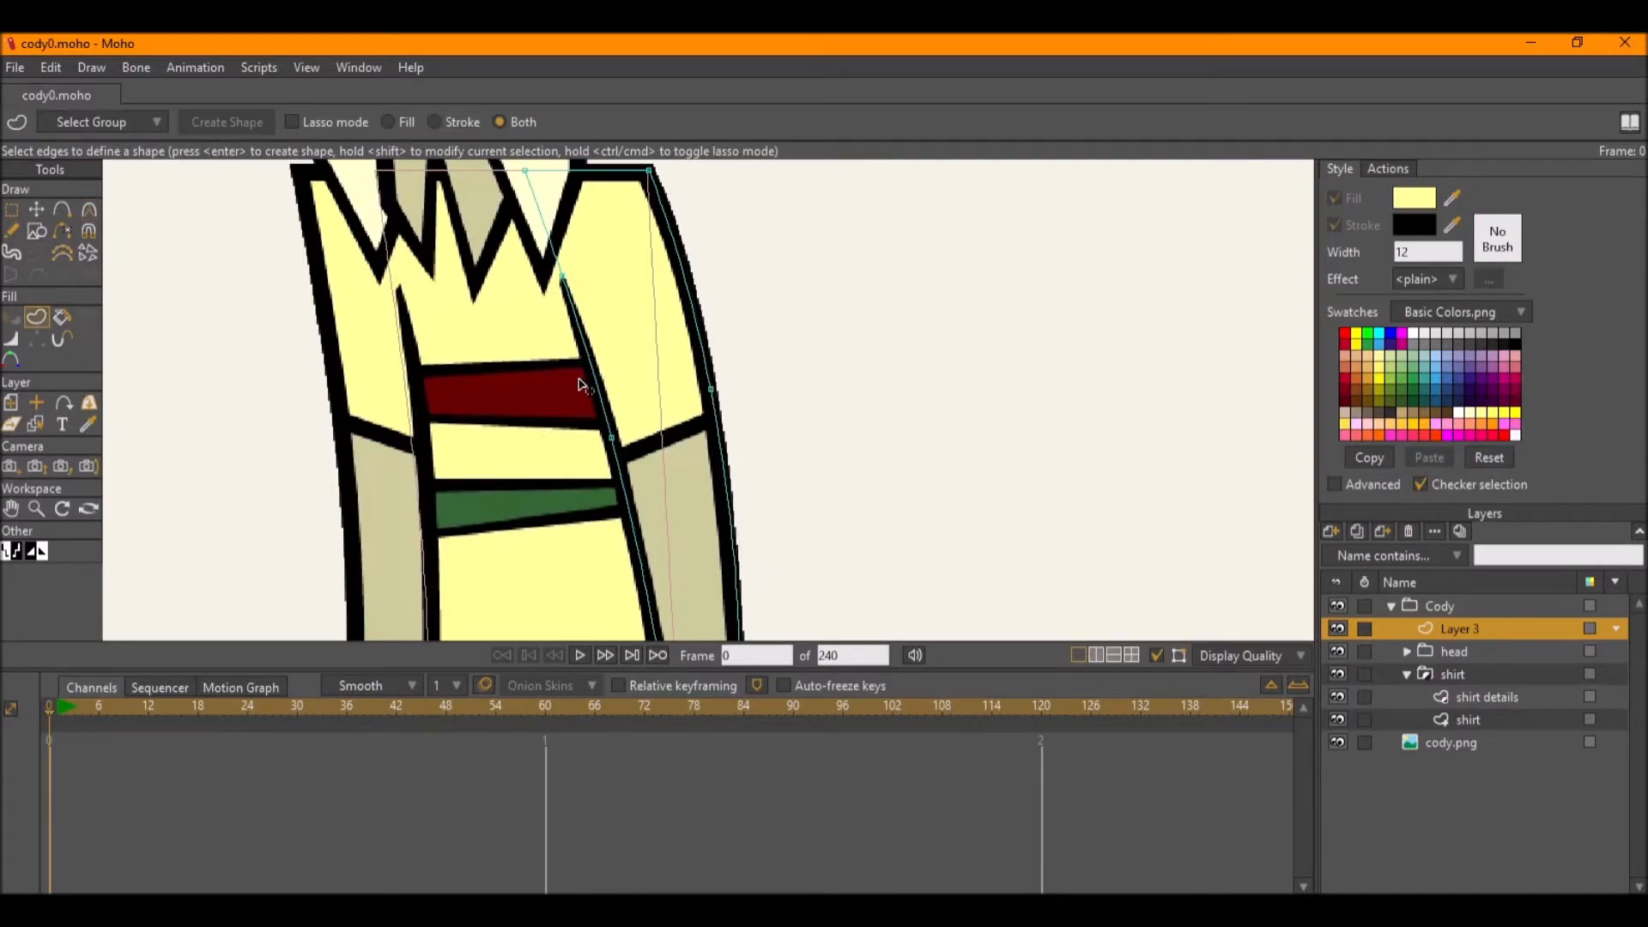
scroll(615, 344, down, 3)
scroll(615, 323, up, 3)
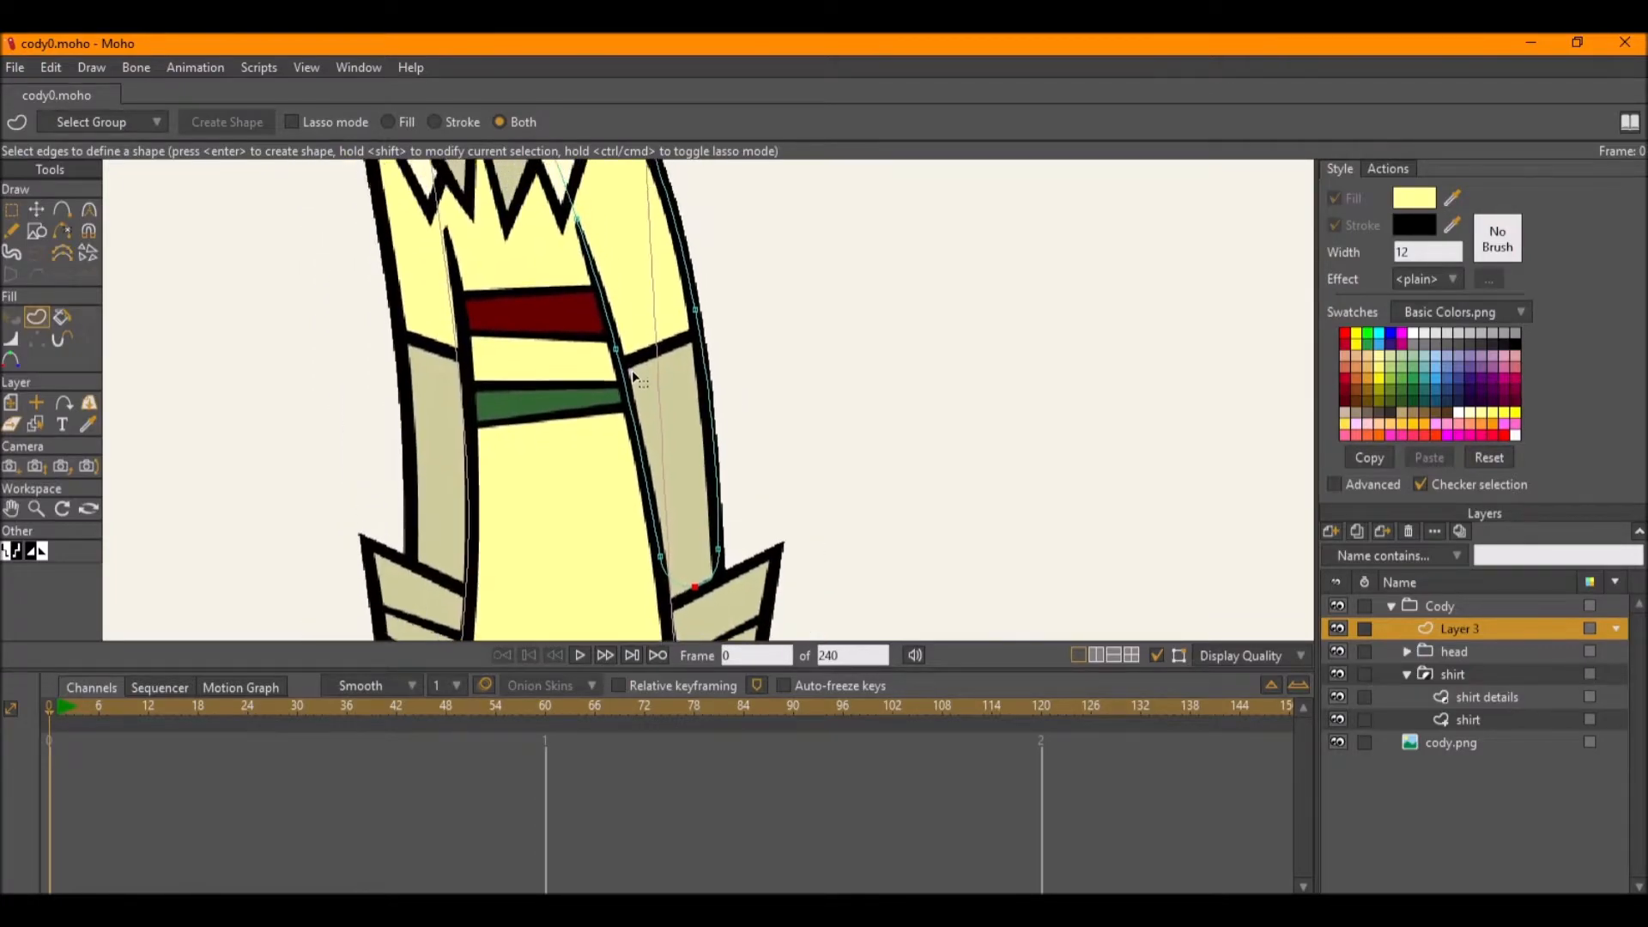
double_click(1462, 628)
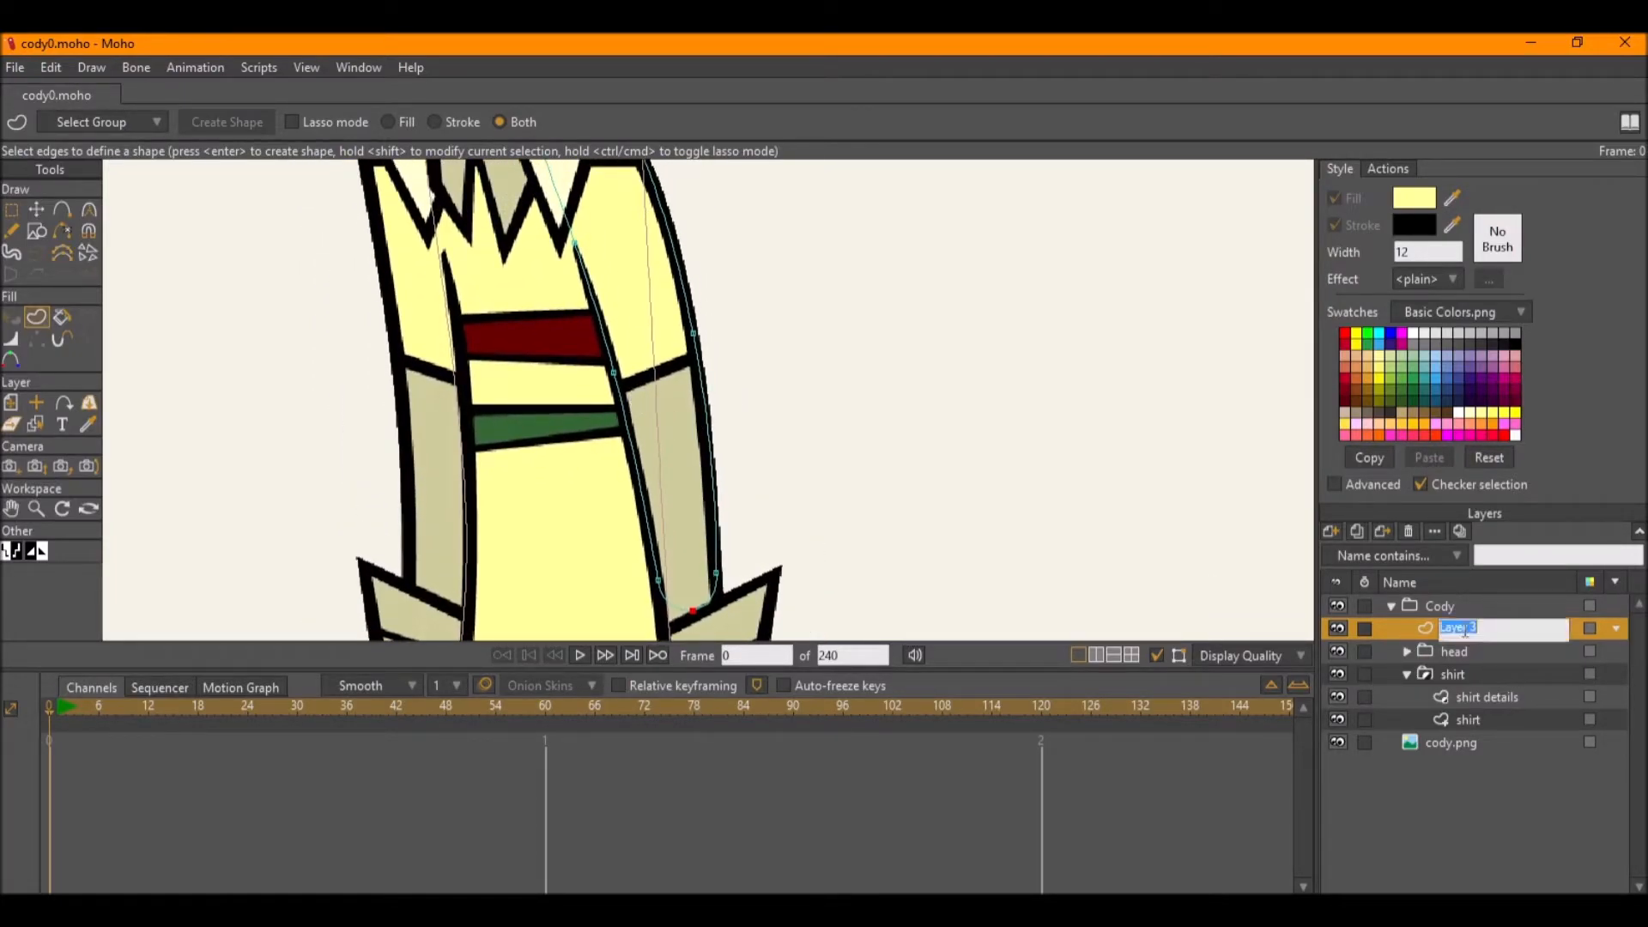
text(arm left)
key(Return)
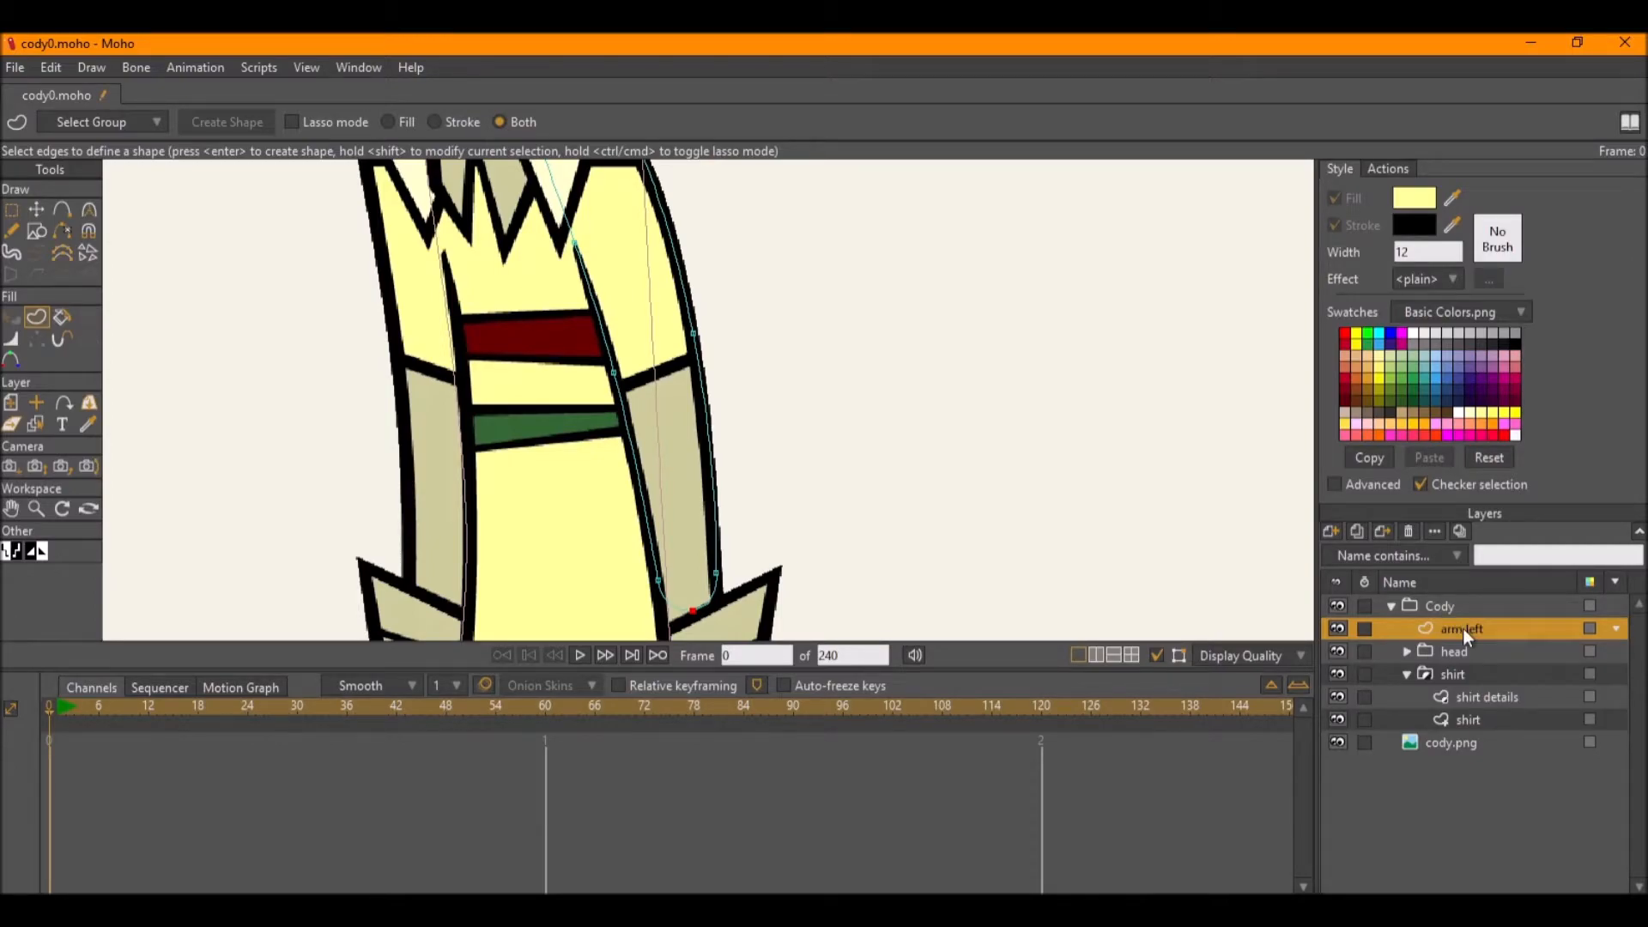
double_click(1463, 629)
key(Home)
text(upper)
key(Return)
Group the upper arm left layer and name the group "left arm".
right_click(1472, 632)
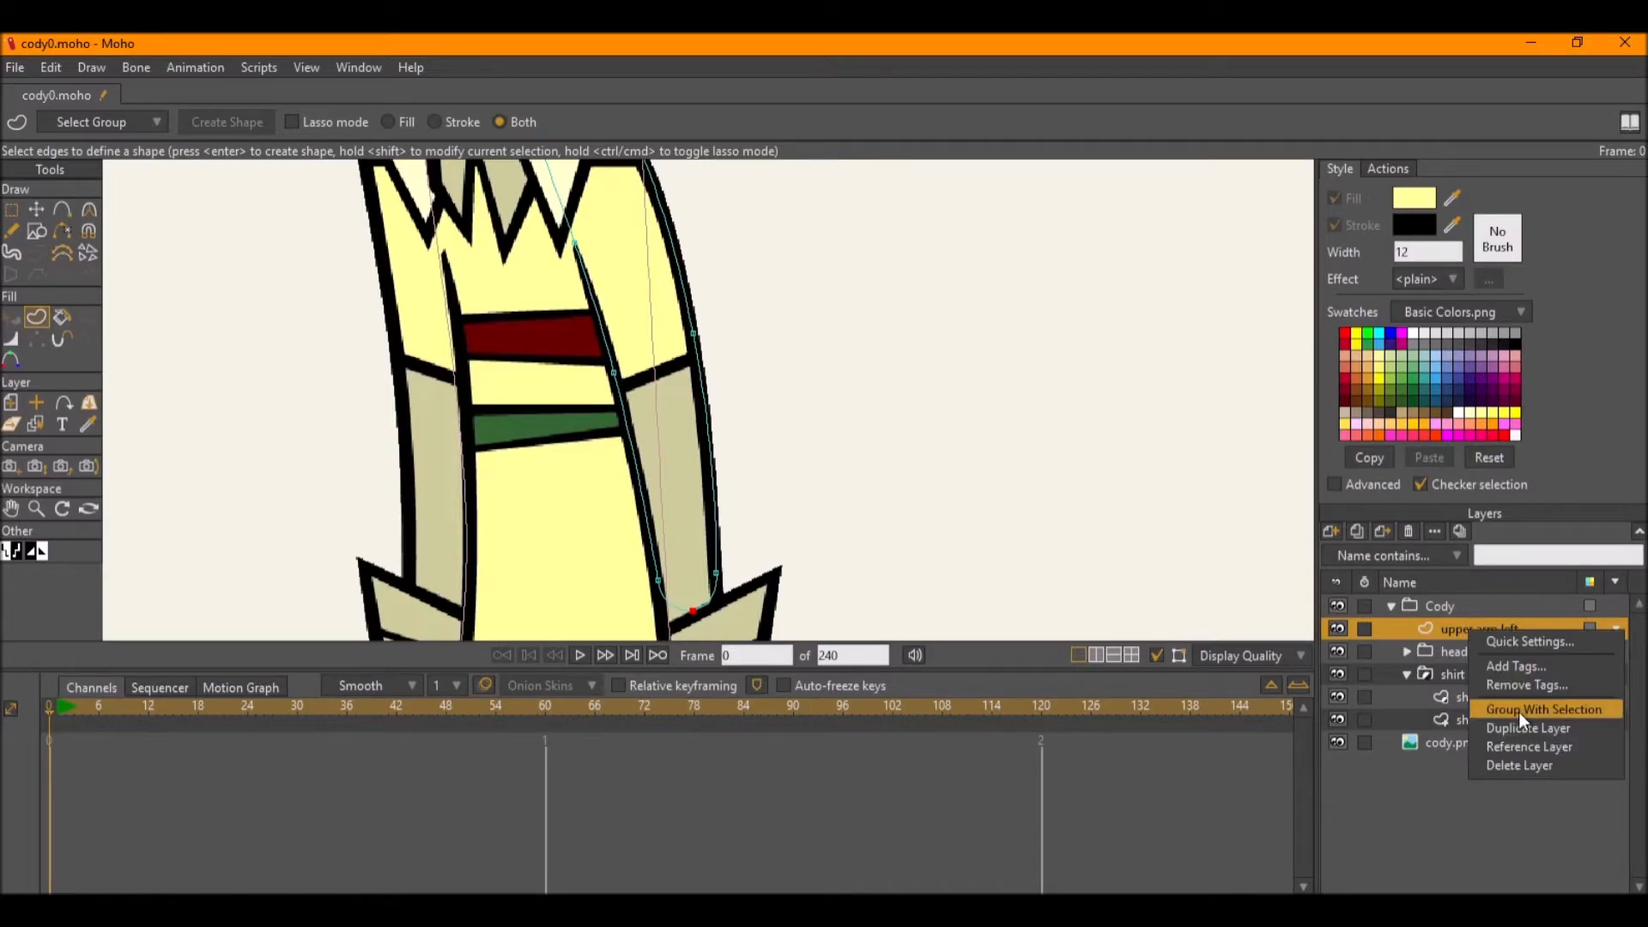
click(1518, 713)
double_click(1464, 631)
text(left arm)
key(Return)
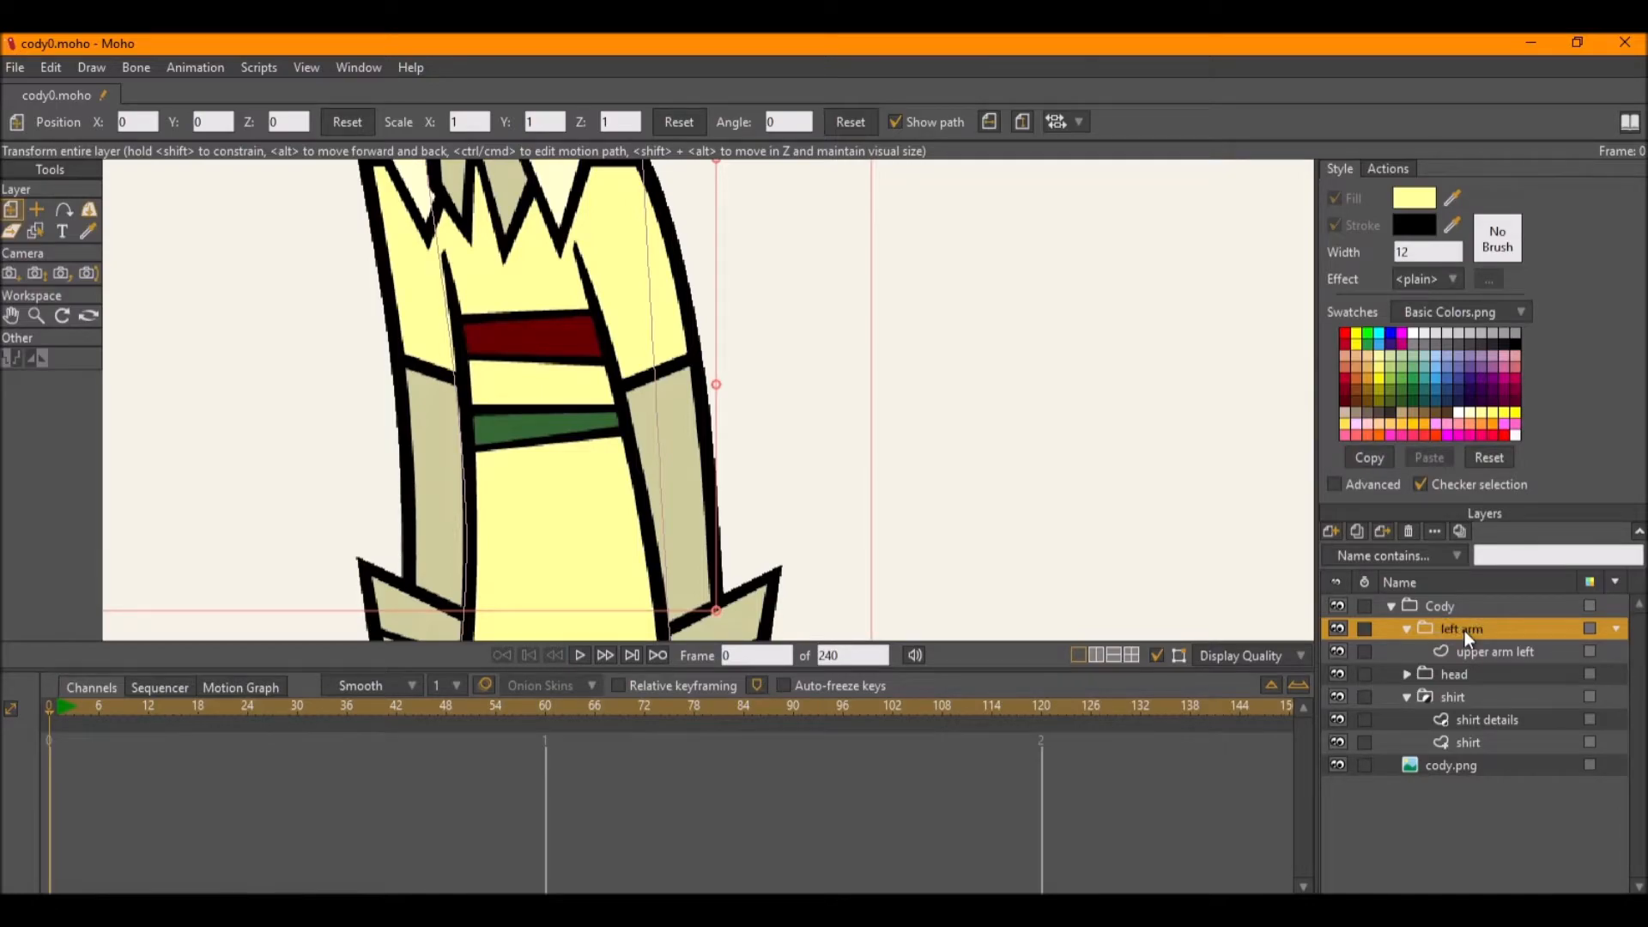
On the upper arm left layer, draw a rectangle over the reference forearm and fit its upper corners to the elbow.
click(1476, 650)
scroll(927, 483, down, 3)
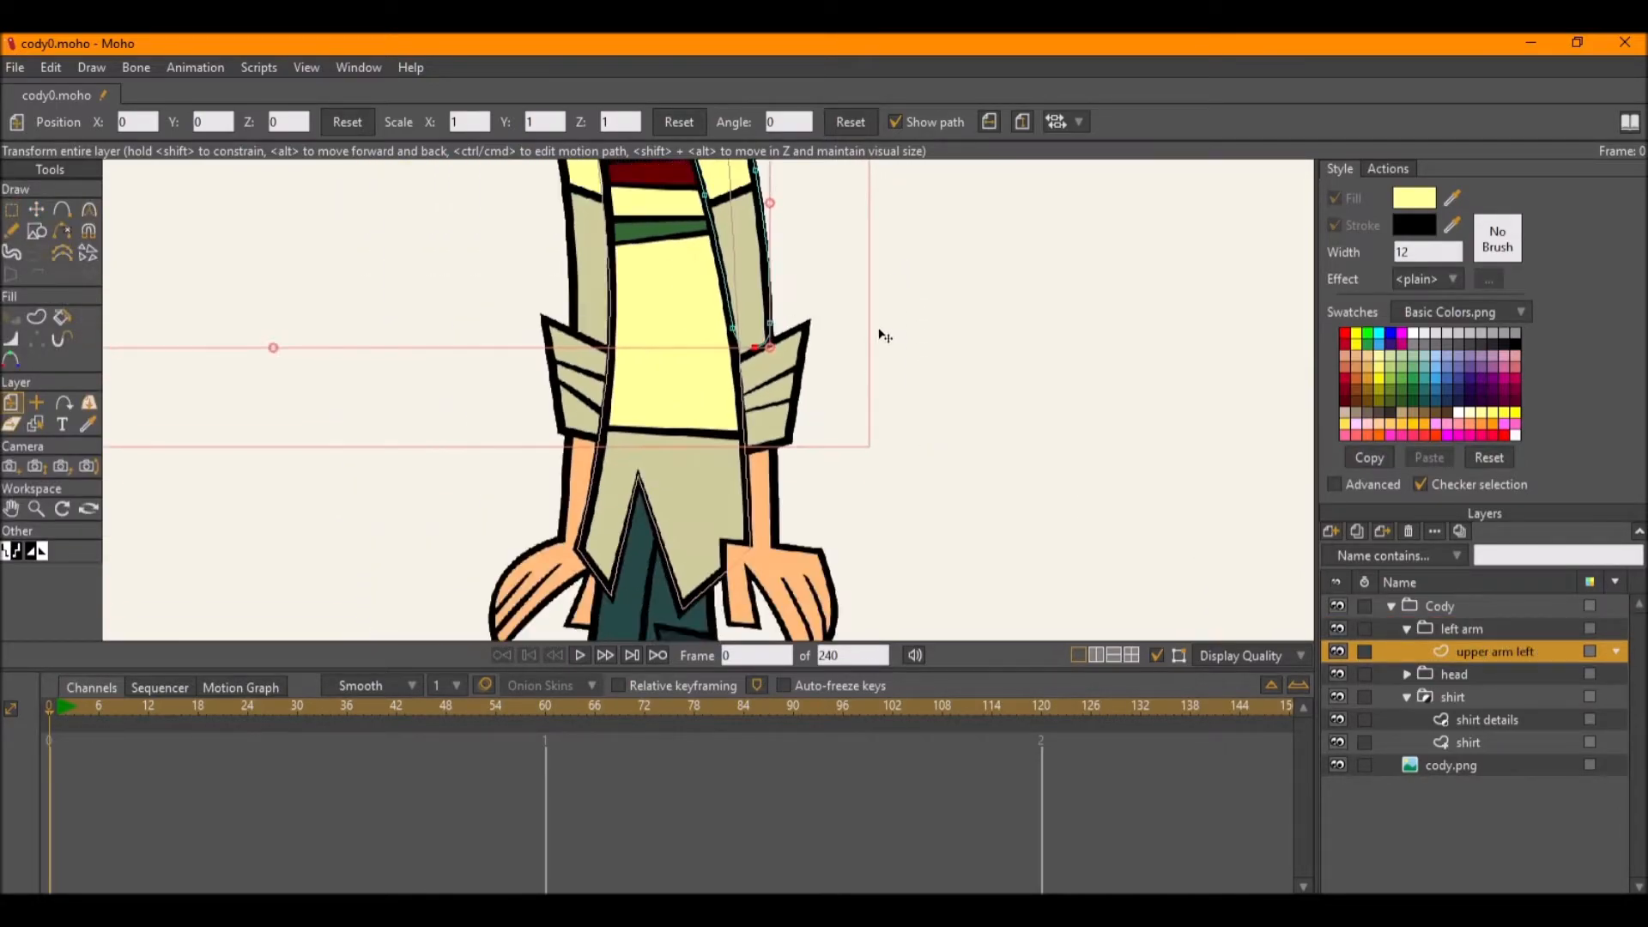
scroll(807, 403, up, 3)
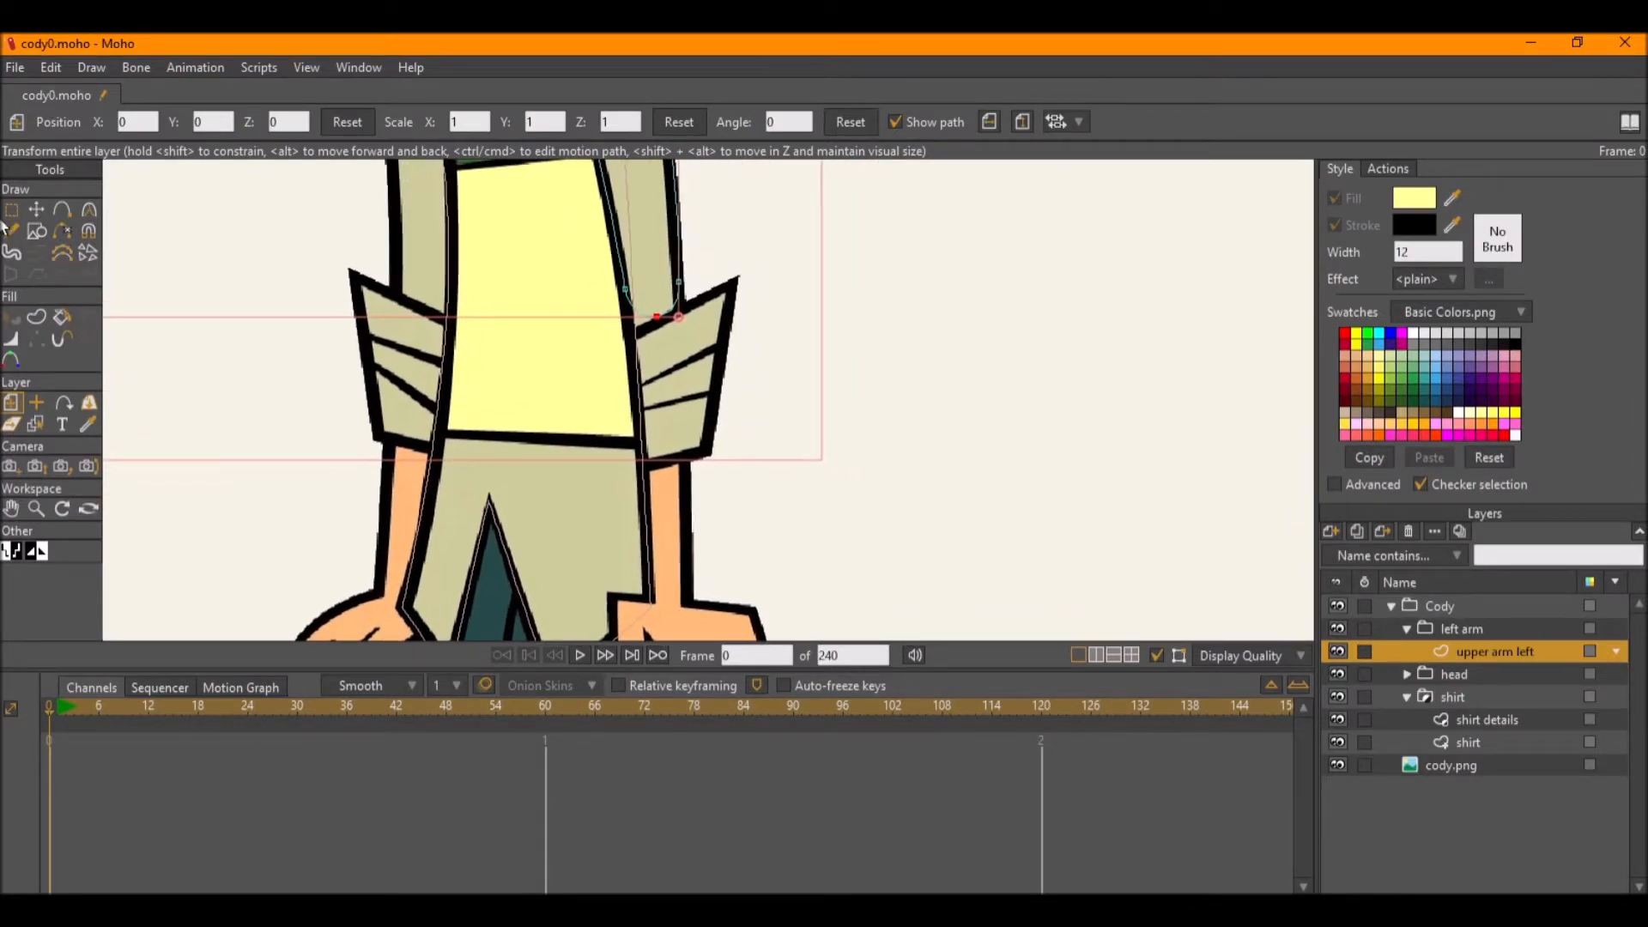
click(36, 230)
mouse_move(649, 599)
mouse_down()
mouse_move(678, 283)
mouse_move(630, 318)
mouse_up()
scroll(678, 284, up, 3)
key(t)
scroll(783, 314, up, 3)
drag(739, 292, 751, 291)
scroll(596, 332, down, 3)
Add a point midway along the forearm shape's top edge and curve that end into a rounded elbow.
key(a)
drag(574, 326, 1565, 456)
key(c)
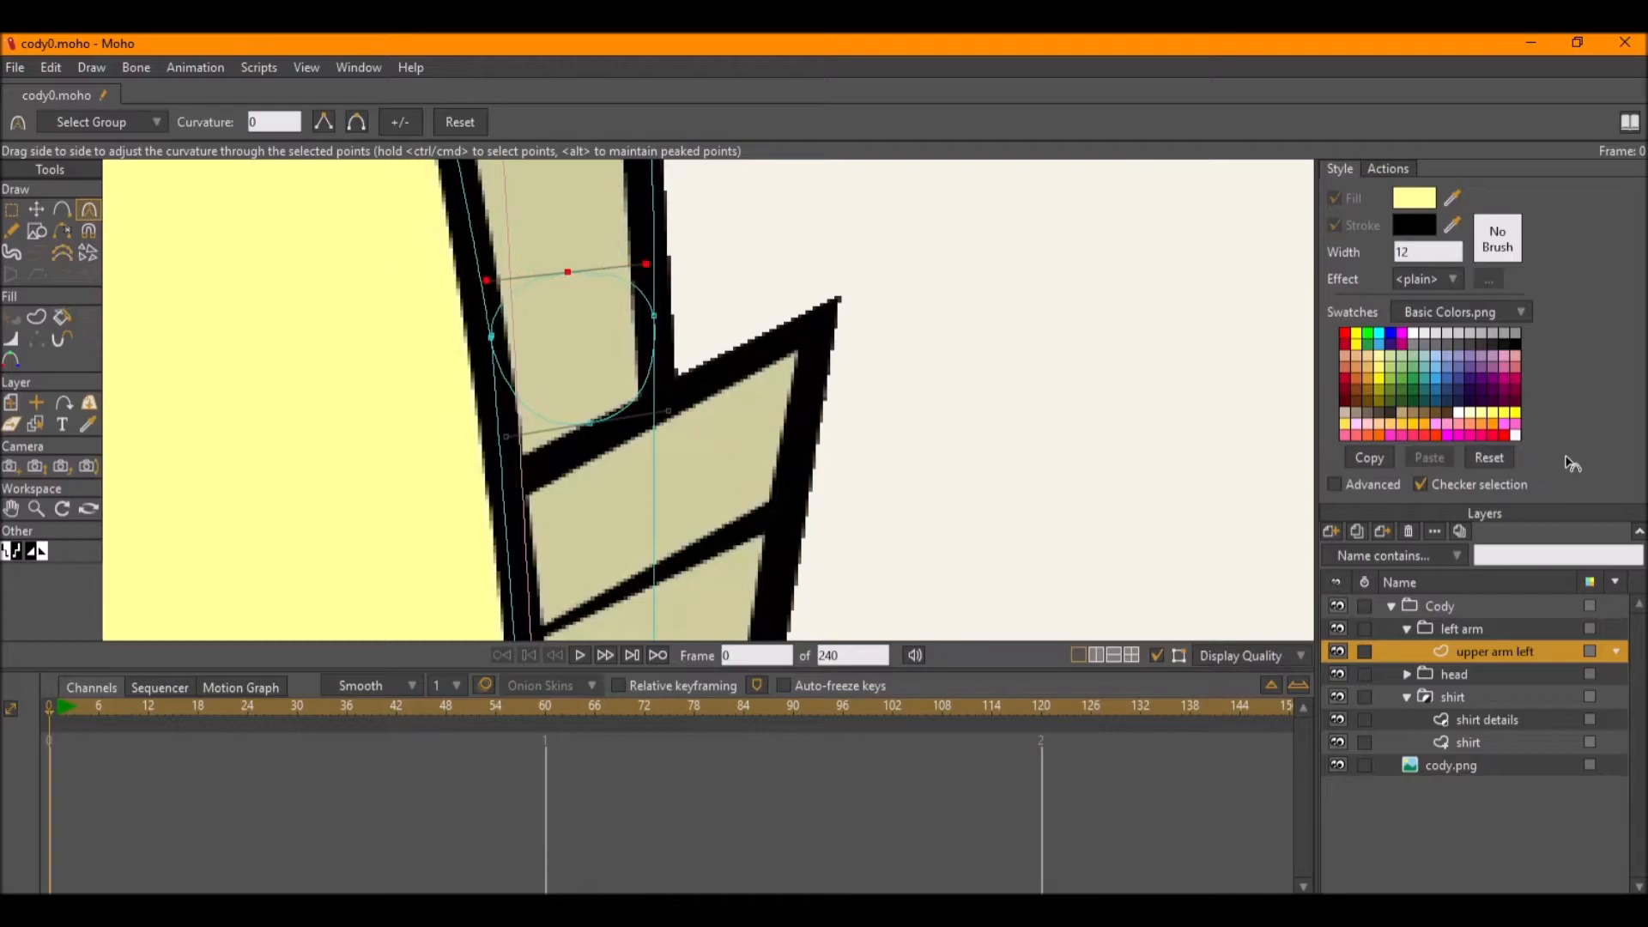
scroll(838, 375, down, 3)
Fit the forearm's lower corners to the wrist, then add an outer-edge point with a curvature of about 0.4113.
key(g)
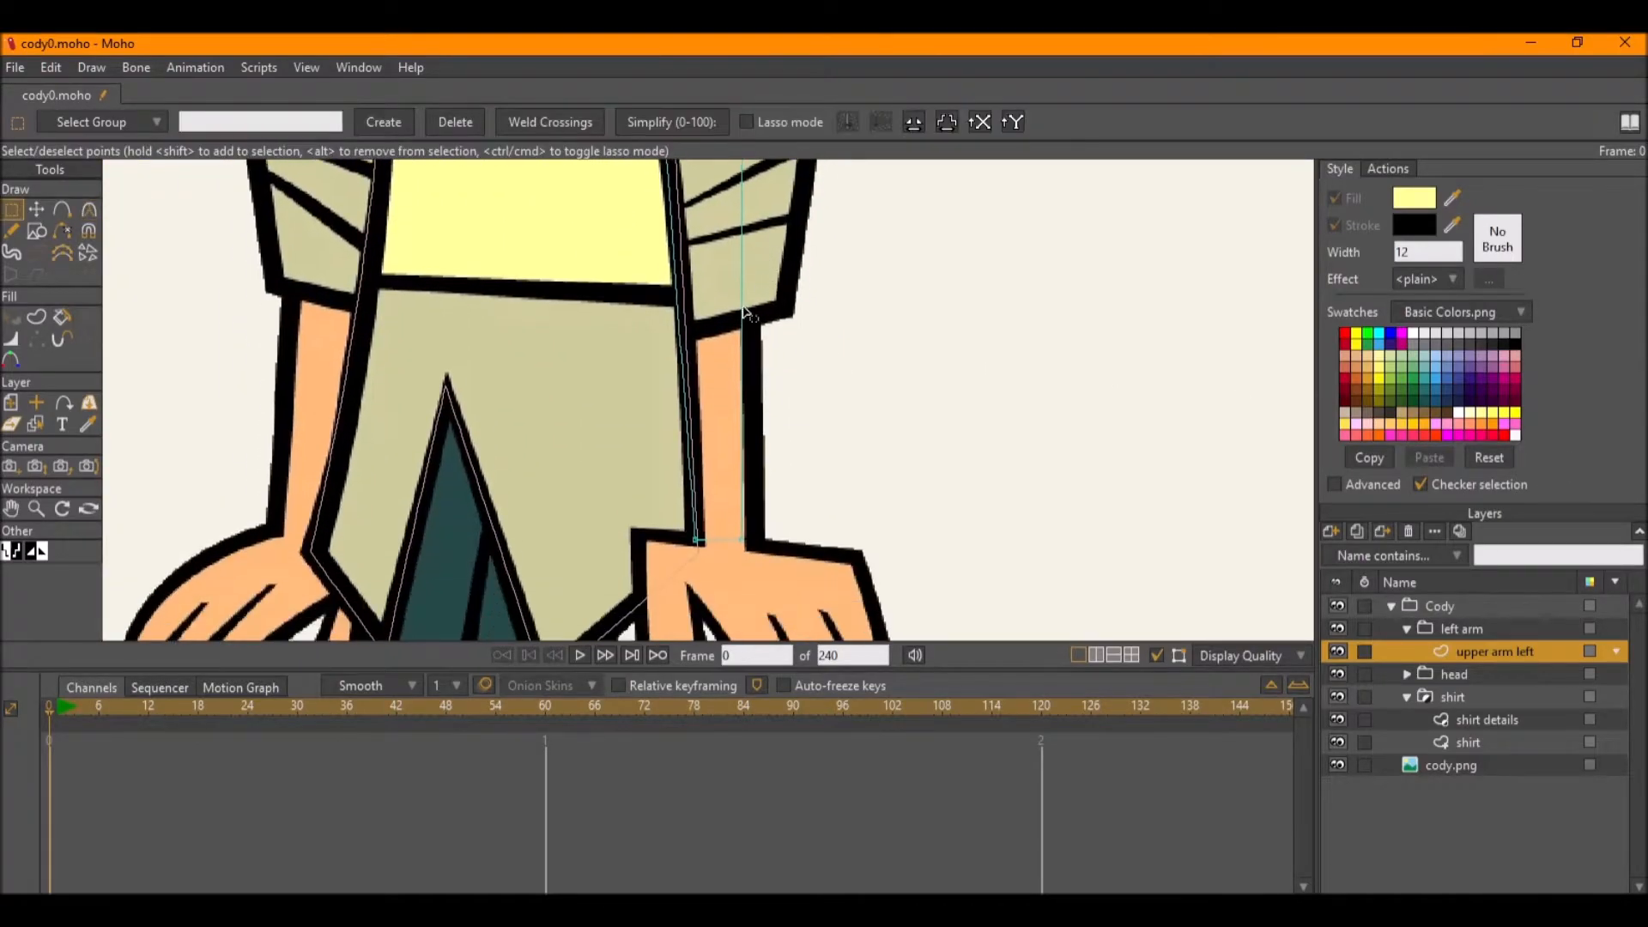
key(t)
drag(742, 546, 701, 544)
drag(761, 365, 745, 479)
key(a)
click(731, 352)
key(c)
drag(732, 352, 859, 300)
drag(807, 239, 801, 426)
scroll(797, 420, up, 2)
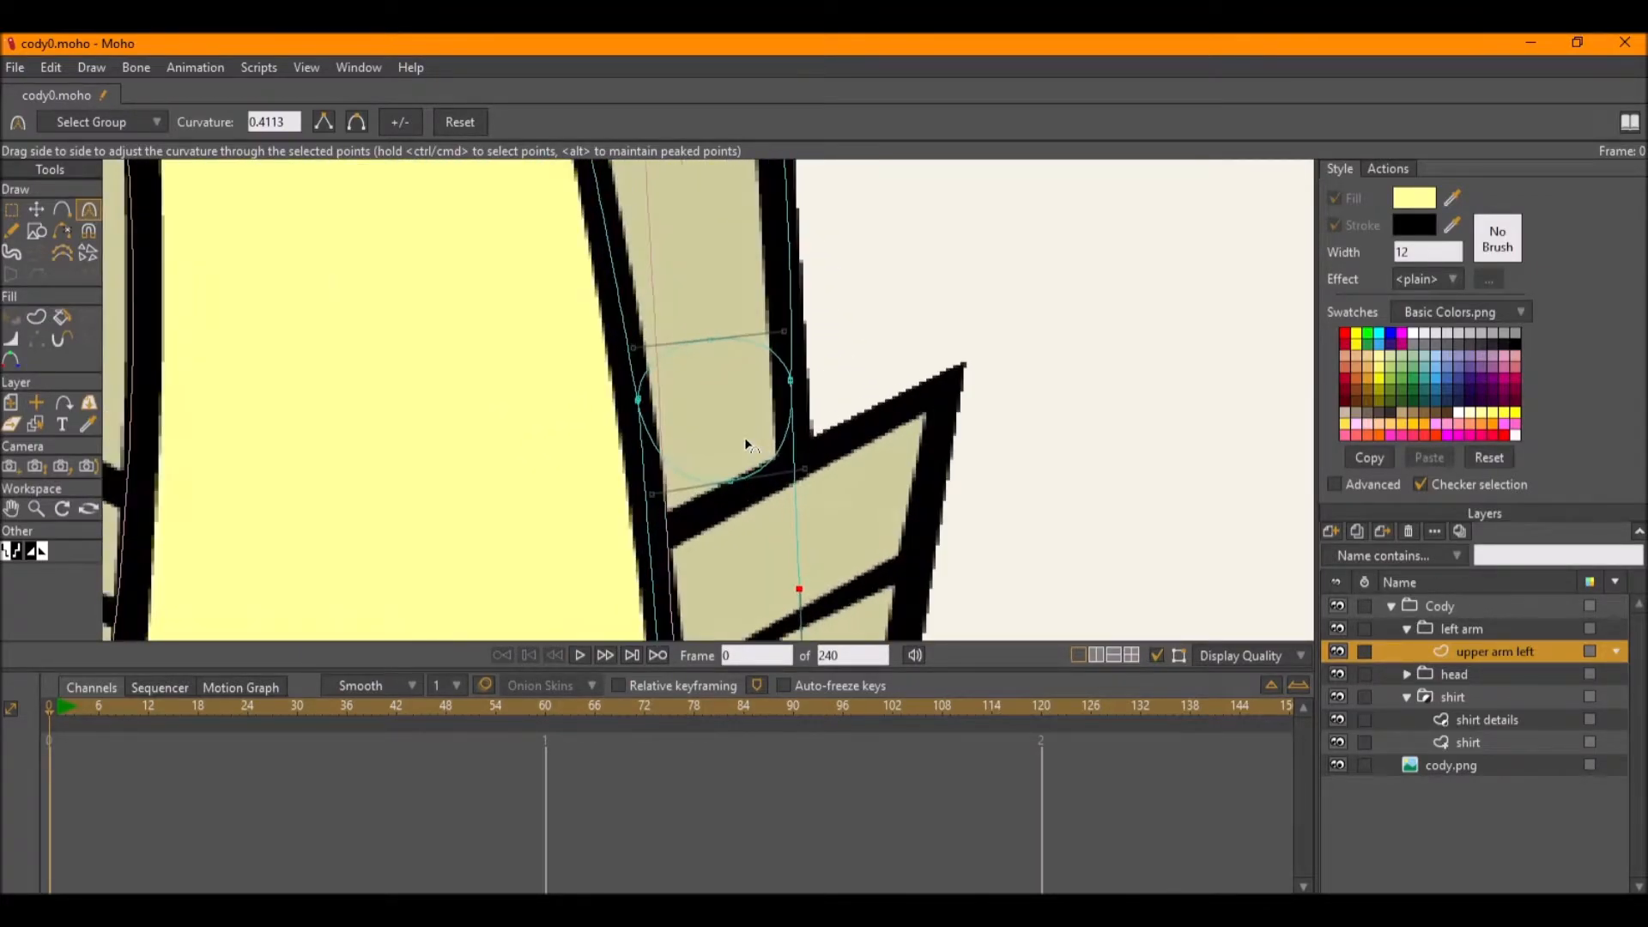
Align the forearm's elbow points with the upper arm's points on both sides, and save the file.
key(t)
drag(828, 507, 508, 276)
drag(703, 391, 634, 370)
key(g)
click(648, 386)
key(t)
key(g)
drag(807, 378, 756, 322)
key(t)
scroll(824, 370, up, 2)
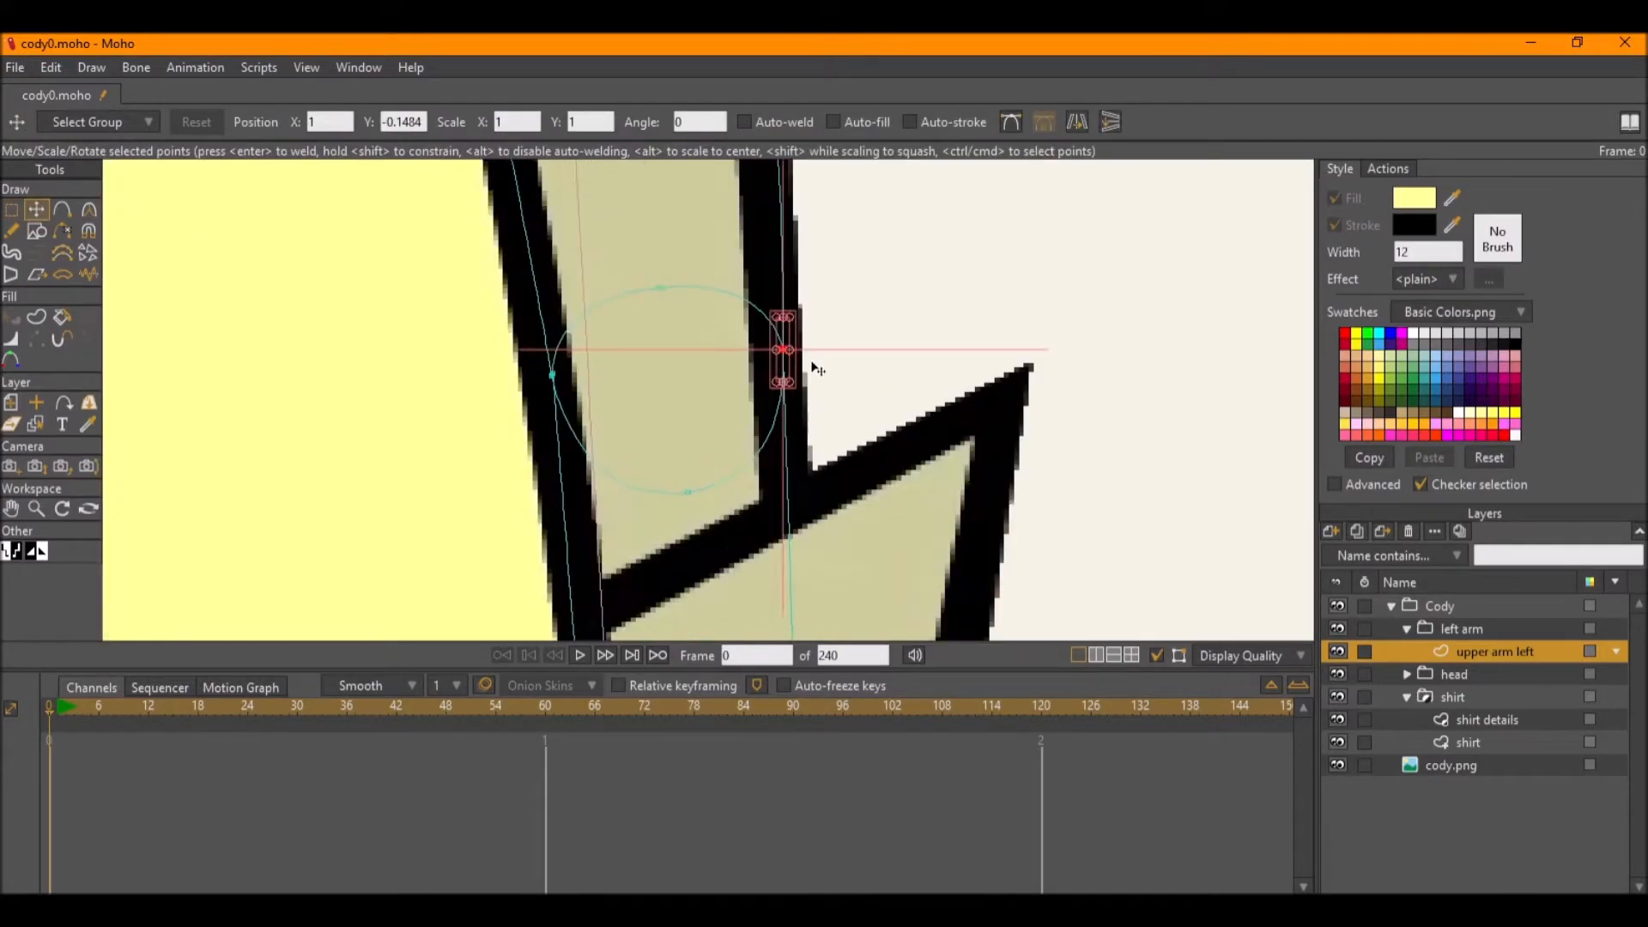
scroll(687, 307, down, 4)
key(ctrl+s)
Select the whole forearm shape and cut it out of the upper arm left layer.
scroll(745, 309, down, 1)
mouse_move(734, 266)
mouse_down()
mouse_move(773, 442)
mouse_move(723, 482)
mouse_up()
scroll(764, 429, down, 1)
scroll(652, 326, up, 2)
scroll(655, 334, down, 3)
scroll(649, 327, up, 3)
scroll(829, 442, down, 4)
drag(794, 445, 728, 233)
key(g)
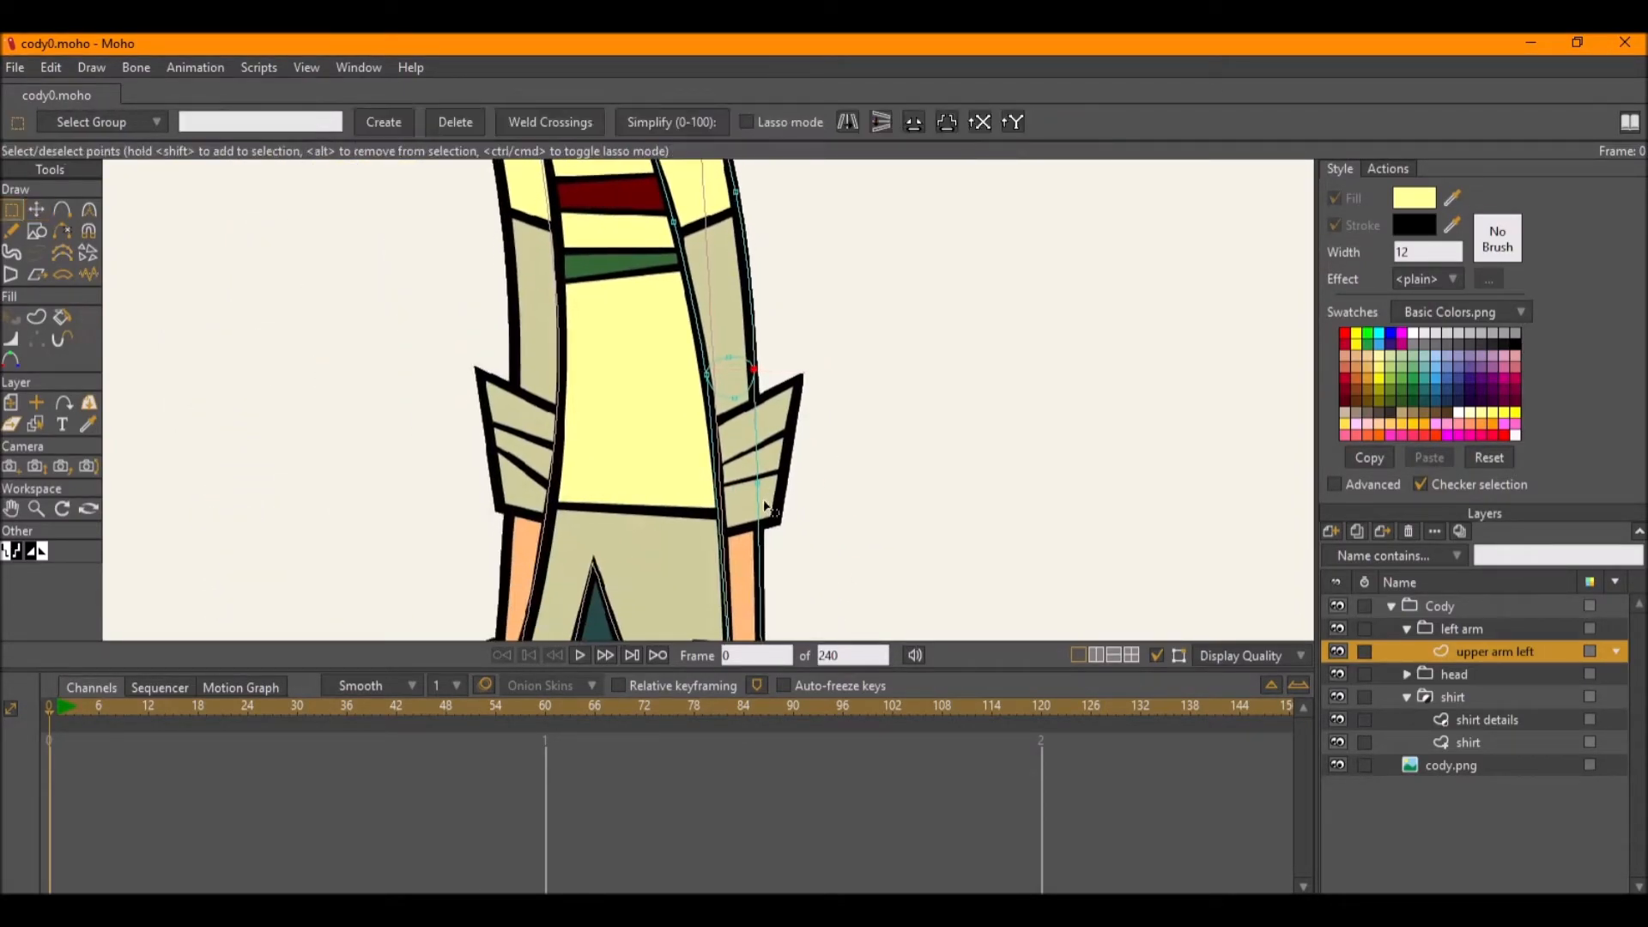
shift+click(758, 504)
drag(758, 508, 768, 338)
key(Delete)
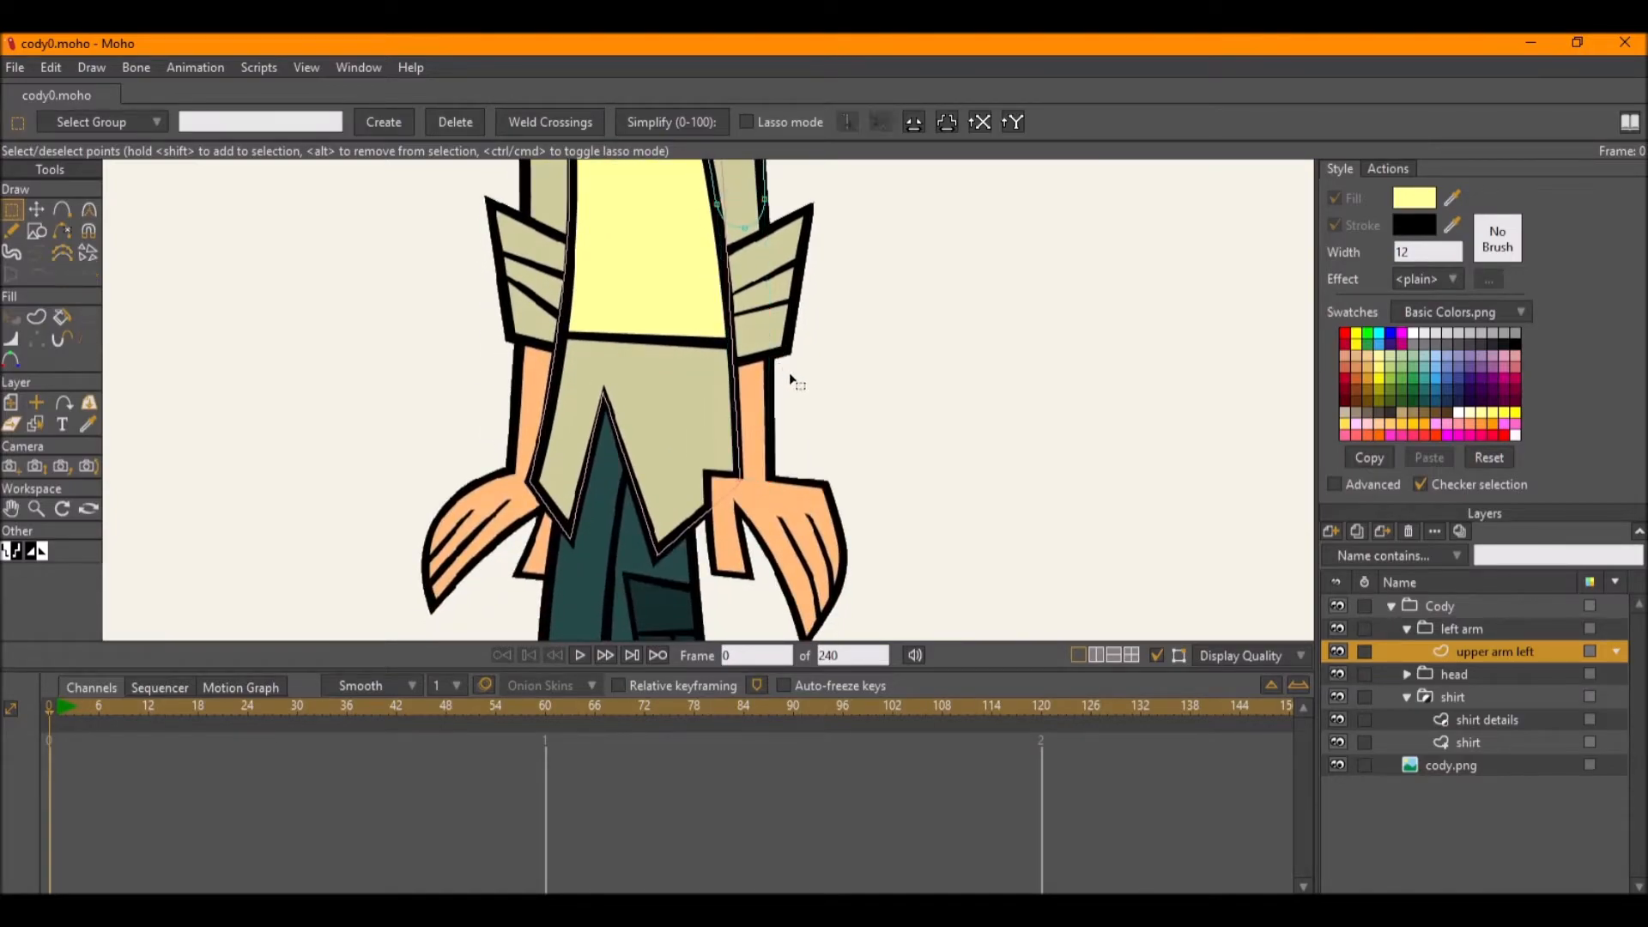
Add a new vector layer inside the left arm group and name it "lower arm left".
click(1330, 531)
click(1348, 556)
double_click(1477, 651)
text(lower)
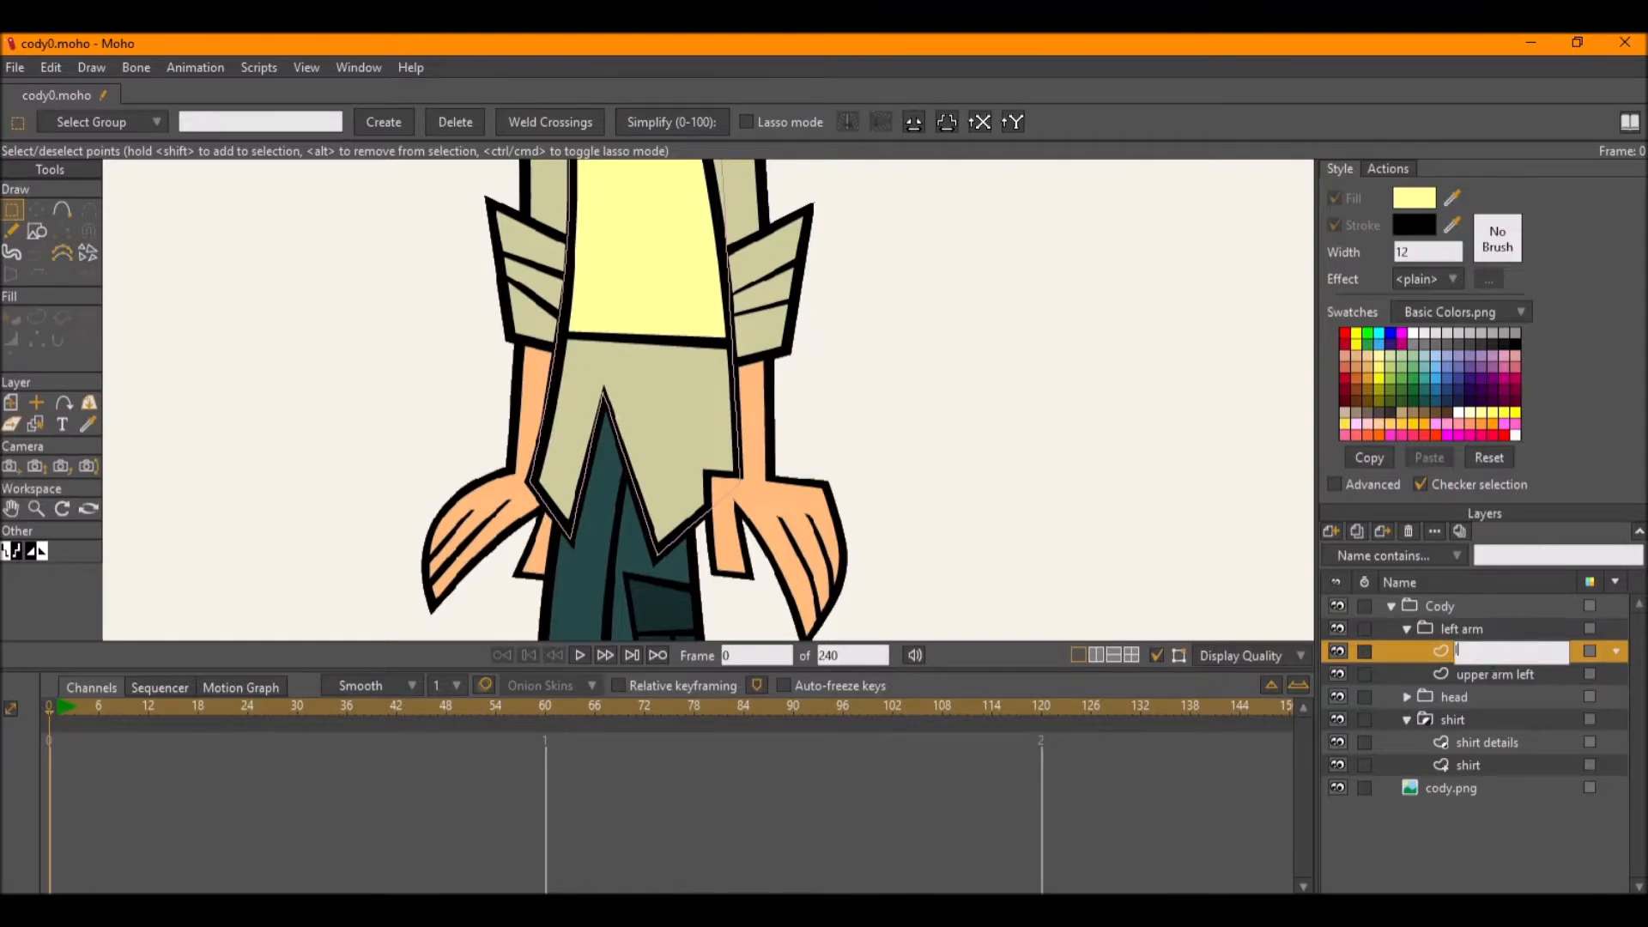
key(ctrl+a)
click(1486, 650)
text(arm left)
key(Return)
Paste the forearm shape into the lower arm left layer, save the file and deselect the points.
key(t)
key(ctrl+s)
key(g)
scroll(599, 307, up, 3)
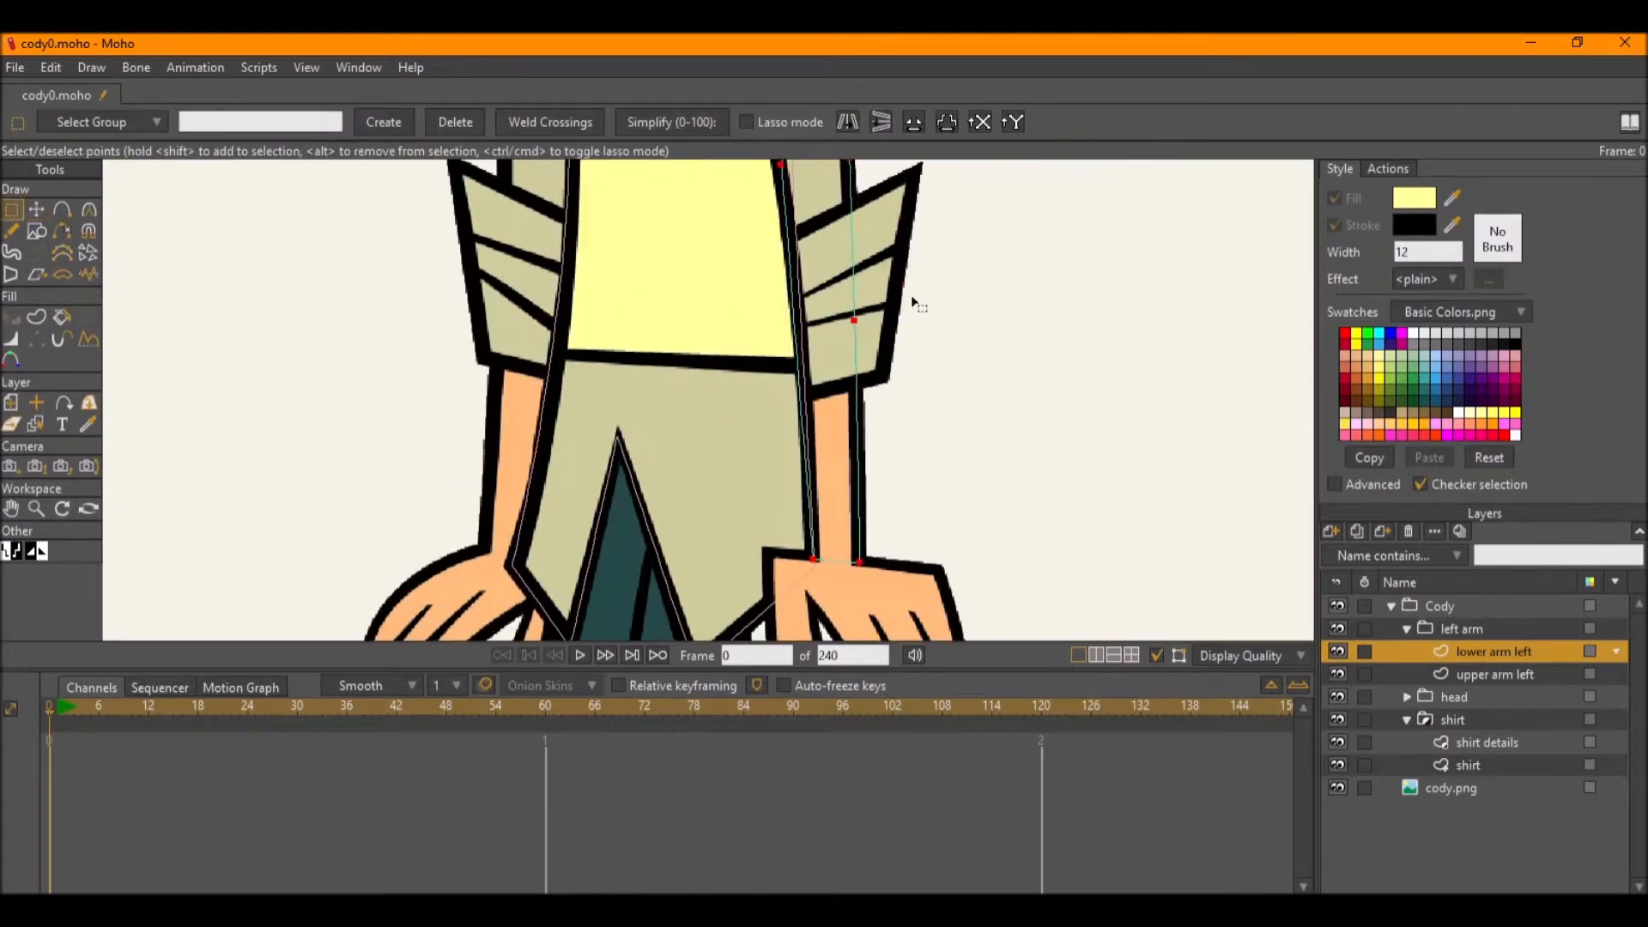
drag(910, 295, 890, 390)
click(895, 372)
mouse_move(820, 310)
mouse_down()
mouse_move(792, 399)
mouse_move(807, 461)
mouse_up()
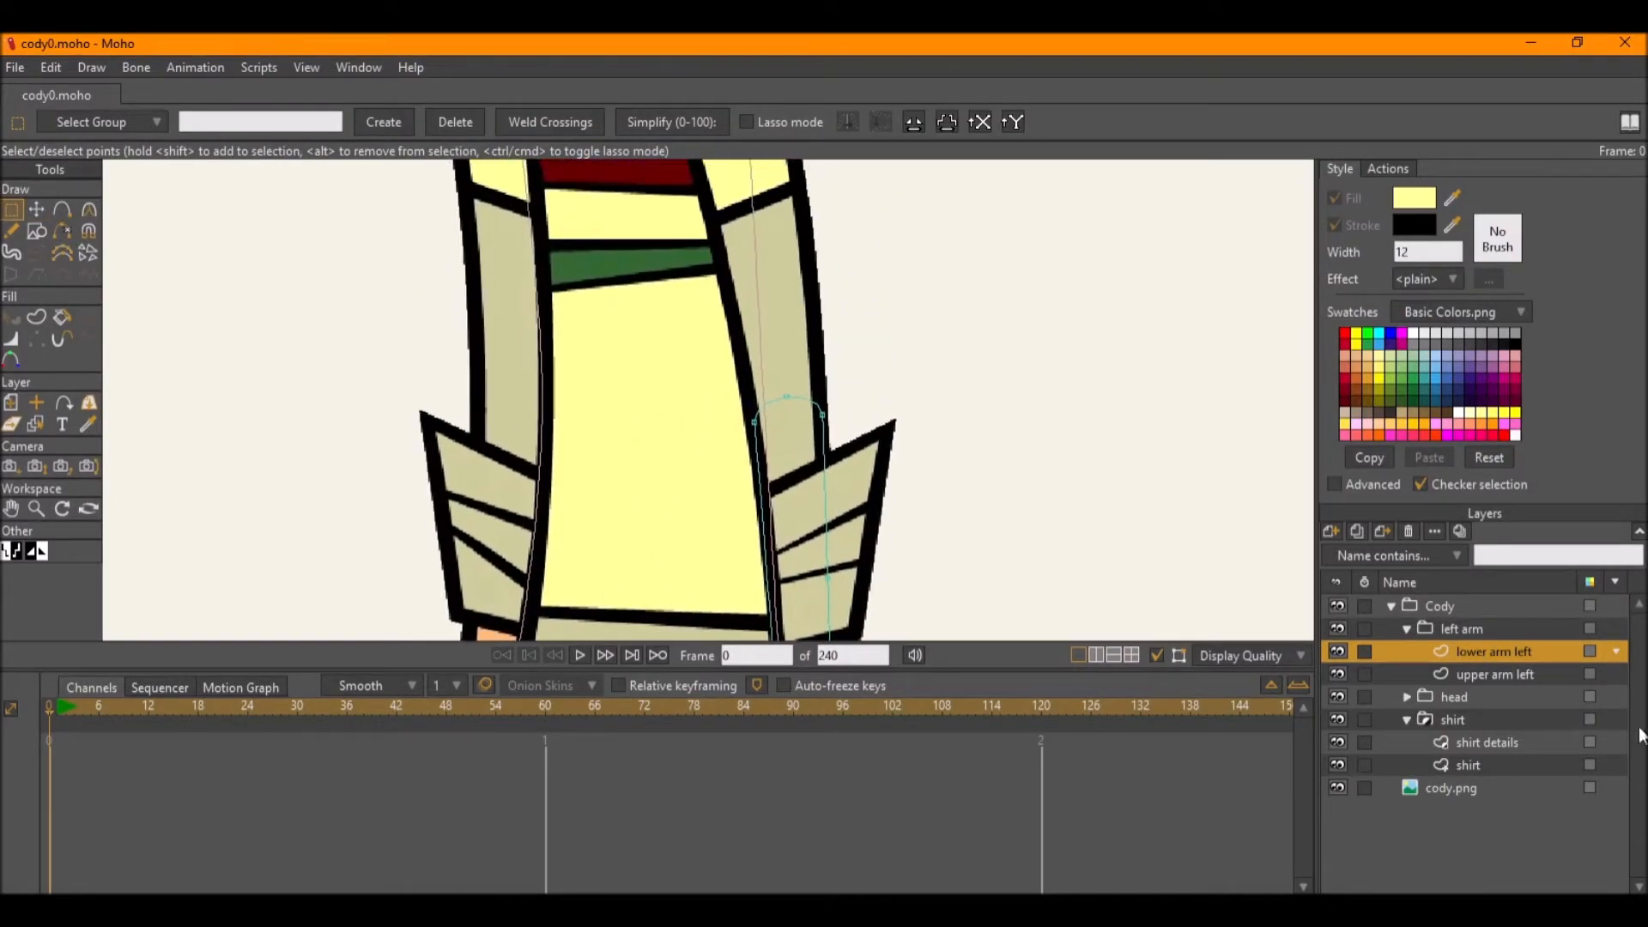
Move the upper arm left layer above the lower arm left layer and save the file.
click(1506, 670)
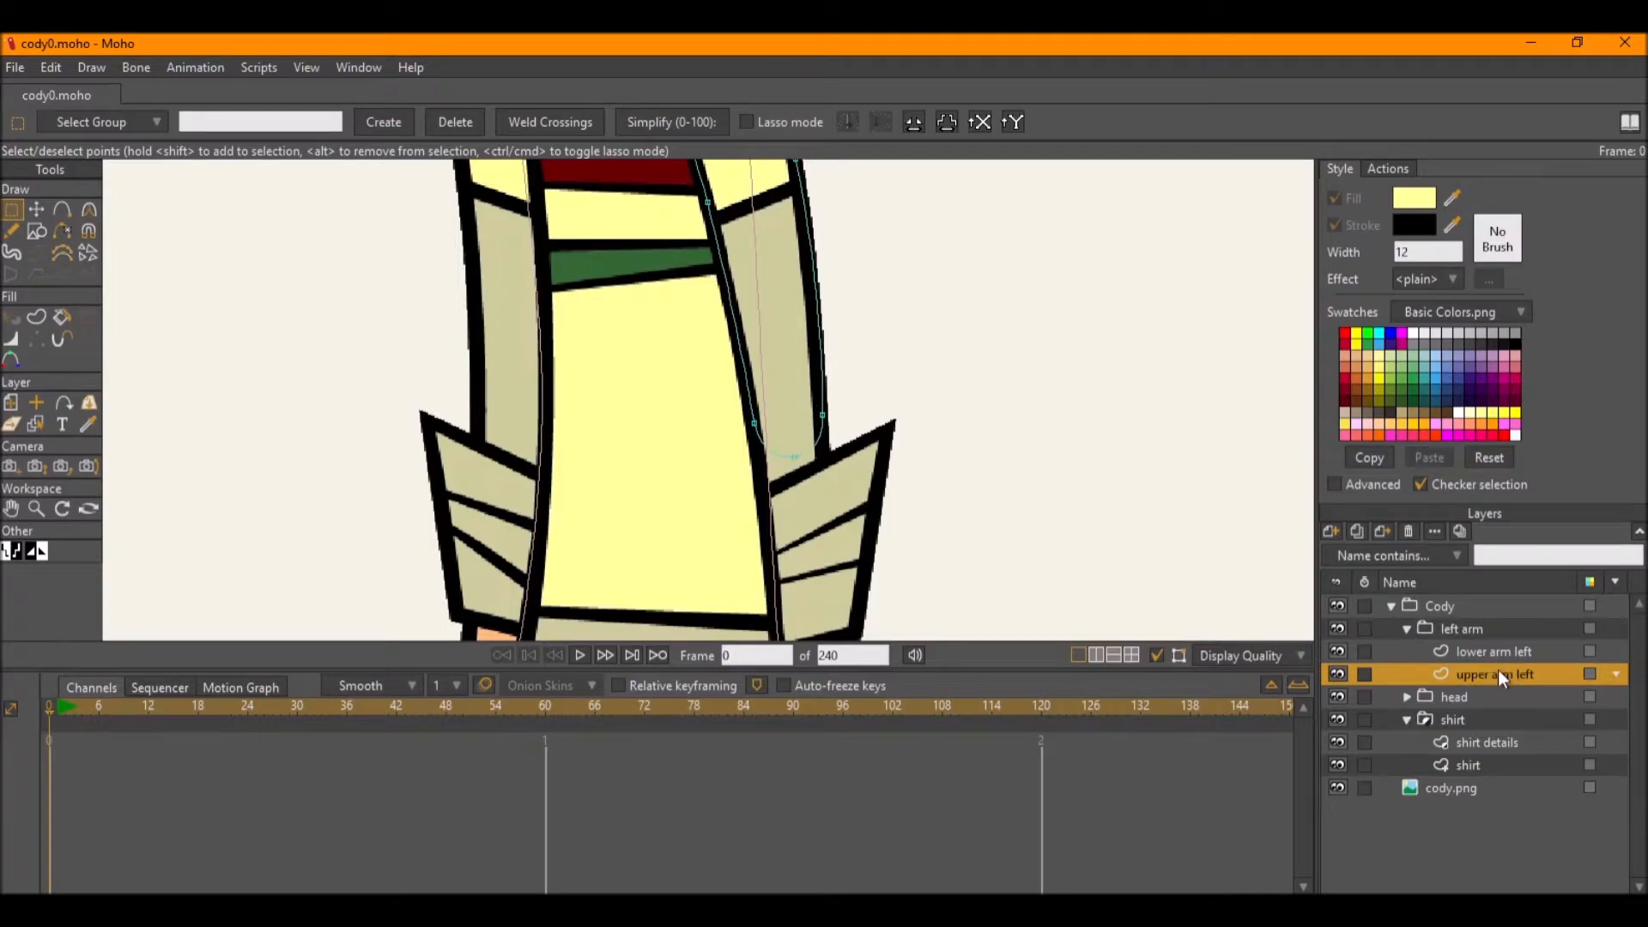
drag(1495, 652, 1486, 647)
key(ctrl+s)
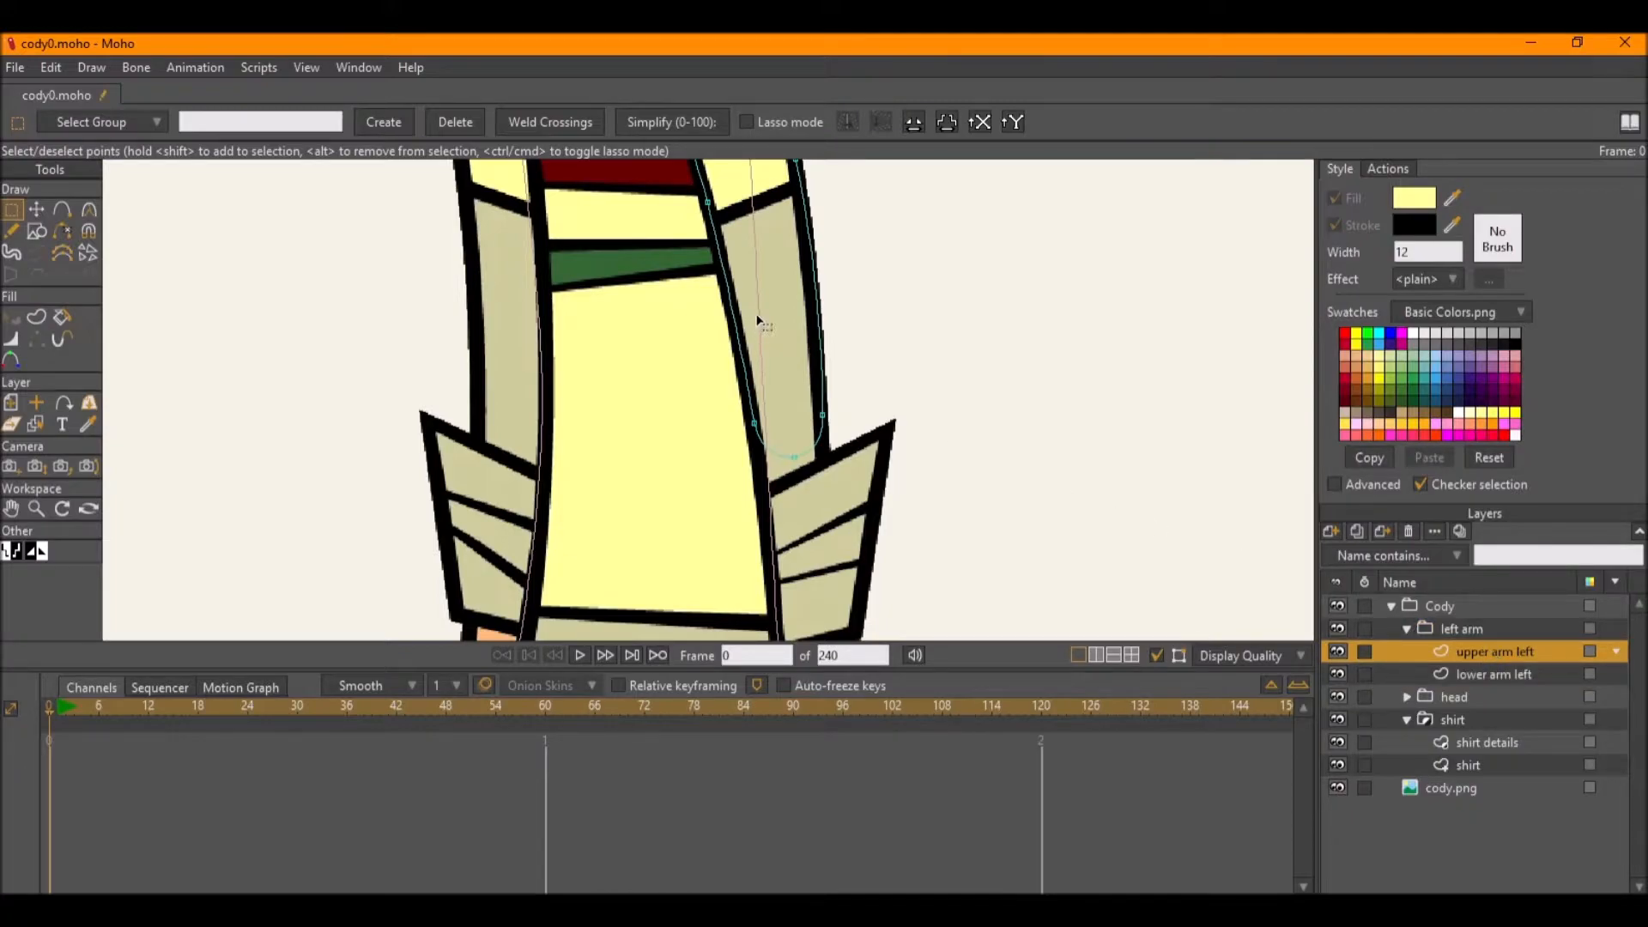
Create a filled and stroked shape from the whole upper arm outline, using the beige jacket colour sampled from the reference sleeve.
drag(755, 321, 773, 422)
scroll(756, 372, up, 2)
drag(746, 369, 703, 349)
scroll(703, 348, down, 2)
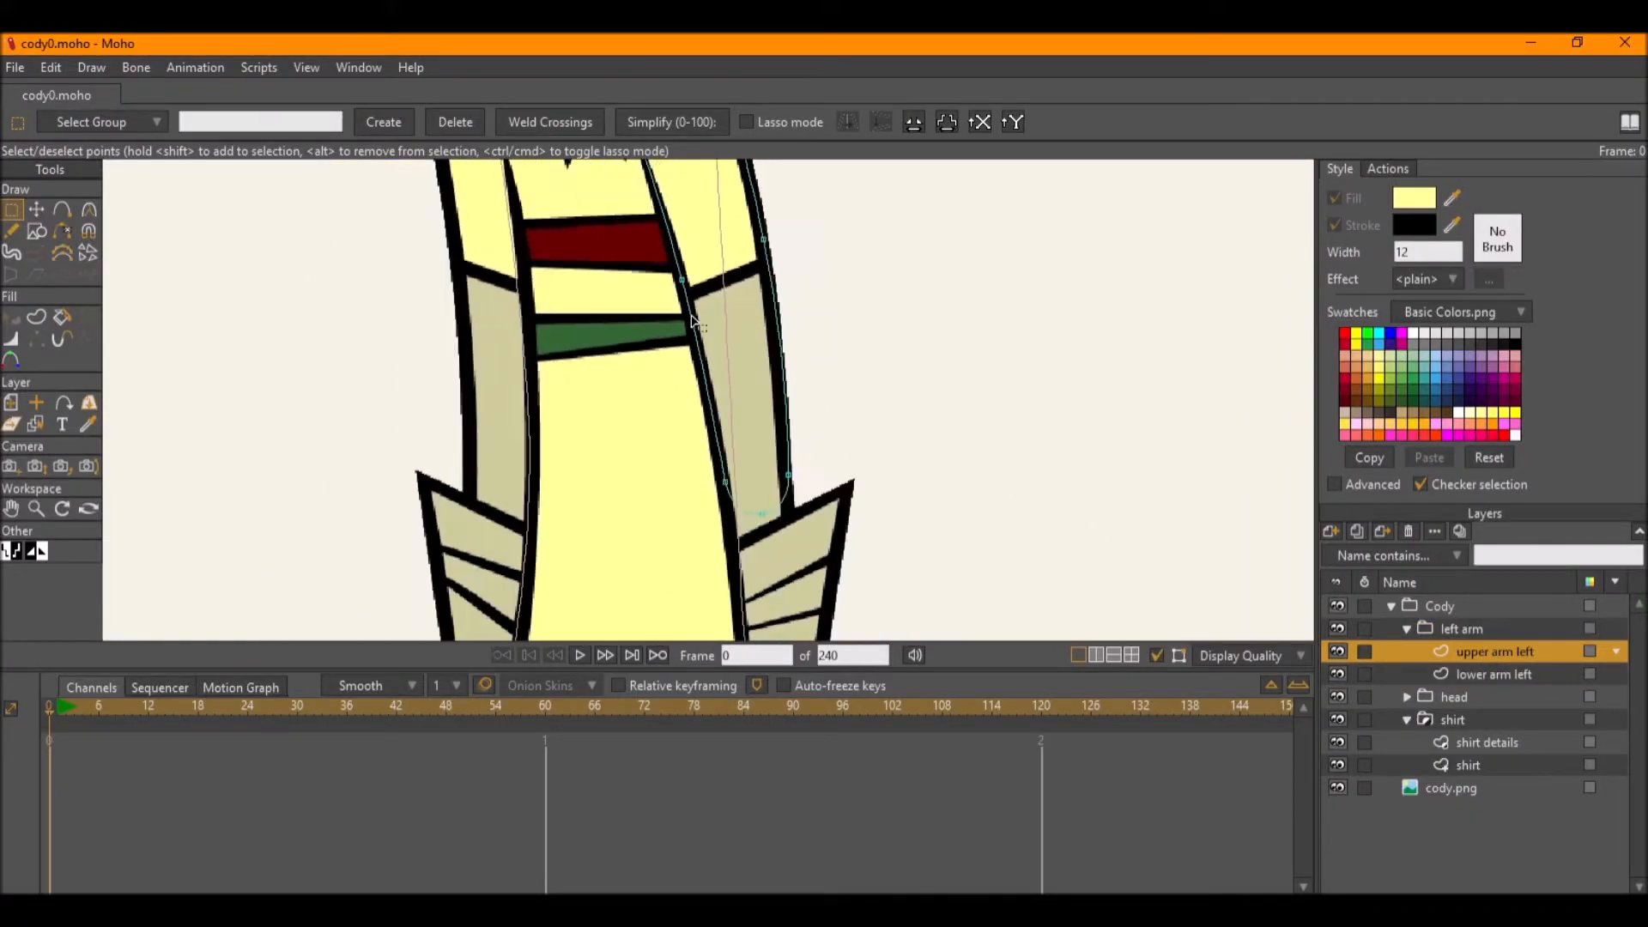
key(ctrl+a)
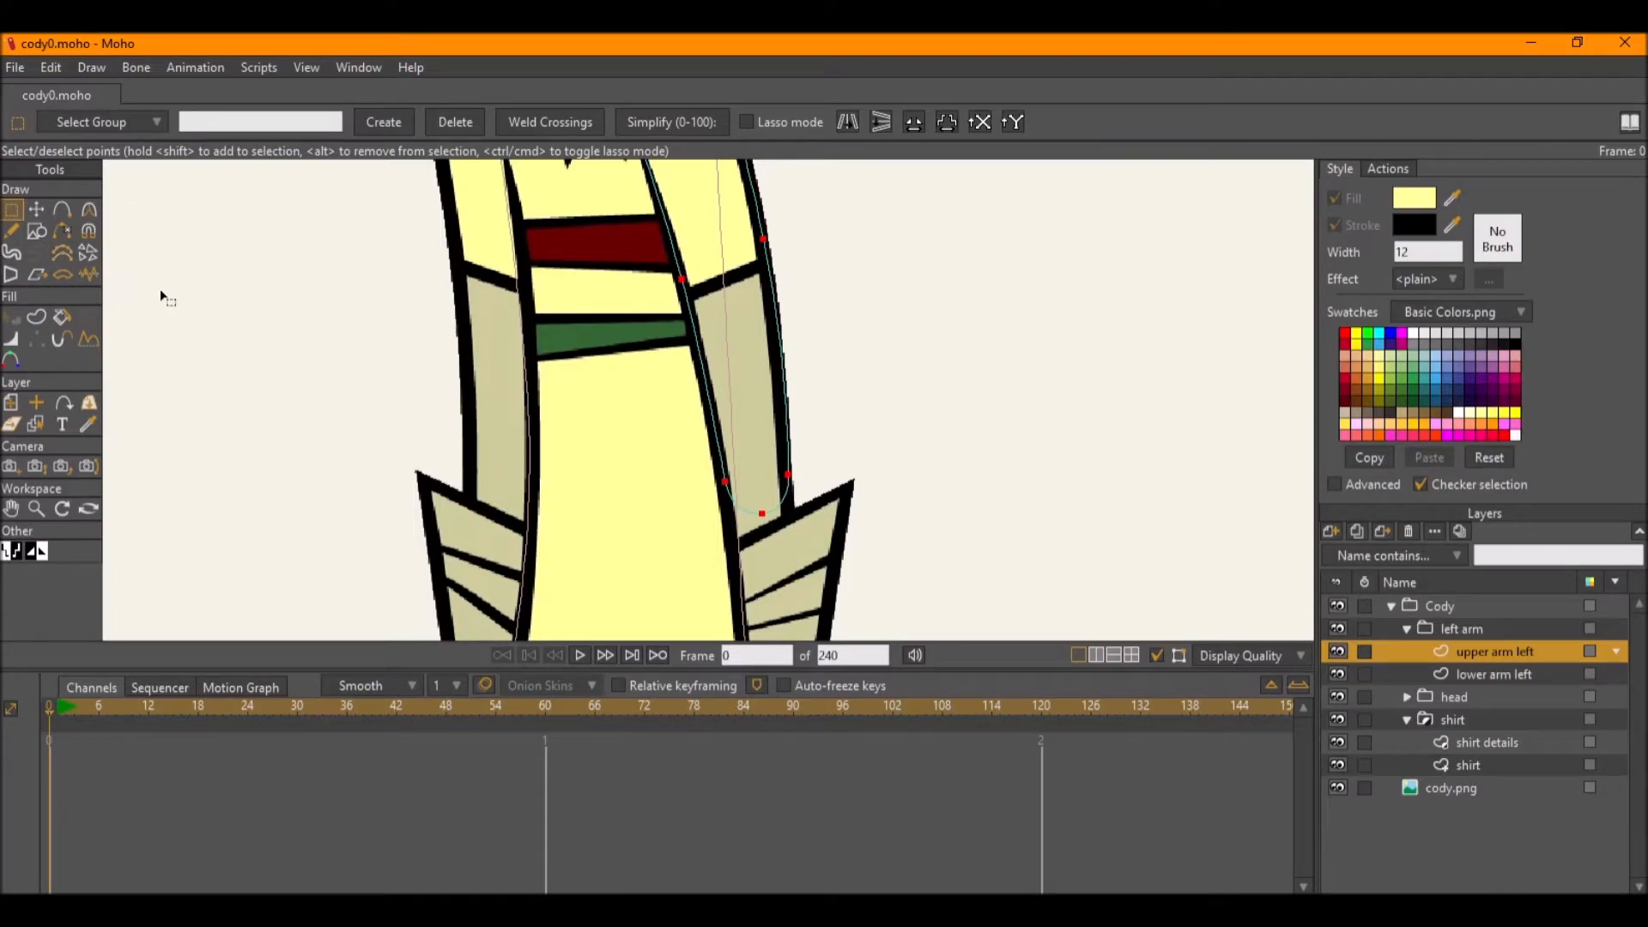
drag(625, 431, 616, 523)
drag(711, 492, 700, 473)
scroll(701, 477, up, 2)
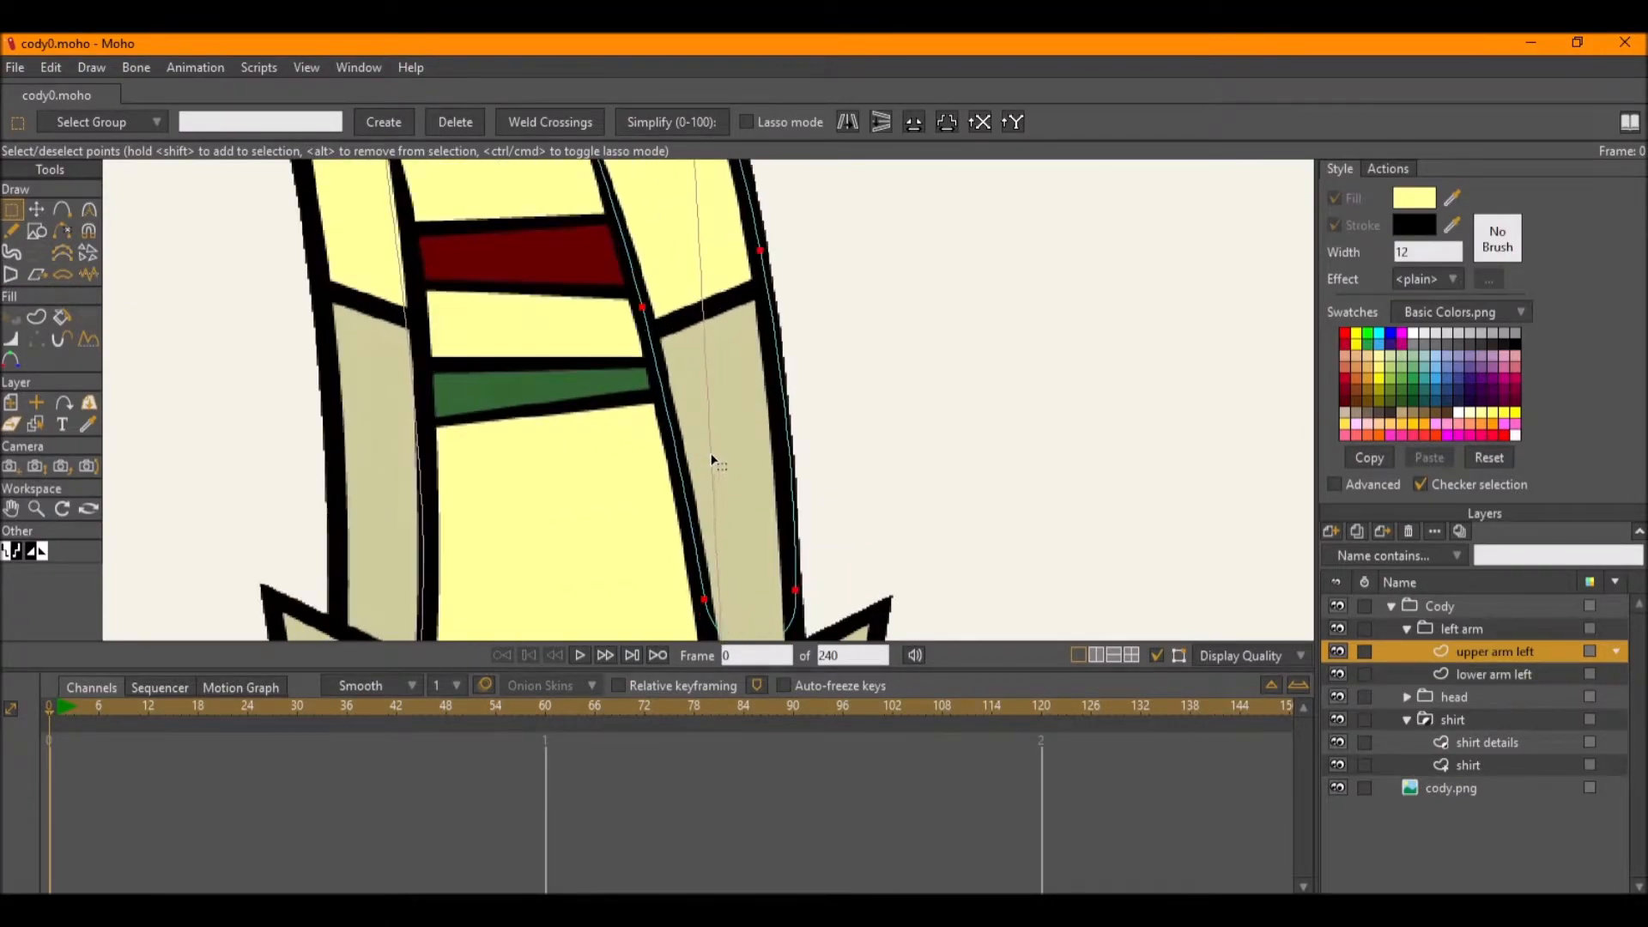
drag(981, 388, 967, 460)
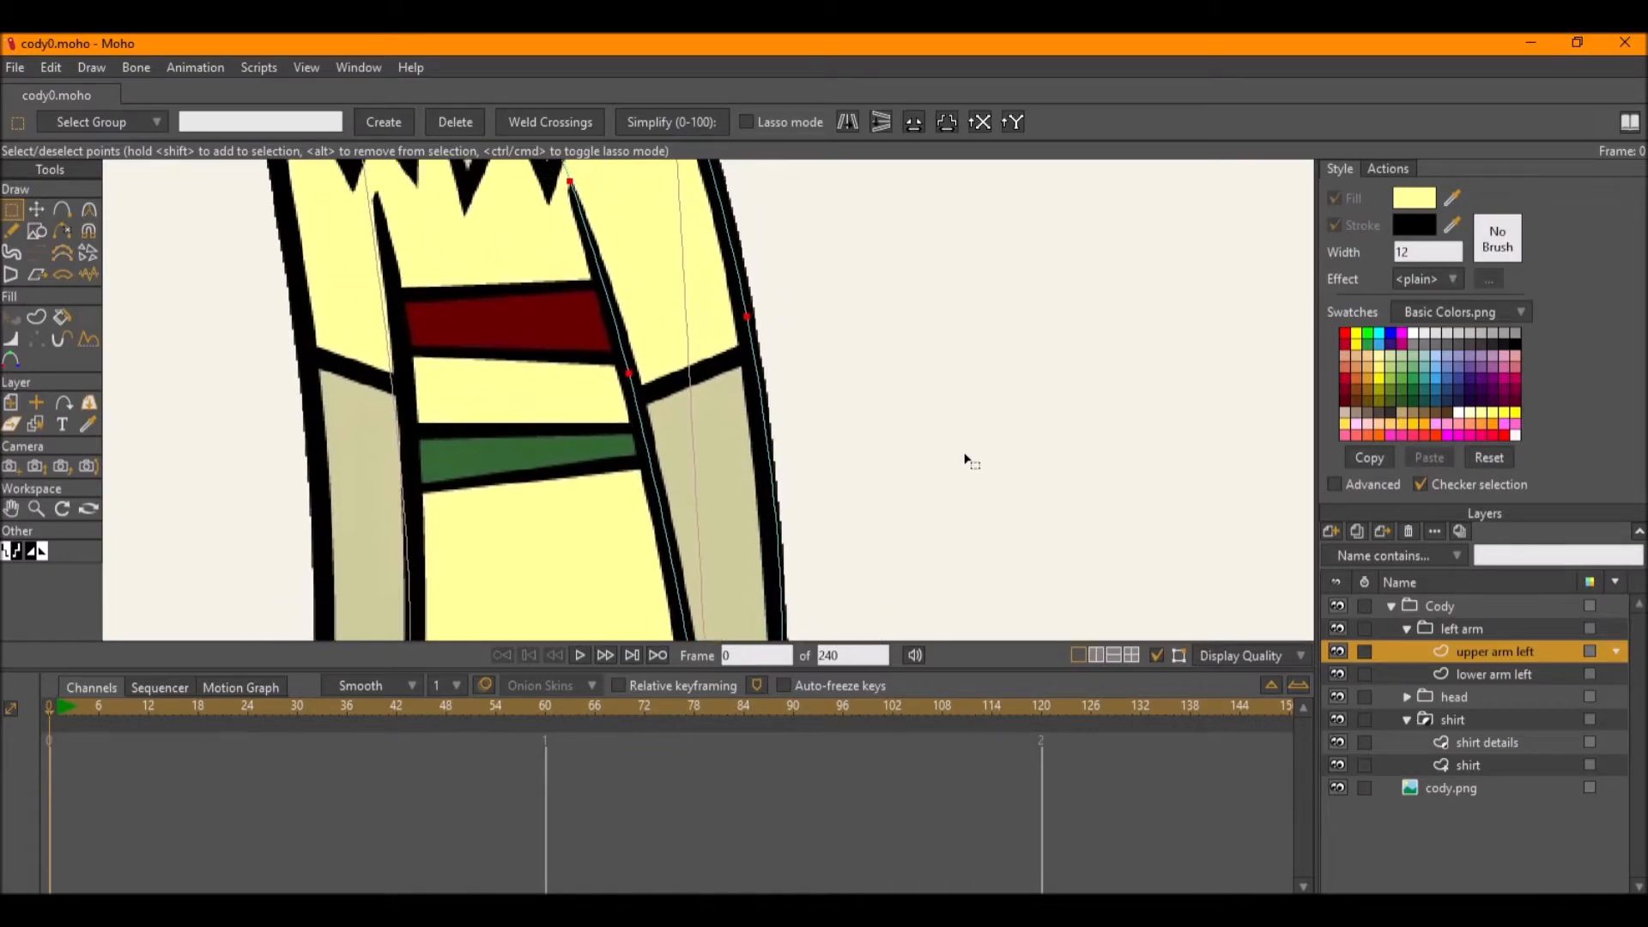
scroll(717, 326, down, 4)
scroll(697, 395, up, 5)
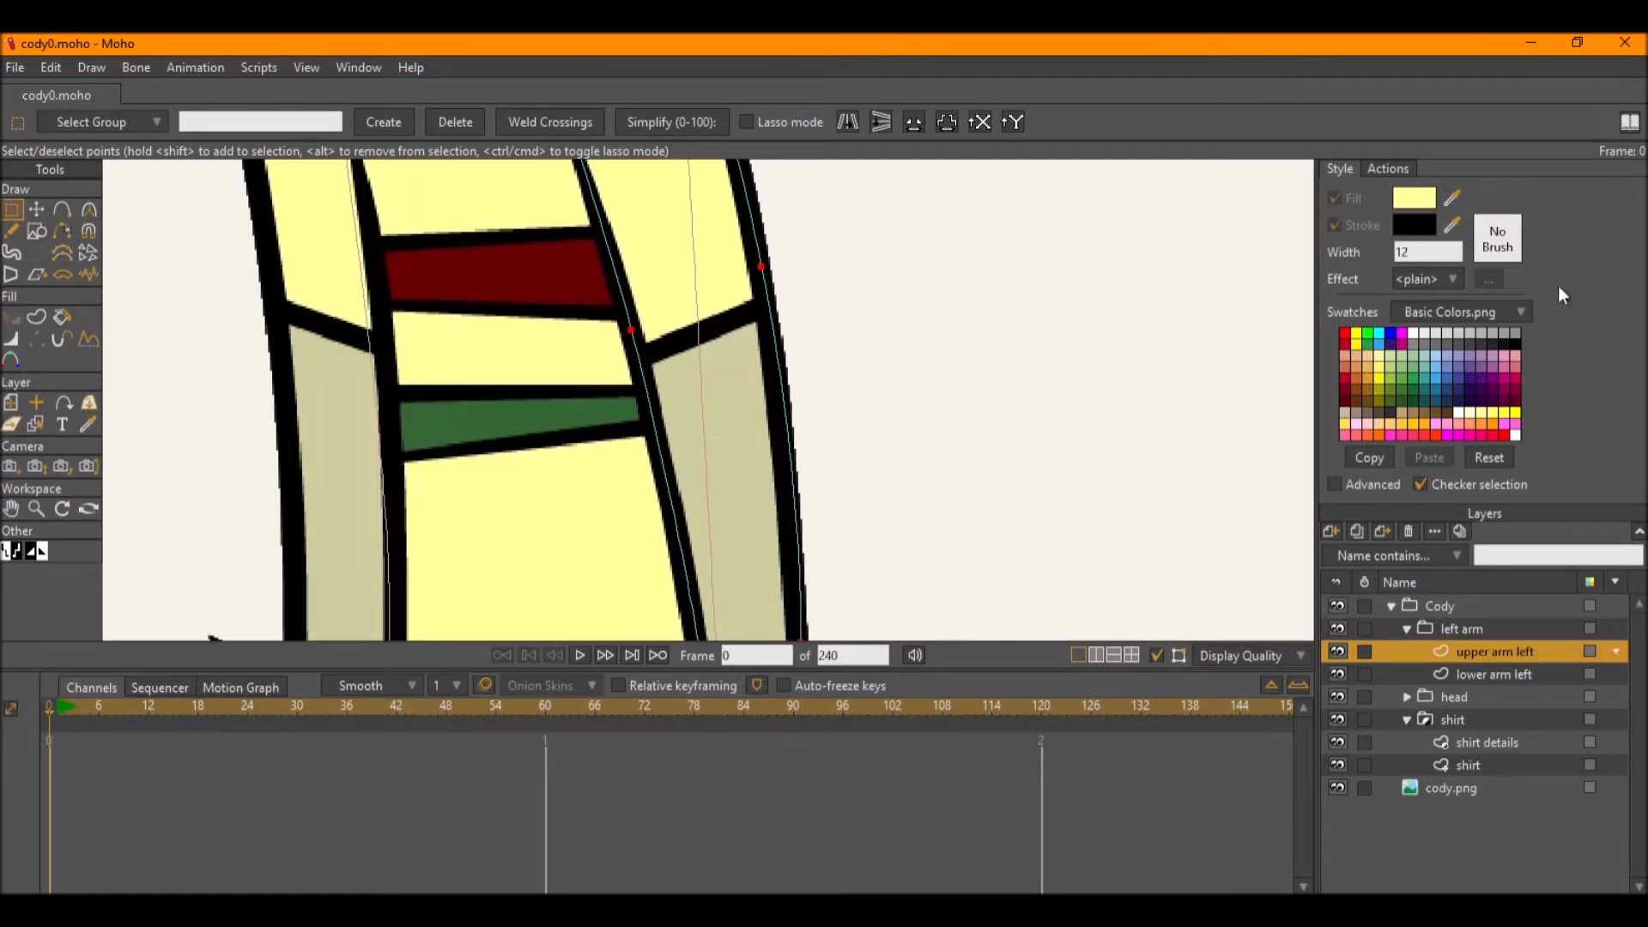
click(36, 317)
scroll(729, 300, down, 3)
drag(1450, 199, 852, 322)
drag(524, 354, 552, 350)
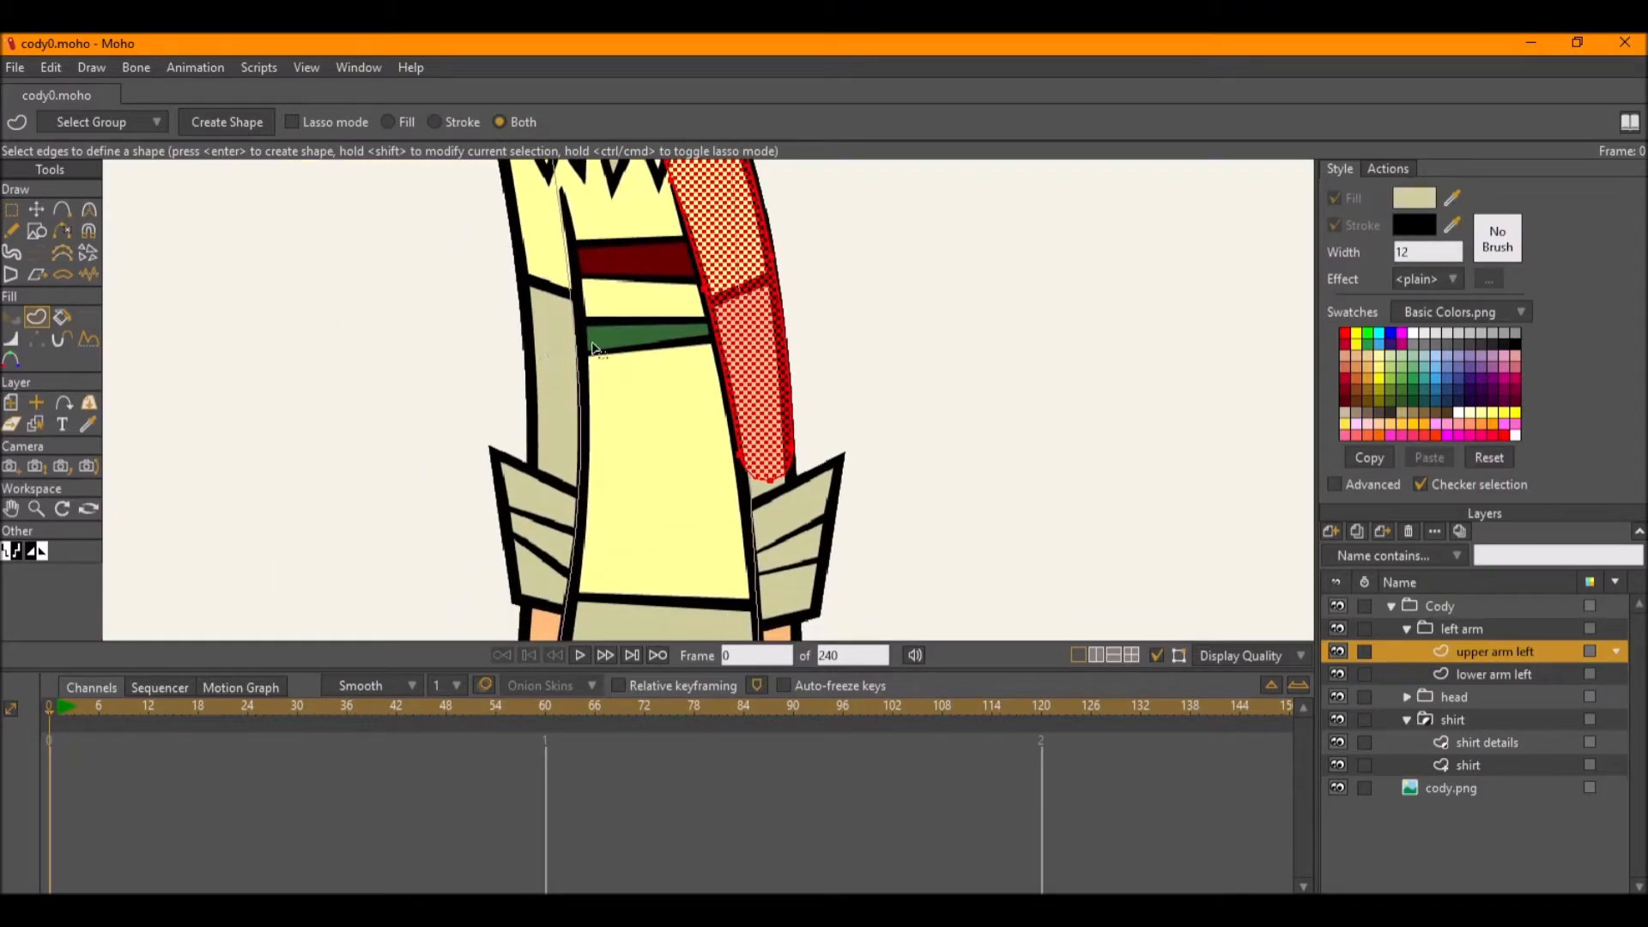
drag(591, 290, 567, 348)
click(225, 122)
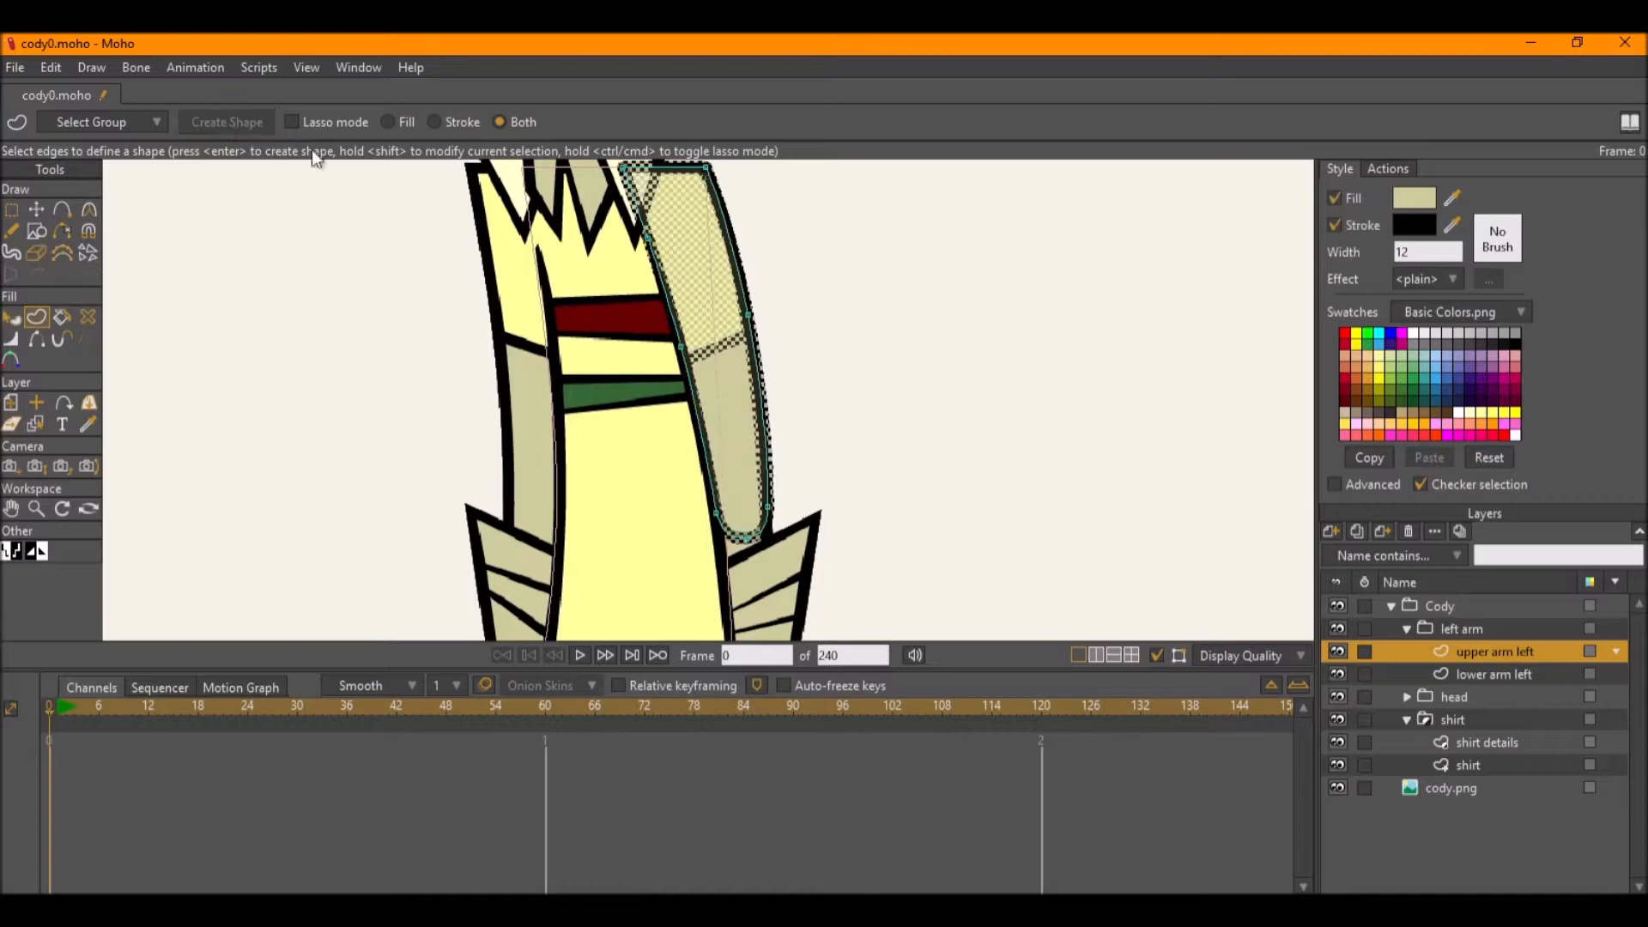
click(807, 276)
scroll(656, 204, up, 3)
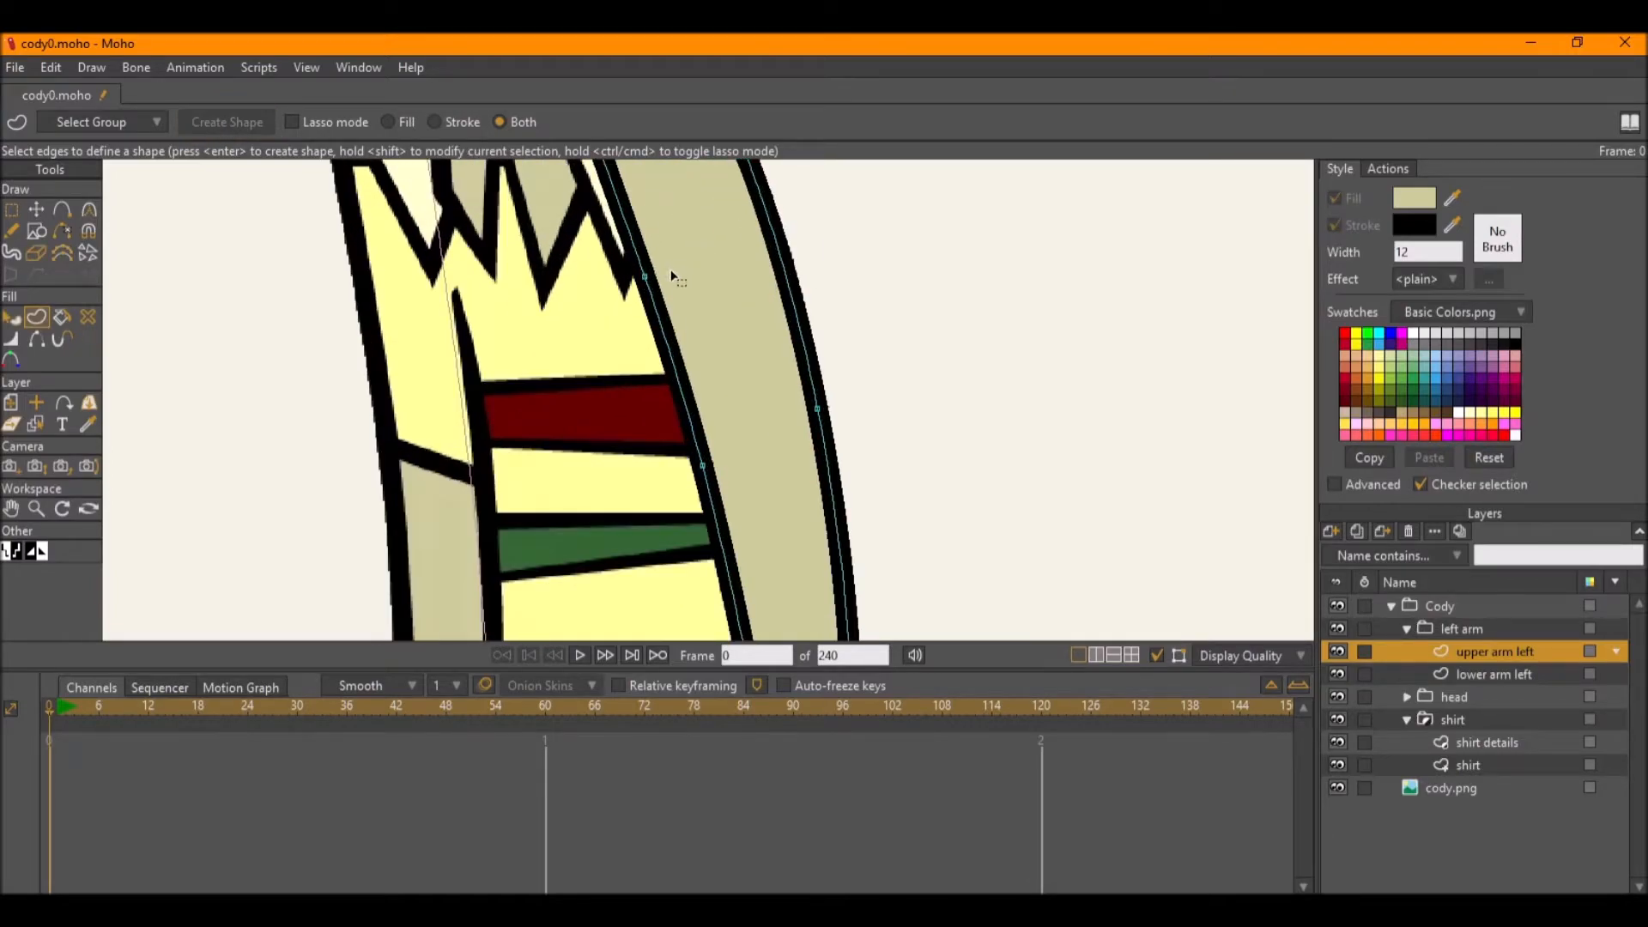
Hide the stroke of the upper arm outline's edge beside the collar, between the shoulder and the armpit.
key(h)
drag(633, 240, 649, 367)
click(649, 369)
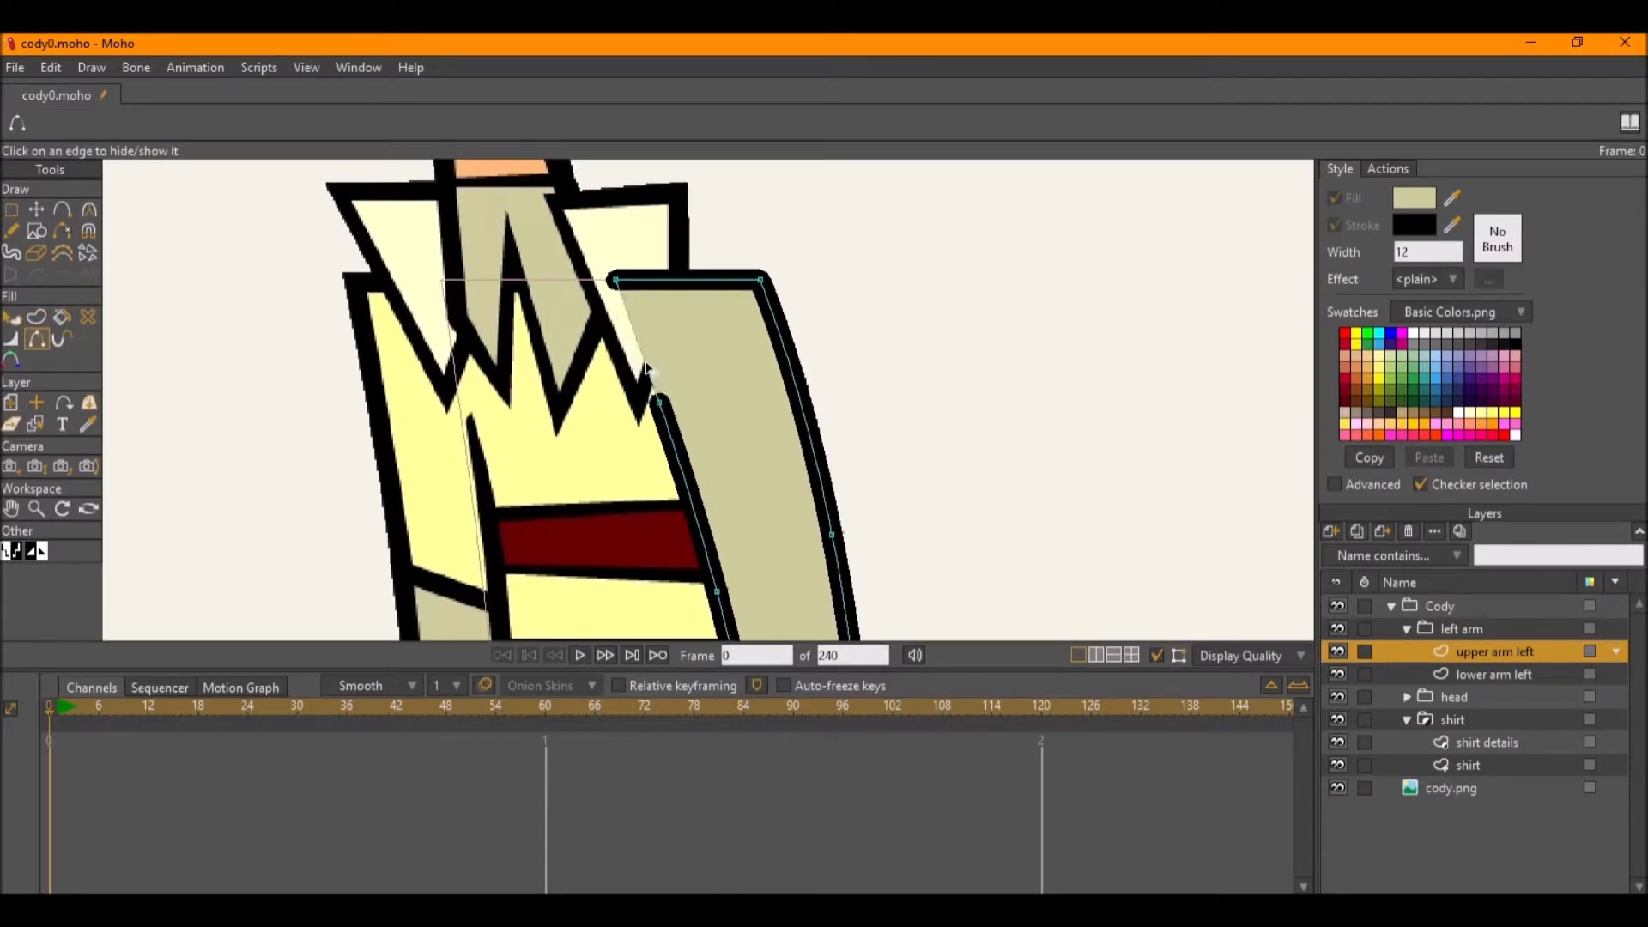
scroll(649, 368, up, 4)
scroll(670, 386, down, 3)
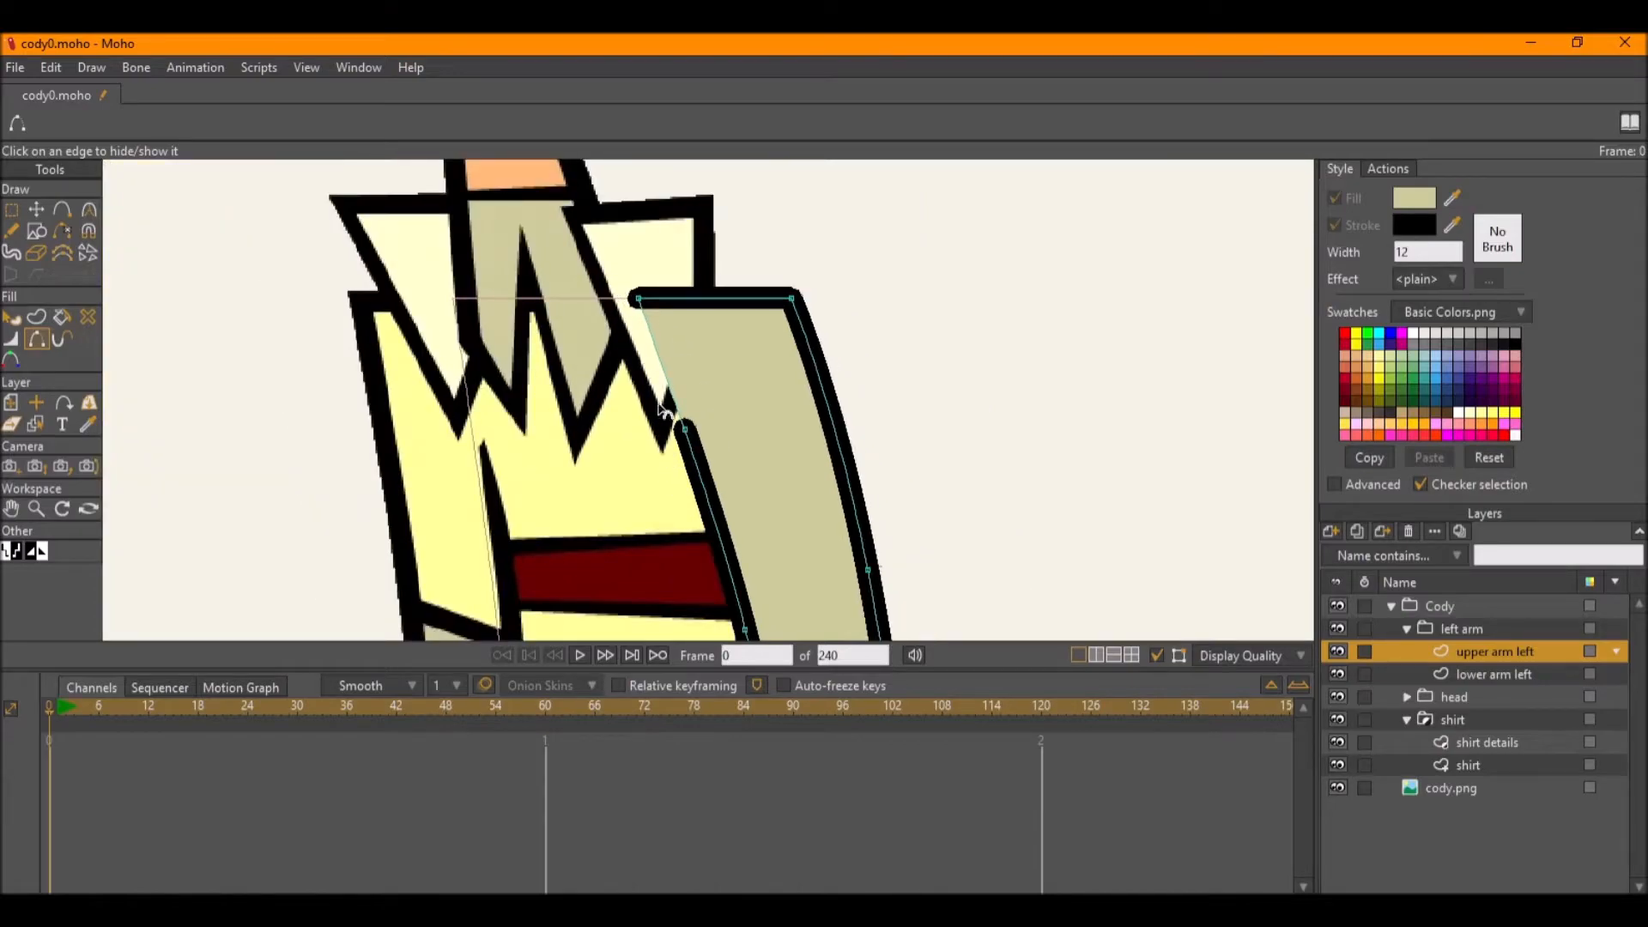
drag(663, 423, 627, 315)
drag(769, 559, 735, 296)
scroll(736, 296, down, 2)
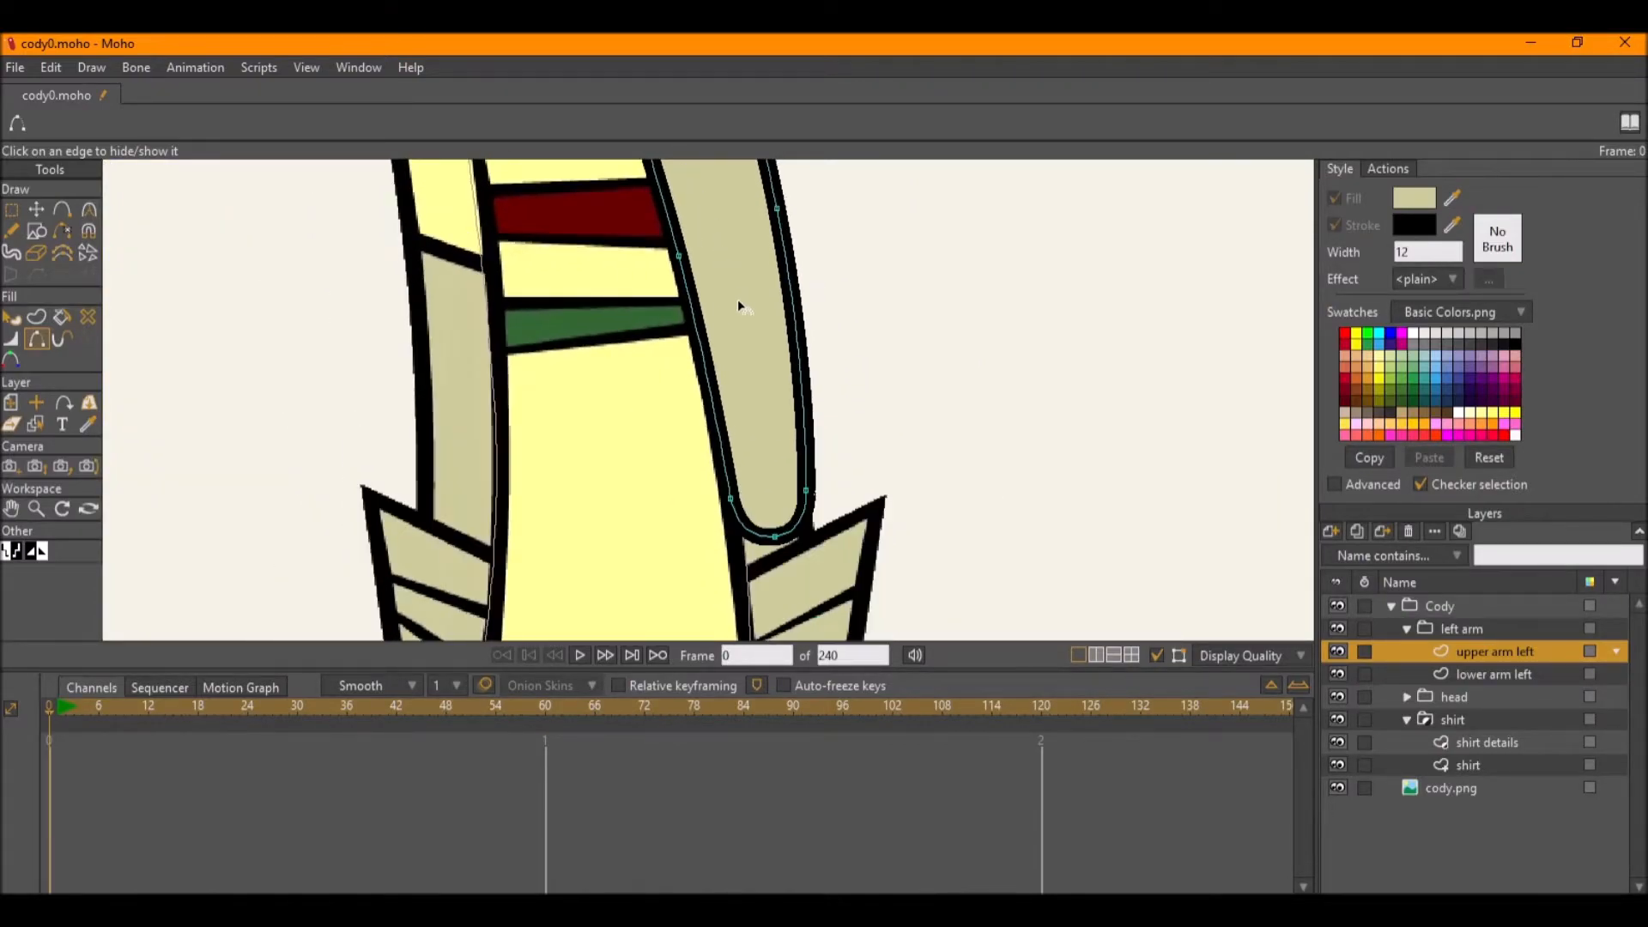
drag(749, 364, 731, 421)
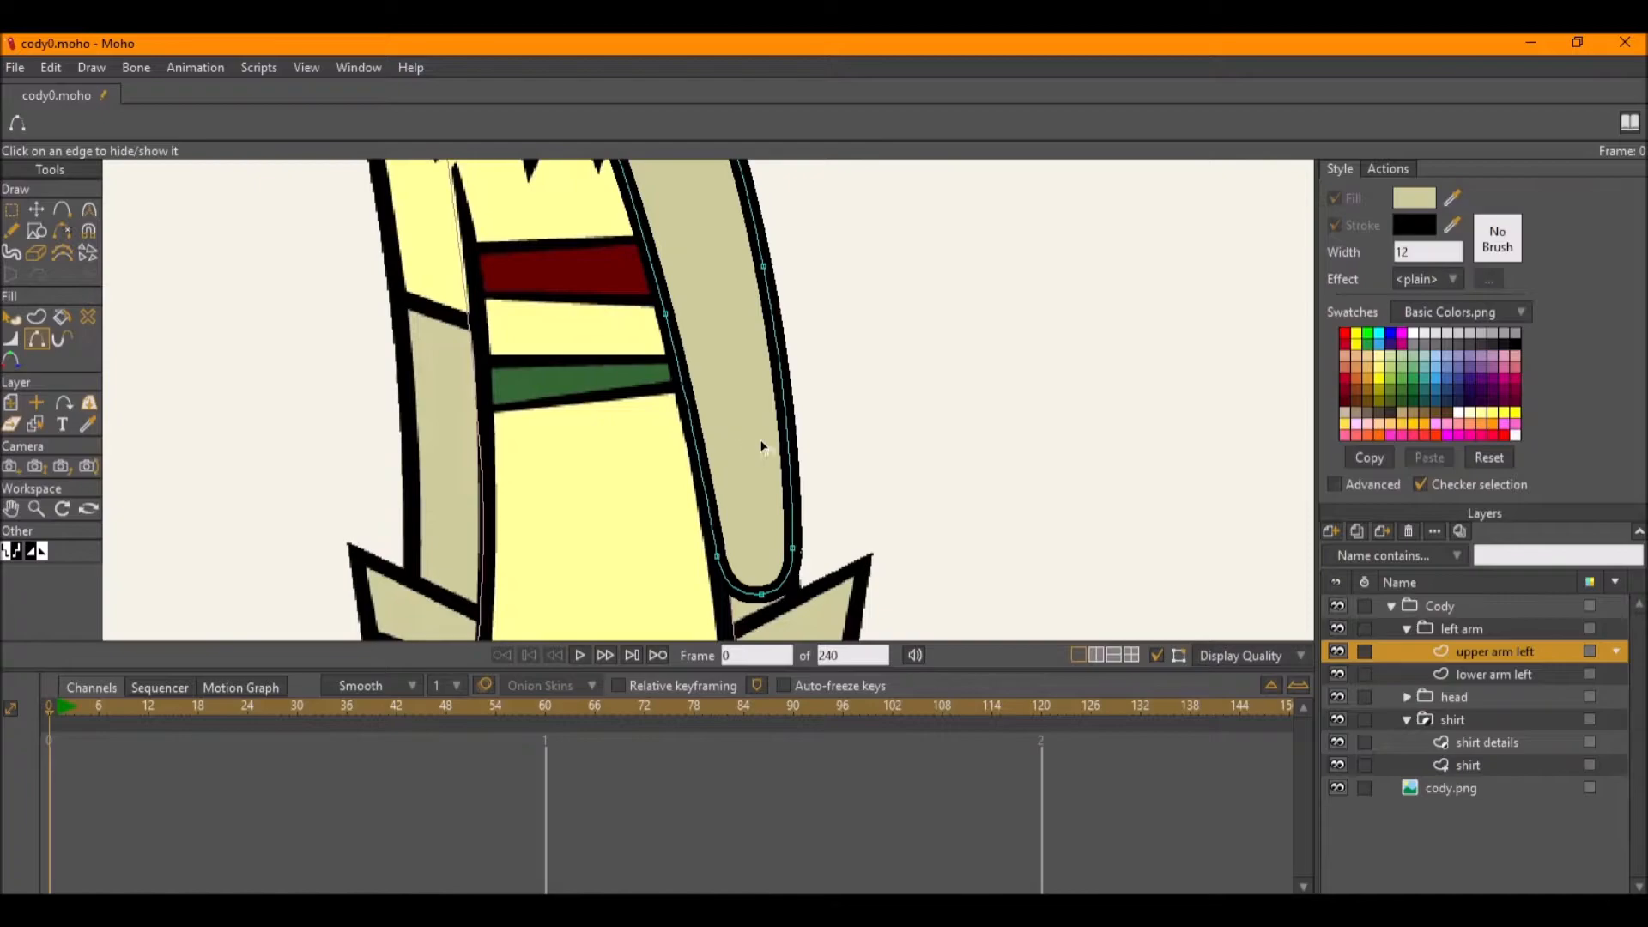
Hide the upper arm left layer and sample the pale yellow of the reference sleeve as the fill colour.
click(1336, 651)
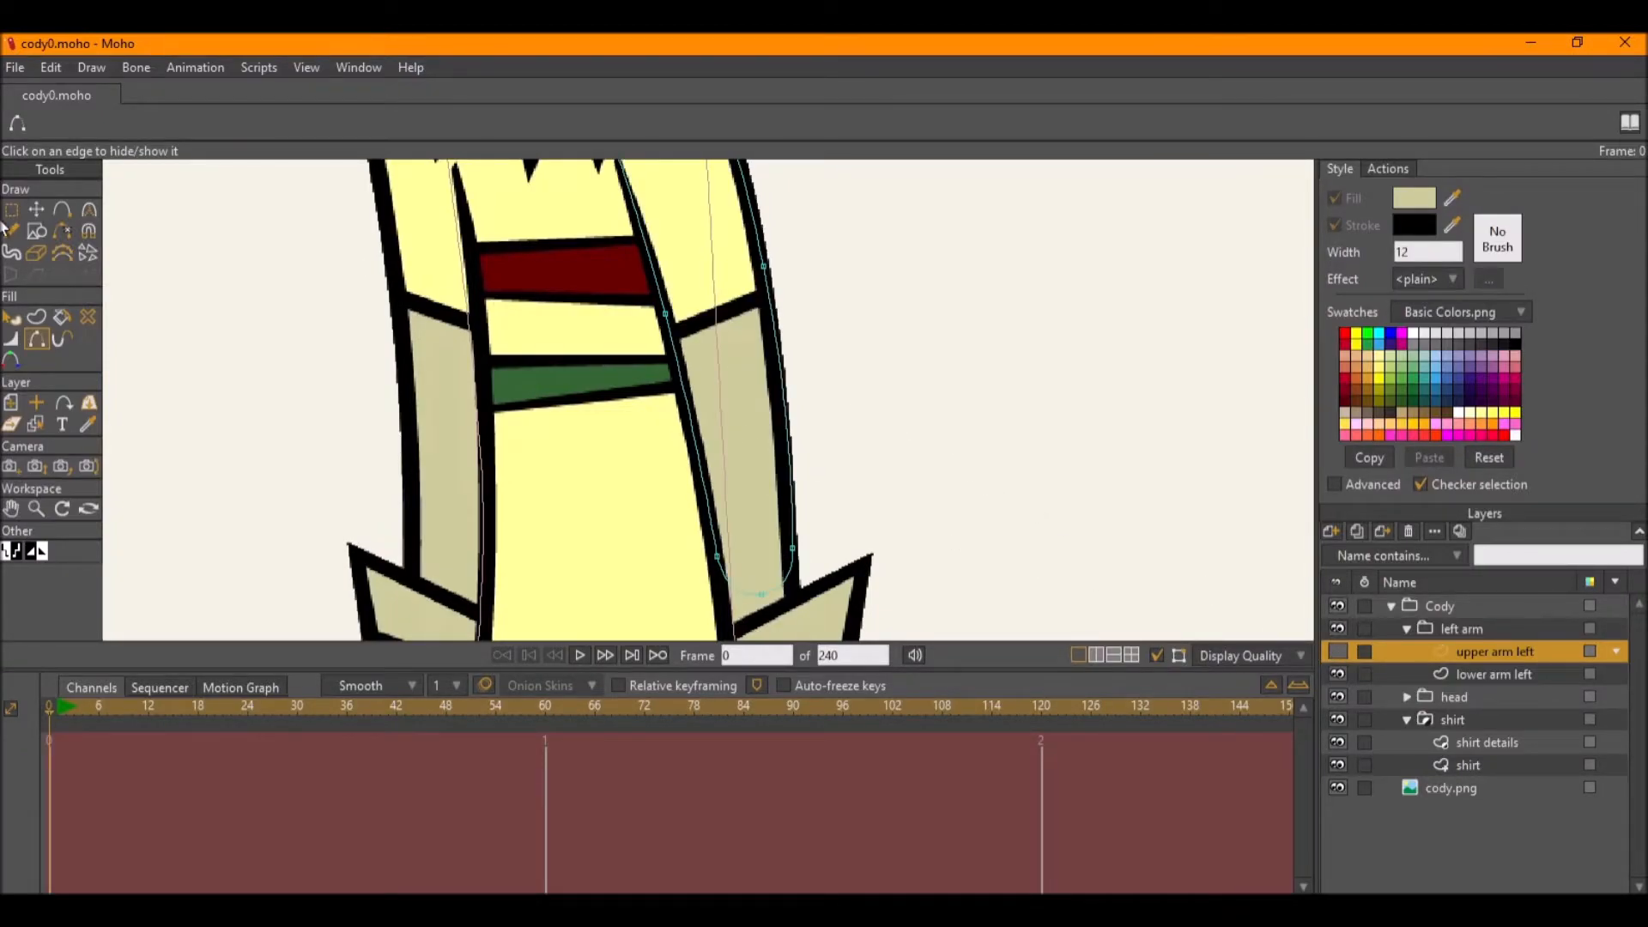
drag(777, 378, 810, 559)
scroll(718, 398, up, 5)
scroll(732, 408, down, 5)
drag(732, 409, 730, 448)
click(36, 230)
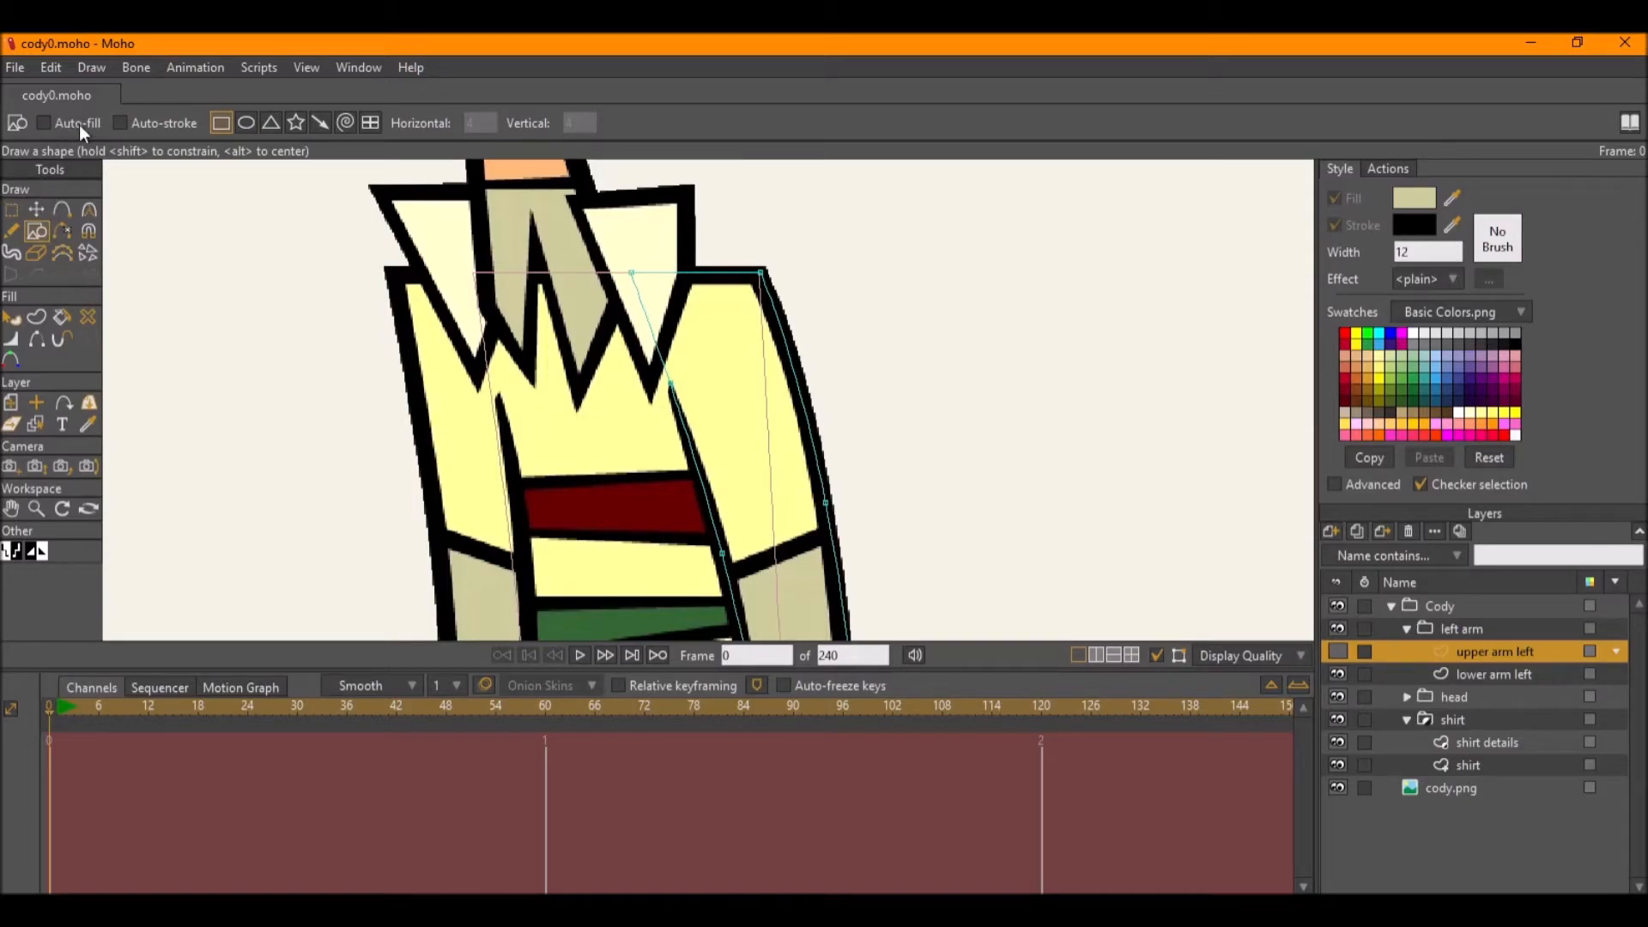
click(15, 209)
click(13, 317)
click(36, 316)
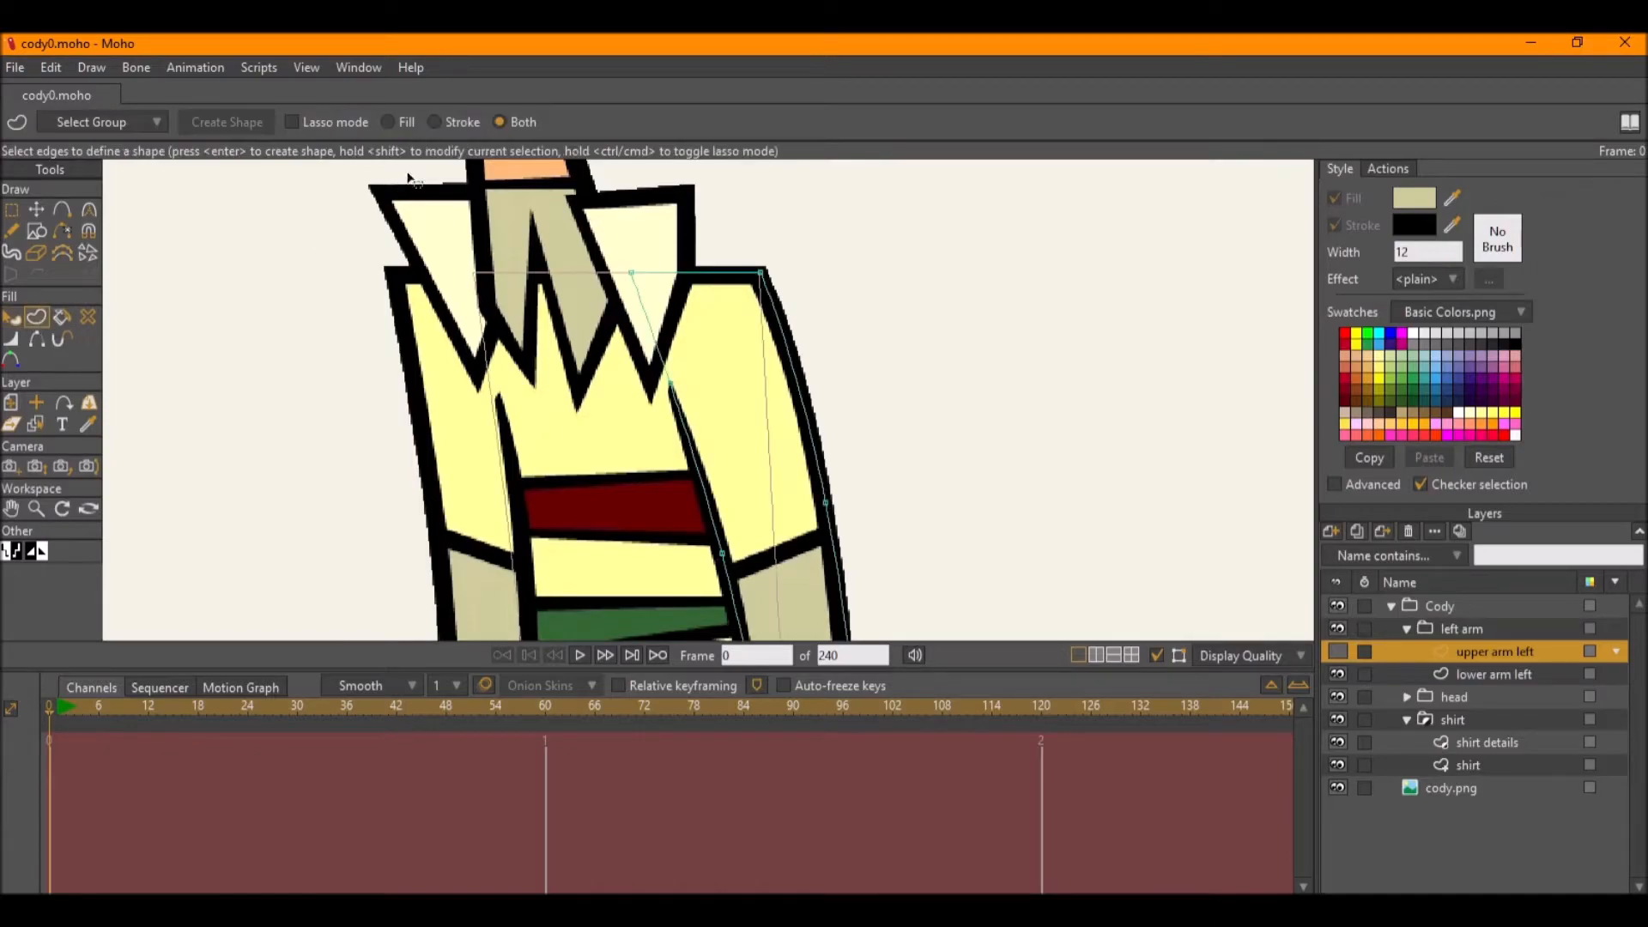
click(35, 231)
drag(1450, 200, 657, 413)
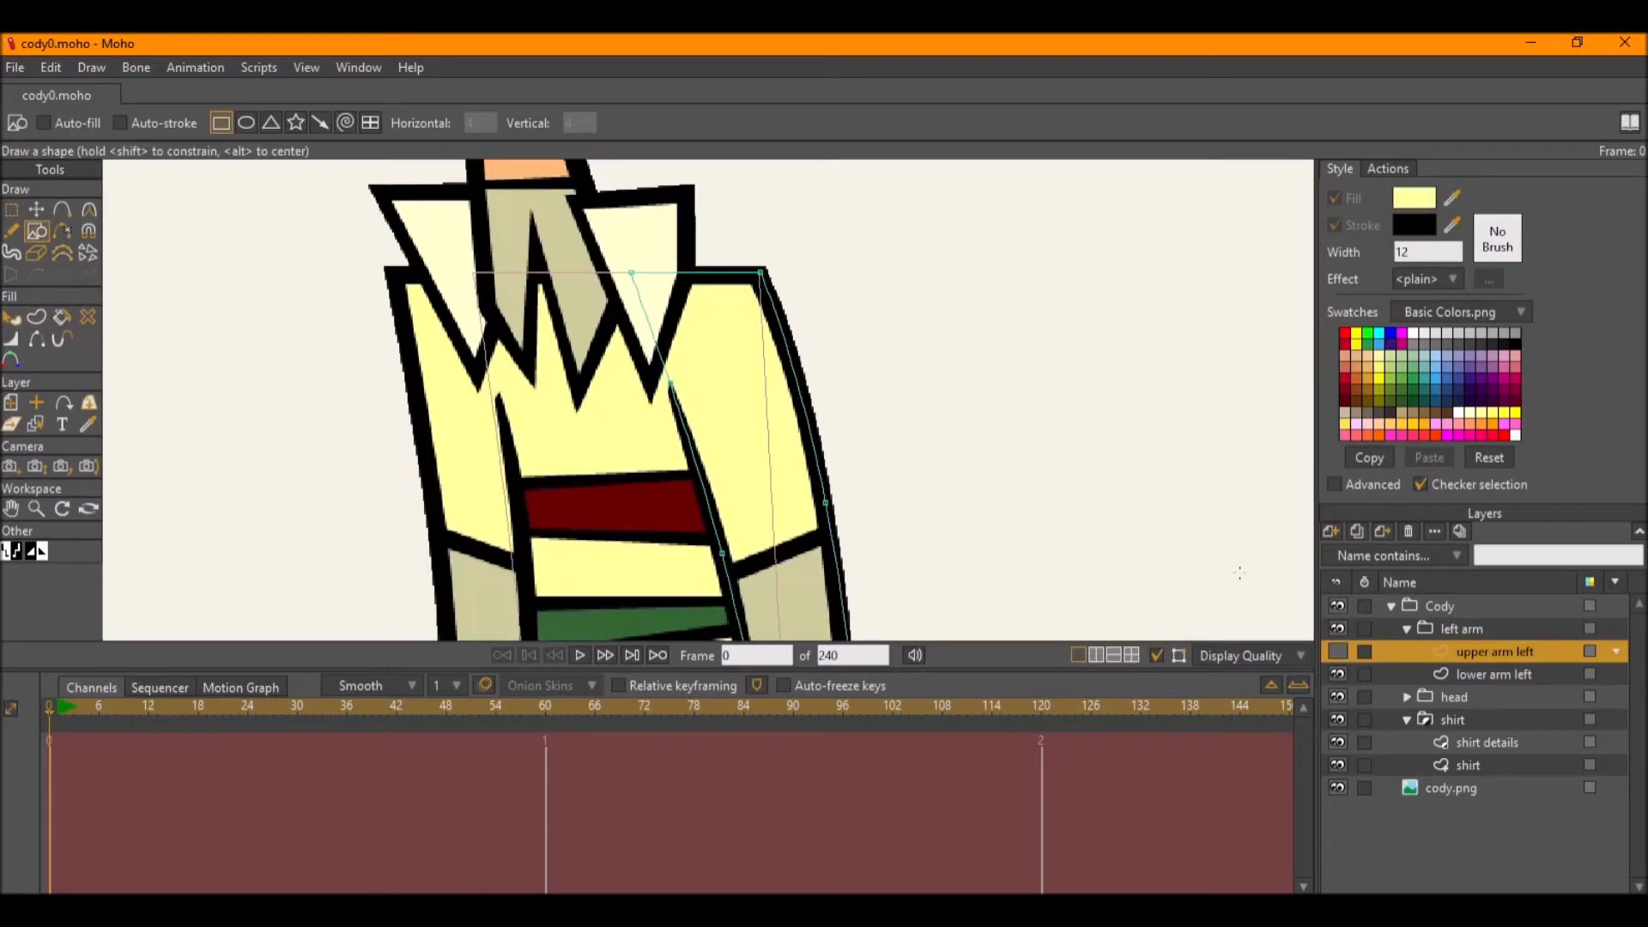
Add a new vector layer above upper arm left in the left arm group and name it "sleeve left".
click(1346, 532)
click(1356, 555)
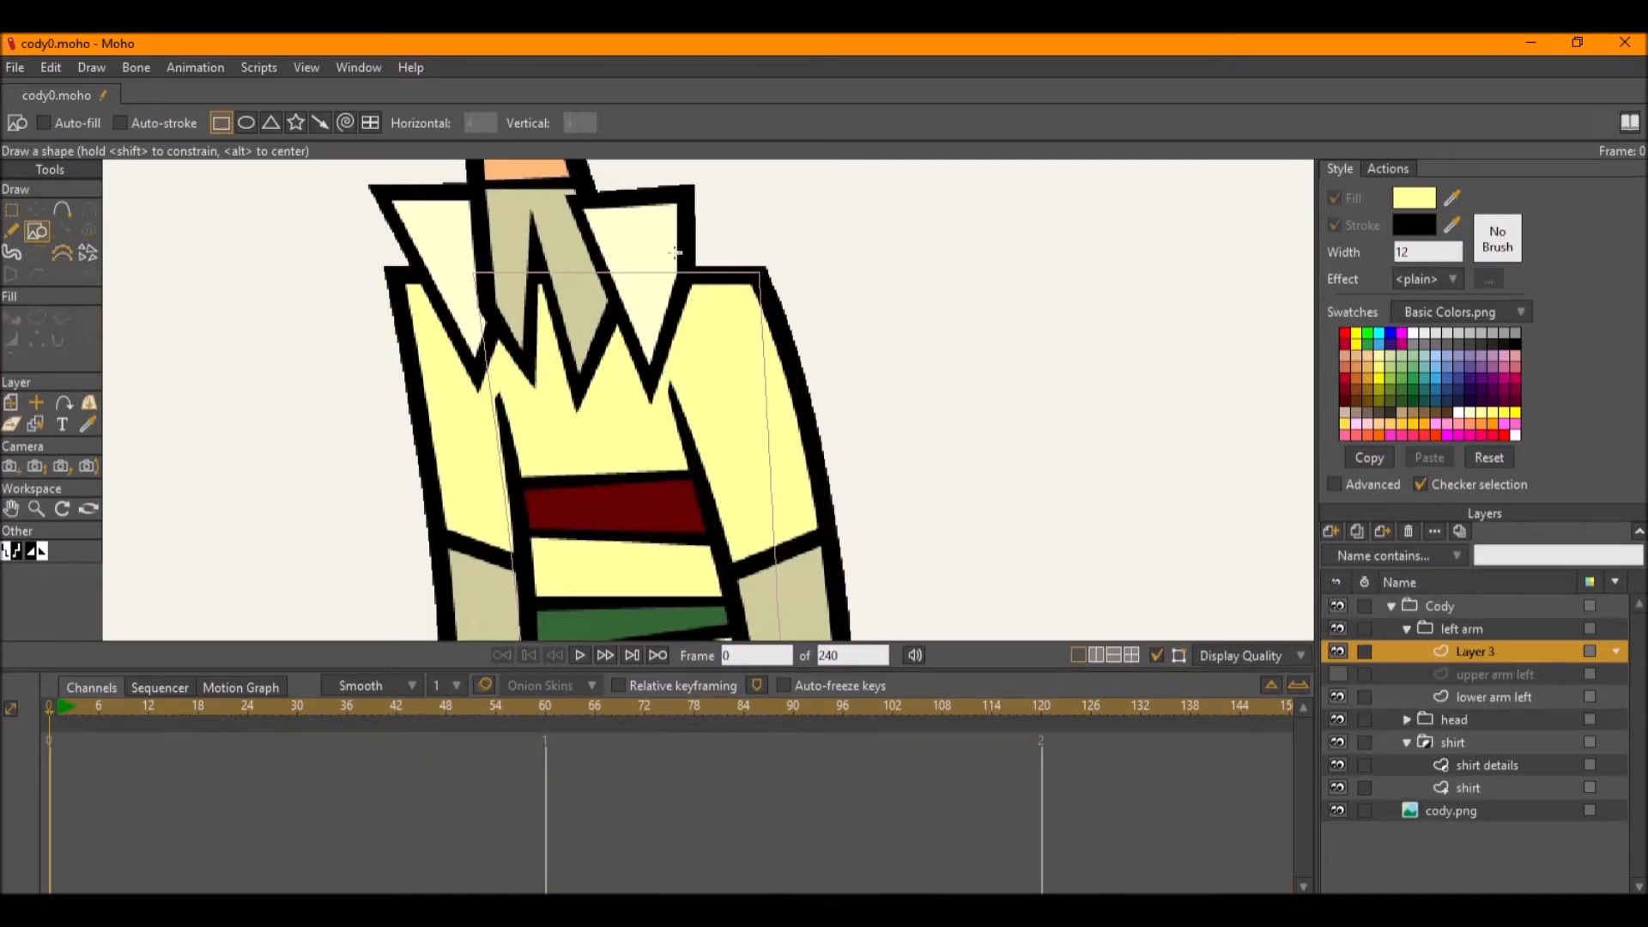
double_click(1490, 654)
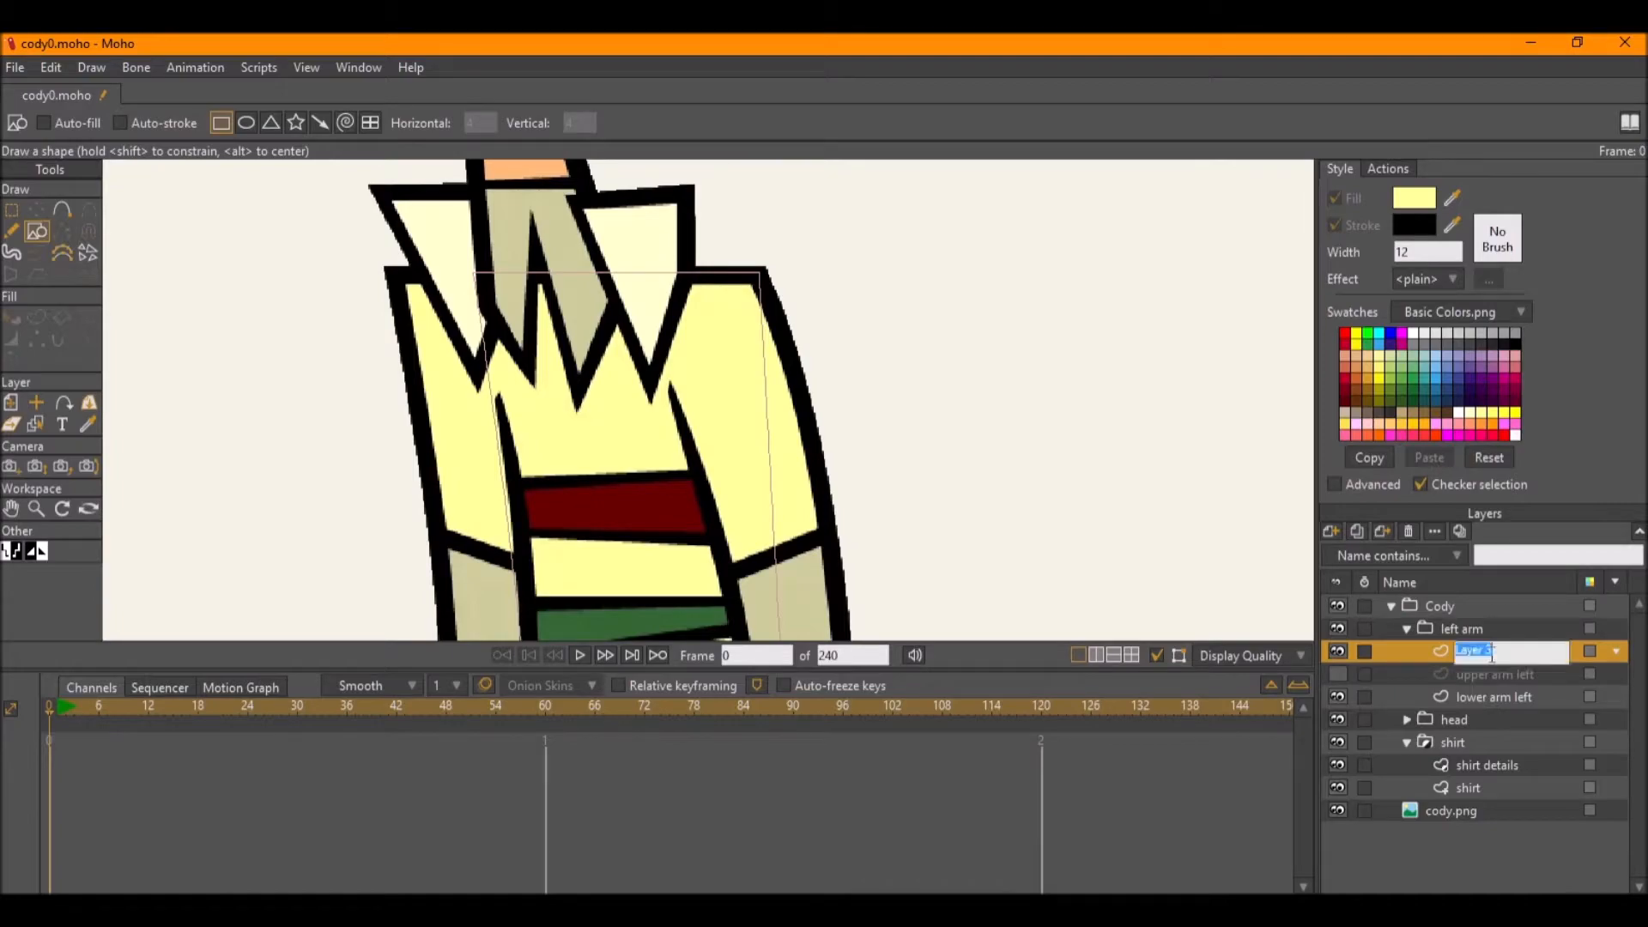
text(sleeve left)
key(Return)
Draw a rectangle over the left short sleeve and move its corners so its lower edge follows the reference sleeve hem.
drag(549, 198, 852, 536)
key(t)
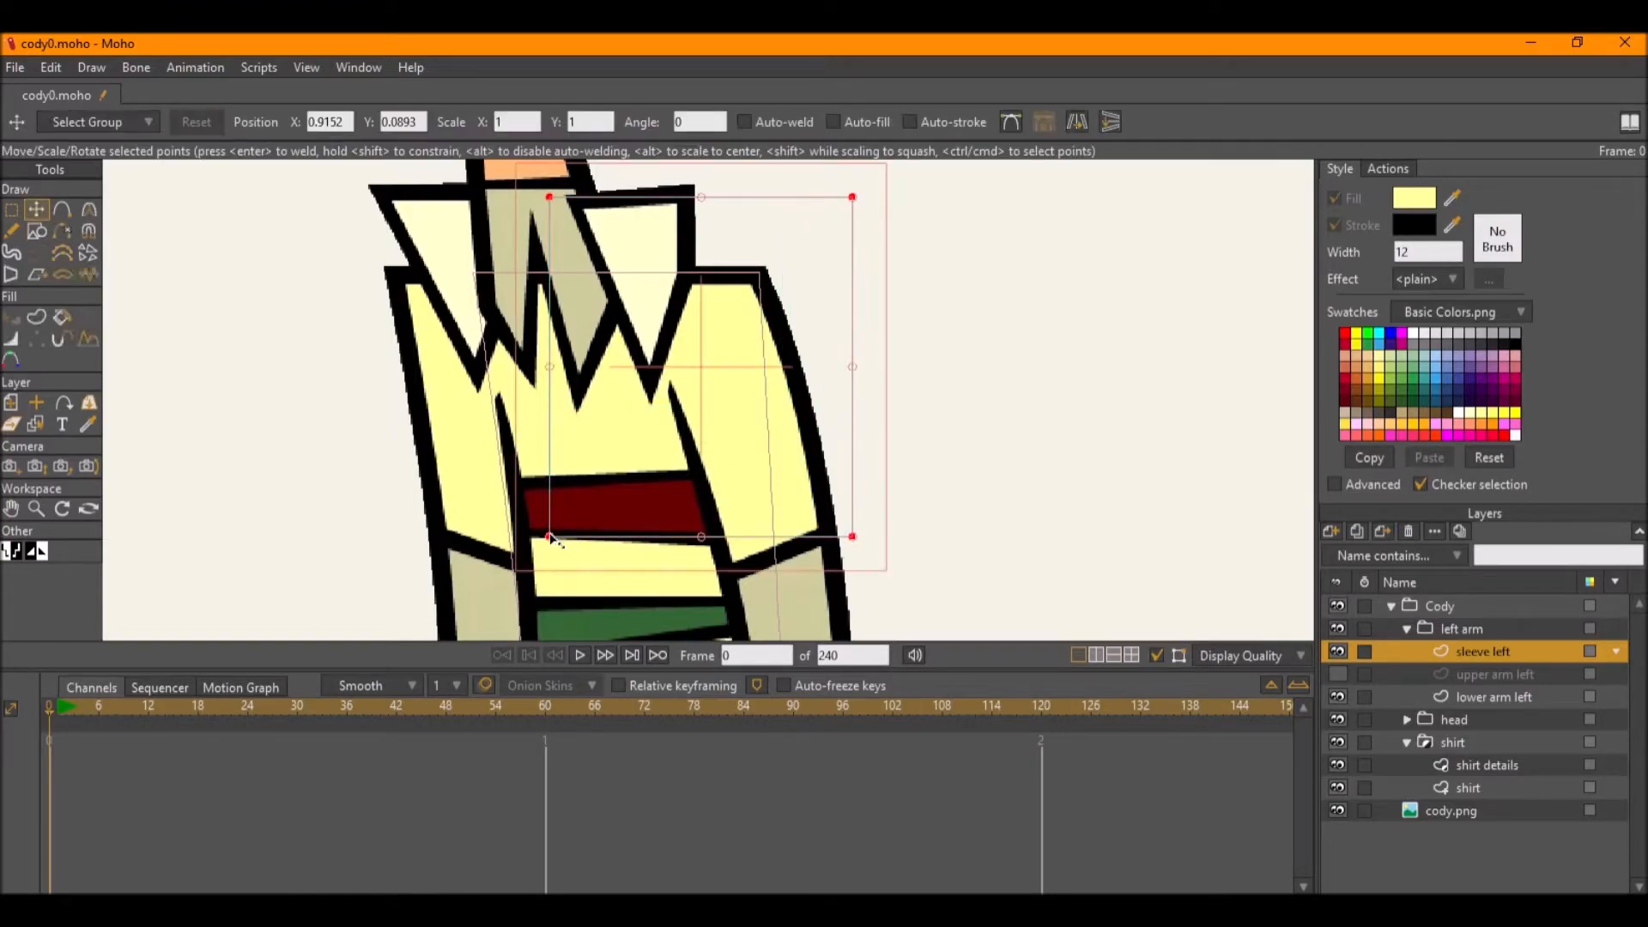
drag(556, 539, 715, 582)
key(a)
key(t)
drag(551, 199, 617, 241)
ctrl+click(854, 197)
drag(853, 197, 786, 258)
drag(618, 243, 621, 258)
drag(853, 536, 845, 533)
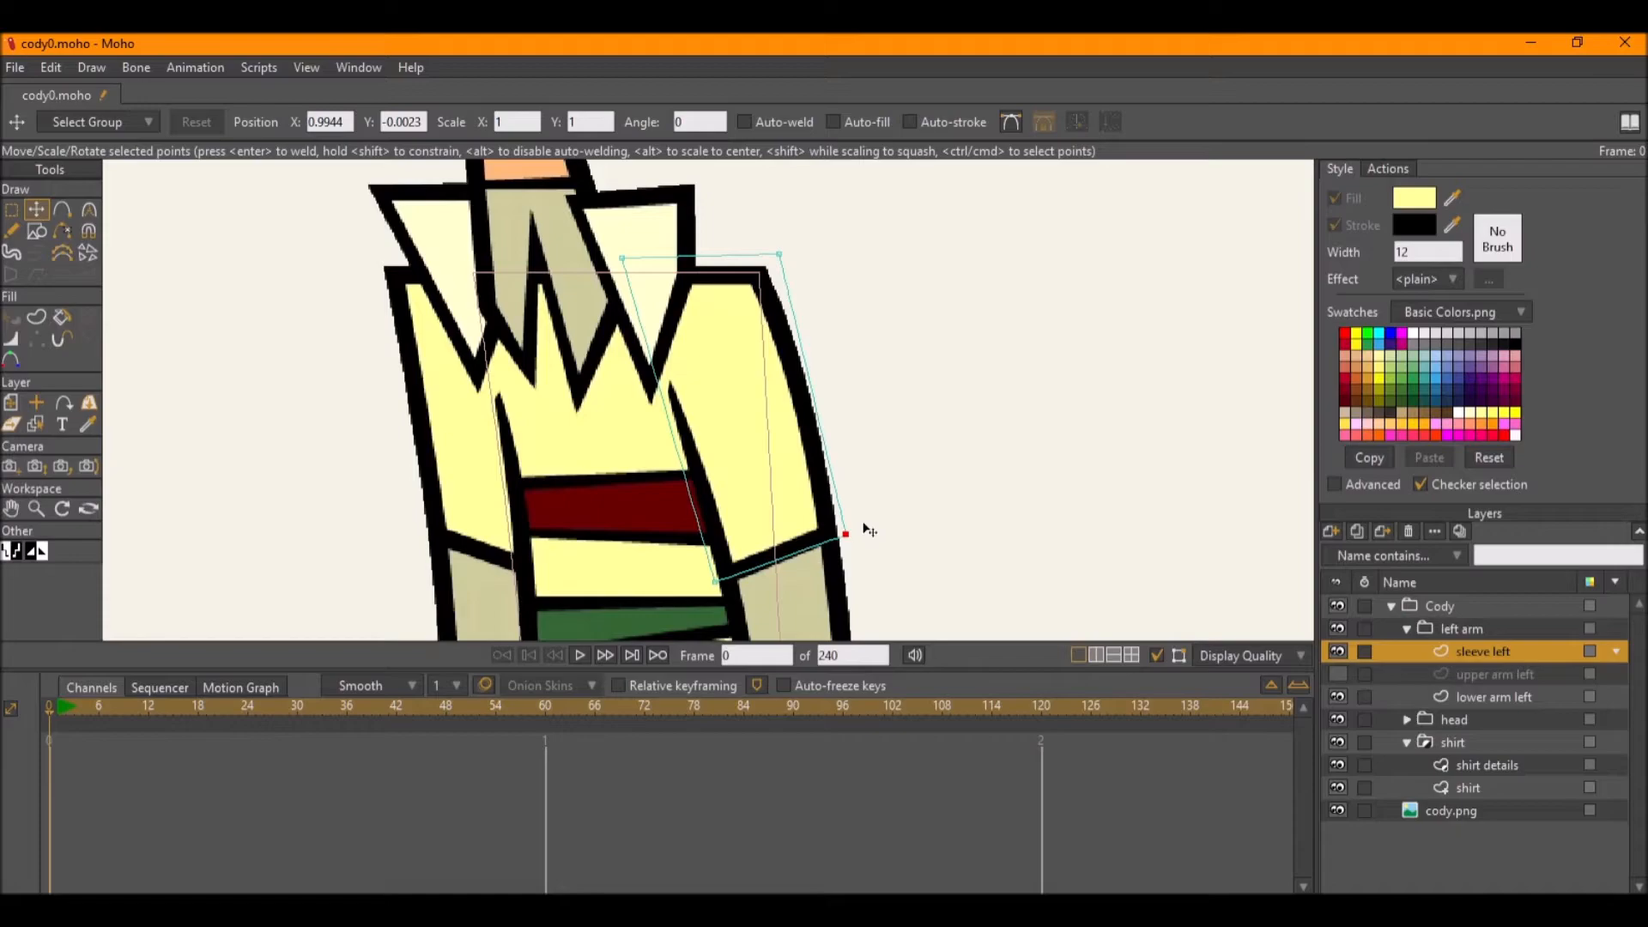
Create a fill-only shape from the sleeve outline in pale yellow.
click(36, 317)
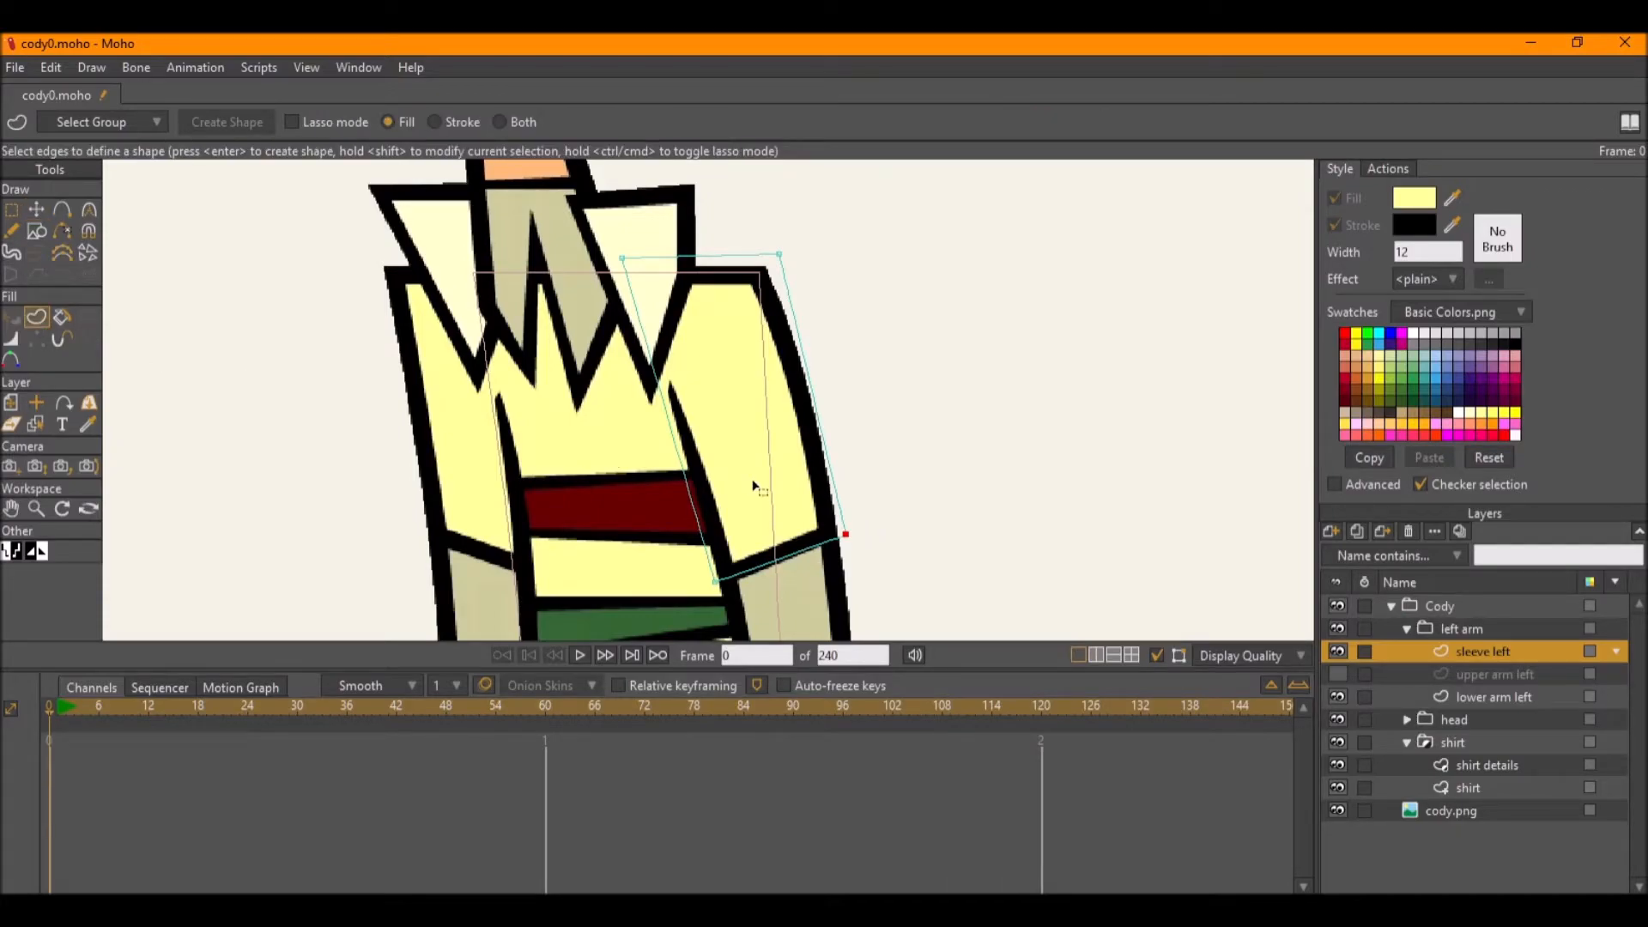
click(686, 477)
click(228, 123)
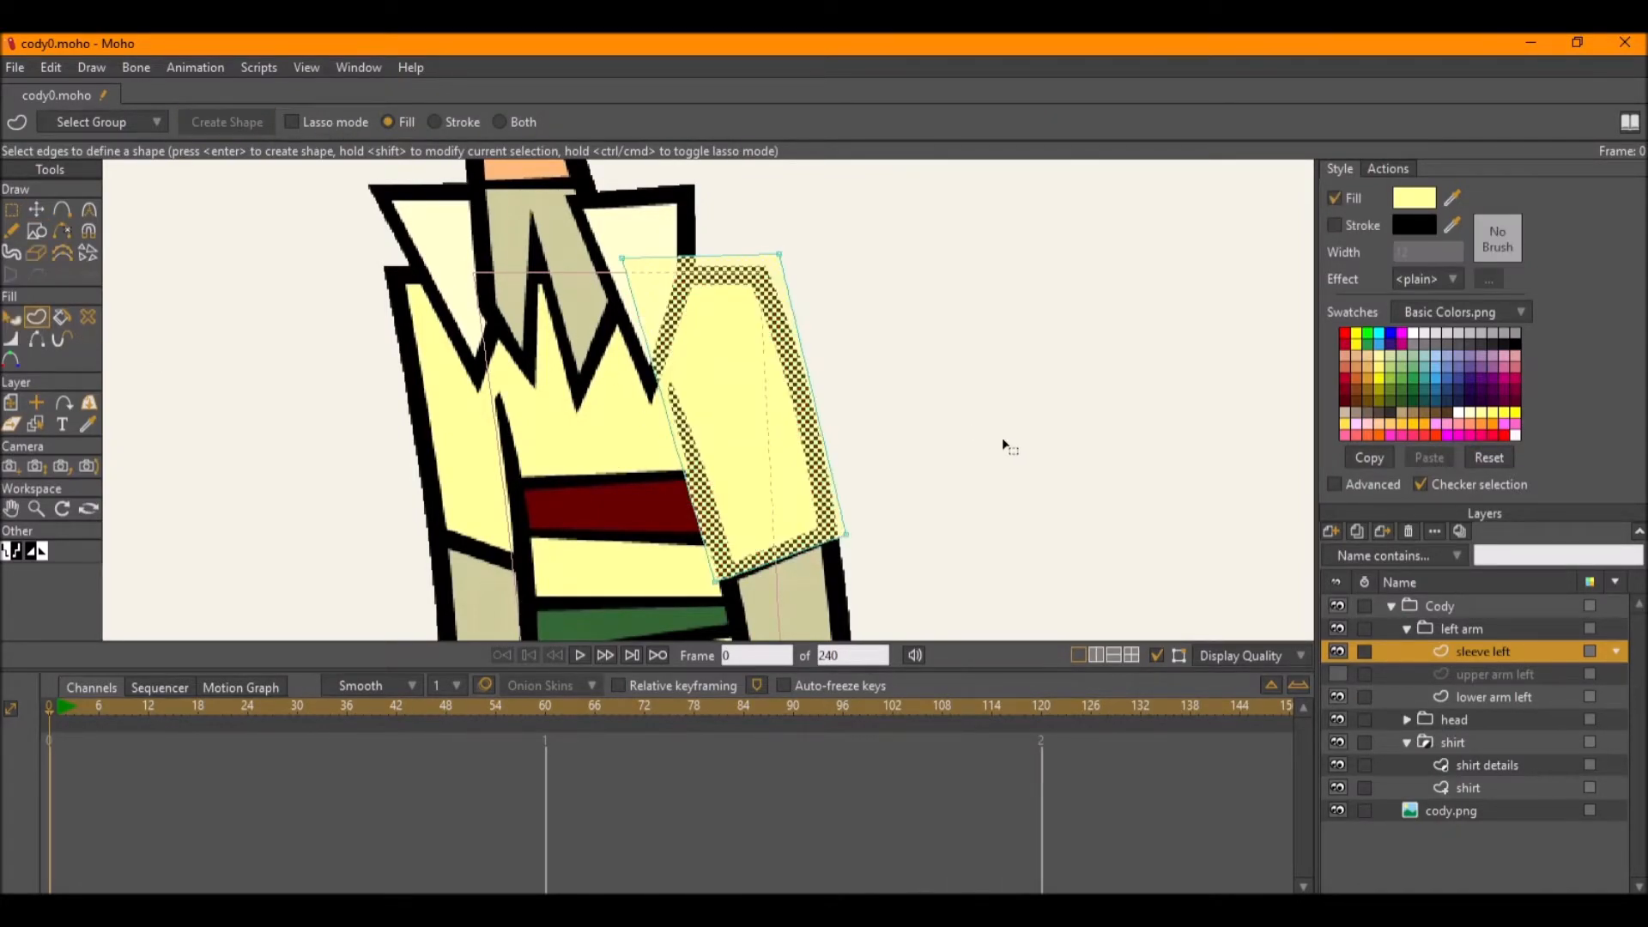
Show the upper arm left layer again and move the sleeve's corner nearest the collar slightly outward to cover the shoulder.
click(1343, 674)
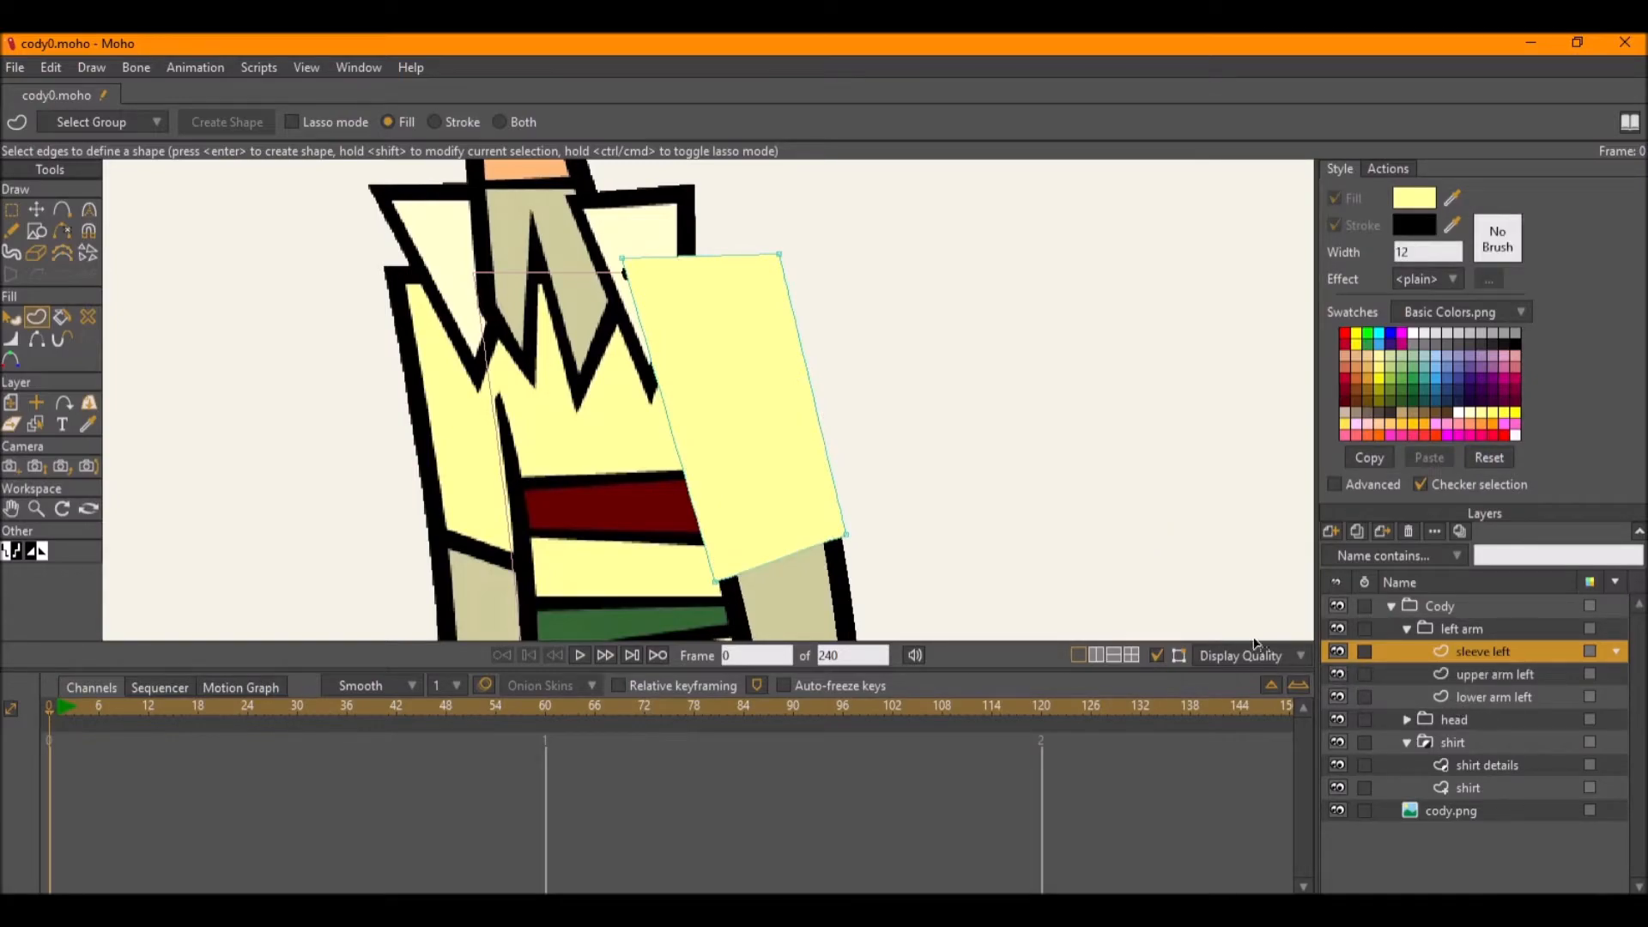
click(621, 264)
key(t)
click(615, 258)
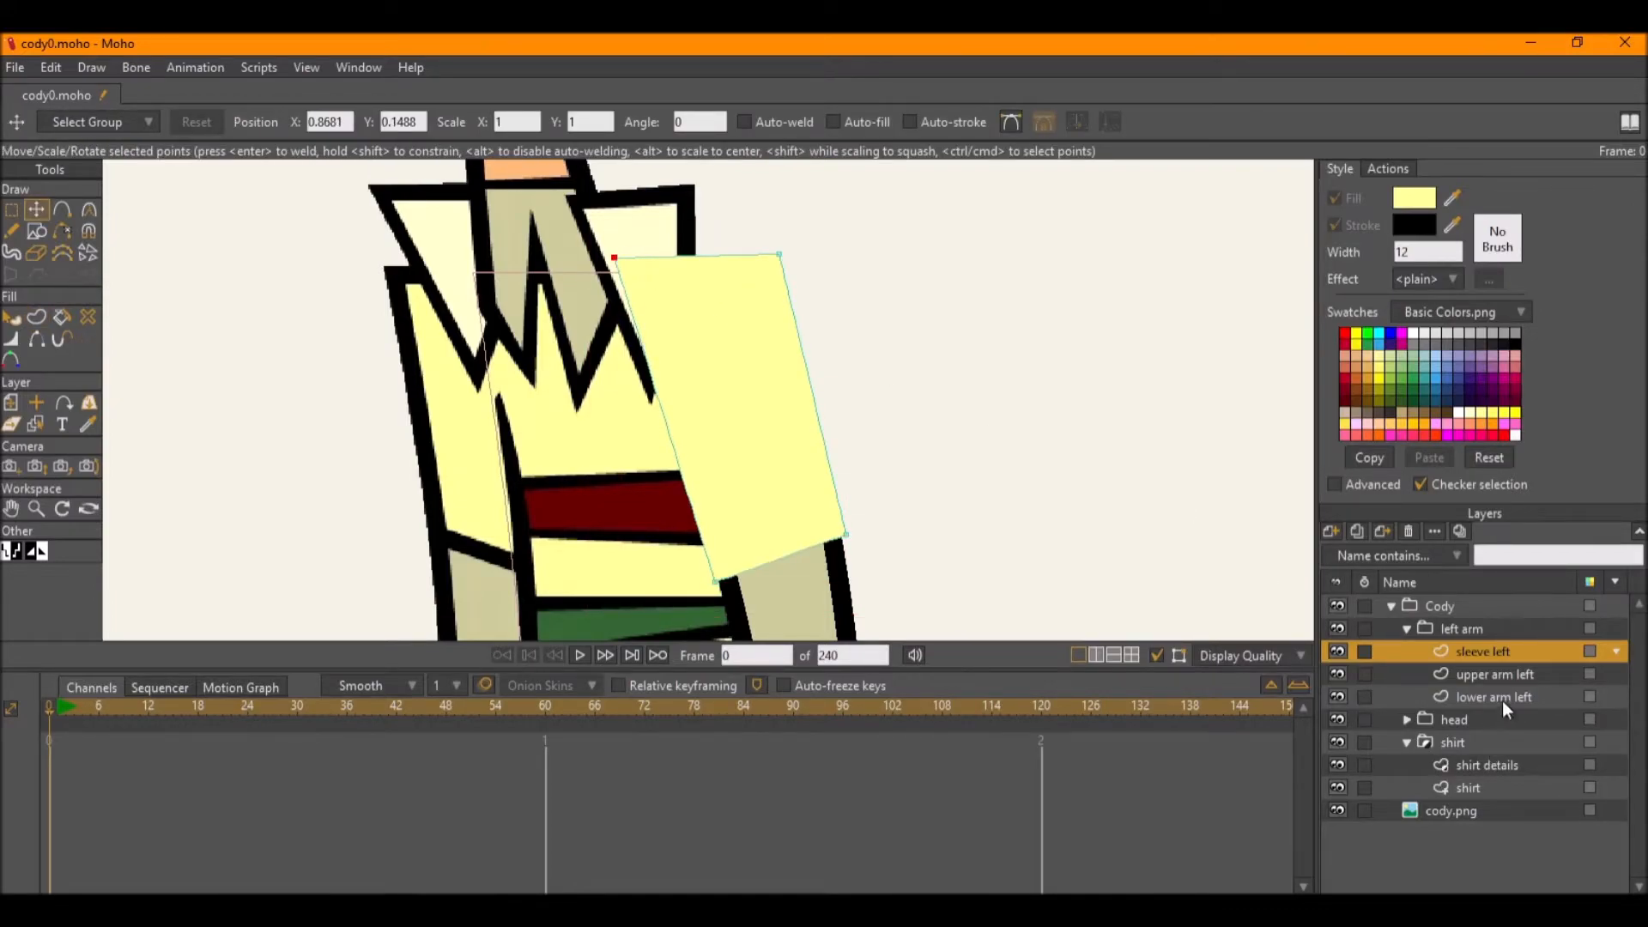
Set the left arm group's masking to Hide all.
double_click(1488, 626)
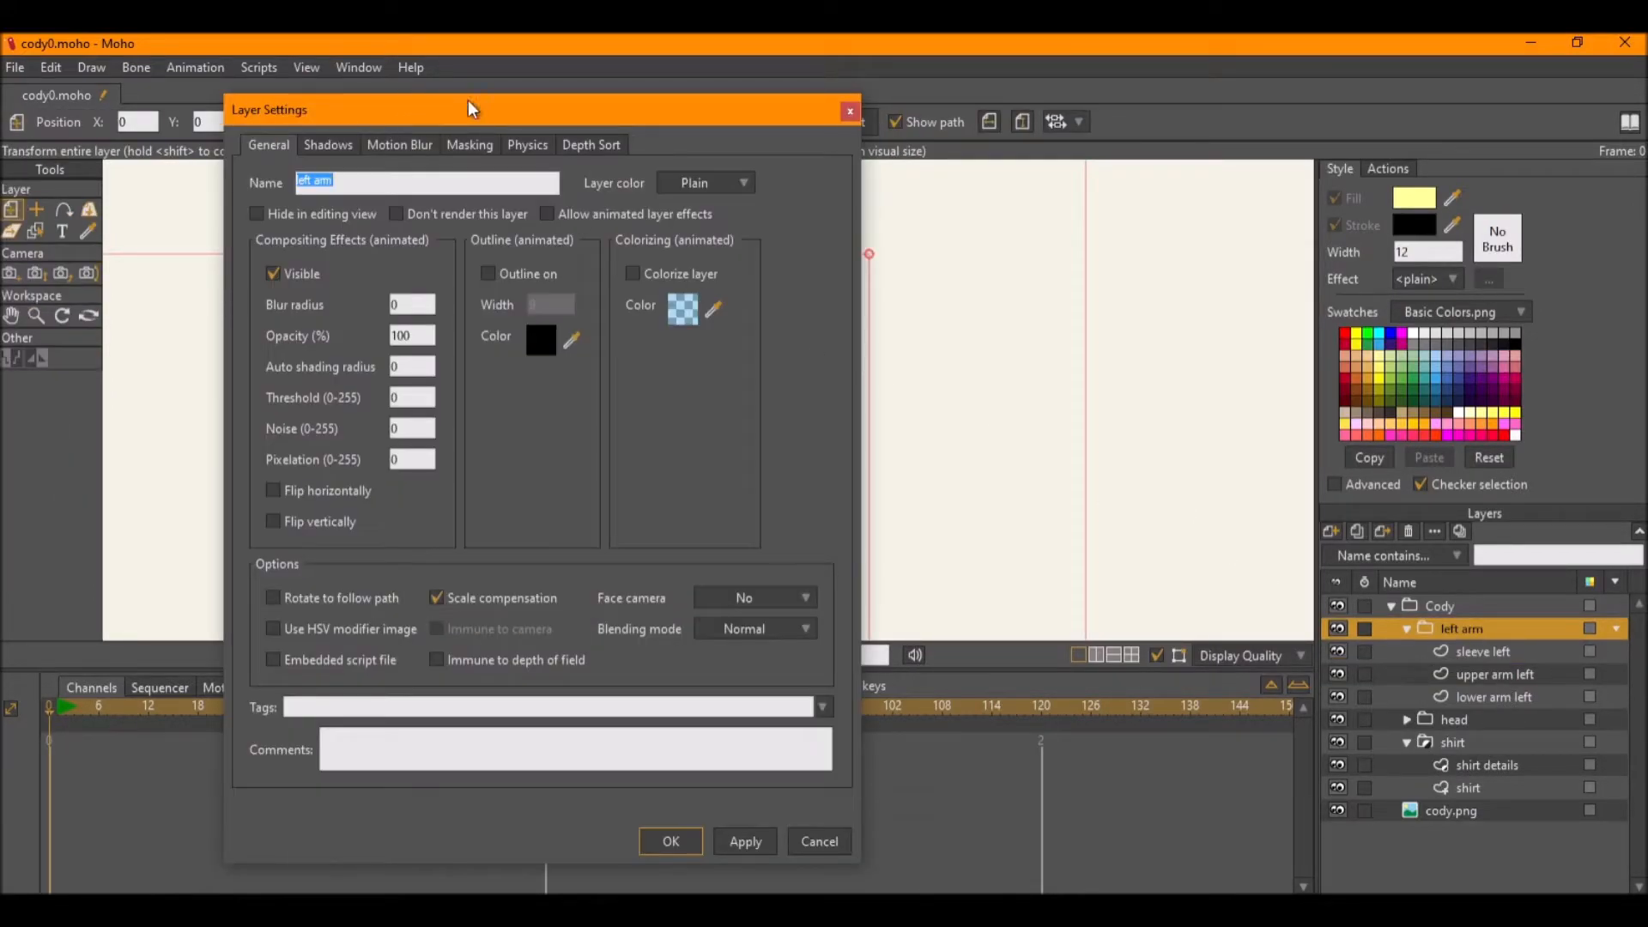
click(460, 142)
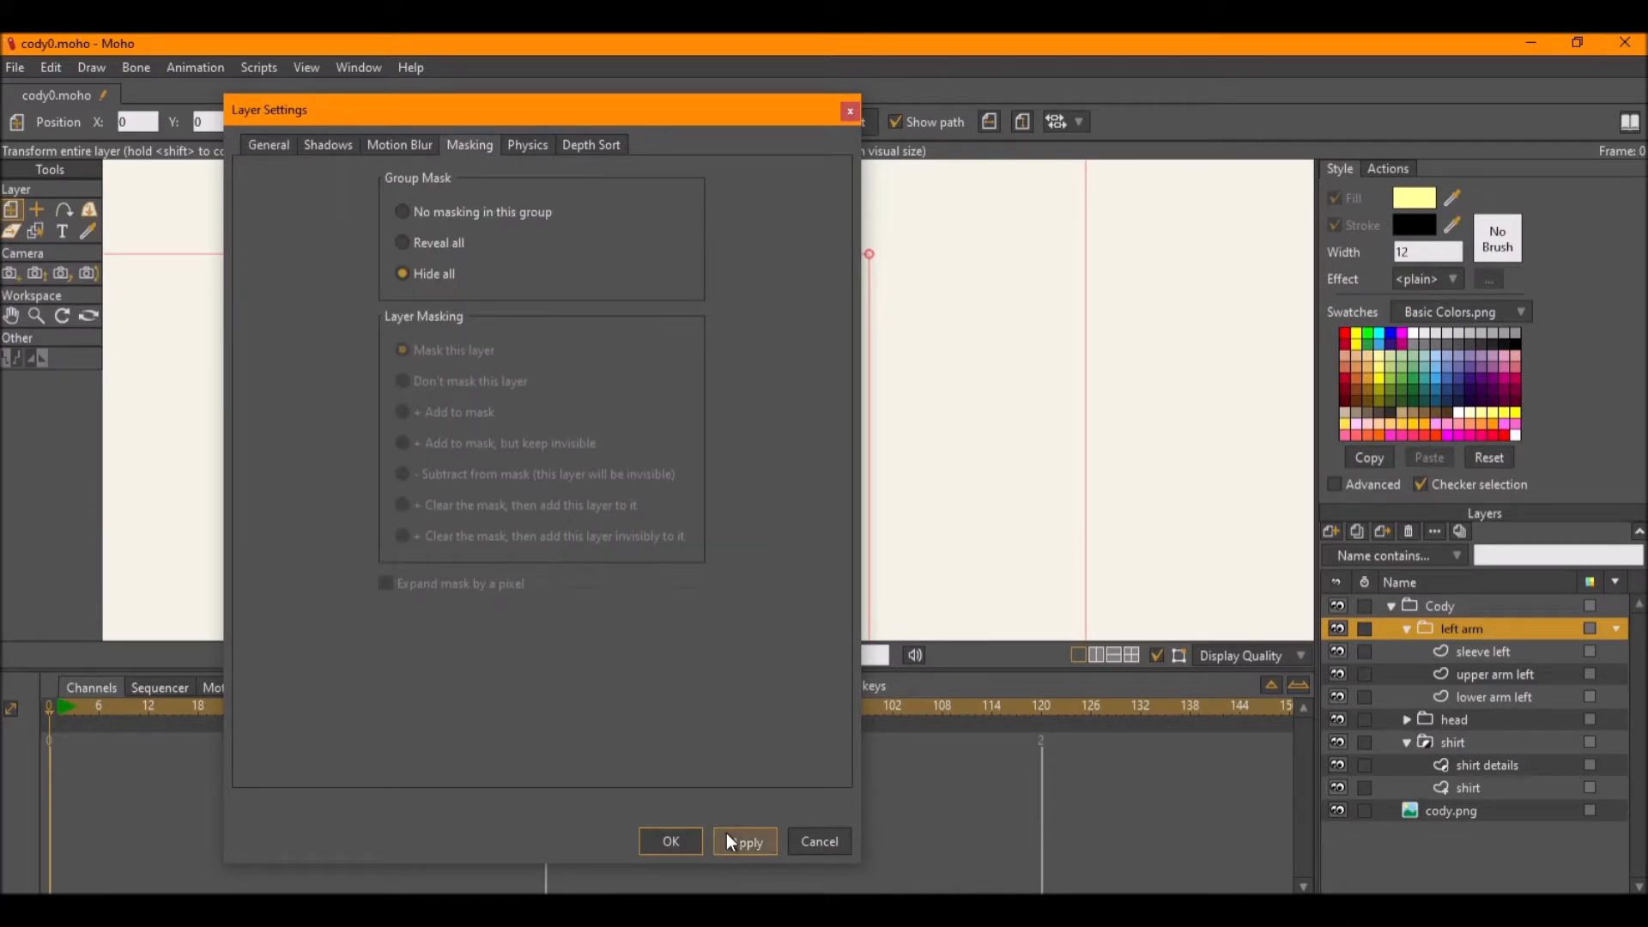
click(838, 843)
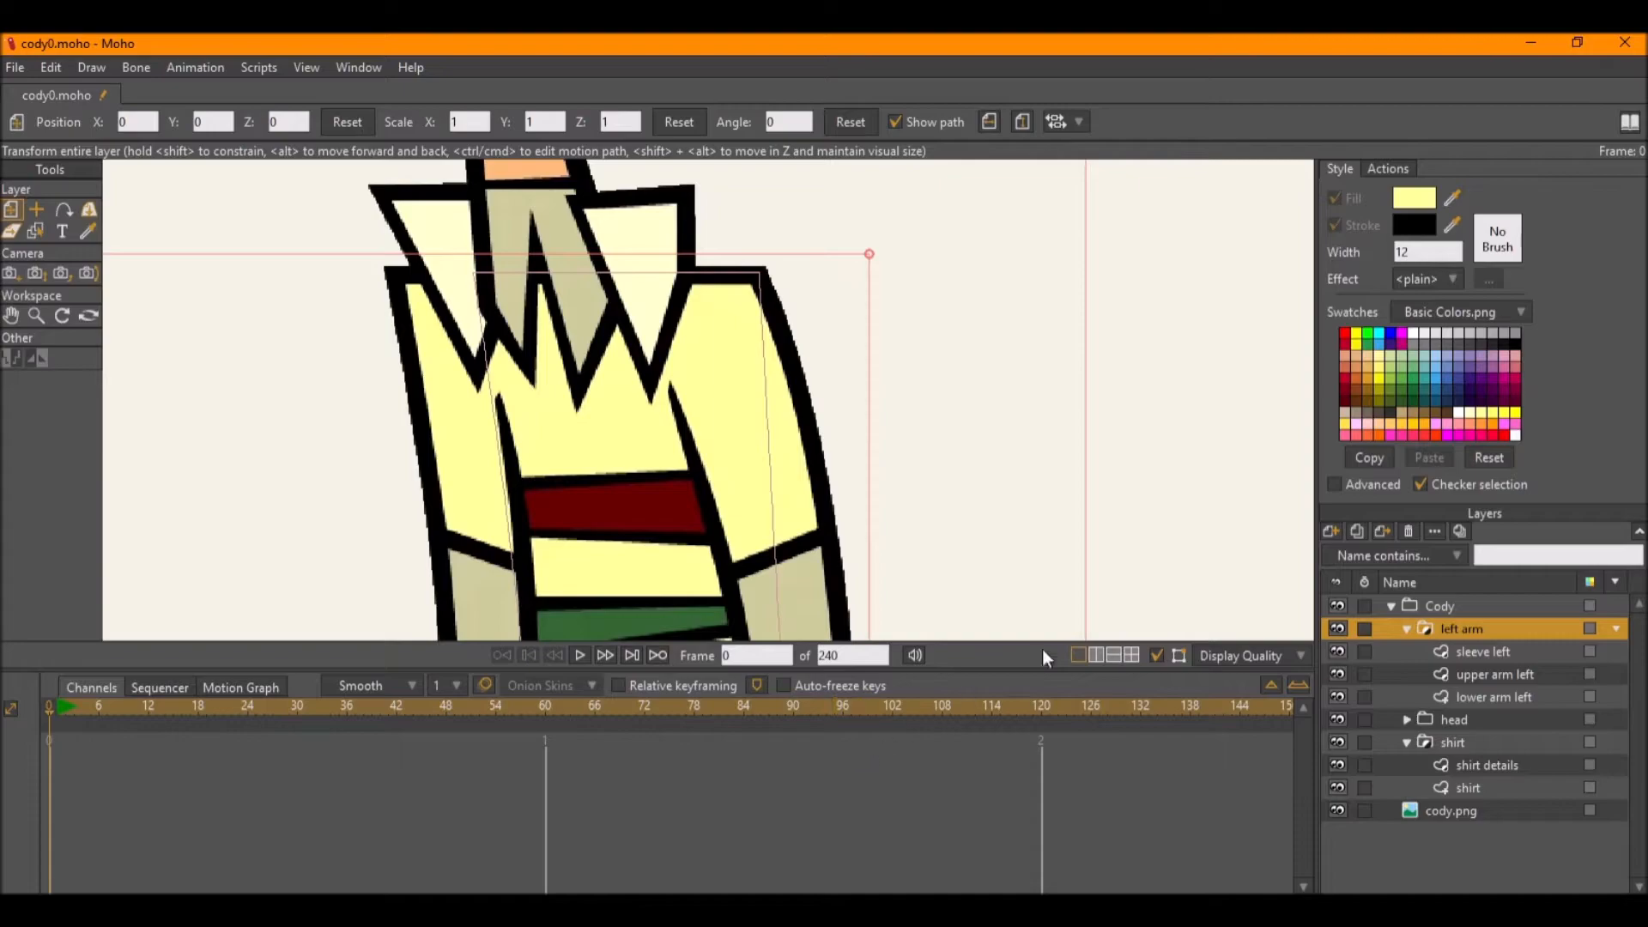
scroll(1001, 305, down, 5)
scroll(978, 464, up, 5)
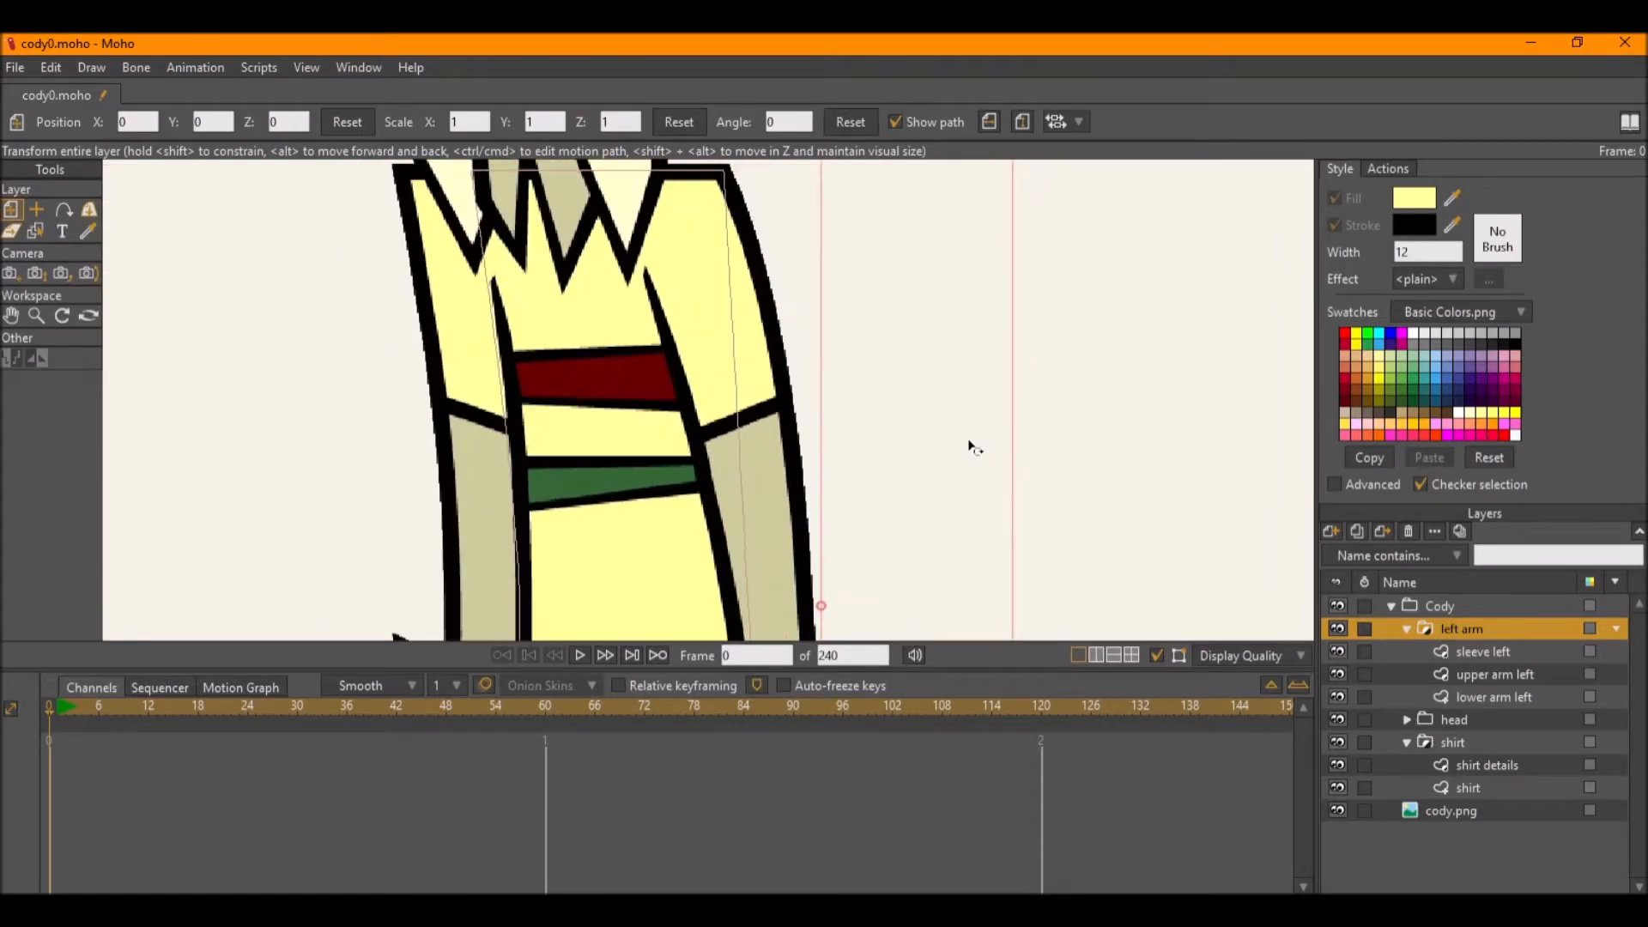
Set the upper arm left layer to "+ Add to mask" and check the masking option of lower arm left.
click(1492, 674)
right_click(1492, 671)
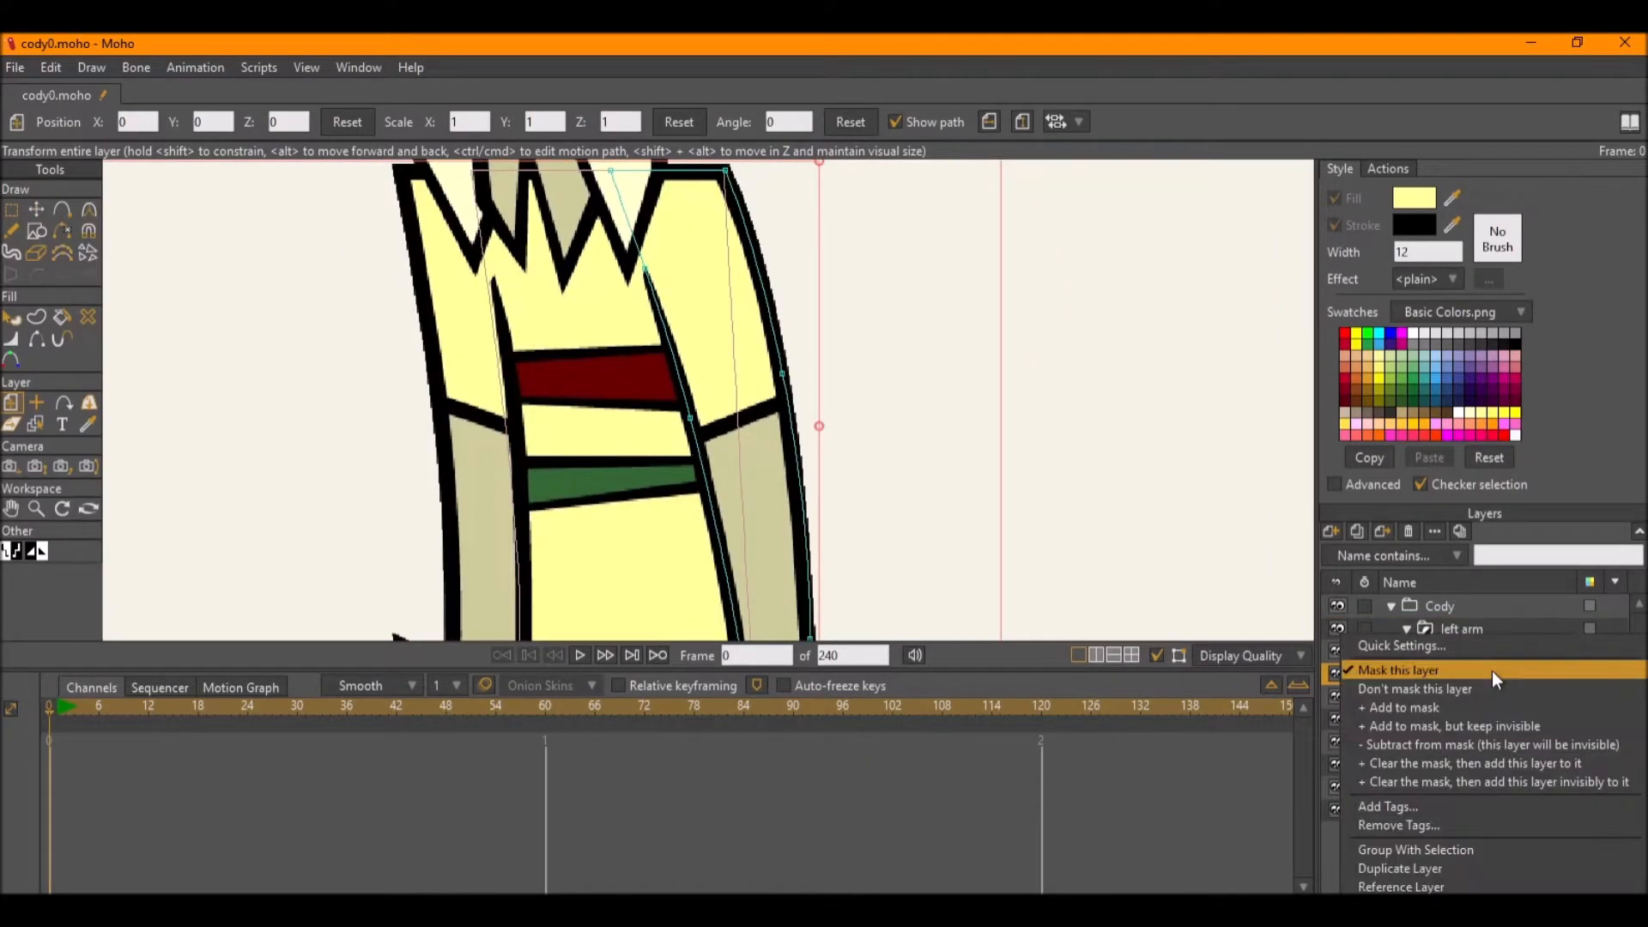
click(1480, 713)
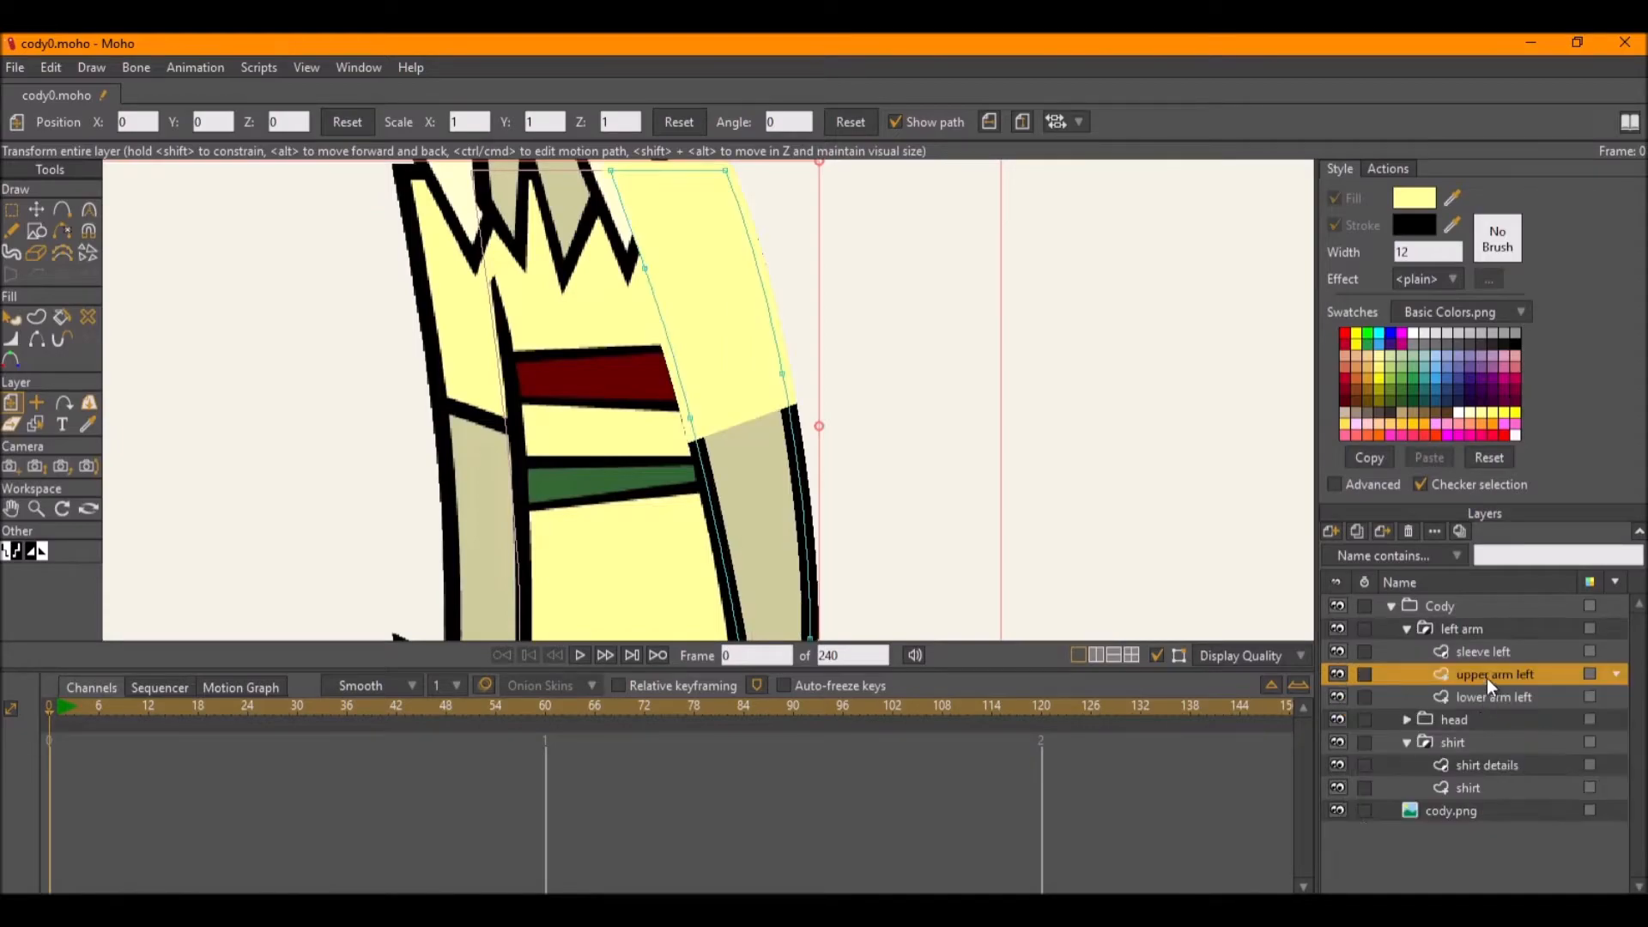
click(1489, 697)
right_click(1488, 698)
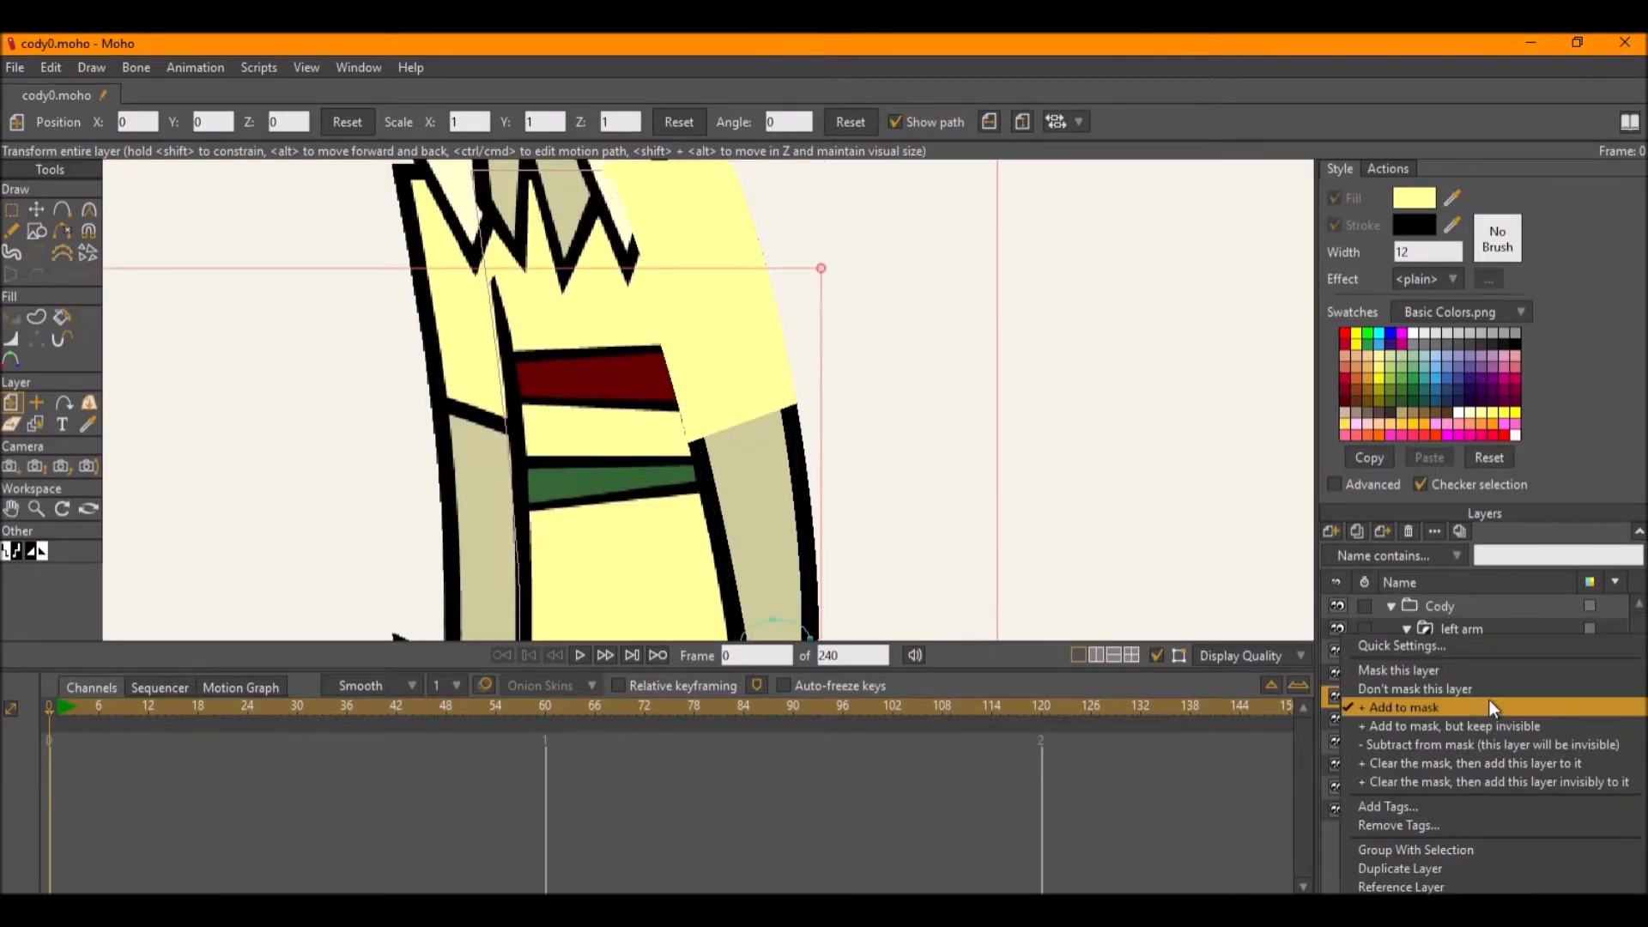
click(1174, 566)
scroll(708, 367, up, 1)
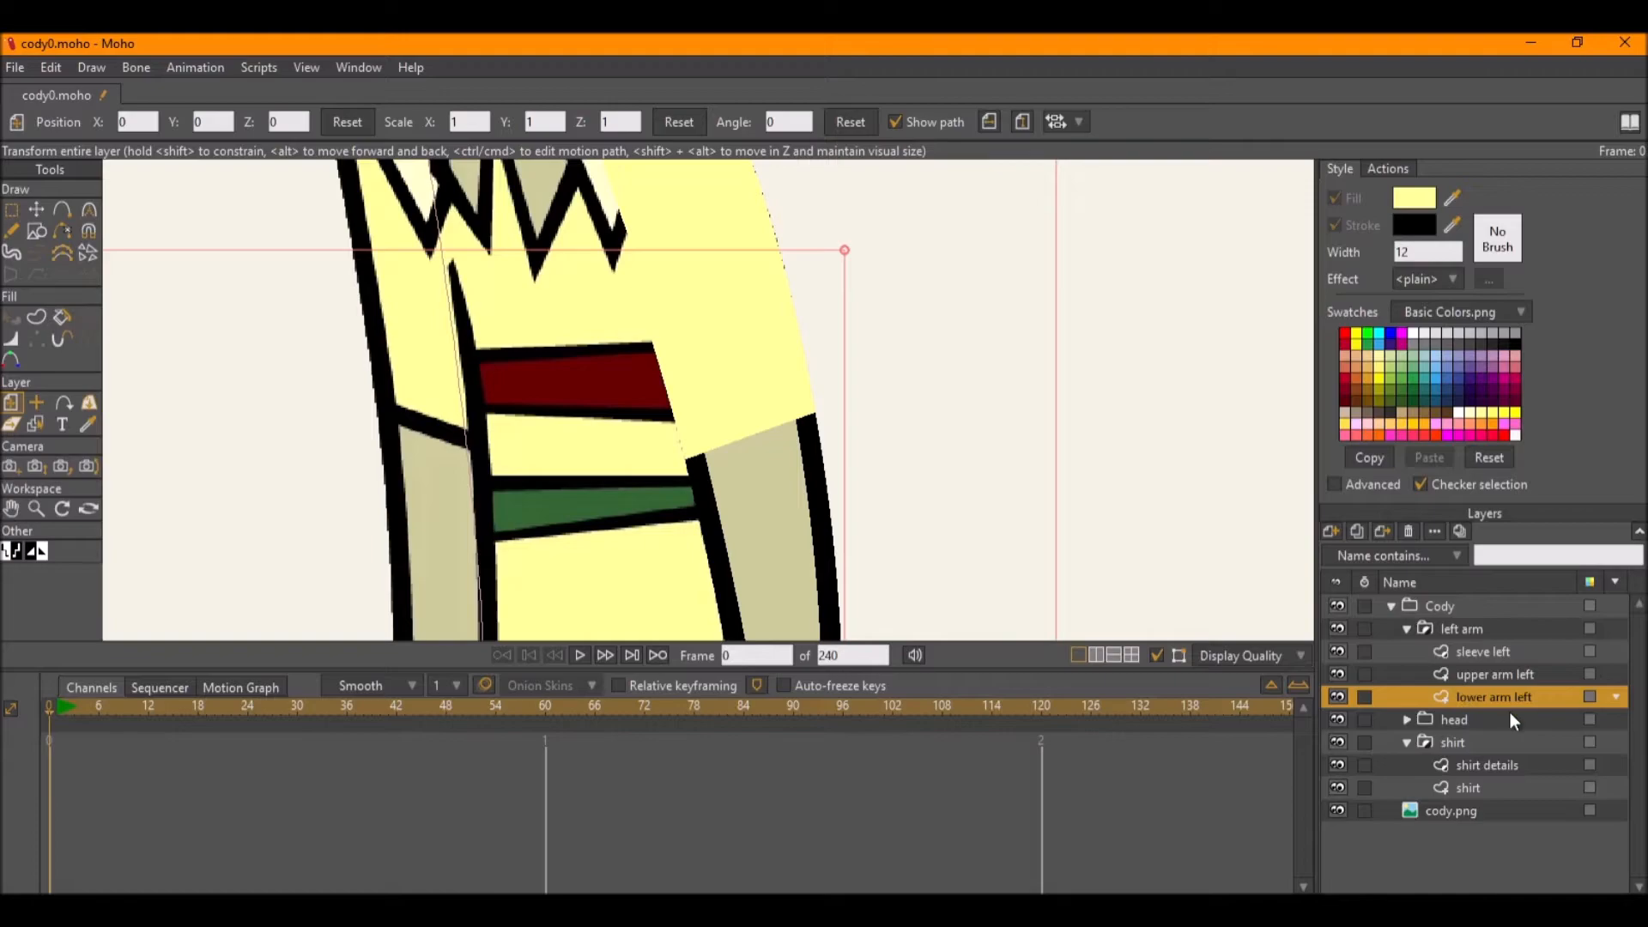
click(1502, 651)
scroll(600, 404, up, 1)
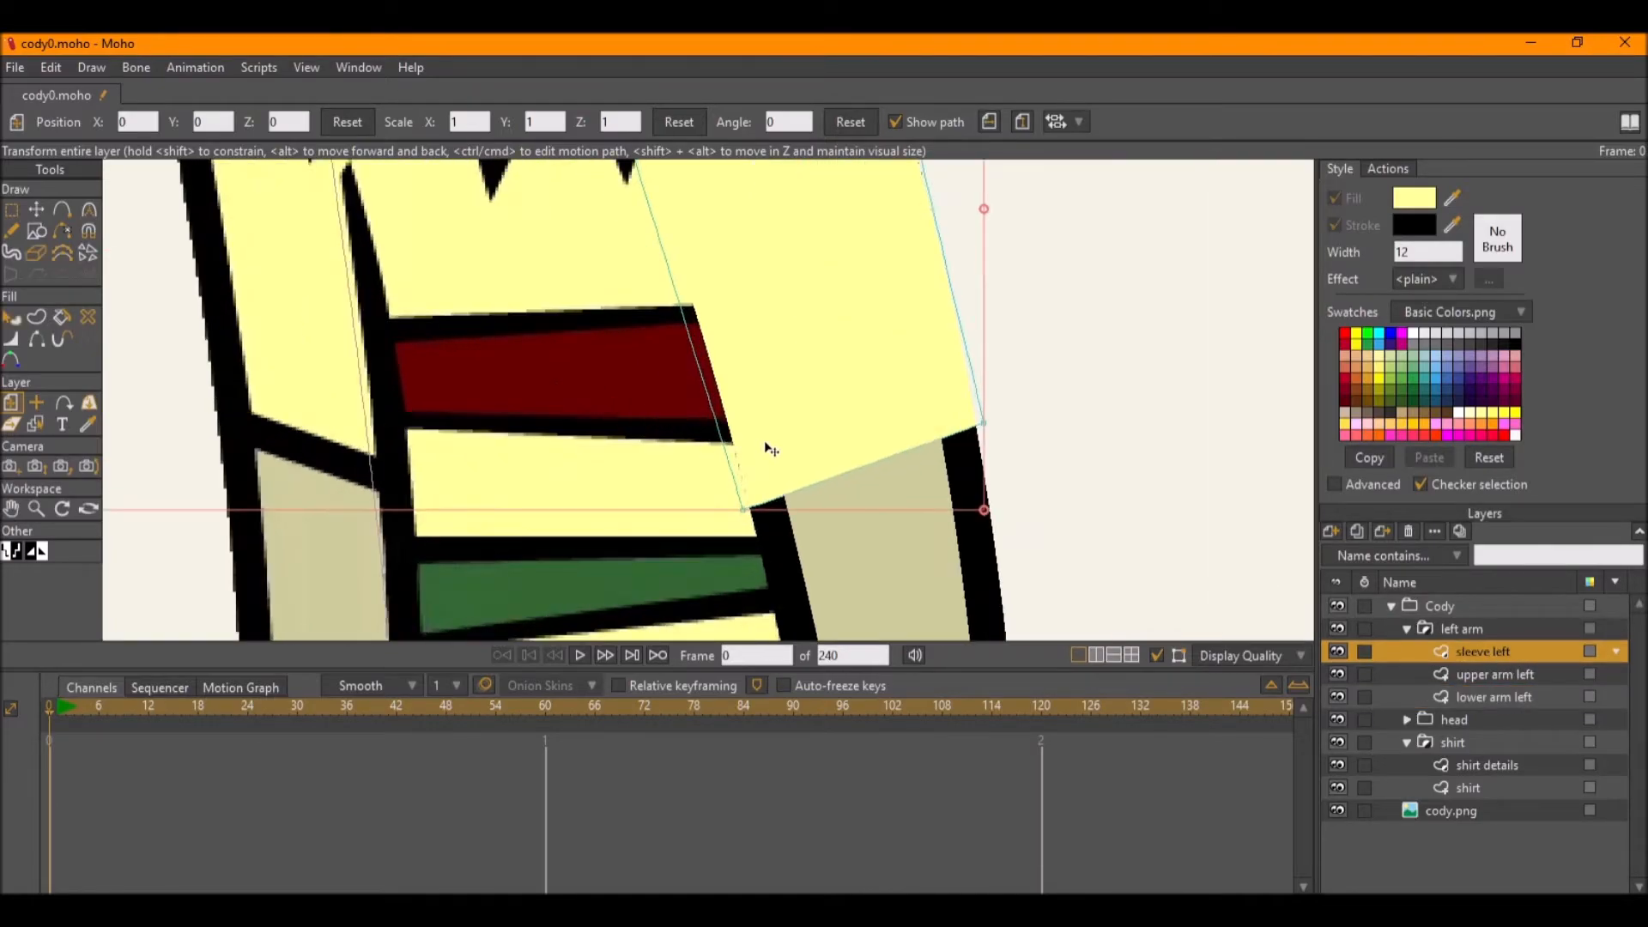
Turn on Exclude strokes in the masking settings of the upper arm left layer.
click(1501, 674)
scroll(670, 320, down, 3)
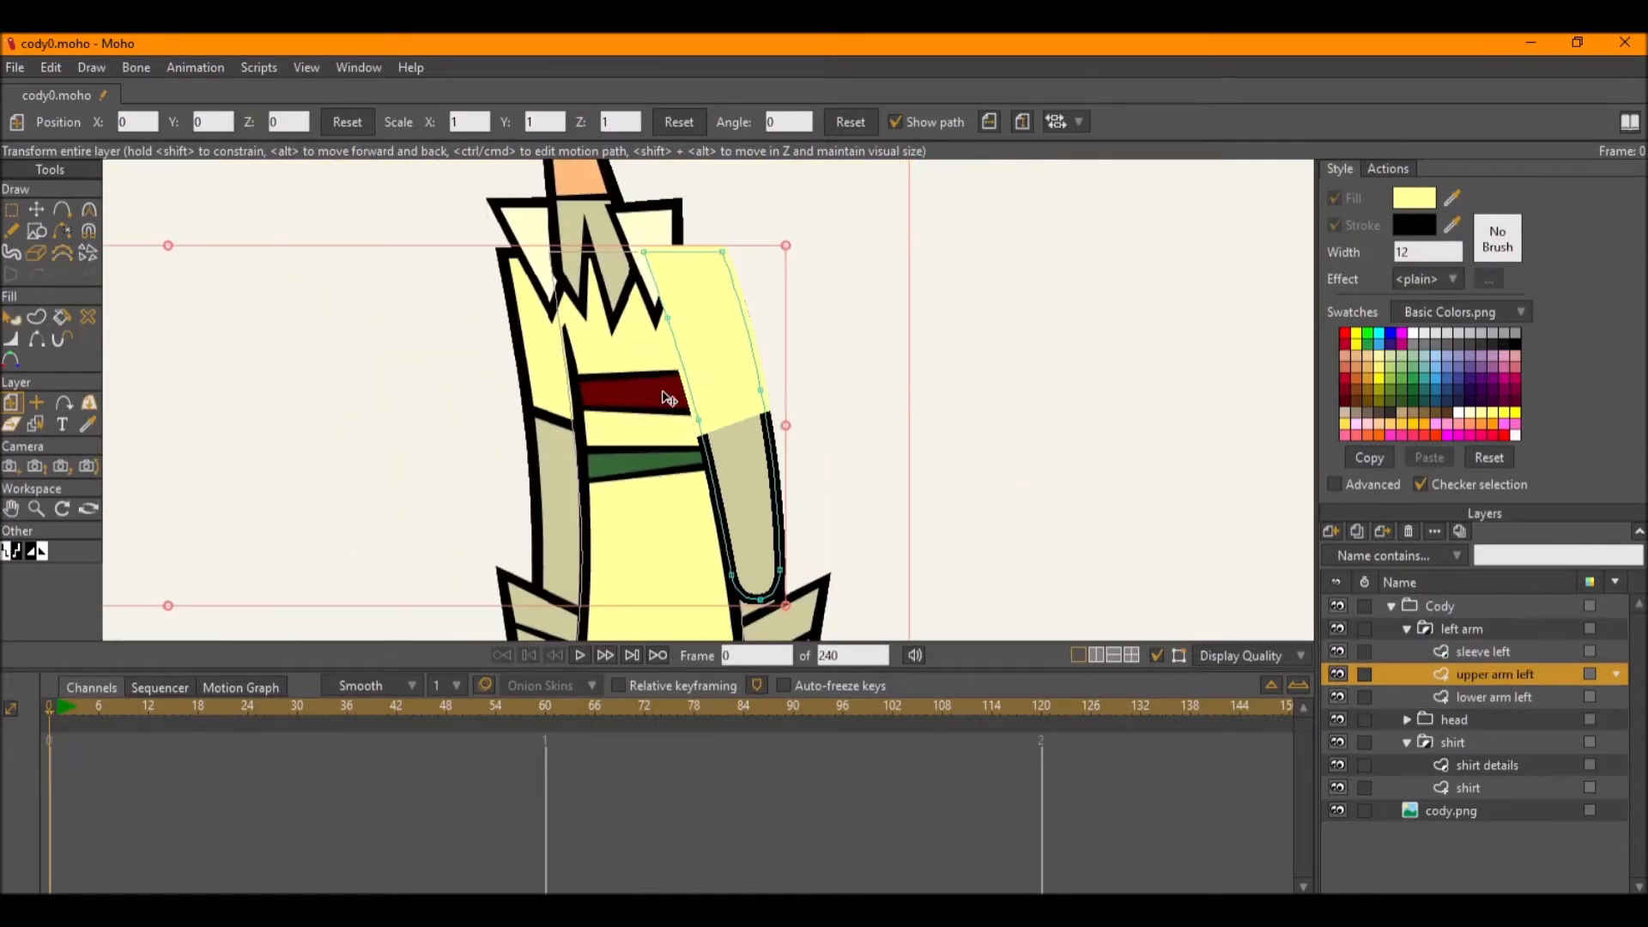
double_click(1503, 676)
click(455, 145)
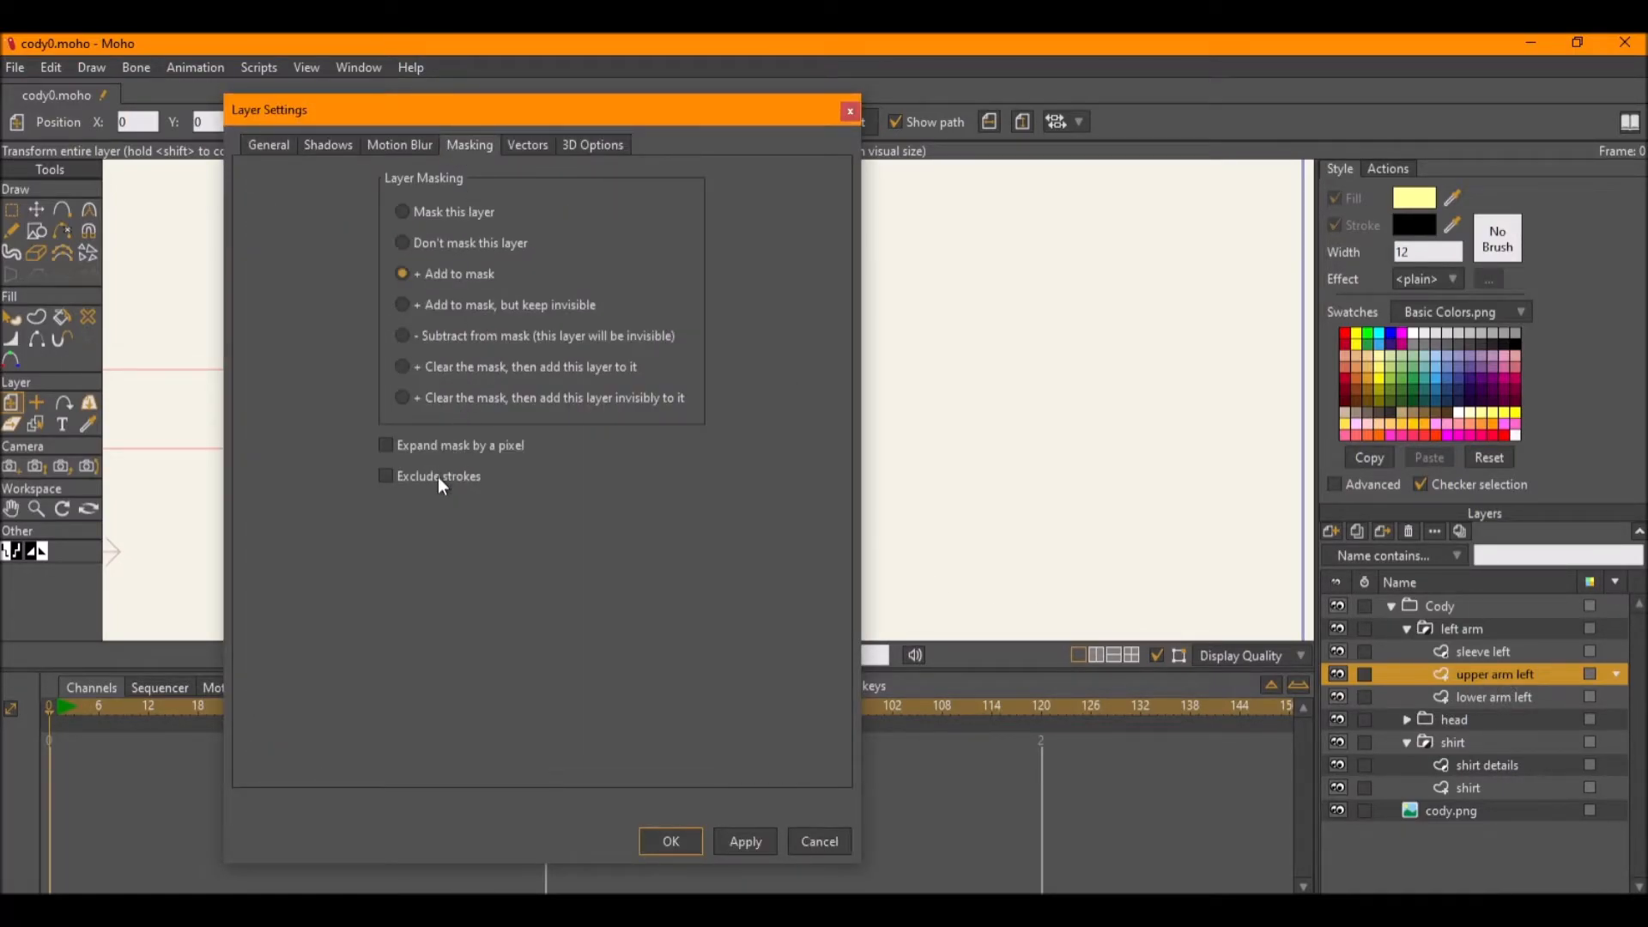
click(671, 841)
scroll(785, 541, up, 5)
scroll(669, 396, up, 4)
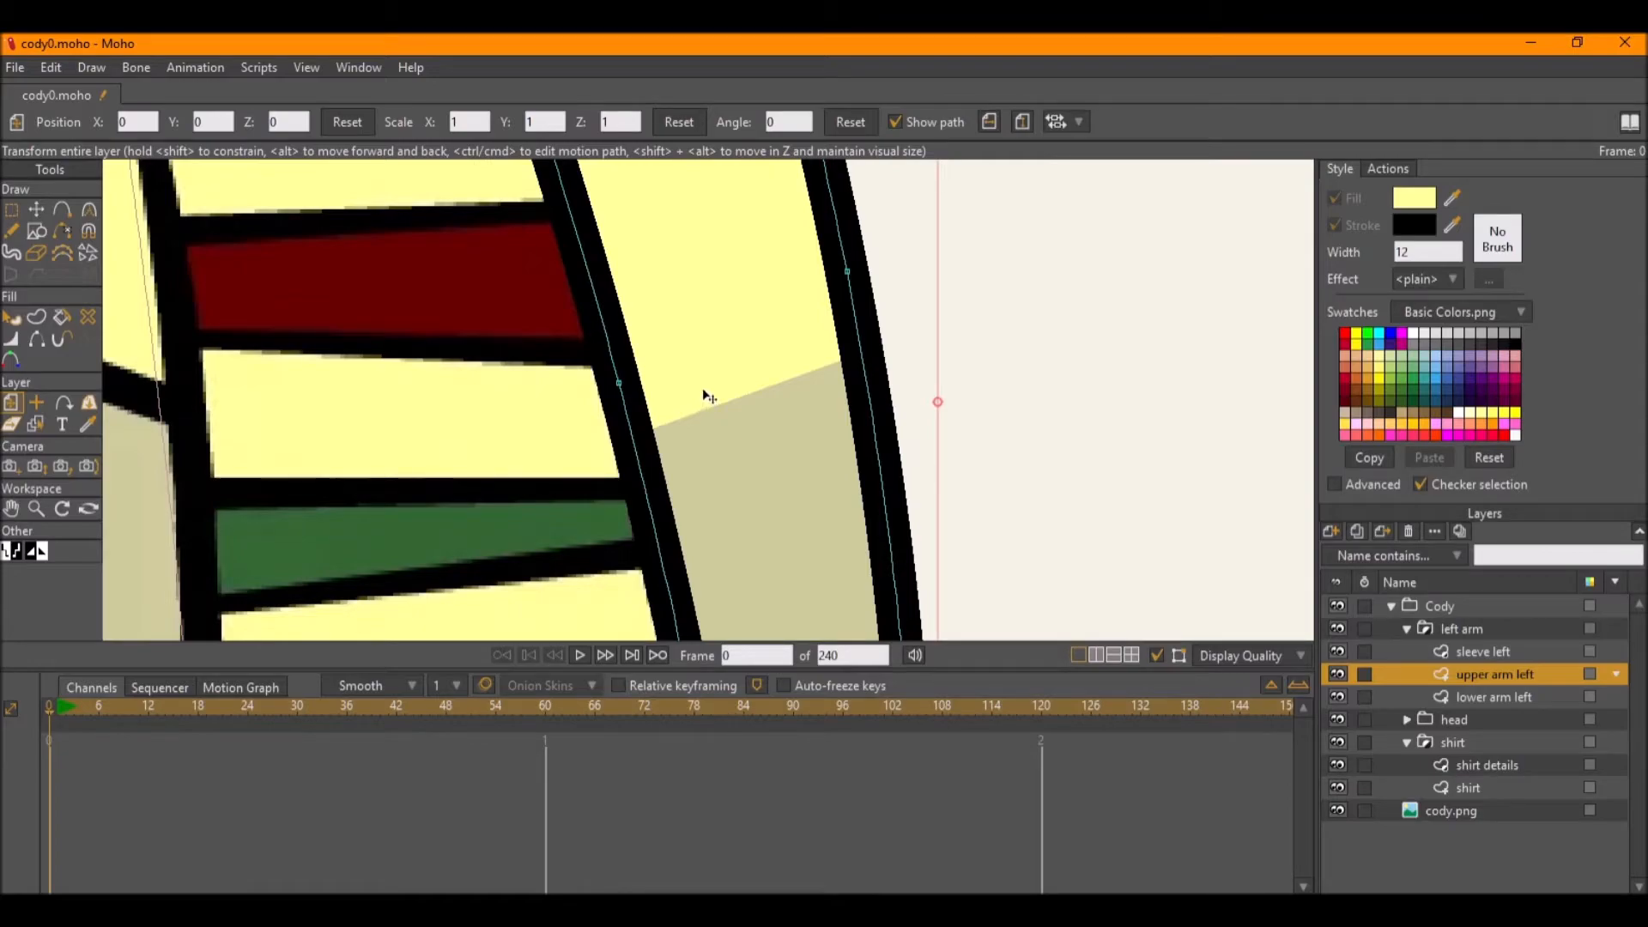
scroll(704, 396, down, 3)
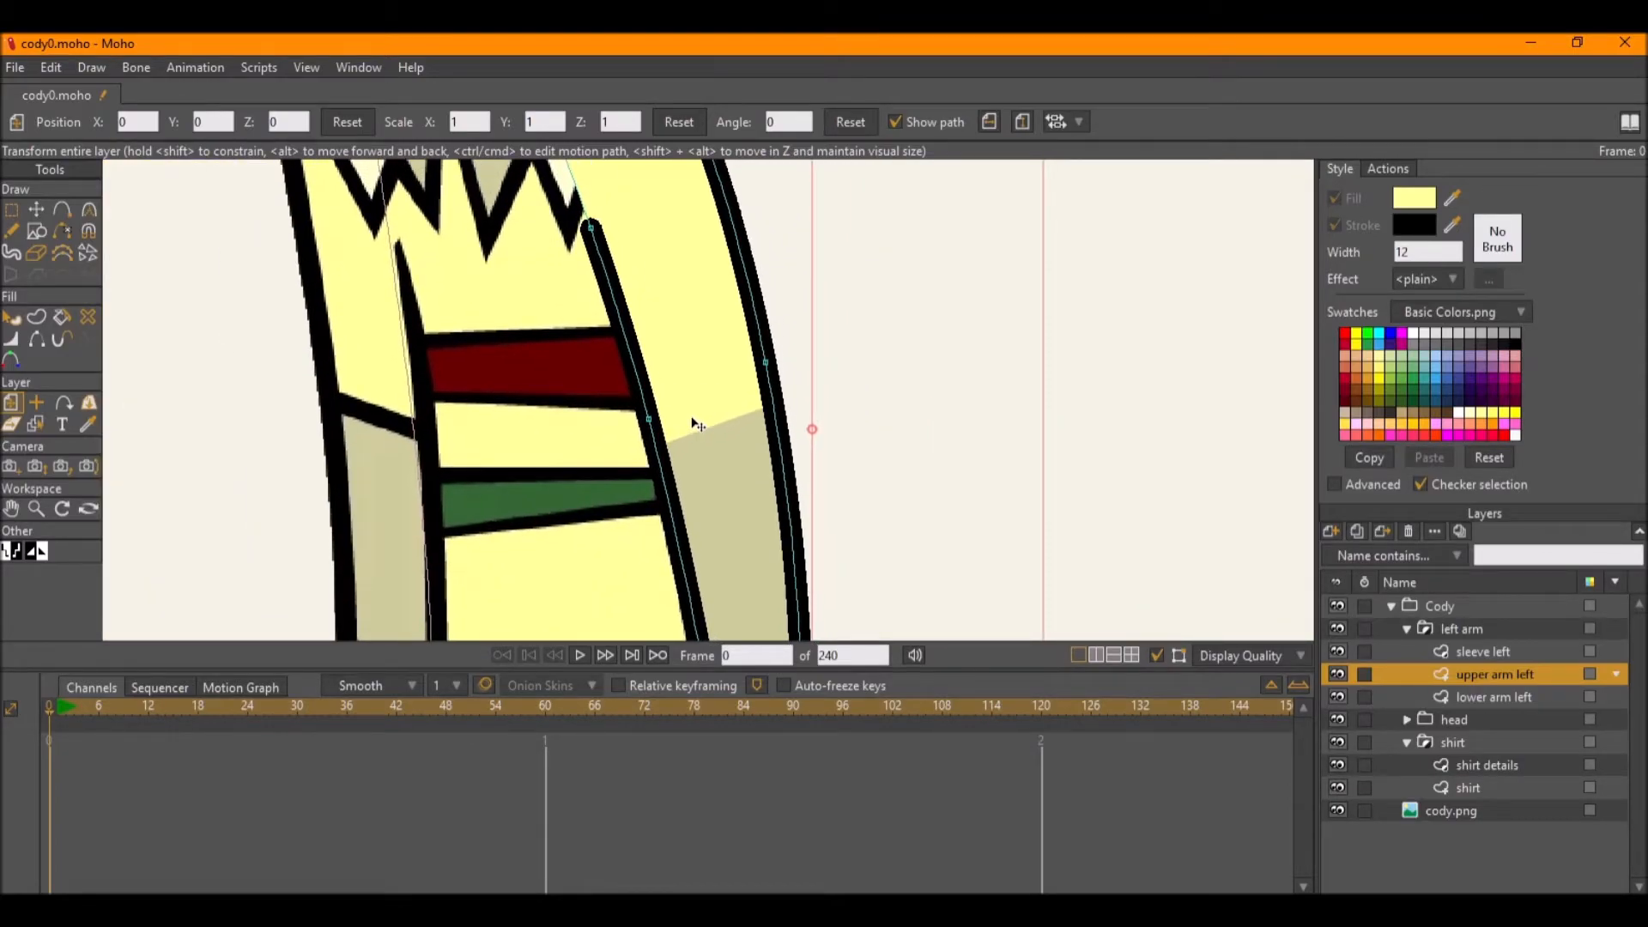
Select the pale yellow shape on the sleeve left layer and turn on its black stroke.
ctrl+alt+click(697, 424)
key(q)
click(697, 424)
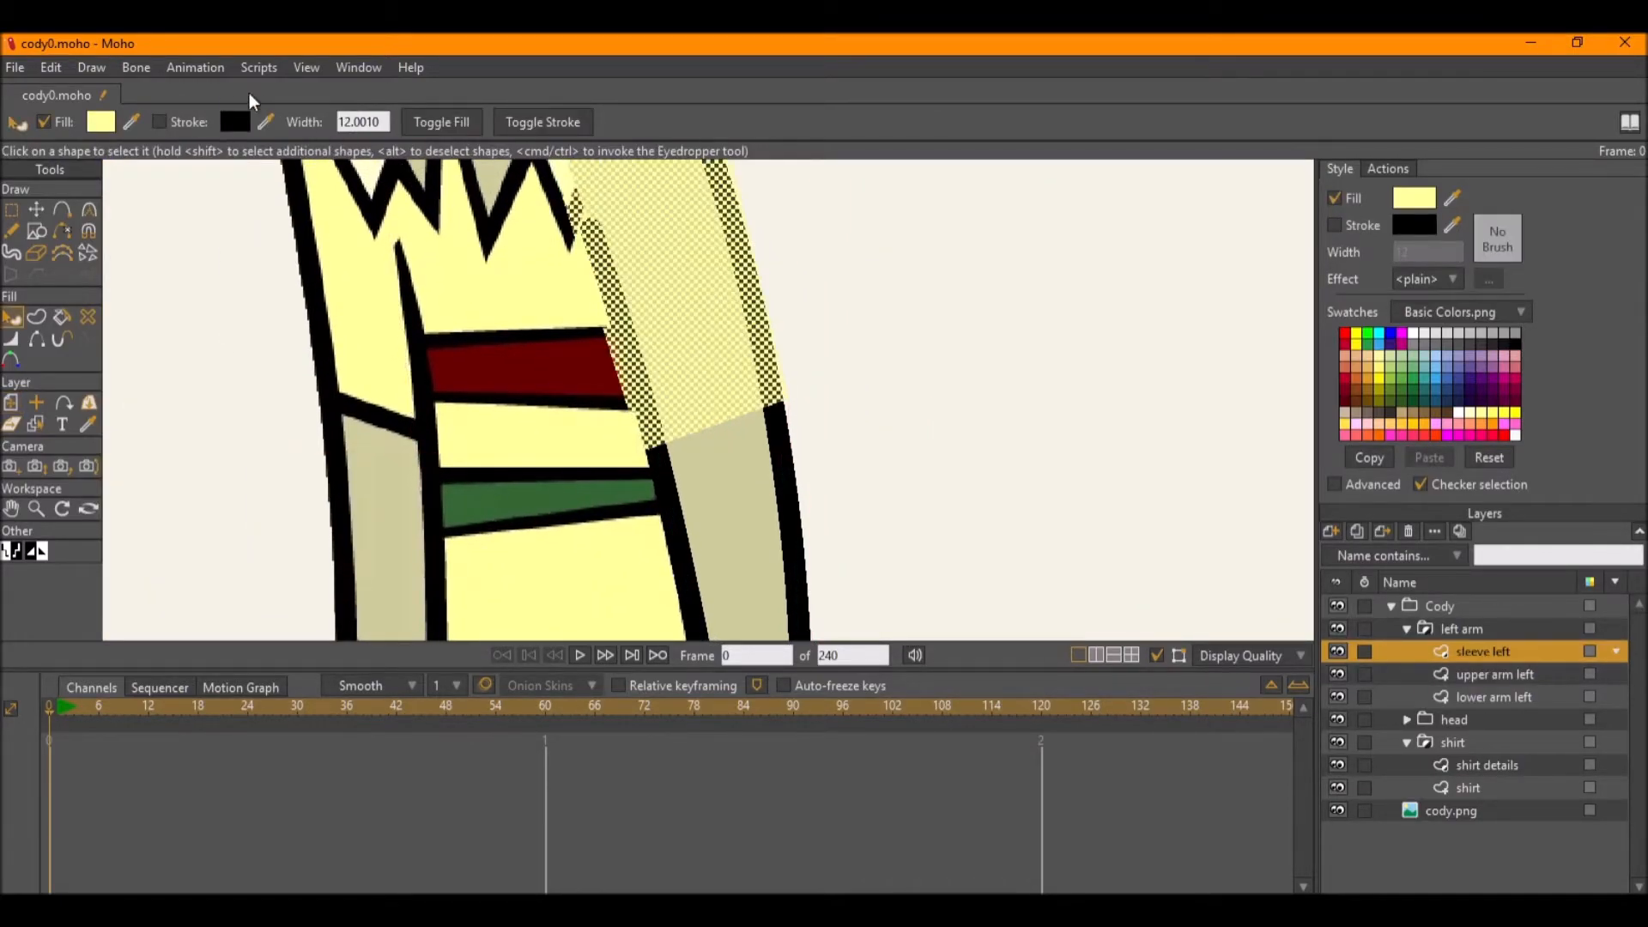
click(160, 122)
scroll(890, 332, down, 1)
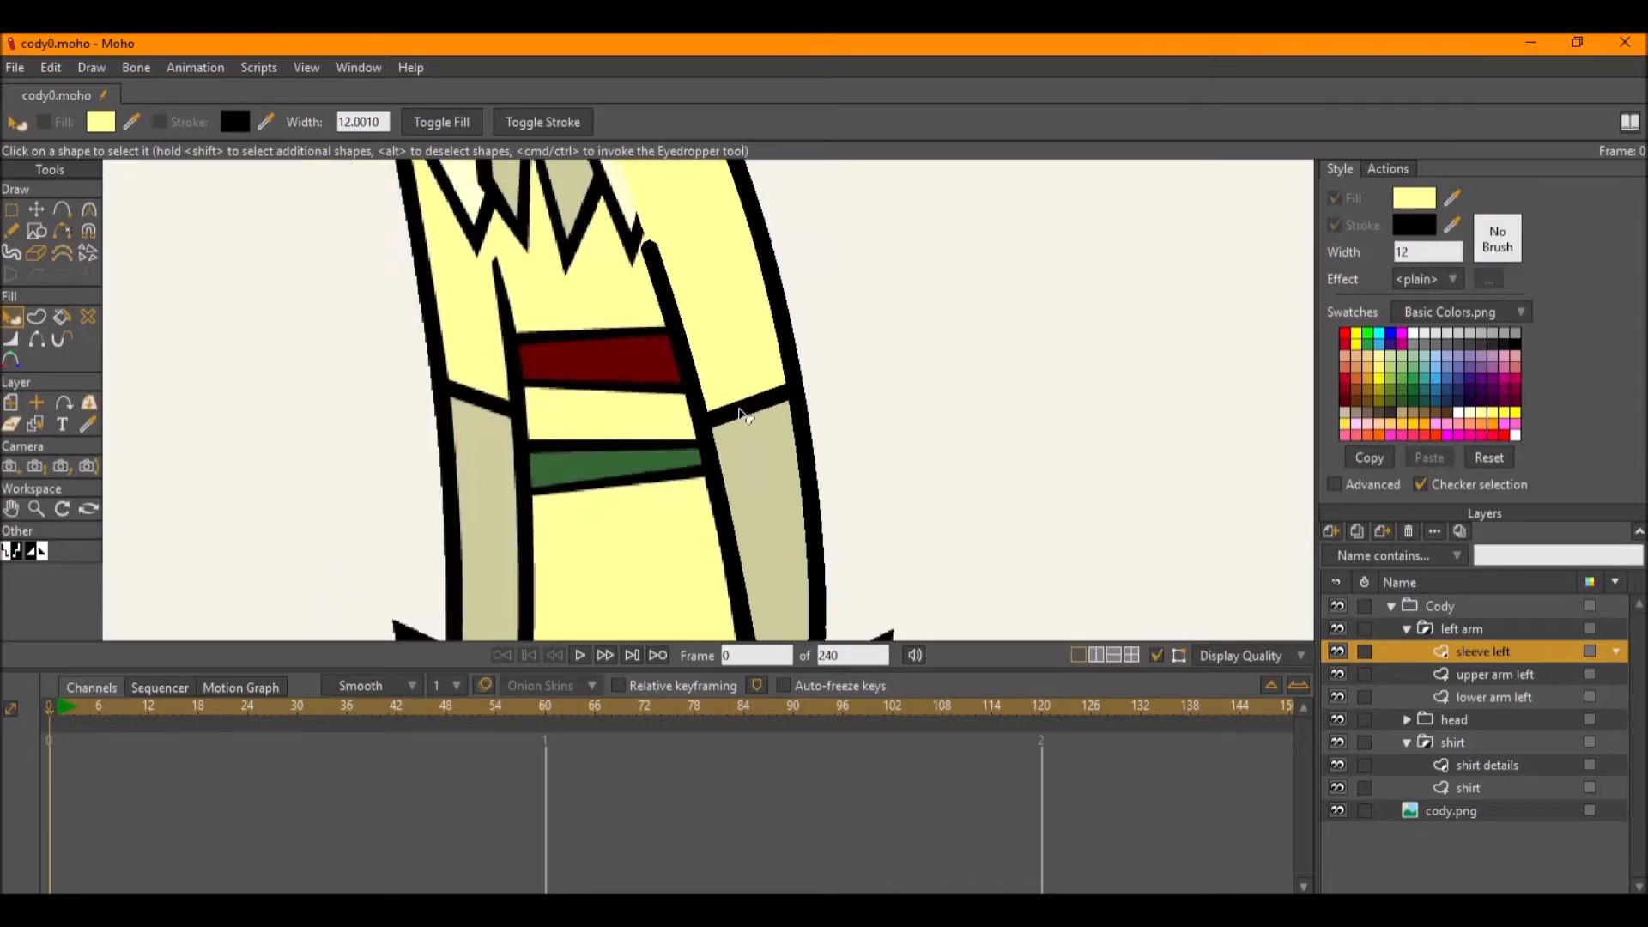
Inspect the masked left sleeve and upper arm from the shoulder down to the cuff.
scroll(795, 396, down, 2)
scroll(768, 401, down, 2)
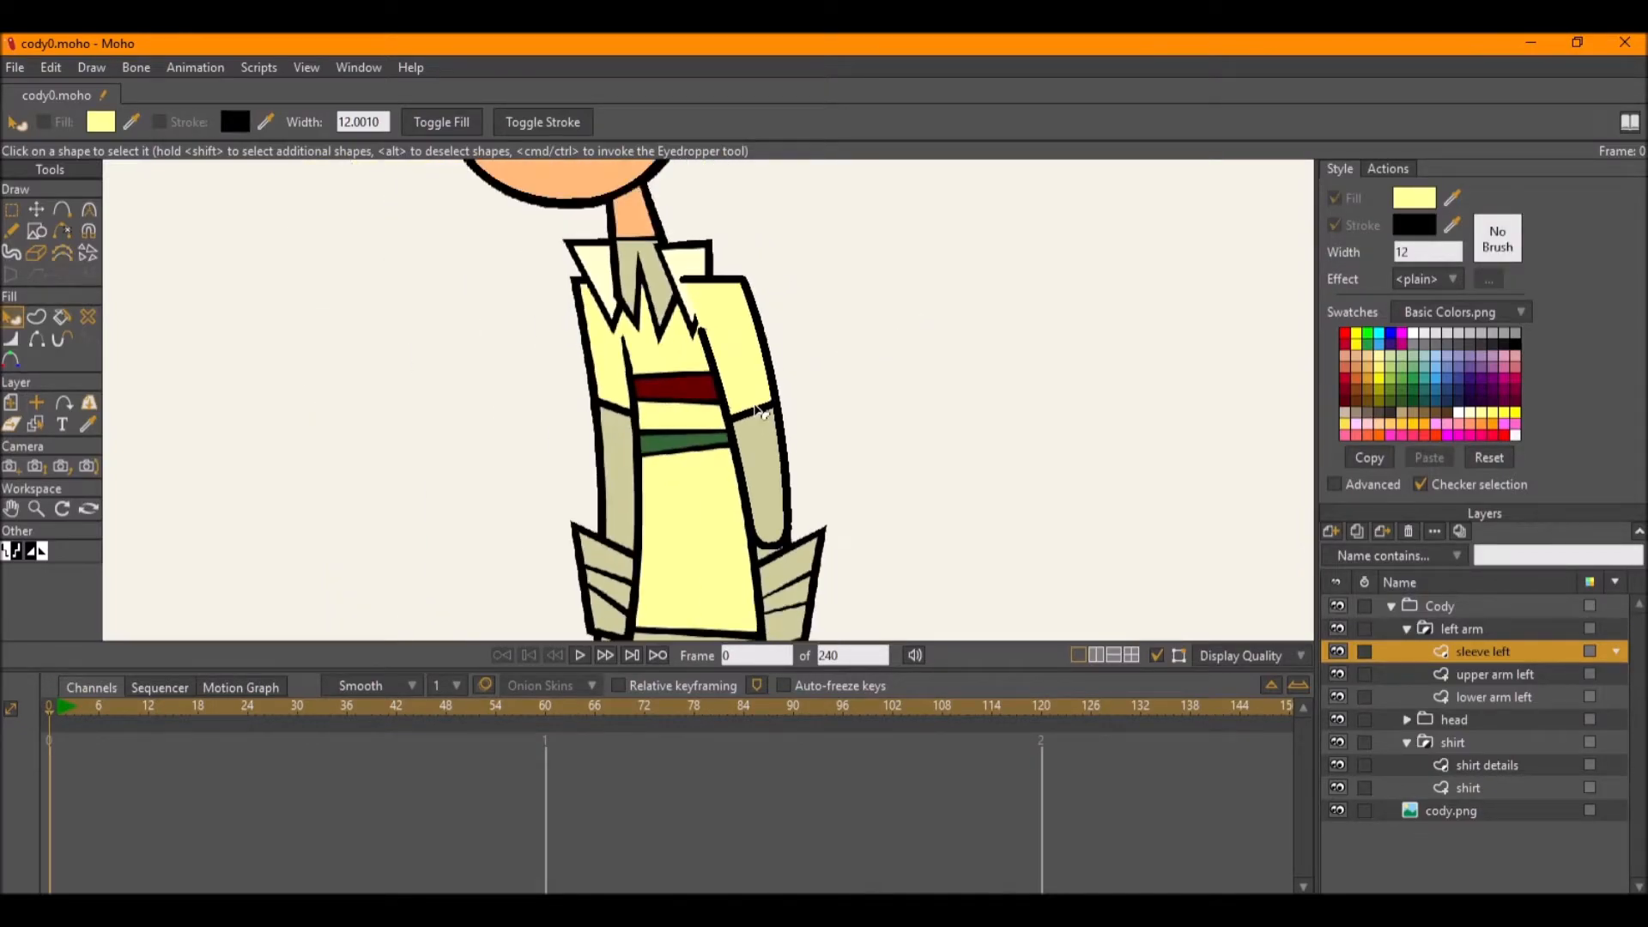
scroll(747, 416, up, 4)
scroll(678, 258, down, 2)
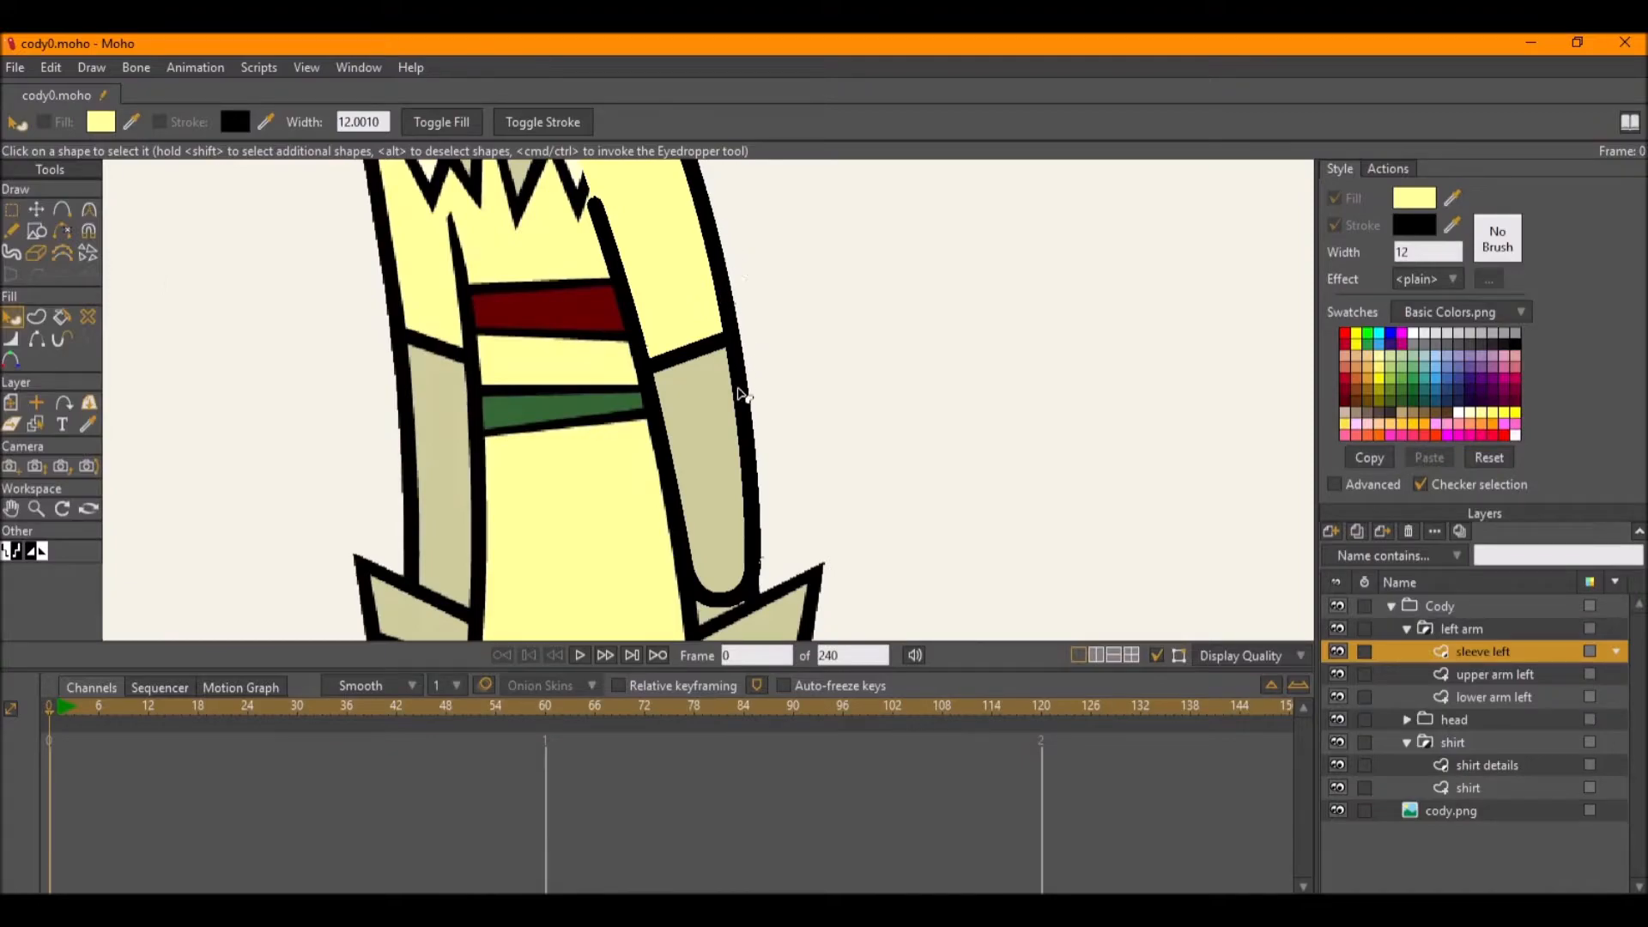
scroll(775, 339, up, 3)
scroll(780, 337, down, 3)
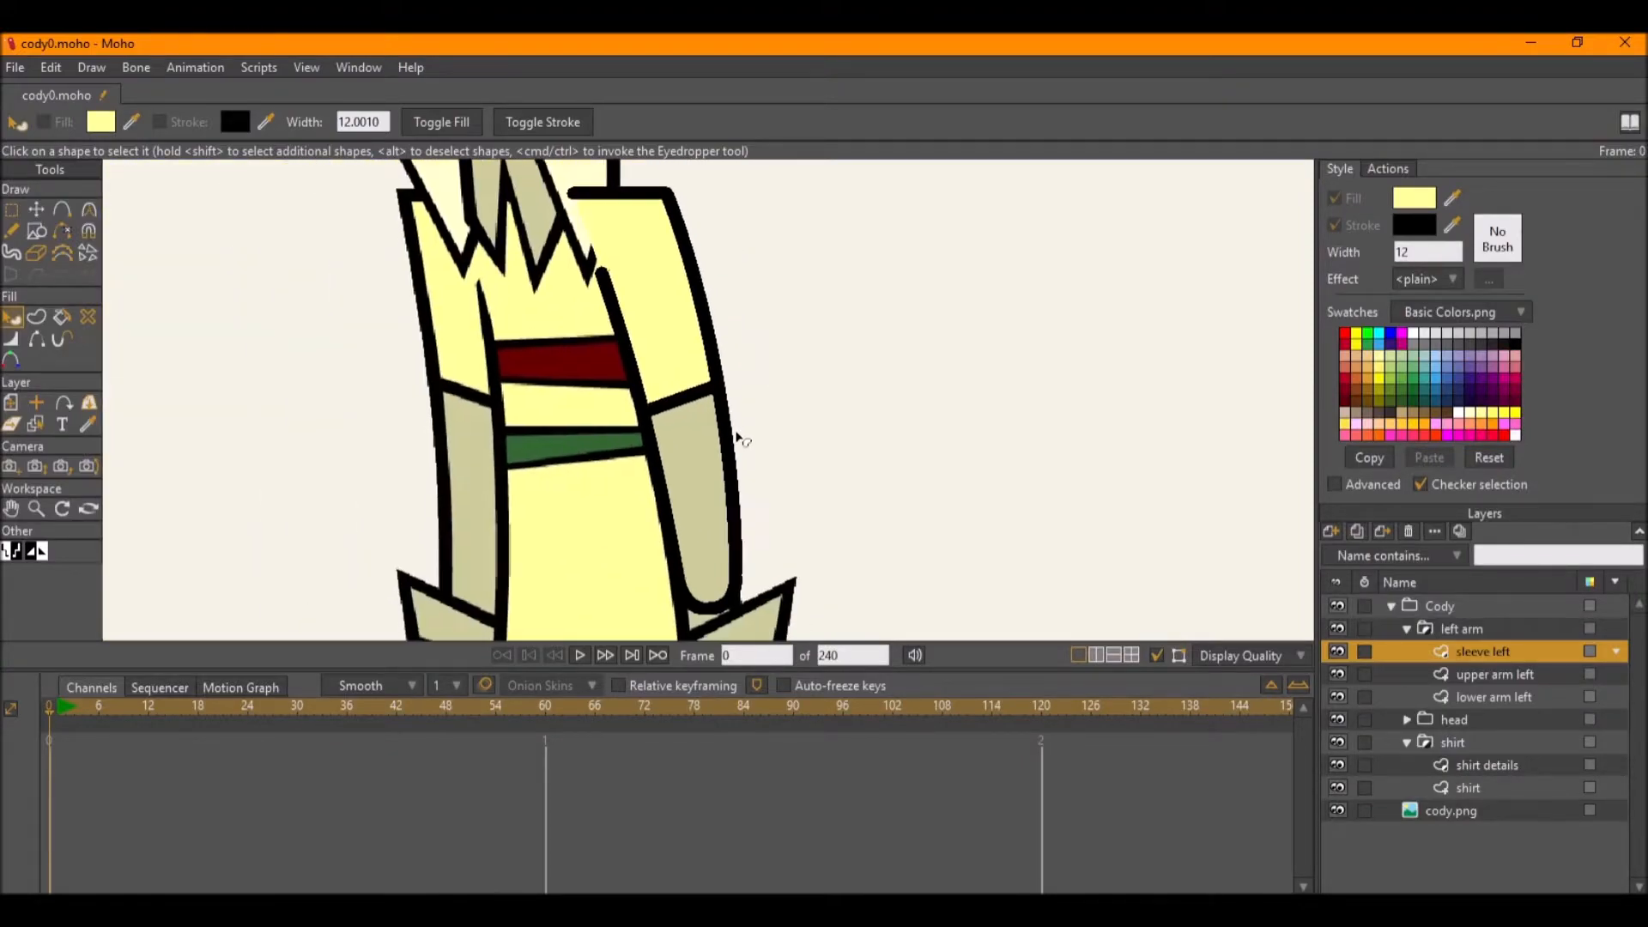
scroll(738, 438, up, 1)
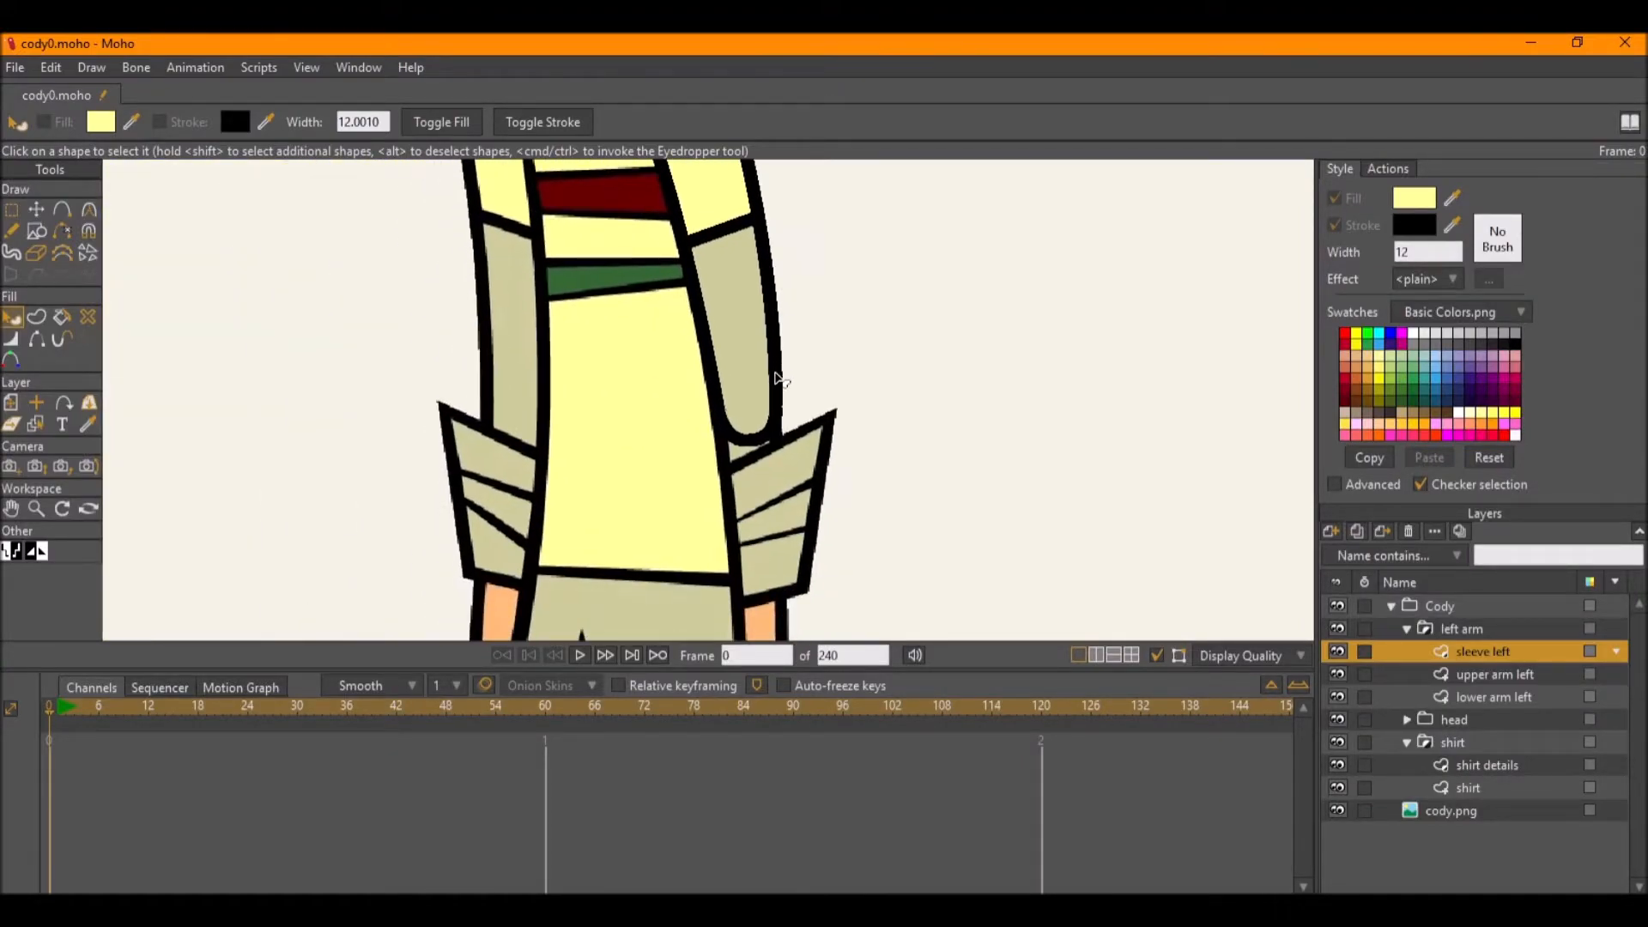
Select the lower arm left layer and examine its outline against the cuff, forearm and hand of the reference.
click(1493, 697)
scroll(795, 312, down, 3)
scroll(795, 313, up, 1)
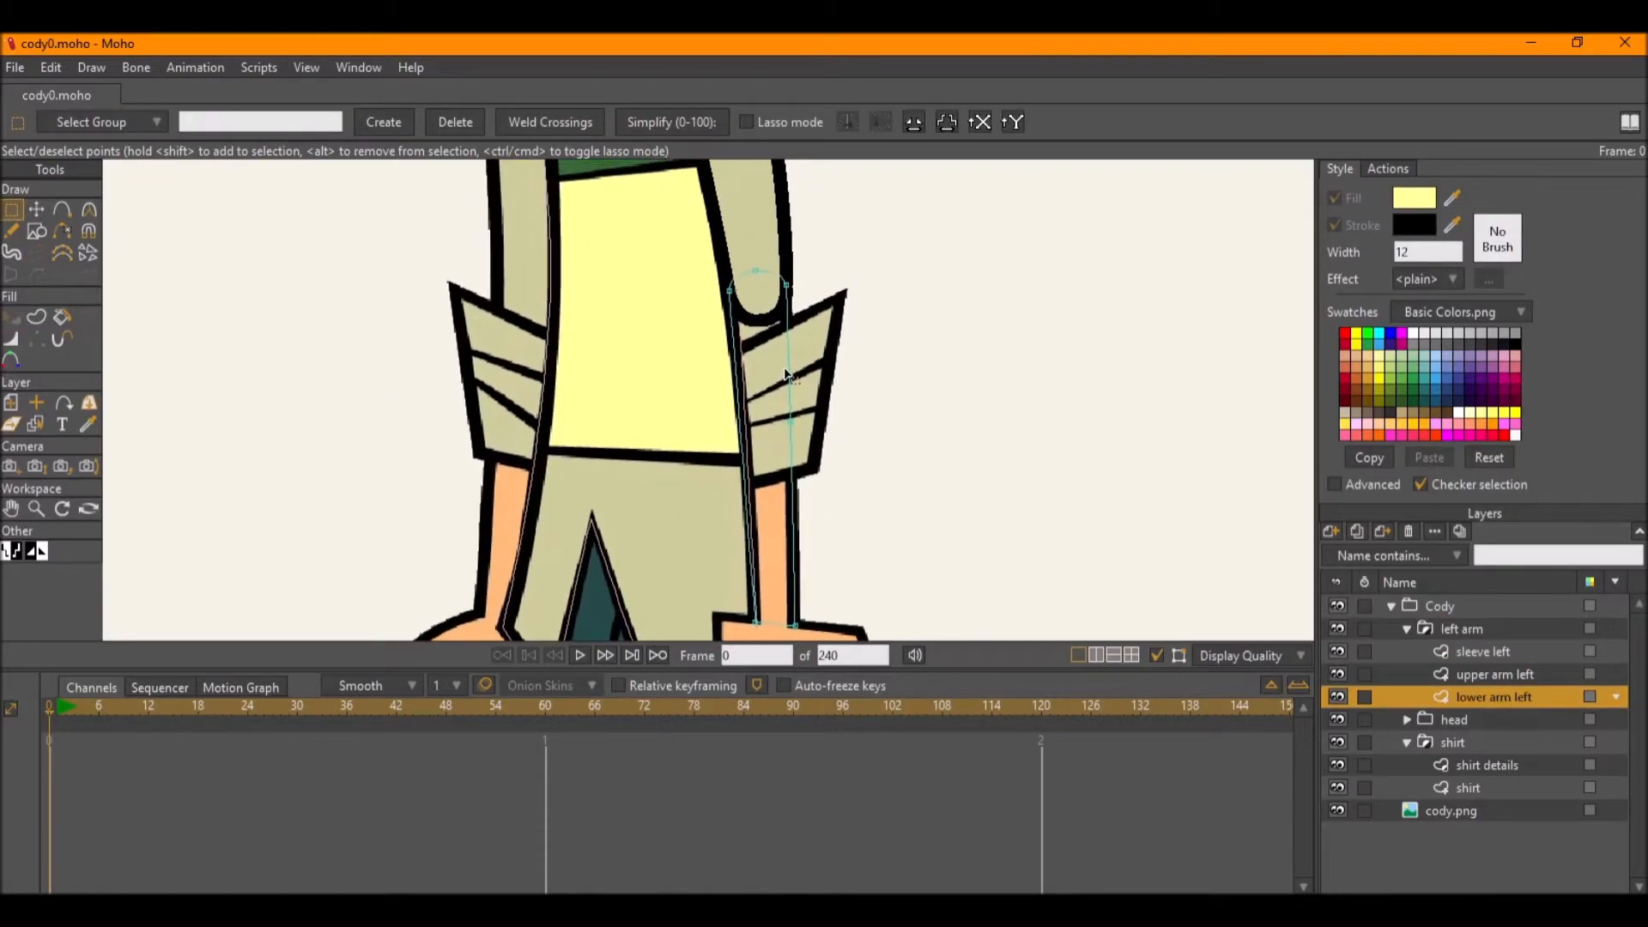
scroll(781, 486, down, 1)
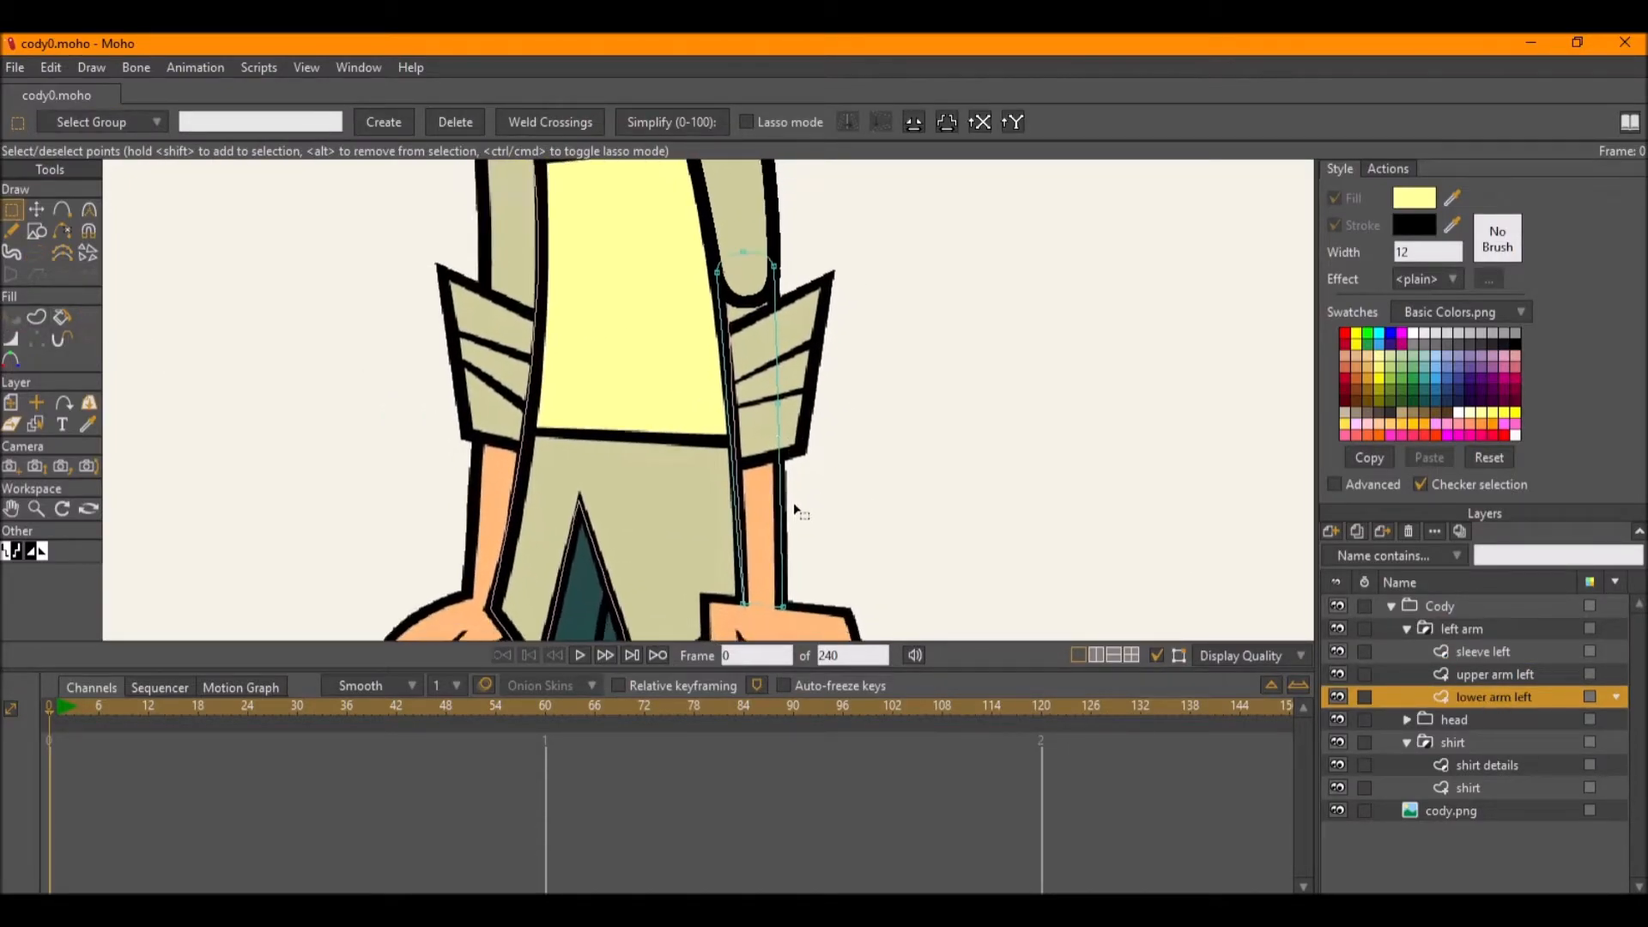
scroll(738, 474, down, 2)
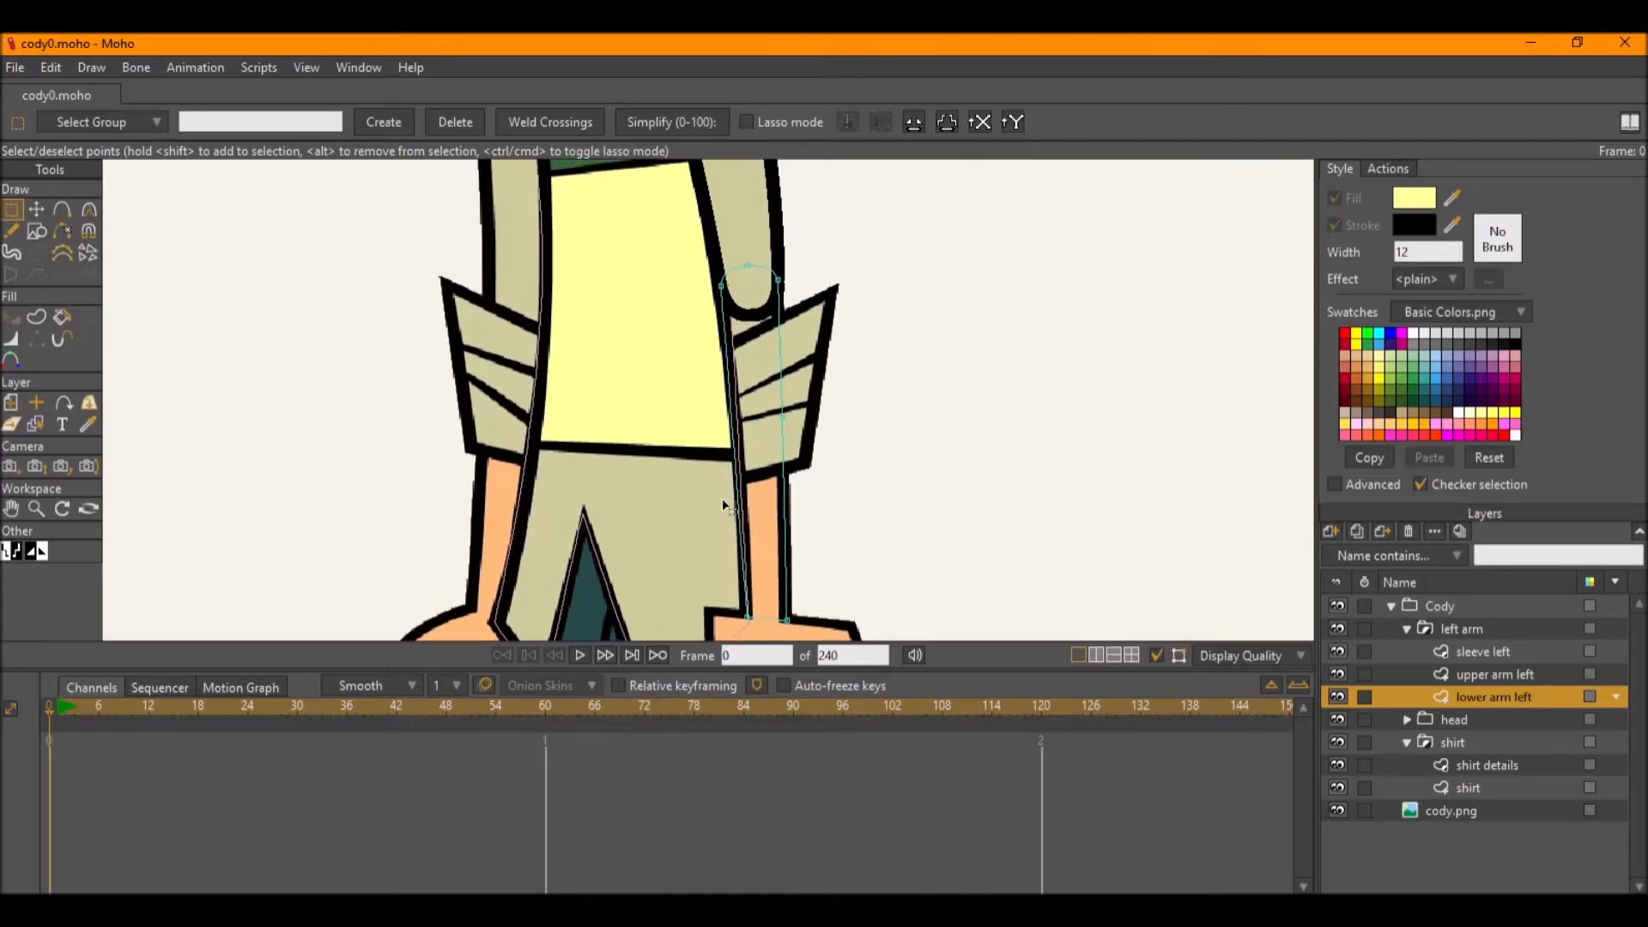
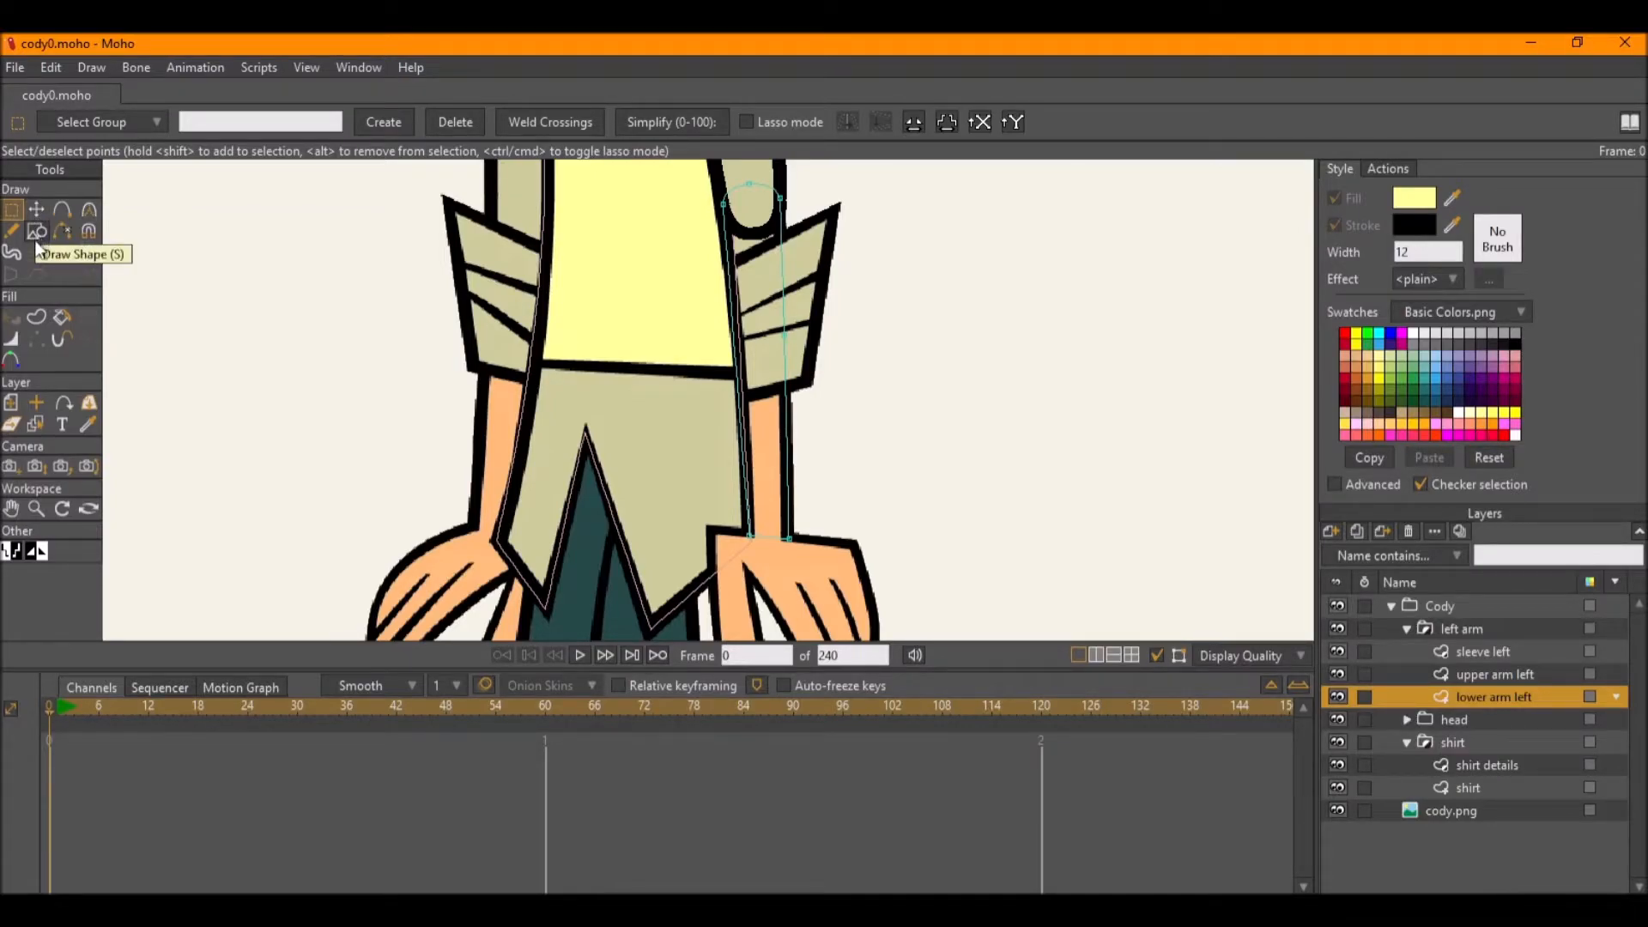
drag(595, 319, 502, 375)
scroll(655, 342, up, 3)
scroll(658, 414, down, 5)
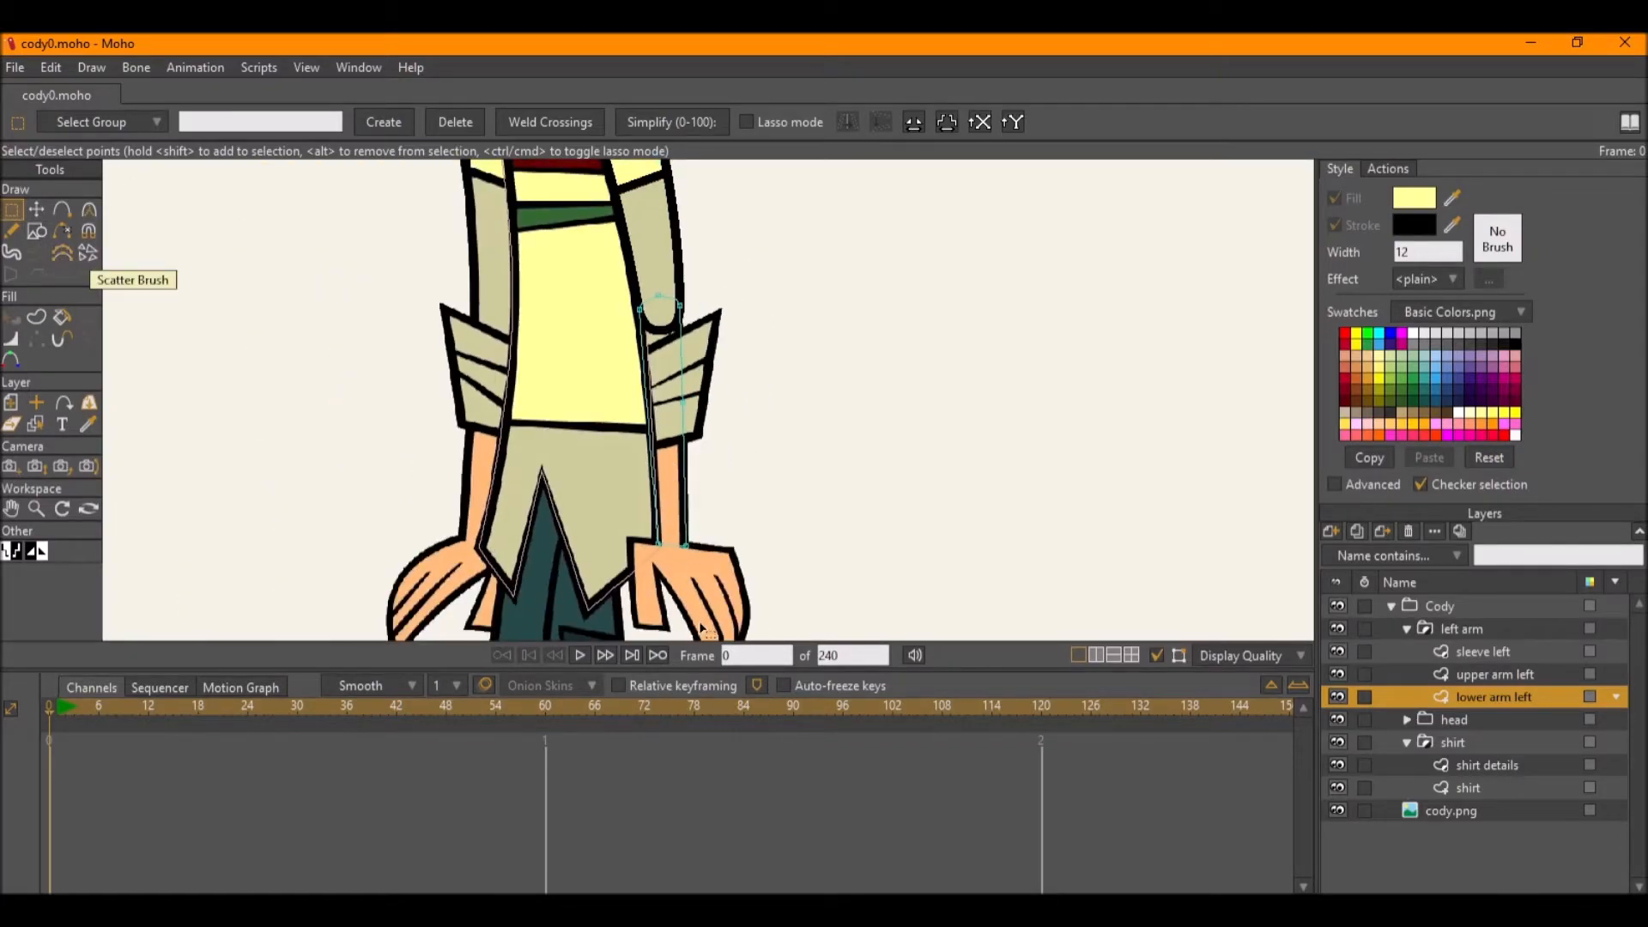
scroll(650, 422, up, 5)
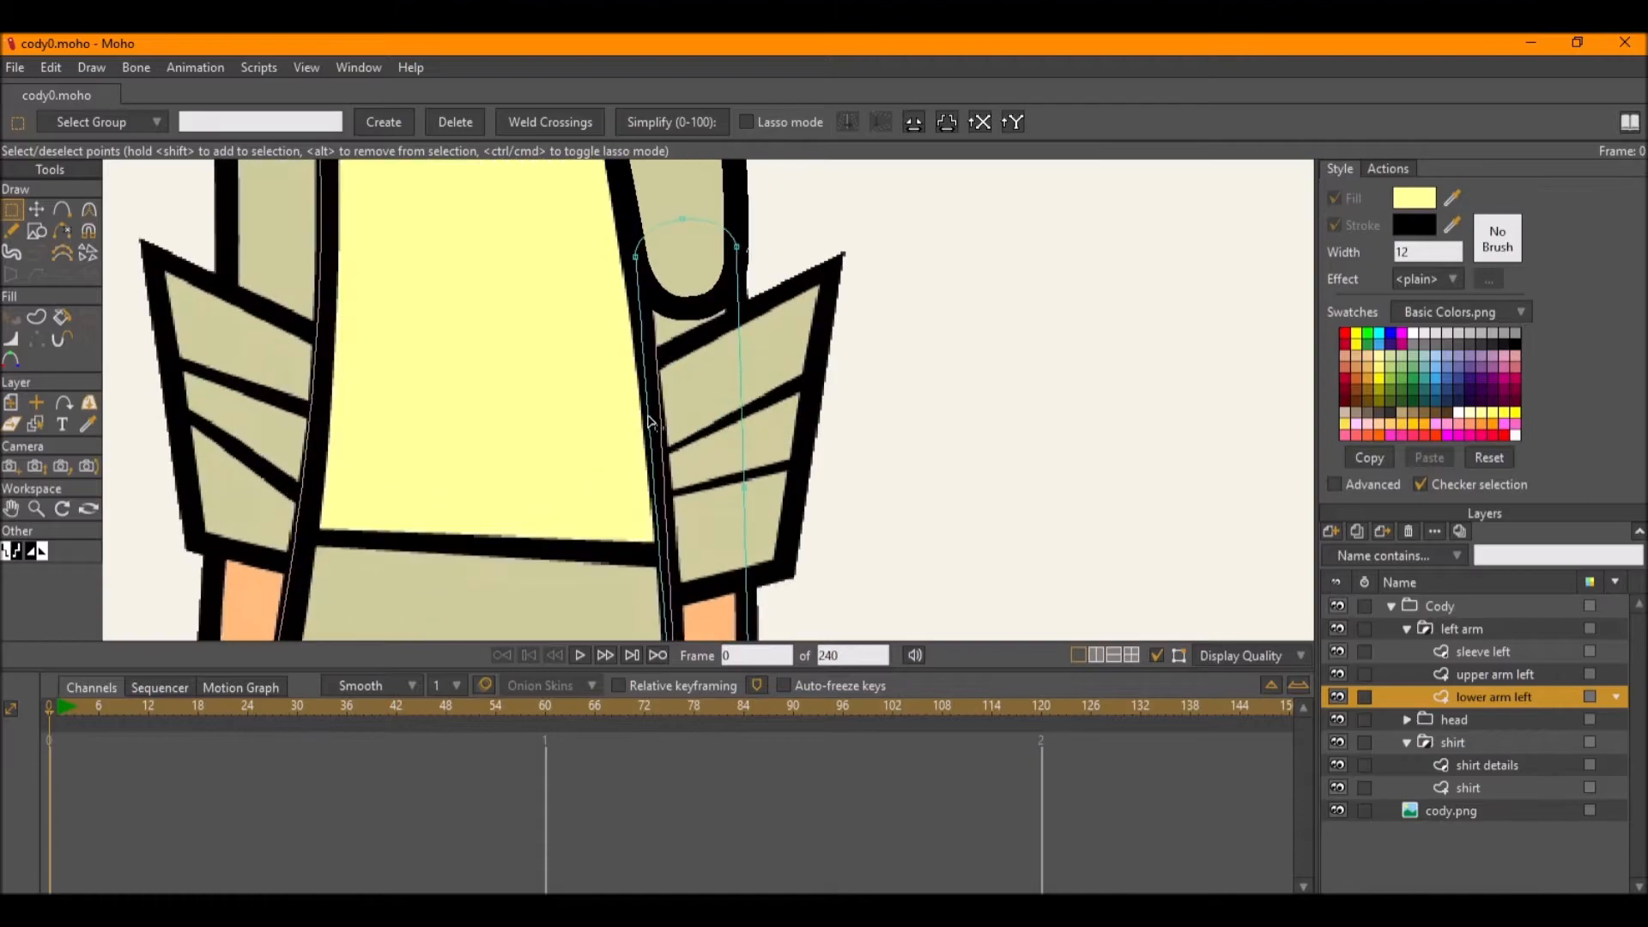
drag(675, 399, 663, 434)
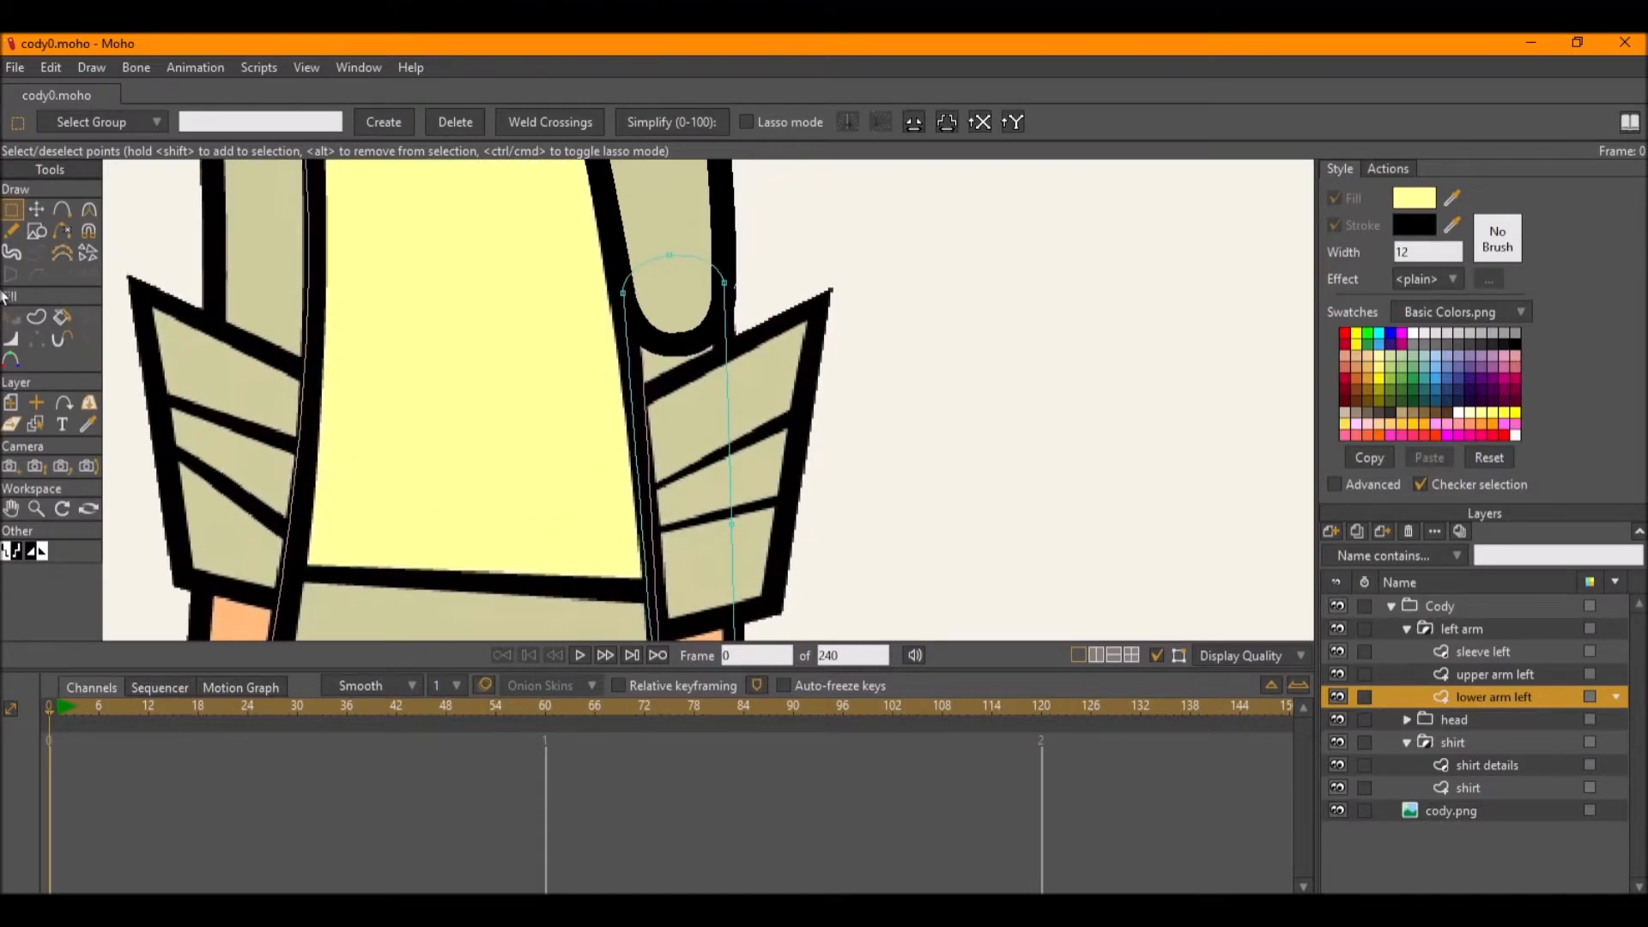
scroll(453, 313, down, 4)
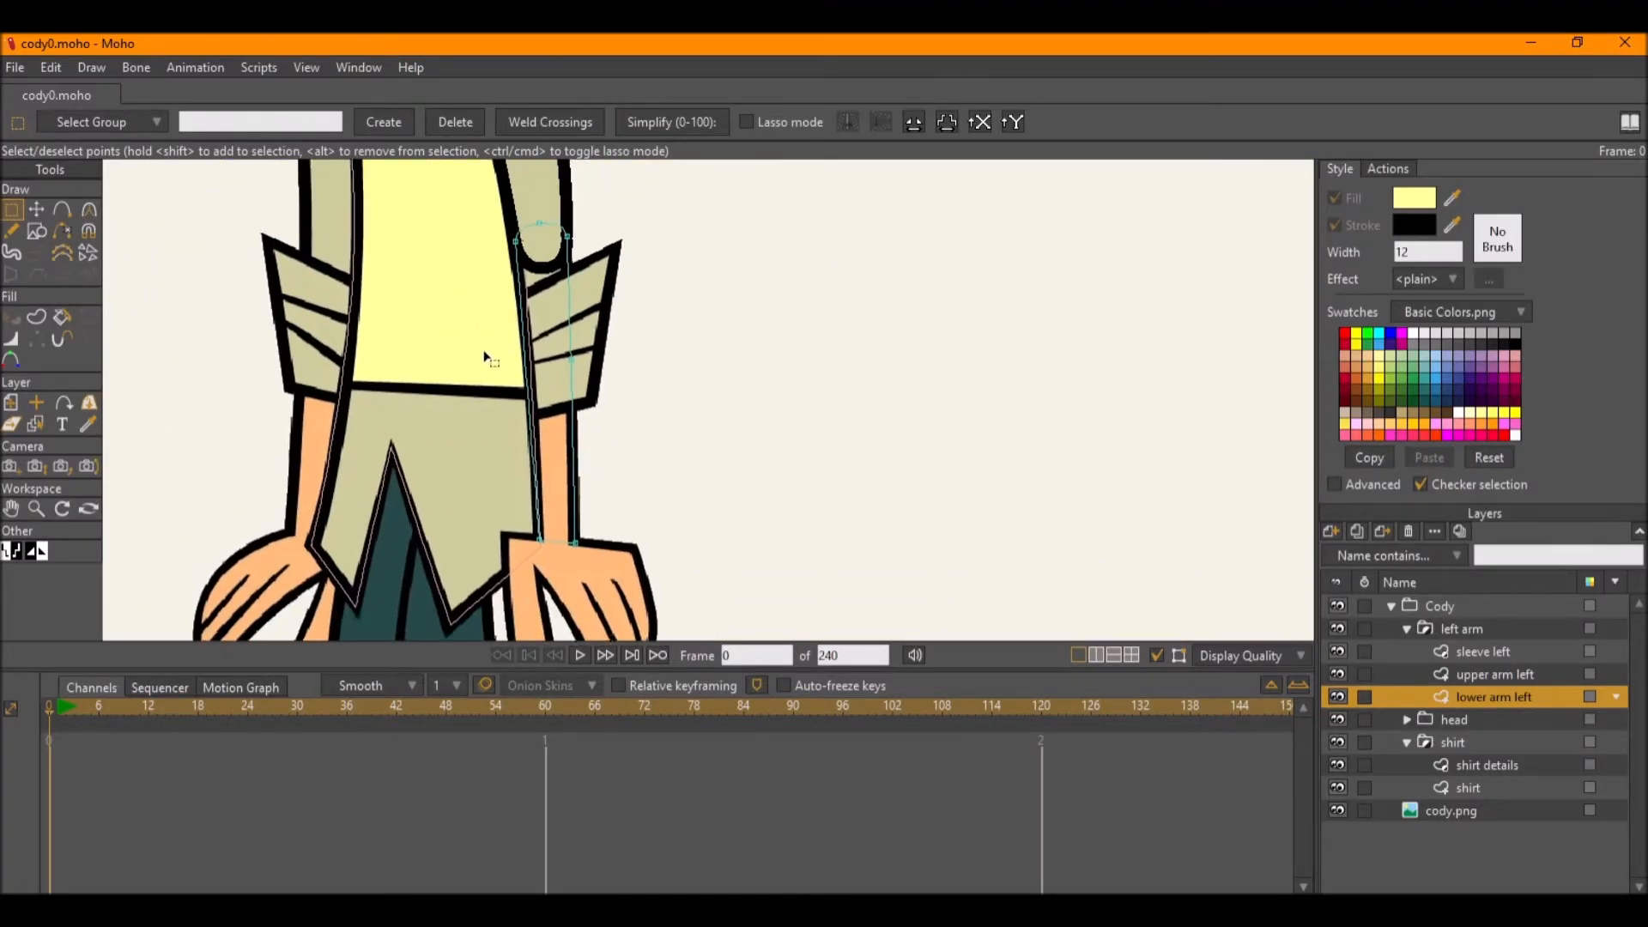
scroll(546, 370, up, 4)
scroll(547, 382, down, 3)
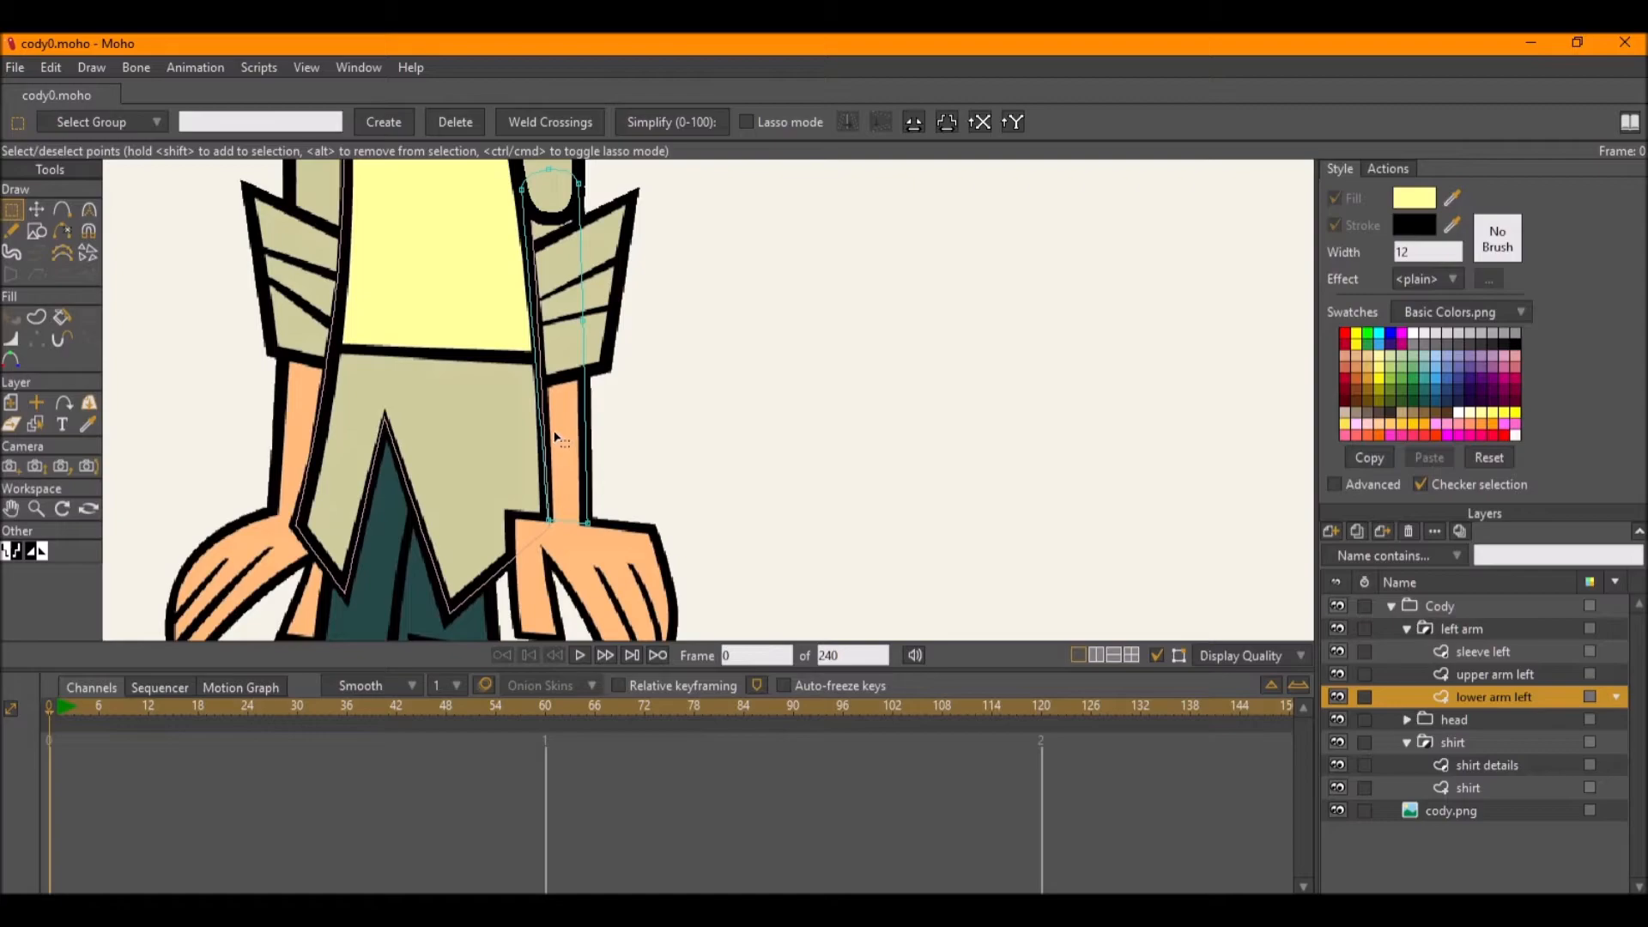
Select the closed outline of the left lower arm for a shape and sample the sleeve's khaki as the fill colour.
click(36, 318)
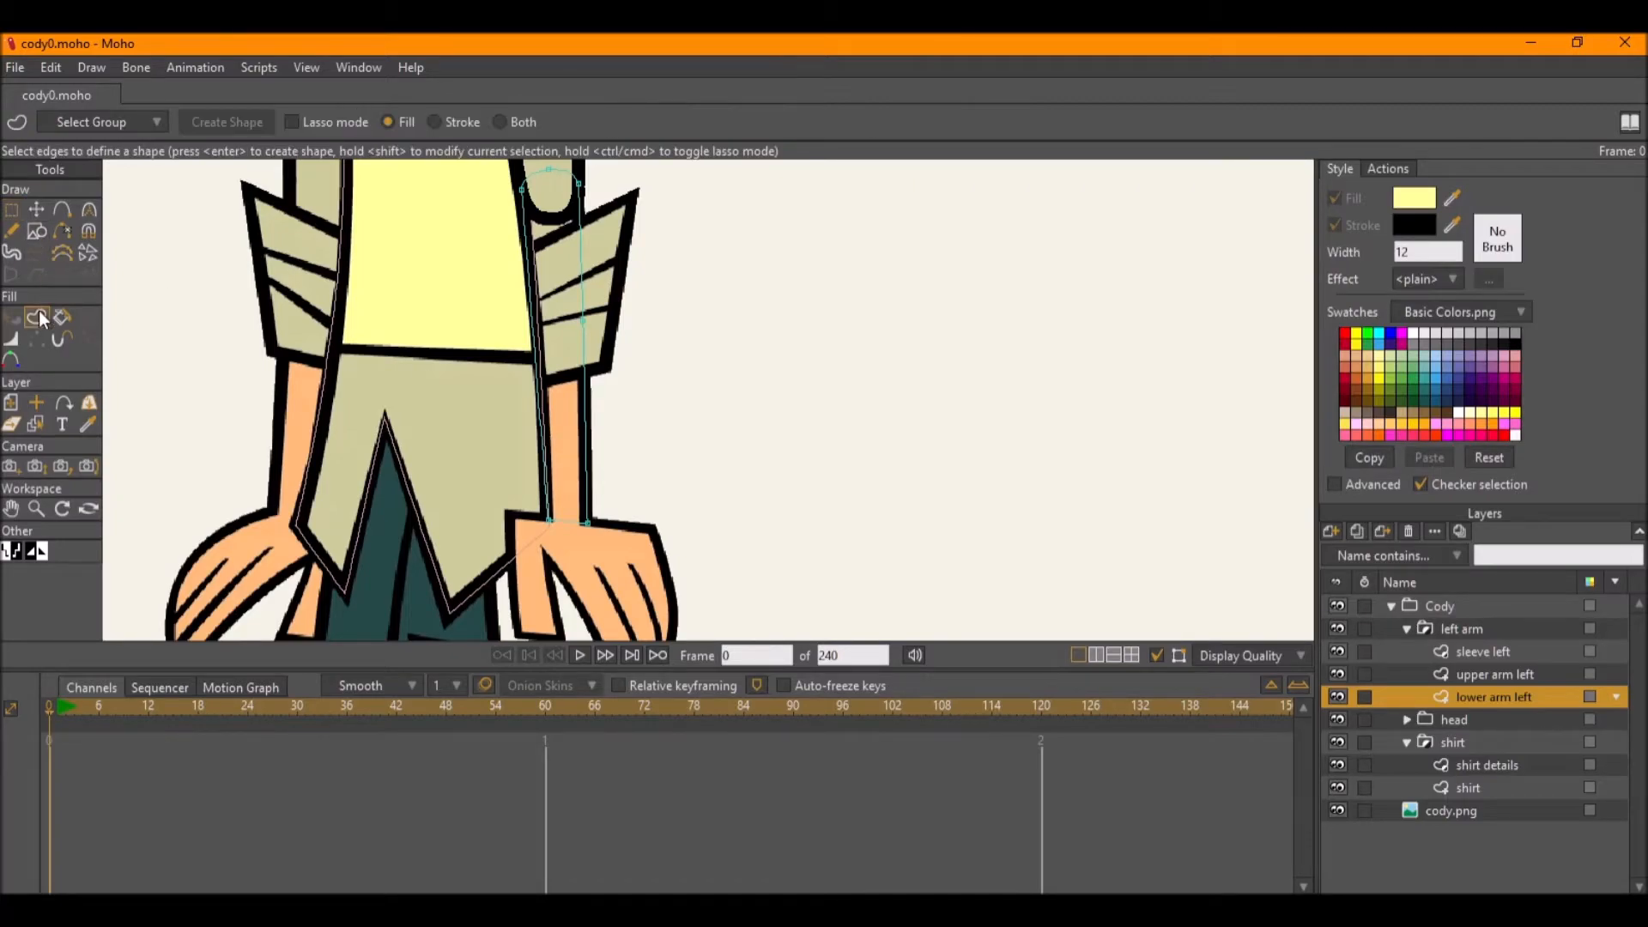
click(542, 408)
drag(502, 315, 511, 462)
drag(1452, 197, 538, 270)
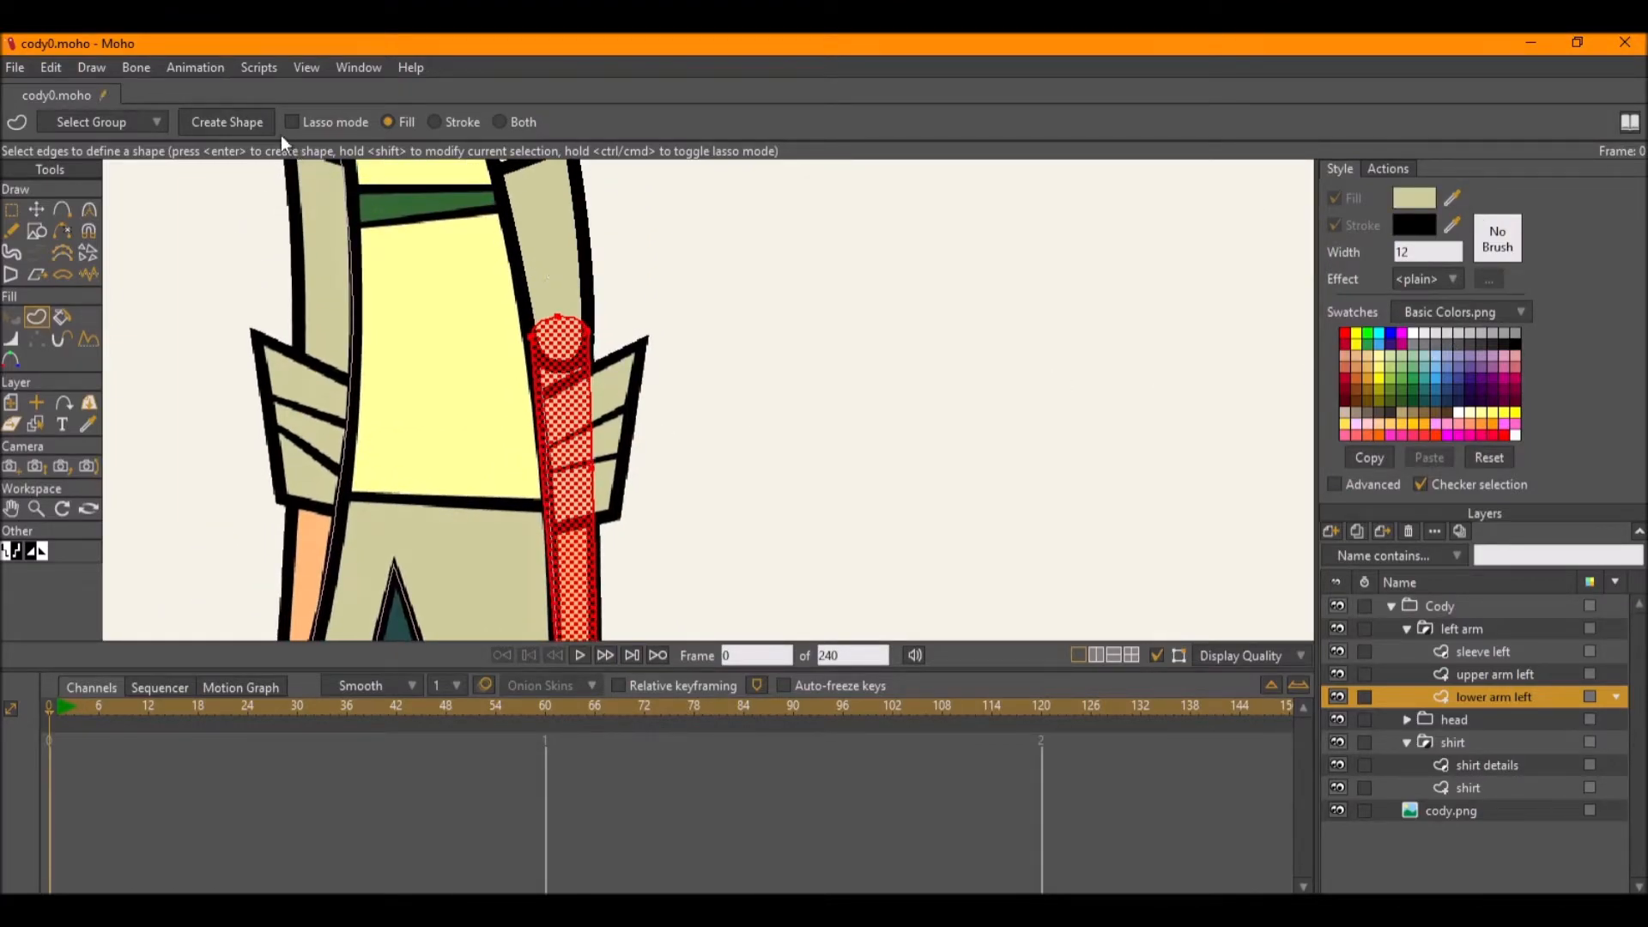
click(221, 117)
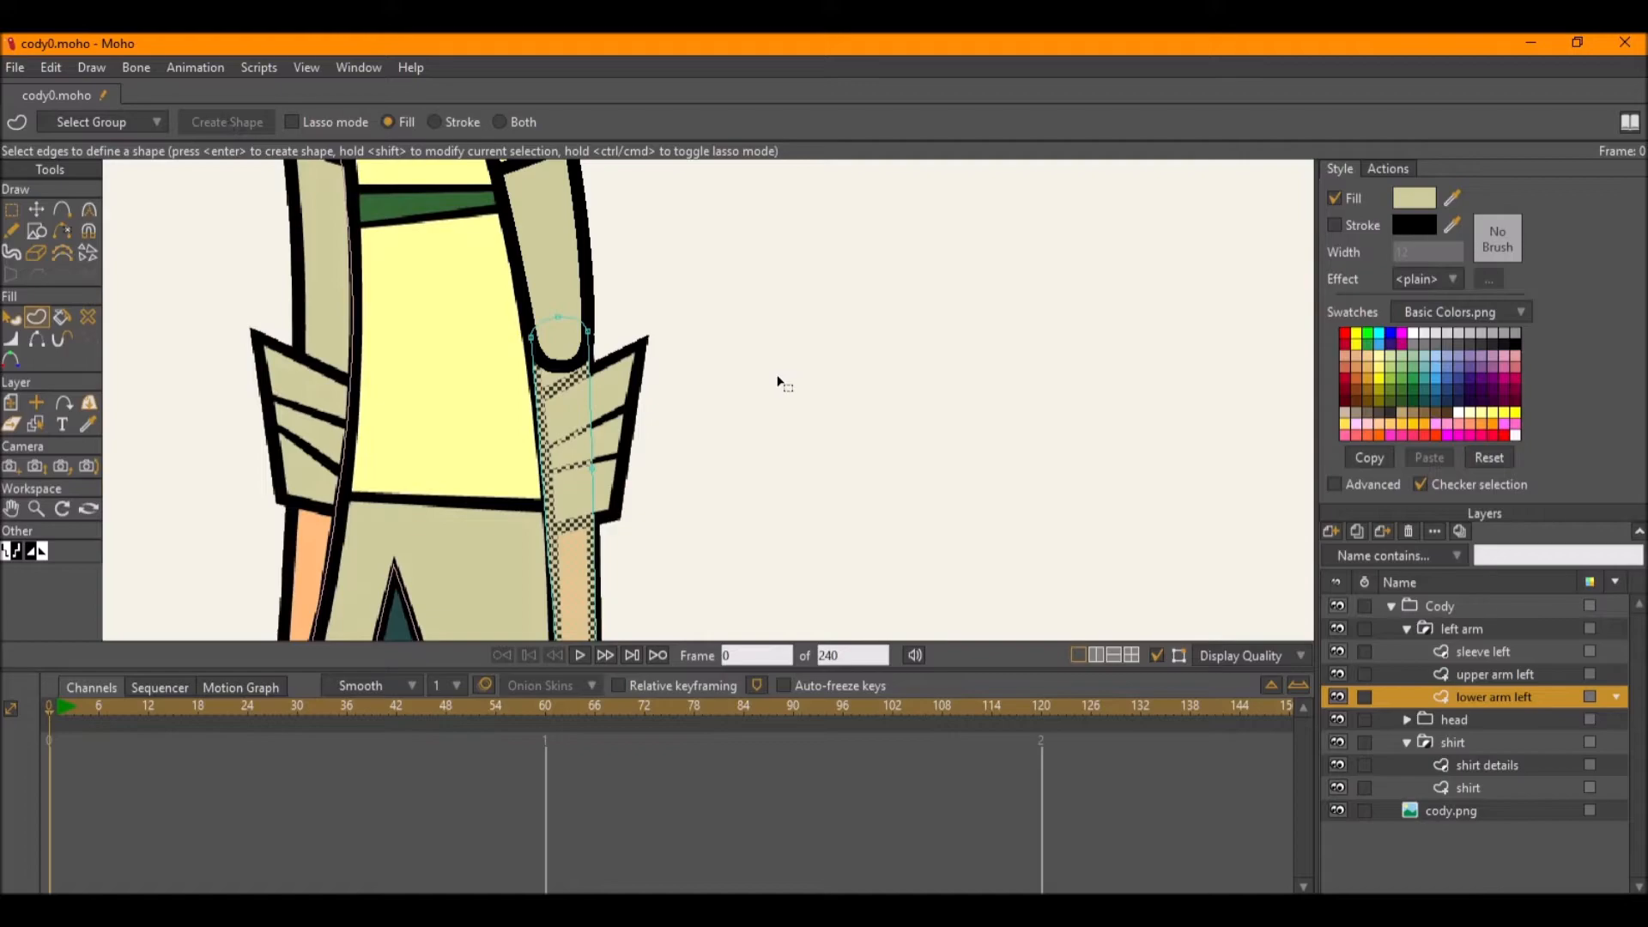
scroll(689, 290, down, 1)
key(ctrl+z)
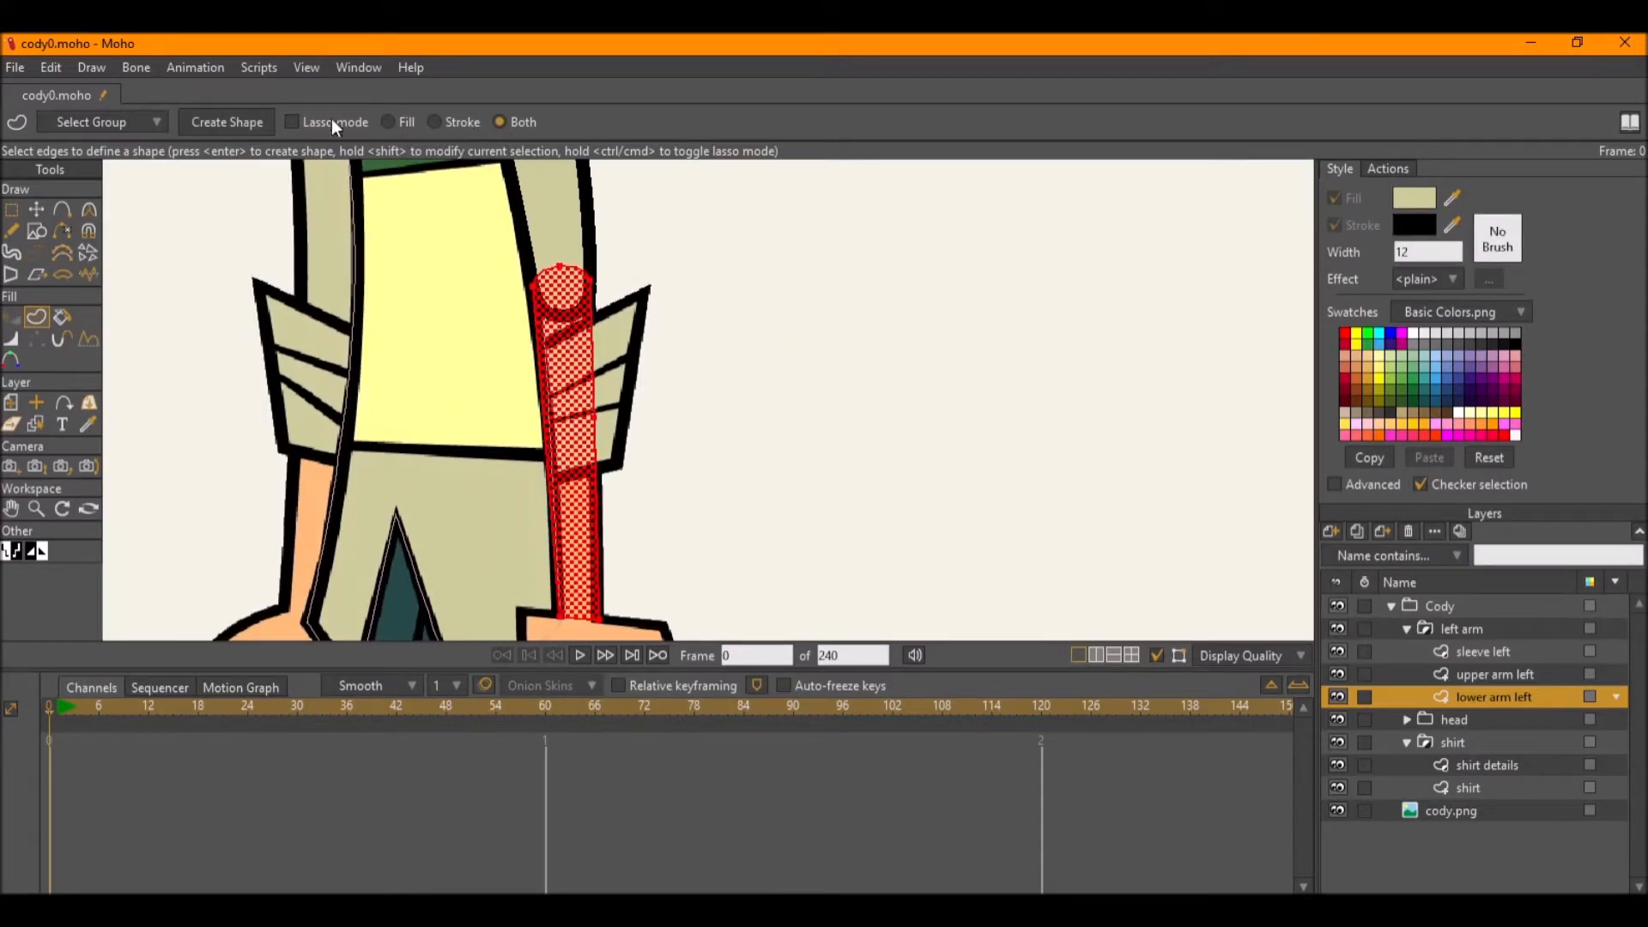
Create a khaki shape with both fill and black stroke from the selected lower arm outline.
click(248, 116)
scroll(588, 344, up, 2)
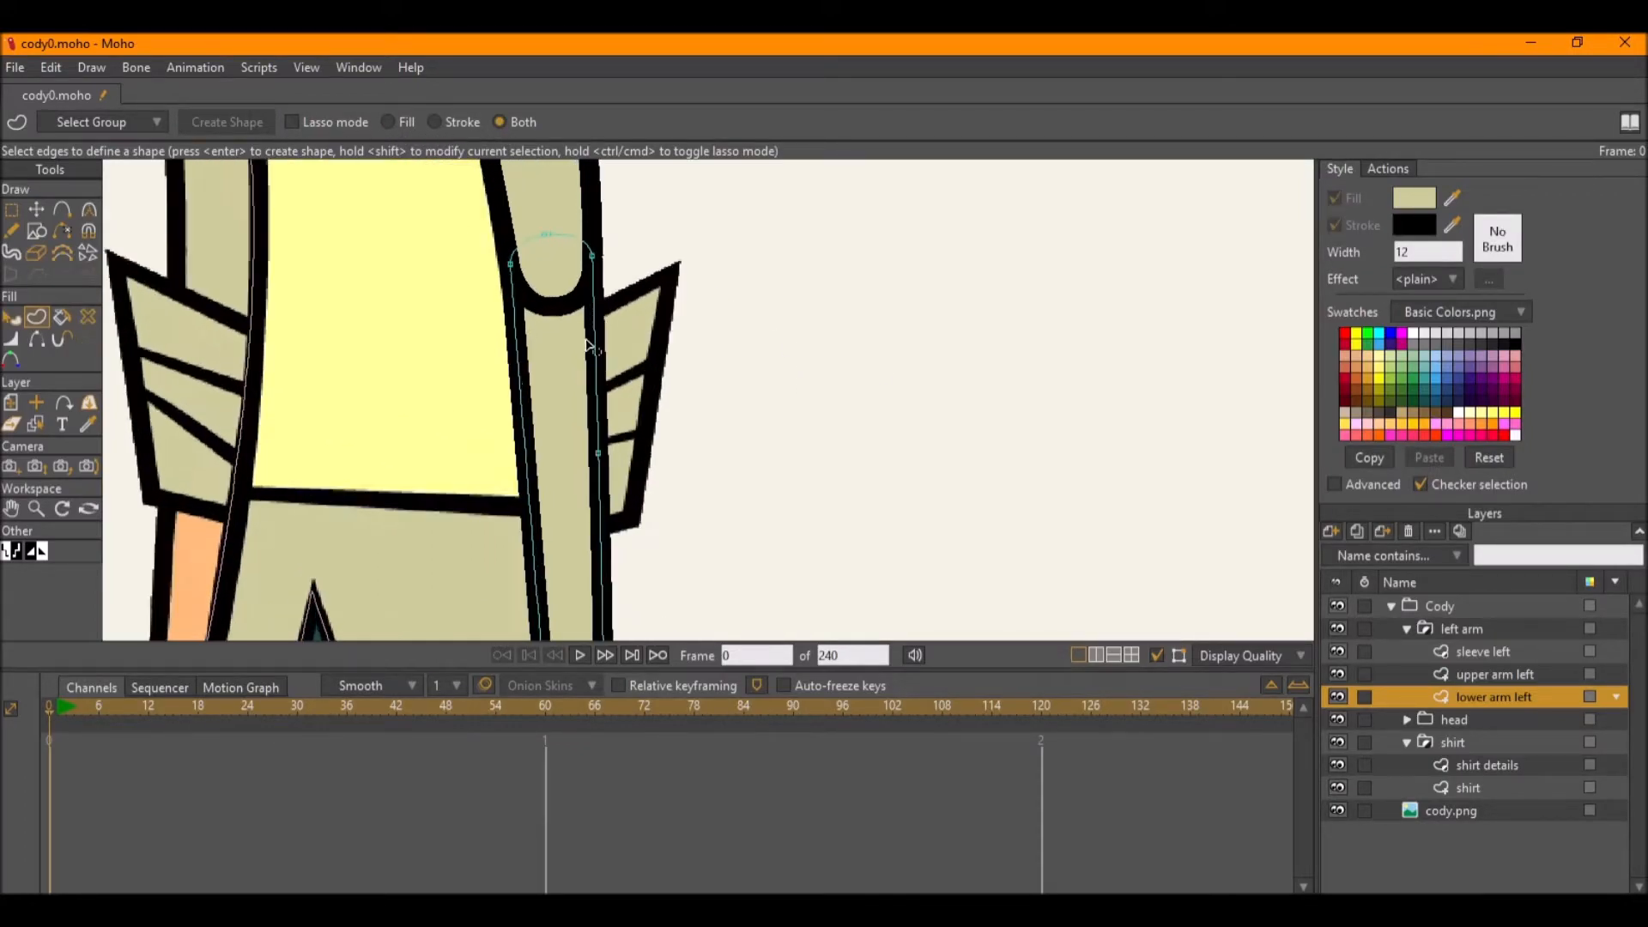
drag(721, 509, 791, 466)
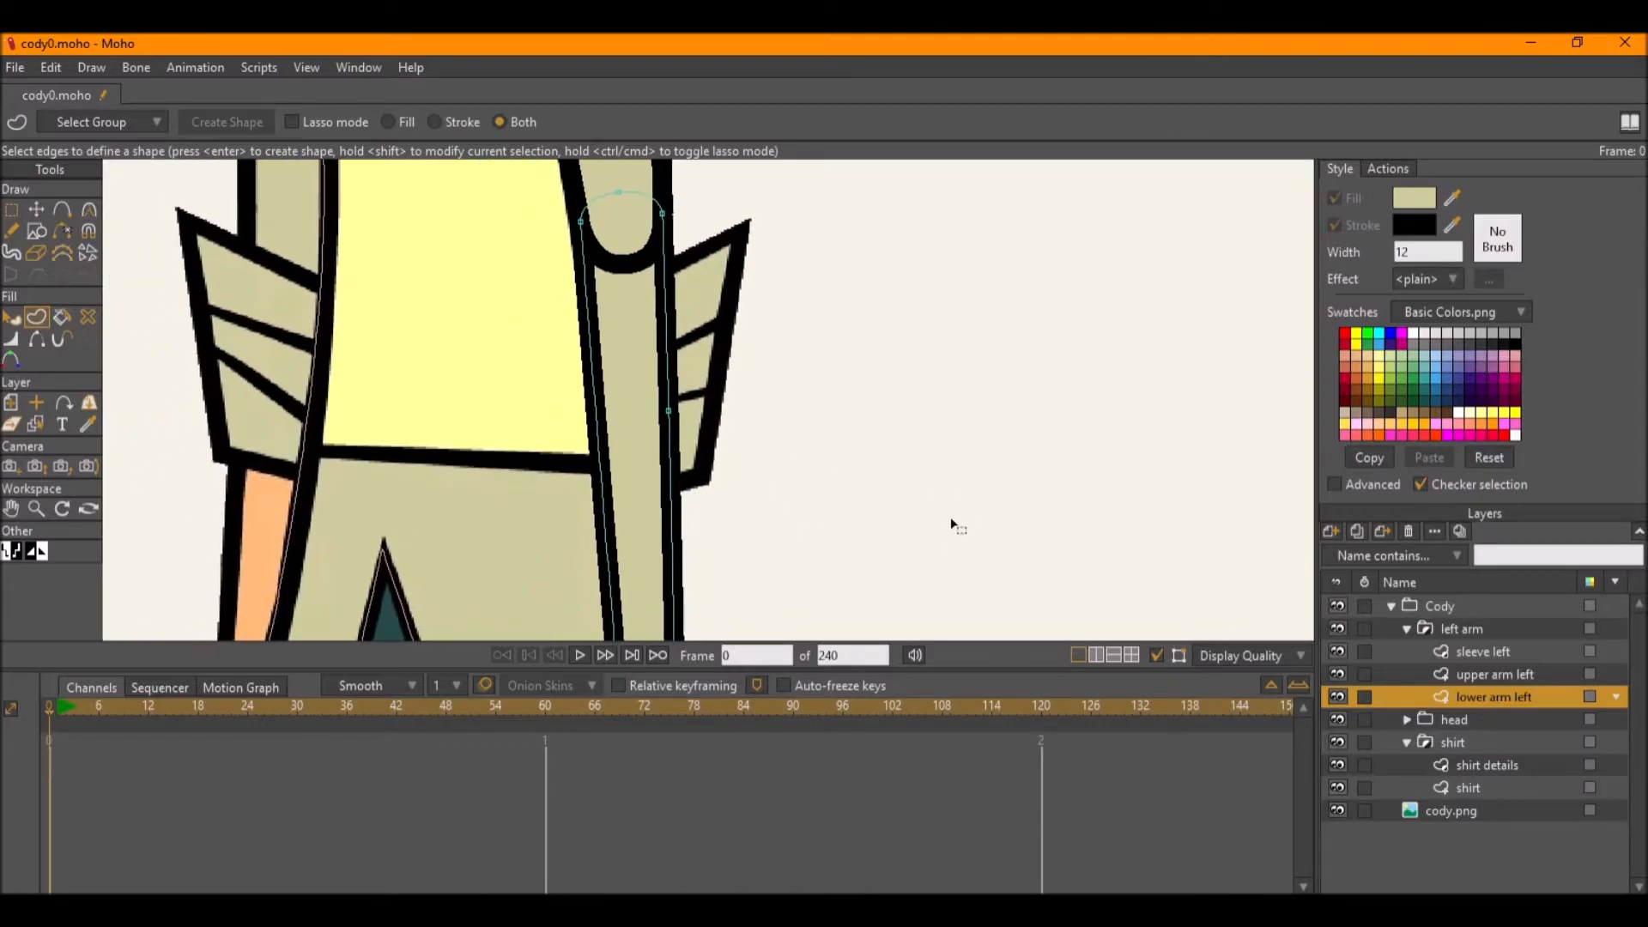
Reorder the lower arm left layer above upper arm left in the left arm group and check the overlap.
drag(1496, 704, 1496, 667)
scroll(778, 433, down, 2)
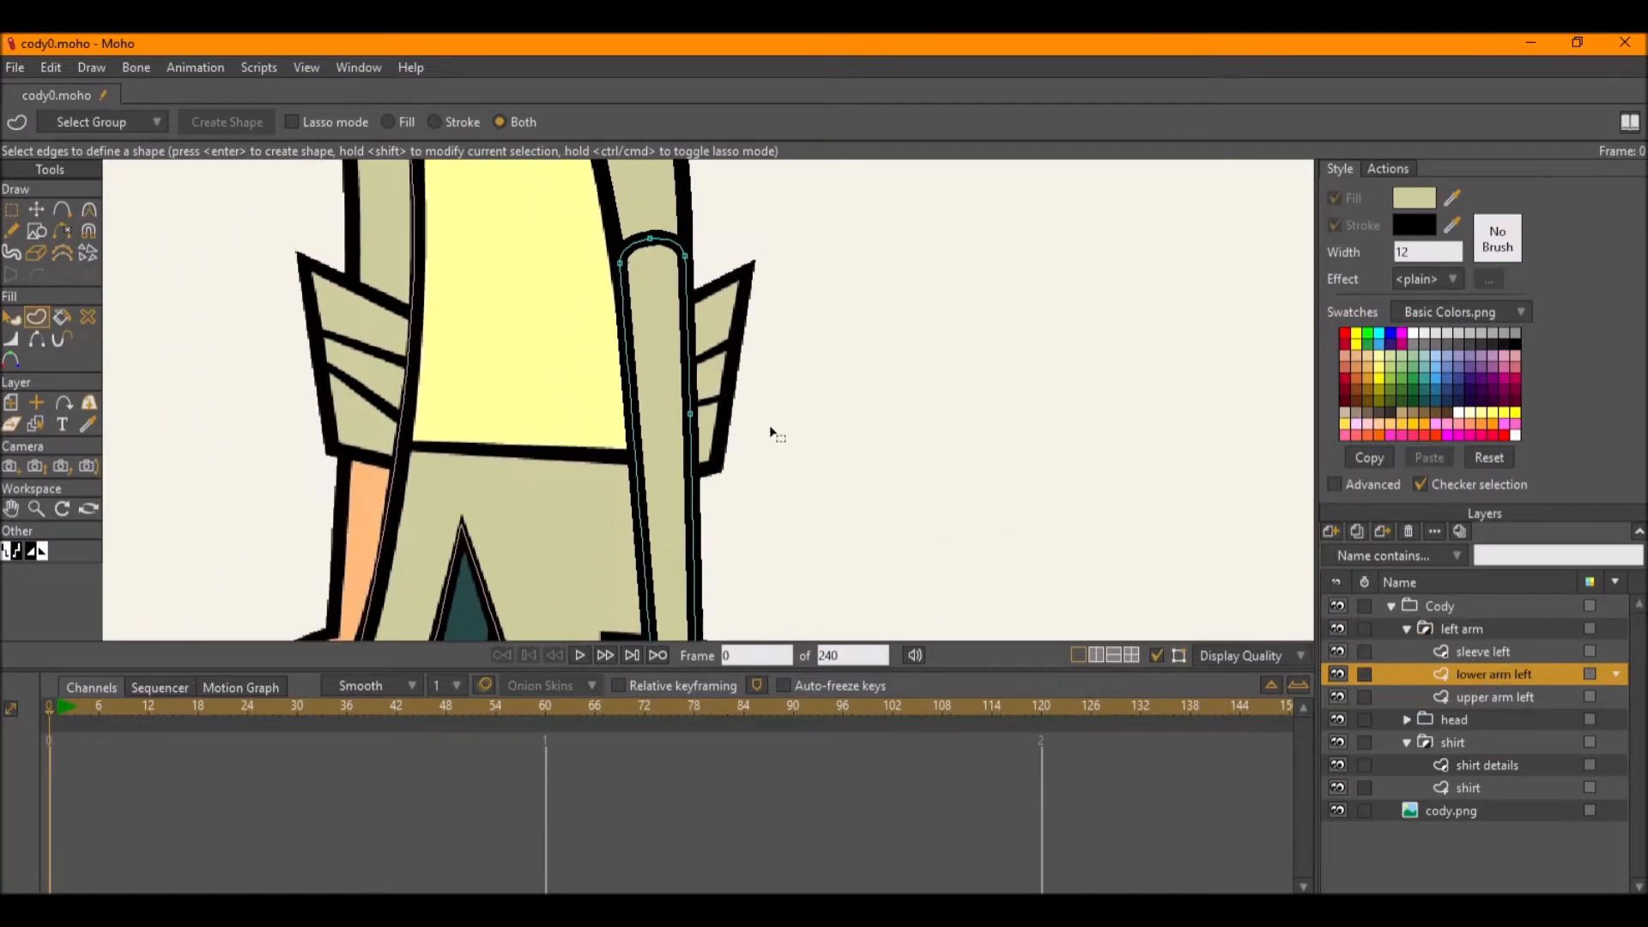
drag(771, 432, 771, 246)
drag(712, 318, 697, 418)
Hide the lower arm left layer and add a new vector layer above it.
click(1338, 674)
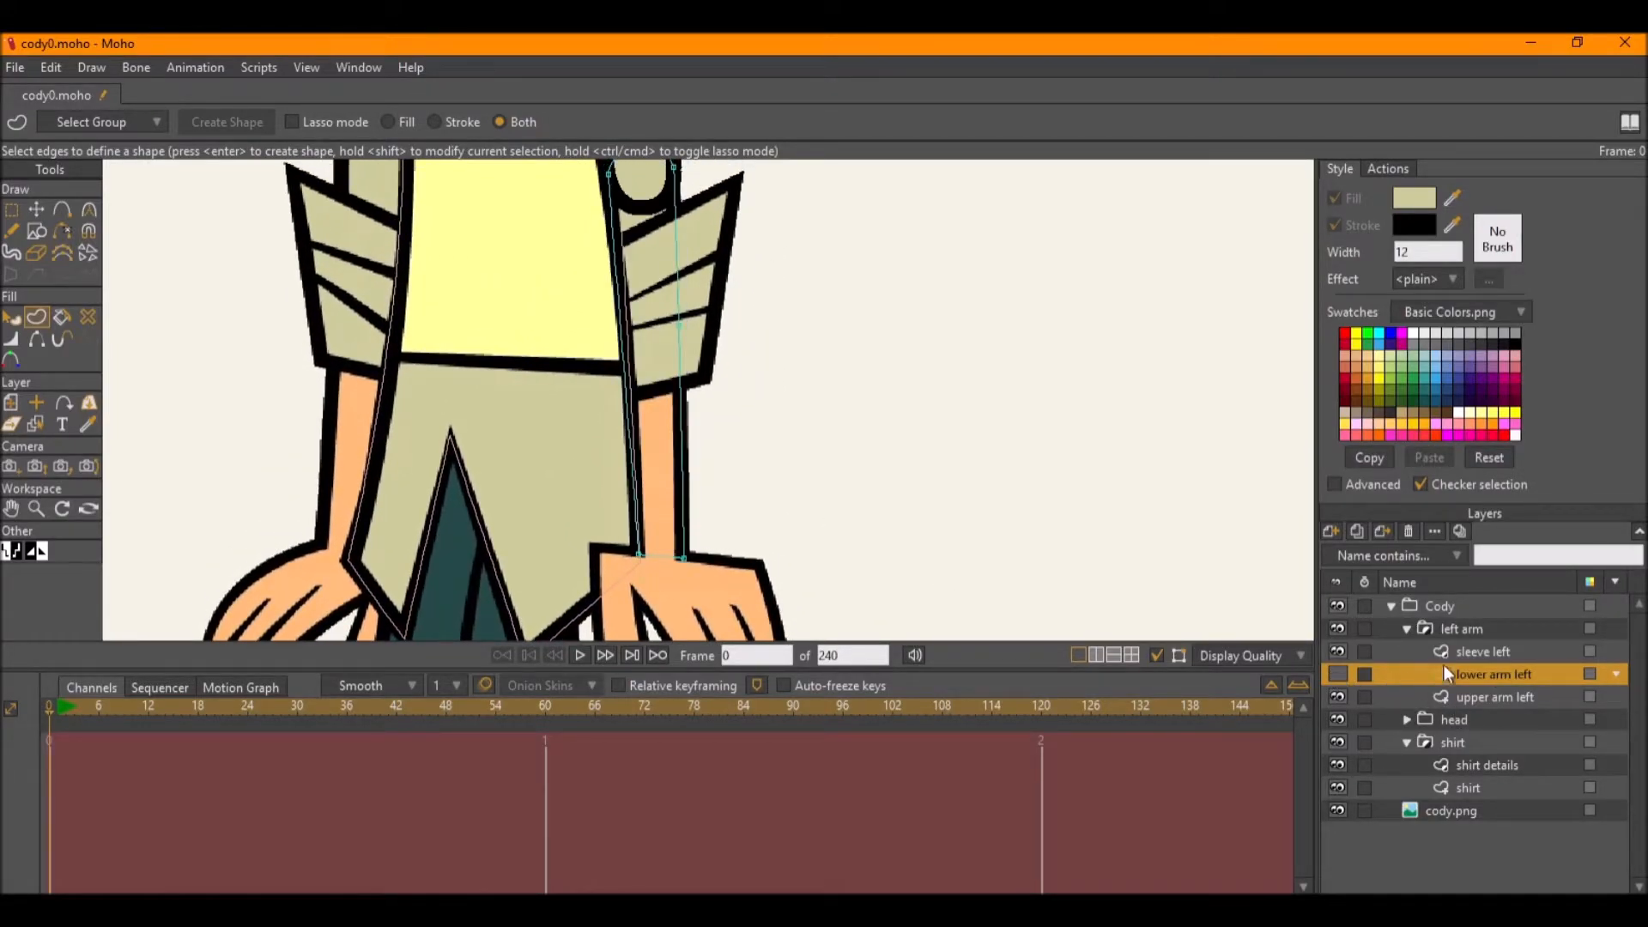
click(1330, 531)
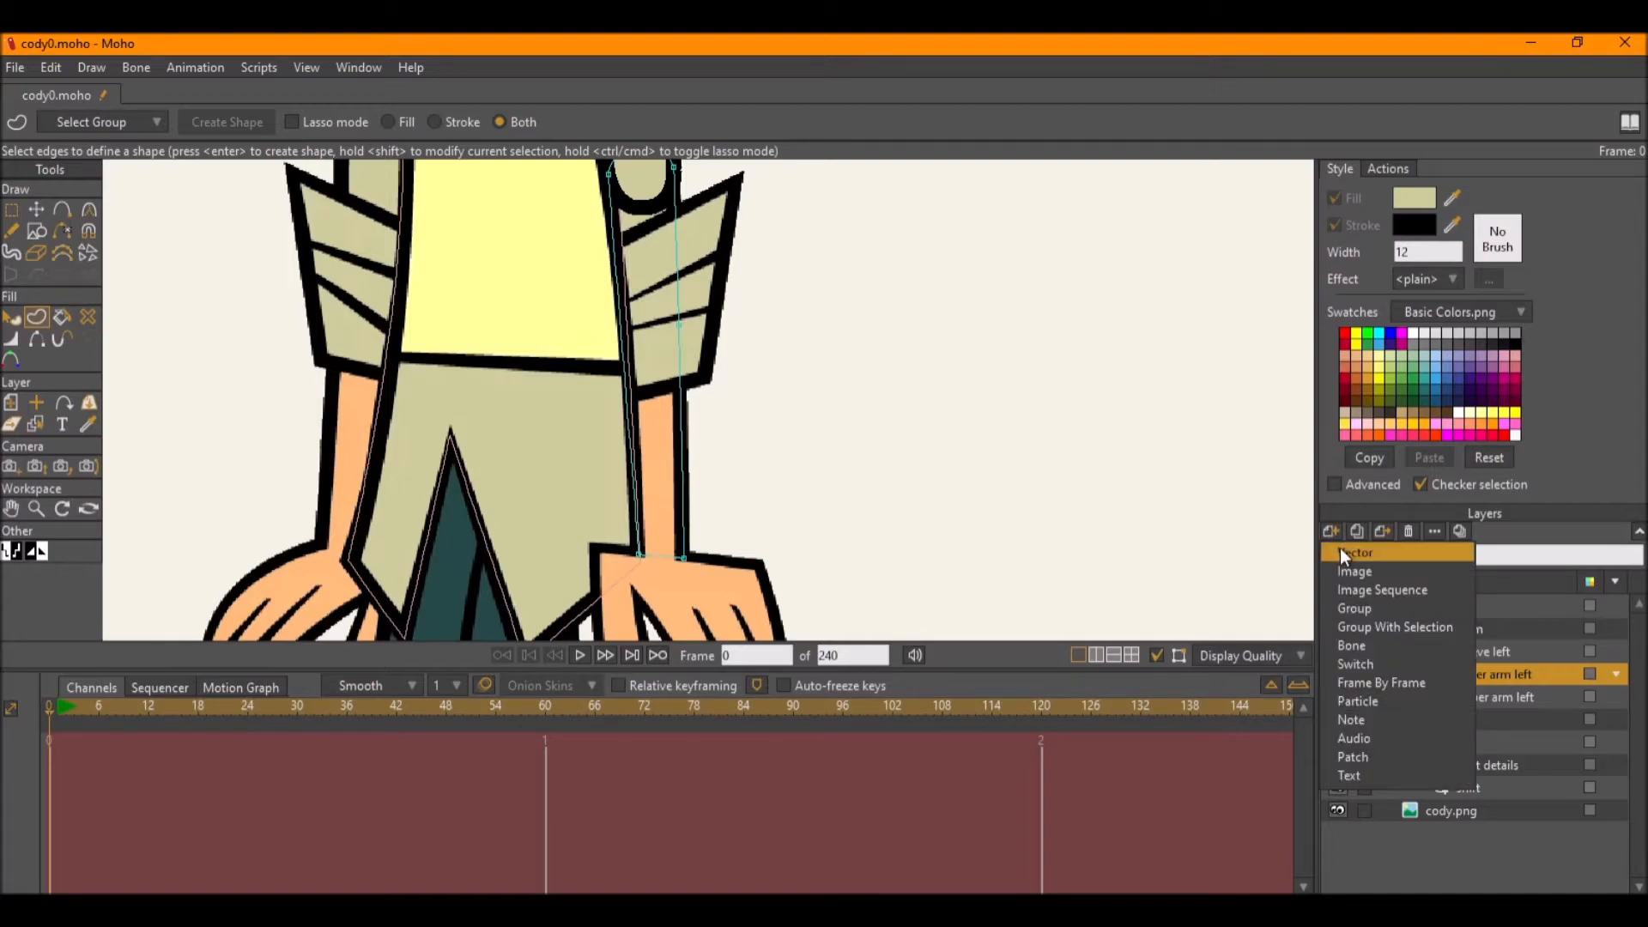
click(1342, 549)
Sample the reference's orange skin tone as the fill colour and draw a rectangle over the left forearm.
click(38, 230)
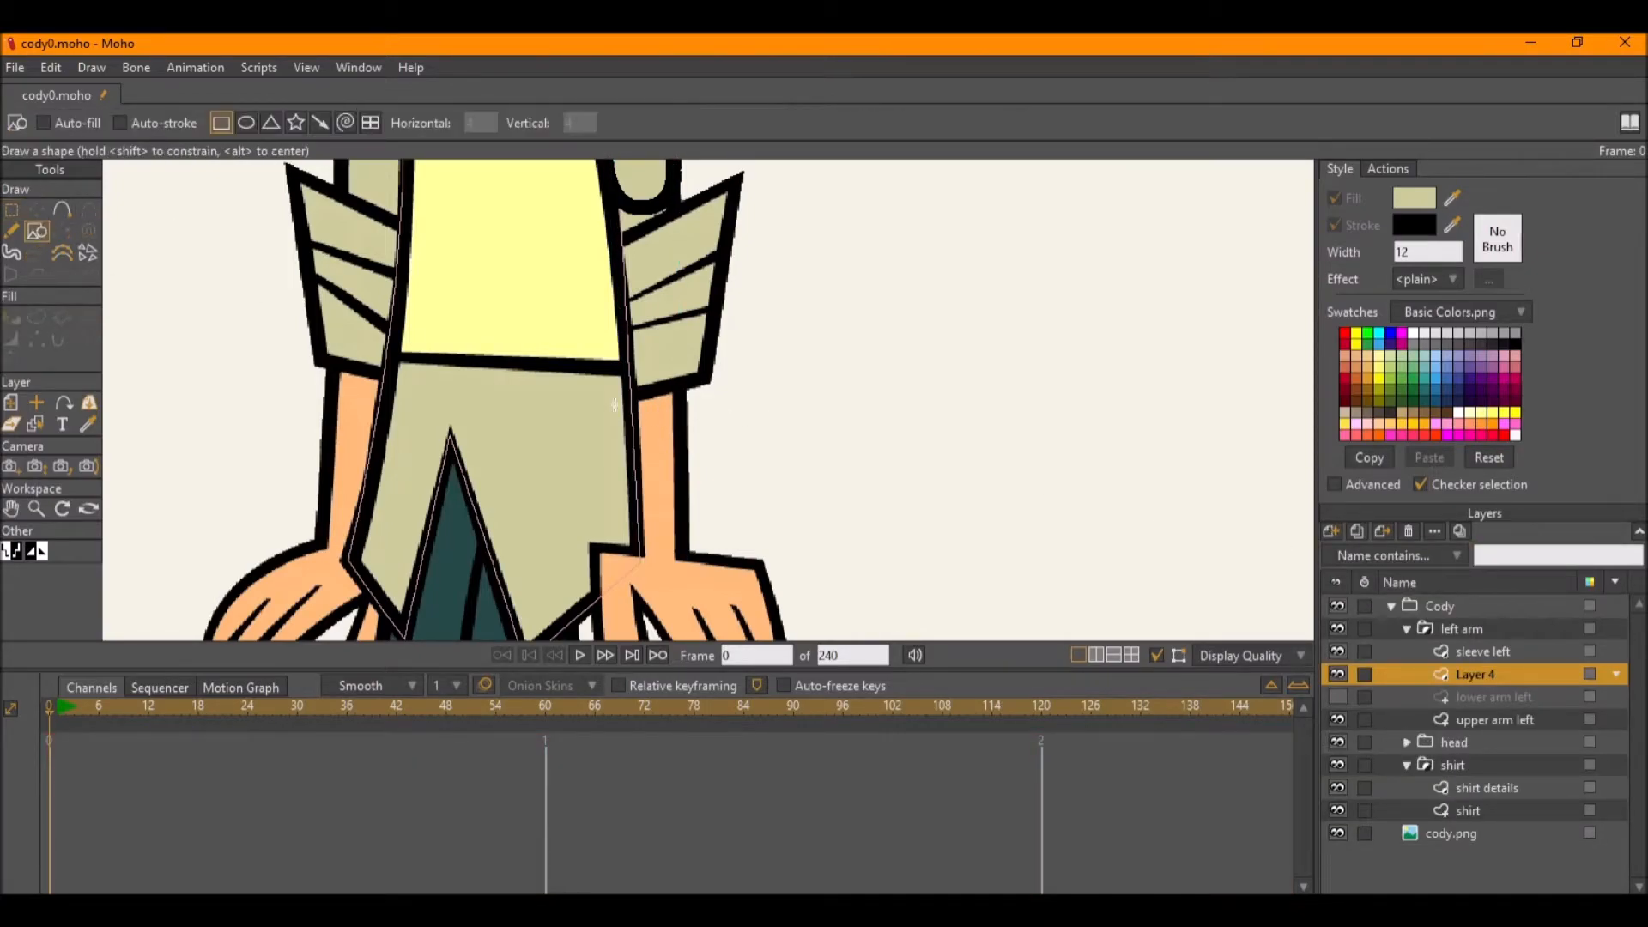
drag(827, 453, 807, 343)
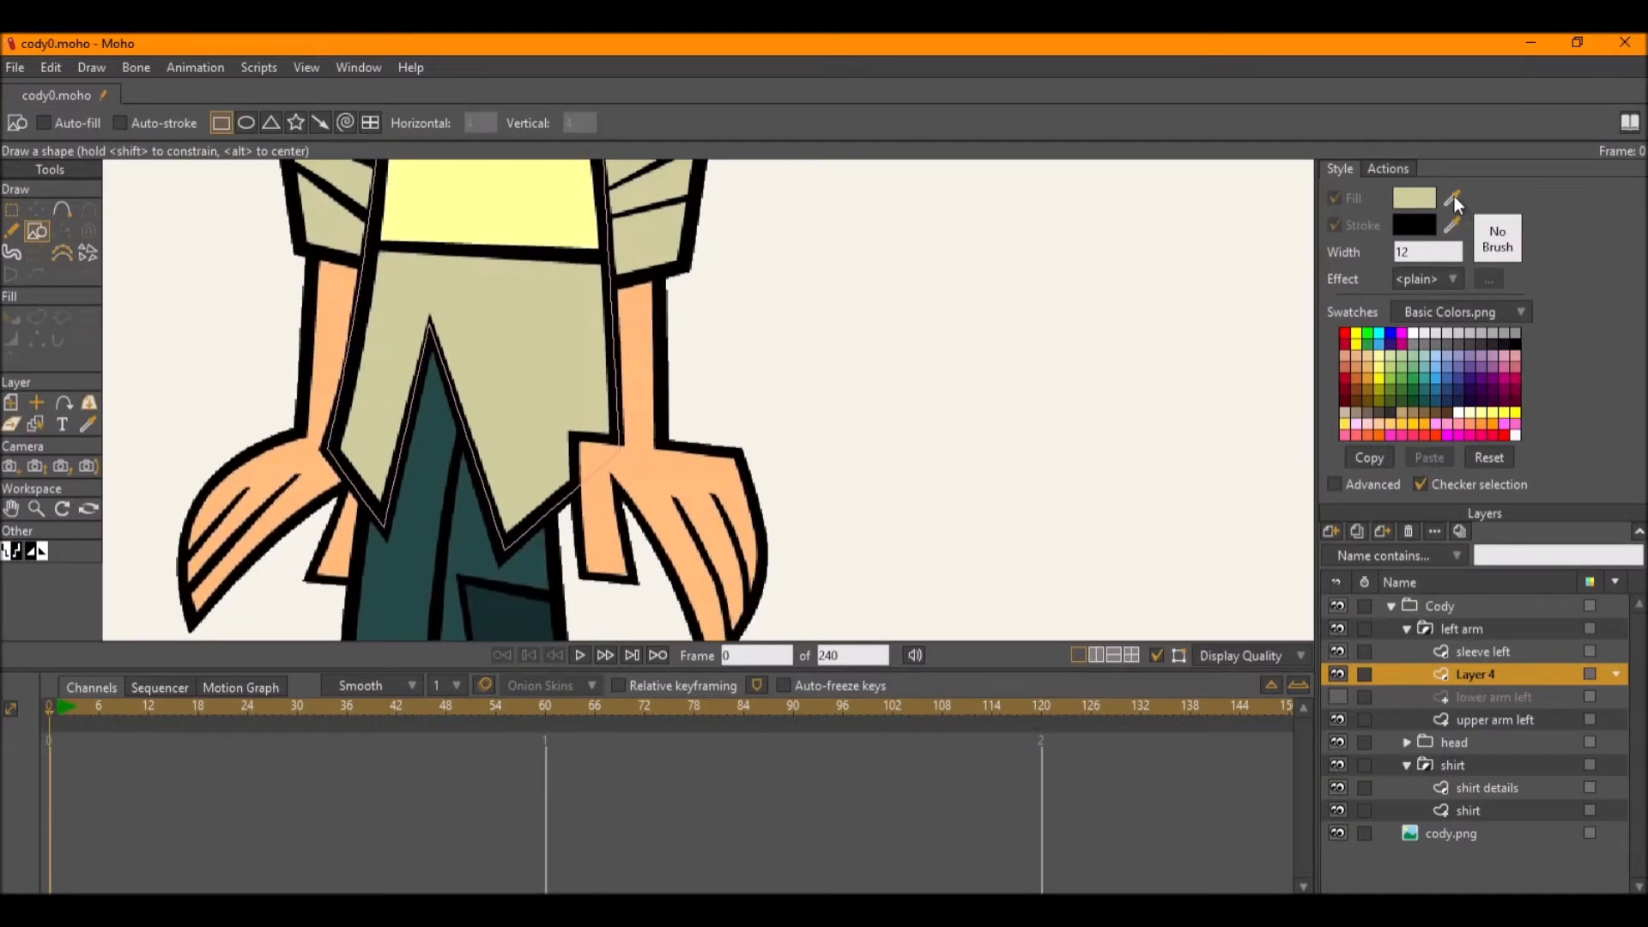
drag(1454, 197, 617, 244)
Narrow and slant the rectangle's corner points to follow the left forearm and raise its lower edge to the wrist.
key(t)
drag(752, 245, 704, 245)
drag(752, 574, 715, 570)
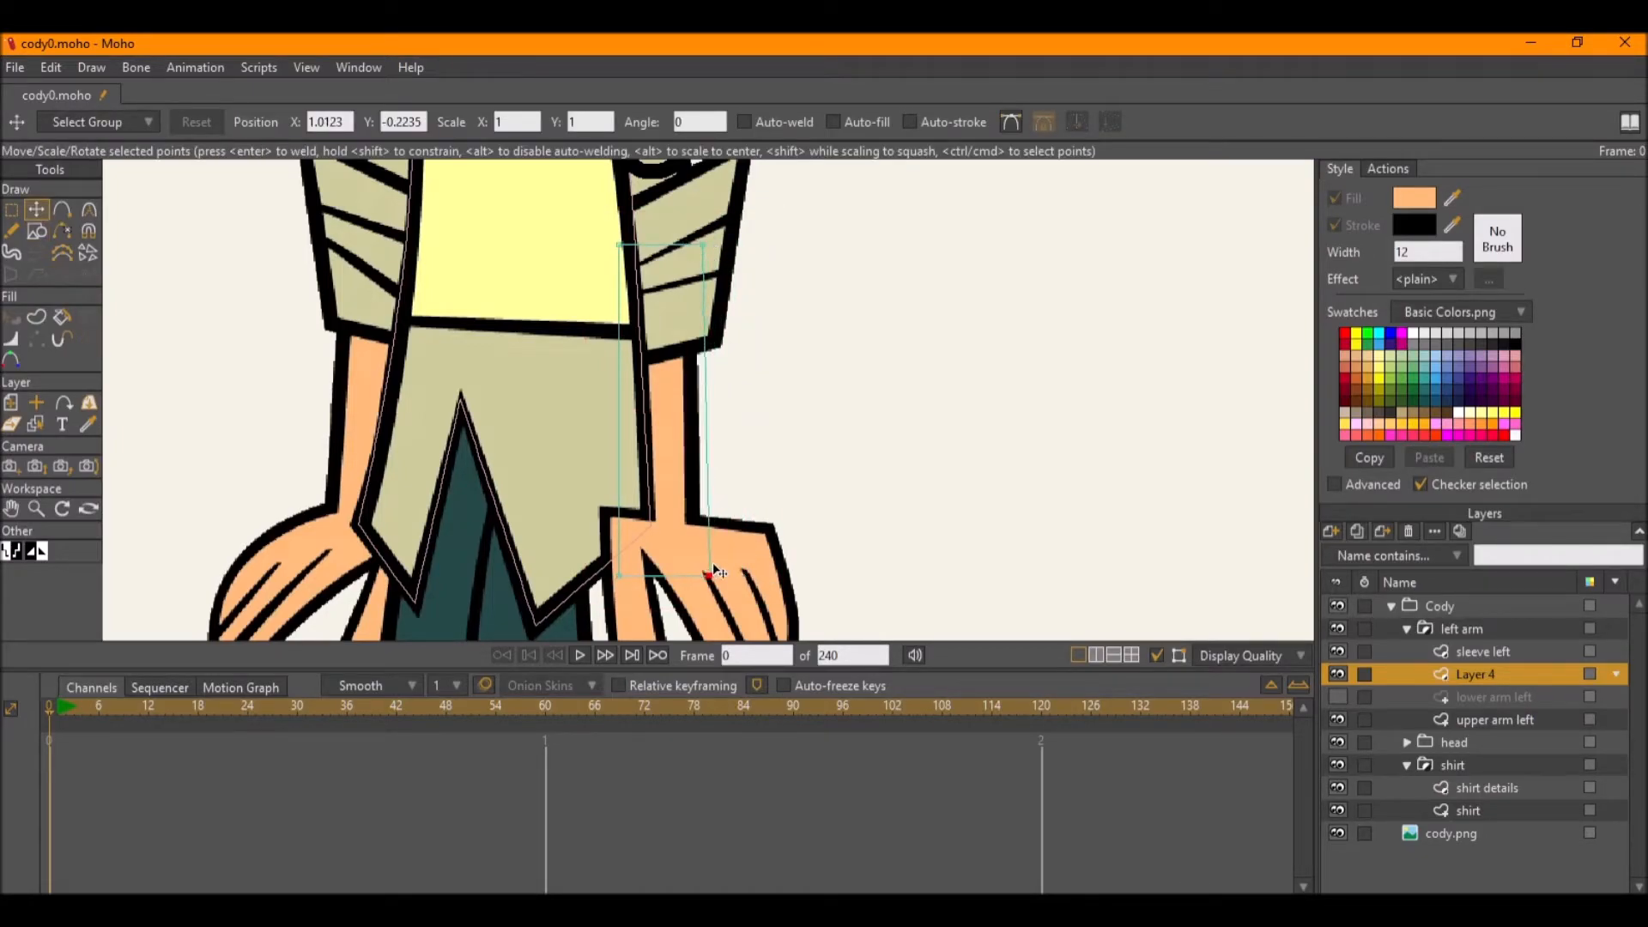
drag(610, 575, 629, 576)
key(g)
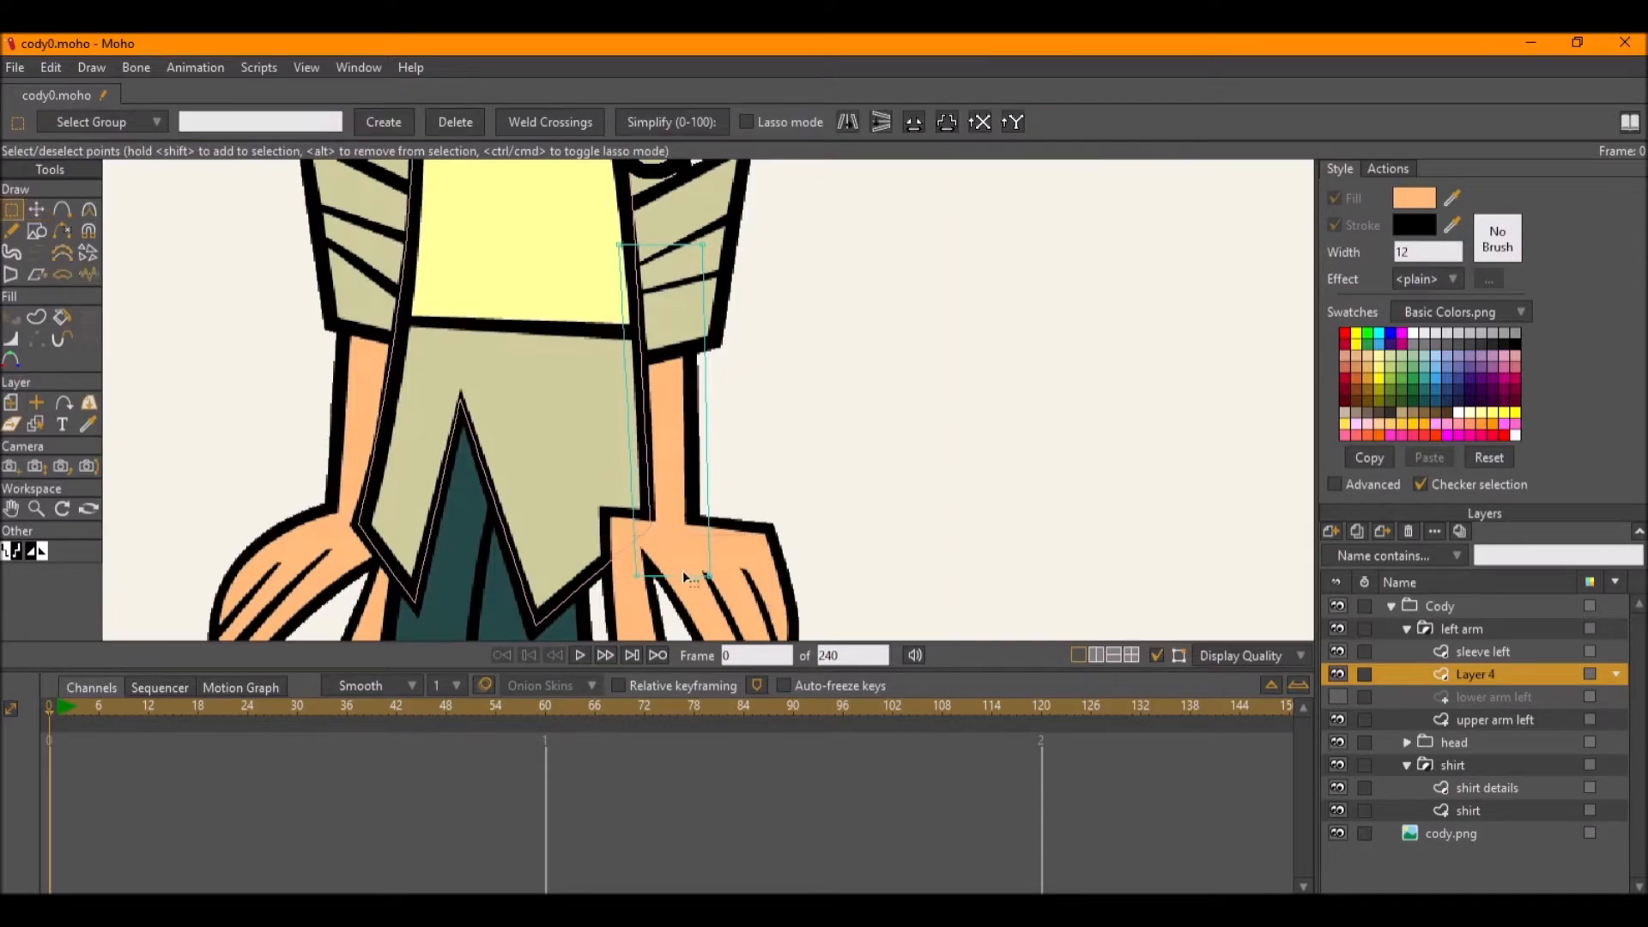
key(t)
drag(677, 573, 683, 550)
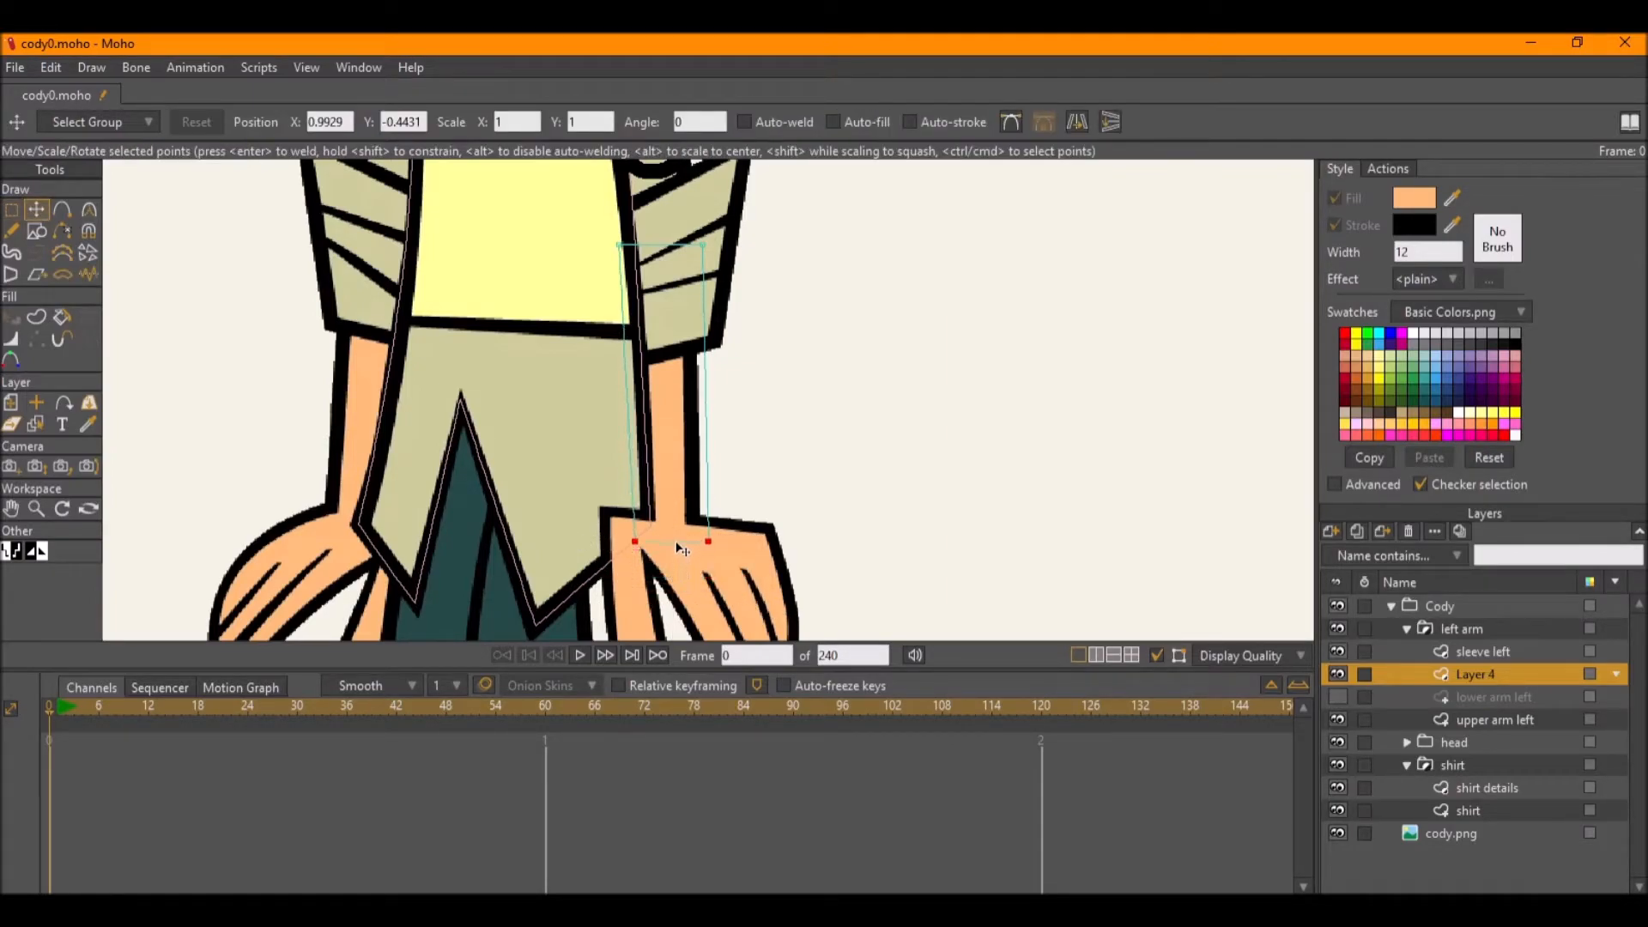
Create a fill-only, skin-coloured shape from the adjusted forearm rectangle.
click(33, 239)
click(35, 318)
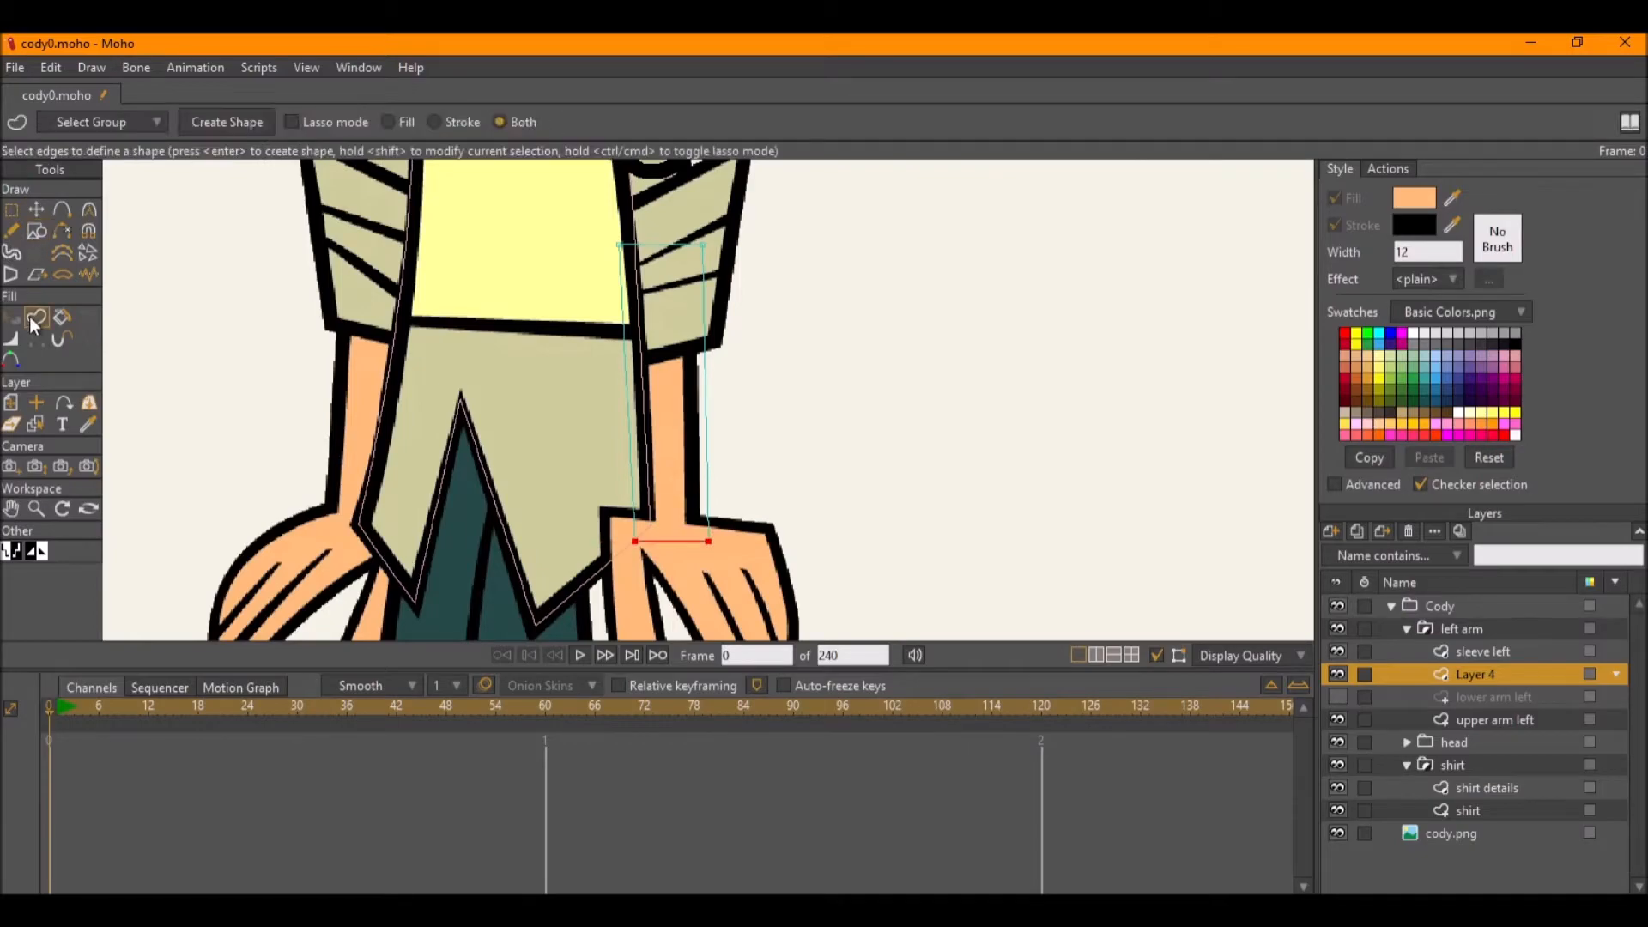
click(704, 442)
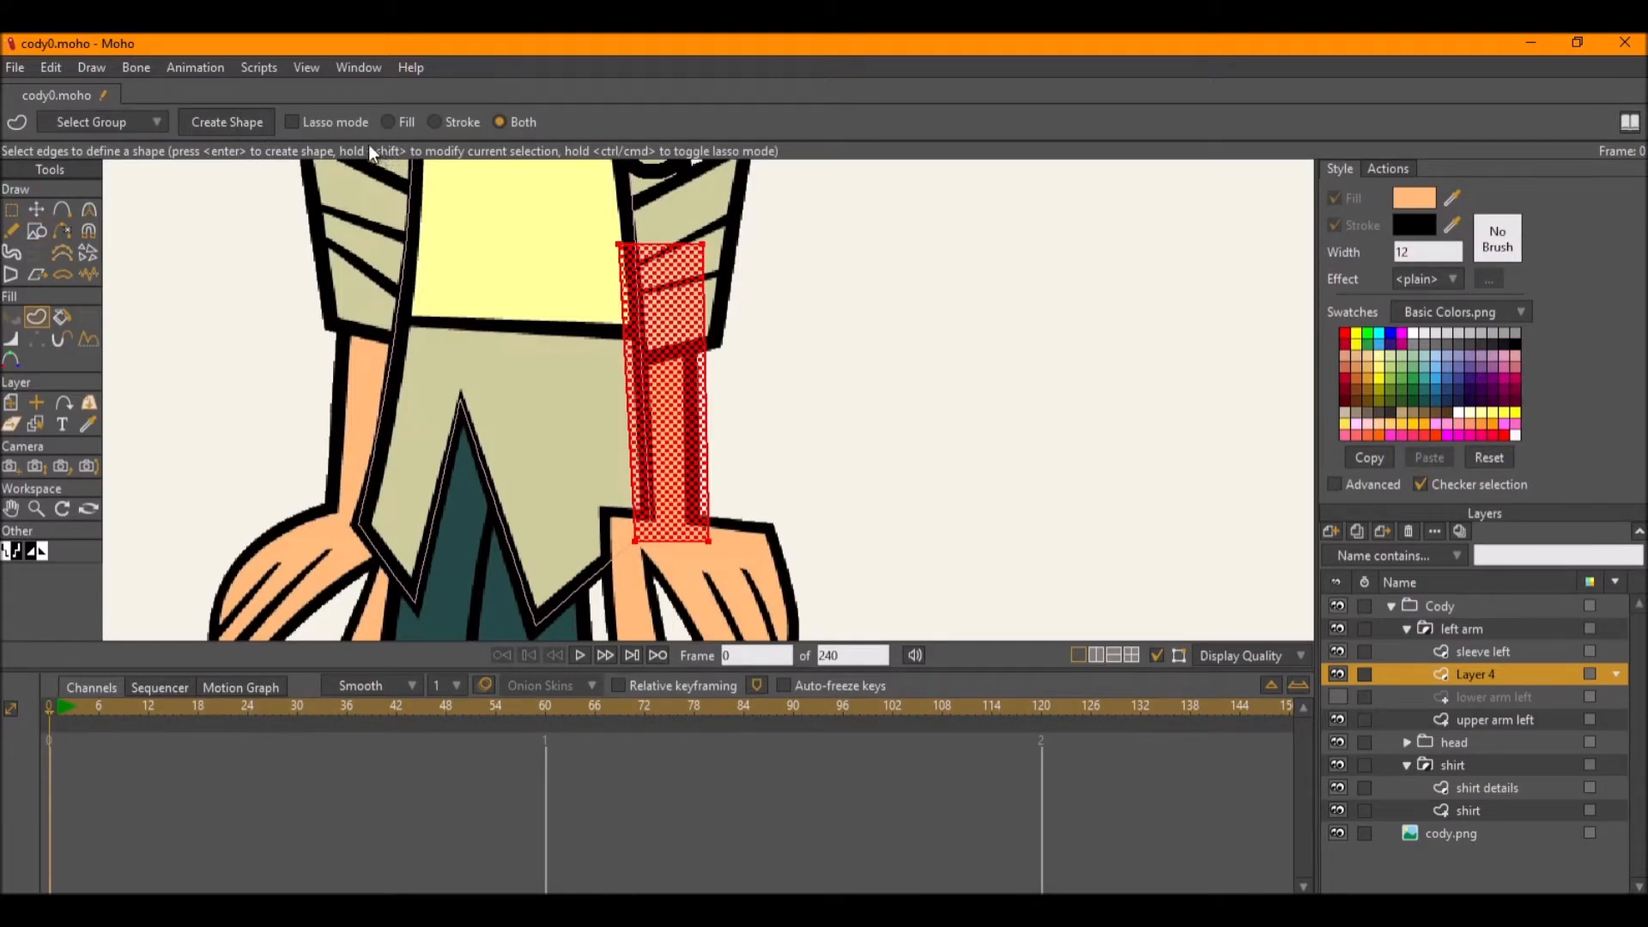
click(404, 124)
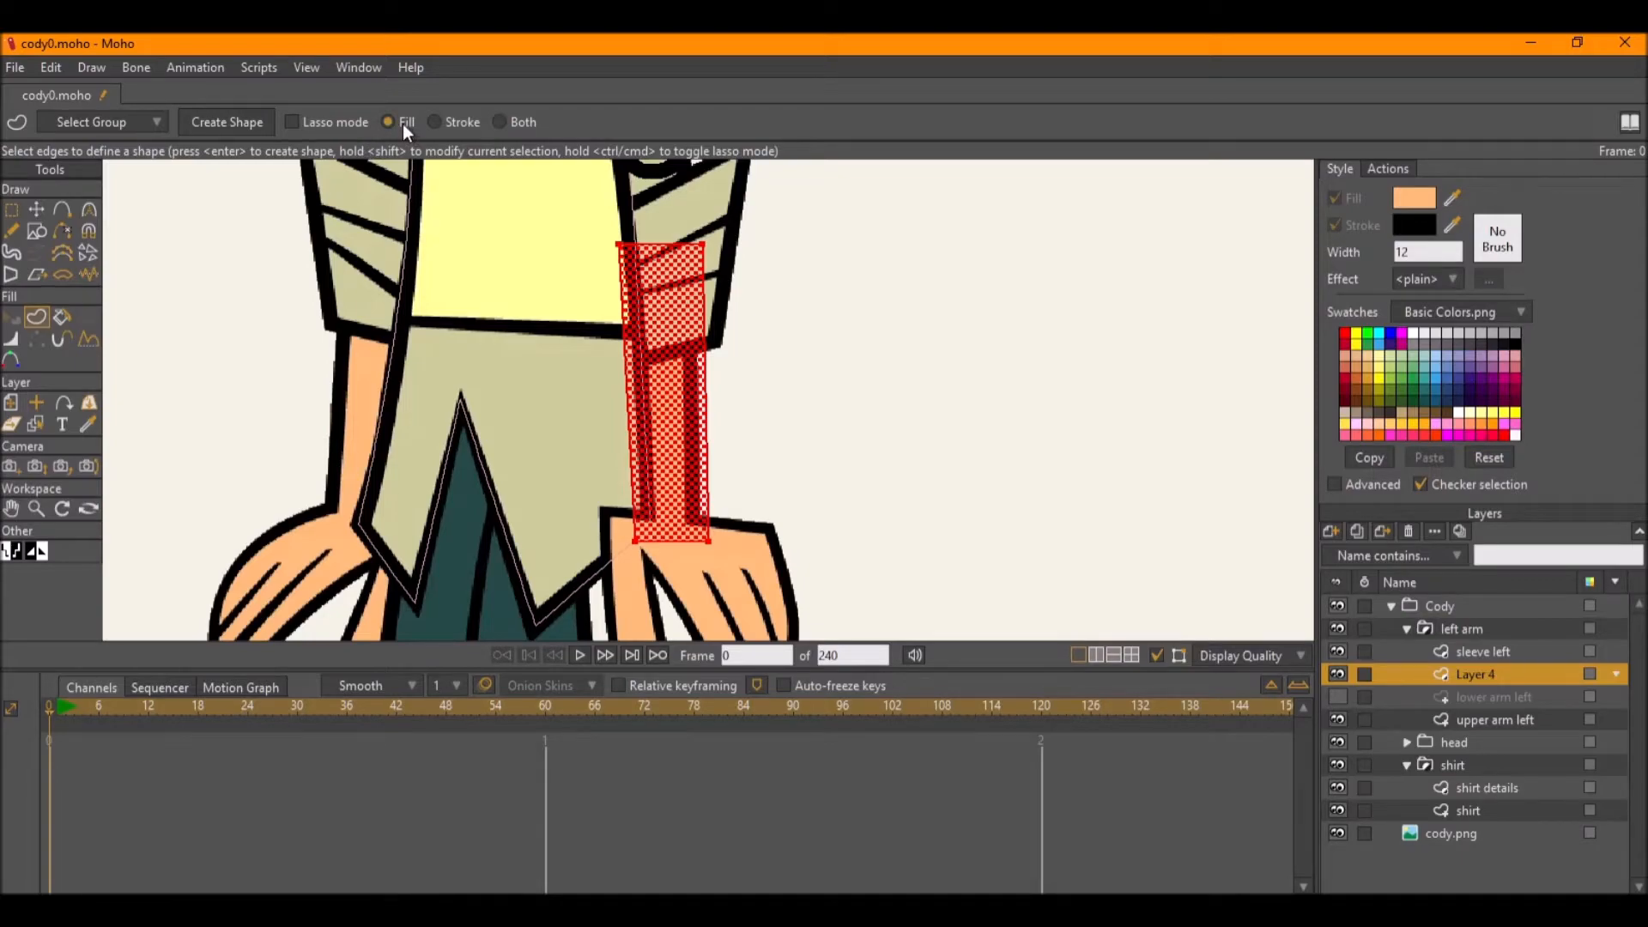
click(229, 123)
scroll(827, 404, up, 2)
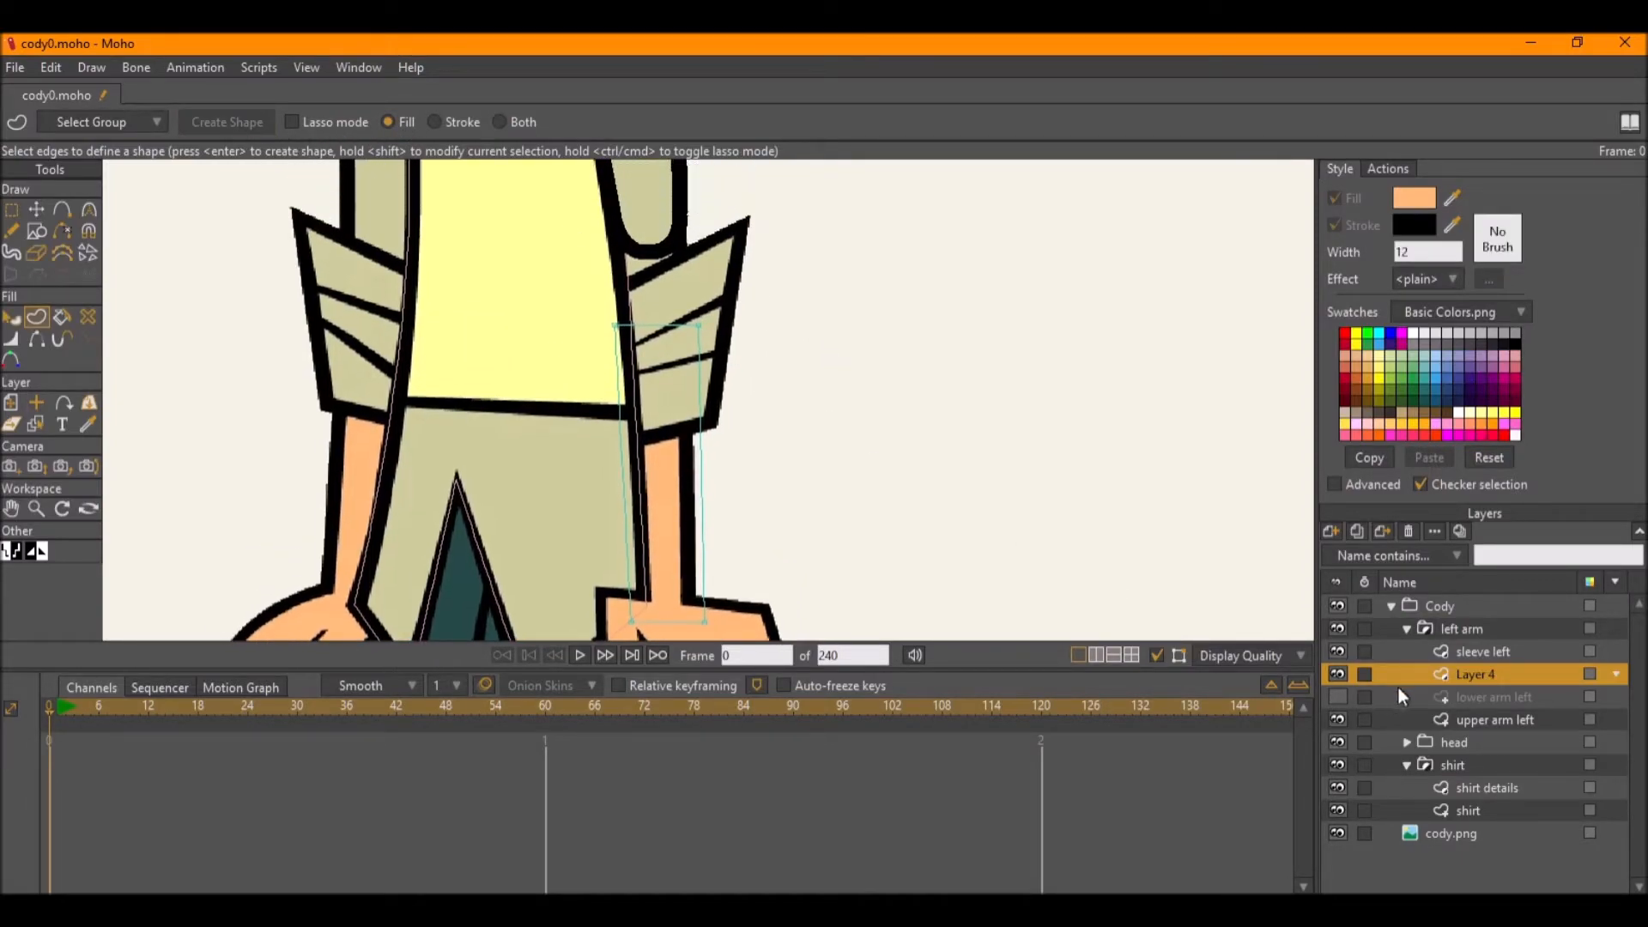
Rename the new layer as forearm skin and show the lower arm left layer again.
double_click(1490, 678)
text(forearm skin)
key(Return)
click(1338, 700)
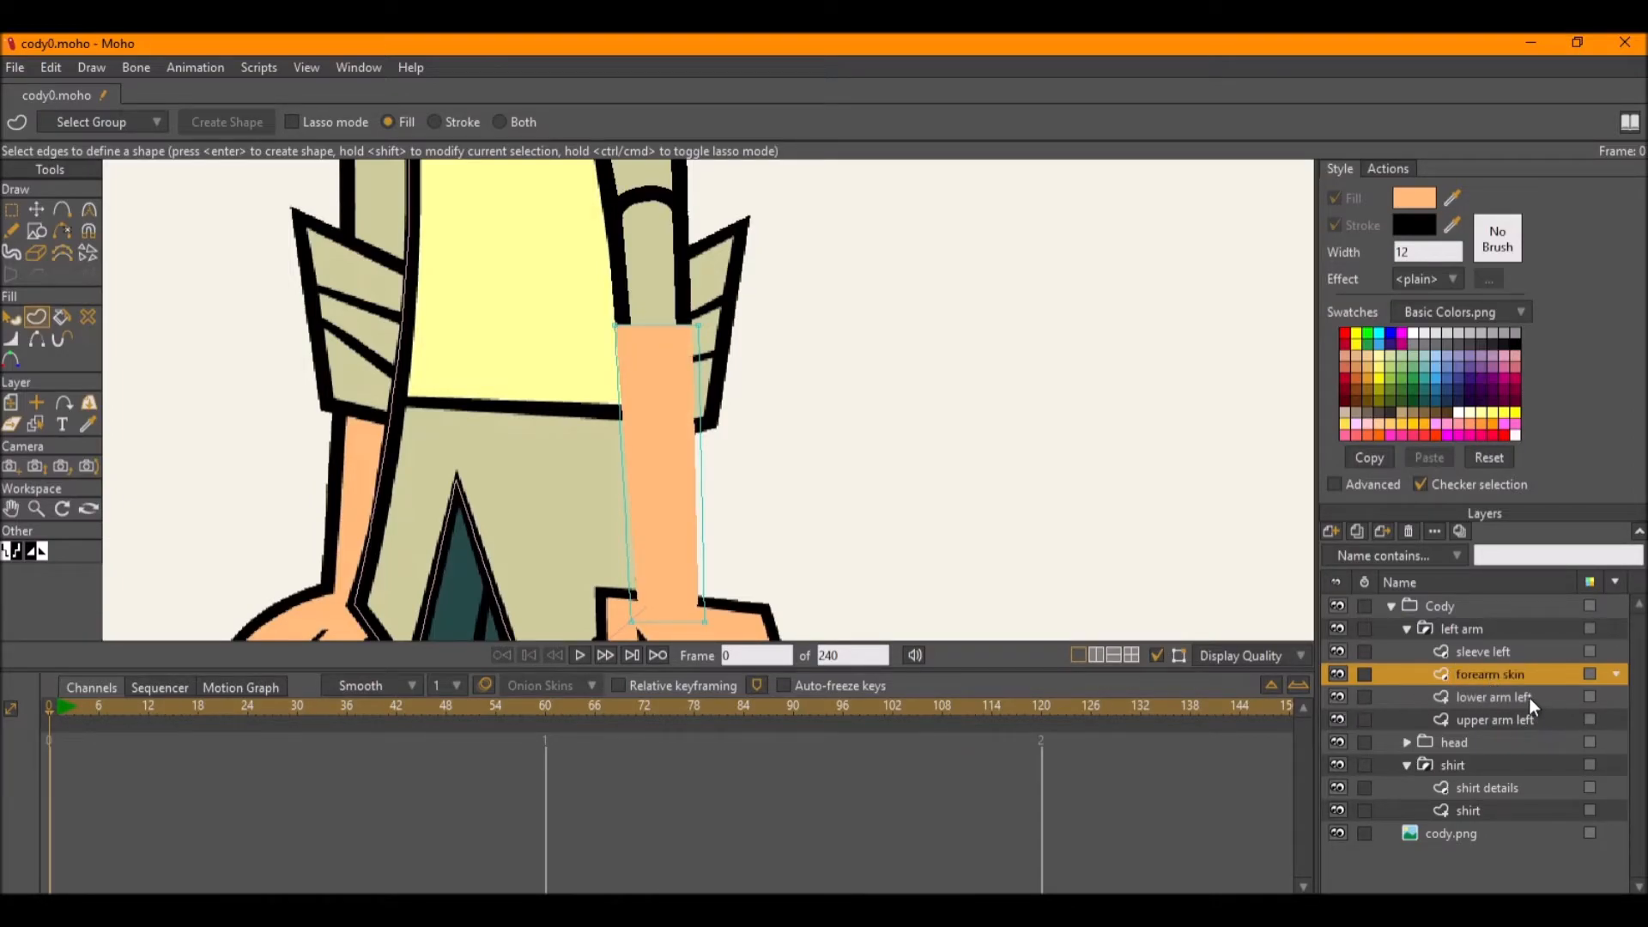
Check the masking settings of the lower arm left layer without changing them.
click(1532, 706)
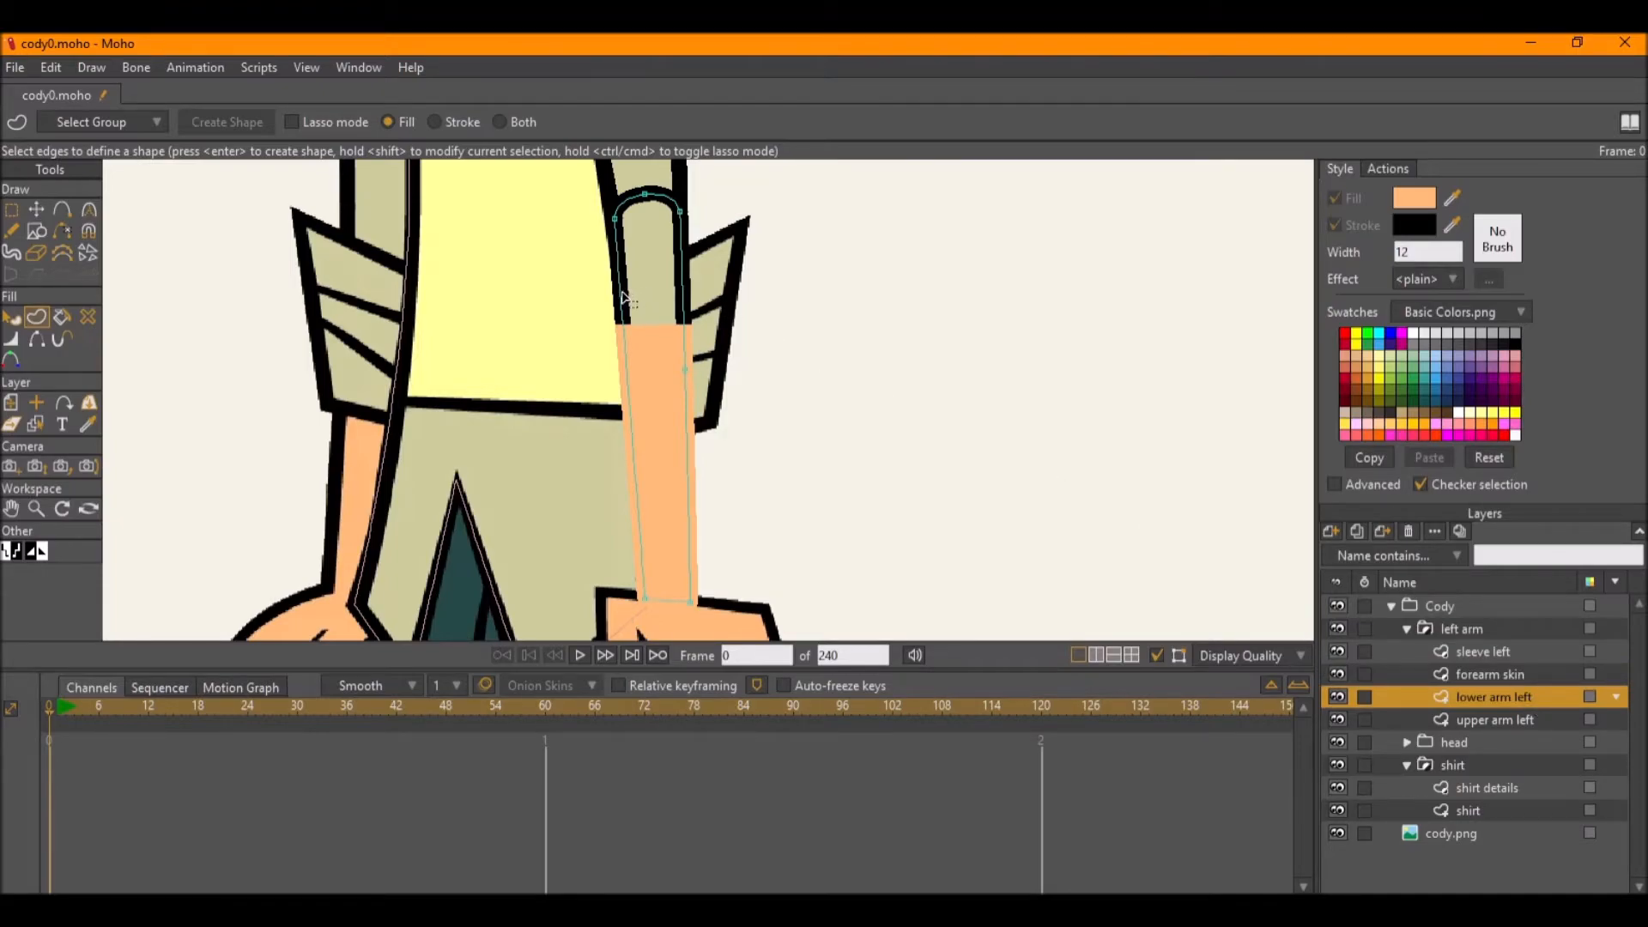
click(624, 298)
double_click(1525, 708)
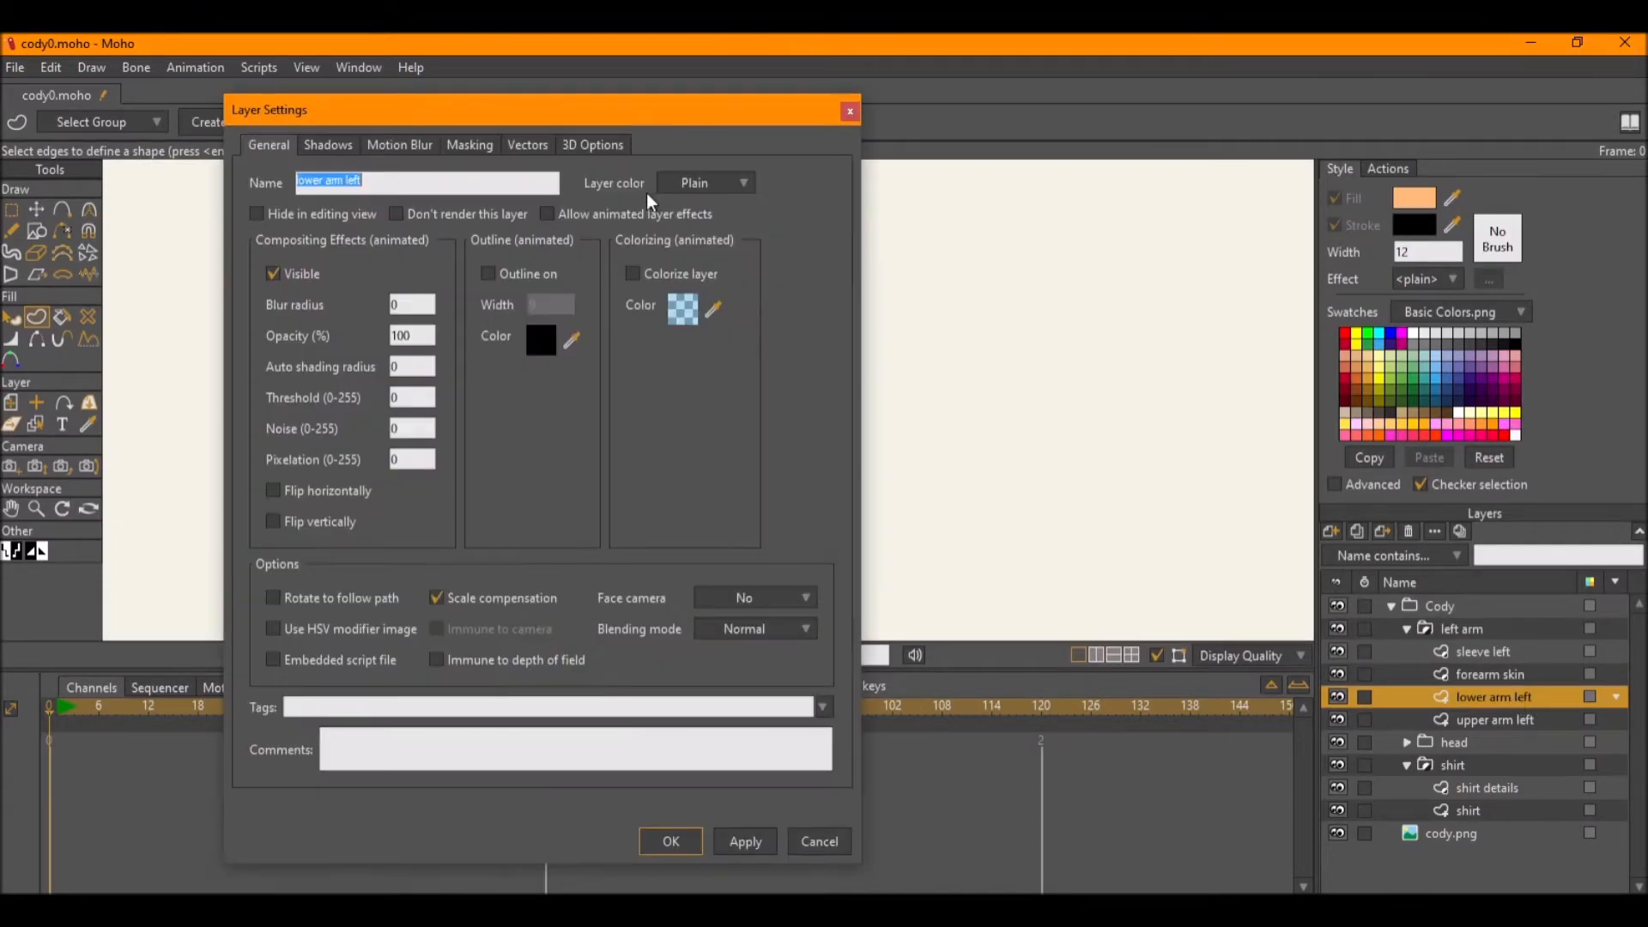
click(472, 146)
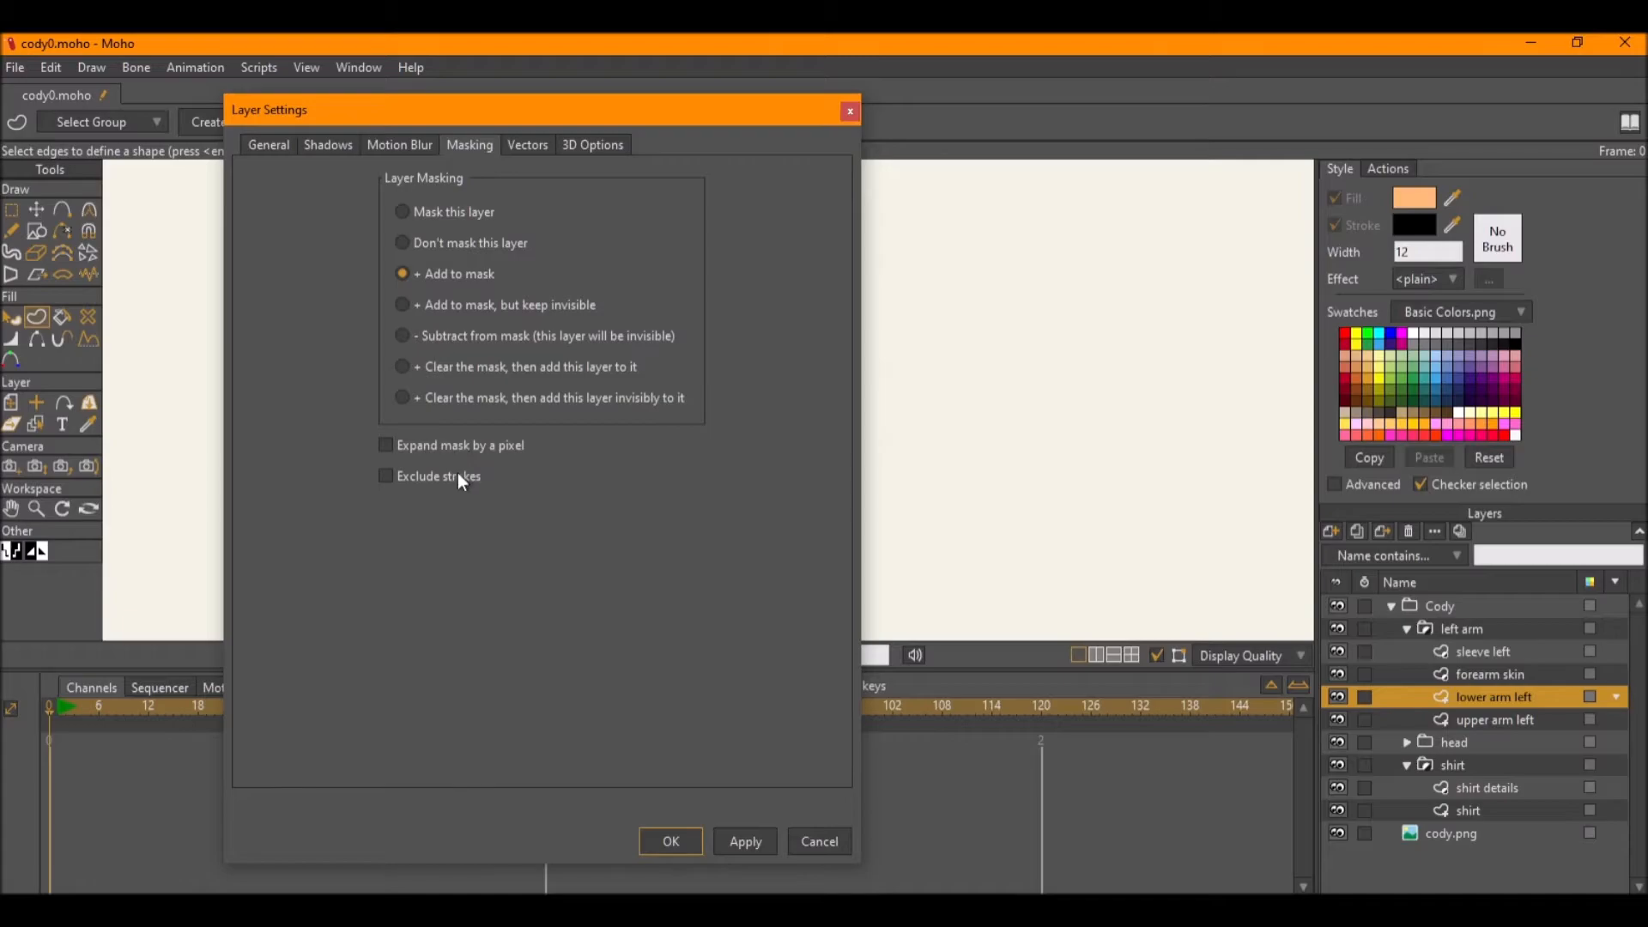
click(837, 848)
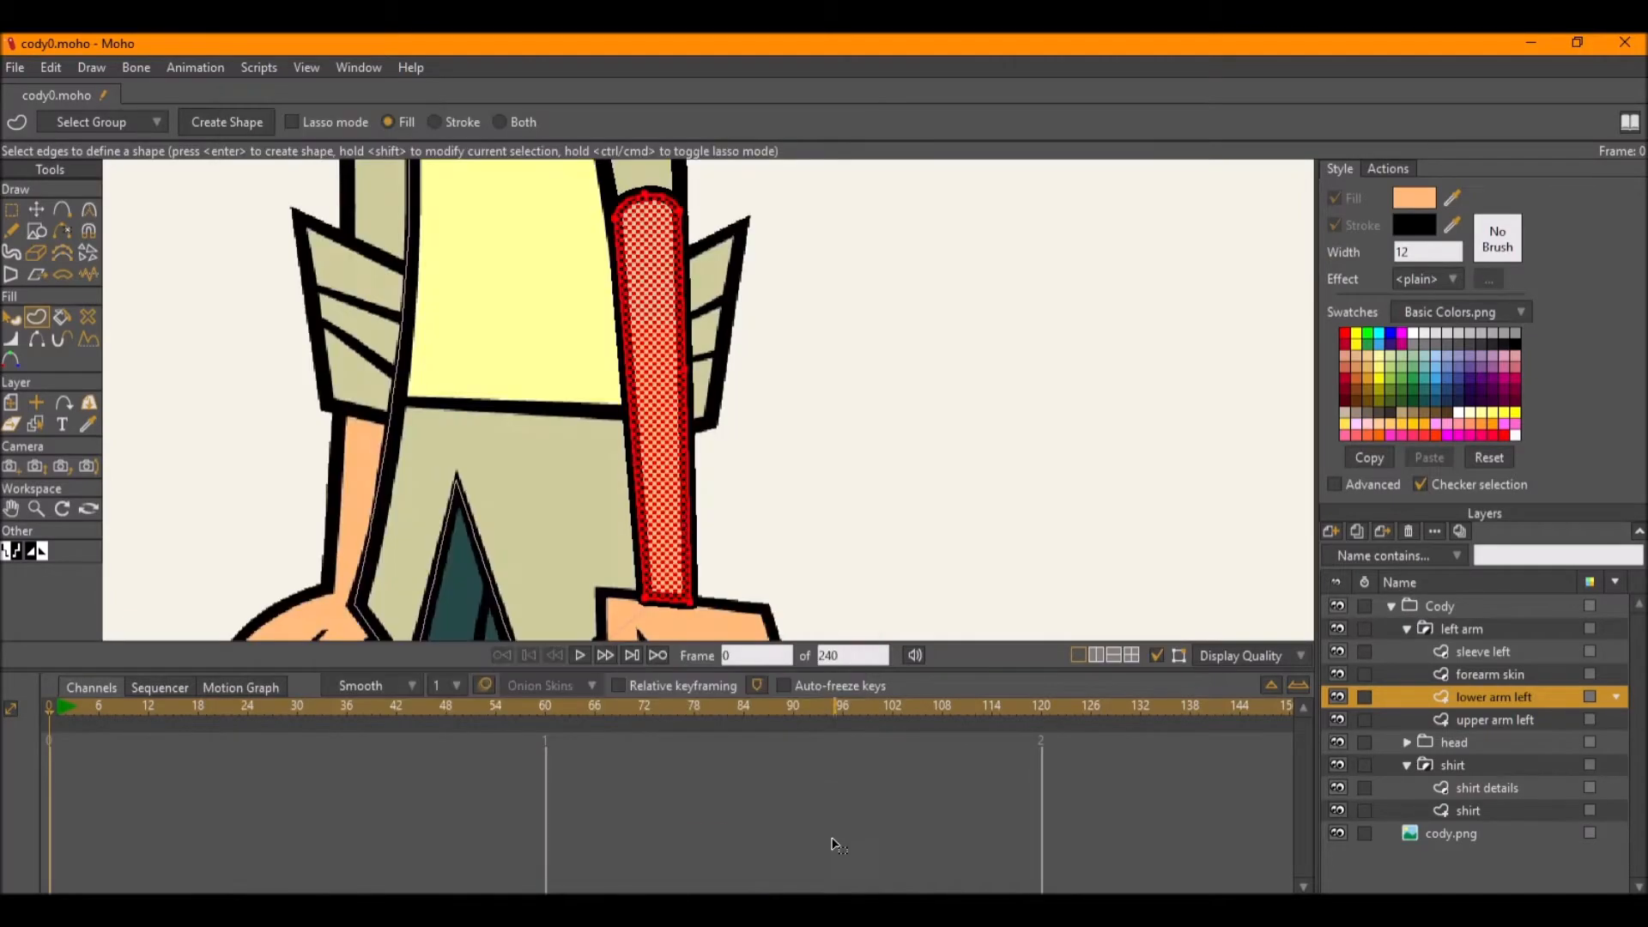
Select the skin-coloured shape on the forearm skin layer and turn on its black stroke.
click(666, 422)
drag(728, 379, 633, 144)
scroll(675, 455, up, 2)
alt+right_click(675, 455)
drag(615, 203, 610, 381)
key(w)
key(q)
click(613, 335)
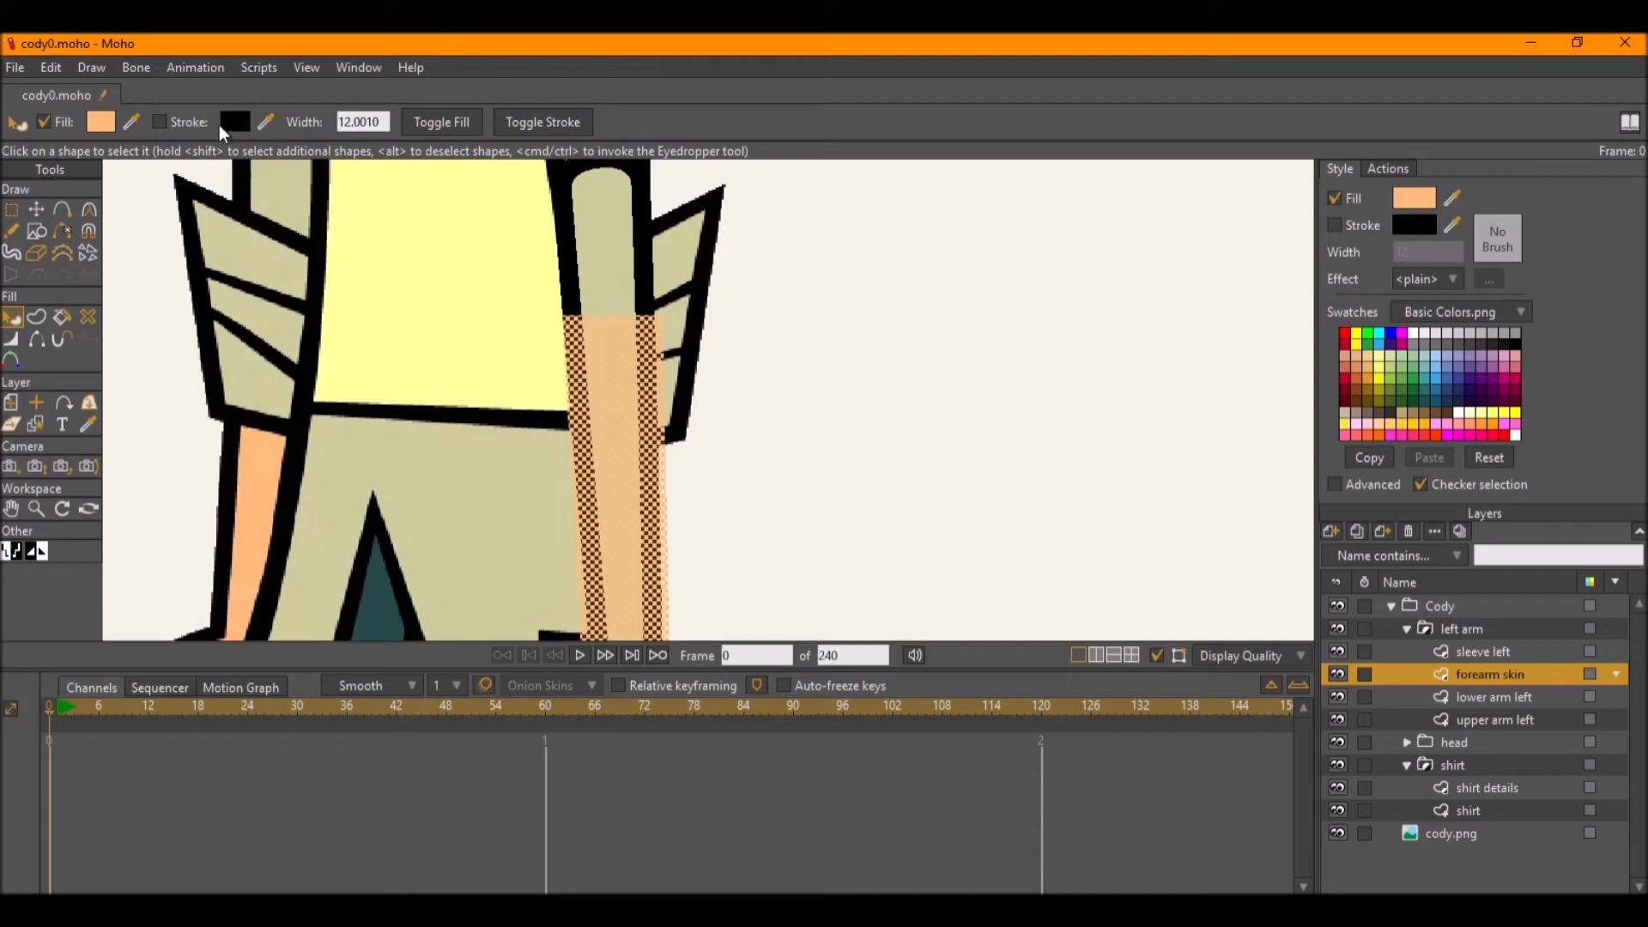
click(858, 349)
scroll(618, 322, down, 2)
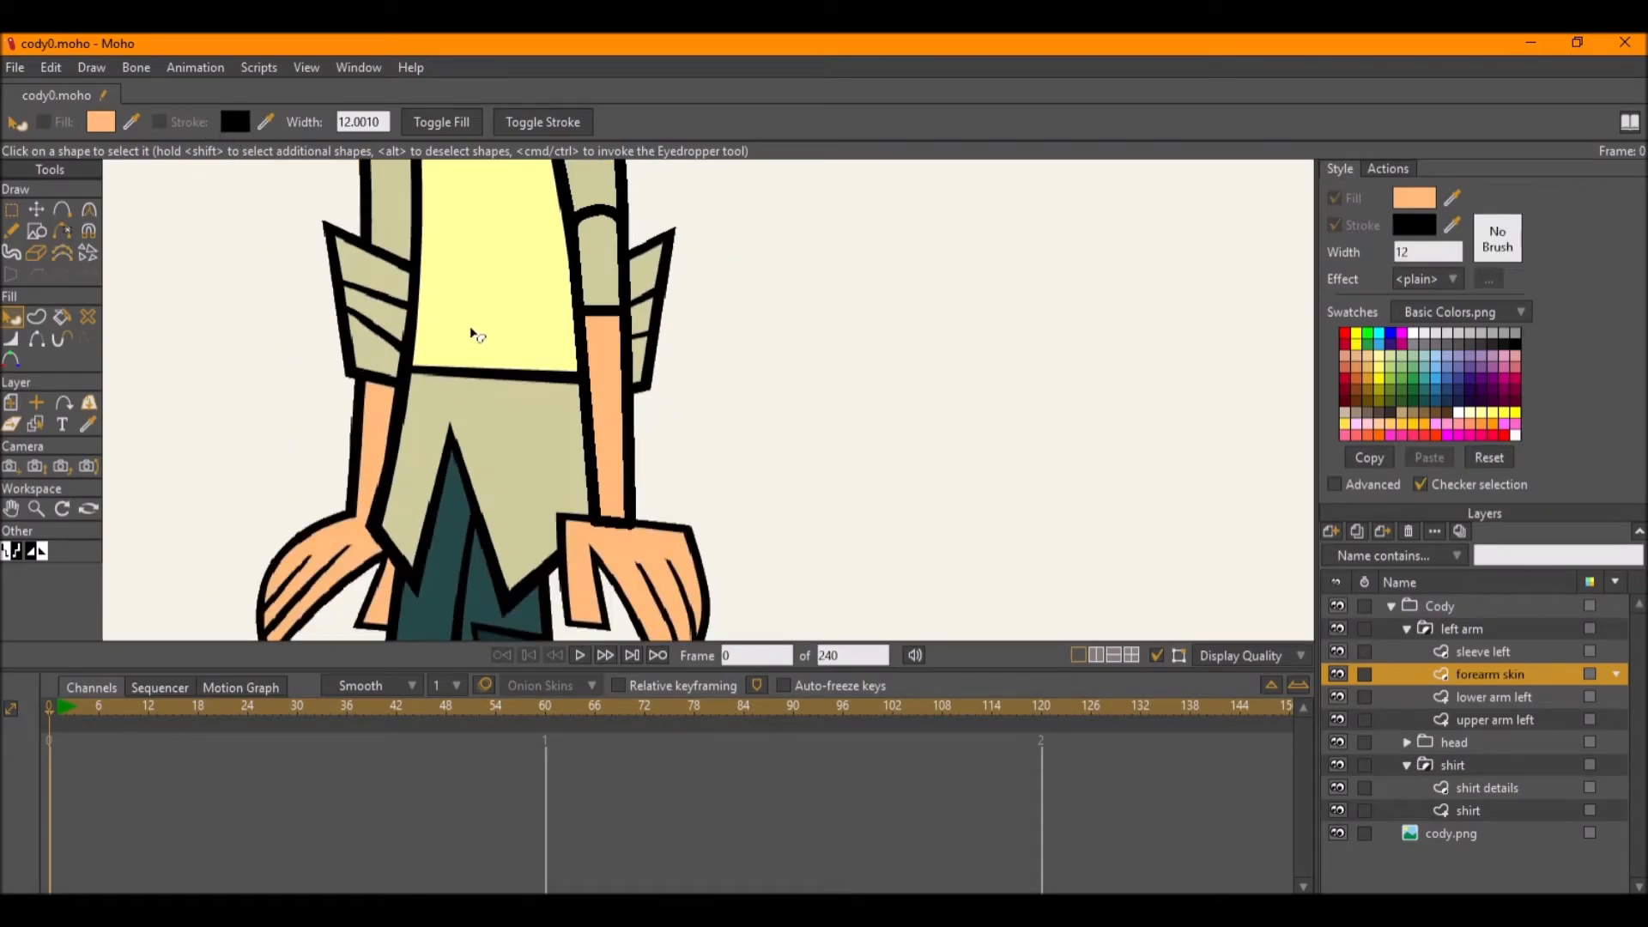
scroll(549, 331, up, 2)
drag(708, 300, 717, 380)
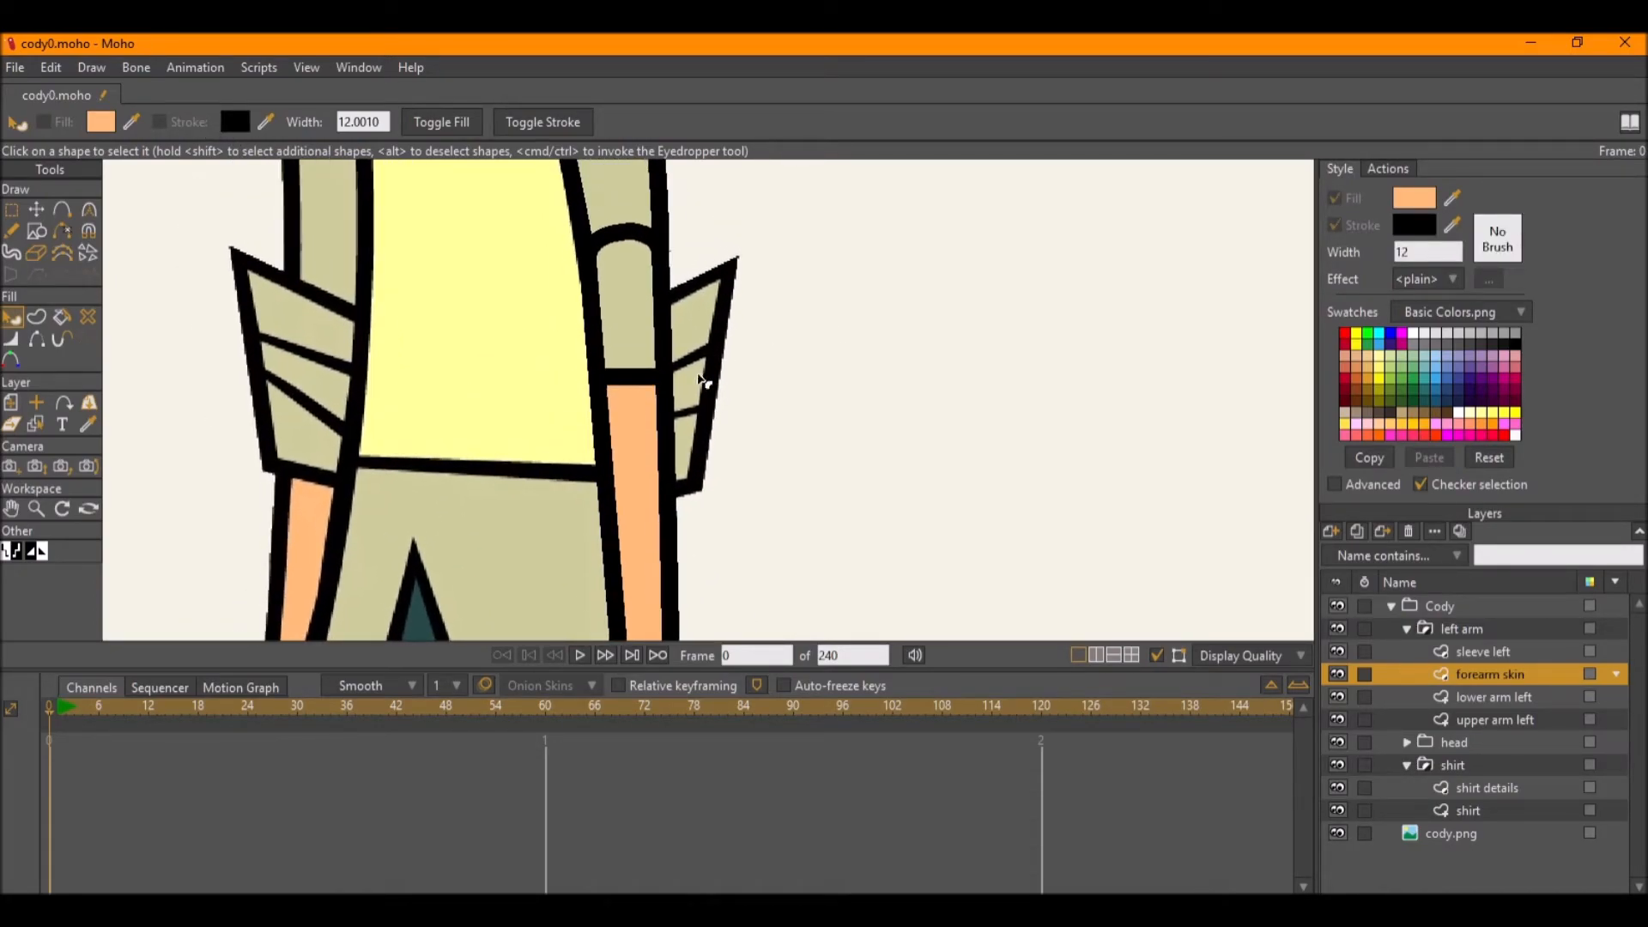
Examine the left arm's elbow joint and forearm outline against the rest of the character.
scroll(698, 378, down, 4)
scroll(608, 269, up, 3)
scroll(607, 270, down, 4)
drag(628, 305, 688, 357)
scroll(633, 404, up, 3)
scroll(678, 343, down, 2)
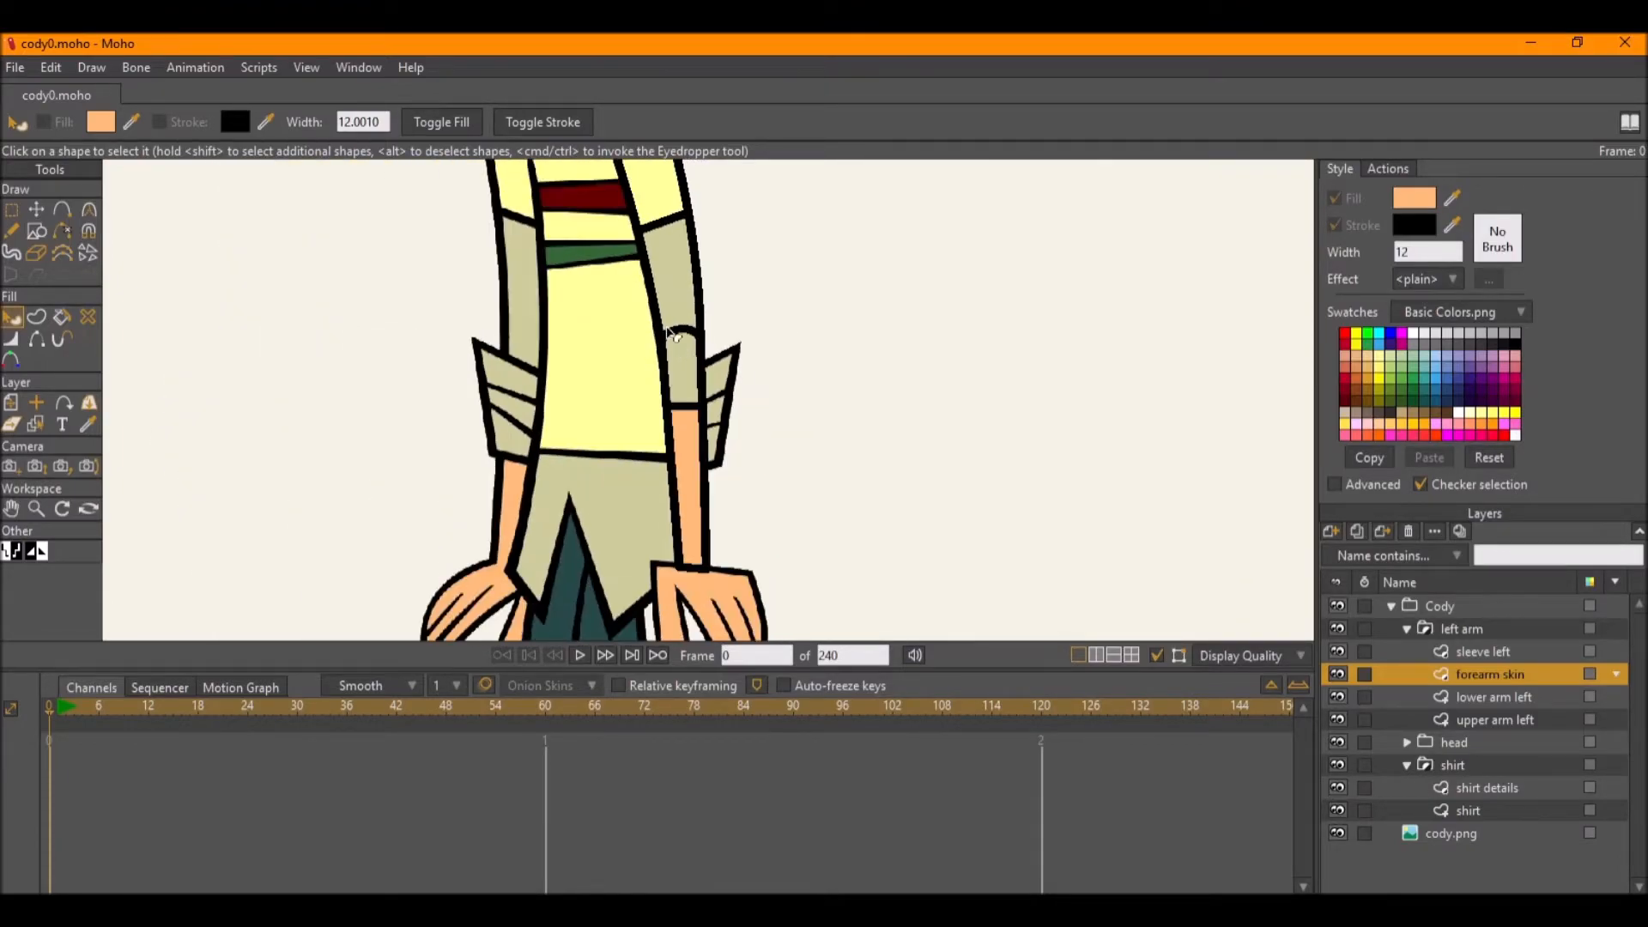
scroll(677, 339, up, 2)
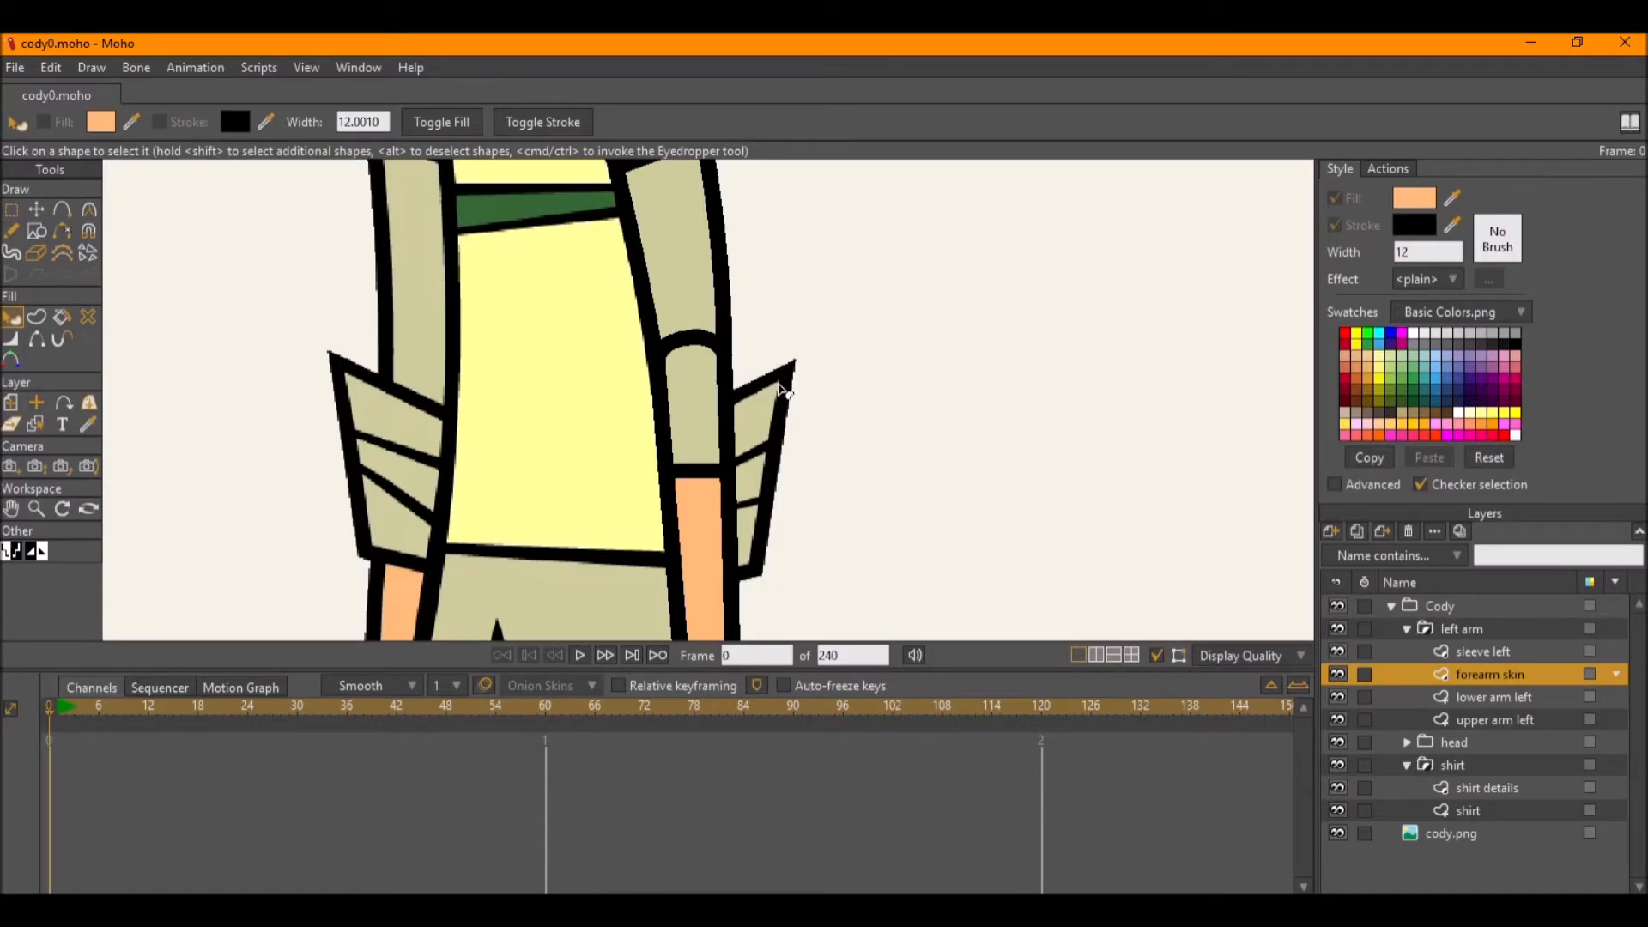
drag(705, 367, 695, 421)
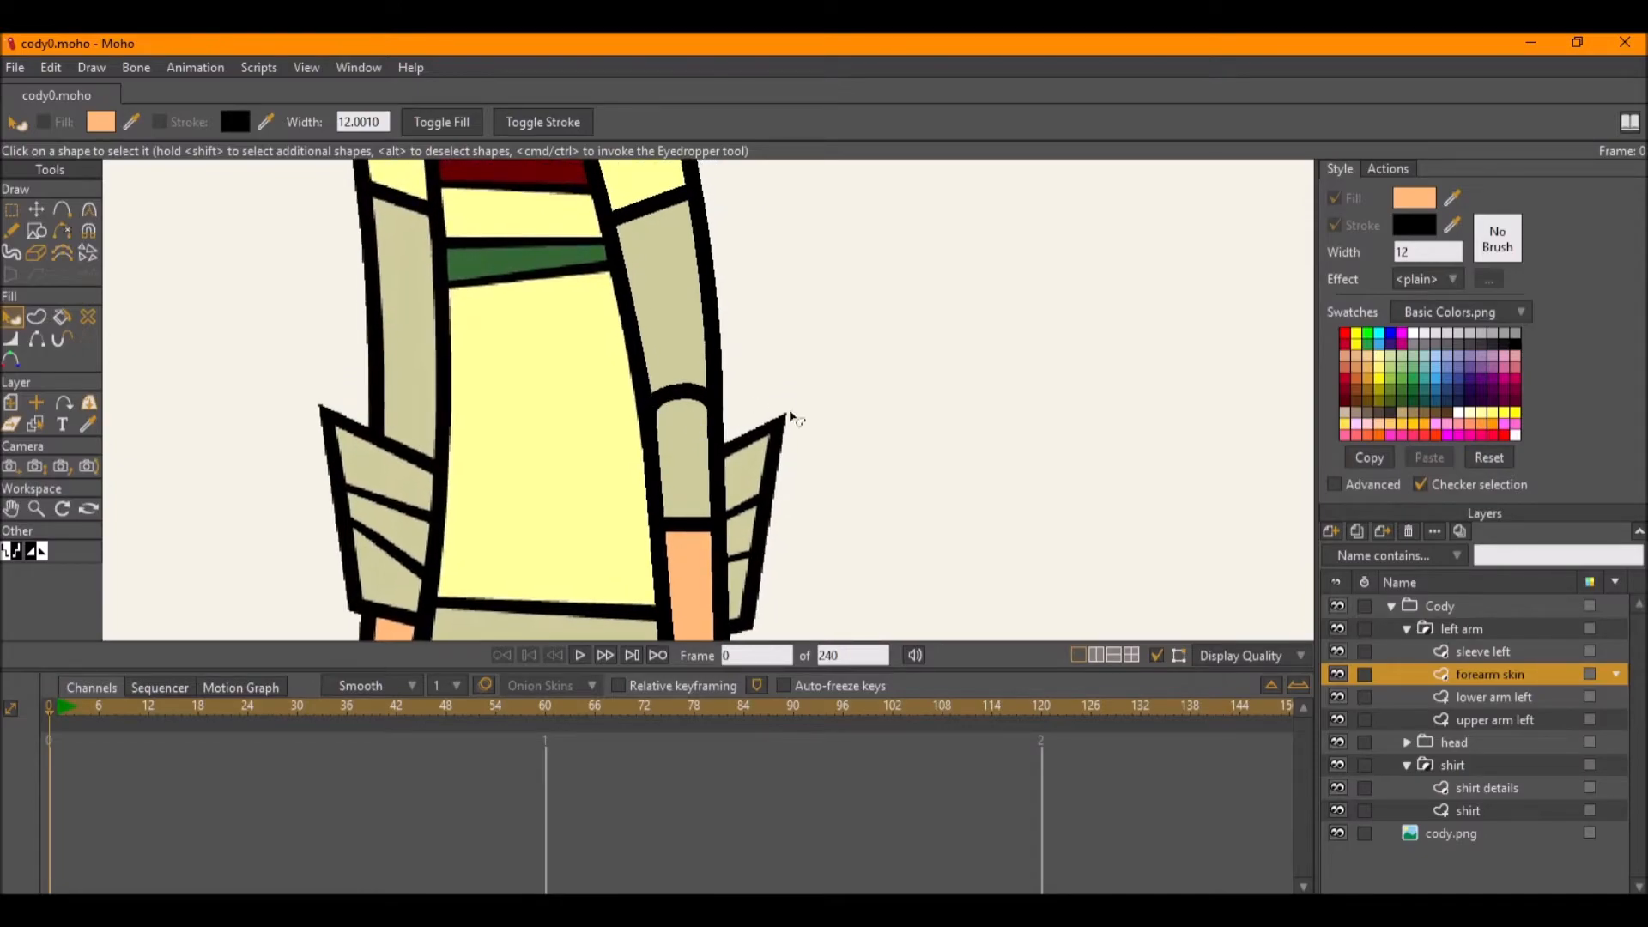
scroll(724, 430, down, 3)
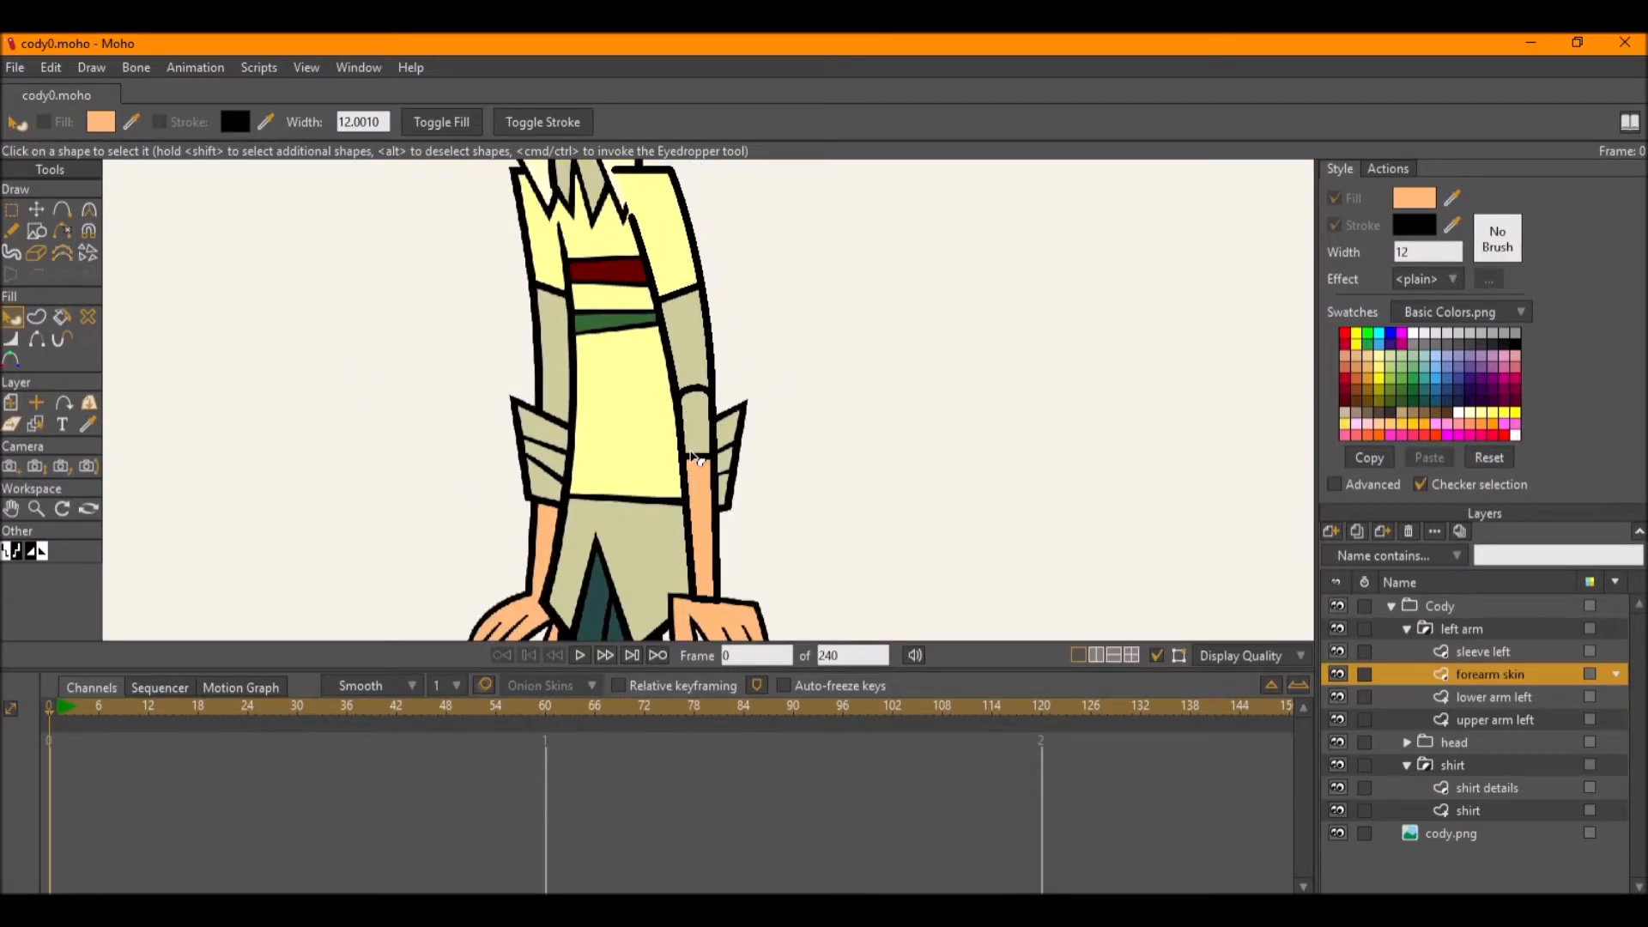
scroll(697, 421, up, 4)
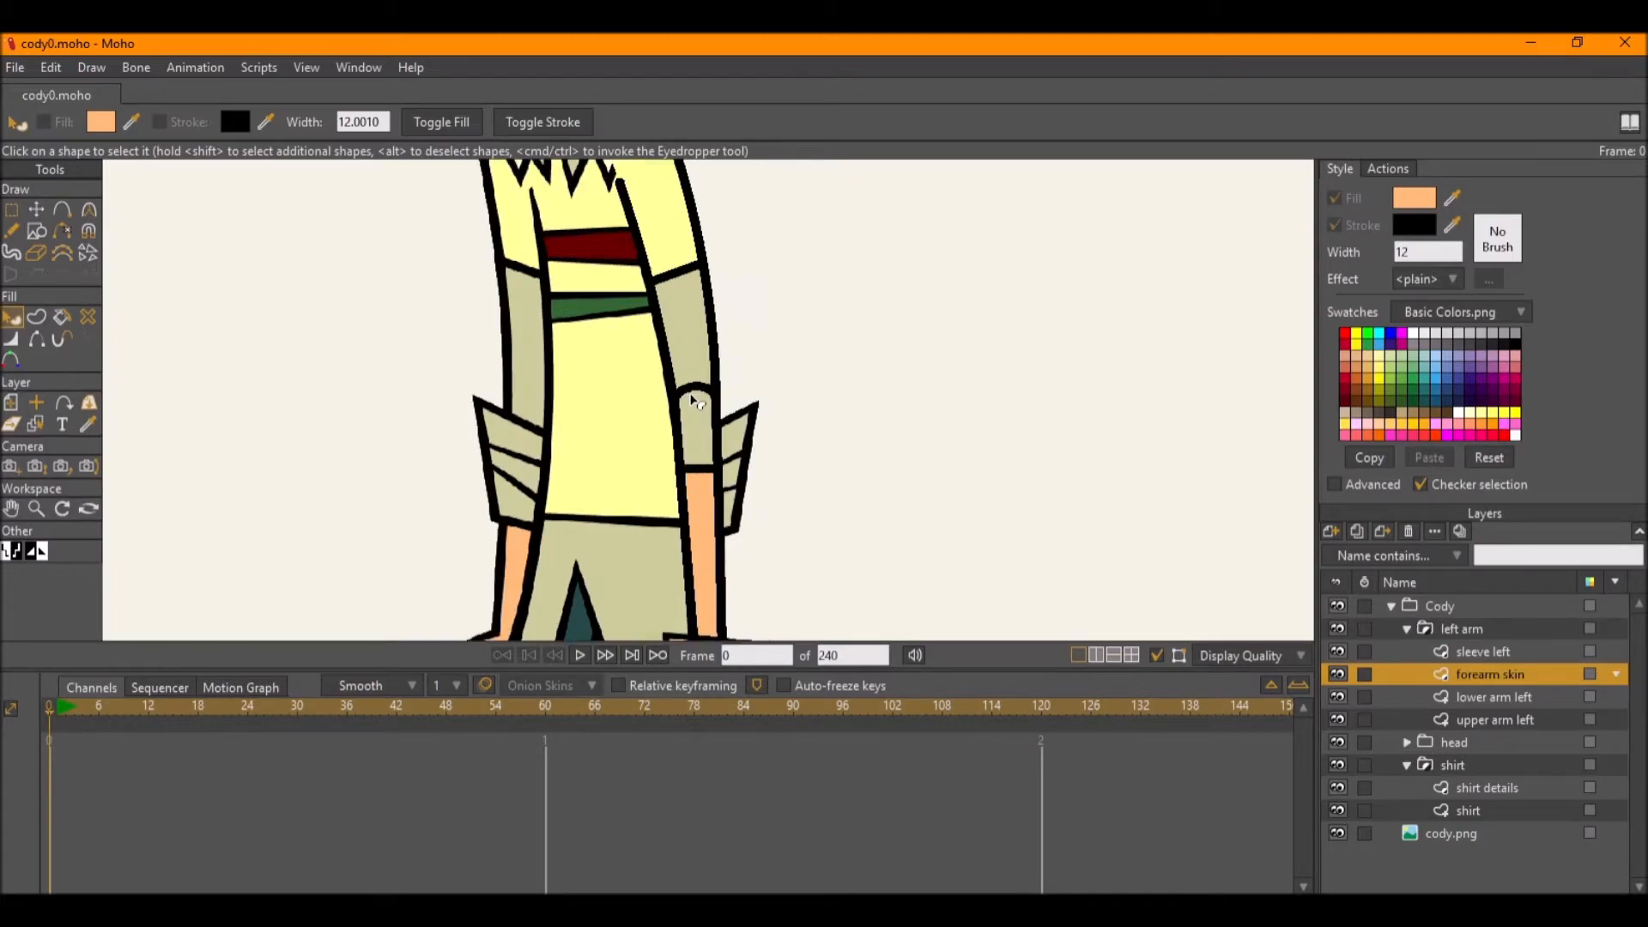
scroll(697, 402, up, 2)
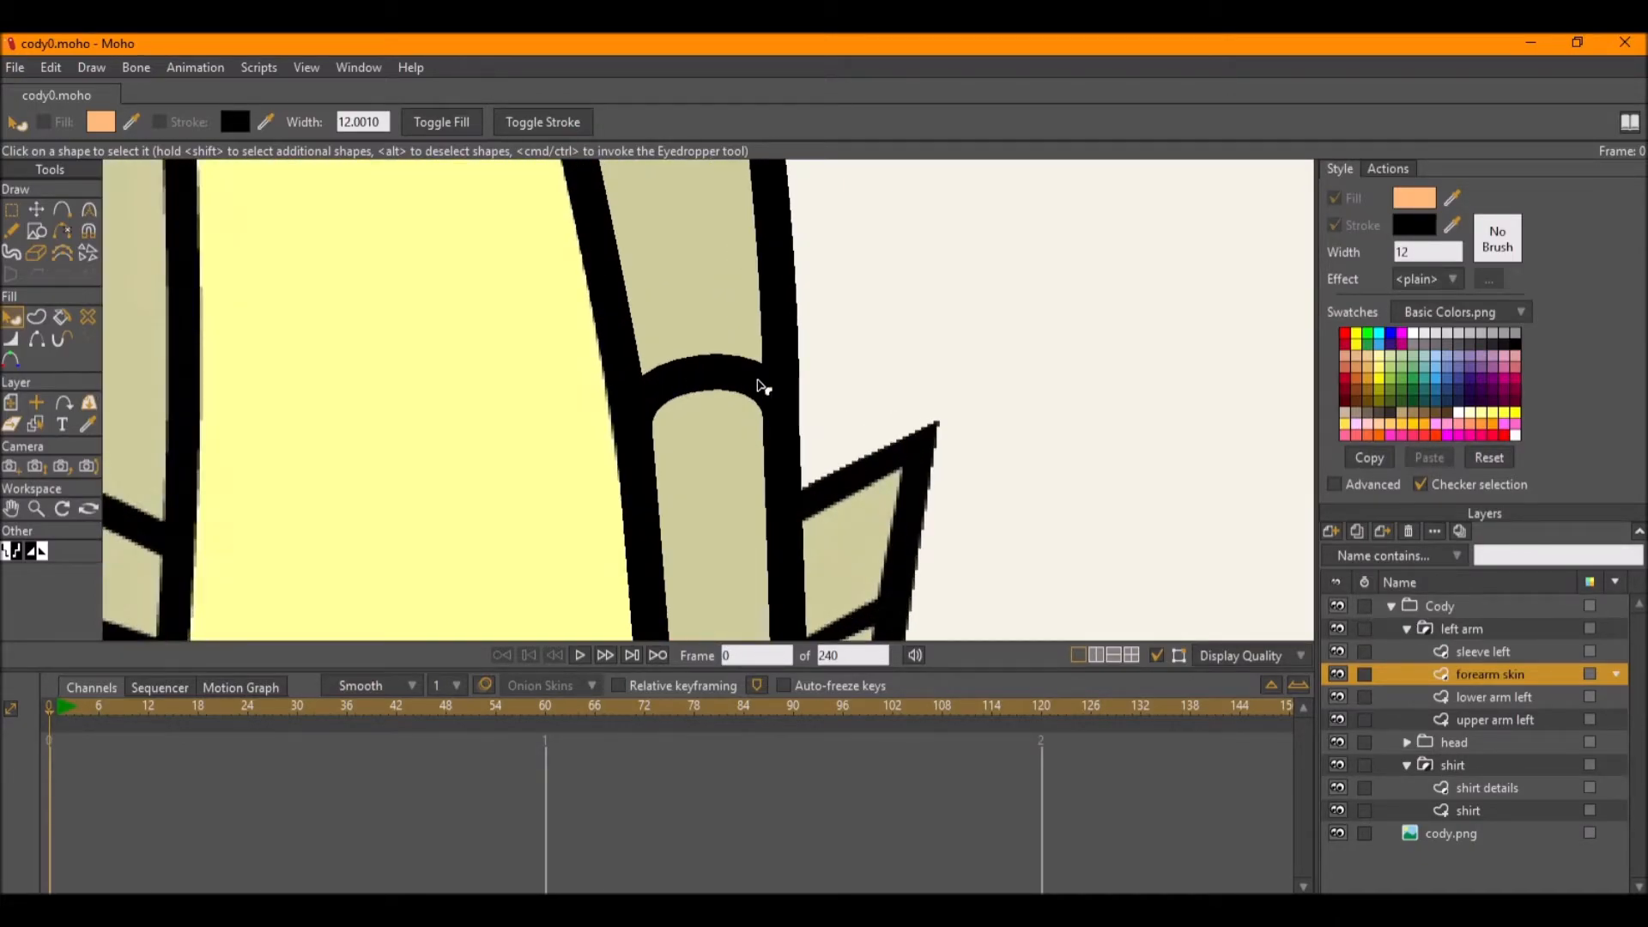
scroll(764, 395, down, 2)
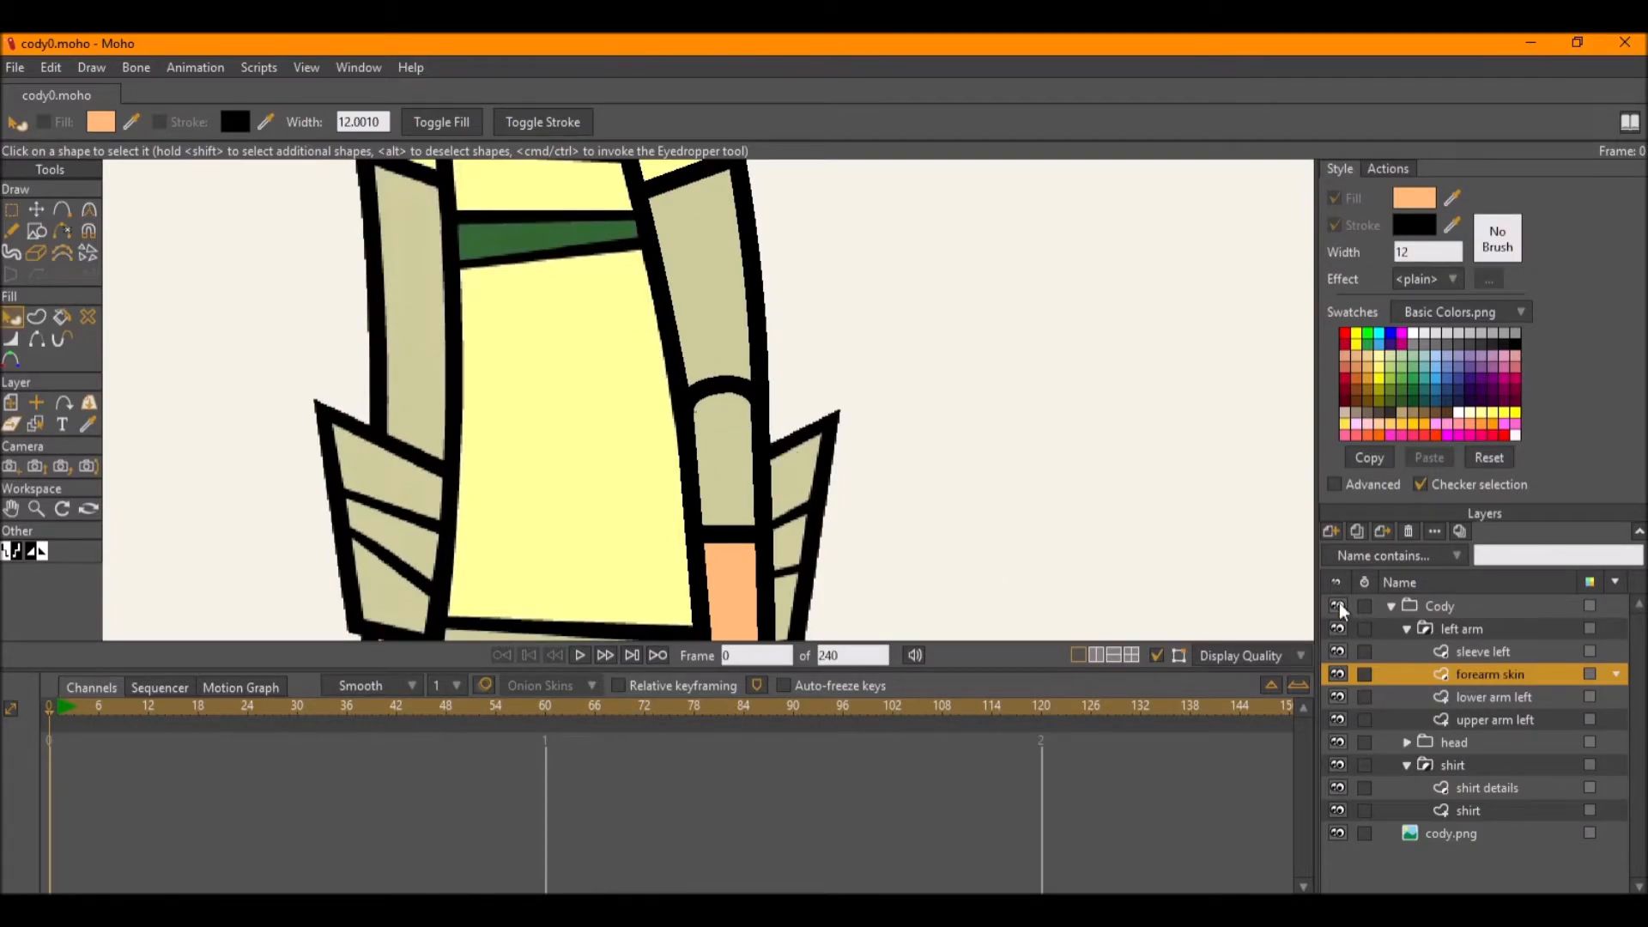
scroll(867, 393, down, 2)
scroll(794, 378, up, 1)
scroll(794, 378, up, 2)
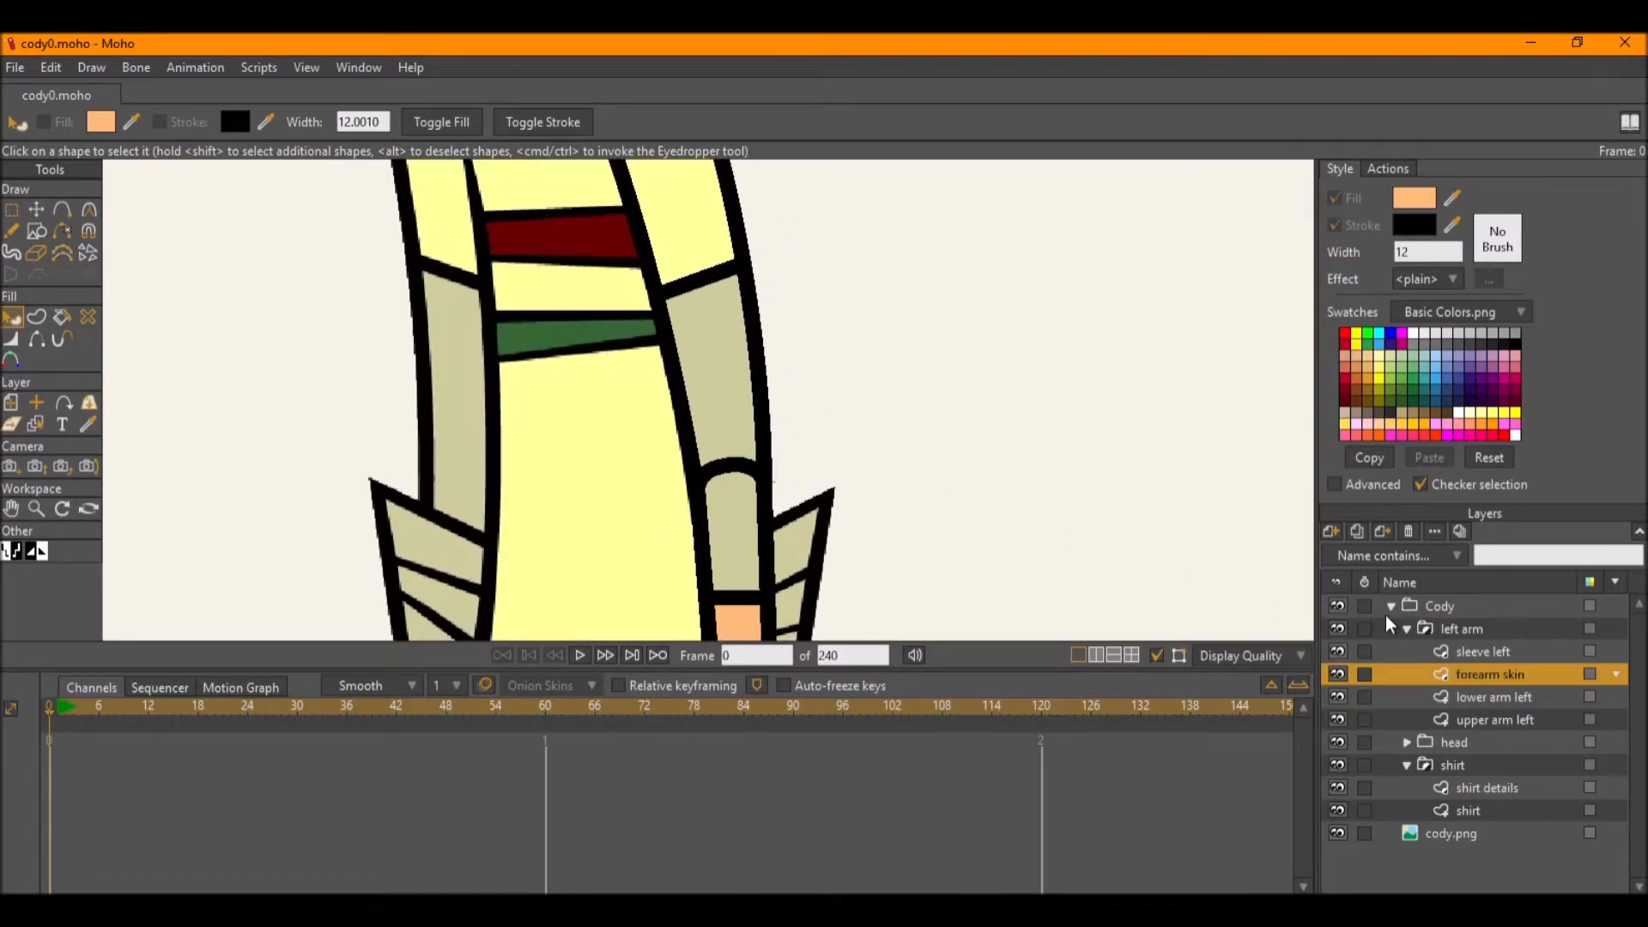
Add a patch layer above forearm skin with upper arm left as its target.
click(1333, 533)
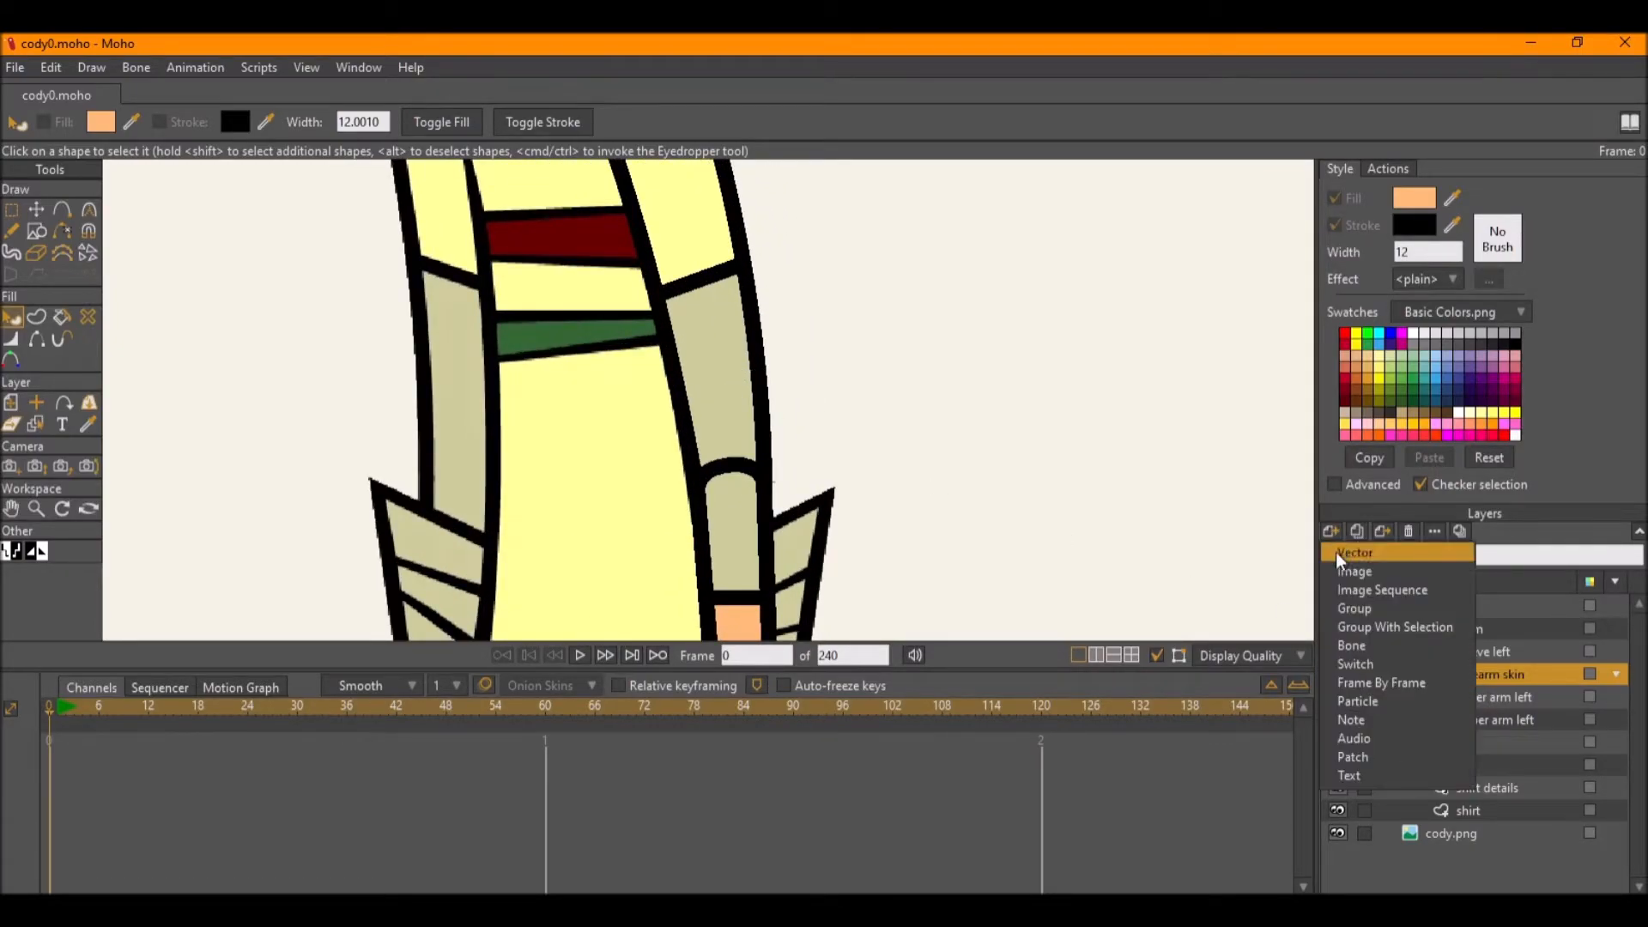
click(1353, 757)
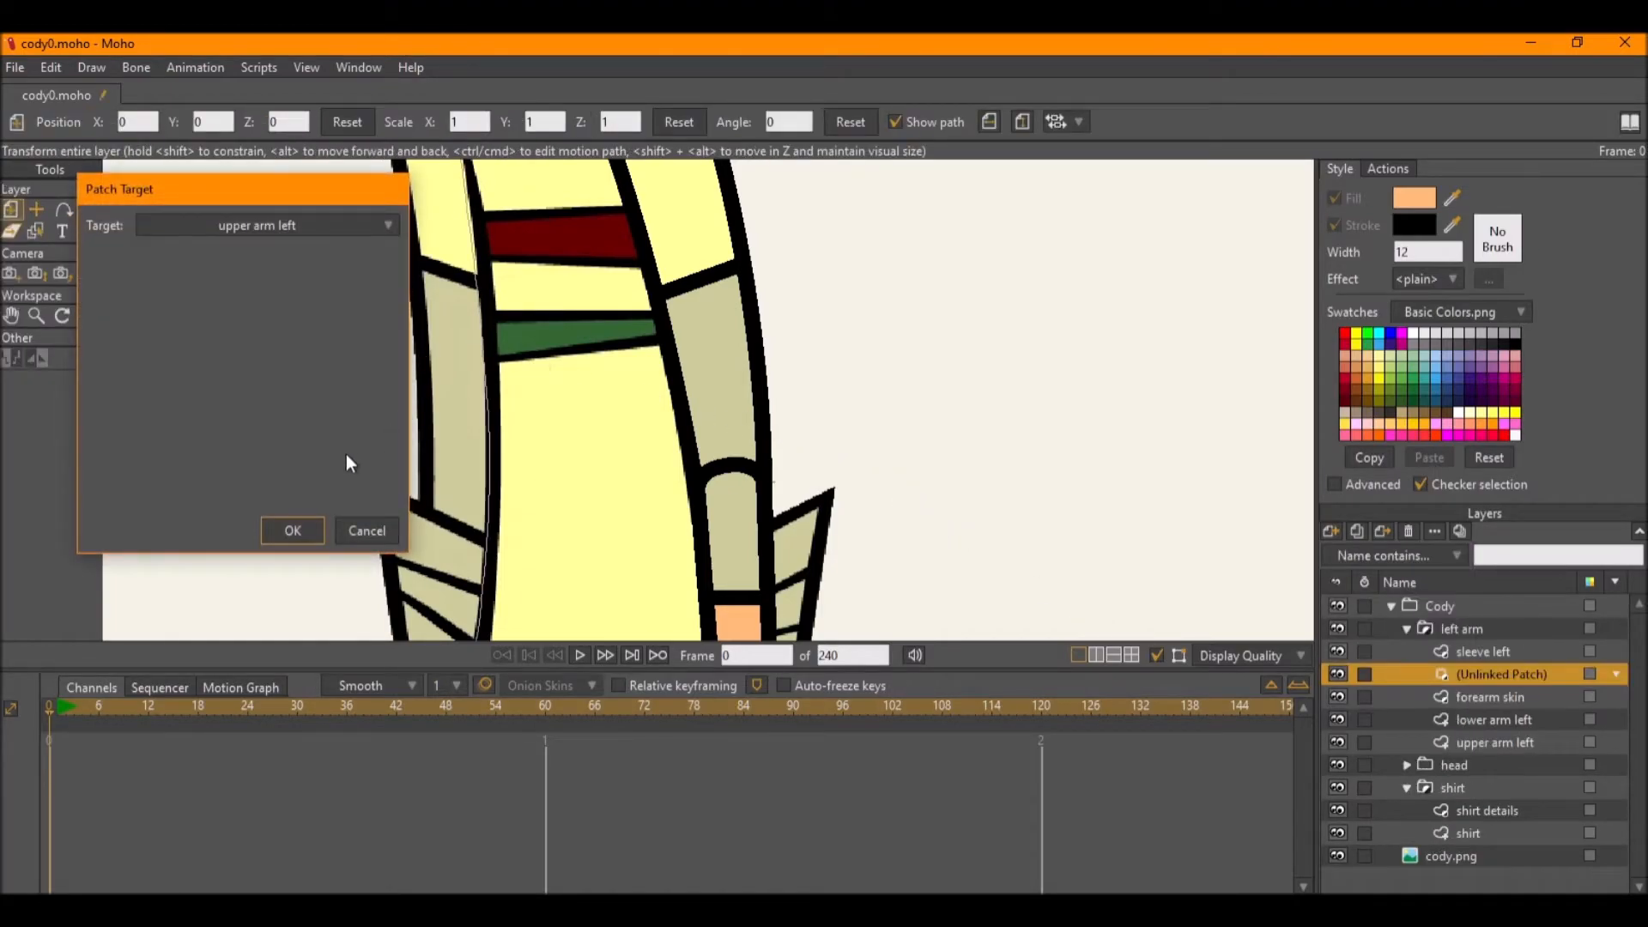
click(301, 534)
Move the upper arm patch from the canvas origin onto the left arm's elbow area.
scroll(449, 470, down, 3)
drag(448, 469, 655, 440)
scroll(655, 439, down, 3)
scroll(316, 357, up, 3)
scroll(316, 357, up, 1)
drag(429, 428, 297, 314)
drag(241, 310, 964, 424)
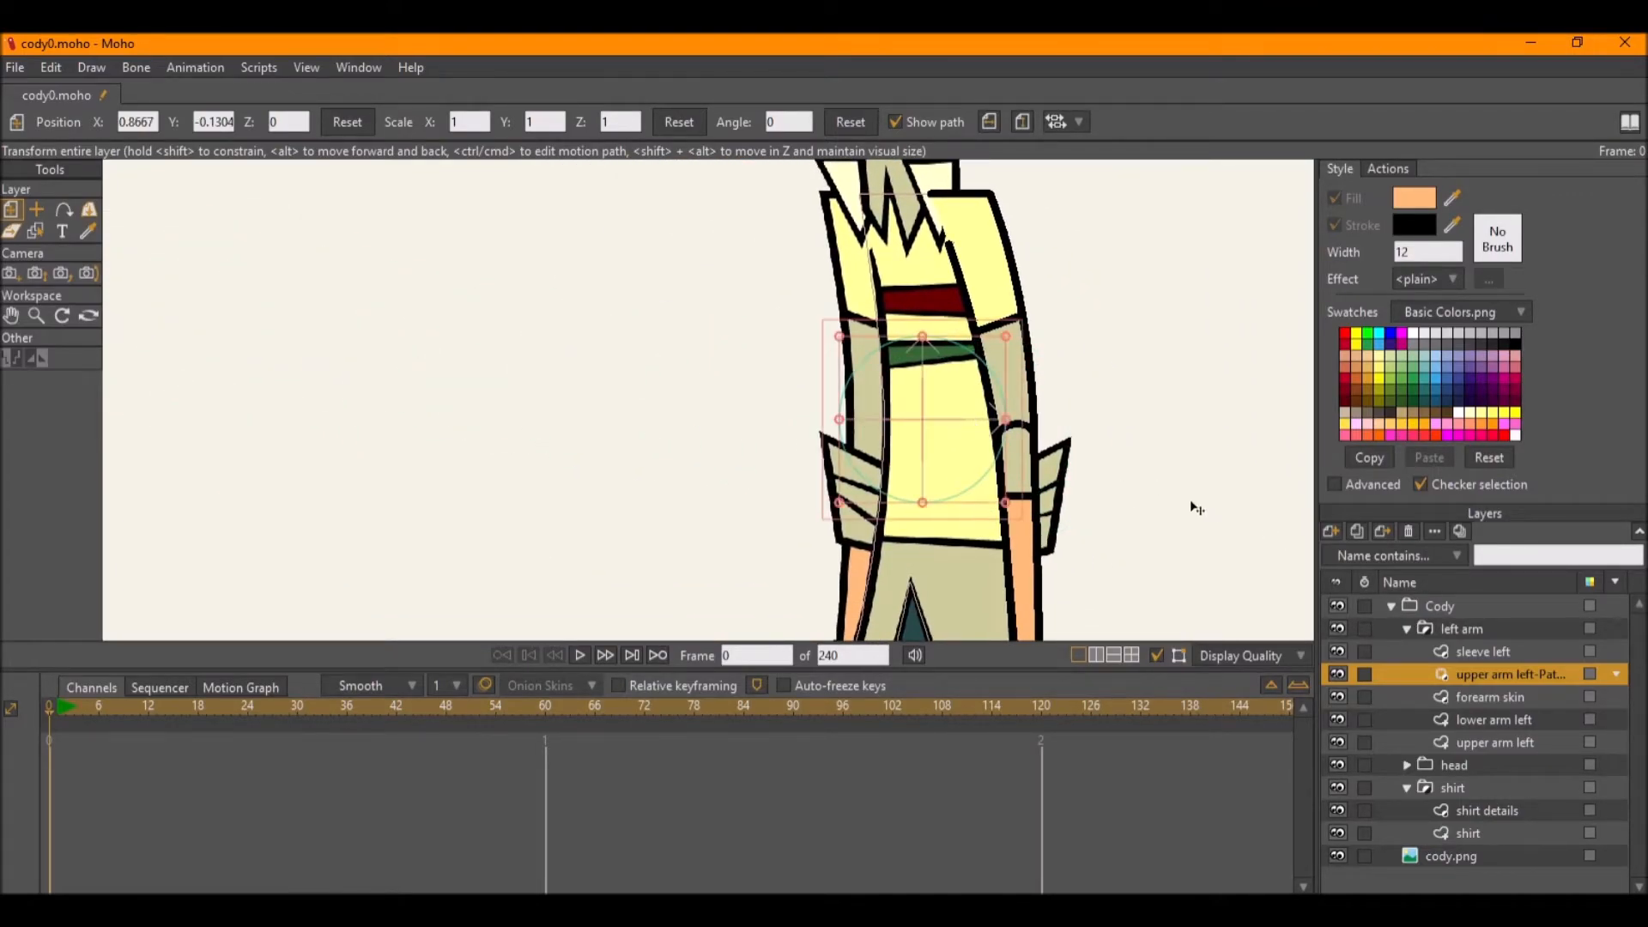
scroll(1196, 504, up, 2)
scroll(1023, 463, up, 2)
drag(698, 397, 805, 415)
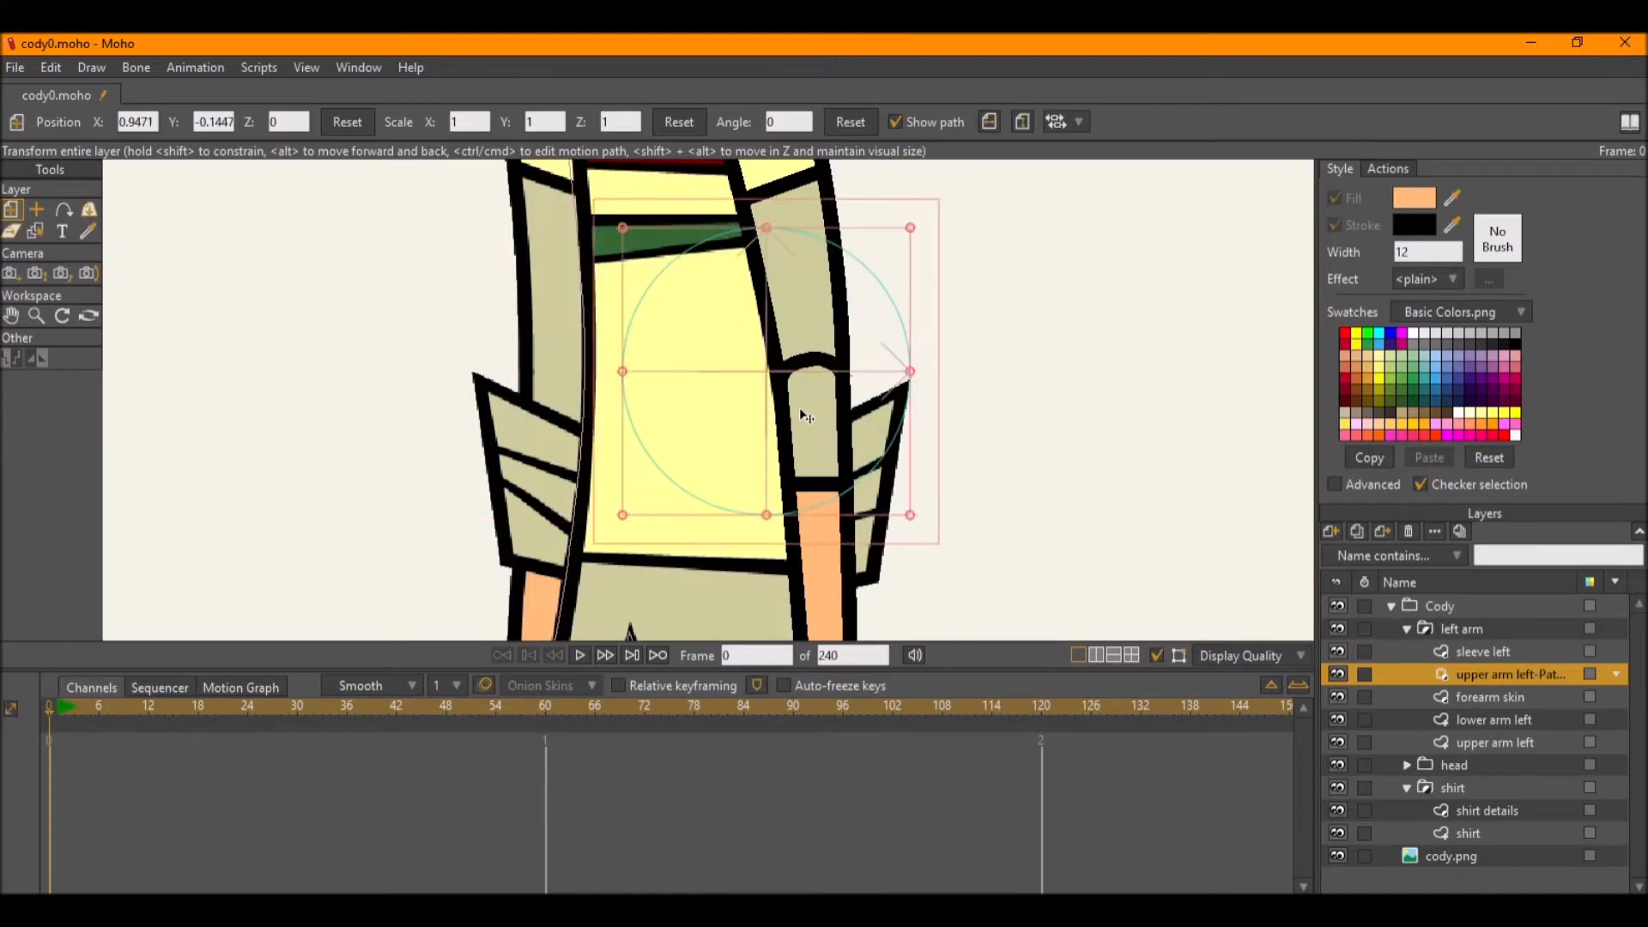
Change the patch layer's target to lower arm left.
right_click(1583, 675)
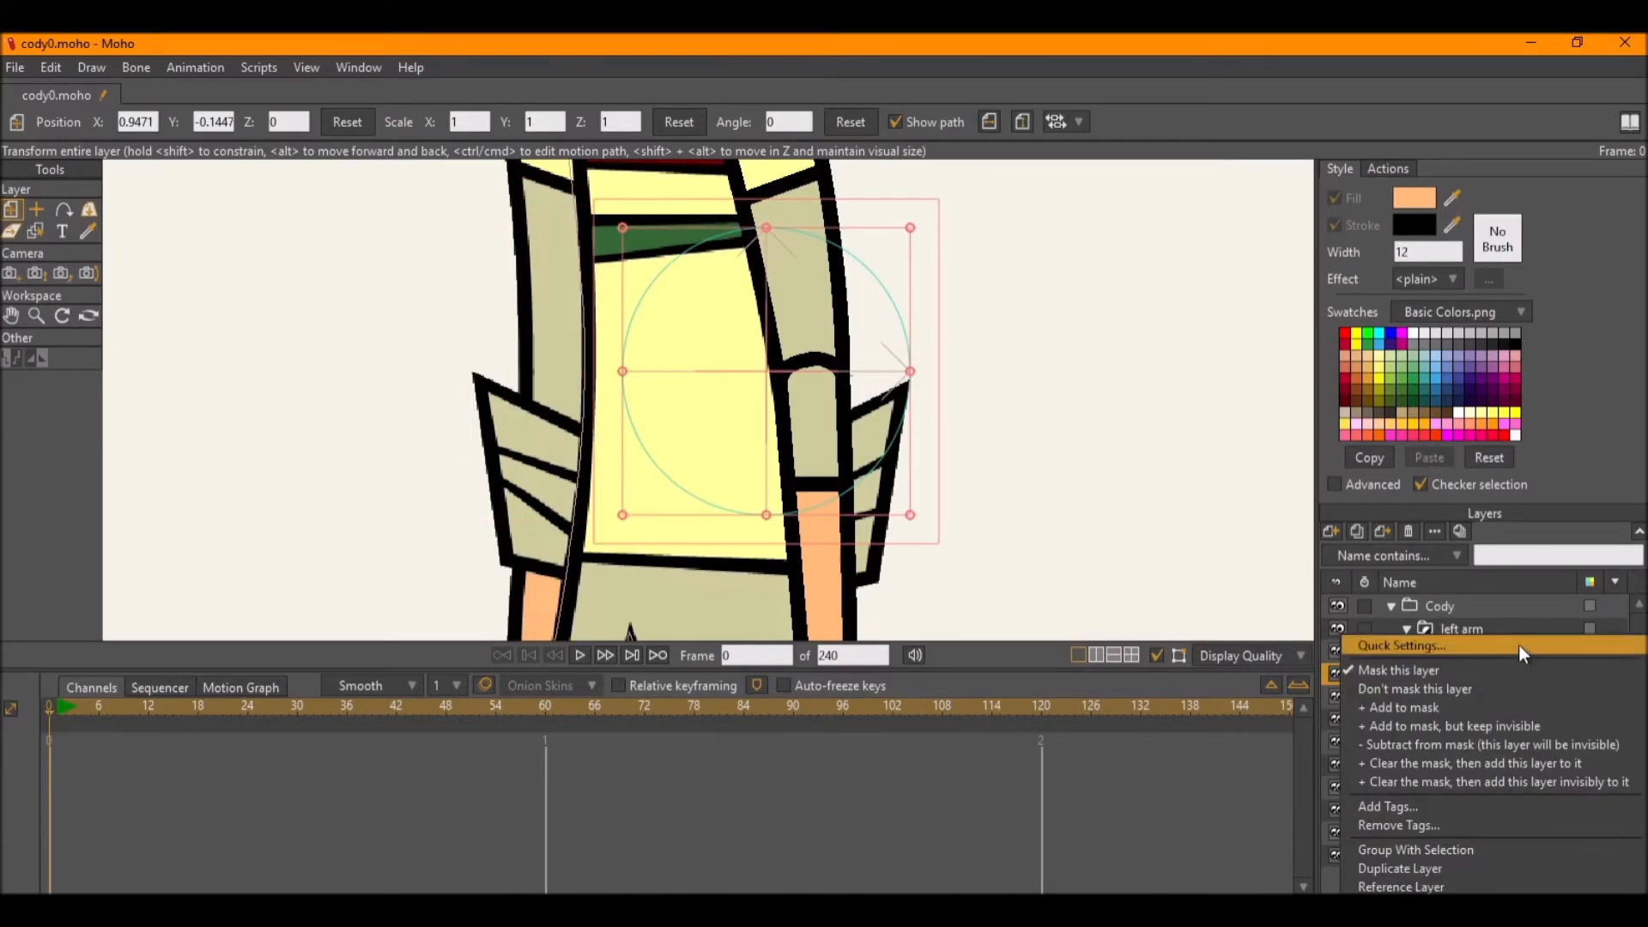
click(1508, 584)
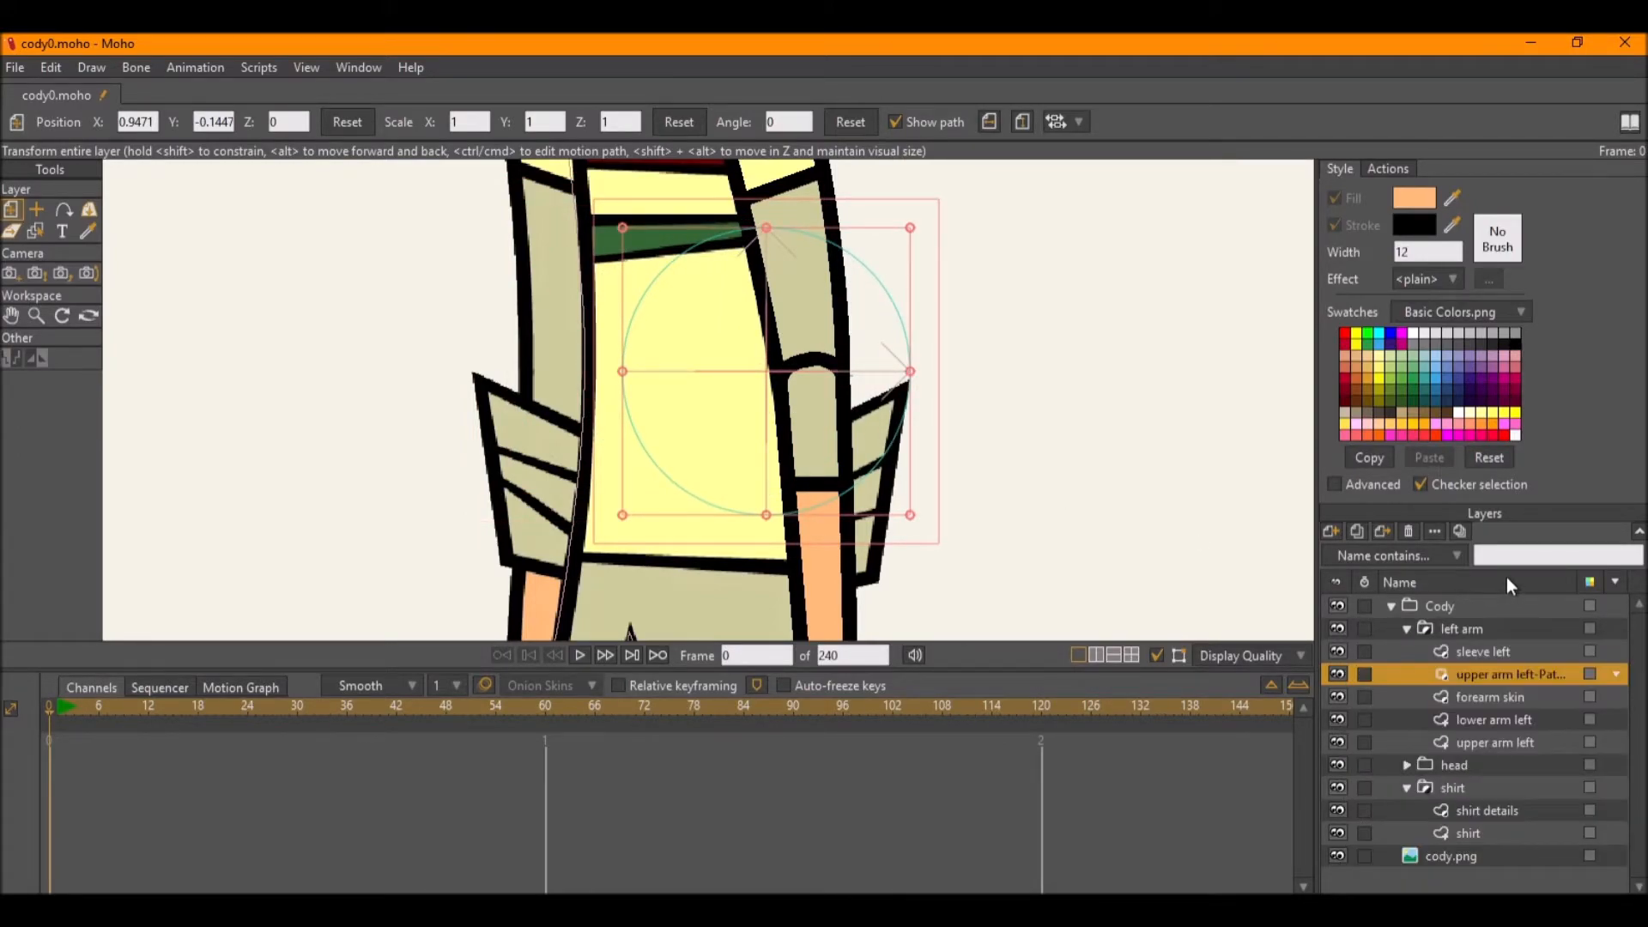
double_click(1489, 683)
click(515, 148)
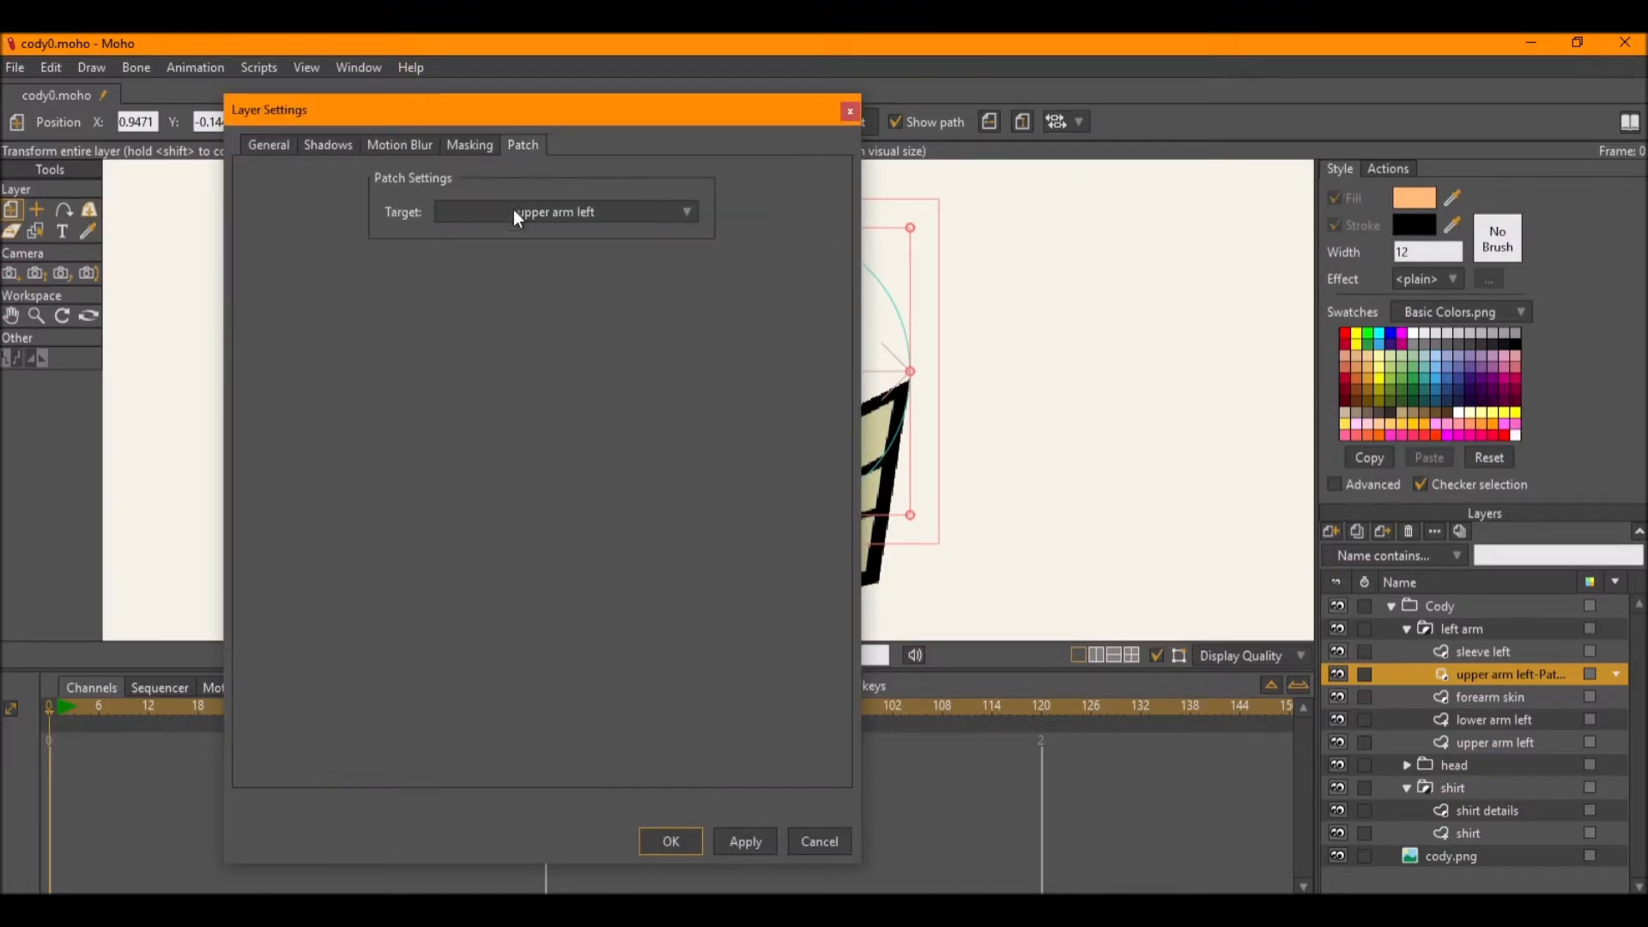
click(515, 212)
click(522, 270)
click(575, 213)
click(603, 254)
click(752, 839)
click(688, 841)
Reposition the lower arm patch near the elbow and arrange its layer directly beneath the lower arm left layer.
drag(908, 352, 874, 364)
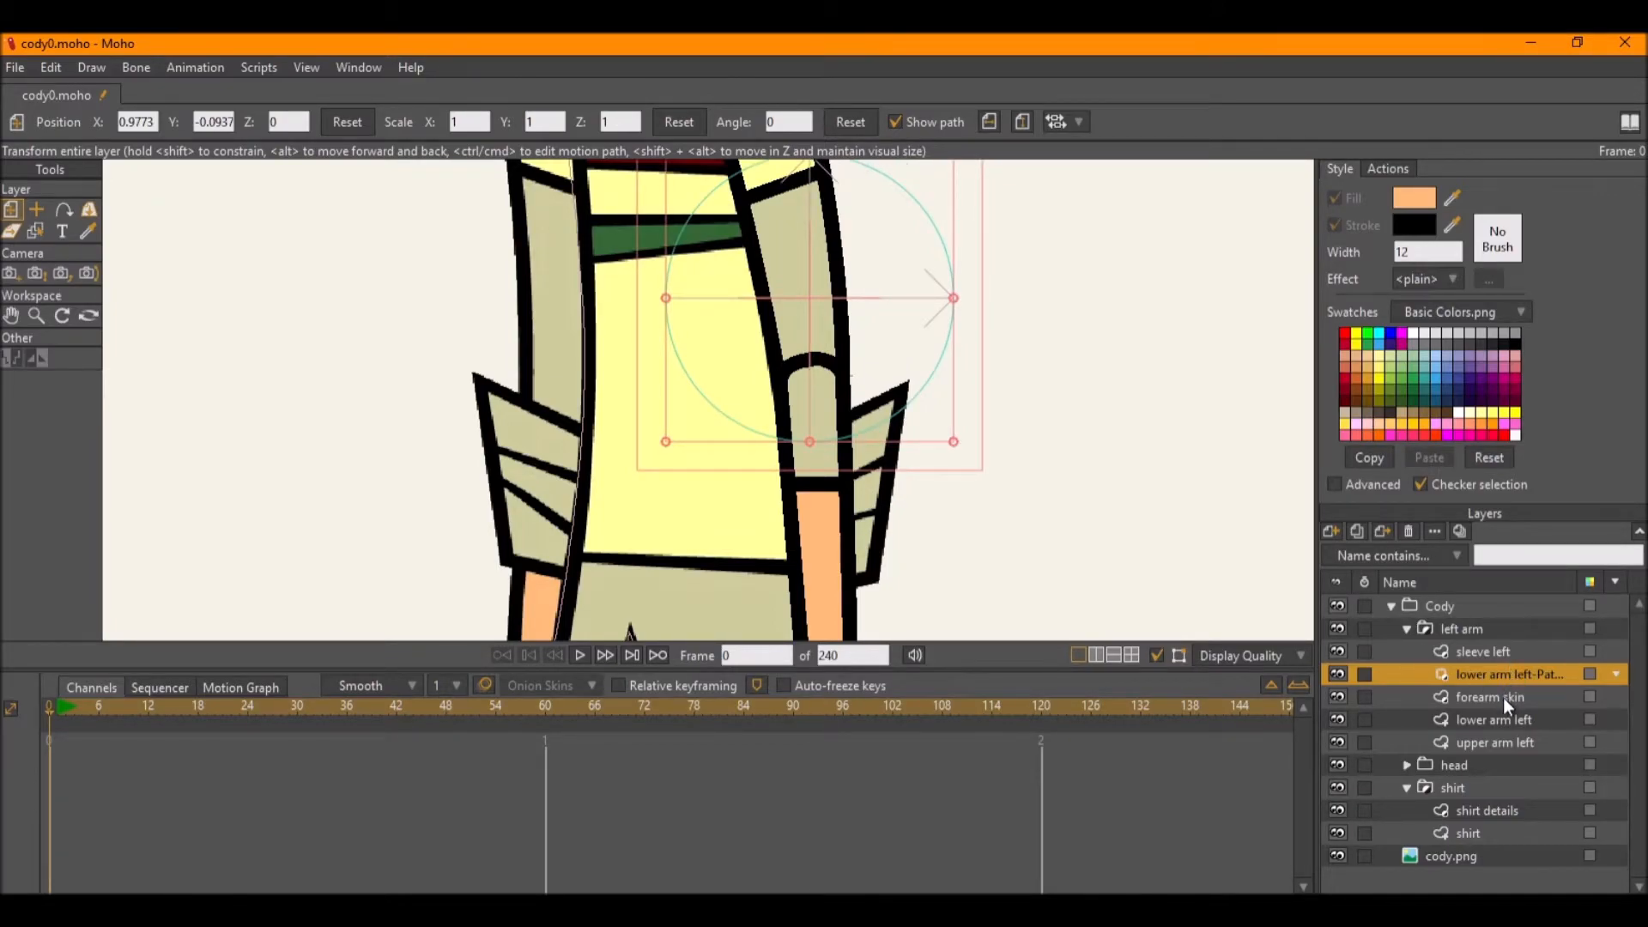
mouse_move(1491, 723)
mouse_down()
mouse_move(1486, 666)
mouse_move(1480, 737)
mouse_move(1491, 671)
mouse_move(1485, 712)
mouse_move(1486, 693)
mouse_up()
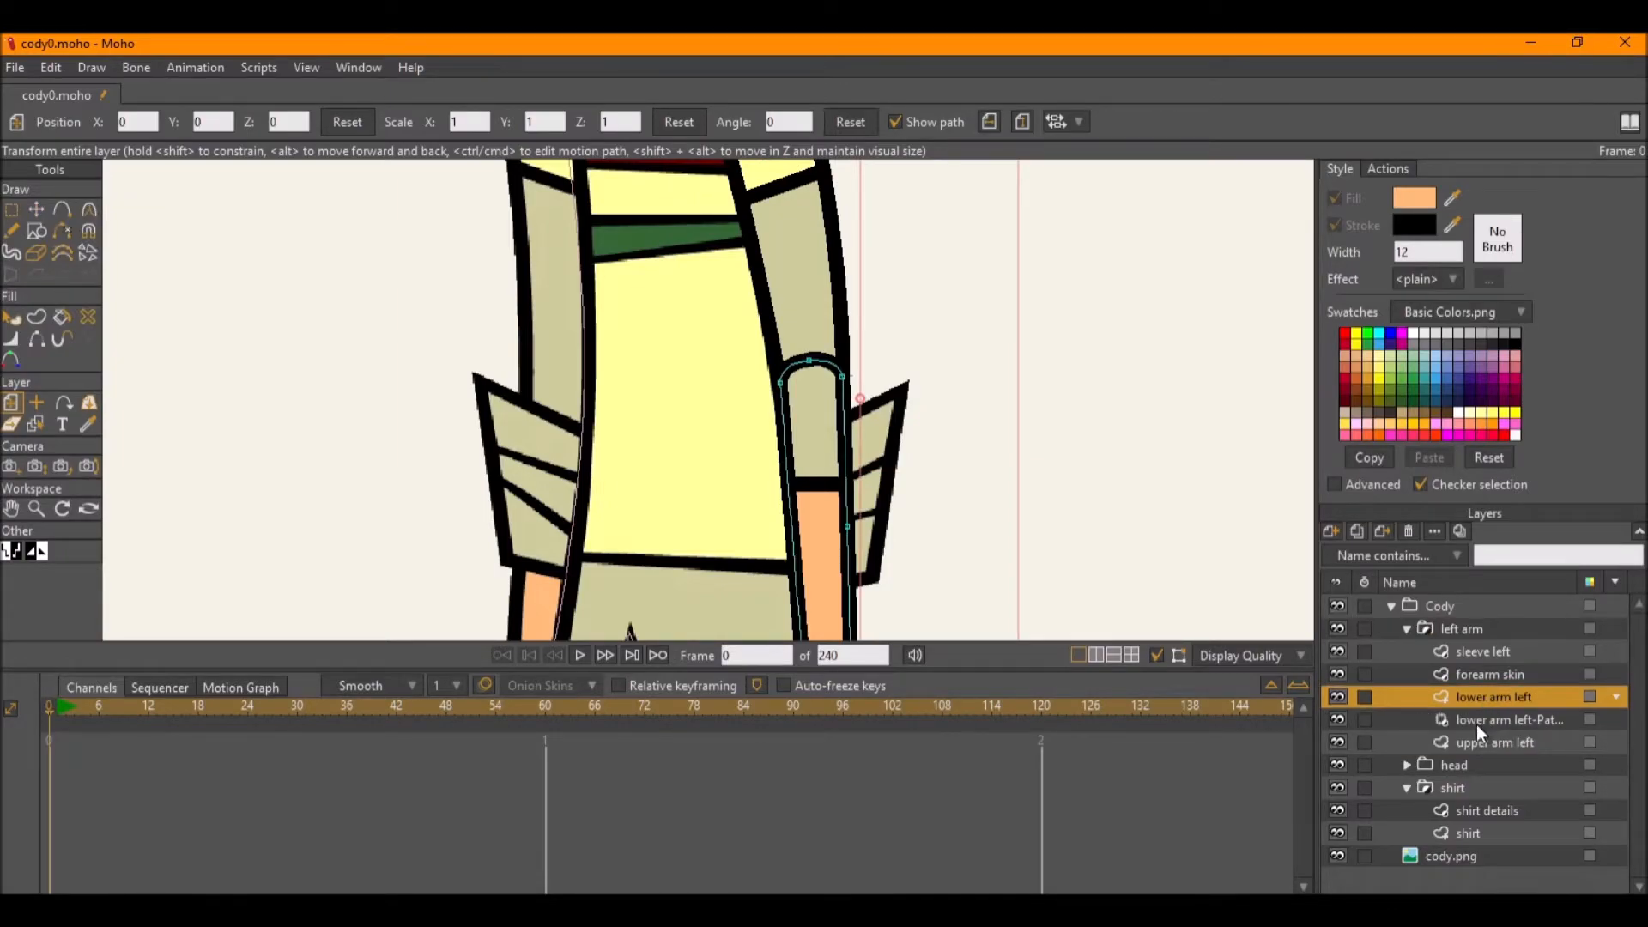
click(1476, 721)
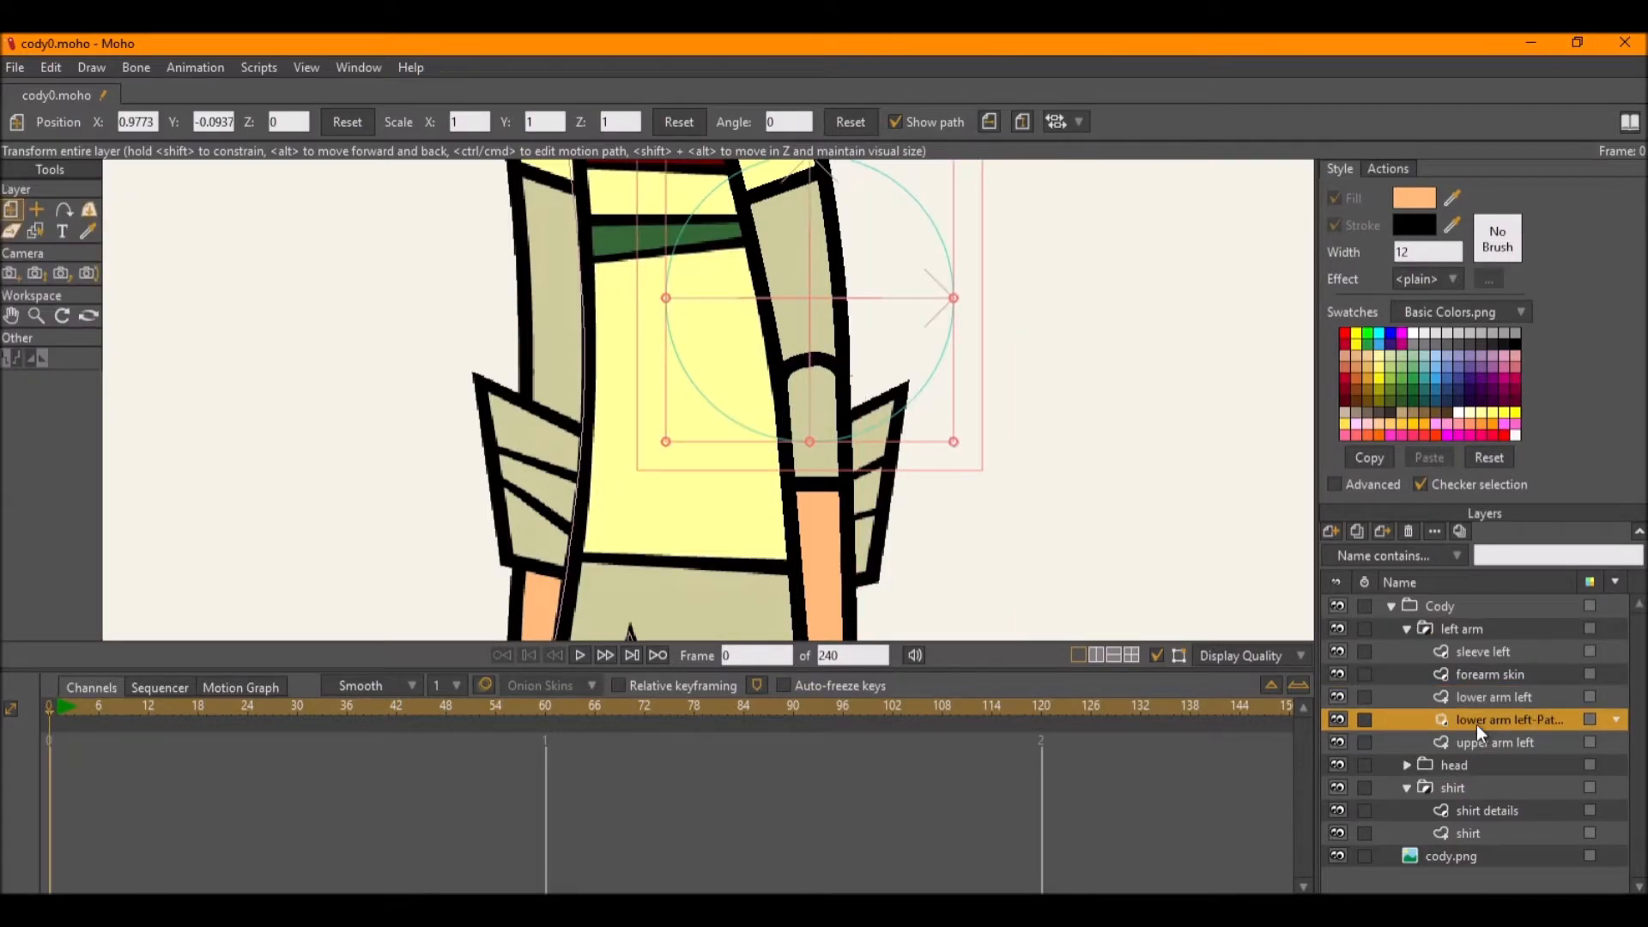
right_click(1476, 725)
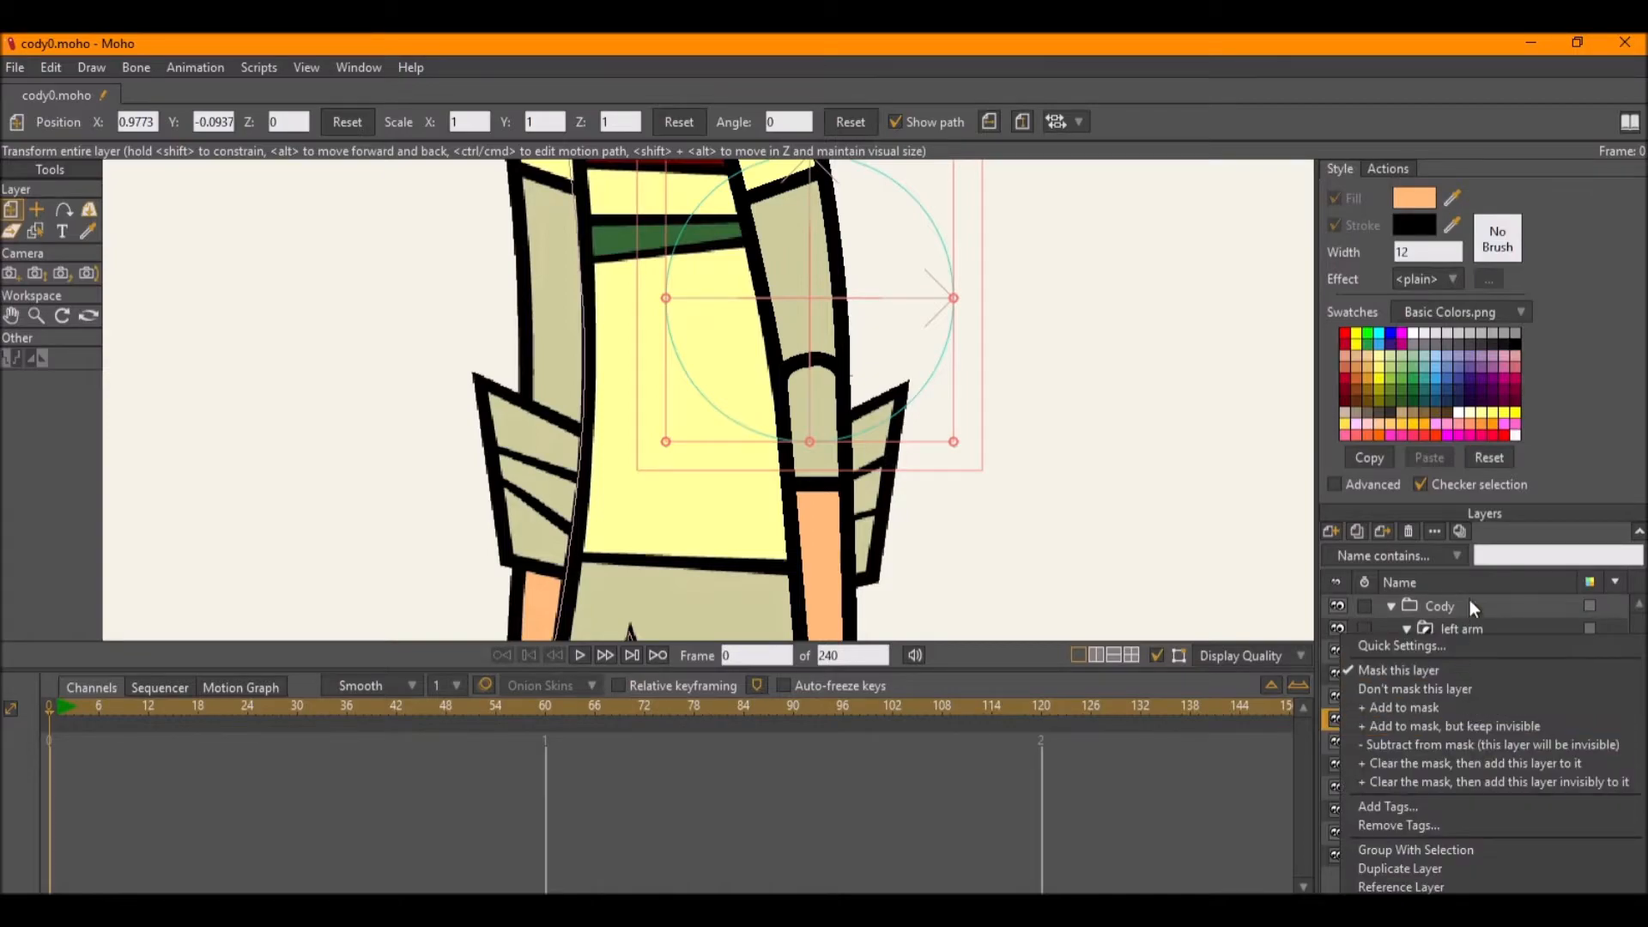
click(1586, 477)
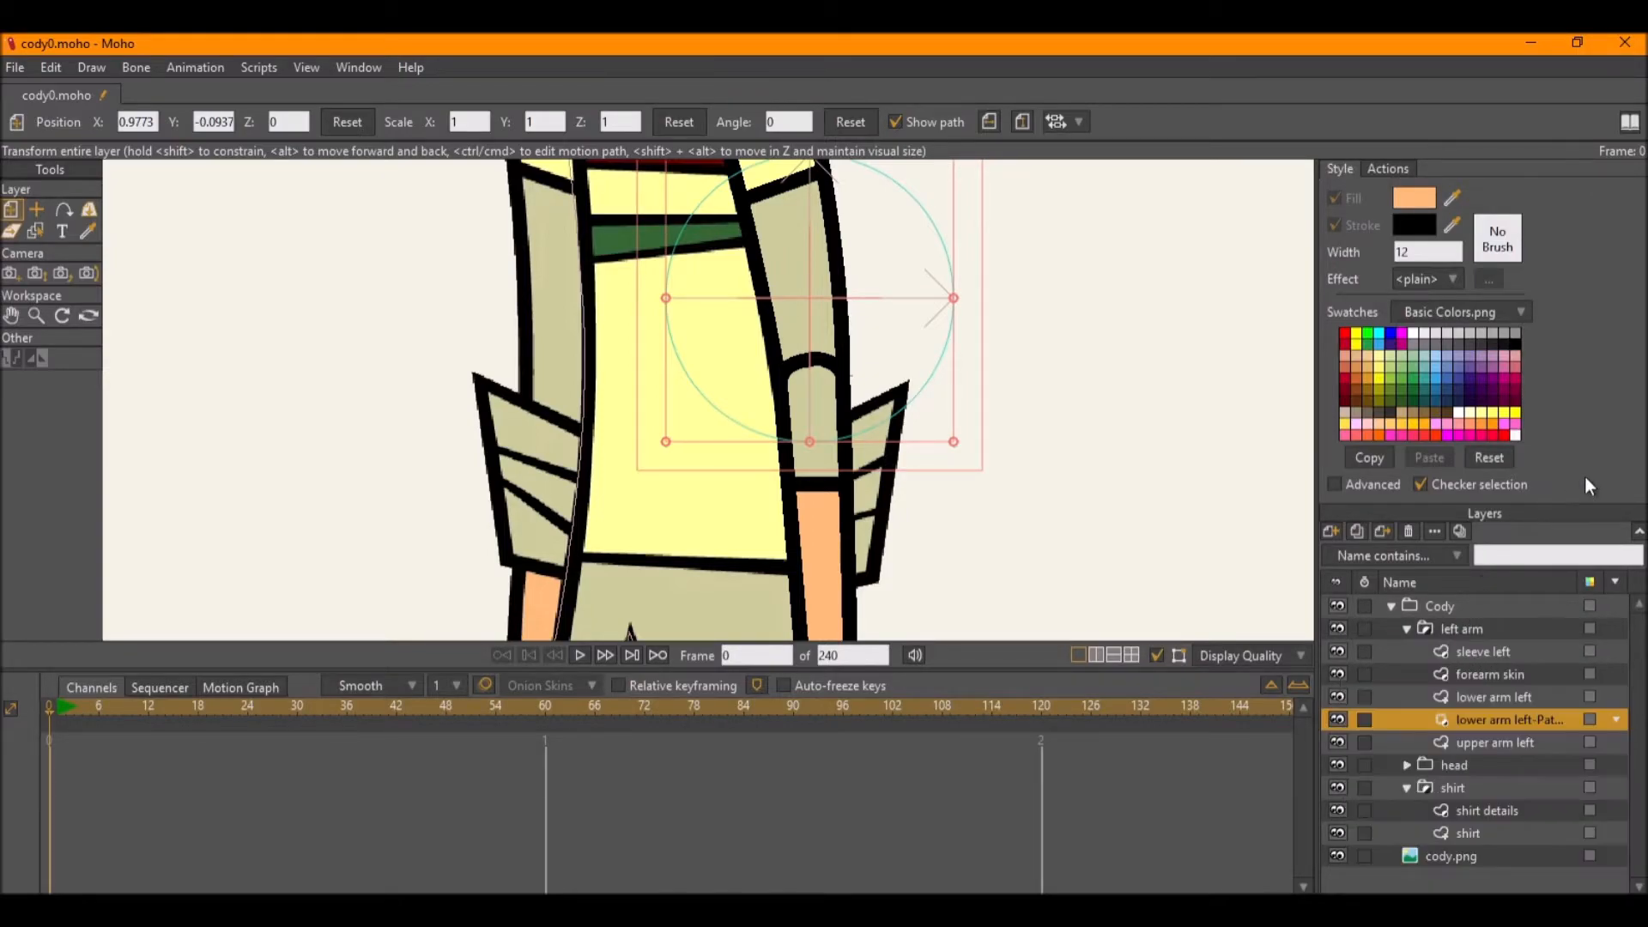
Set the patch layer's target to upper arm left in its layer settings.
double_click(1496, 718)
click(524, 144)
click(486, 213)
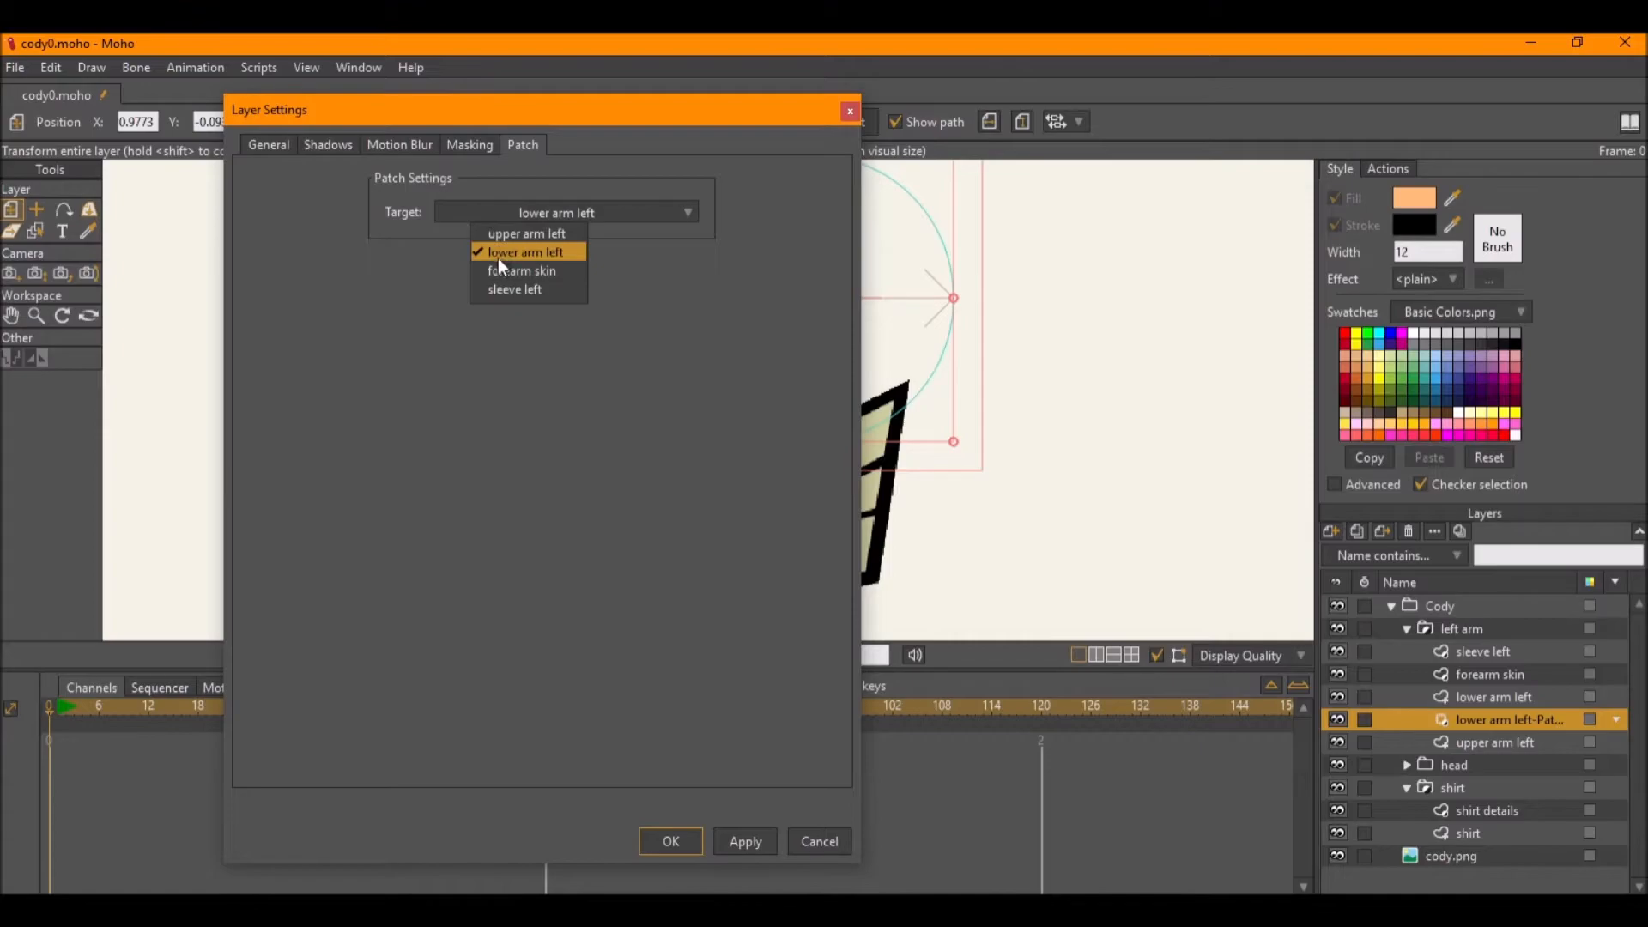
click(503, 230)
click(740, 838)
click(663, 840)
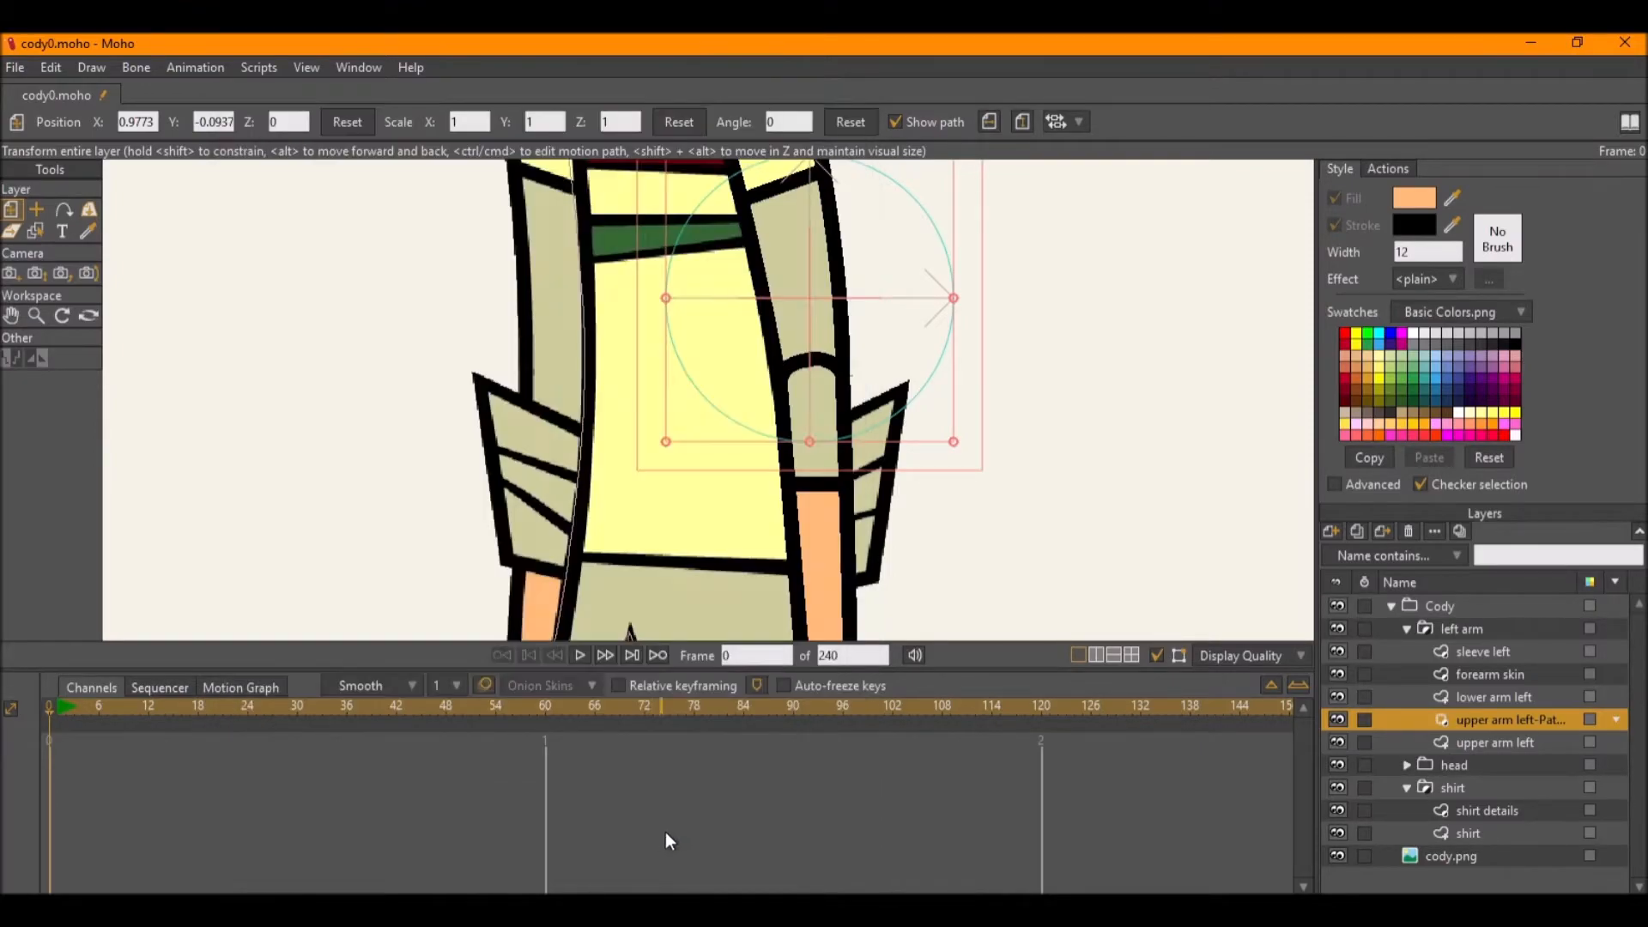
Place the patch layer directly above lower arm left and move the patch down over the elbow seam.
drag(1500, 719, 1490, 696)
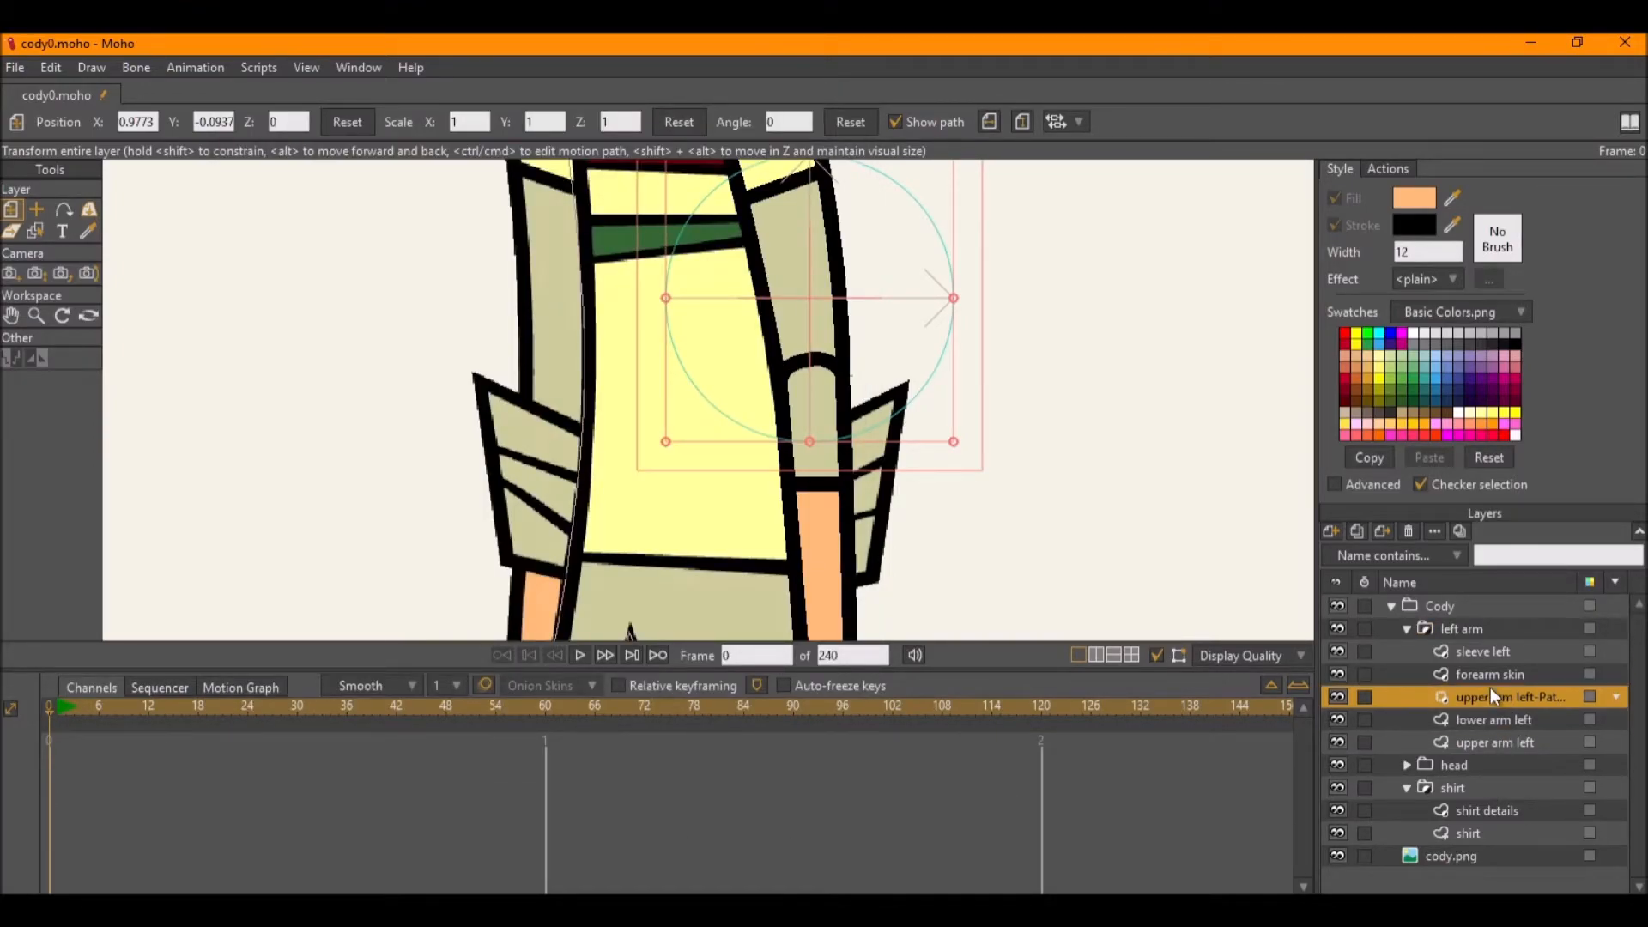
scroll(808, 329, up, 1)
drag(809, 329, 824, 423)
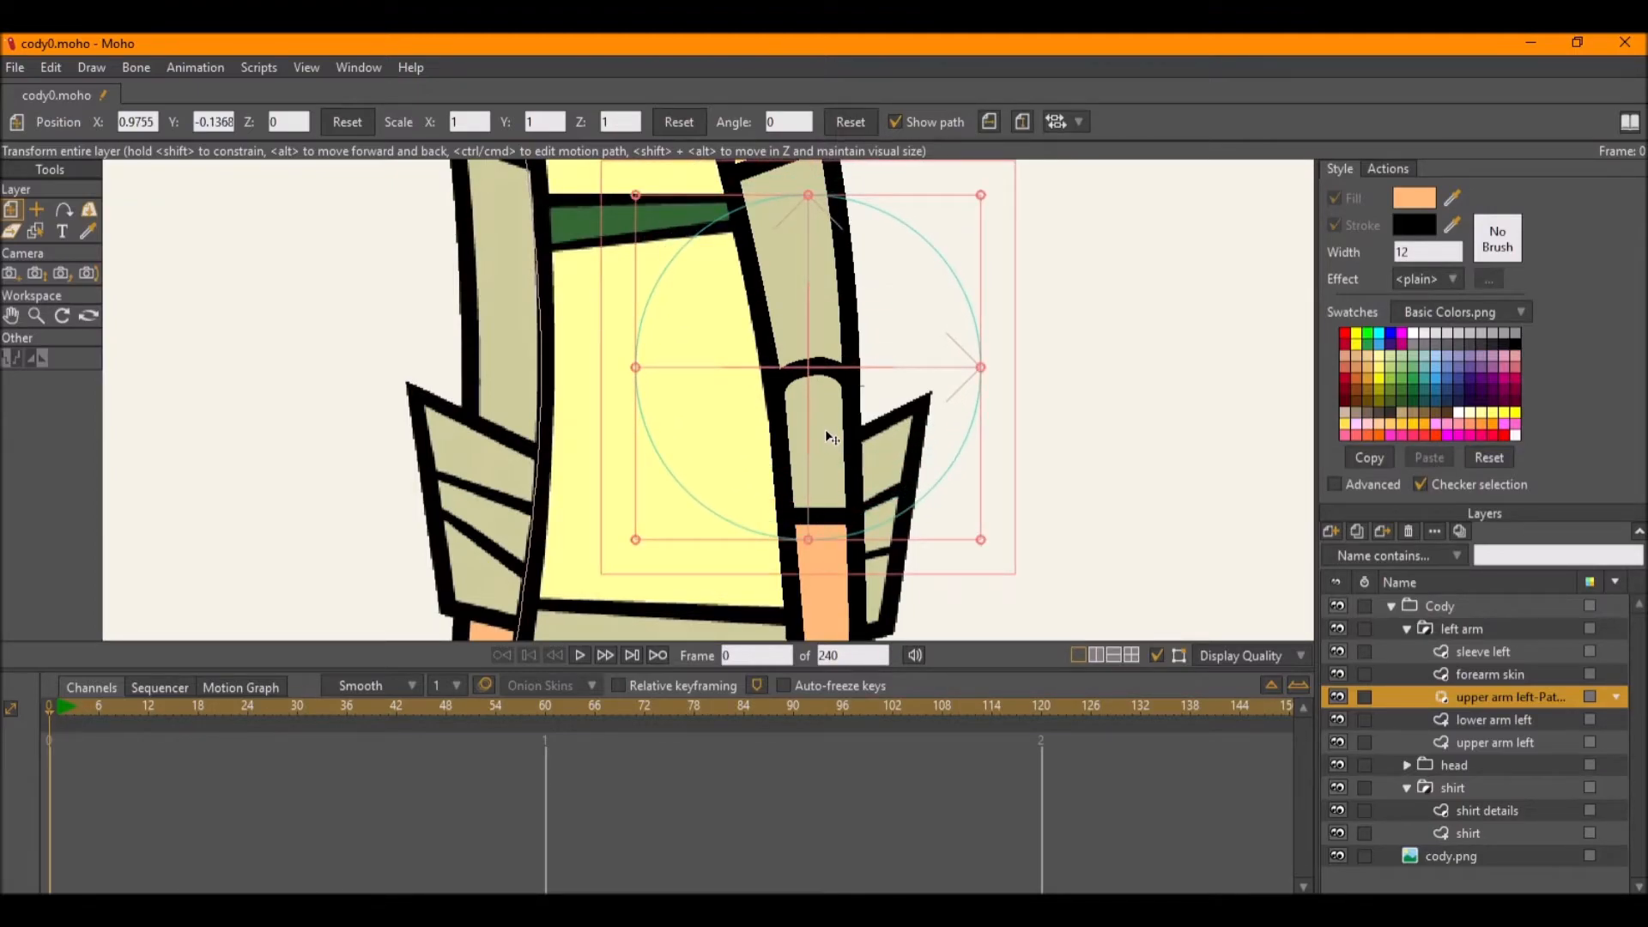
Render the current frame and inspect how the left arm's elbow blends.
key(ctrl+r)
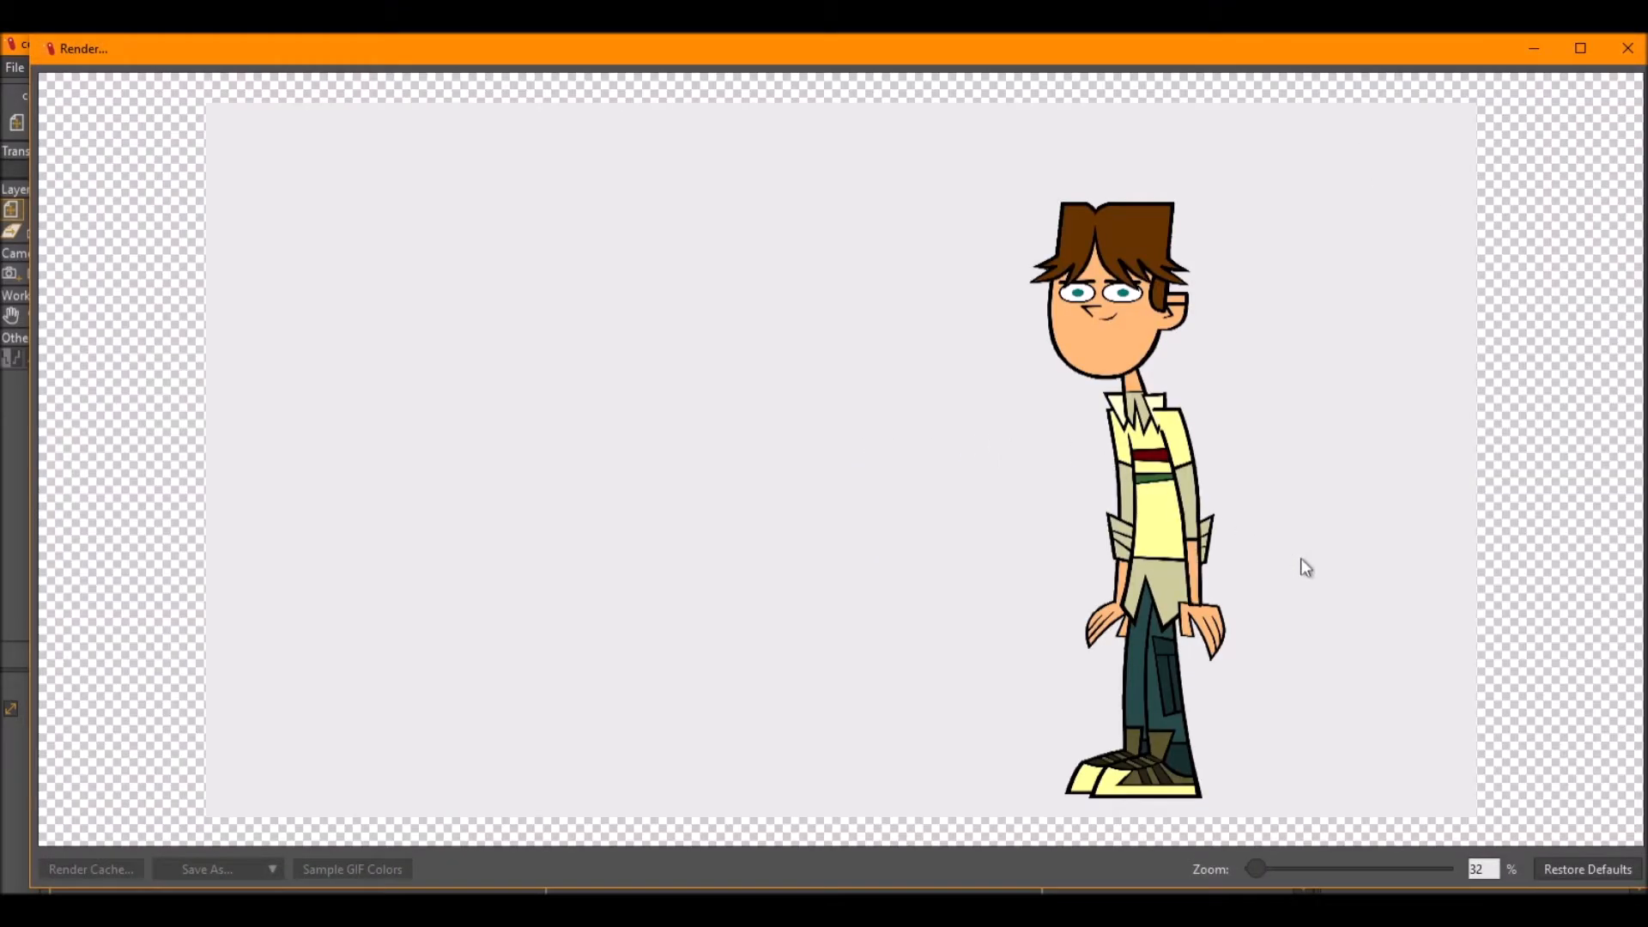
scroll(1300, 555, up, 1)
scroll(1300, 554, up, 1)
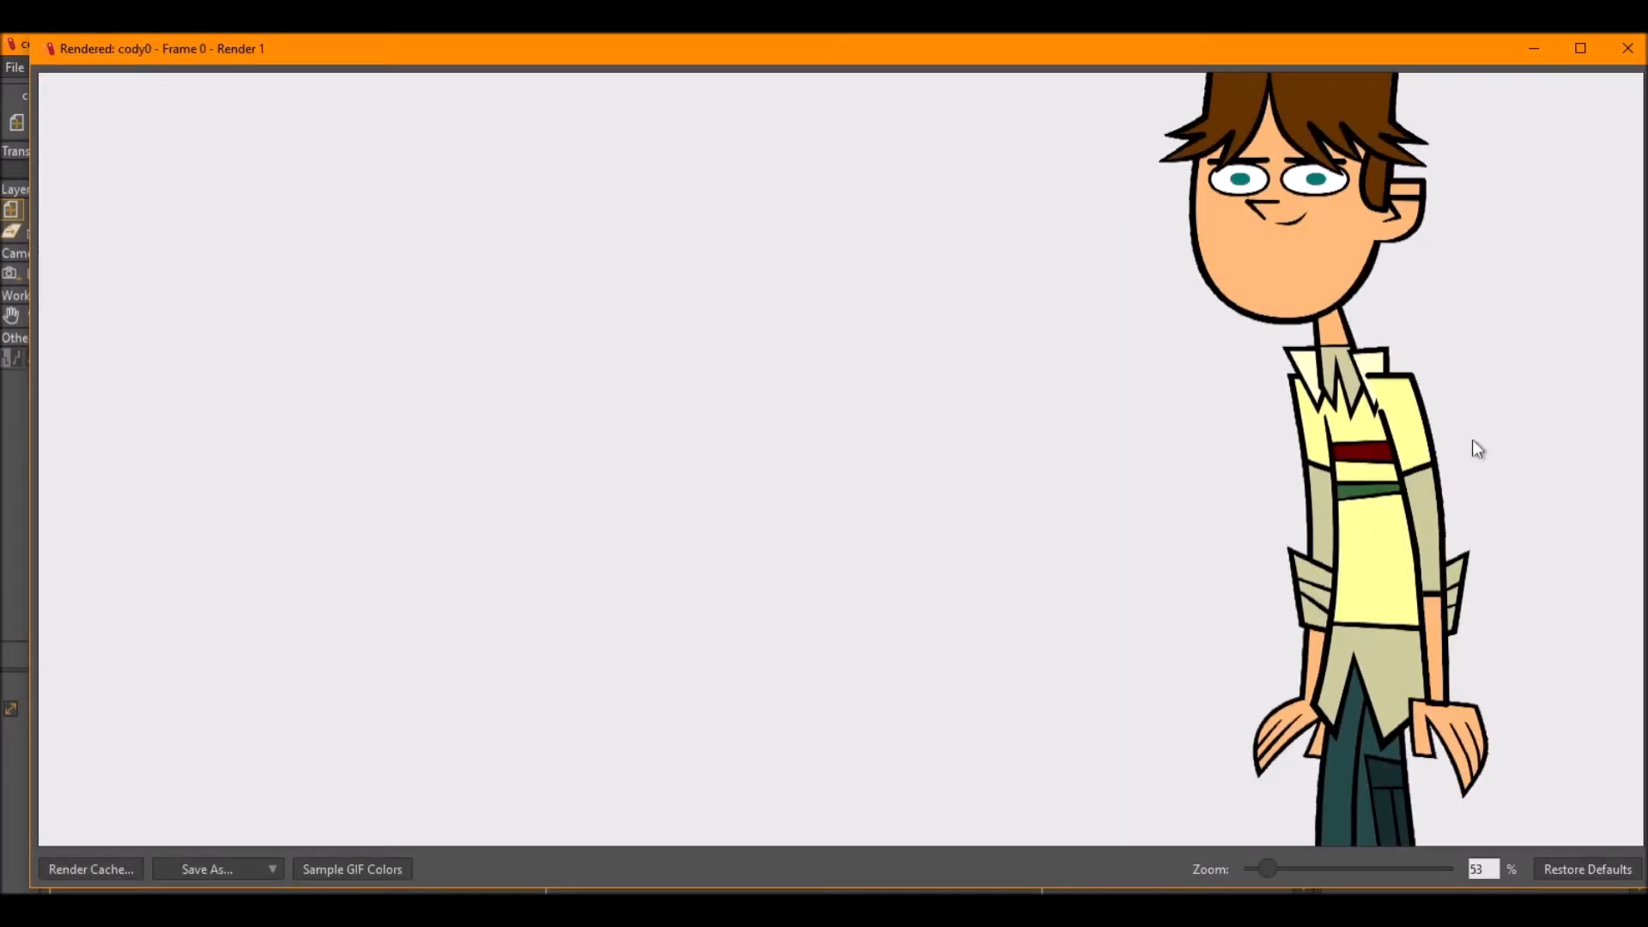
scroll(1490, 539, up, 1)
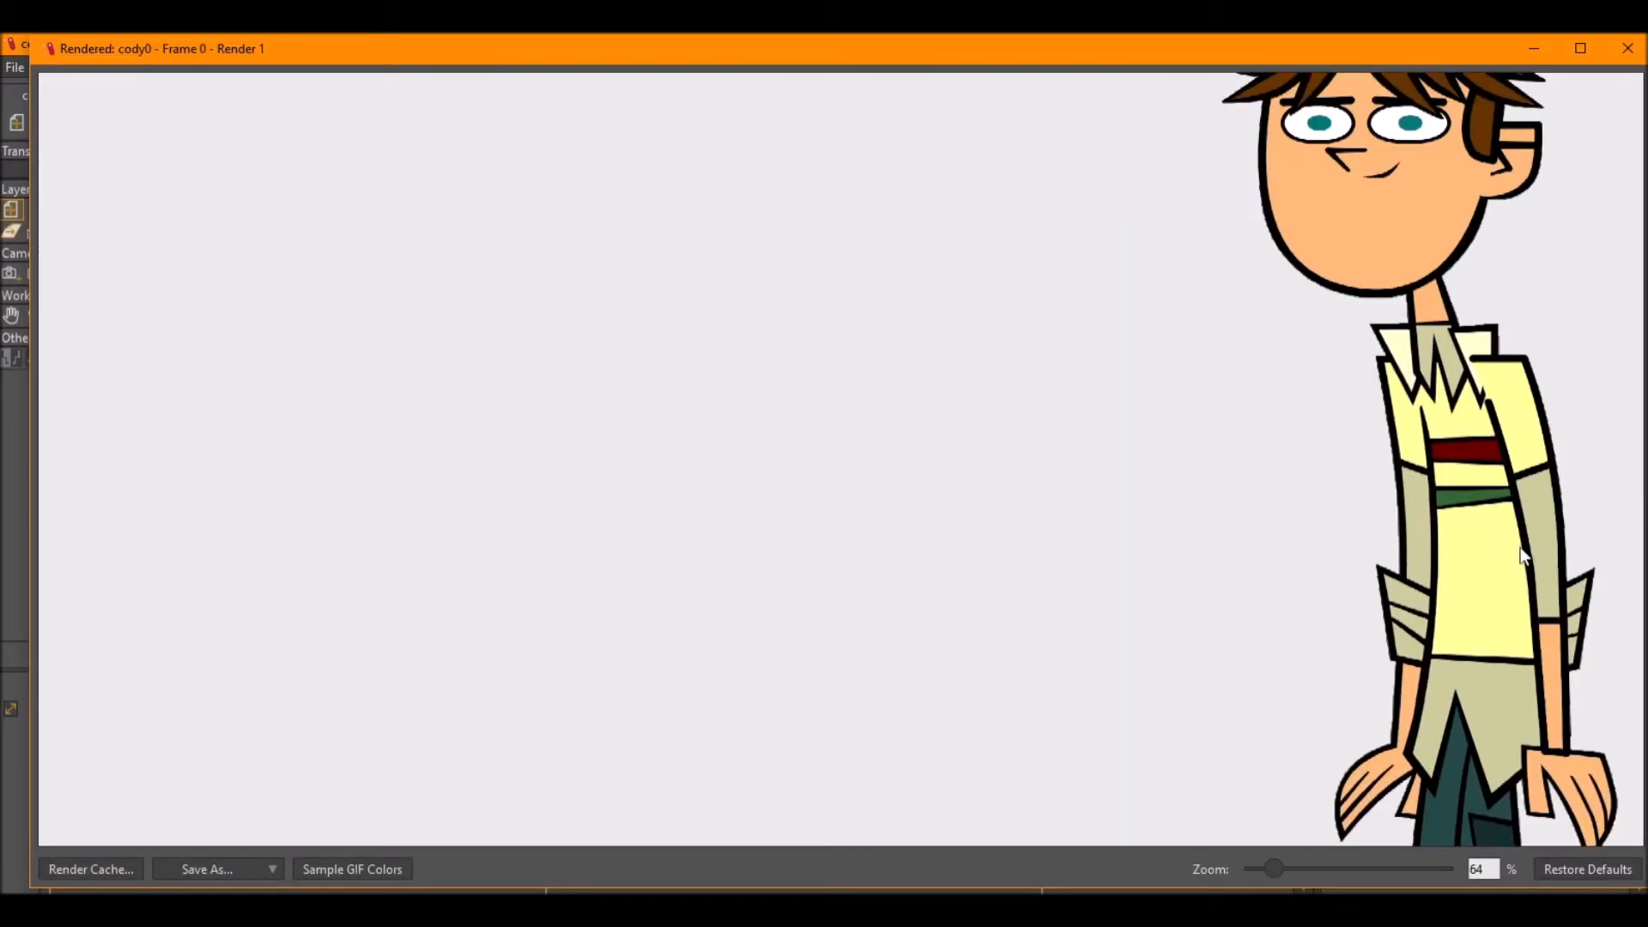
scroll(1528, 550, down, 1)
scroll(1541, 535, down, 1)
drag(1287, 55, 1205, 67)
scroll(1201, 469, up, 2)
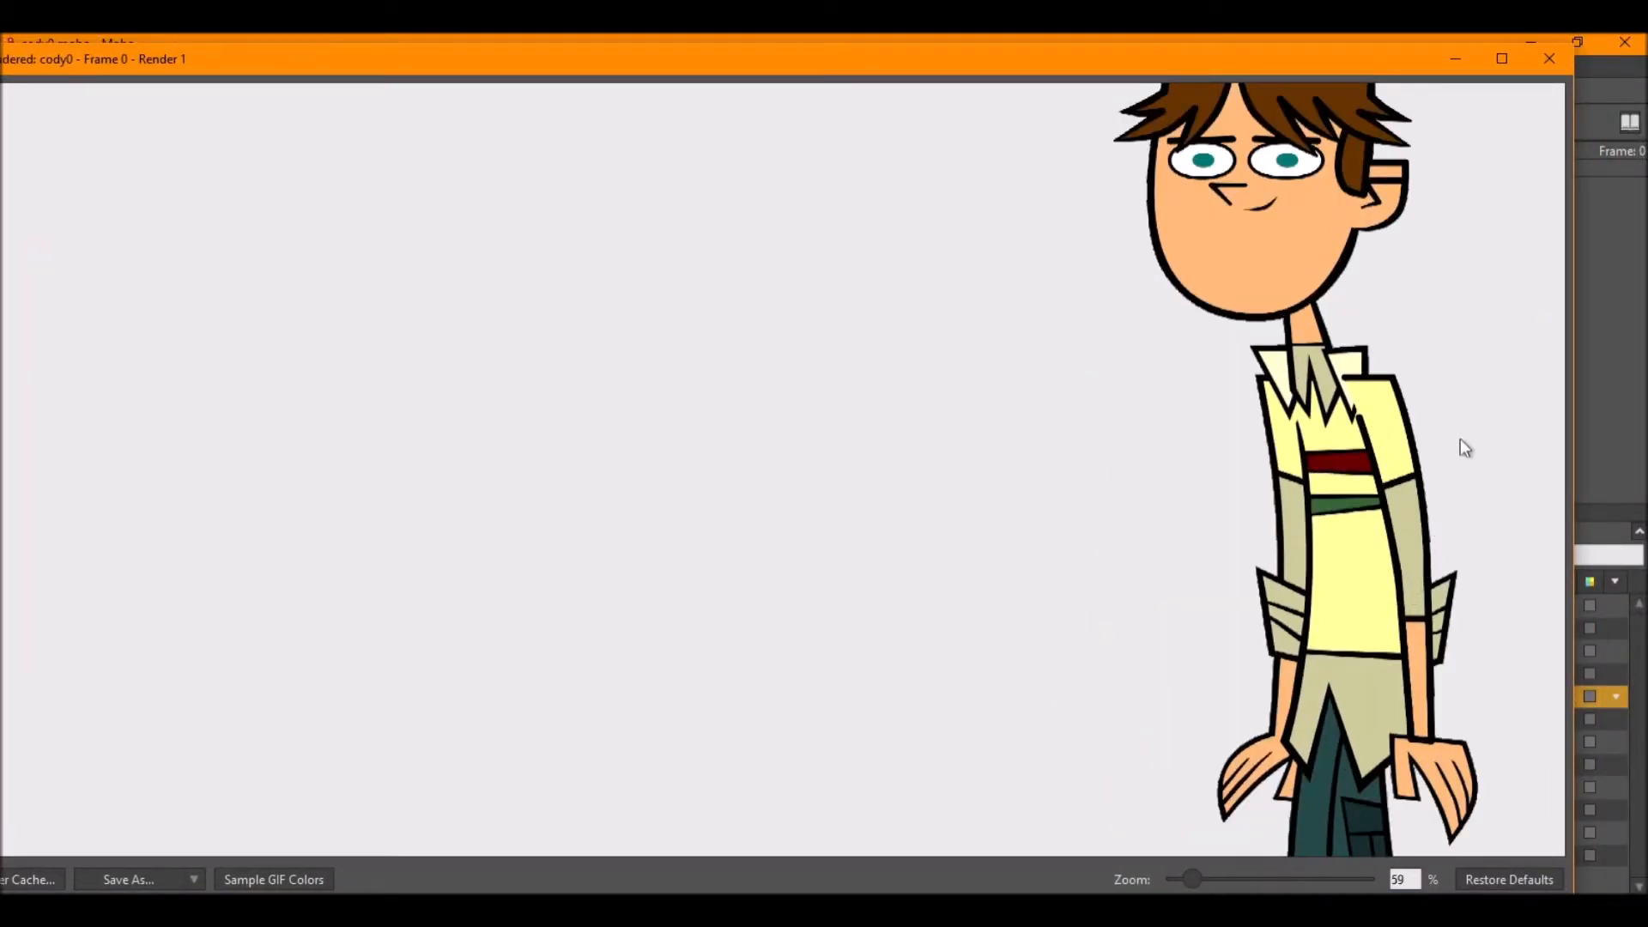
click(1543, 70)
Render the frame again to recheck the patched elbow, and close the preview.
scroll(803, 407, up, 2)
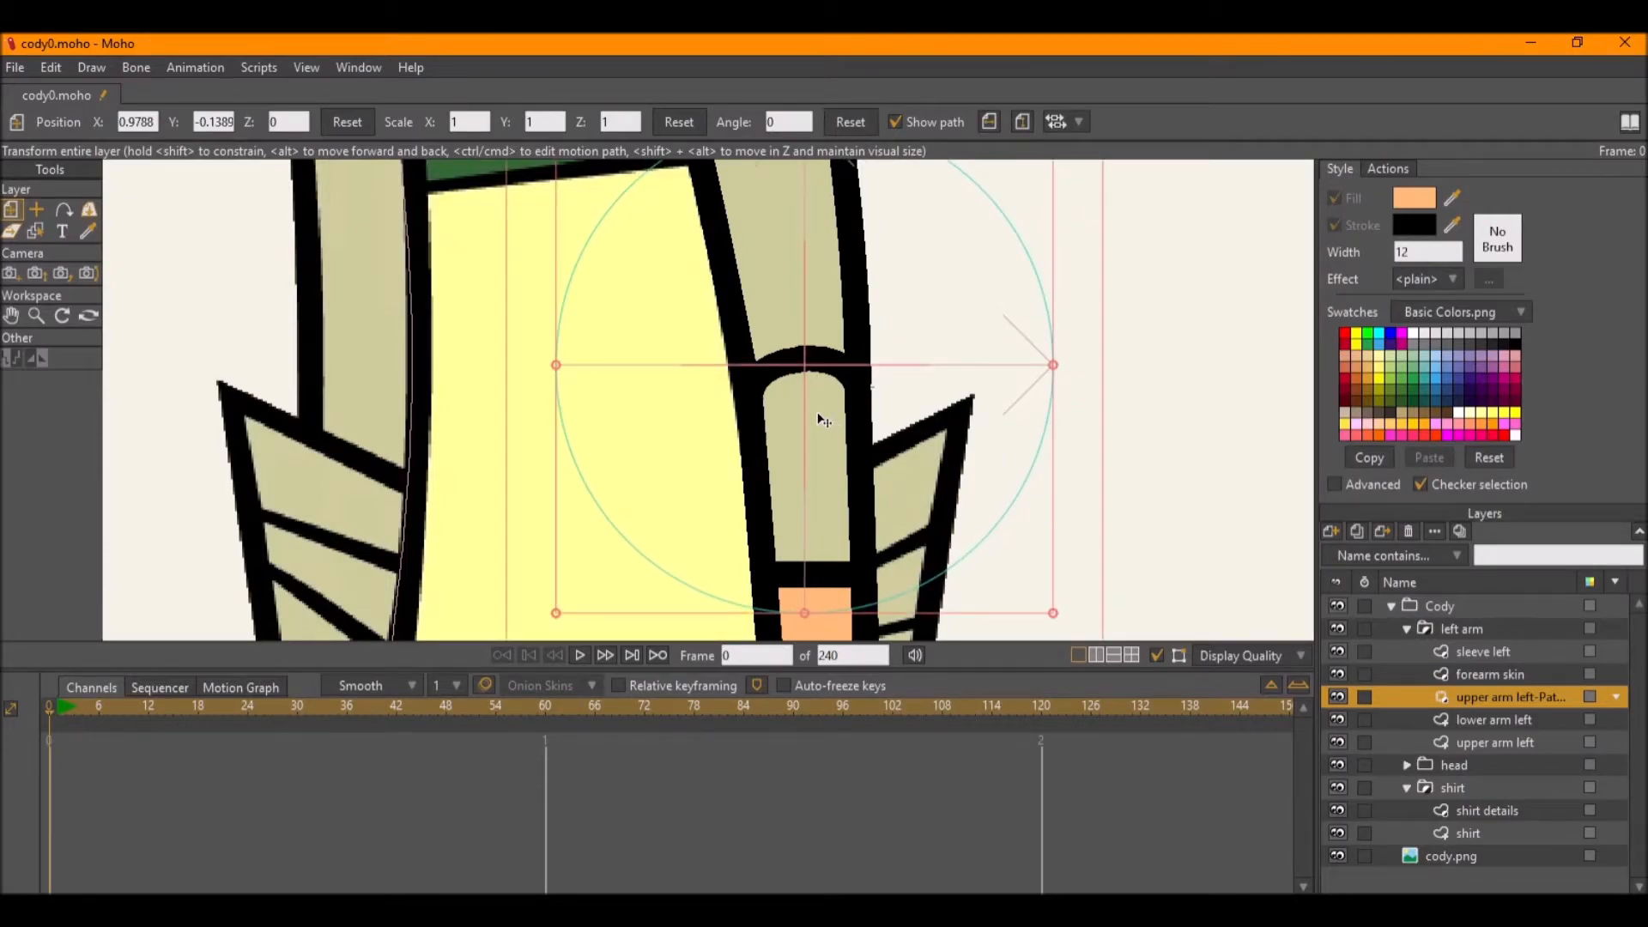
key(ctrl+r)
scroll(1116, 386, up, 1)
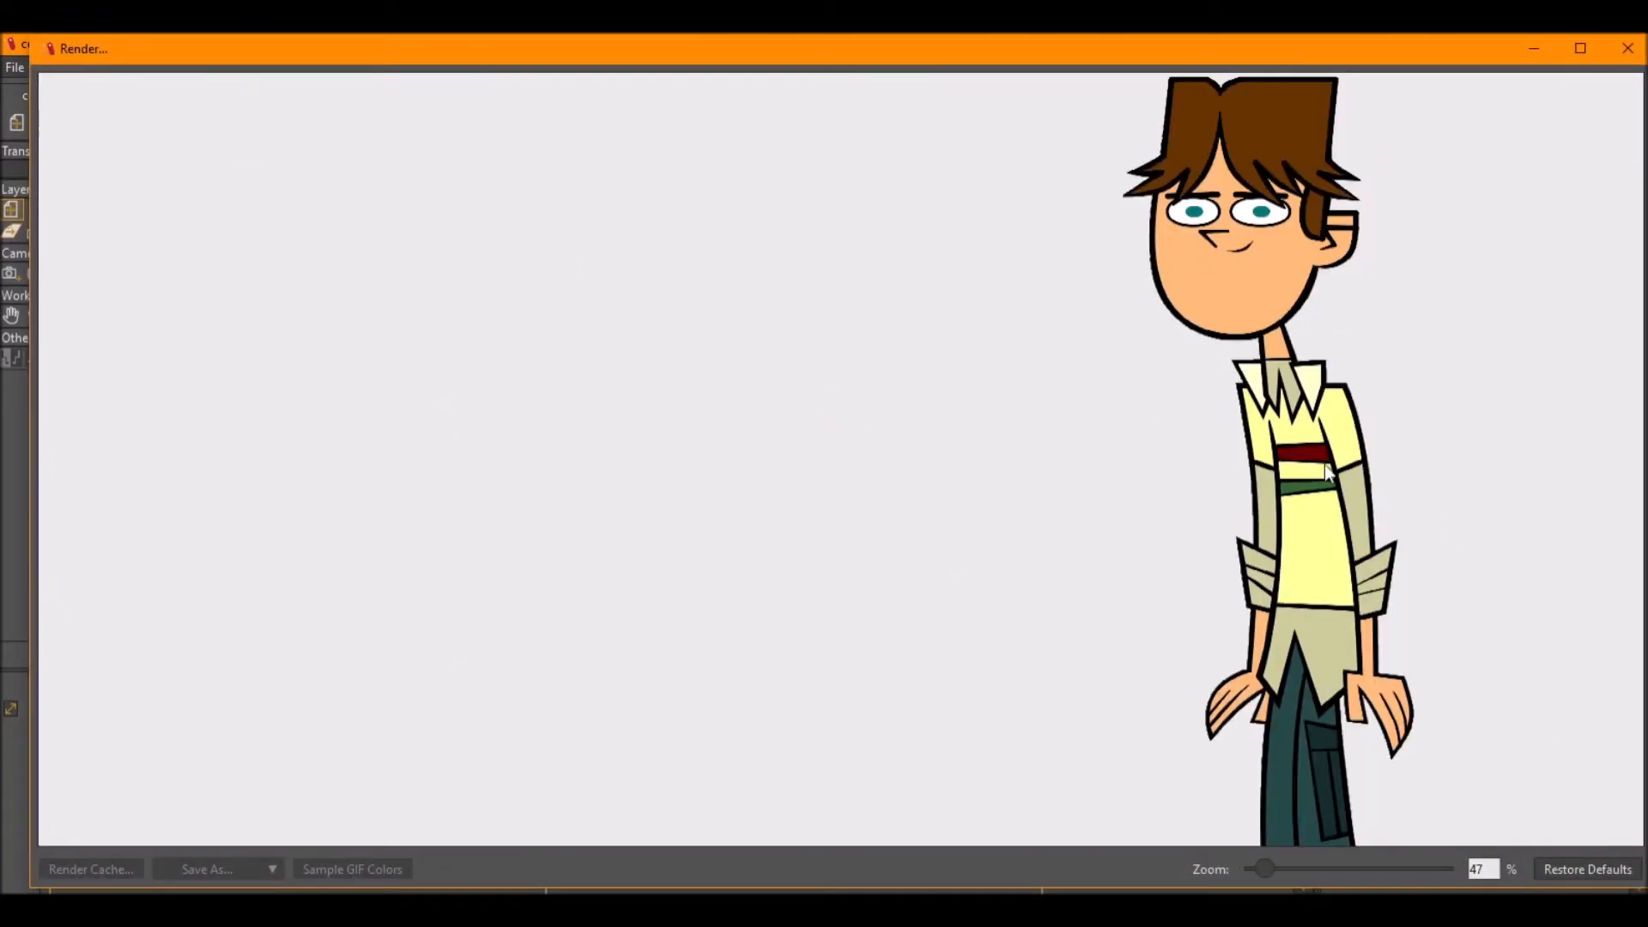
click(1627, 48)
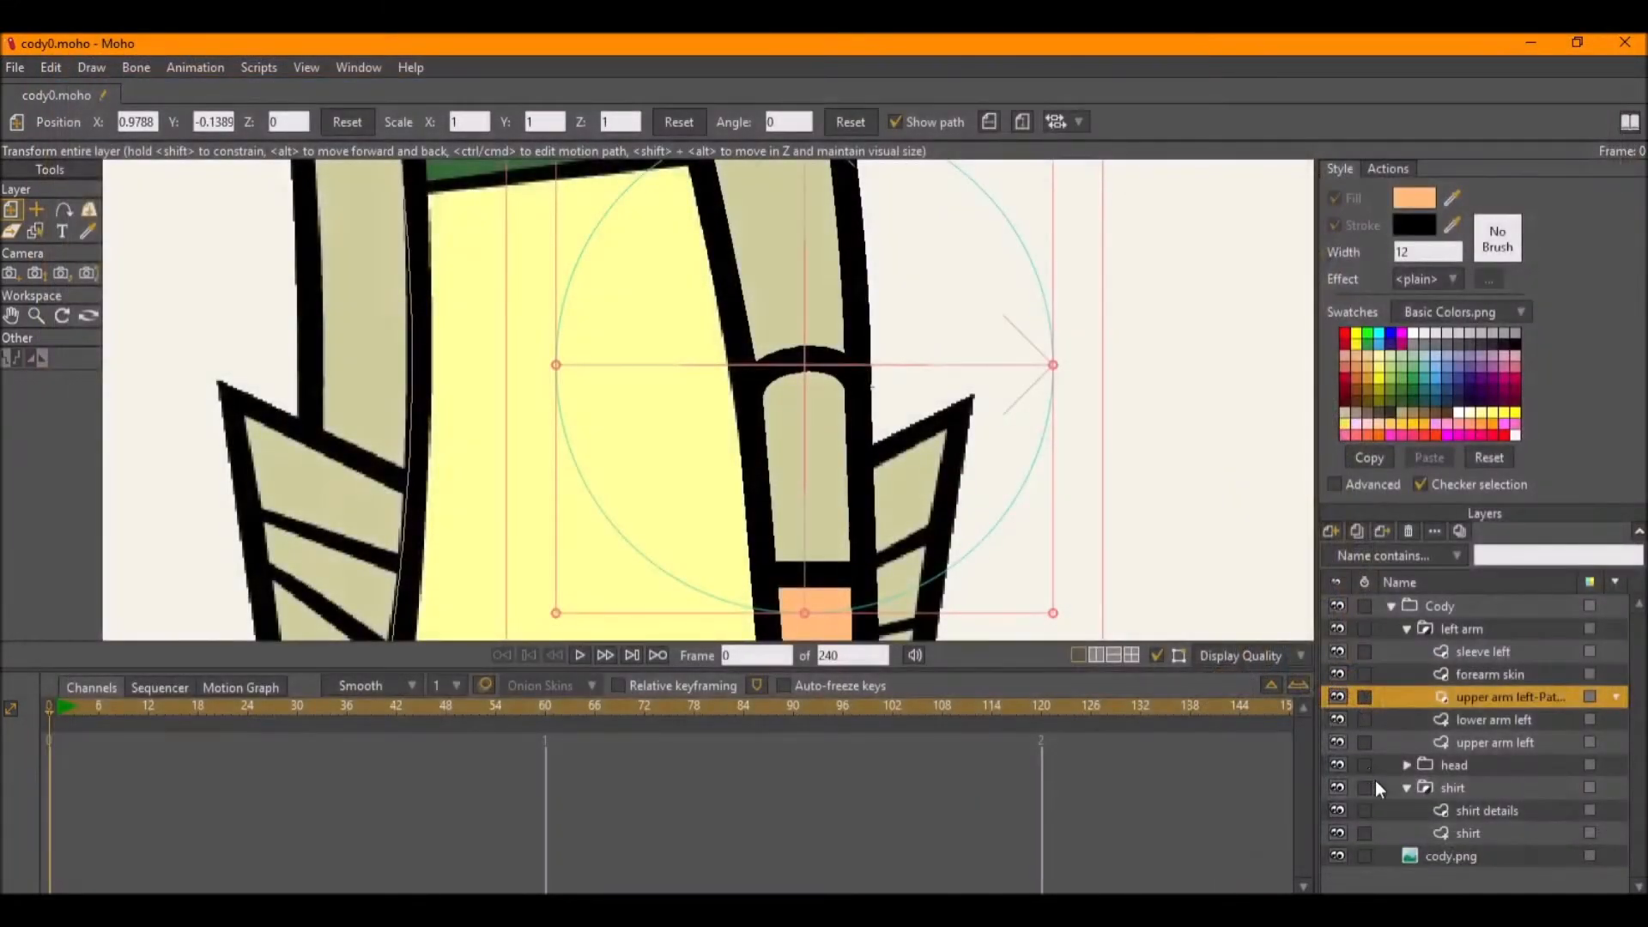
Hide the cody.png reference layer and render the frame to check the vector artwork alone.
click(1337, 856)
key(ctrl+r)
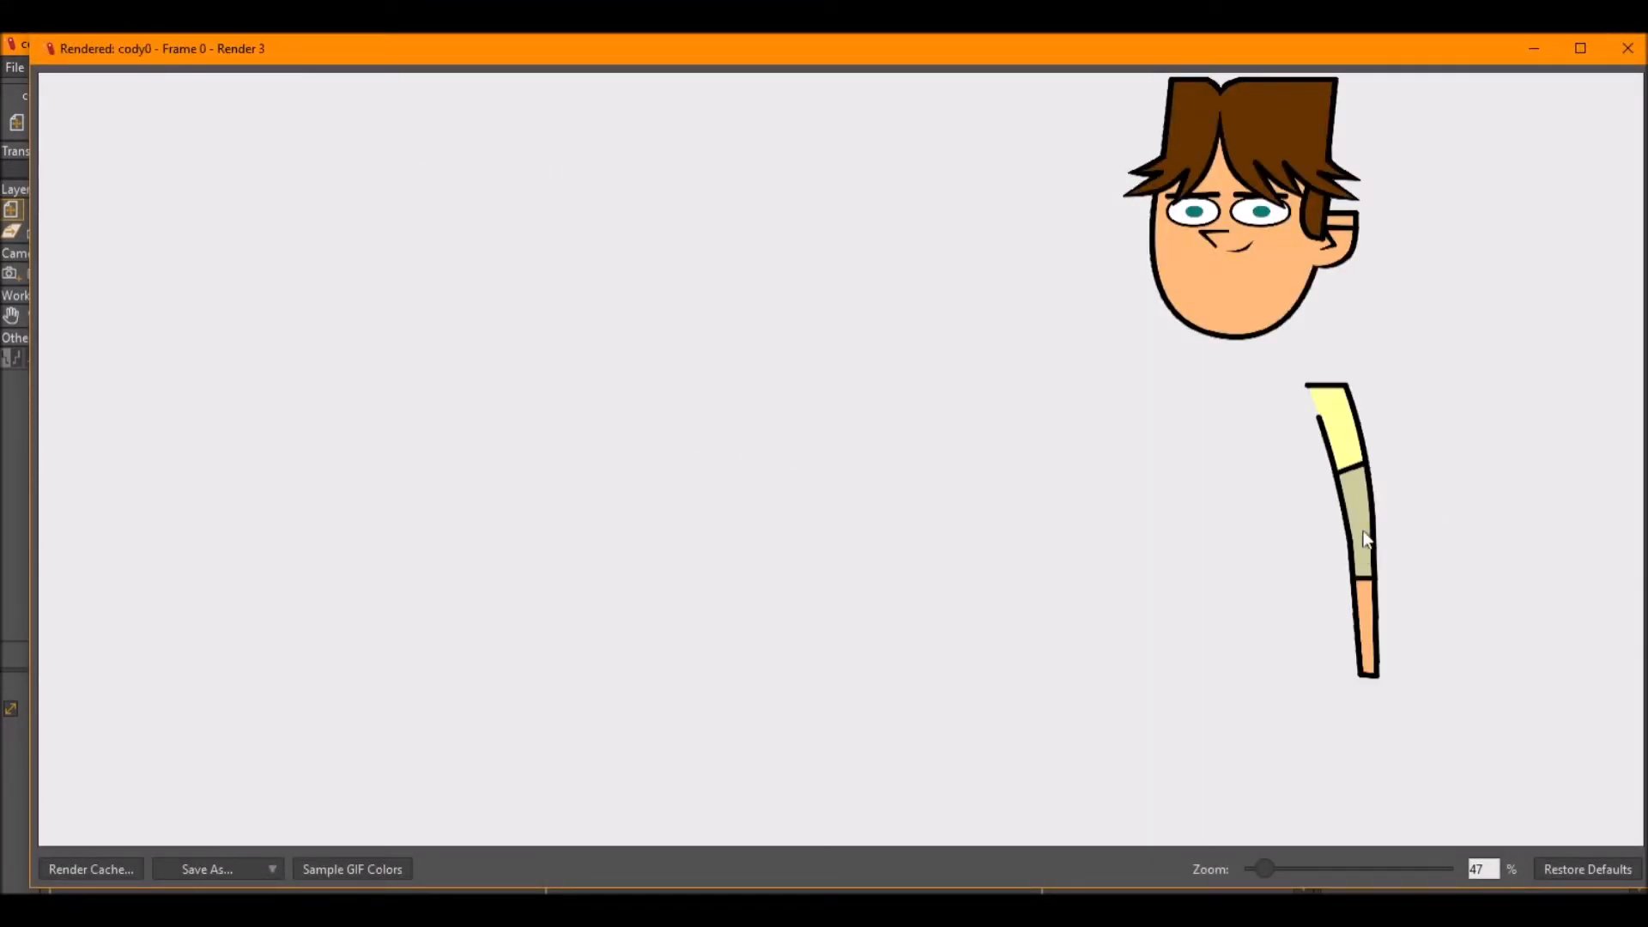
click(1626, 57)
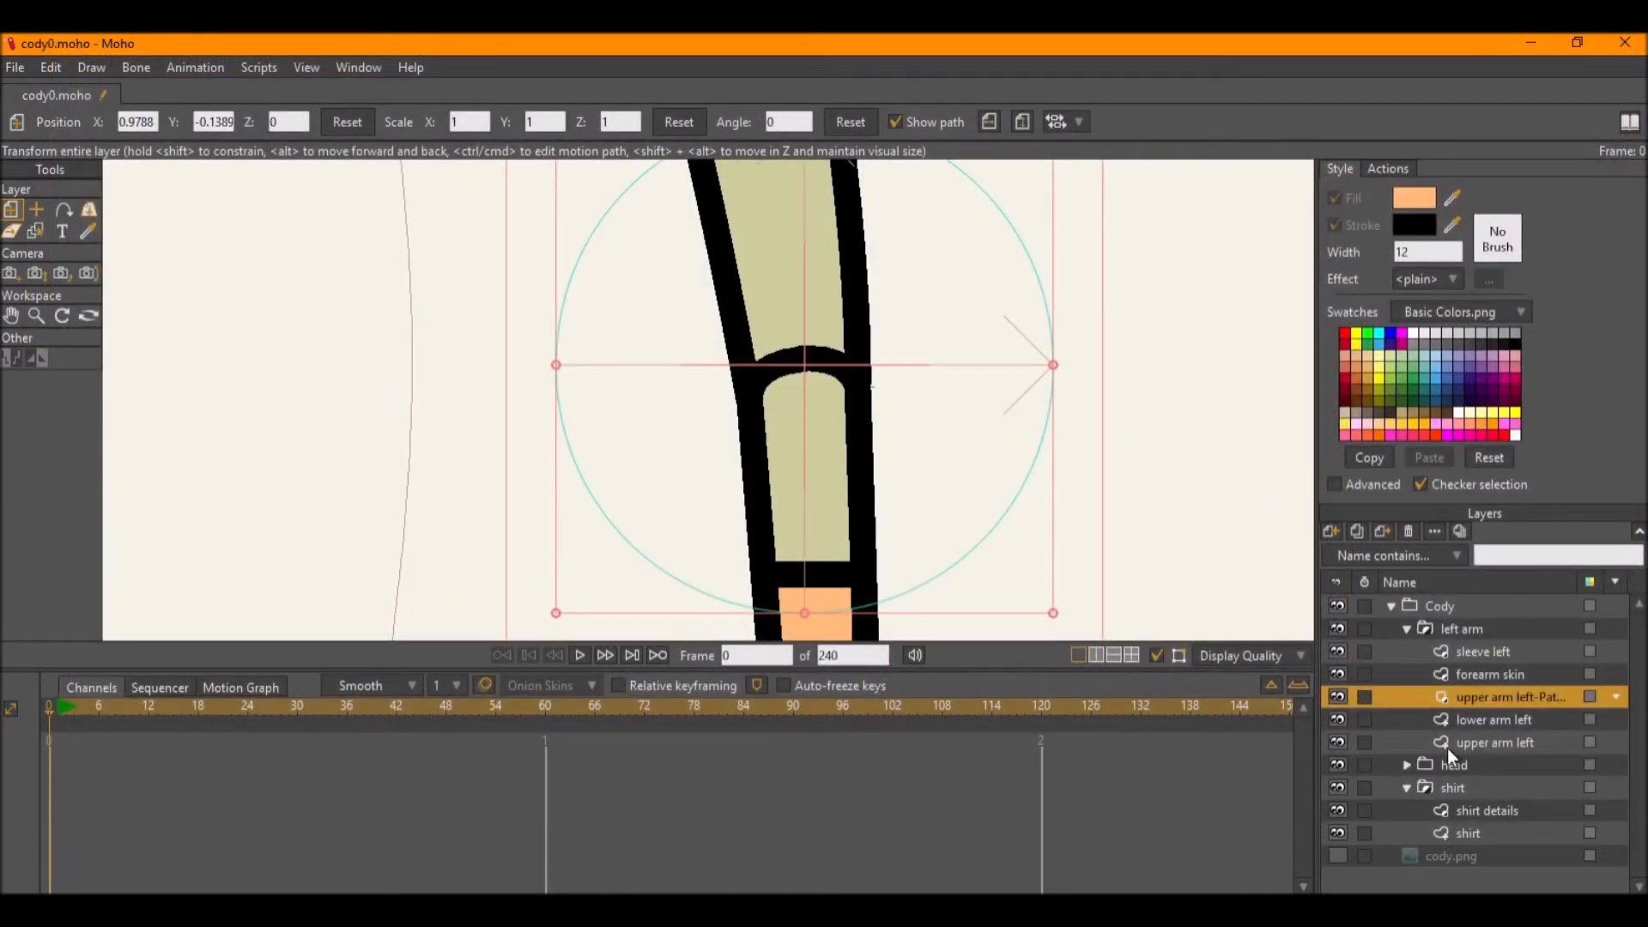
Check the patched elbow up close and show the cody.png reference layer again.
drag(1026, 541, 874, 428)
drag(700, 379, 735, 555)
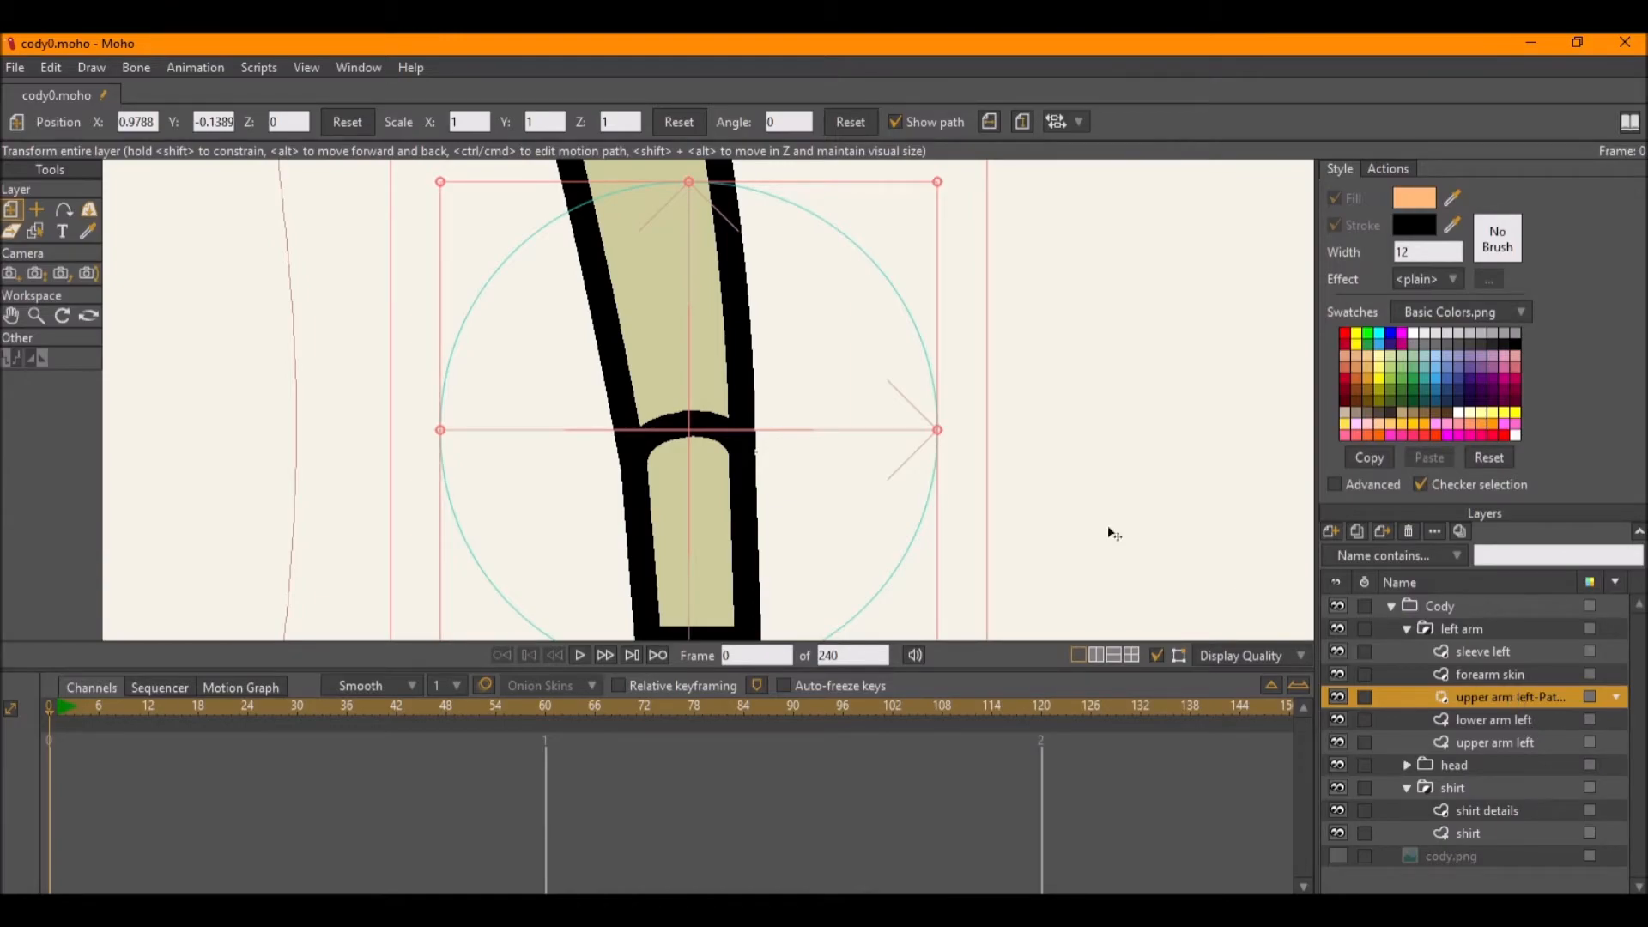
click(1338, 857)
scroll(606, 328, down, 2)
drag(611, 326, 655, 286)
scroll(655, 331, up, 1)
drag(697, 411, 700, 243)
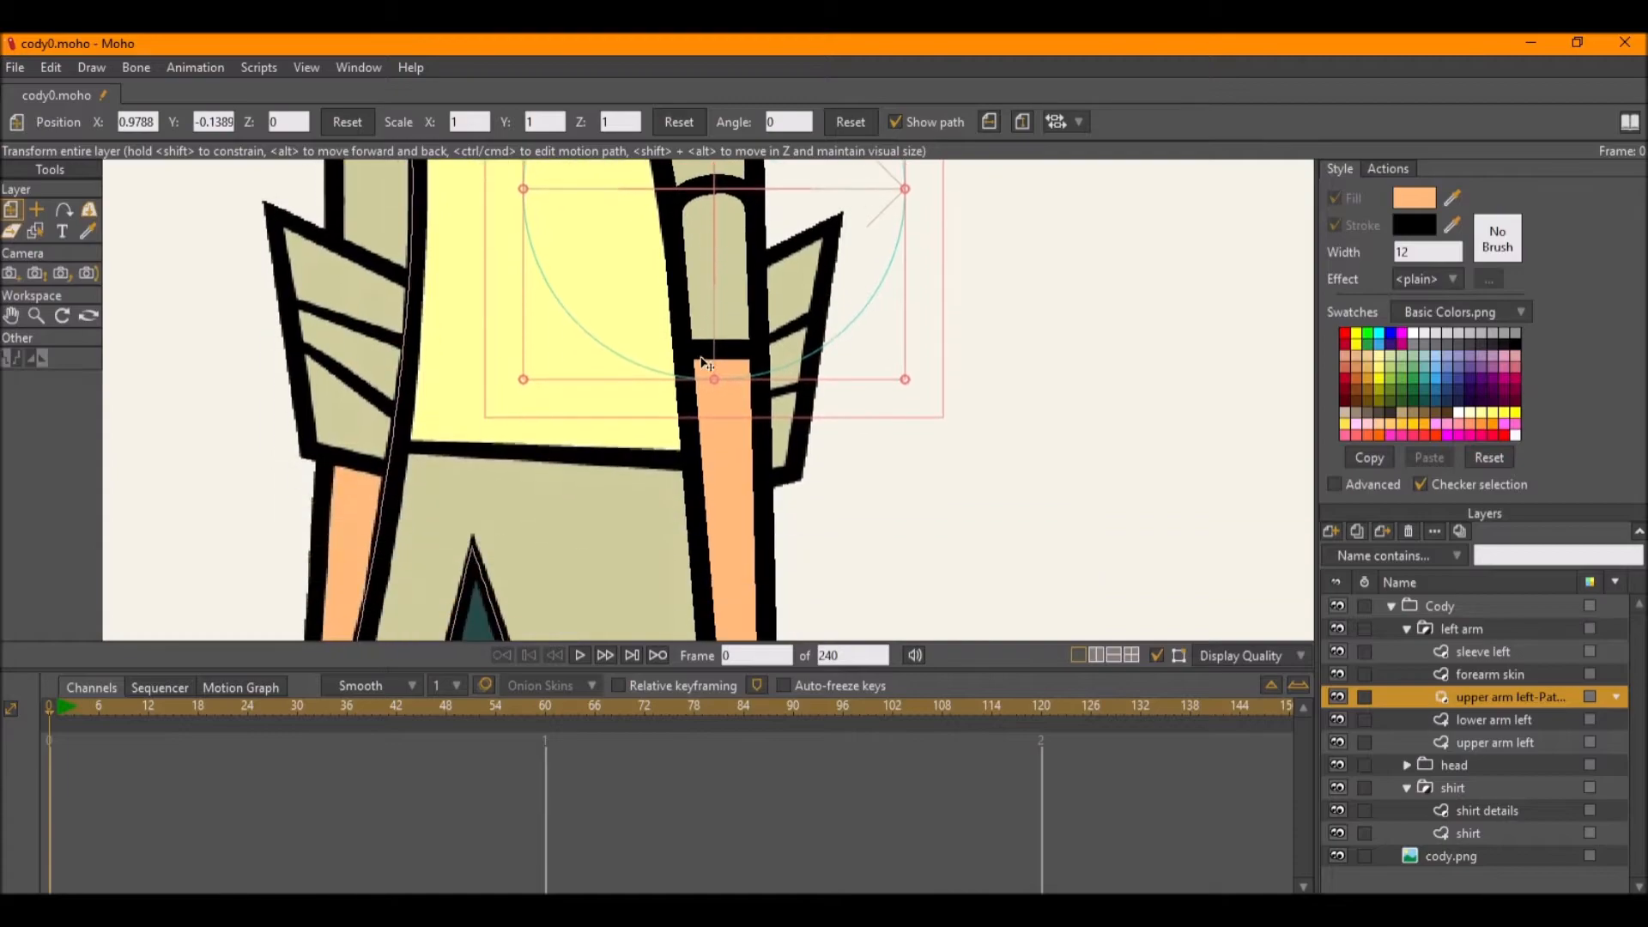
Hide the forearm skin and lower arm left layers and add a new vector layer directly above forearm skin.
scroll(705, 352, down, 2)
drag(710, 406, 715, 442)
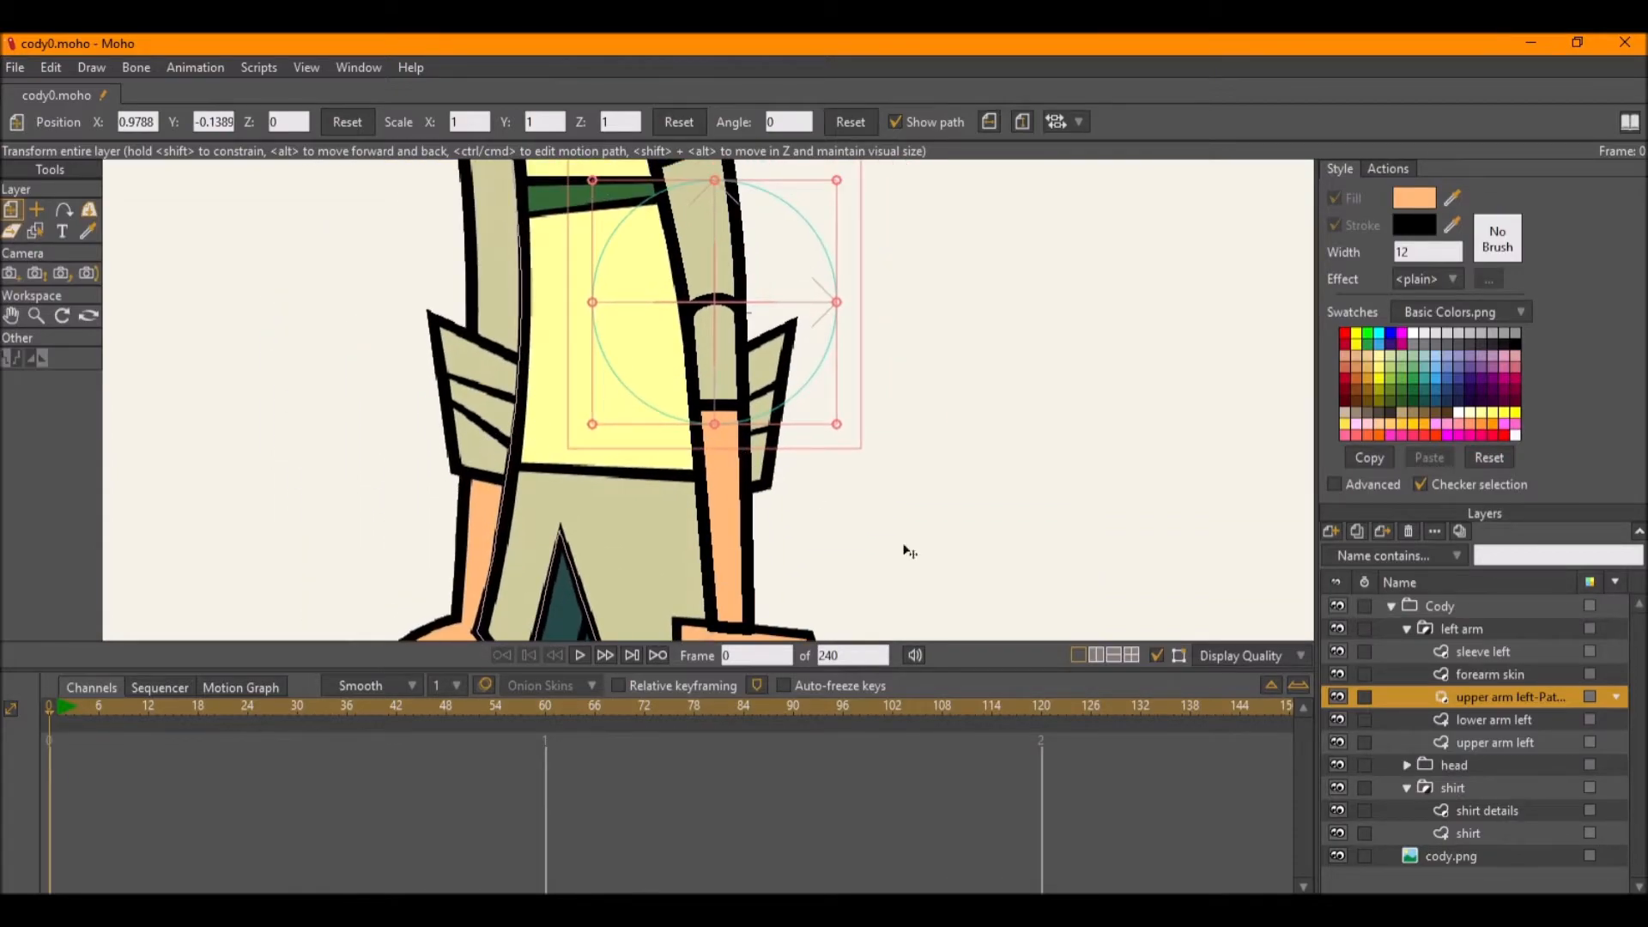
scroll(765, 481, up, 1)
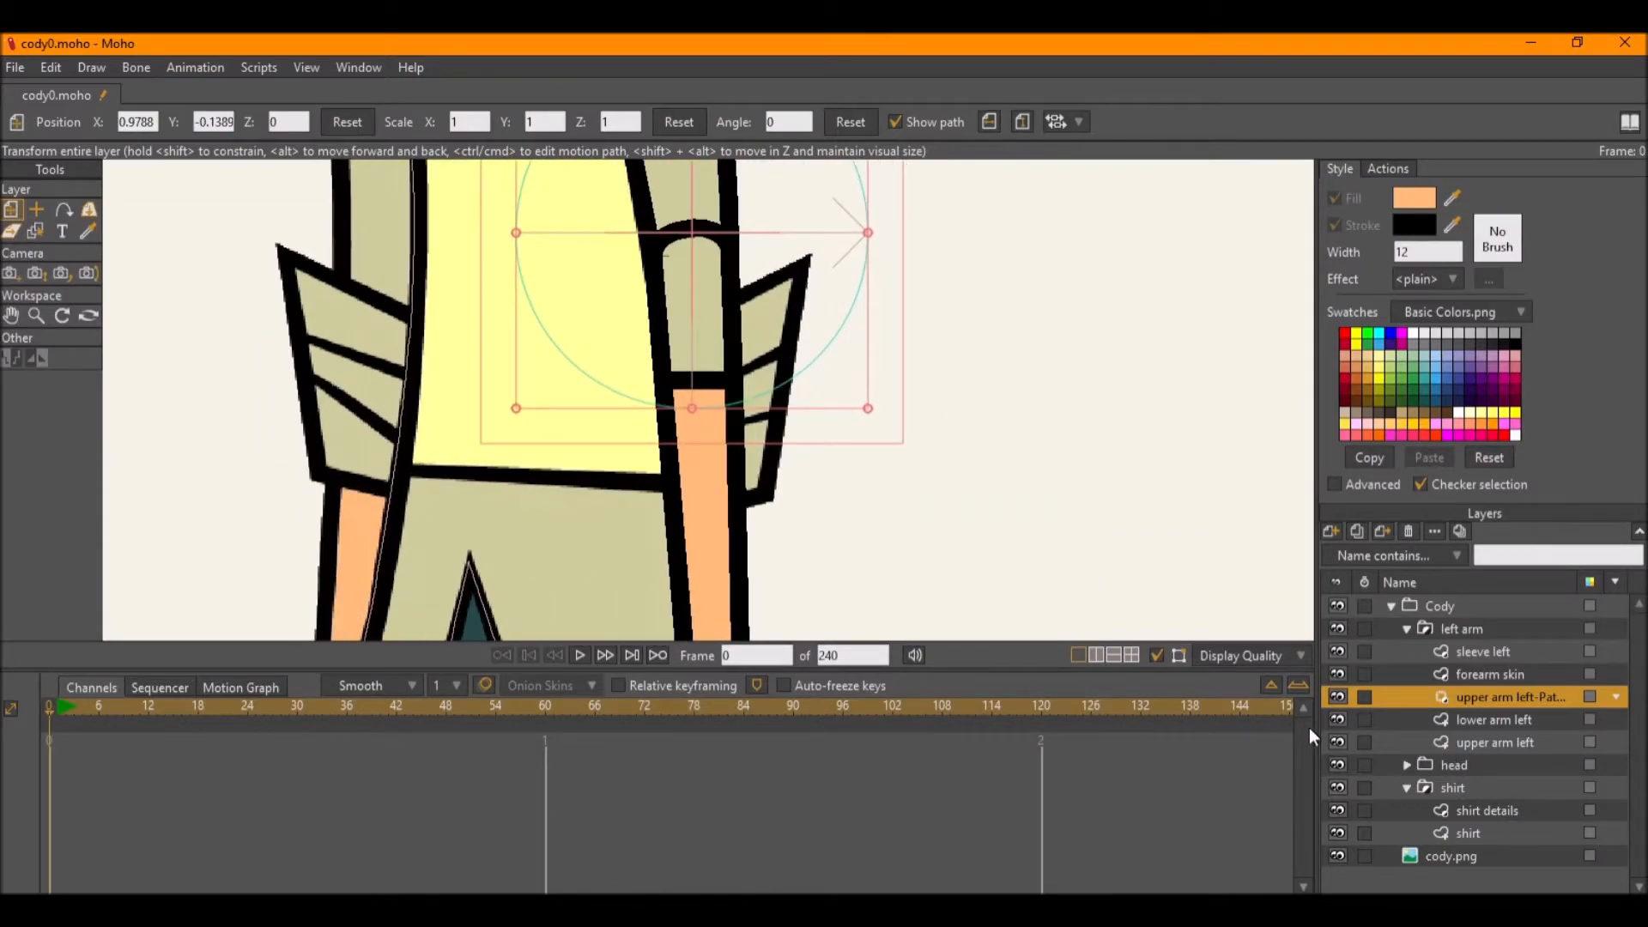
click(1341, 673)
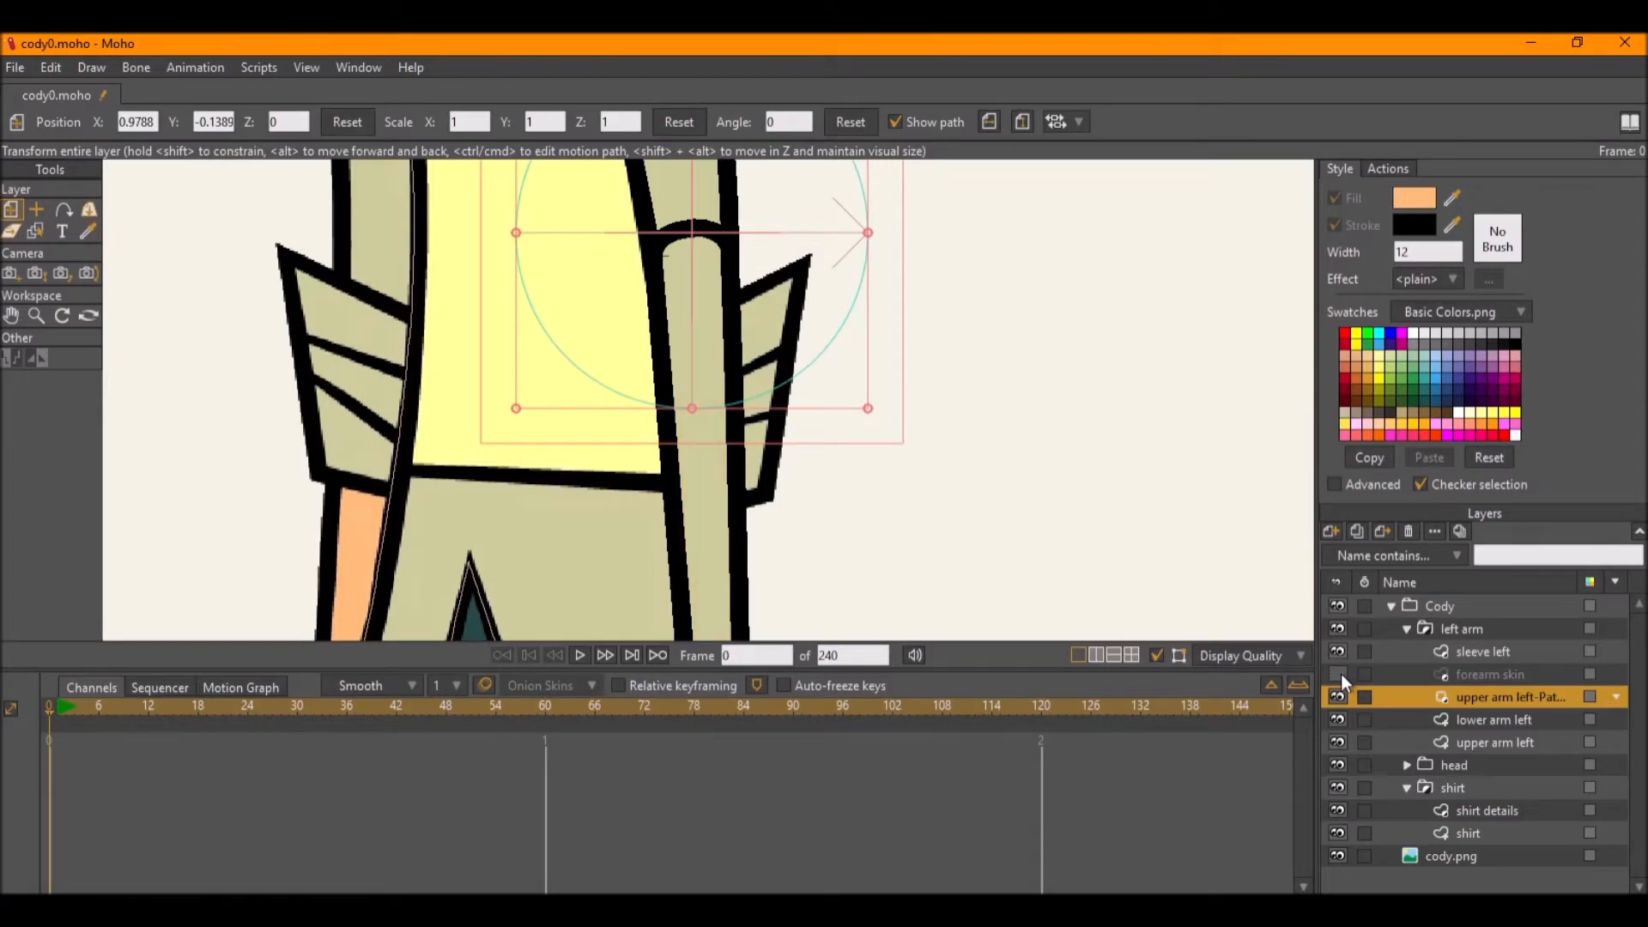
click(1336, 725)
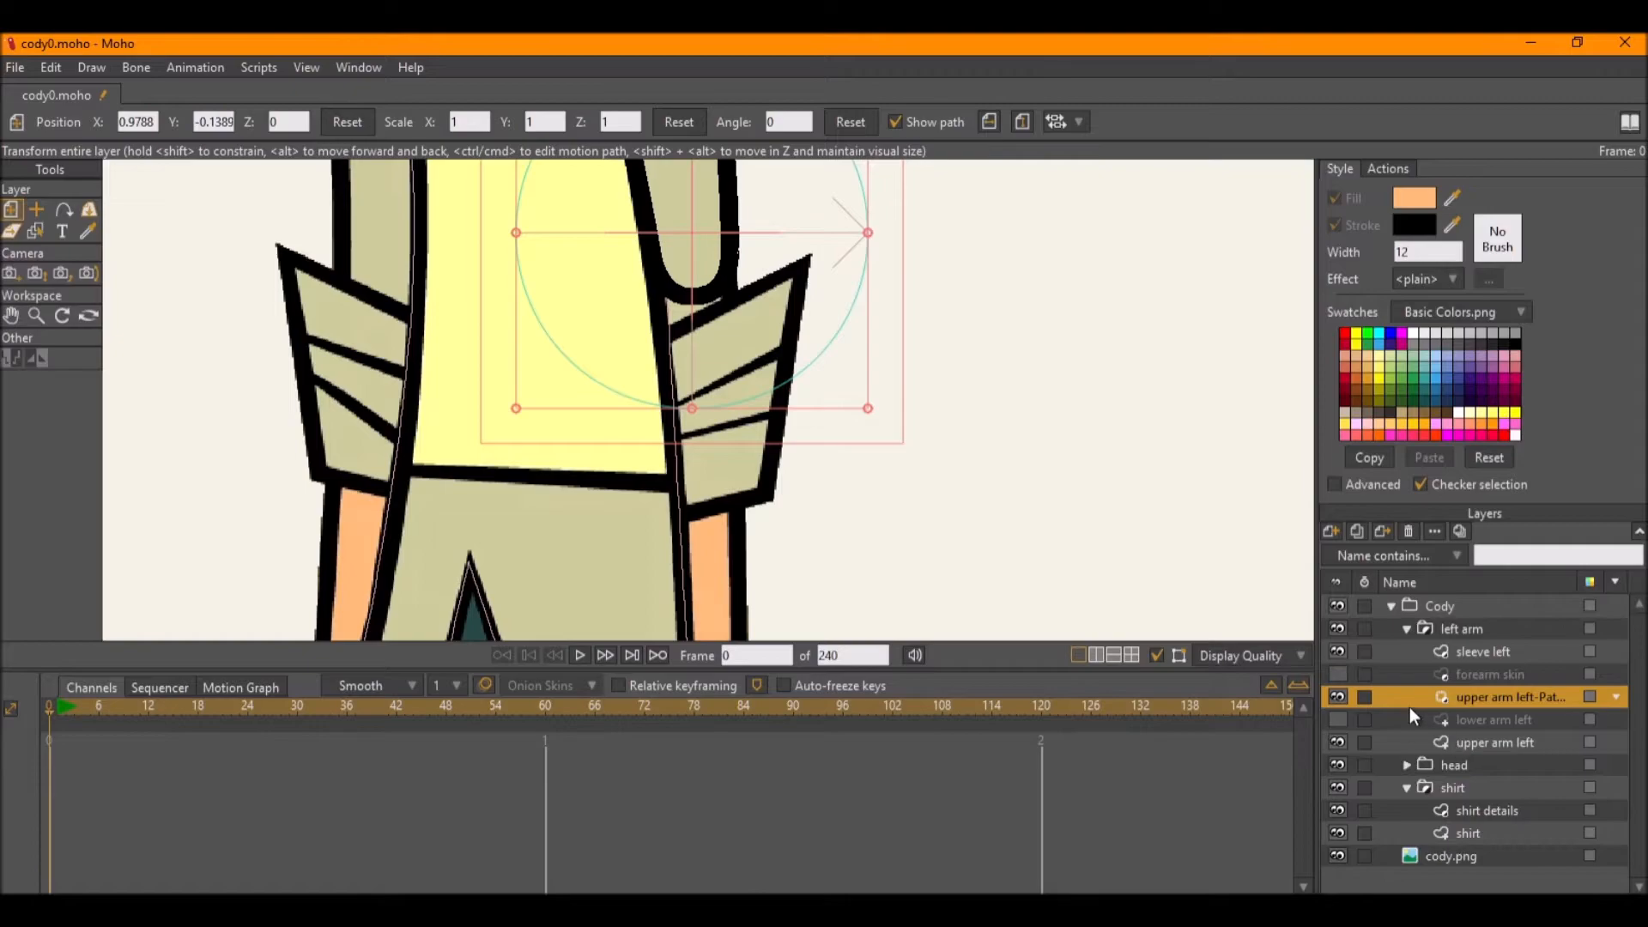
click(1466, 673)
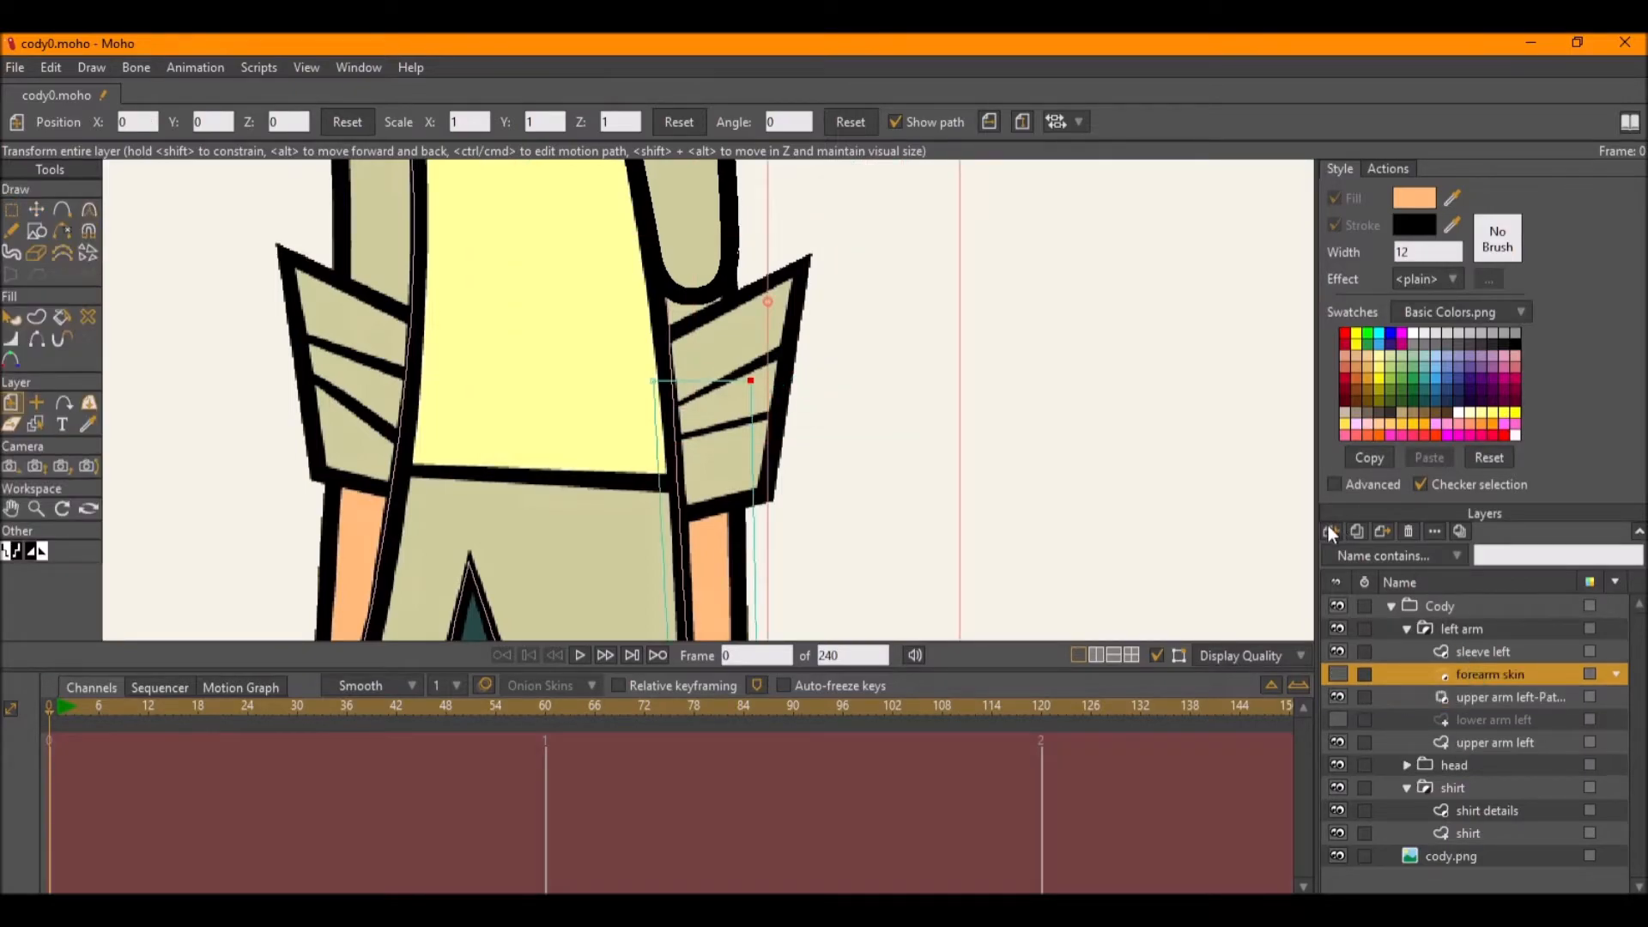
click(1329, 527)
click(1336, 547)
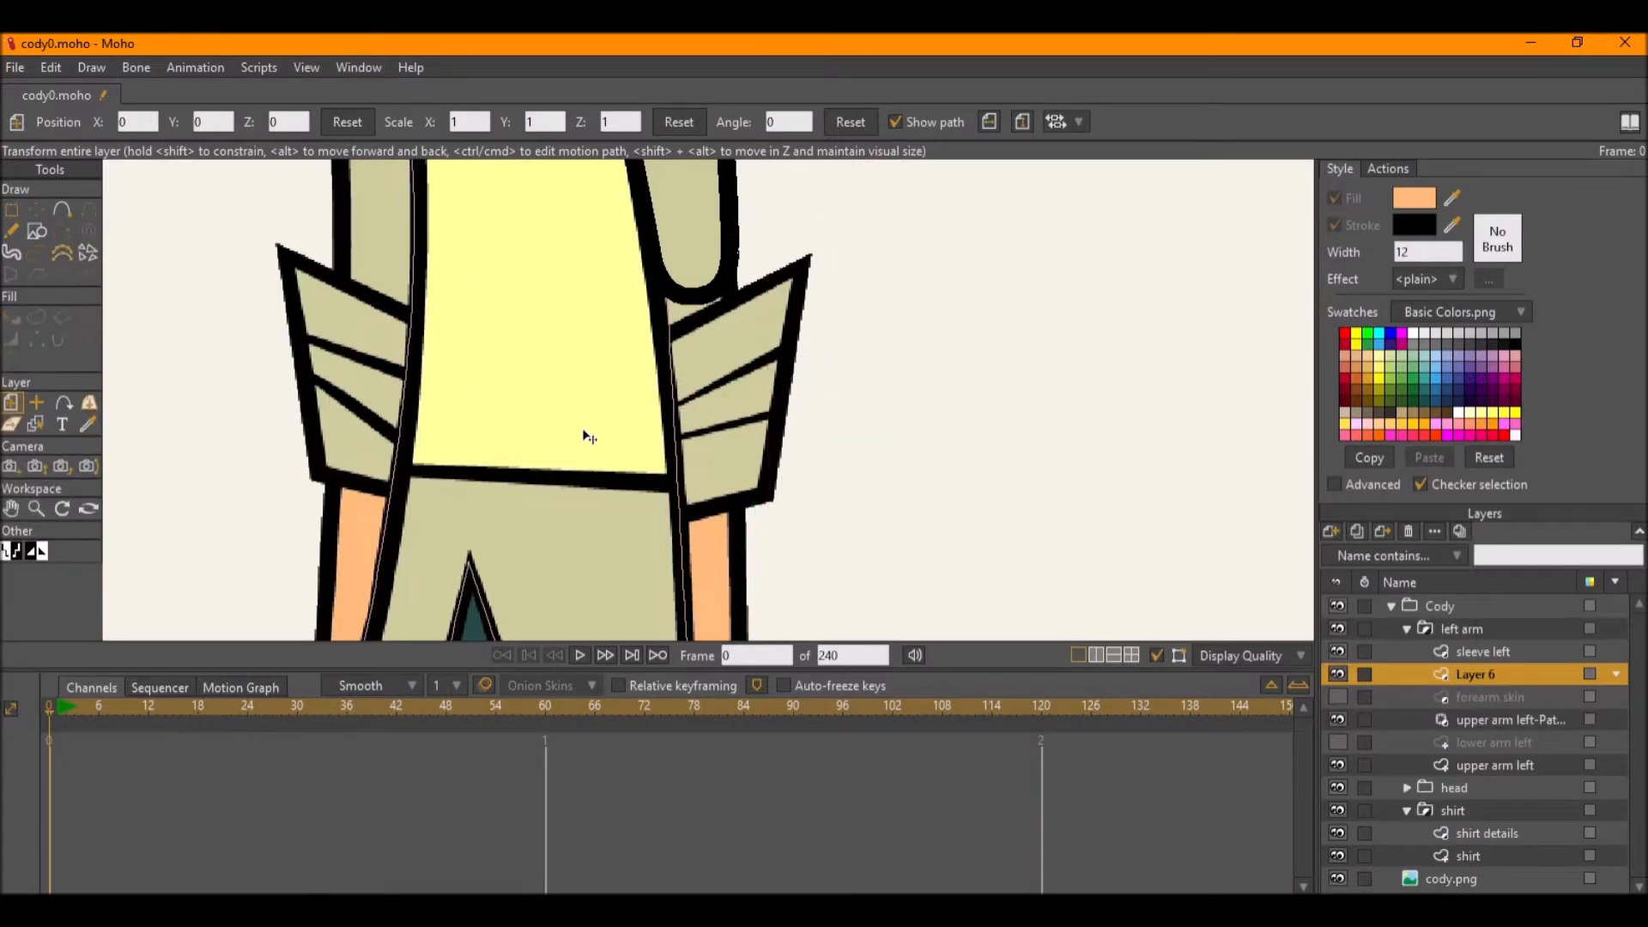
Draw a rectangle over the left arm's rolled-up cuff and move its corners to match the cuff's outline.
click(35, 232)
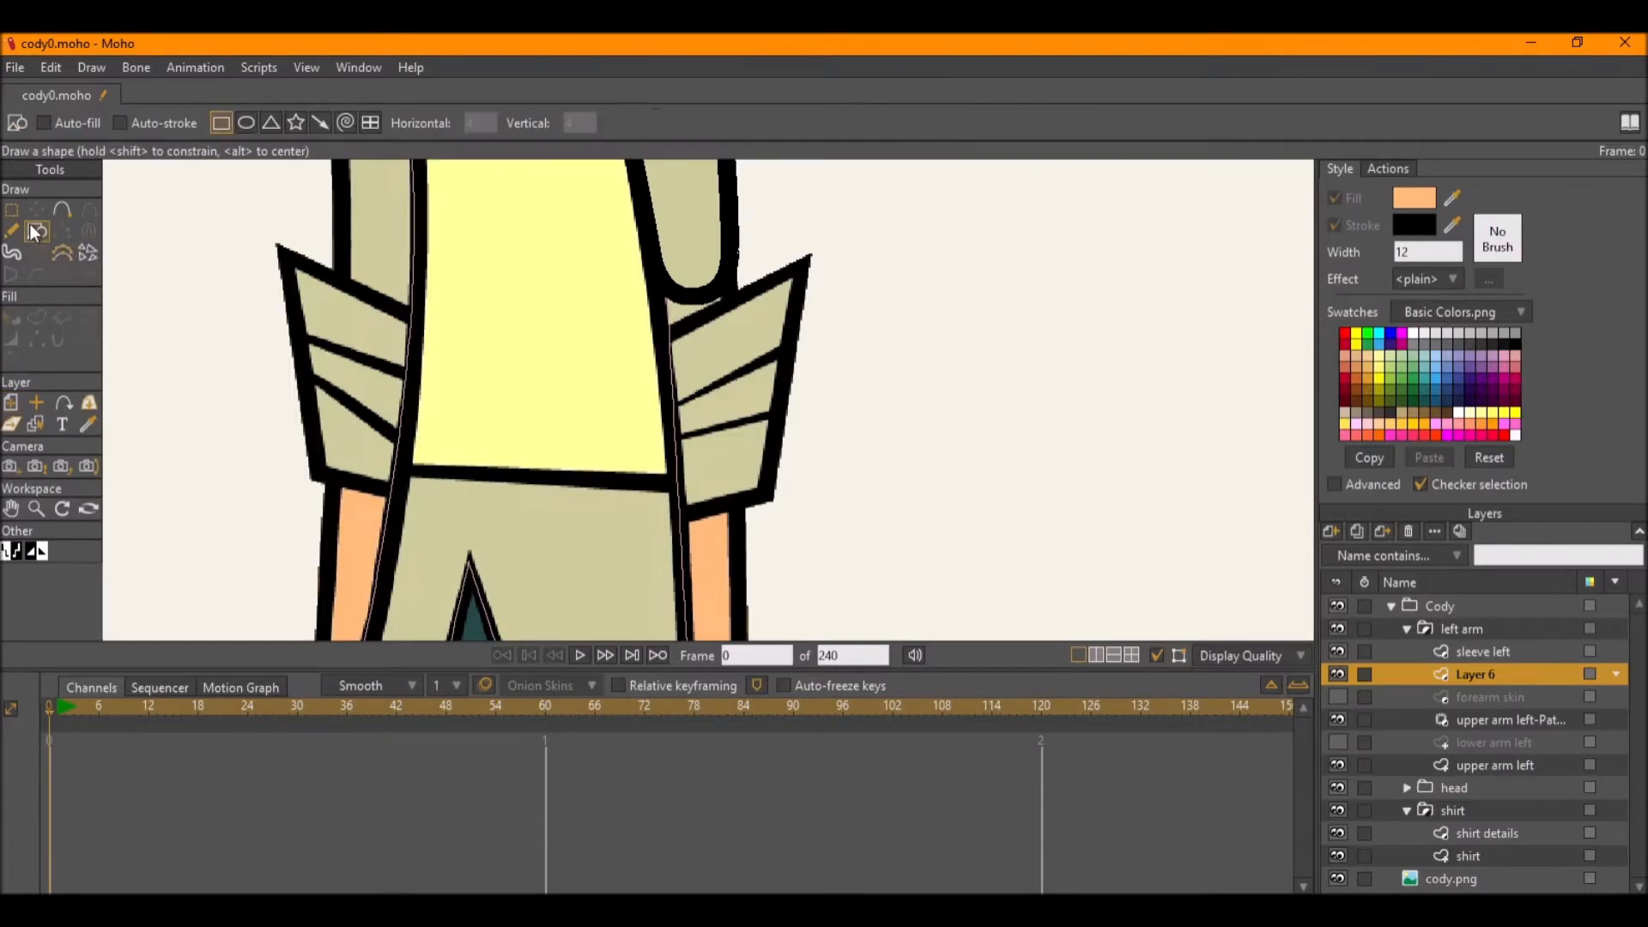
scroll(601, 489, up, 2)
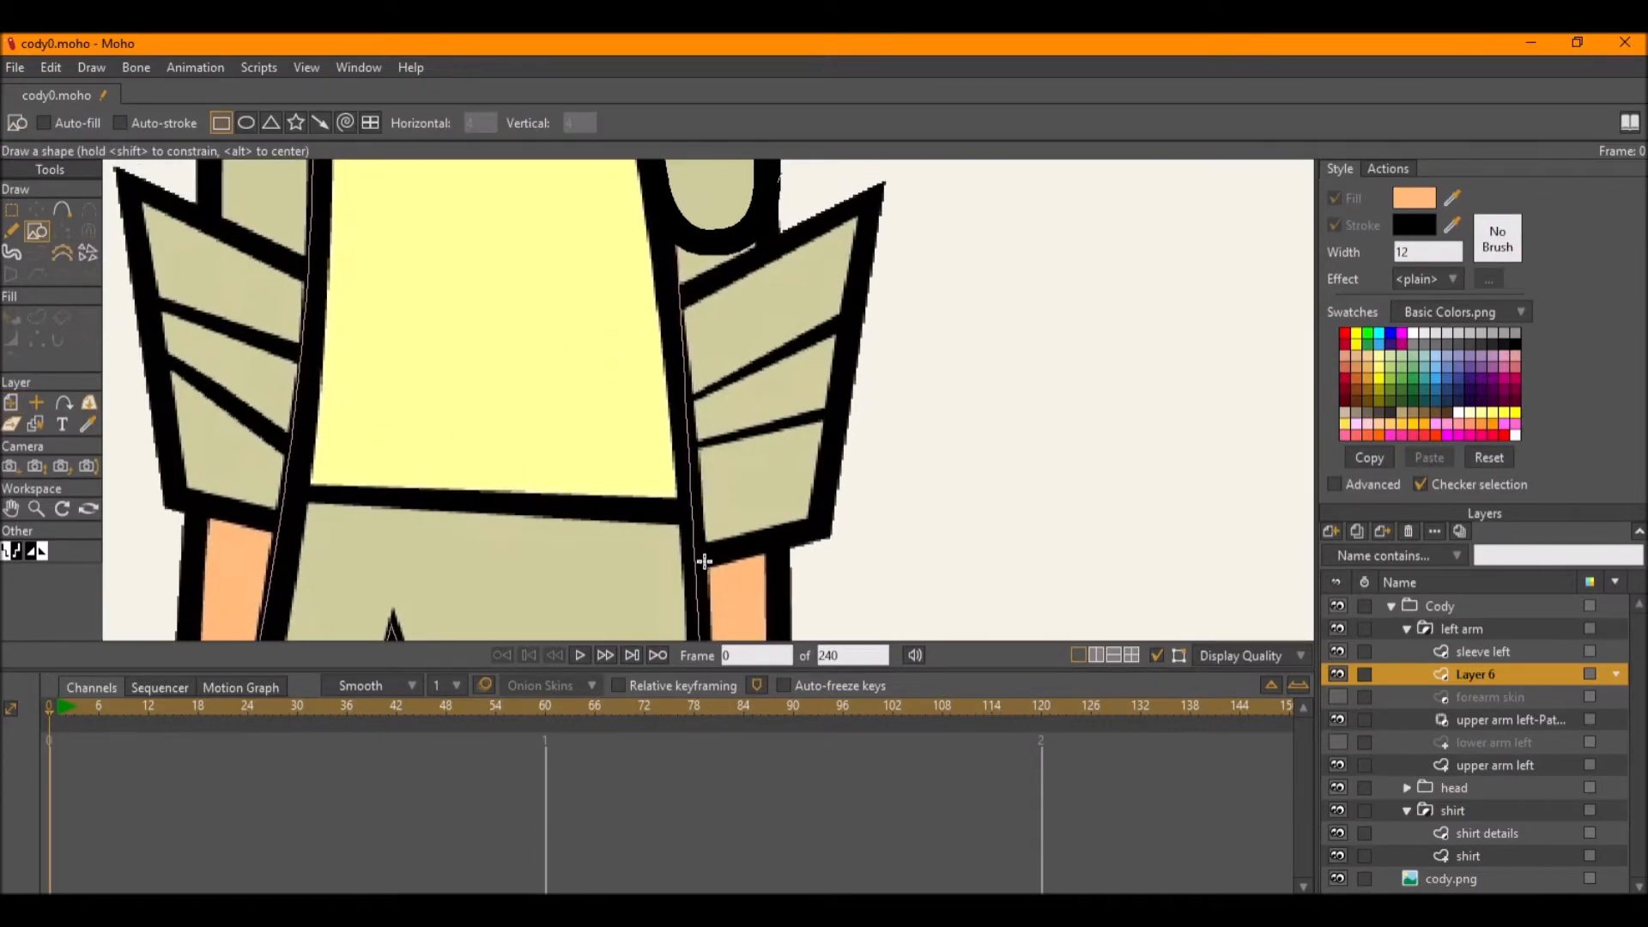
mouse_move(697, 563)
mouse_down()
mouse_move(837, 511)
mouse_move(879, 188)
mouse_up()
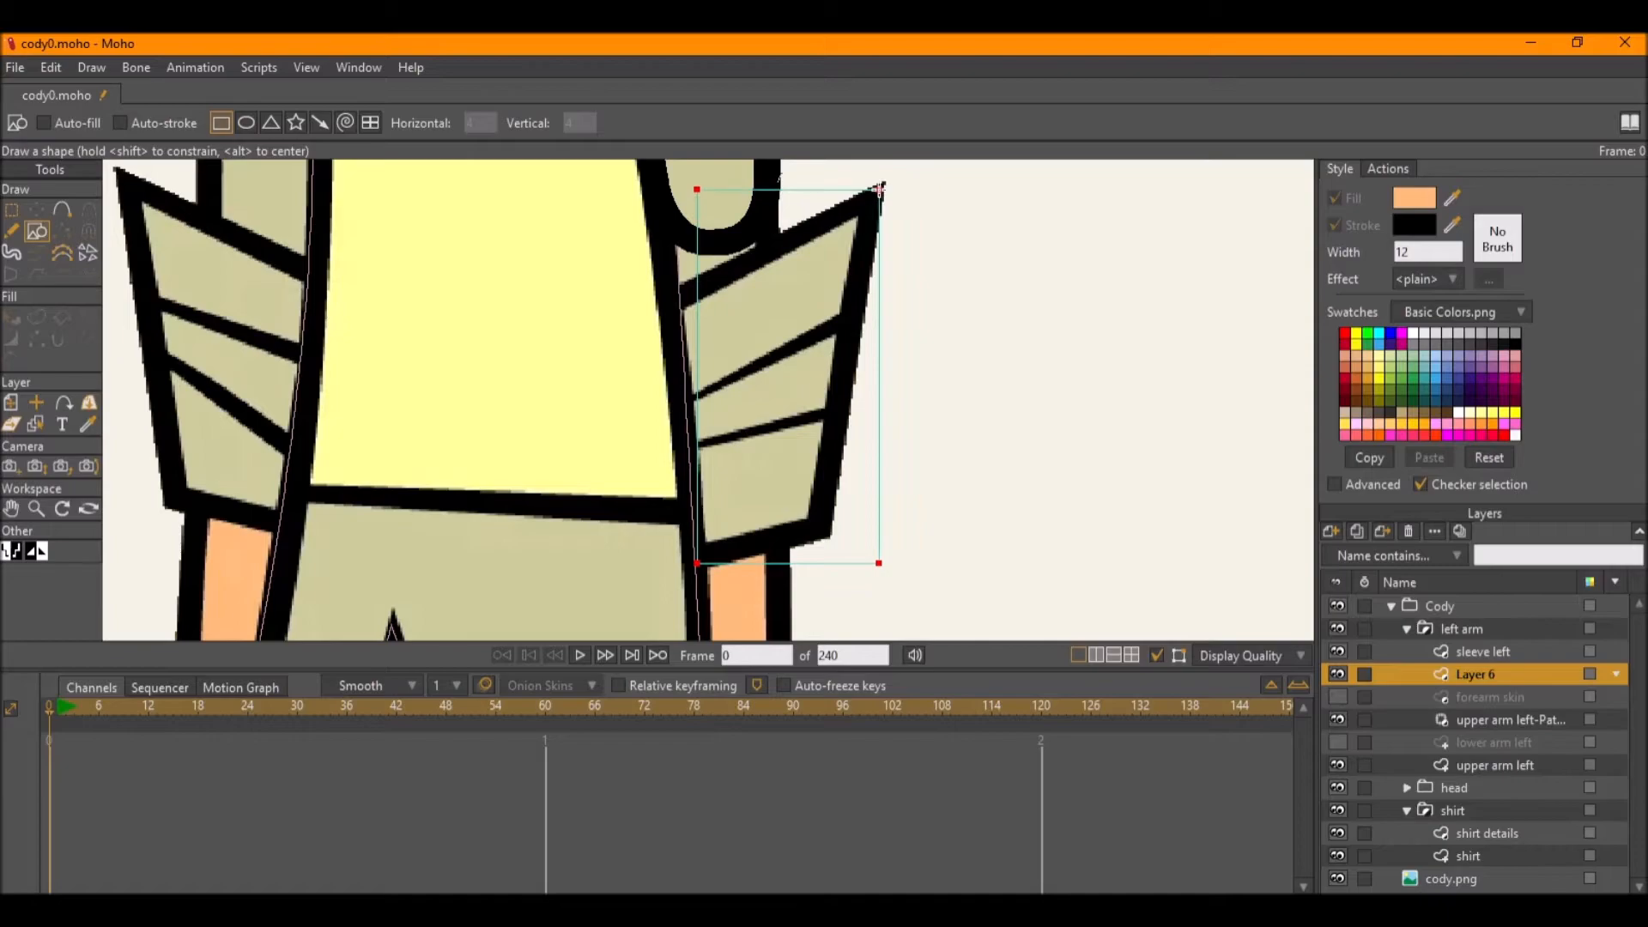
key(t)
click(694, 193)
drag(697, 192, 670, 292)
drag(879, 564, 826, 533)
Try adding the cuff's upper fold line from the inner edge of the outline across to the outer edge.
scroll(739, 397, up, 2)
key(a)
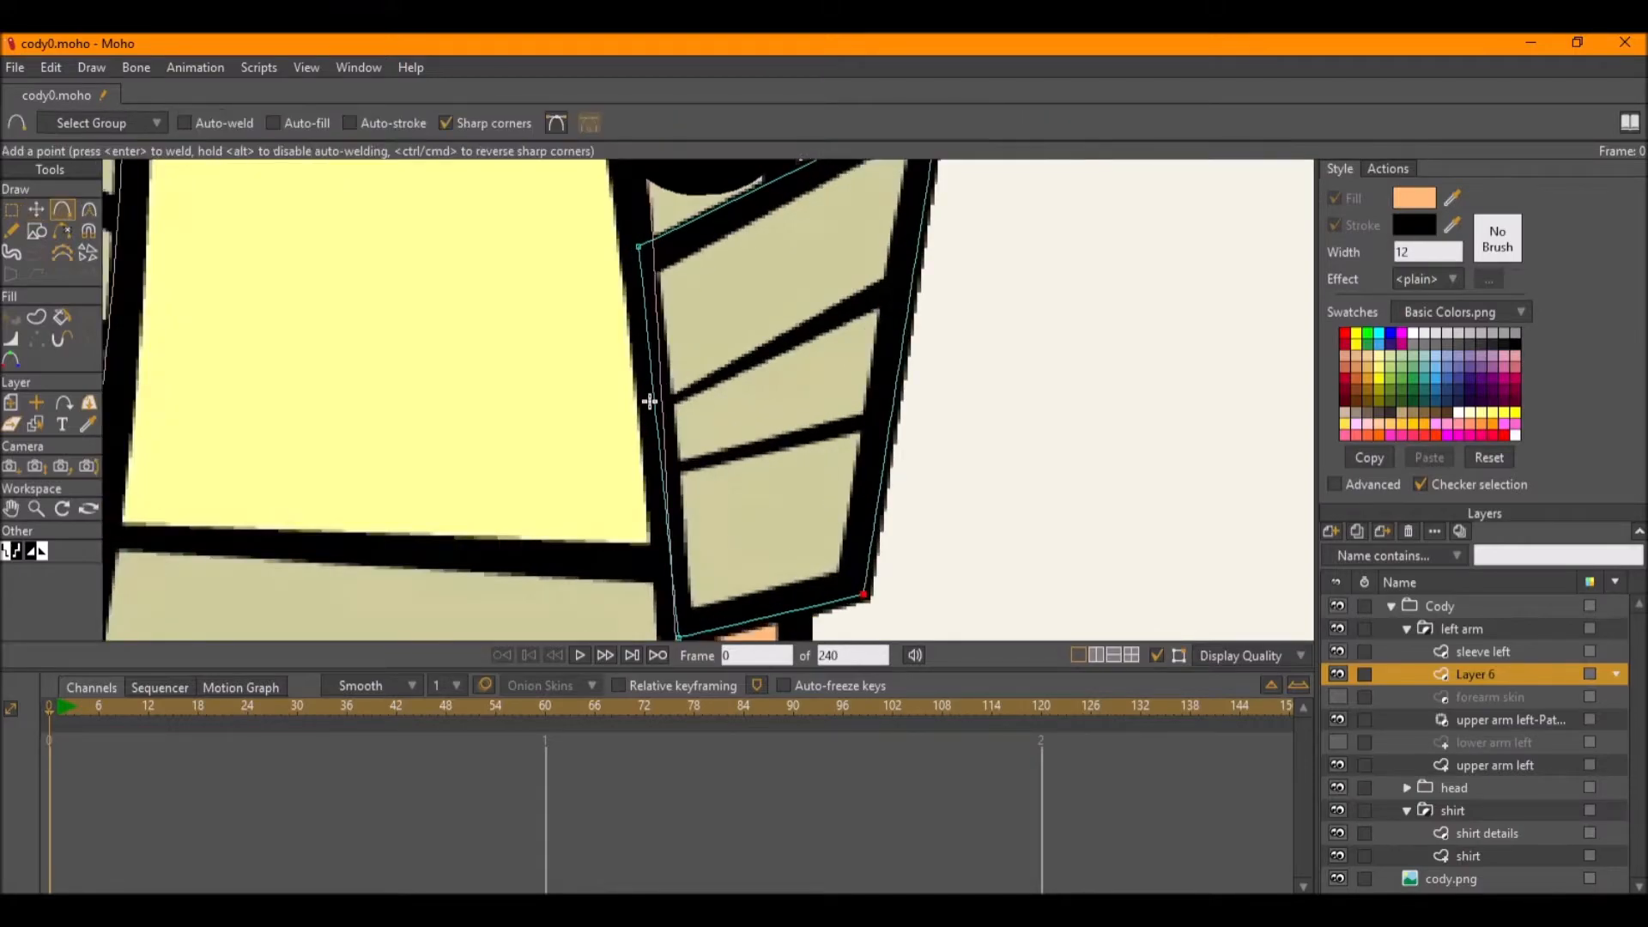
key(ctrl+z)
drag(654, 406, 914, 277)
scroll(913, 300, up, 6)
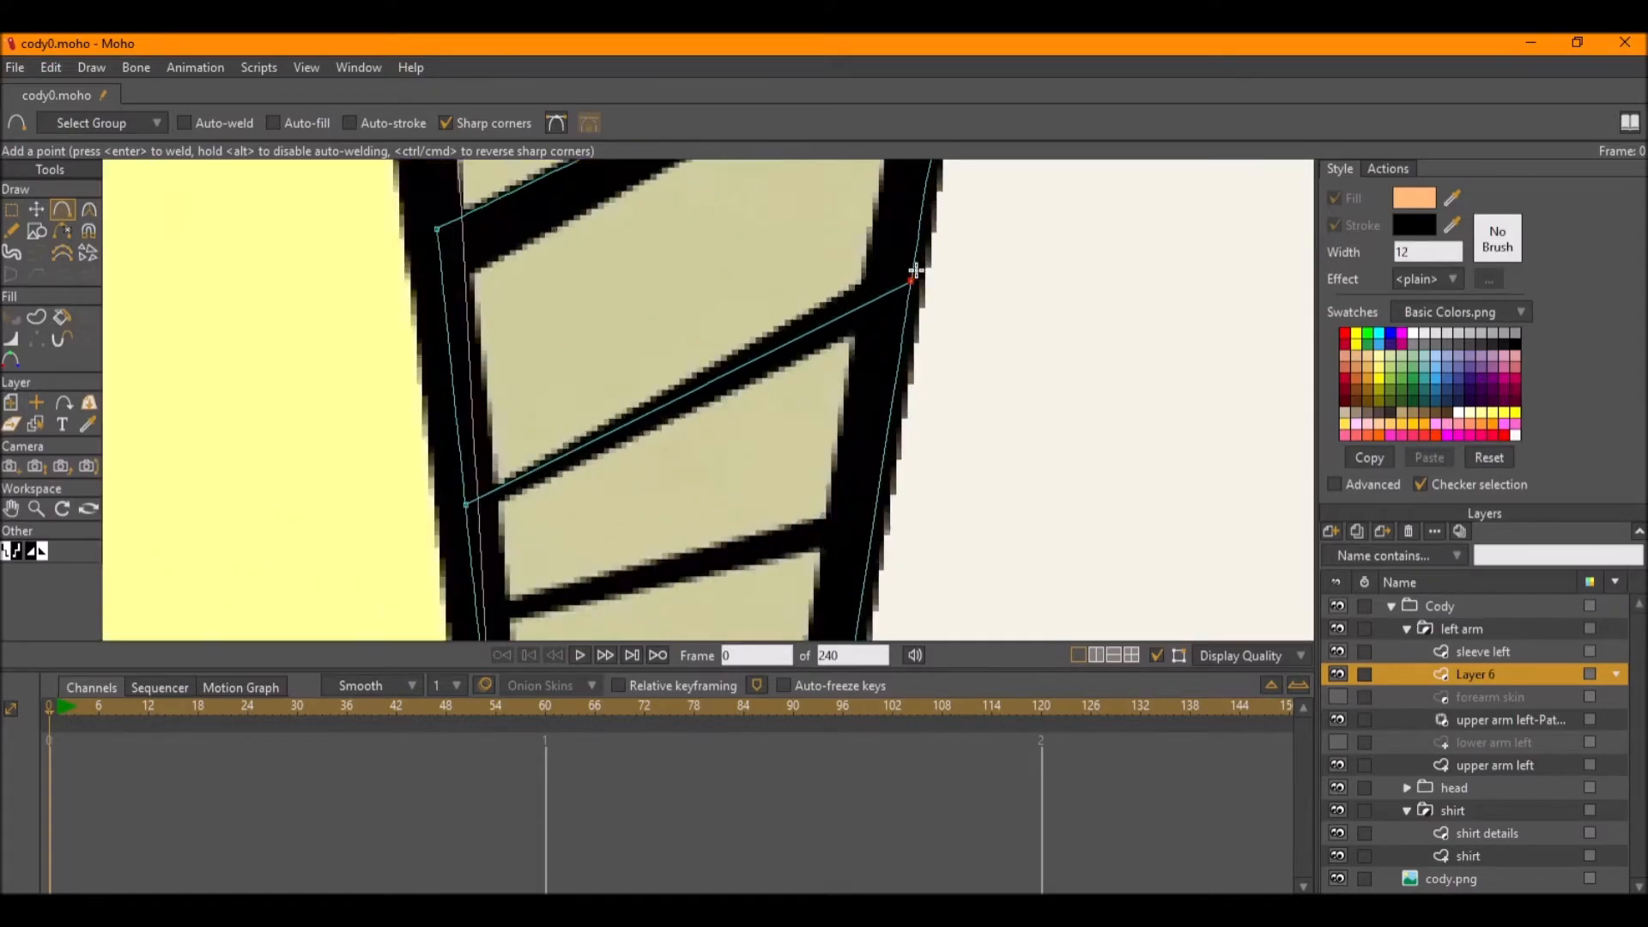
key(t)
scroll(910, 271, down, 5)
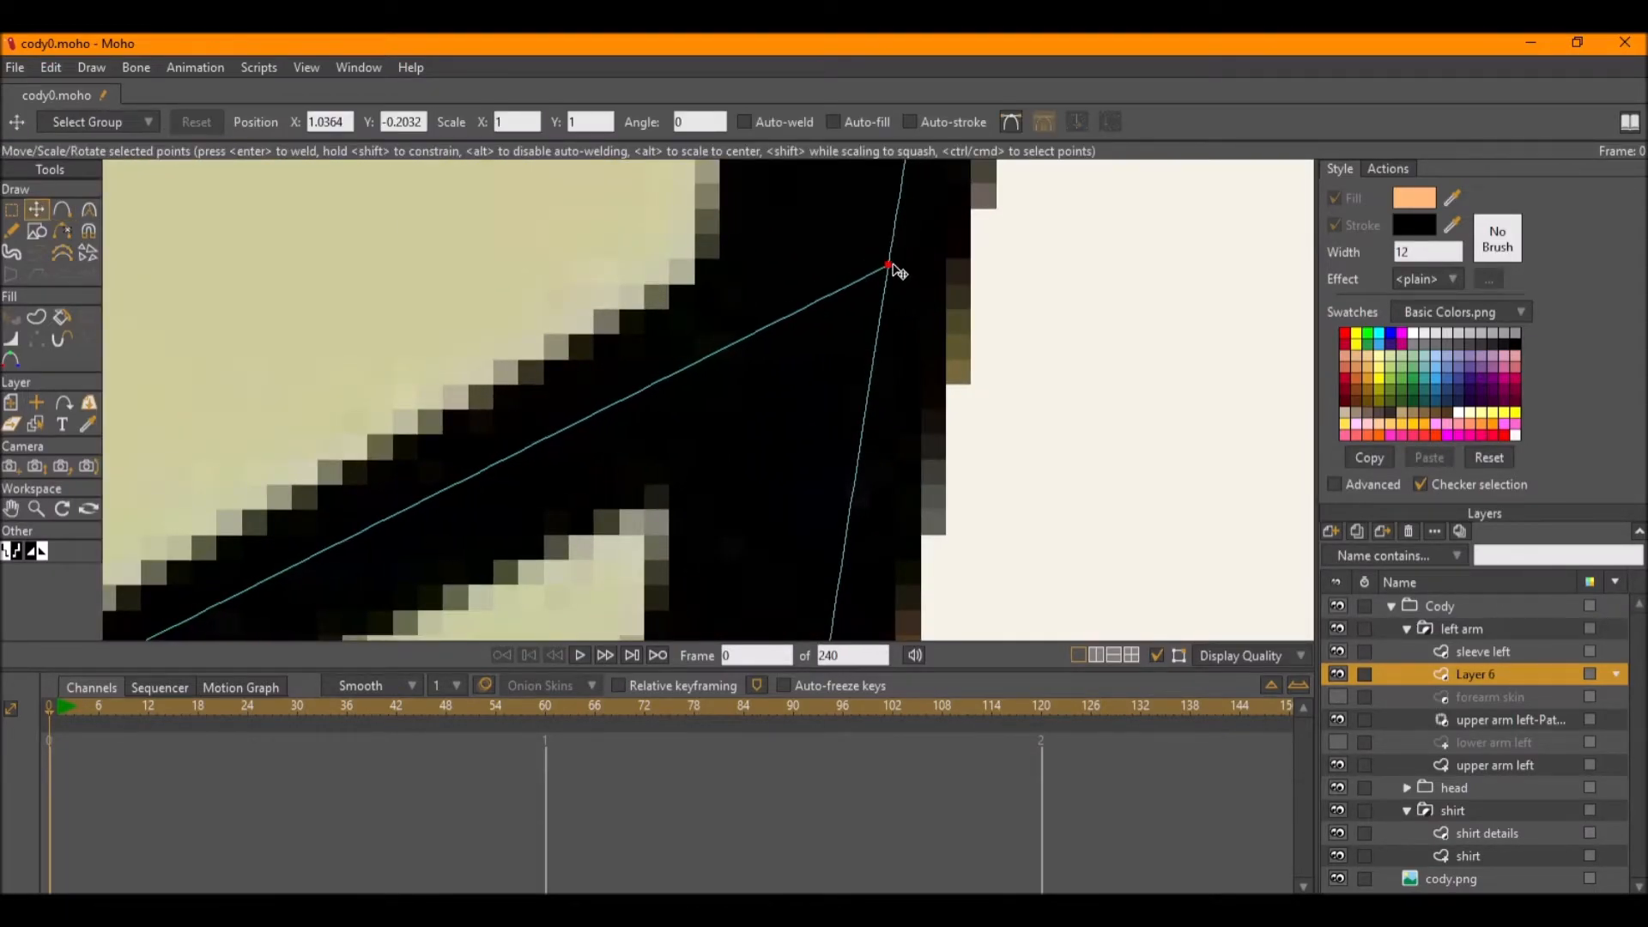
Try adding the cuff's lower fold line from the inner edge of the outline across to the outer edge.
key(a)
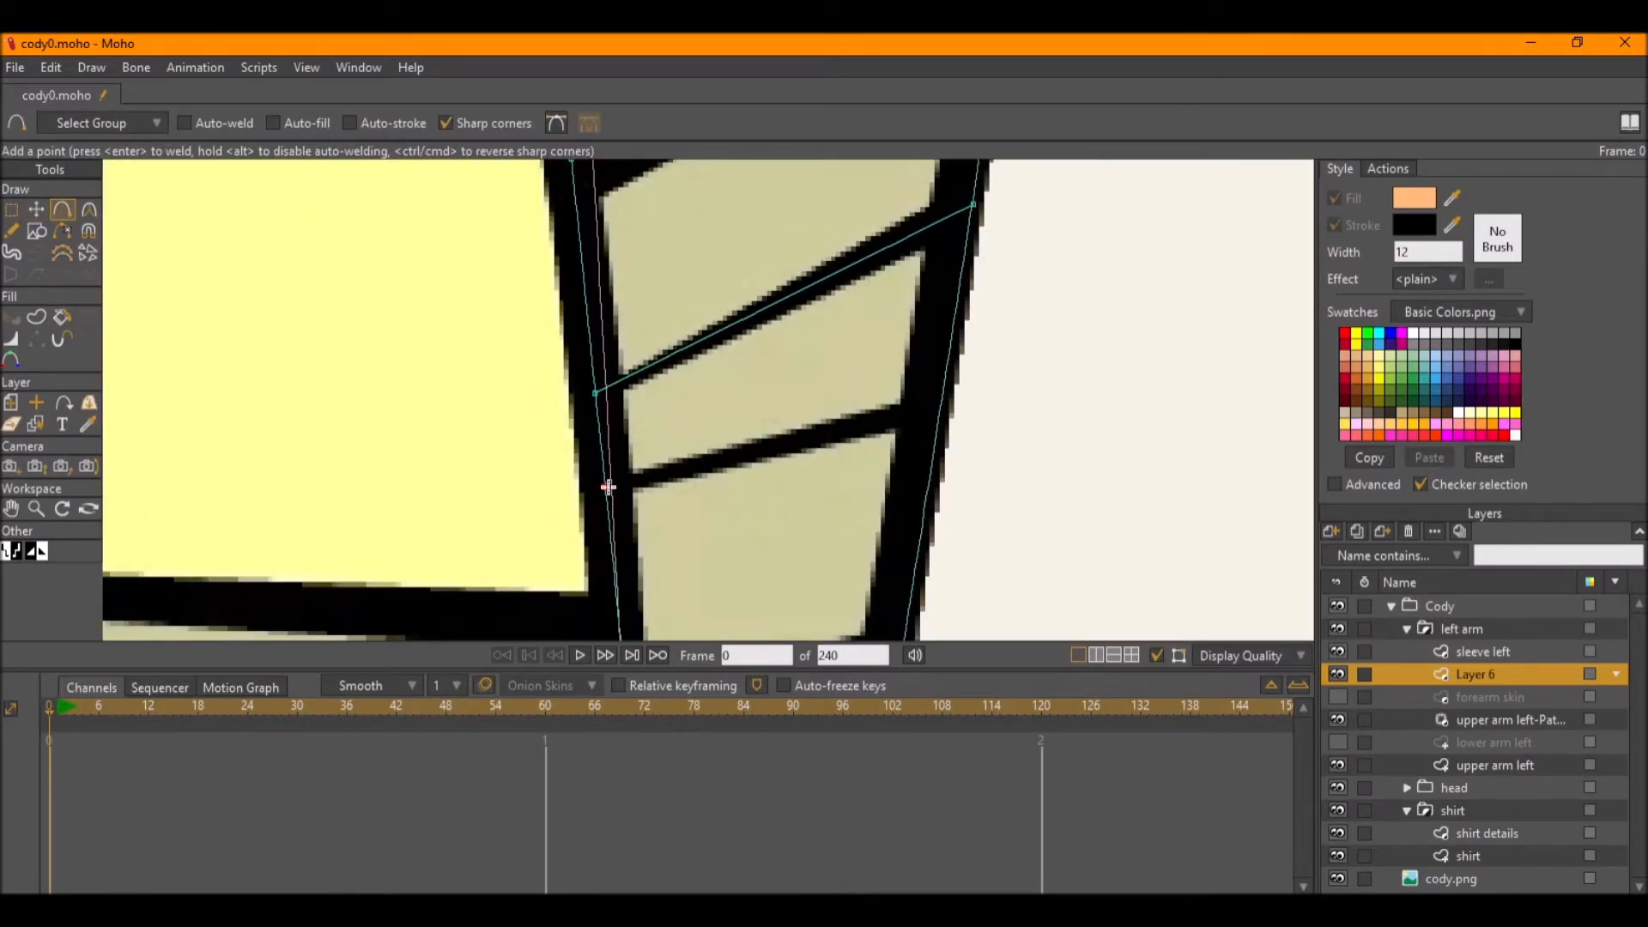
drag(940, 412, 867, 415)
key(ctrl+z)
mouse_move(608, 488)
mouse_down()
mouse_move(945, 401)
mouse_move(873, 388)
mouse_move(843, 410)
mouse_up()
scroll(924, 416, down, 6)
scroll(922, 415, up, 4)
scroll(873, 389, down, 5)
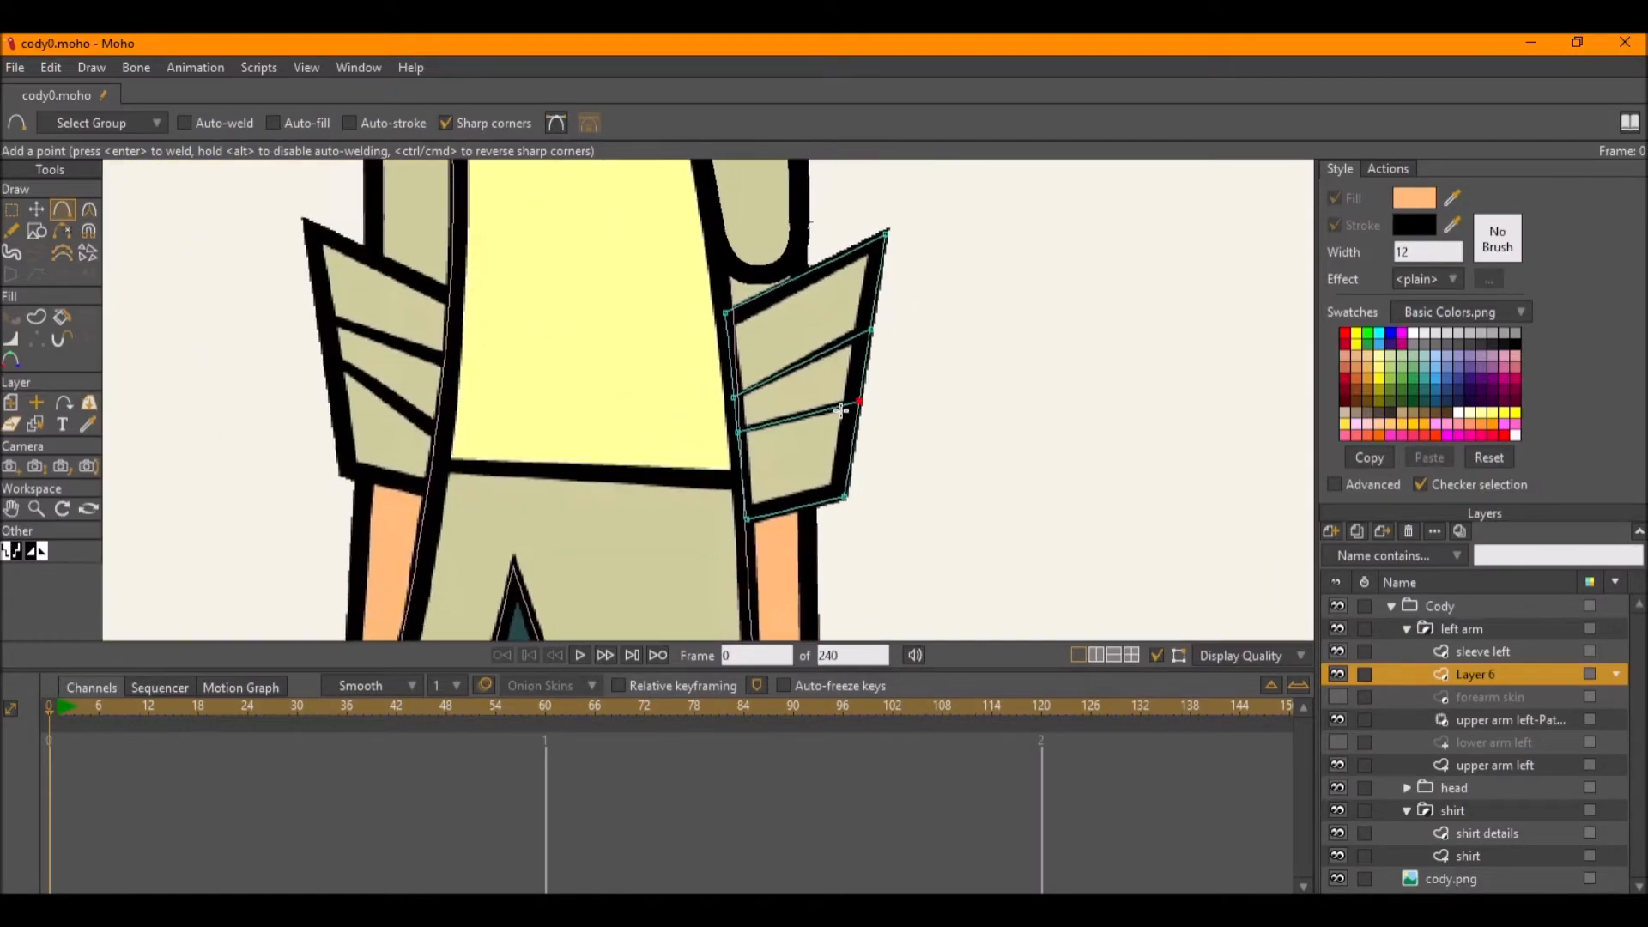
Check where the fold lines meet the cuff's inner edge and undo both lines.
scroll(842, 410, up, 3)
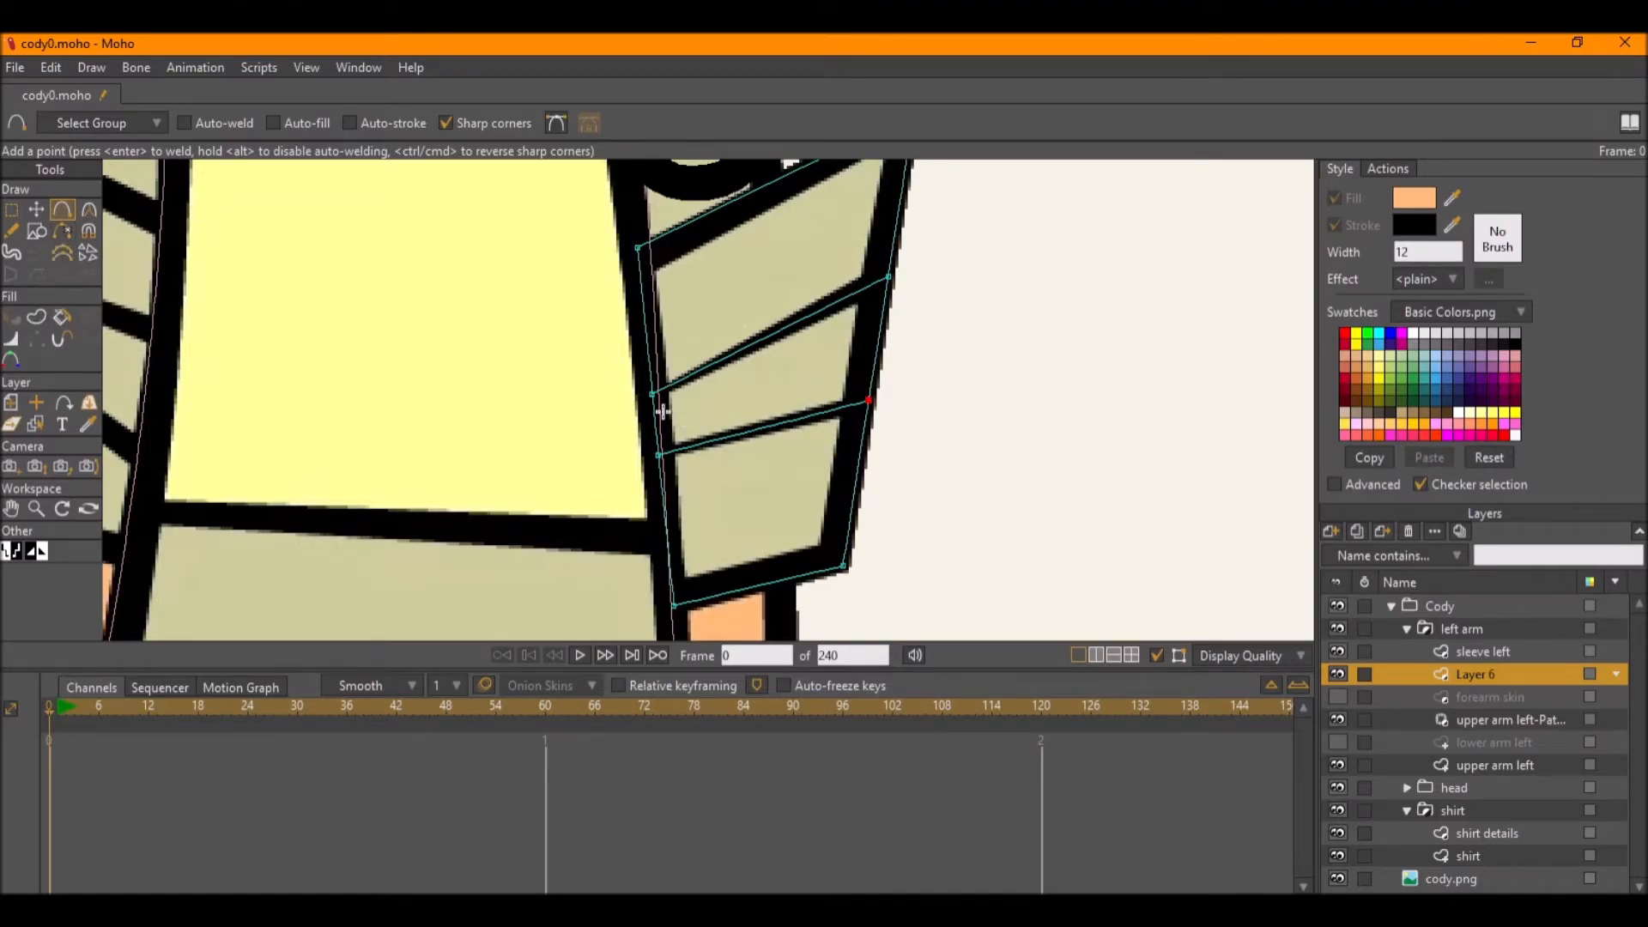
scroll(728, 380, up, 4)
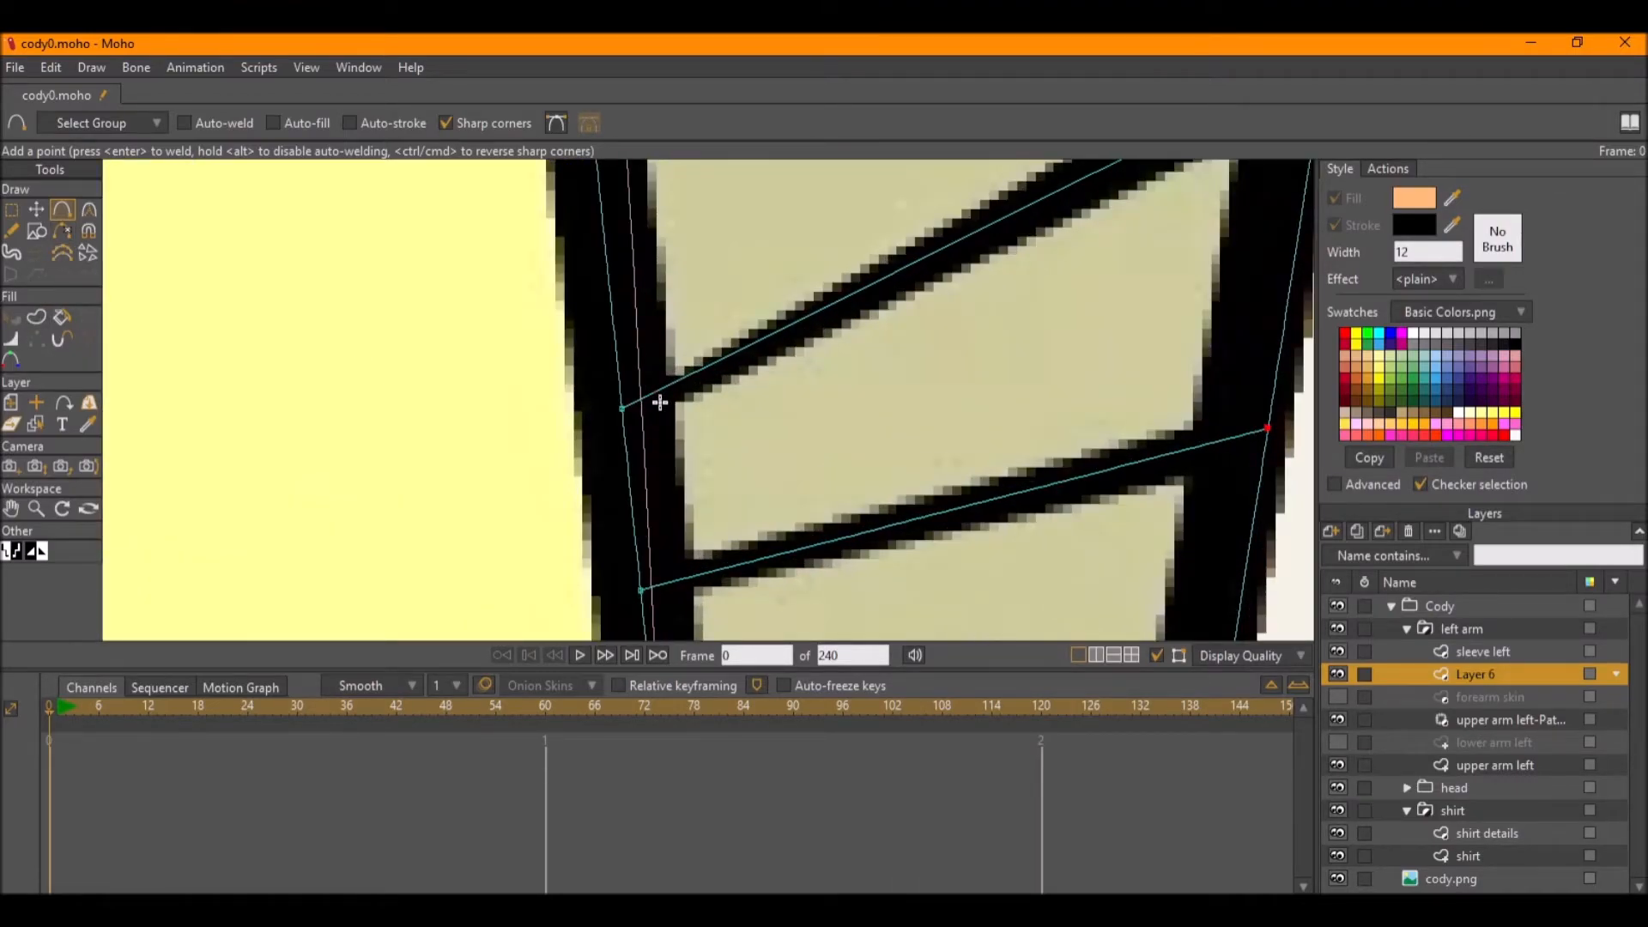
scroll(660, 402, down, 1)
key(ctrl+z)
key(ctrl+z)
scroll(676, 395, down, 1)
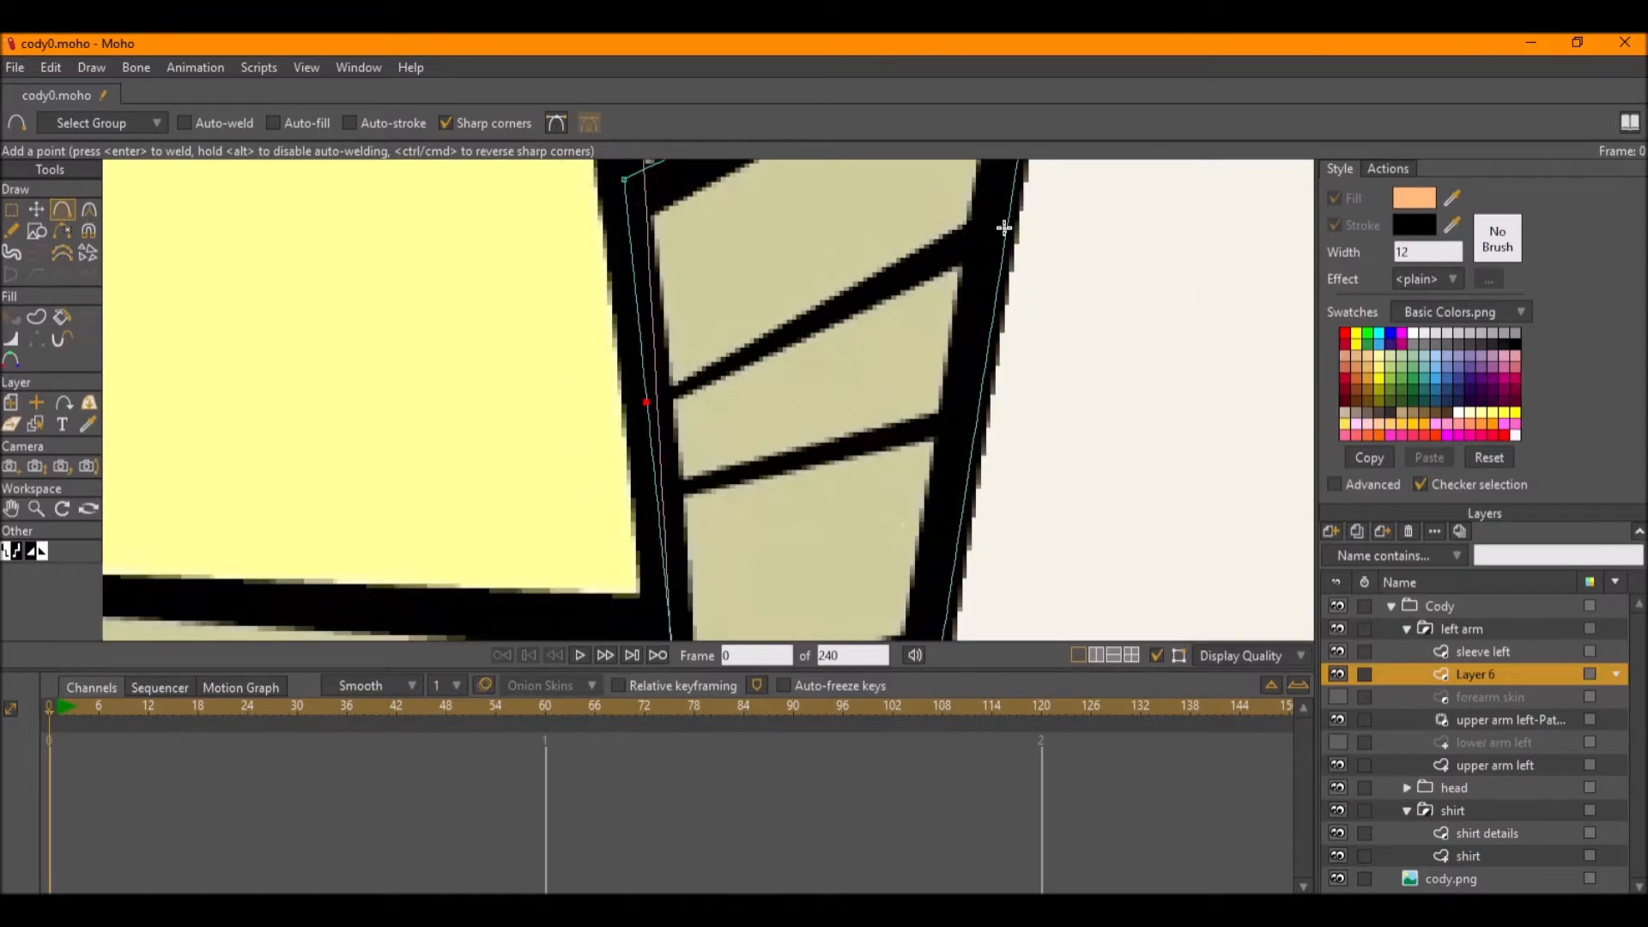
Draw the upper fold line from the cuff's outer edge to just inside its inner edge, and remove the stray inner-edge point.
drag(1006, 222, 659, 396)
key(g)
scroll(658, 398, up, 2)
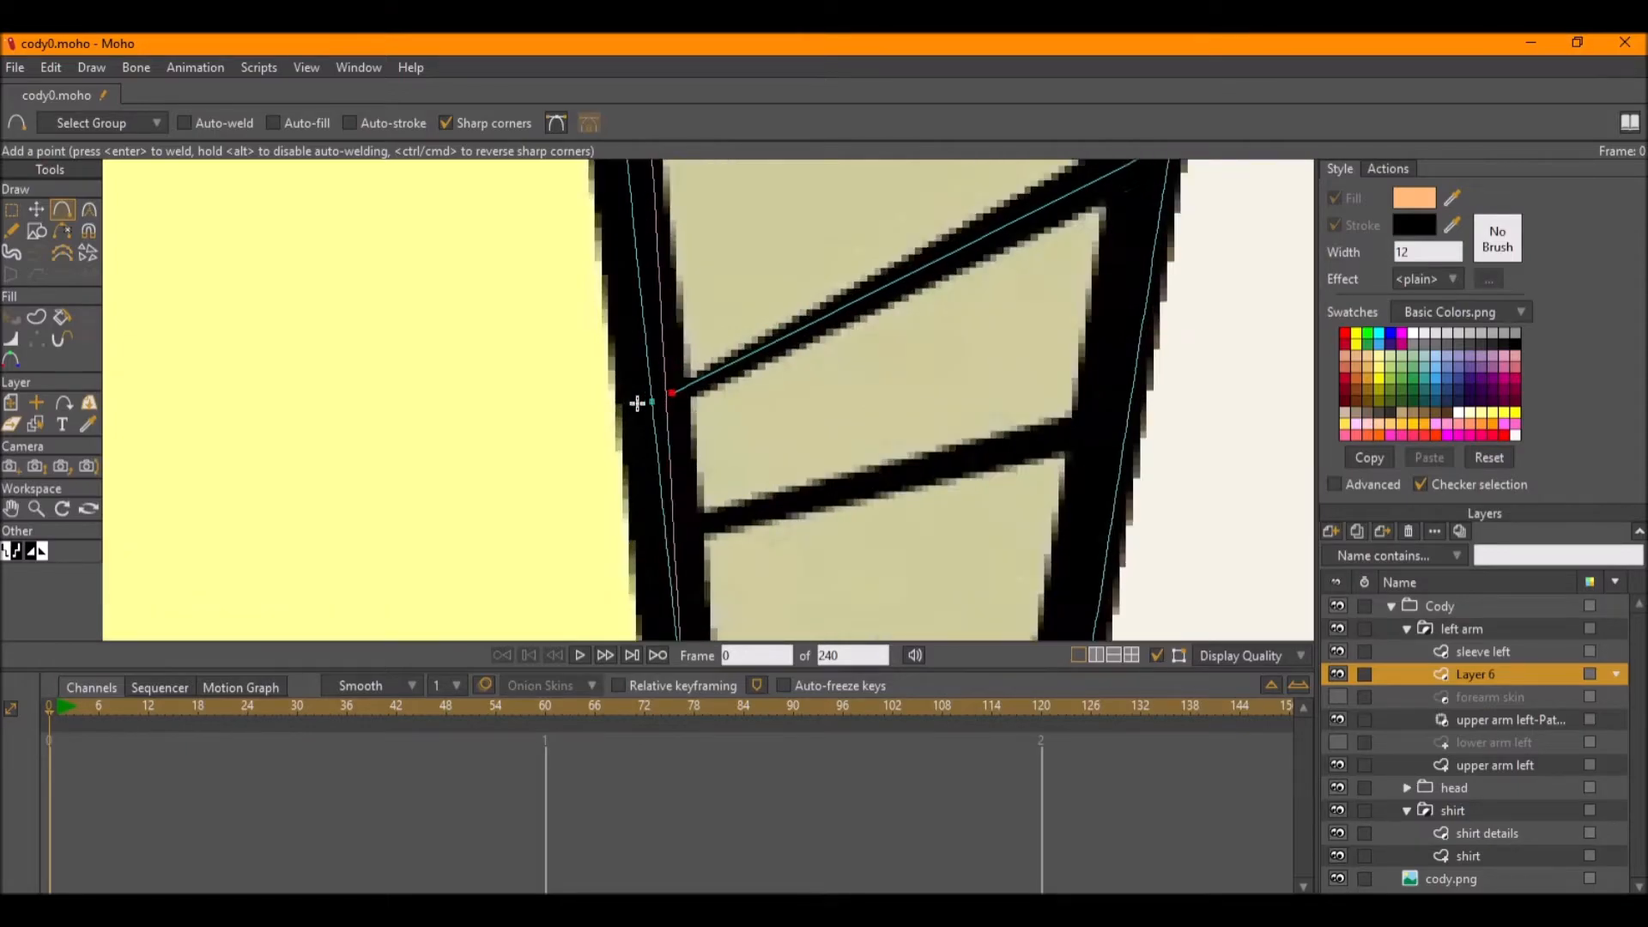
scroll(661, 401, down, 2)
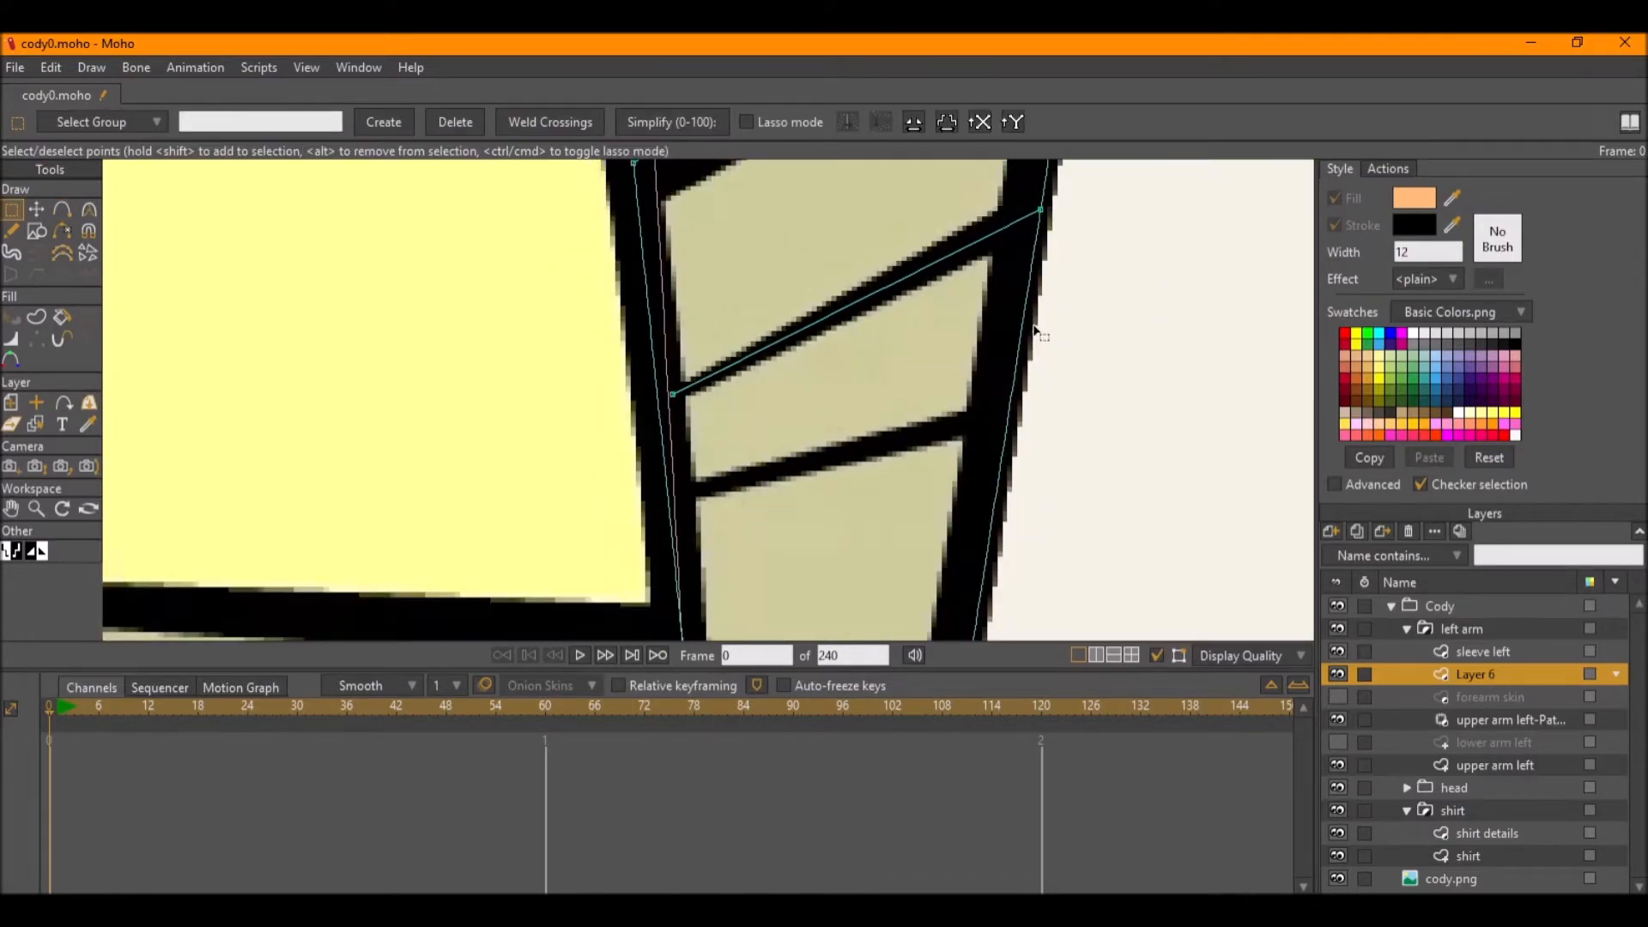
Draw the lower fold line from the cuff's outer edge, ending unwelded just inside the inner edge.
key(a)
drag(1008, 415, 684, 490)
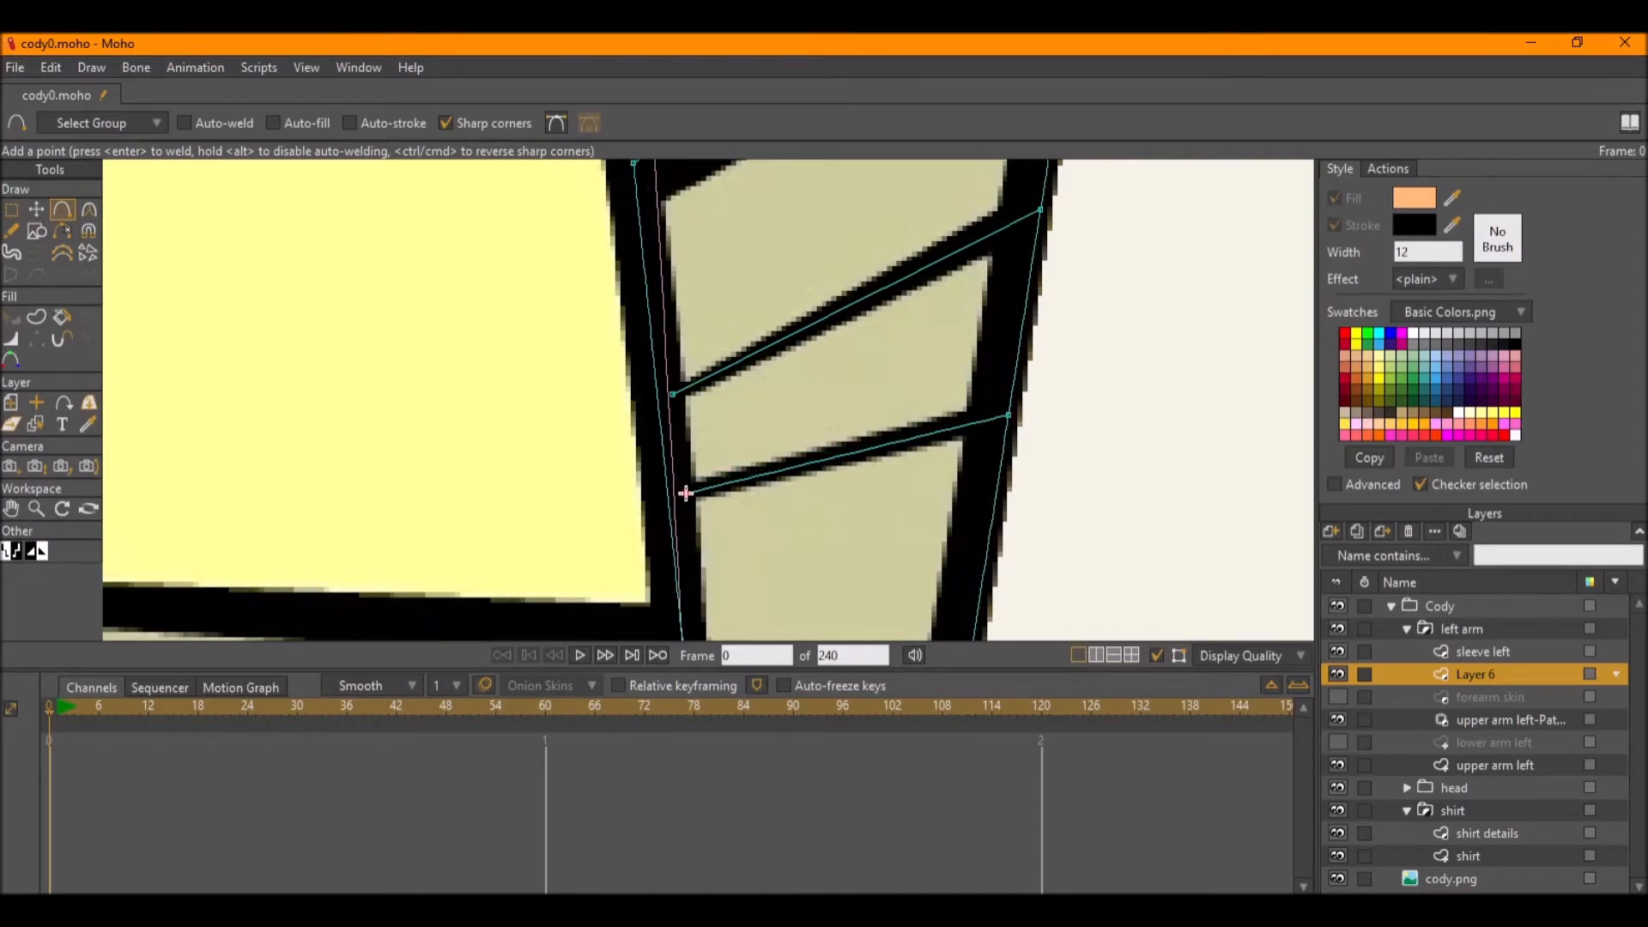
scroll(684, 490, down, 2)
scroll(1197, 572, down, 3)
drag(1197, 572, 1142, 591)
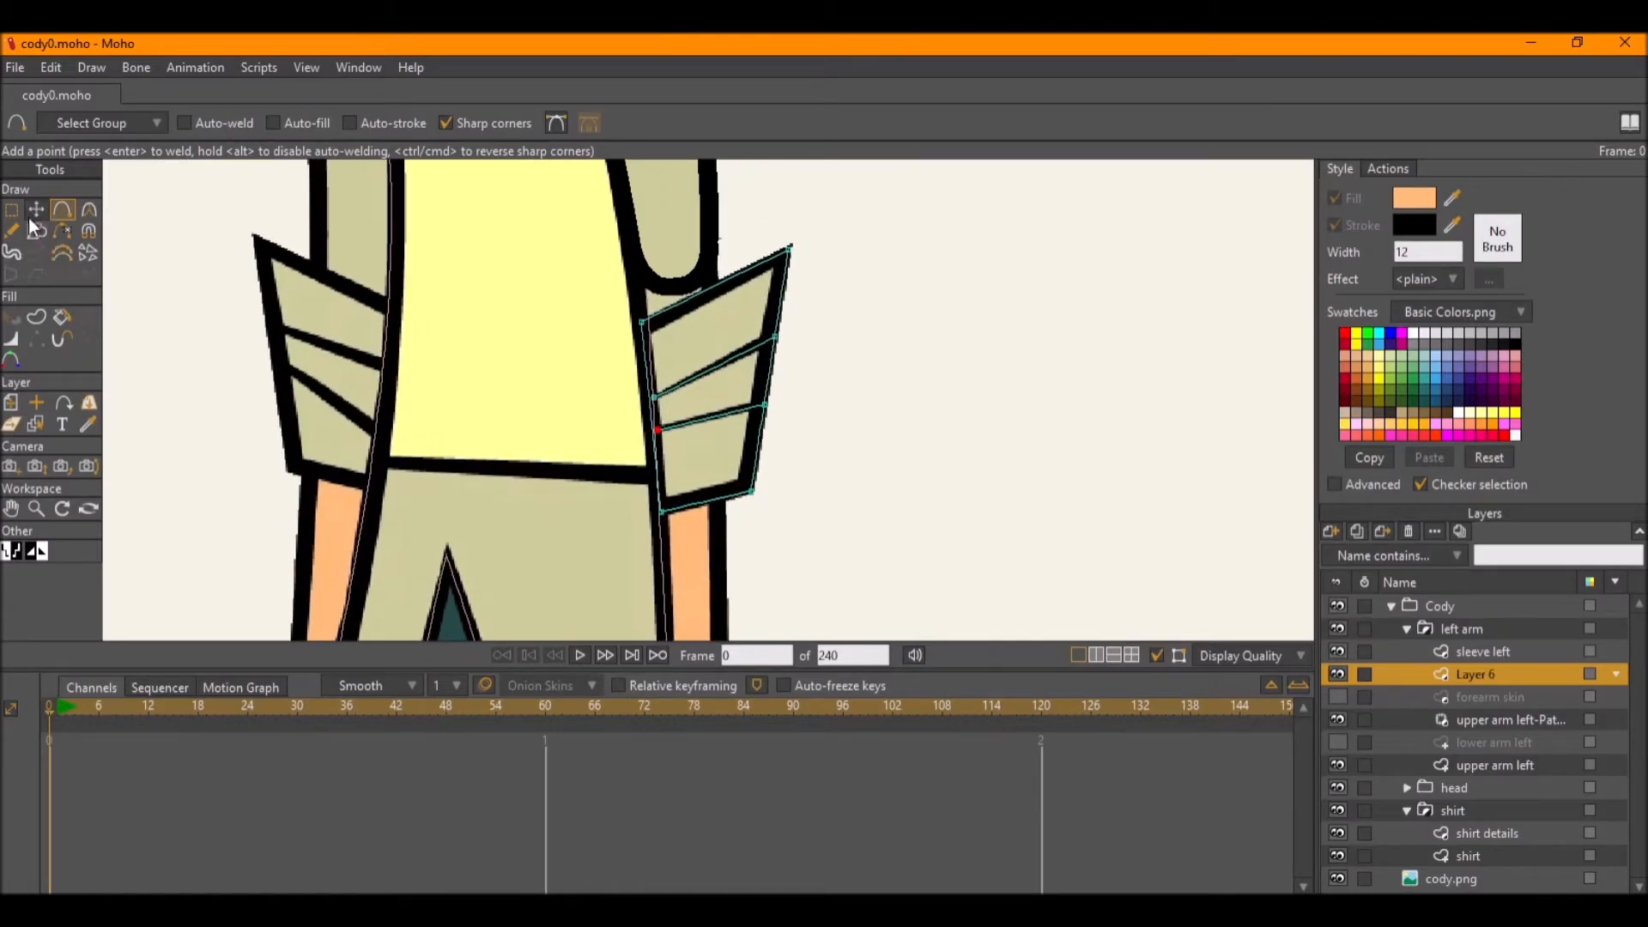
Create a shape with both fill and stroke from the cuff outline and fold lines, using the sleeve's sampled khaki as fill.
click(35, 317)
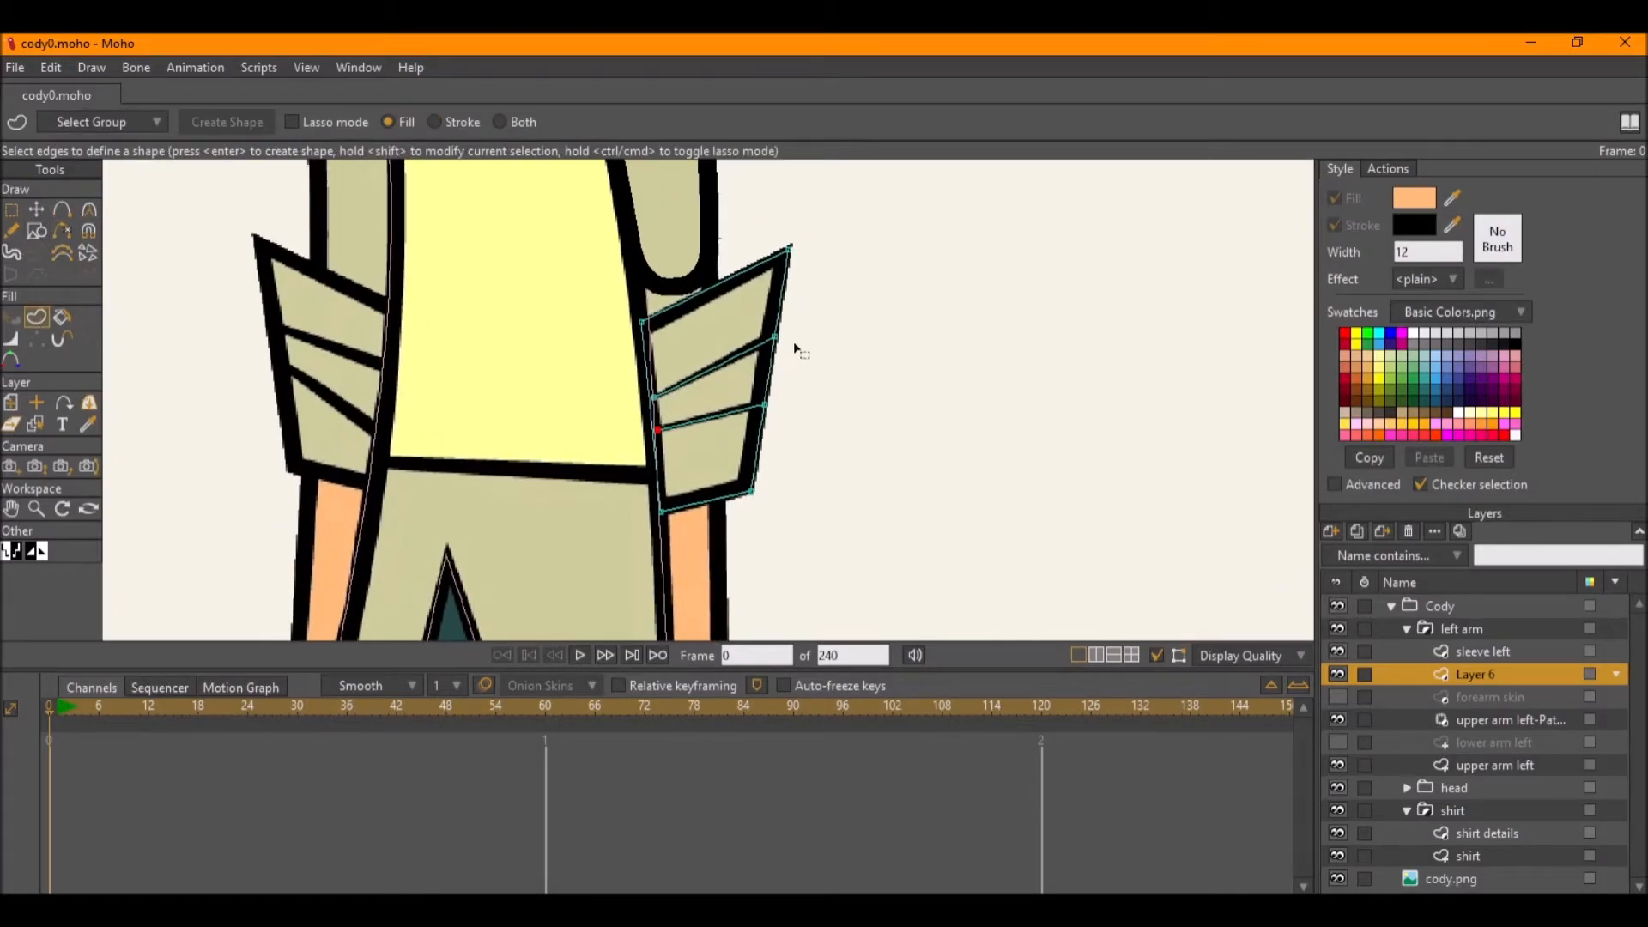
click(786, 320)
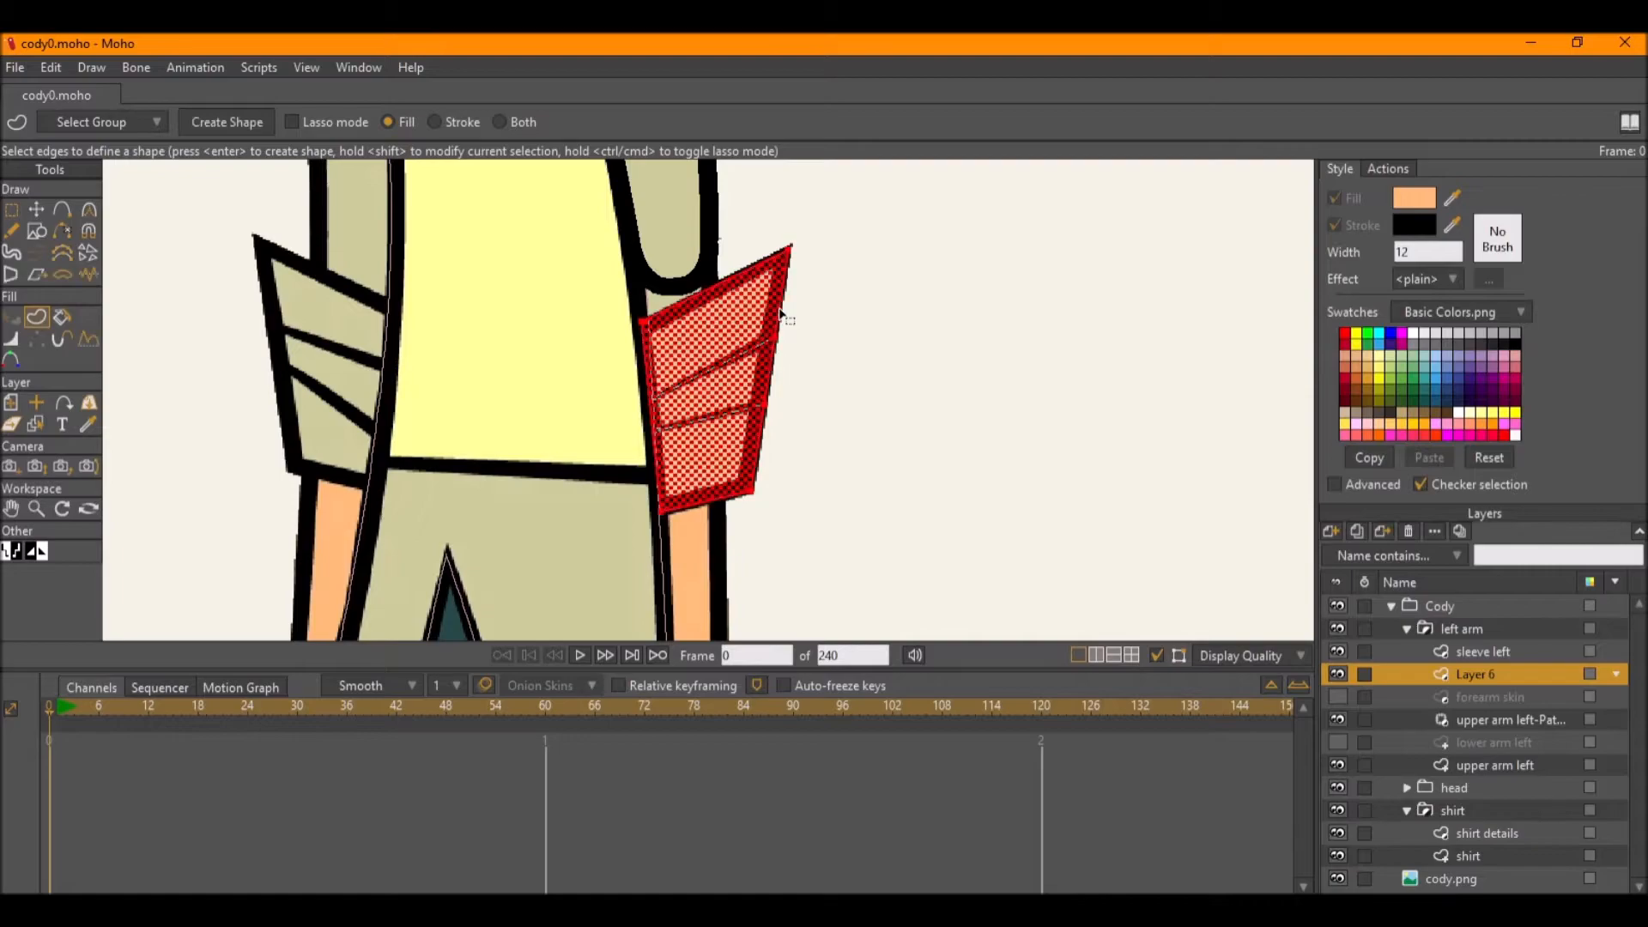
scroll(777, 324, up, 3)
click(764, 363)
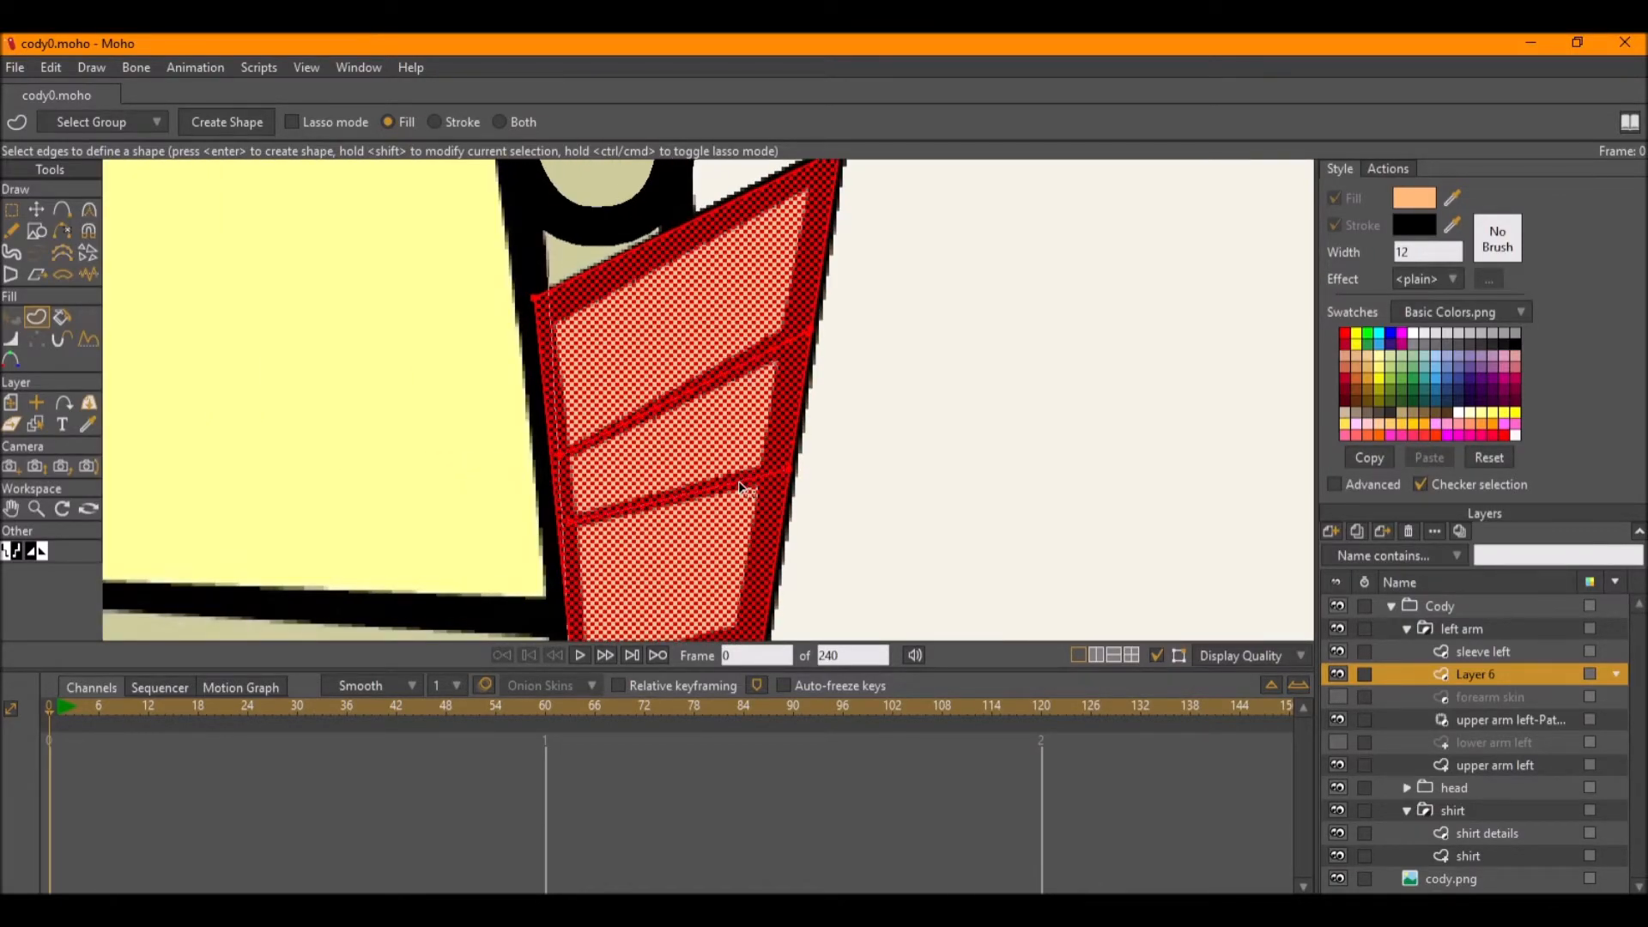
scroll(1061, 216, down, 4)
drag(864, 282, 858, 389)
drag(1448, 197, 866, 230)
click(237, 123)
Set the new cuff layer to "Don't mask this layer" within the left arm group.
scroll(849, 498, up, 6)
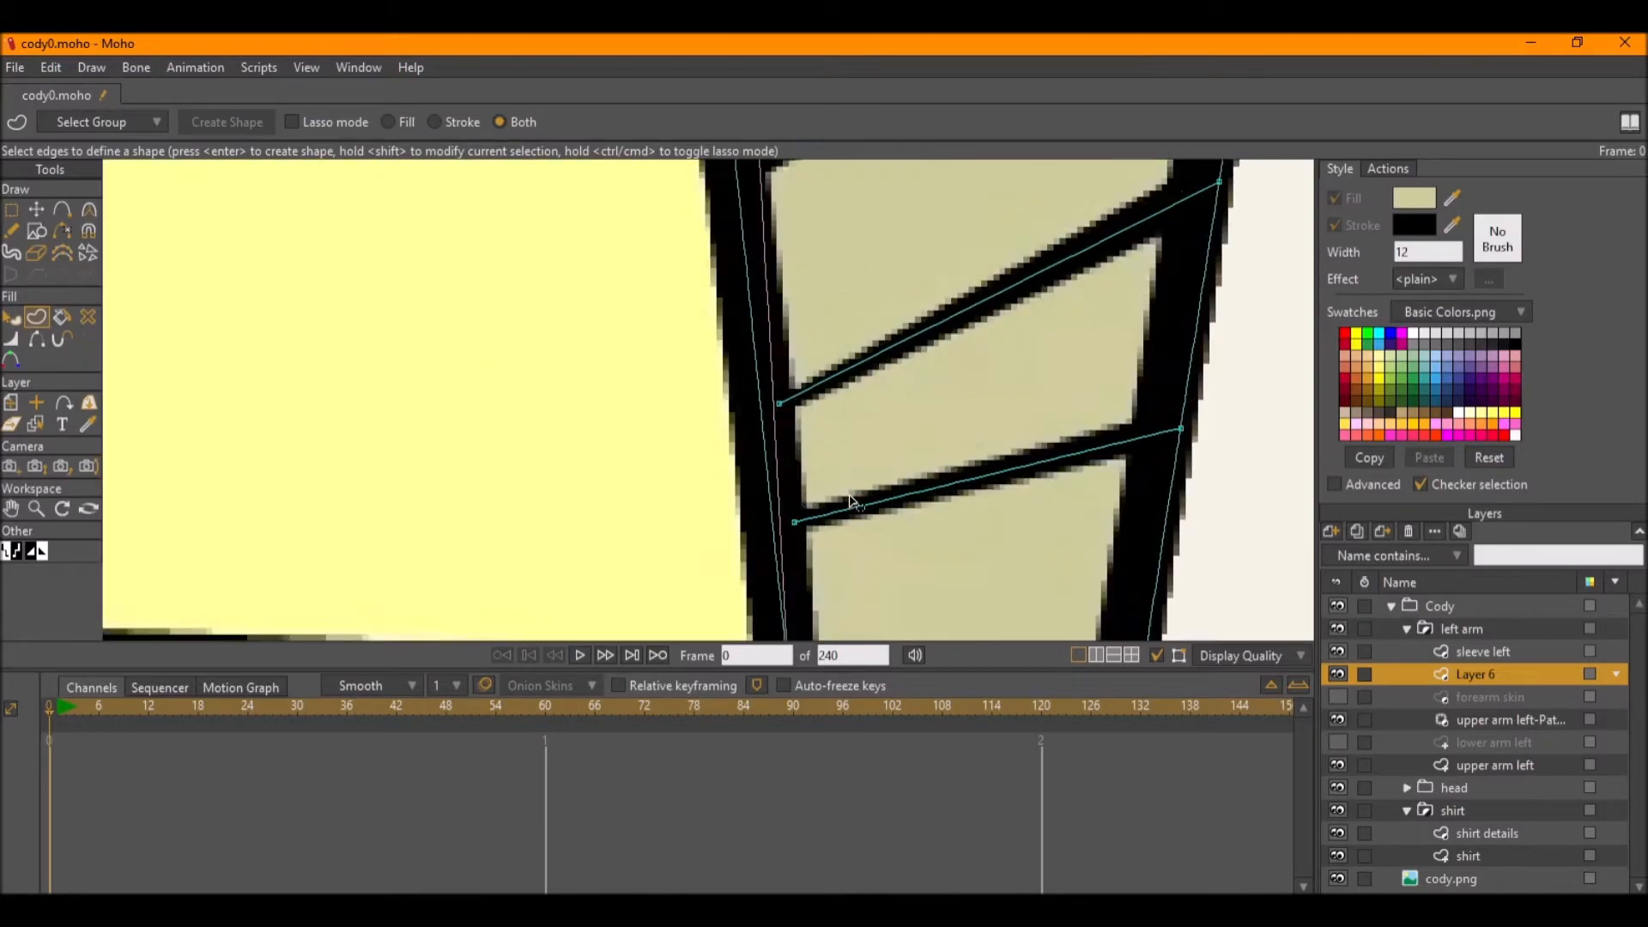
scroll(997, 493, down, 2)
right_click(1462, 670)
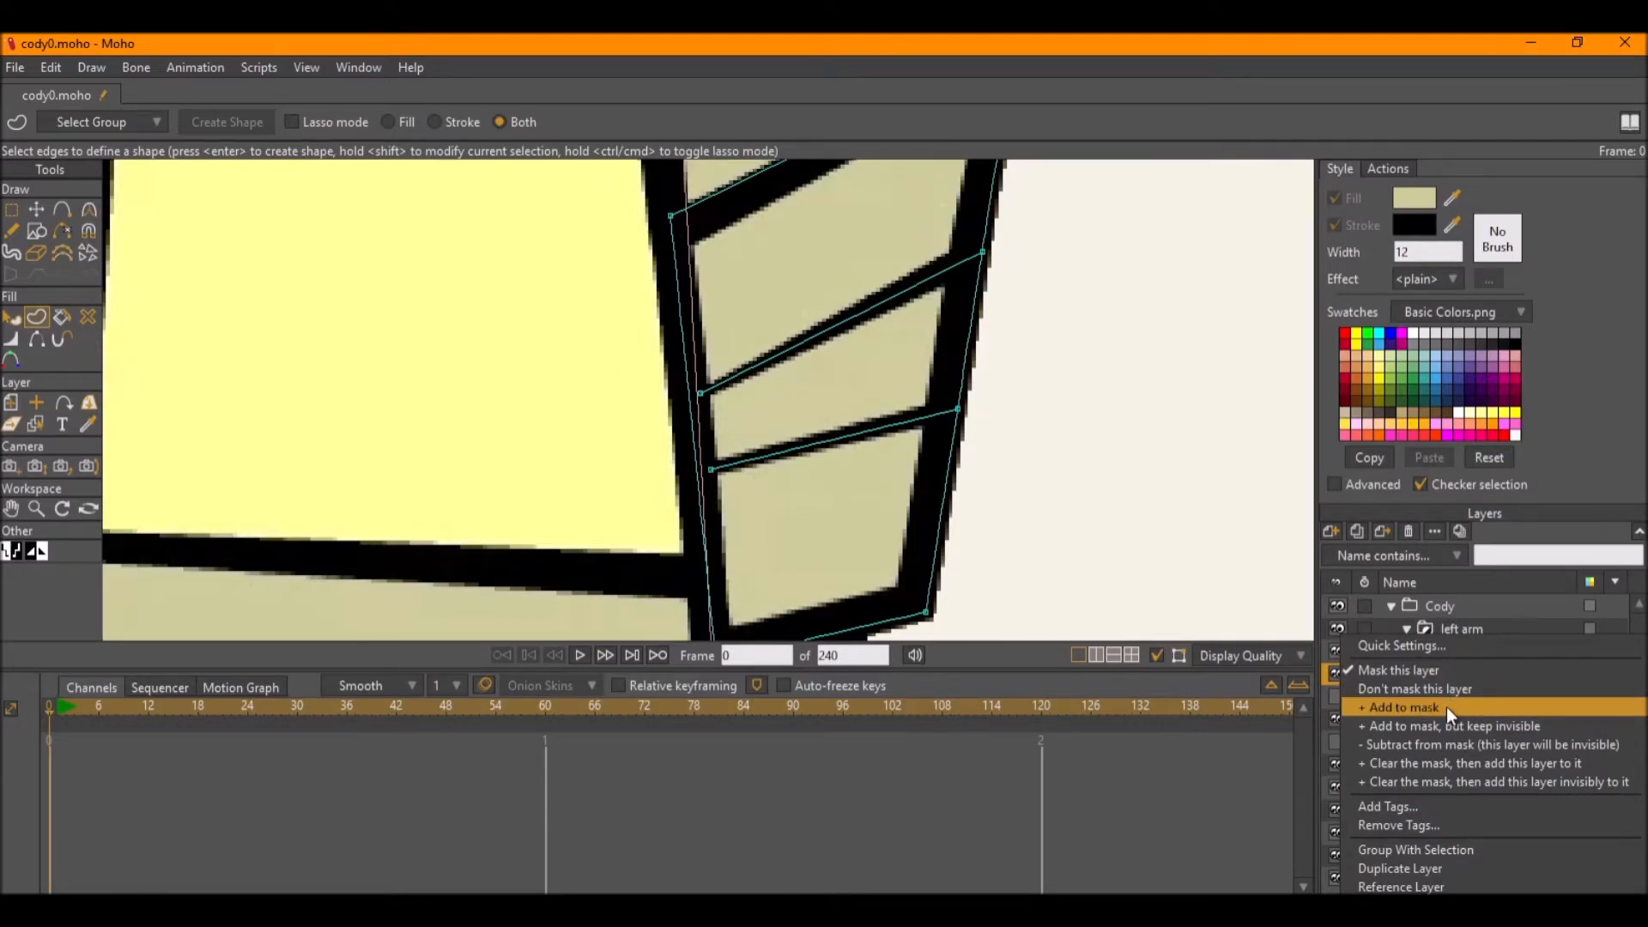
click(1442, 688)
Taper both cuff fold lines by setting the line width at their inner end points to 20 percent.
scroll(1063, 498, down, 4)
drag(1061, 496, 1017, 477)
key(g)
scroll(805, 469, up, 5)
mouse_move(821, 497)
mouse_down()
mouse_move(777, 347)
mouse_move(781, 377)
mouse_move(754, 415)
mouse_up()
key(w)
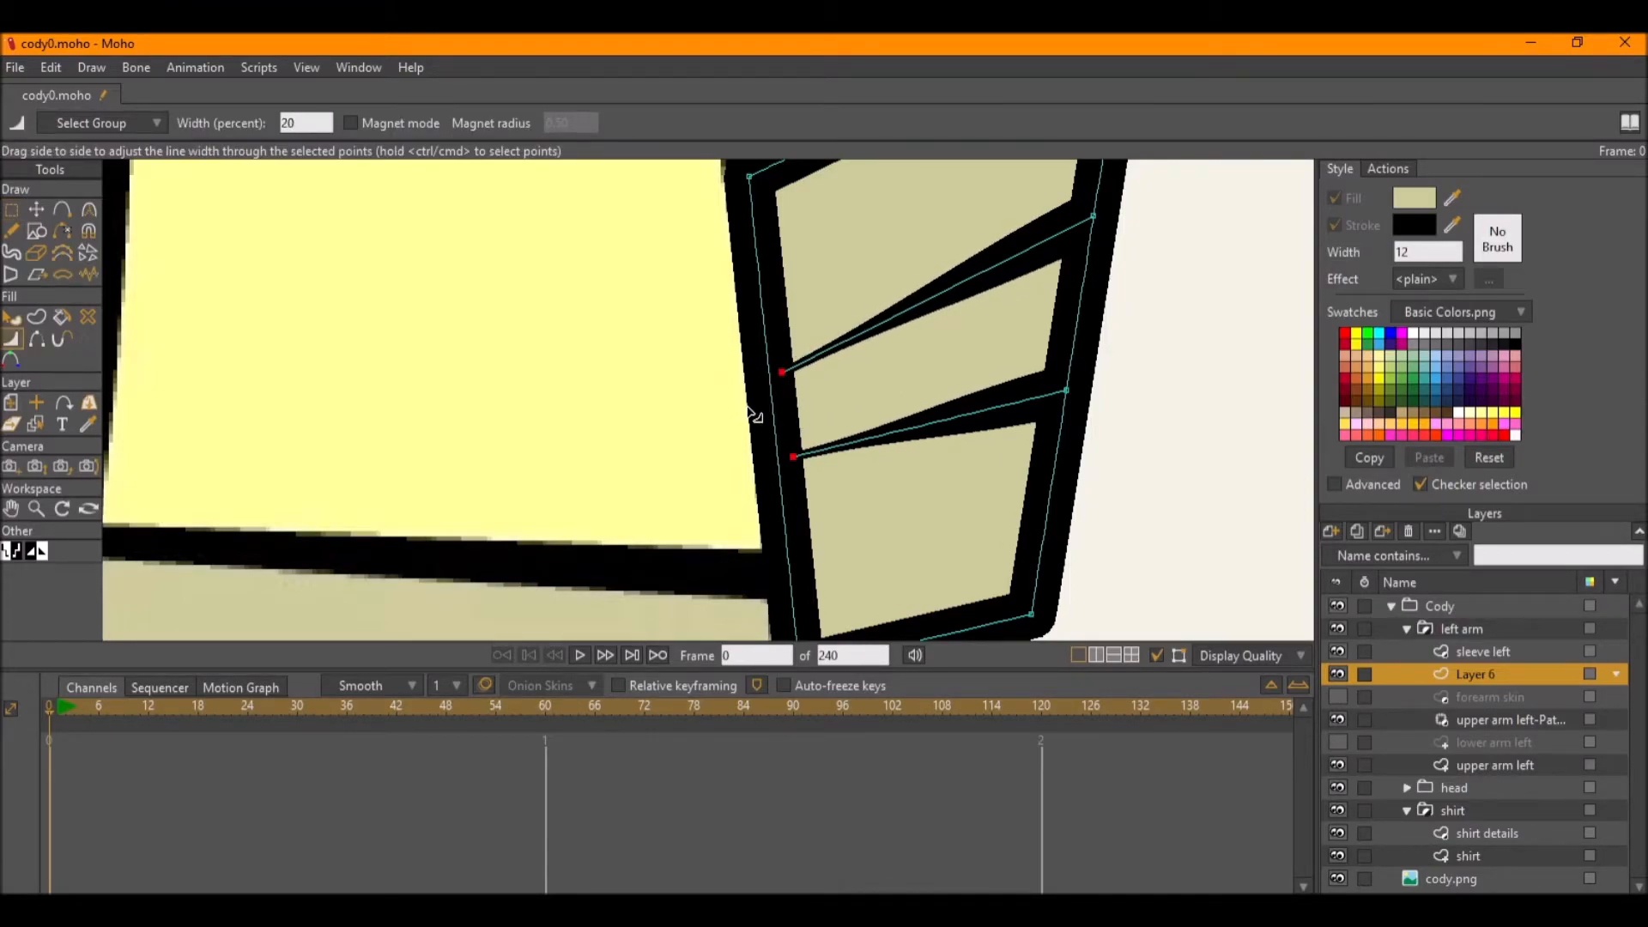
scroll(1141, 500, down, 4)
scroll(488, 407, up, 2)
scroll(798, 513, down, 3)
drag(798, 514, 465, 395)
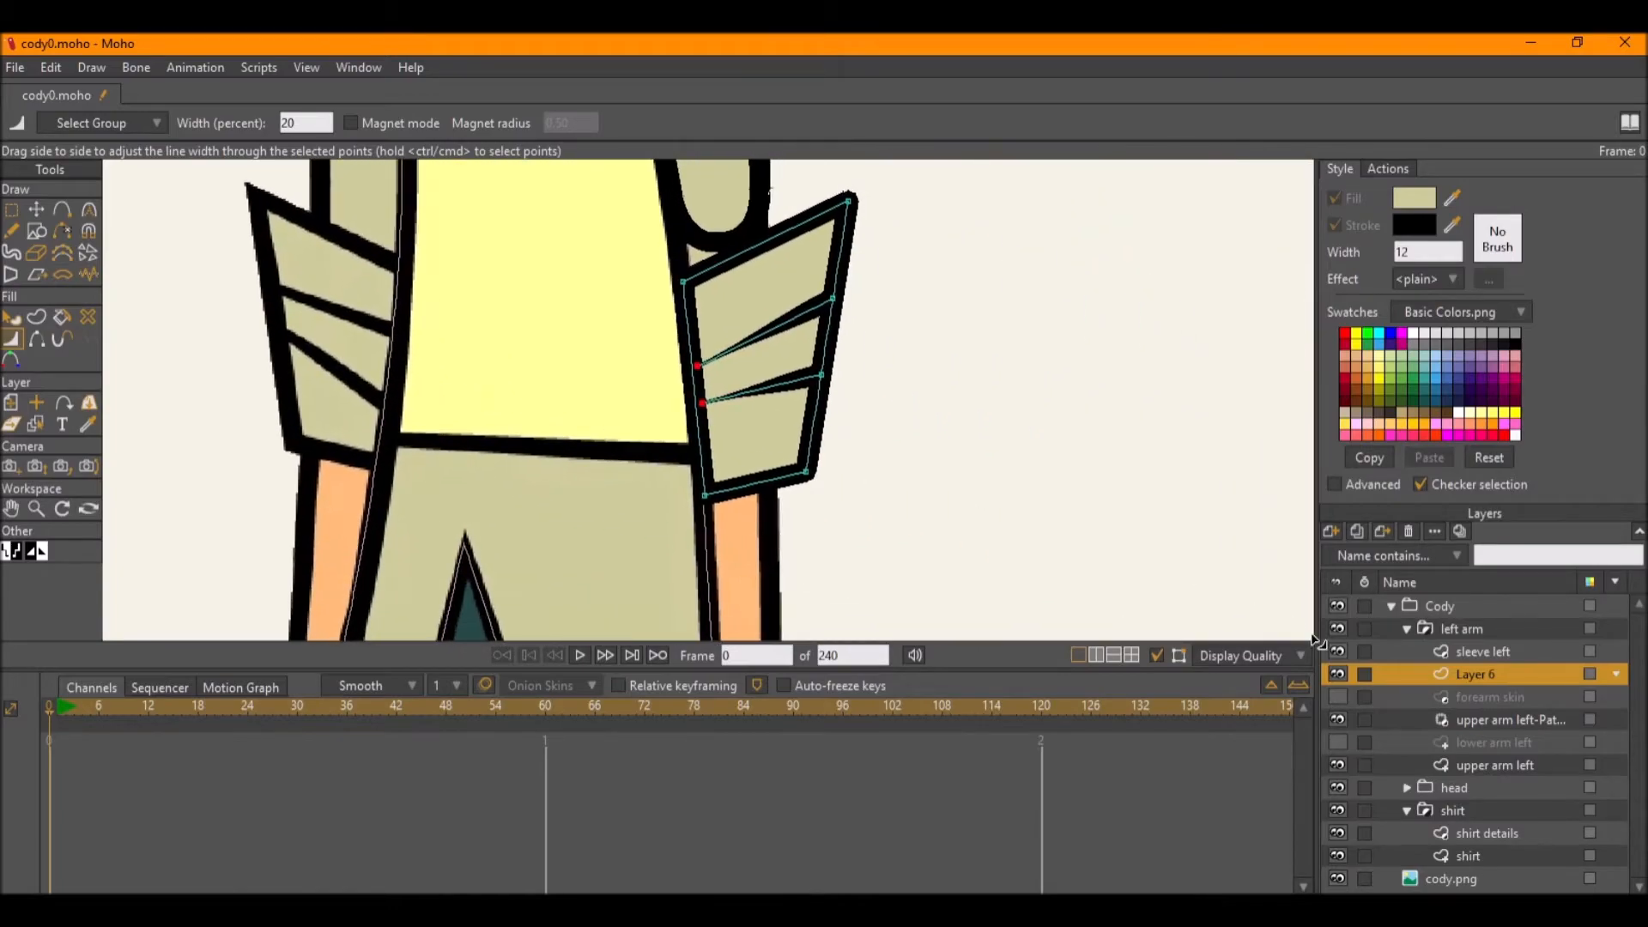
Hide and reshow the cuff layer to compare it with the reference image, and save the file.
click(1338, 674)
scroll(903, 481, up, 2)
click(1339, 672)
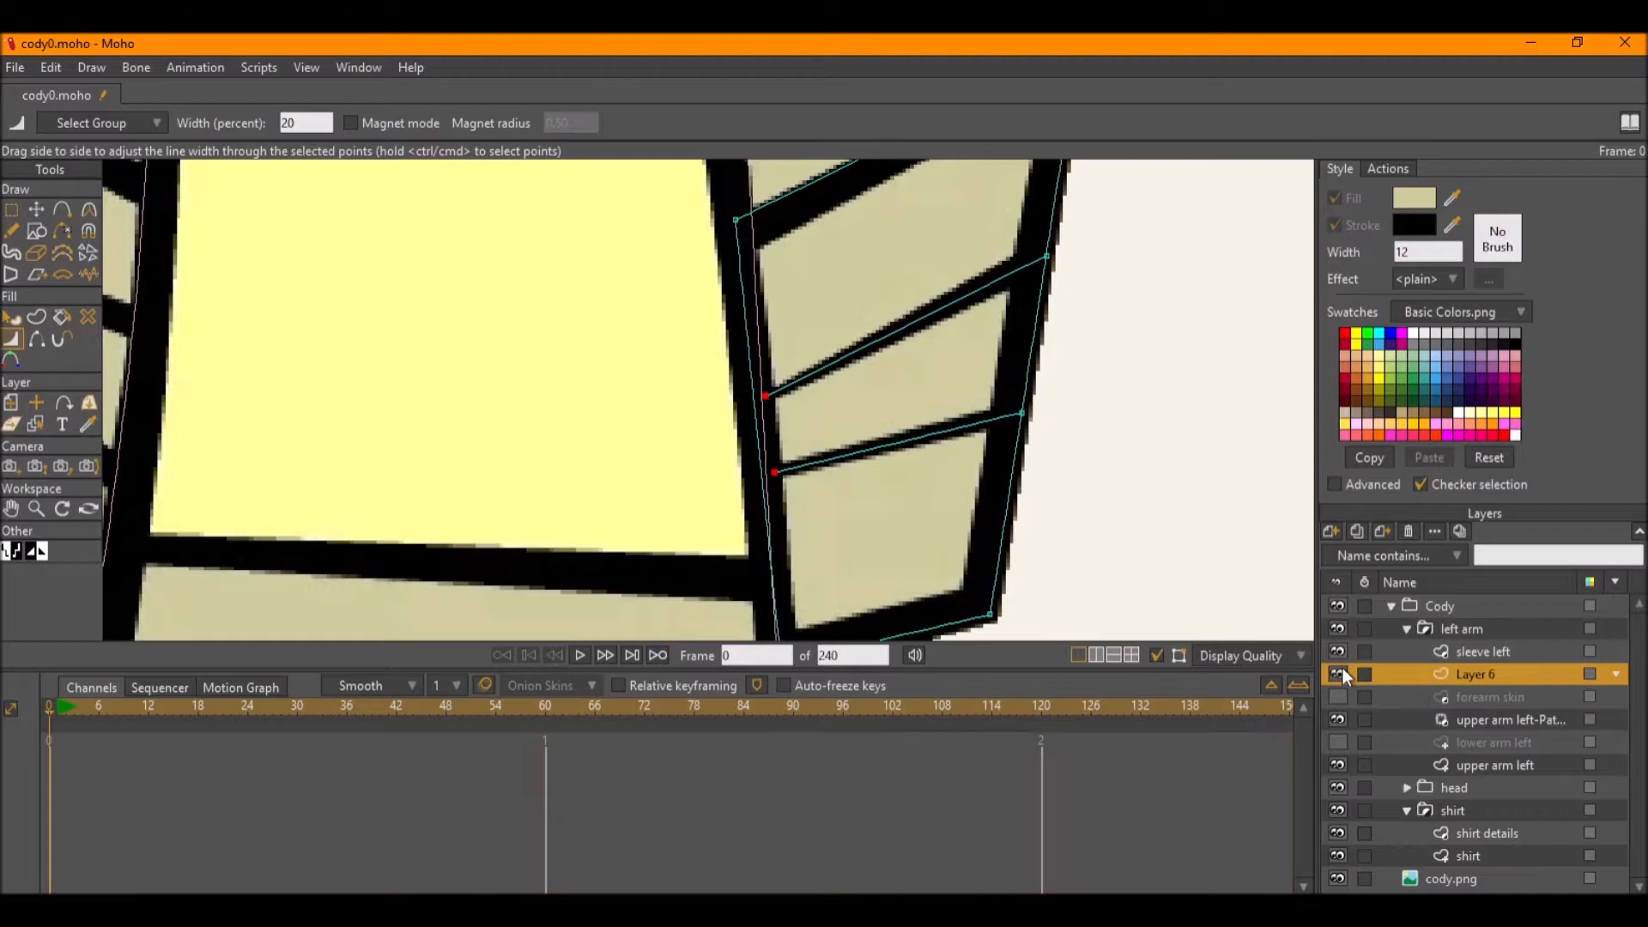
scroll(1013, 384, down, 3)
scroll(1021, 388, down, 2)
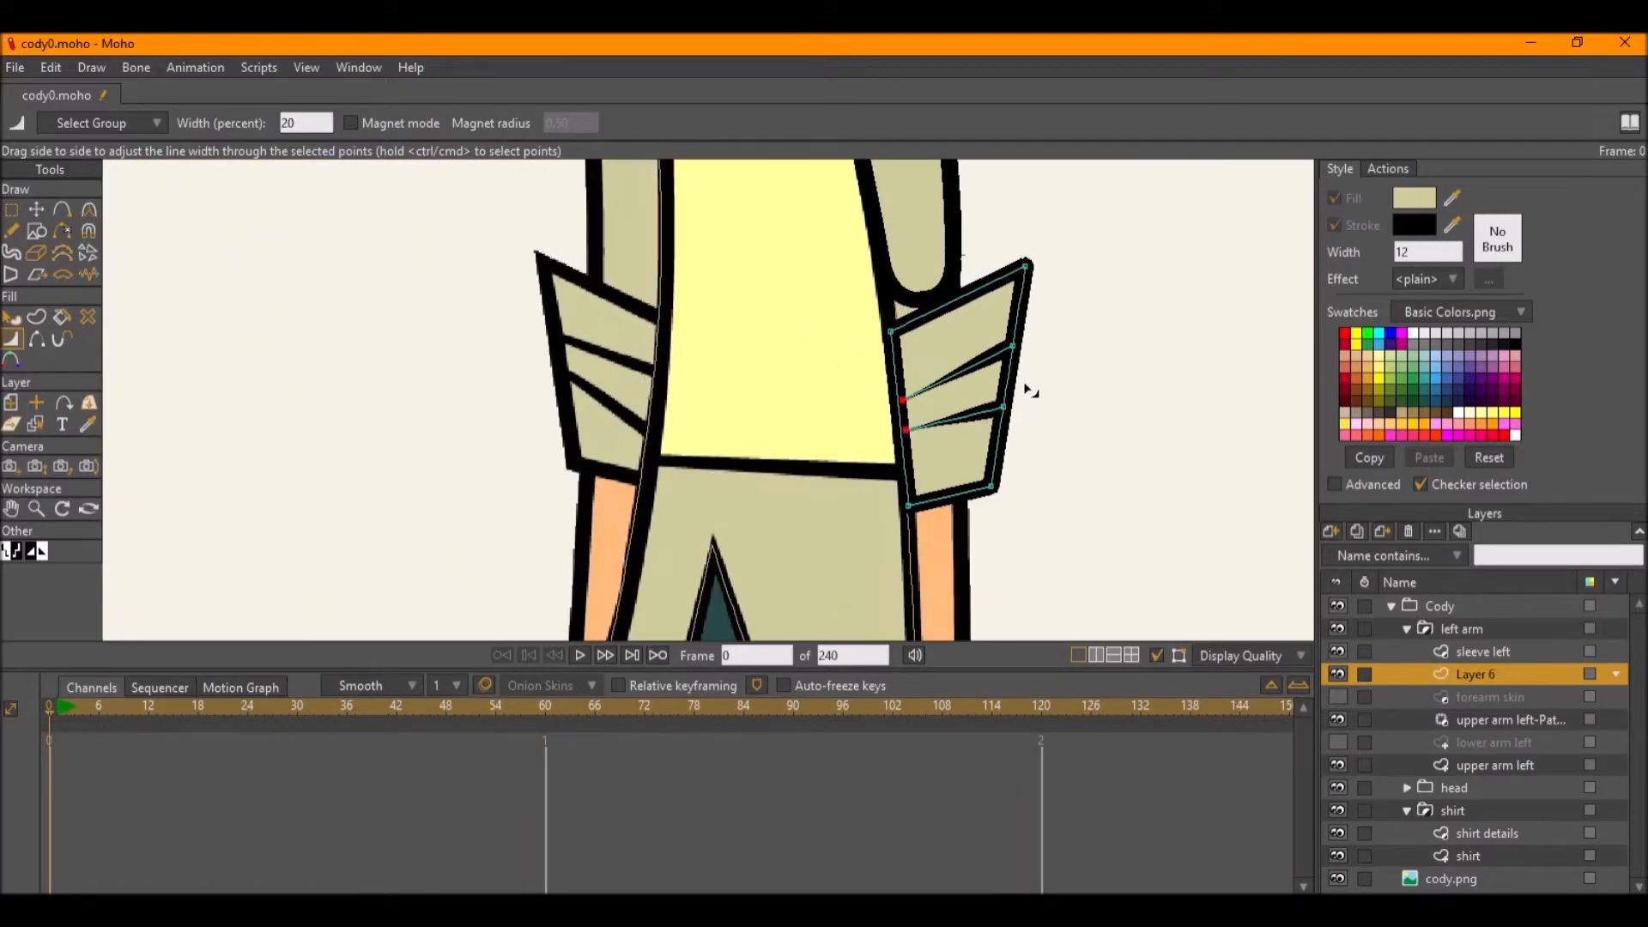
key(ctrl+s)
Thin the outline at the cuff's upper inner corner point to a line width of 48 percent.
scroll(932, 328, up, 4)
drag(905, 369, 831, 346)
ctrl+click(897, 363)
drag(939, 397, 879, 189)
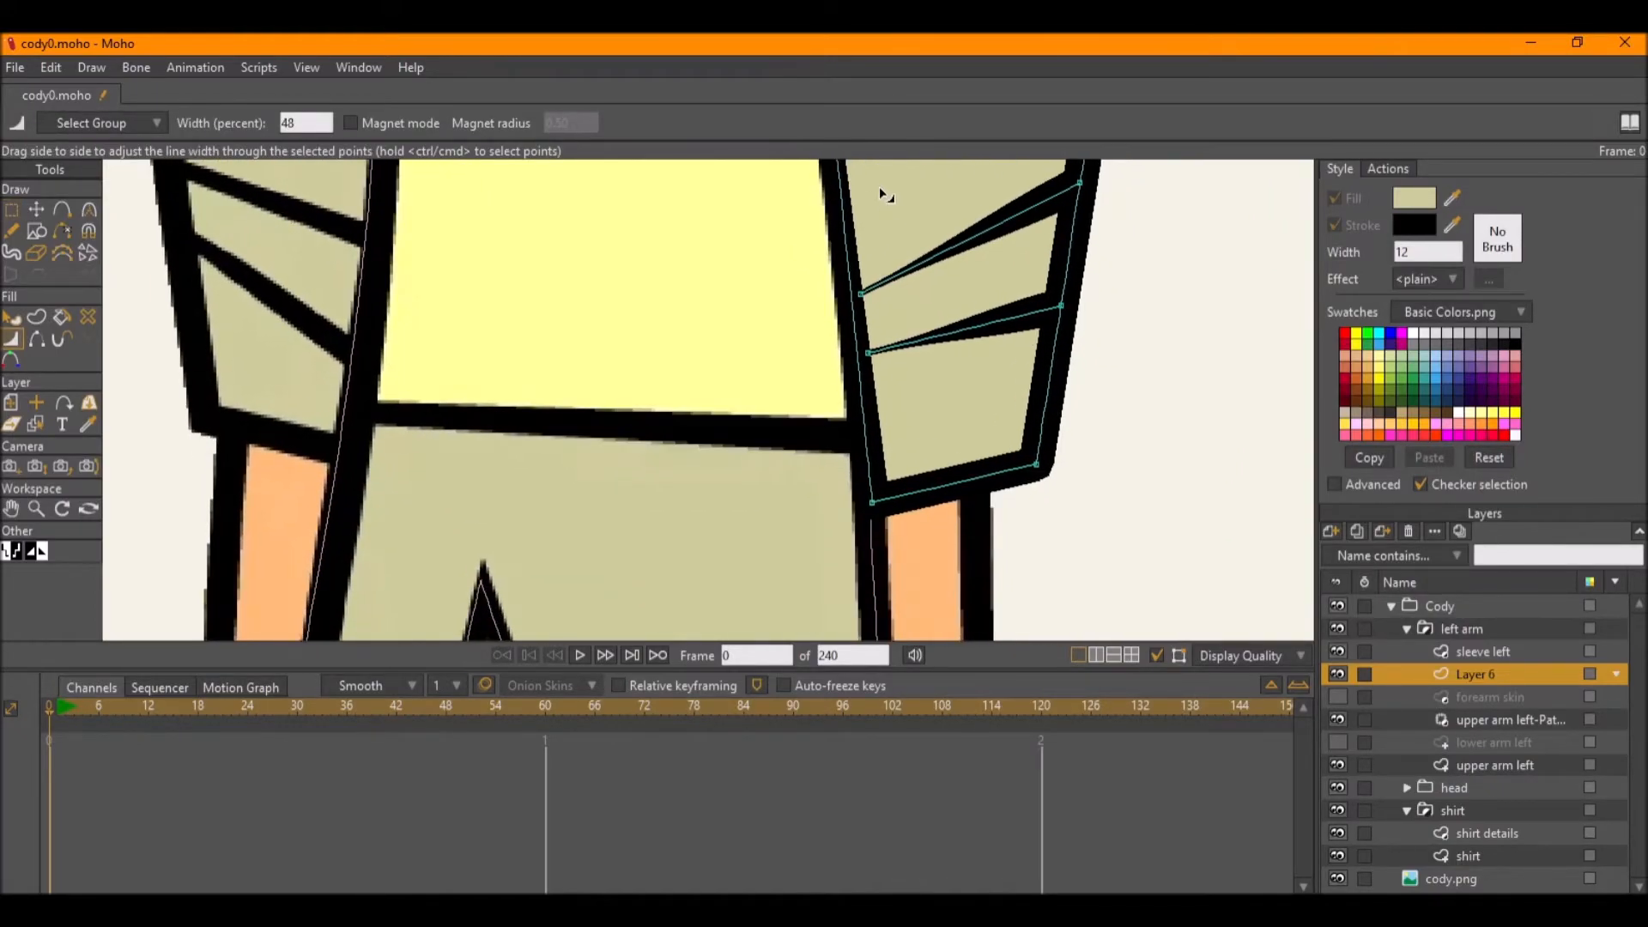
scroll(928, 420, down, 1)
scroll(936, 437, down, 2)
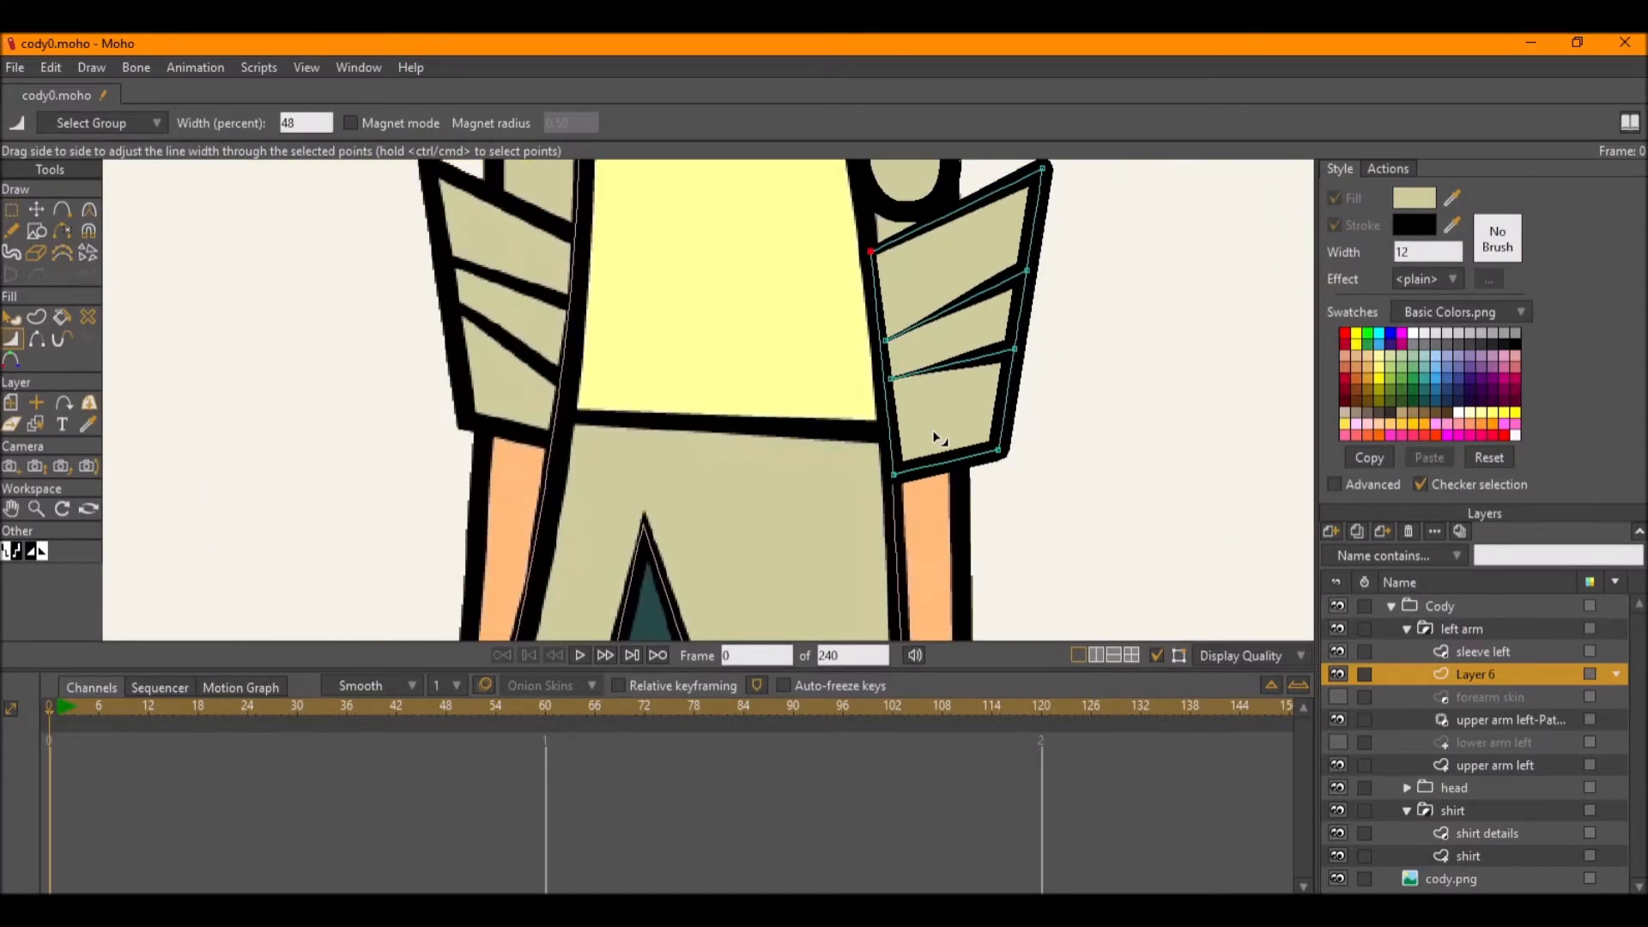
drag(935, 438, 930, 471)
drag(1085, 496, 1058, 504)
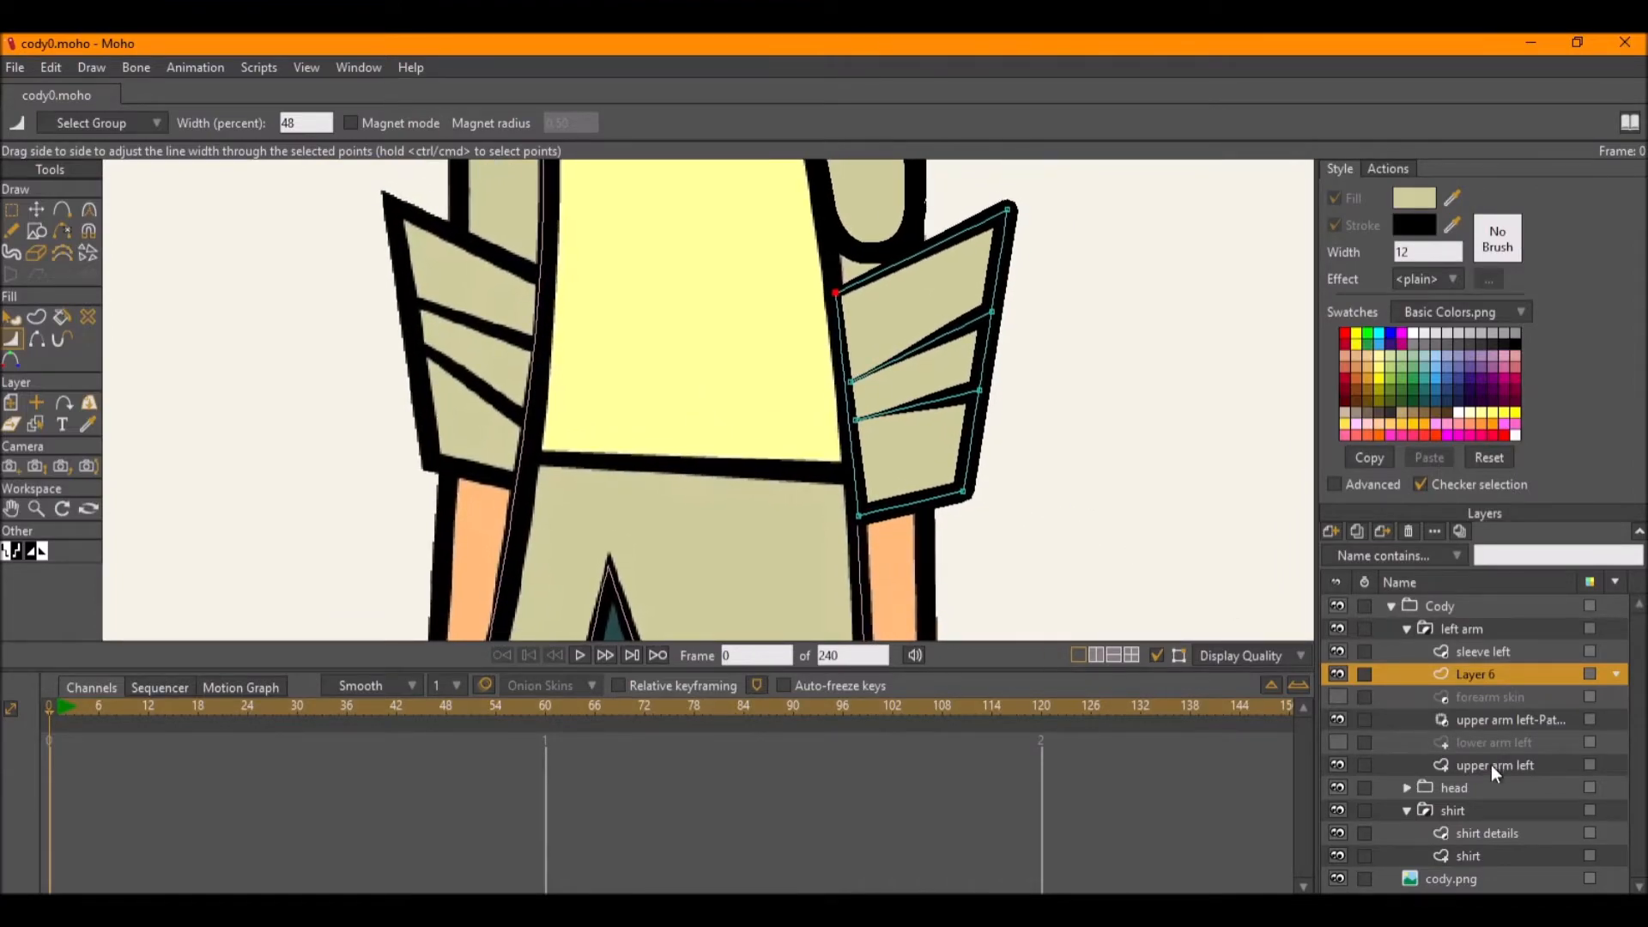
Show the forearm skin and lower arm left layers again and render the current frame to check the cuff.
click(1337, 697)
click(1338, 743)
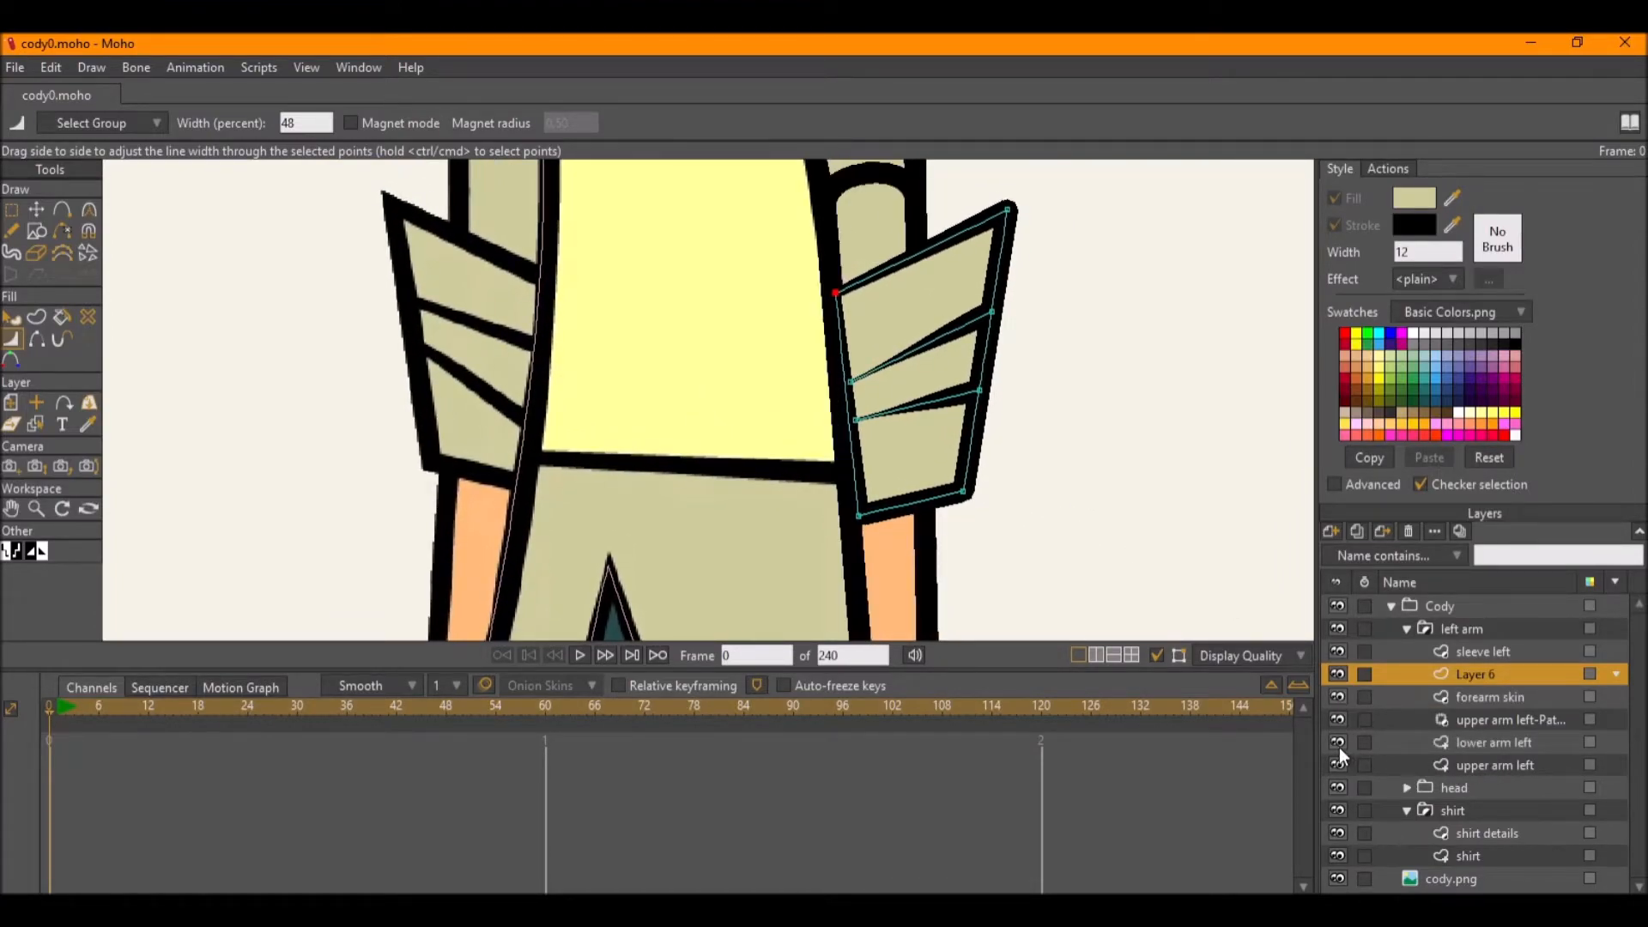
scroll(987, 465, down, 1)
scroll(987, 465, down, 3)
key(ctrl+r)
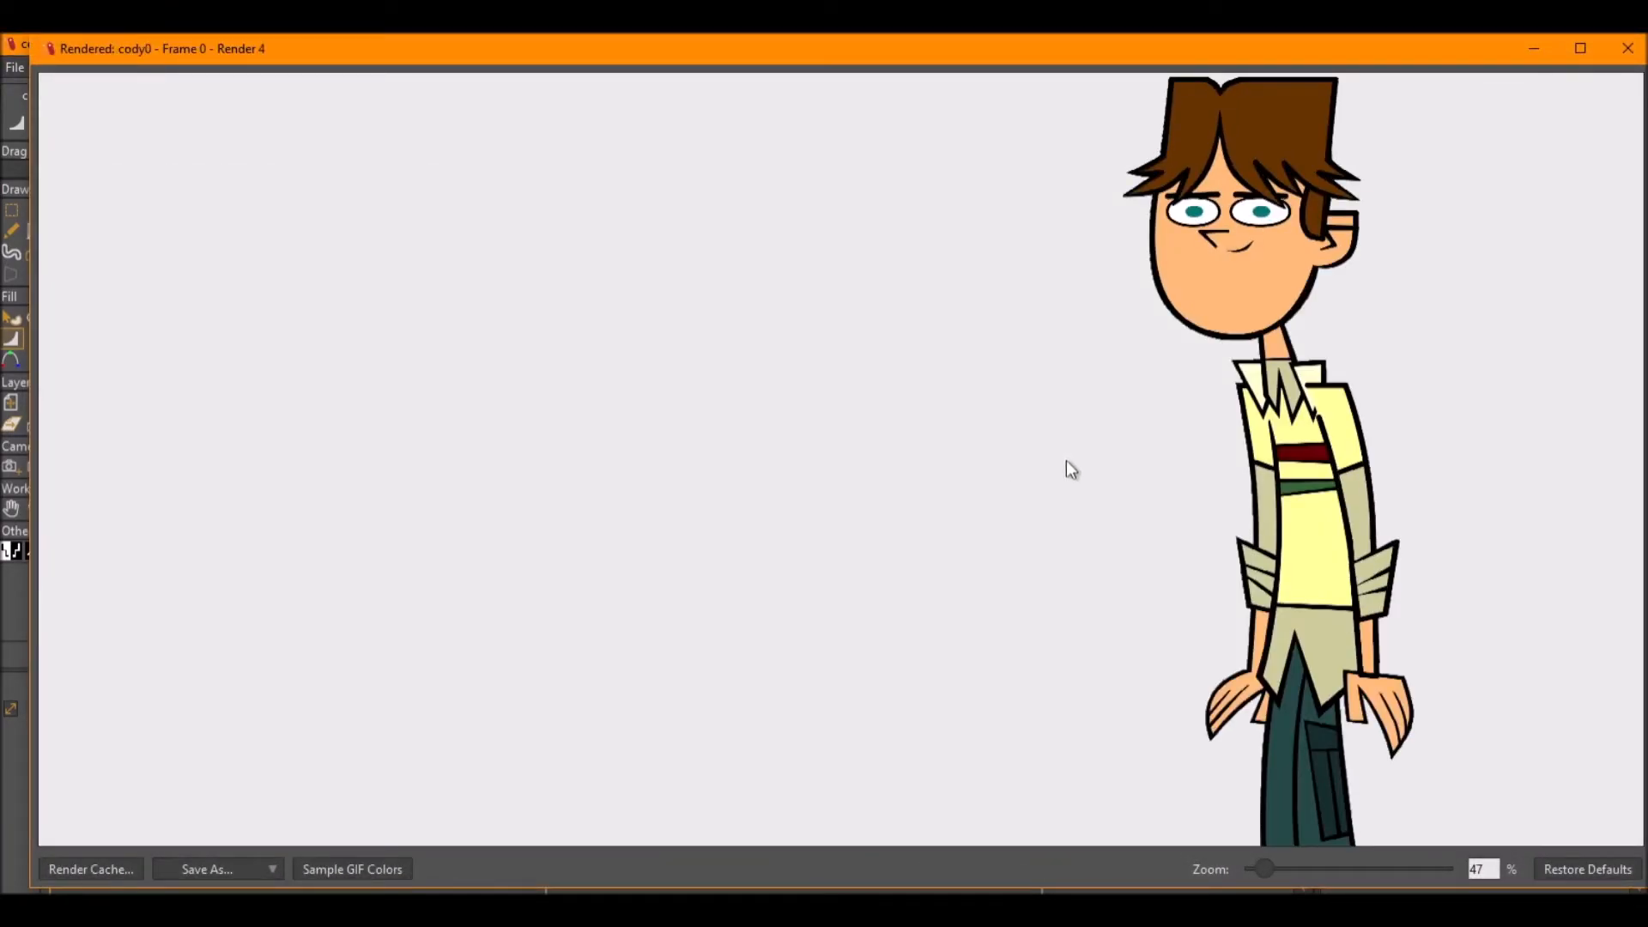
Close the rendered preview and hide the cody.png reference layer.
click(1626, 49)
scroll(925, 415, down, 2)
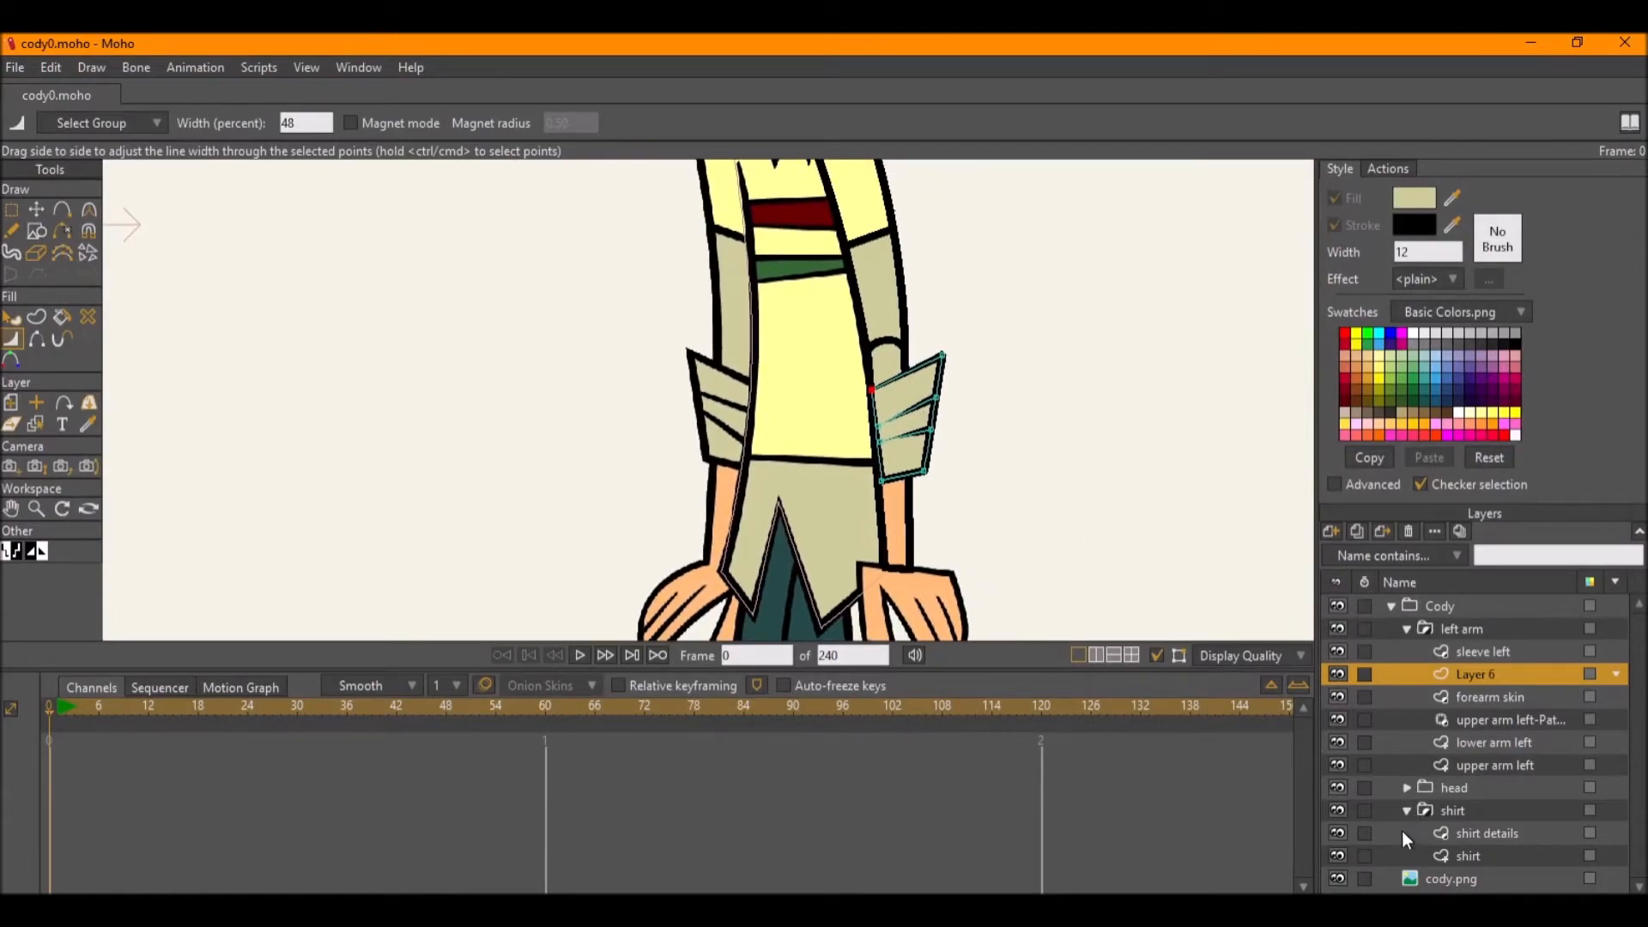
click(1338, 879)
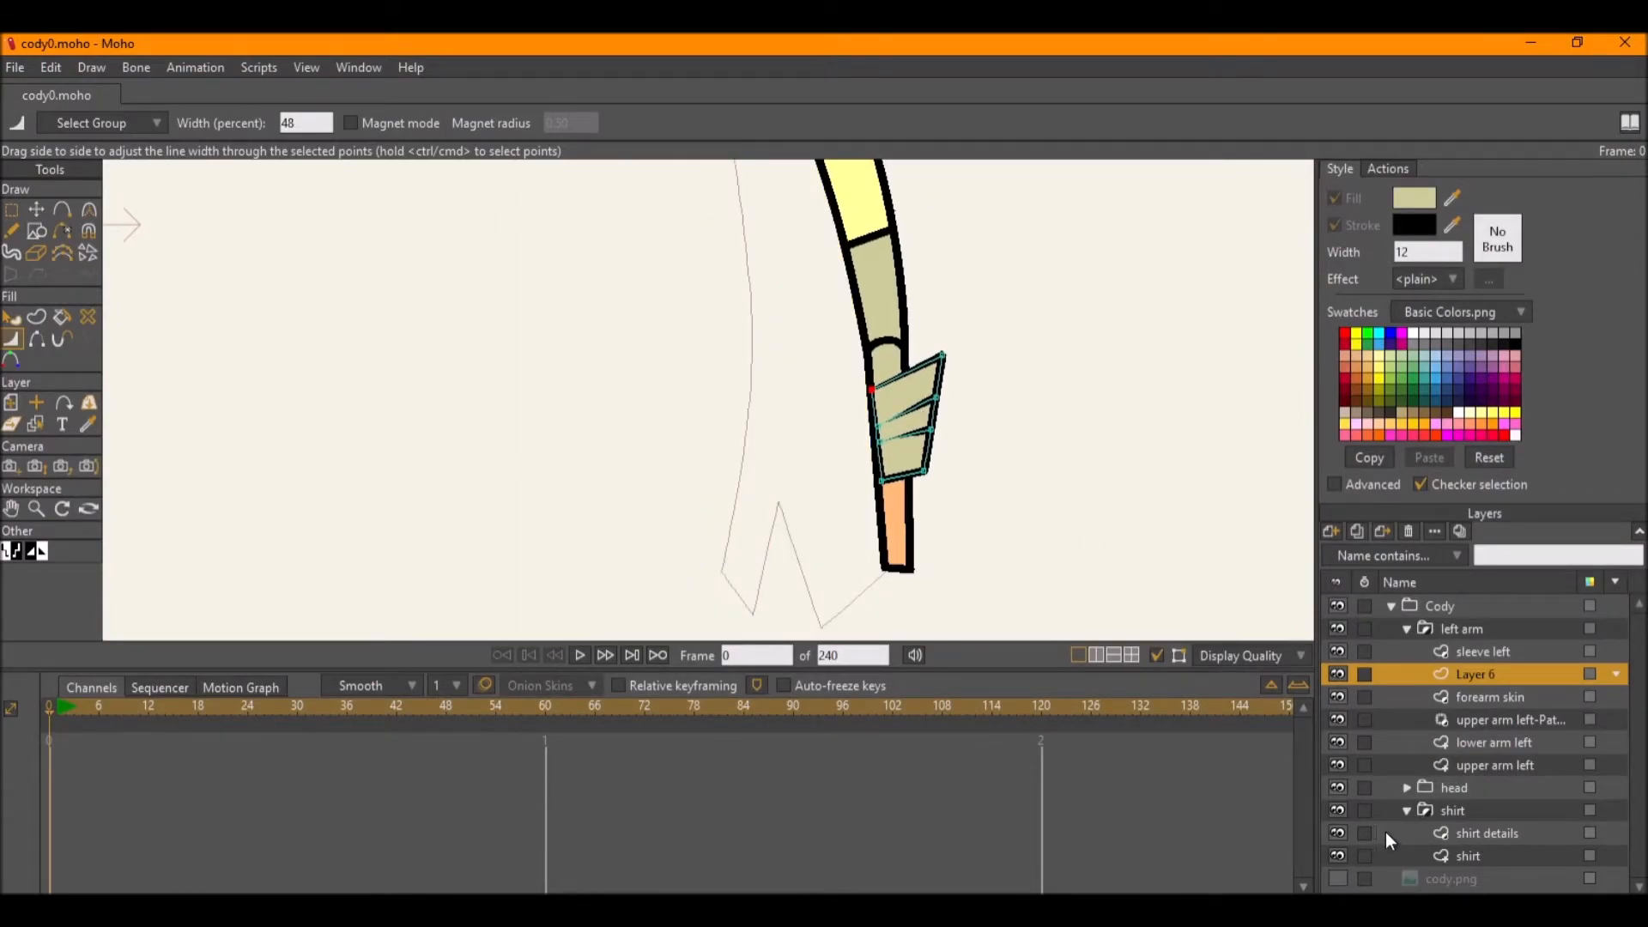
Check the group mask option in the shirt group's layer settings.
click(1408, 809)
click(1408, 809)
click(1452, 811)
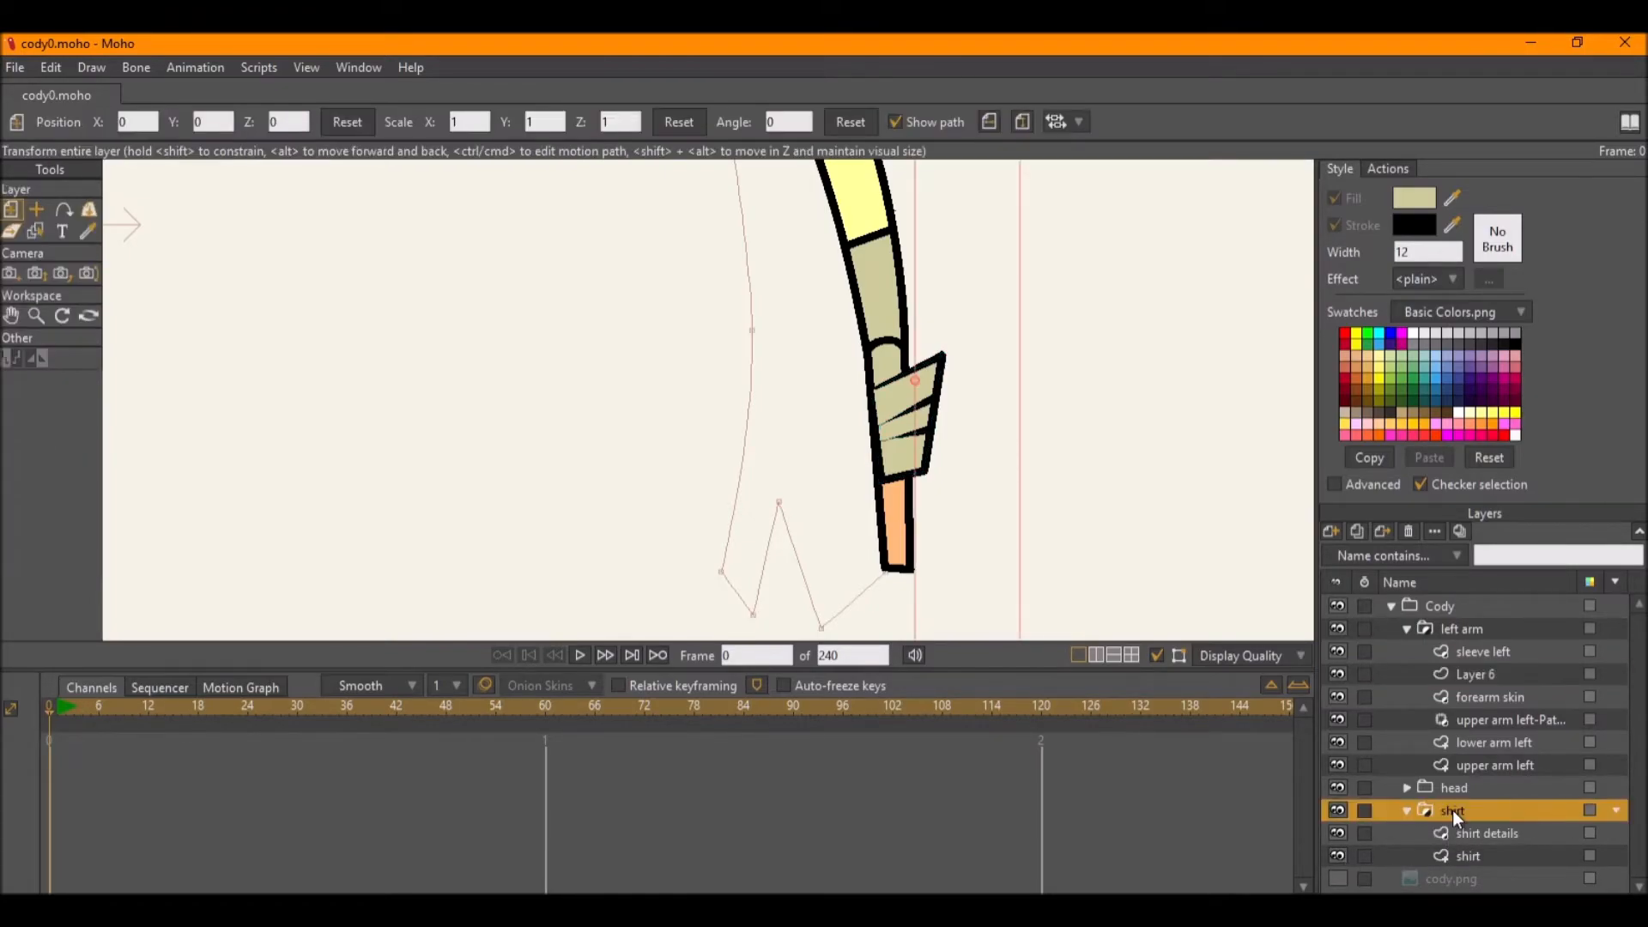
double_click(1452, 810)
click(470, 145)
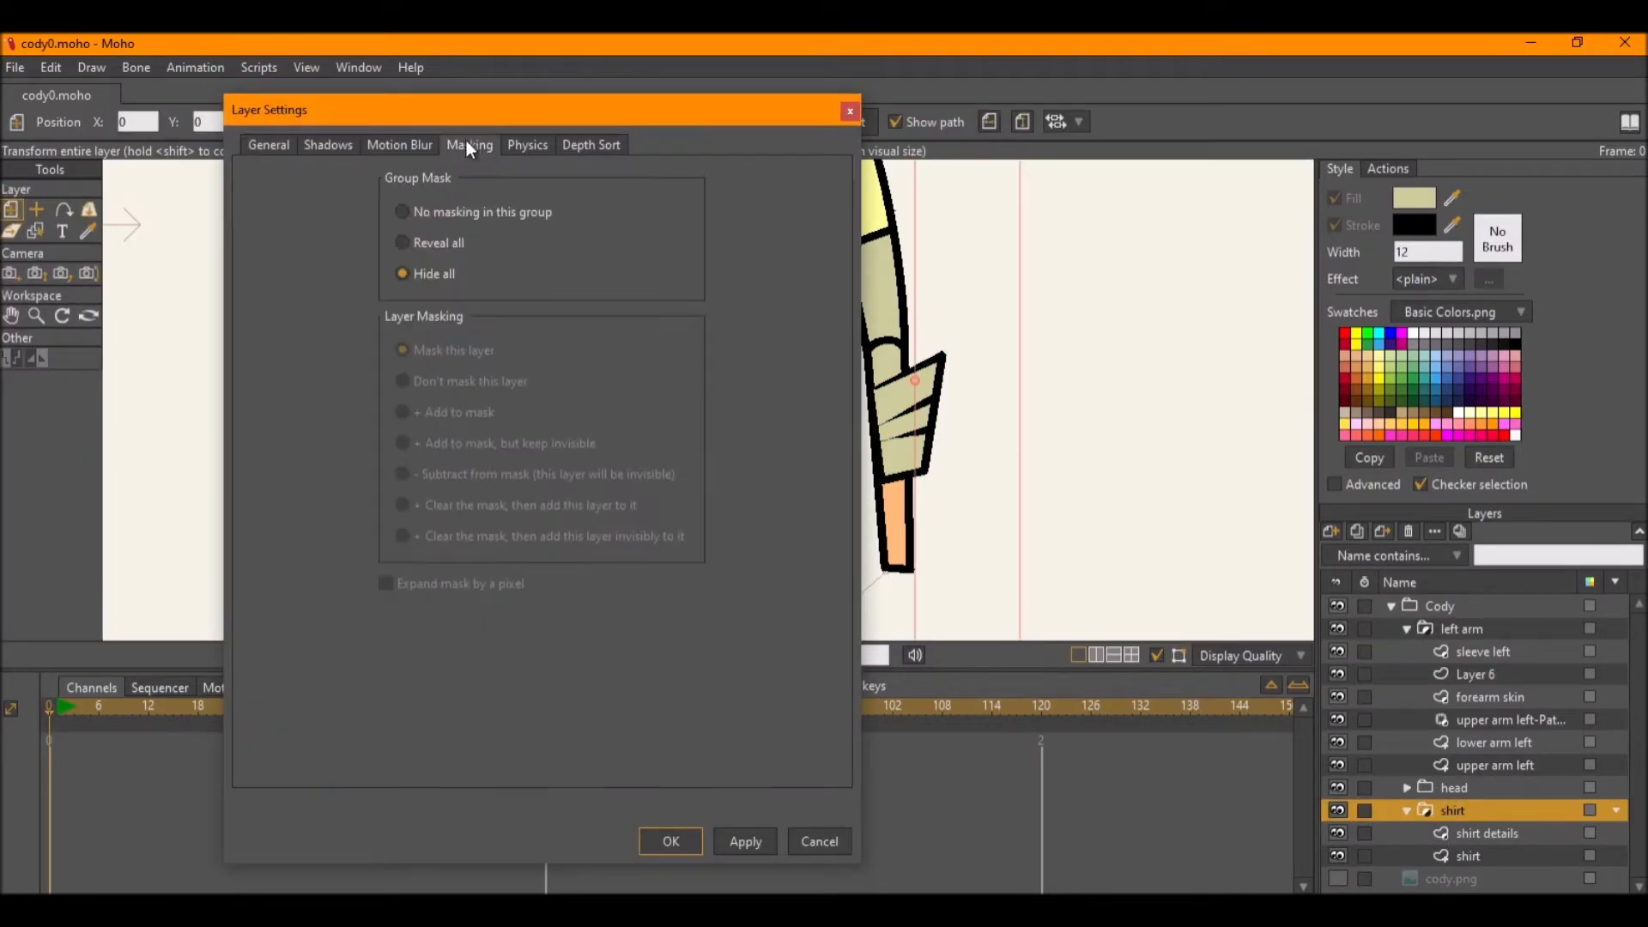
click(848, 112)
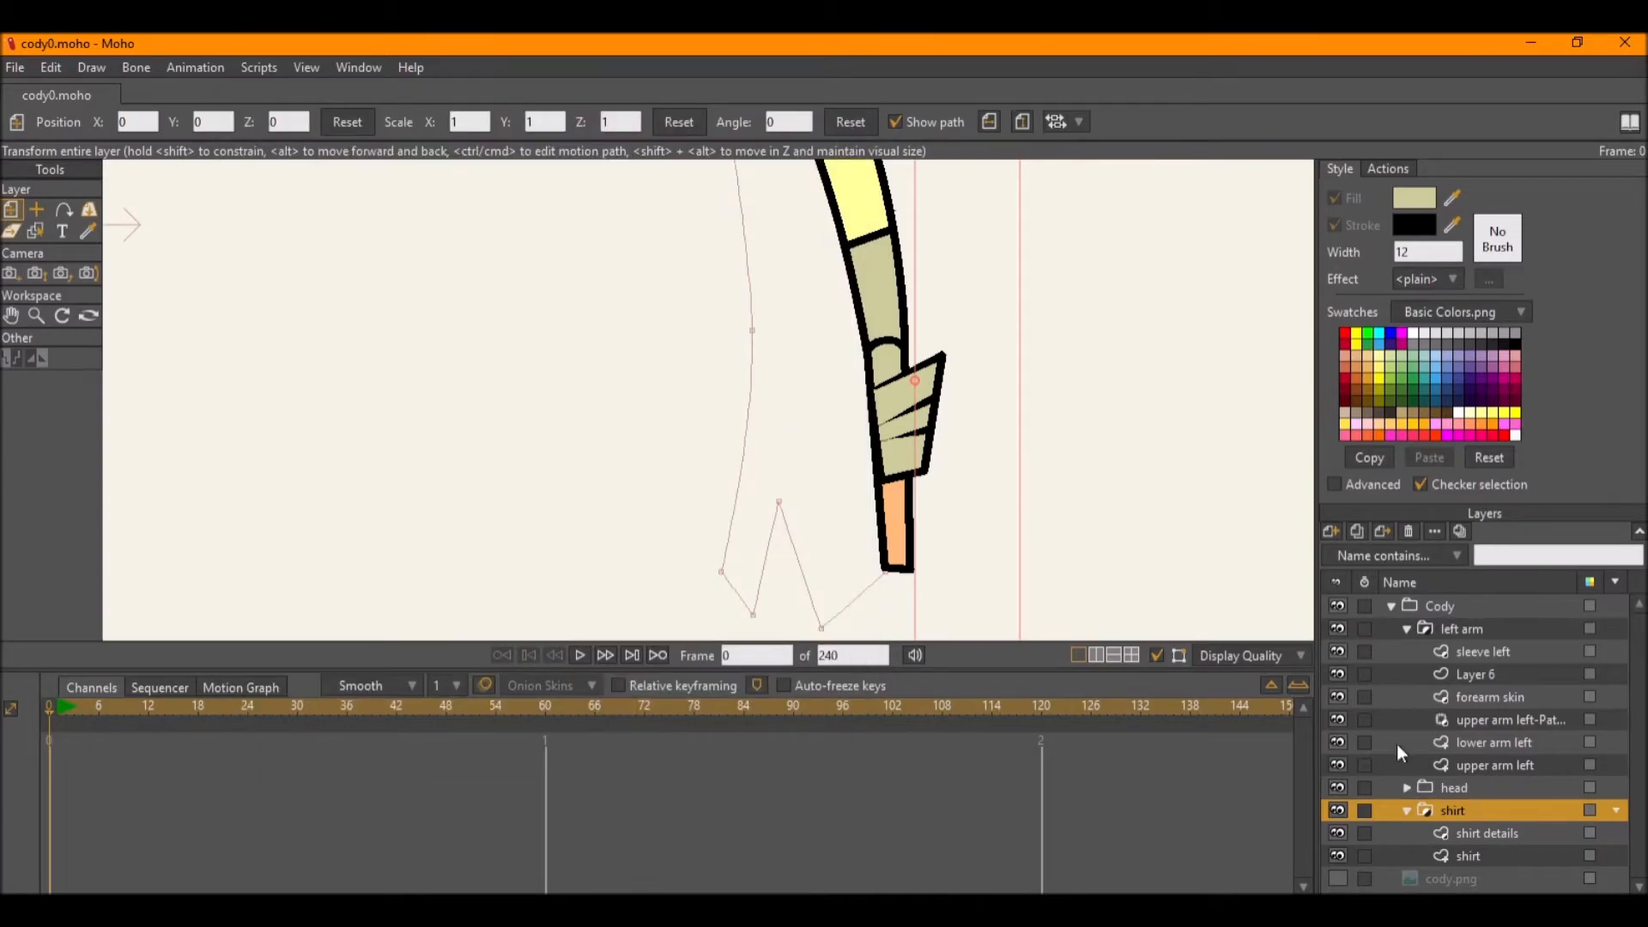
Create a filled and outlined shape from the shirt body's closed path, using the sleeve's pale yellow as fill and a black stroke.
click(1512, 842)
click(1511, 852)
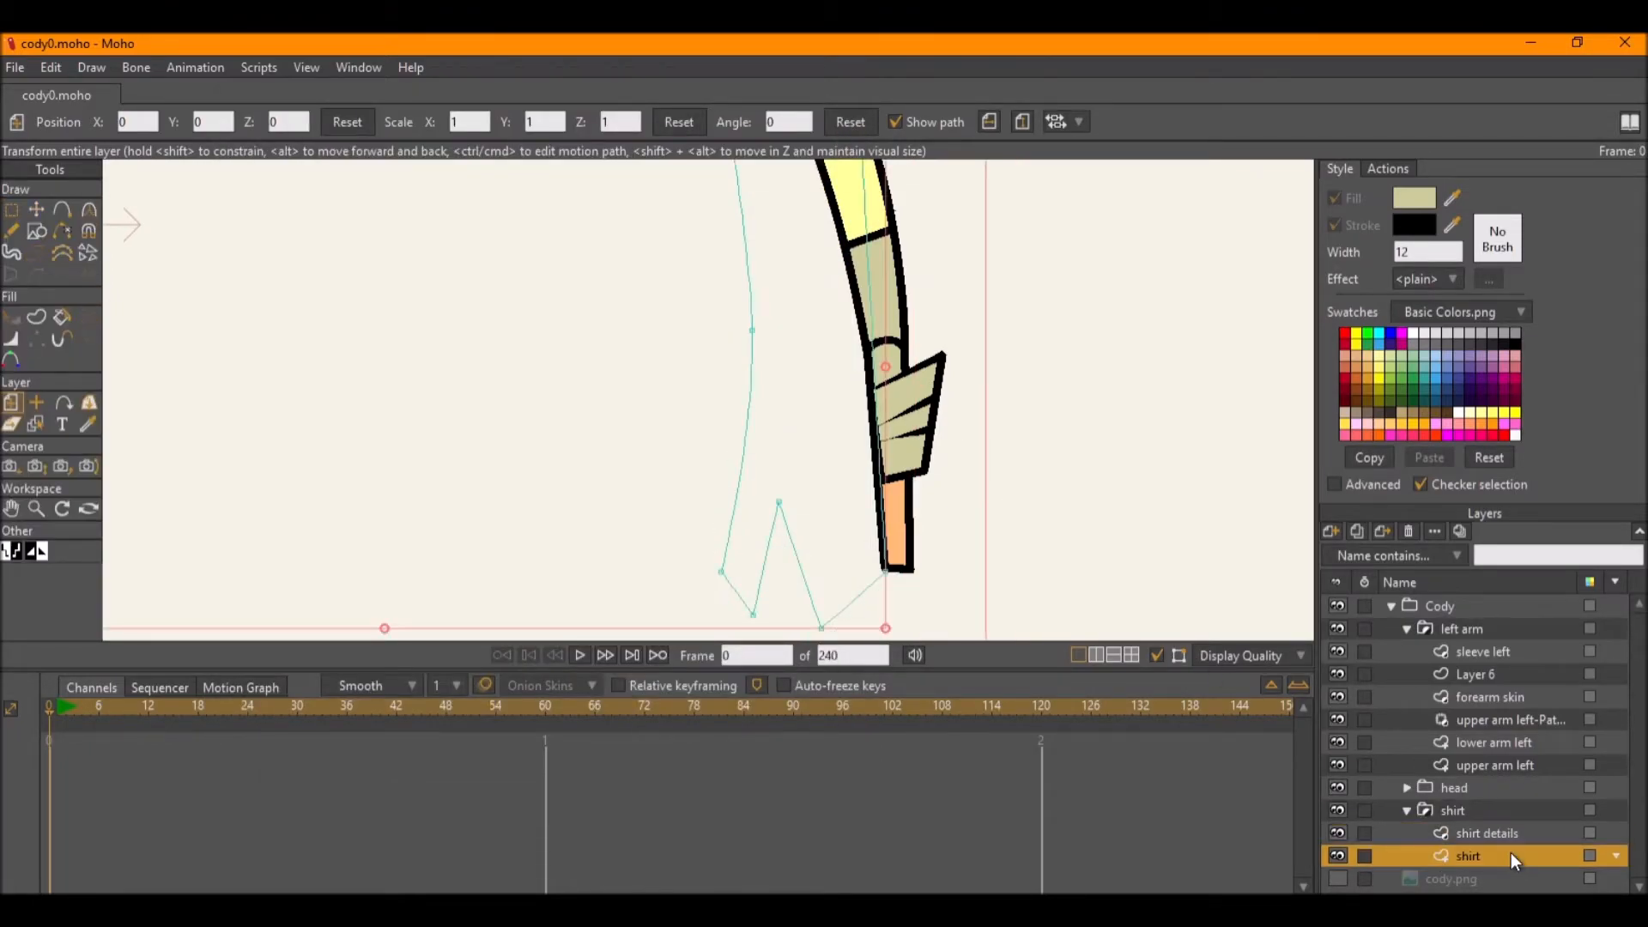
click(36, 230)
scroll(570, 385, down, 2)
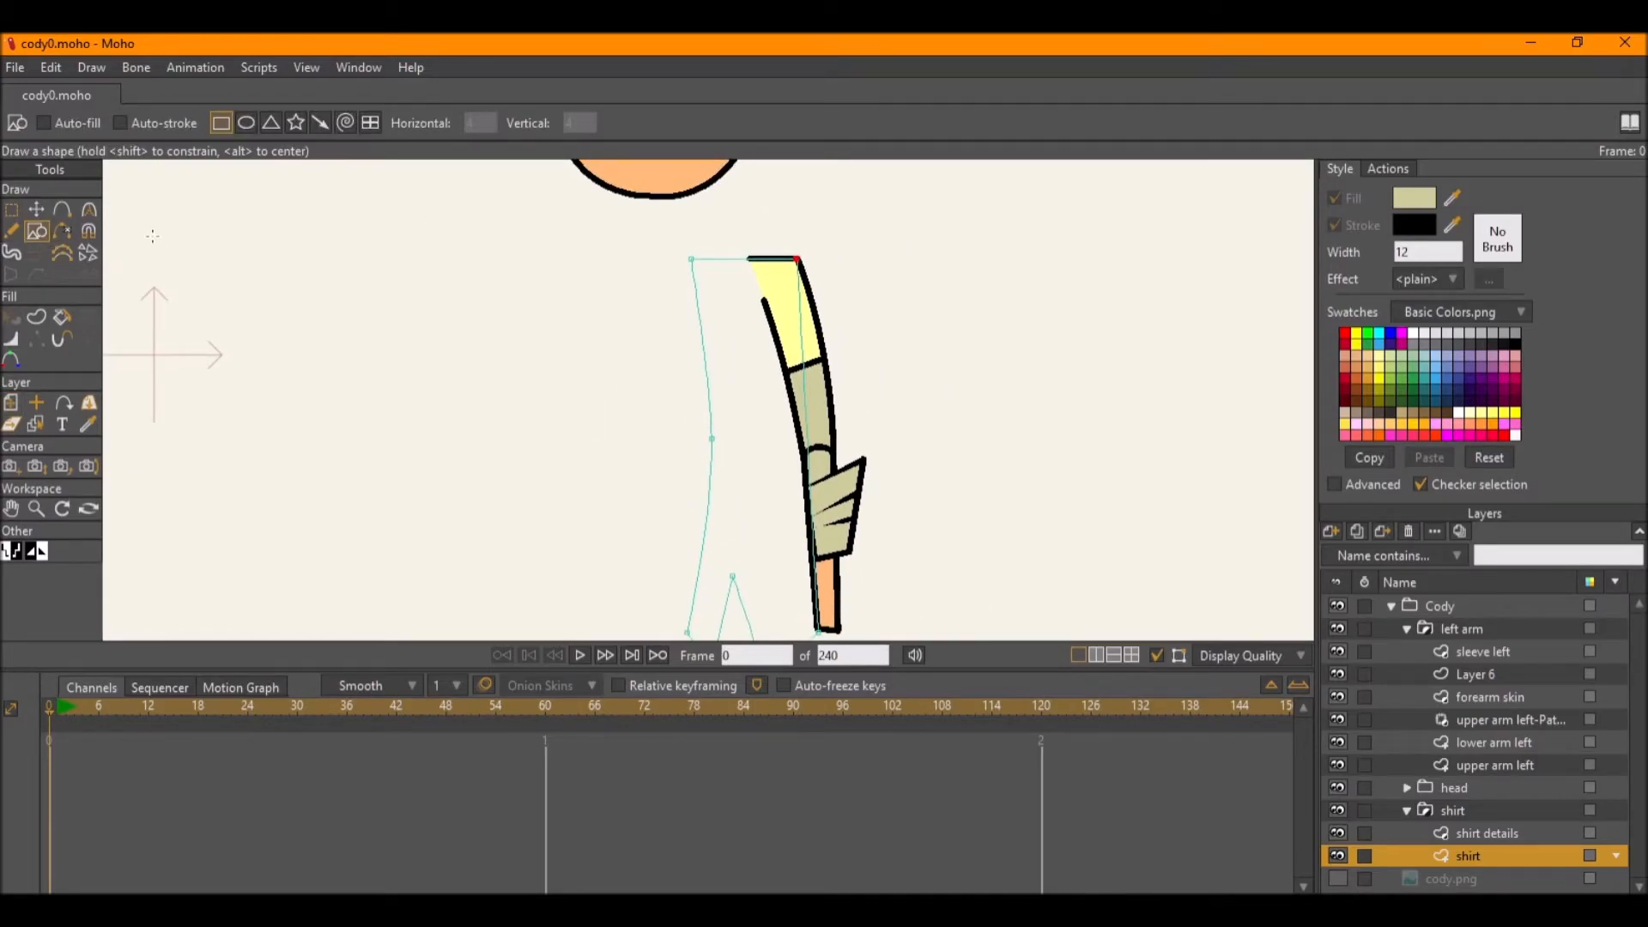
click(36, 316)
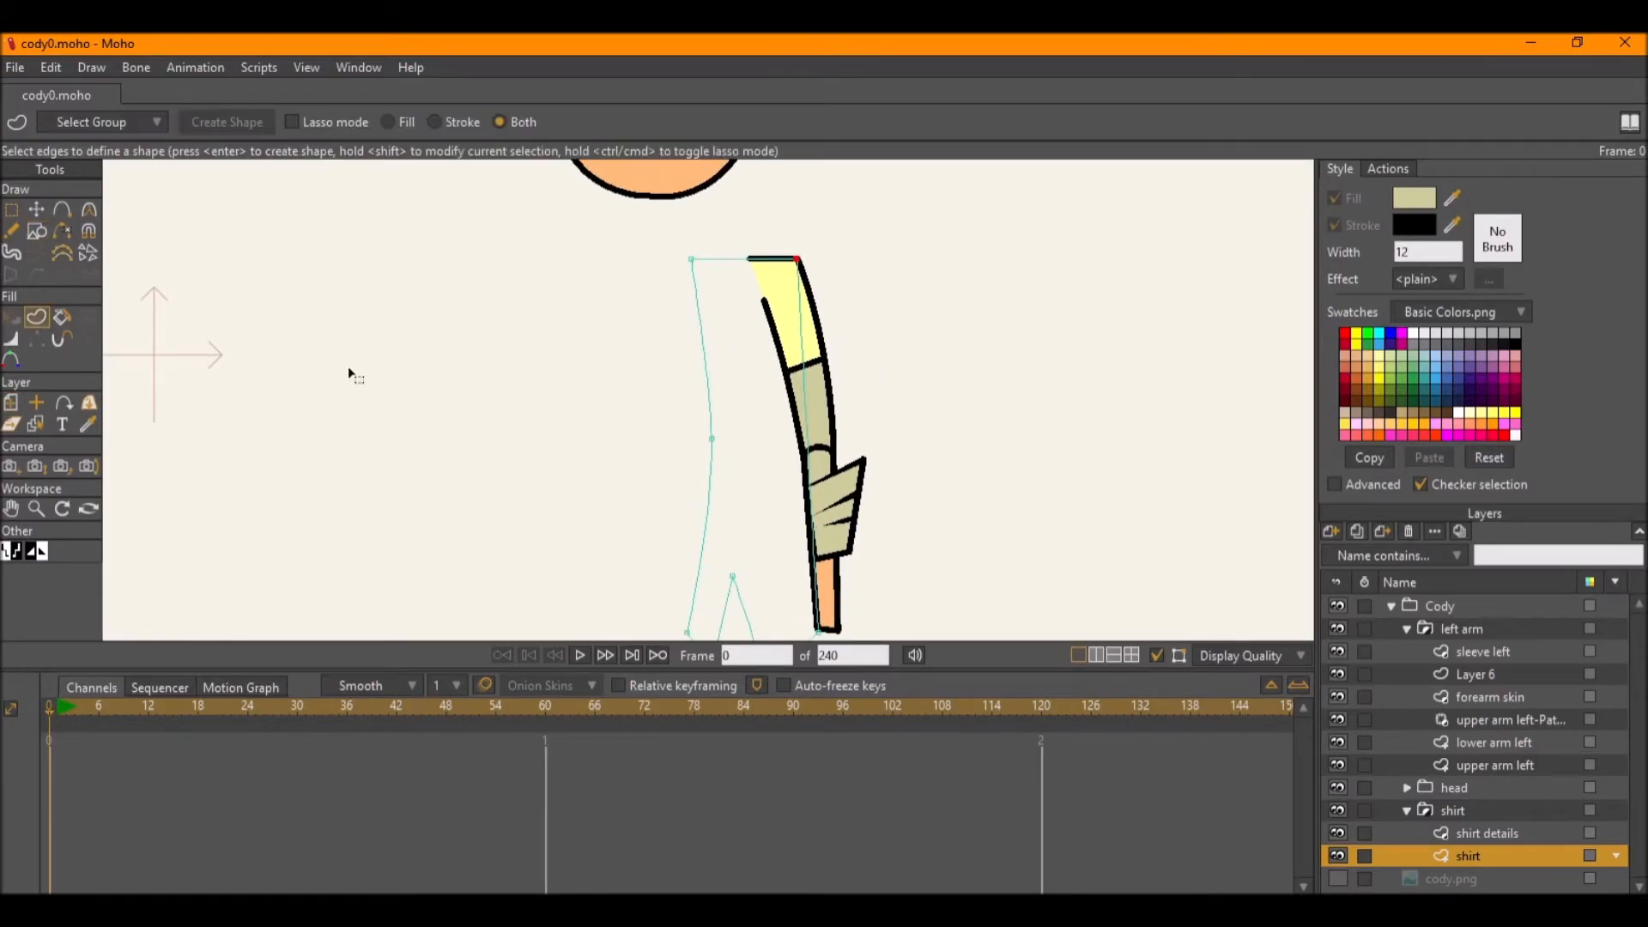
scroll(755, 433, up, 2)
click(601, 290)
drag(619, 288, 658, 421)
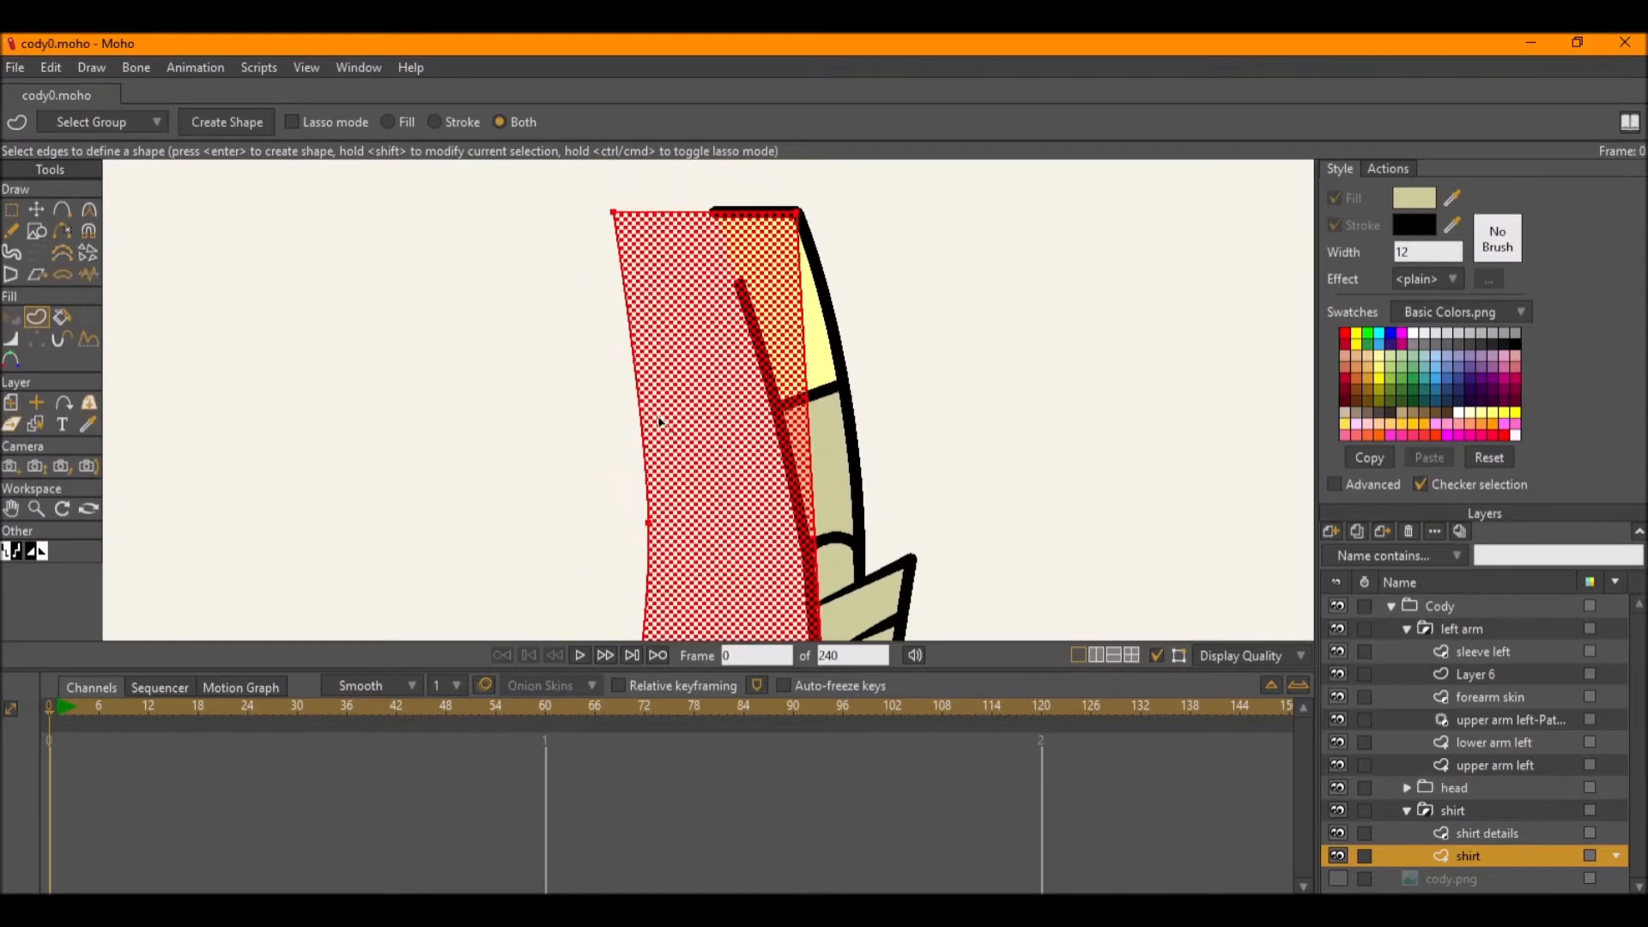
drag(1454, 199, 829, 348)
click(204, 122)
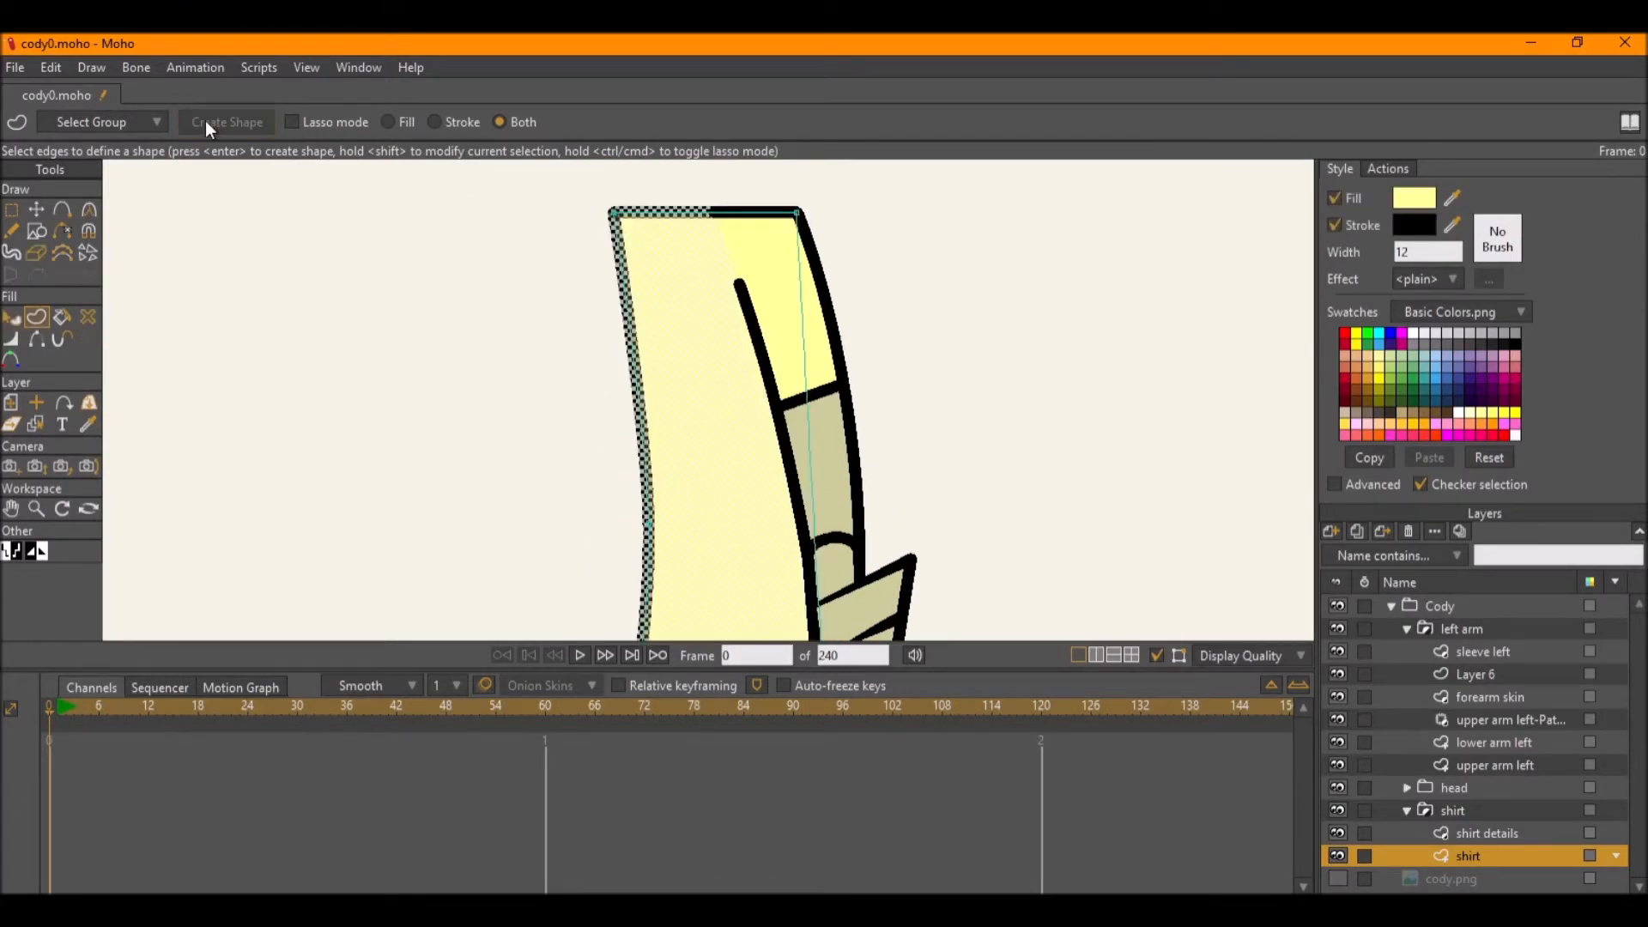
click(993, 273)
Compare the shirt with and without the cody.png reference, inspect its lower corner, and render the current frame.
scroll(890, 399, down, 3)
drag(845, 454, 833, 346)
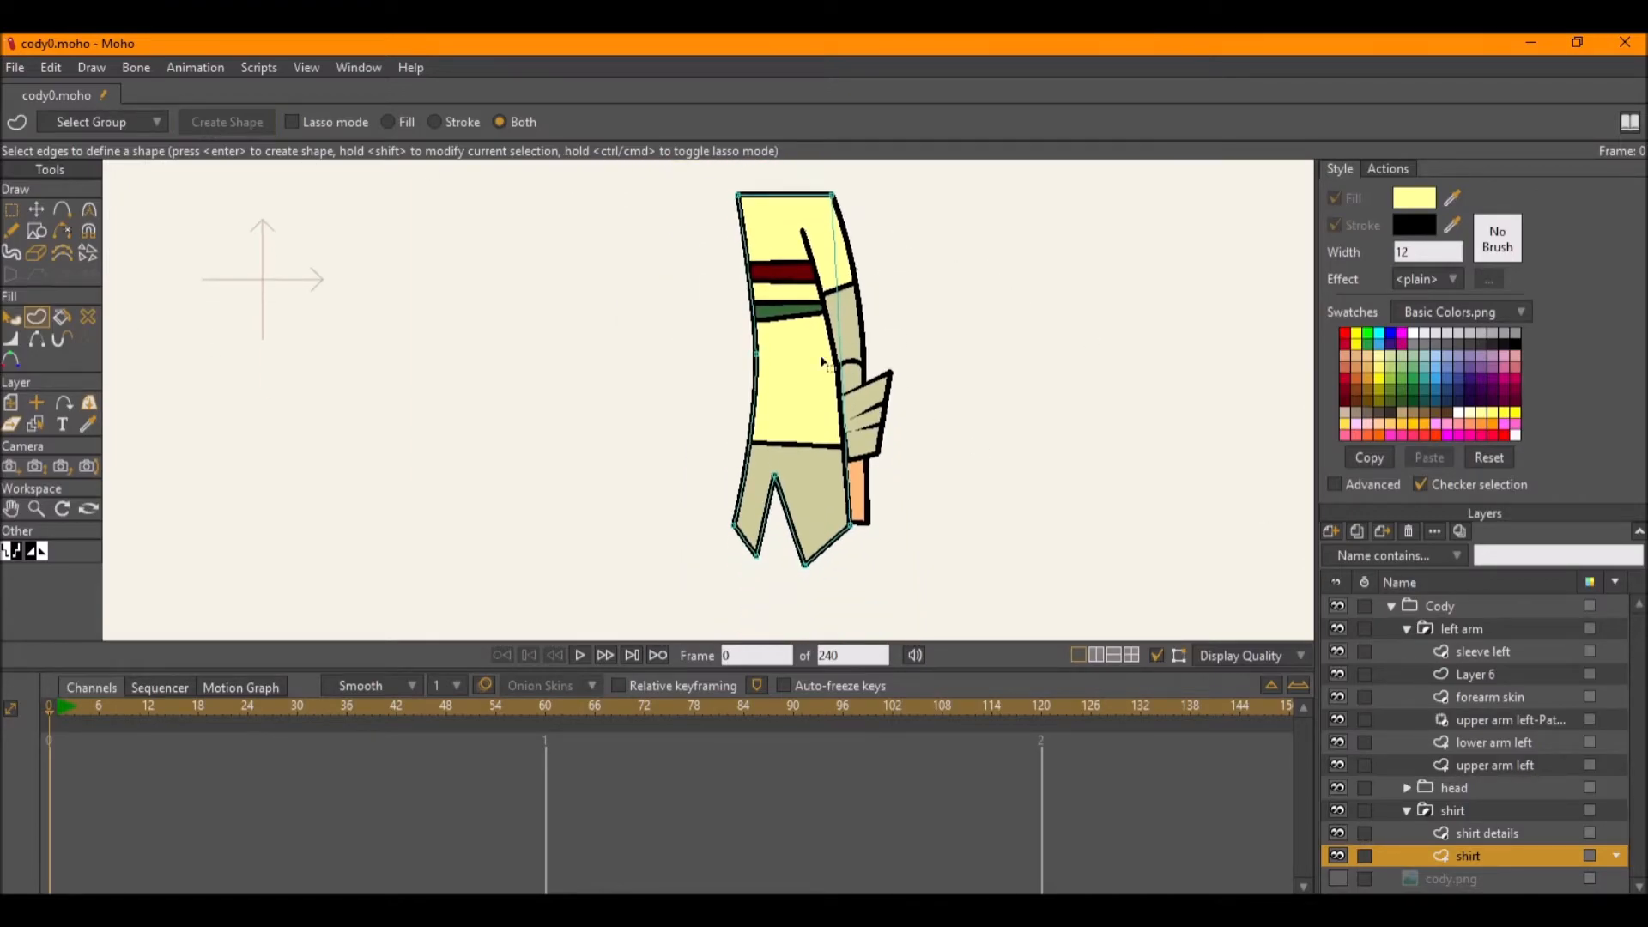
click(1338, 878)
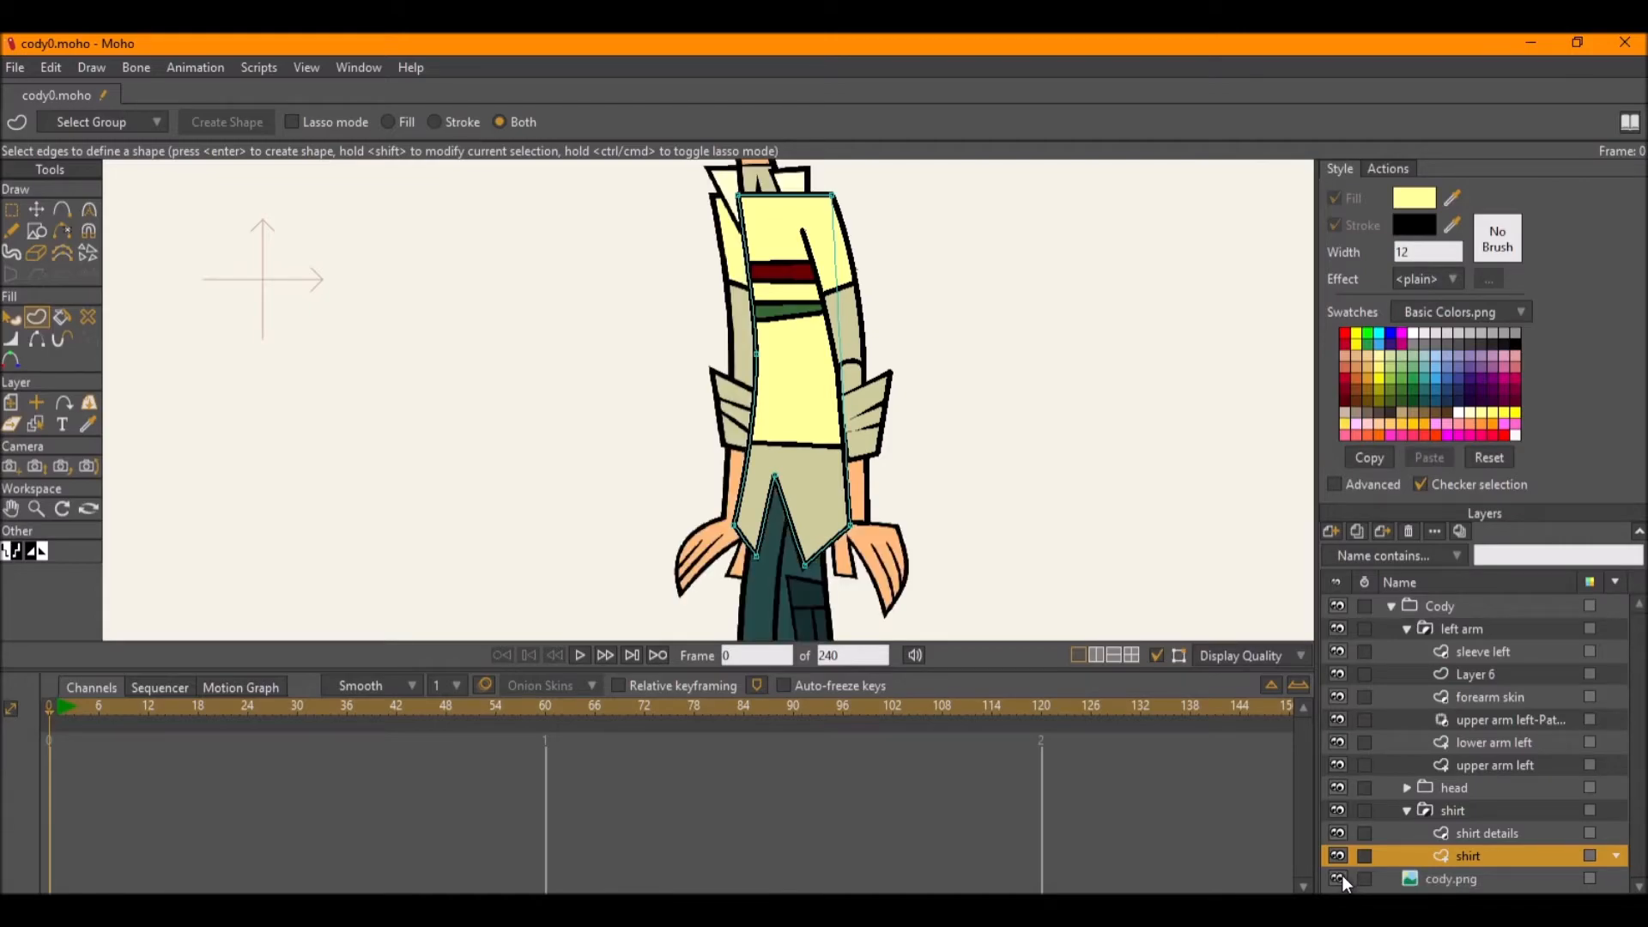
click(1338, 878)
scroll(840, 488, up, 5)
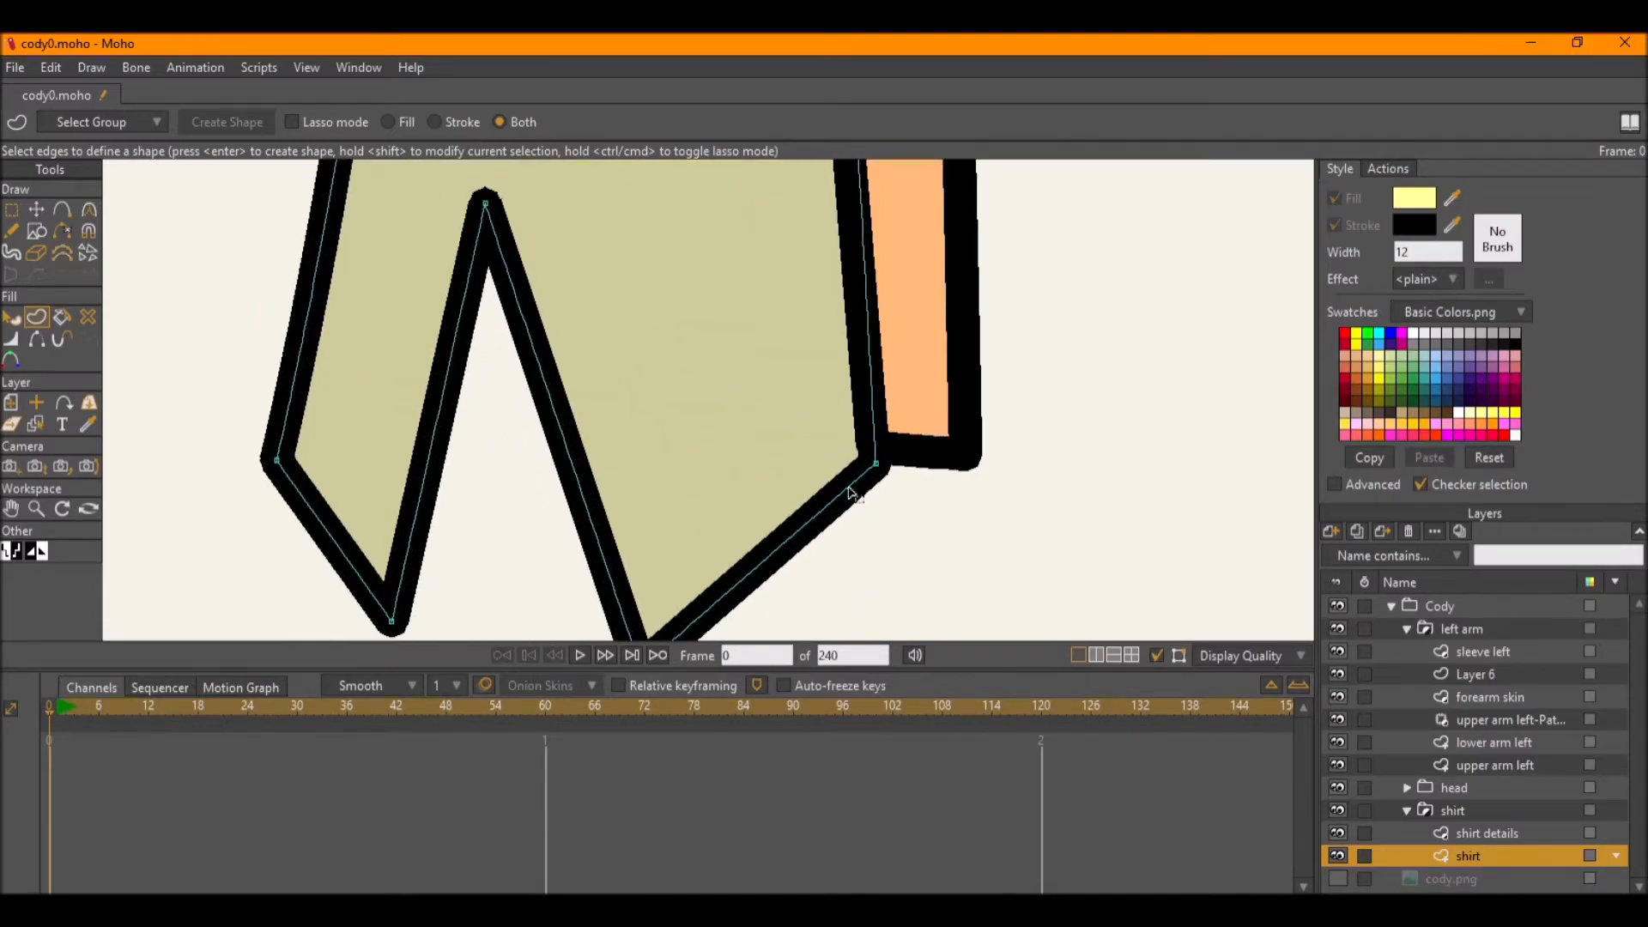
scroll(840, 487, down, 5)
scroll(600, 342, down, 3)
key(ctrl+r)
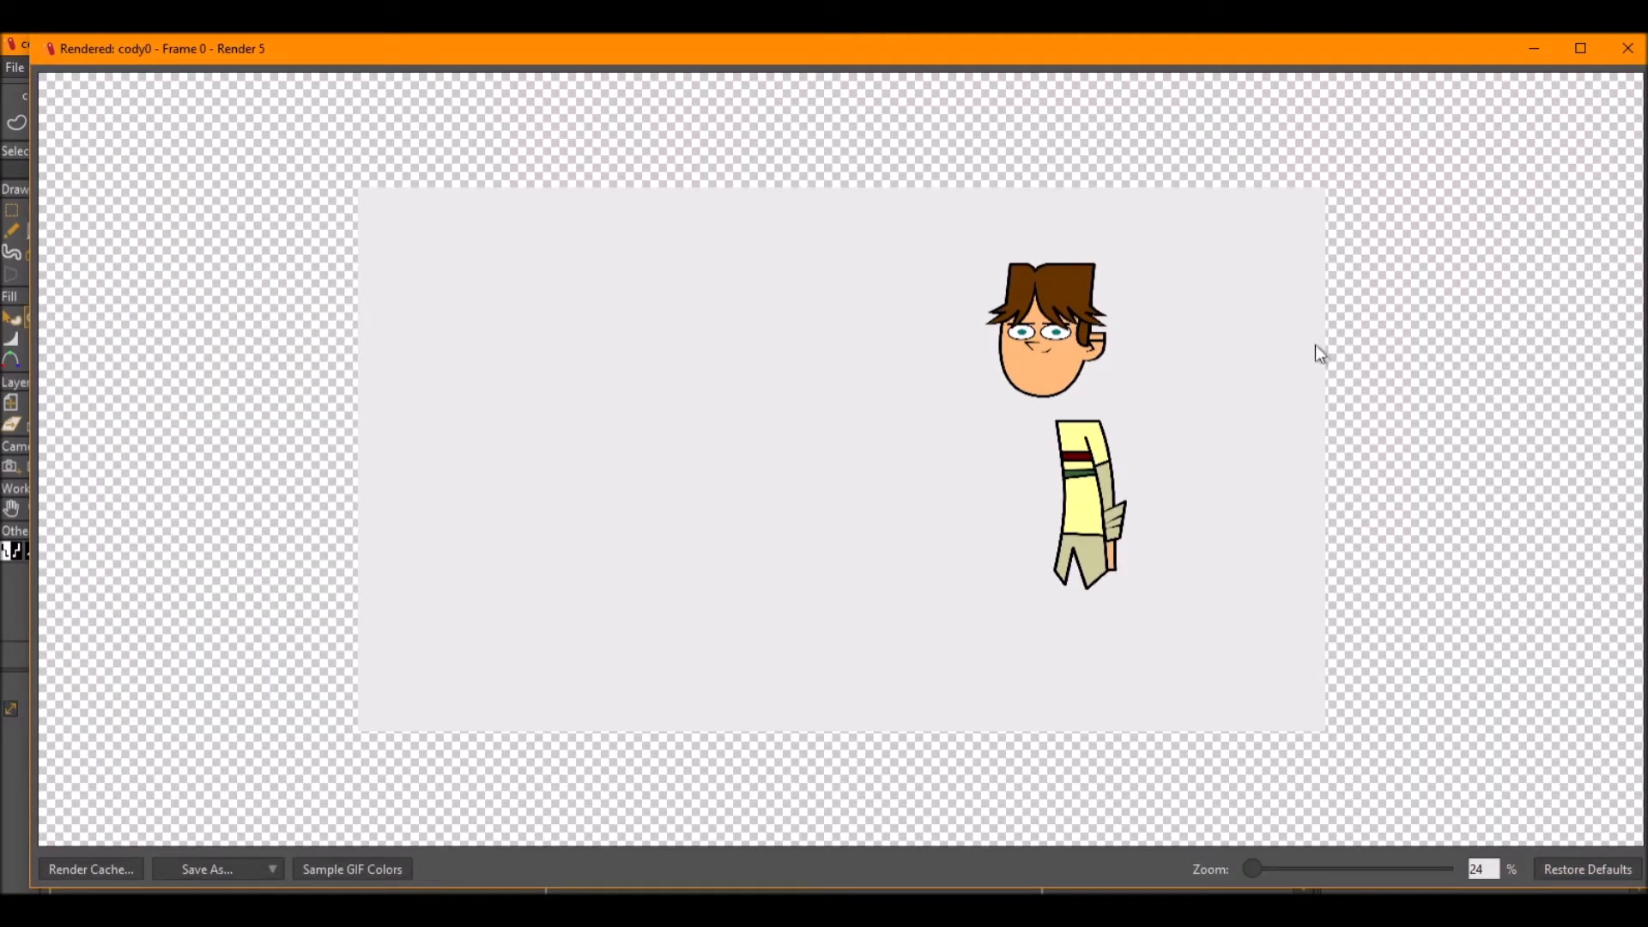
click(1629, 48)
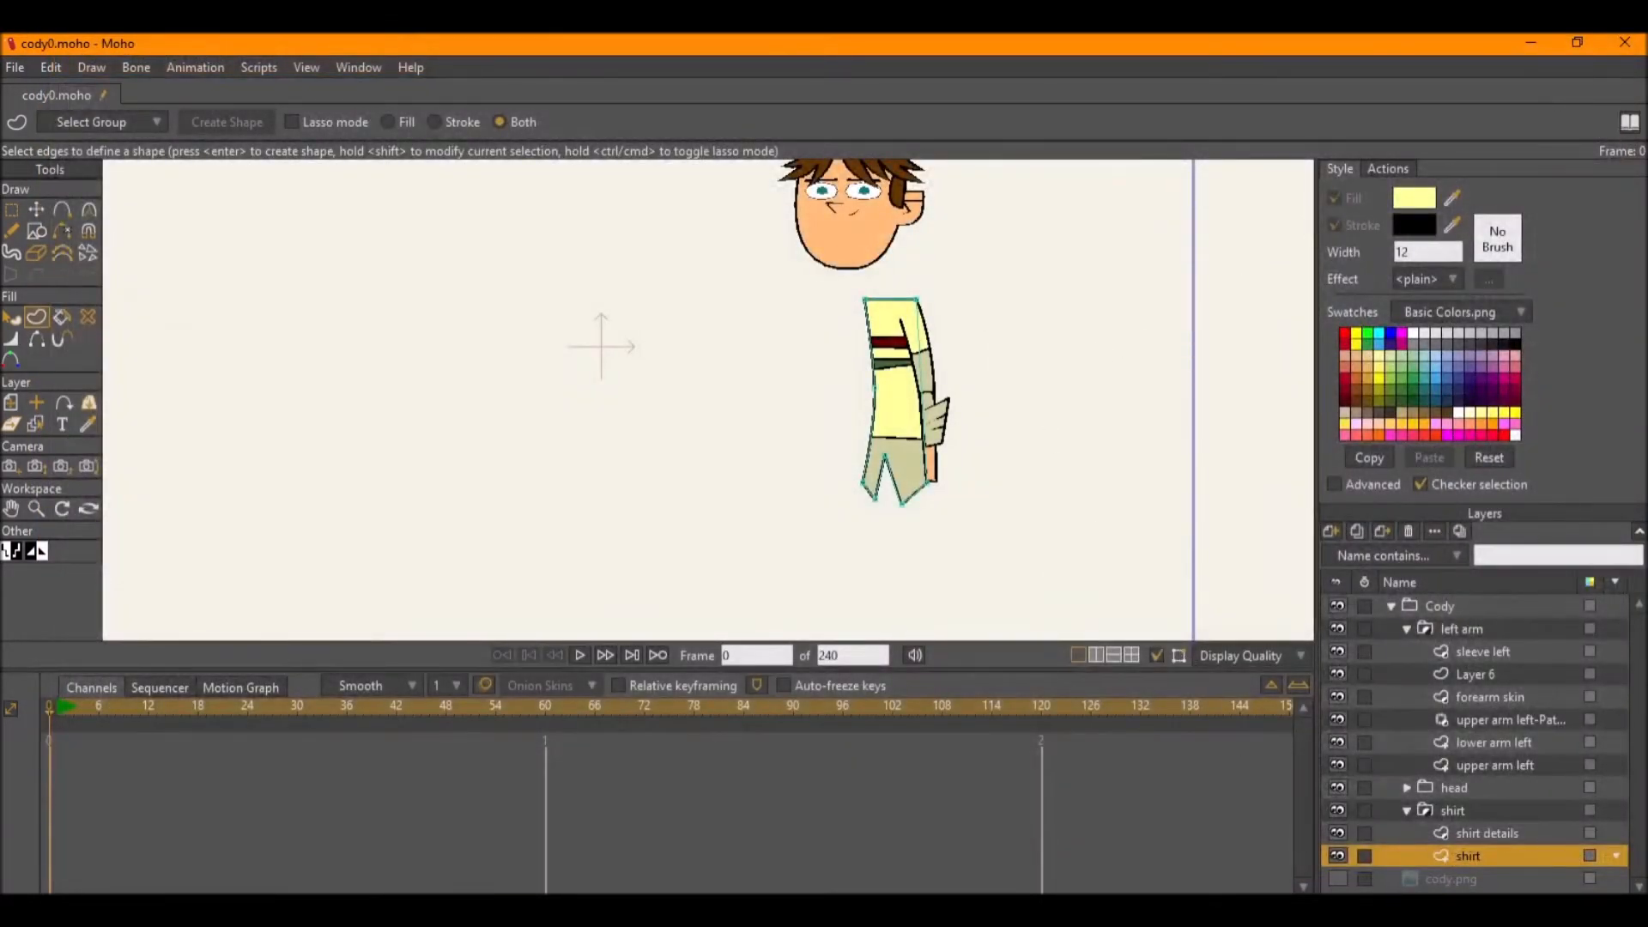
Show the cody.png reference again, then collapse and hide the shirt group.
click(1337, 878)
scroll(817, 473, up, 8)
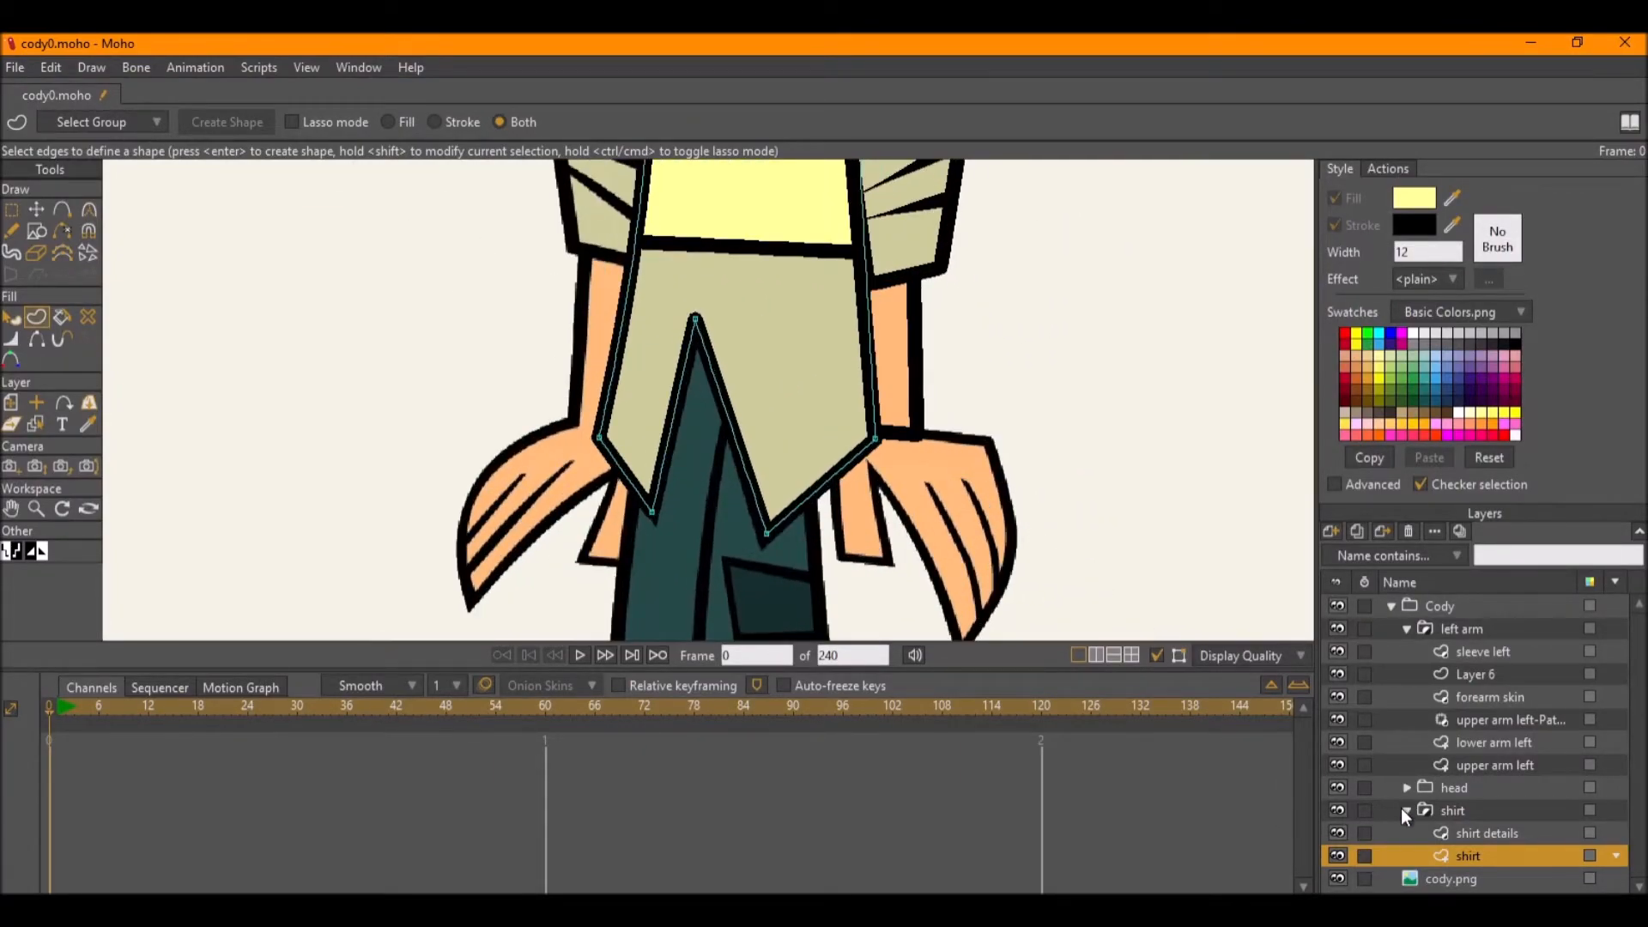
click(1405, 809)
click(1336, 808)
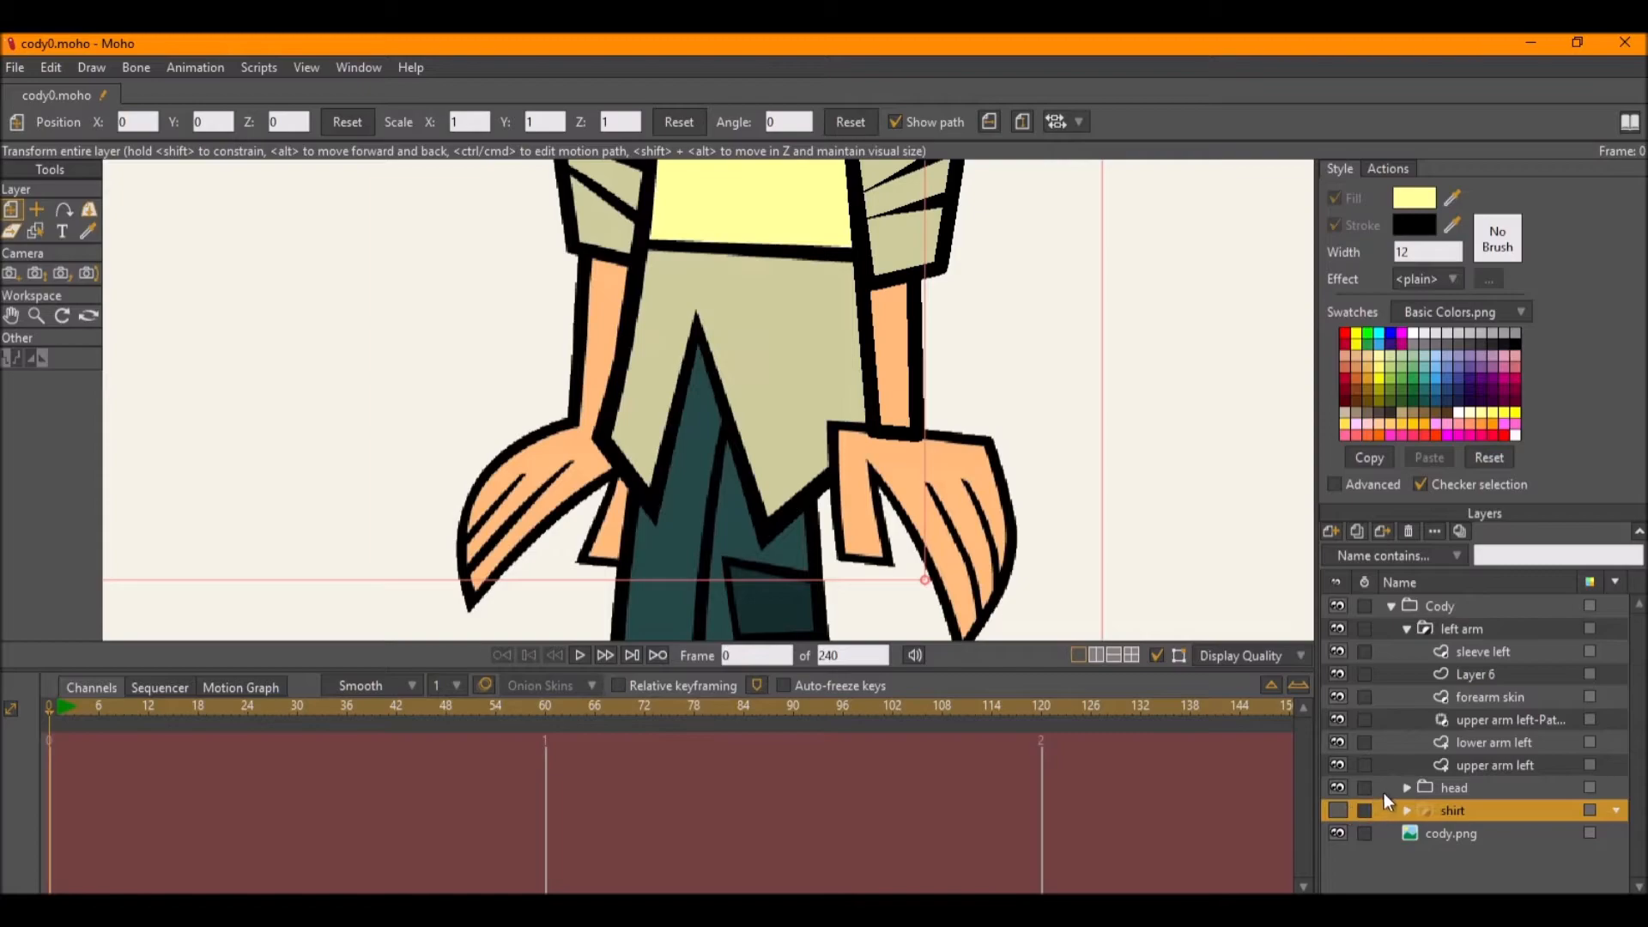
Examine the left hand and its wrist joint on the reference image.
drag(1059, 502, 975, 481)
scroll(816, 416, up, 2)
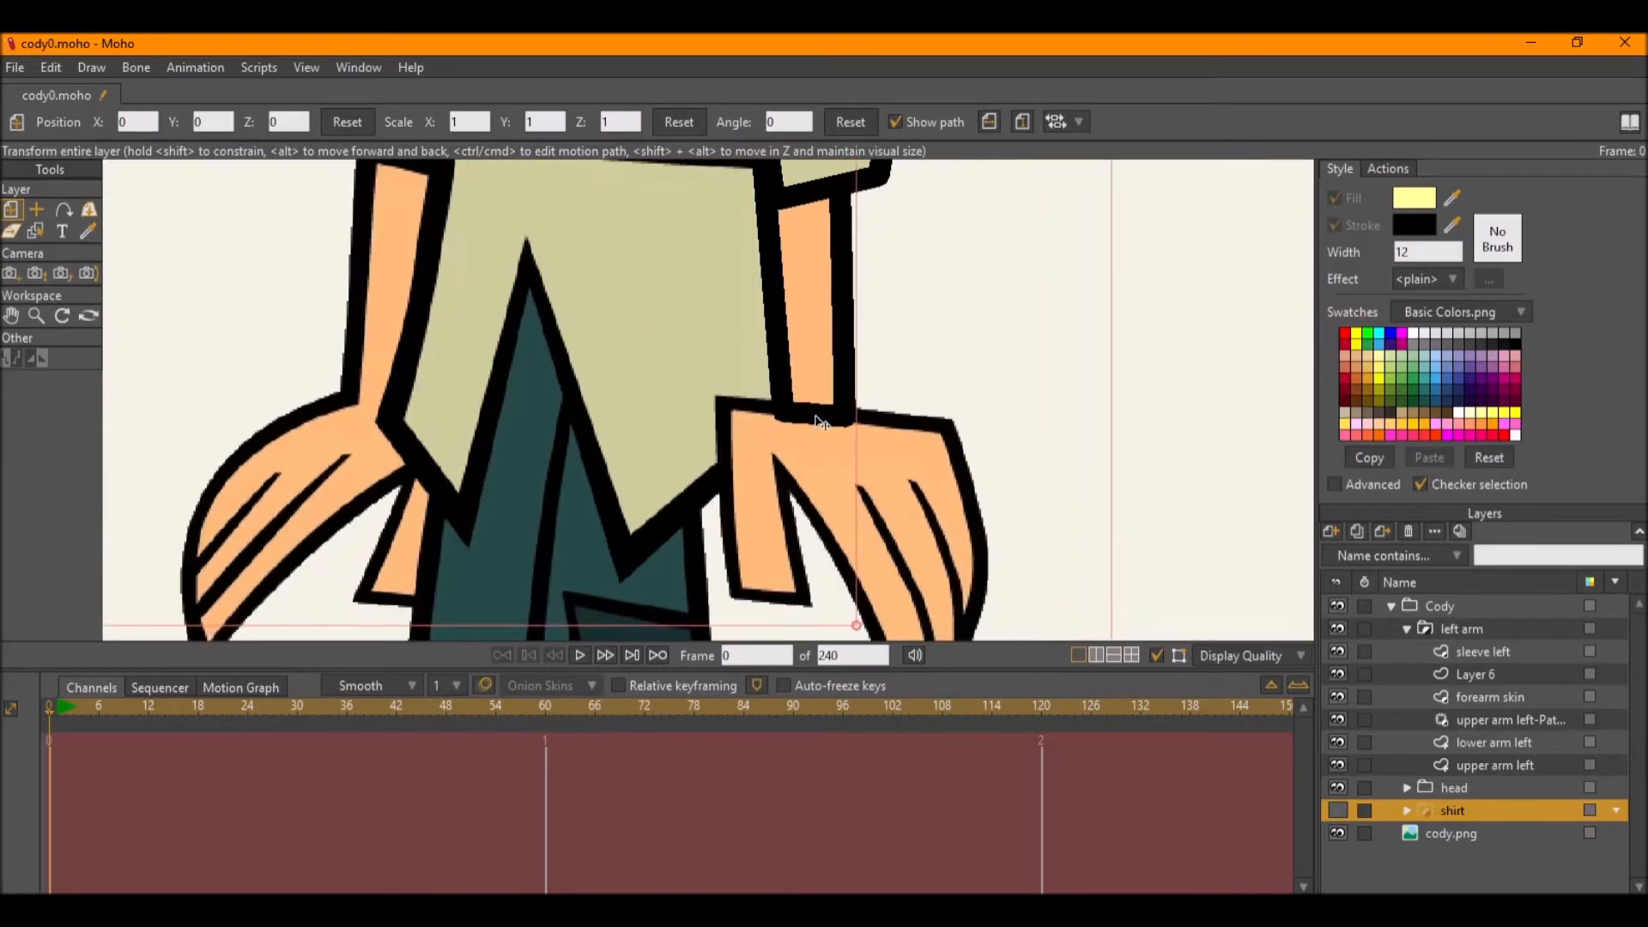
click(1496, 765)
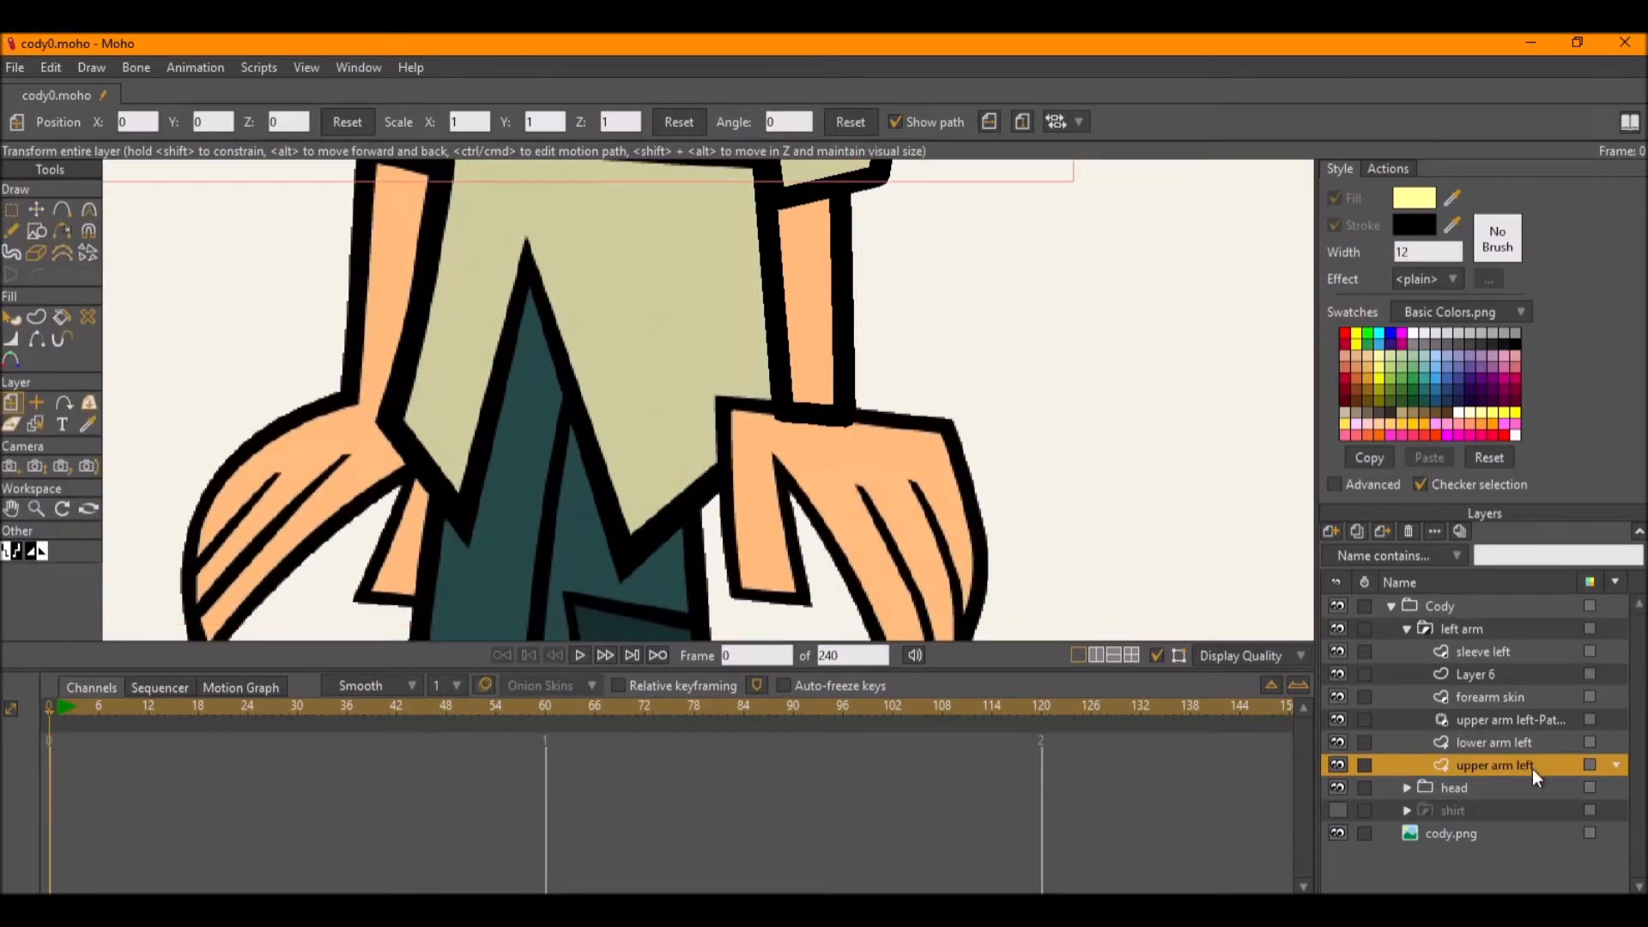
scroll(929, 474, down, 1)
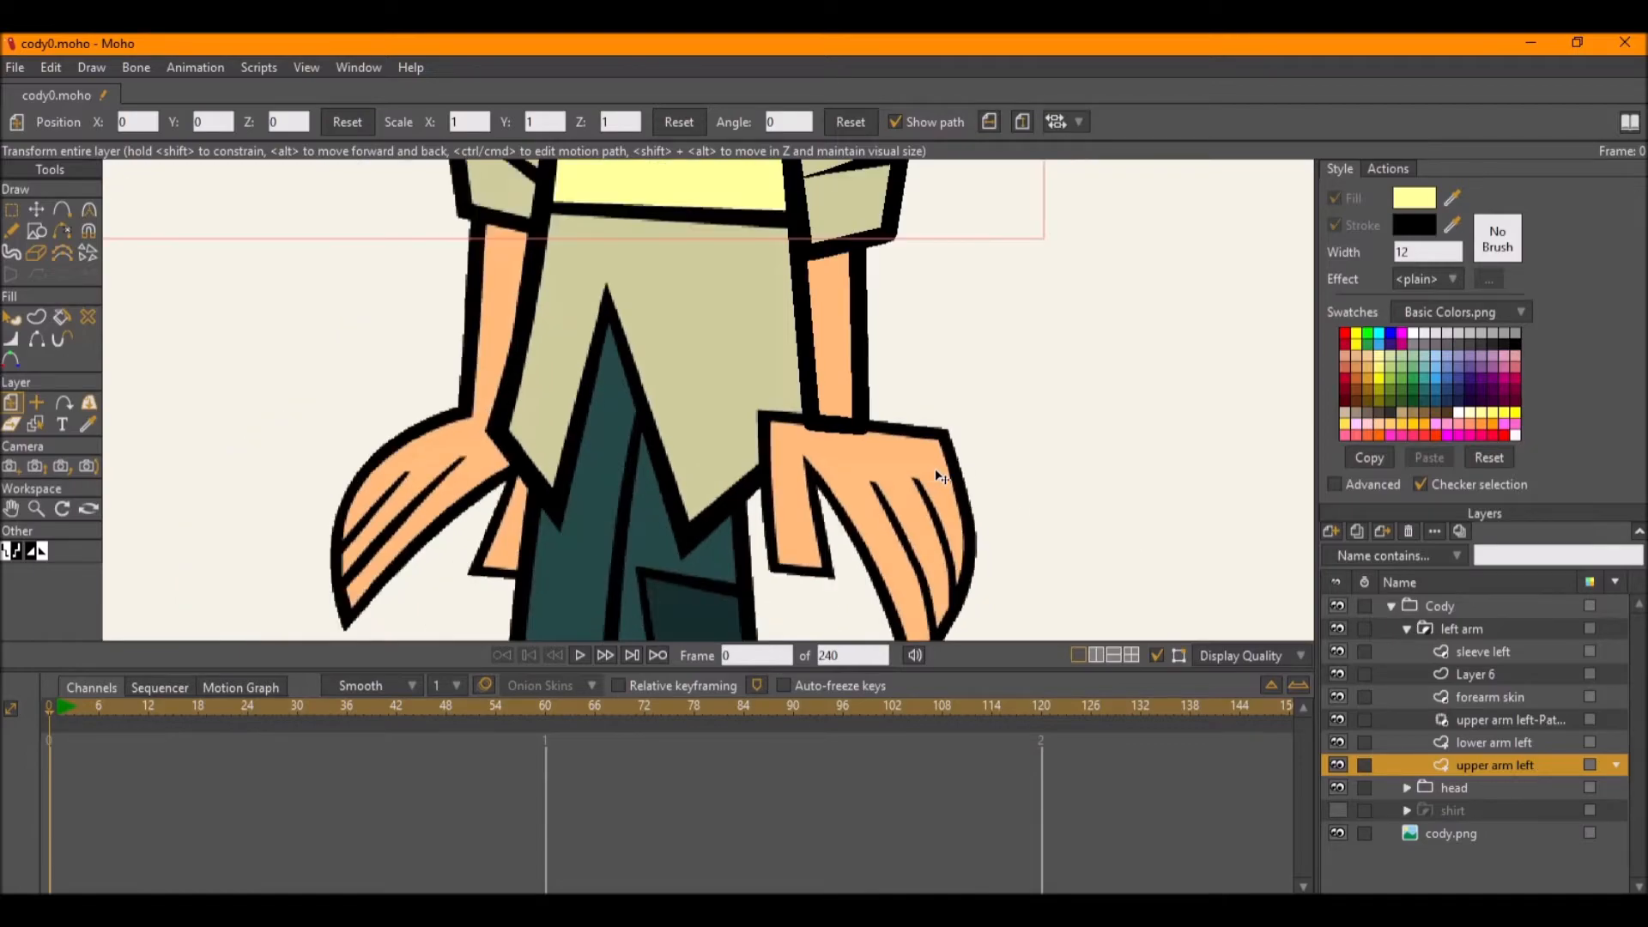
scroll(964, 485, down, 3)
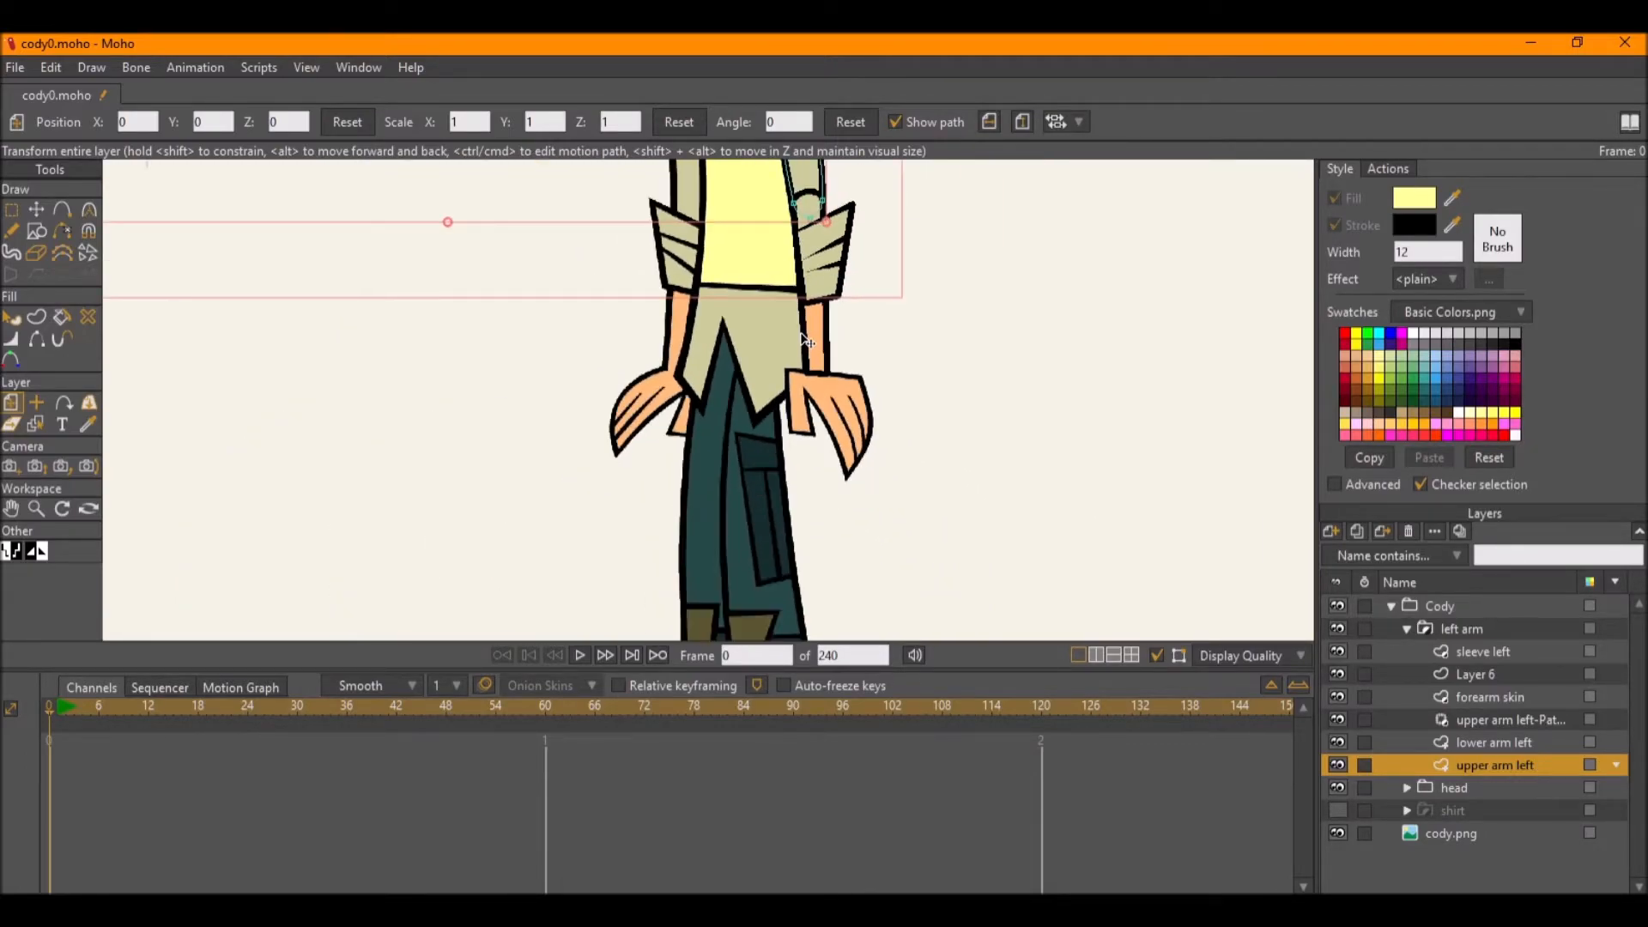
scroll(788, 487, up, 2)
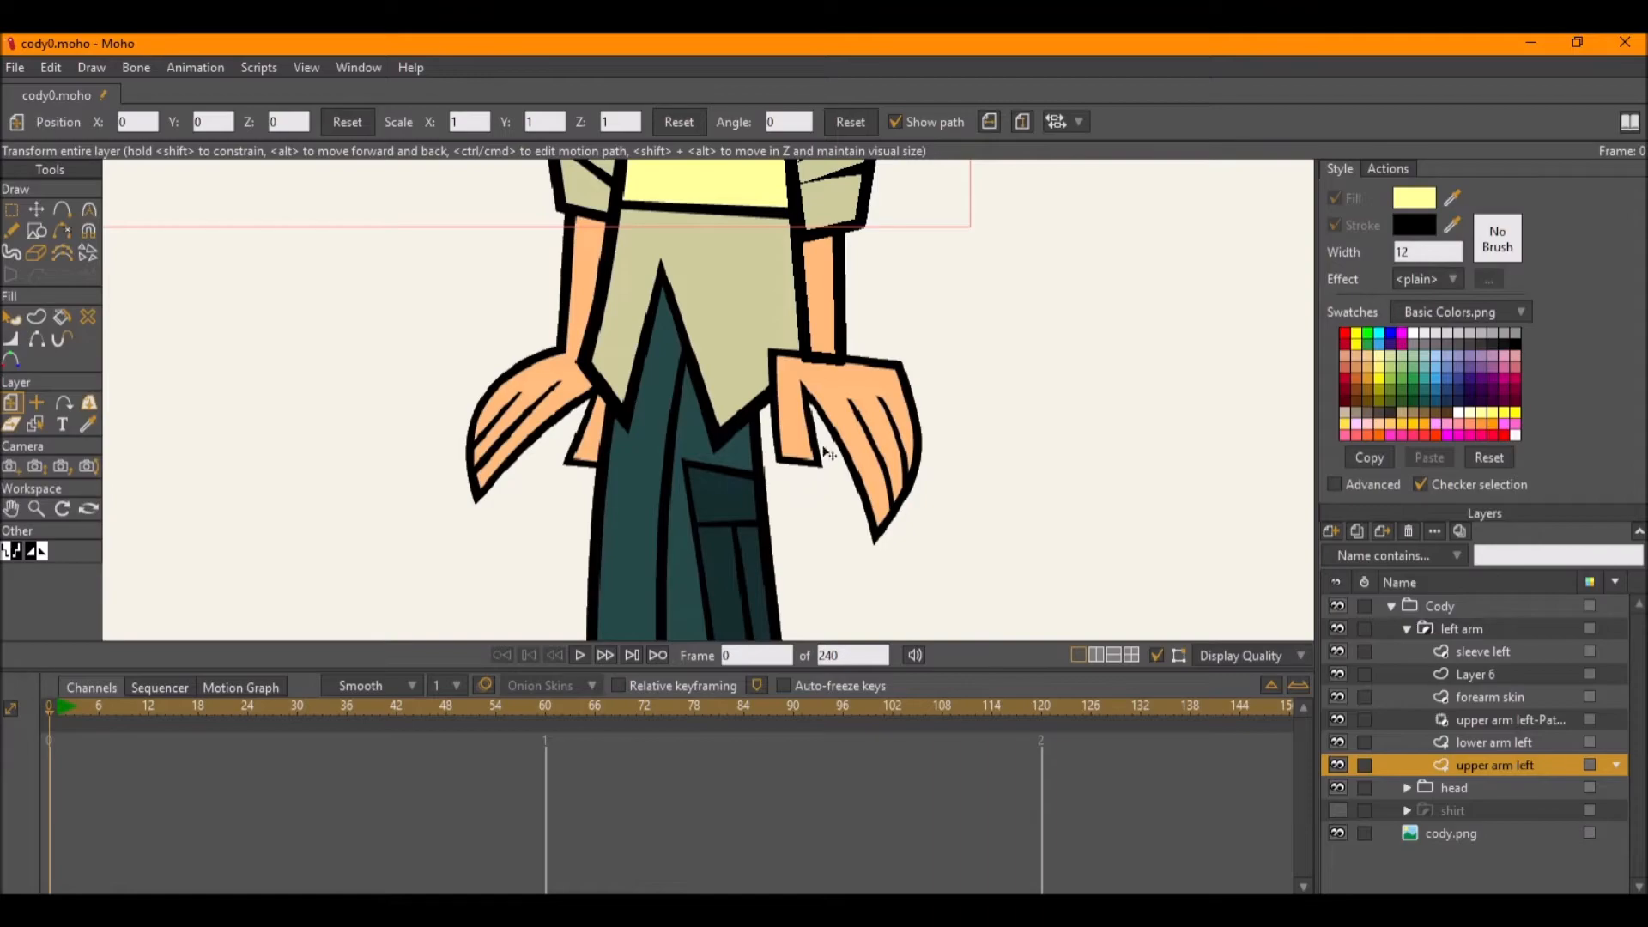
scroll(828, 431, up, 1)
scroll(769, 415, up, 1)
scroll(723, 380, up, 1)
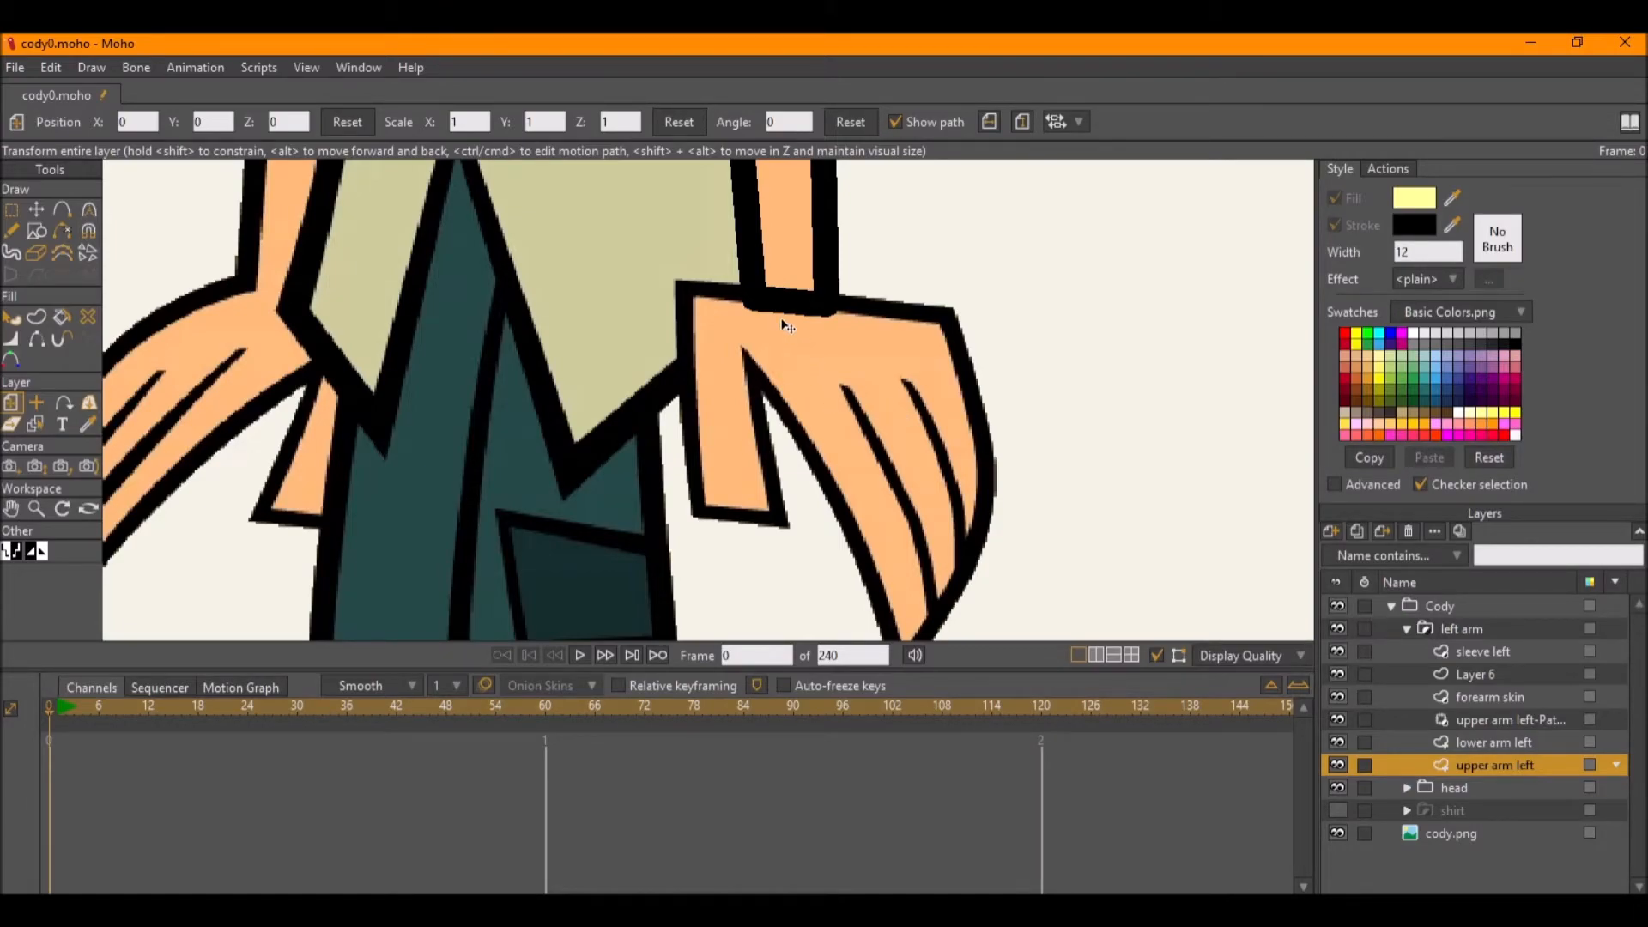
drag(971, 601, 953, 580)
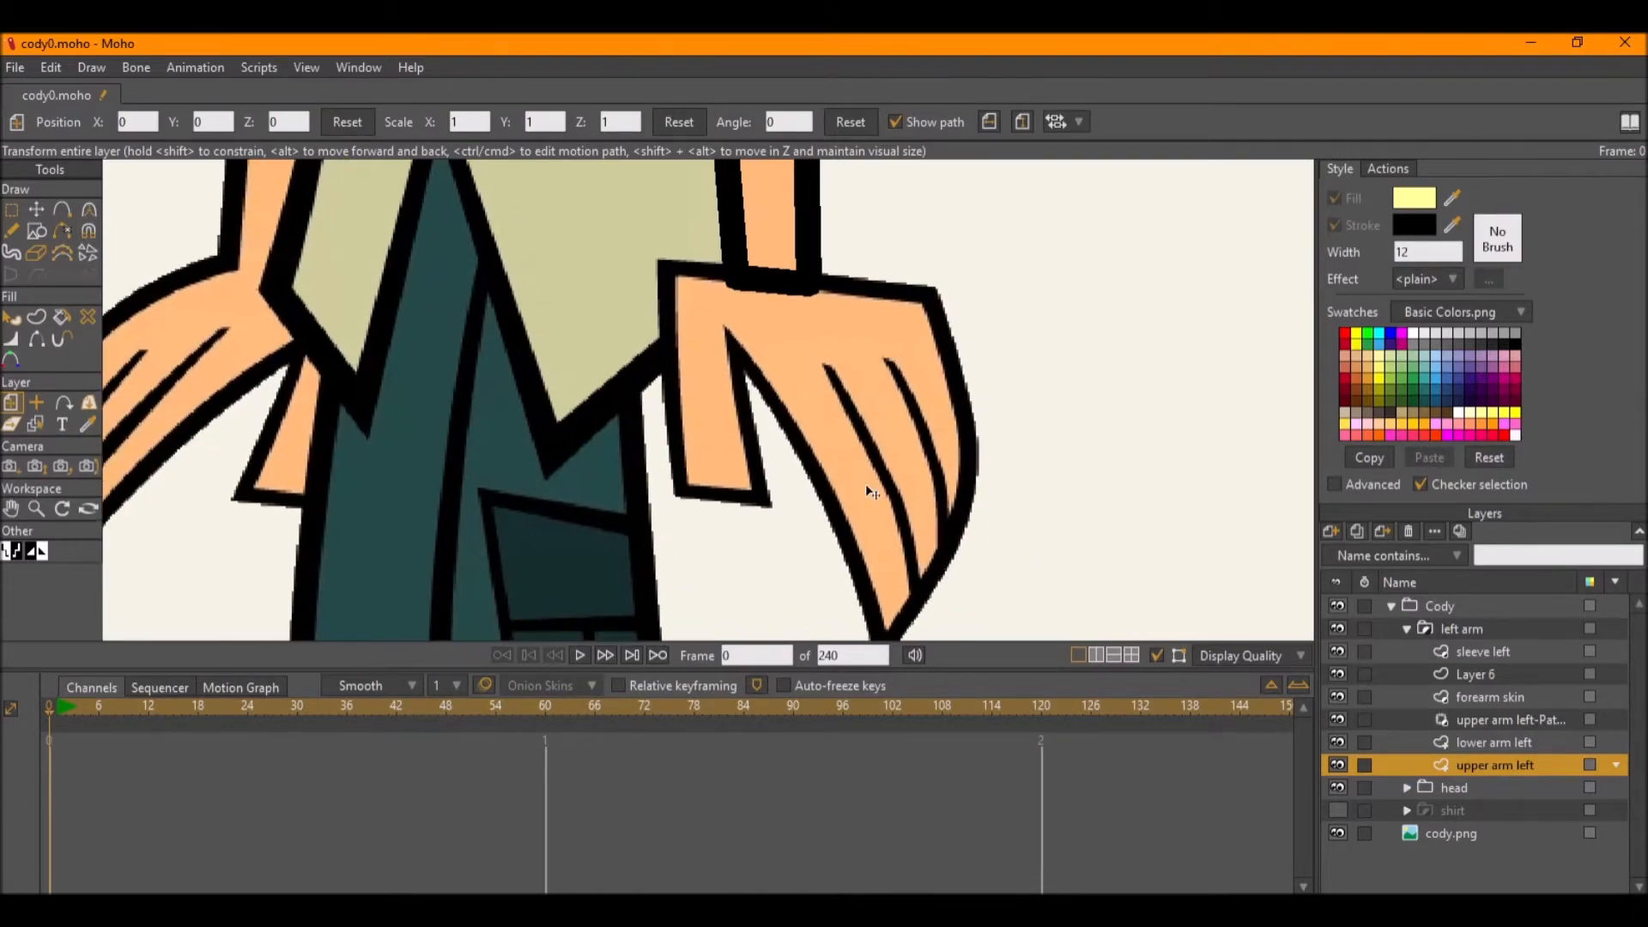
drag(901, 461, 898, 428)
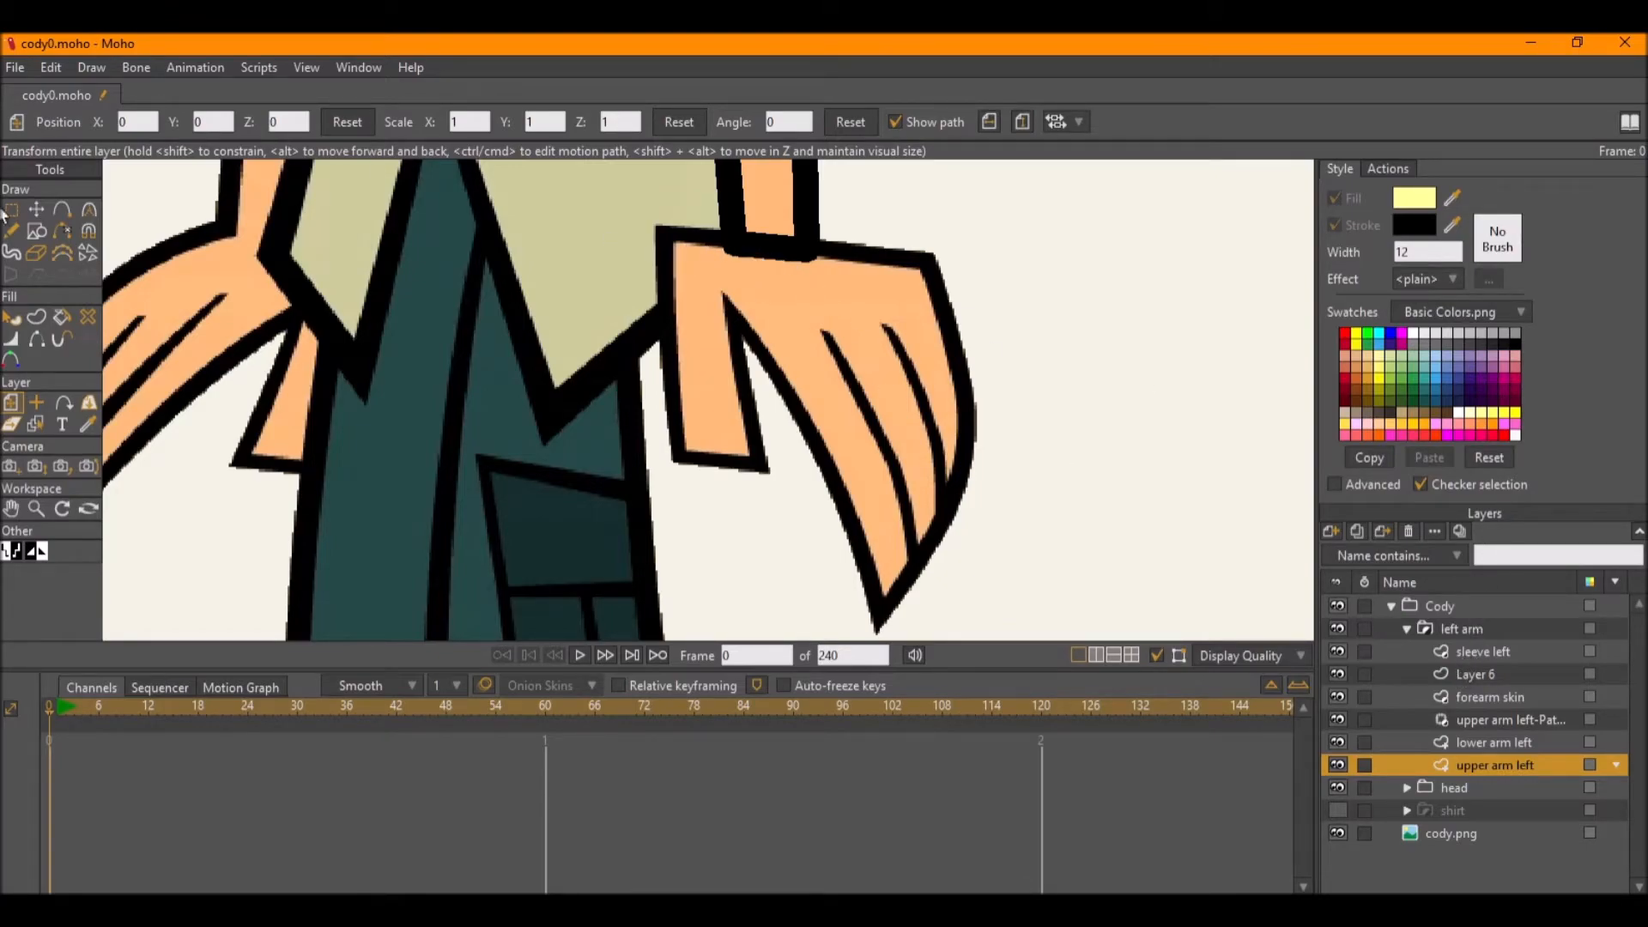
Sample the hand's skin colour as fill and add a vector layer named hand beneath upper arm left in the left arm group.
click(1453, 197)
click(856, 267)
click(1331, 531)
click(1374, 551)
drag(1488, 748, 1487, 793)
double_click(1486, 791)
text(hand)
key(Return)
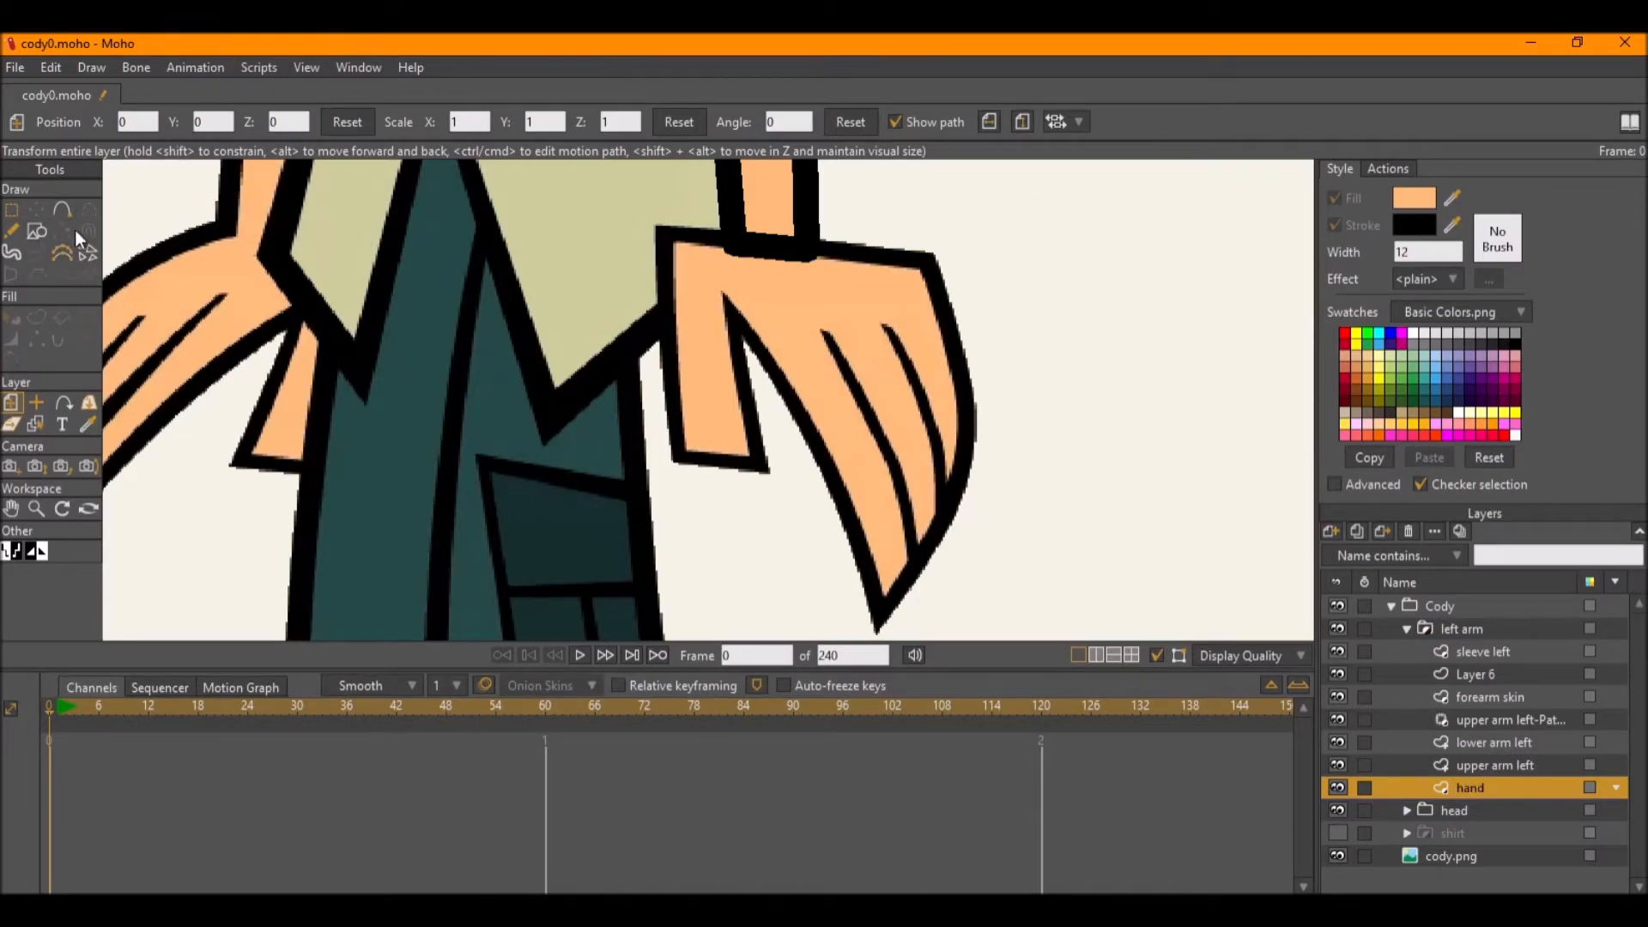
Draw a rectangle over the left hand and fit its corners to the back of the hand and the thumb tip.
click(38, 232)
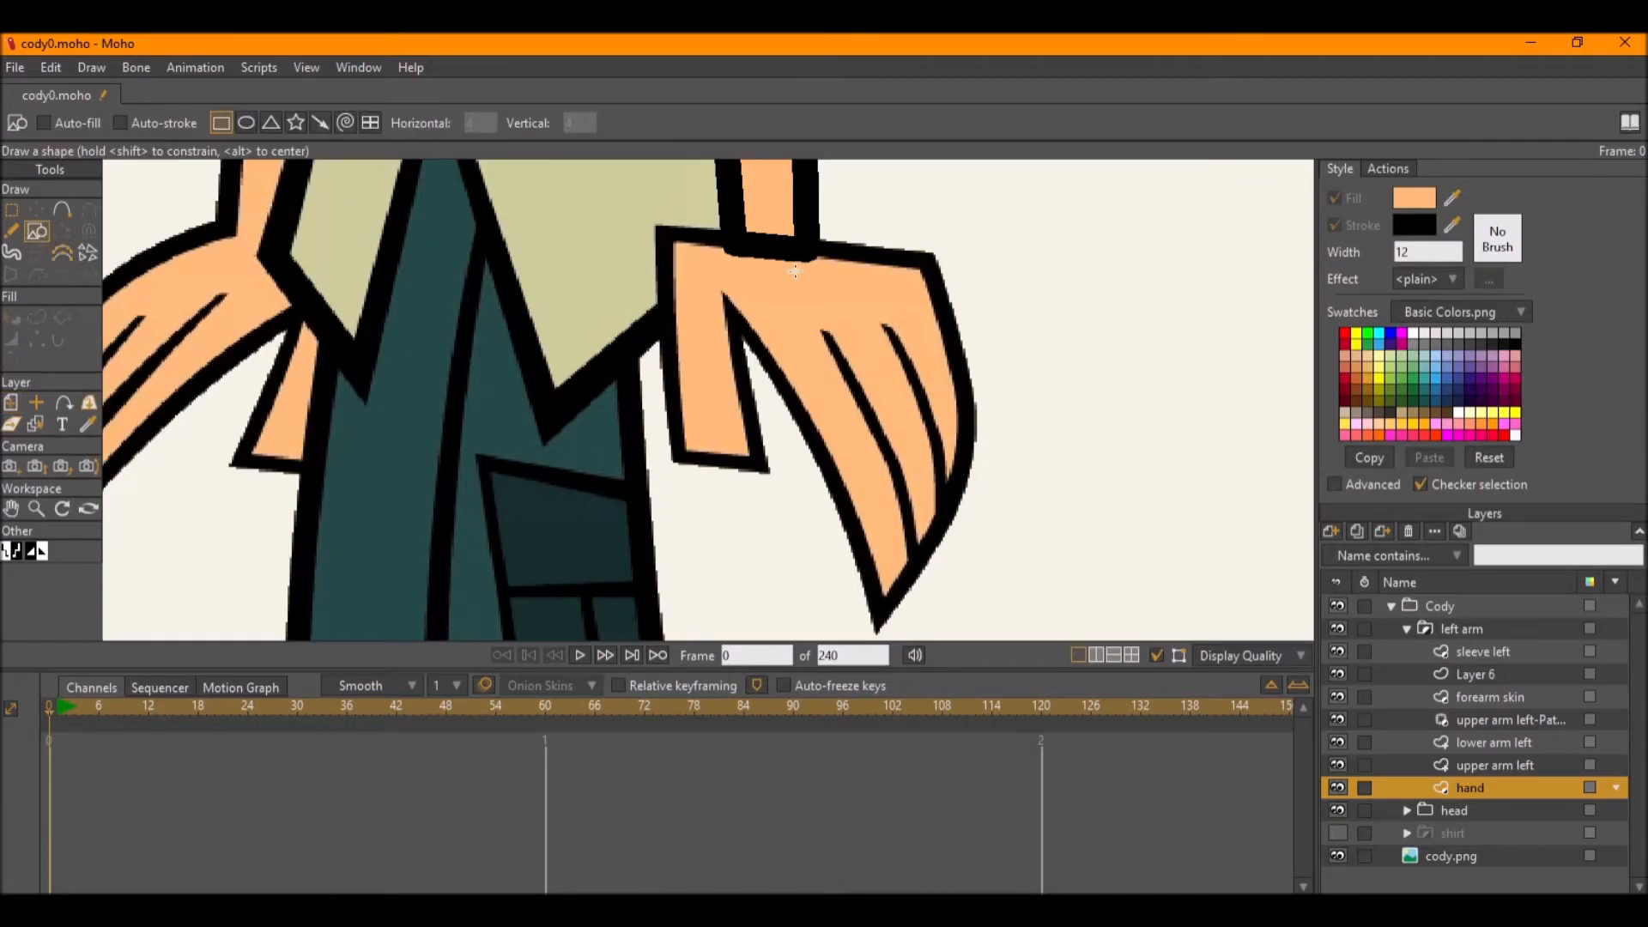
mouse_move(660, 230)
mouse_down()
mouse_move(930, 438)
mouse_move(955, 526)
mouse_move(948, 590)
mouse_up()
key(t)
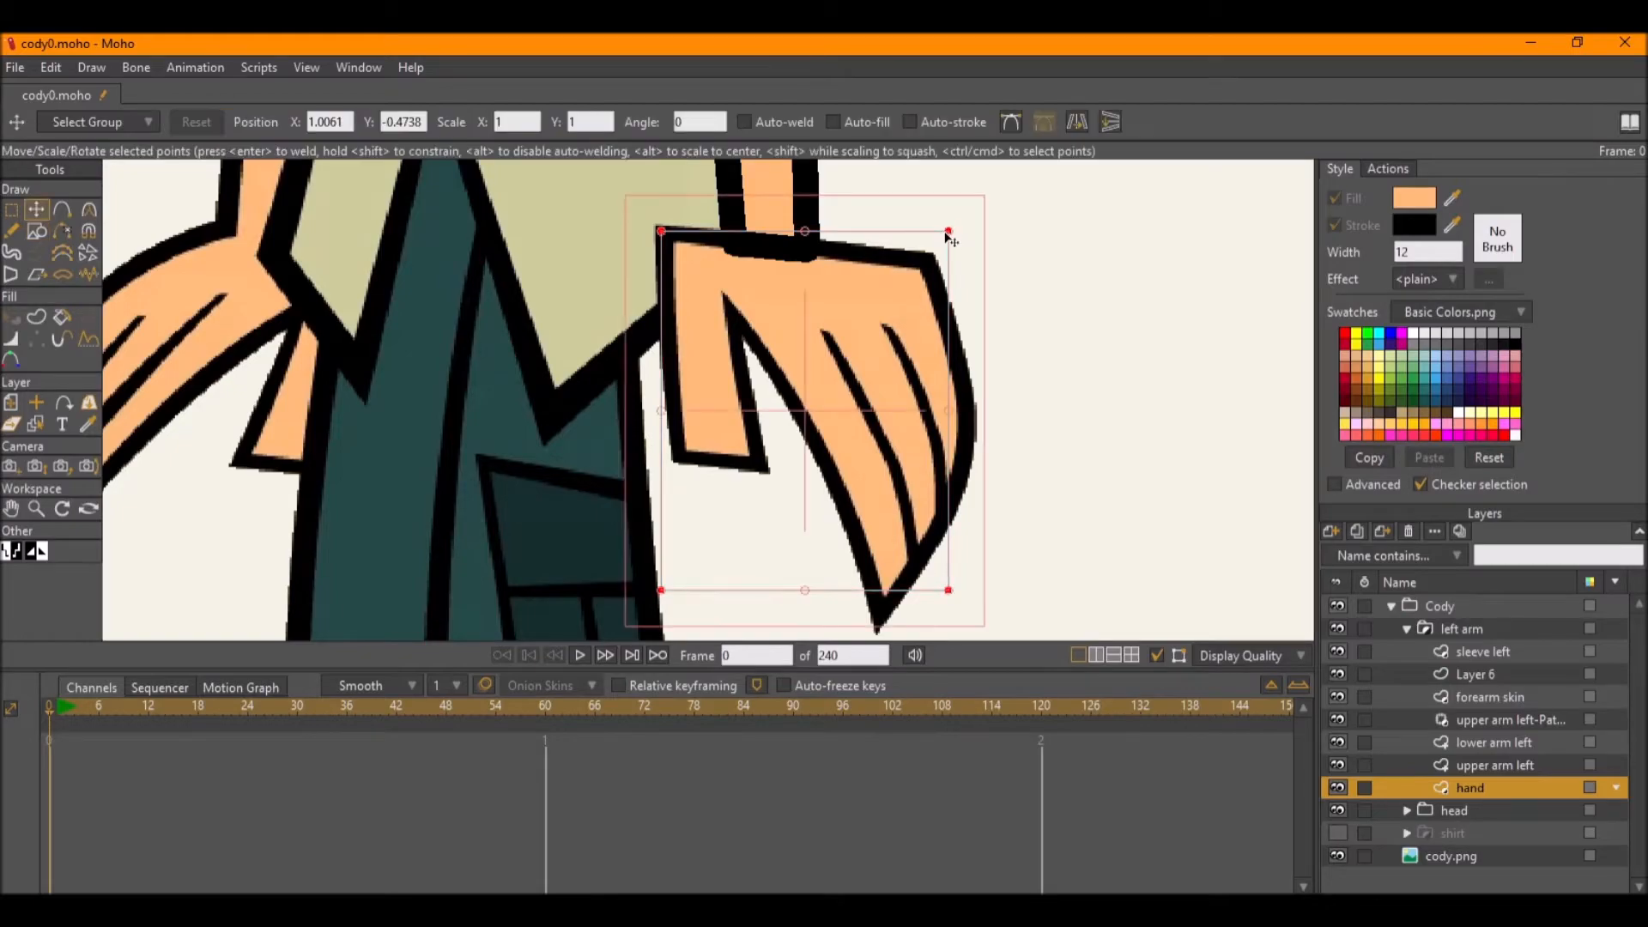
drag(949, 231, 934, 258)
drag(661, 590, 675, 460)
Add outline points for the thumb tip, thumb gap and inner finger edge, and move the remaining corner to the fingertip.
key(a)
drag(755, 494, 727, 295)
mouse_move(828, 430)
mouse_down()
mouse_move(823, 462)
mouse_move(808, 429)
mouse_up()
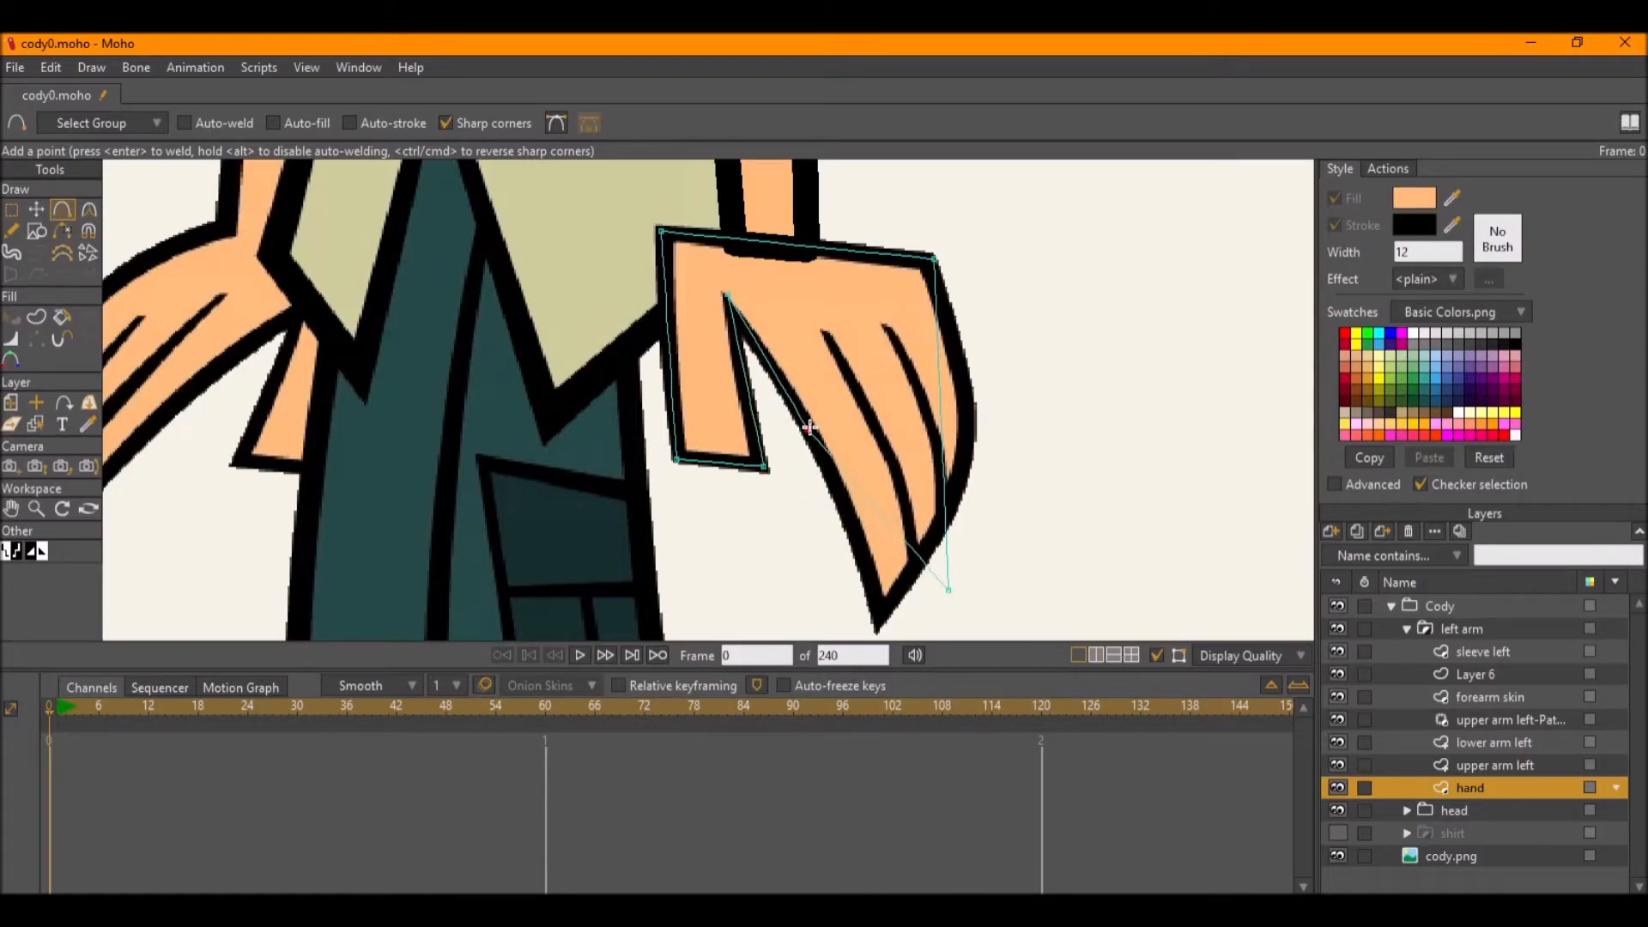
key(t)
drag(966, 584, 897, 616)
Add a point bulging out to the hand's outer edge and curve the inner finger edge to match the reference.
key(a)
drag(908, 431, 1306, 95)
key(c)
drag(816, 432, 1117, 558)
Add and curve a point on the thumb's inner edge and nudge the thumb gap point slightly down.
key(a)
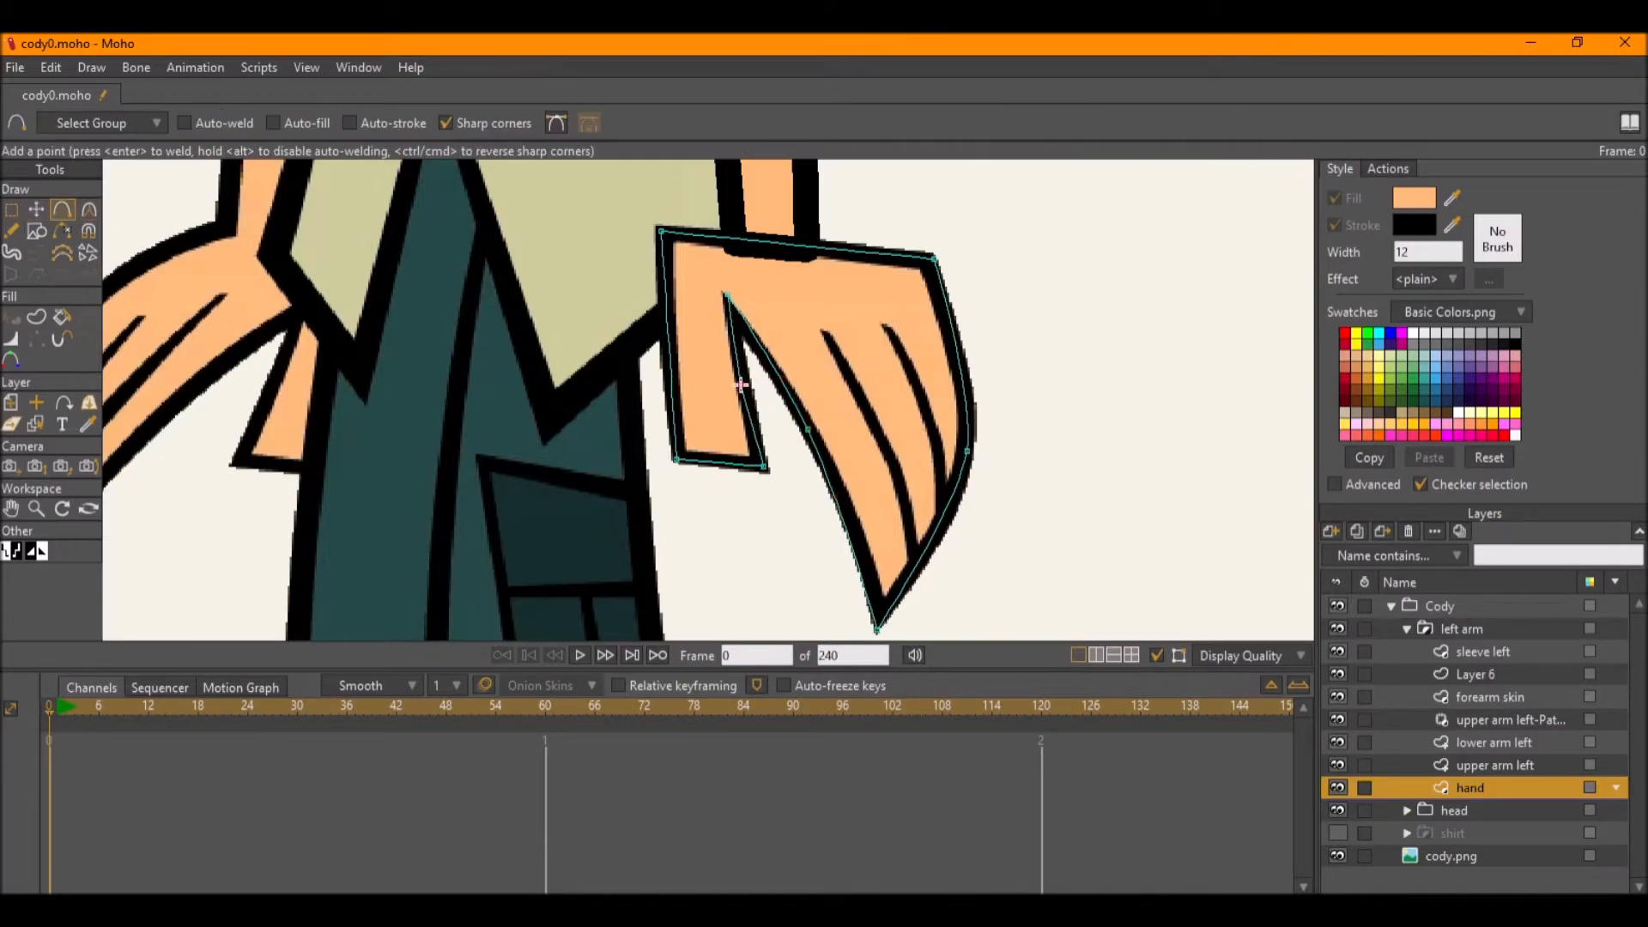
click(743, 384)
key(c)
drag(743, 385, 1090, 412)
key(t)
drag(728, 295, 728, 301)
Add a point on the thumb's outer edge and adjust its curvature to about 0.43.
key(a)
click(666, 332)
key(c)
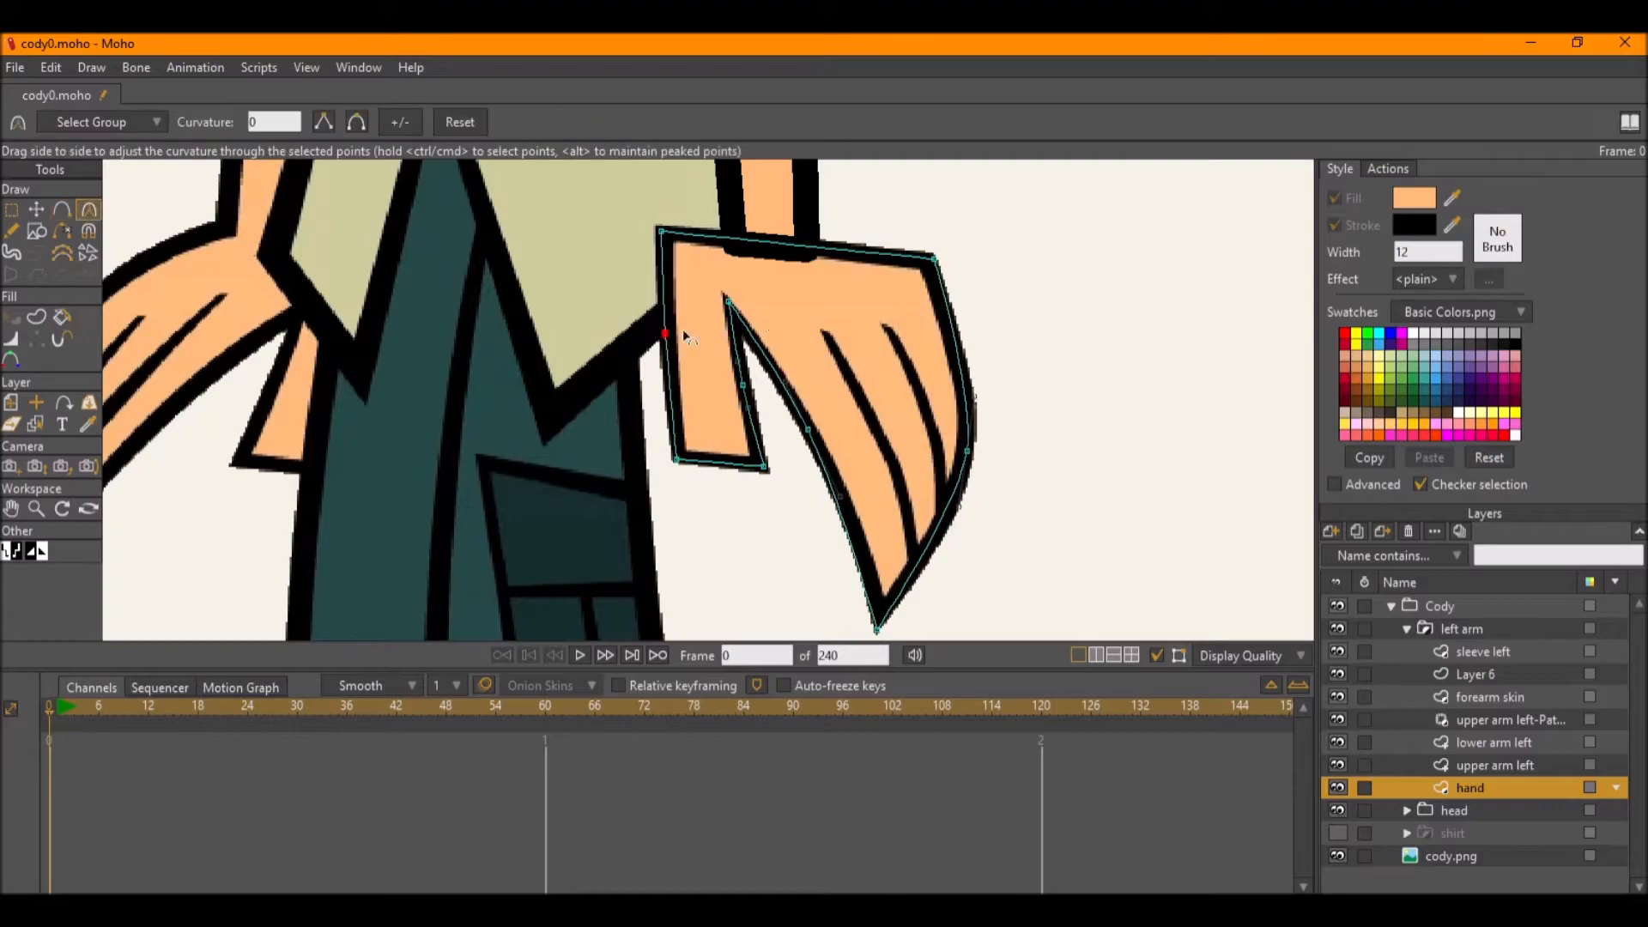
scroll(940, 429, up, 2)
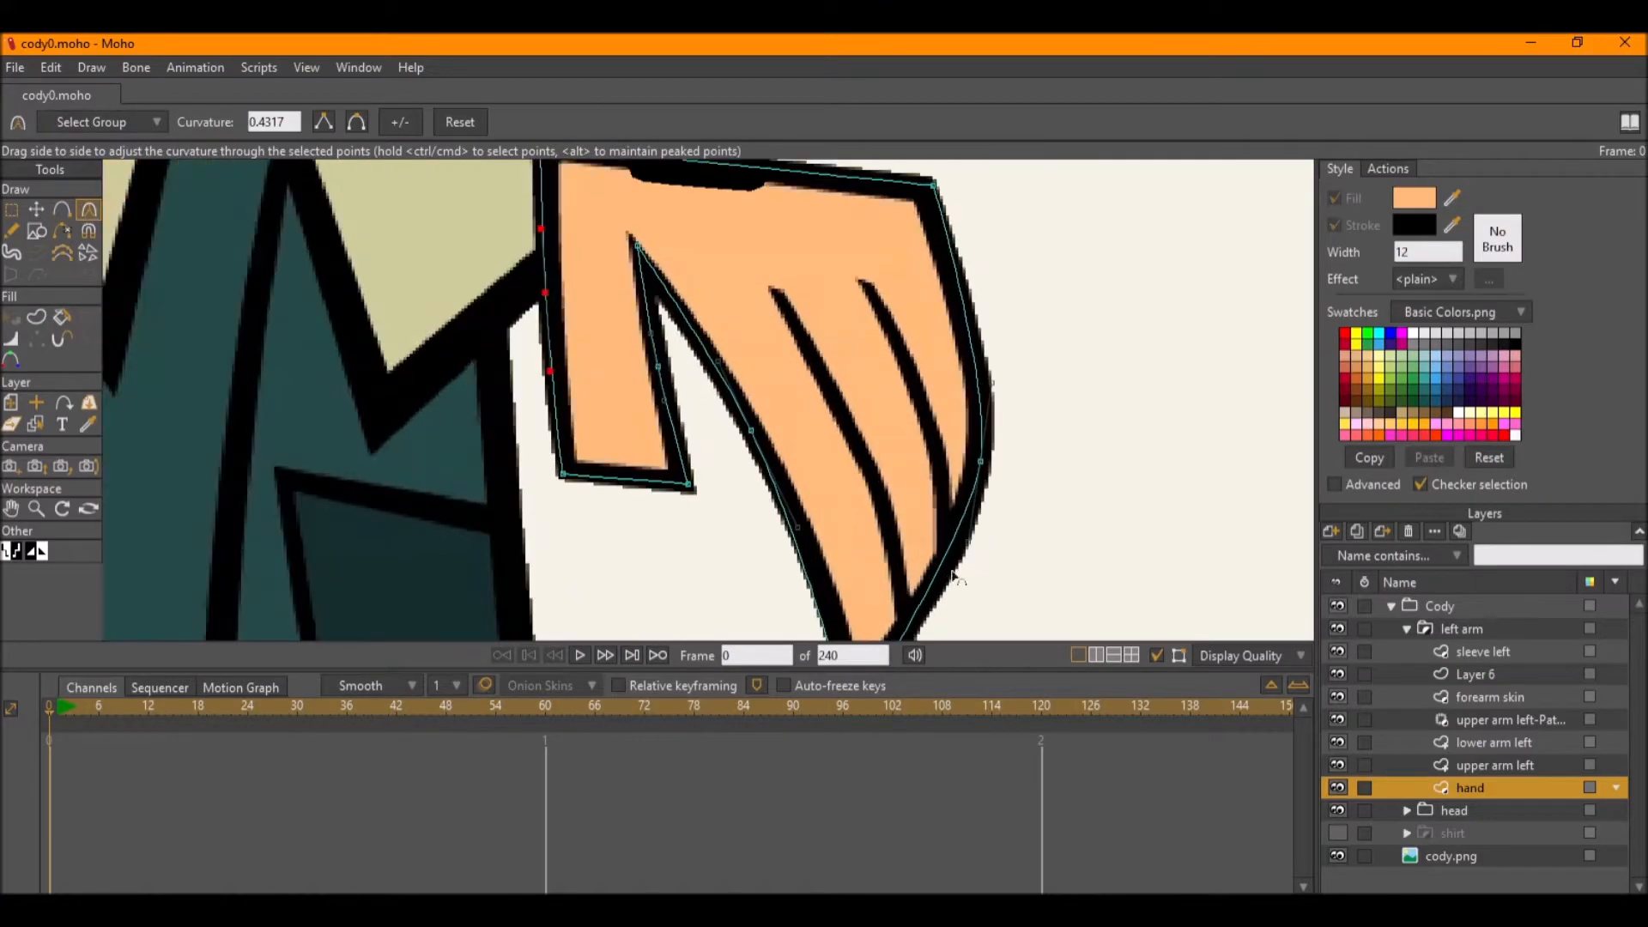
Draw the first finger line from the hand's outer edge up into the palm and set its middle curvature to about 0.39.
key(a)
drag(911, 618, 772, 285)
key(c)
mouse_move(1285, 615)
mouse_down()
mouse_move(1326, 654)
mouse_move(1088, 594)
mouse_up()
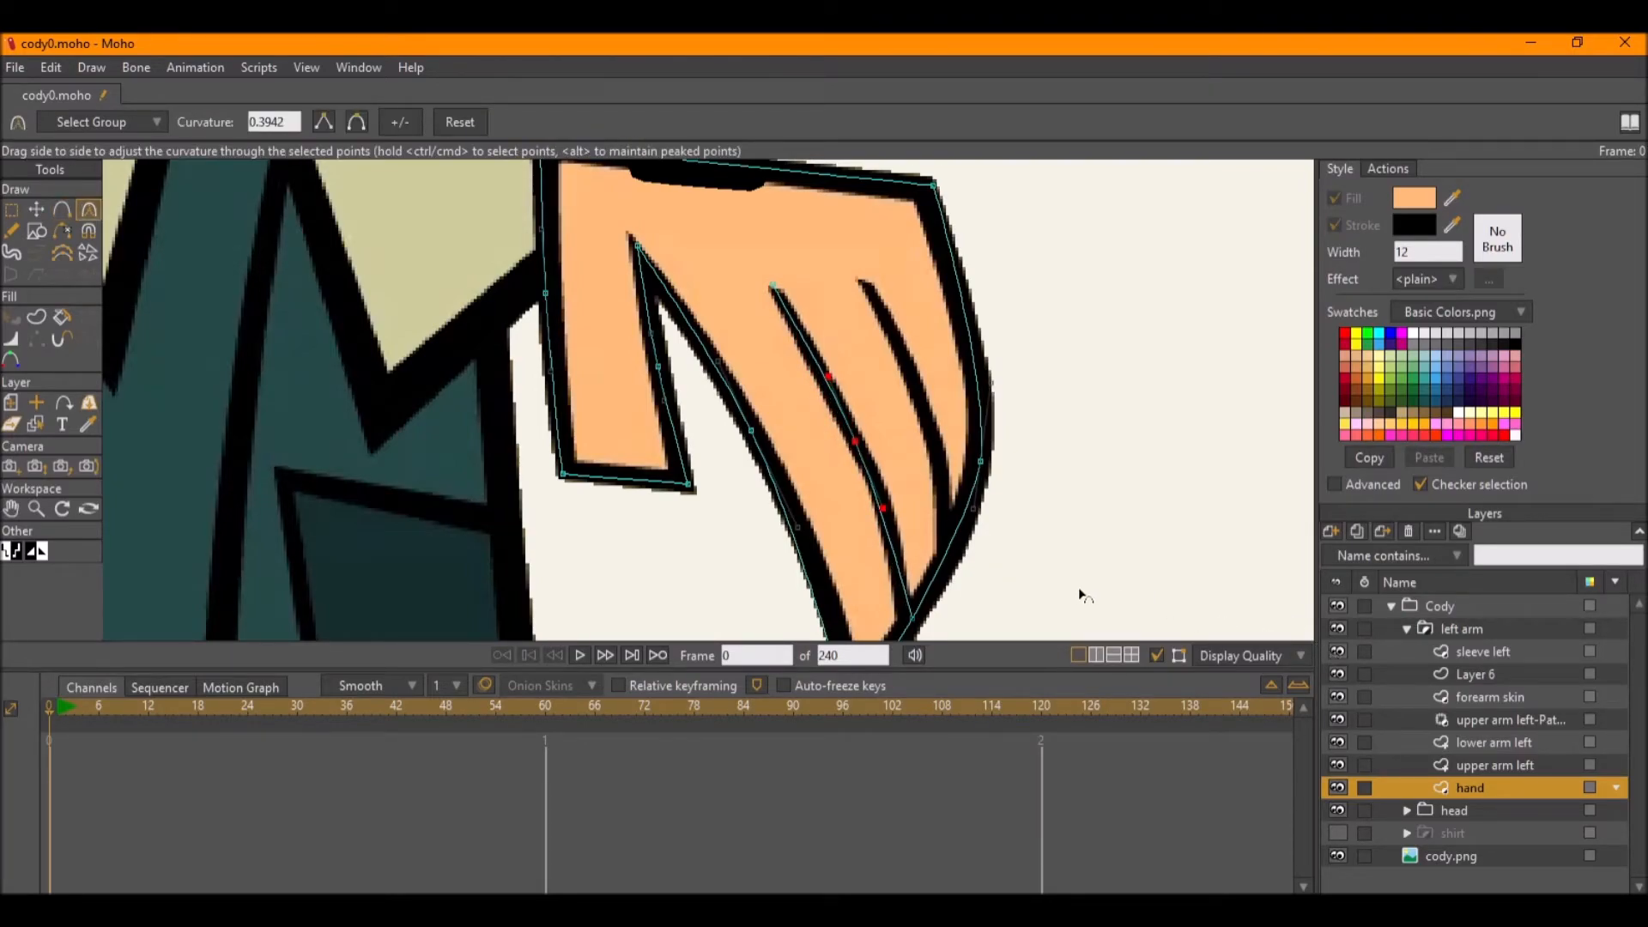
Reposition the finger line's middle point and its base point on the outer edge to follow the reference.
key(a)
scroll(891, 344, up, 1)
key(t)
mouse_move(850, 463)
mouse_down()
mouse_move(813, 382)
mouse_move(831, 396)
mouse_up()
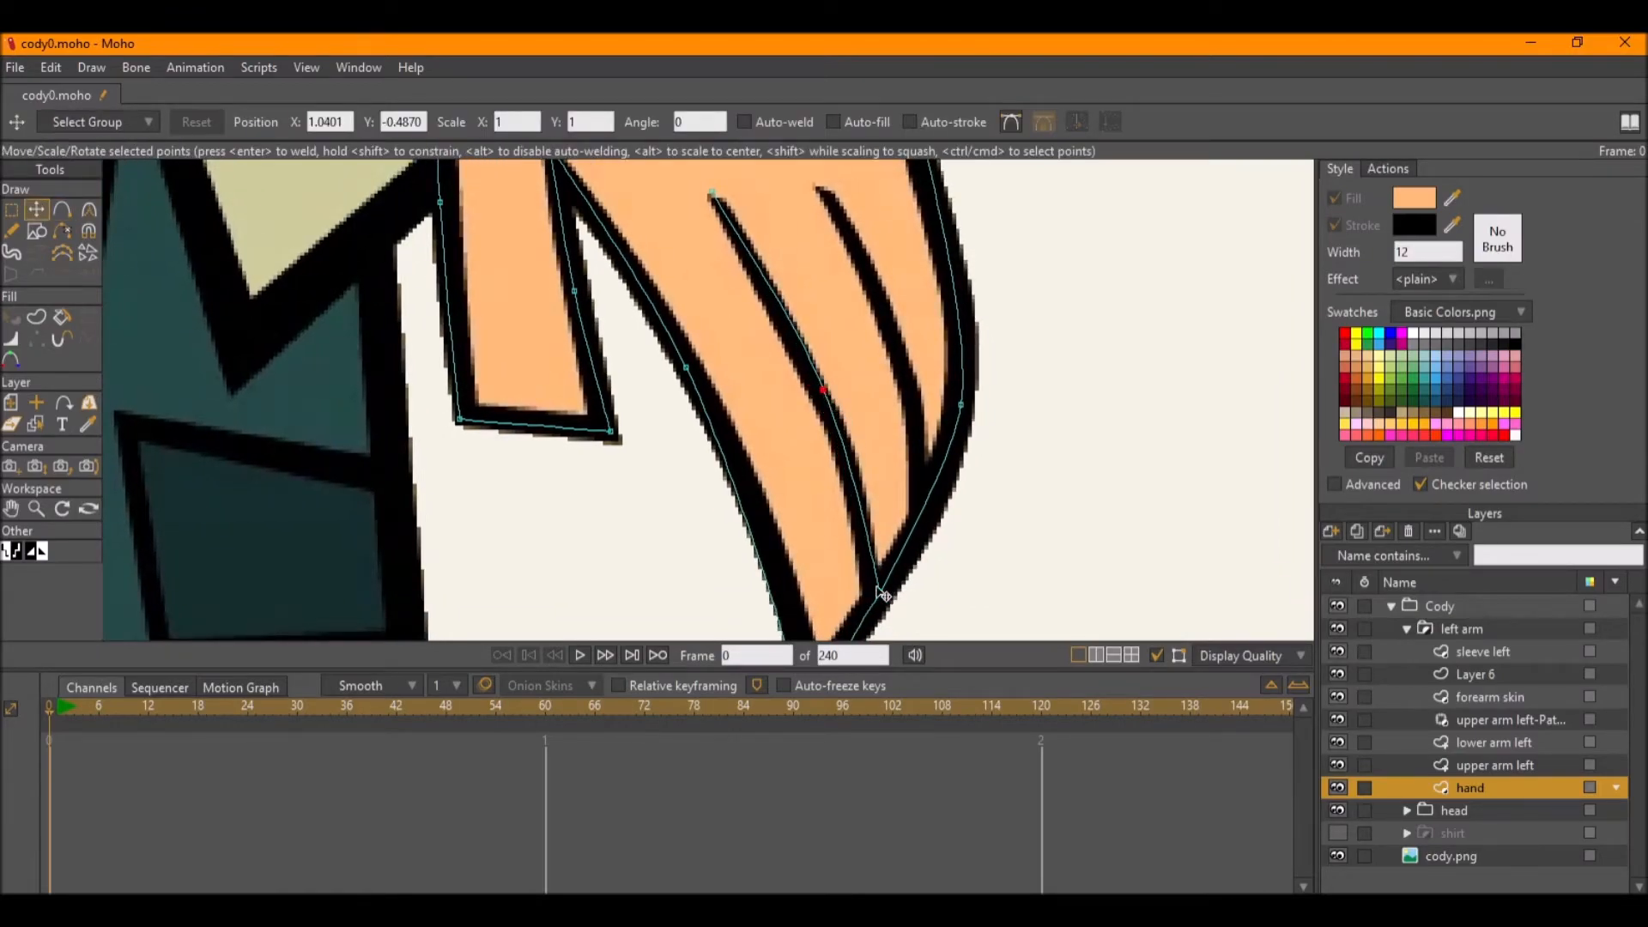
drag(886, 598, 880, 605)
drag(818, 385, 822, 391)
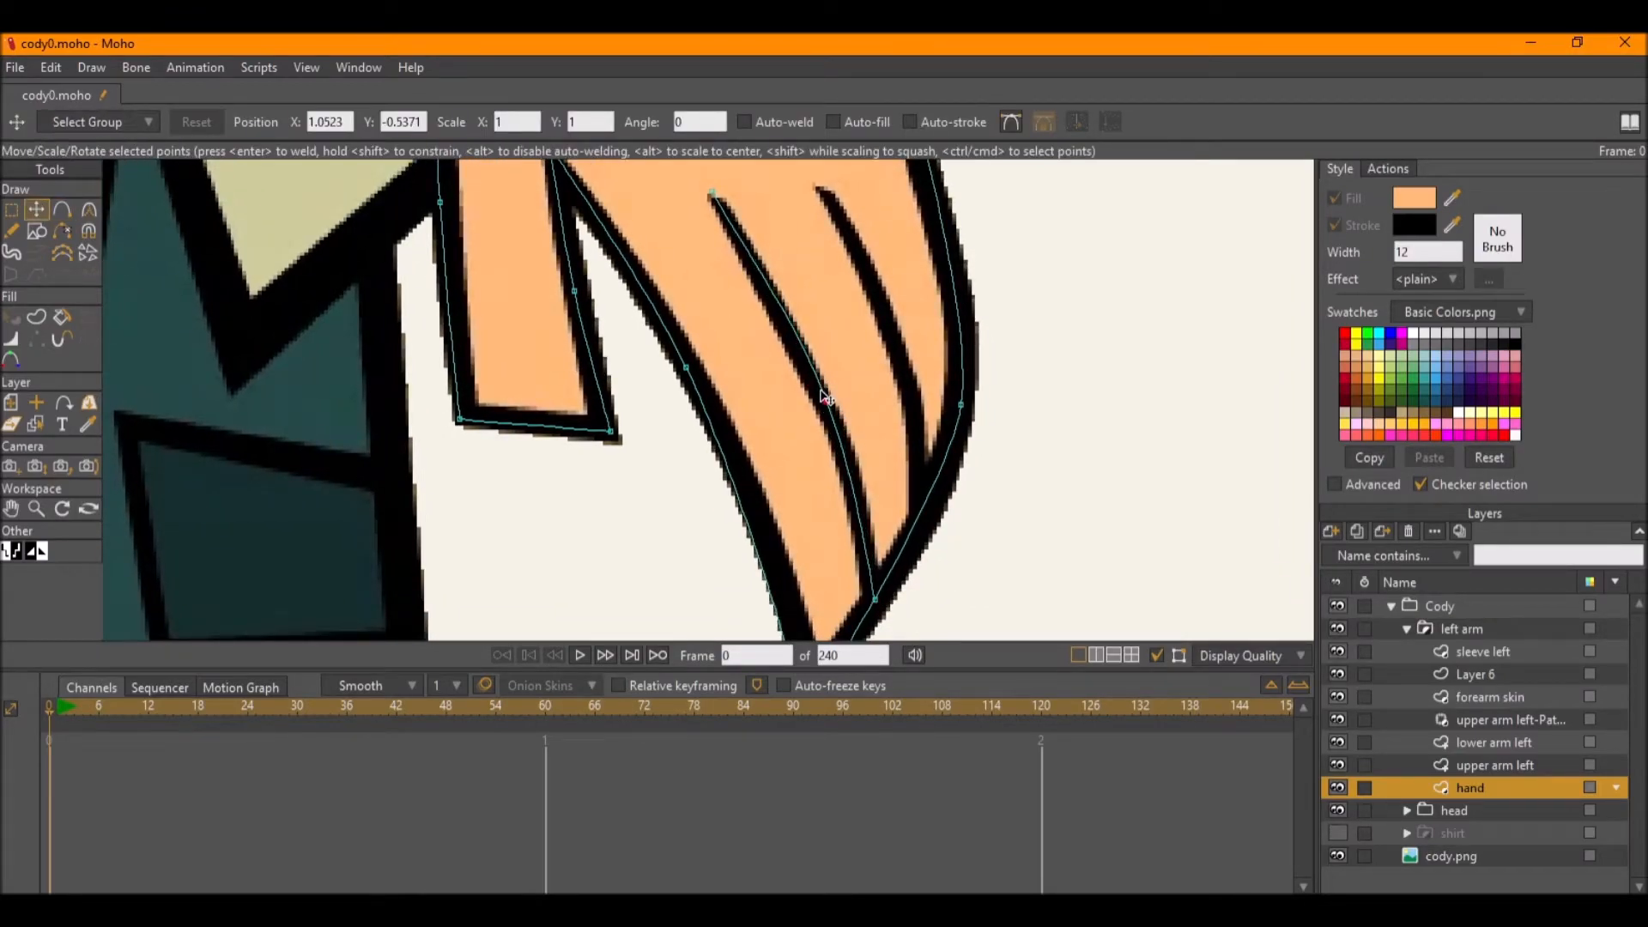
Draw the second finger line from the hand's outer edge up into the palm and set its middle curvature to about 0.53.
key(a)
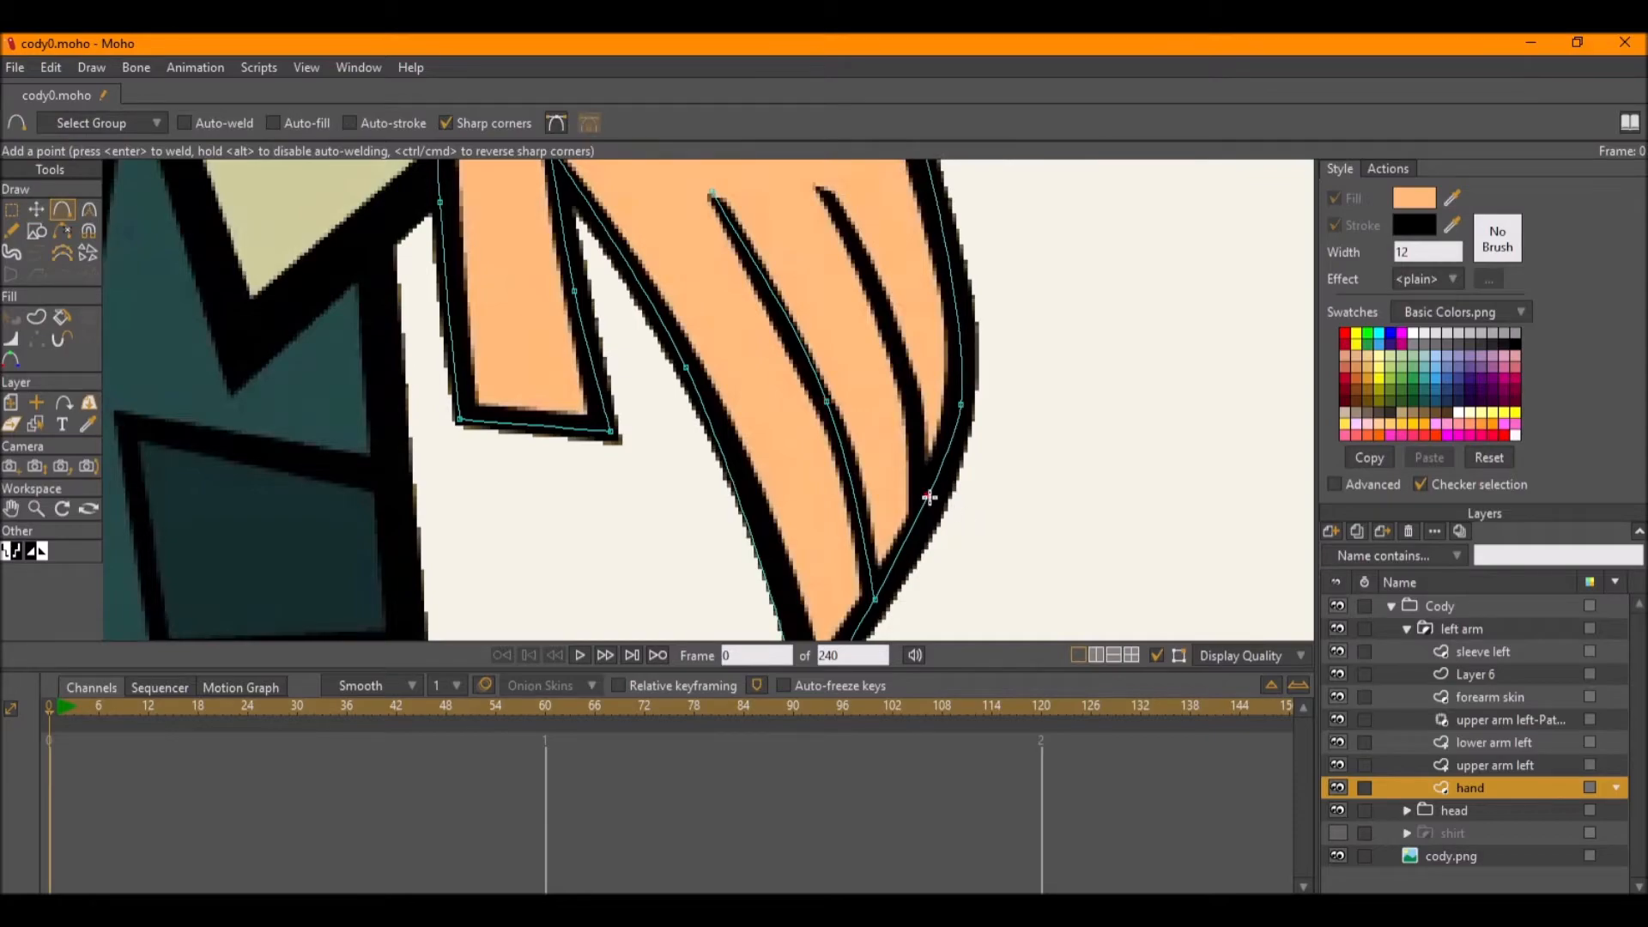
drag(928, 495, 820, 184)
drag(879, 359, 931, 345)
key(c)
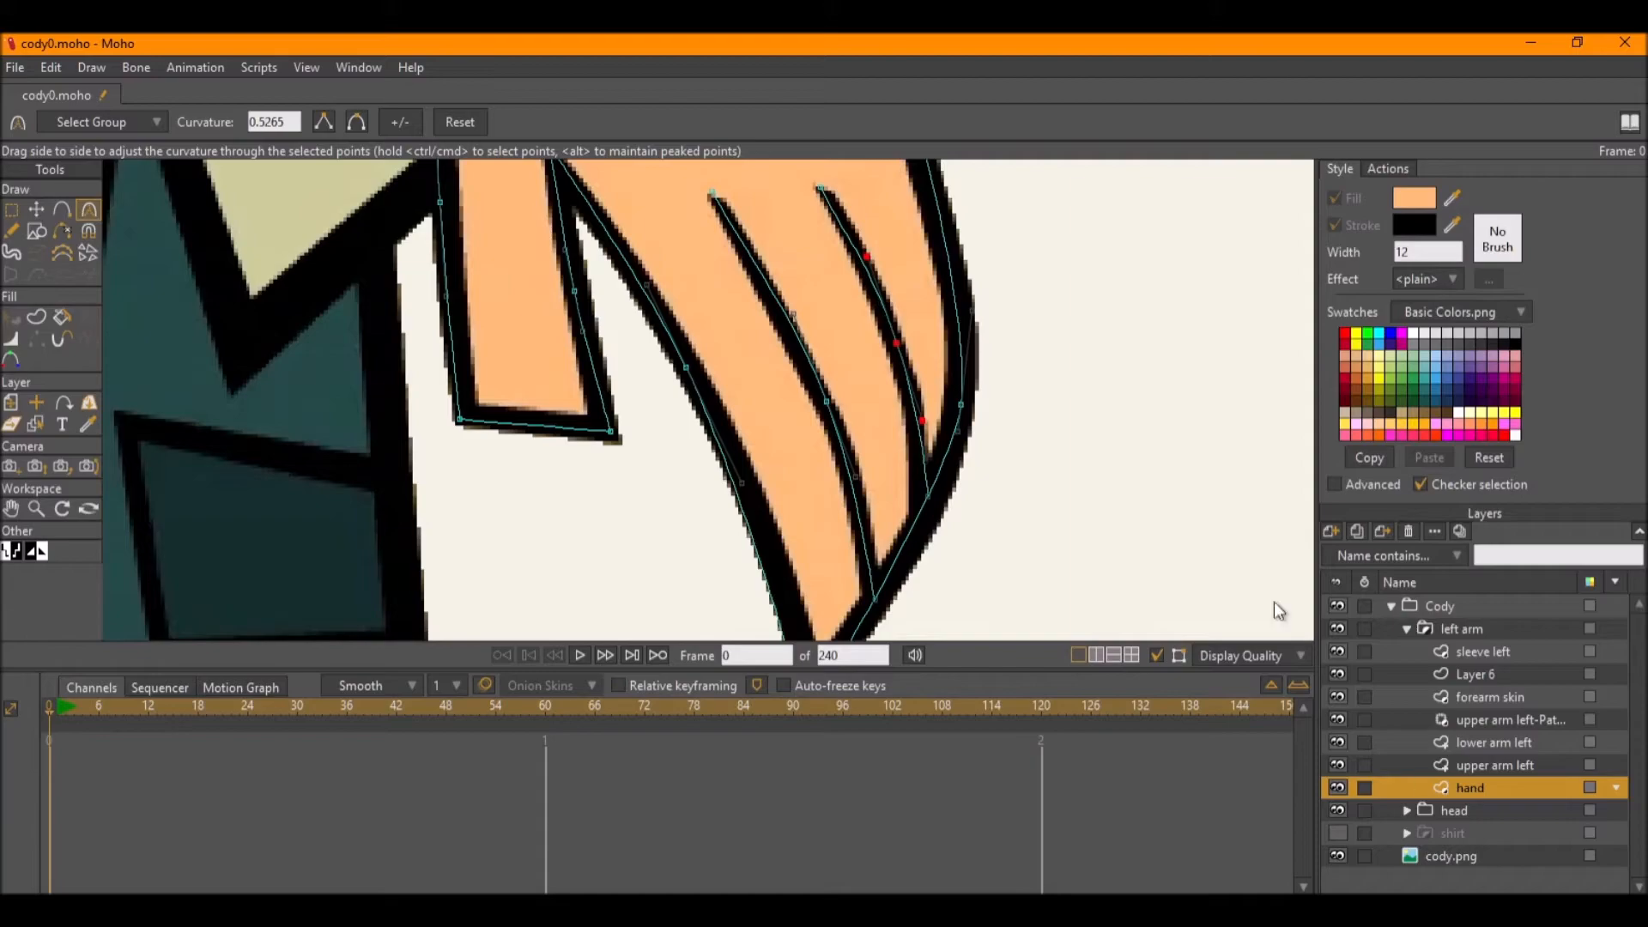
click(823, 197)
scroll(864, 297, down, 2)
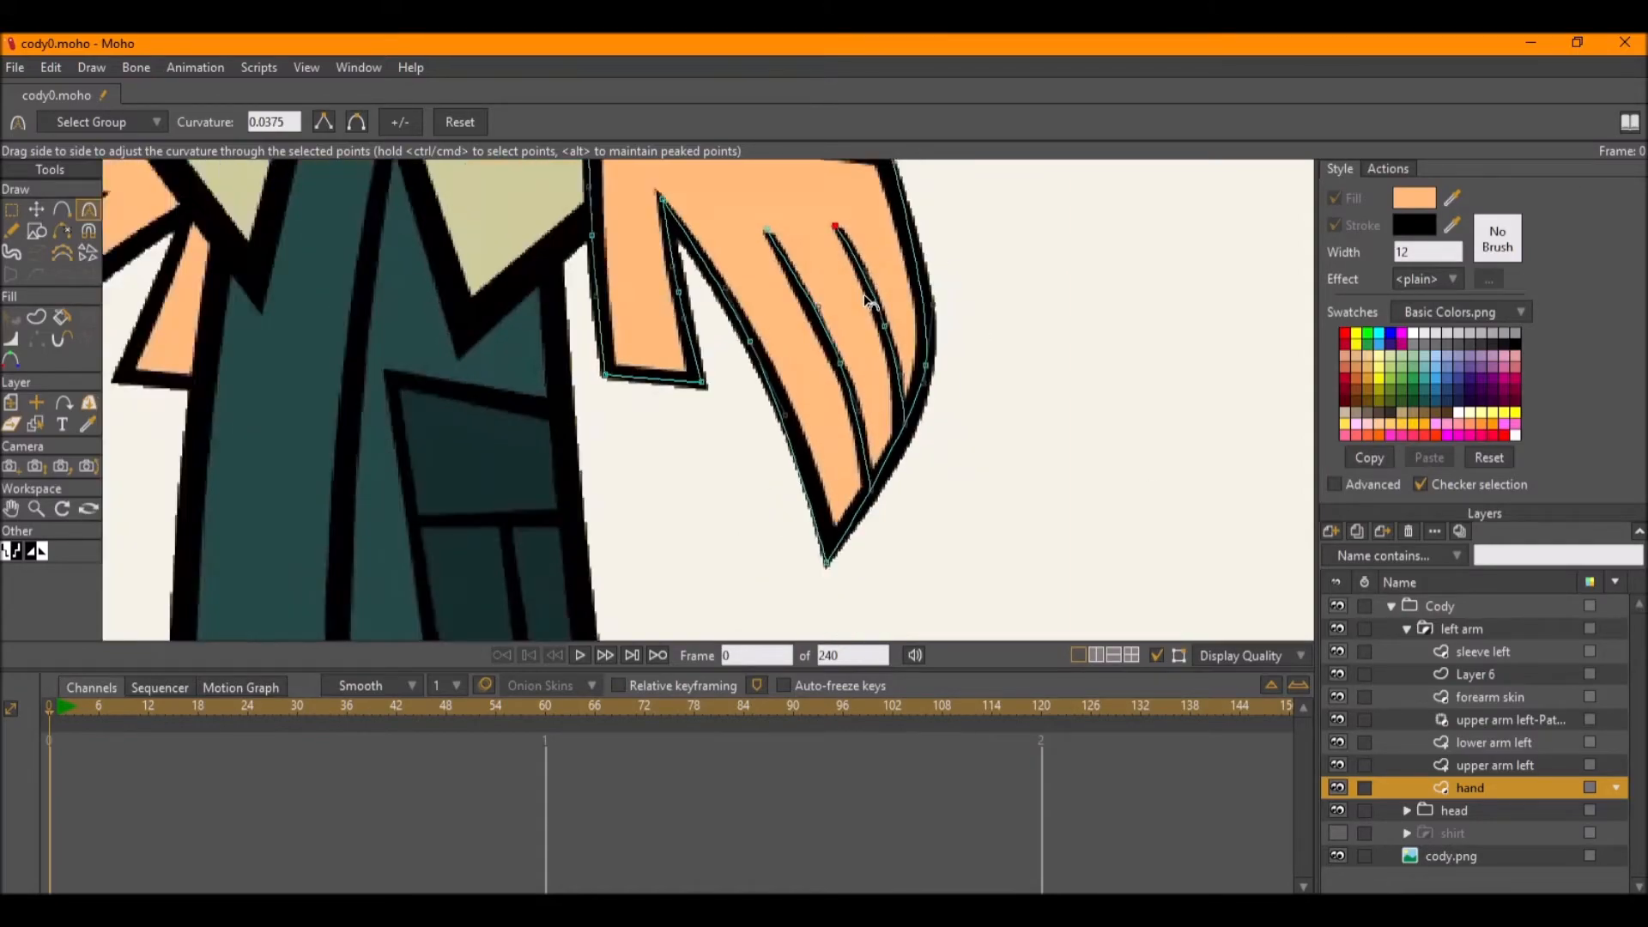
scroll(866, 301, down, 3)
scroll(803, 464, up, 2)
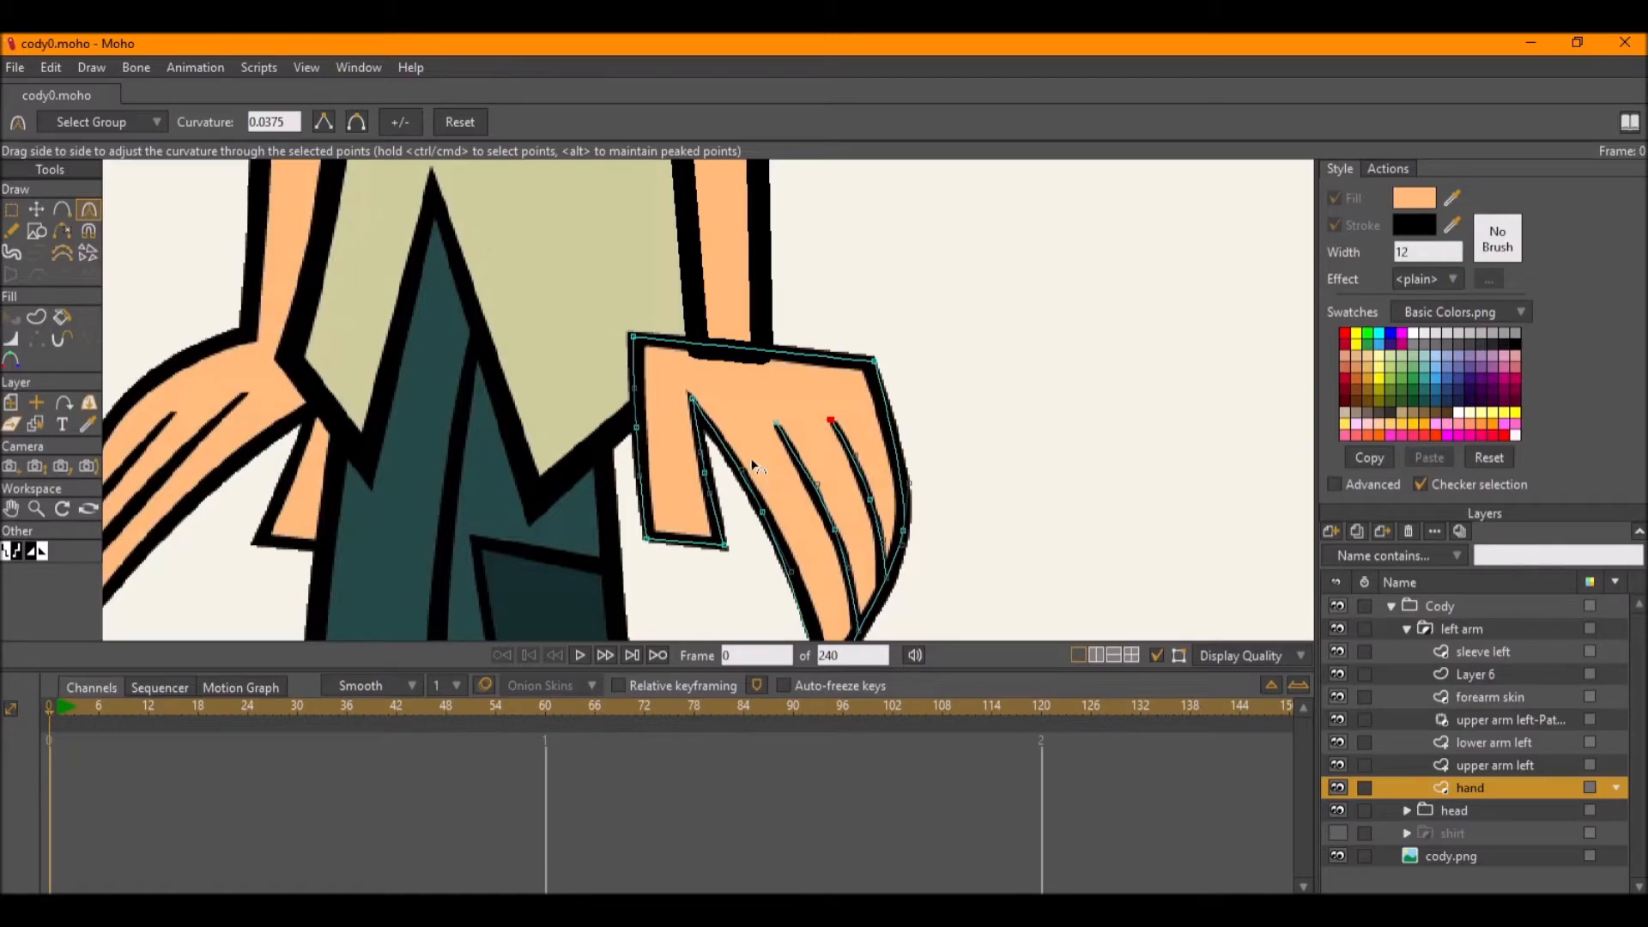
Create a skin-coloured shape with both fill and stroke from all edges of the left hand, including the finger lines.
scroll(759, 461, up, 2)
click(37, 318)
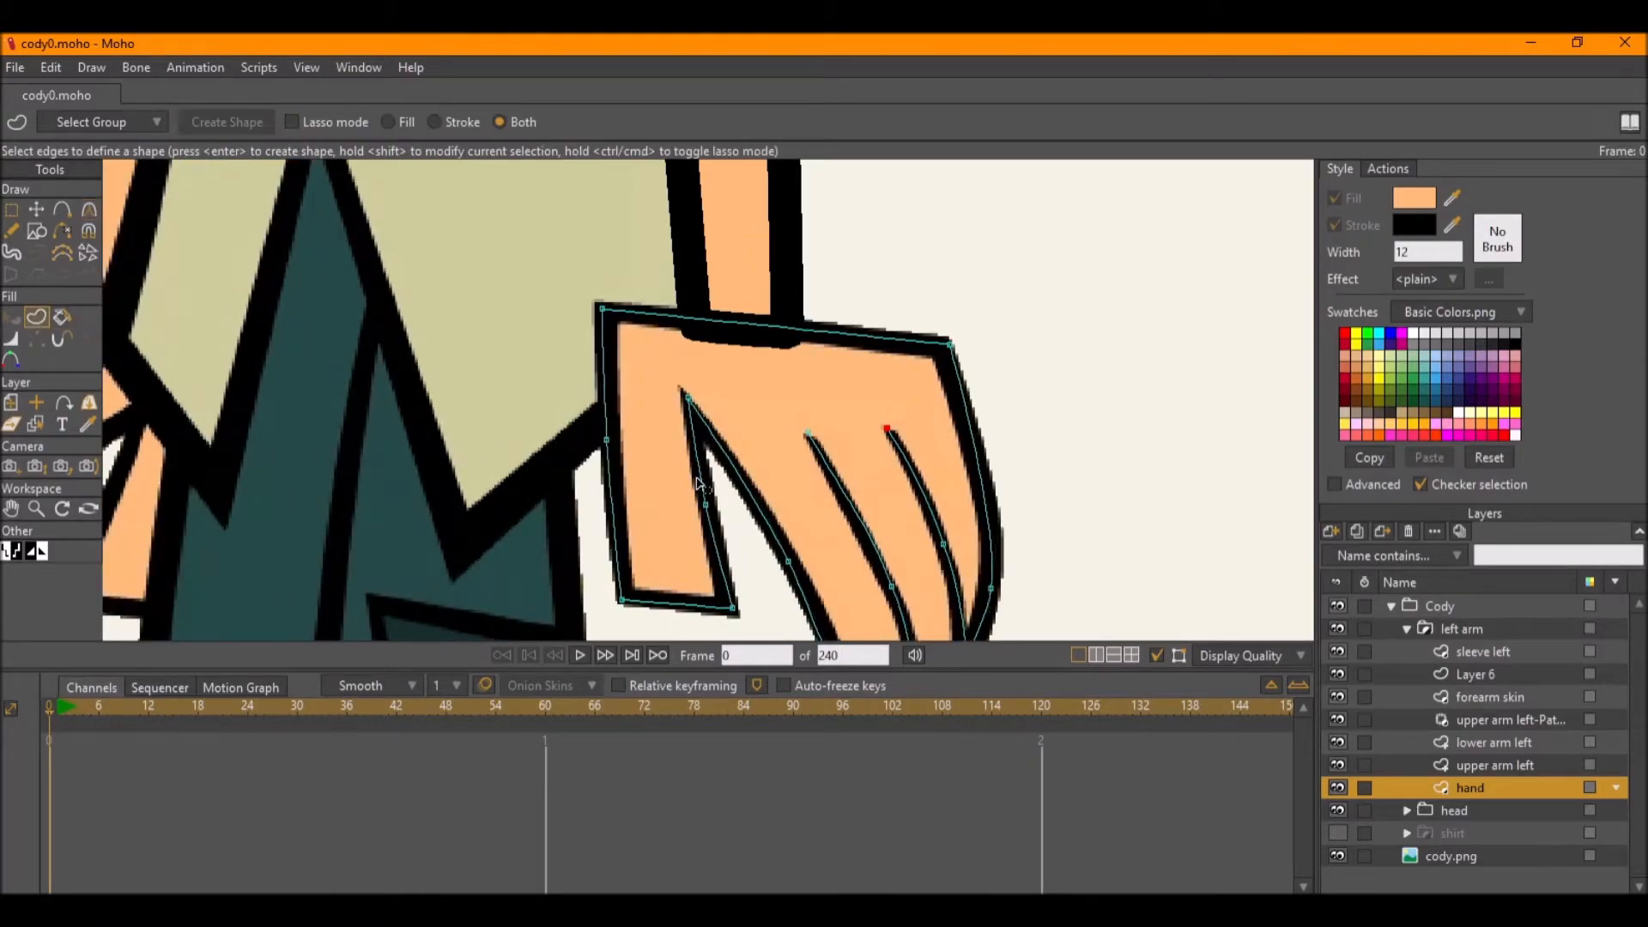
click(736, 478)
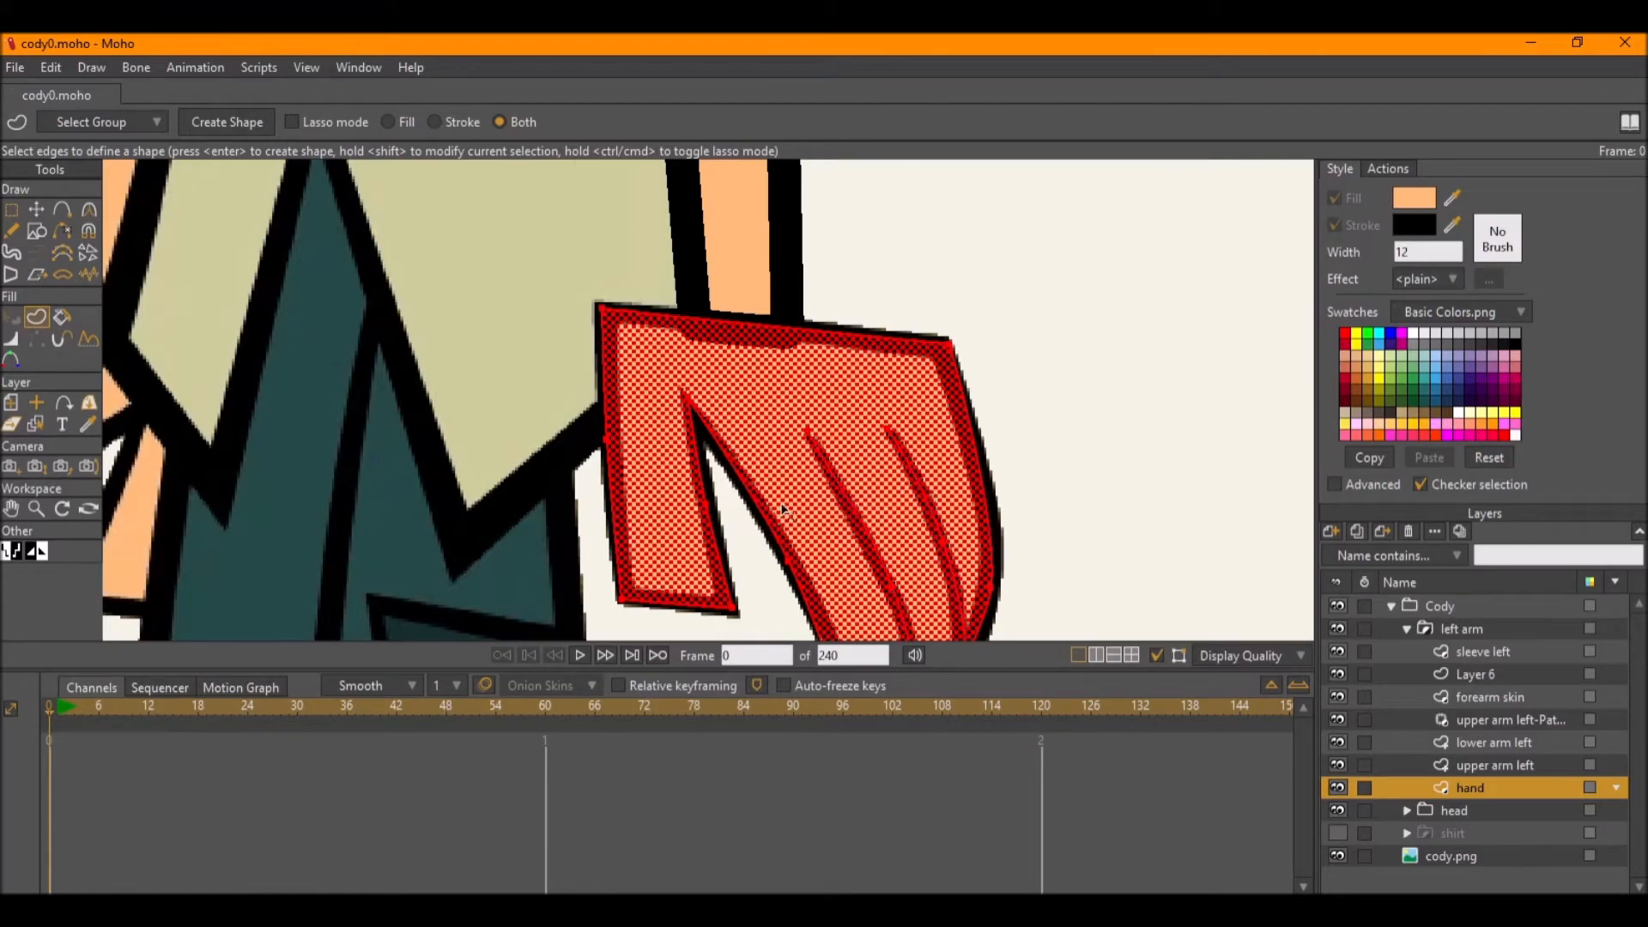
drag(793, 469, 702, 361)
click(210, 120)
click(982, 415)
key(g)
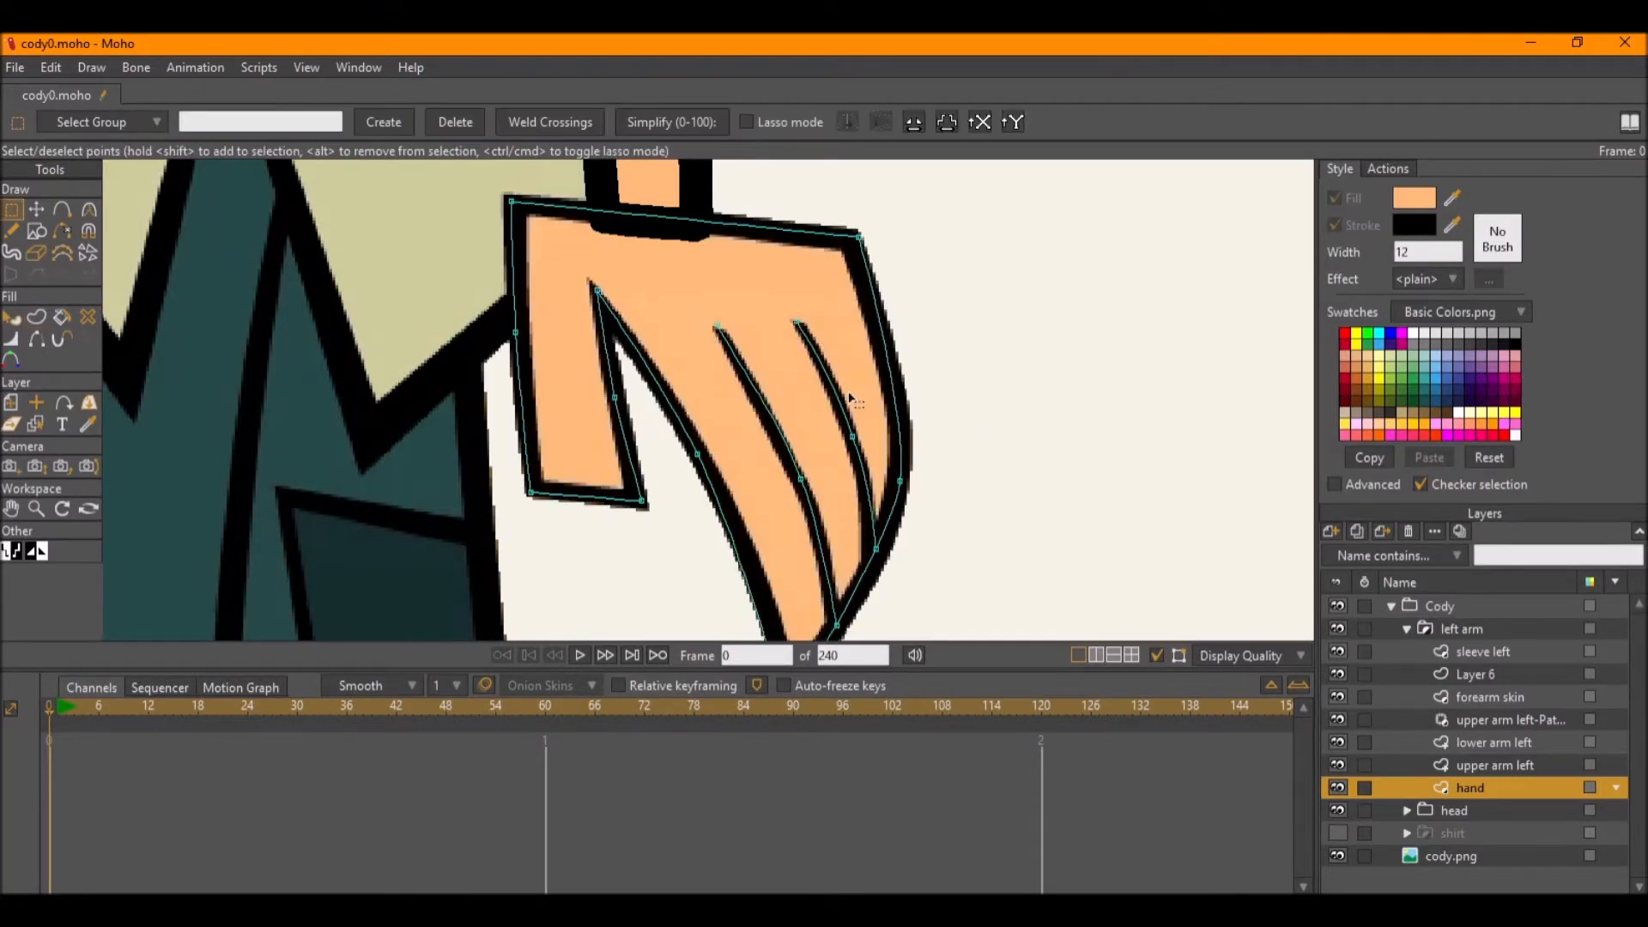
Set the hand layer's masking to Don't mask this layer.
right_click(1487, 784)
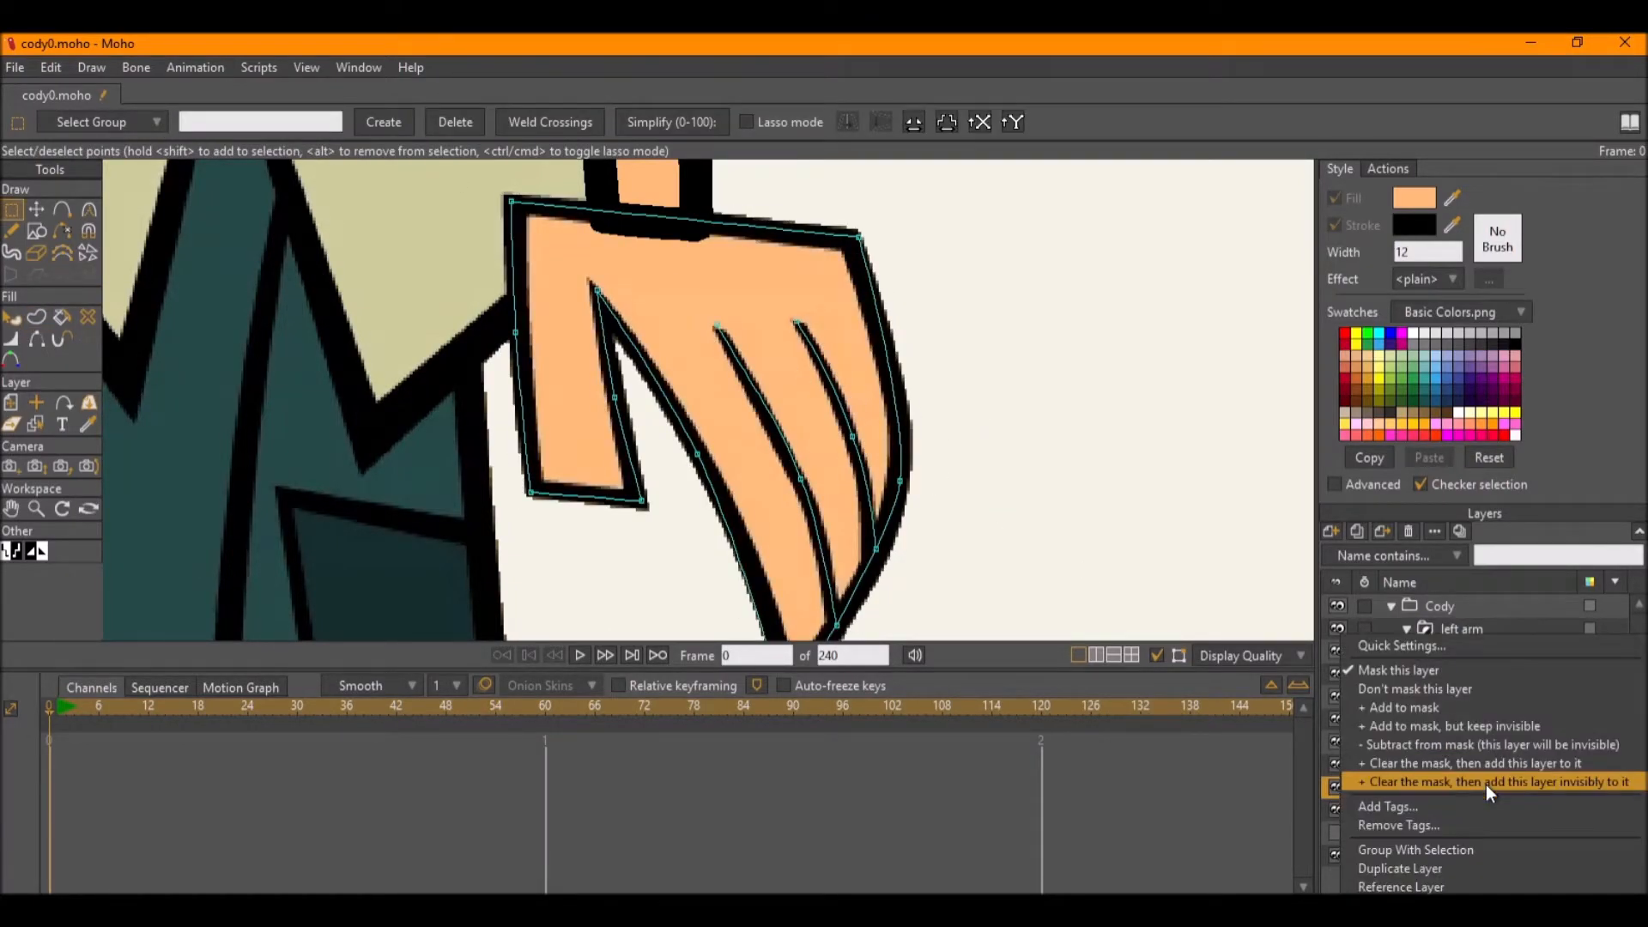
click(1459, 703)
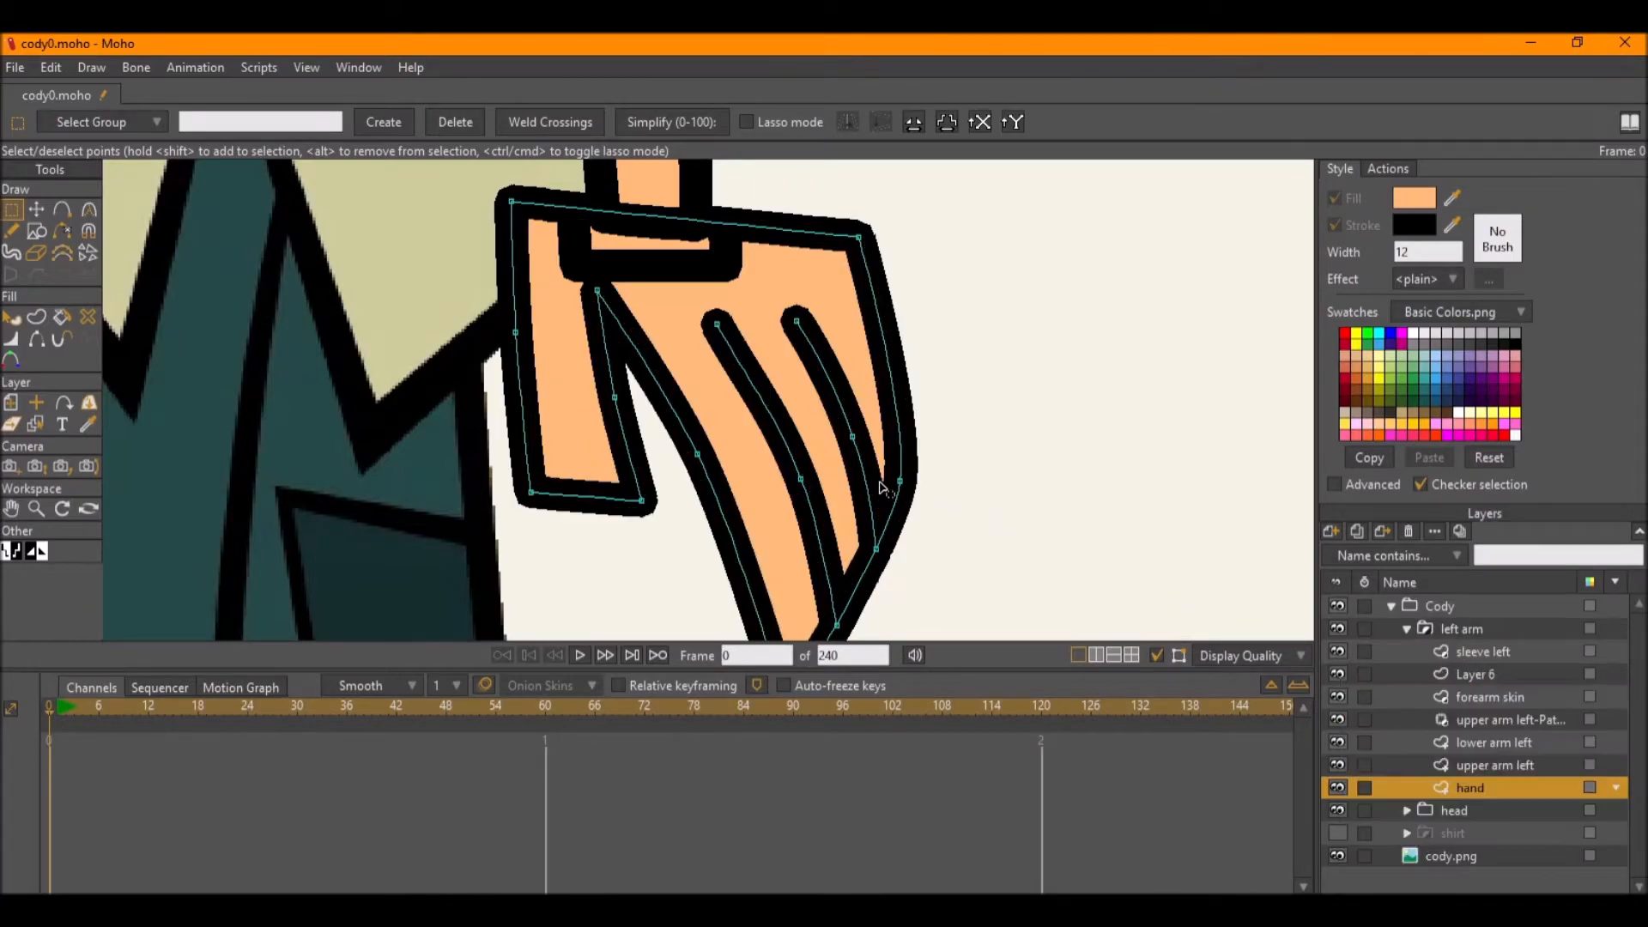
drag(776, 405, 787, 446)
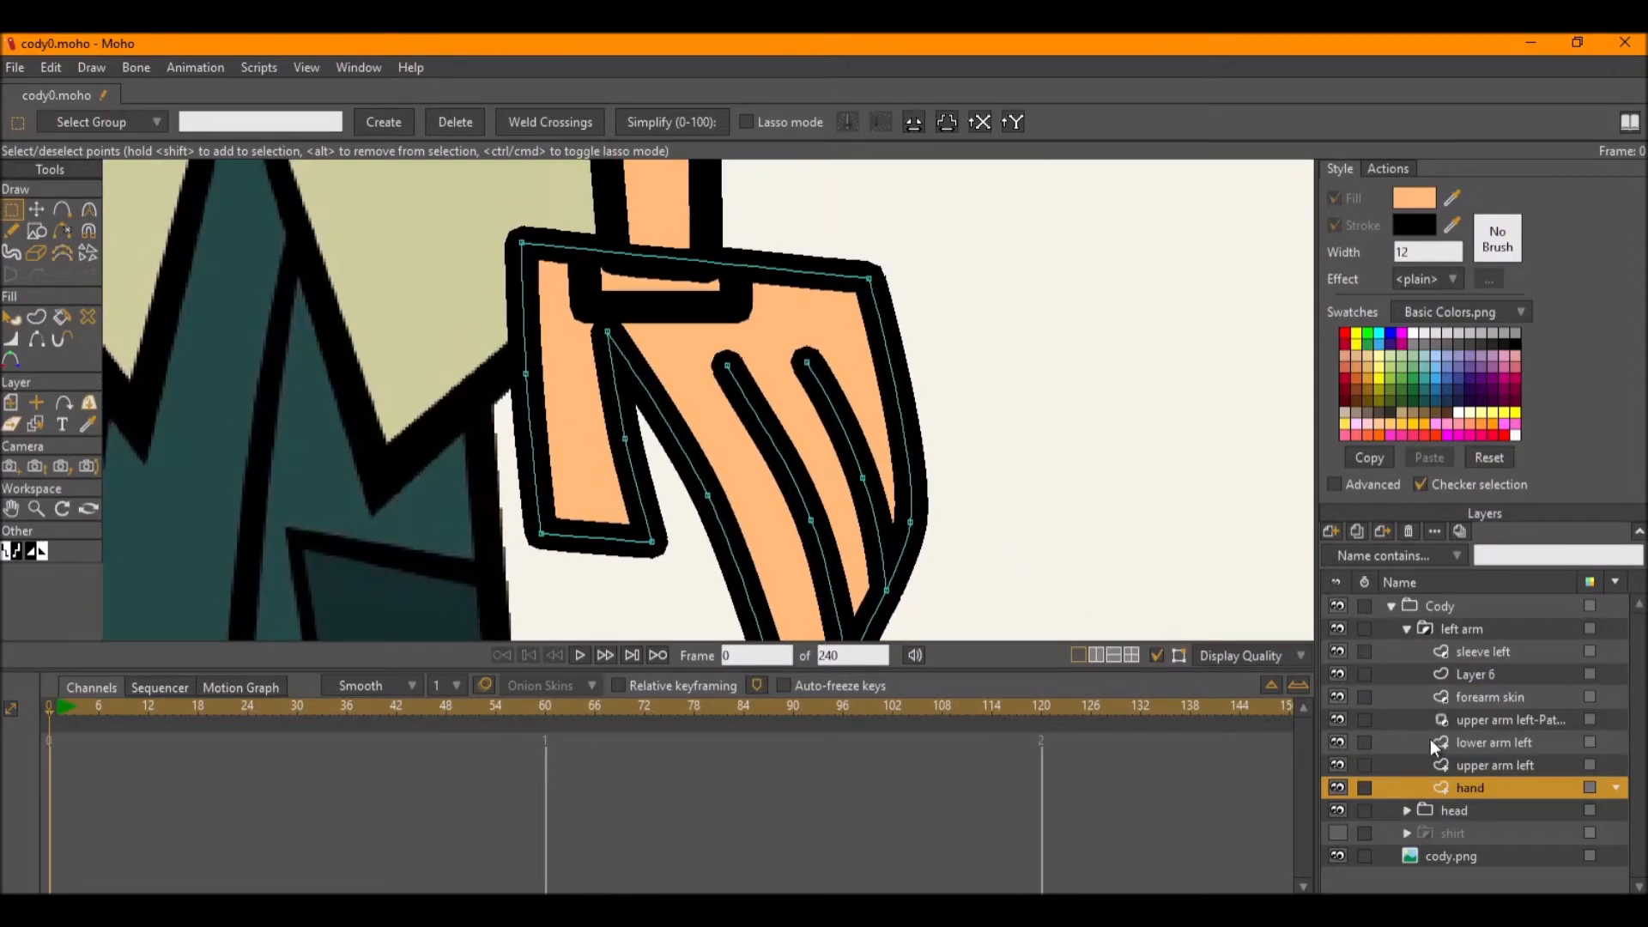
right_click(1523, 785)
click(1477, 693)
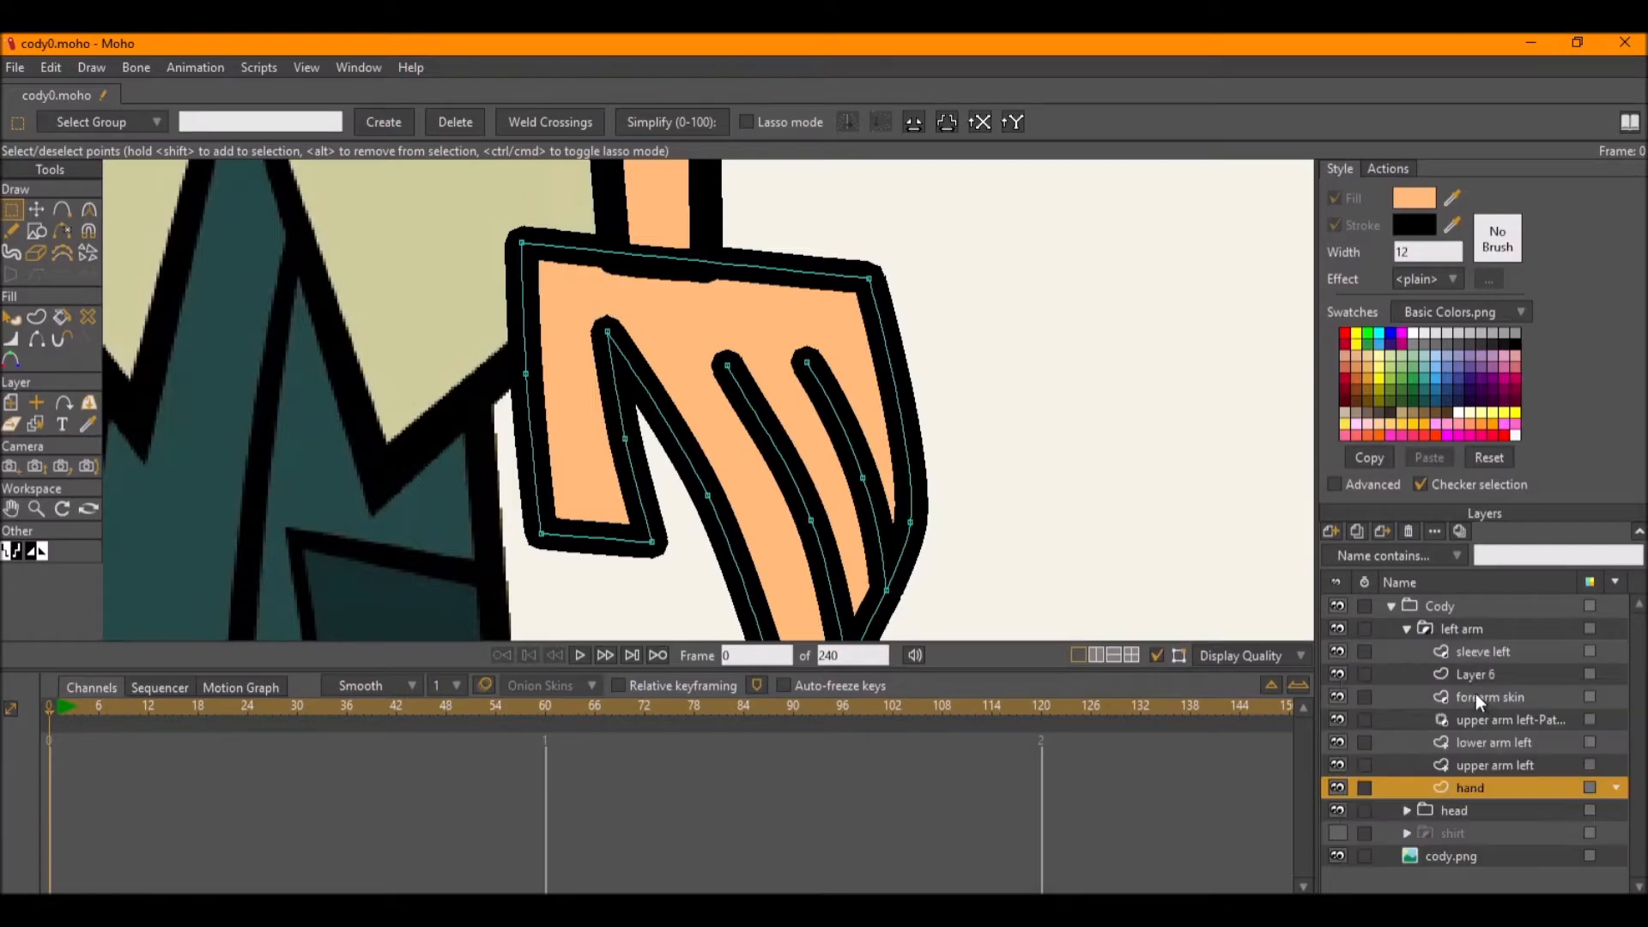
Taper the tips of both finger lines, set their middle points' line width to 68 percent, and save the file.
mouse_move(858, 425)
mouse_down()
mouse_move(711, 340)
mouse_move(715, 378)
mouse_move(684, 368)
mouse_move(724, 378)
mouse_up()
key(w)
key(g)
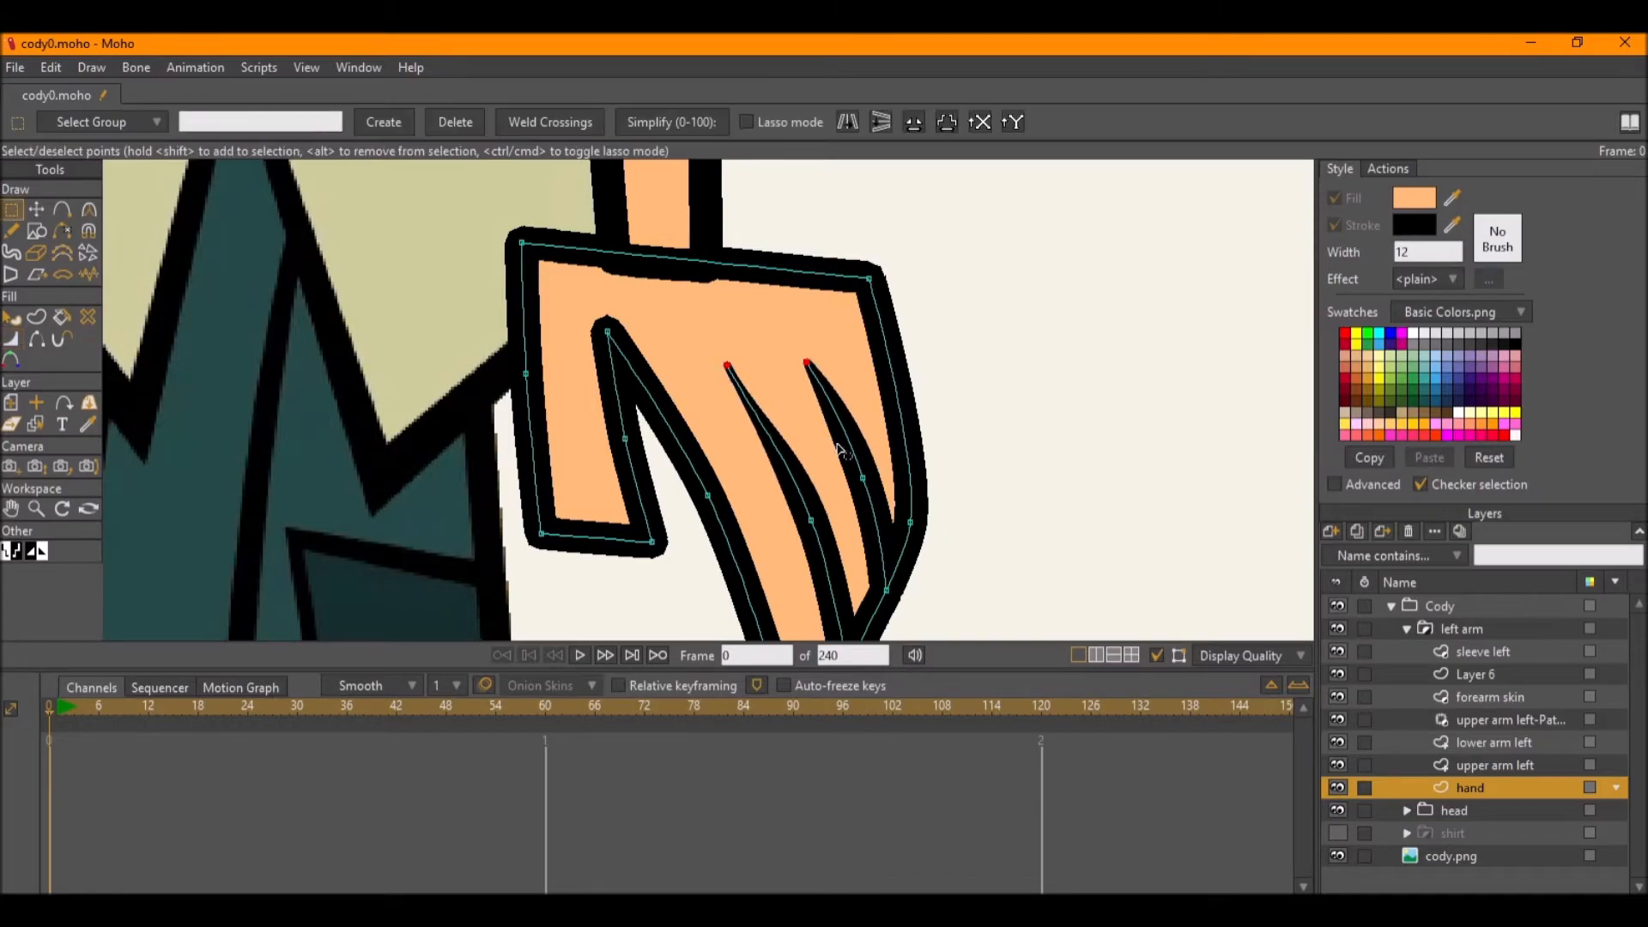
mouse_move(884, 542)
mouse_down()
mouse_move(767, 441)
mouse_move(811, 475)
mouse_up()
key(w)
key(ctrl+s)
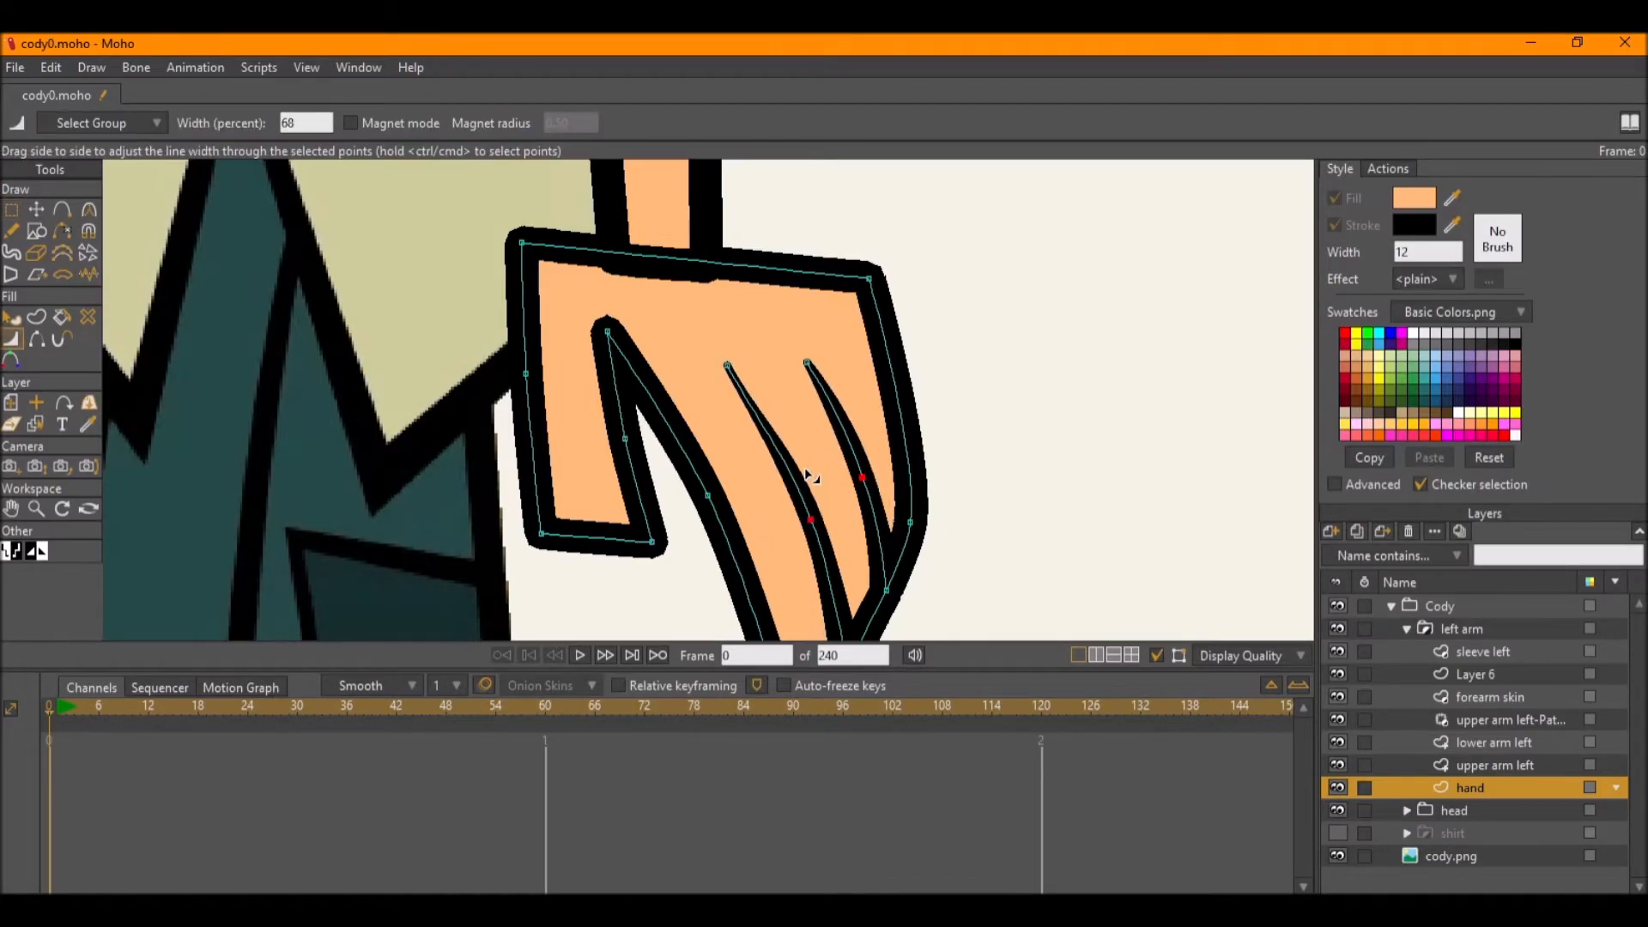
Add a patch layer for the hand directly above the hand layer.
scroll(831, 467, down, 5)
scroll(736, 400, up, 3)
drag(733, 395, 719, 466)
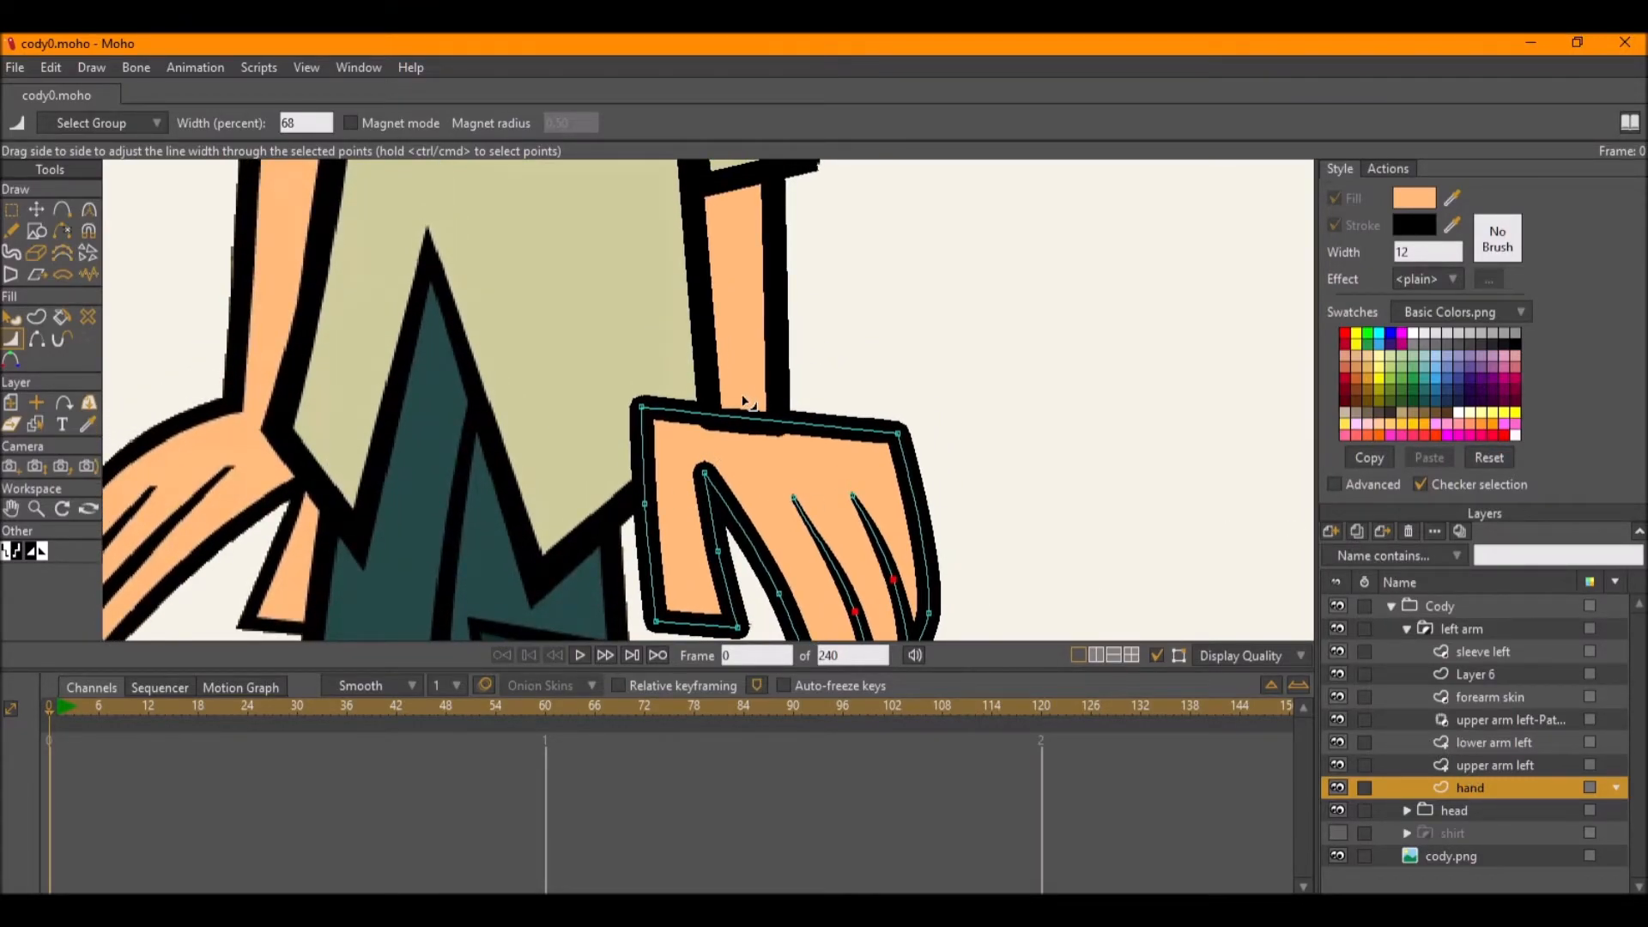
click(1332, 532)
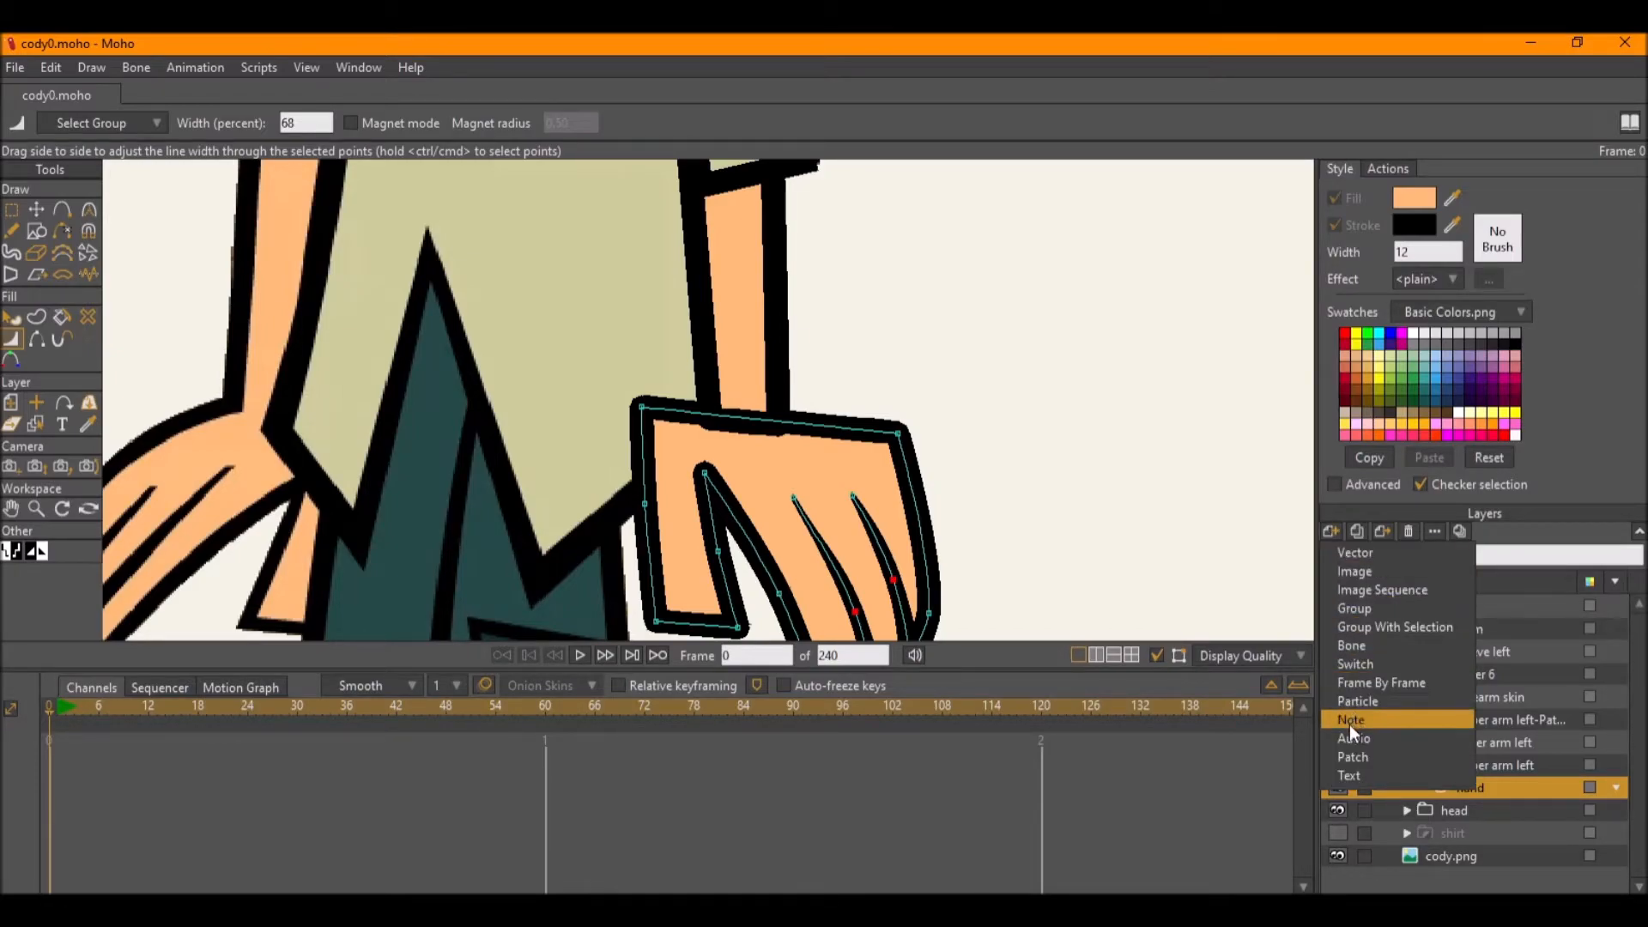
click(1347, 758)
click(174, 227)
click(173, 226)
click(293, 530)
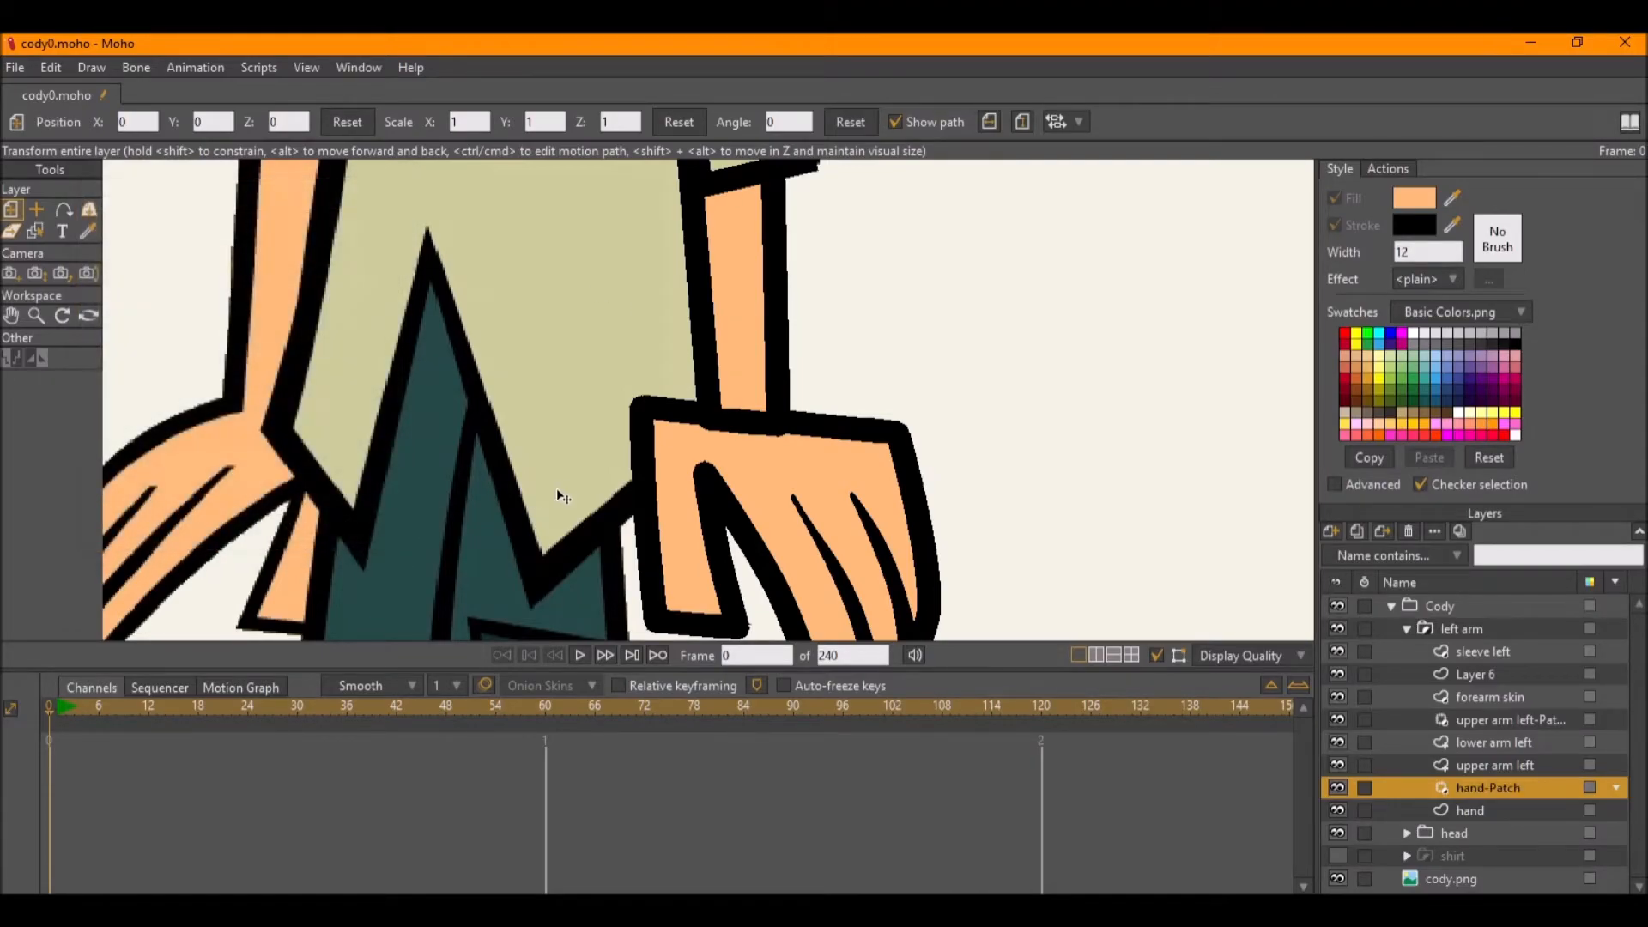
Move the hand patch over the left wrist at about X 0.99, Y -0.40.
scroll(760, 468, down, 8)
scroll(644, 416, up, 8)
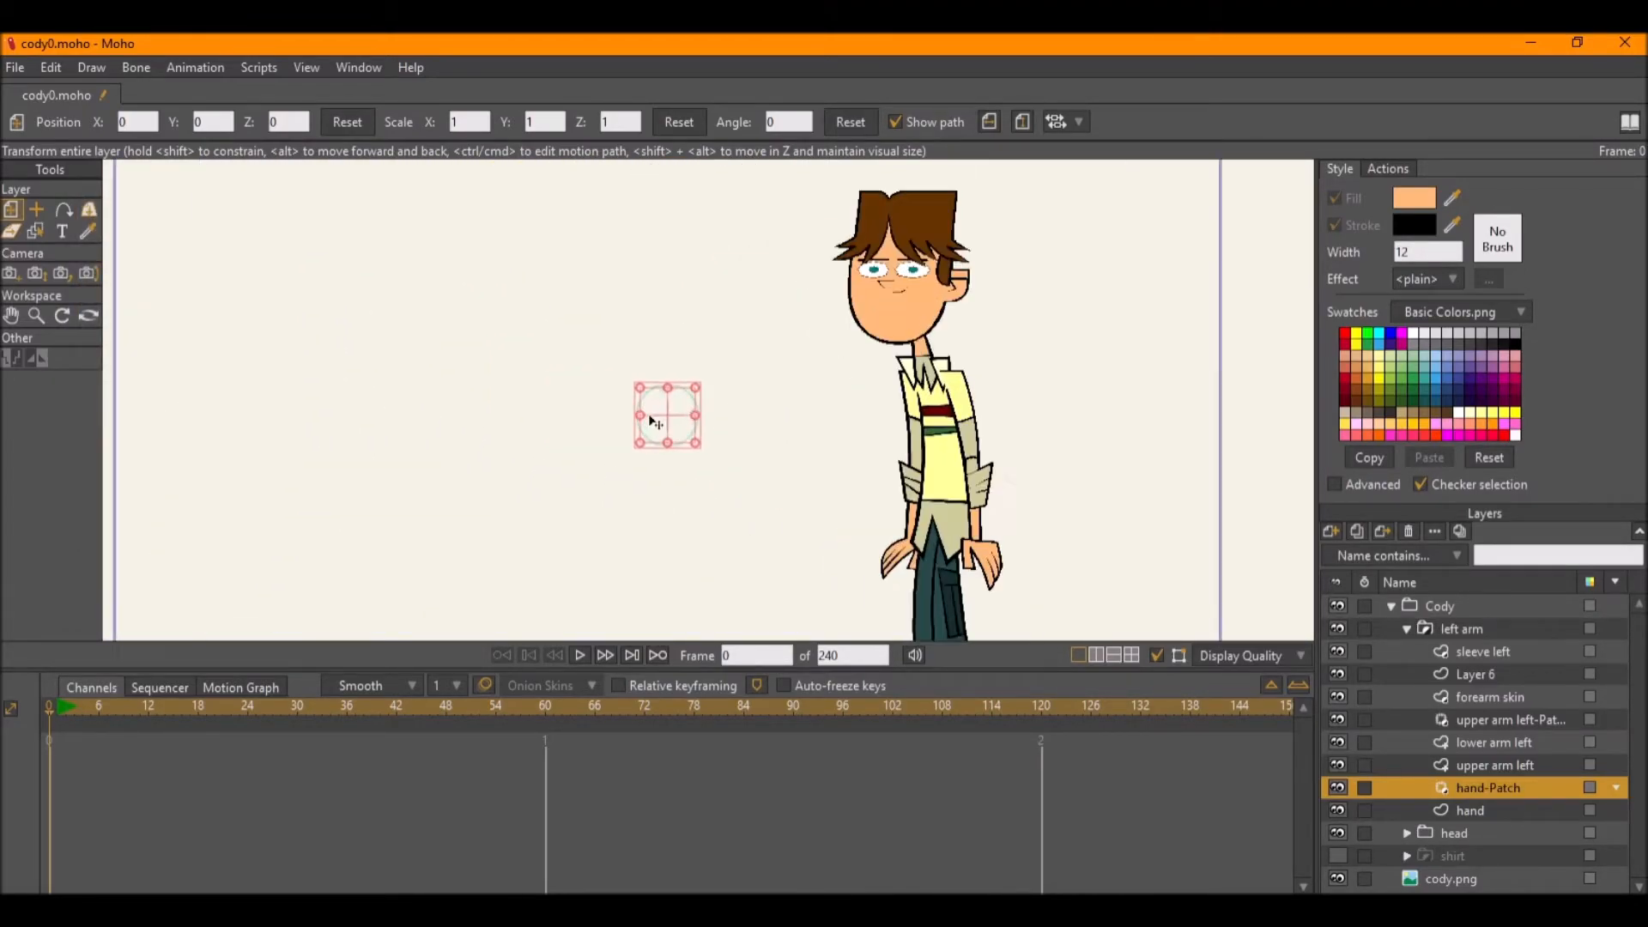
drag(290, 228, 822, 452)
scroll(824, 452, up, 3)
scroll(824, 452, up, 4)
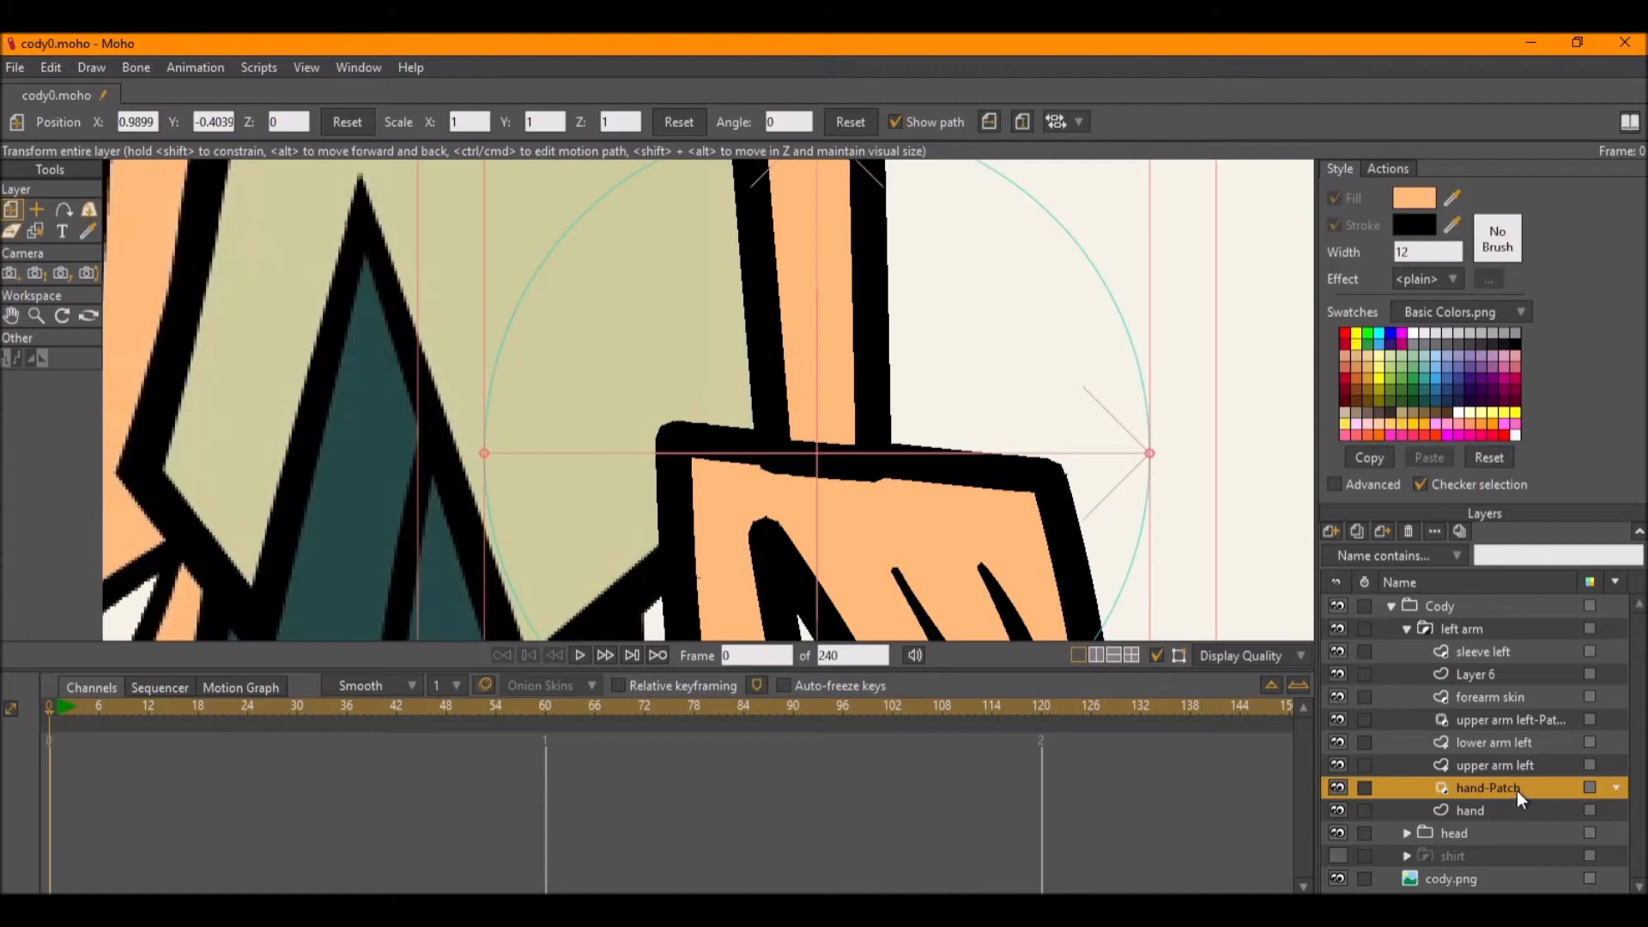
Reorder the hand-Patch layer so it sits between Layer 6 and forearm skin.
drag(1517, 791, 1523, 738)
drag(960, 512, 912, 451)
drag(1533, 742, 1522, 679)
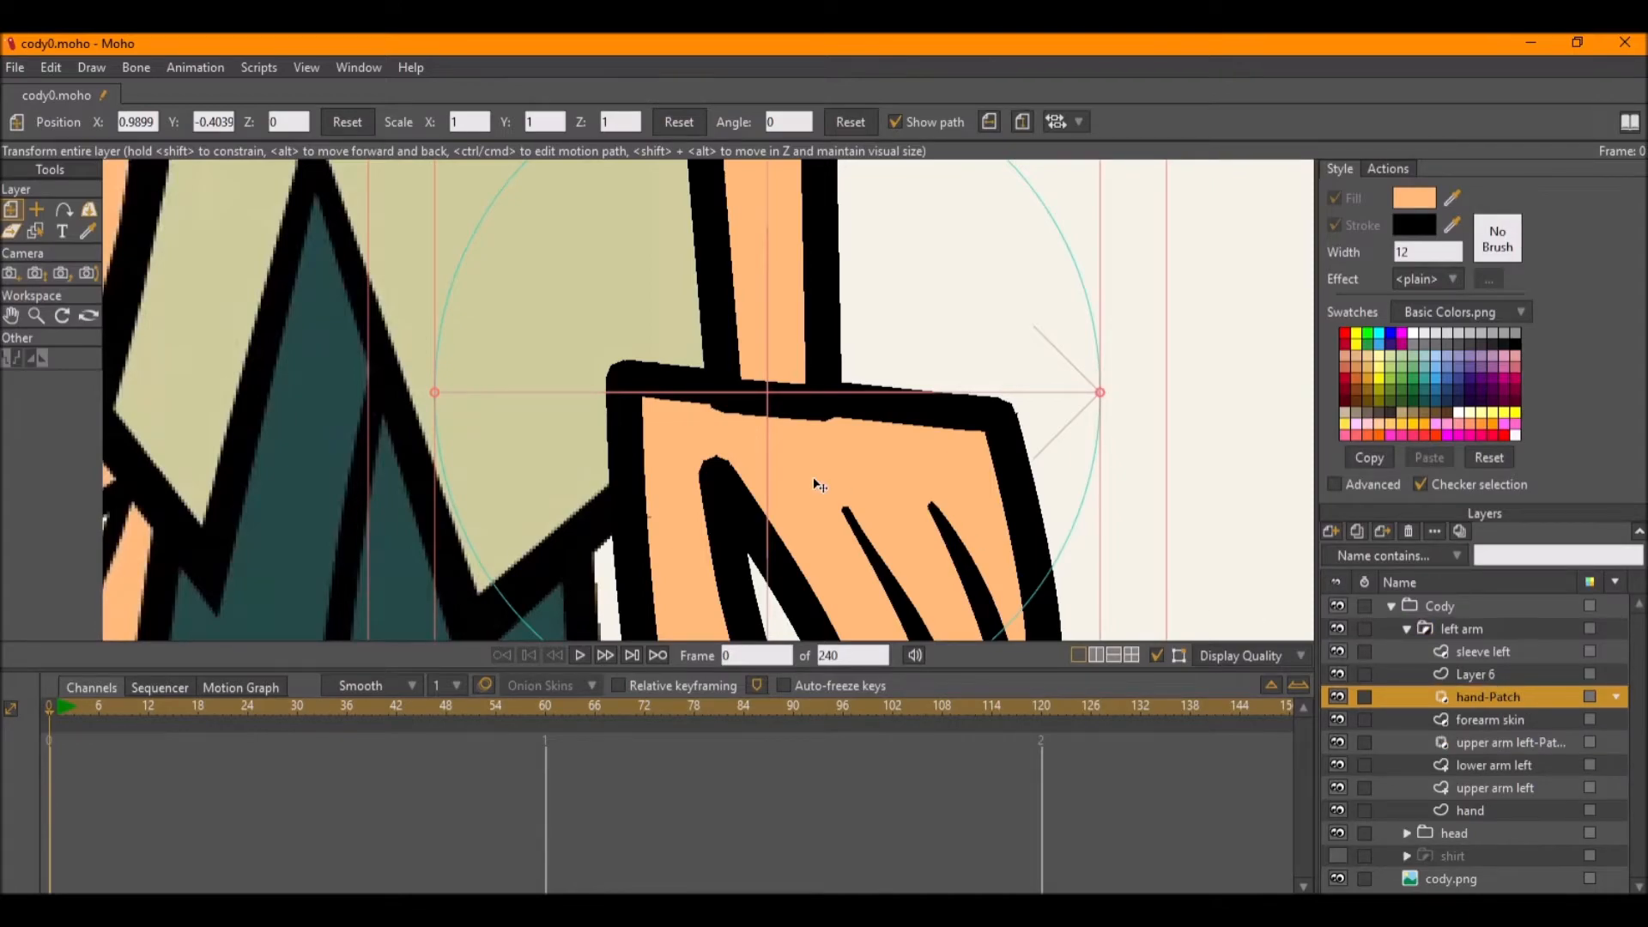
Try the hand layer directly below hand-Patch and render the frame to check the wrist.
scroll(818, 485, down, 2)
mouse_move(1497, 808)
mouse_down()
mouse_move(1491, 688)
mouse_move(1496, 719)
mouse_up()
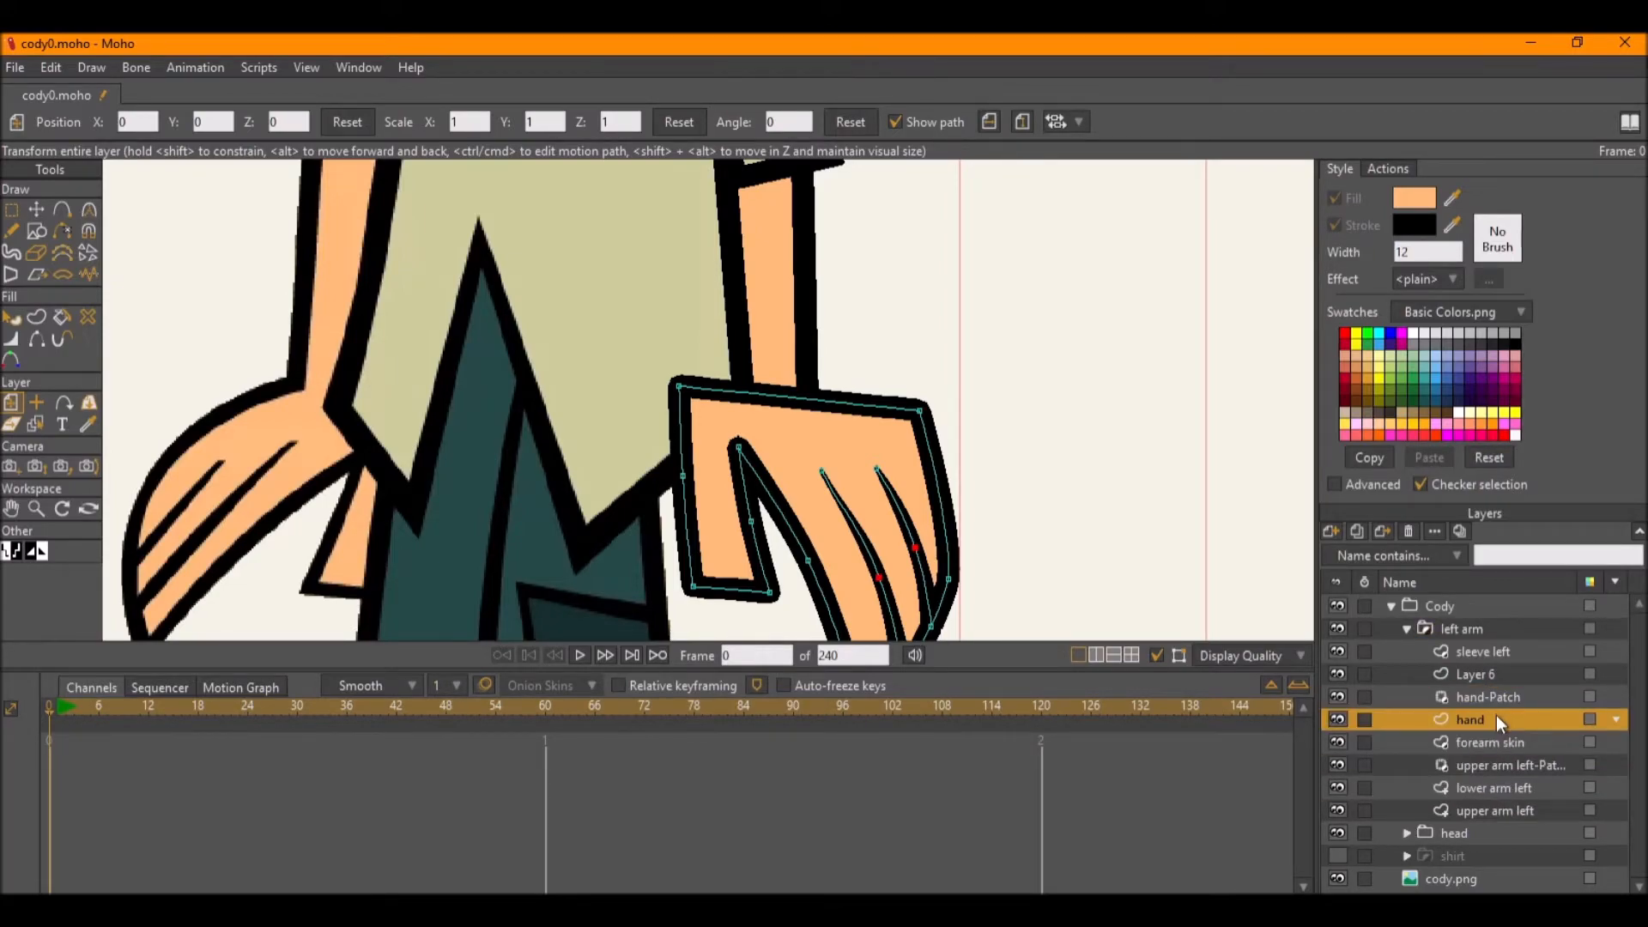
key(ctrl+r)
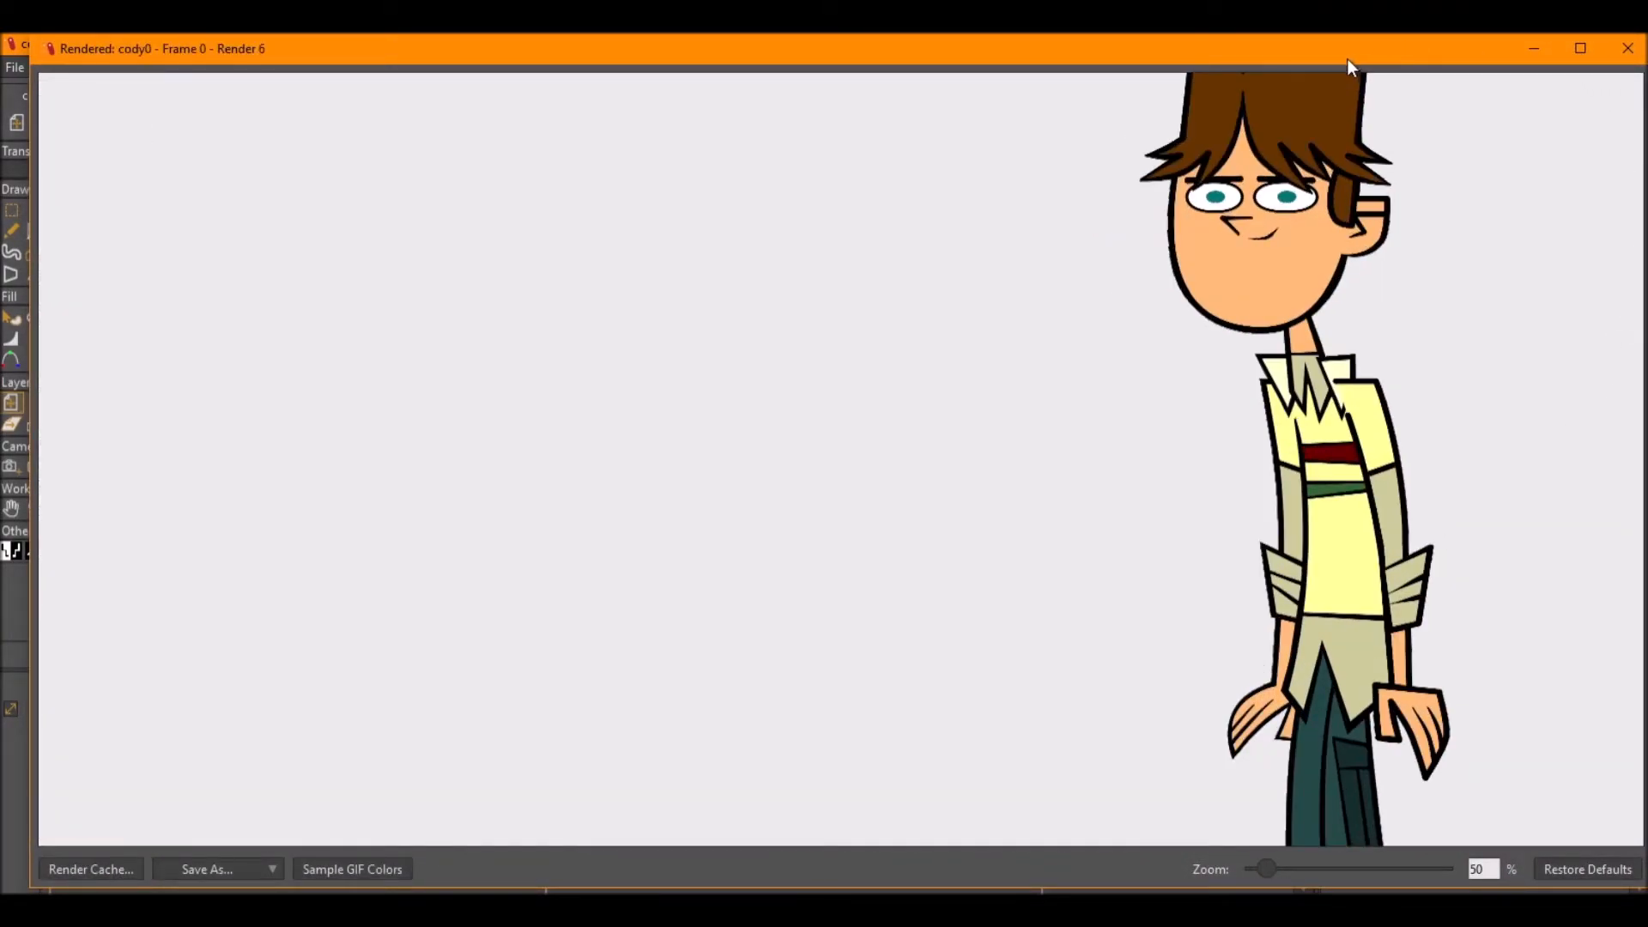
double_click(1348, 59)
click(1517, 64)
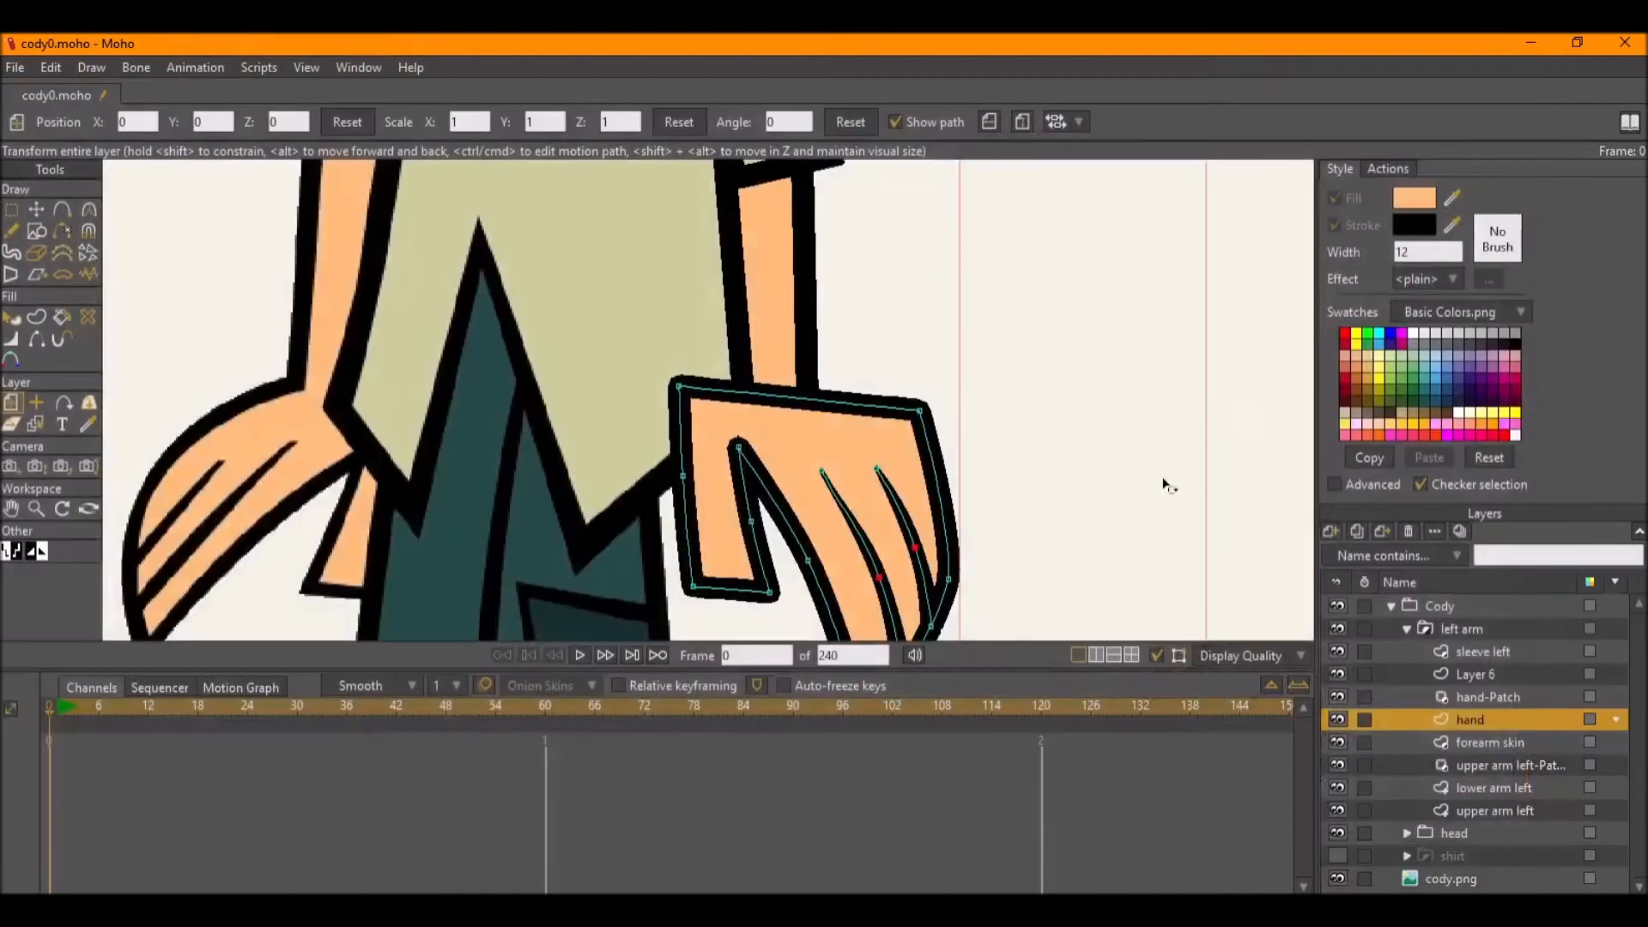
Try the forearm skin layer directly above the hand layer and render the frame again to check the wrist.
scroll(1019, 415, down, 5)
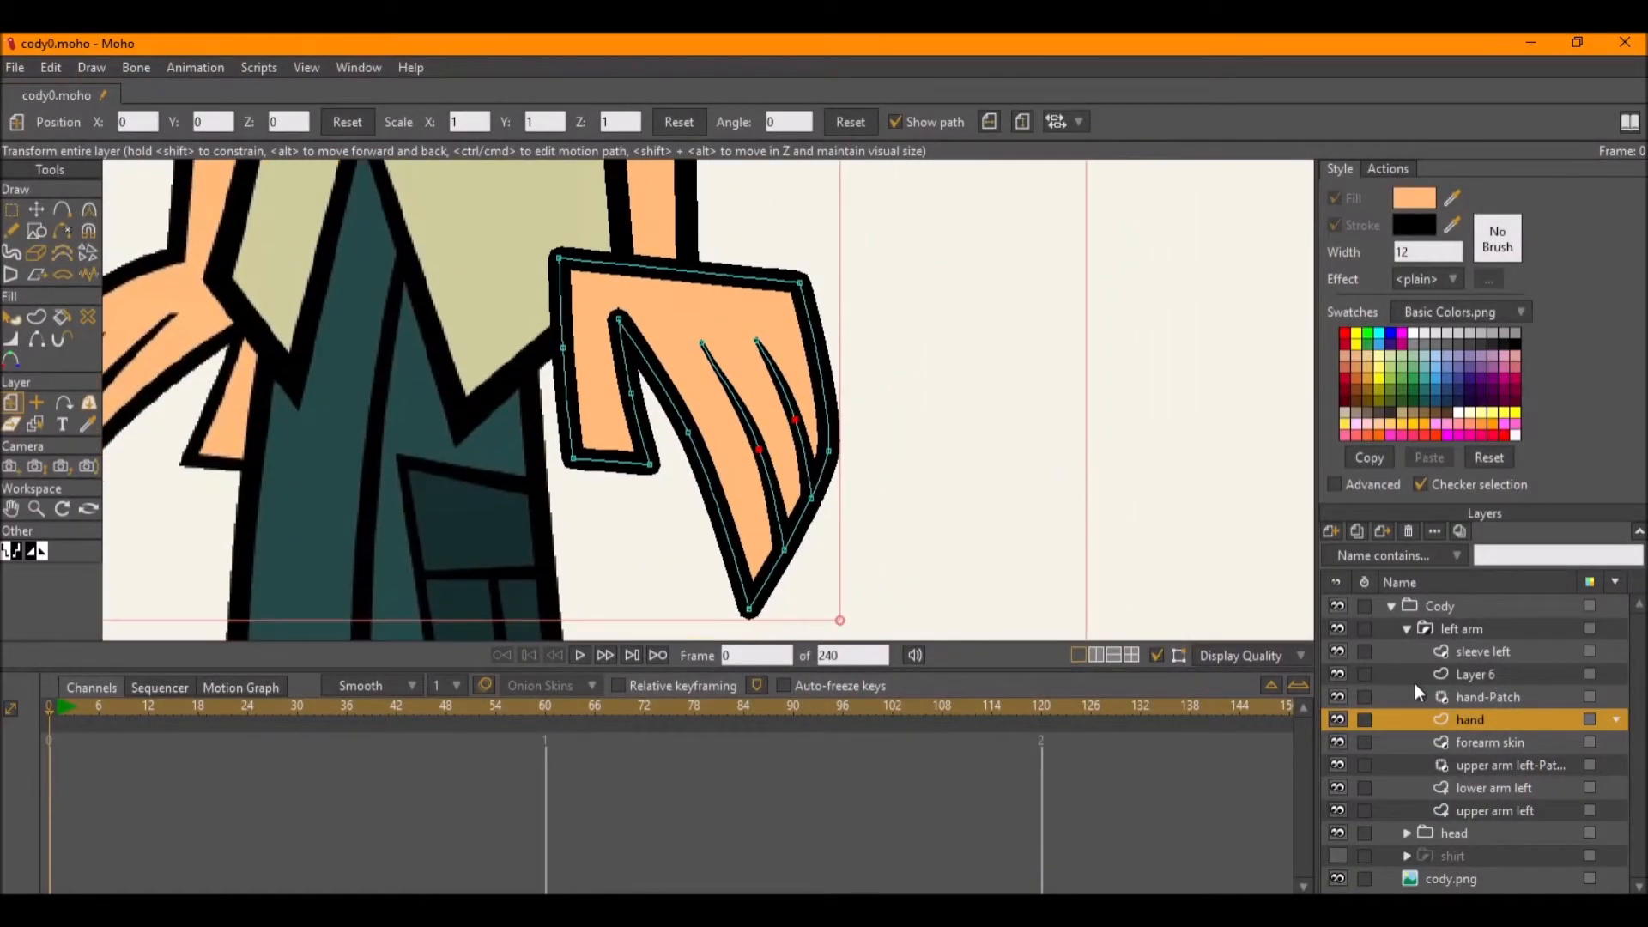
drag(1475, 745, 1466, 709)
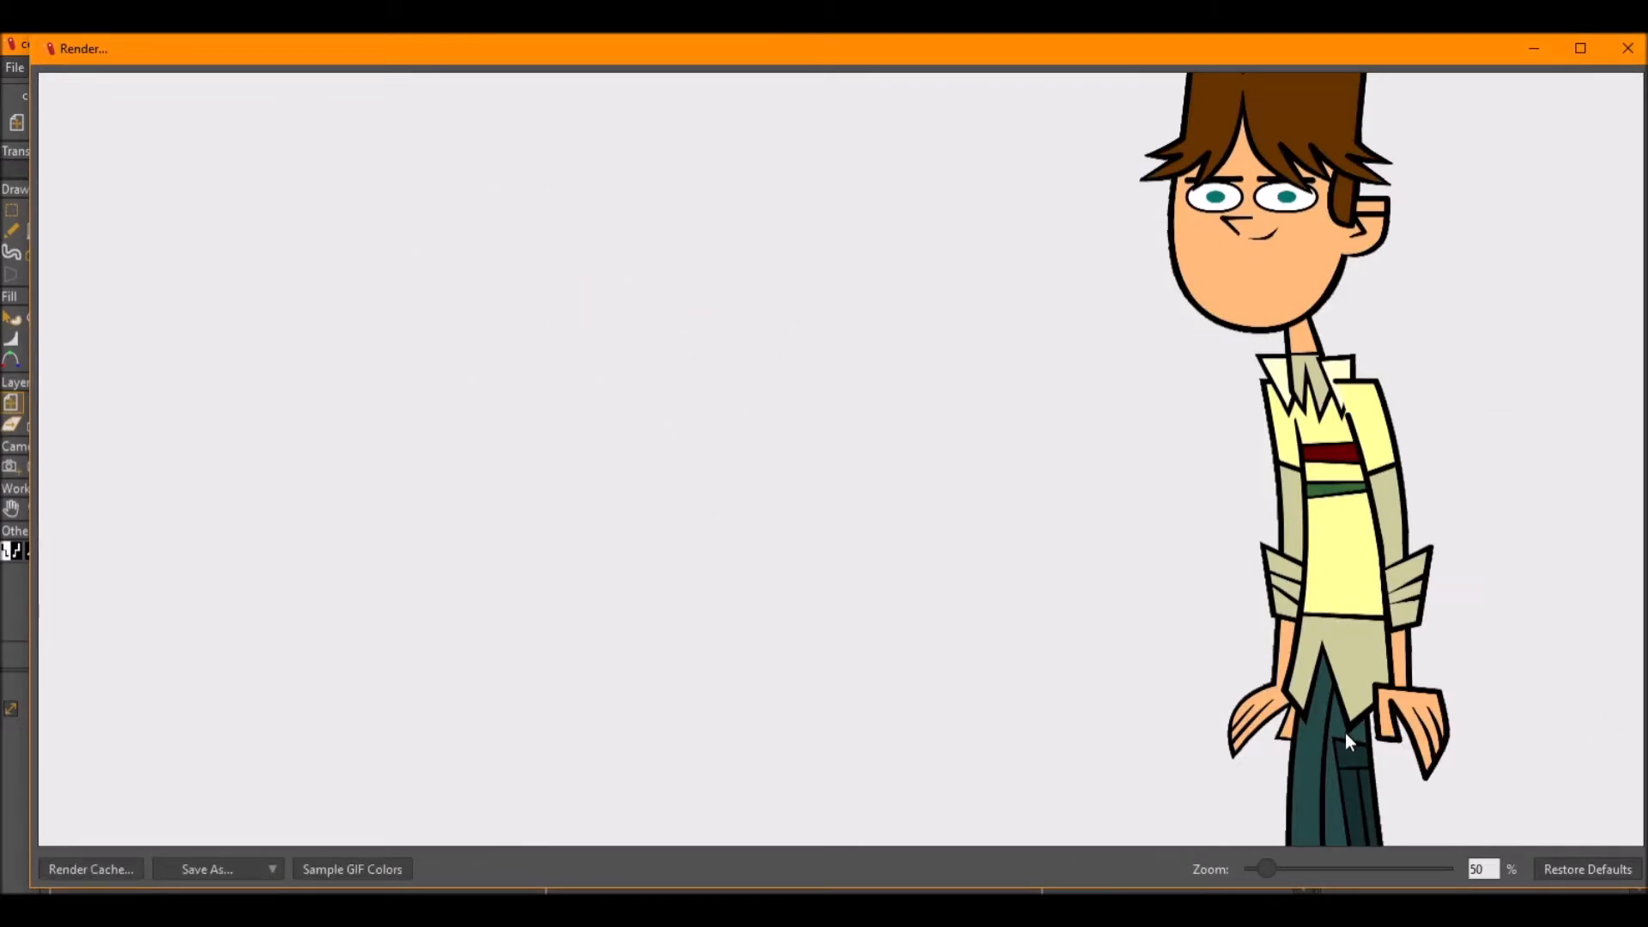
click(1628, 48)
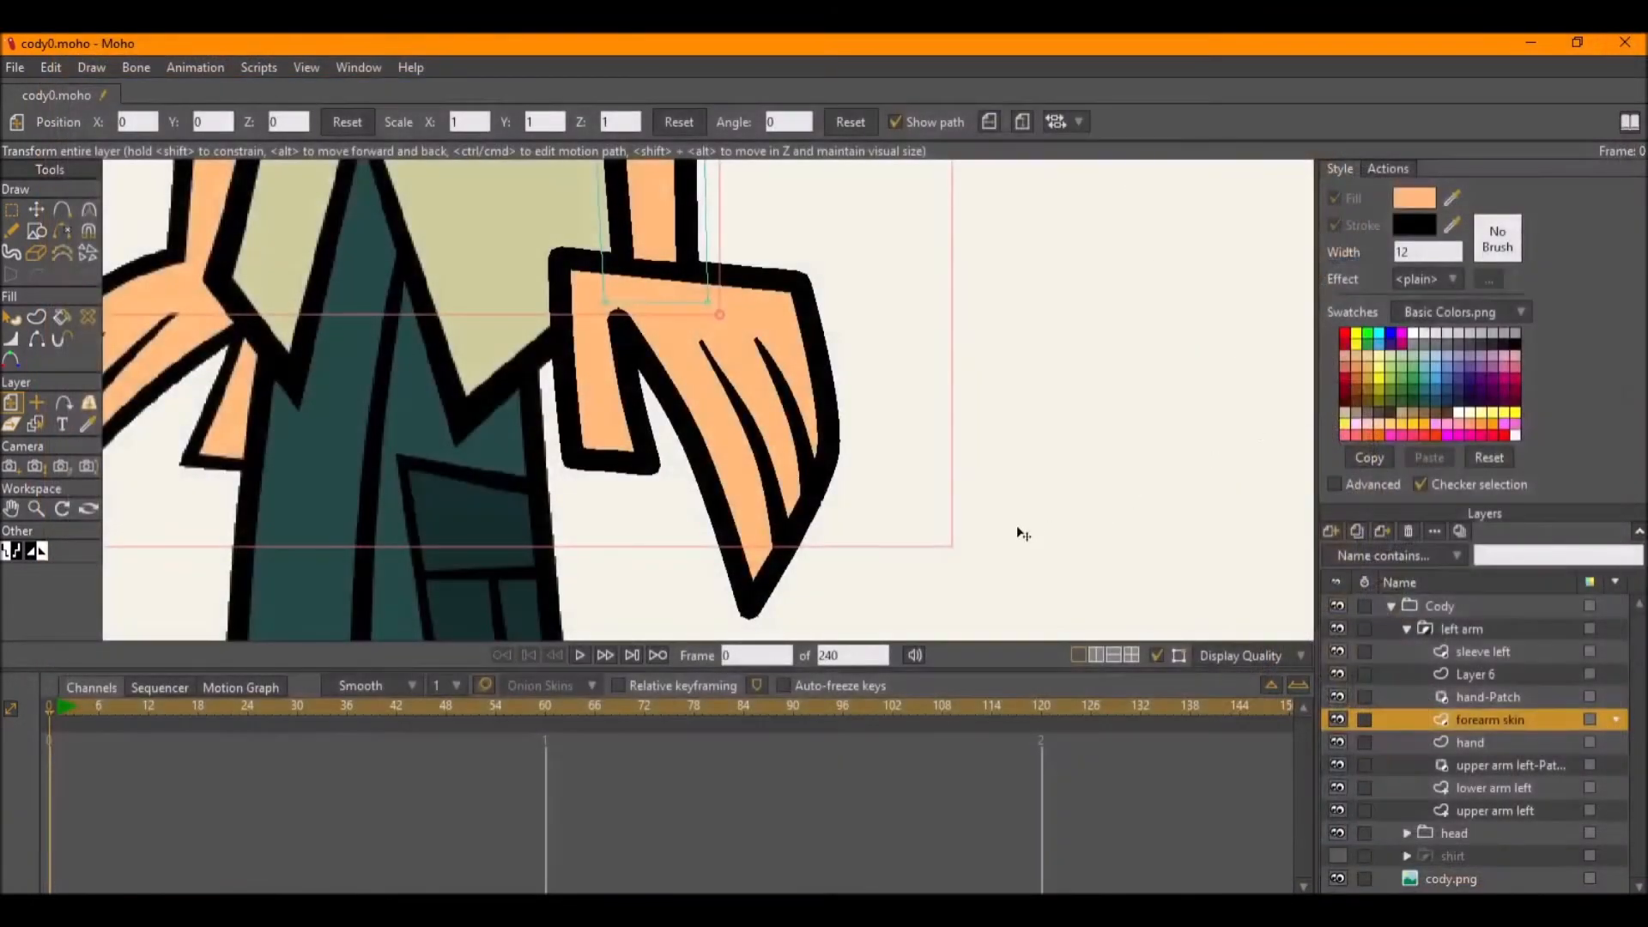
scroll(901, 504, up, 3)
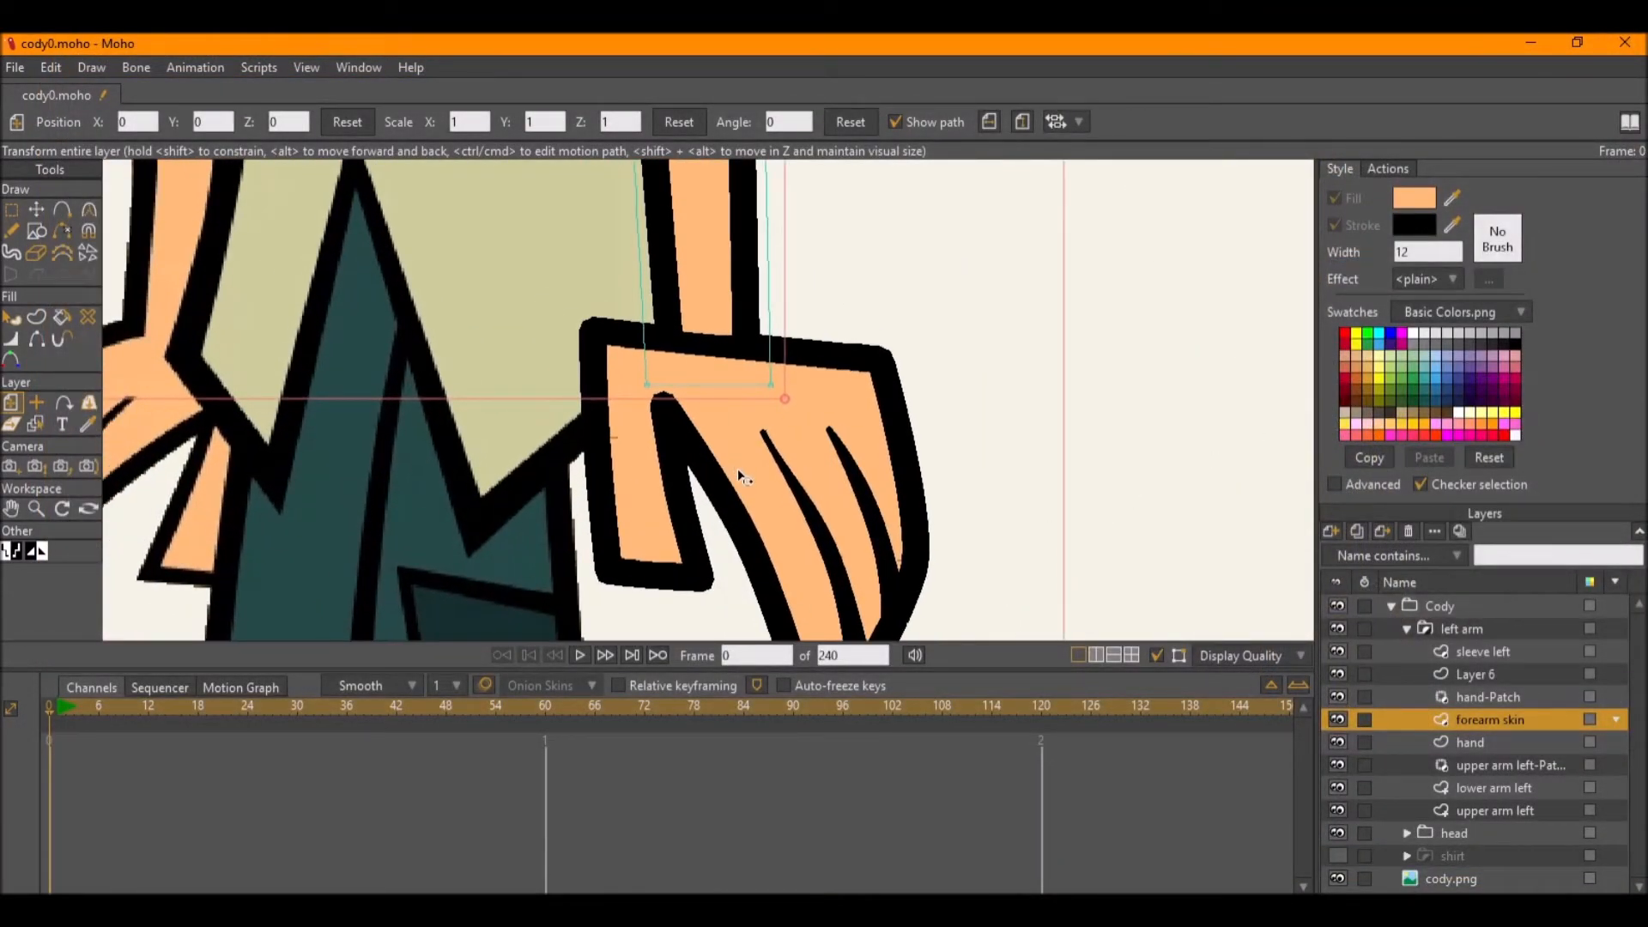
click(738, 467)
key(ctrl+r)
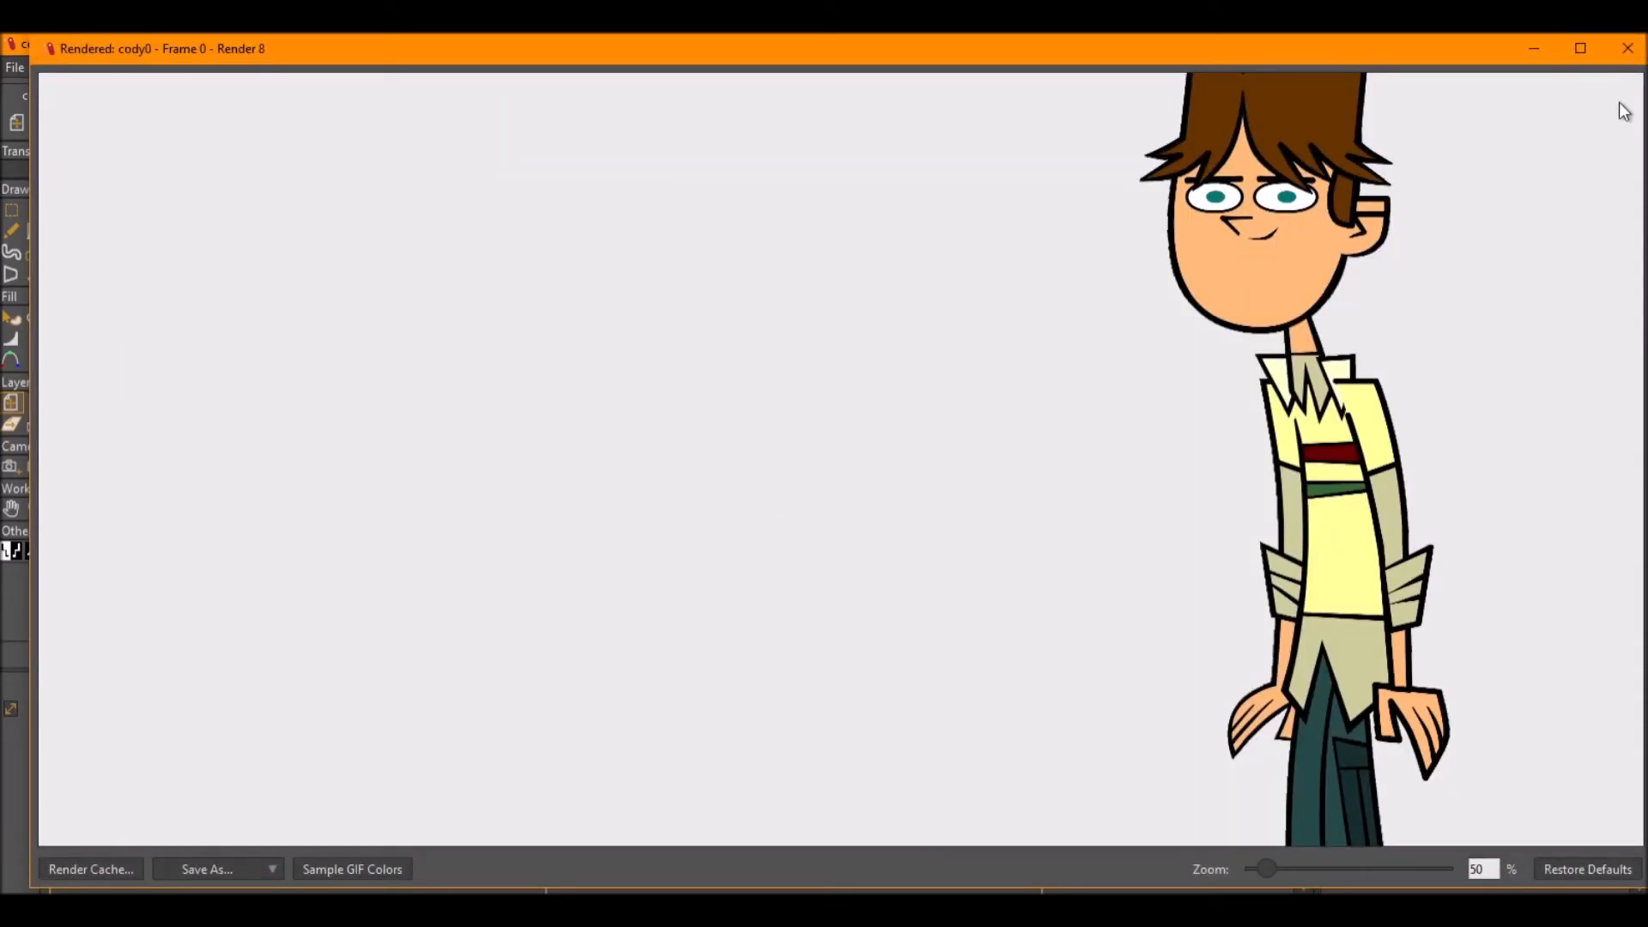
click(1628, 48)
Examine where the left forearm meets the hand, checking the hand-Patch, Layer 6 and forearm skin layers.
scroll(910, 471, up, 2)
drag(635, 280, 704, 453)
alt+right_click(715, 453)
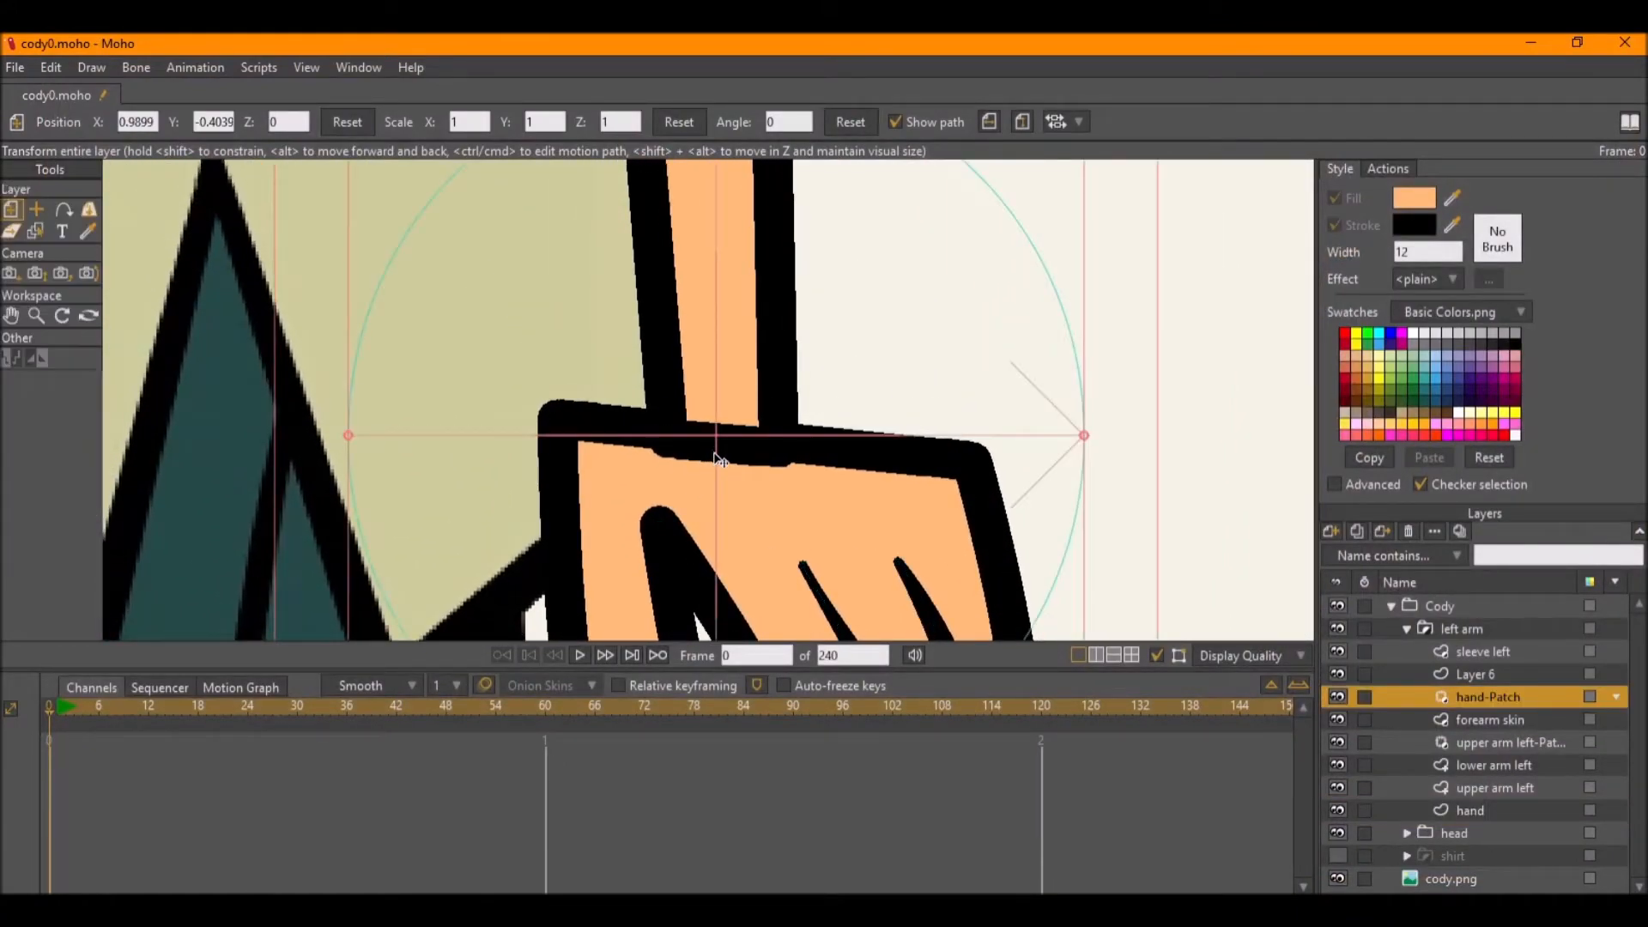
scroll(802, 296, down, 3)
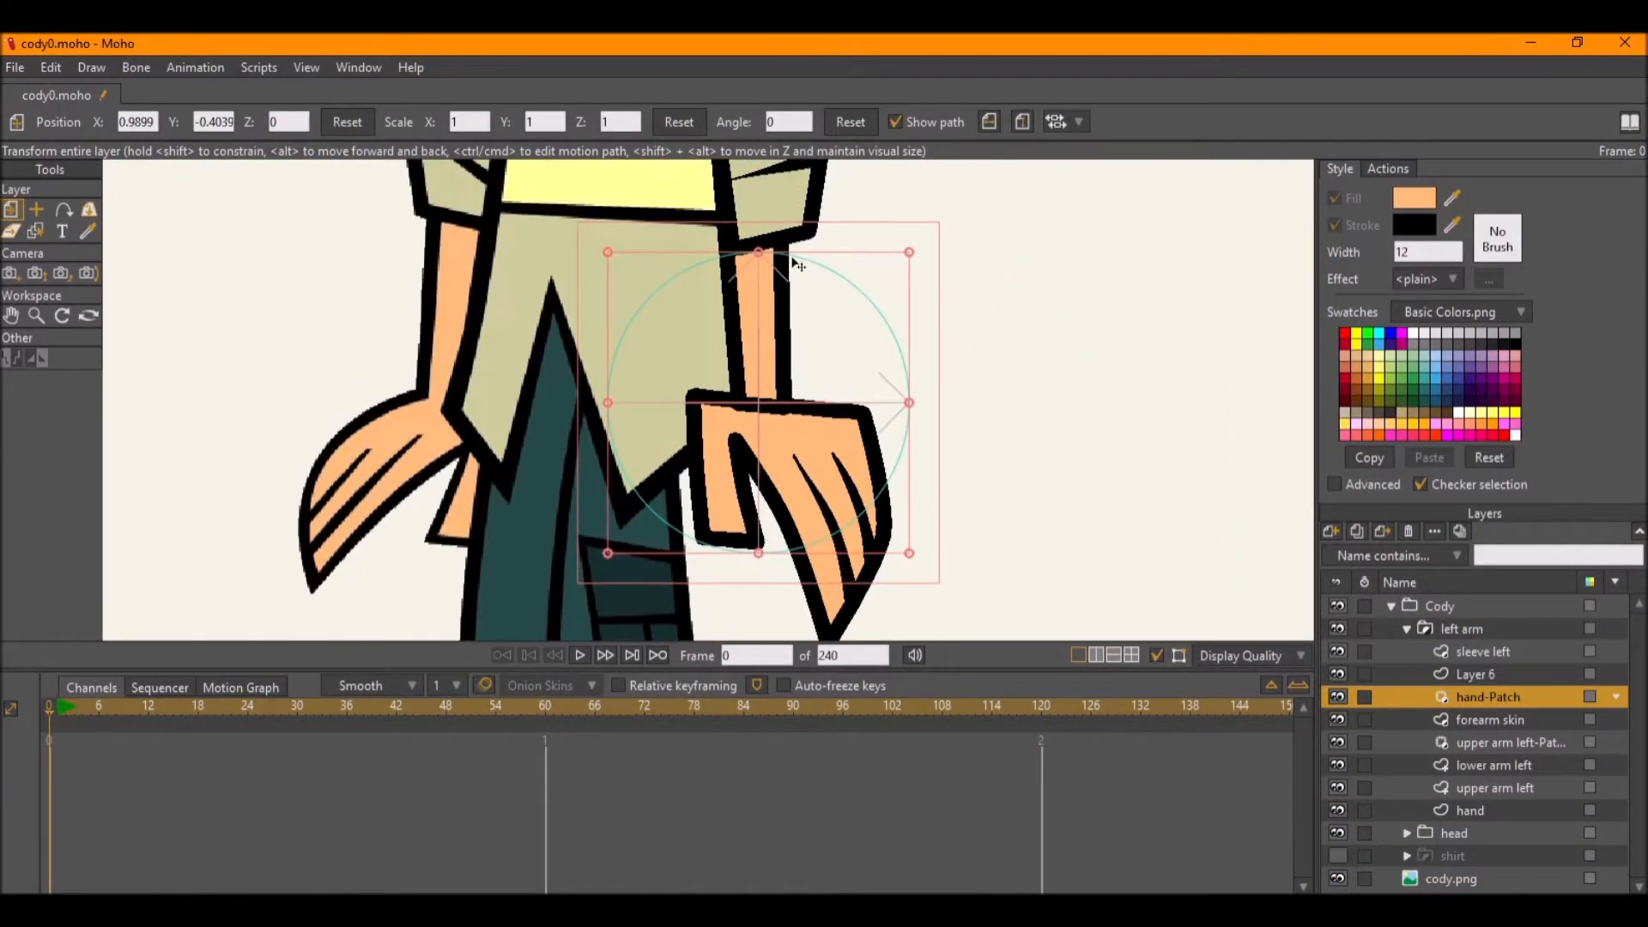
alt+right_click(731, 251)
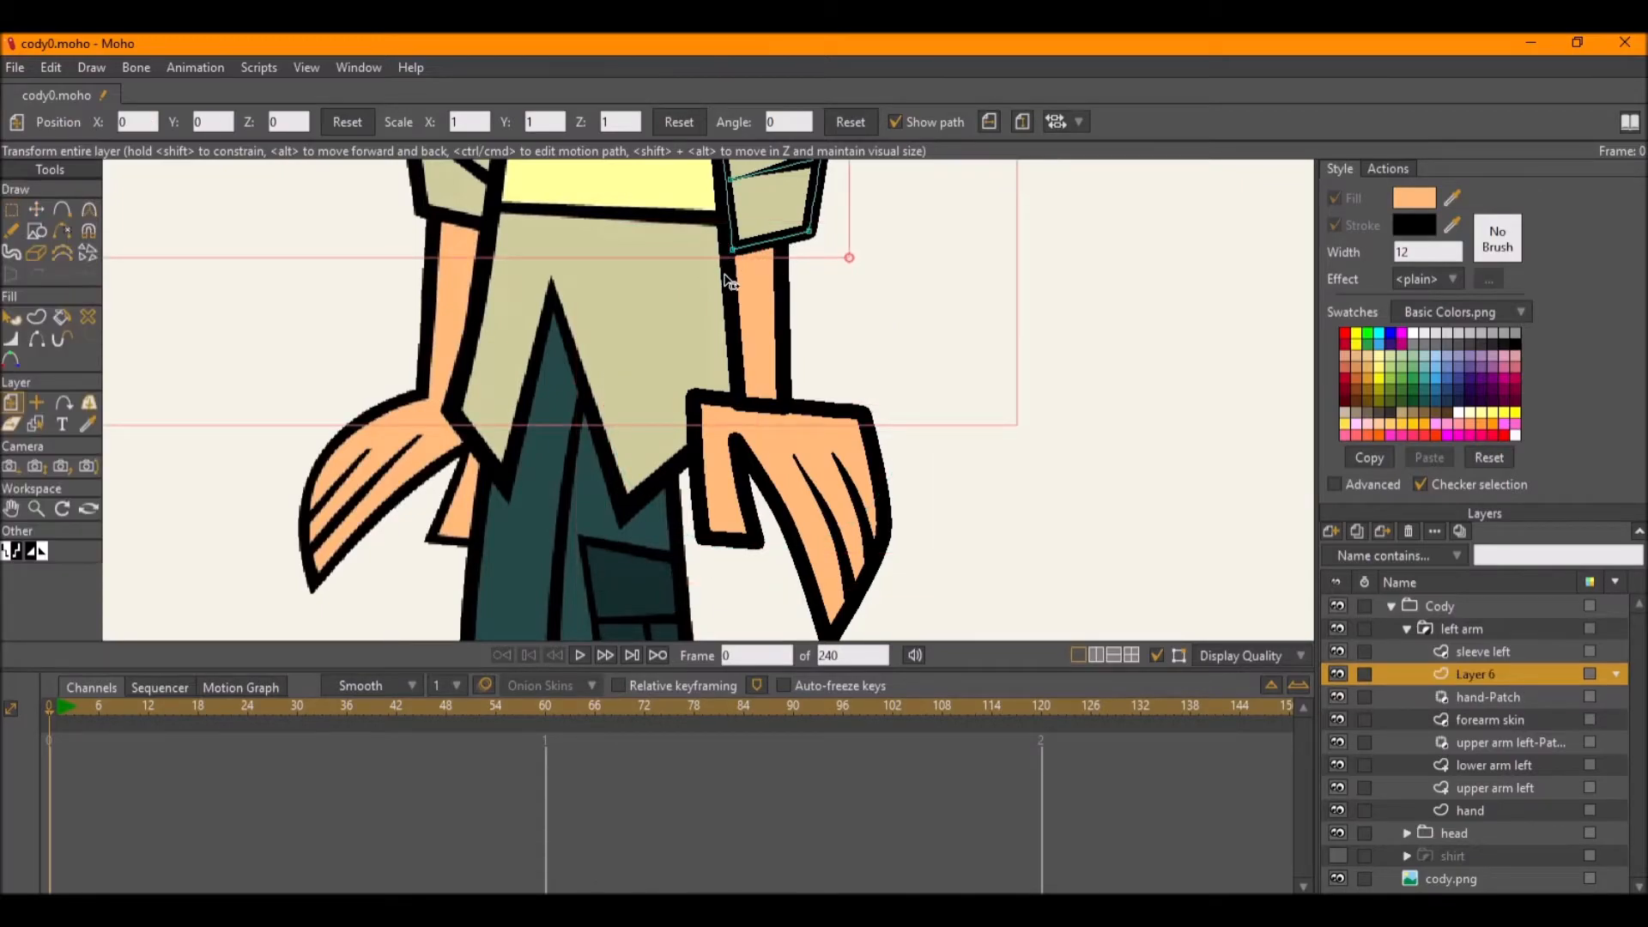
alt+right_click(729, 282)
scroll(767, 412, up, 3)
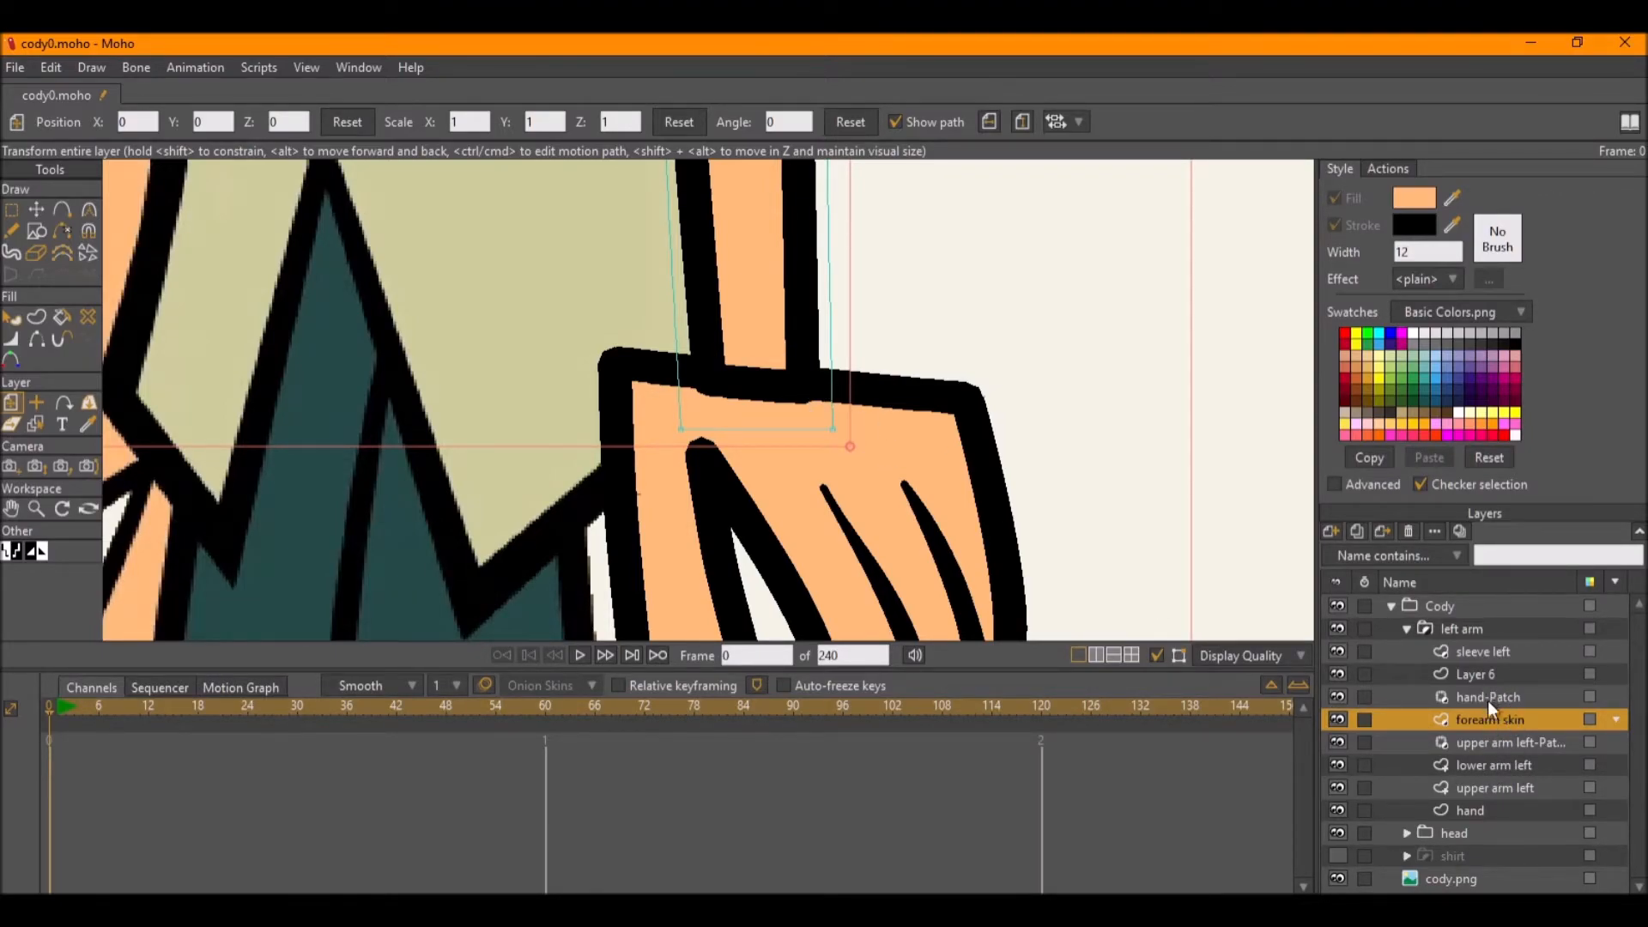
Try hiding the bottom edge of the lower arm left outline at the wrist, and undo it.
click(1475, 766)
key(h)
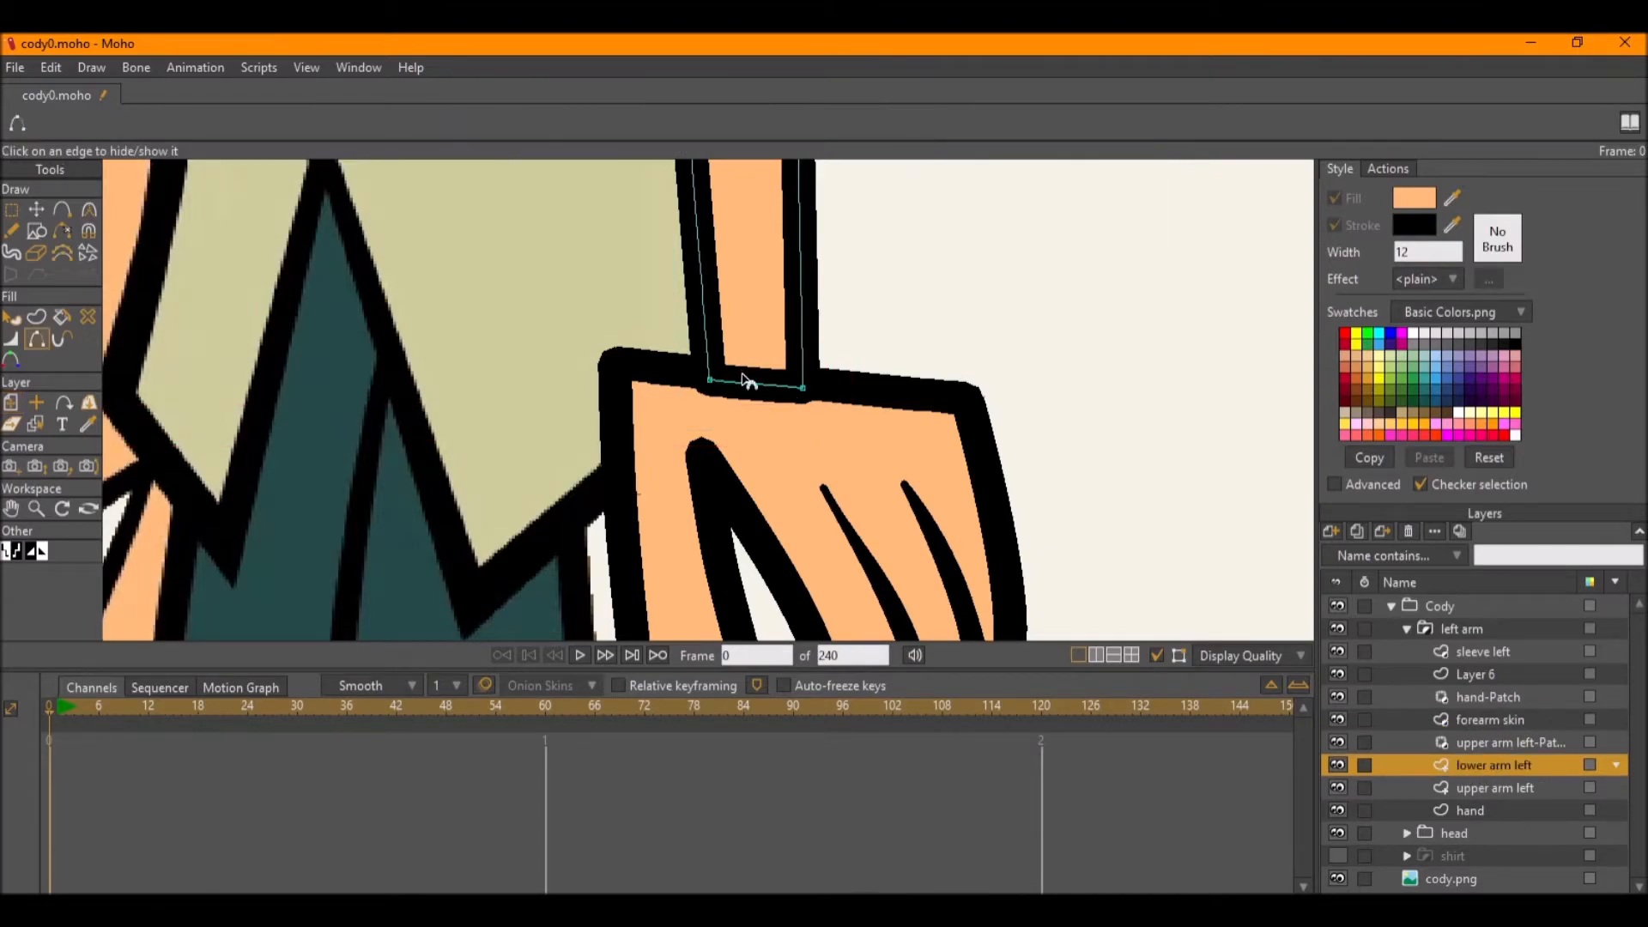
scroll(745, 393, up, 3)
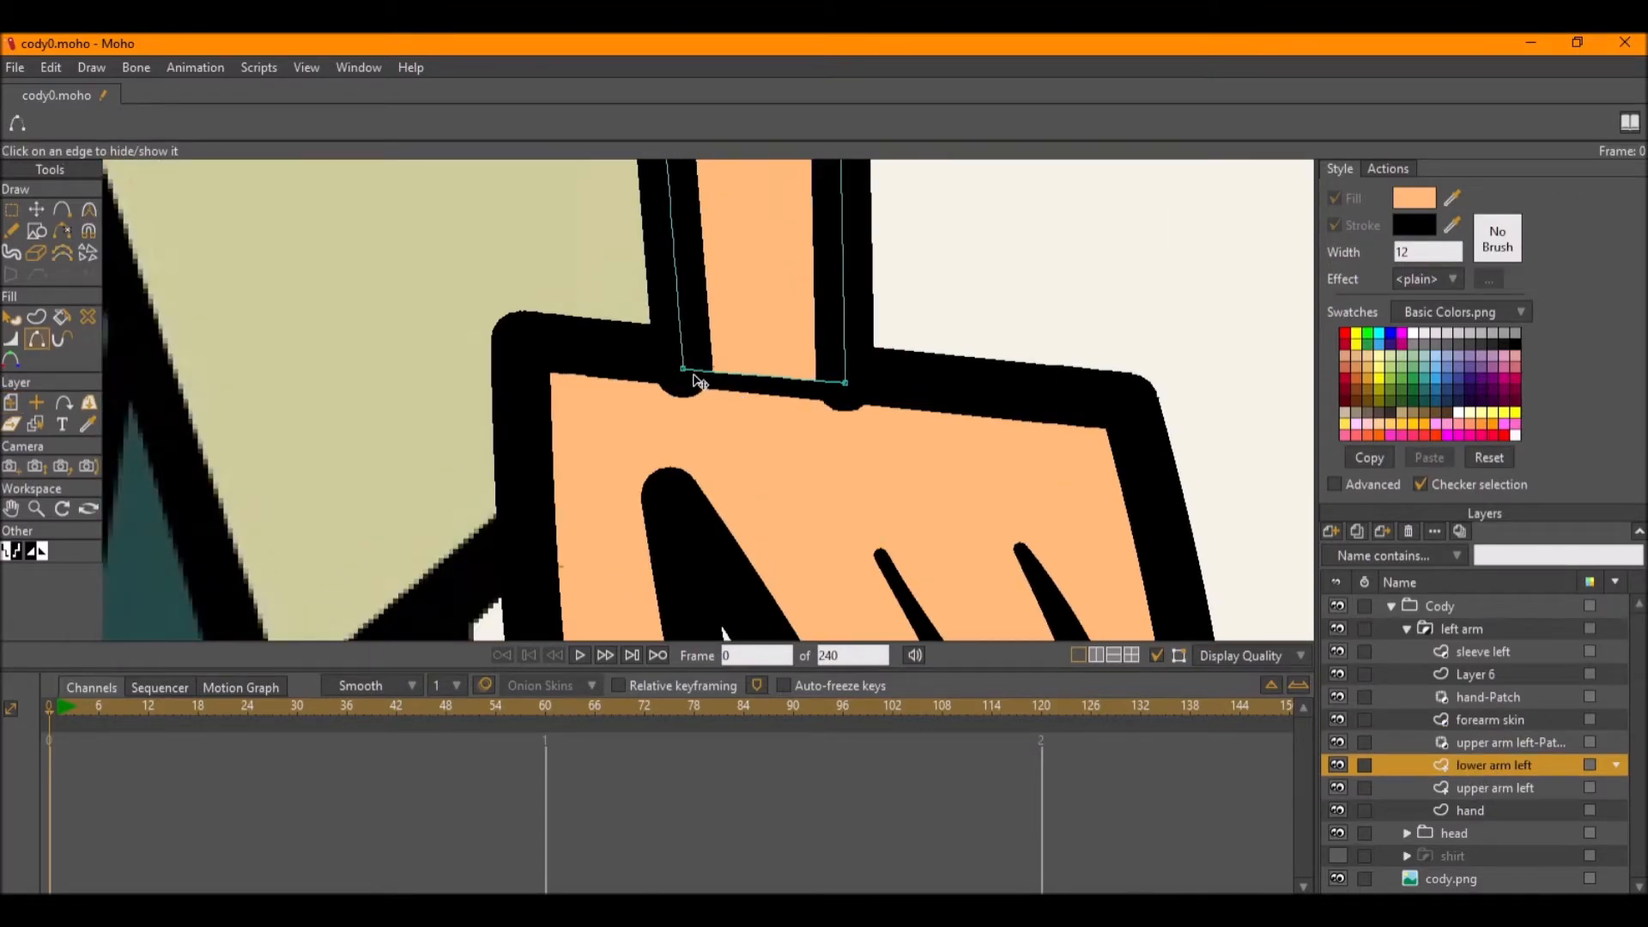
key(t)
scroll(758, 422, down, 2)
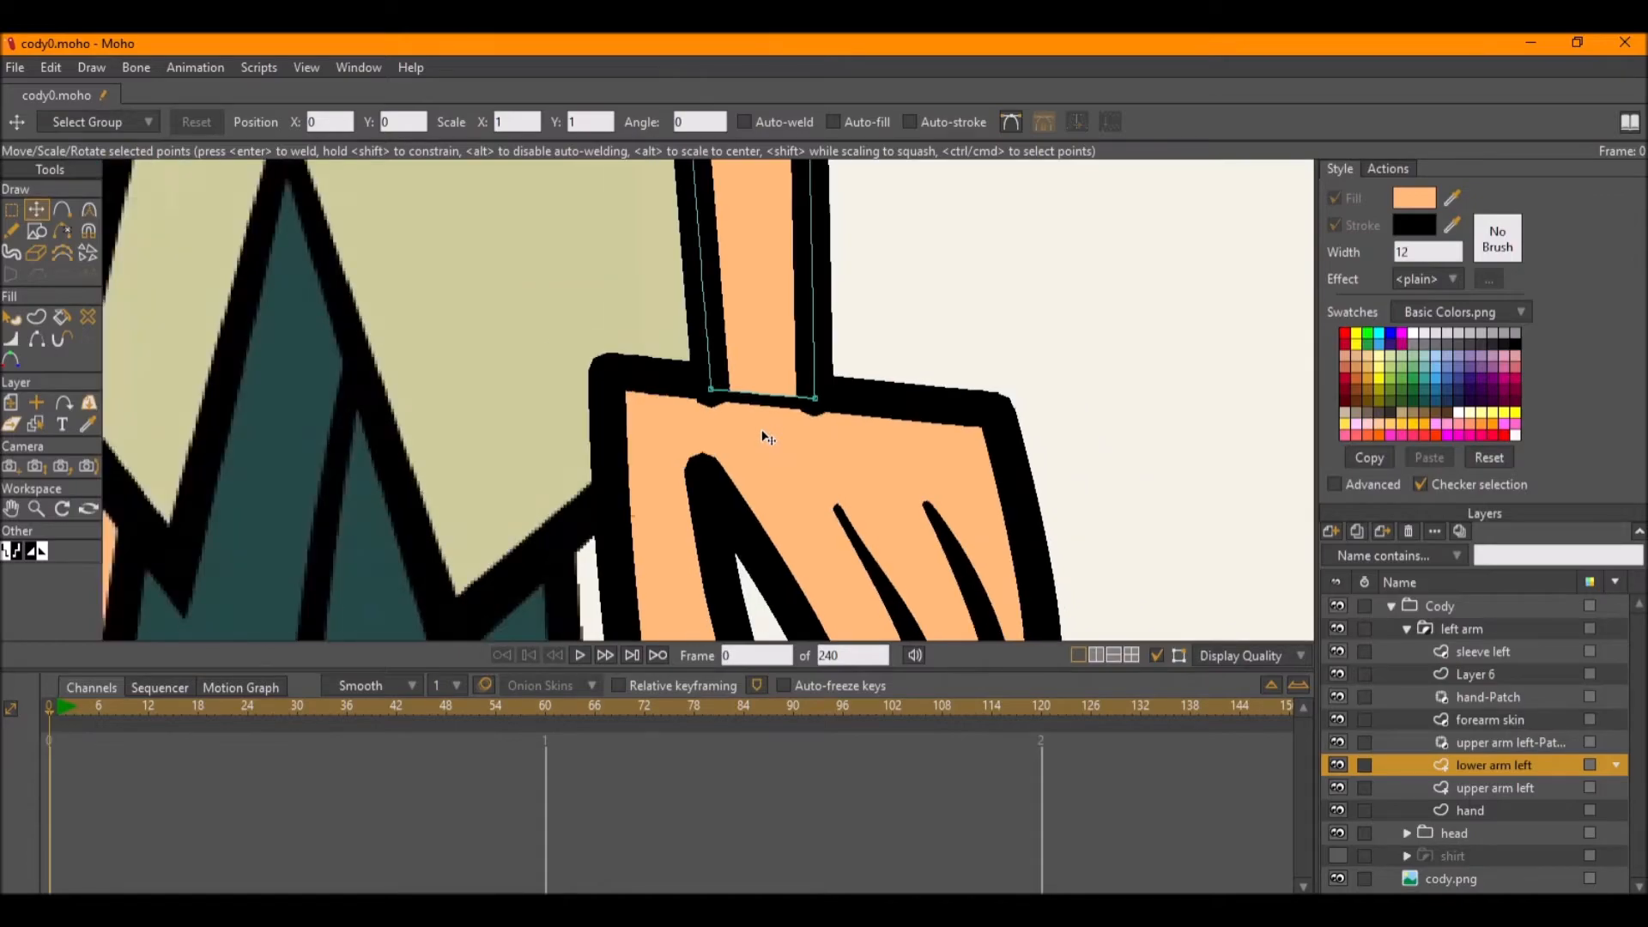
key(ctrl+z)
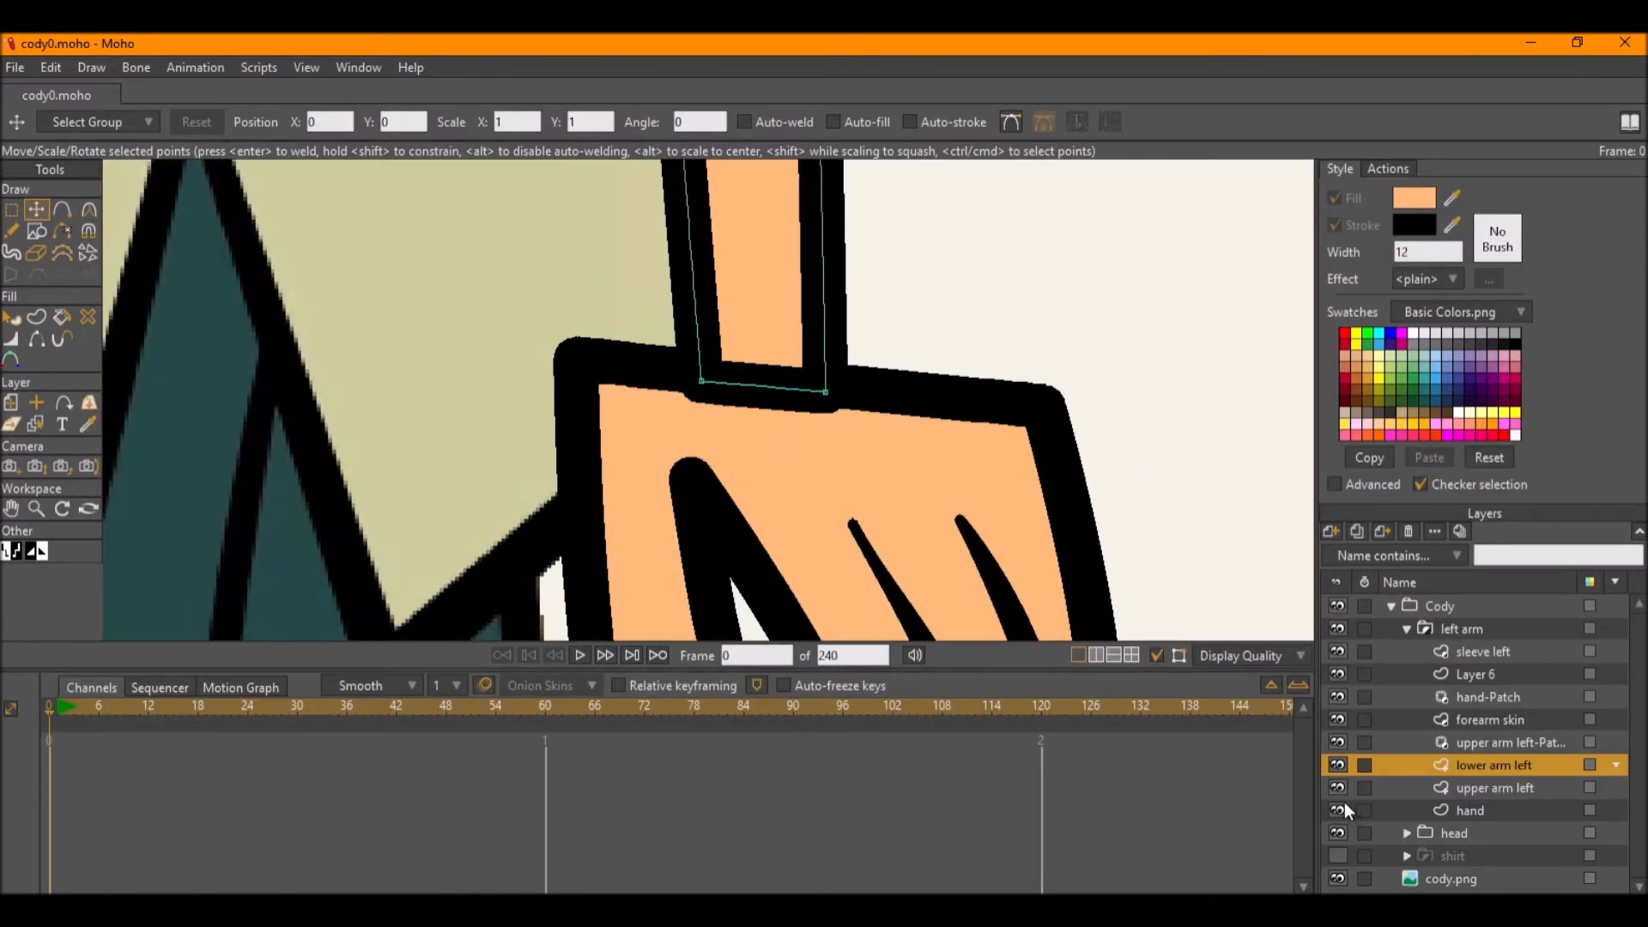
Try the hand layer directly above upper arm left with hand-Patch directly above it, and render the frame to check the wrist.
click(1477, 788)
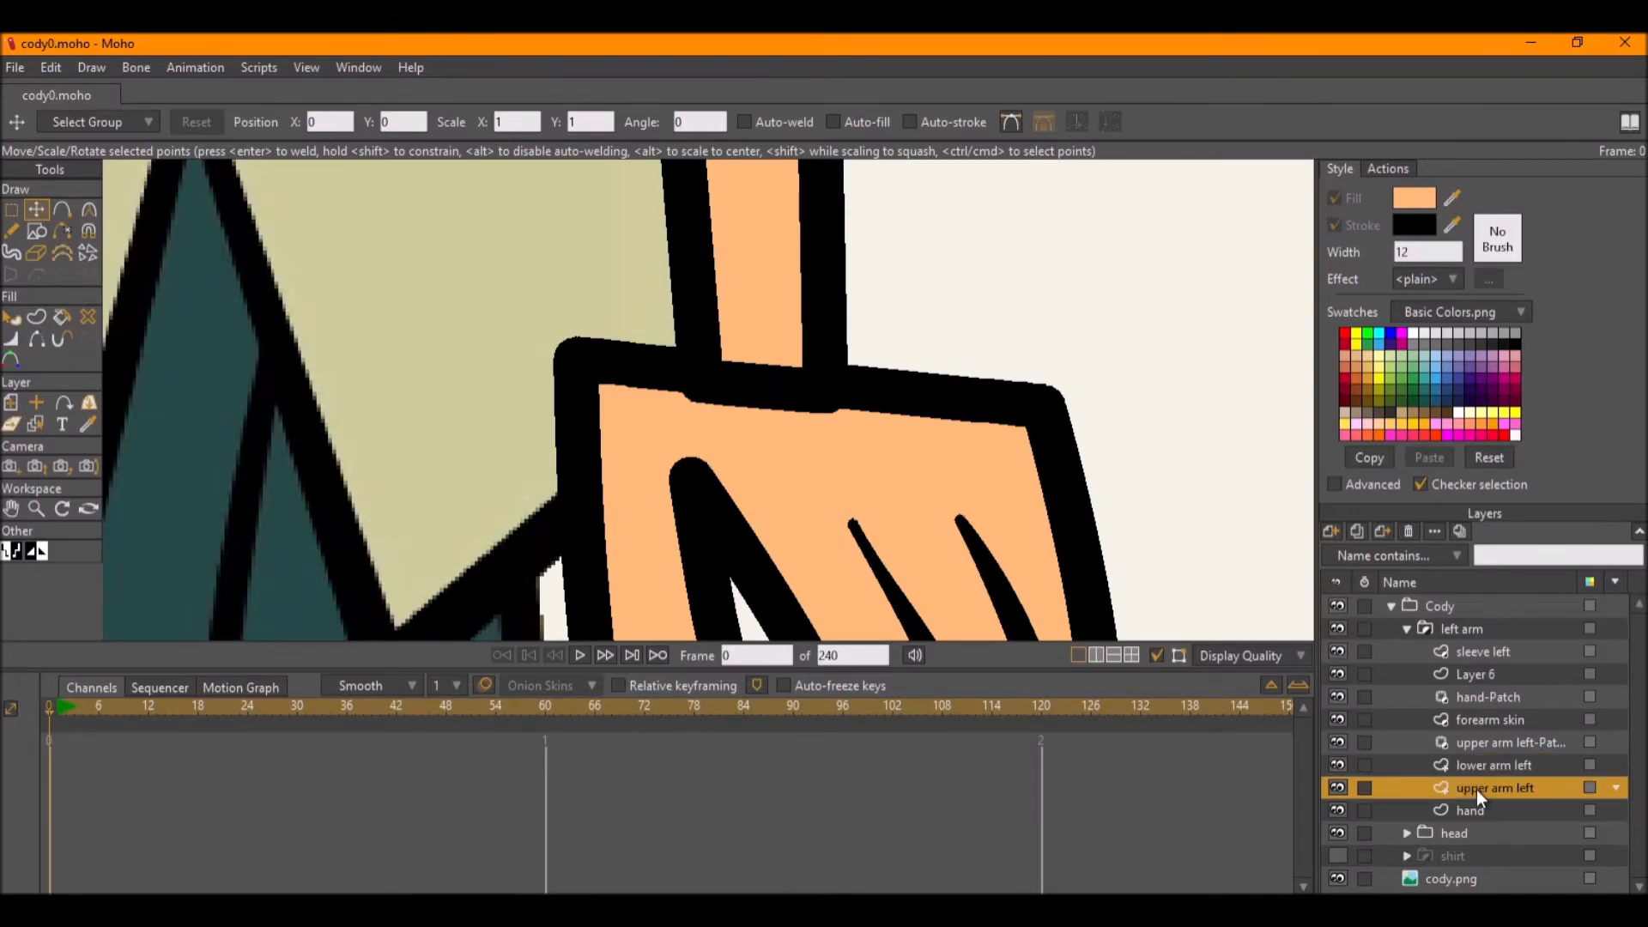
click(1486, 697)
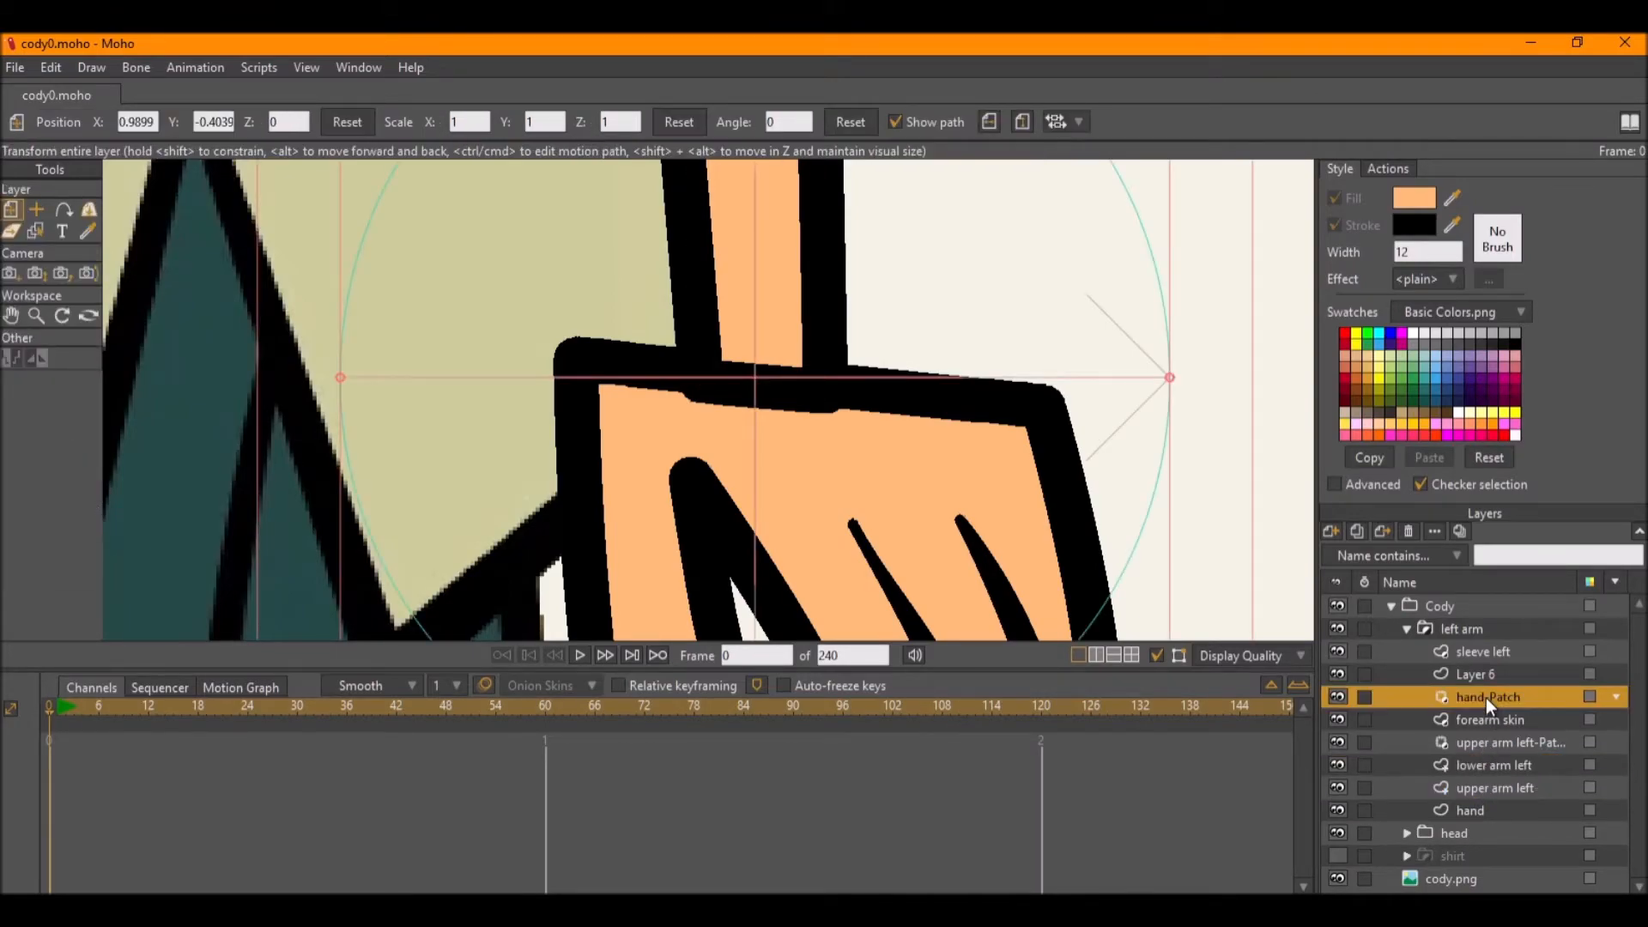
mouse_move(1482, 806)
mouse_down()
mouse_move(1483, 758)
mouse_move(1488, 800)
mouse_up()
drag(1496, 694, 1497, 770)
key(ctrl+r)
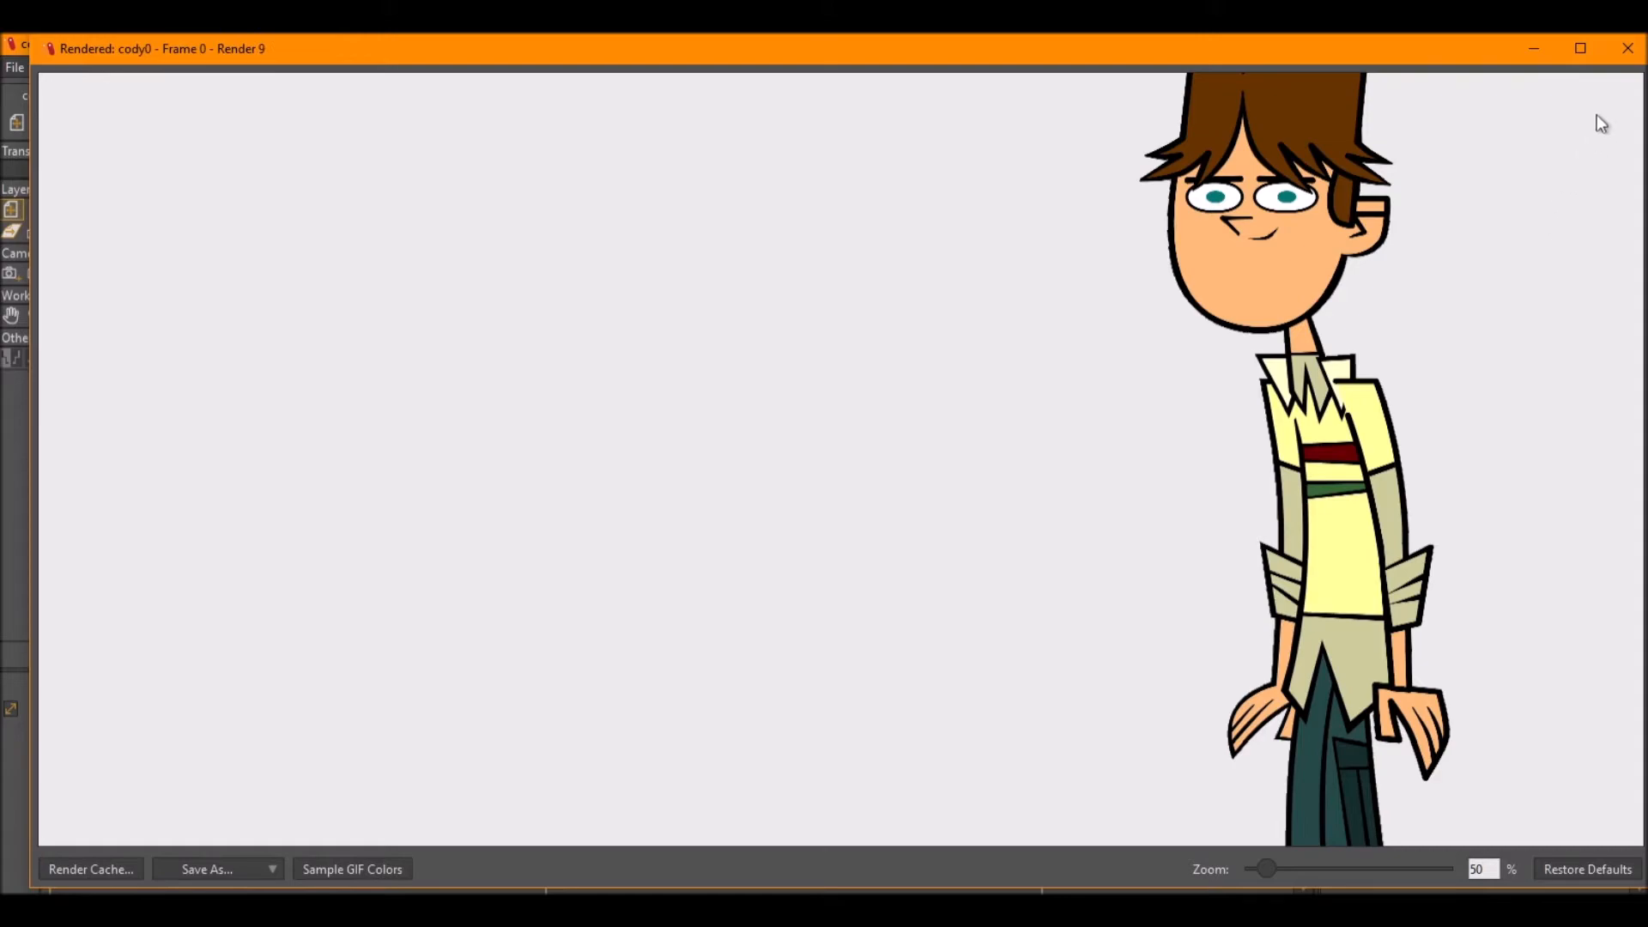
click(1627, 49)
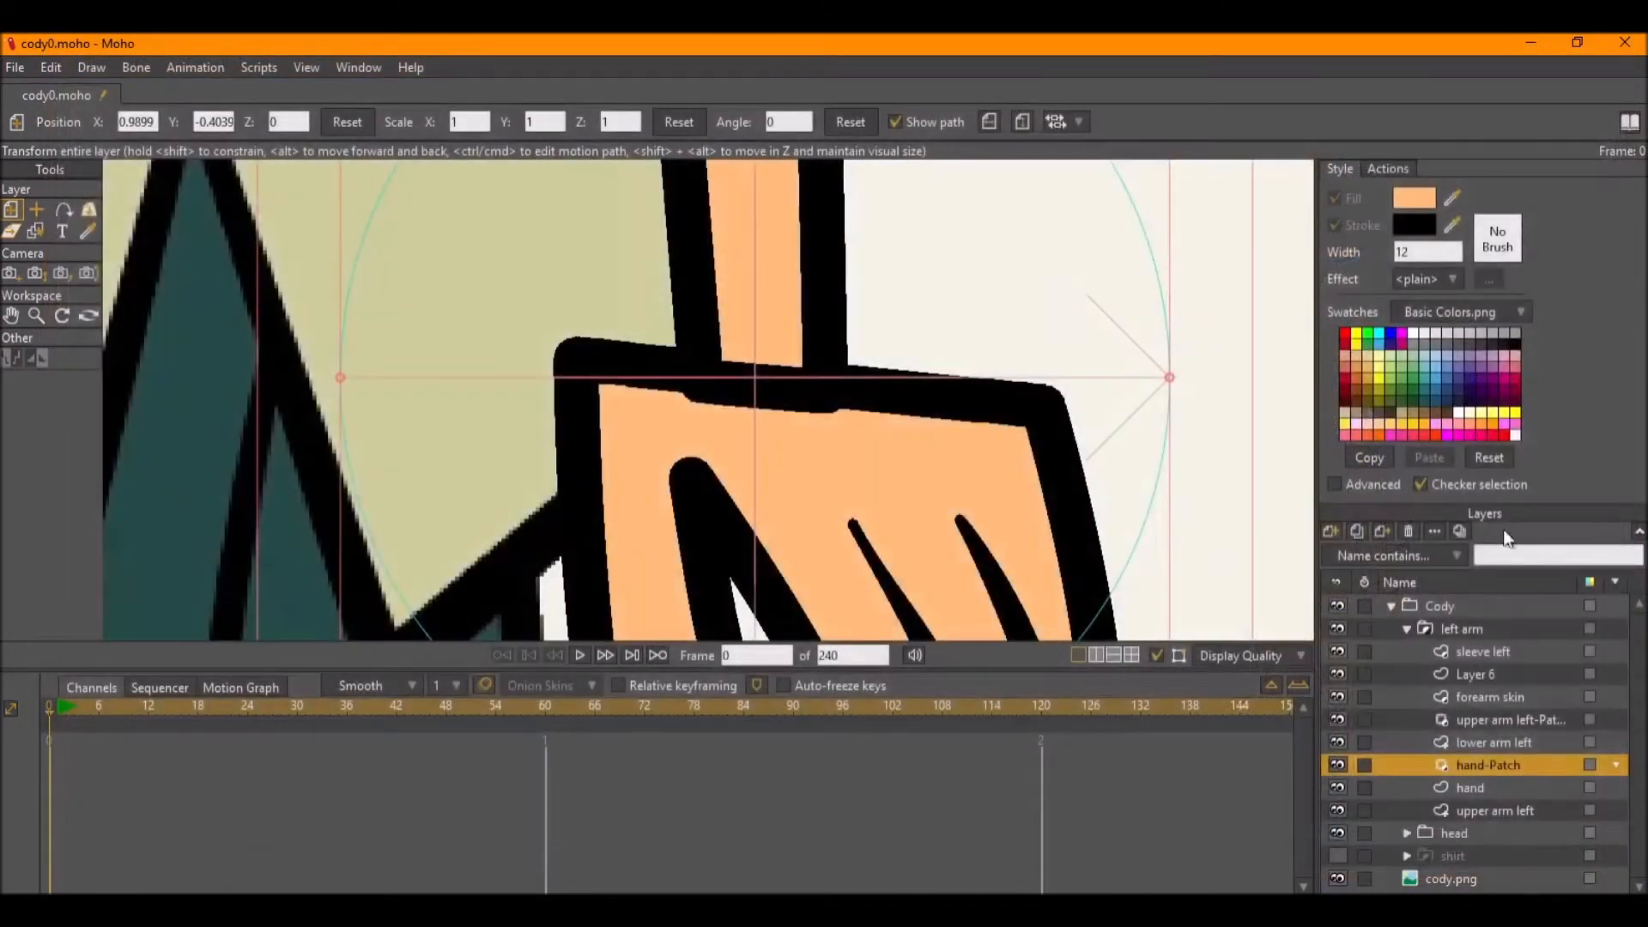
Try the hand-Patch and hand layers together directly below forearm skin, and render the frame to check the wrist.
ctrl+click(1490, 786)
drag(1488, 785, 1491, 703)
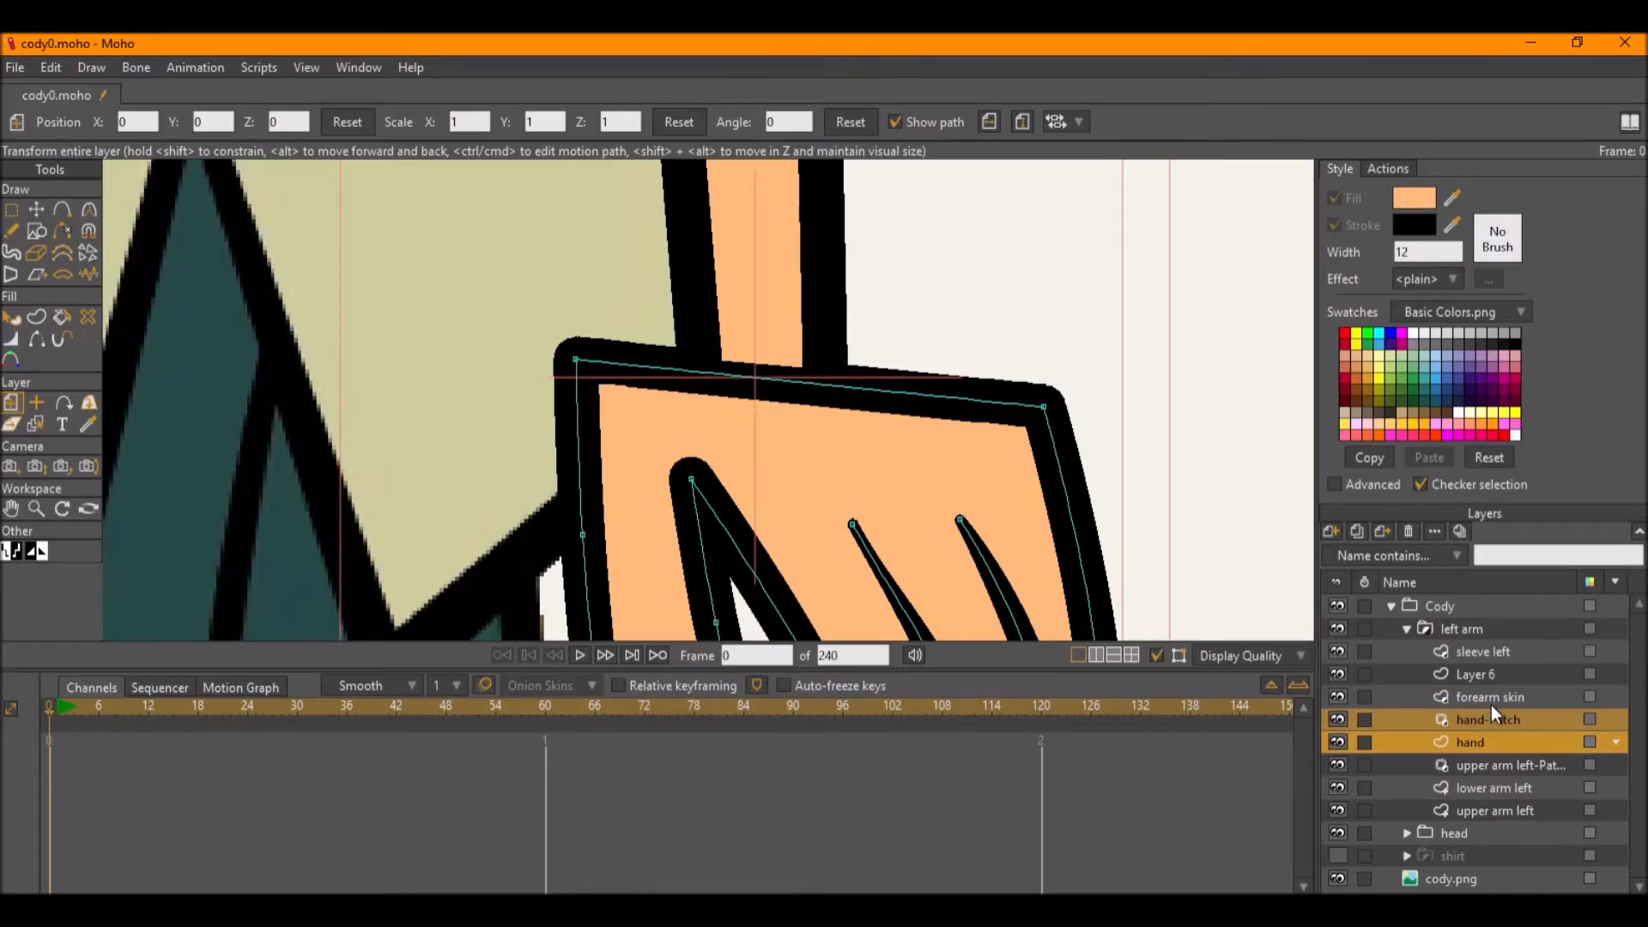
key(ctrl+r)
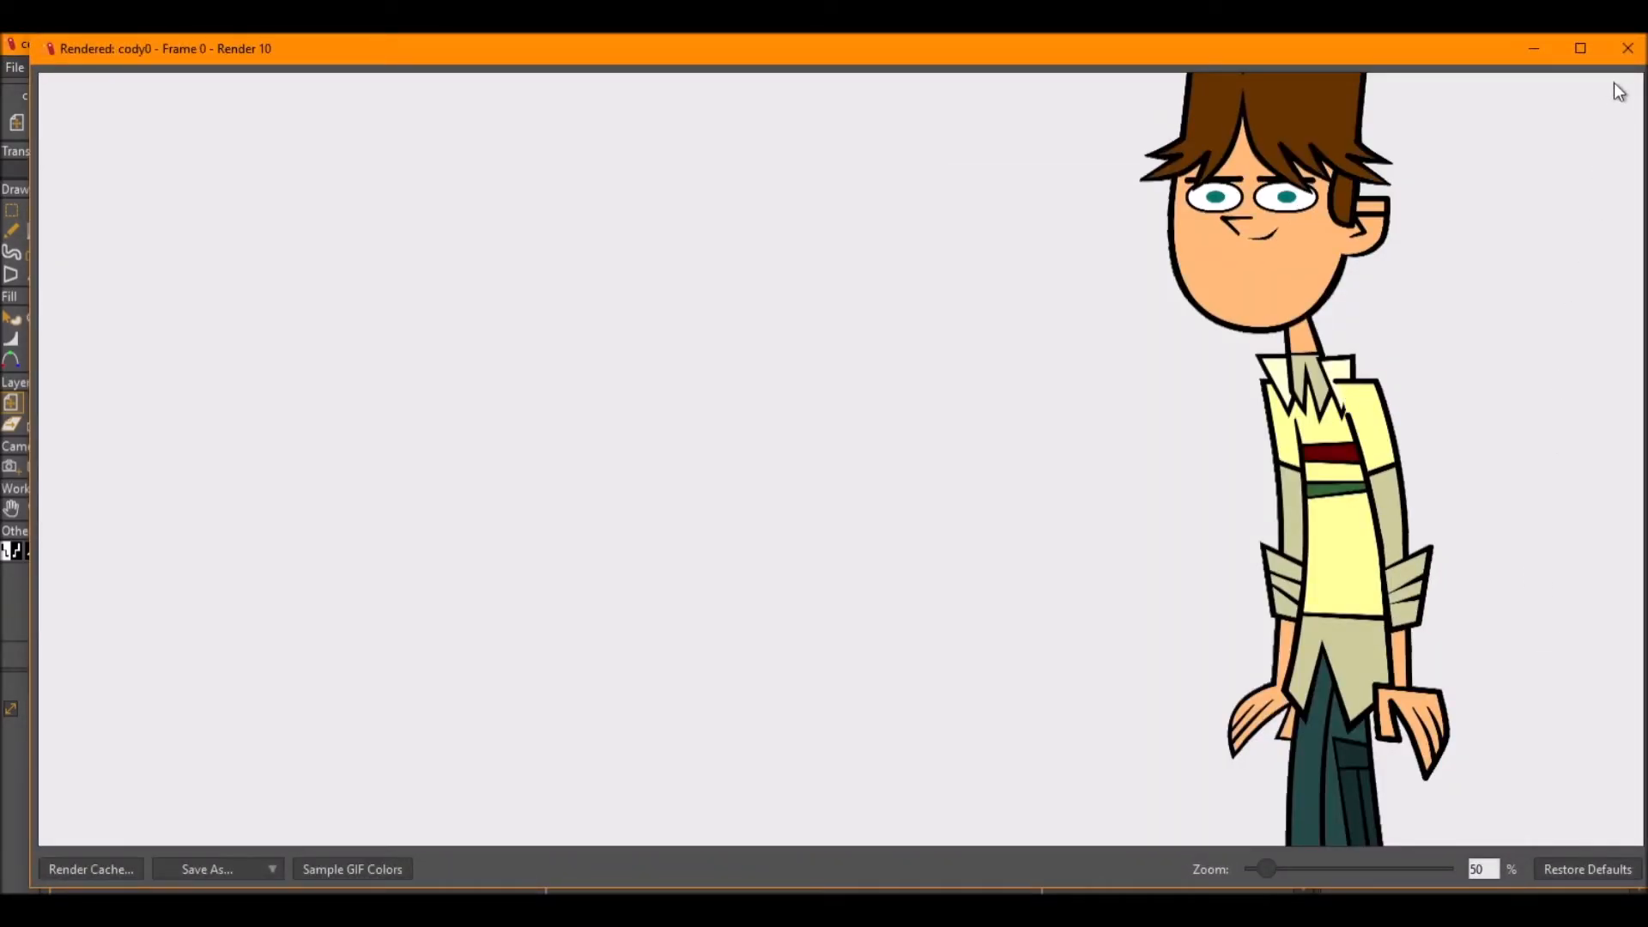
click(1627, 47)
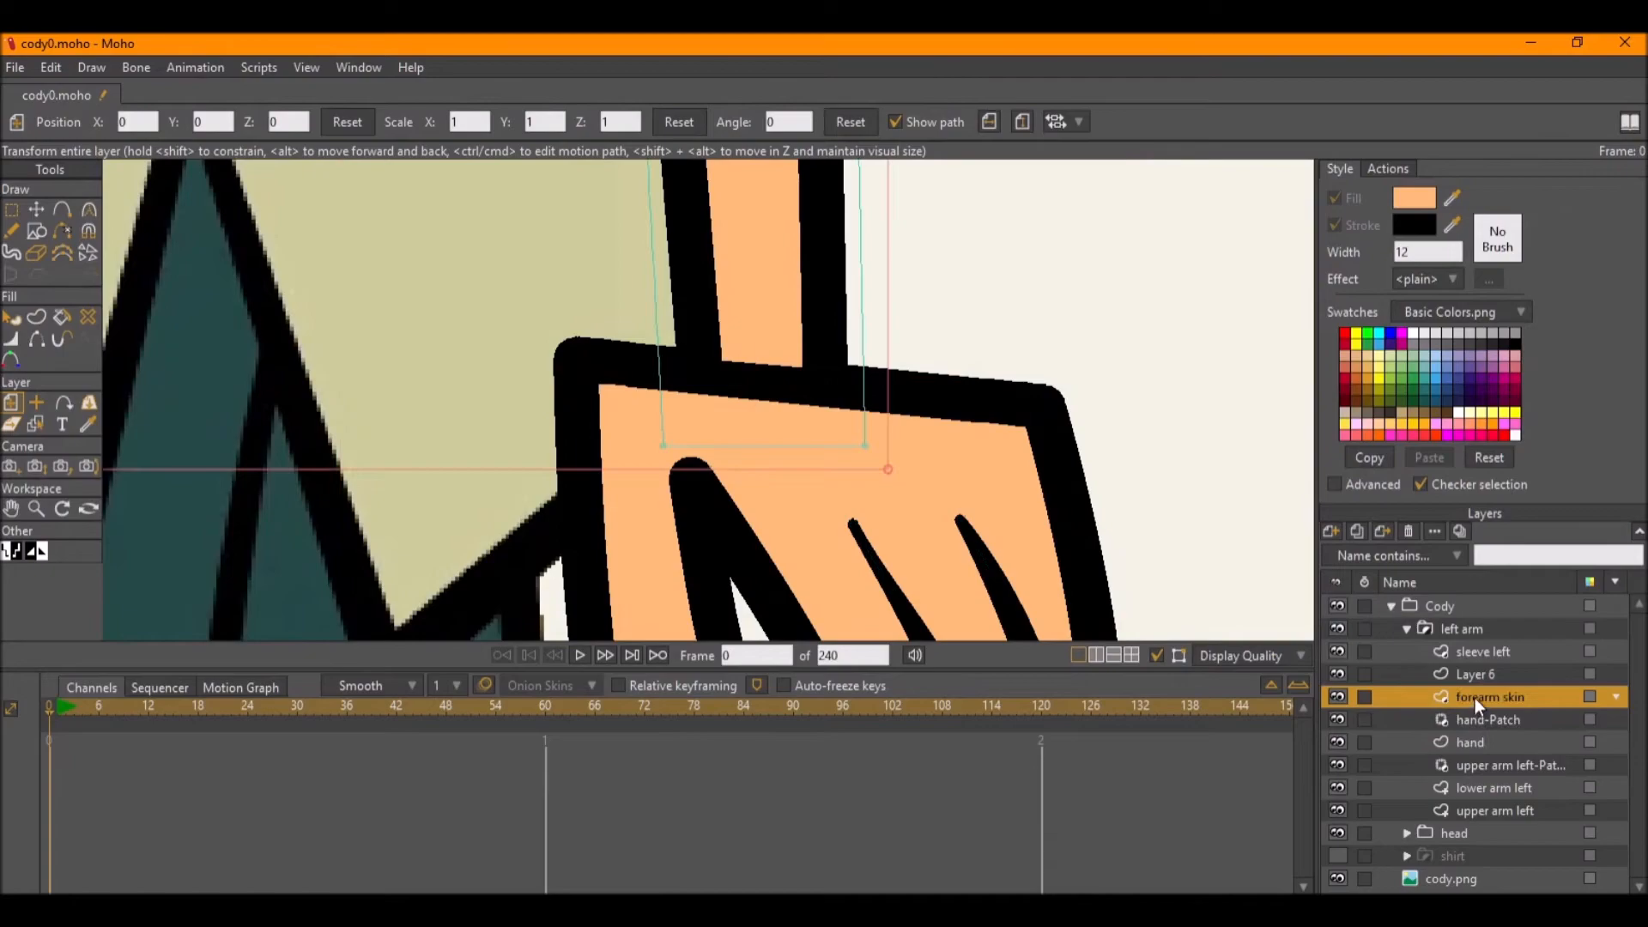
Reorder hand-Patch to sit directly above the forearm skin layer and render the frame.
drag(1481, 717, 1481, 678)
key(ctrl+r)
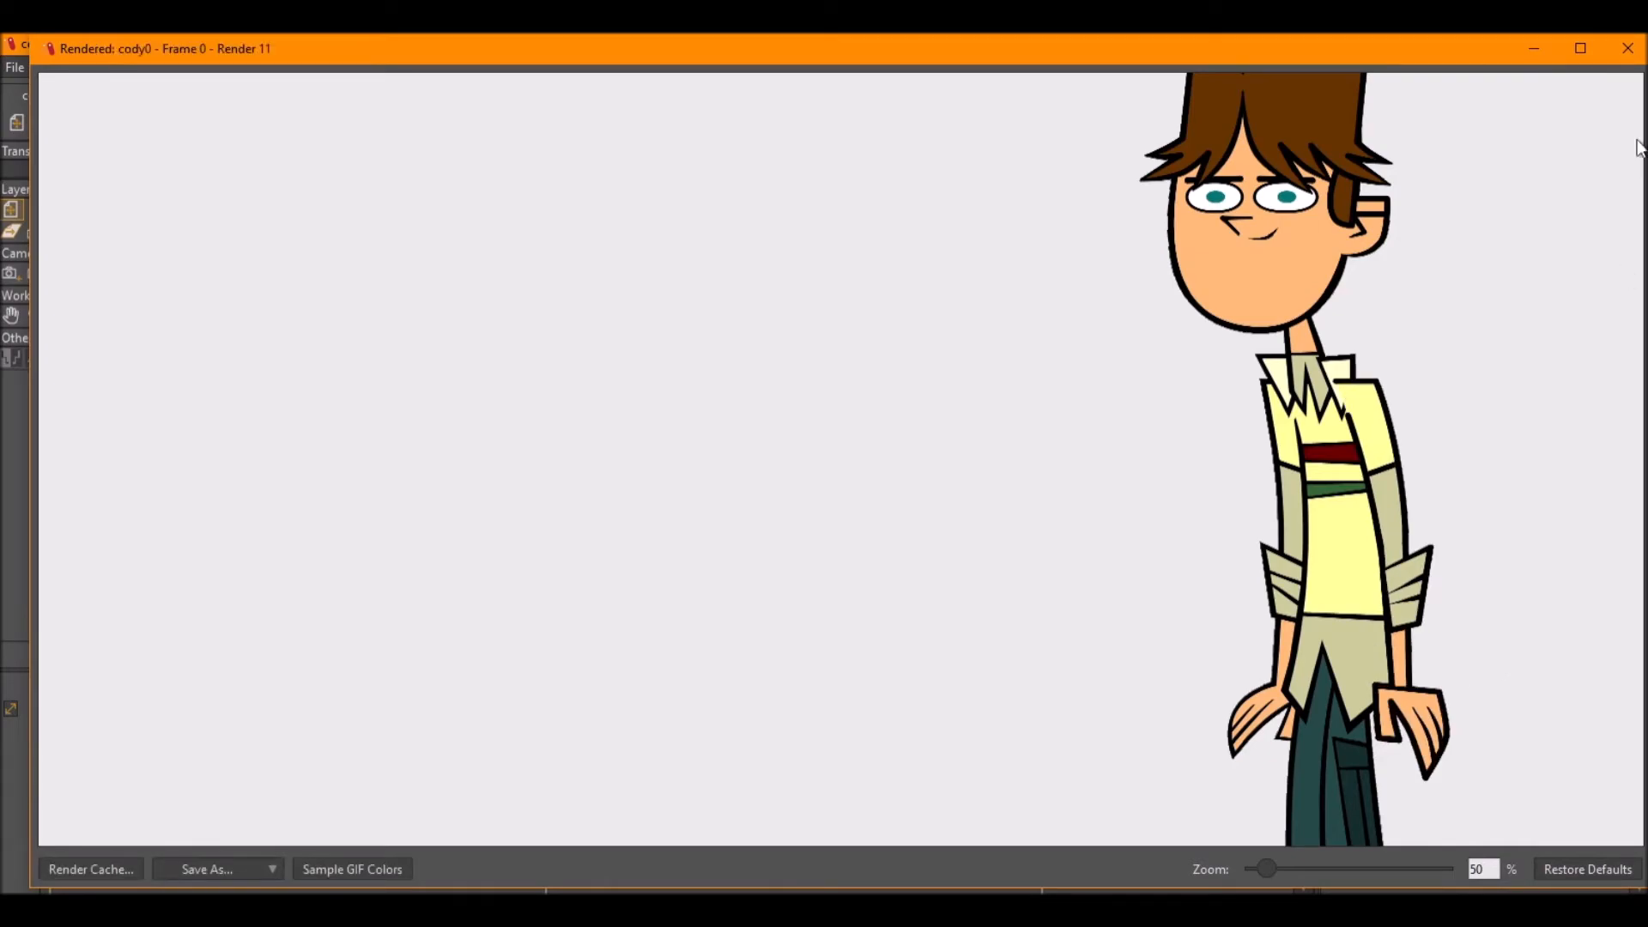
click(1628, 47)
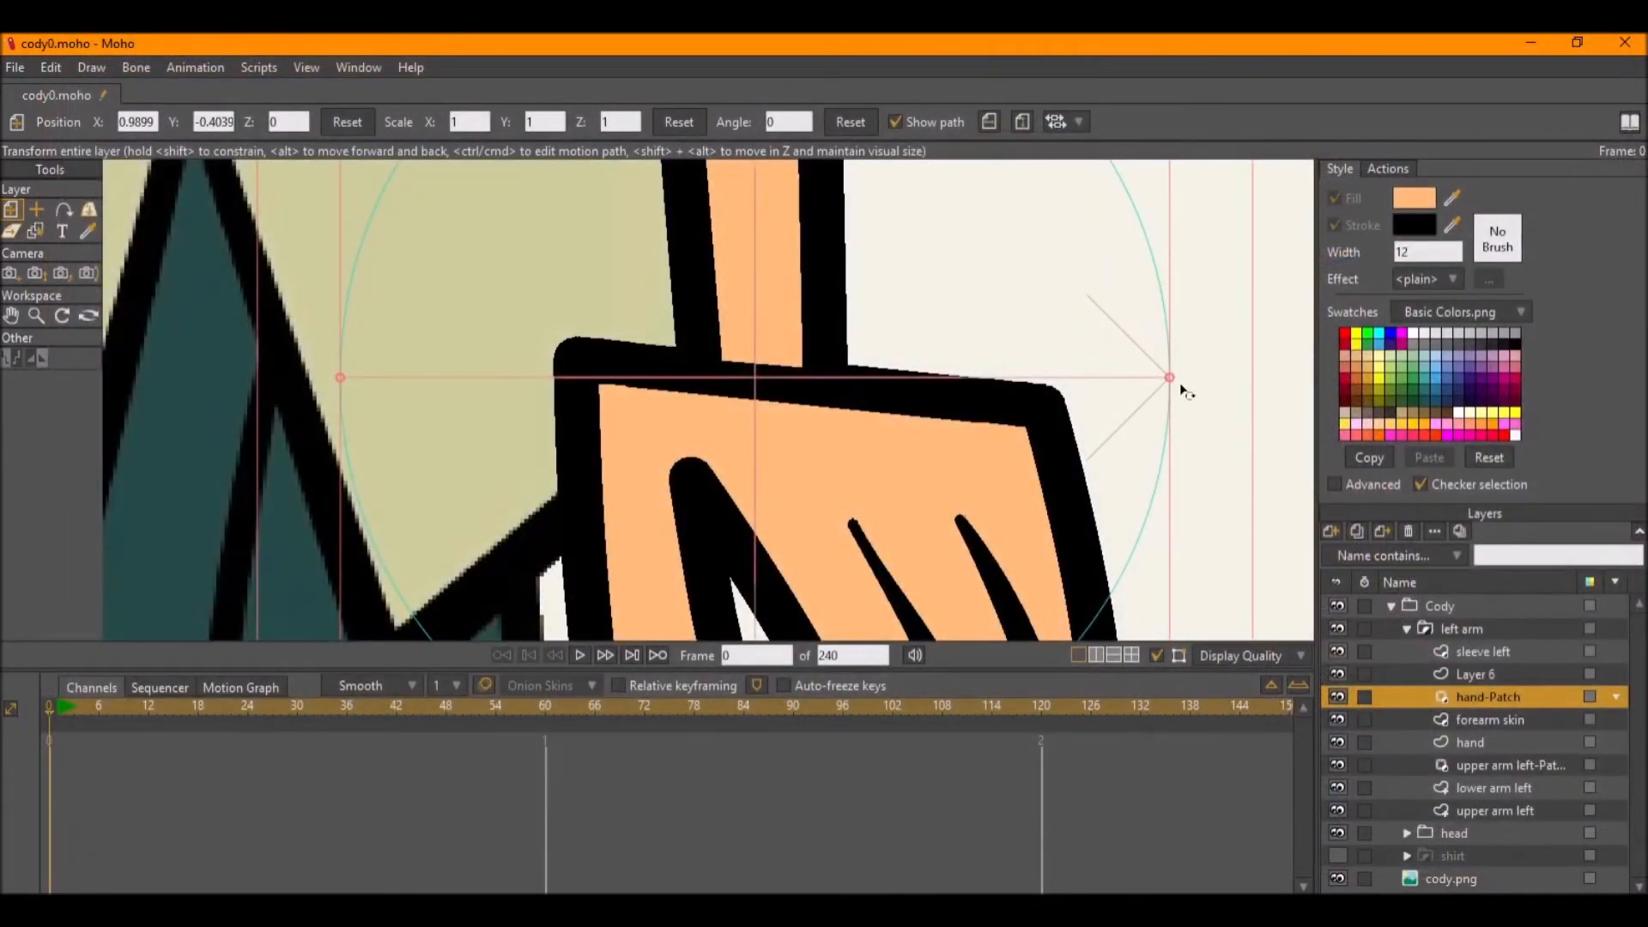
Shift the lower-left corner point of the Layer 6 cuff slightly left to about X 0.969, Y -0.302, and save the file.
scroll(1185, 393, down, 2)
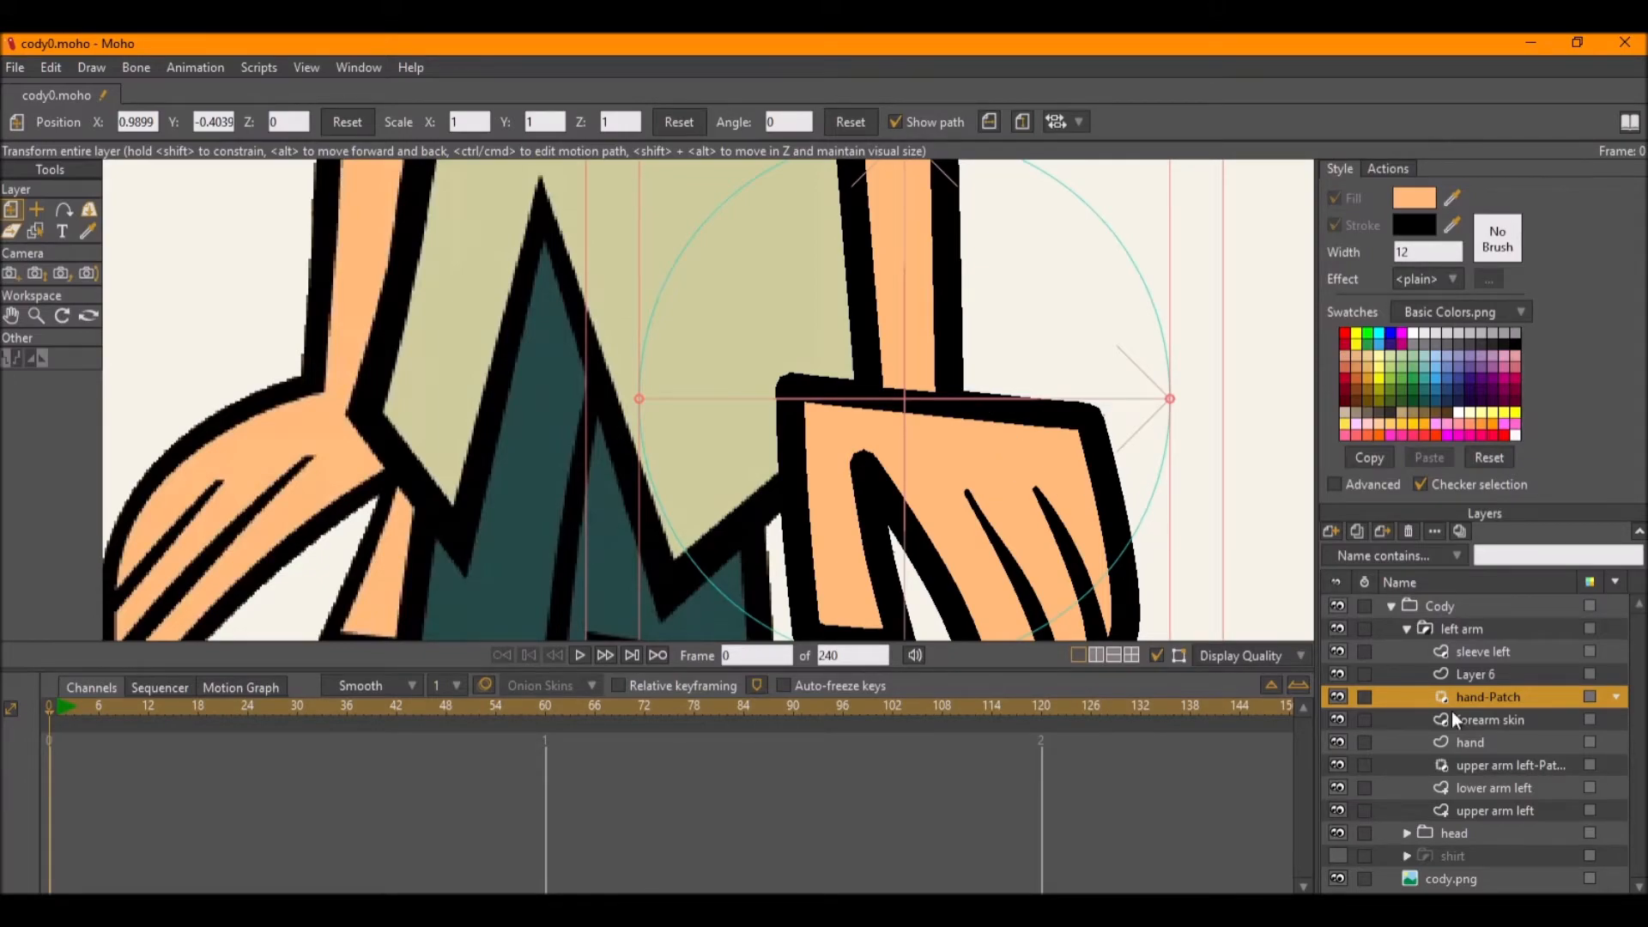
click(1491, 668)
scroll(814, 371, down, 2)
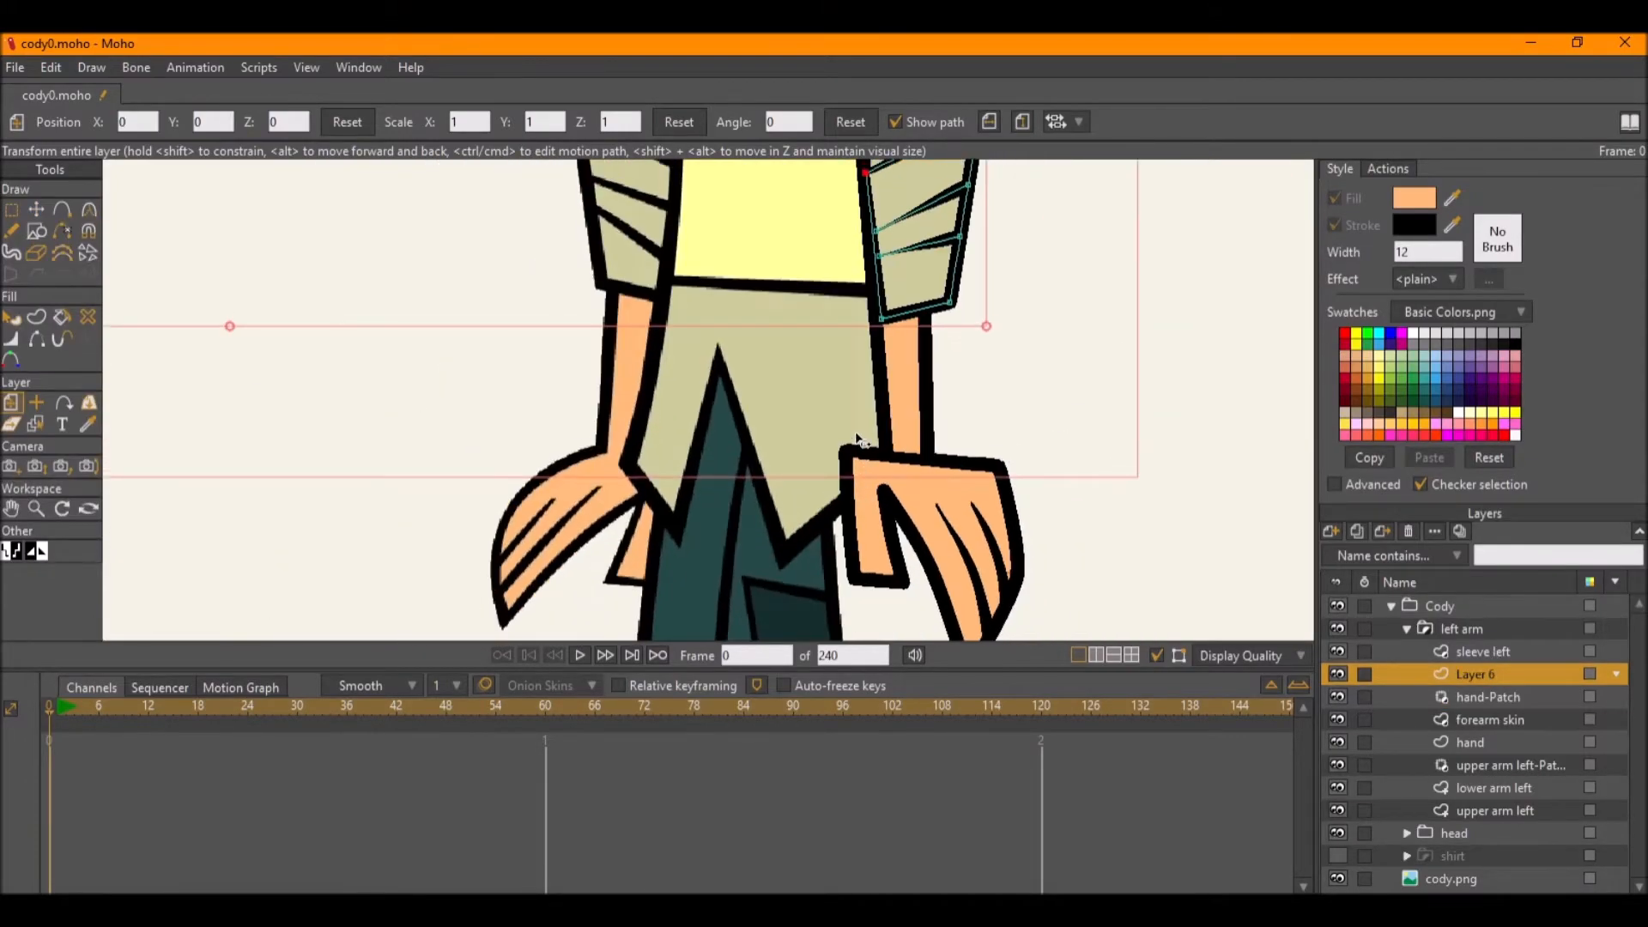
scroll(814, 371, up, 4)
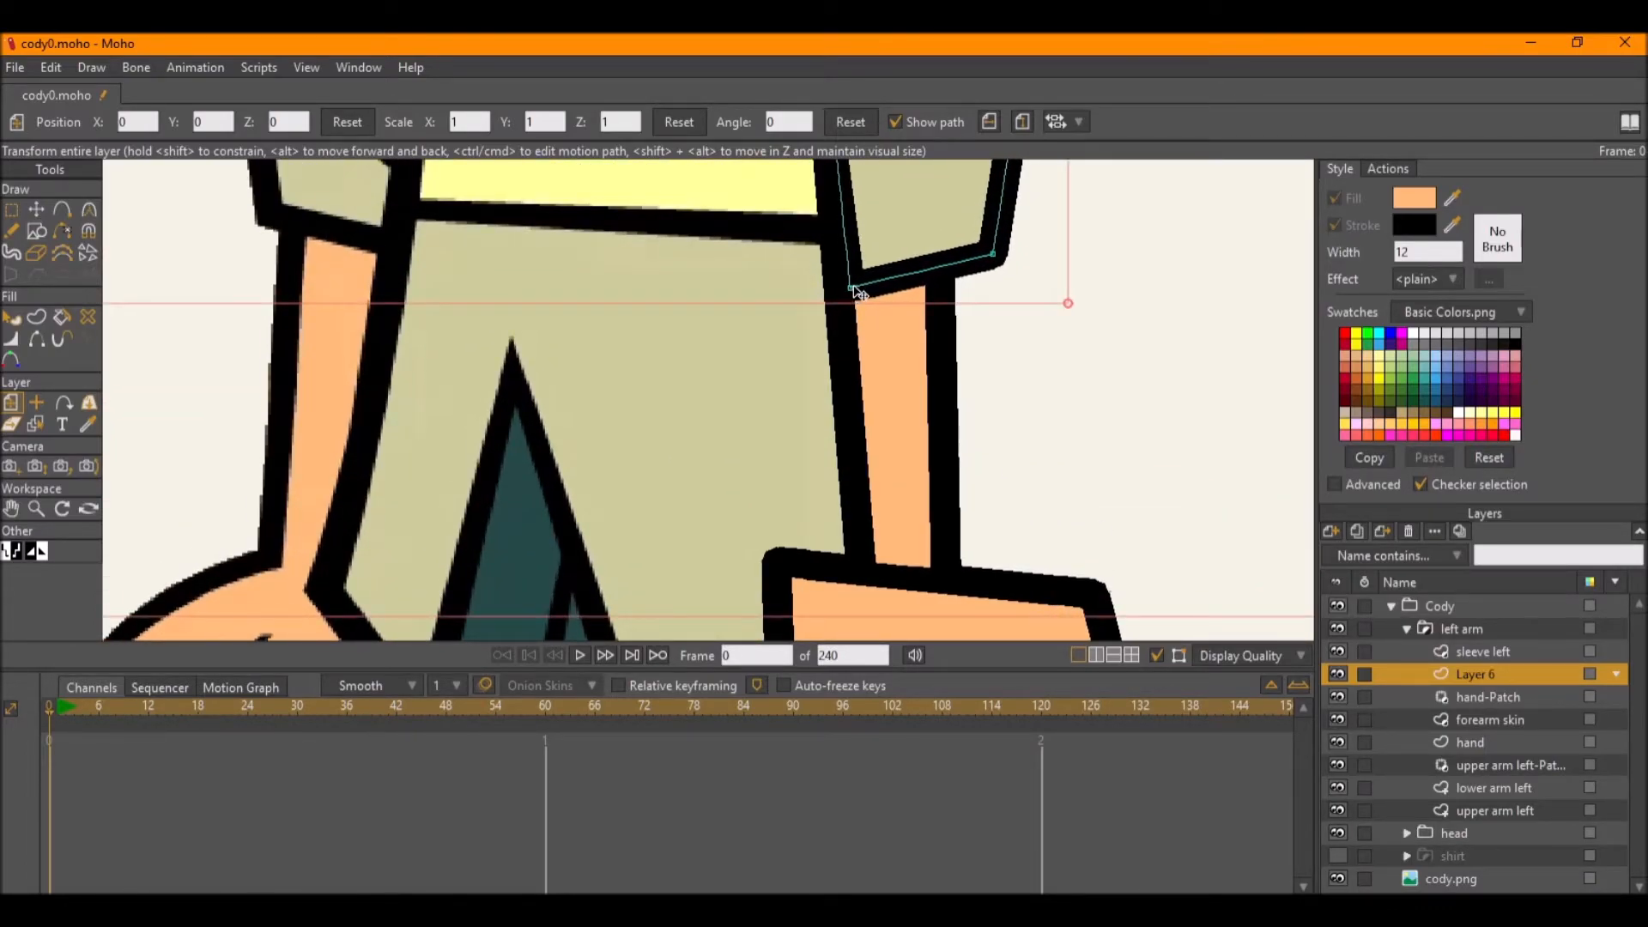
key(t)
drag(855, 291, 845, 295)
drag(866, 498, 808, 376)
key(ctrl+s)
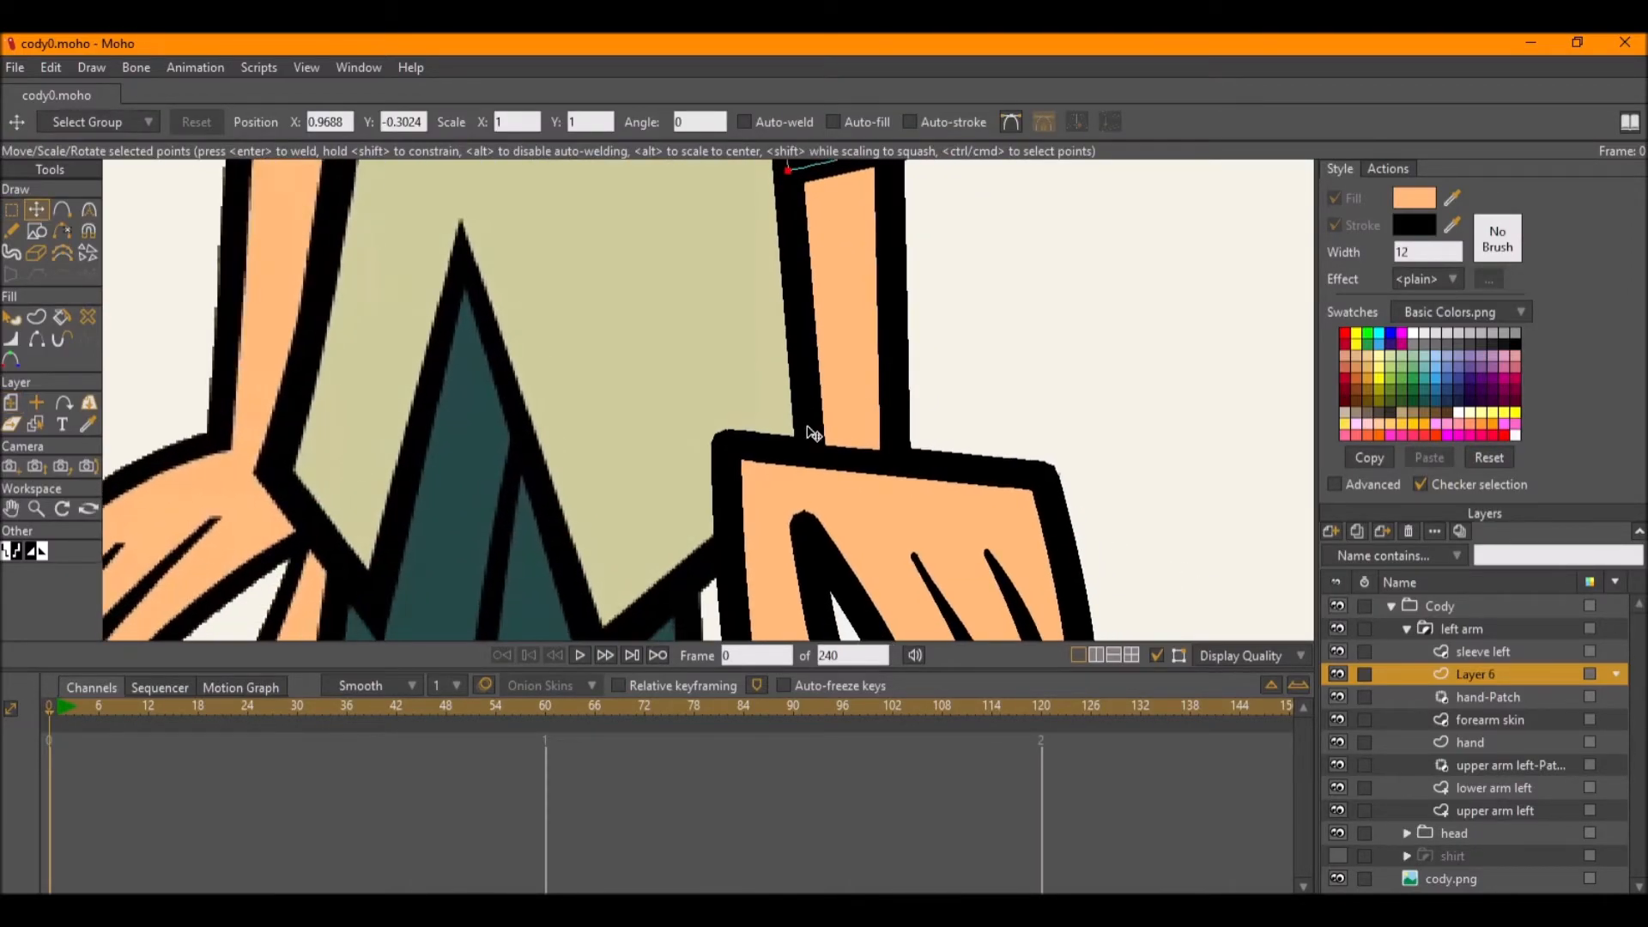
Reorder the hand layer to sit directly above forearm skin and below hand-Patch.
scroll(1154, 611, up, 1)
click(1482, 745)
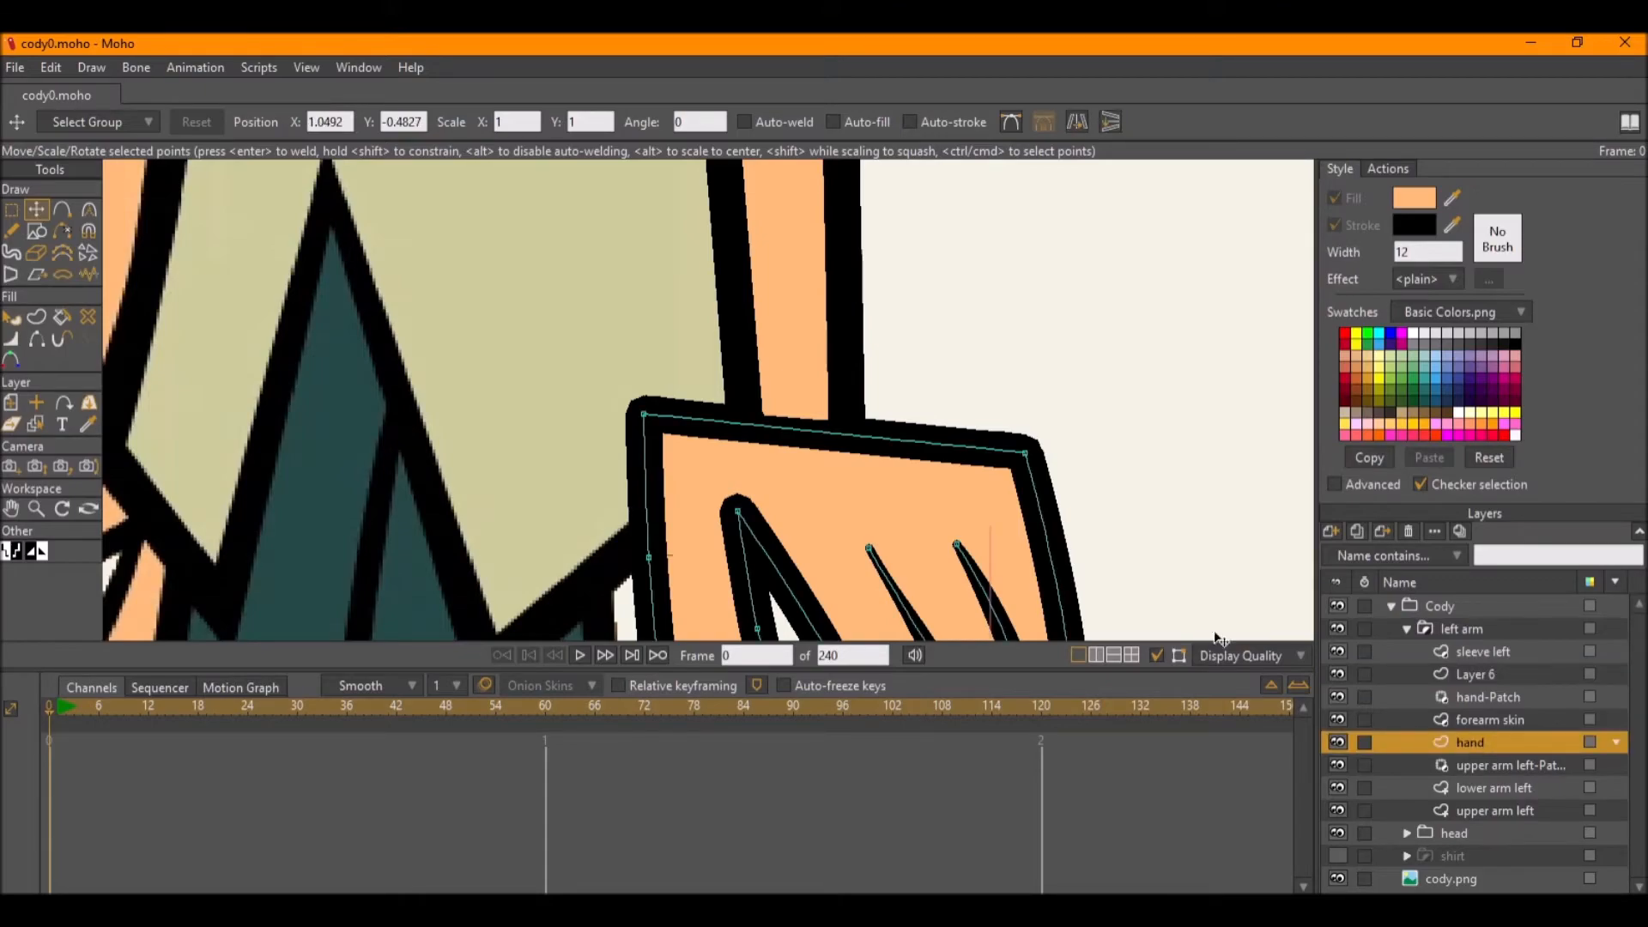
scroll(717, 434, up, 2)
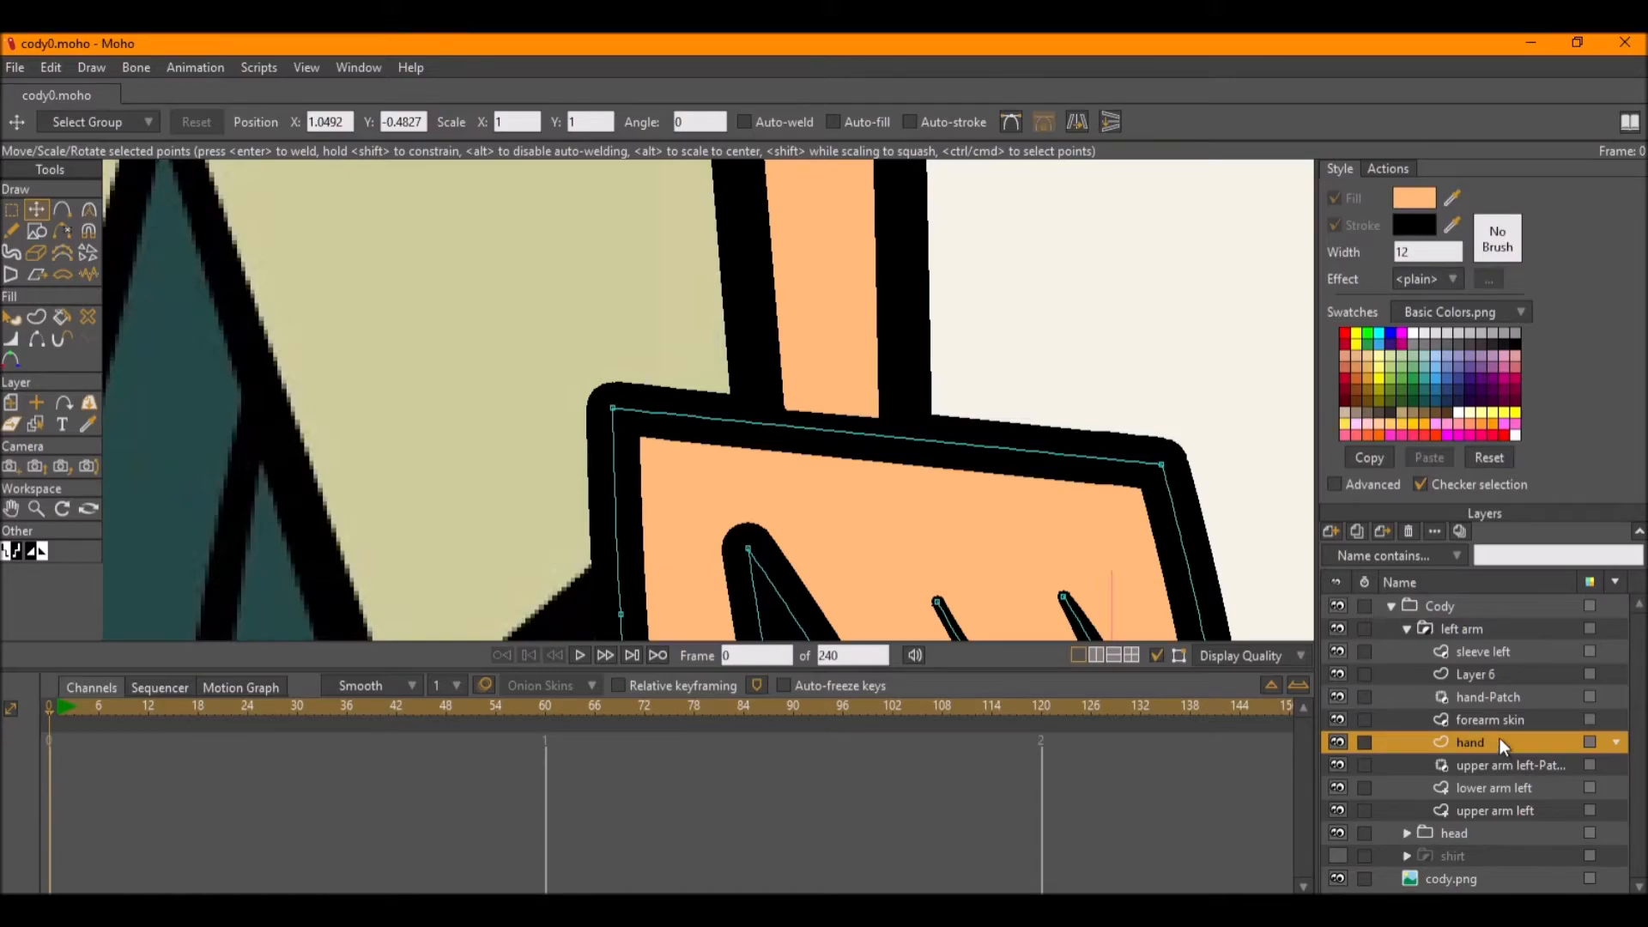
drag(1501, 739, 1501, 704)
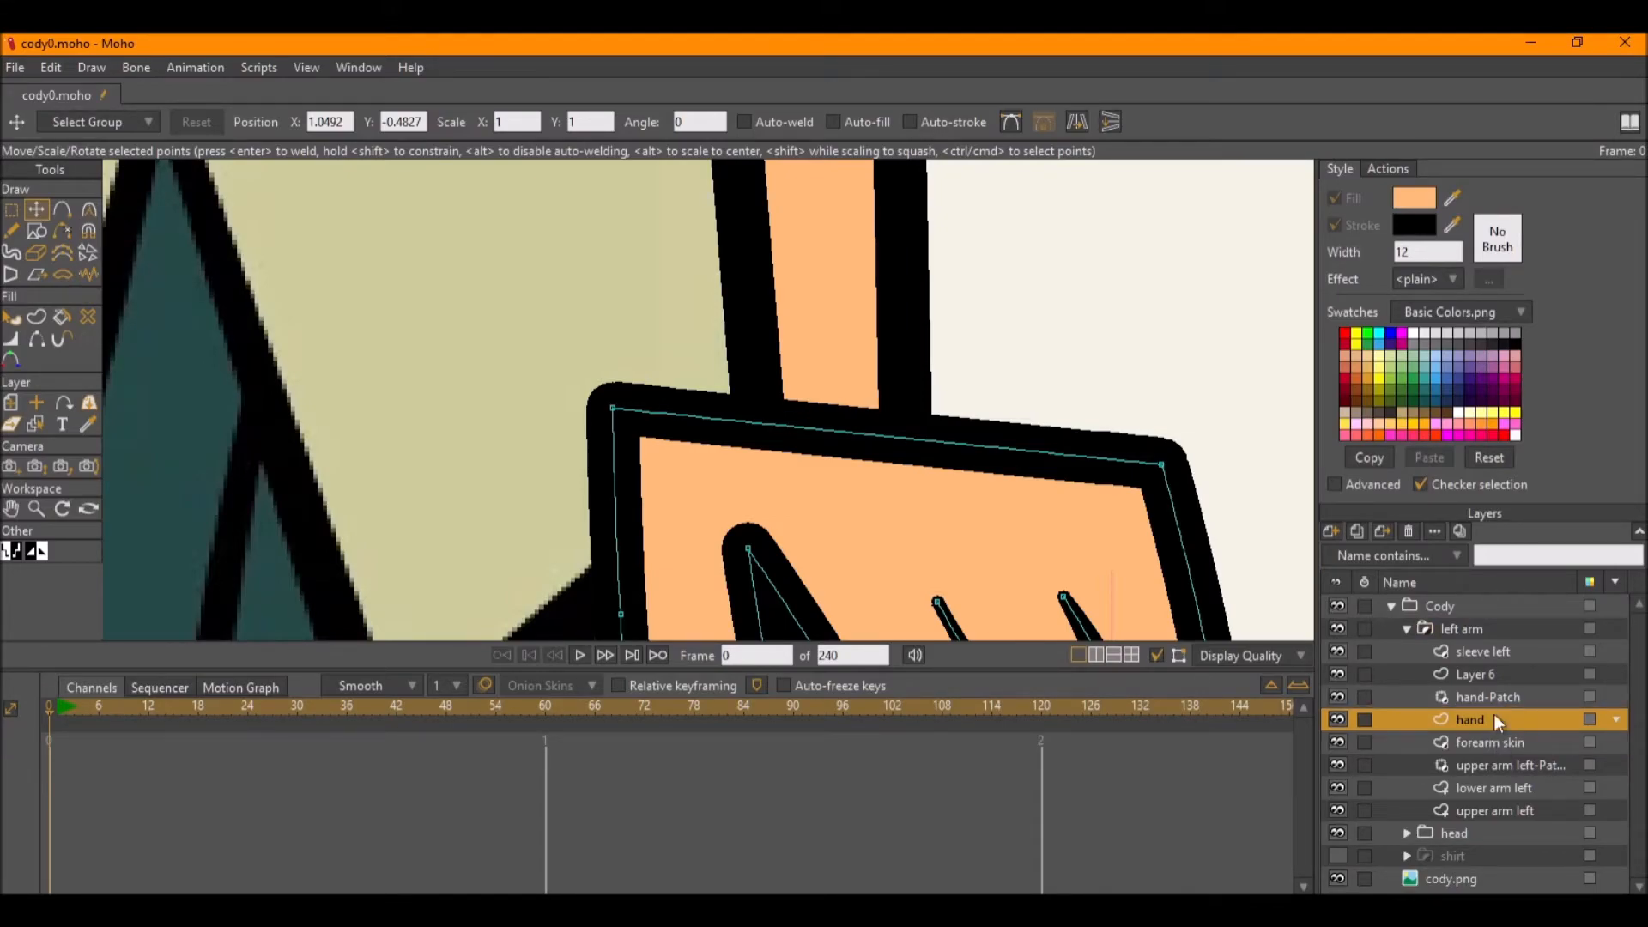
Set the patch target of hand-Patch to forearm skin, and render the frame to check the wrist.
double_click(1490, 695)
click(454, 143)
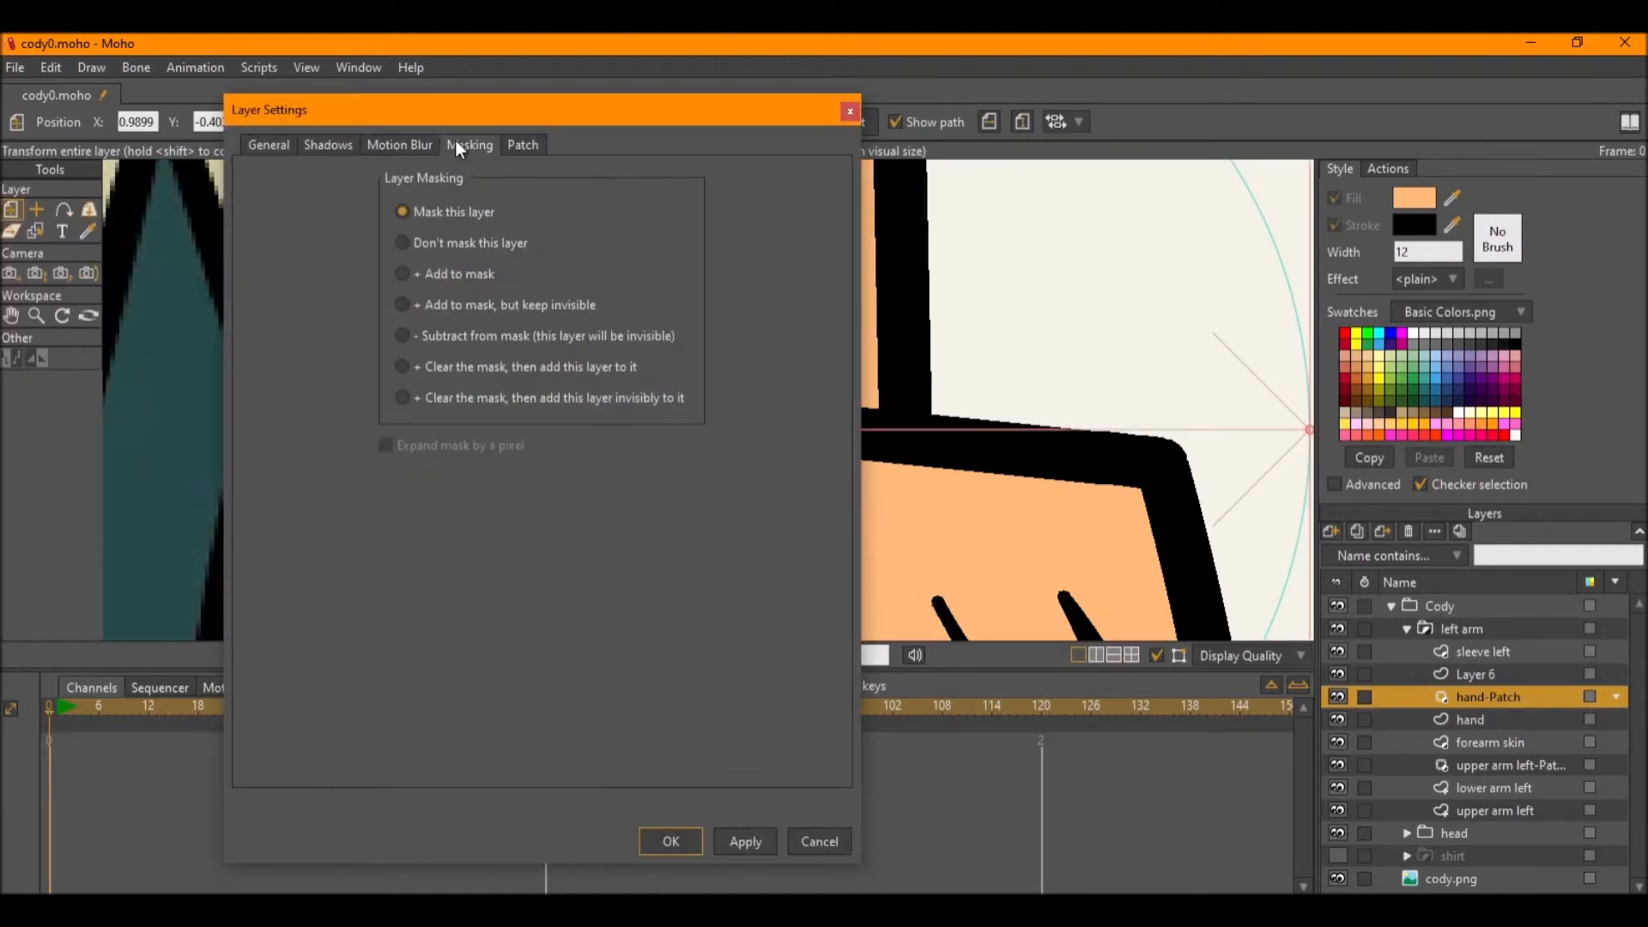
click(525, 144)
click(525, 215)
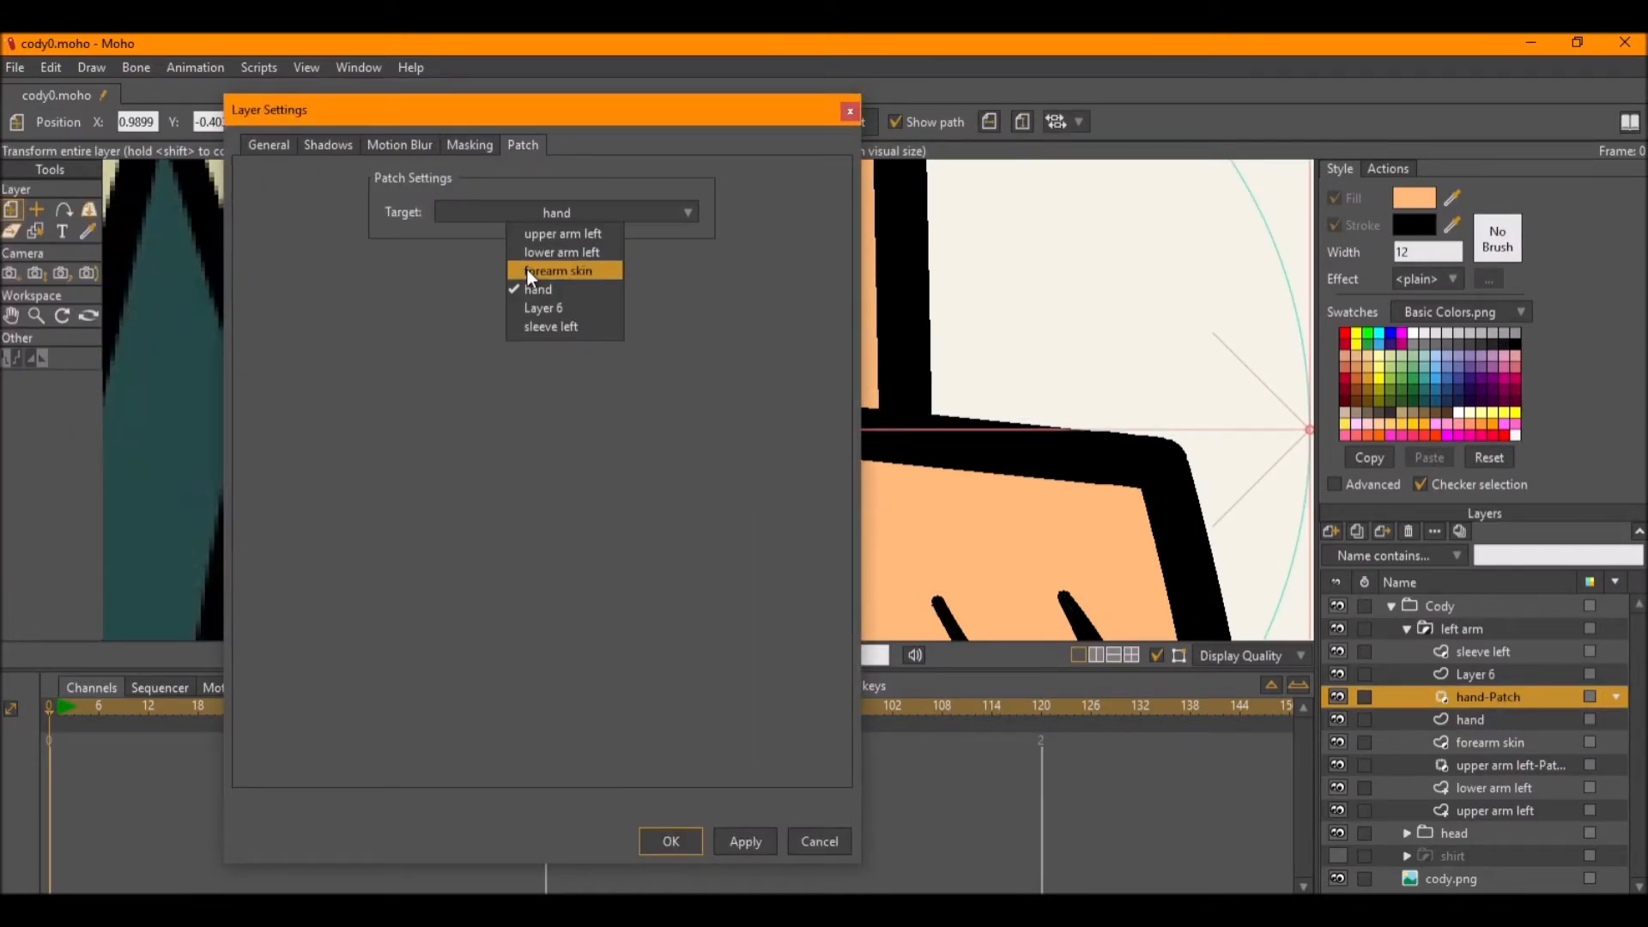
click(549, 271)
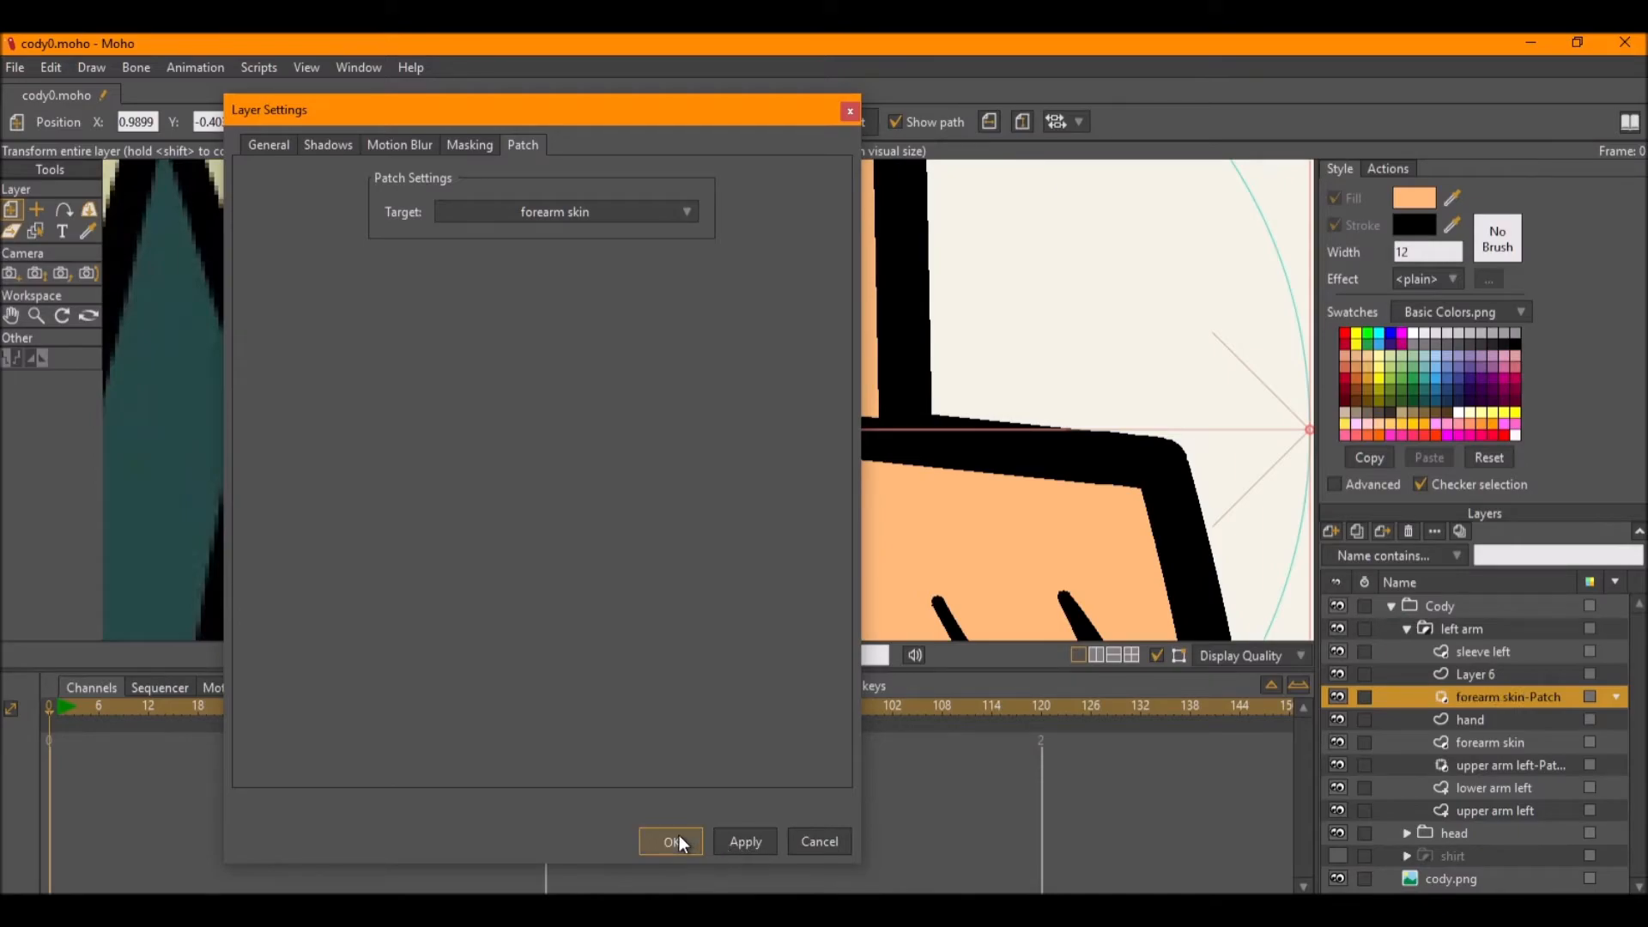
click(678, 837)
key(ctrl+r)
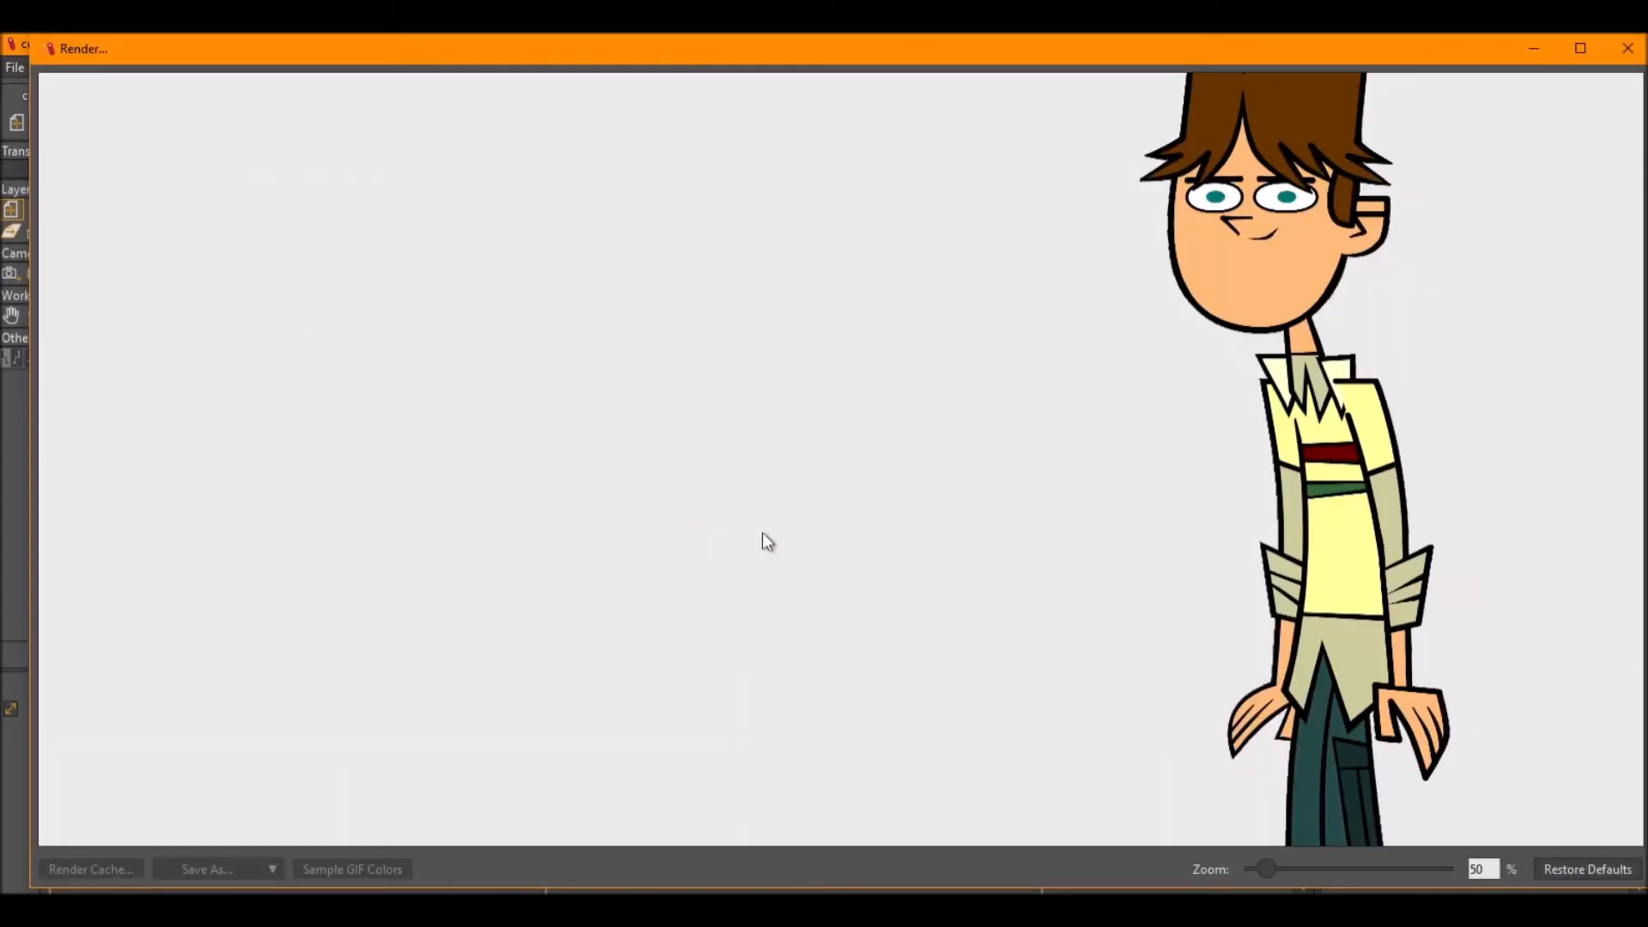
click(1624, 47)
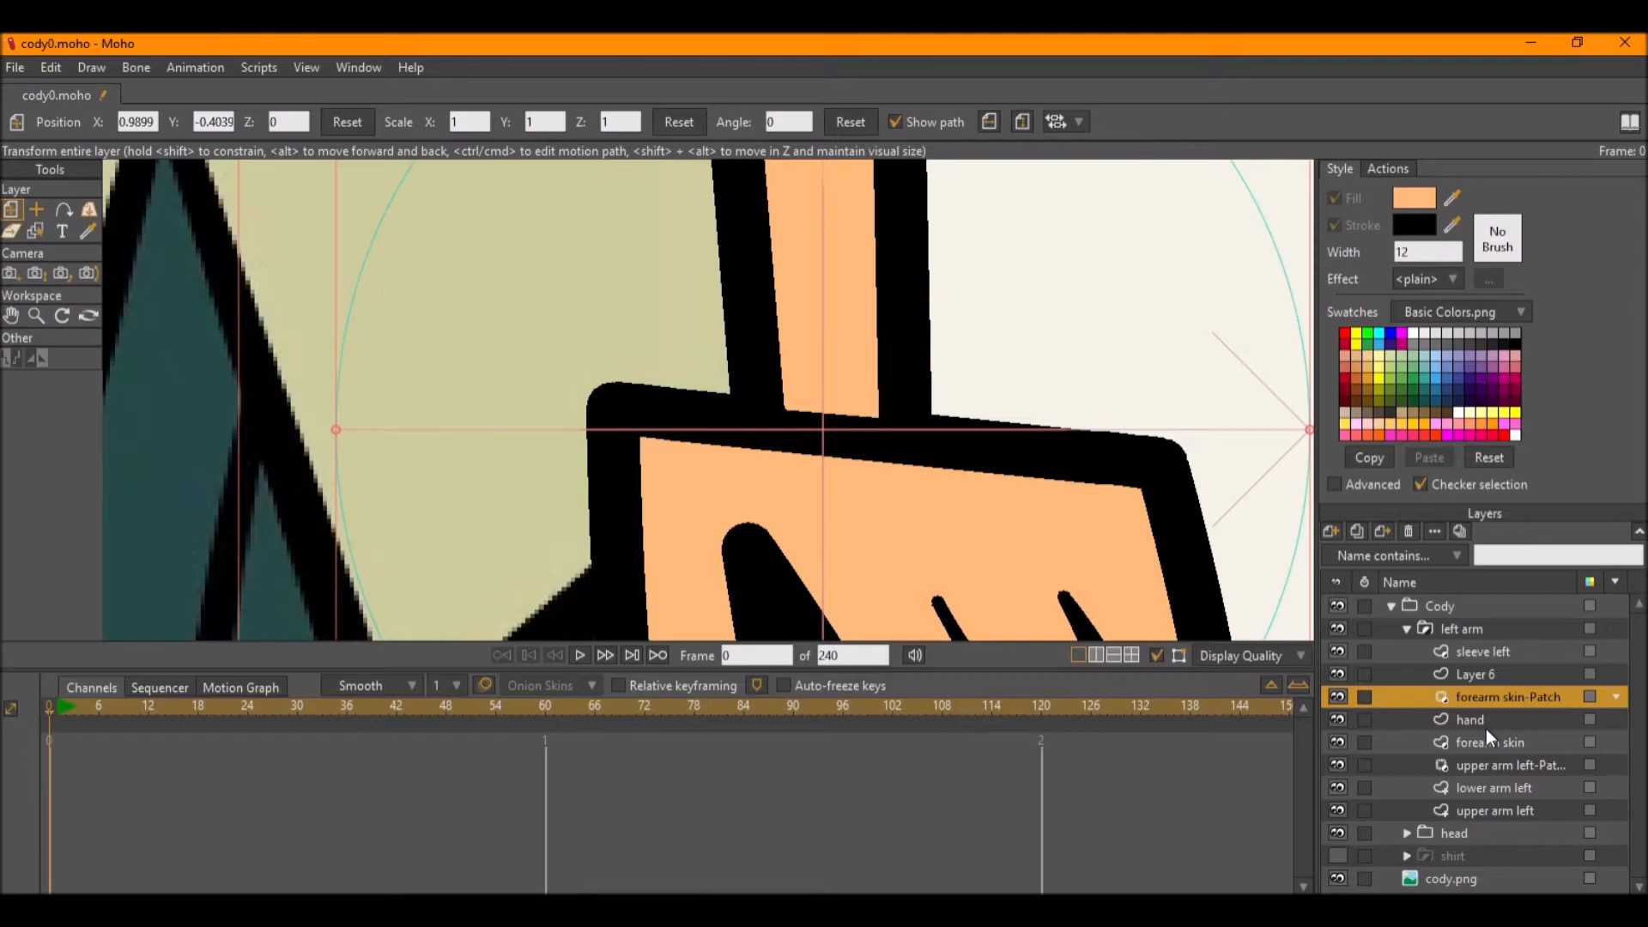
Examine the left arm and hand both close up and from farther away to judge the wrist join.
scroll(692, 247, down, 5)
mouse_move(711, 259)
mouse_down()
mouse_move(773, 388)
mouse_move(901, 397)
mouse_move(820, 424)
mouse_move(778, 341)
mouse_move(750, 337)
mouse_move(747, 397)
mouse_up()
scroll(726, 383, down, 5)
scroll(783, 381, up, 4)
scroll(901, 397, down, 3)
drag(787, 272, 782, 372)
scroll(808, 348, up, 5)
scroll(808, 348, down, 6)
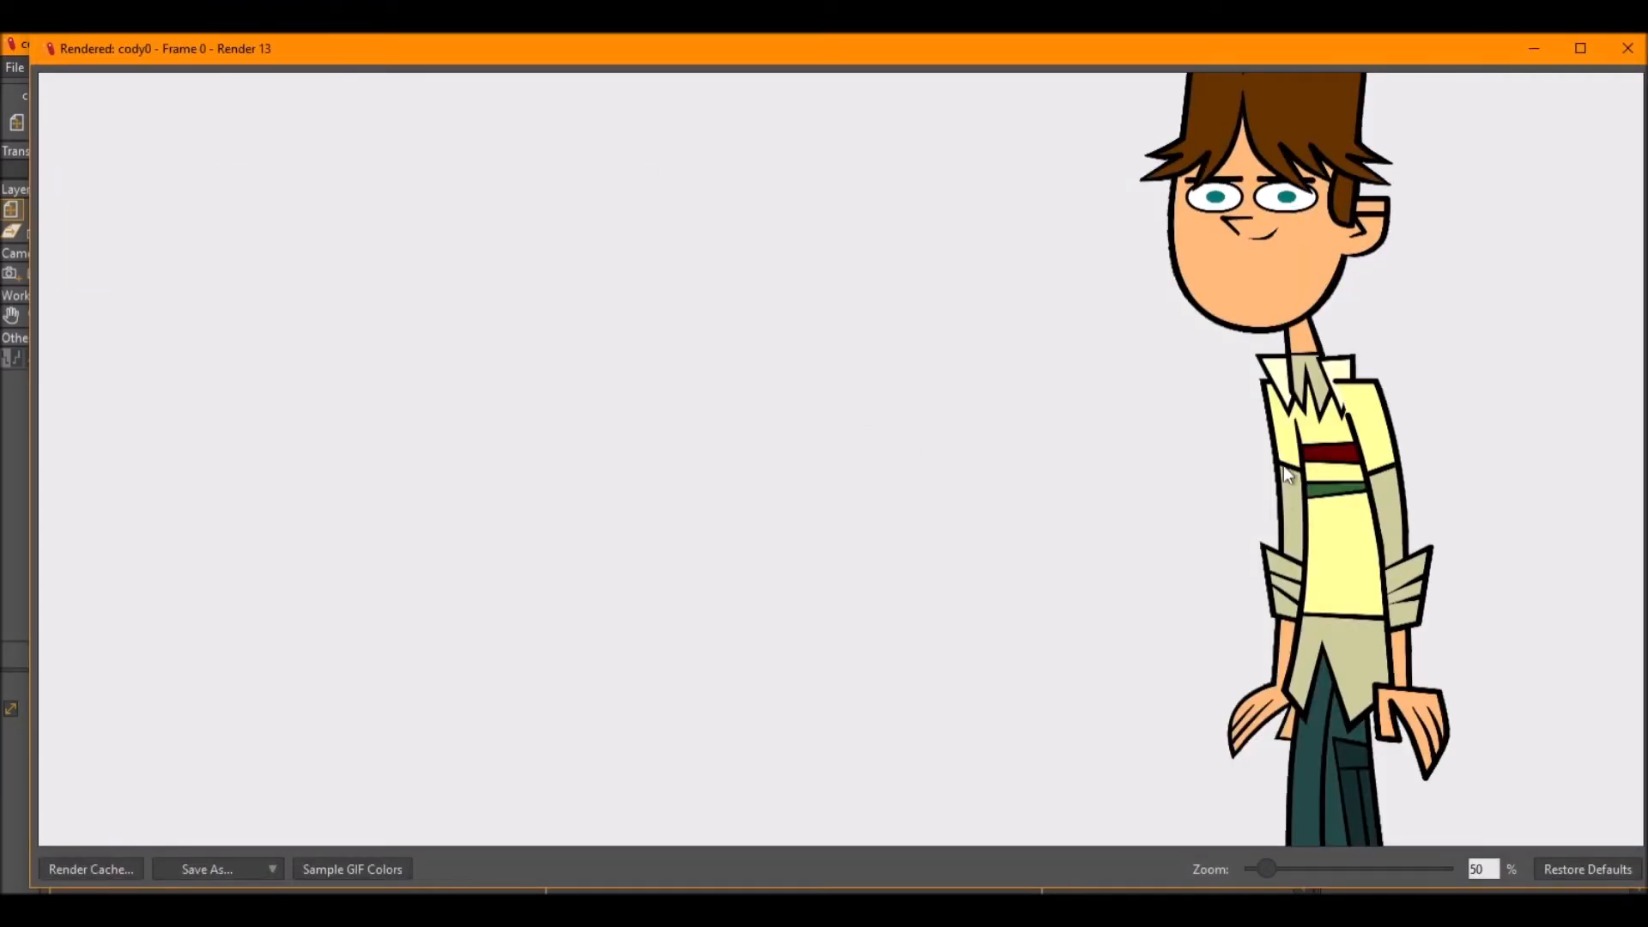
Scale the forearm skin patch down uniformly to about 0.39 so it covers a smaller area around the wrist.
click(1628, 48)
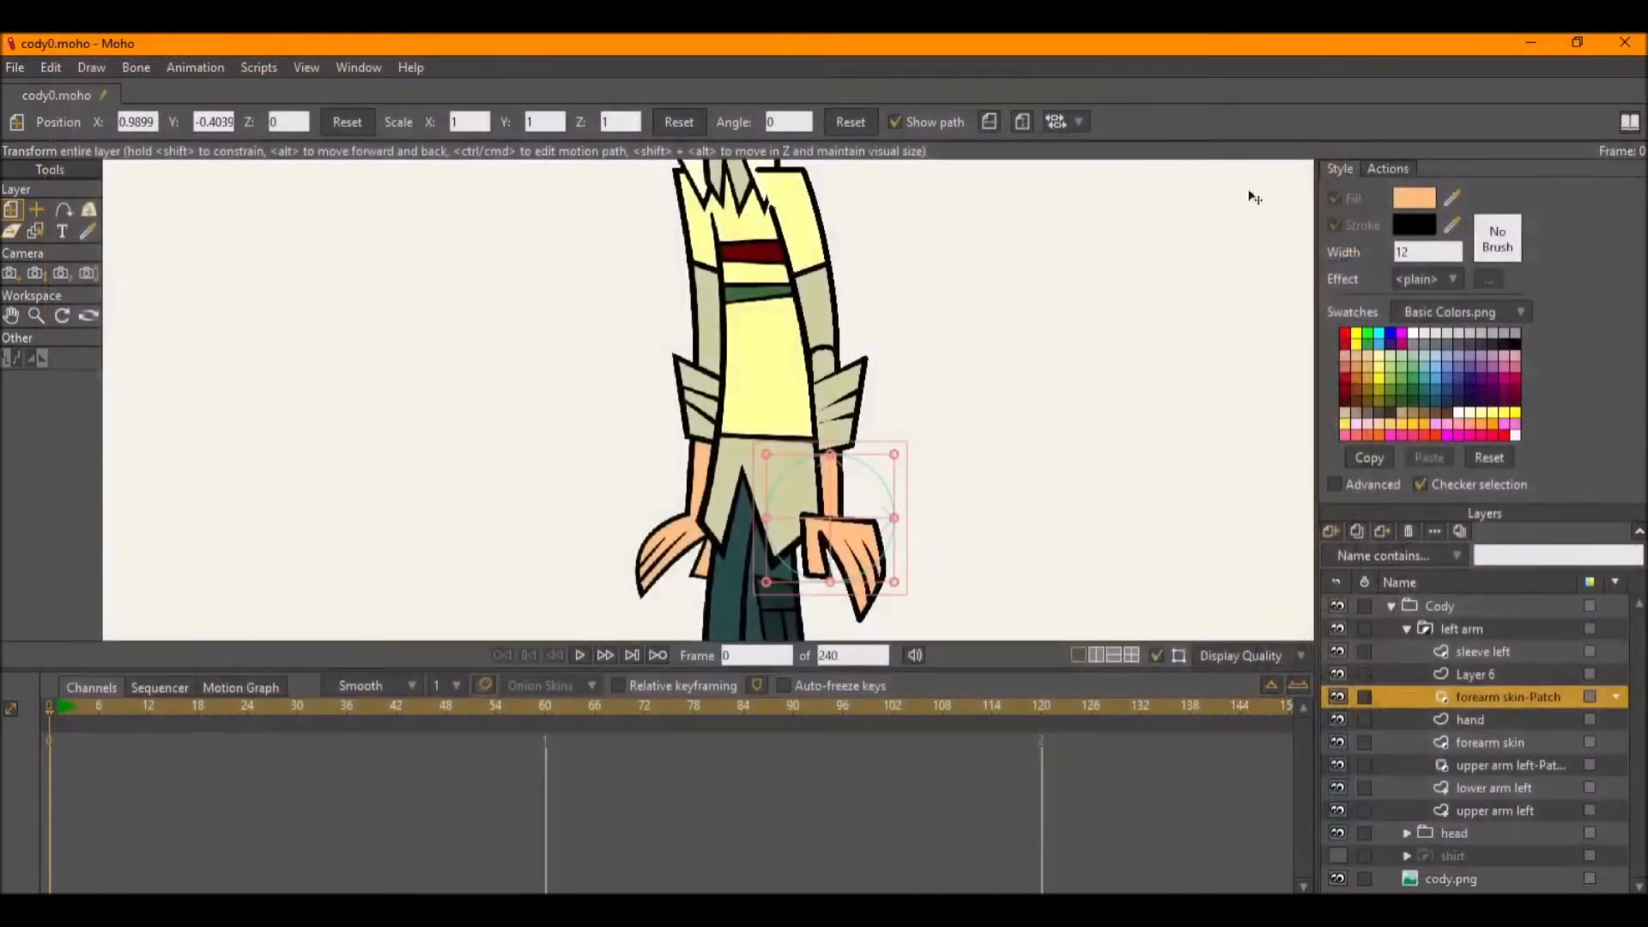
drag(752, 457, 763, 413)
scroll(763, 413, up, 2)
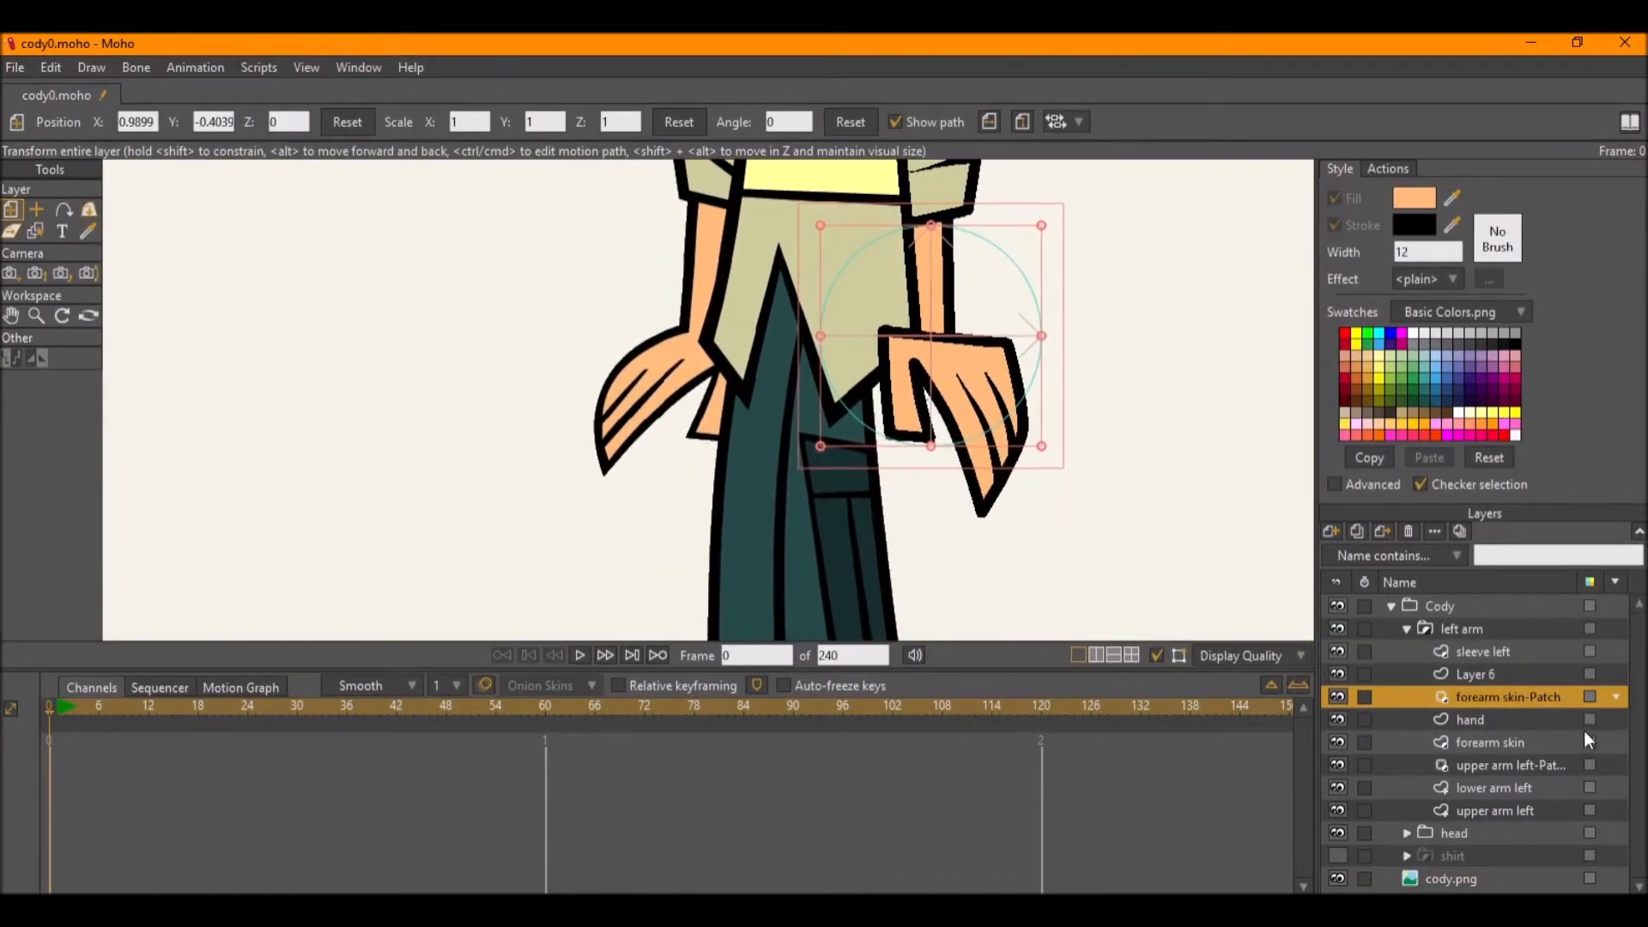
scroll(952, 315, up, 2)
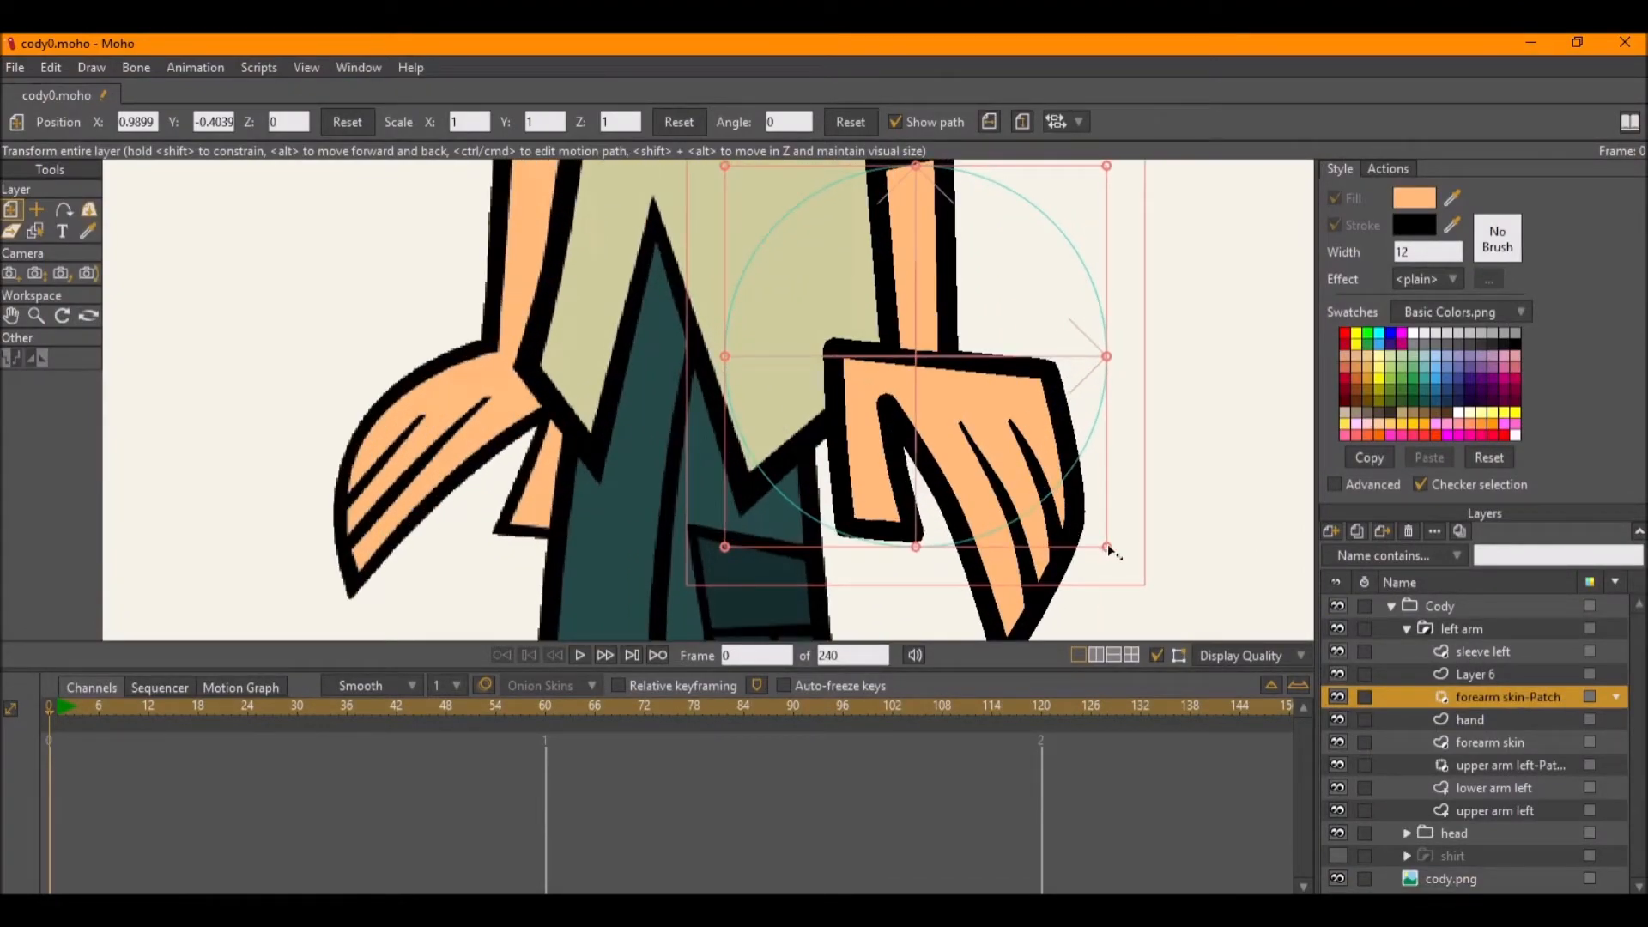
drag(1083, 513, 1007, 421)
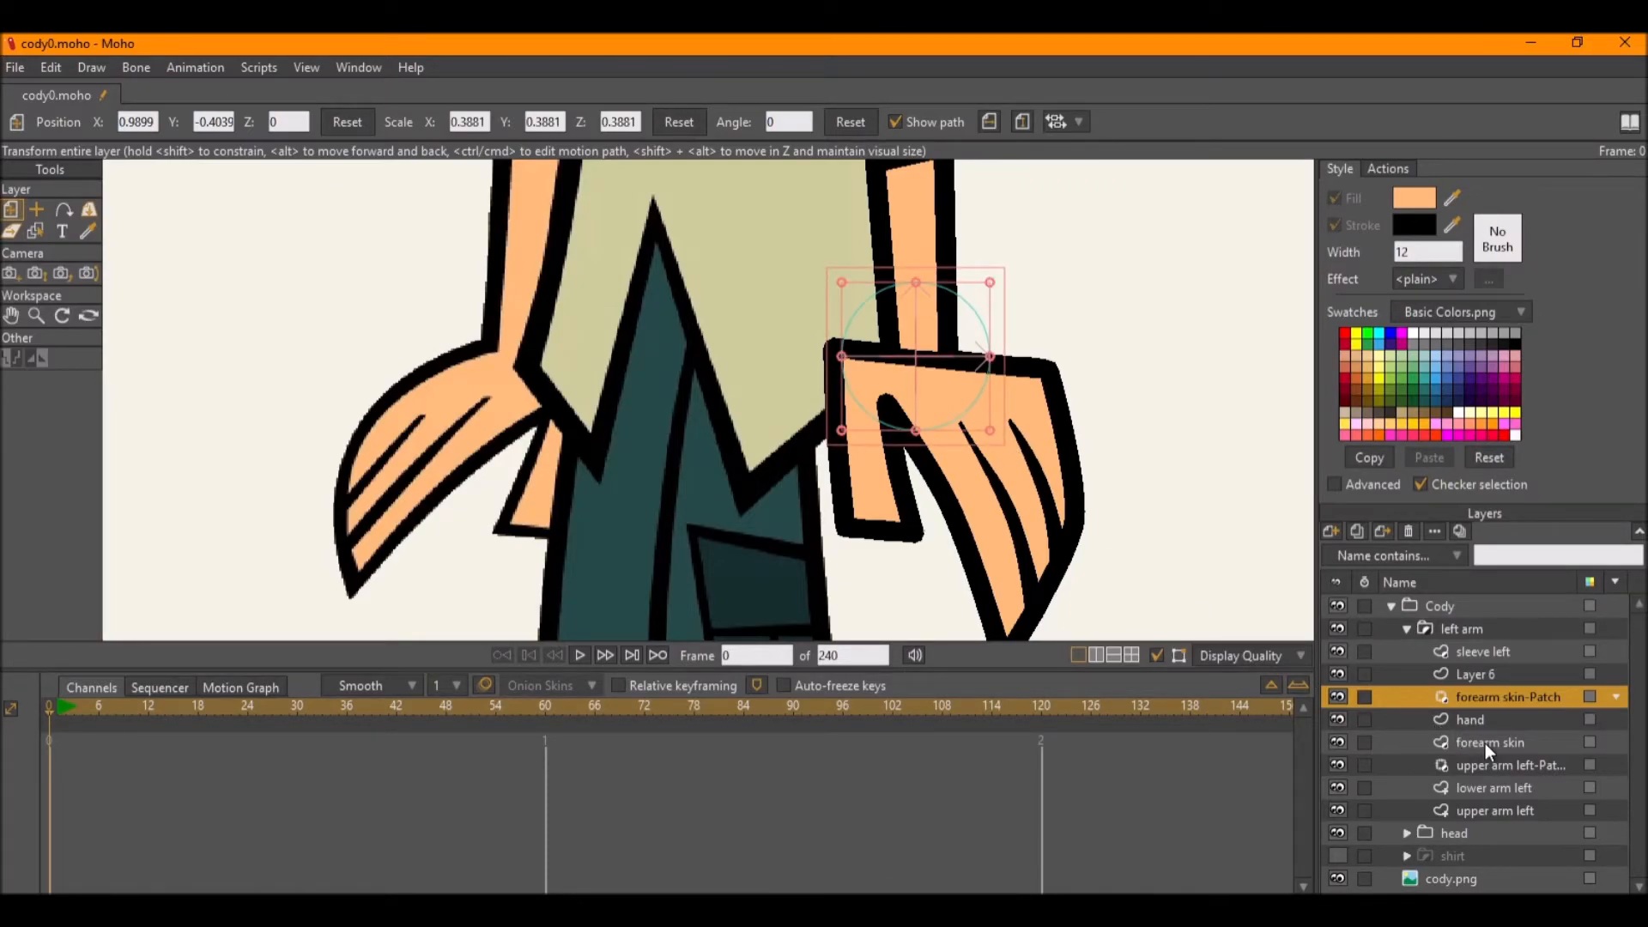
Move the forearm skin layer above the hand layer and render the frame to check the wrist.
drag(1483, 742, 1480, 714)
key(ctrl+r)
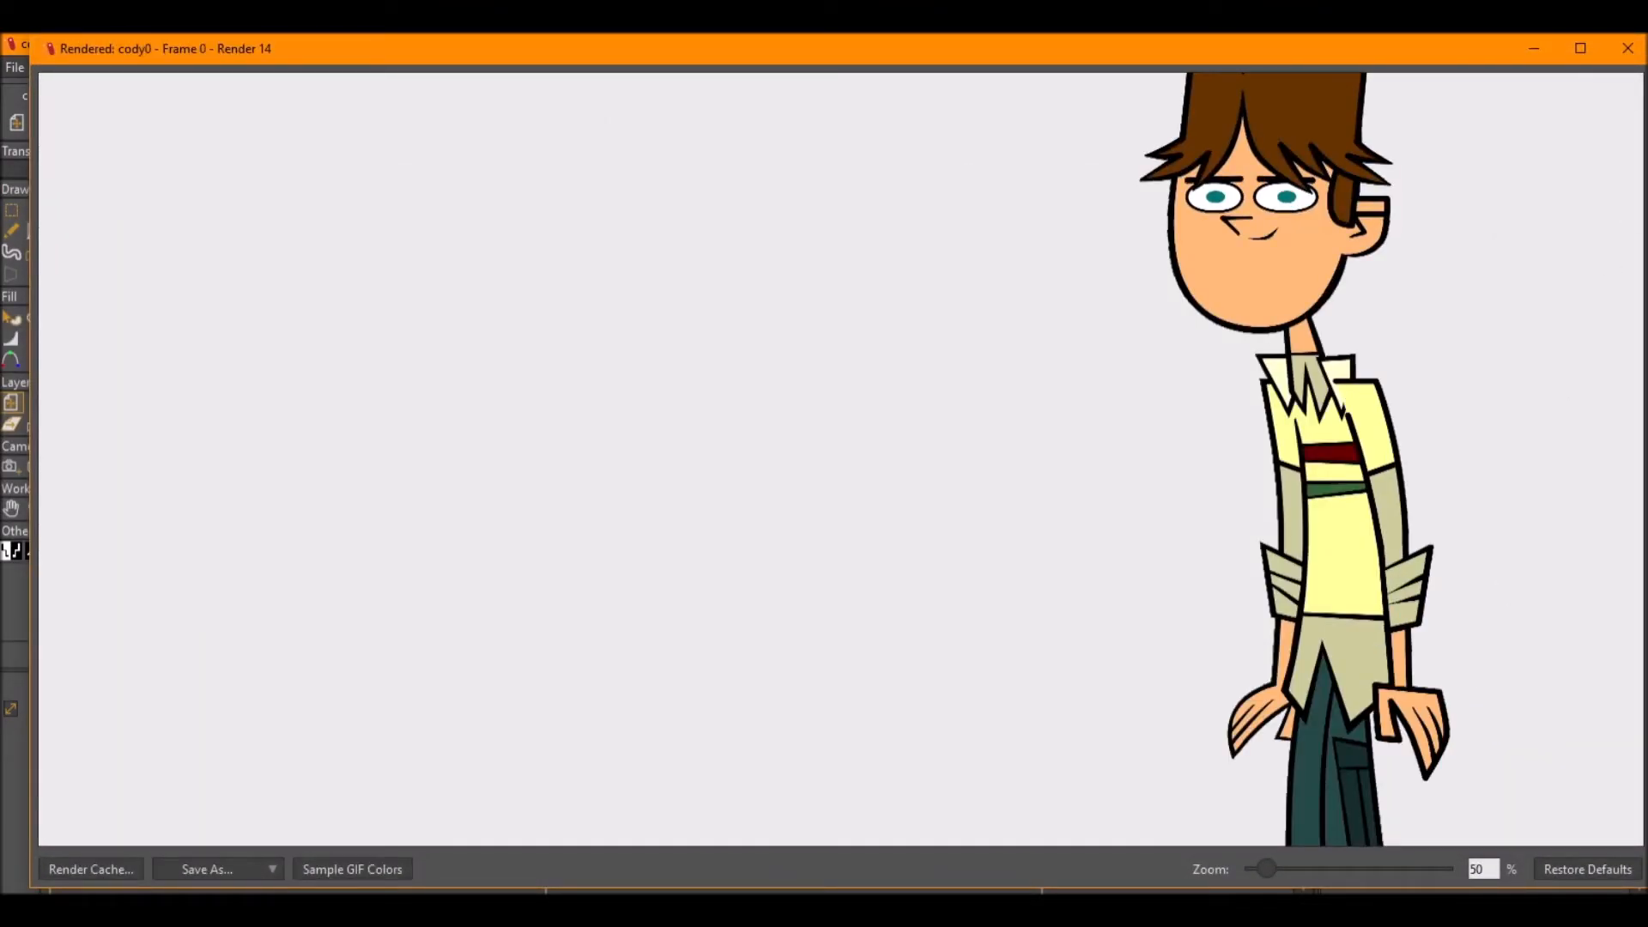
click(1627, 49)
Add a patch layer targeting the hand, placed directly above the forearm skin layer, and render the frame.
right_click(1491, 740)
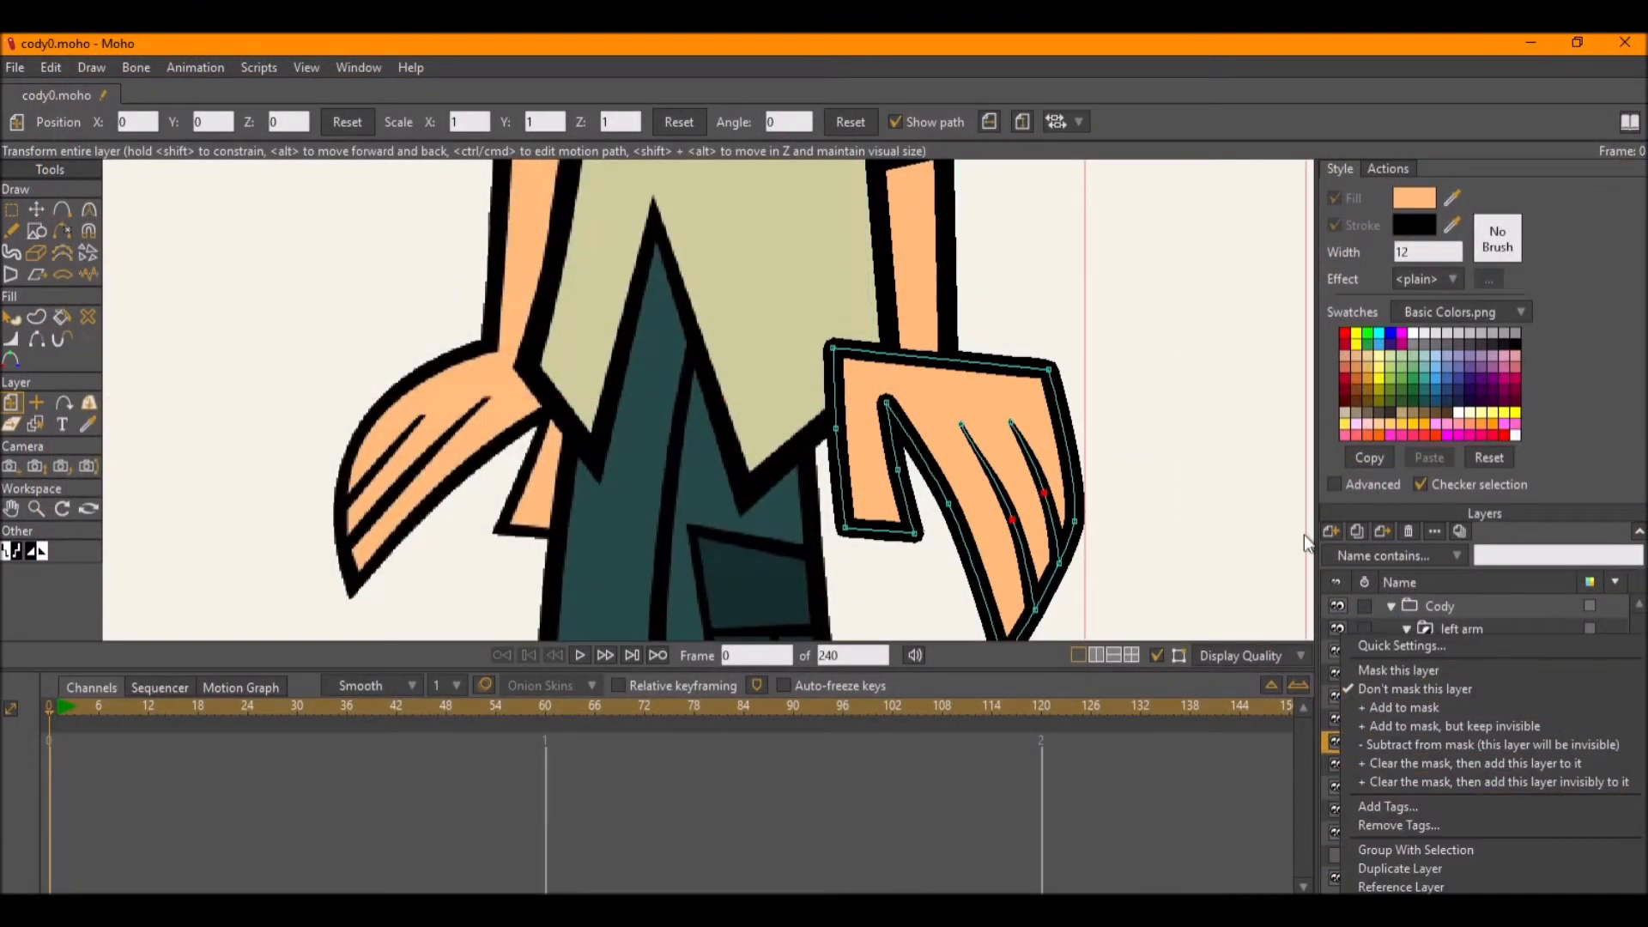
click(1330, 531)
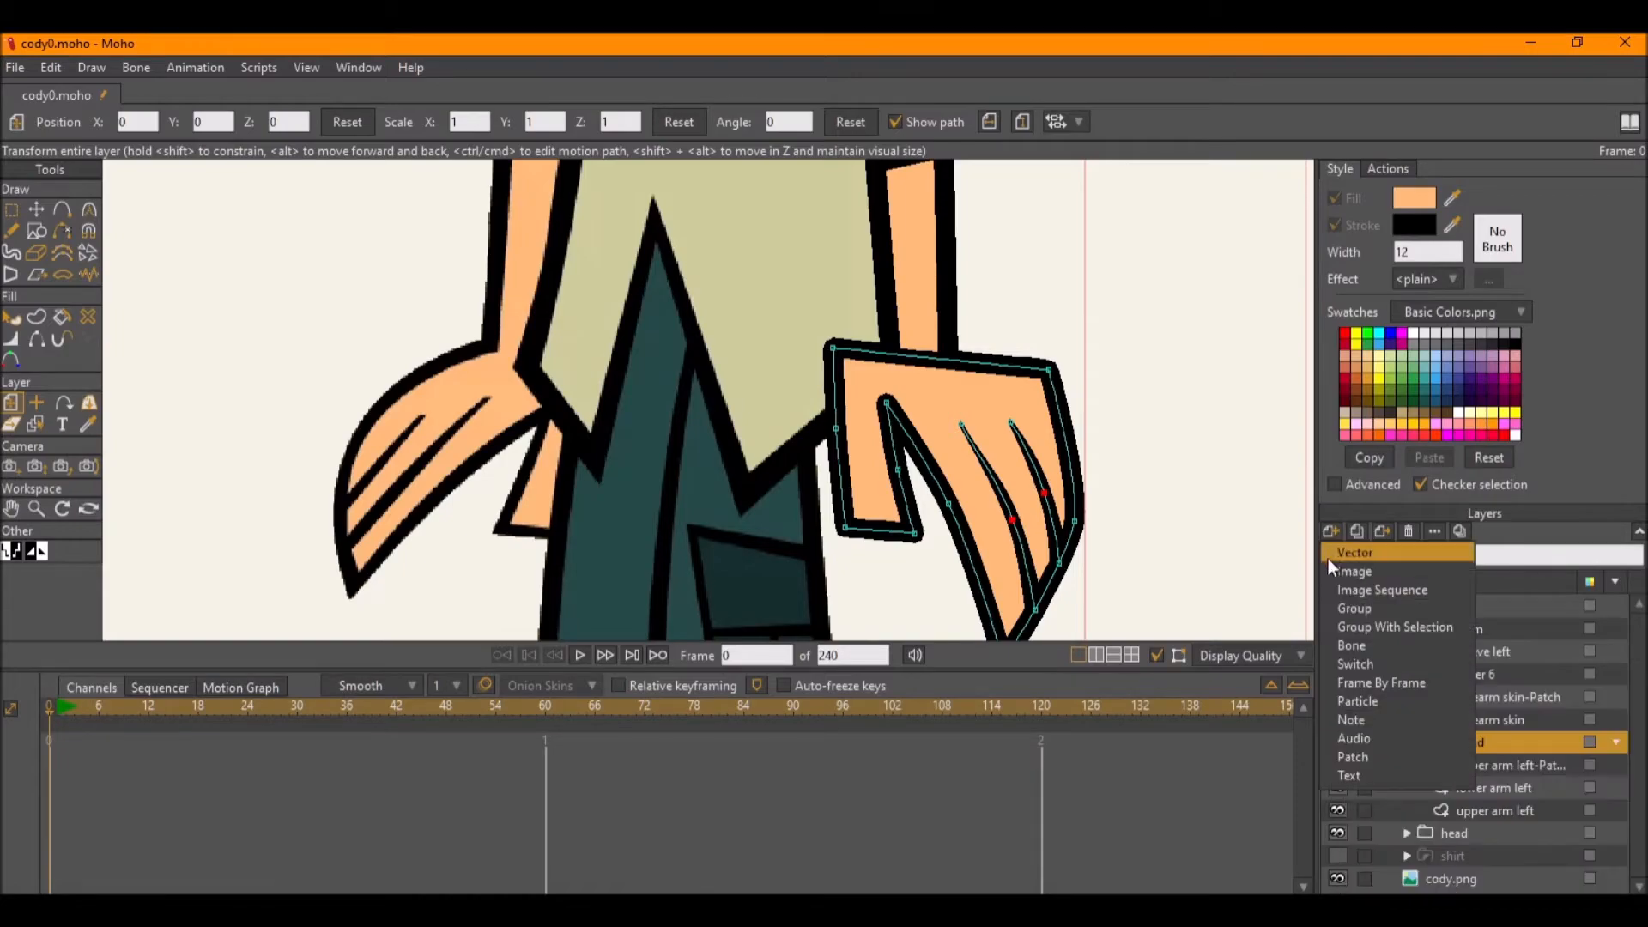
click(1384, 755)
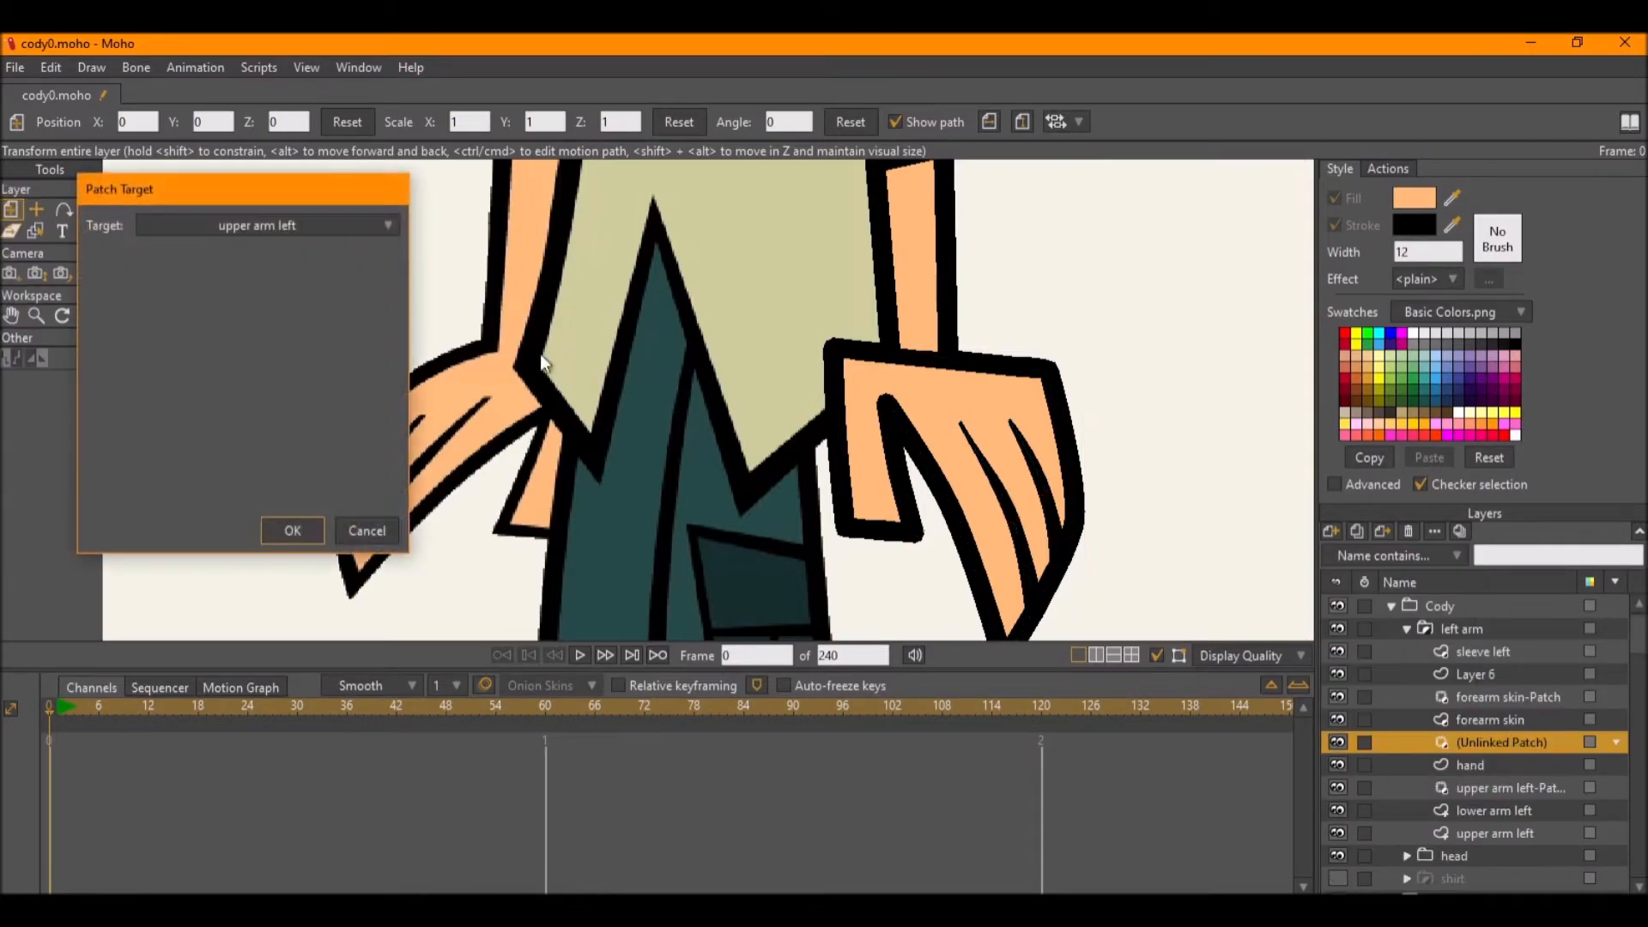
click(199, 224)
click(224, 285)
click(293, 530)
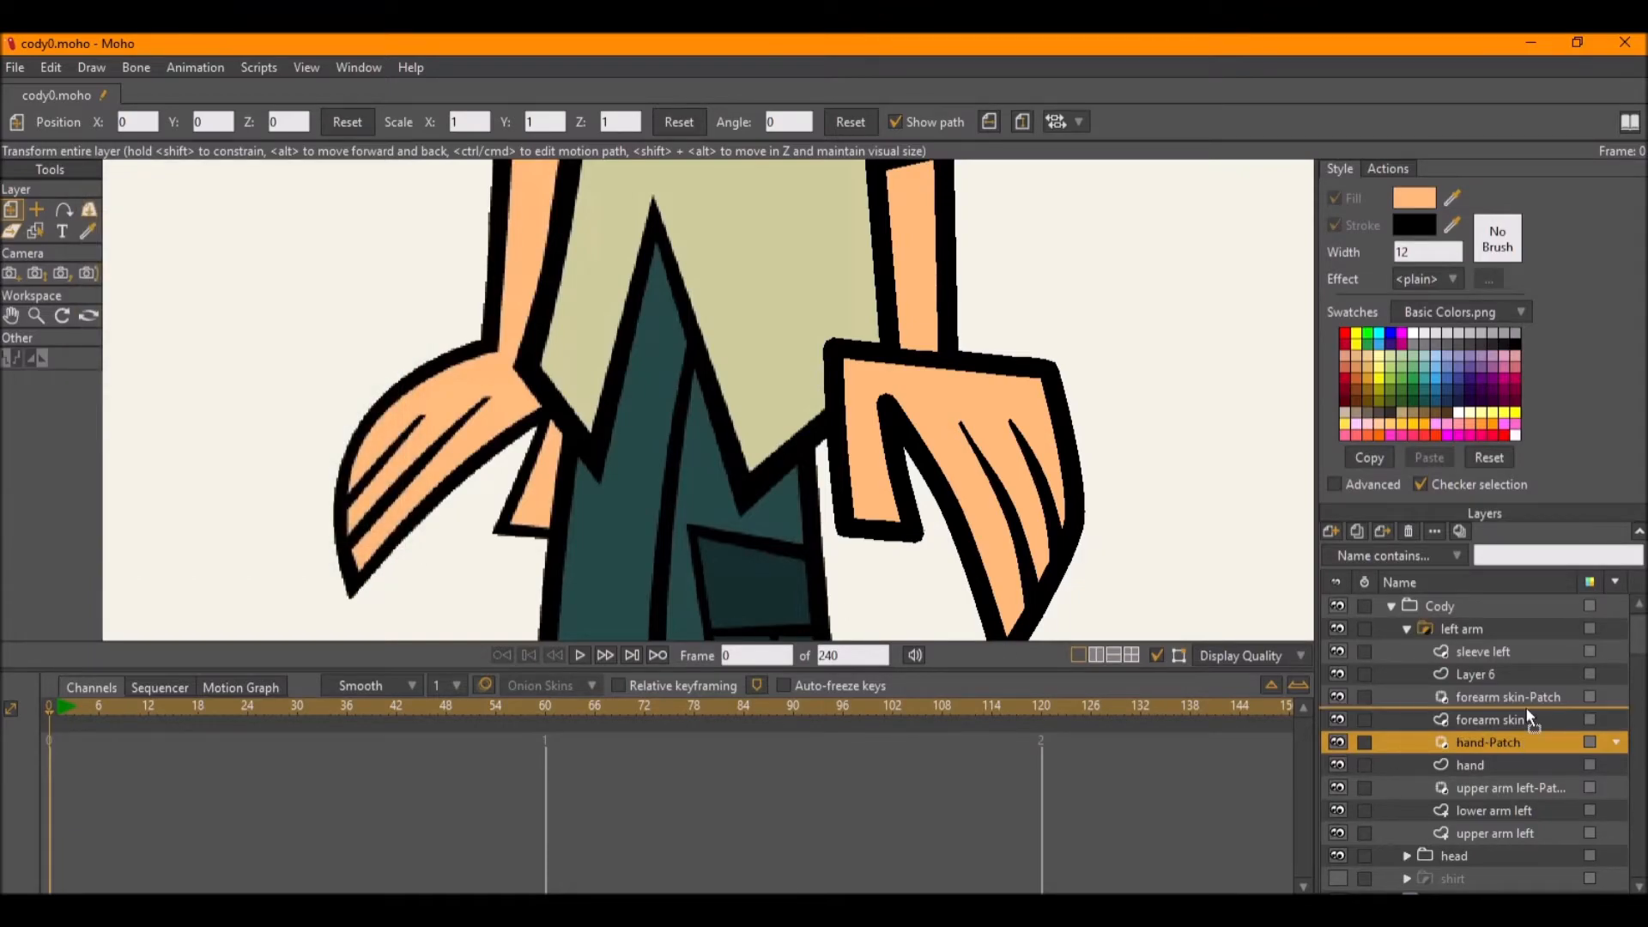
key(ctrl+r)
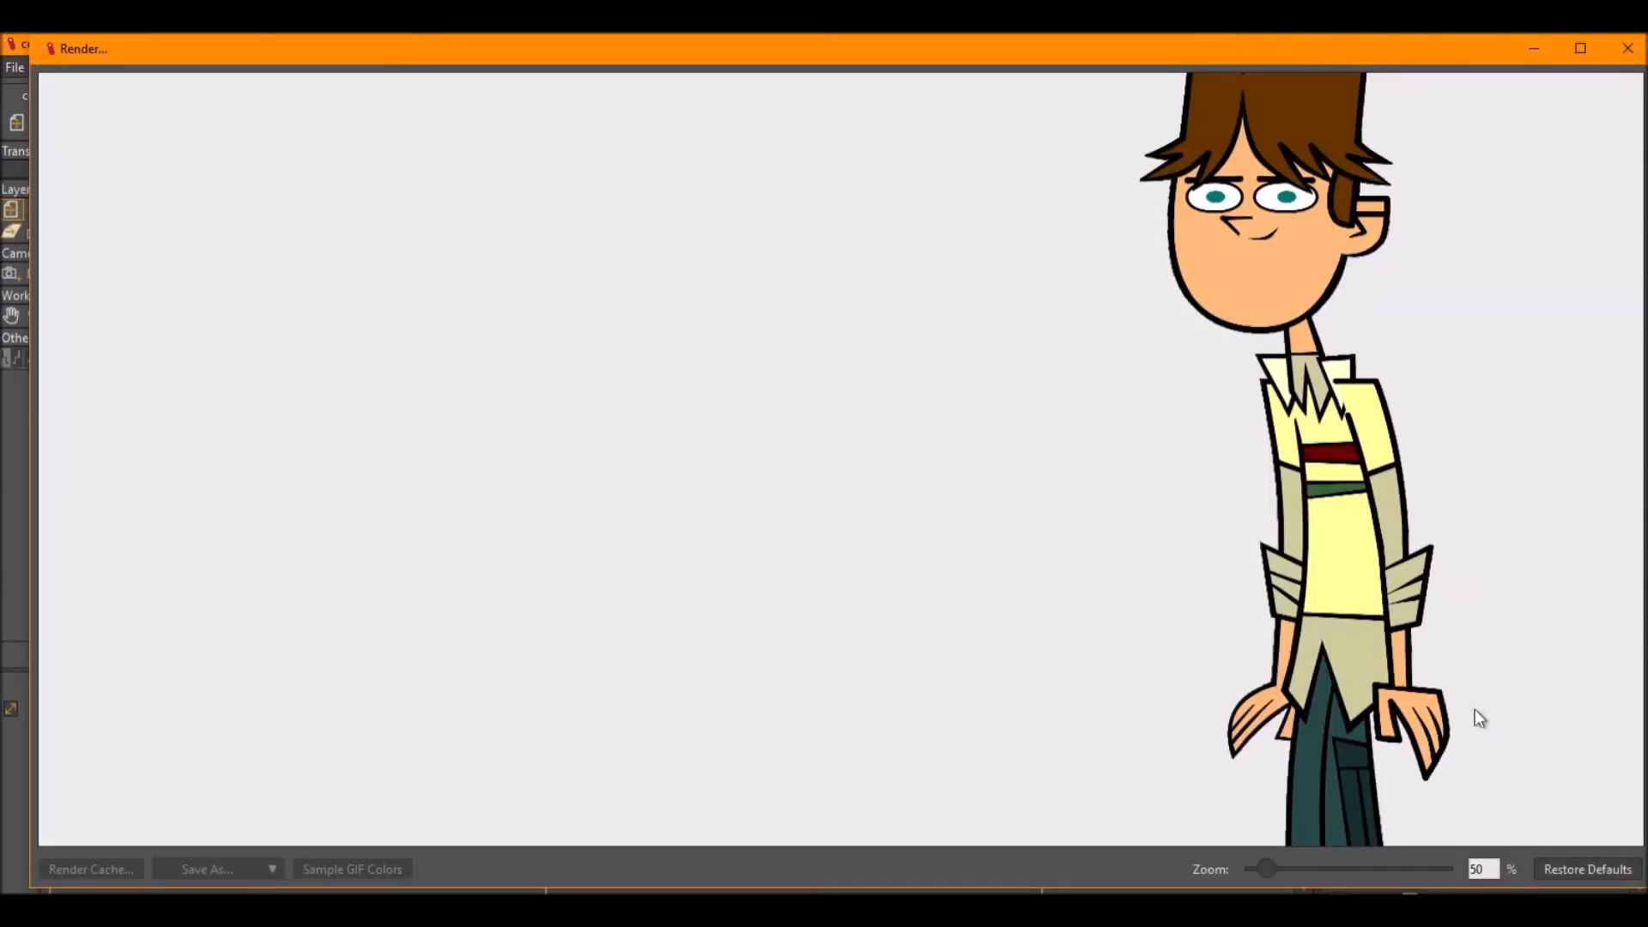
click(1628, 48)
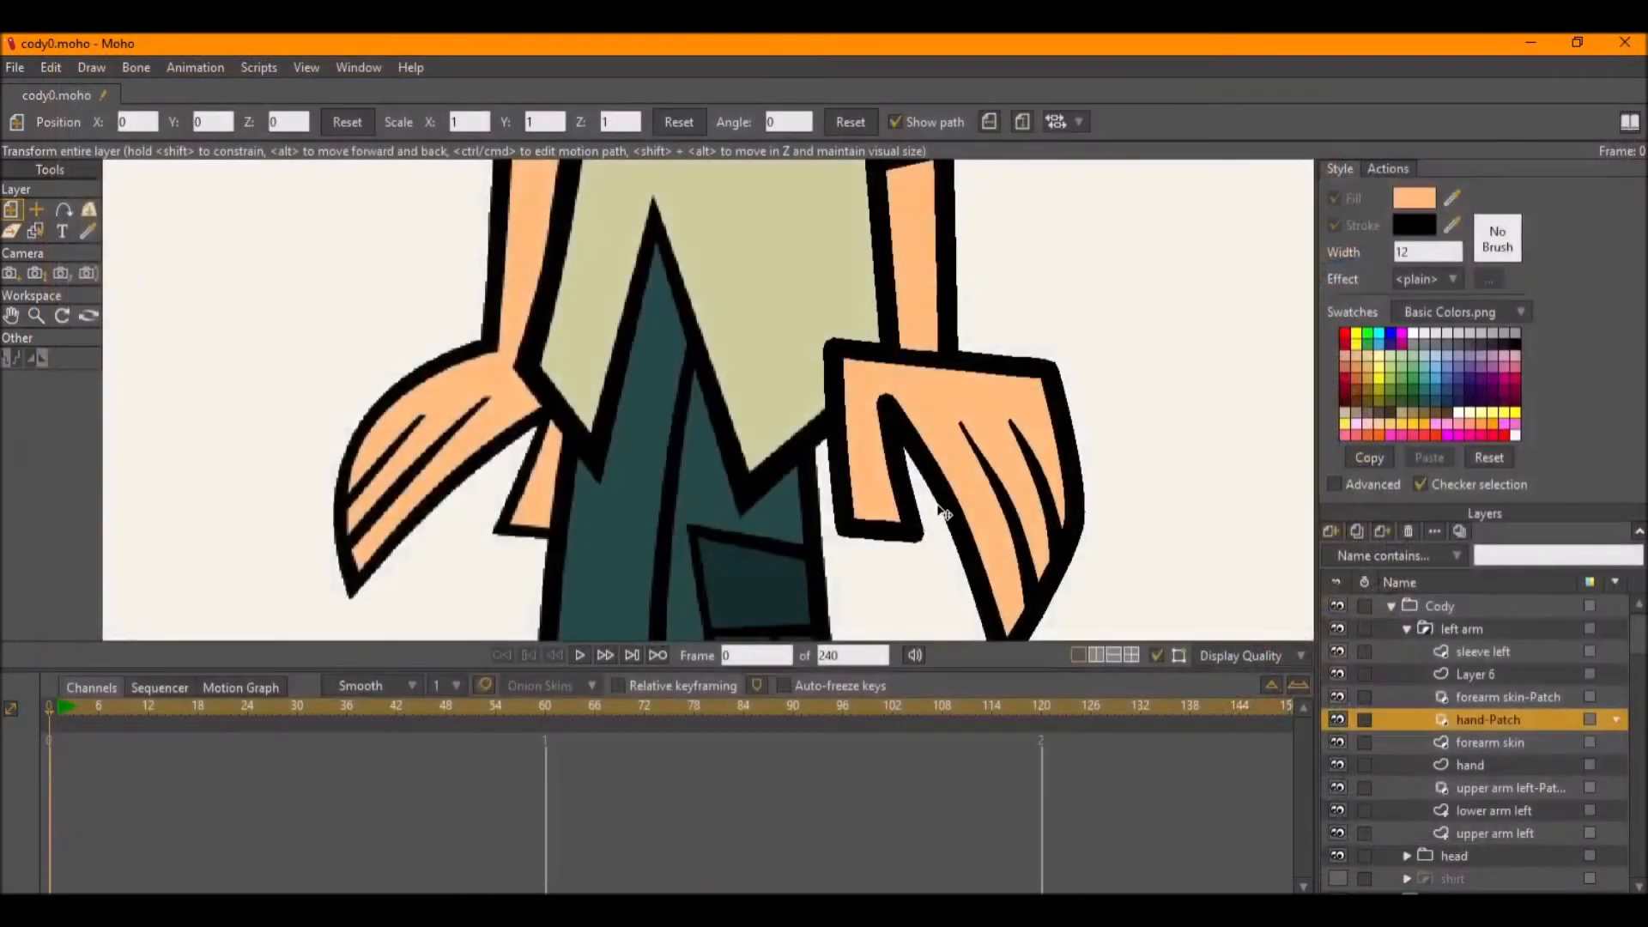
Collapse the left arm group and duplicate it within the Cody group.
click(1406, 630)
scroll(862, 386, down, 2)
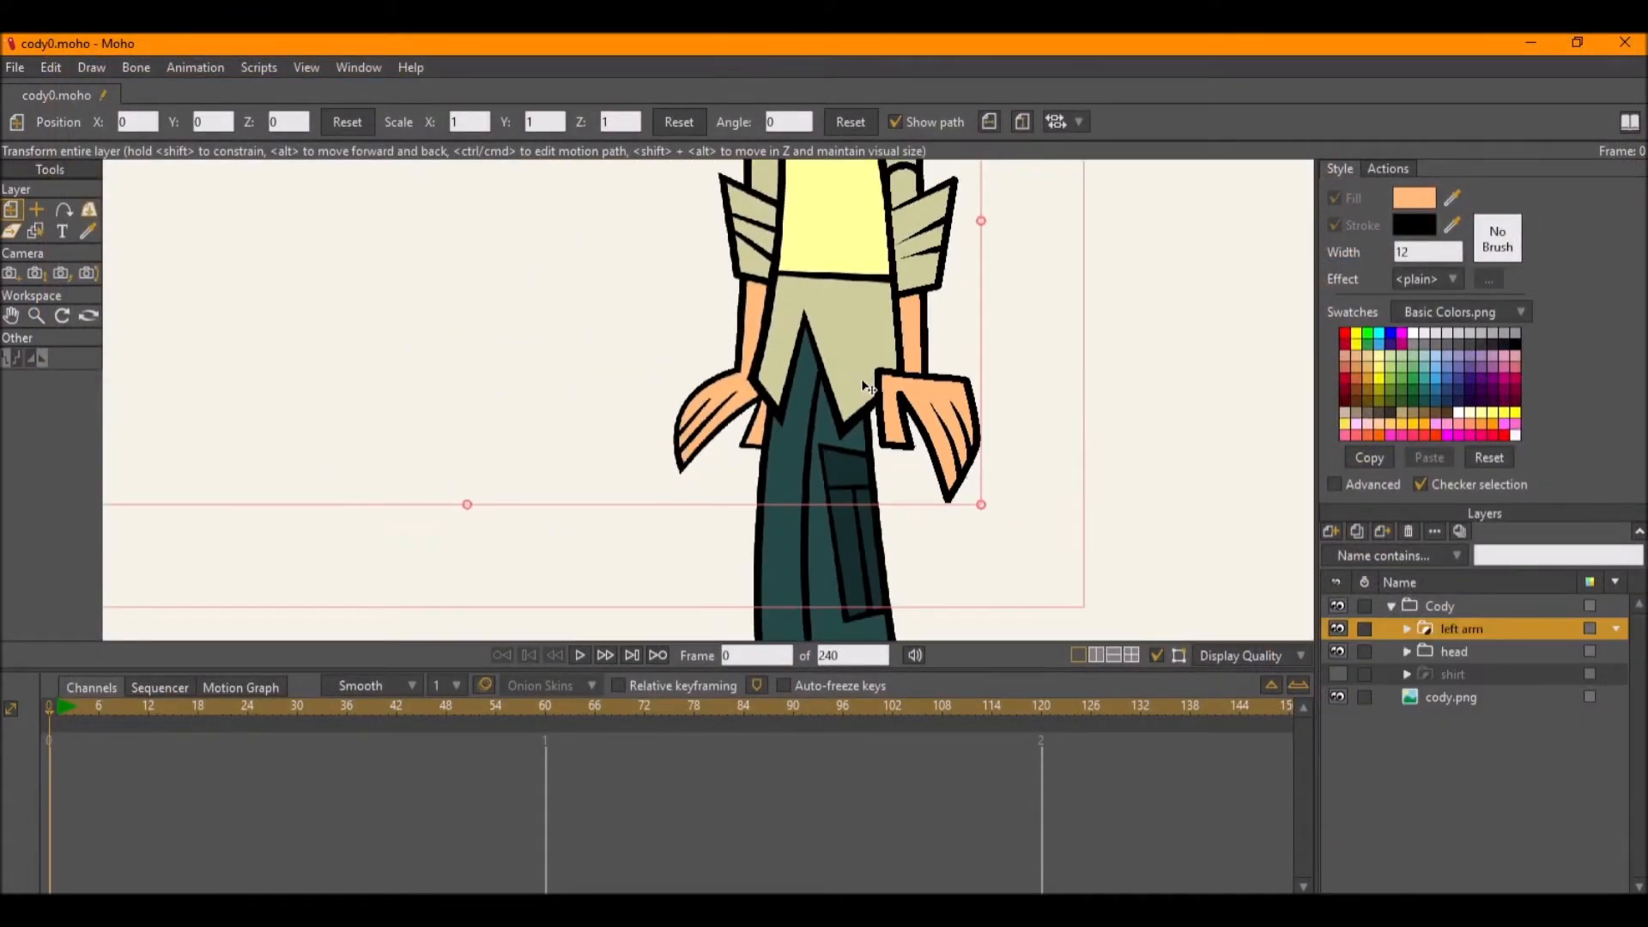
drag(850, 317, 770, 497)
drag(730, 369, 766, 389)
scroll(766, 389, down, 1)
scroll(771, 391, down, 1)
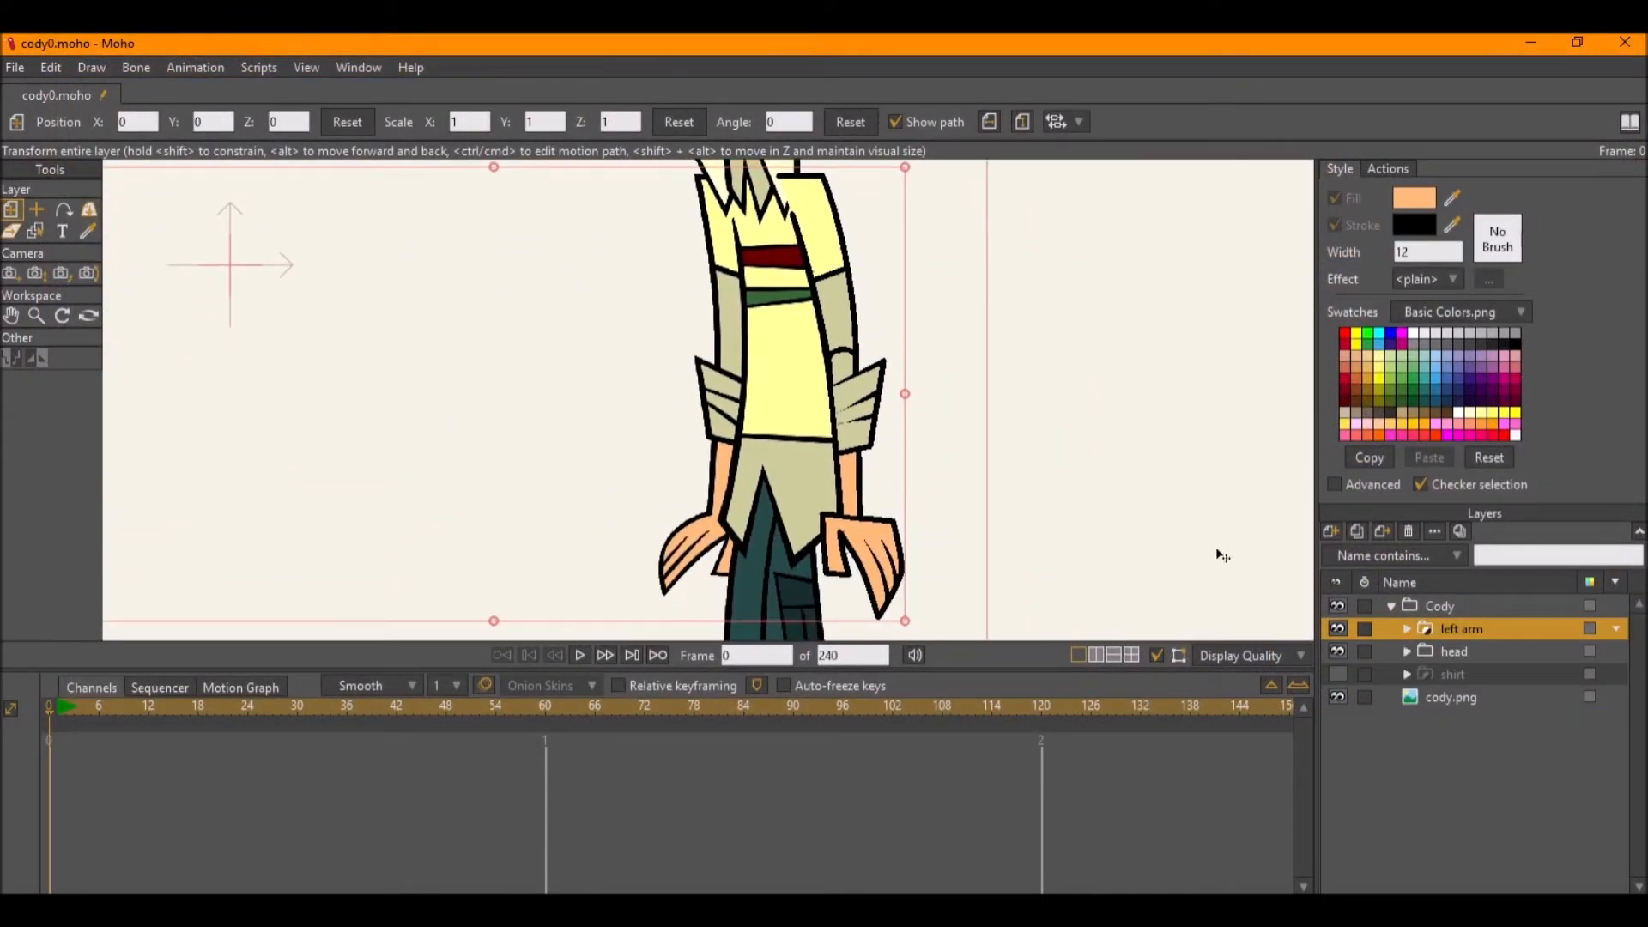
right_click(1466, 632)
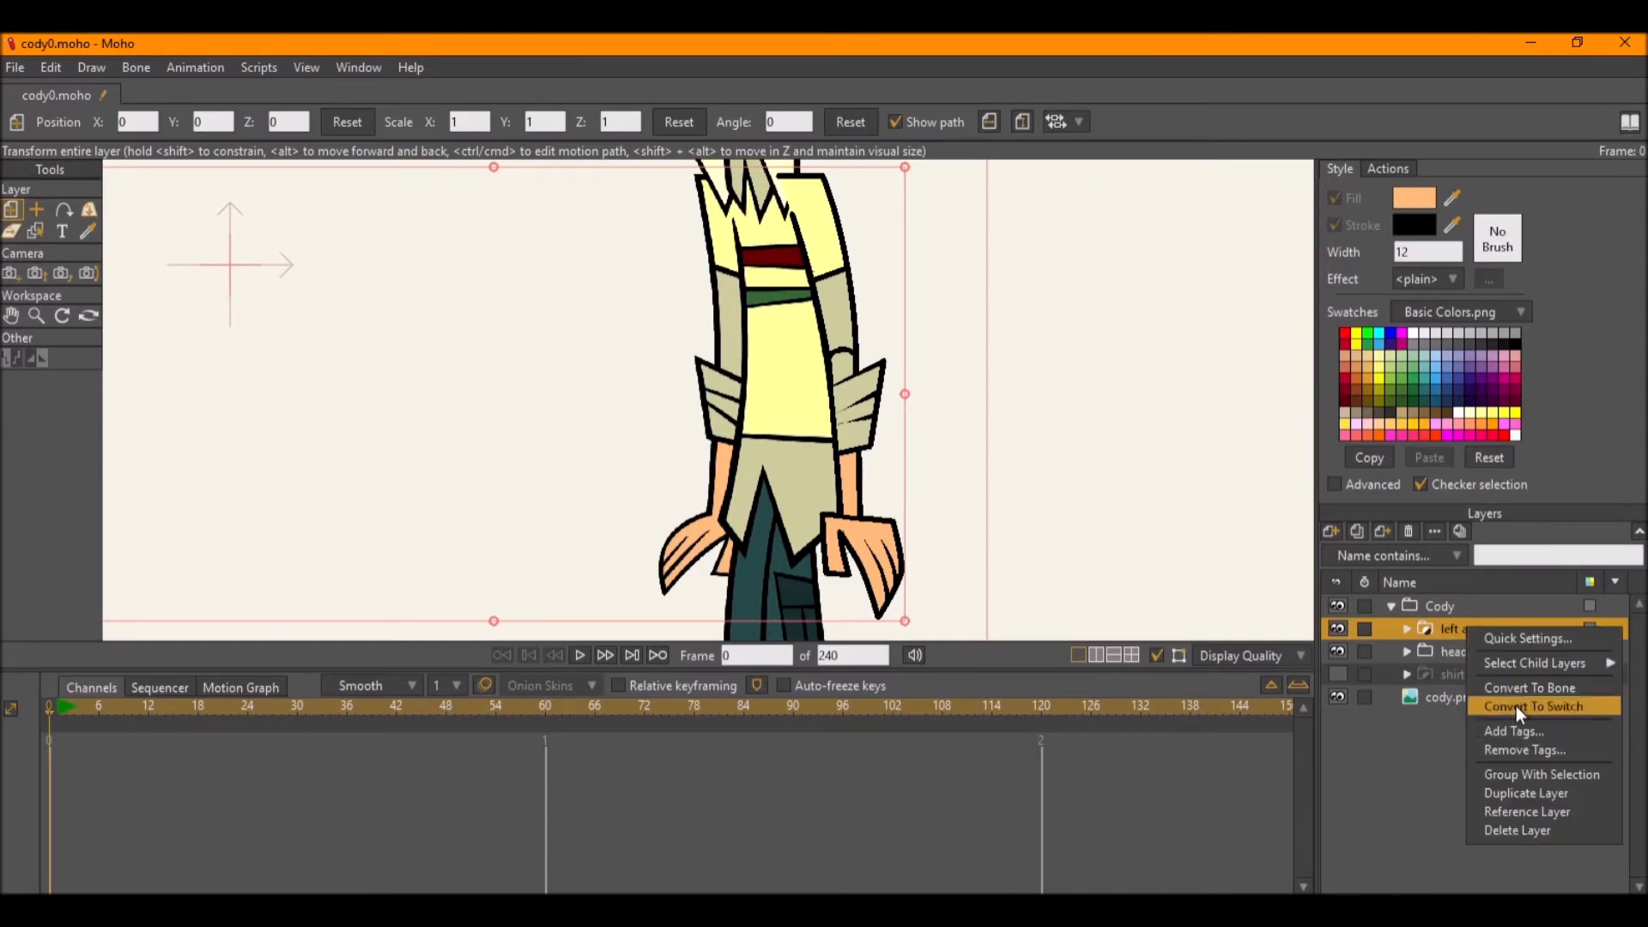
click(1533, 790)
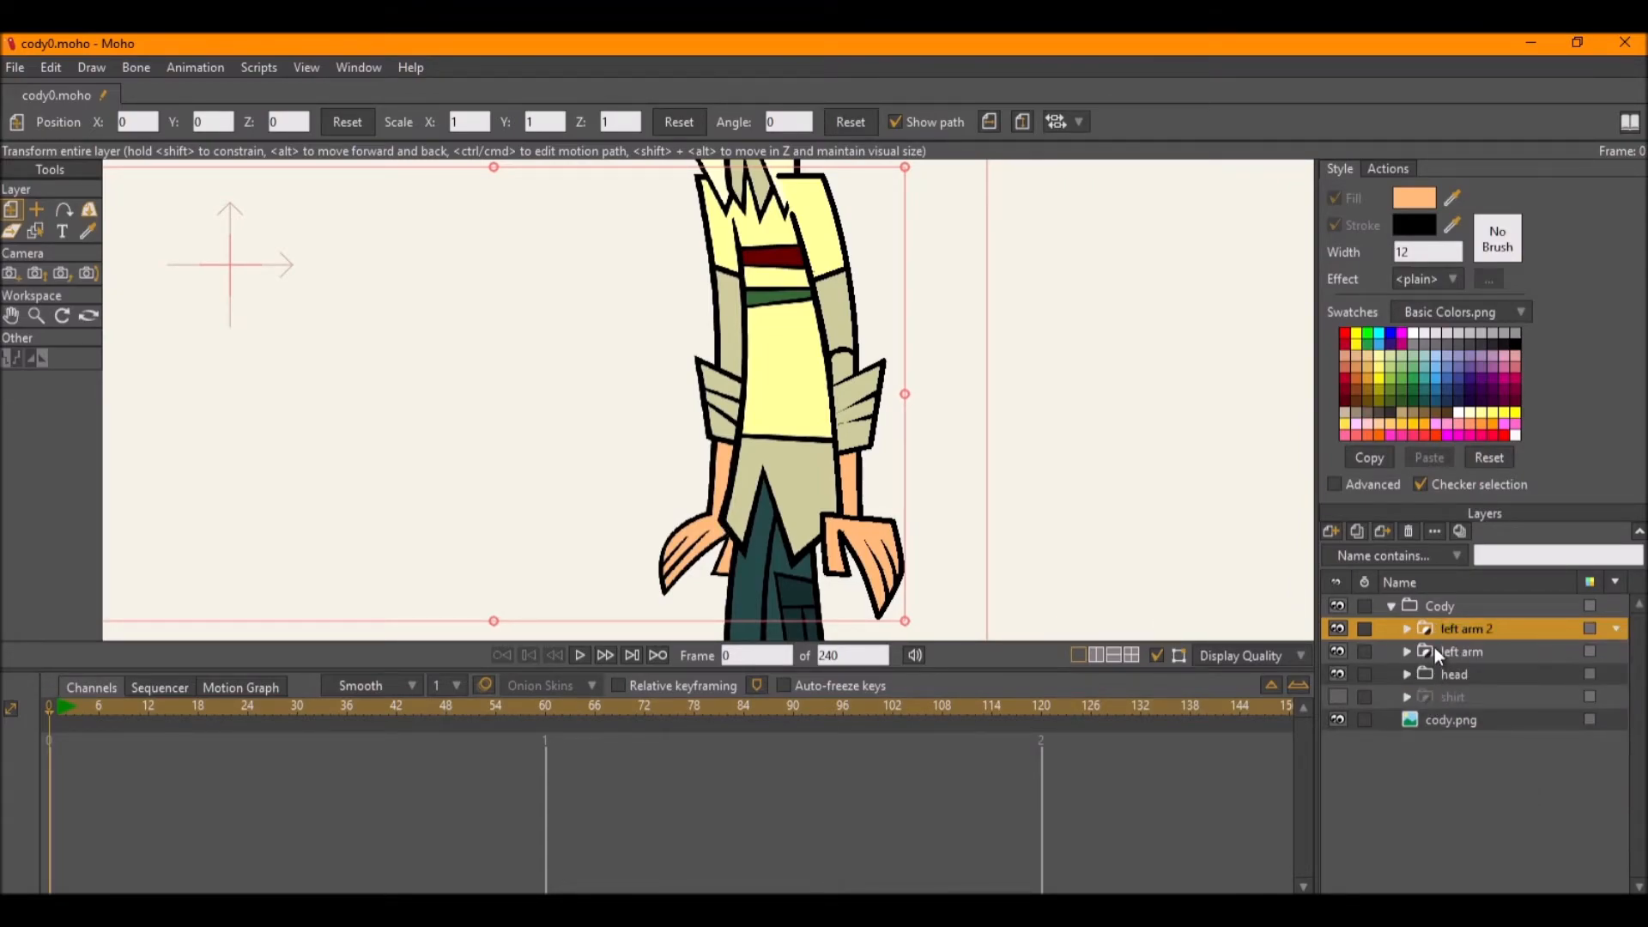
Rename the duplicated arm group as right arm.
double_click(1466, 630)
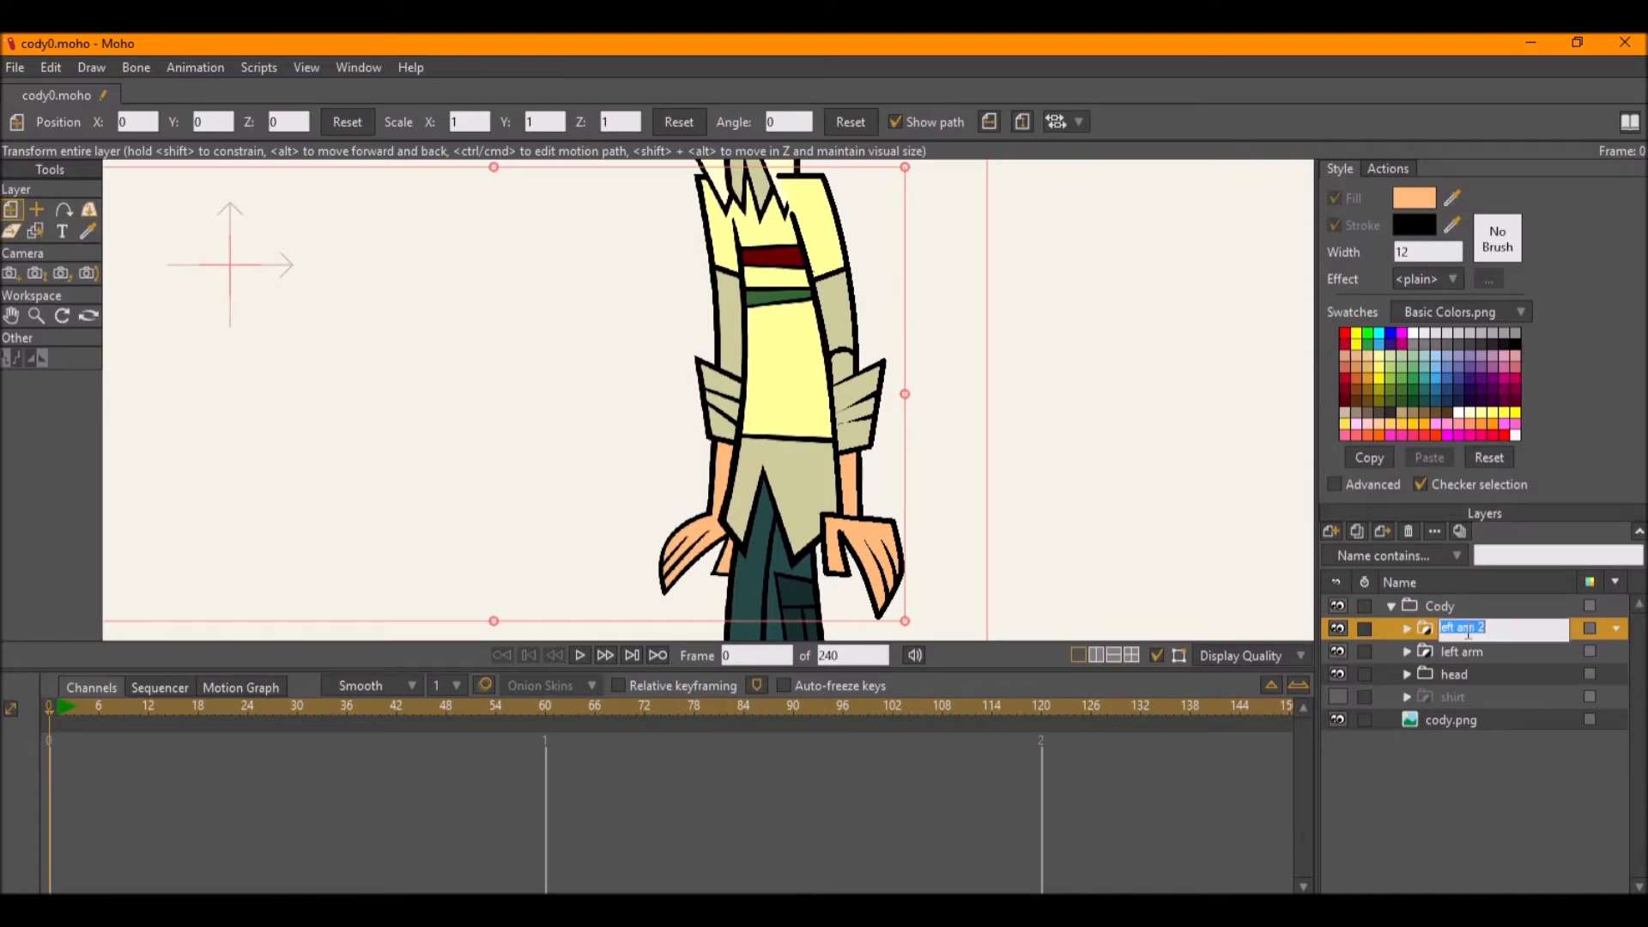
text(right)
key(Return)
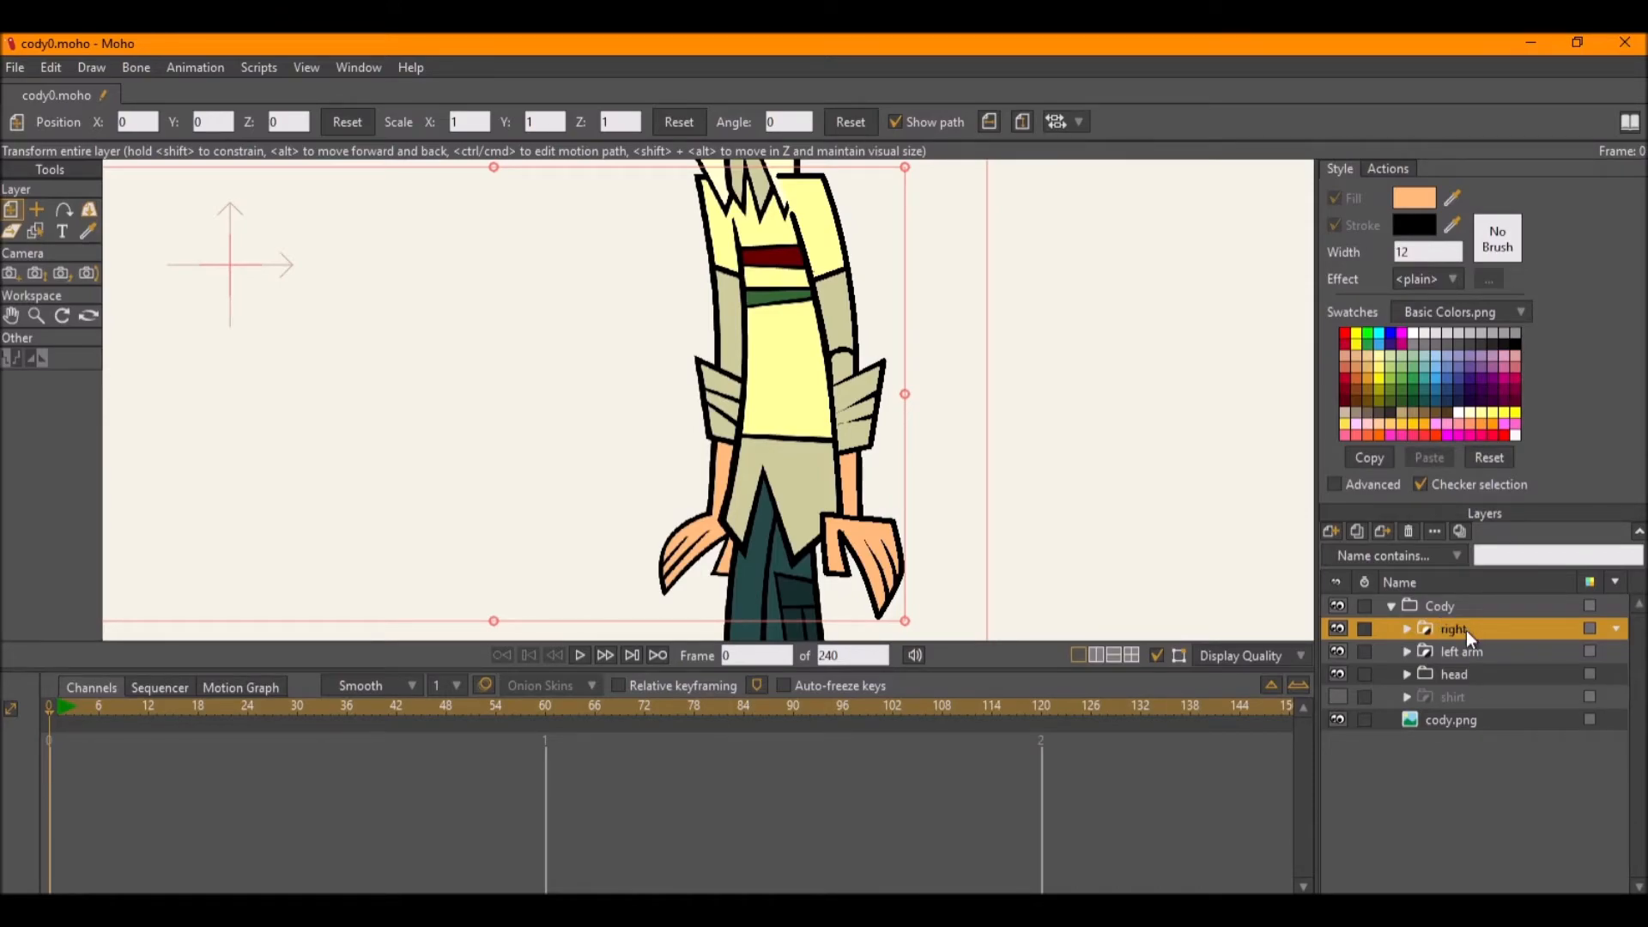
text(arm)
Set the right arm group's origin to the centre of its artwork.
drag(854, 348, 864, 380)
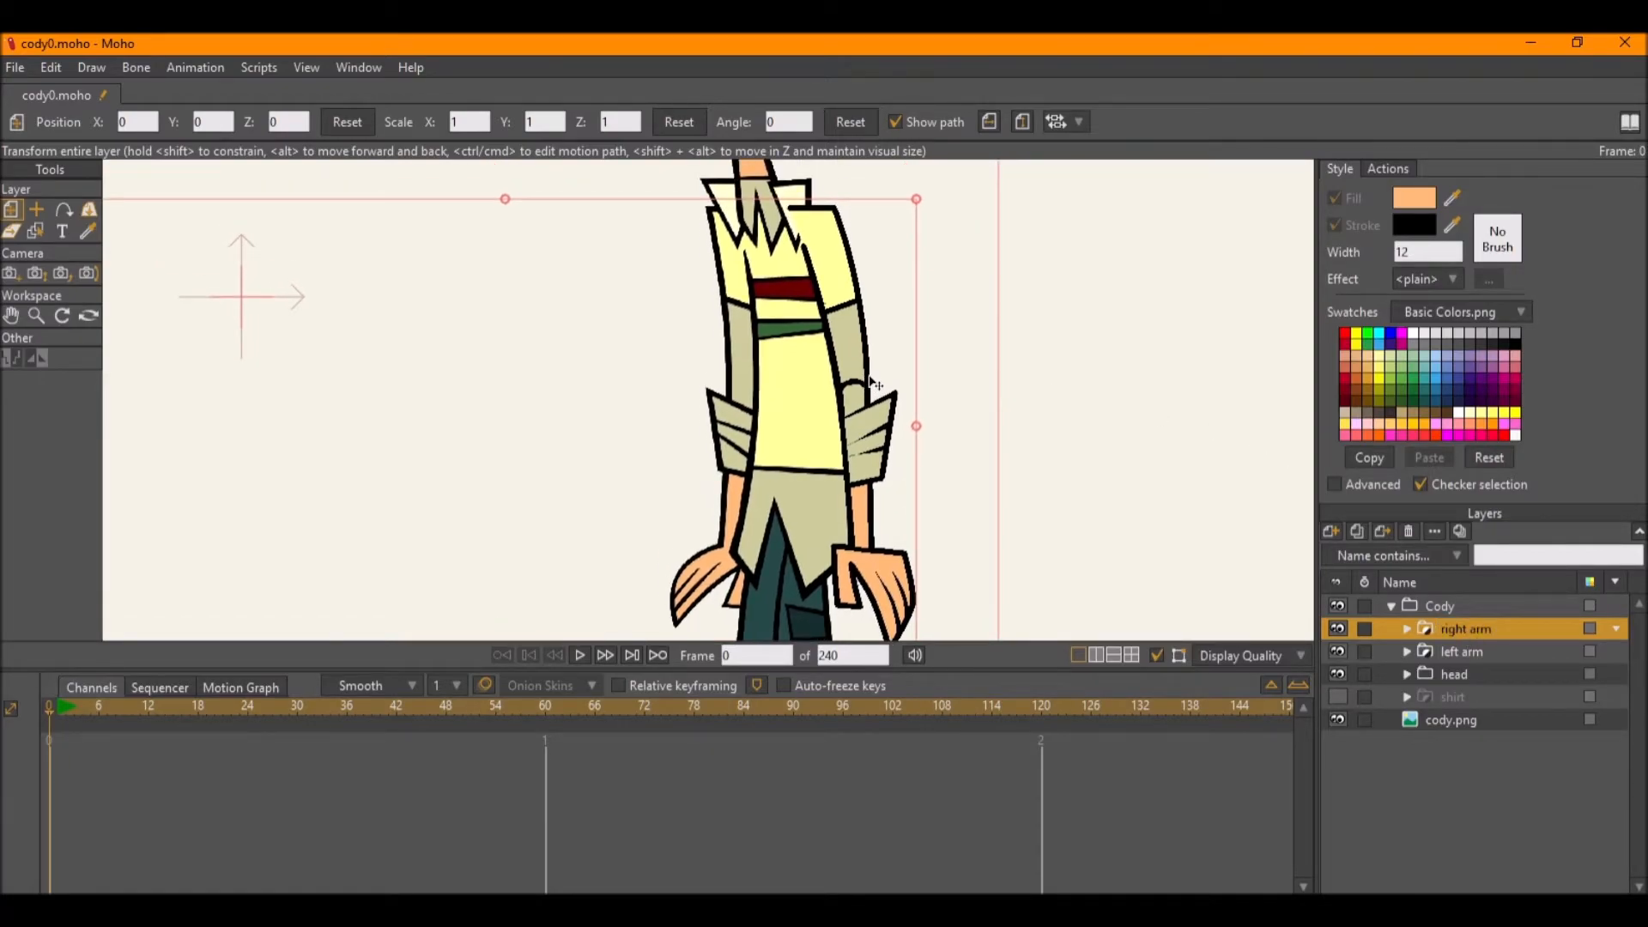
scroll(874, 384, down, 3)
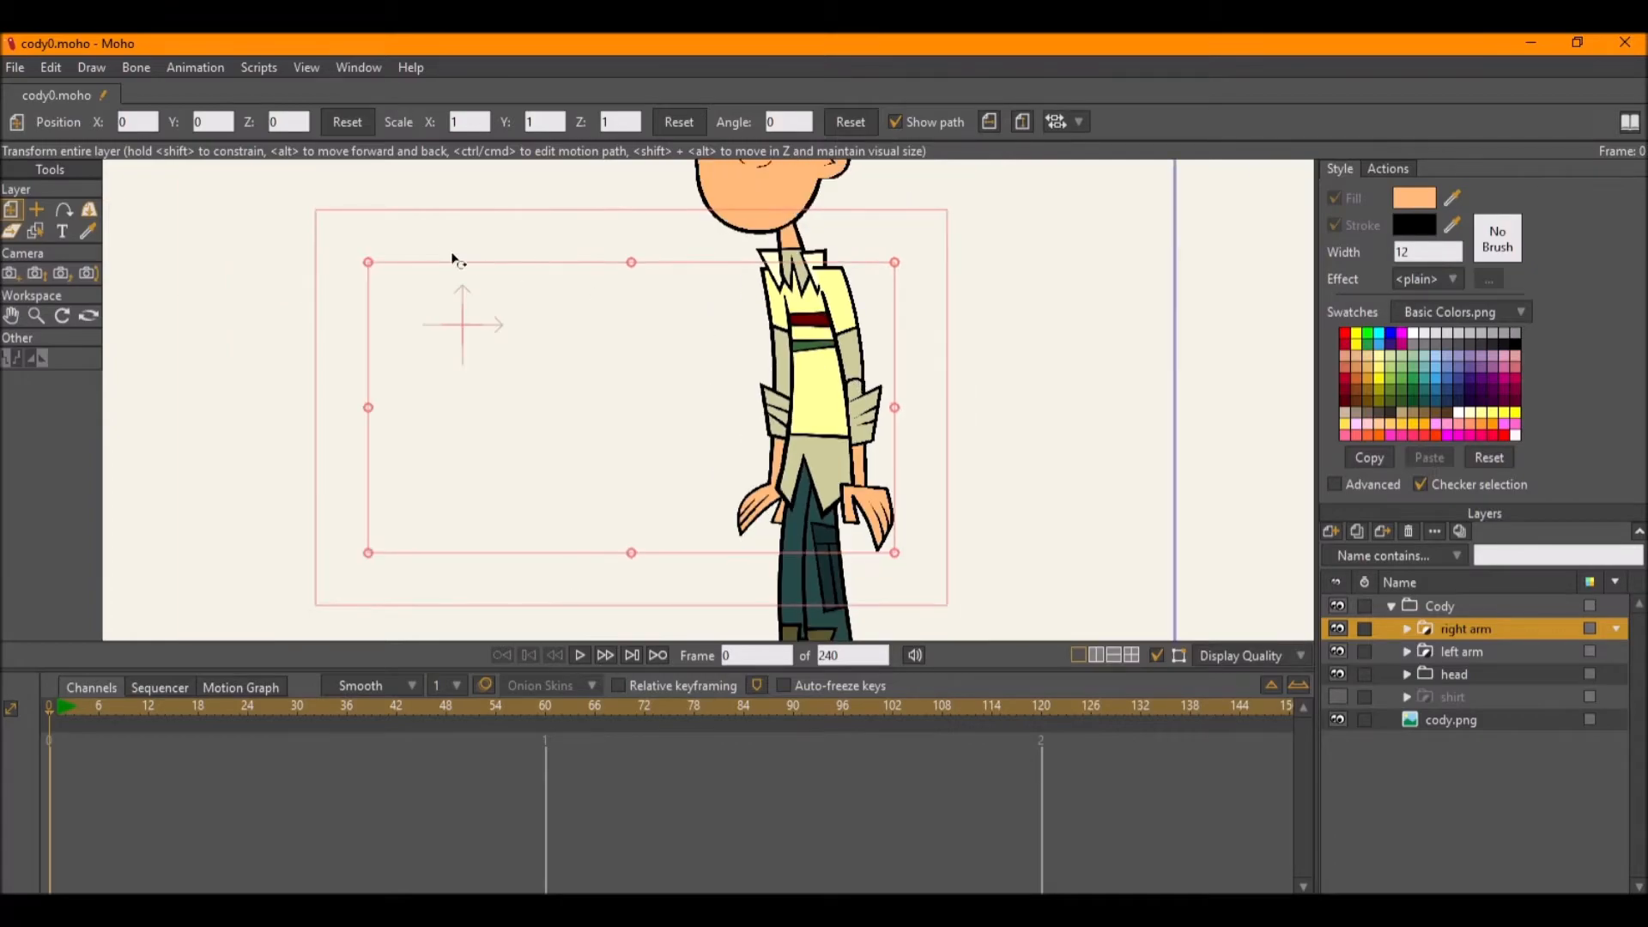
click(37, 210)
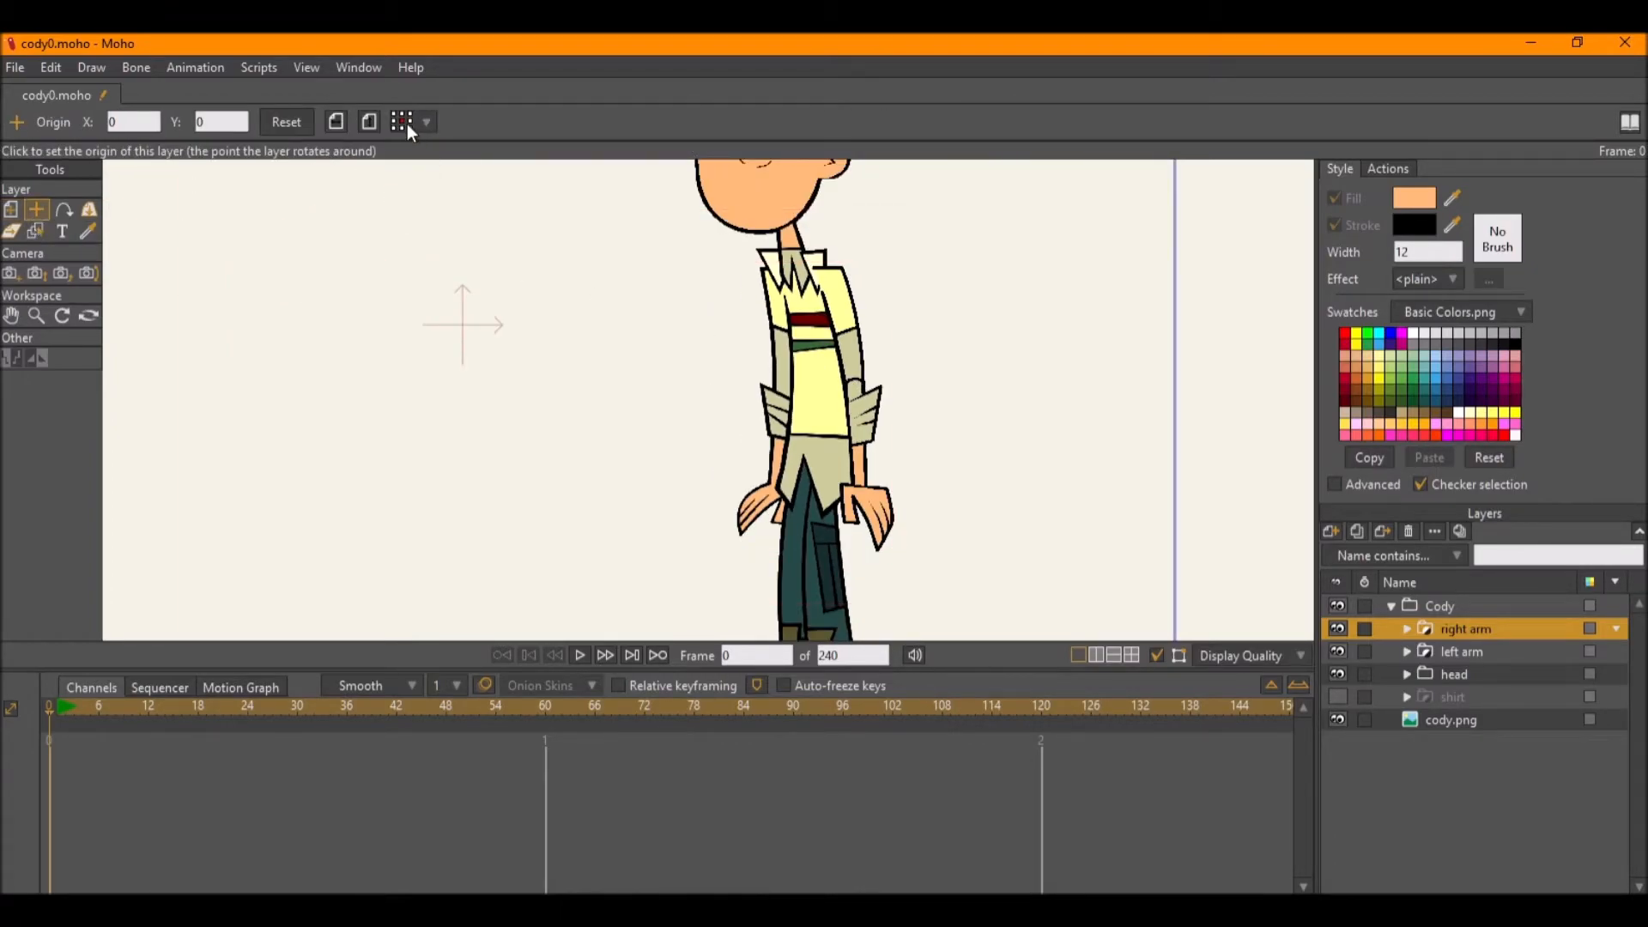
click(407, 123)
click(409, 223)
click(13, 208)
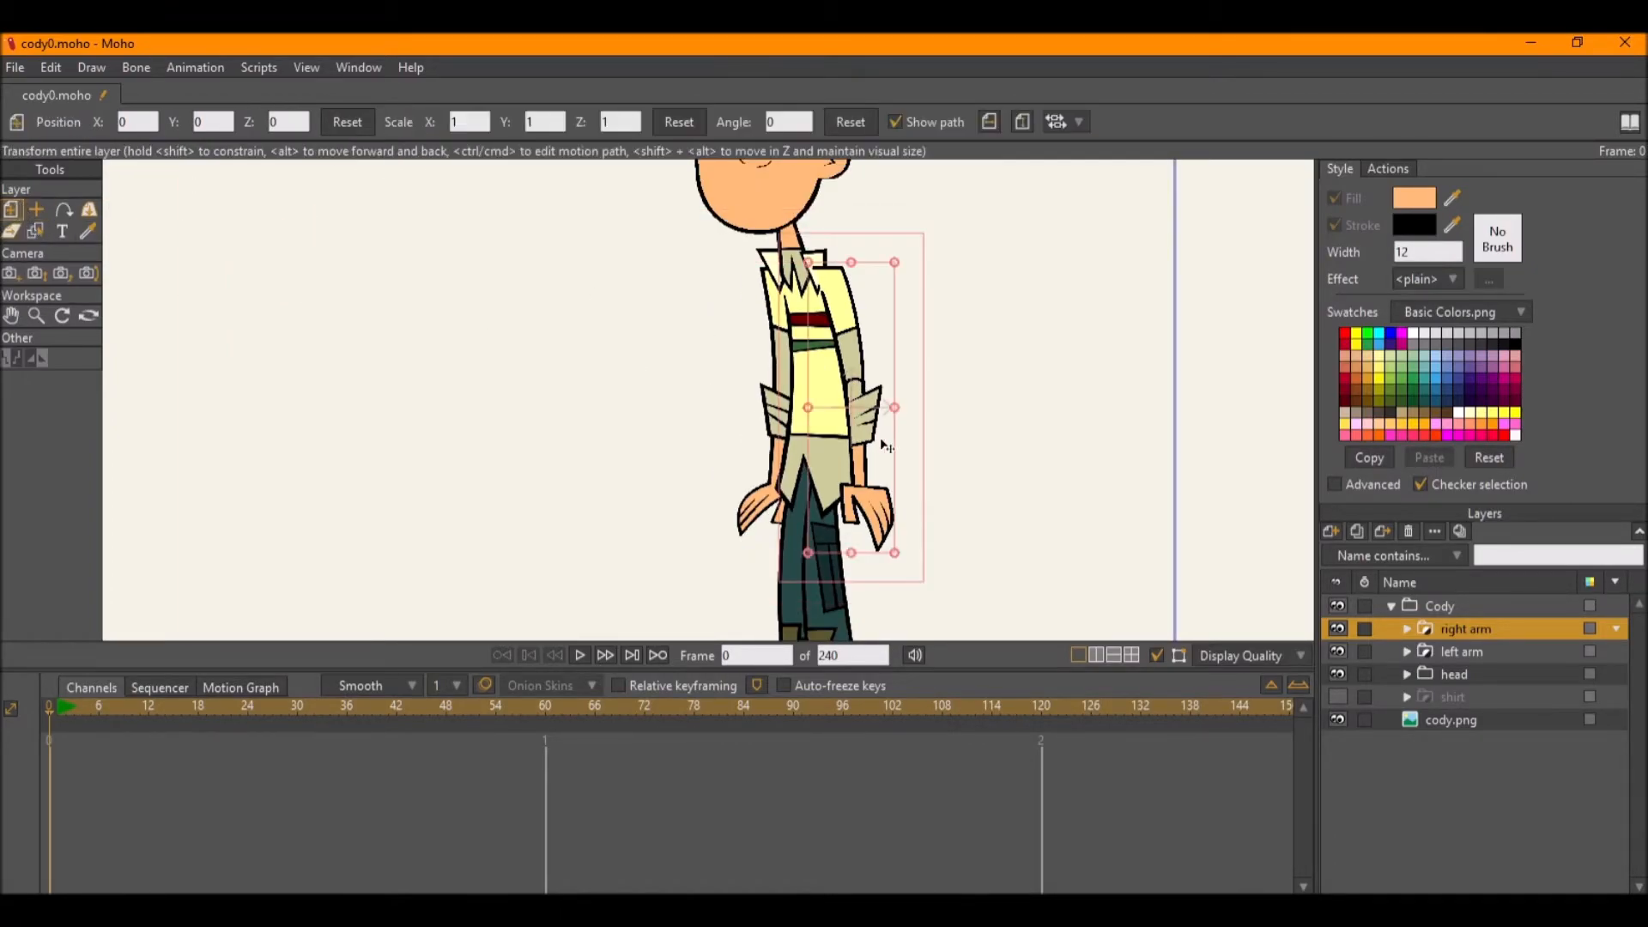
Move the right arm group over the character's opposite arm at X about -0.18 and rotate it to about -7.9 degrees.
drag(872, 457, 825, 455)
scroll(816, 391, up, 2)
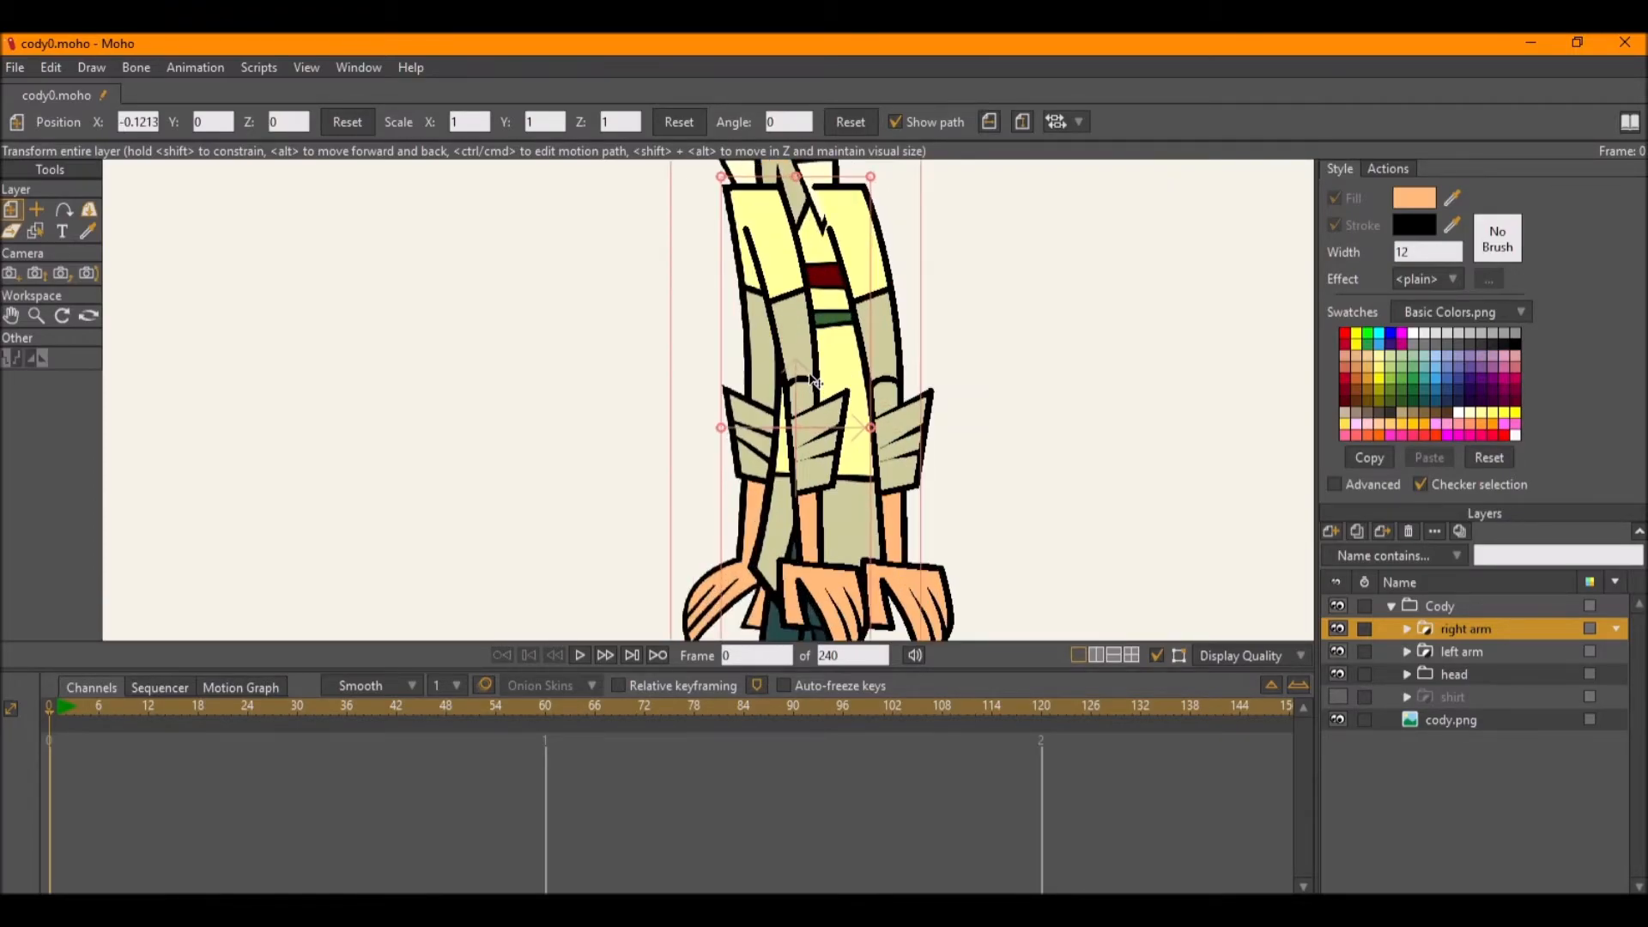
drag(882, 311, 894, 332)
drag(777, 378, 735, 375)
scroll(743, 377, up, 3)
scroll(772, 309, down, 3)
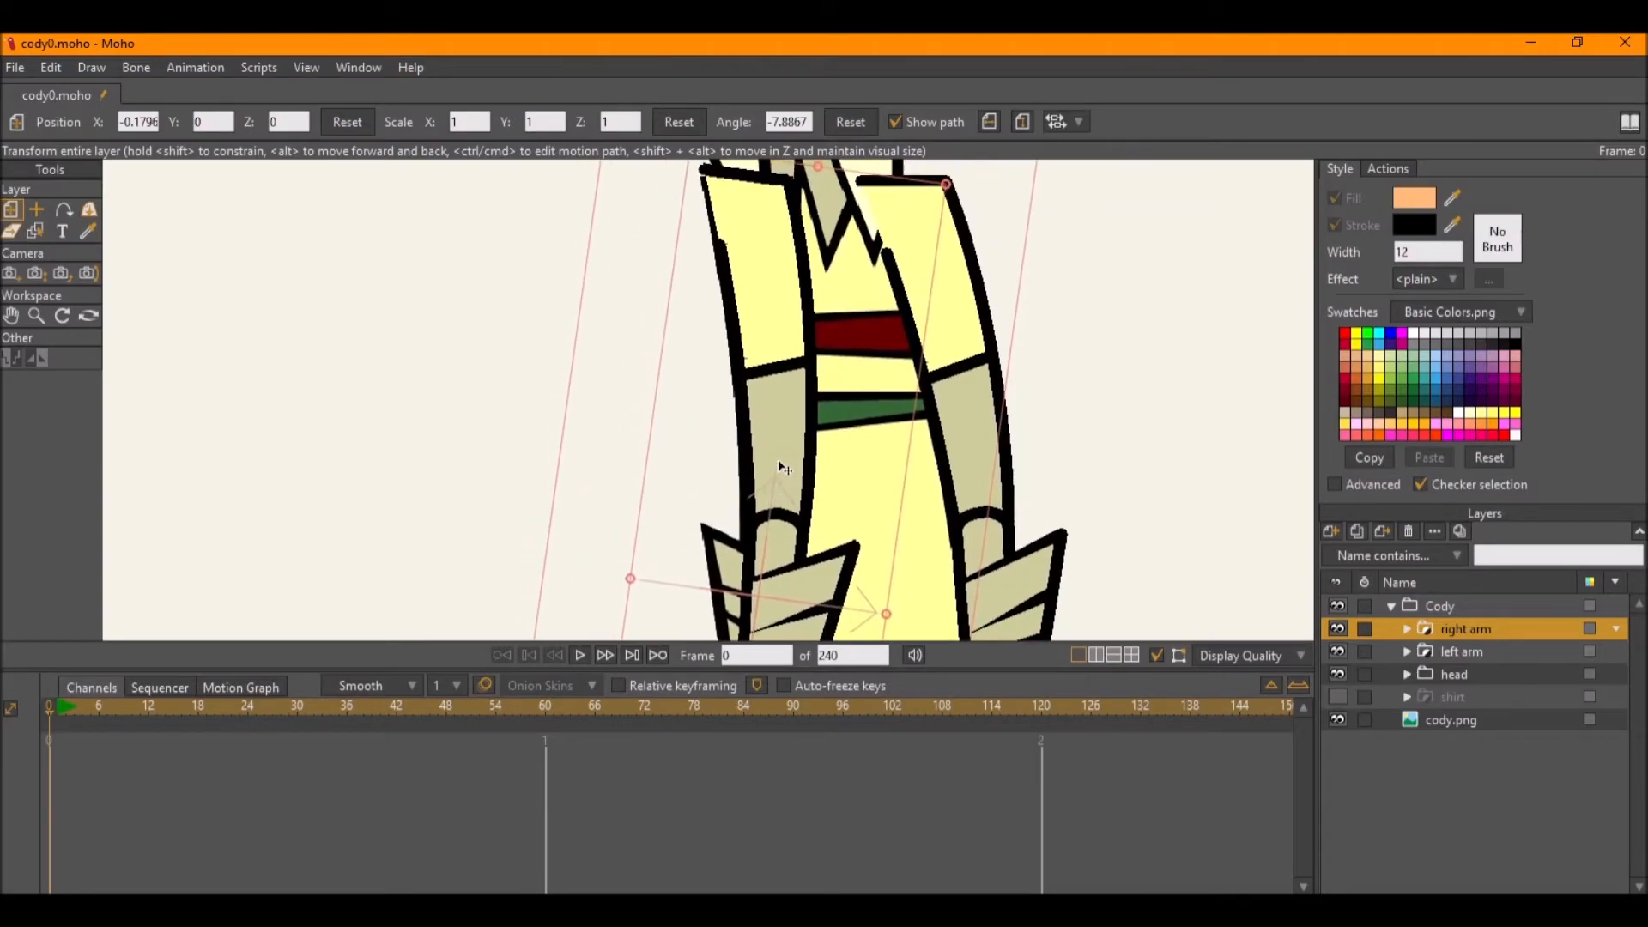
scroll(773, 292, up, 4)
scroll(750, 314, up, 4)
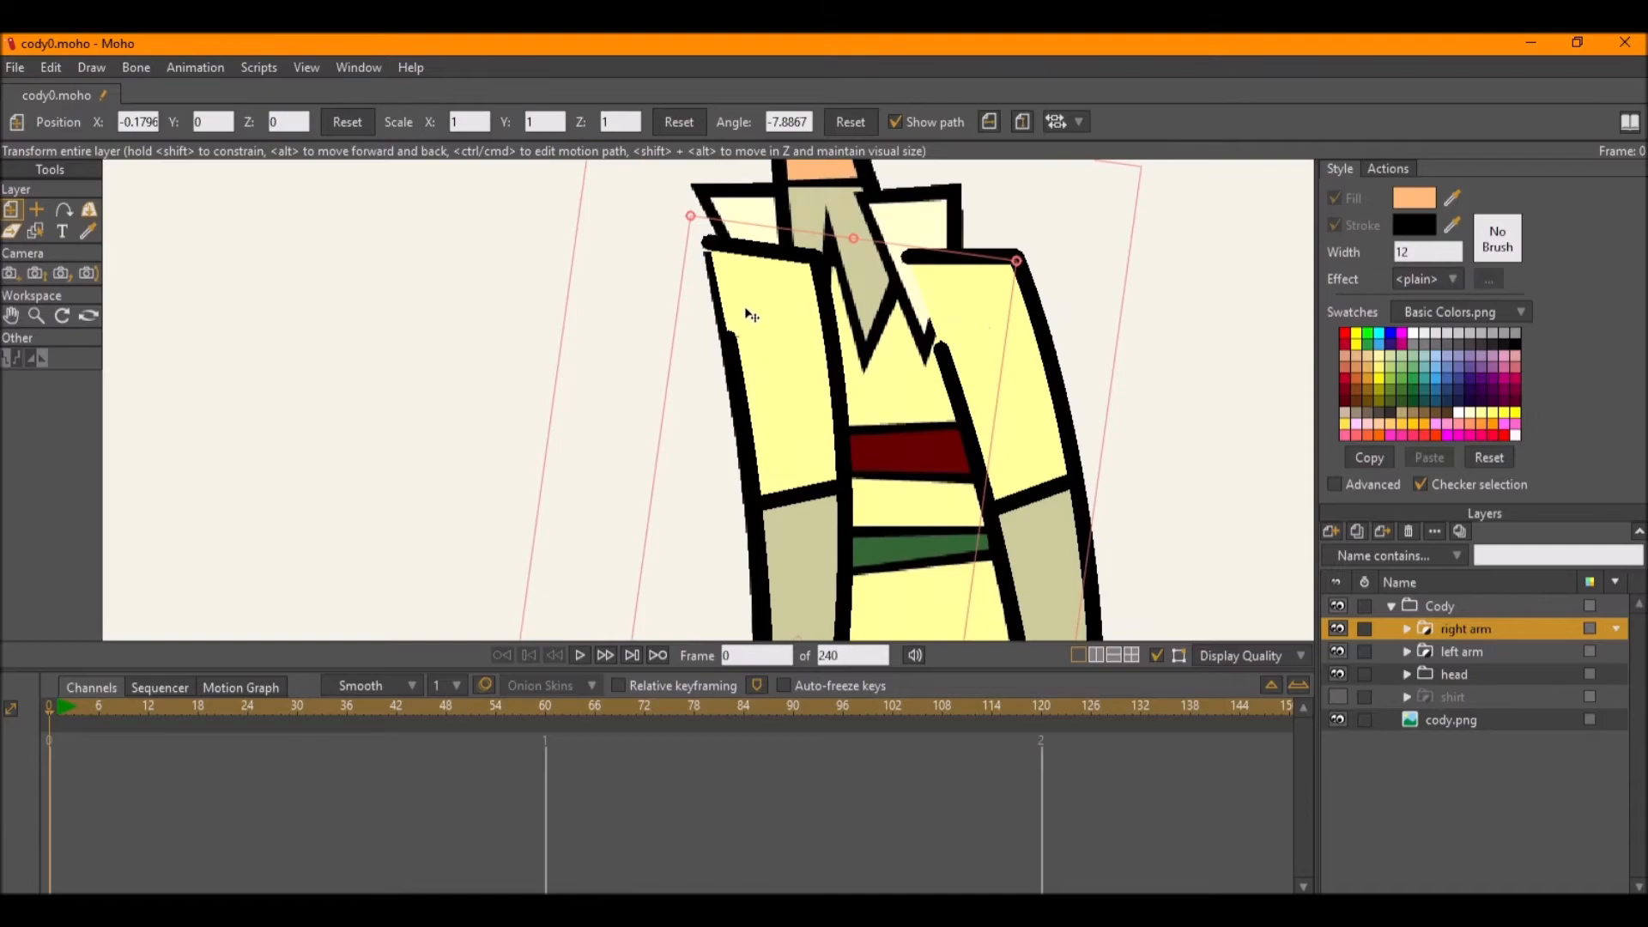
ctrl+alt+click(749, 314)
scroll(750, 314, up, 3)
key(h)
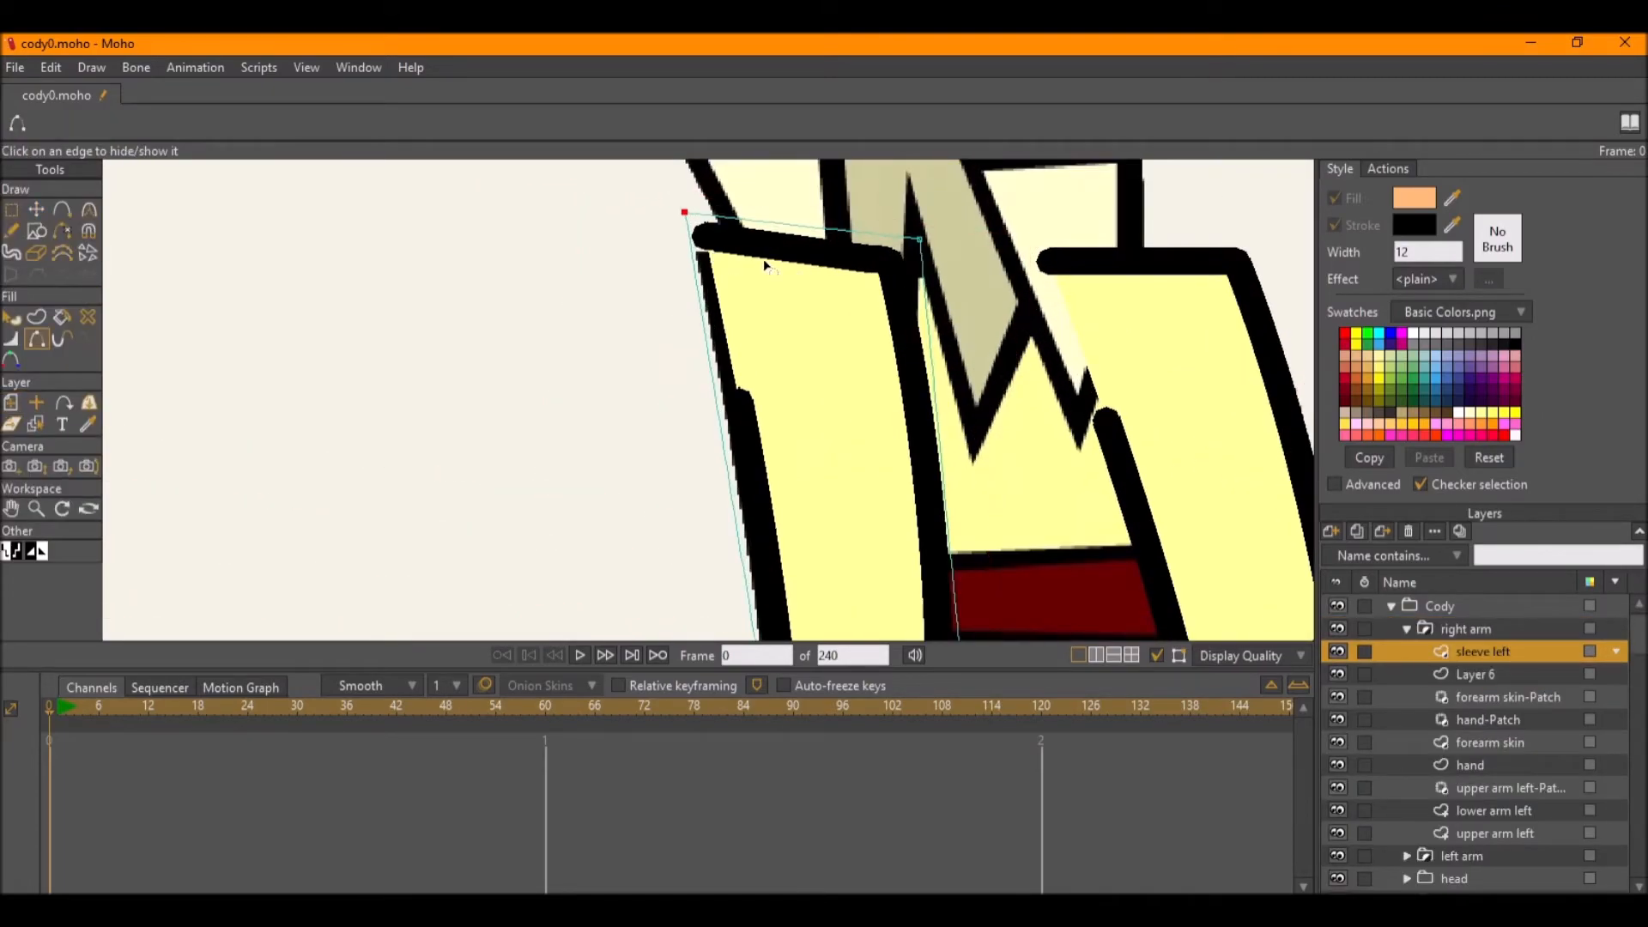
Check the Y position of the outer top corner point on the left arm group's upper arm left layer.
key(g)
ctrl+alt+click(1092, 274)
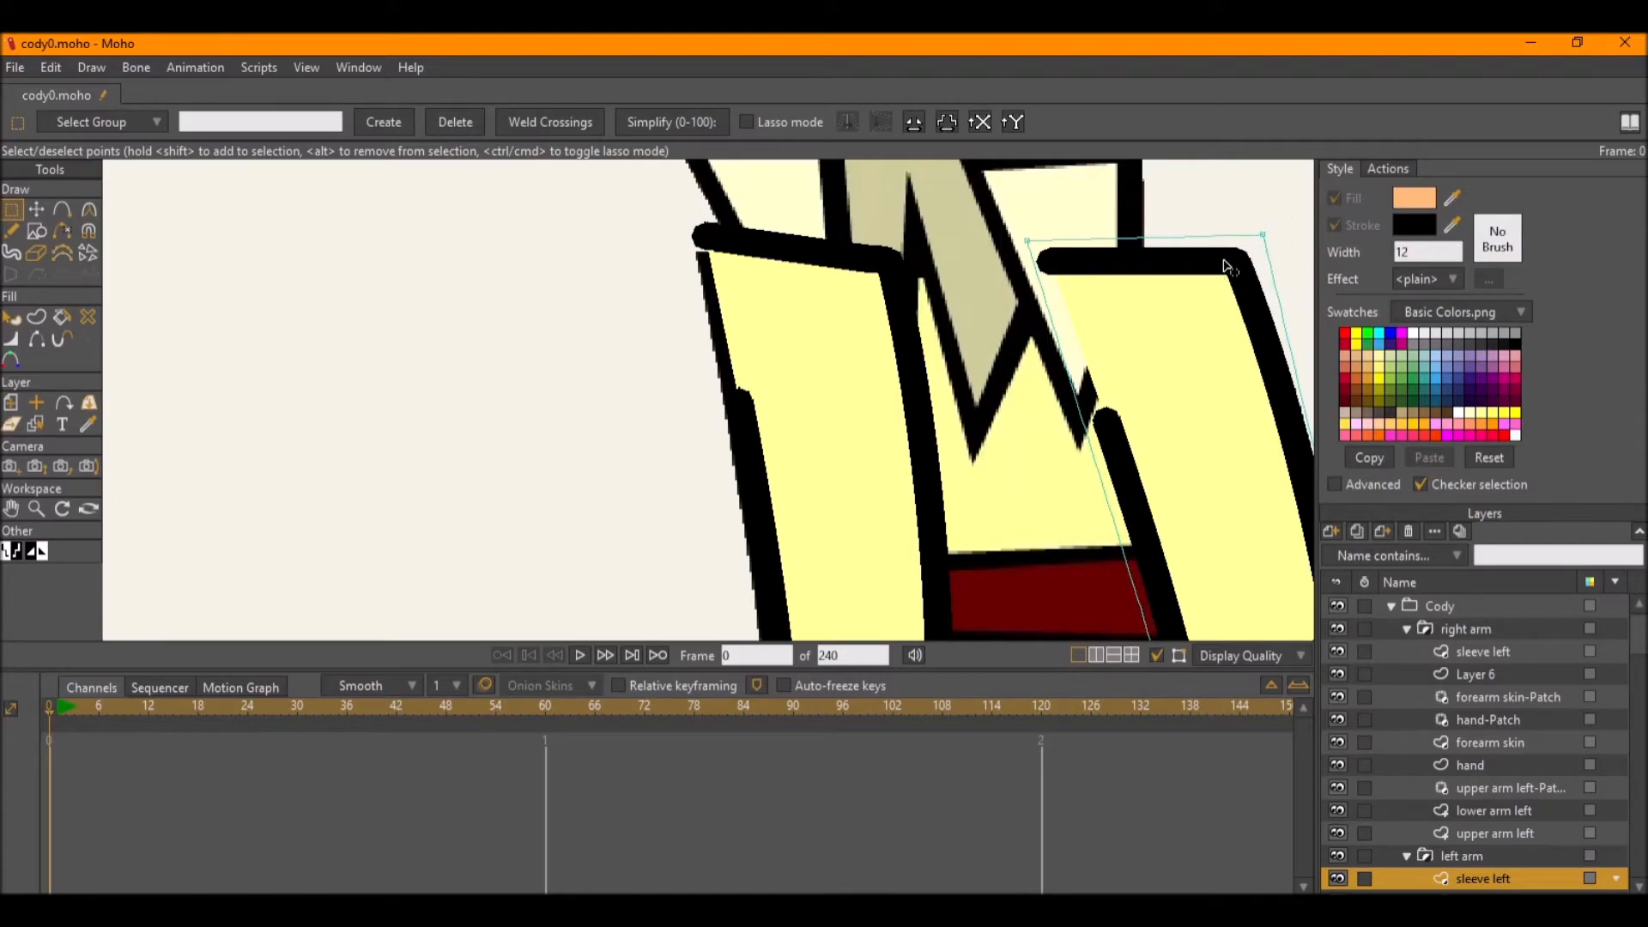
drag(1094, 442, 841, 180)
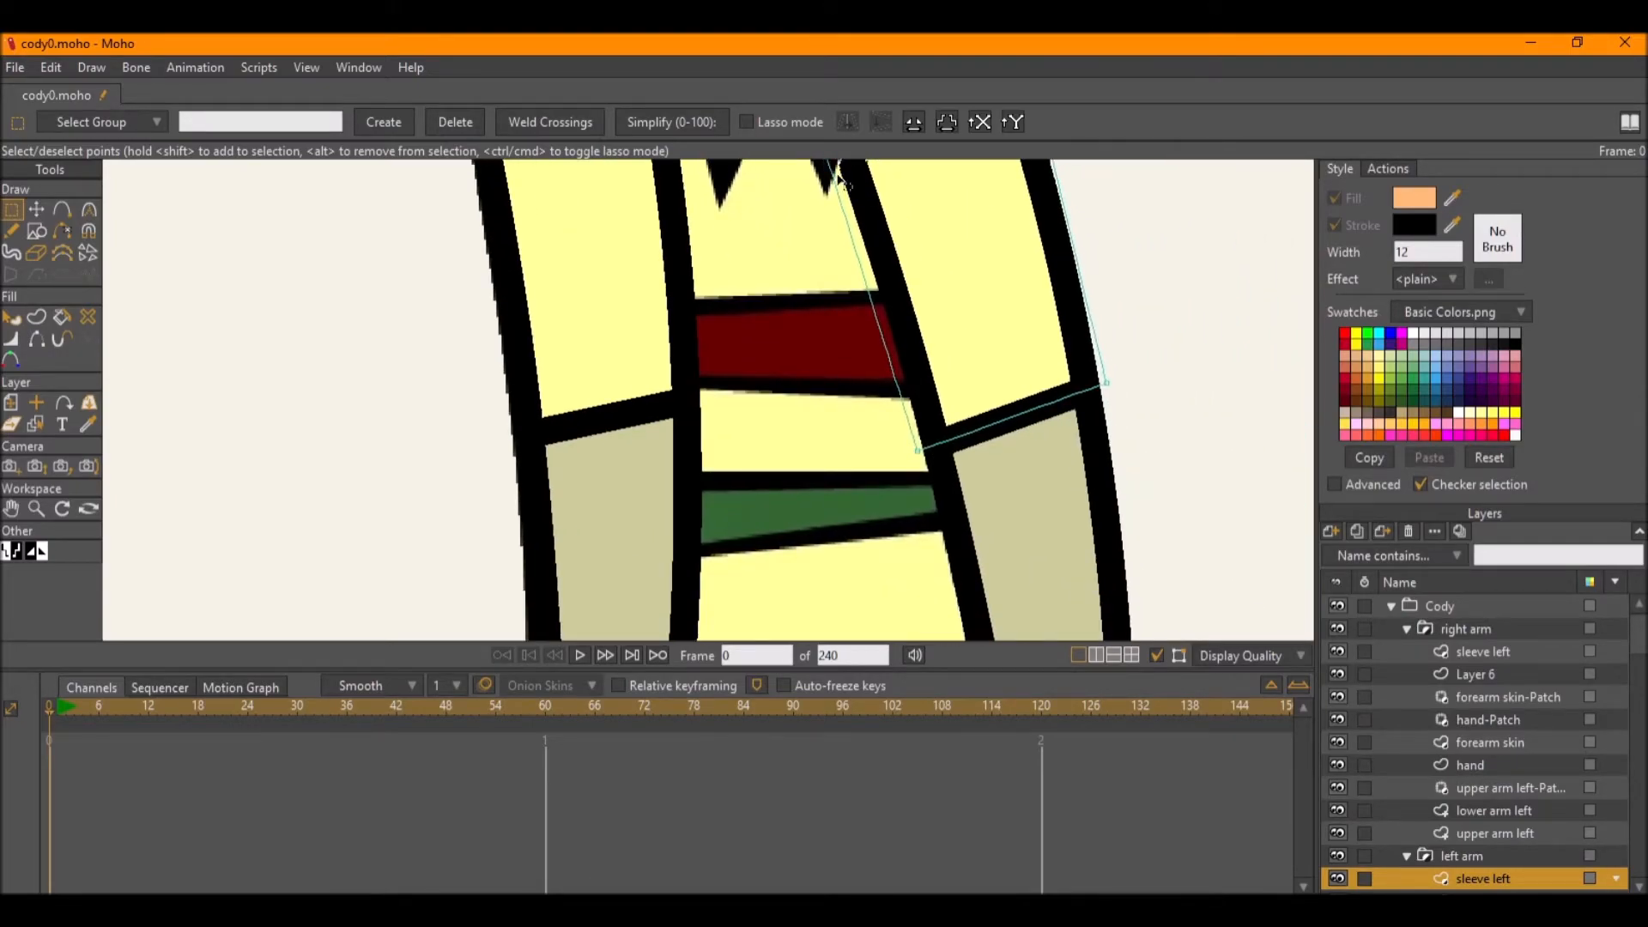
alt+right_click(1098, 428)
drag(1058, 379, 1065, 594)
drag(1058, 304, 936, 186)
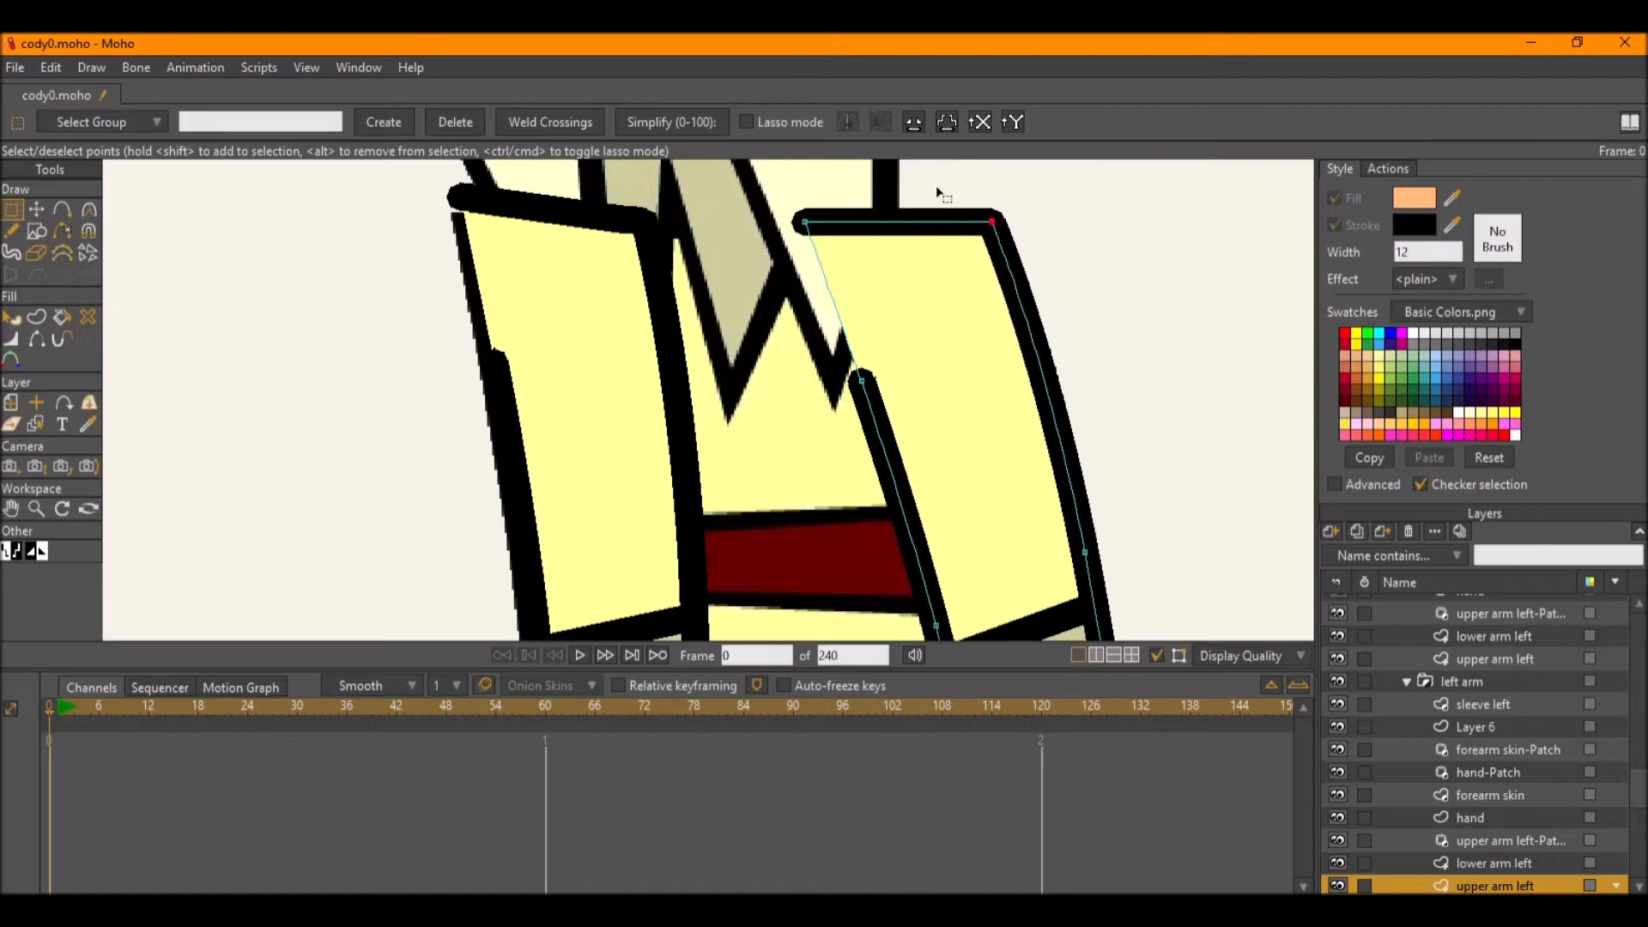
key(w)
key(t)
click(391, 121)
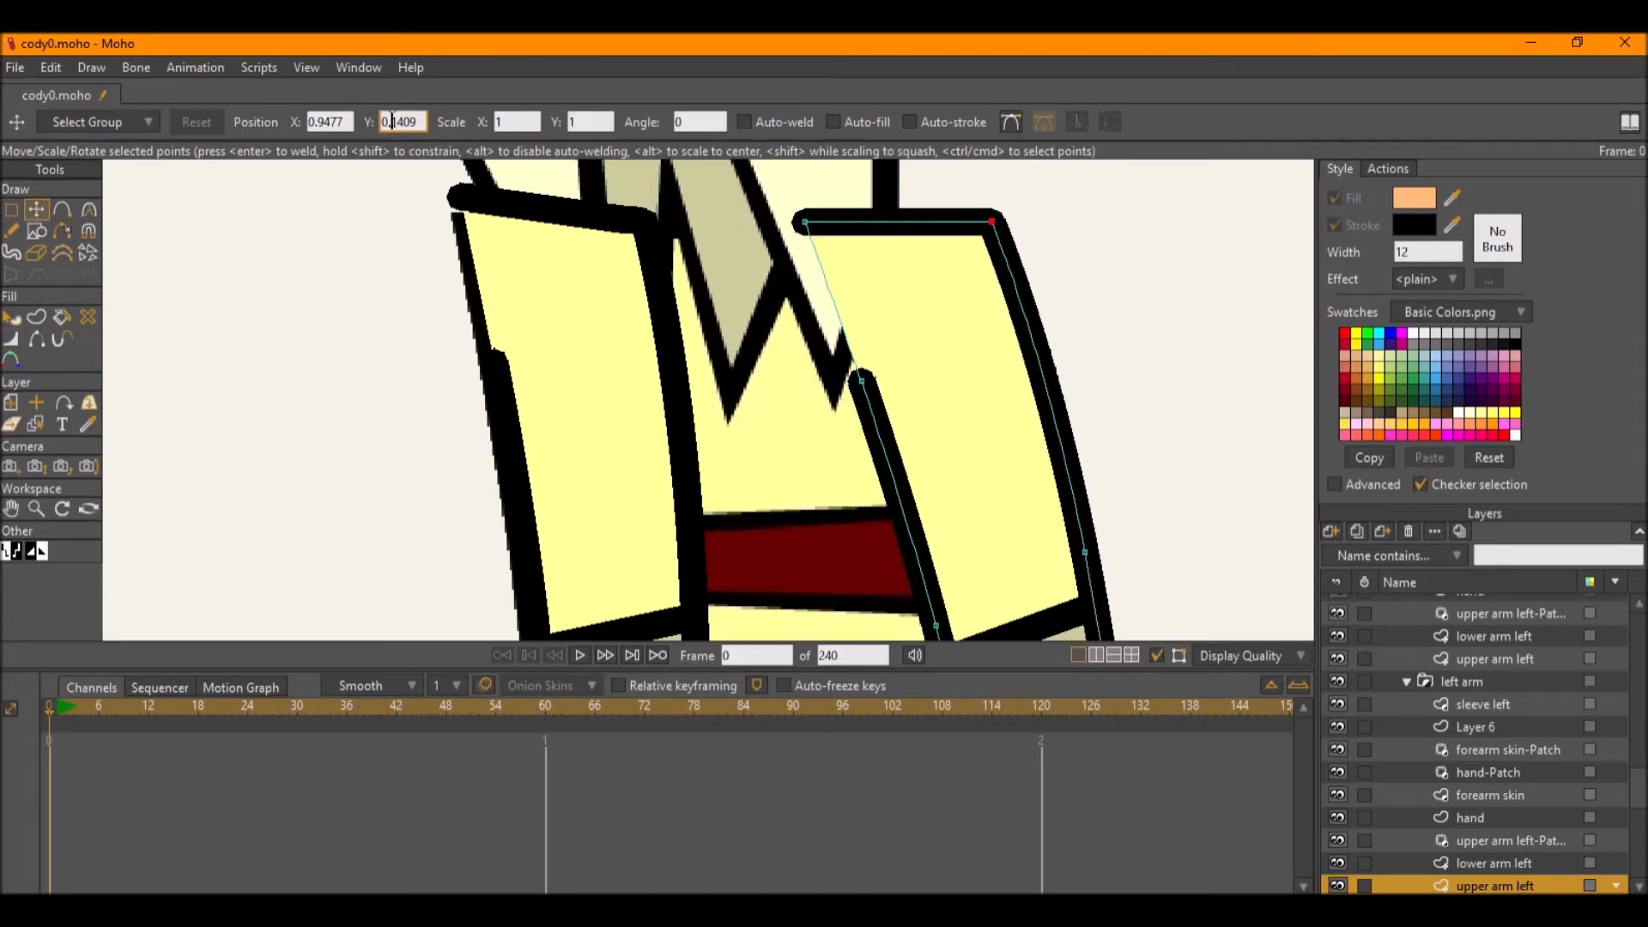
Select the two top corner points of the right arm group's upper arm left layer and check their Y position.
alt+right_click(496, 203)
key(g)
drag(399, 236, 411, 332)
scroll(618, 418, down, 3)
drag(618, 448, 578, 430)
alt+right_click(598, 462)
drag(539, 331, 746, 294)
key(w)
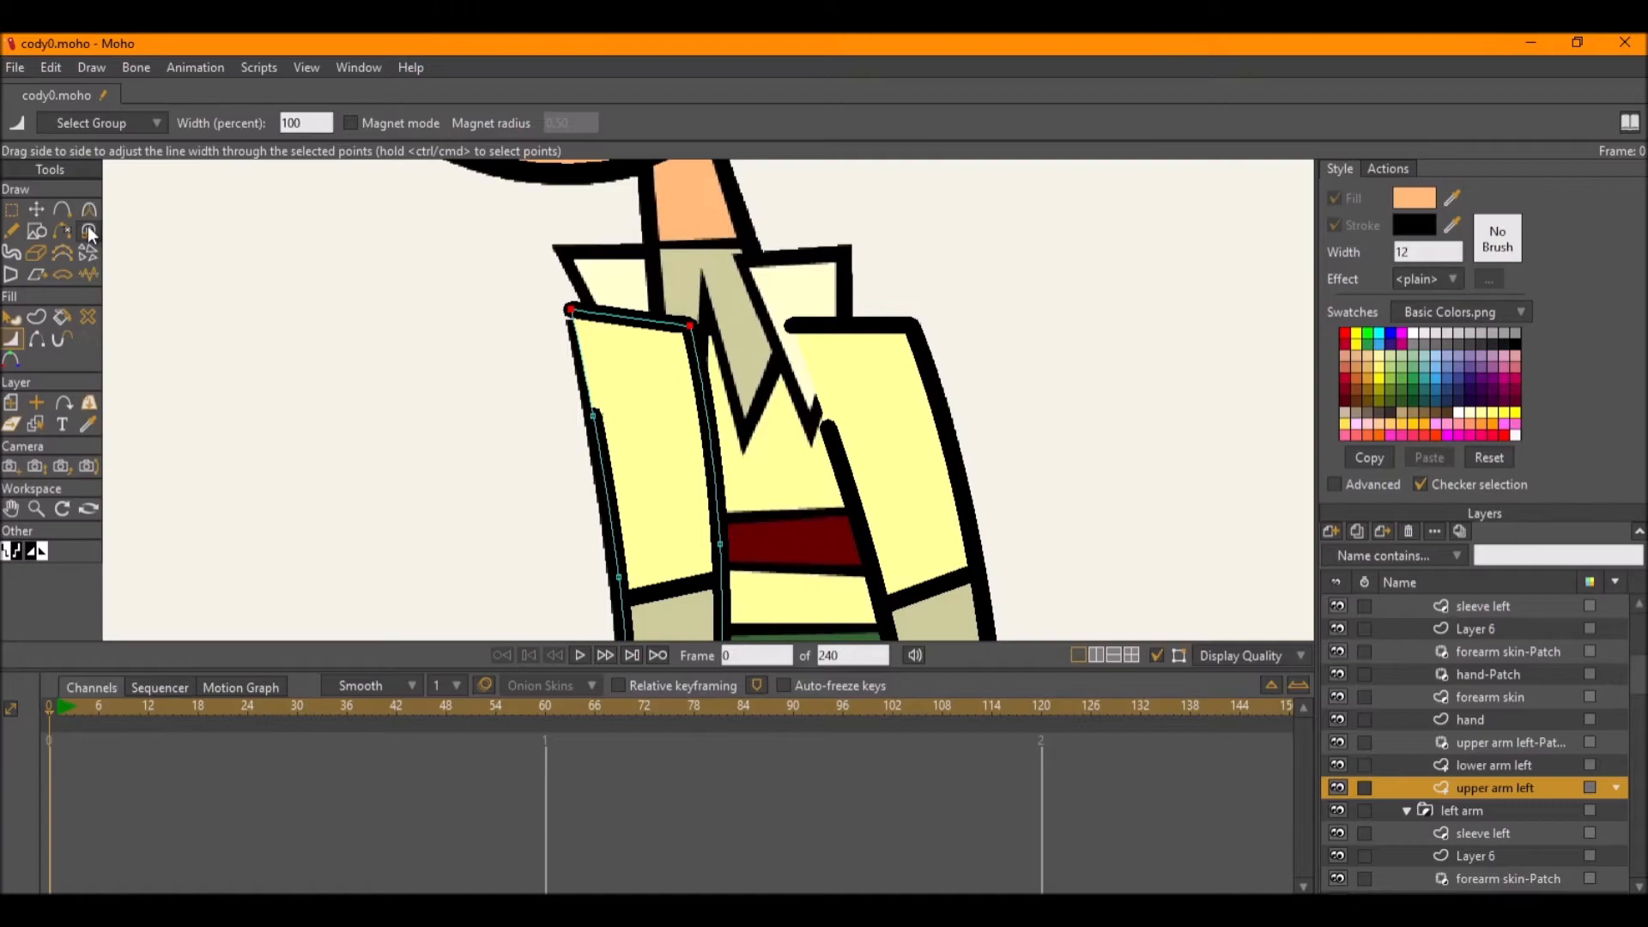
click(36, 208)
double_click(386, 120)
click(387, 121)
Lower the outer top corner point of the right arm's upper arm to level the shoulder edge.
key(g)
scroll(593, 407, up, 3)
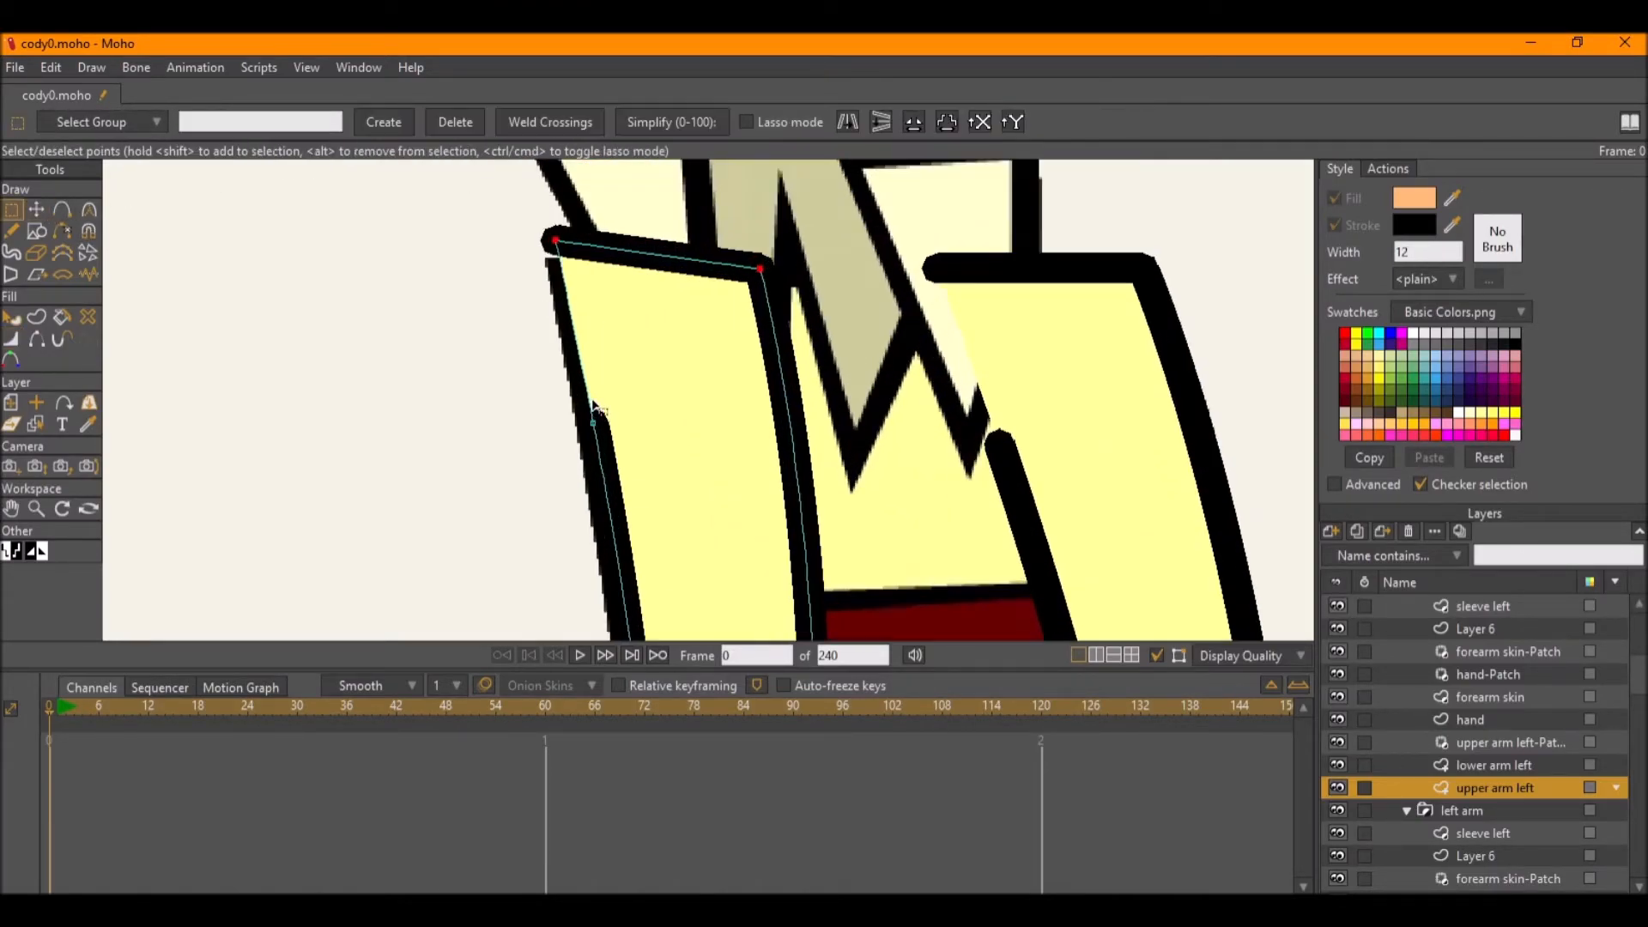
key(t)
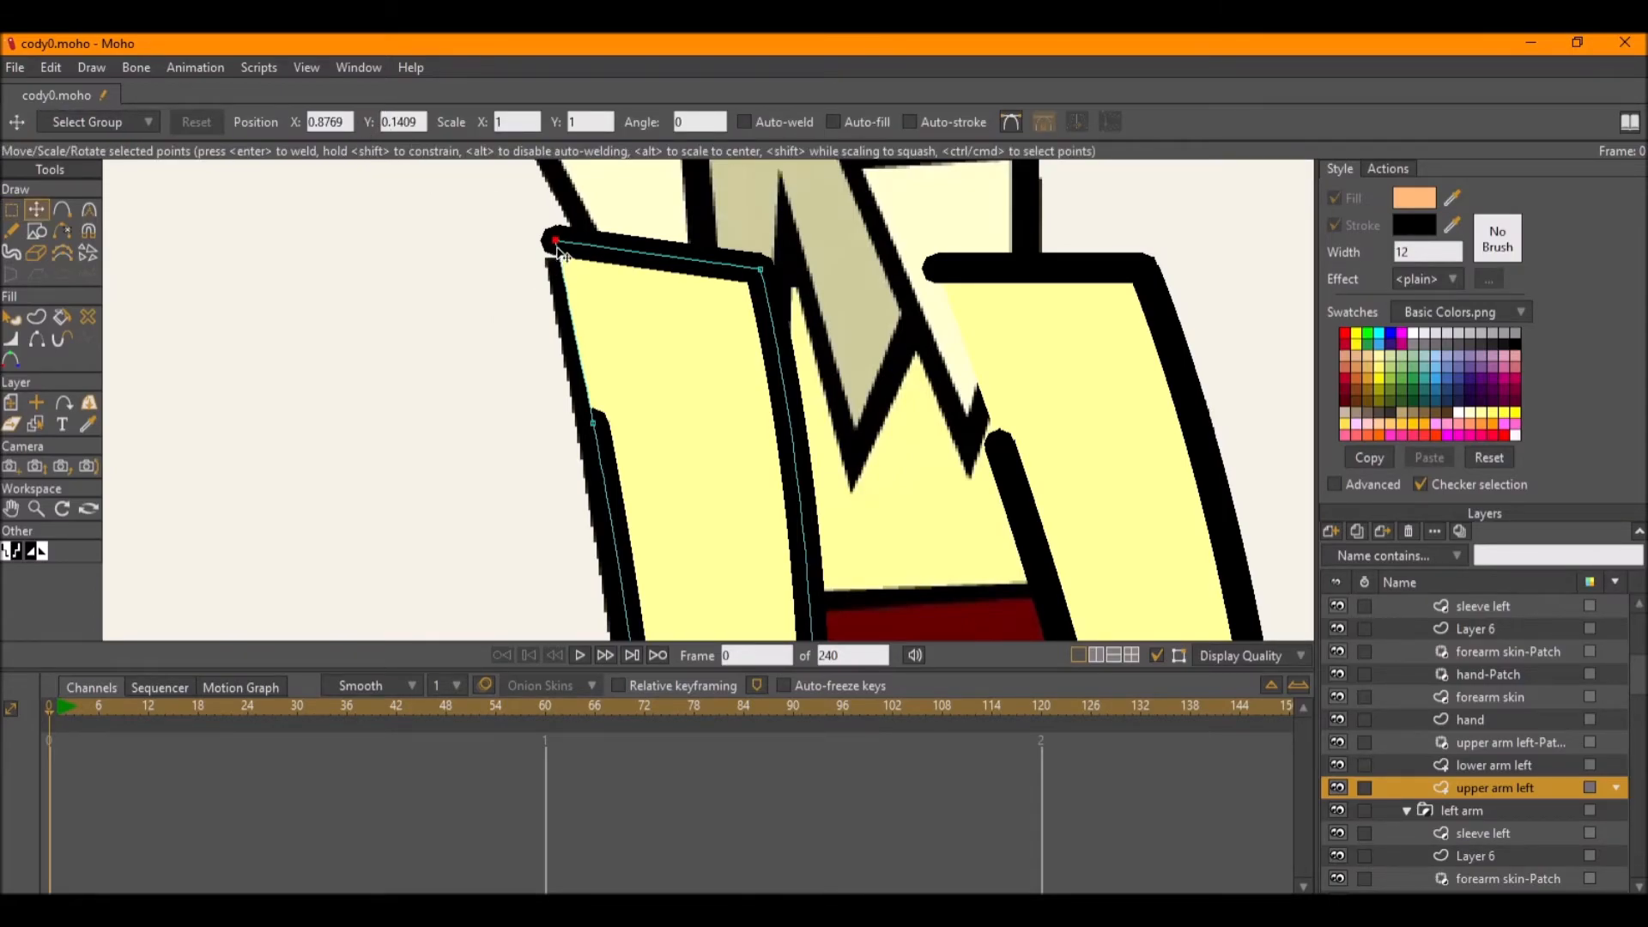
drag(560, 249, 565, 273)
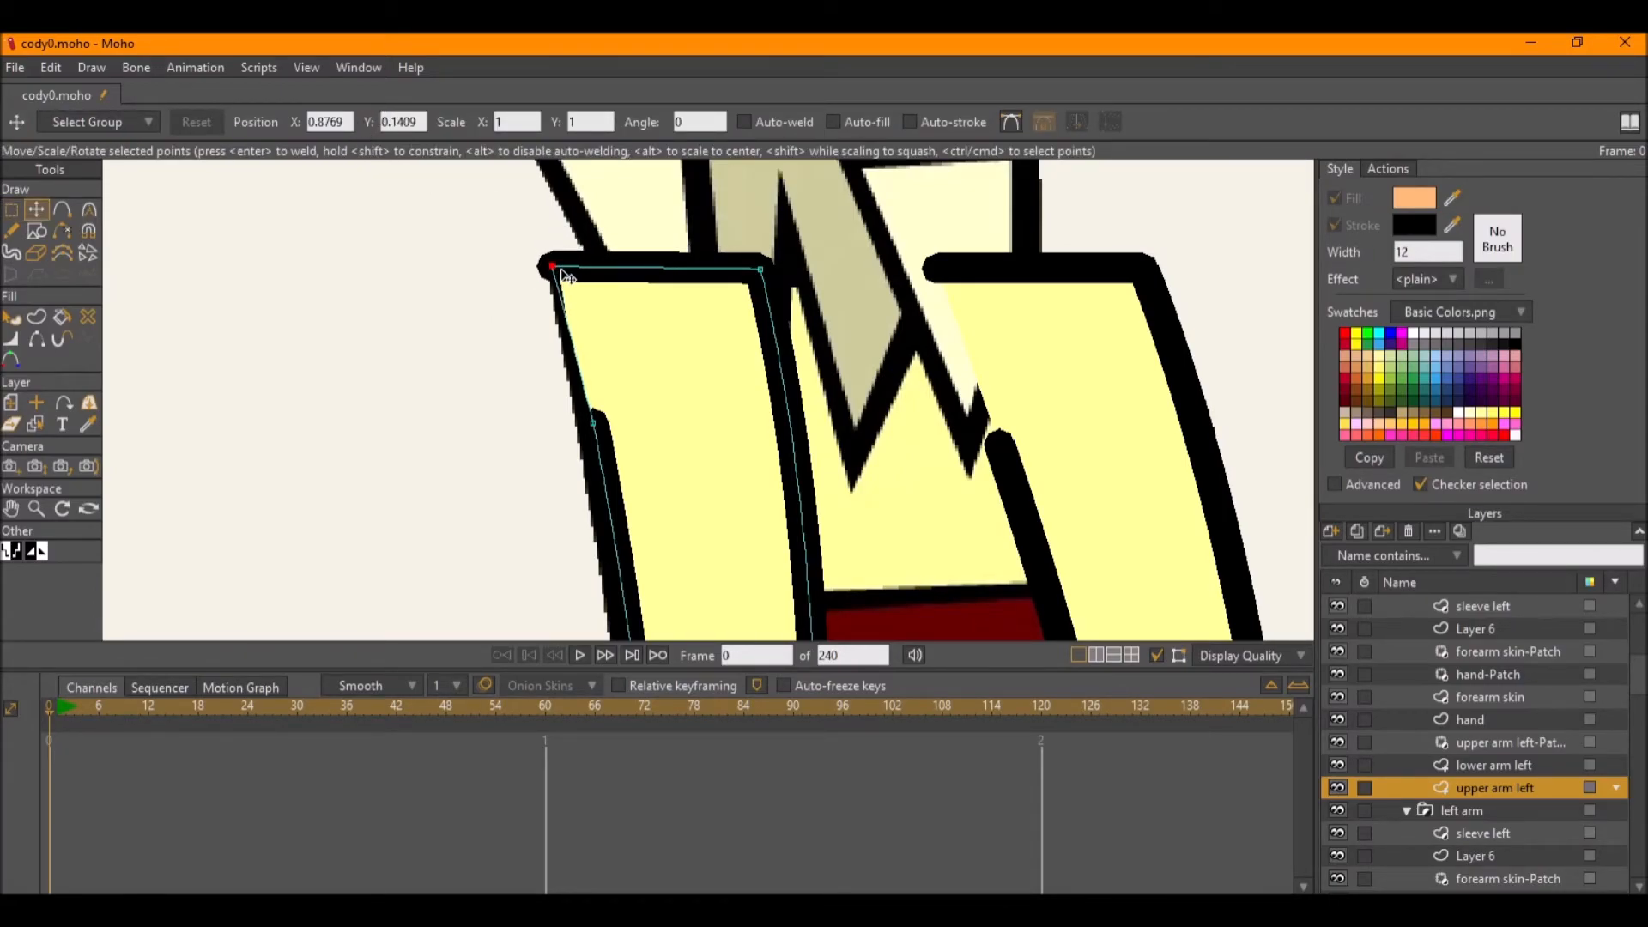
Fine-tune the outer top corner point of the right arm's upper arm down to Y 0.1320.
key(g)
drag(841, 328, 404, 210)
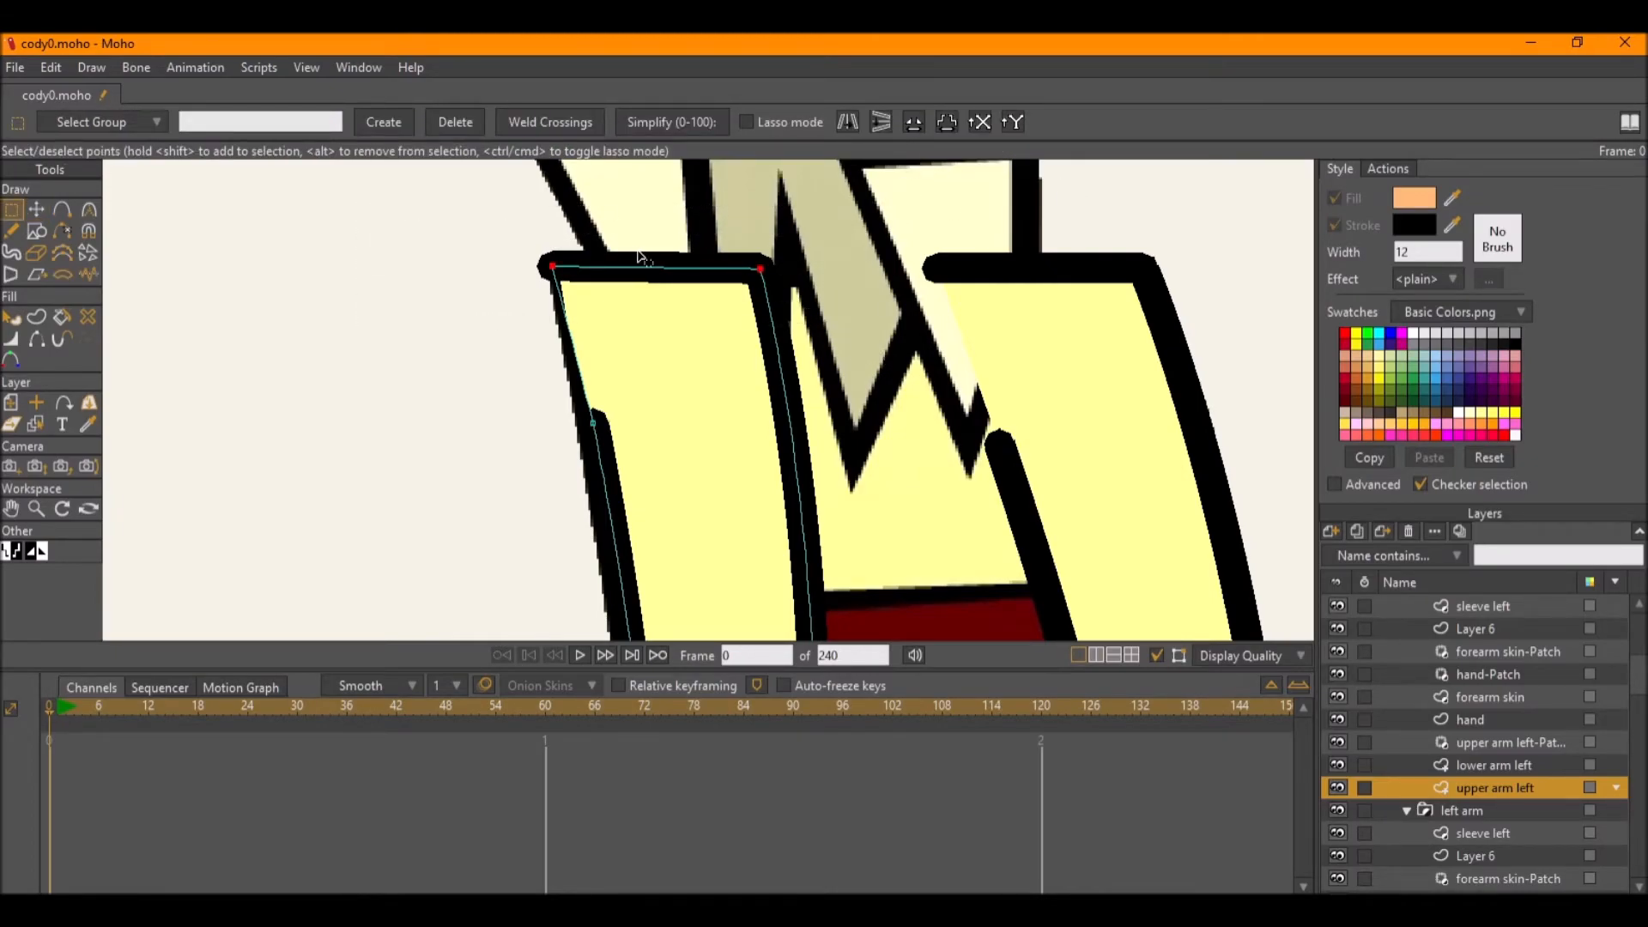
scroll(663, 258, up, 3)
scroll(514, 276, up, 2)
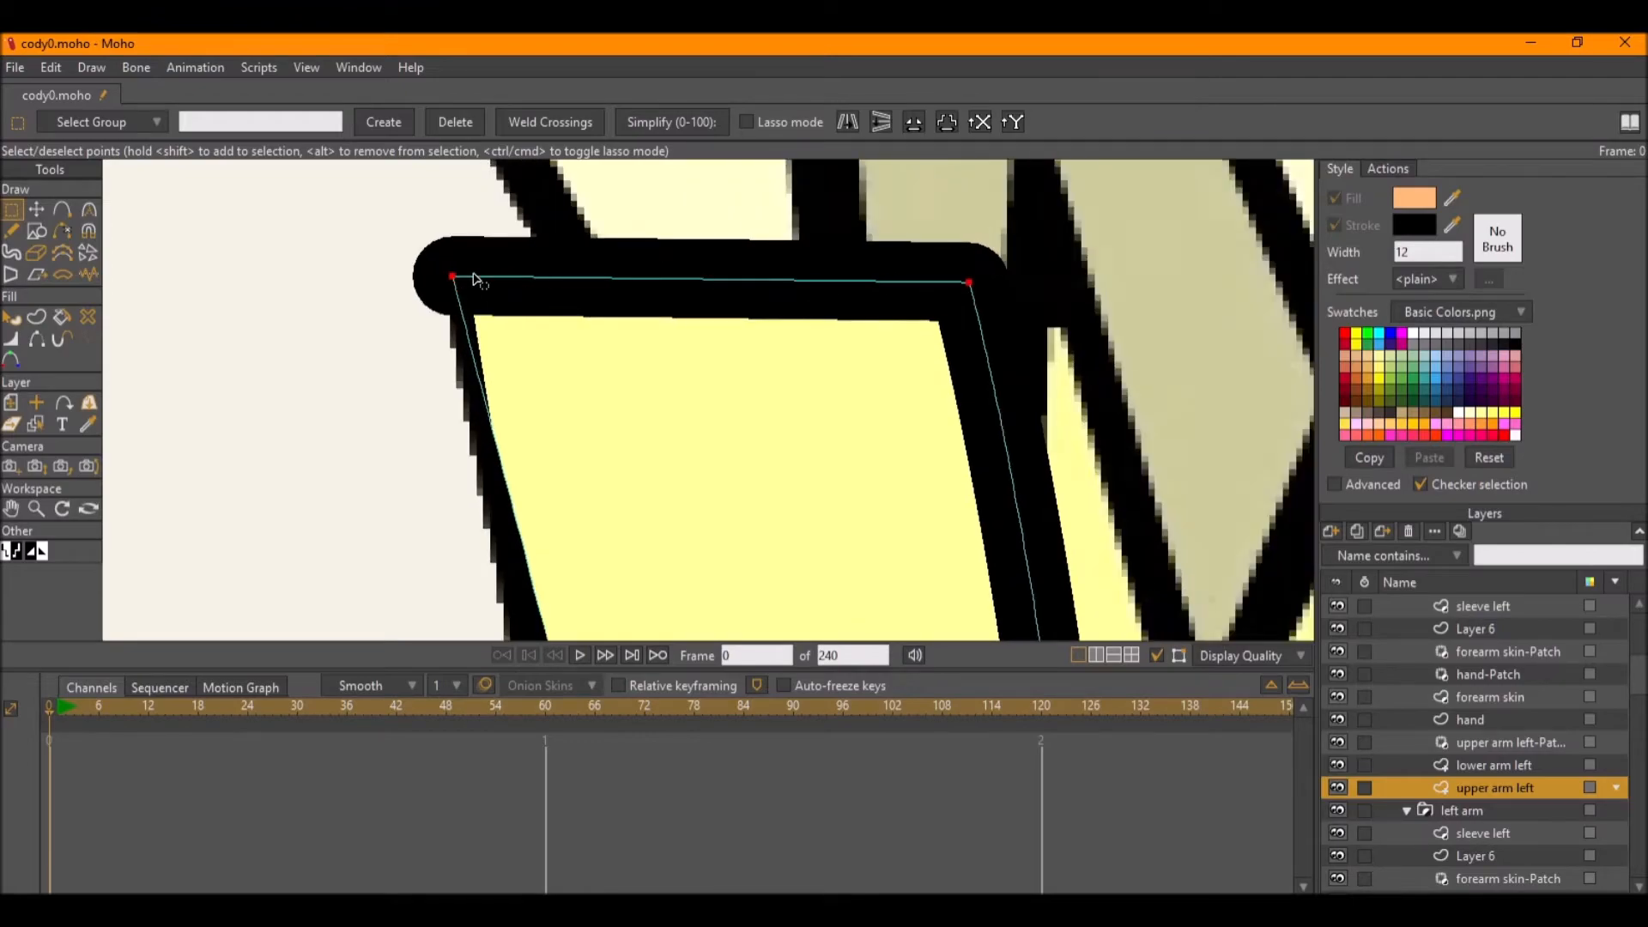
click(452, 278)
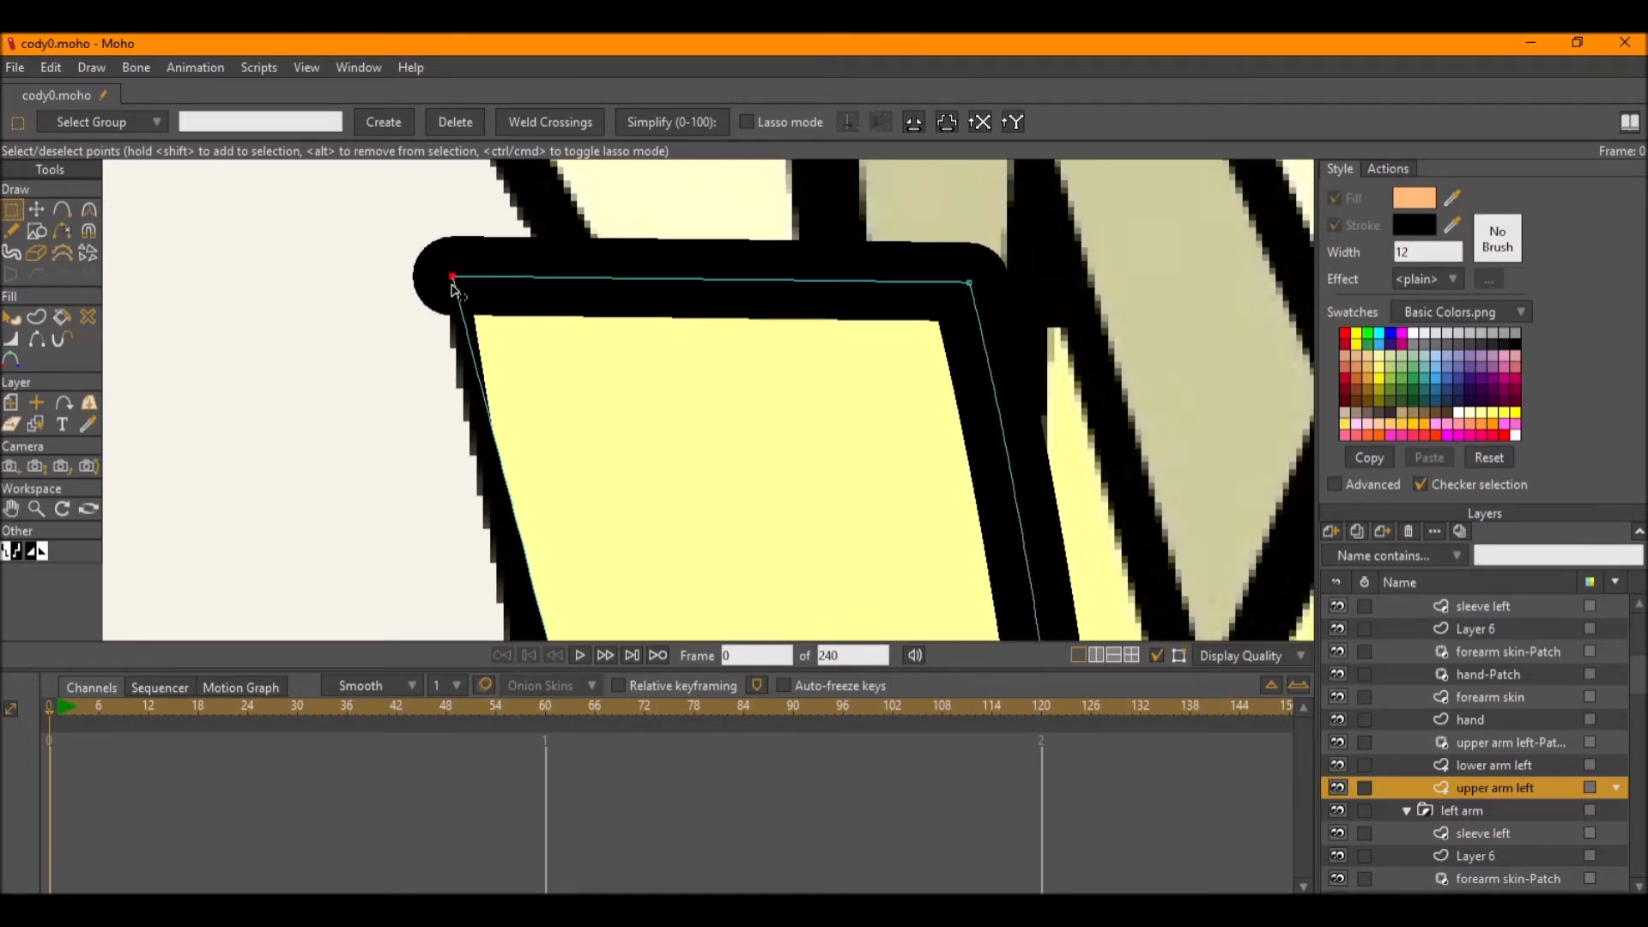
key(t)
drag(458, 285, 459, 291)
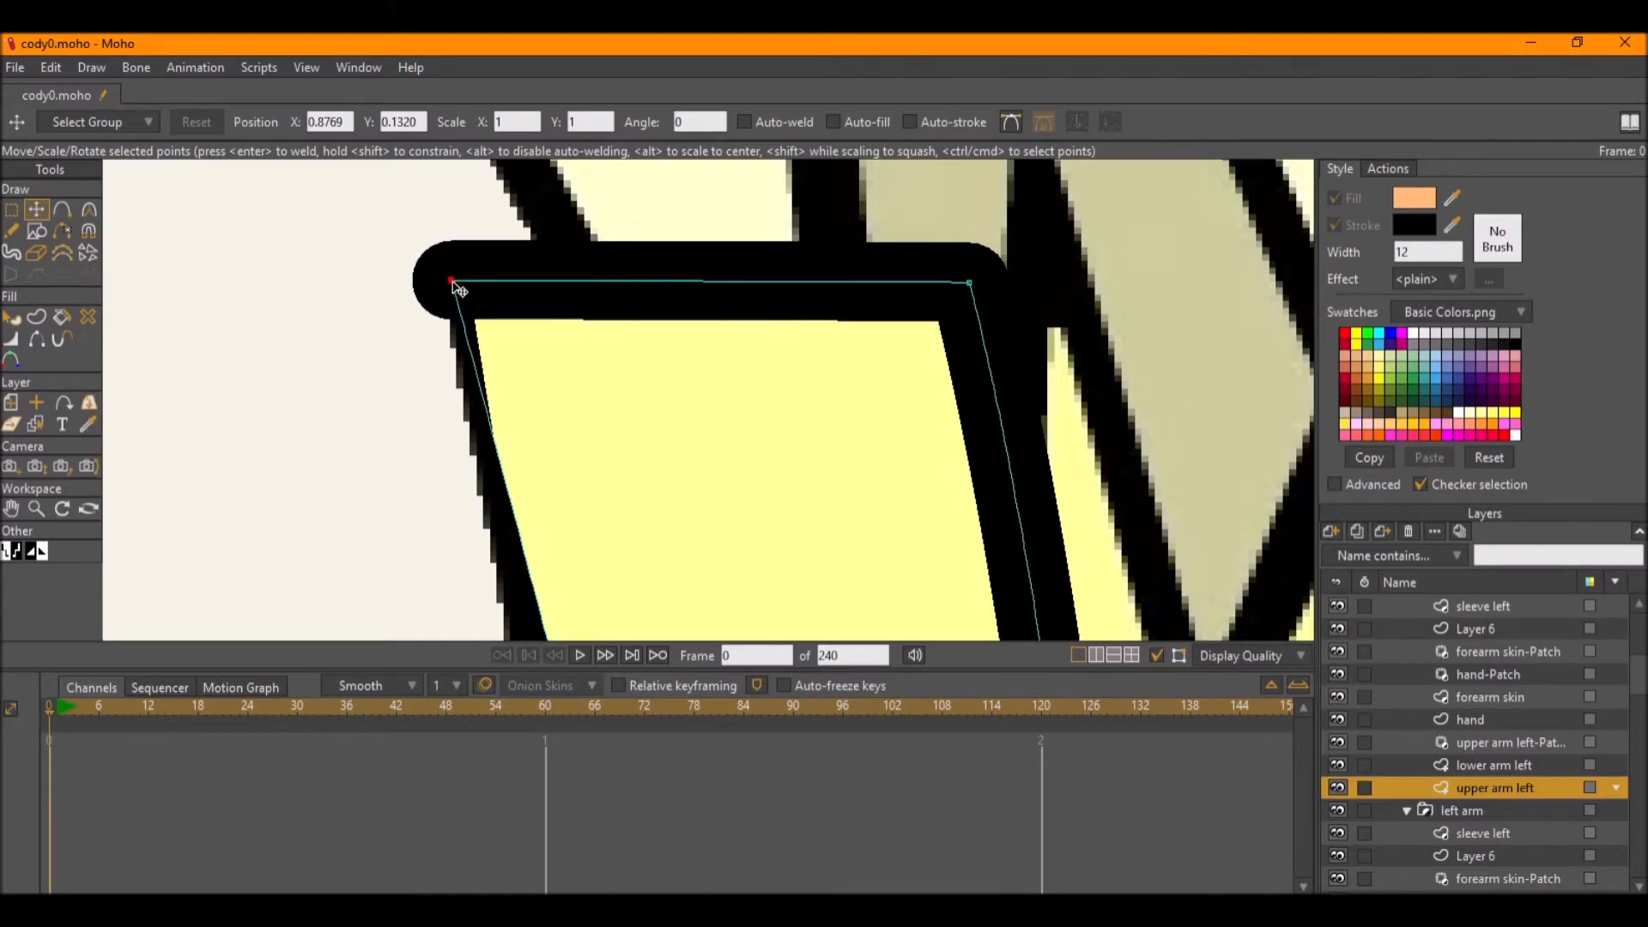
Examine the right arm's outline against the reference image from the shoulder down to the cuff.
drag(458, 290, 581, 207)
scroll(458, 284, down, 5)
scroll(524, 217, up, 2)
key(b)
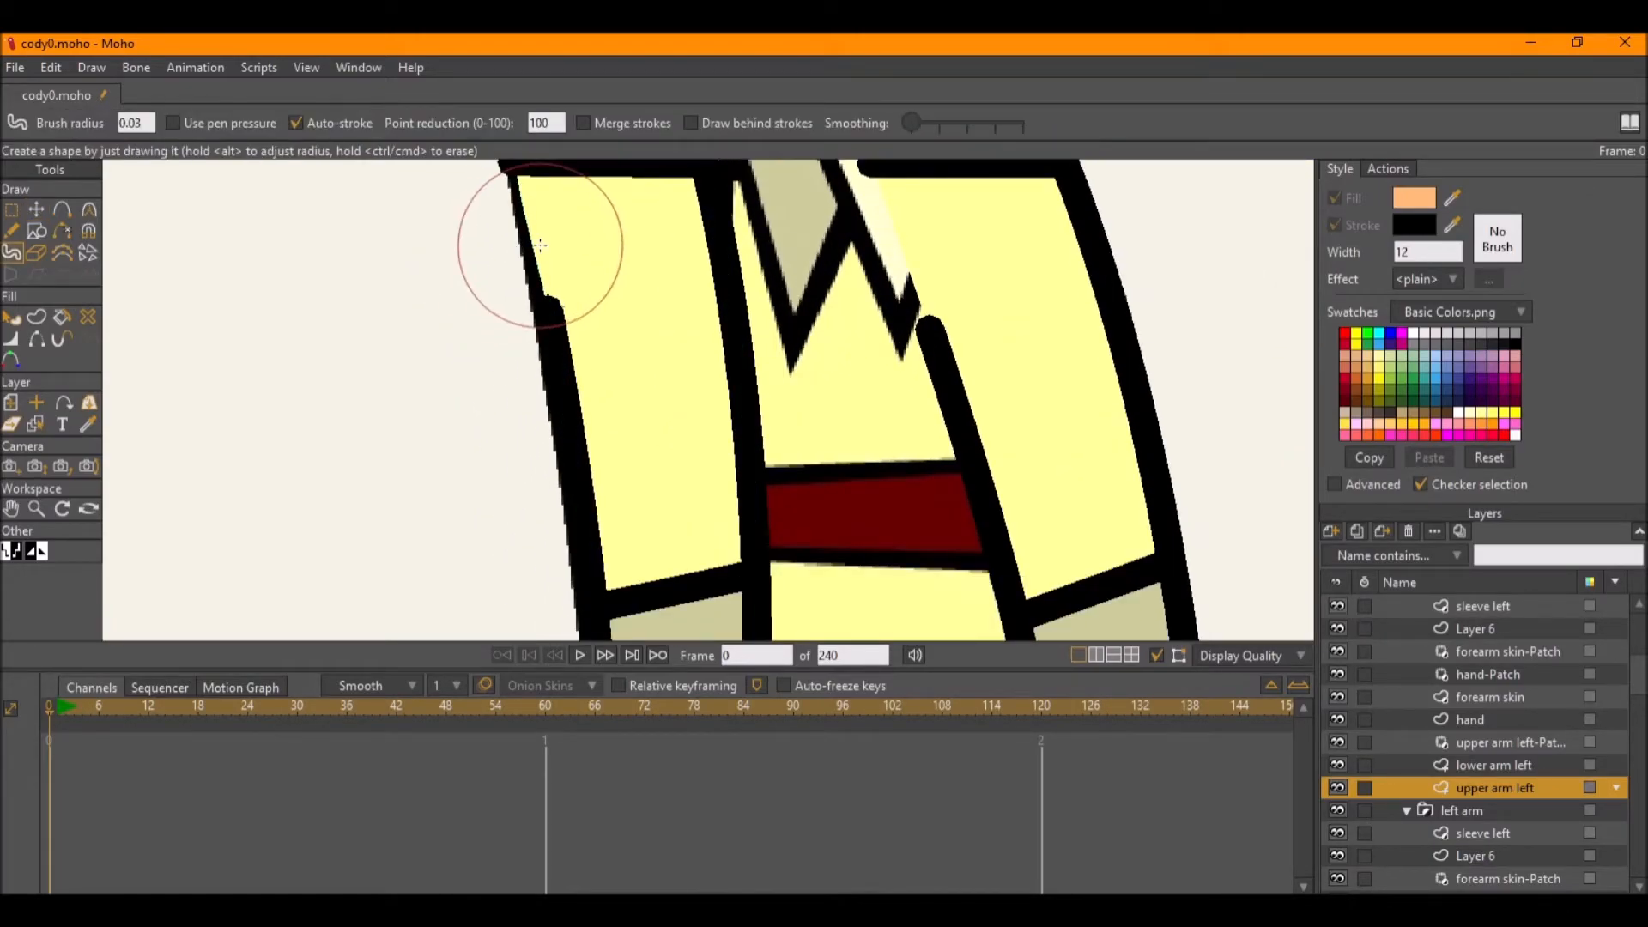
key(h)
scroll(506, 249, down, 3)
scroll(508, 276, up, 6)
scroll(515, 284, down, 9)
drag(515, 287, 548, 181)
scroll(598, 374, up, 3)
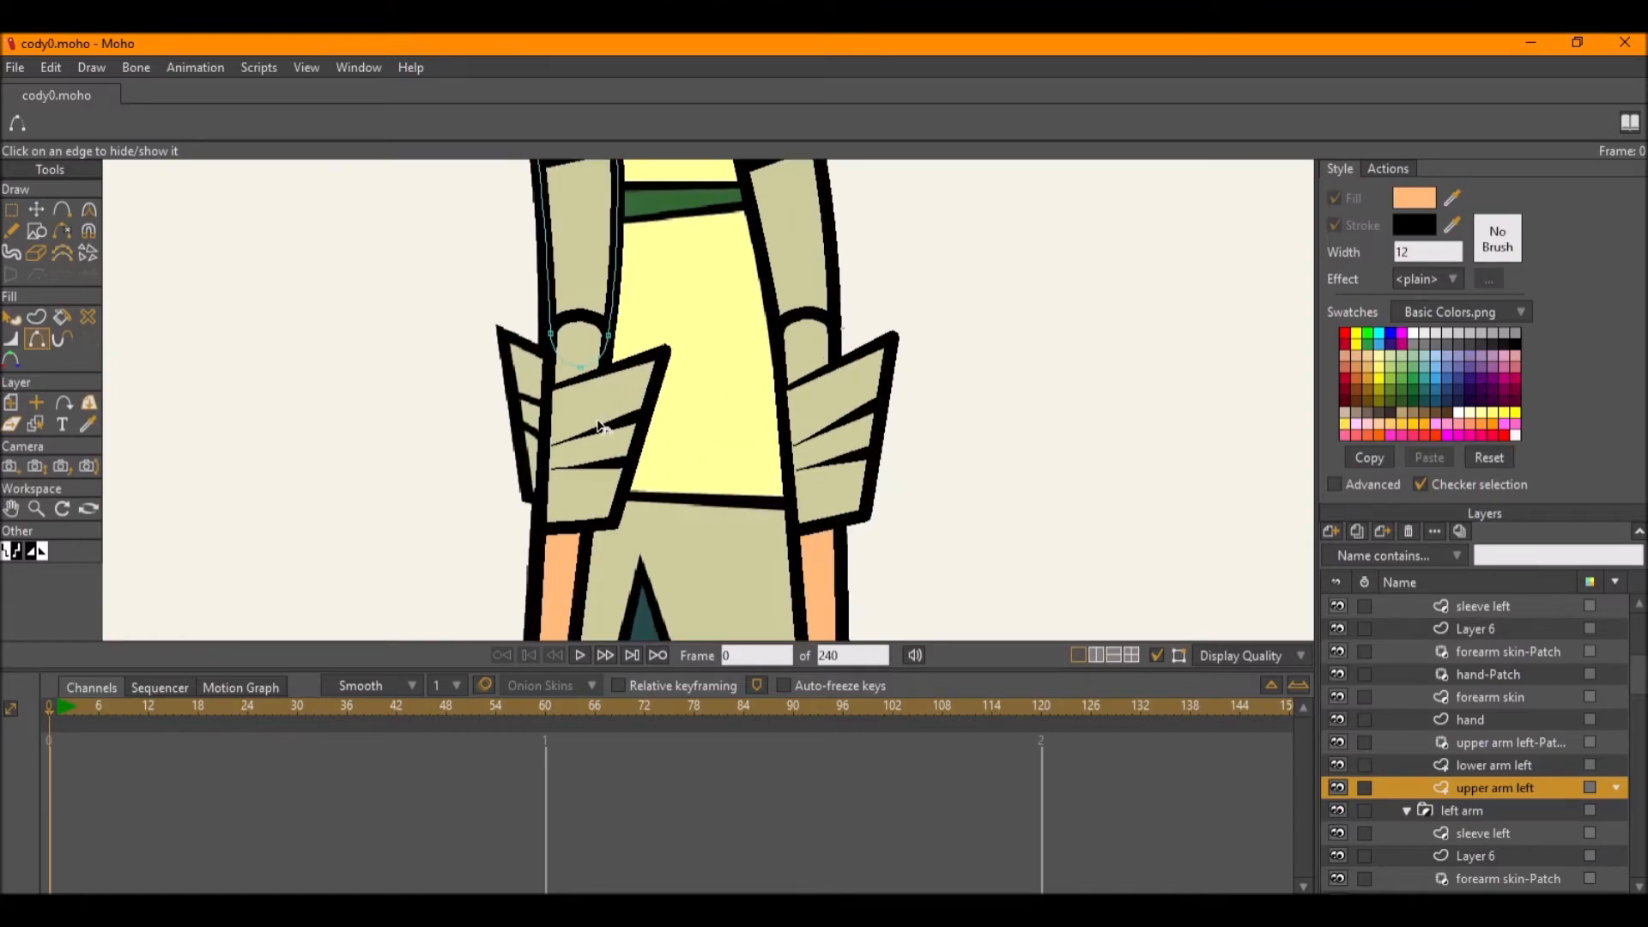
Save the project and flip the right arm's cuff (Layer 6) horizontally, aligning it with the reference at X about 0.965, Y about -0.225.
alt+right_click(598, 423)
key(ctrl+s)
key(g)
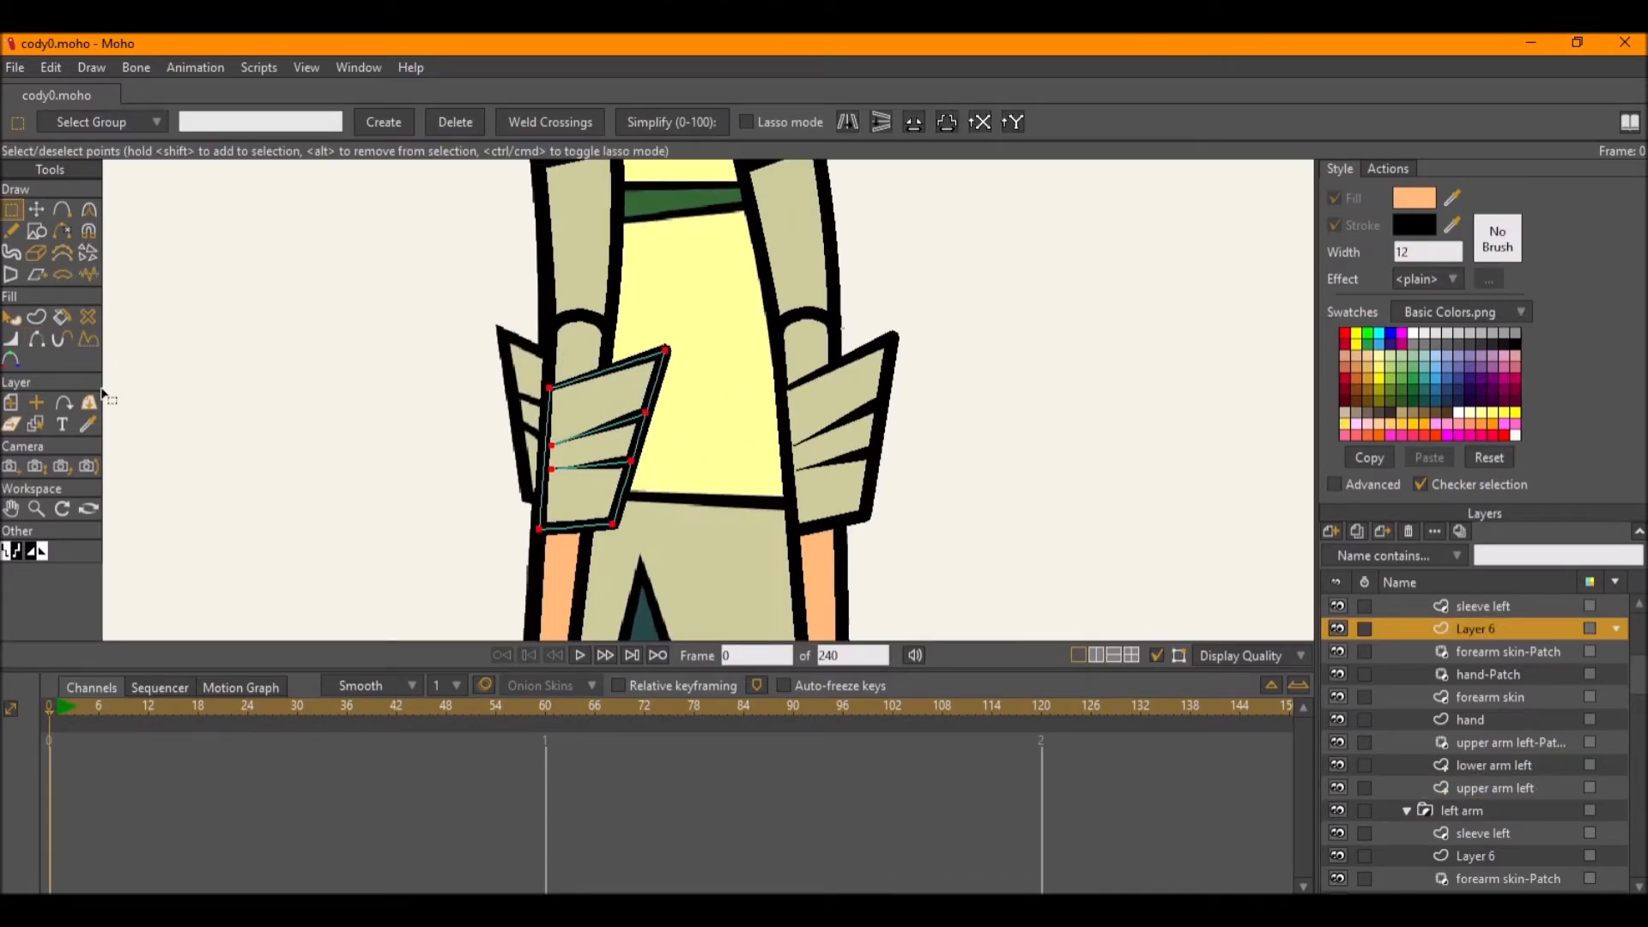
click(36, 209)
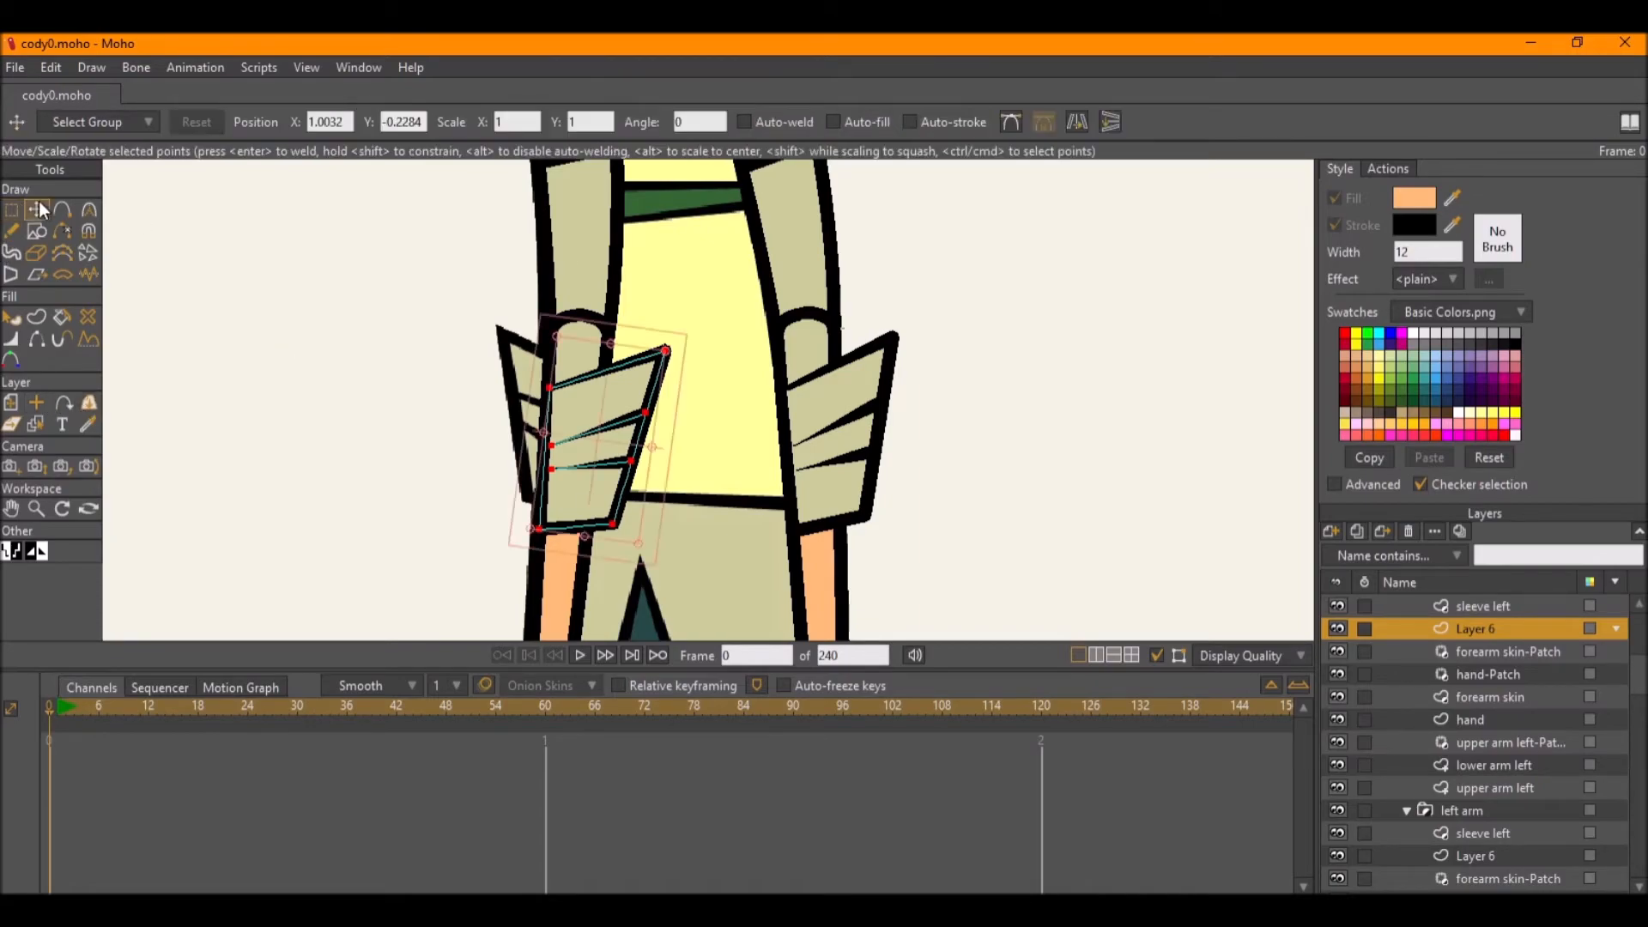
click(1078, 122)
drag(589, 466, 615, 446)
drag(574, 462, 582, 465)
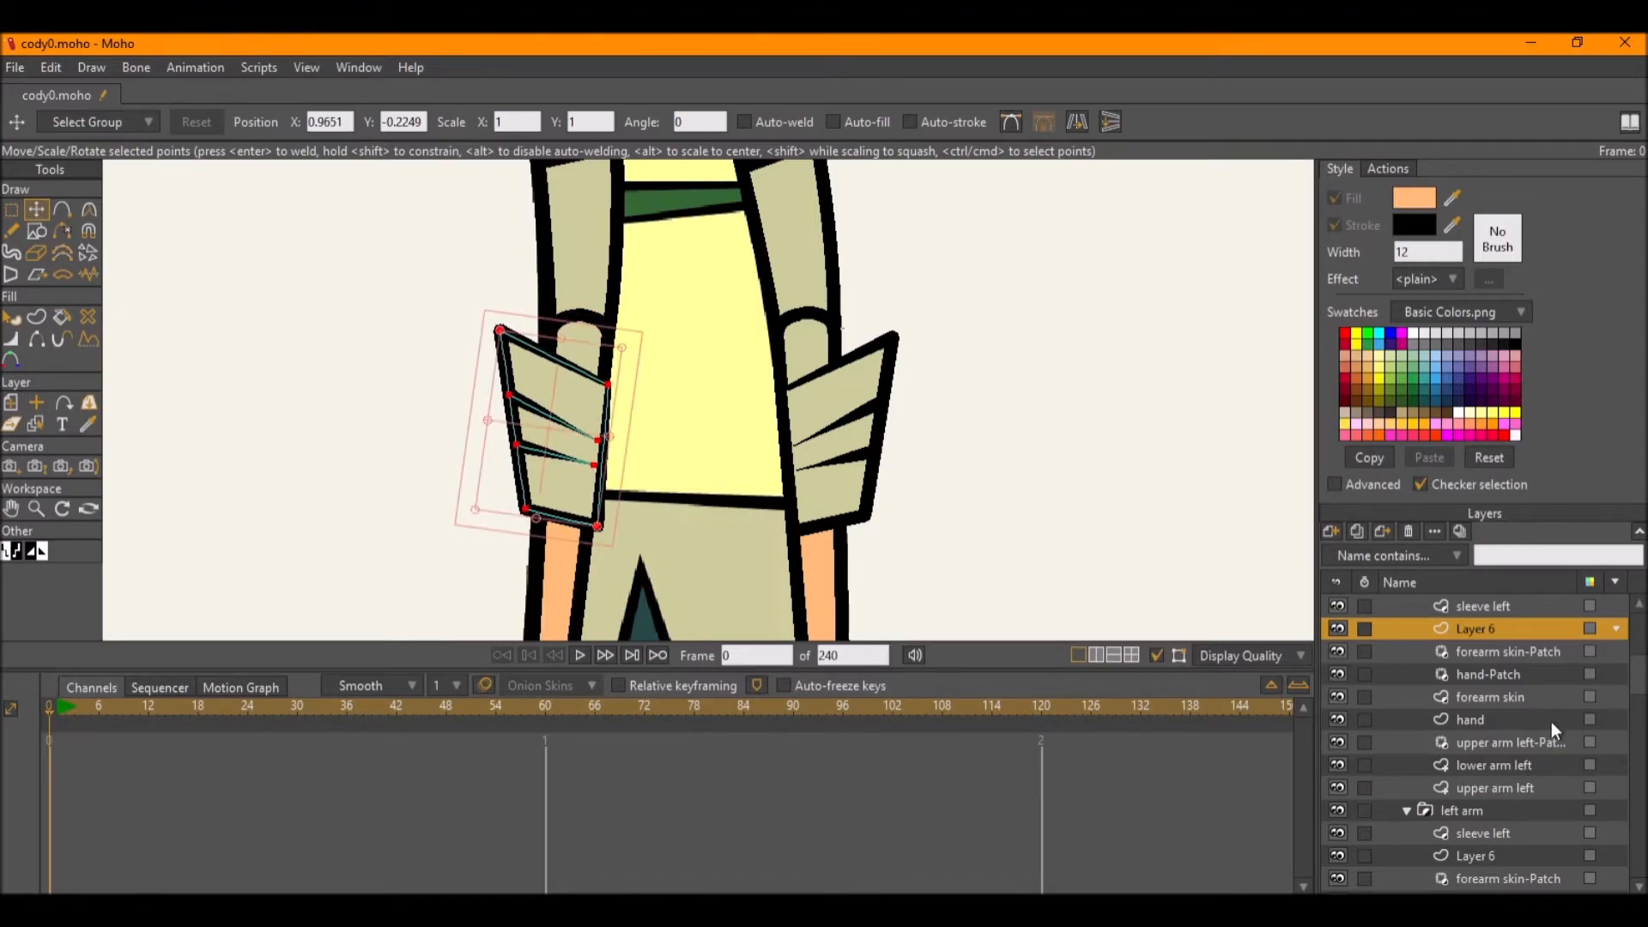
Collapse both arm groups and move the right arm group out of the Cody group, directly above cody.png.
scroll(1638, 682, up, 2)
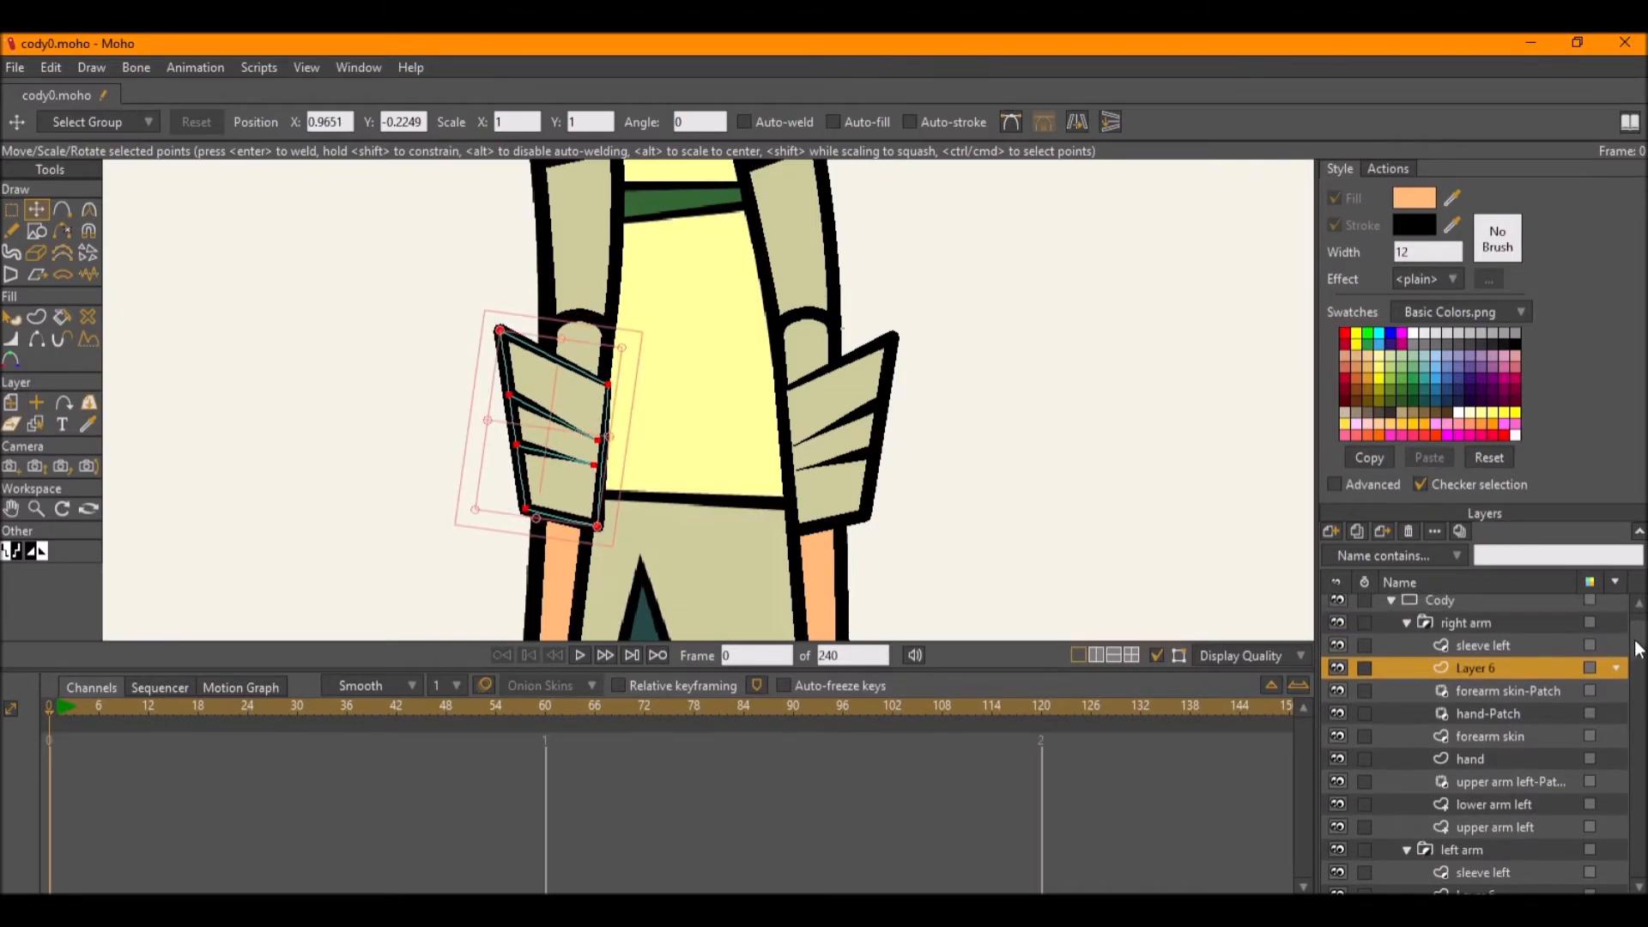
click(1409, 621)
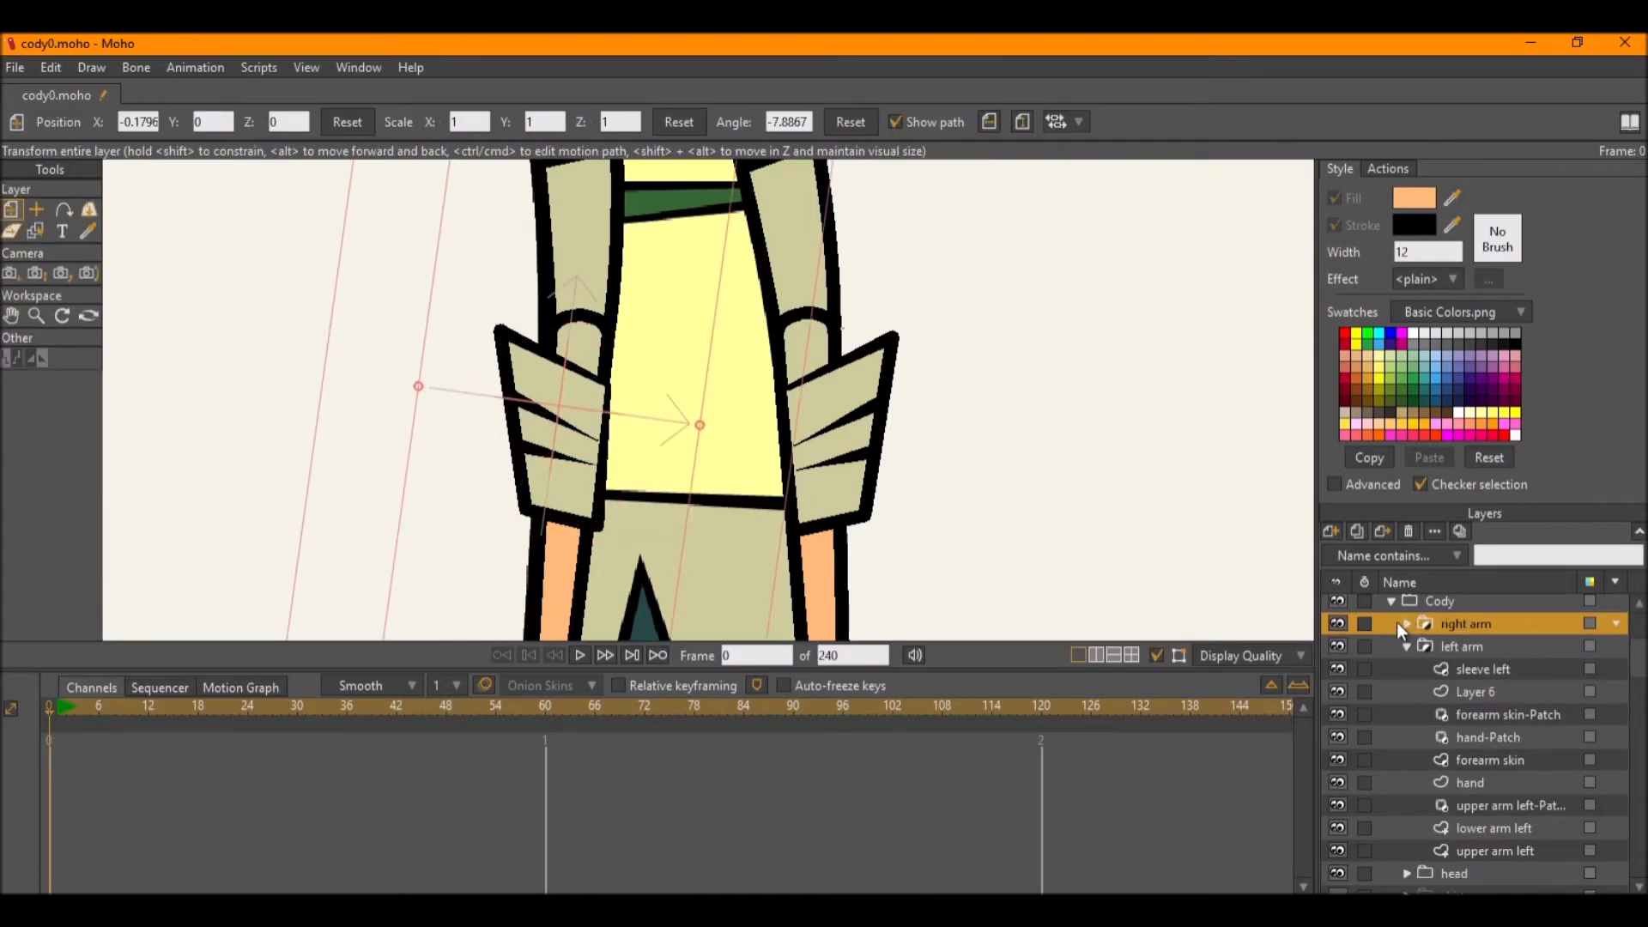
scroll(601, 303, down, 2)
drag(589, 210, 573, 265)
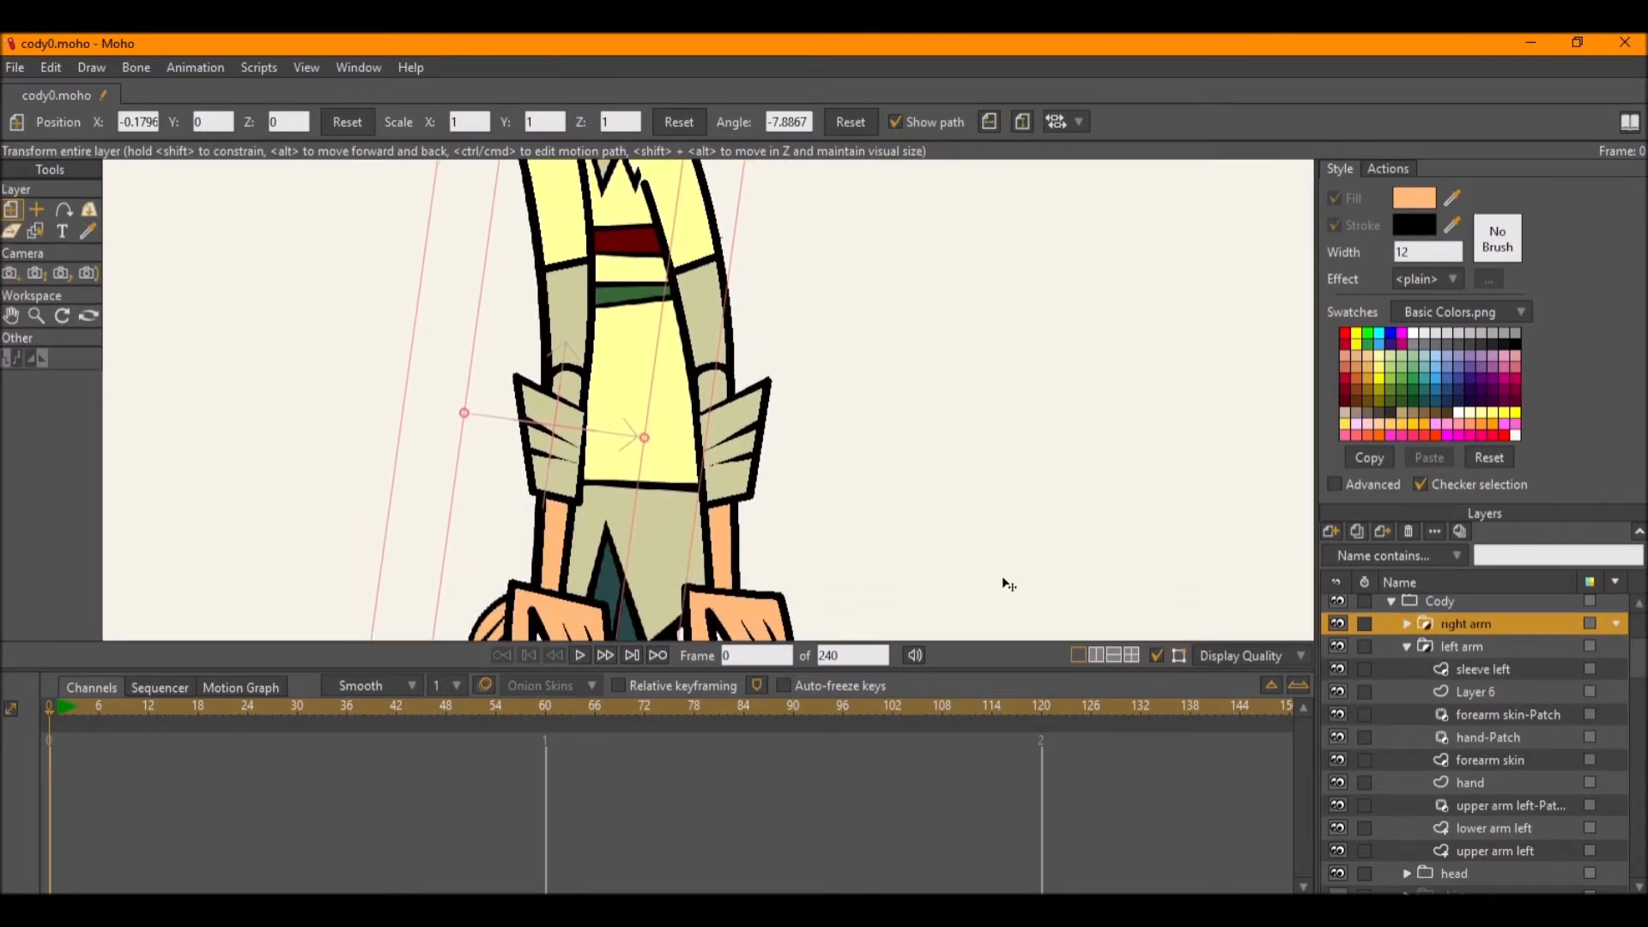
click(1406, 647)
drag(1455, 626, 1463, 709)
scroll(785, 451, down, 3)
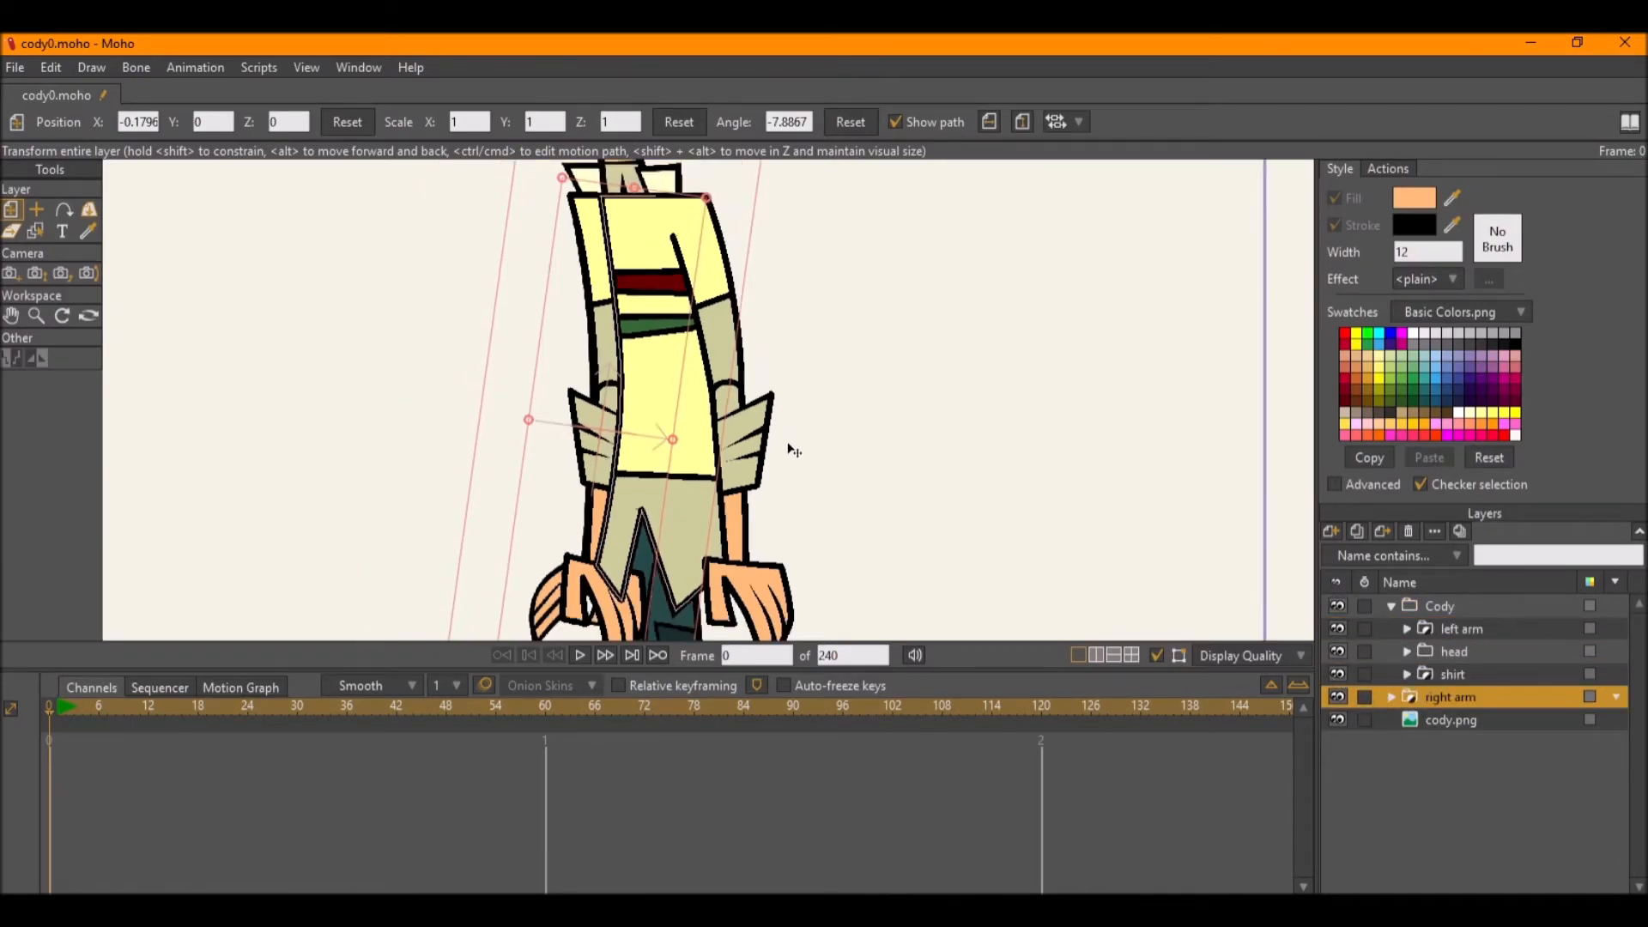
Select the hand layer of the right arm group and its shape points with the Transform Points tool.
scroll(571, 496, up, 5)
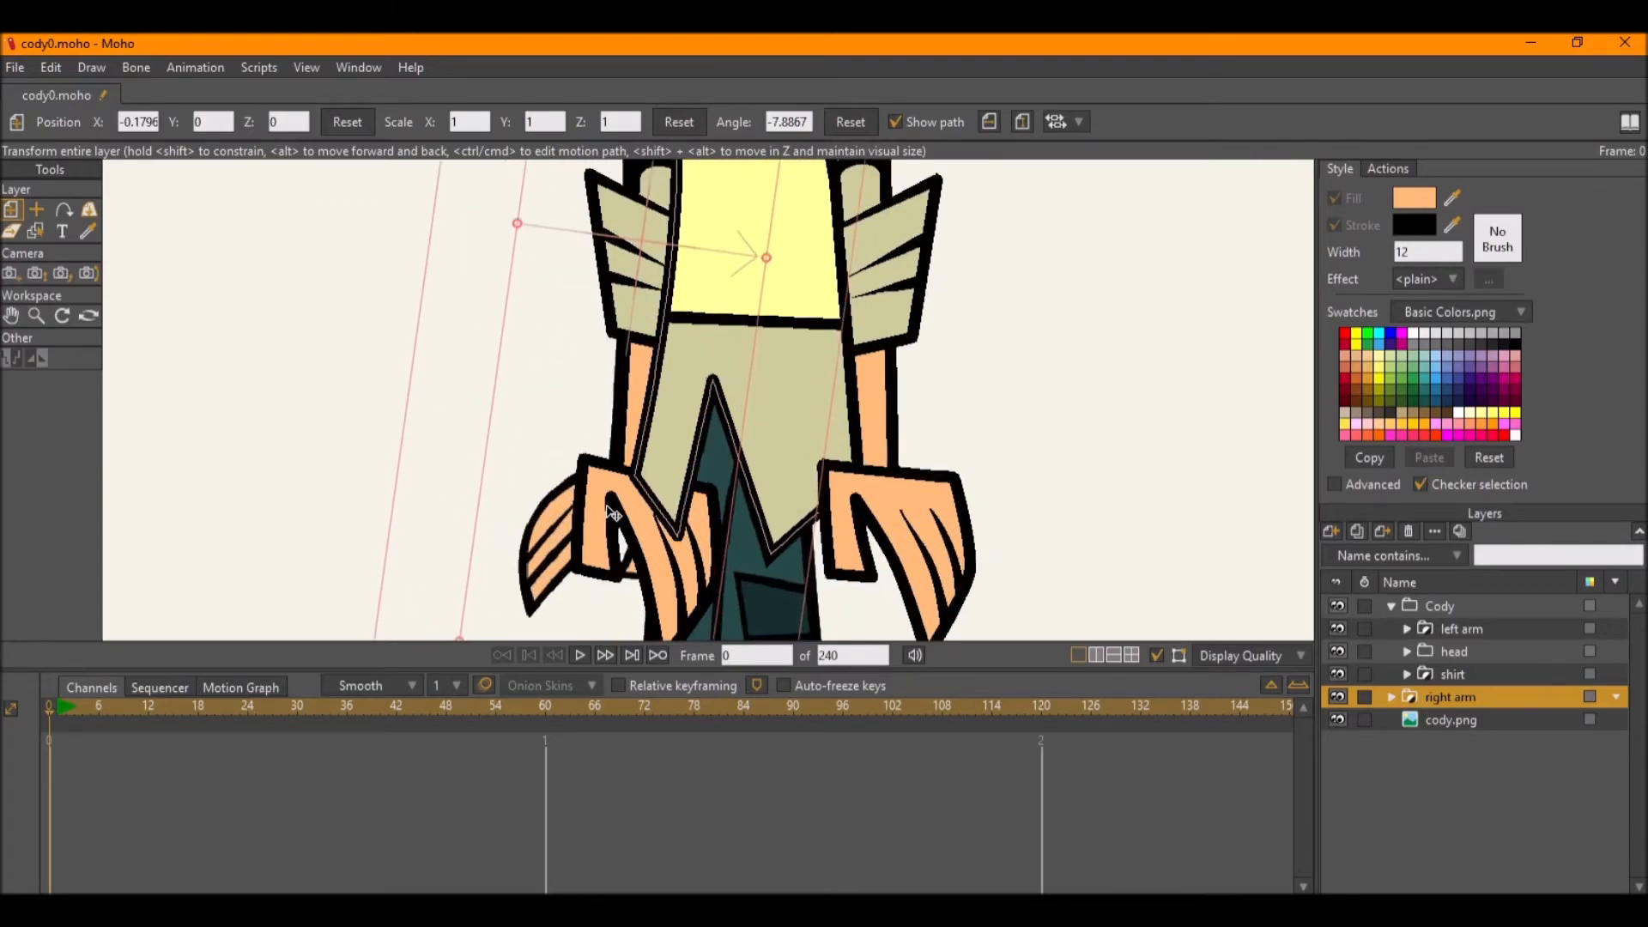
ctrl+alt+click(612, 485)
ctrl+alt+click(624, 513)
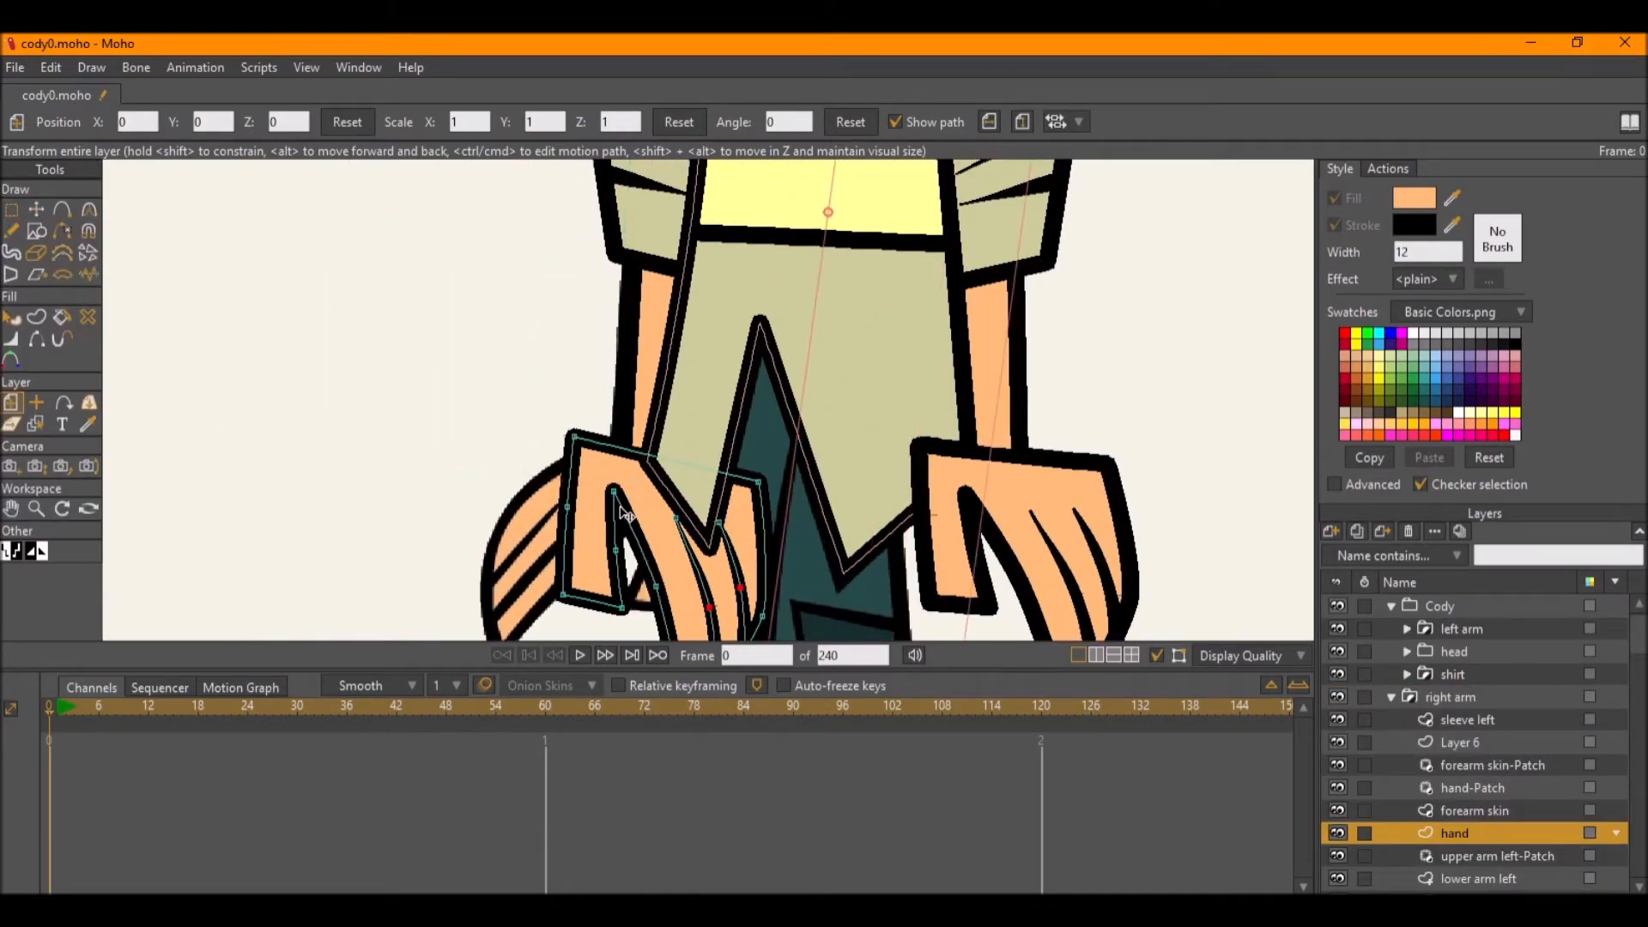
key(g)
key(t)
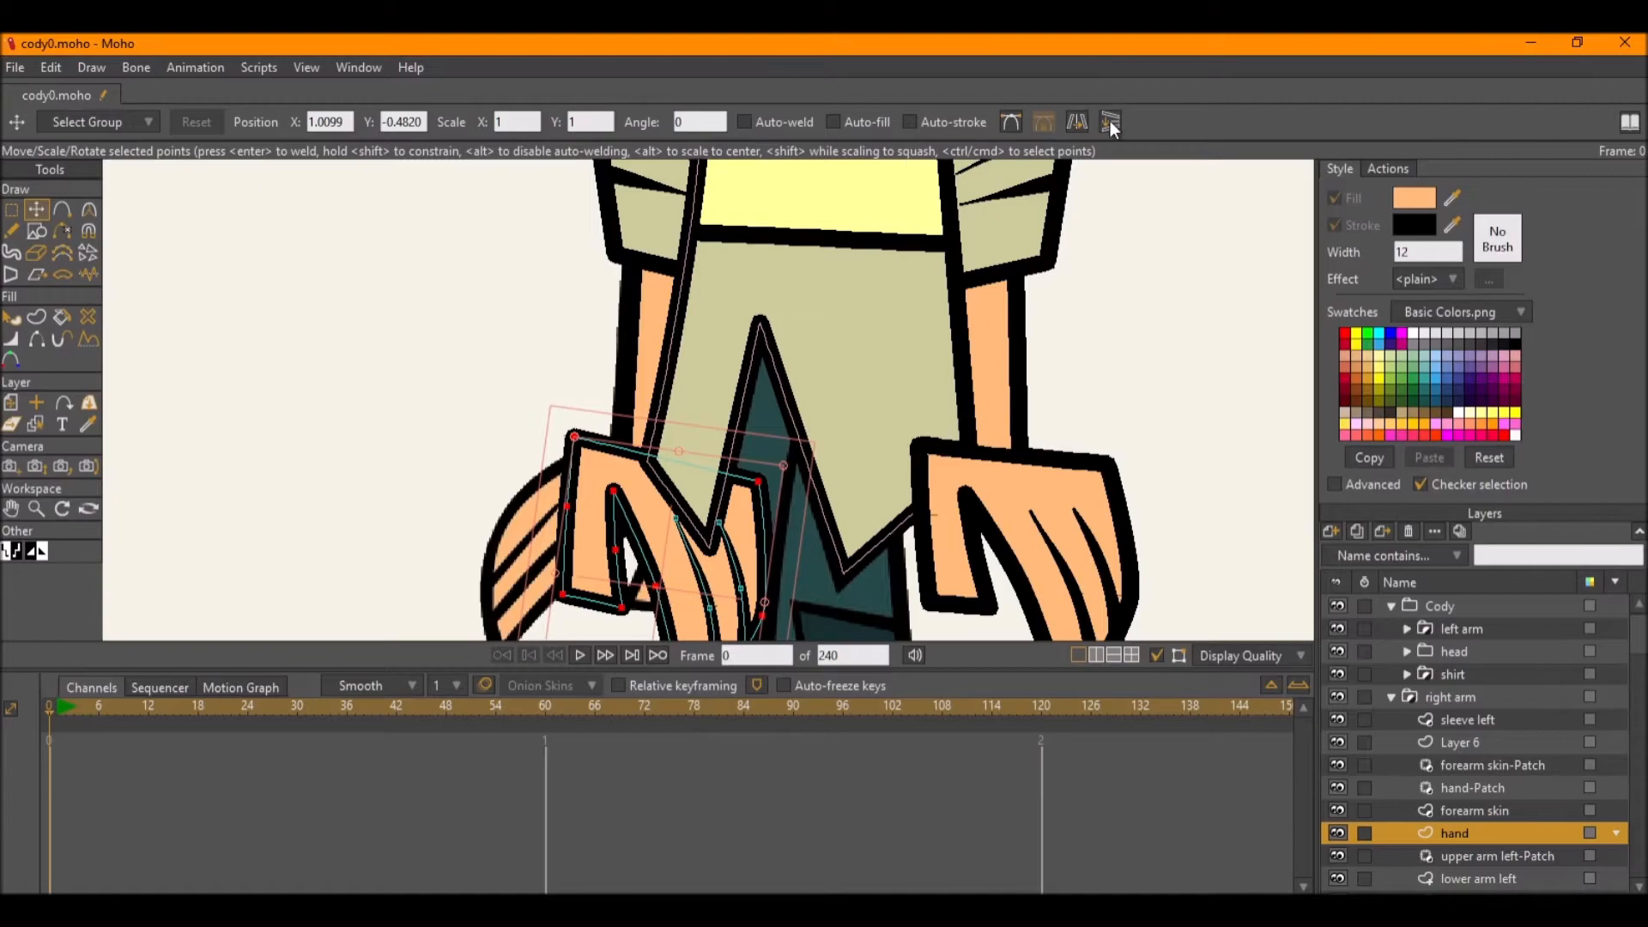
click(1076, 121)
drag(740, 522, 739, 390)
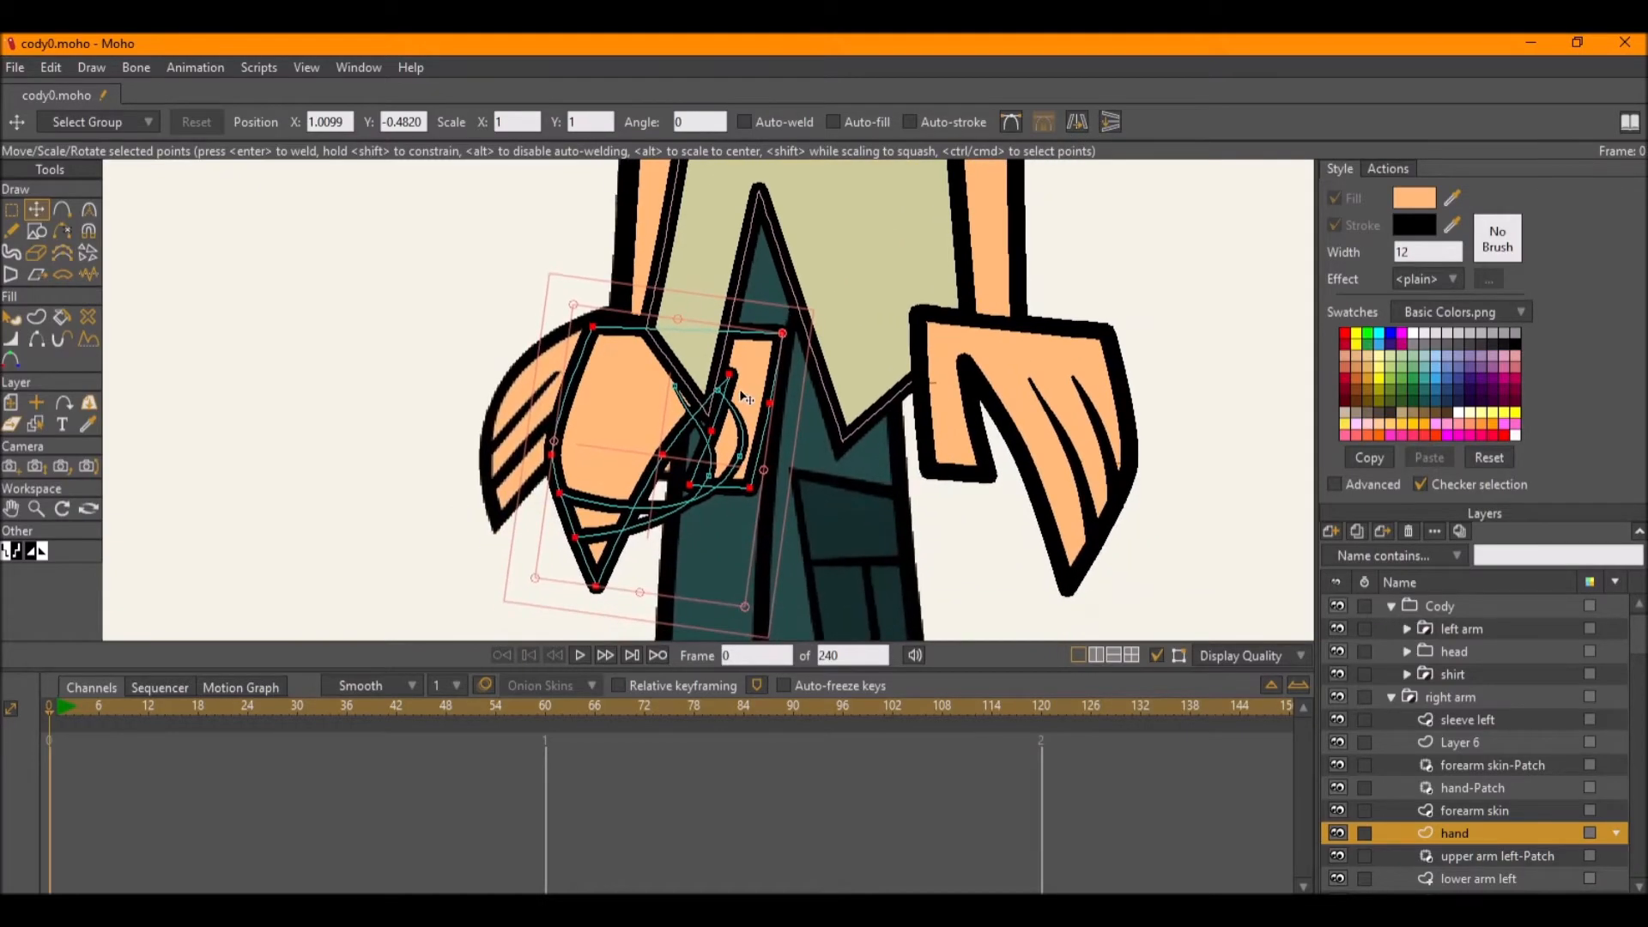
key(ctrl+z)
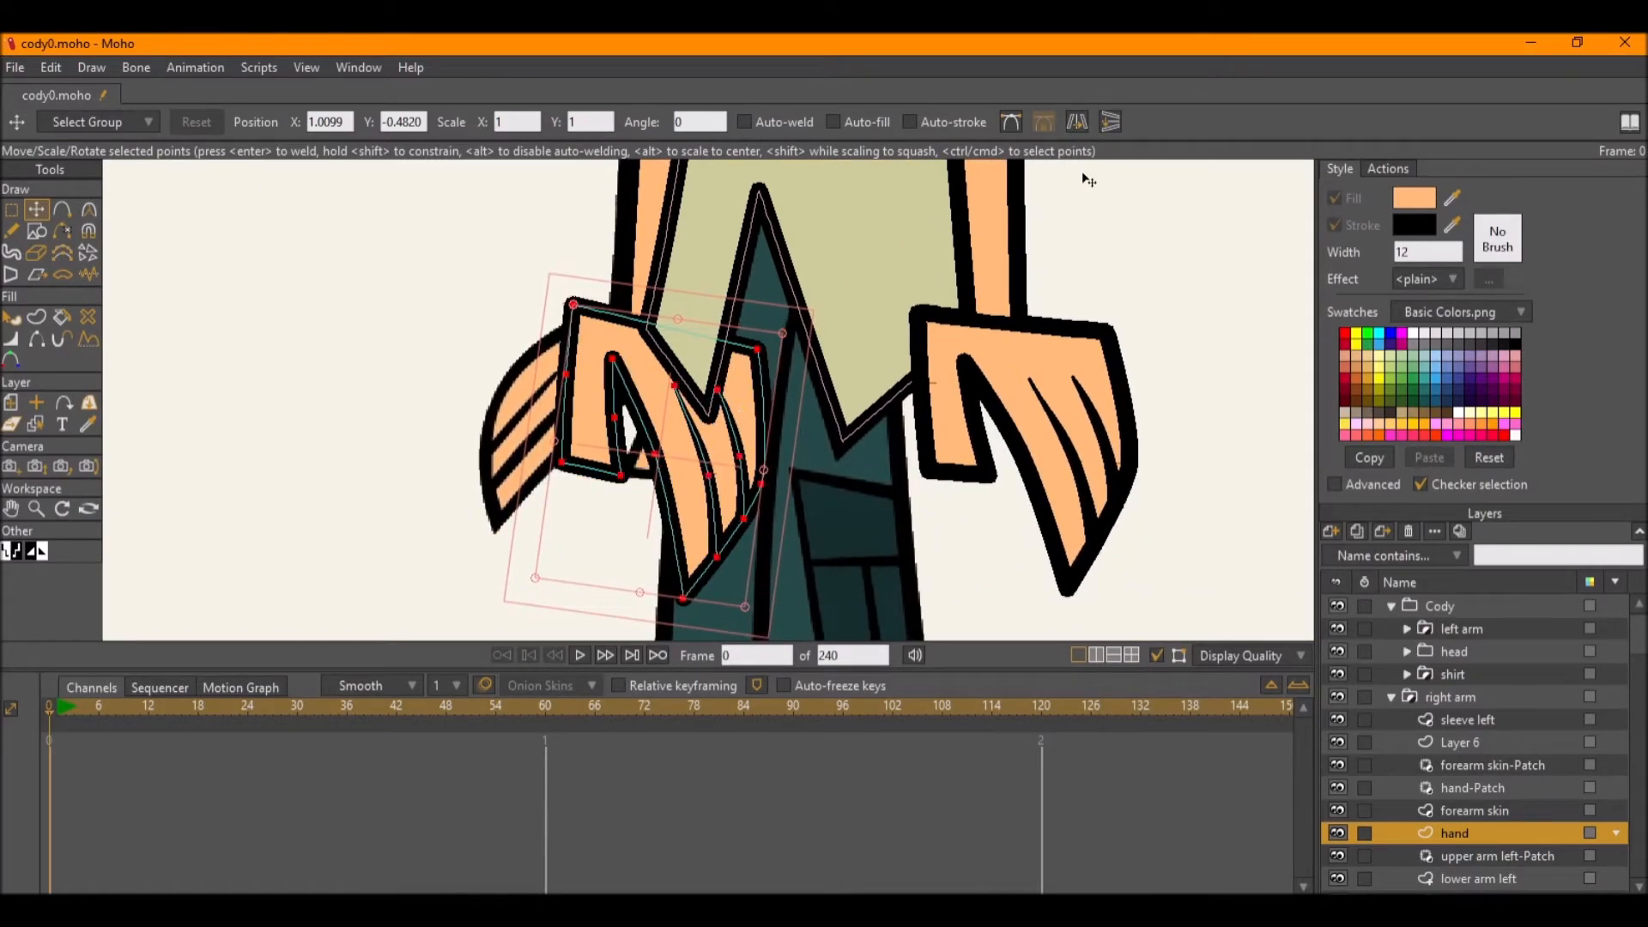
Flip the right arm's whole hand shape horizontally and shift it outward to X about 0.988.
click(1077, 124)
drag(739, 415, 707, 415)
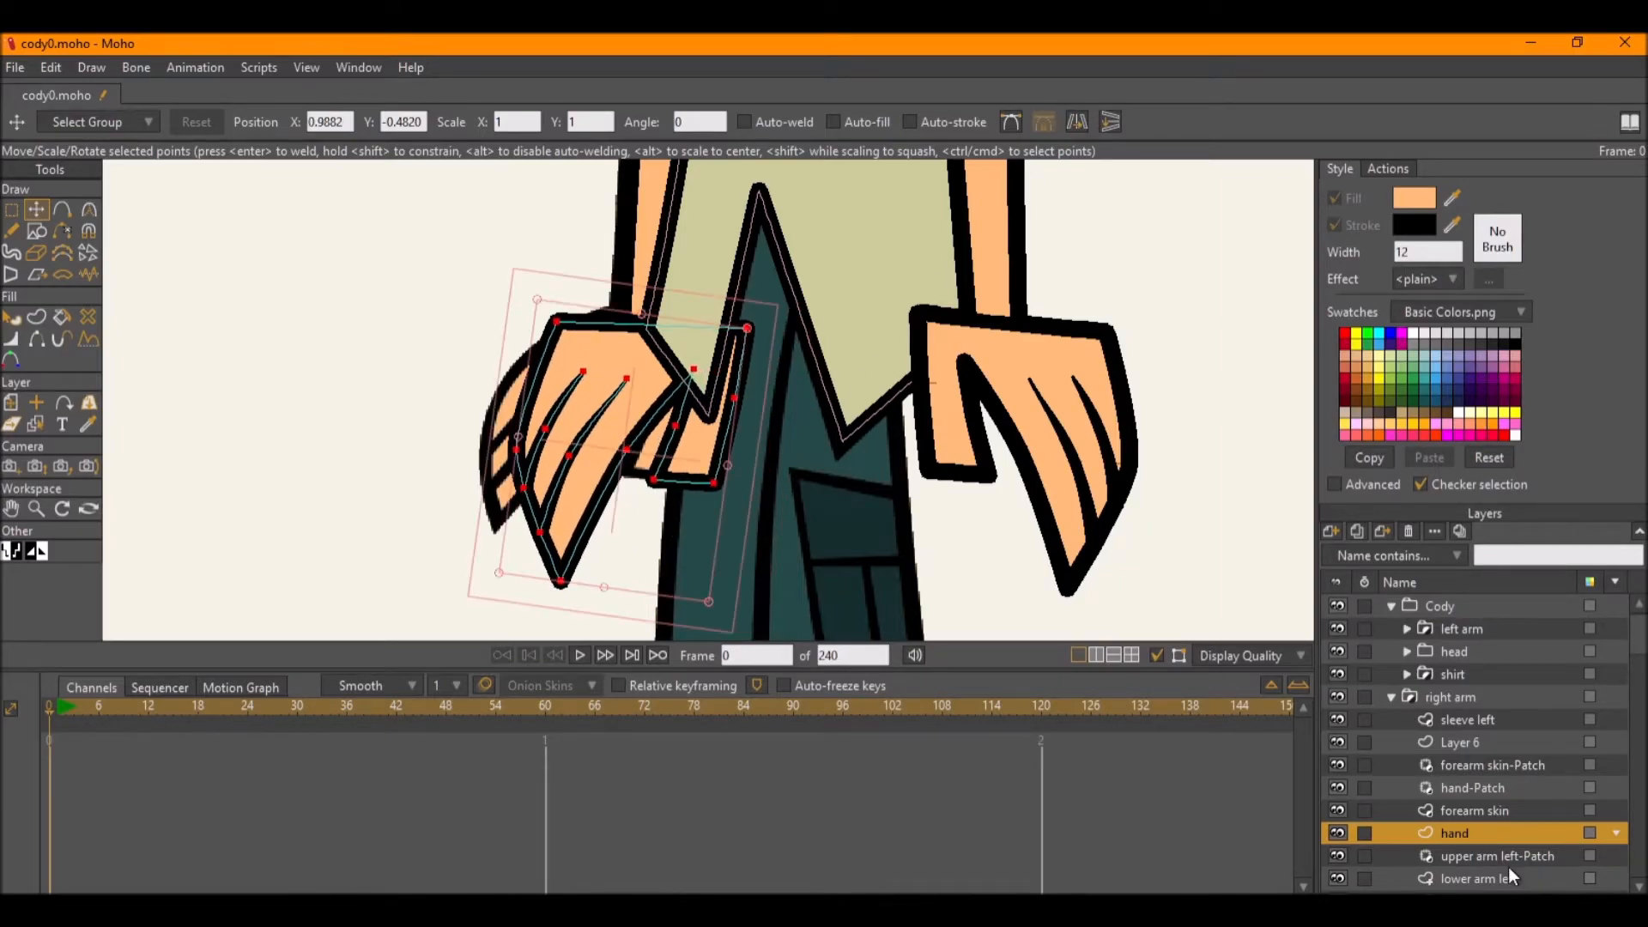
scroll(840, 495, down, 3)
scroll(1446, 793, down, 2)
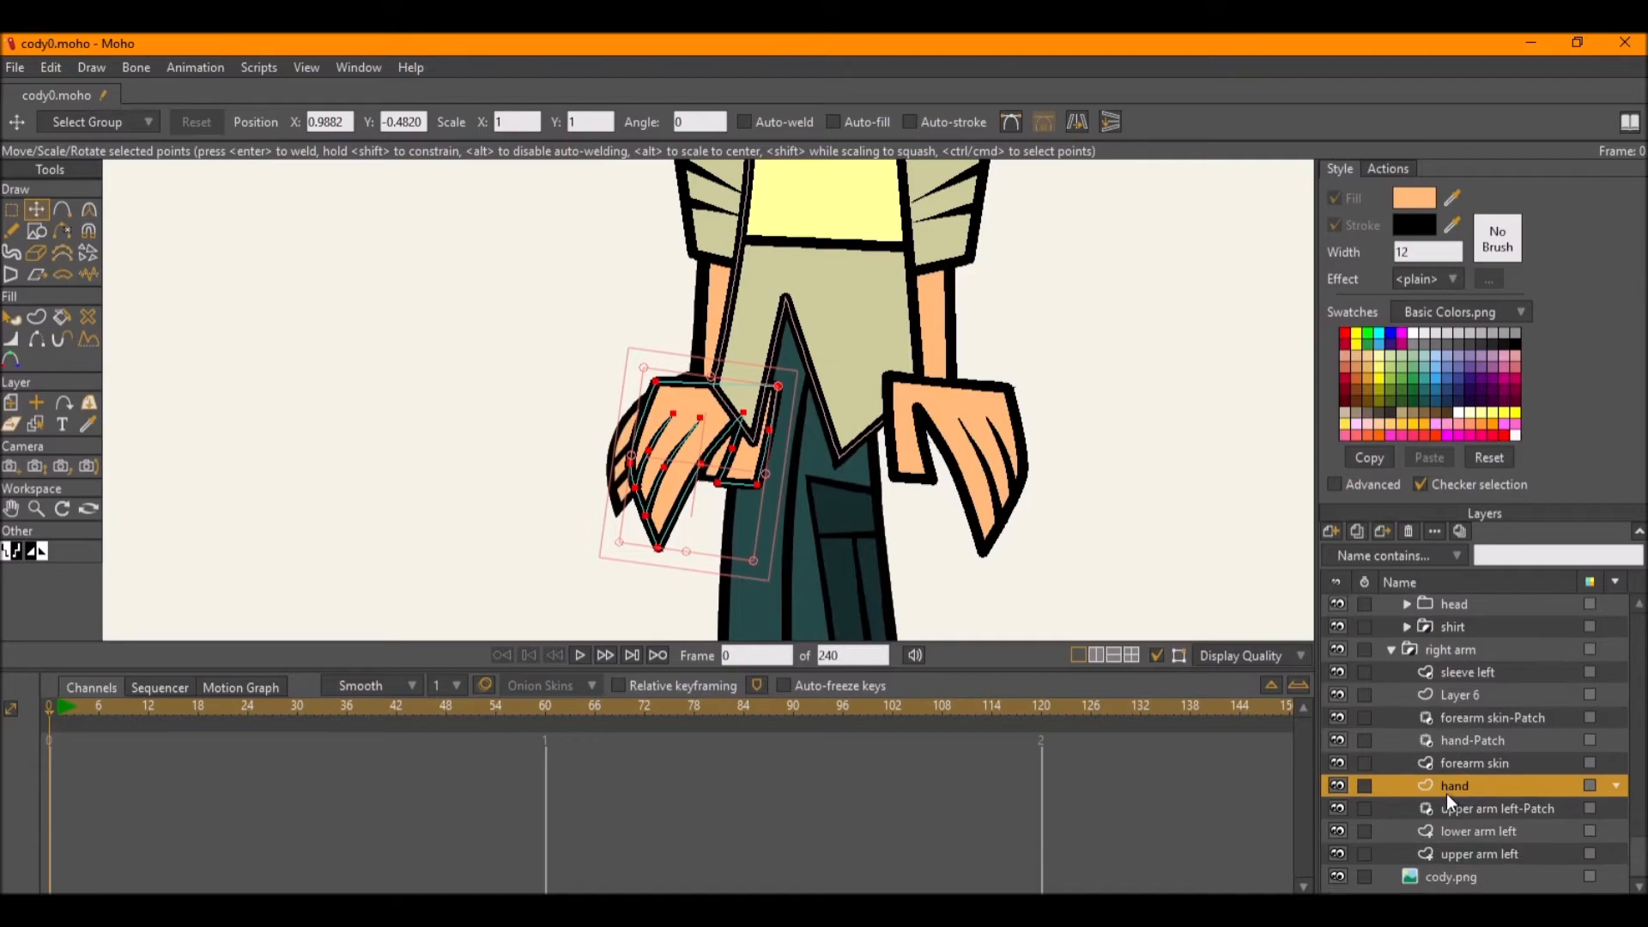
Hide the cody.png reference image and render the frame to check the traced artwork alone.
scroll(867, 437, down, 5)
scroll(804, 541, up, 6)
scroll(815, 534, down, 6)
drag(830, 476, 797, 515)
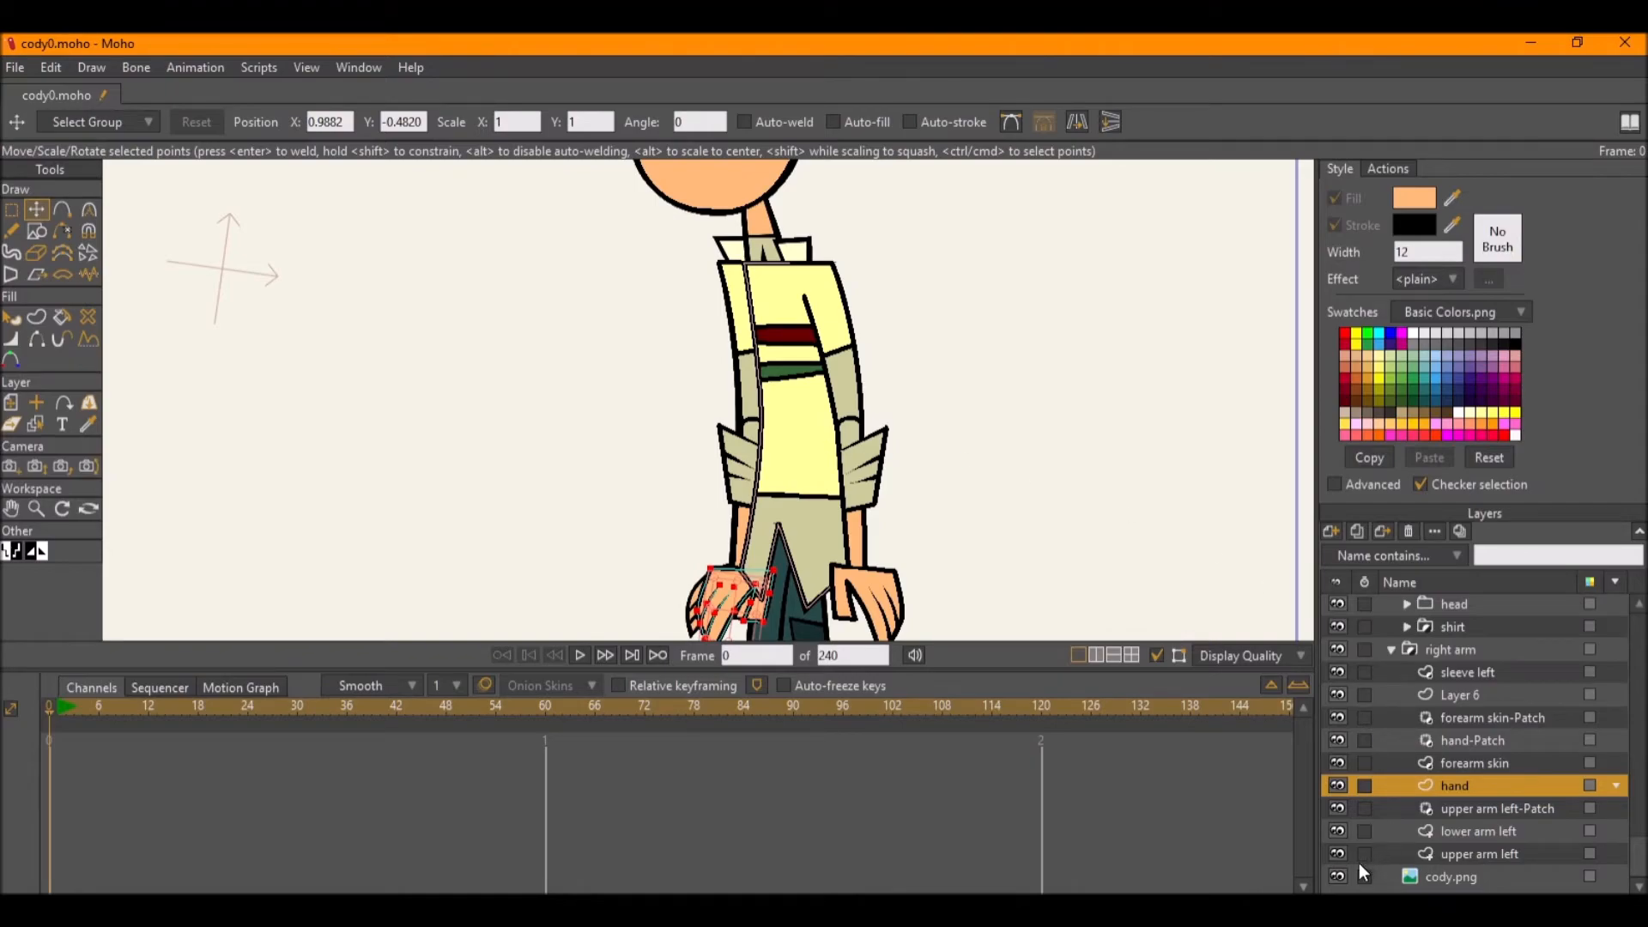
click(1337, 874)
key(ctrl+r)
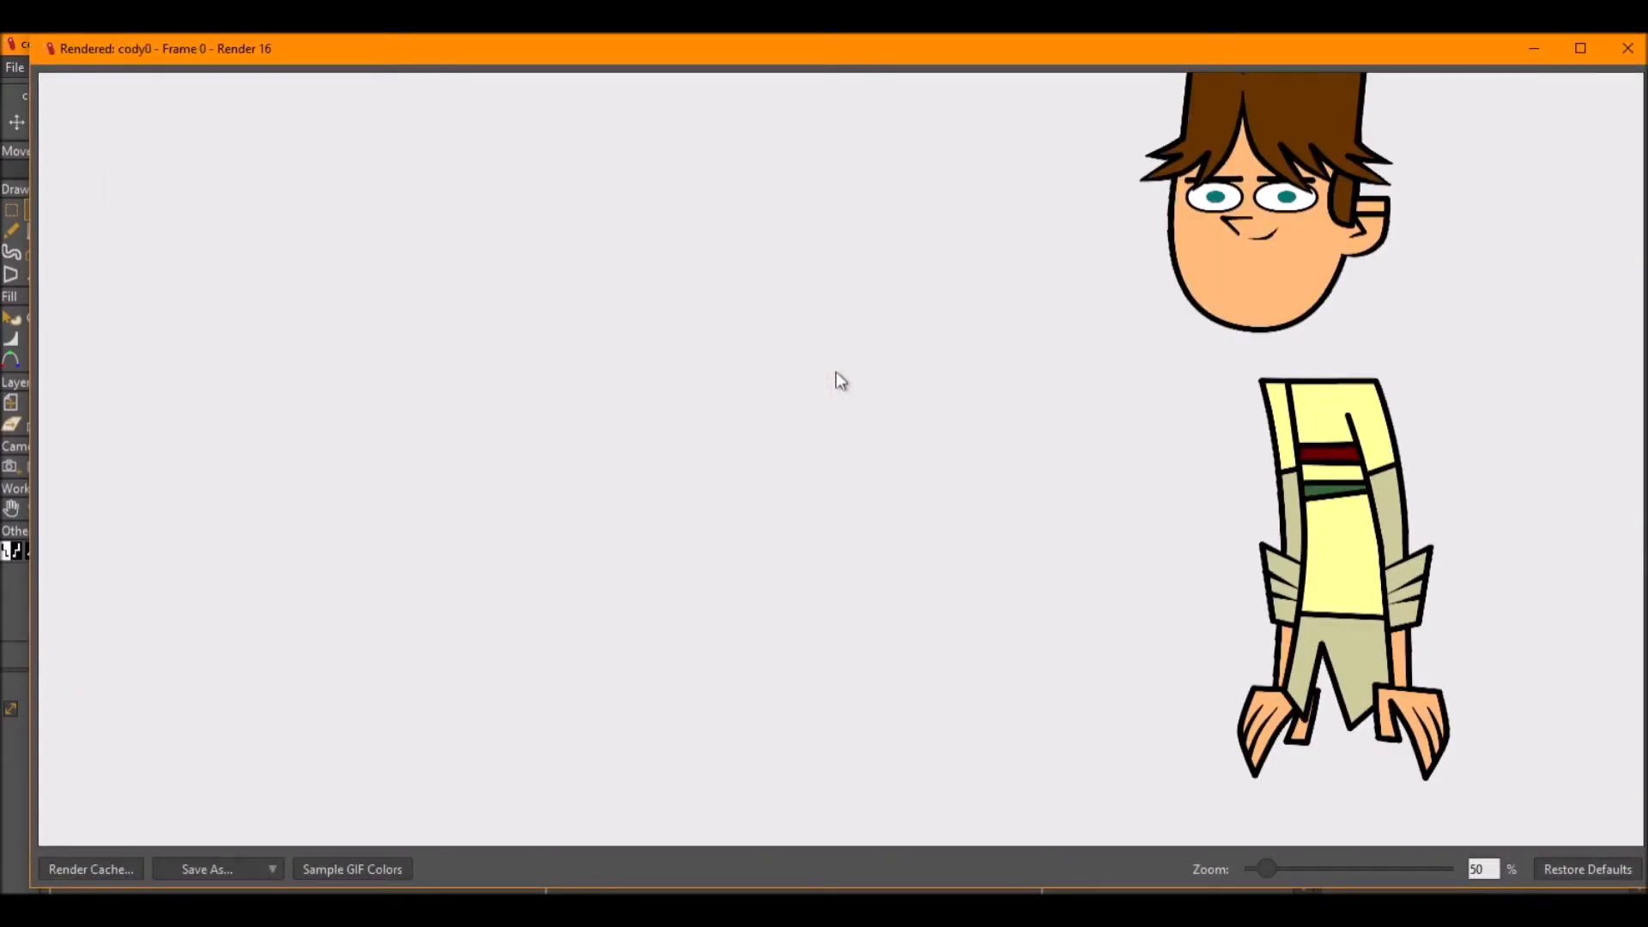
scroll(840, 380, down, 2)
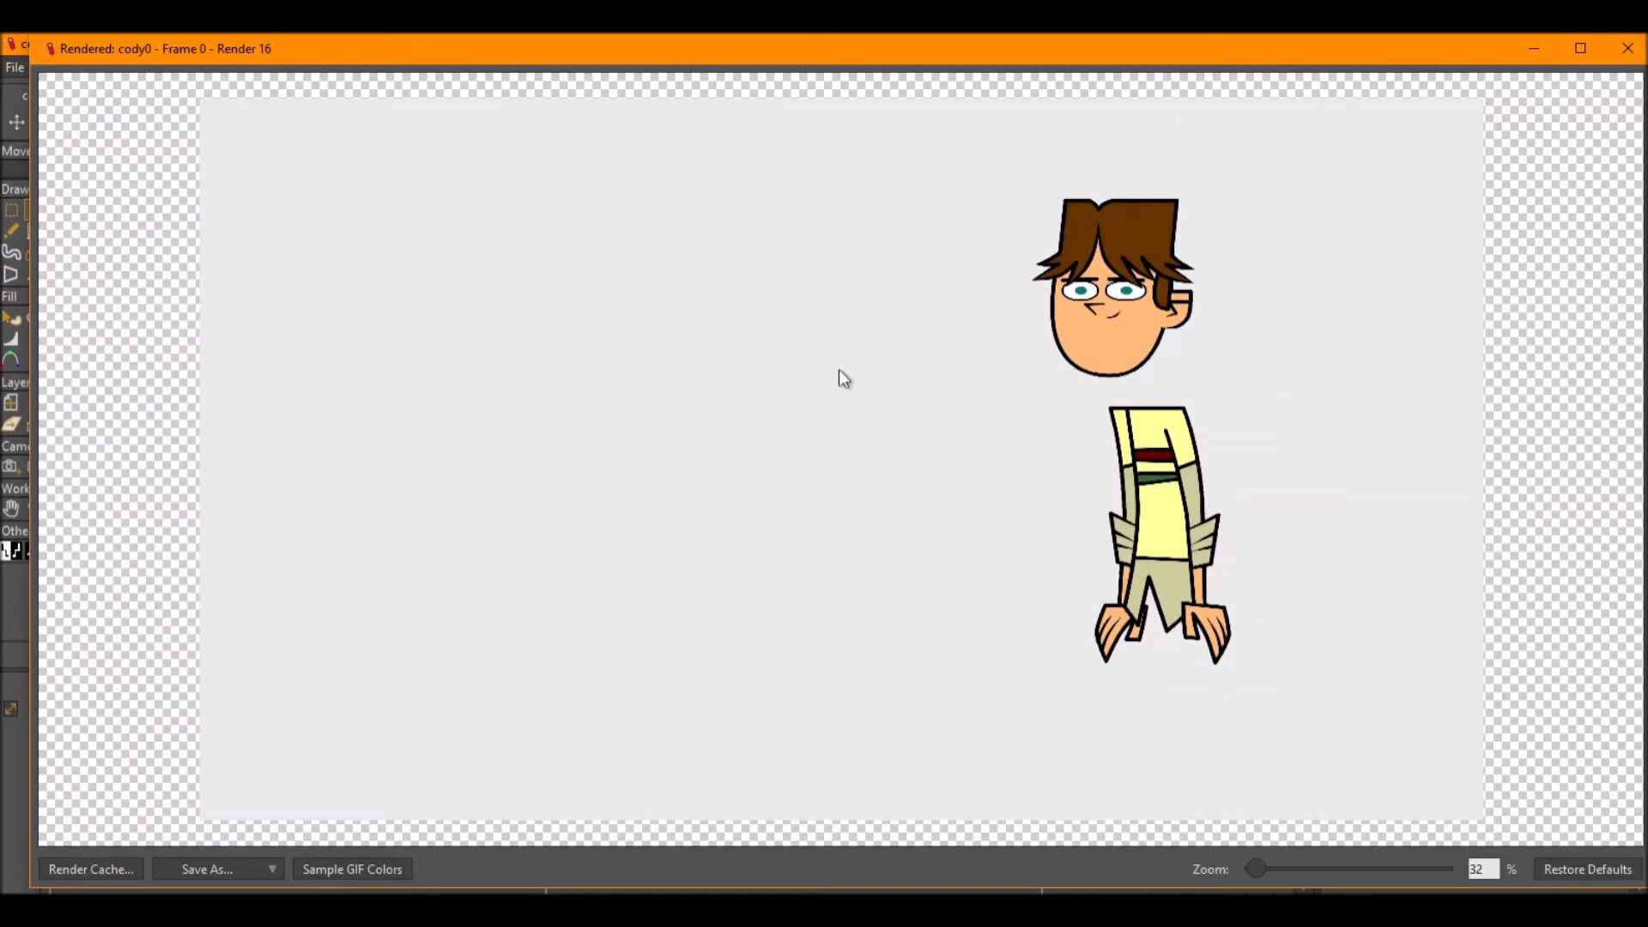
click(1625, 48)
Show cody.png again, duplicate it and place the copy beside the character at X about 0.043.
scroll(784, 441, up, 3)
scroll(783, 442, down, 1)
scroll(859, 480, up, 1)
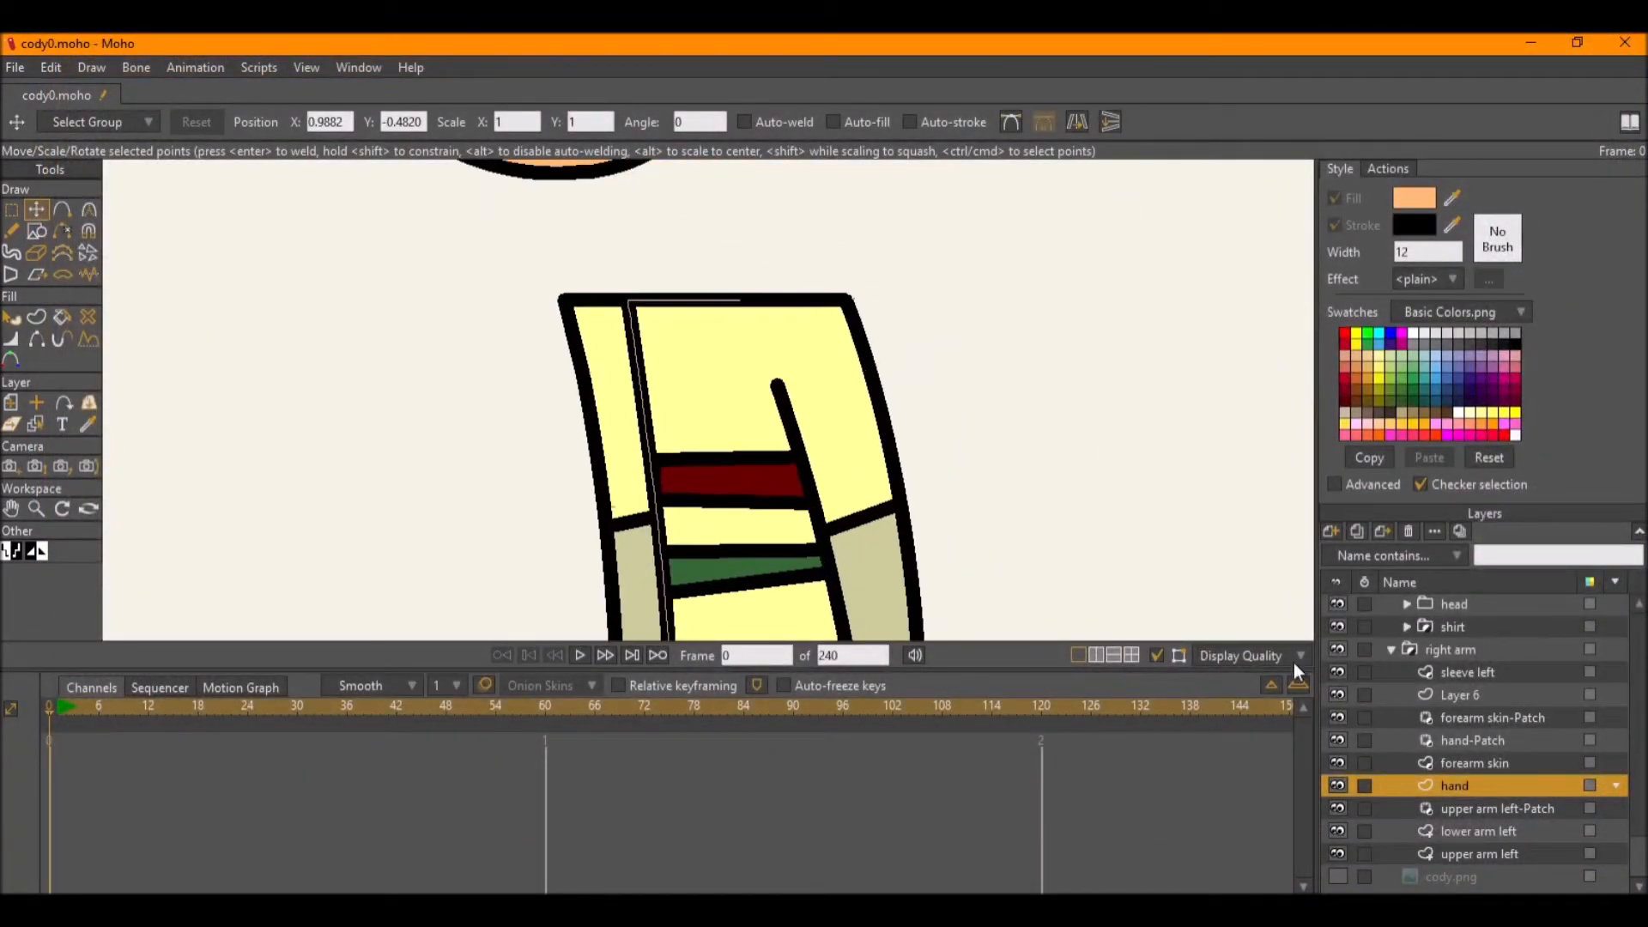
scroll(856, 411, down, 4)
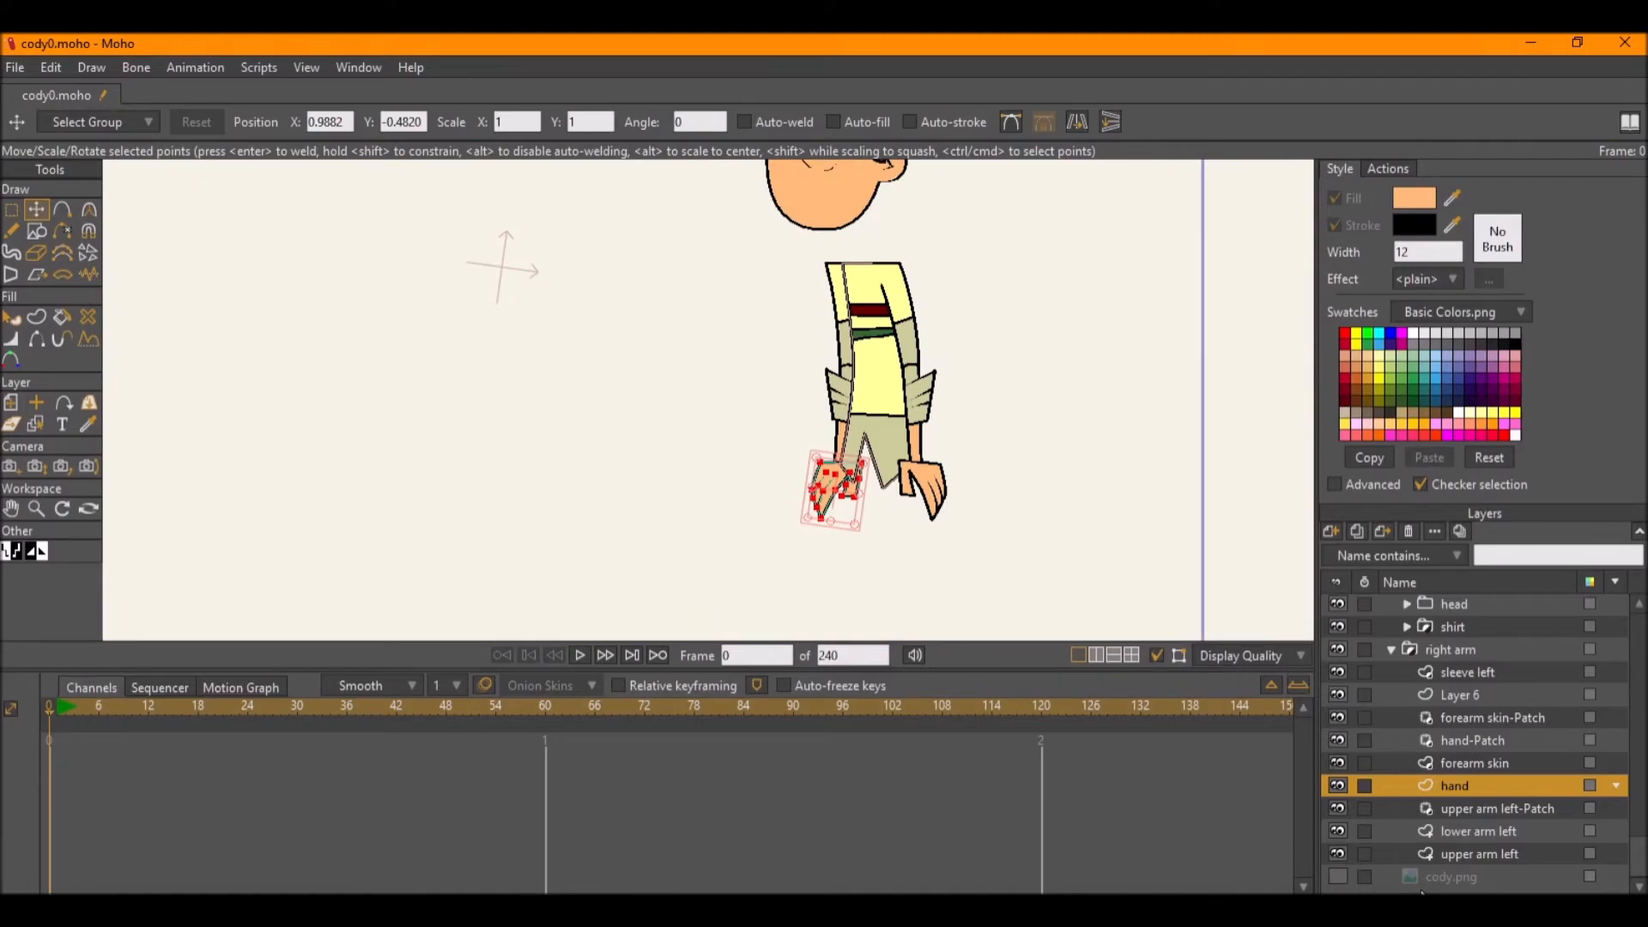
right_click(1439, 882)
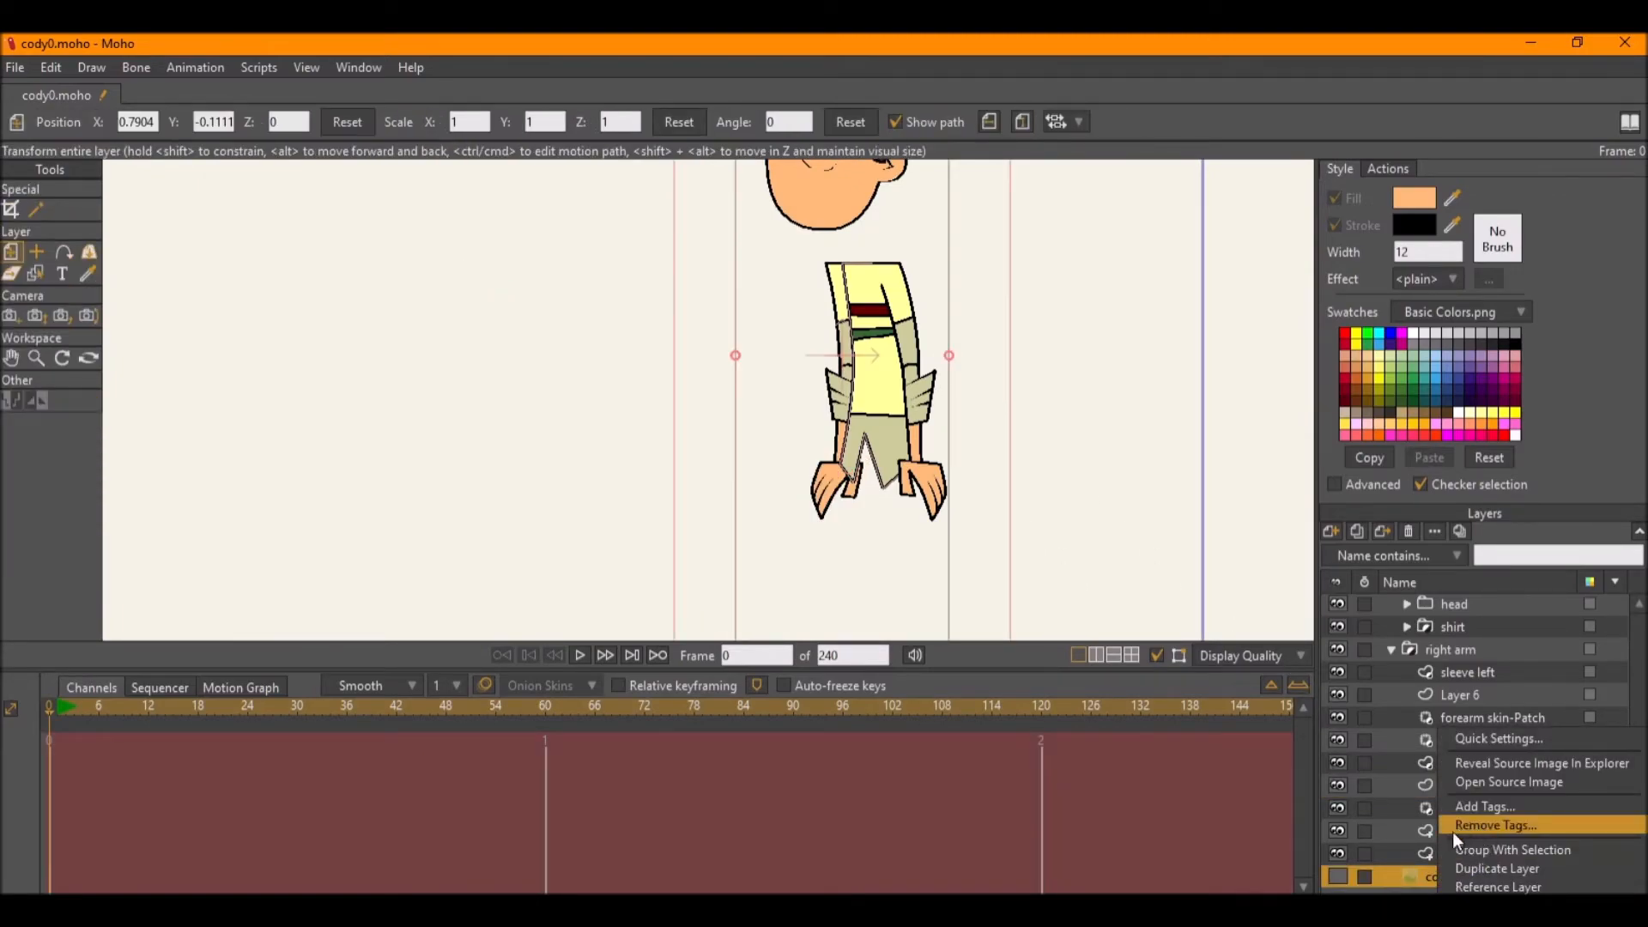
click(1339, 875)
right_click(1507, 873)
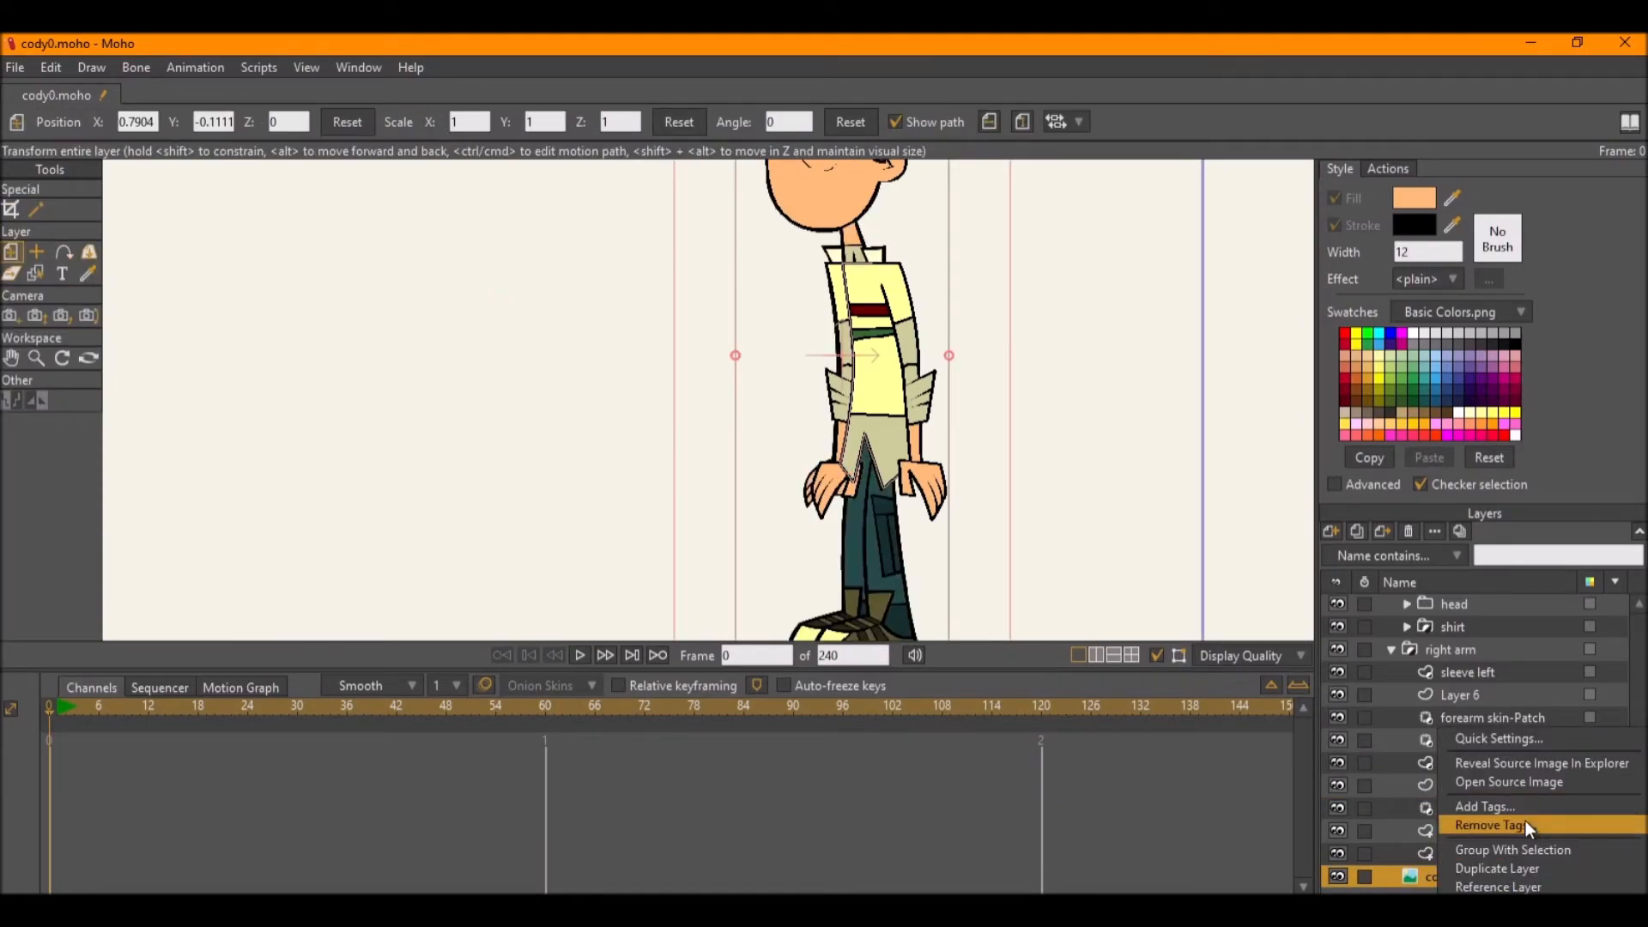
click(1518, 874)
drag(859, 433, 588, 424)
scroll(606, 180, up, 3)
drag(885, 368, 815, 354)
Add a point on the shirt layer's right-arm-side edge below the shoulder and hide the edge segment above it.
scroll(518, 343, up, 2)
scroll(498, 362, up, 2)
scroll(415, 335, down, 4)
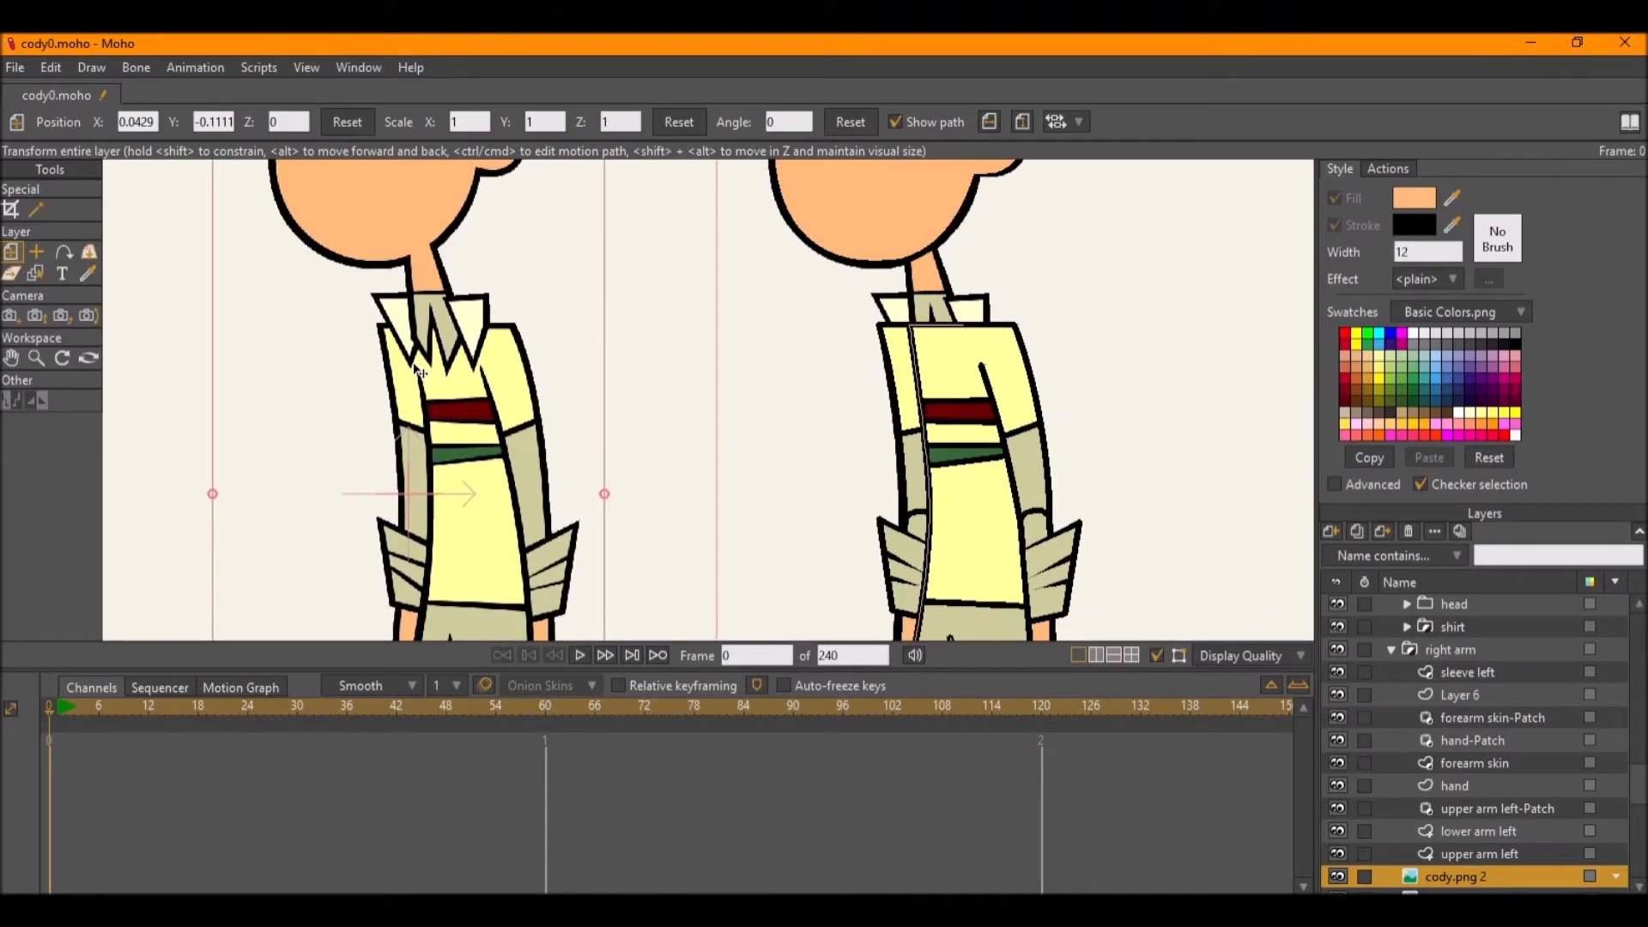
scroll(602, 386, down, 3)
scroll(570, 378, up, 3)
scroll(867, 361, up, 2)
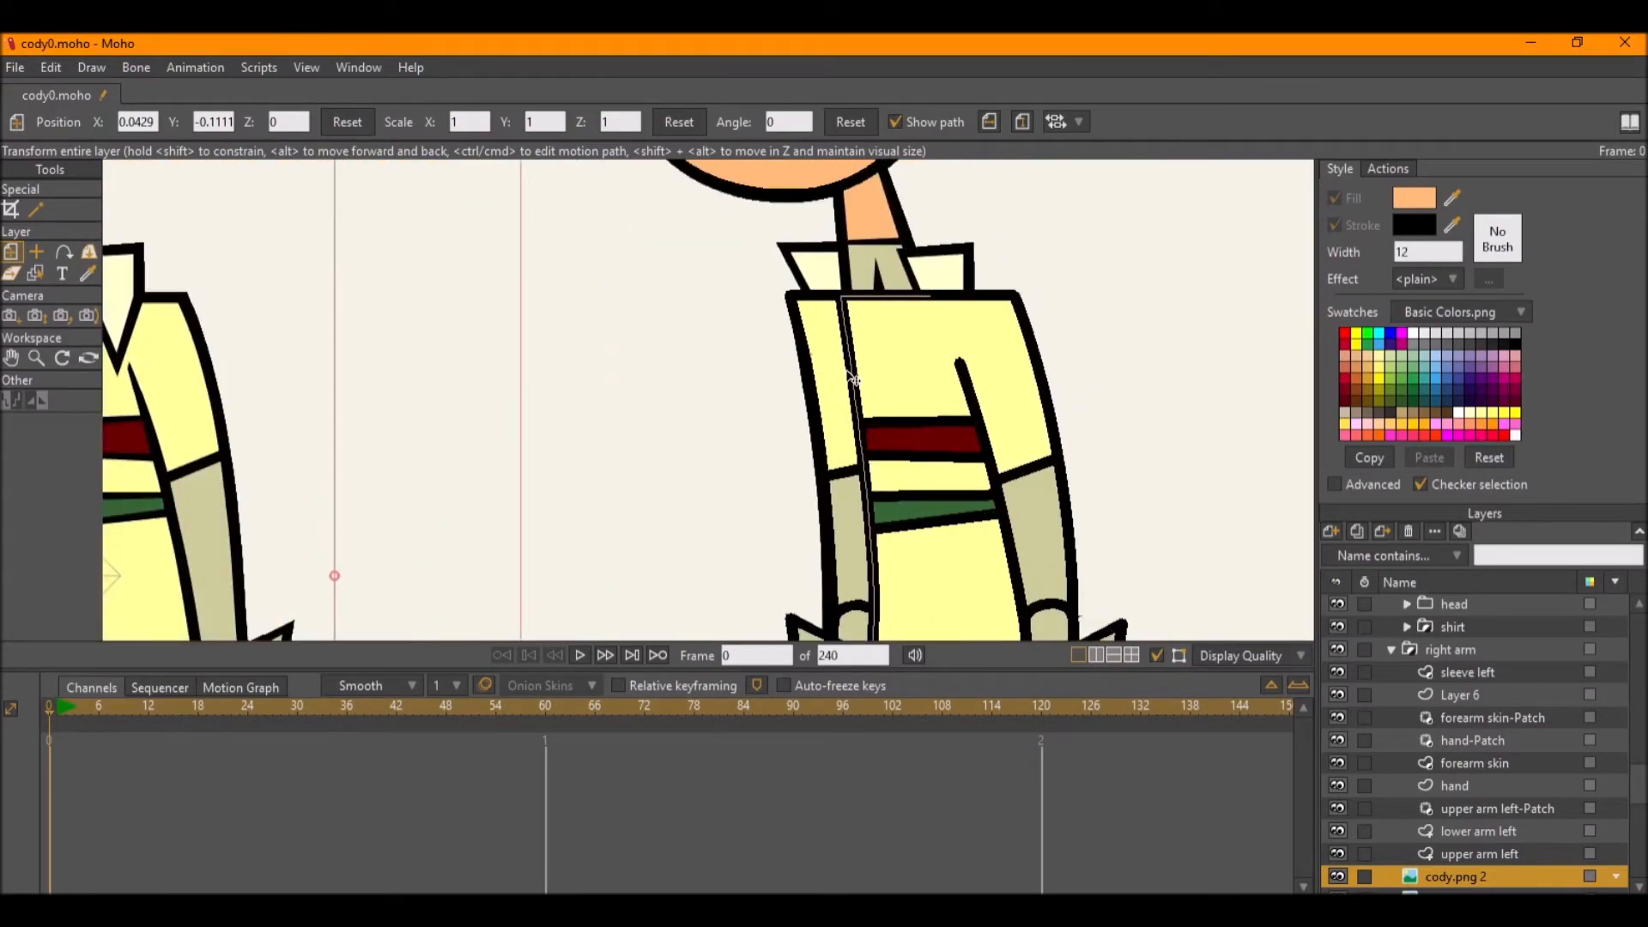
ctrl+alt+click(854, 382)
key(a)
scroll(854, 365, down, 1)
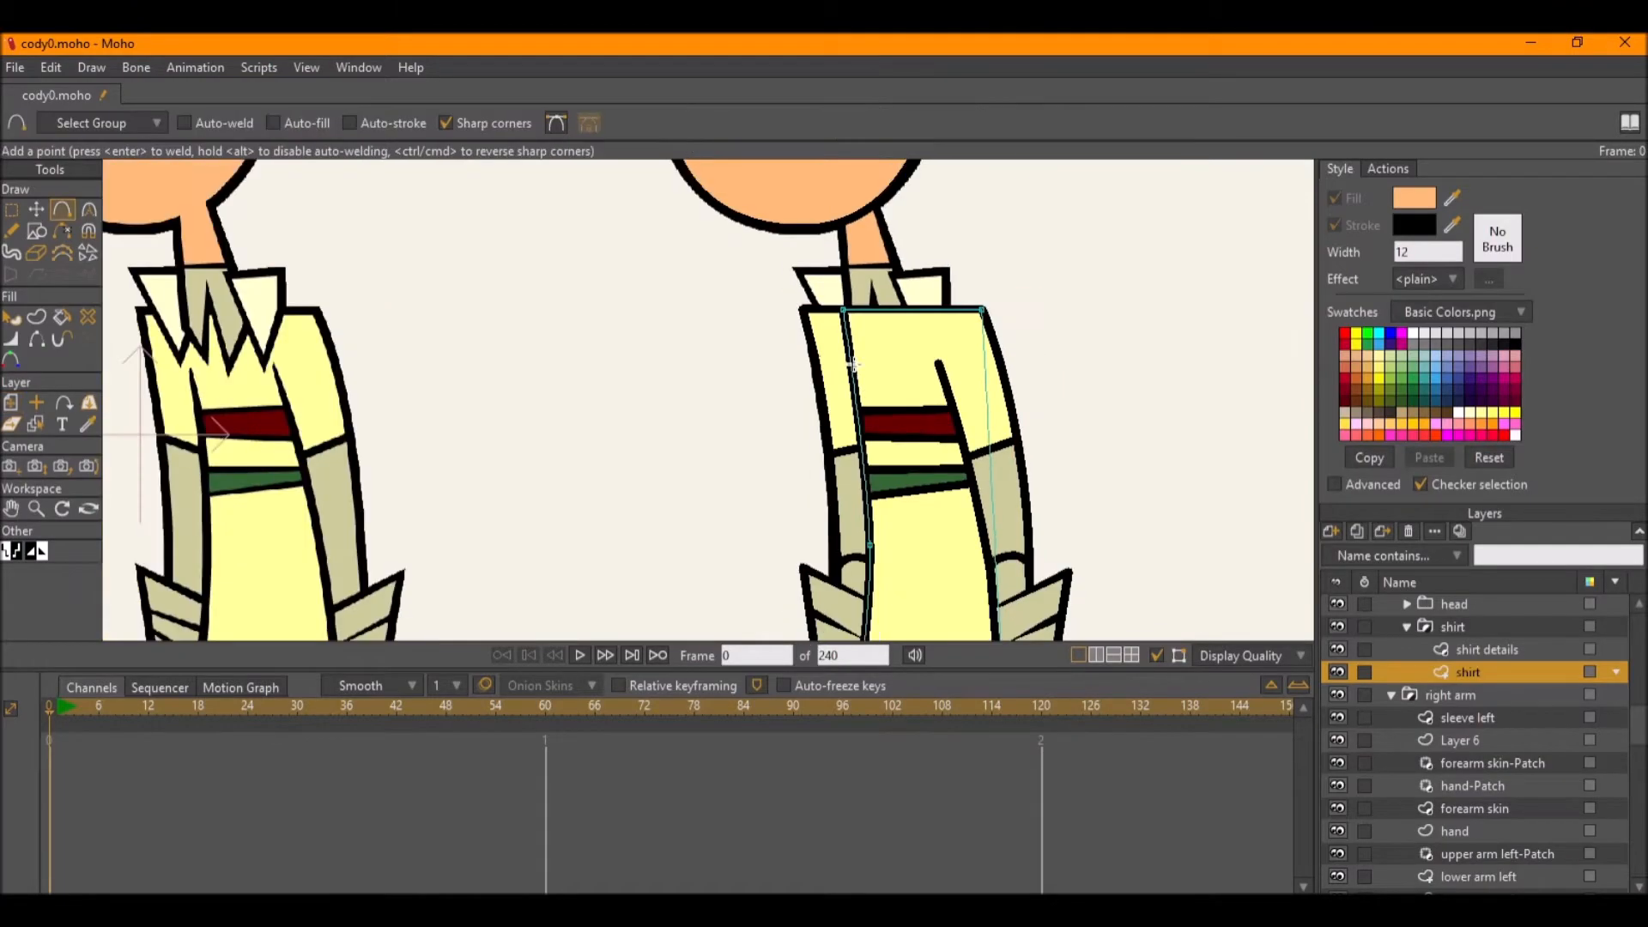
scroll(854, 359, up, 2)
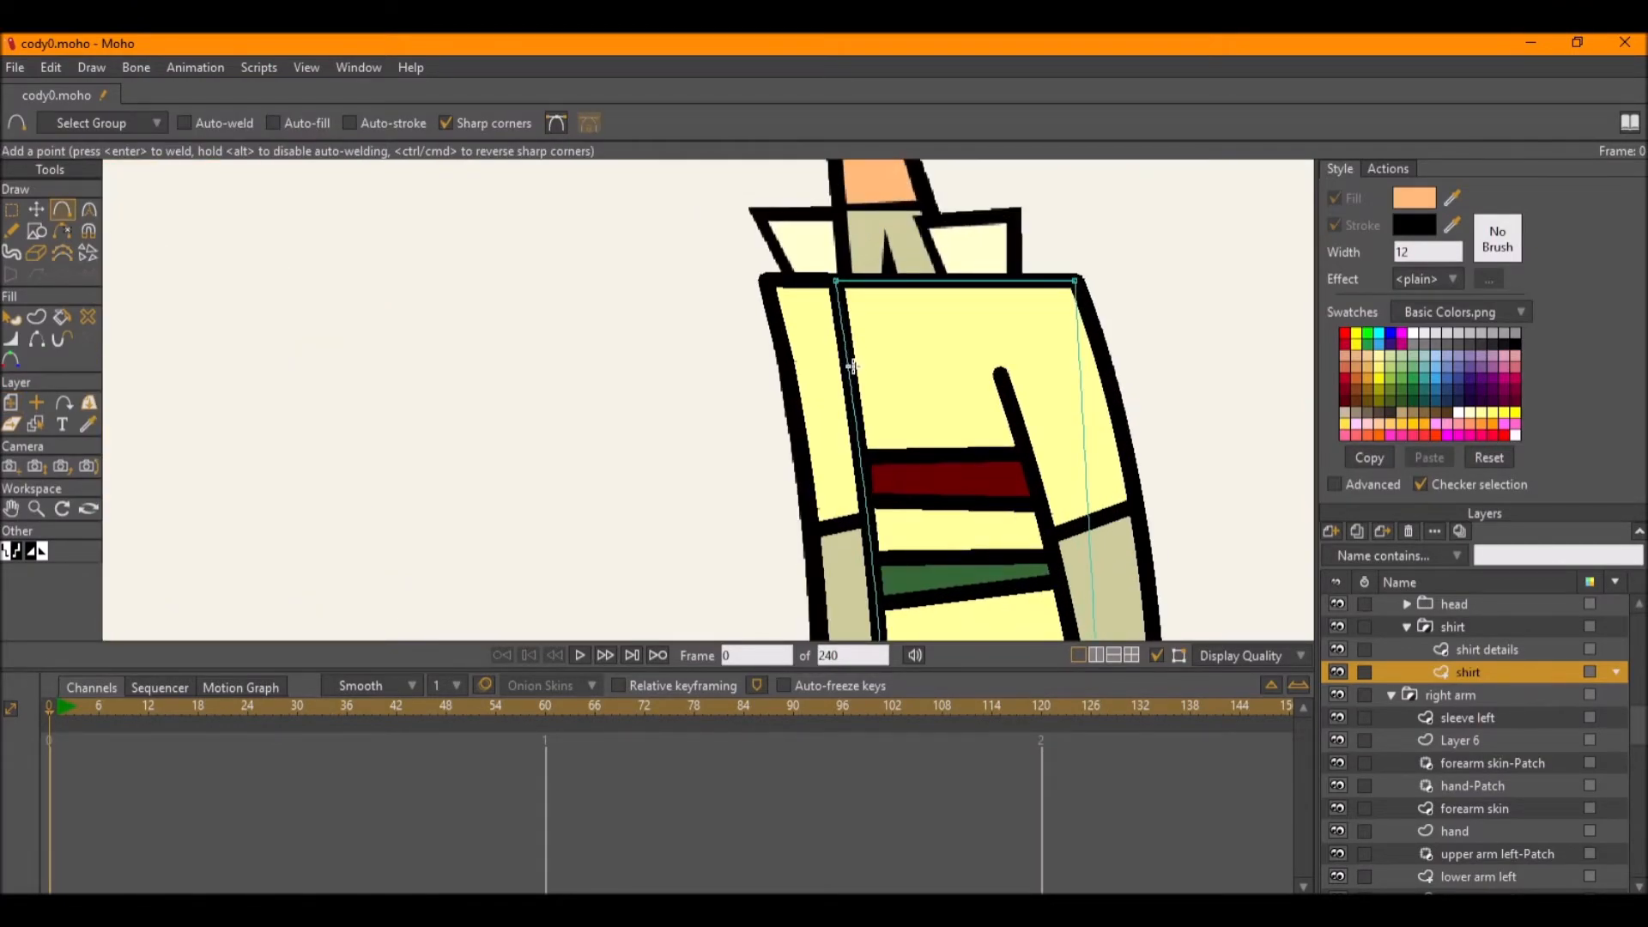
key(h)
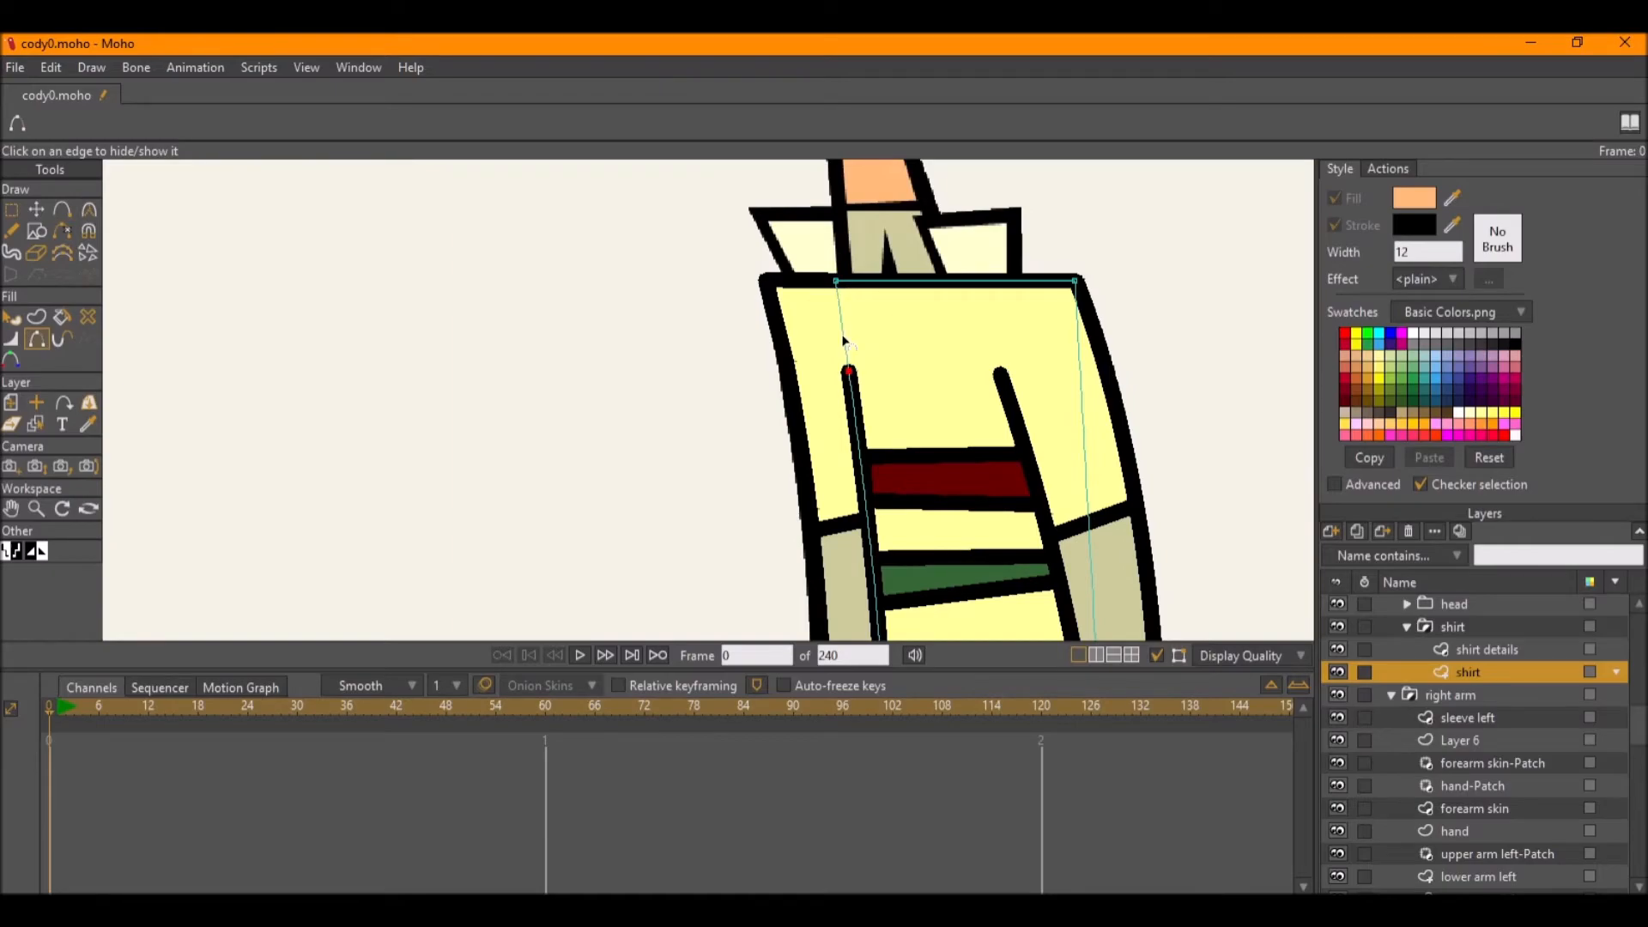
Compare the shirt and arms with the reference copy and render the frame to check the result.
scroll(846, 352, down, 4)
scroll(910, 330, up, 6)
scroll(617, 358, up, 2)
scroll(581, 358, down, 5)
drag(629, 367, 764, 304)
scroll(695, 316, down, 2)
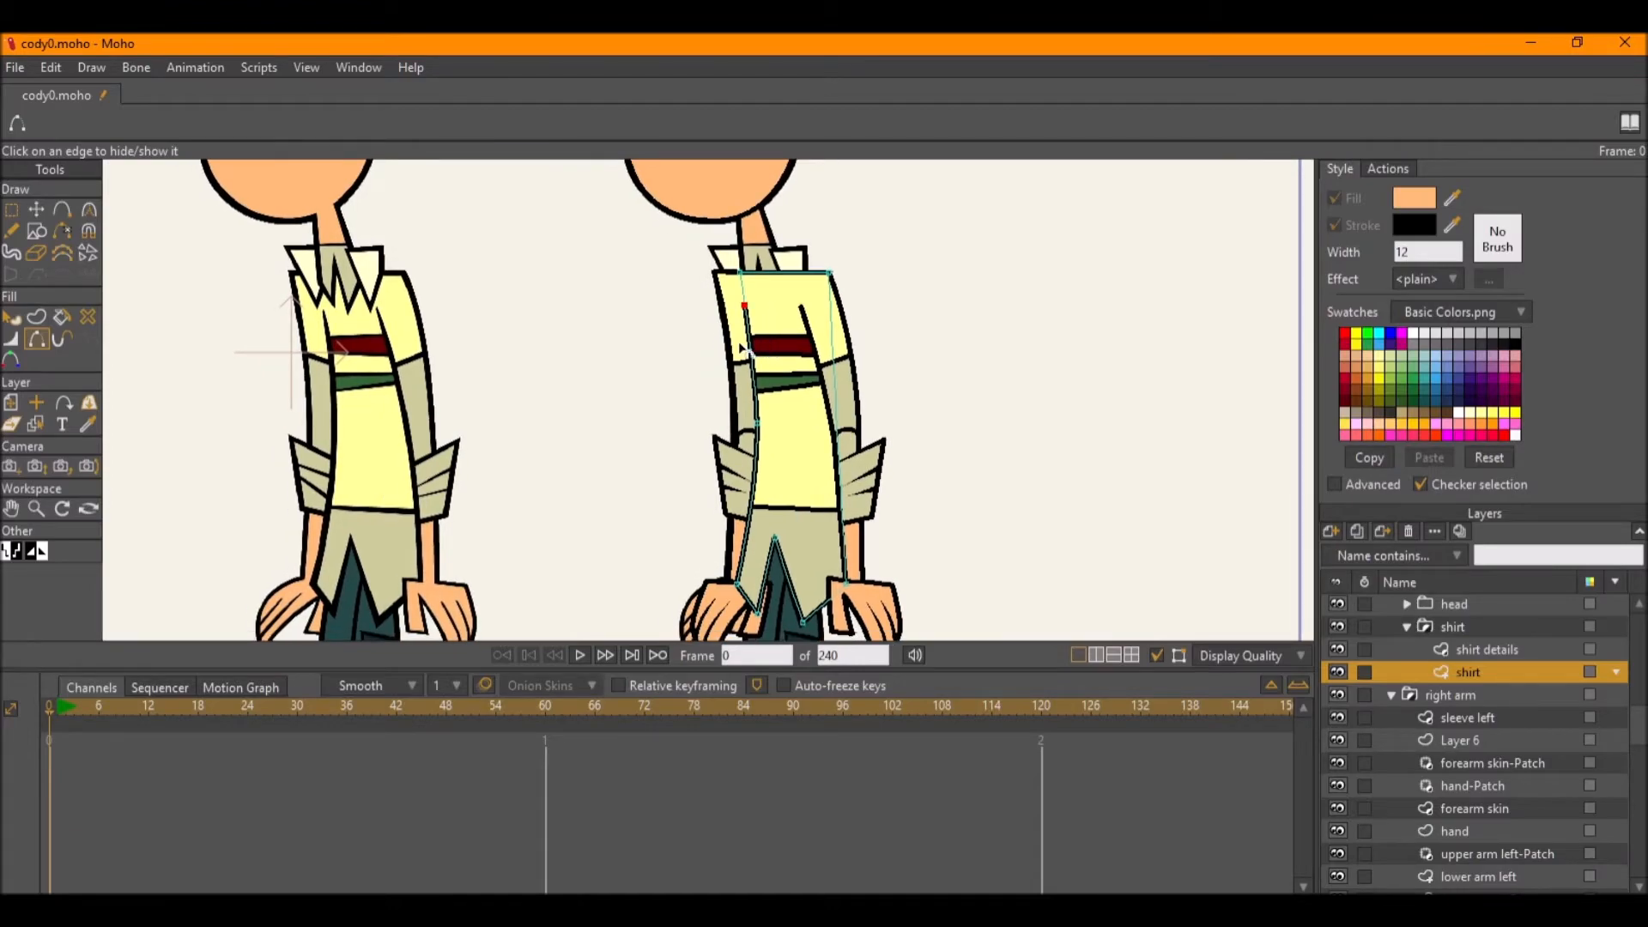
drag(745, 355, 753, 293)
key(ctrl+r)
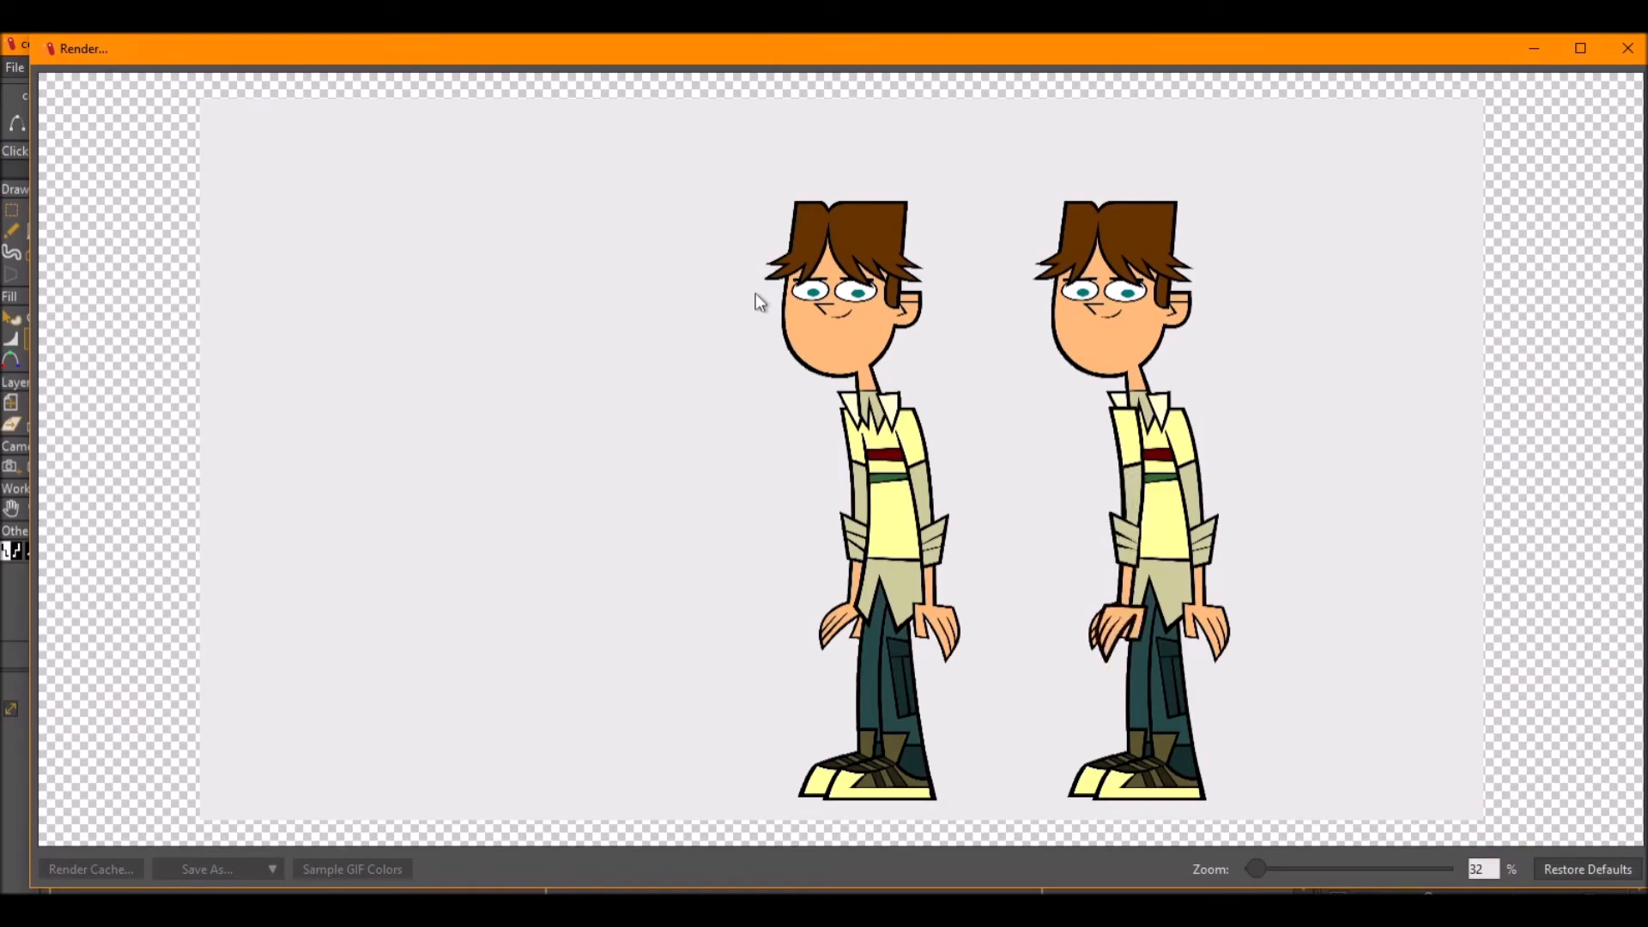
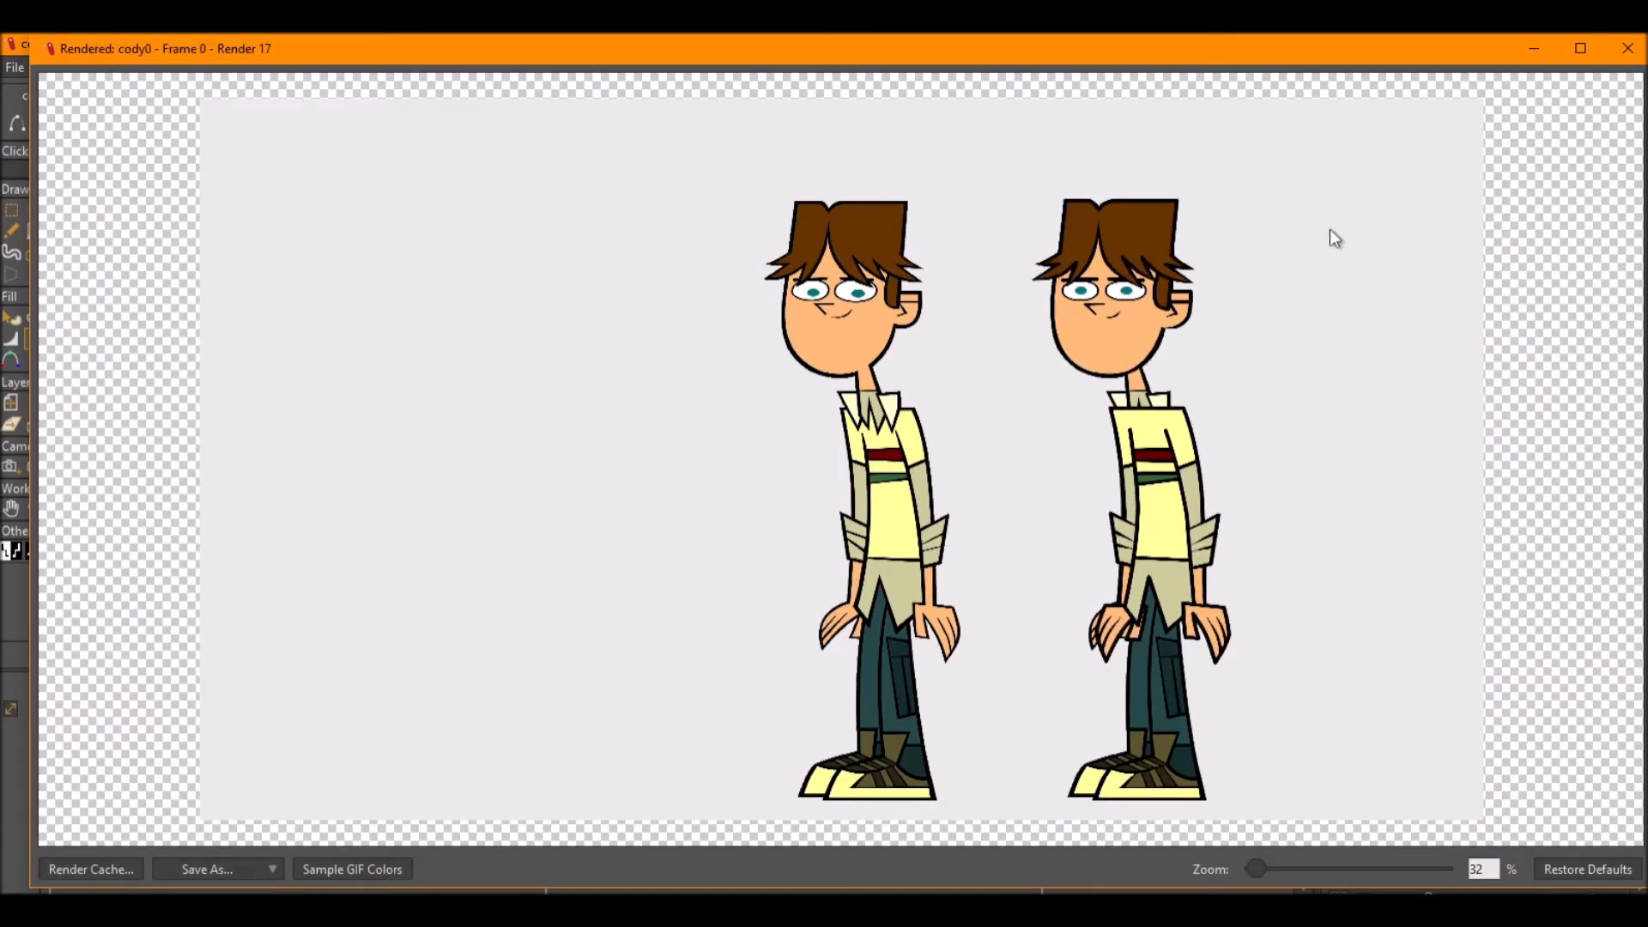
Close the render, collapse the right arm and shirt groups, and move the right arm group inside the Cody group below shirt.
click(1626, 49)
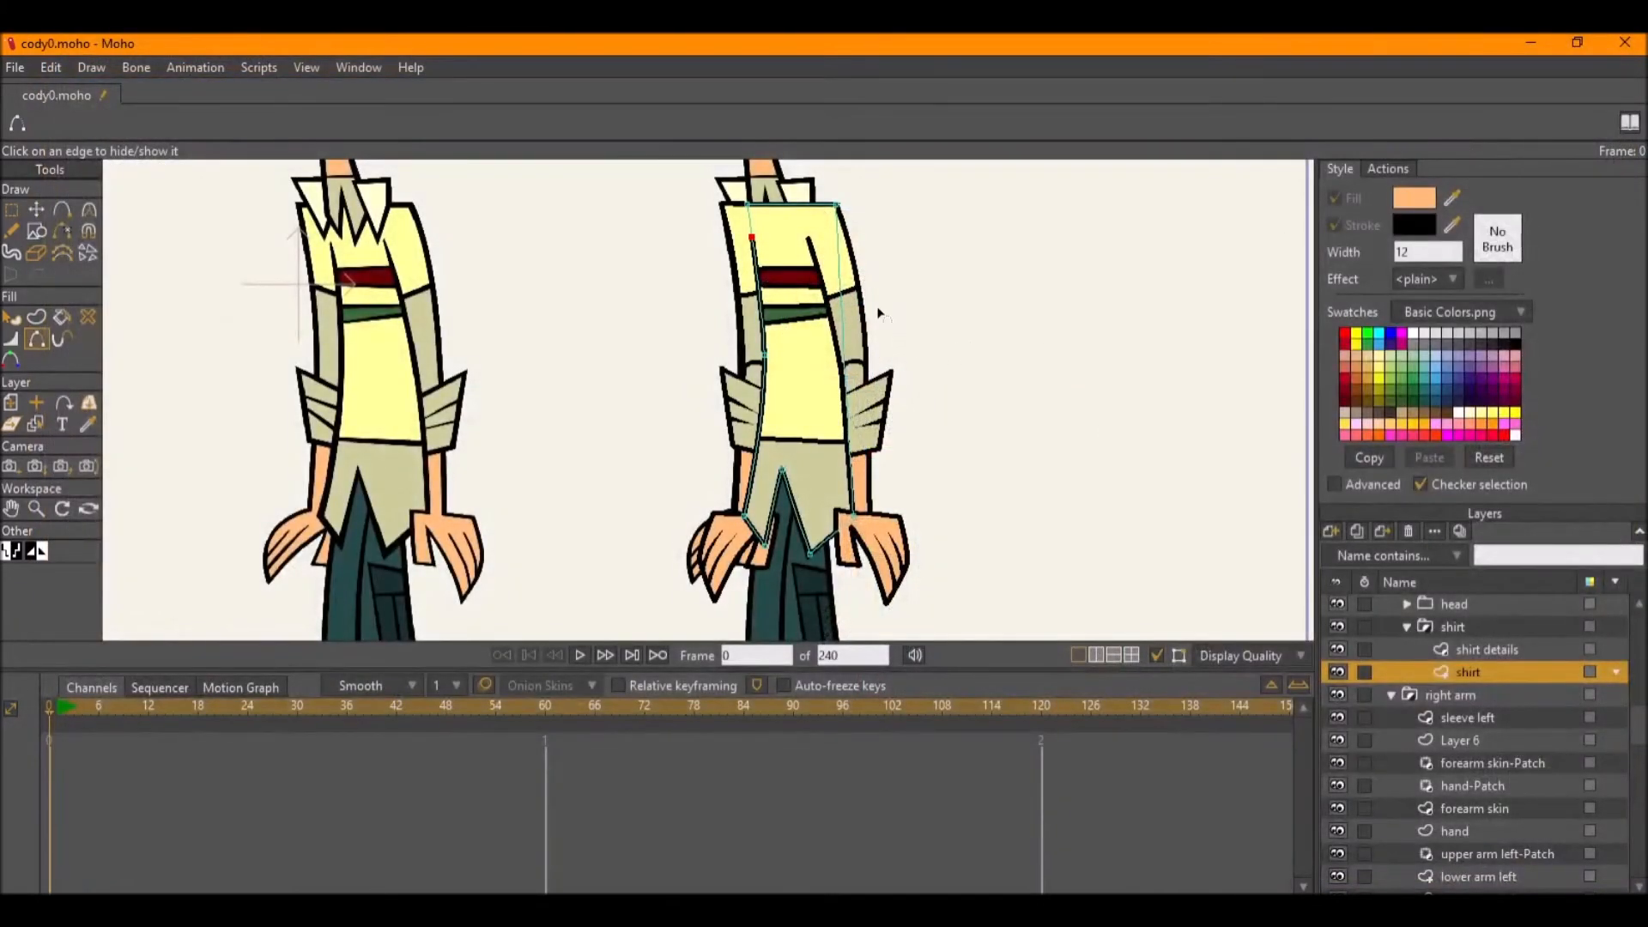
scroll(829, 273, up, 5)
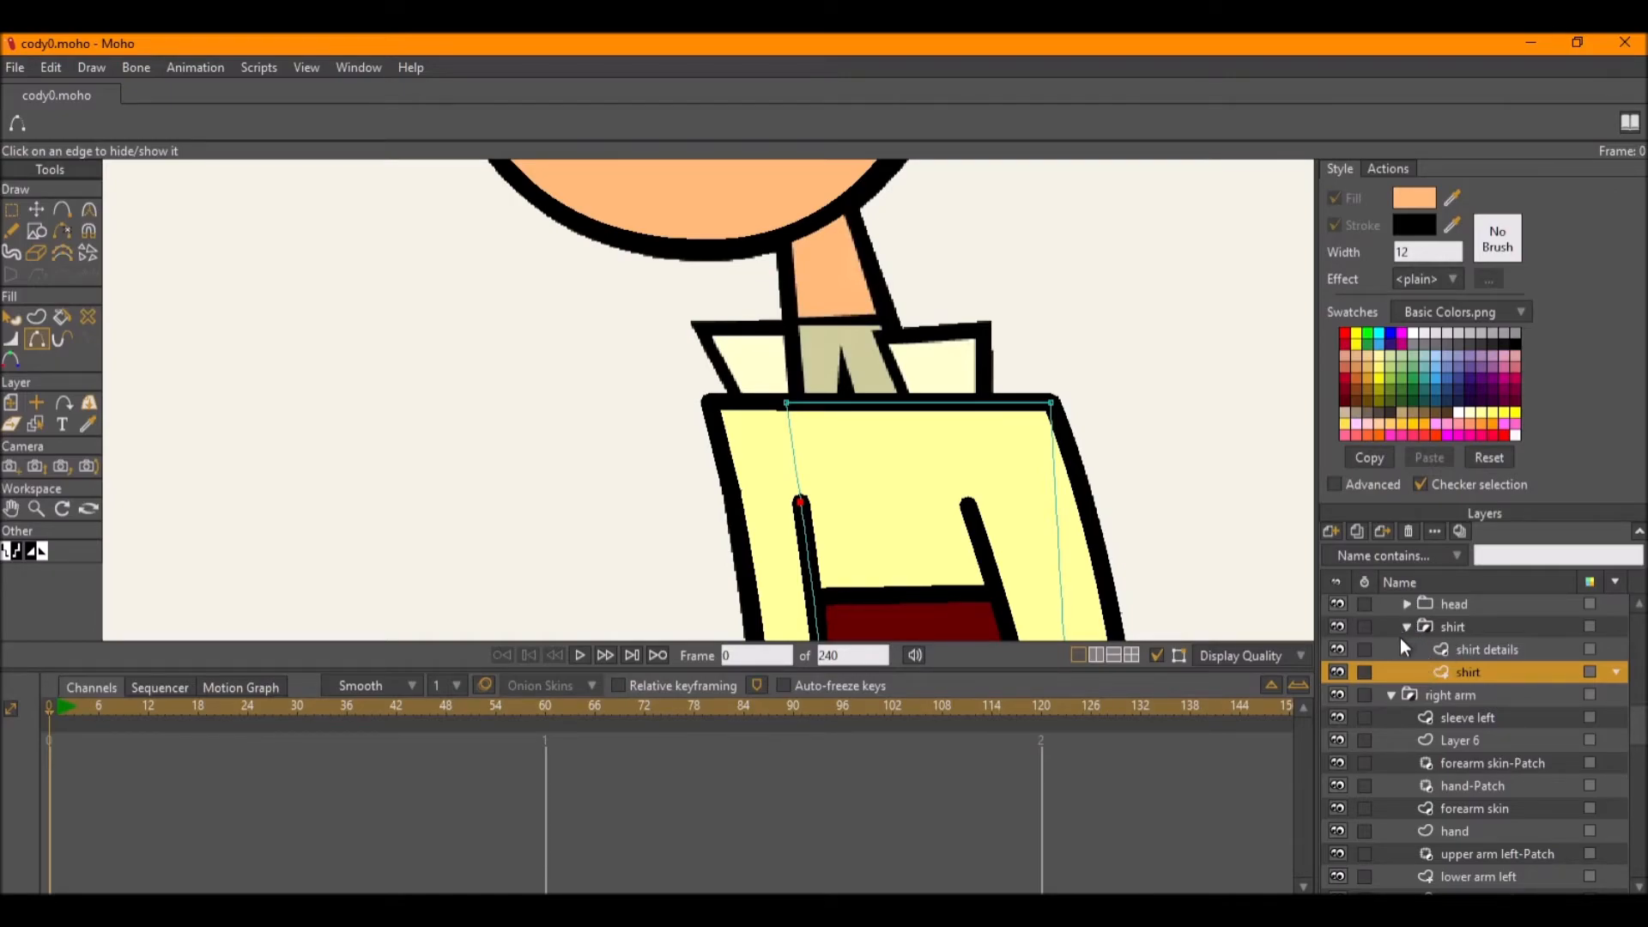
click(1391, 696)
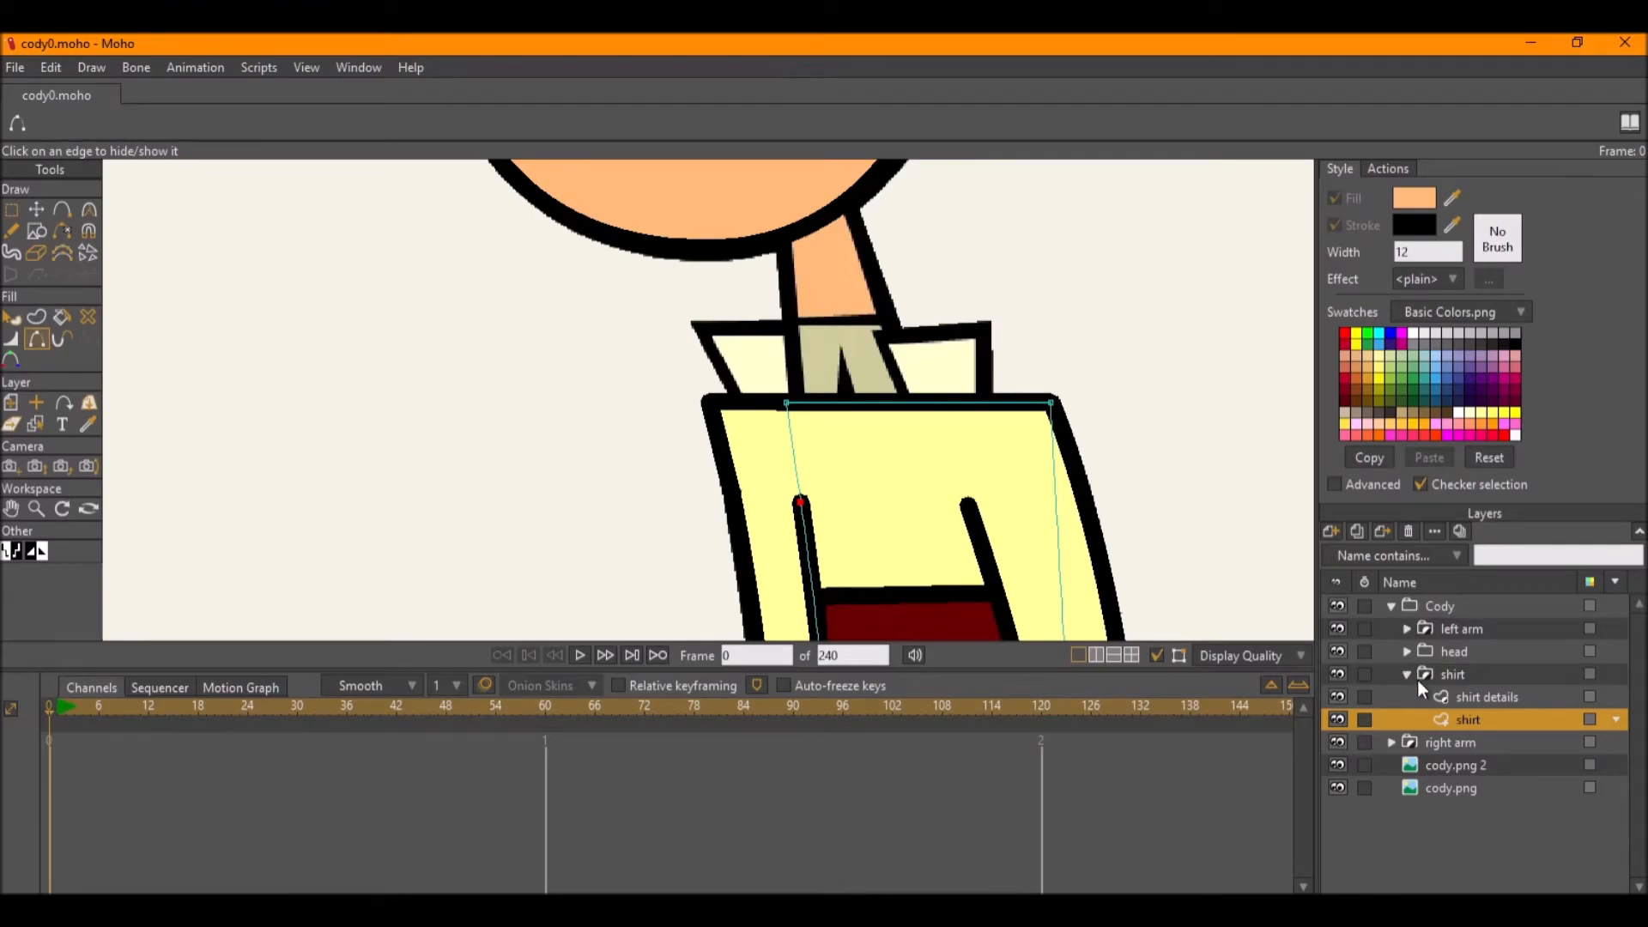
click(1405, 674)
click(1418, 696)
drag(1463, 681, 1462, 680)
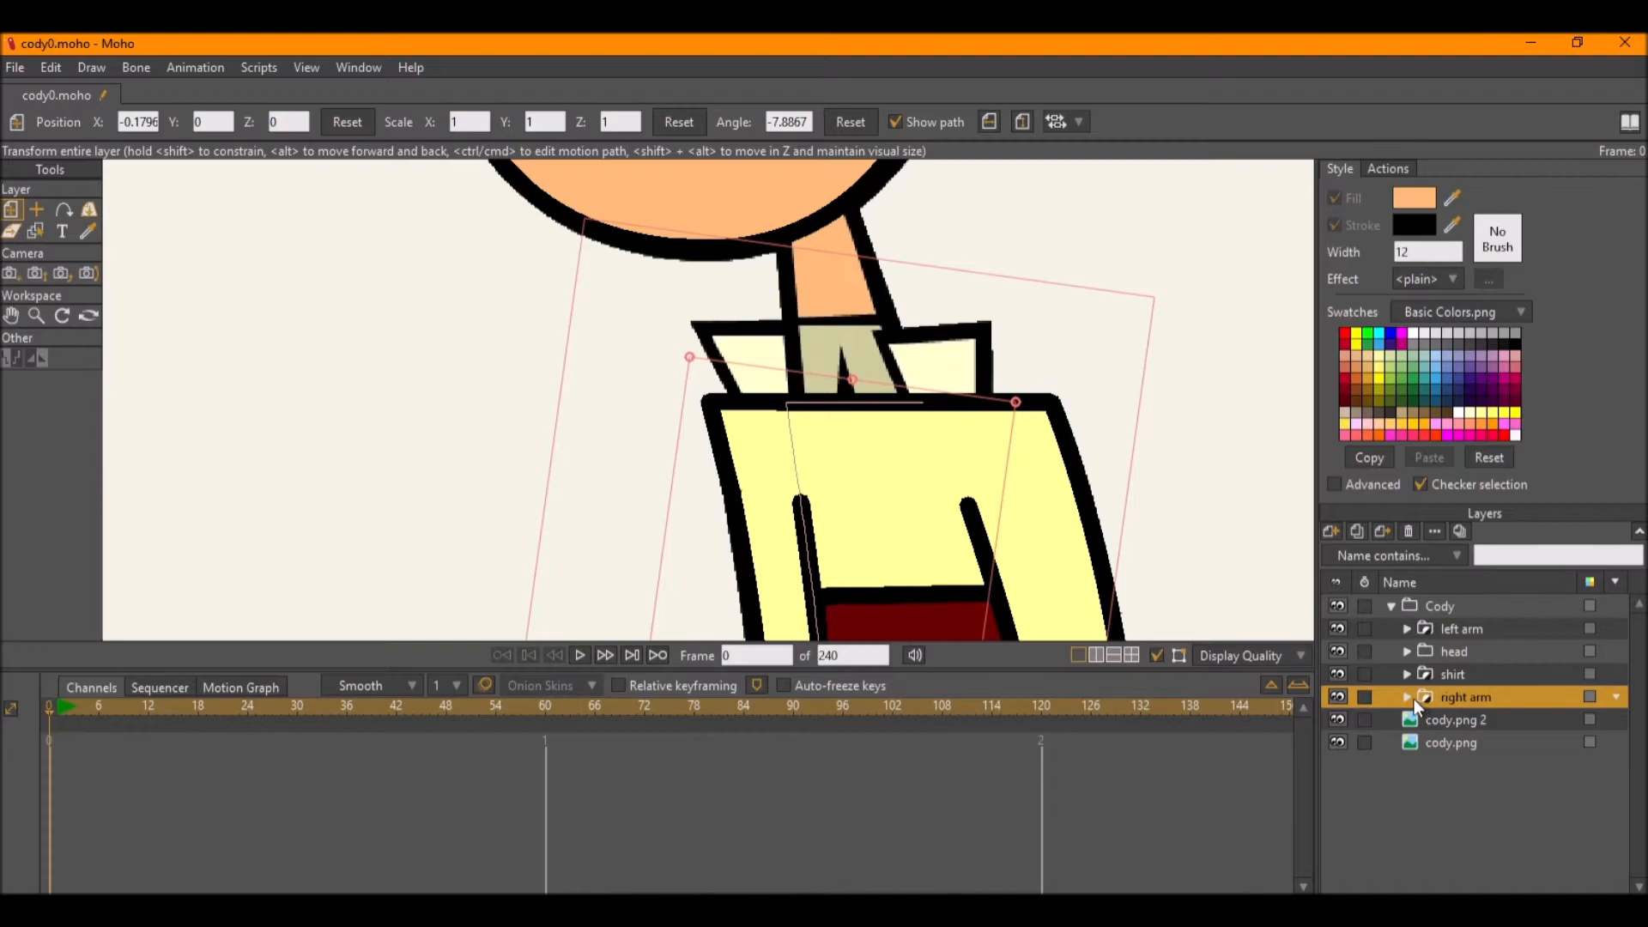
Hide the right arm, shirt and left arm groups to expose the reference's neck and collar.
click(1337, 697)
click(1341, 675)
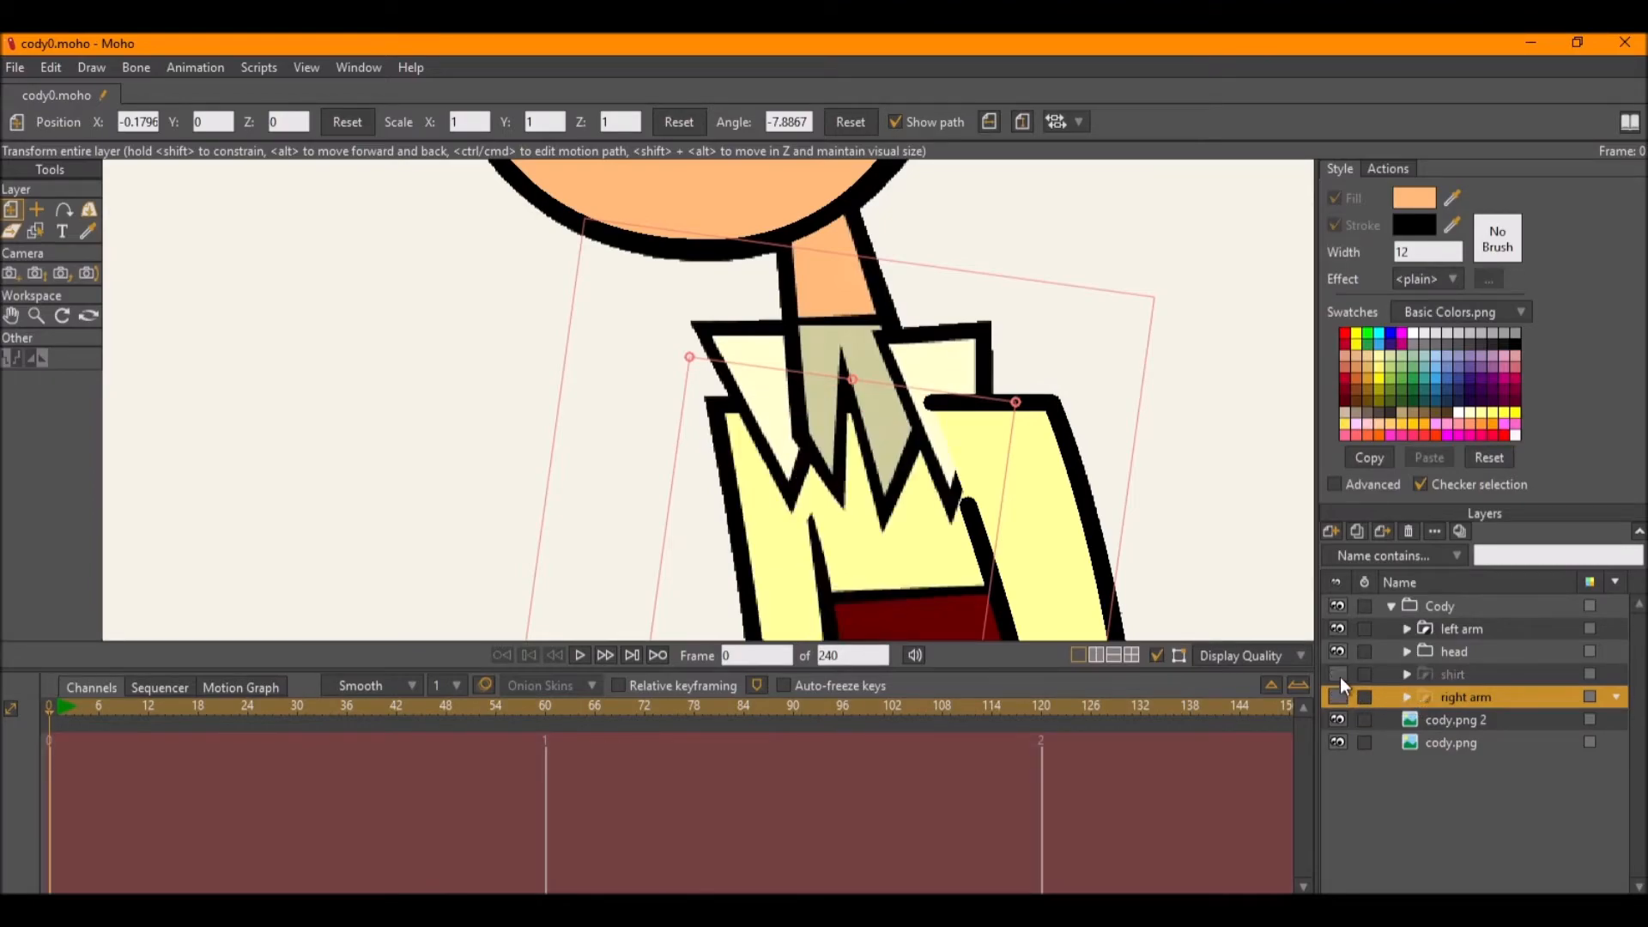
click(1341, 630)
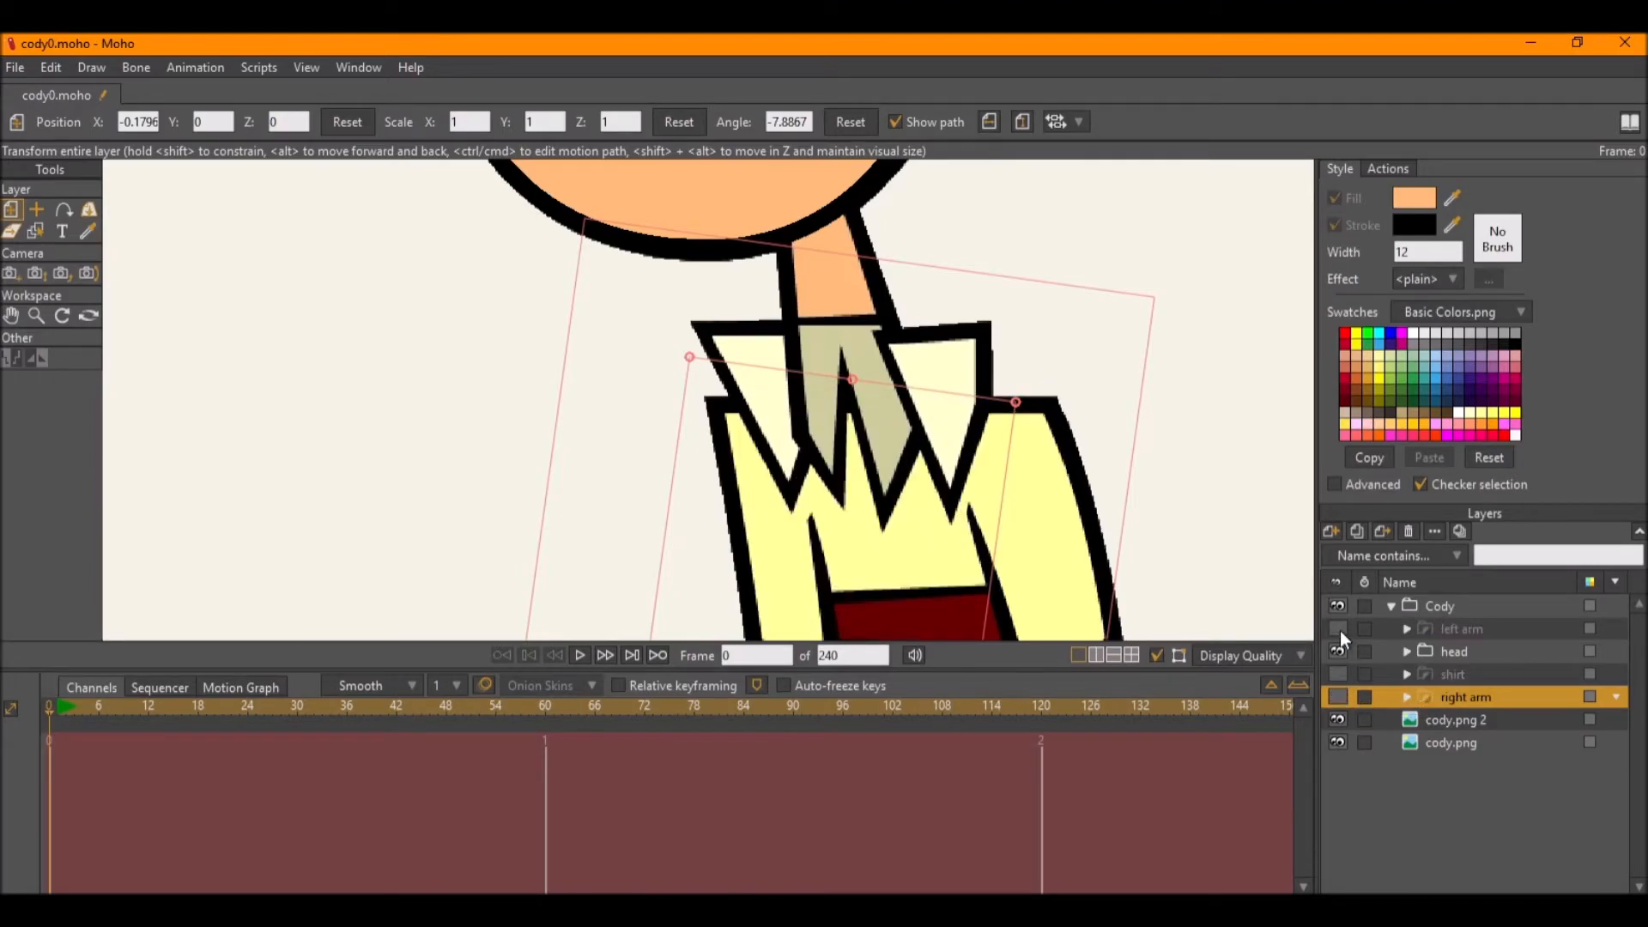
Add a vector layer above the head group and name it neck.
click(1455, 653)
click(1328, 531)
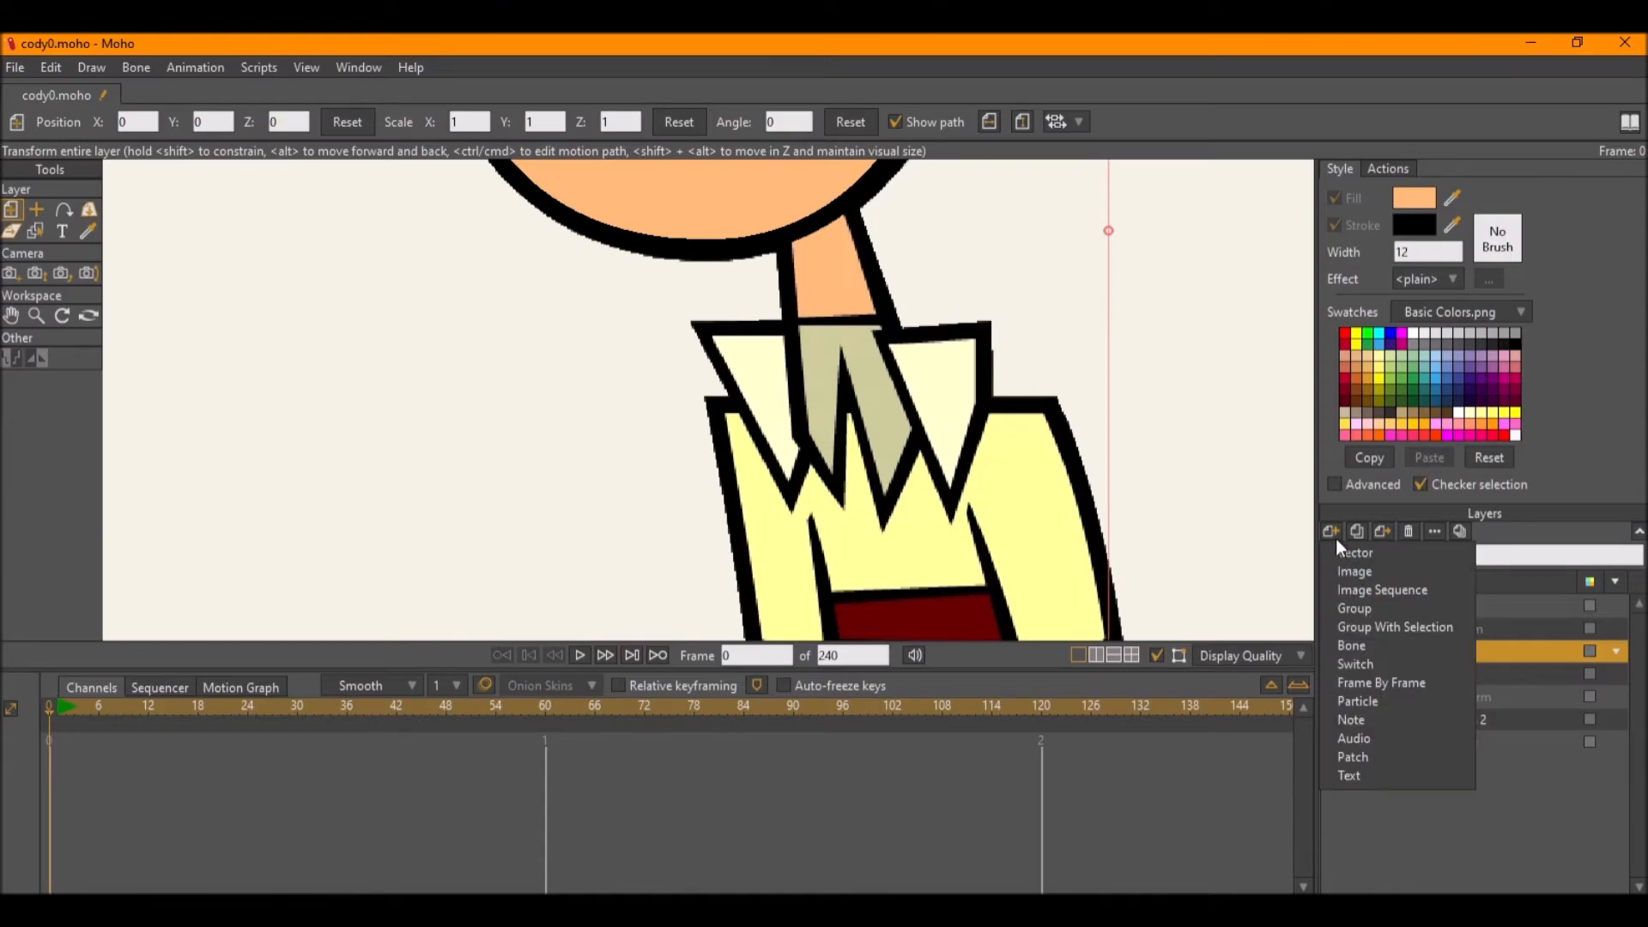
click(1340, 546)
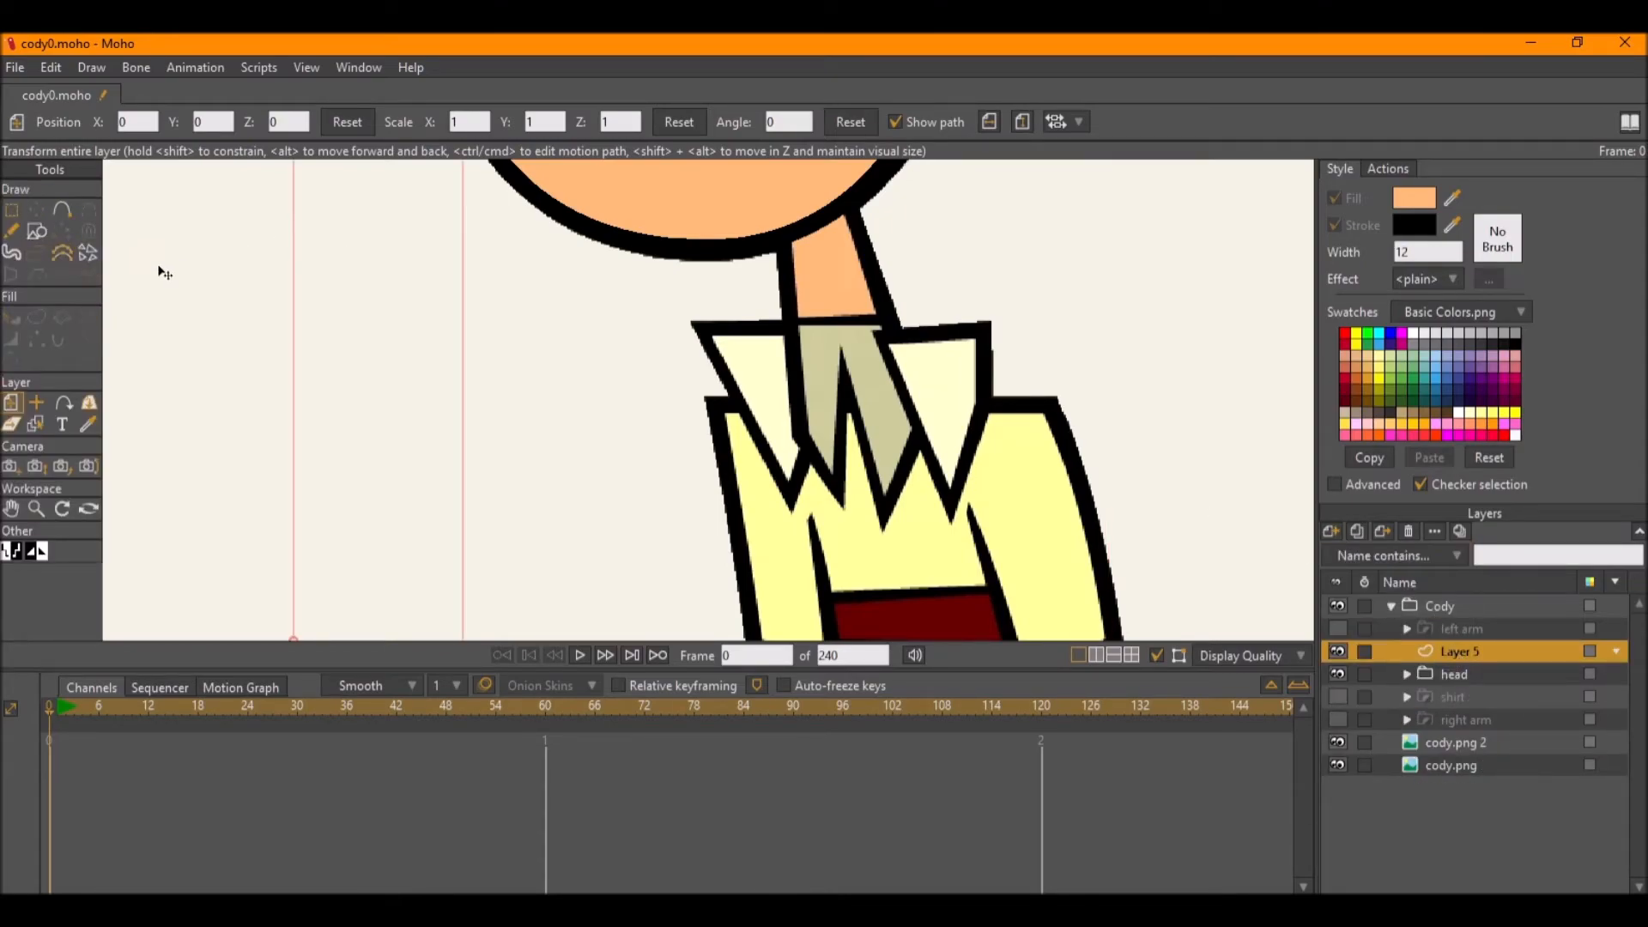
double_click(1487, 654)
text(neck)
key(Return)
Draw a rectangle over the reference neck and reshape it with added points to trace the neck and the zigzag undershirt tips.
click(34, 232)
drag(958, 369, 866, 471)
mouse_move(685, 300)
mouse_down()
mouse_move(804, 597)
mouse_move(823, 602)
mouse_up()
key(t)
drag(823, 301, 750, 279)
drag(823, 602, 837, 532)
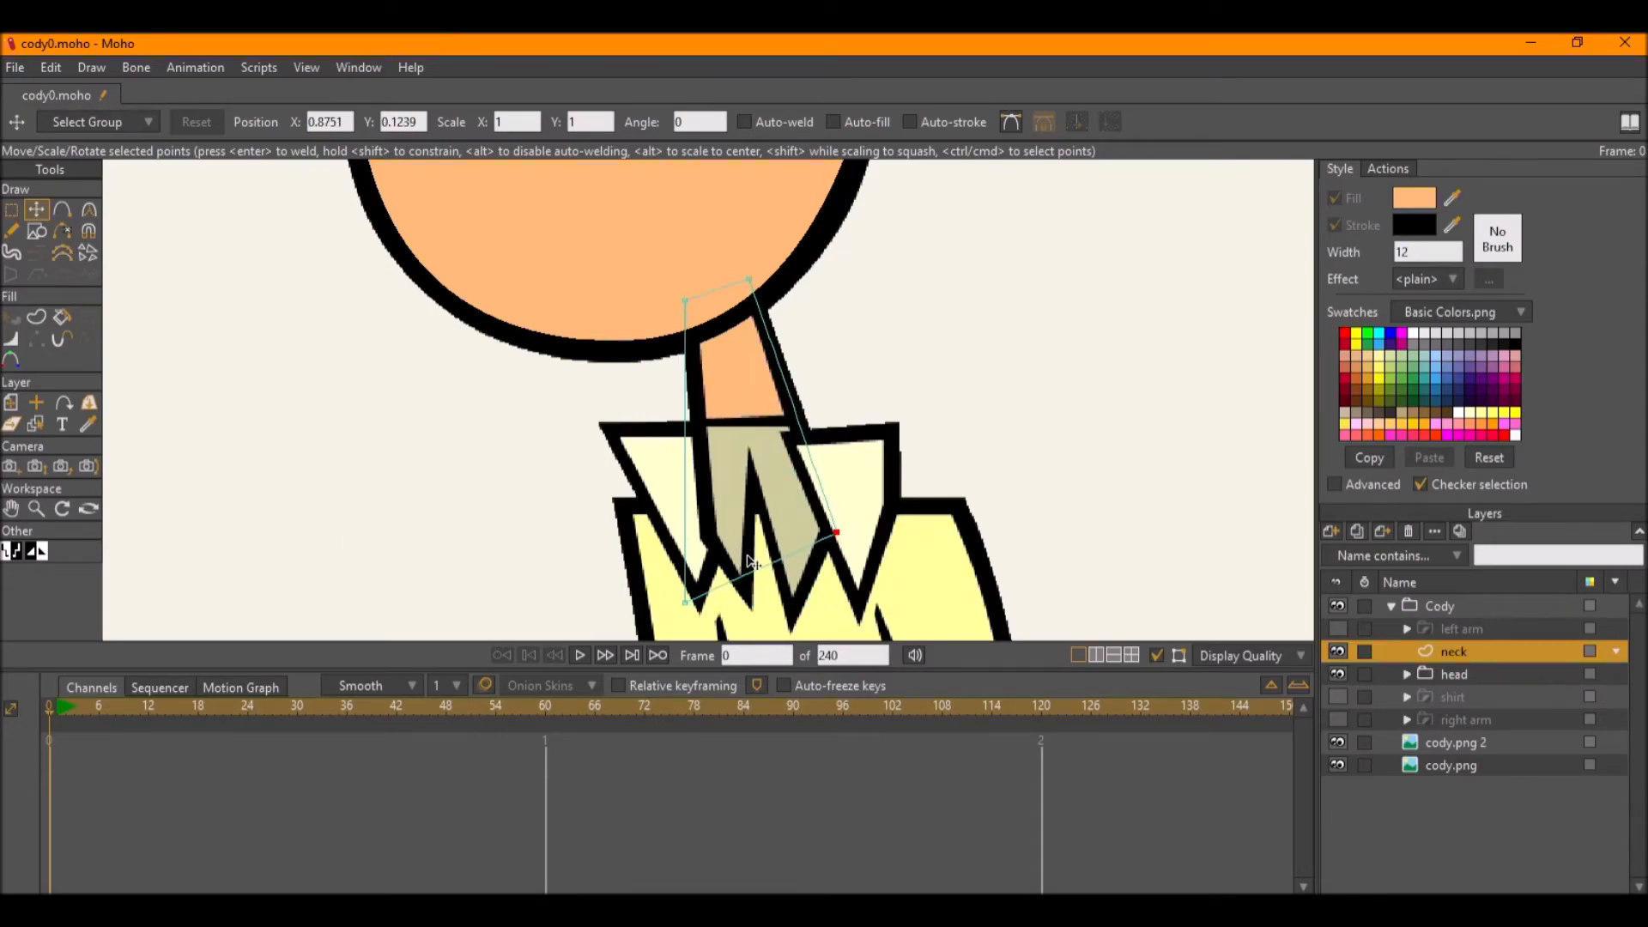
drag(685, 601, 792, 618)
key(a)
key(t)
click(837, 533)
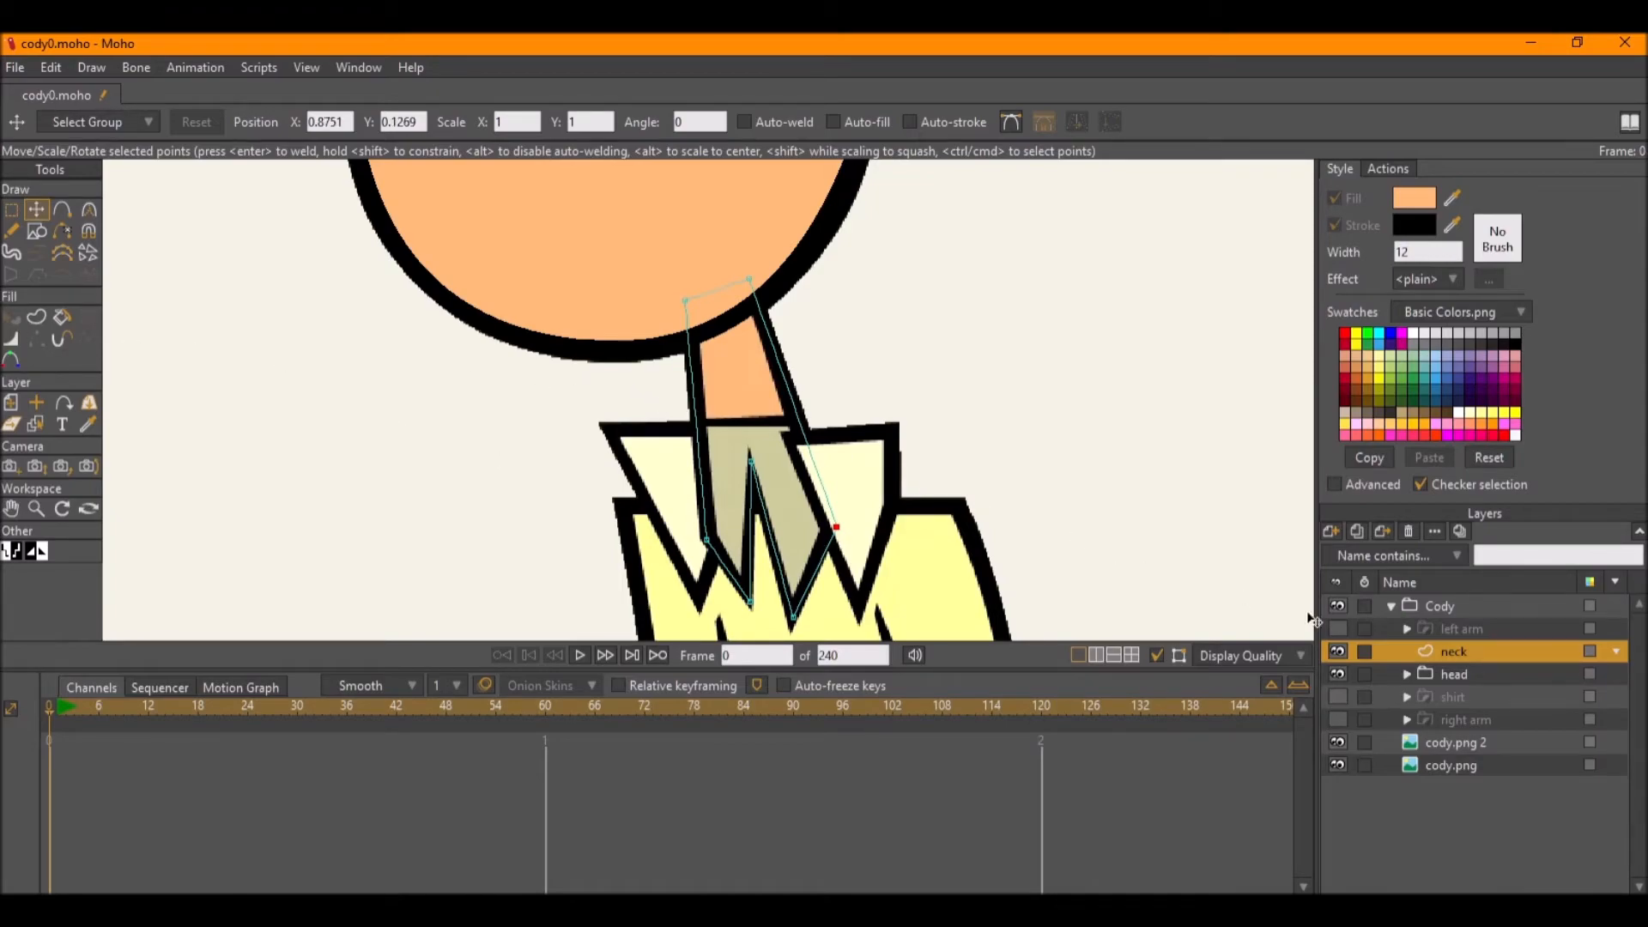
Group the neck layer and name the new group neck.
right_click(1477, 649)
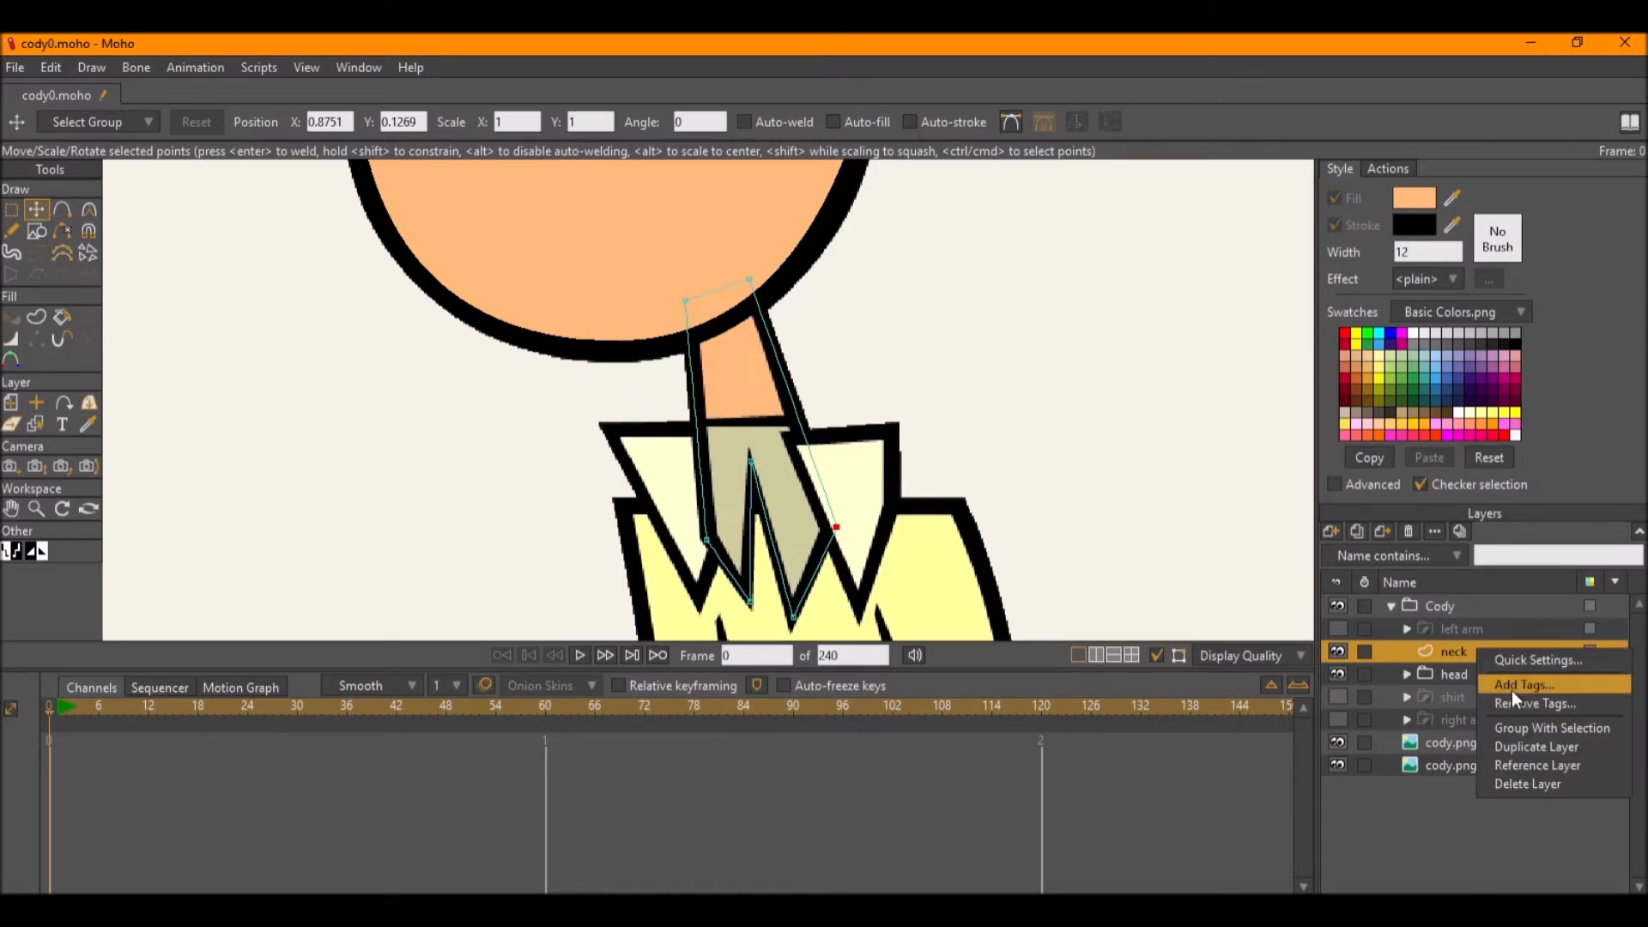
click(1545, 728)
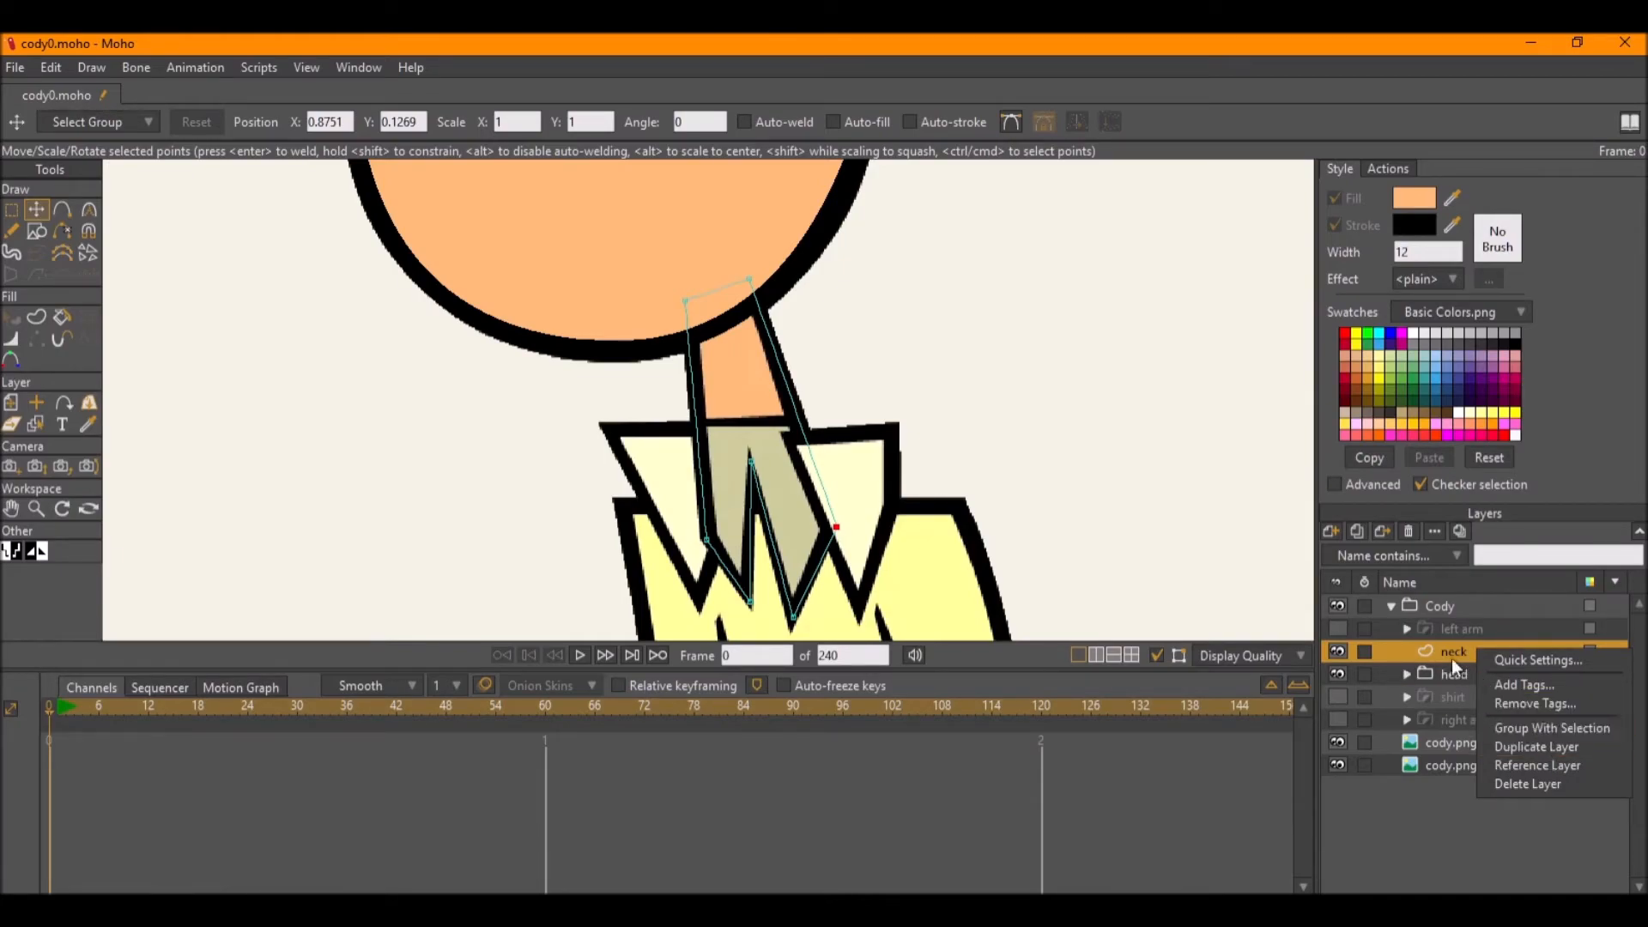
double_click(1465, 656)
text(neck)
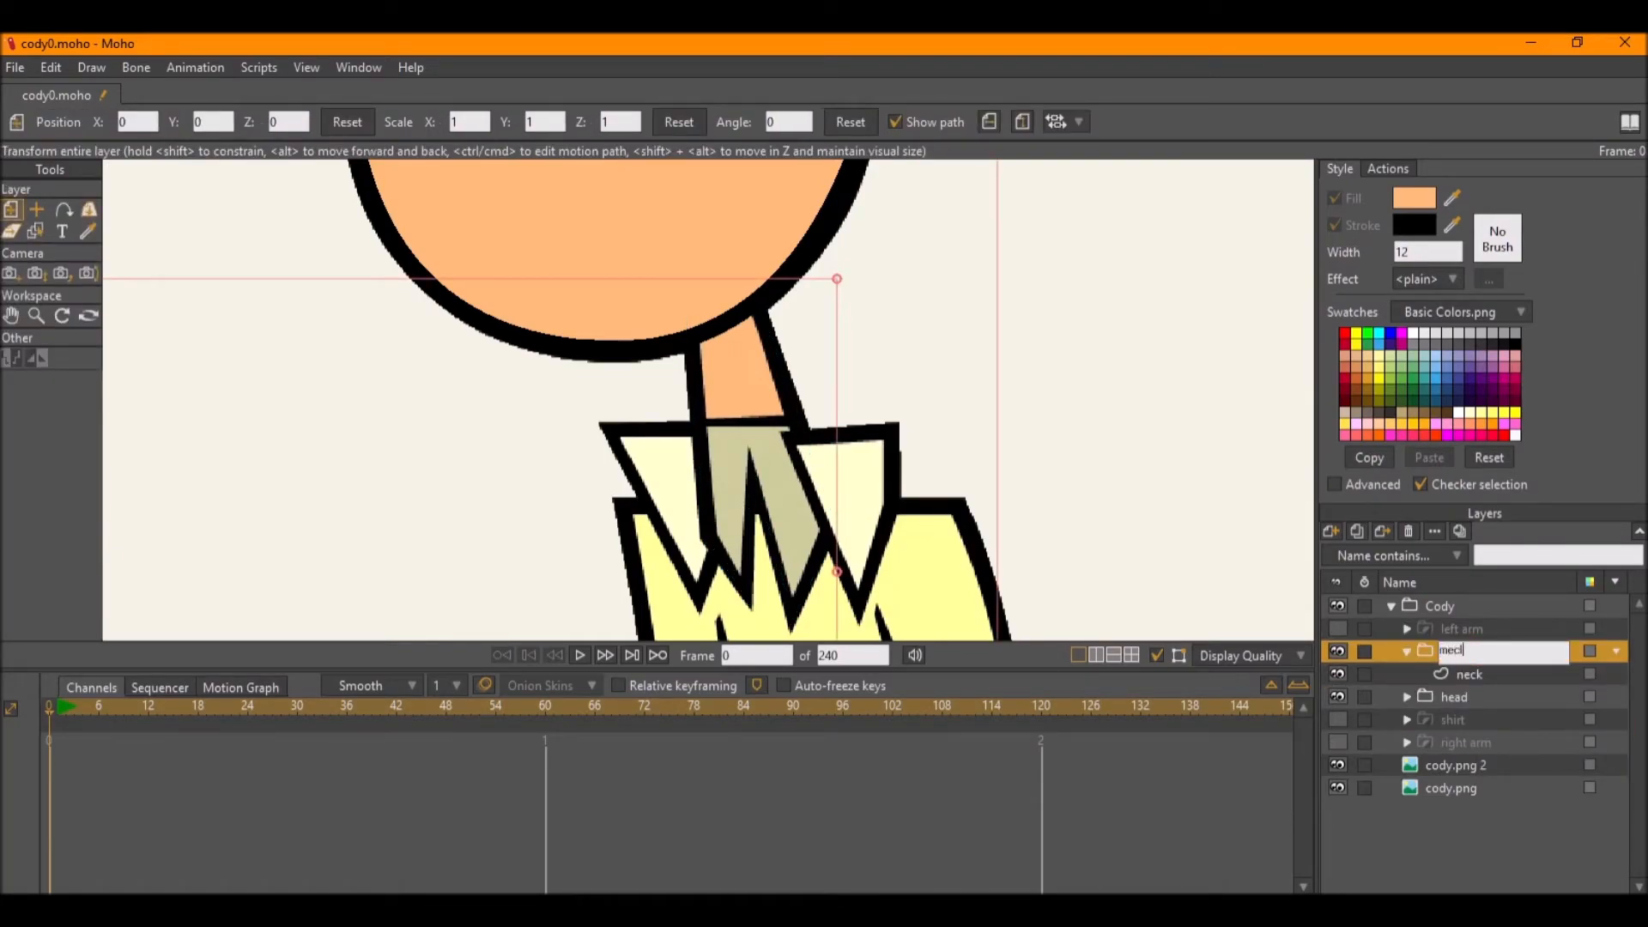
key(BackSpace)
key(BackSpace)
key(BackSpace)
text(n)
key(Return)
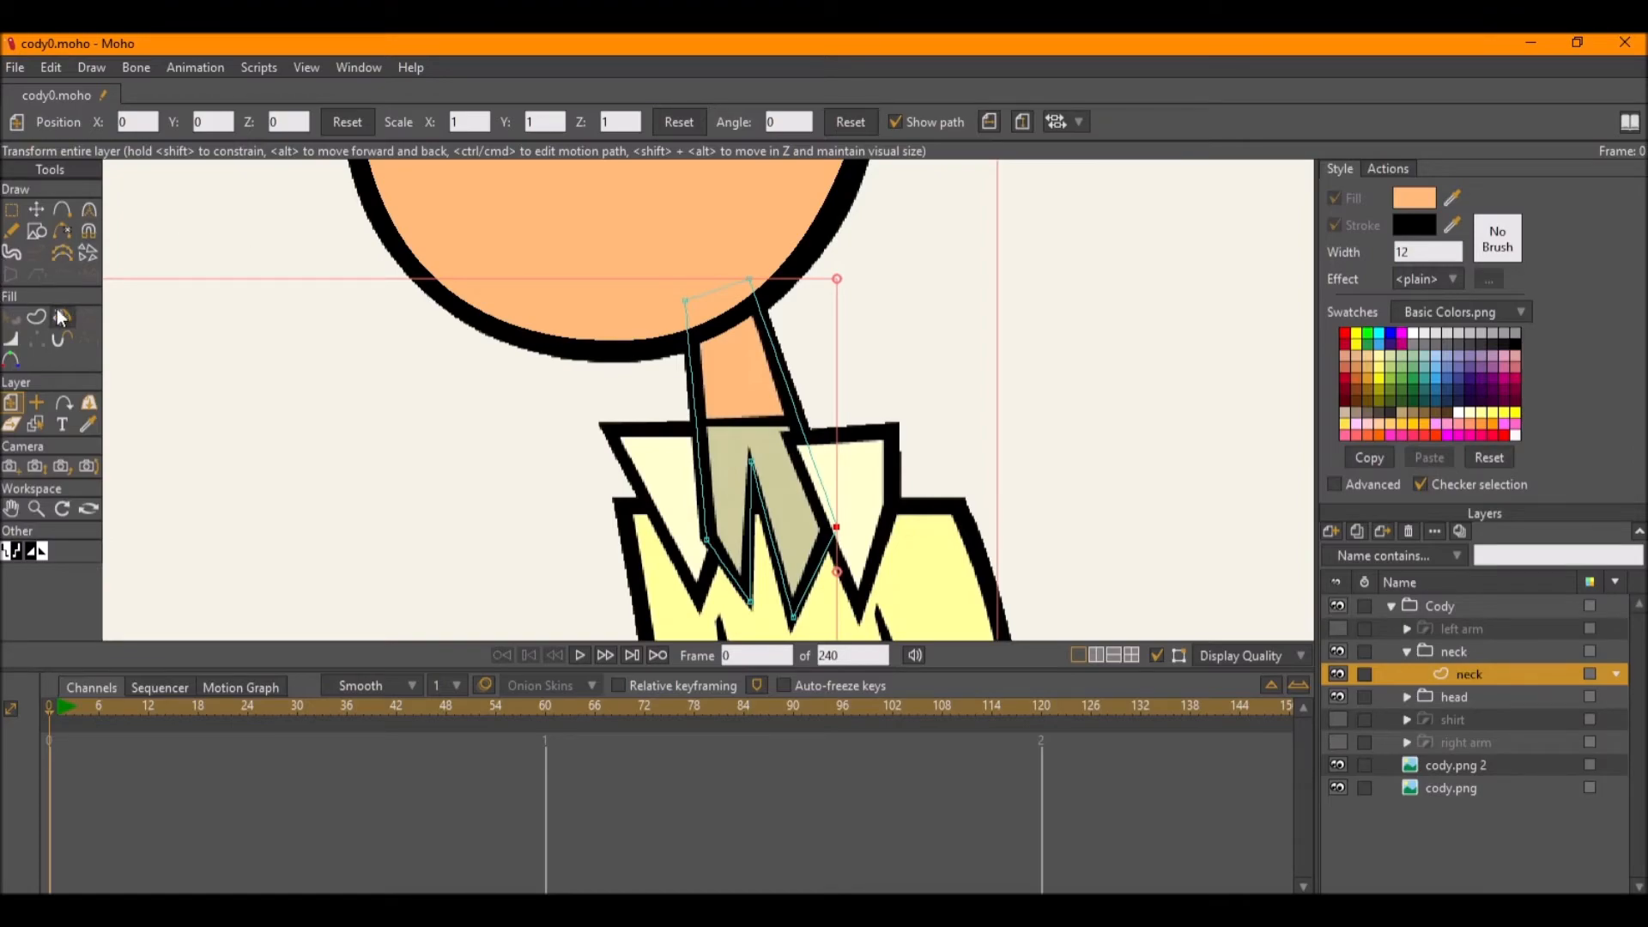
Create a skin-coloured shape with fill and black stroke from the traced neck outline.
click(35, 317)
click(770, 339)
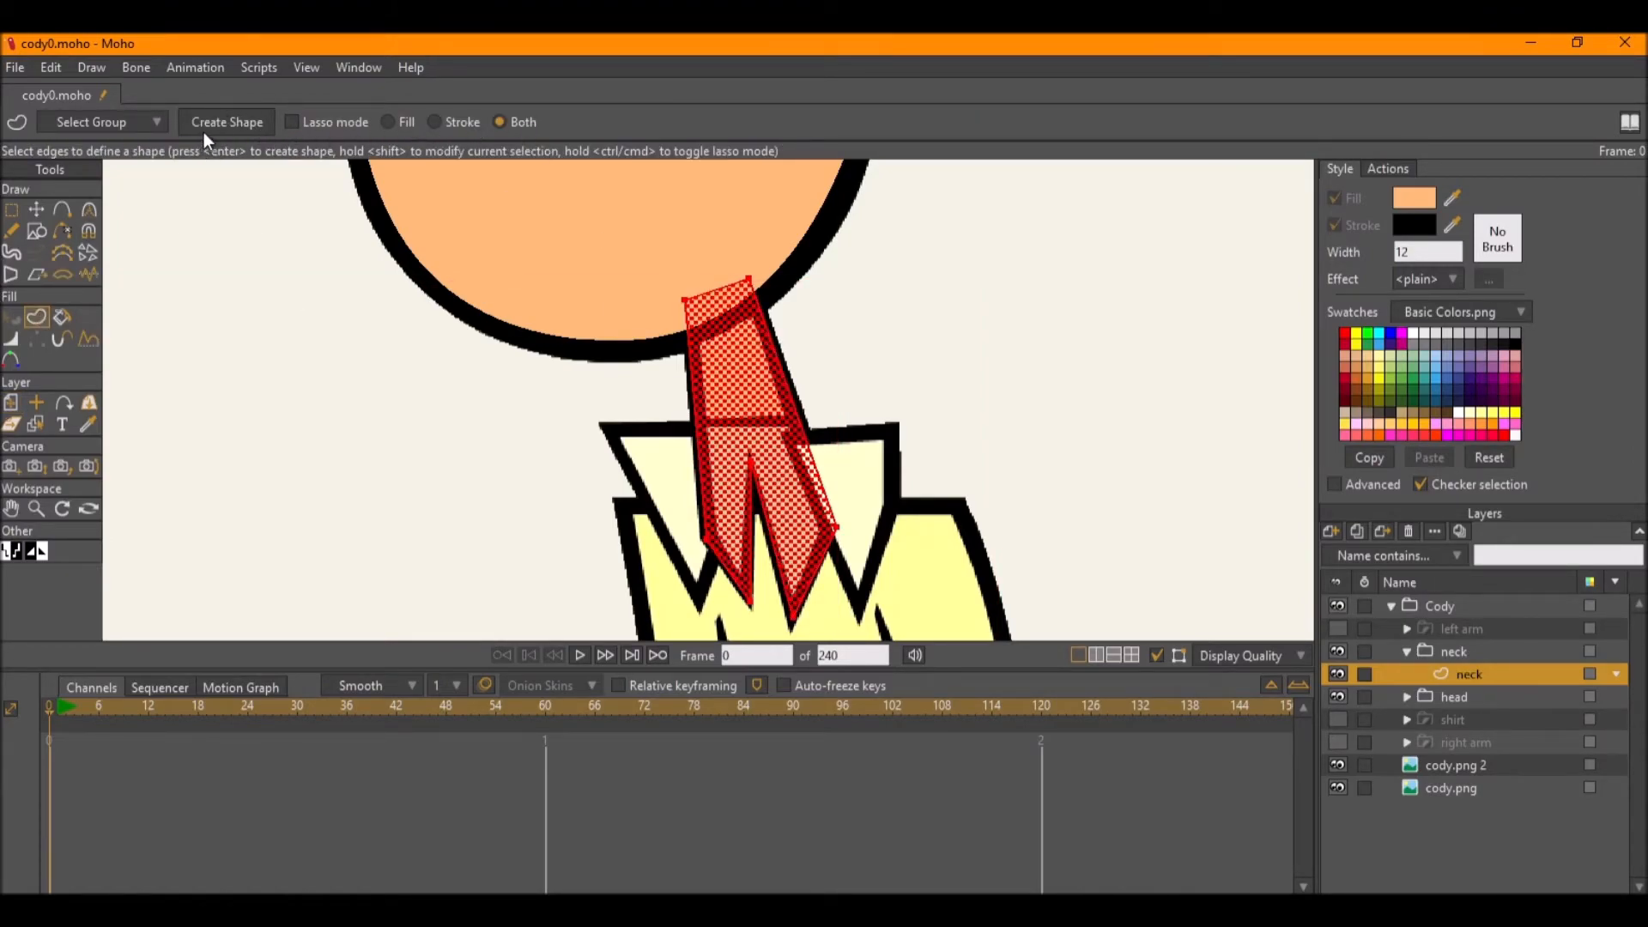
click(206, 127)
Hide the neck layer and add a new vector layer above it inside the neck group.
click(1337, 674)
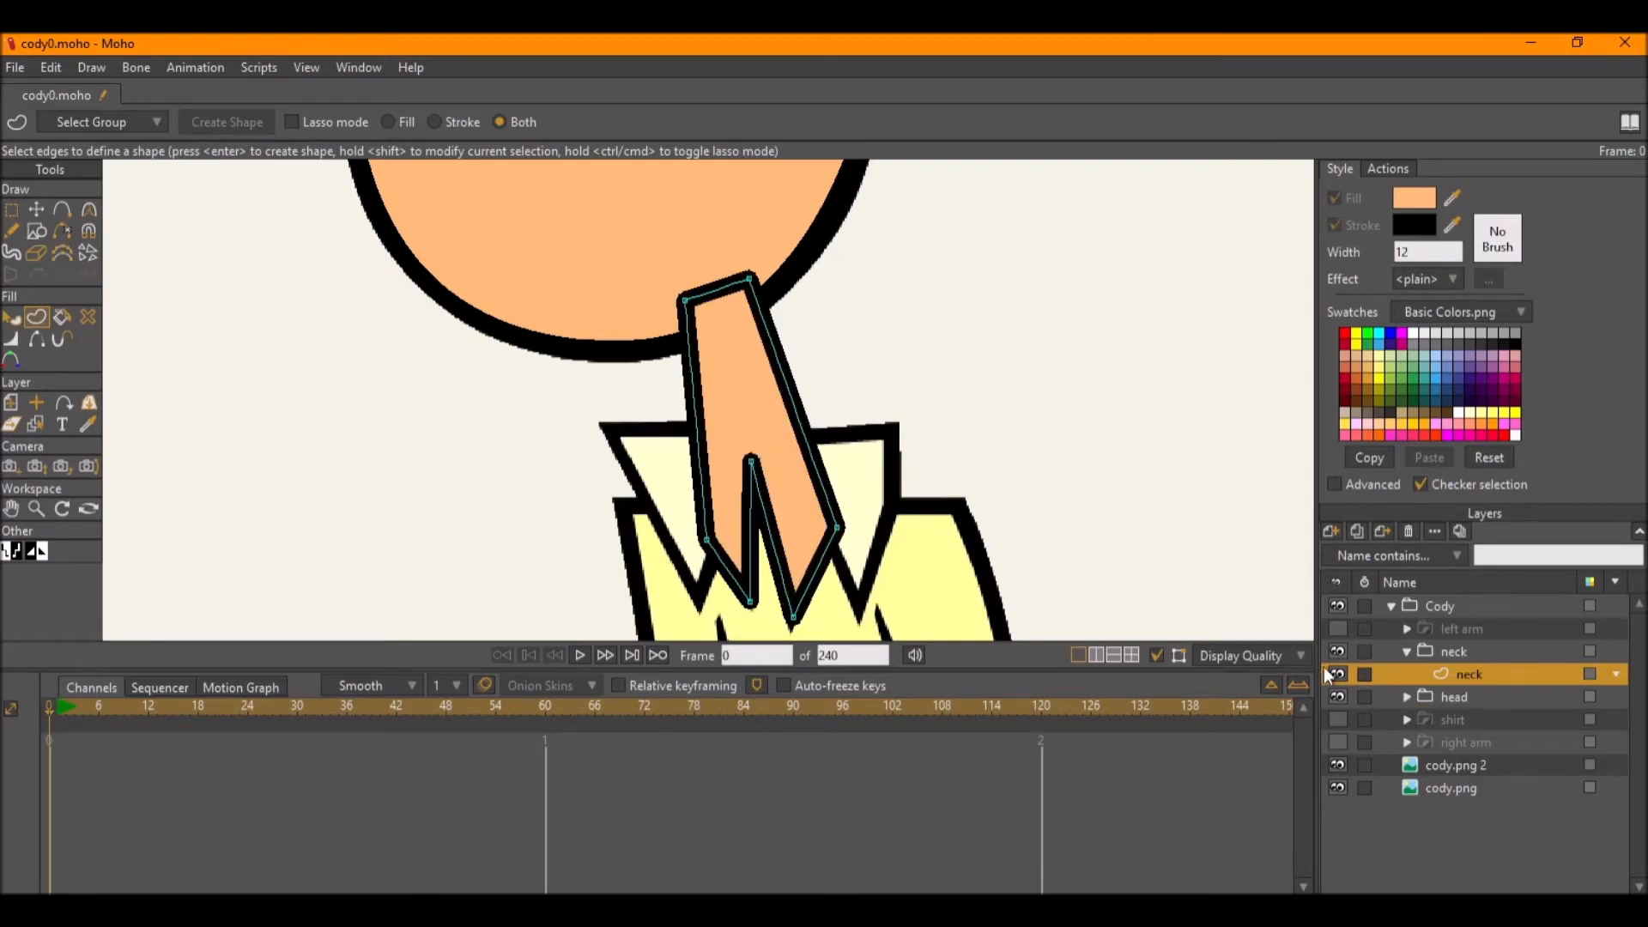
click(1335, 528)
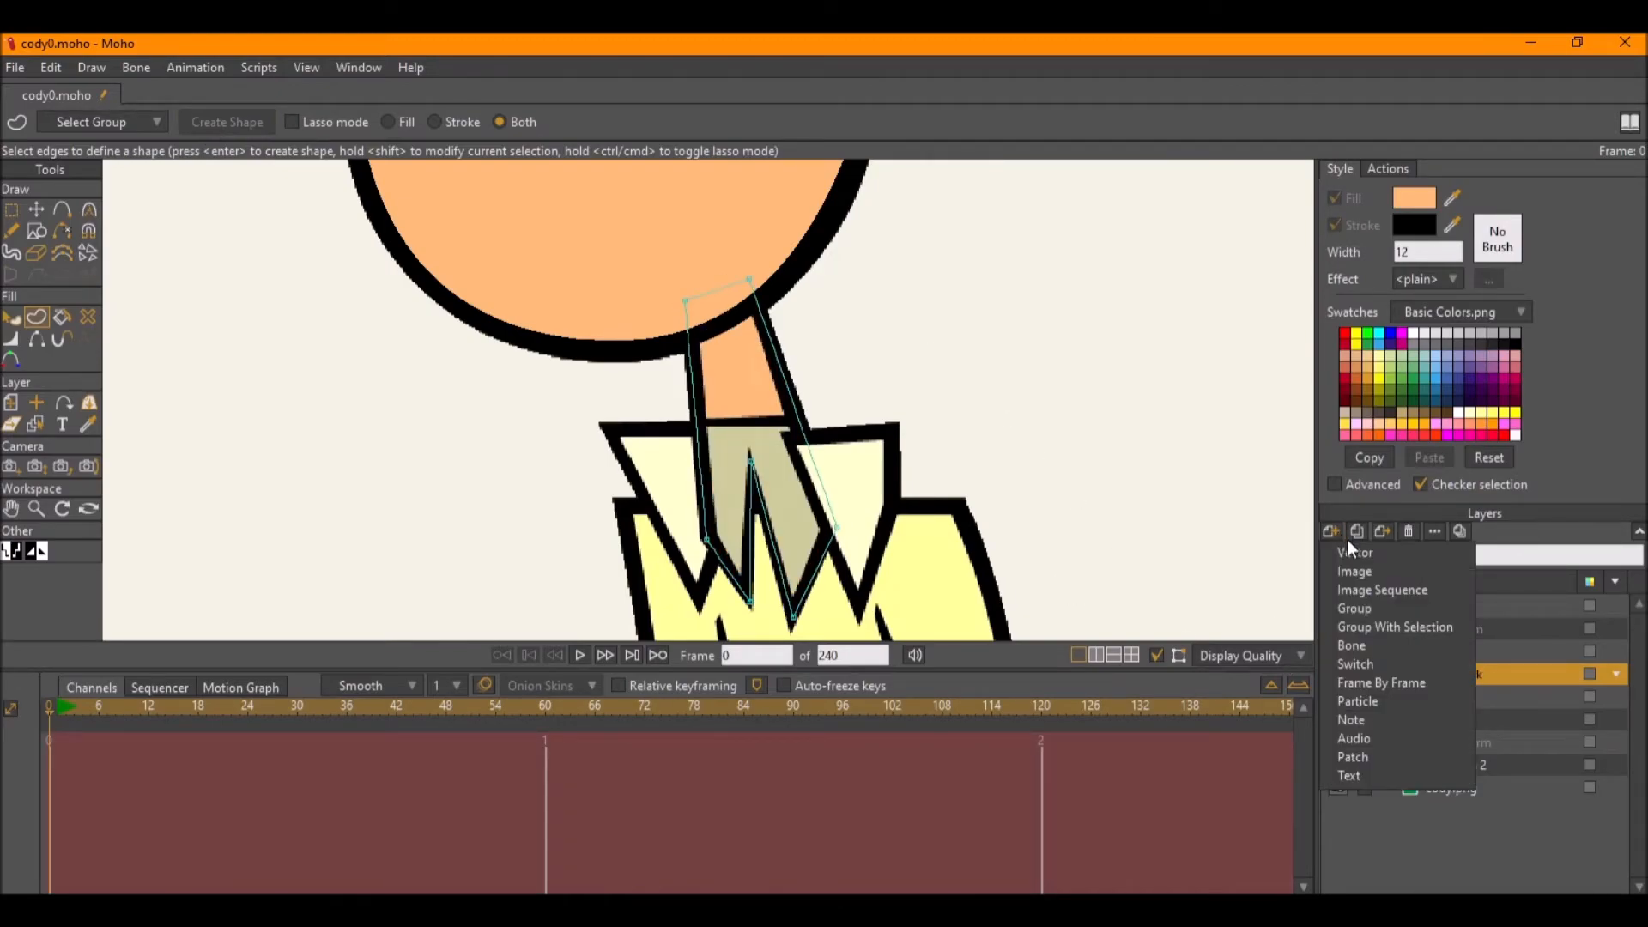
click(1354, 548)
click(1452, 673)
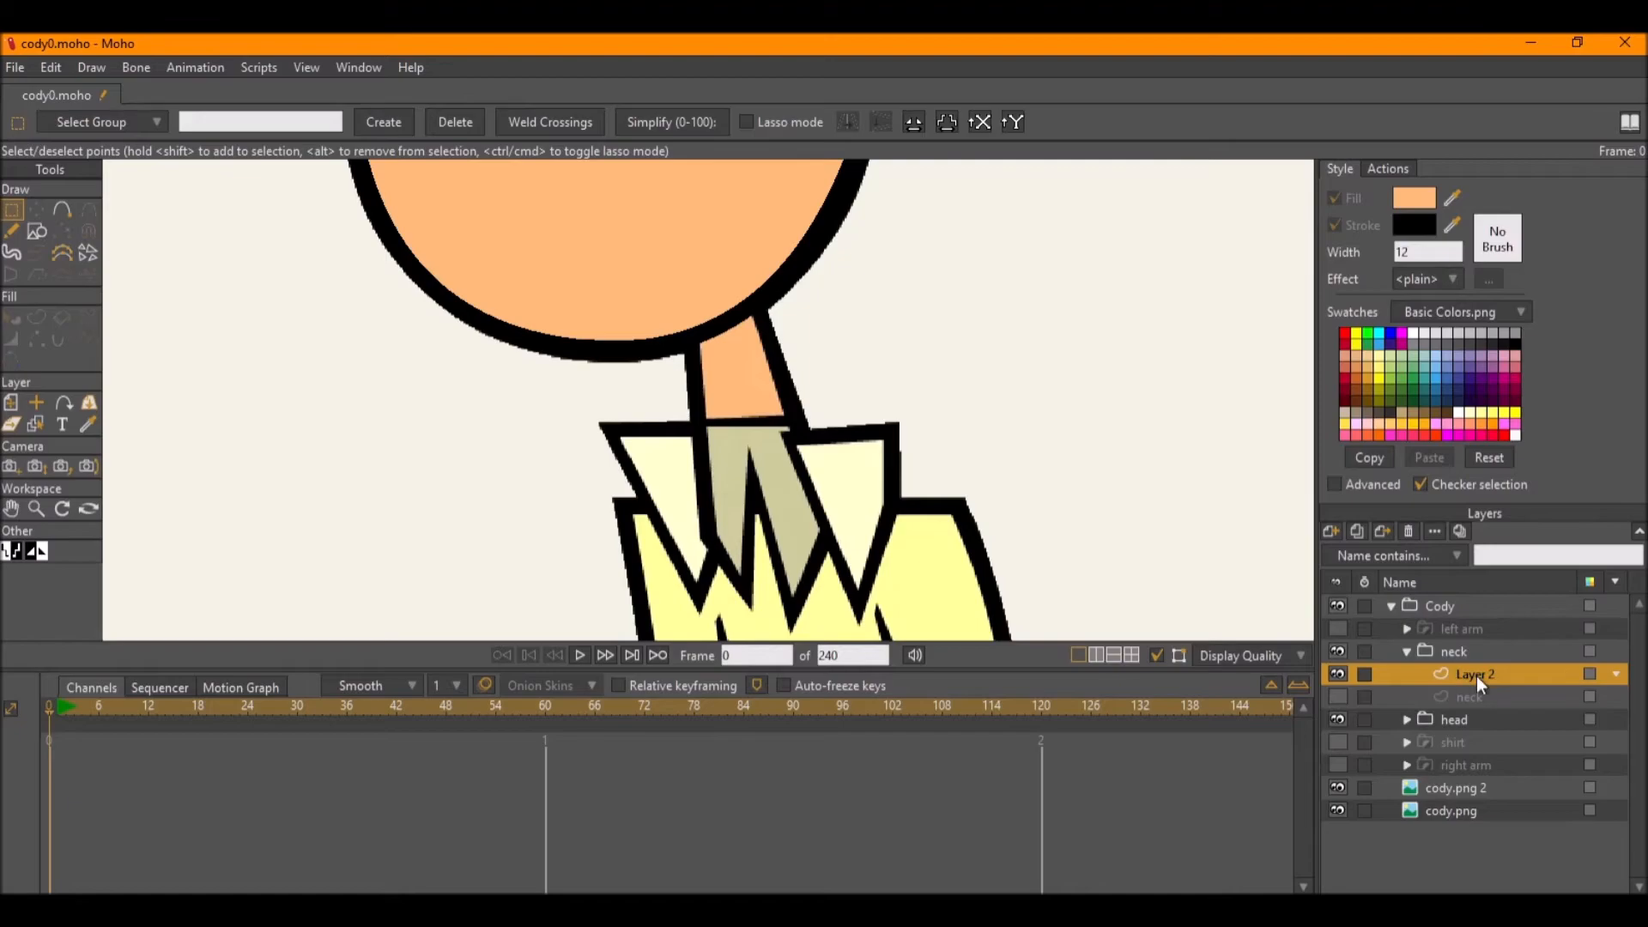
Set the neck group's group mask to Hide all.
double_click(1451, 650)
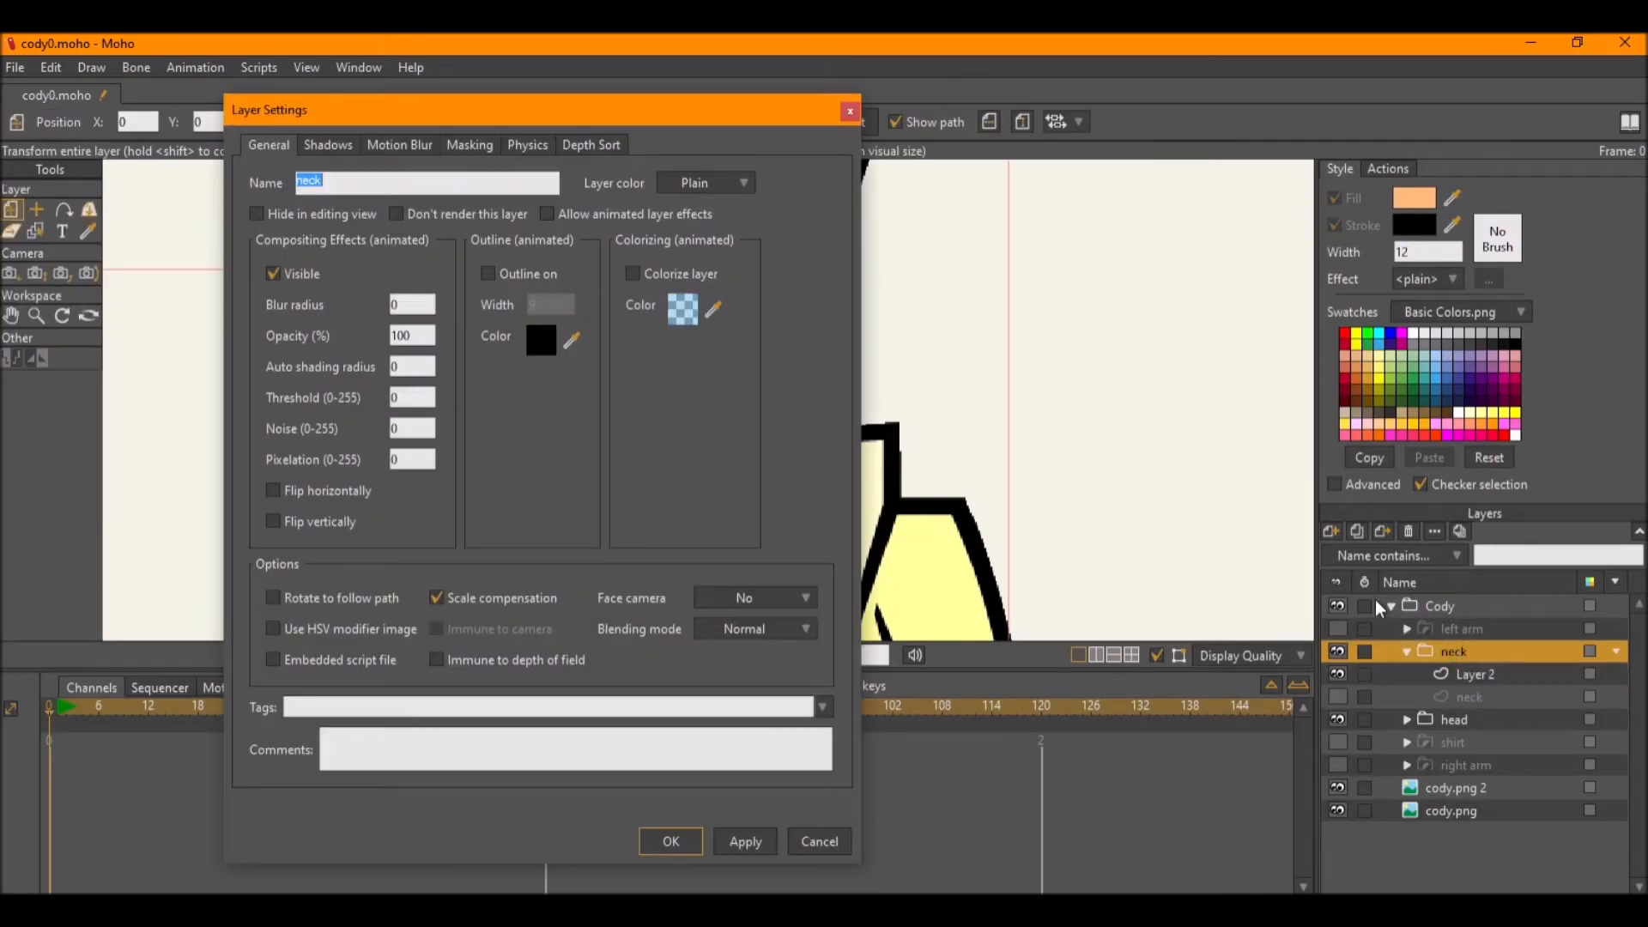
click(472, 146)
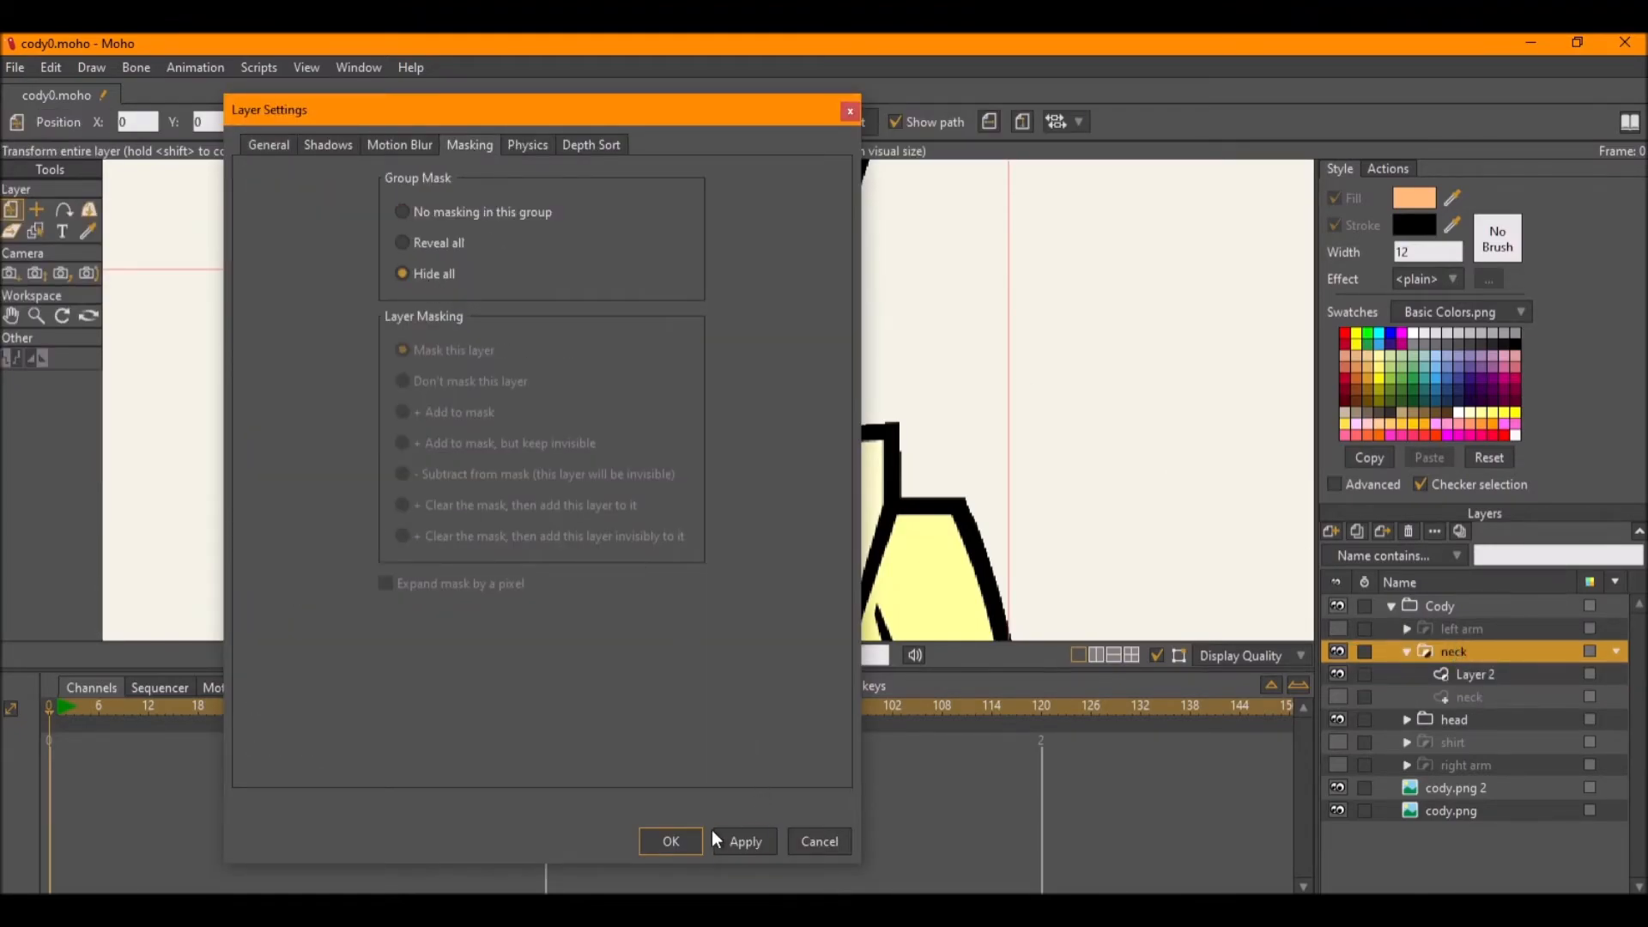
click(726, 837)
On the new vector layer, draw a rectangle over the beige undershirt and reshape it so it covers both pointed tips.
click(1475, 674)
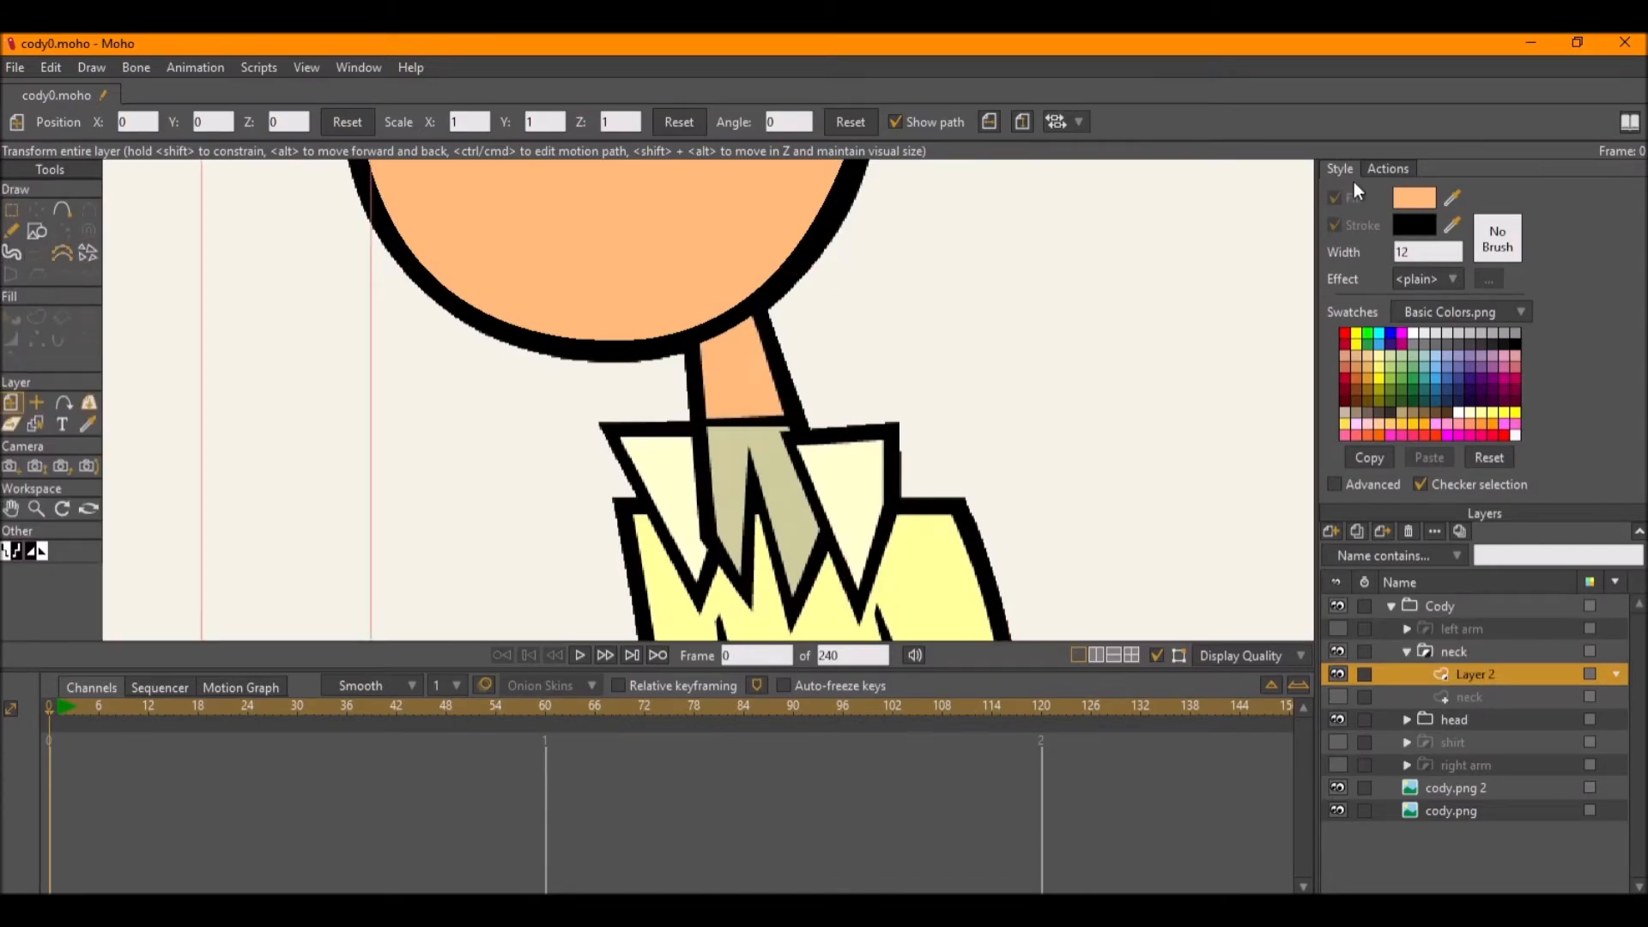
click(38, 231)
mouse_move(683, 420)
mouse_down()
mouse_move(864, 587)
mouse_move(842, 610)
mouse_move(864, 605)
mouse_up()
key(t)
drag(681, 612, 799, 545)
key(a)
key(t)
drag(876, 509, 861, 444)
Create a fill-only beige shape from the undershirt outline.
key(u)
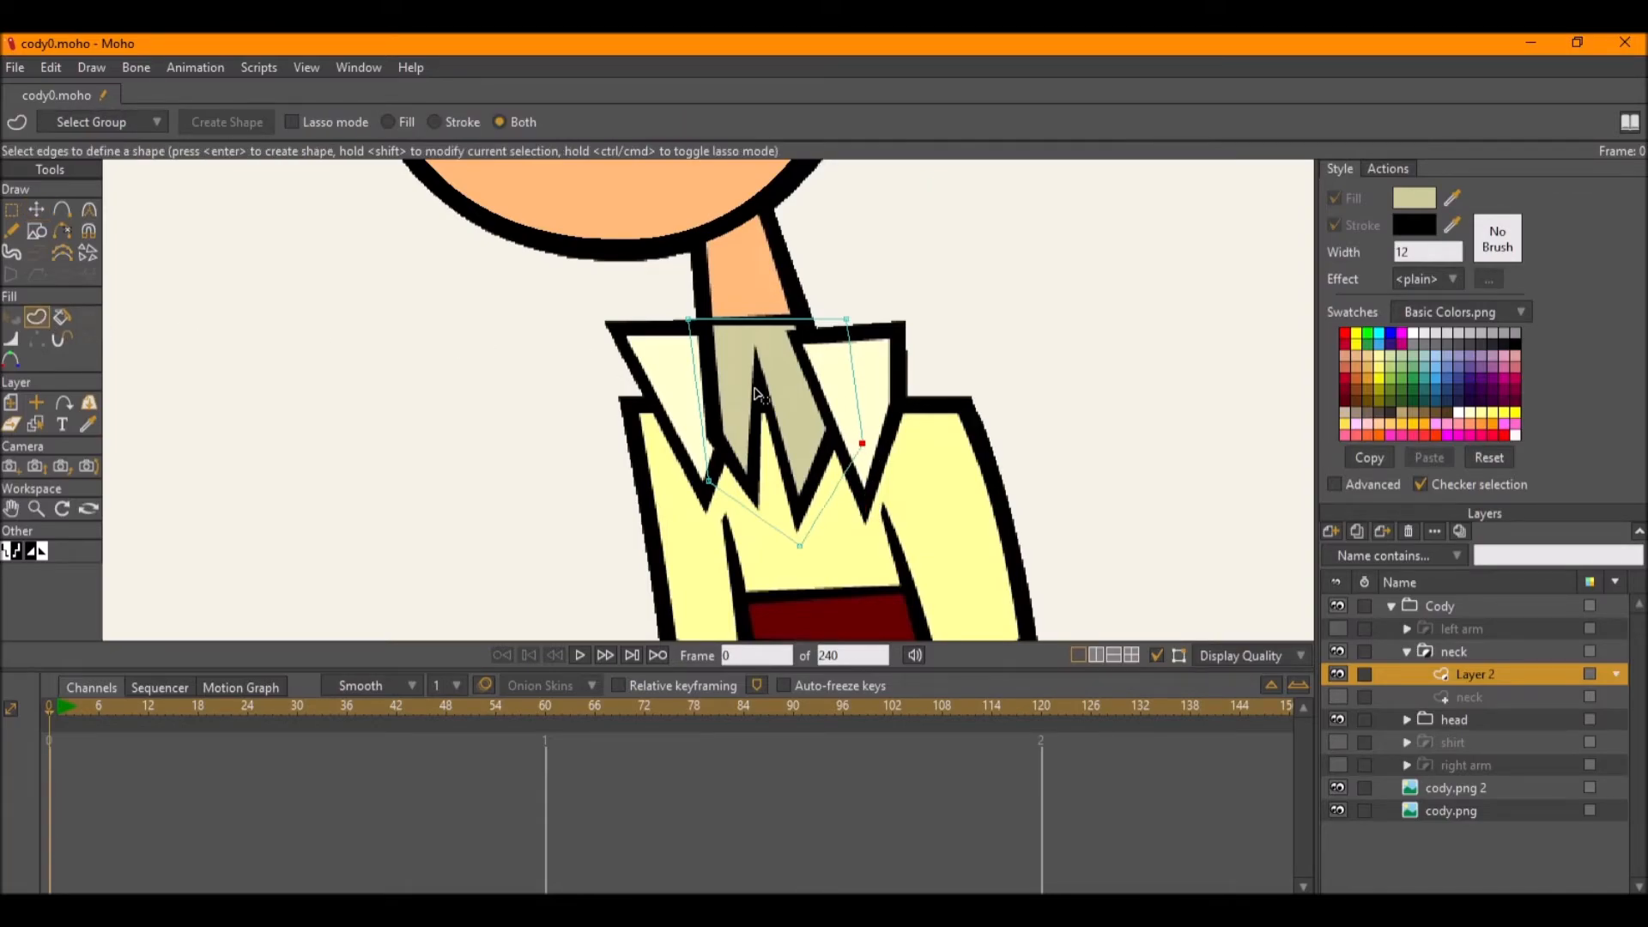
click(697, 391)
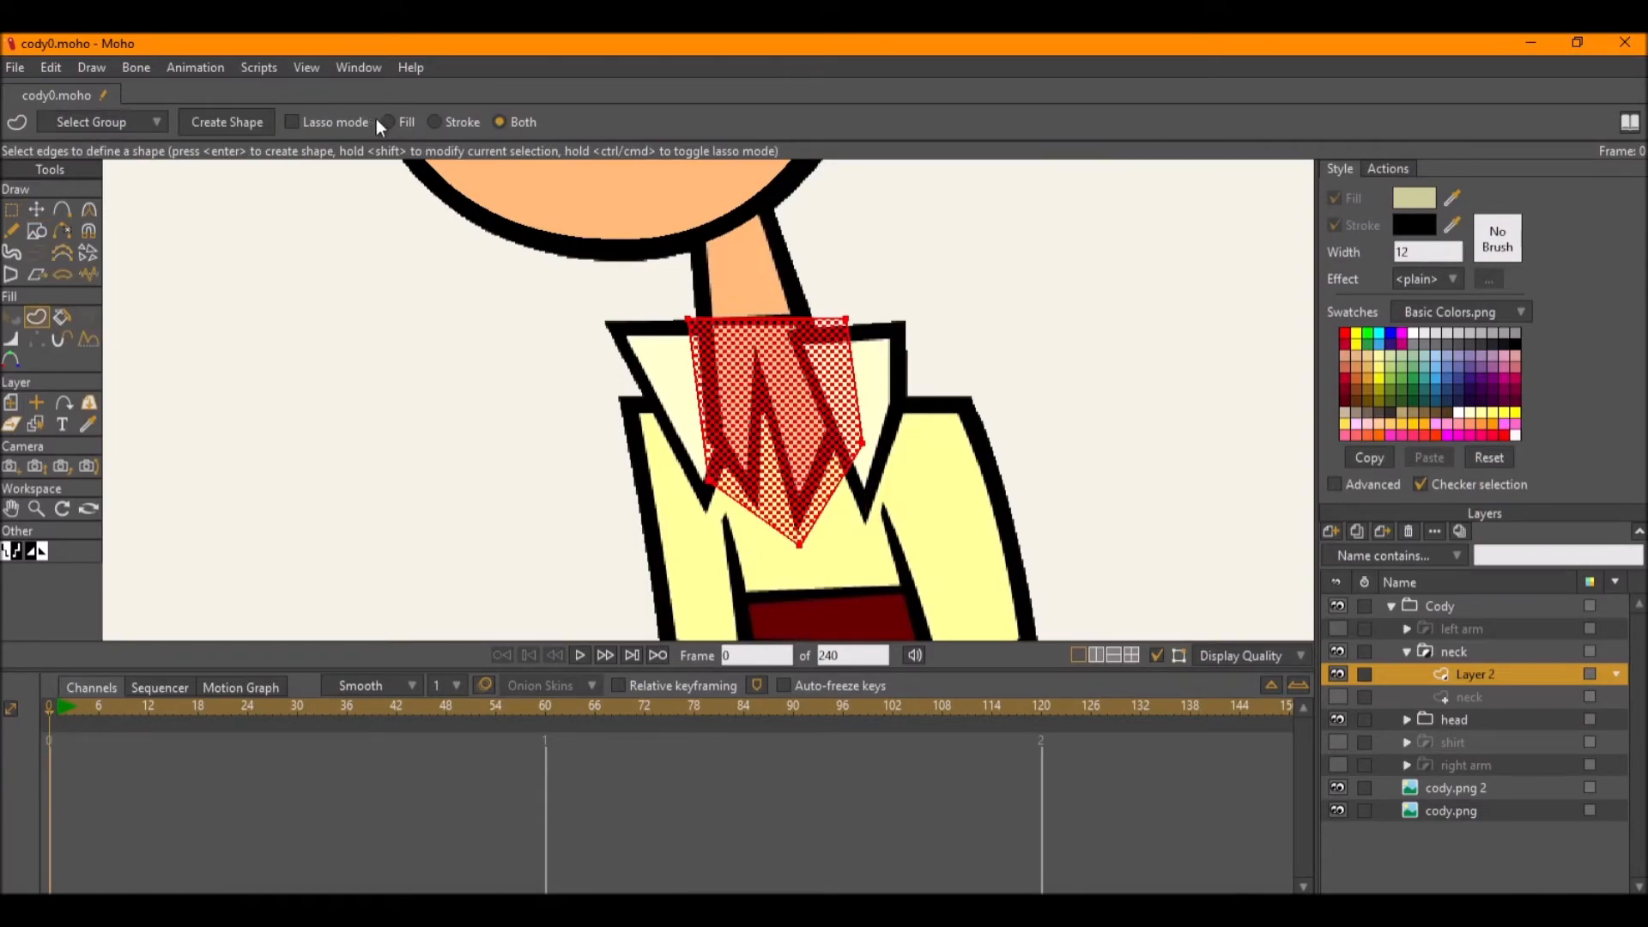
click(225, 122)
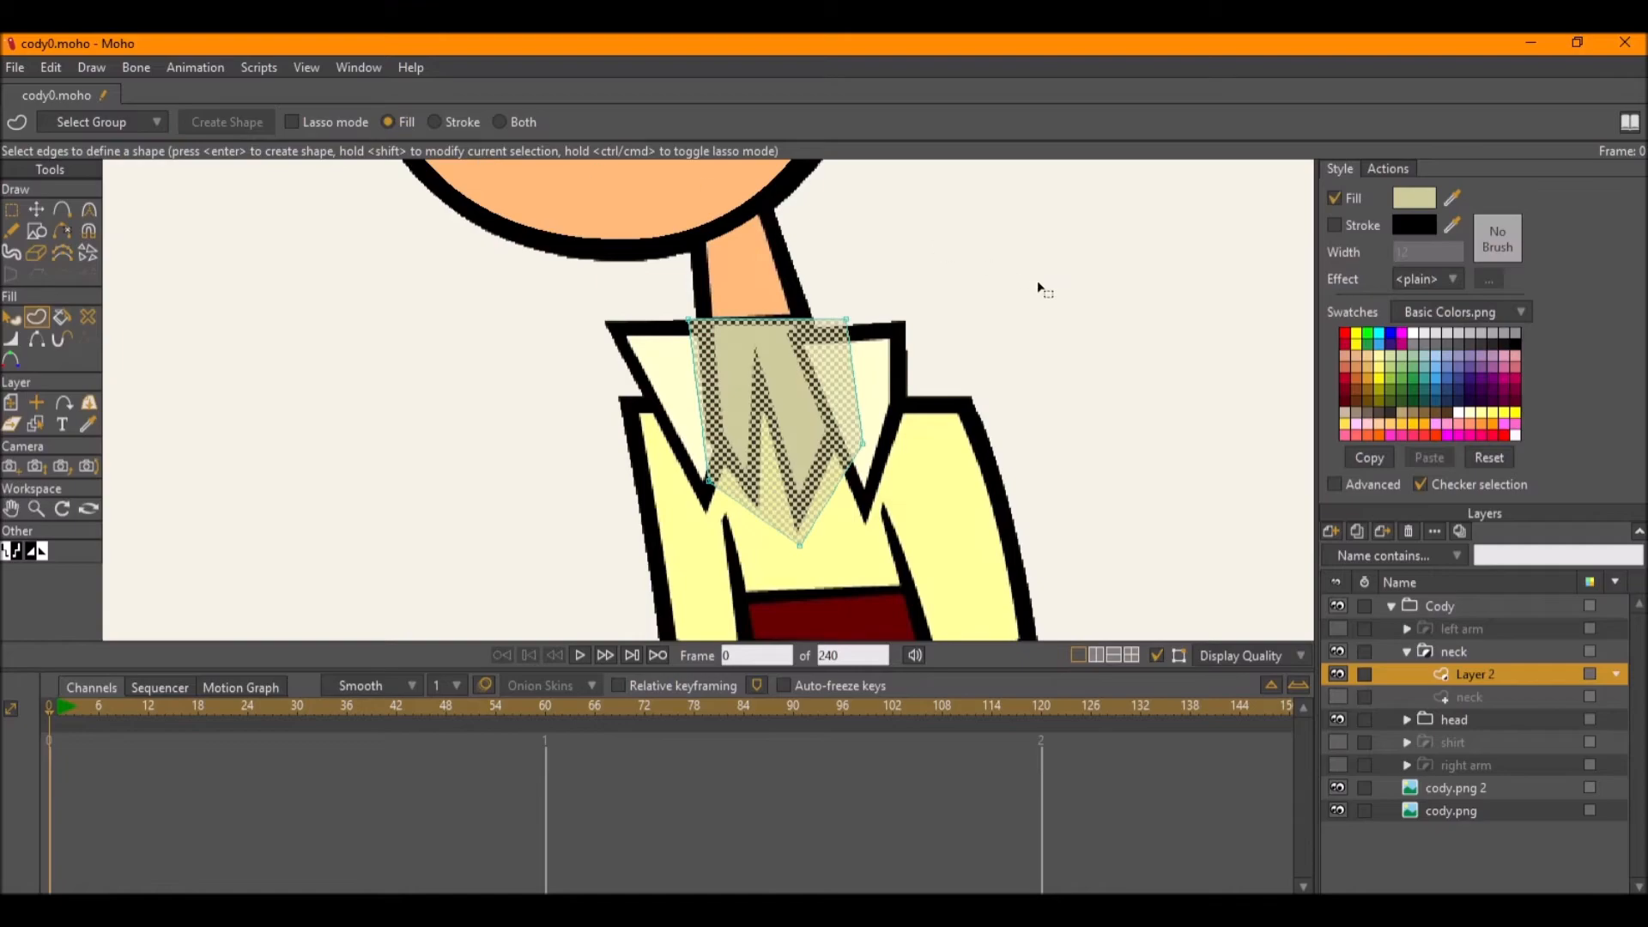
Show the neck layer and set its masking to + Add to mask with Exclude strokes enabled.
click(1337, 696)
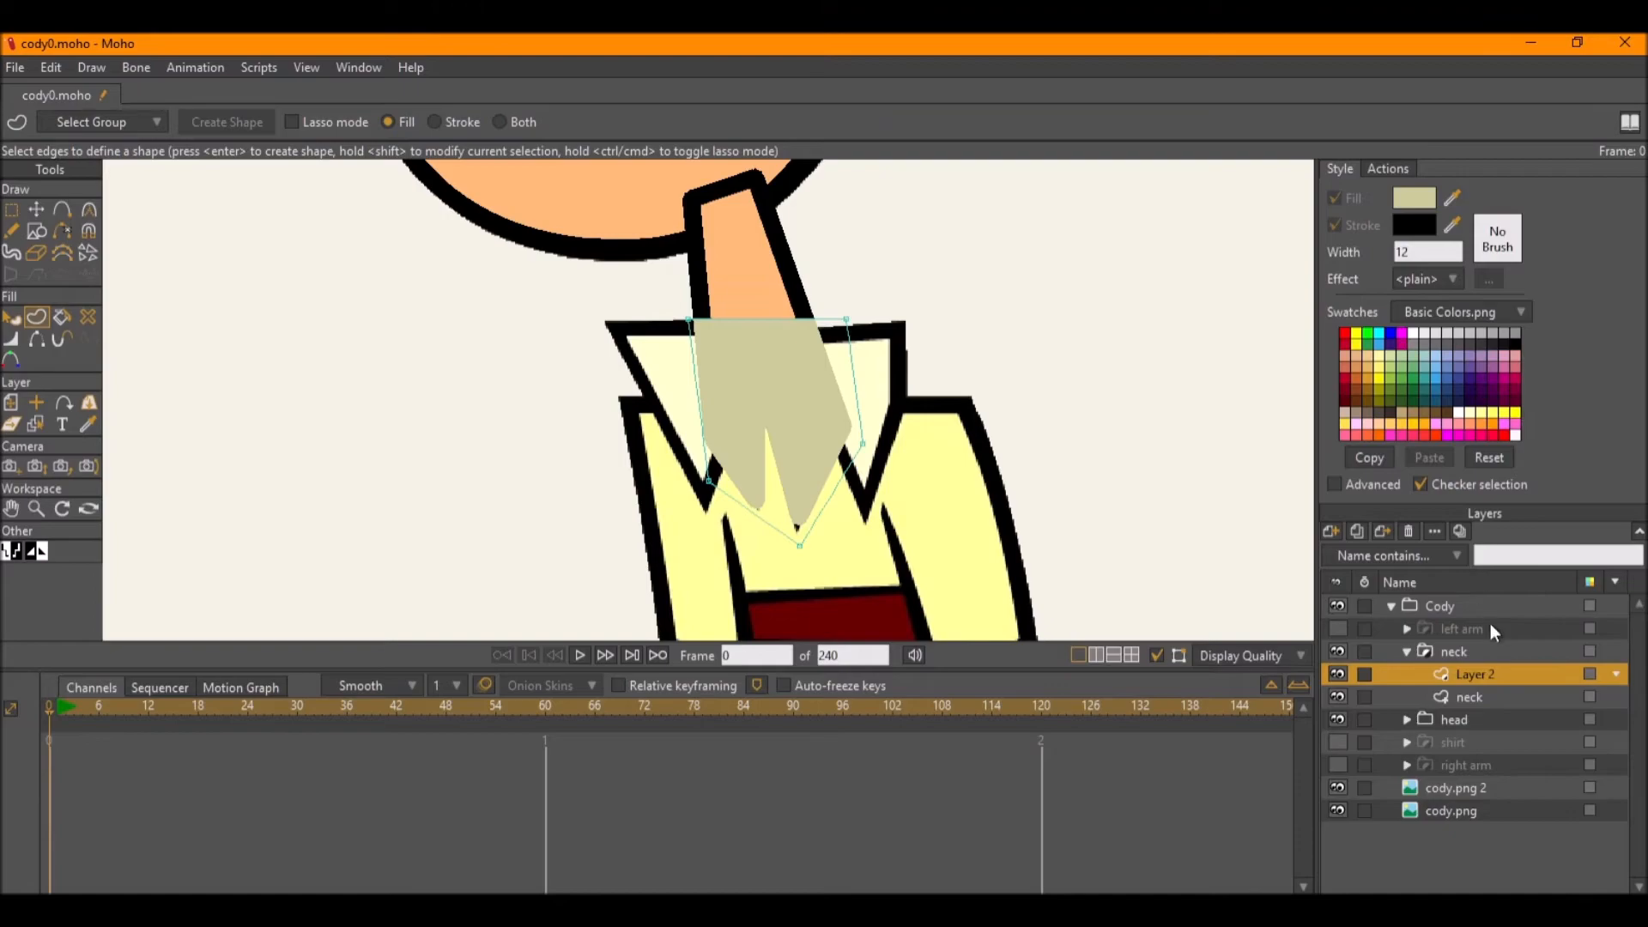
double_click(1494, 697)
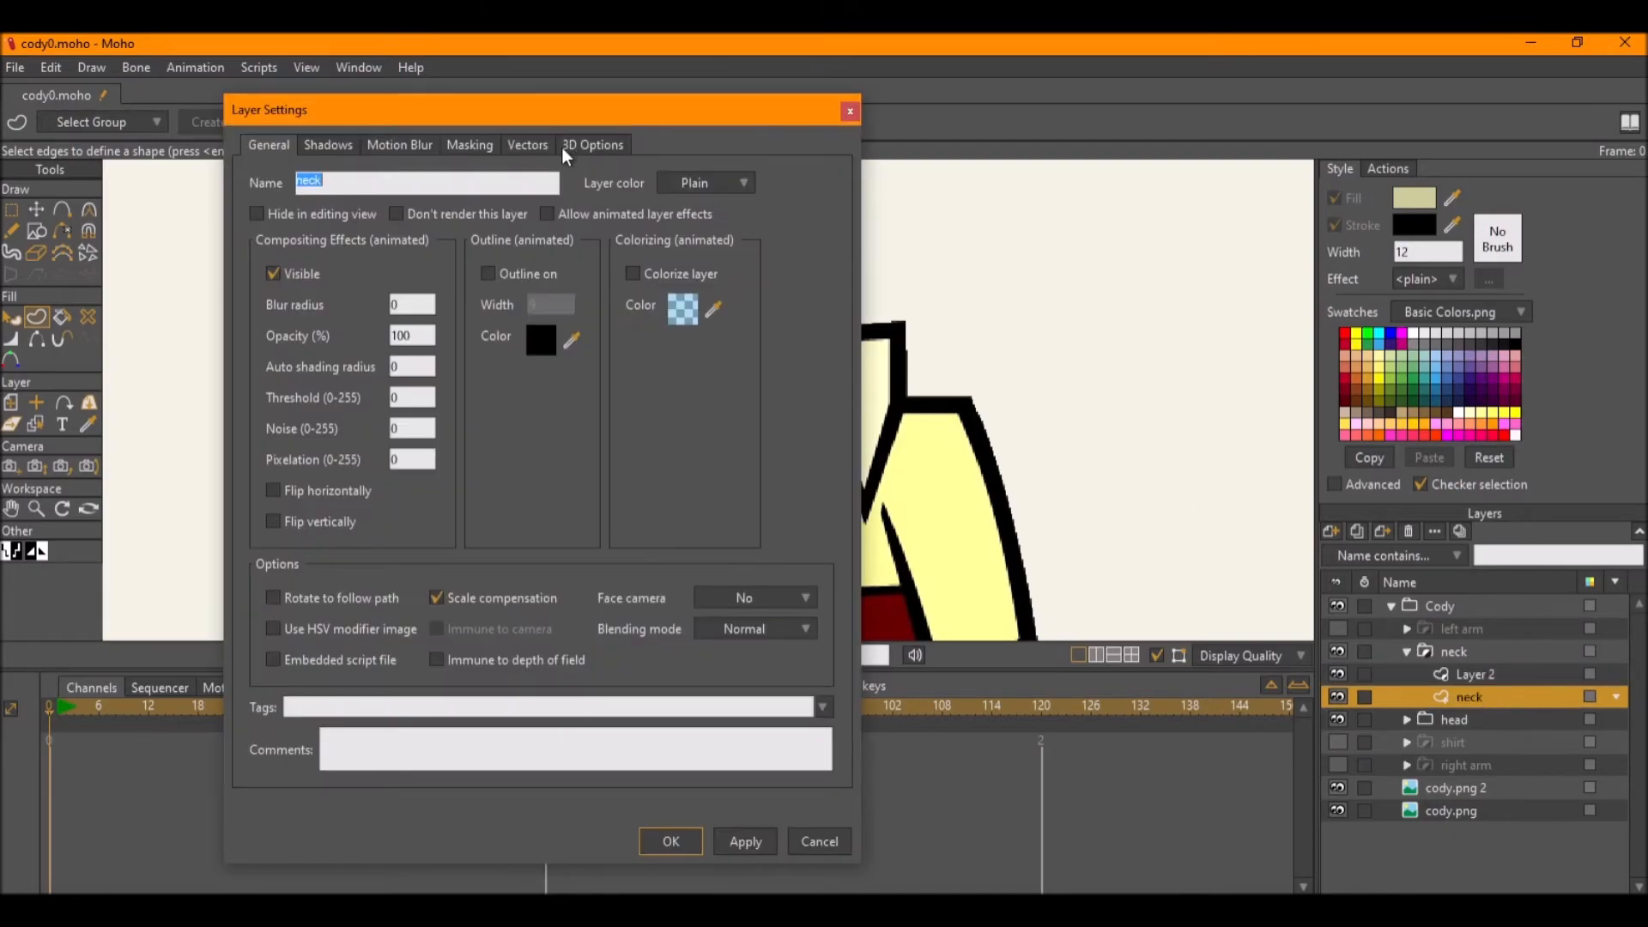
click(468, 146)
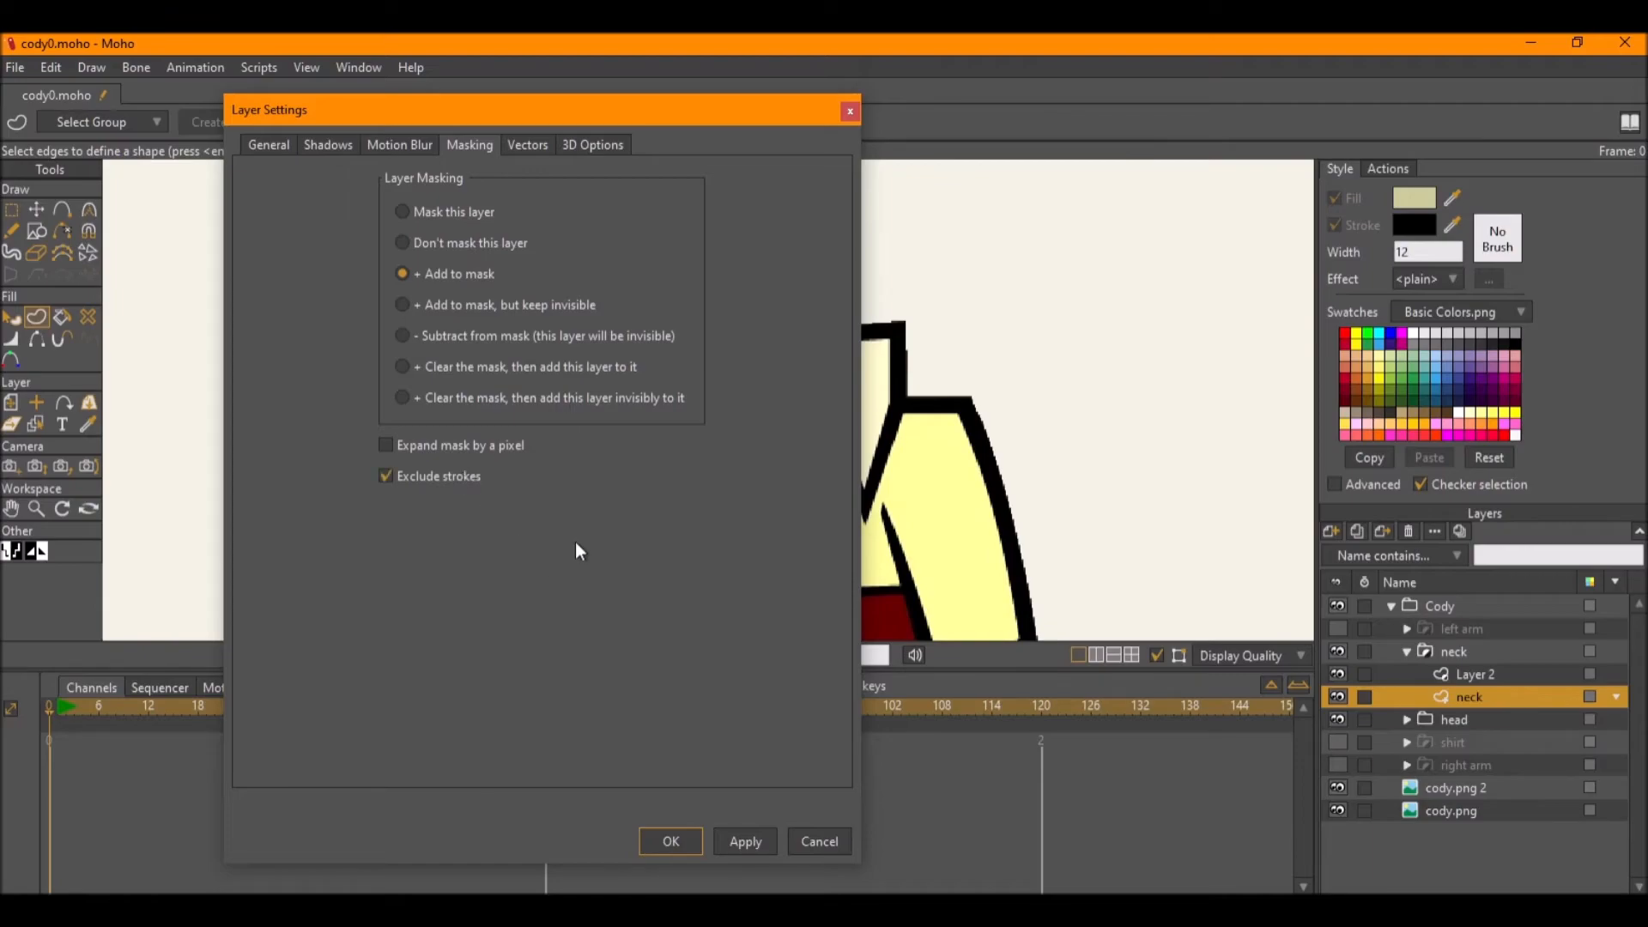
click(677, 842)
Turn on the black stroke for the beige undershirt shape on Layer 2.
scroll(767, 476, up, 5)
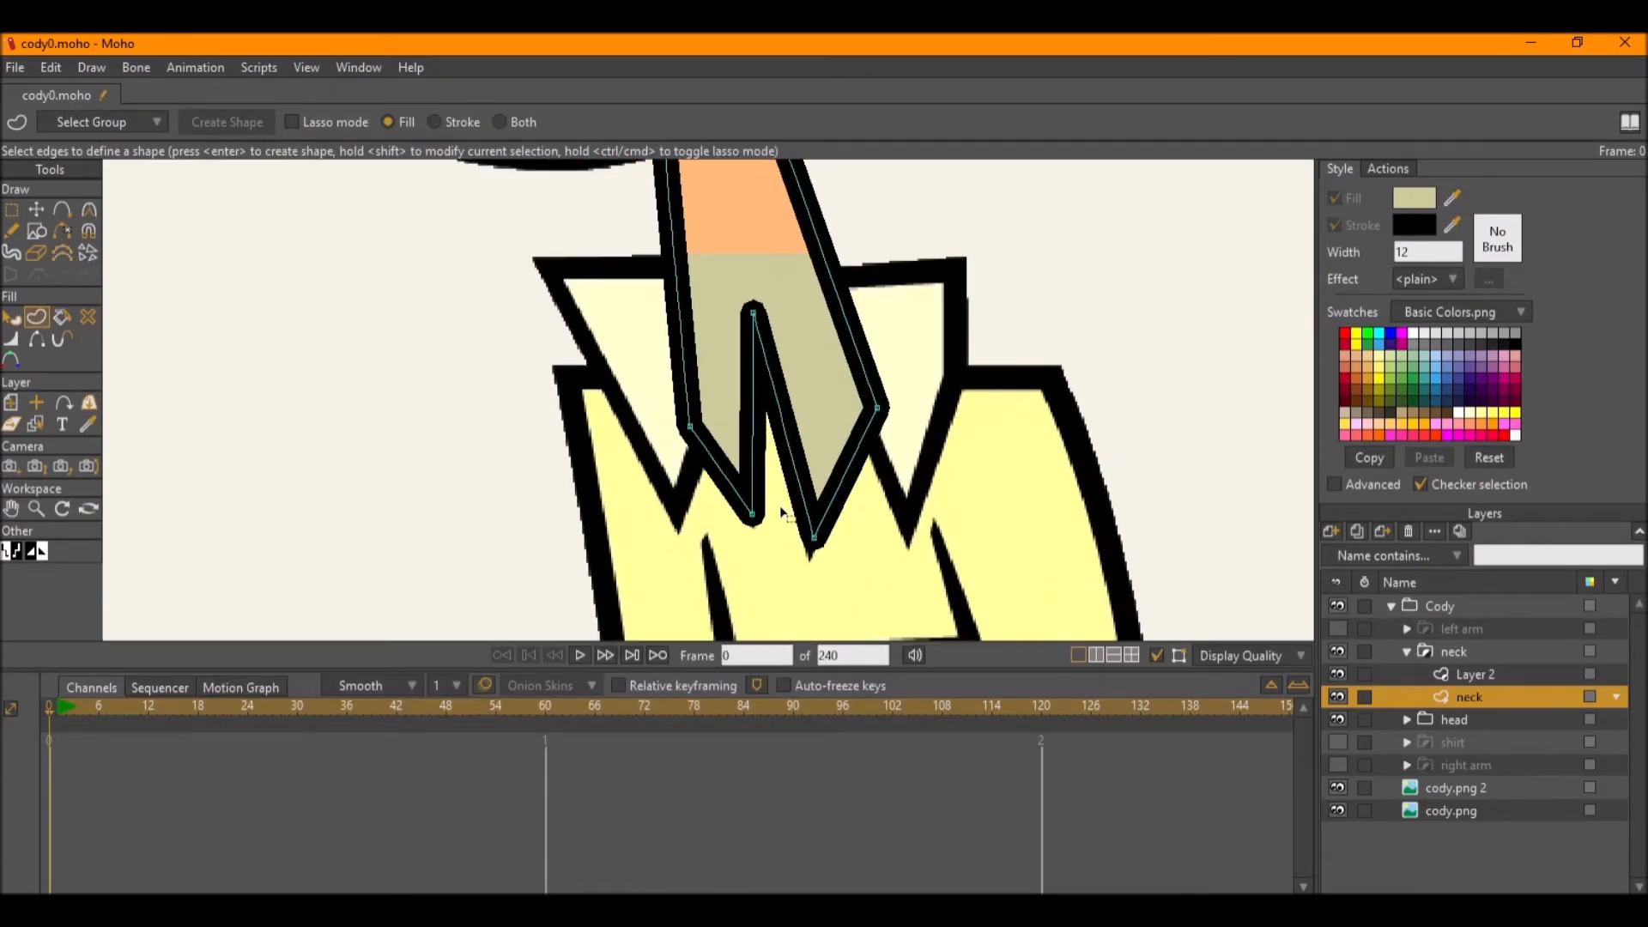
scroll(816, 570, down, 5)
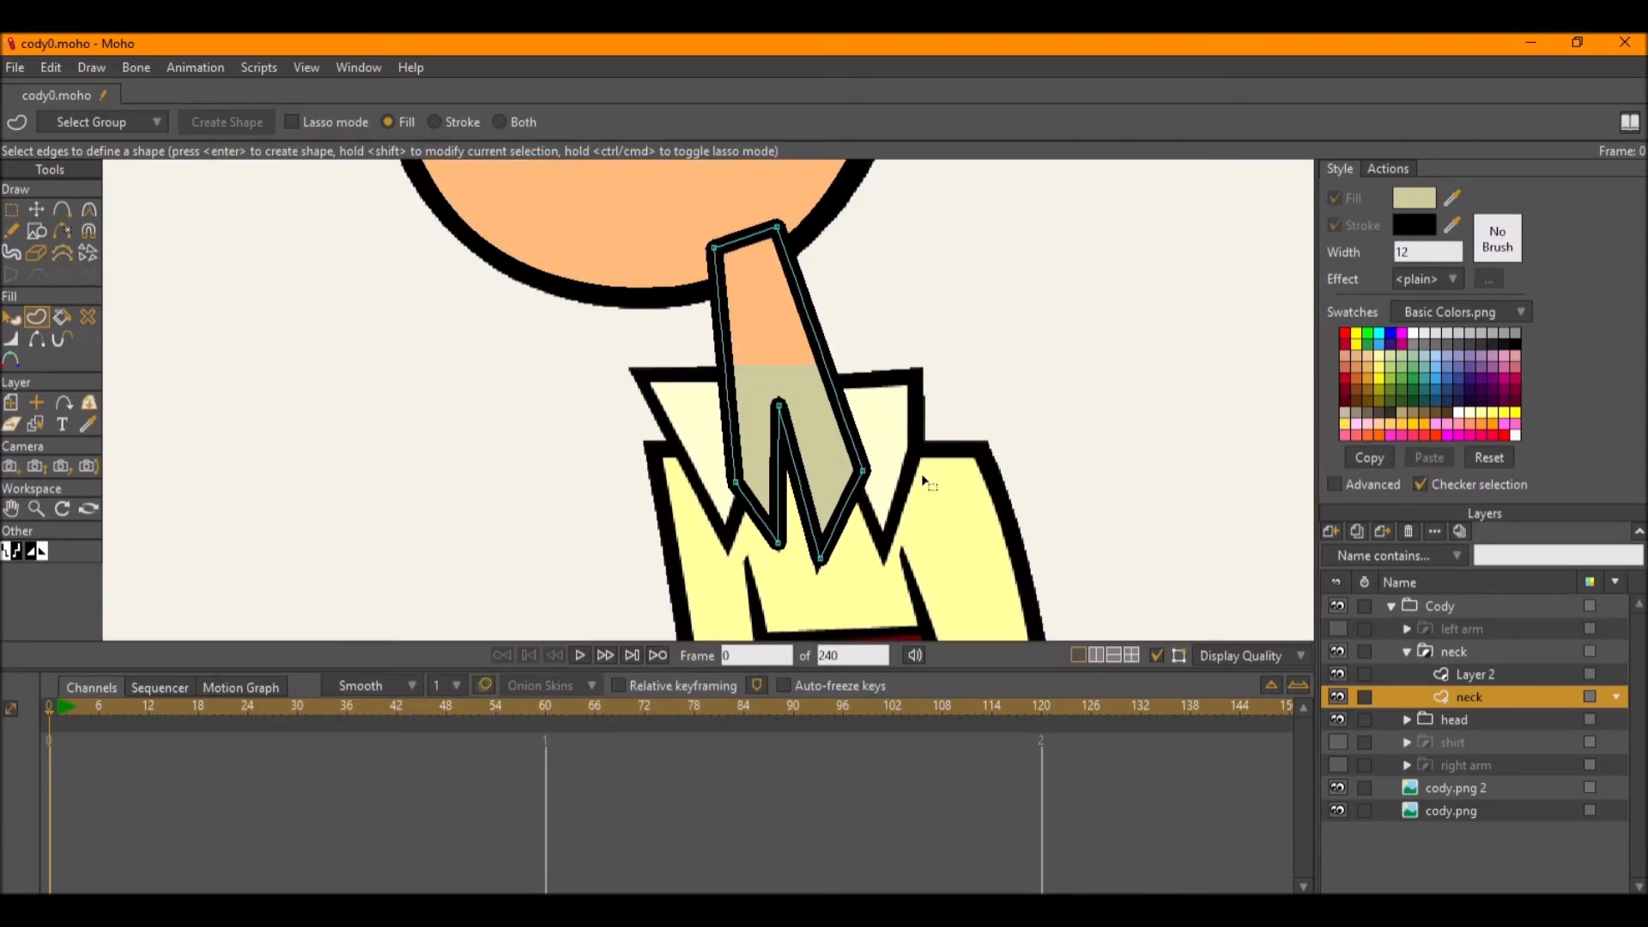
click(1511, 675)
key(q)
click(809, 385)
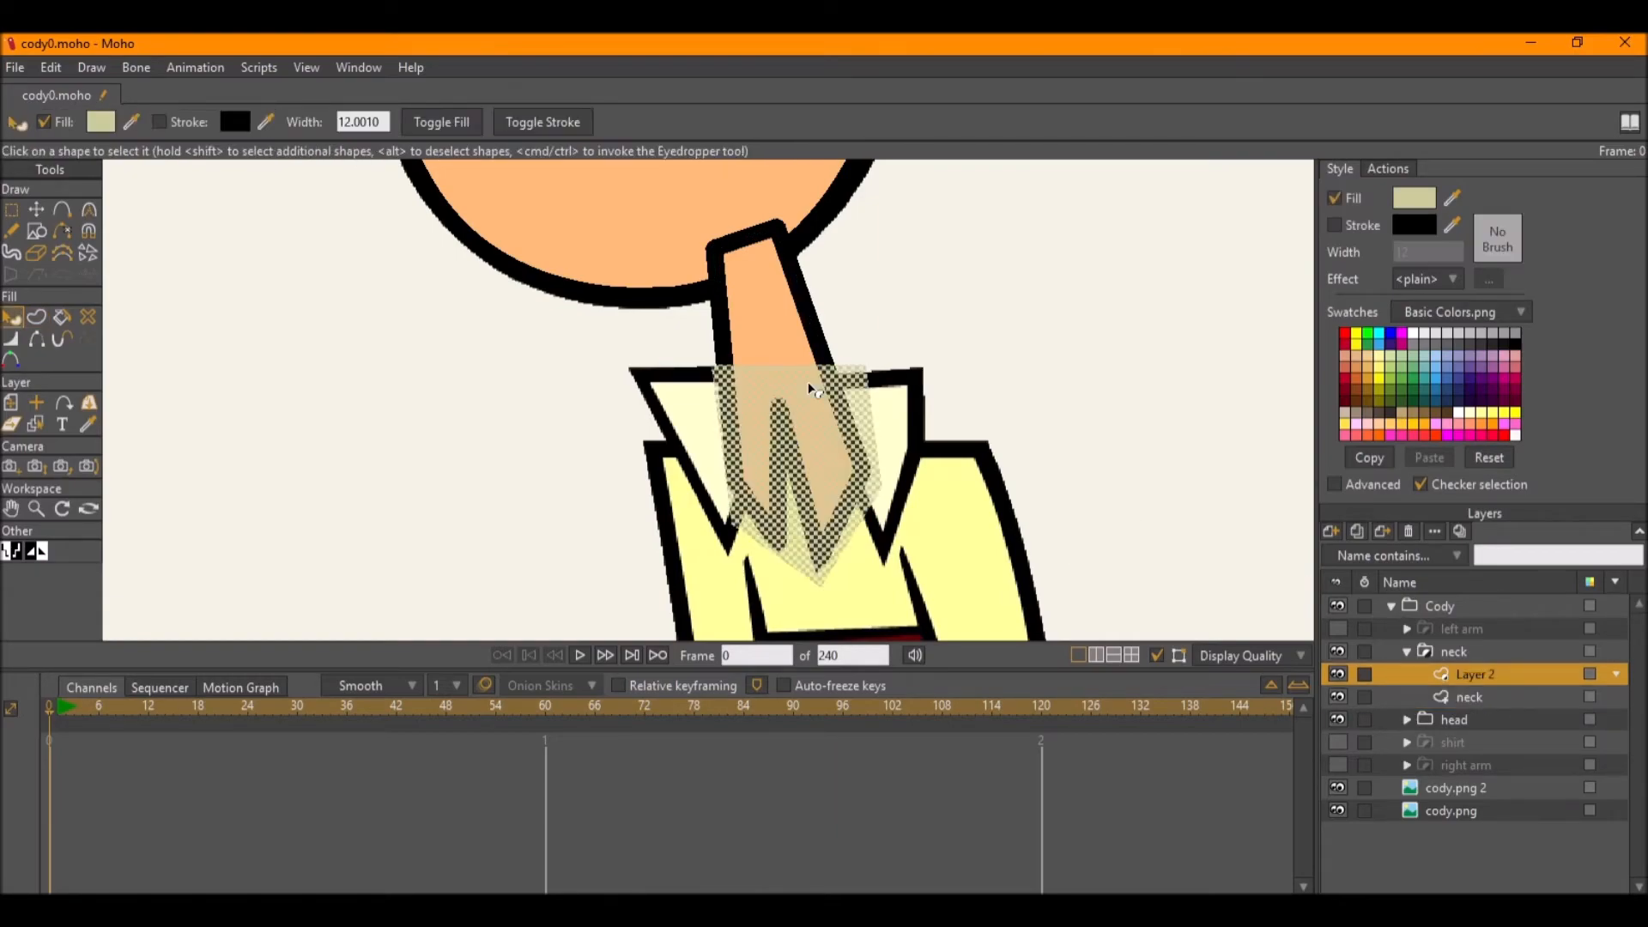
click(189, 123)
click(1022, 295)
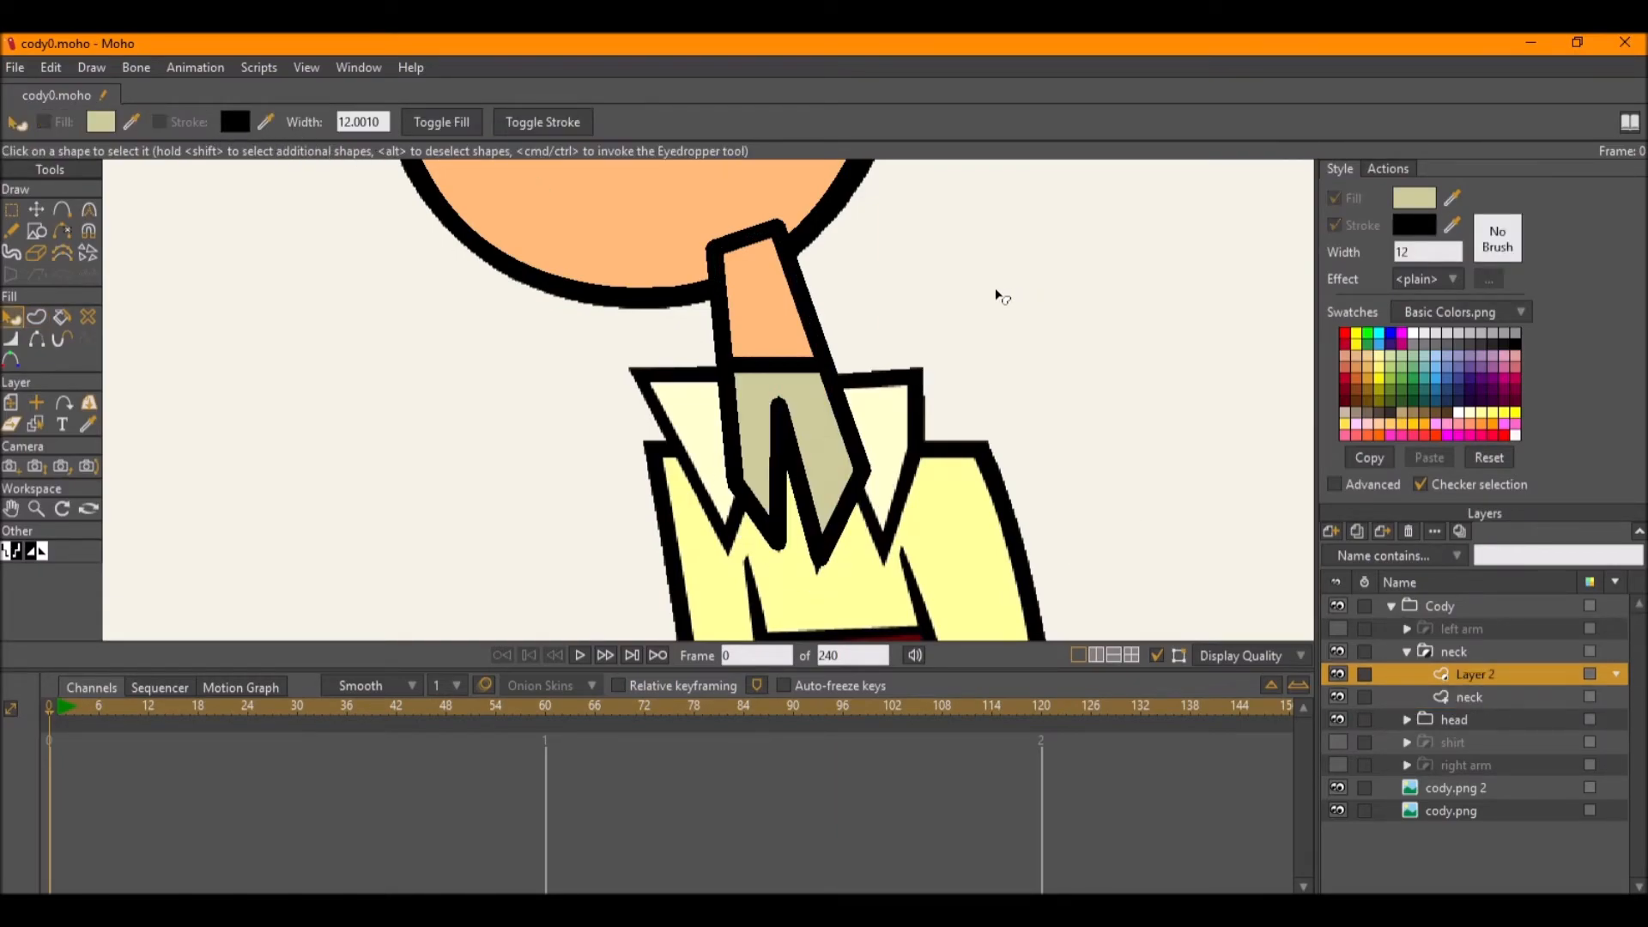
Collapse and hide the neck group, and add a new vector layer above the head group.
click(1406, 651)
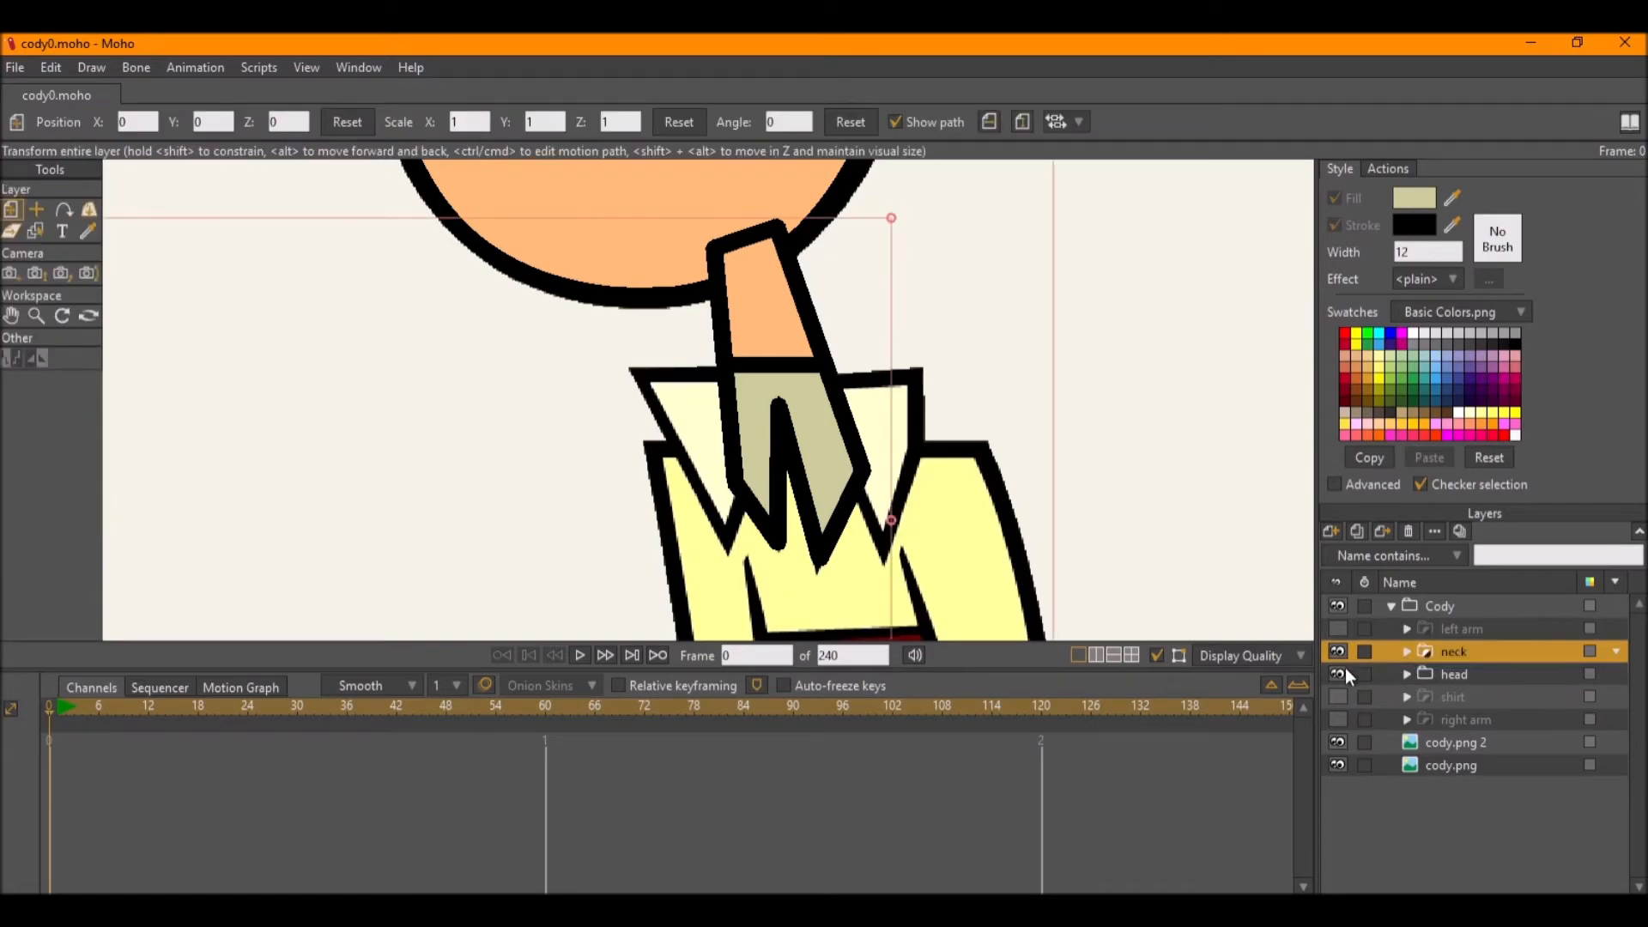
click(1337, 652)
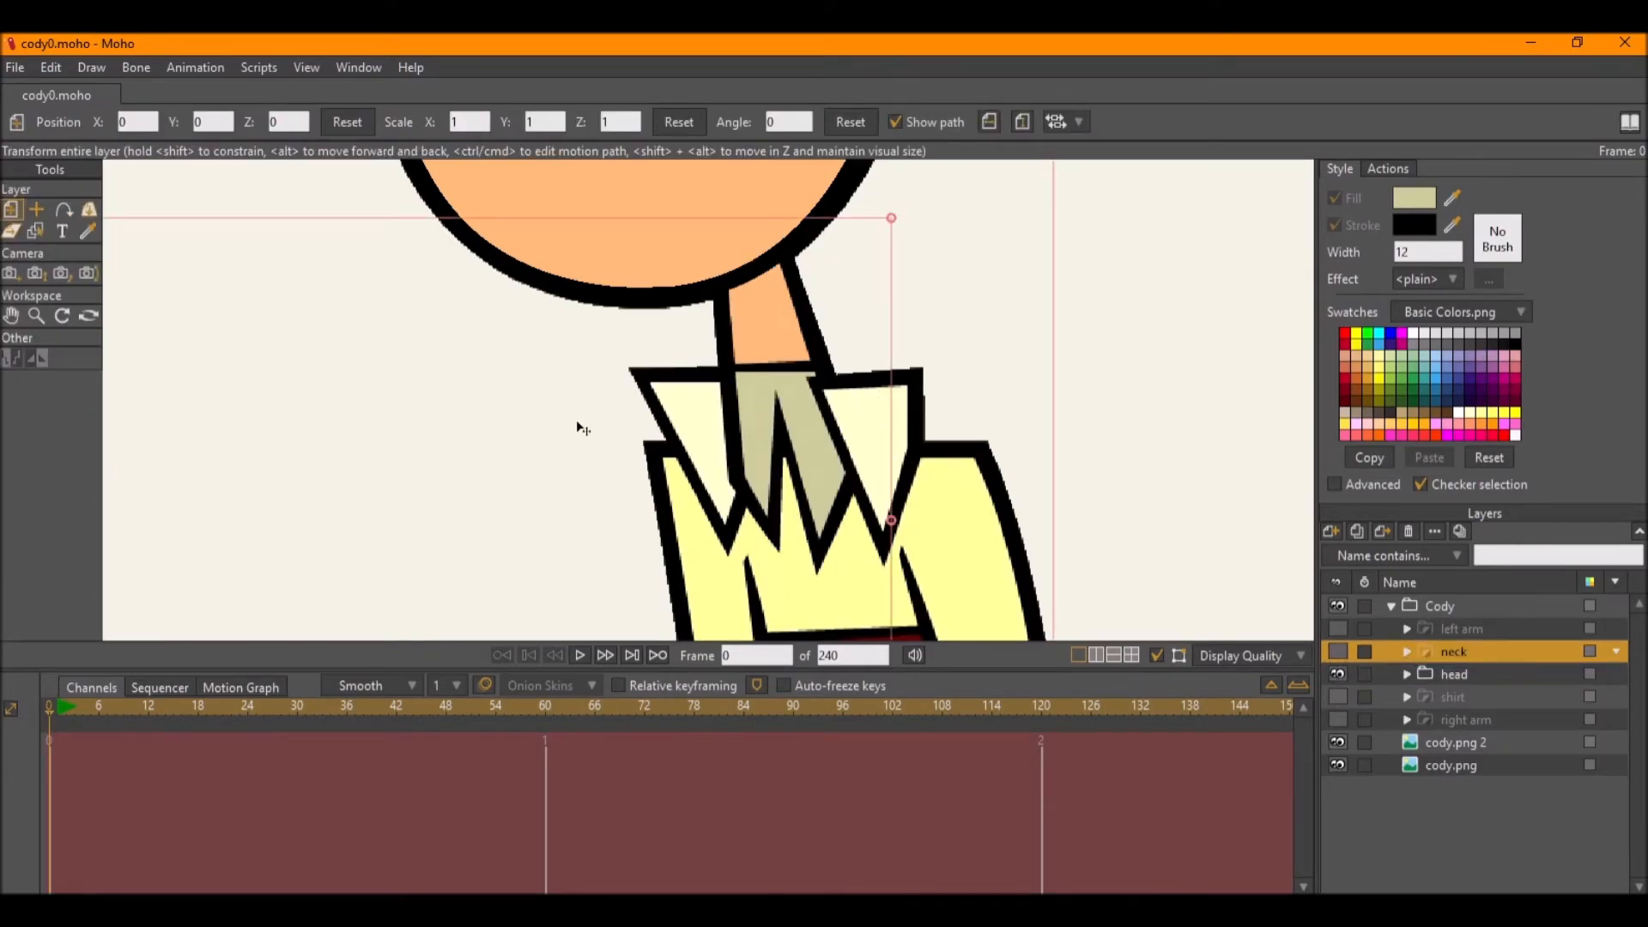
click(1473, 669)
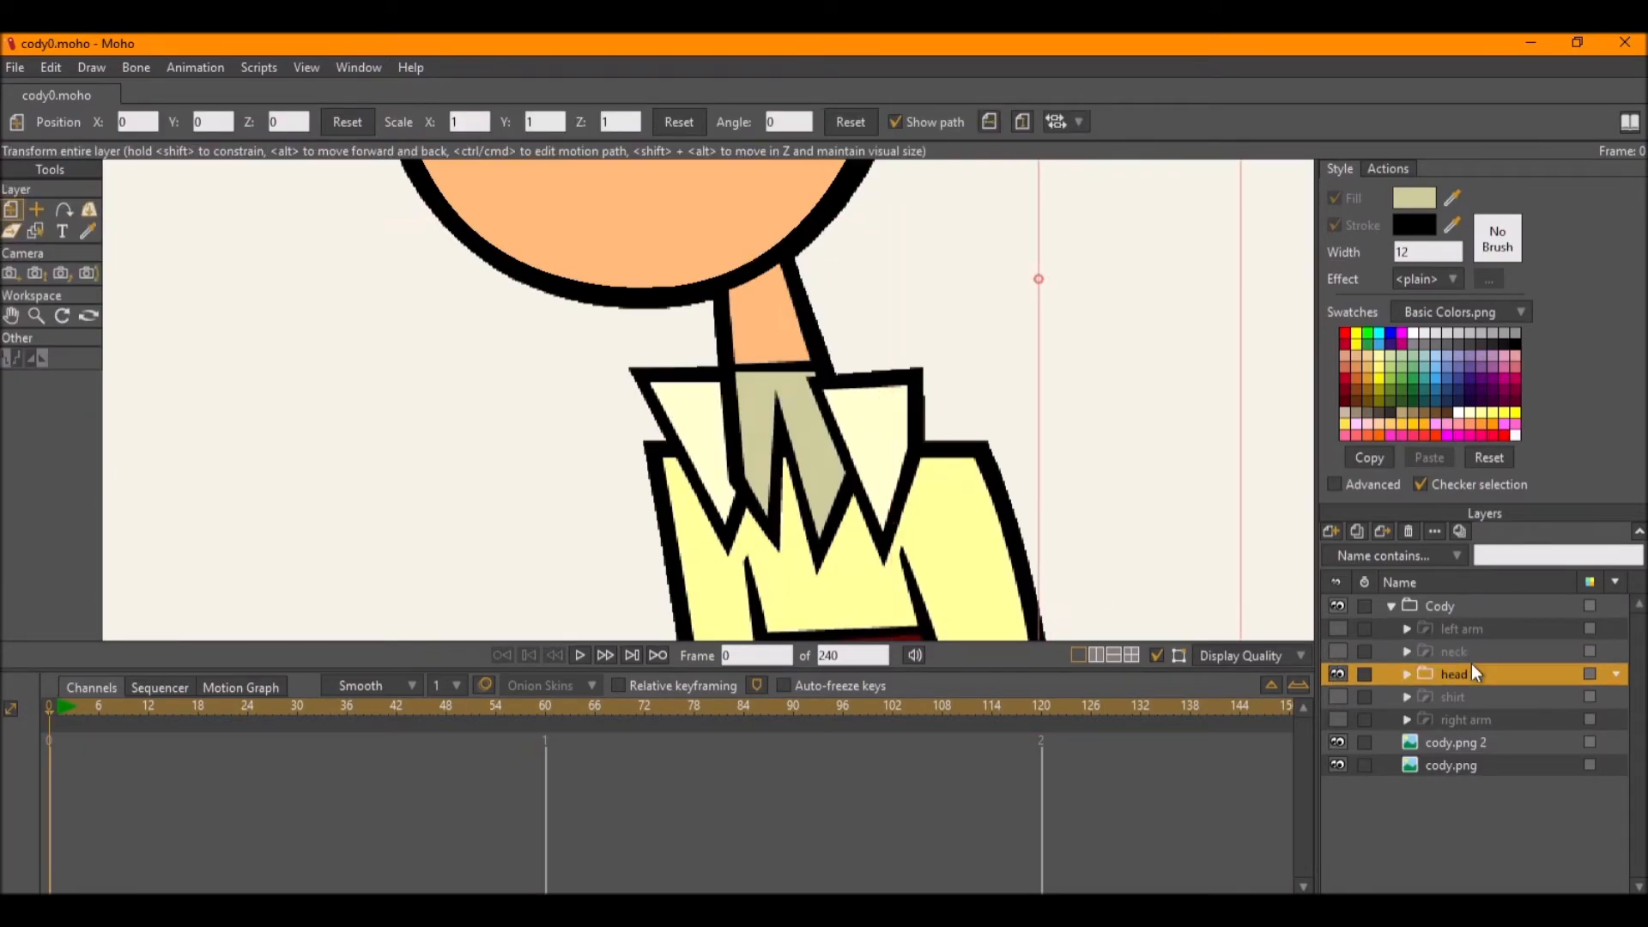
click(1332, 531)
click(1355, 554)
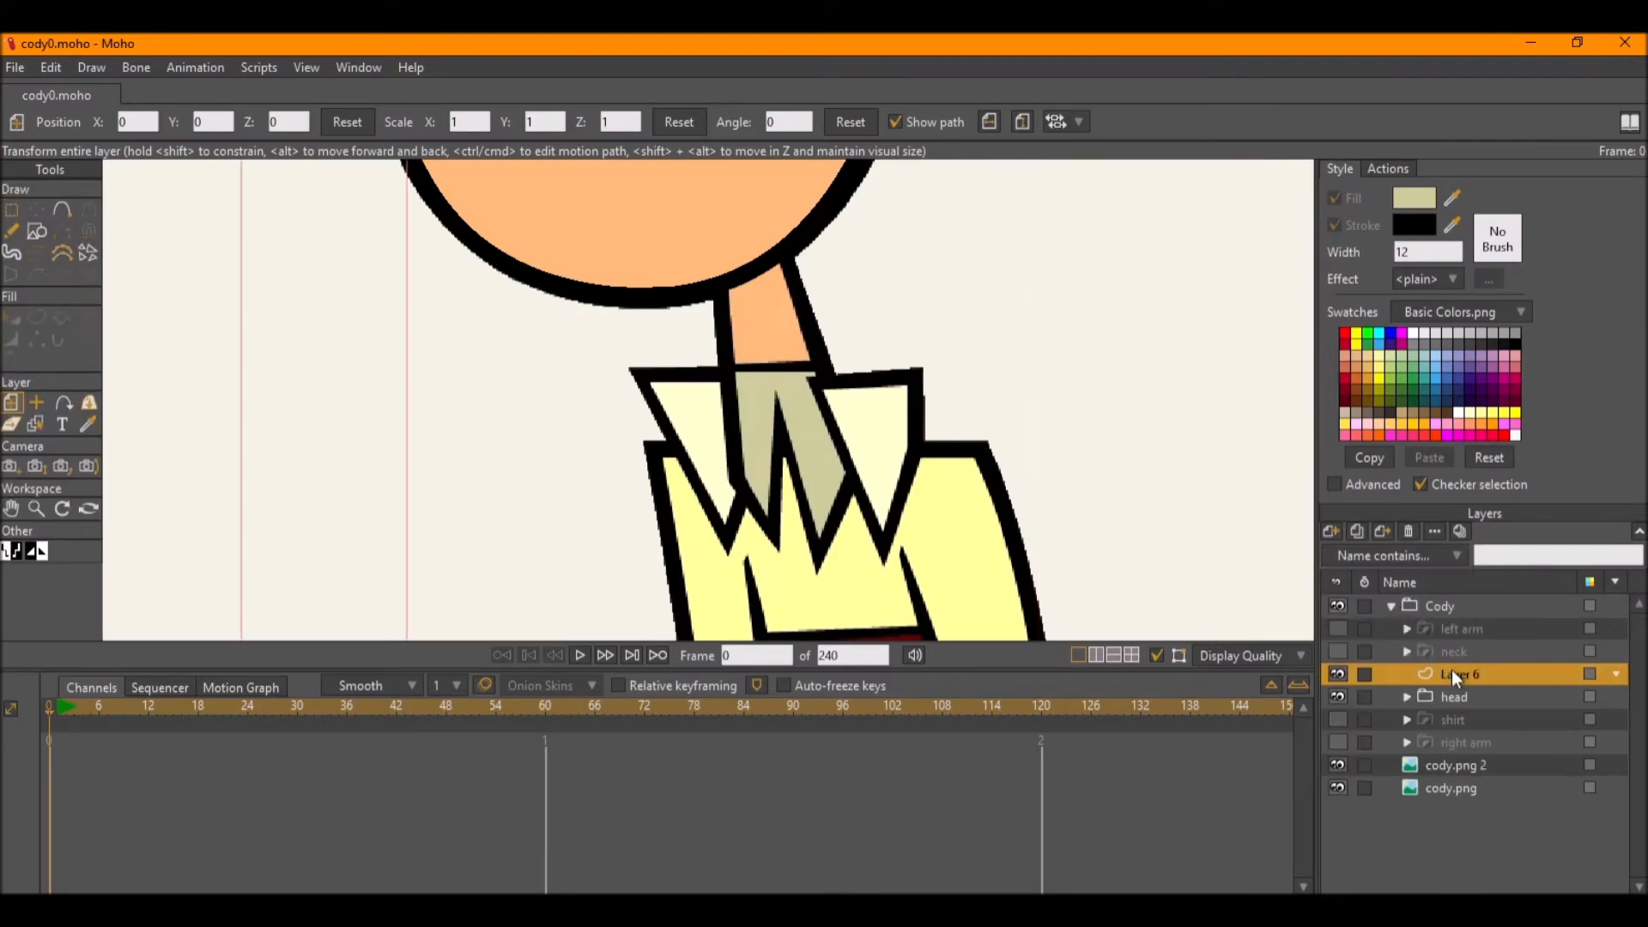
Rename the new vector layer as left and sample the reference collar's pale cream as the fill colour for a new shape.
double_click(1452, 675)
key(BackSpace)
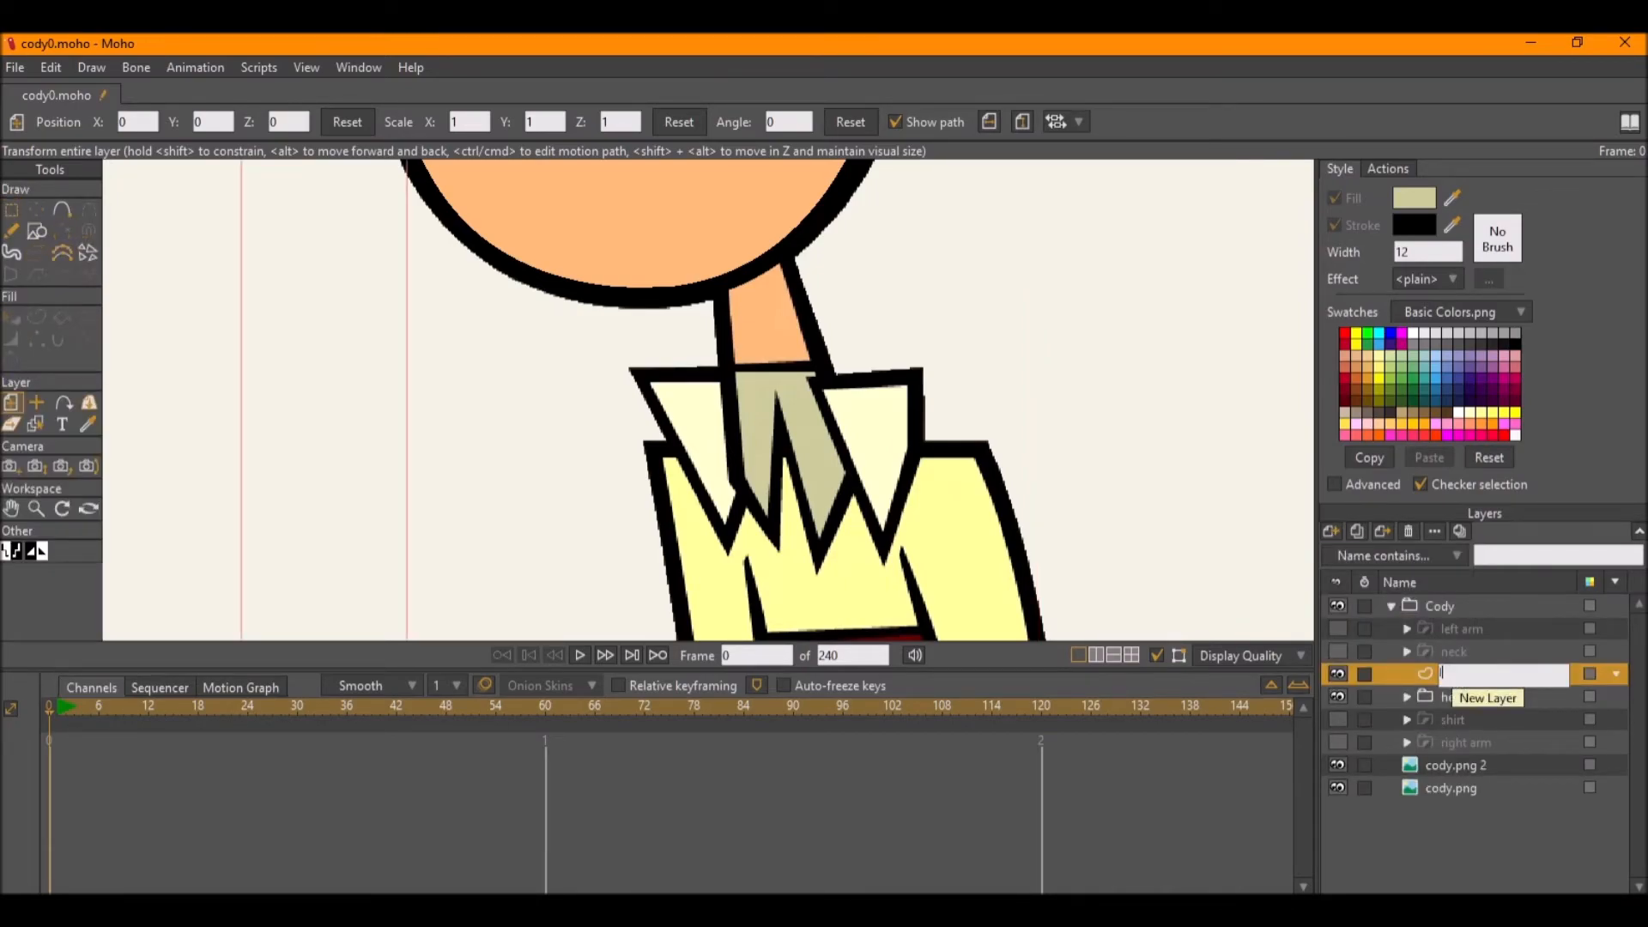
key(Return)
click(36, 231)
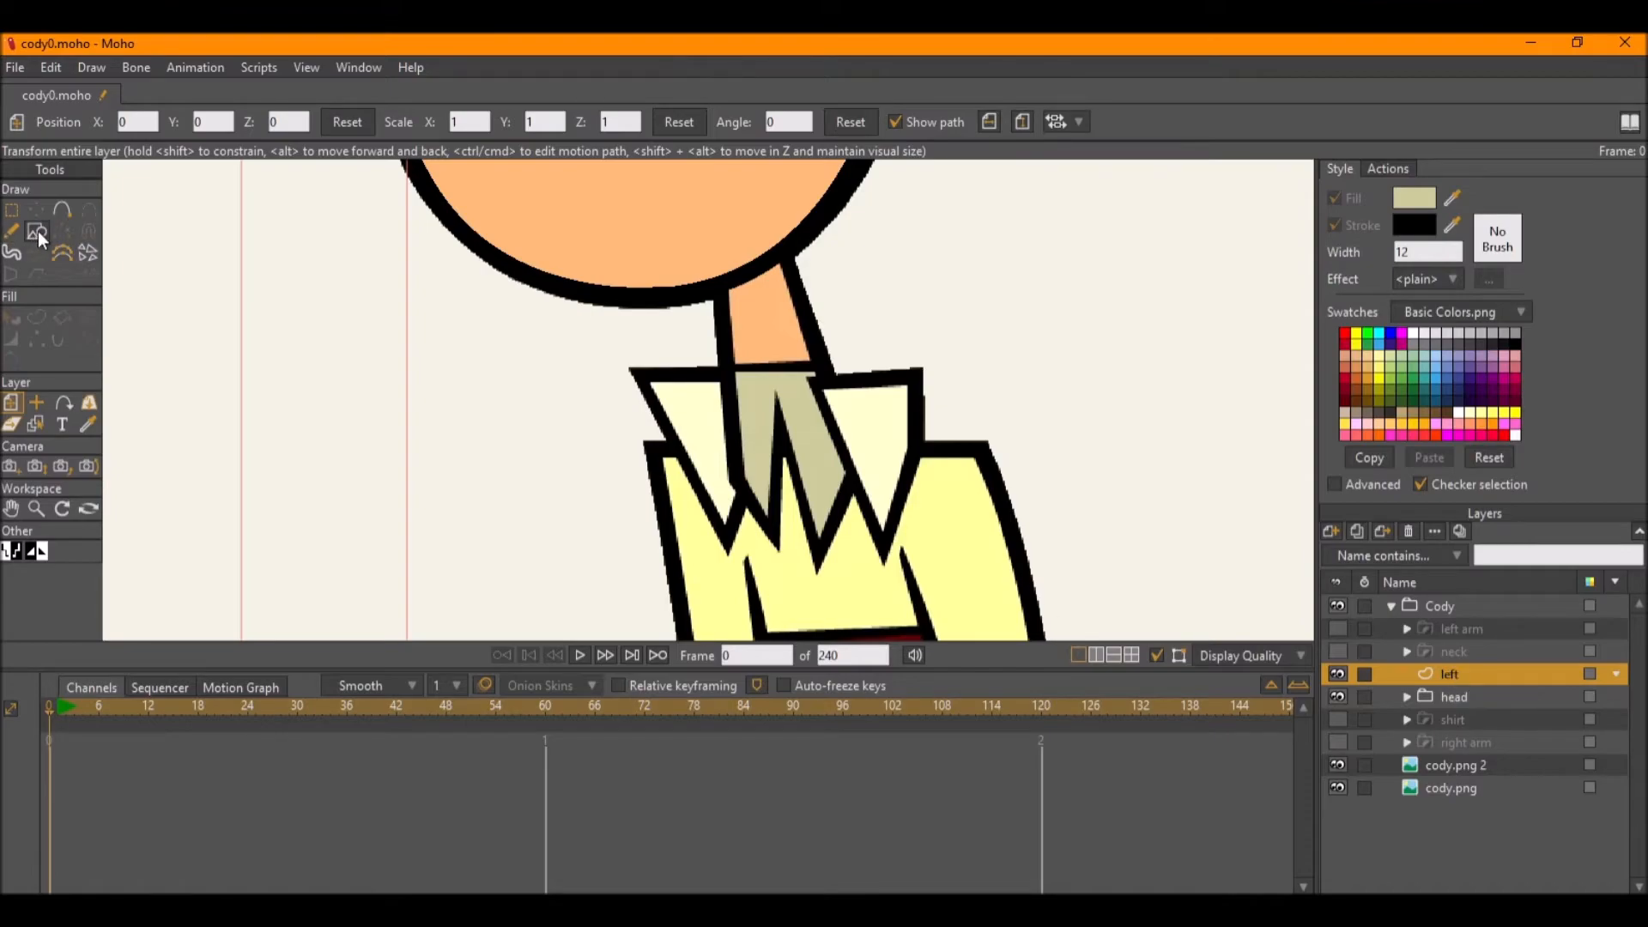
click(1452, 199)
click(885, 433)
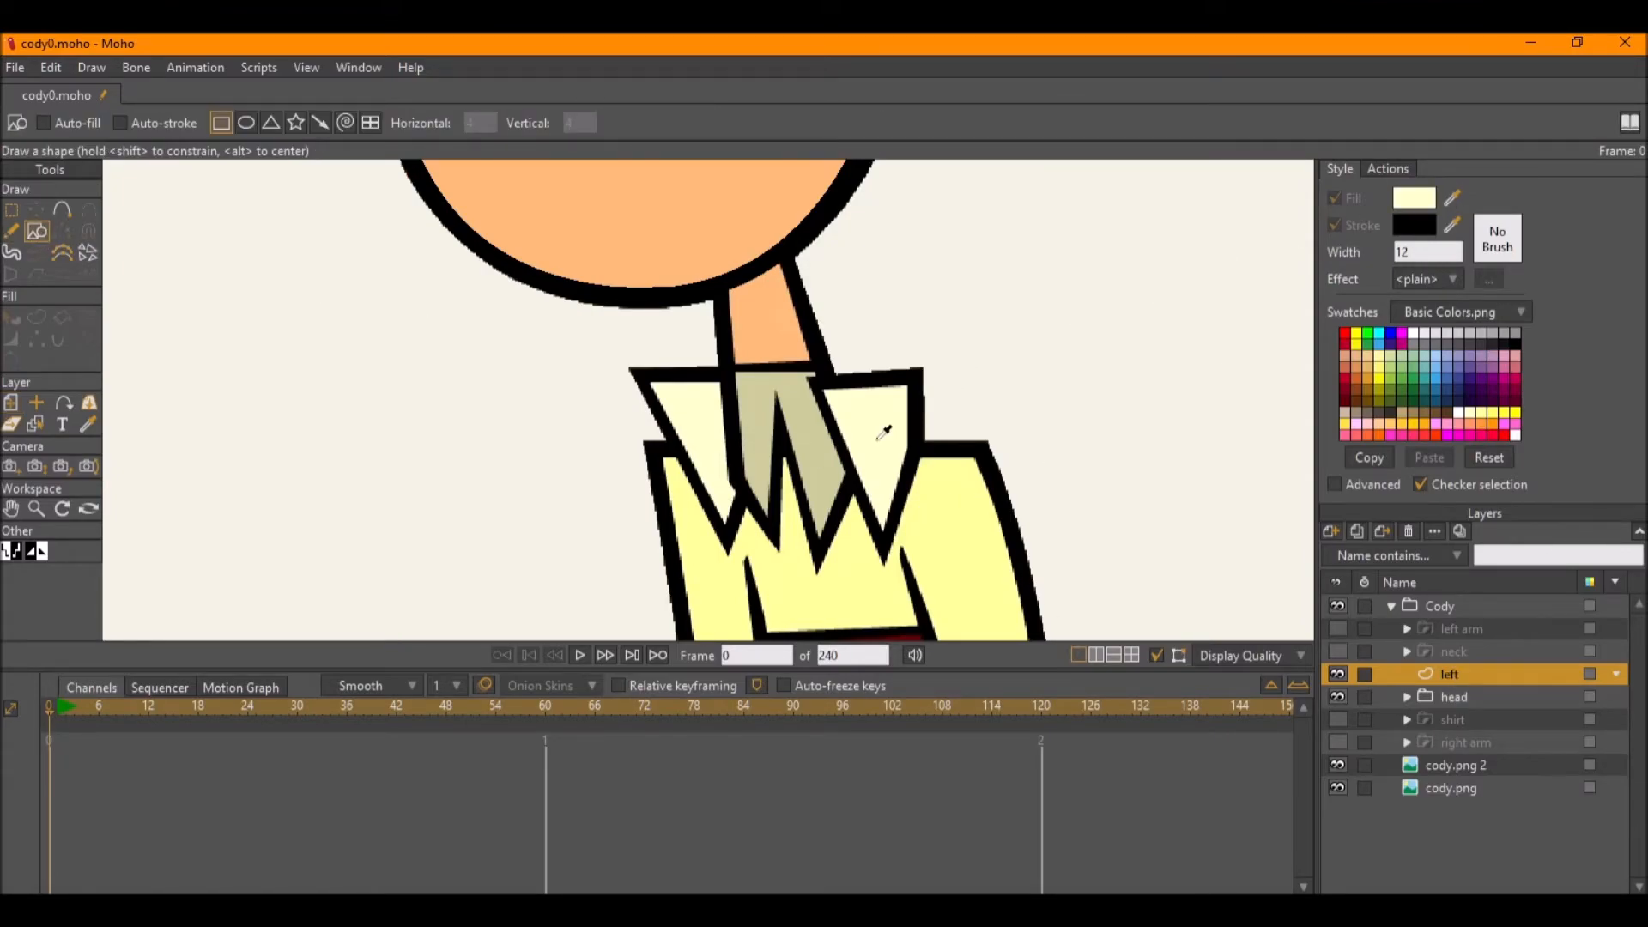
Draw a rectangle over the reference collar flap nearest the ear side and fit its four corner points to the flap's outline.
scroll(901, 518, up, 2)
drag(937, 584, 764, 320)
key(t)
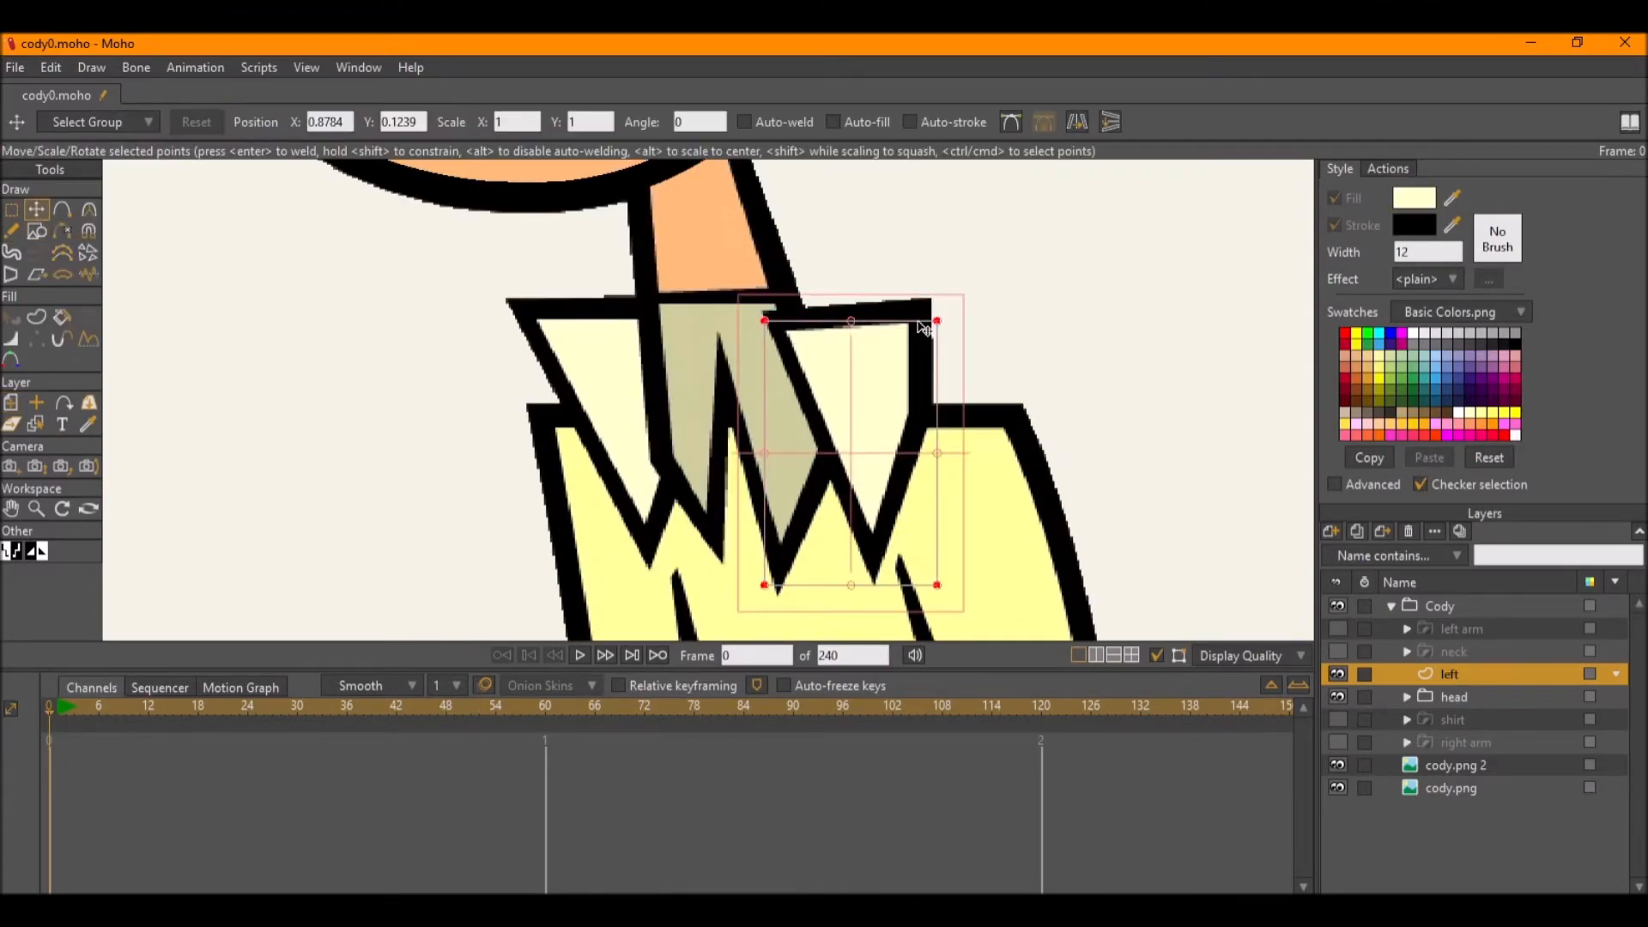
click(936, 321)
drag(937, 323, 933, 309)
drag(936, 584, 923, 422)
drag(764, 585, 874, 567)
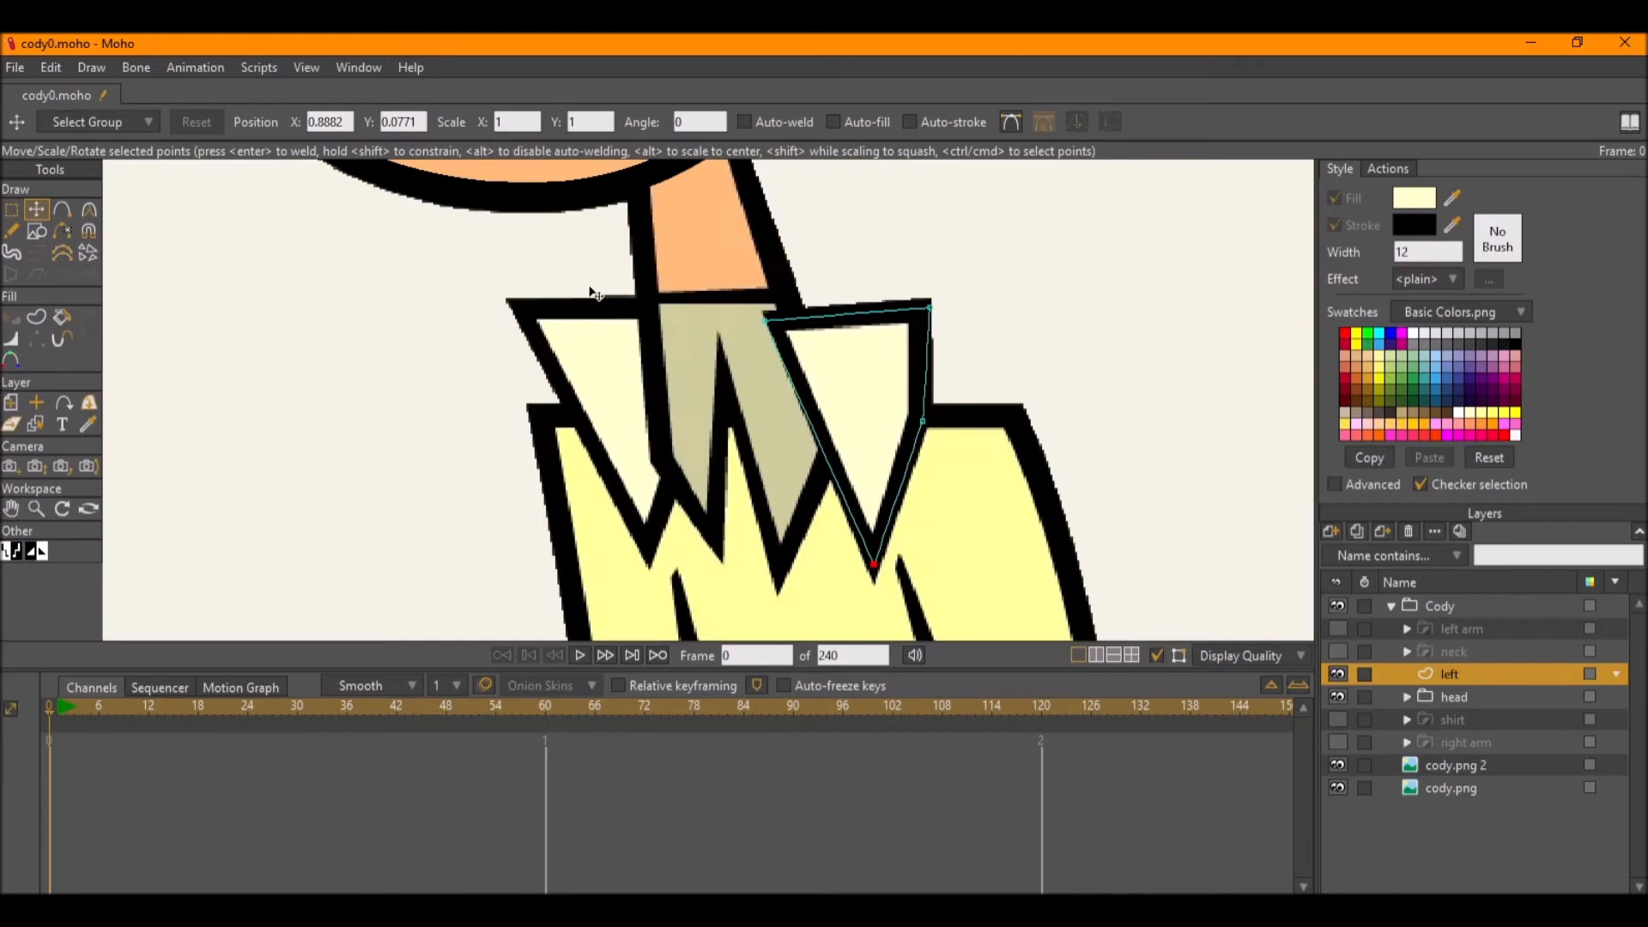
click(772, 321)
Create a cream shape with both fill and black stroke from the collar flap outline on the left layer.
click(36, 317)
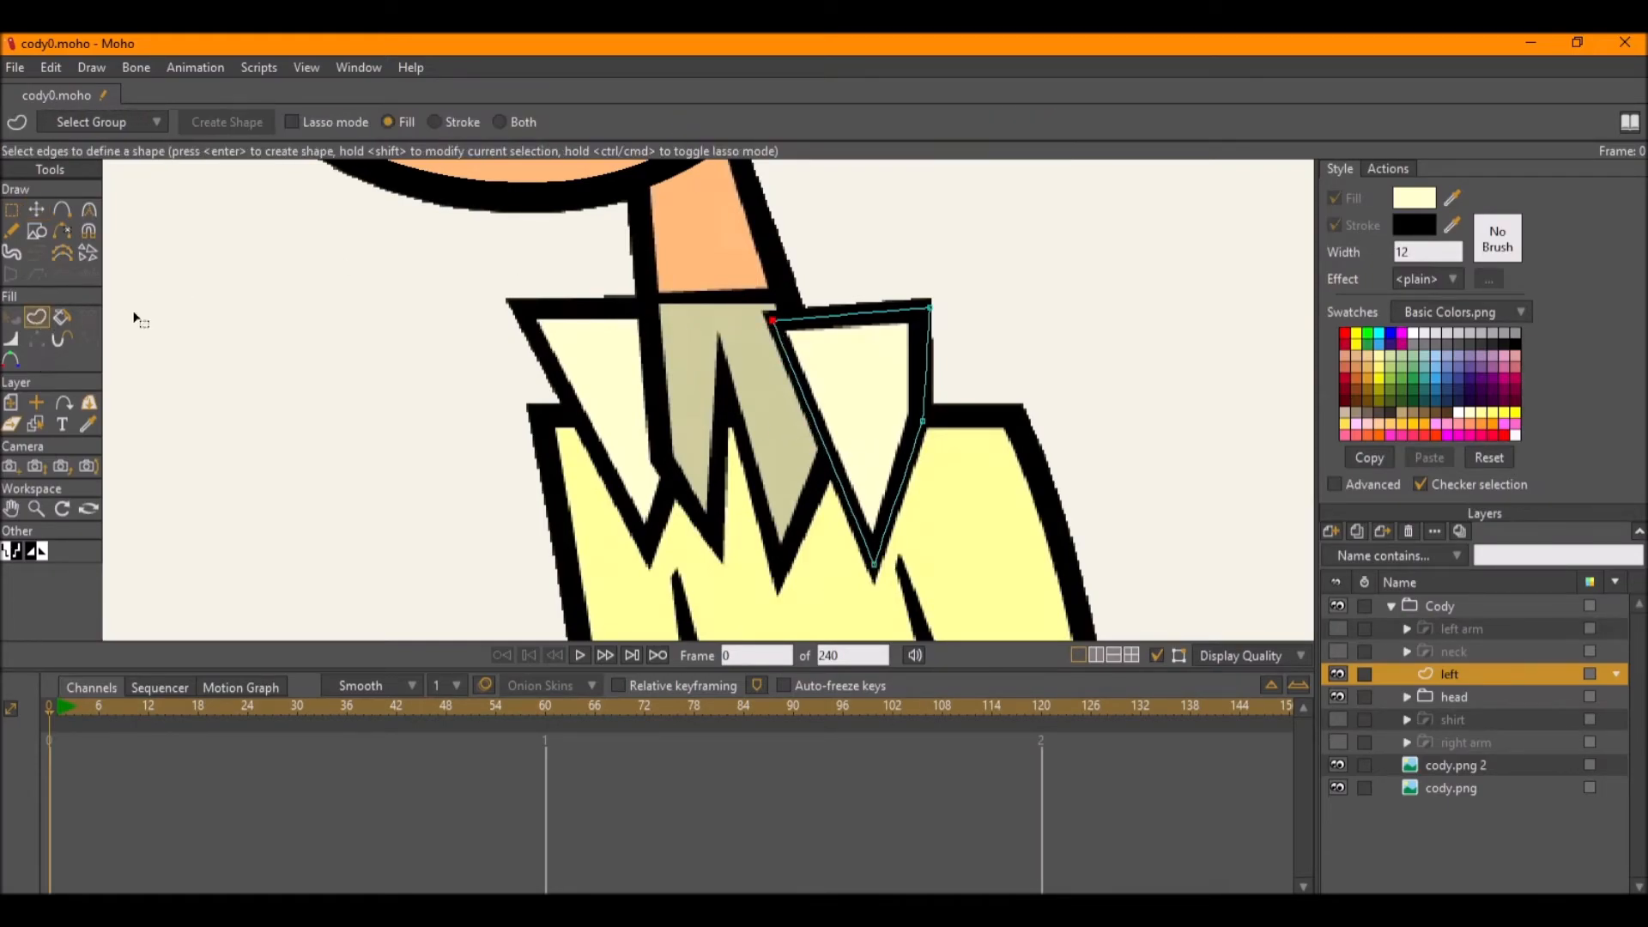
click(823, 328)
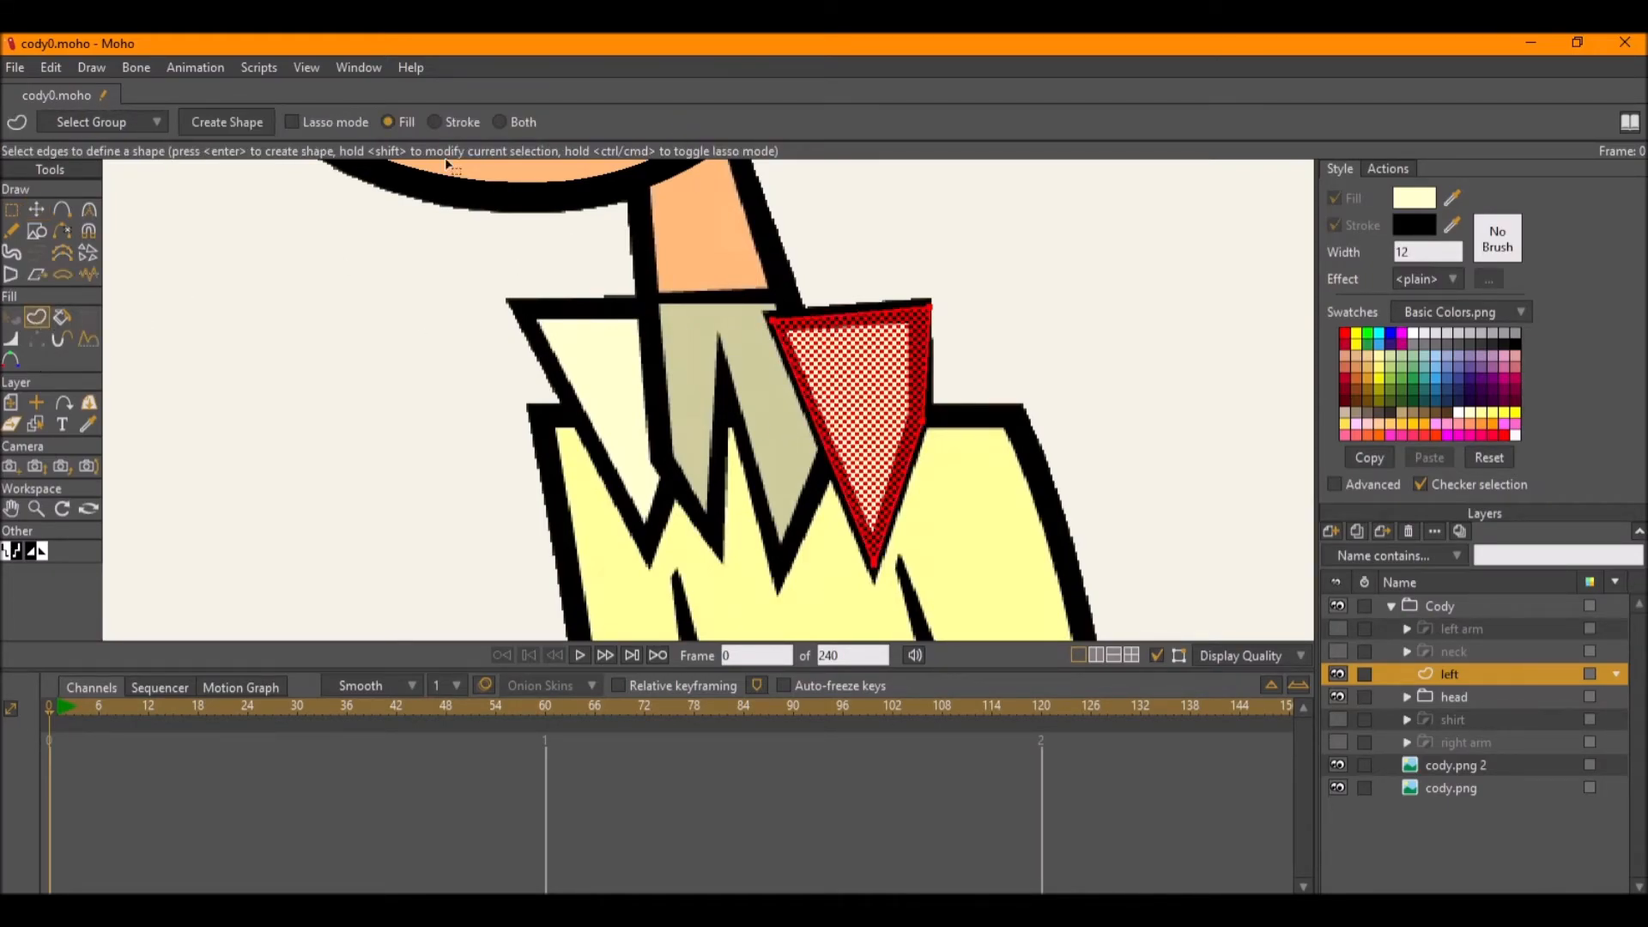
click(272, 123)
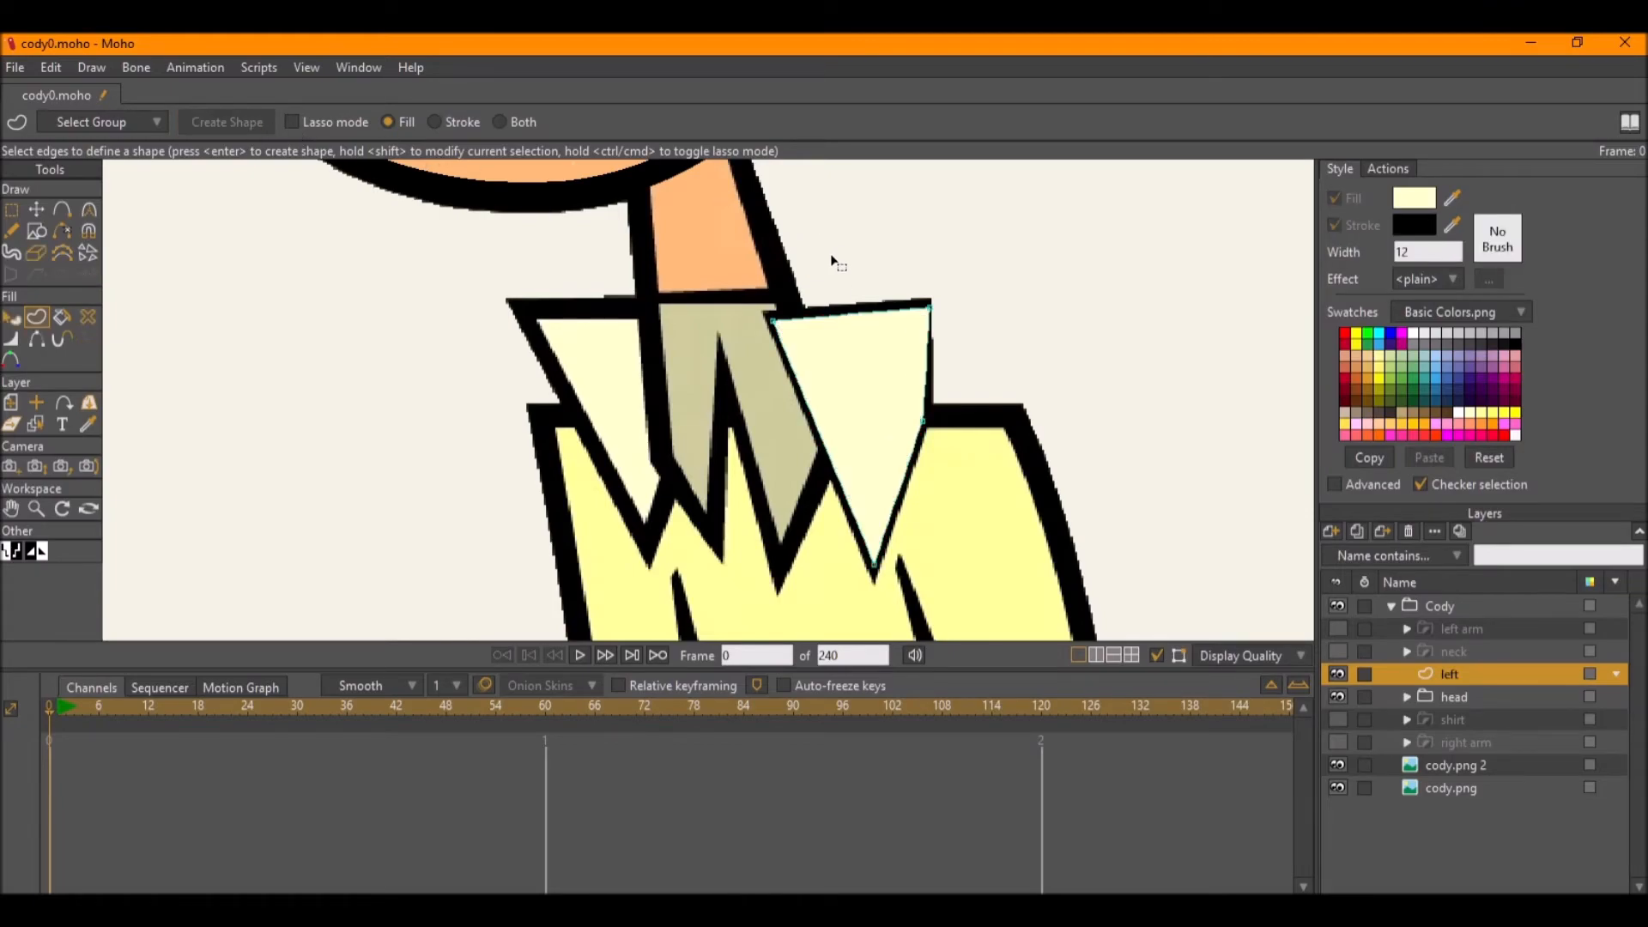
click(870, 381)
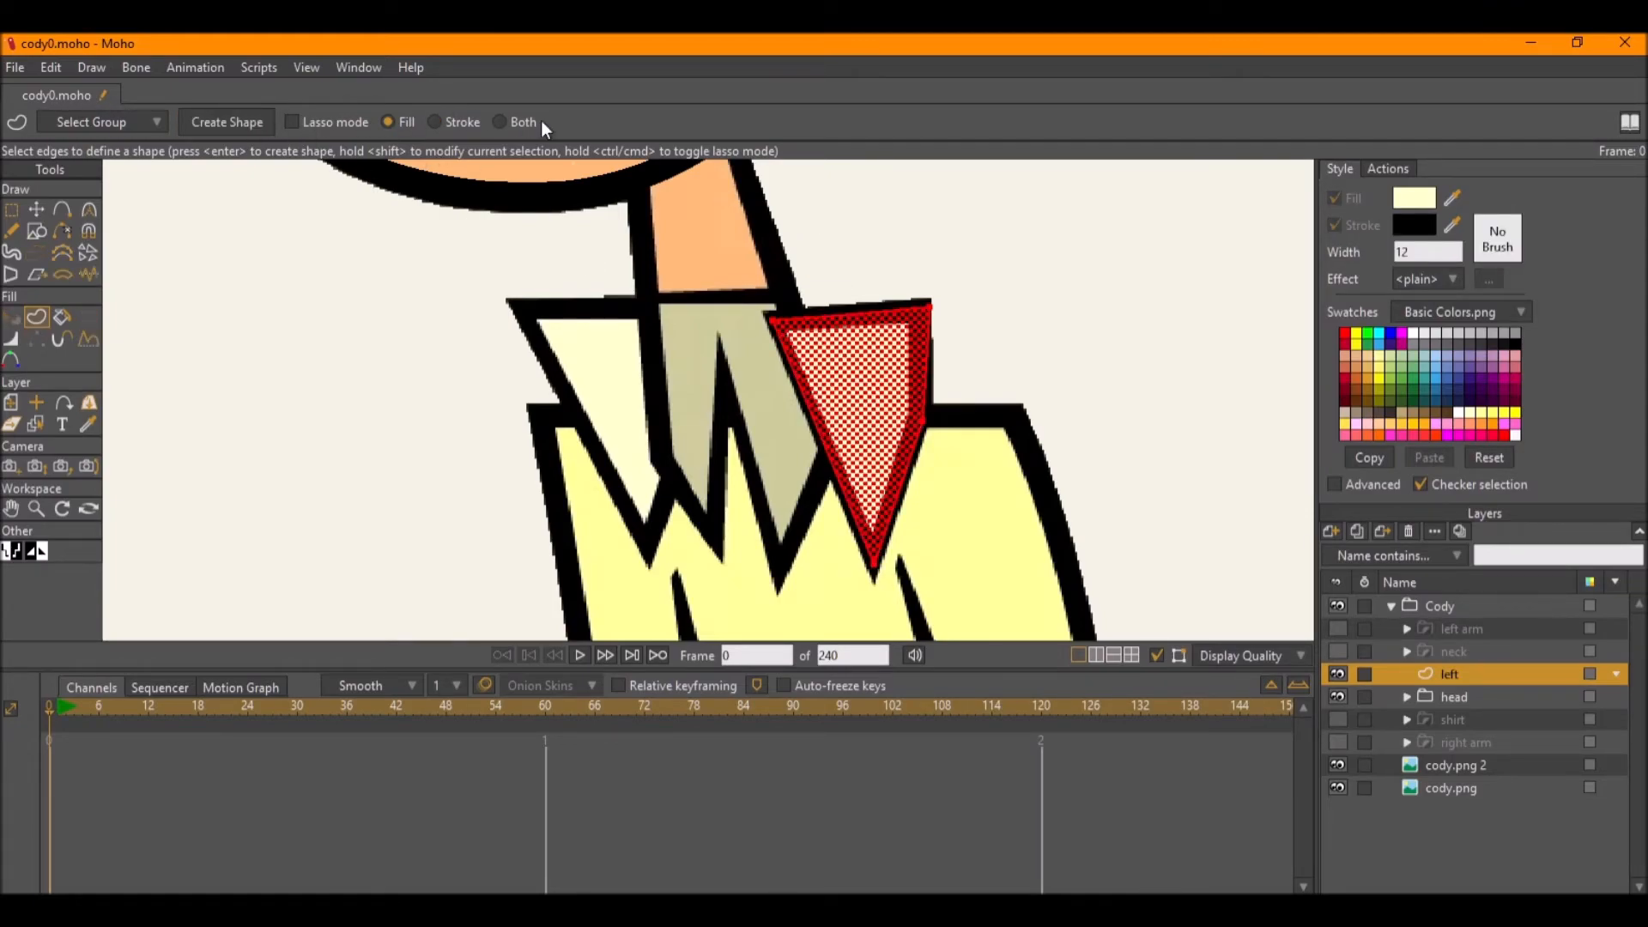
click(254, 121)
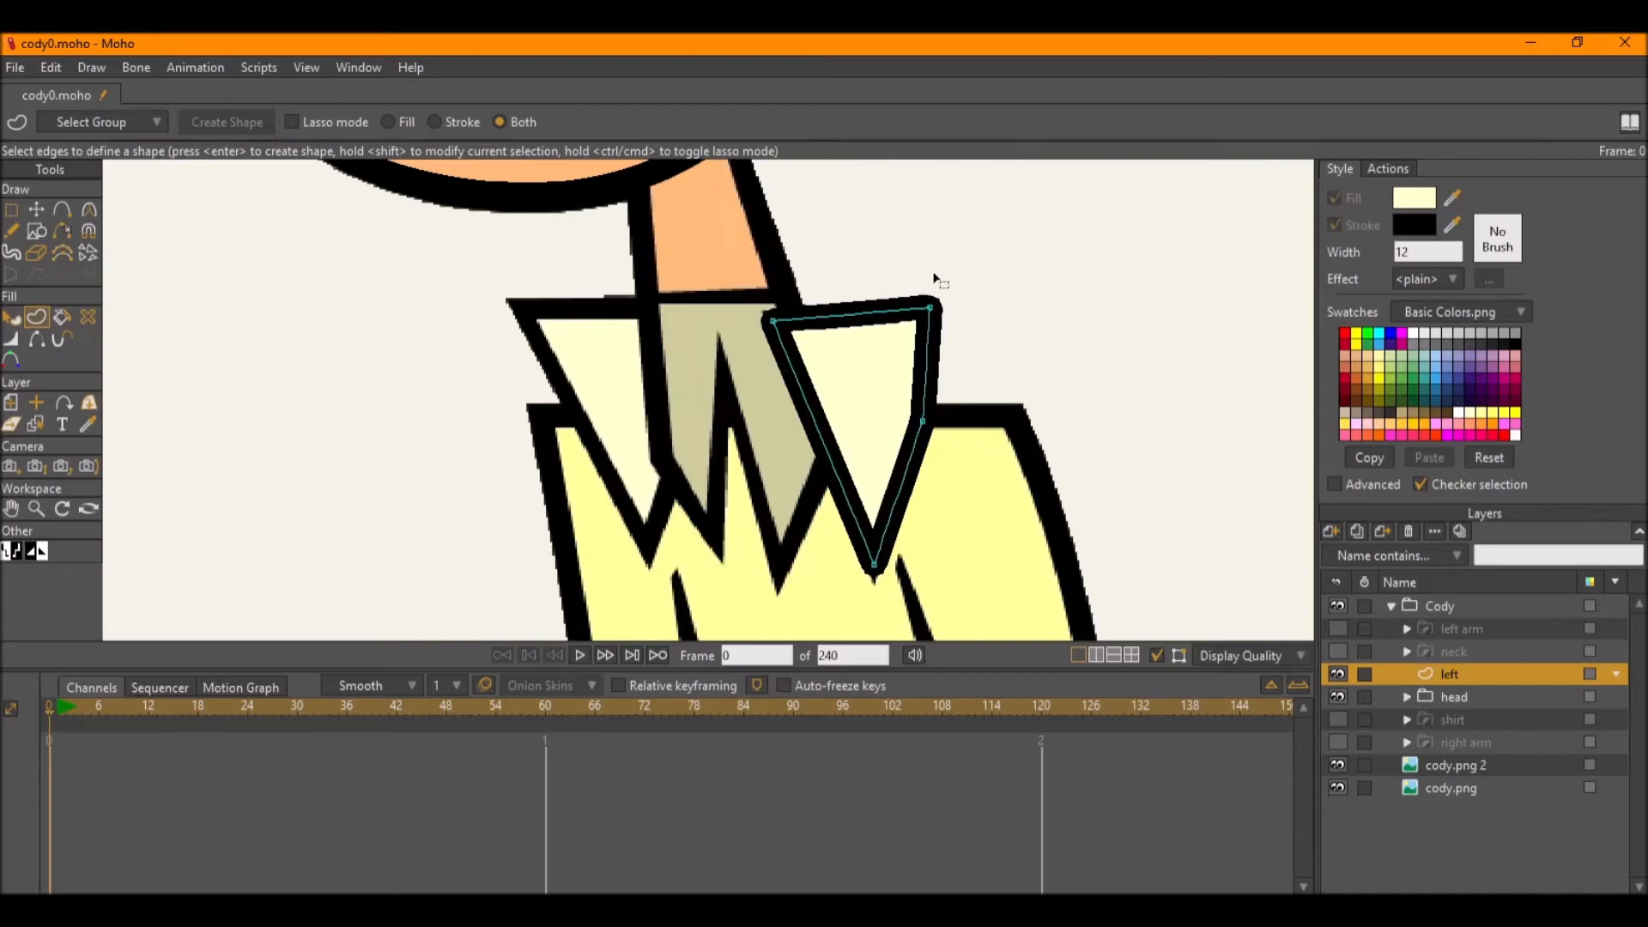
Move the left collar layer above the neck layer in the Cody group.
scroll(858, 275, down, 2)
key(g)
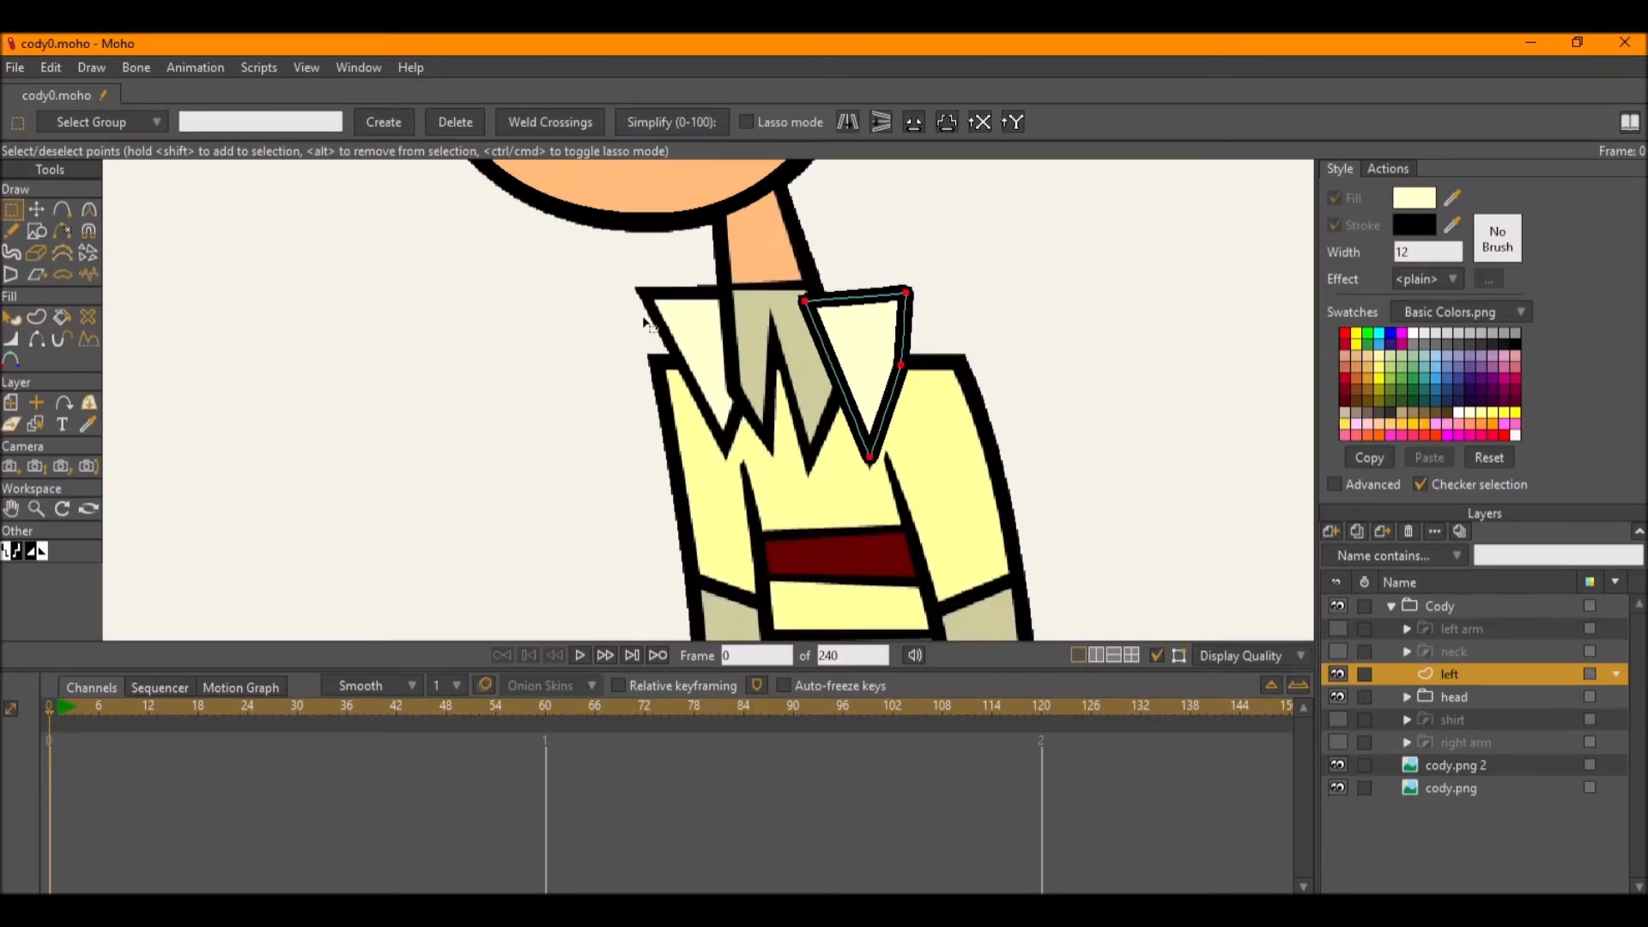
scroll(648, 313, up, 2)
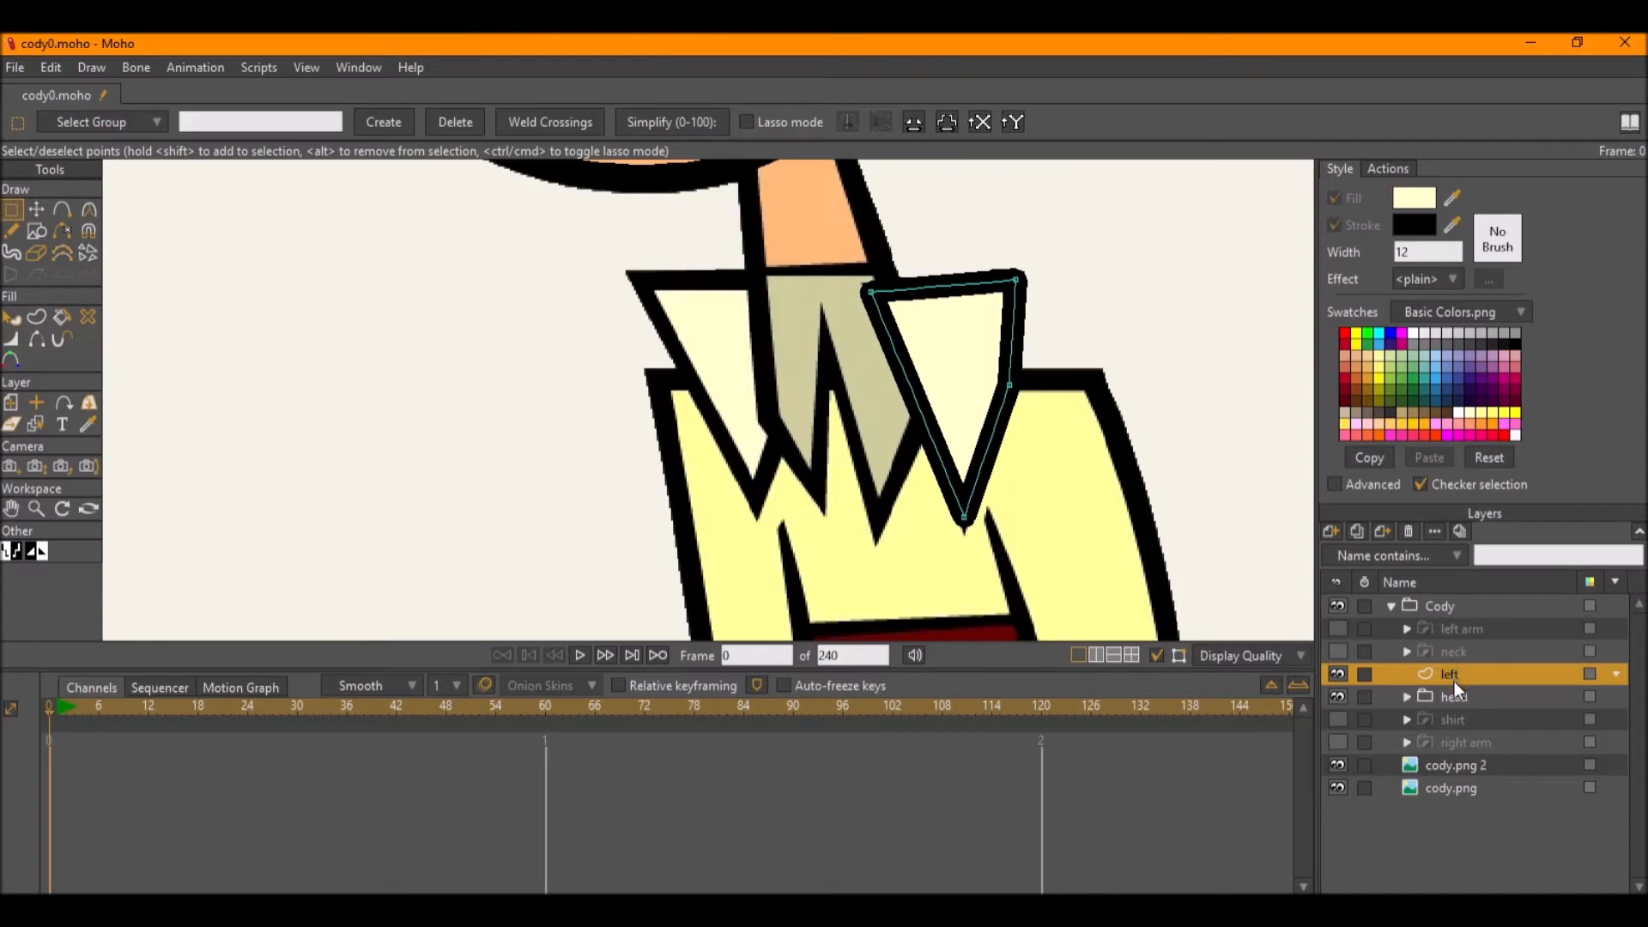
click(1341, 655)
click(1341, 654)
drag(1470, 675, 1469, 642)
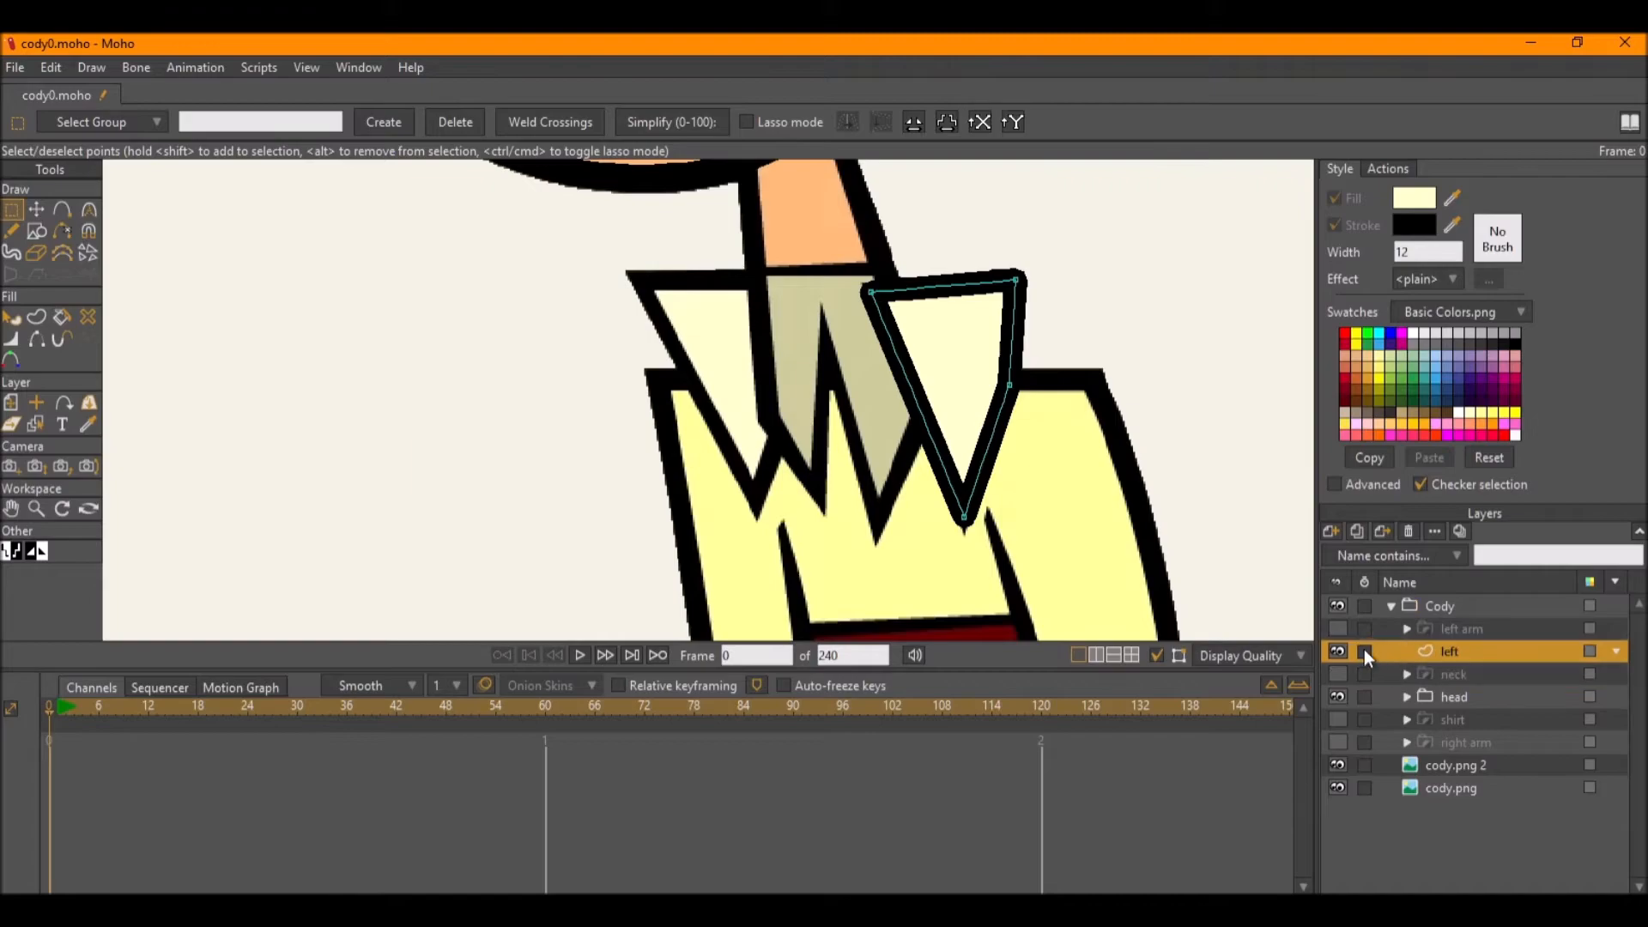
click(1341, 674)
click(1340, 674)
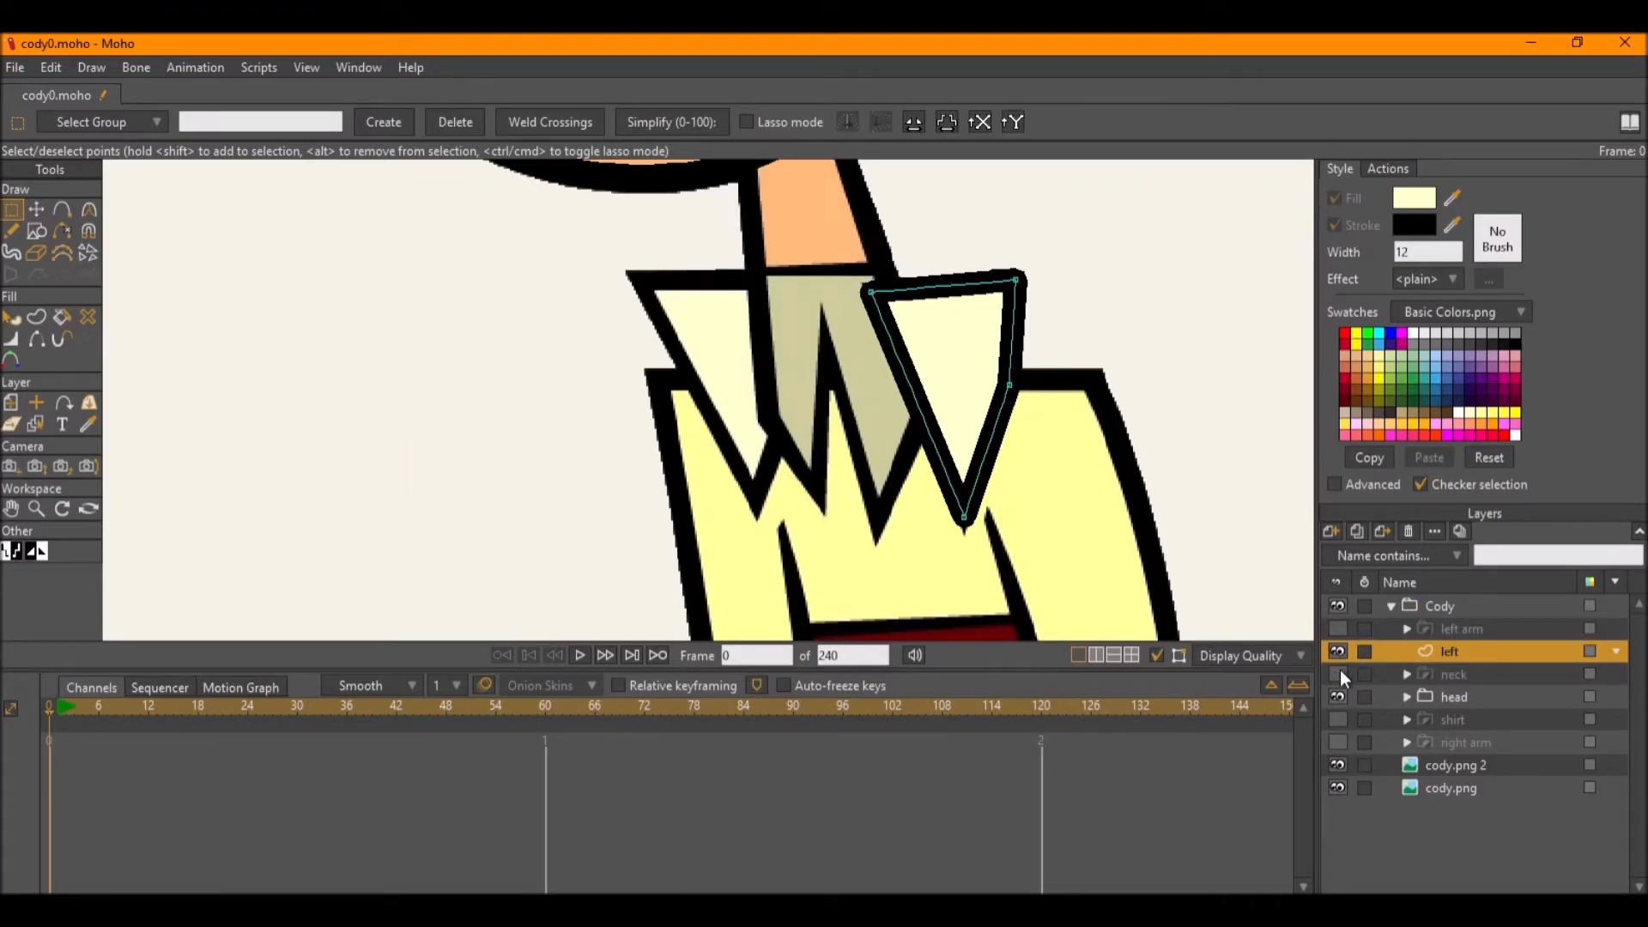
Add a vector layer above the head group and draw a four-point outline over the other collar flap, extending behind the undershirt.
click(1456, 699)
click(1331, 532)
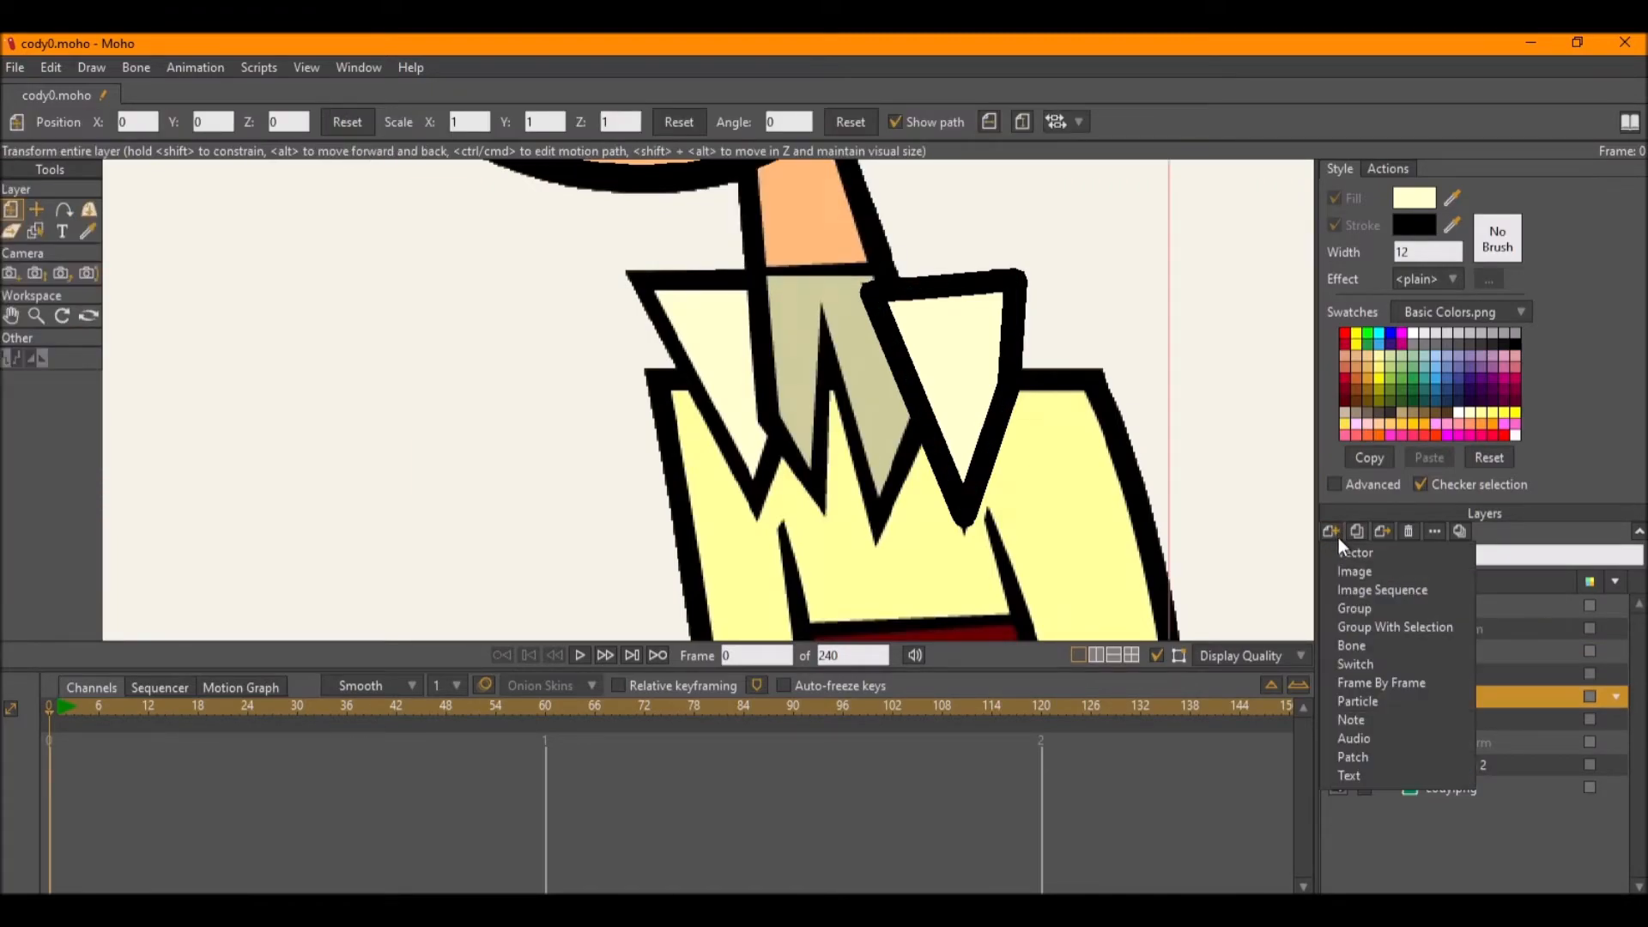
click(1341, 549)
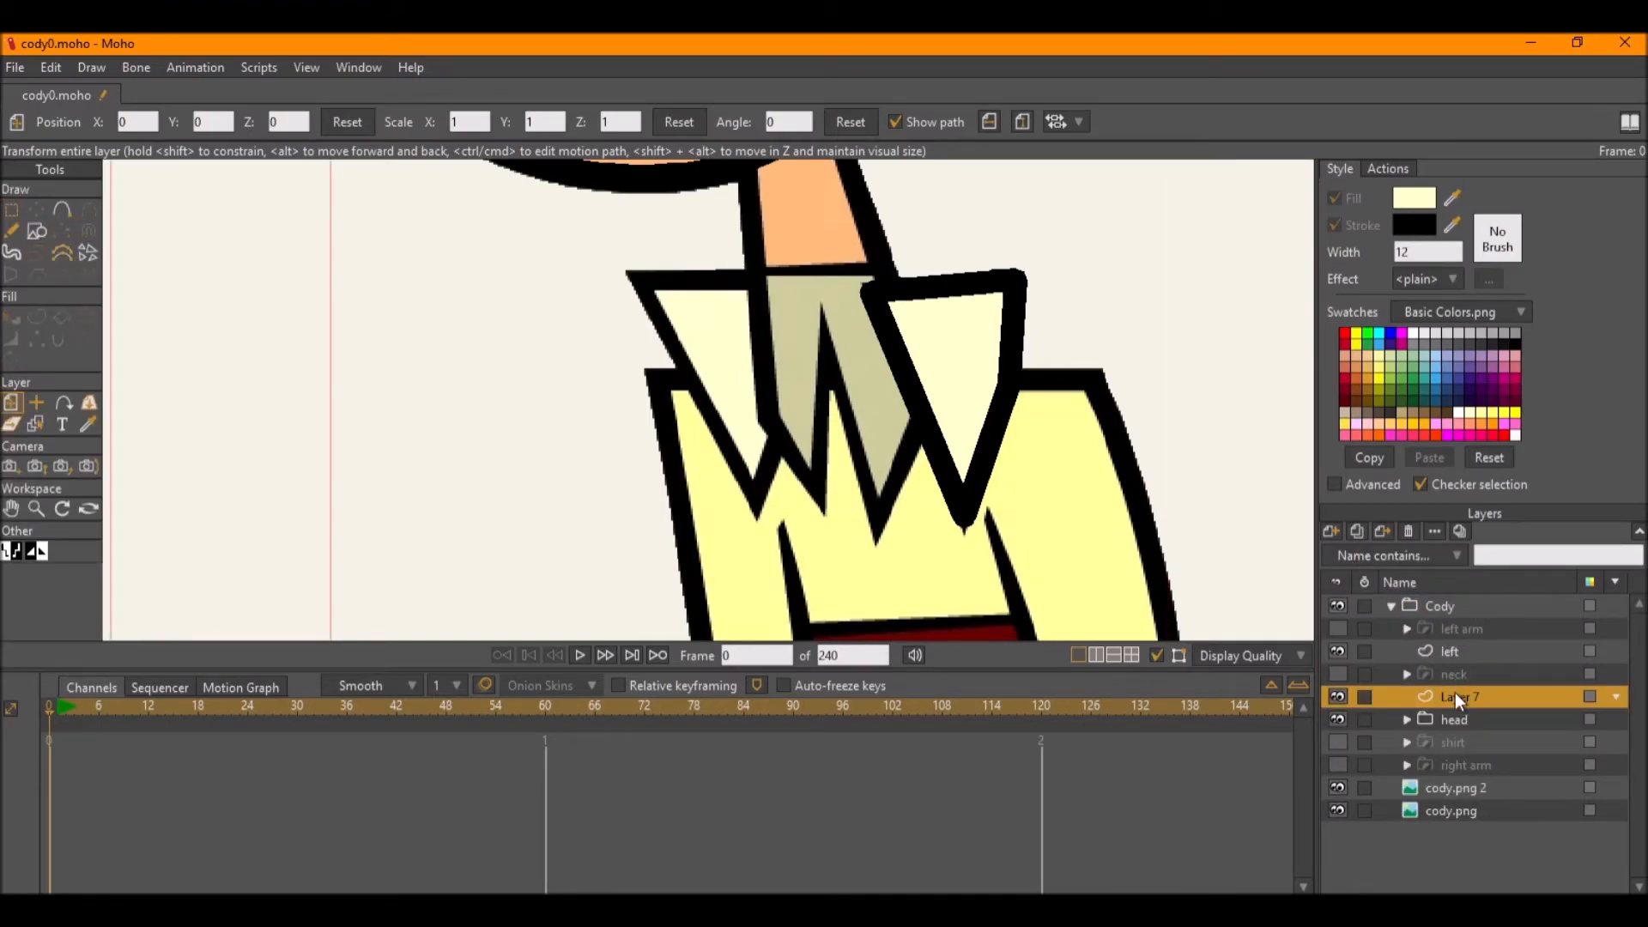
click(36, 231)
mouse_move(640, 281)
mouse_down()
mouse_move(824, 500)
mouse_move(809, 421)
mouse_up()
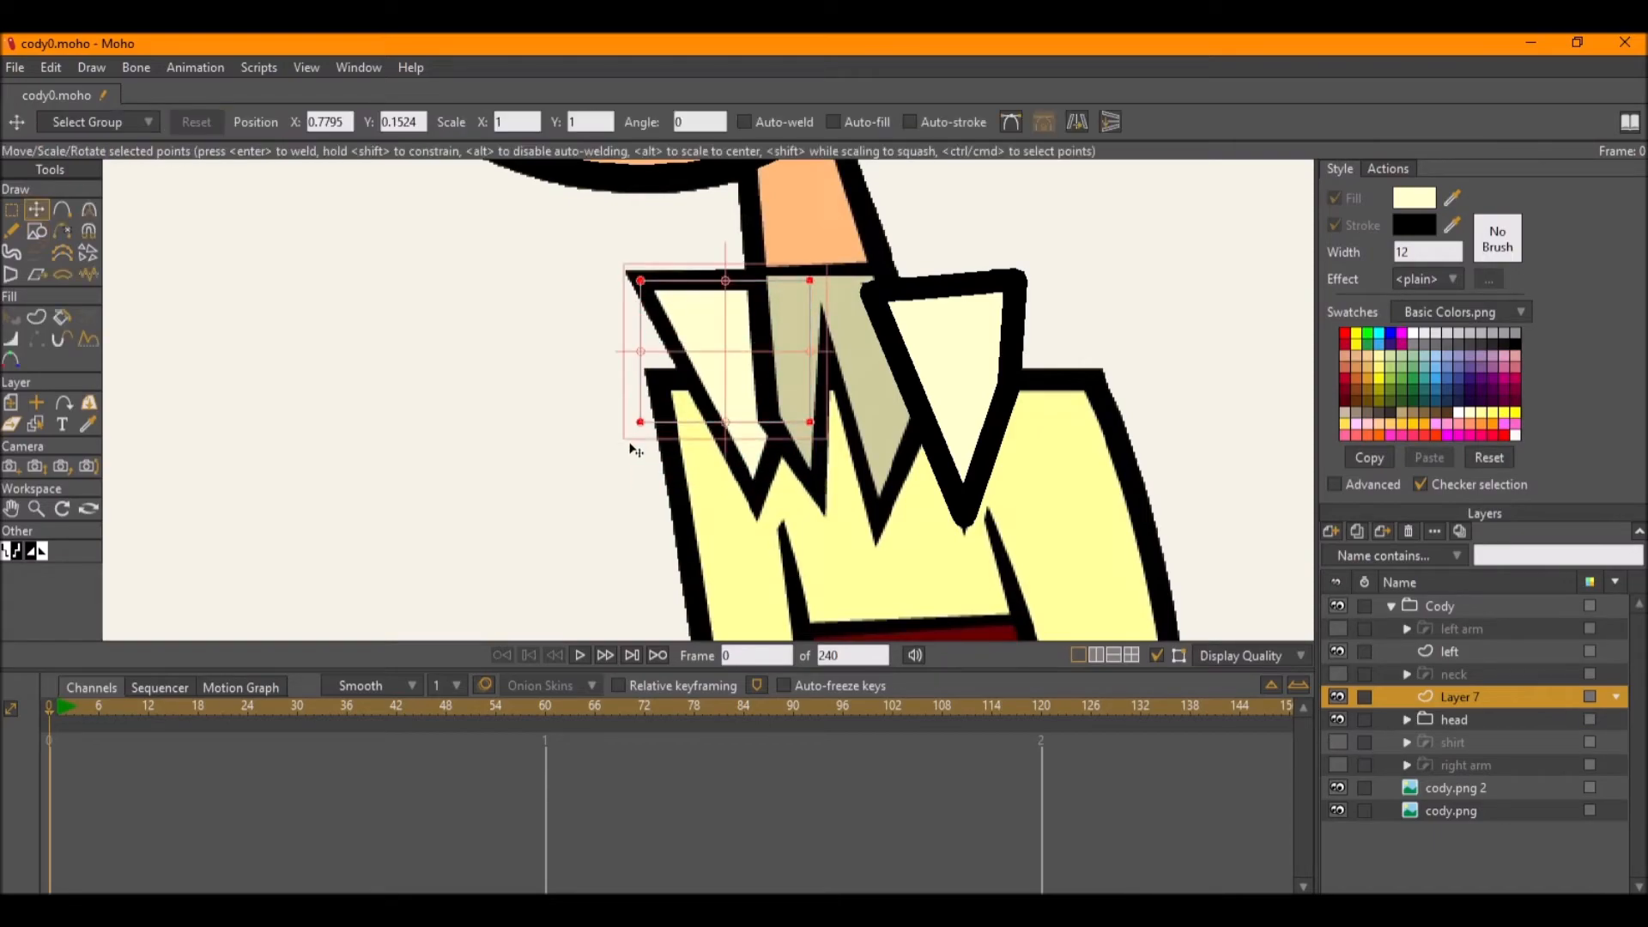
drag(640, 421, 759, 495)
drag(815, 418, 813, 362)
drag(751, 500, 751, 508)
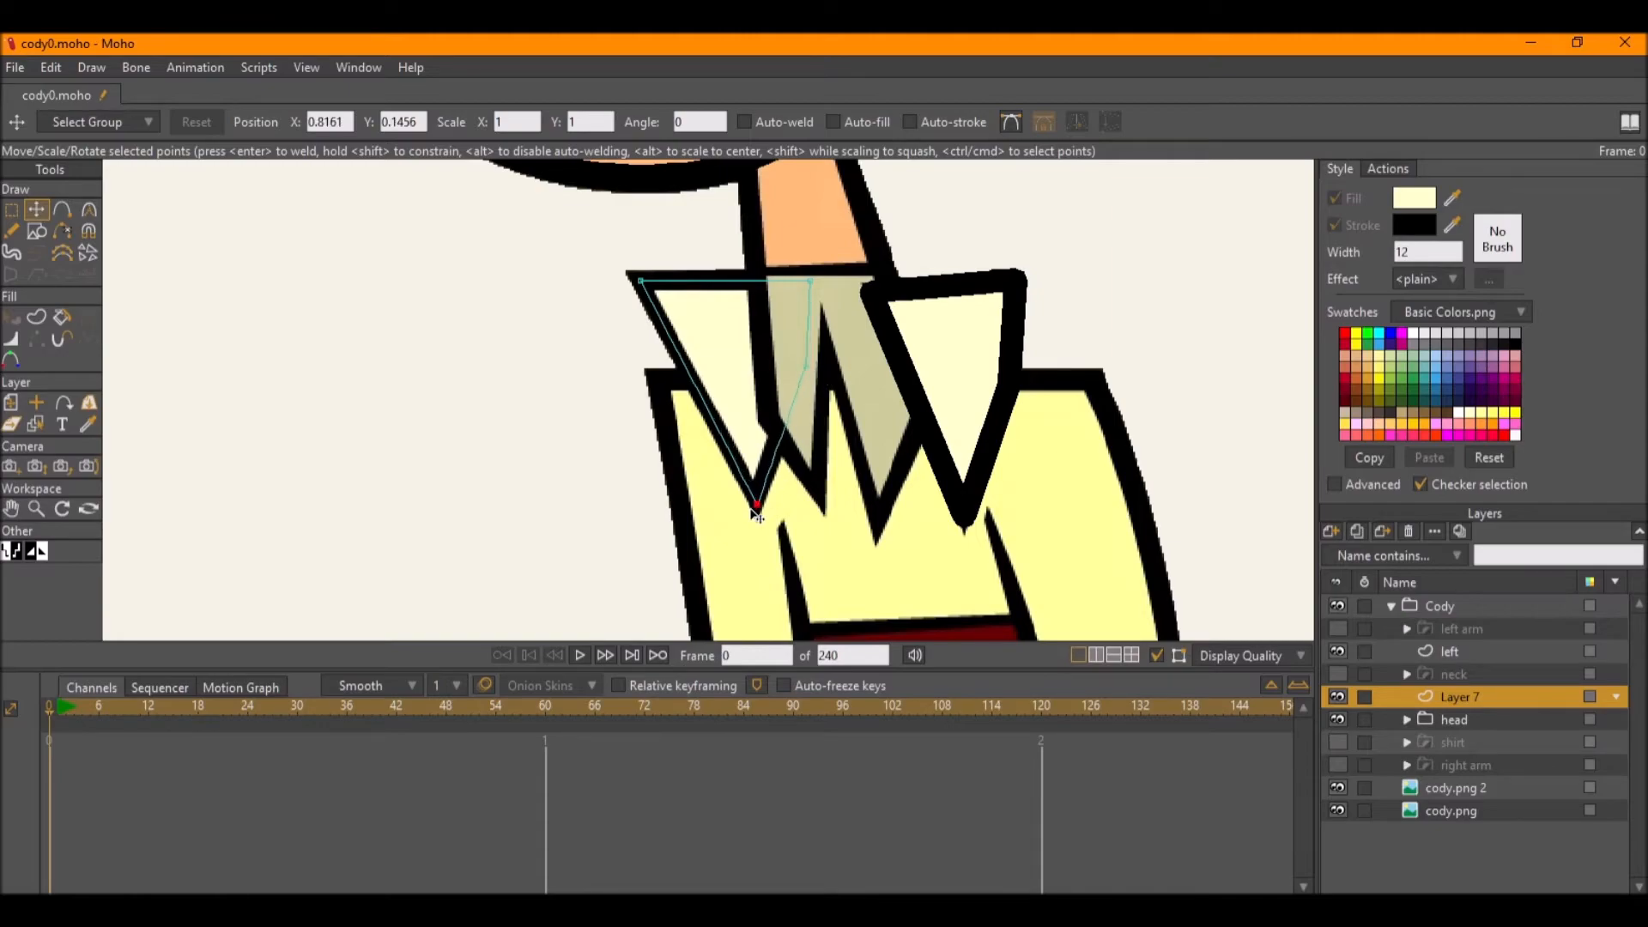
Create a filled and stroked cream shape from the second collar flap outline and show the neck group.
click(36, 317)
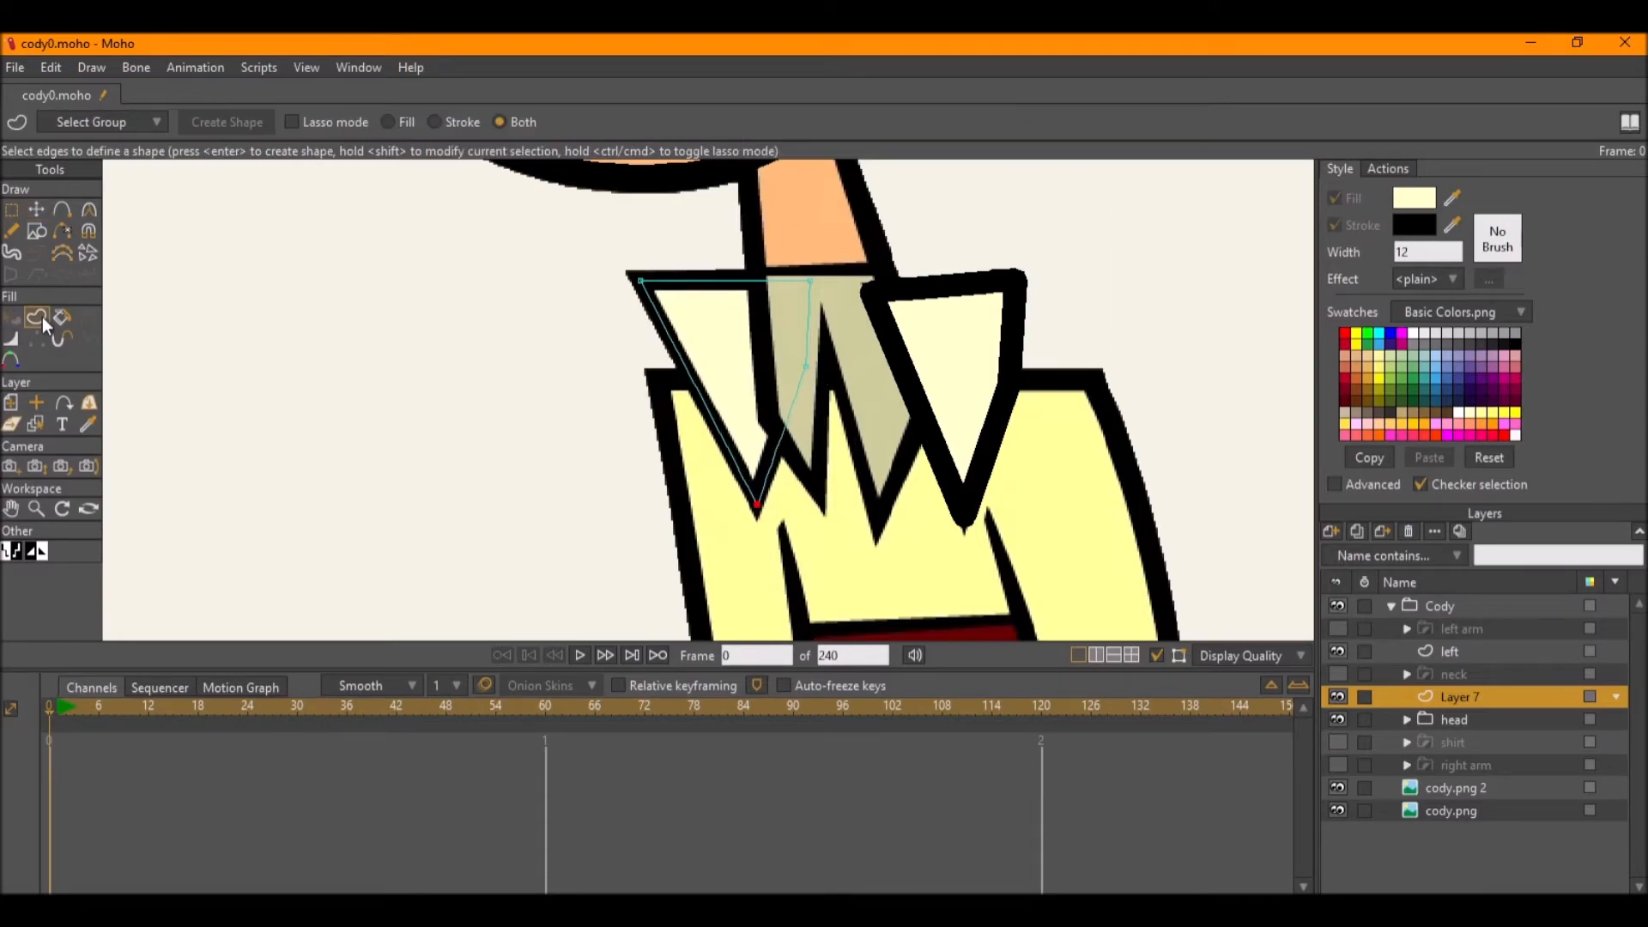
click(772, 464)
click(266, 131)
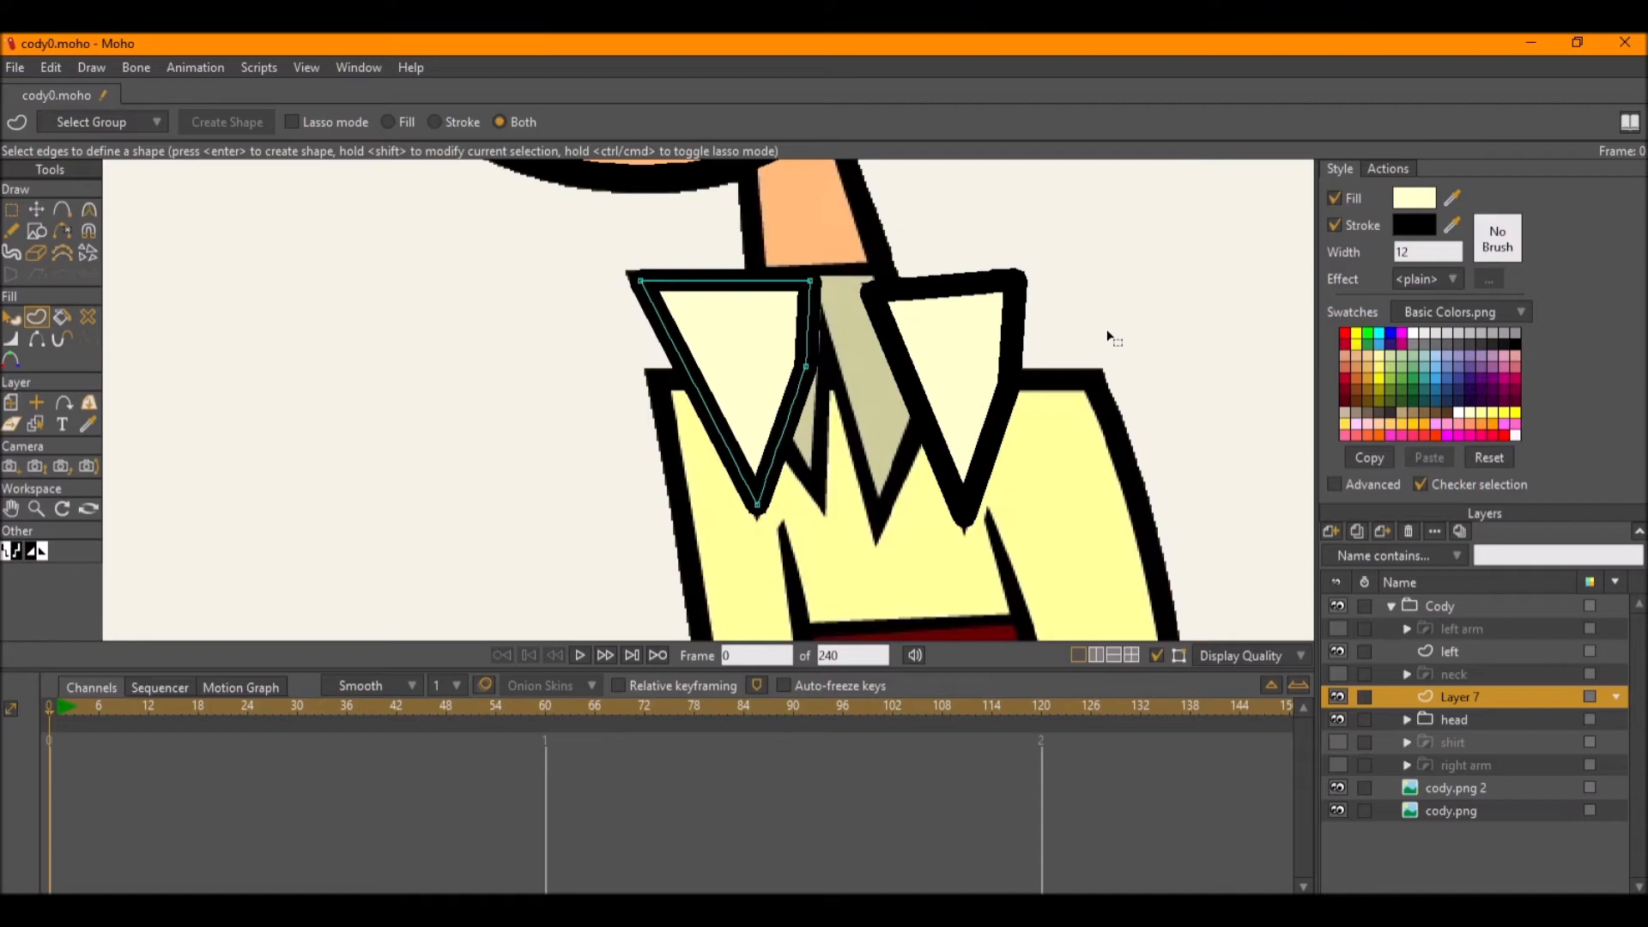
click(1338, 675)
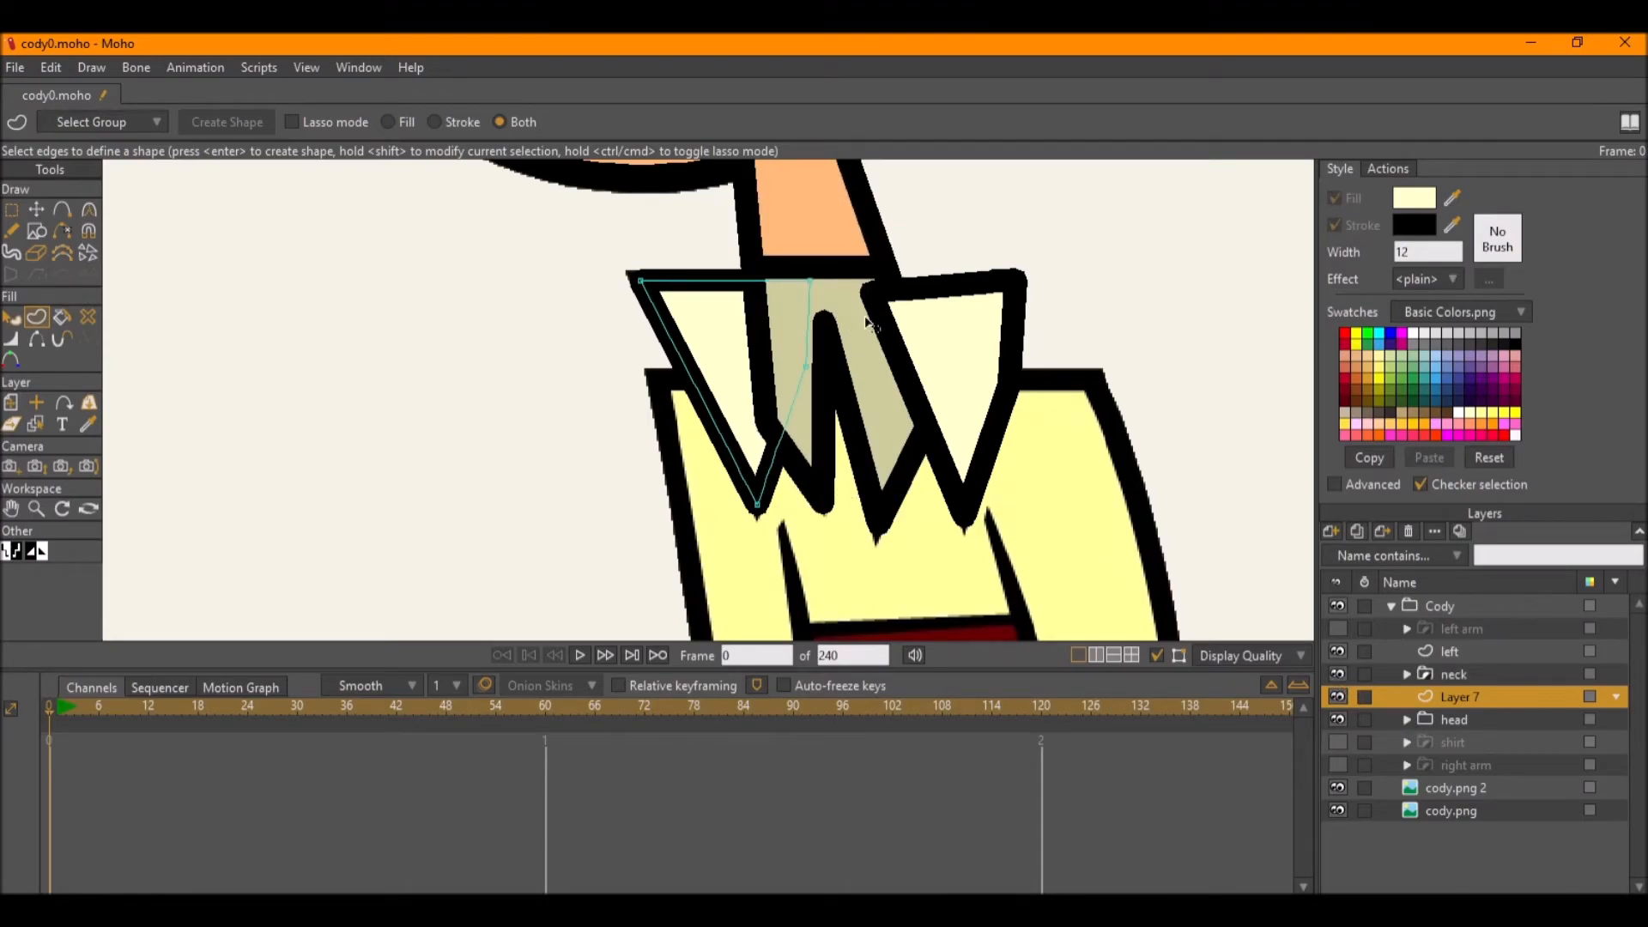
Thin the line width at the pointed tips of the undershirt's zigzag outline inside the neck group.
alt+right_click(871, 519)
key(g)
scroll(901, 552, up, 3)
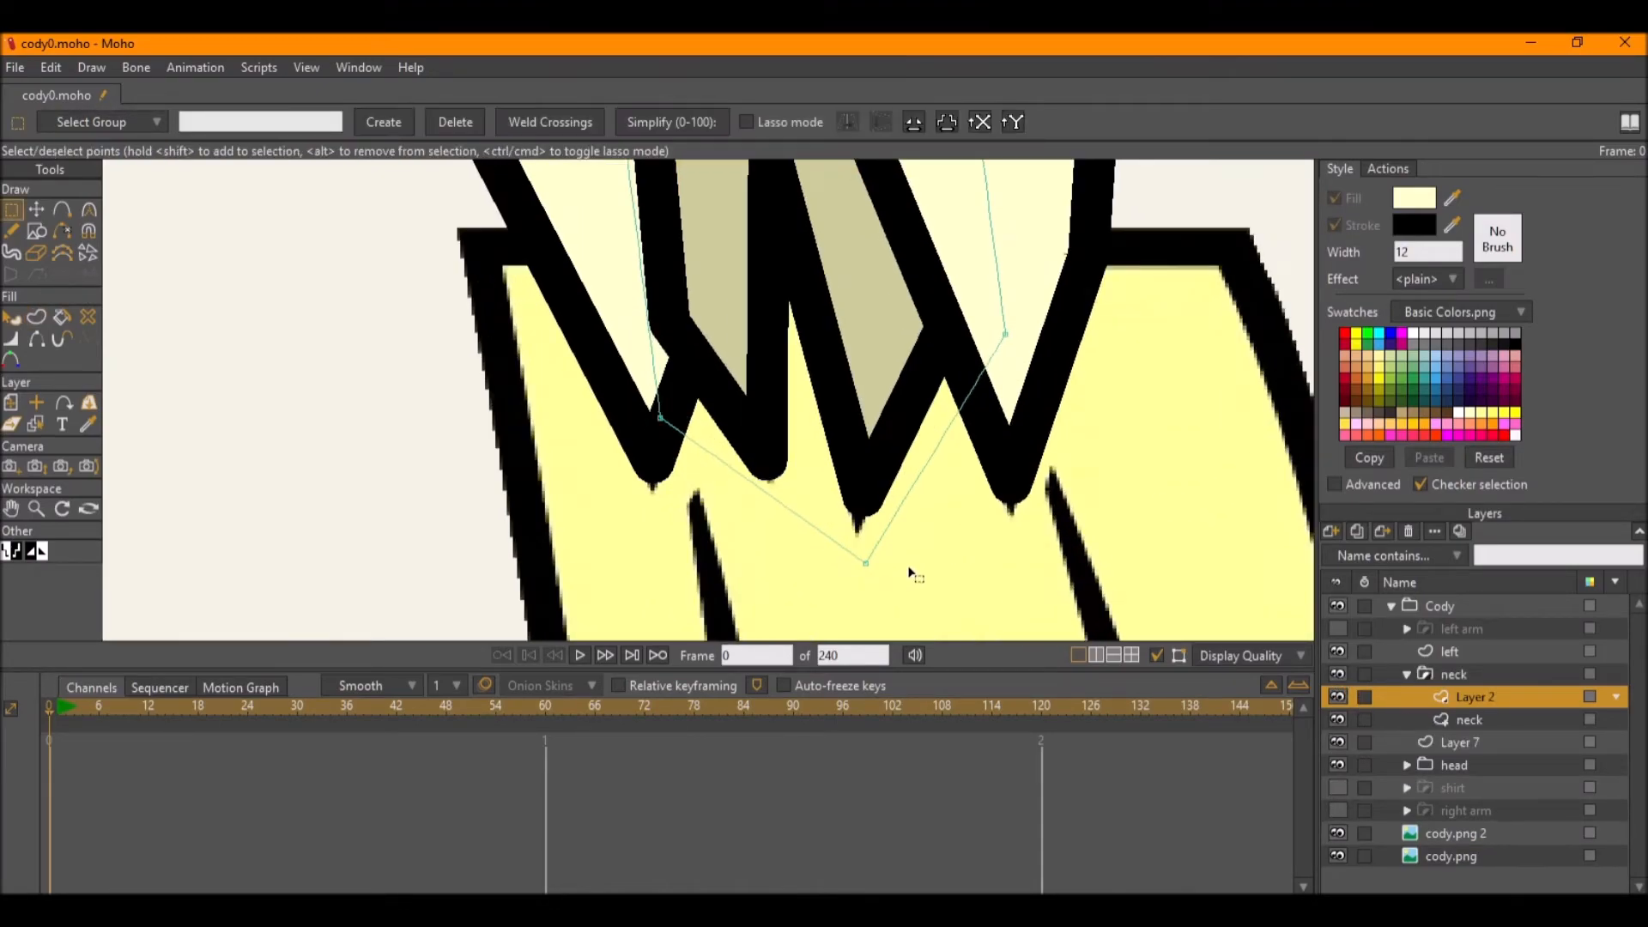
scroll(863, 480, down, 2)
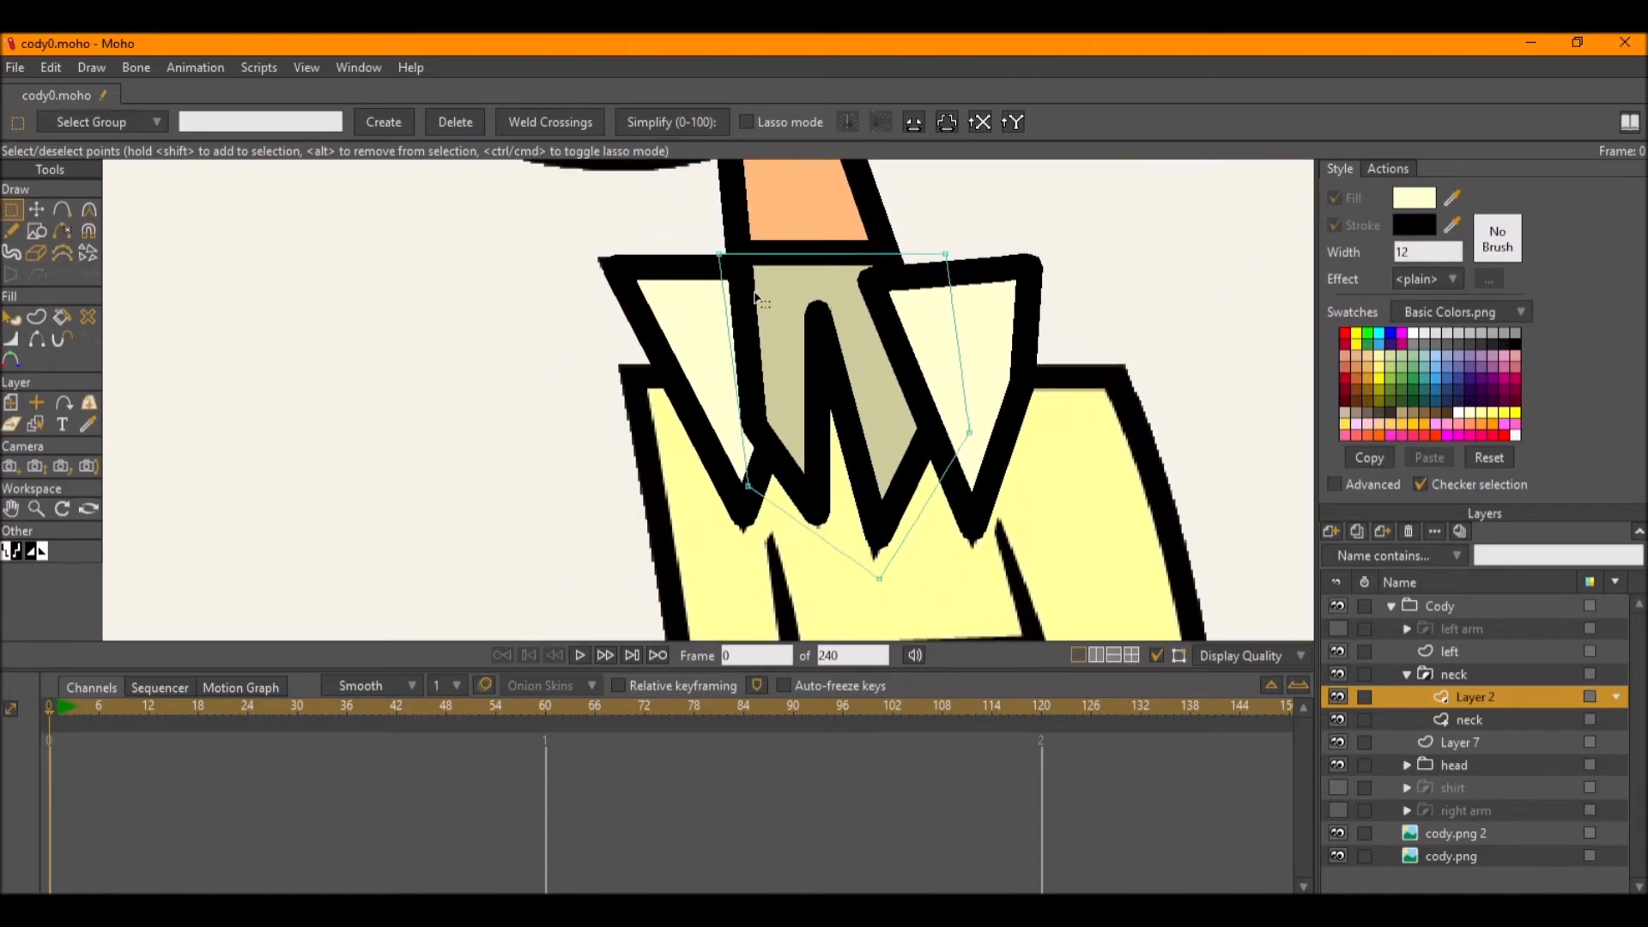
alt+right_click(941, 522)
drag(925, 551, 841, 517)
key(w)
drag(812, 330, 818, 315)
ctrl+click(818, 314)
Reduce the line width at the bottom tip of the left layer's collar flap to 48 percent.
key(g)
alt+right_click(971, 514)
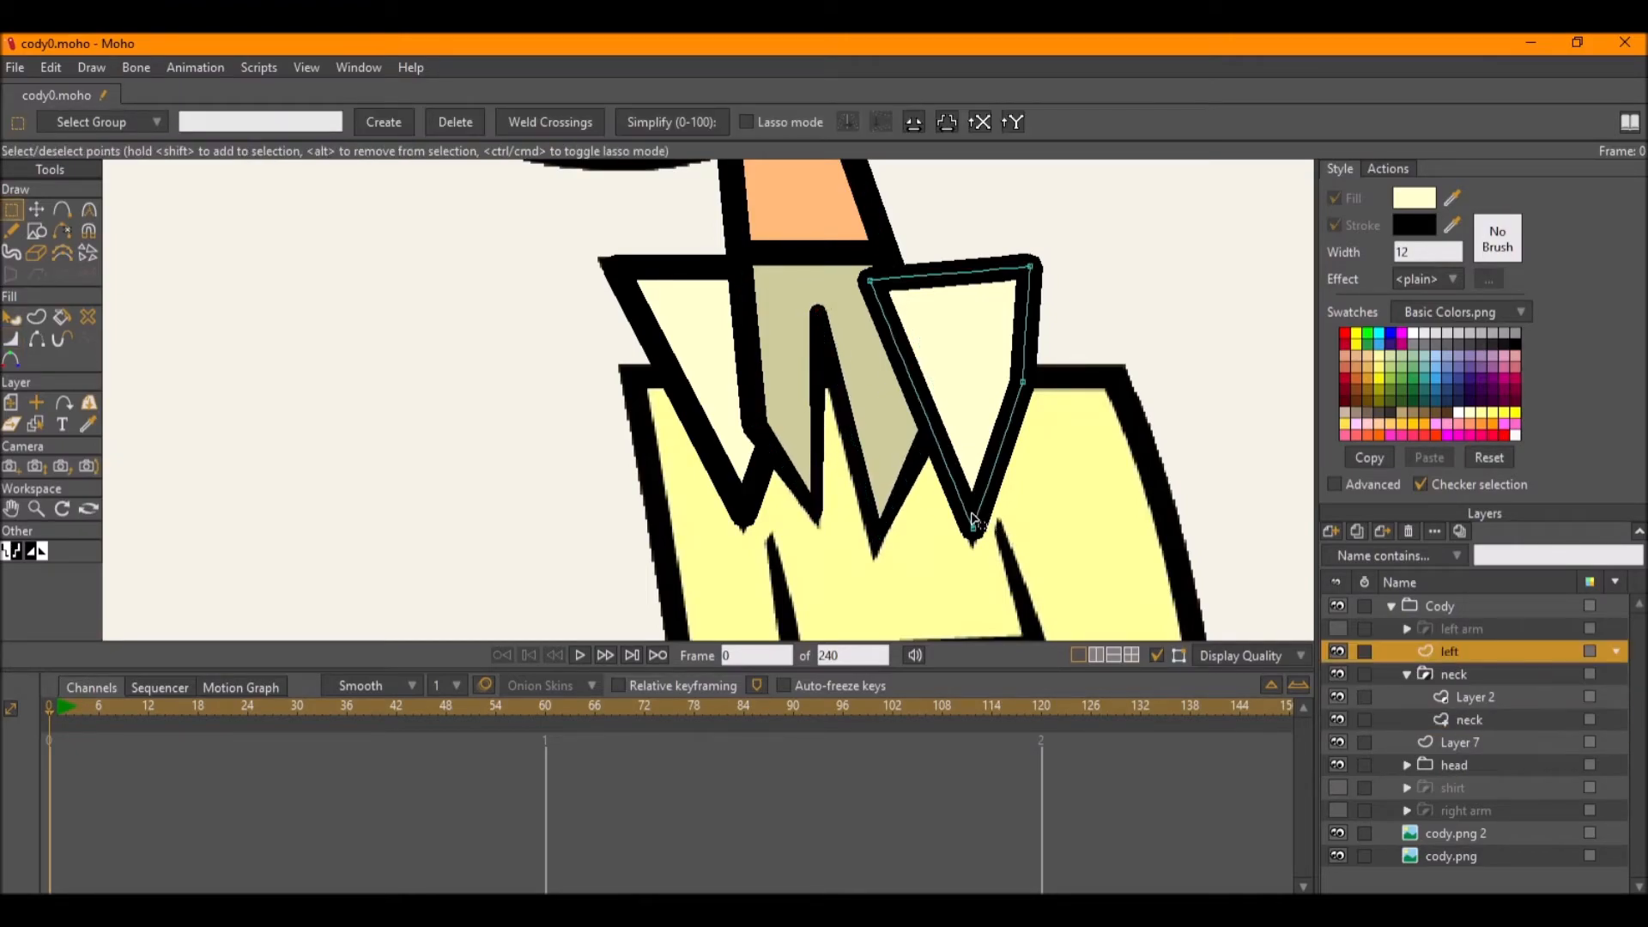
drag(994, 546, 944, 509)
key(w)
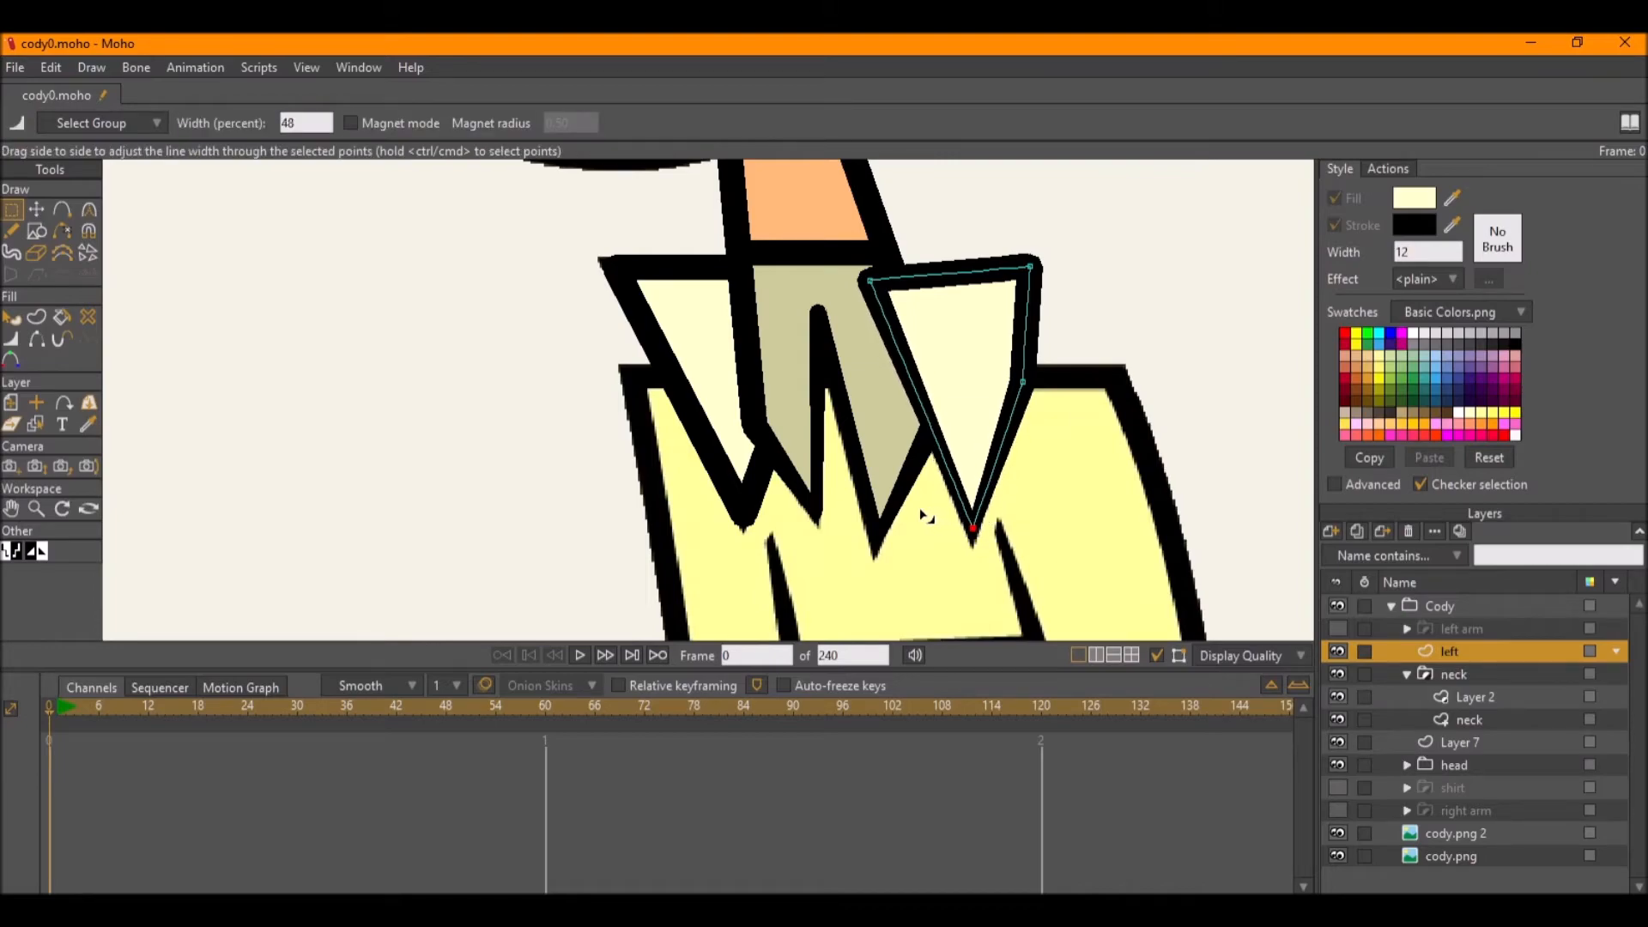
click(325, 122)
Set the line width at the bottom tip of Layer 7's collar flap to 48 percent and save the file.
alt+right_click(743, 513)
key(g)
click(743, 515)
key(w)
double_click(319, 124)
text(48)
click(449, 305)
key(ctrl+s)
Collapse the neck group and move the head group above it, directly below the left collar layer.
scroll(850, 350, down, 5)
drag(850, 350, 882, 410)
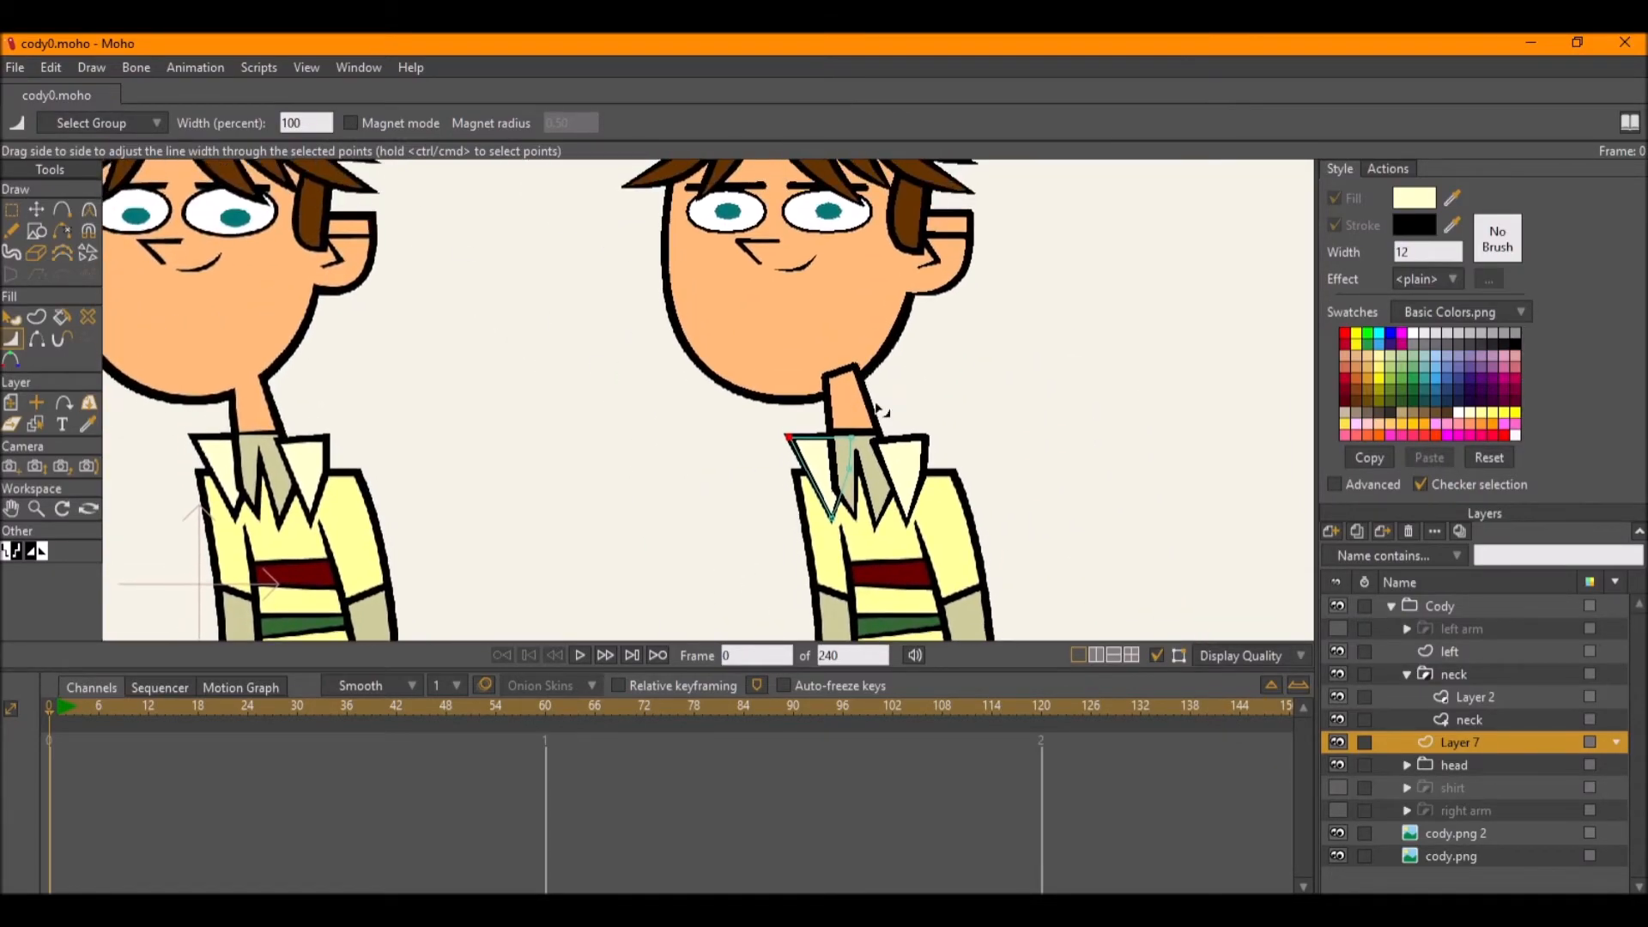
click(1407, 675)
drag(1450, 720, 1451, 666)
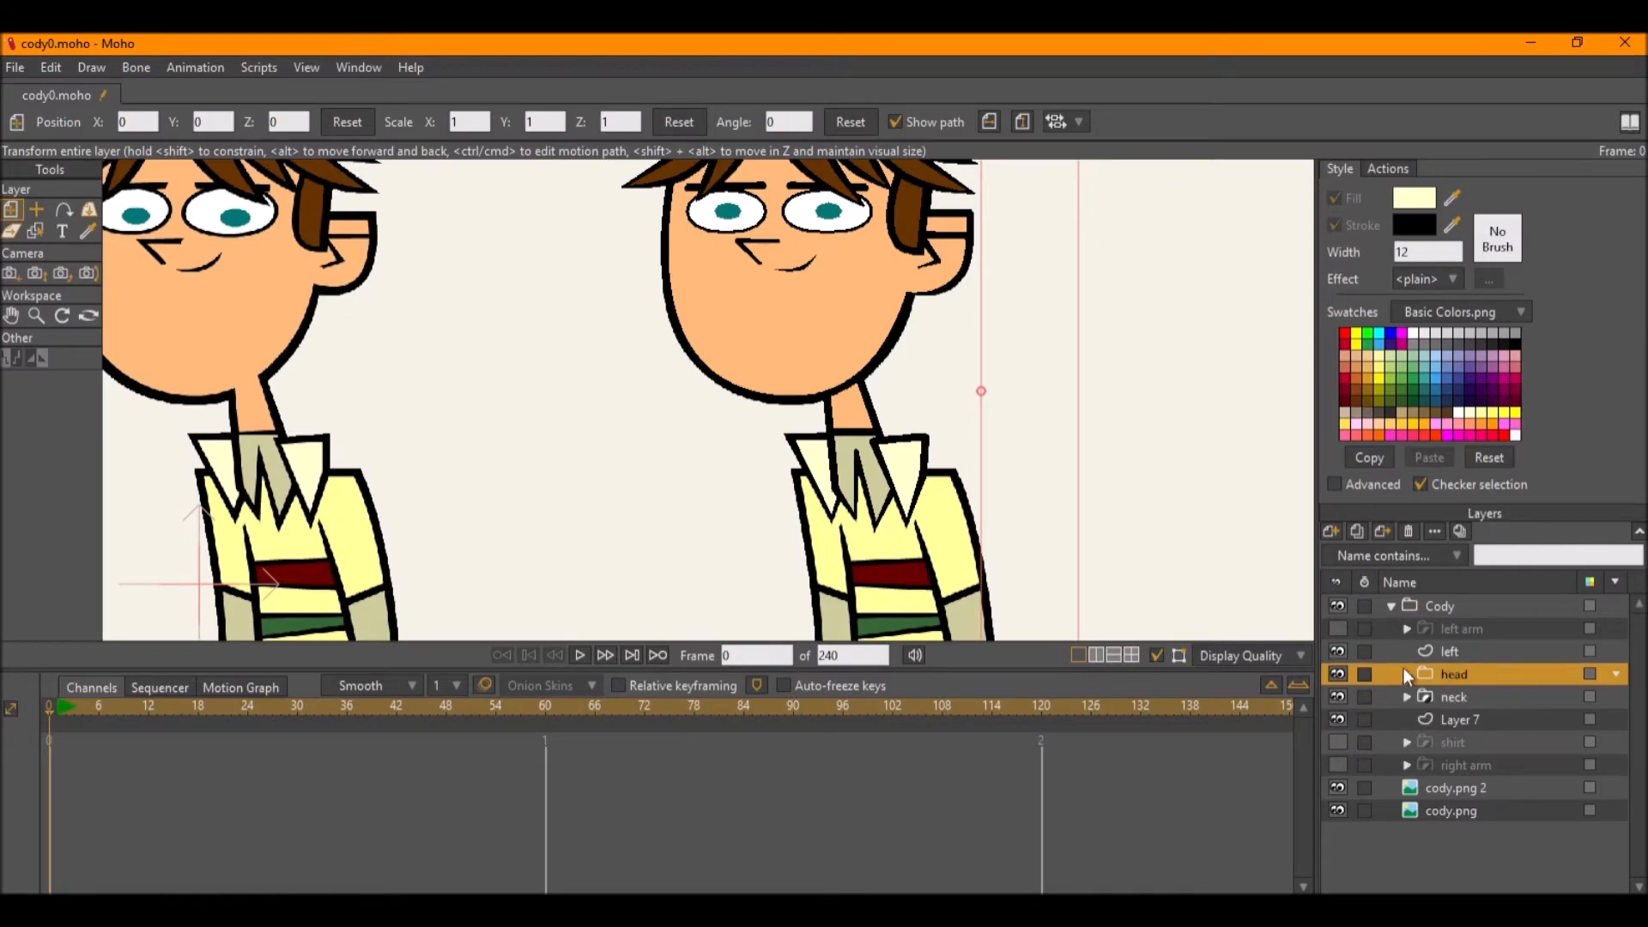
Show the shirt, right arm and left arm groups, and hide the cody.png reference layer.
scroll(977, 501, down, 3)
drag(966, 498, 913, 410)
scroll(912, 410, up, 2)
click(1337, 742)
click(1337, 765)
scroll(957, 478, down, 2)
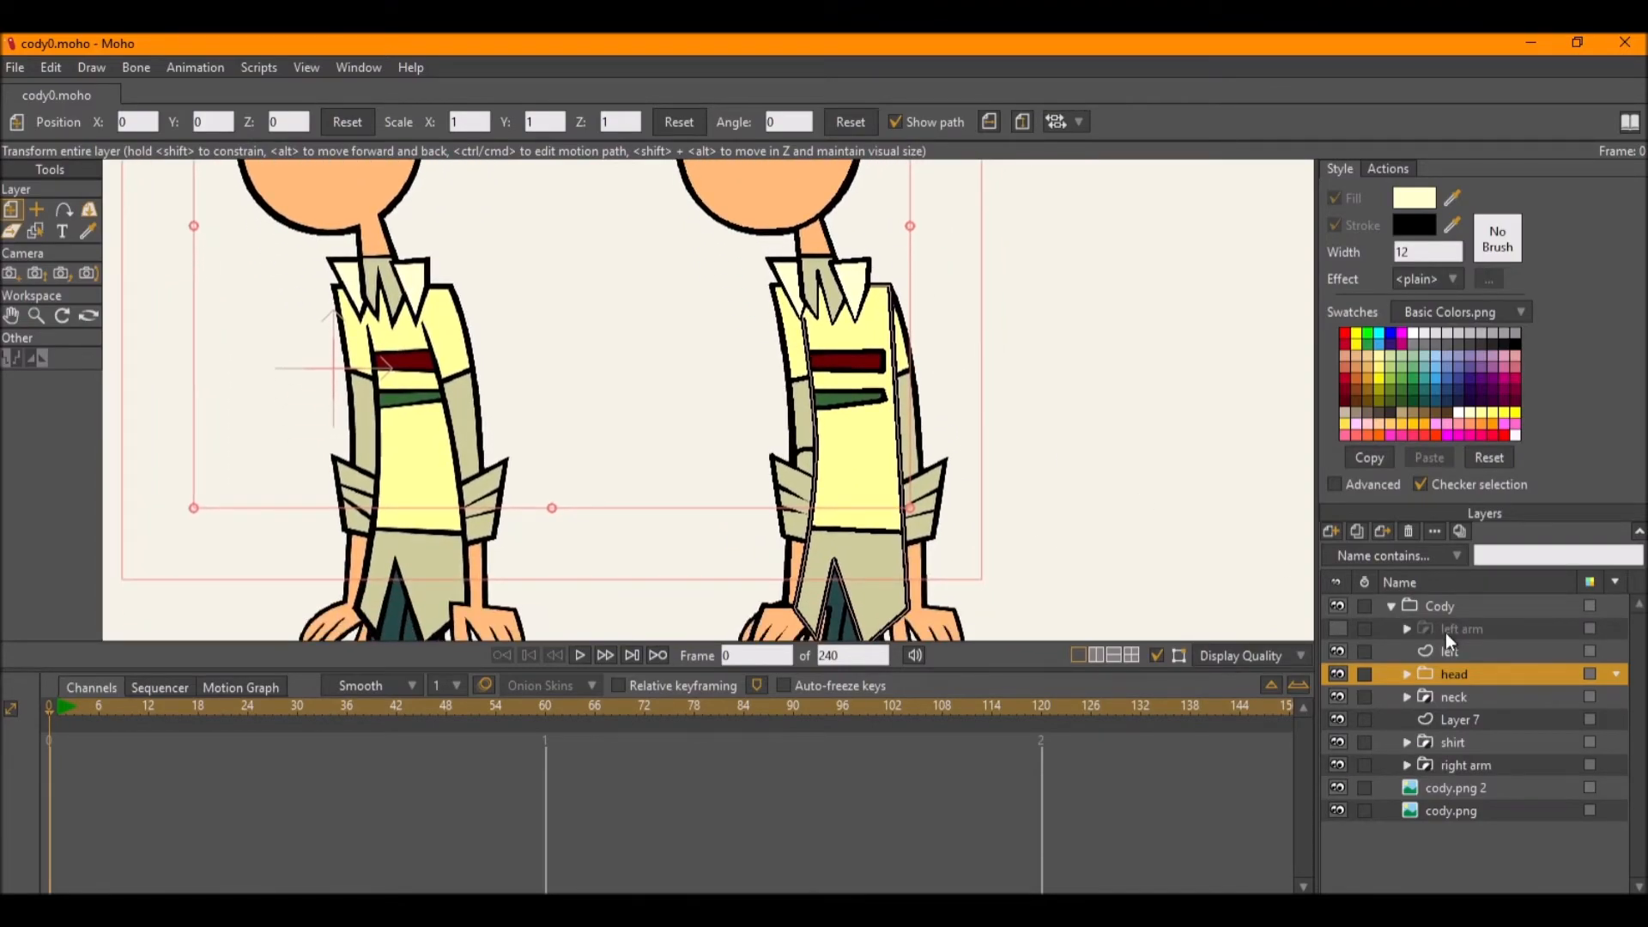
click(1336, 629)
click(1337, 788)
click(1337, 788)
click(1337, 810)
scroll(1019, 379, down, 2)
scroll(1001, 434, up, 3)
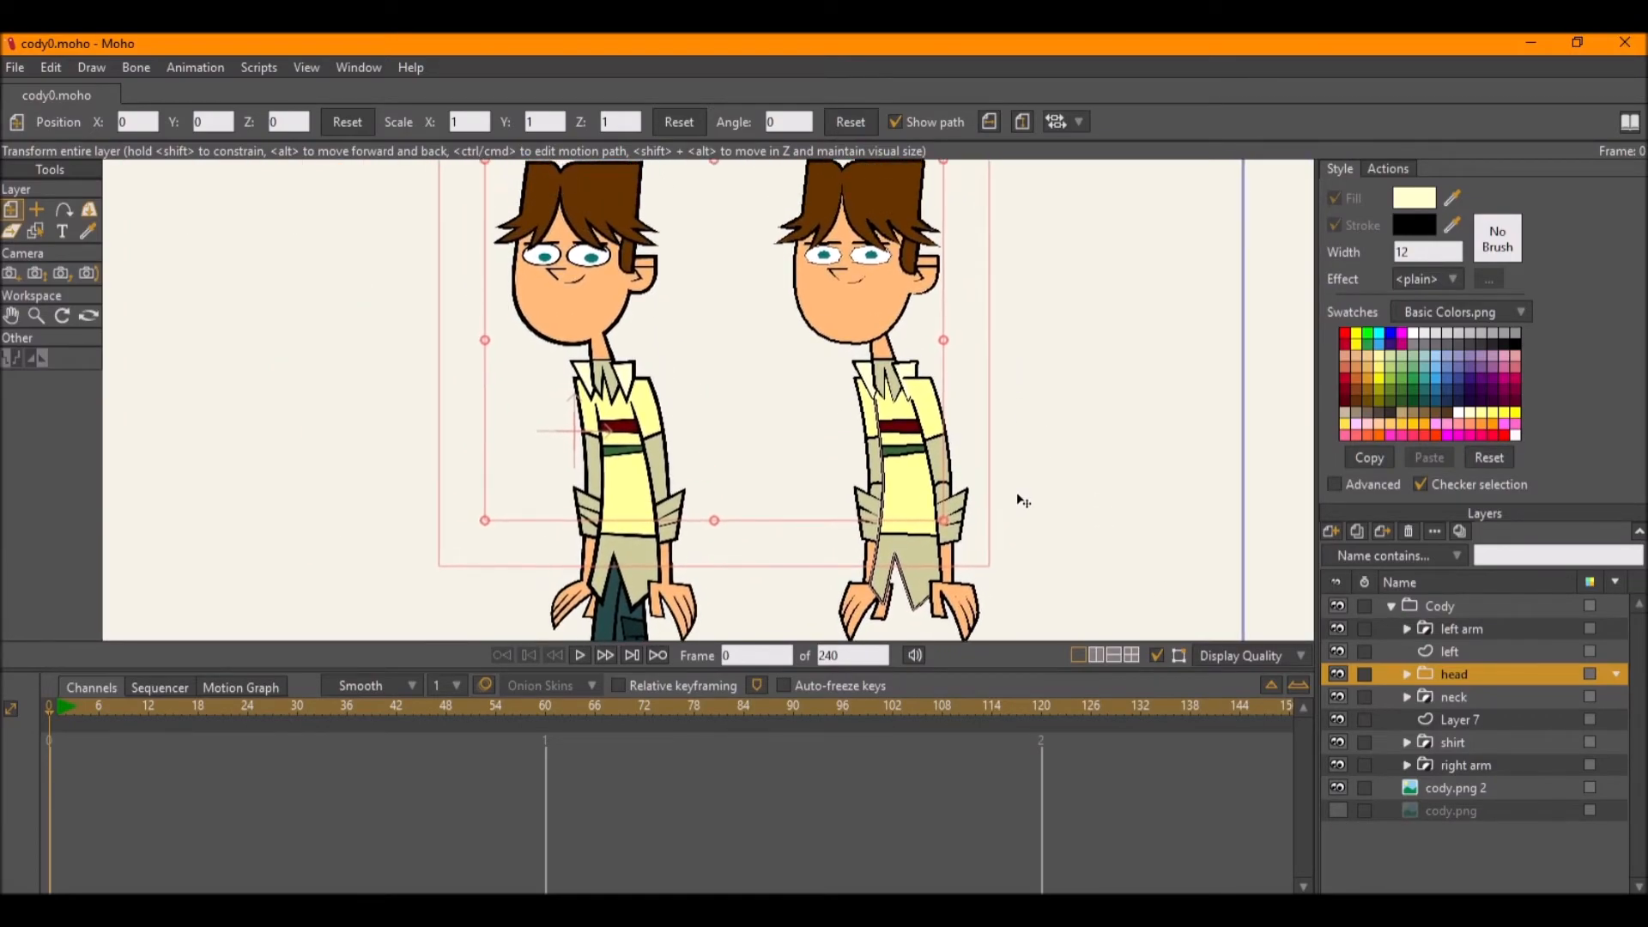
Render the current frame, compare the character's collar and neck with the reference up close, and close the render.
key(ctrl+r)
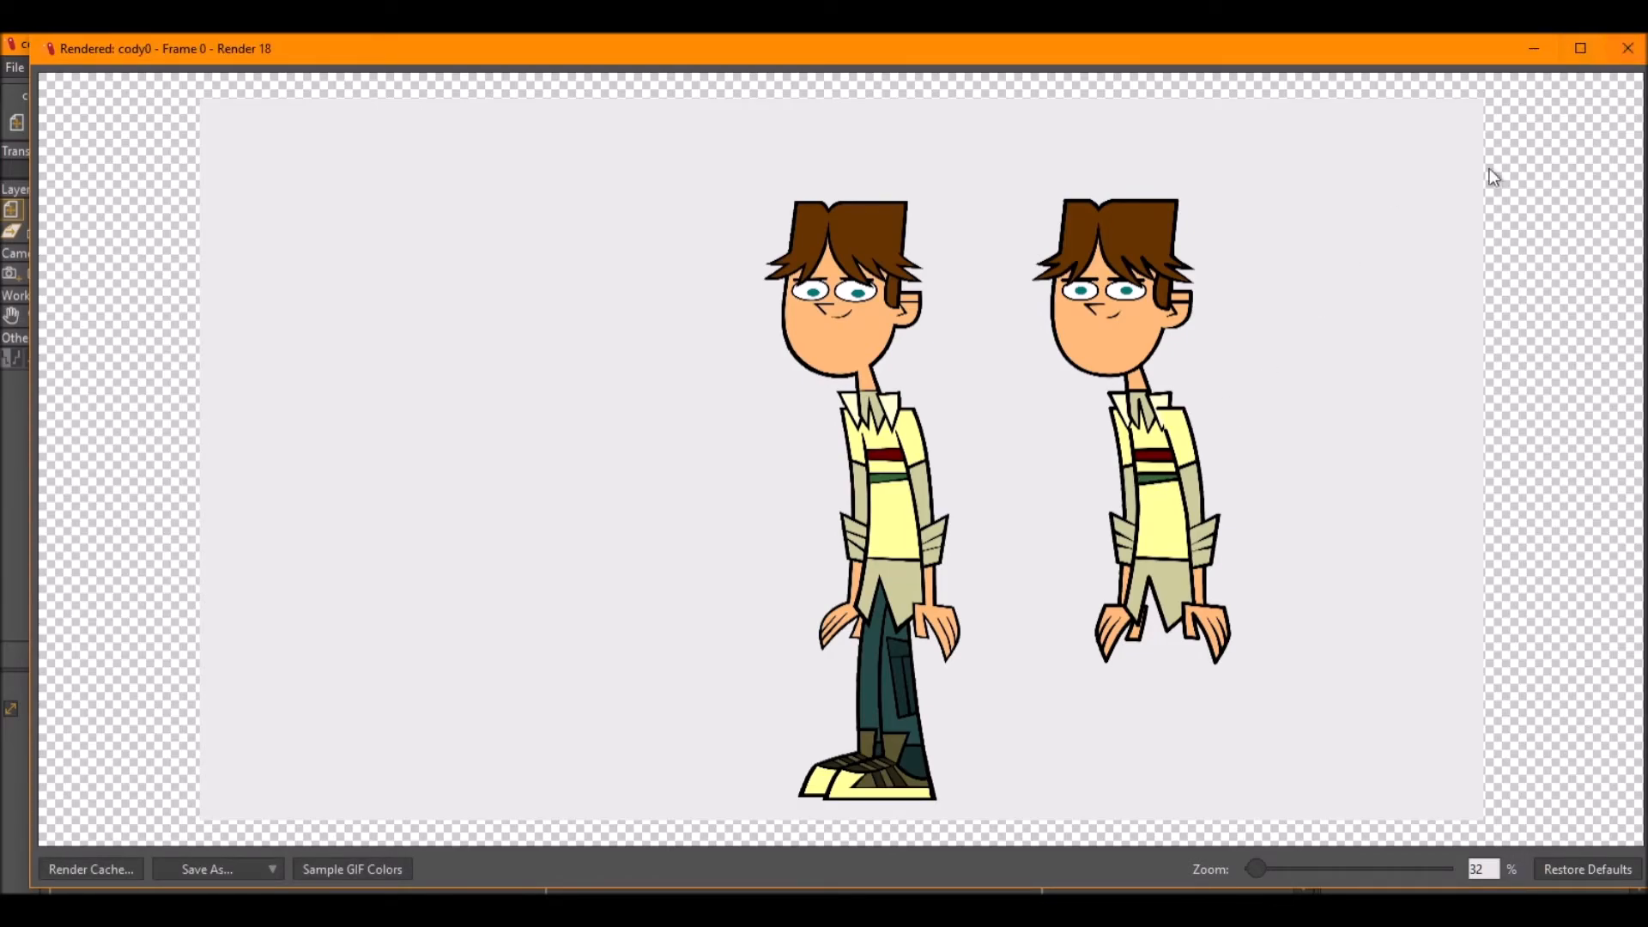
scroll(1370, 314, up, 3)
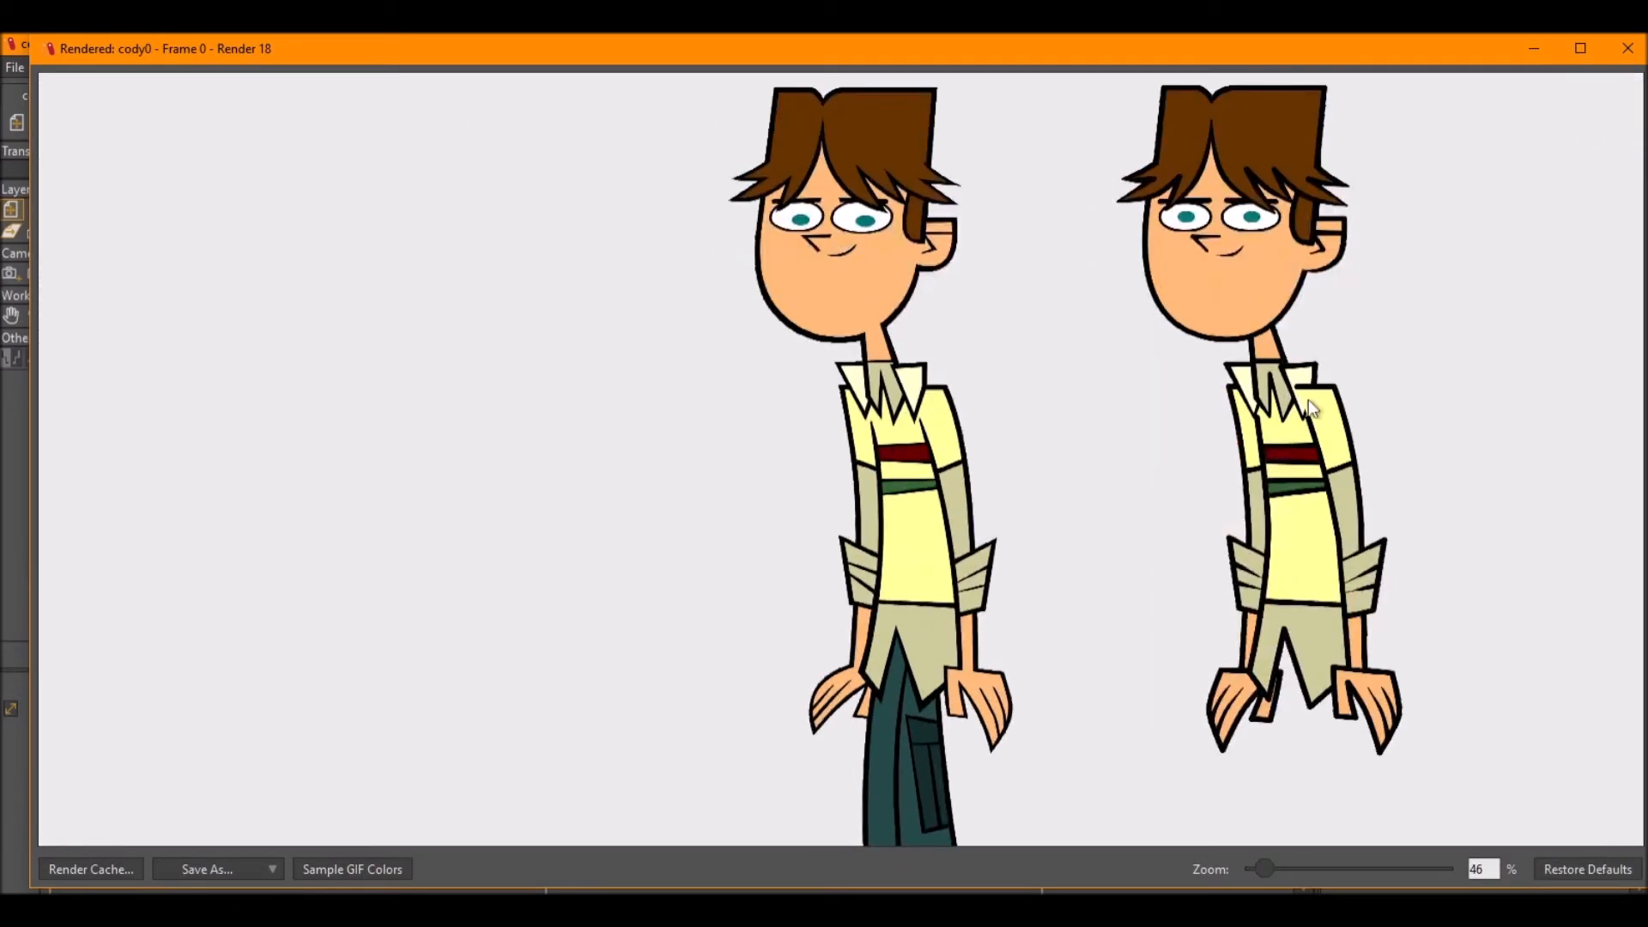
click(1629, 47)
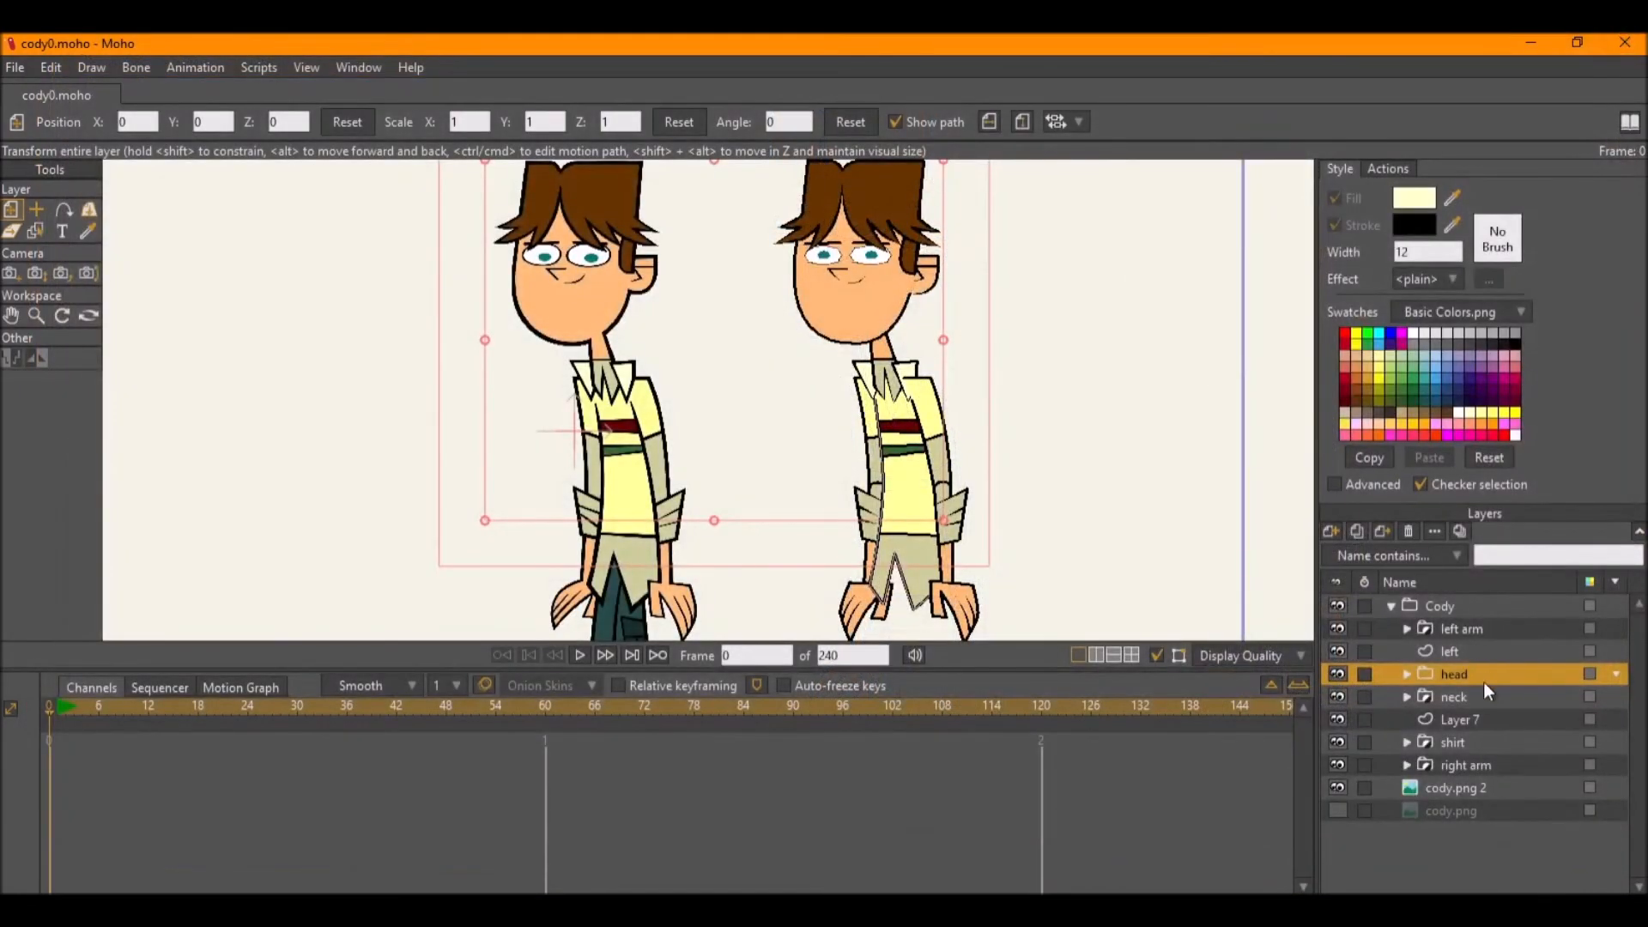
Move the left collar layer above the left arm group and render the frame again.
click(1466, 632)
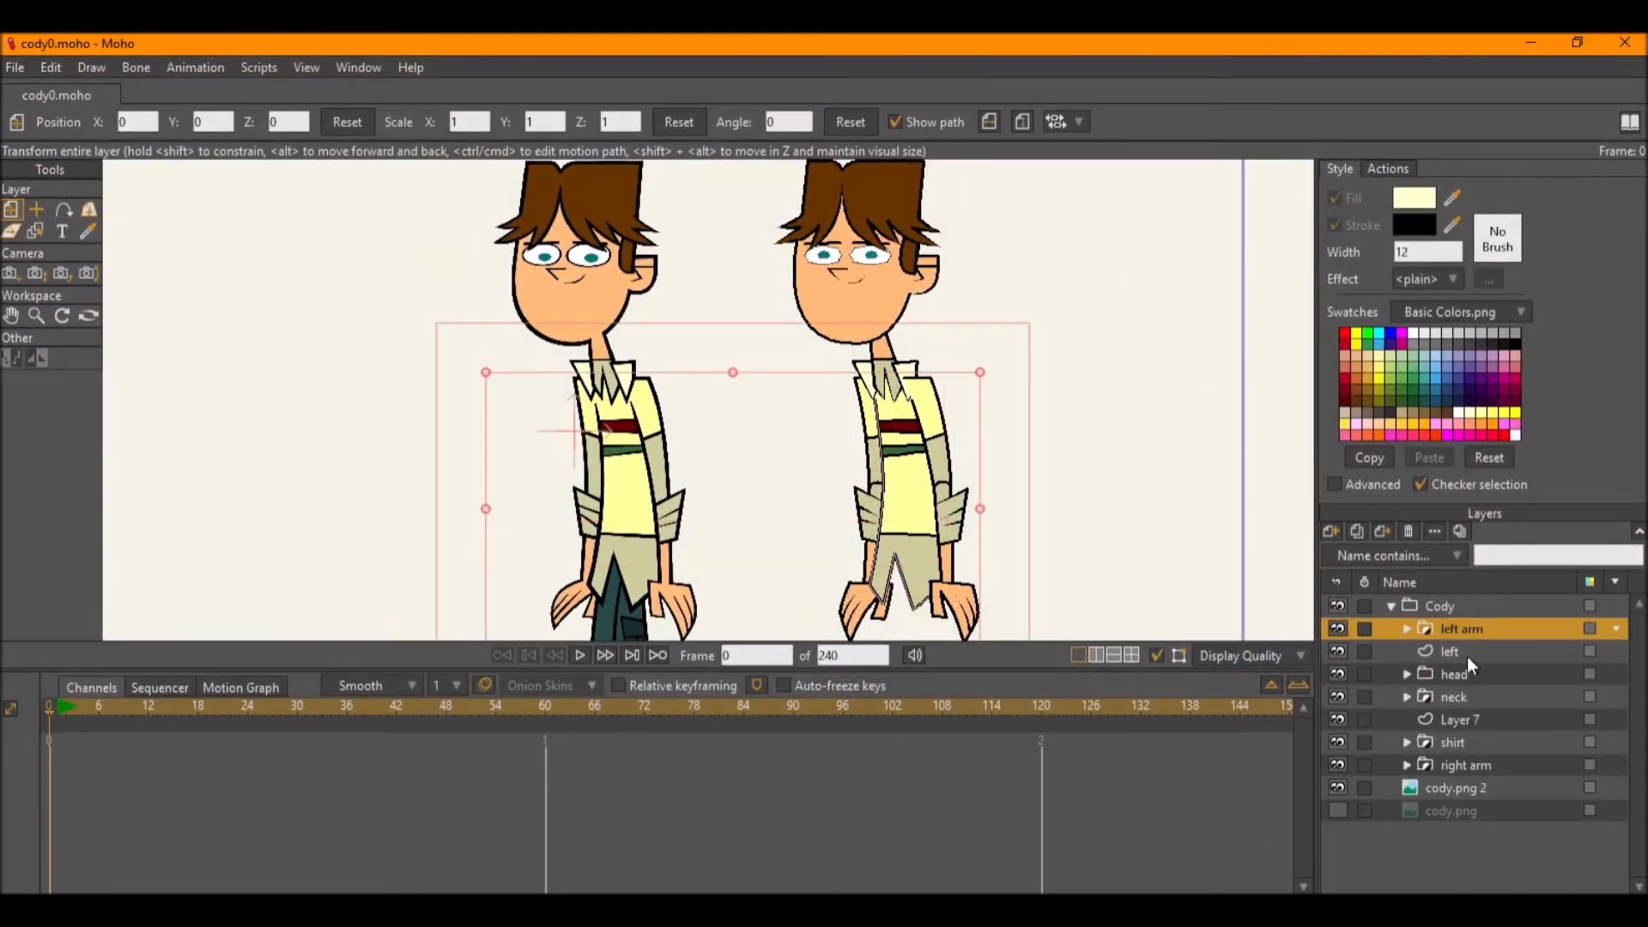
click(1467, 721)
drag(1476, 652, 1476, 620)
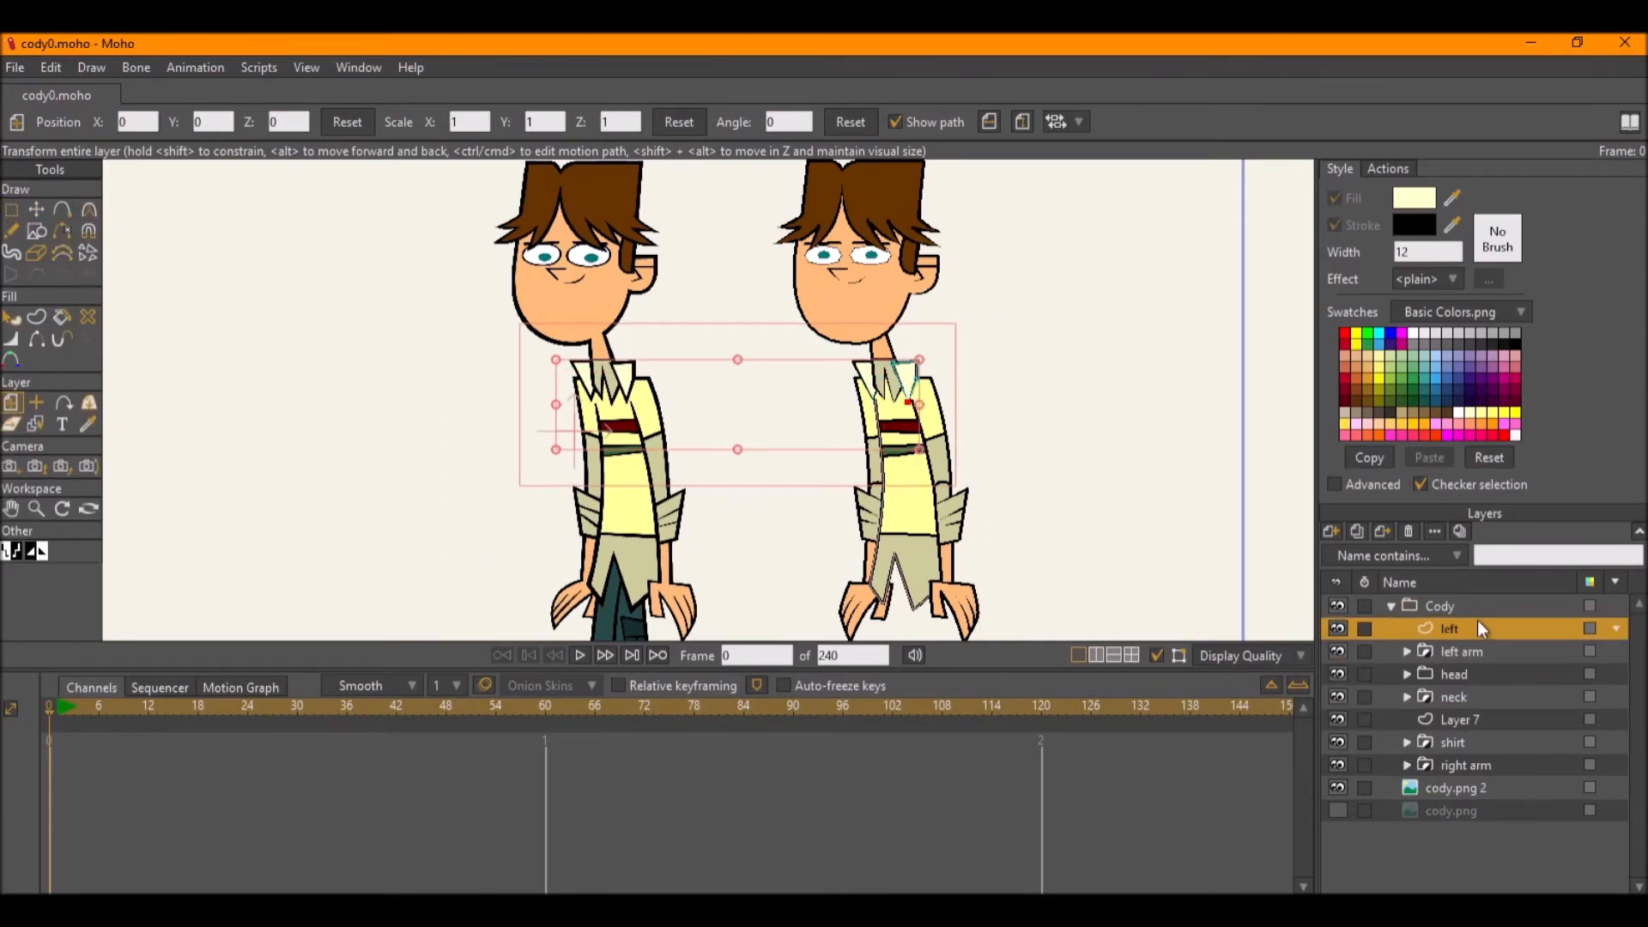
key(ctrl+r)
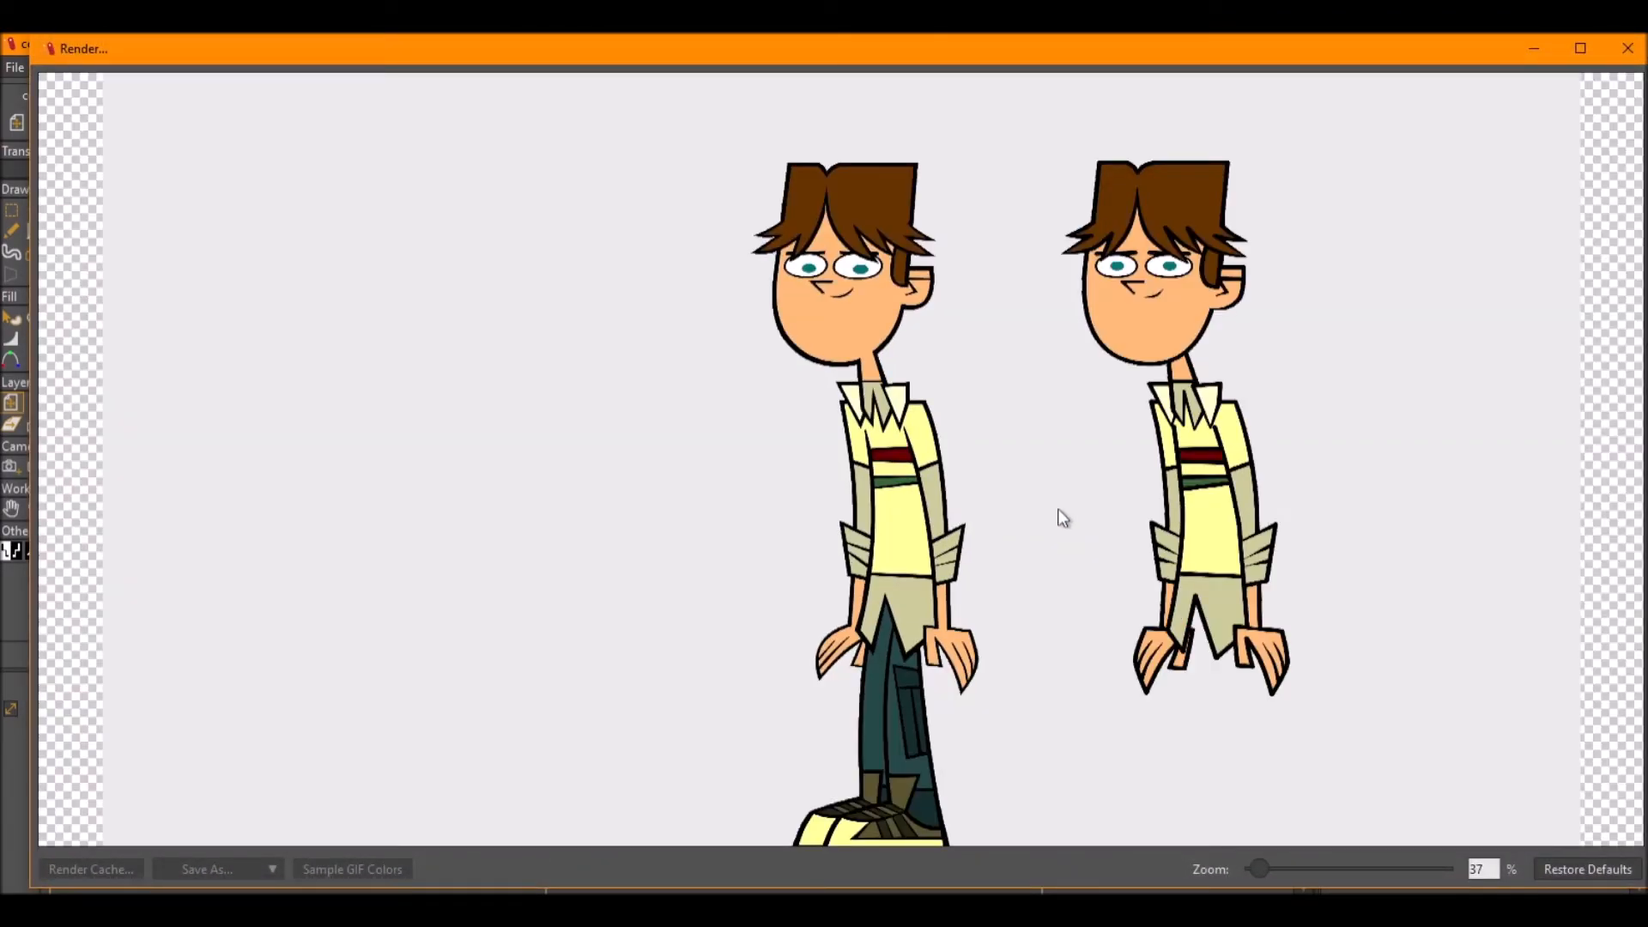
Close the render and inspect the character beside the reference, from the collar down to the hands.
click(1627, 48)
scroll(956, 320, up, 4)
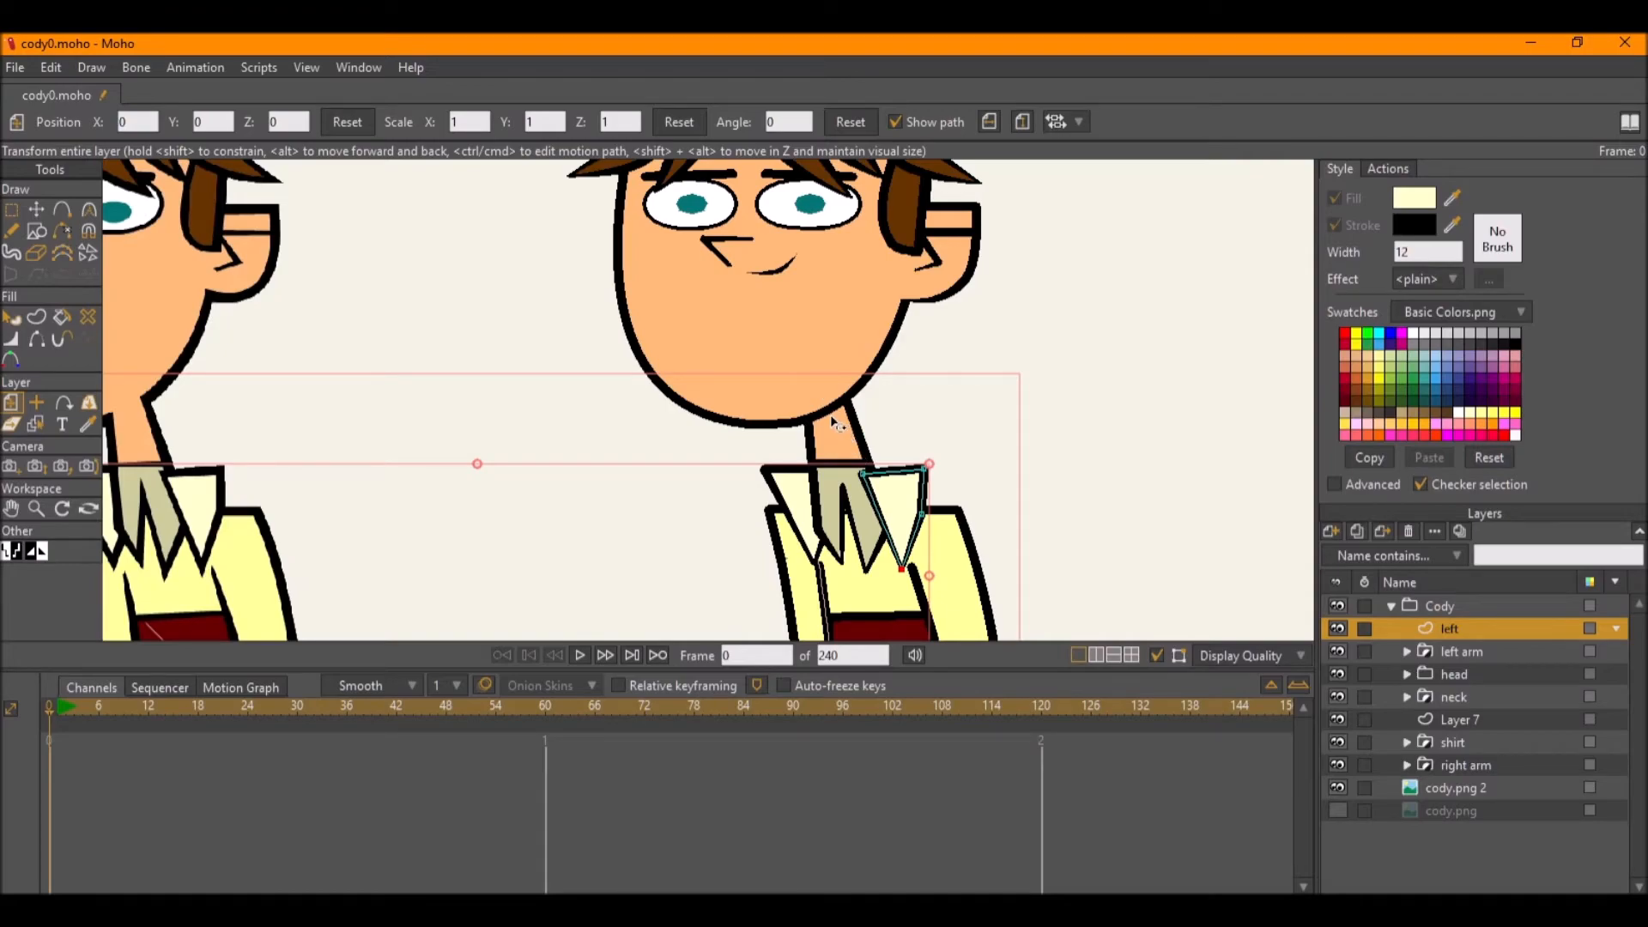
drag(696, 408, 920, 407)
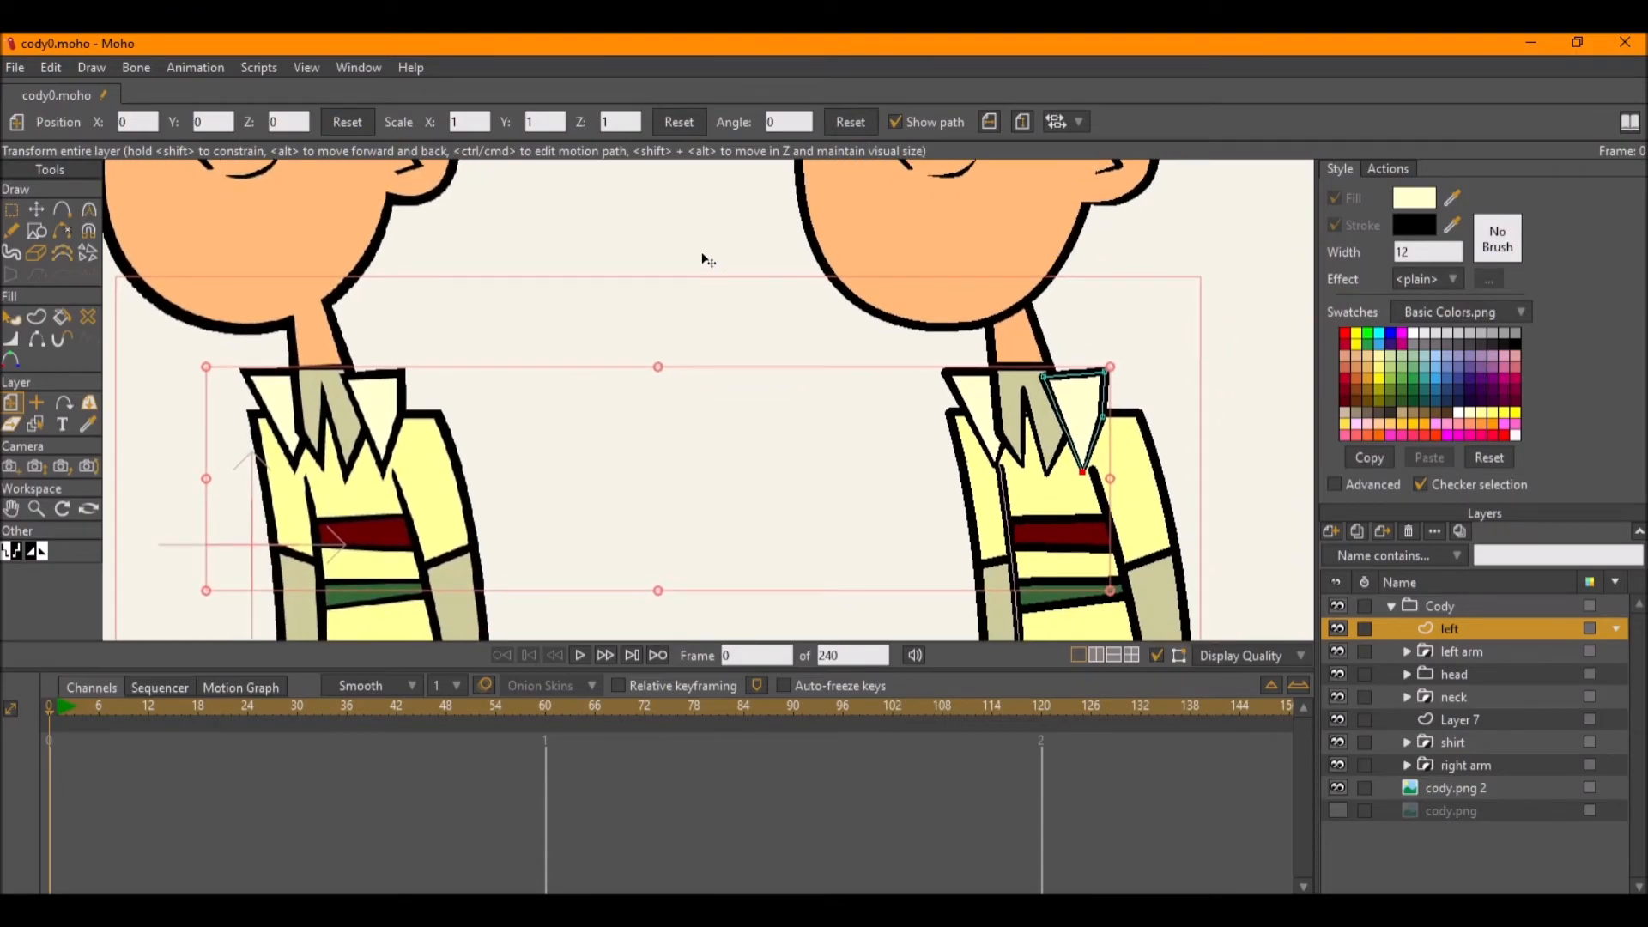
scroll(705, 259, down, 3)
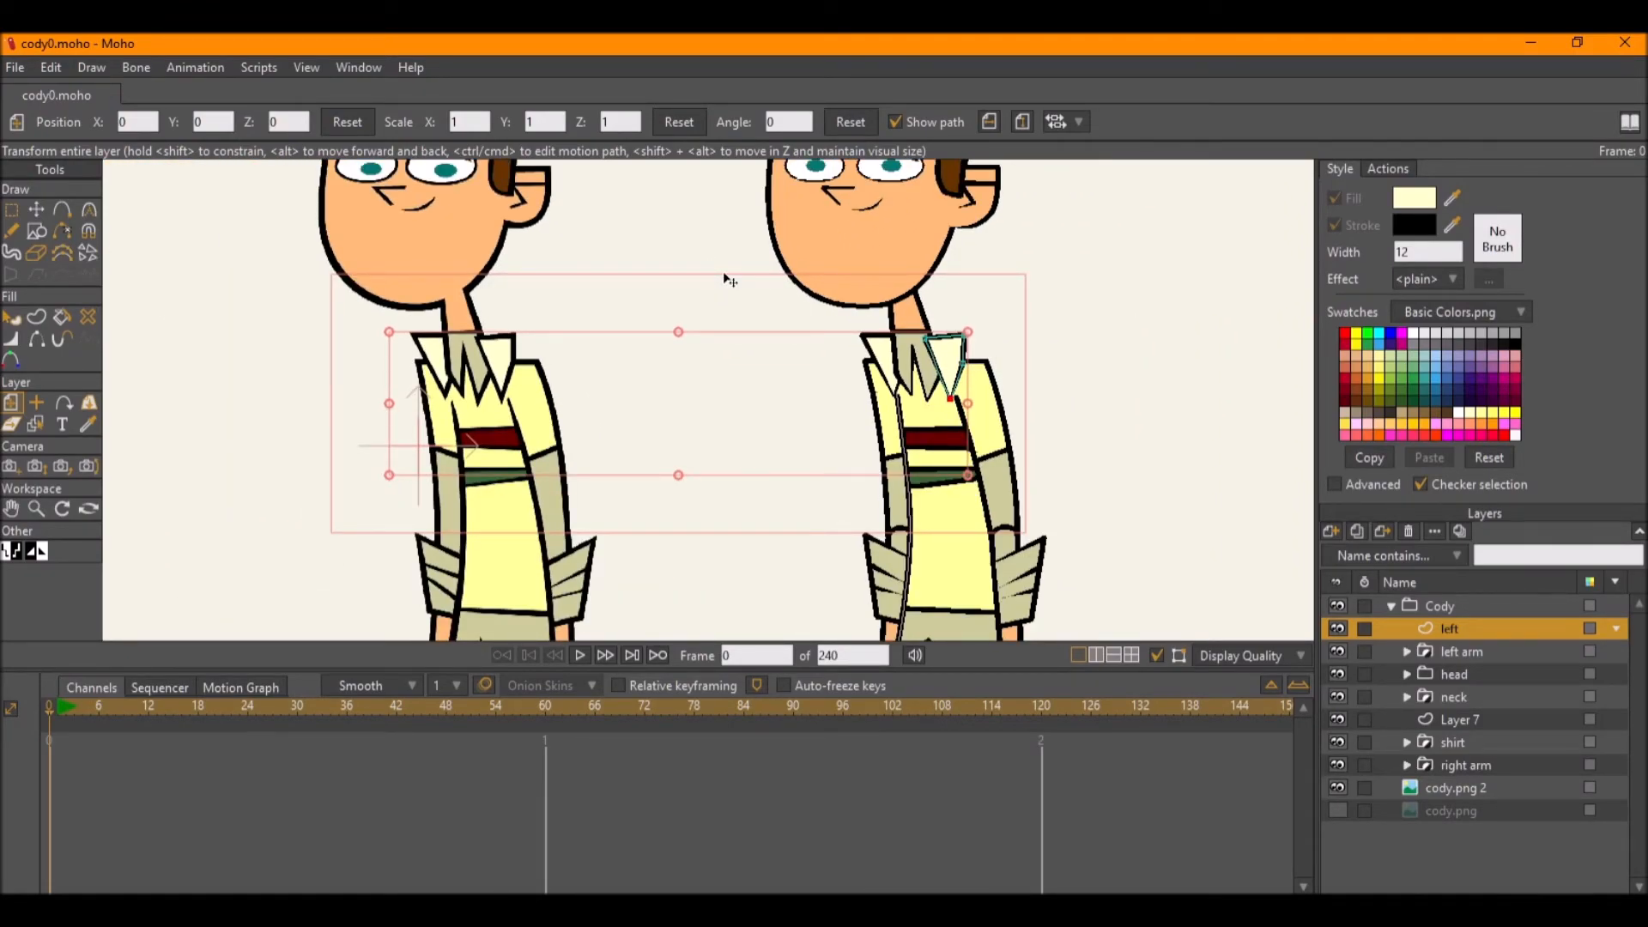
drag(978, 401, 972, 277)
drag(1054, 453, 1052, 366)
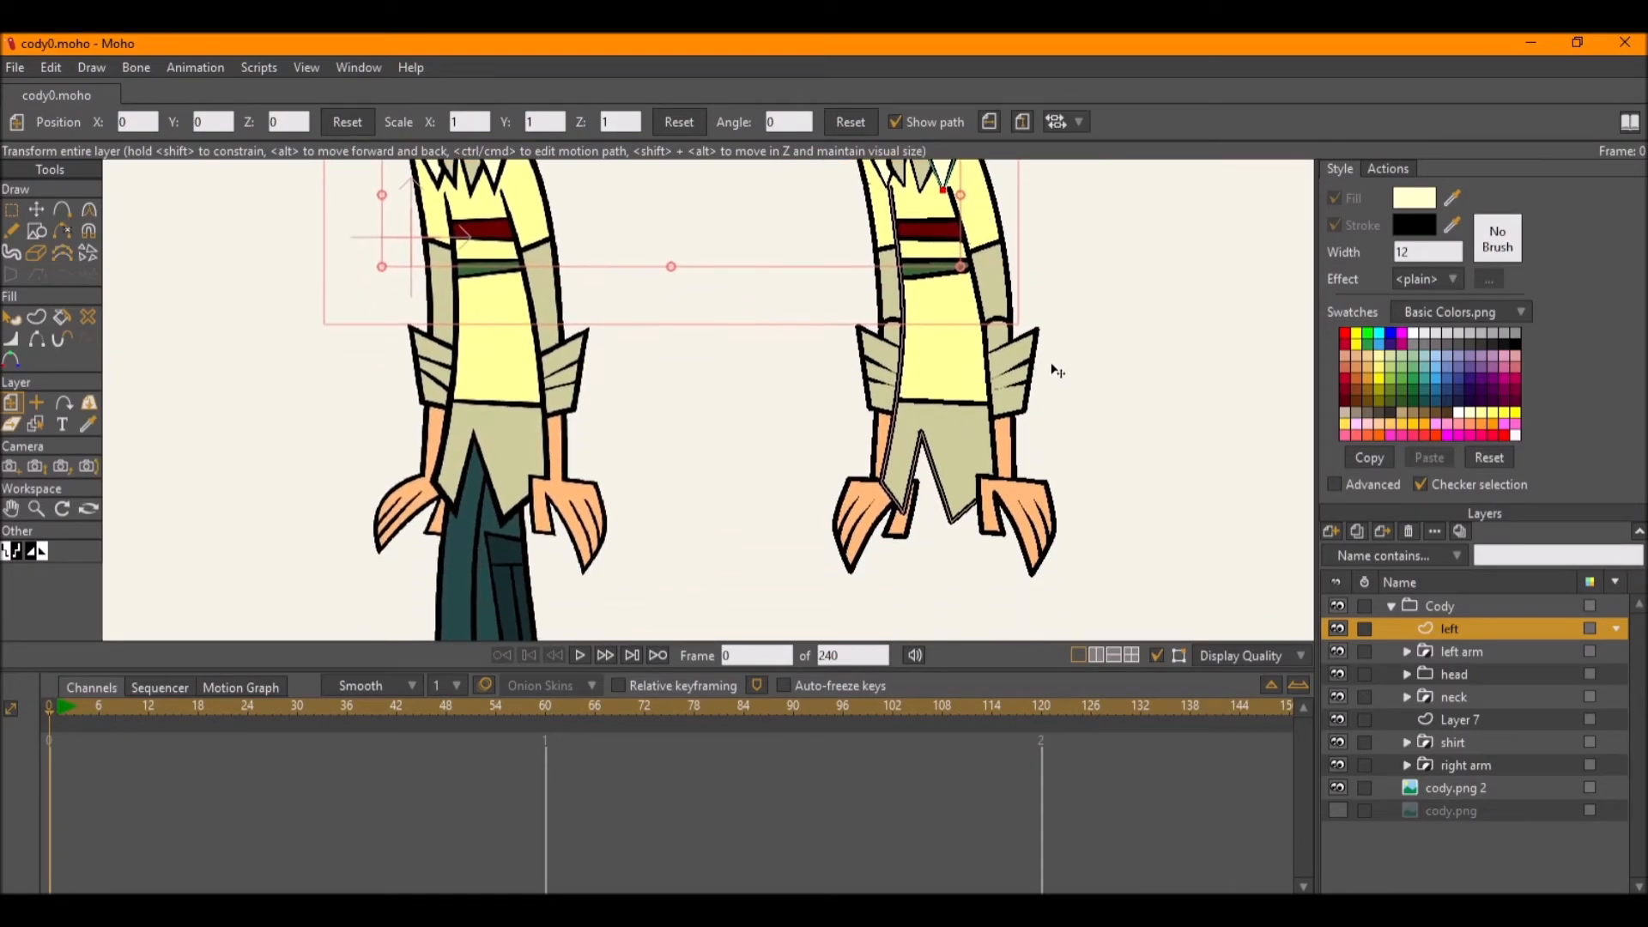
drag(1061, 557, 1030, 472)
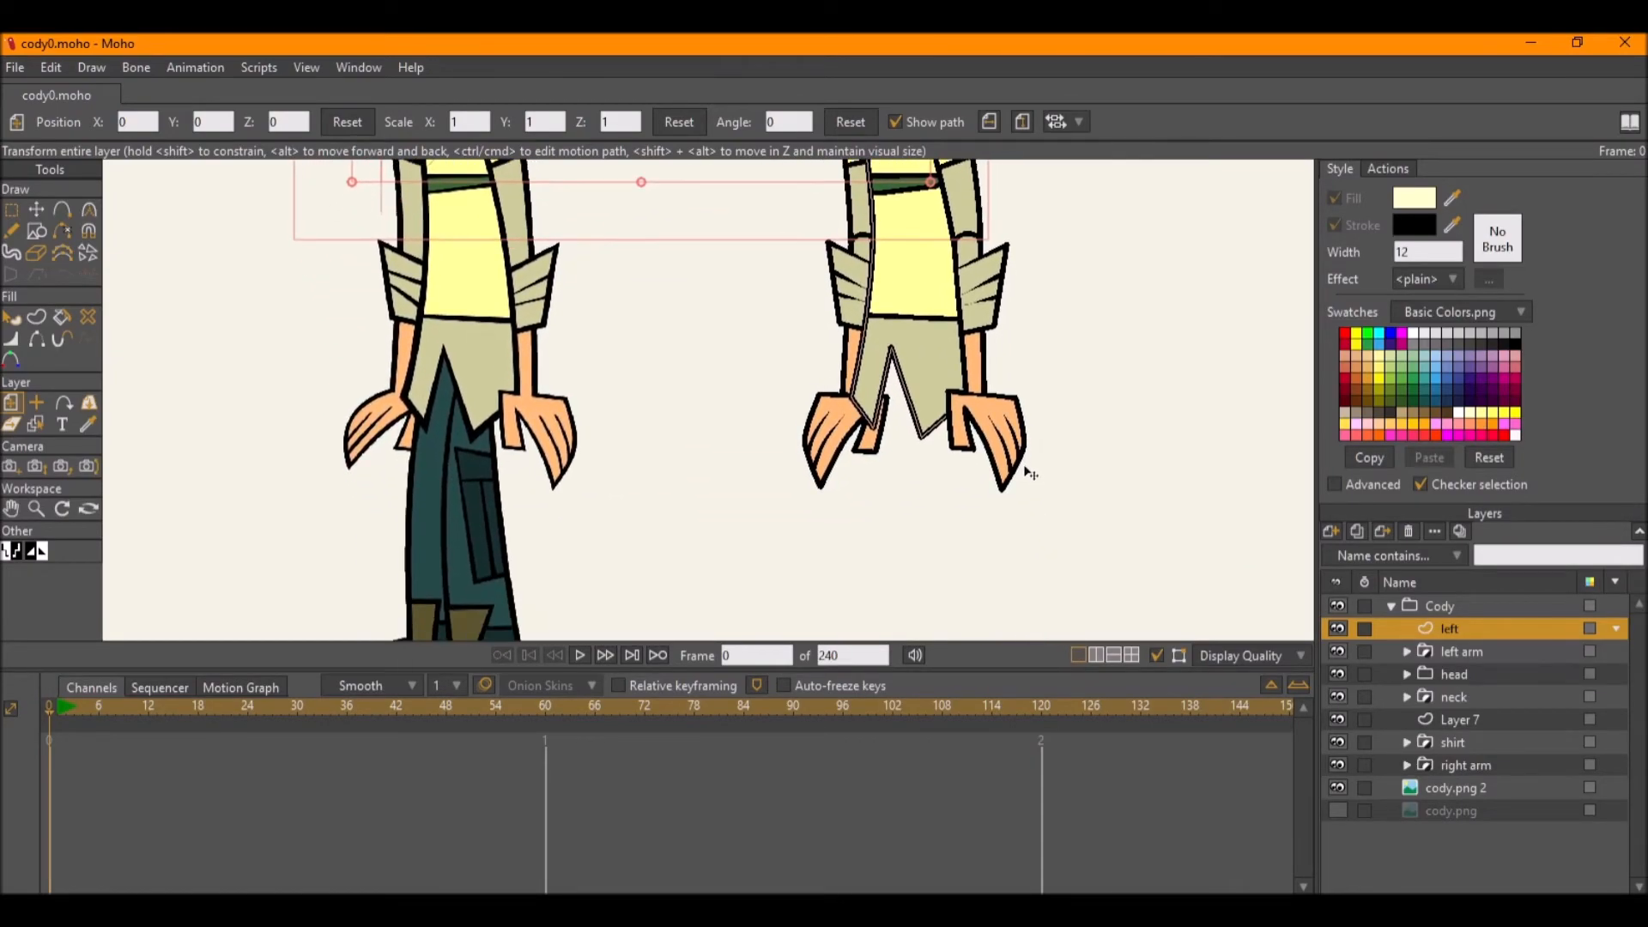
Show the cody.png reference layer again to reveal the legs and shoes under the character.
click(1339, 810)
drag(1141, 617, 1117, 542)
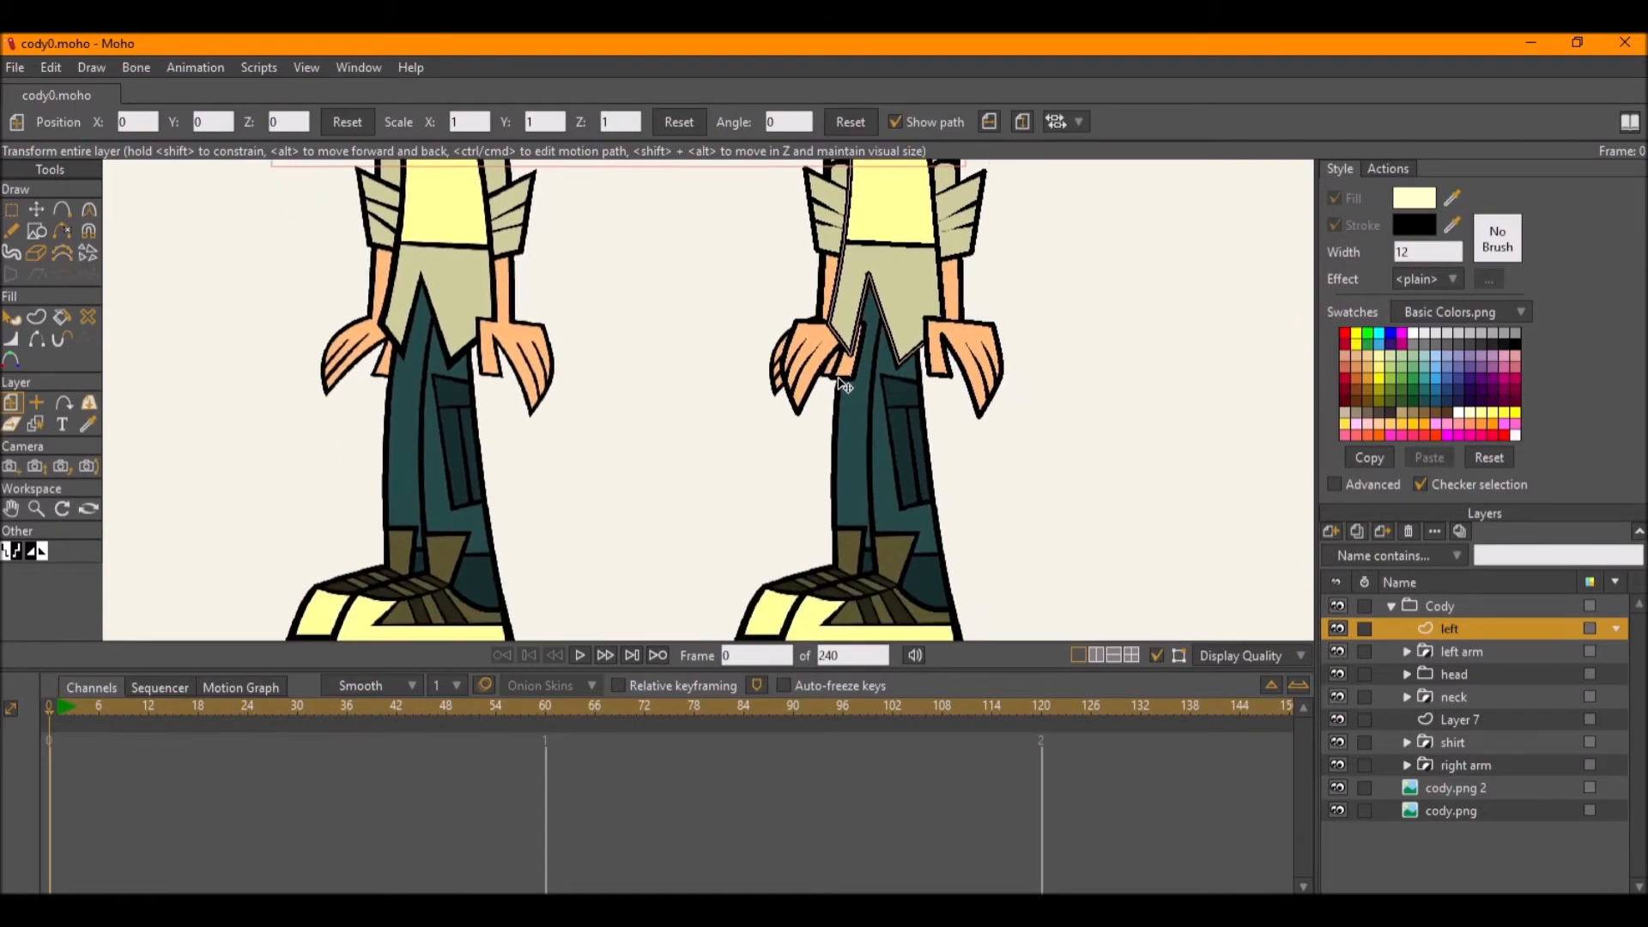
drag(883, 412, 867, 342)
drag(867, 420, 856, 439)
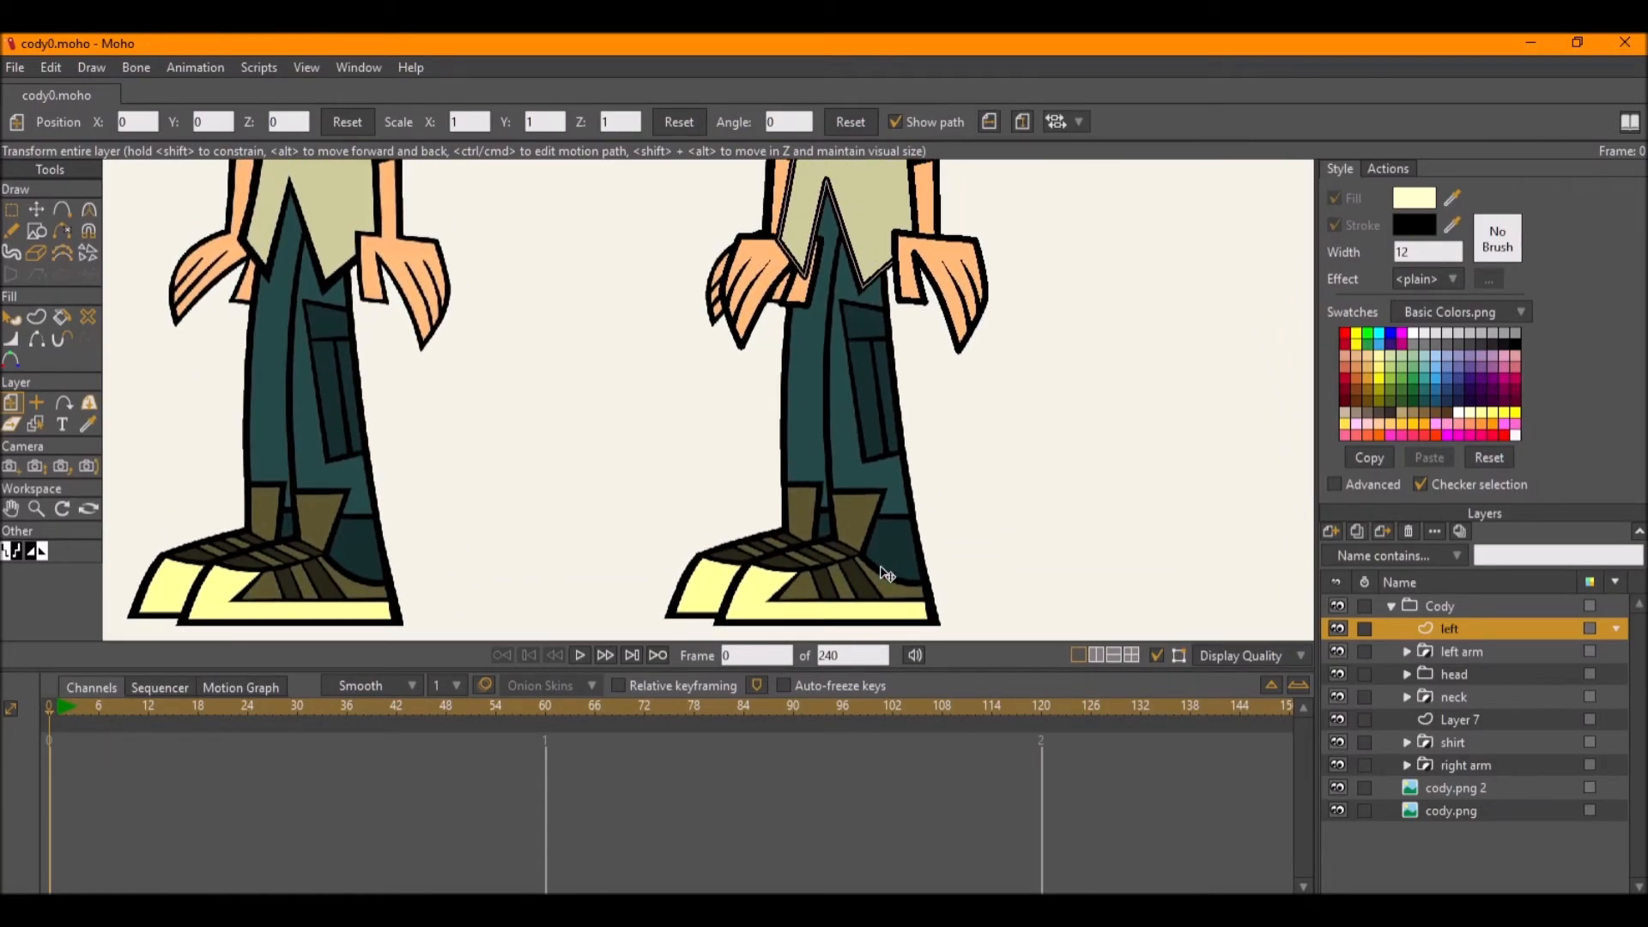
drag(850, 397, 837, 360)
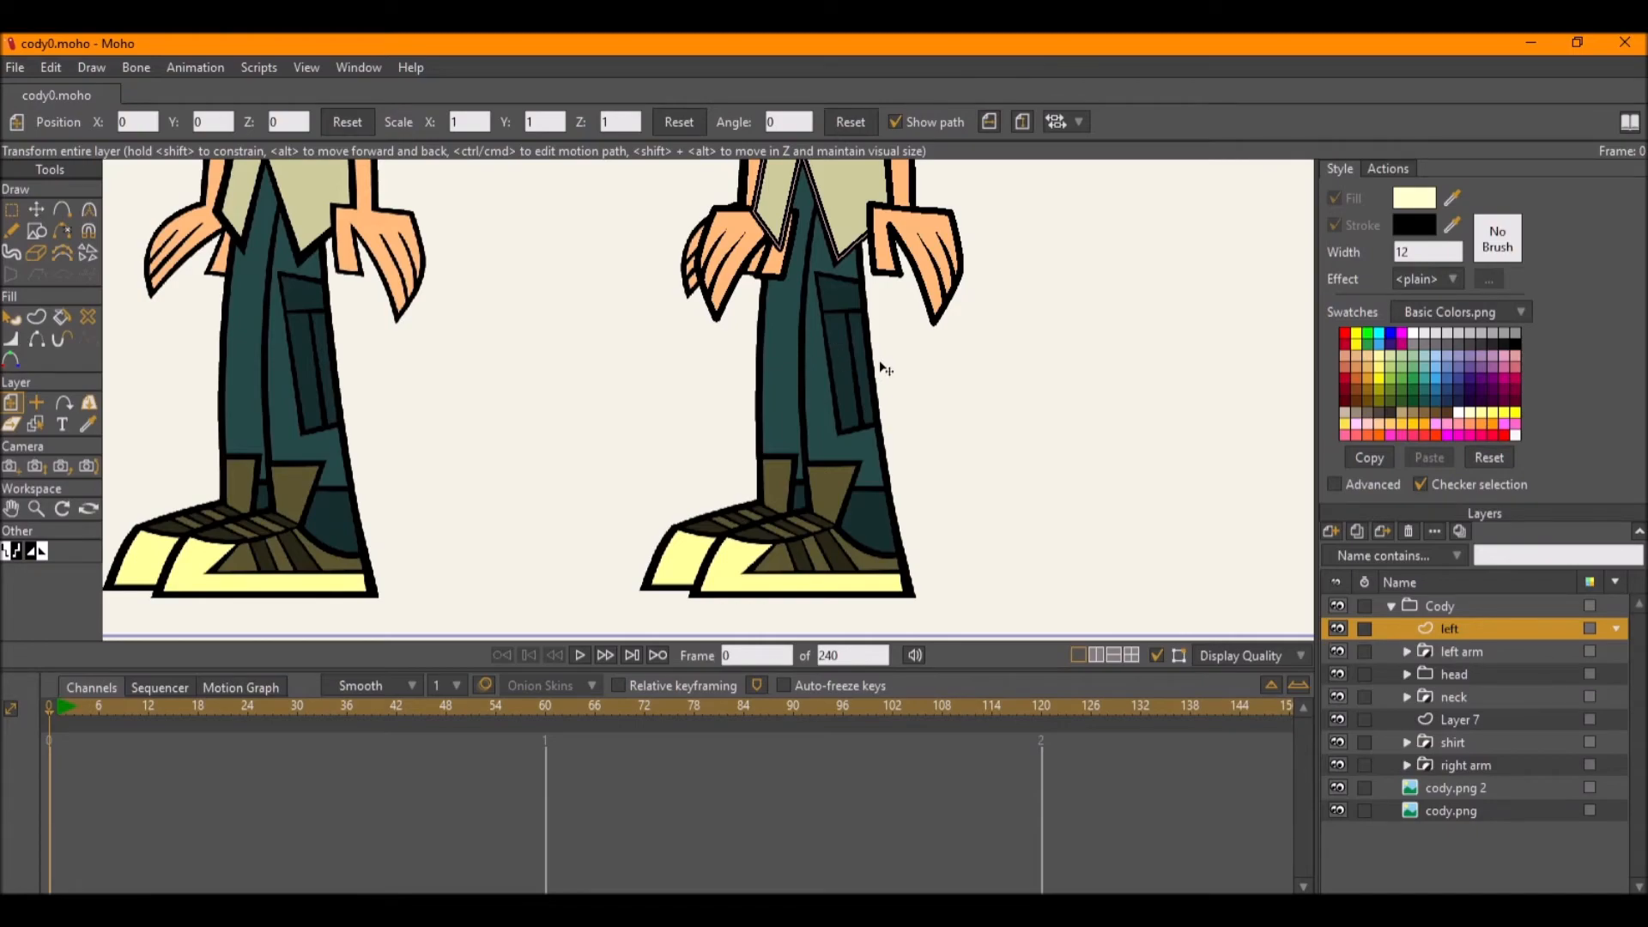
Add a vector layer directly below the right arm group, outside the Cody group, and name it "upper leg left".
click(1466, 765)
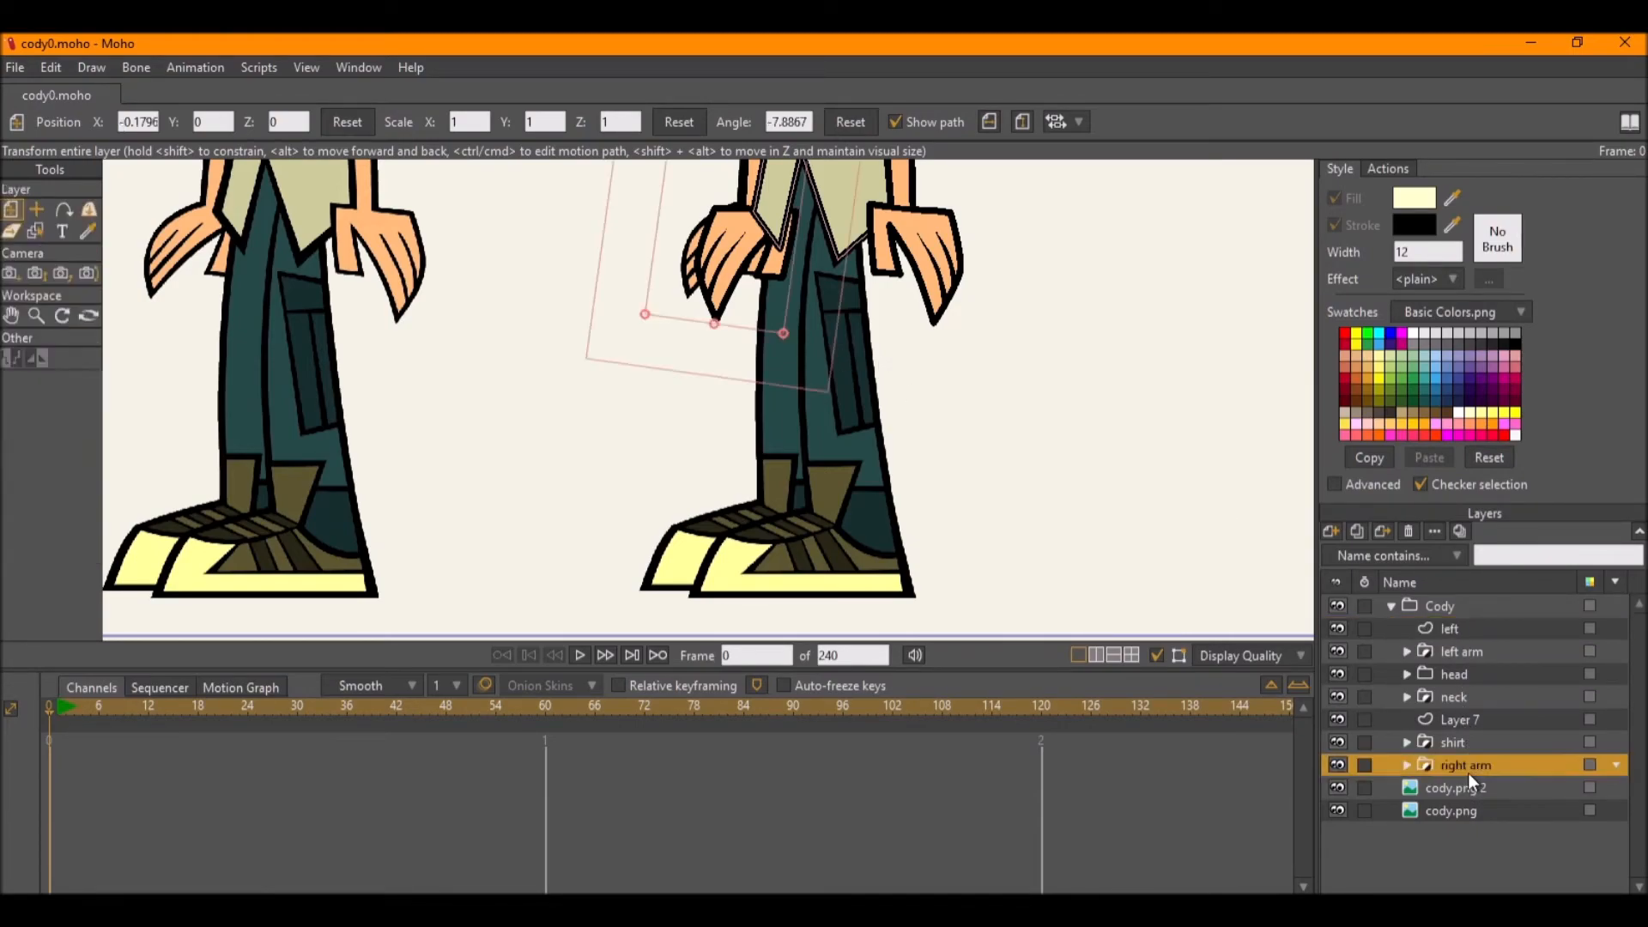
click(1337, 539)
click(1344, 556)
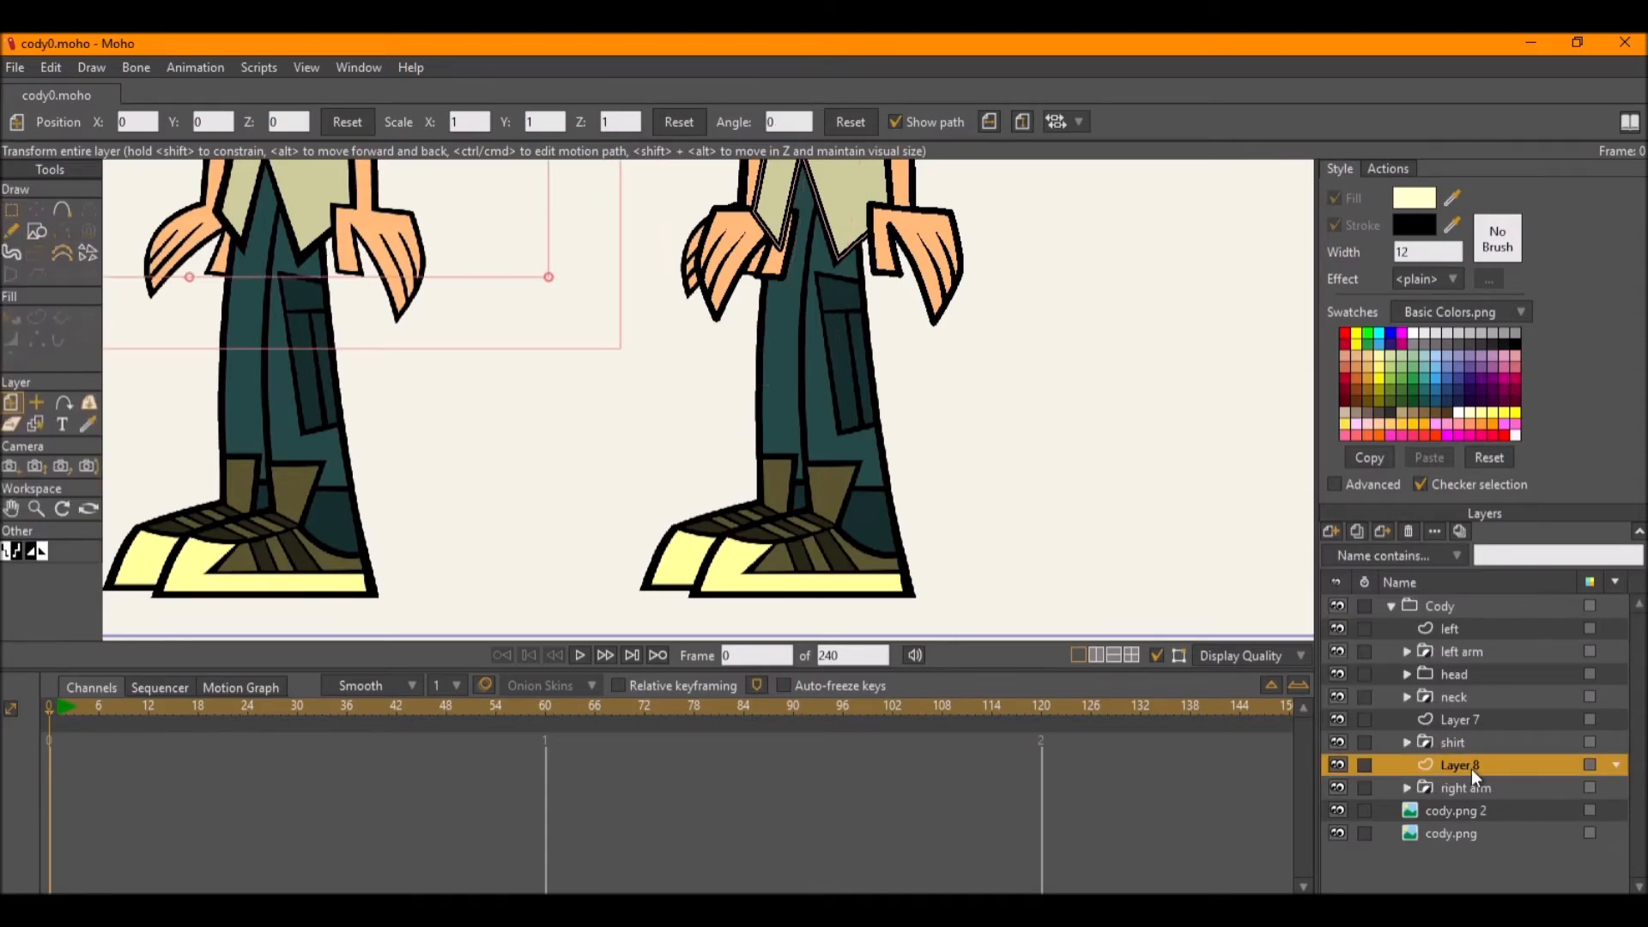
drag(1484, 807, 1483, 807)
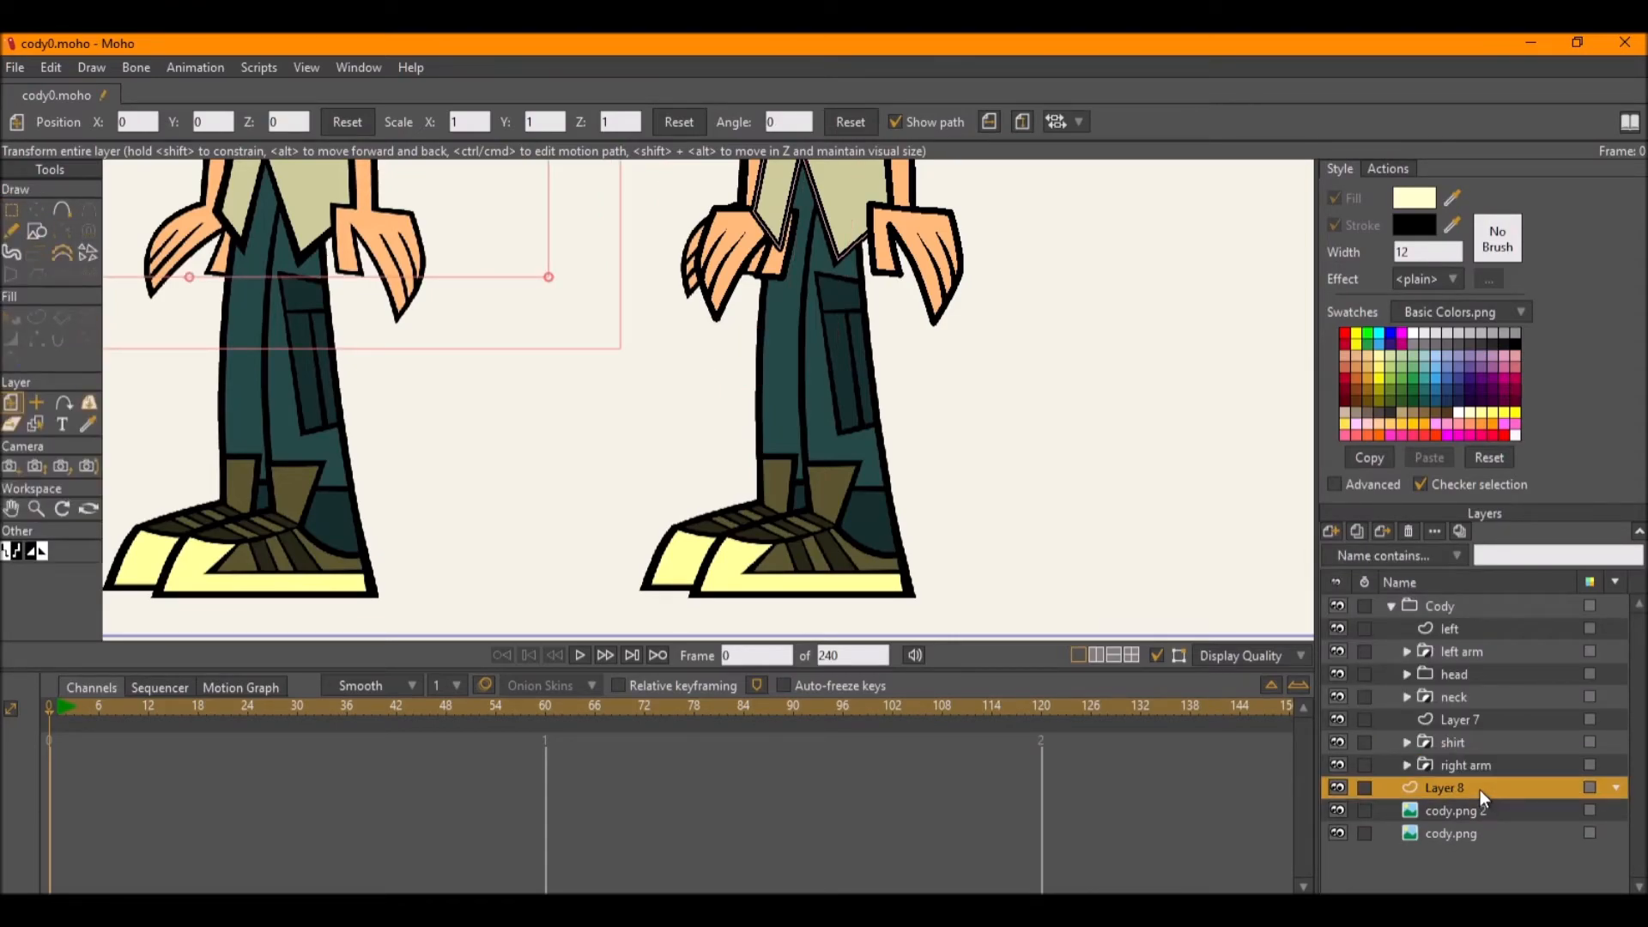
double_click(1478, 790)
key(BackSpace)
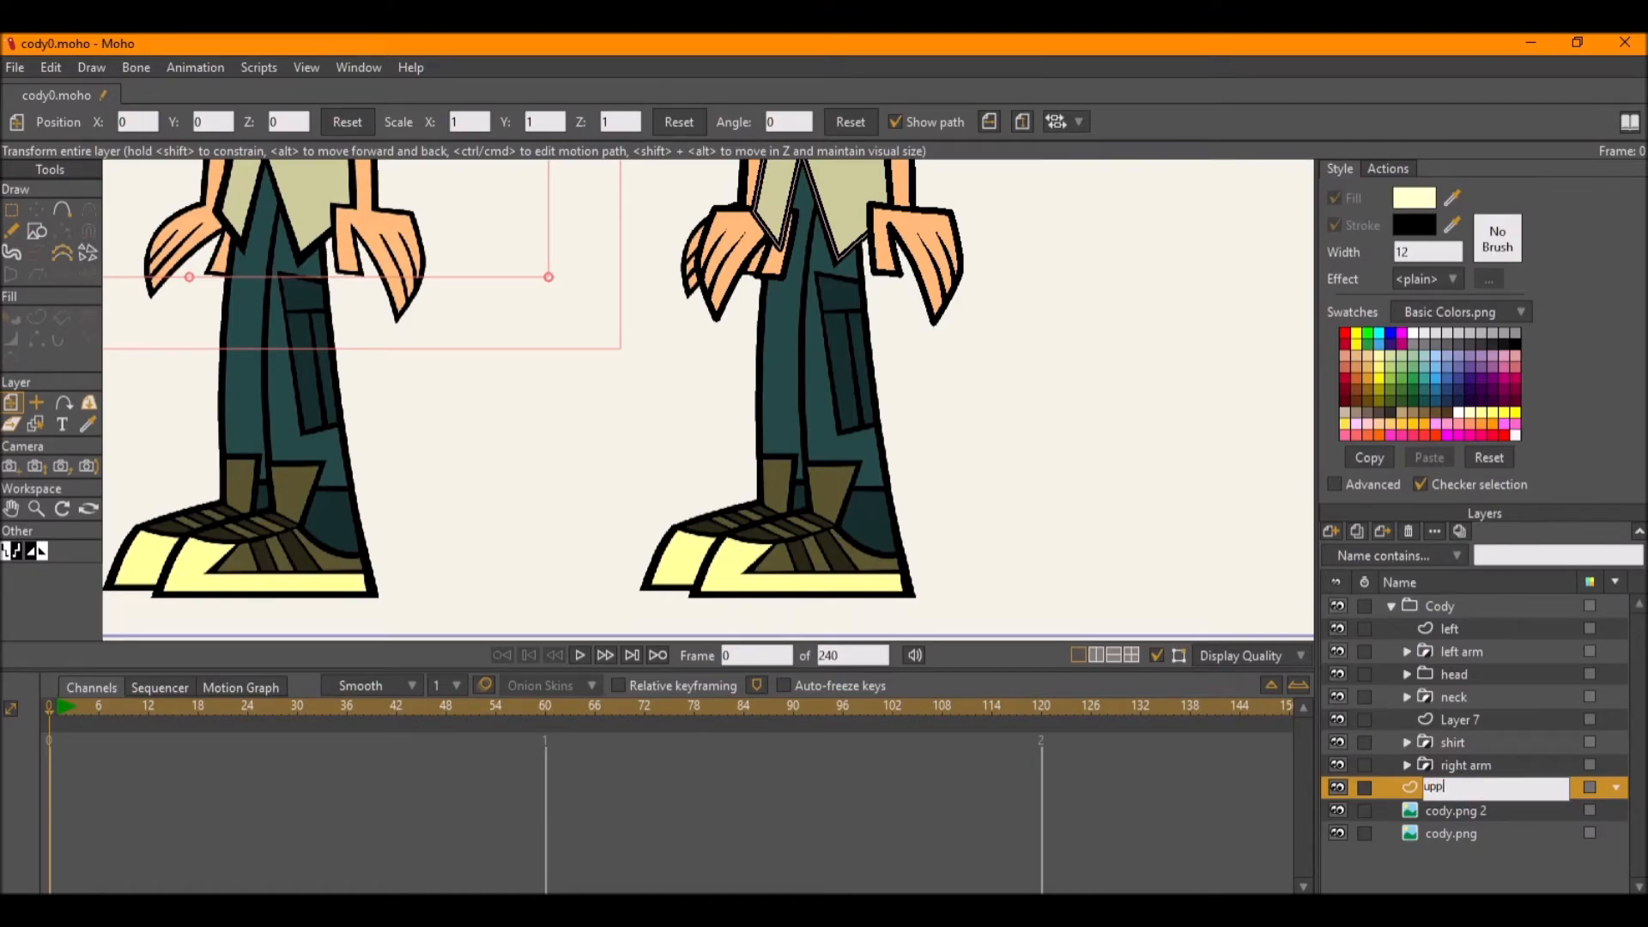
text(upper leg lef)
key(Return)
double_click(1478, 790)
key(End)
text(t)
key(Return)
Group the upper leg left layer into a new group named "left leg" and move it into the Cody group, below the right arm.
right_click(1480, 791)
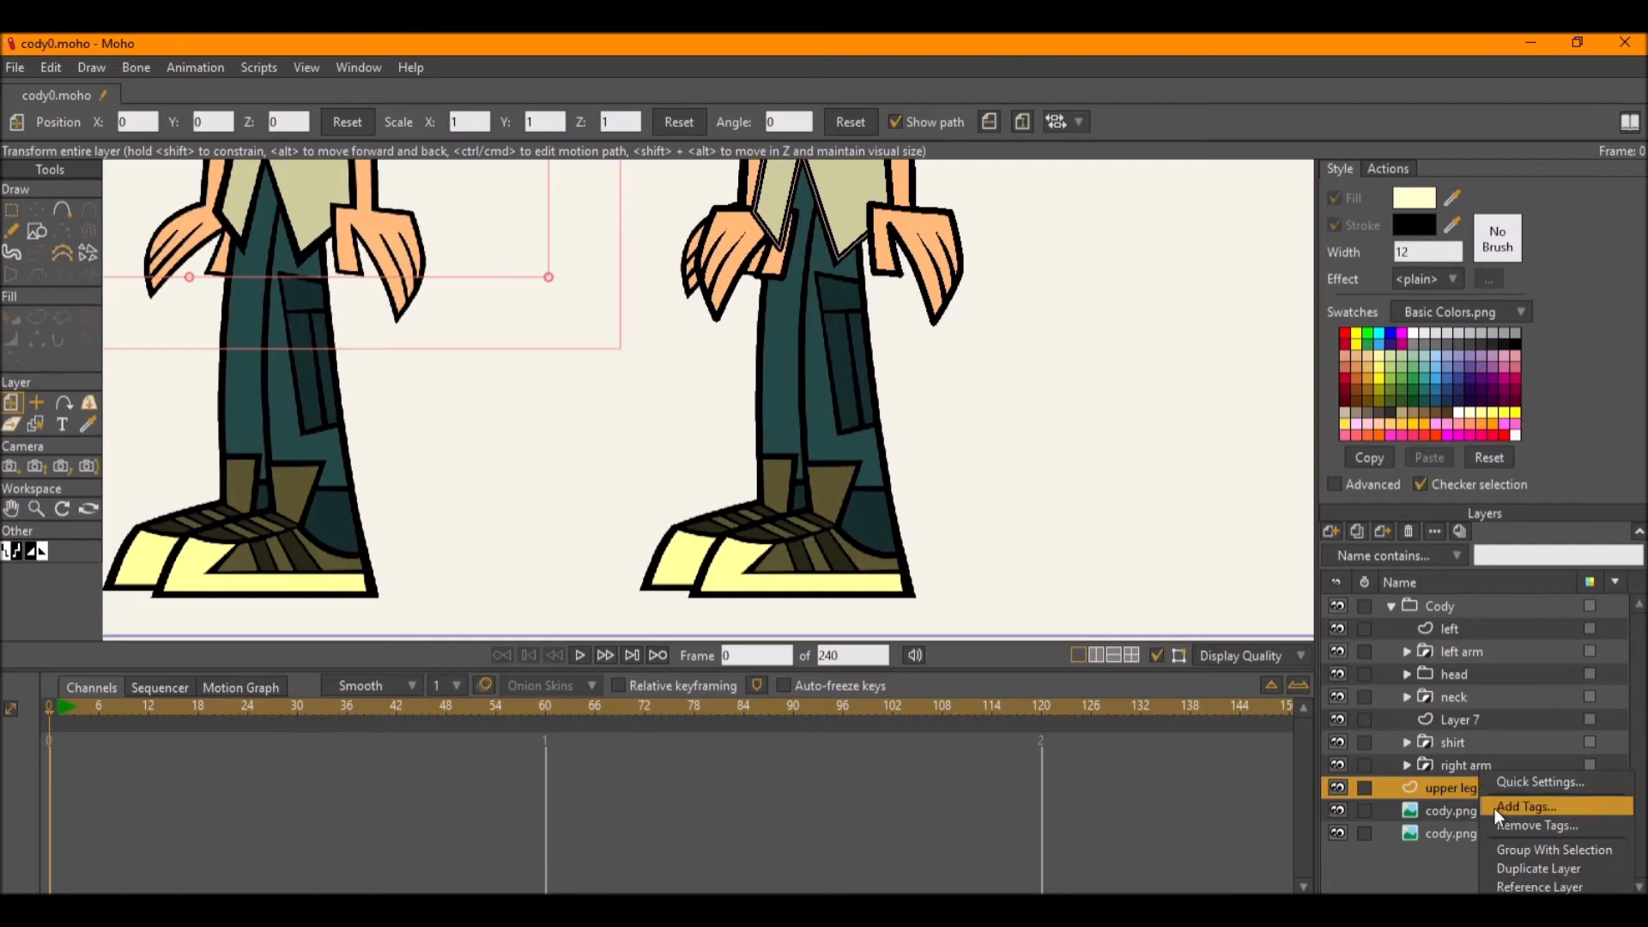
click(1600, 852)
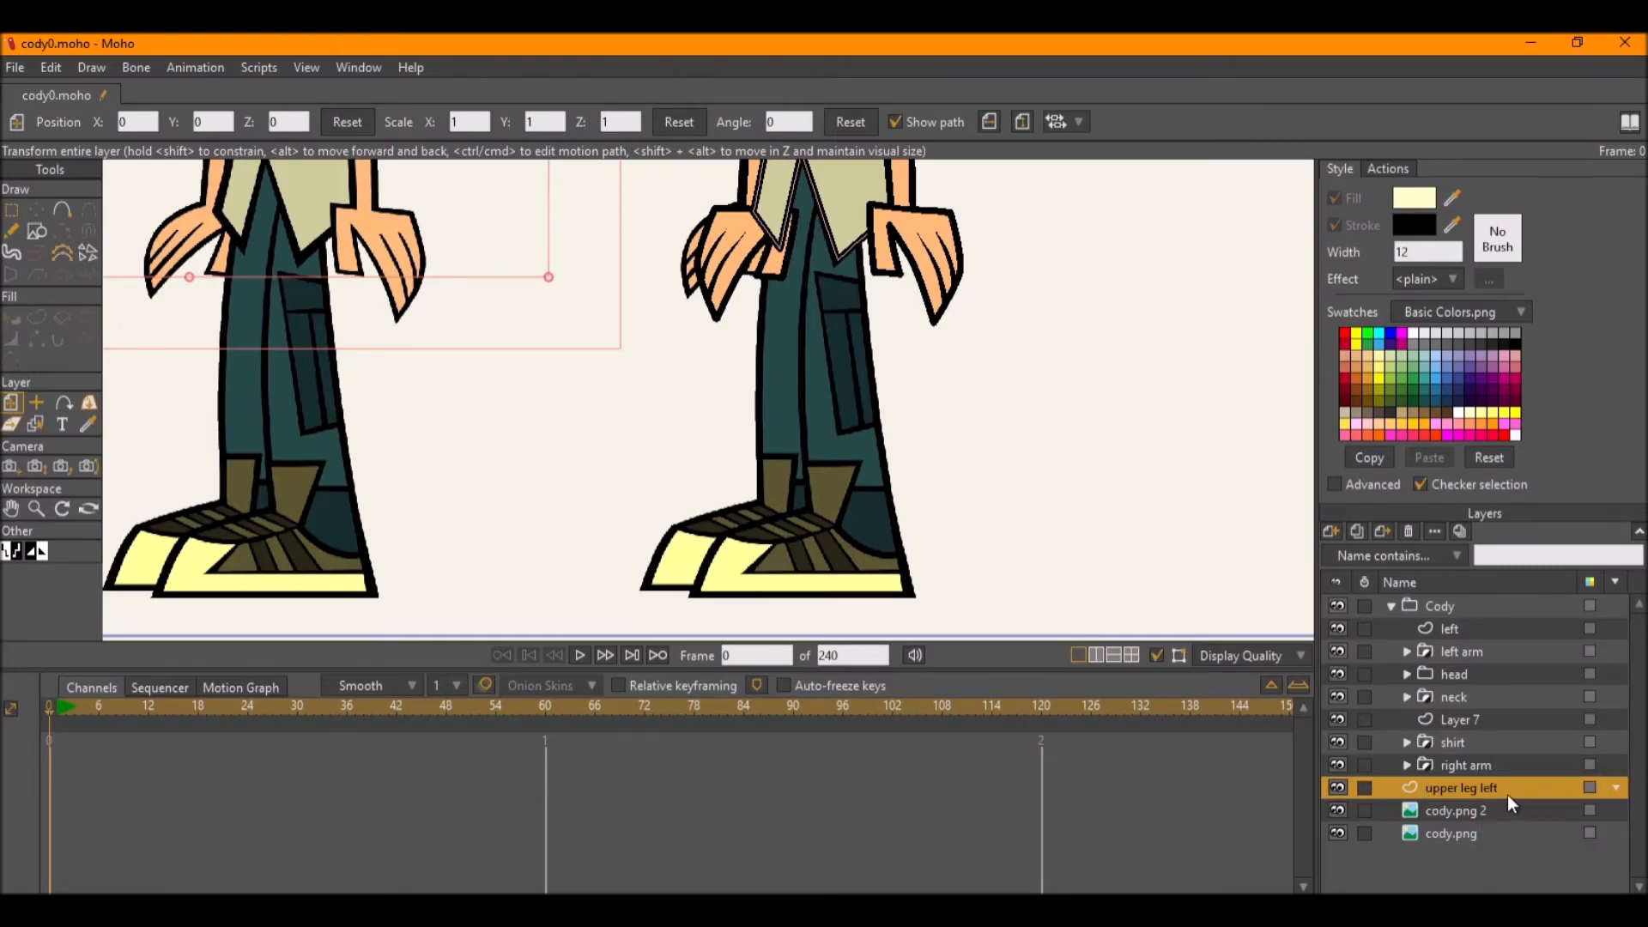
double_click(1492, 786)
text(left)
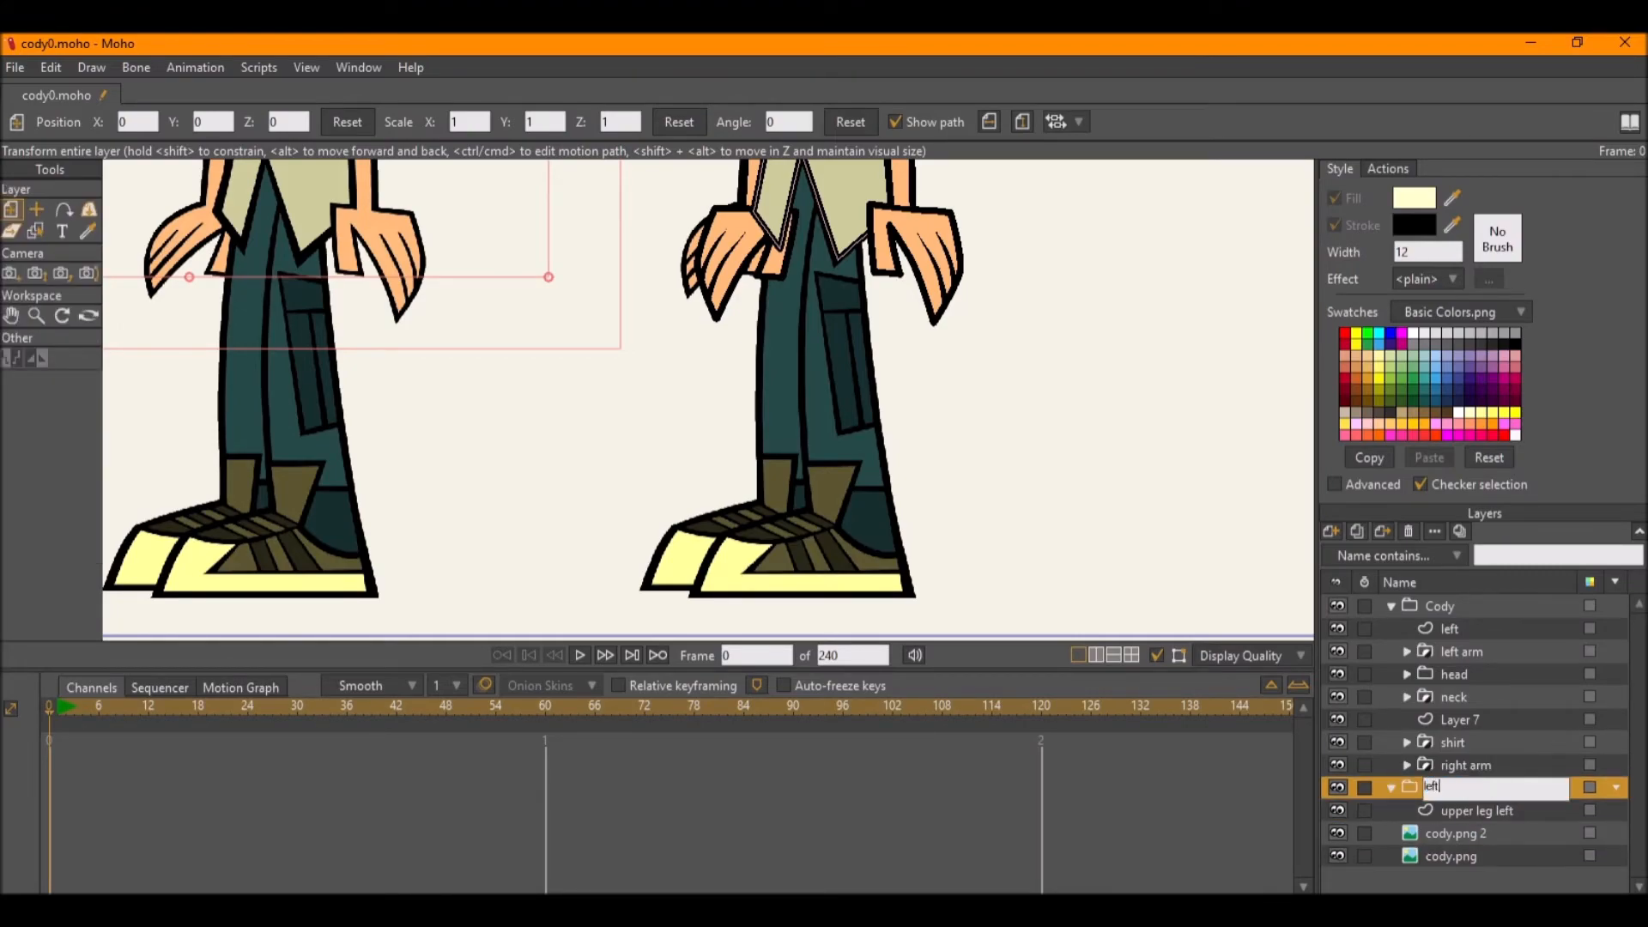
text( leg)
key(Return)
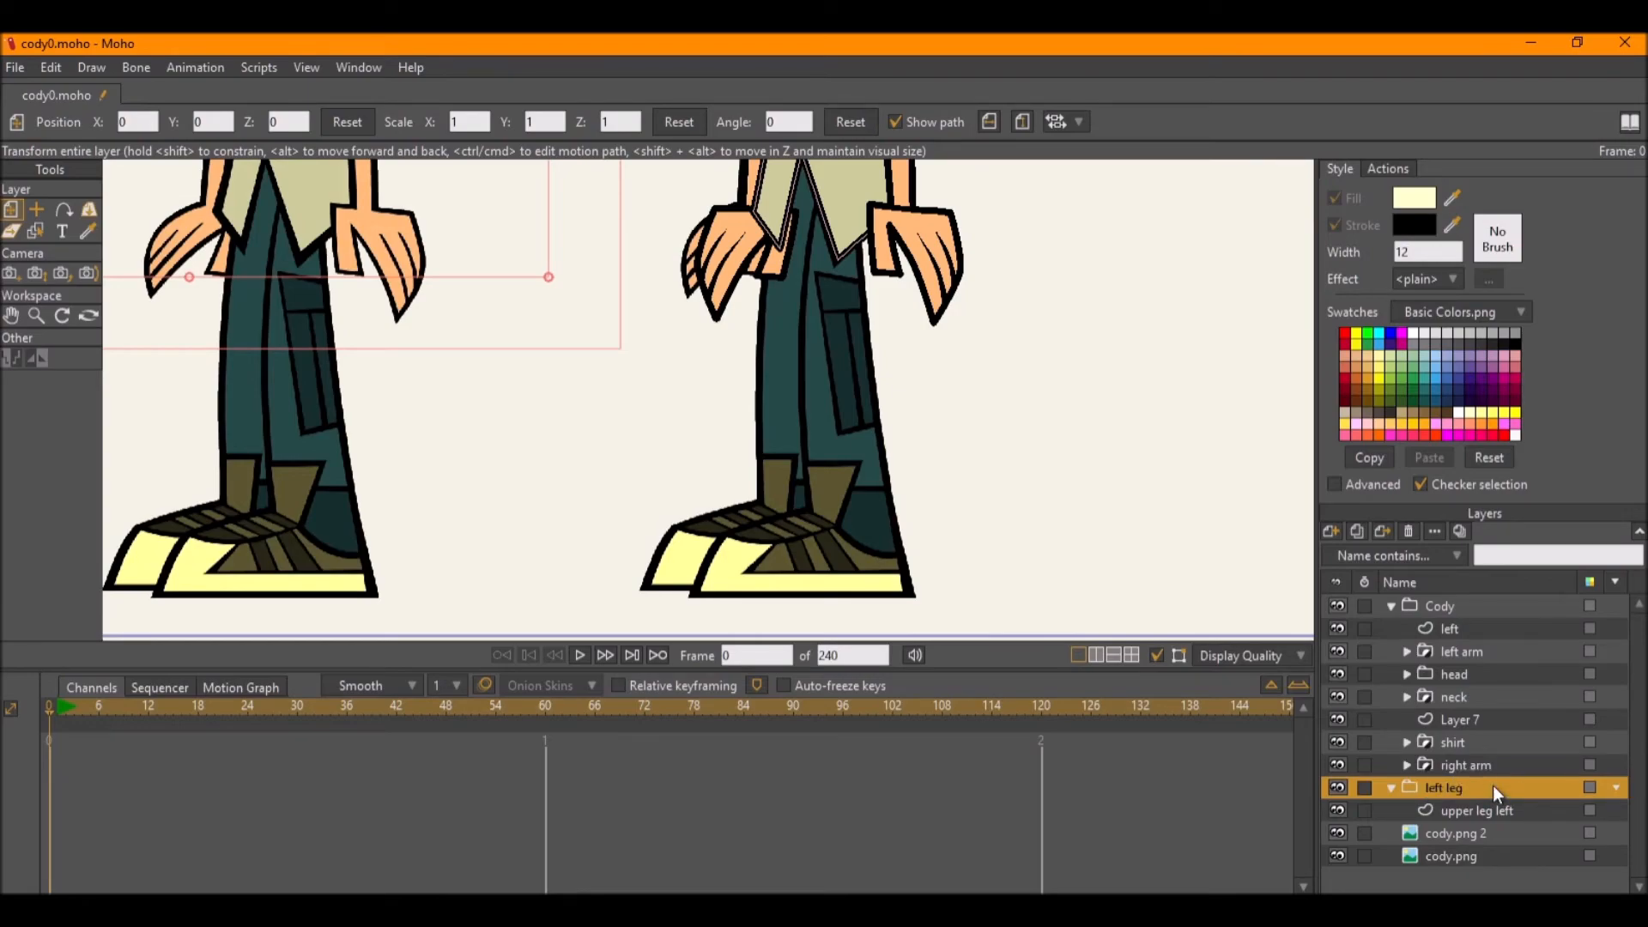
drag(1478, 776, 1481, 772)
click(1476, 812)
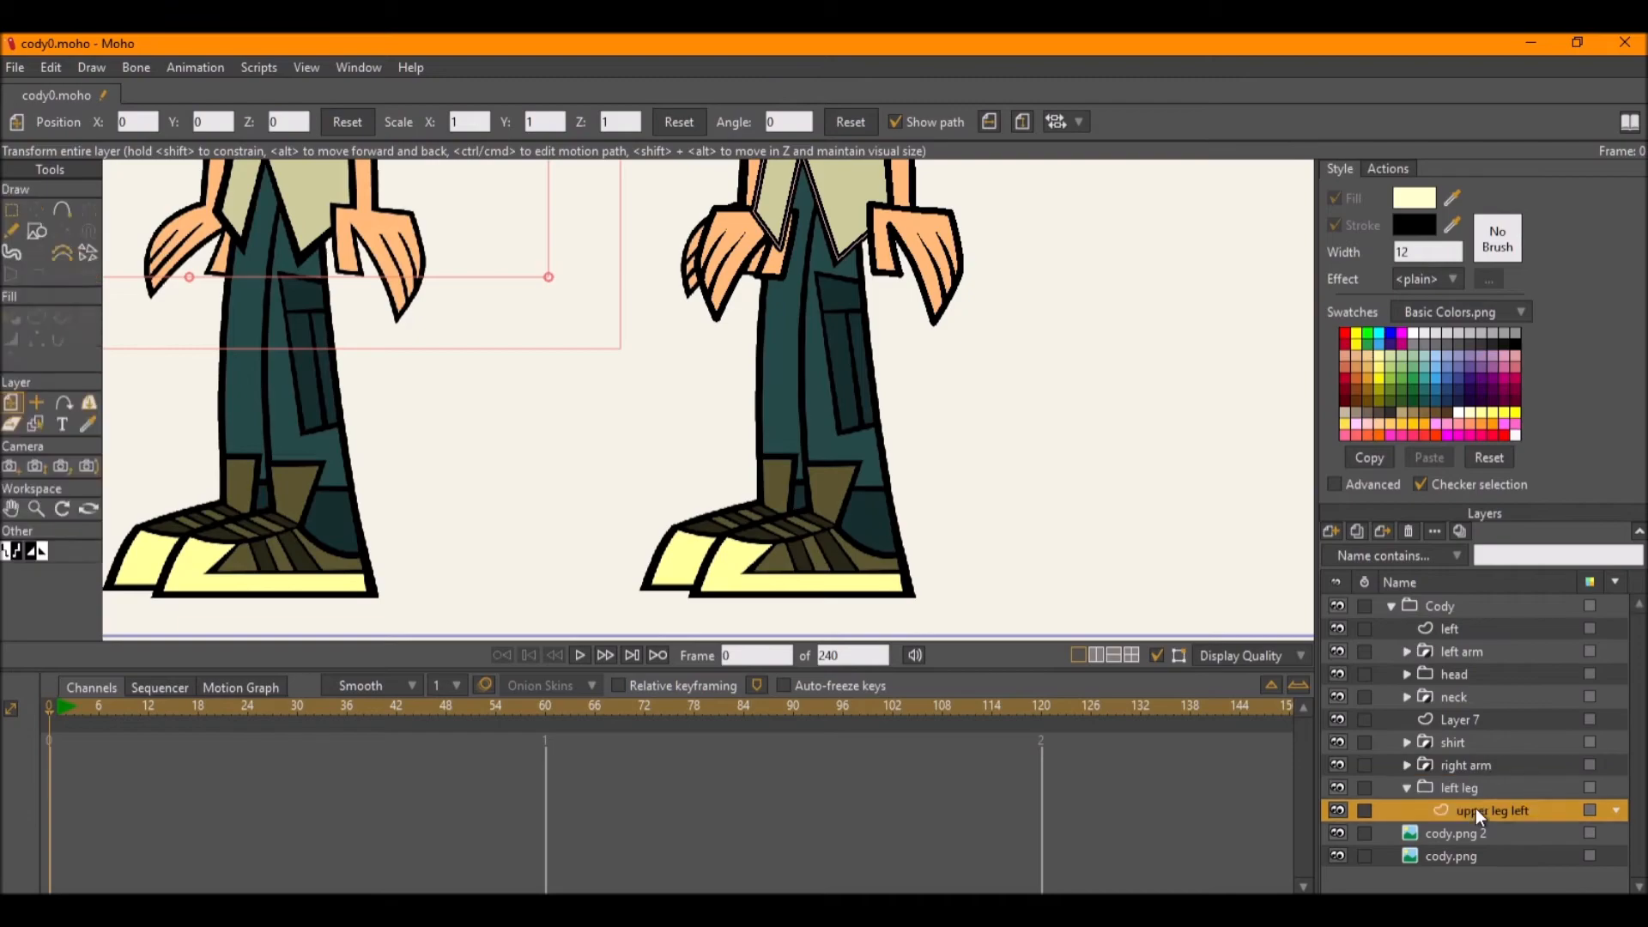
Draw a rectangle over the reference's left leg, from shirt to shoe sole, with the fill color sampled from the dark teal trousers.
drag(817, 291, 811, 319)
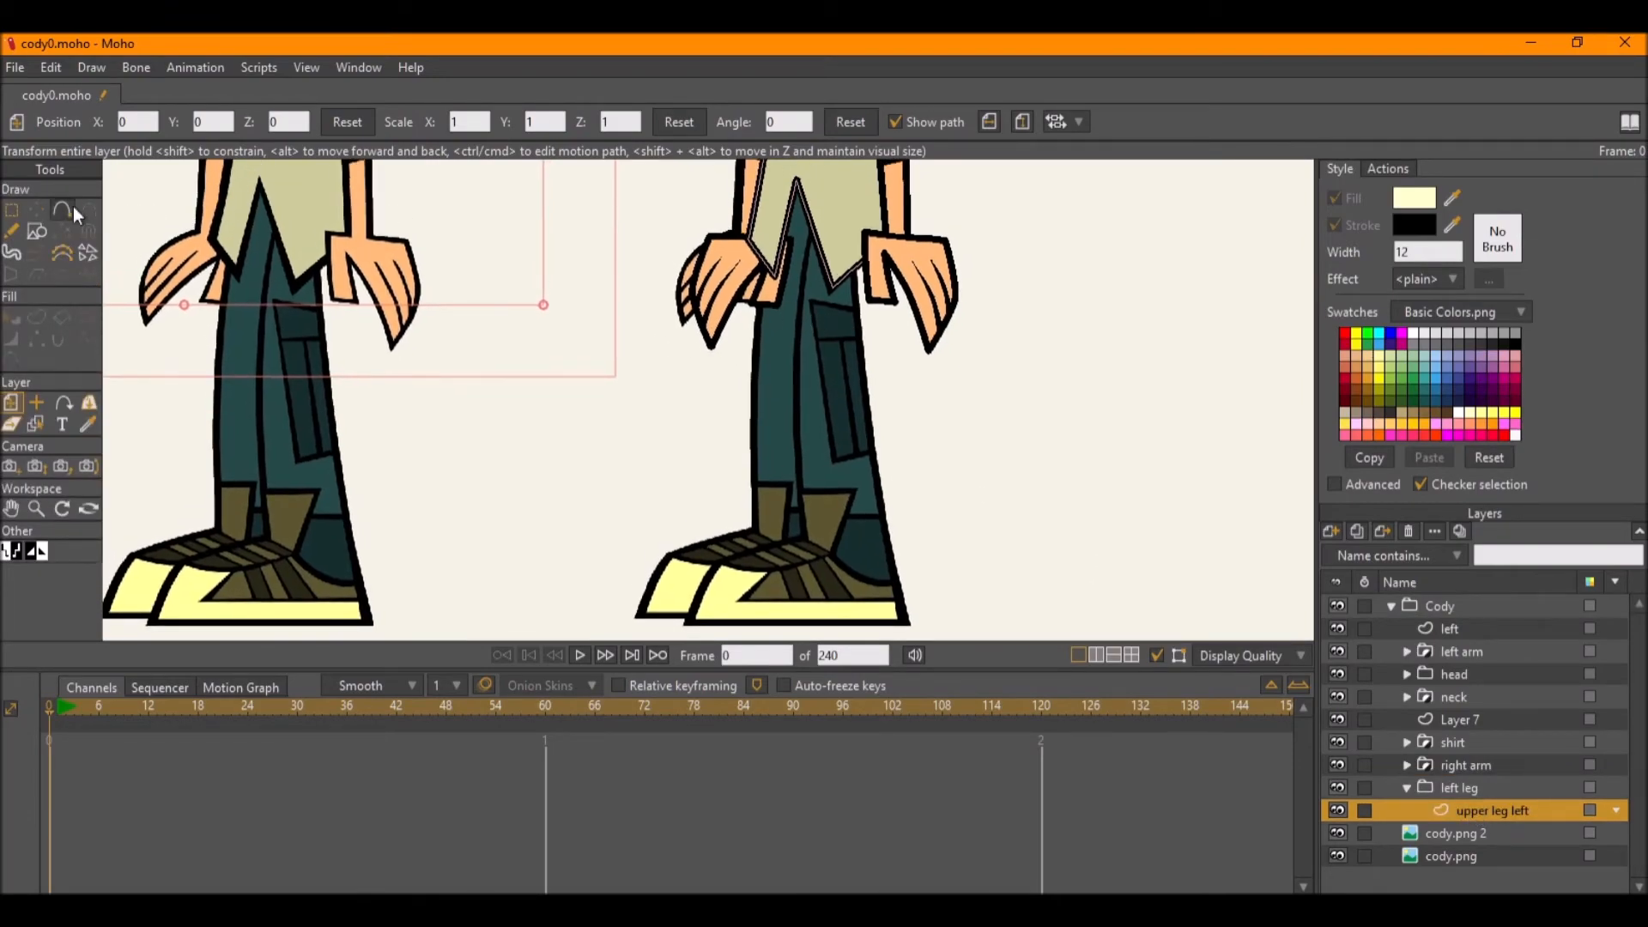
click(36, 231)
click(1453, 197)
click(816, 372)
drag(816, 171, 907, 621)
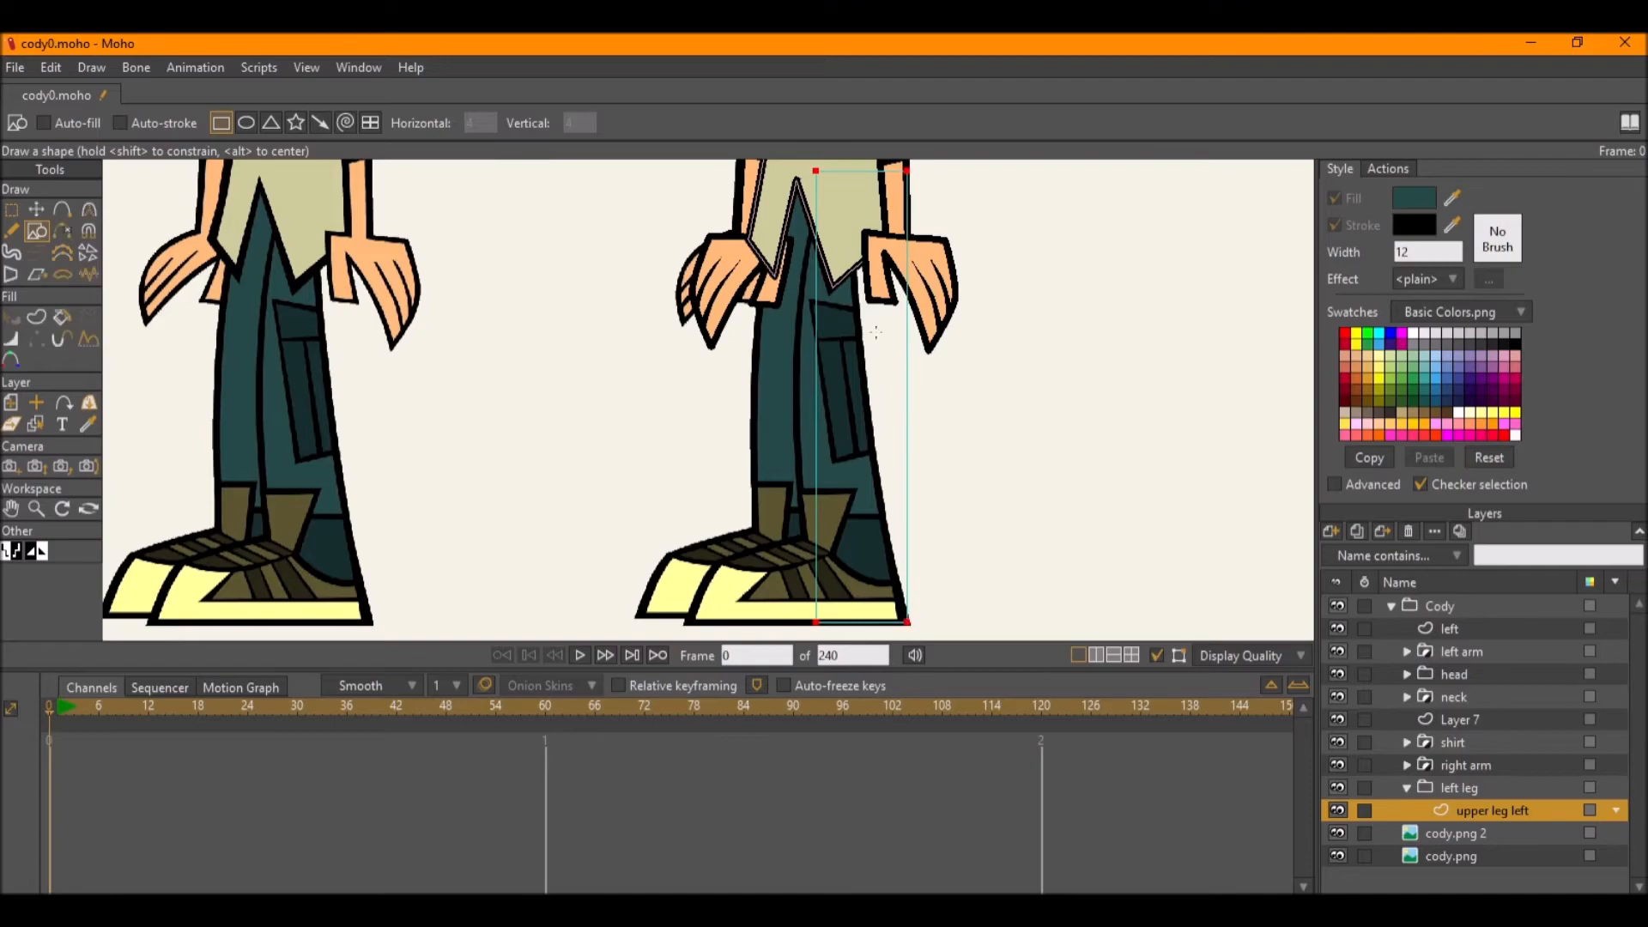
Add a point on each long side of the rectangle, curve the sides to follow the trouser leg, narrow the top, and save.
key(a)
drag(815, 443, 797, 408)
key(t)
drag(907, 172, 862, 174)
key(a)
drag(881, 382, 1635, 673)
key(c)
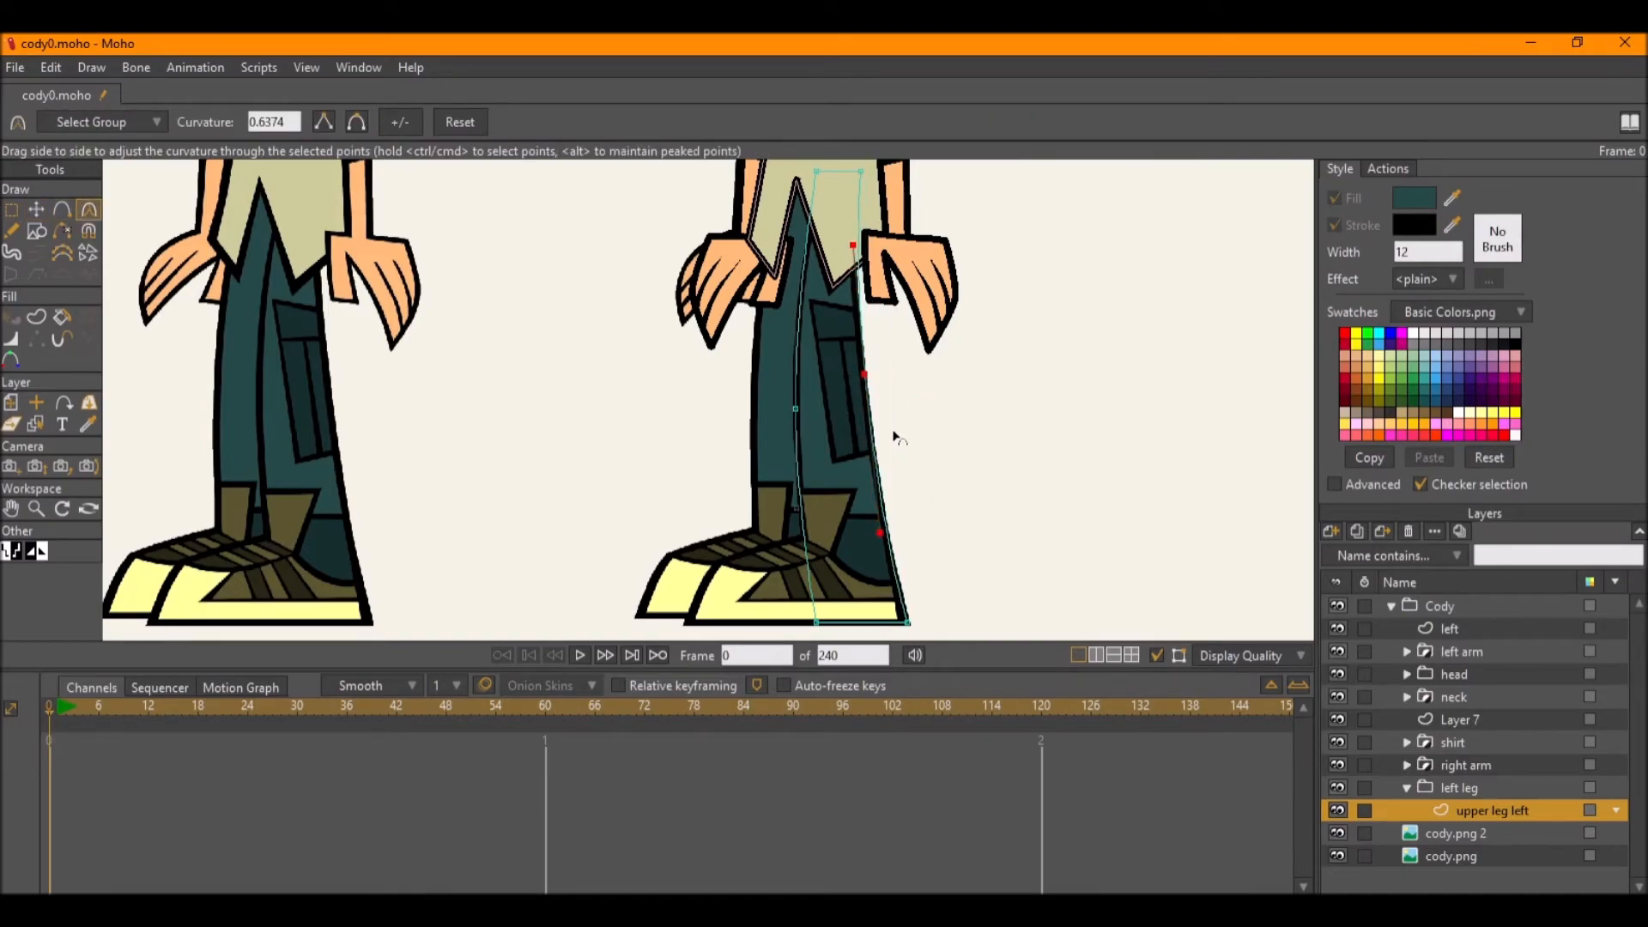
key(t)
drag(861, 171, 852, 172)
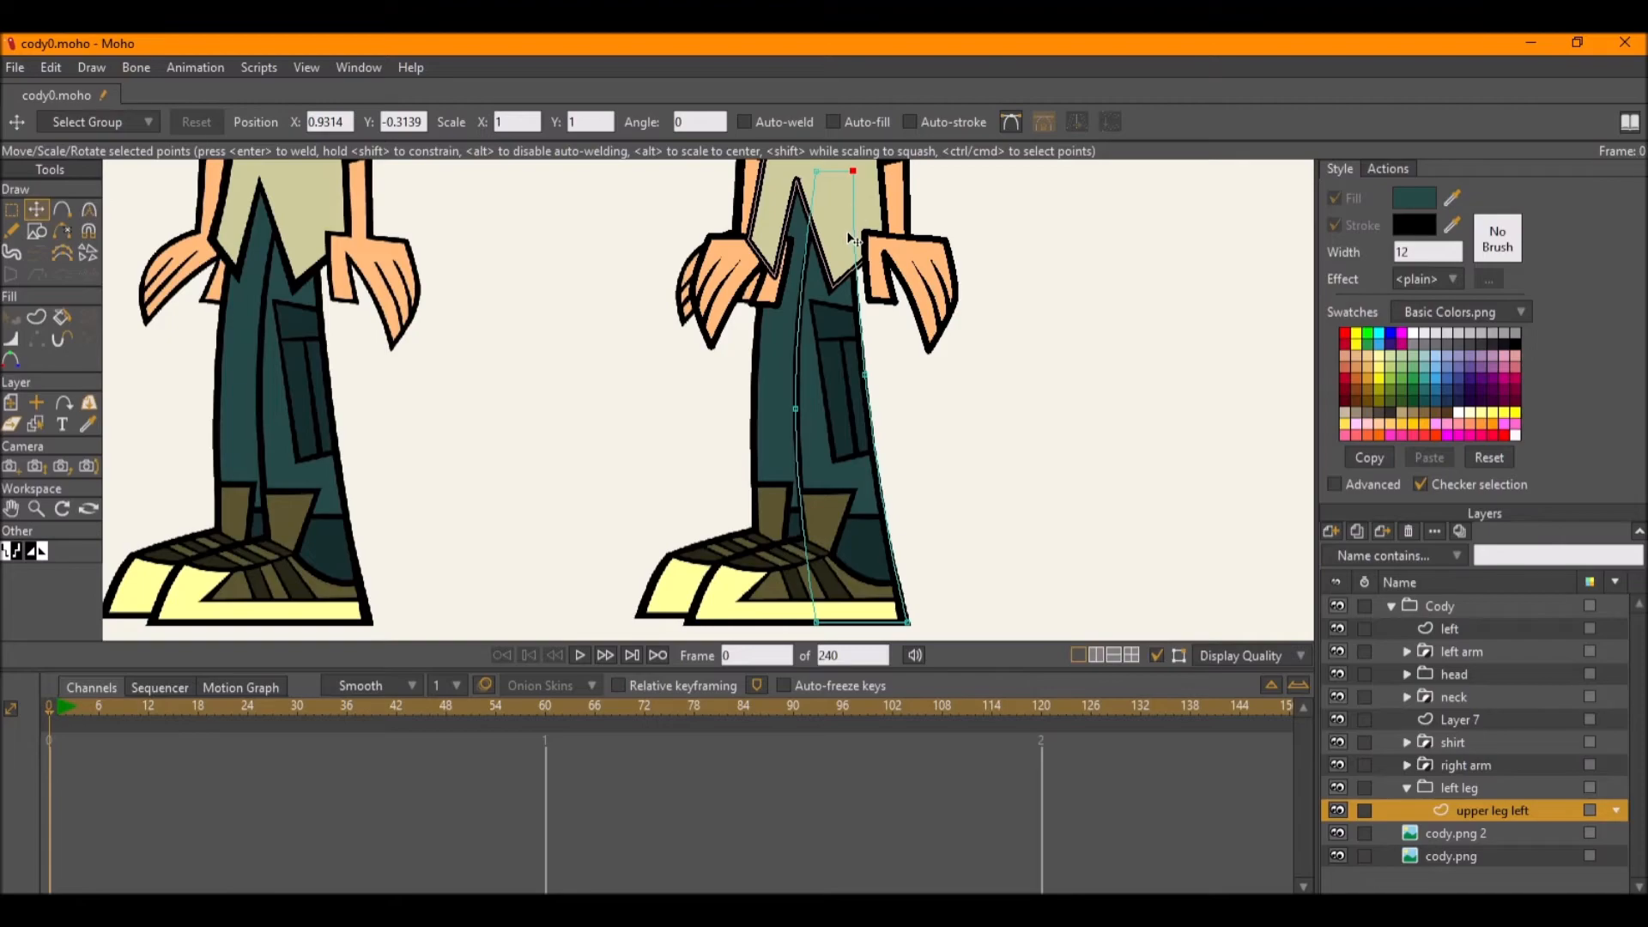
key(ctrl+s)
Delete the lower outer corner point of the leg shape, at the heel of the shoe.
scroll(861, 515, up, 1)
drag(807, 410, 797, 448)
scroll(797, 447, up, 2)
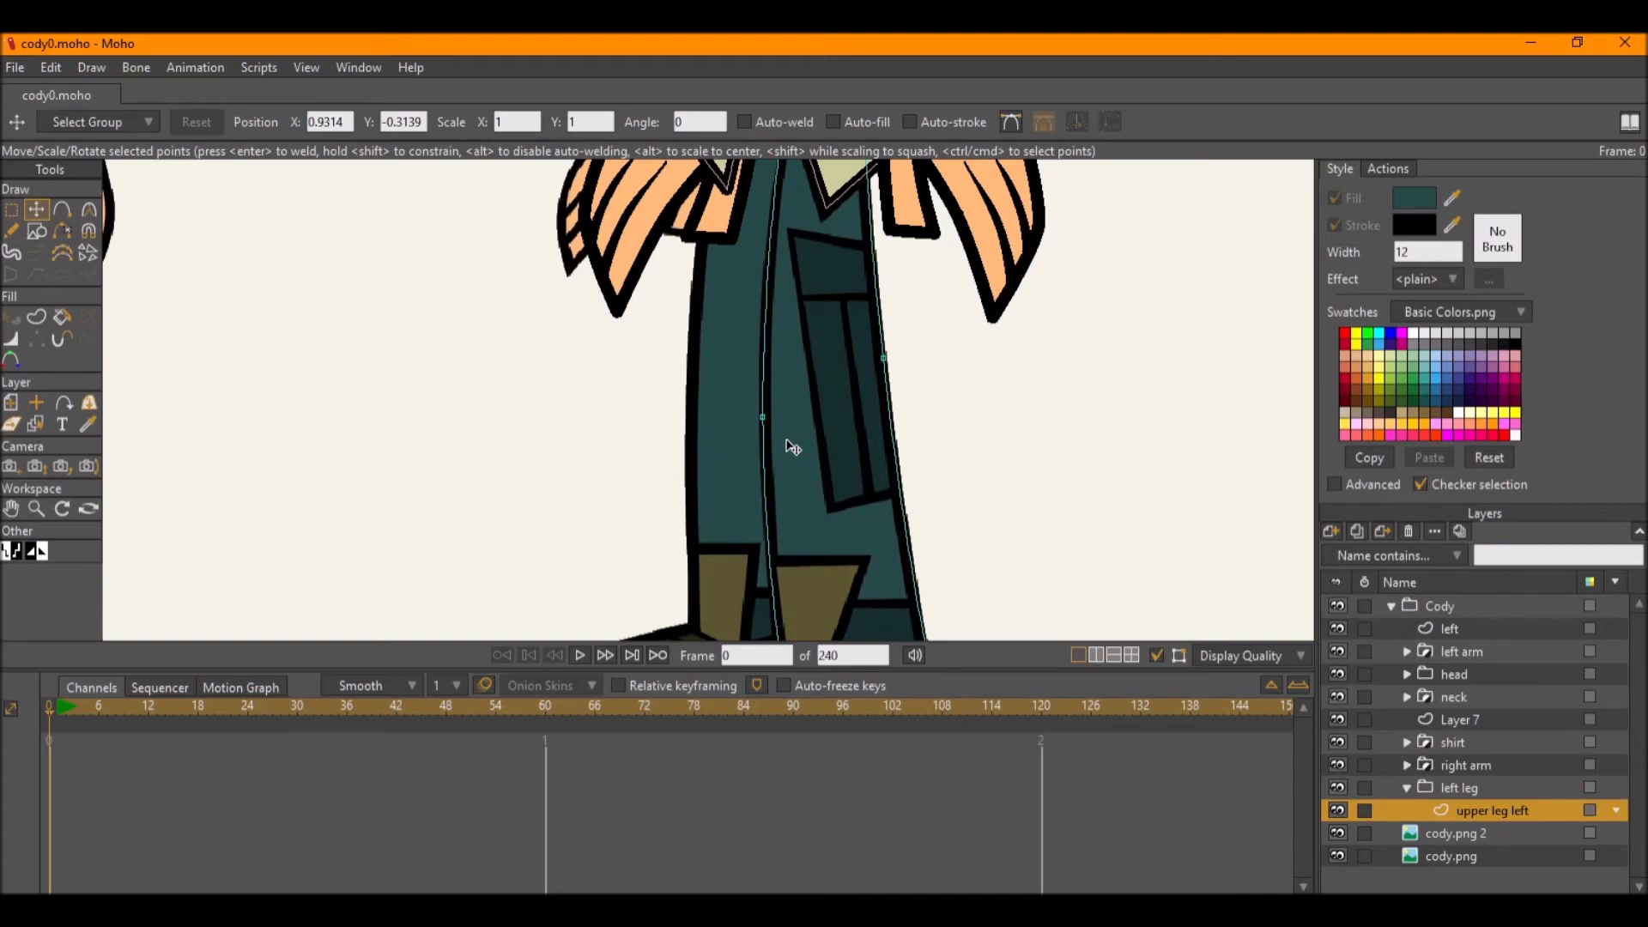
scroll(736, 393, down, 3)
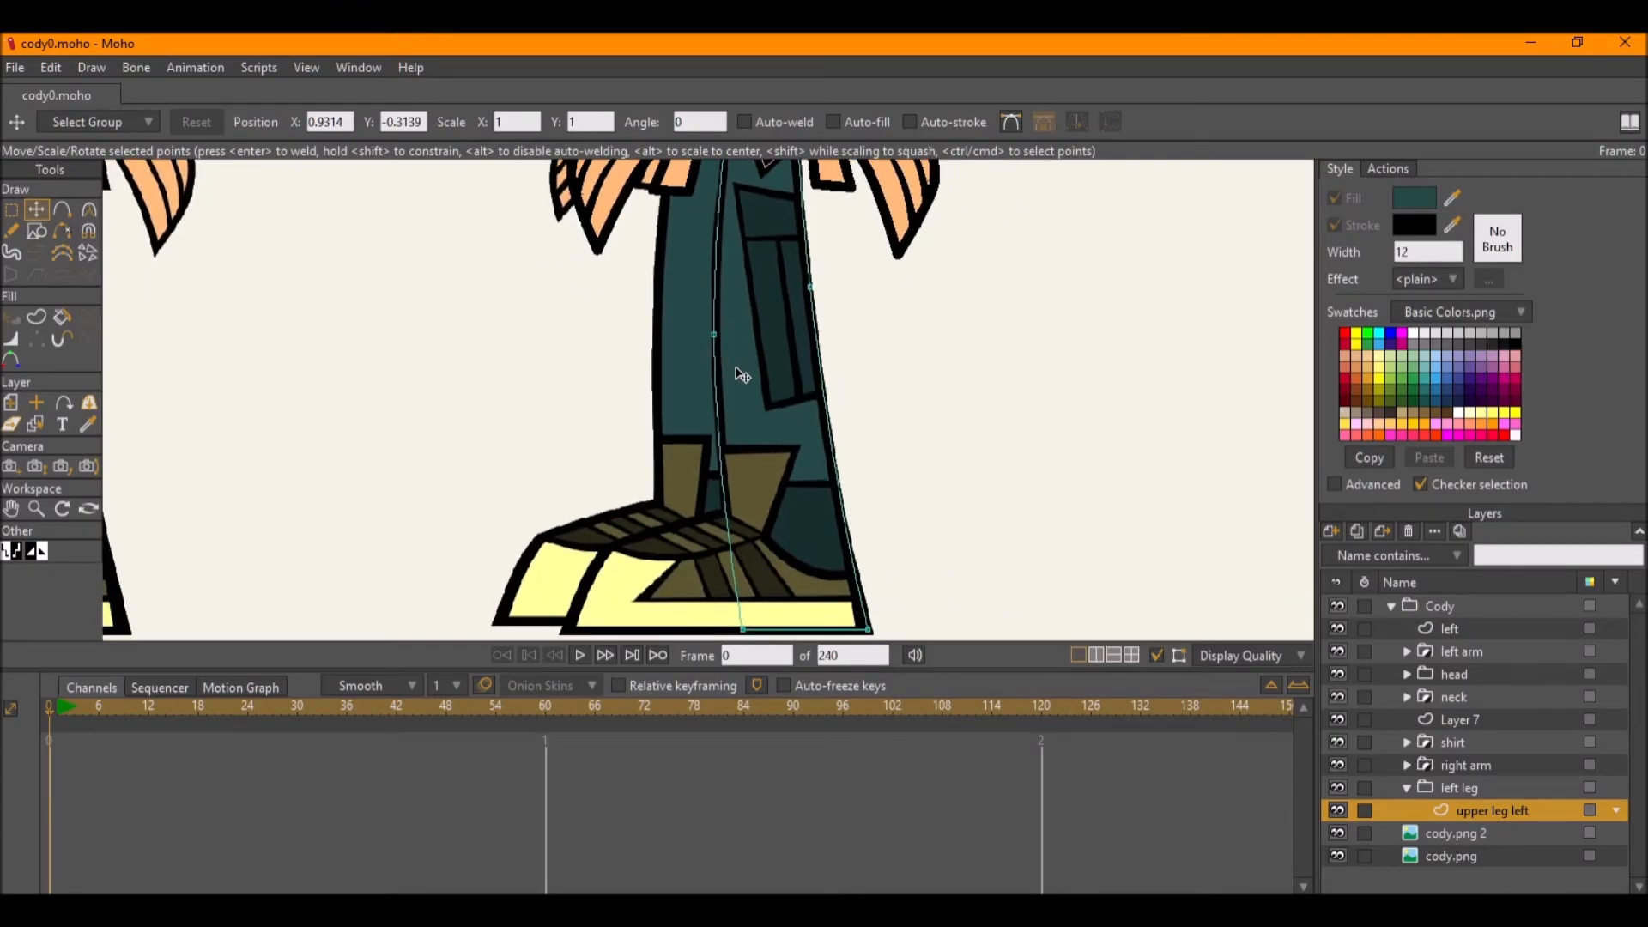
scroll(740, 371, down, 2)
key(g)
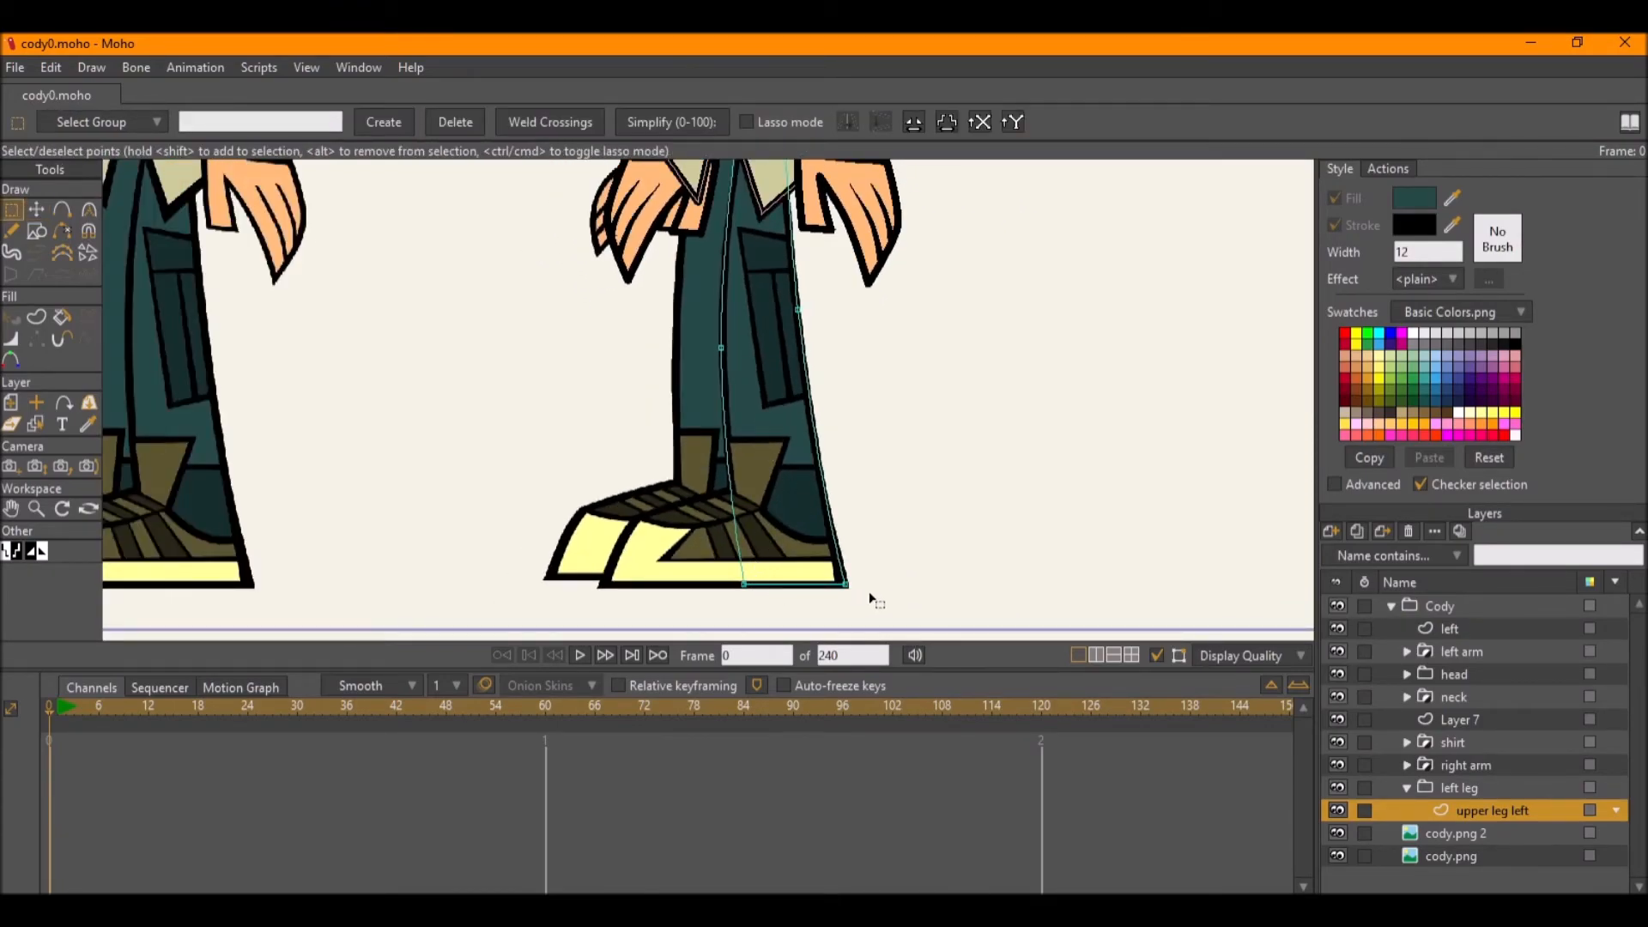
key(Delete)
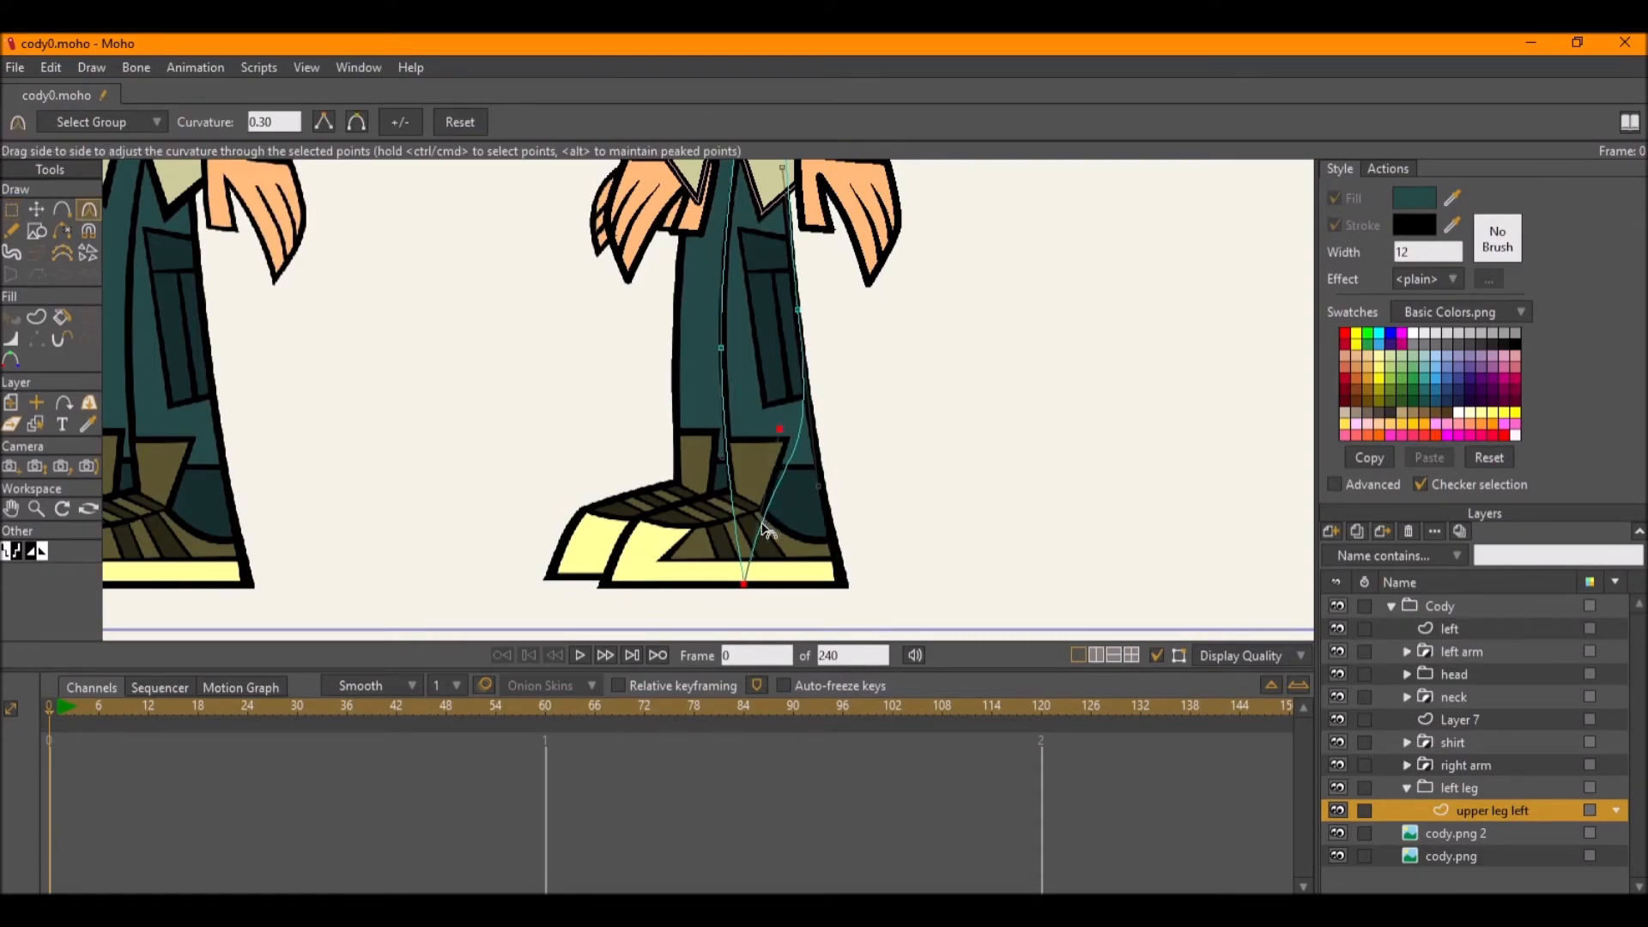
Raise the remaining bottom point to just above the ankle and turn the inner side point into a sharp corner on the trouser line.
key(t)
drag(749, 574, 769, 412)
scroll(722, 345, up, 1)
click(721, 347)
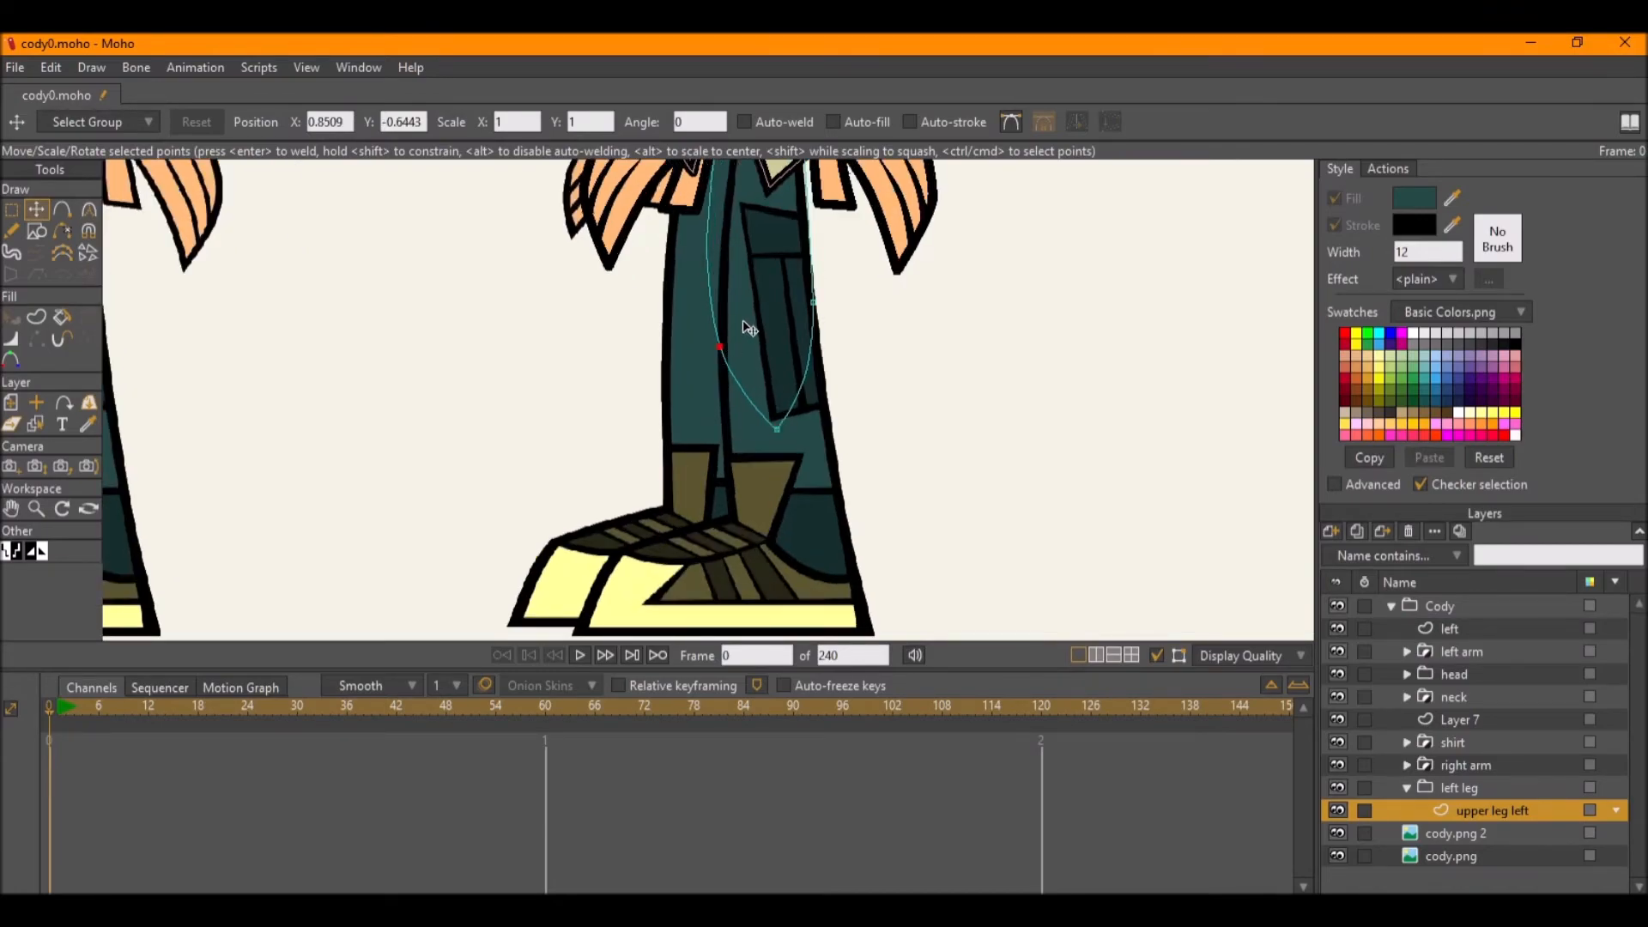
scroll(743, 324, up, 2)
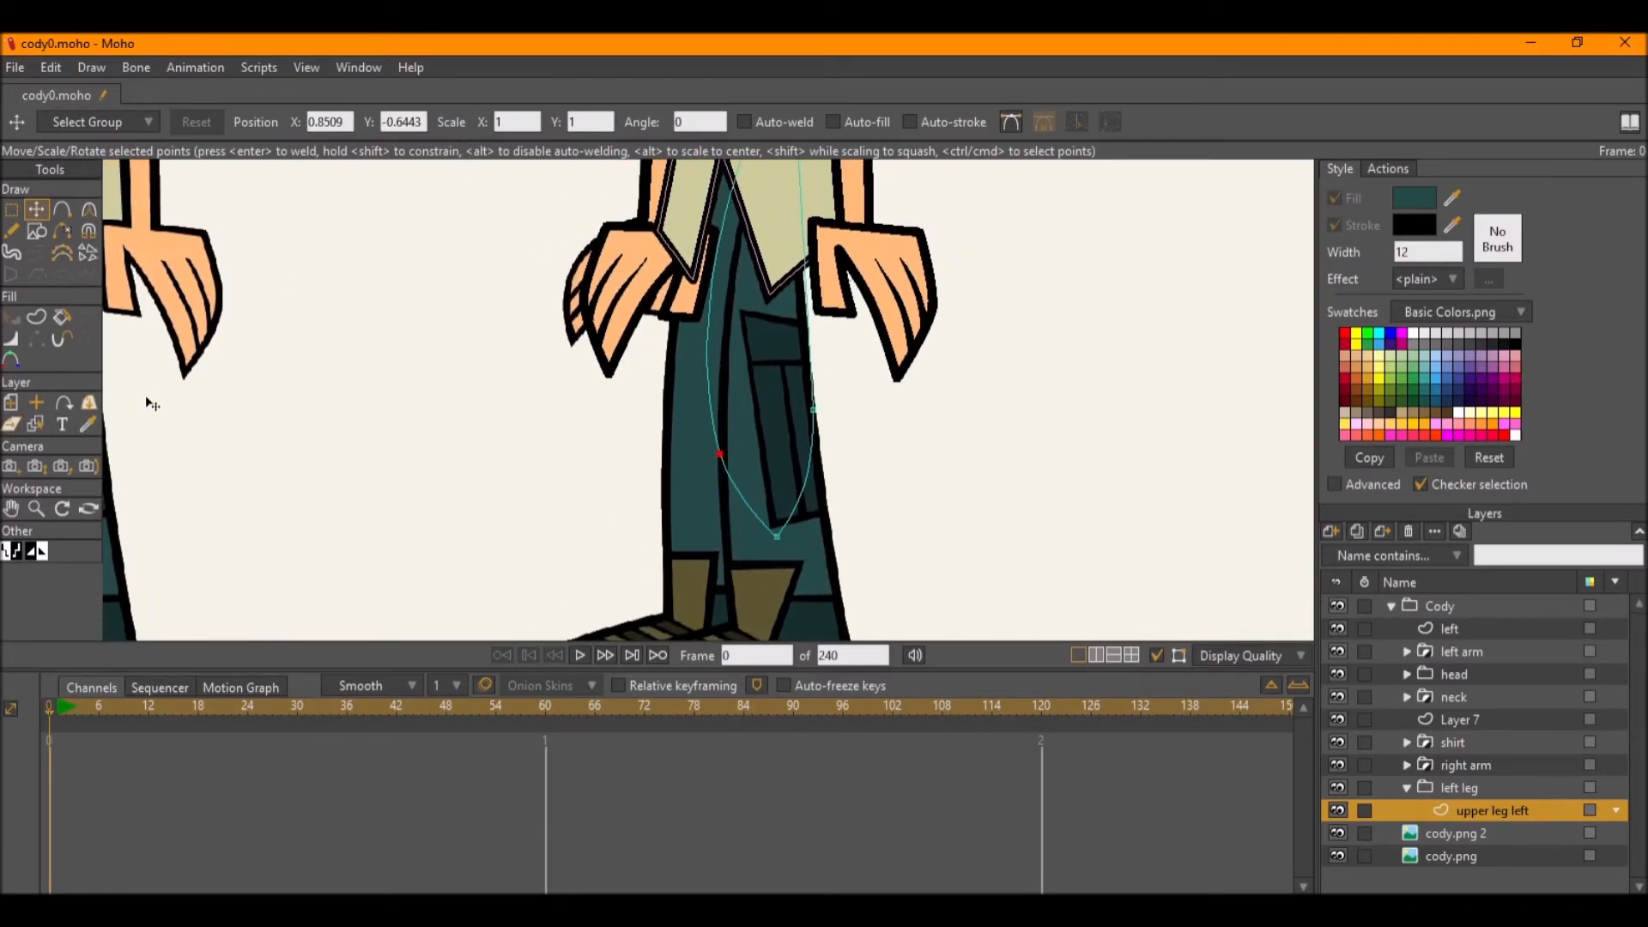
key(c)
click(323, 123)
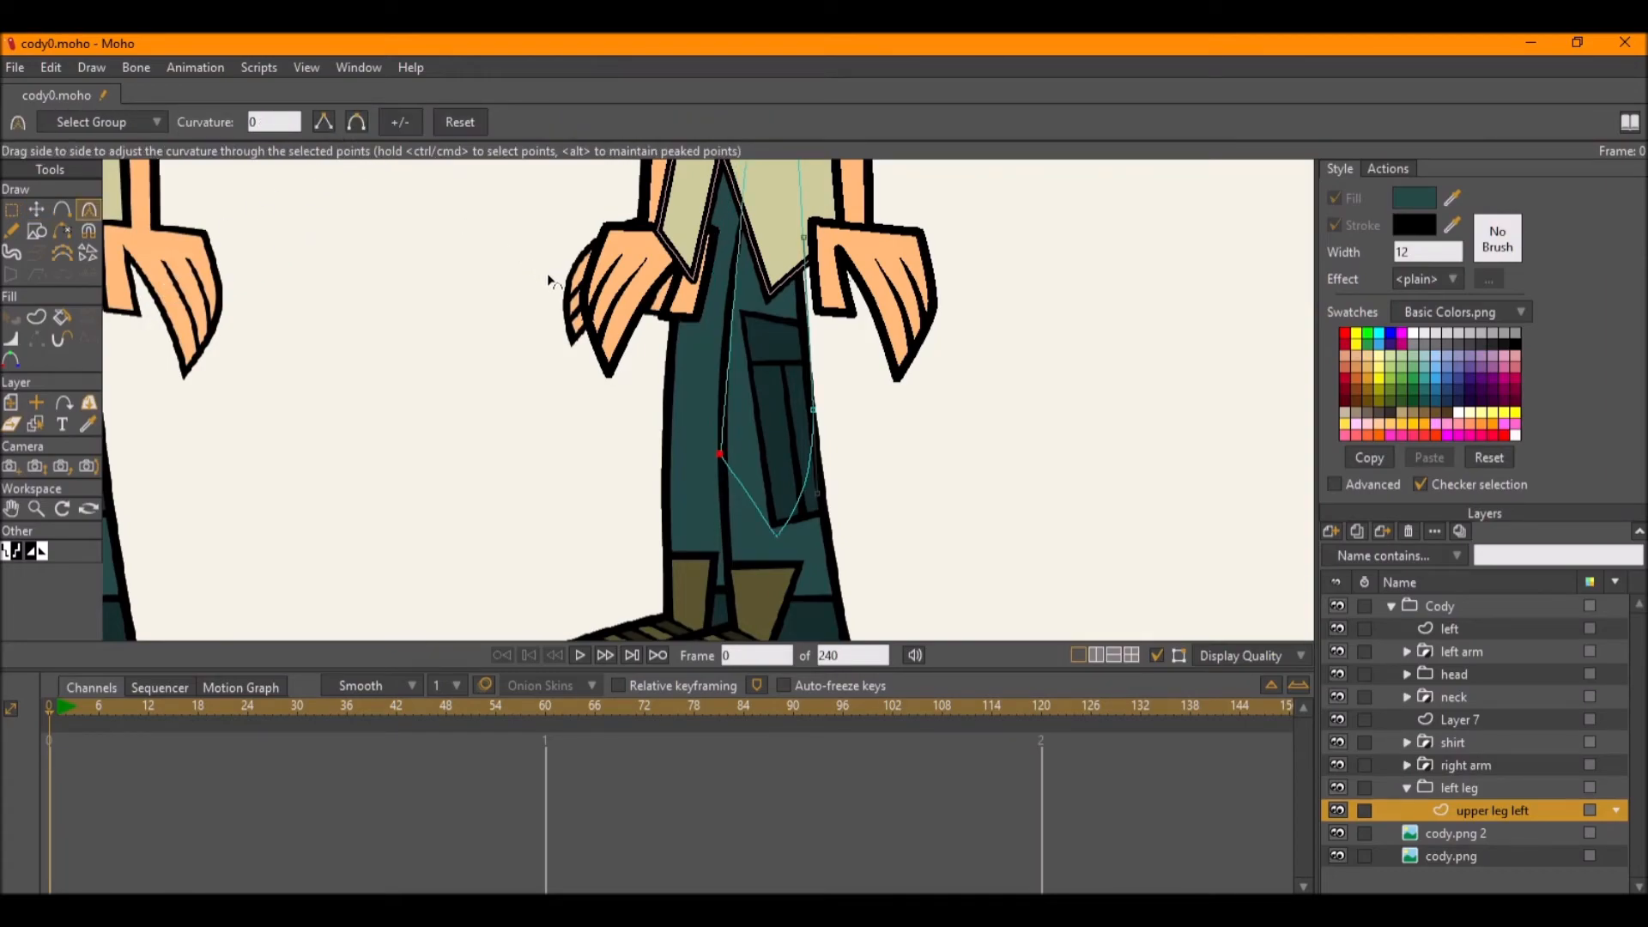
Make the bottom point and the outer side point of the leg shape sharp corners.
scroll(777, 562, up, 3)
drag(774, 501, 772, 471)
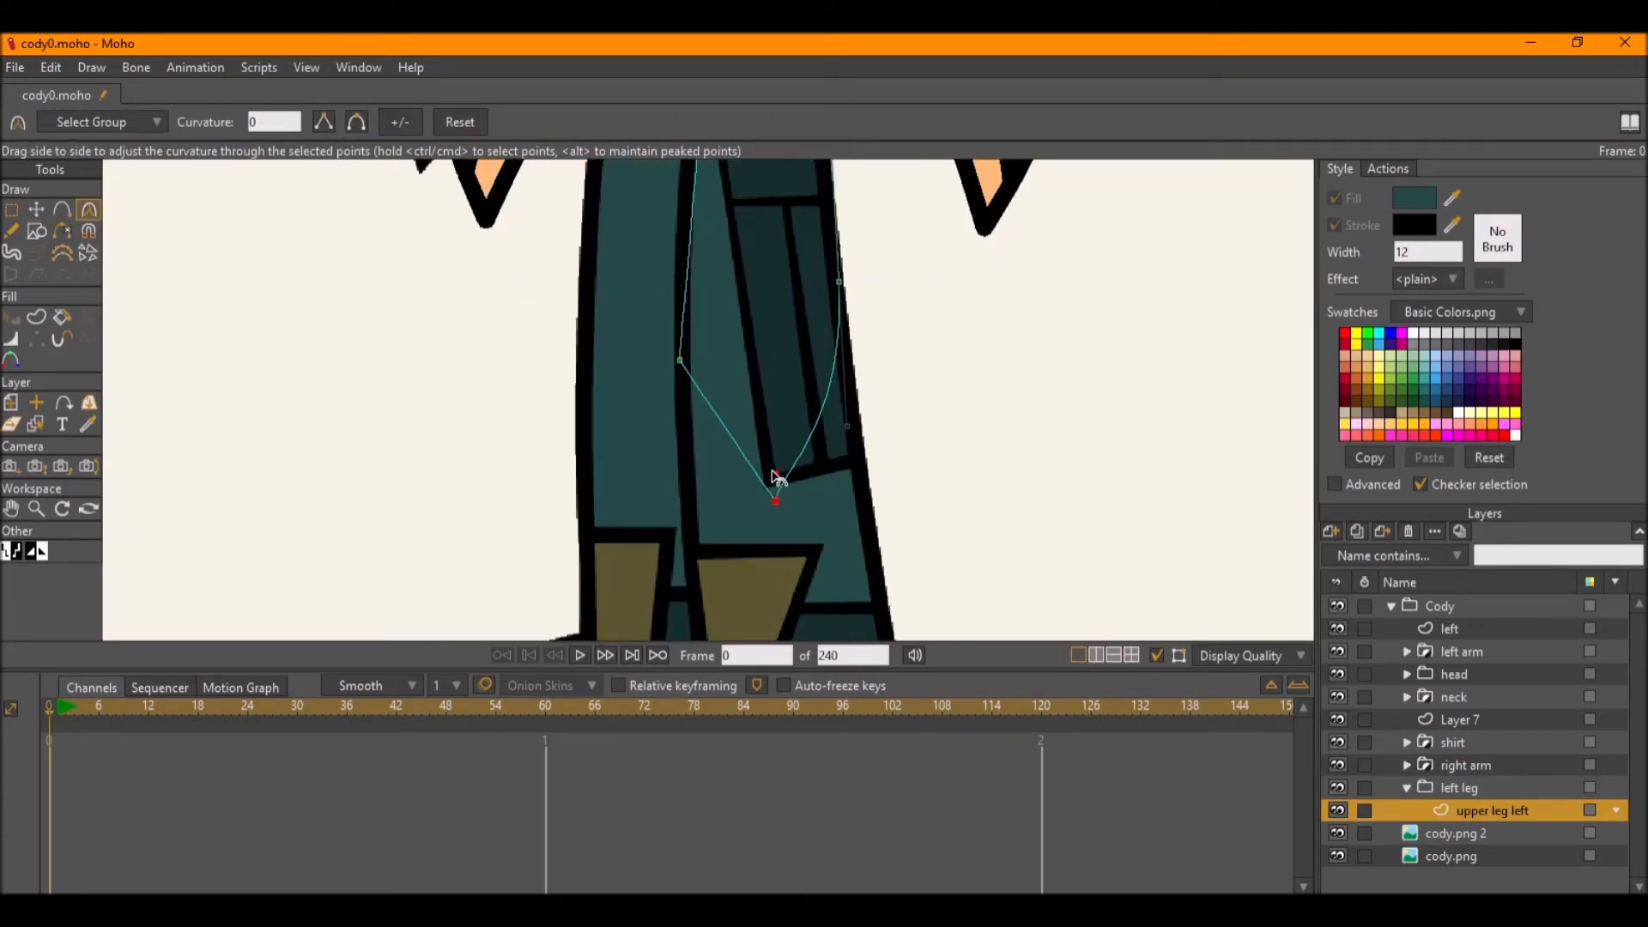
key(t)
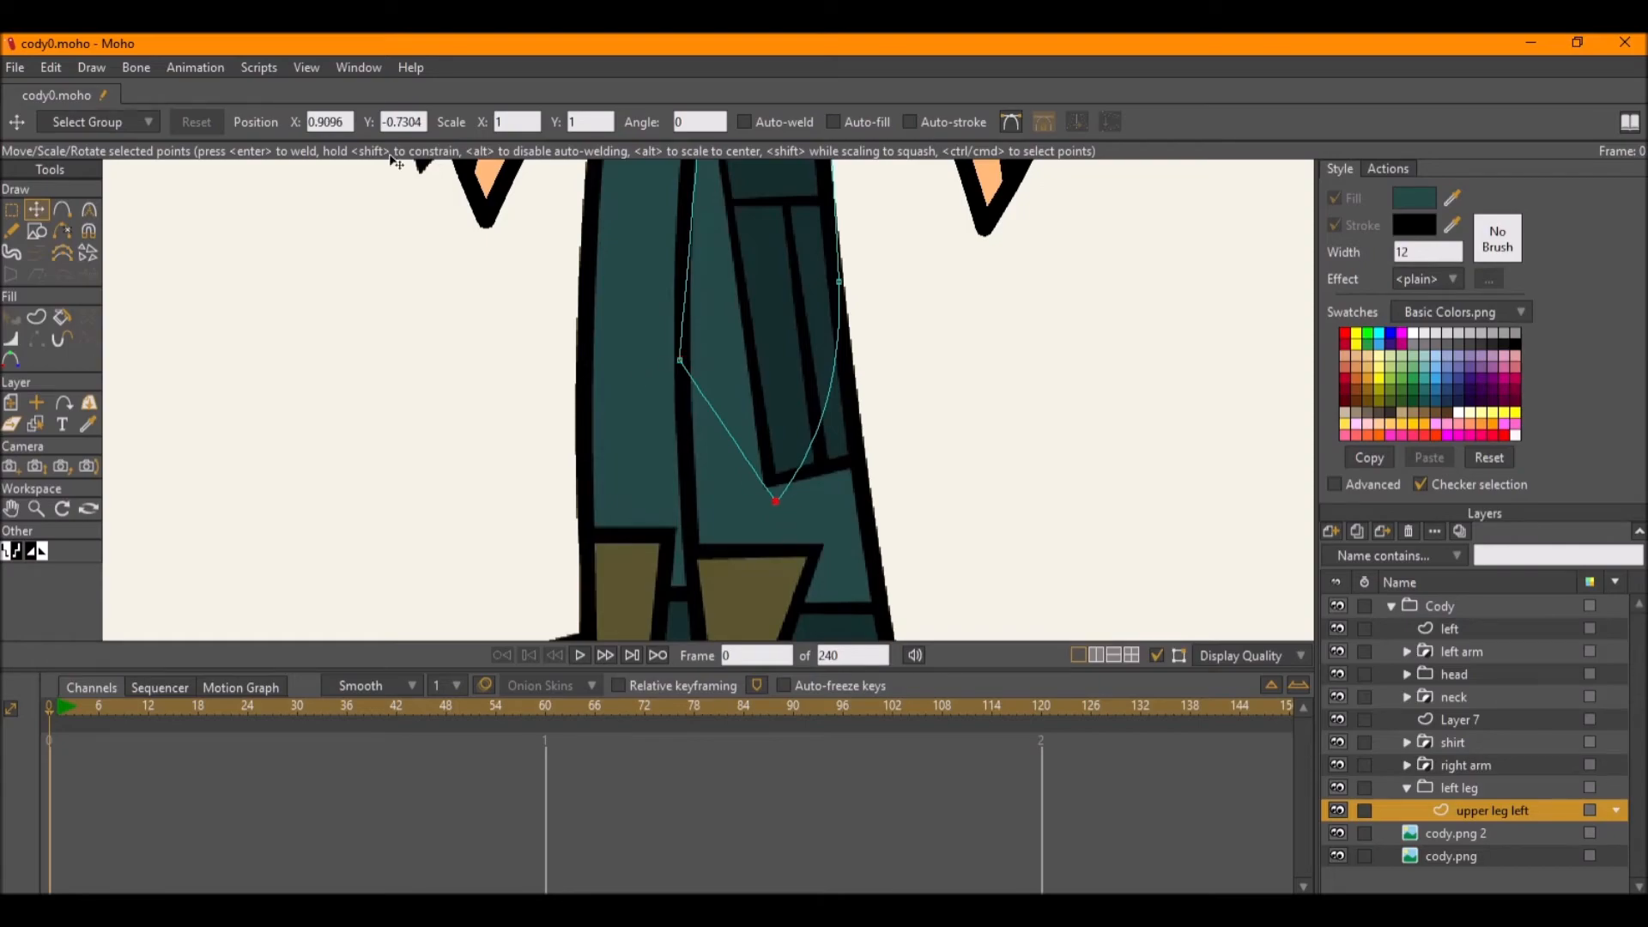
key(c)
click(359, 121)
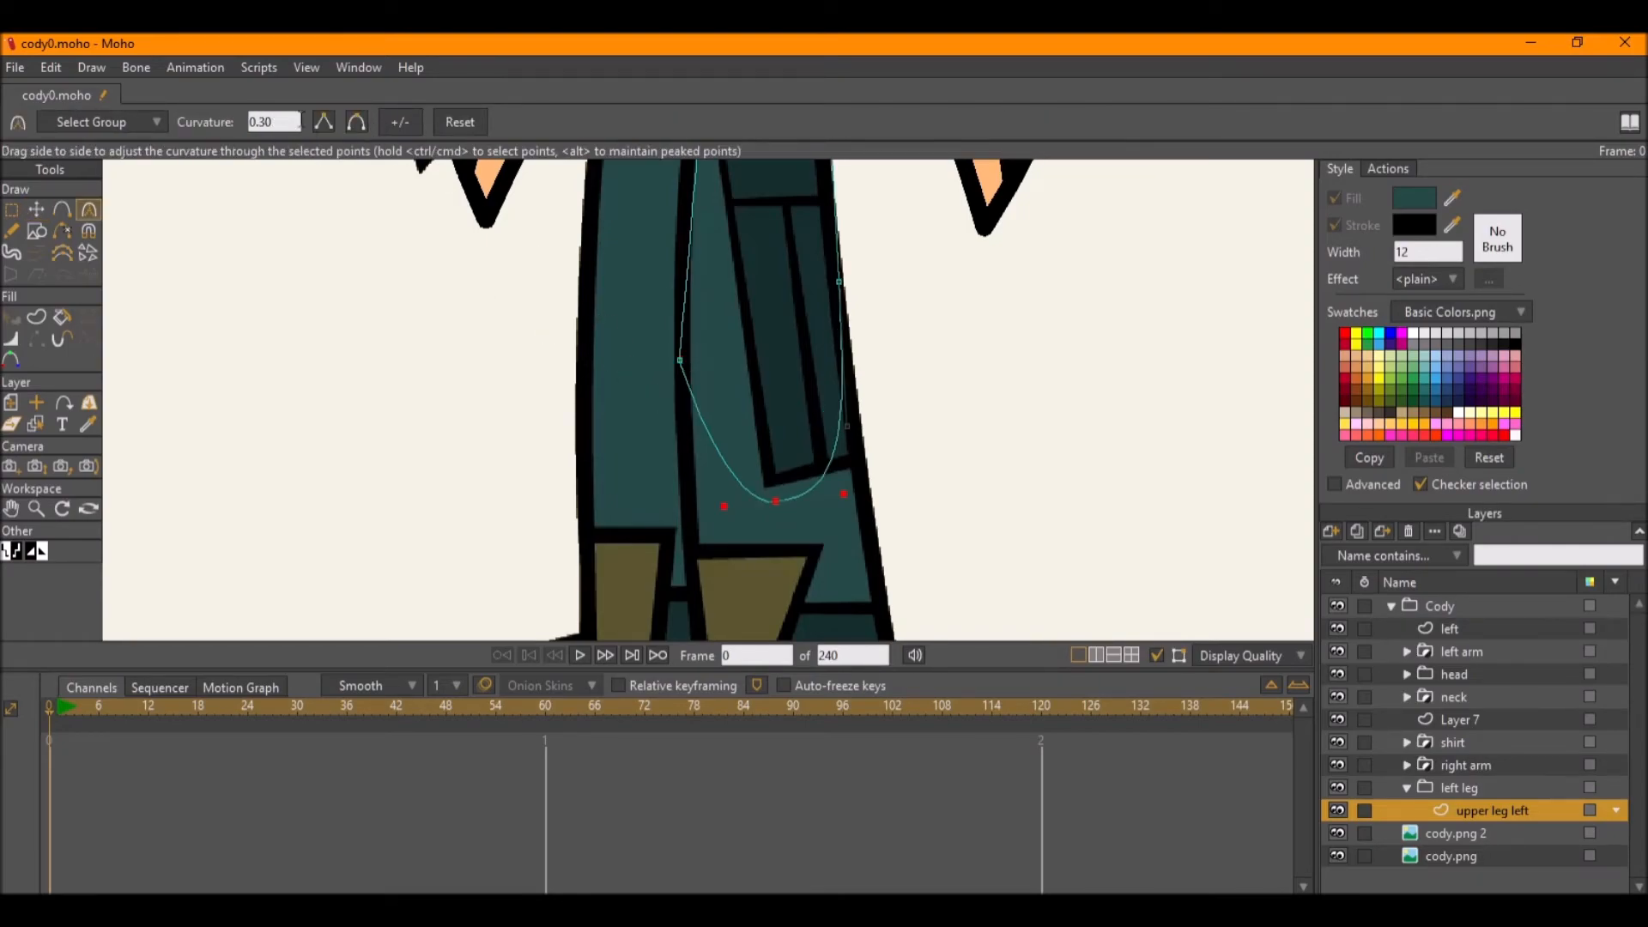
click(323, 121)
key(t)
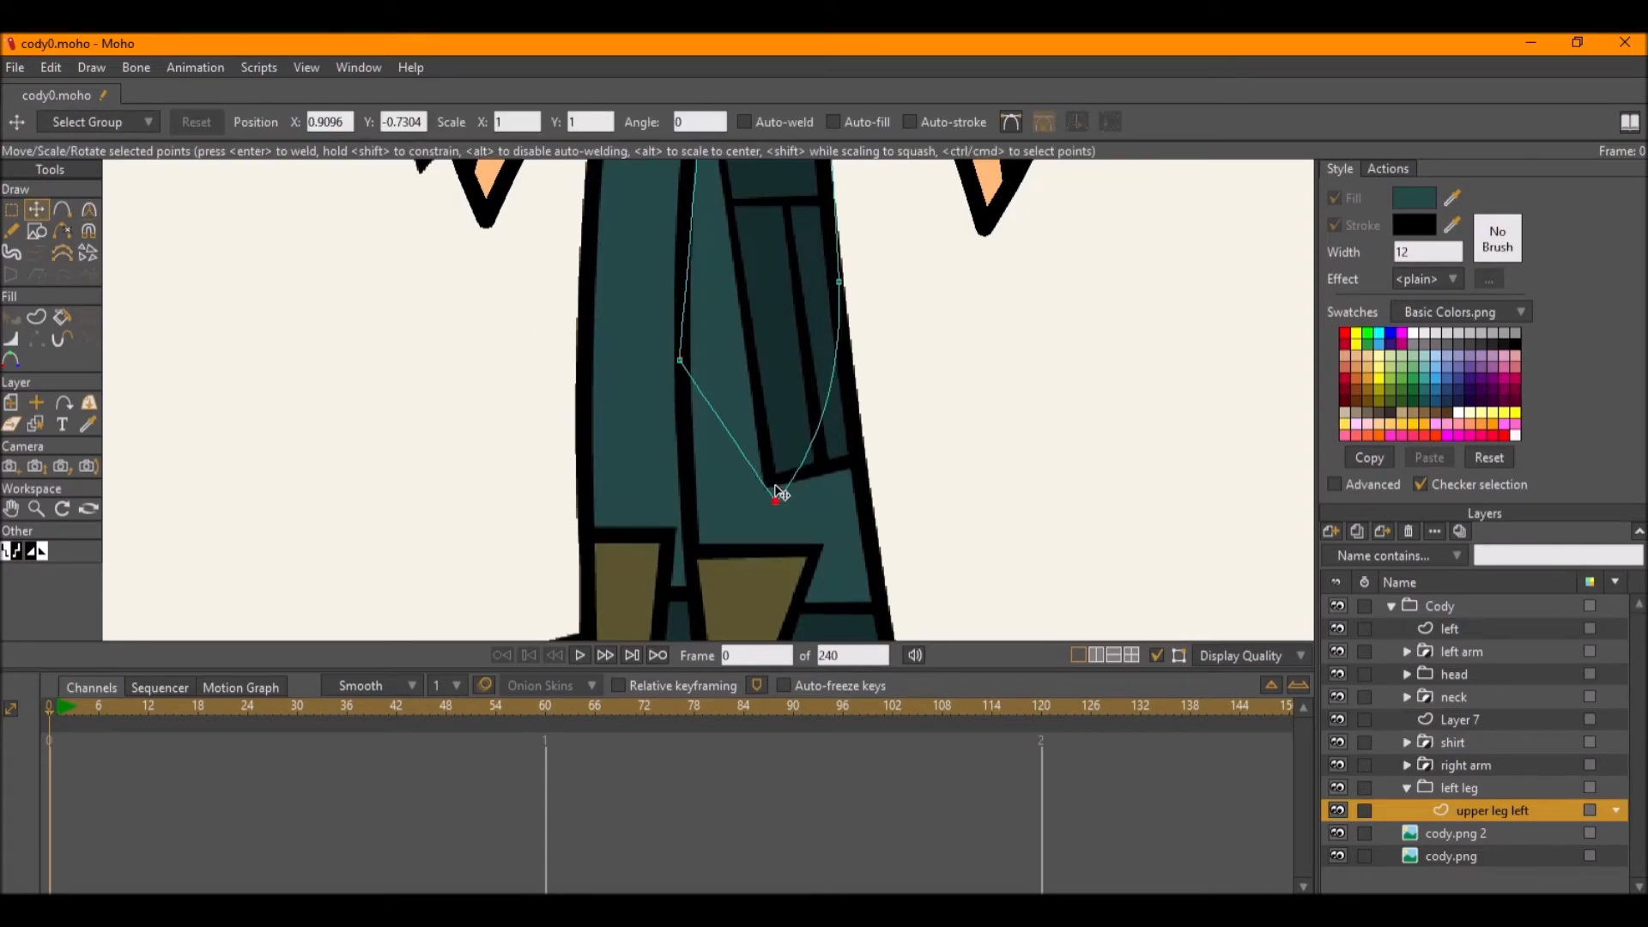
click(841, 283)
key(c)
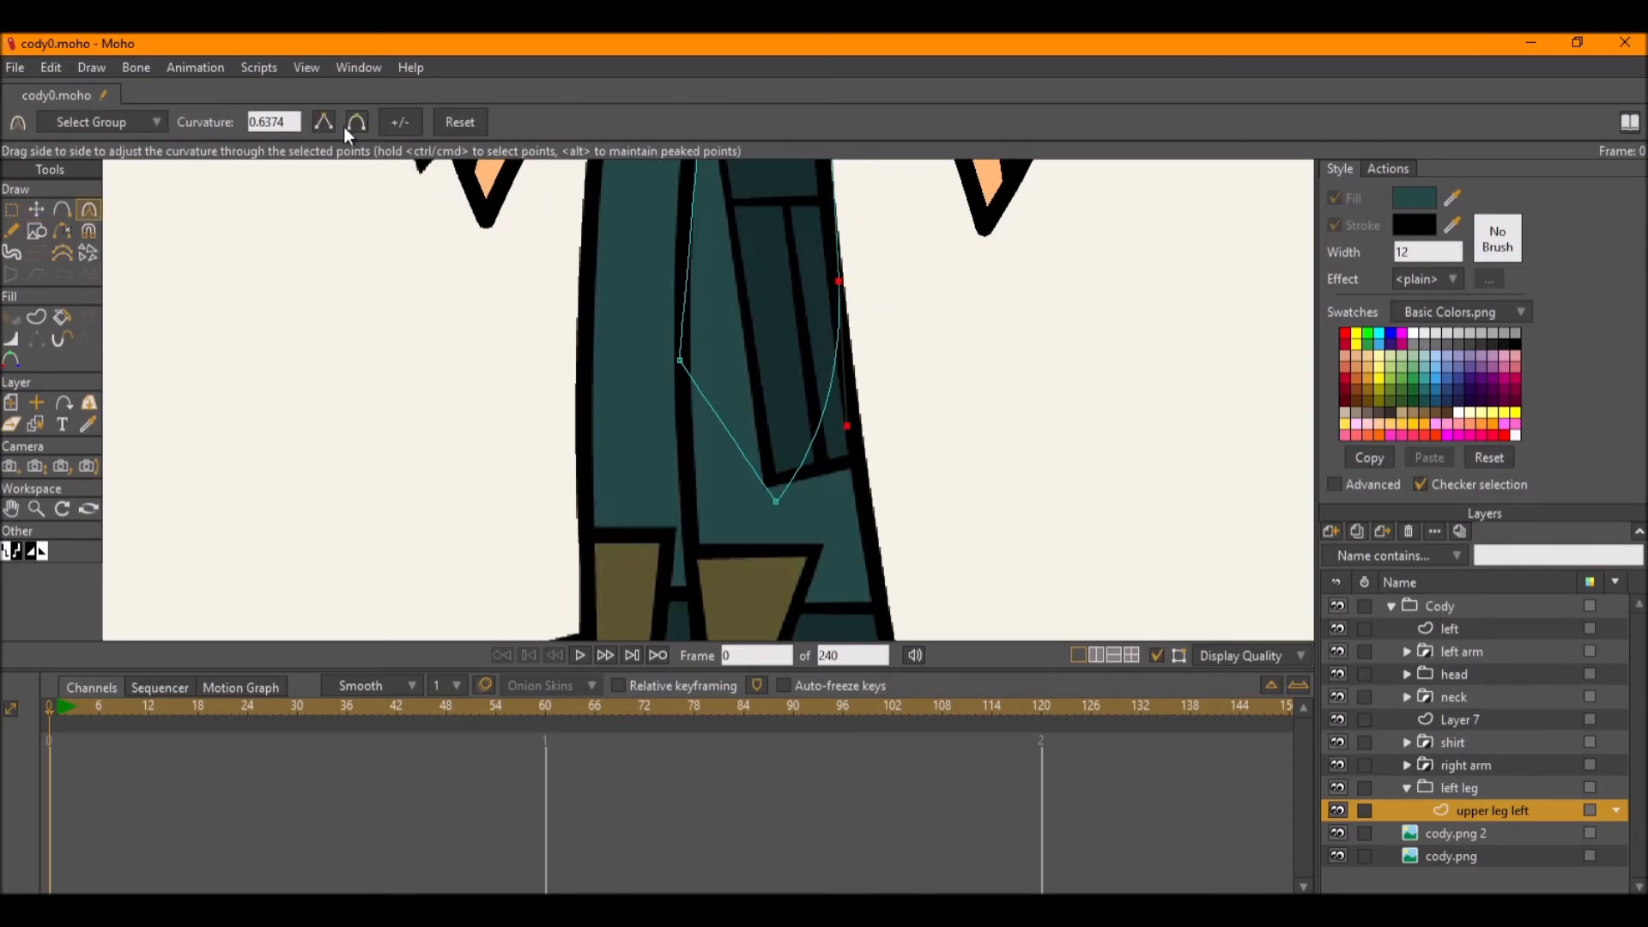
click(333, 126)
Raise the bottom point of the upper leg shape to knee height and smooth it into a curve.
key(t)
drag(777, 502, 773, 404)
scroll(772, 403, down, 2)
scroll(781, 468, up, 1)
drag(781, 468, 1296, 468)
key(c)
scroll(845, 472, up, 2)
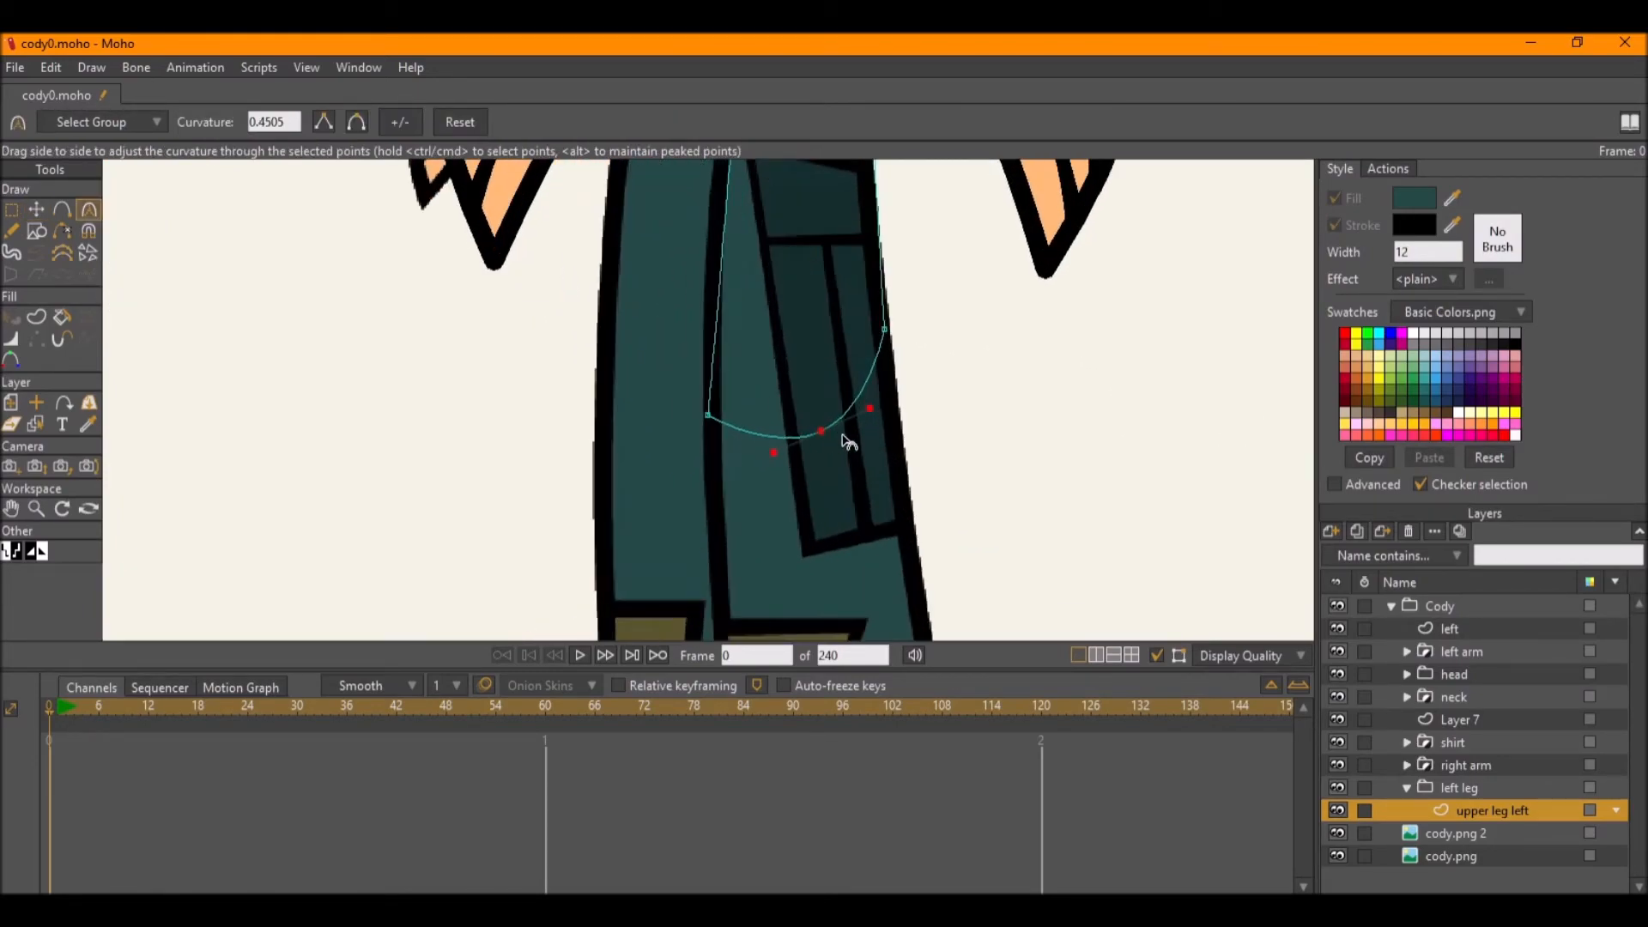
Reposition the bottom point and adjust its curve handles so the upper leg ends in a rounded knee.
drag(867, 414, 876, 443)
drag(770, 429, 812, 457)
key(t)
key(c)
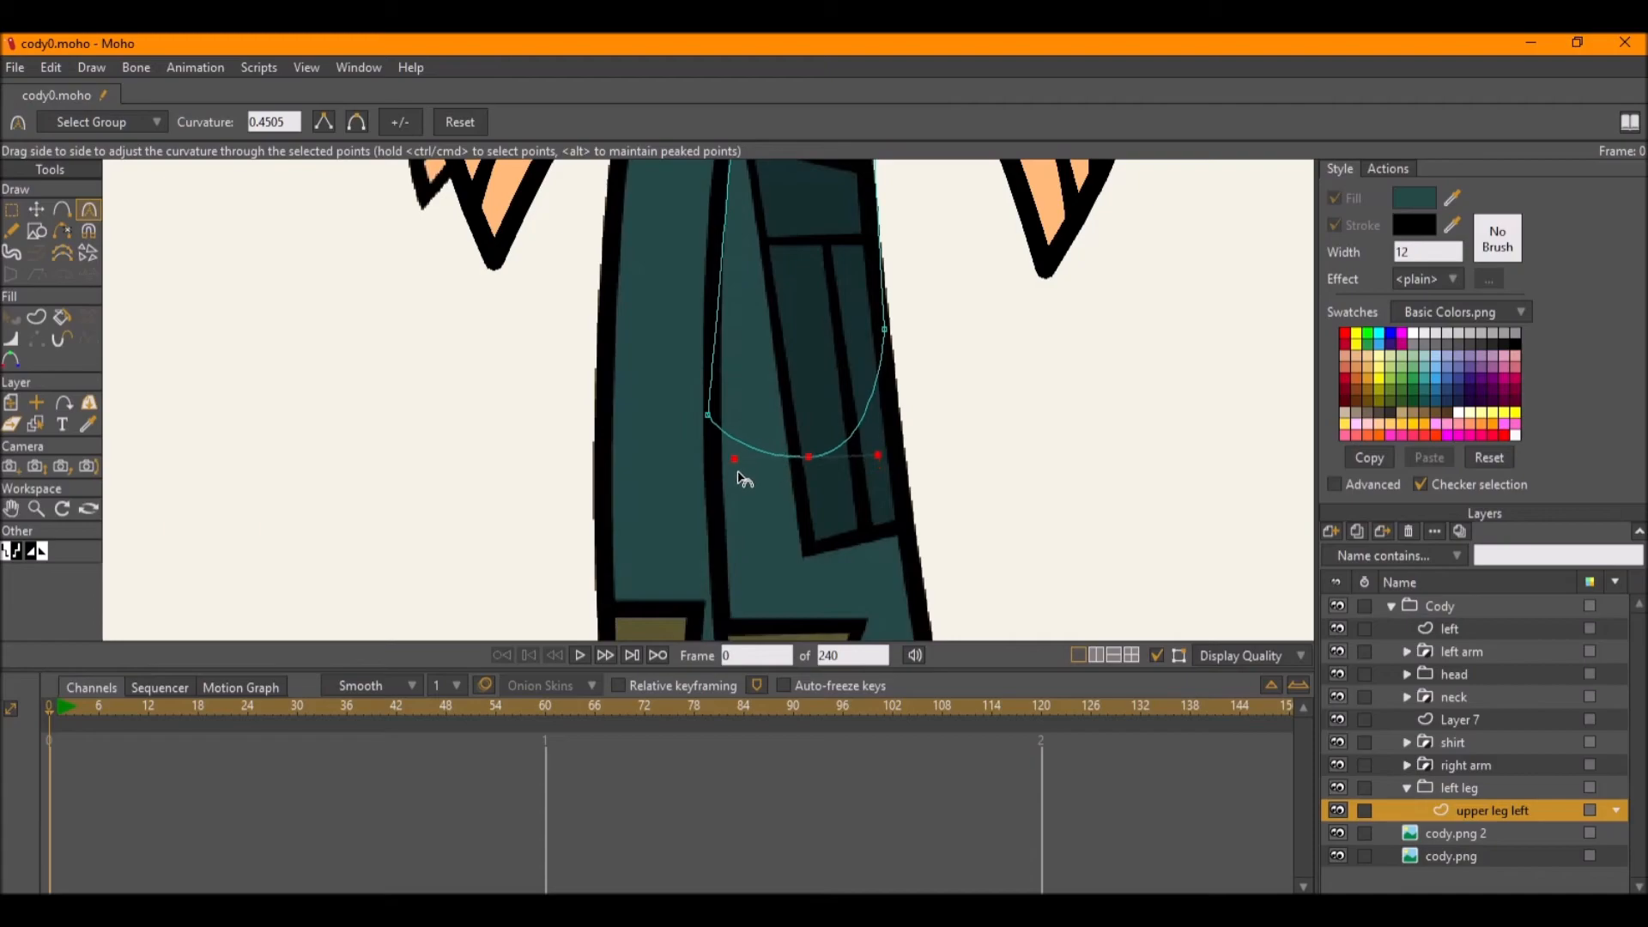
drag(875, 457, 890, 460)
drag(767, 398, 759, 510)
Add a point on the inner side of the upper leg along the trouser line and refine the knee curve.
key(a)
drag(716, 353, 811, 342)
key(c)
scroll(896, 420, down, 4)
scroll(806, 362, up, 3)
key(t)
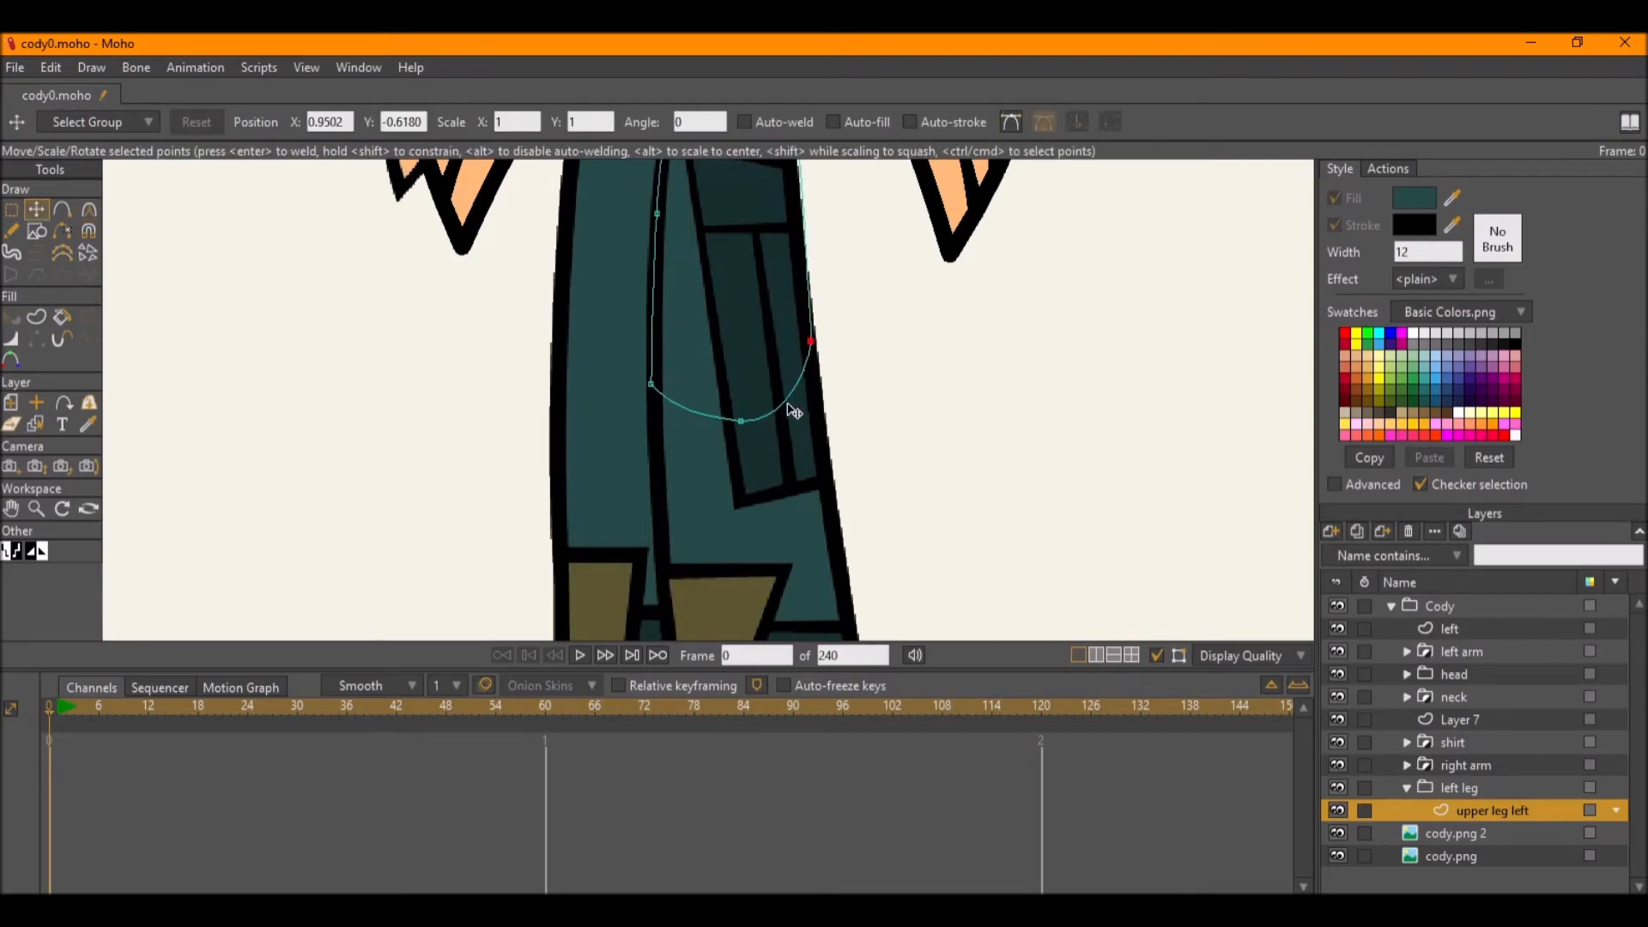
key(c)
drag(797, 427, 761, 438)
Lower the outer knee point along the trouser line, even out the bottom curve, and save the file.
scroll(790, 444, down, 2)
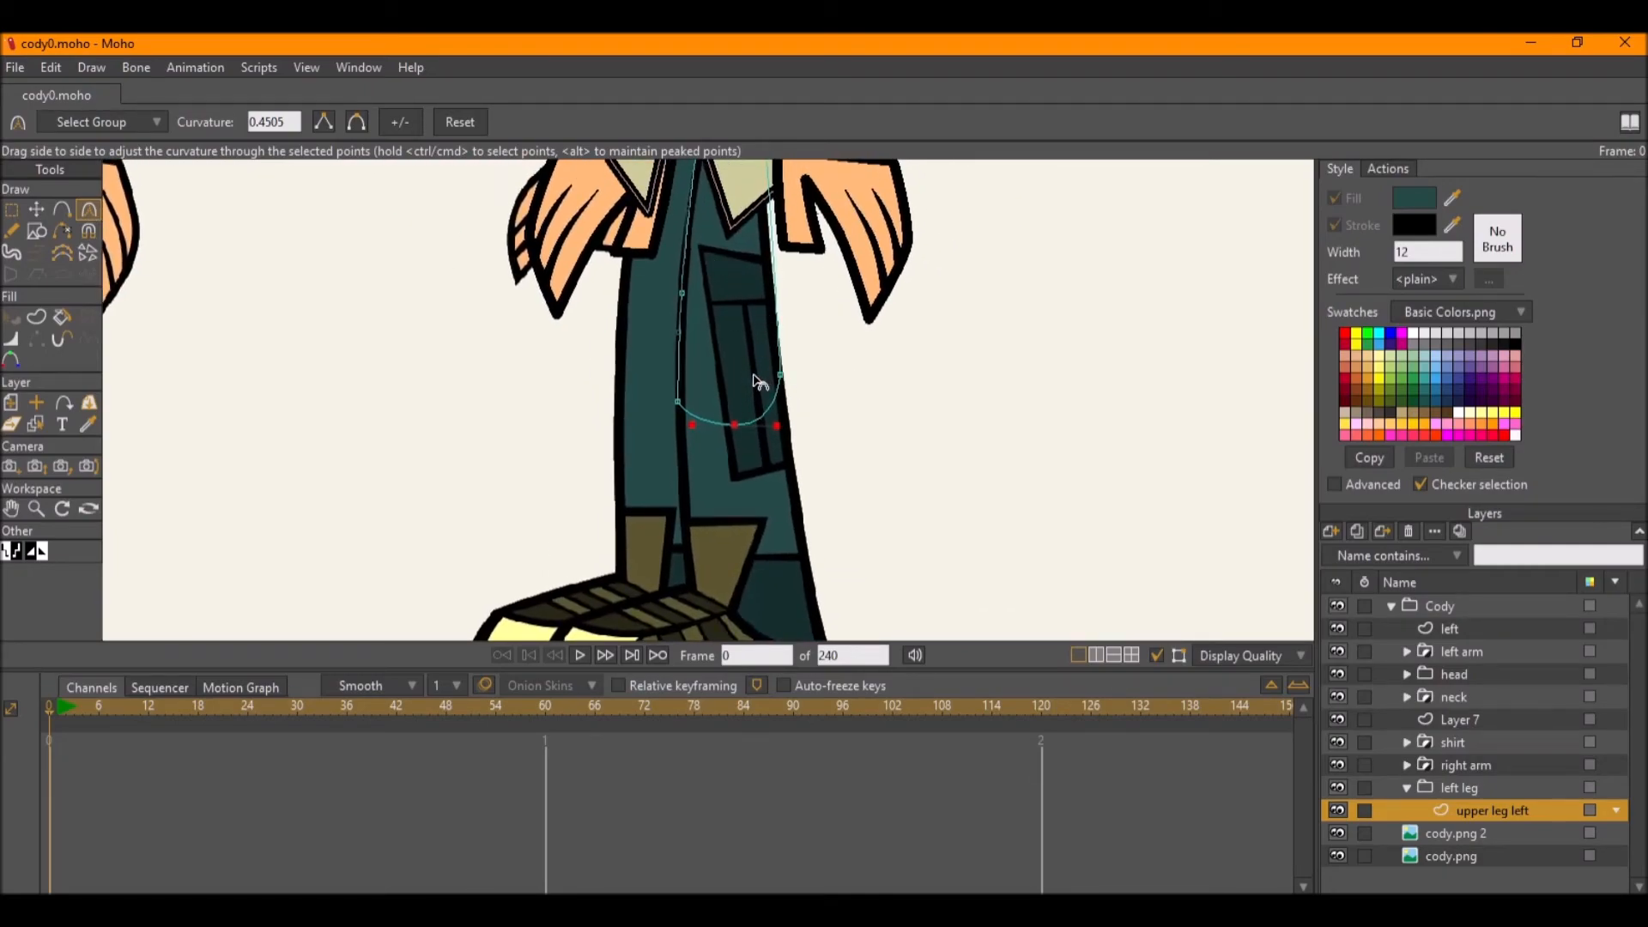
scroll(772, 378, up, 3)
key(t)
drag(764, 347, 764, 372)
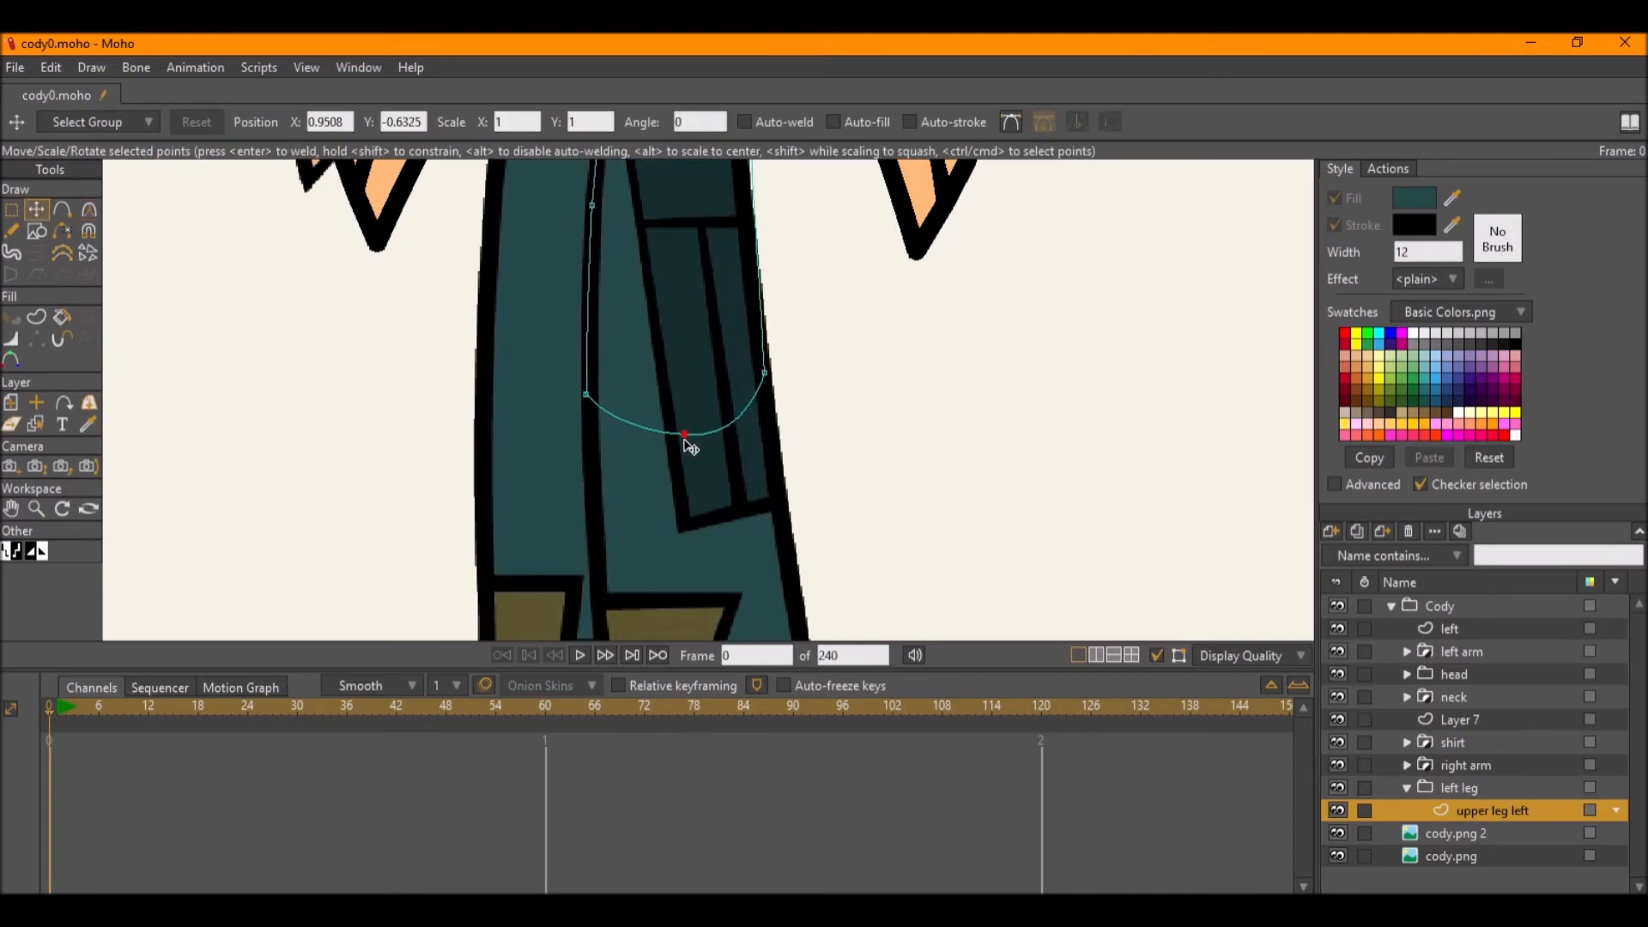
key(c)
drag(627, 430, 625, 441)
scroll(641, 446, down, 2)
key(ctrl+s)
mouse_move(653, 383)
mouse_down()
mouse_move(654, 422)
mouse_move(661, 395)
mouse_up()
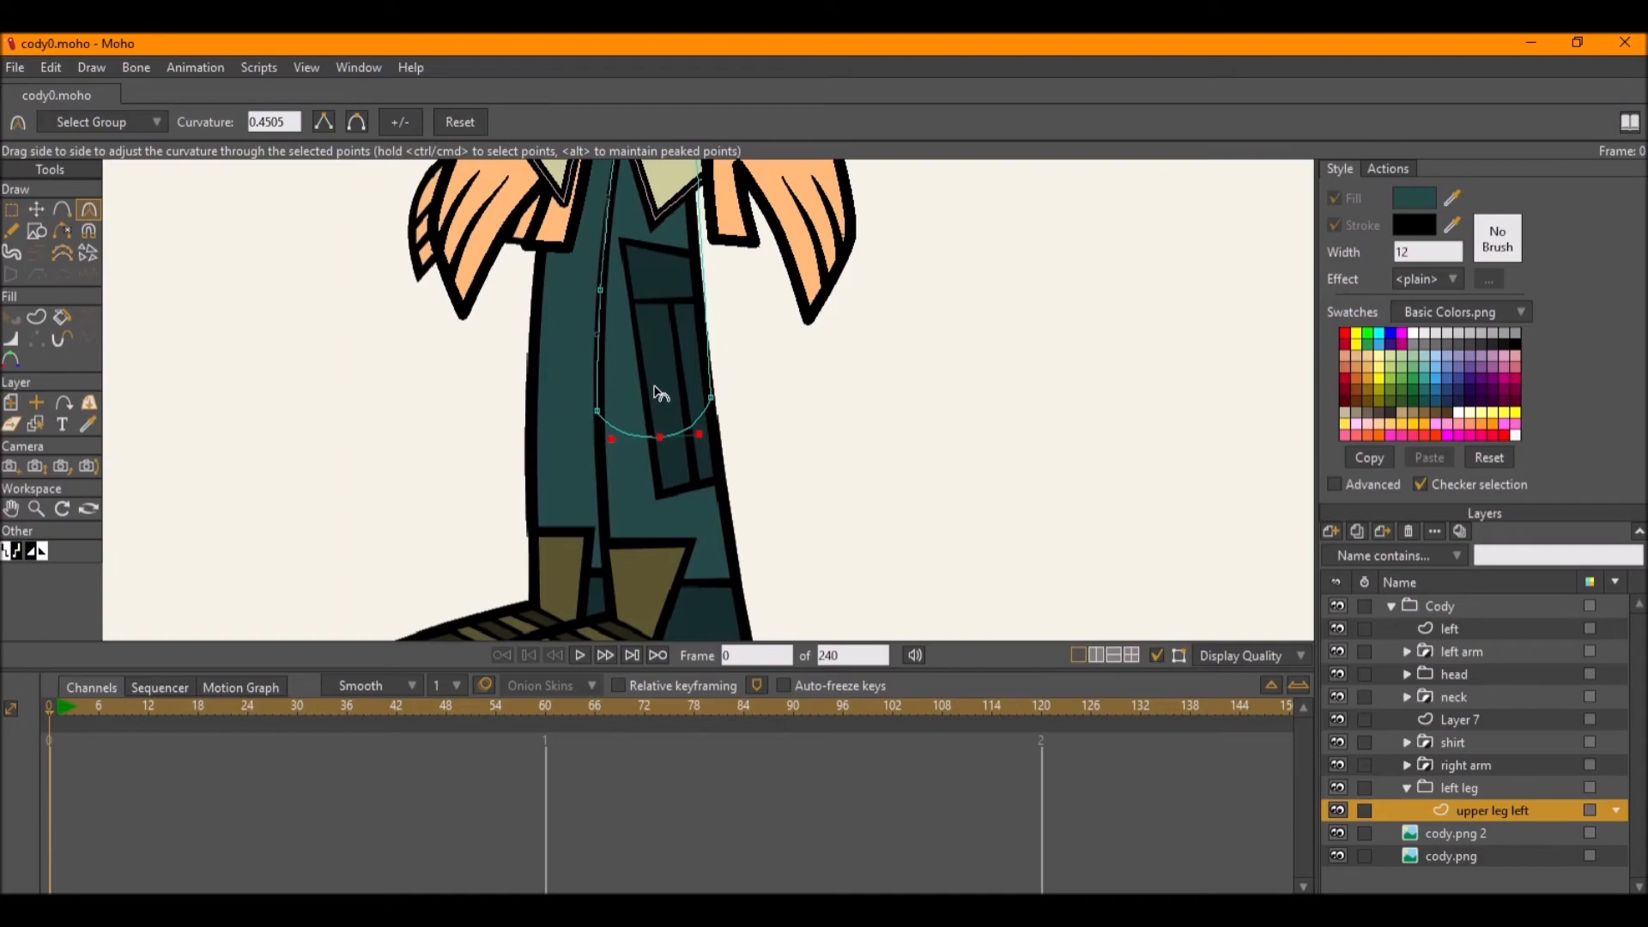
scroll(661, 395, down, 3)
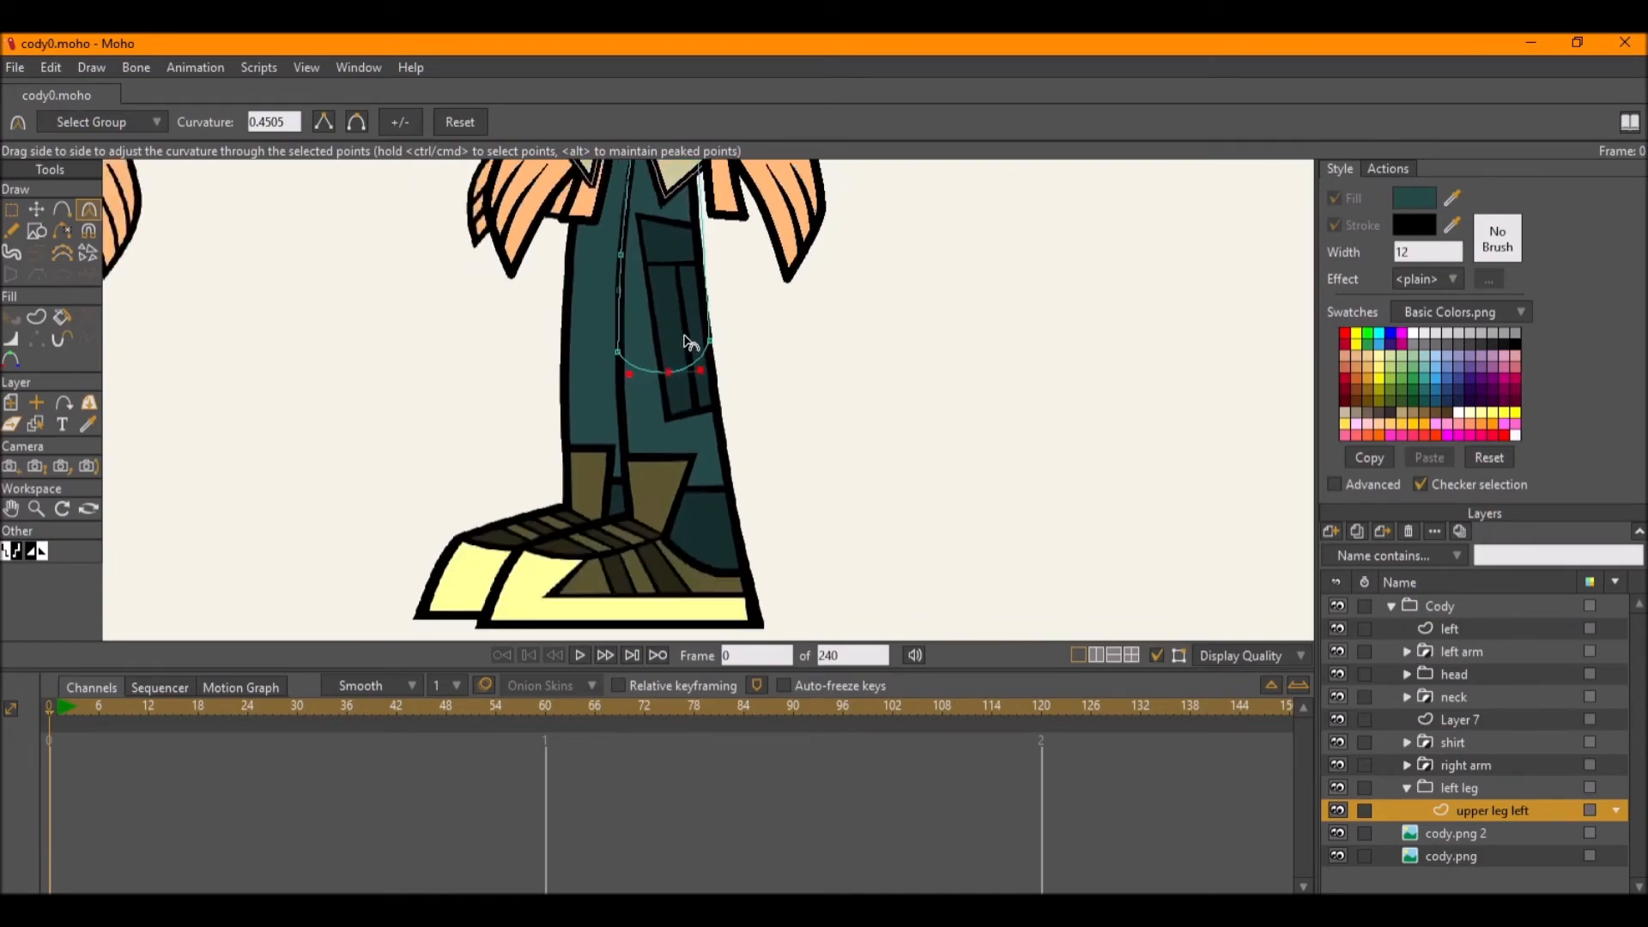
Select the three knee points of the upper leg shape and raise them together slightly.
key(g)
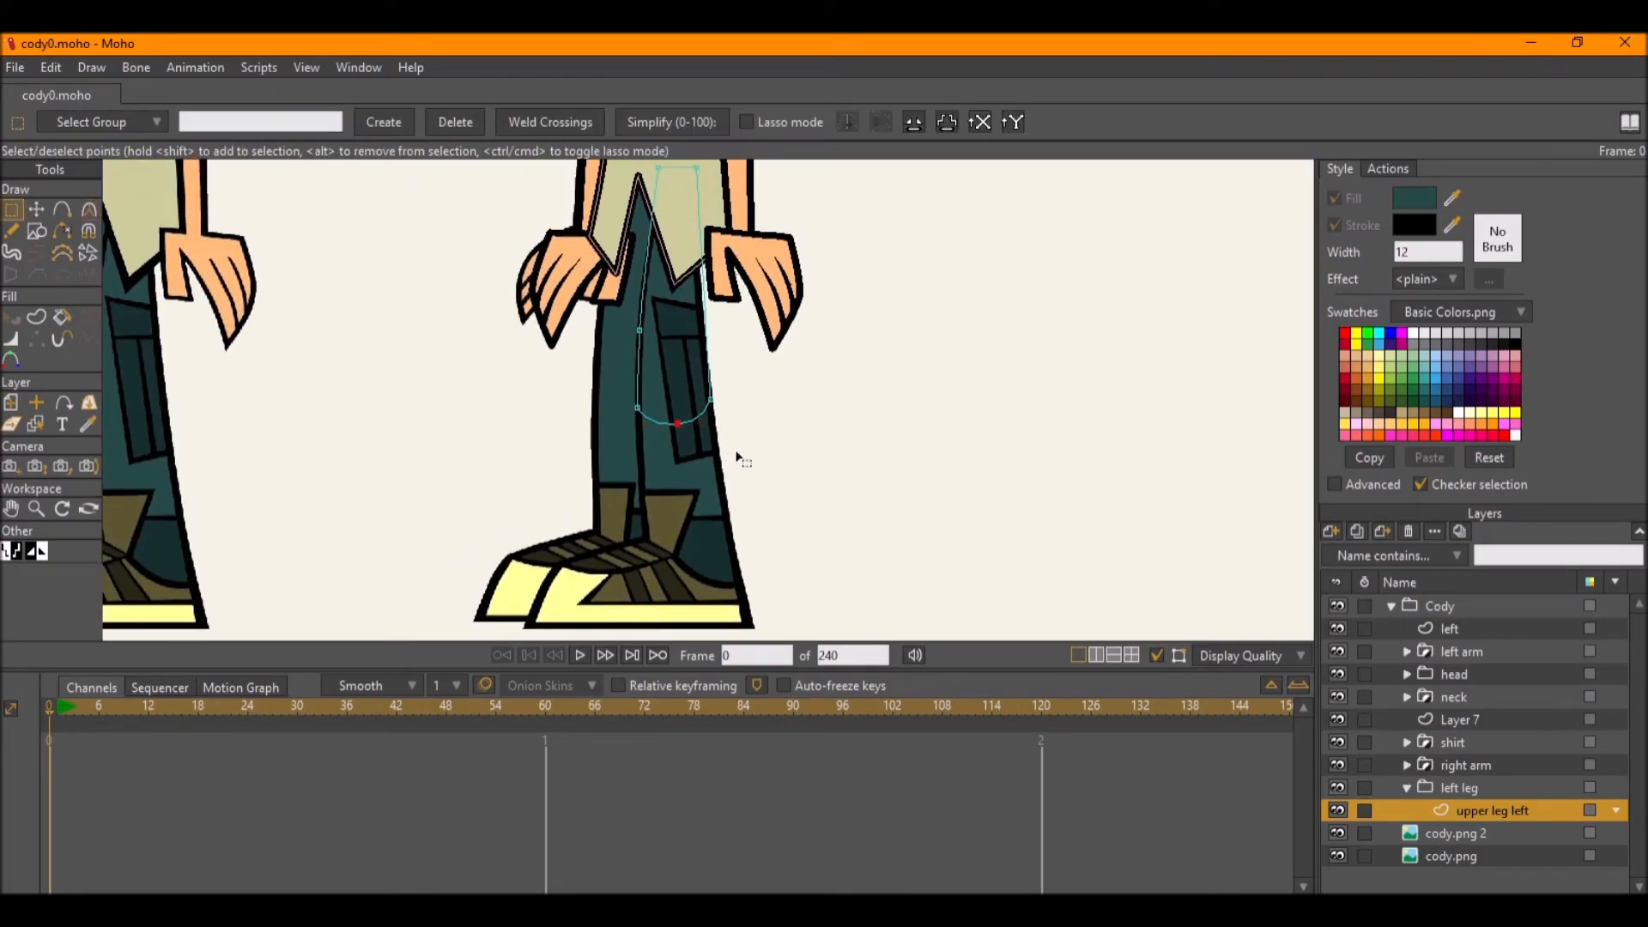
scroll(739, 463, up, 3)
key(t)
drag(678, 393, 680, 354)
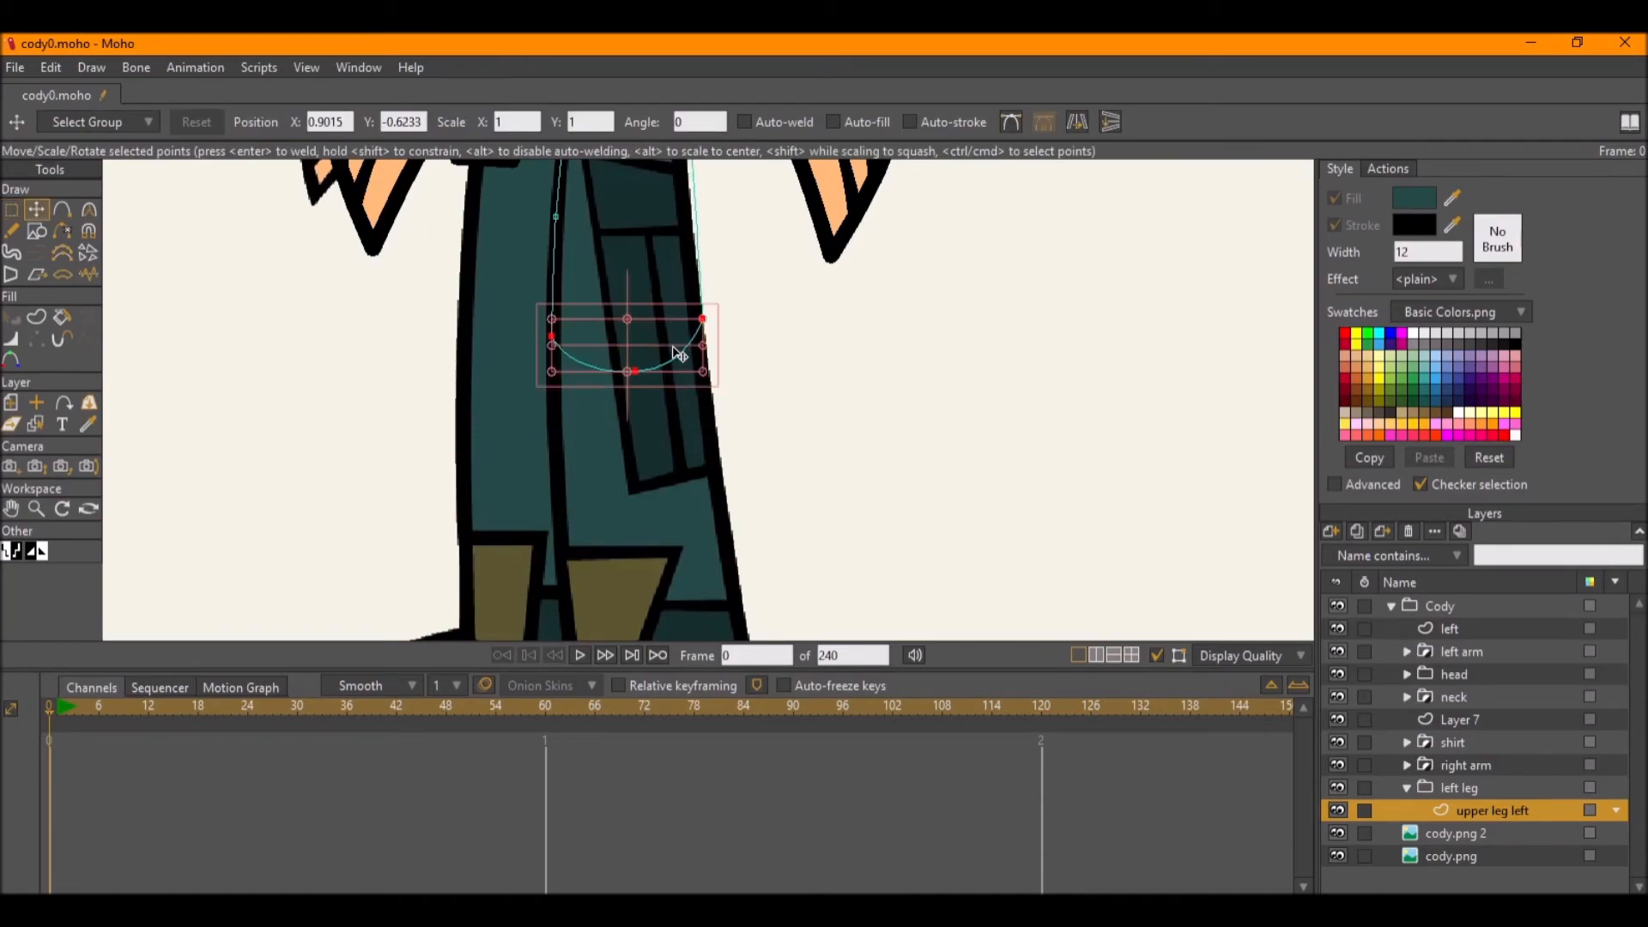
key(g)
scroll(670, 369, down, 2)
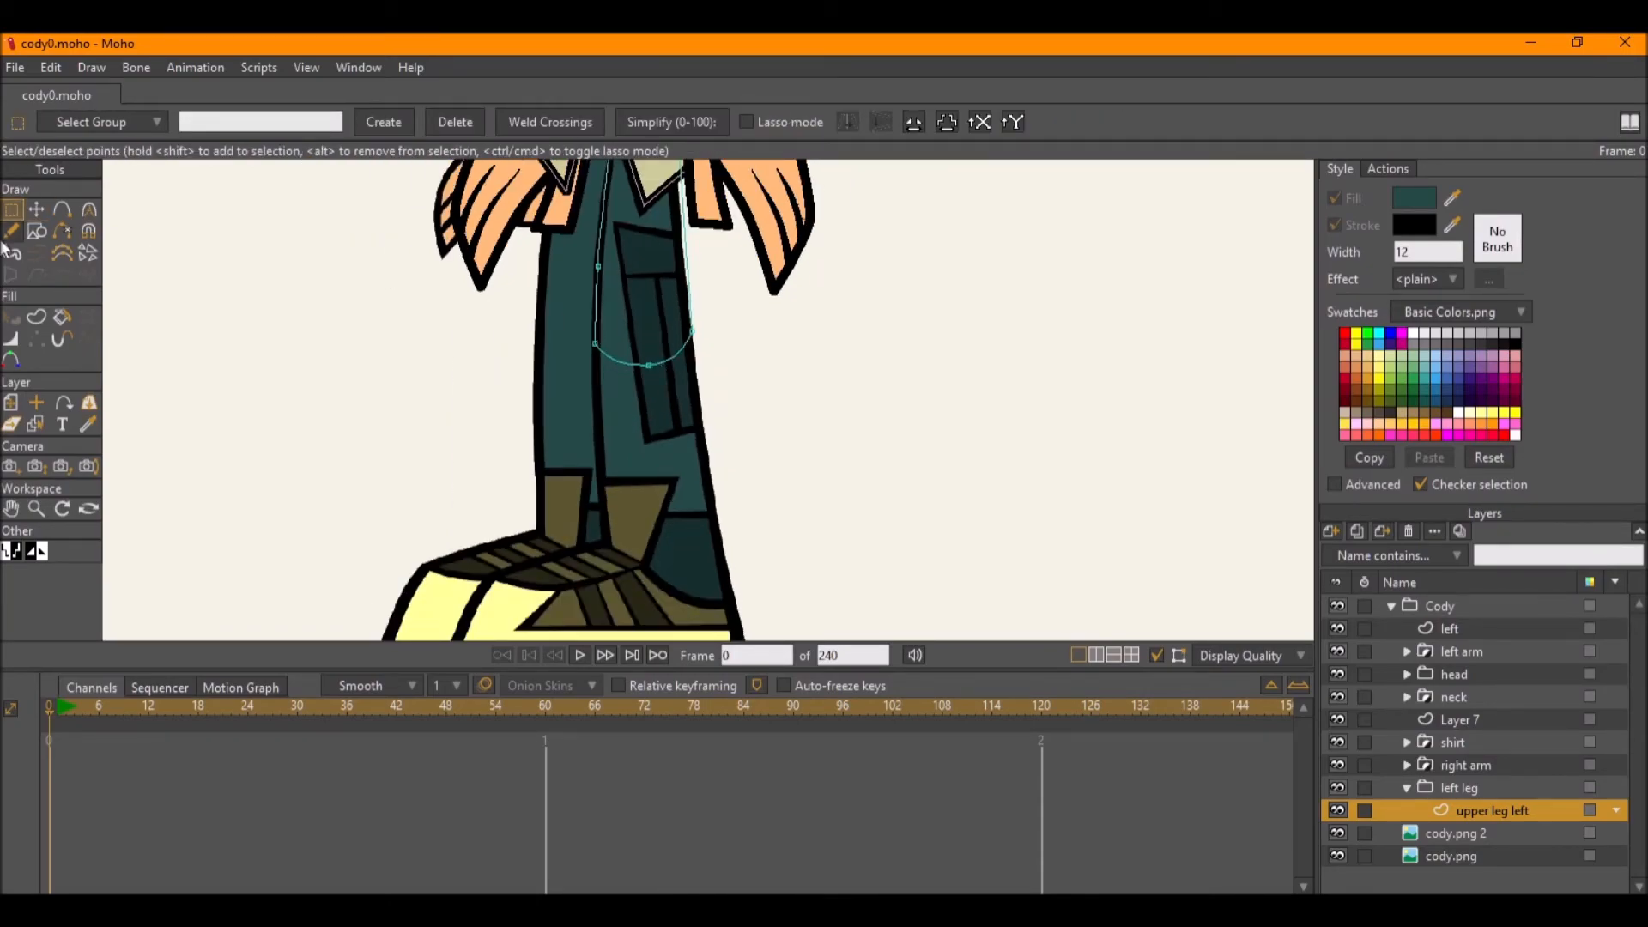
Draw a rectangle over the lower leg from heel to knee and move its upper corner onto the trouser outline.
click(35, 236)
drag(694, 590, 686, 538)
mouse_move(748, 603)
mouse_down()
mouse_move(610, 405)
mouse_move(594, 309)
mouse_move(627, 354)
mouse_move(662, 355)
mouse_move(581, 214)
mouse_up()
scroll(596, 343, up, 5)
key(t)
drag(988, 375, 830, 336)
Add a point on the lower leg rectangle's top edge and pull it up to round the knee end.
key(a)
drag(720, 324, 712, 266)
key(c)
drag(1502, 419, 1594, 446)
scroll(725, 427, down, 2)
Add a point on each long side of the lower leg shape and curve the sides to follow the trouser leg.
drag(719, 426, 711, 246)
key(t)
key(a)
drag(666, 499, 651, 497)
key(c)
key(a)
drag(839, 441, 803, 292)
key(c)
key(t)
drag(847, 564, 832, 564)
scroll(705, 340, down, 1)
Cut the lower leg shape from the upper leg layer and paste it into a new vector layer.
drag(705, 340, 720, 518)
drag(662, 411, 630, 324)
key(e)
click(609, 333)
key(Delete)
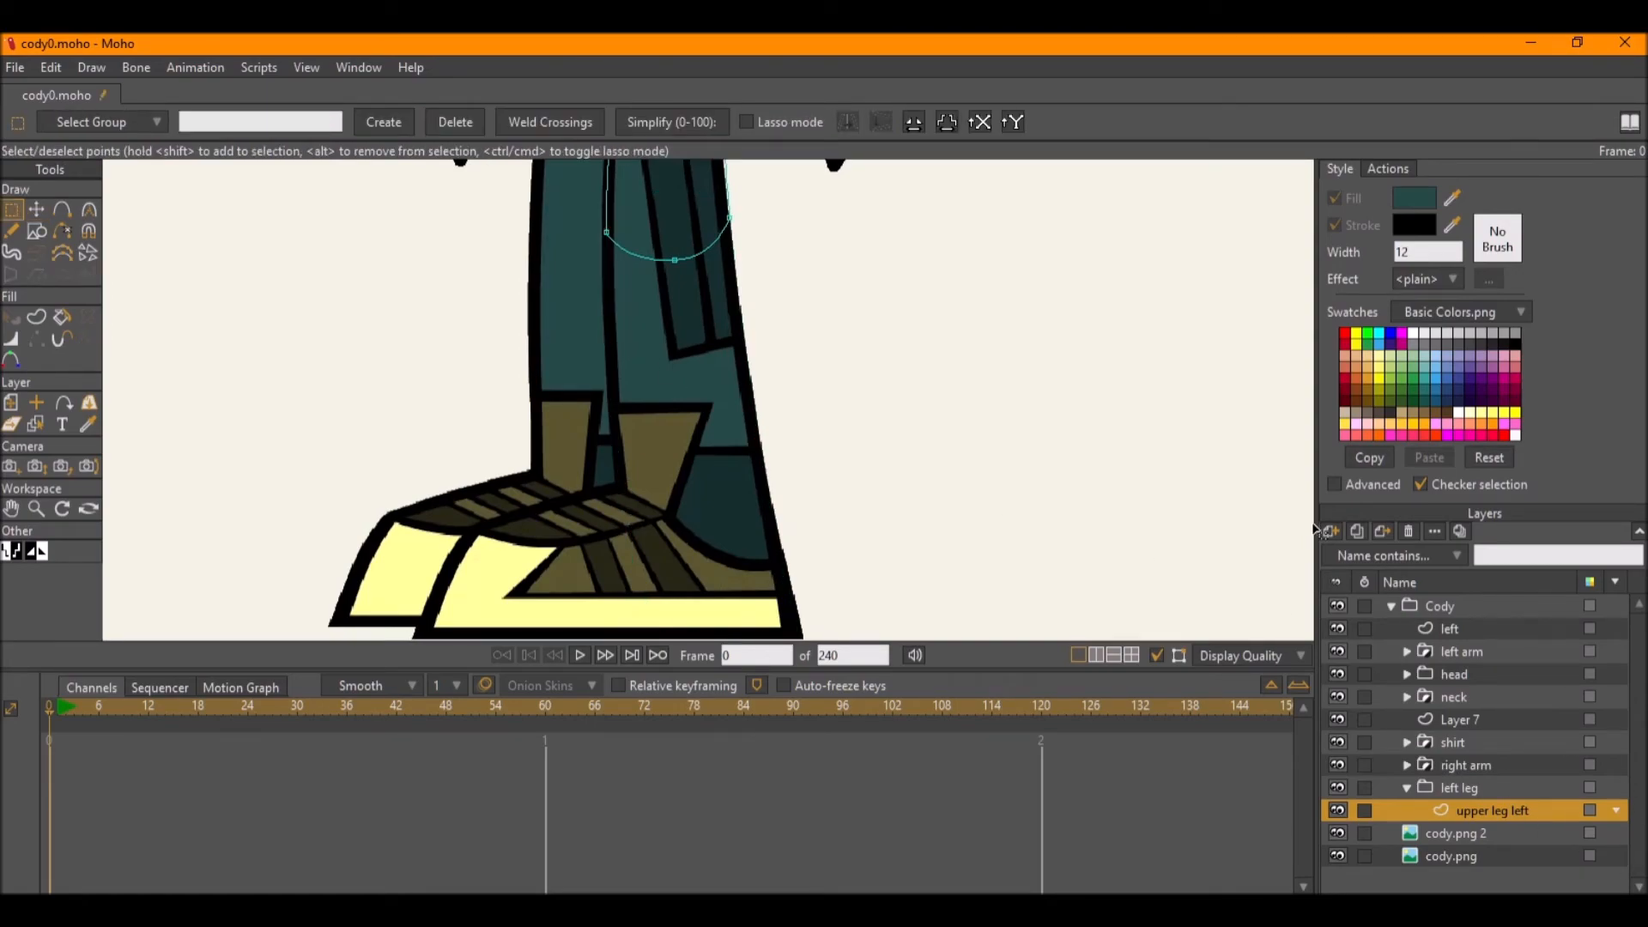
click(1330, 530)
click(1346, 550)
key(ctrl+v)
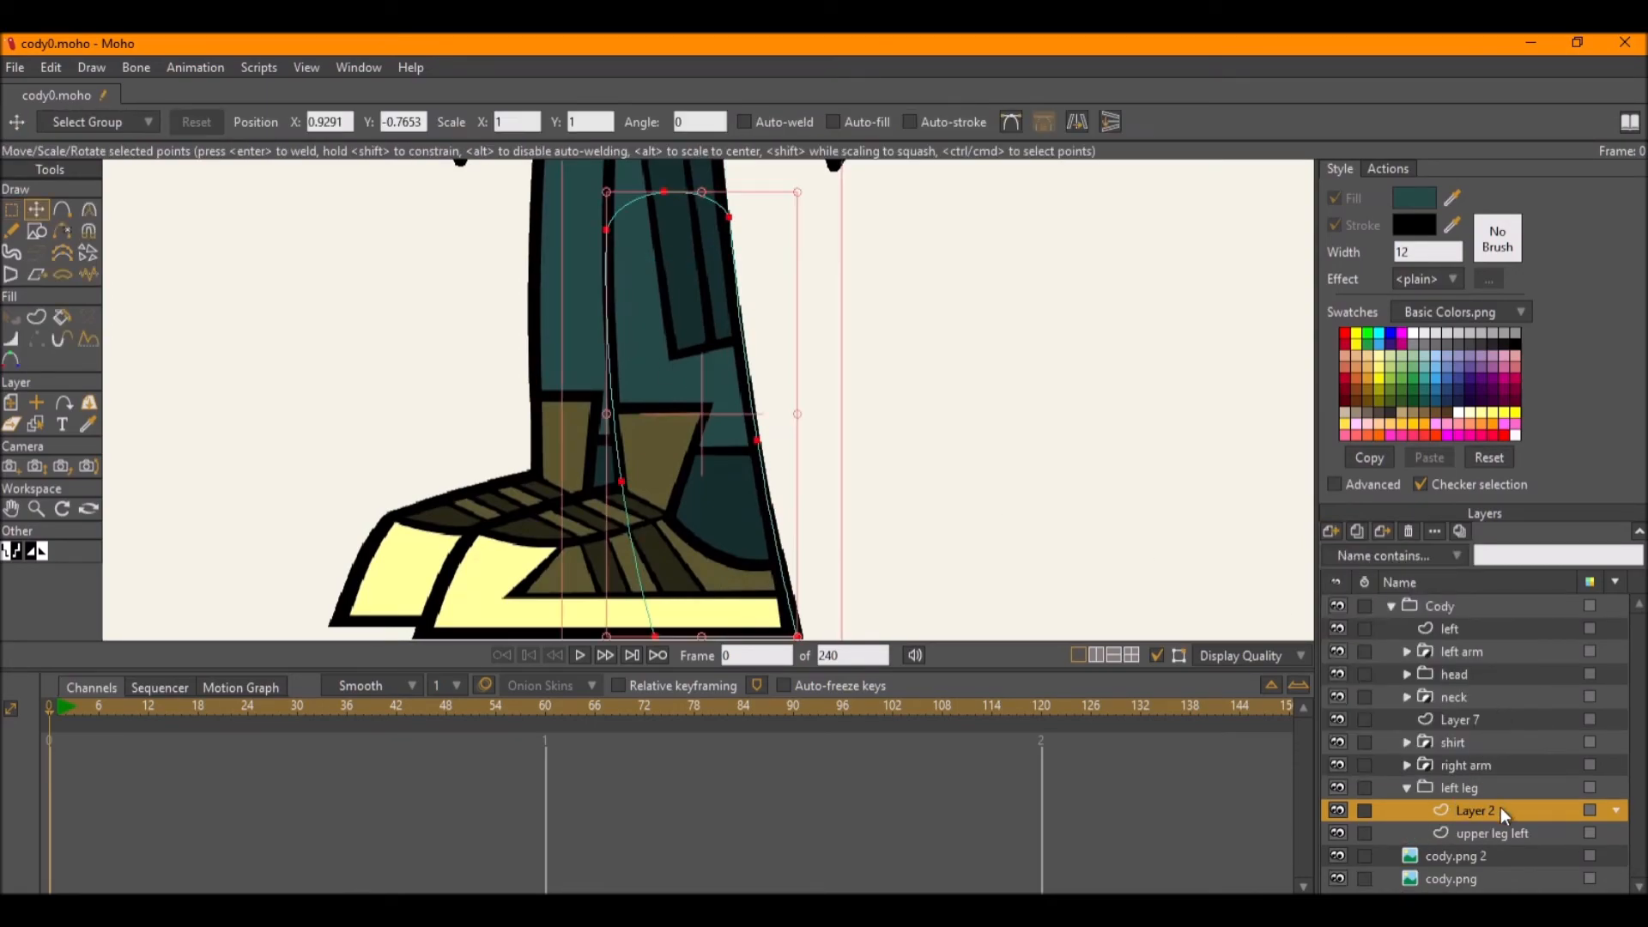
Move the new layer below upper leg left, rename it "lower leg left", and save the file.
drag(1498, 825, 1499, 831)
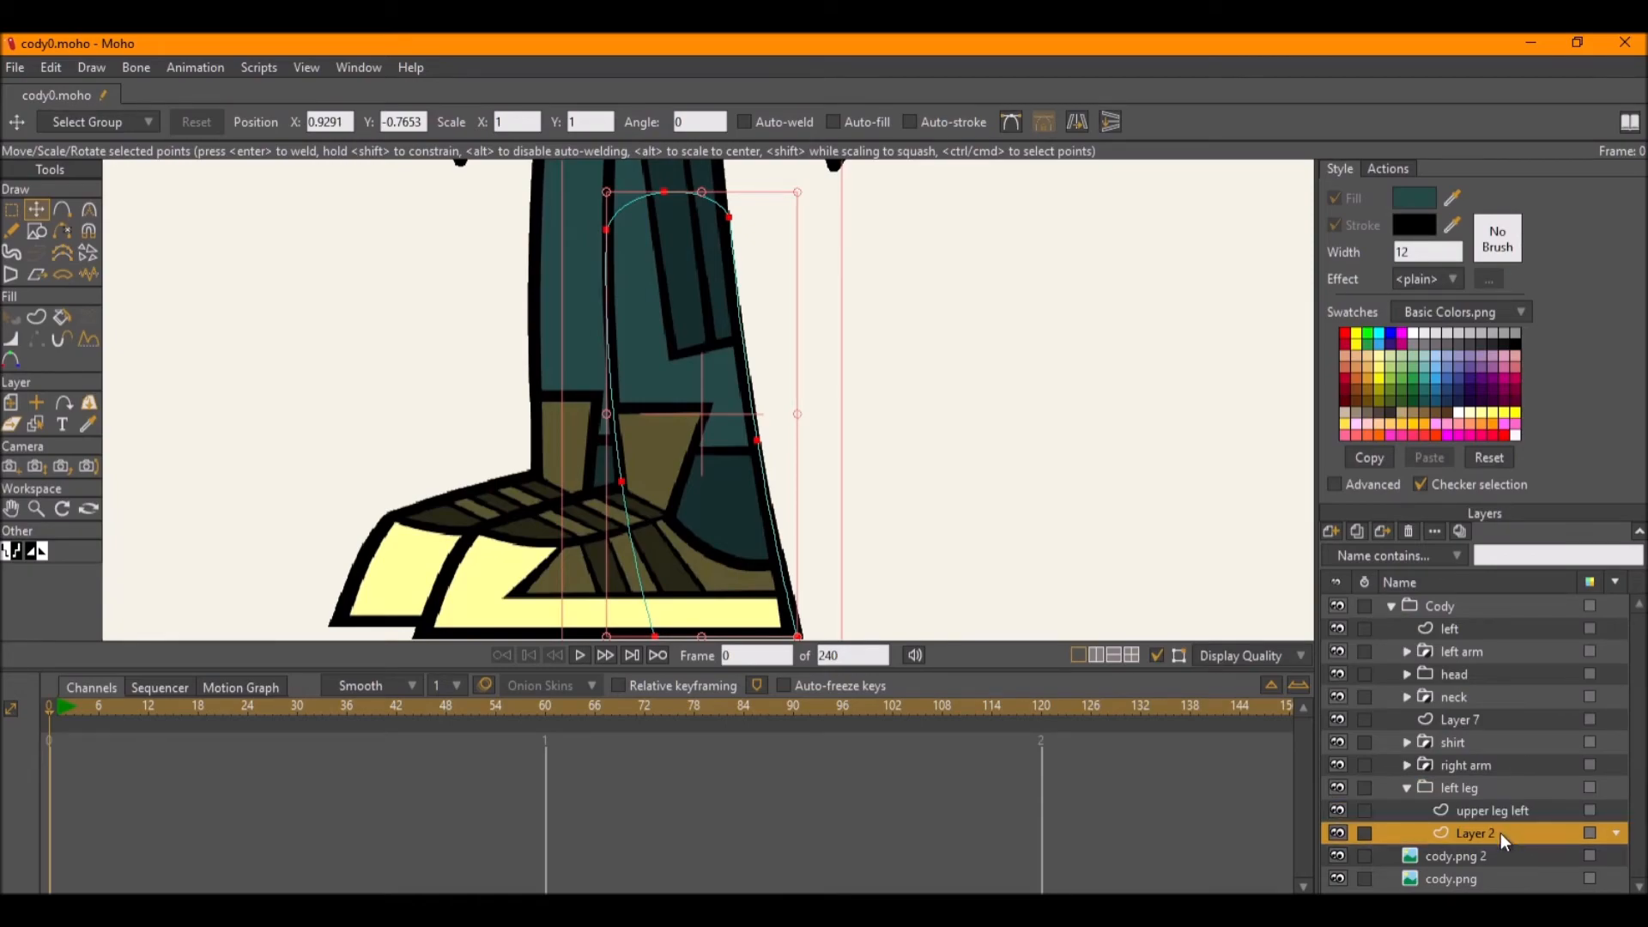
double_click(1501, 832)
key(BackSpace)
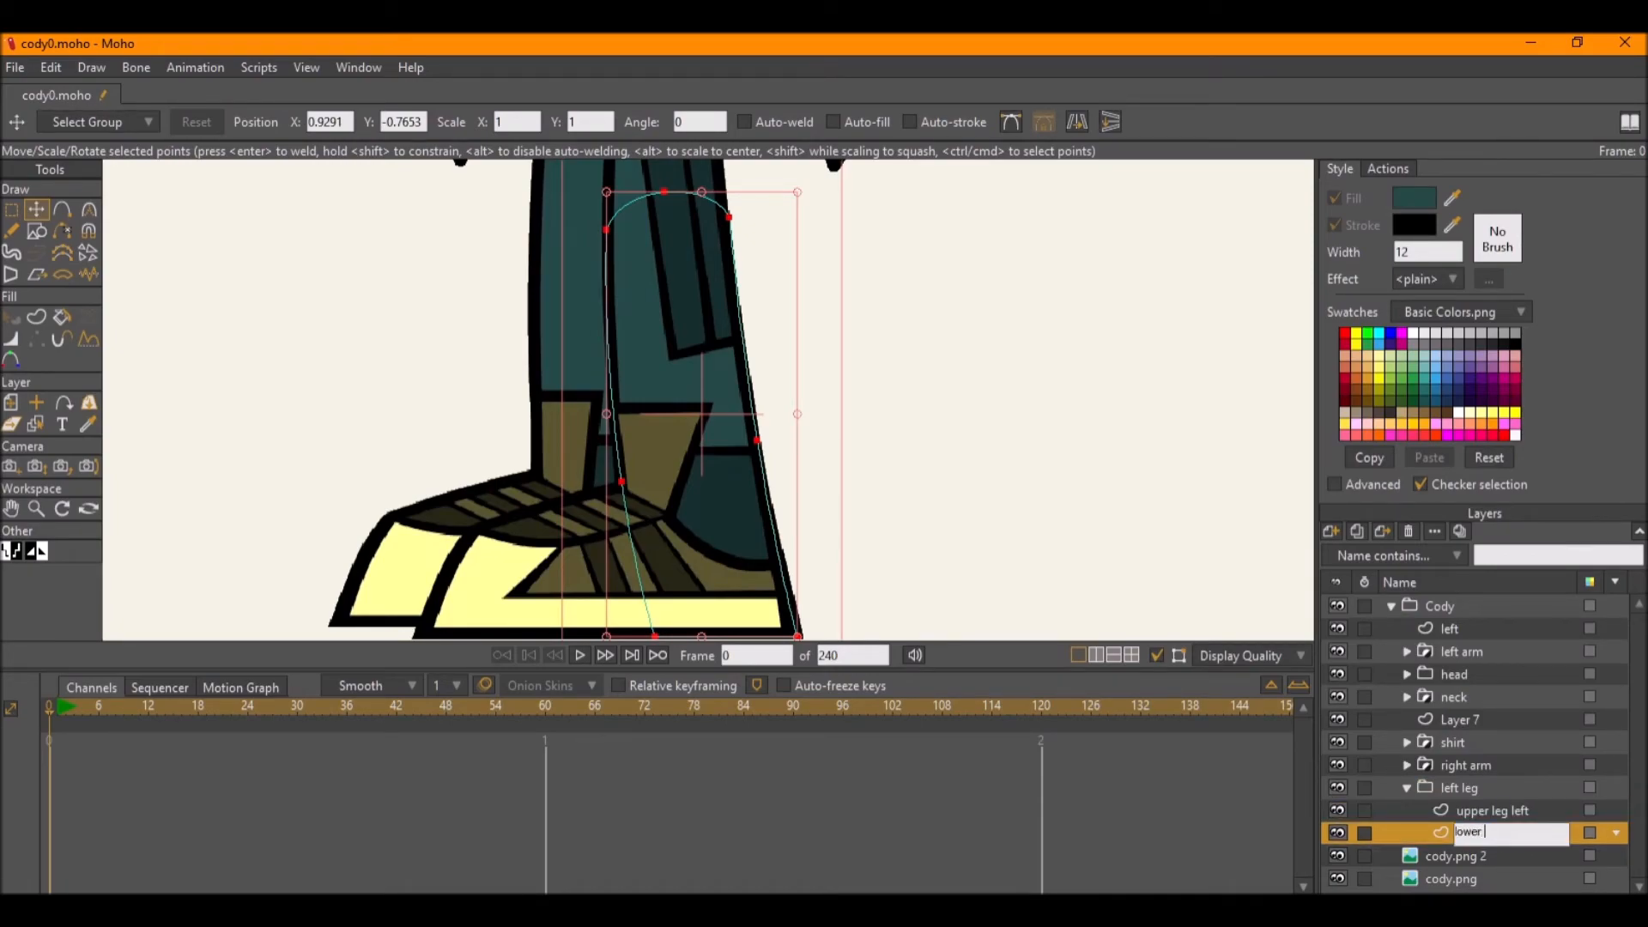
text(lower leg left)
key(Return)
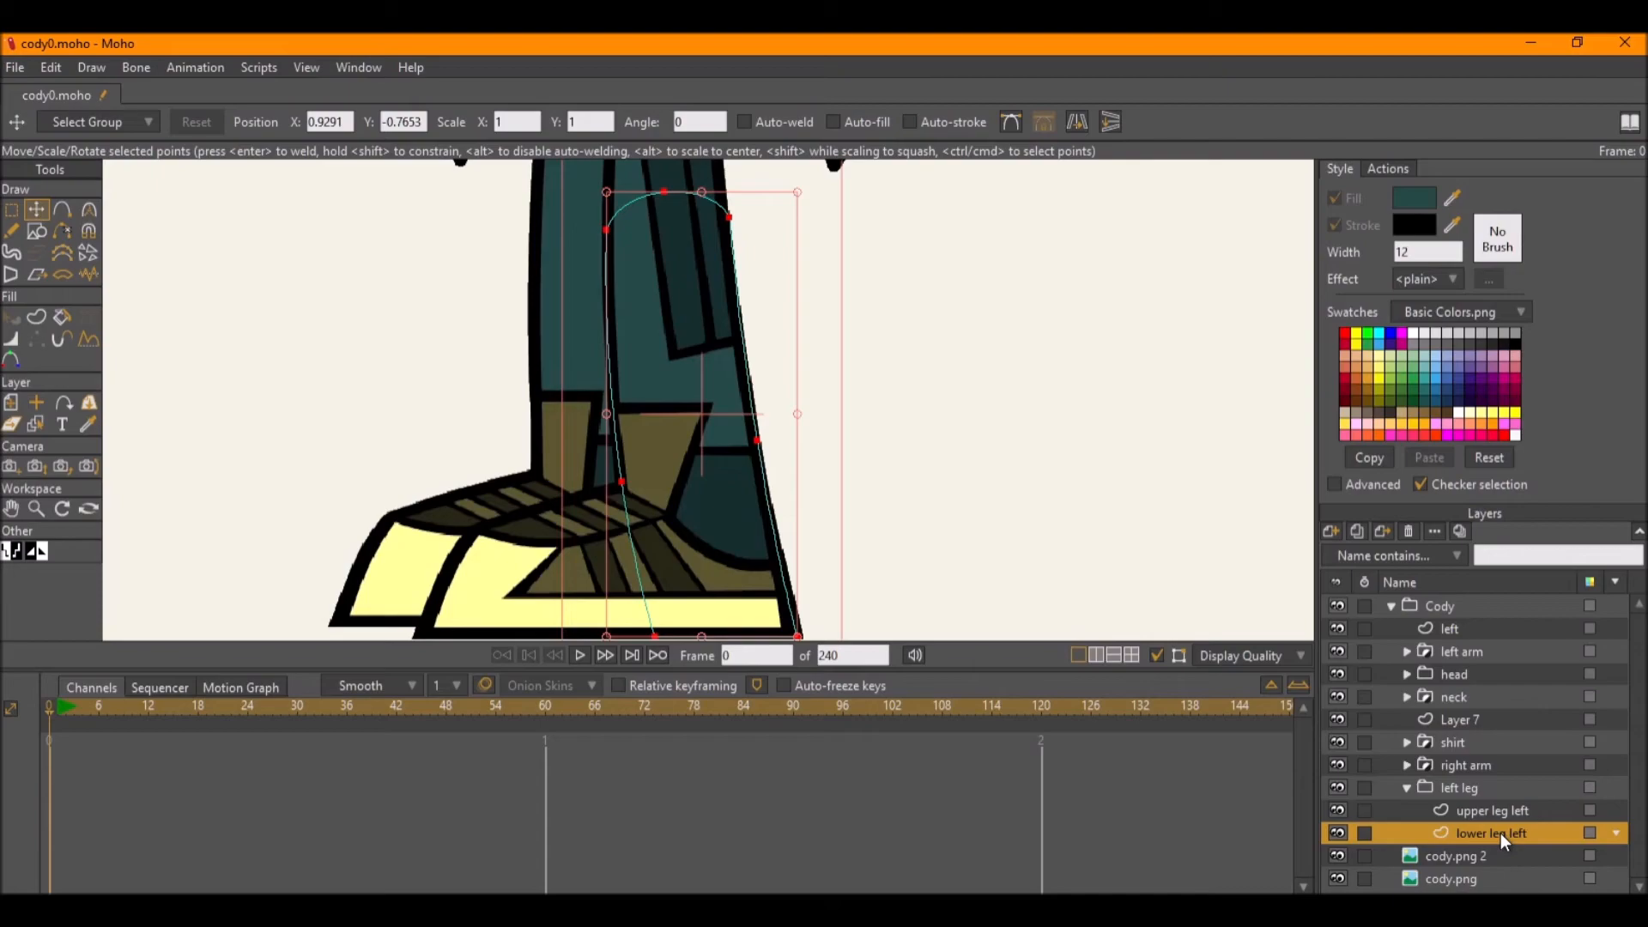
key(ctrl+s)
scroll(704, 412, up, 5)
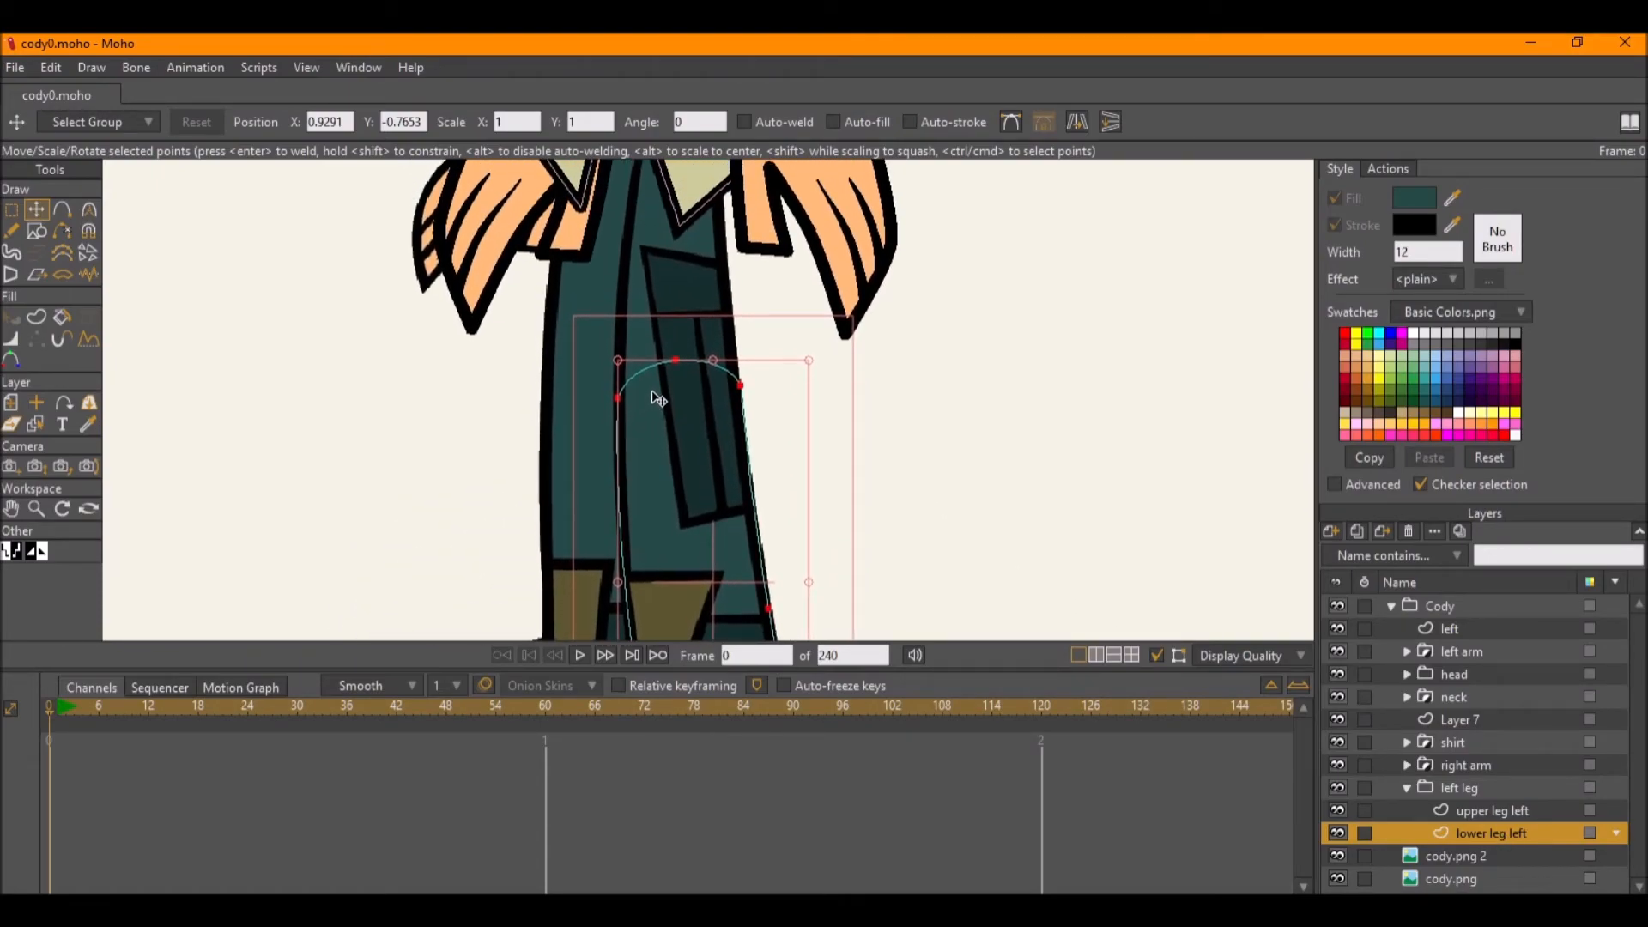
scroll(648, 382, down, 1)
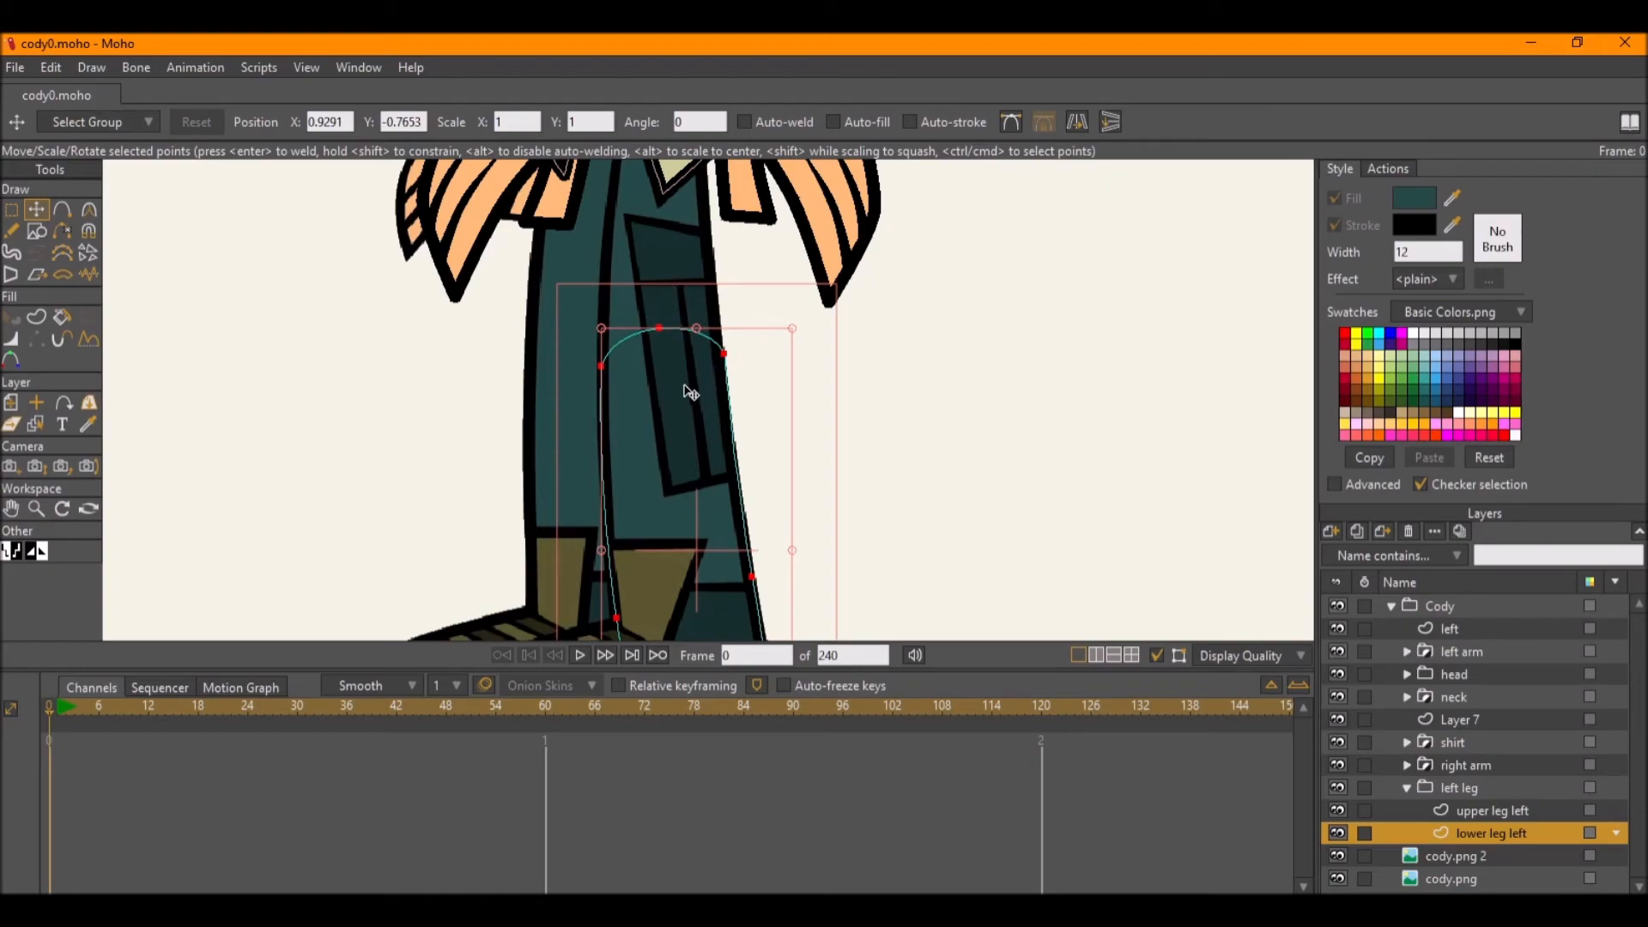
scroll(692, 404, down, 2)
scroll(692, 404, up, 2)
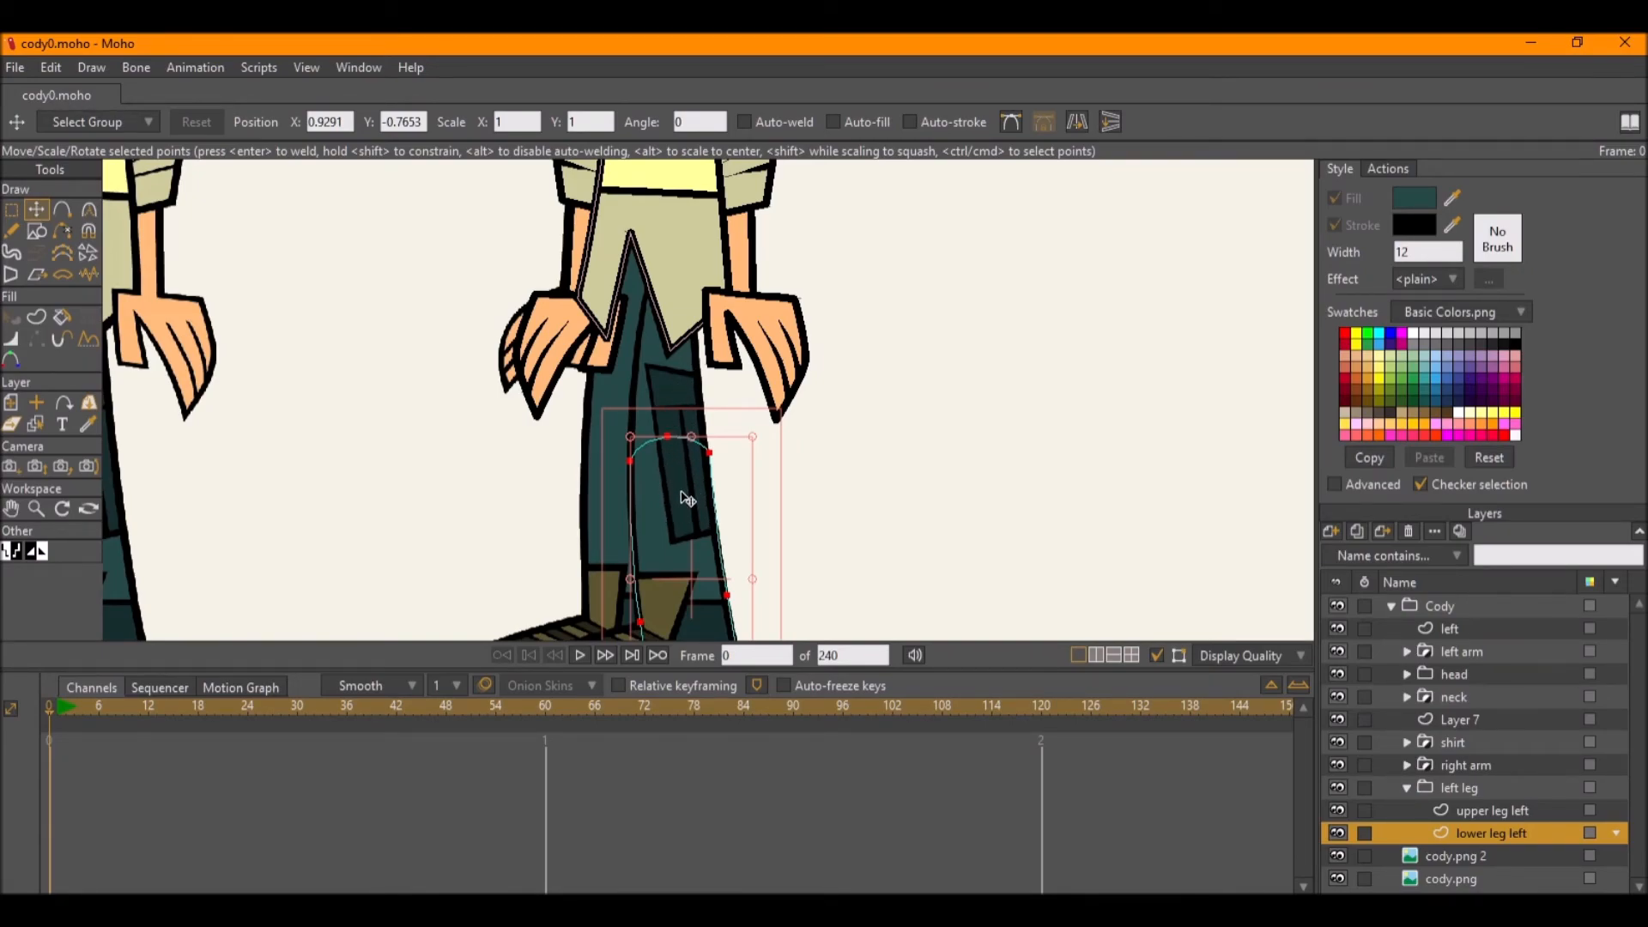
scroll(689, 493, up, 1)
scroll(687, 496, up, 2)
drag(673, 482, 655, 335)
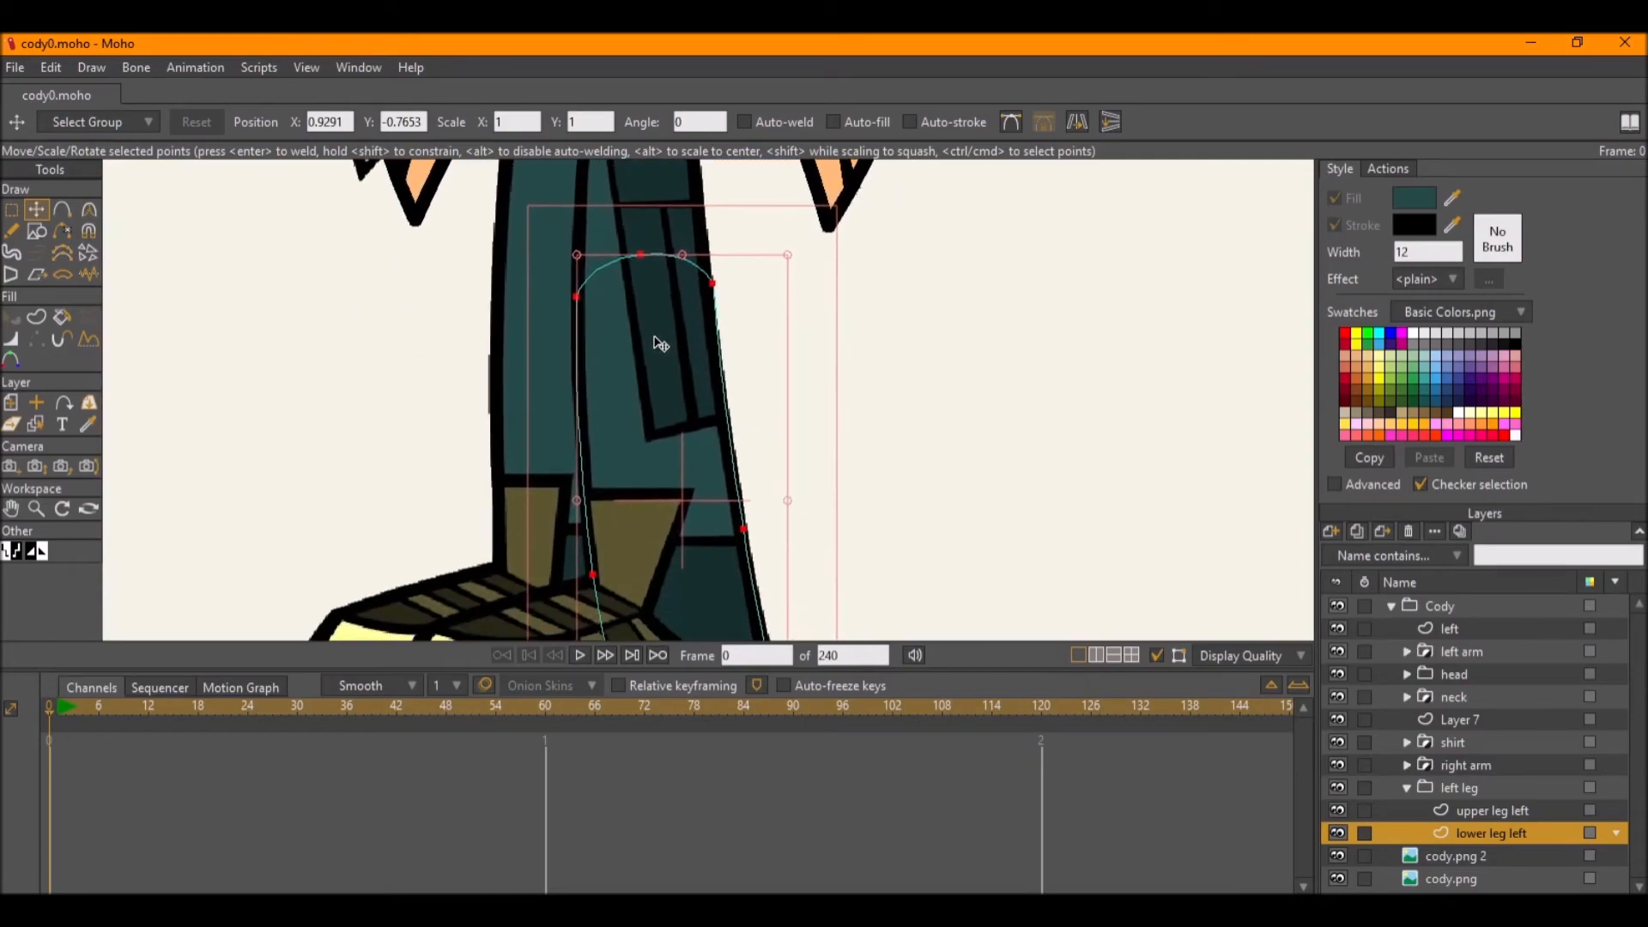
scroll(636, 397, down, 1)
mouse_move(637, 398)
mouse_down()
mouse_move(636, 294)
mouse_move(633, 372)
mouse_move(673, 409)
mouse_up()
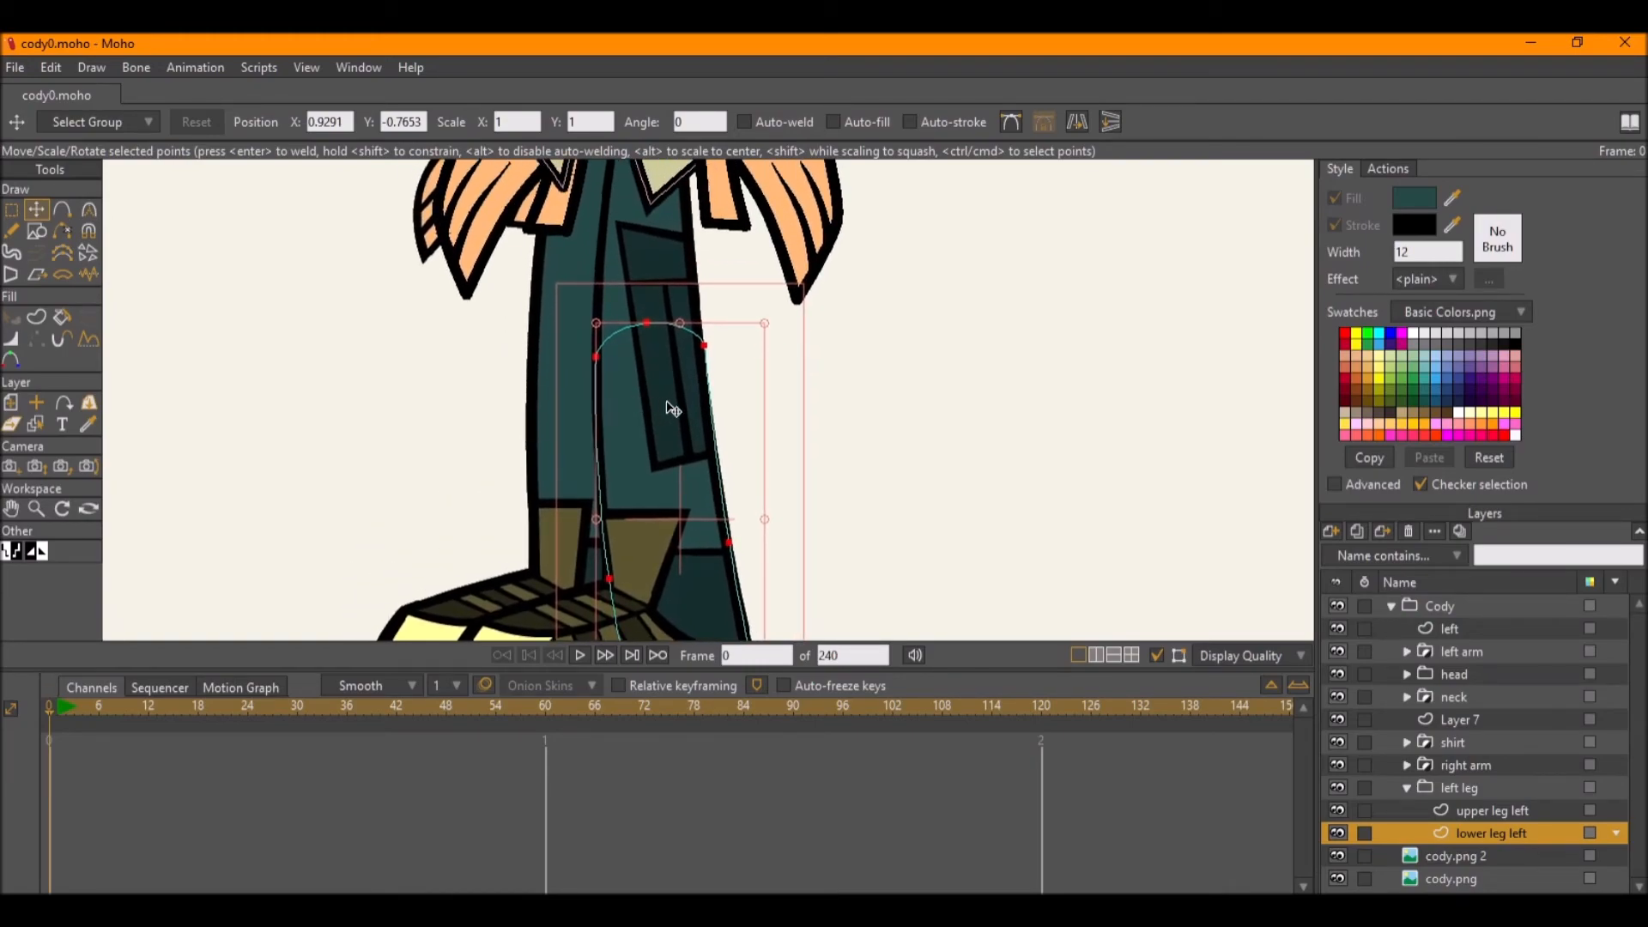
Create shapes with both fill and stroke from the outlines on the upper leg left and lower leg left layers.
click(1485, 812)
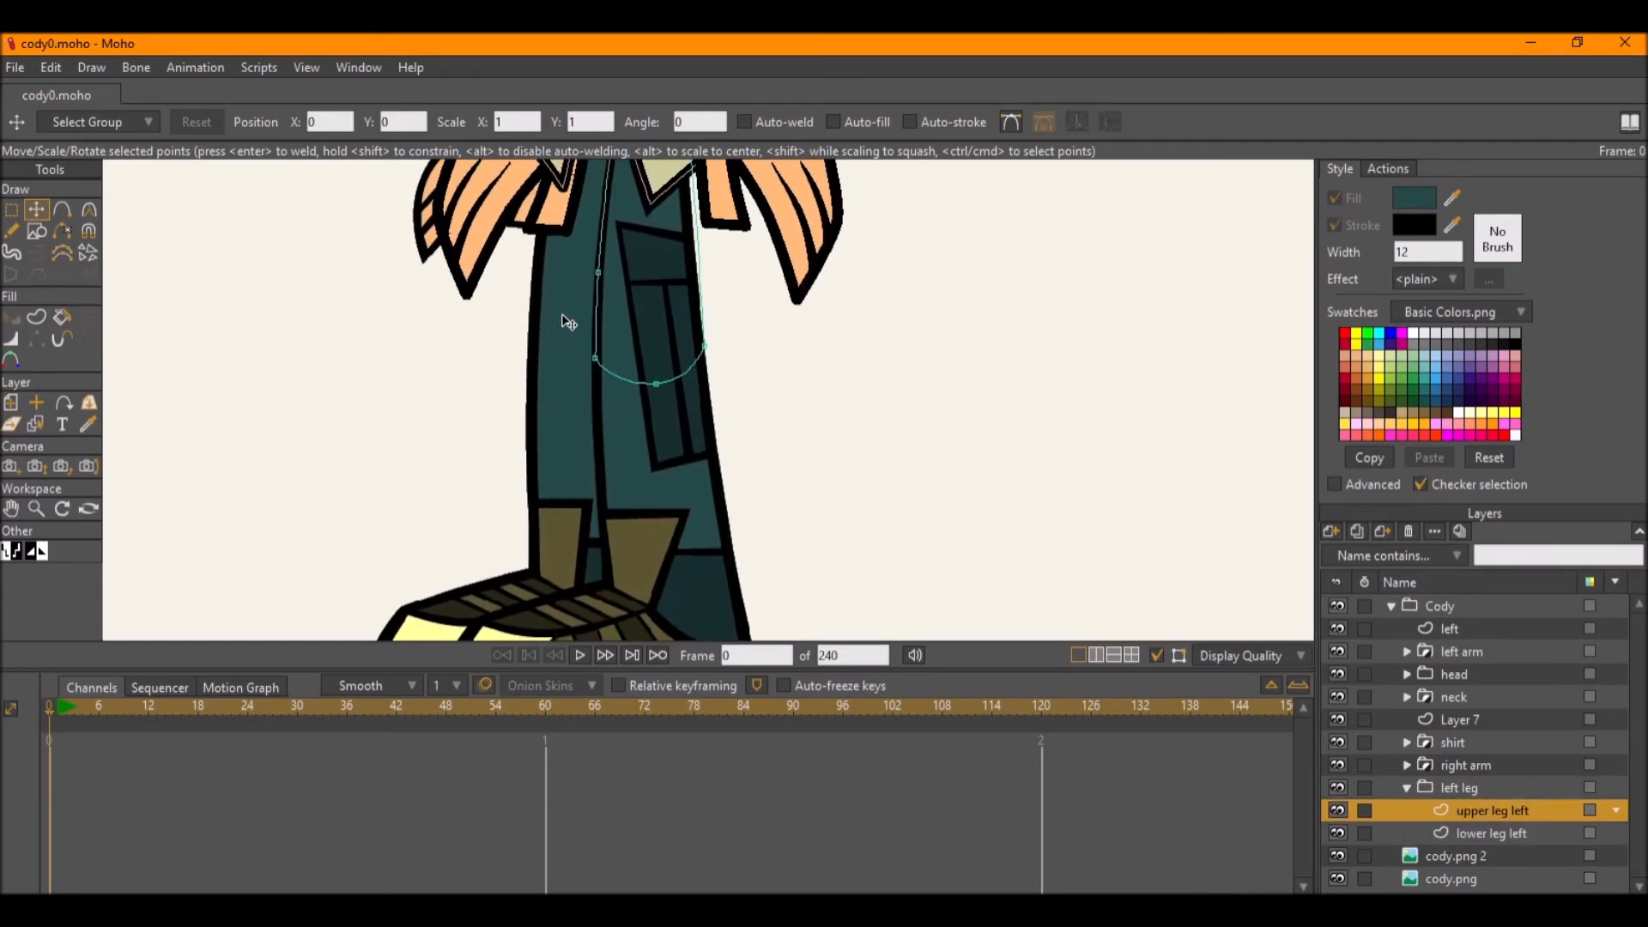
ctrl+alt+click(626, 320)
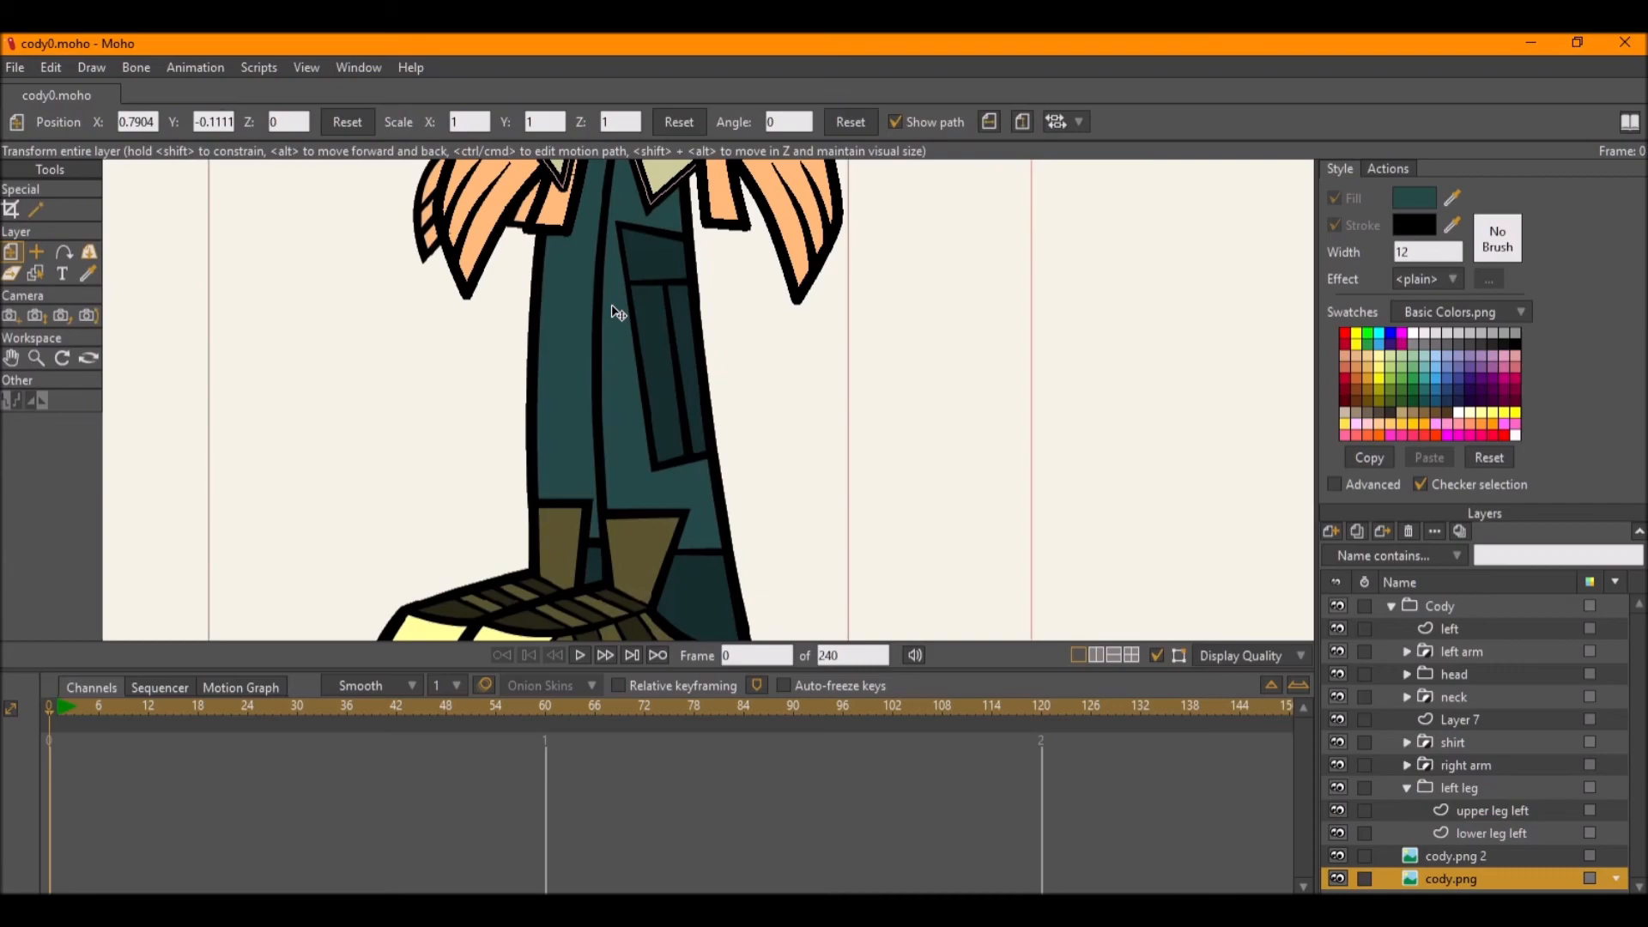
click(1465, 814)
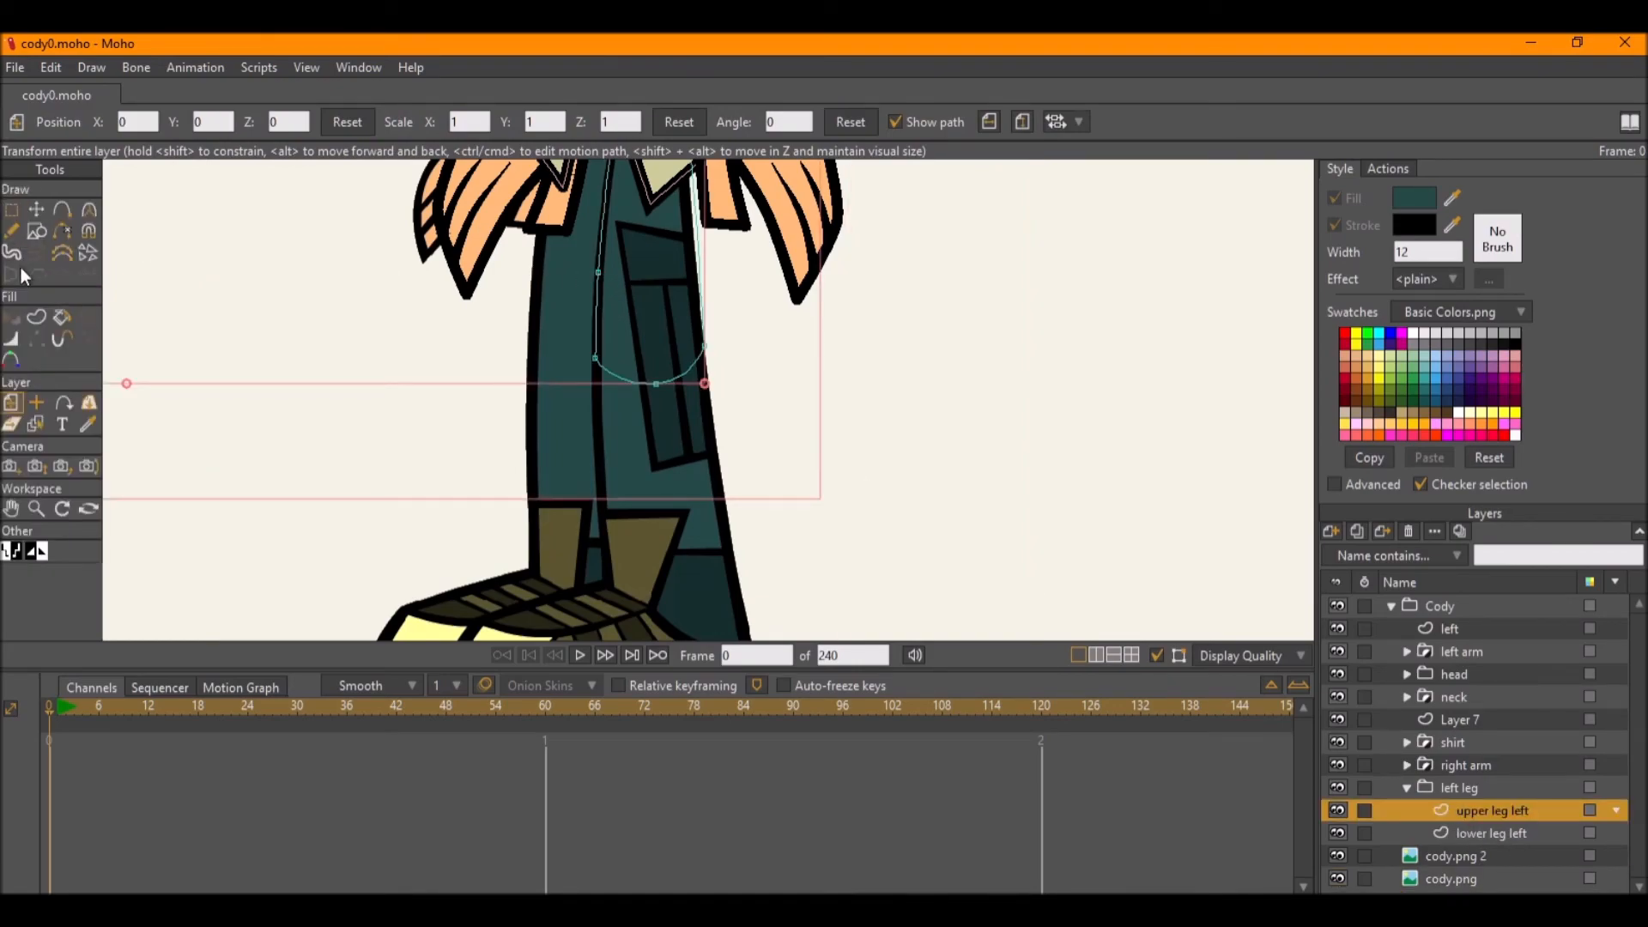
click(36, 317)
click(598, 298)
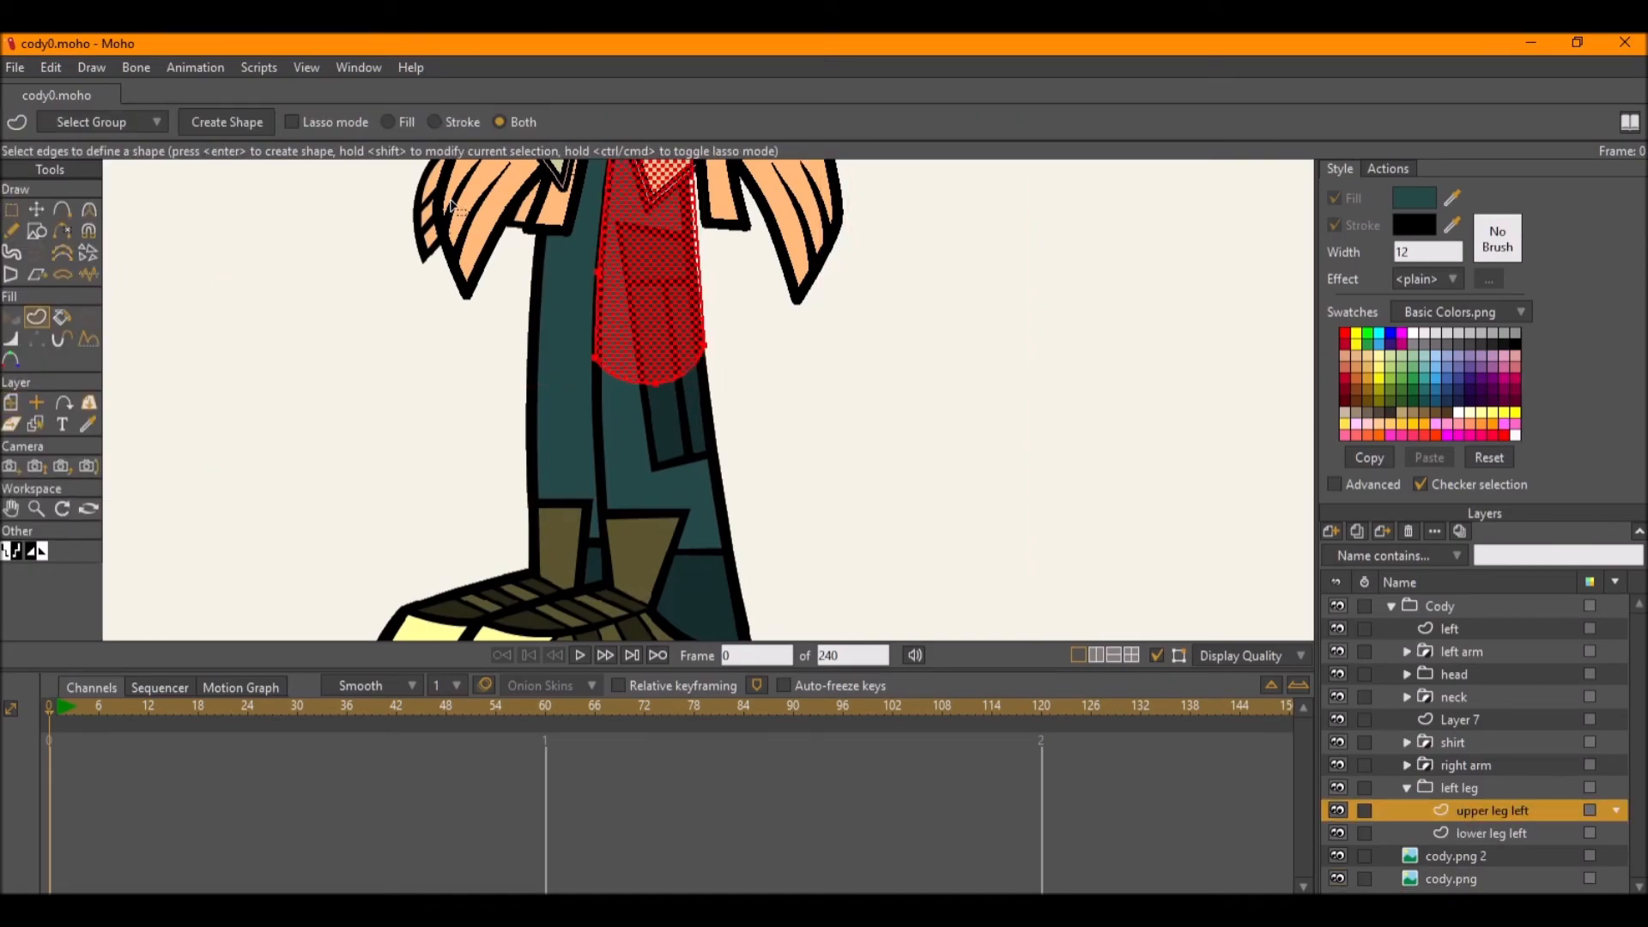
click(247, 122)
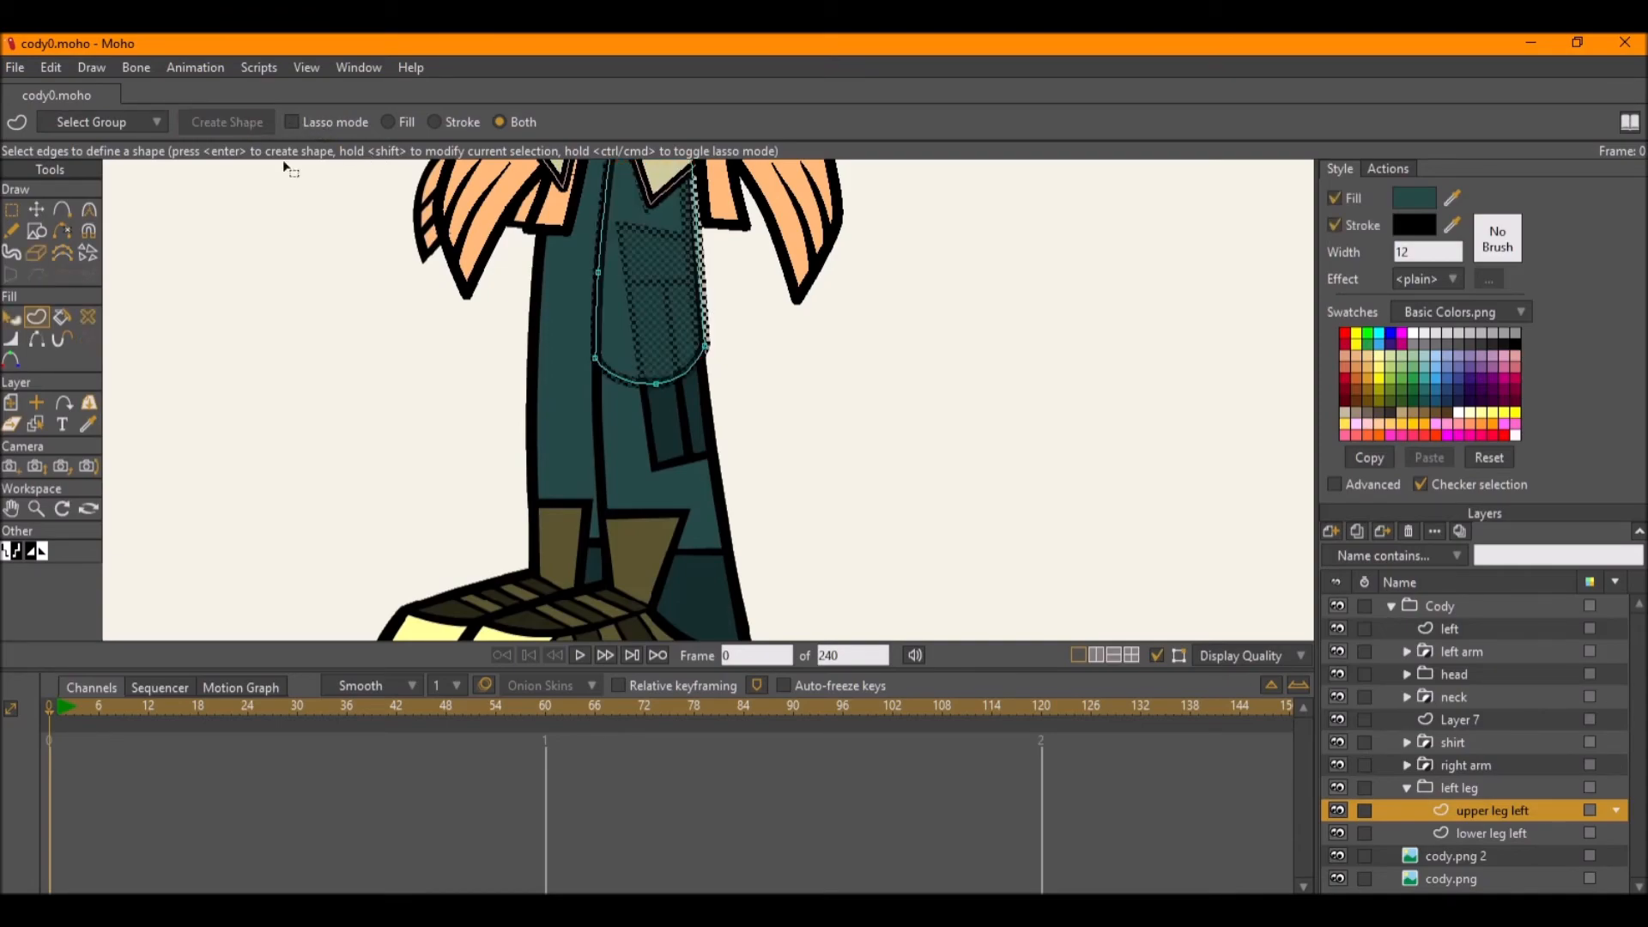
click(1494, 833)
click(225, 122)
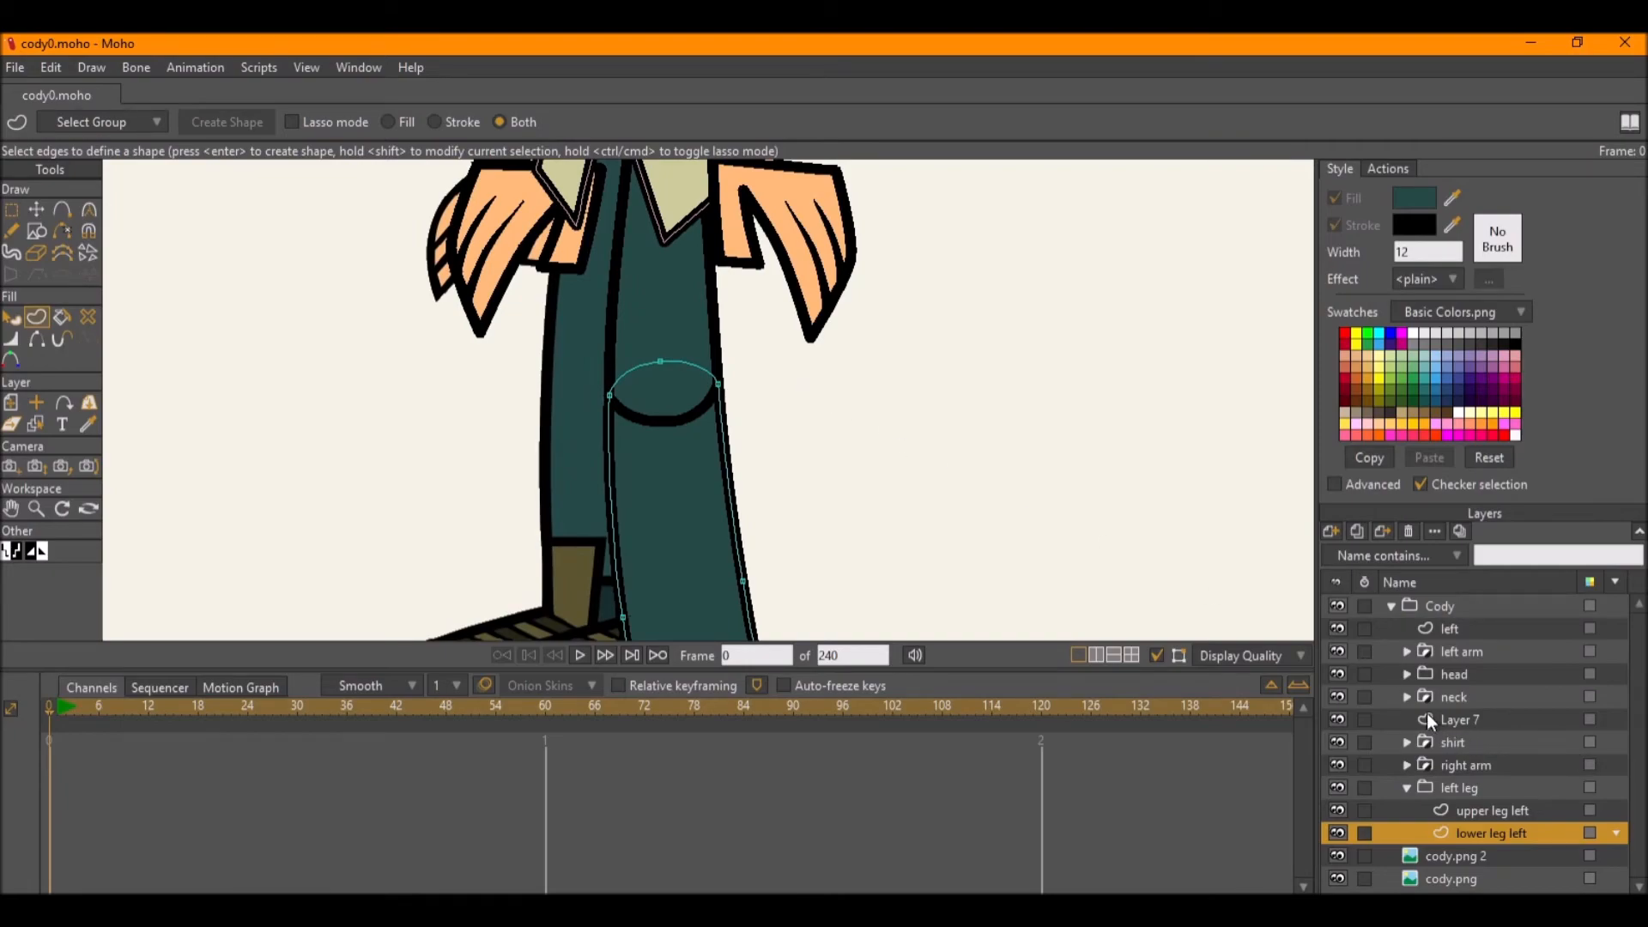
Check the layer order in the left arm group and place the lower leg left layer above upper leg left.
click(1406, 652)
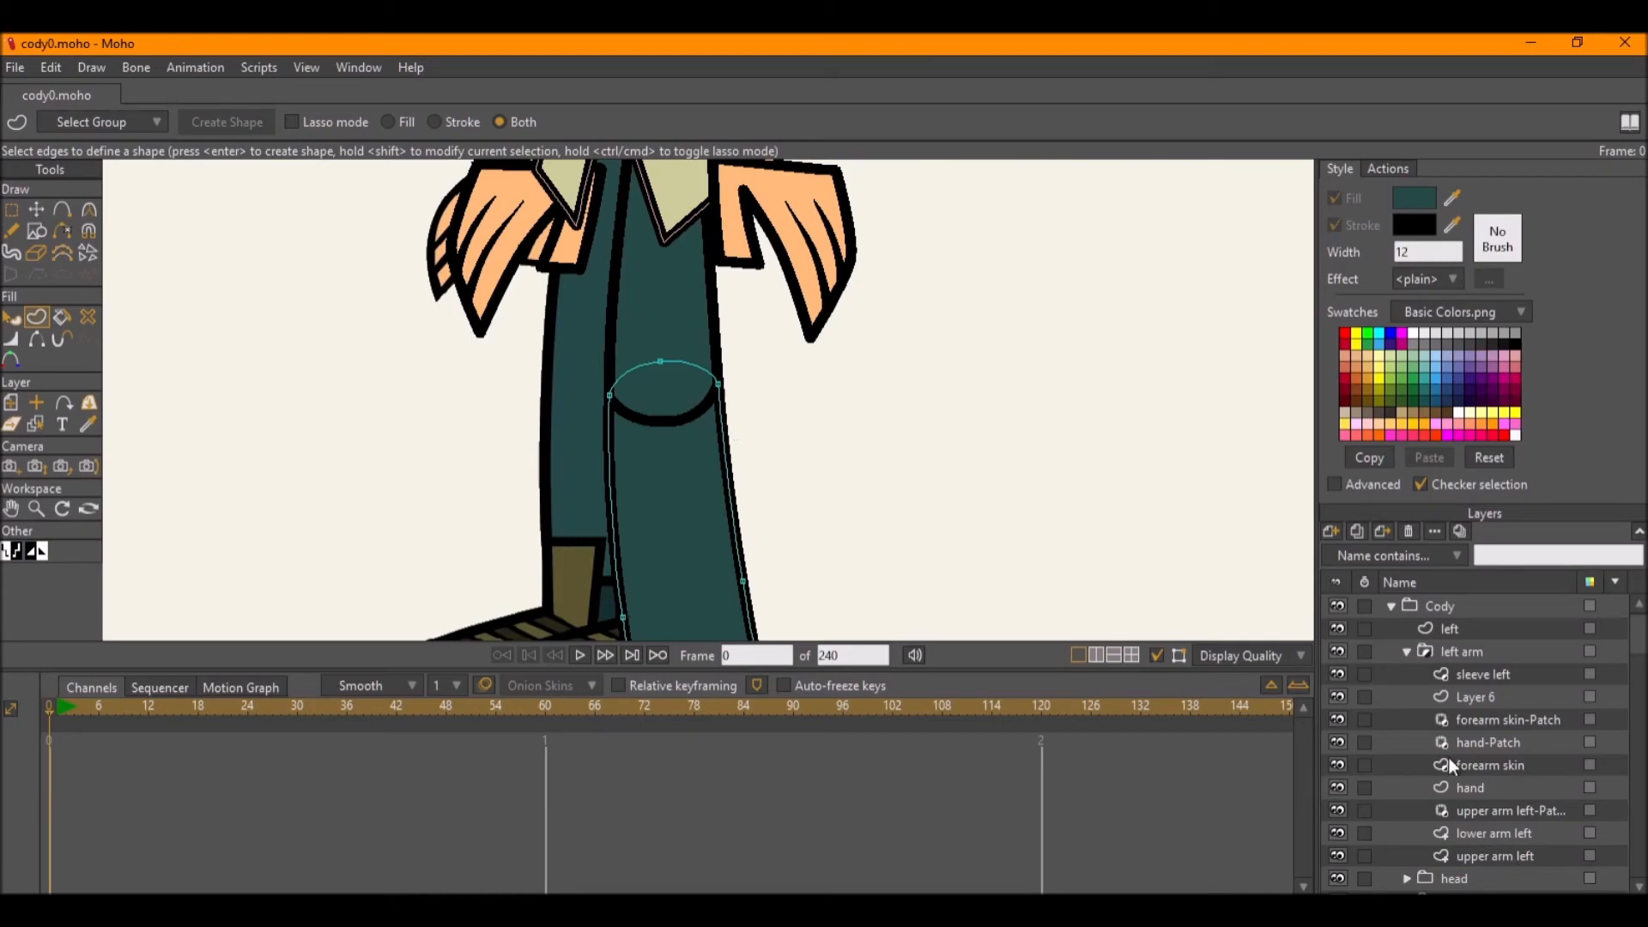
scroll(1522, 841, down, 1)
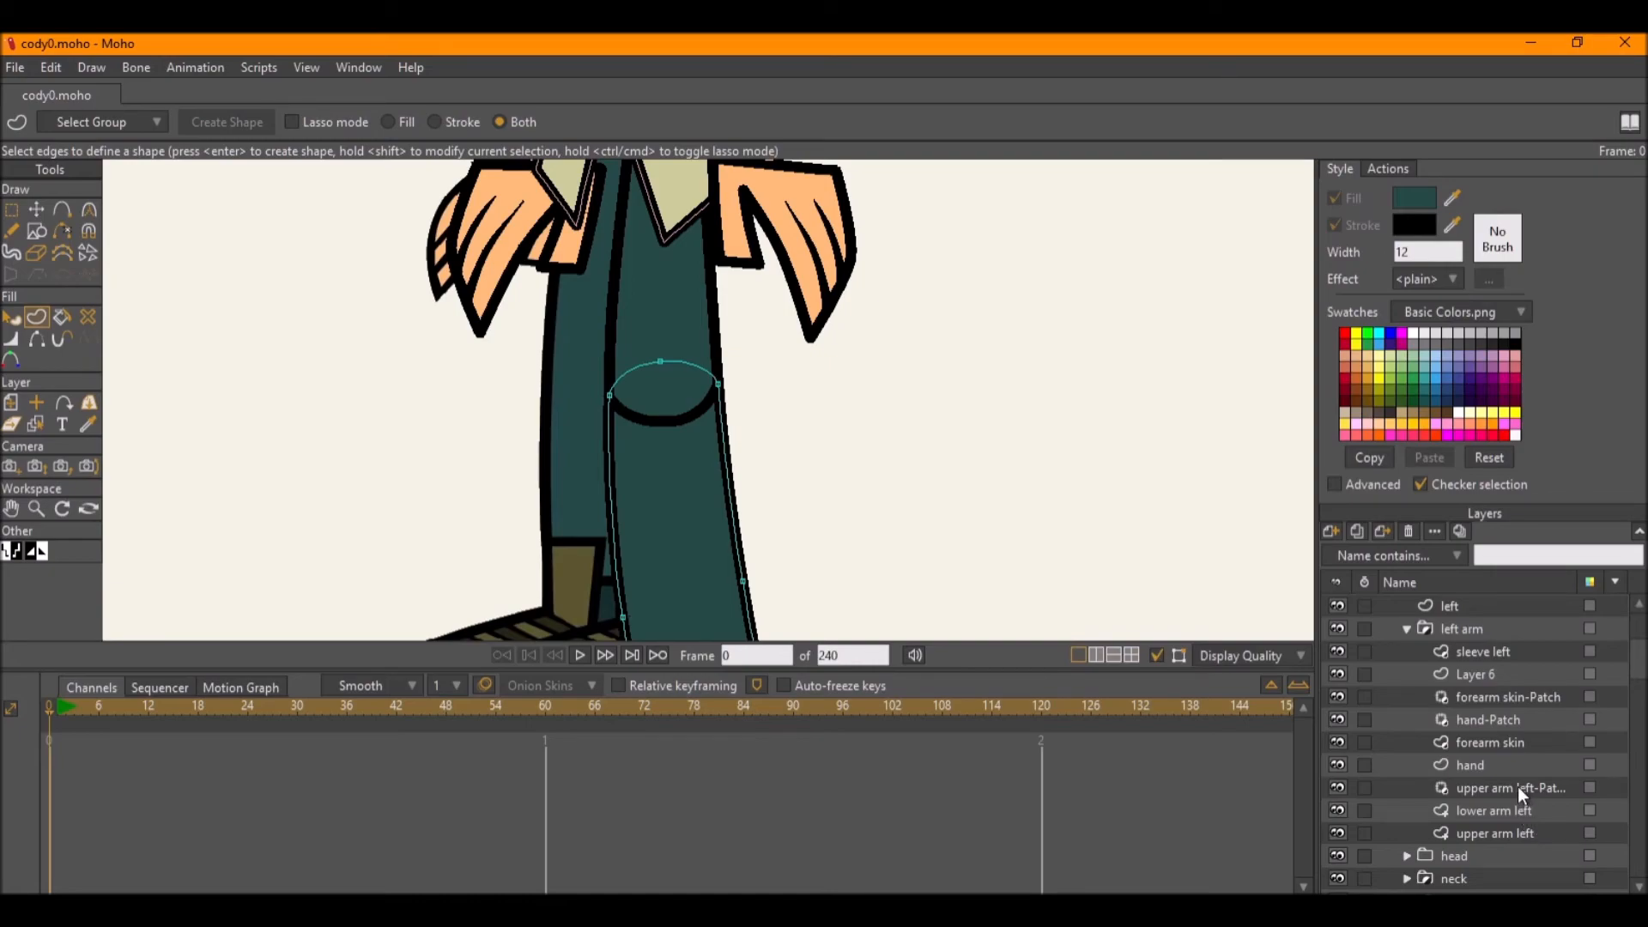
drag(673, 442, 697, 271)
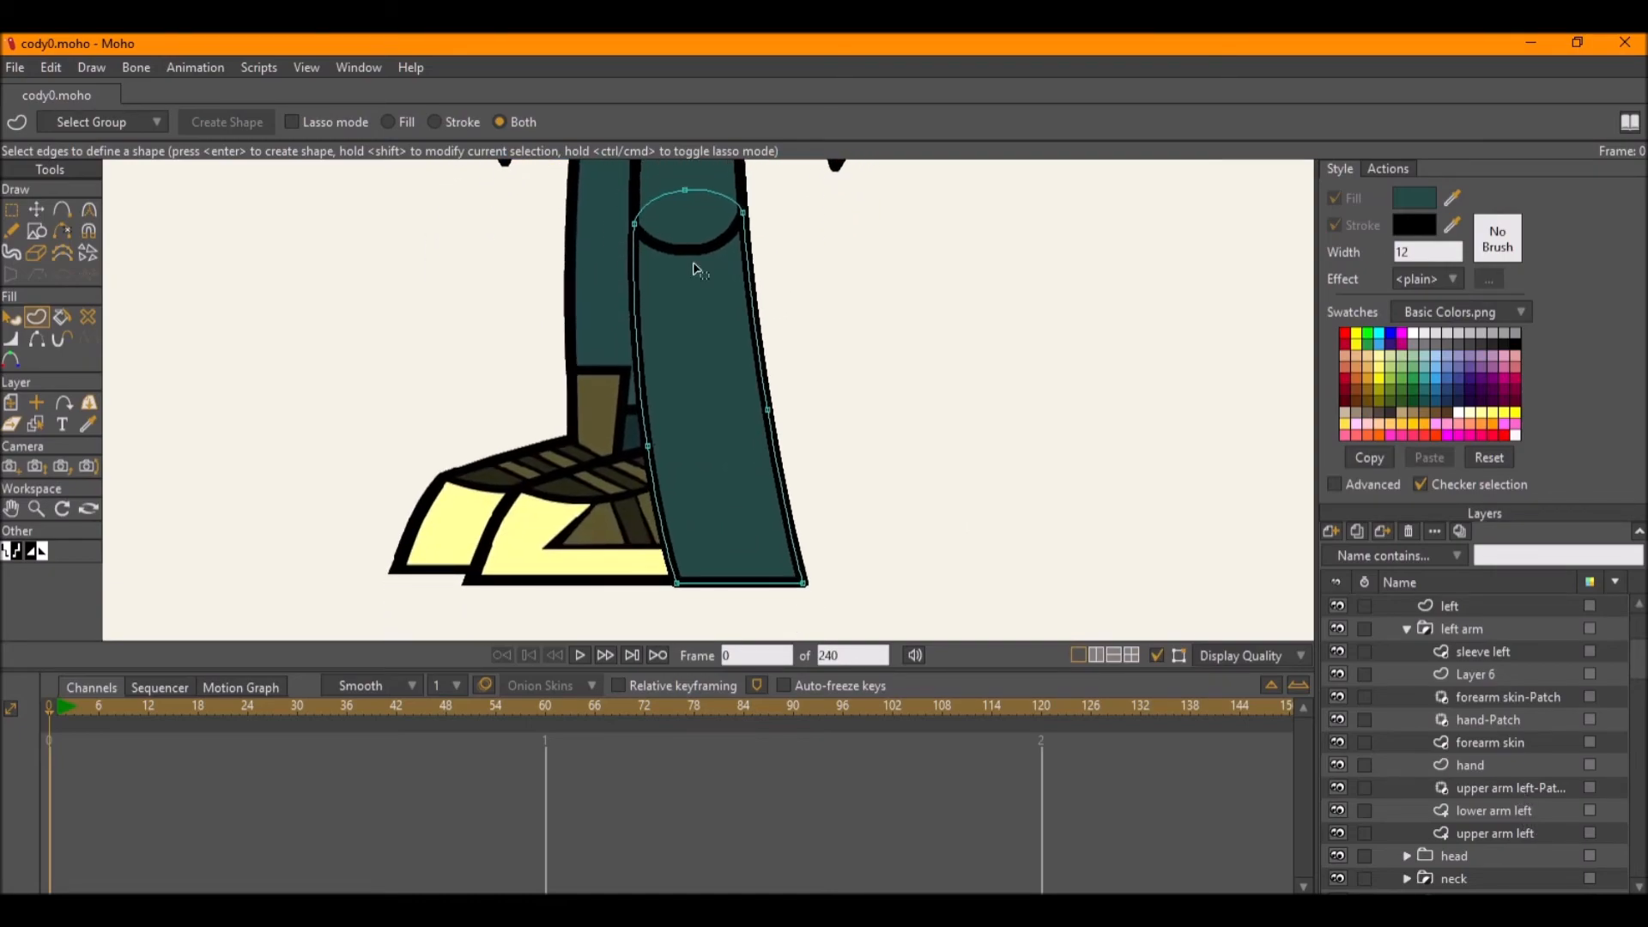
click(1408, 627)
click(1501, 816)
drag(1505, 810, 1504, 839)
click(1496, 814)
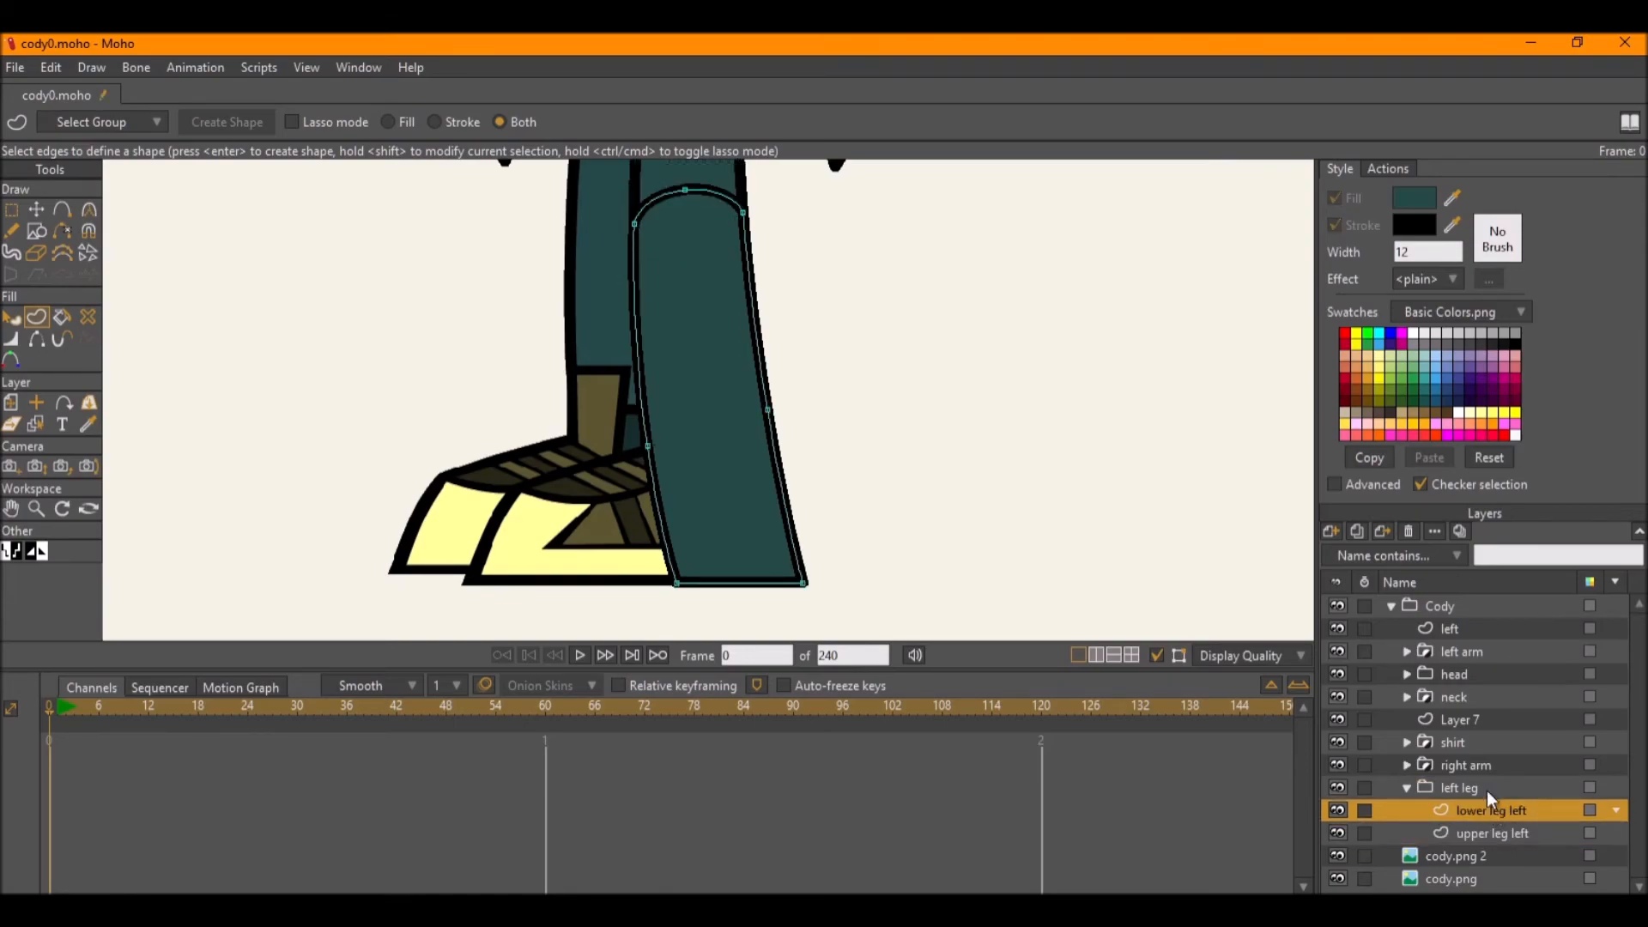
click(1330, 533)
click(1332, 544)
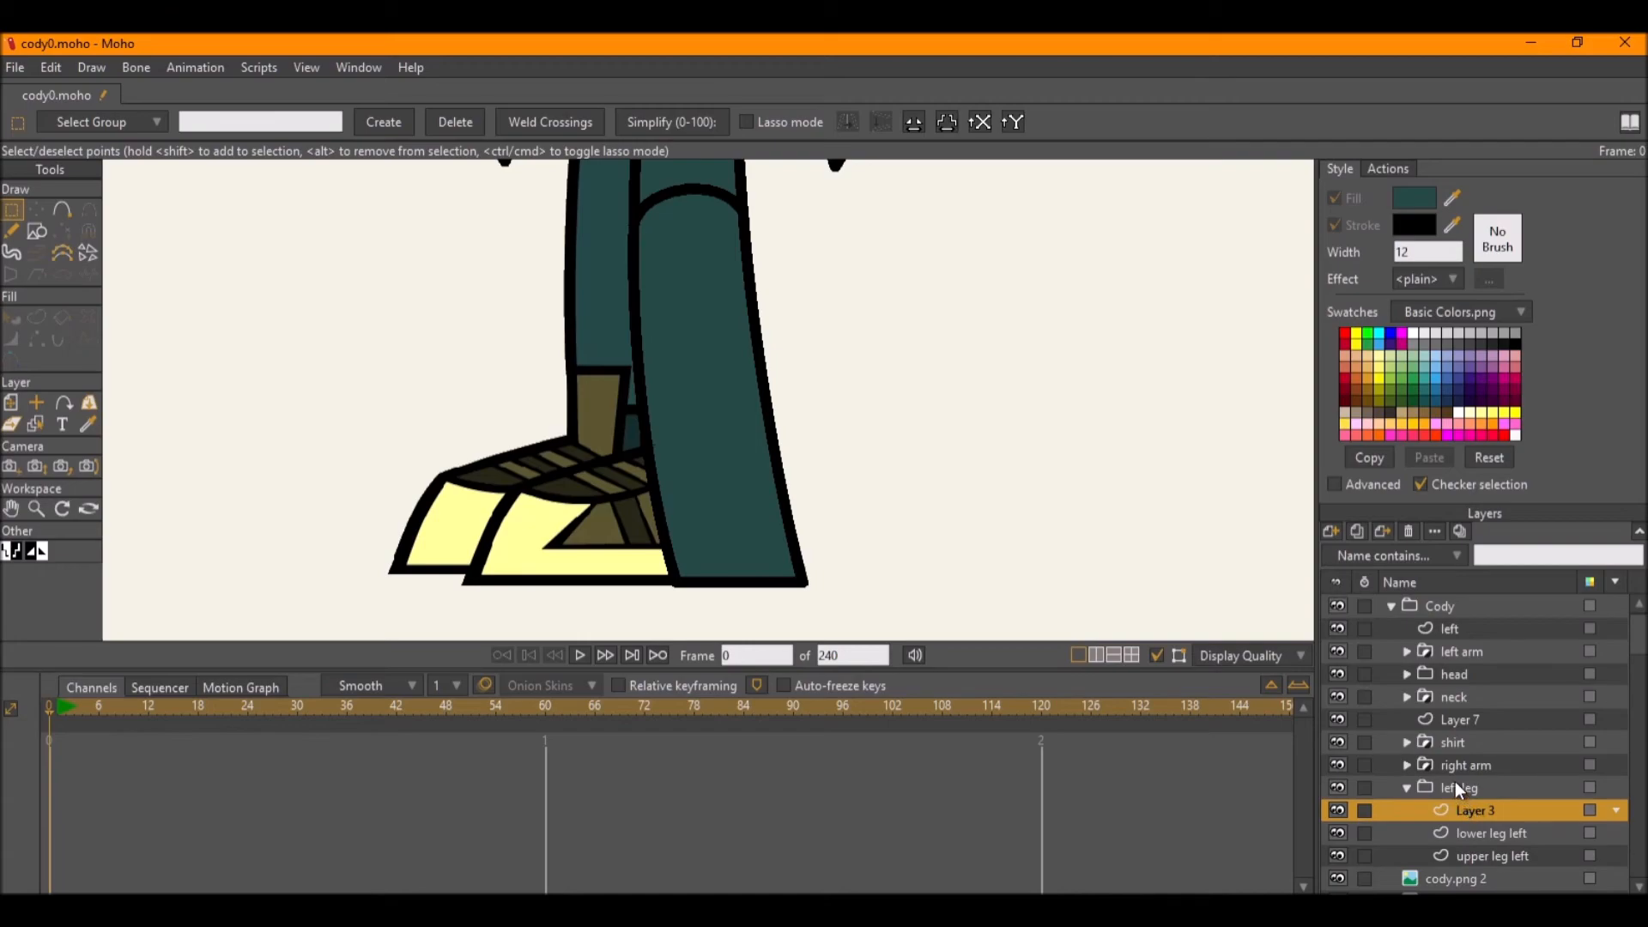
key(ctrl+z)
Add a patch layer to the left leg group with upper leg left as its target.
click(1328, 530)
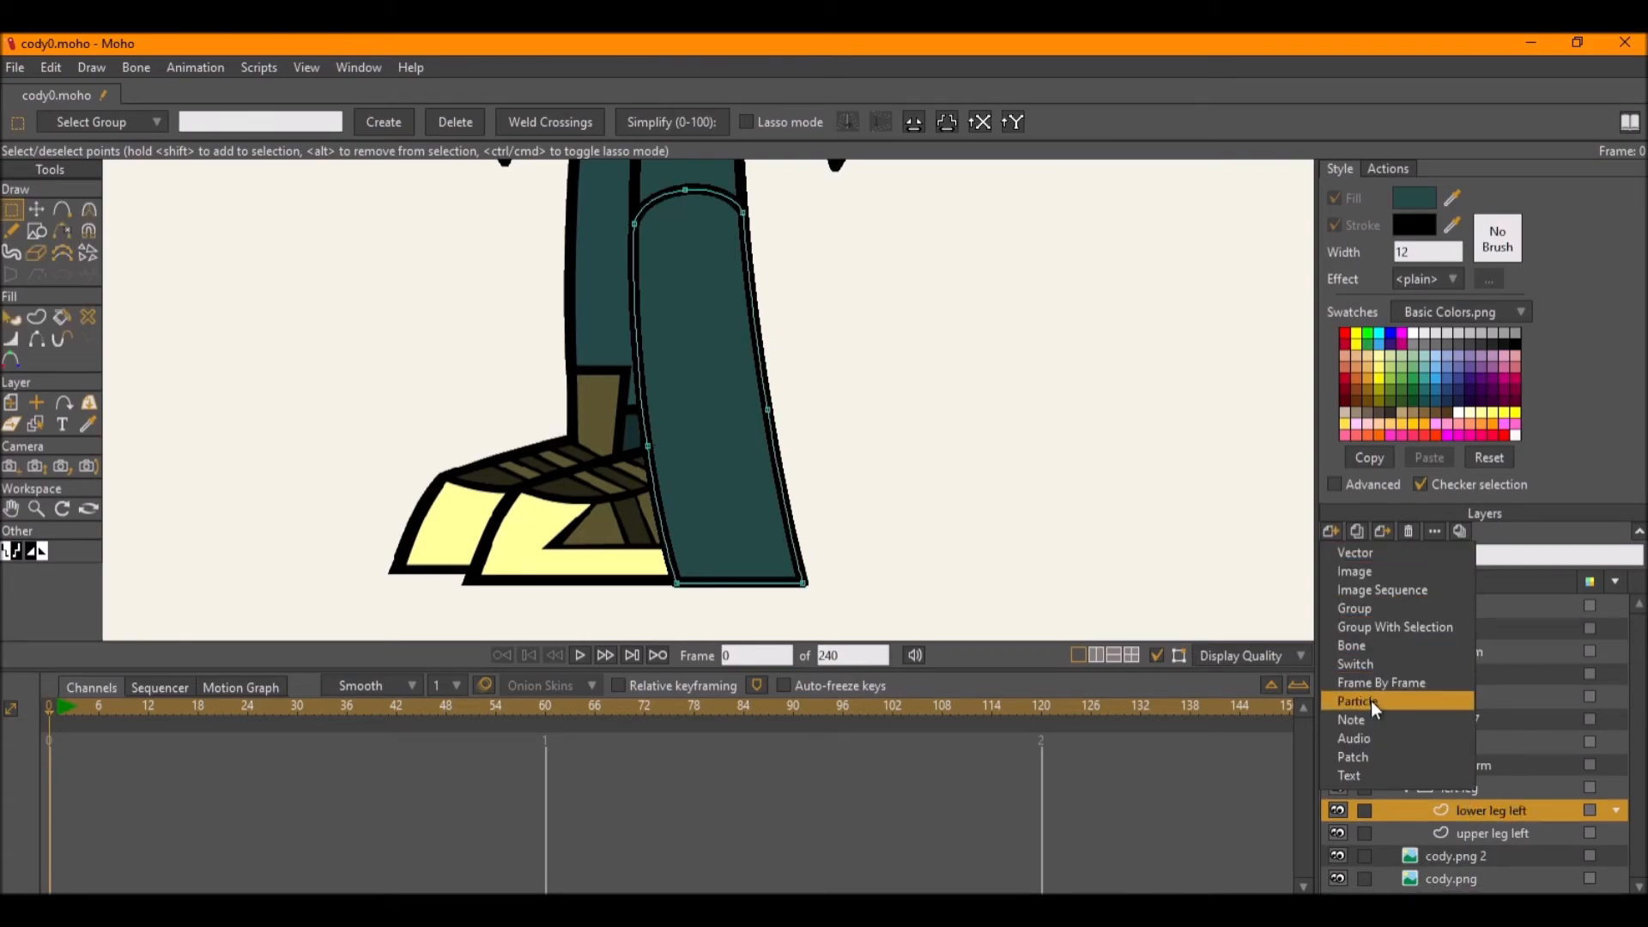
click(1379, 756)
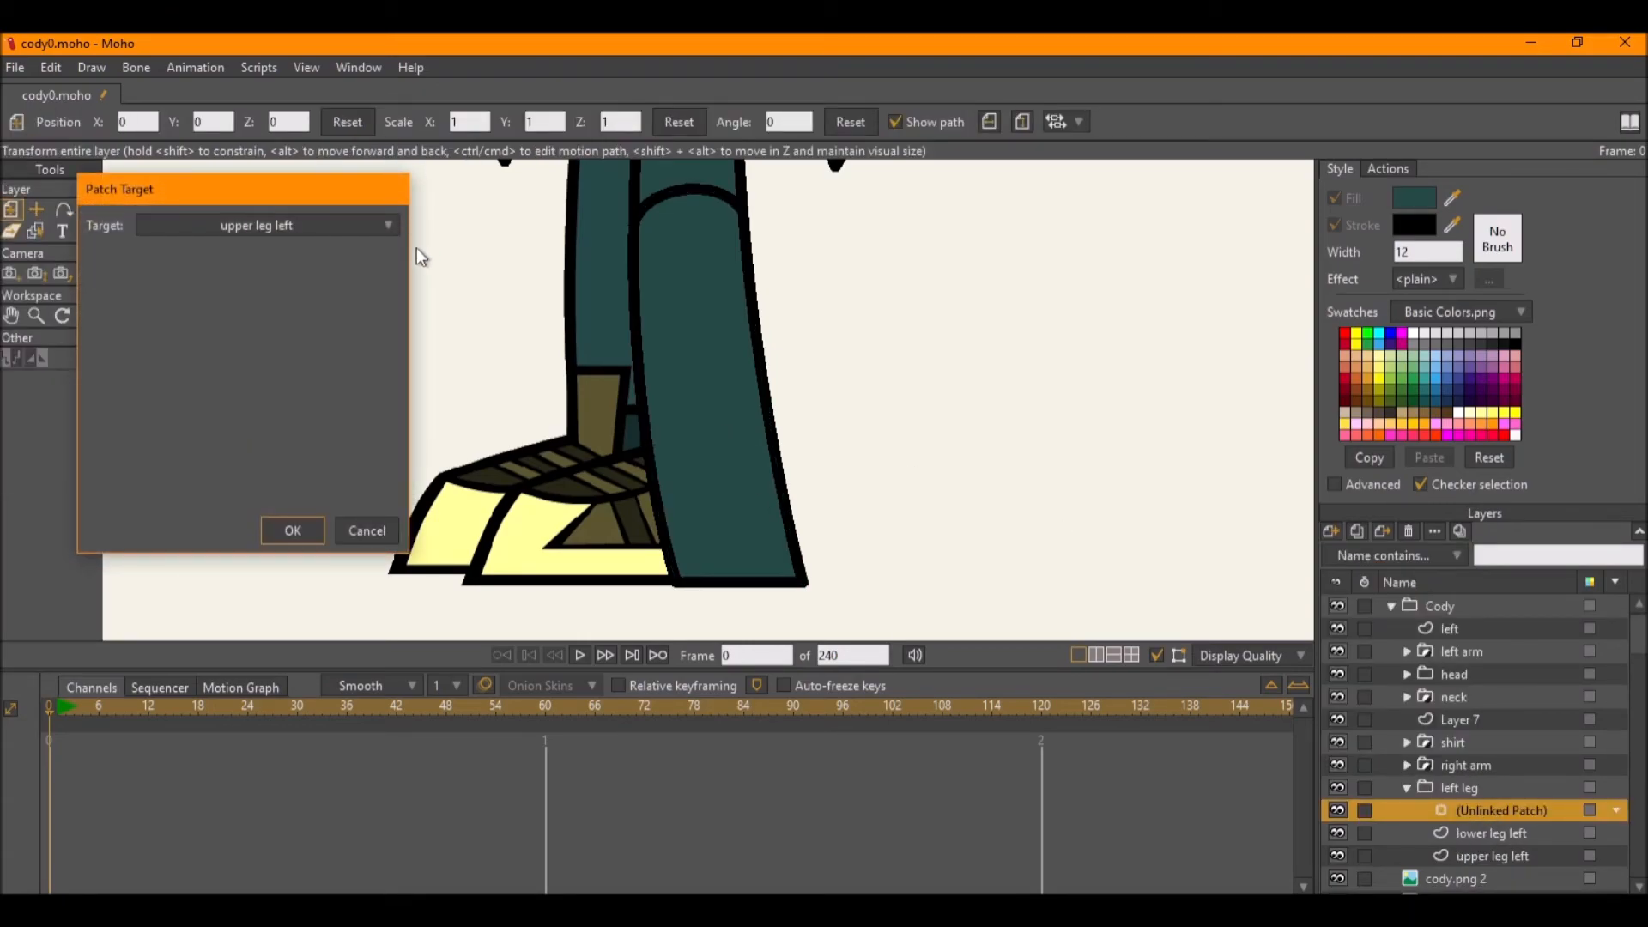
click(277, 530)
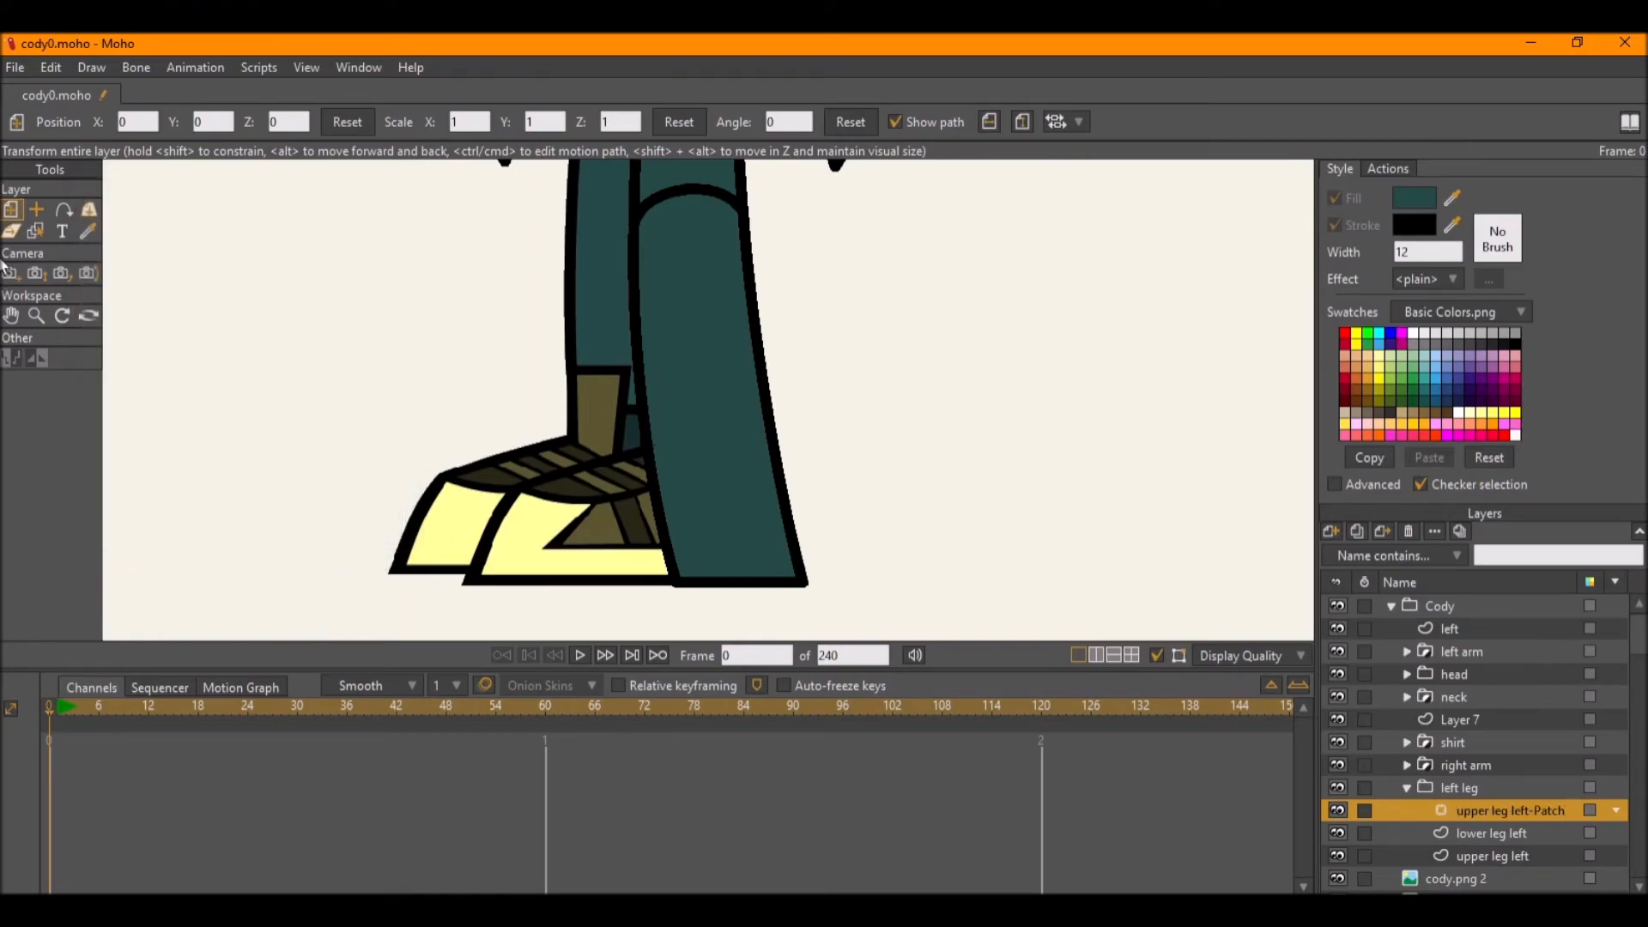
Position the upper leg left patch over the knee to hide the overlap line, and select the lower leg left layer.
scroll(376, 273, down, 3)
drag(411, 318, 629, 504)
scroll(629, 504, down, 2)
drag(368, 250, 732, 505)
scroll(731, 465, up, 4)
click(1487, 831)
click(1489, 809)
click(1492, 830)
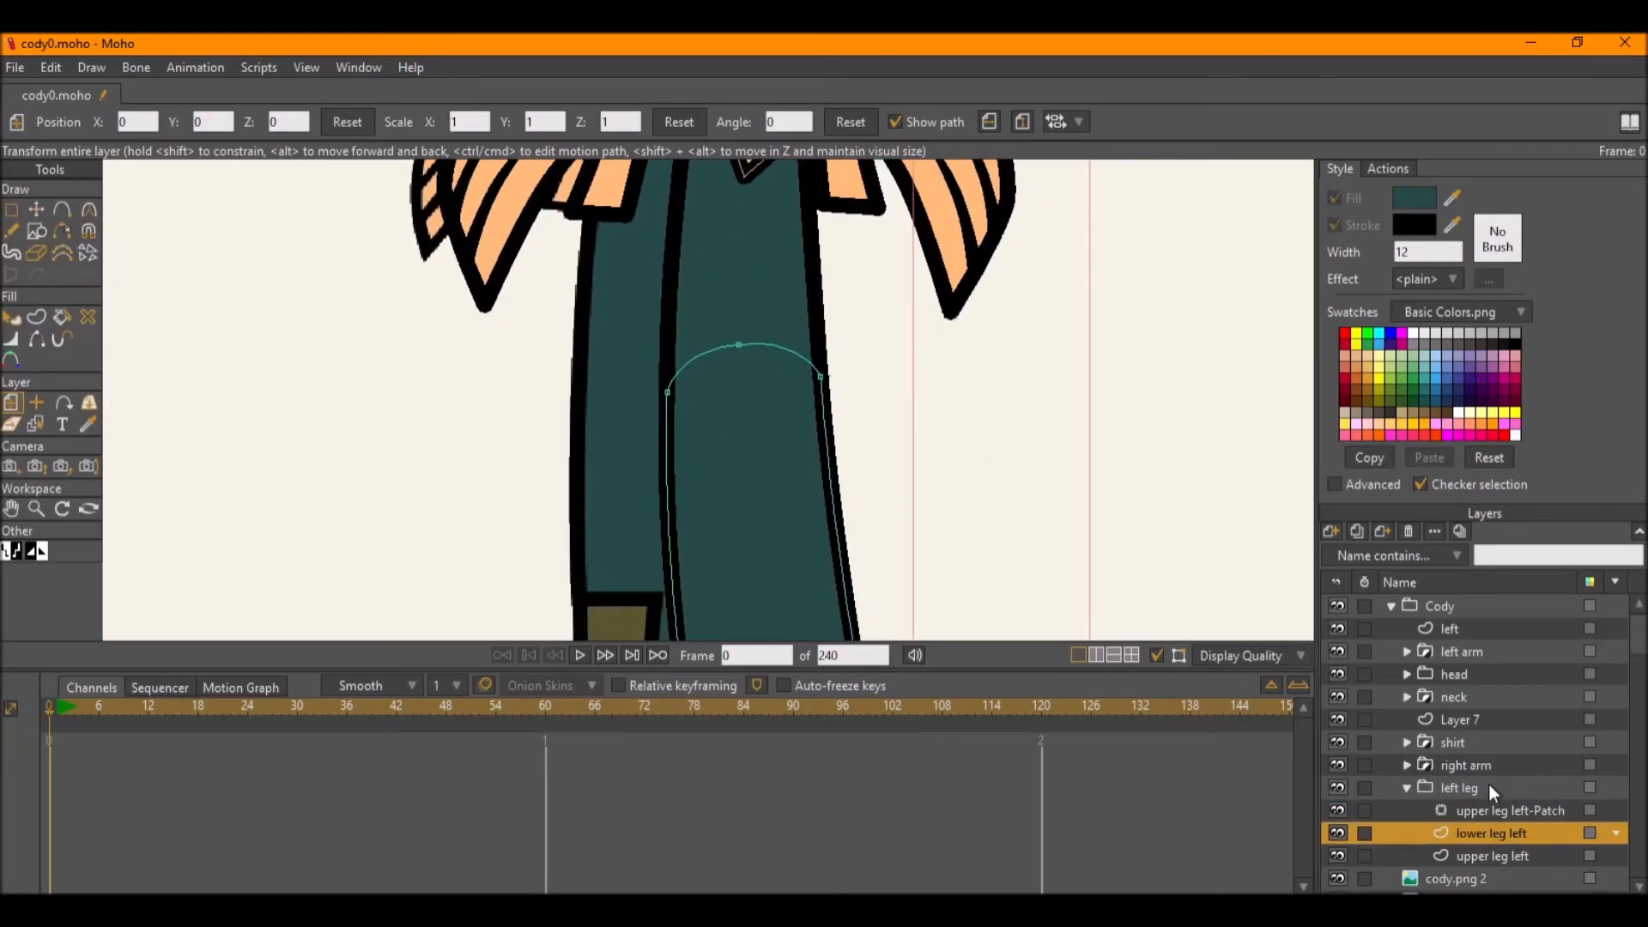
Check the upper leg left layer, select the left leg group and save the project.
click(1496, 855)
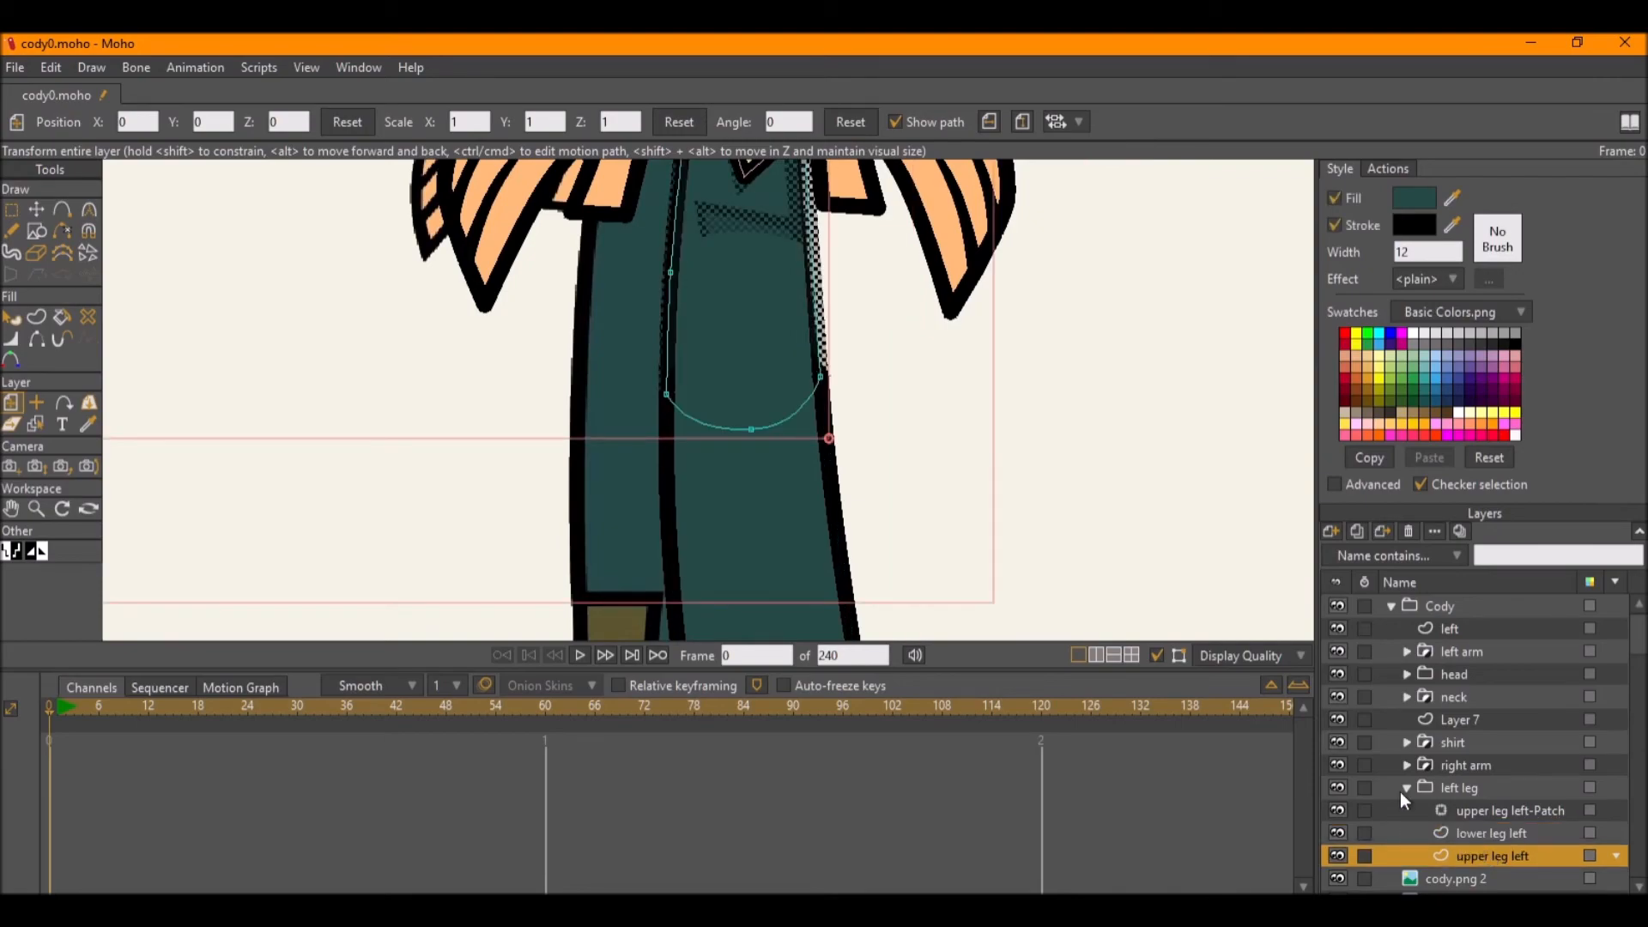
click(1497, 784)
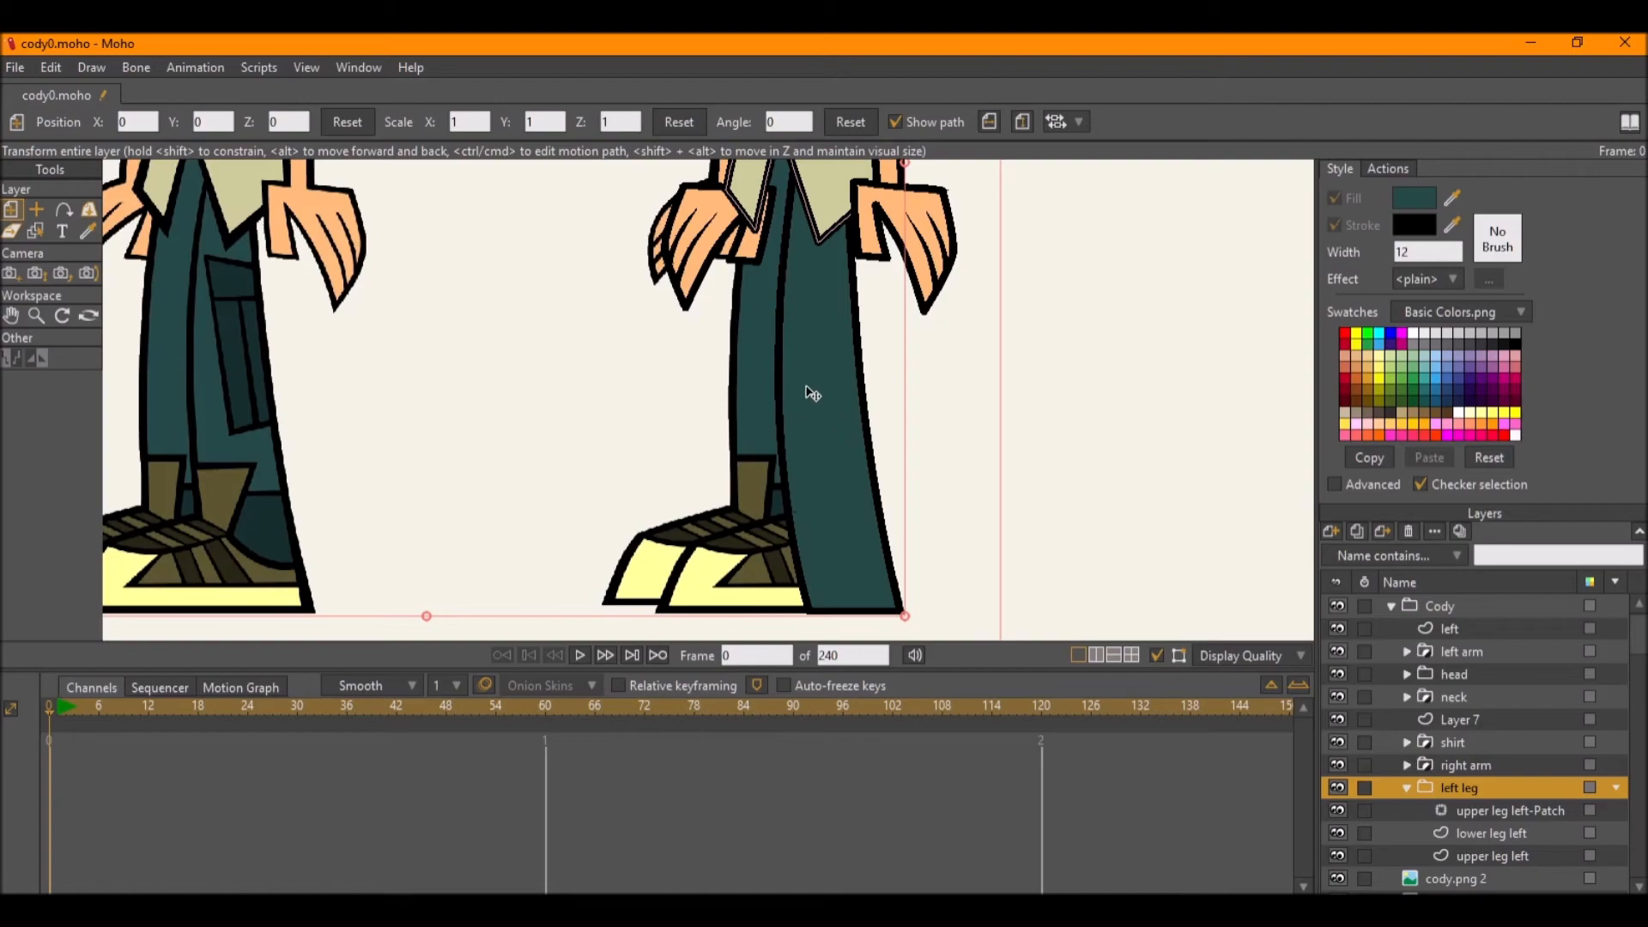
drag(807, 393, 807, 449)
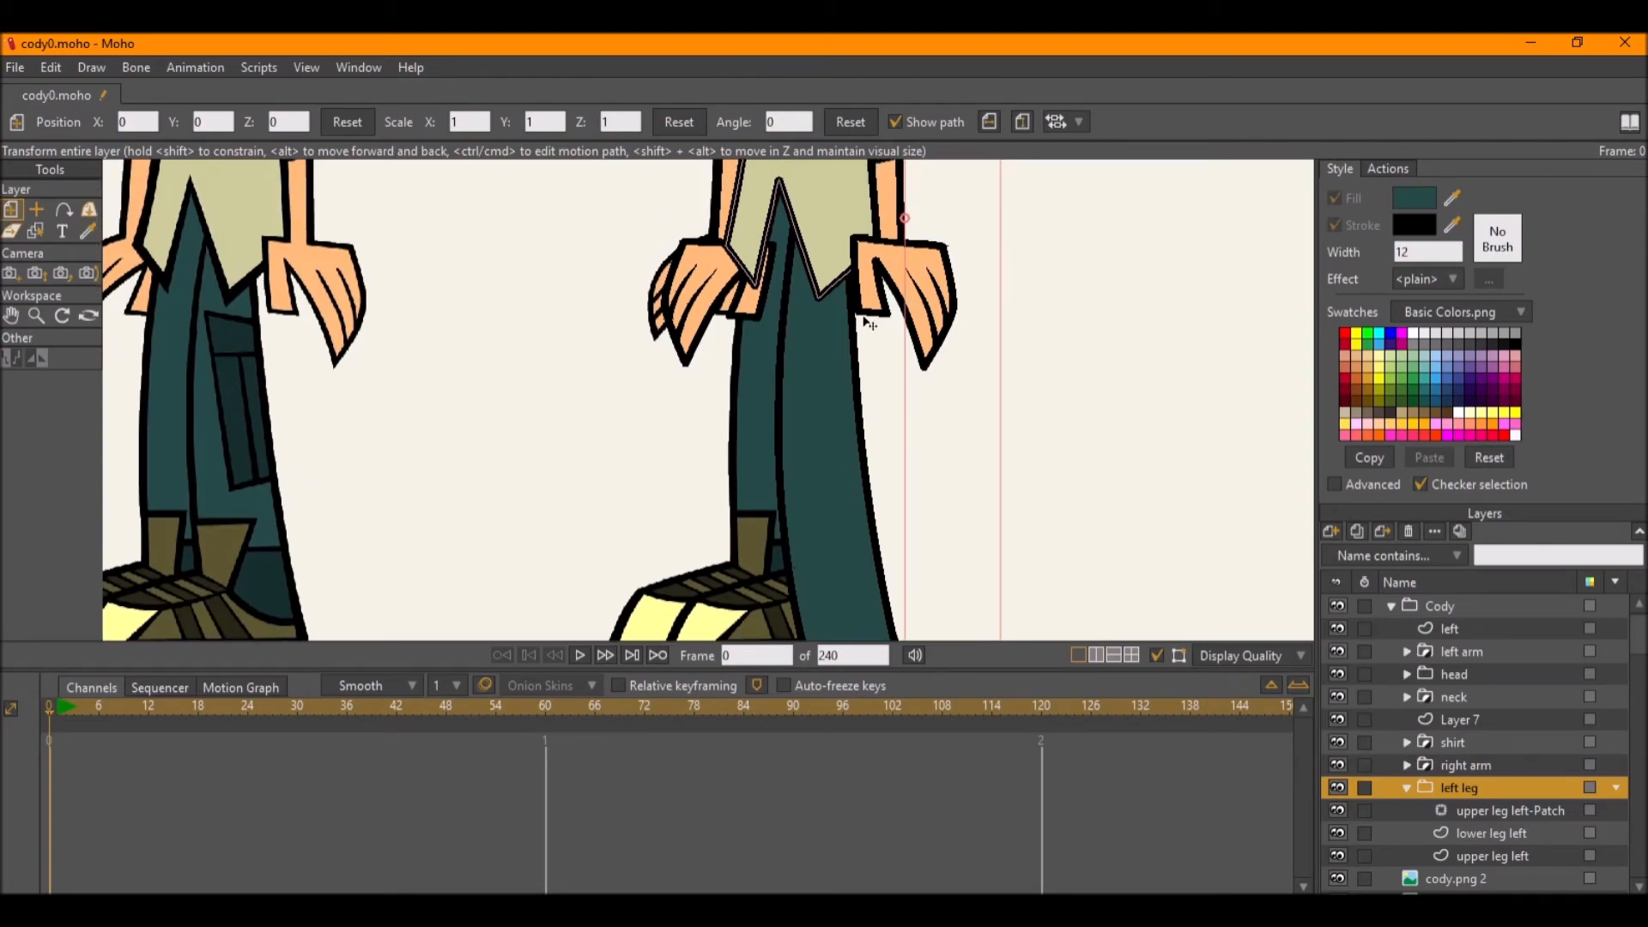
mouse_move(839, 489)
mouse_down()
mouse_move(829, 392)
mouse_move(815, 453)
mouse_move(811, 364)
mouse_up()
key(ctrl+s)
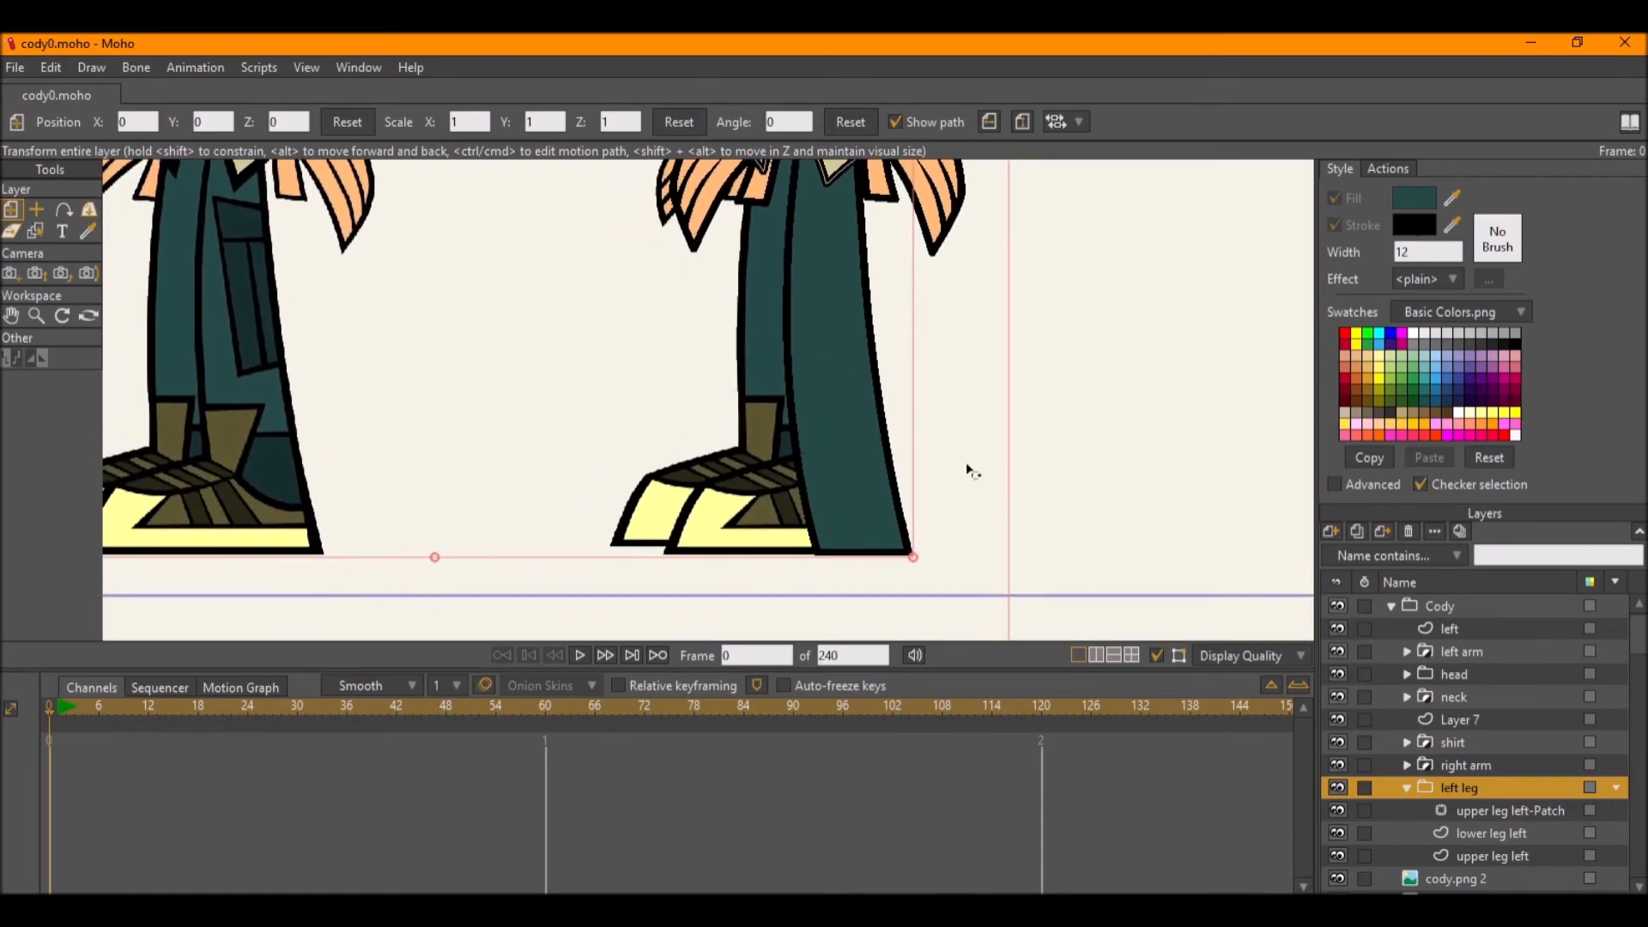
Hide the lower leg left and upper leg left layers to expose the reference shoe, and make lower leg left active.
click(1336, 832)
click(1336, 854)
click(1477, 854)
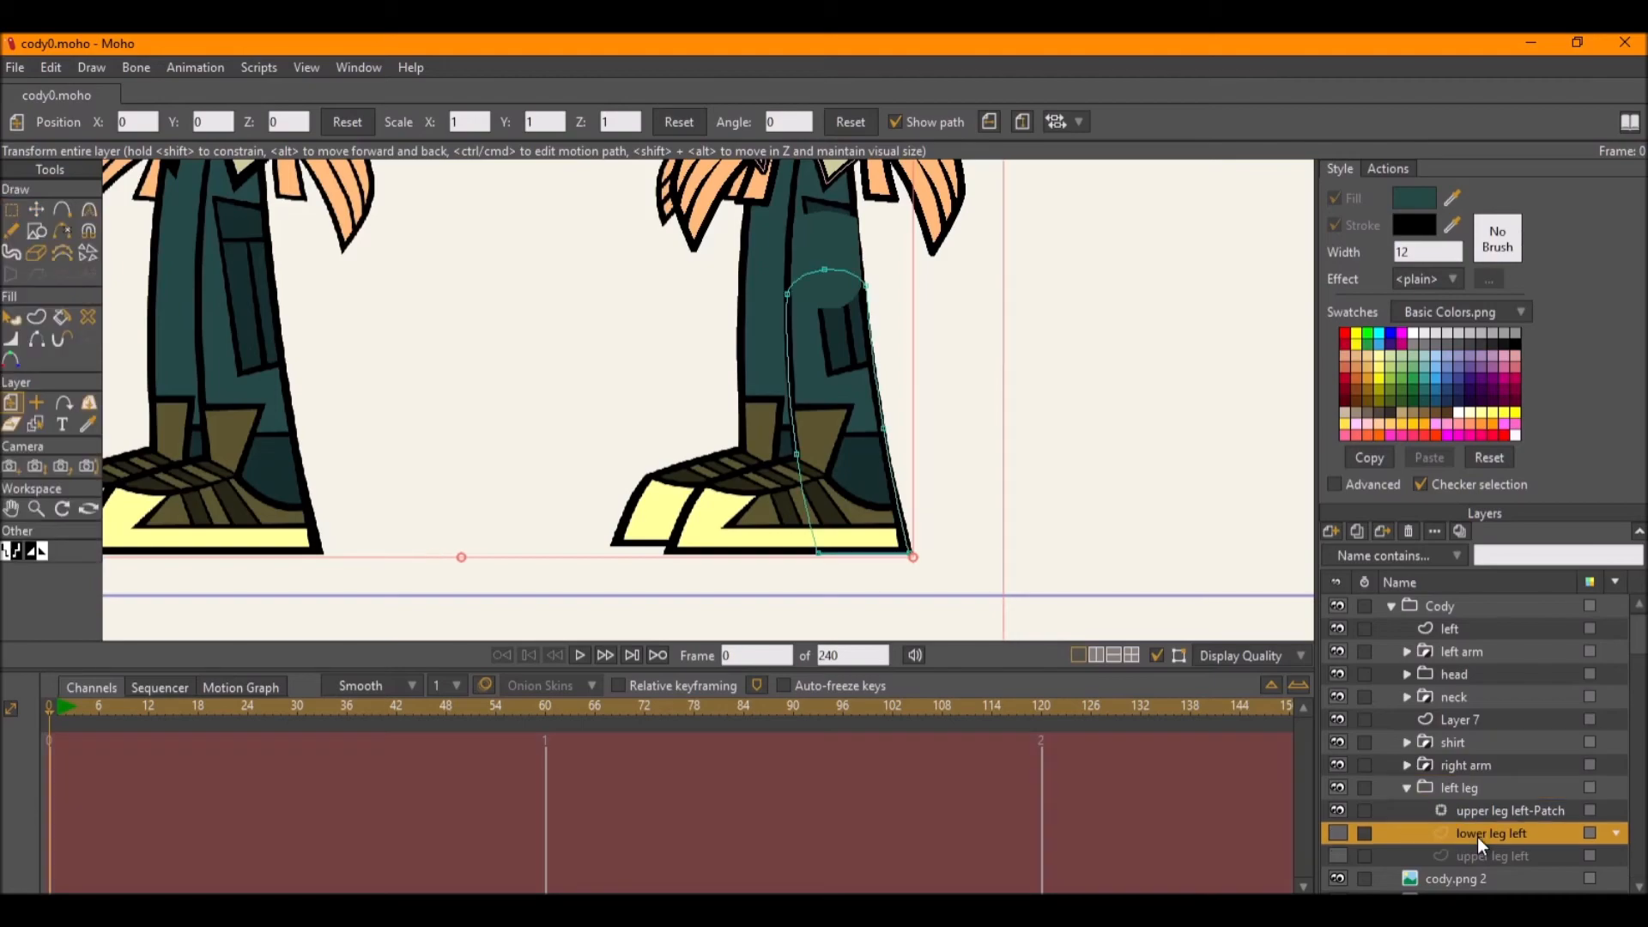
click(1477, 832)
scroll(768, 439, up, 5)
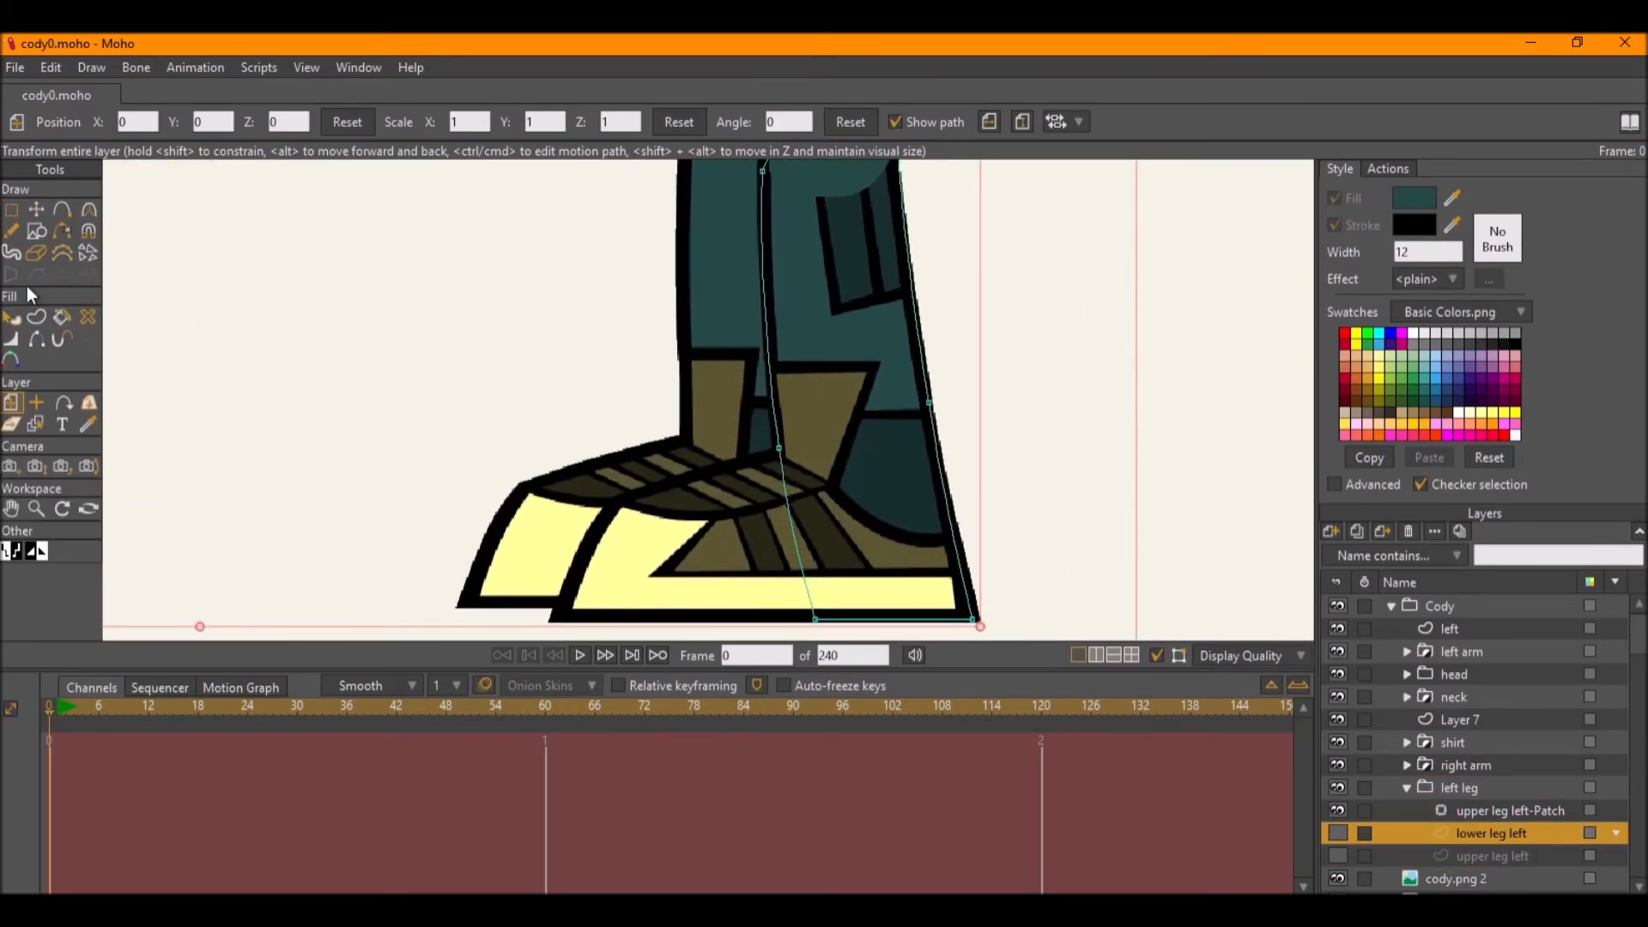
Draw a rectangle outline over the front shoe of the reference and fit its front upper corner to the toe.
click(36, 230)
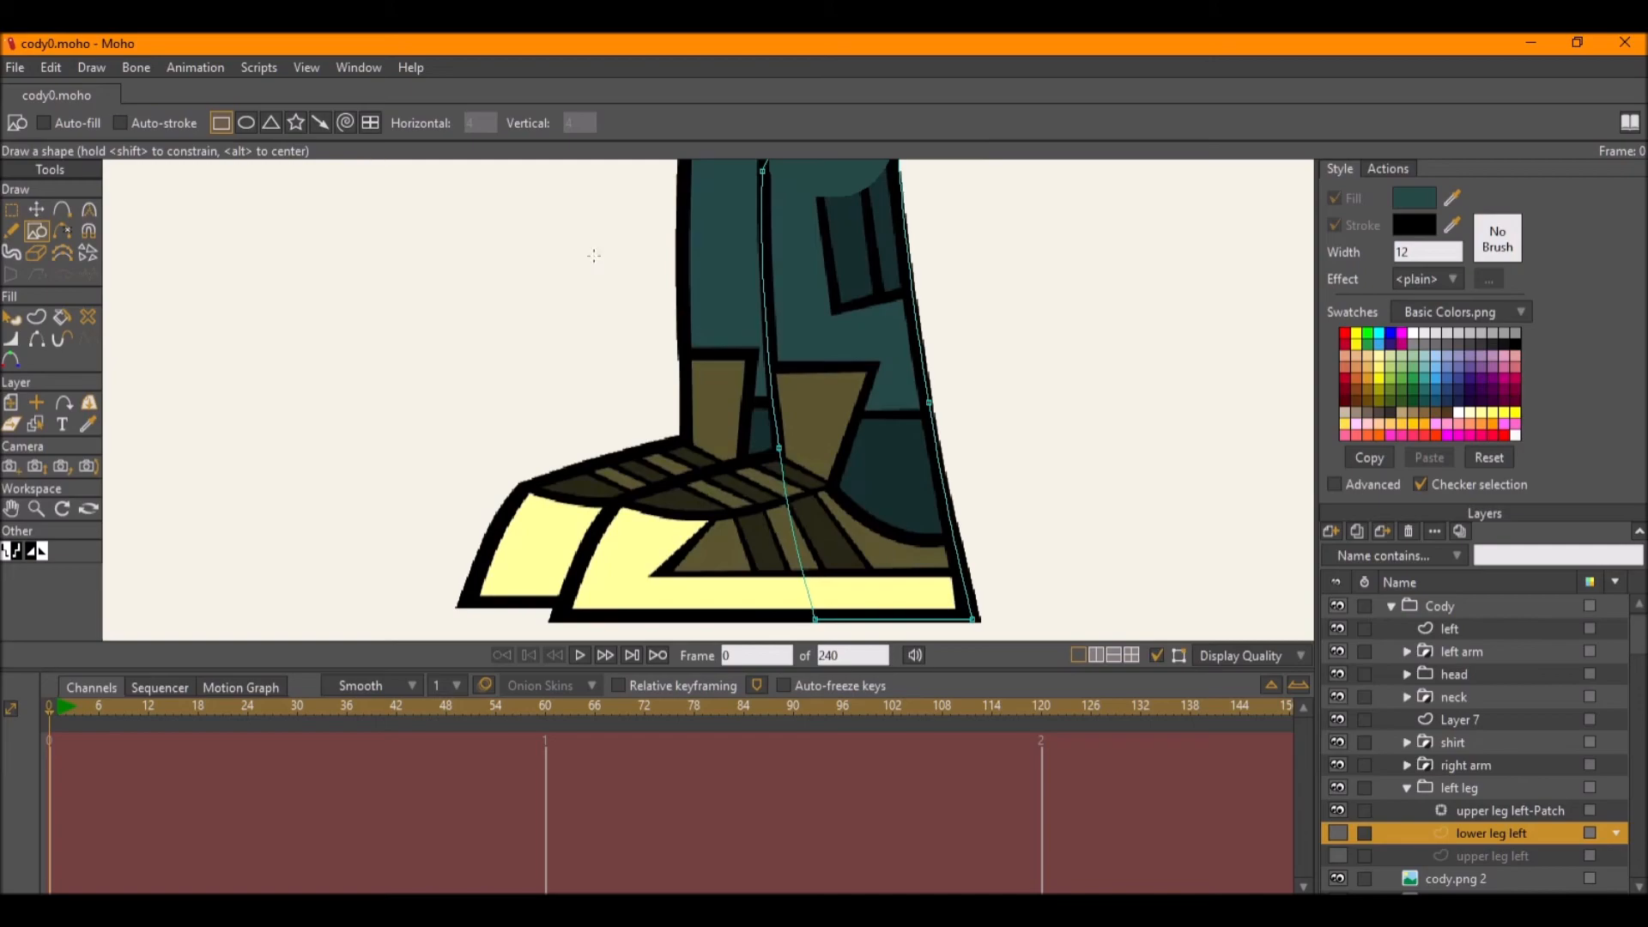
drag(567, 616, 976, 448)
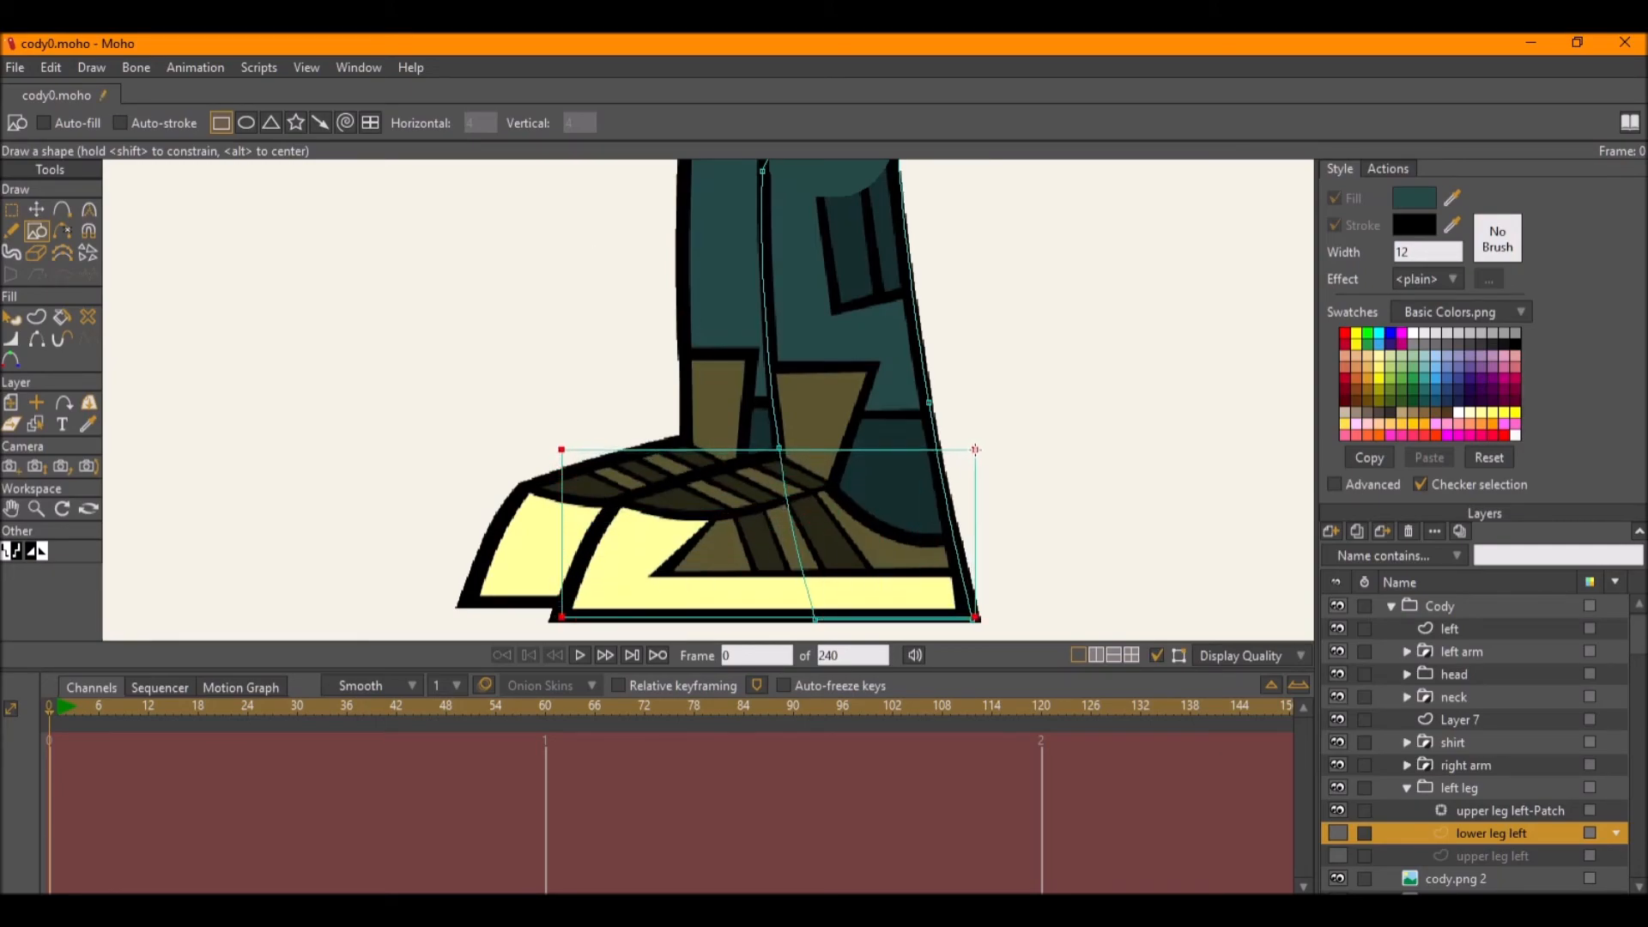
key(t)
drag(561, 451, 608, 502)
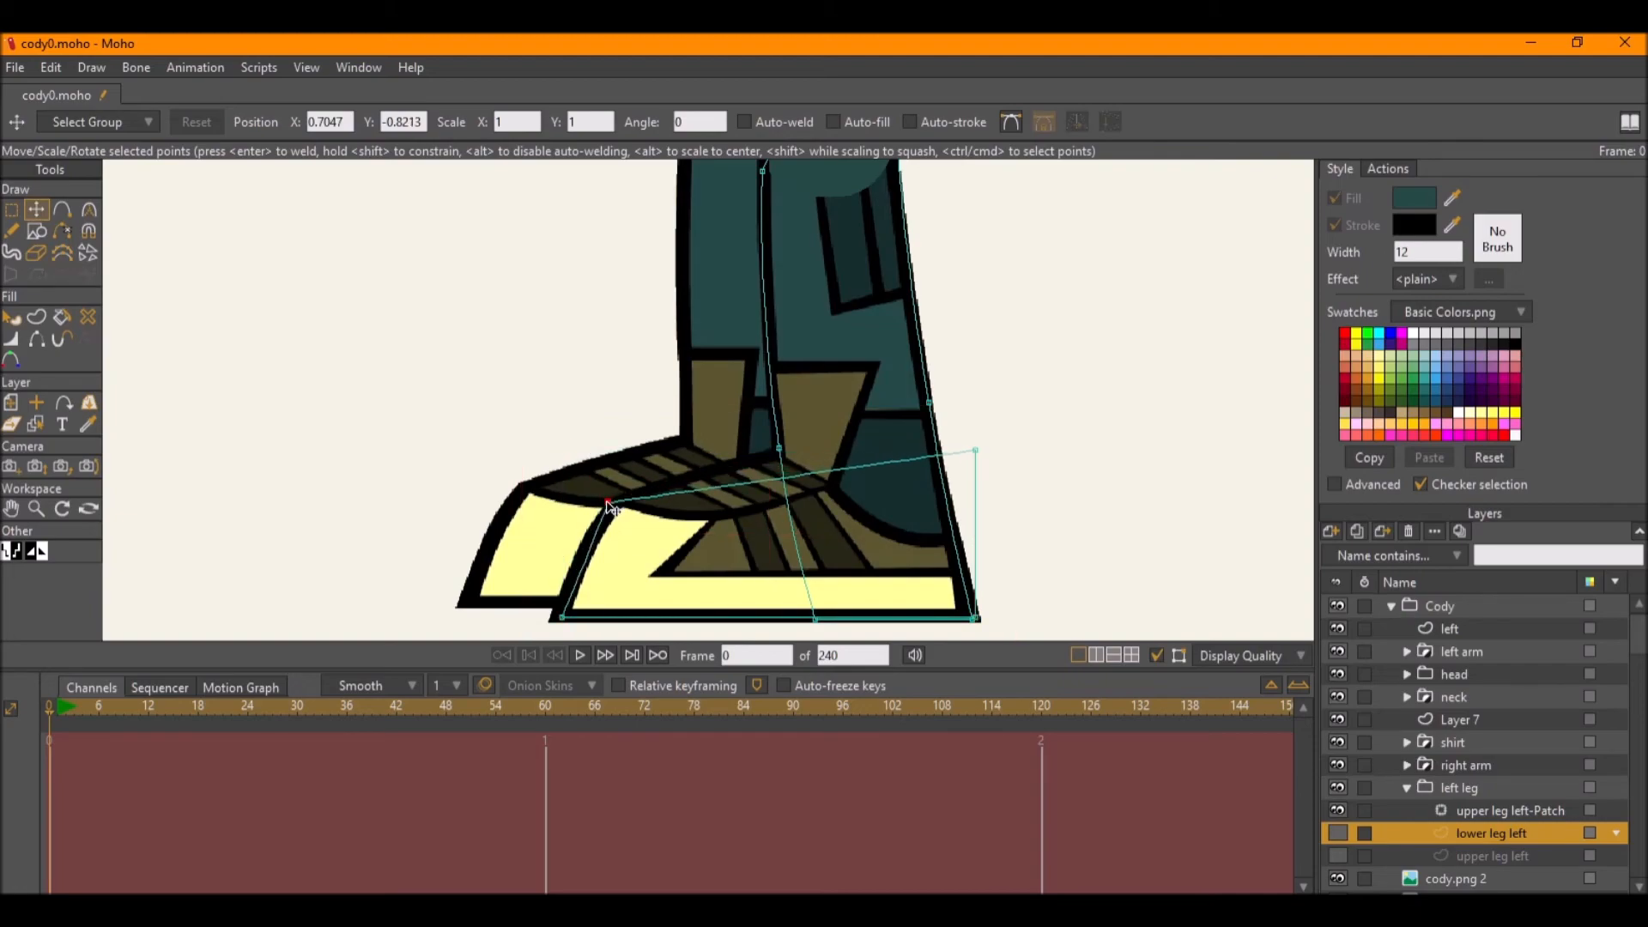
Add points up the front of the ankle to the boot's top edge and move the back corner towards the boot opening.
key(a)
drag(812, 471, 776, 451)
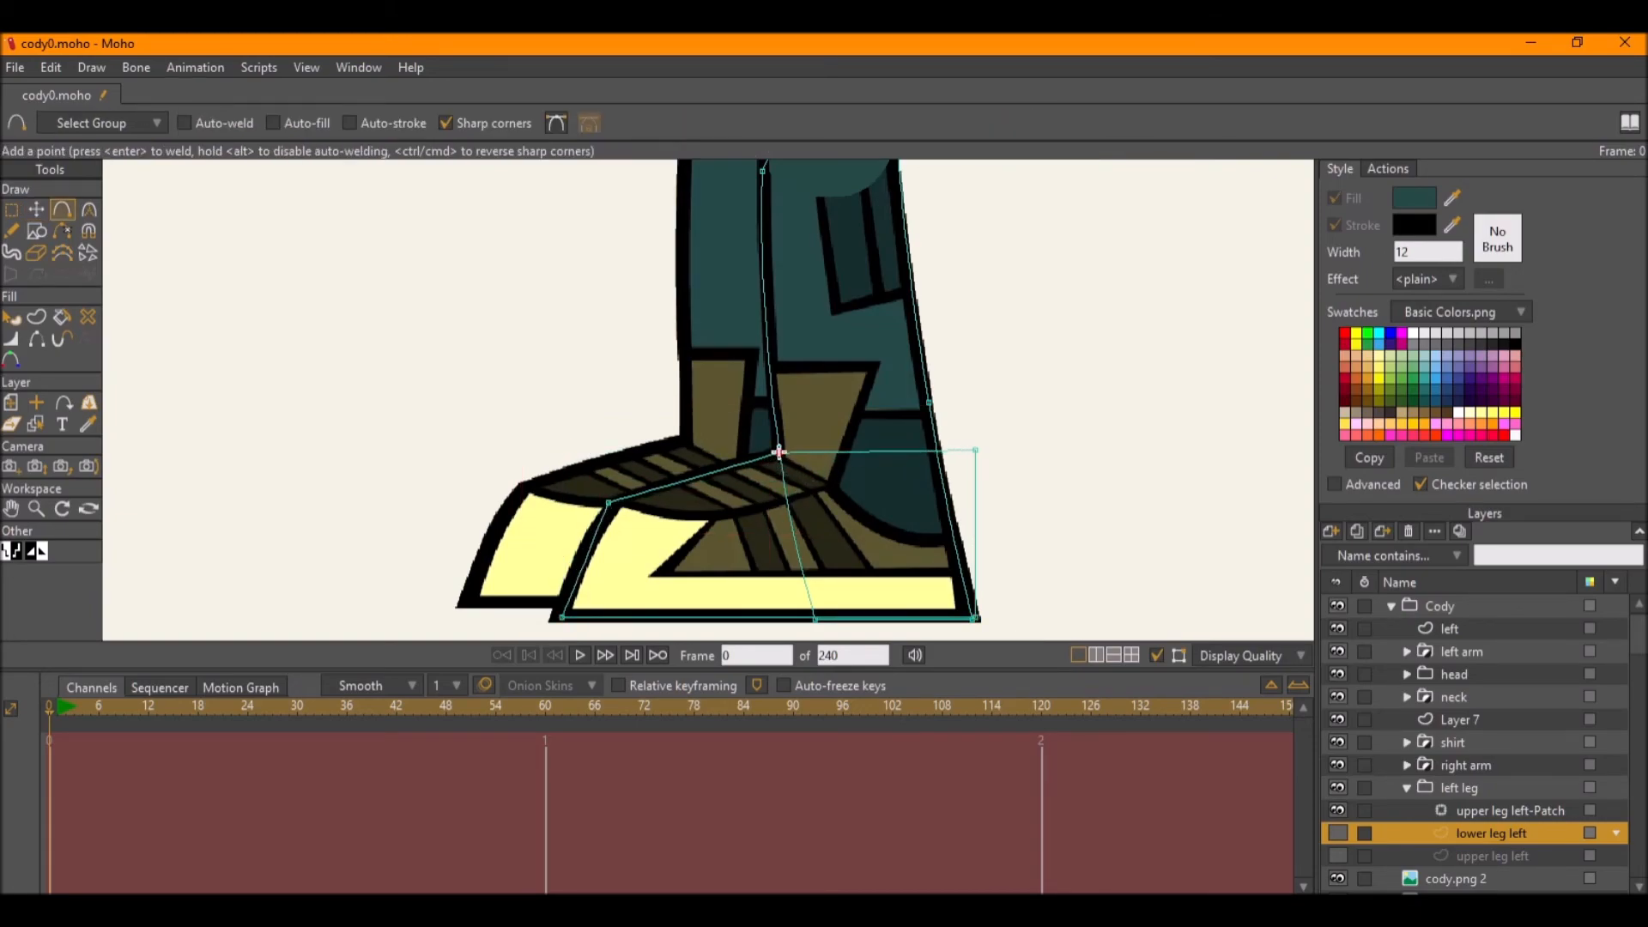
scroll(959, 432, up, 3)
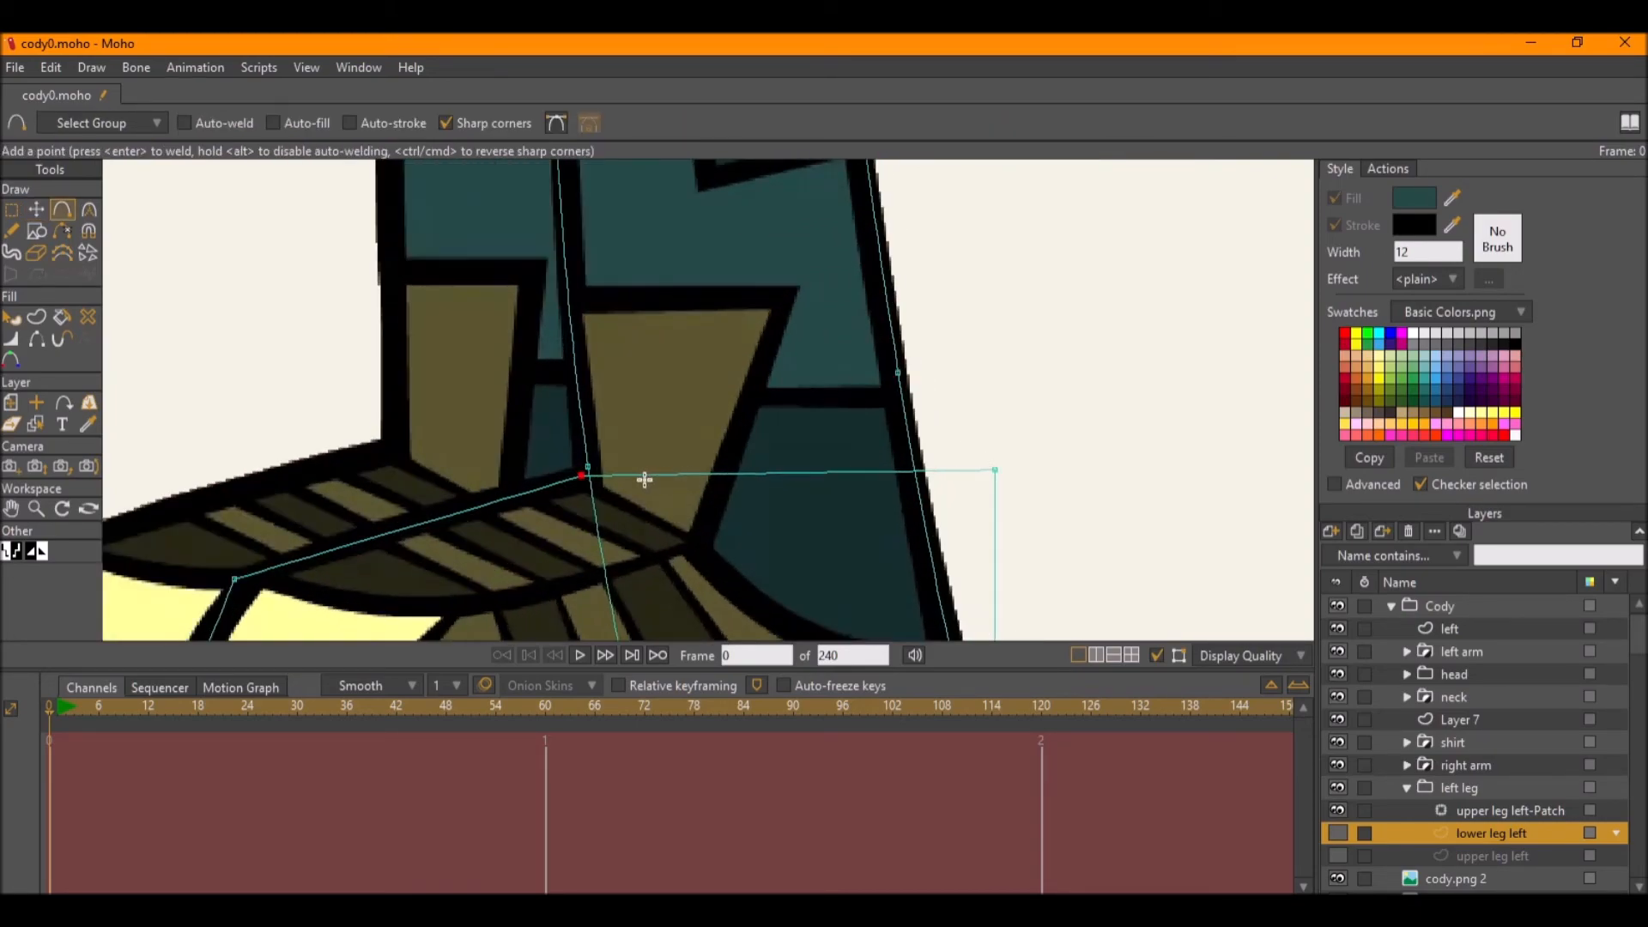
drag(661, 478, 570, 296)
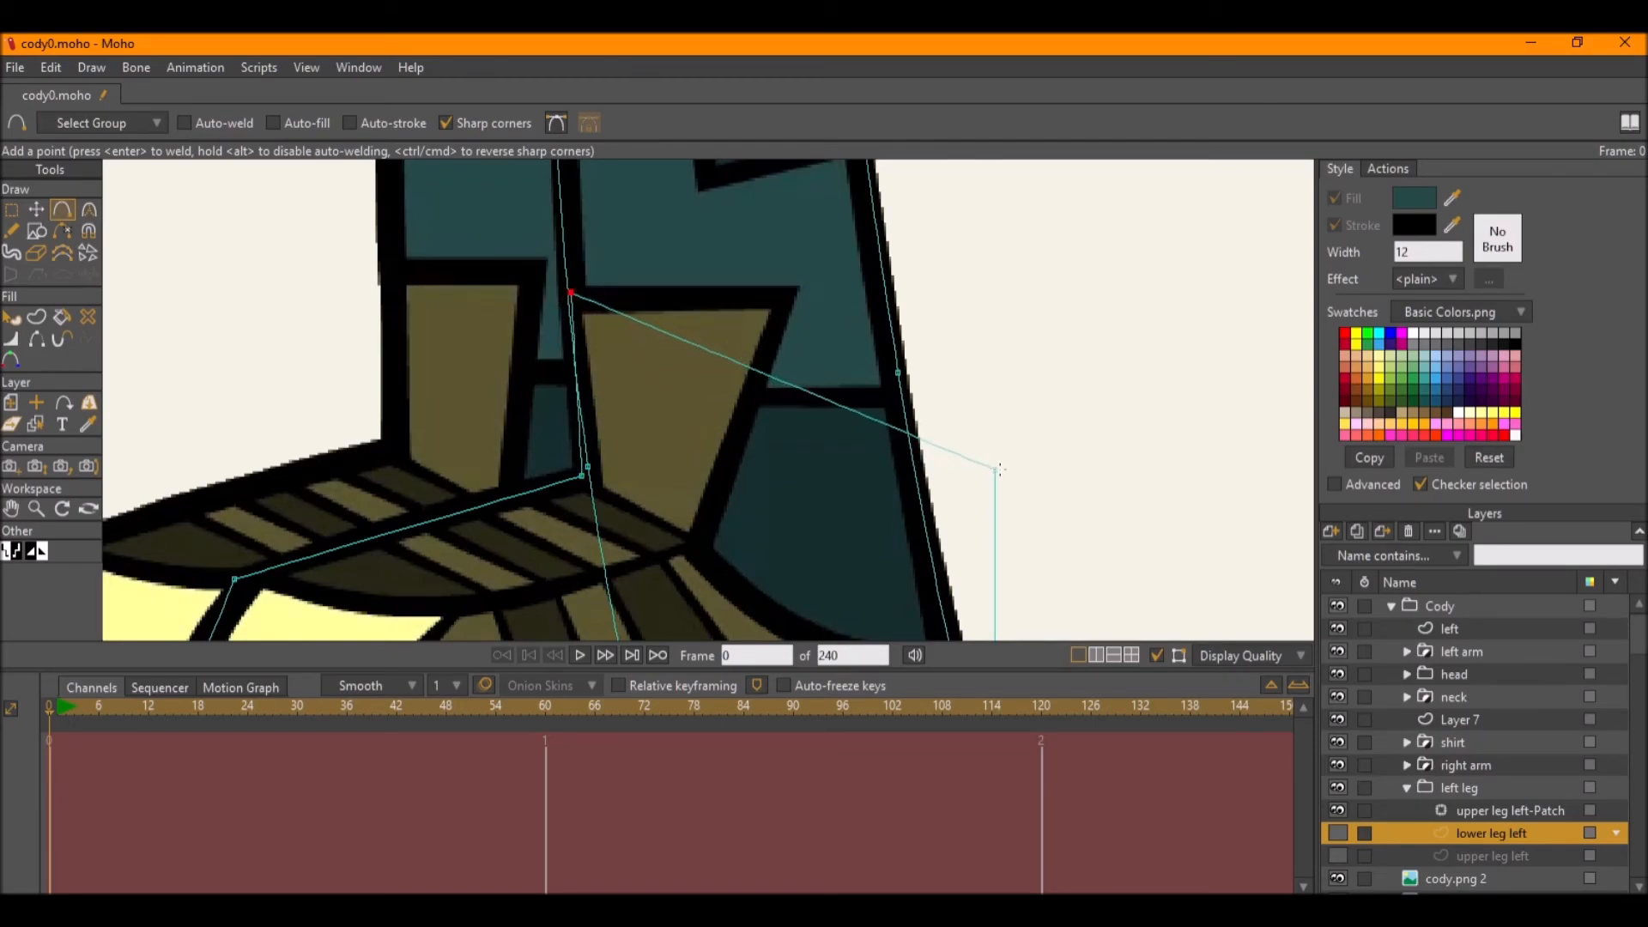
key(t)
drag(1000, 470, 728, 399)
Add points down the back of the boot to the heel, curve the edge below the trouser cuff and align the heel's bottom corner.
scroll(848, 373, down, 2)
key(a)
drag(788, 464, 830, 485)
drag(940, 584, 978, 505)
key(c)
drag(832, 495, 1317, 704)
drag(888, 510, 903, 529)
drag(785, 457, 813, 398)
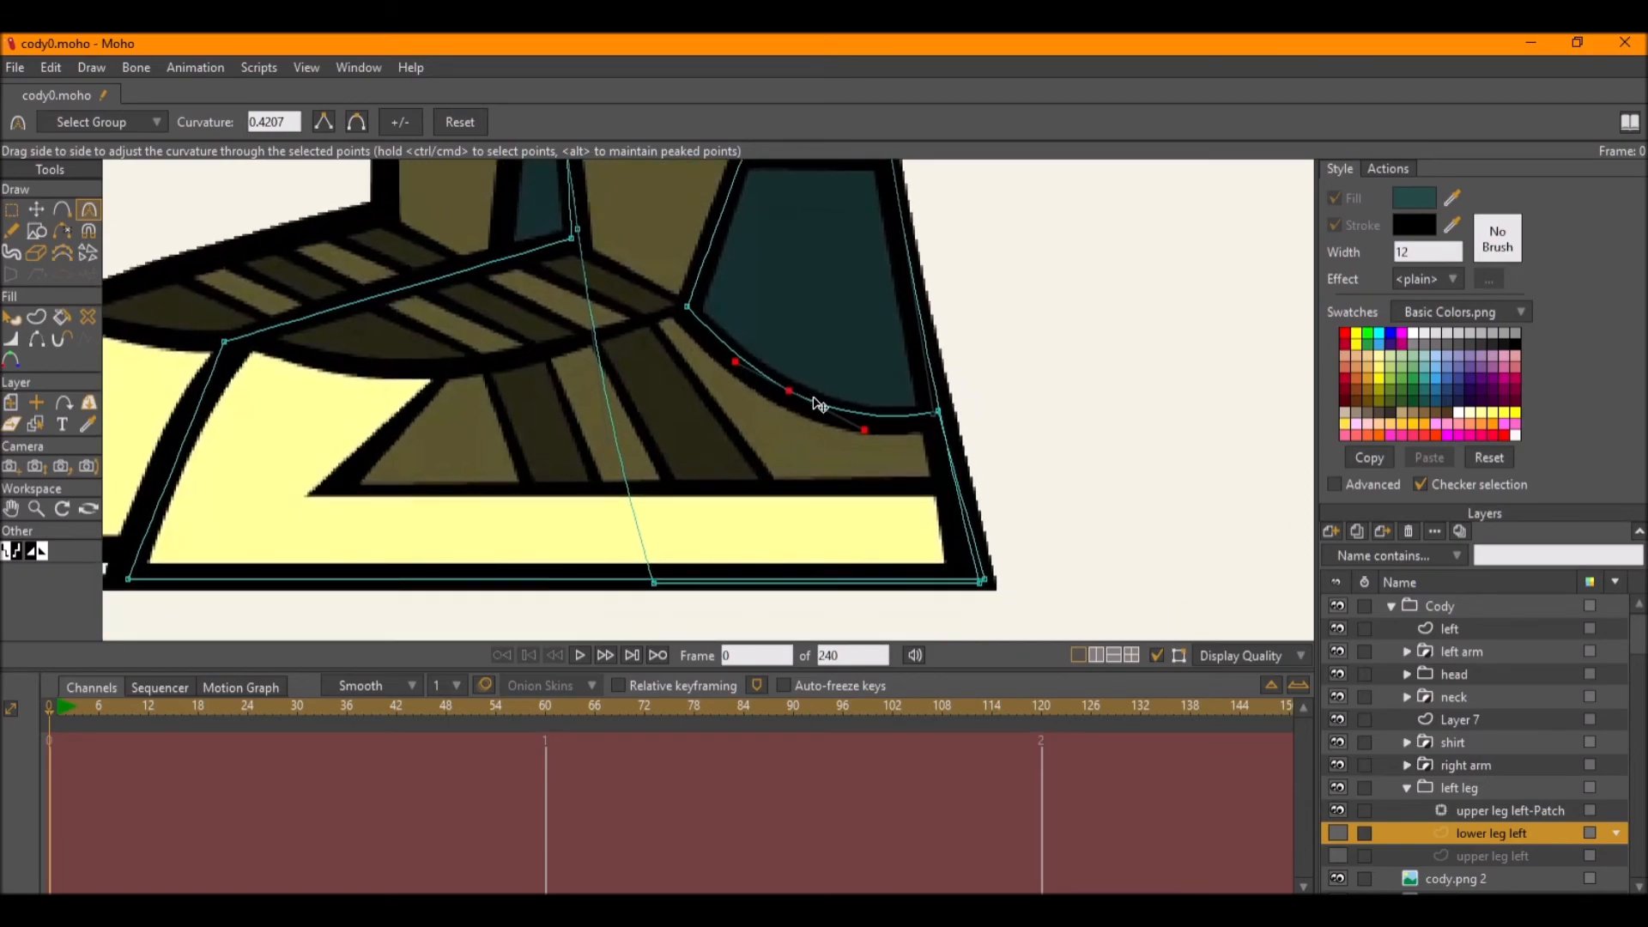
key(t)
scroll(1022, 613, up, 2)
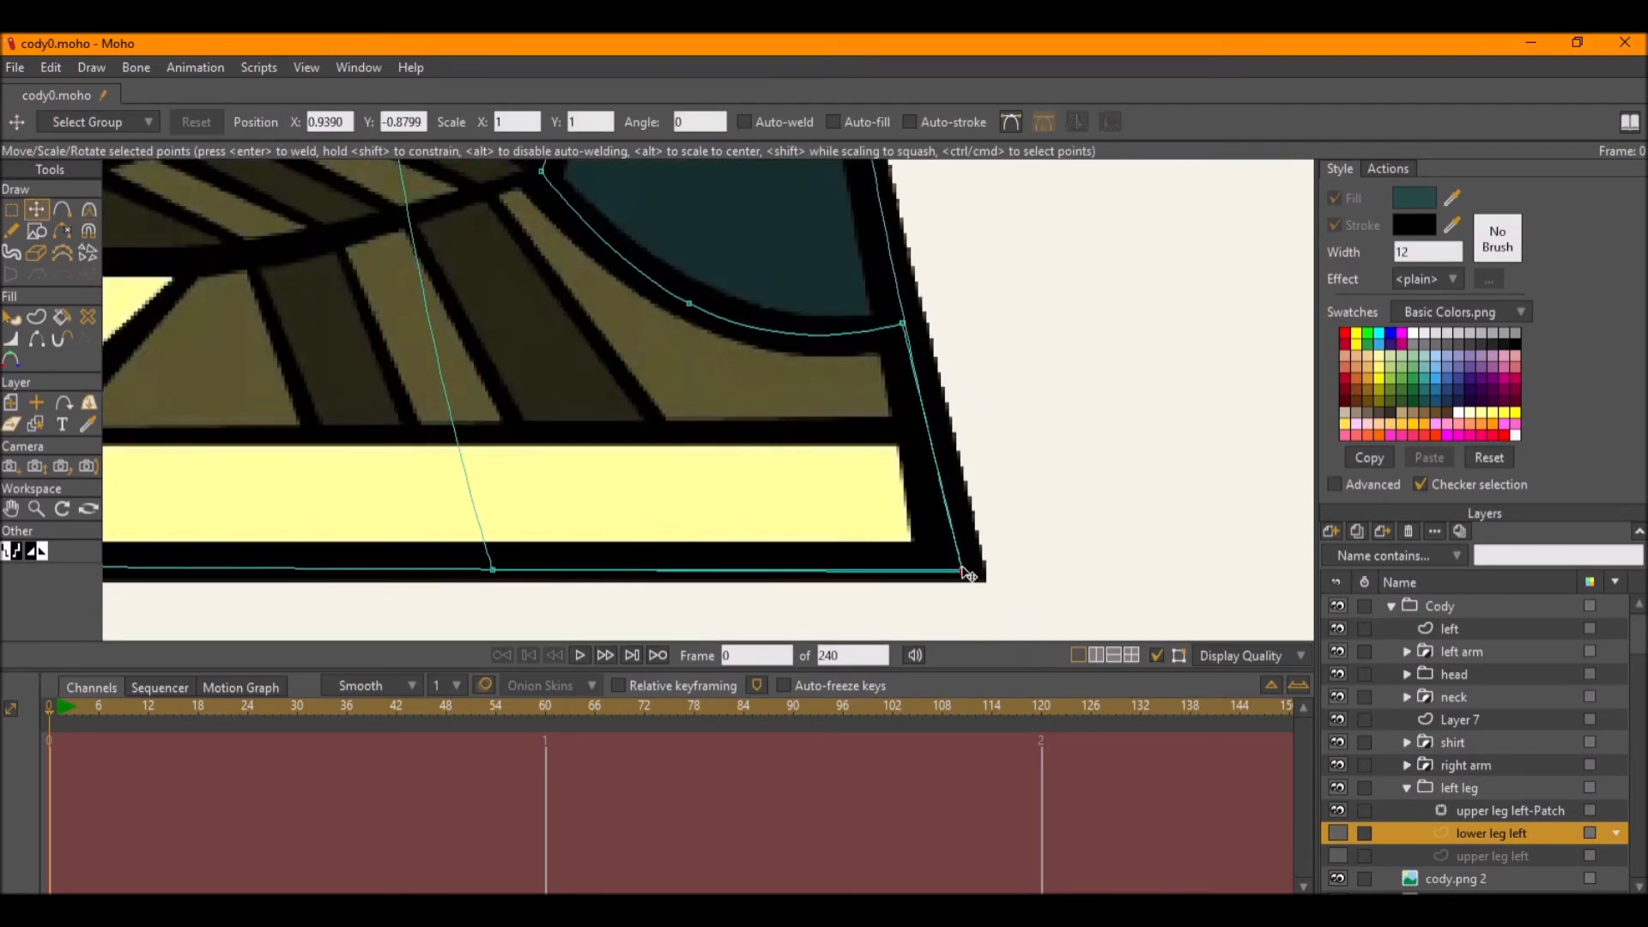
Select the shoe outline's points and cut them from the lower leg left layer.
scroll(901, 570, down, 6)
key(g)
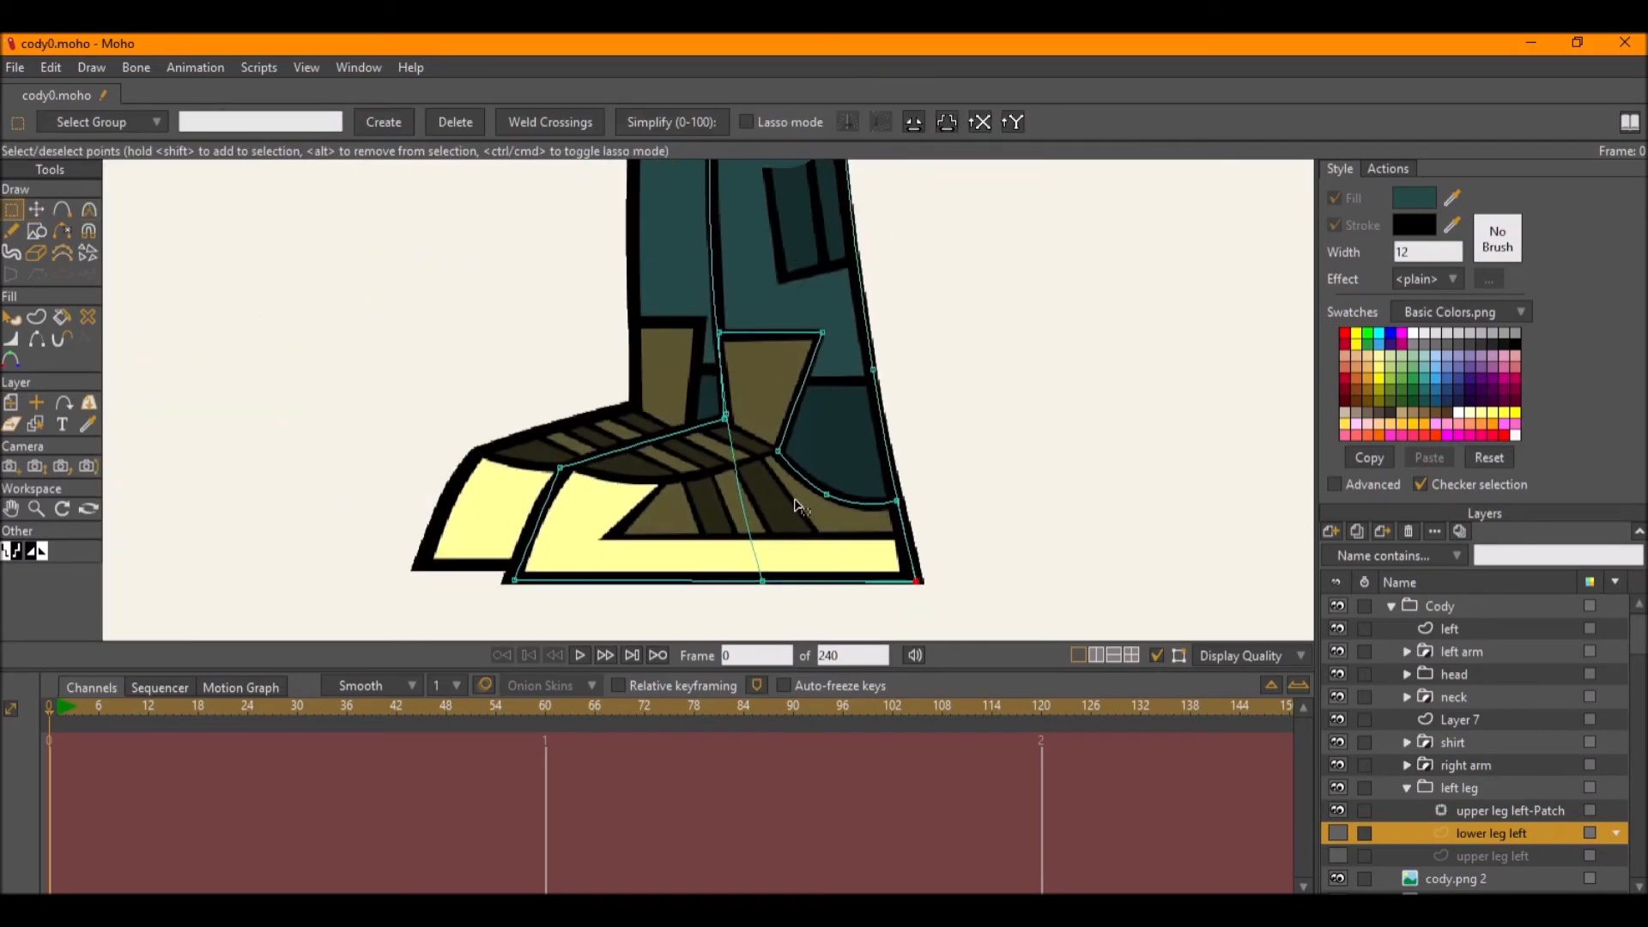
scroll(799, 506, up, 2)
scroll(794, 472, up, 2)
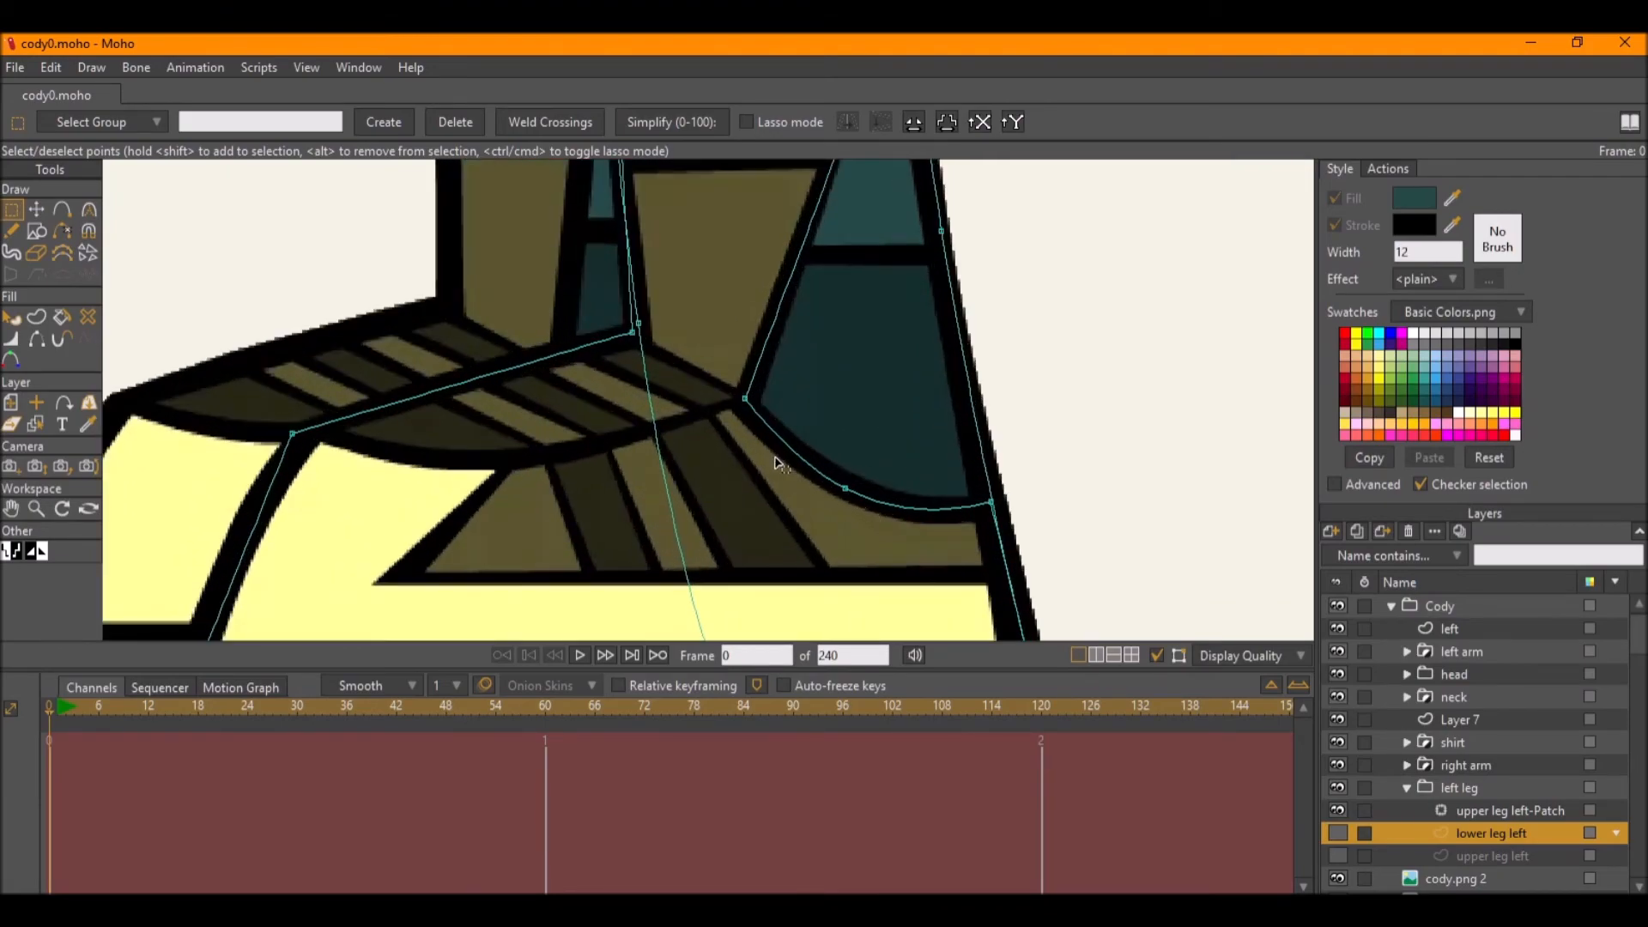
scroll(725, 436, down, 1)
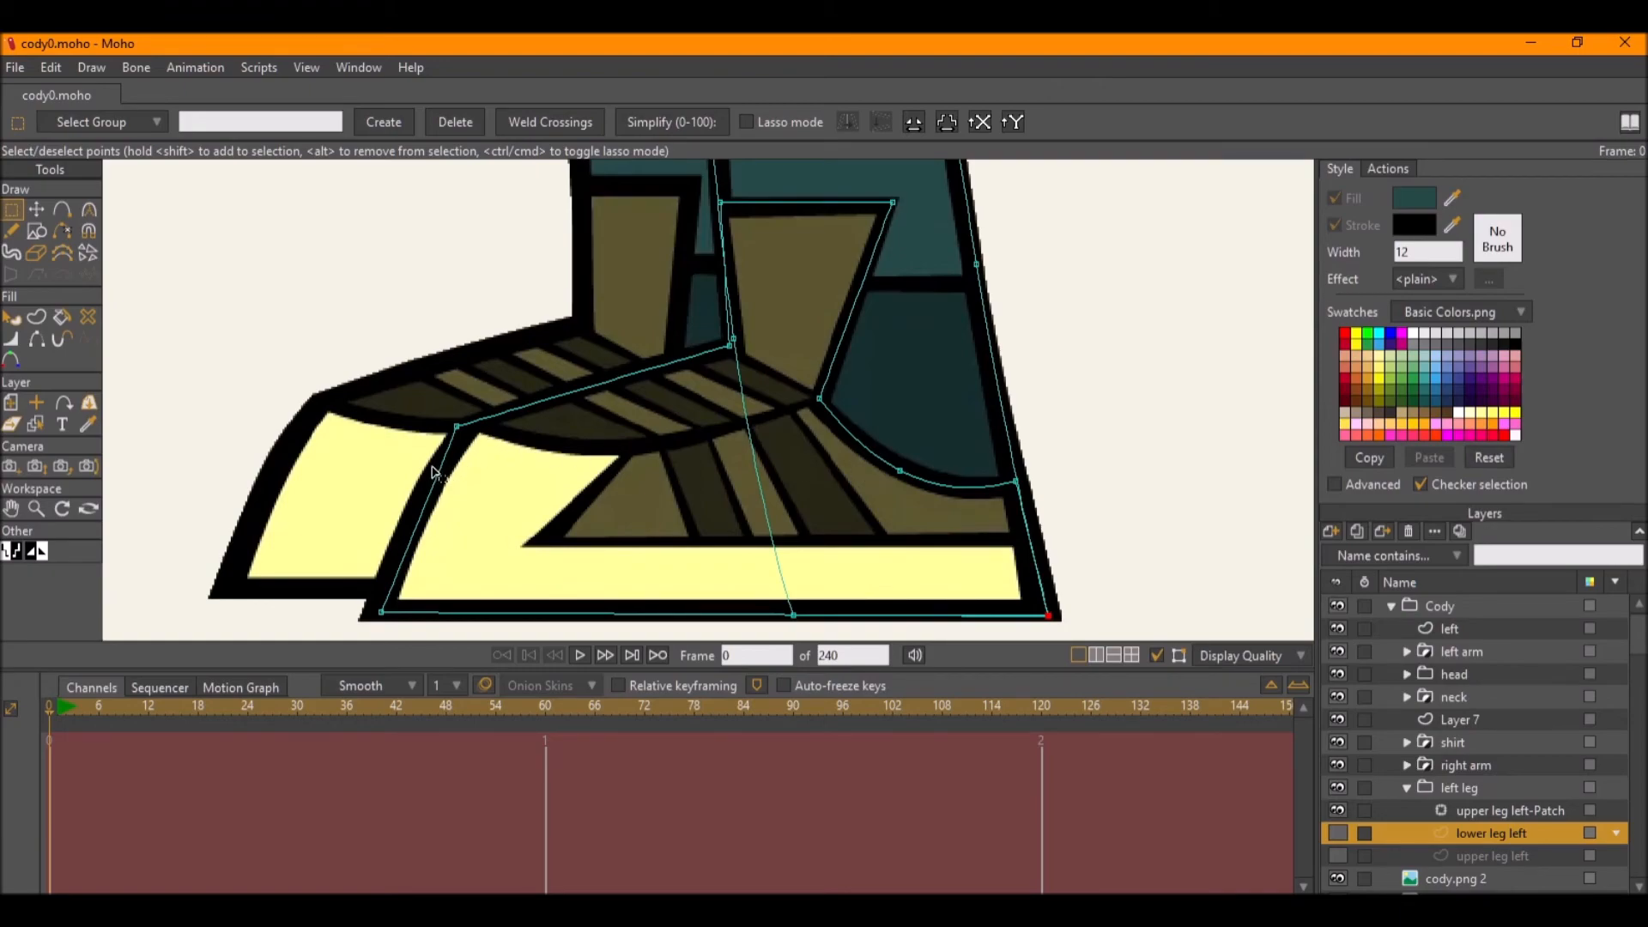
key(Delete)
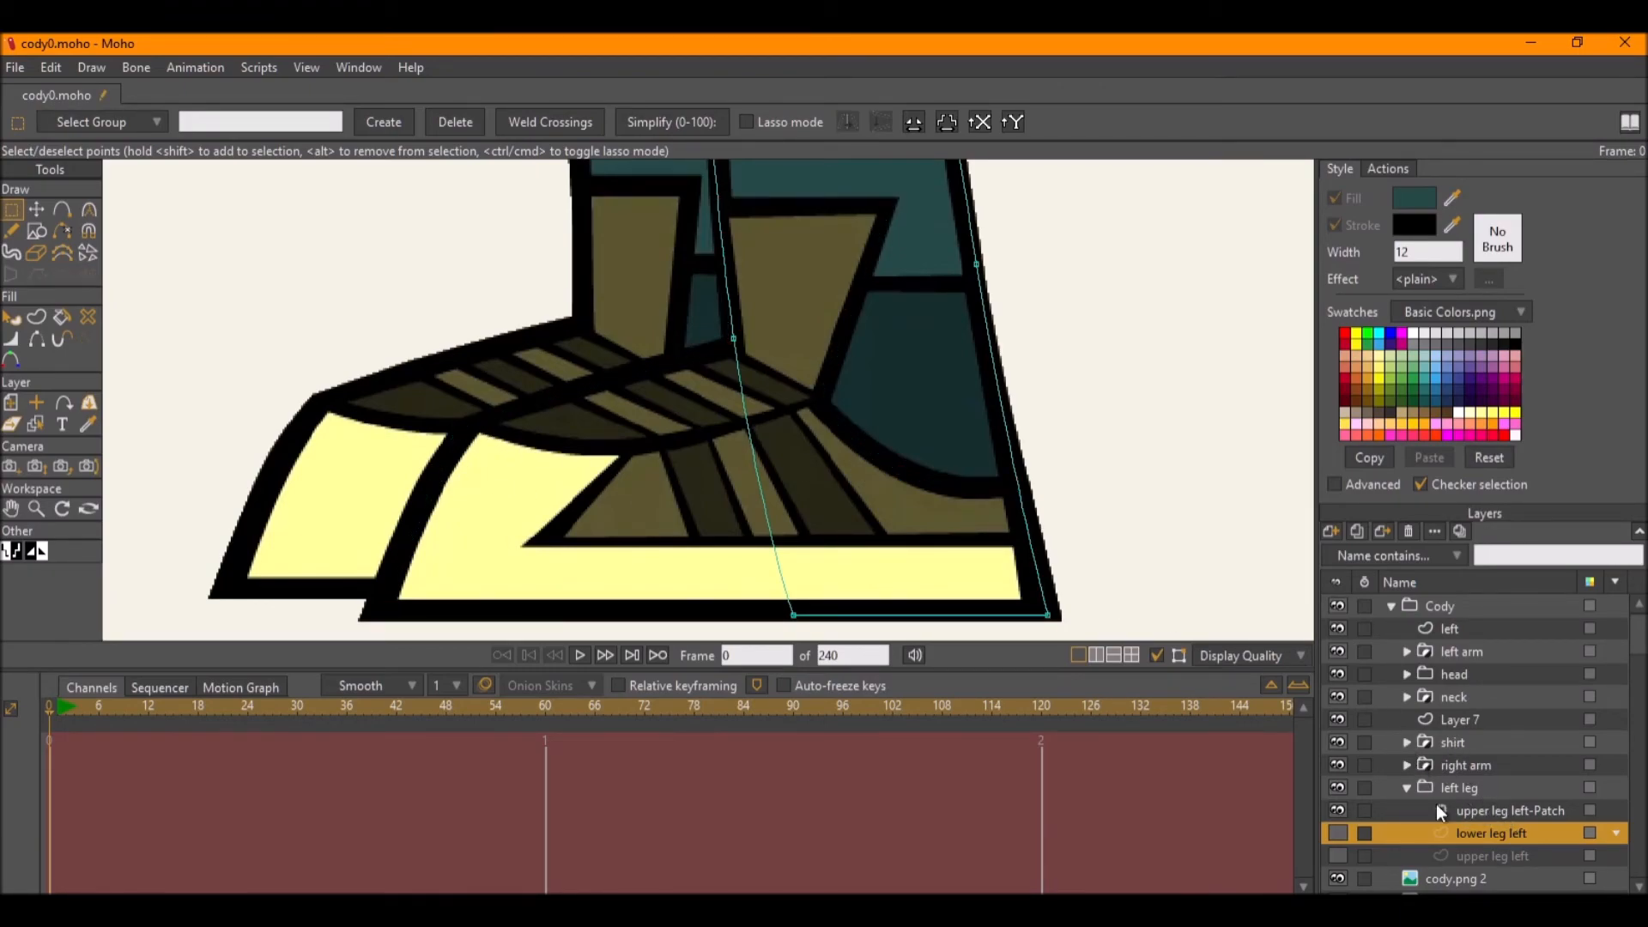
Add a vector layer above lower leg left and name it shoe.
click(1335, 529)
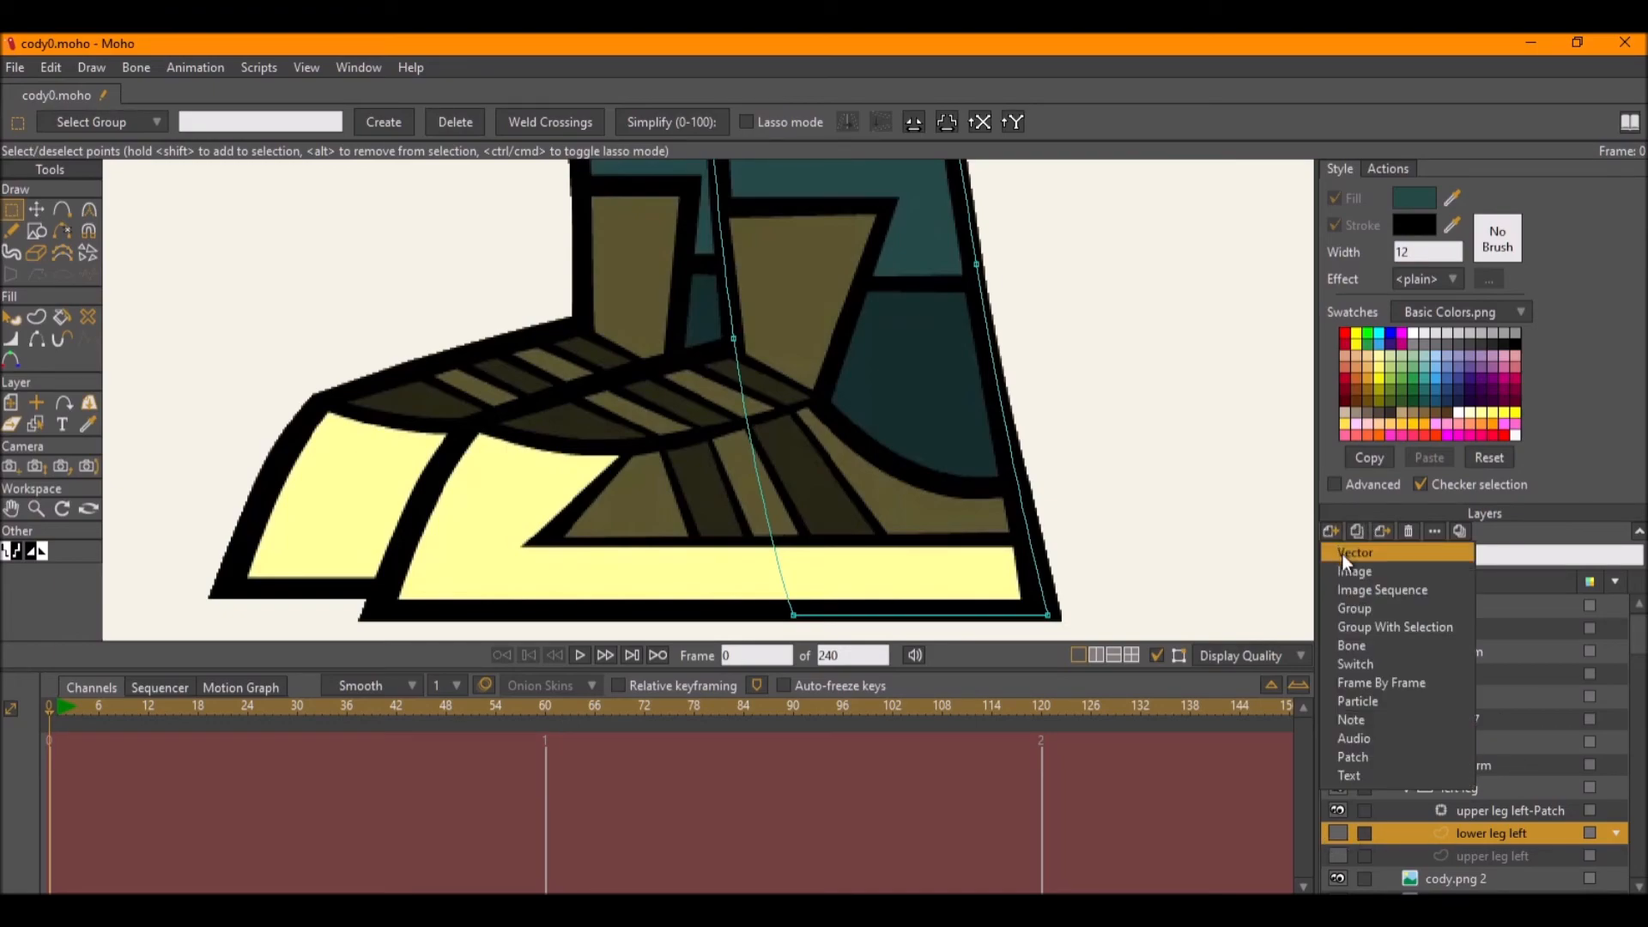
click(1344, 552)
double_click(1501, 836)
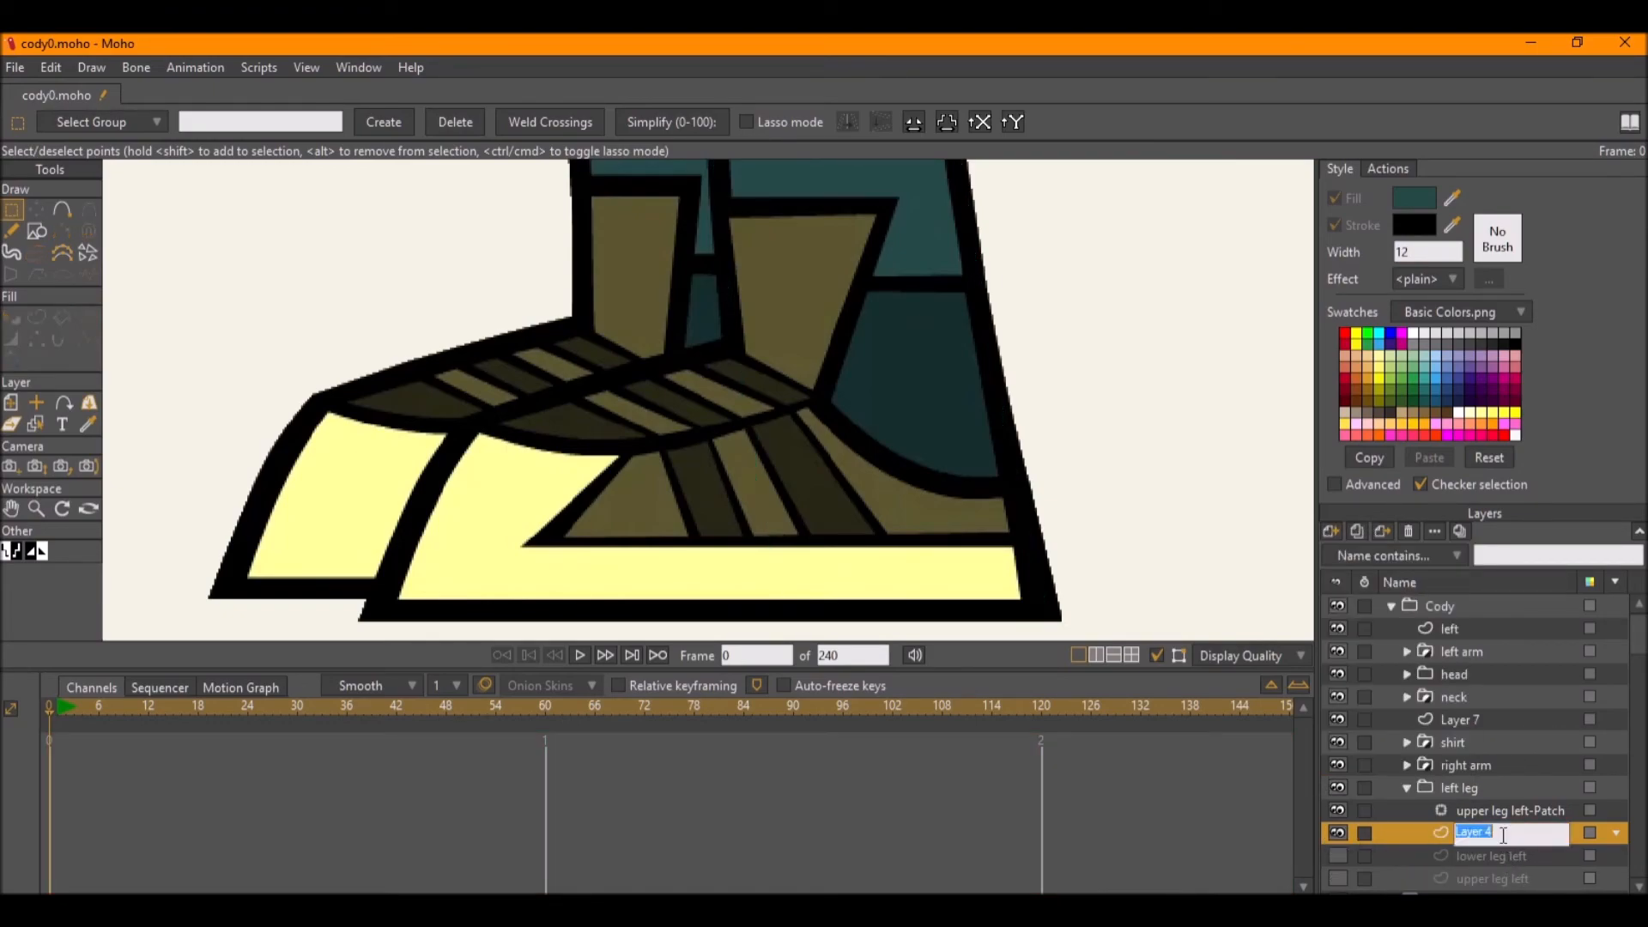
text(sjpe)
key(Return)
double_click(1501, 836)
text(shoe)
key(Return)
Group the shoe layer with the selection and name the new group shoe.
right_click(1502, 836)
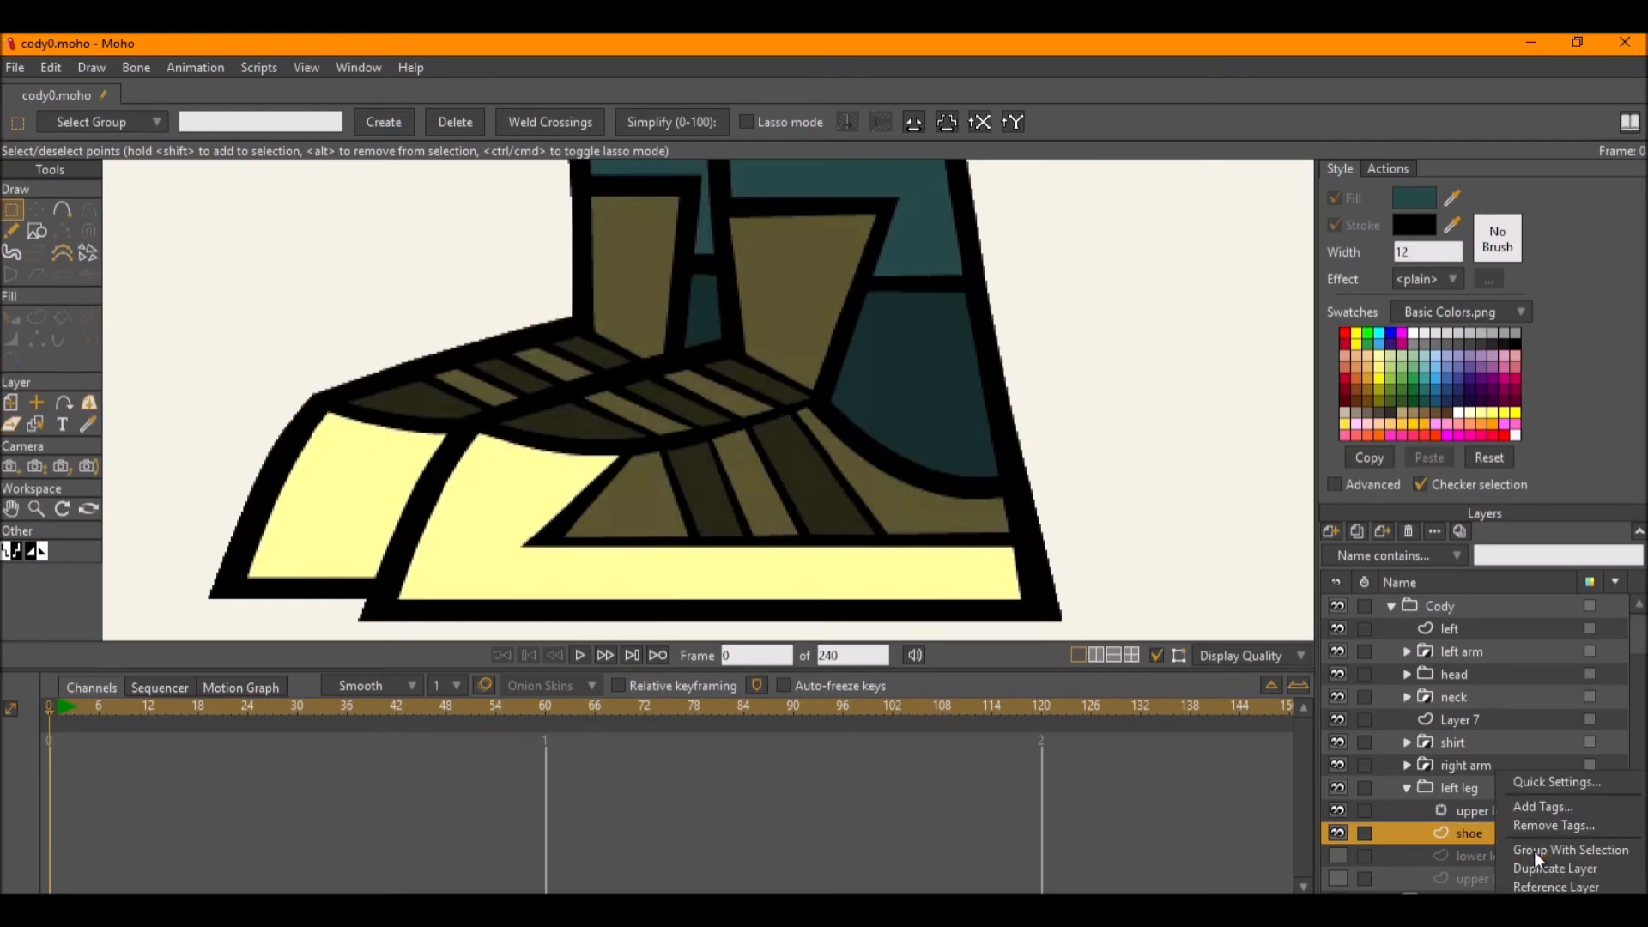
click(1533, 849)
double_click(1496, 835)
text(shoes)
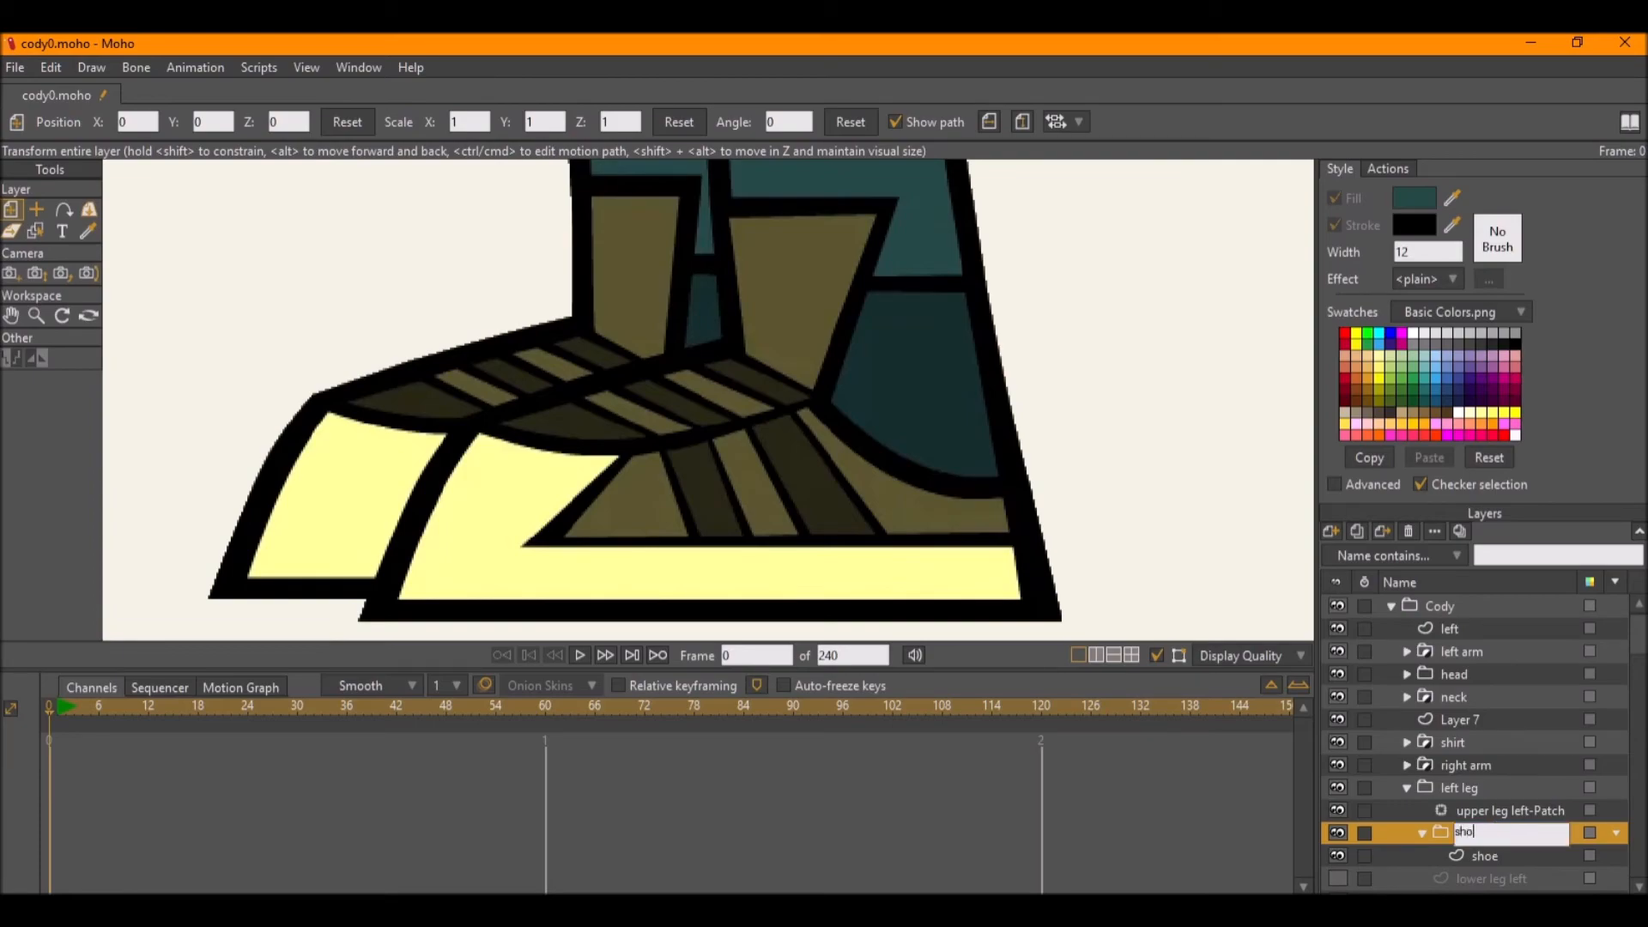
key(Return)
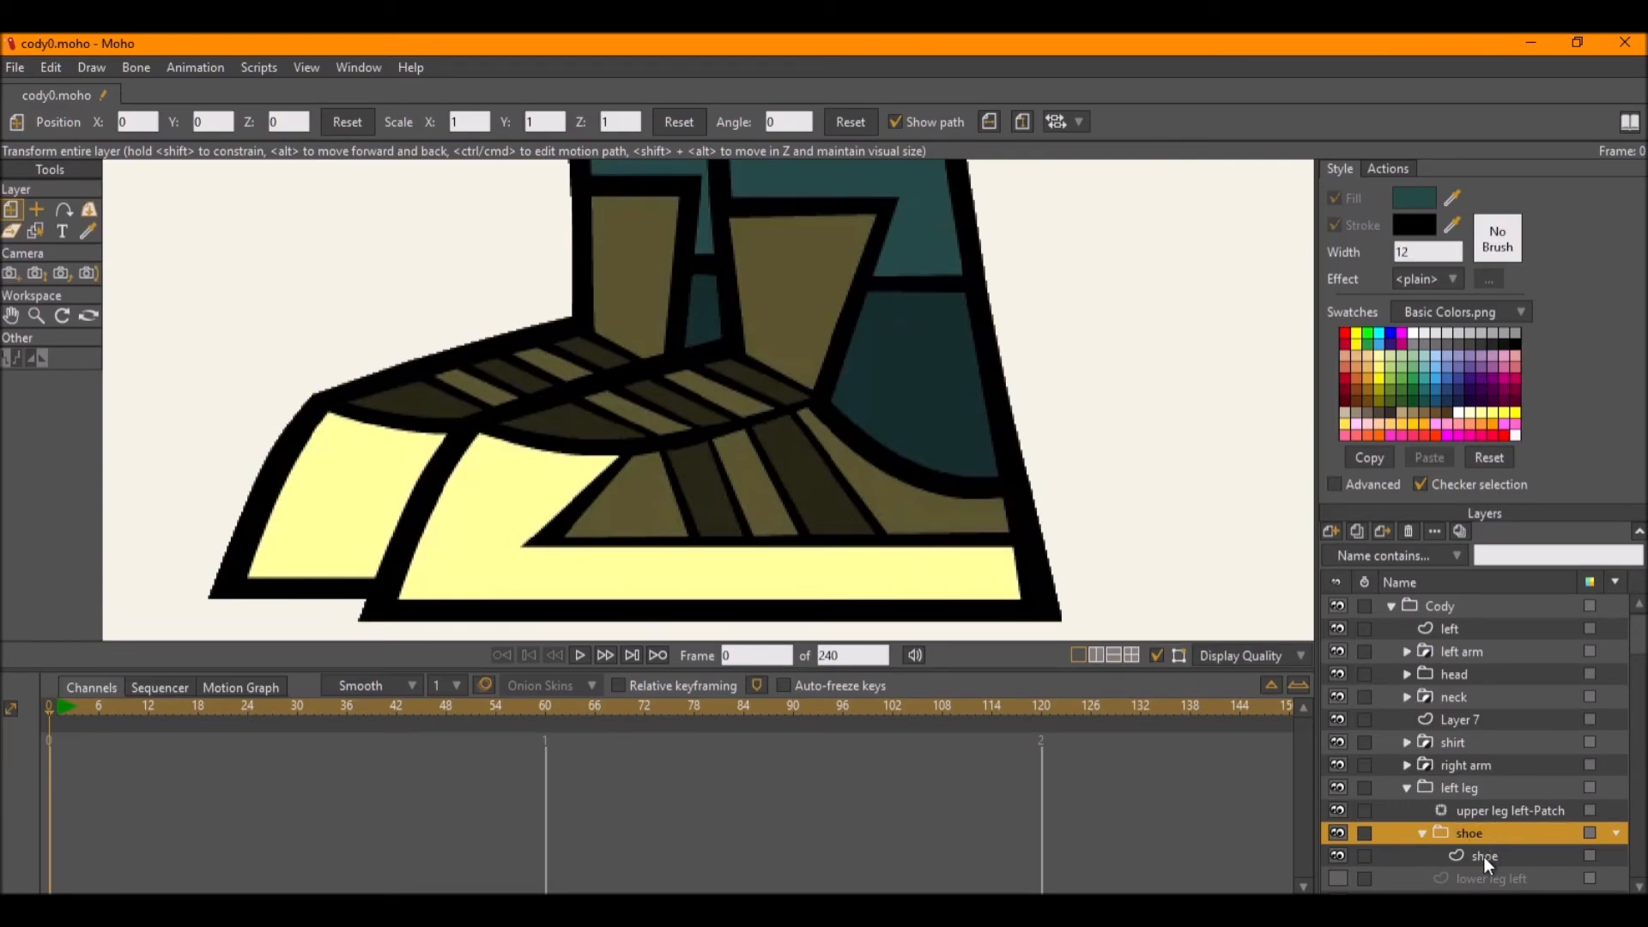
Paste the cut shoe outline into the shoe vector layer and select all its points.
click(1485, 857)
key(t)
key(ctrl+a)
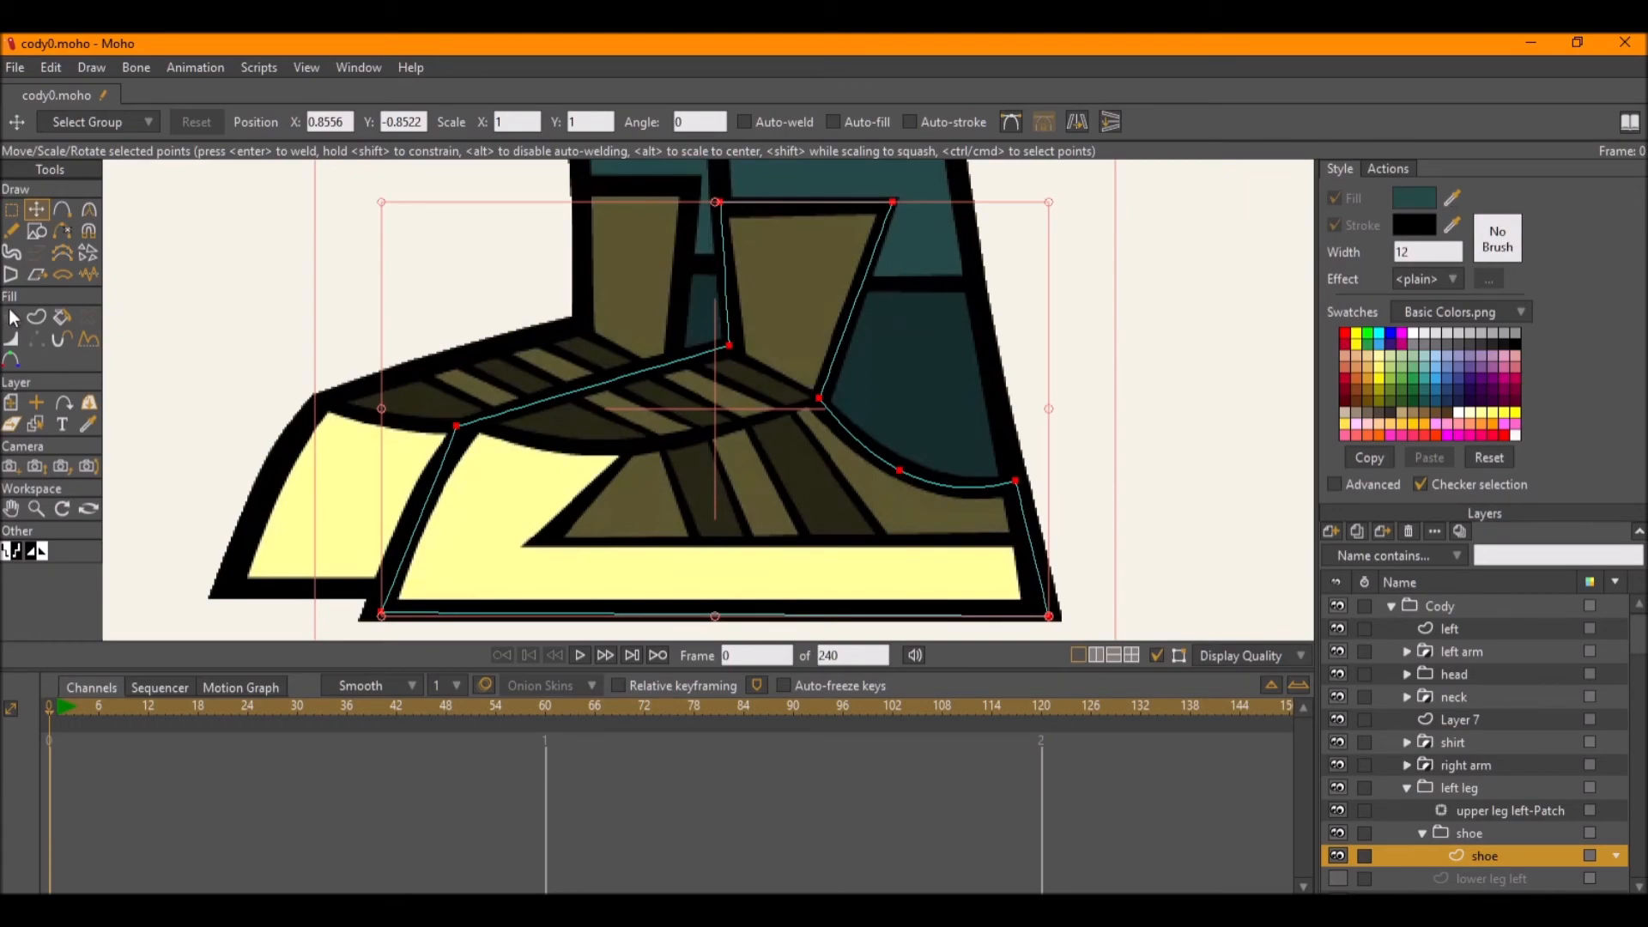
Create a shape with both fill and stroke from the shoe outline, using the reference boot's brown as fill colour.
click(35, 317)
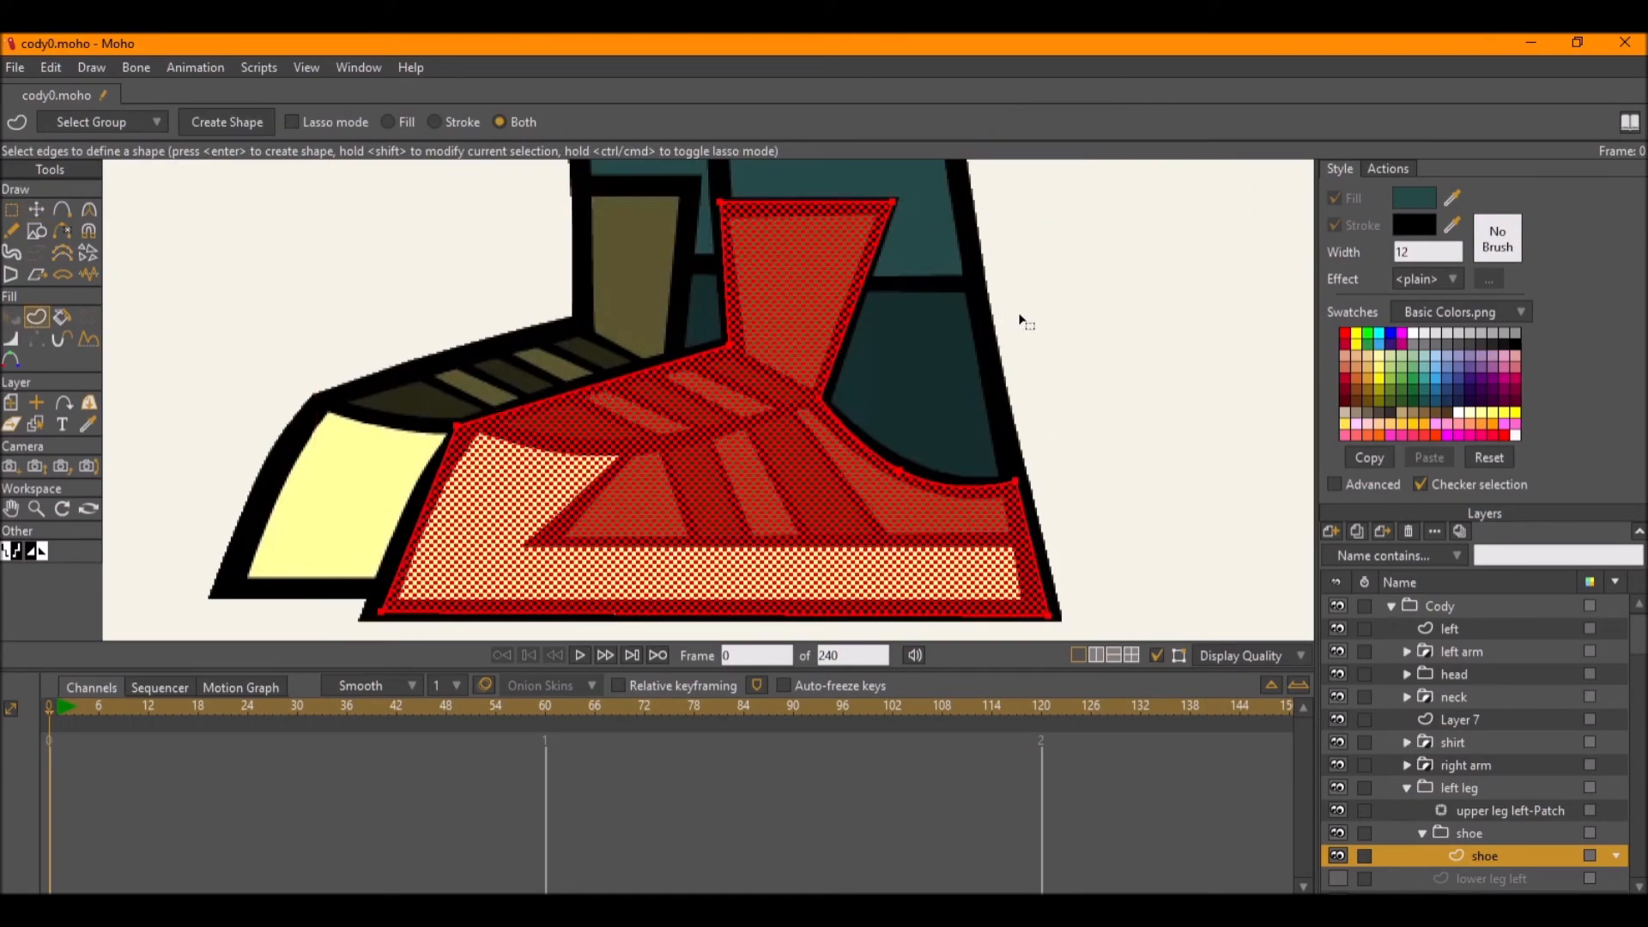
drag(1453, 196, 651, 232)
click(1112, 378)
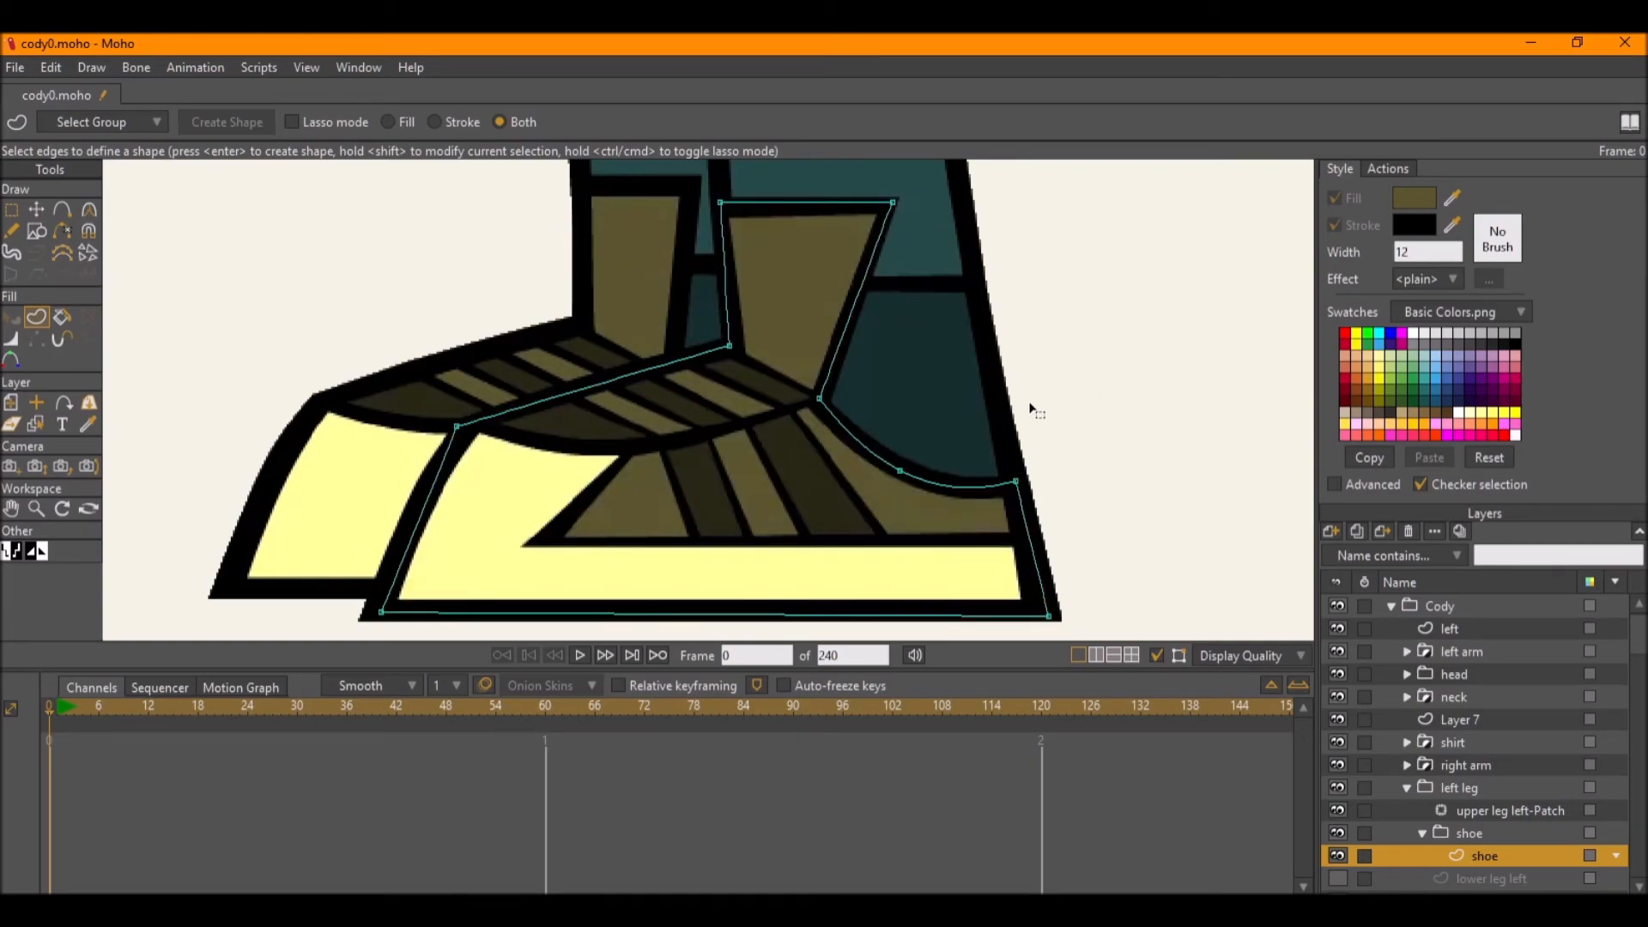
click(637, 372)
click(227, 123)
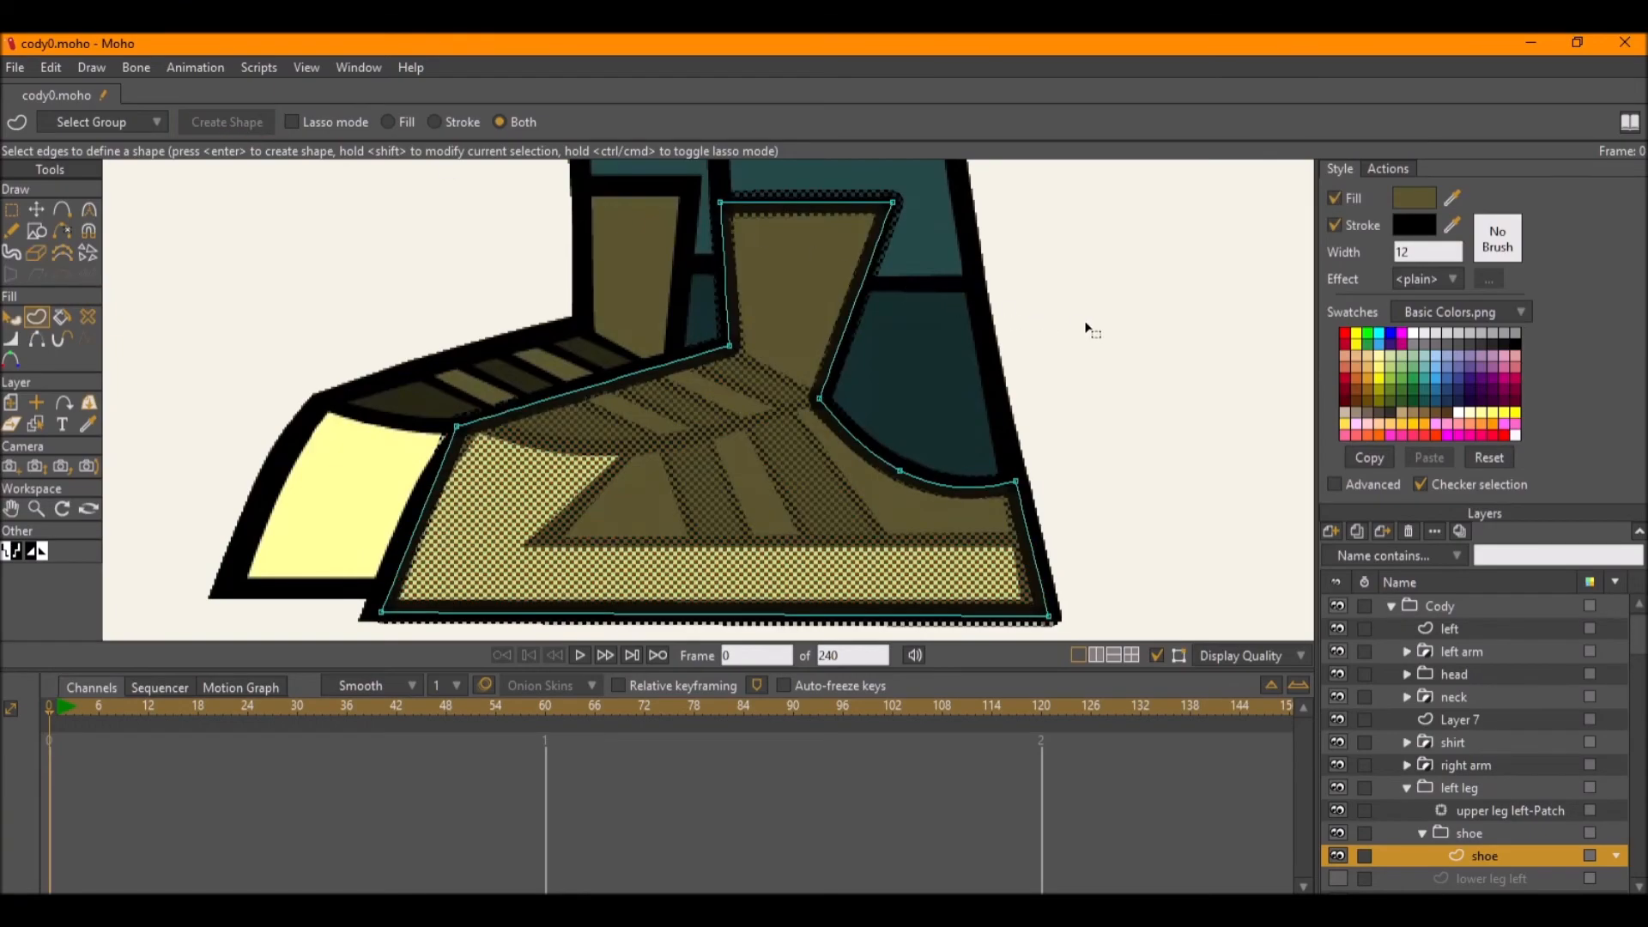
Add a point on the shoe's toe edge and curve that edge to follow the reference.
key(a)
drag(426, 504, 1021, 369)
key(c)
key(g)
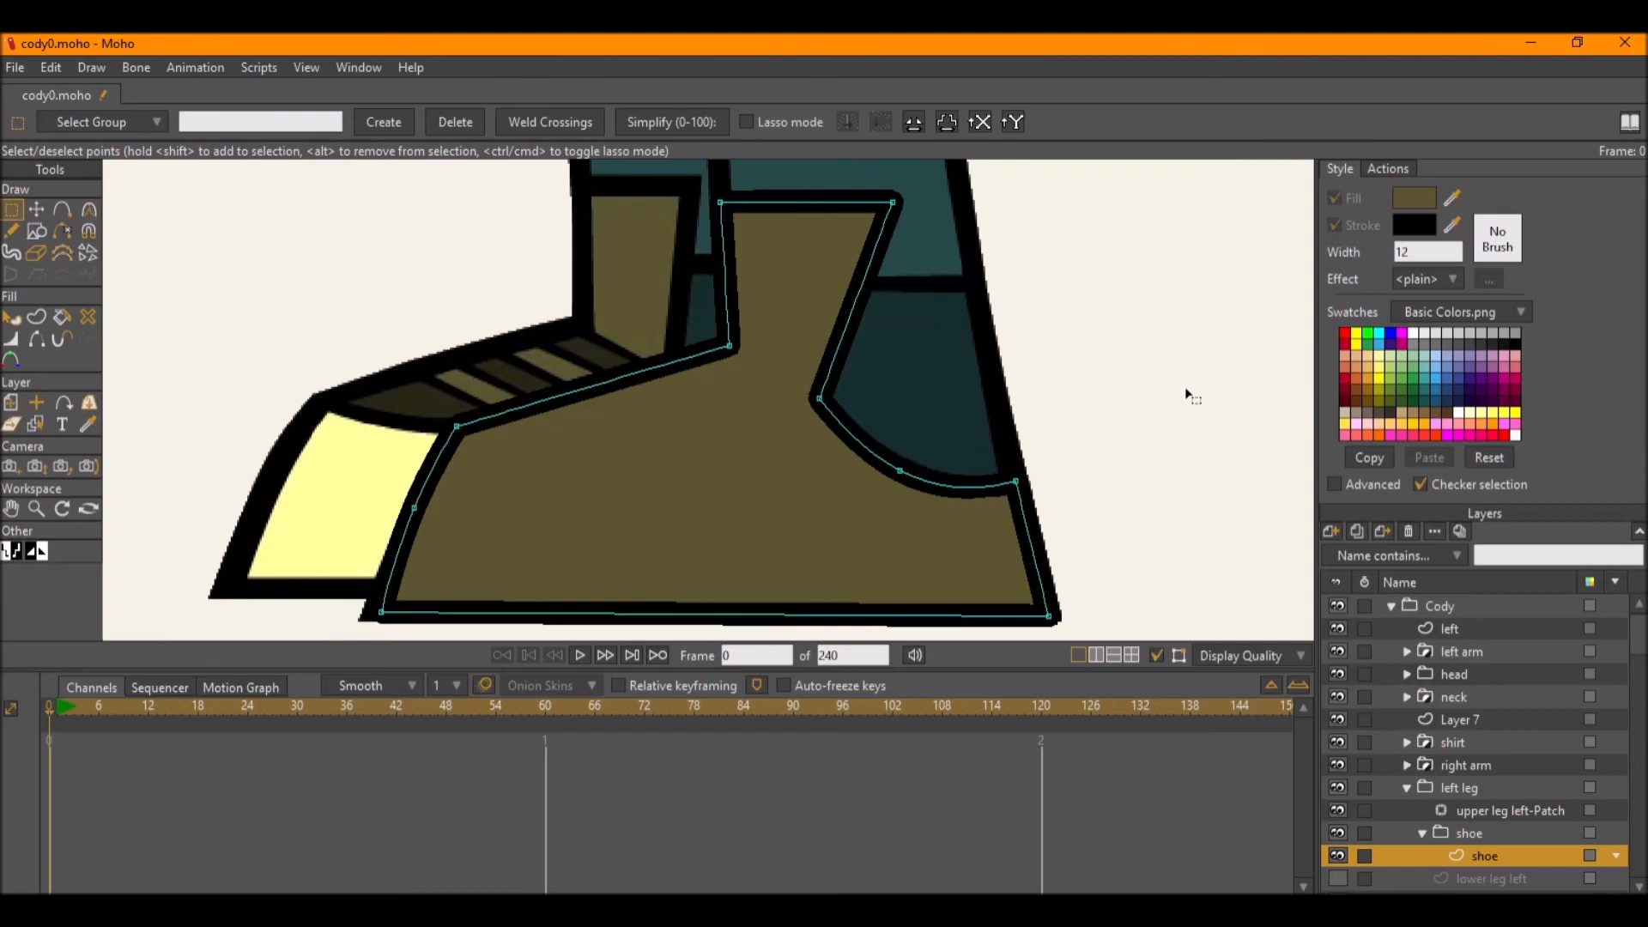
Hide the shoe vector layer and add a vector layer named sole above it in the shoe group.
scroll(1125, 388, down, 1)
click(1338, 855)
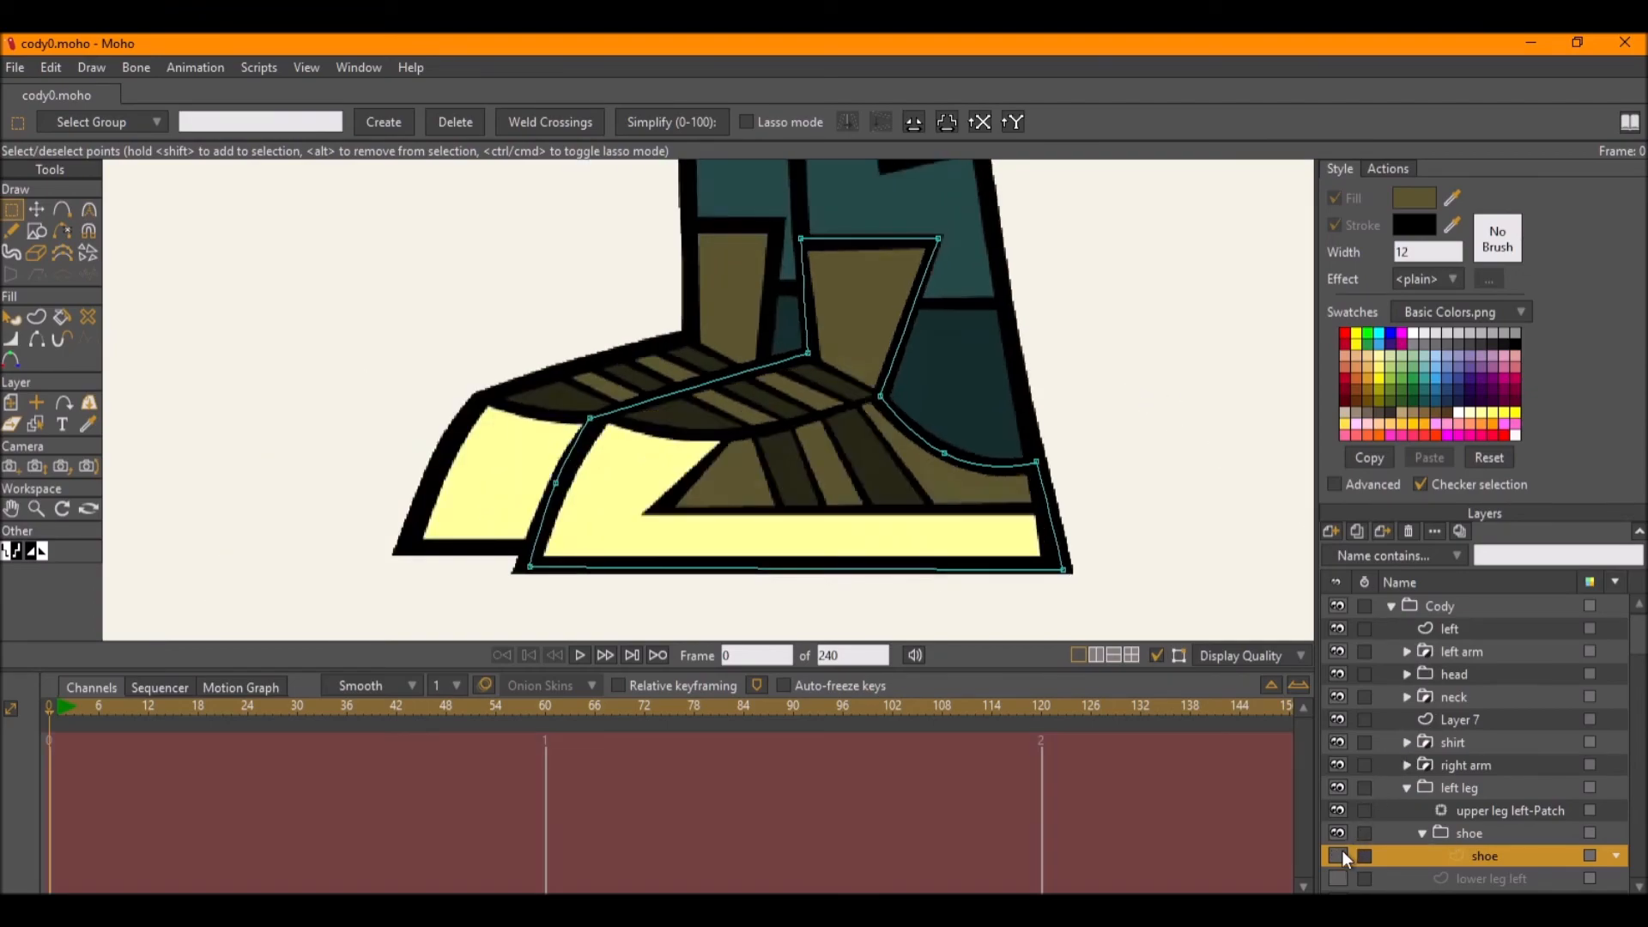
scroll(635, 430, up, 2)
drag(628, 433, 597, 326)
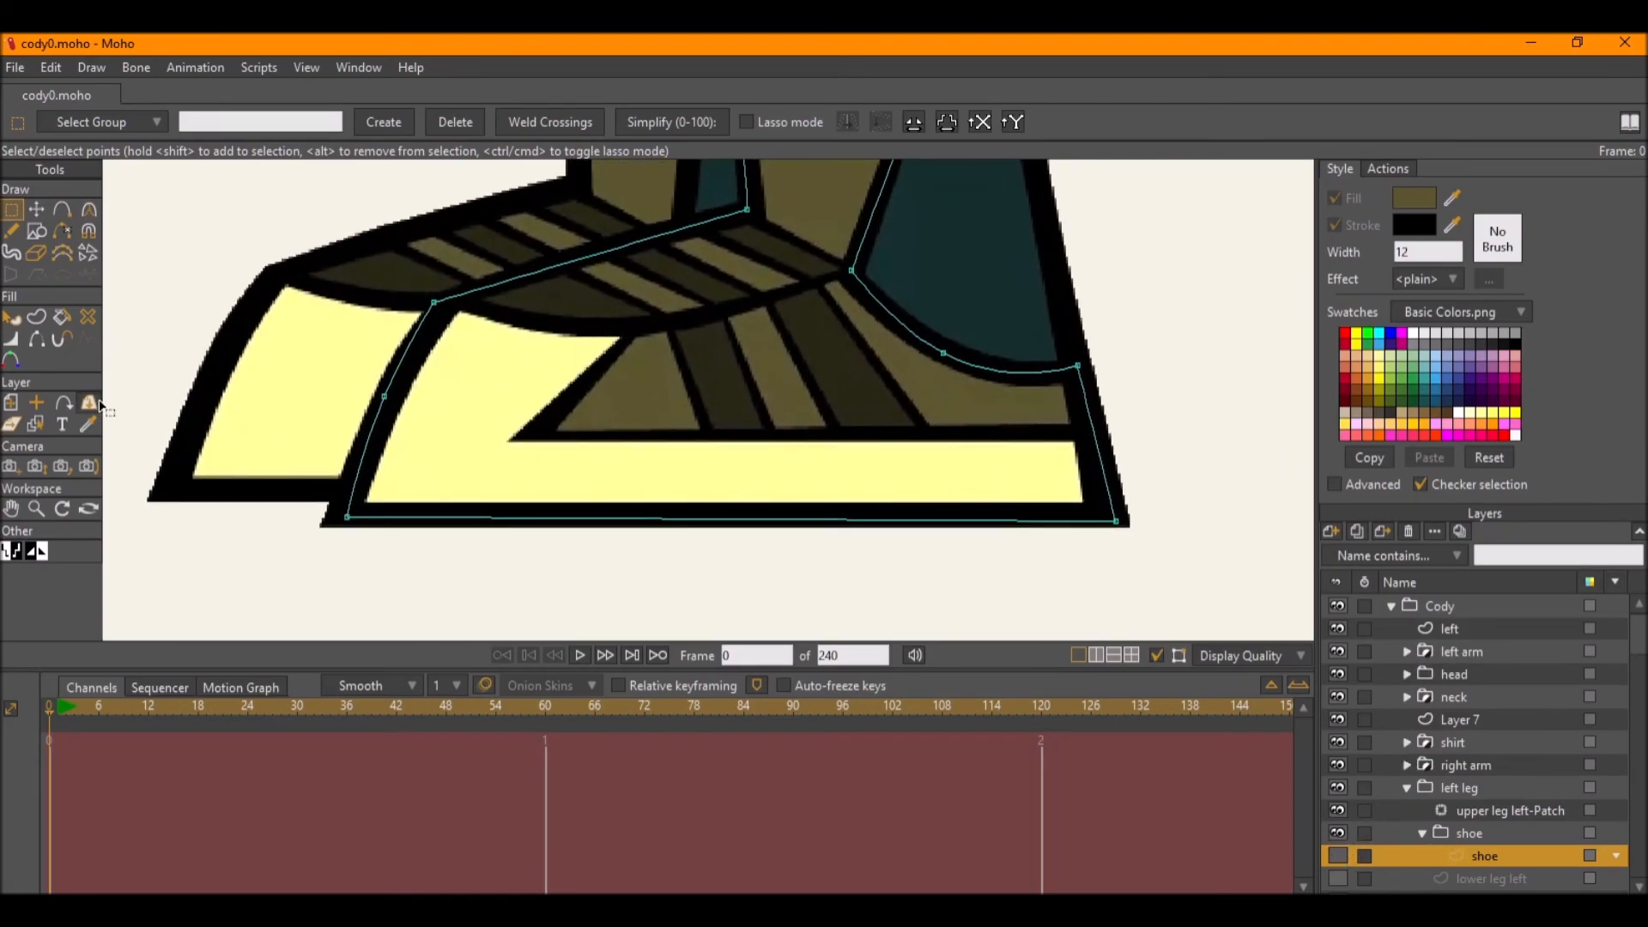
click(1329, 534)
click(1331, 547)
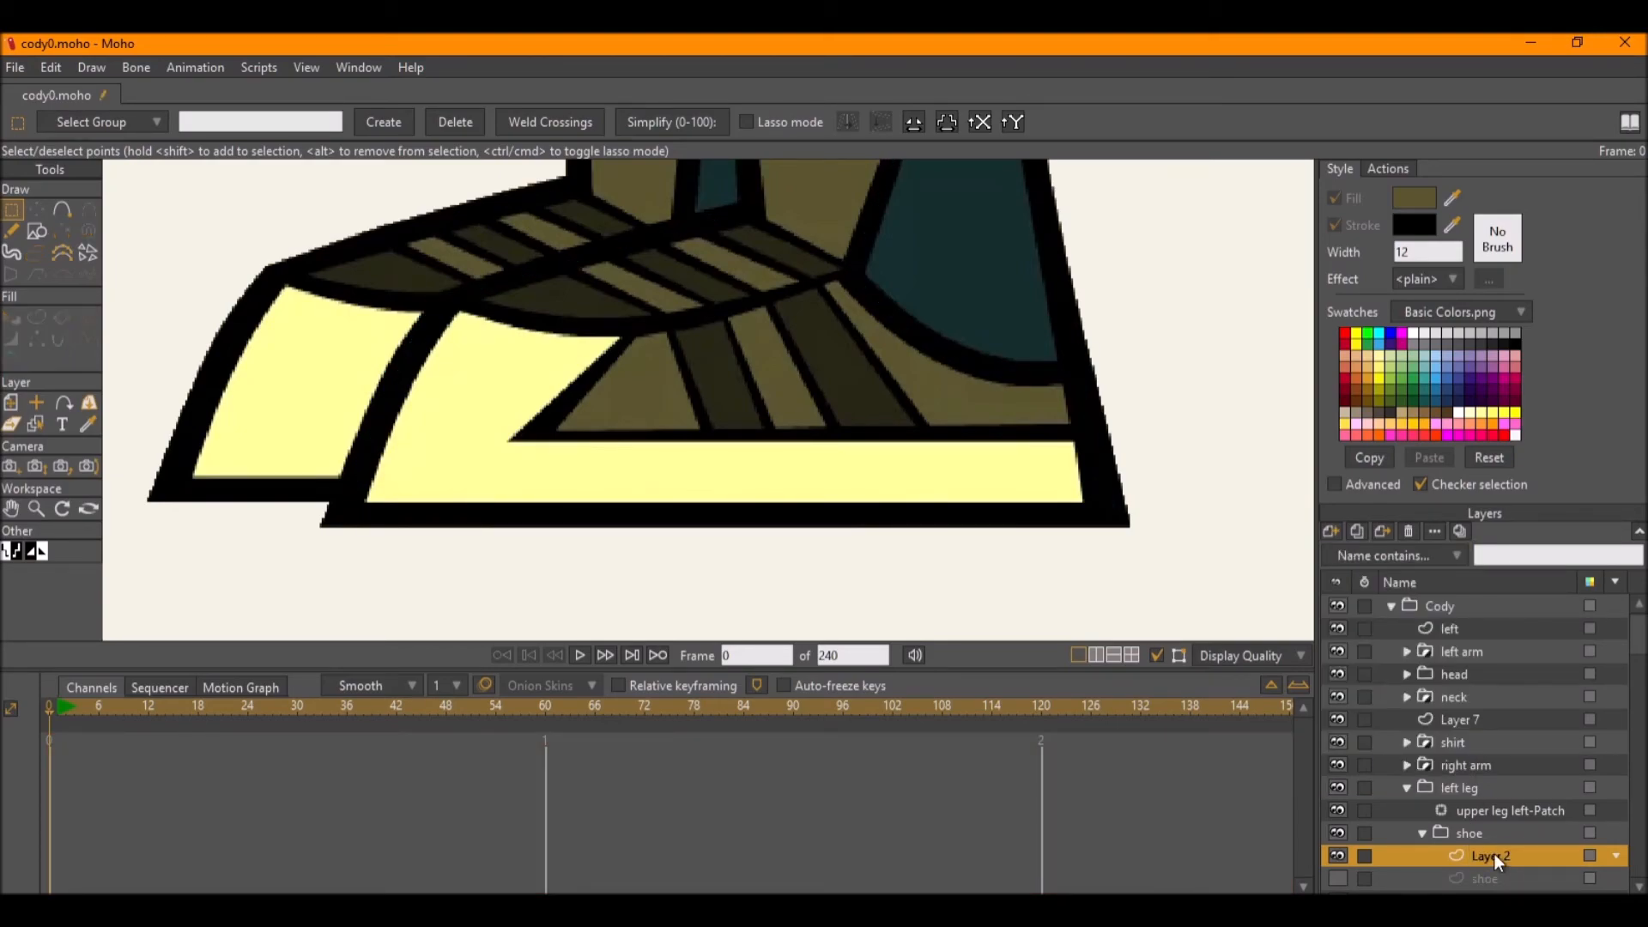
double_click(1494, 853)
text(bottom)
key(Escape)
Set the shoe group's masking to Hide all.
double_click(1495, 833)
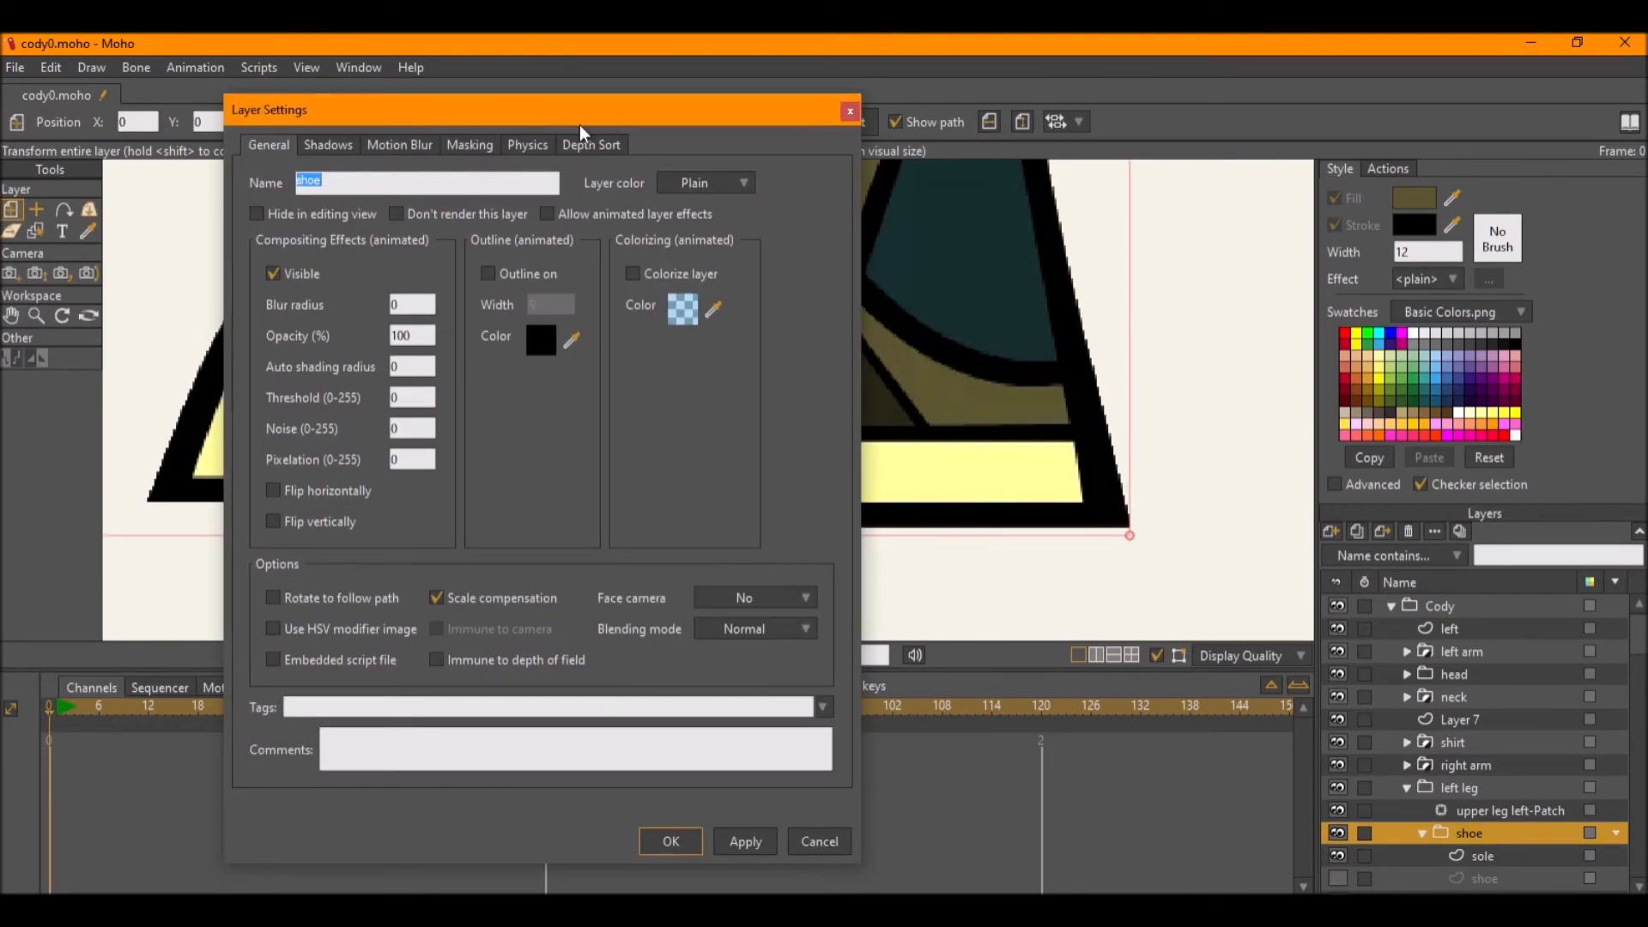
click(491, 144)
click(438, 276)
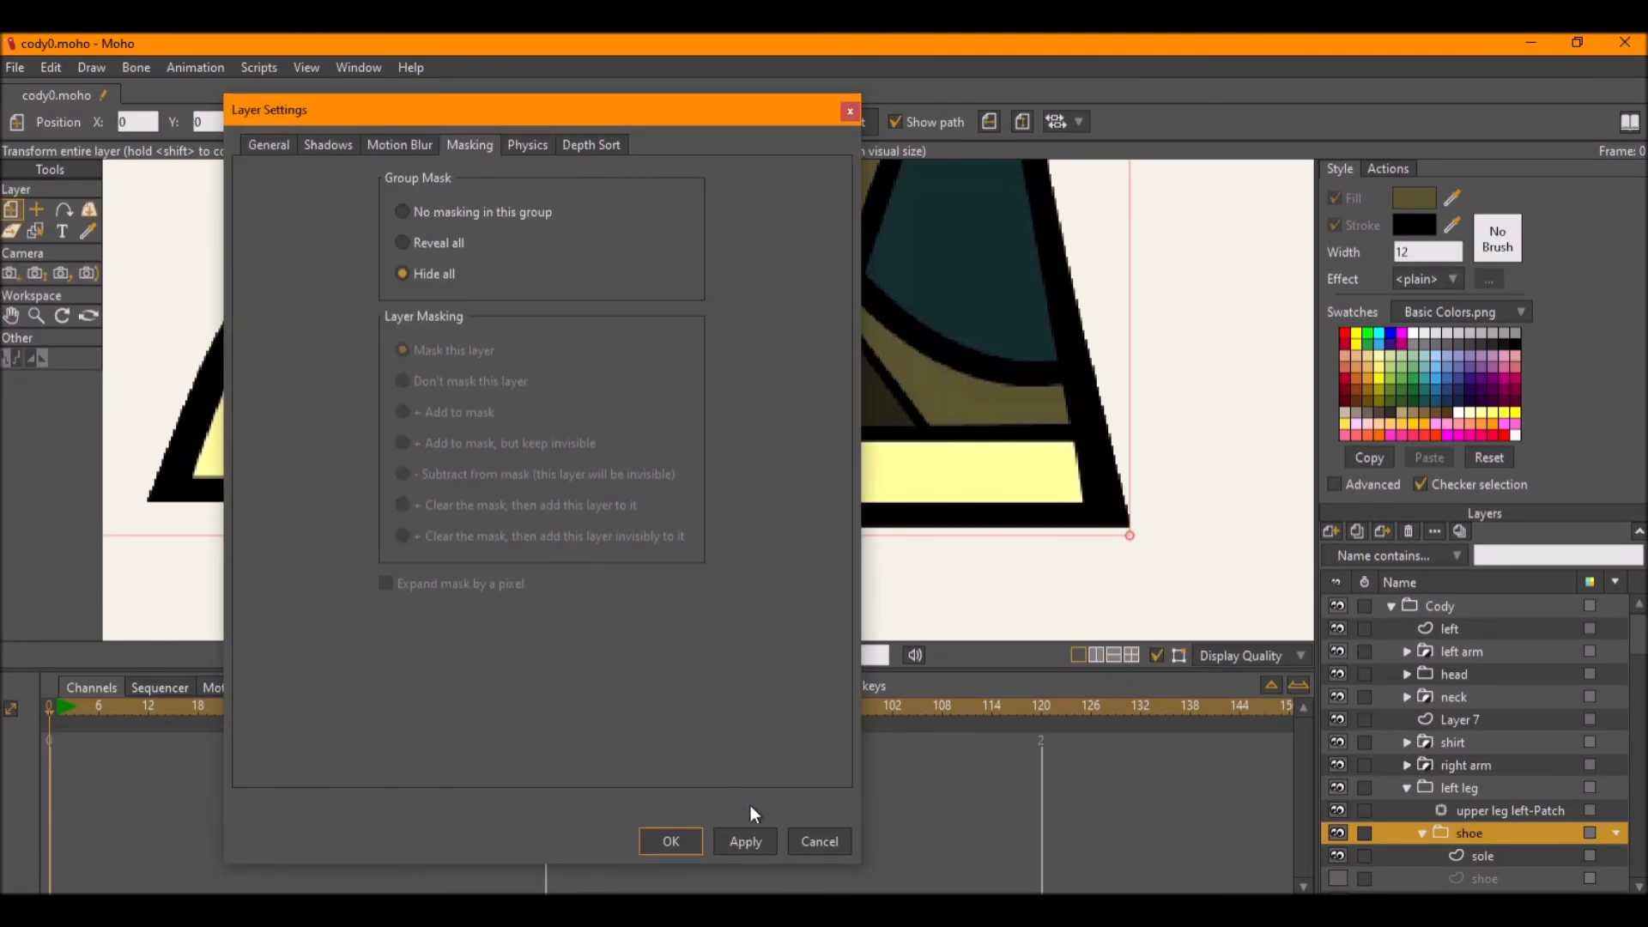
click(686, 841)
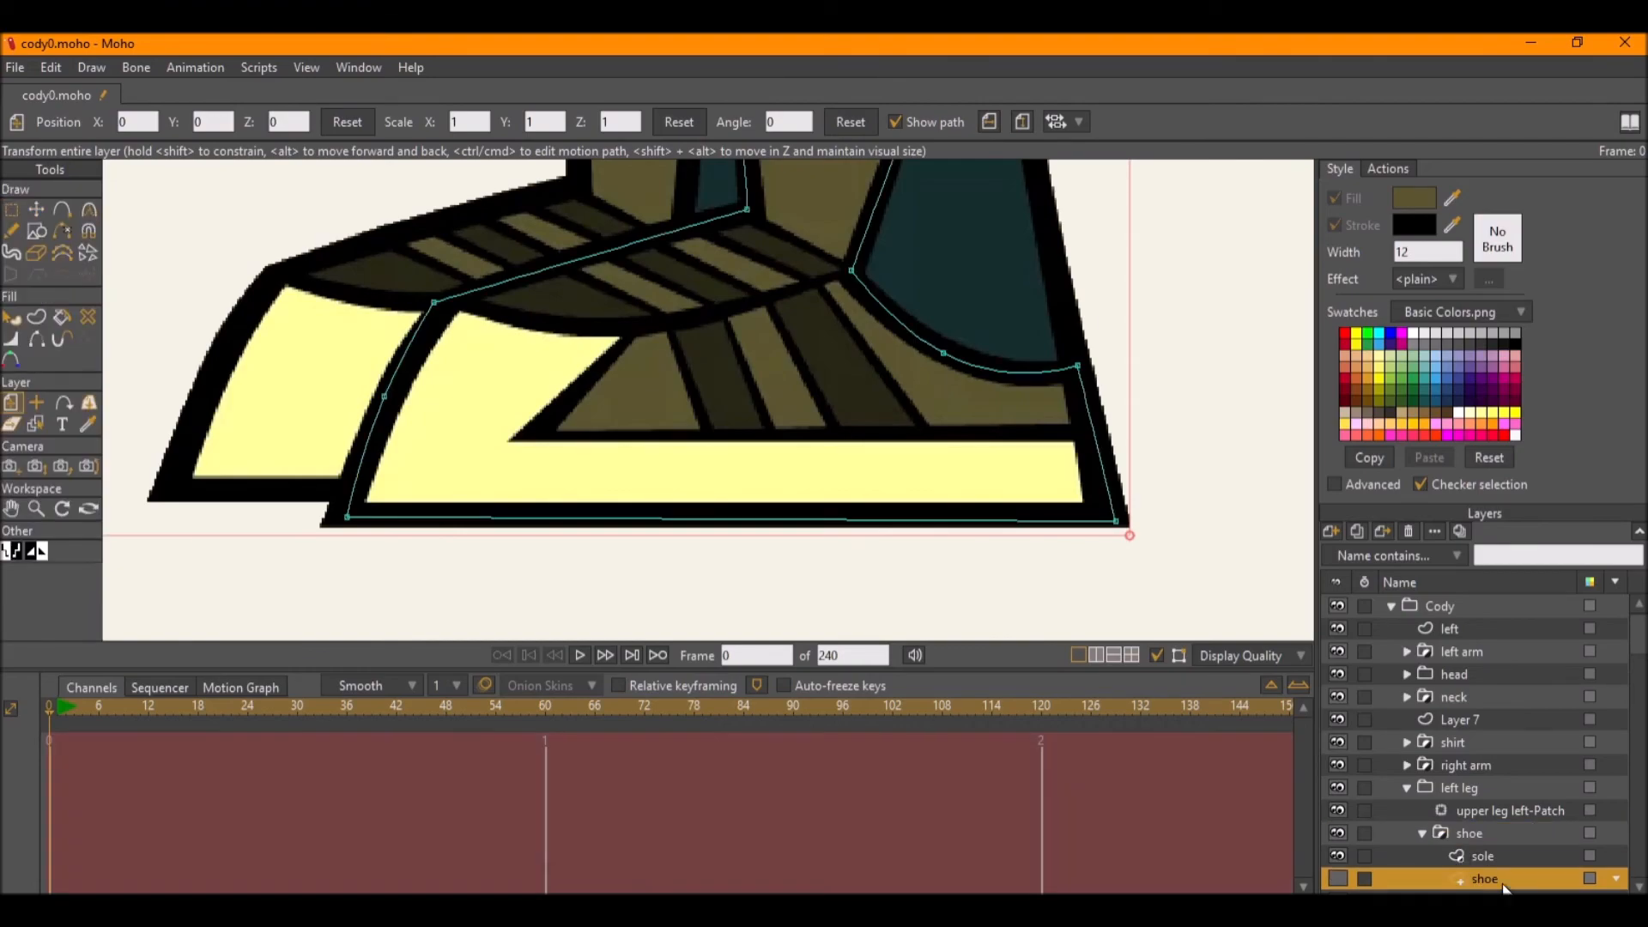
Set the shoe vector layer to add to the group's mask, and select the sole layer.
double_click(1503, 882)
click(470, 144)
click(464, 477)
click(726, 832)
click(816, 839)
click(1494, 856)
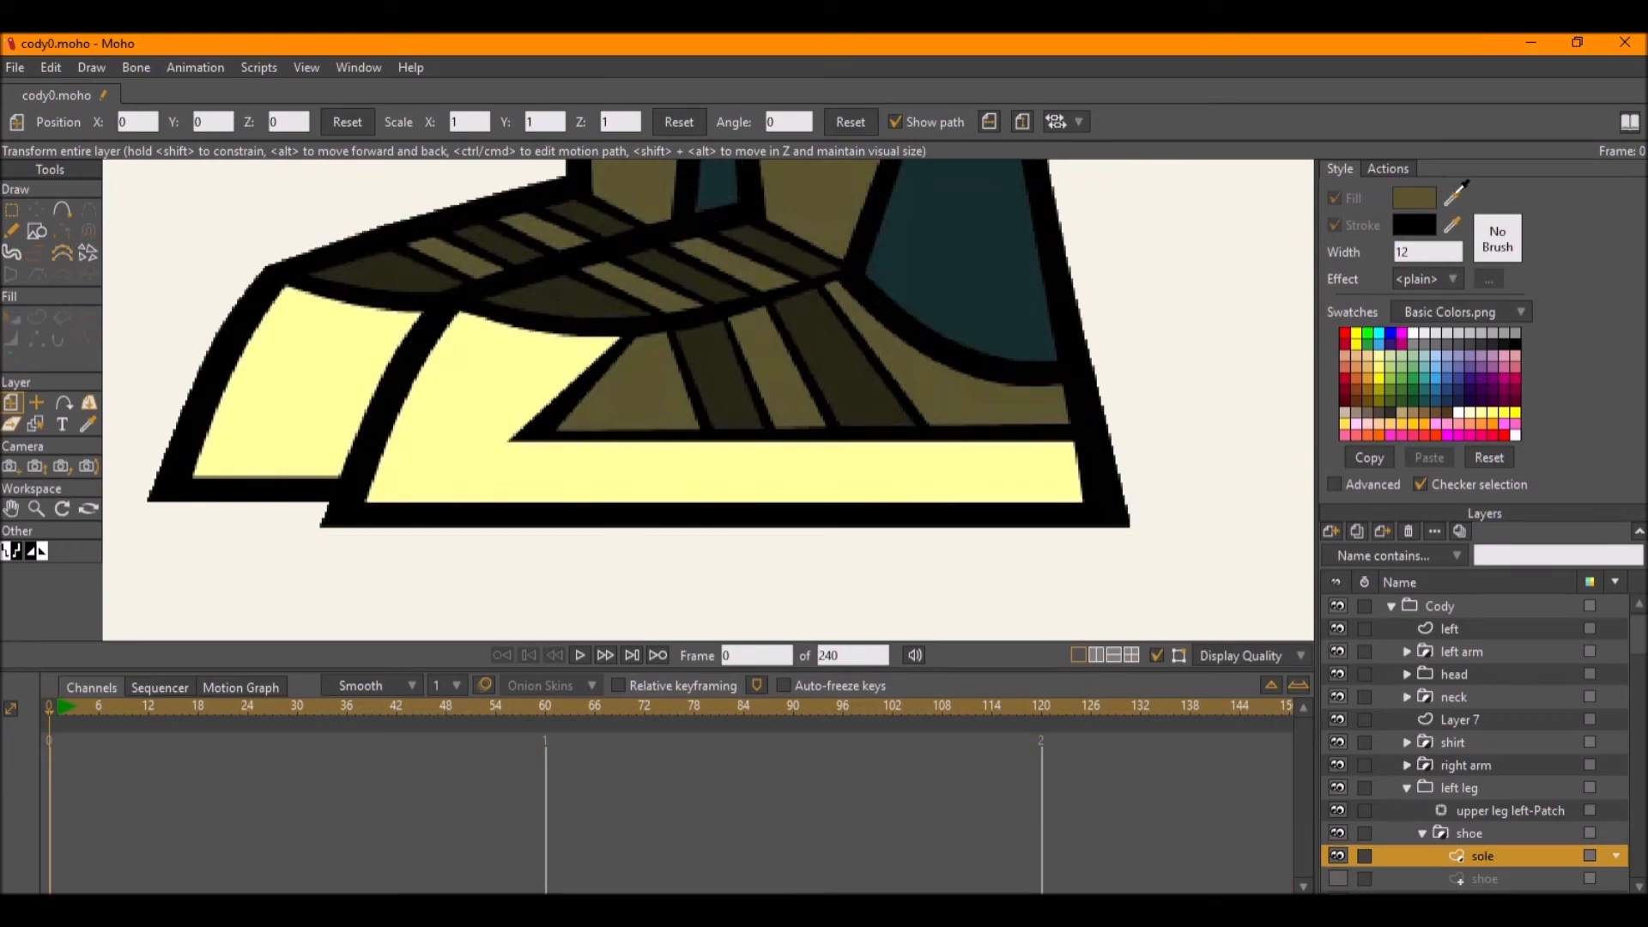
Sample the reference toe's pale yellow as the fill color and draw a rectangle over the toe on the sole layer.
click(498, 391)
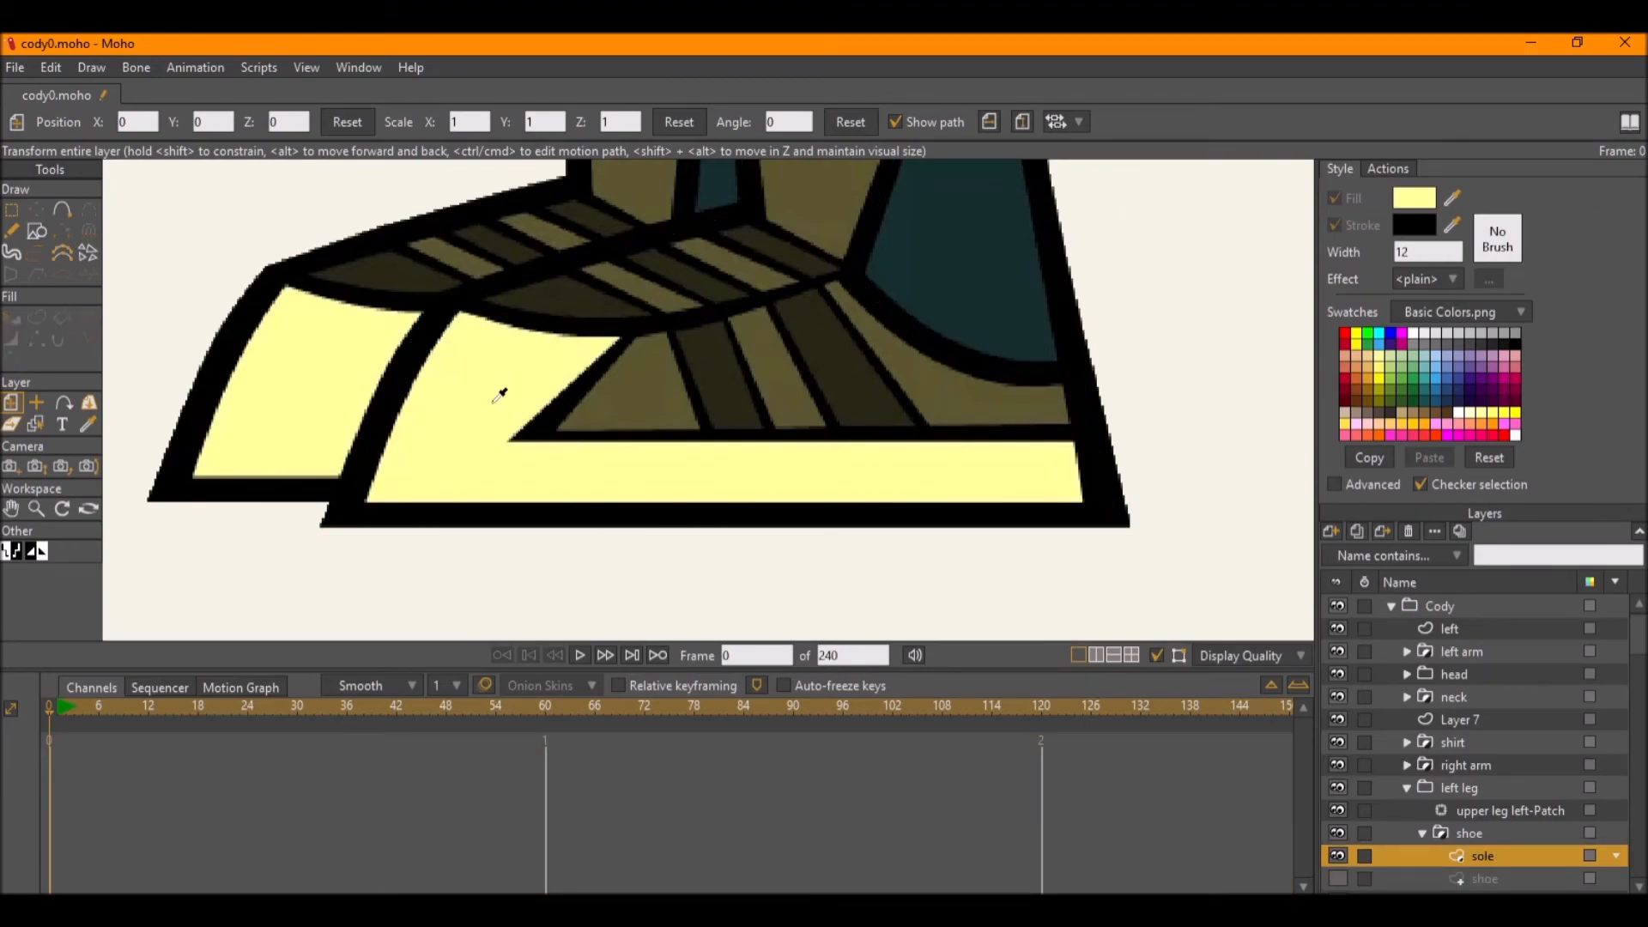
click(43, 230)
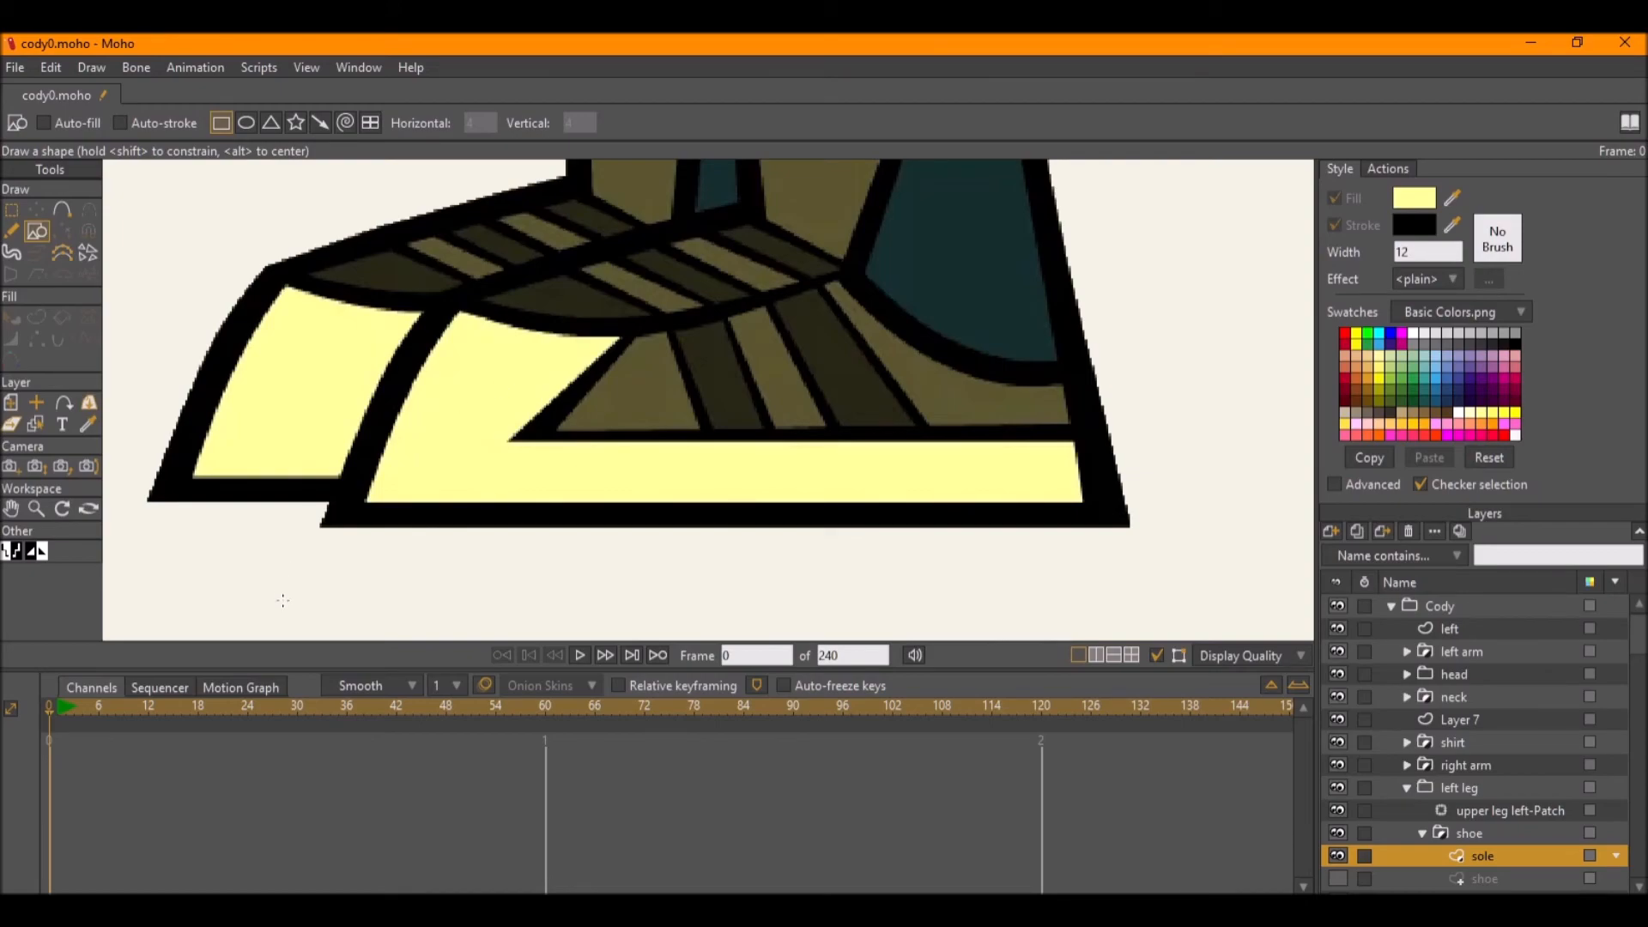
mouse_move(249, 579)
mouse_down()
mouse_move(489, 306)
mouse_move(610, 368)
mouse_move(631, 333)
mouse_up()
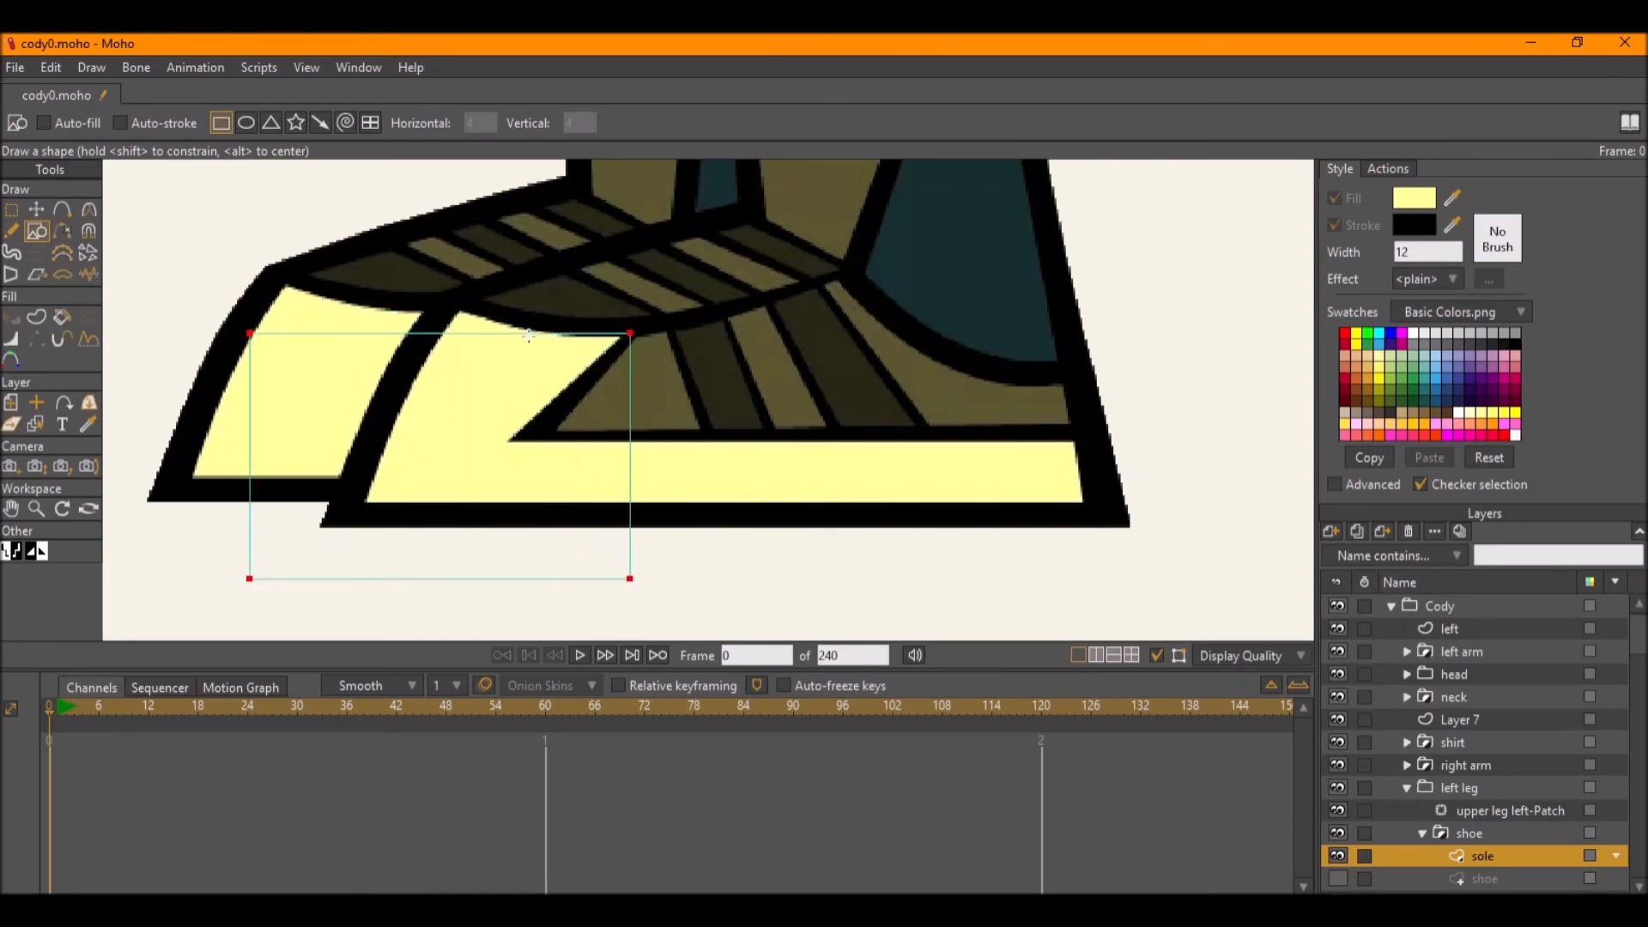
Add points along the sole rectangle's upper edge and curve it to follow the reference toe cap.
key(a)
drag(456, 334, 530, 320)
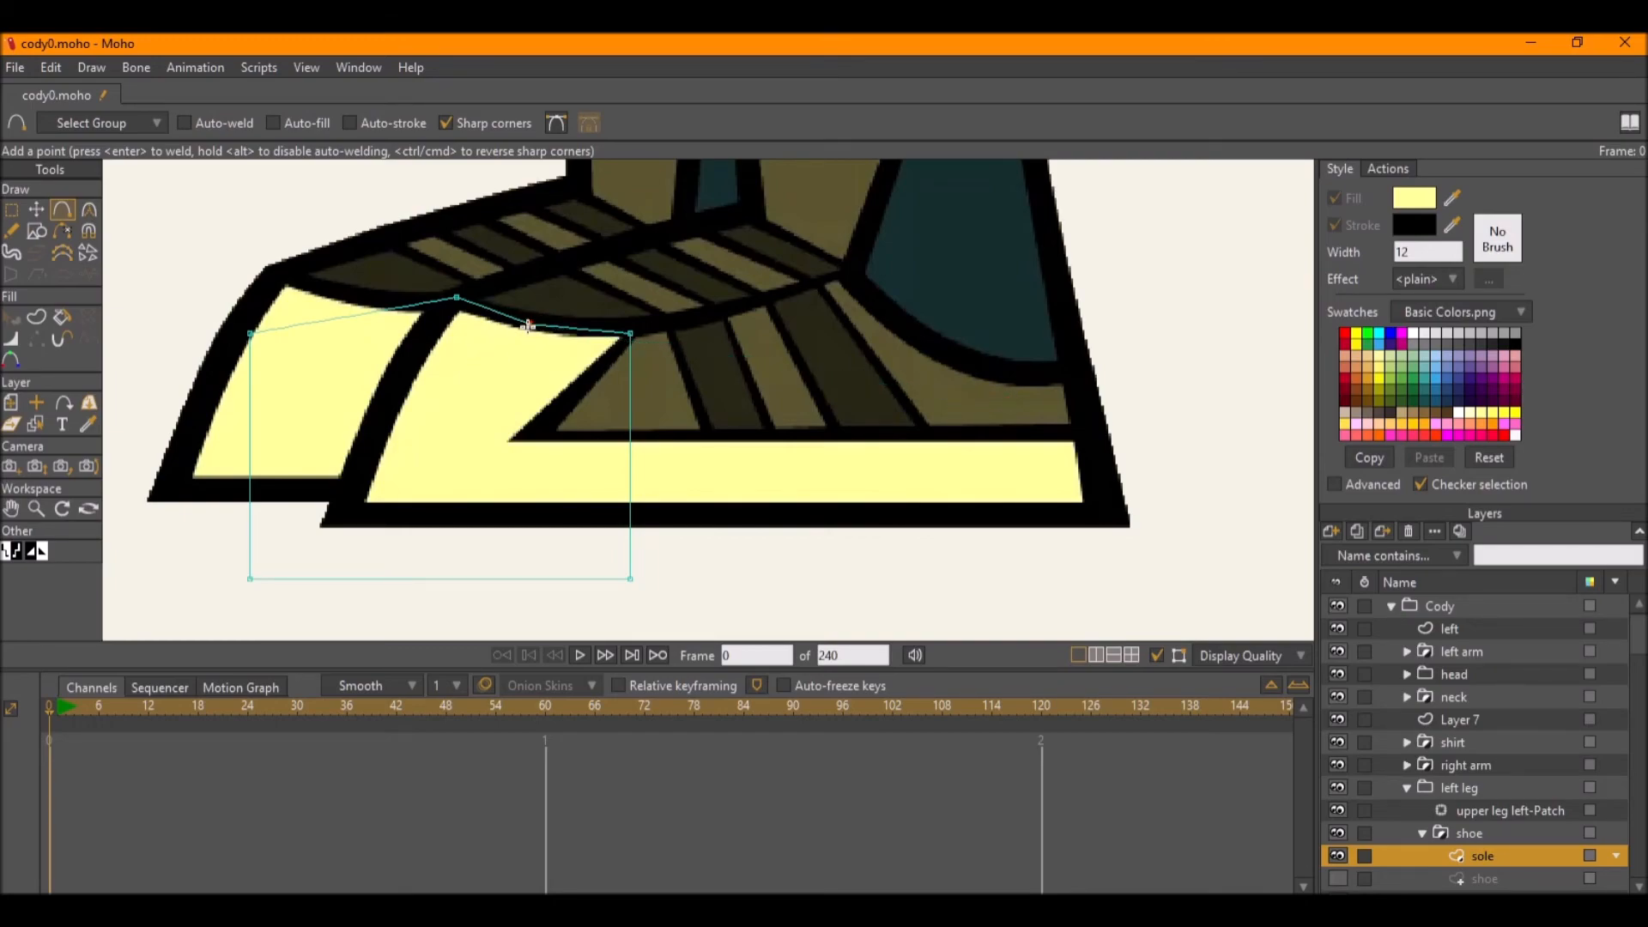
key(c)
Add points to the sole outline at the notch behind the toe cap and just beyond the heel.
key(a)
mouse_move(645, 424)
mouse_down()
mouse_move(542, 433)
mouse_move(571, 443)
mouse_move(544, 447)
mouse_up()
key(ctrl+z)
drag(575, 502, 1133, 436)
key(t)
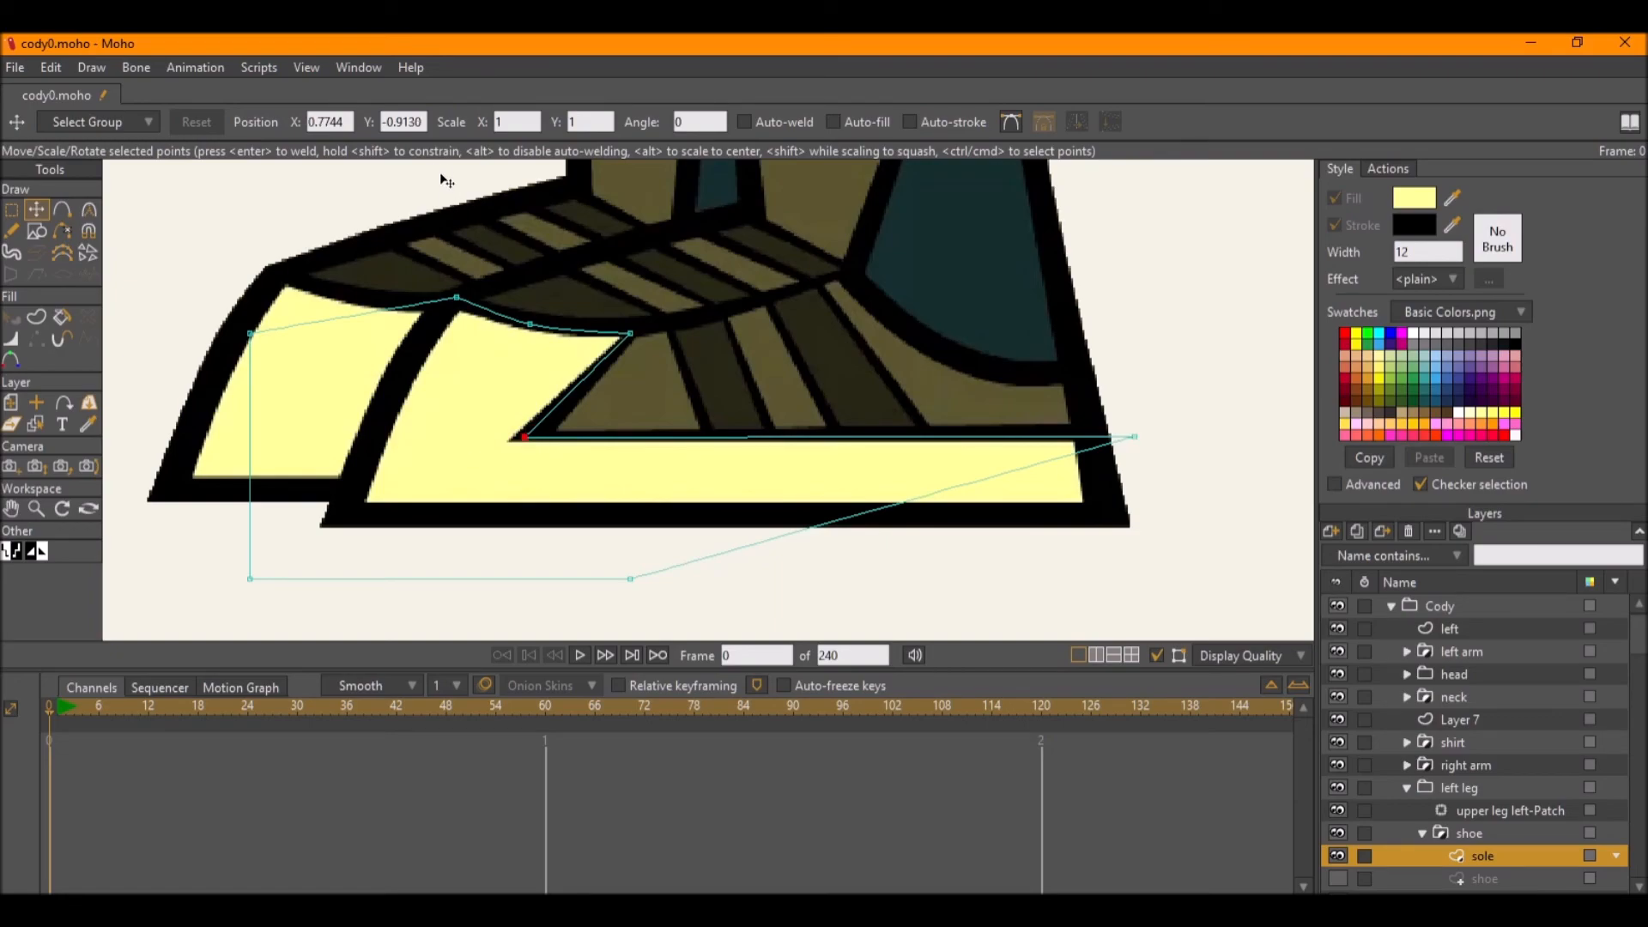
Move the sole outline's lower corner beyond the heel so the outline encloses the whole sole.
drag(1199, 515, 1120, 425)
key(ctrl+z)
click(410, 122)
key(g)
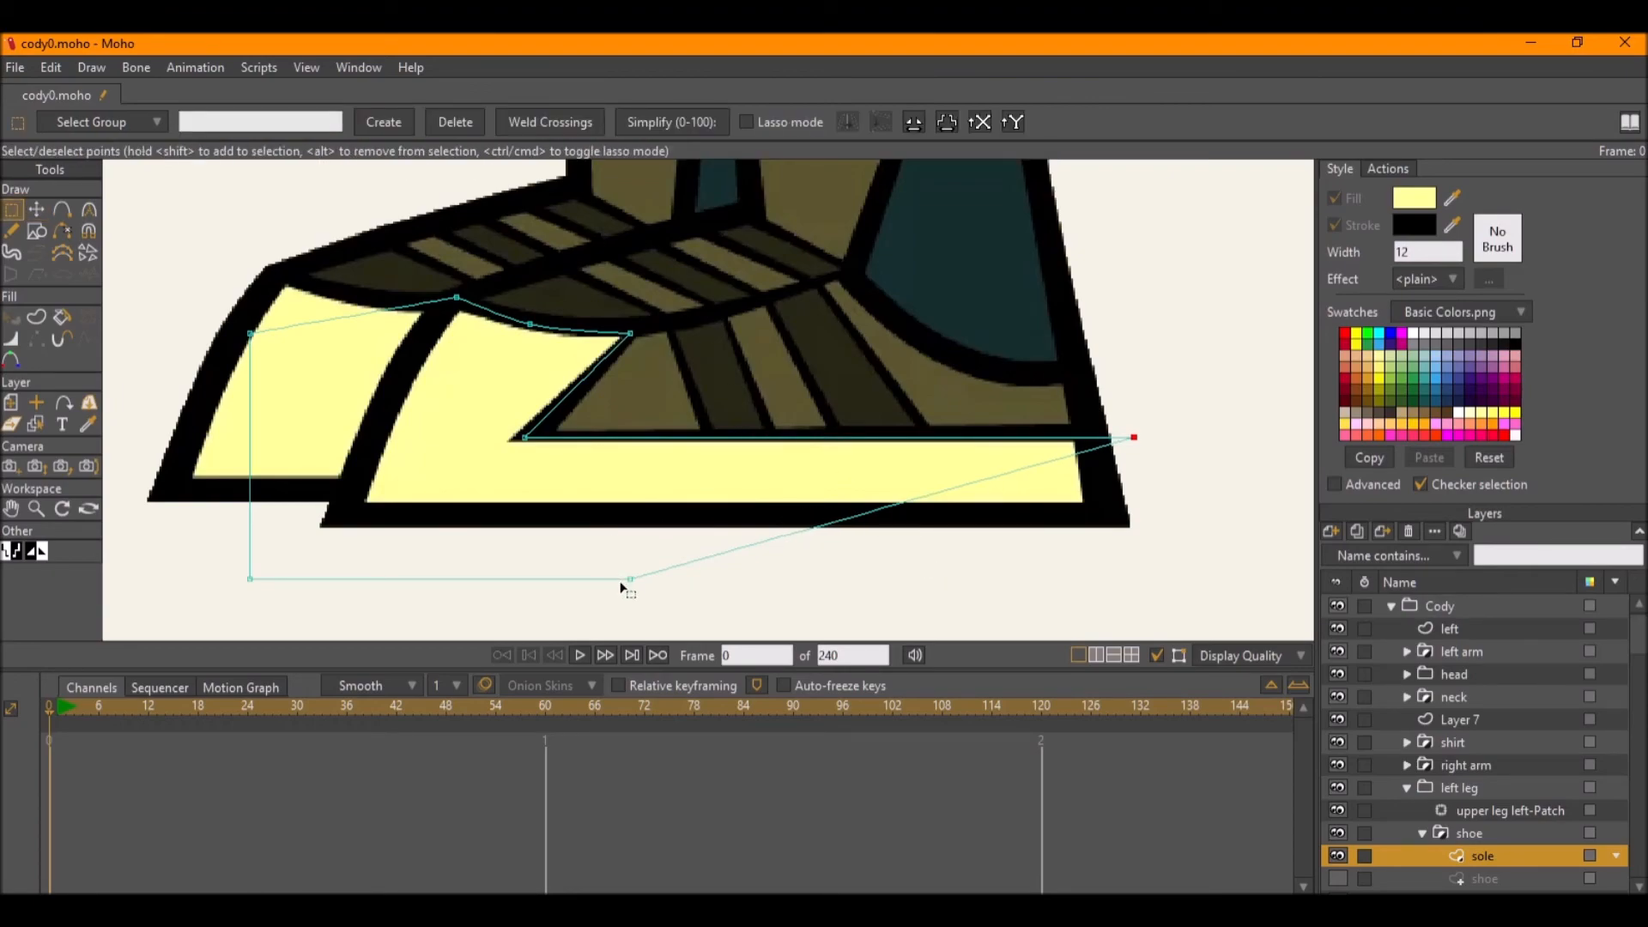
key(t)
drag(631, 579, 1163, 578)
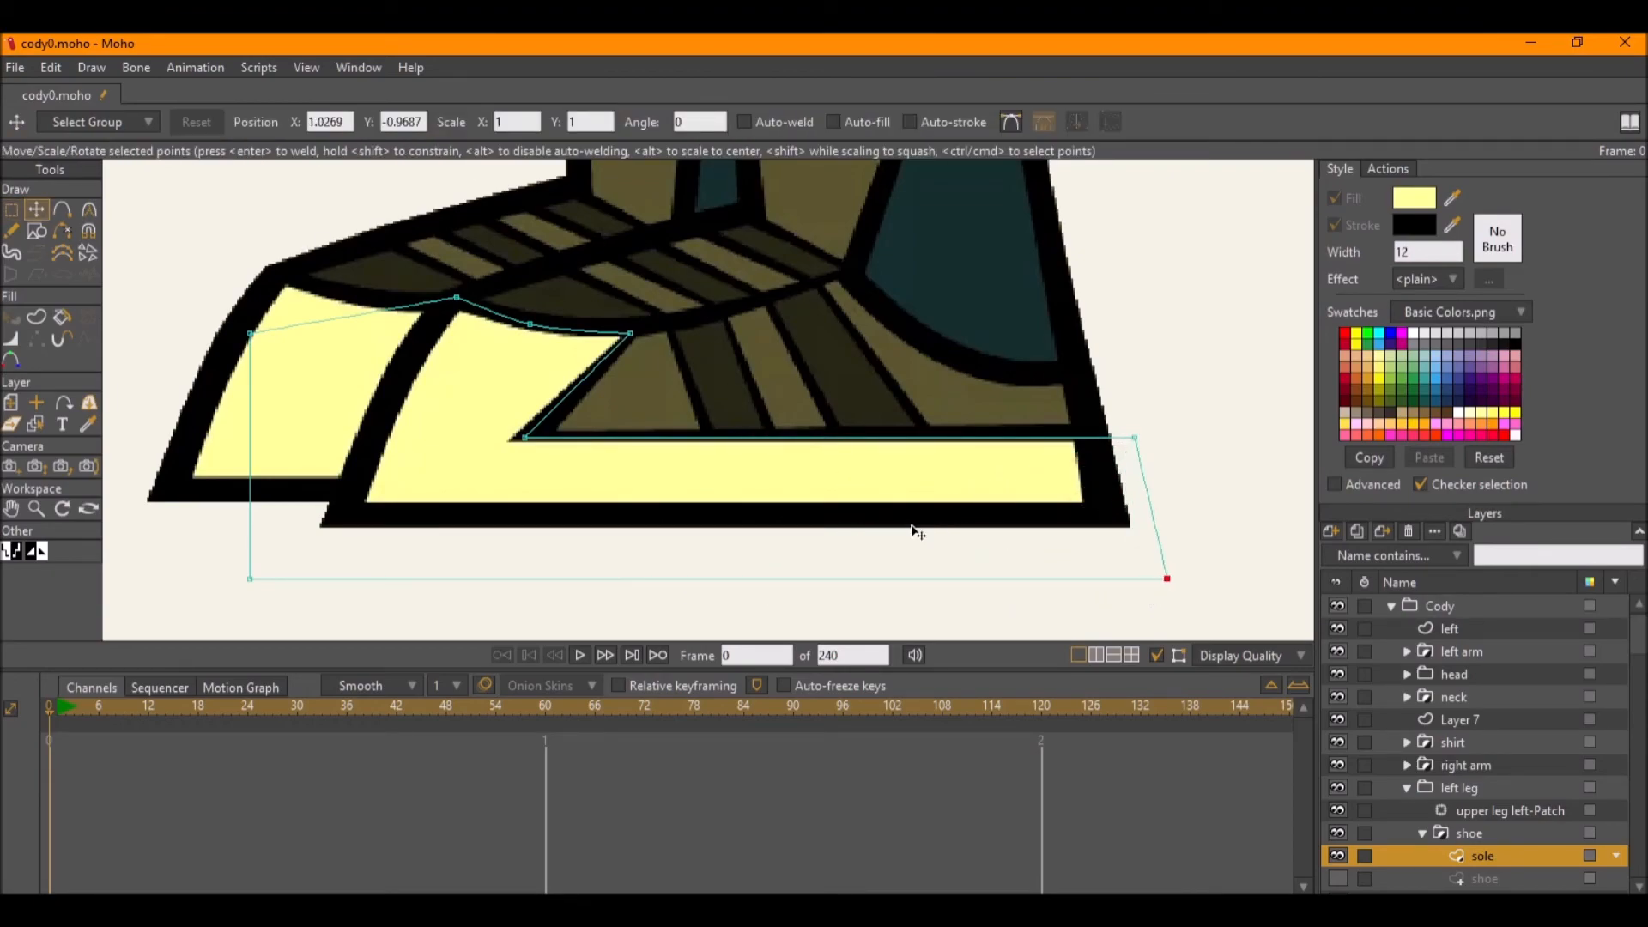
Create a shape with both fill and stroke from the closed sole outline, and deselect it.
scroll(667, 477, down, 2)
scroll(687, 442, up, 2)
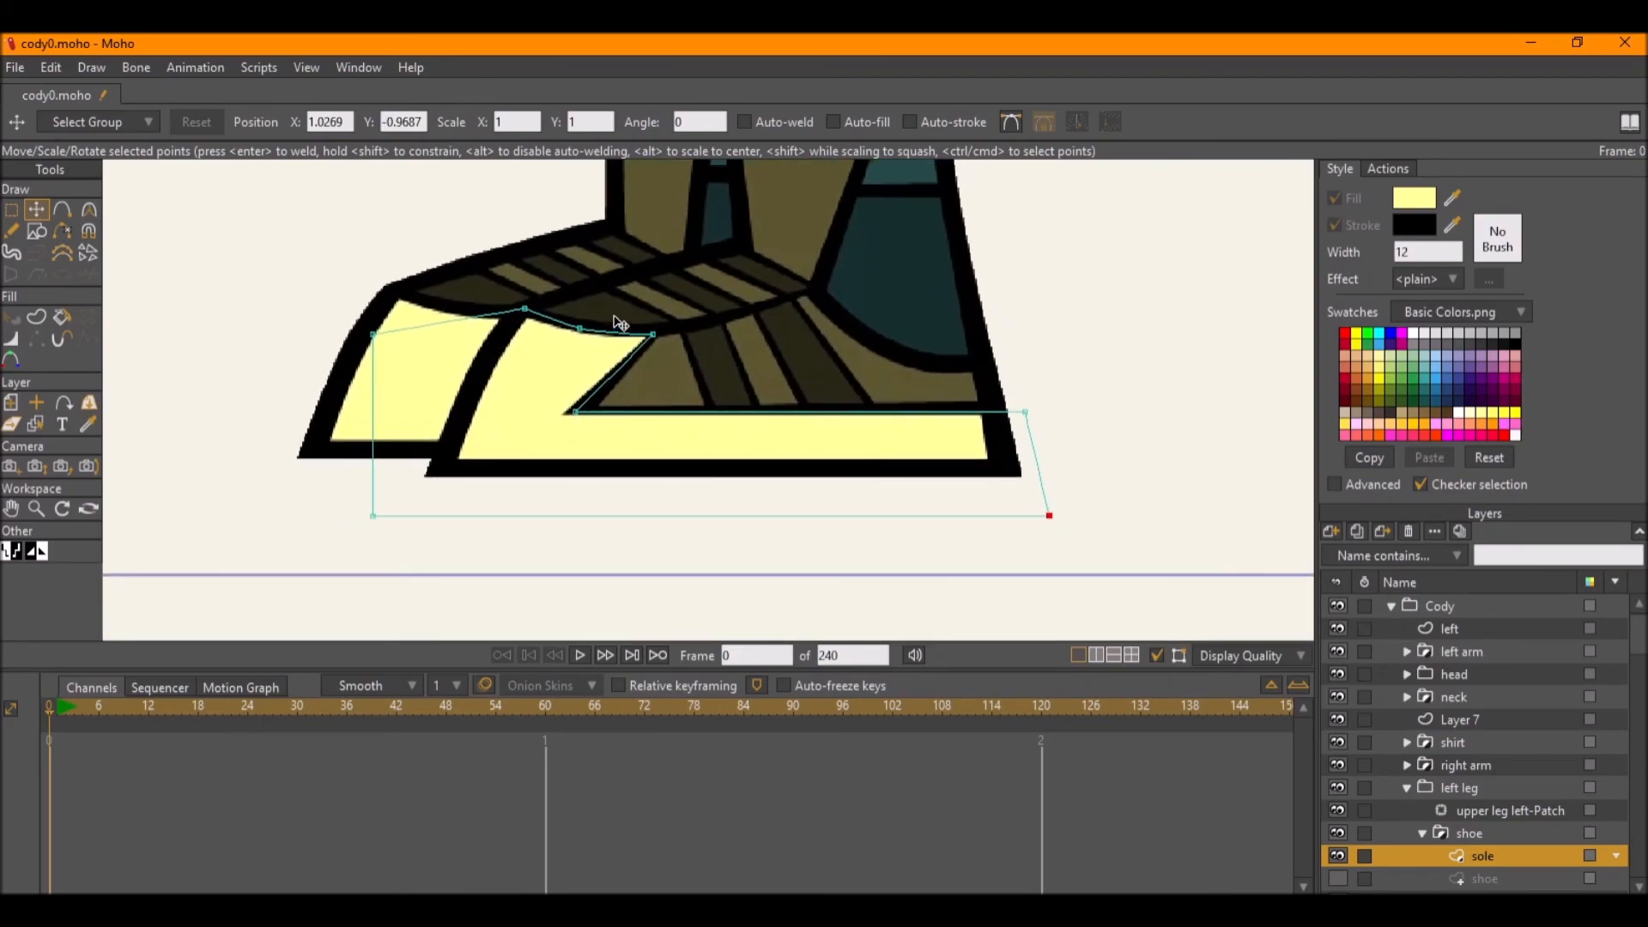
scroll(739, 430, up, 2)
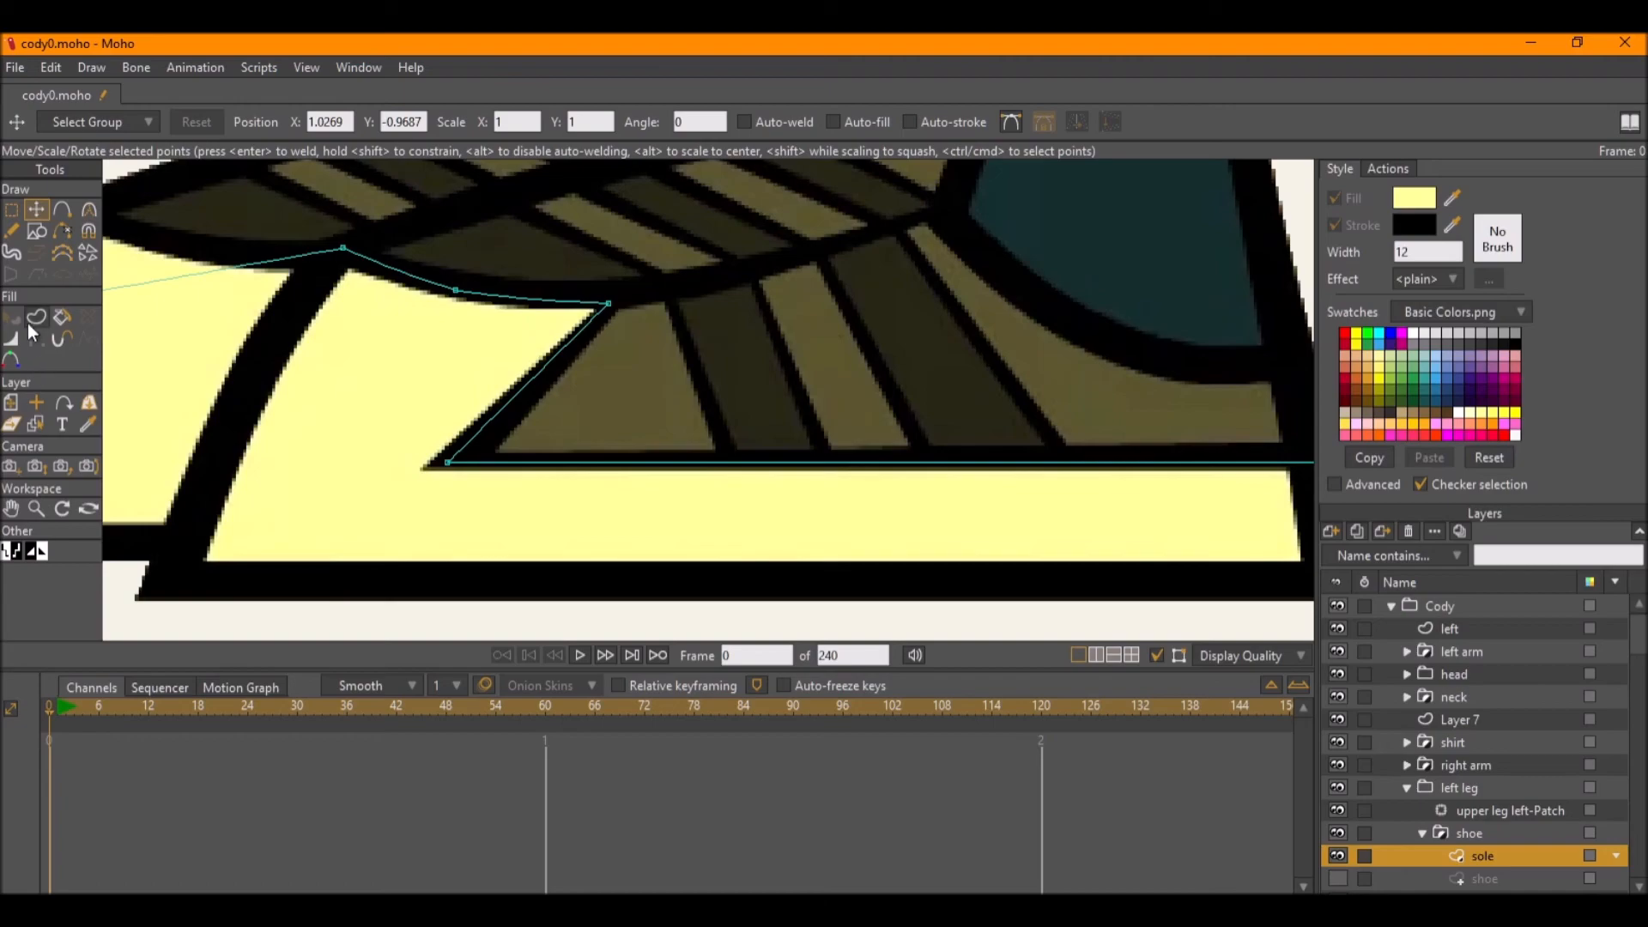
click(37, 312)
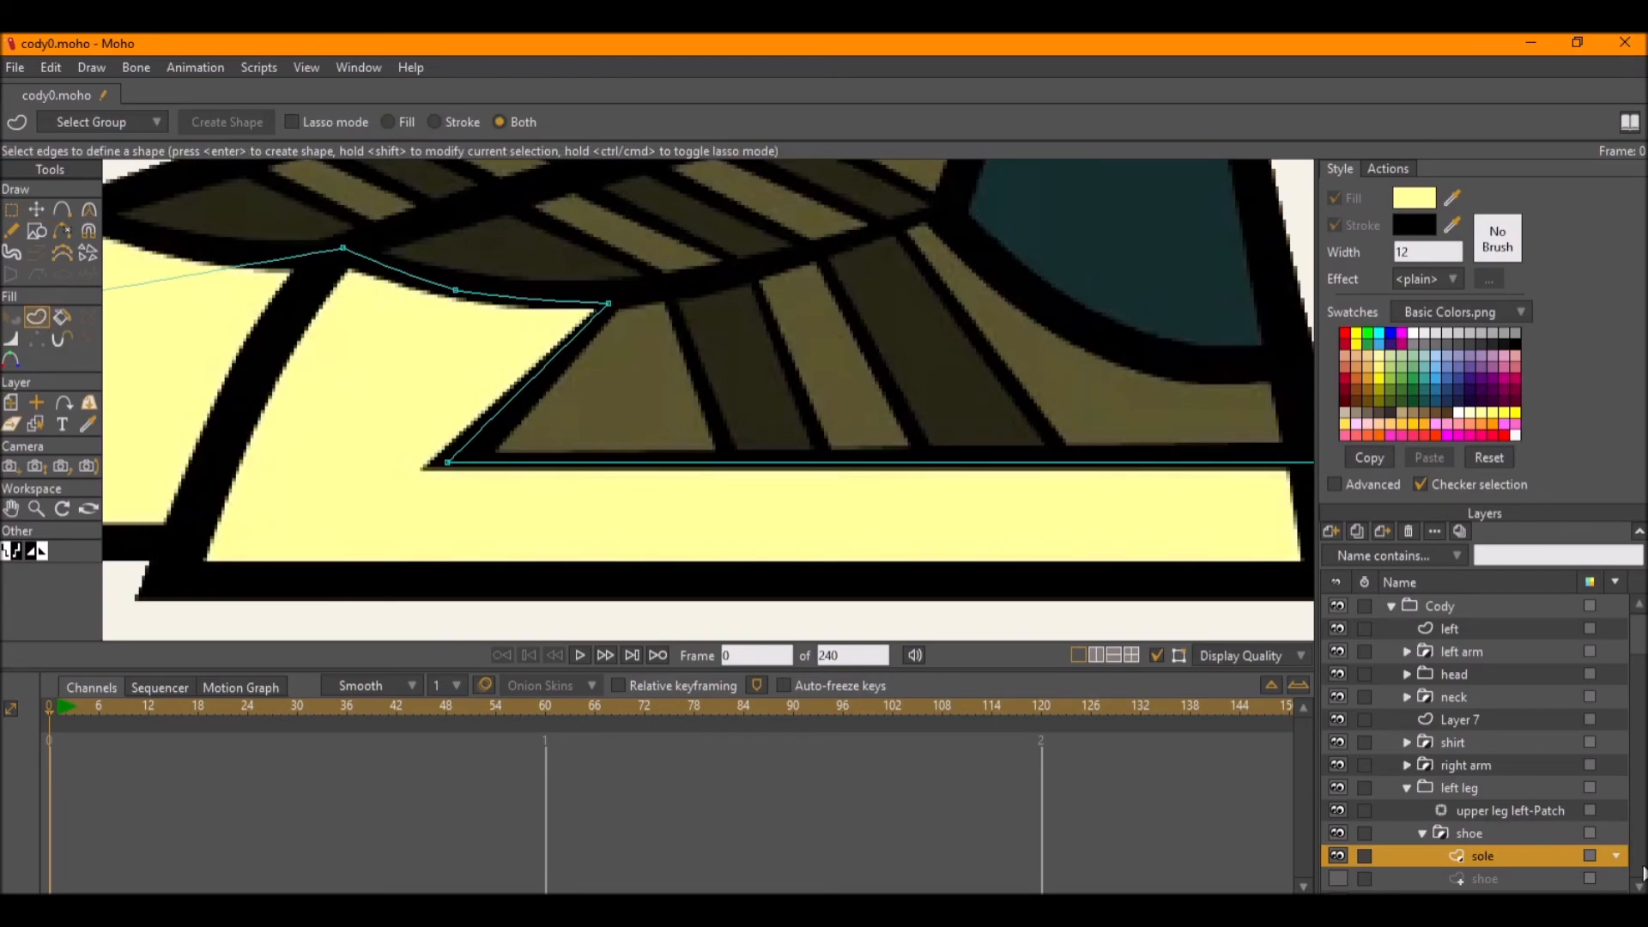
scroll(424, 464, down, 2)
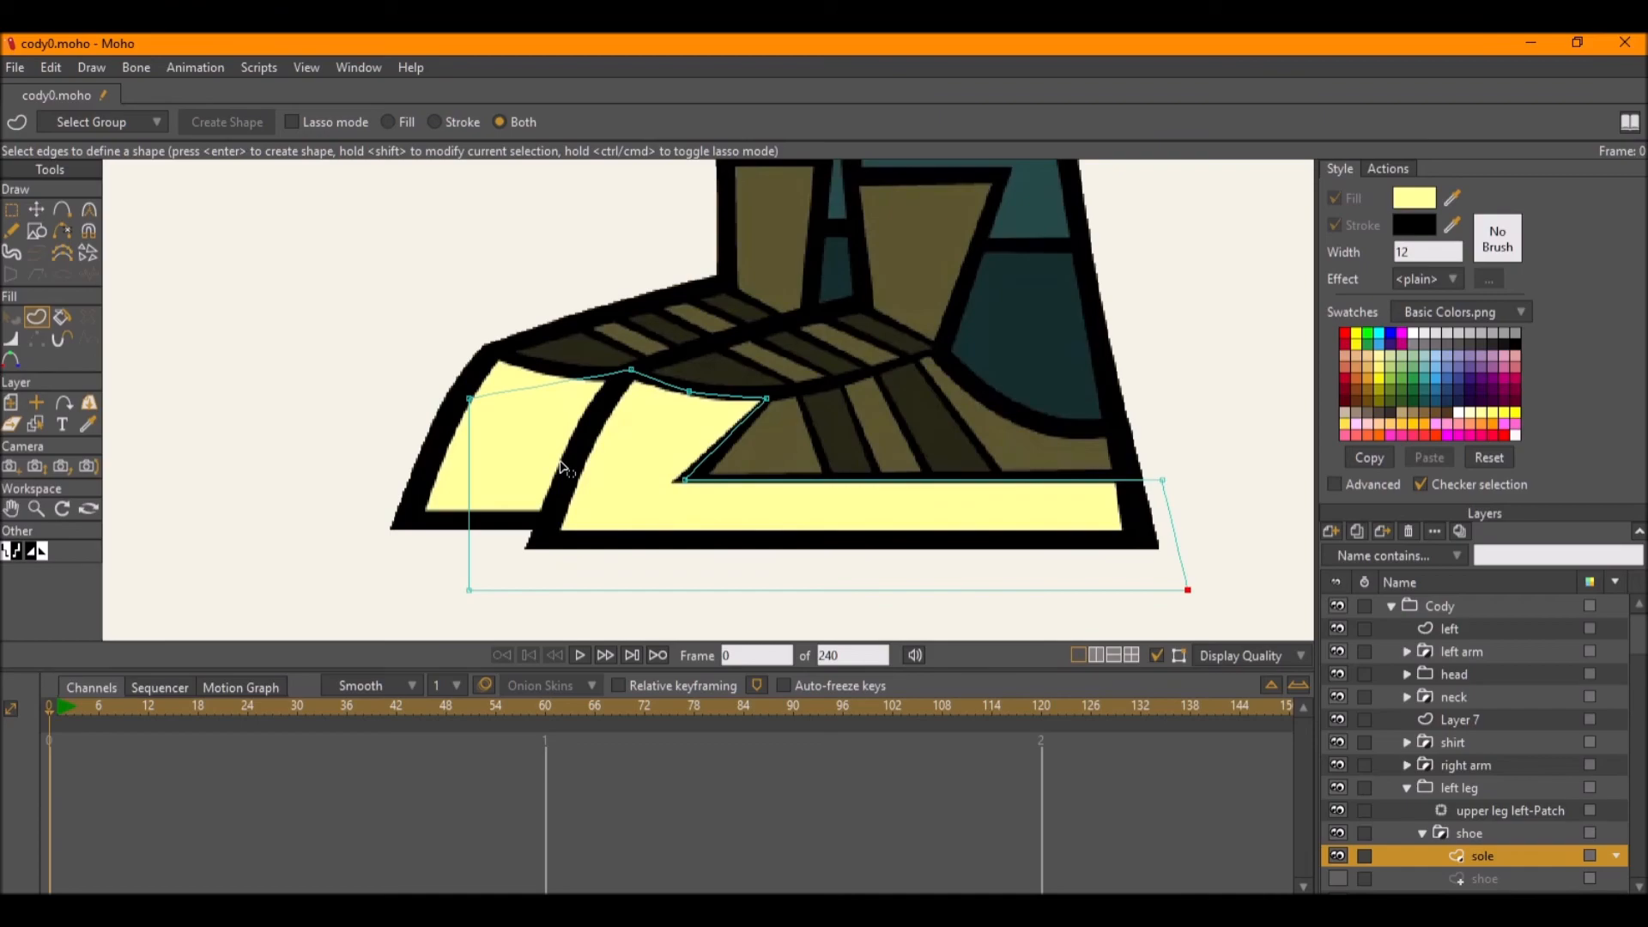
click(550, 388)
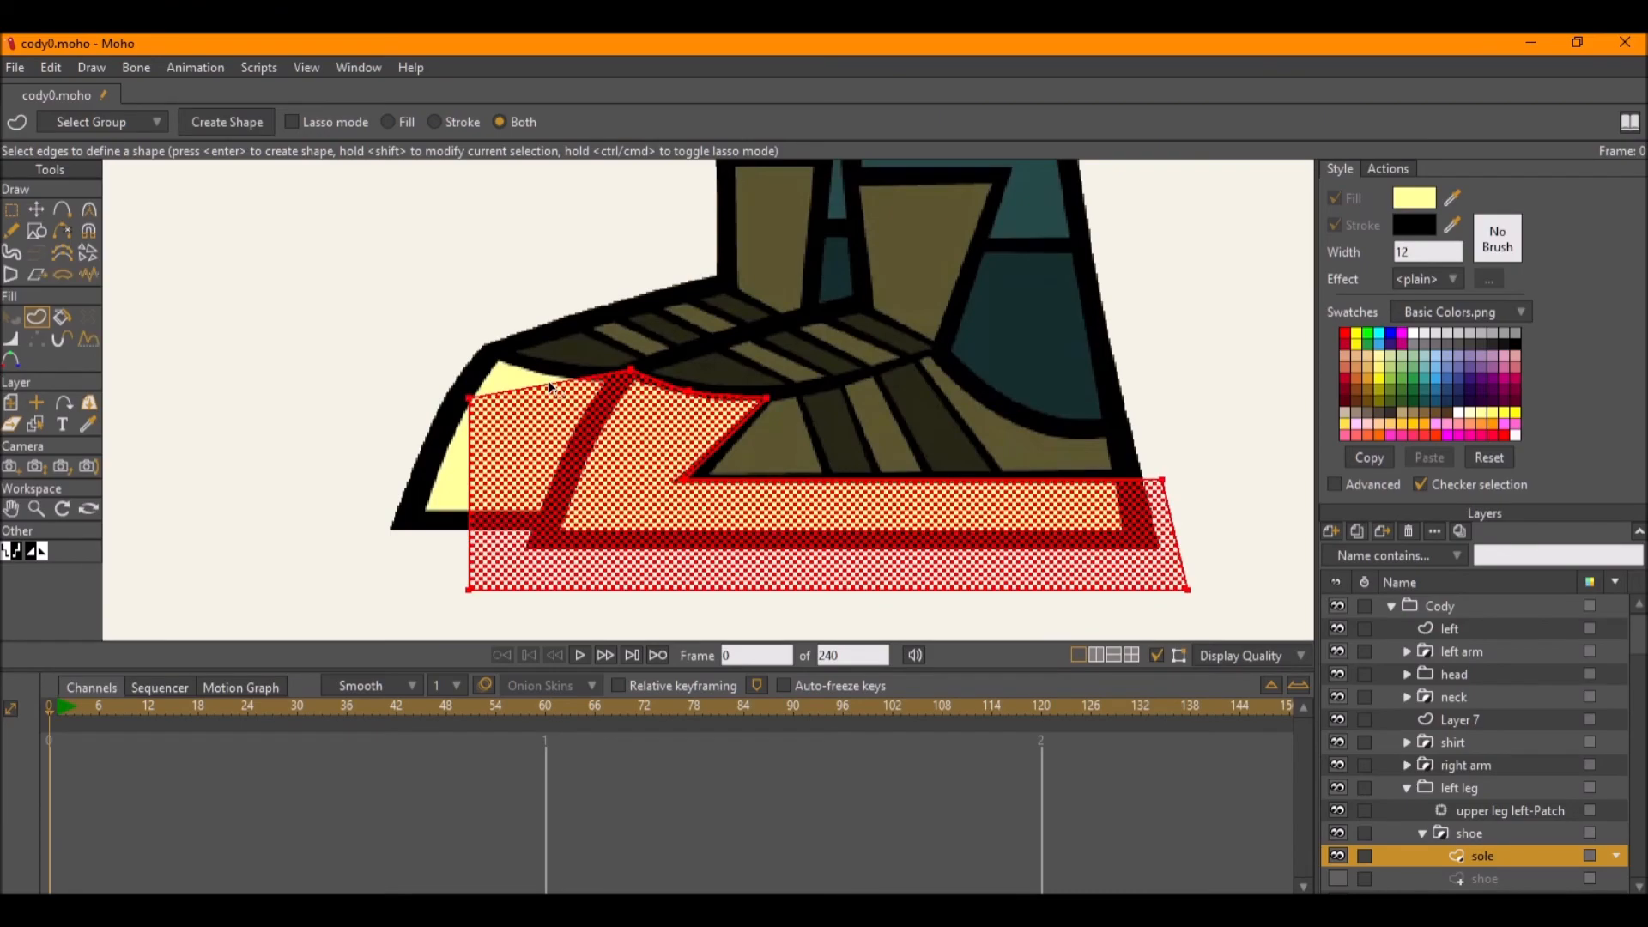
click(219, 125)
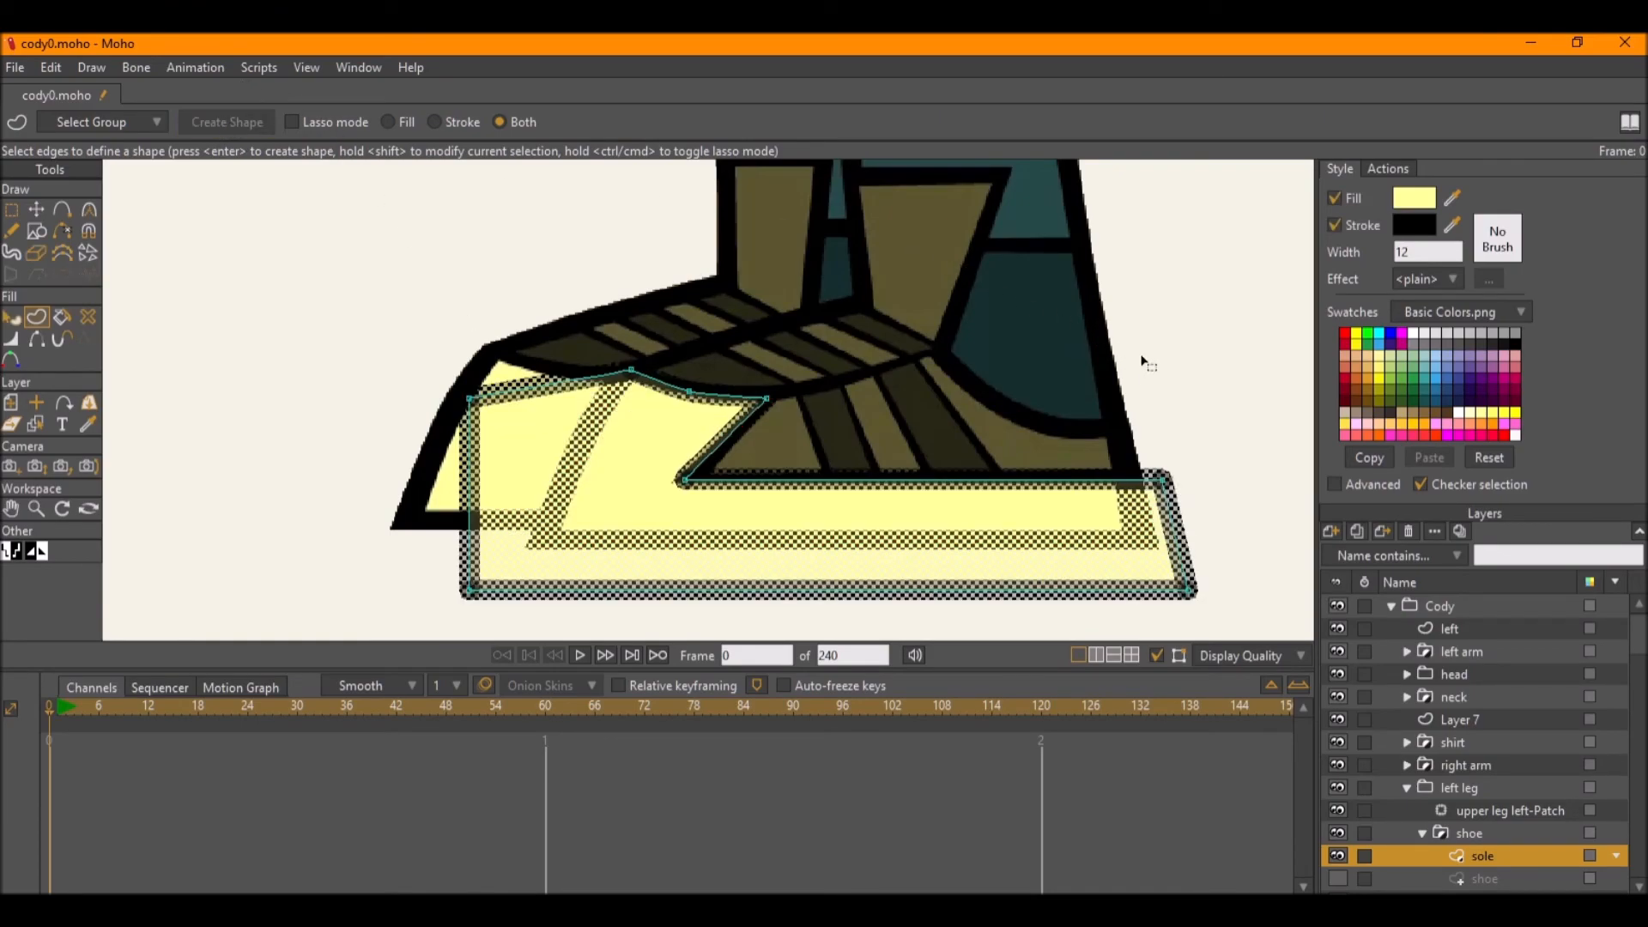
click(1183, 405)
drag(1195, 408, 1140, 406)
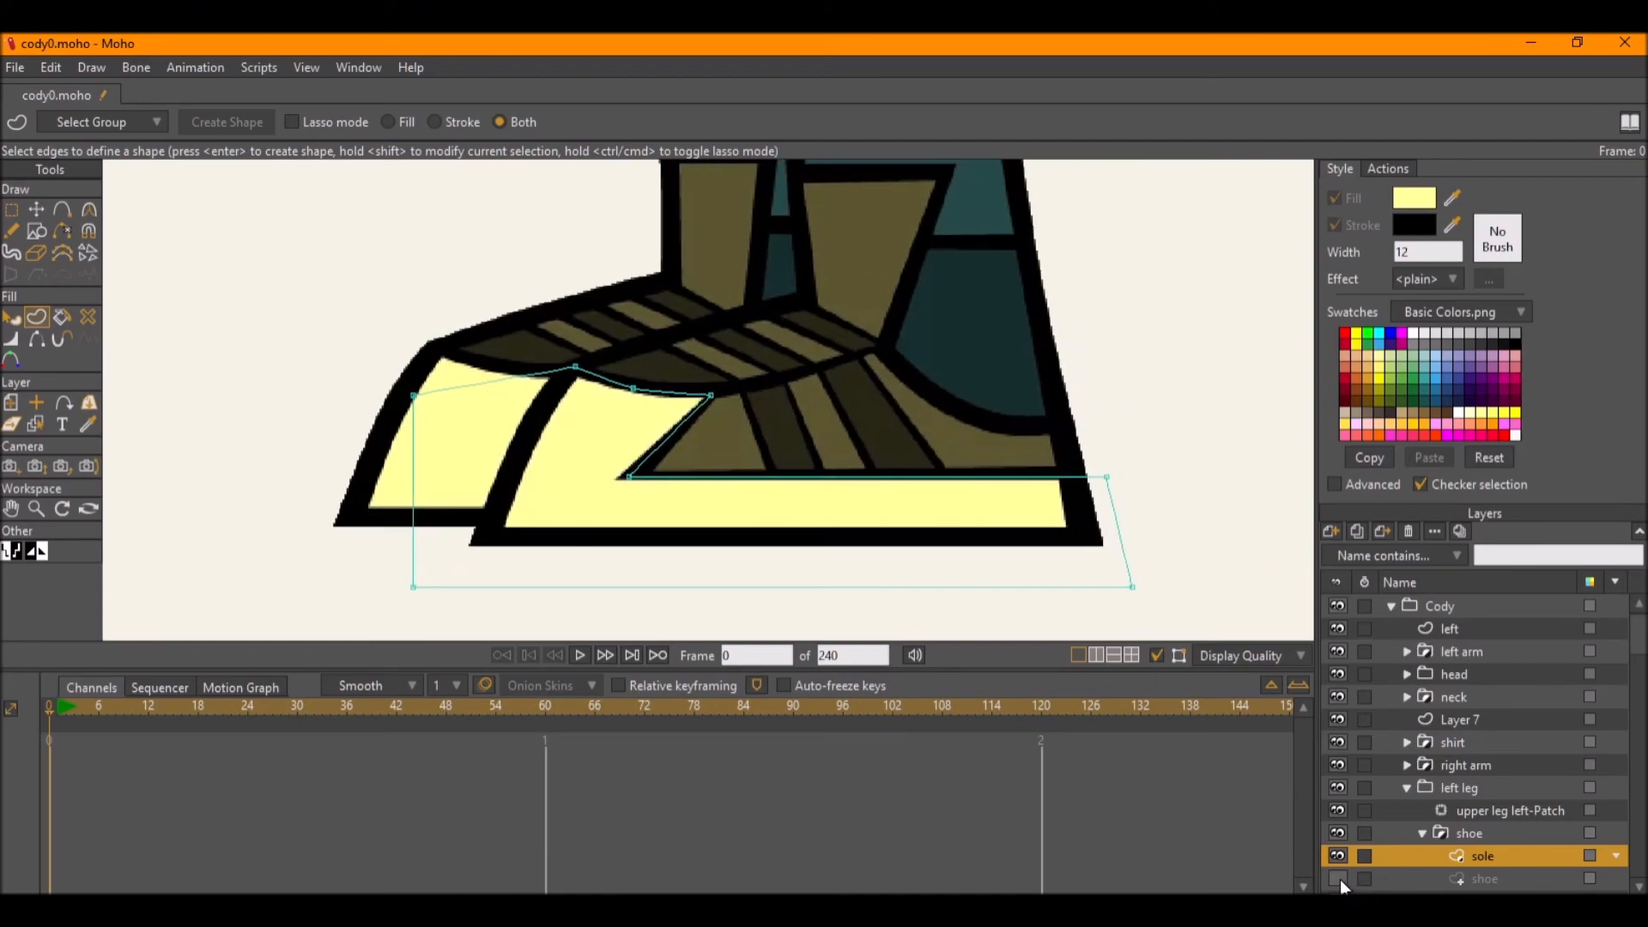
Show the shoe vector layer and compare the sole's pointed toe cap corner with the reference.
click(1338, 878)
click(1338, 878)
click(1338, 878)
scroll(850, 485, up, 3)
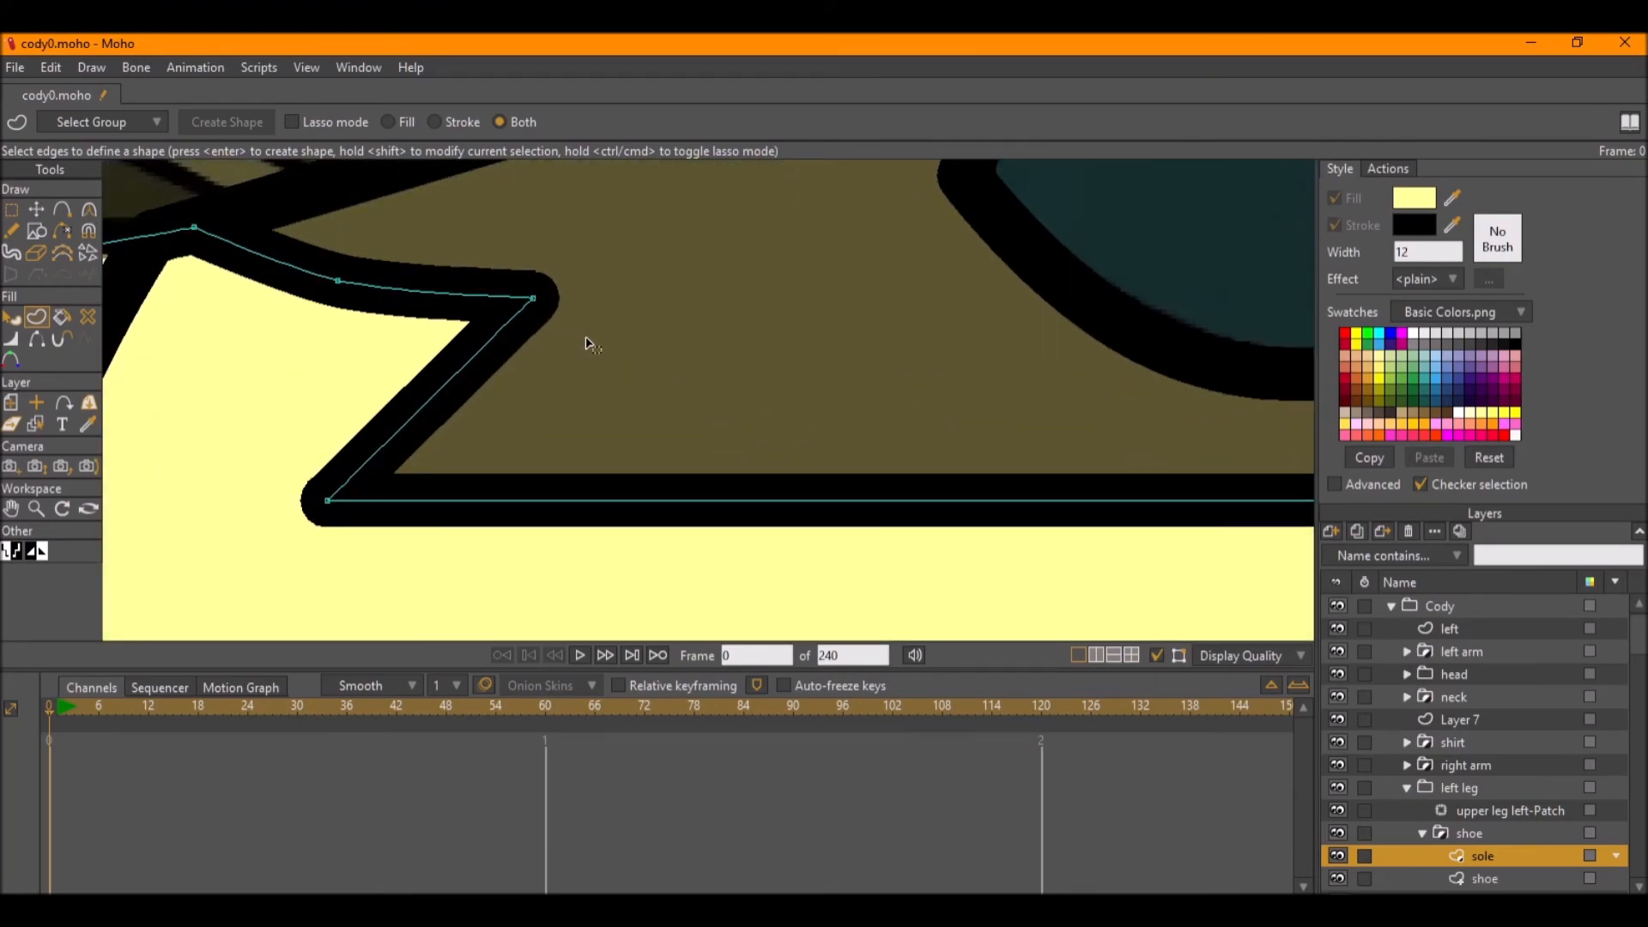
drag(586, 344, 345, 280)
scroll(345, 283, down, 5)
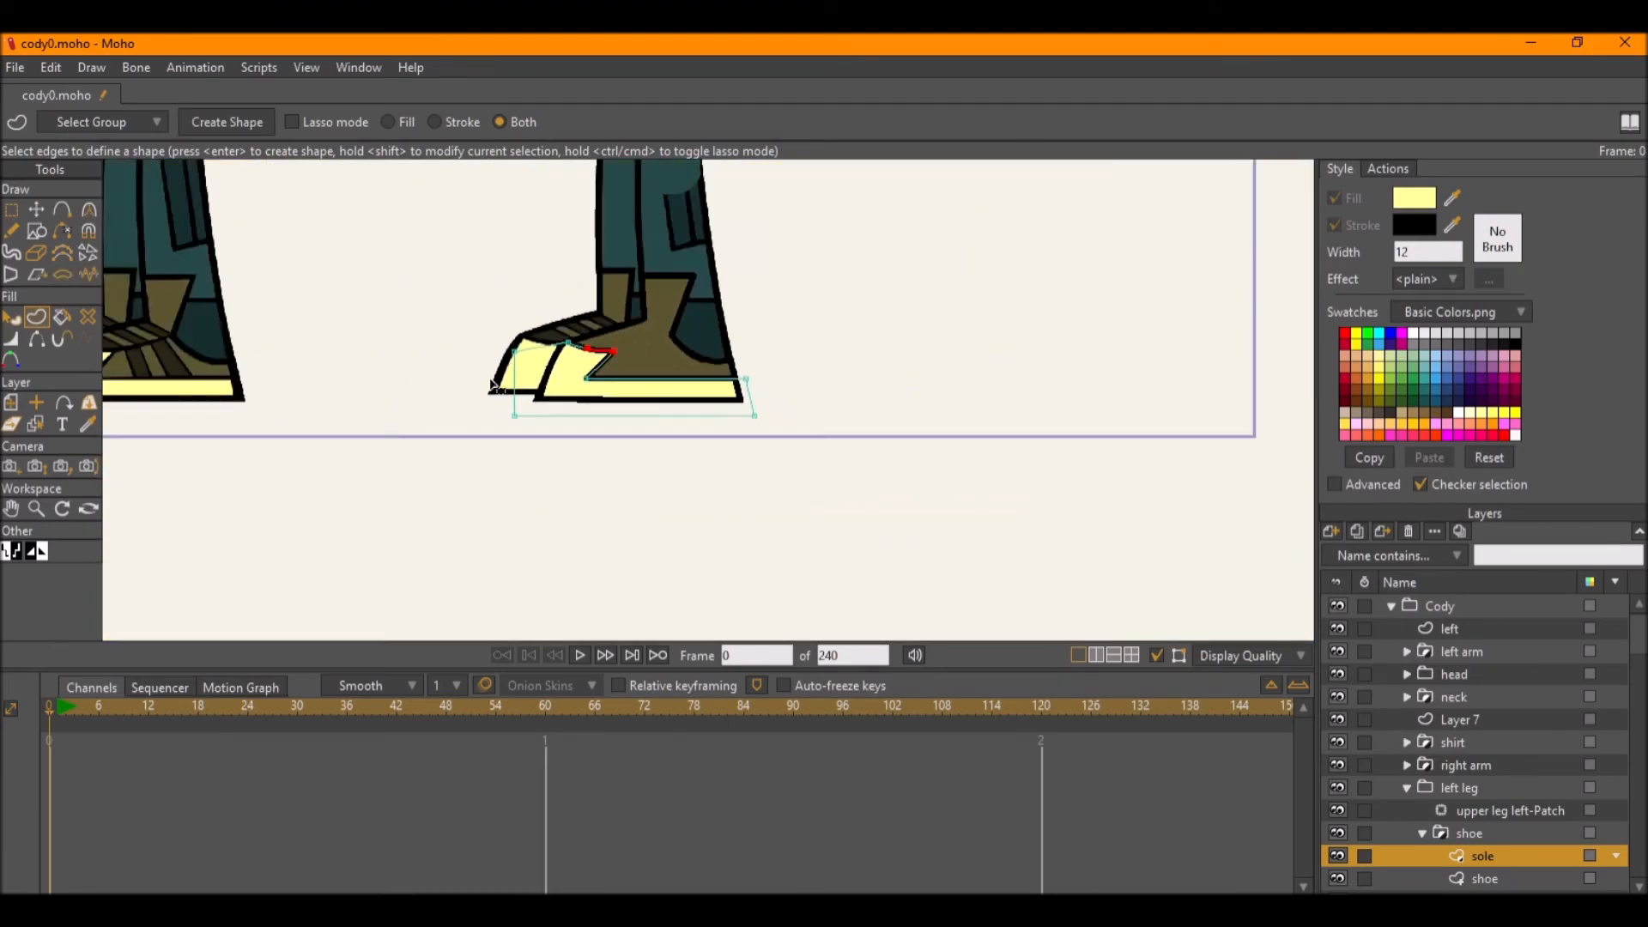
scroll(210, 328, up, 4)
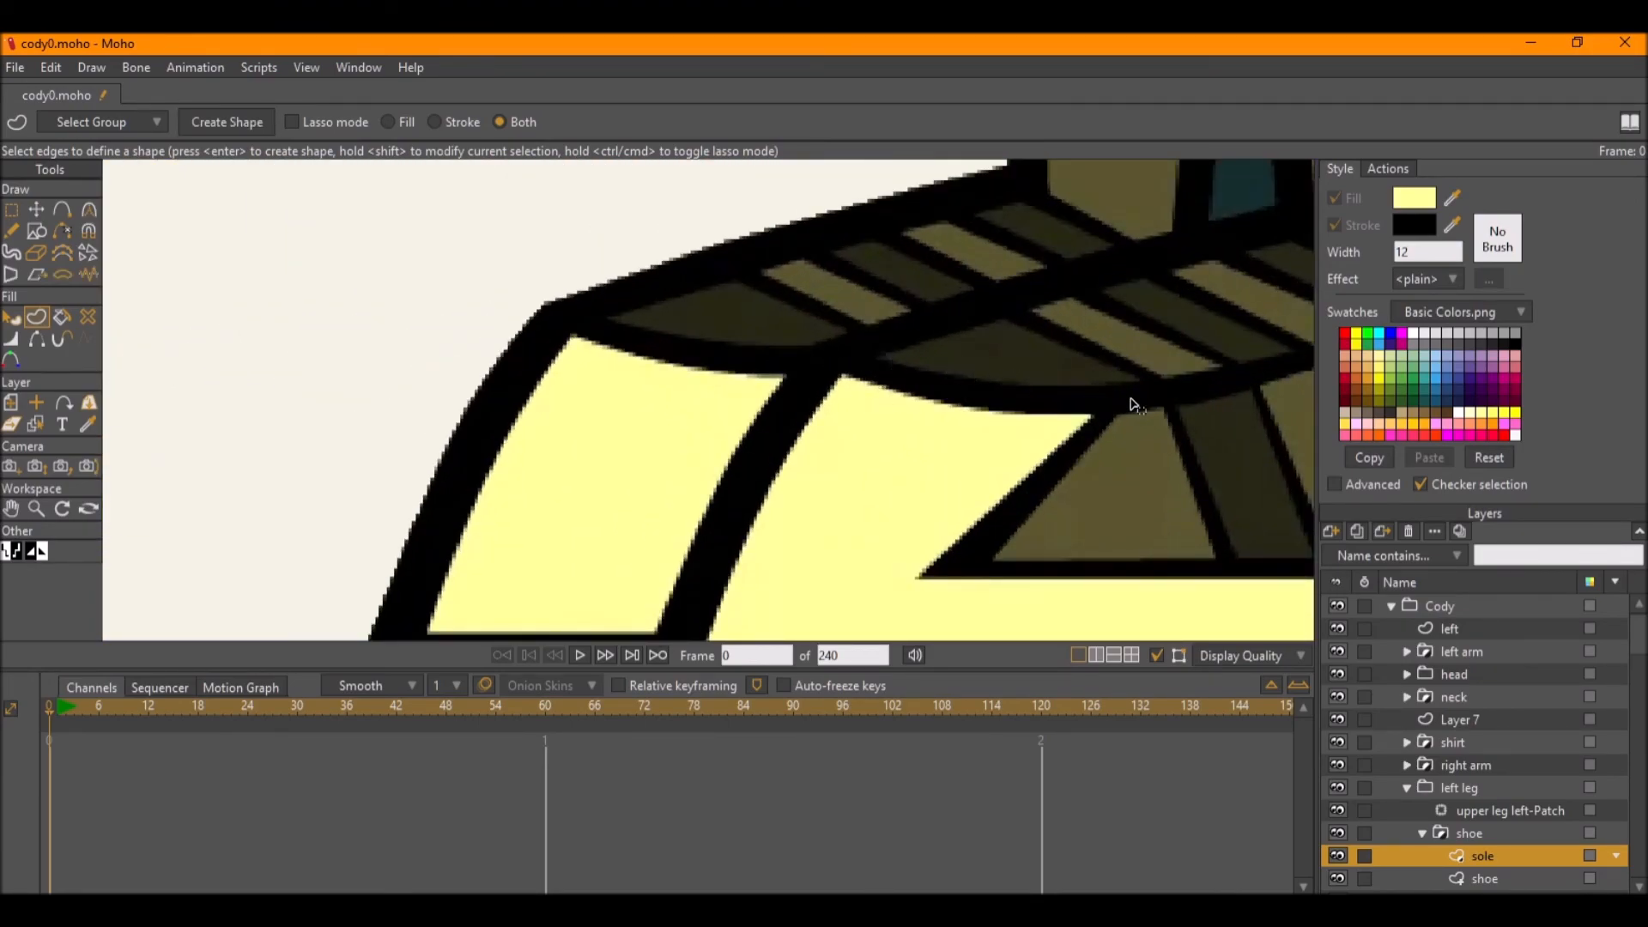
scroll(496, 361, down, 4)
Thin the sole's line width to 36 percent at the toe cap's pointed corner, and save the project.
drag(1251, 330, 942, 412)
scroll(943, 411, up, 4)
key(w)
mouse_move(890, 466)
mouse_down()
mouse_move(859, 466)
mouse_move(879, 475)
mouse_move(879, 446)
mouse_up()
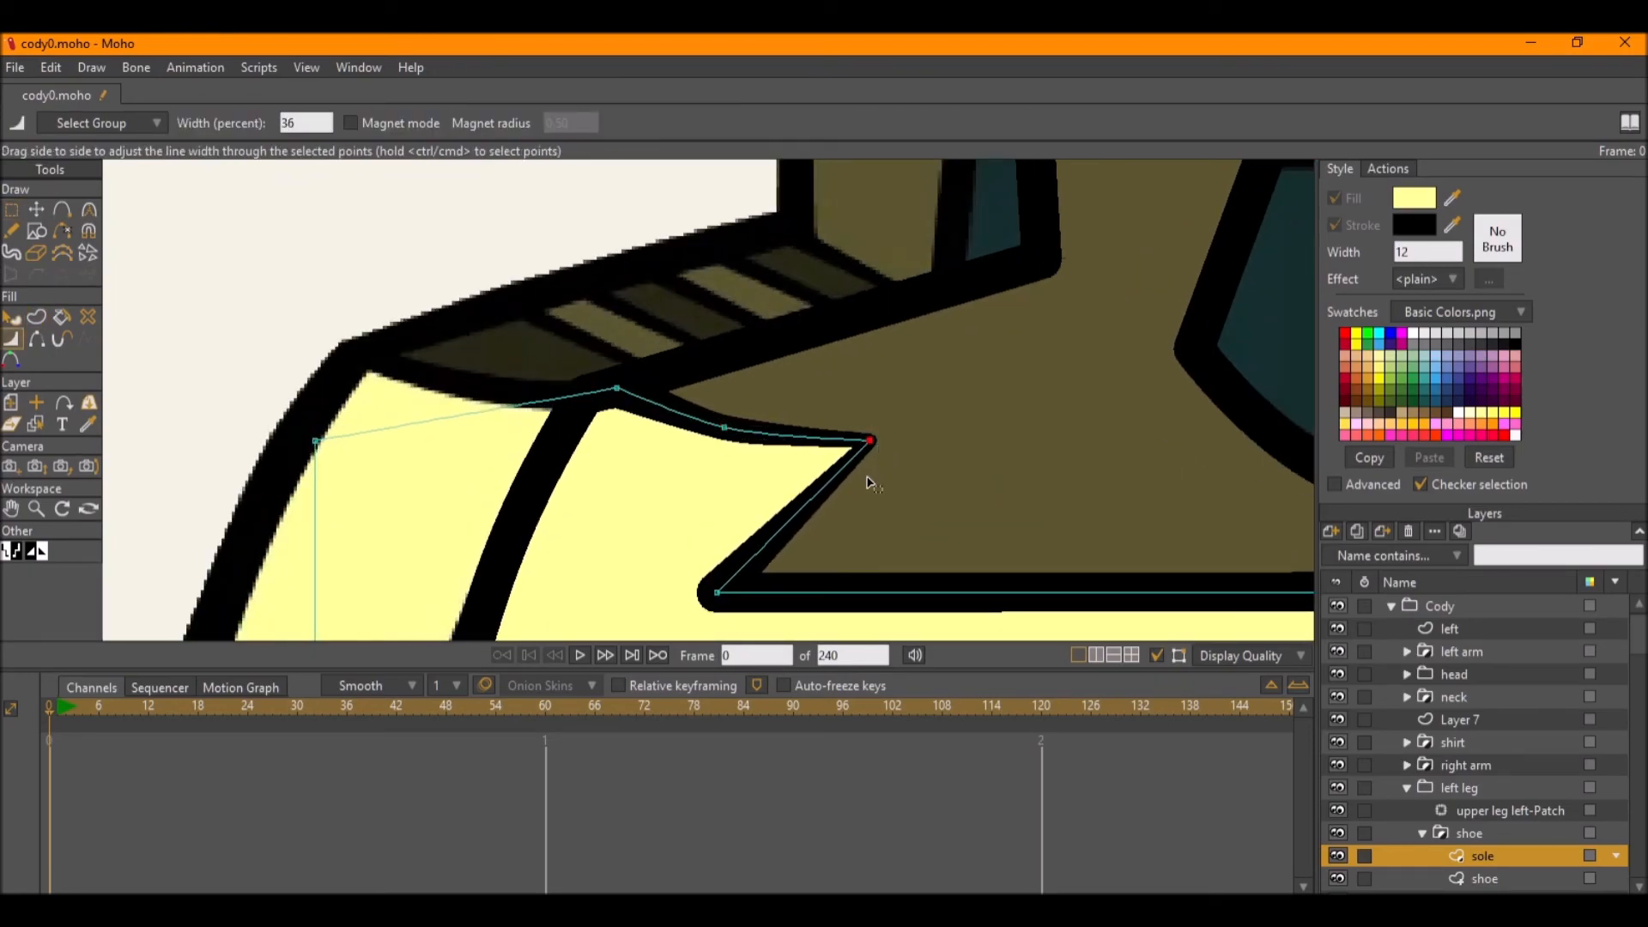
key(g)
click(921, 484)
scroll(931, 488, down, 2)
key(ctrl+s)
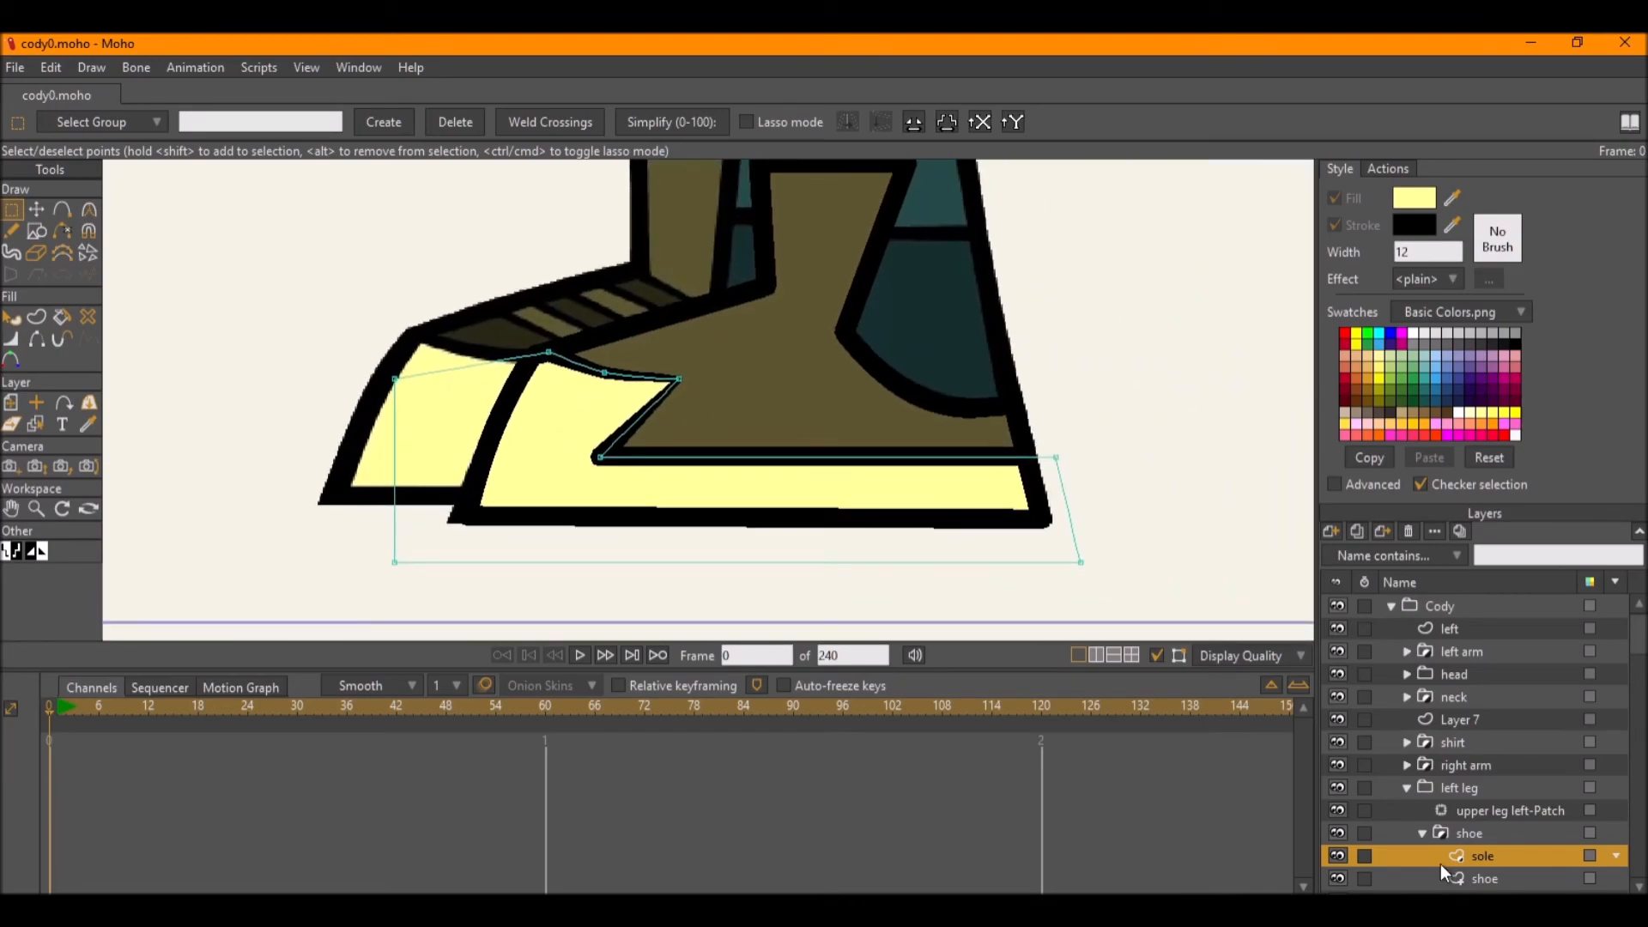
Hide the shoe vector layer and add a new vector layer above the sole layer.
click(1336, 879)
scroll(813, 429, up, 3)
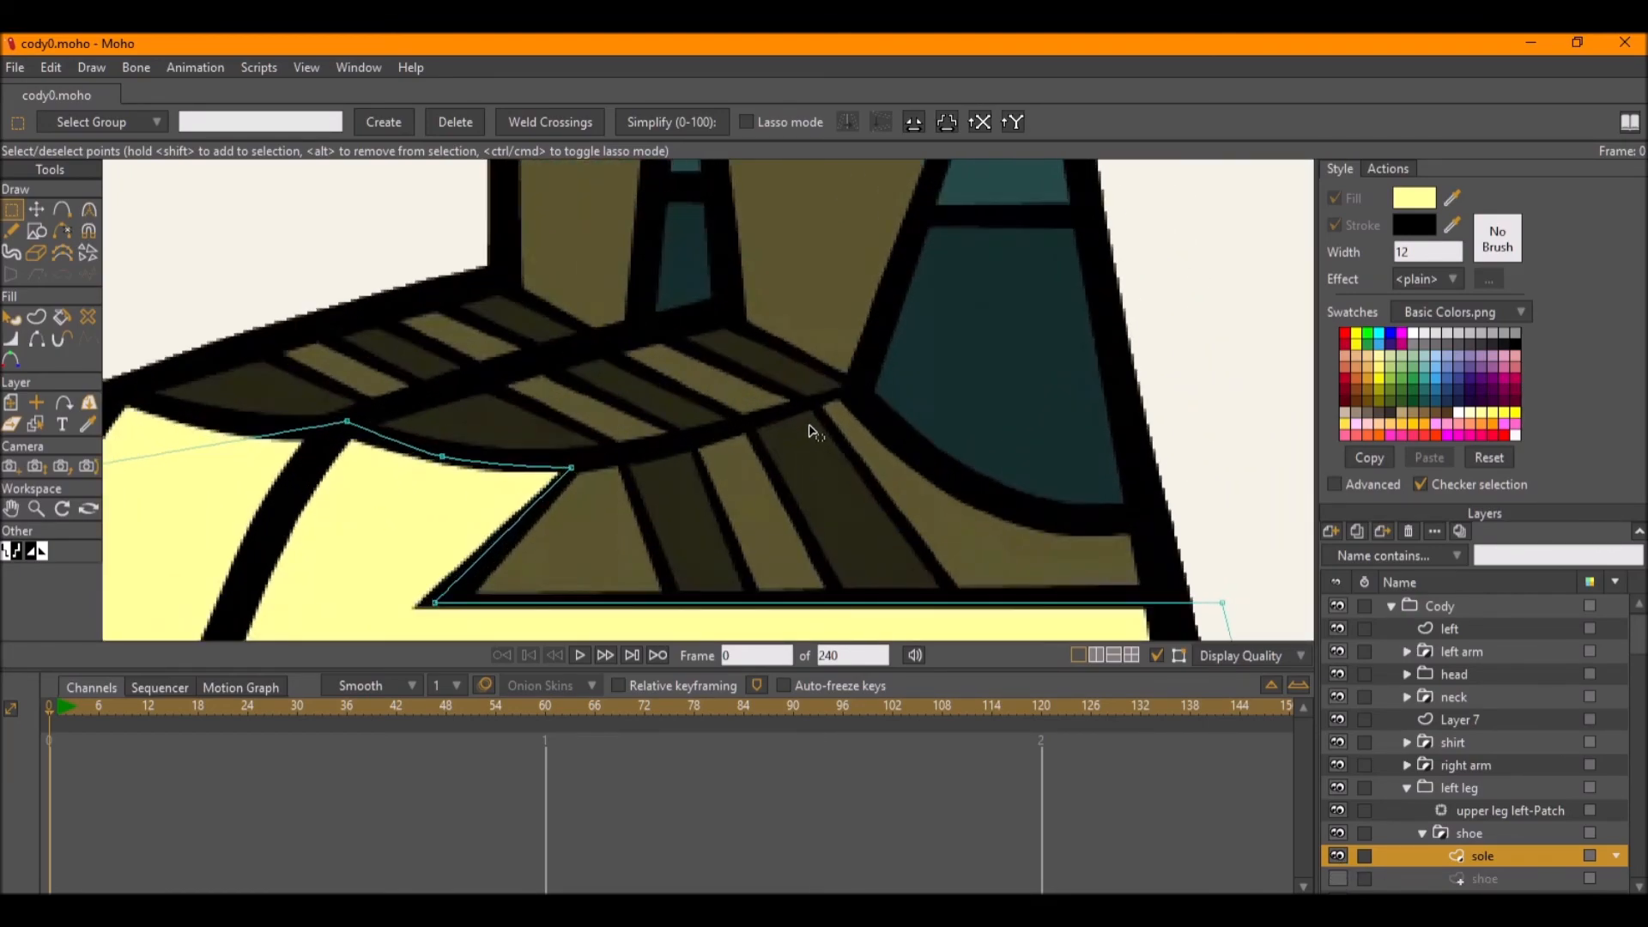
scroll(811, 431, down, 1)
click(1330, 531)
click(1361, 554)
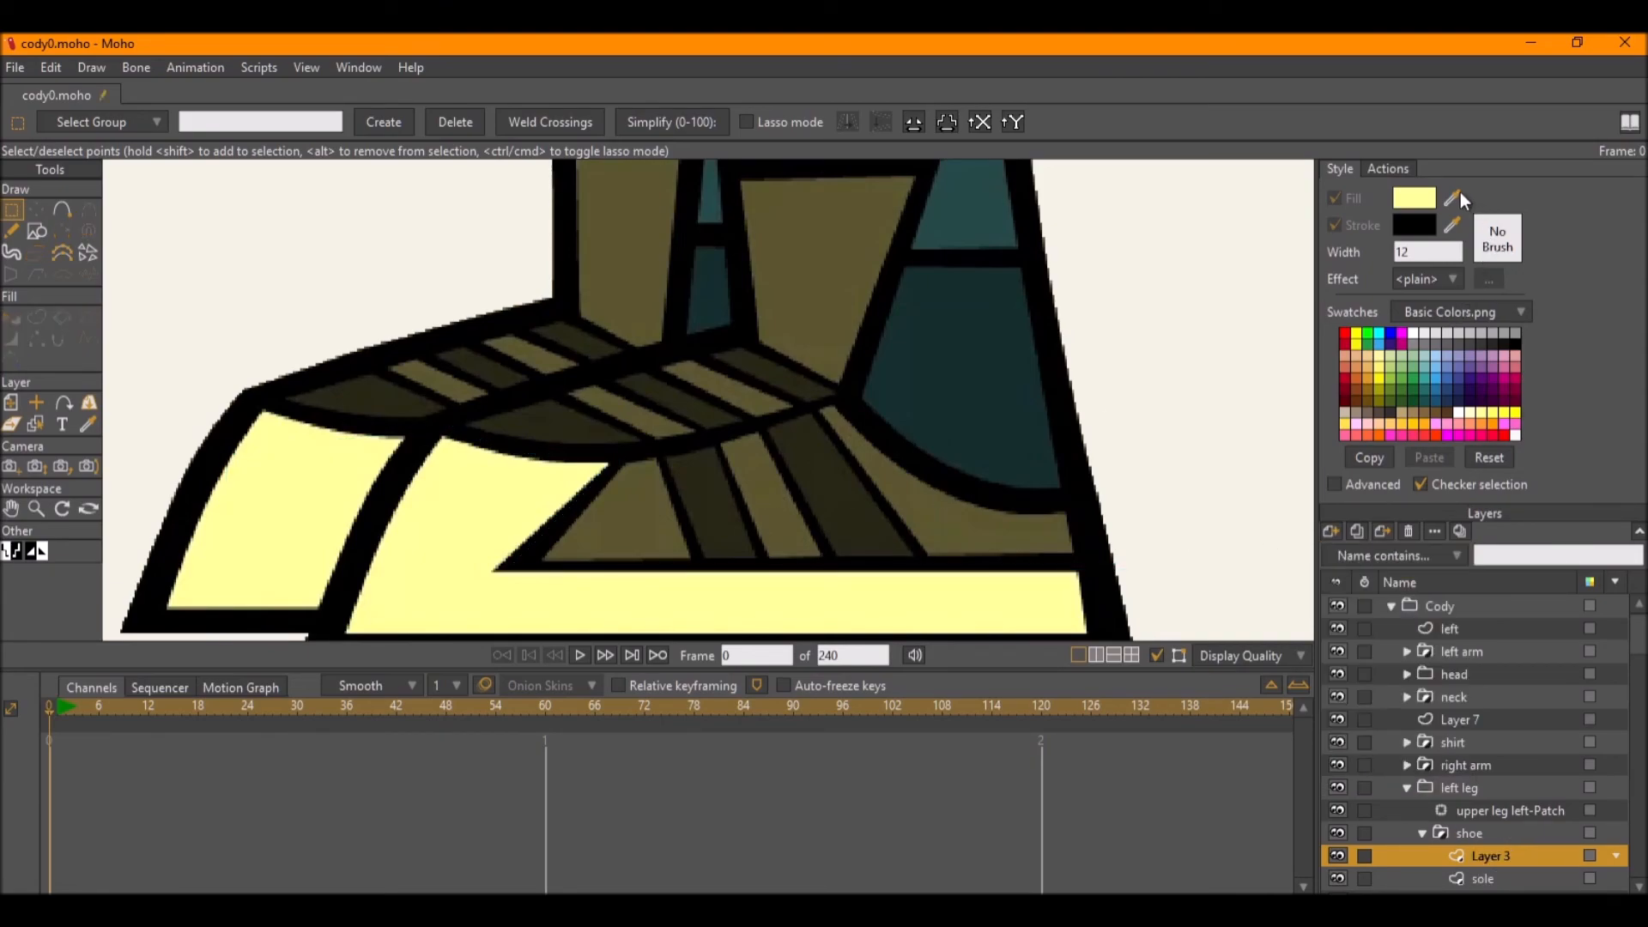
Sample the shoe's dark brown as the fill color and draw a rectangle over the front of the shoe's upper.
drag(1450, 198, 552, 419)
click(34, 230)
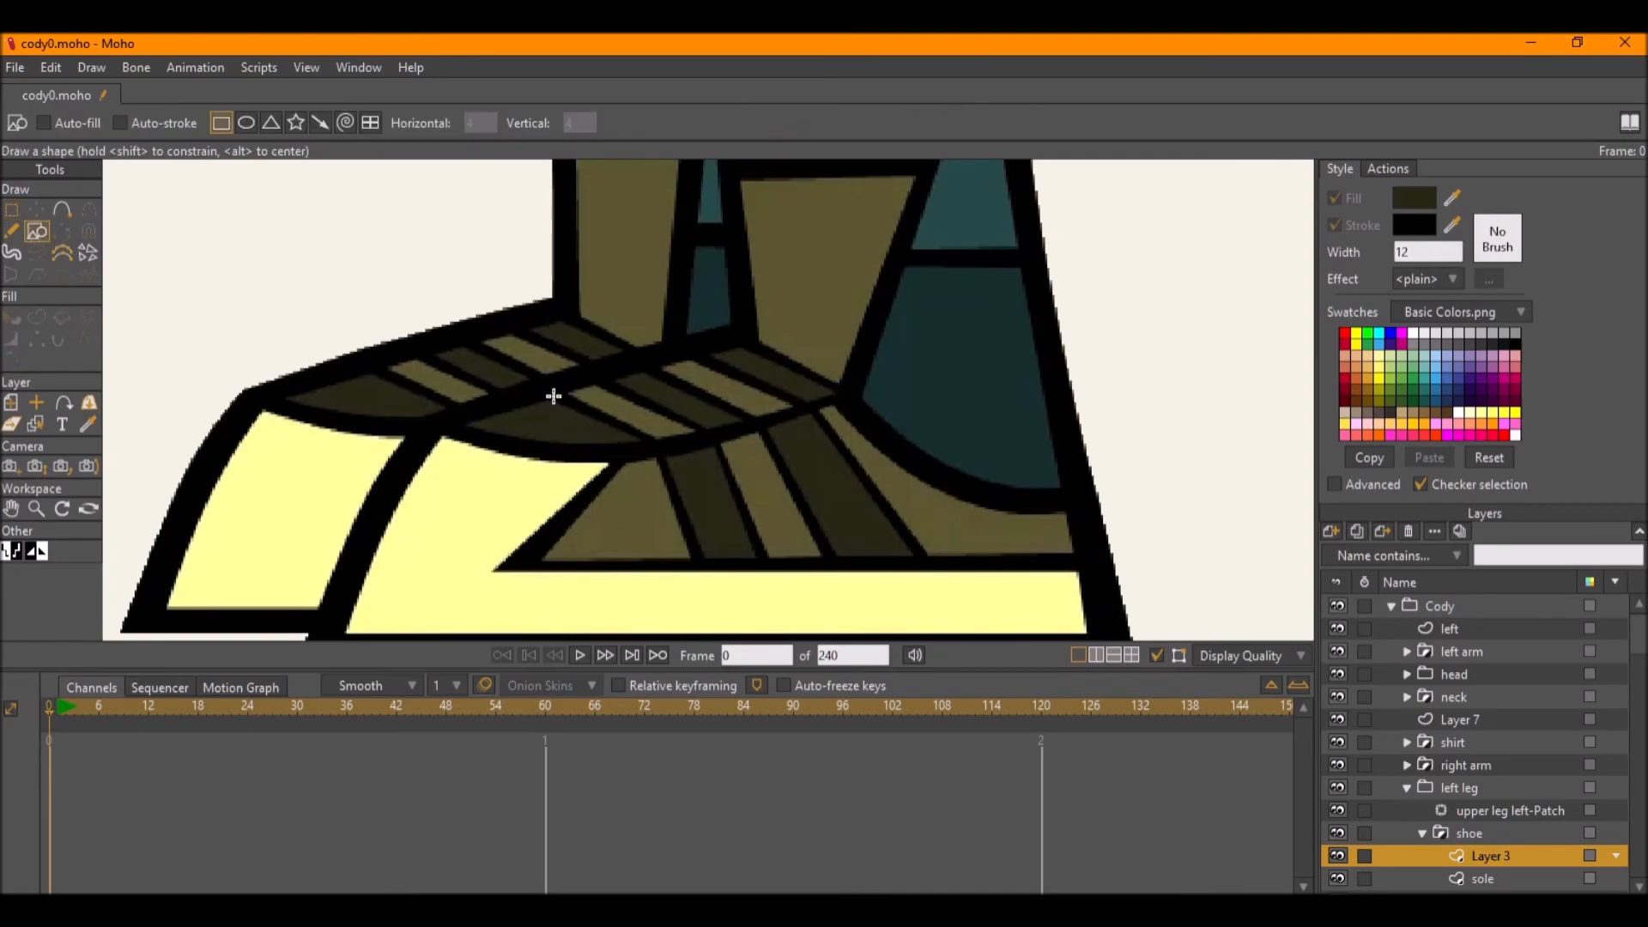
scroll(570, 386, up, 2)
mouse_move(341, 323)
mouse_down()
mouse_move(612, 478)
mouse_move(711, 481)
mouse_up()
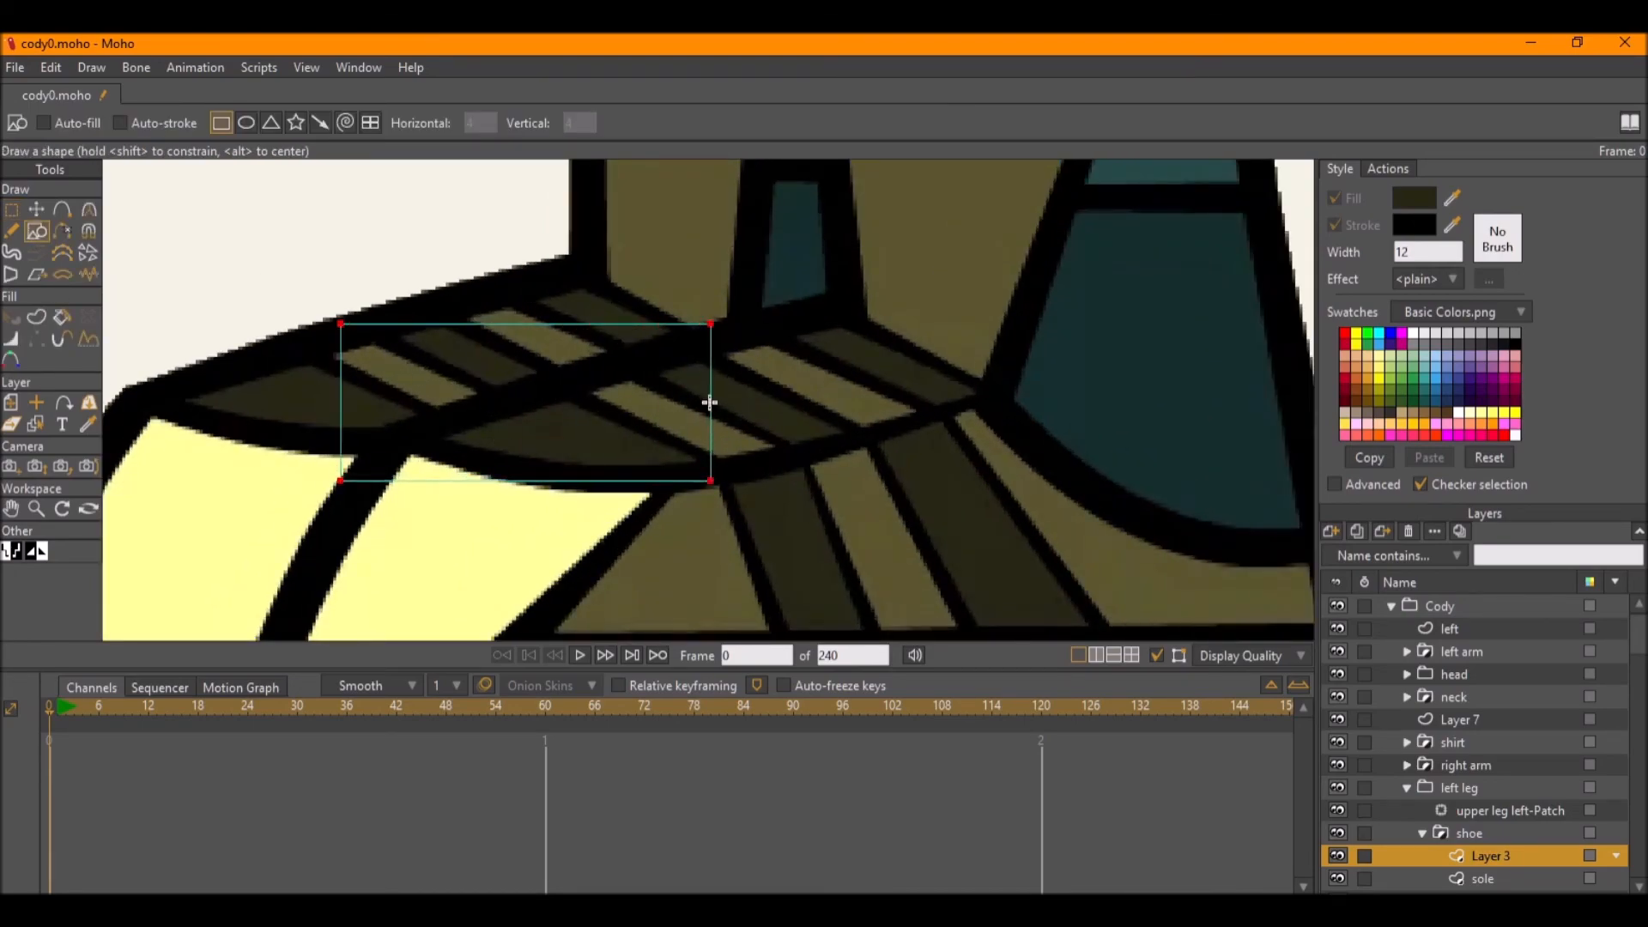
Reshape the dark brown rectangle with moved corners and added points so its edge follows the upper's lower seam to the ankle.
key(t)
drag(705, 324, 505, 353)
drag(710, 481, 1000, 387)
key(a)
key(c)
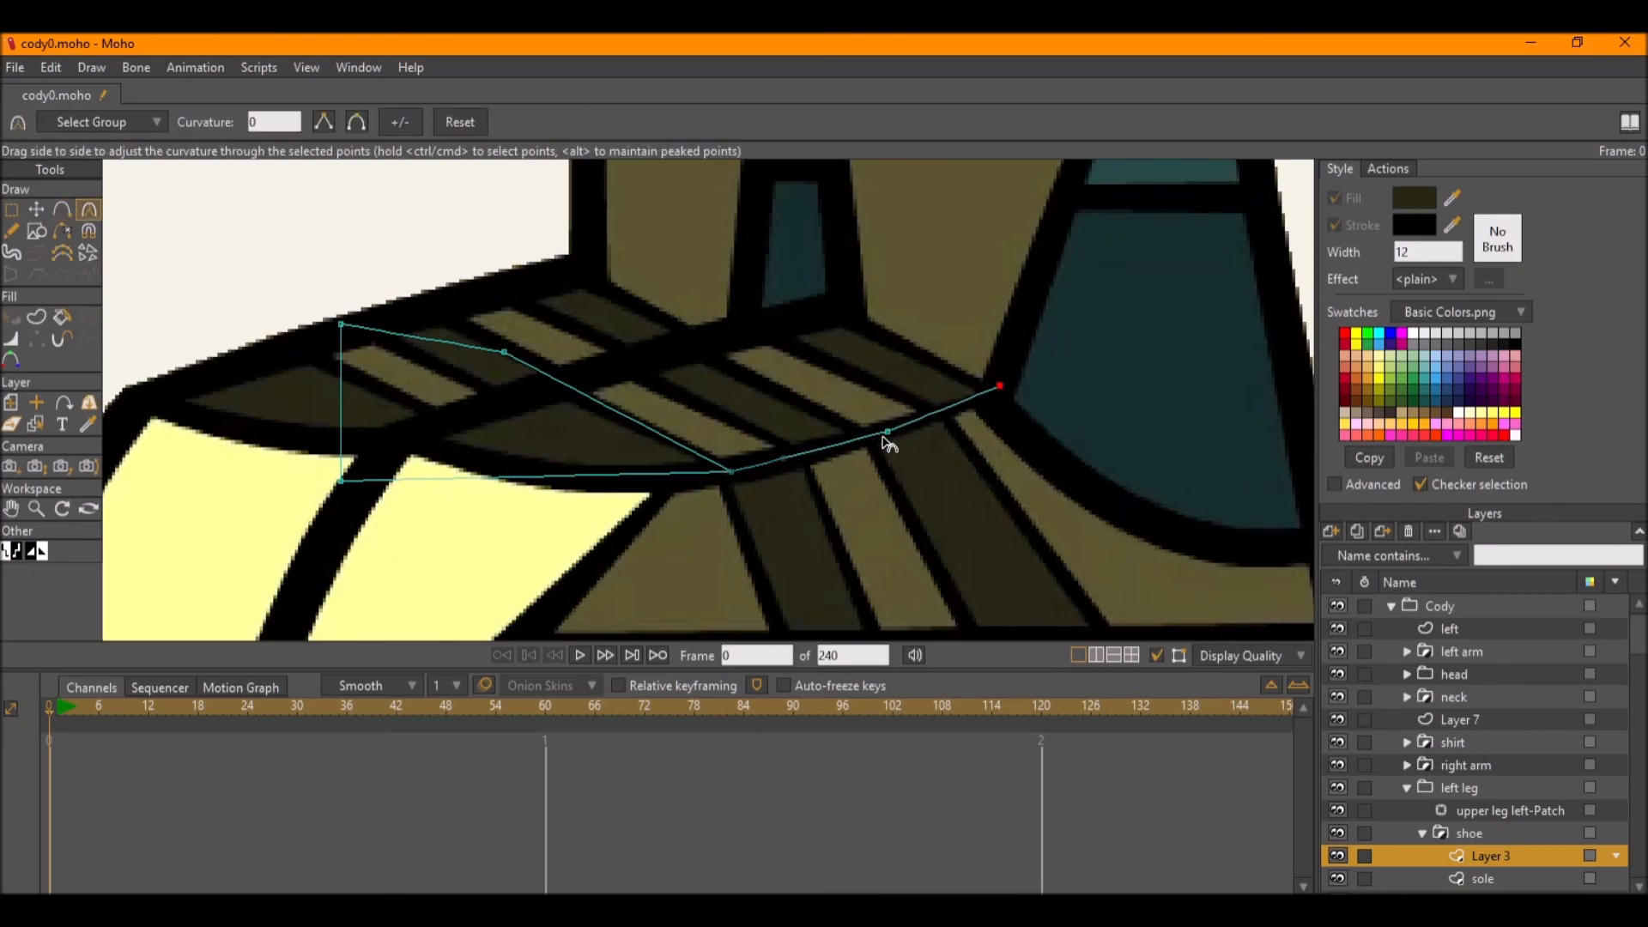
Move the outline's lower front corner to the toe seam and add a curved point following the toe cap.
key(t)
drag(341, 481, 363, 426)
key(a)
drag(574, 452, 1236, 549)
key(c)
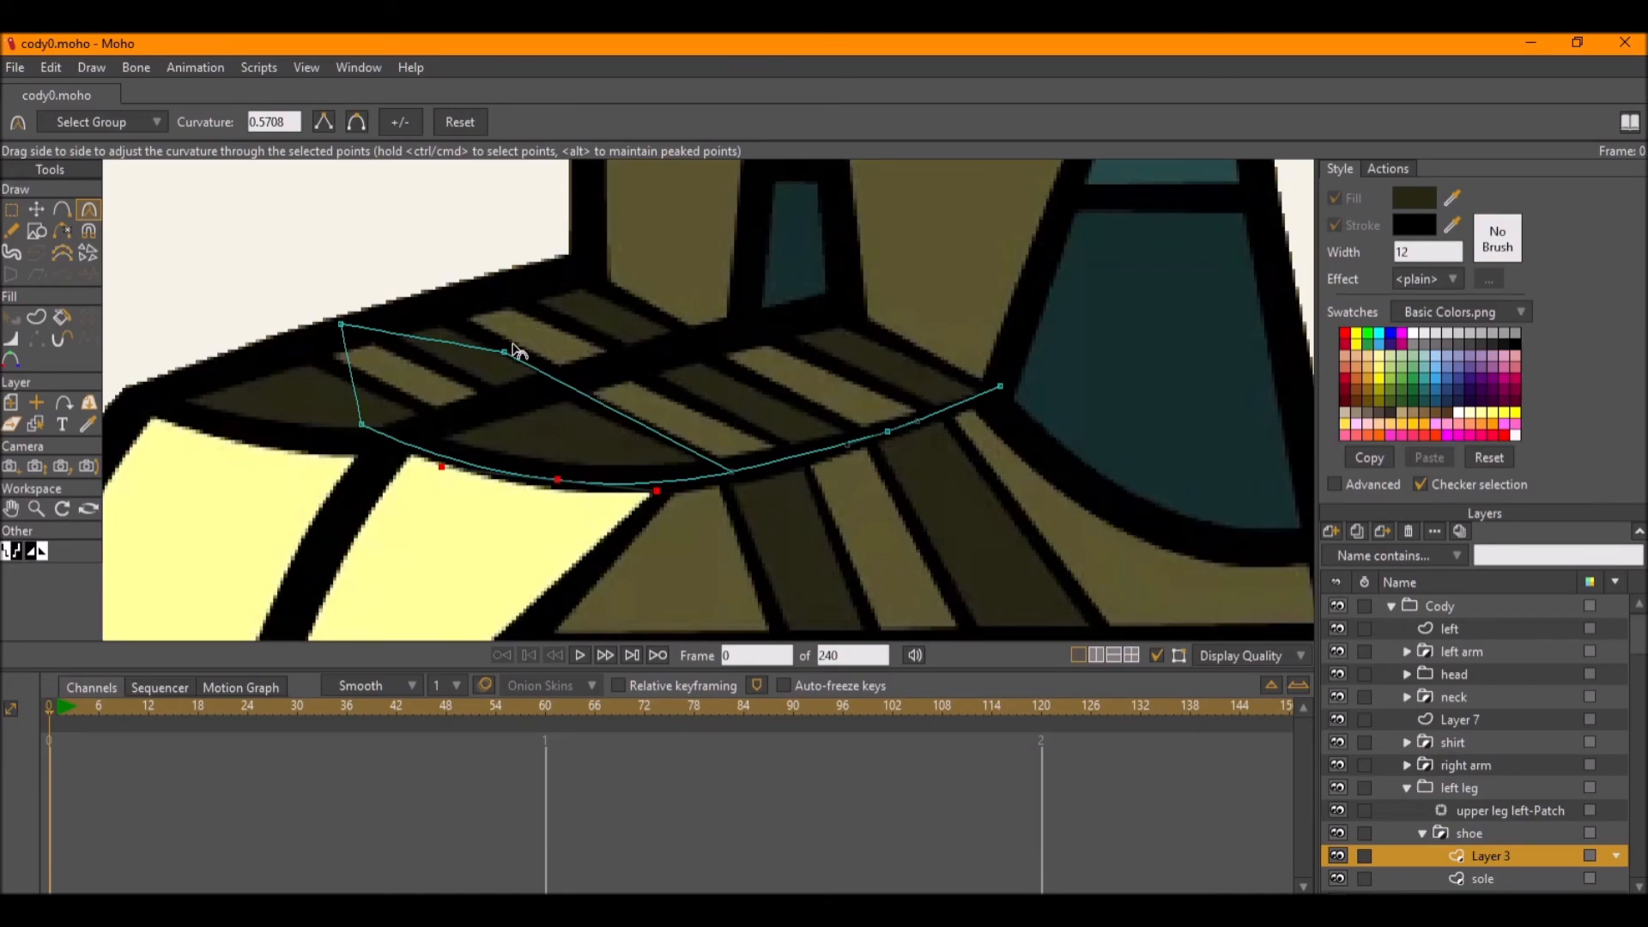
Adjust the outline's upper point and add points outlining the two dark stripes on top of the shoe up to the ankle.
key(t)
drag(506, 352, 501, 354)
key(a)
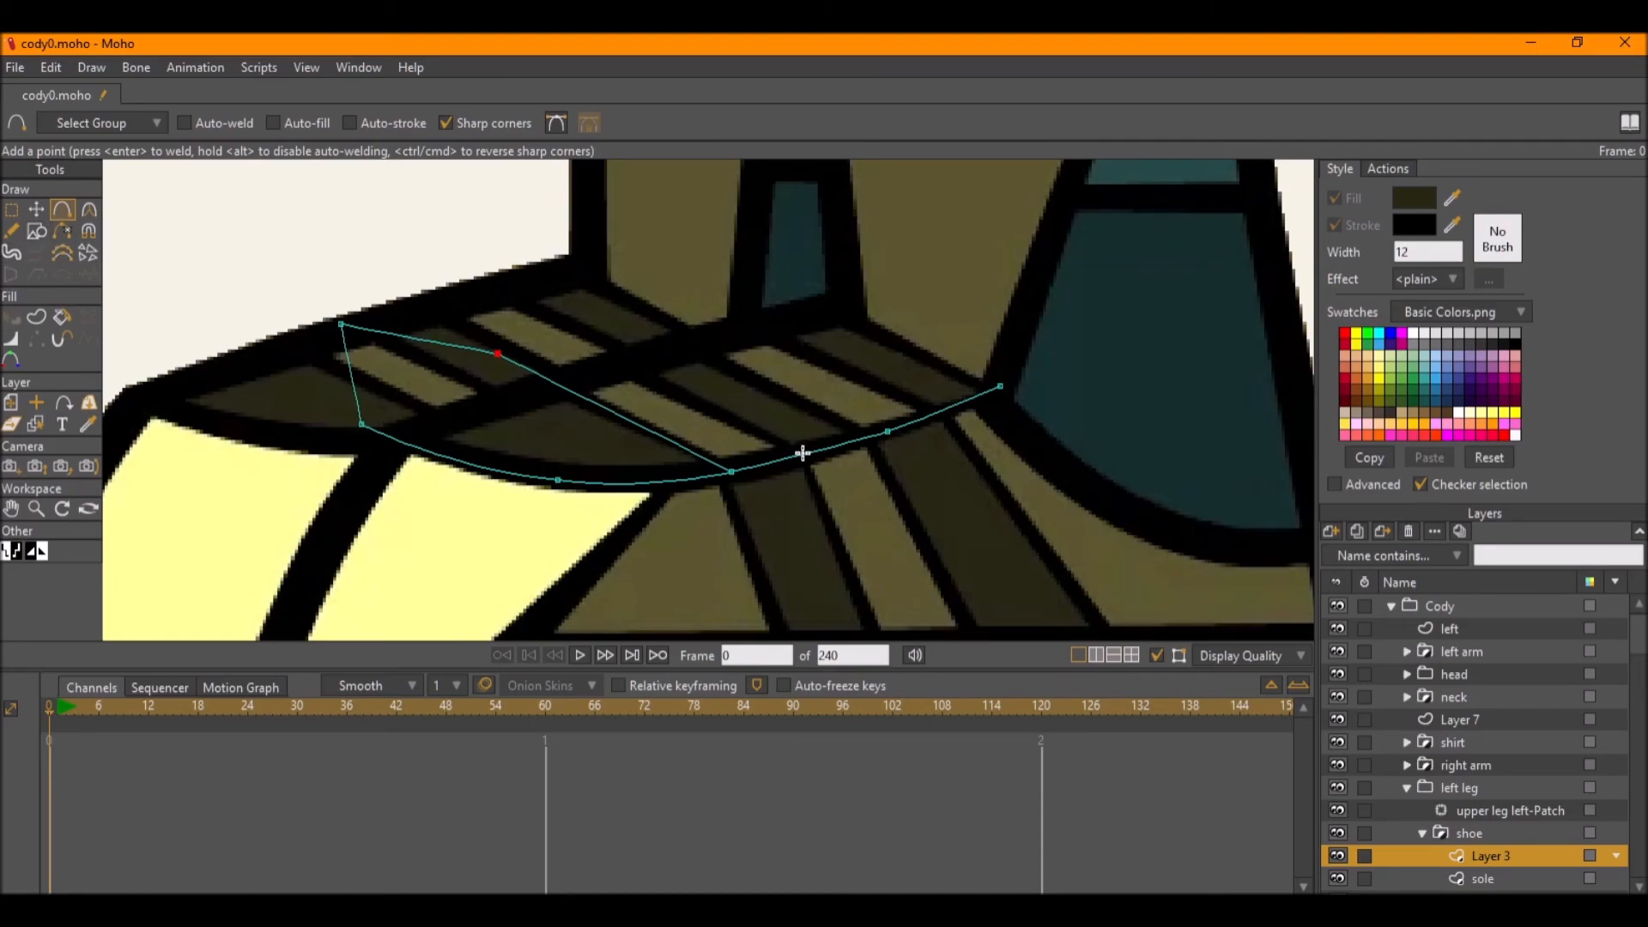
drag(803, 453, 996, 387)
scroll(959, 362, up, 5)
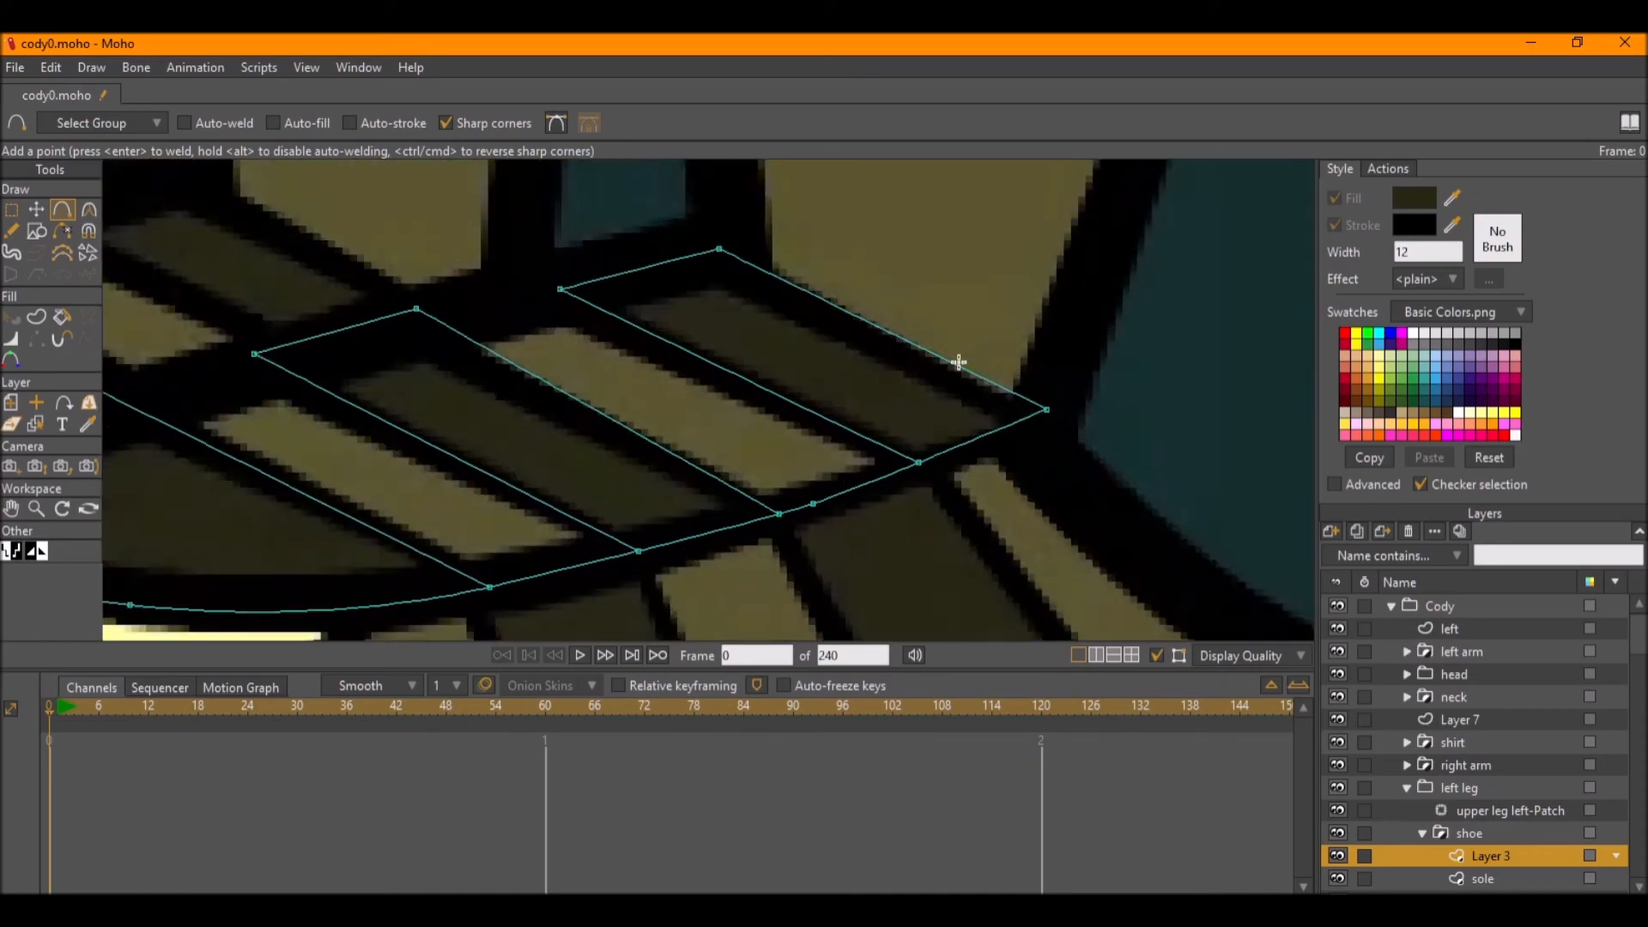
scroll(1086, 445, down, 5)
key(t)
click(1081, 449)
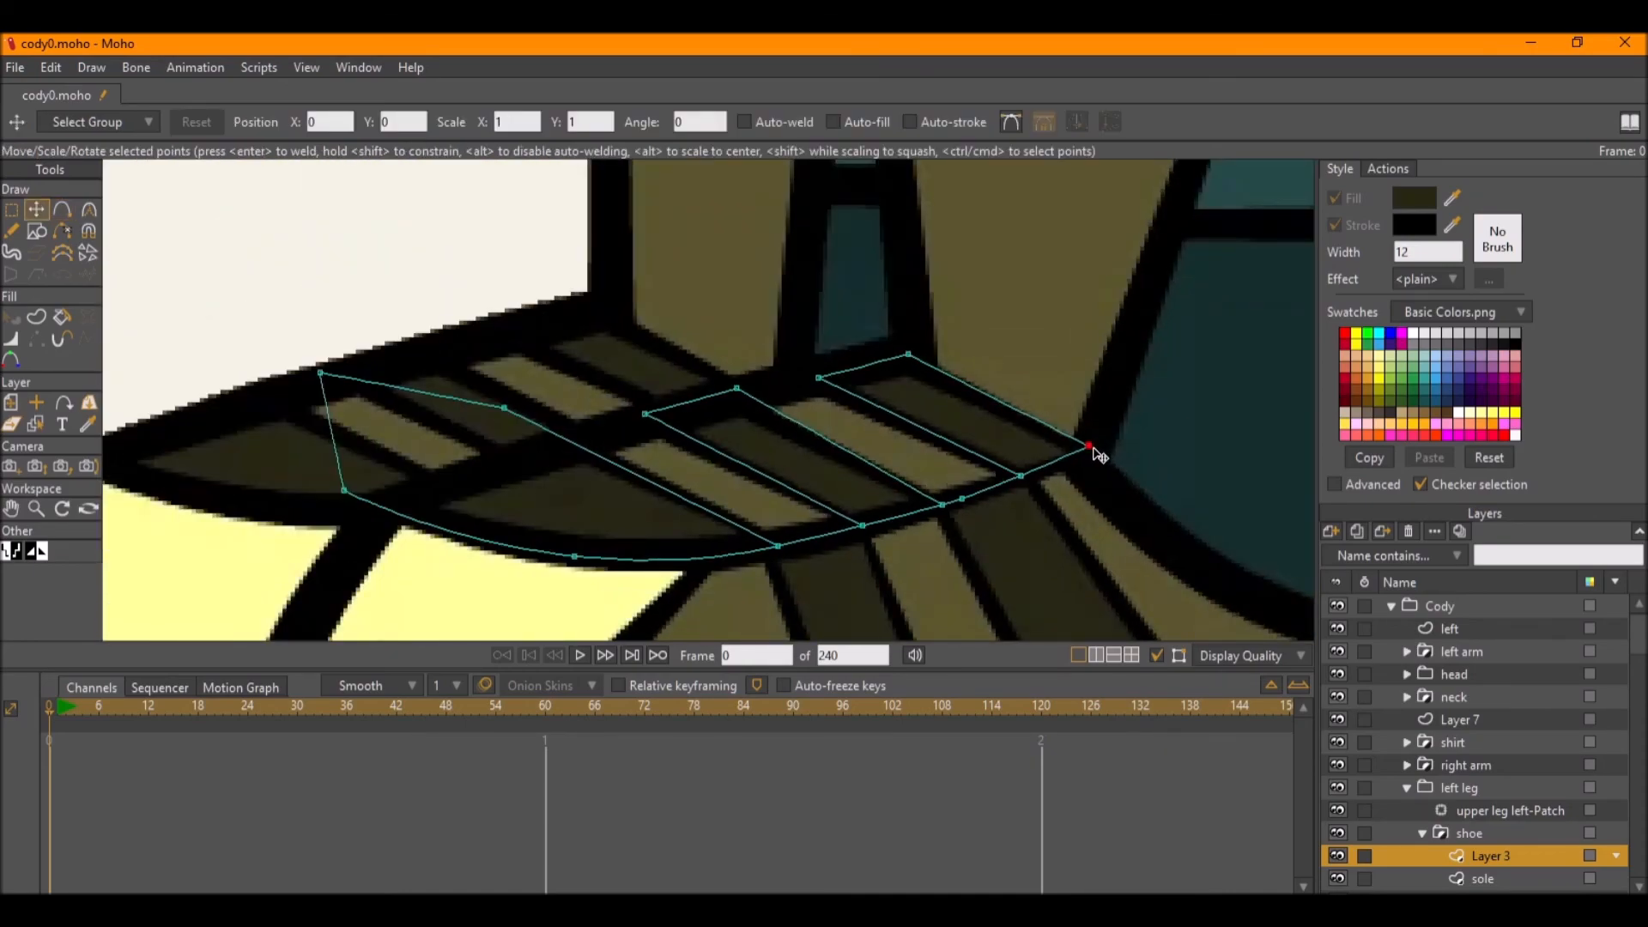
Try to create a stroke shape from the edges of the stripe nearest the ankle.
click(35, 317)
scroll(859, 490, up, 3)
click(957, 539)
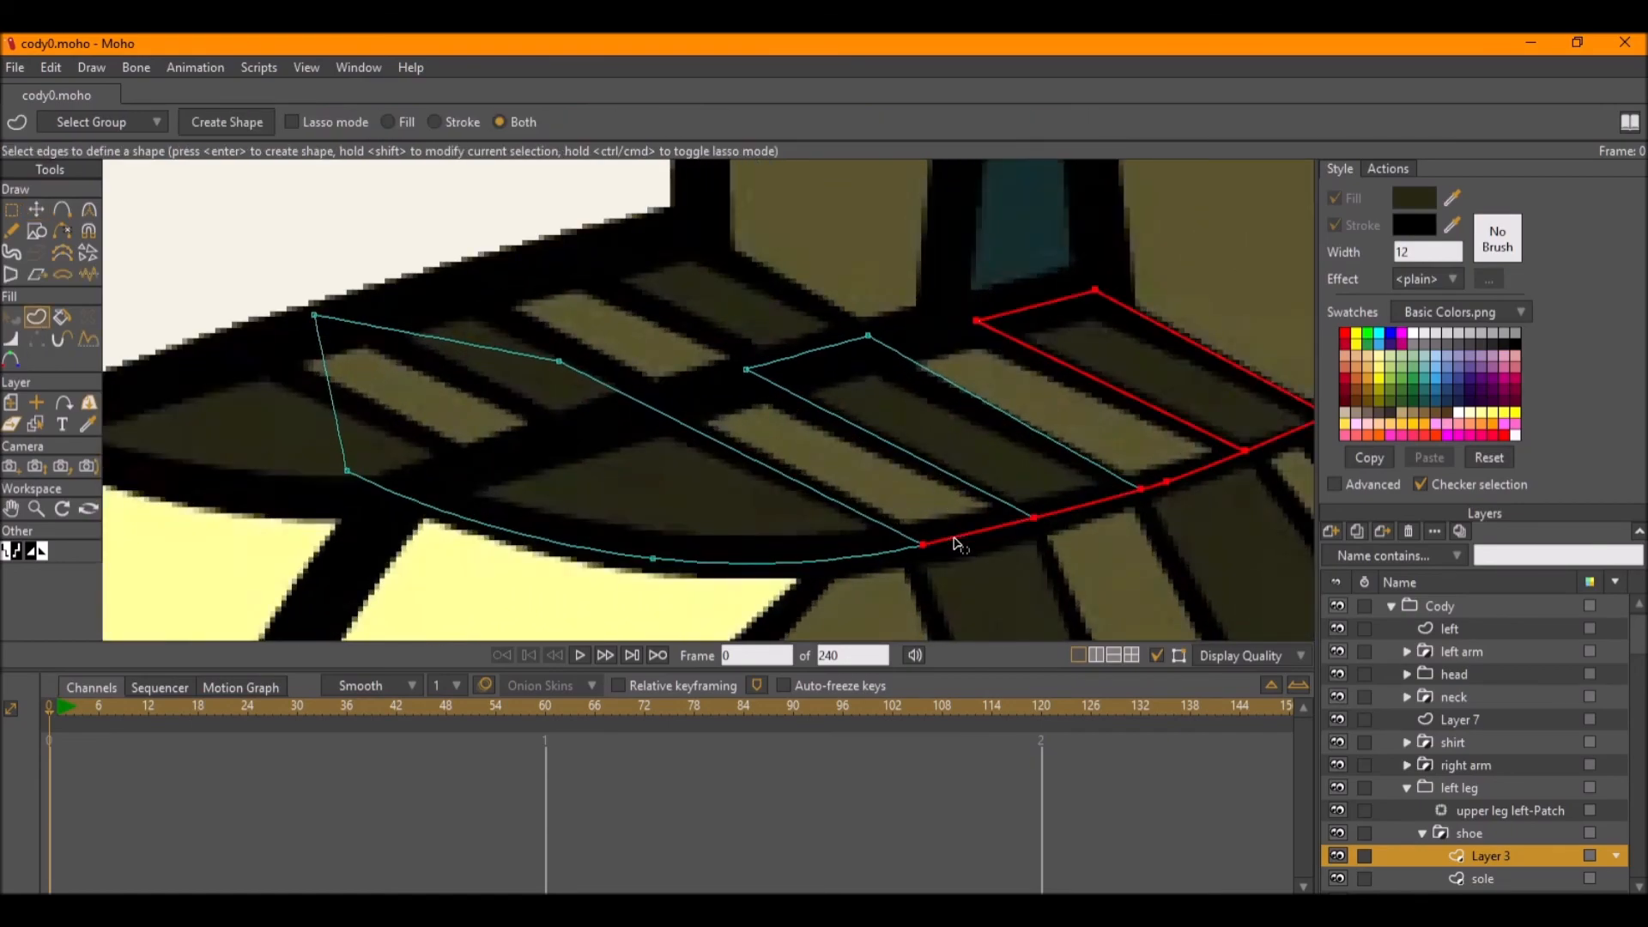
drag(957, 543, 807, 520)
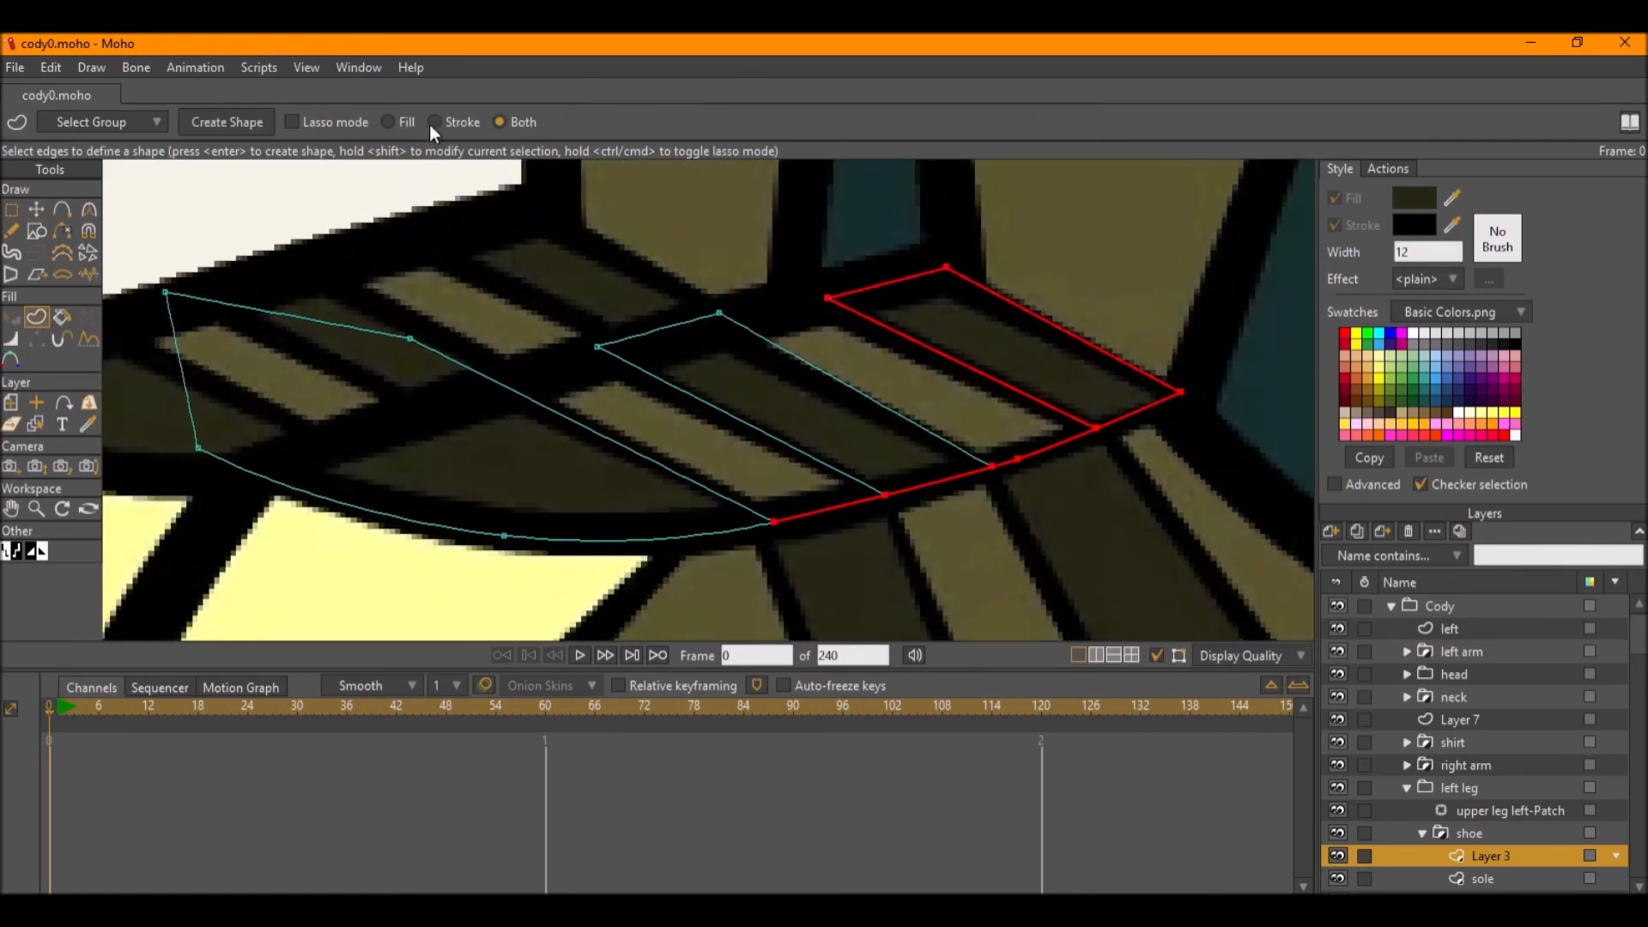
key(Return)
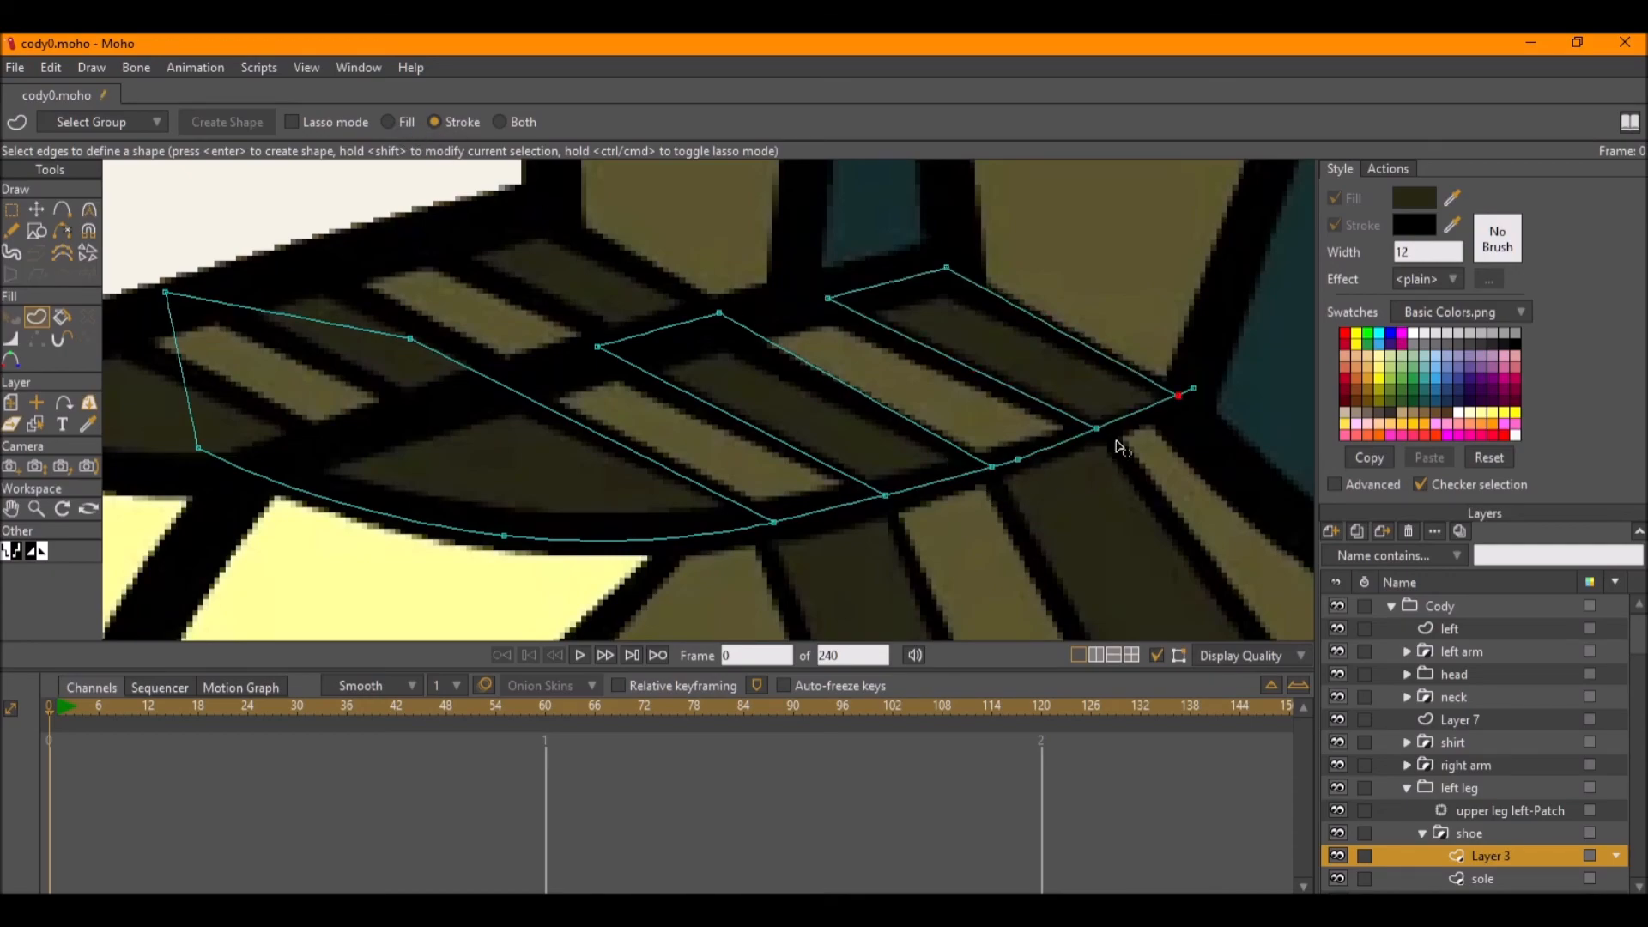
Join the loose point at the rear stripe's ankle corner to the neighbouring end point, closing the stripe outline.
key(t)
mouse_move(1178, 408)
mouse_down()
mouse_move(1190, 388)
mouse_move(1198, 405)
mouse_up()
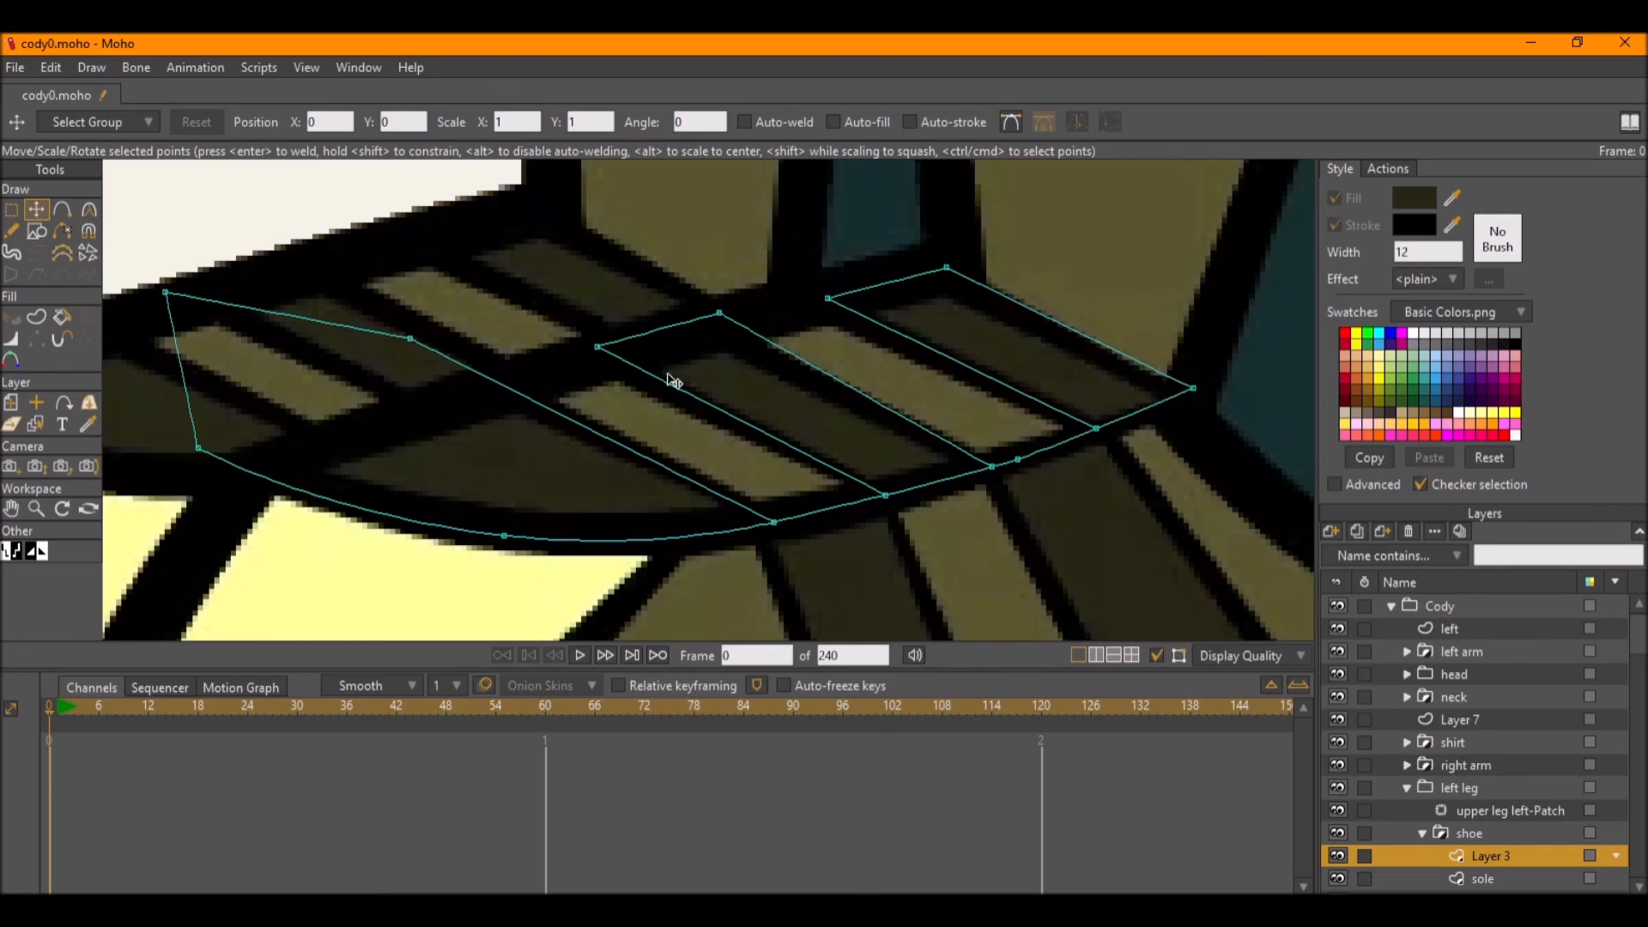
click(35, 317)
click(1027, 311)
Try creating a filled and outlined shape from the stripe nearest the ankle with line width 12.
key(g)
drag(1225, 461, 1071, 305)
shift+drag(1026, 396, 754, 219)
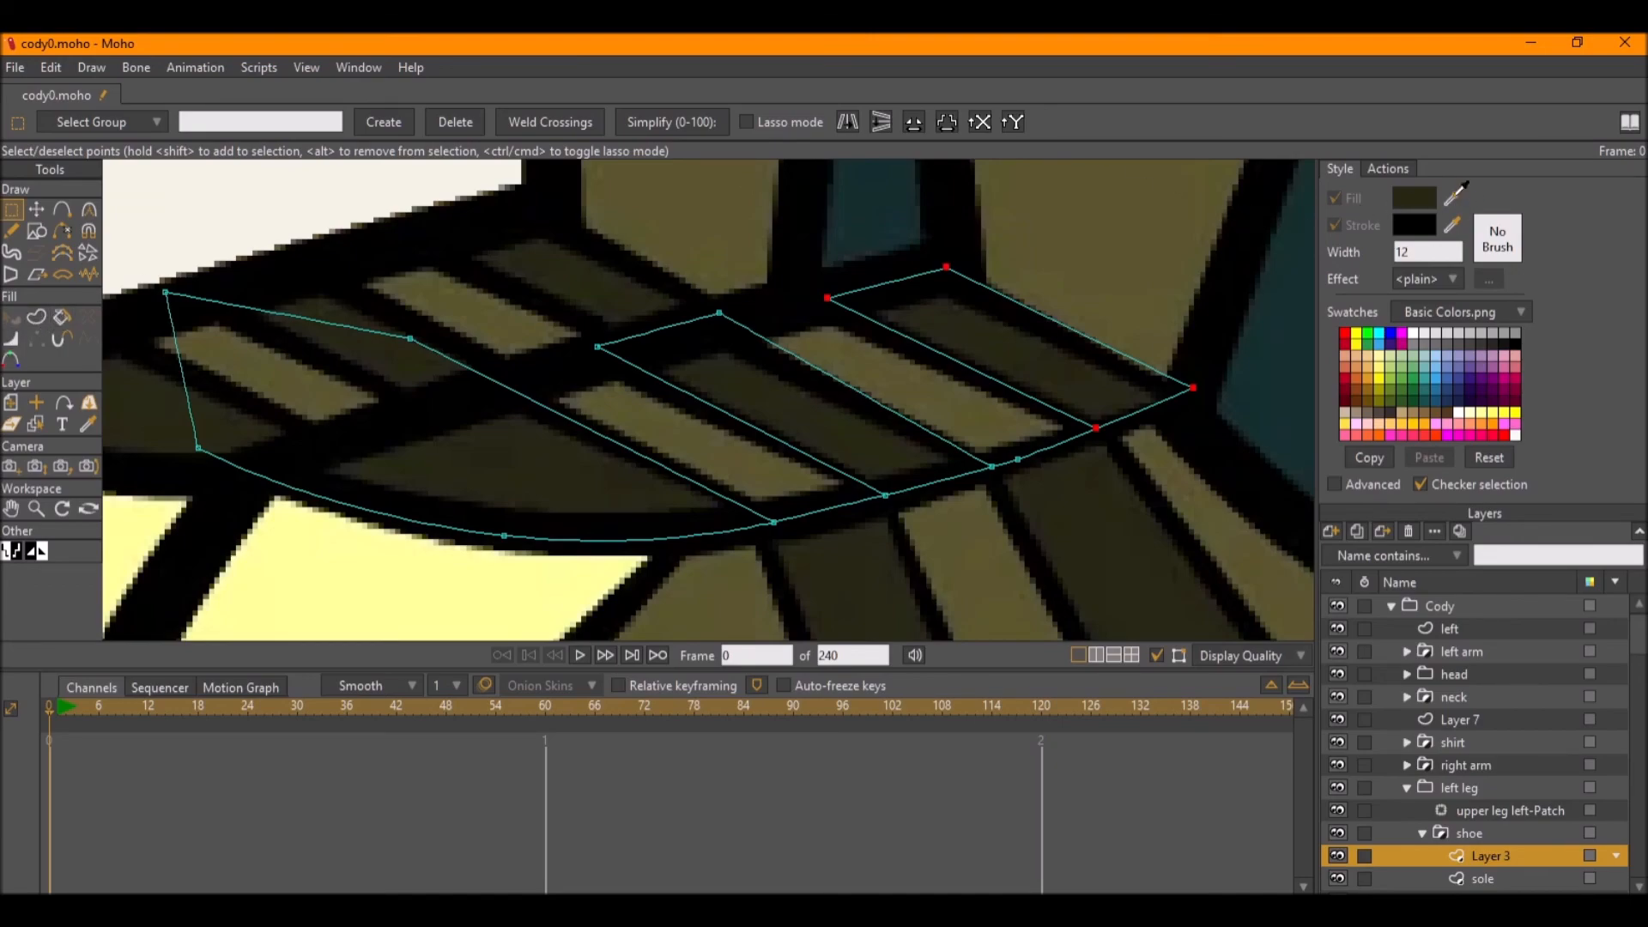
click(43, 313)
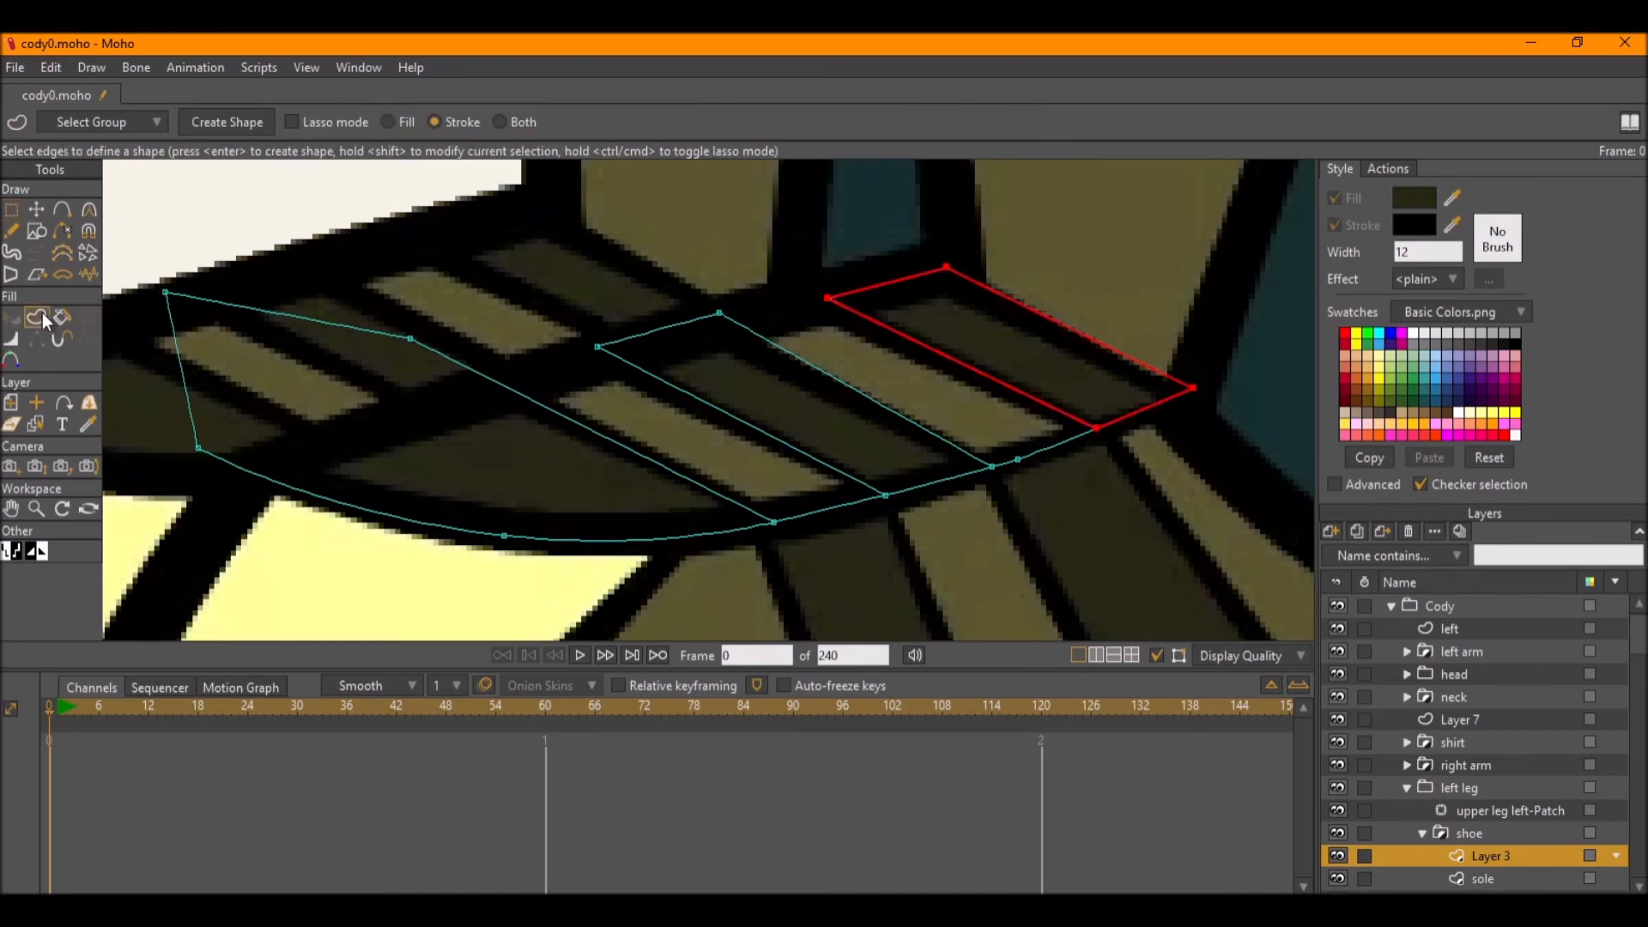
click(388, 121)
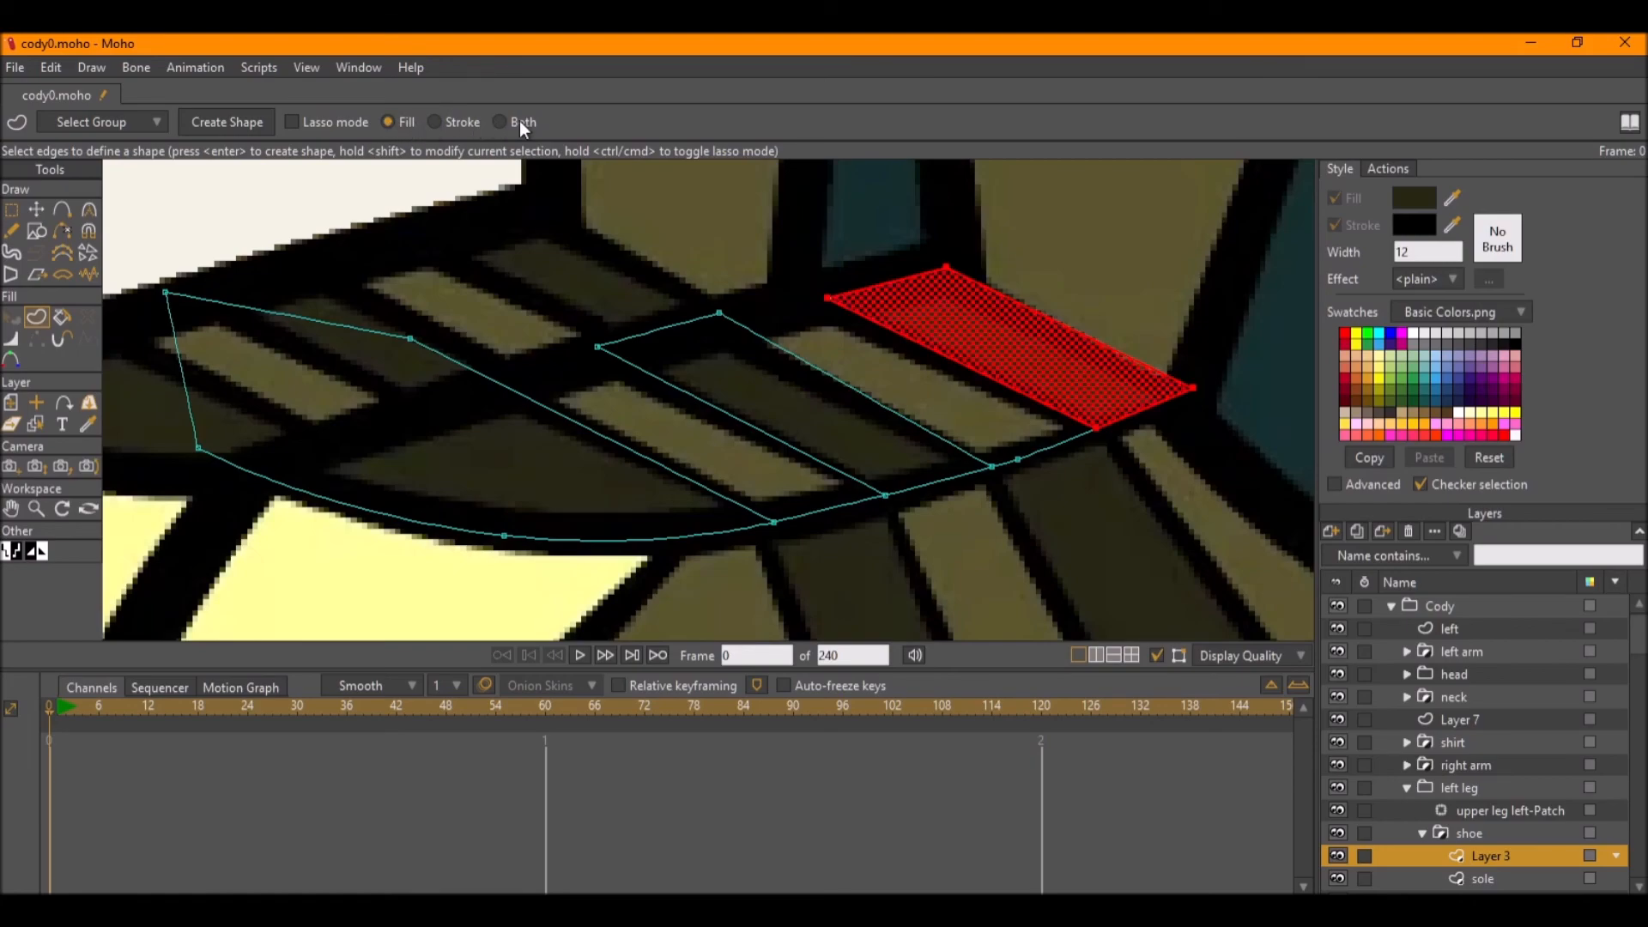
click(521, 123)
click(251, 128)
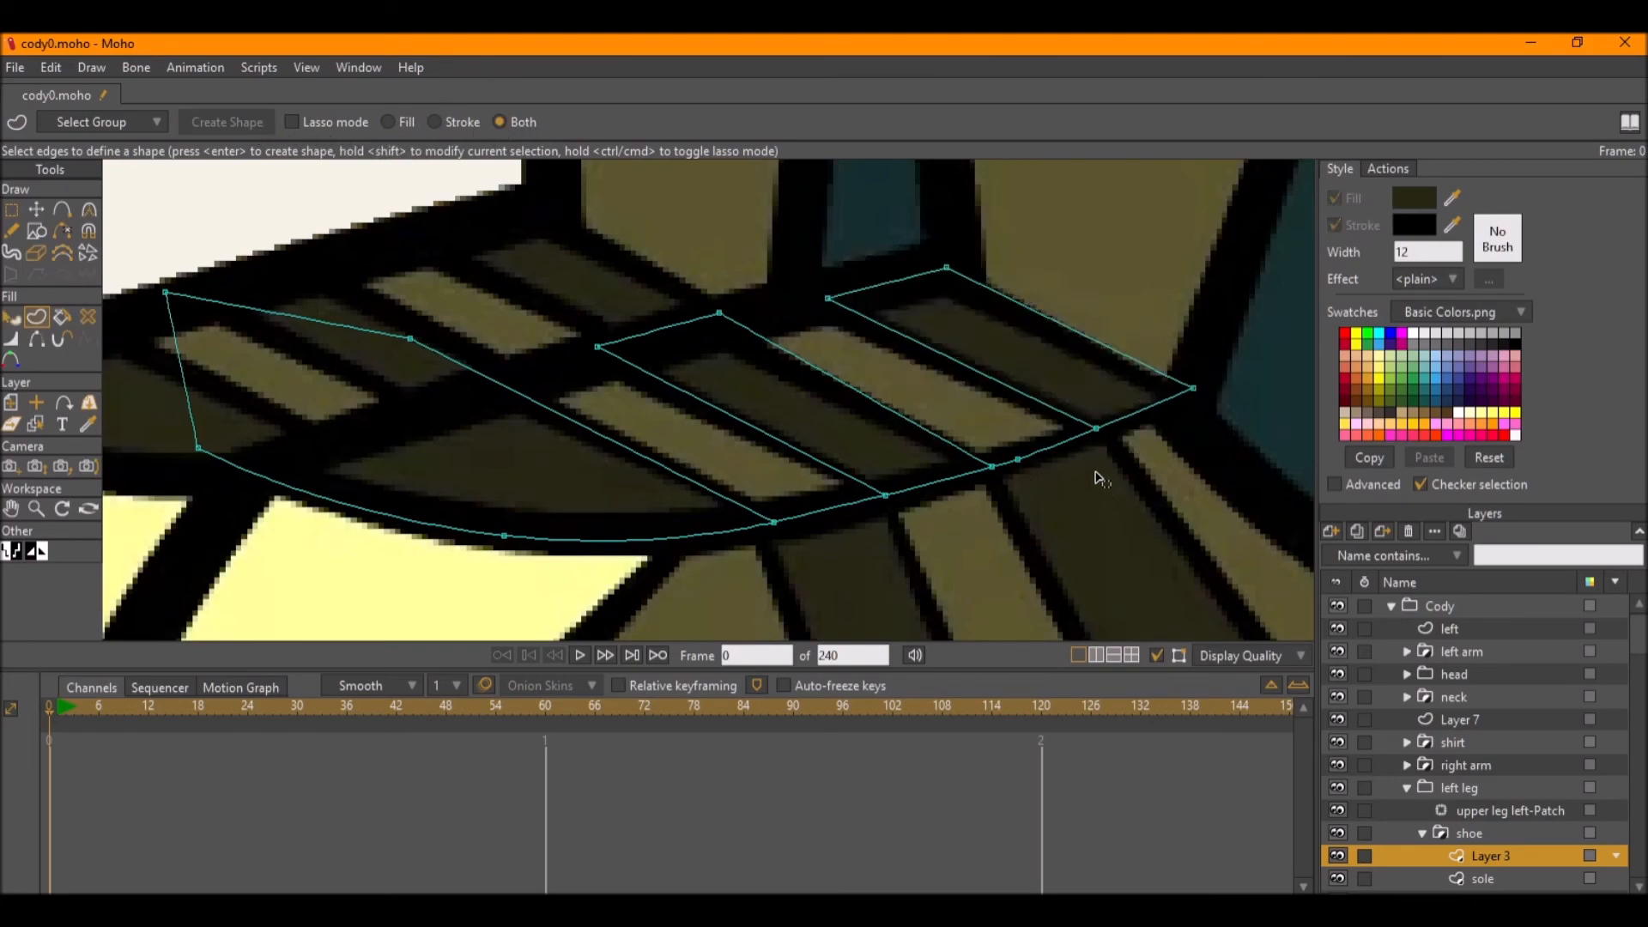
click(1336, 878)
scroll(1336, 869, down, 1)
click(1335, 877)
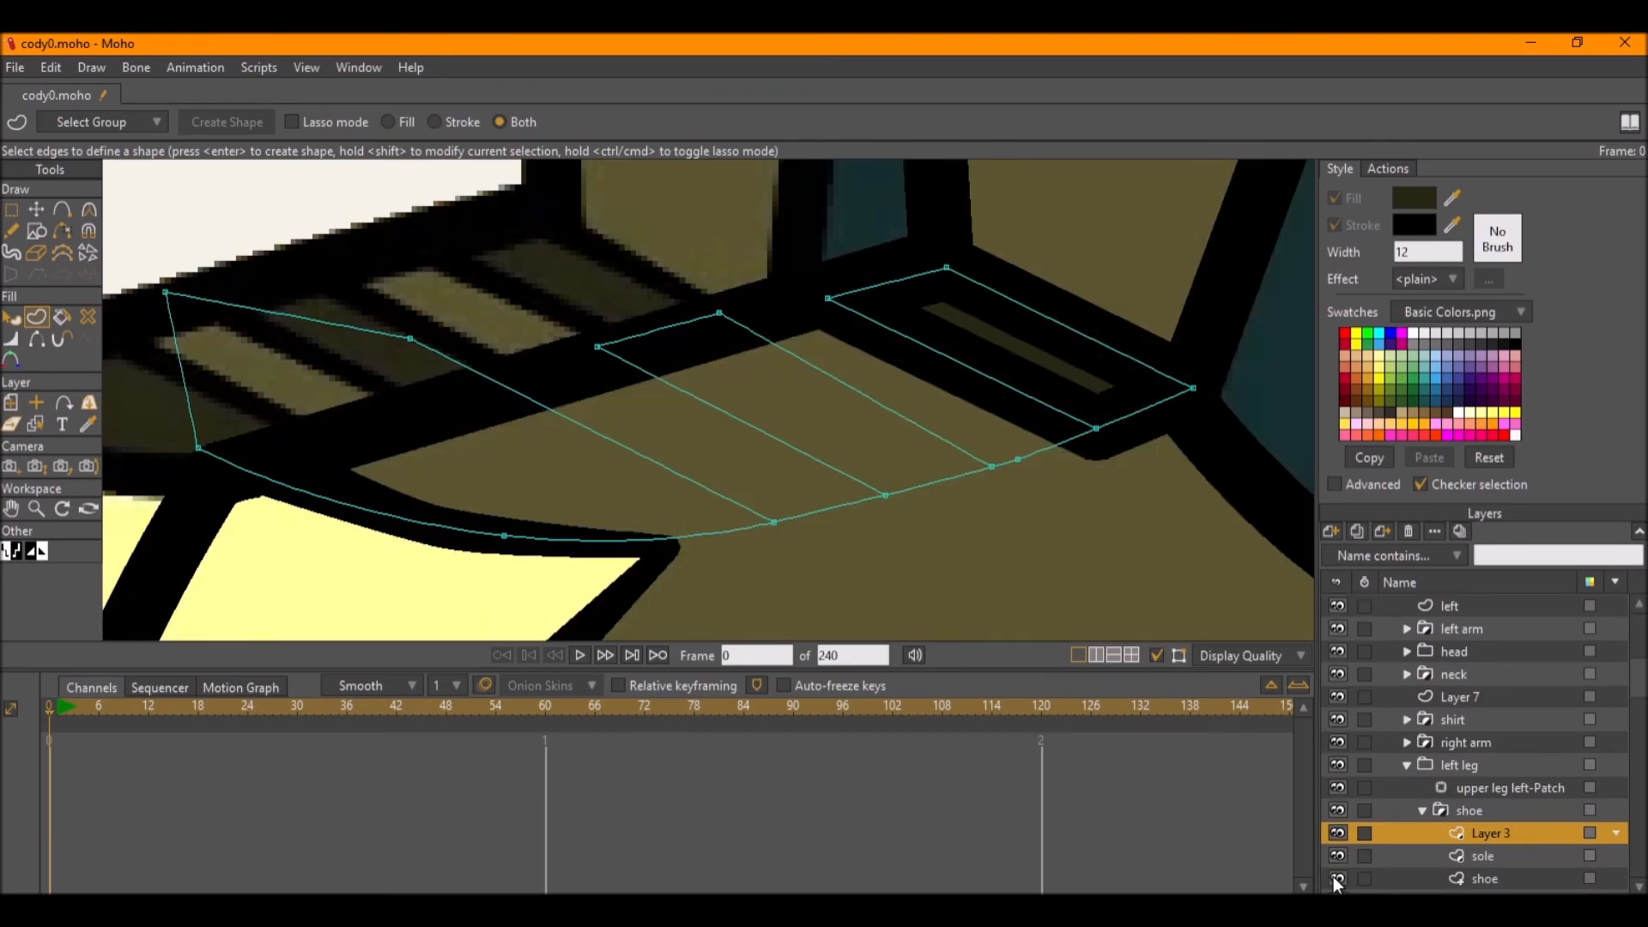
click(1336, 878)
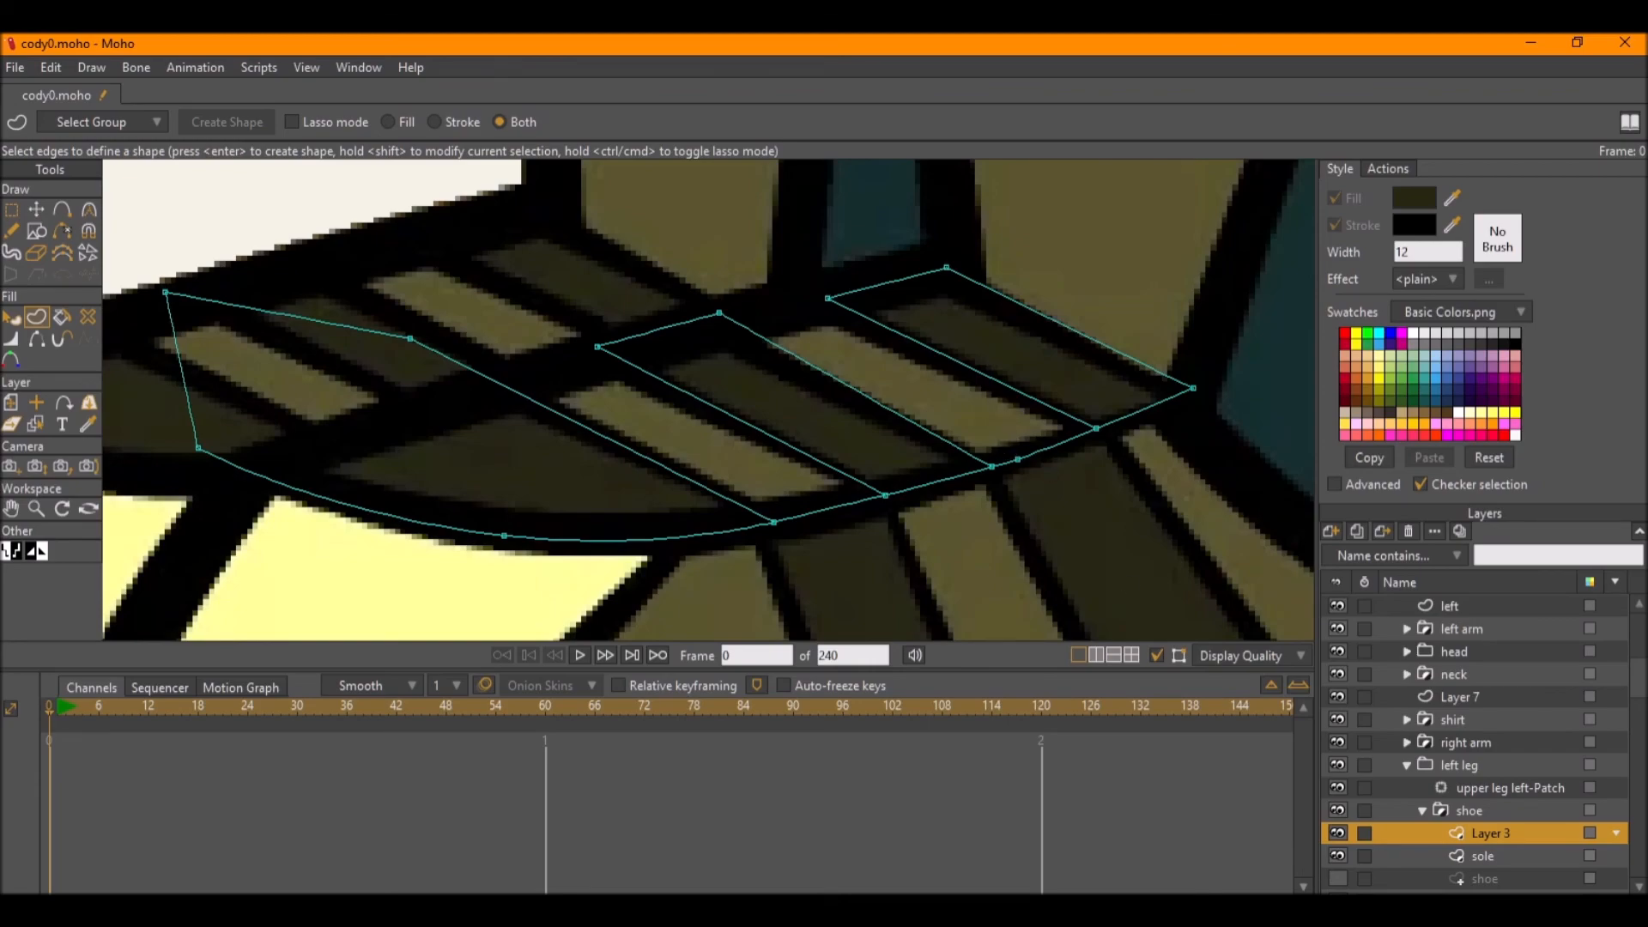
Create a shape with both fill and stroke from the stripe nearest the ankle, with line width 6.
click(1001, 381)
key(g)
drag(798, 213, 1023, 392)
drag(1212, 491, 1065, 326)
key(u)
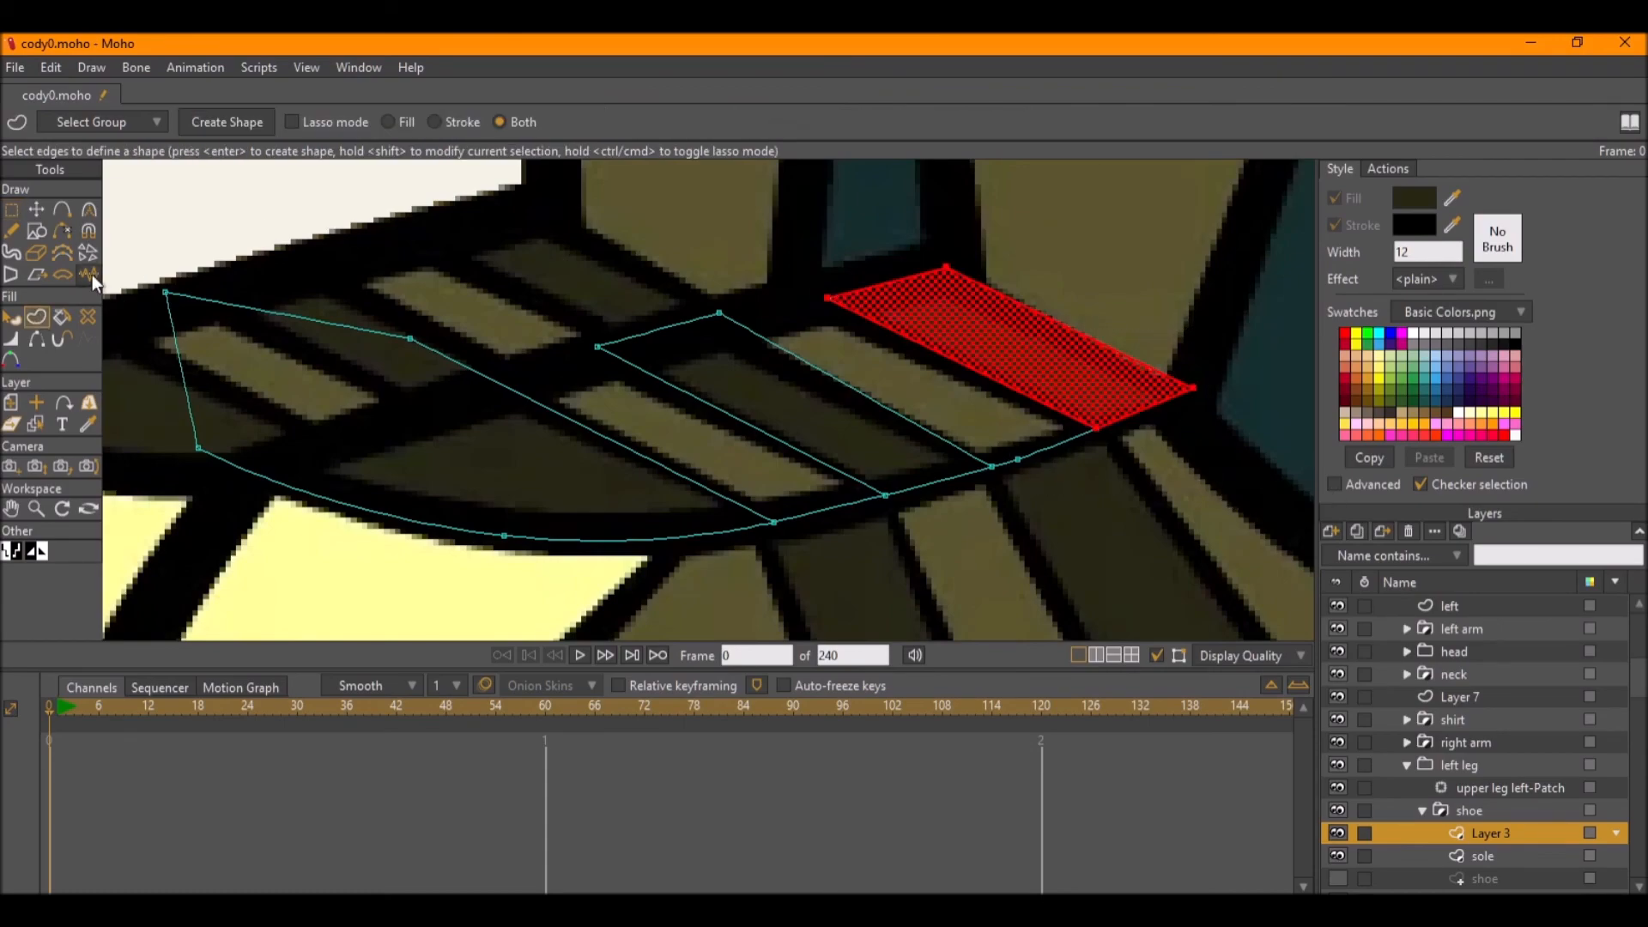
click(1316, 254)
text(6)
click(211, 126)
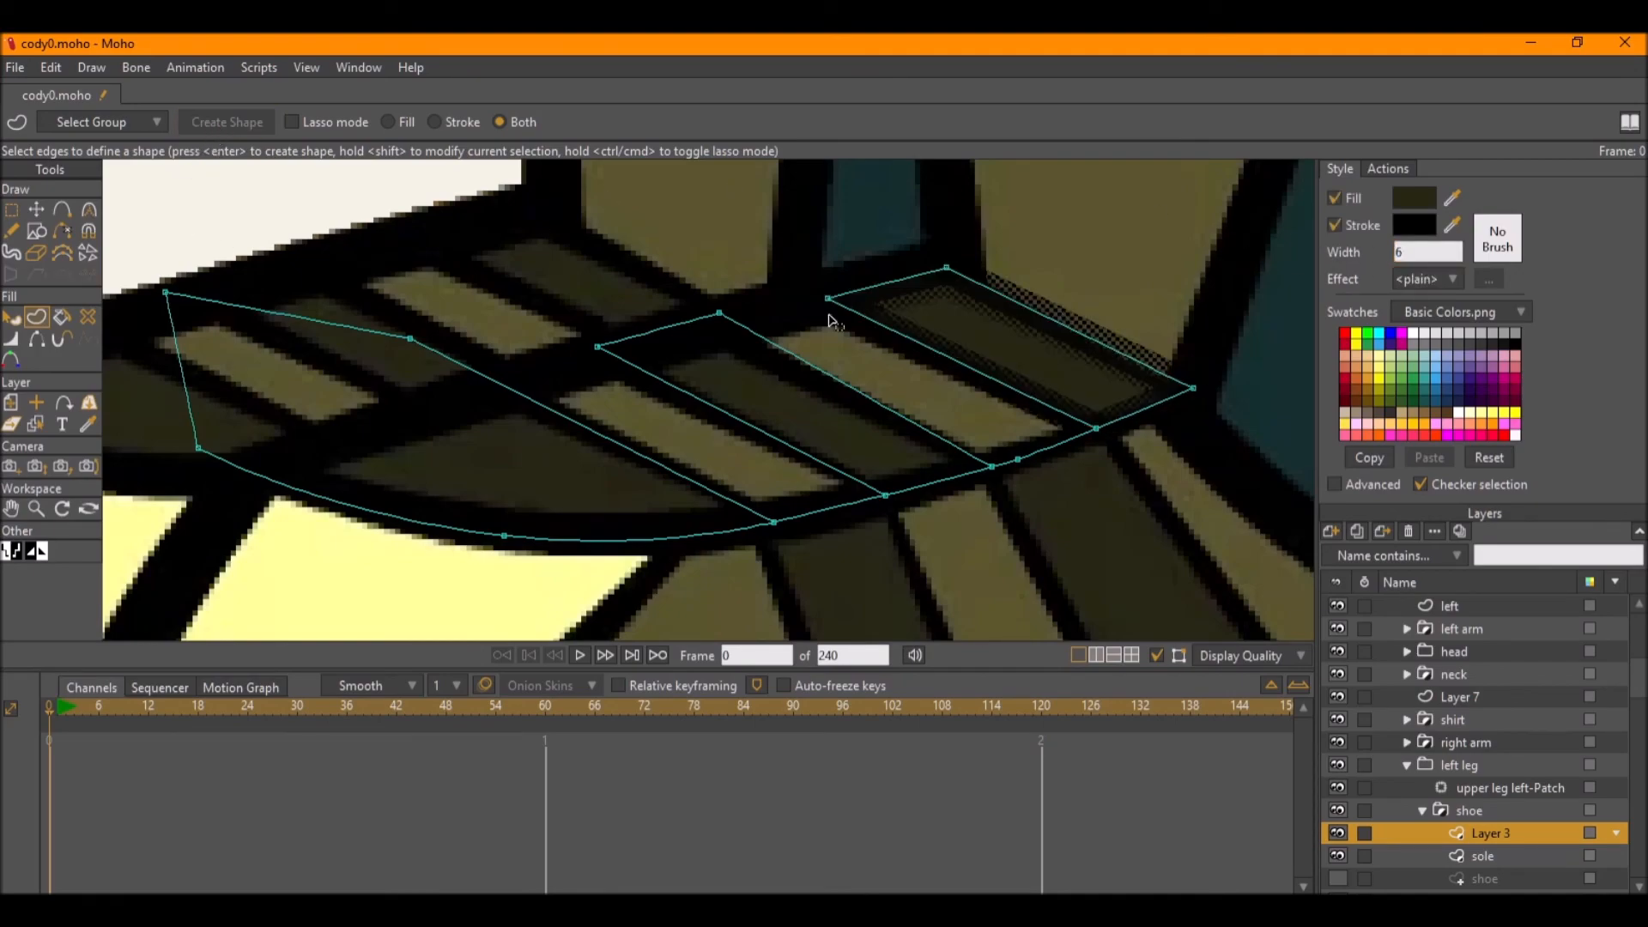
click(1339, 872)
click(1339, 871)
Create filled and outlined shapes from the middle top stripe and from the large dark section behind the toe cap.
click(1044, 452)
key(g)
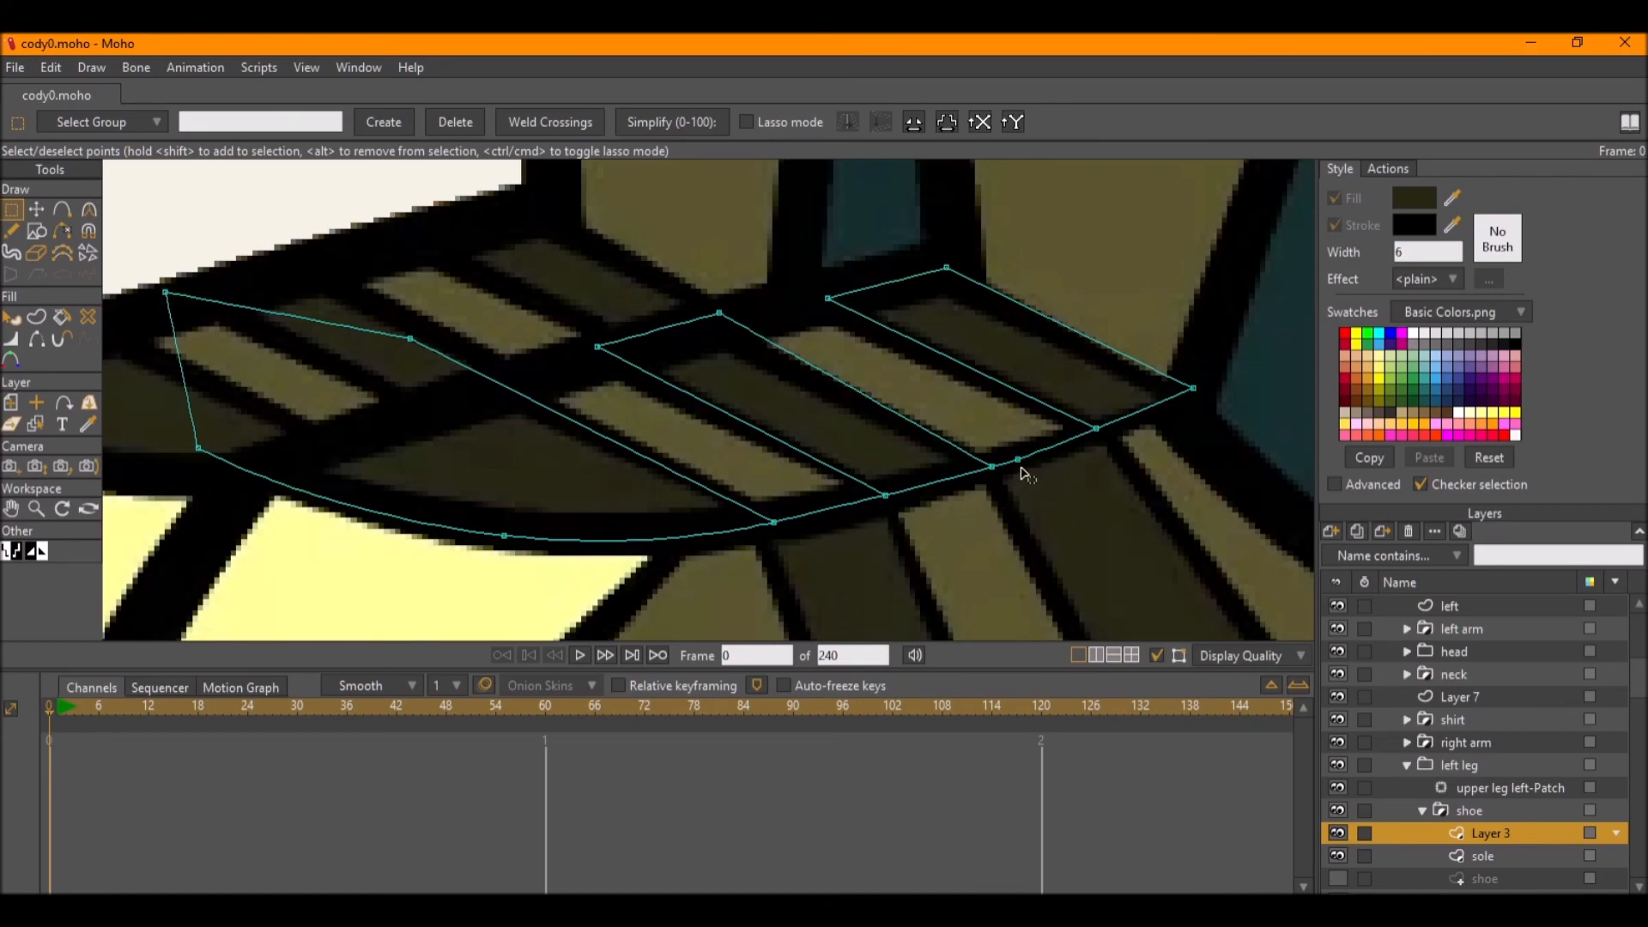
click(1065, 451)
drag(1094, 514, 1008, 444)
click(835, 478)
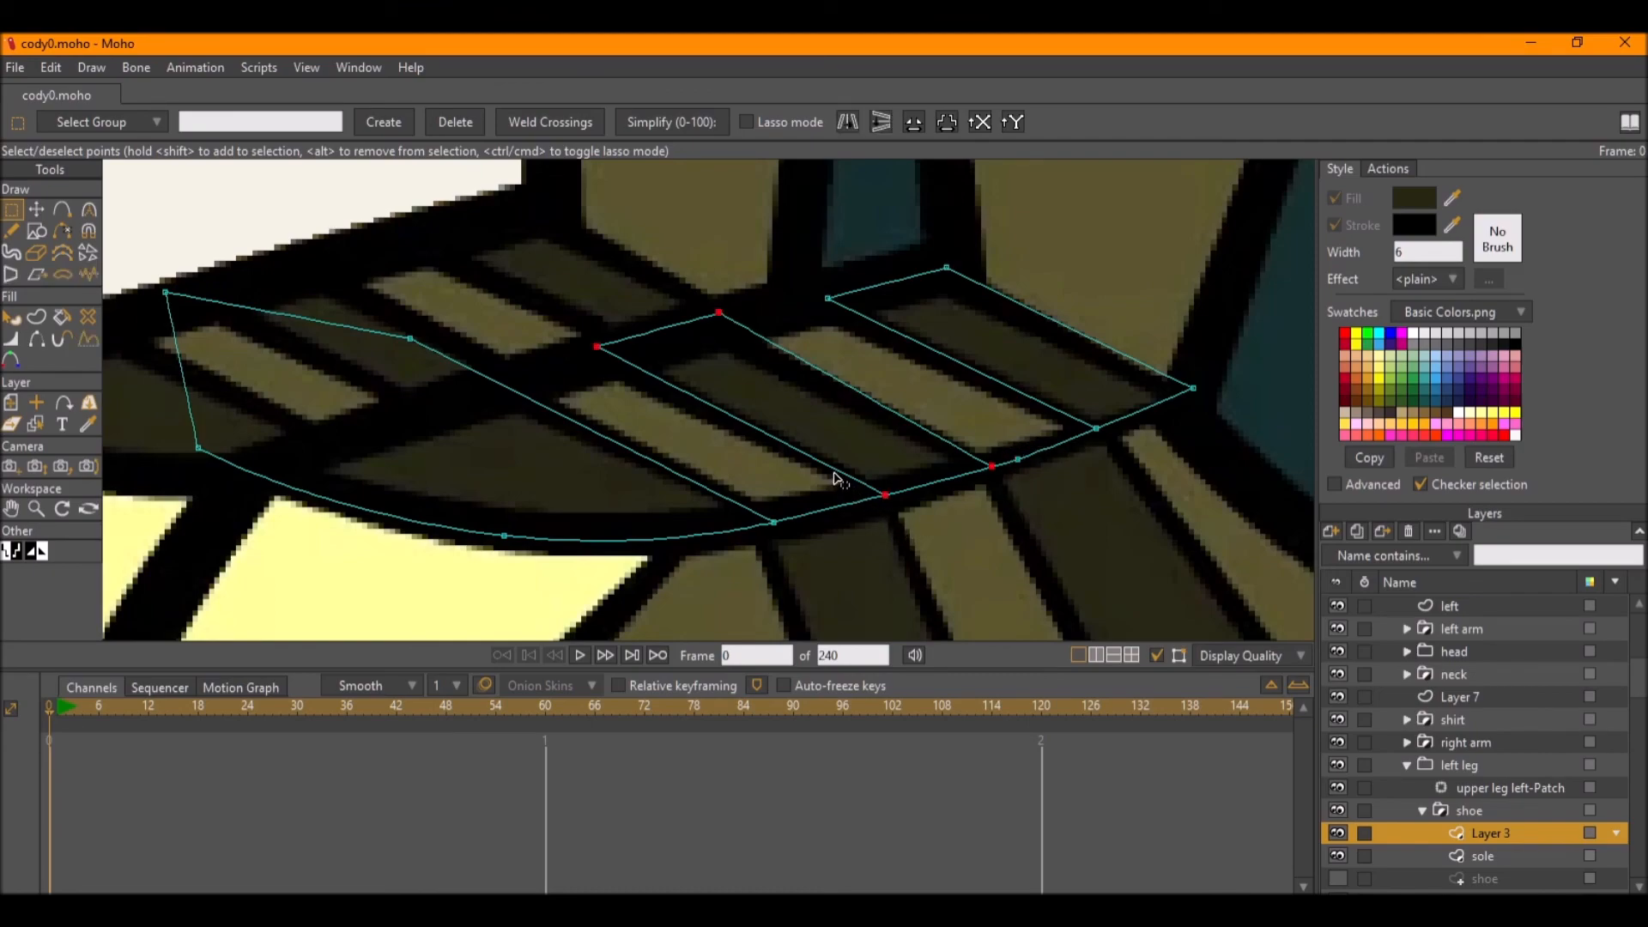
click(36, 316)
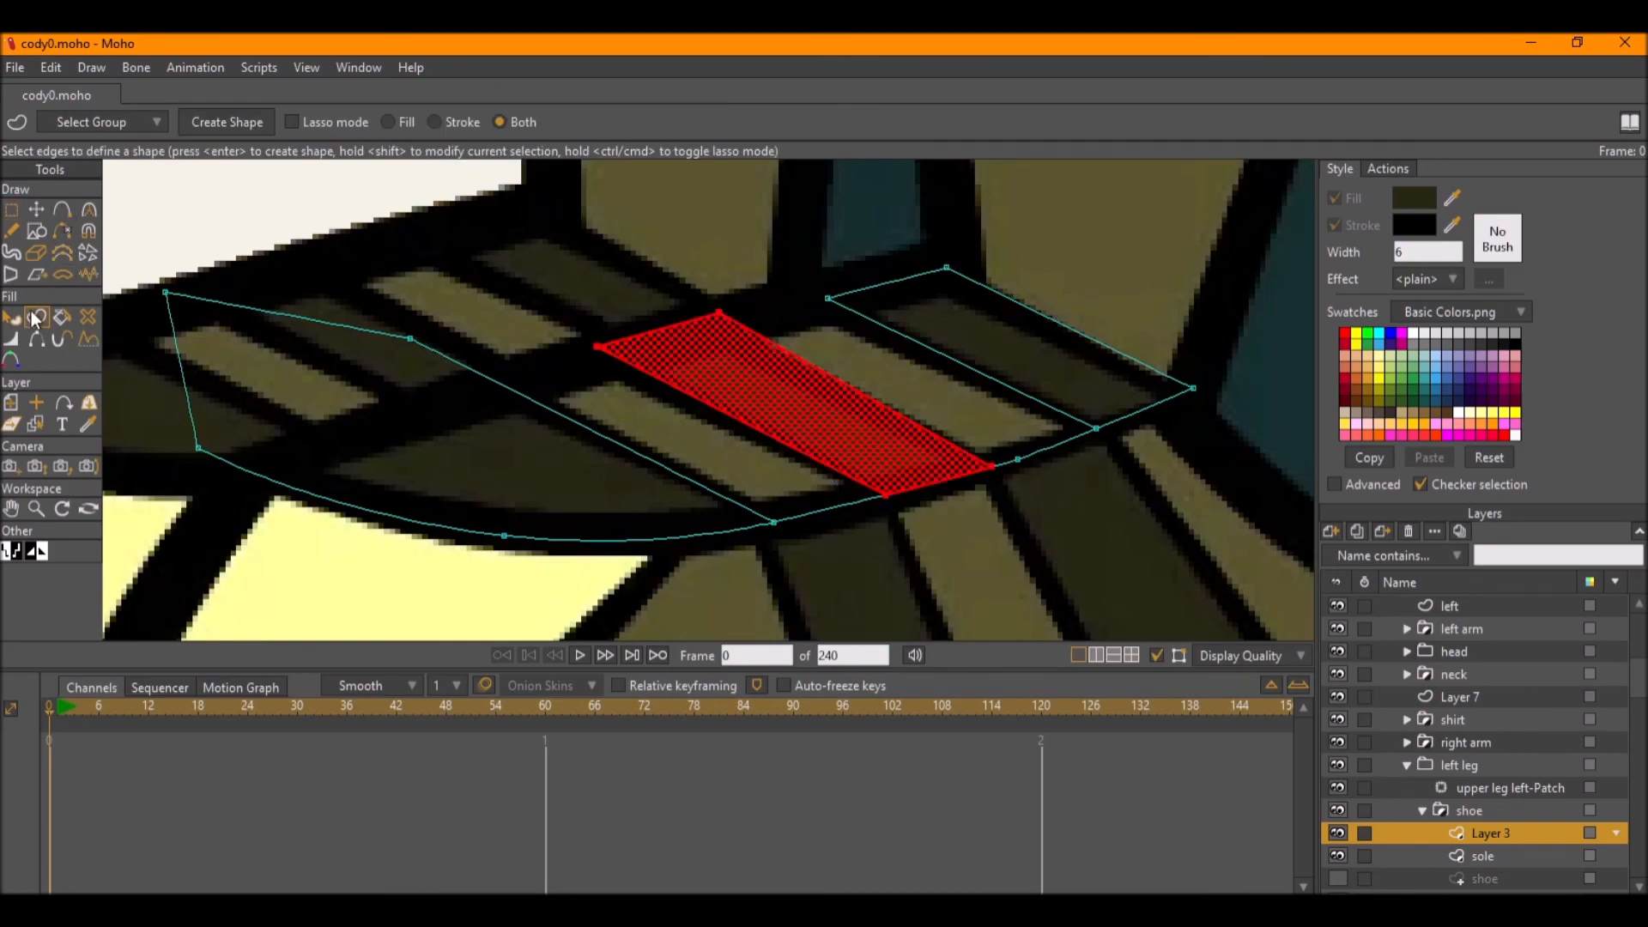
click(246, 126)
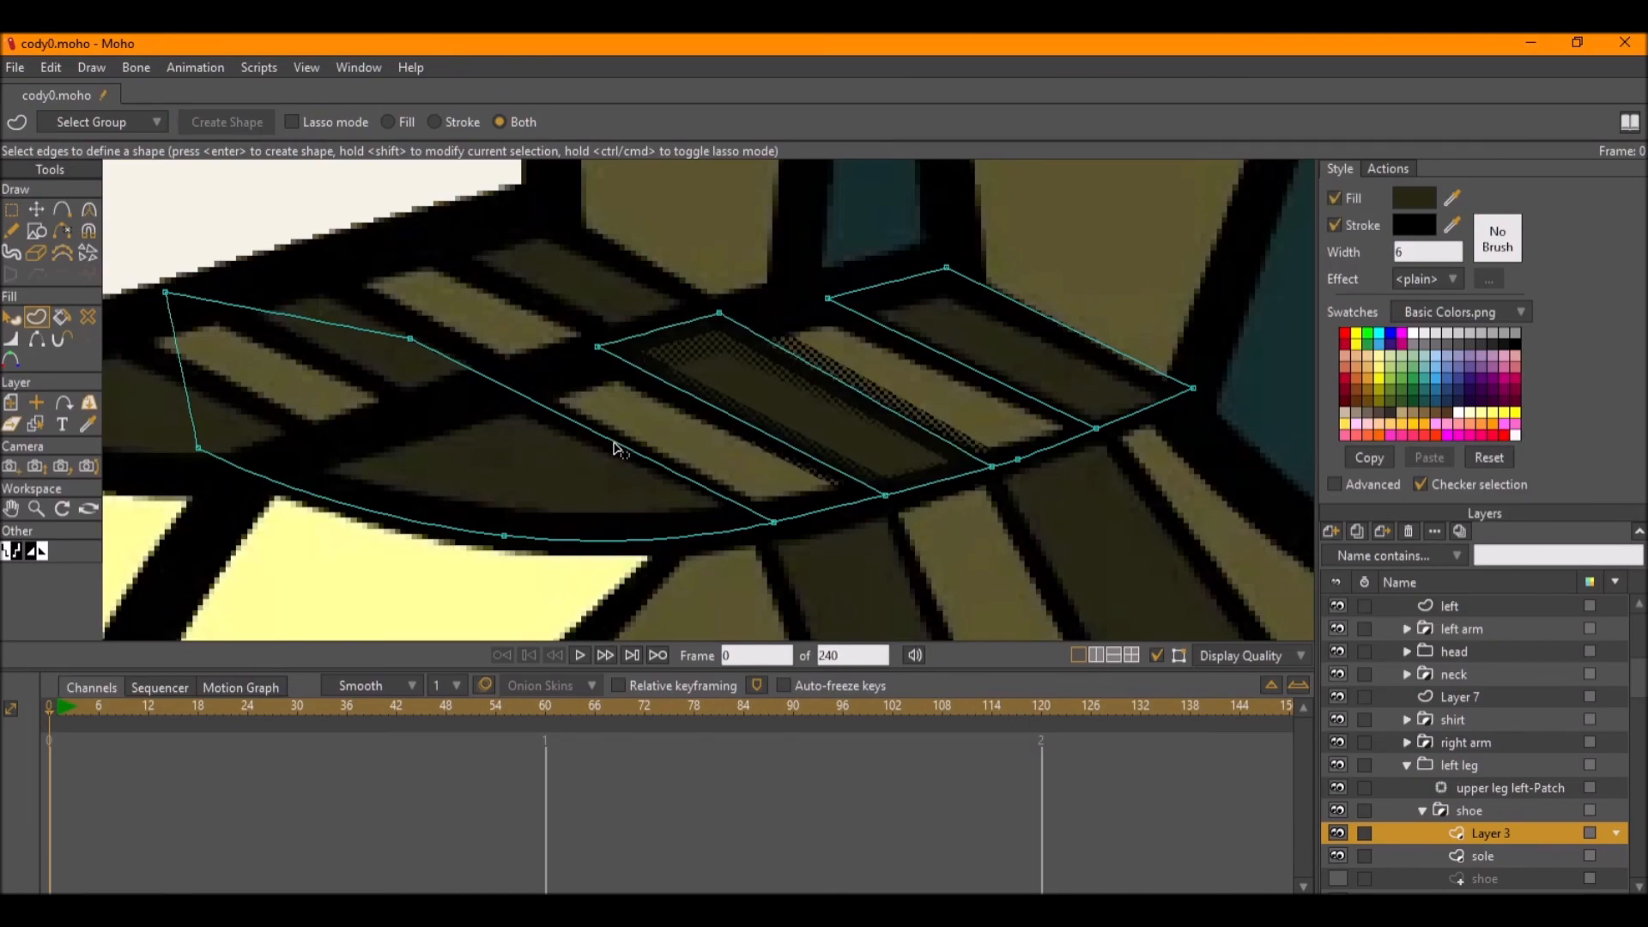
click(600, 440)
click(229, 125)
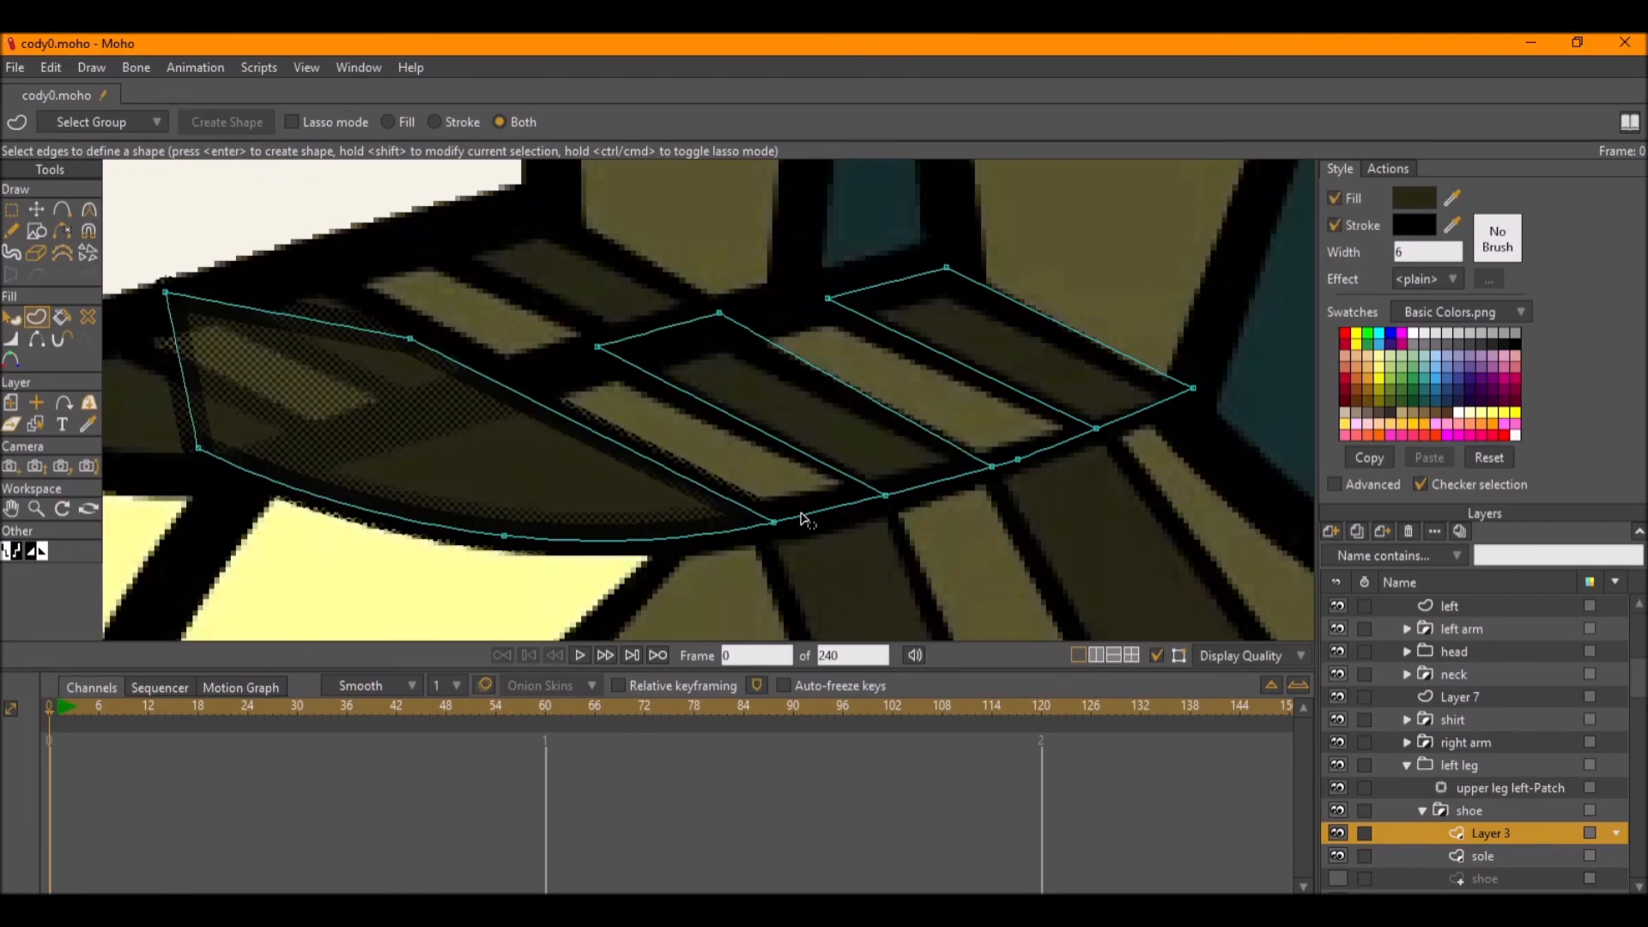
Create a stroke-only shape along the lower edges joining the dark stripes, show the shoe layer, and save the file.
click(818, 523)
key(Return)
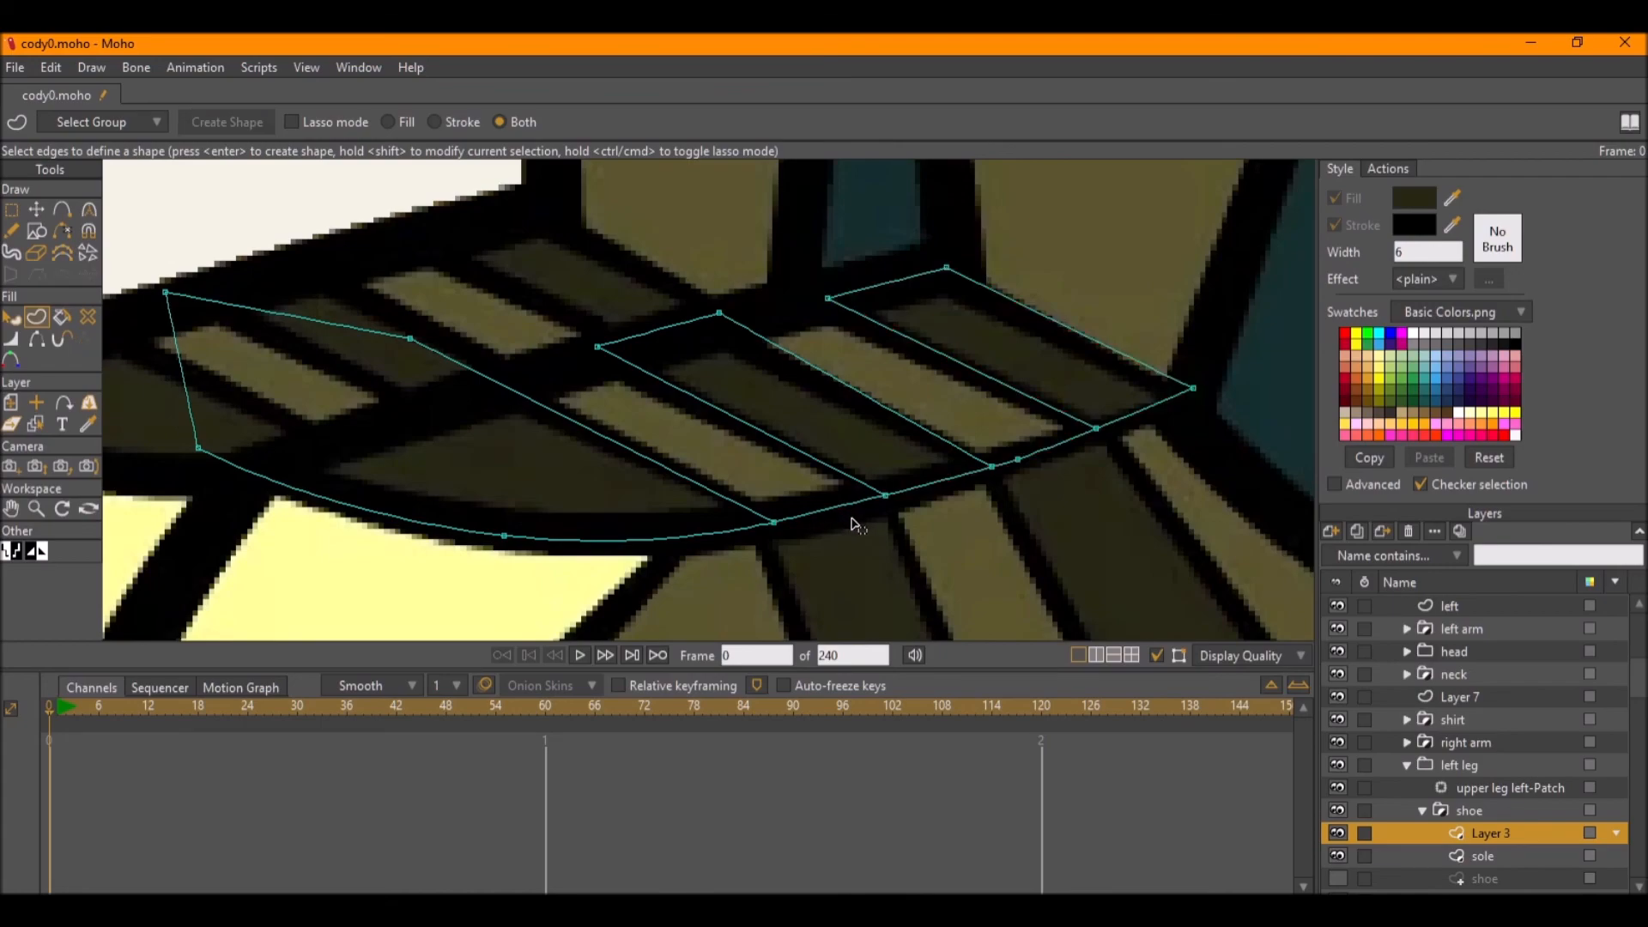
drag(1108, 445, 1118, 412)
click(229, 126)
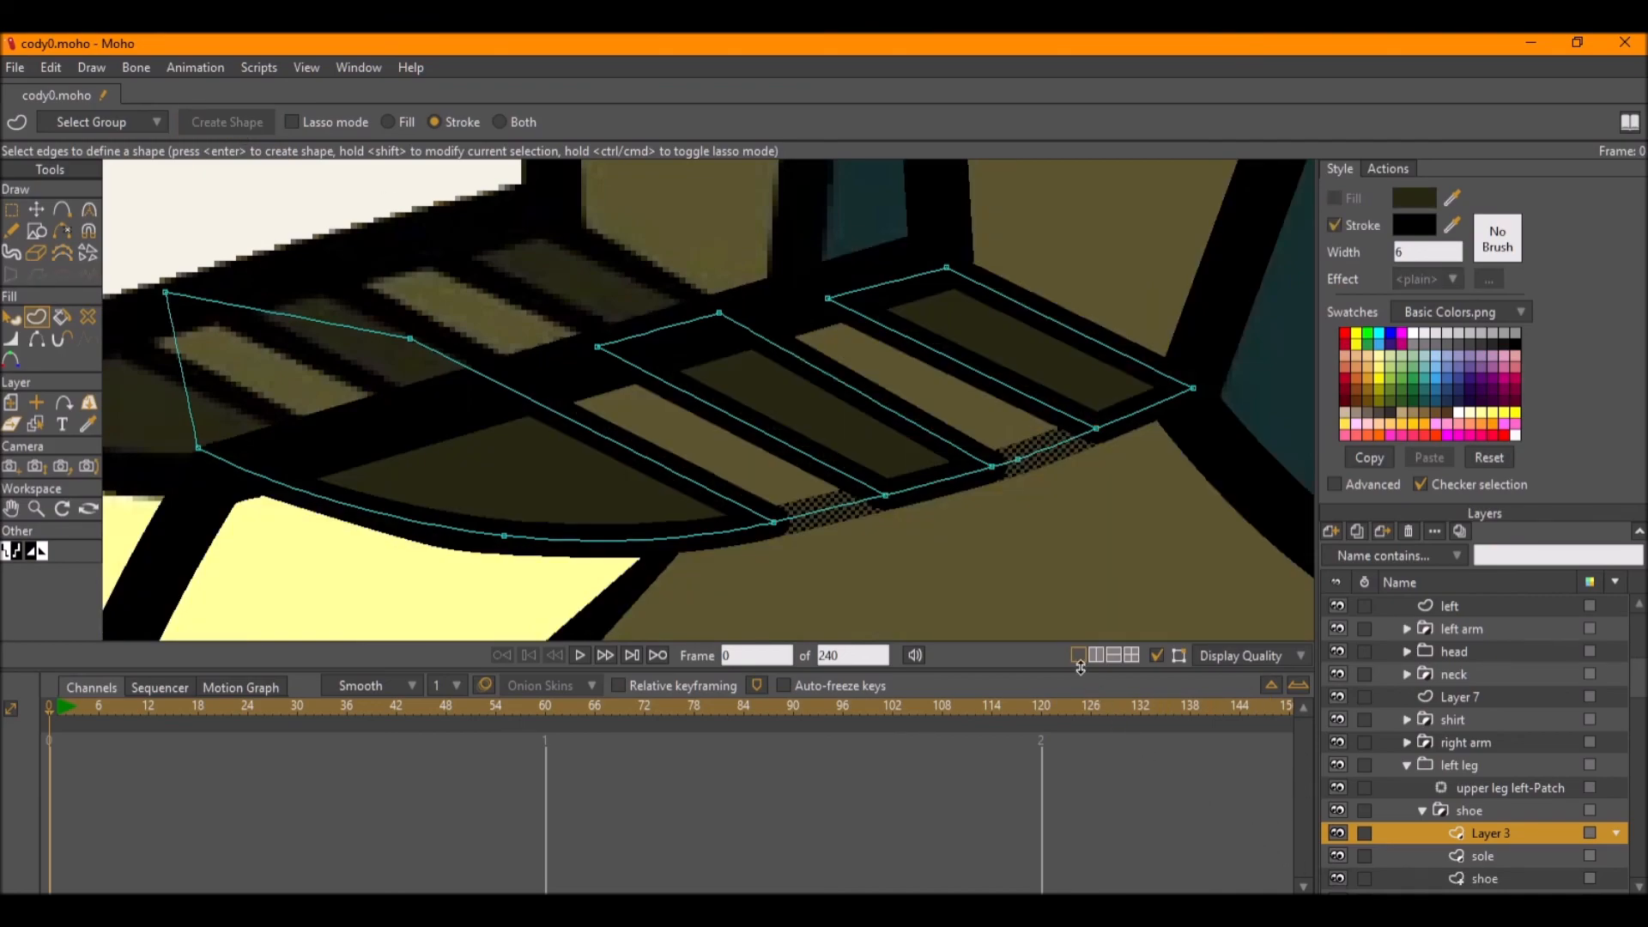
scroll(1030, 566, down, 3)
key(ctrl+s)
mouse_move(1013, 539)
mouse_down()
mouse_move(971, 467)
mouse_move(878, 441)
mouse_up()
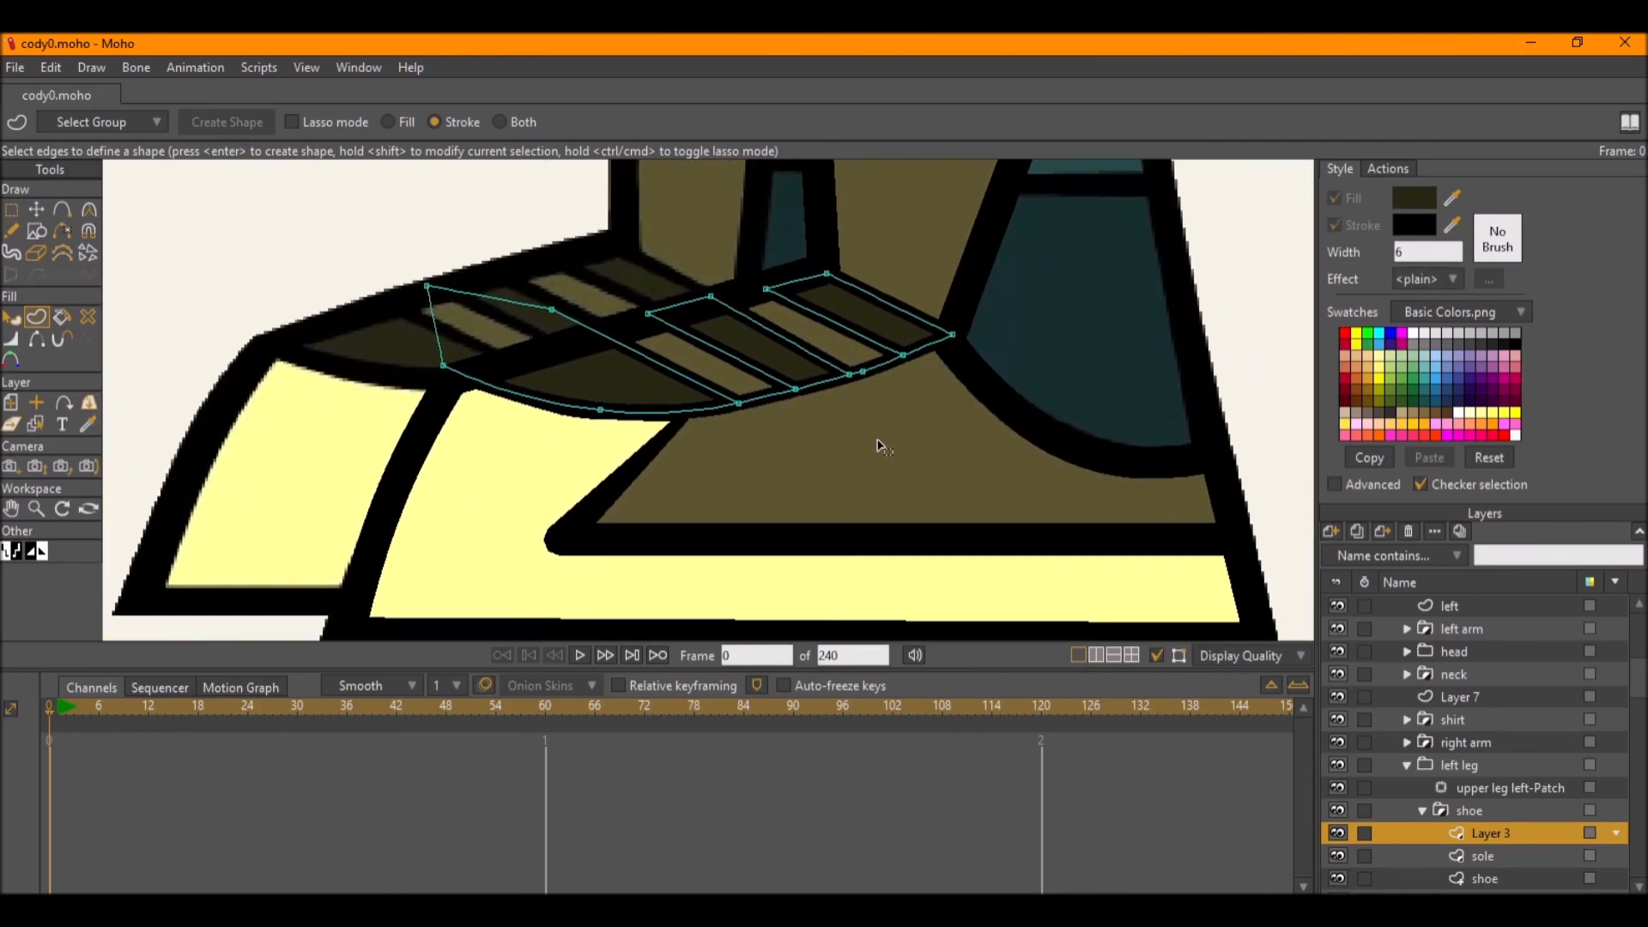
Hide Layer 3 and the shoe layer, and add a new vector layer directly above the sole layer.
scroll(1339, 855, down, 1)
click(1336, 811)
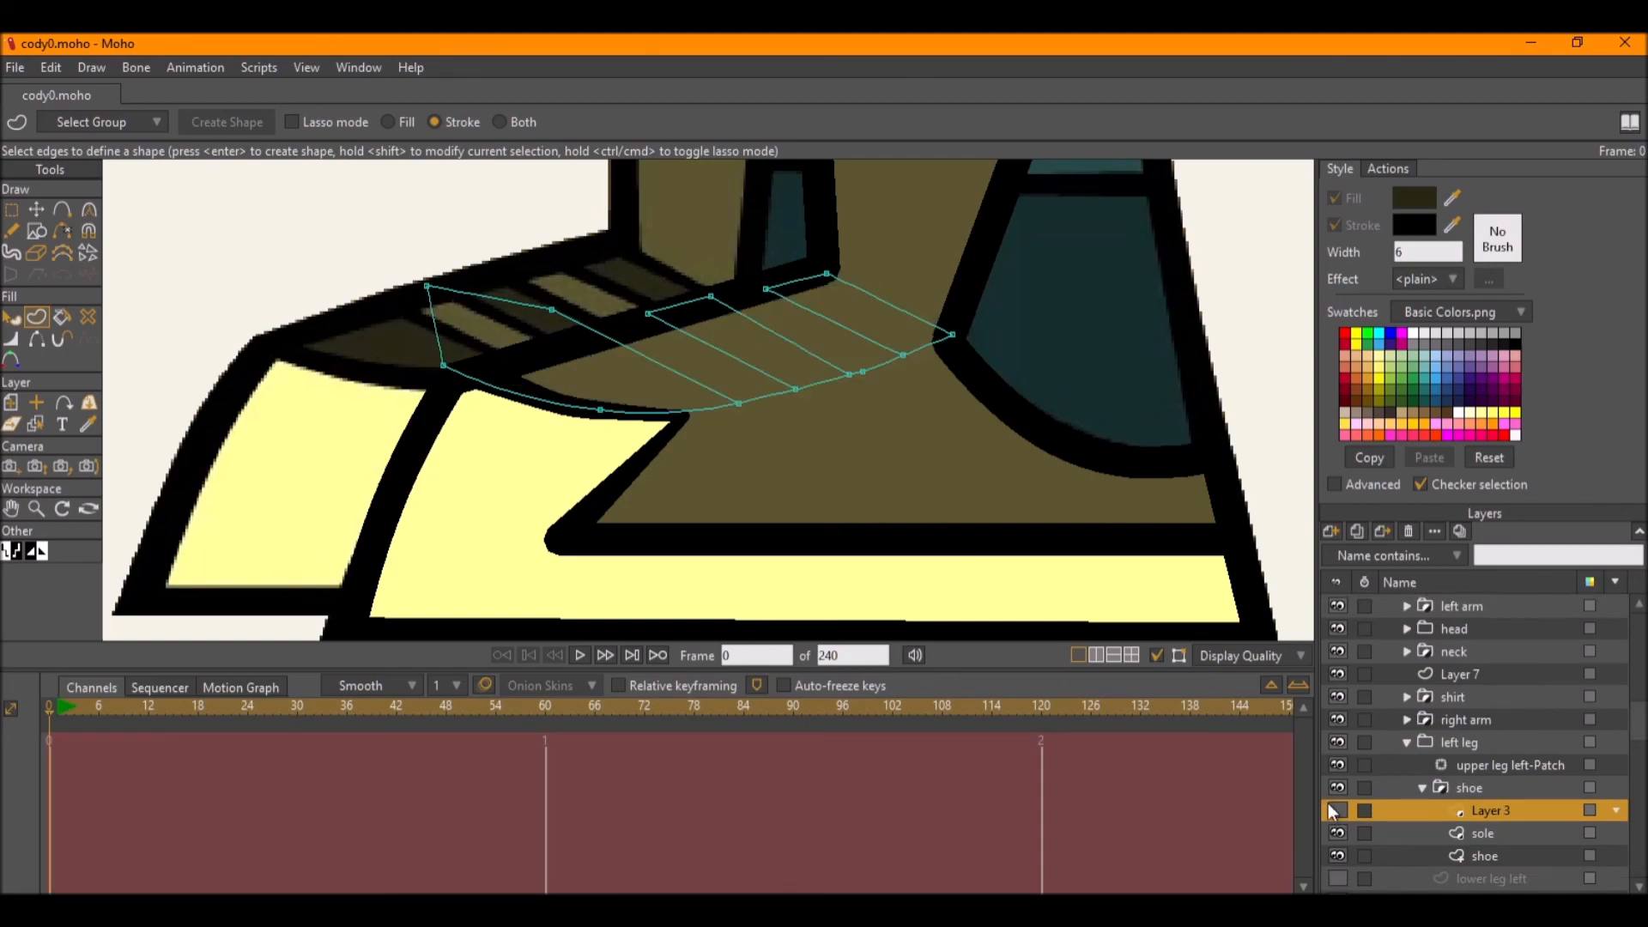
click(1337, 856)
scroll(730, 464, up, 5)
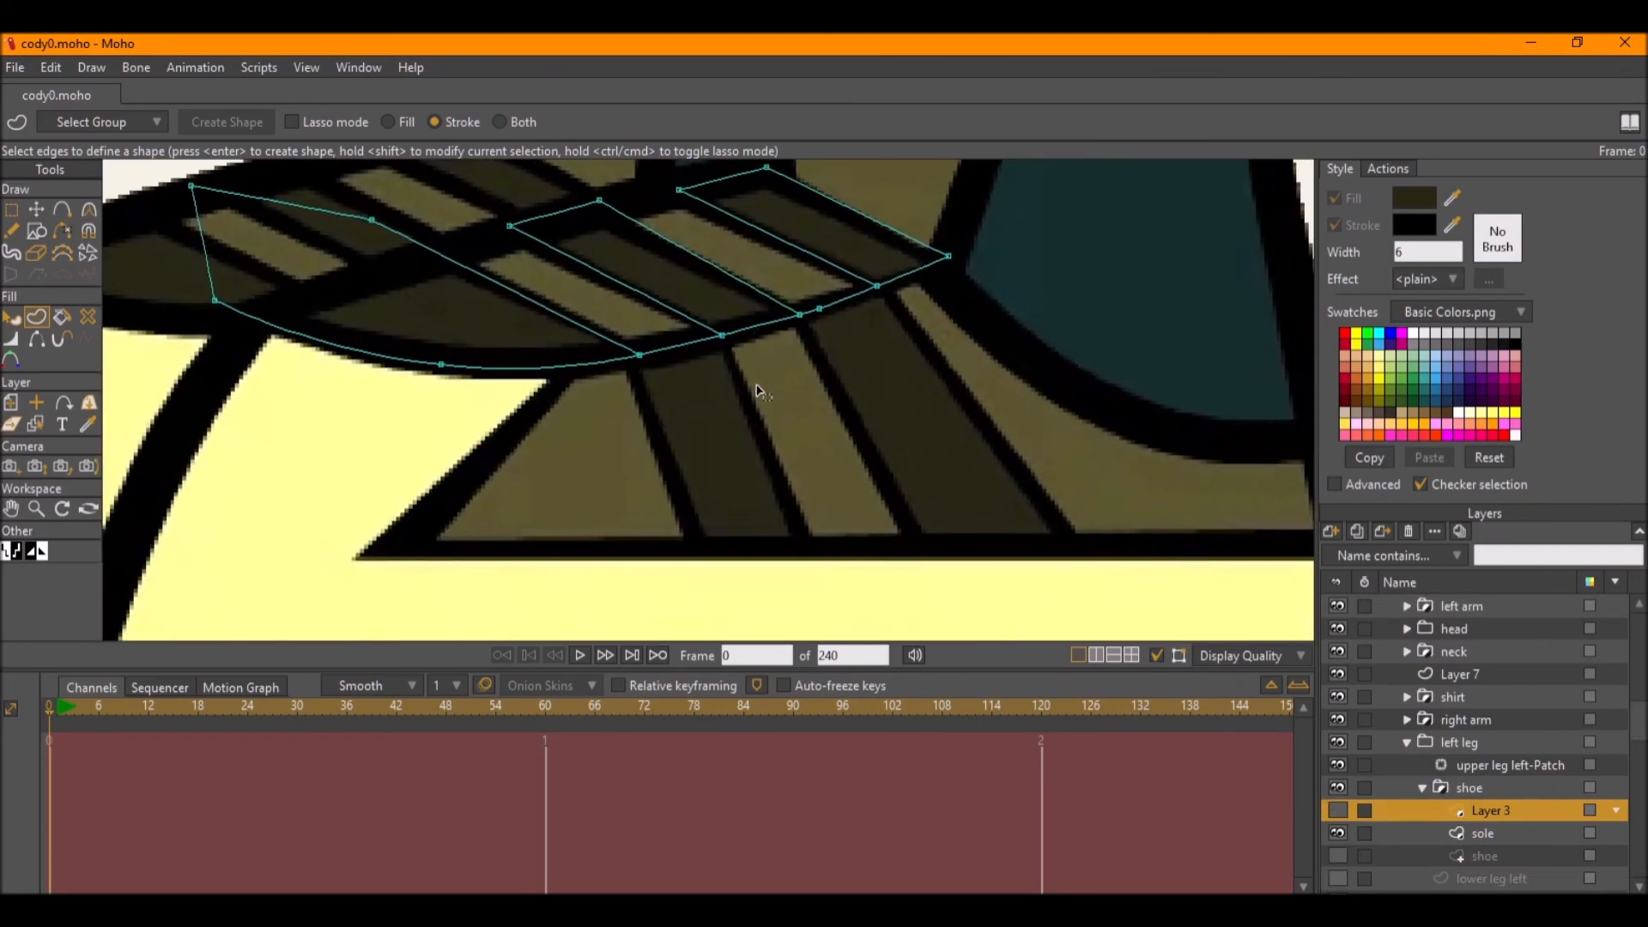
scroll(743, 438, down, 2)
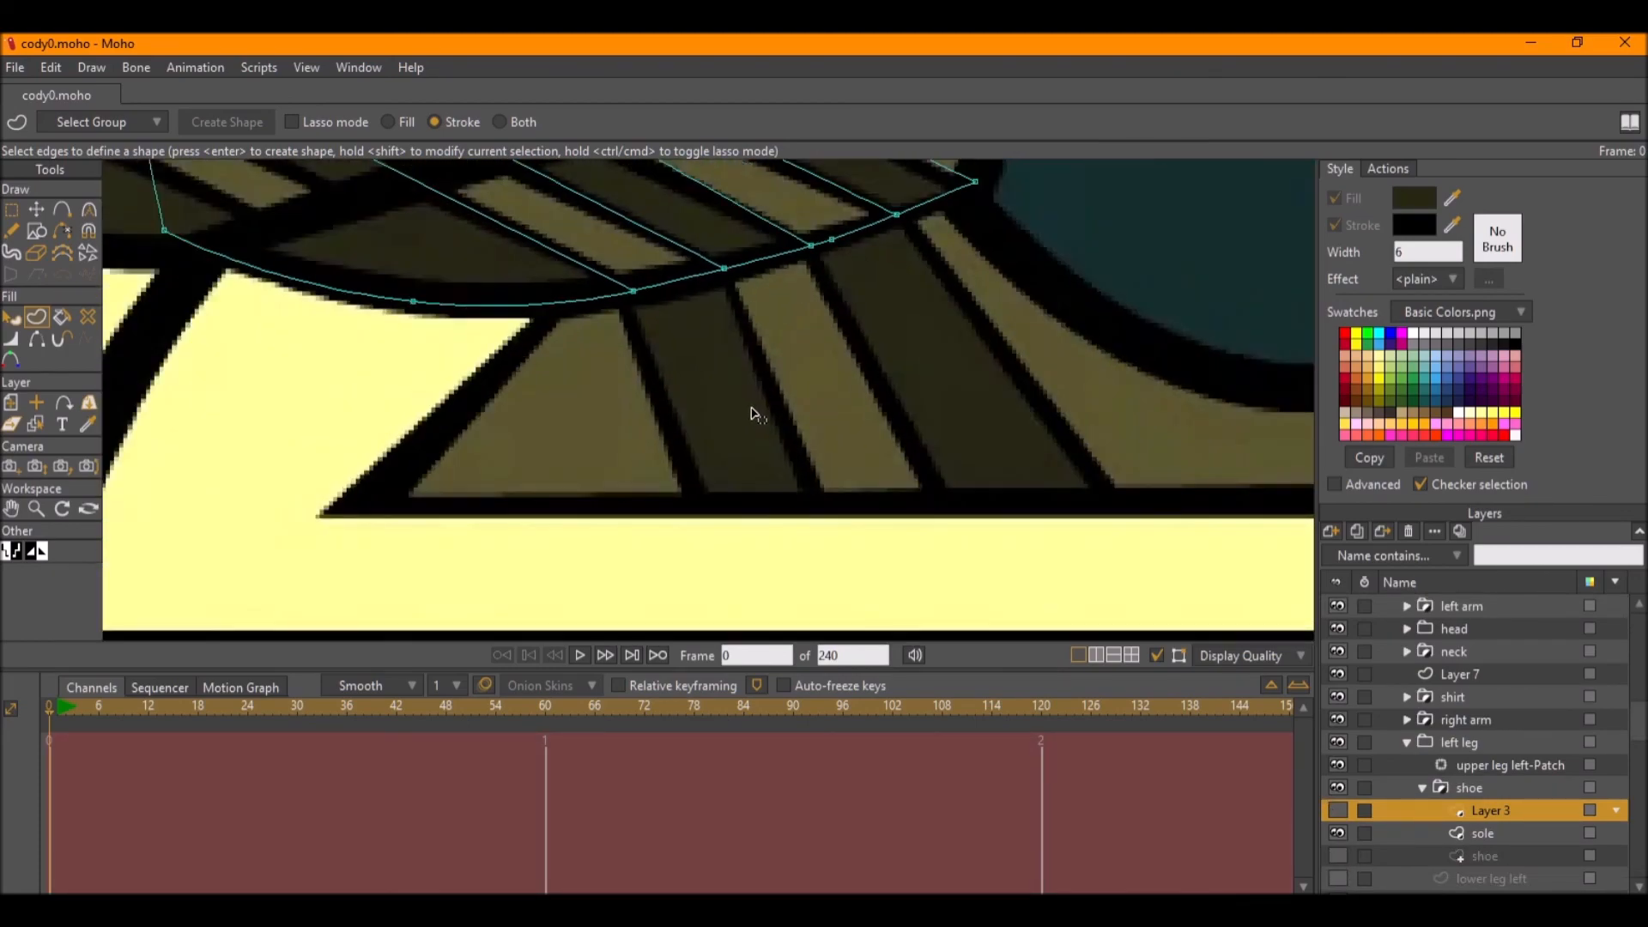
click(1497, 828)
click(1333, 532)
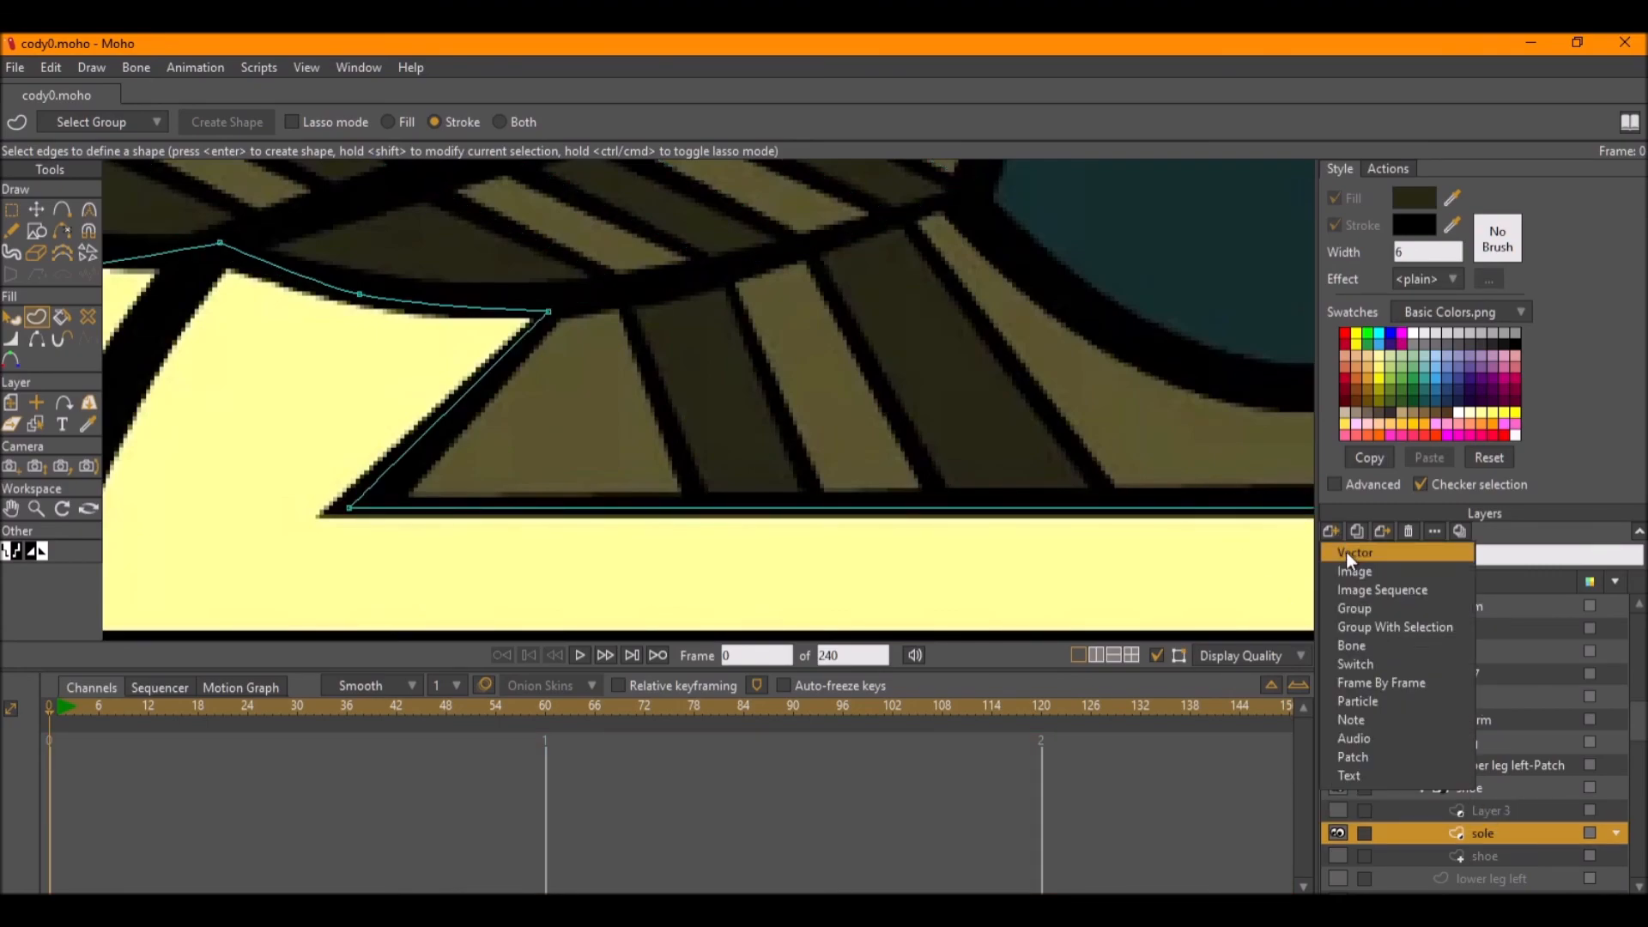
click(1346, 553)
Draw a rectangle over the front dark stripe on the shoe's side and fit its corners to the reference.
click(37, 231)
scroll(708, 395, up, 2)
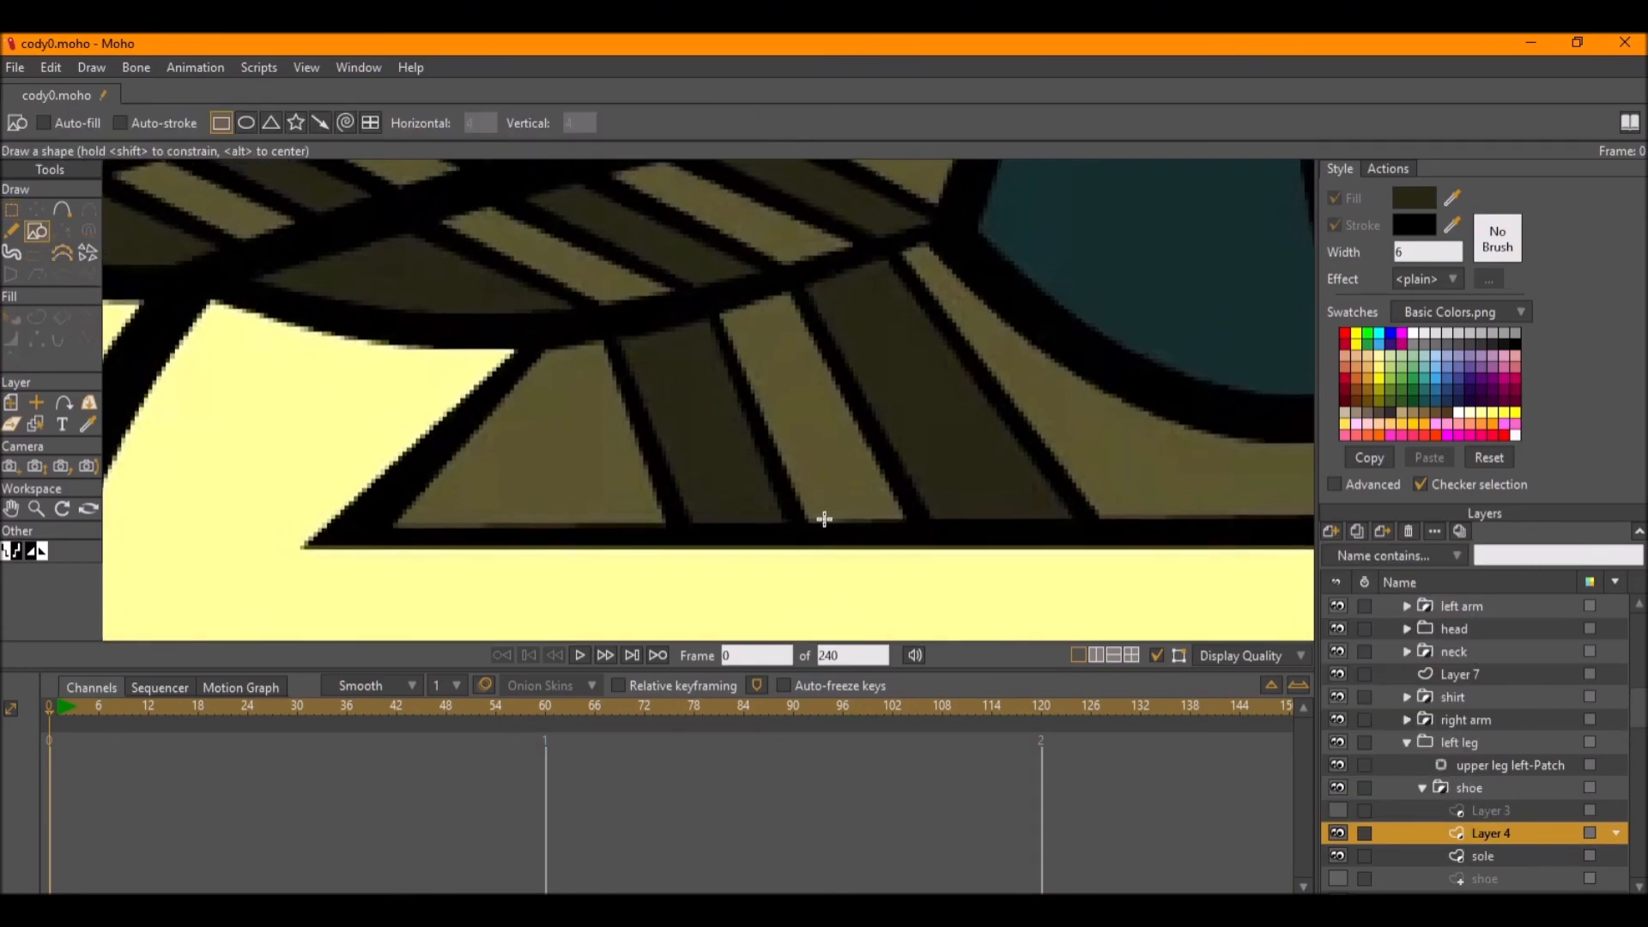
drag(802, 607, 601, 381)
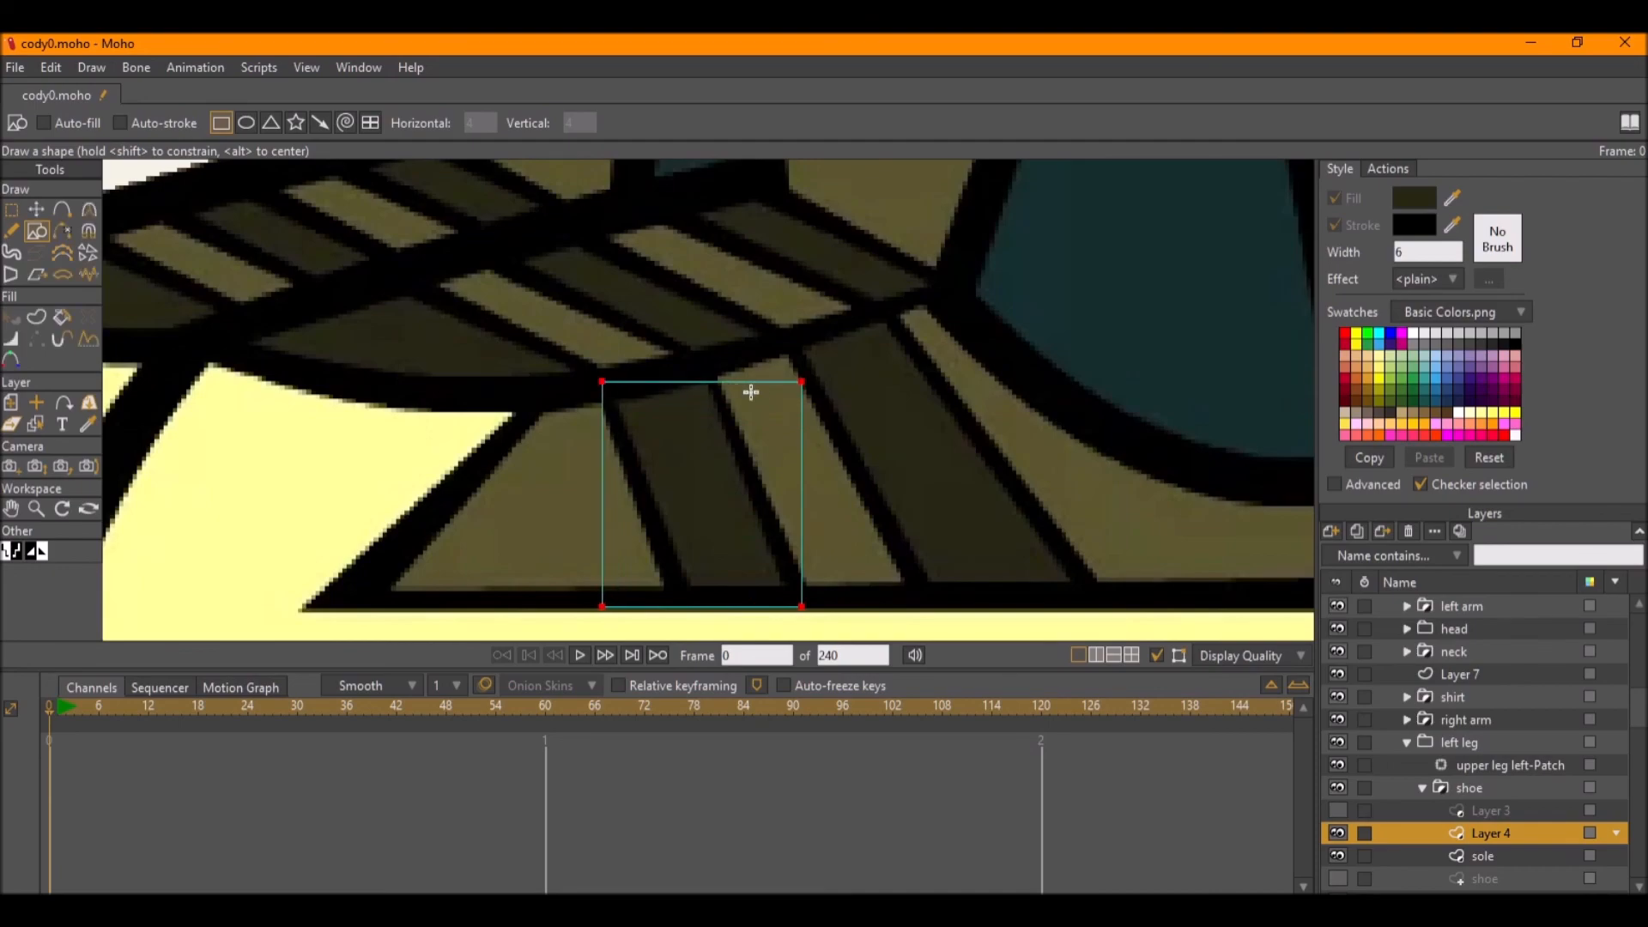
key(t)
click(802, 382)
drag(802, 381, 705, 357)
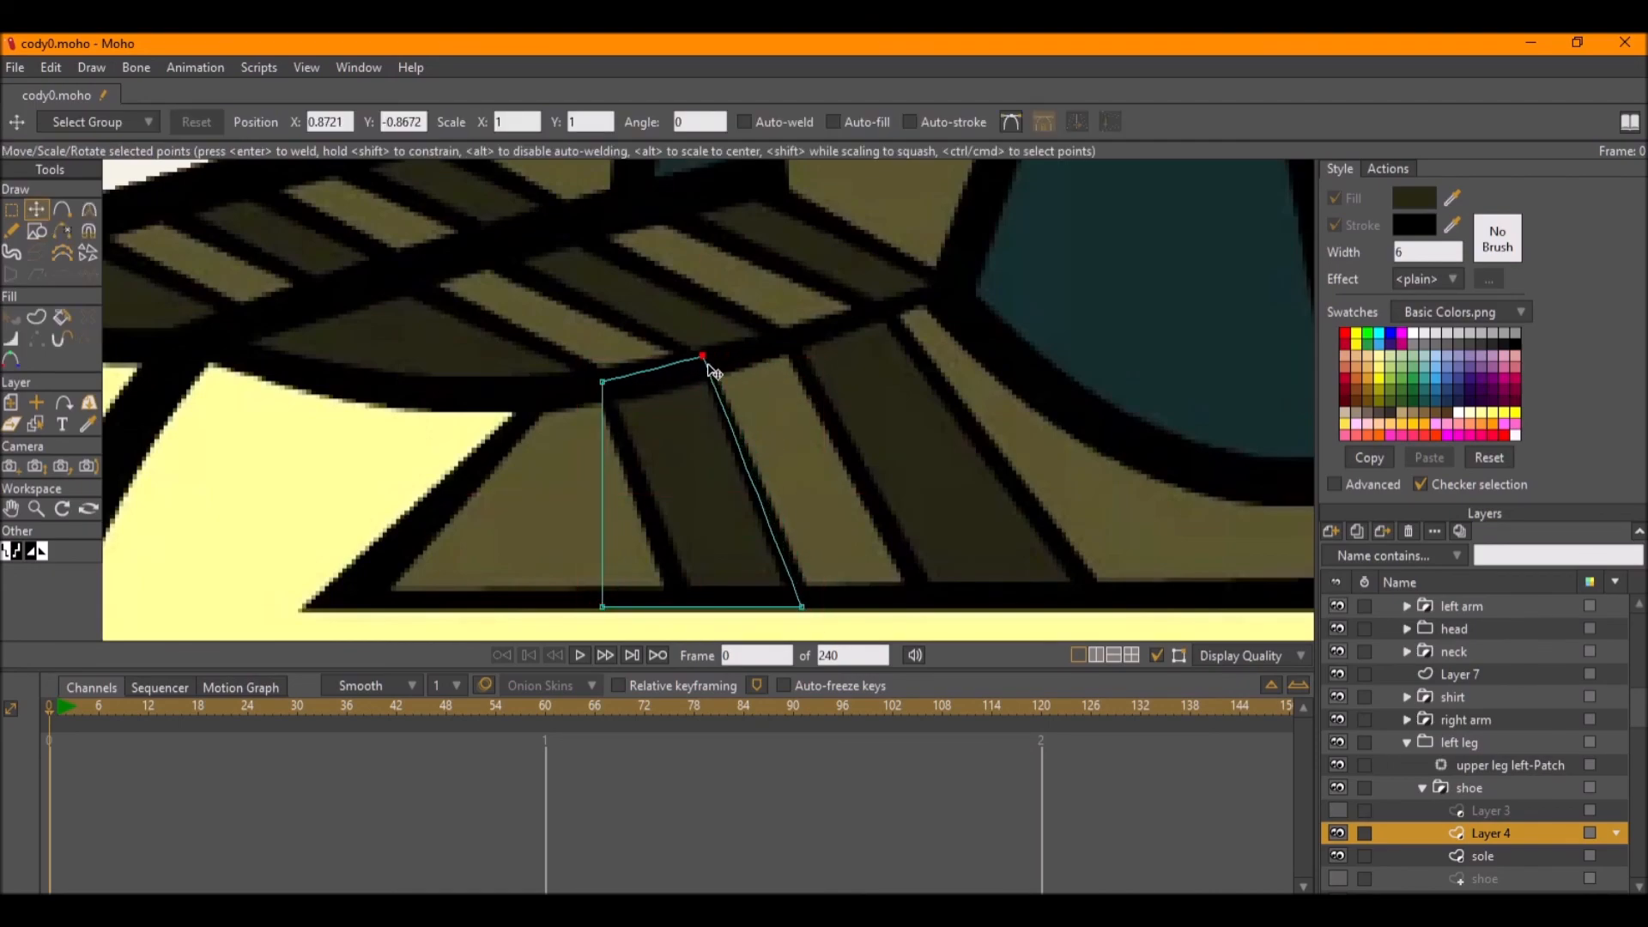
drag(602, 608, 684, 612)
Create a shape with both fill and stroke from the front side stripe's outline.
key(g)
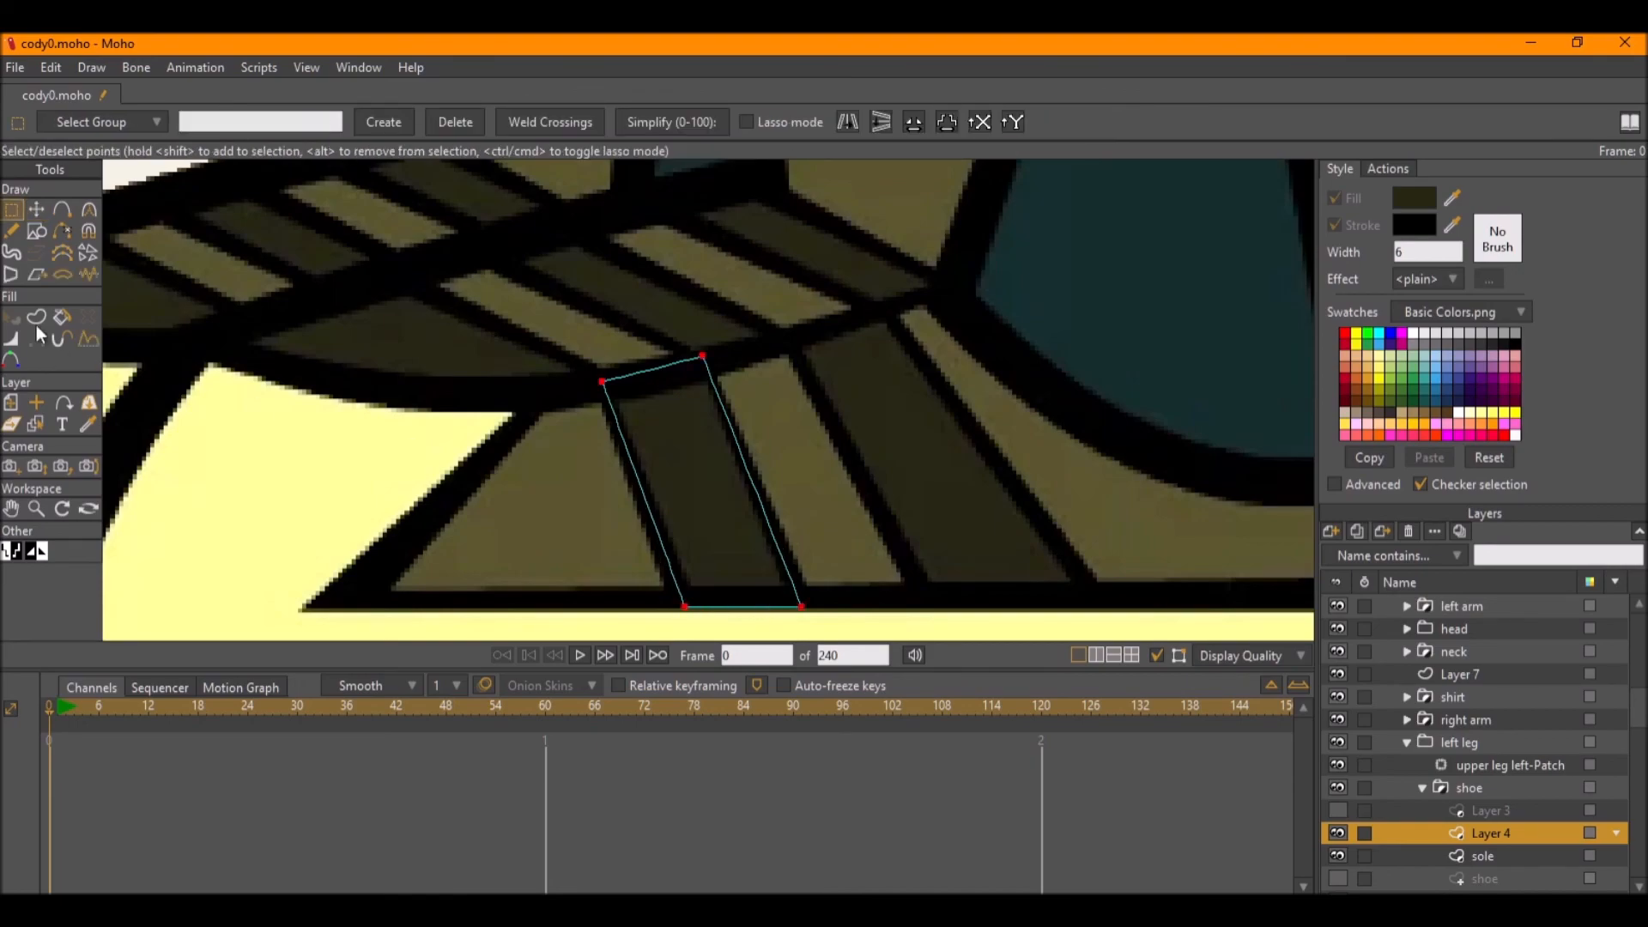
click(36, 315)
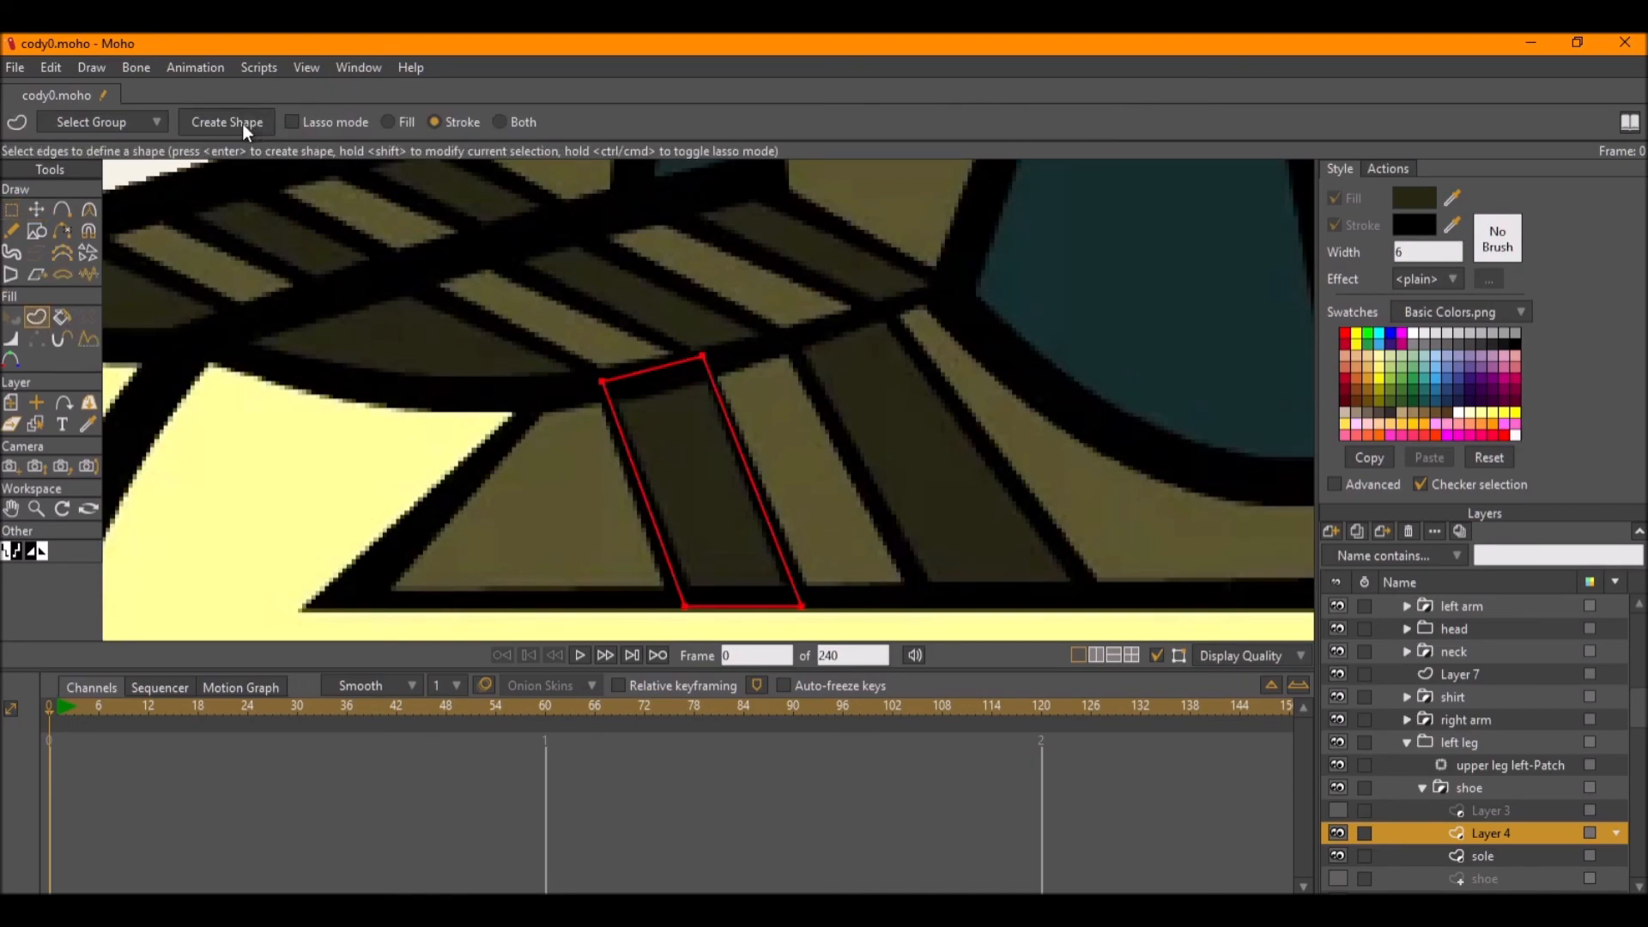
click(499, 122)
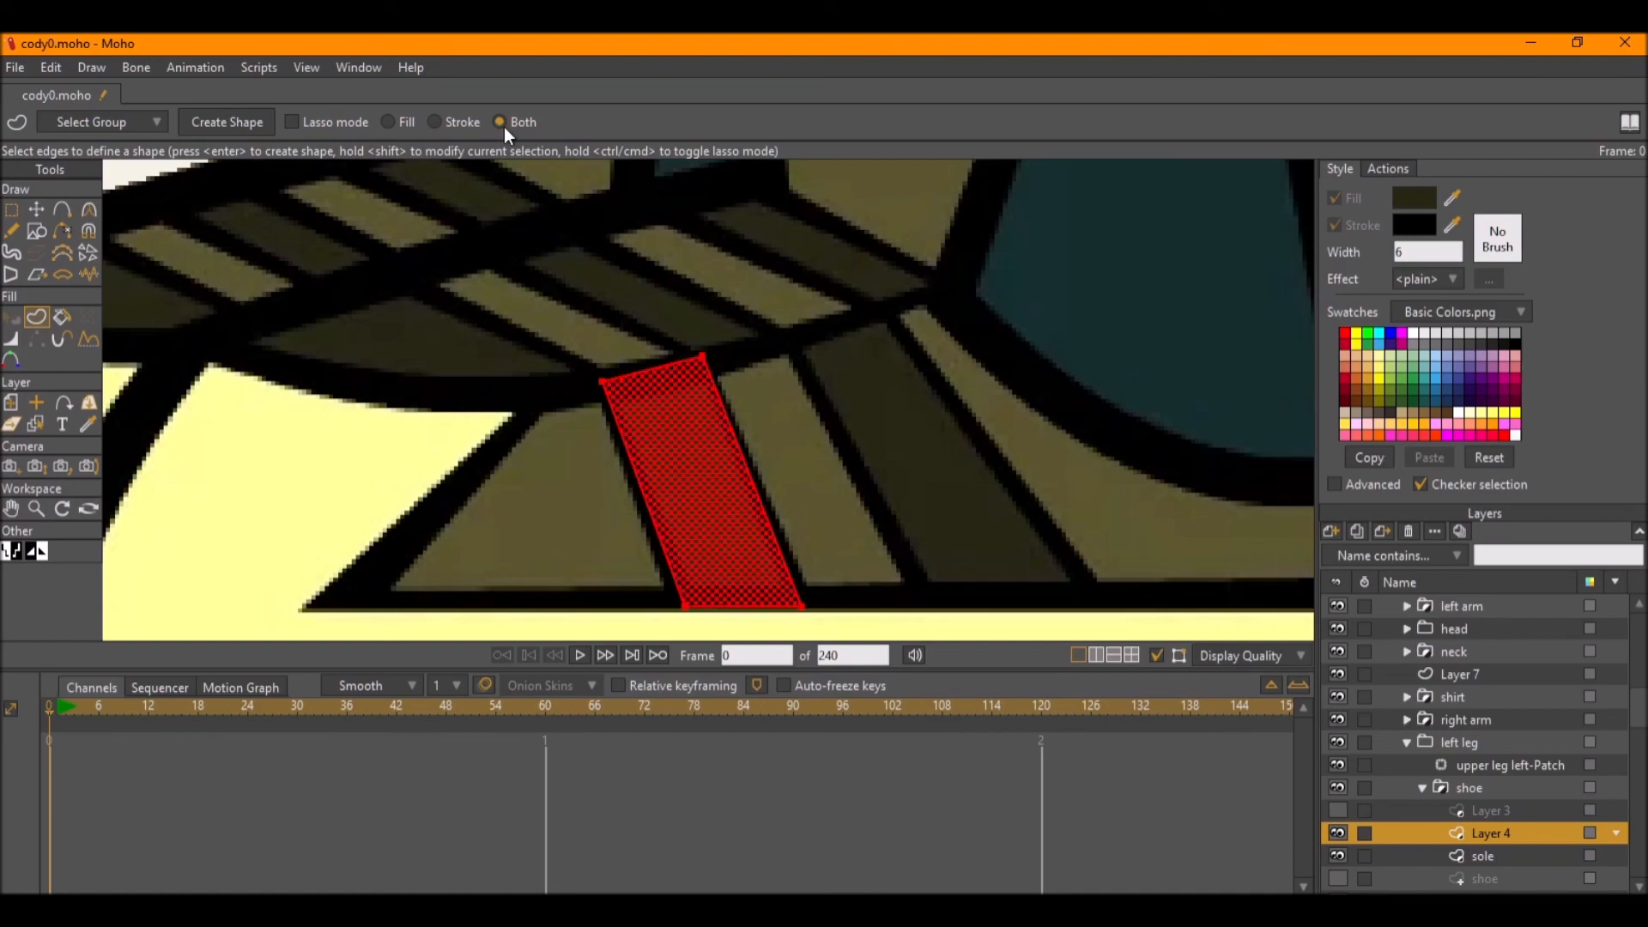
click(204, 126)
Duplicate the front side stripe and move the copy over the dark stripe nearer the heel.
key(g)
key(ctrl+z)
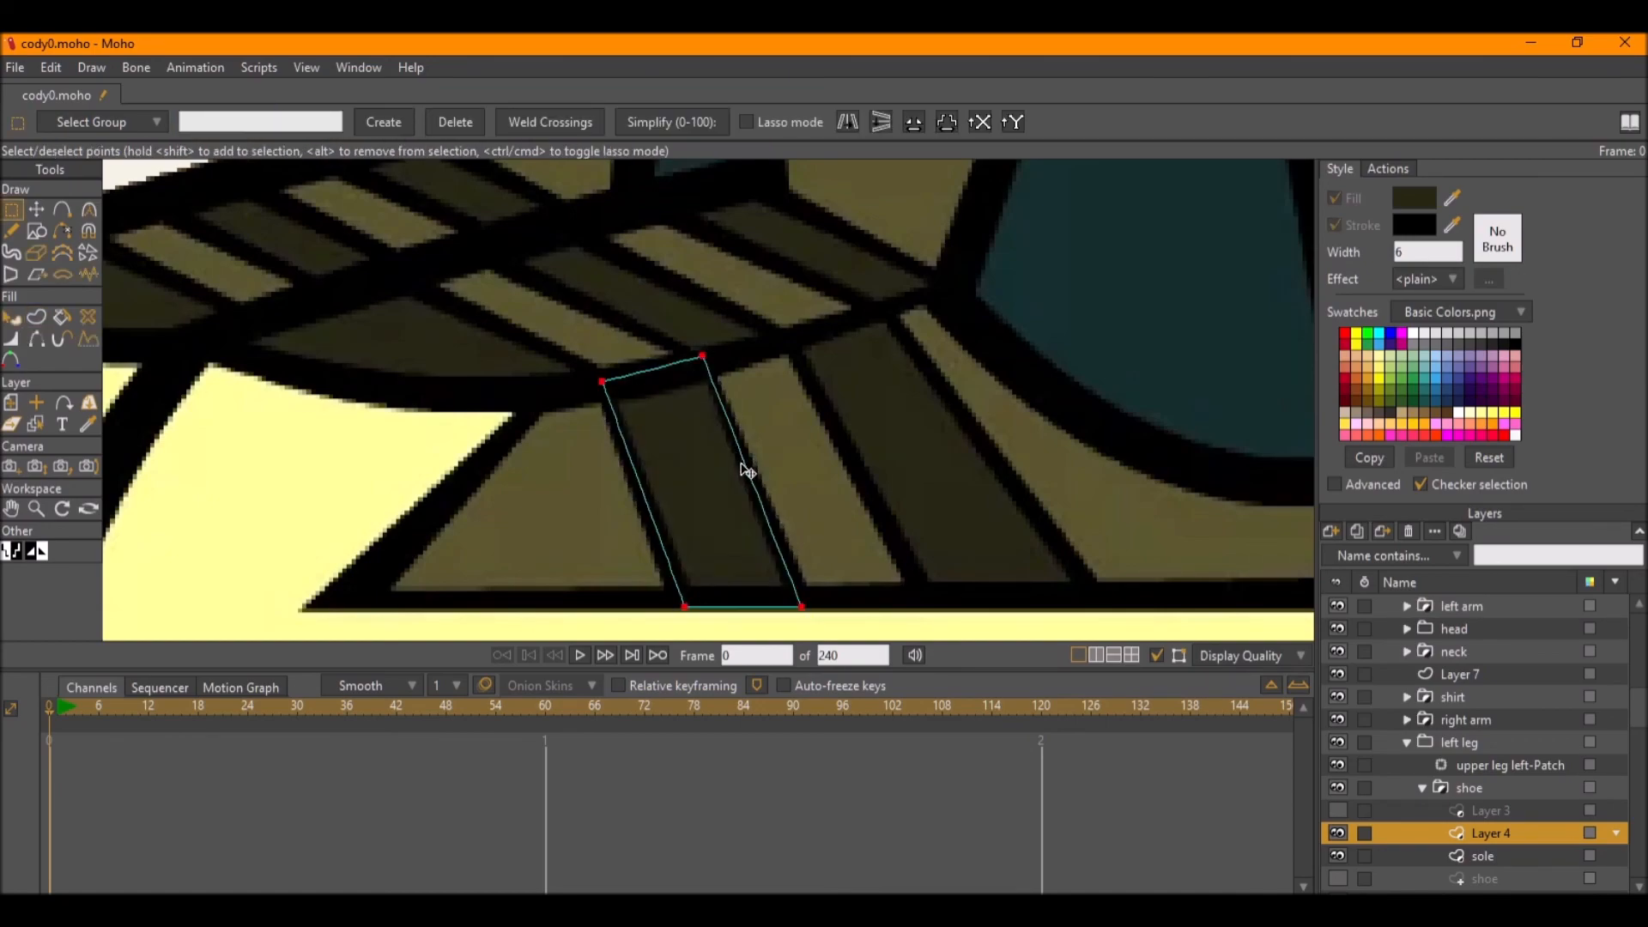
key(ctrl+v)
key(Escape)
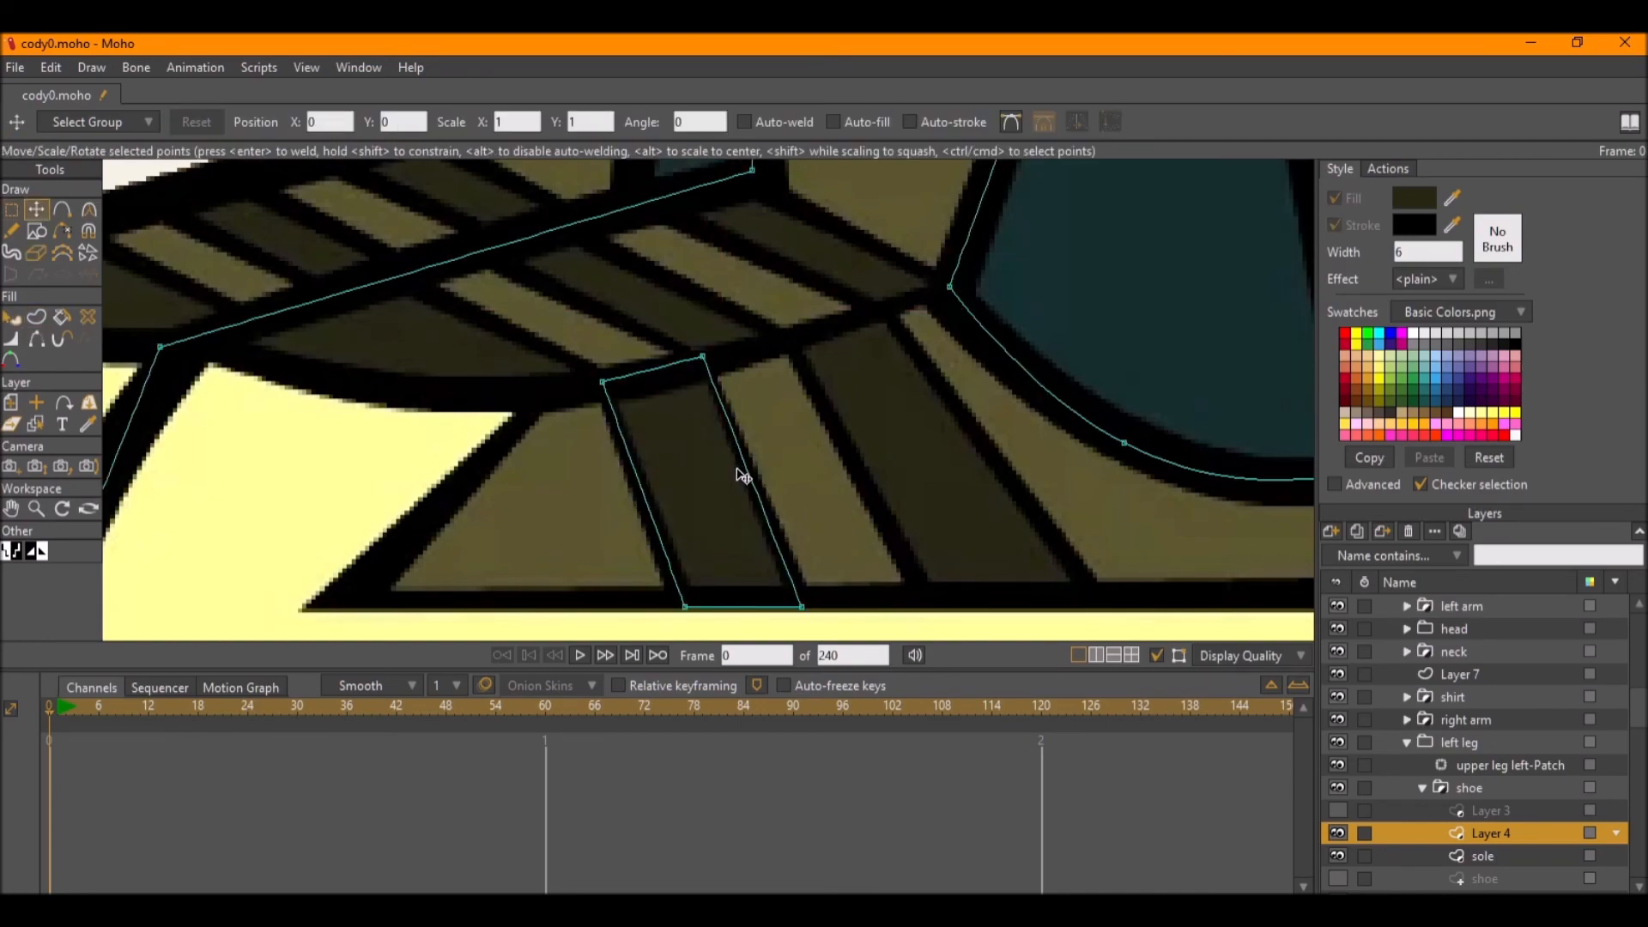
key(ctrl+z)
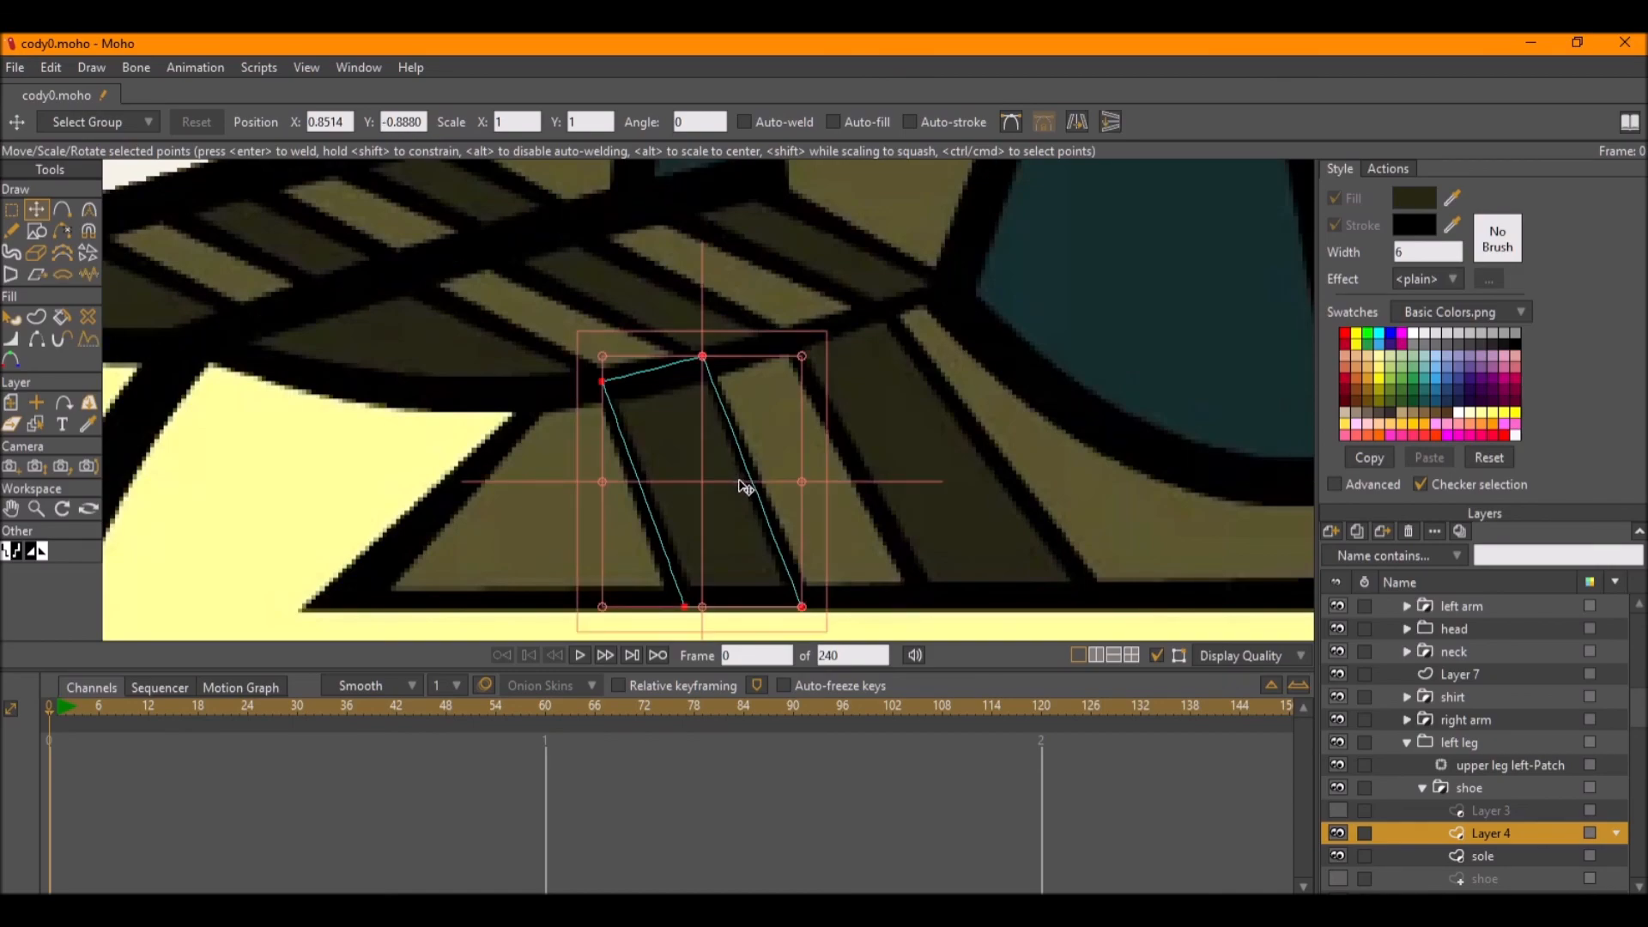
drag(737, 481, 964, 467)
Fit the copied stripe's four corners to the wider dark stripe in the reference.
drag(829, 383, 790, 340)
drag(930, 355, 893, 311)
drag(1029, 607, 1100, 608)
drag(912, 607, 918, 607)
Show Layer 3 and the shoe layer again, select Layer 3, and hide the cody.png reference image.
click(1336, 810)
click(1339, 876)
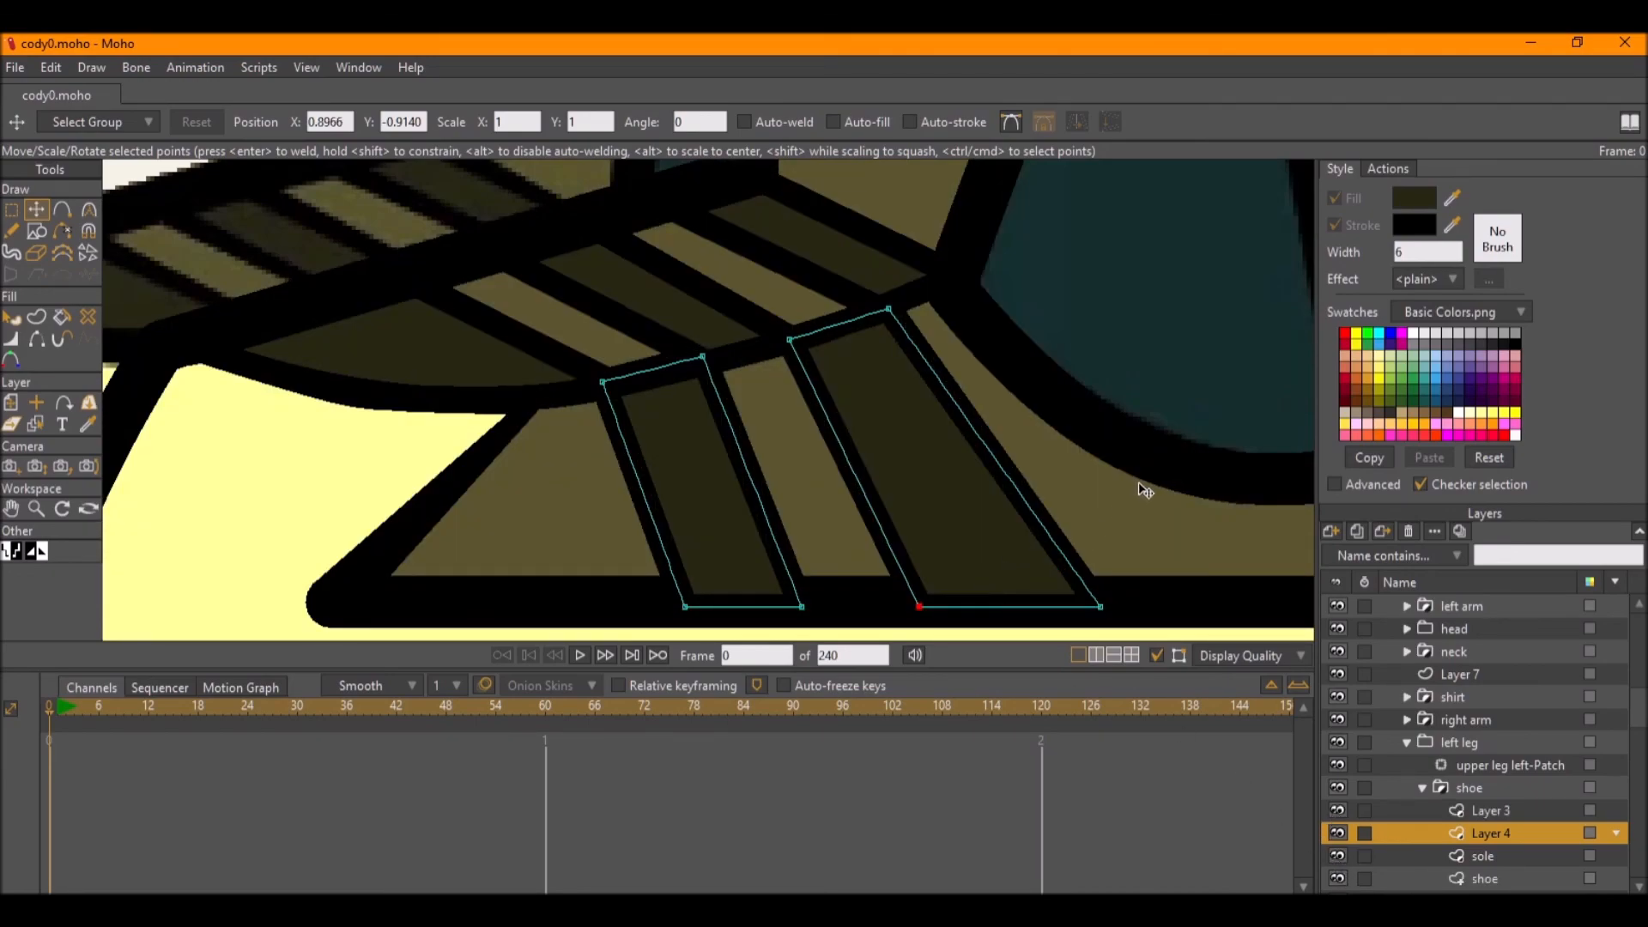
click(1497, 809)
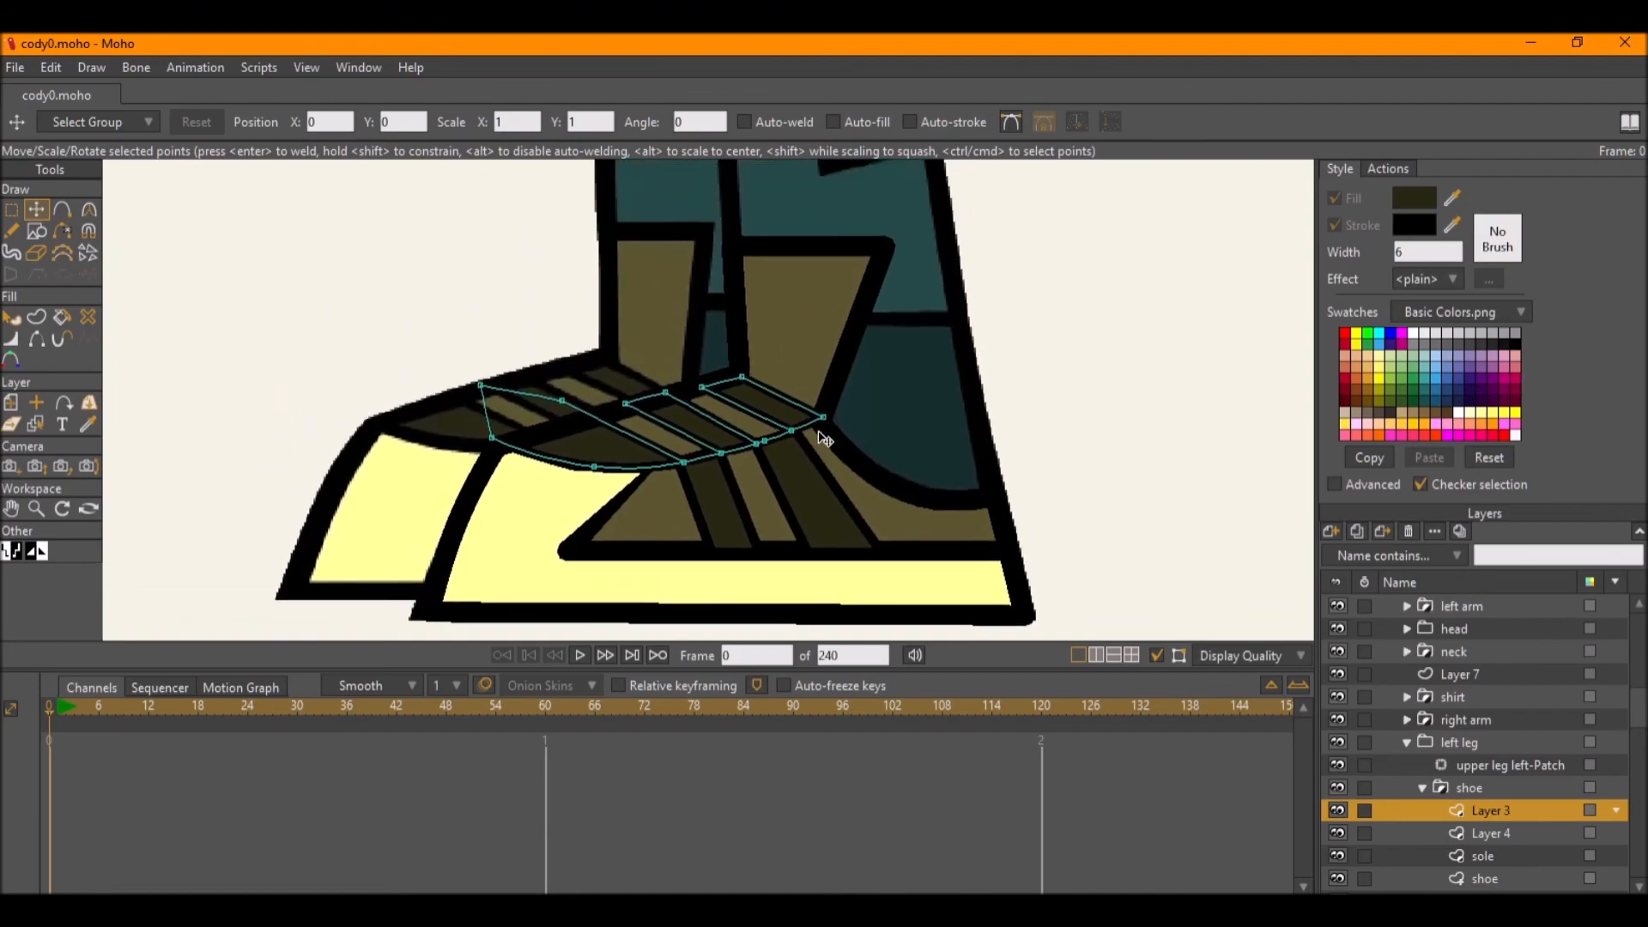
scroll(876, 428, down, 5)
scroll(858, 412, up, 6)
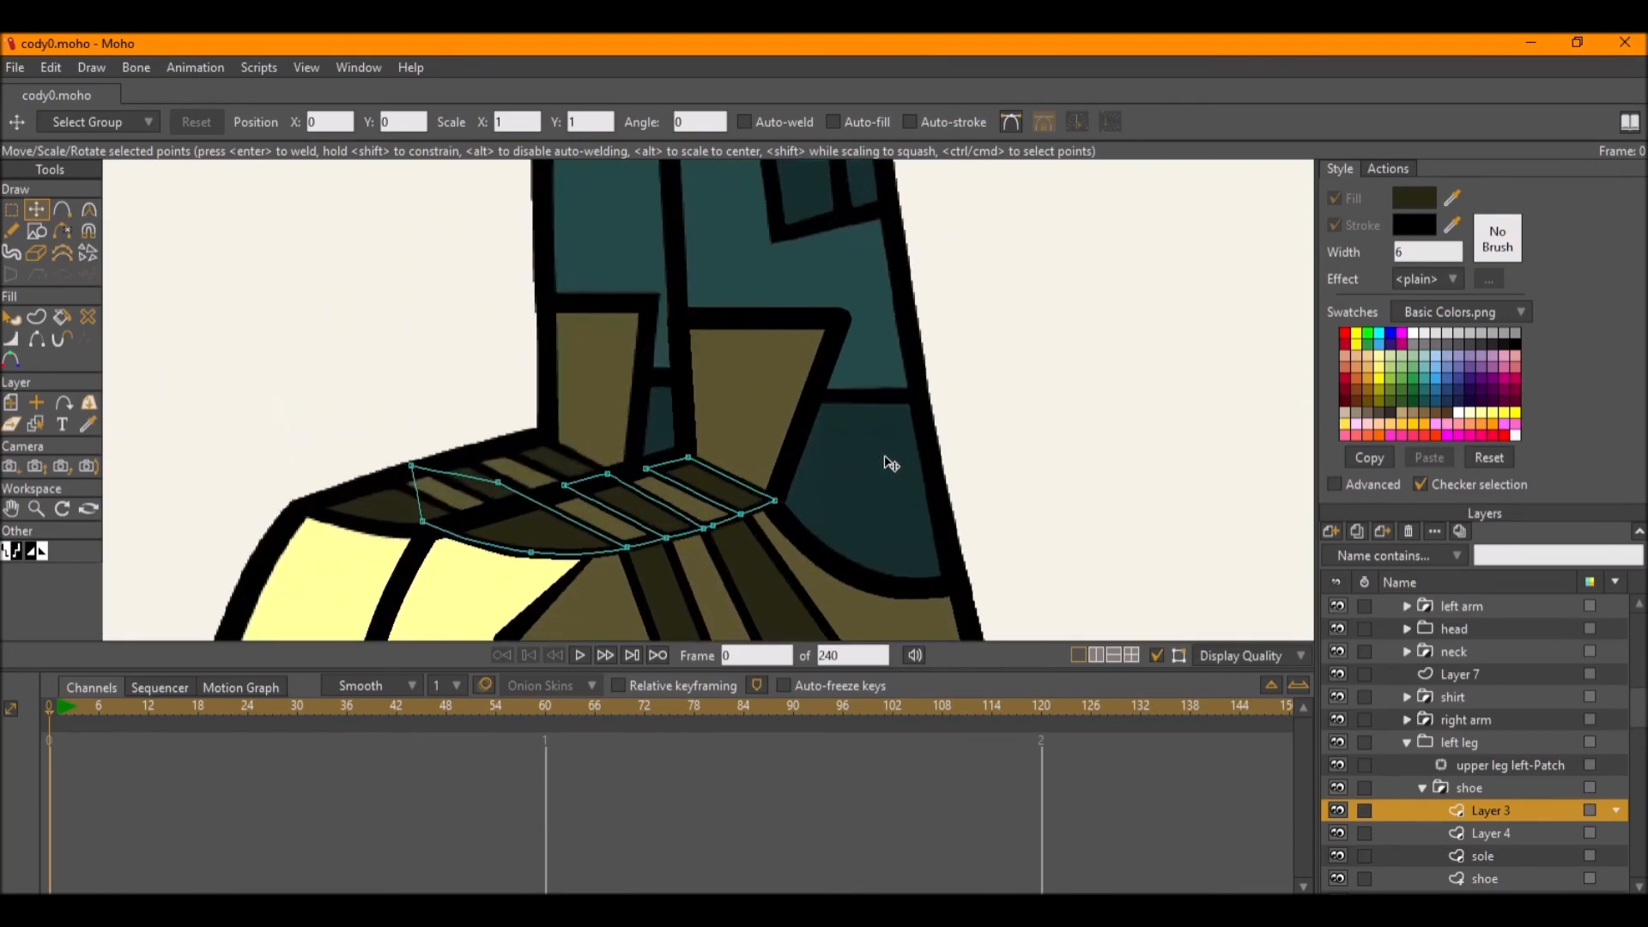
scroll(1392, 843, down, 2)
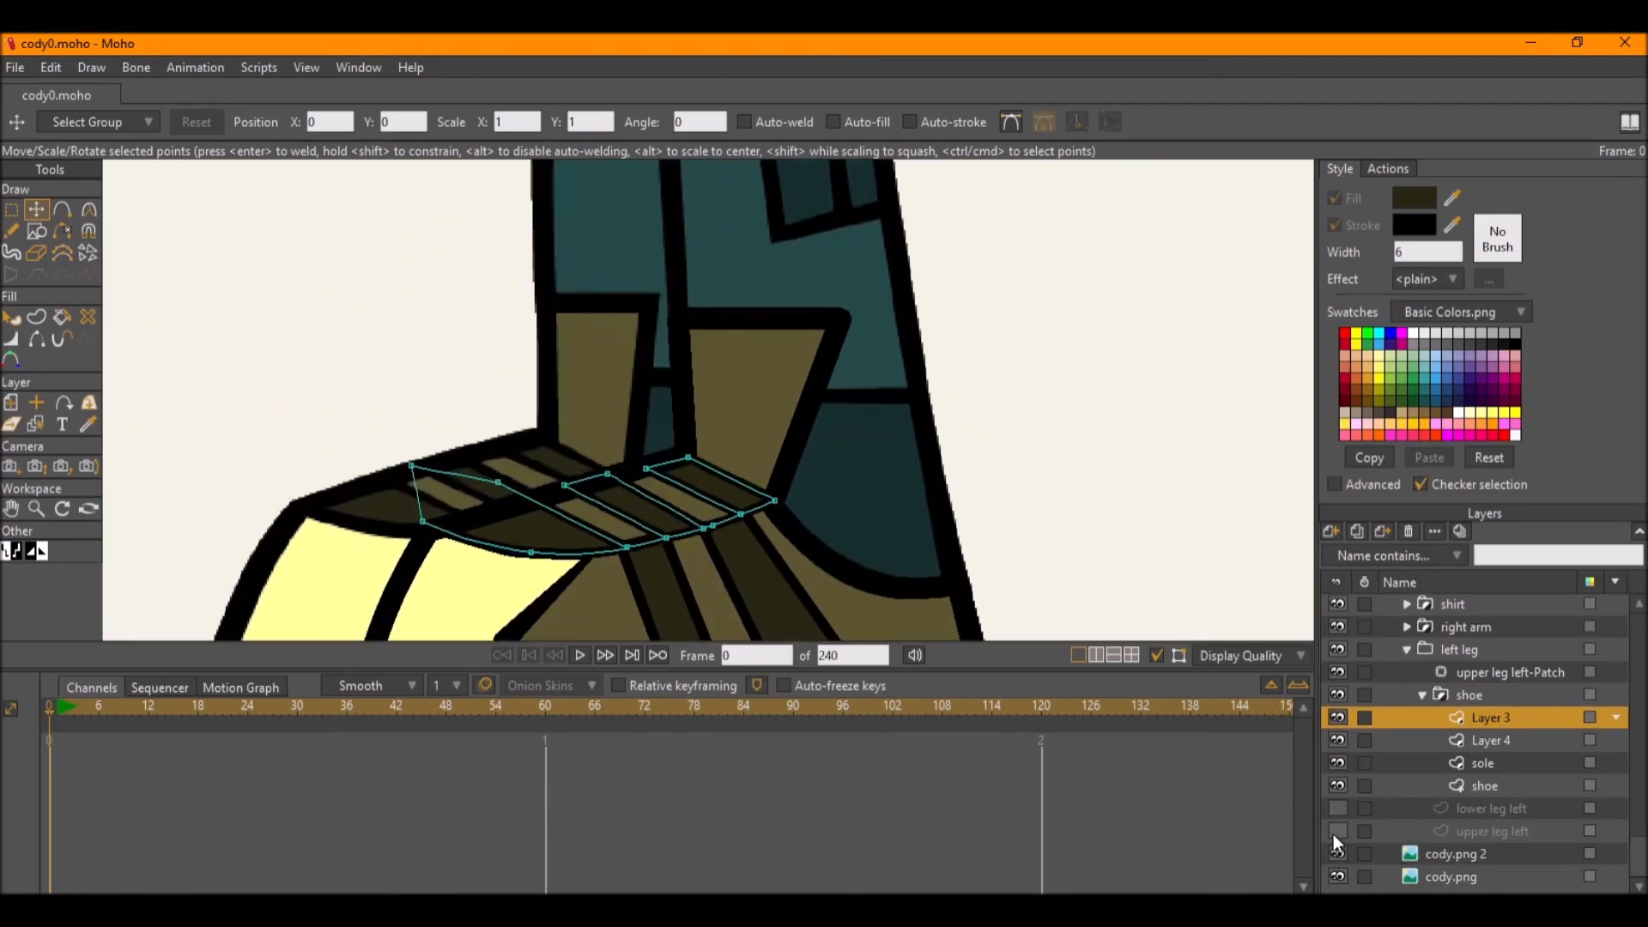
click(1338, 876)
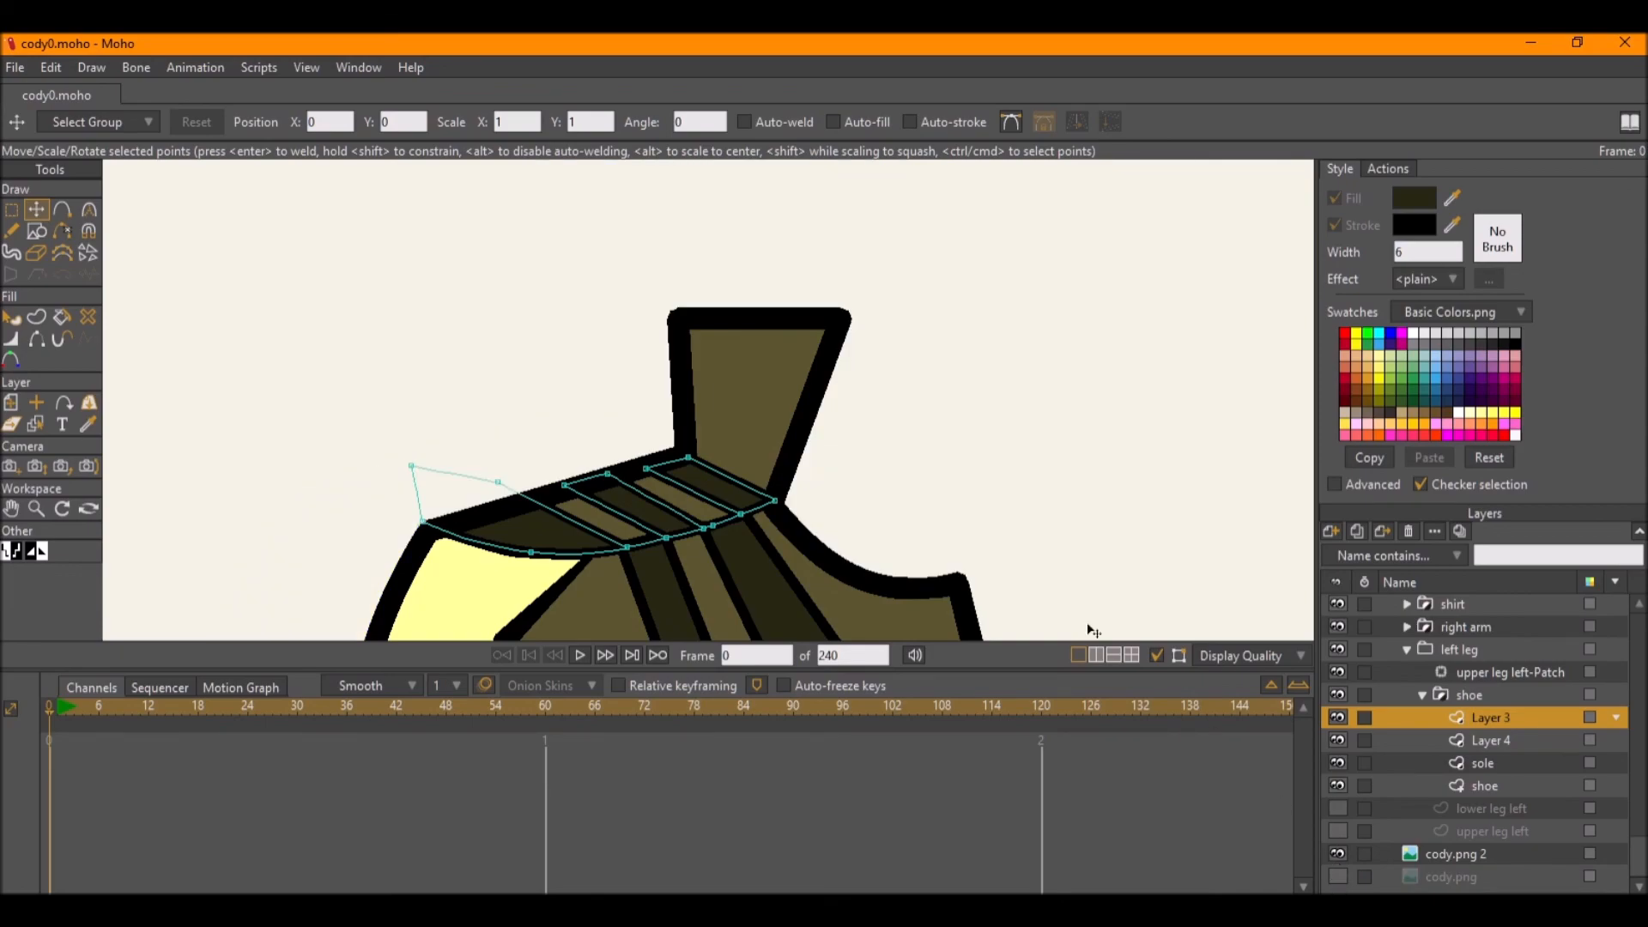
scroll(698, 367, down, 4)
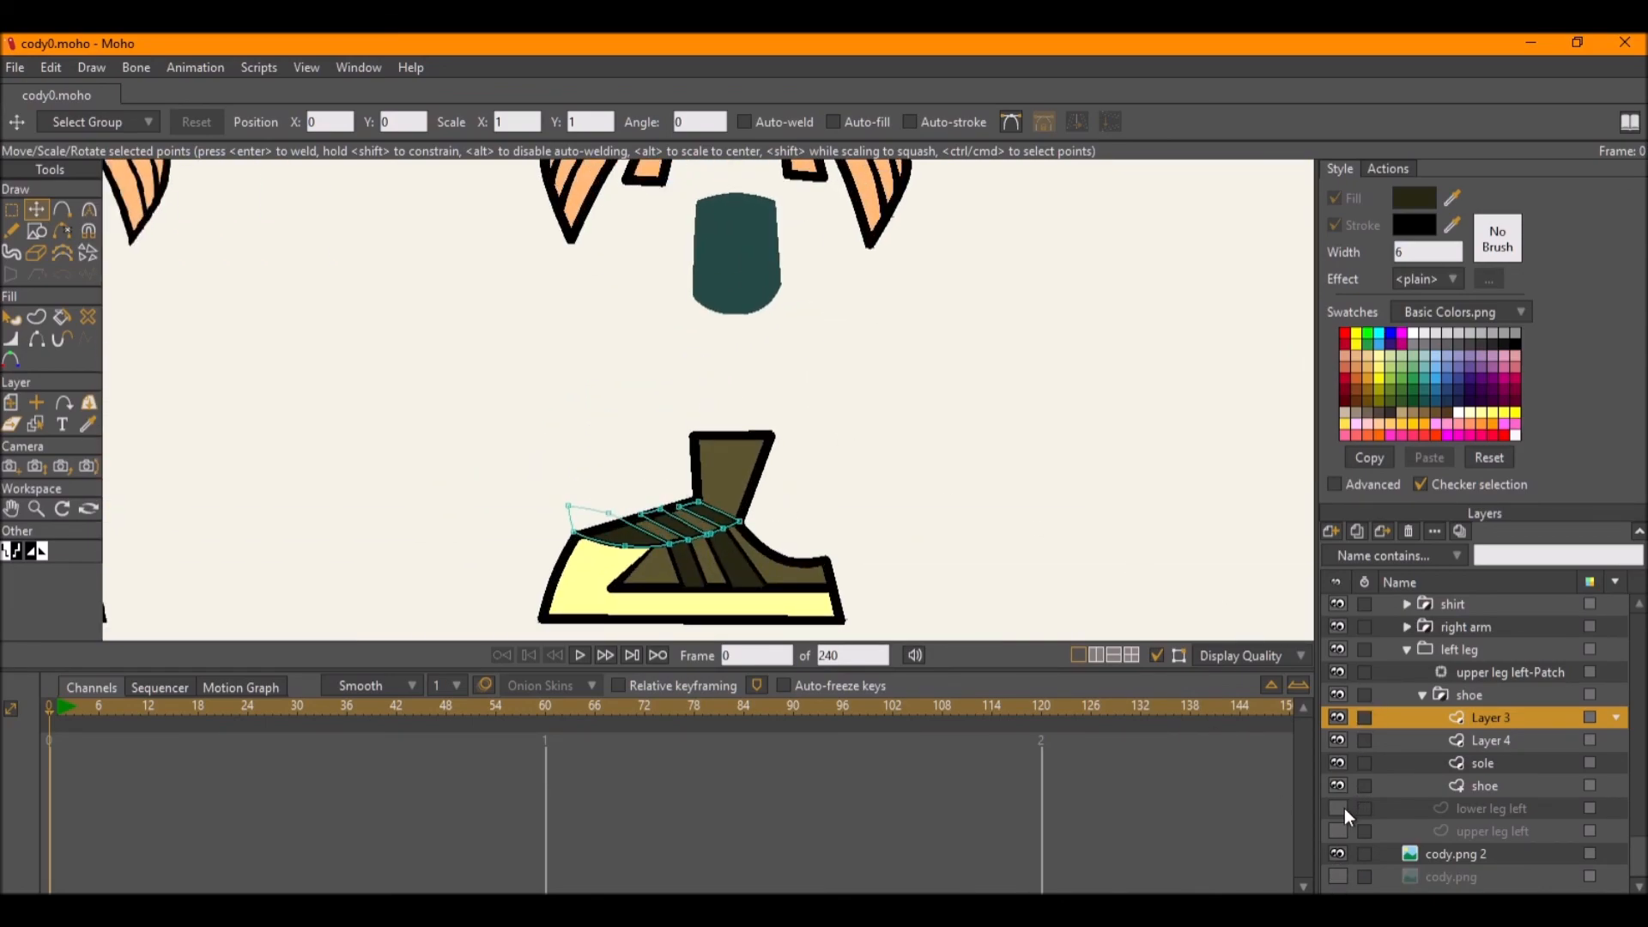
Show the lower leg left, upper leg left and cody.png layers again and collapse the shoe group.
click(1339, 808)
click(1339, 830)
click(1346, 878)
click(1346, 877)
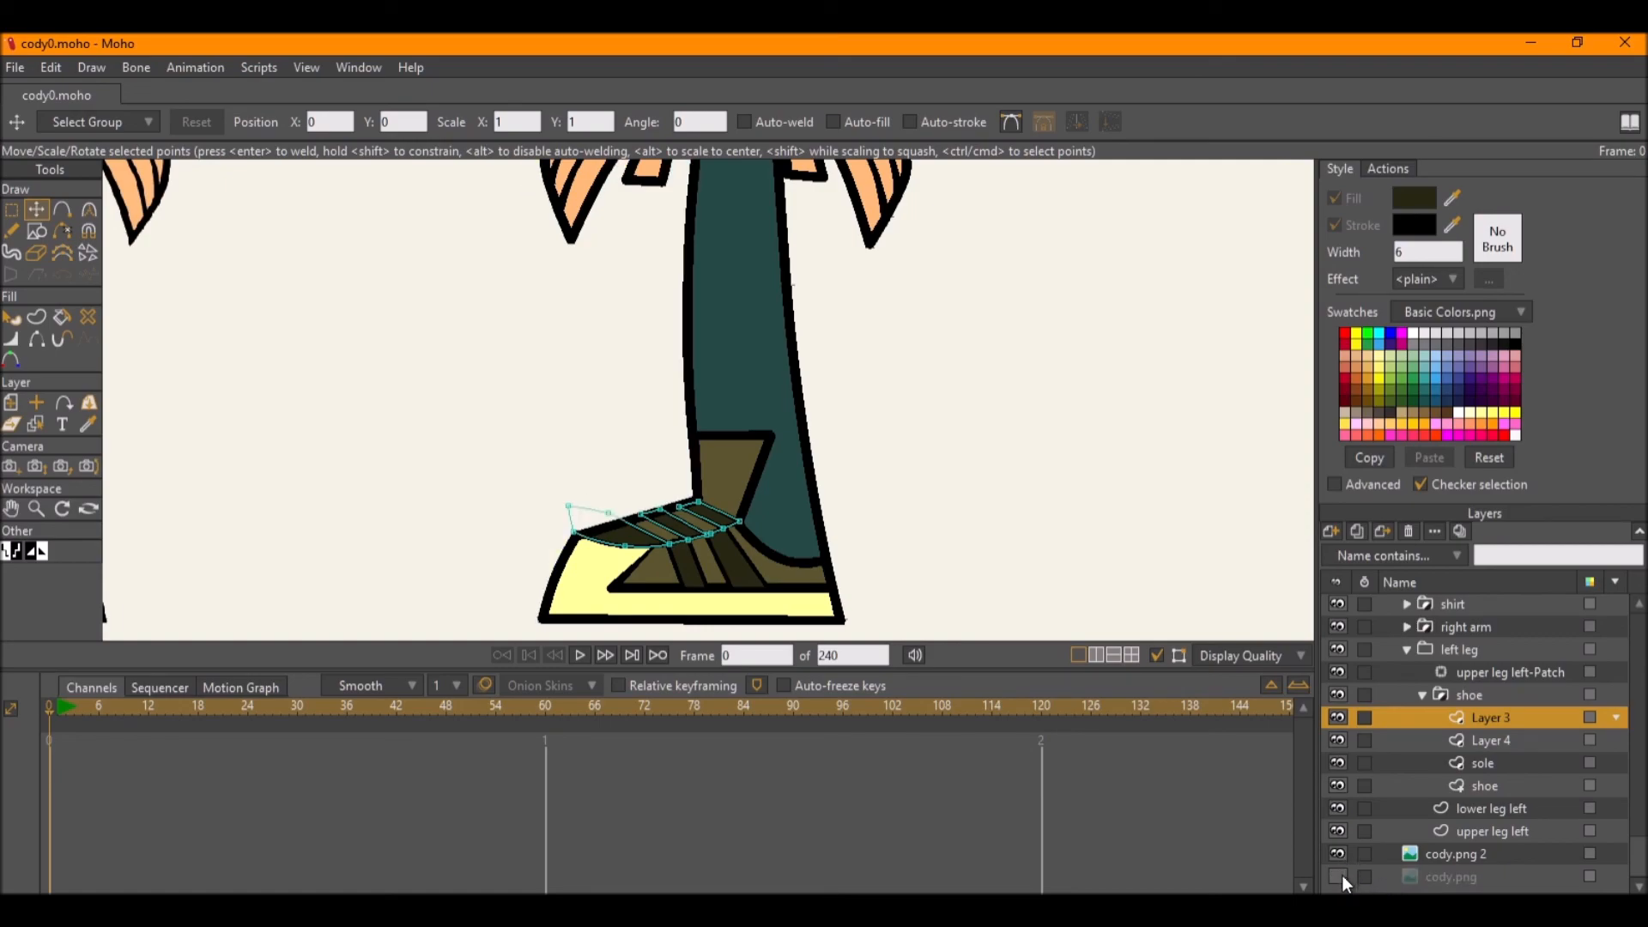
click(1341, 874)
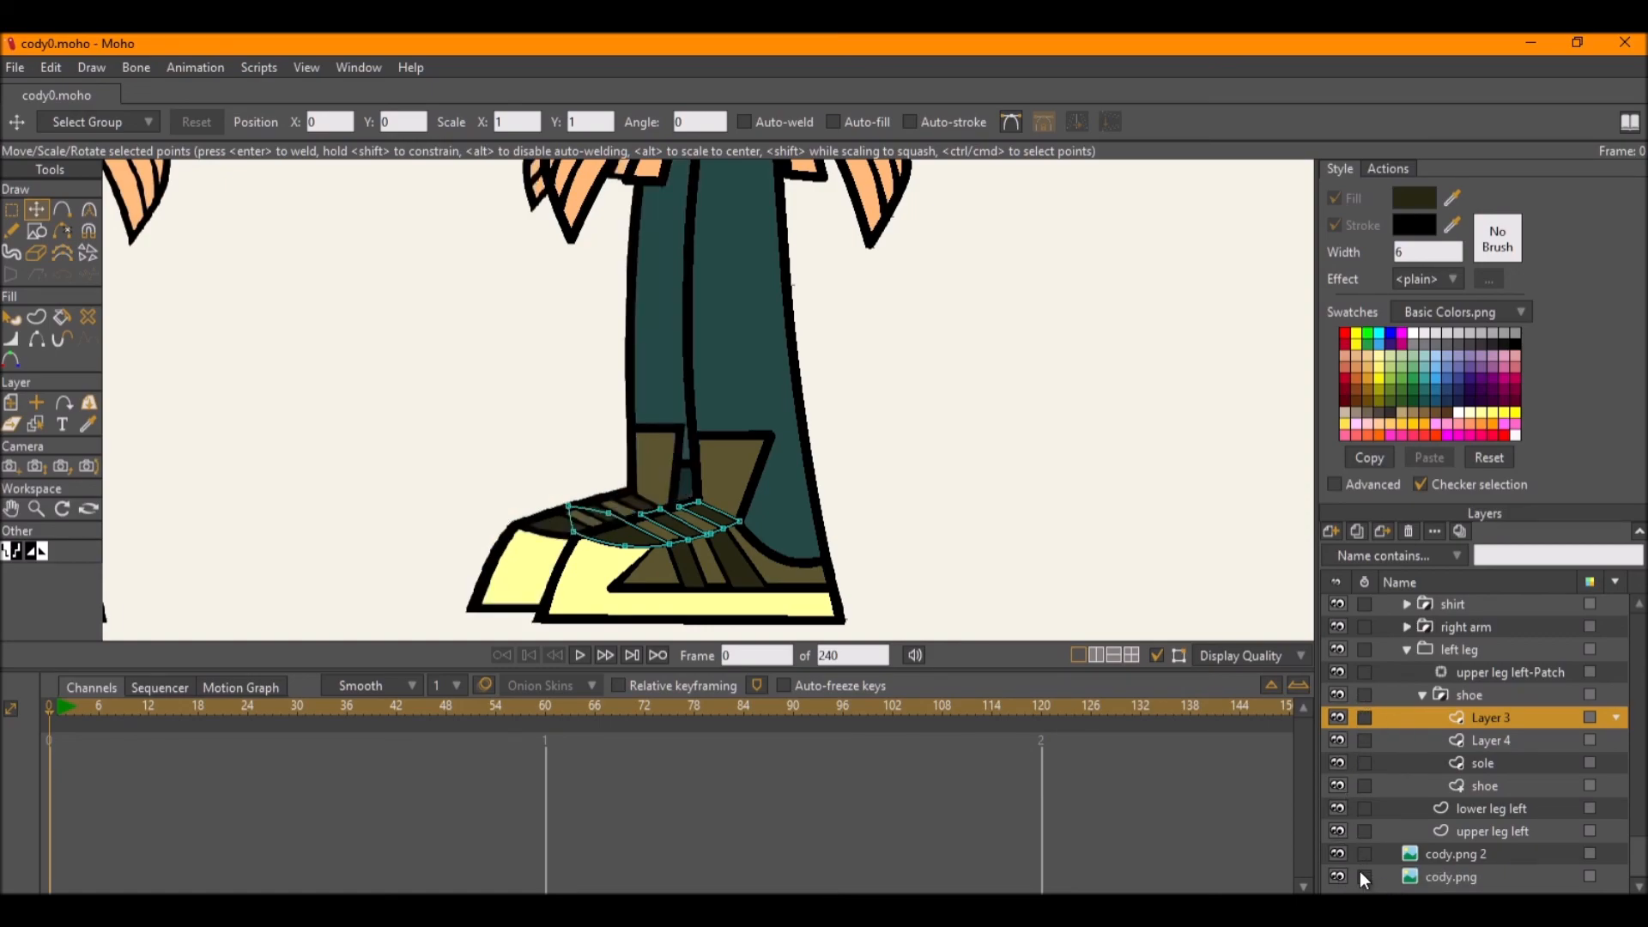
click(1425, 697)
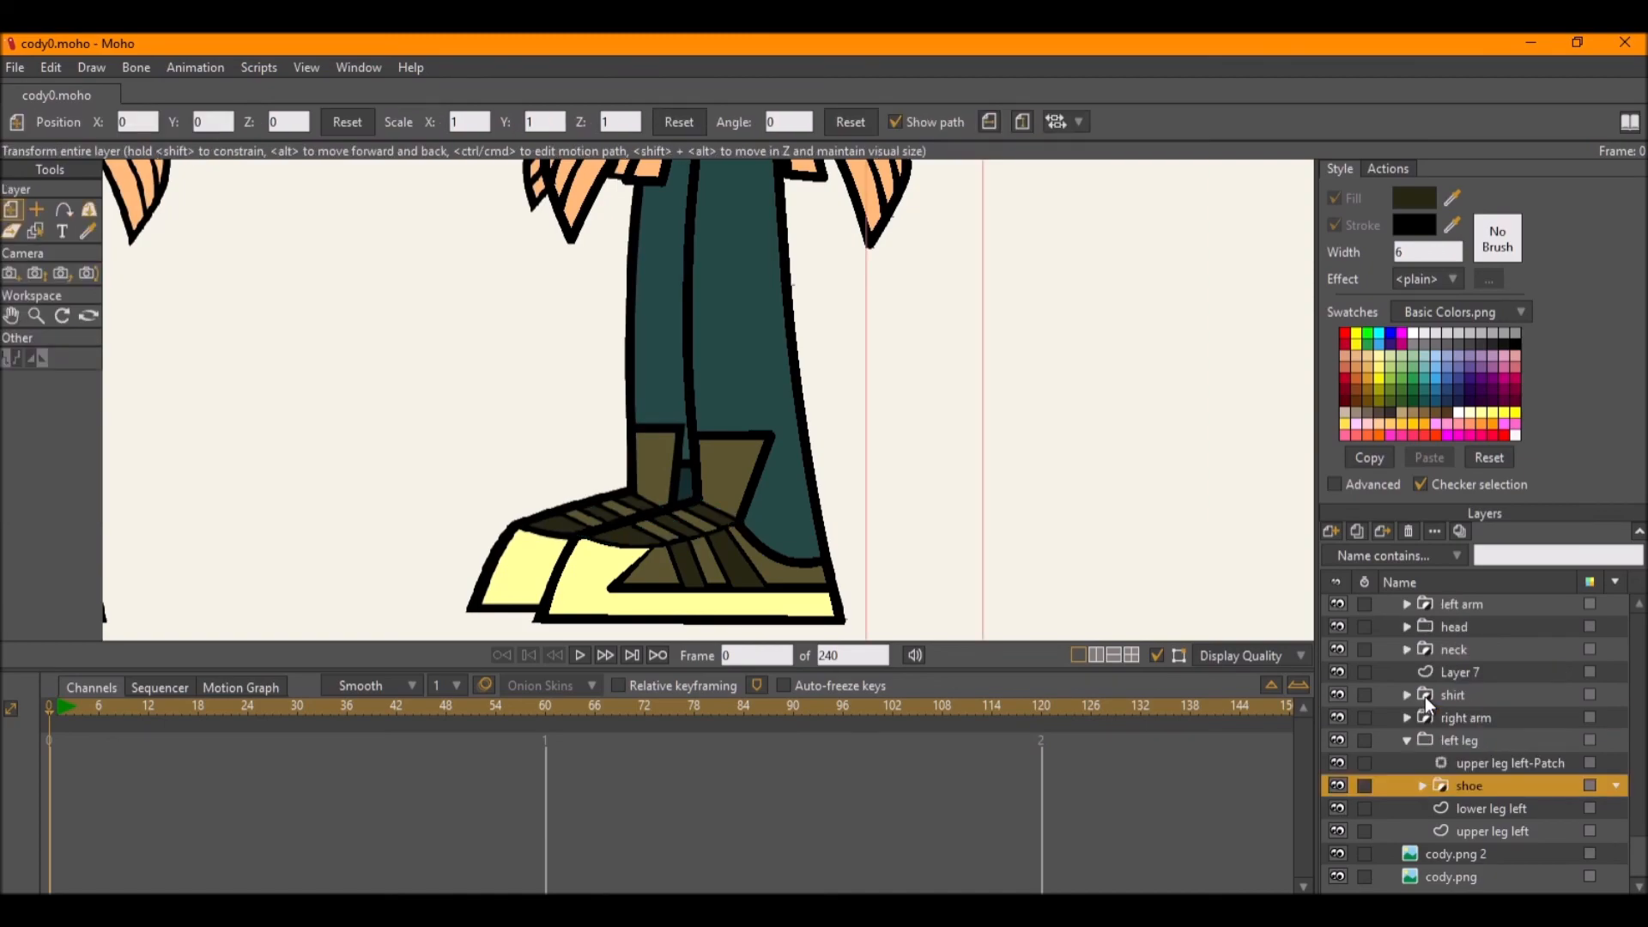
Hide the left leg group, sample the dark teal trouser-hem colour from the reference, and select the upper leg left layer.
click(1336, 742)
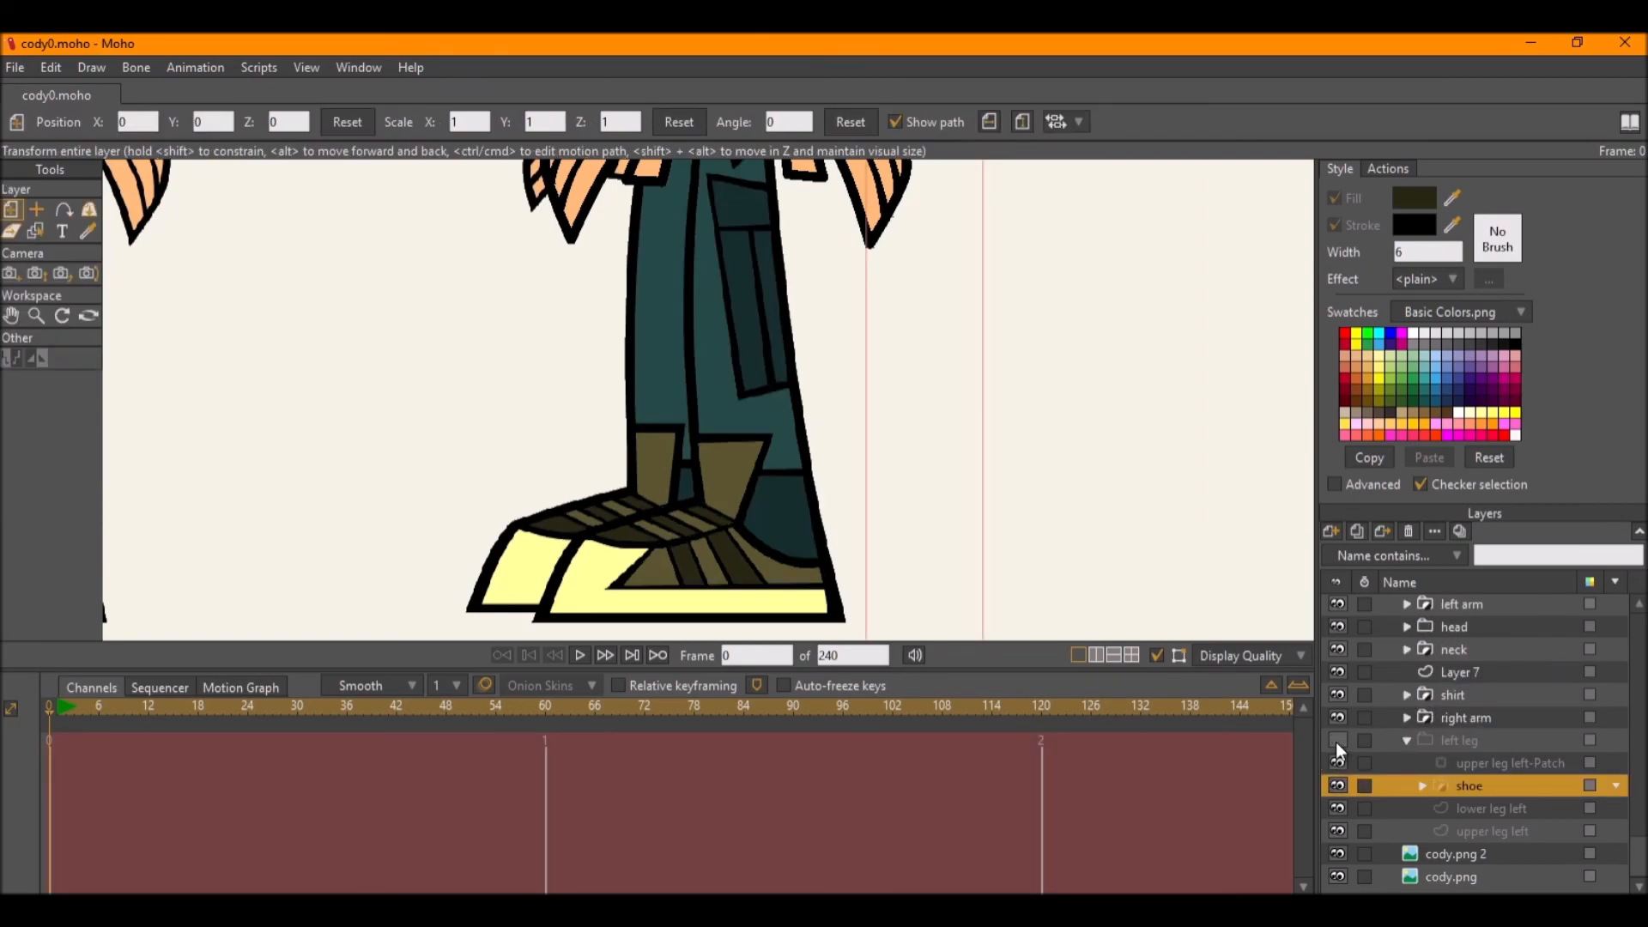
scroll(613, 431, up, 4)
drag(769, 517, 567, 316)
drag(1453, 204, 791, 368)
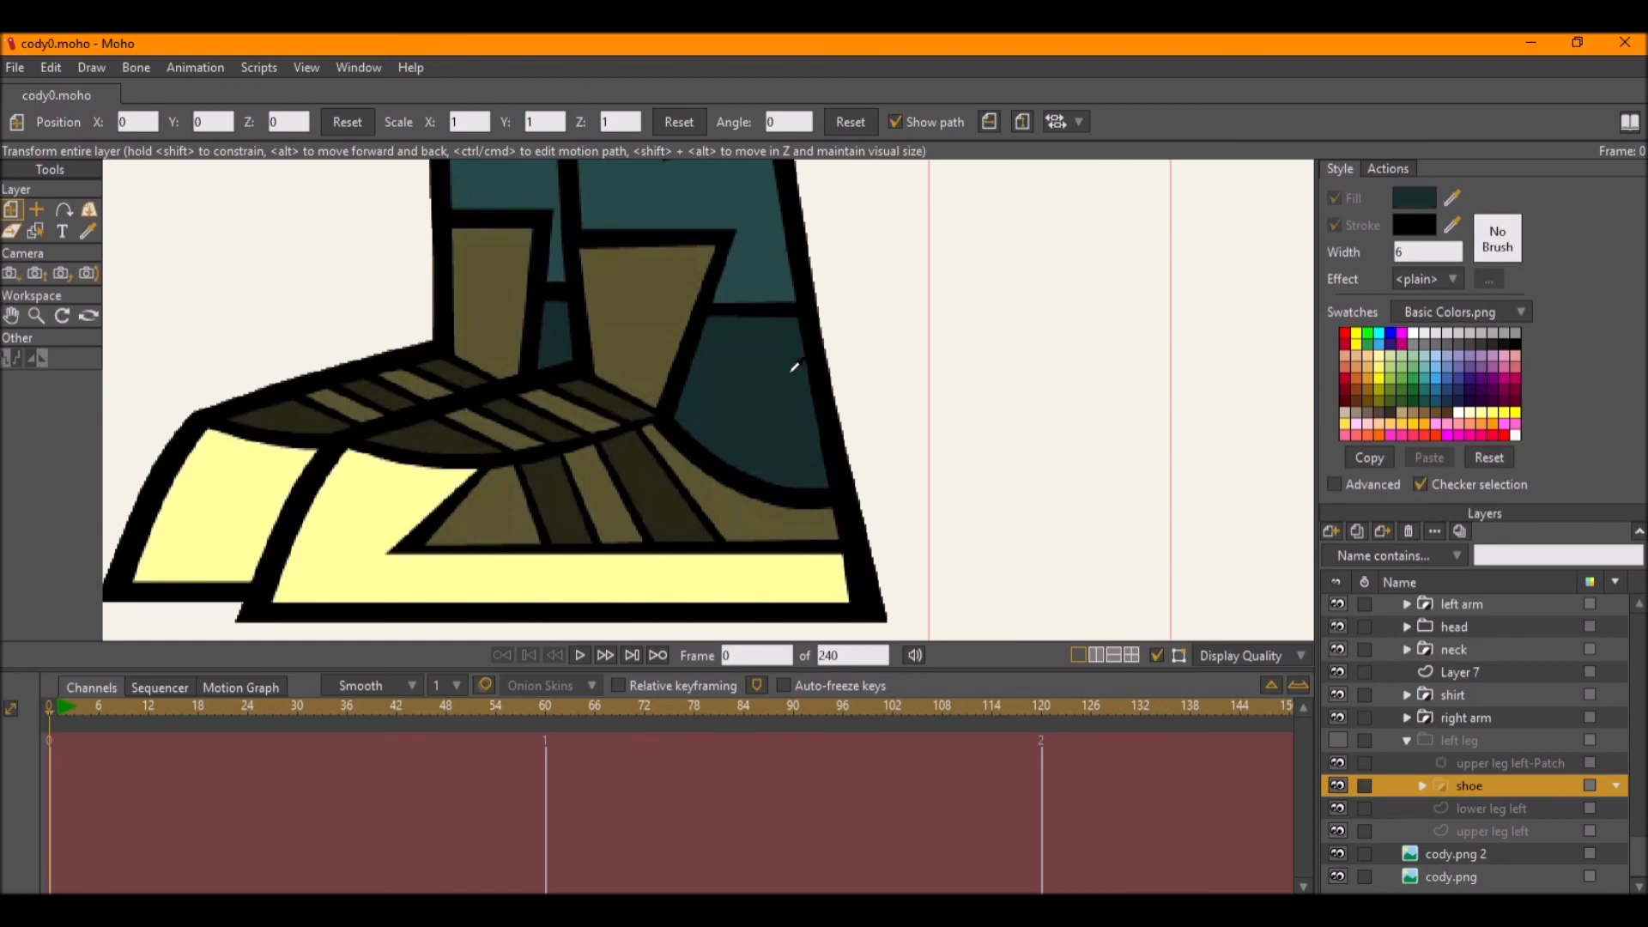
click(1487, 806)
click(1487, 831)
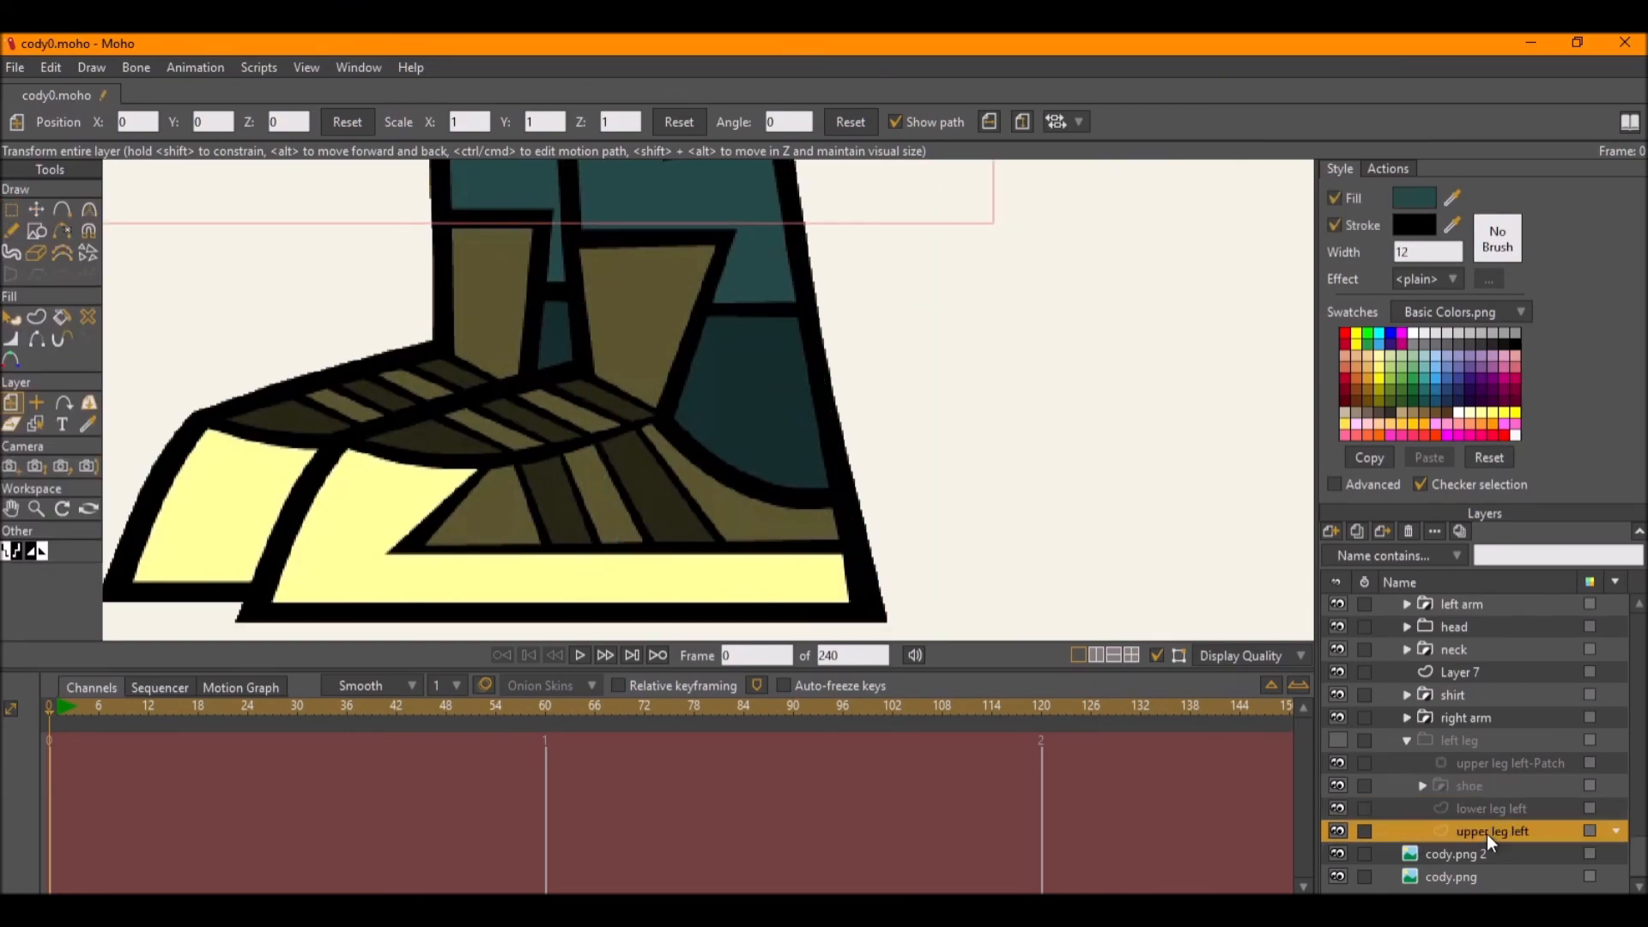
Examine the reference's shoes, trouser legs, pocket and shirt, and show the left leg group again.
scroll(762, 429, down, 3)
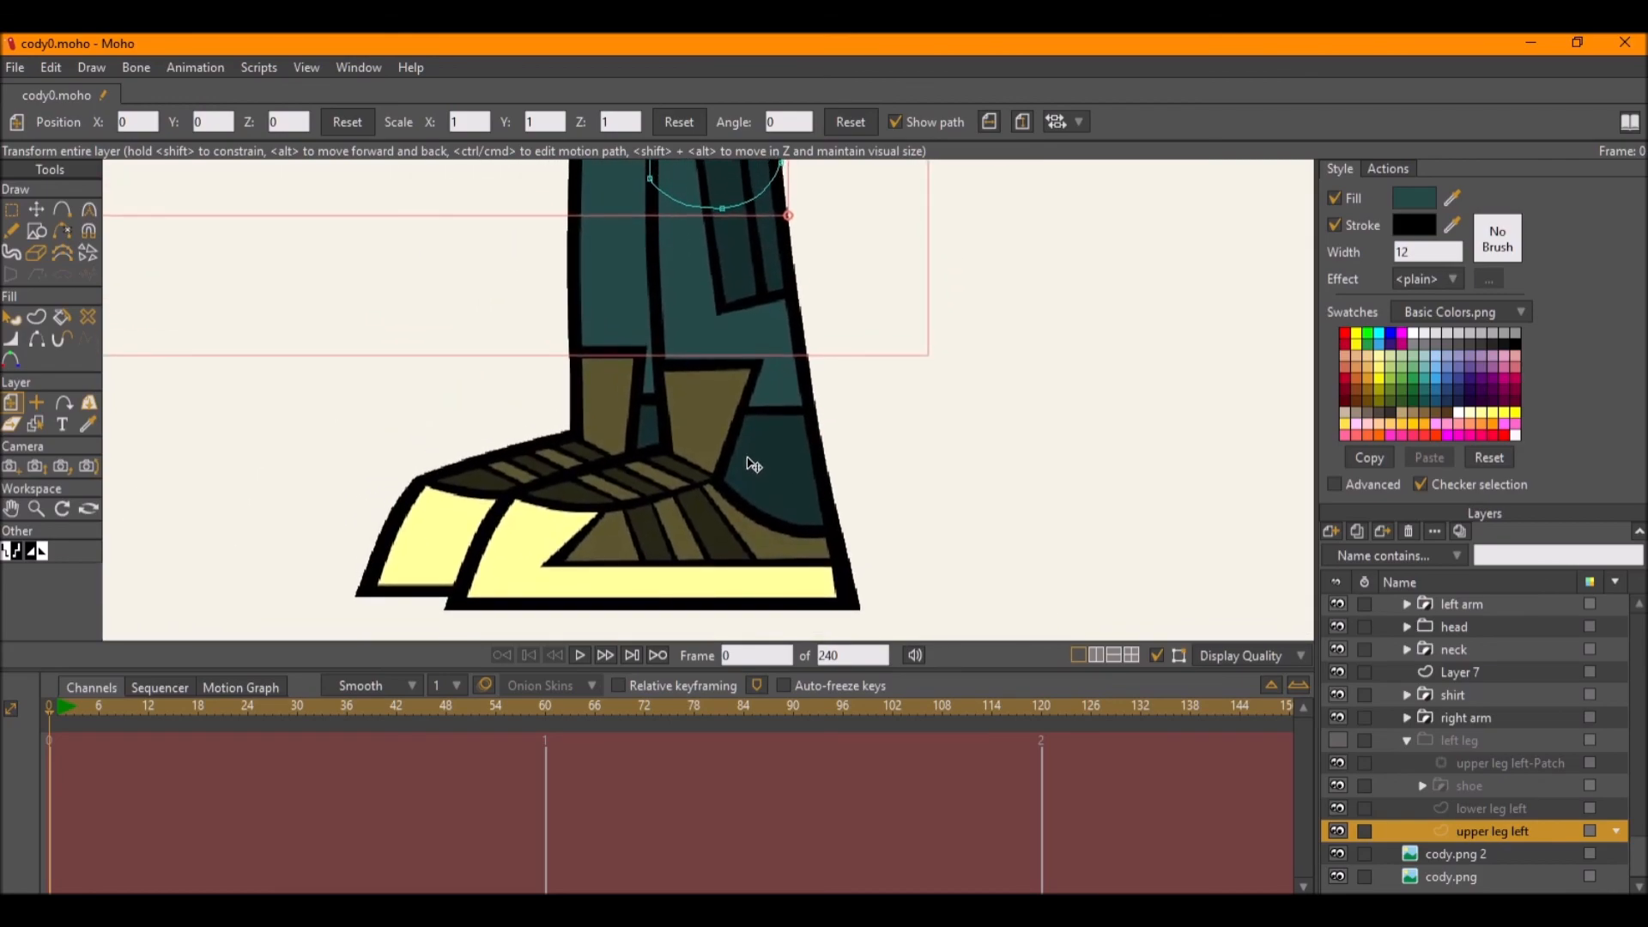
drag(744, 466, 769, 526)
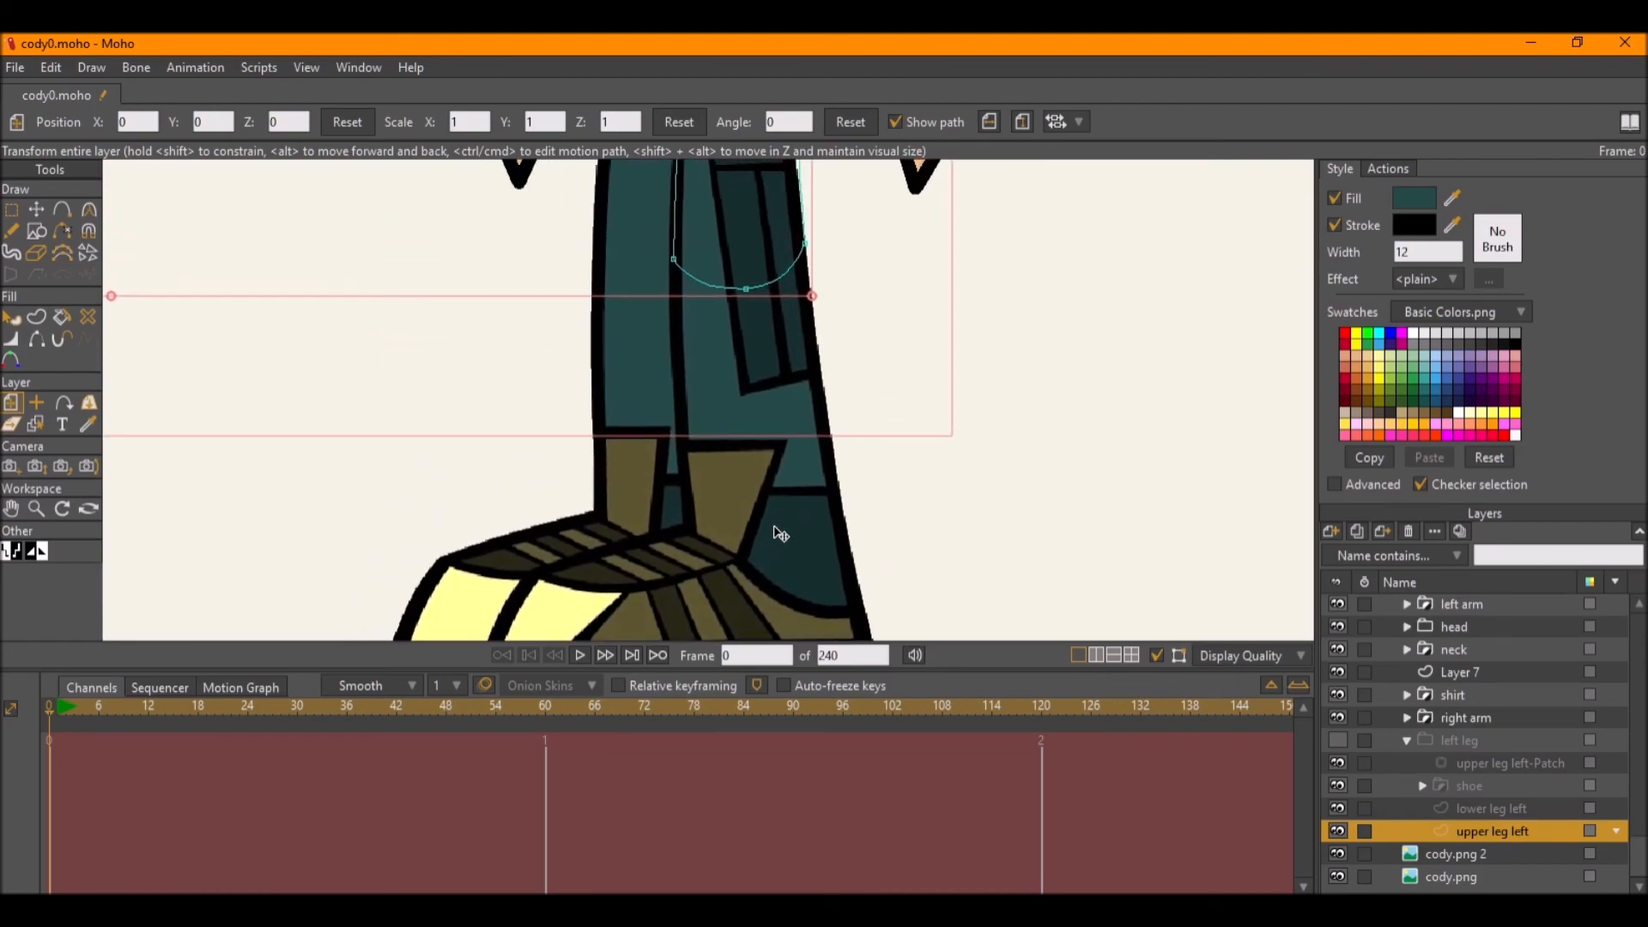
drag(788, 519, 742, 498)
scroll(729, 494, down, 2)
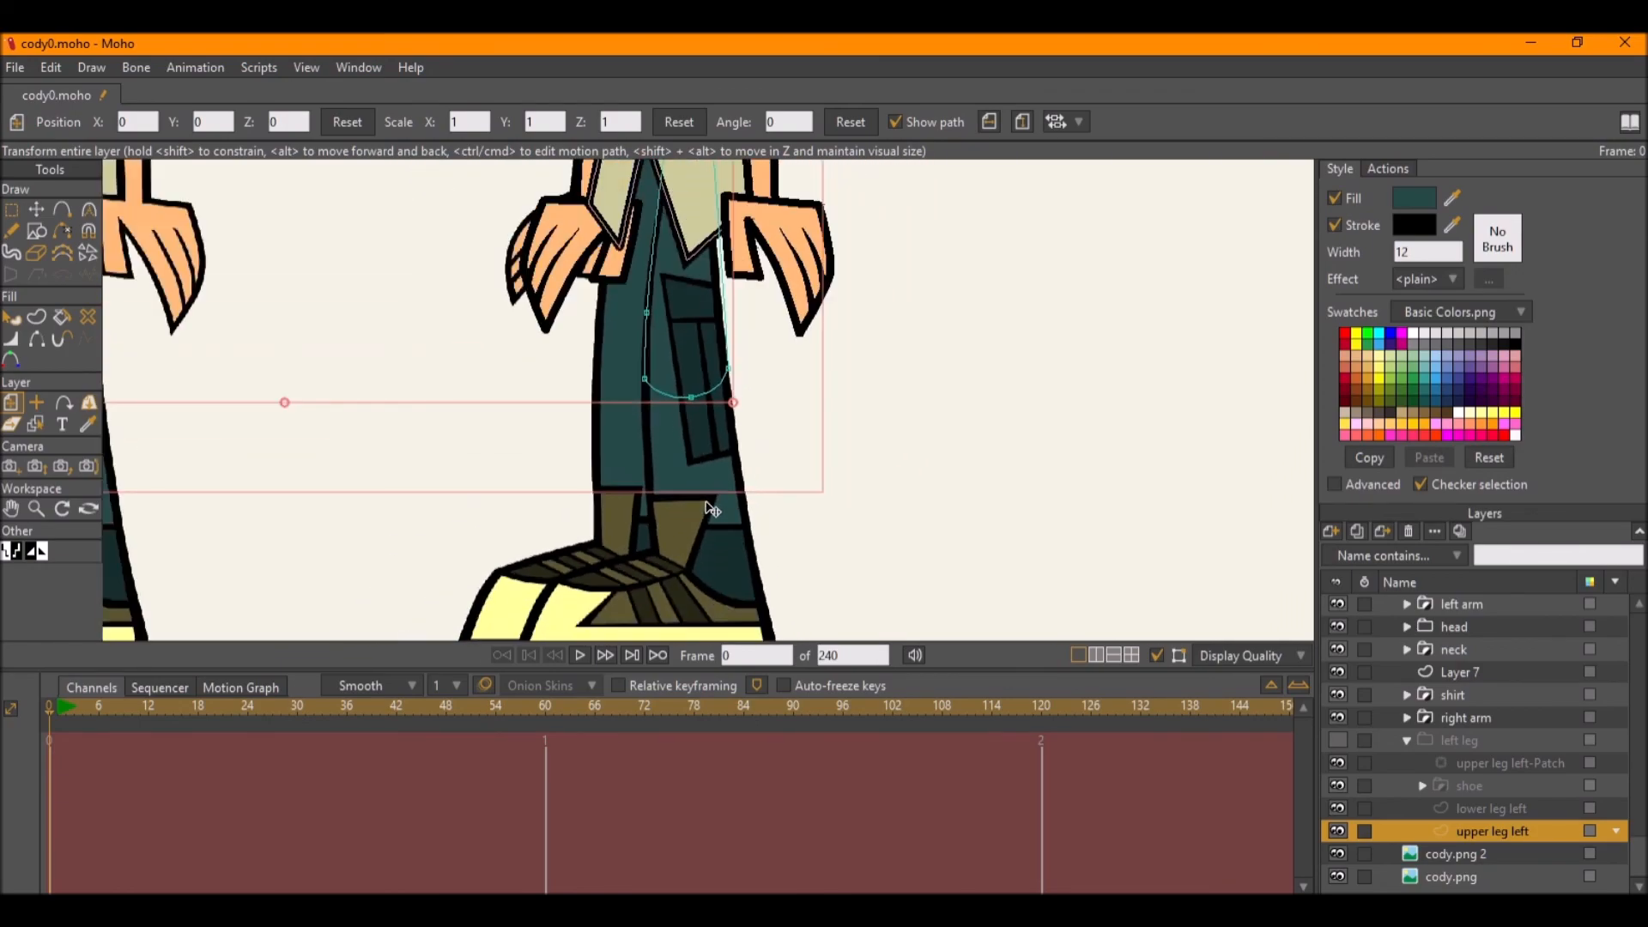
scroll(739, 357, up, 4)
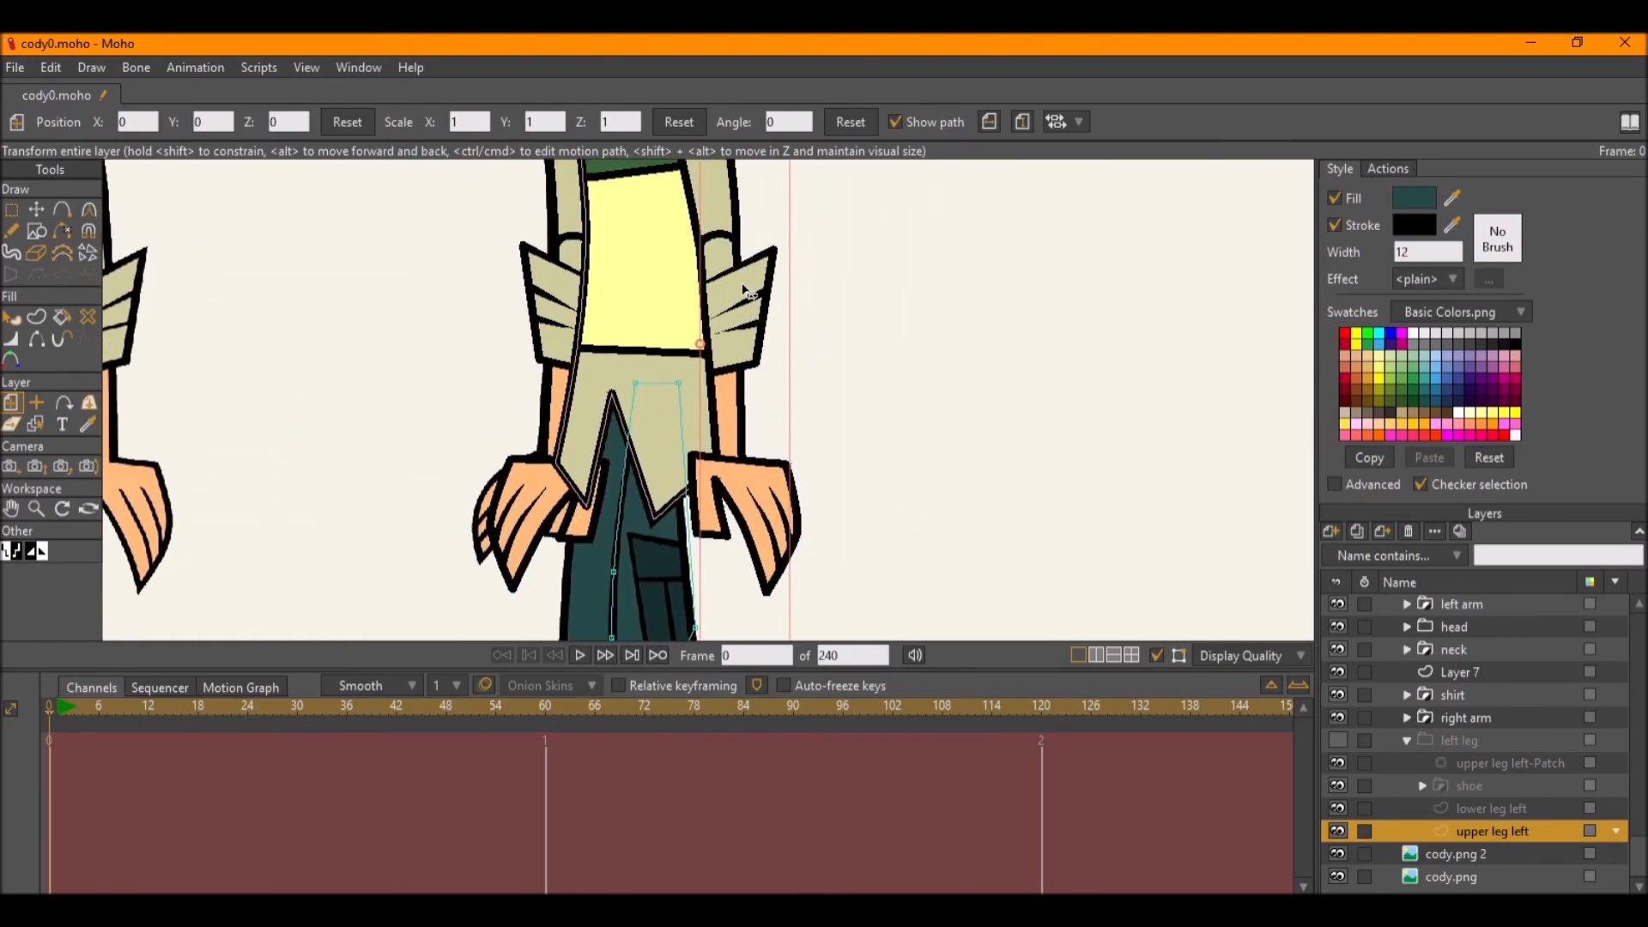
scroll(618, 266, up, 1)
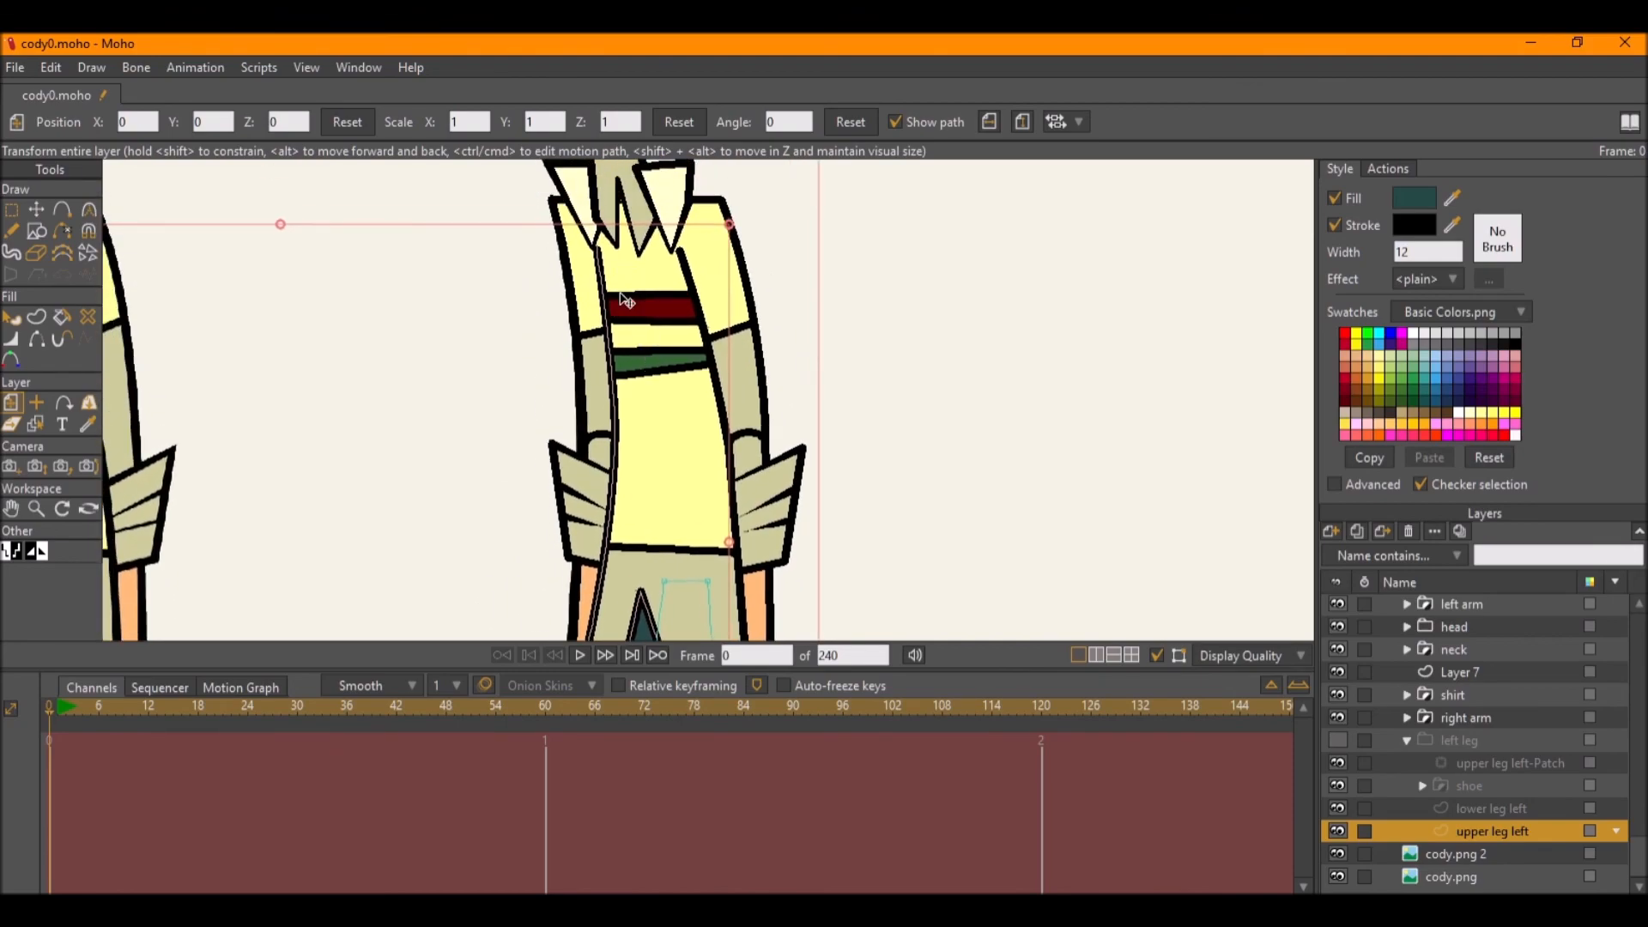
scroll(738, 507, down, 9)
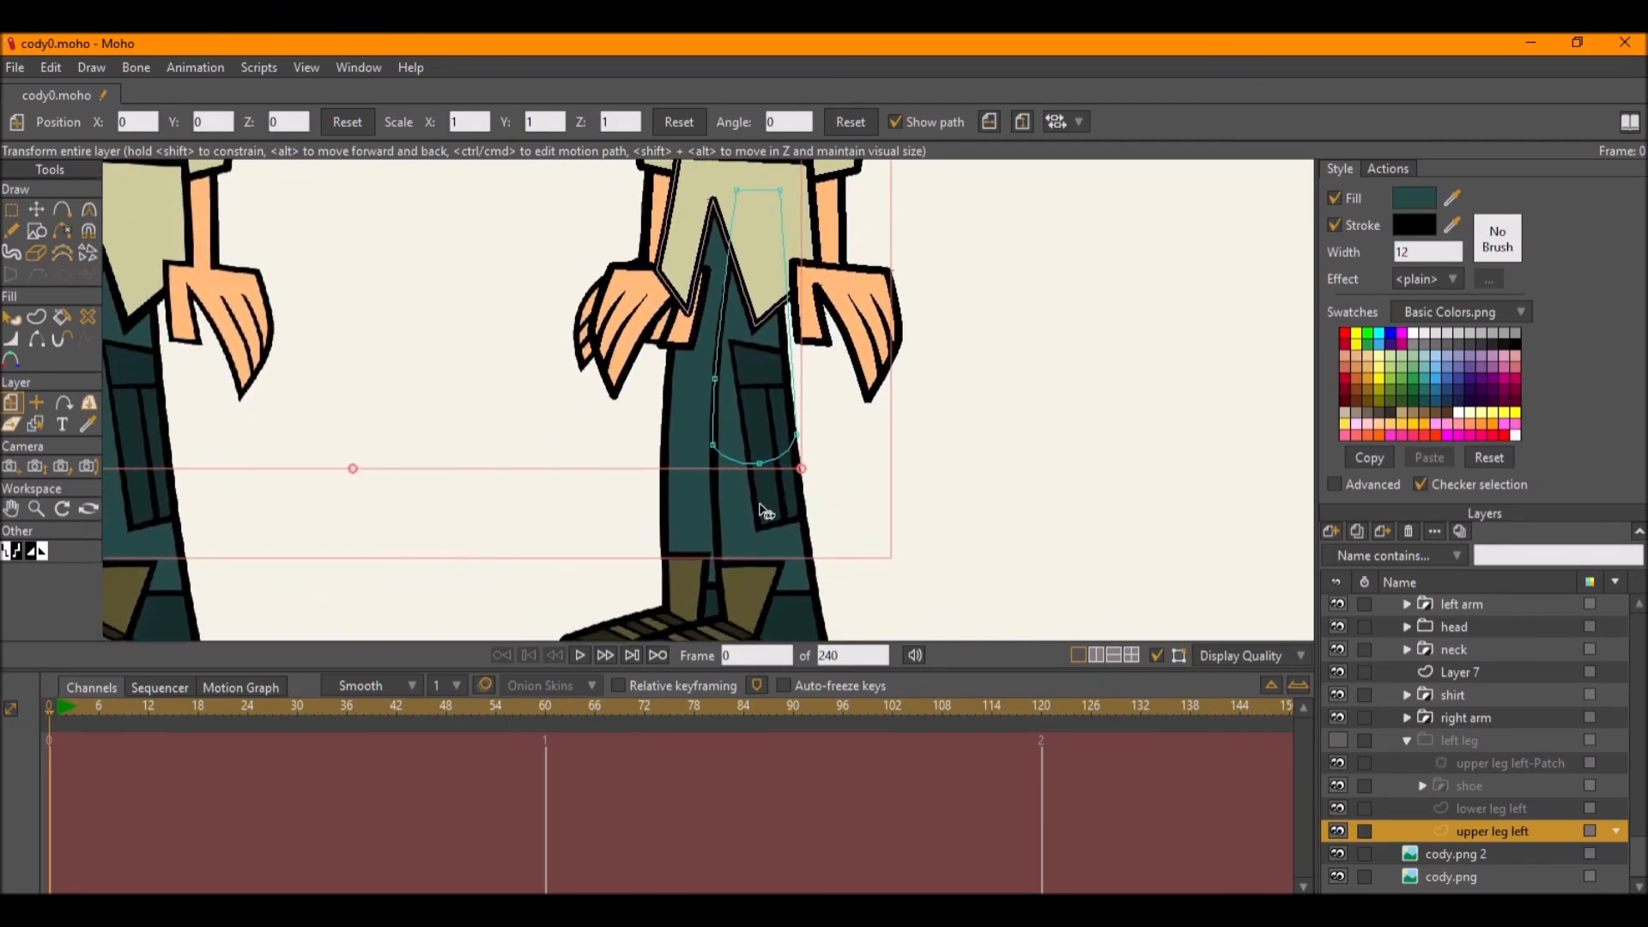
scroll(747, 429, up, 2)
drag(725, 393, 743, 434)
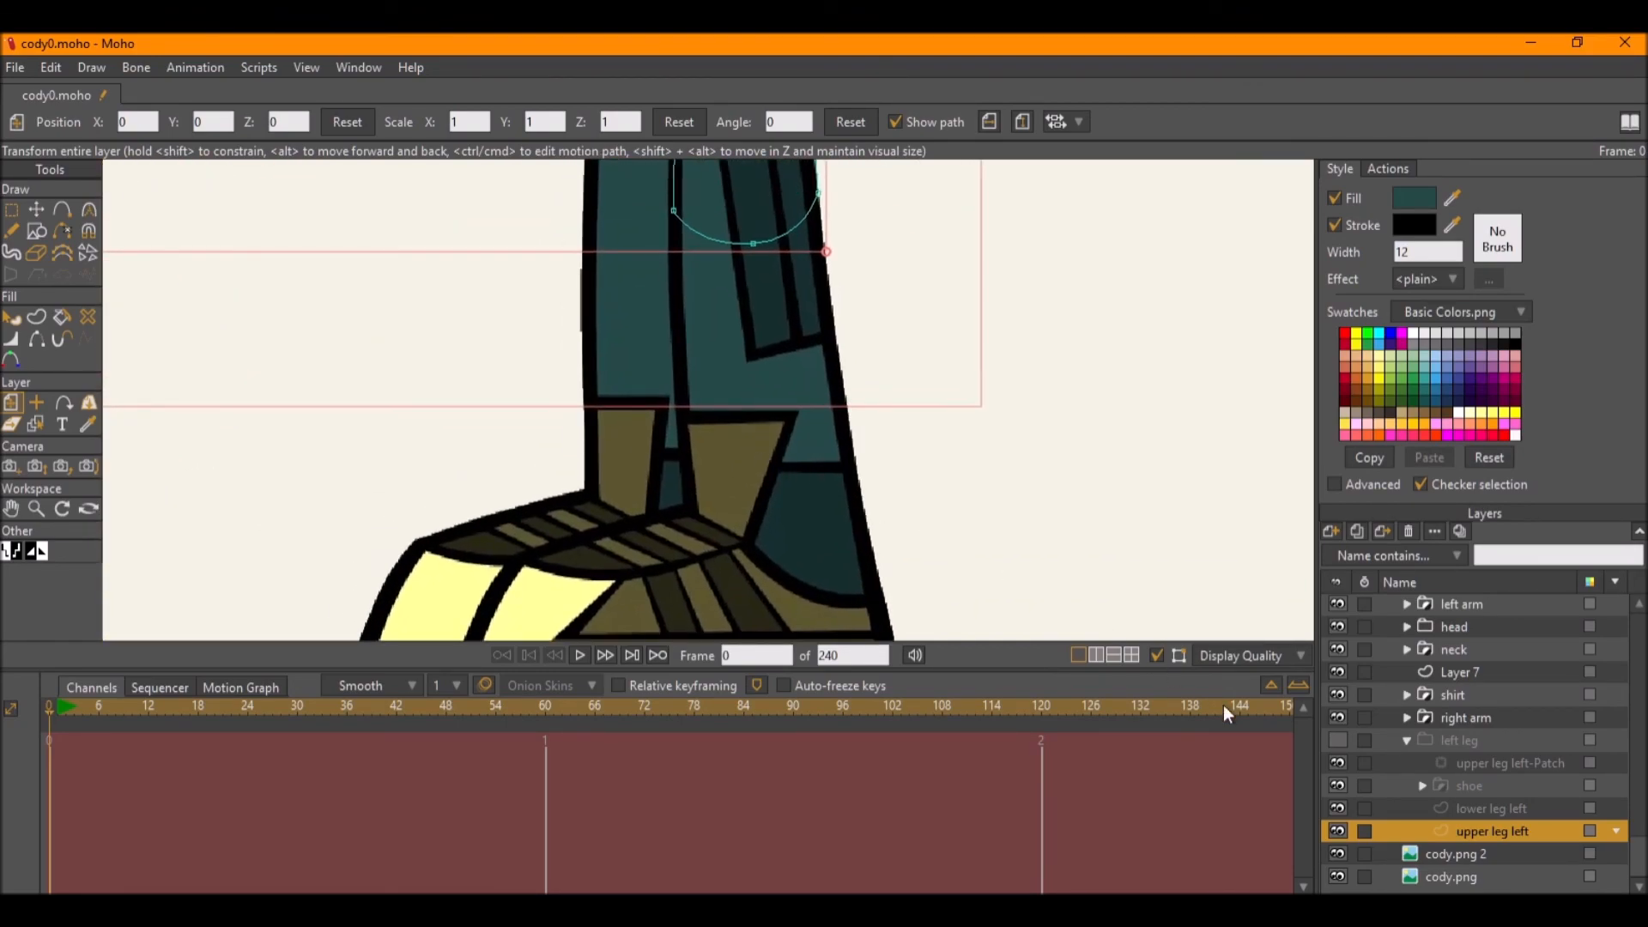
click(1335, 738)
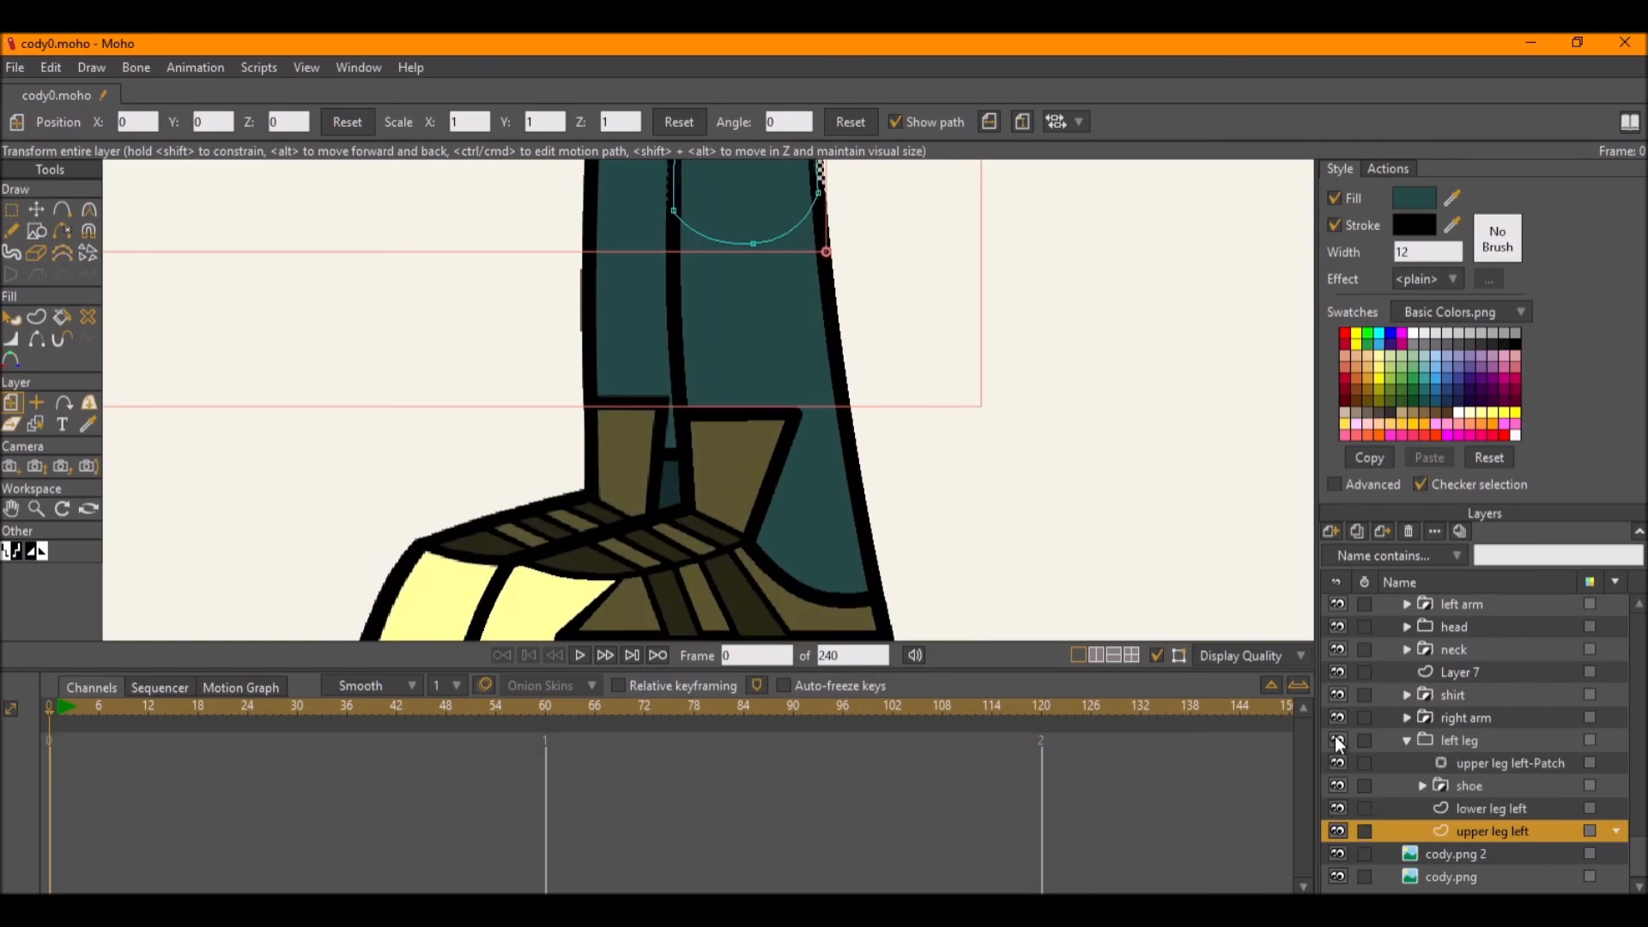
Save the project with the completed left leg visible over the reference.
scroll(898, 515, down, 2)
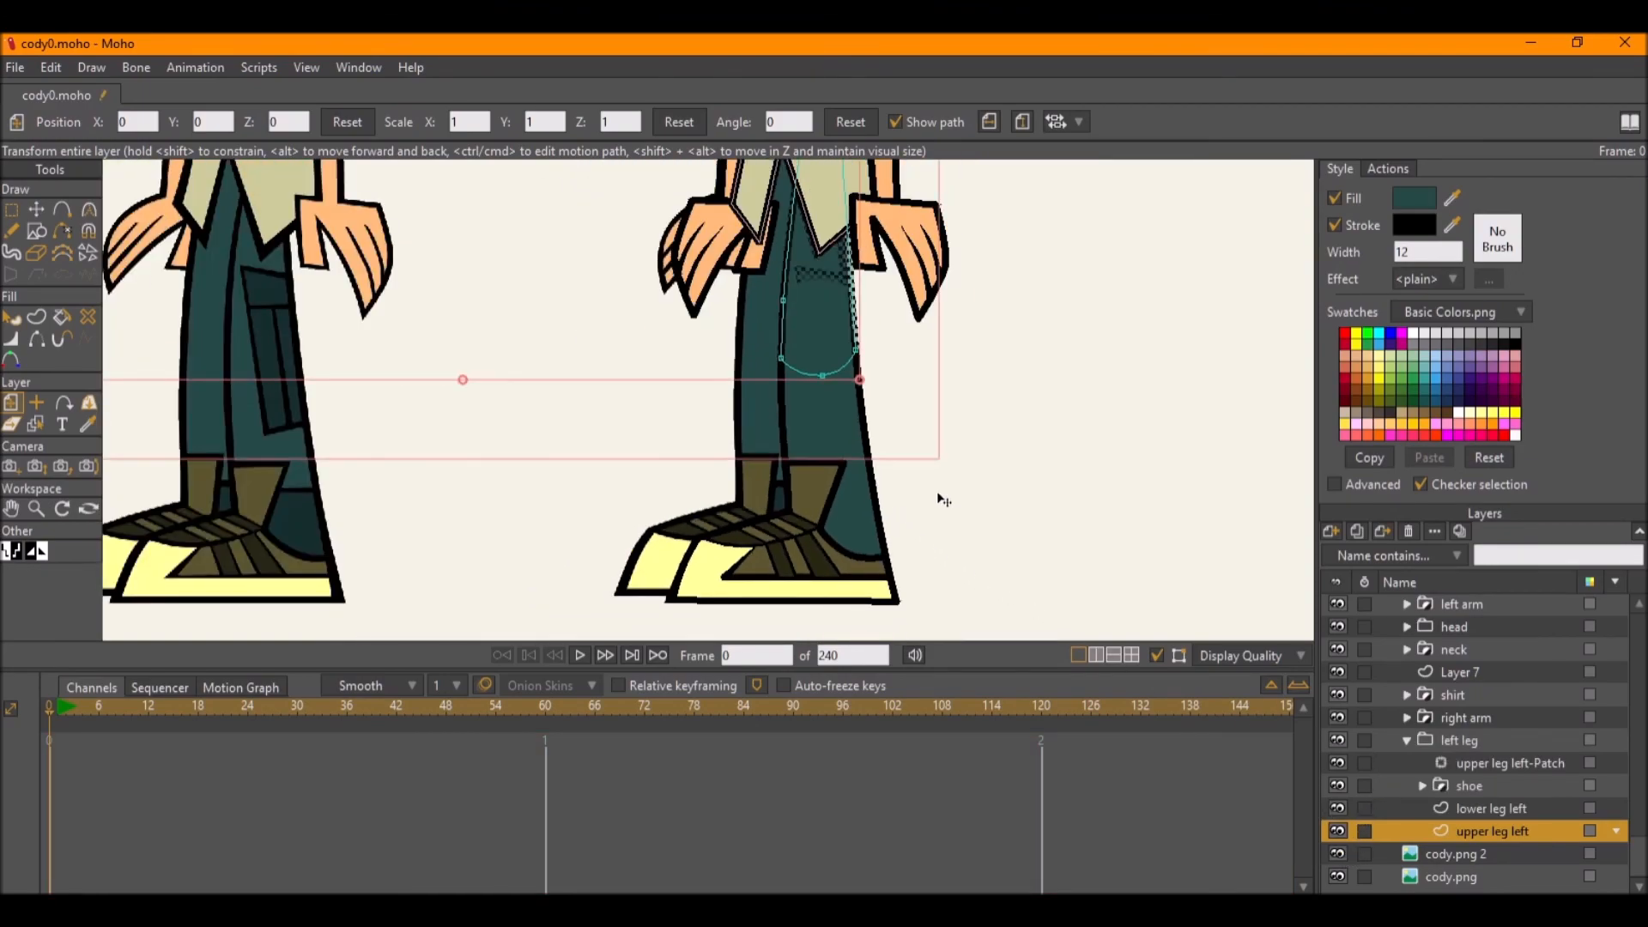
drag(942, 500, 923, 536)
key(ctrl+s)
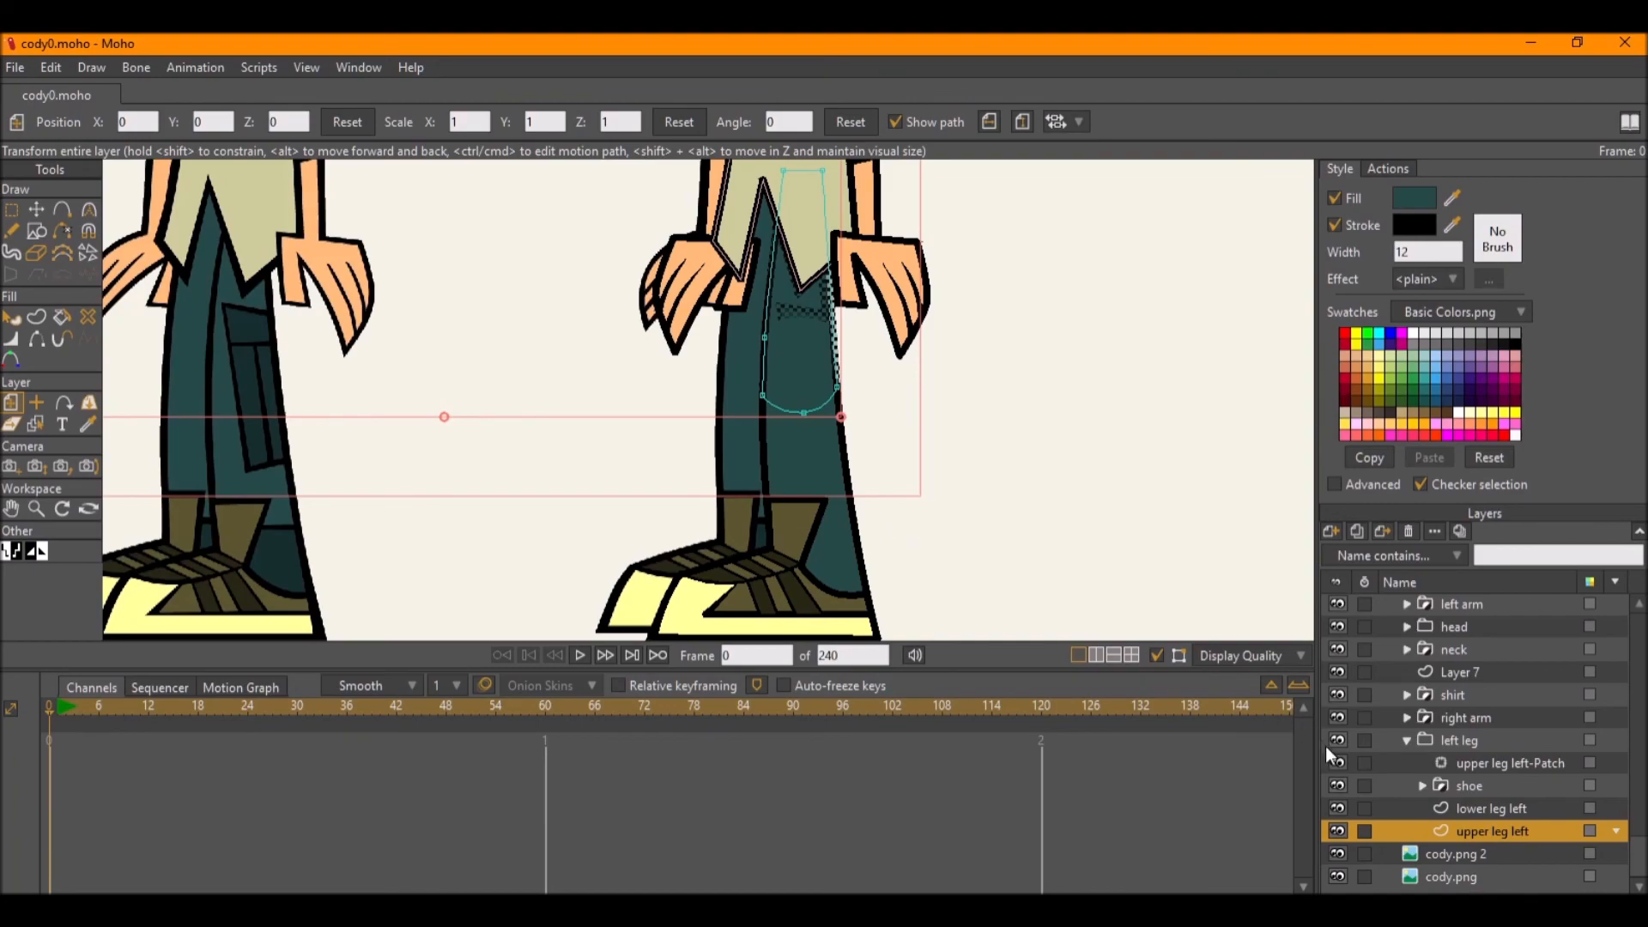
Duplicate the left leg group, rename the copy "right leg", and place it below left leg in the layer order.
click(1408, 740)
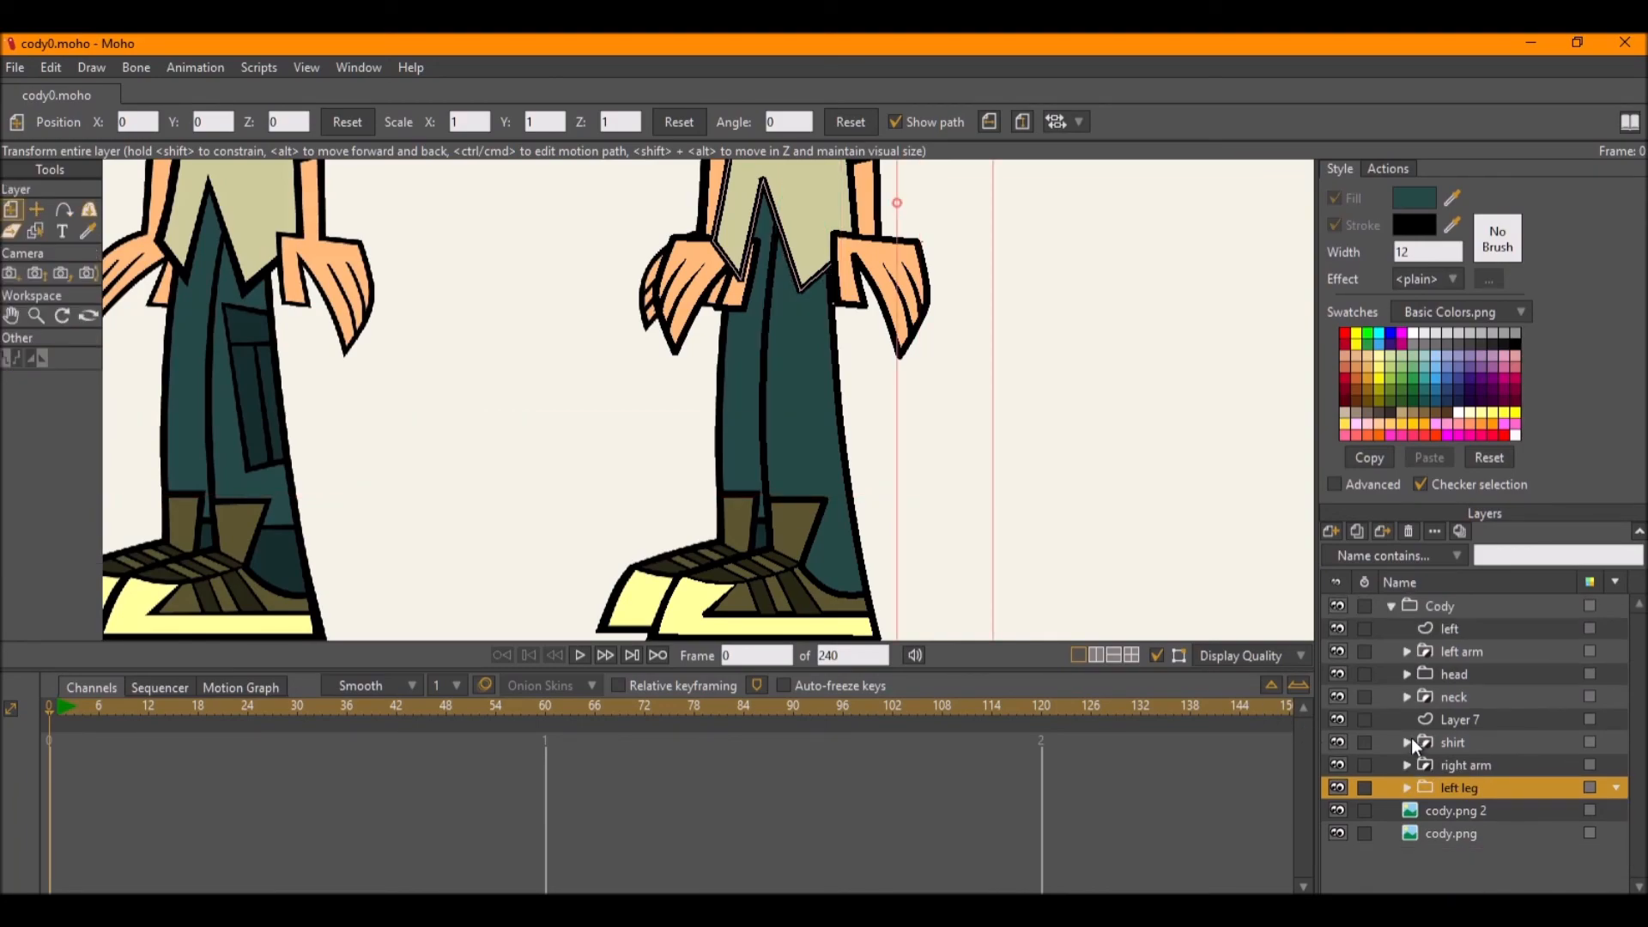
right_click(1467, 786)
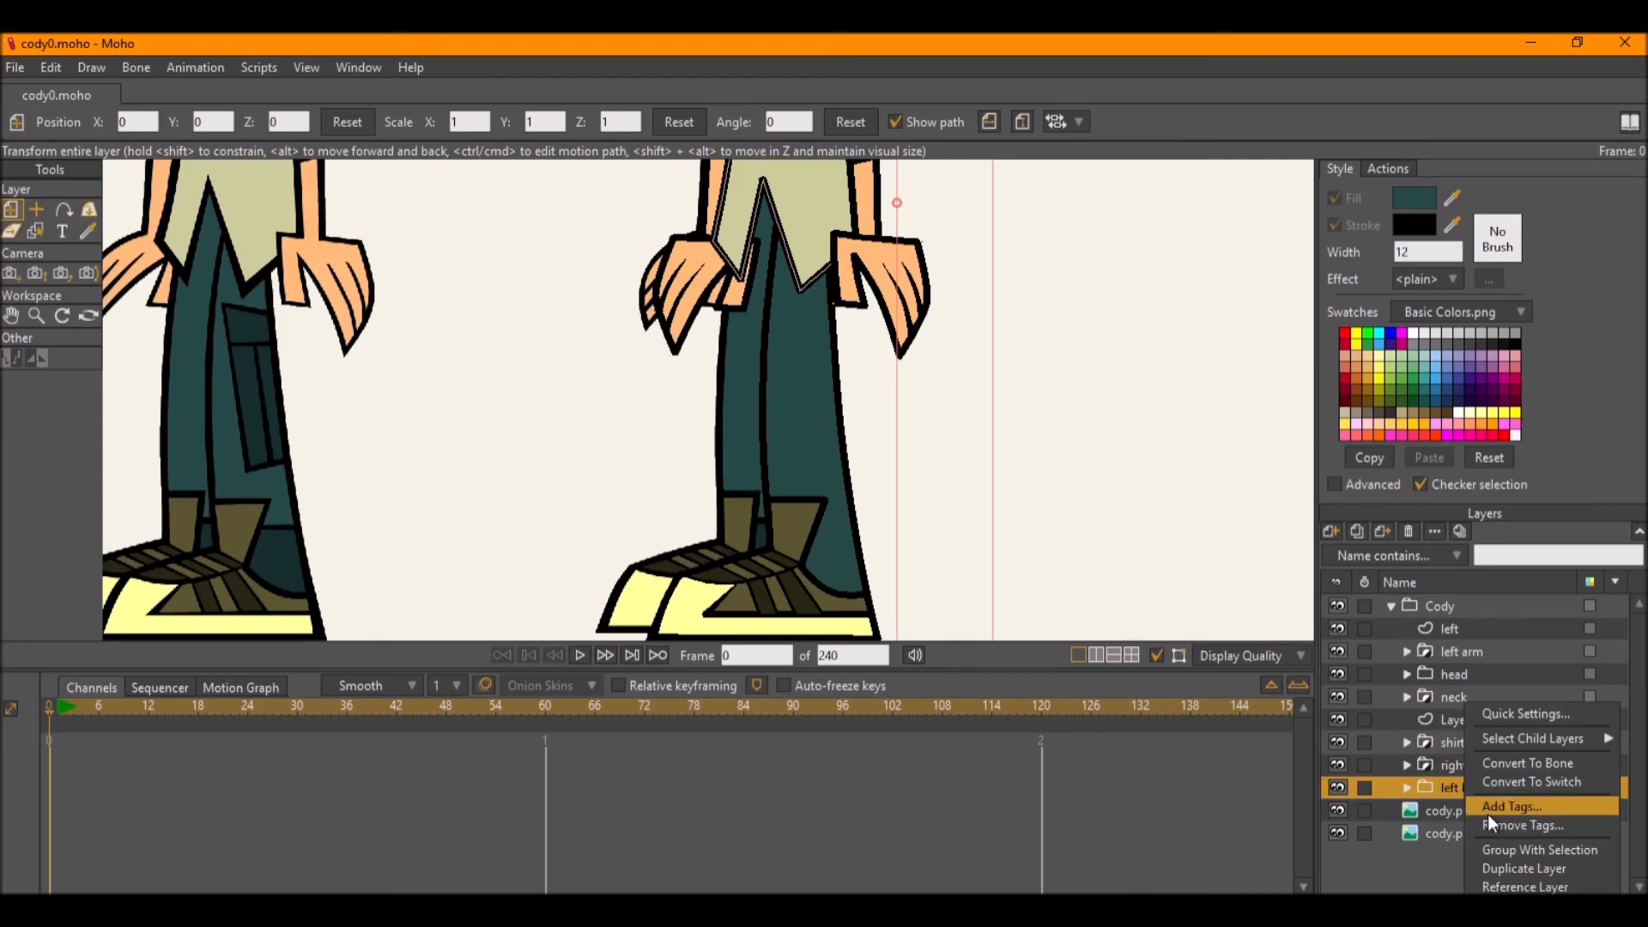
click(1516, 869)
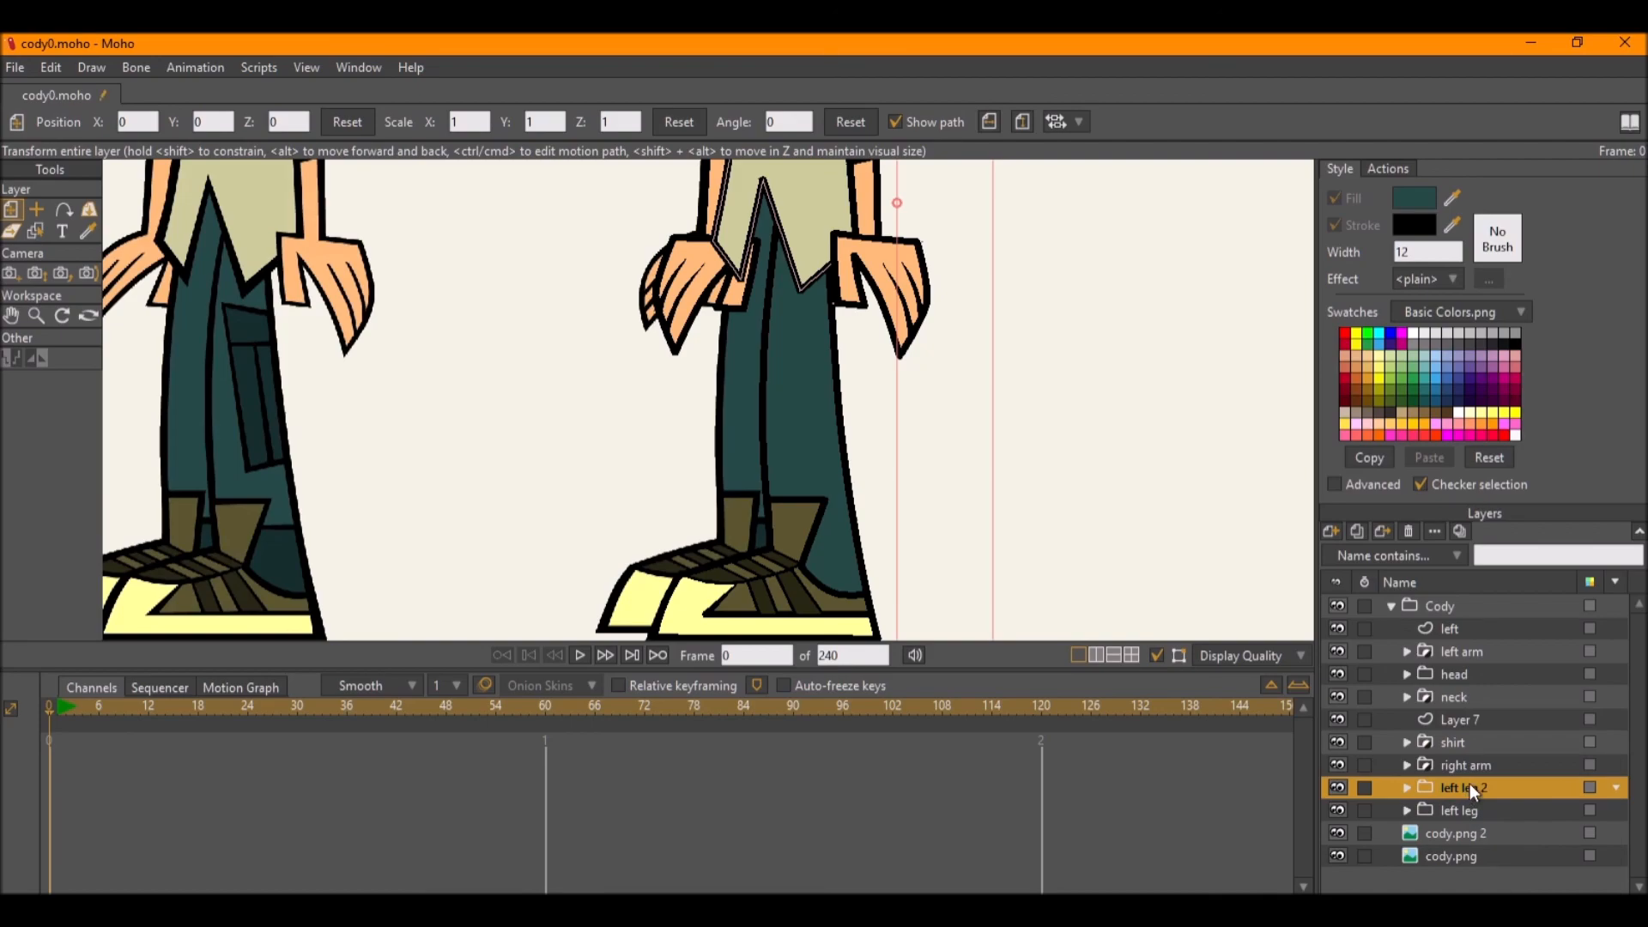
double_click(1470, 784)
text(right leg)
key(Return)
drag(1469, 785, 1463, 818)
Move the right leg group over the reference's far leg, to about X -0.0588, Y 0.0210.
scroll(512, 383, up, 5)
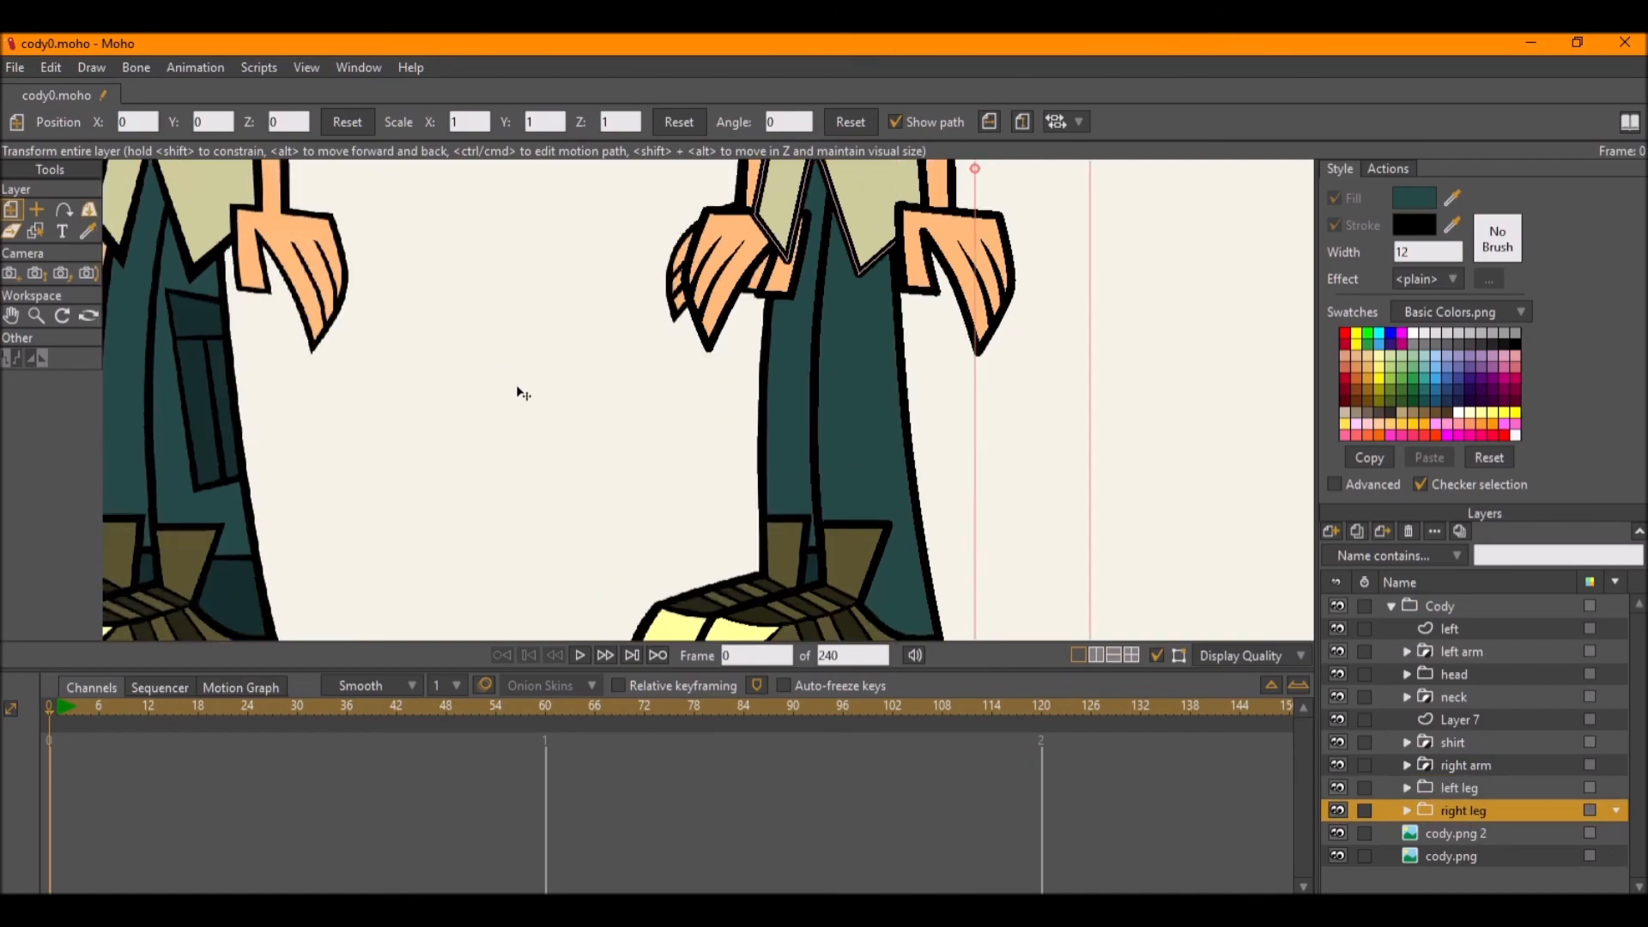
drag(908, 435, 839, 409)
scroll(848, 391, down, 5)
scroll(846, 388, up, 5)
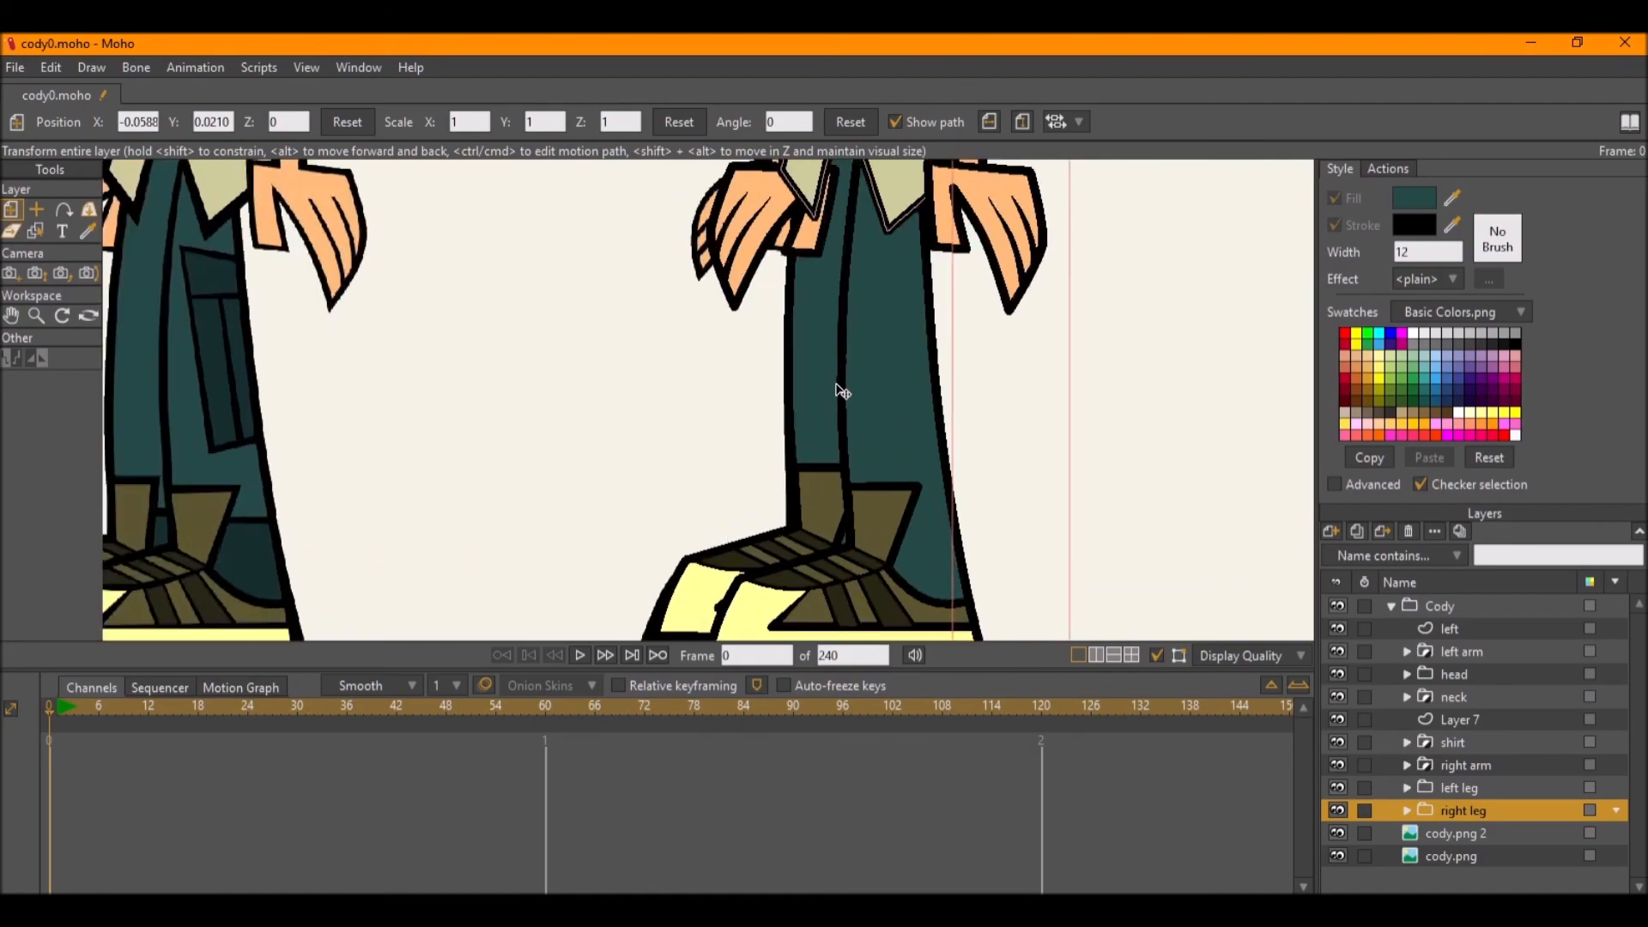
Hide the cody.png reference image and compare the figure's legs and arms with the second reference.
click(1335, 853)
scroll(677, 325, down, 5)
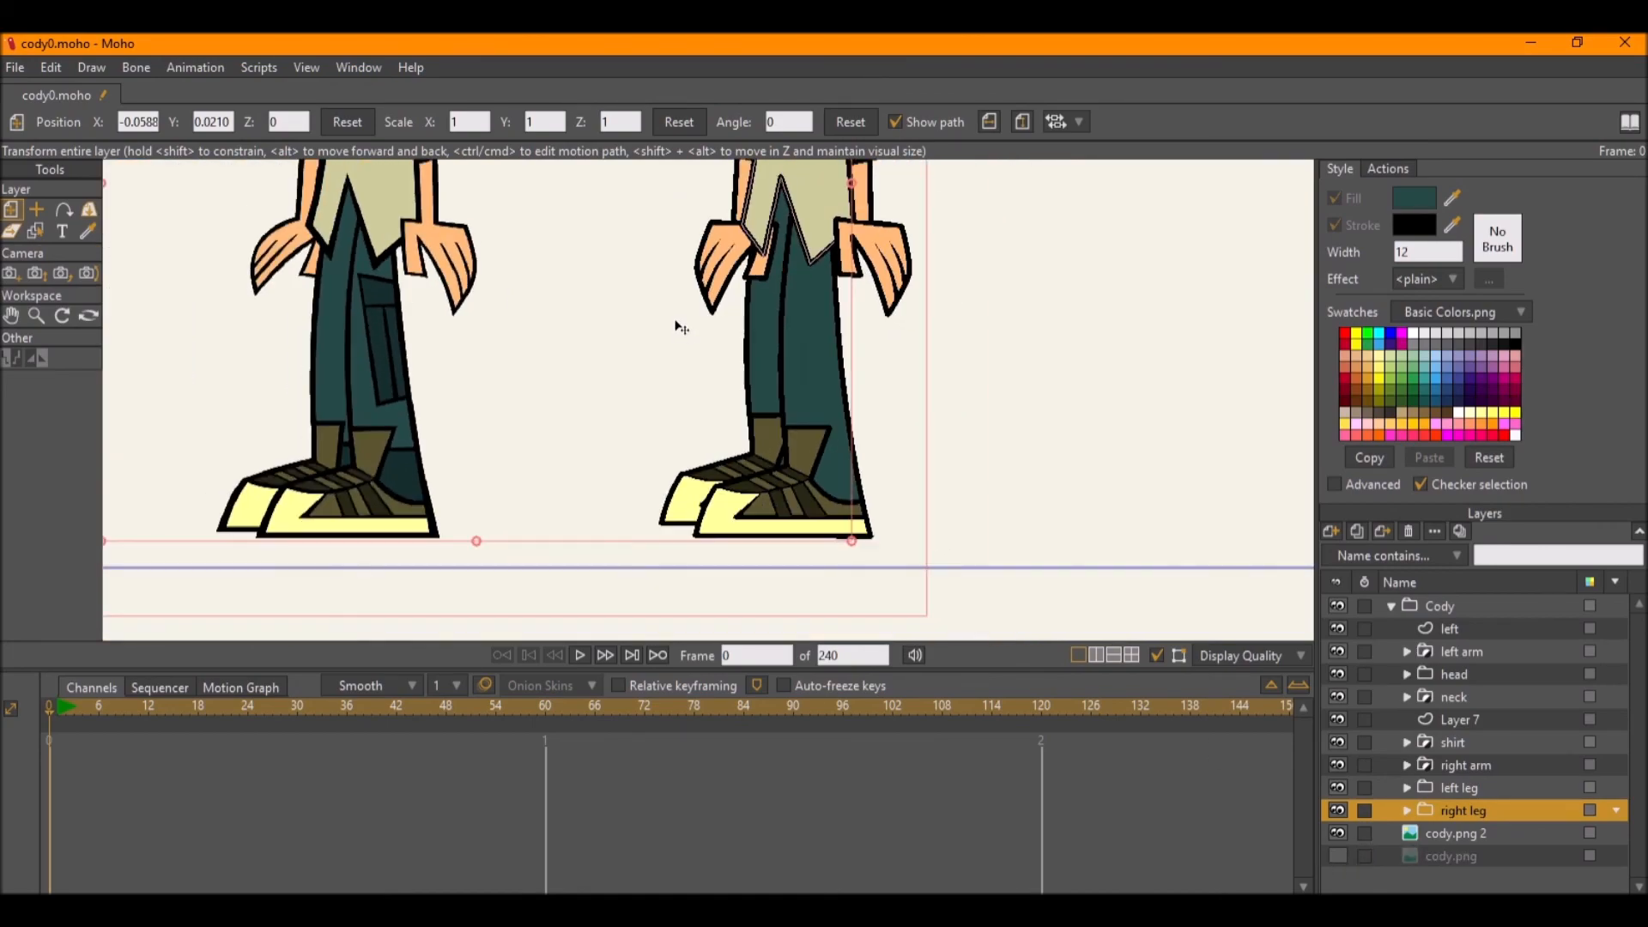
scroll(941, 507, up, 3)
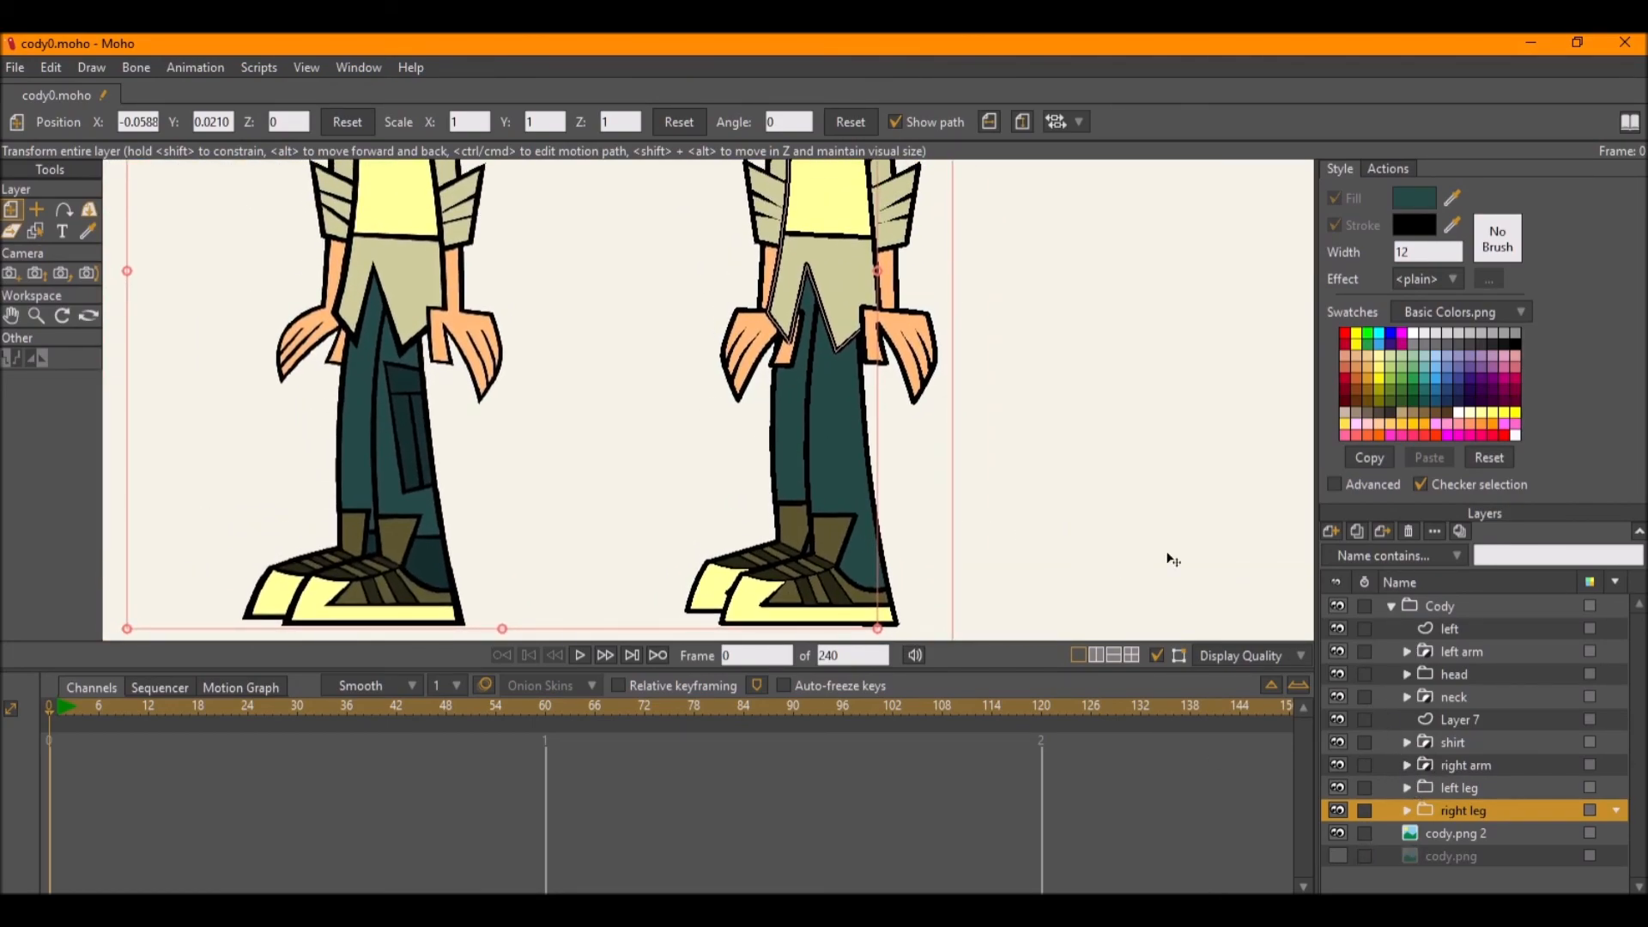
scroll(727, 290, up, 2)
drag(727, 290, 729, 362)
scroll(729, 362, down, 1)
Move the right arm group below the right leg group in the layer order.
drag(1471, 762, 1476, 821)
scroll(667, 362, down, 2)
drag(667, 362, 702, 333)
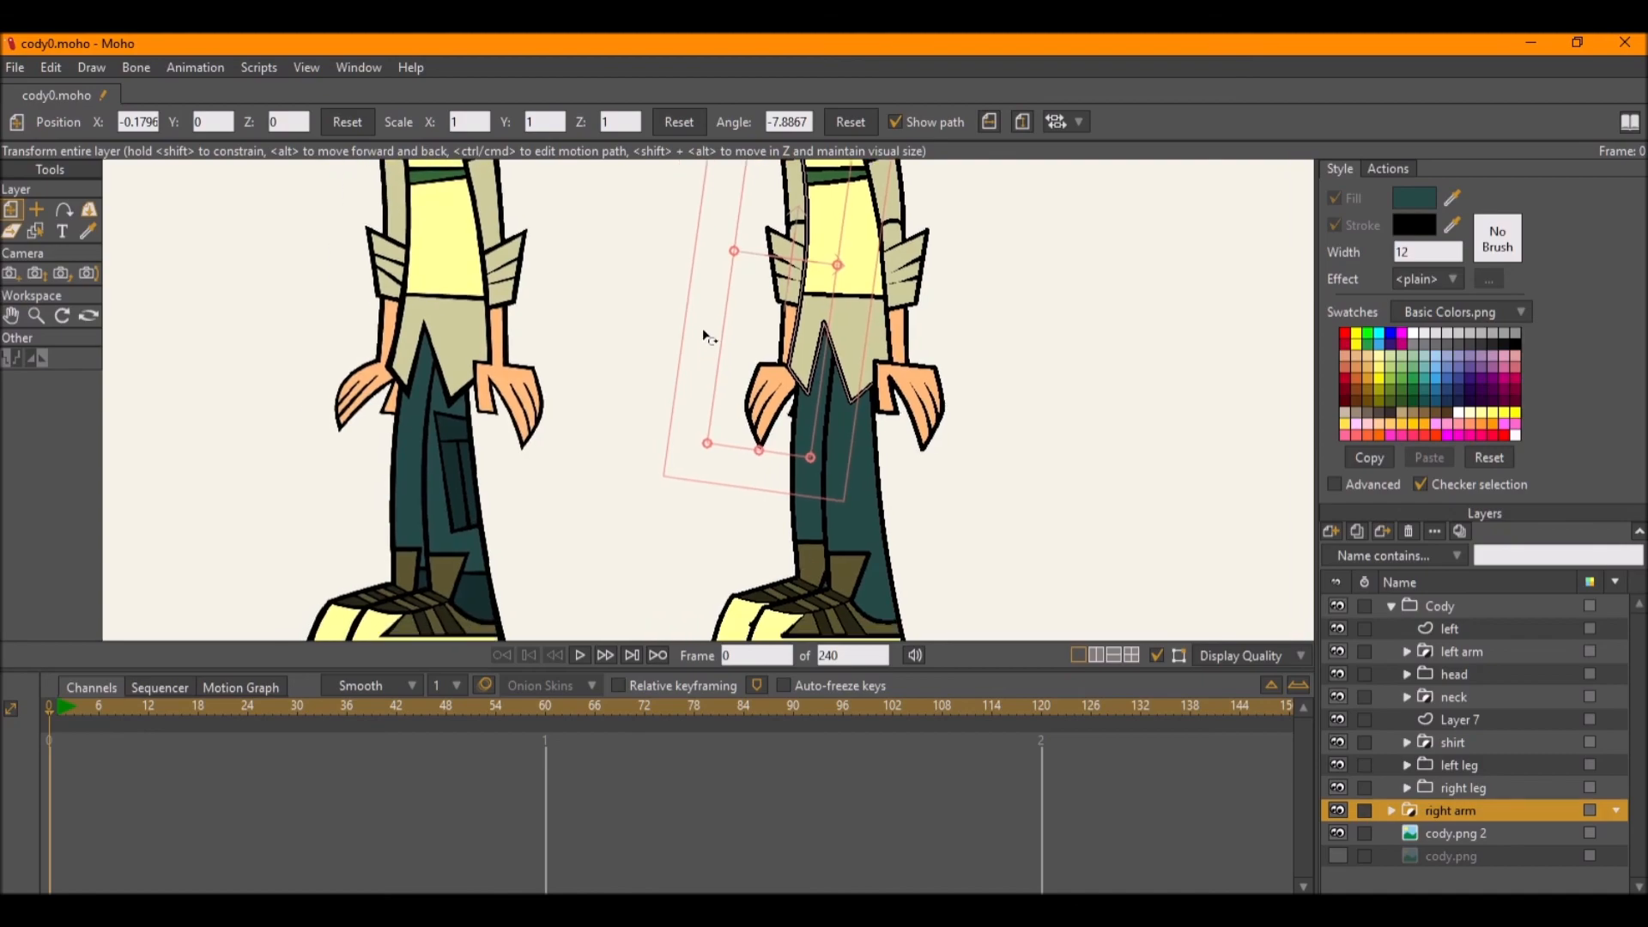
scroll(702, 333, down, 3)
Render frame 0 to check the whole character beside the reference, and close the preview.
key(ctrl+r)
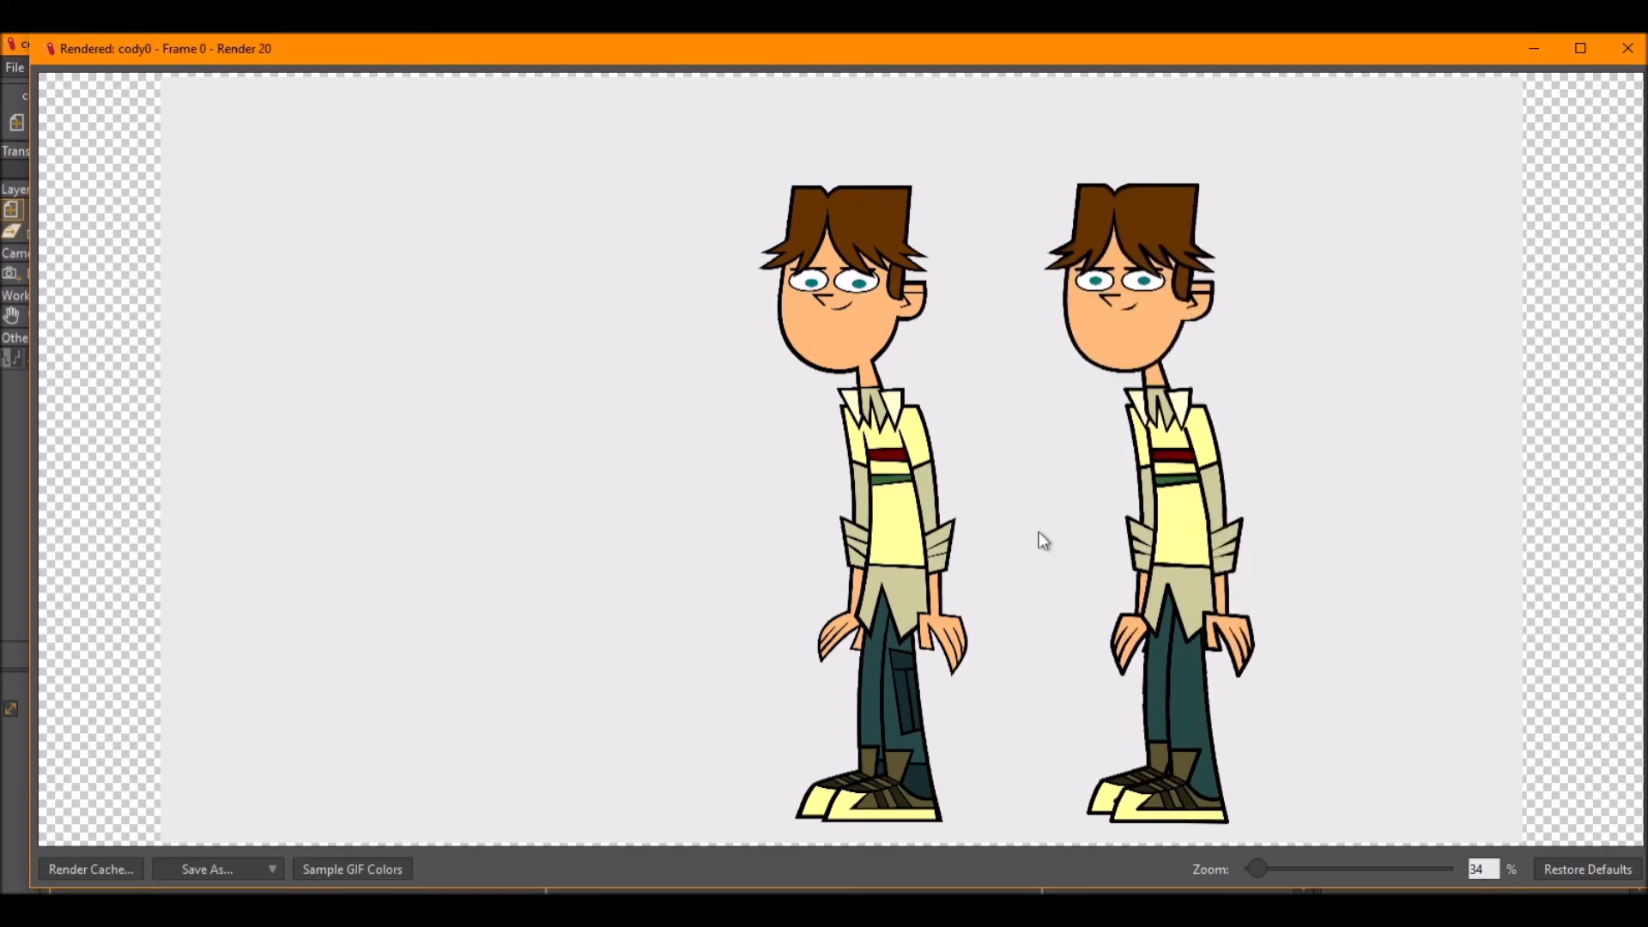
click(1619, 64)
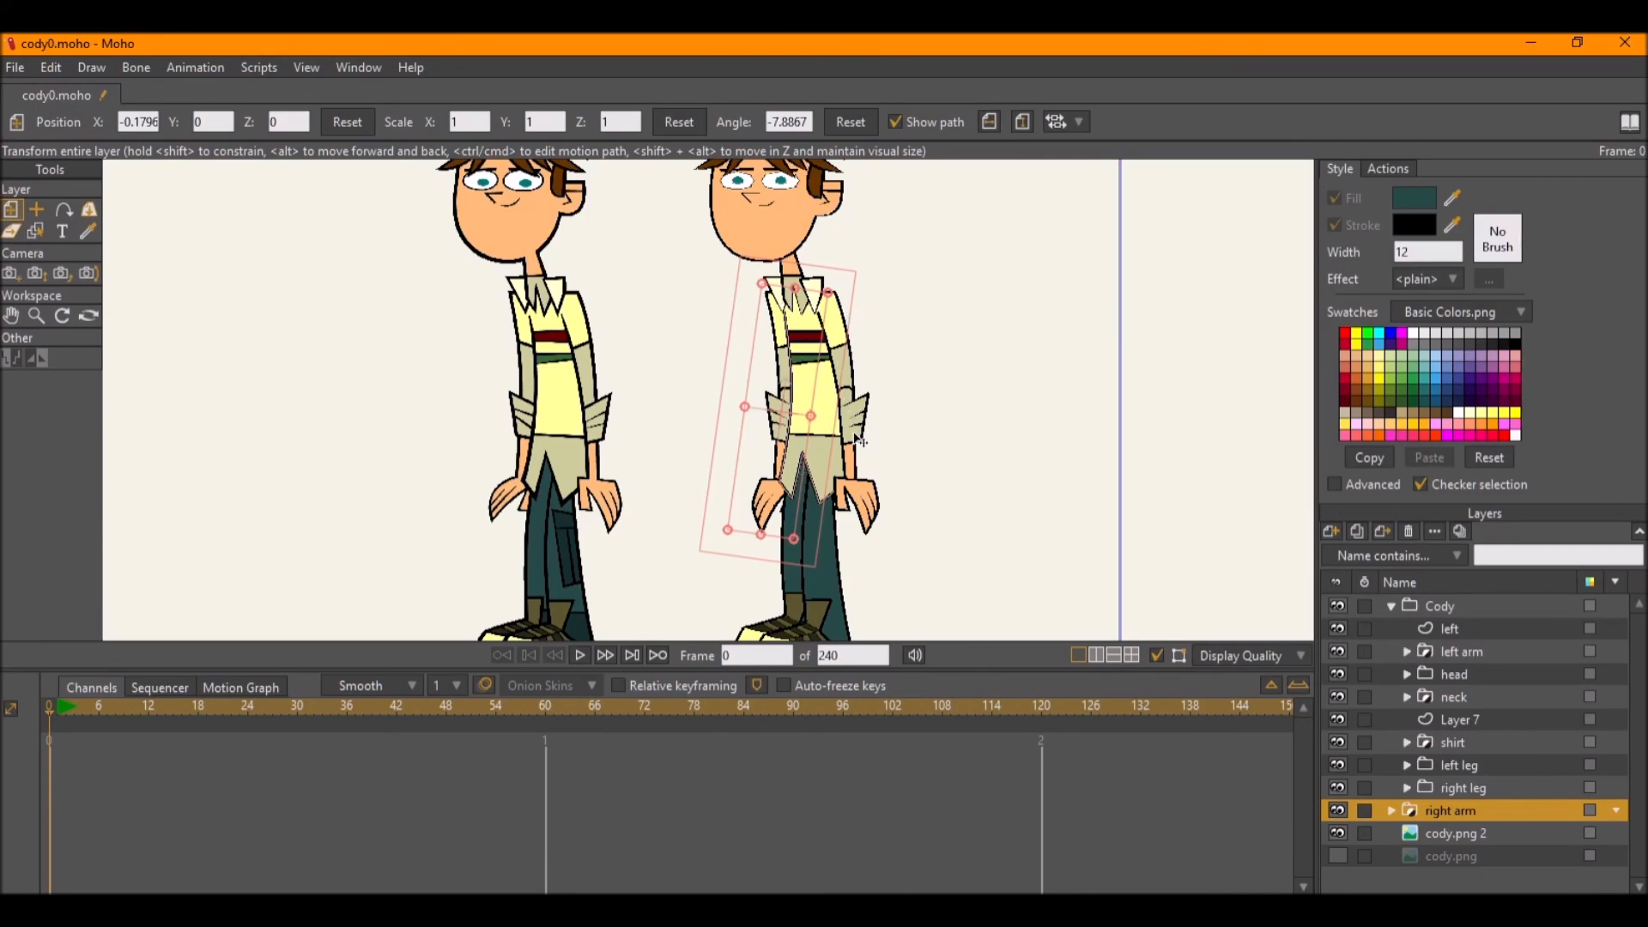
drag(754, 253, 753, 313)
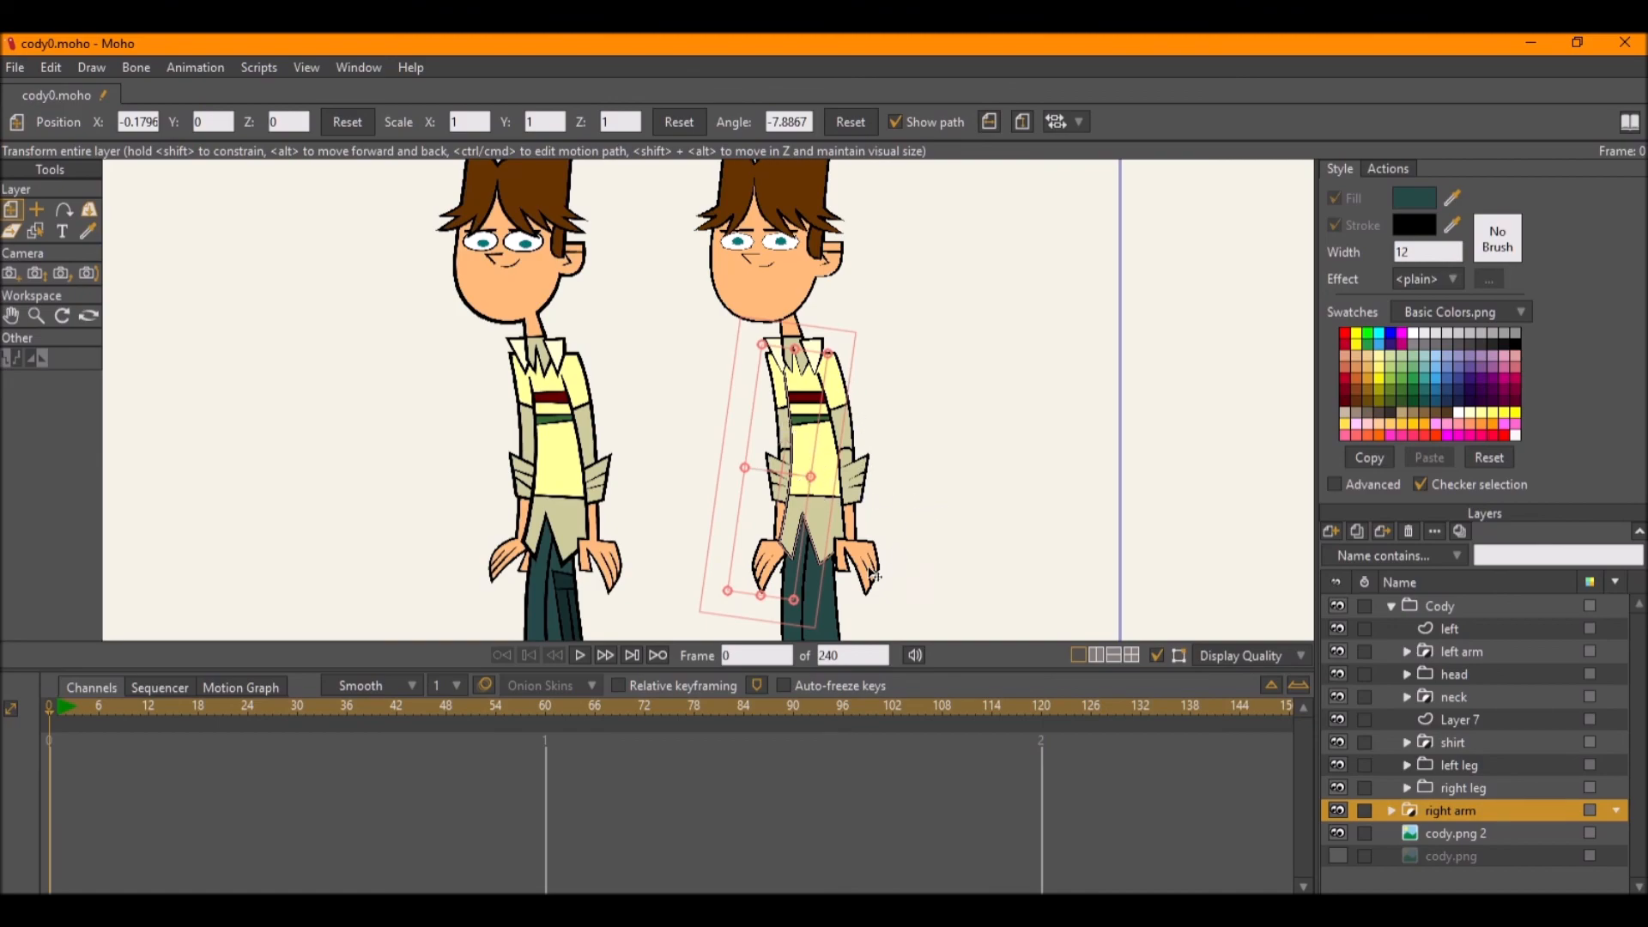
scroll(818, 466, down, 3)
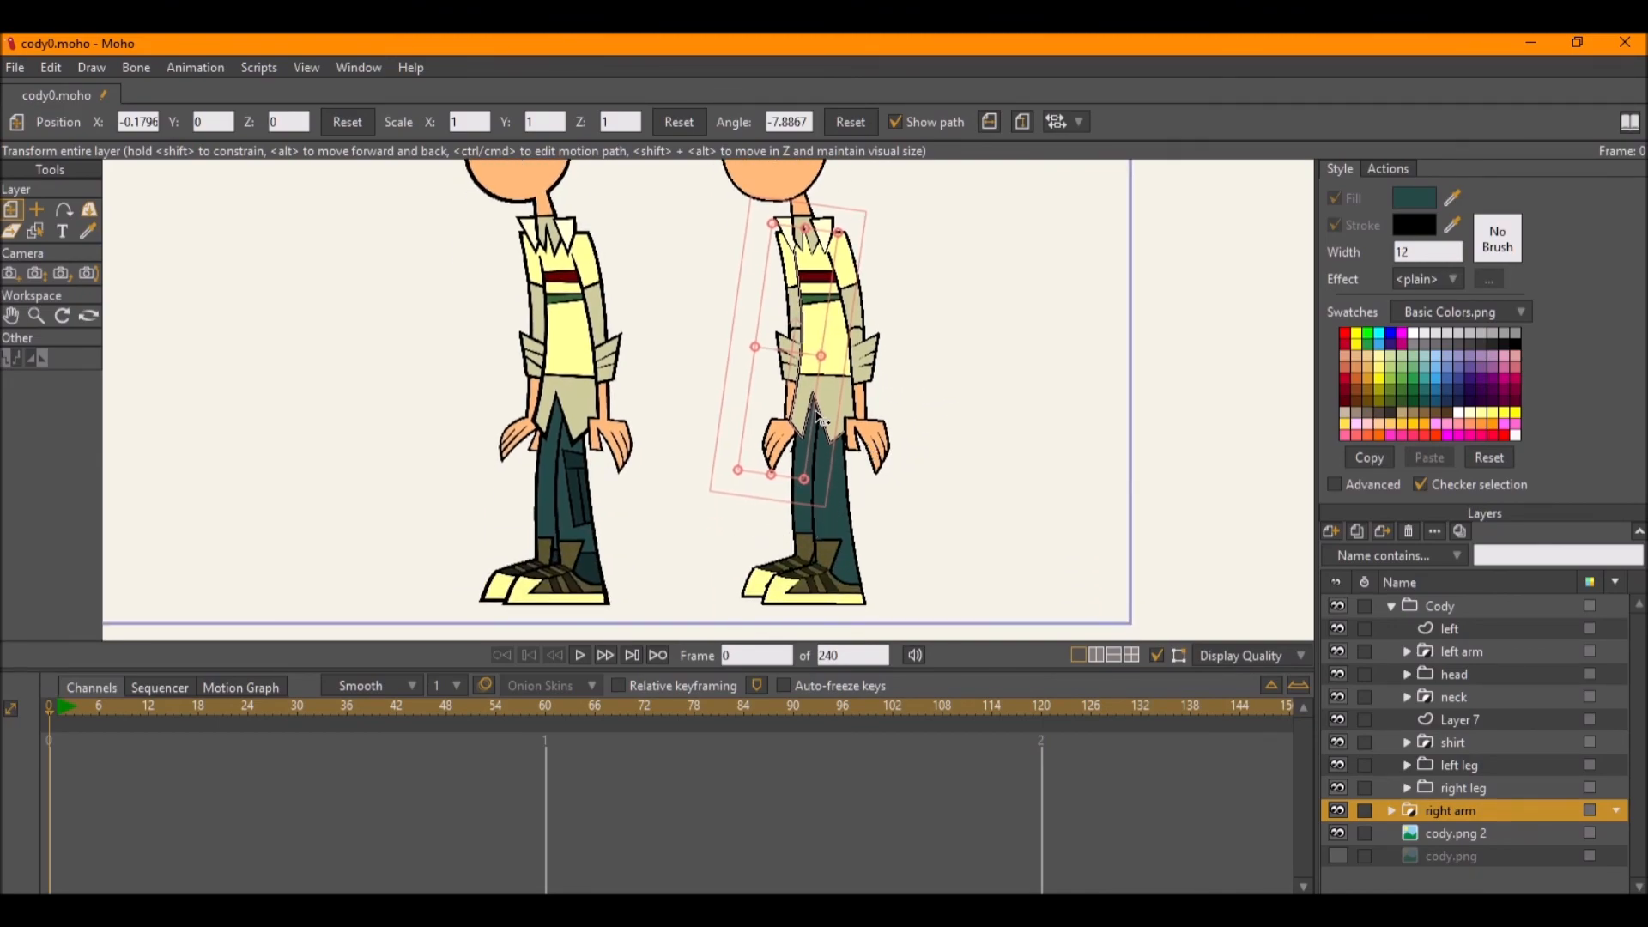